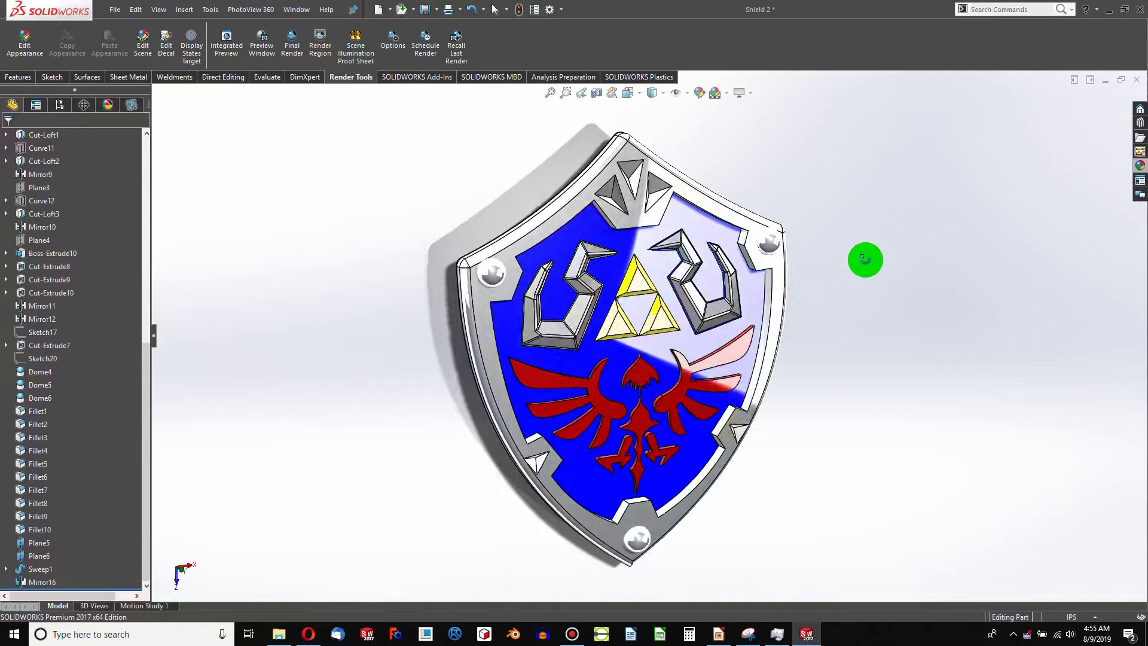
Step: Create a new part and start a sketch on its Right Plane
middle_drag(864, 258, 710, 367)
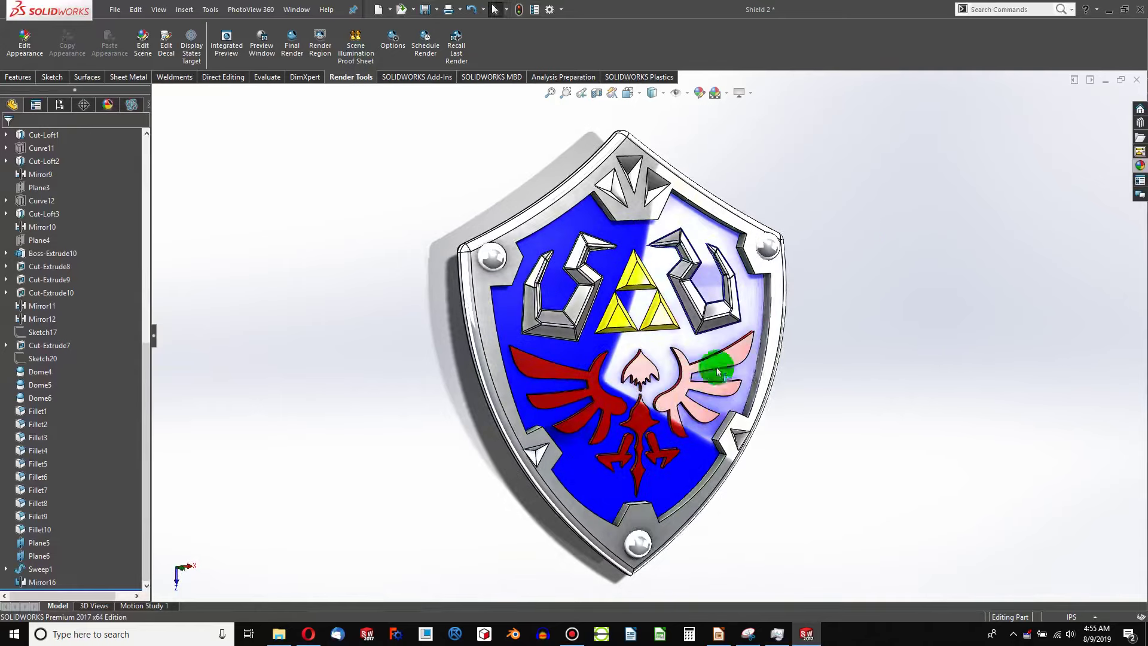
click(378, 10)
click(418, 243)
click(612, 416)
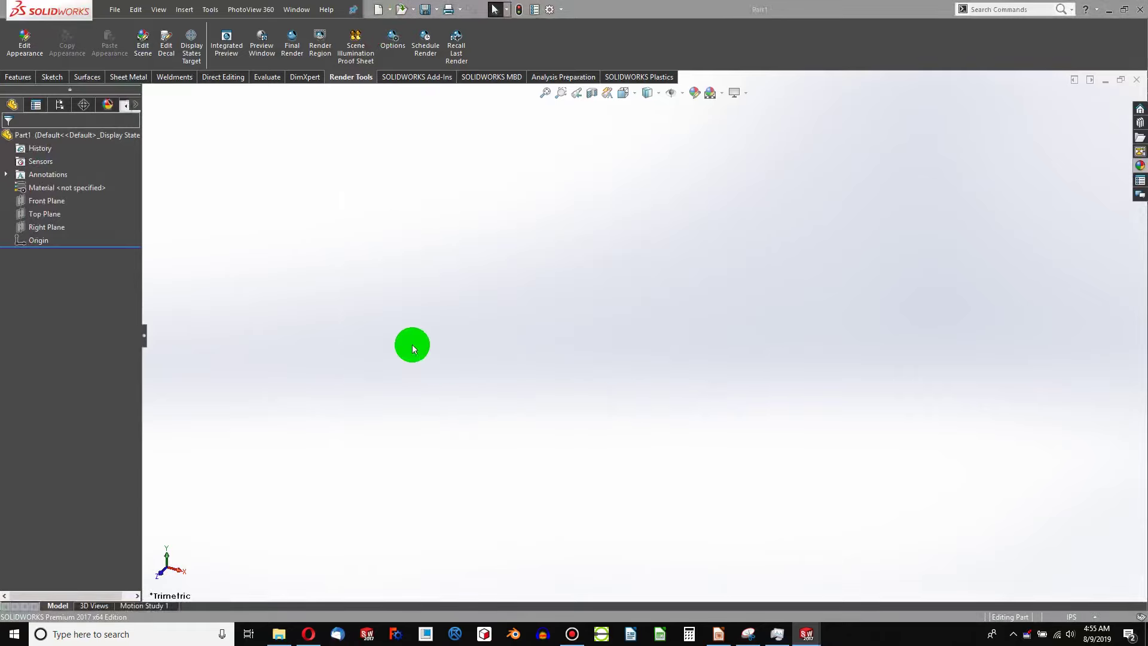
click(47, 230)
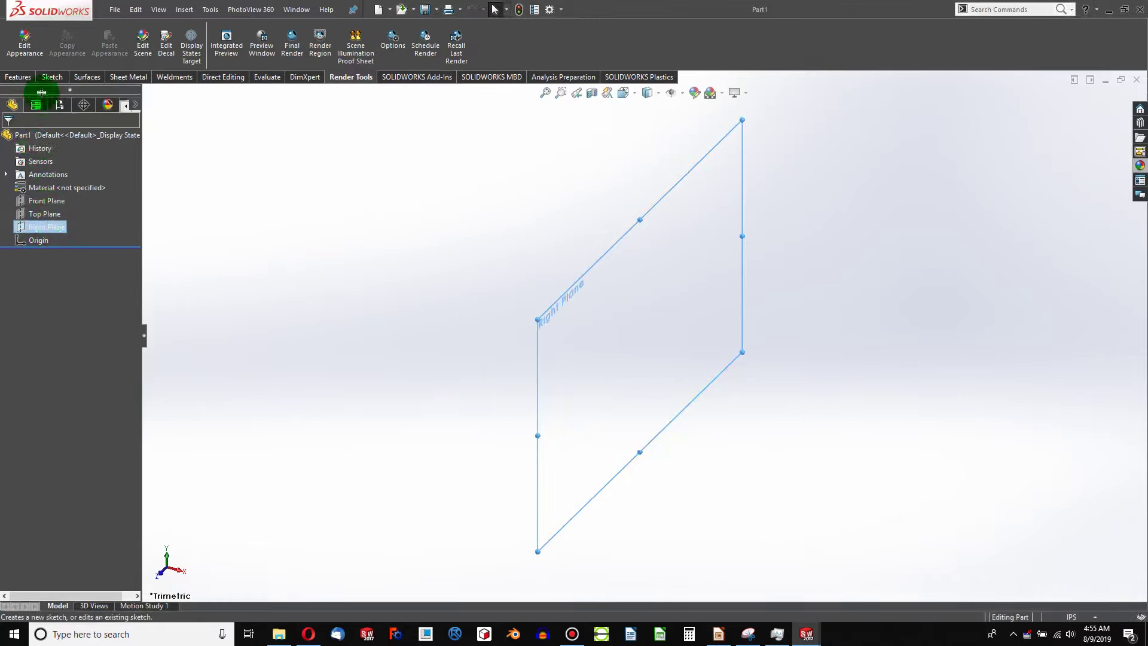
click(51, 77)
click(19, 35)
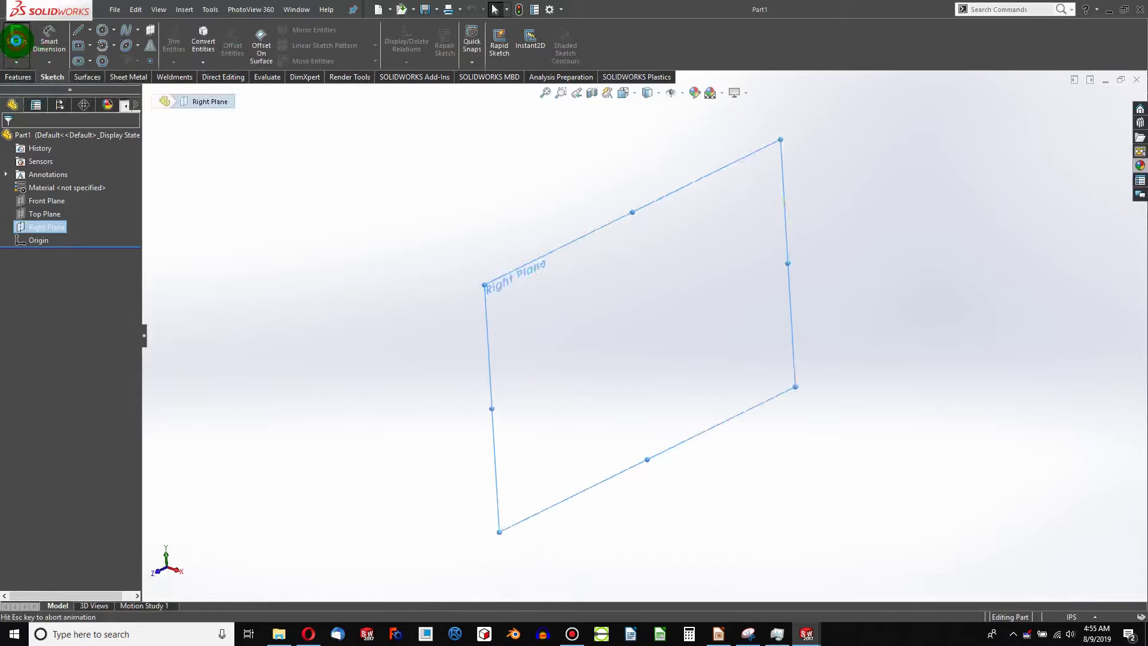
Step: Sketch an upright three-point arc beside the origin, about 1.68 in in radius, with its convex side facing the origin
click(106, 48)
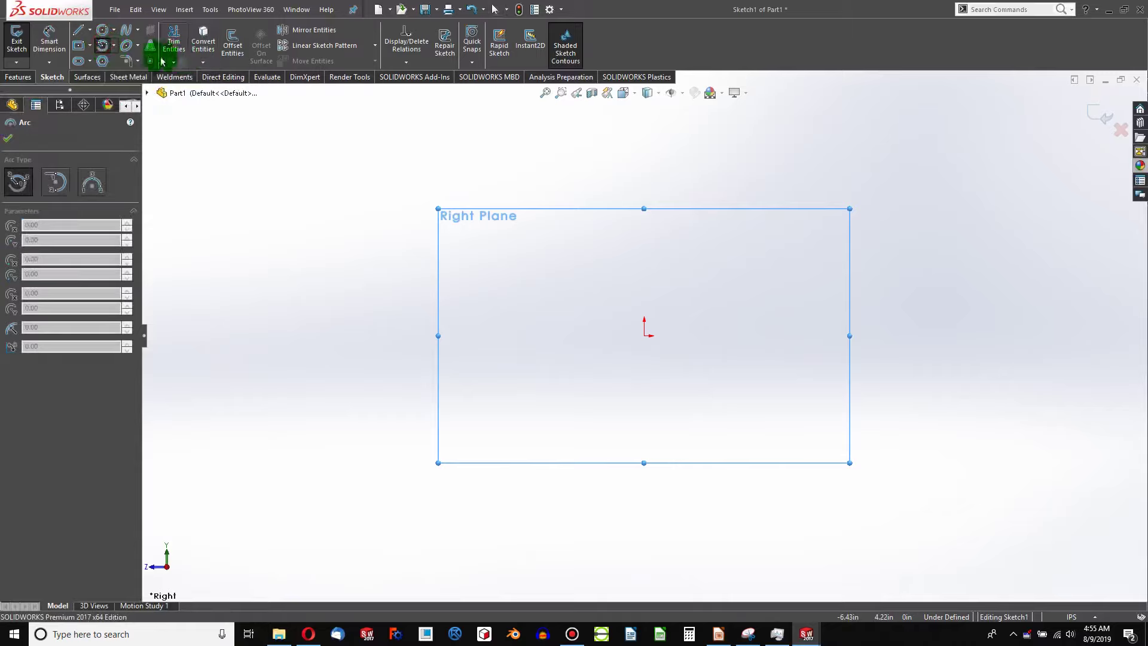
click(113, 48)
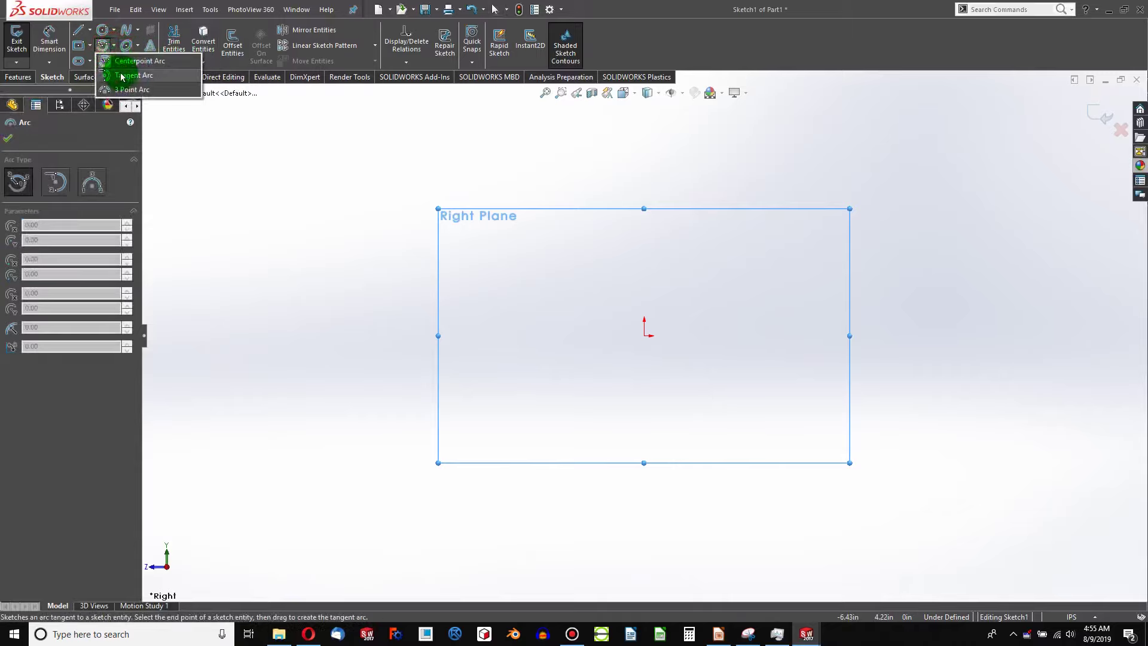
click(121, 85)
click(693, 267)
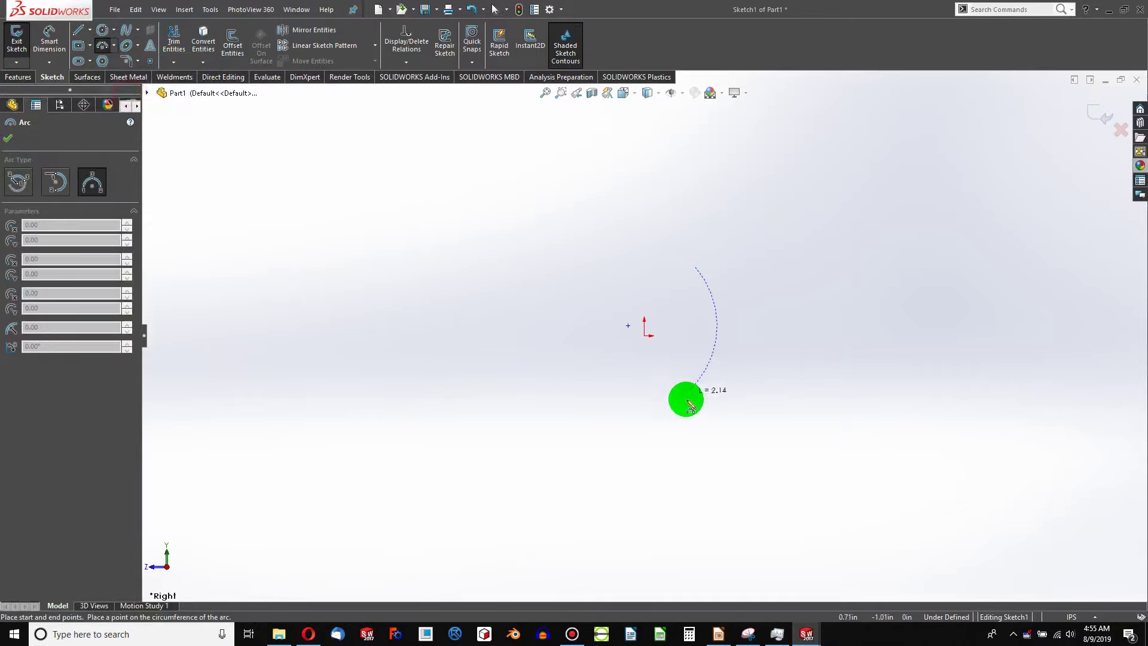
click(686, 405)
click(661, 341)
key(Escape)
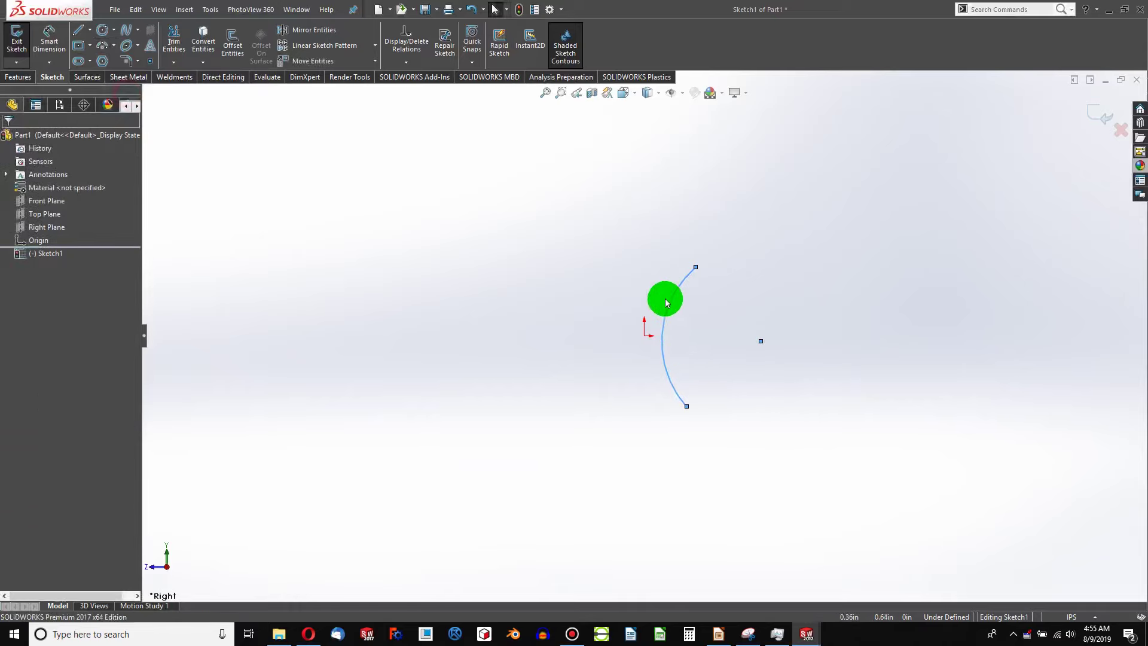
Step: Constrain the arc's midpoint to coincide with the origin
right_click(673, 306)
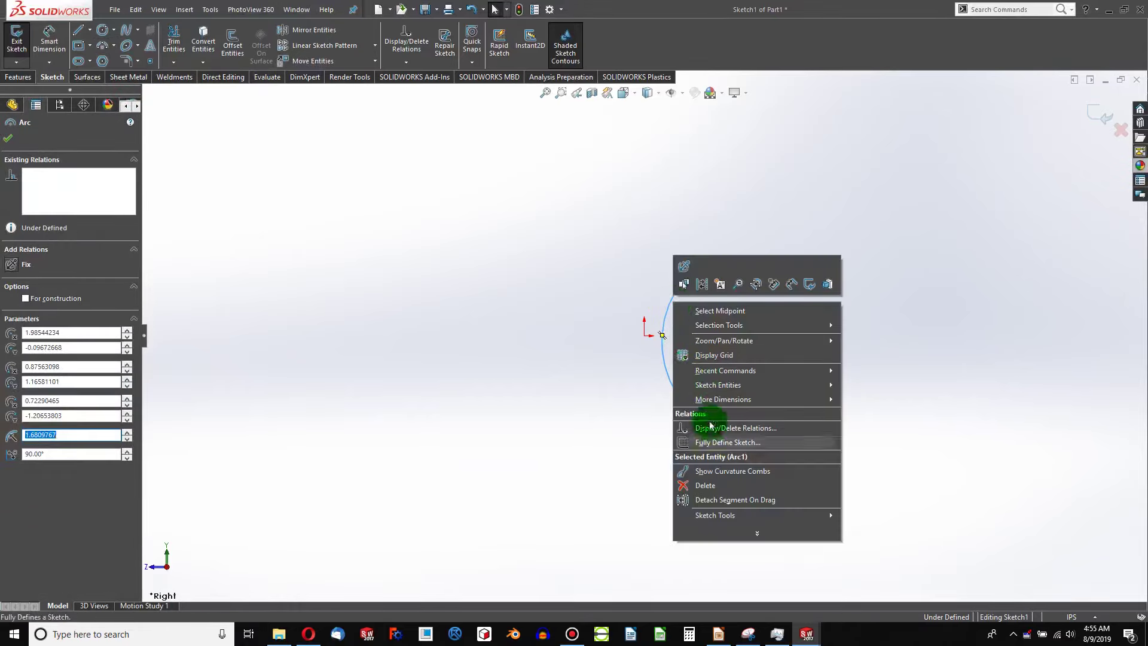
click(720, 310)
ctrl+click(644, 335)
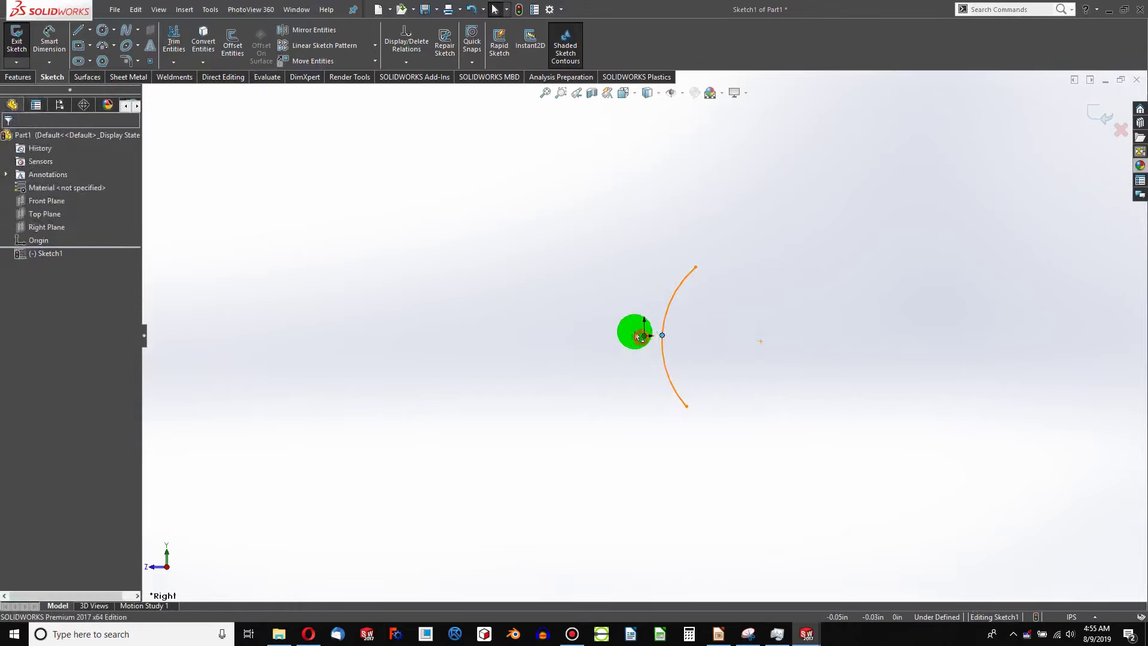
click(89, 360)
click(378, 304)
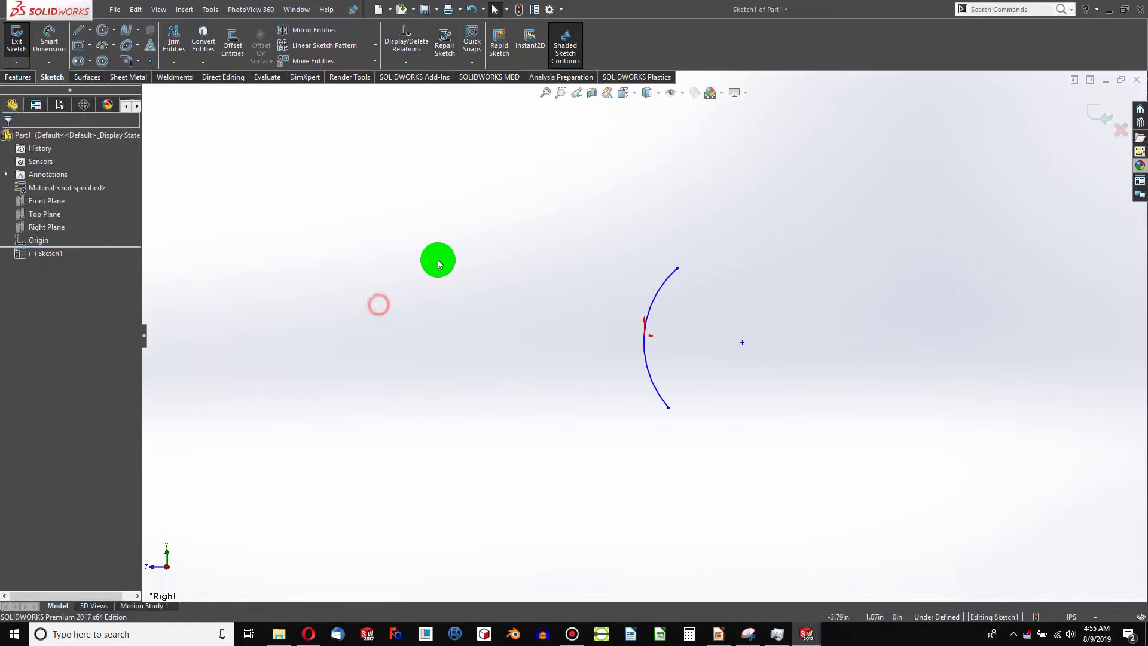
Step: Dimension the vertical distance between the arc's two endpoints as 24 in
click(49, 37)
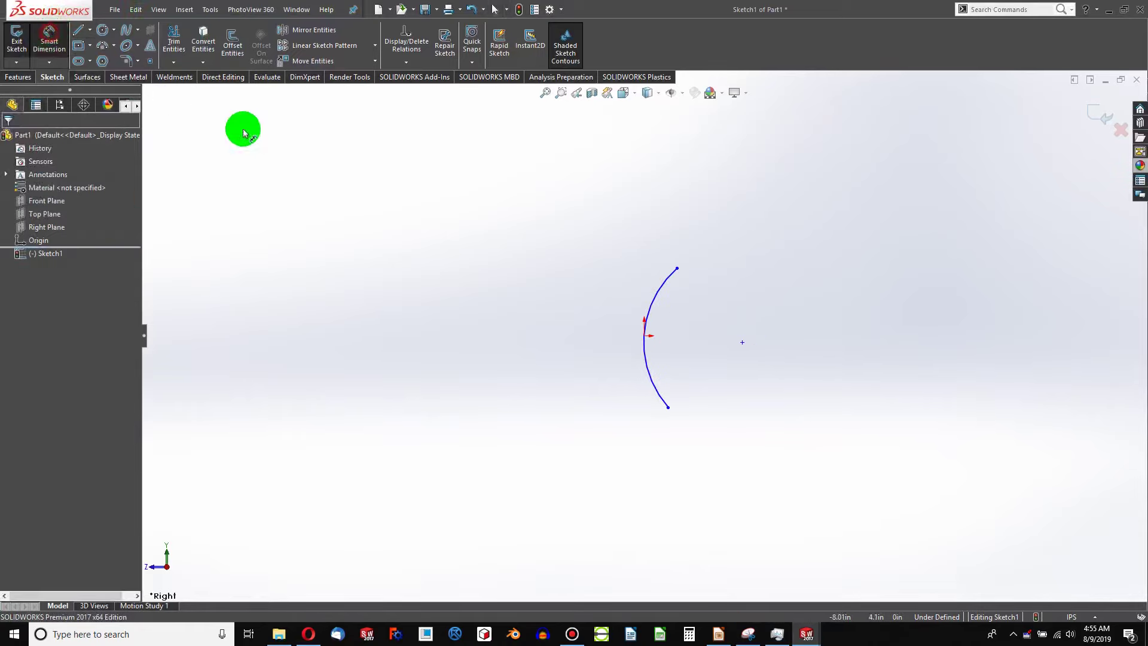
click(676, 268)
click(667, 407)
click(601, 354)
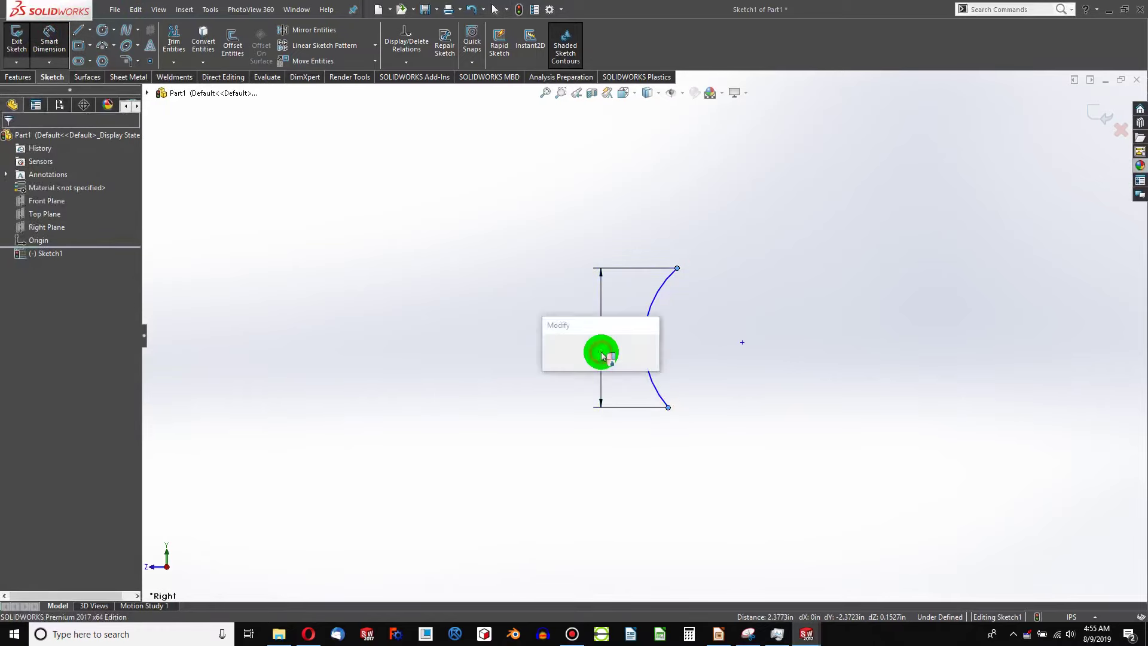
text(24)
key(Return)
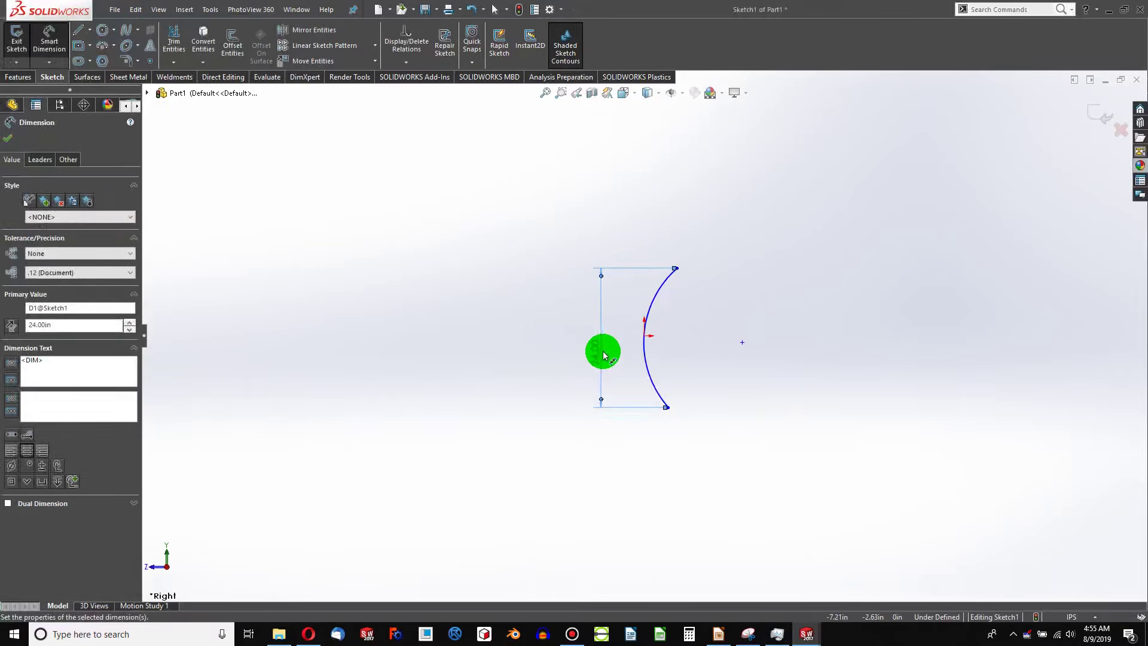
key(Escape)
Step: Add a vertical relation between the arc's two endpoints and test its remaining freedom by moving the lower endpoint
click(671, 411)
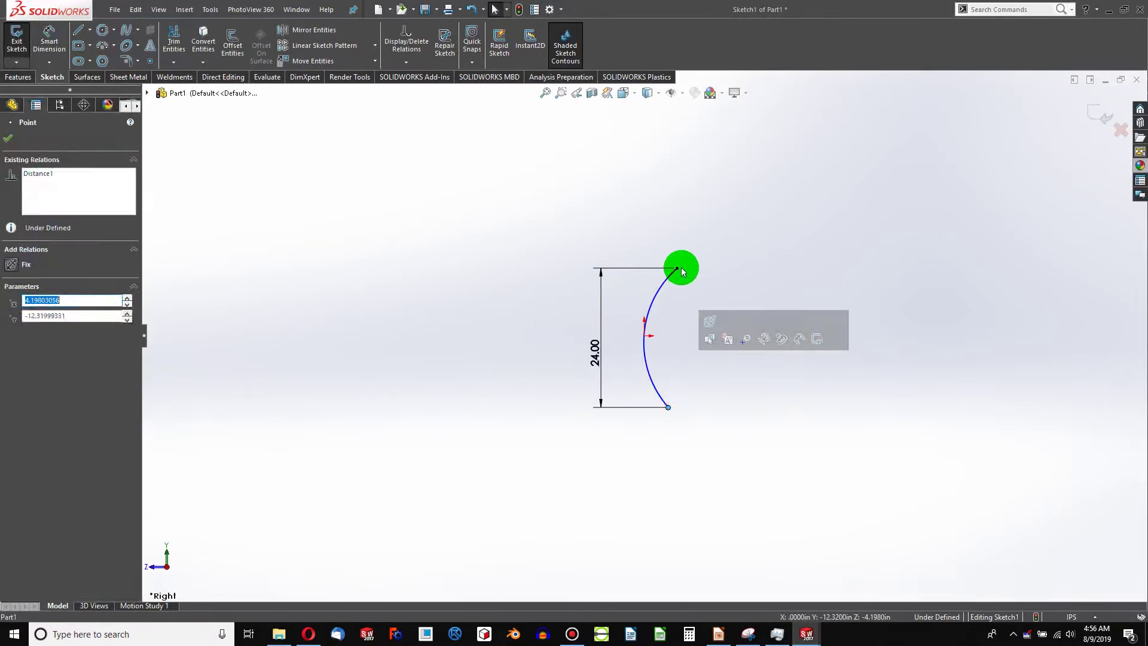
ctrl+click(677, 268)
click(11, 346)
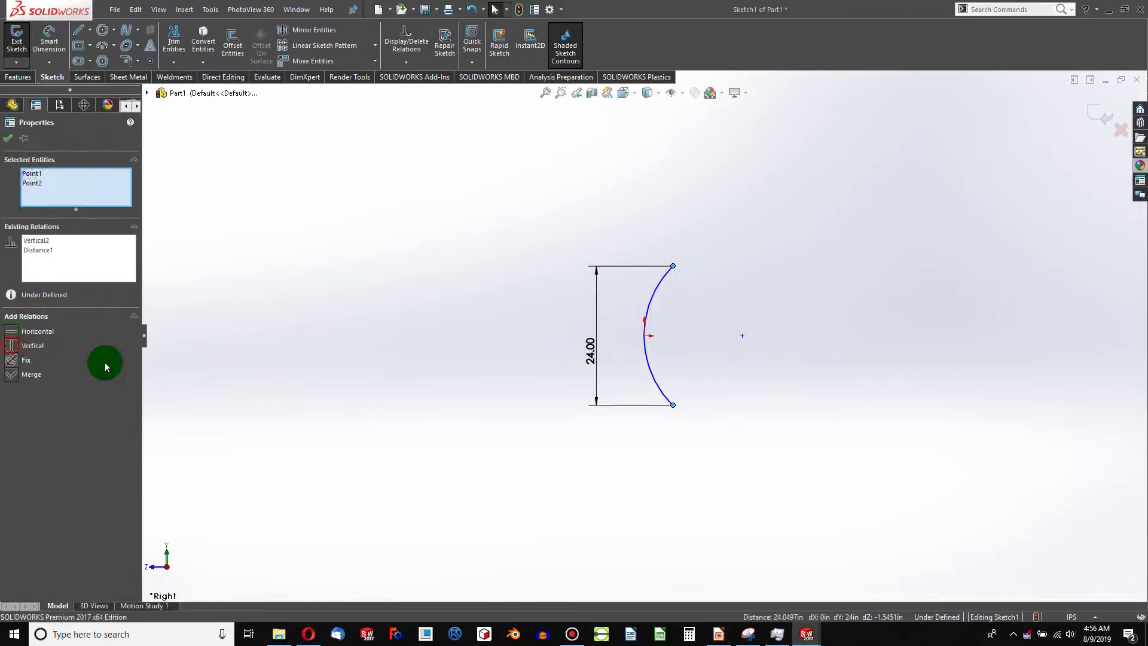
click(365, 385)
click(673, 409)
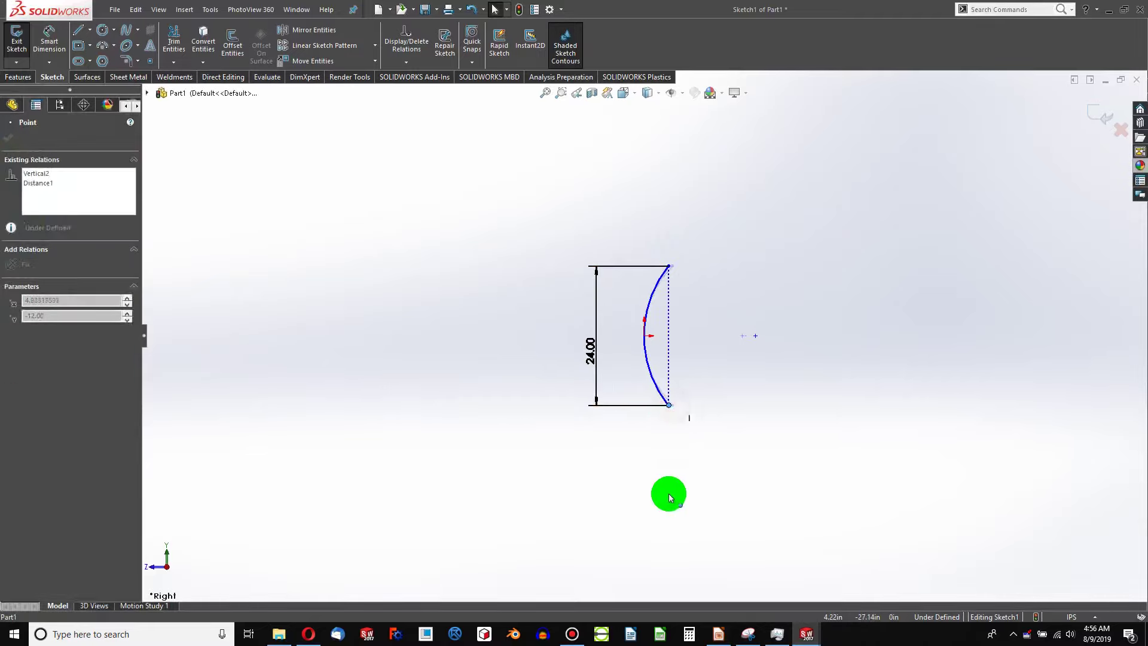
click(661, 431)
Step: Dimension the horizontal distance from the origin to the arc's lower endpoint as 2 in and exit the sketch
click(49, 39)
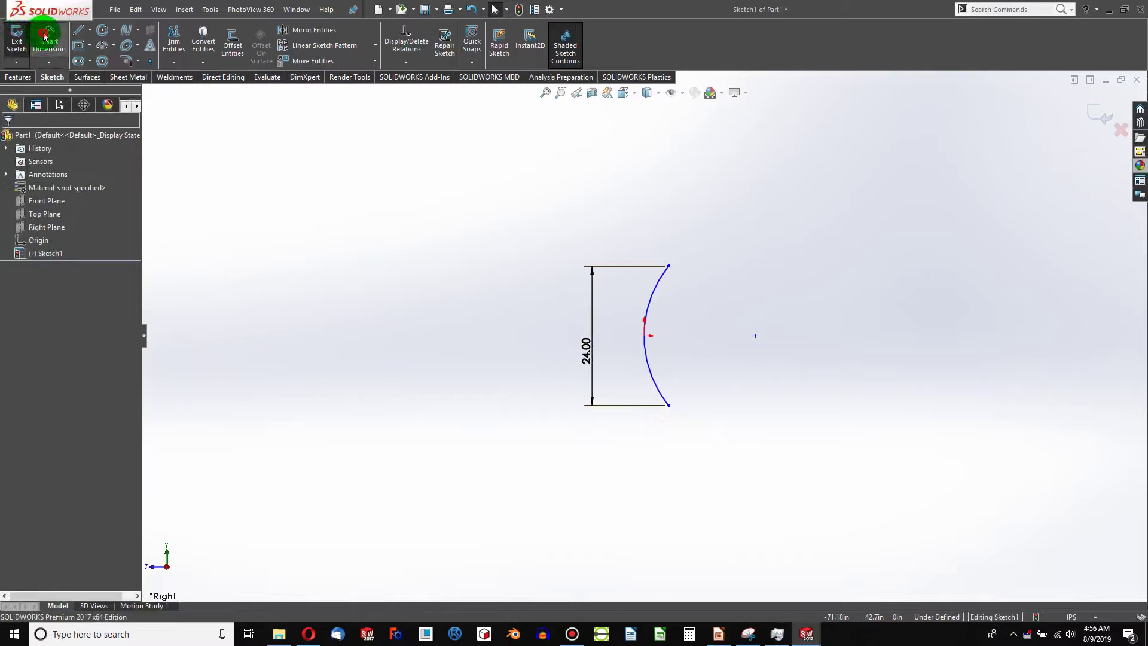
click(646, 336)
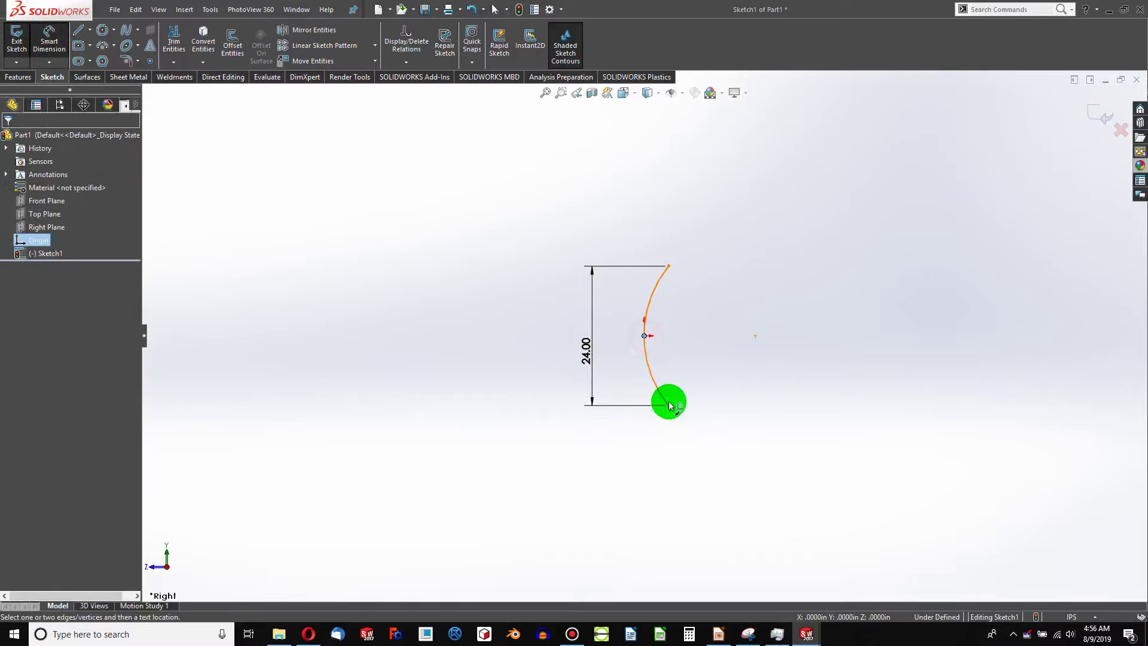
click(669, 405)
click(656, 458)
text(2)
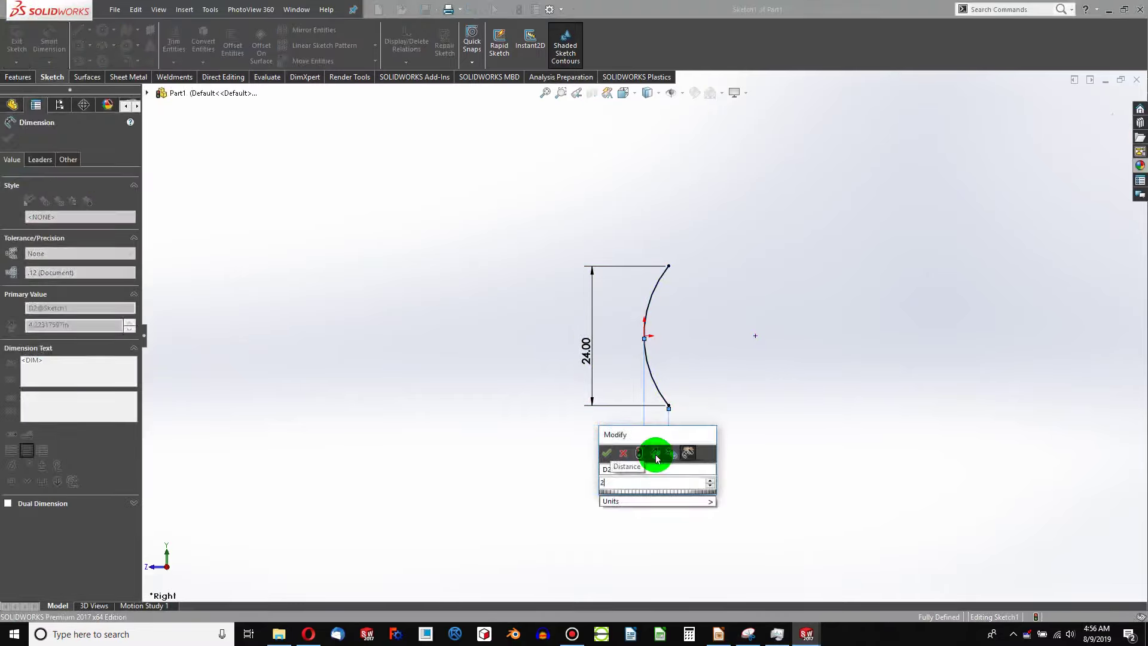
key(Return)
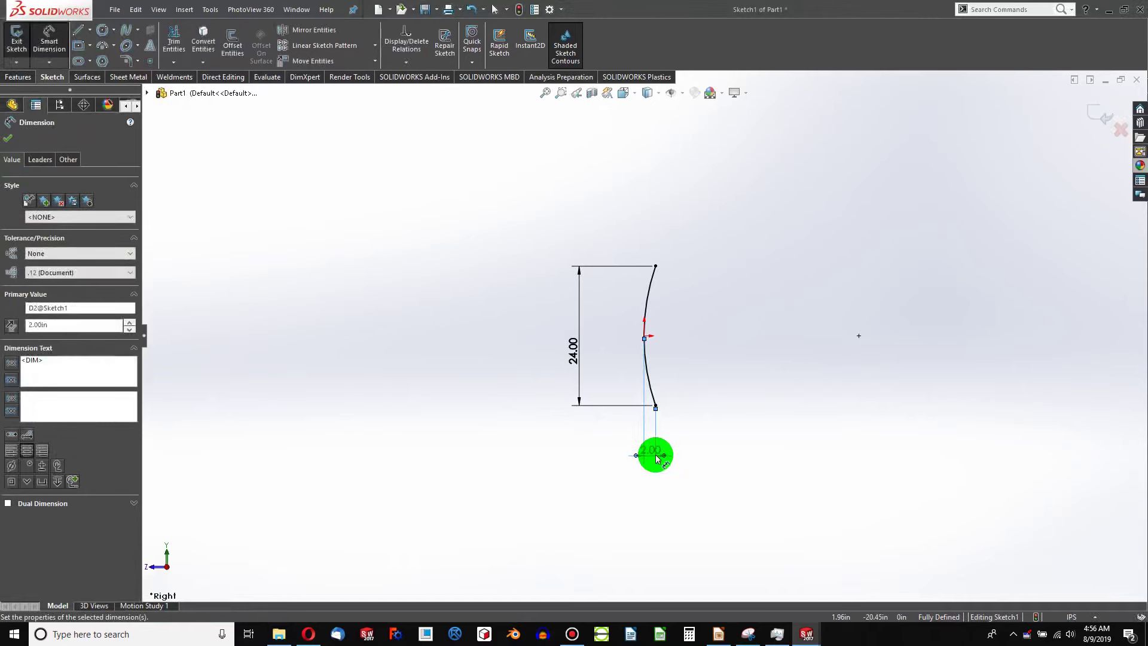
click(11, 143)
click(520, 9)
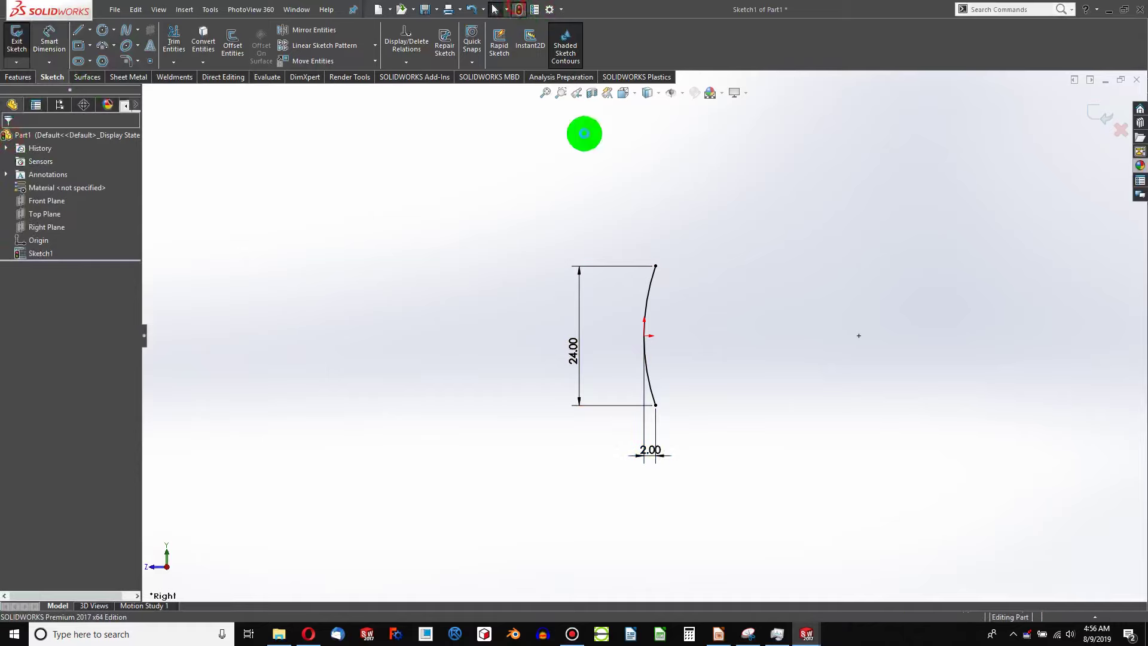
Step: Create a reference plane perpendicular to the arc through its lower endpoint
click(18, 78)
click(484, 43)
click(493, 76)
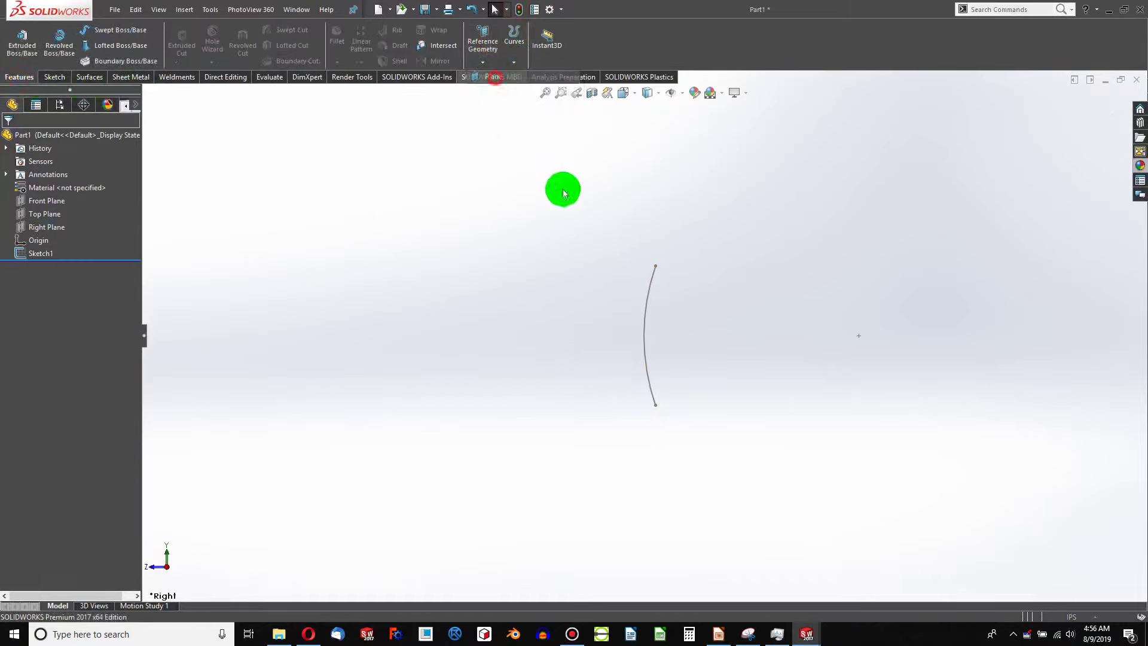
click(642, 341)
click(656, 406)
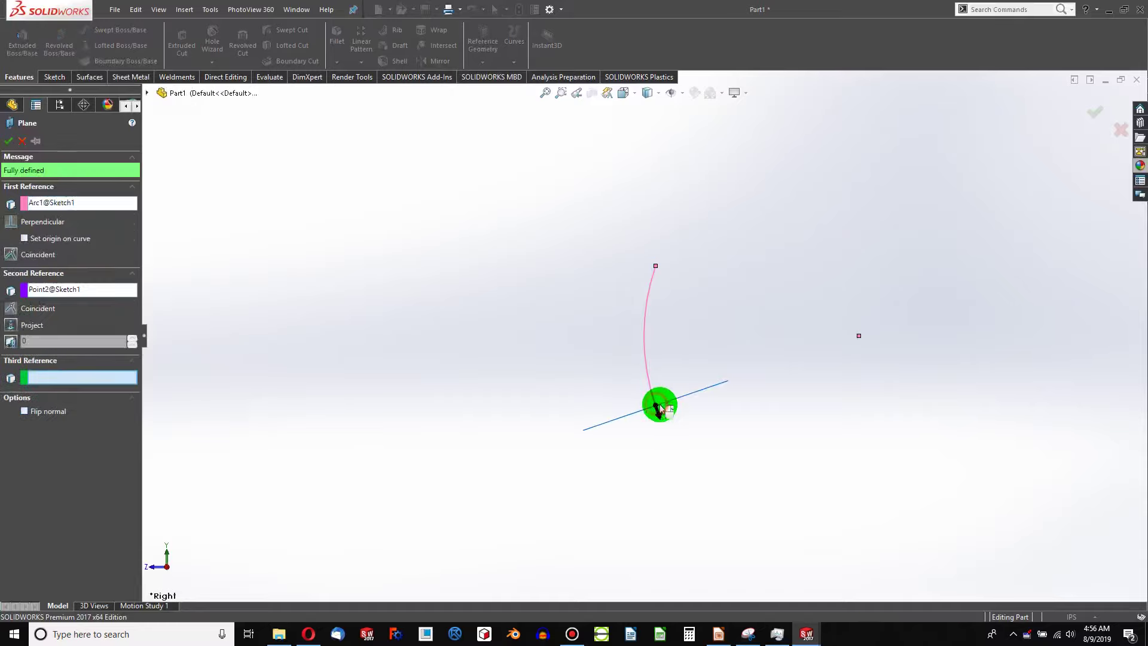
click(8, 142)
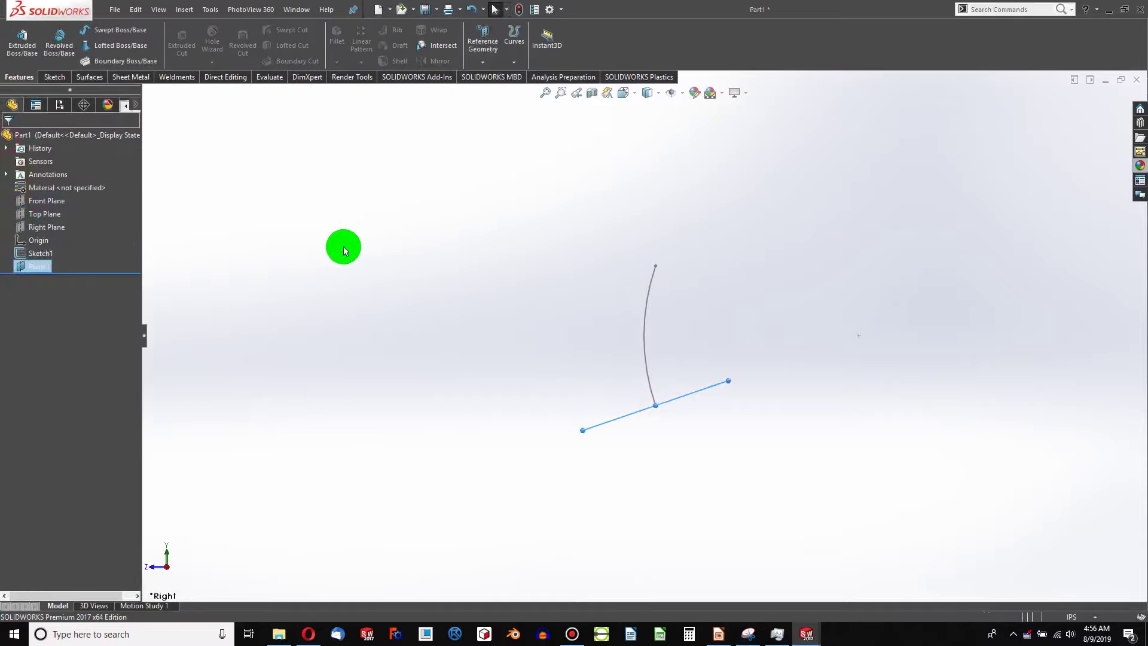
Step: Start a sketch on the new plane at the arc's lower endpoint
click(54, 76)
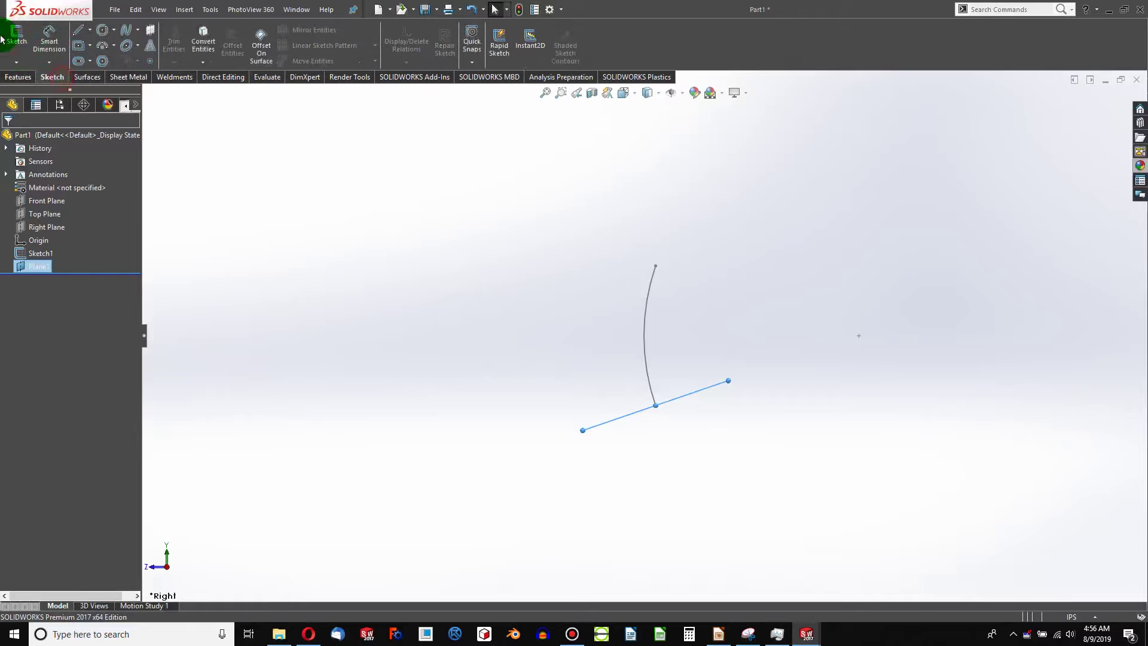
click(16, 36)
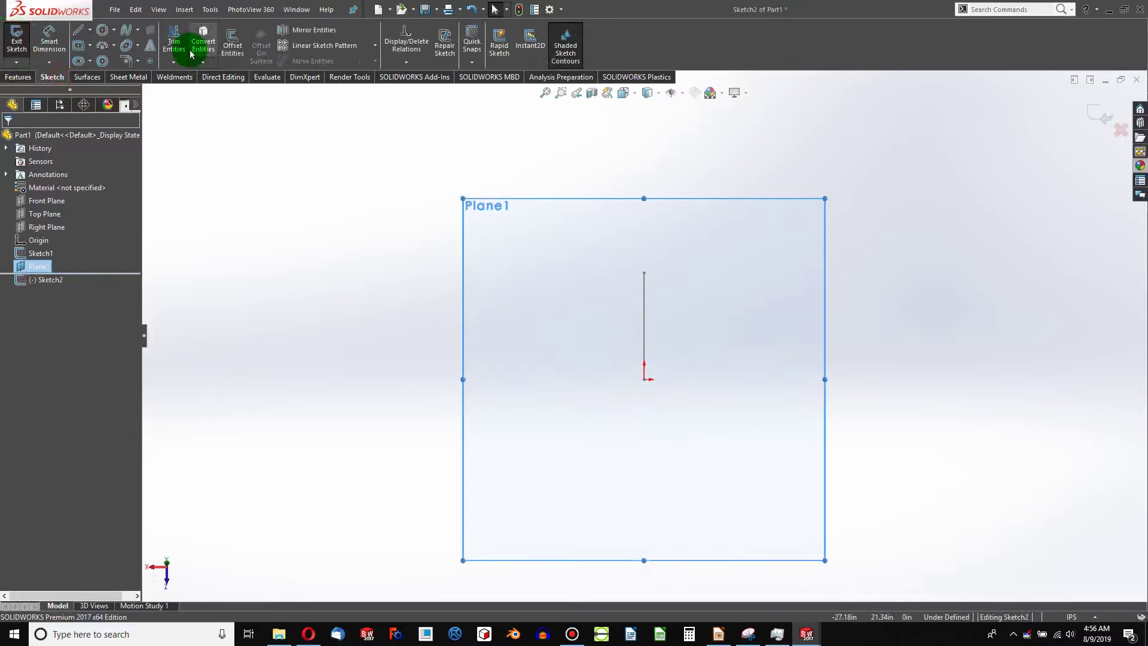
mouse_move(596, 348)
middle_down()
mouse_move(584, 313)
mouse_move(538, 315)
mouse_move(604, 328)
middle_up()
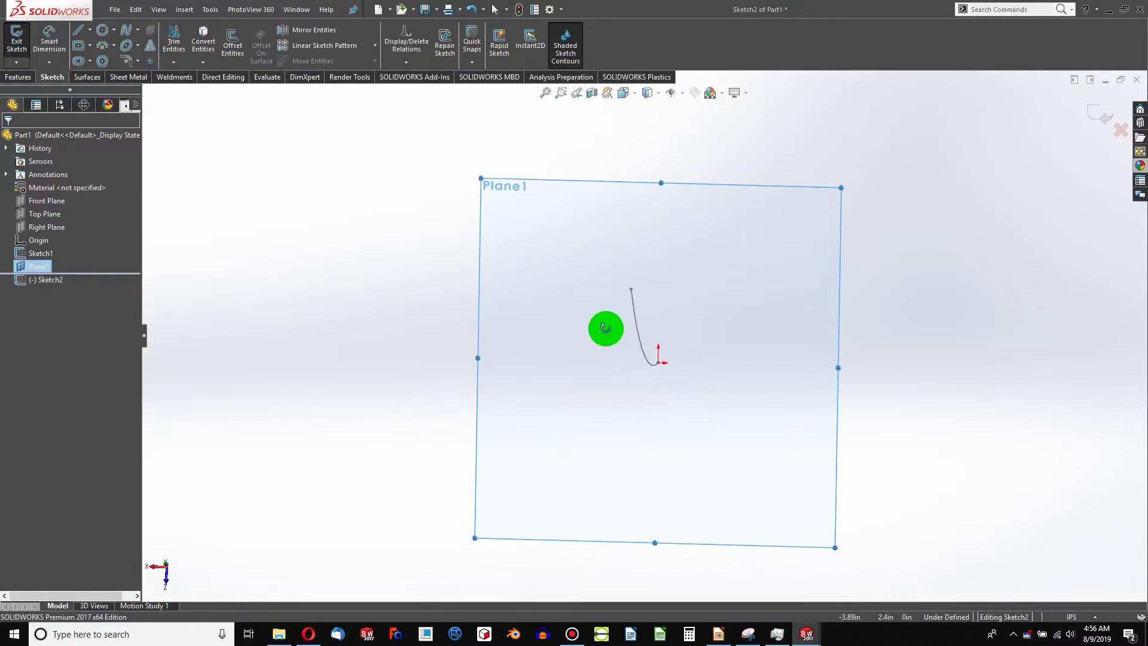
click(100, 44)
click(479, 263)
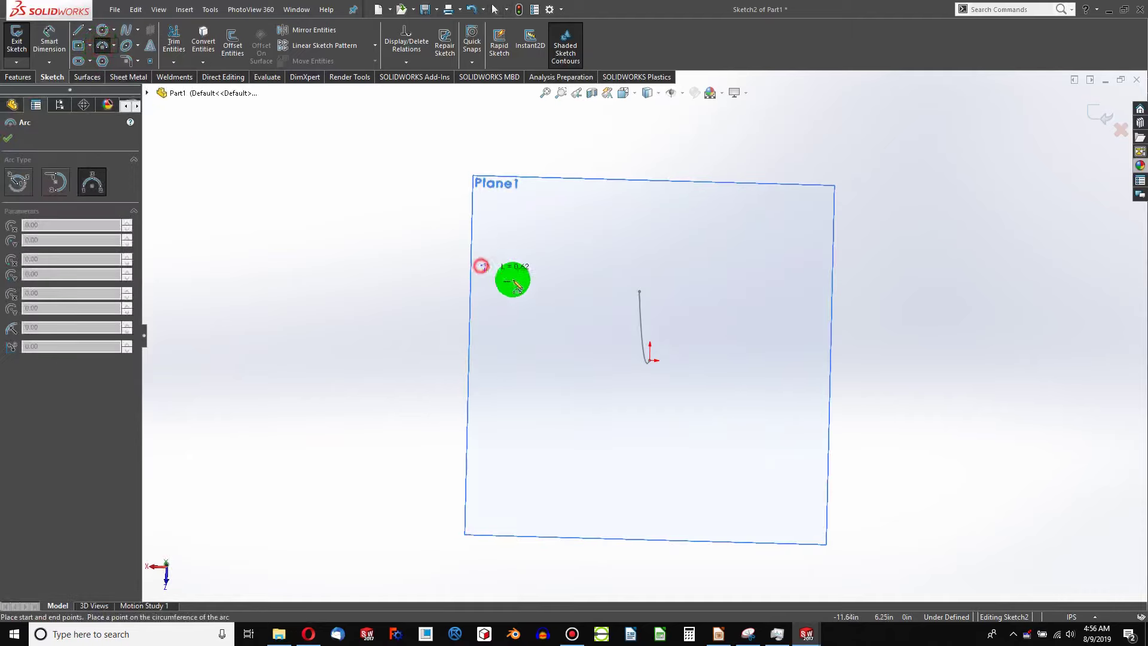
click(784, 310)
key(Escape)
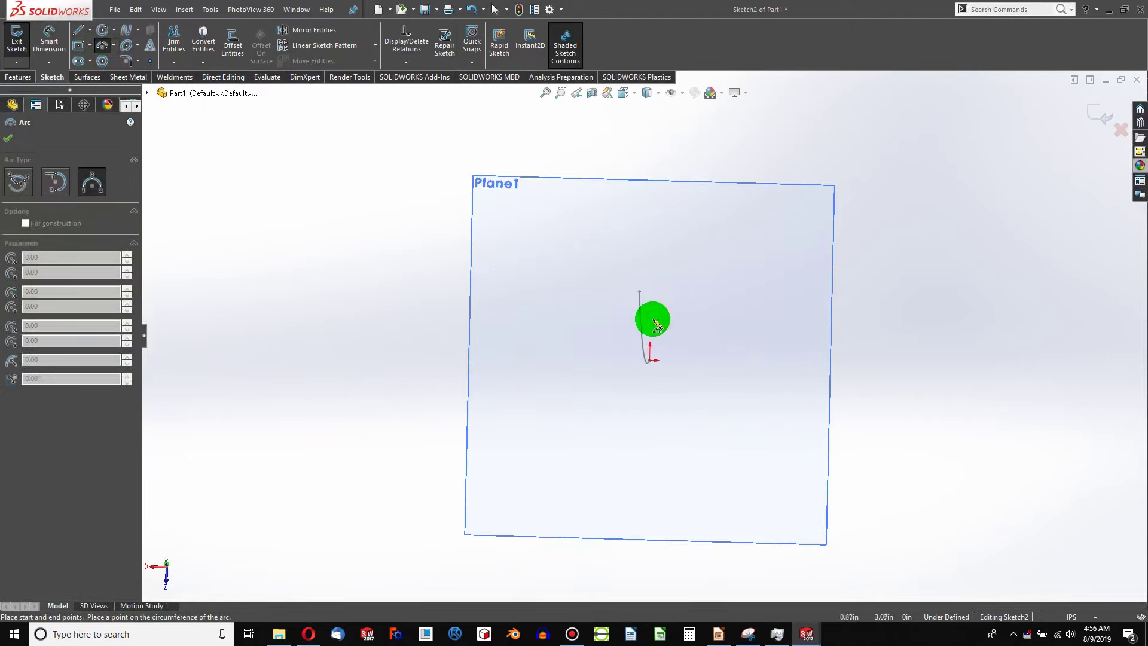
key(Escape)
Step: Sketch a downward-bowed three-point arc on the new plane, spanning about 12 in across the first arc just above the origin
mouse_move(564, 297)
middle_down()
mouse_move(561, 315)
mouse_move(543, 299)
middle_up()
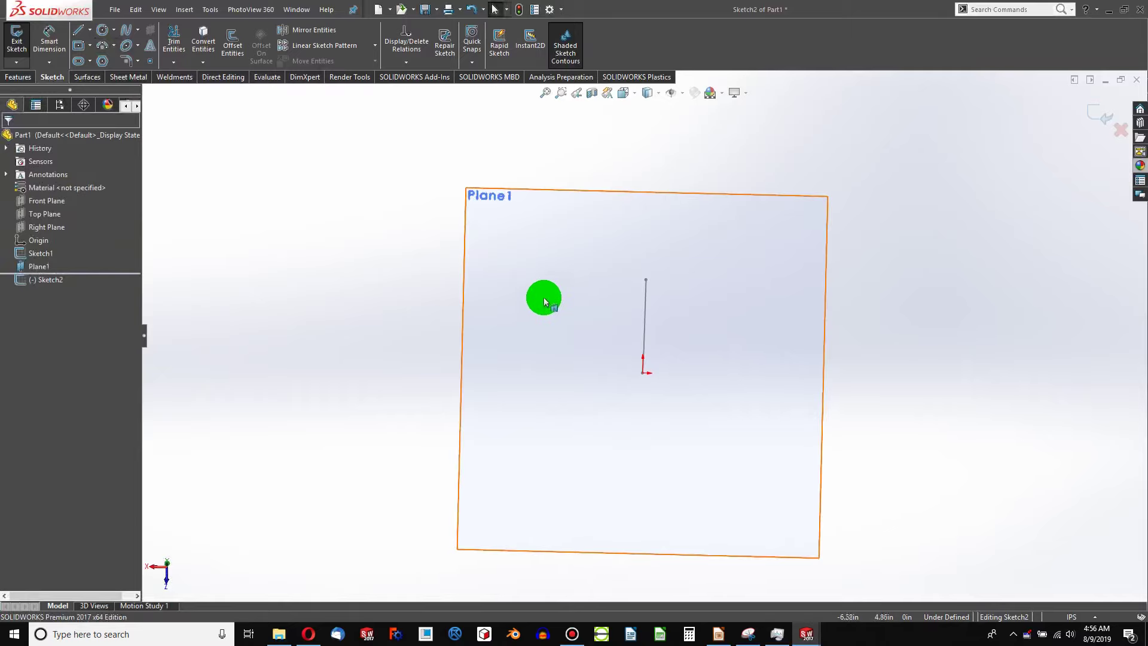
click(102, 46)
click(525, 270)
click(697, 317)
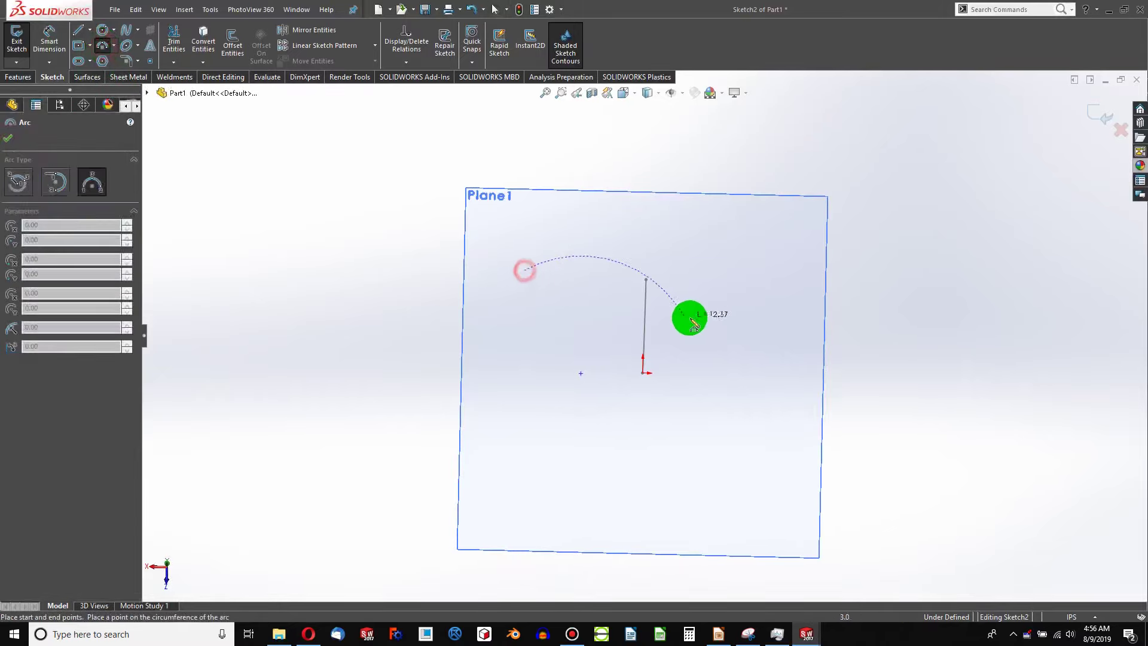
click(658, 338)
key(Escape)
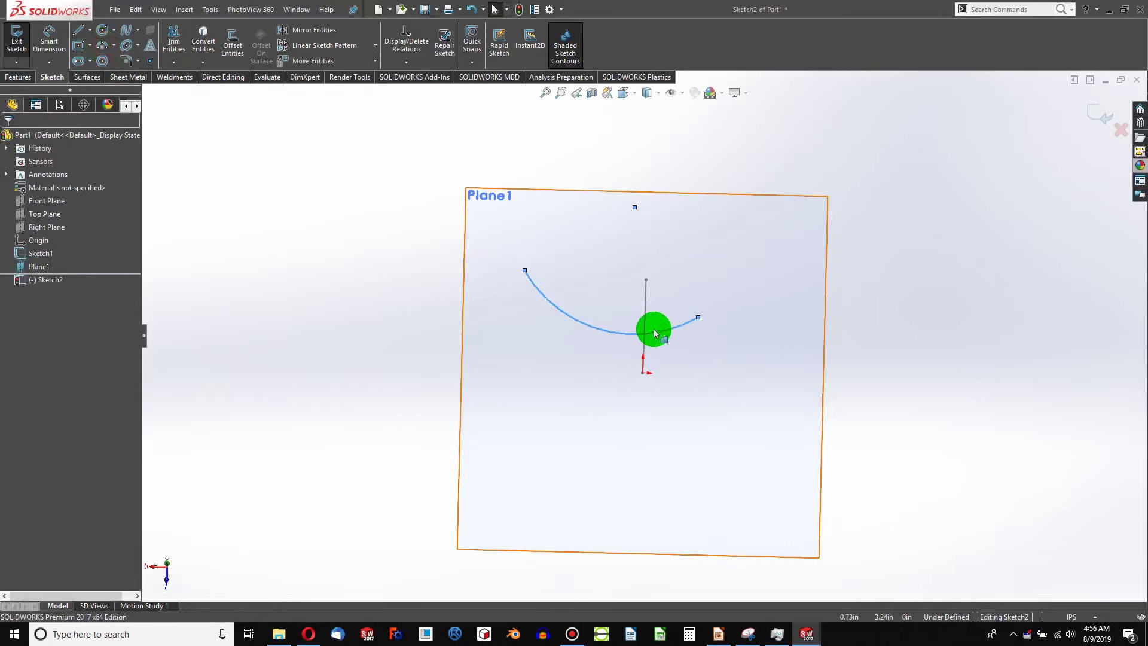
Step: Add a Pierce relation between the new arc's midpoint and the arc of the first sketch
right_click(623, 334)
click(652, 342)
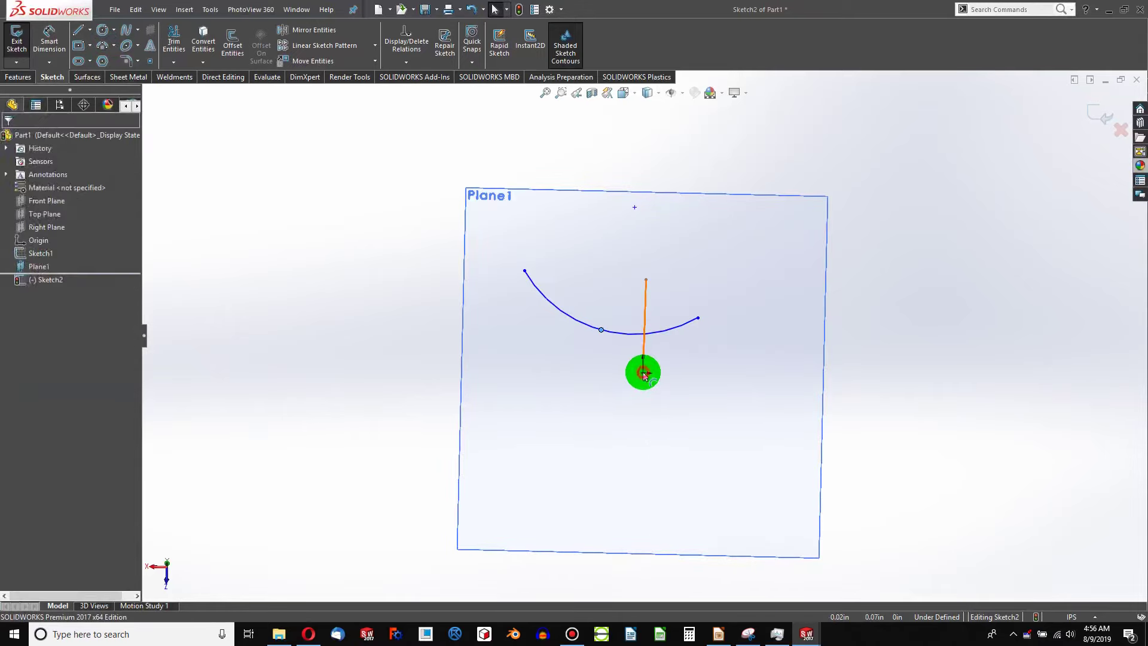
ctrl+click(642, 372)
middle_drag(643, 371, 624, 402)
ctrl+click(626, 388)
click(32, 357)
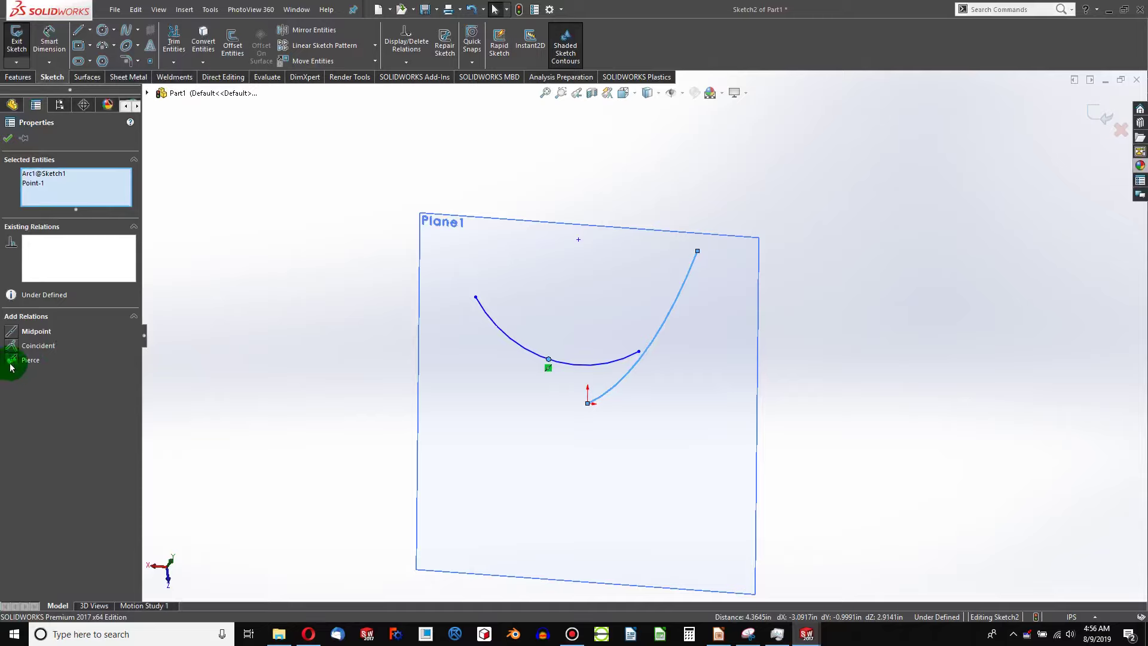
Step: Add a Horizontal relation between the two endpoints of the arc on the perpendicular plane
click(513, 342)
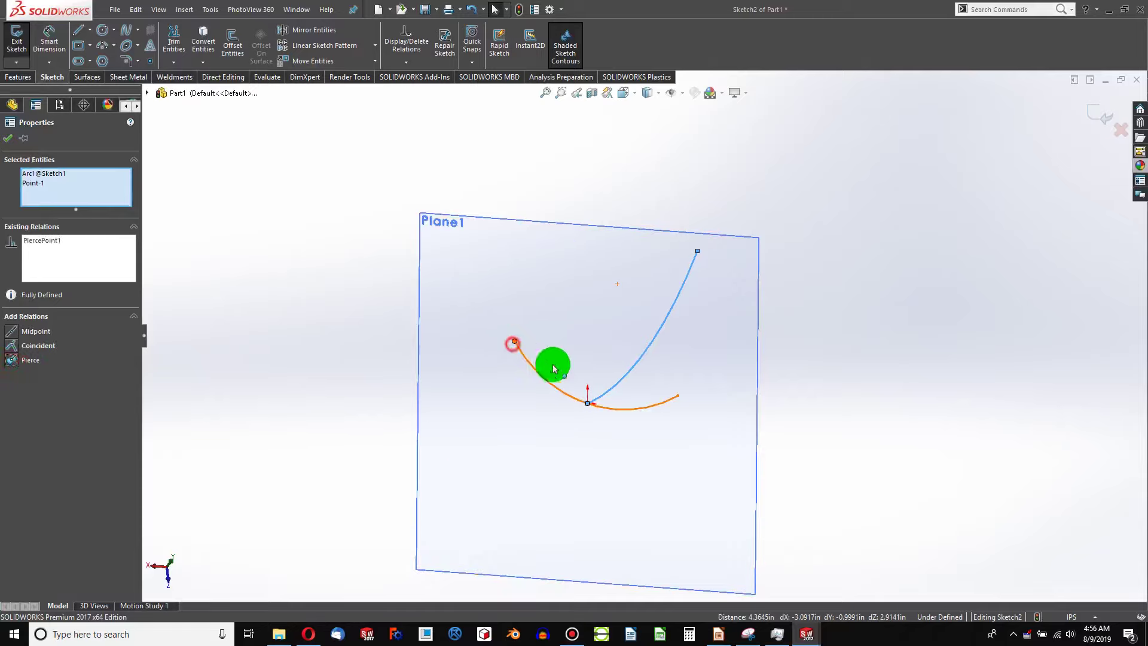
ctrl+click(676, 396)
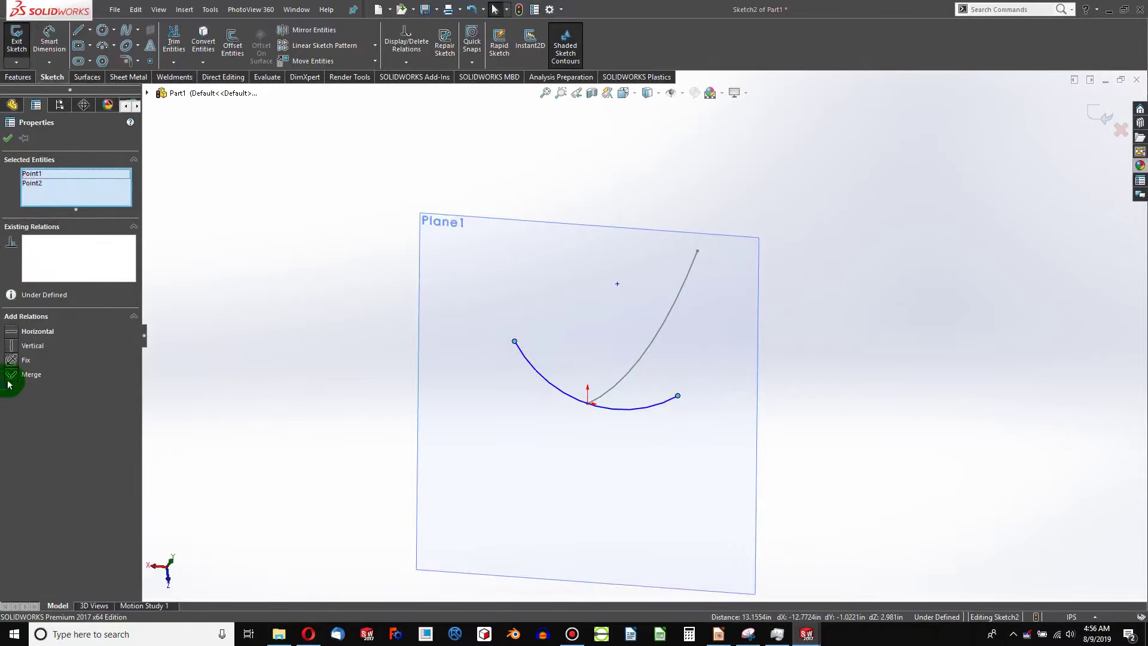
click(13, 330)
click(389, 400)
click(617, 377)
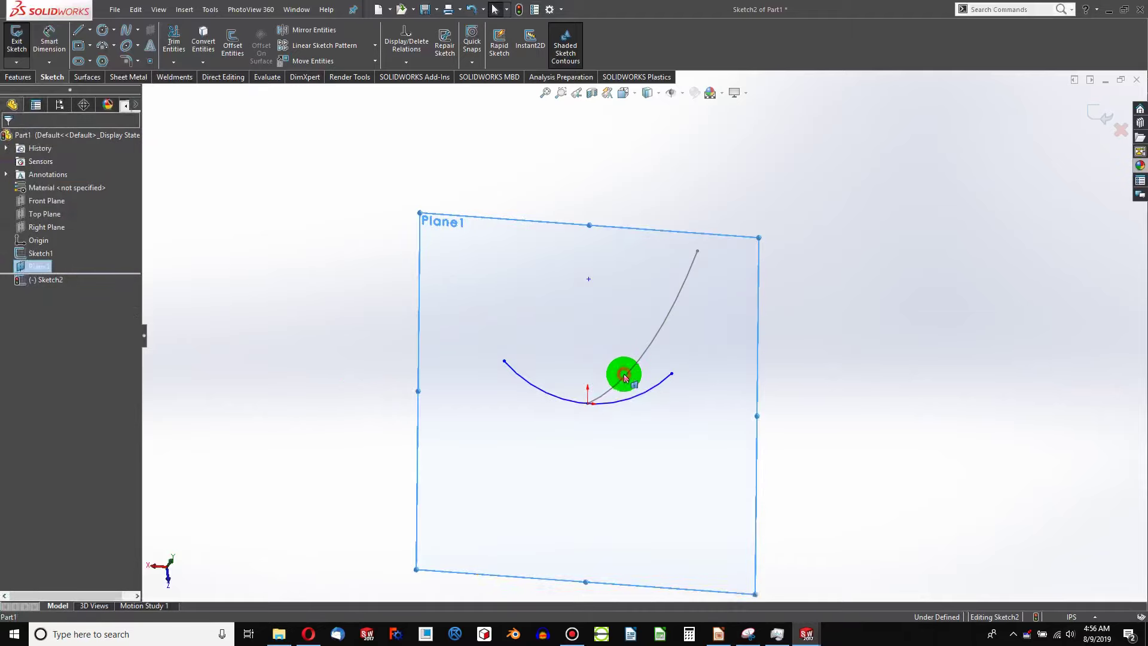
Step: Dimension the horizontal distance between the new arc's two endpoints as 24 in
click(49, 39)
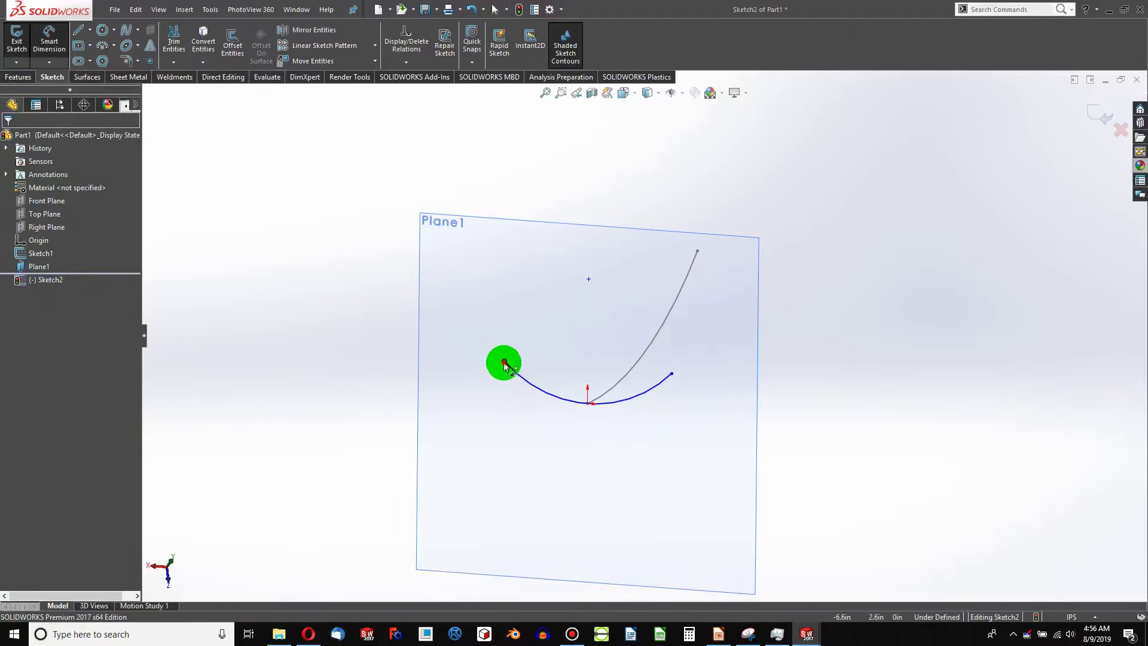
click(688, 383)
click(669, 379)
click(605, 303)
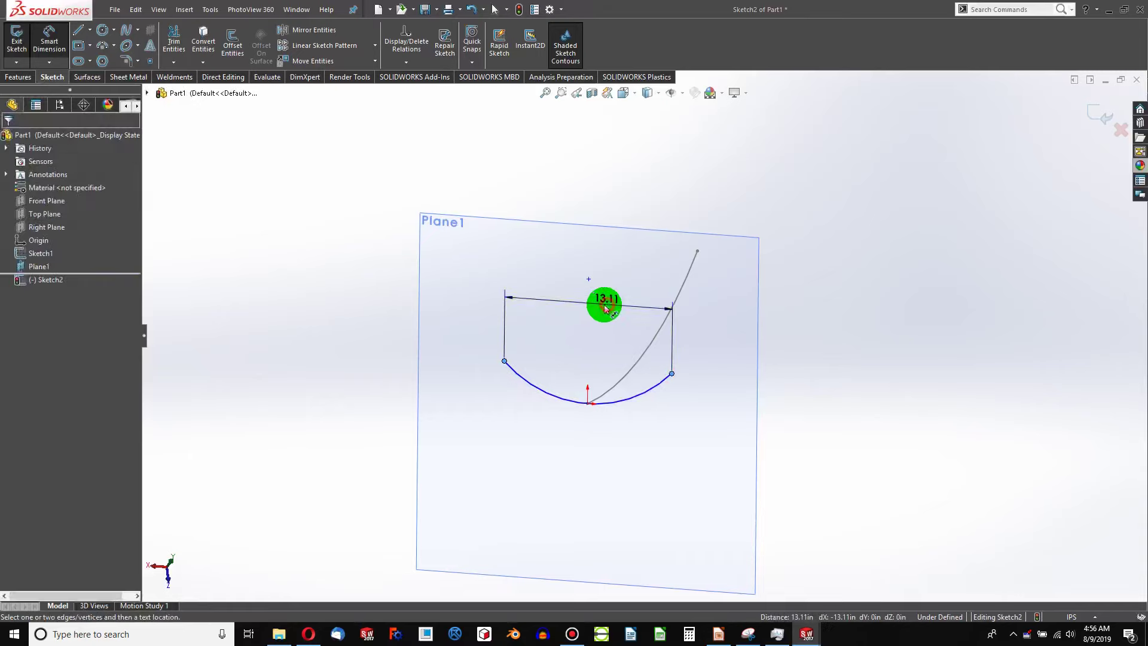
text(24)
key(Return)
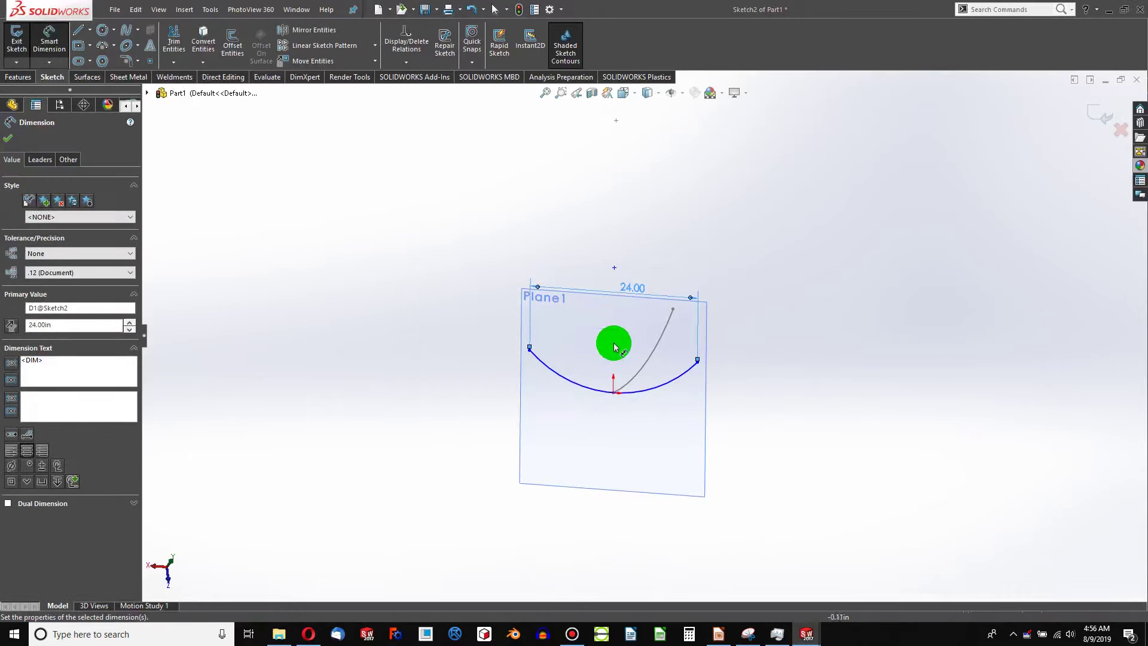
Step: Dimension the height between the arc's midpoint and its left endpoint as 2 in and exit the sketch
click(555, 357)
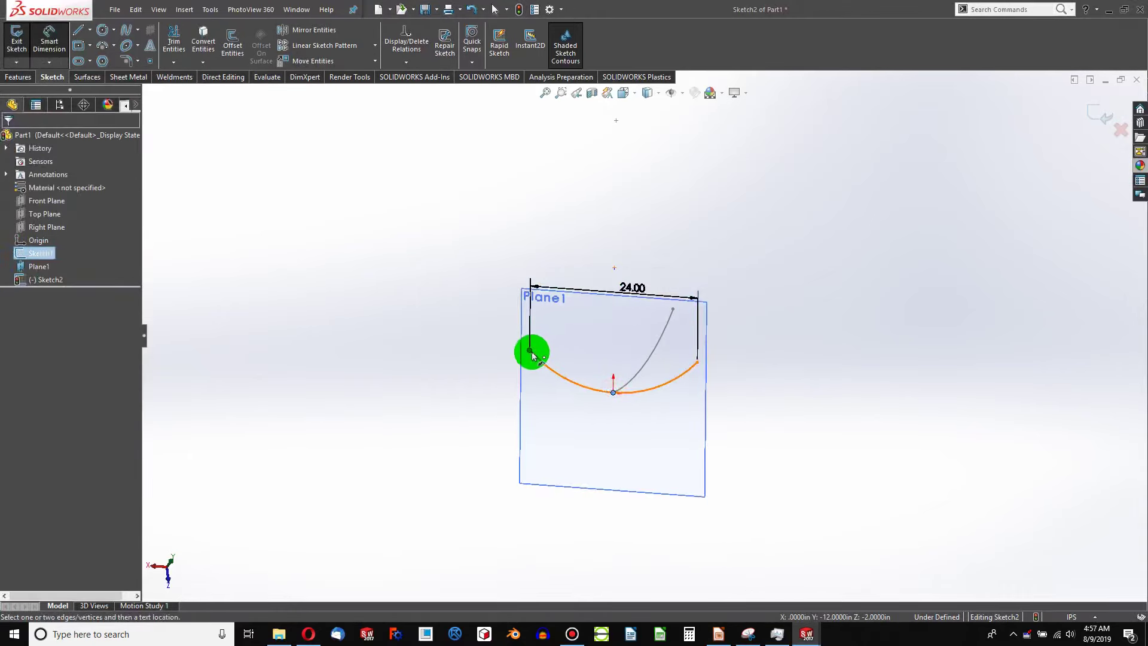
click(530, 350)
click(492, 366)
text(2.00in)
key(Return)
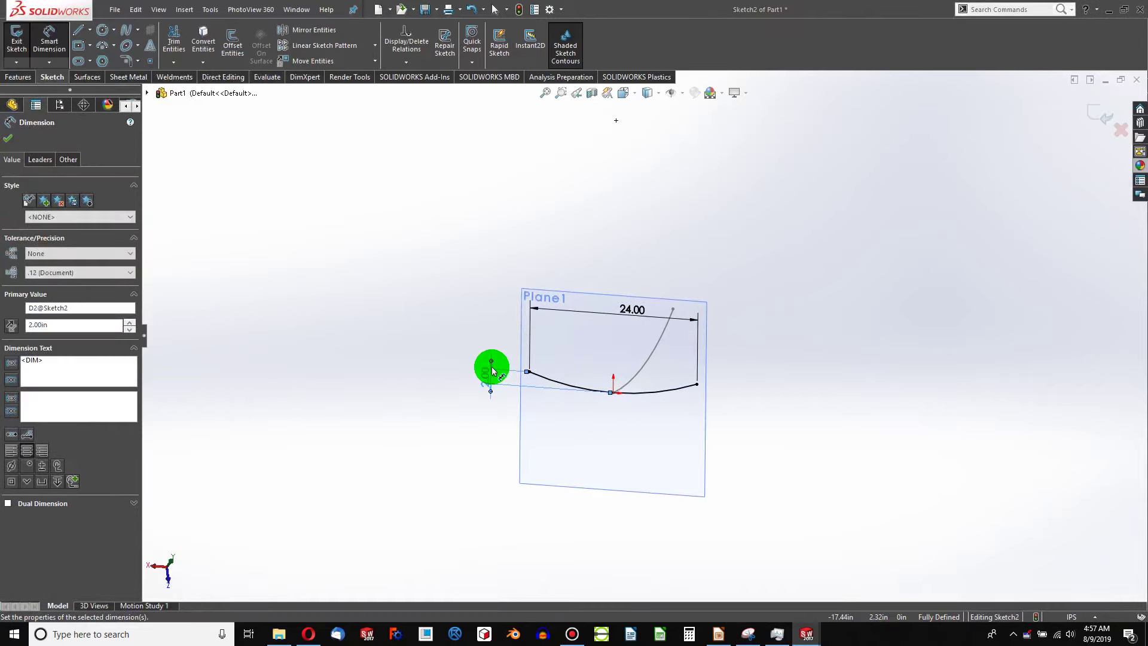
click(558, 177)
click(535, 11)
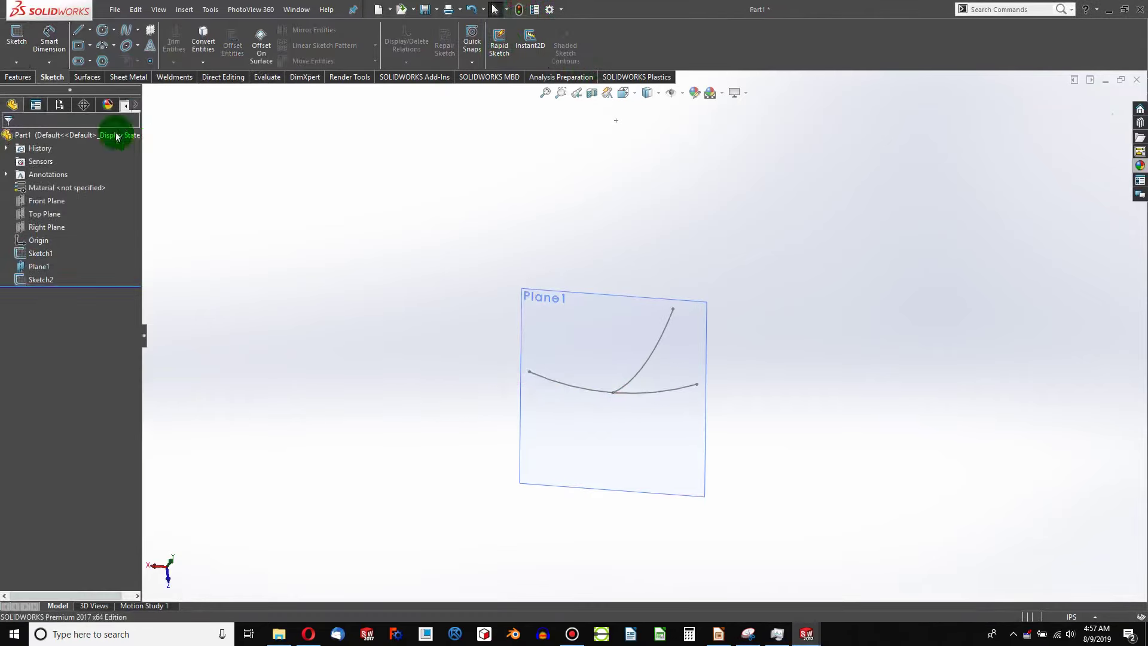
Step: Create a swept surface using the 24 in wide arc as profile and the first sketch's arc as path
click(85, 77)
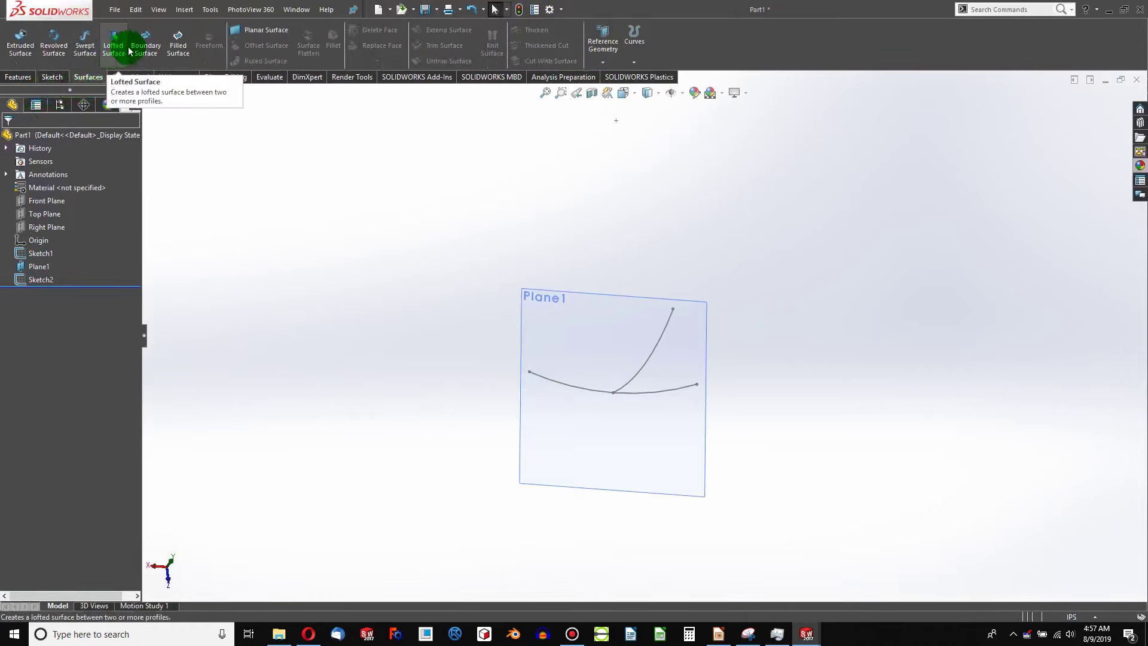
click(85, 51)
click(570, 387)
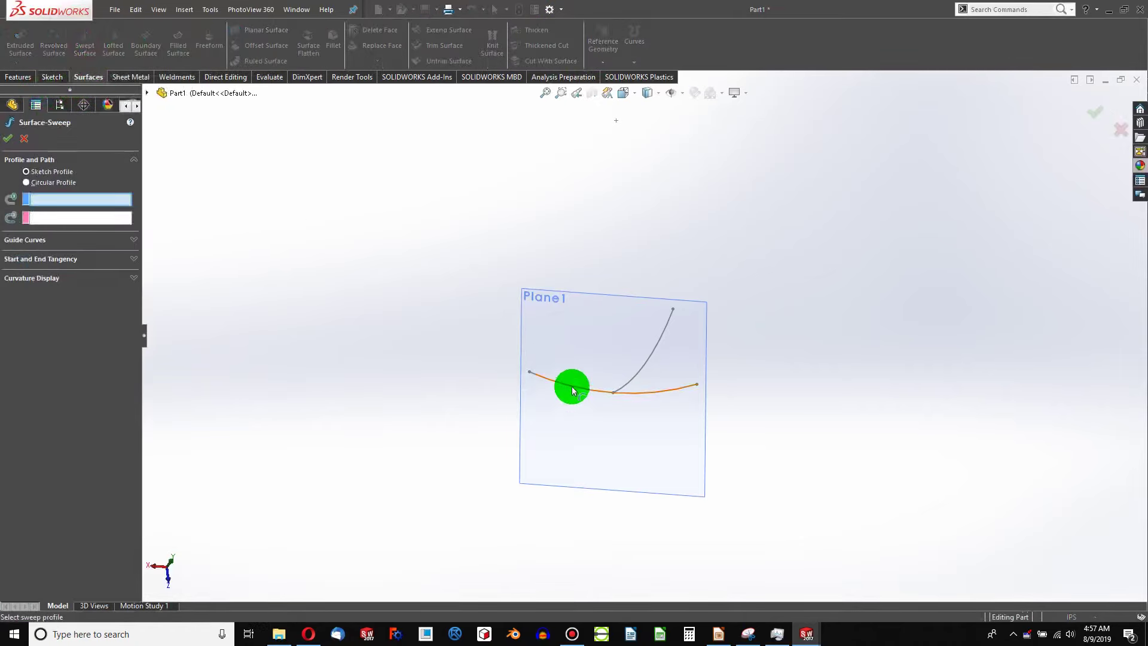
click(641, 375)
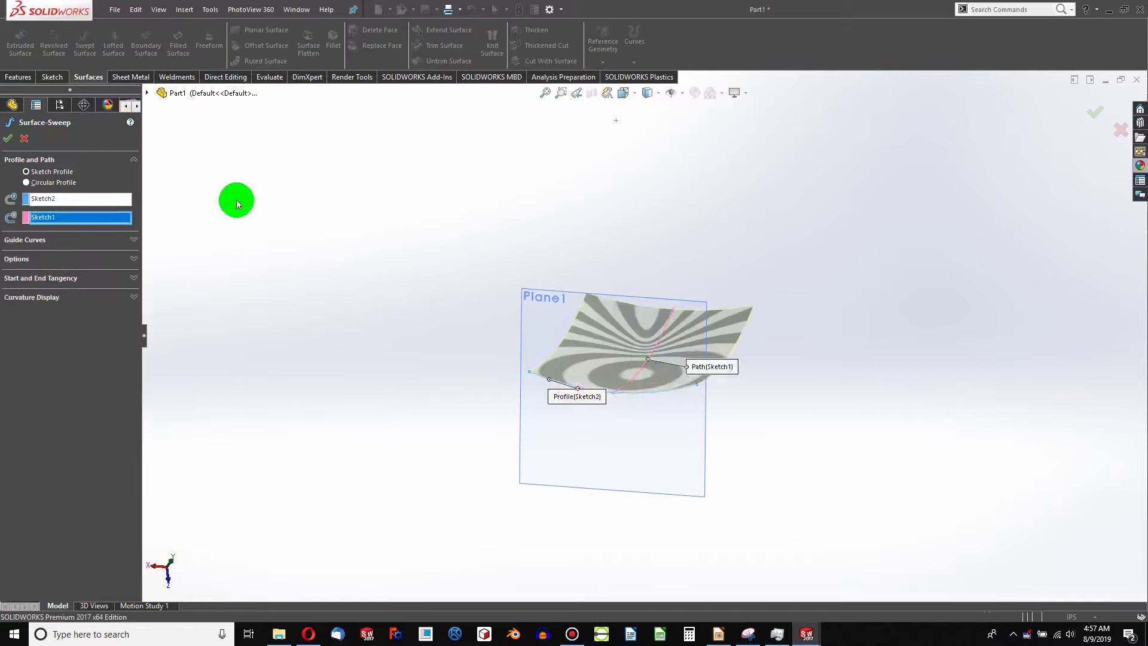
click(17, 141)
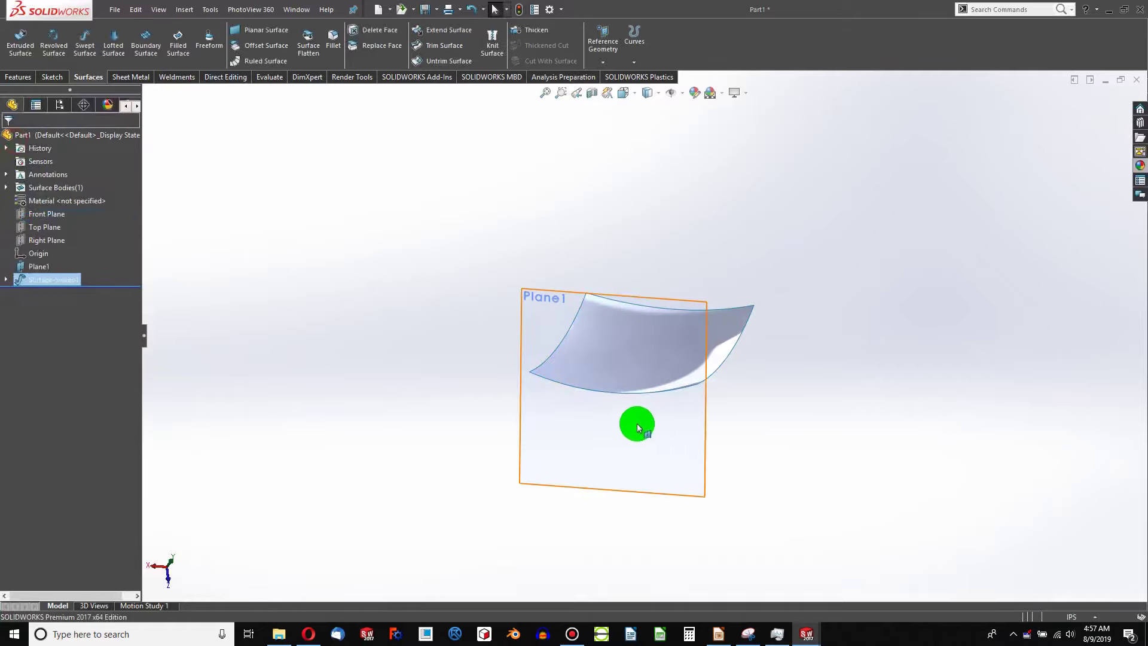
Step: Hide the reference plane at the edge of the swept surface
middle_drag(637, 427, 658, 69)
right_click(634, 242)
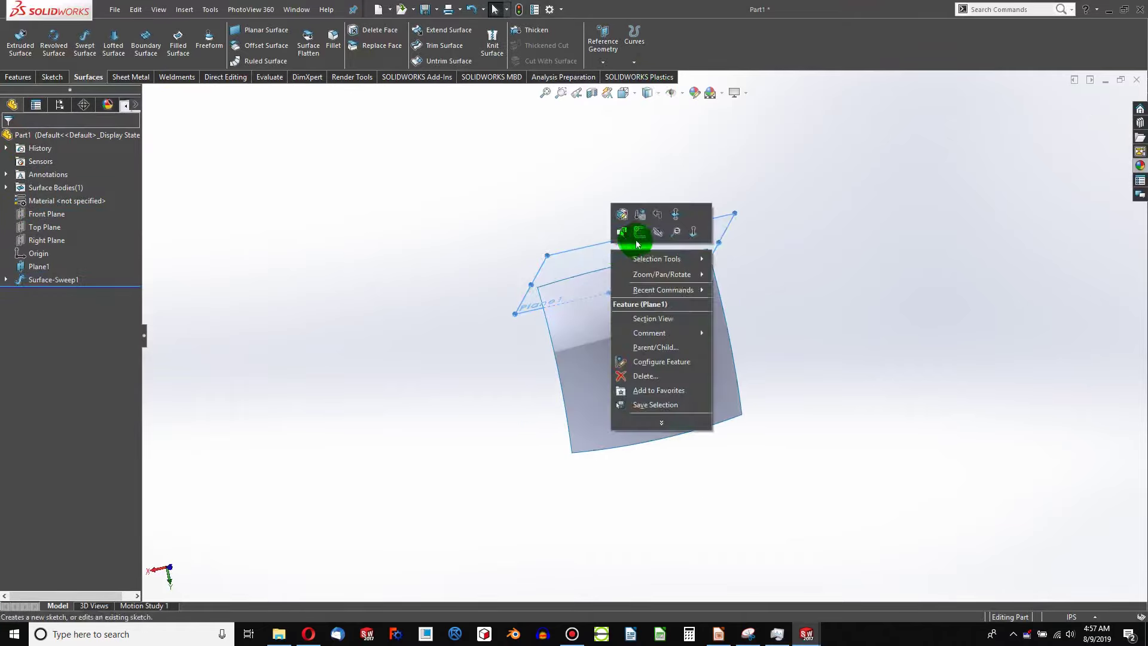
click(638, 233)
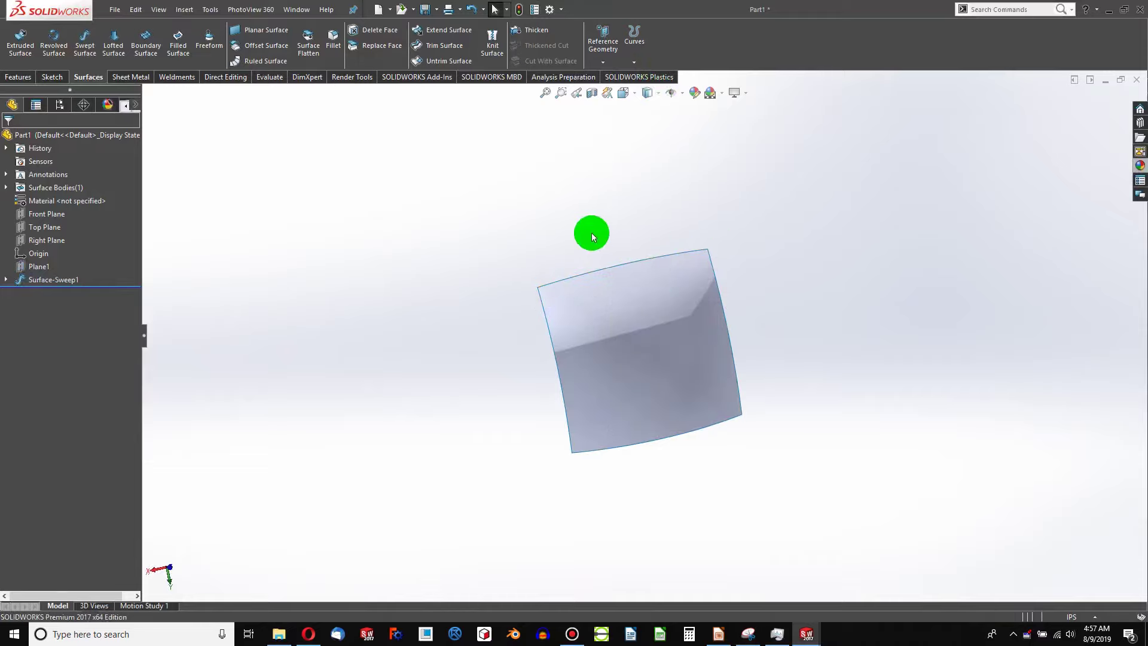
Step: Start a new sketch on the Front Plane, viewed normal to it
key(ctrl+7)
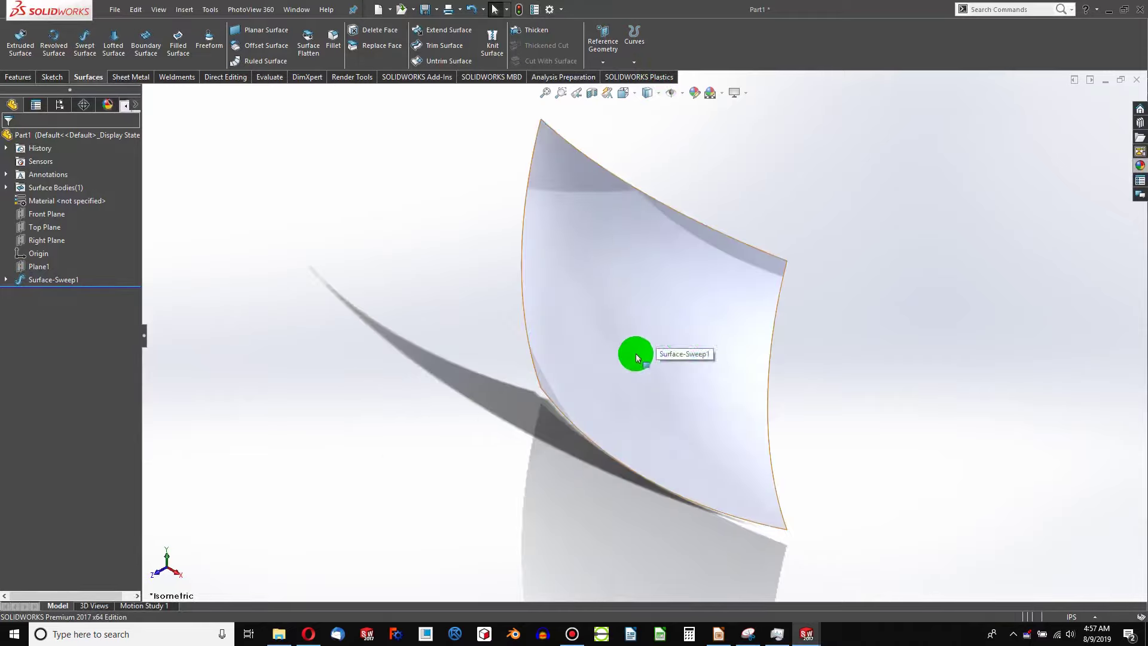
middle_drag(636, 358, 693, 227)
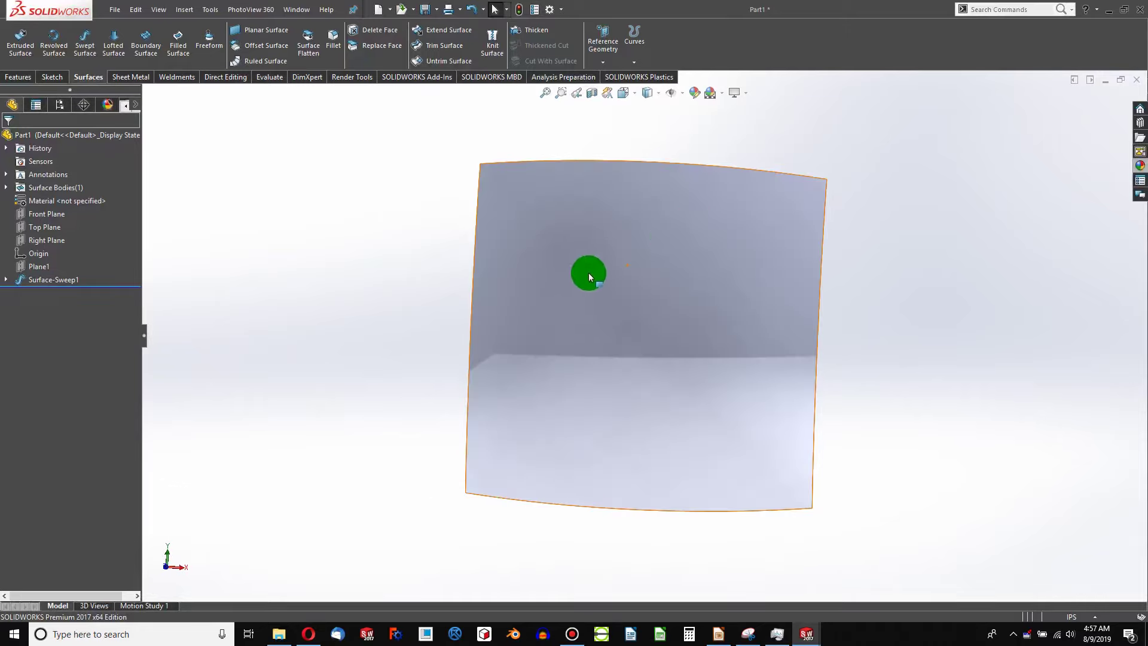
click(54, 211)
key(ctrl+8)
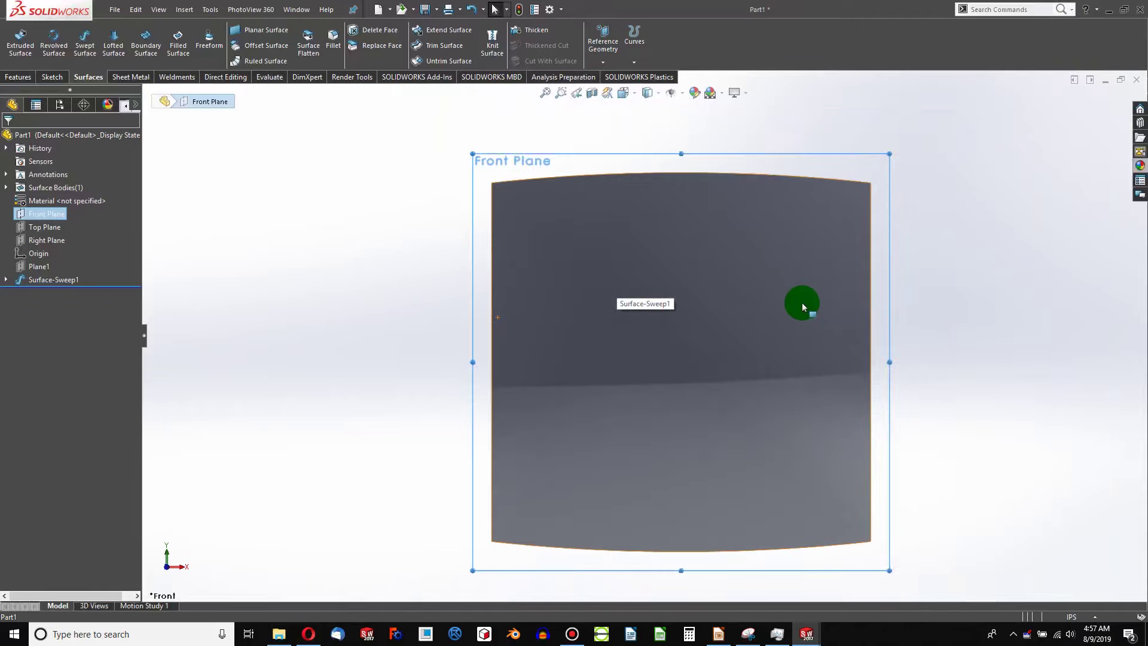
click(51, 78)
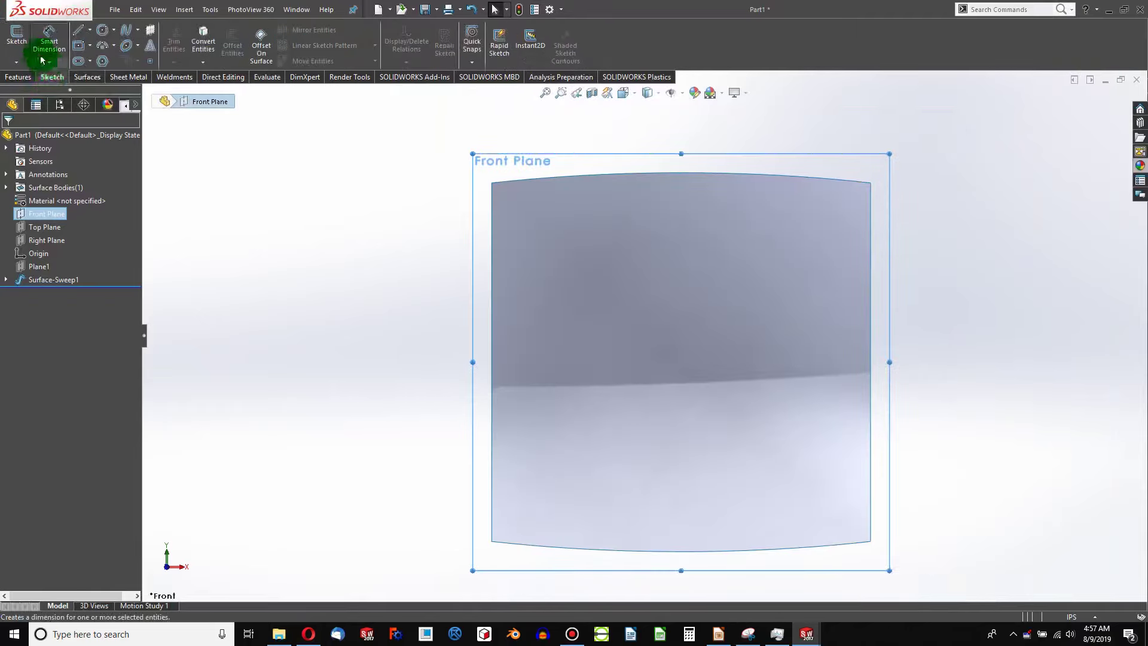
click(16, 35)
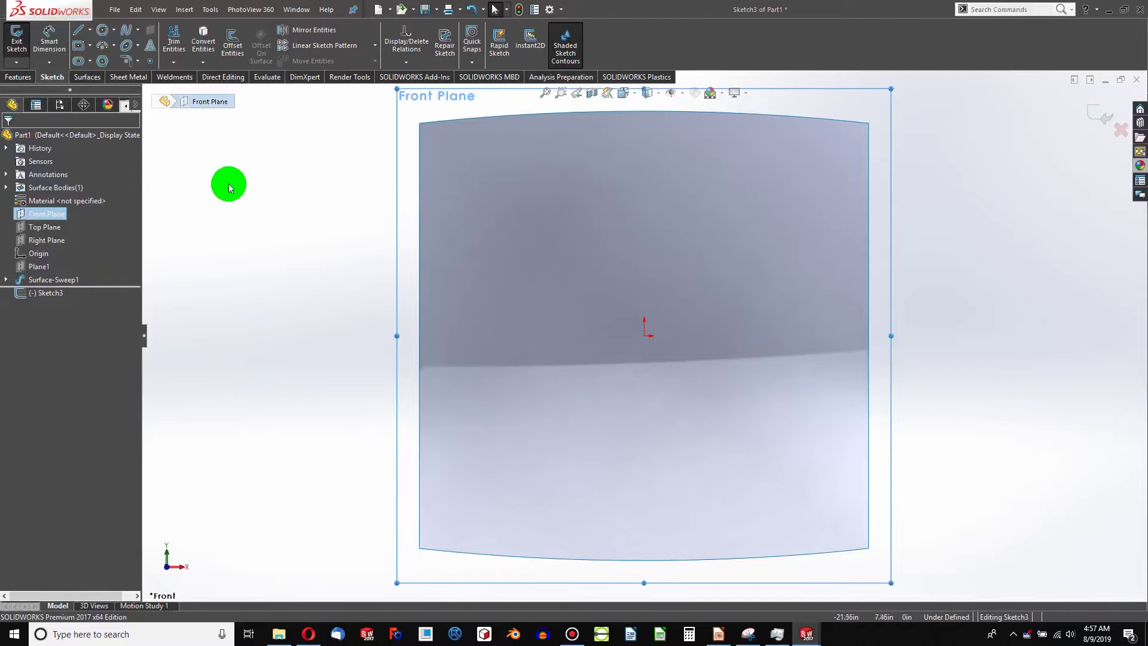
Step: Insert the Zelda shield image into the sketch as a sketch picture
click(211, 10)
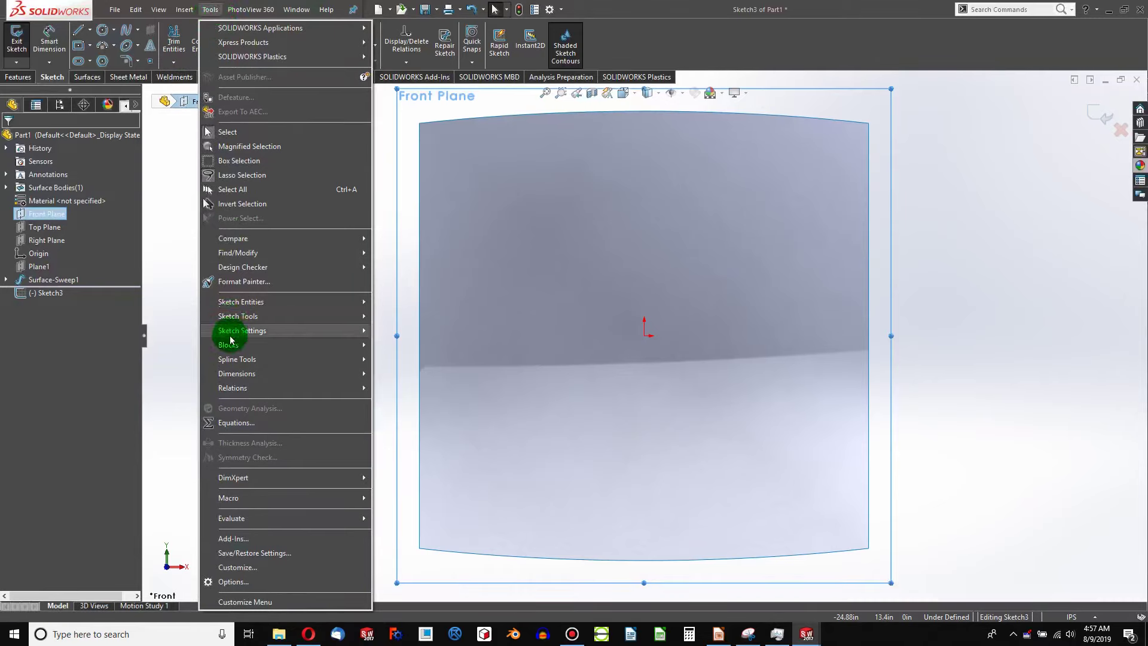
mouse_move(237, 333)
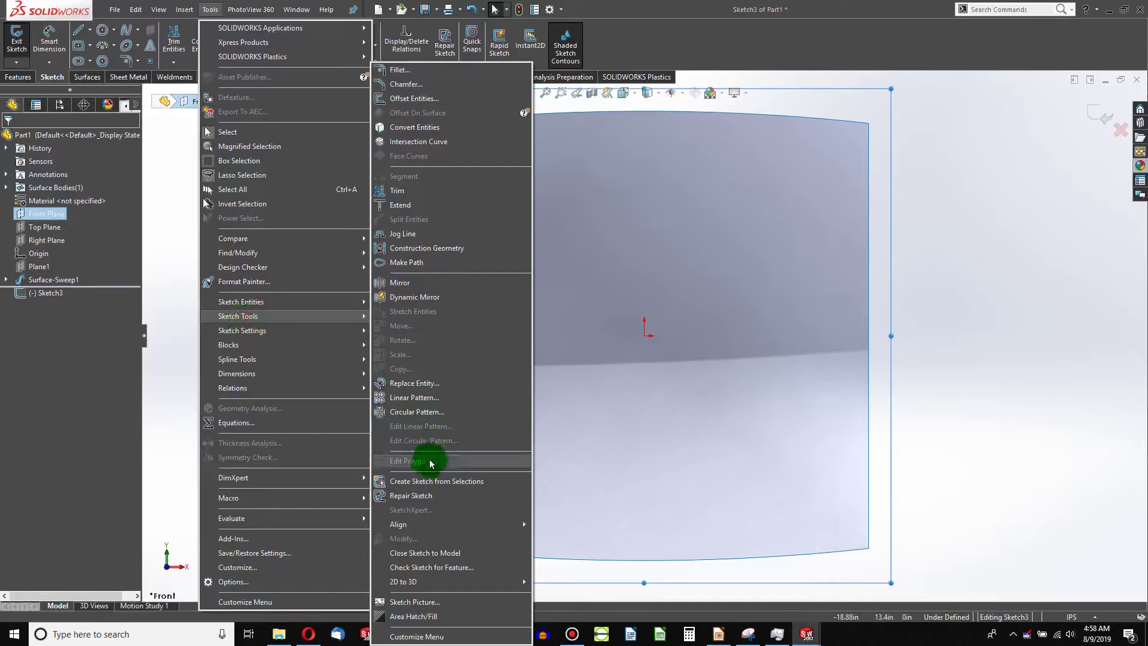
click(425, 602)
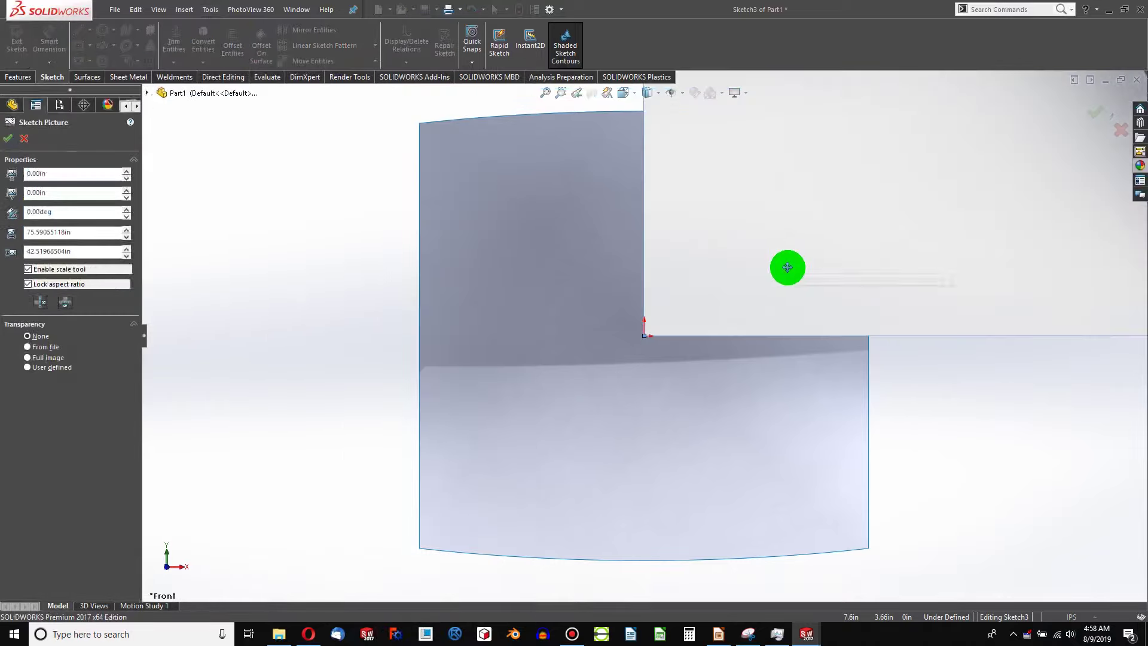
scroll(792, 267, up, 5)
scroll(777, 269, down, 4)
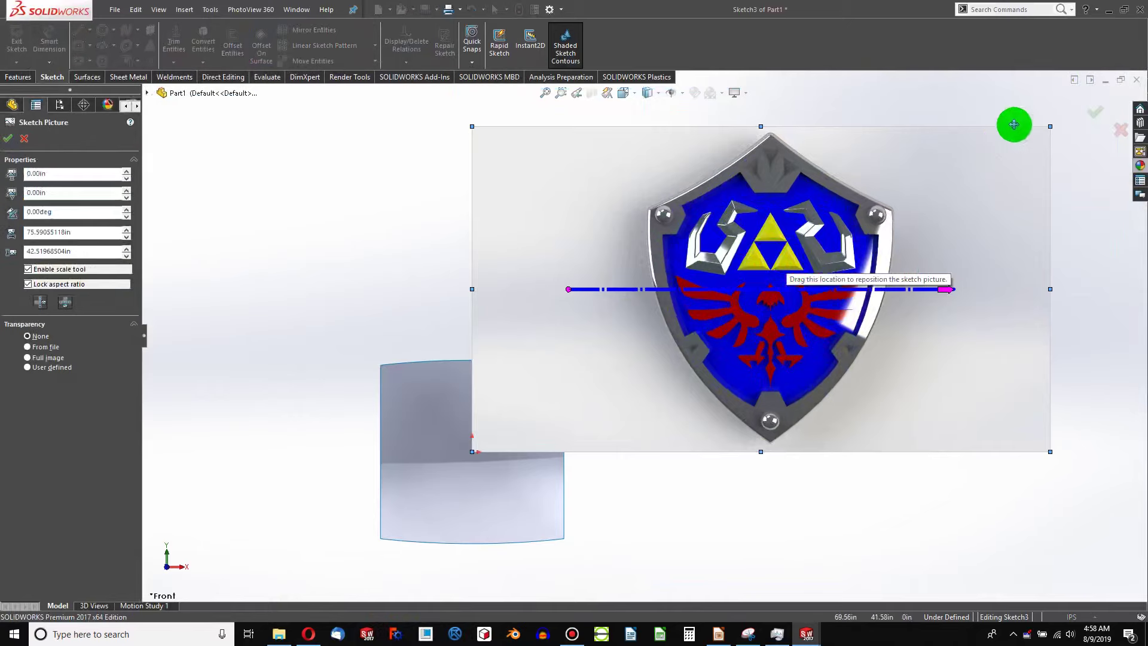
Step: Scale the shield picture to about 42.97 in wide by 24.17 in high and place it over the swept surface
mouse_move(974, 179)
mouse_down()
mouse_move(795, 320)
mouse_move(819, 281)
mouse_move(781, 330)
mouse_up()
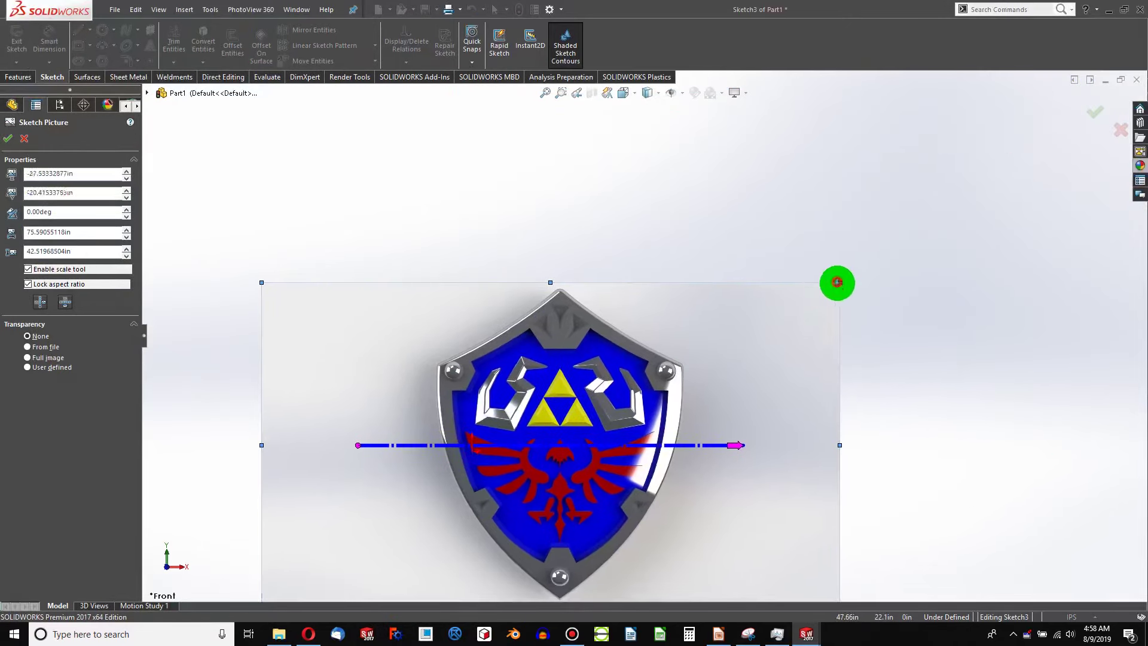
drag(837, 282, 589, 444)
scroll(499, 414, up, 2)
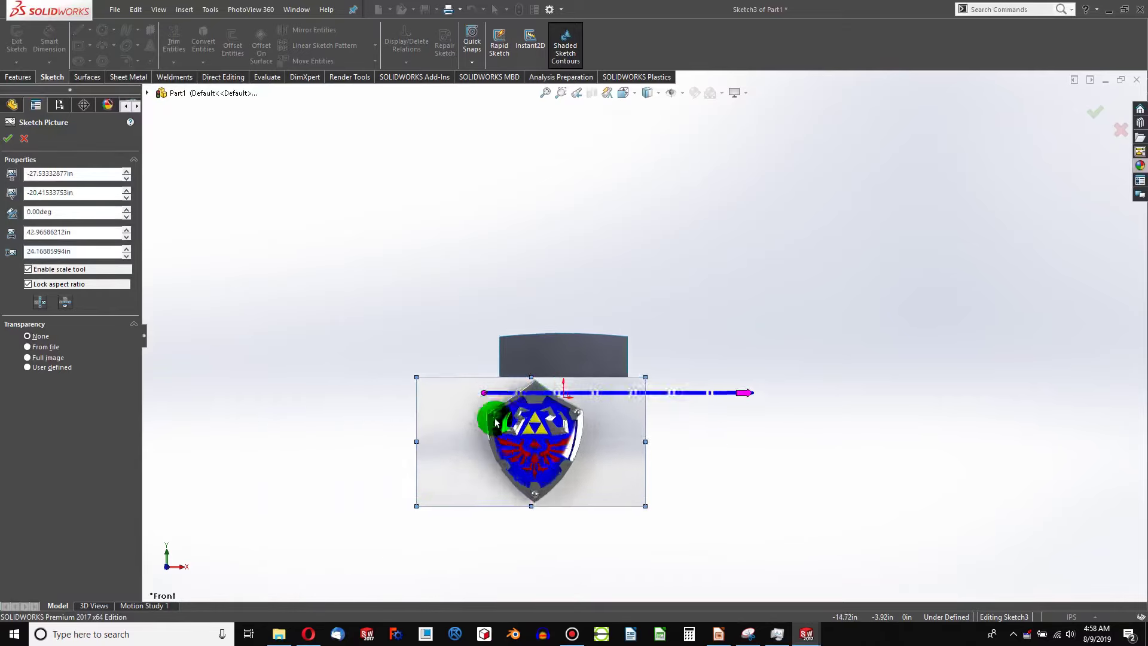
scroll(495, 421, down, 3)
mouse_move(641, 312)
mouse_down()
mouse_move(729, 262)
mouse_move(803, 133)
mouse_move(771, 197)
mouse_move(765, 174)
mouse_up()
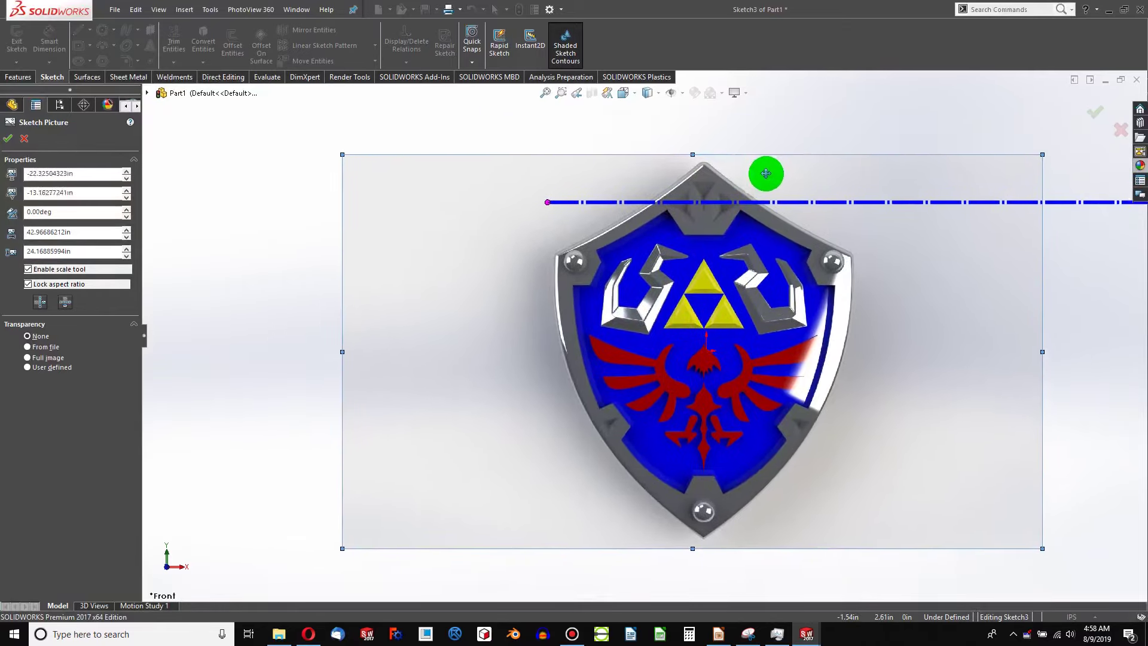
Step: Make the full sketch picture semi-transparent with a transparency value of 0.62
click(28, 359)
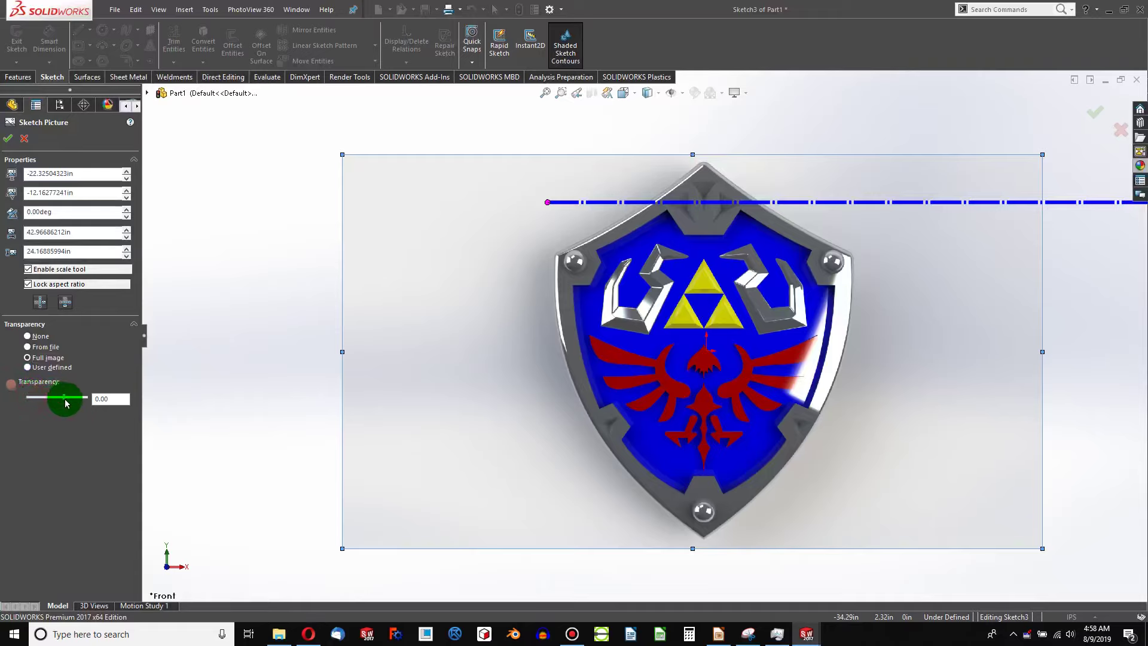
drag(65, 403, 62, 398)
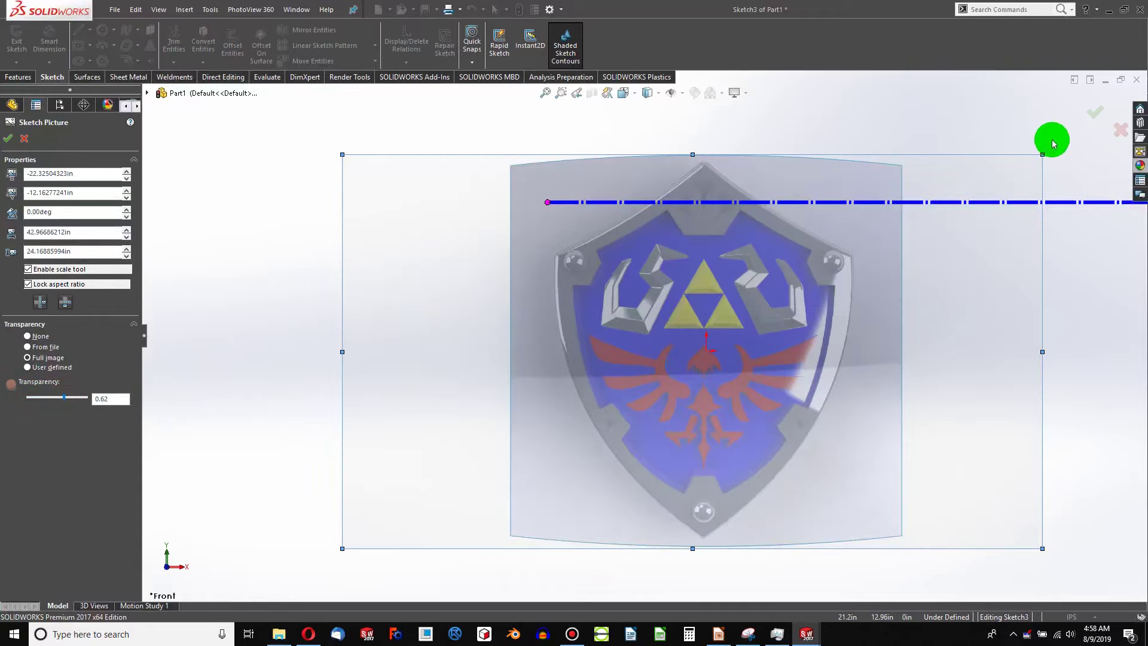
Step: Enlarge the shield picture to about 44.60 in by 25.09 in, centre it on the surface, and accept the placement
mouse_move(1042, 155)
mouse_down()
mouse_move(1050, 169)
mouse_move(1005, 179)
mouse_move(1058, 147)
mouse_up()
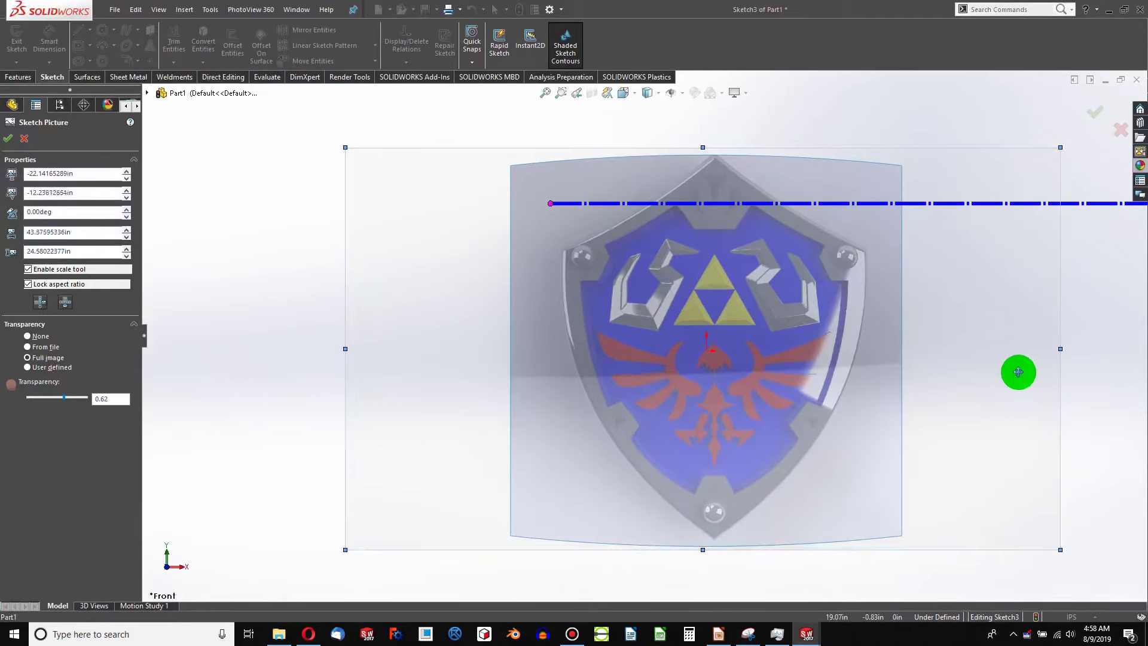
drag(1058, 542, 1068, 555)
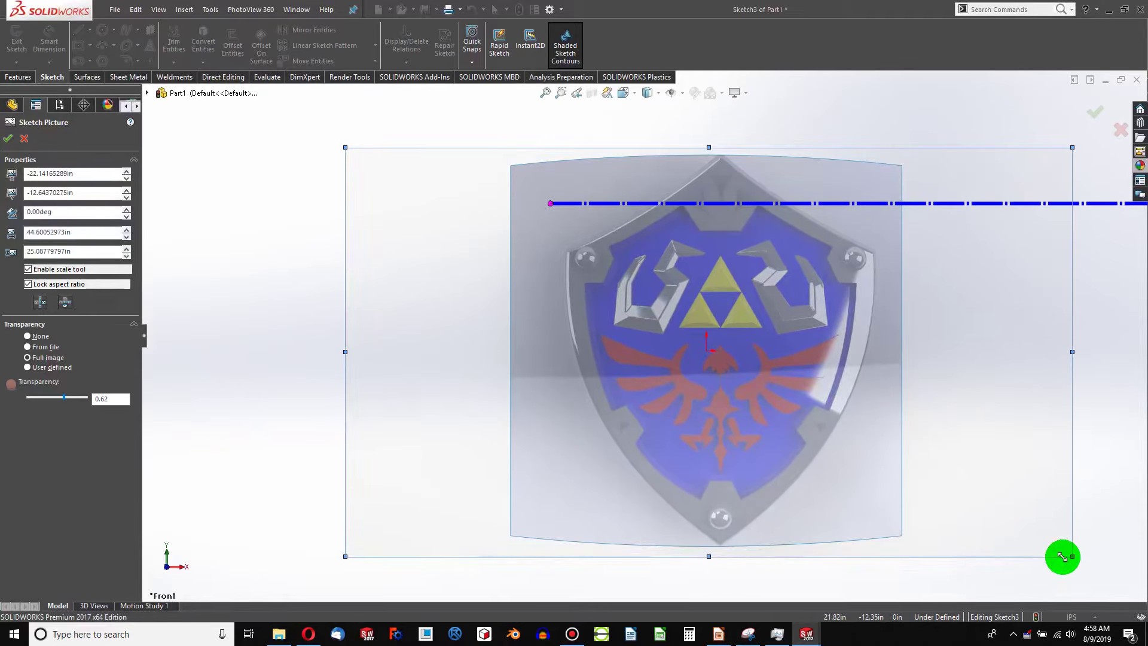
drag(961, 476, 947, 461)
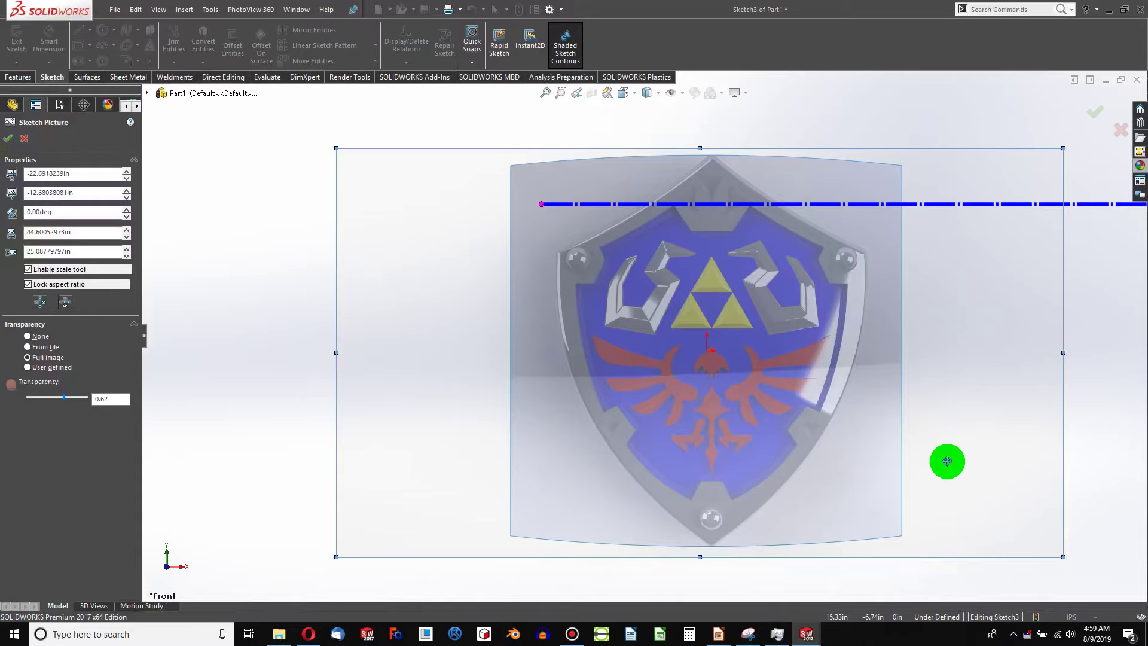
click(7, 138)
Step: Draw a vertical midpoint line about 24 in long, centred on the origin, and make it construction geometry
click(54, 86)
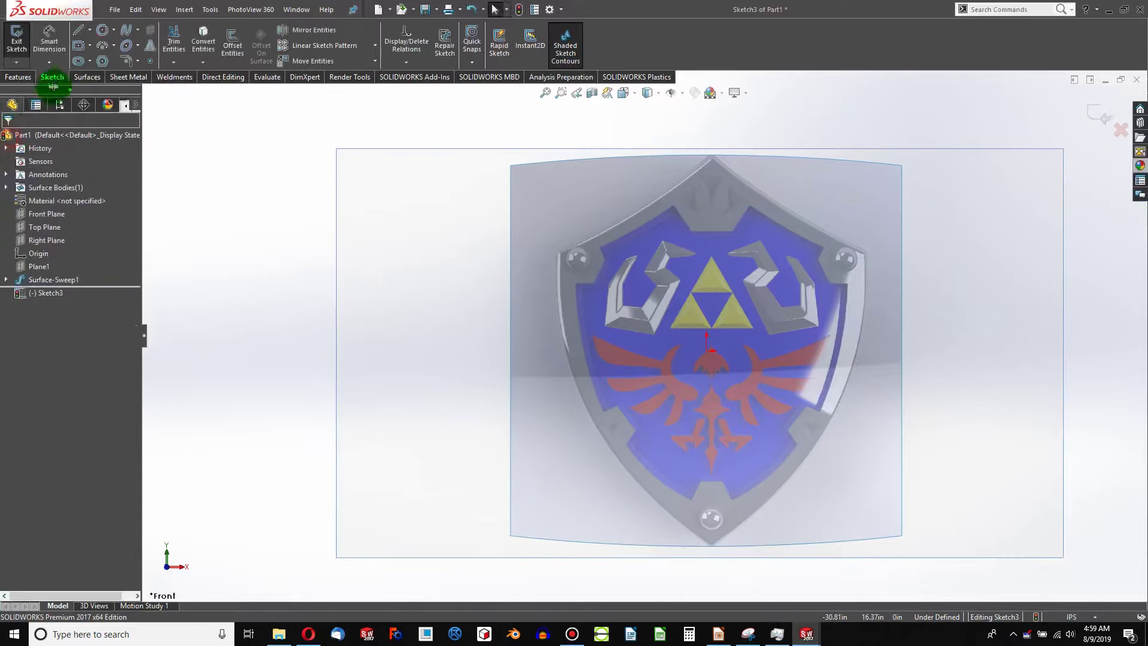
click(94, 76)
click(19, 76)
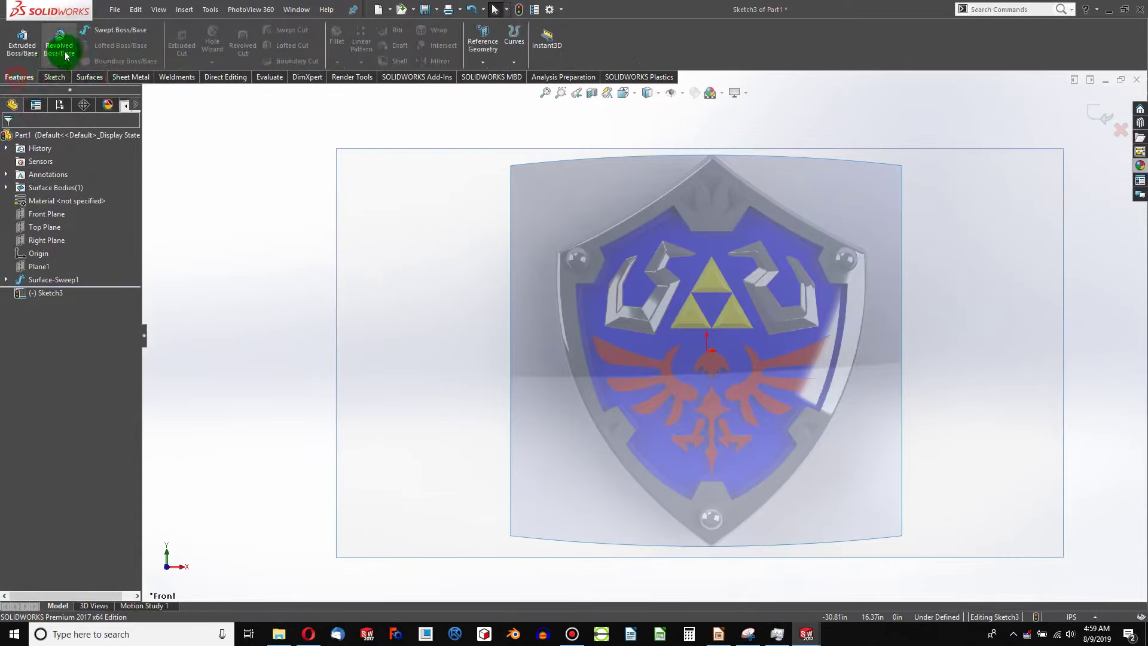
click(54, 77)
click(89, 30)
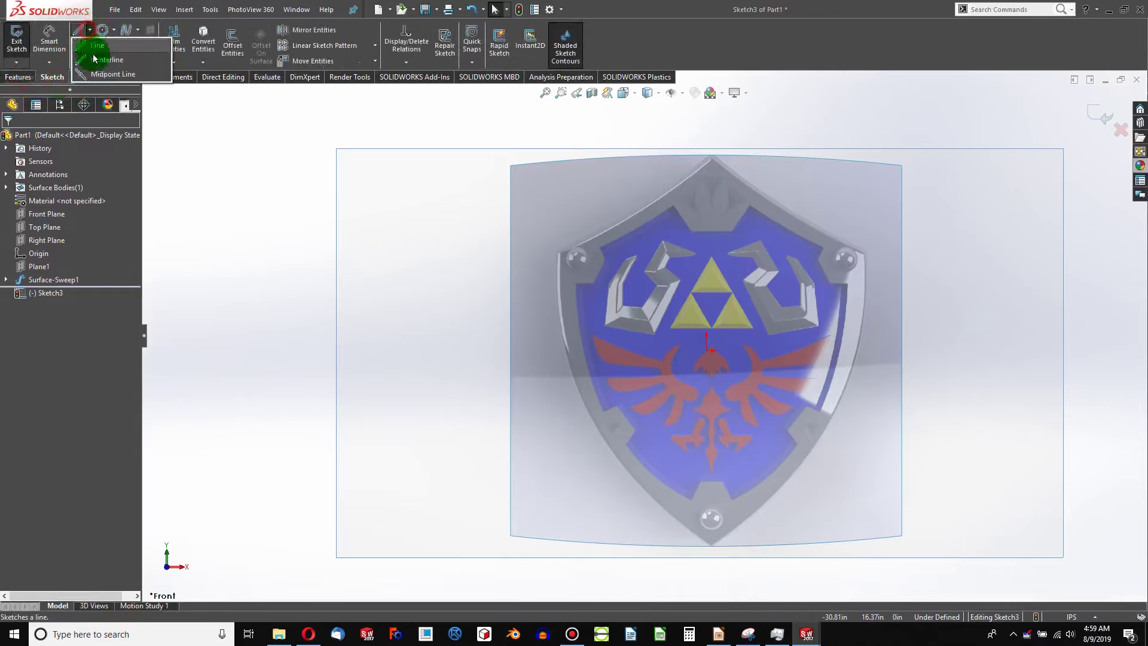
click(99, 72)
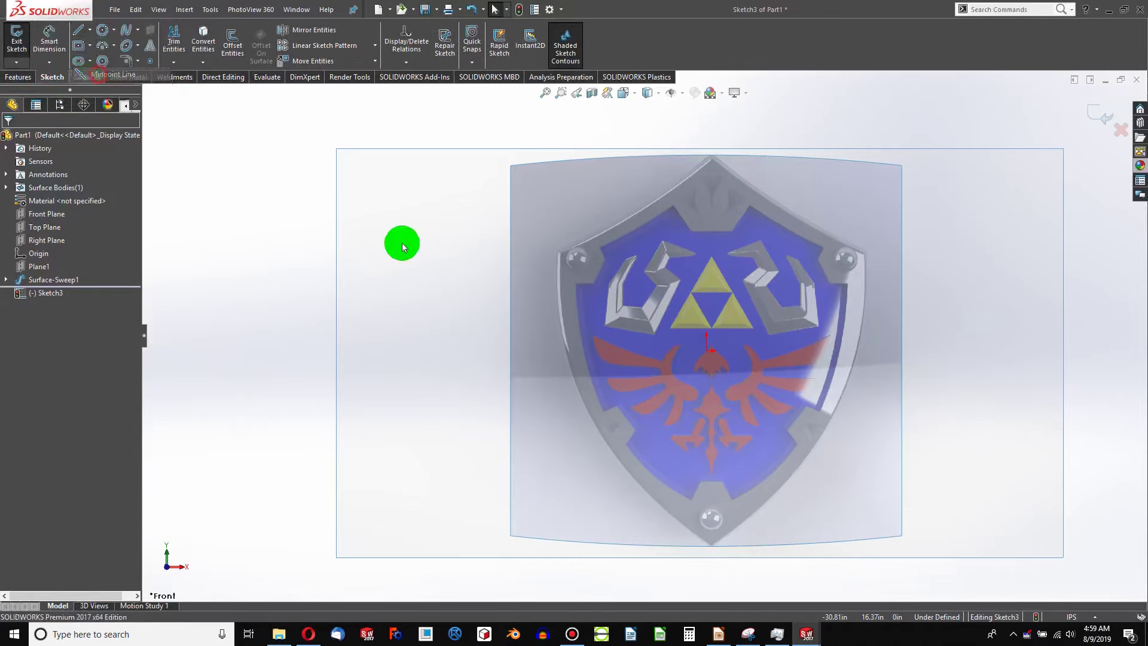
click(708, 351)
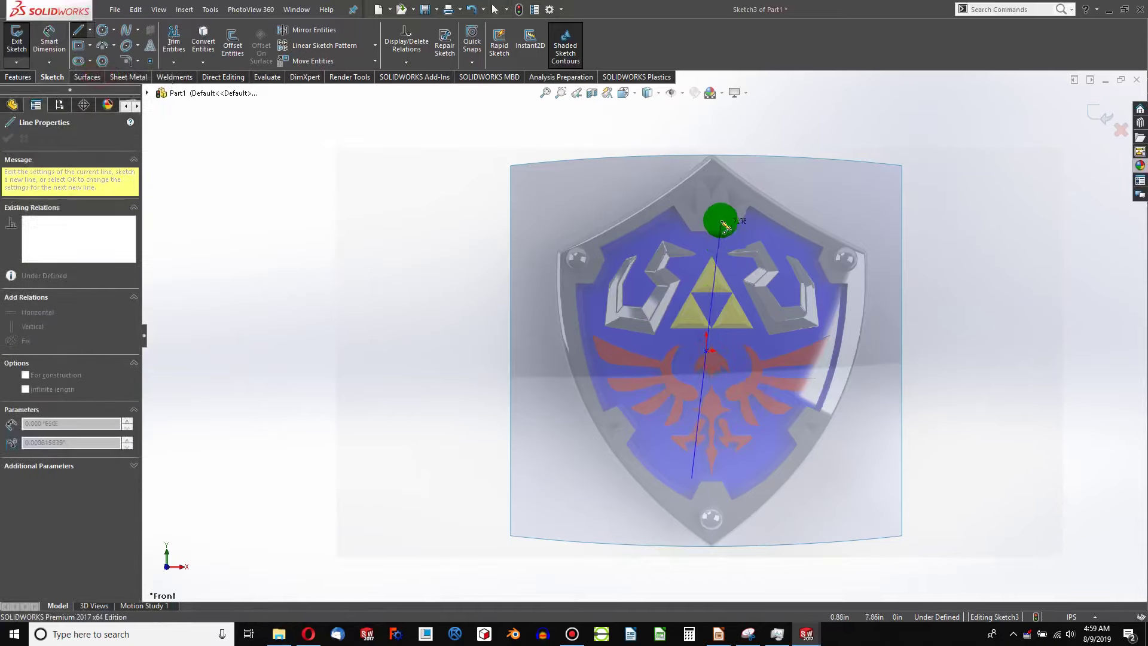
click(706, 156)
key(Escape)
click(707, 181)
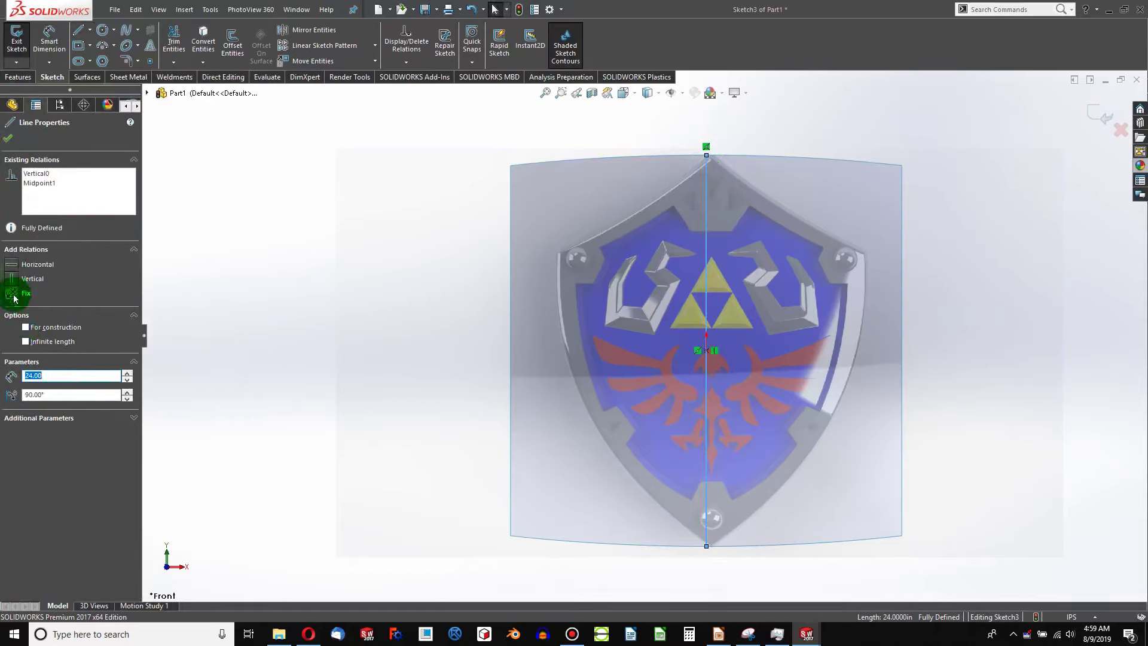
click(226, 367)
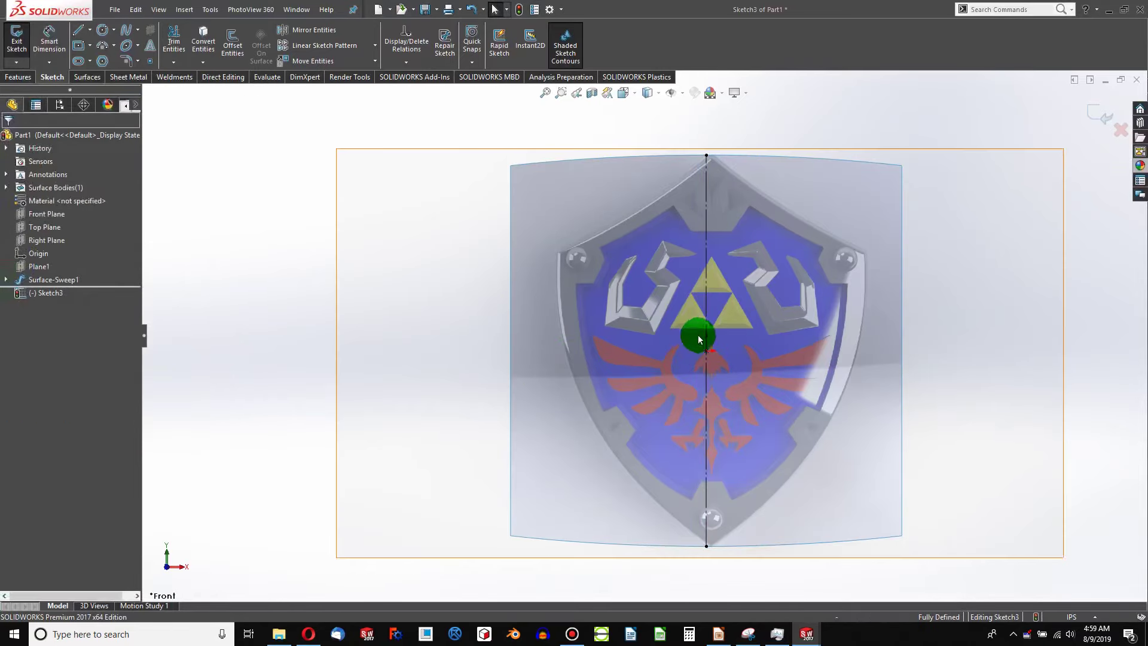
Step: Move the shield picture to about X -23.02 in, Y -12.64 in, aligning its centre with the construction line, and exit the sketch
double_click(739, 335)
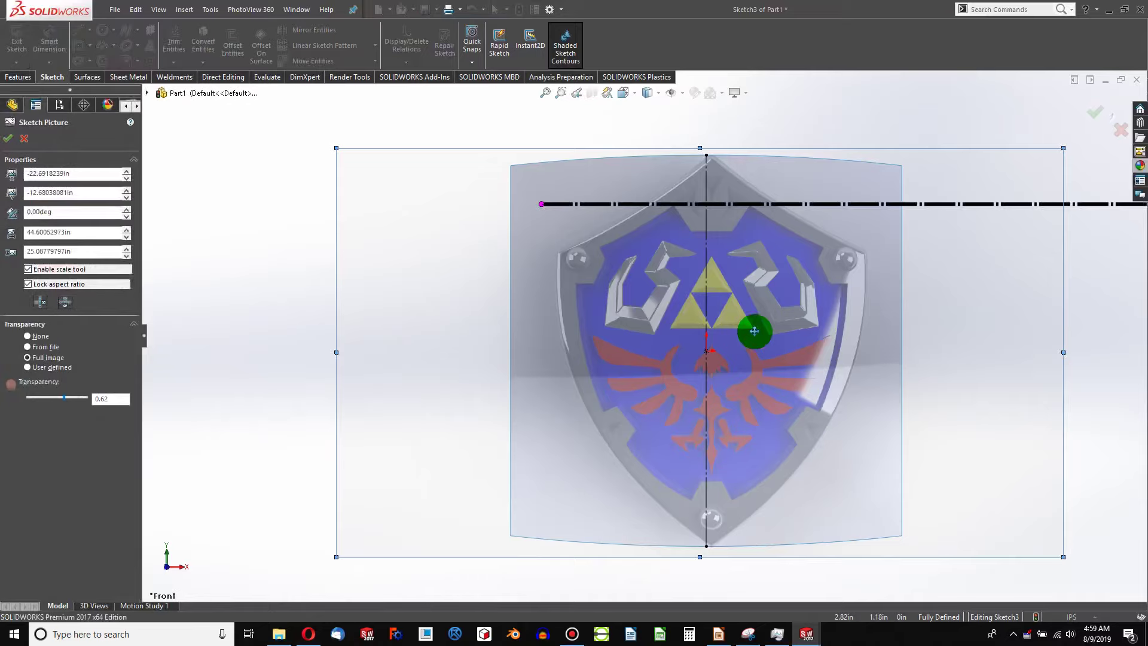
drag(754, 331, 748, 330)
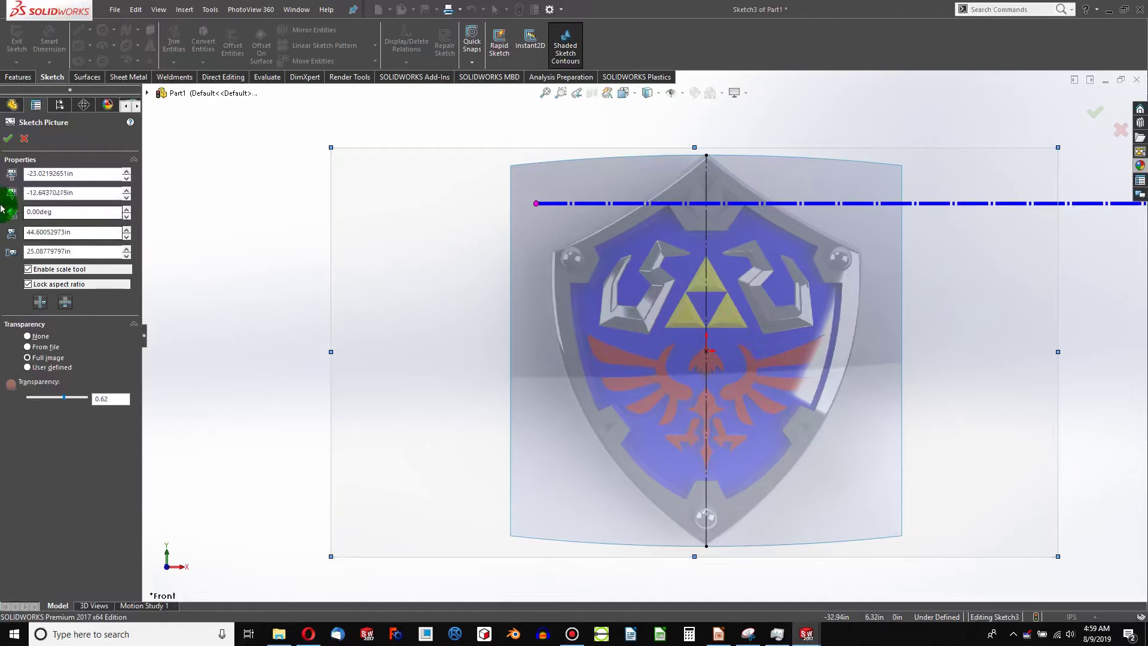
click(12, 143)
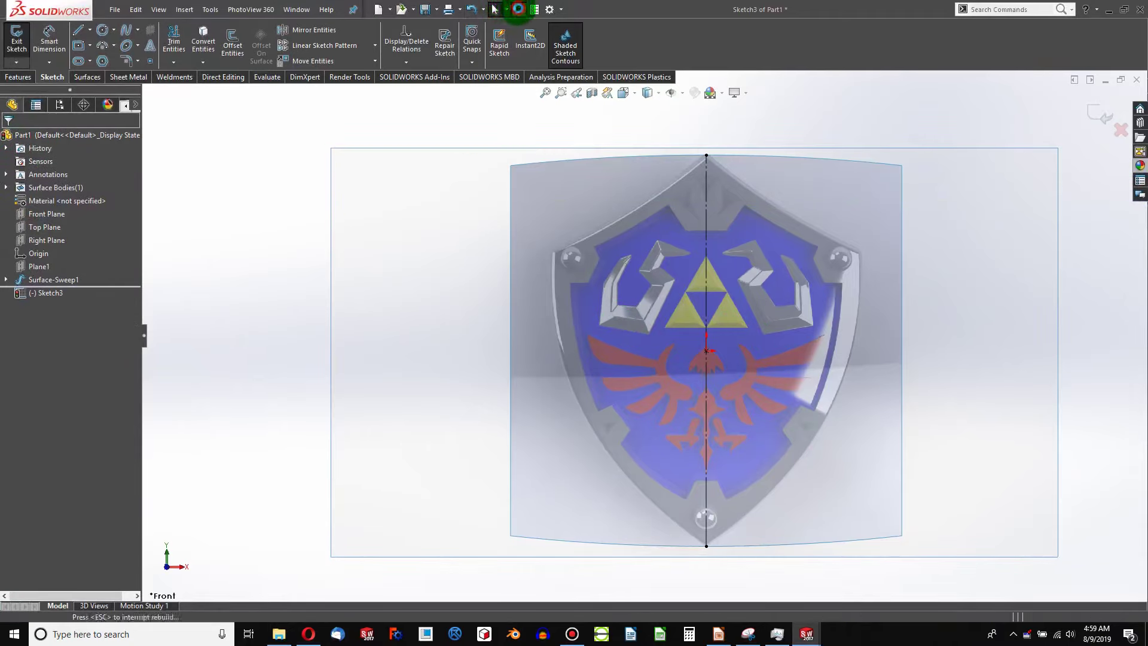
click(518, 9)
Step: Start a new line sketch on the Front Plane for tracing the emblem beside the triangles
scroll(743, 272, down, 2)
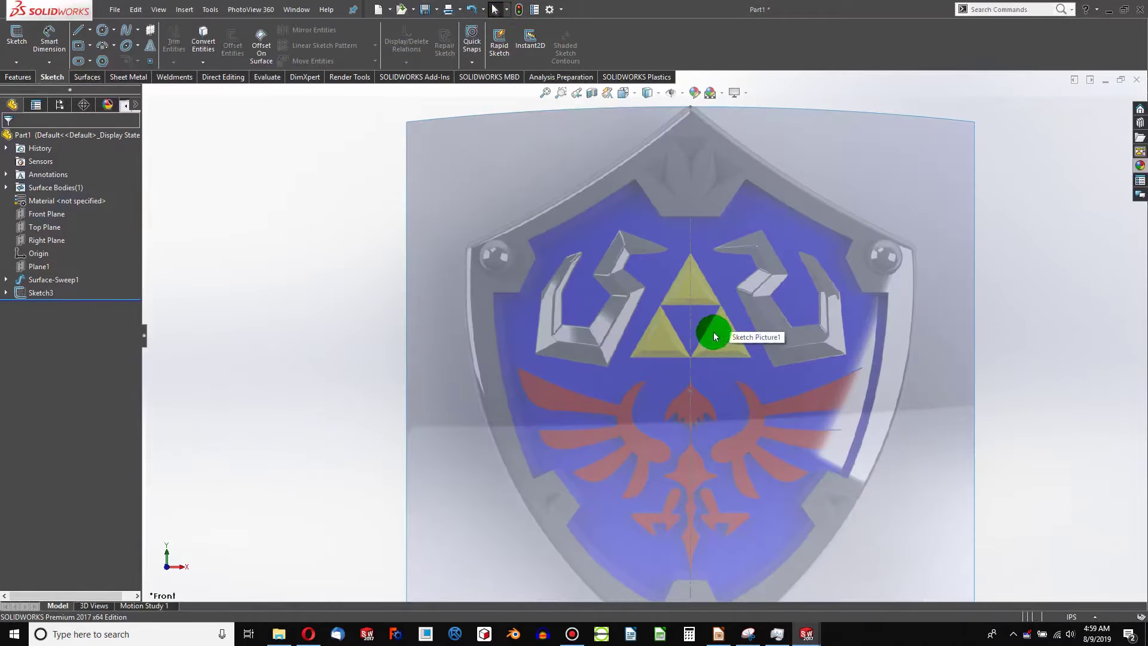
scroll(652, 344, up, 2)
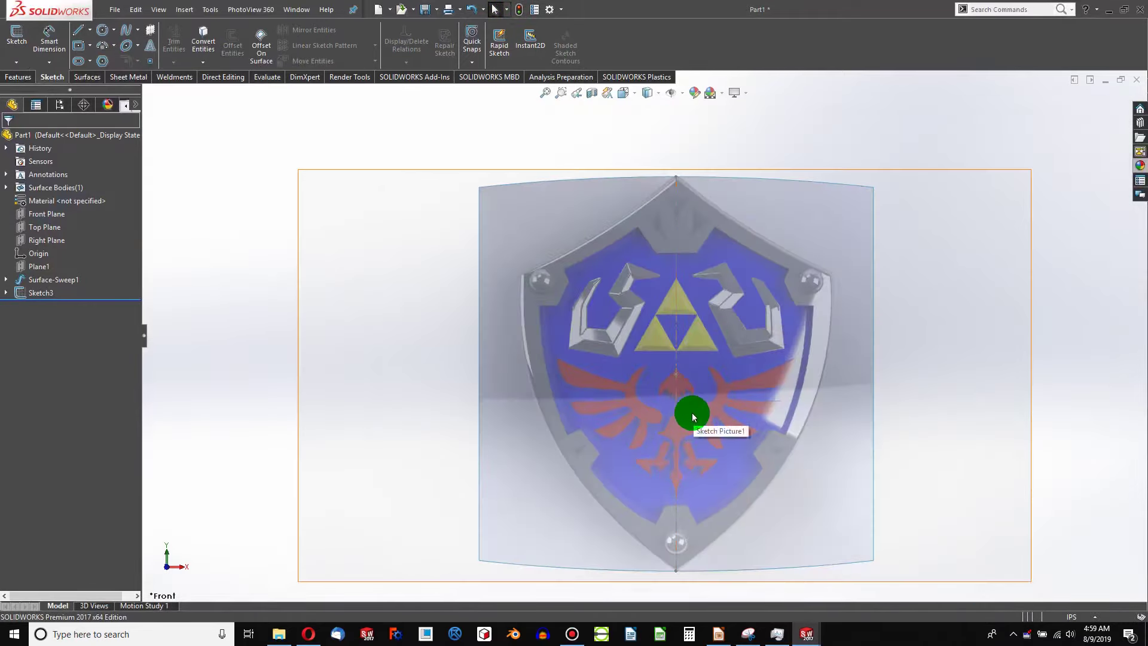
scroll(725, 314, down, 5)
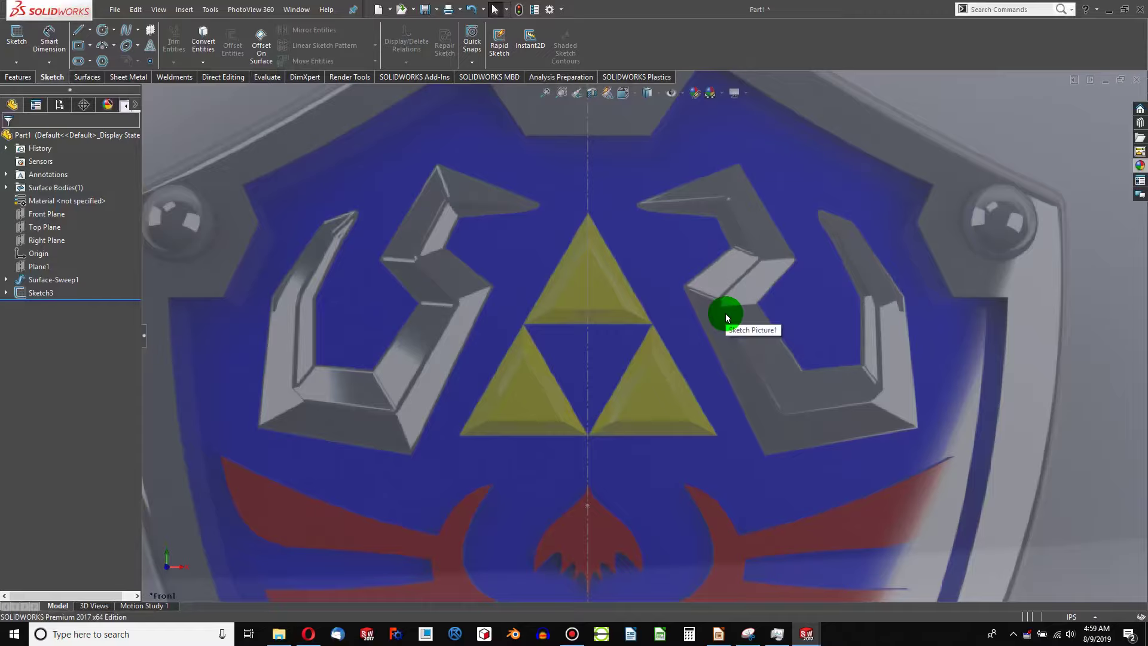
scroll(725, 315, up, 4)
scroll(699, 299, down, 2)
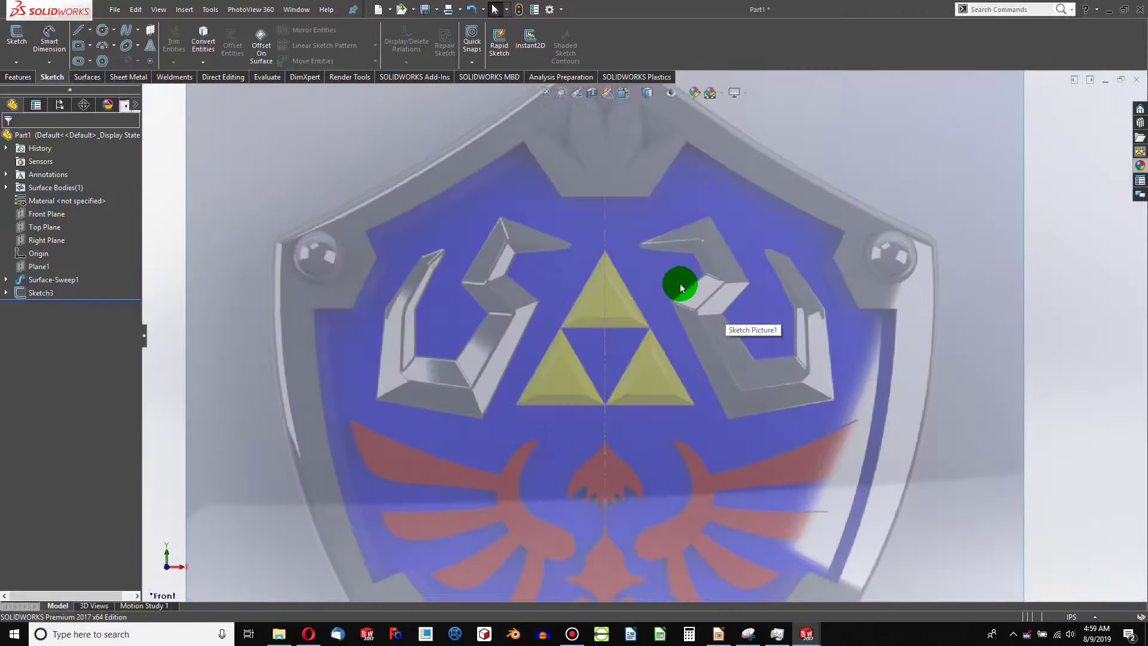
scroll(716, 251, down, 2)
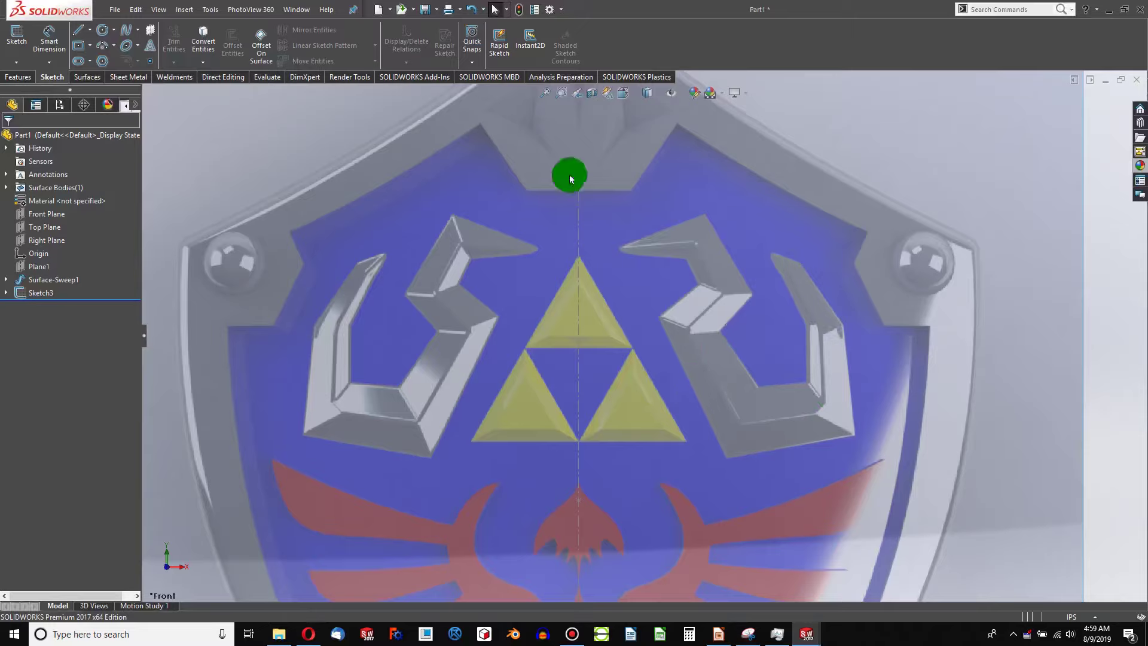
click(81, 35)
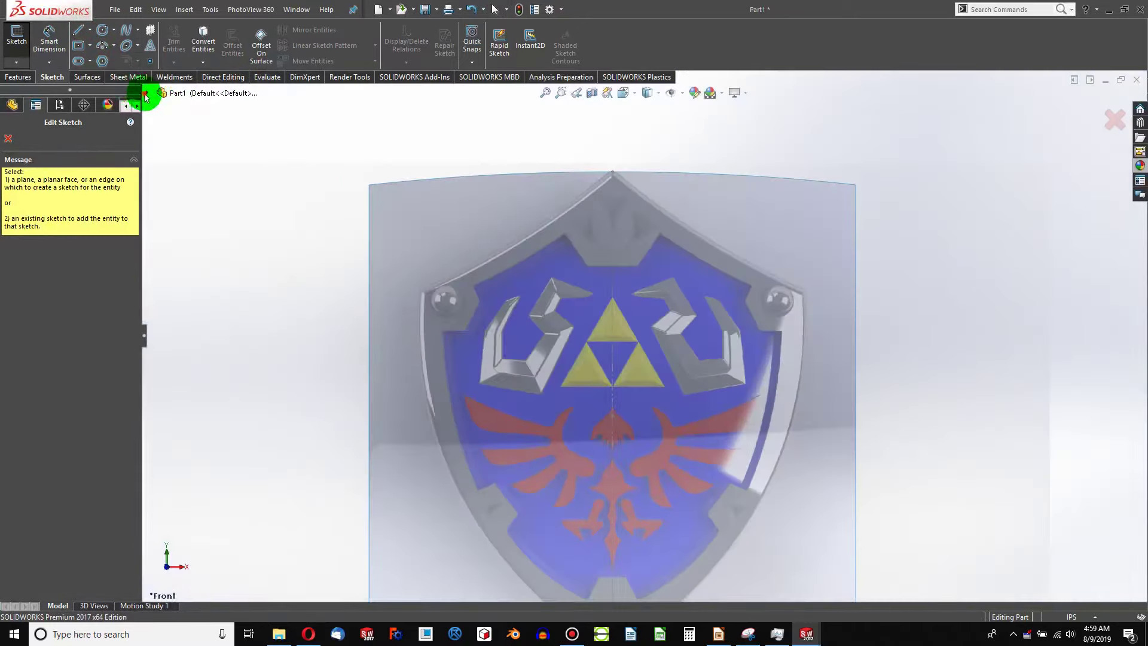
click(145, 94)
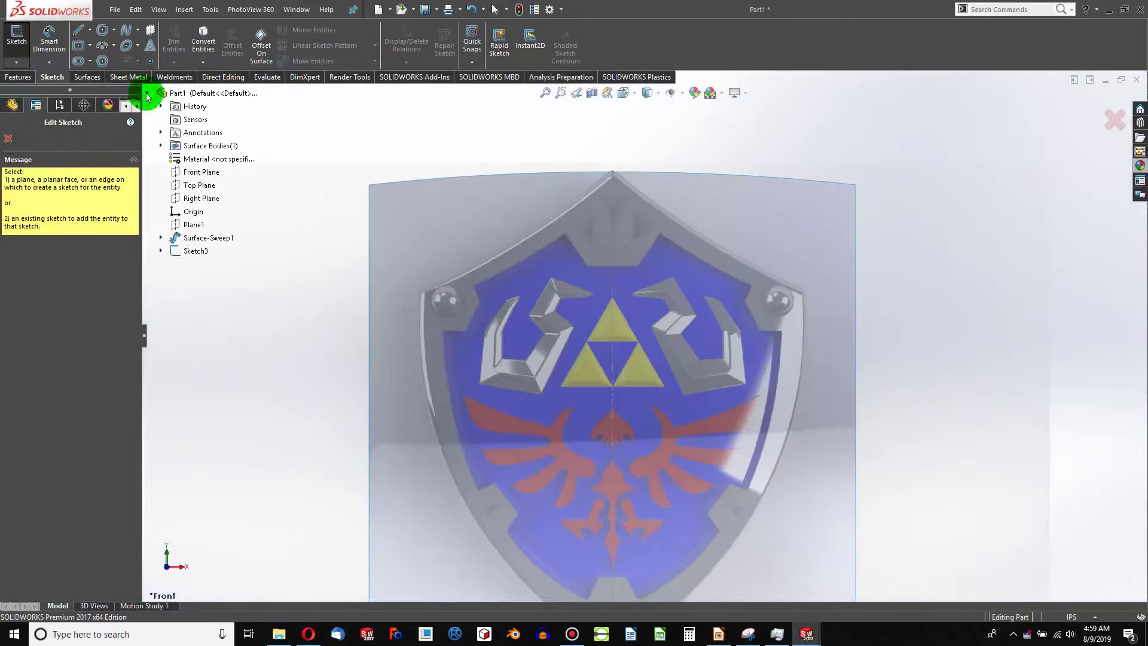
click(204, 172)
Step: Trace the right hook emblem with connected lines from its pointed tip near the triangles, around the inner hollow to the outer prong's base
scroll(678, 314, down, 5)
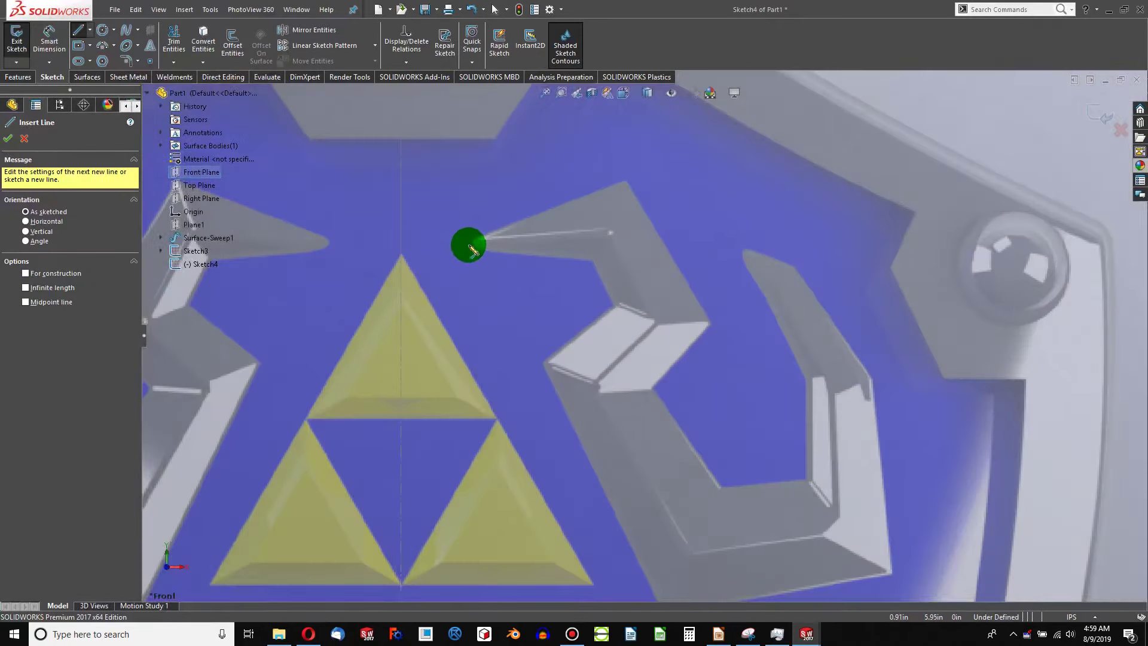
drag(463, 248, 619, 190)
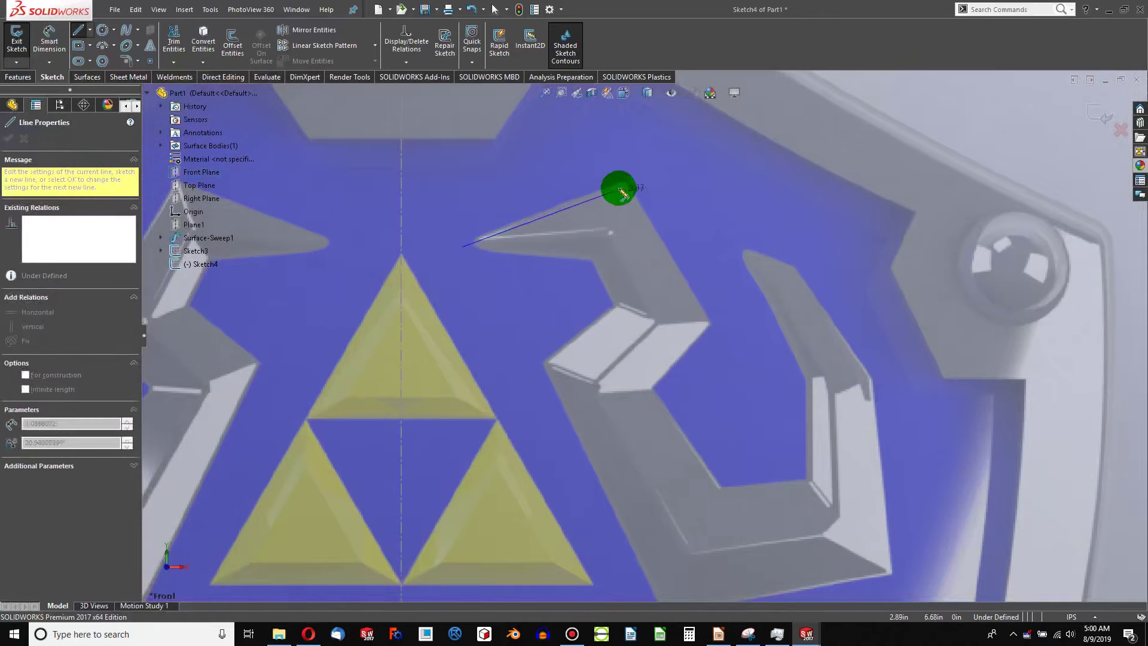
click(624, 181)
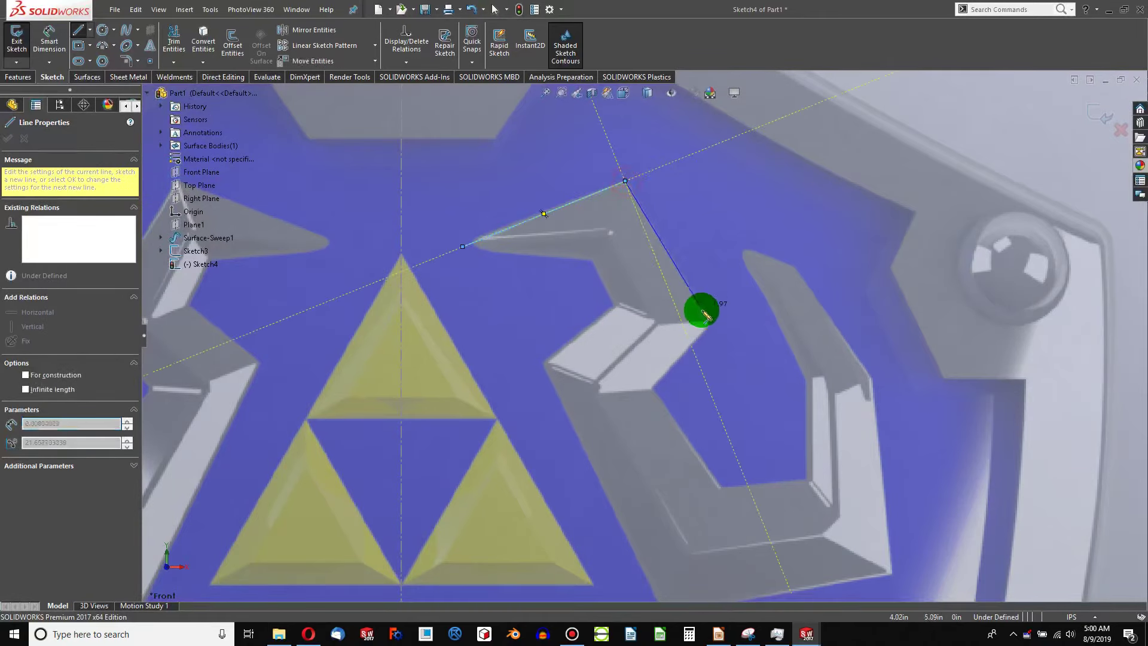
click(711, 322)
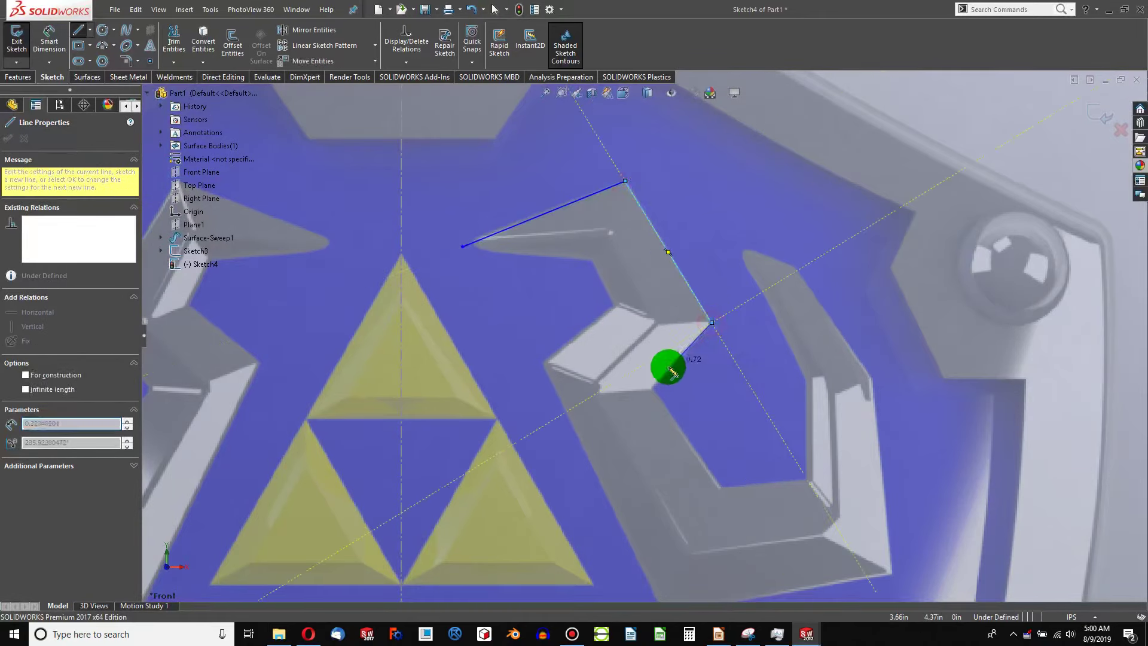
click(652, 389)
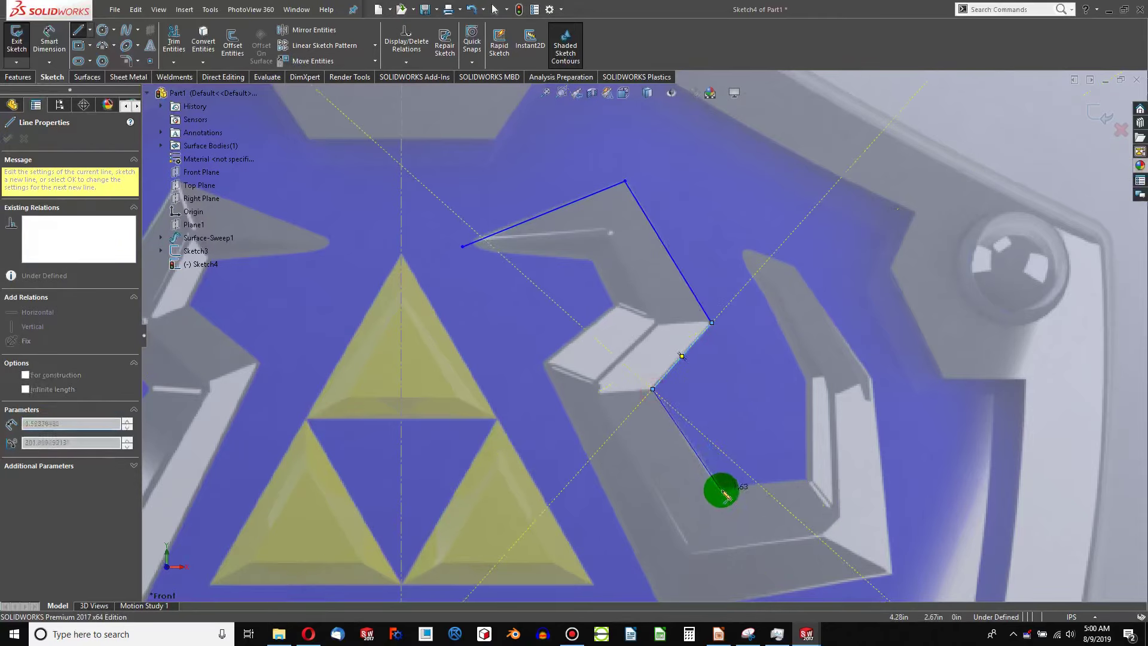
click(722, 488)
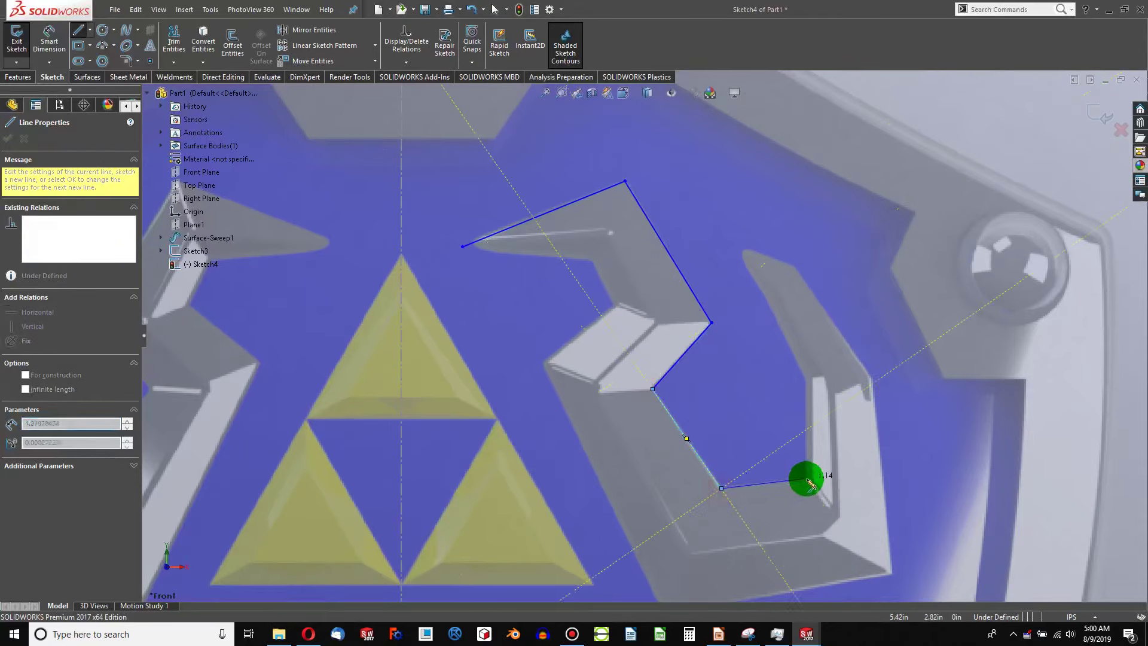
click(806, 478)
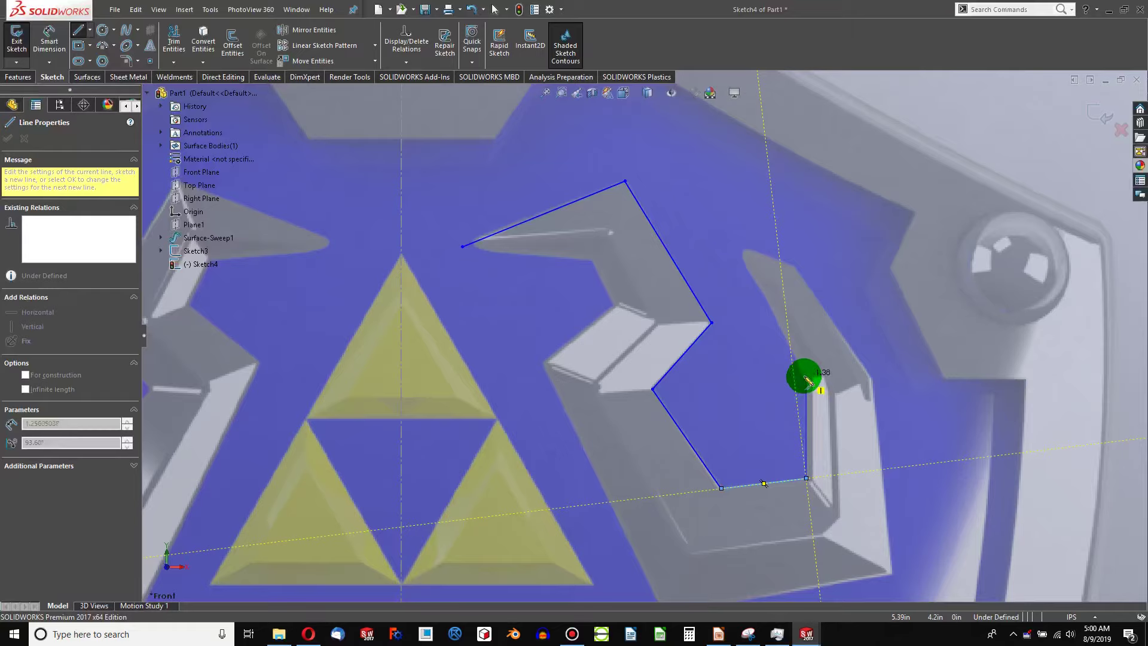
scroll(807, 381, down, 3)
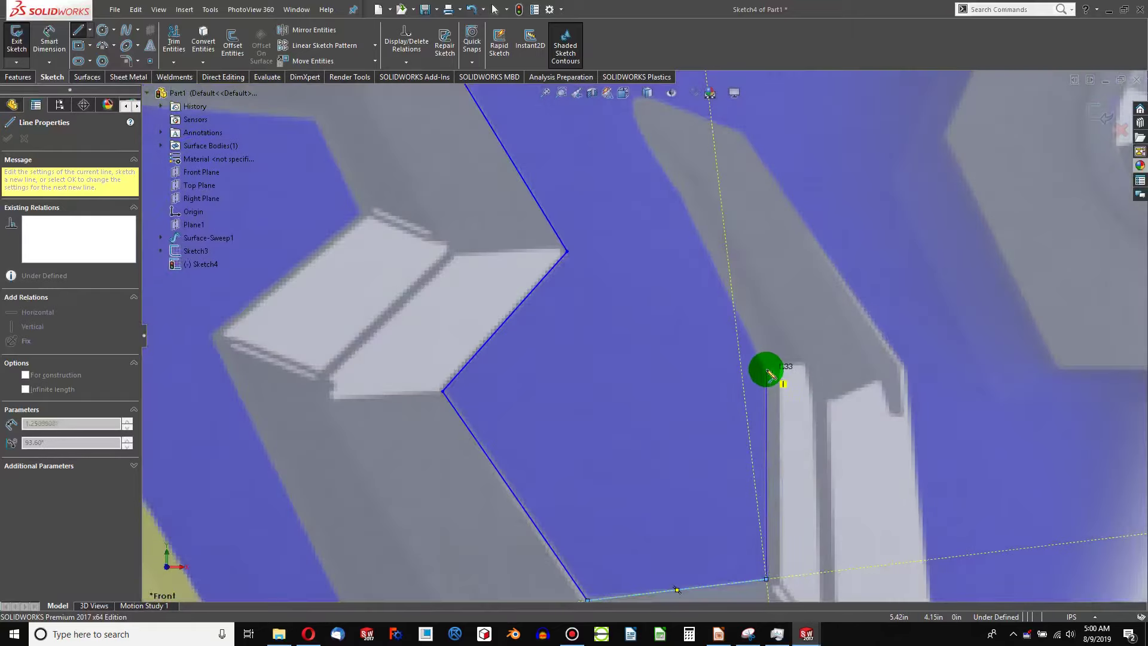
click(766, 370)
Step: Continue the line chain up the outer prong's inner edge, around its pointed tip, and down to its outer shoulder
scroll(743, 351, up, 4)
scroll(667, 254, down, 5)
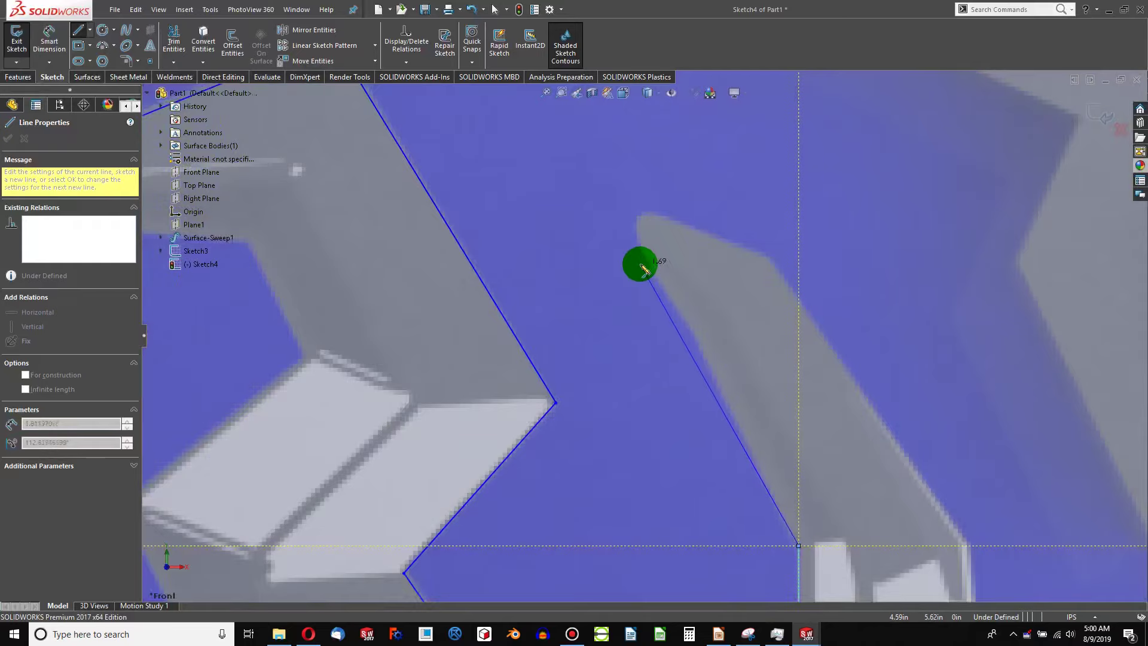
click(685, 319)
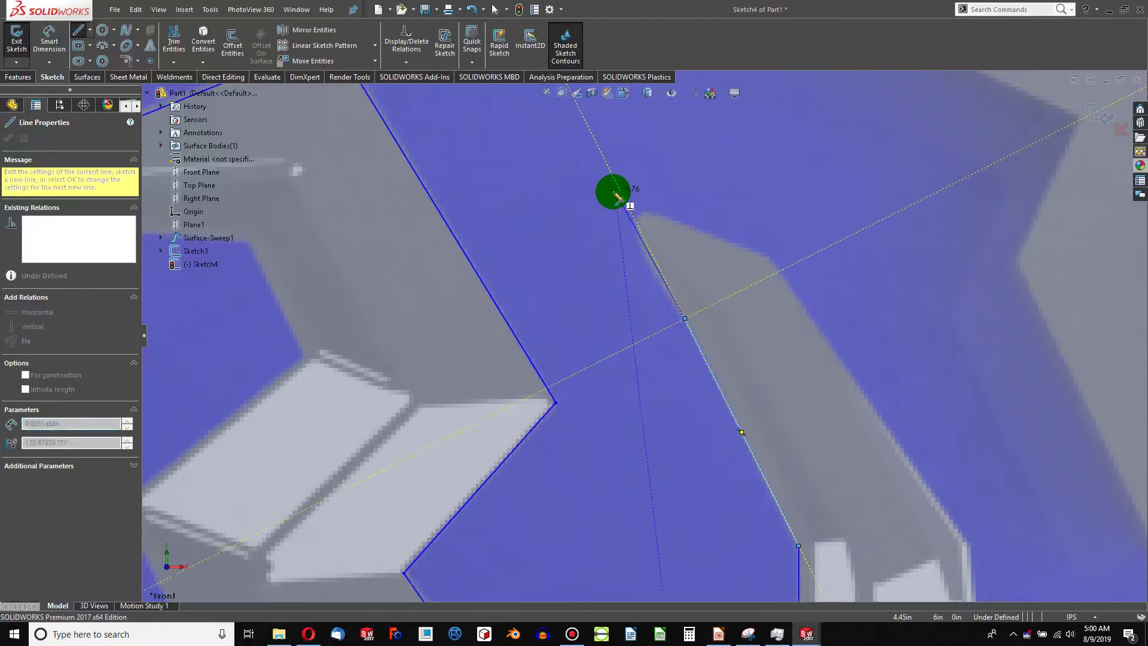
click(609, 192)
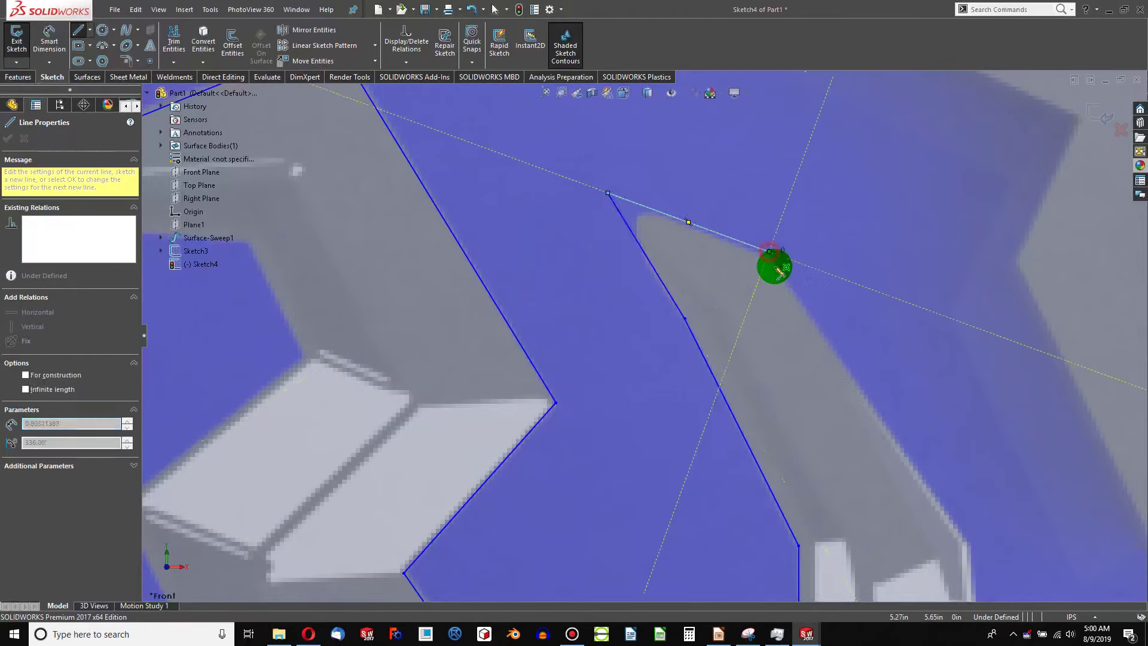
click(769, 251)
scroll(771, 257, up, 3)
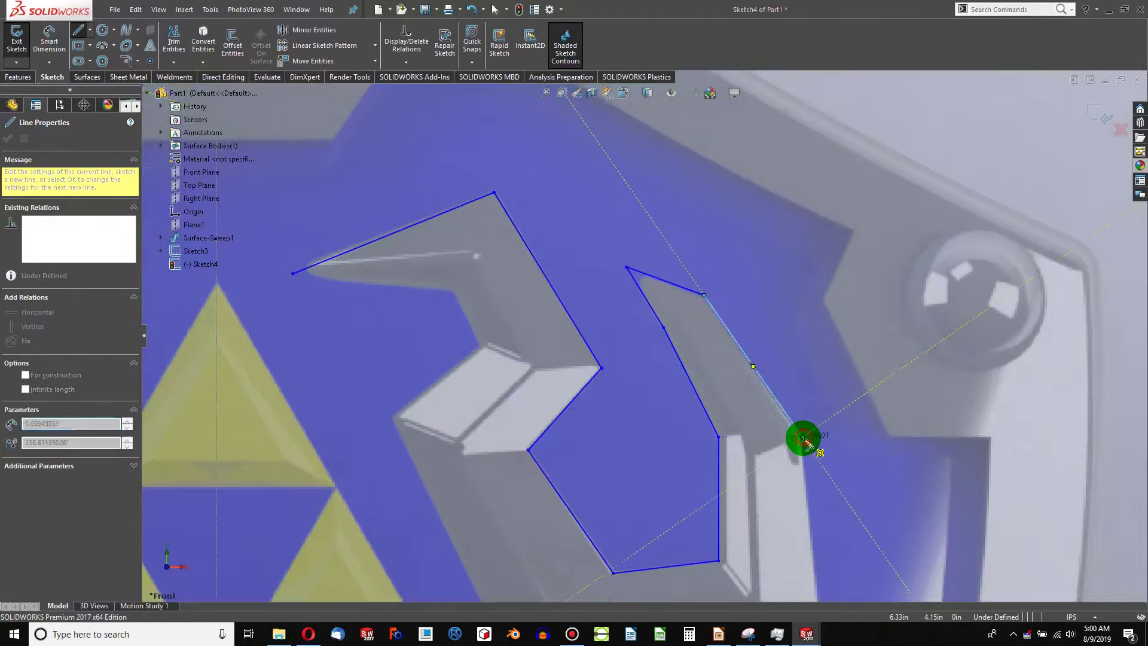
scroll(771, 454, up, 3)
scroll(717, 479, down, 6)
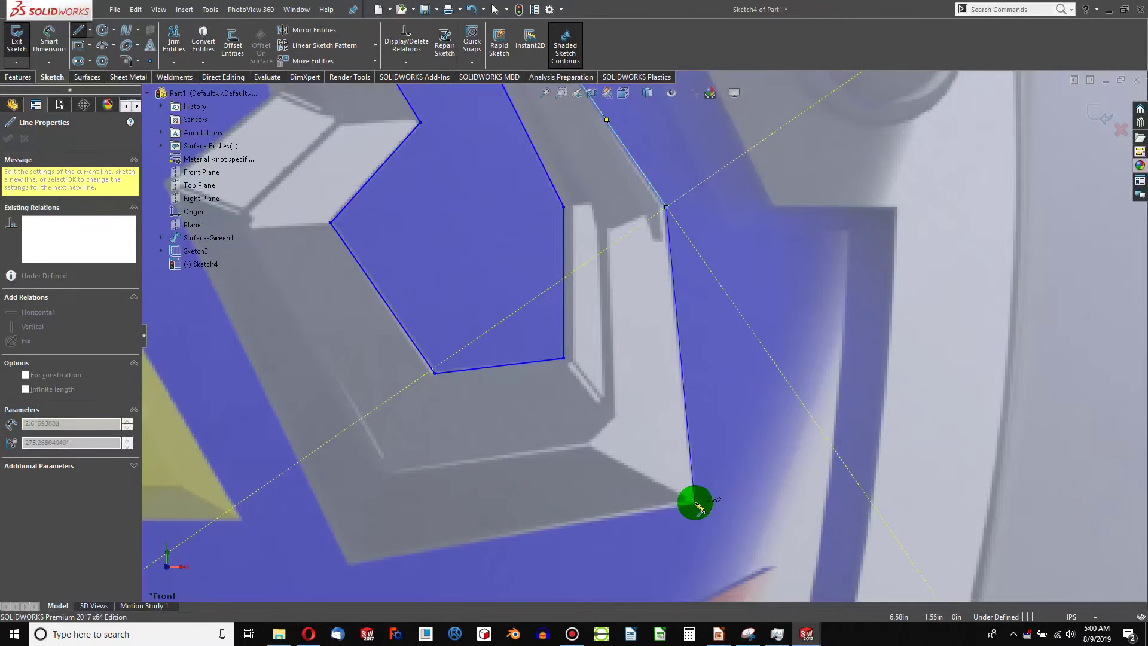
Step: Trace the emblem's outer side, lower edge and notched side beside the triangles, closing the outline at its starting tip
click(695, 502)
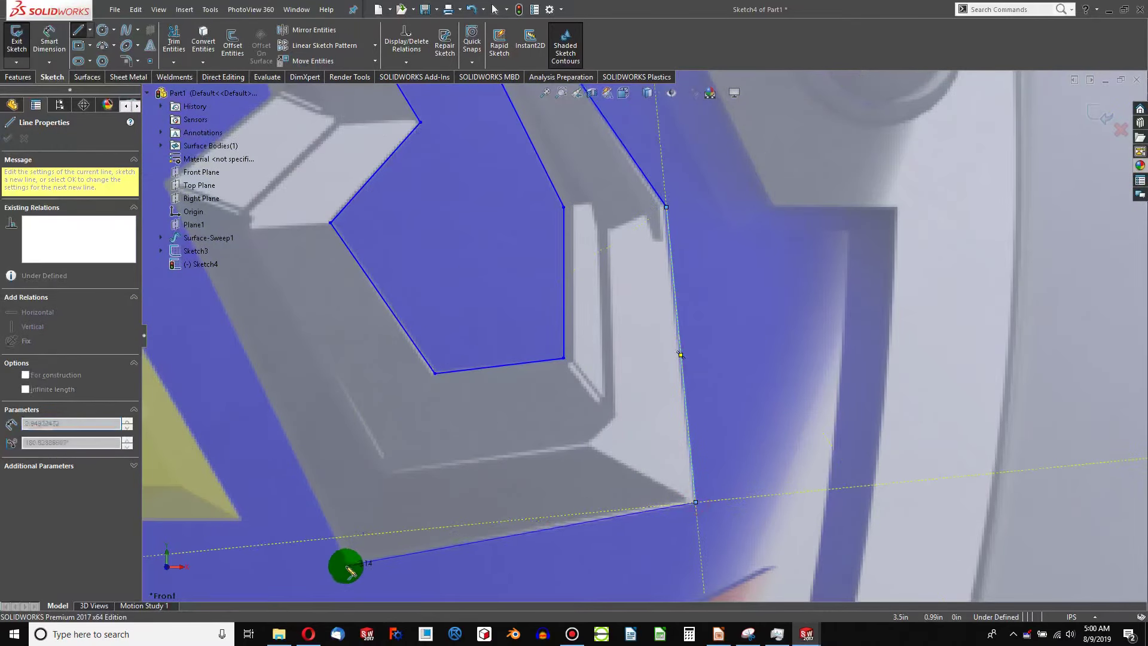
click(351, 566)
scroll(478, 311, up, 3)
scroll(255, 151, down, 6)
click(488, 495)
click(690, 341)
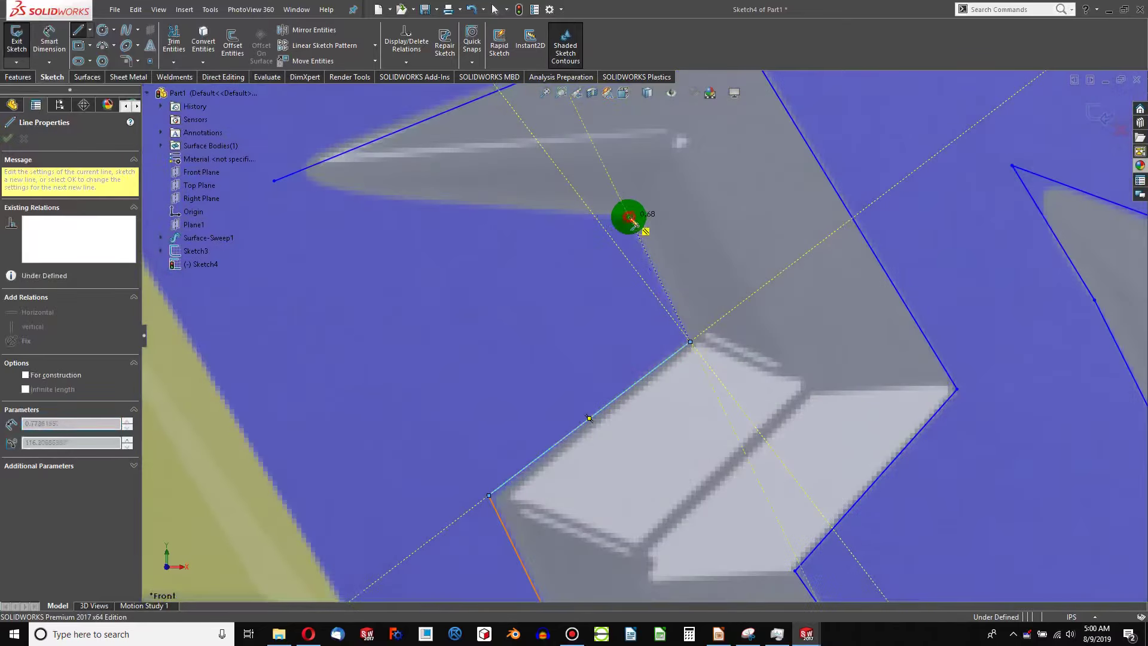
click(628, 215)
click(275, 183)
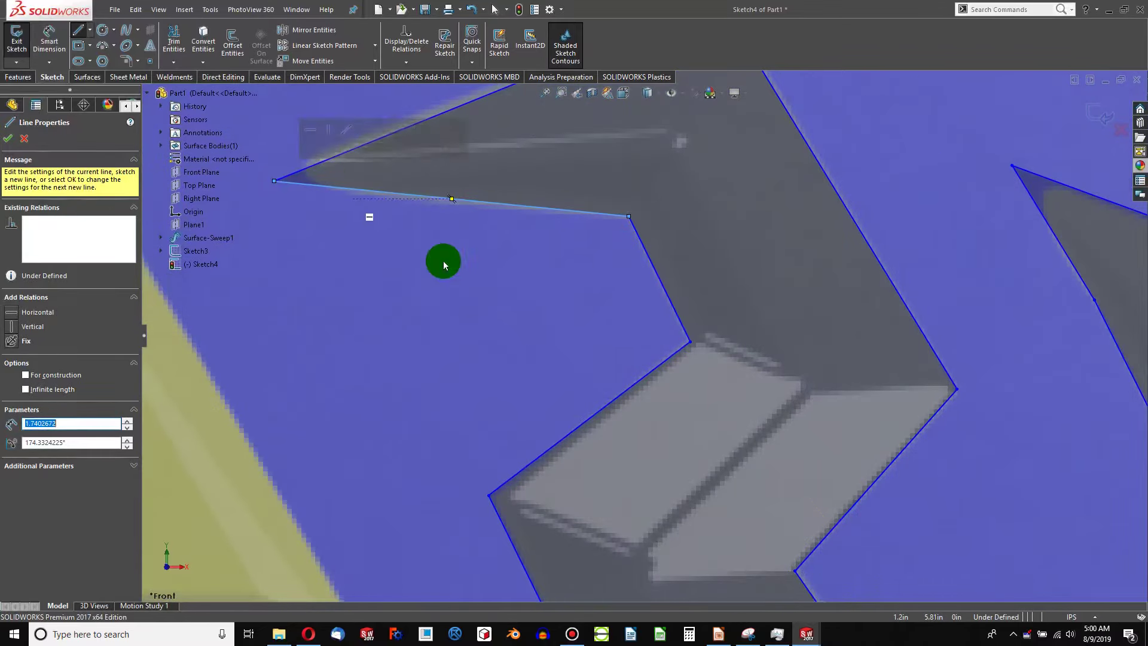
Step: End the line chain and exit the emblem outline sketch
scroll(584, 351, up, 10)
scroll(580, 405, down, 3)
key(Escape)
middle_drag(584, 402, 692, 382)
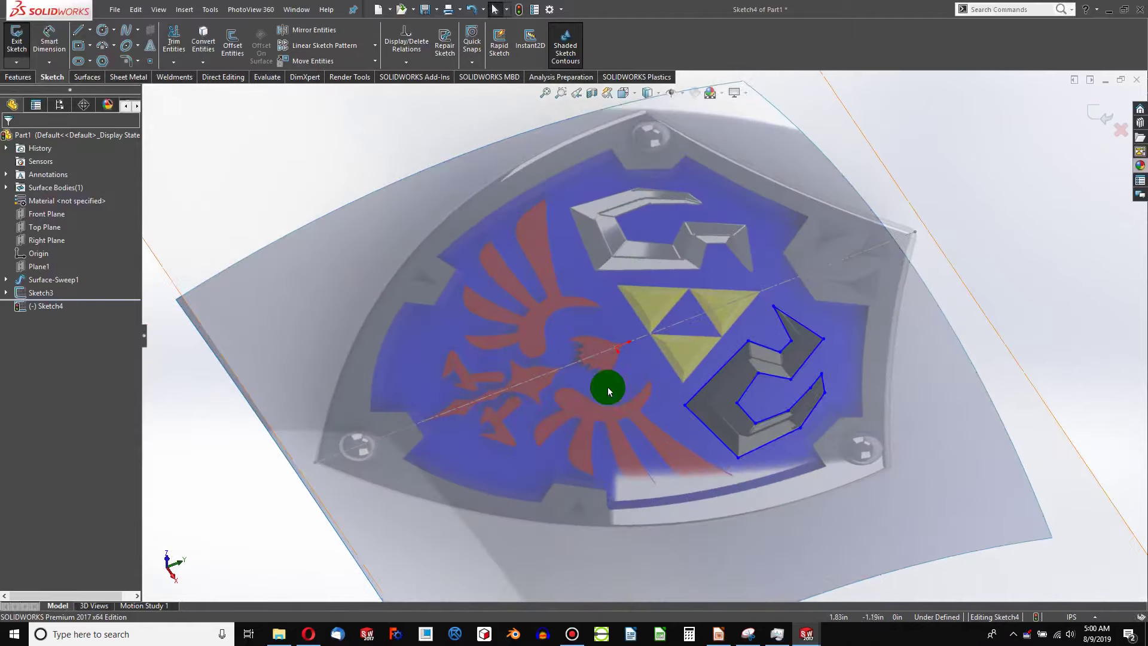
click(17, 42)
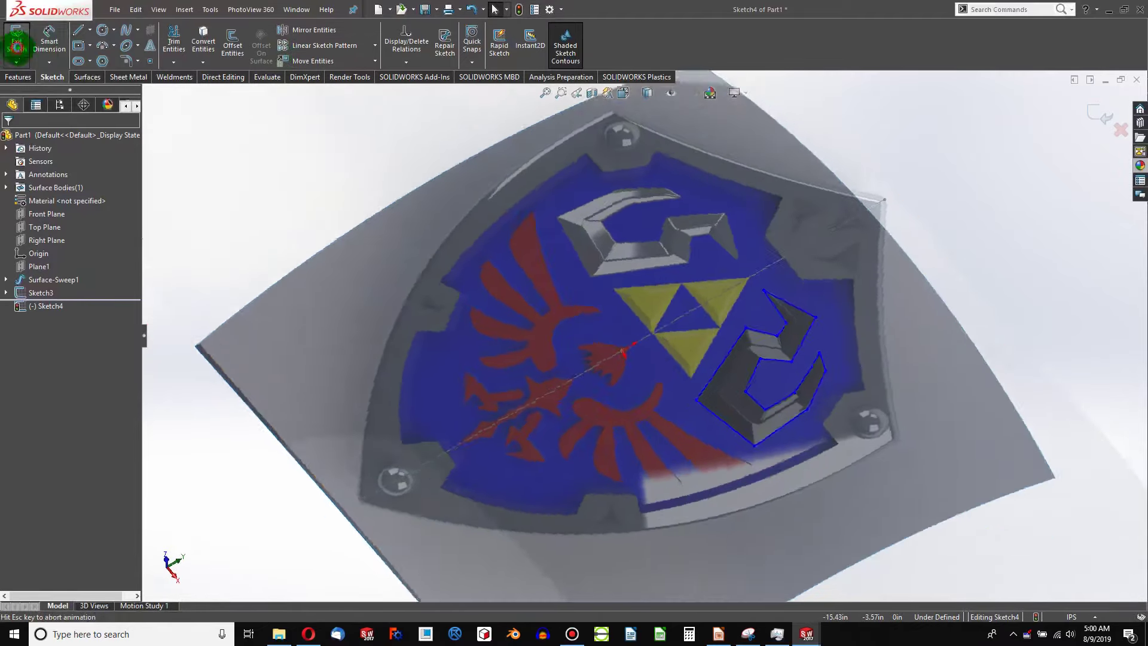
Step: Project the traced hook emblem sketch onto the curved shield surface using Sketch on faces with Reverse projection
scroll(756, 282, up, 5)
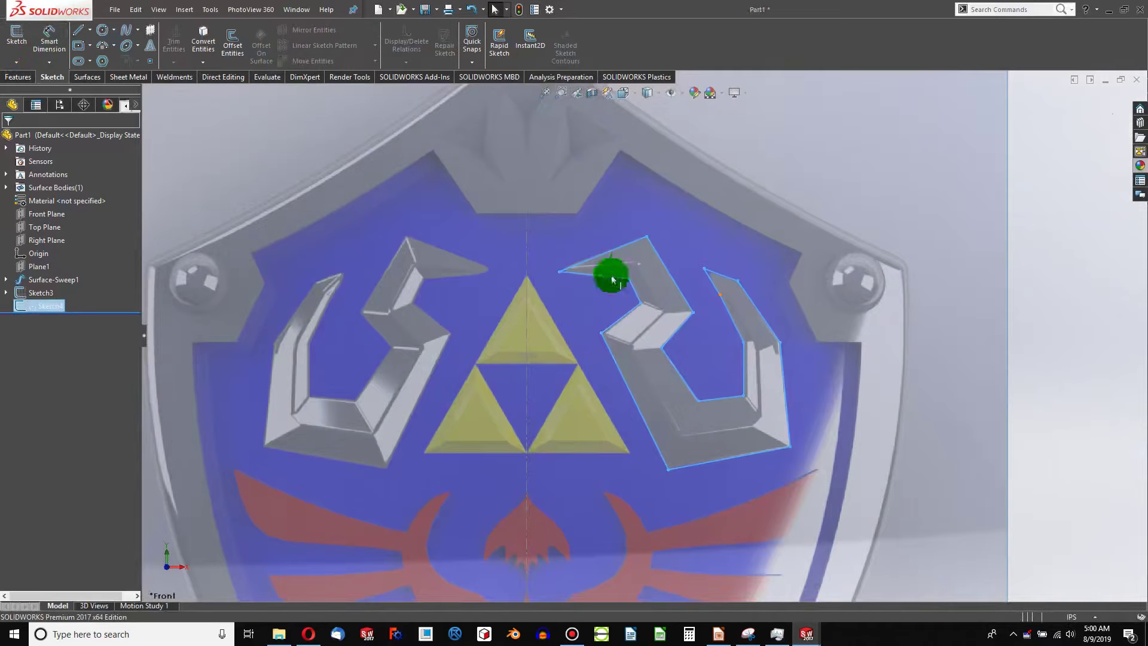
click(15, 77)
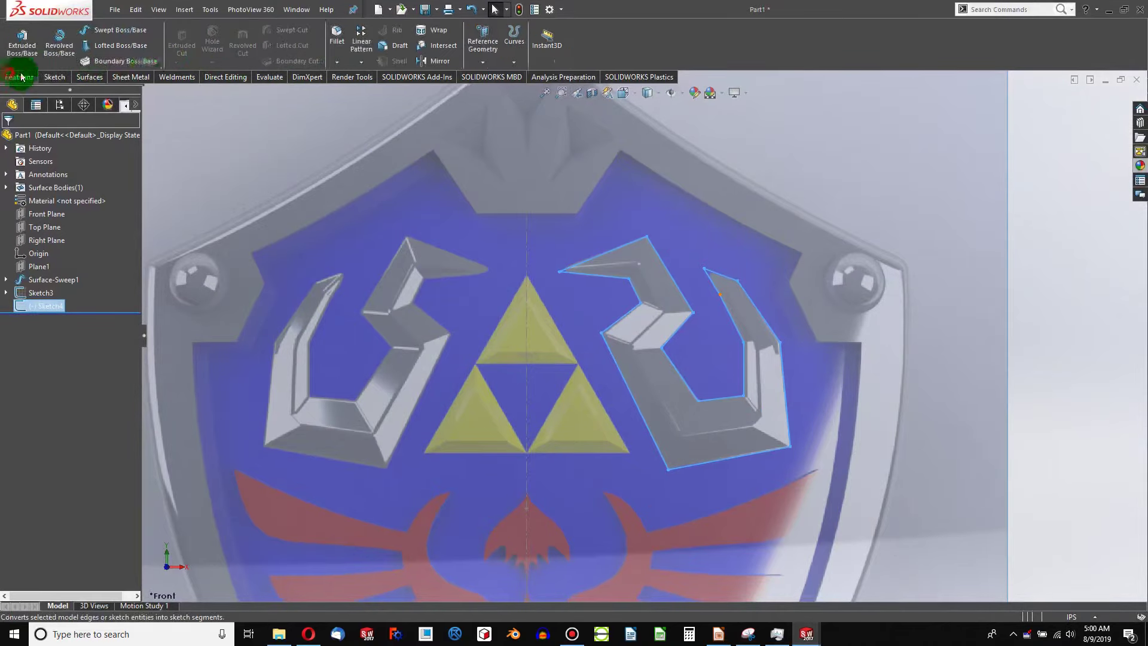
click(506, 45)
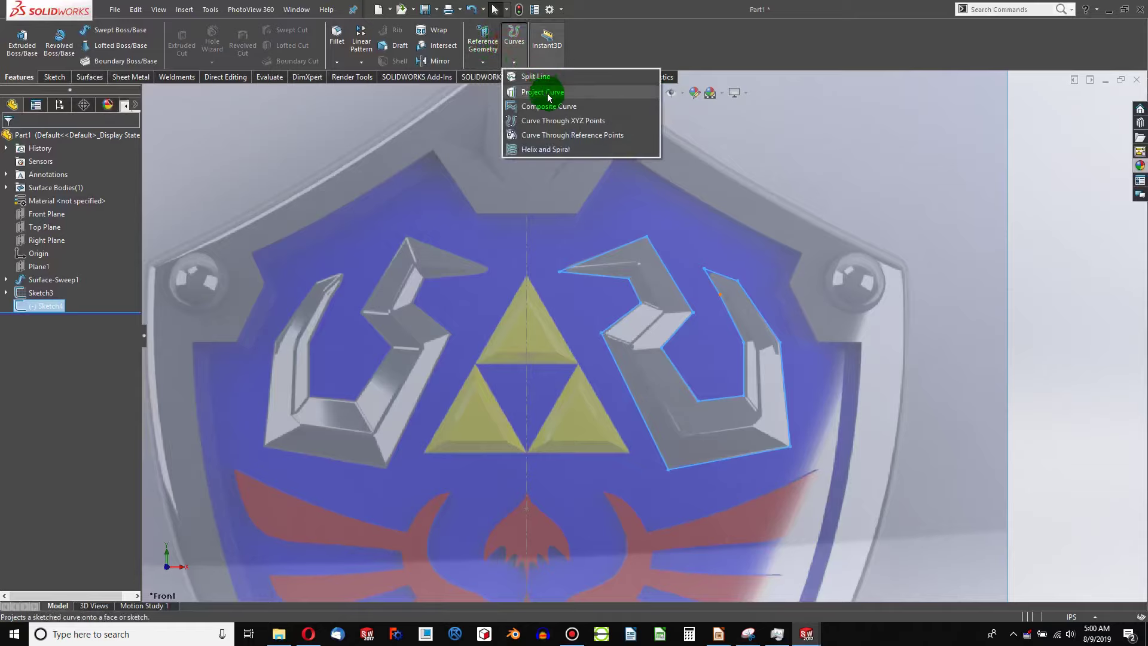
click(542, 92)
click(663, 214)
key(f)
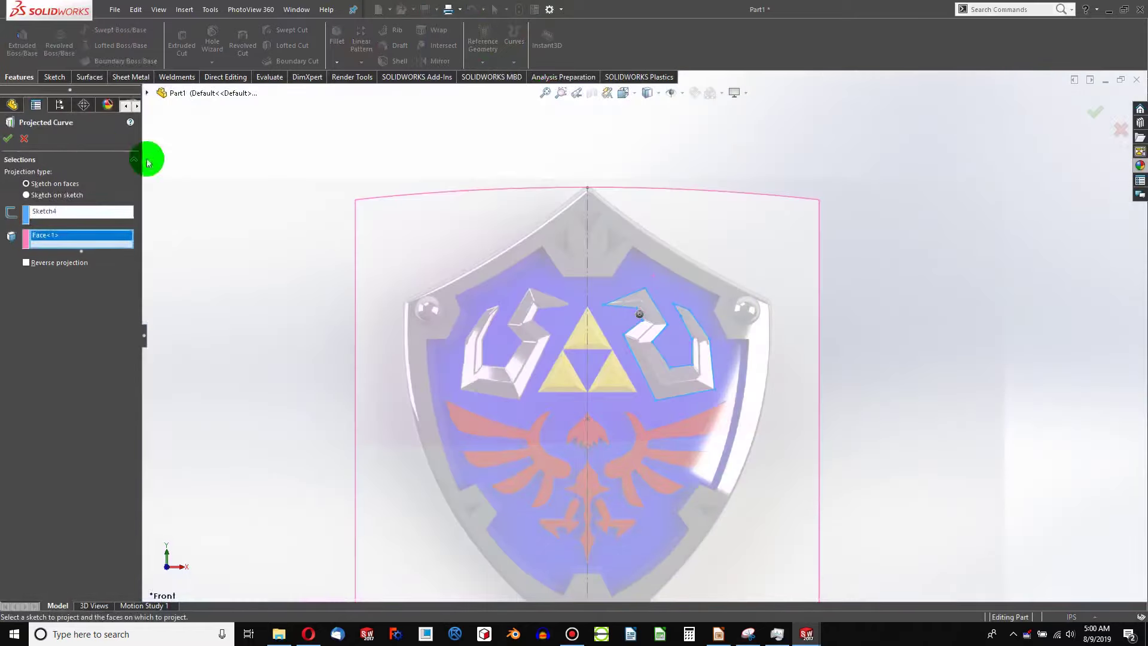
middle_drag(336, 377, 339, 172)
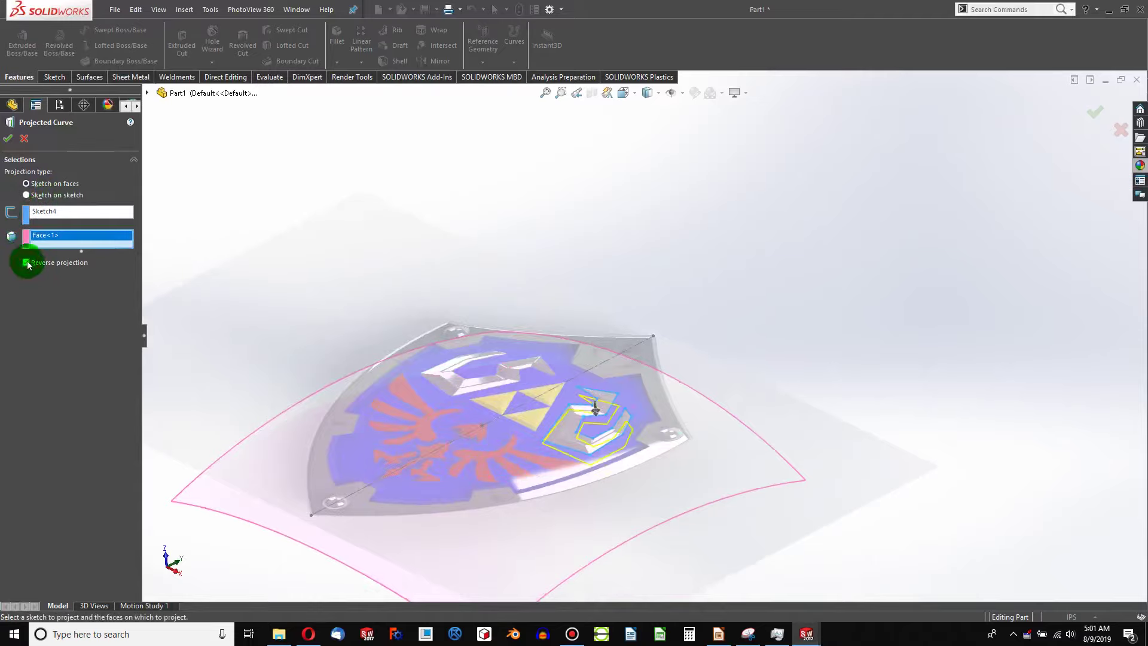
click(7, 138)
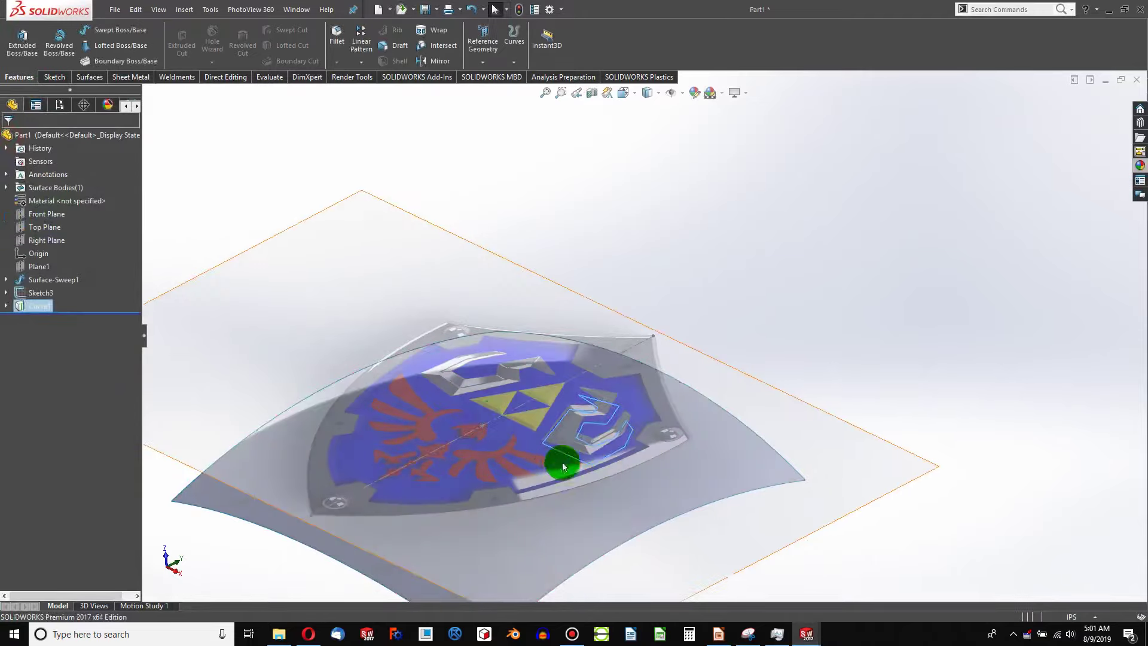
Step: Convert the projected emblem curve into entities of a new 3D sketch and exit that sketch
scroll(568, 455, down, 4)
click(55, 78)
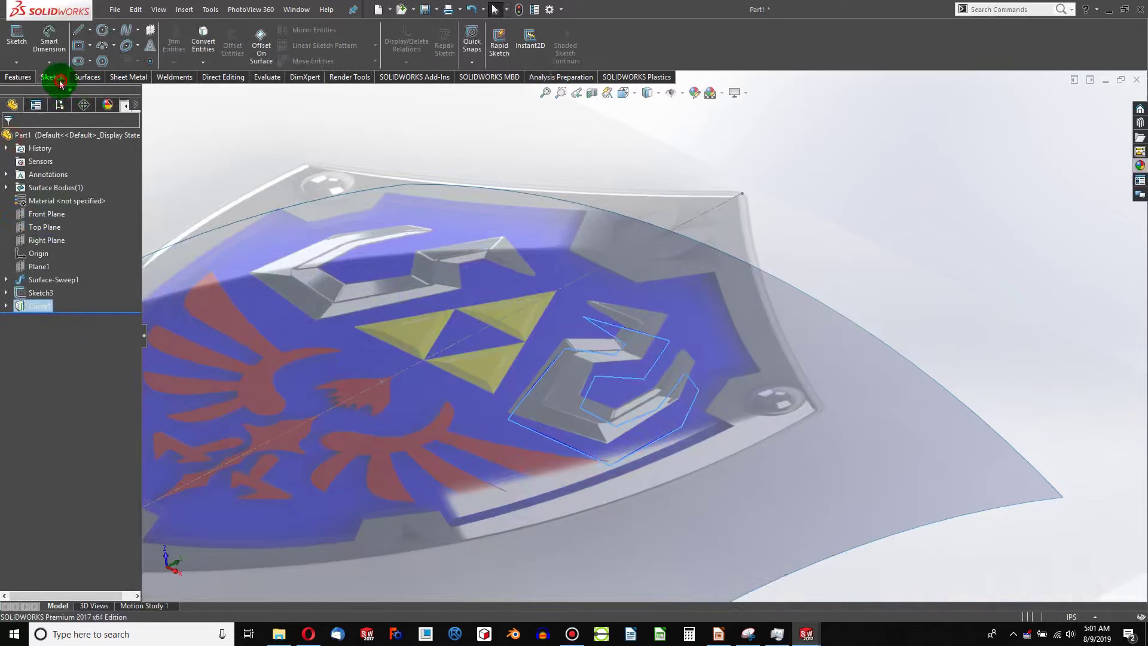
click(17, 62)
click(30, 109)
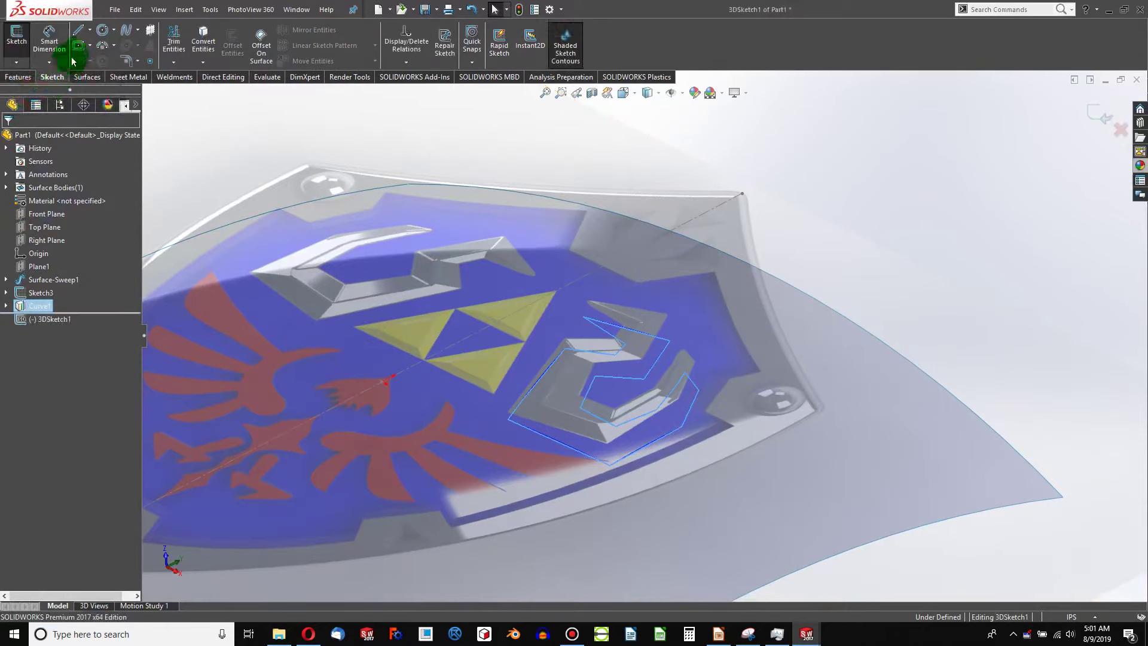
click(202, 43)
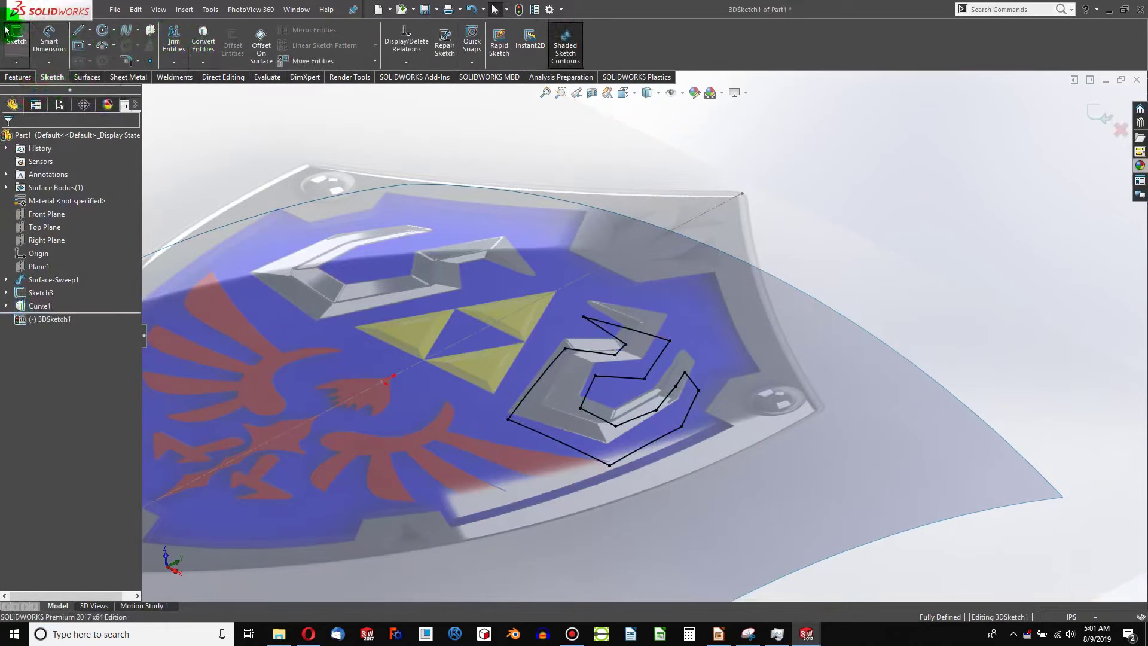
click(518, 10)
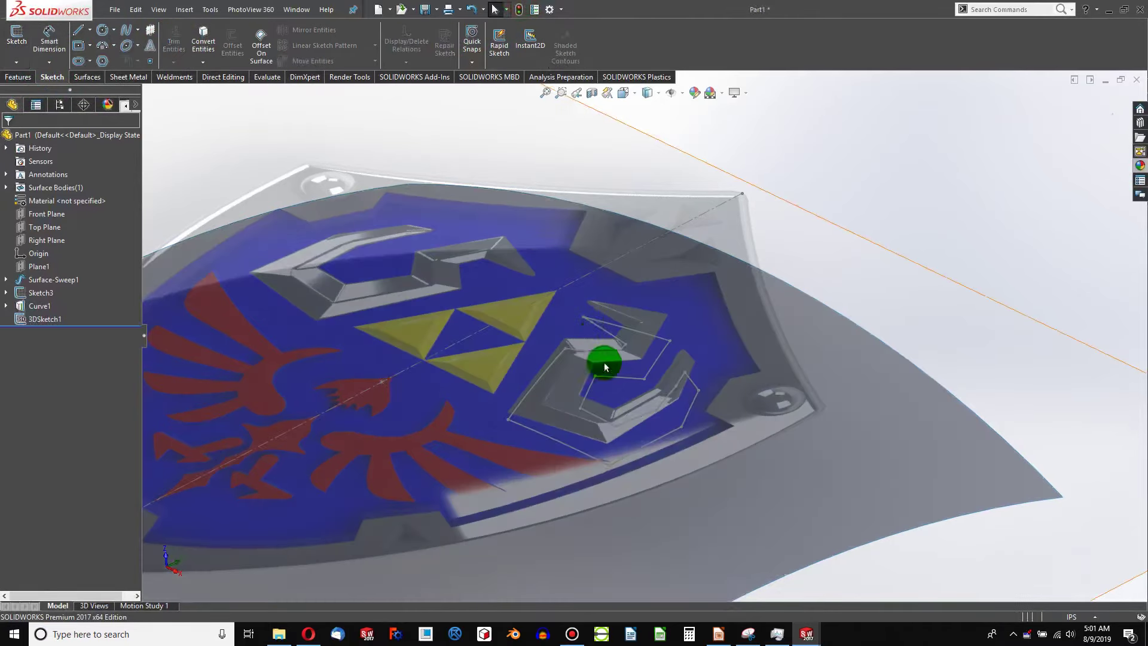
scroll(589, 376, down, 4)
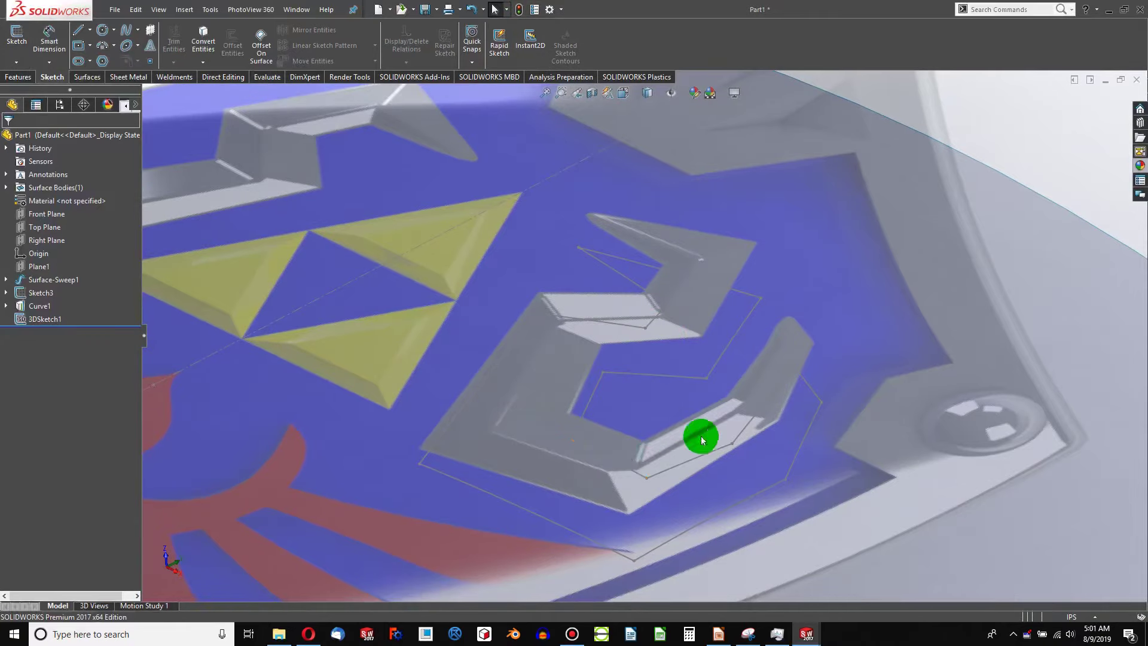
scroll(699, 439, up, 5)
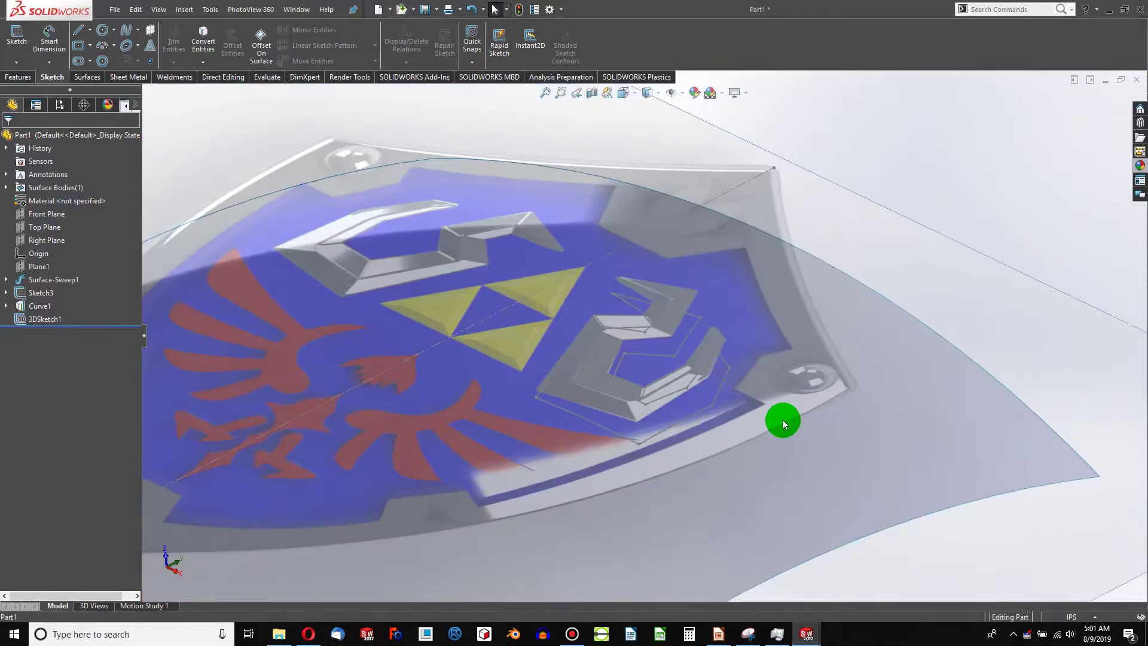
scroll(602, 395, up, 3)
scroll(661, 367, down, 5)
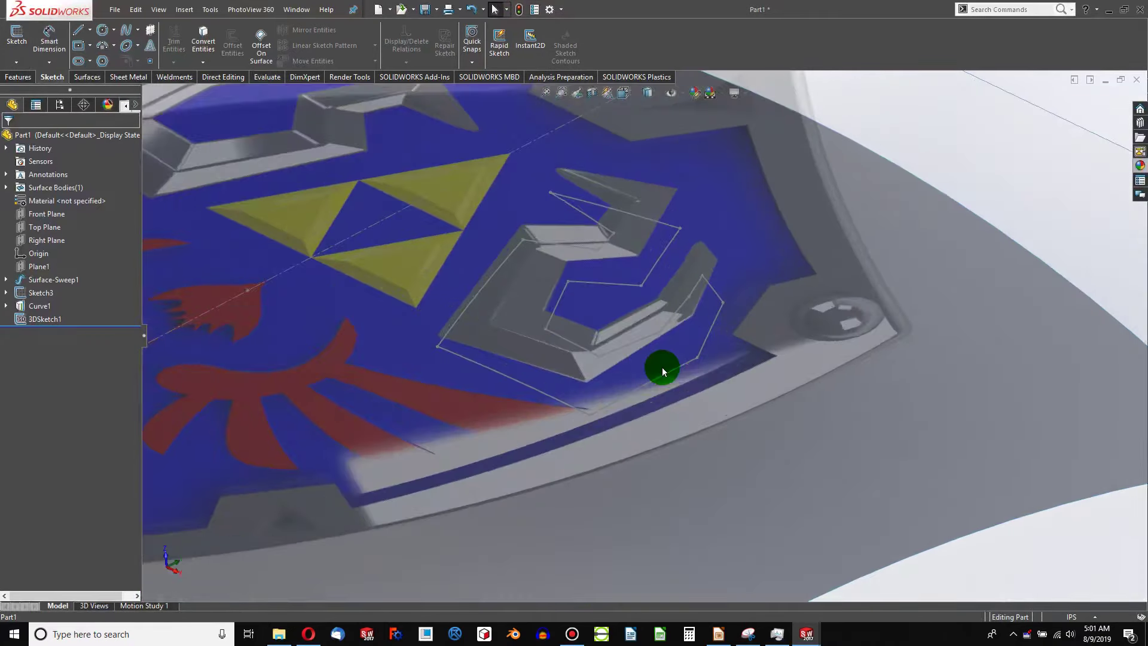
click(661, 378)
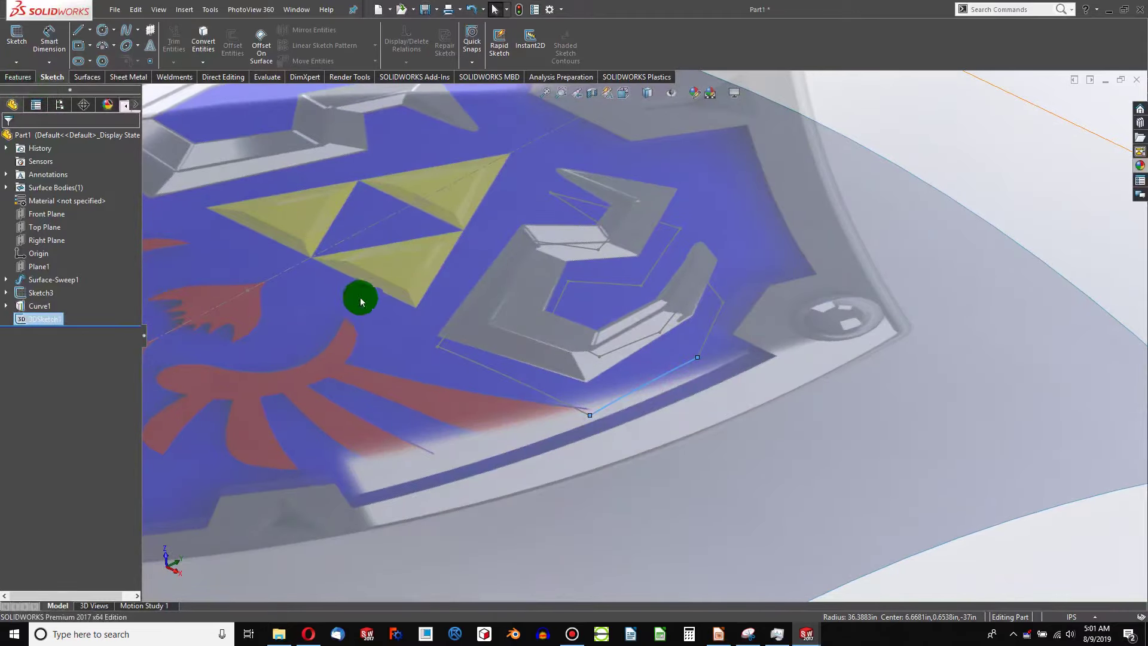
middle_drag(361, 298, 514, 353)
Step: Sketch a horizontal centerline about 2.5 in long on the Right Plane, from the origin outward from the shield's front, and exit the sketch
click(46, 240)
click(13, 41)
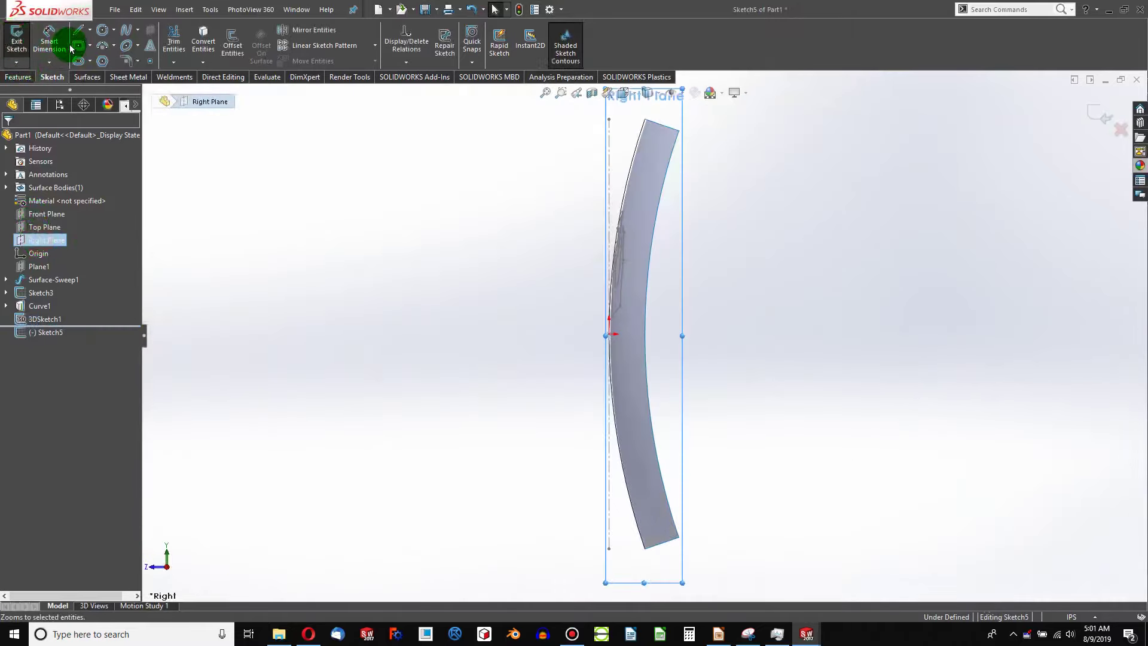
click(90, 28)
click(101, 57)
scroll(655, 315, down, 3)
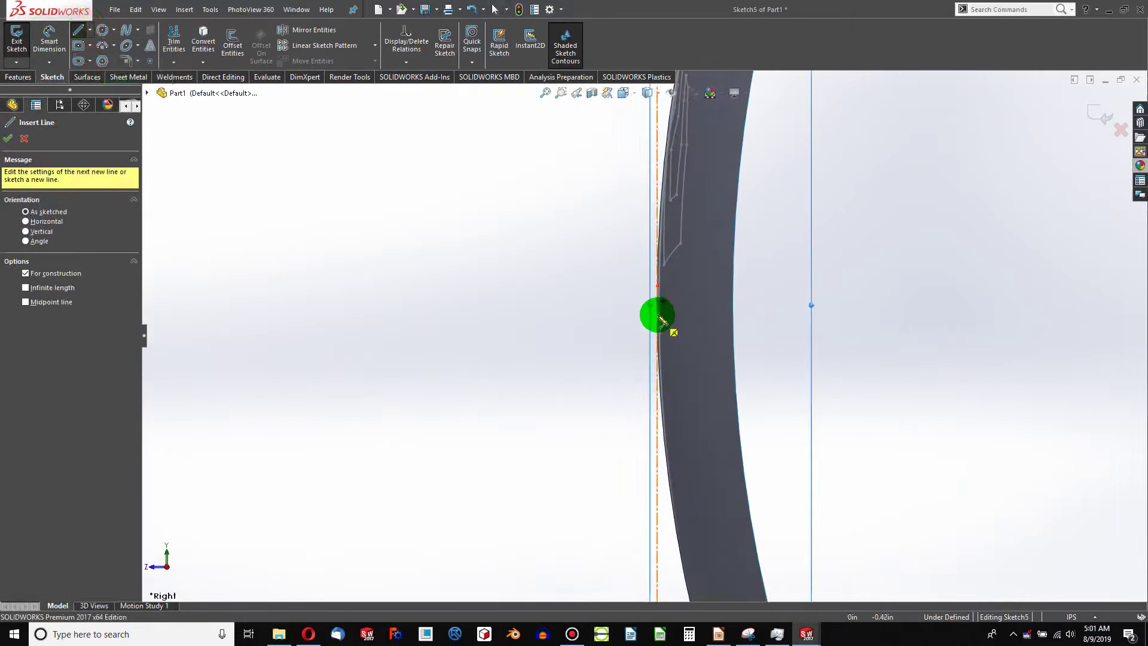
click(658, 301)
click(562, 301)
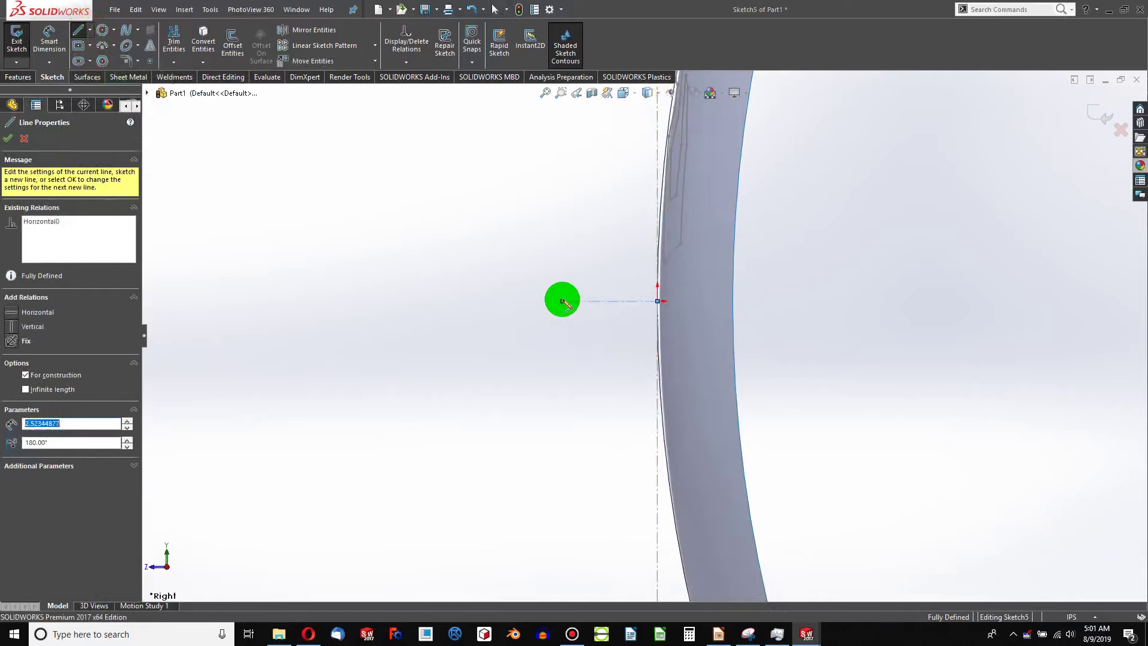
key(Escape)
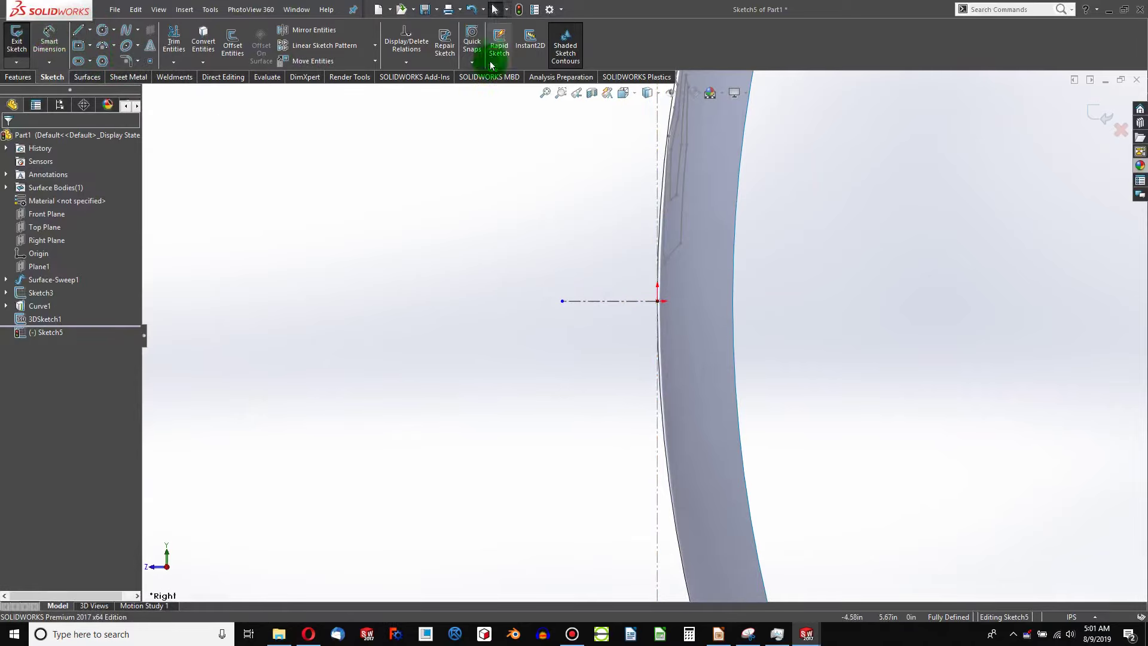
click(514, 12)
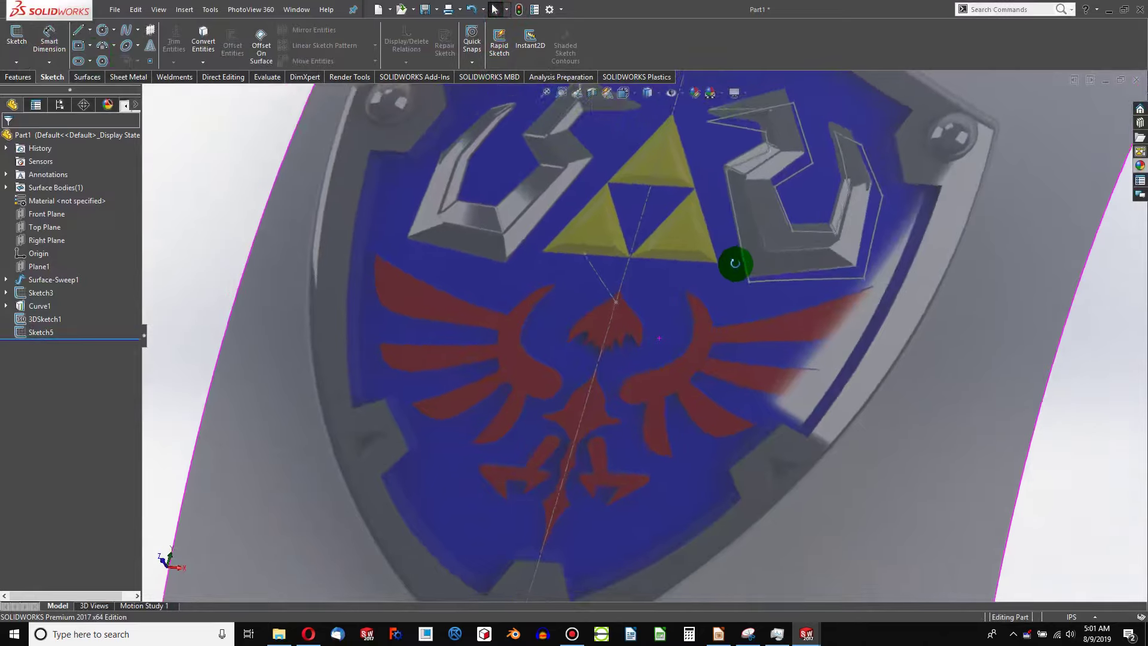
Step: Begin a boss extrusion of the 3D sketch's hook outline, using the Right Plane centerline as the extrusion direction
middle_drag(734, 263, 833, 328)
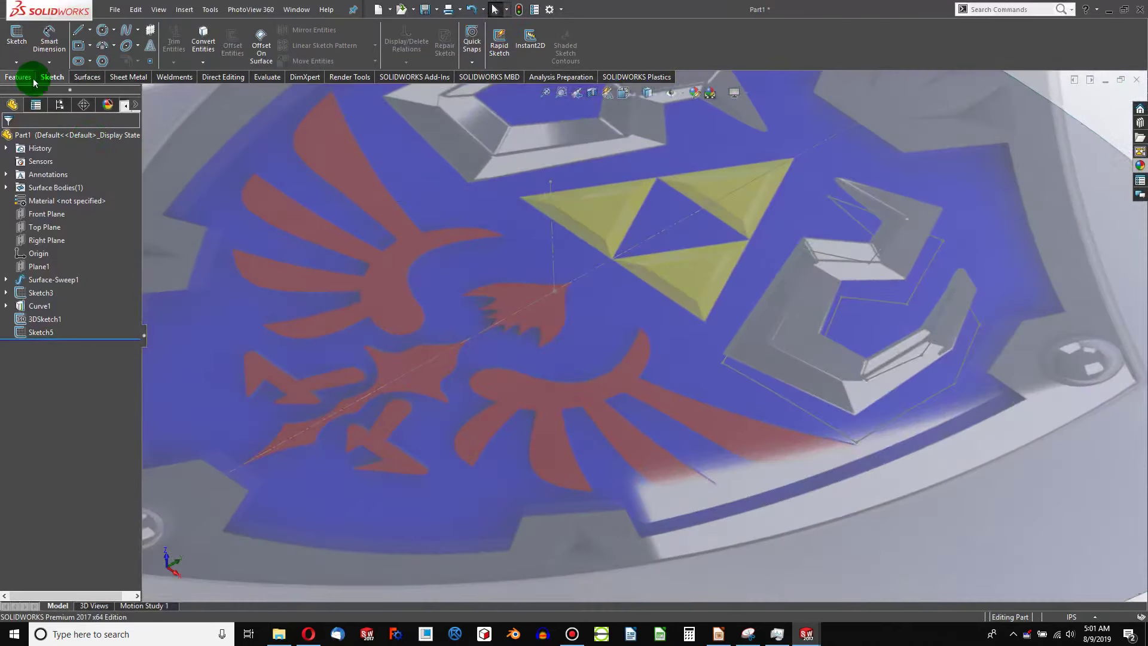
click(17, 76)
click(8, 34)
click(768, 395)
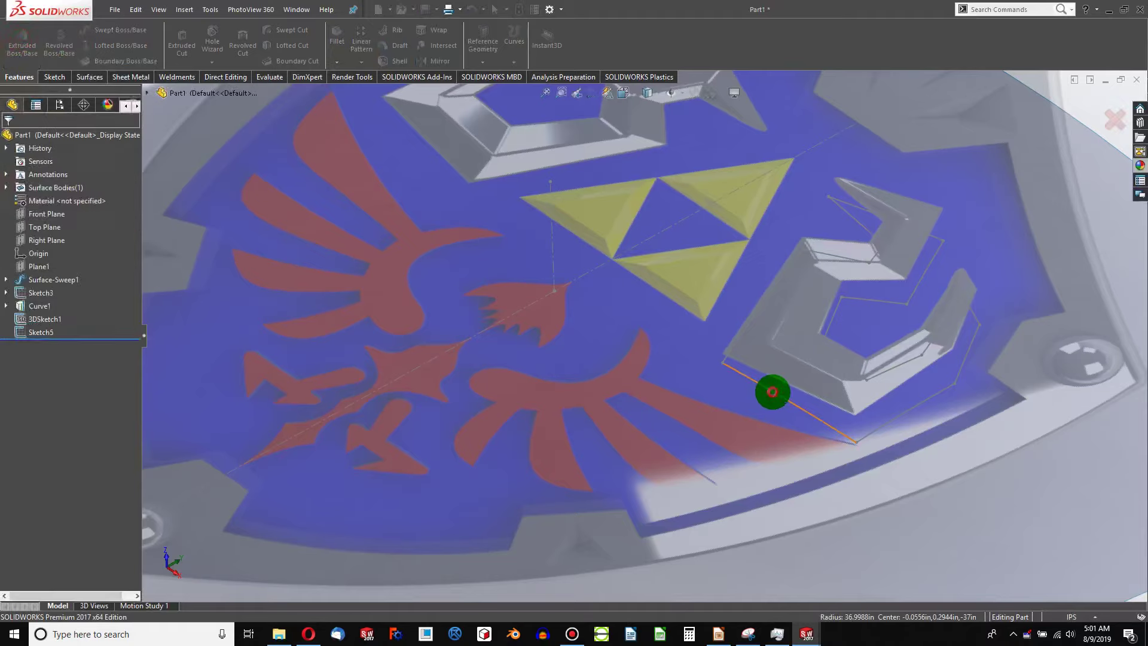
click(59, 230)
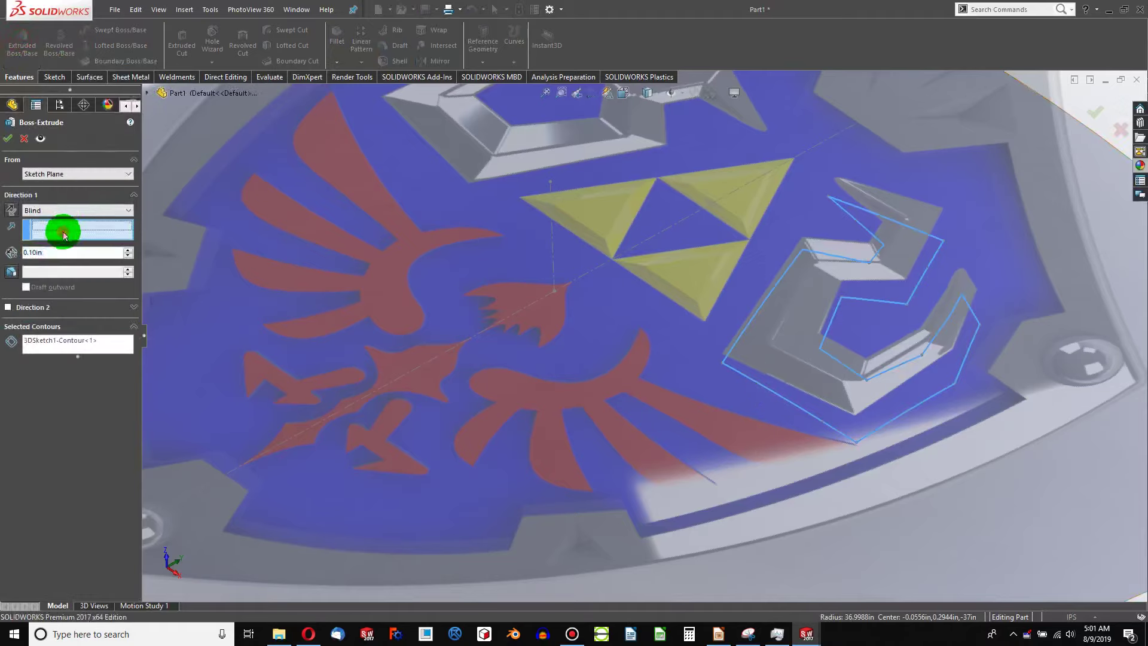
click(556, 221)
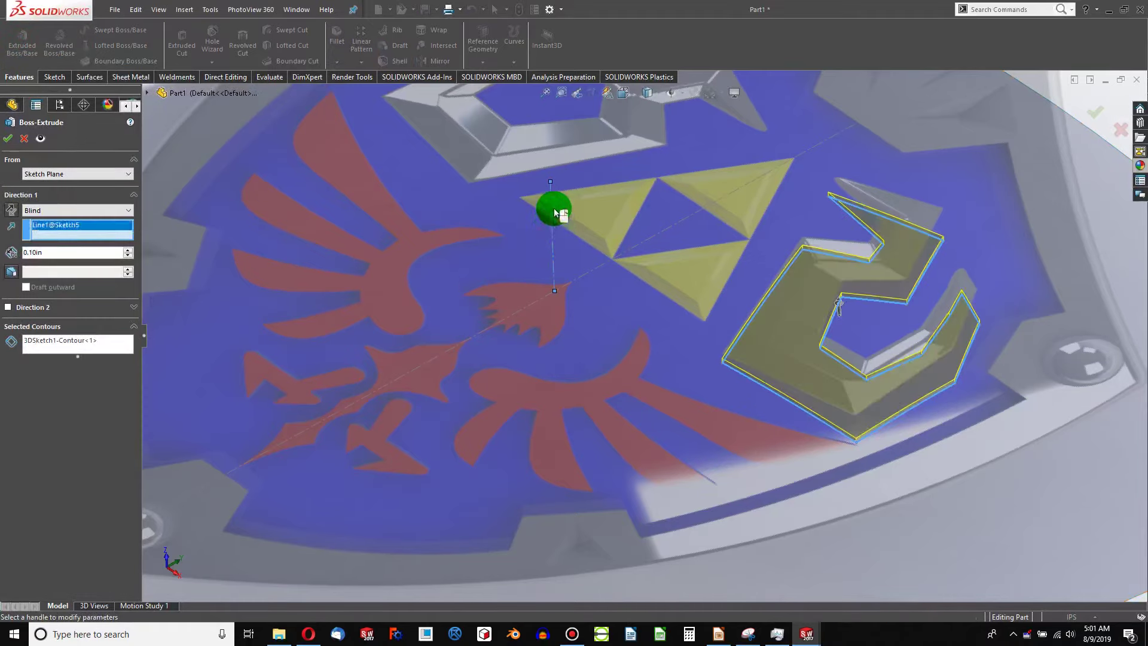
Step: Try an extrusion depth of 0.5 in for the hook emblem and settle on 1 in
middle_drag(706, 269, 684, 278)
scroll(704, 266, down, 1)
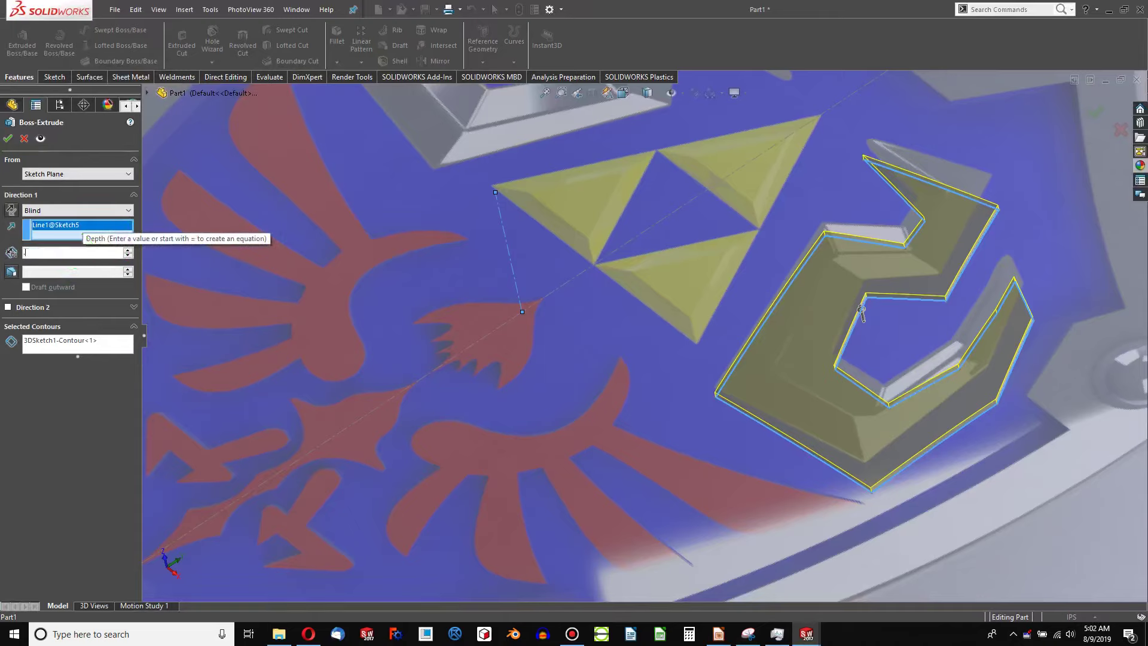
text(5)
key(Return)
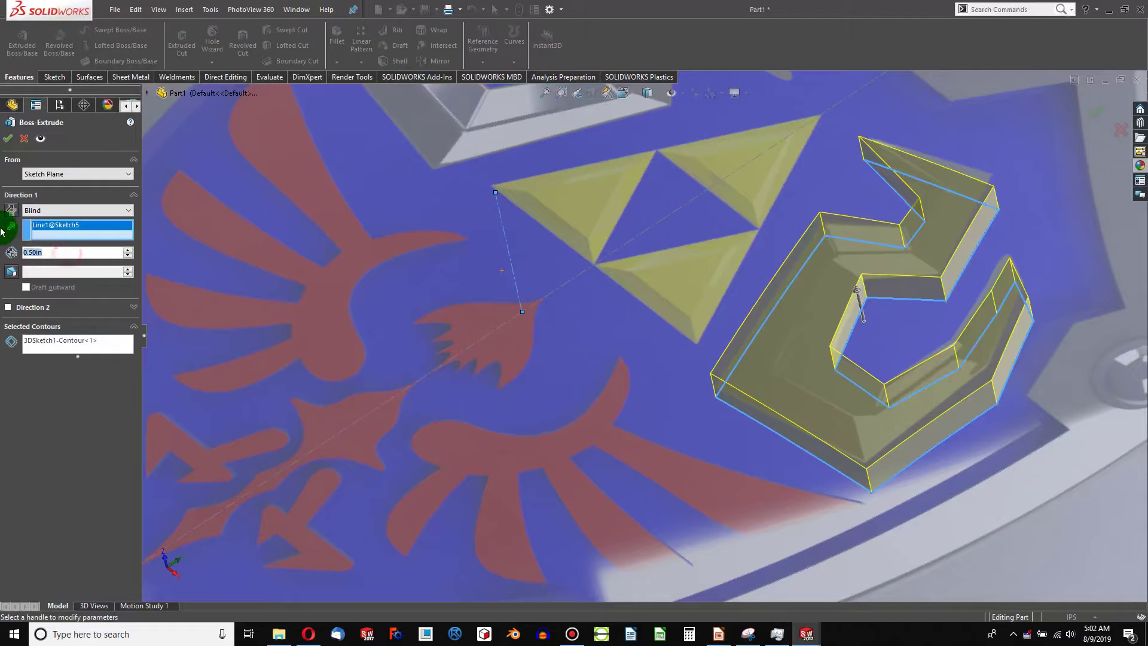
text(1)
key(Return)
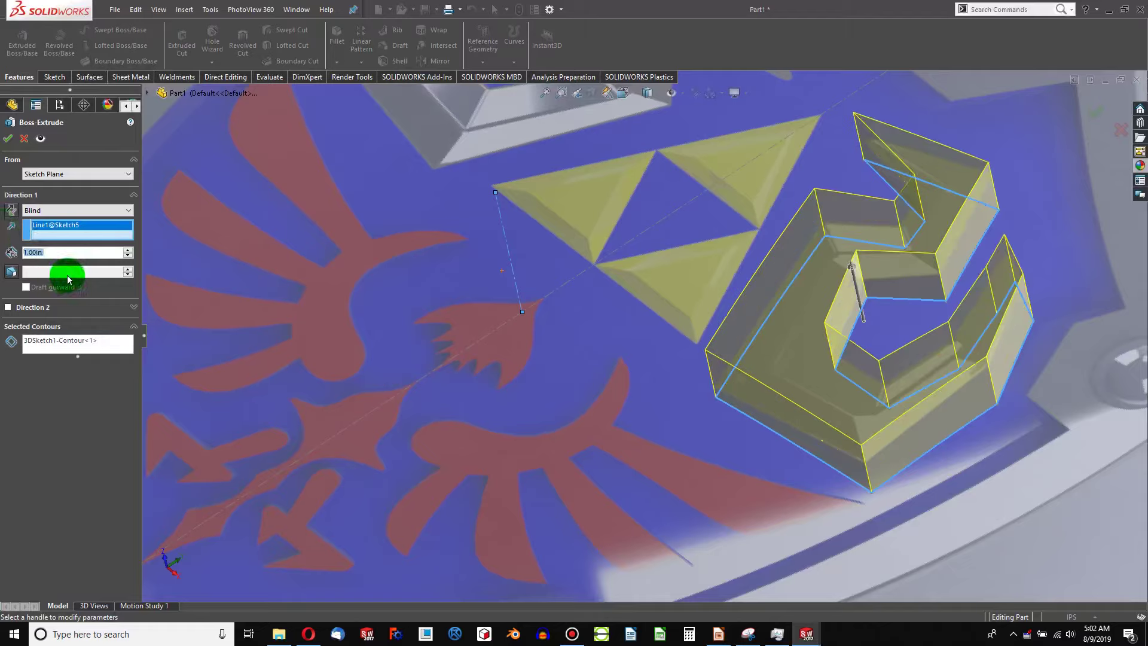
Step: Add a 45-degree inward draft to the hook emblem's extrusion and finish the feature
click(12, 271)
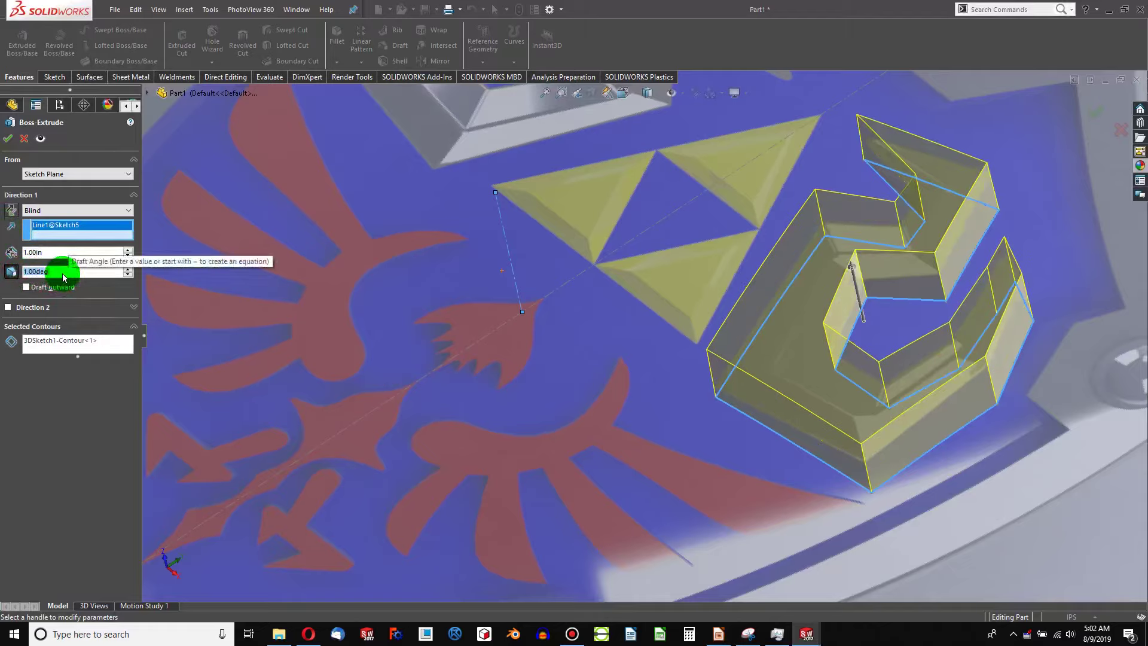
text(45)
key(Return)
scroll(871, 323, down, 3)
middle_drag(861, 269, 763, 174)
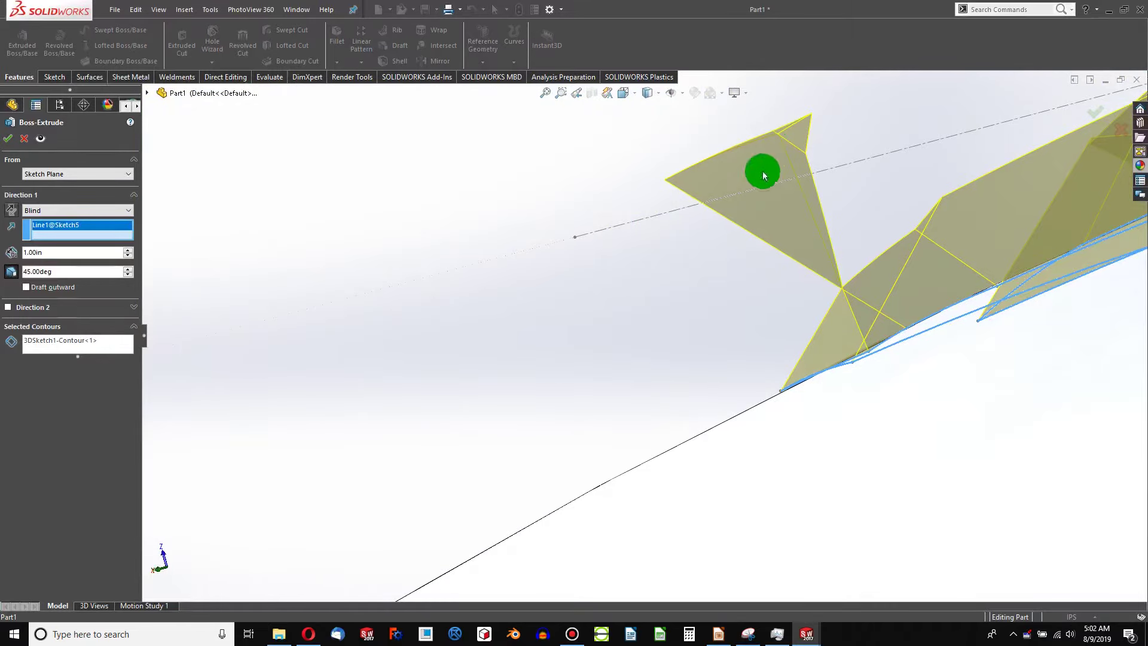
click(11, 139)
Step: Check the drafted emblem's outer prong, and reopen the original emblem outline sketch under the projected curve, viewed face-on
scroll(722, 274, down, 1)
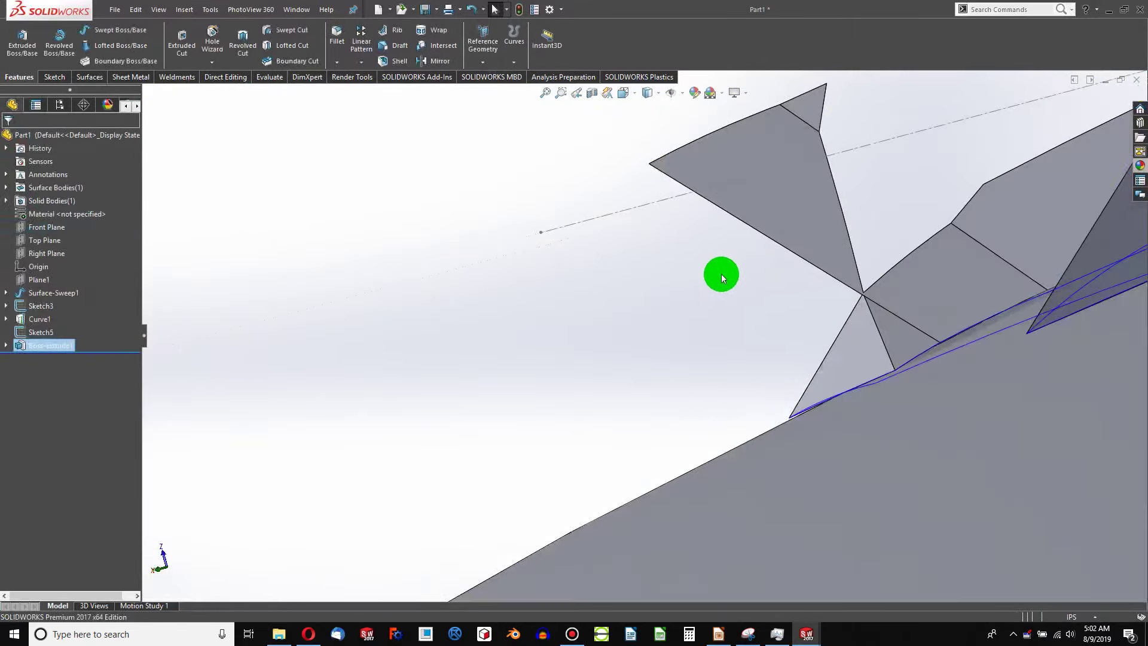
scroll(734, 283, up, 3)
middle_drag(735, 287, 722, 257)
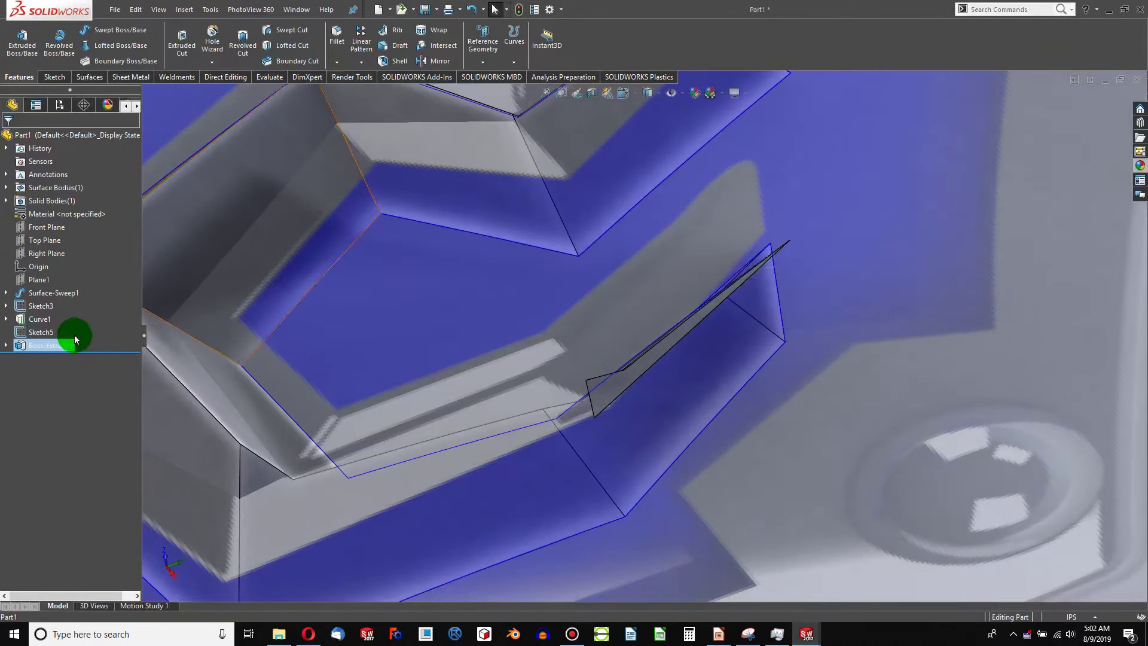
right_click(27, 347)
click(6, 333)
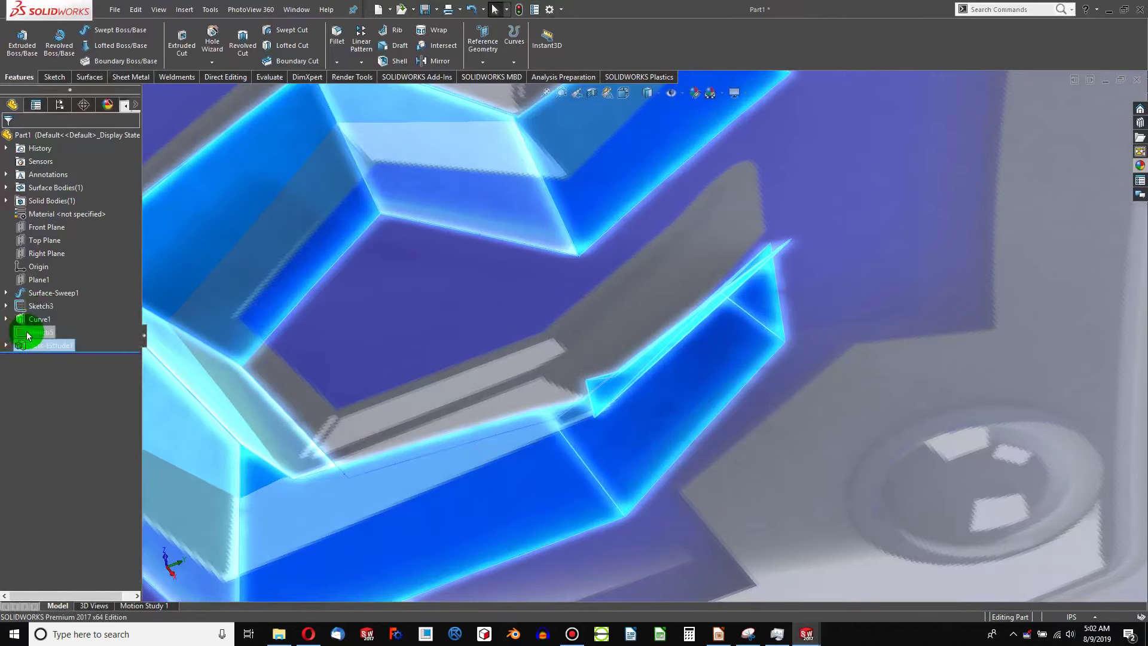
click(6, 320)
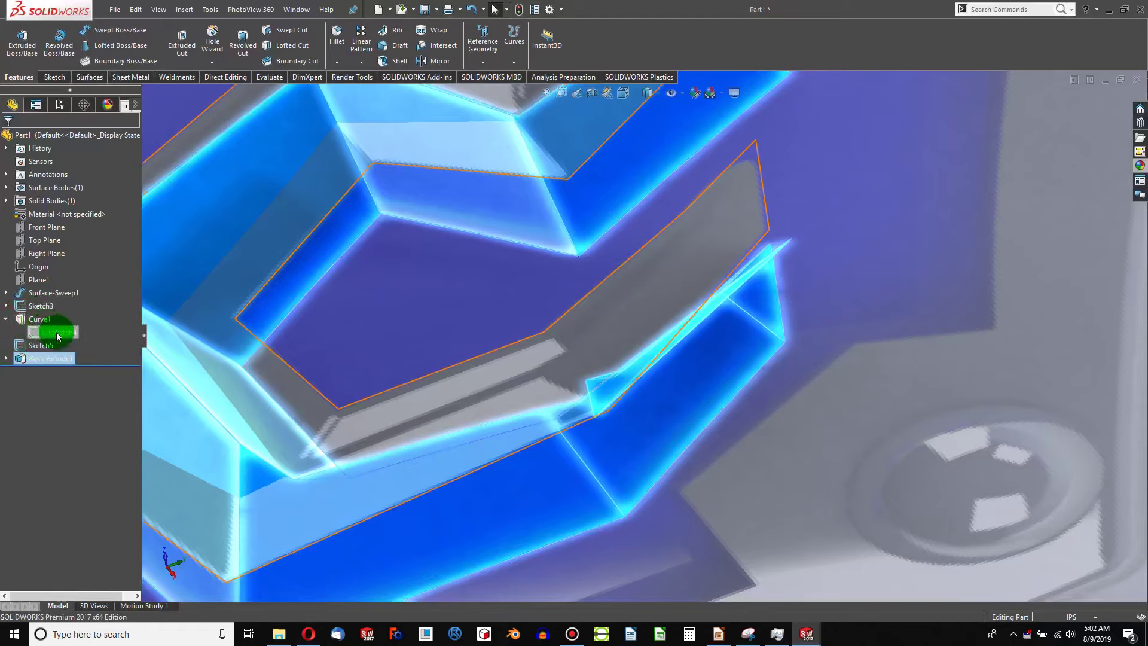
right_click(55, 332)
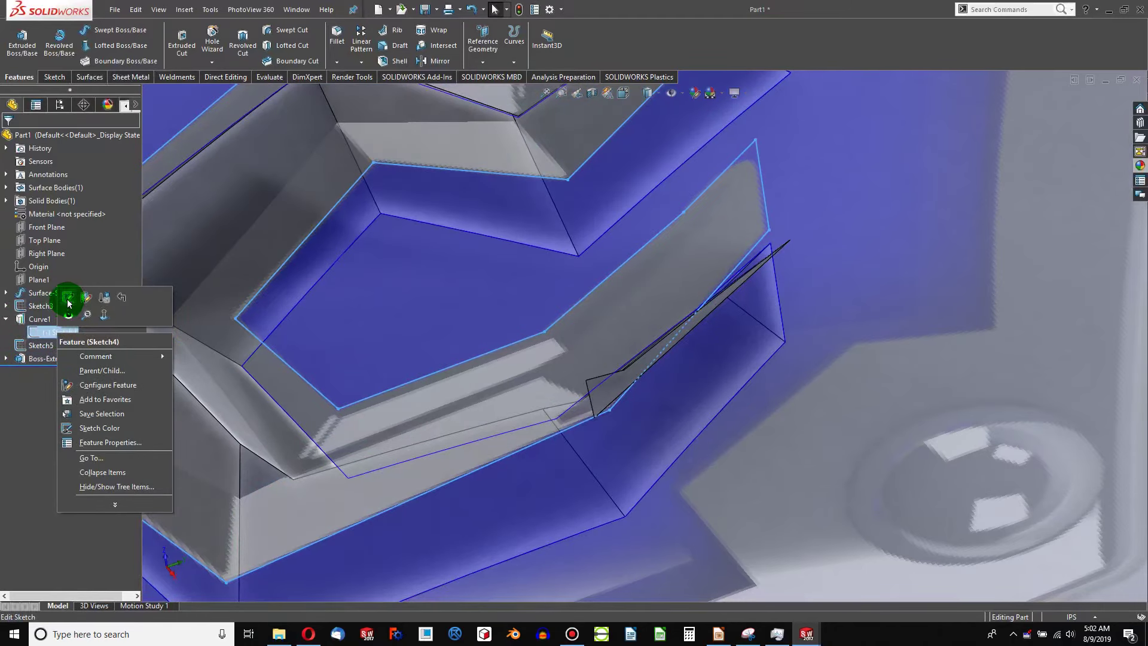
click(68, 301)
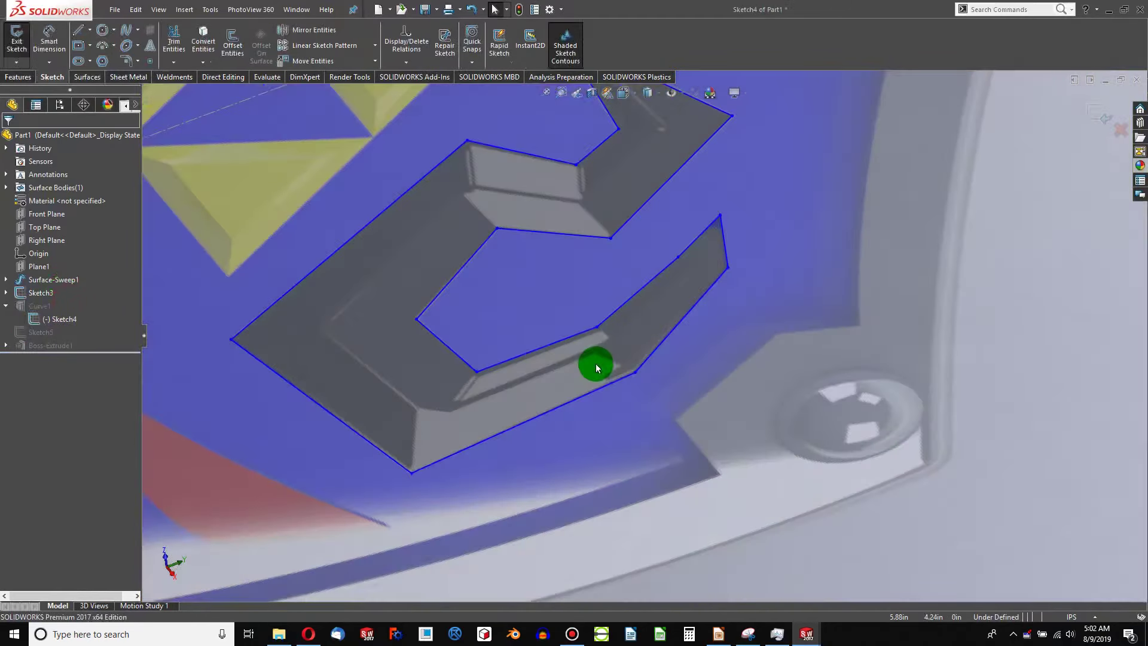
key(ctrl+8)
scroll(608, 309, down, 10)
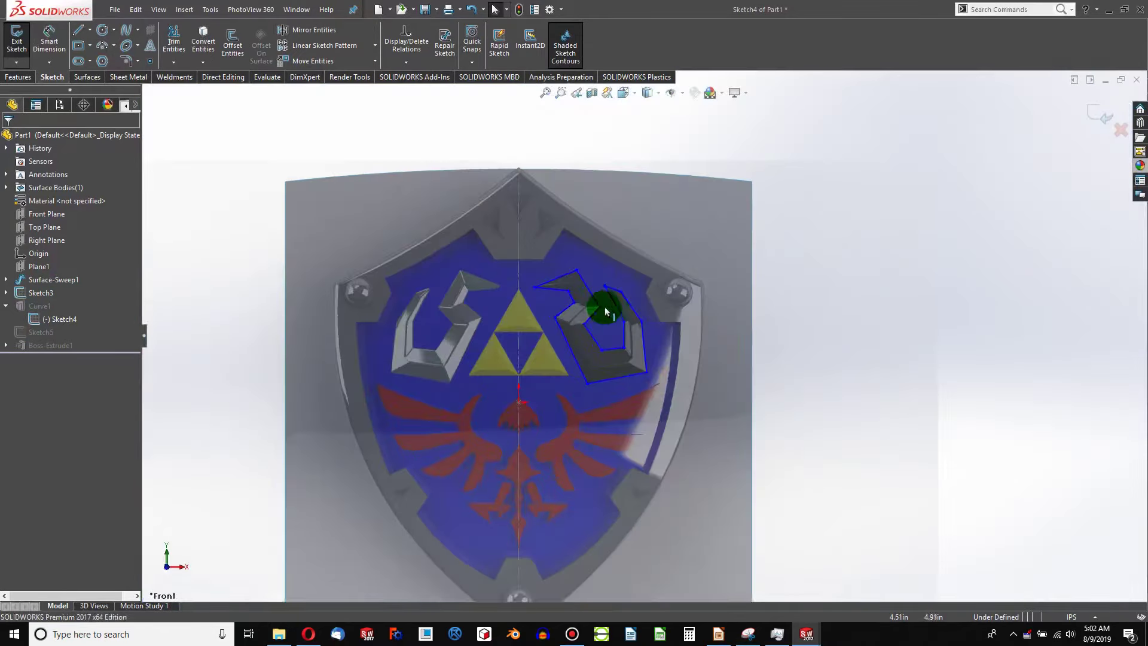
Step: Move the outer prong's tip point up and outward to about X 4.32 in, Y 6.09 in, and rebuild the part
scroll(635, 285, down, 3)
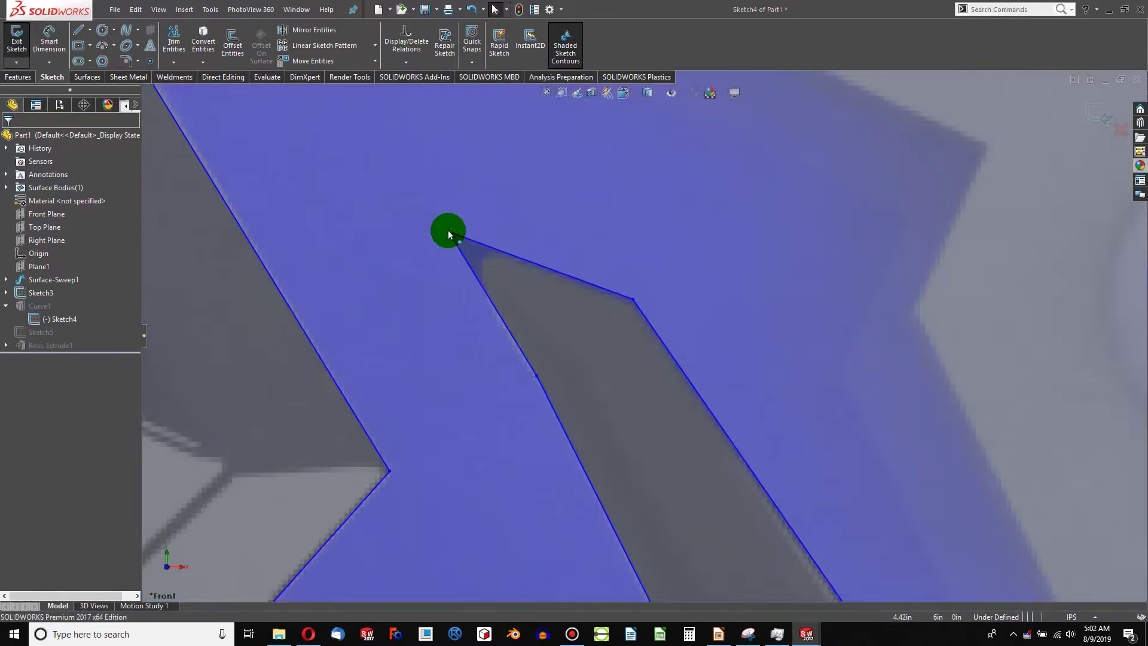
mouse_move(449, 234)
mouse_down()
mouse_move(466, 225)
mouse_move(486, 246)
mouse_move(461, 247)
mouse_move(432, 213)
mouse_up()
scroll(492, 258, up, 5)
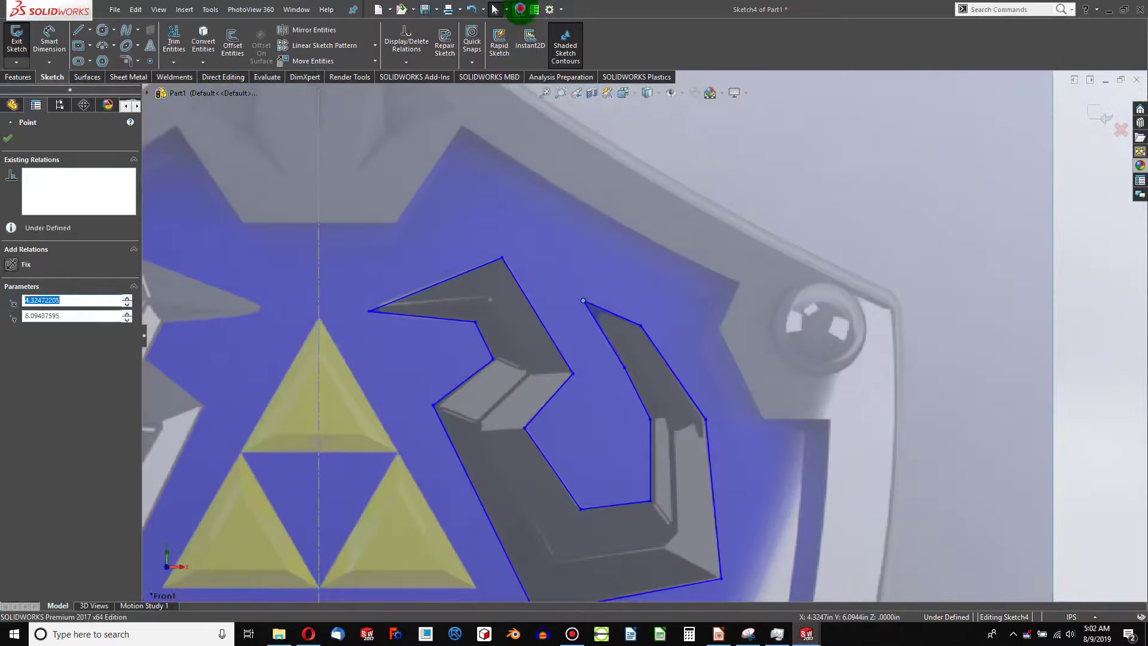
click(520, 9)
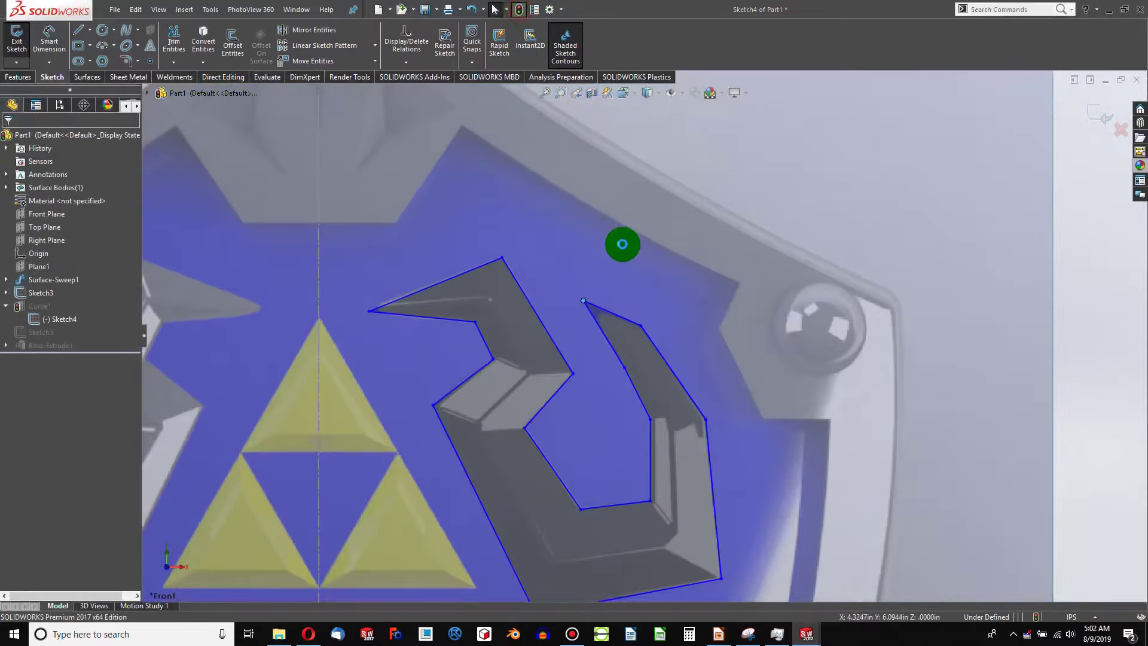
Step: Edit the hook emblem's boss extrusion and set its draft angle to 60 degrees
mouse_move(620, 243)
middle_down()
mouse_move(620, 336)
mouse_move(628, 267)
mouse_move(579, 141)
mouse_move(466, 190)
mouse_move(460, 275)
mouse_move(549, 315)
middle_up()
scroll(580, 361, down, 3)
mouse_move(579, 361)
middle_down()
mouse_move(535, 328)
mouse_move(532, 375)
mouse_move(625, 438)
mouse_move(608, 389)
mouse_move(579, 358)
mouse_move(505, 316)
mouse_move(553, 249)
mouse_move(715, 209)
mouse_move(764, 275)
mouse_move(733, 315)
mouse_move(662, 239)
mouse_move(414, 357)
middle_up()
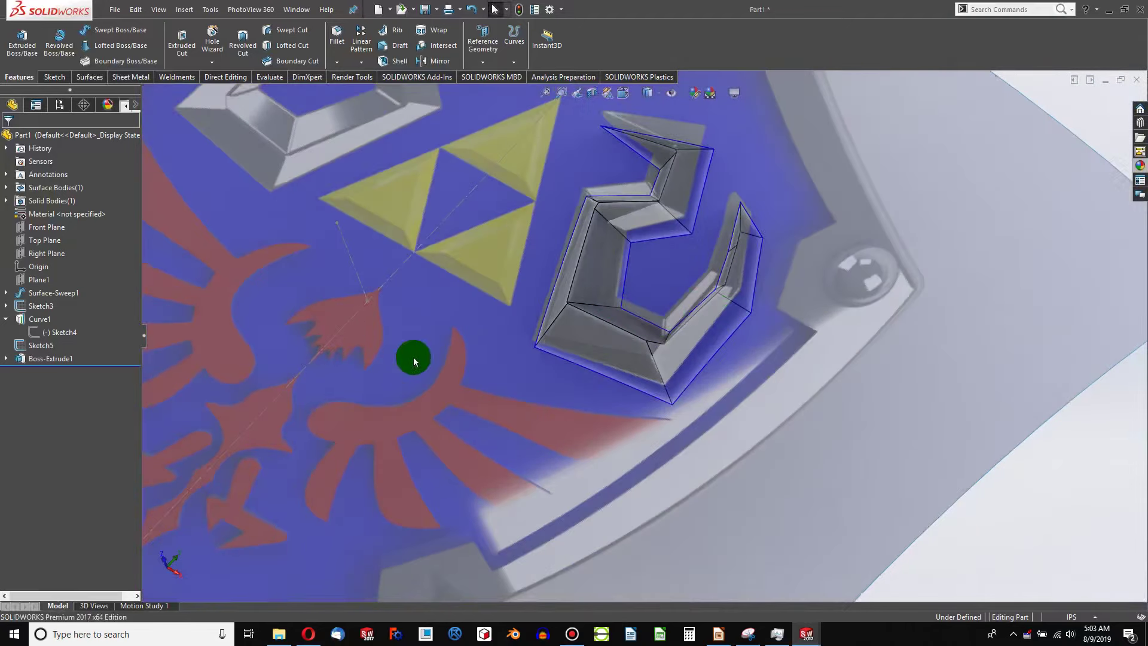
right_click(608, 343)
click(616, 309)
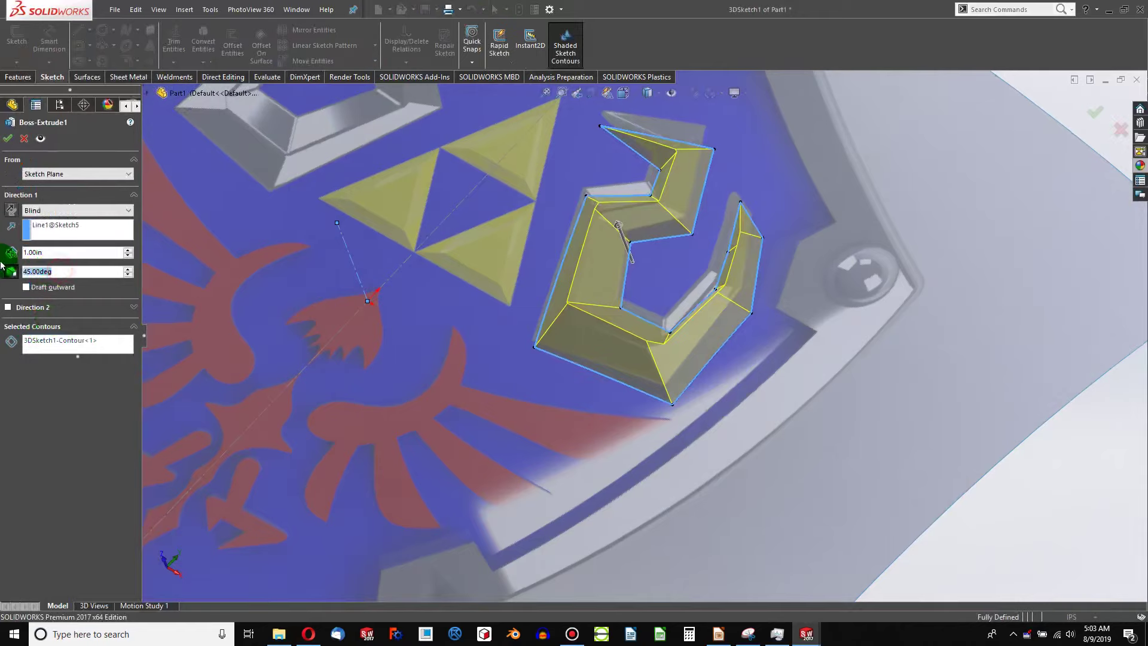
text(60)
key(Return)
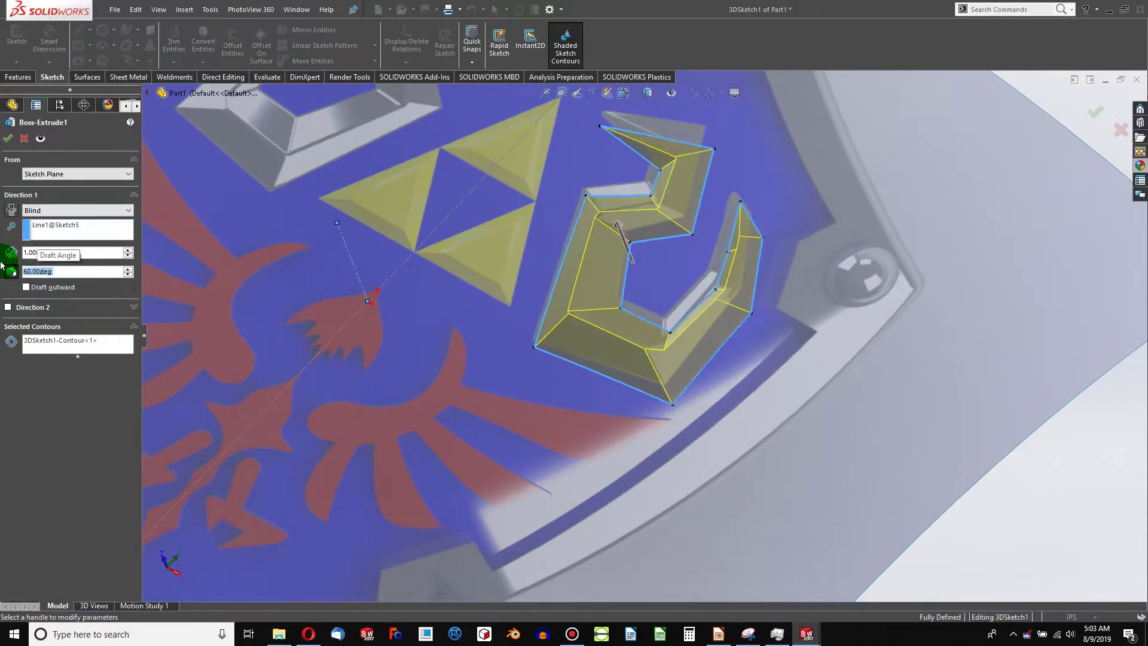
click(13, 137)
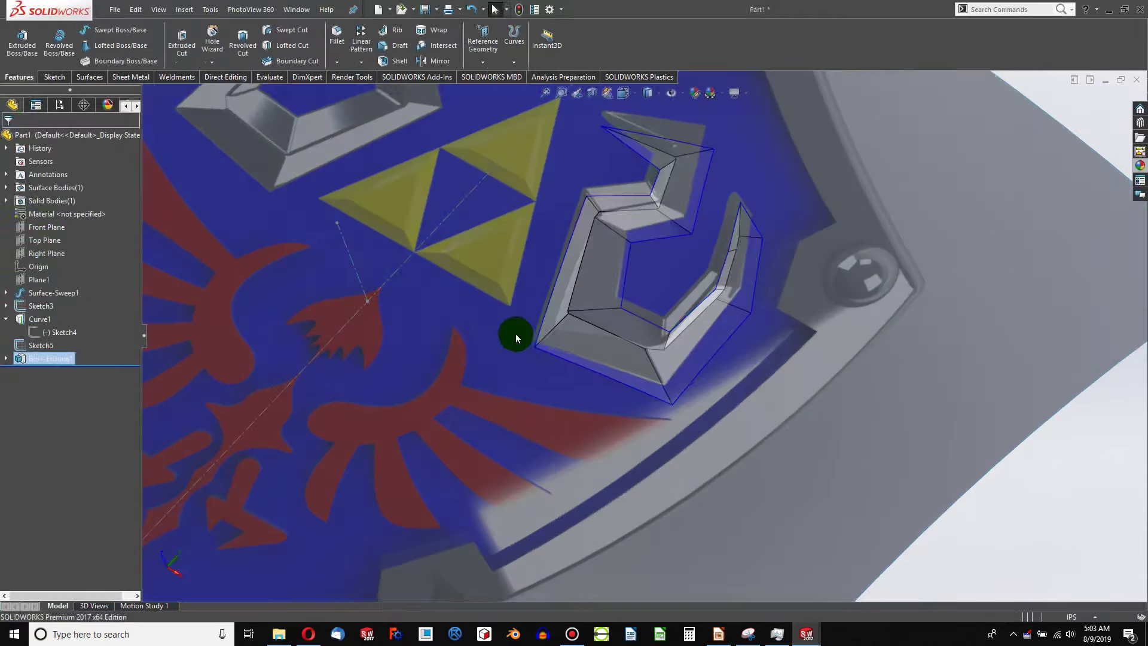
Step: Hide the projected curve and the sketch holding the shield reference picture
middle_drag(514, 333, 570, 247)
scroll(570, 246, up, 2)
scroll(568, 241, down, 5)
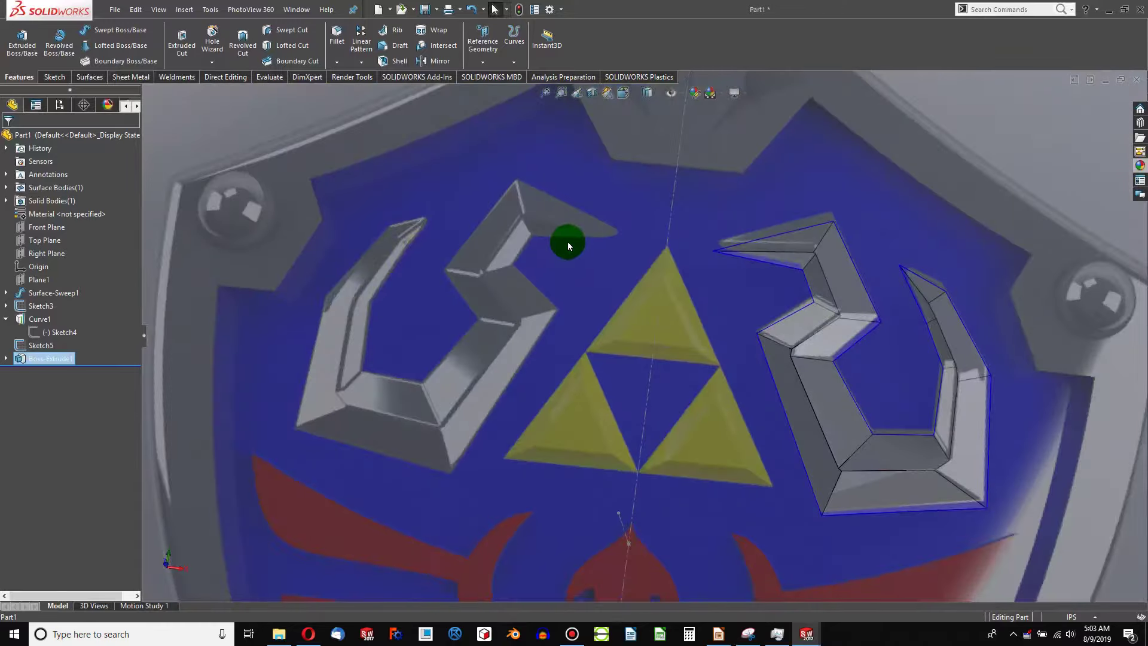
scroll(698, 282, up, 1)
scroll(740, 327, down, 3)
scroll(741, 327, up, 3)
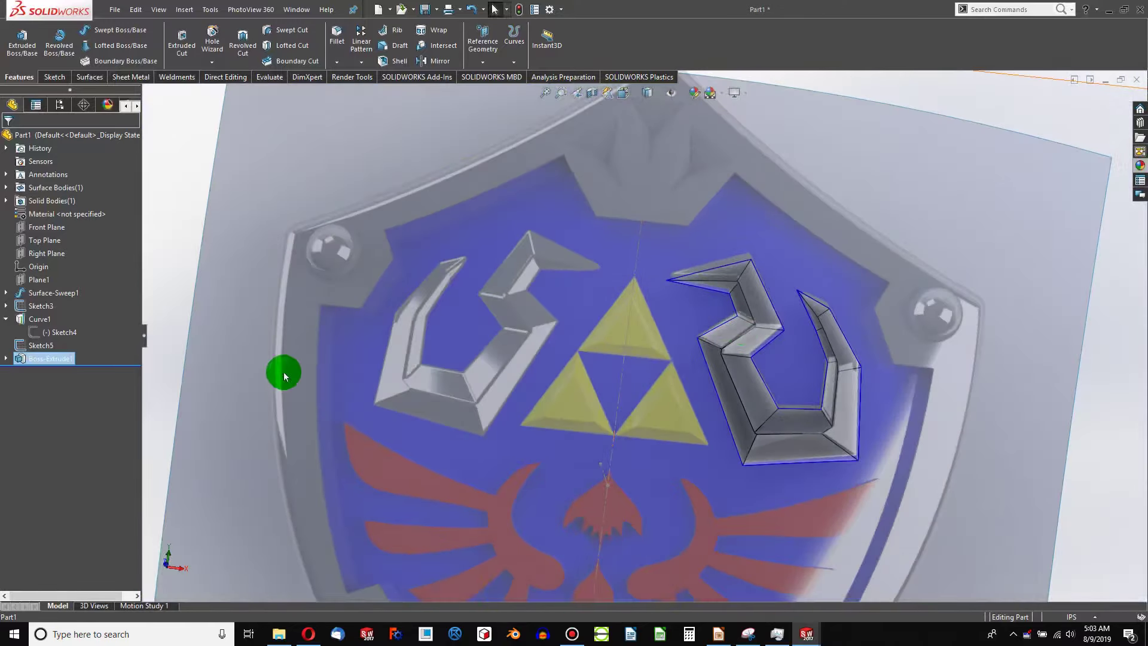
right_click(46, 317)
click(54, 293)
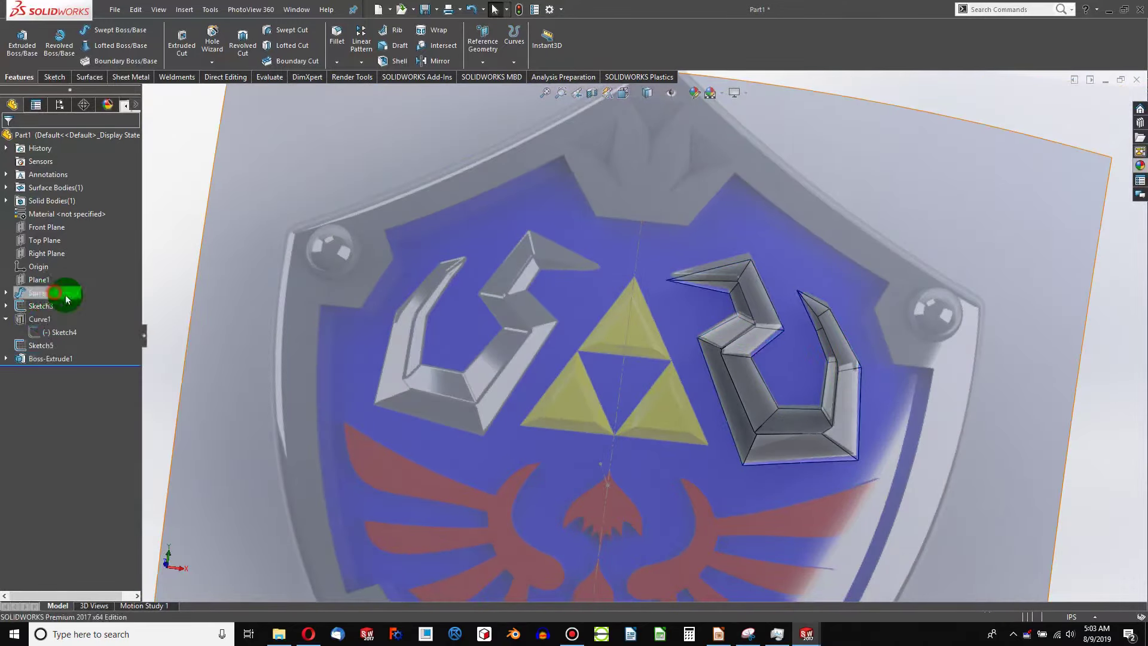
scroll(625, 353, up, 4)
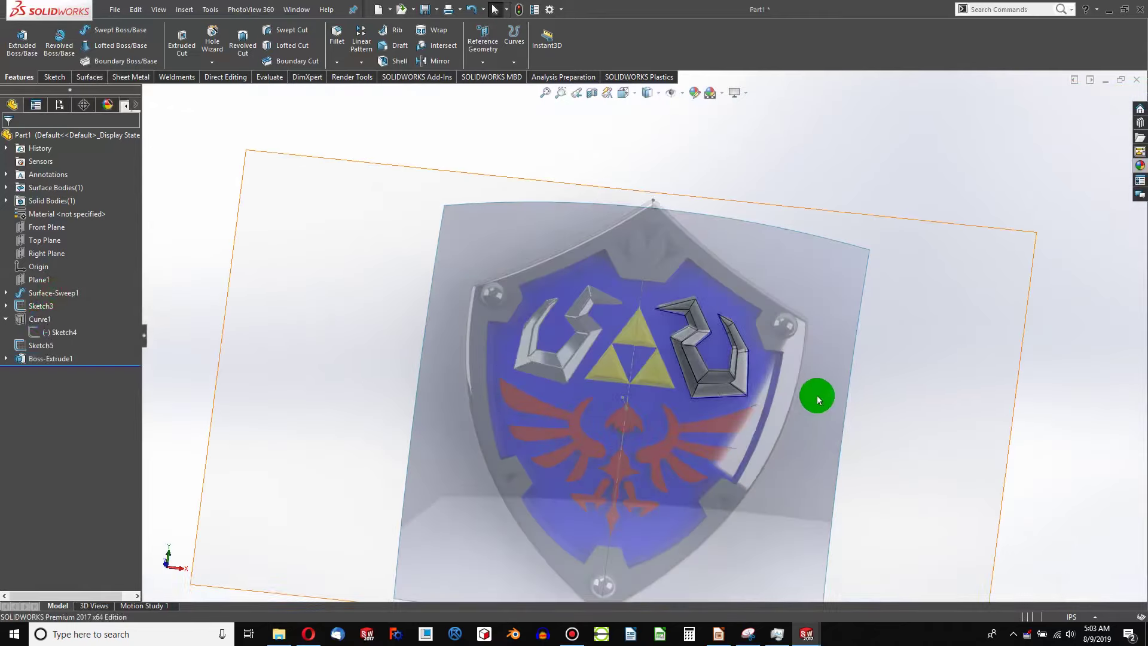
click(42, 306)
right_click(43, 311)
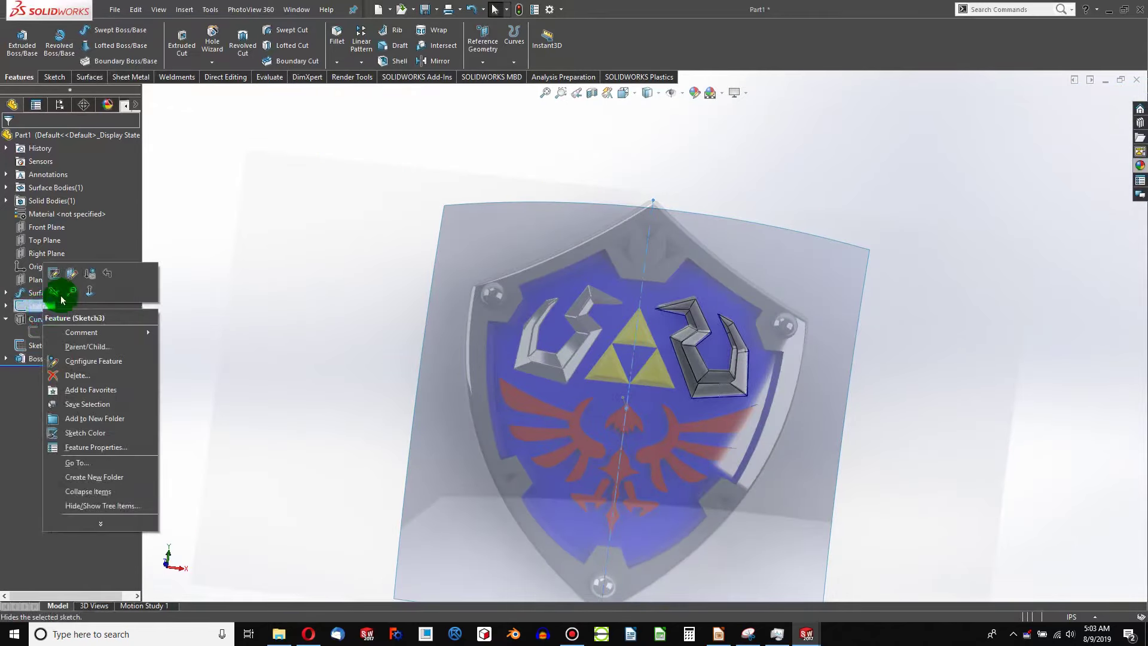
click(58, 293)
Step: Mirror the hook emblem body about the Right Plane with Merge solids turned off
mouse_move(269, 312)
middle_down()
mouse_move(376, 281)
mouse_move(369, 222)
mouse_move(335, 359)
mouse_move(139, 298)
middle_up()
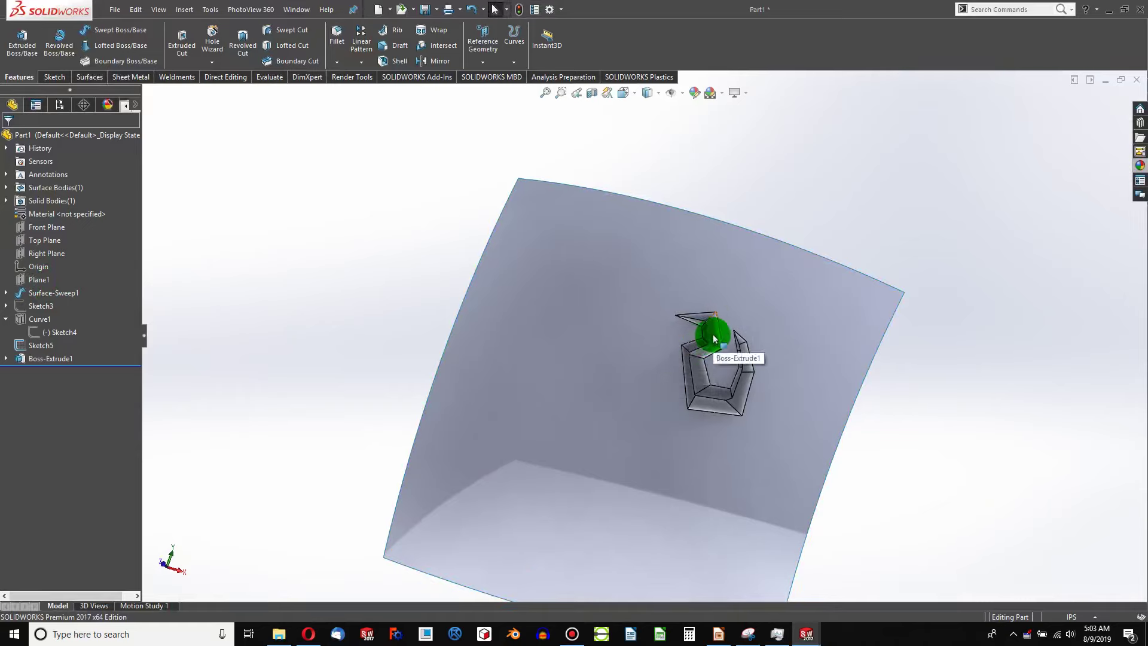
click(440, 62)
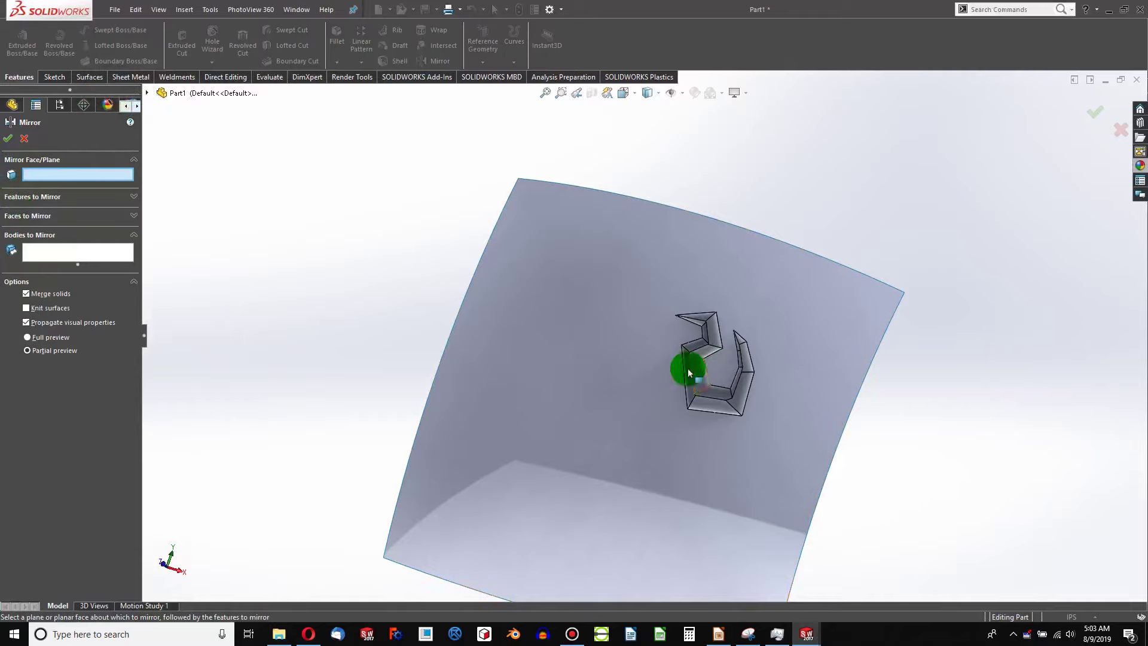
click(148, 97)
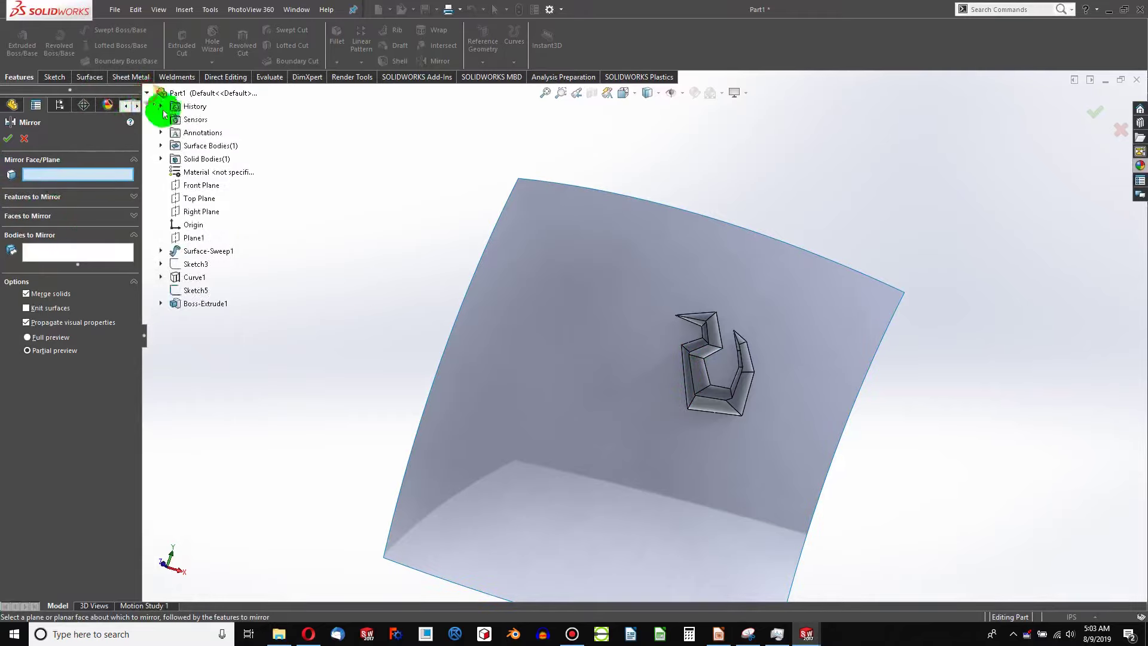
click(203, 211)
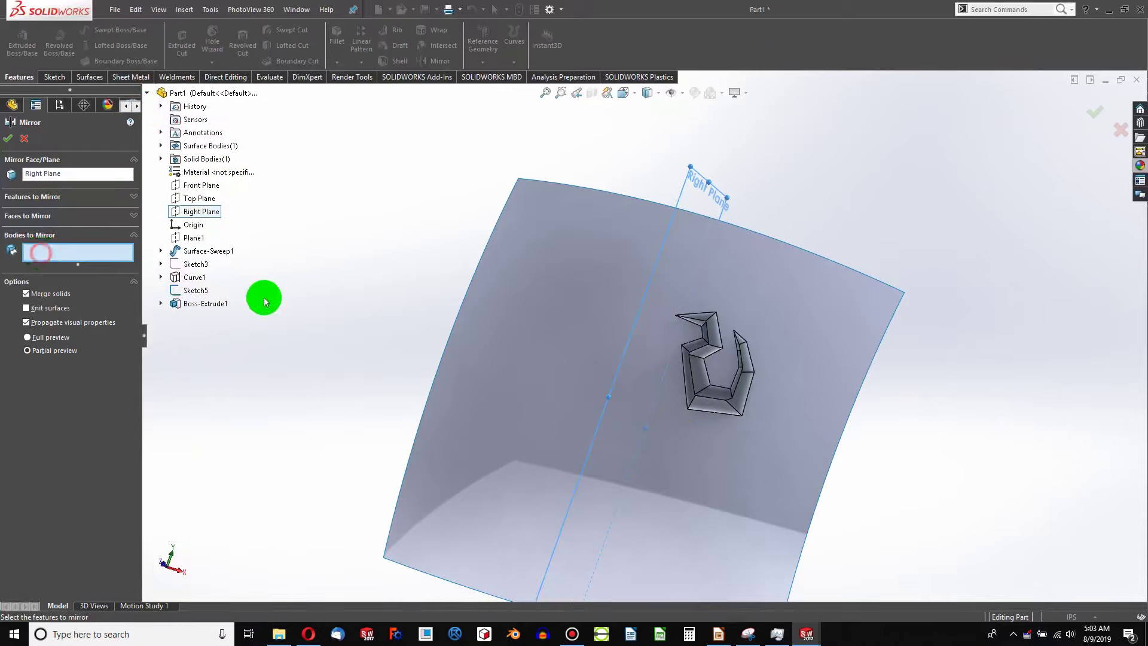
click(704, 374)
click(55, 186)
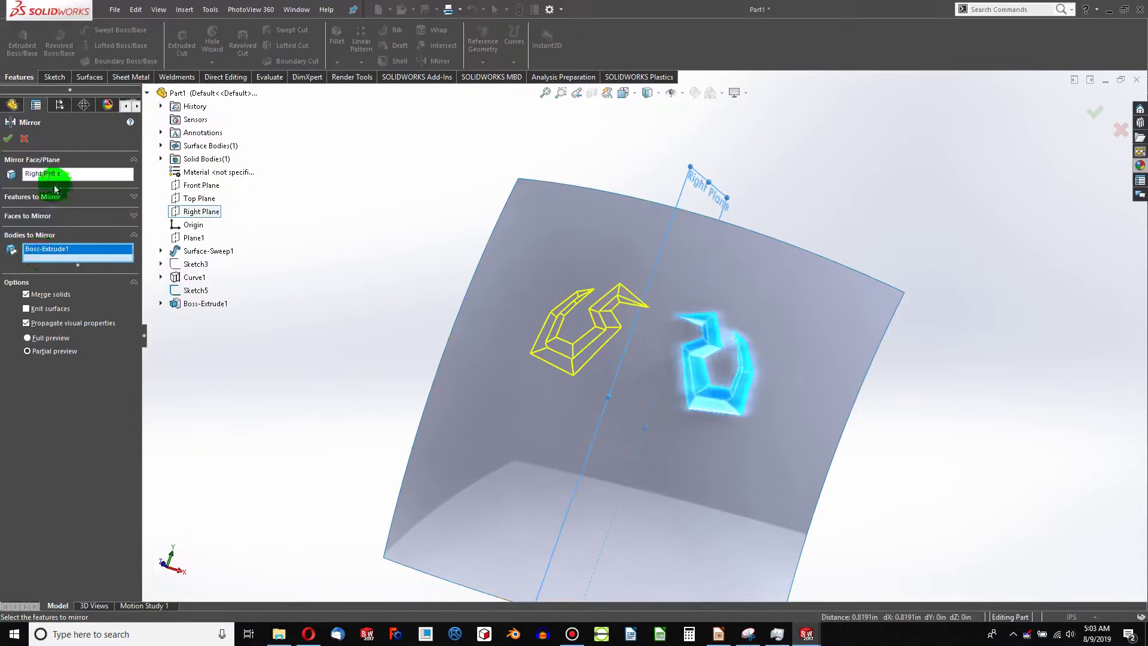
click(531, 411)
click(480, 386)
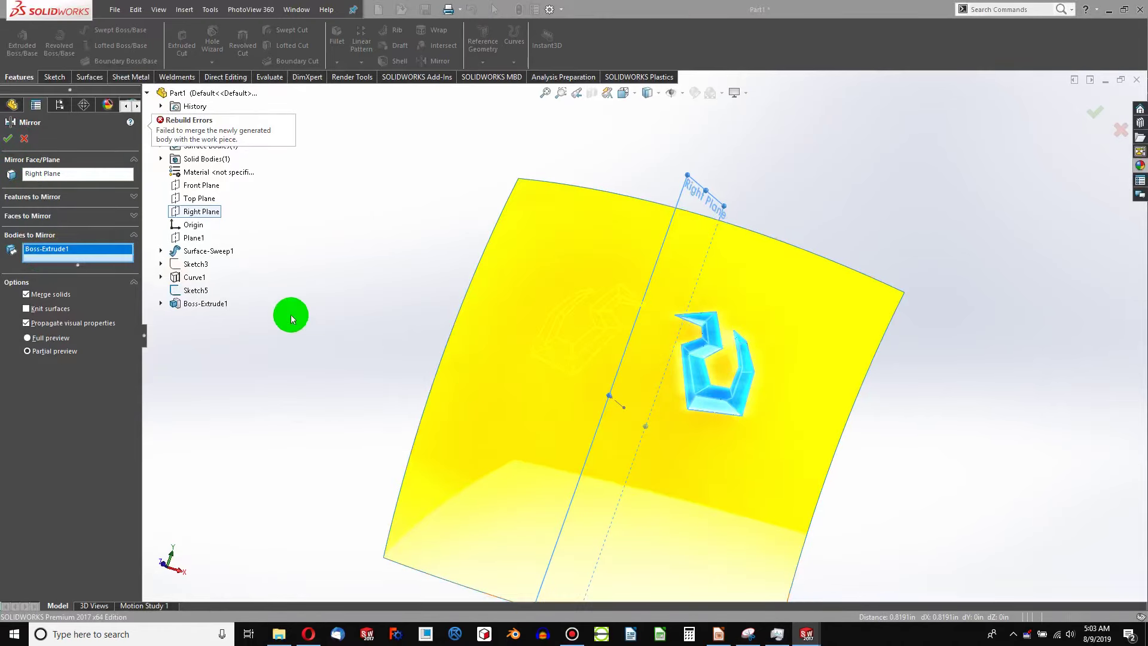
click(25, 295)
click(18, 164)
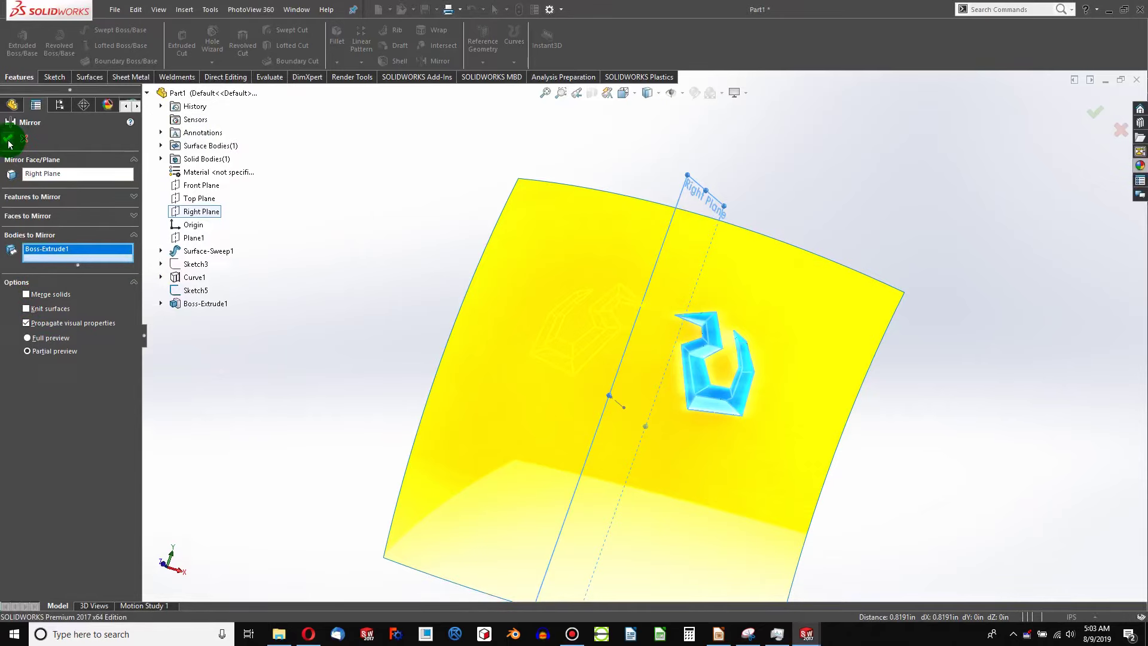
click(8, 139)
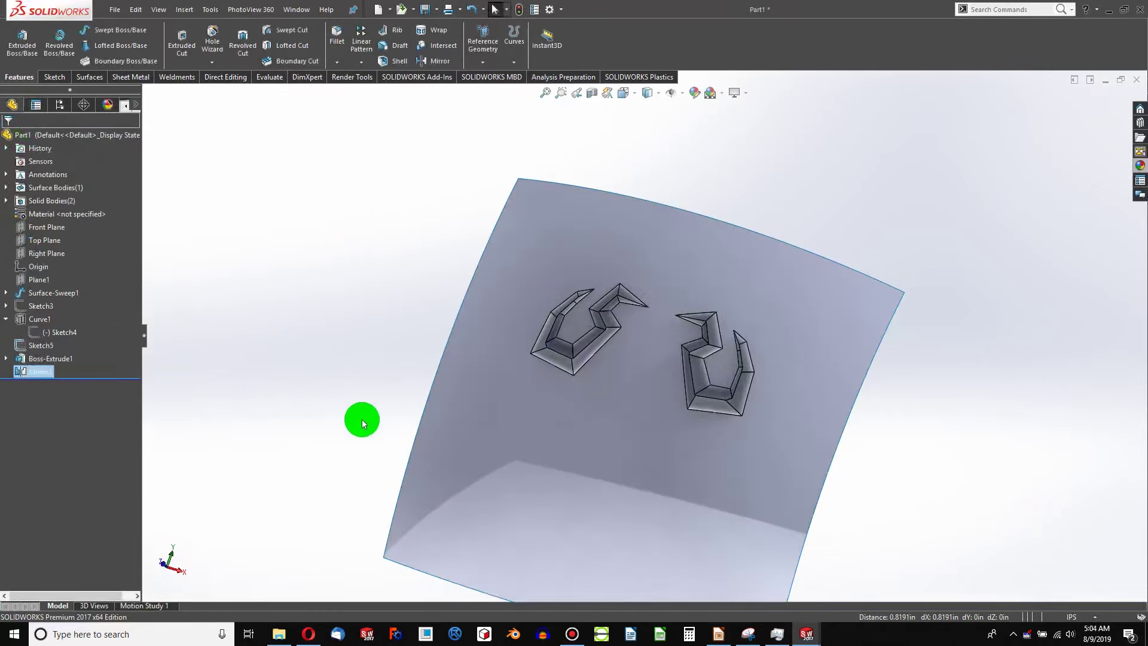
Step: Show the reference picture sketch again and start a new sketch on the Front Plane
middle_drag(617, 397, 593, 220)
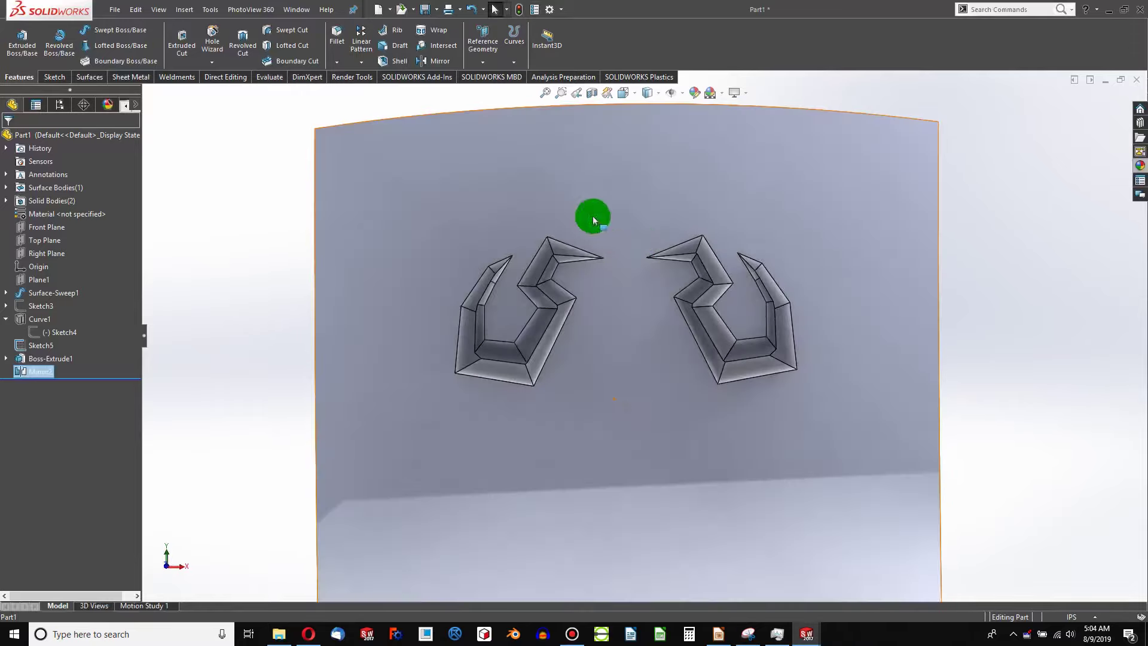
scroll(628, 341, up, 5)
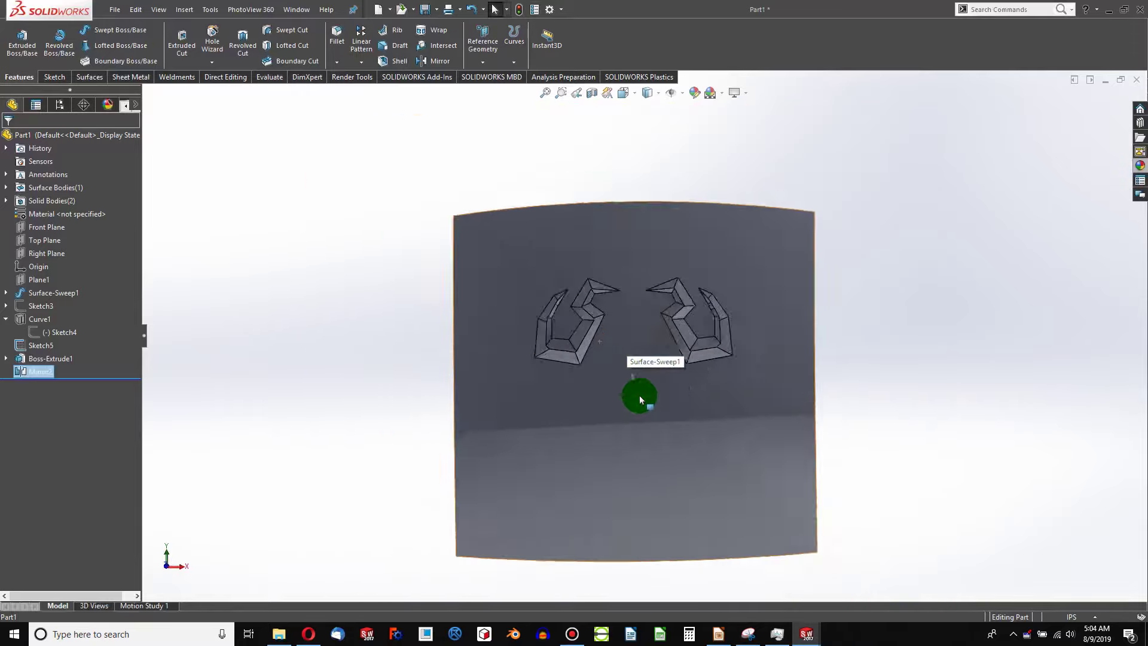
scroll(676, 377, down, 3)
click(677, 377)
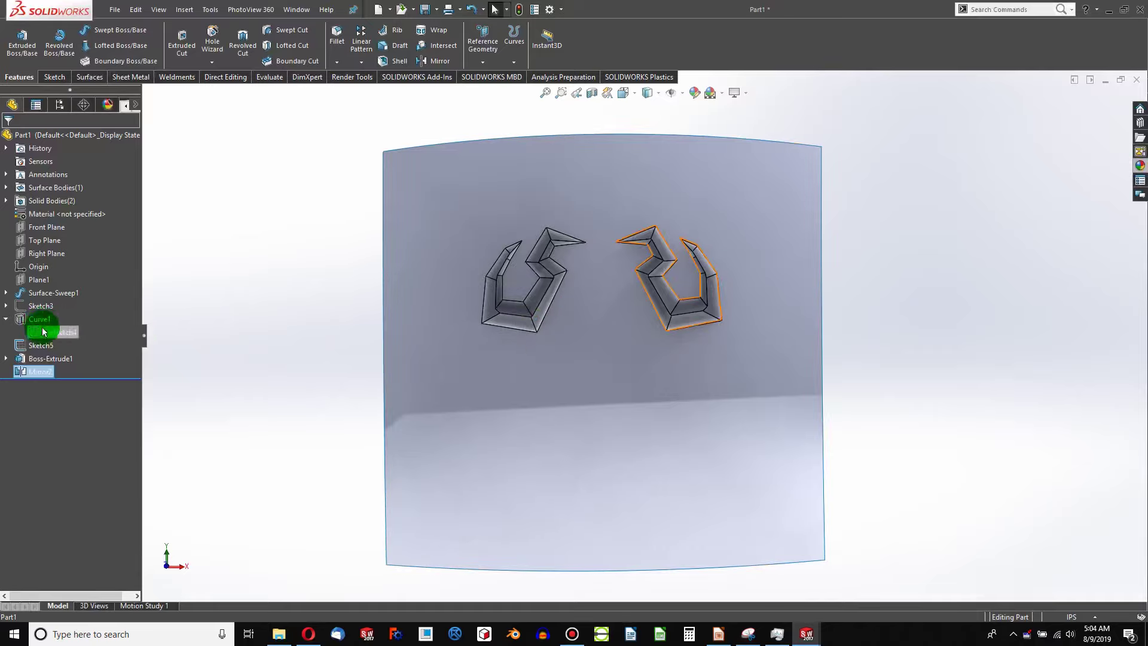
click(43, 307)
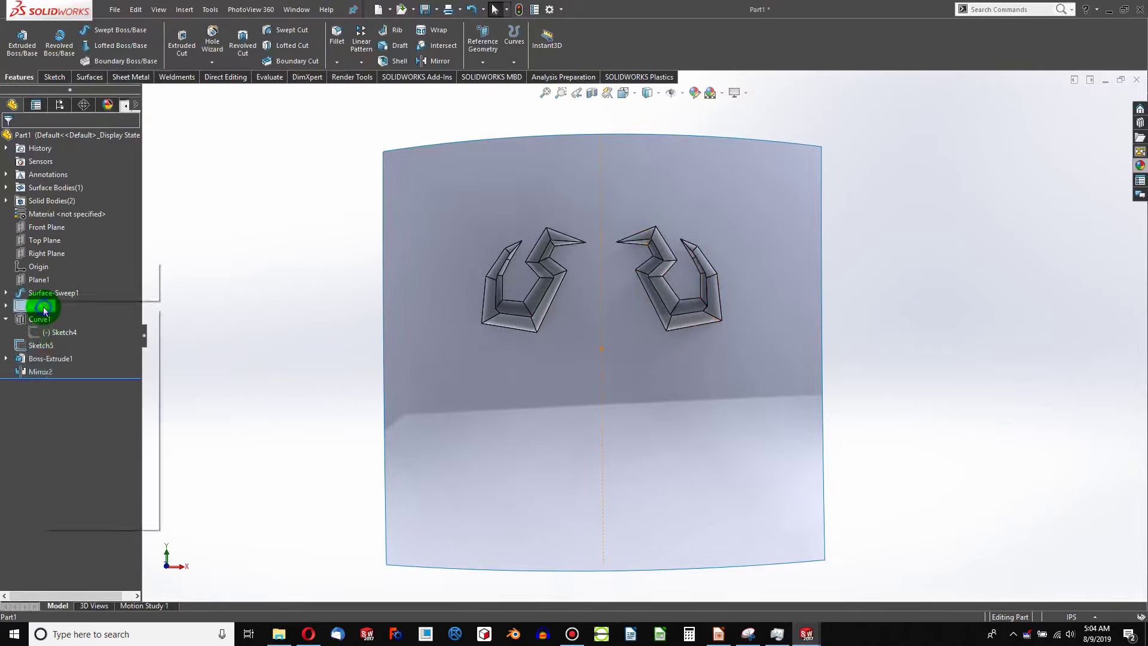
right_click(43, 307)
click(51, 288)
click(44, 232)
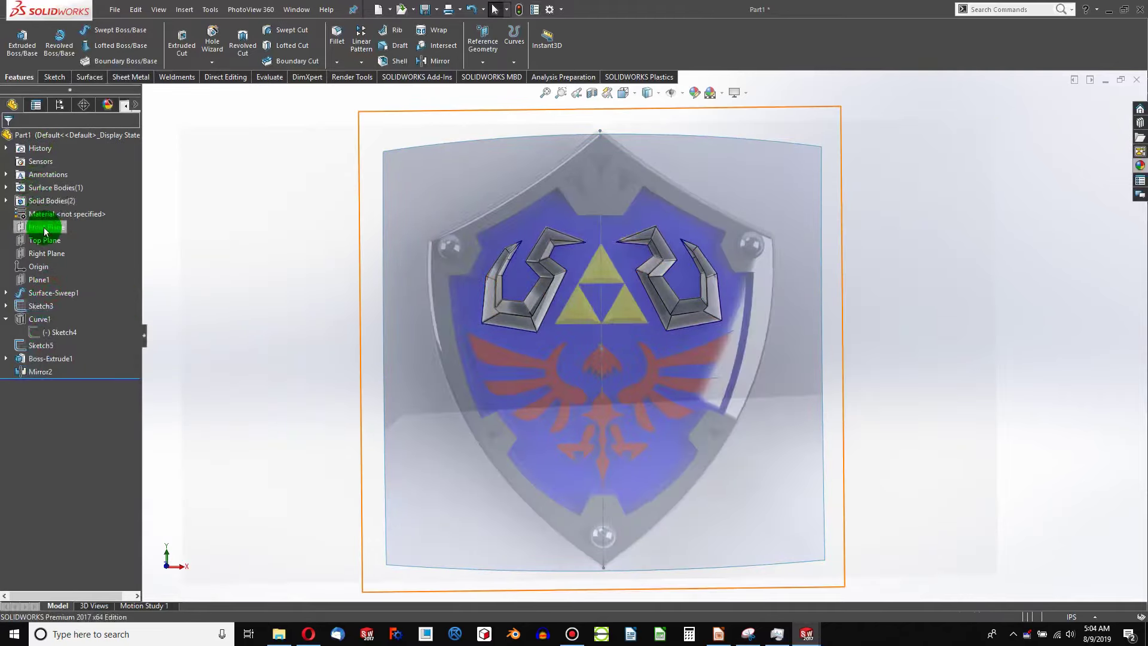
click(53, 77)
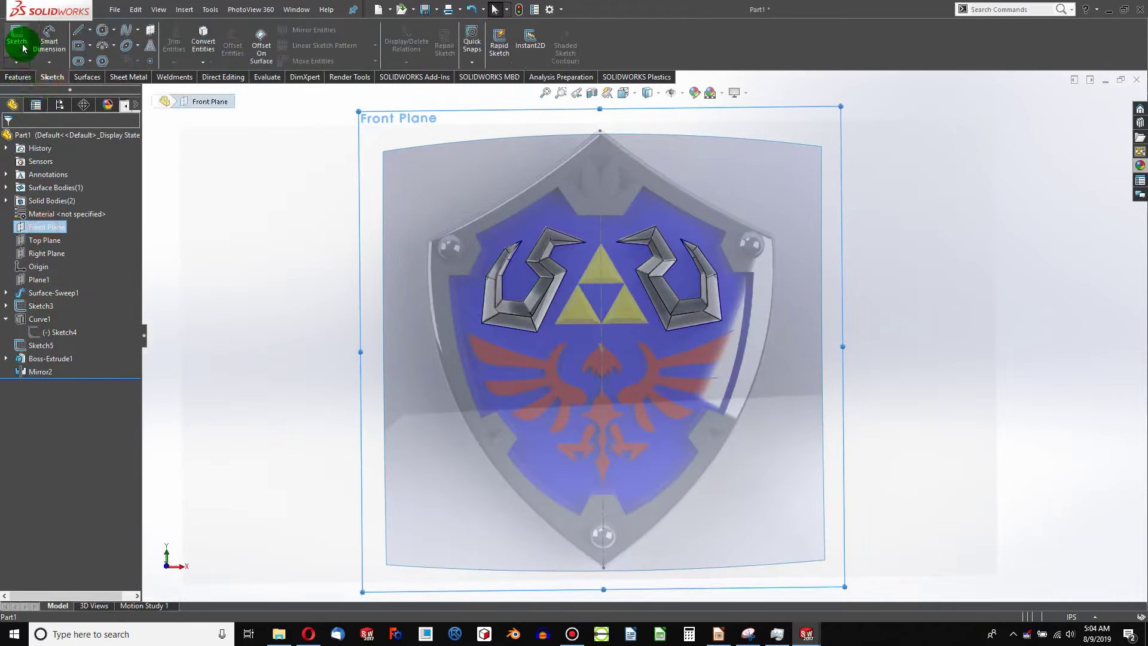
click(17, 41)
Step: Trace the outer edge of the red wing's upper crescent with a two-point spline spanning about 1.5 in, bent to follow the picture
scroll(541, 290, down, 6)
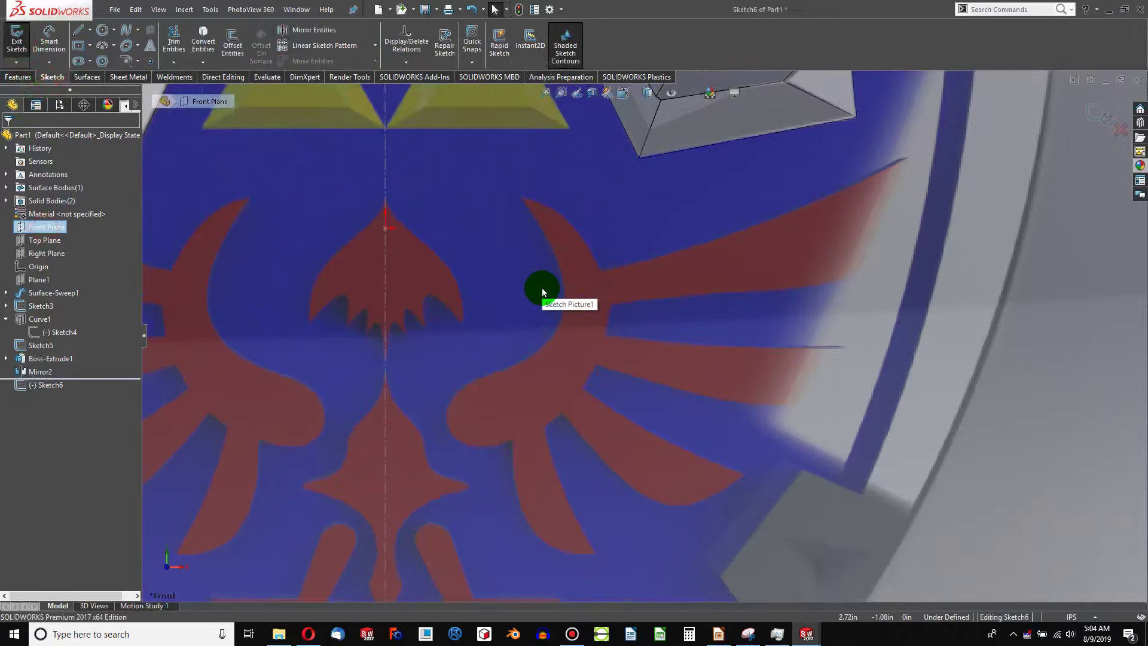
scroll(504, 355, up, 5)
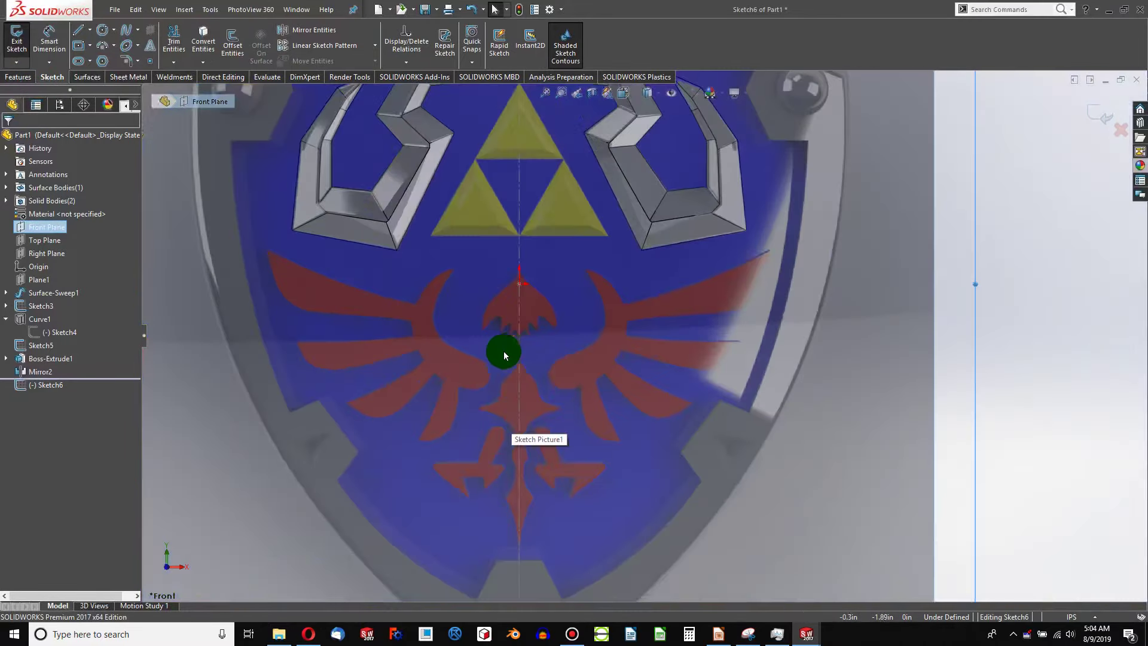
scroll(694, 389, down, 3)
scroll(692, 336, down, 3)
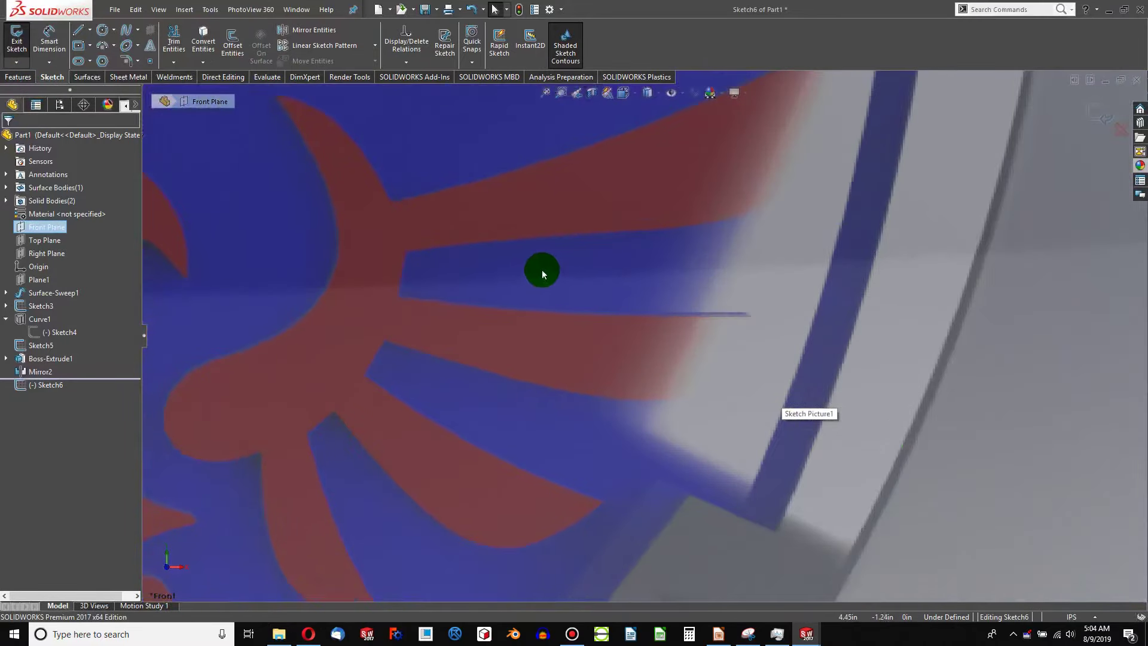
scroll(396, 210, up, 3)
scroll(397, 210, down, 4)
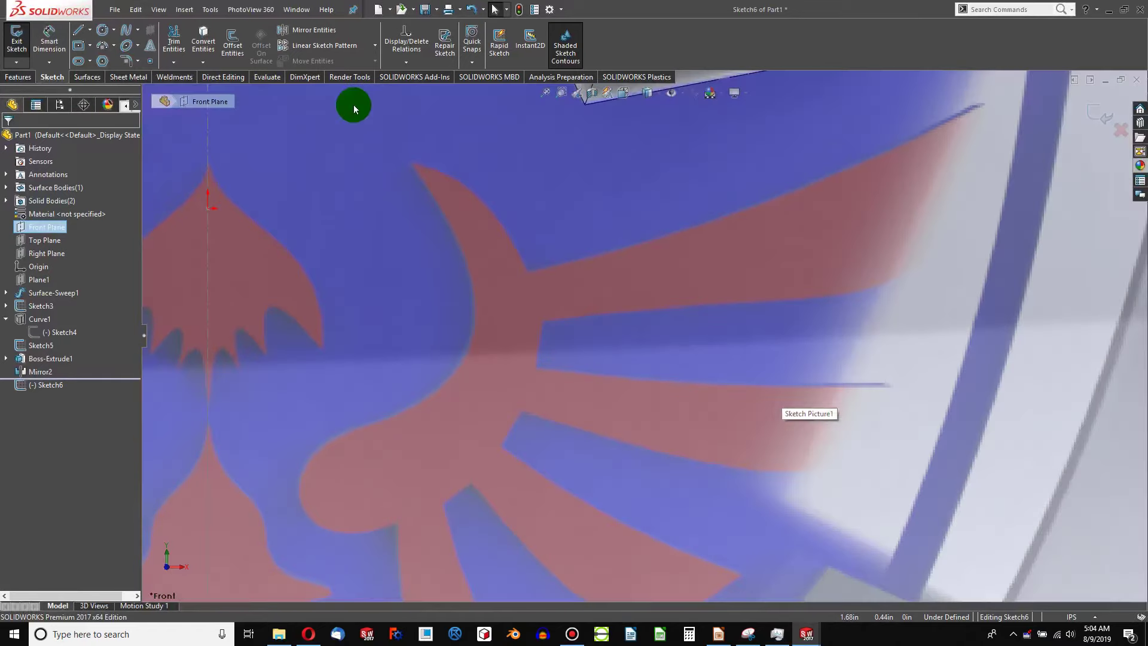
click(123, 31)
click(417, 169)
drag(412, 166, 527, 269)
click(466, 214)
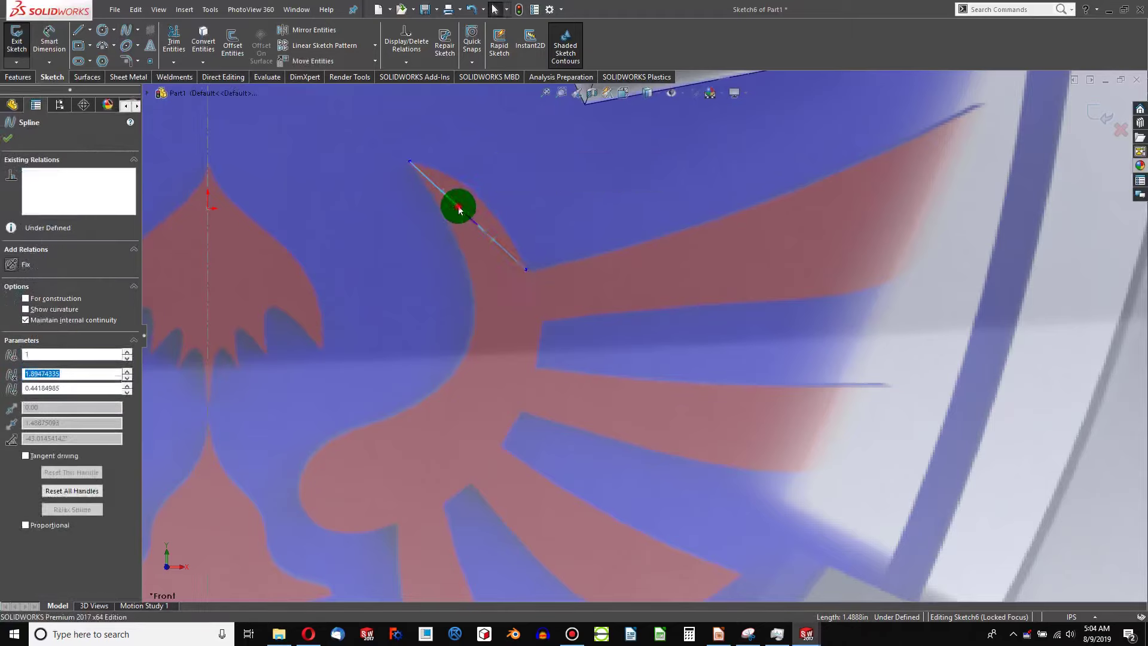
drag(458, 208, 477, 189)
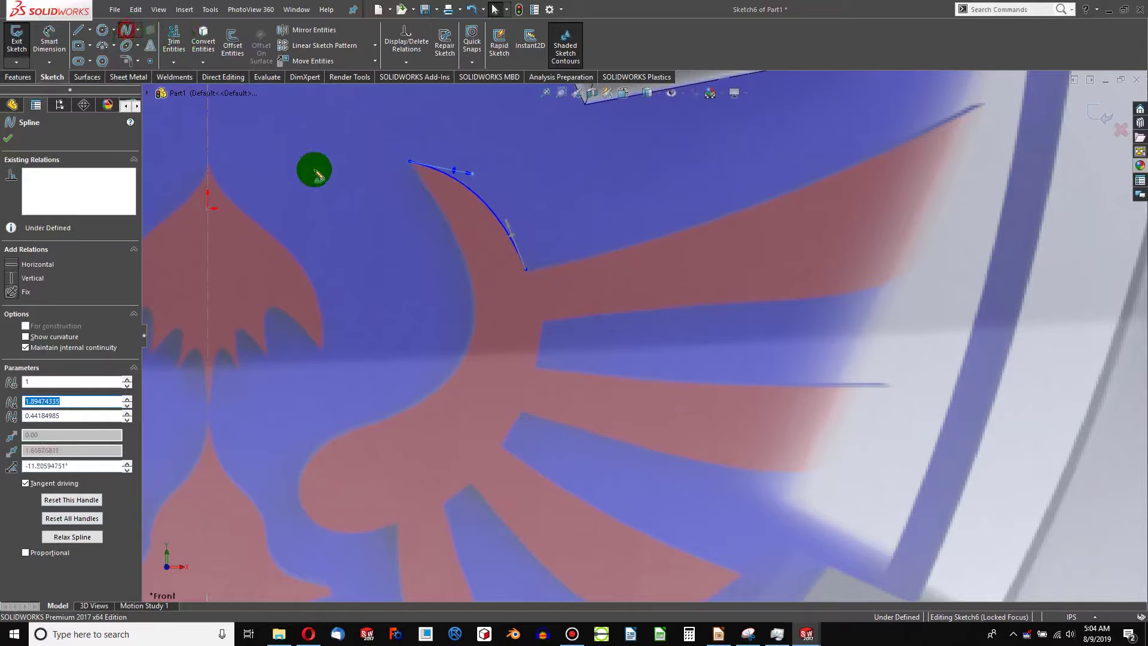
Step: Trace the top feather's upper edge with a two-point spline spanning about 4.6 in from the crescent's inner corner, bent to follow the picture
drag(526, 272, 982, 103)
click(984, 103)
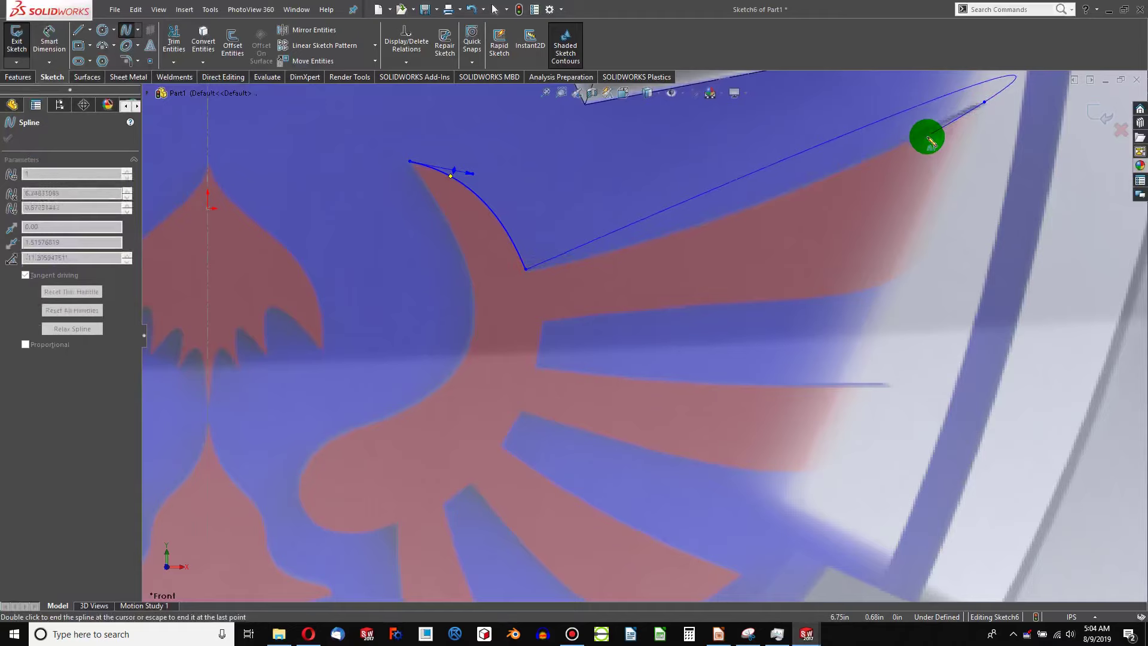
key(Escape)
key(z)
scroll(883, 196, down, 2)
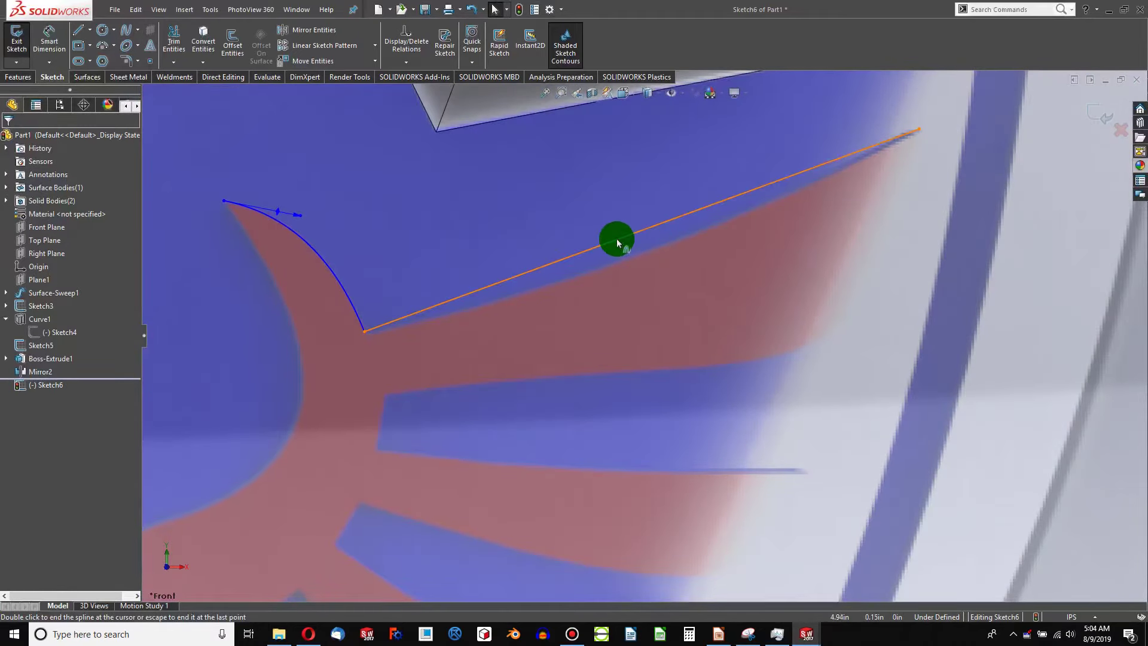
click(616, 241)
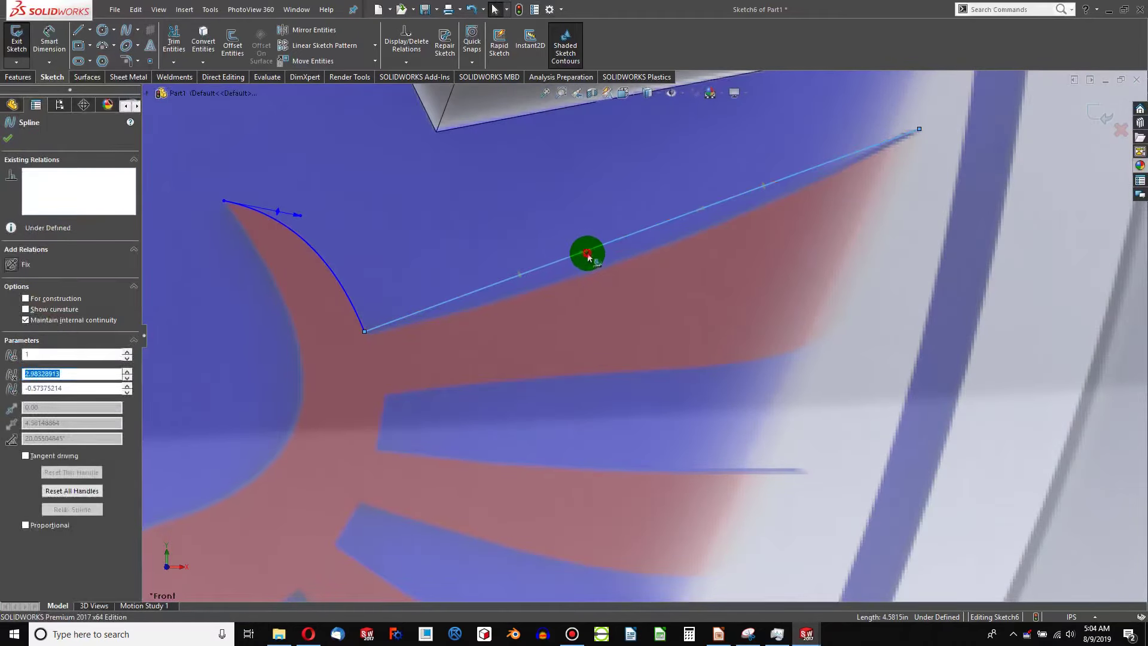
drag(587, 256, 583, 293)
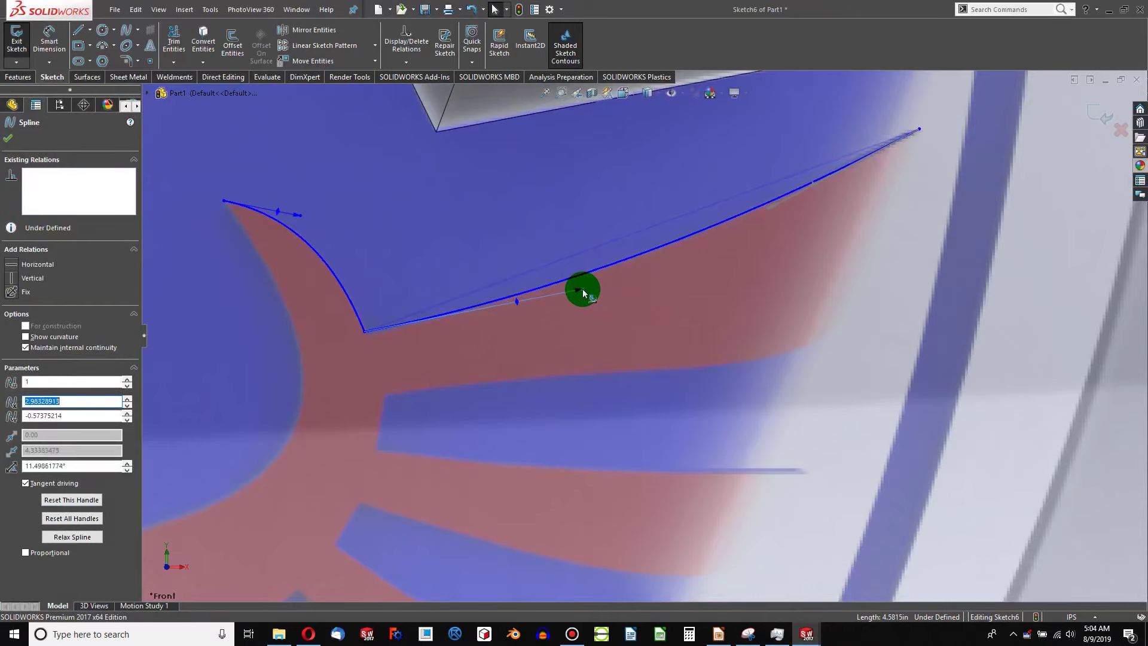
drag(518, 308, 611, 280)
scroll(699, 285, up, 2)
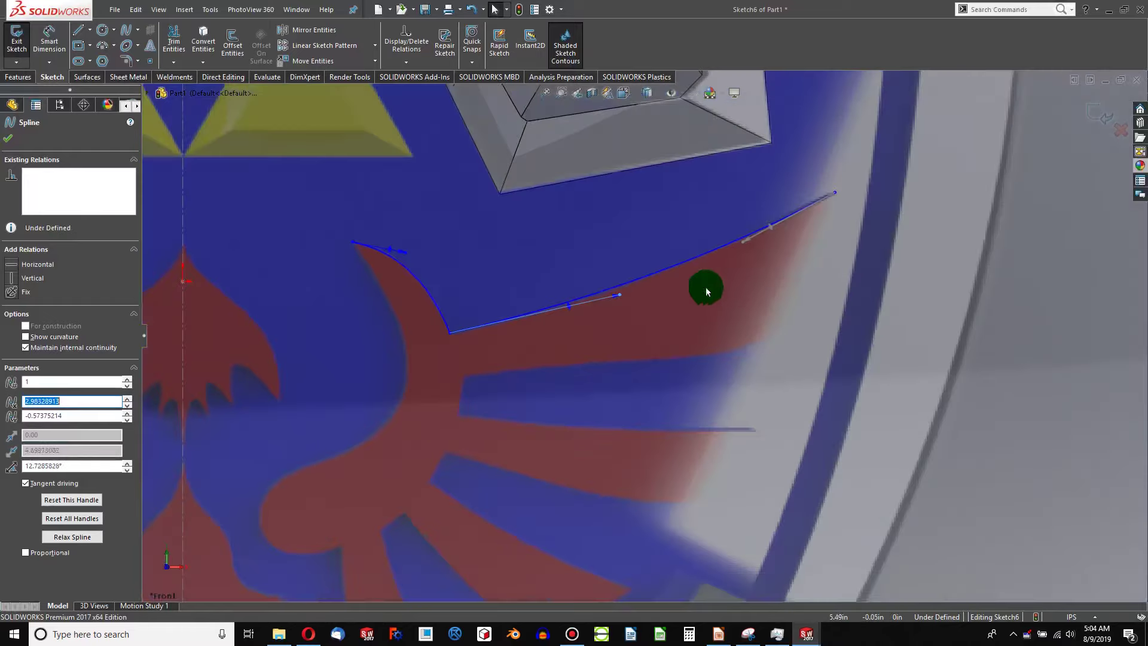
Step: Trace the top feather's outer tip with a two-point spline spanning about 2 in, bulged outward into a rounded end
scroll(855, 269, down, 2)
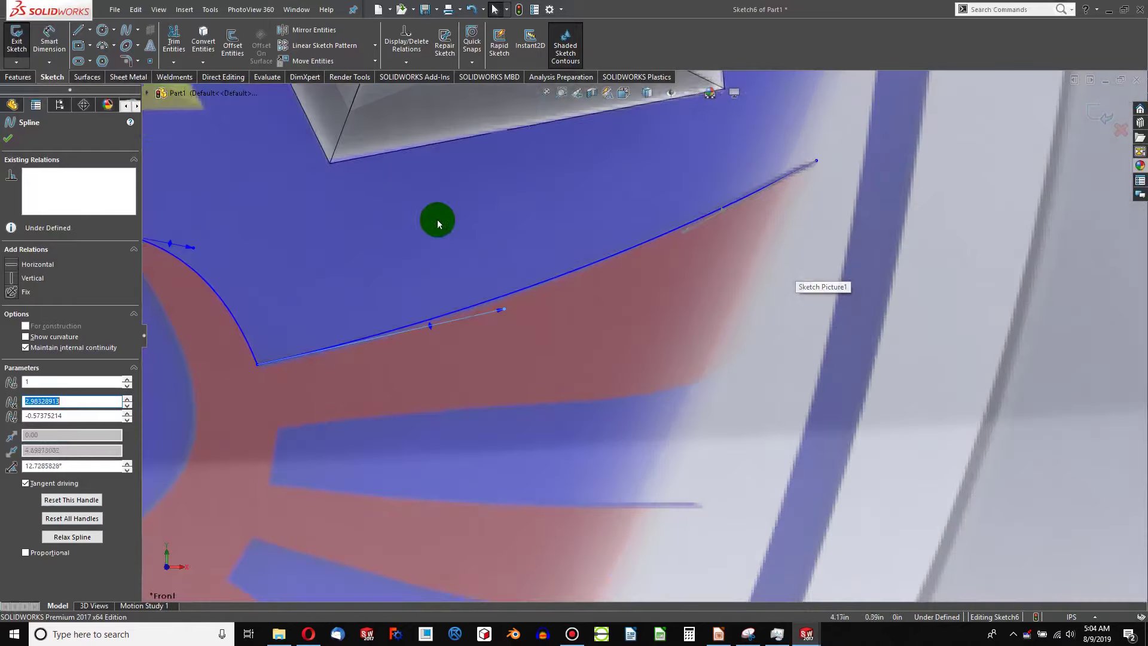
click(127, 33)
click(816, 161)
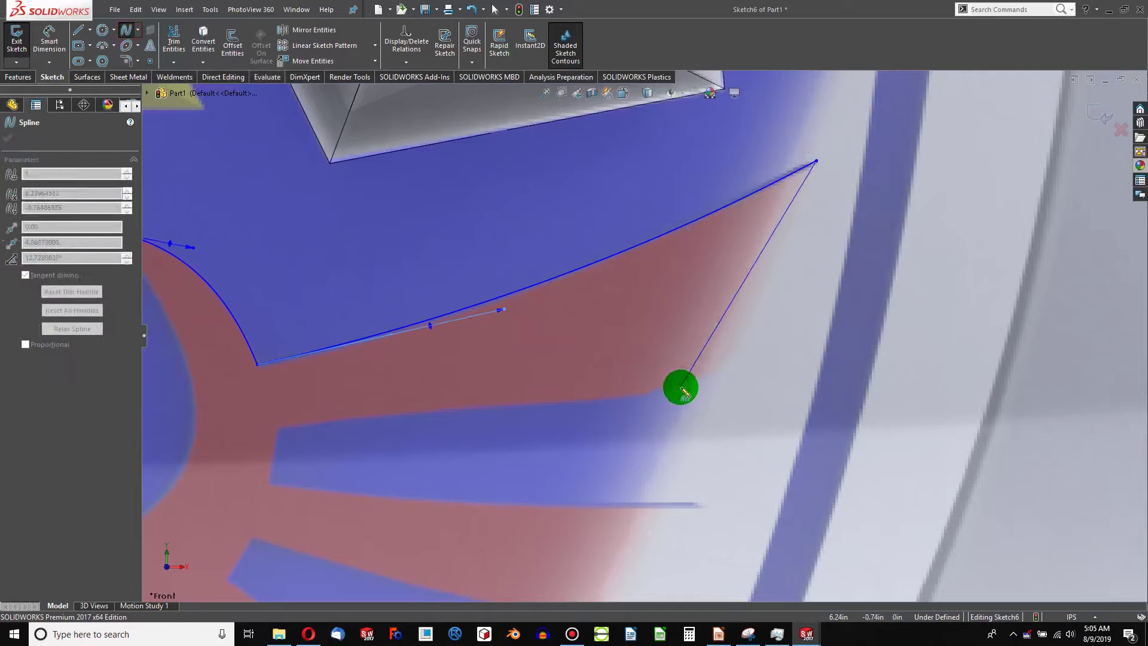
click(681, 387)
key(Escape)
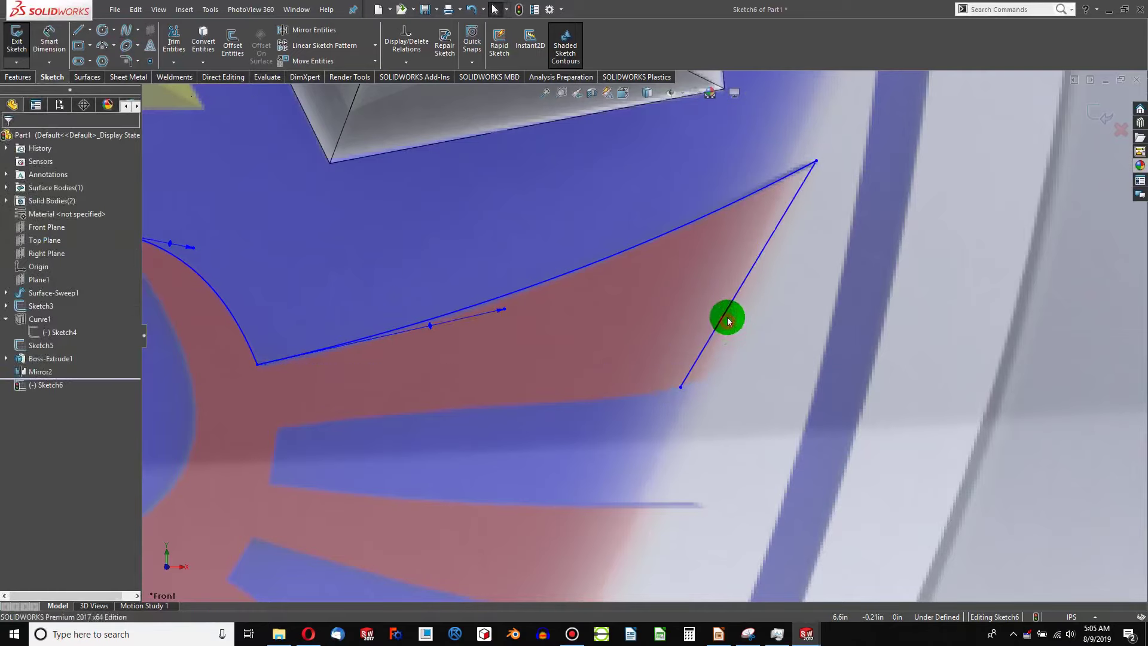
click(727, 318)
click(736, 297)
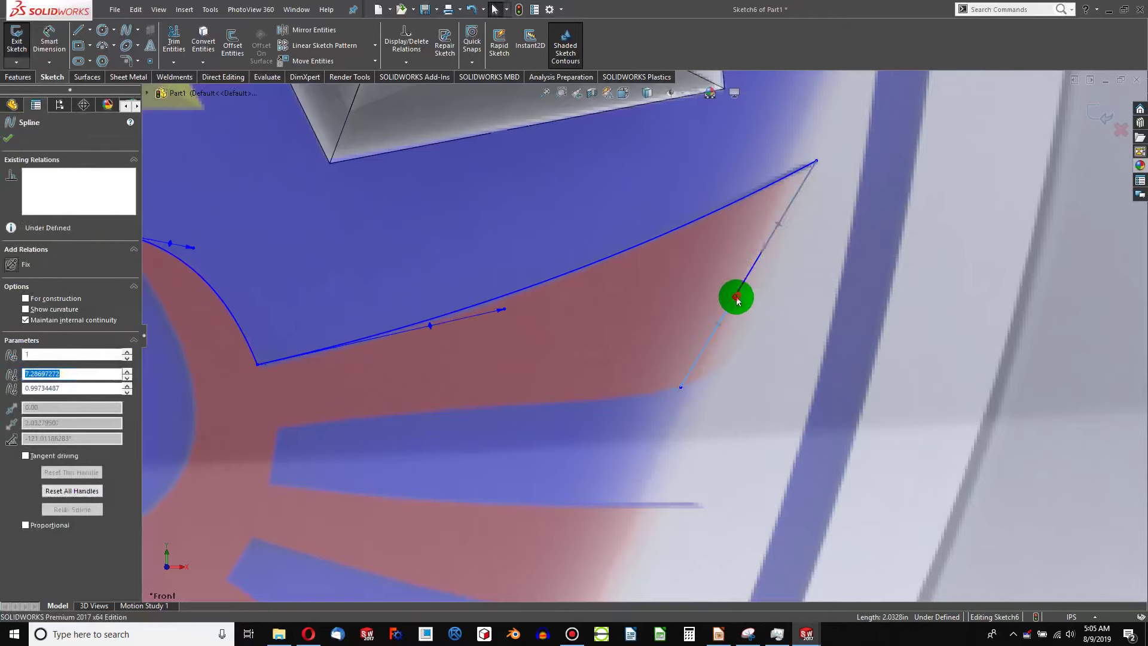
drag(737, 297, 758, 393)
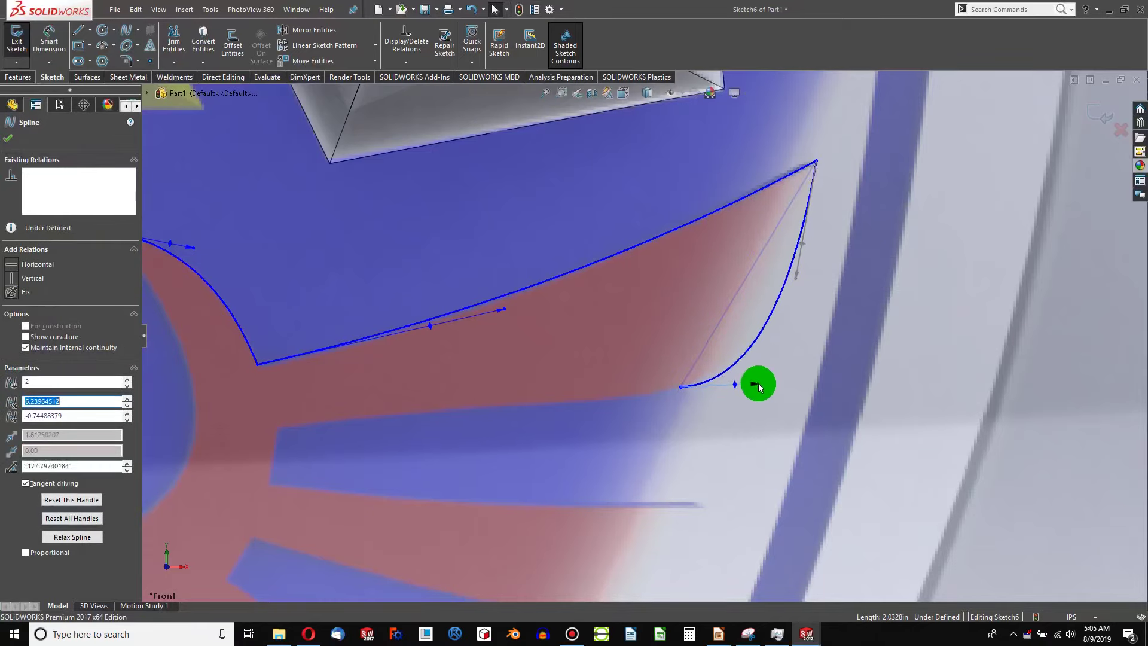
Step: Draw a straight line about 3.1 in long from the tip spline's lower end along the top feather's lower edge to the inner corner
scroll(756, 382, down, 3)
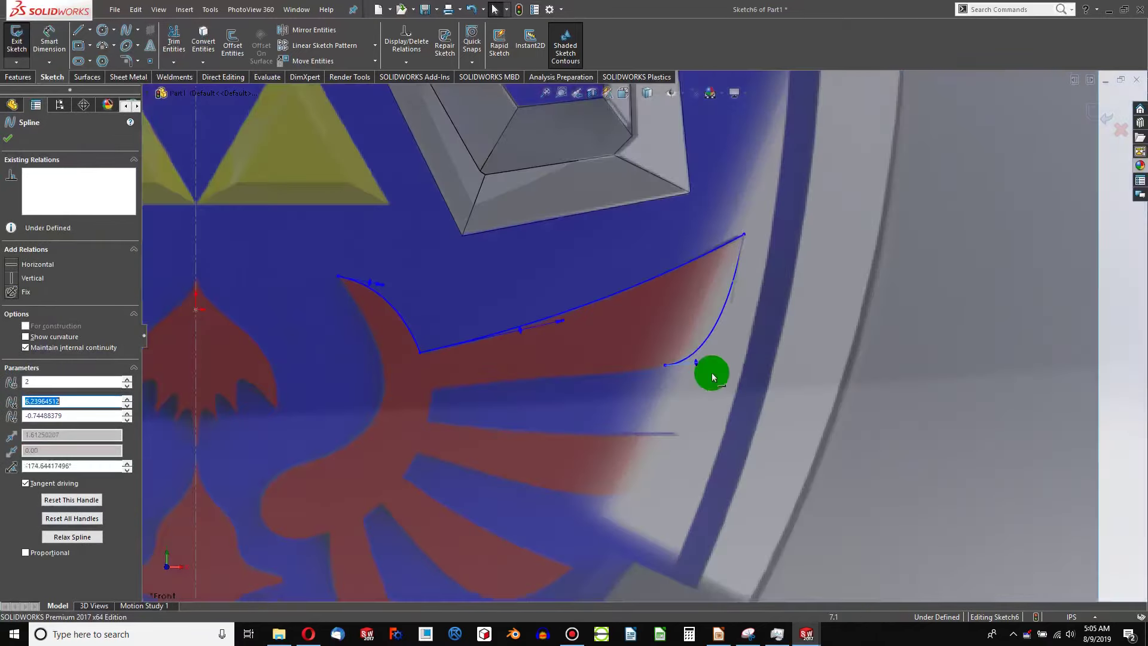
scroll(709, 374, up, 2)
scroll(543, 389, up, 1)
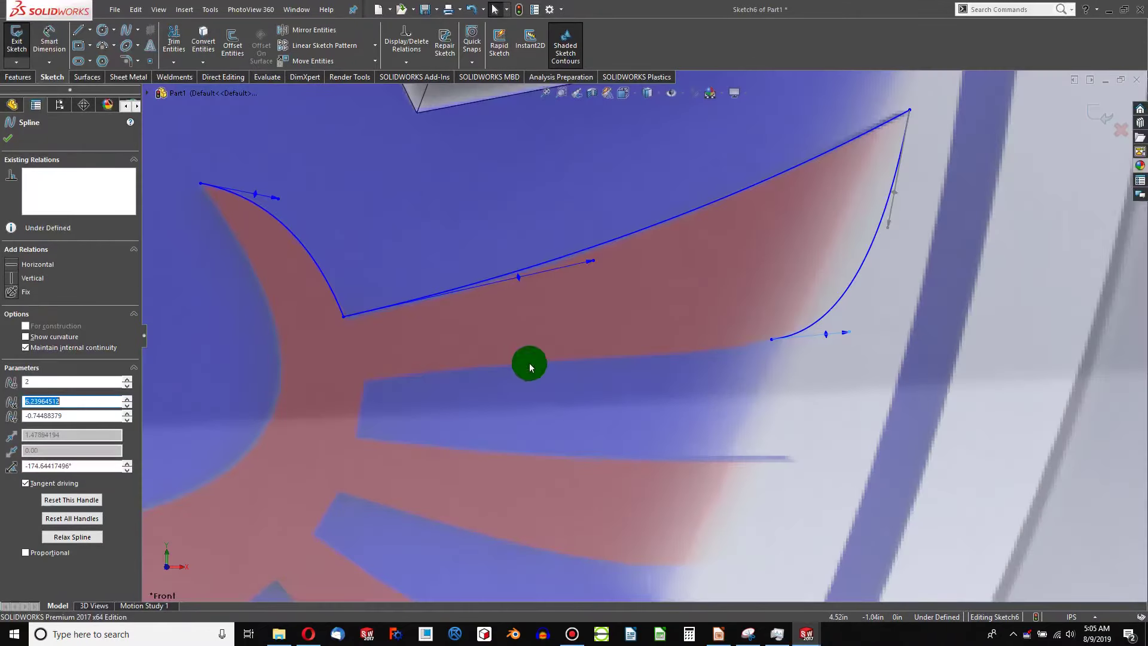
click(78, 30)
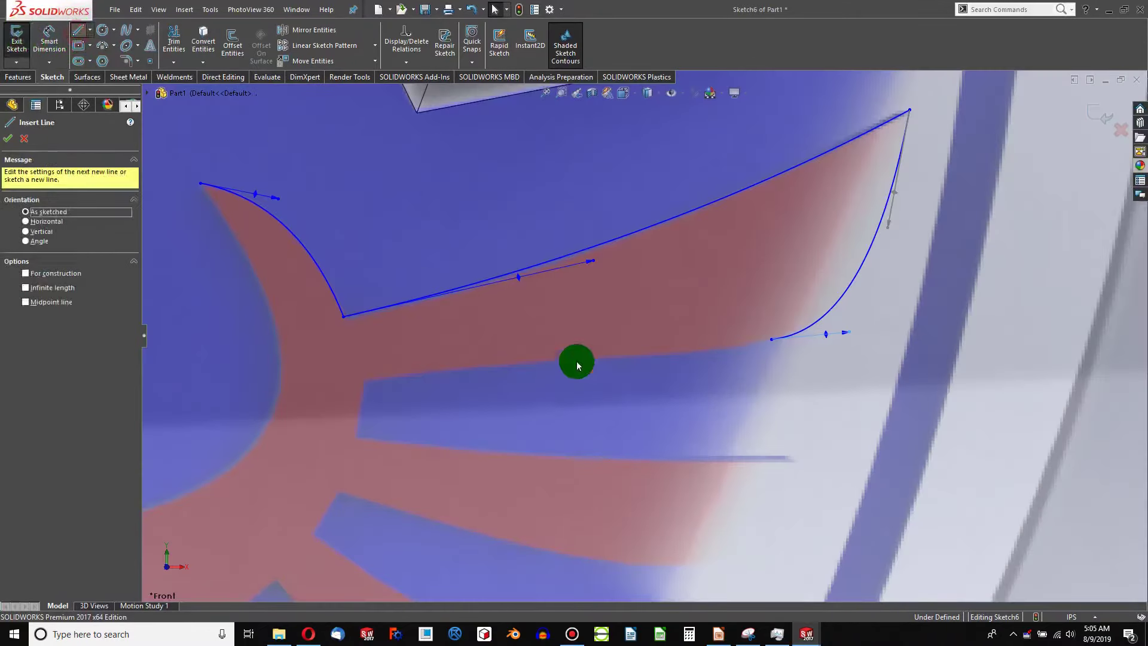
click(771, 339)
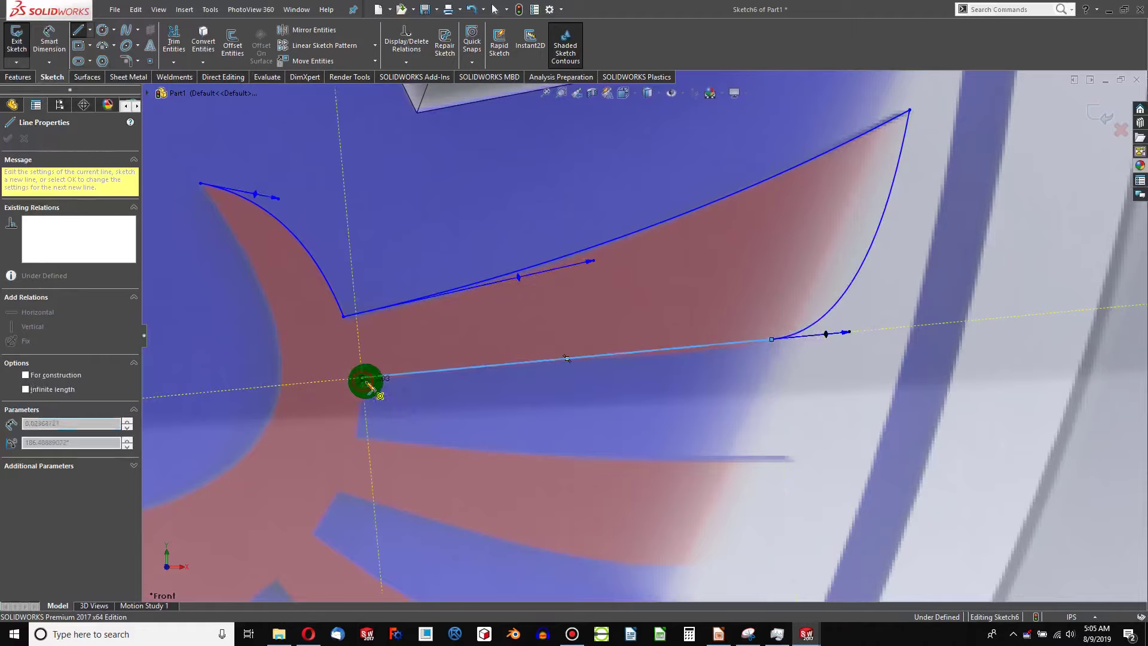
click(363, 378)
key(Escape)
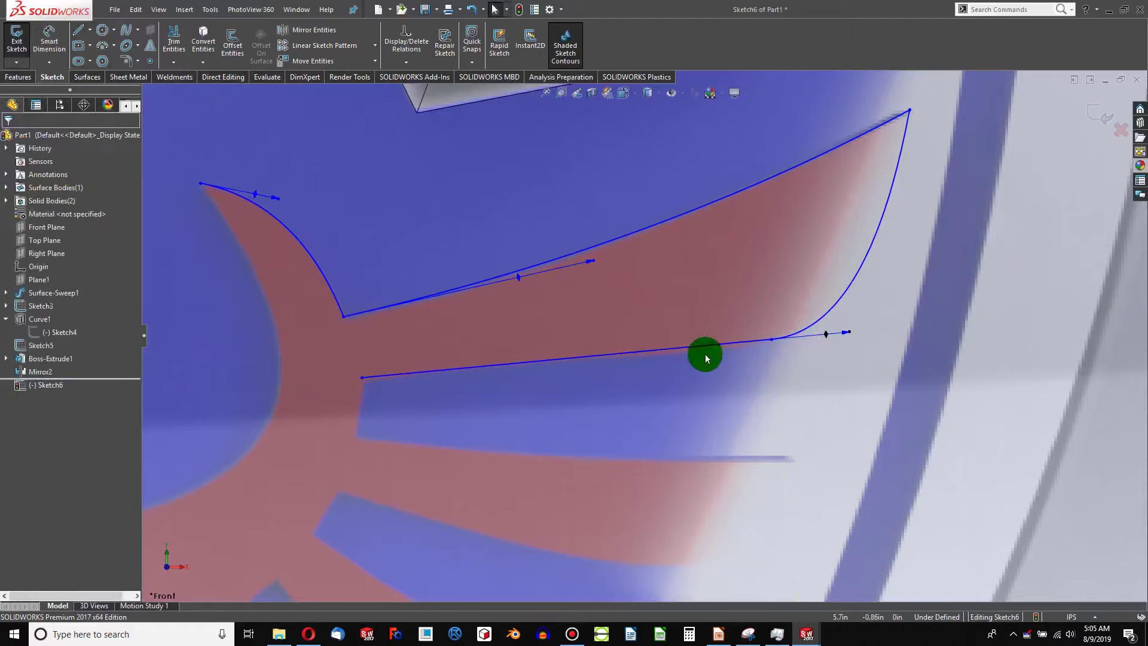
Step: Fine-tune both ends of the top feather's lower-edge line to match the picture, keeping it joined to the tip spline
mouse_move(788, 338)
mouse_down()
mouse_move(770, 337)
mouse_move(788, 340)
mouse_up()
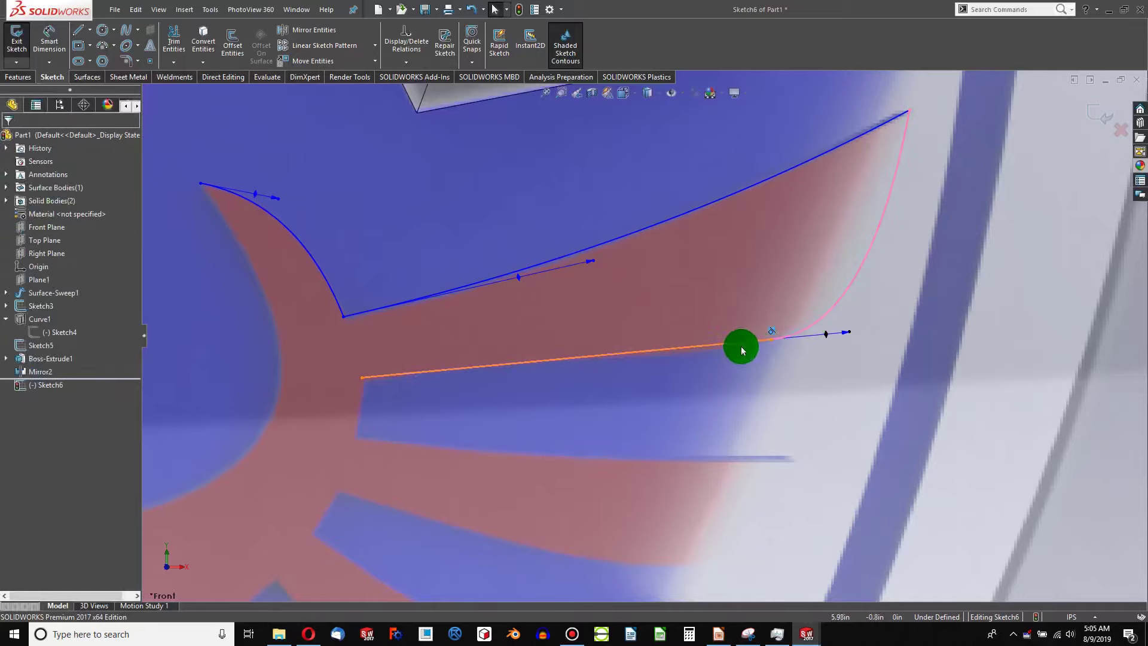
scroll(587, 382, down, 3)
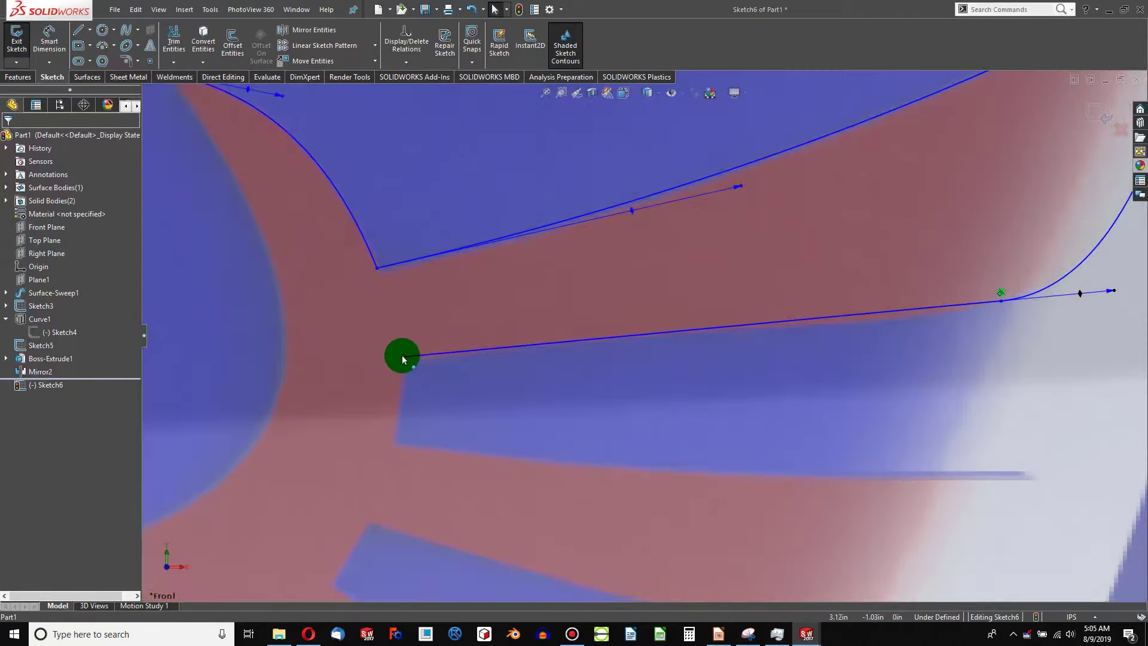
mouse_move(403, 357)
mouse_down()
mouse_move(418, 365)
mouse_move(406, 362)
mouse_up()
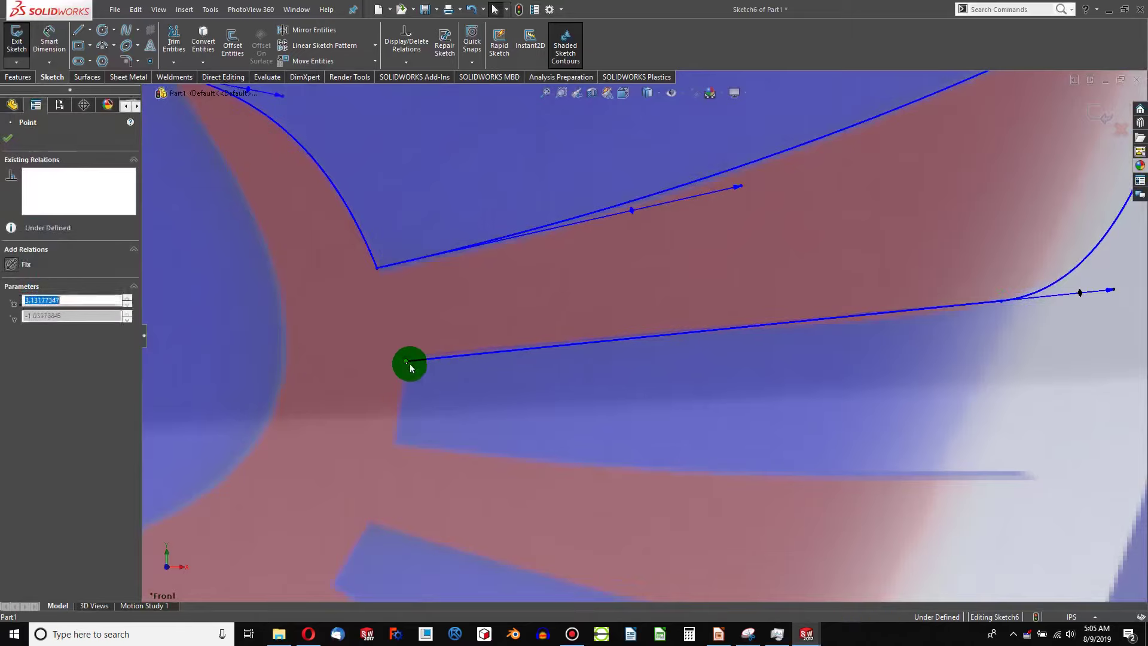
Step: Draw a short line about 0.4 in long down the inner end of the gap between the first and second feathers
scroll(487, 411, up, 2)
scroll(461, 418, down, 1)
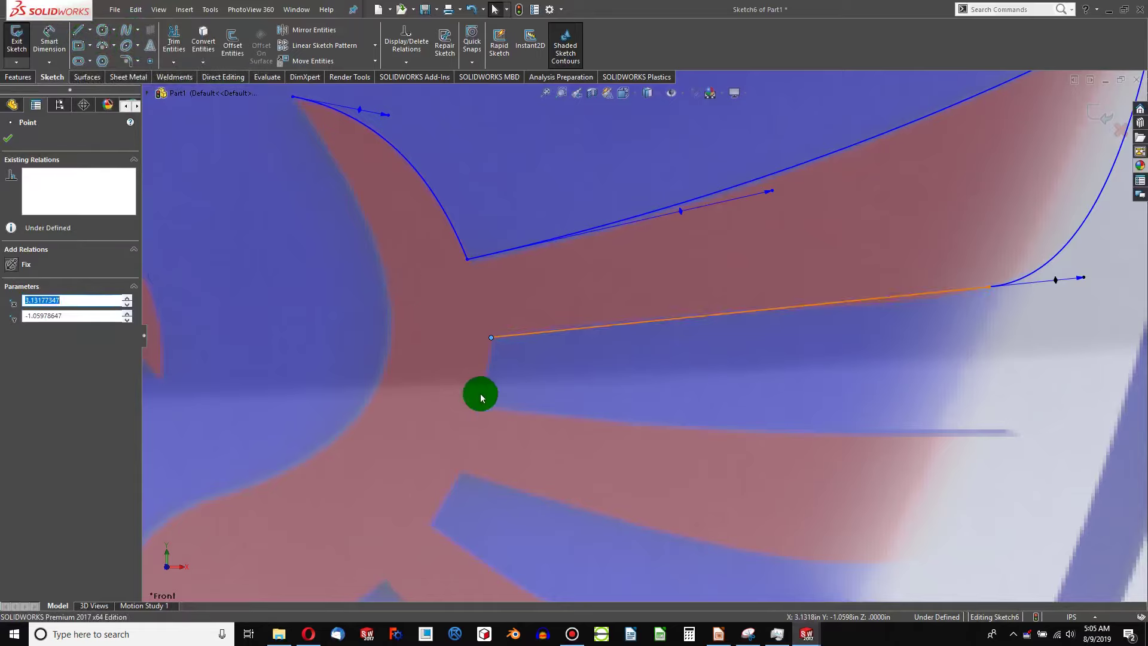
click(78, 30)
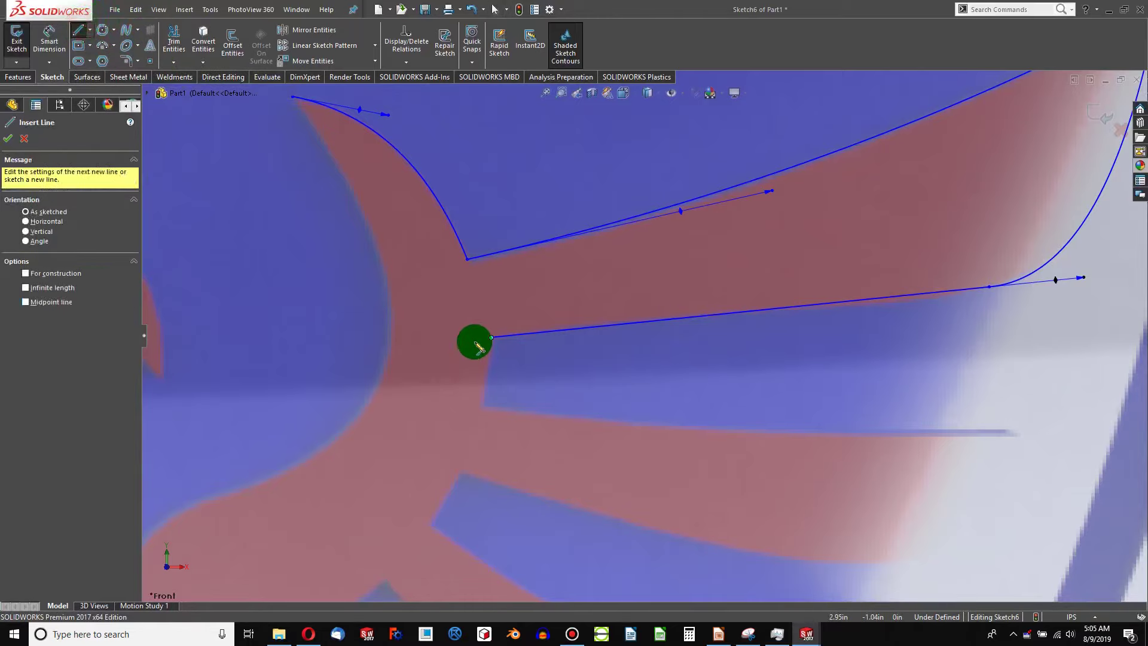
click(491, 339)
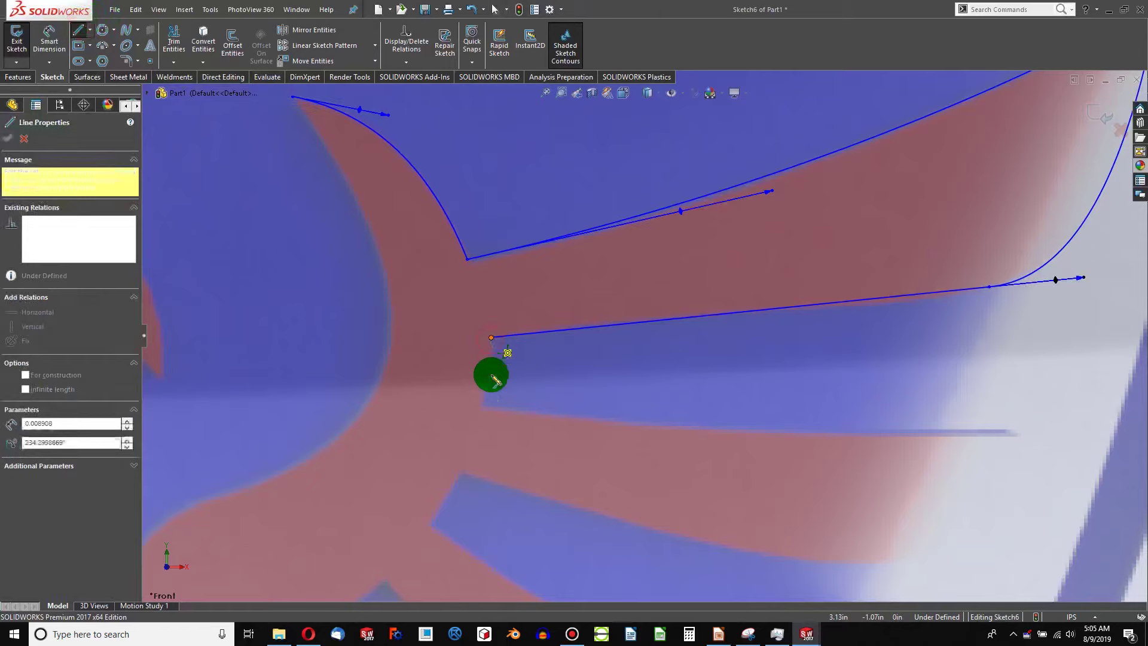
click(485, 409)
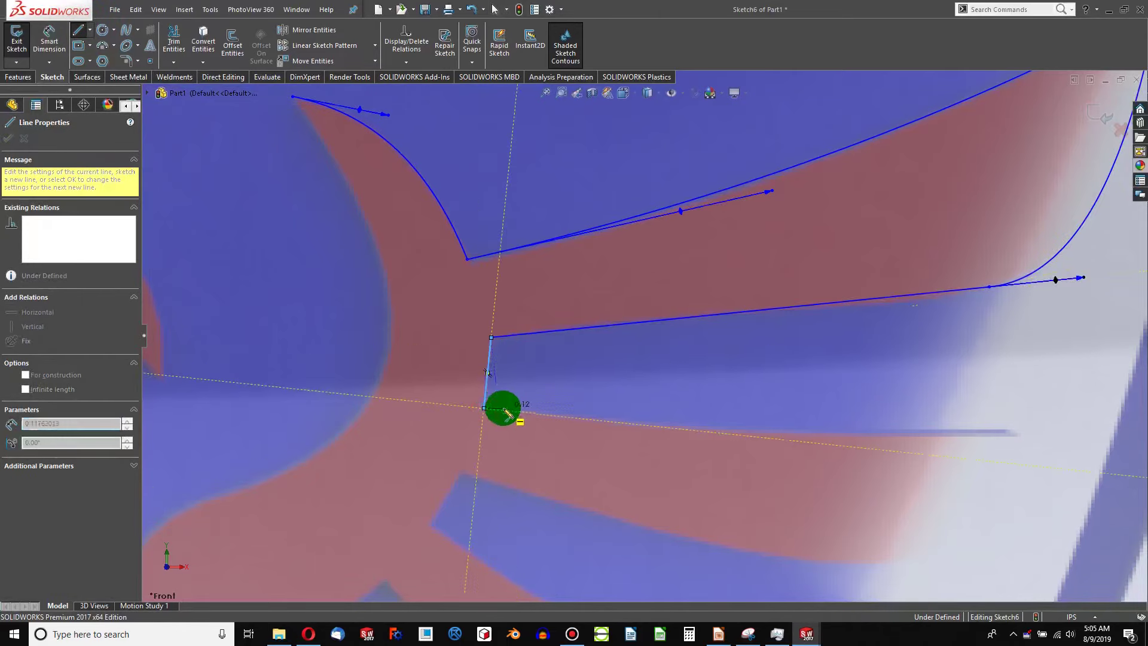
key(Escape)
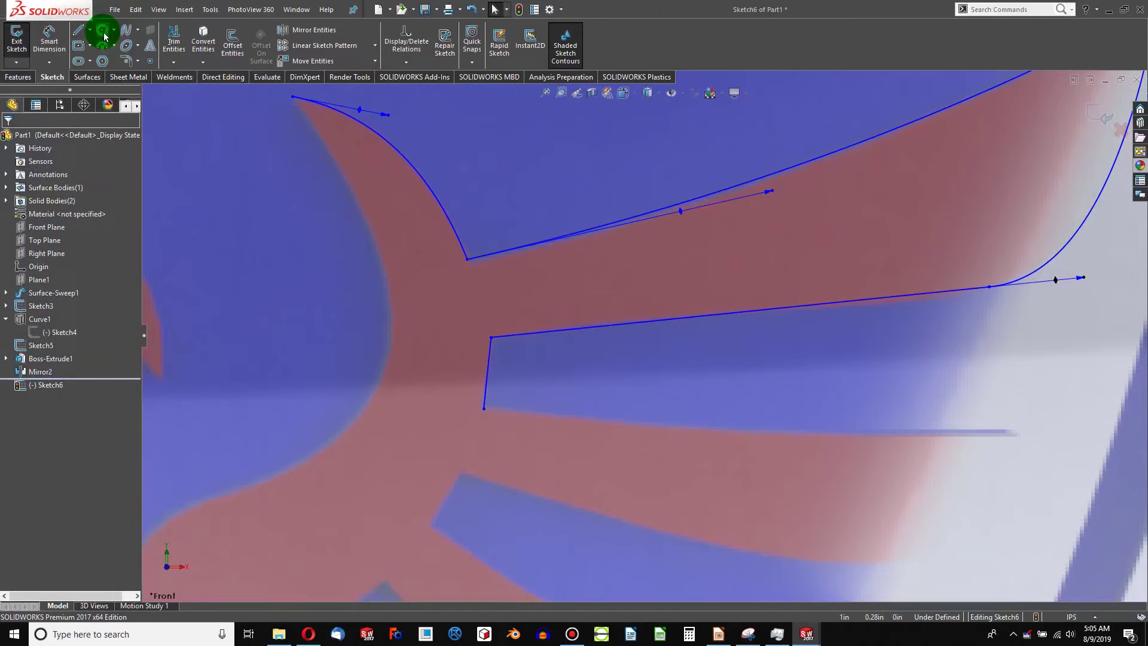
Step: Trace the second feather's upper edge with a two-point spline spanning about 3.4 in from the gap's lower corner, bent slightly downward
click(124, 31)
click(484, 409)
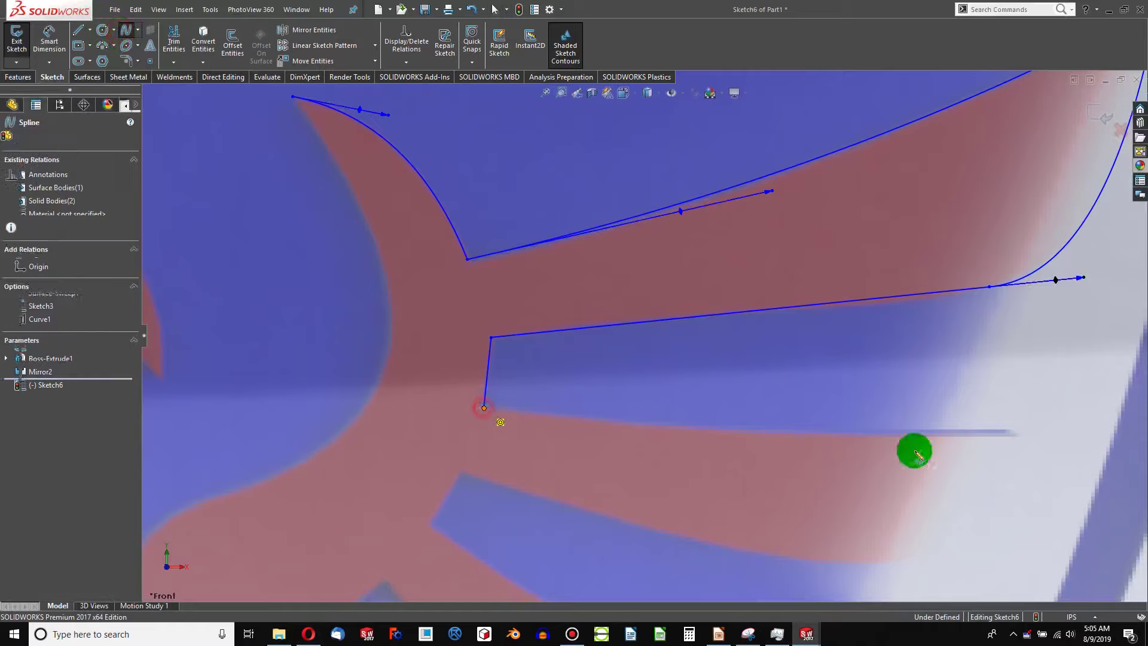
scroll(1023, 434, up, 5)
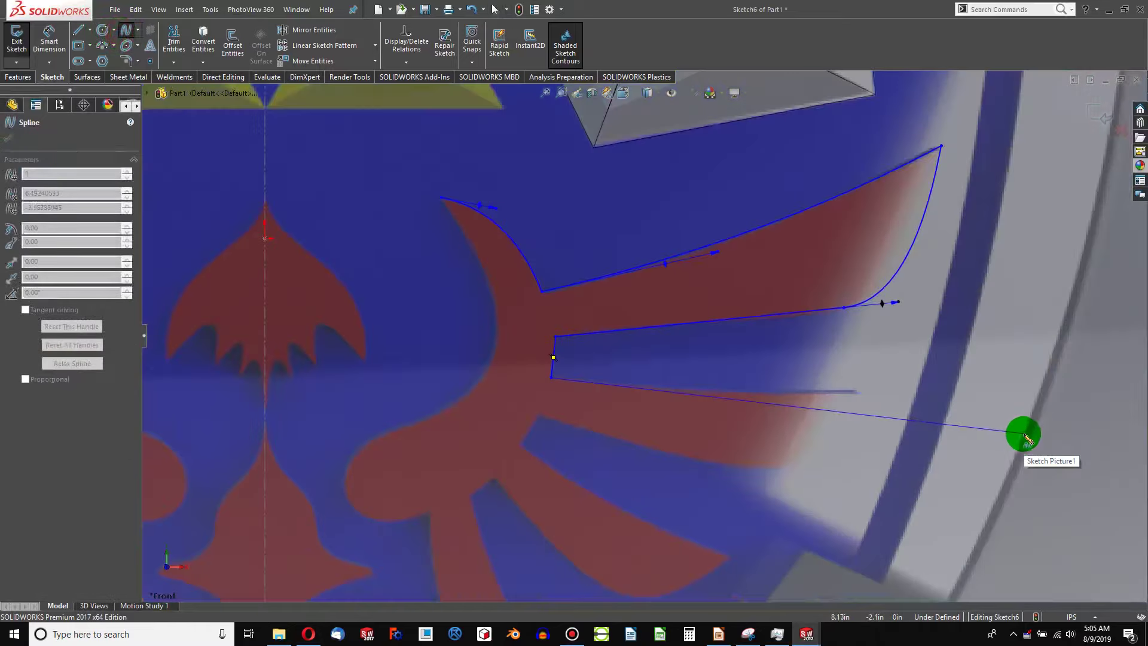
scroll(879, 401, down, 4)
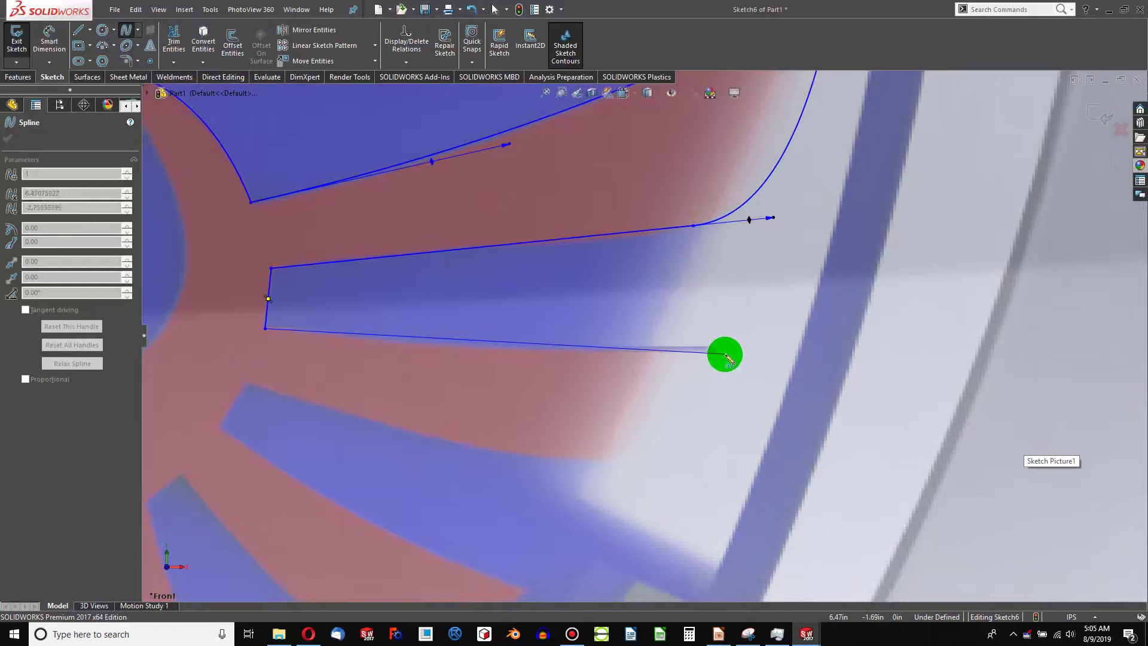
double_click(722, 351)
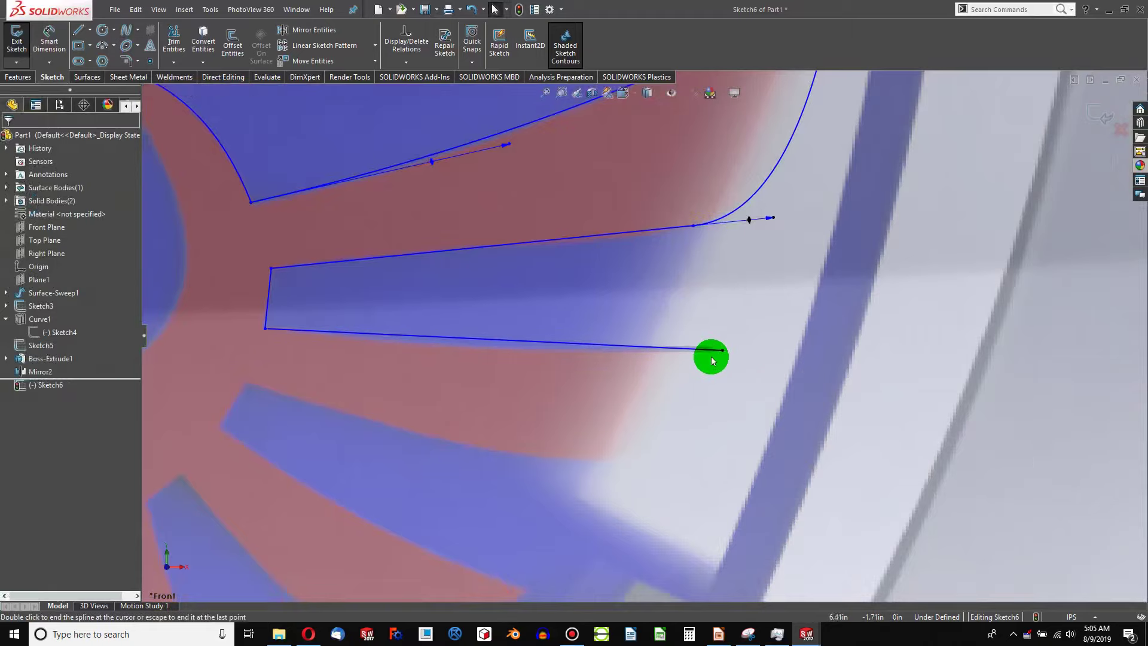
click(555, 353)
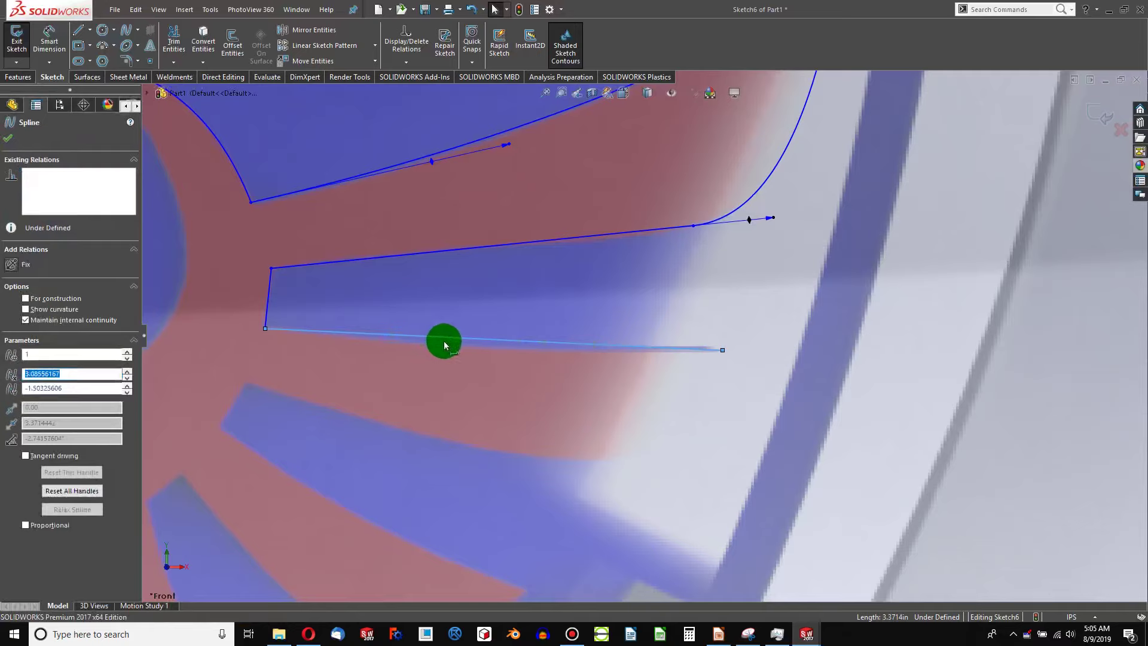
drag(448, 343, 446, 349)
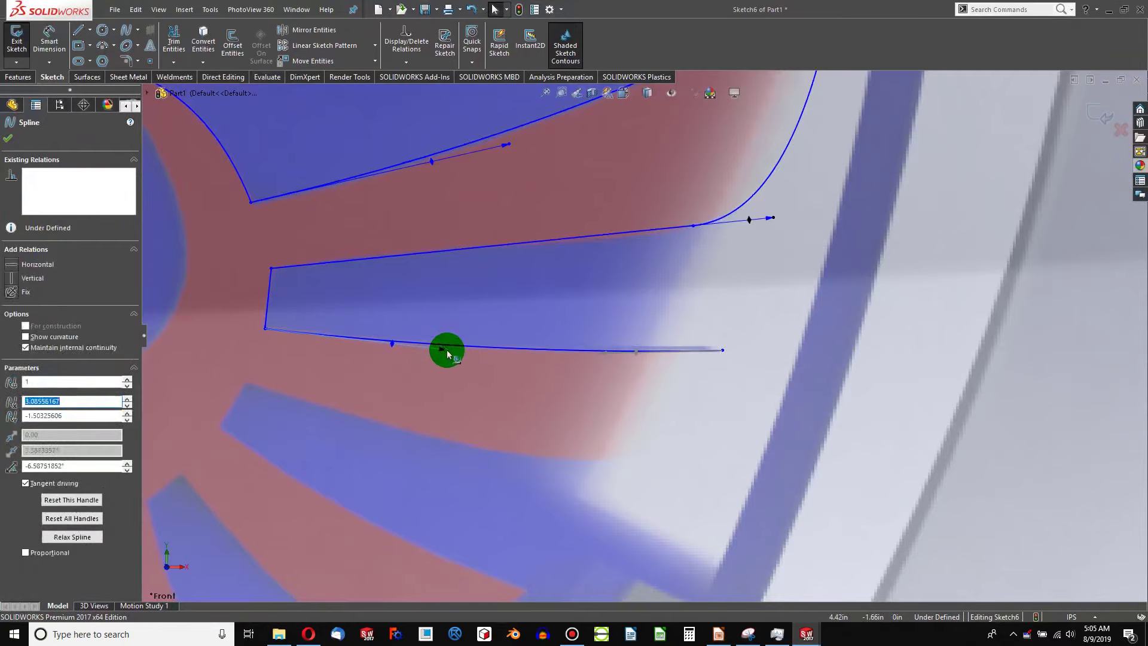
Step: Draw one two-point spline around the second feather's rounded tip and lower edge, ending at the inner corner of the next gap
click(131, 38)
click(723, 351)
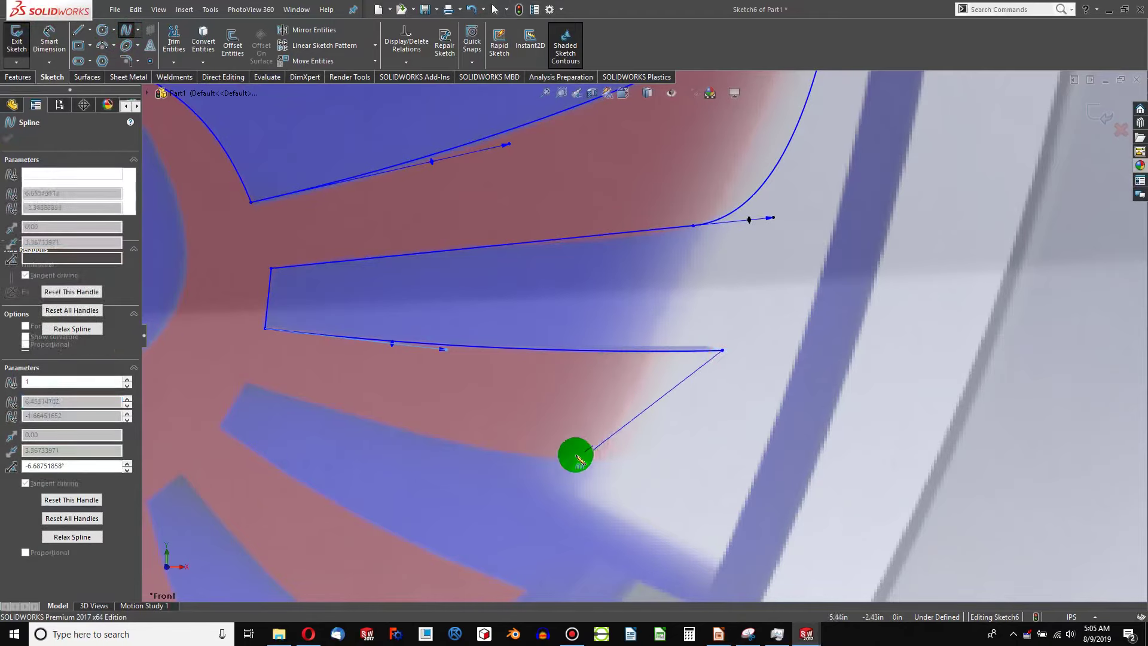
click(566, 459)
key(Escape)
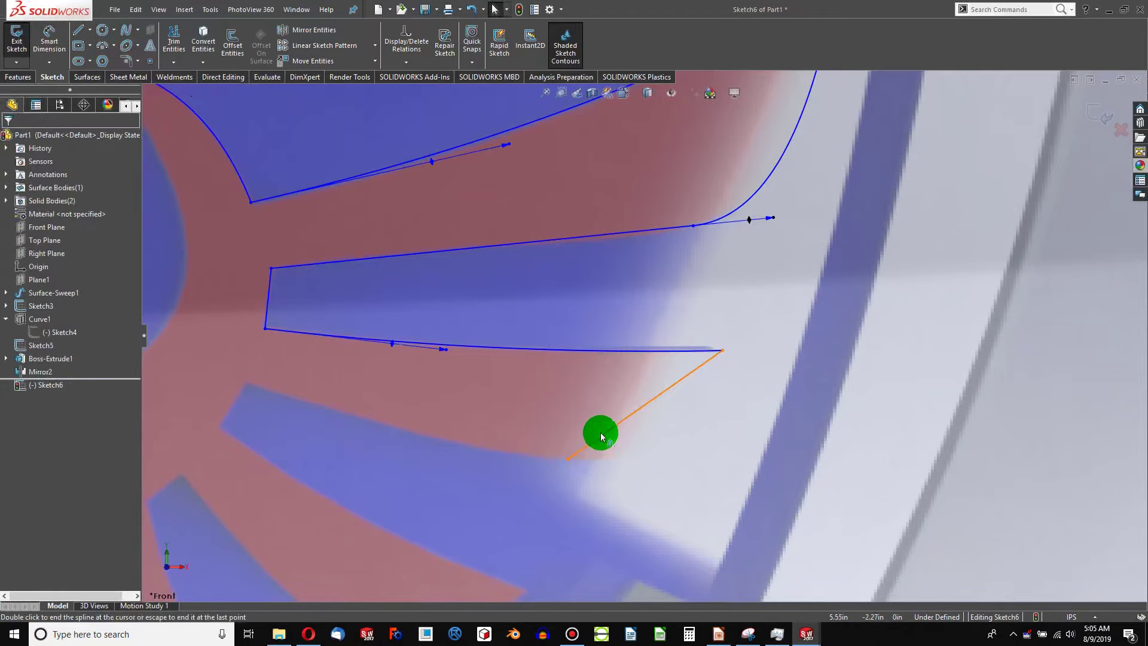
click(601, 434)
drag(629, 416, 253, 390)
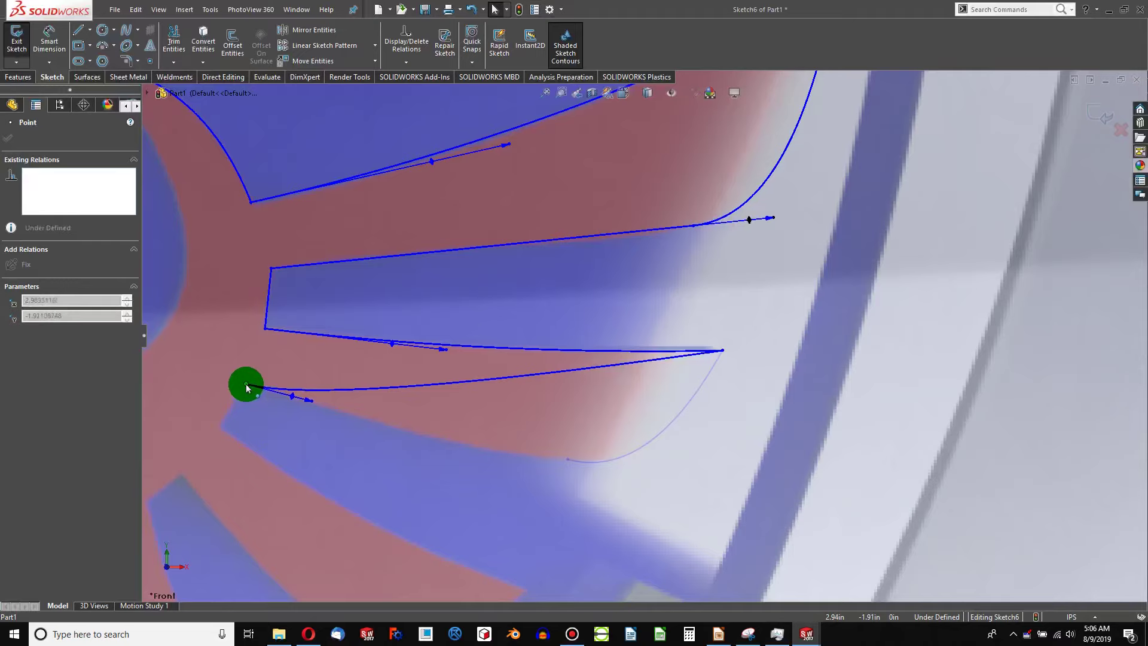
drag(311, 400, 648, 520)
Step: Reshape the second feather's tip by turning the spline's tangent at the outer point inward for a narrower, more pointed end
scroll(647, 520, up, 3)
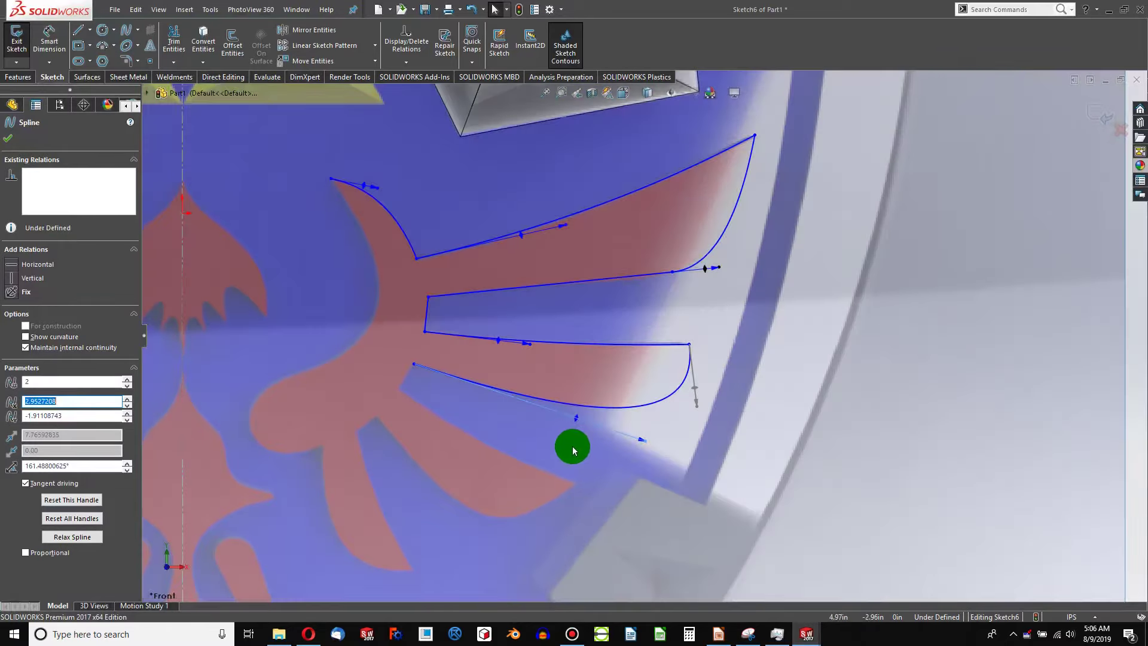
scroll(572, 446, down, 1)
scroll(685, 432, up, 1)
scroll(673, 414, down, 3)
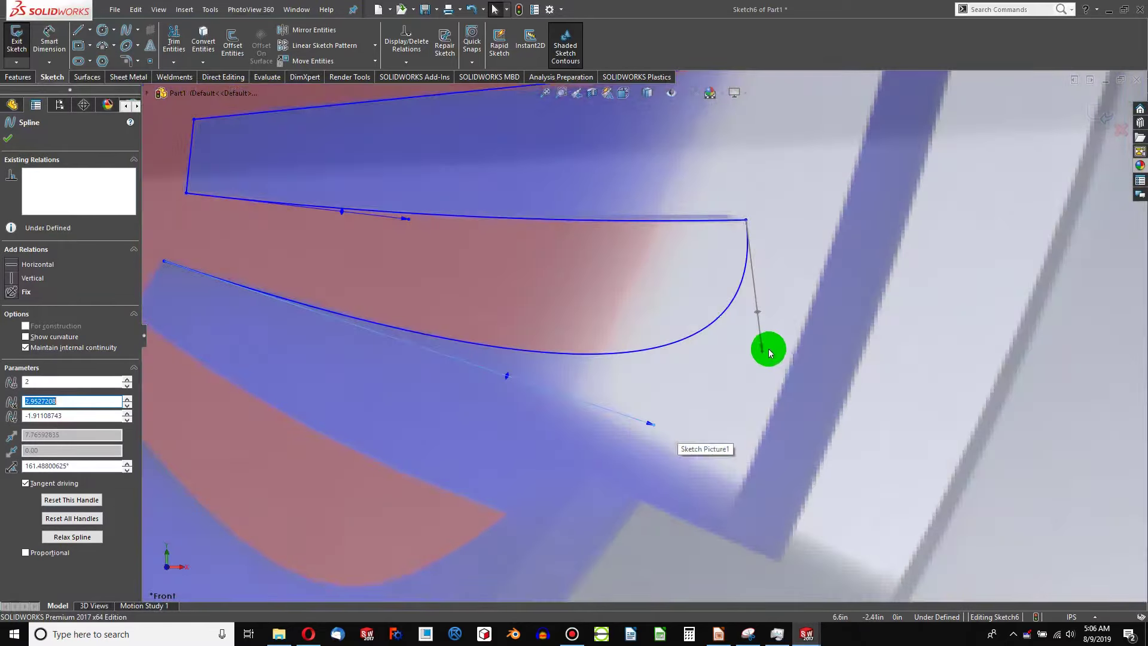
drag(763, 354, 696, 358)
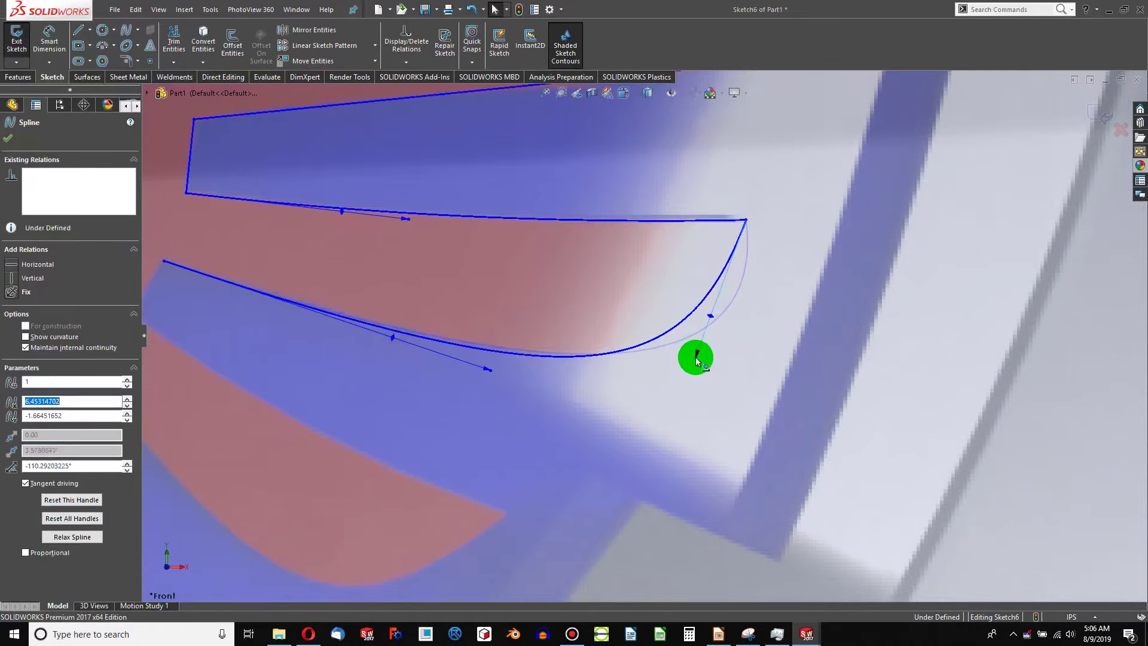
Step: Move the second feather's tip point outward to about X 6.65 in, Y -1.65 in
drag(740, 223, 779, 218)
scroll(731, 251, up, 4)
scroll(502, 340, down, 2)
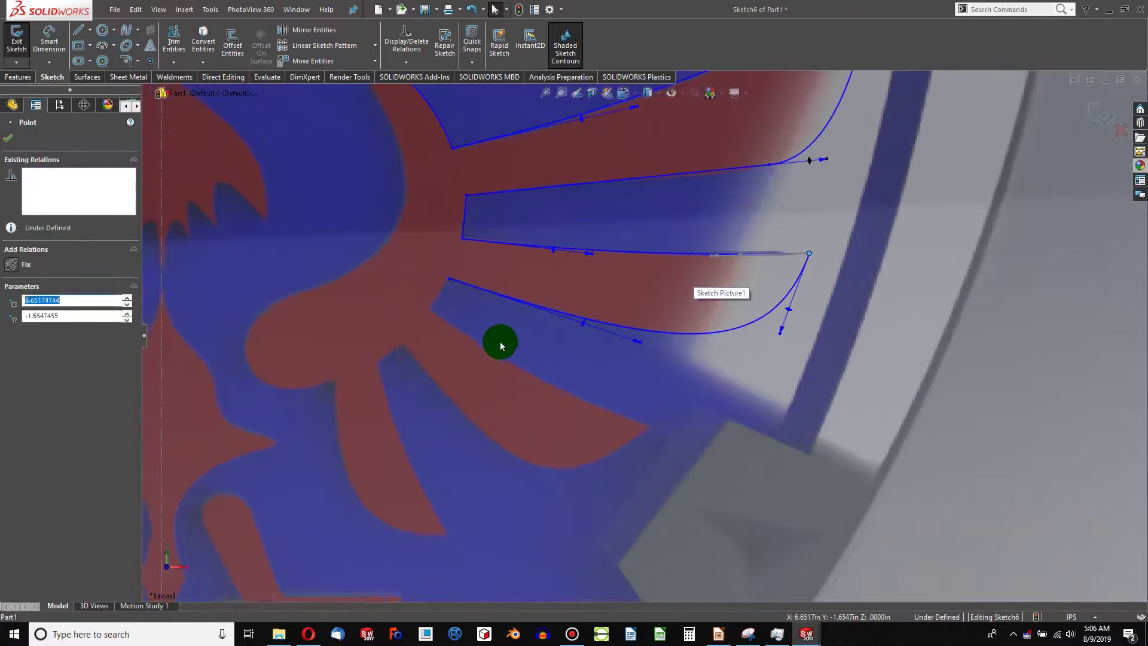
Step: Draw a short slanted line across the inner end of the gap between the second and third feathers
scroll(391, 265, down, 3)
click(78, 31)
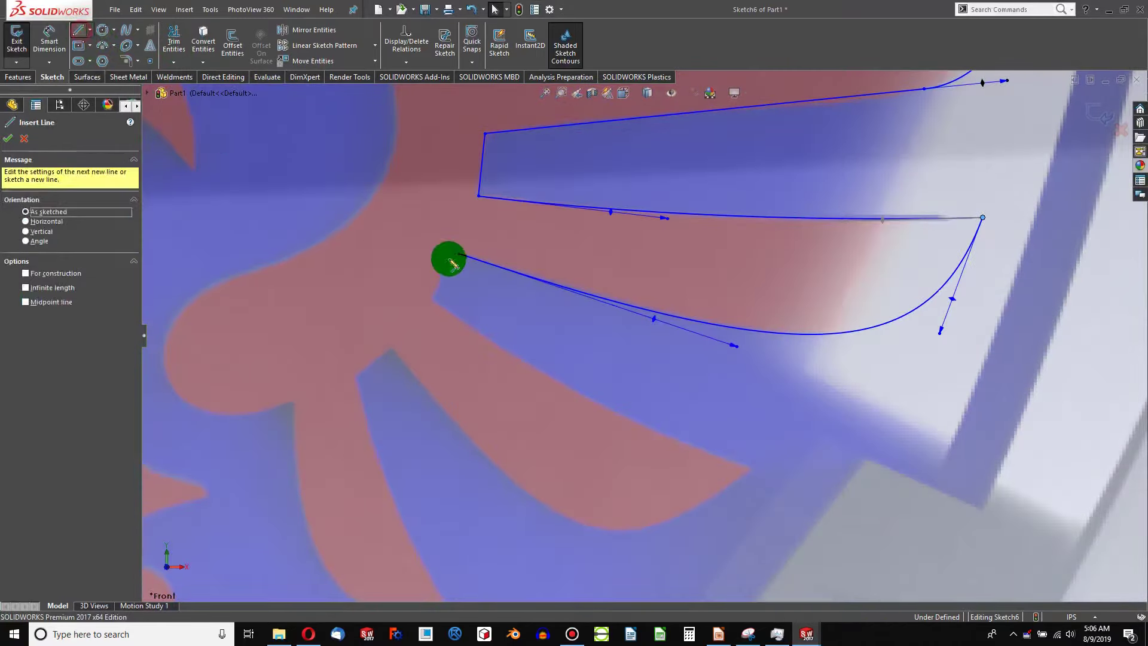
drag(463, 253, 431, 298)
key(Escape)
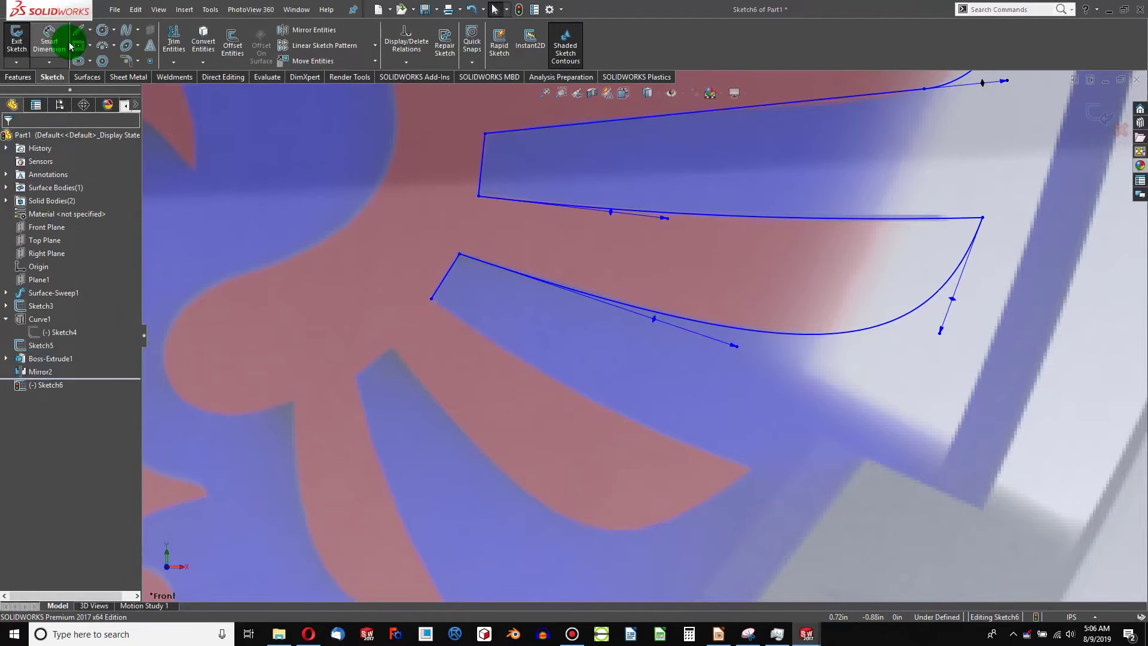
Step: Trace the third feather's upper edge with a two-point spline spanning about 2.6 in from the gap's lower corner to the tip, bent slightly downward
click(126, 31)
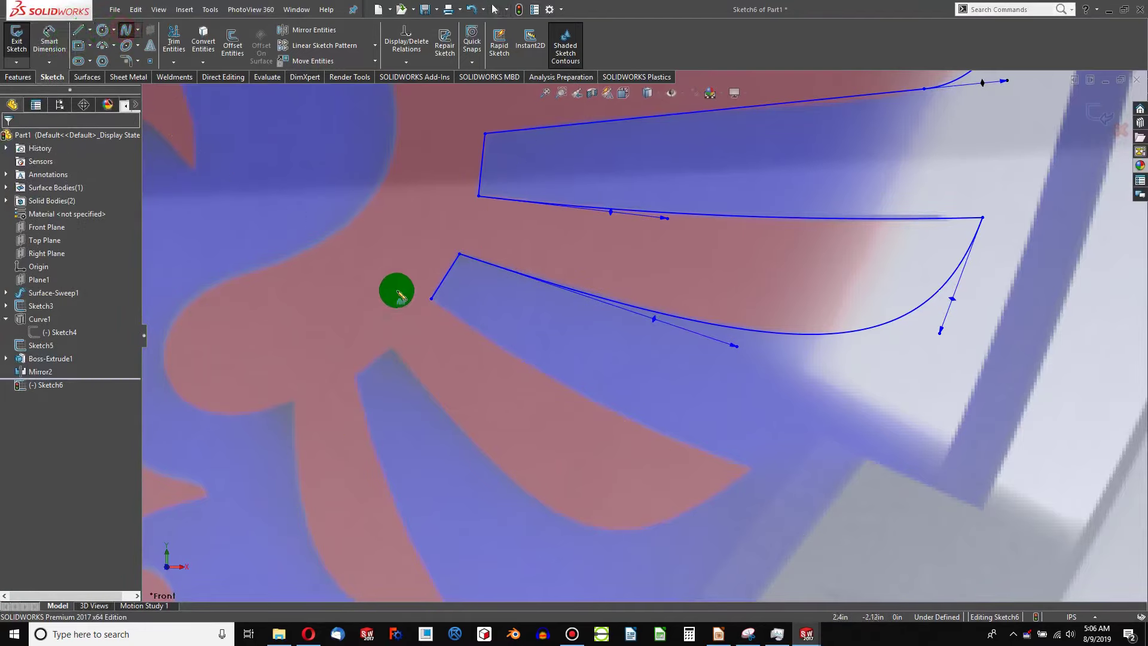
click(431, 299)
click(750, 470)
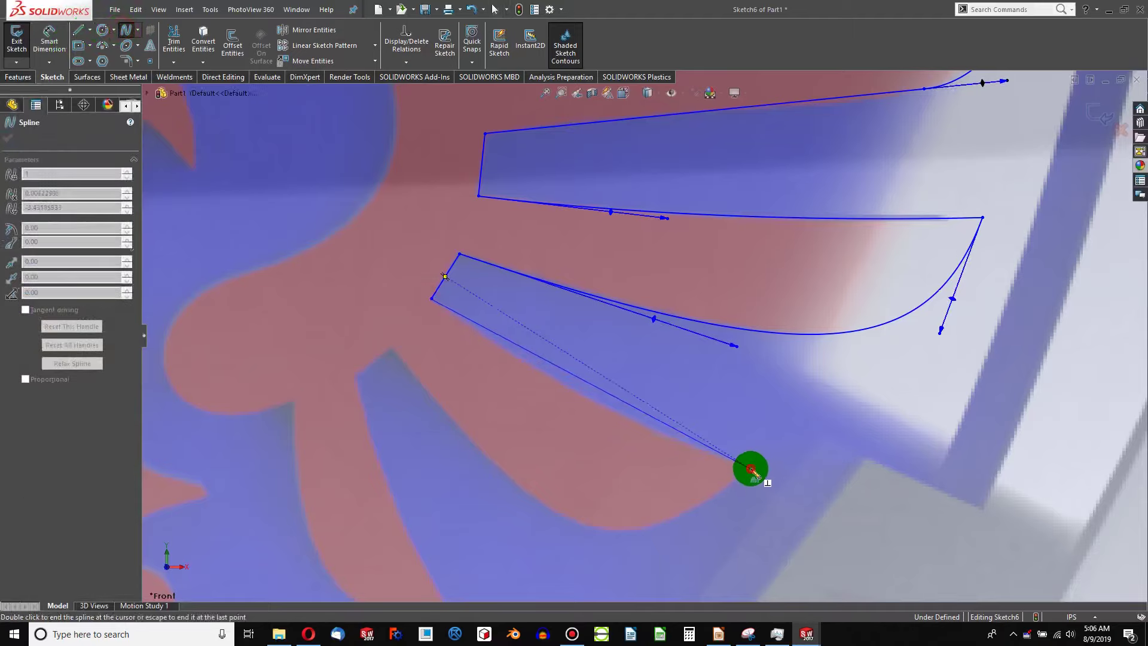
key(Escape)
click(616, 407)
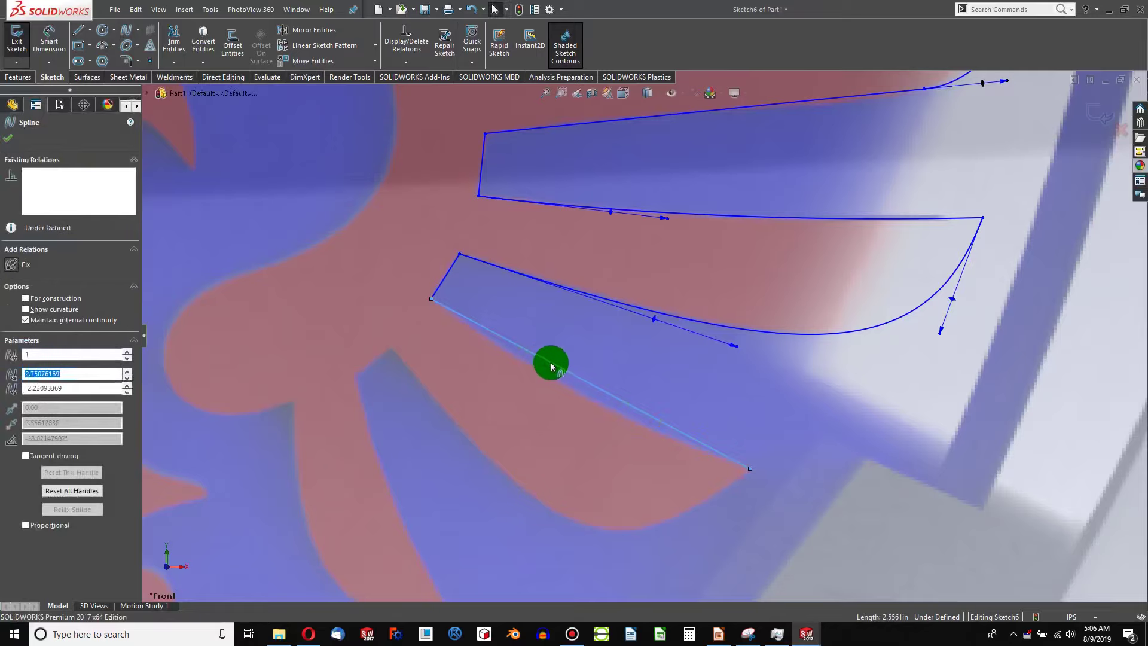
drag(561, 371, 551, 387)
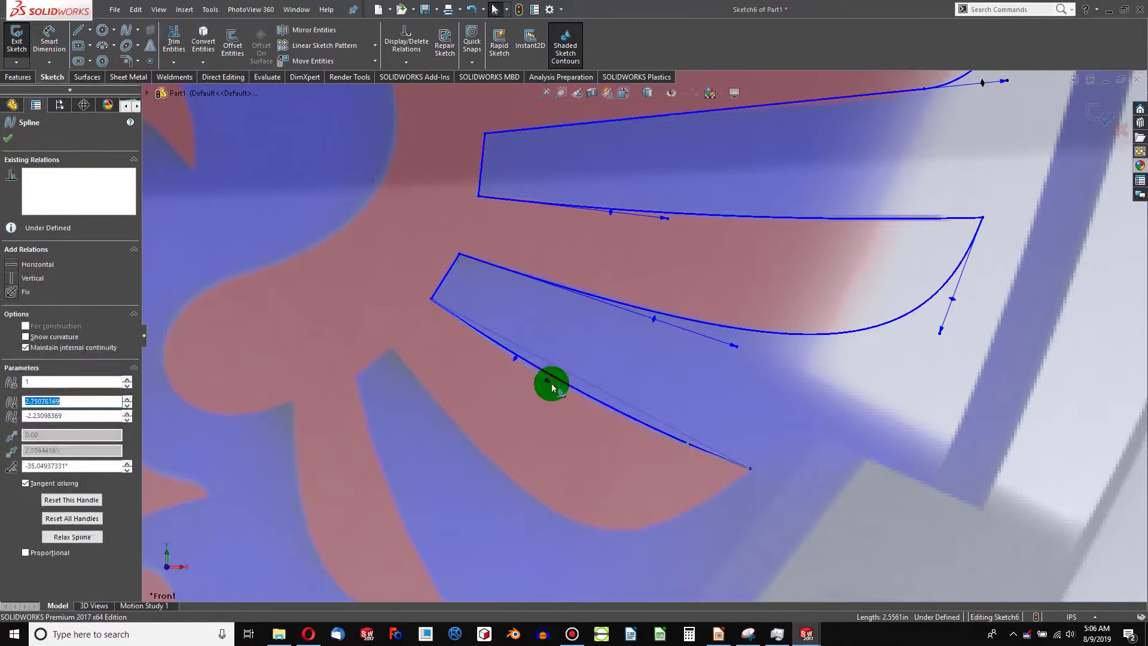
Step: Draw a two-point spline spanning about 2.7 in from the third feather's tip to the inner corner of the next gap
scroll(538, 412, up, 4)
scroll(538, 419, down, 3)
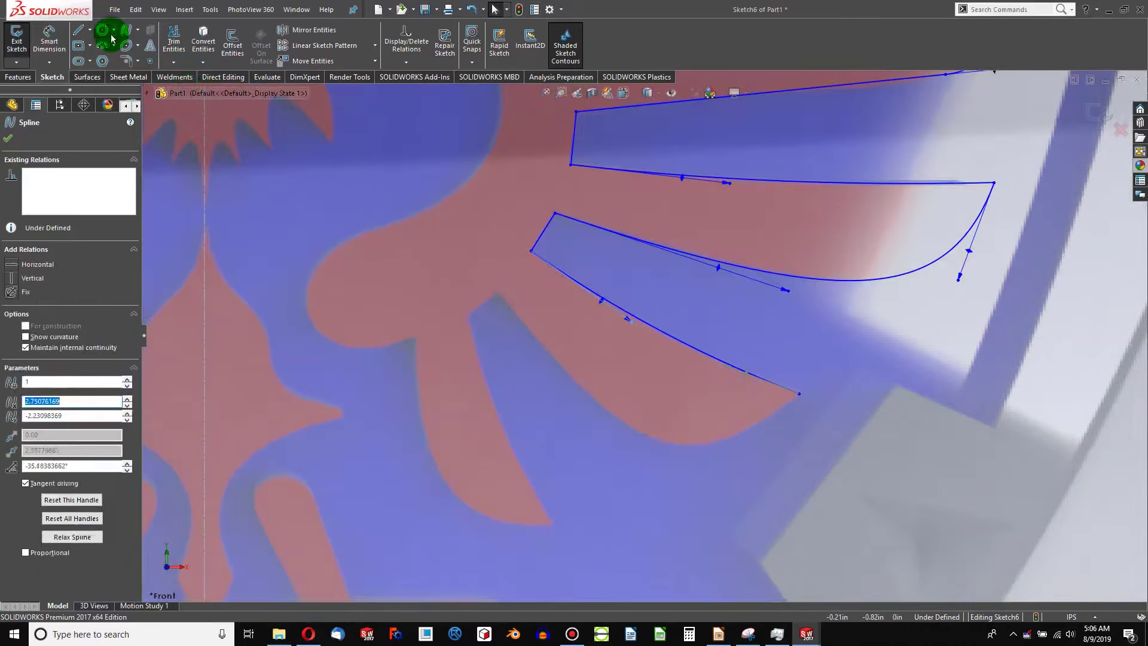
click(128, 31)
click(137, 40)
click(798, 394)
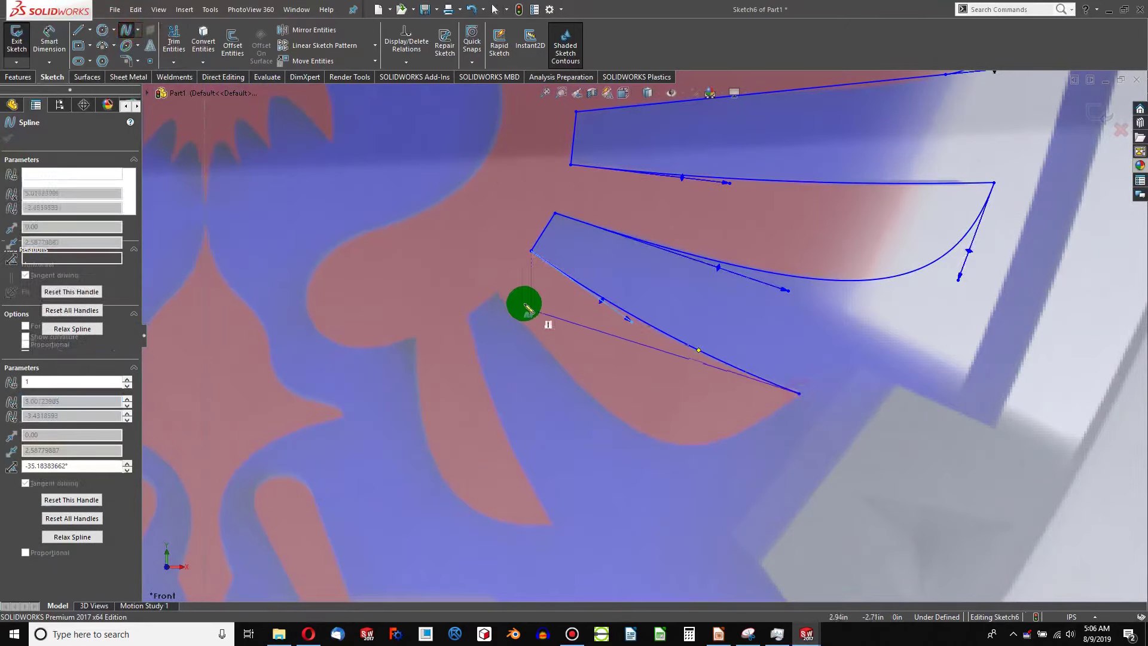
double_click(498, 294)
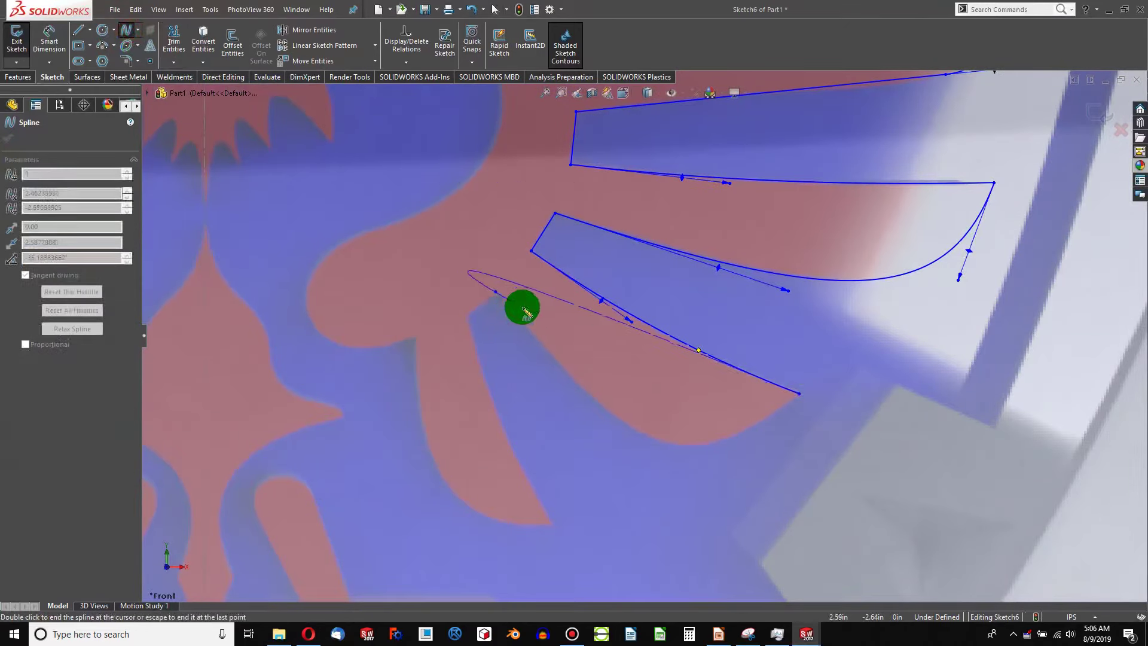
Step: Bend the spline outward with both end tangents so it follows the third feather's rounded lower edge
click(662, 349)
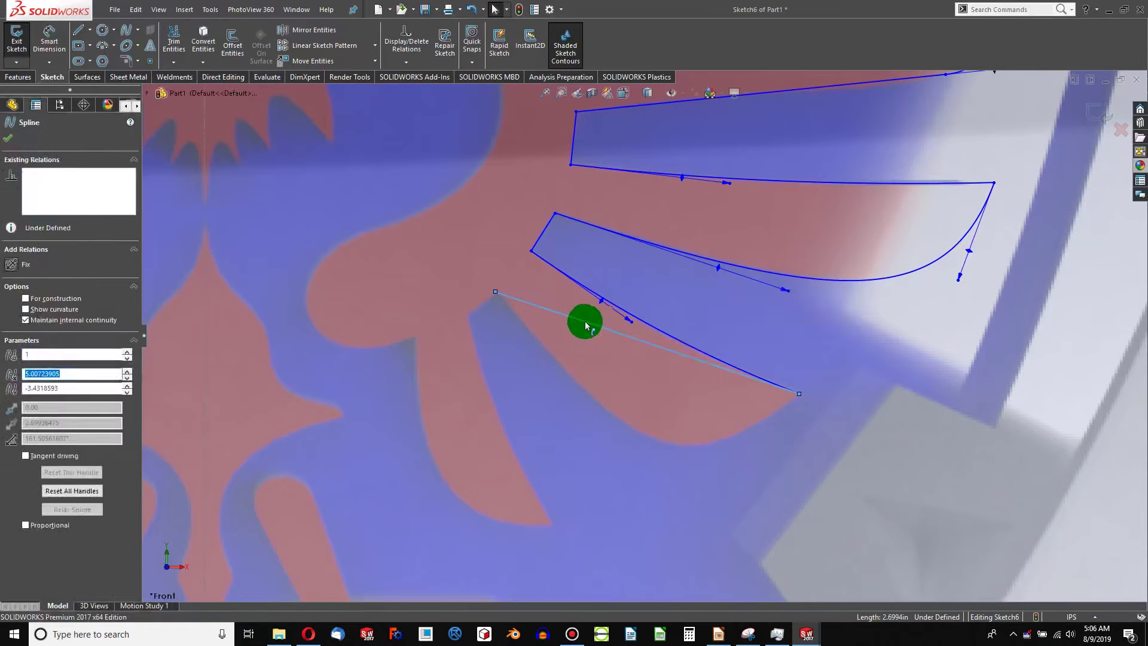
drag(618, 336, 656, 485)
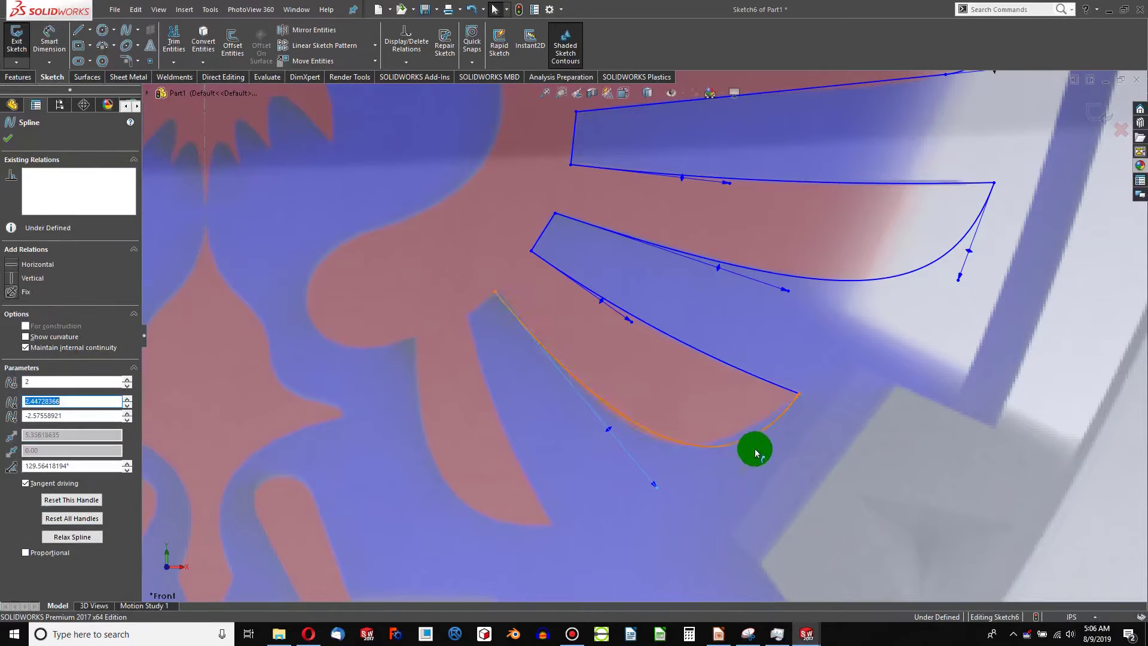
drag(744, 474, 744, 450)
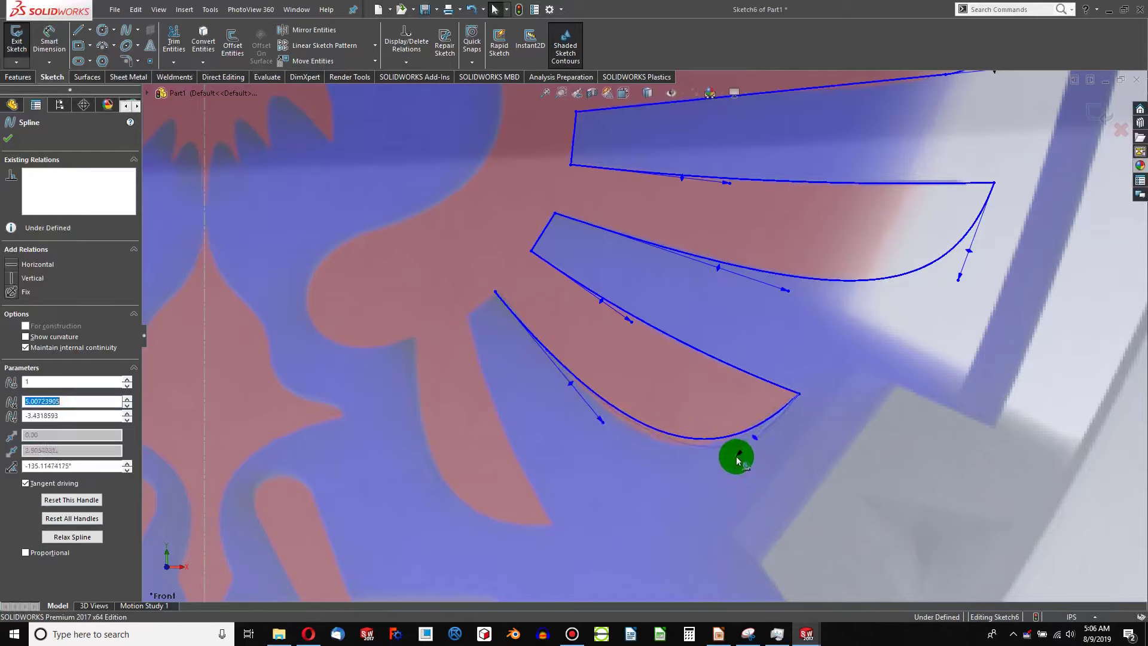
click(610, 433)
drag(603, 425, 612, 441)
Step: Draw a line about 0.3 in long at 45° across the inner end of the gap between the third and fourth feathers
scroll(513, 388, up, 3)
scroll(513, 388, down, 2)
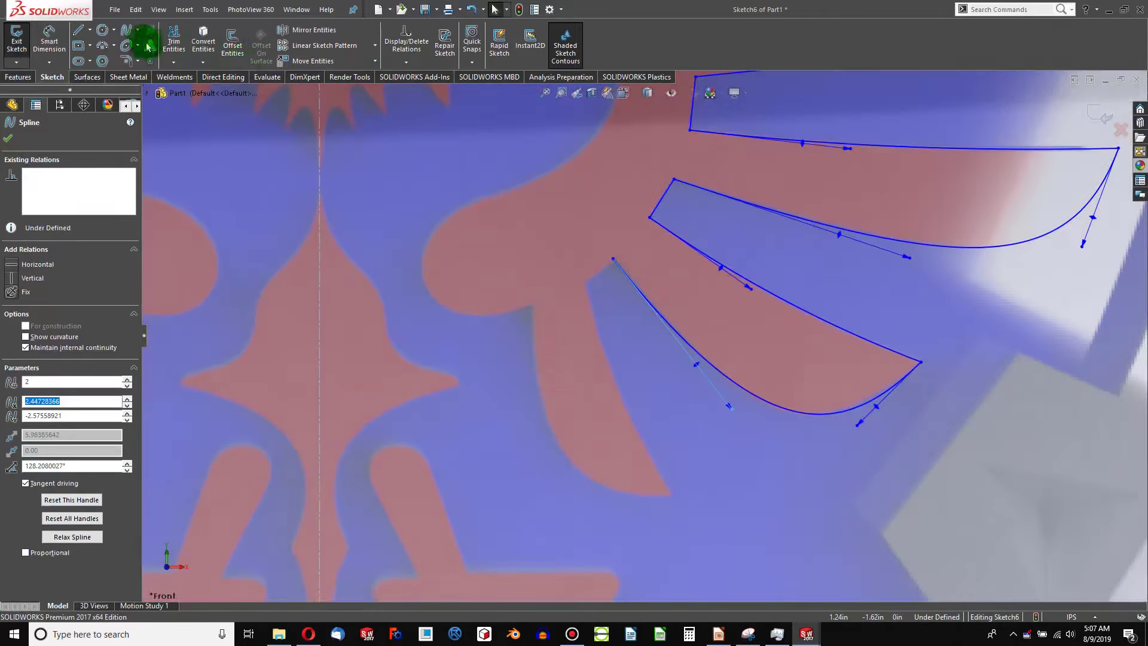
click(78, 30)
click(606, 263)
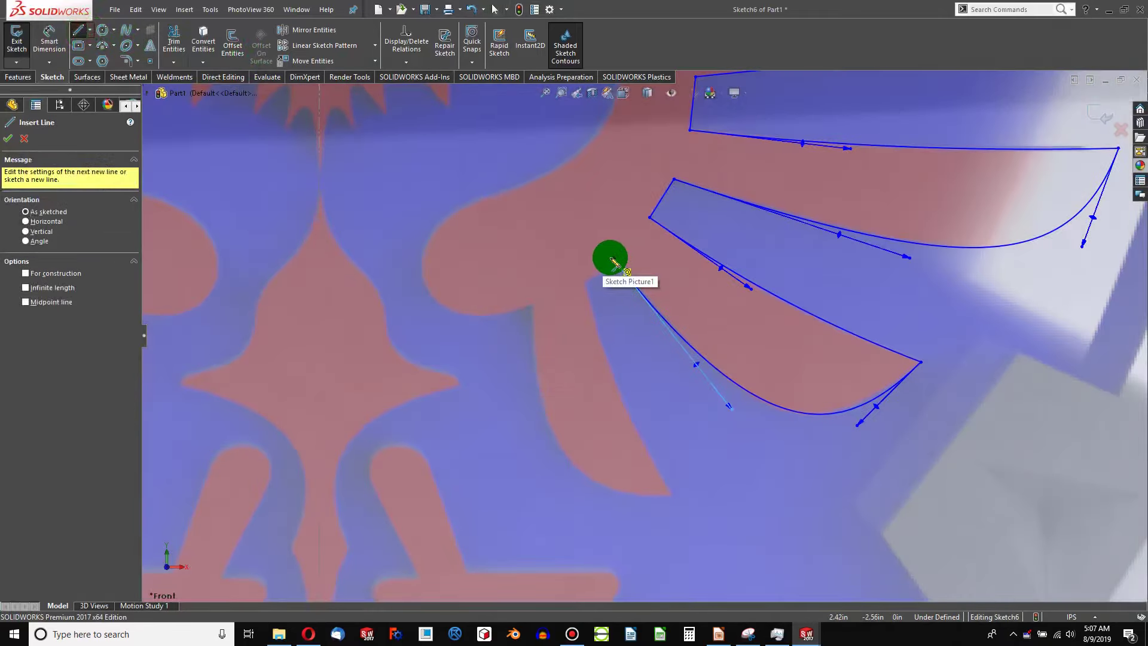
click(613, 259)
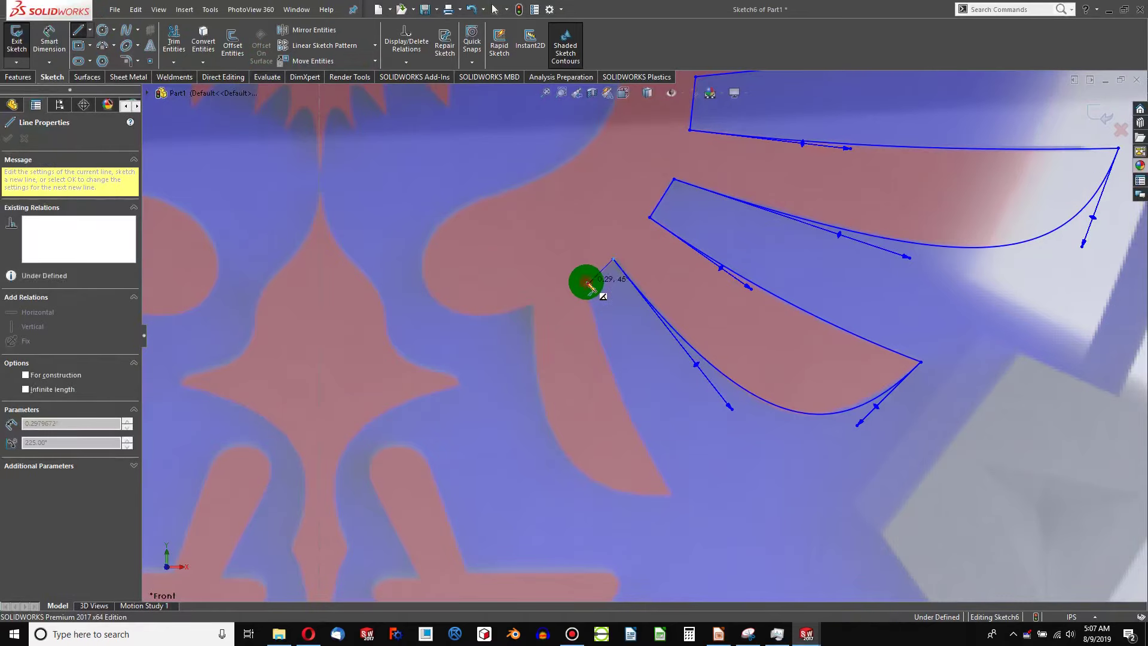
drag(589, 285, 588, 284)
key(Escape)
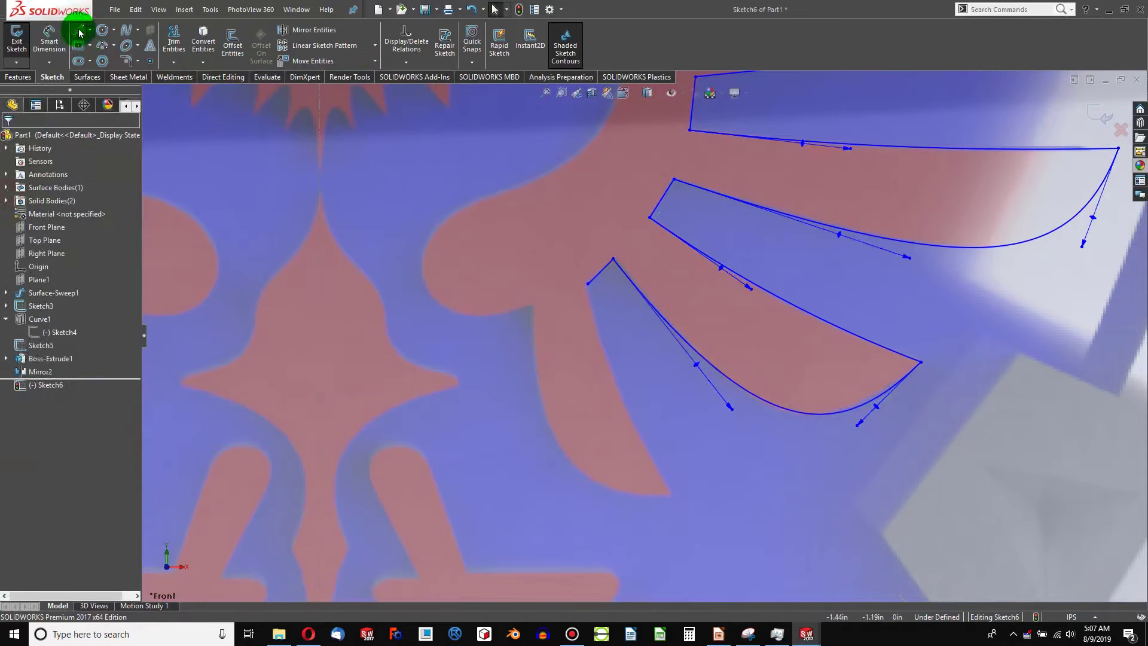
Step: Trace the fourth feather's upper edge with a two-point spline spanning about 1.9 in from the gap's corner to the tip, bent slightly inward
click(125, 32)
click(588, 283)
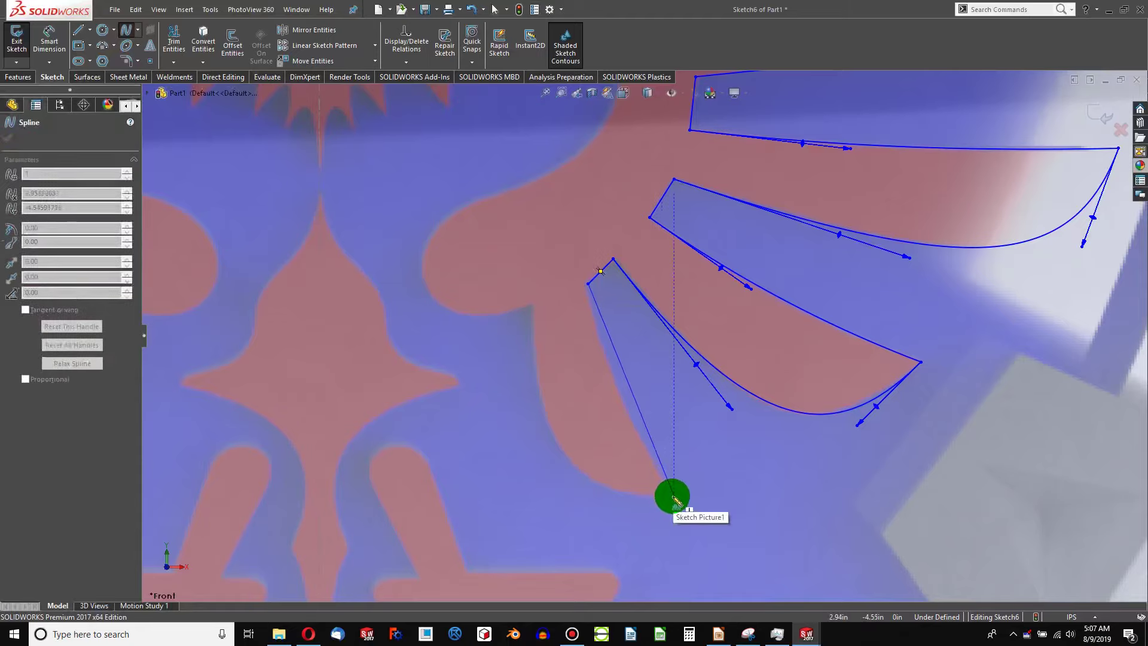
click(674, 496)
key(Escape)
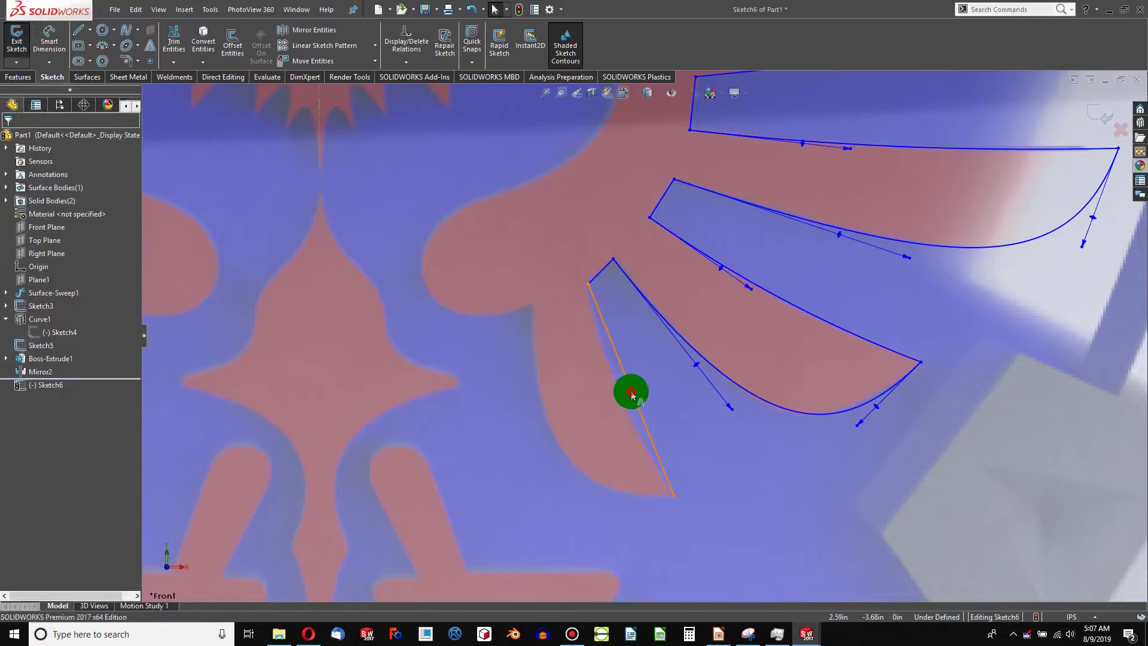
click(631, 394)
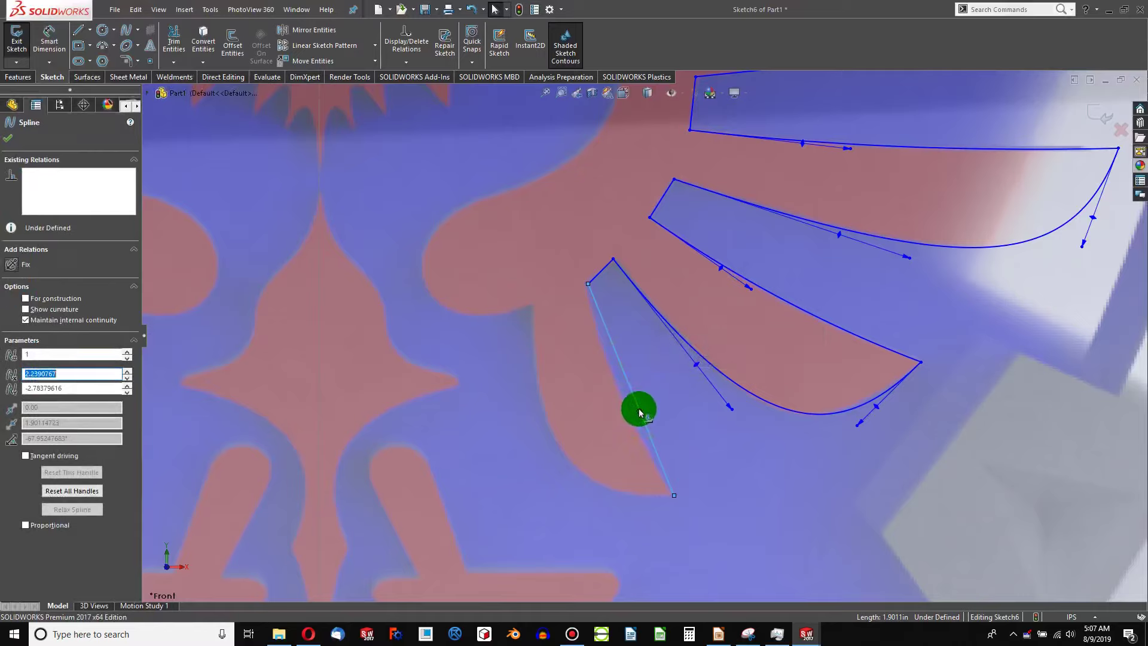
click(625, 416)
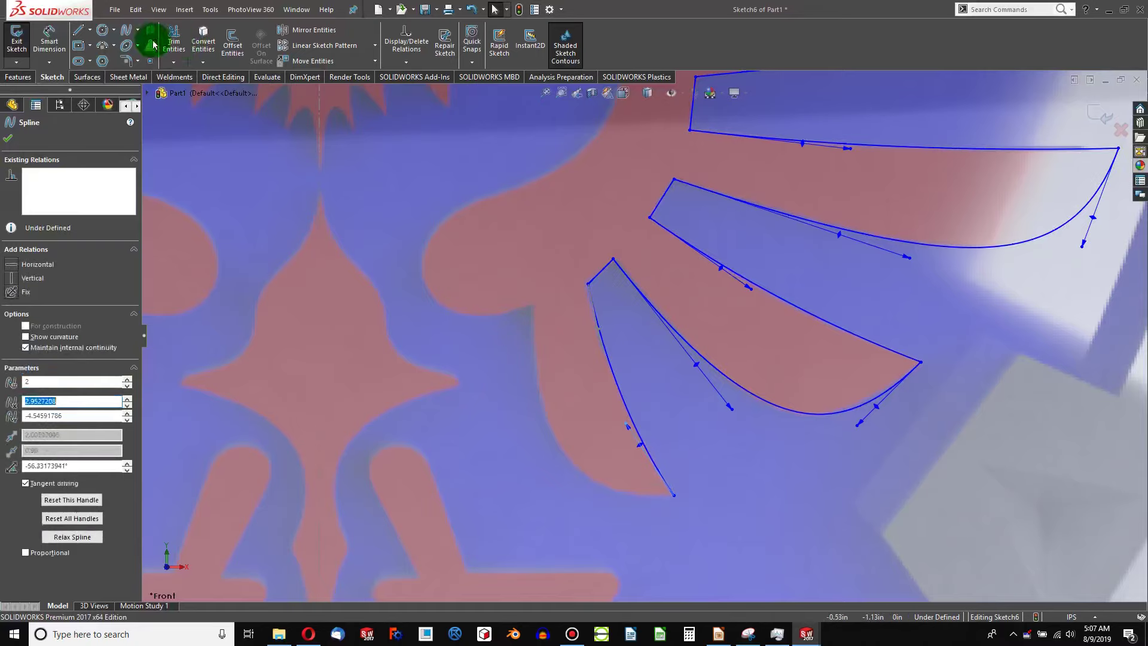
Step: Draw a two-point spline spanning about 2 in from the fourth feather's tip to the notch beside the wing's rounded lobe
click(133, 35)
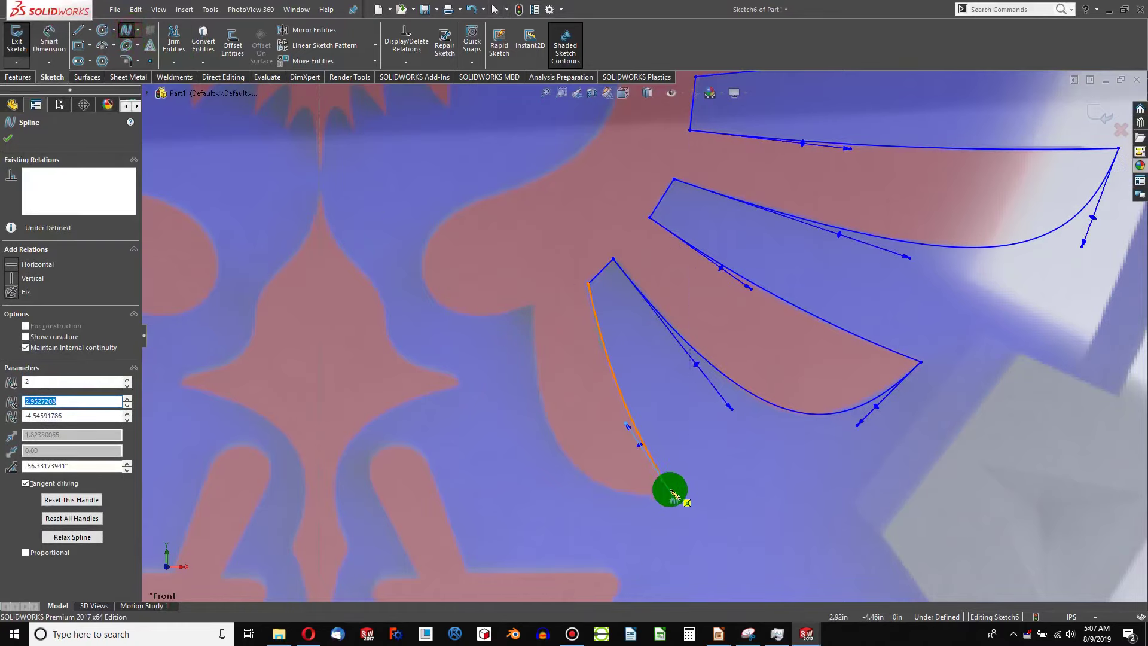
click(673, 494)
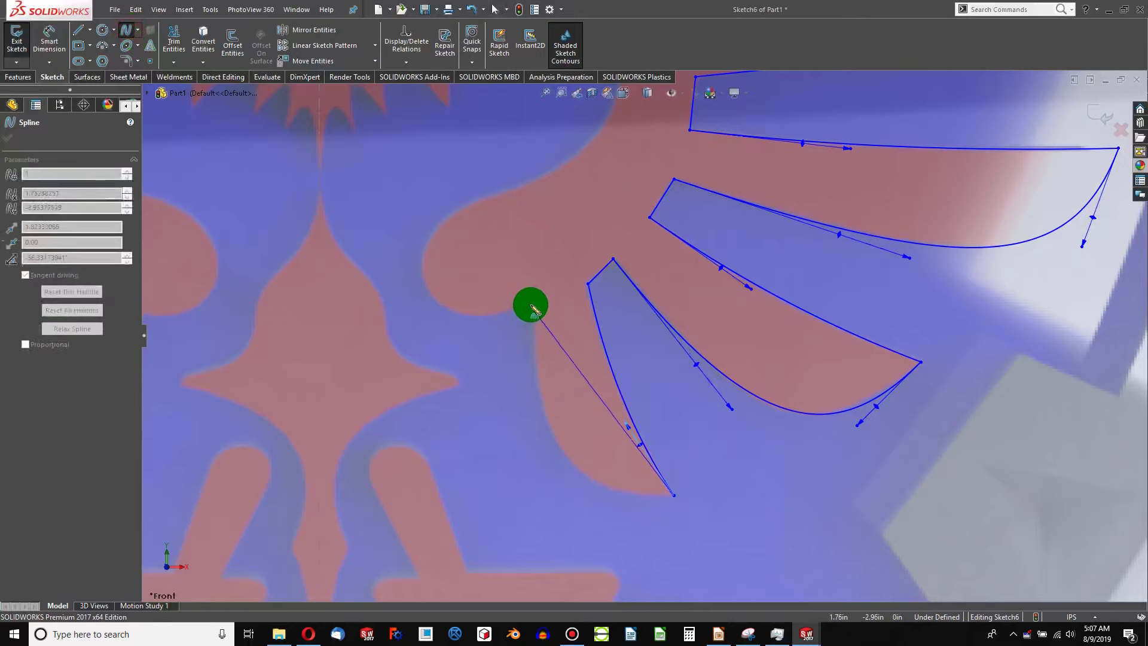
click(531, 305)
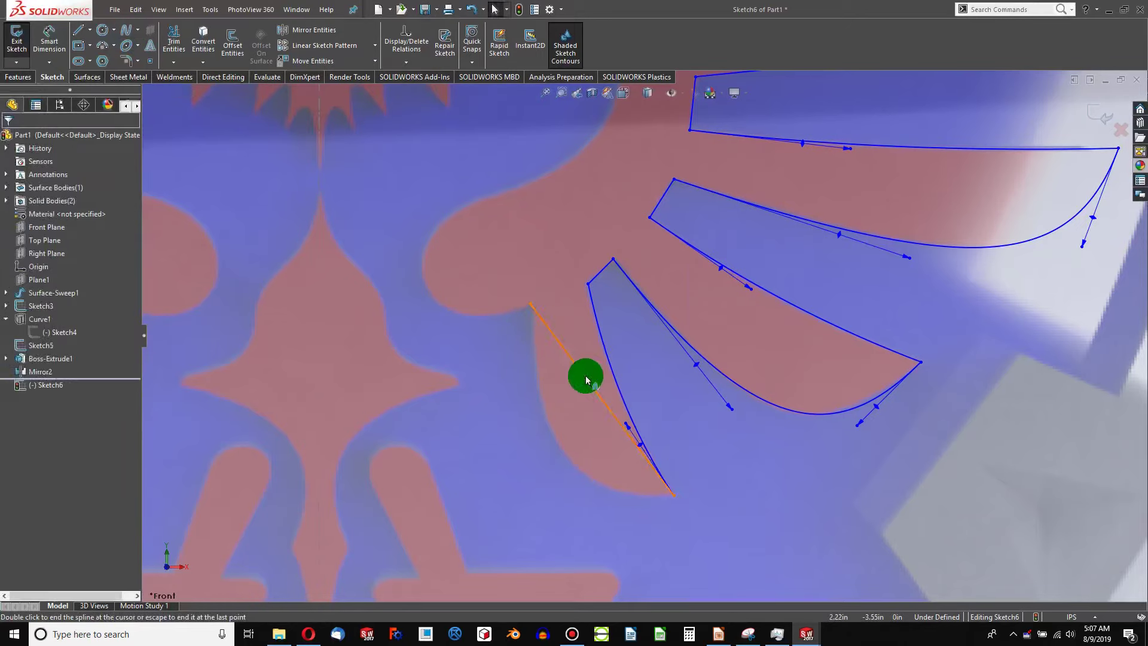
double_click(586, 379)
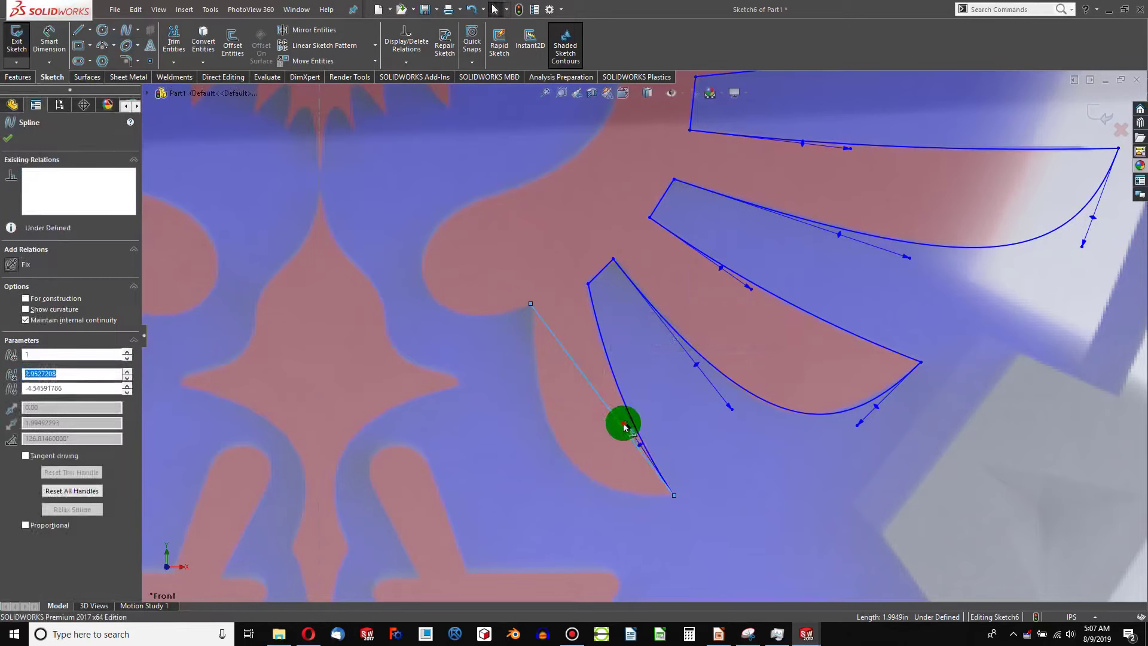
Step: Shift the upper-edge spline's tip tangent slightly and bend the fourth feather's lower spline outward along its rounded edge
mouse_move(623, 426)
mouse_down()
mouse_move(584, 481)
mouse_move(626, 437)
mouse_up()
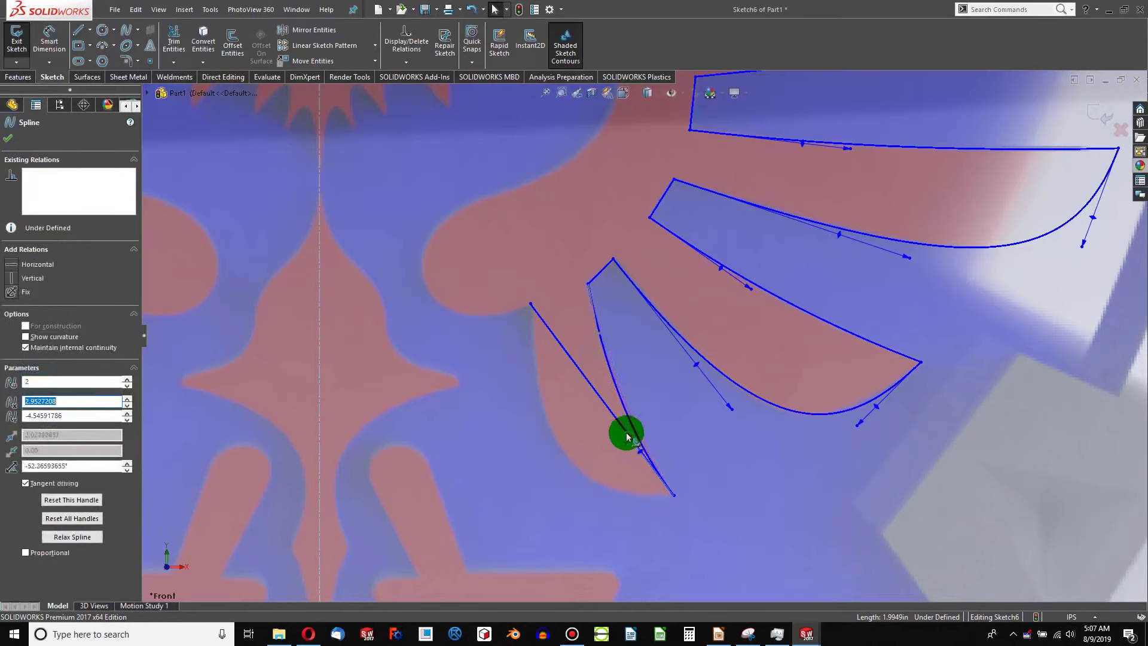
click(628, 437)
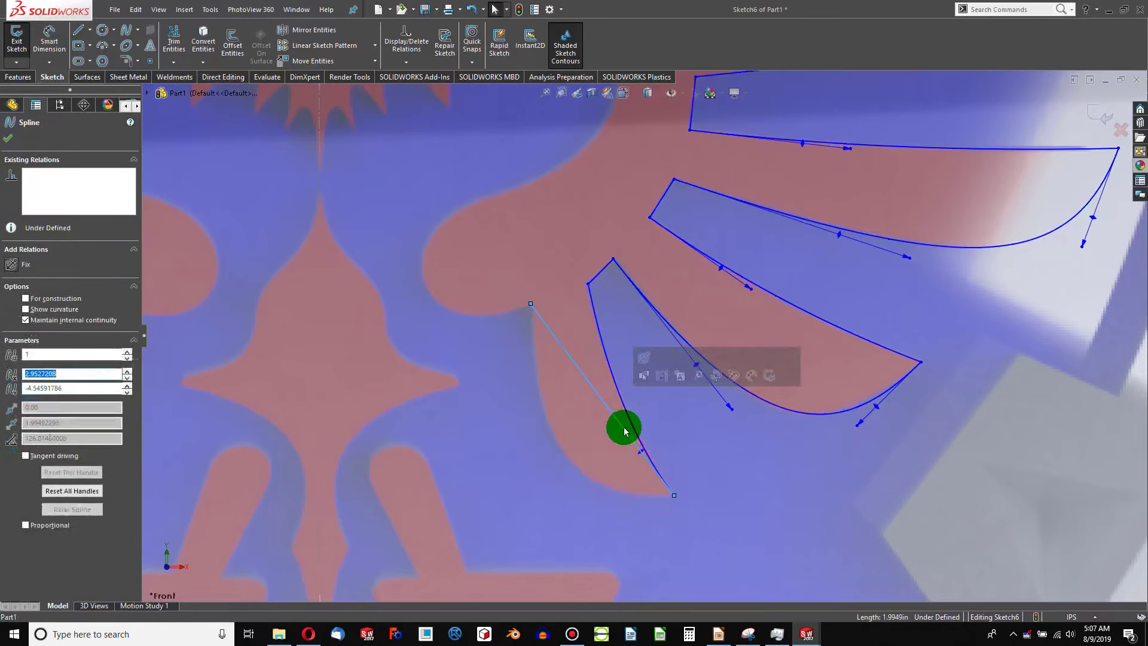
mouse_move(626, 434)
mouse_down()
mouse_move(602, 468)
mouse_move(625, 442)
mouse_up()
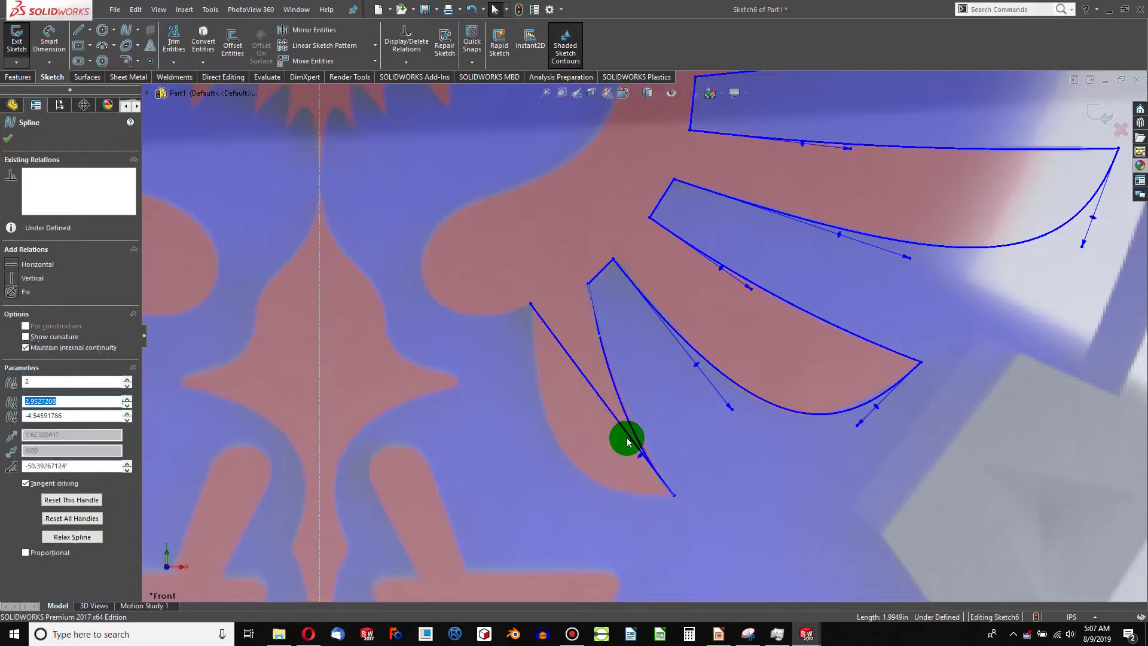
click(602, 402)
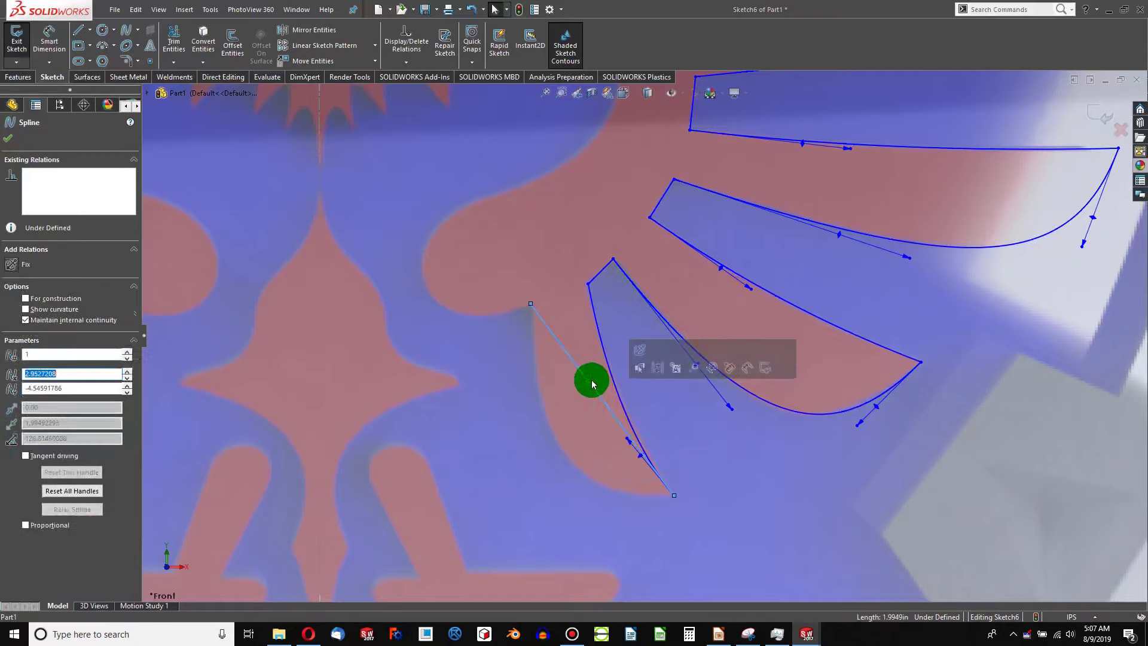
mouse_move(587, 383)
mouse_down()
mouse_move(546, 428)
mouse_move(533, 476)
mouse_up()
Step: Trace the wing's rounded lobe with a two-point spline spanning about 1 in from the notch to the lobe's upper side, bulged outward
scroll(566, 257, up, 2)
scroll(575, 203, down, 3)
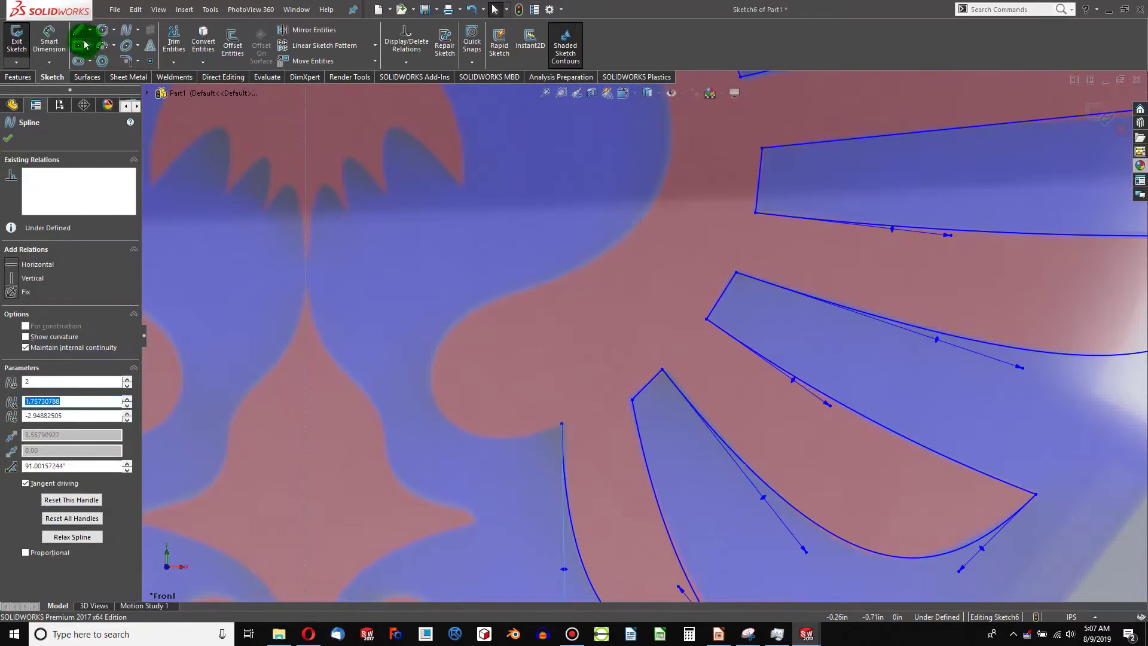
click(126, 30)
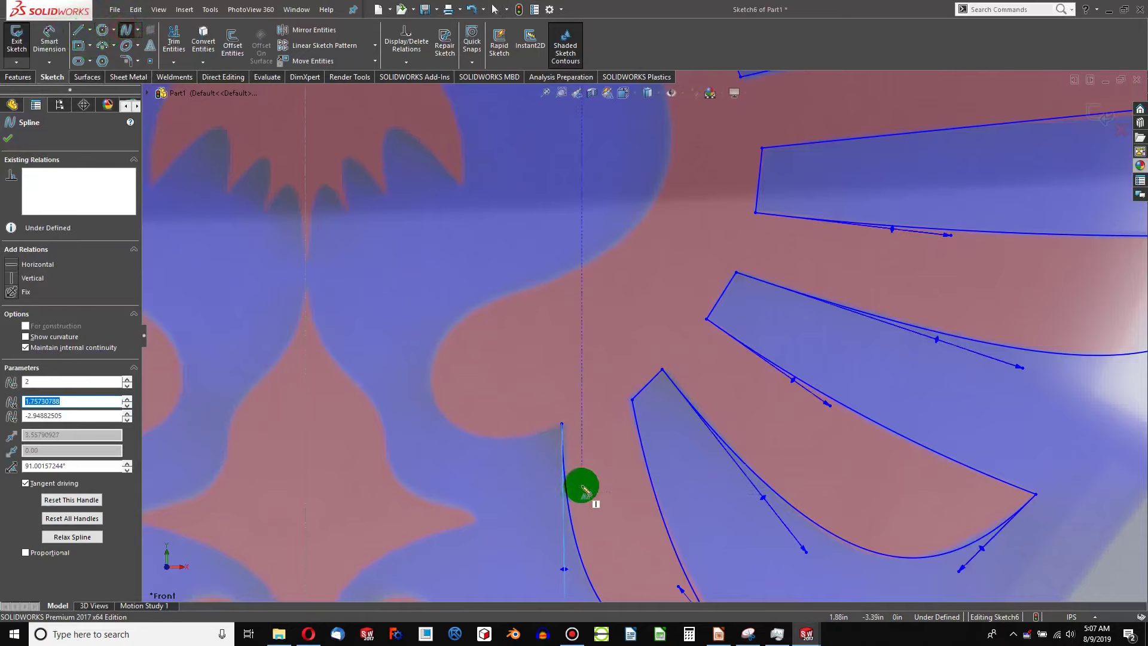
click(562, 423)
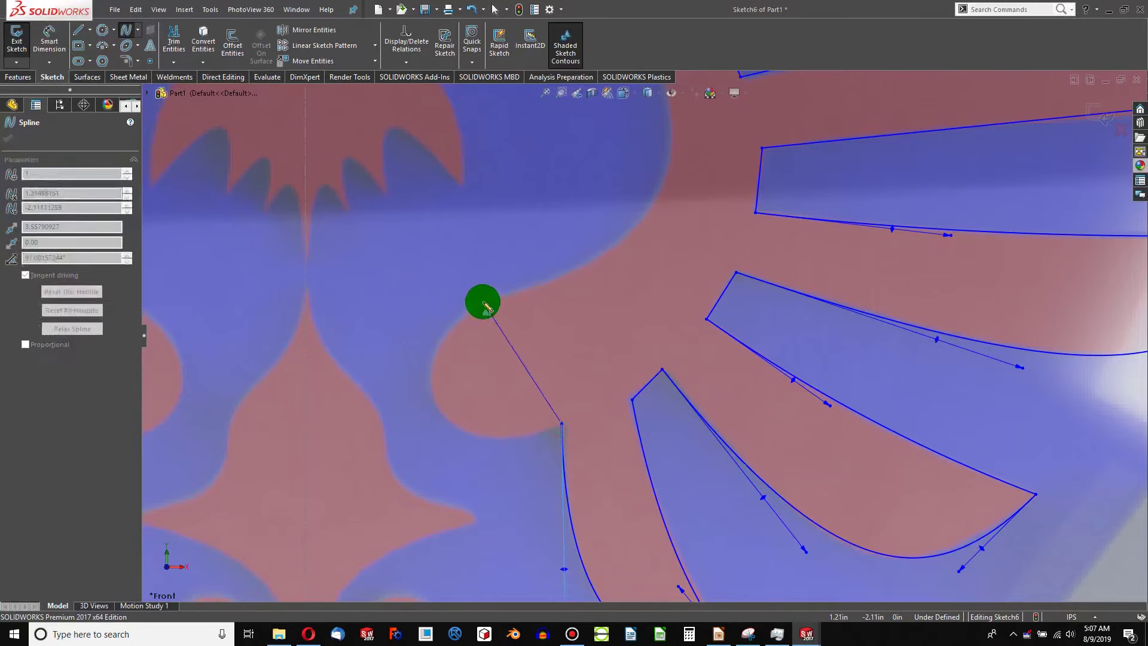
double_click(483, 302)
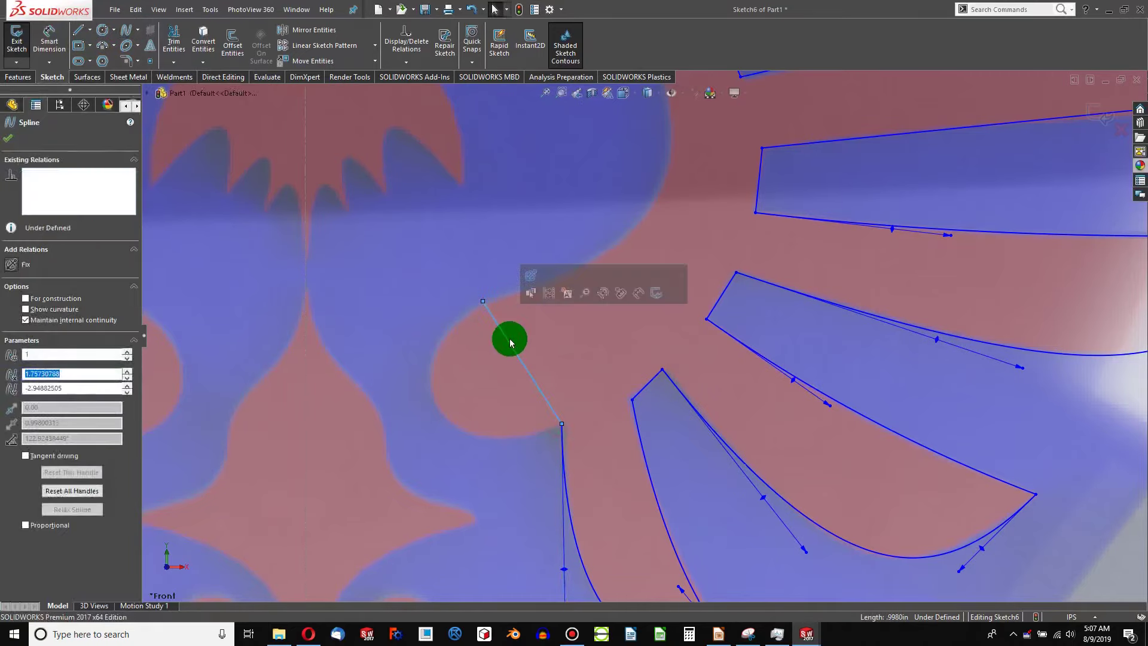
drag(512, 351, 376, 398)
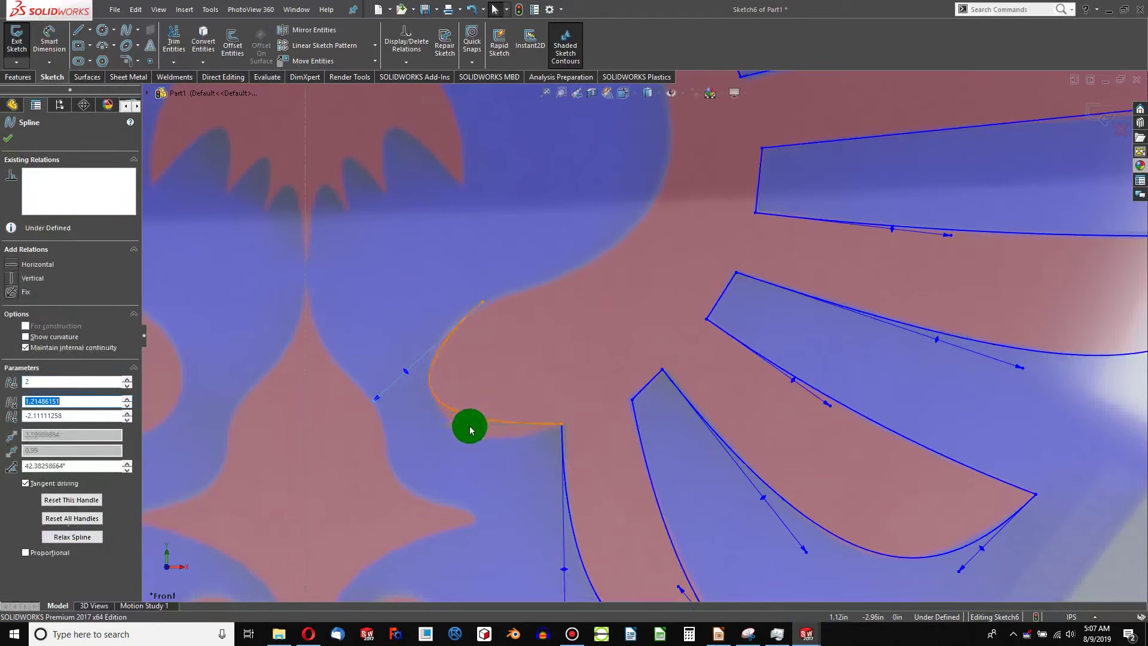
drag(444, 428, 453, 475)
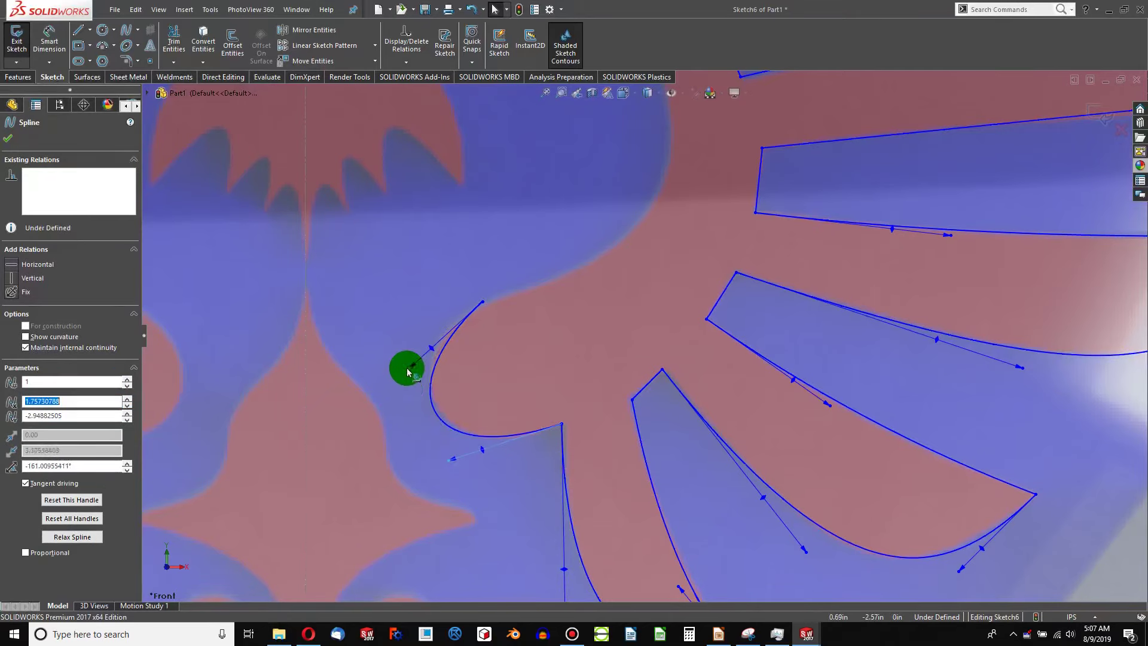
Step: Refine the rounded lobe's spline by flattening its upper-end tangent to about 30.7° so the curve follows the picture
drag(407, 372, 410, 346)
scroll(479, 353, up, 2)
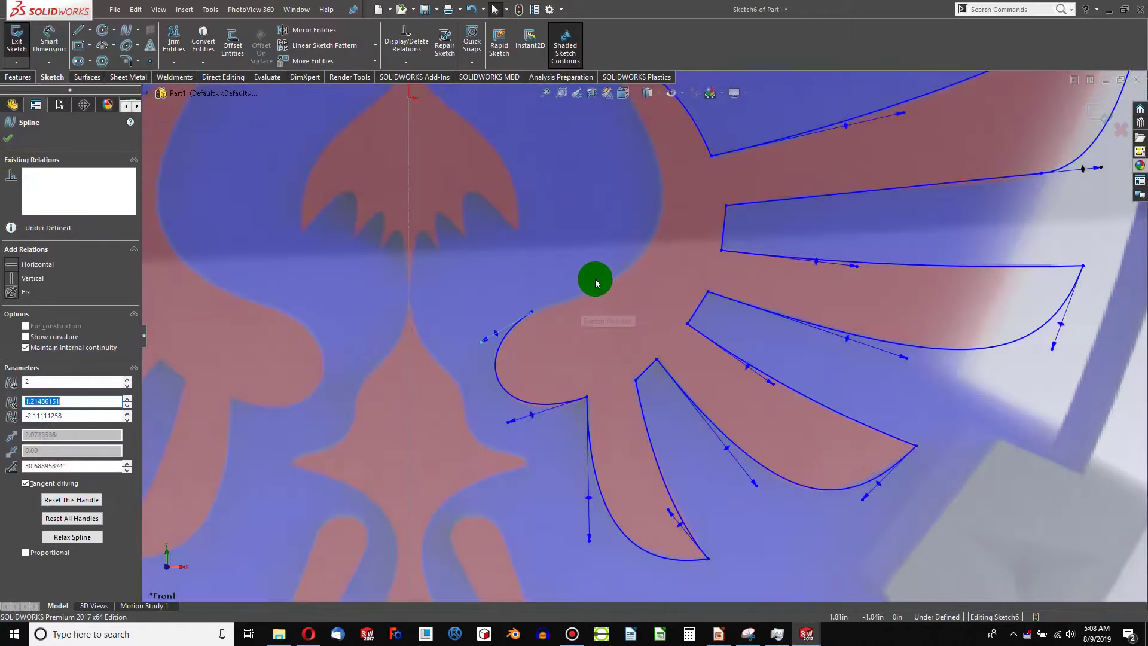
scroll(598, 273, down, 2)
scroll(598, 275, up, 3)
scroll(546, 346, down, 5)
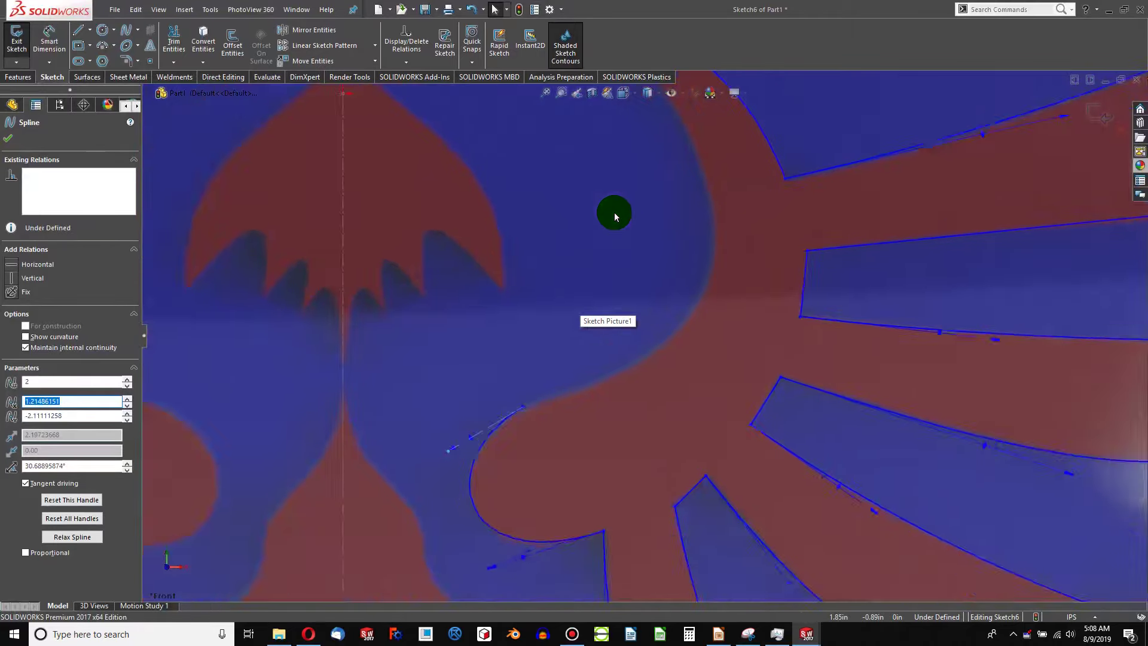
Step: Trace the wing's inner edge with a two-point spline spanning about 2.6 in from the lobe's upper end to the wing's pointed tip, bent inward
click(125, 30)
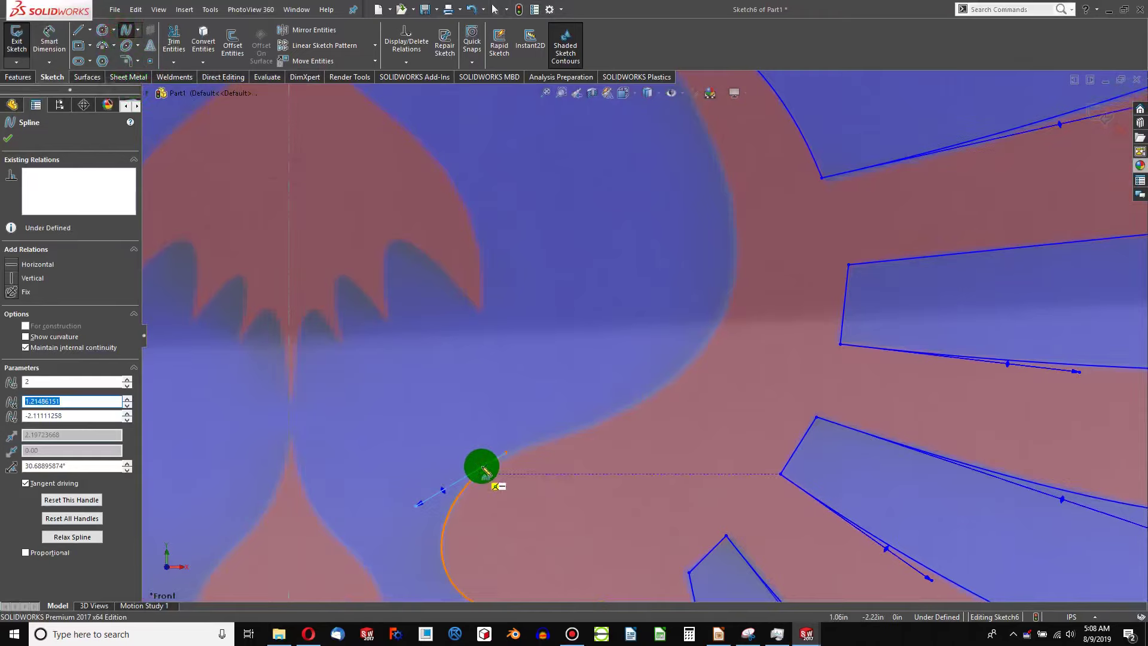
click(505, 456)
scroll(532, 452, up, 4)
scroll(627, 254, down, 5)
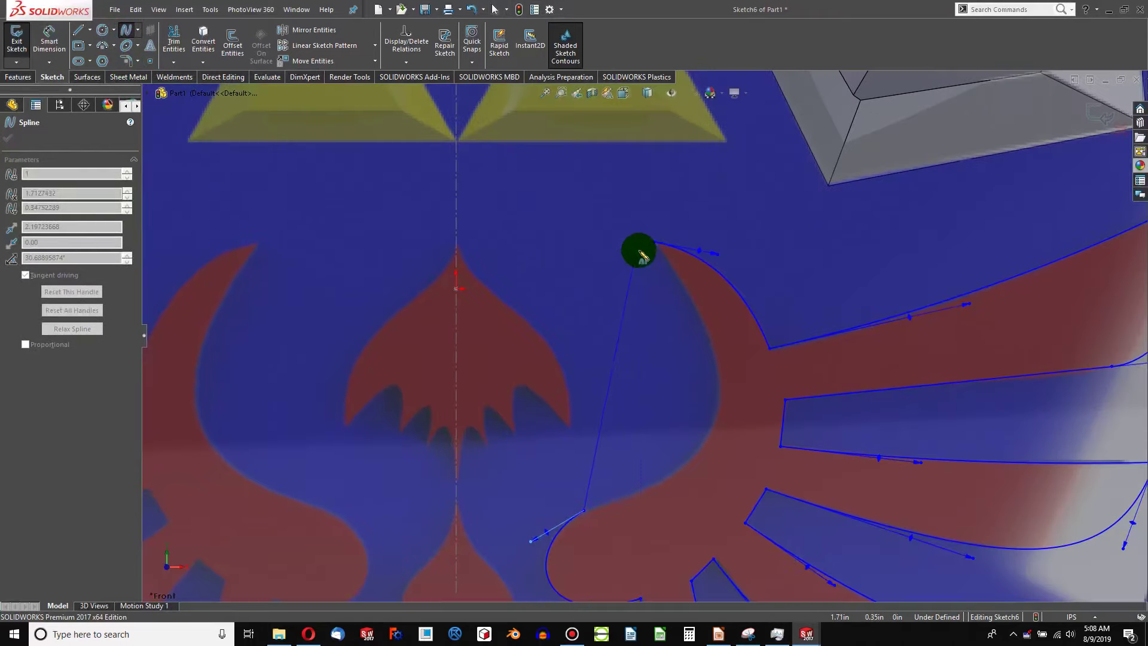
double_click(657, 244)
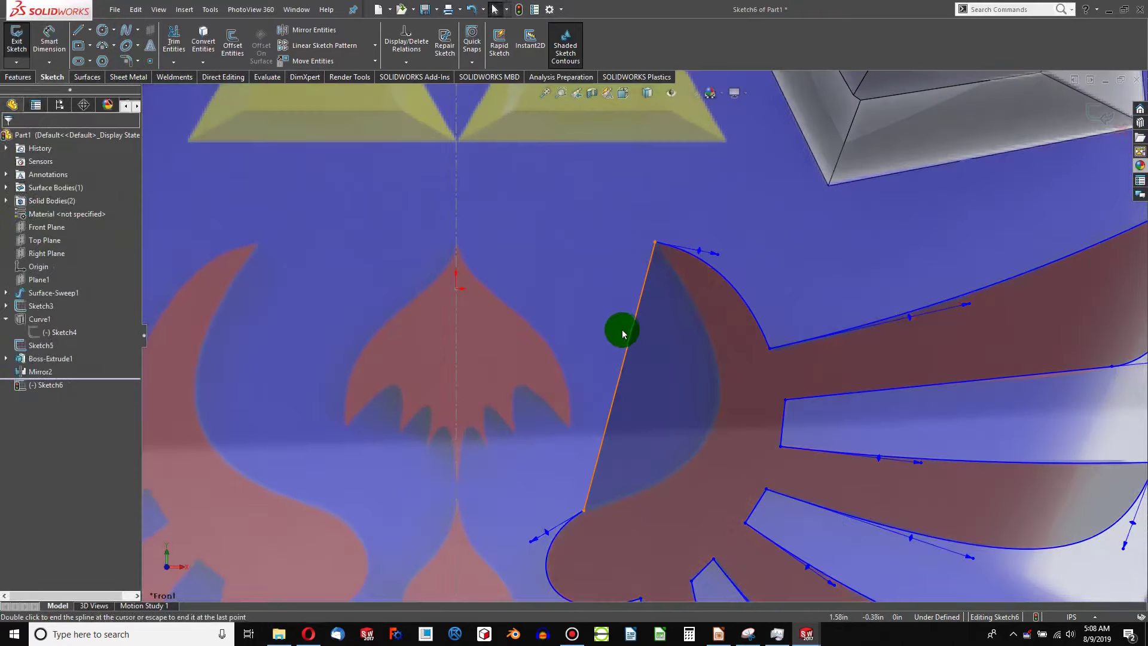
click(628, 346)
drag(627, 353, 781, 419)
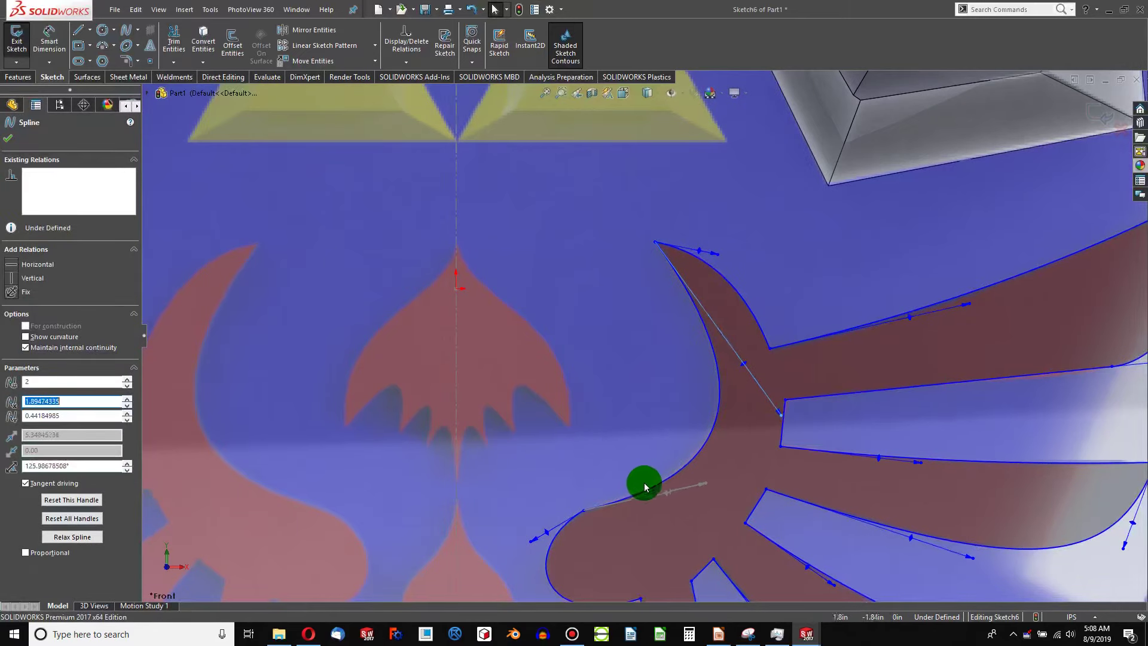
Step: Add a tangent relation between the inner-edge spline and the rounded lobe's spline
scroll(628, 490, down, 3)
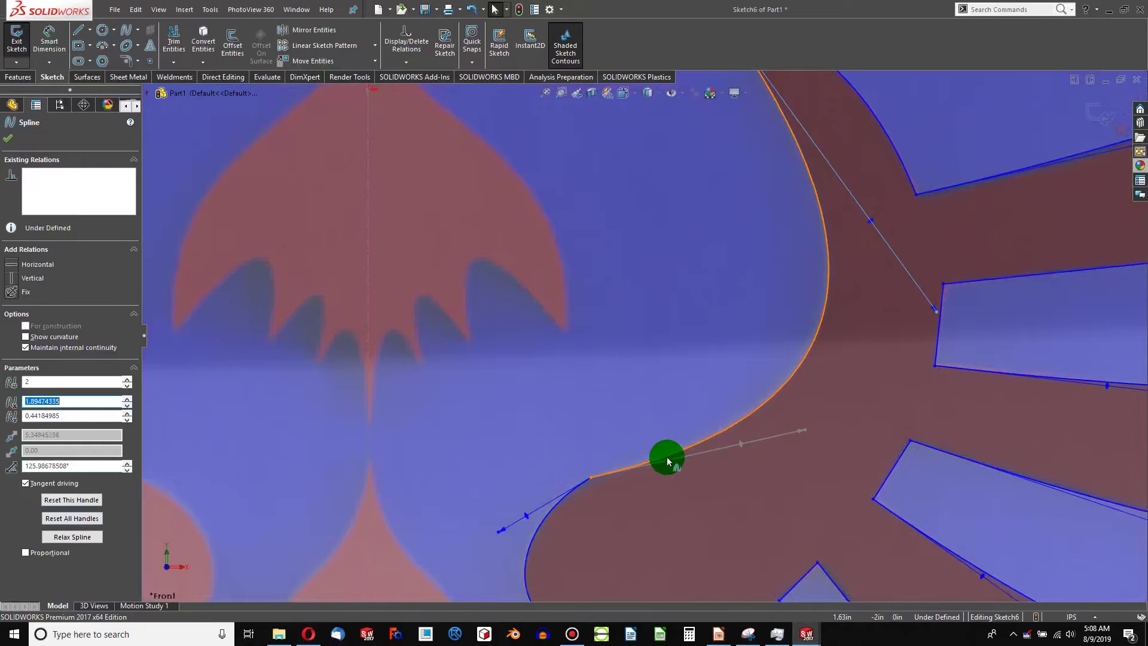
ctrl+click(544, 510)
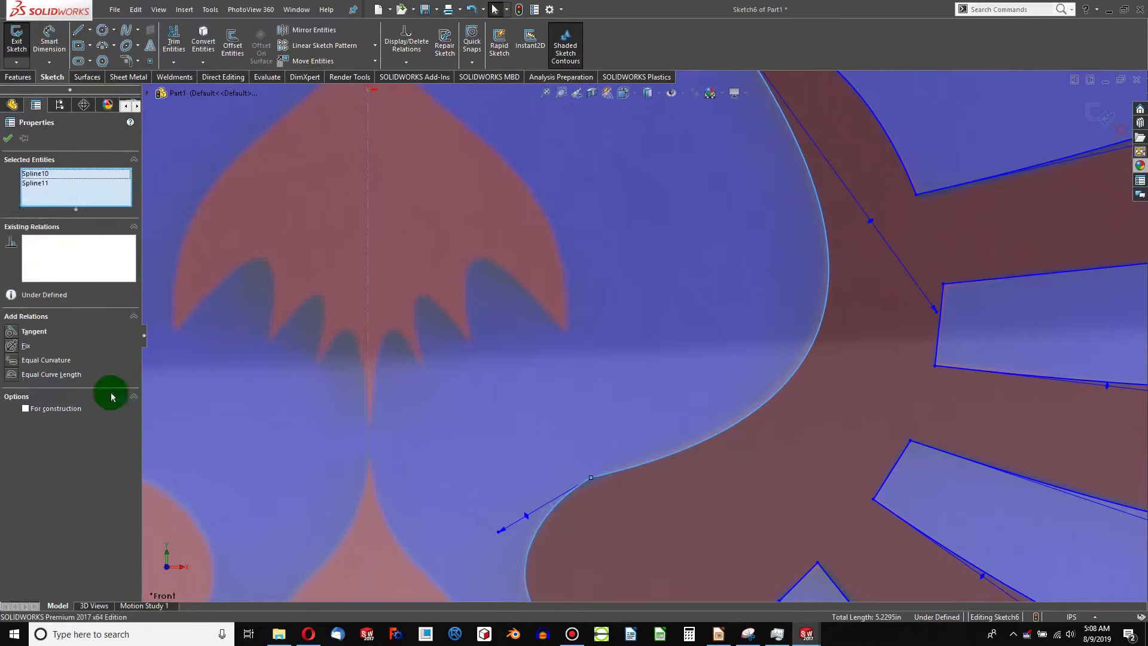
click(27, 331)
click(552, 439)
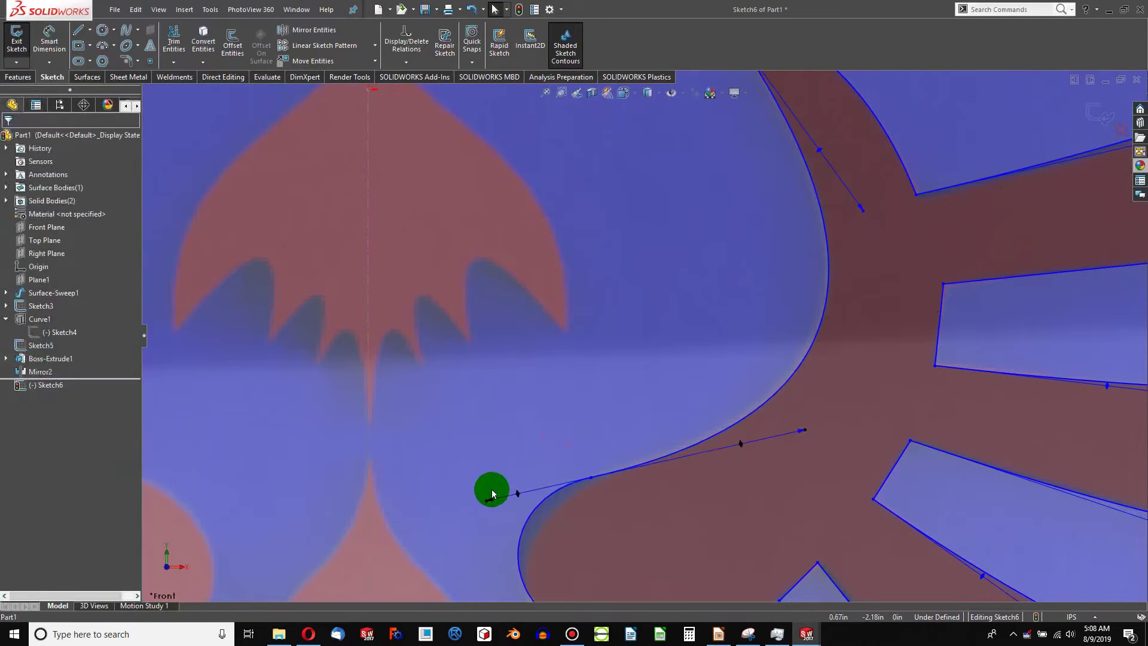
Step: Adjust the tangent lengths on both sides of the junction between the lobe and the inner edge to follow the picture
drag(486, 502, 526, 504)
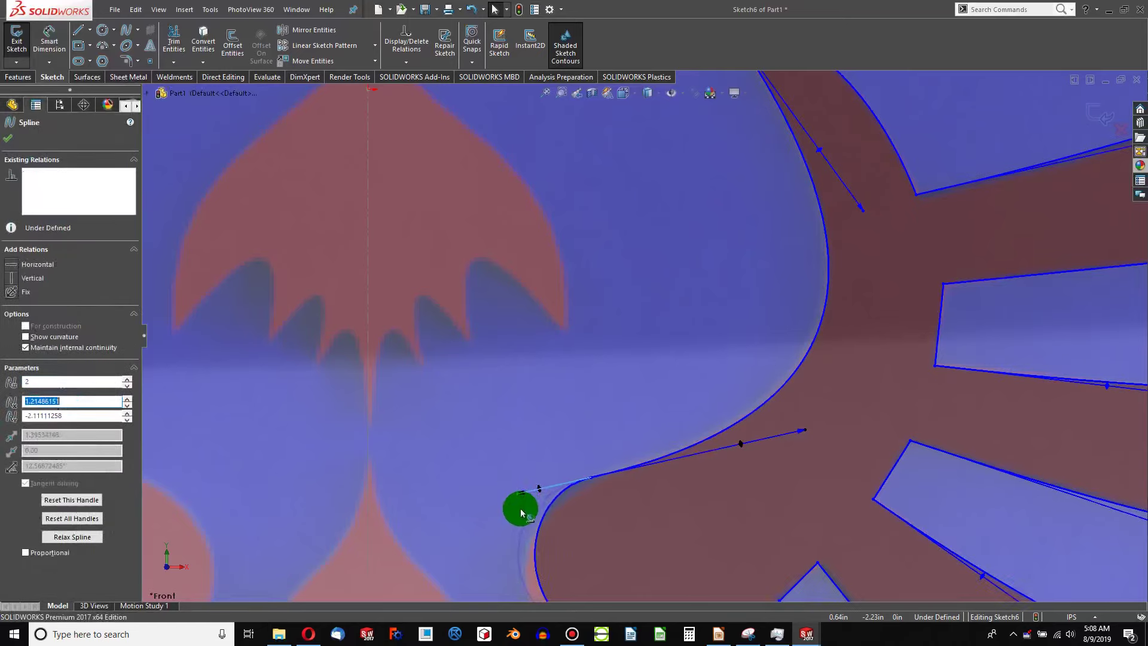
mouse_move(803, 431)
mouse_down()
mouse_move(776, 436)
mouse_move(800, 431)
mouse_up()
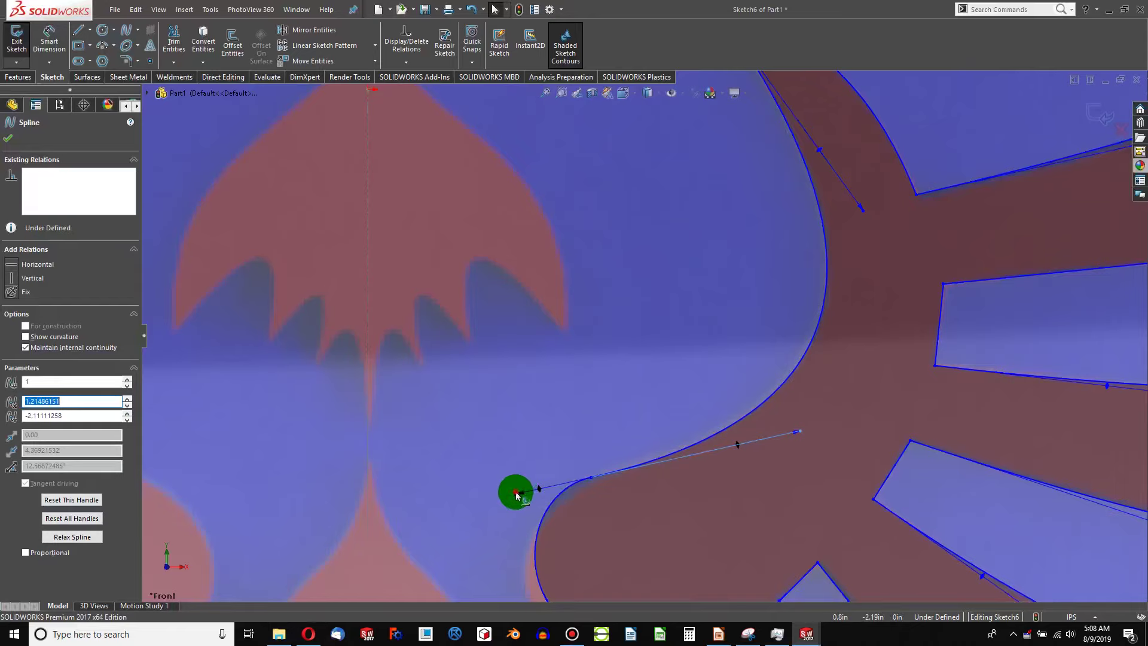
drag(515, 493, 503, 497)
Step: Fit the lobe's spline to the picture by steepening and lengthening its notch-end tangent and shortening its upper-end tangent
scroll(508, 504, up, 4)
scroll(574, 529, down, 3)
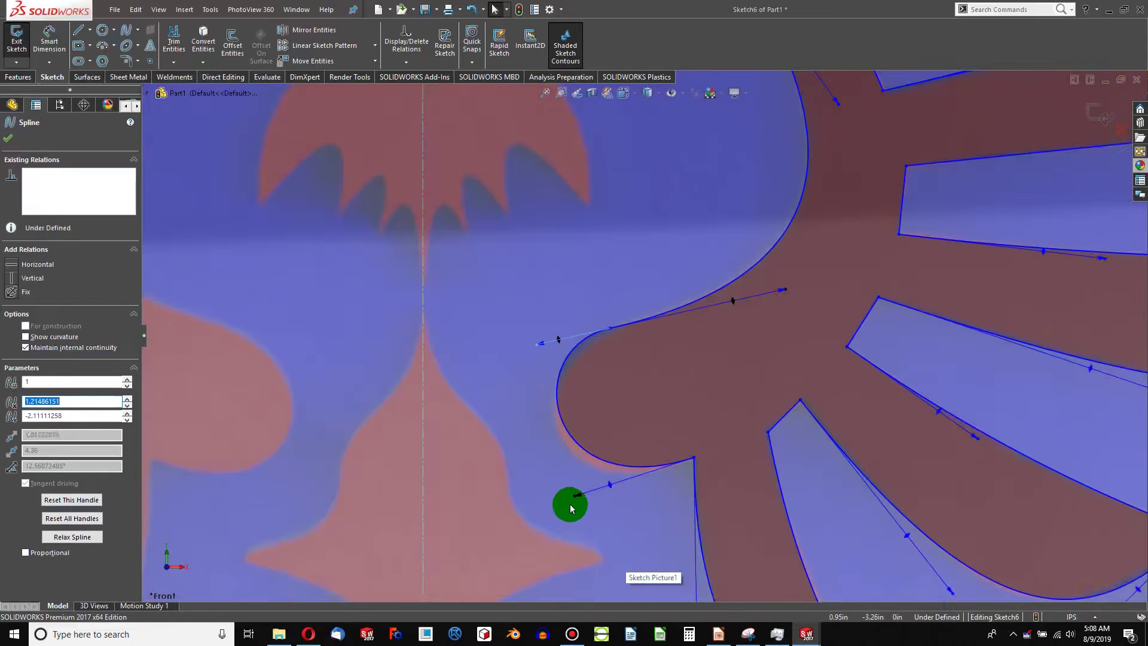
drag(574, 501, 575, 518)
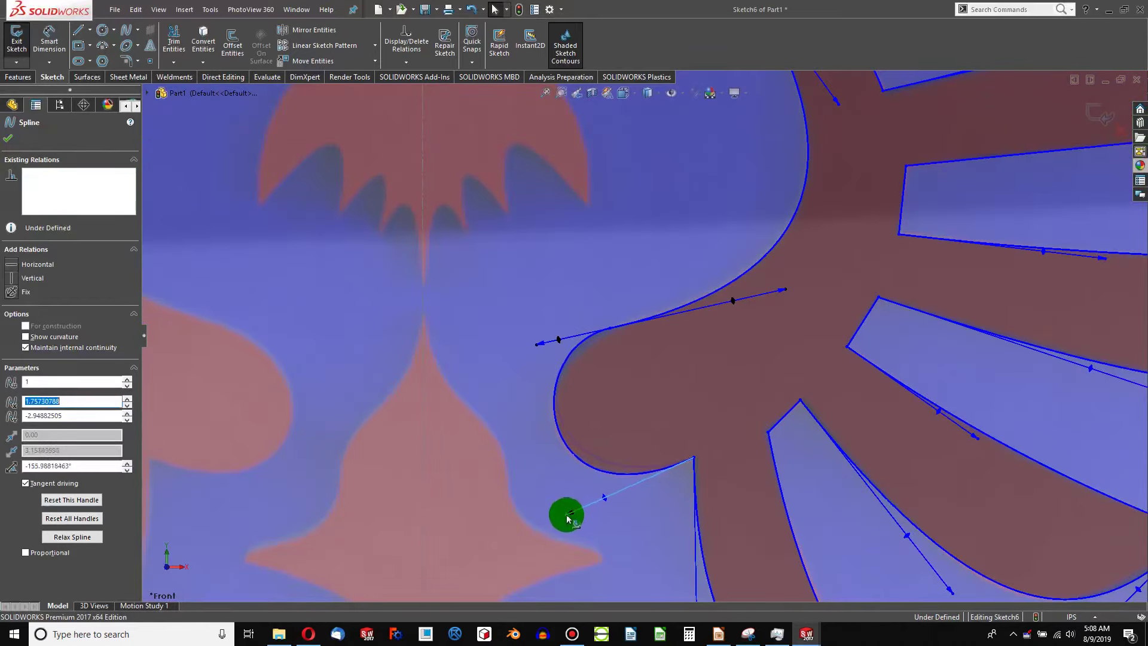
drag(537, 349, 562, 345)
drag(566, 516, 553, 520)
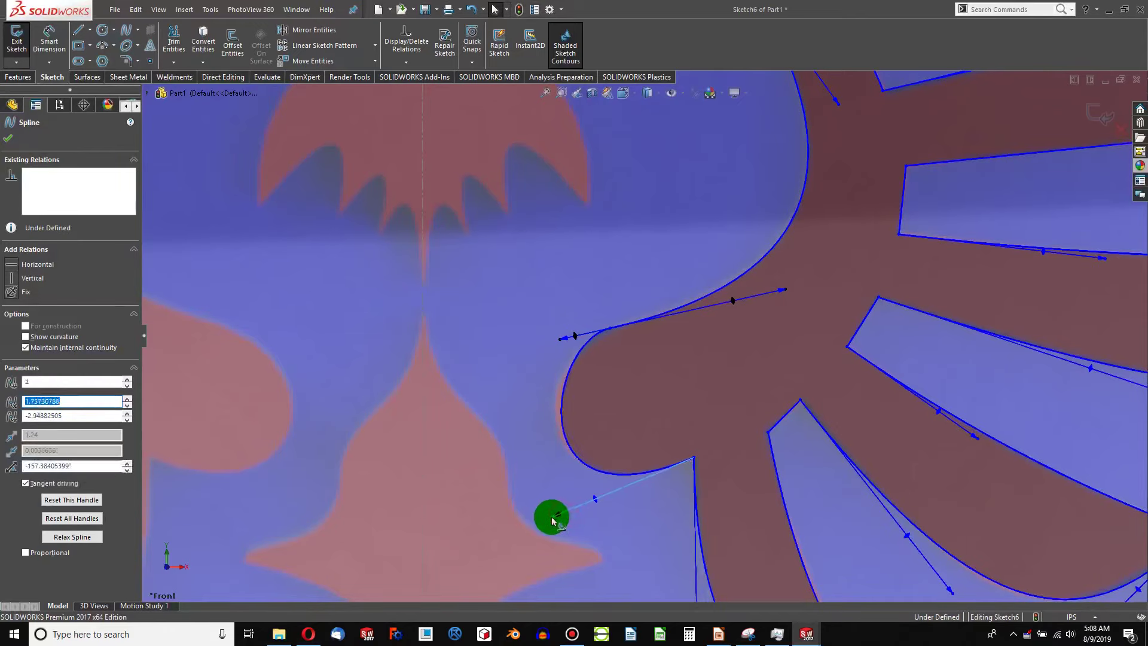
click(502, 423)
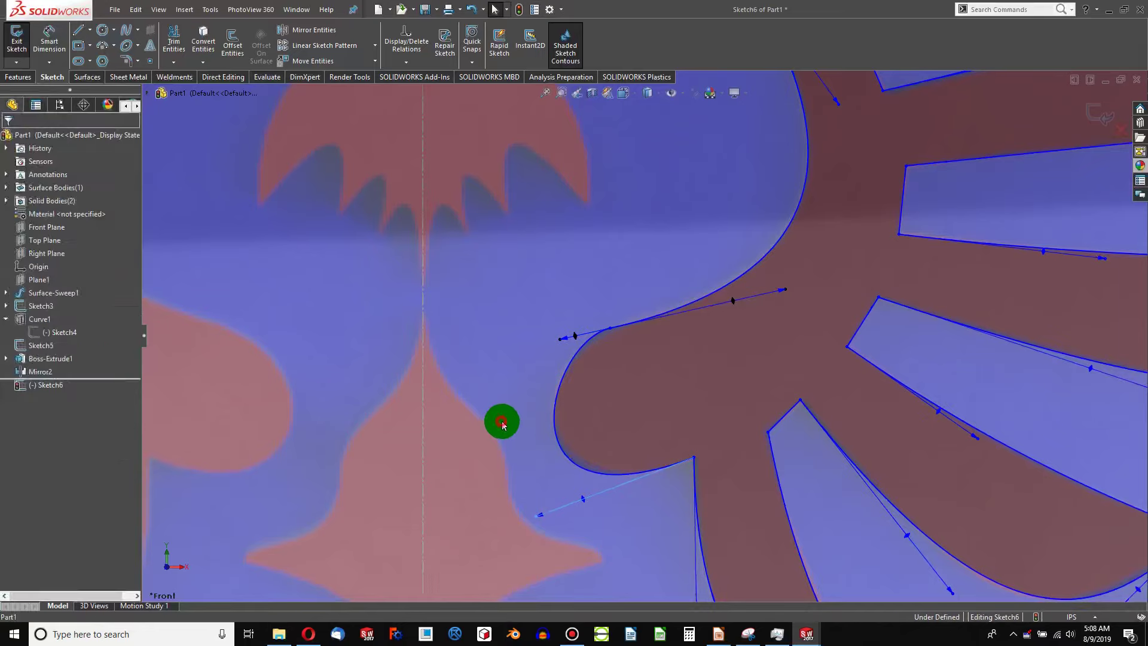
Step: Close the completed wing sketch and examine its outline against the curved swept surface
scroll(556, 388, up, 6)
scroll(717, 311, down, 3)
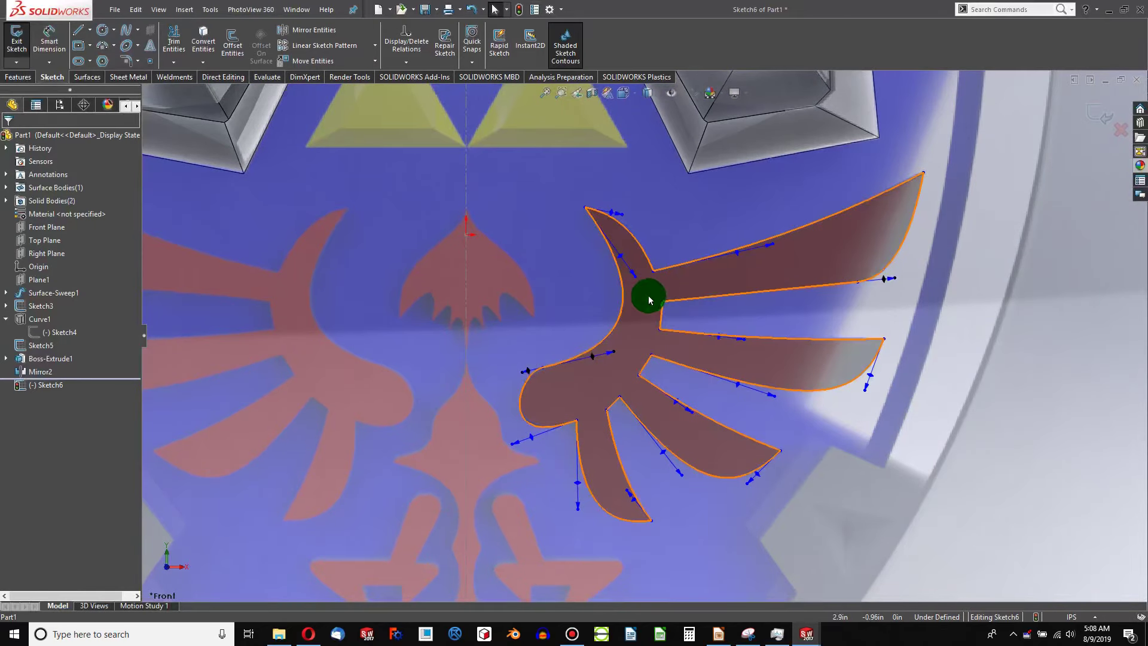
mouse_move(646, 276)
mouse_down()
mouse_move(568, 269)
mouse_move(673, 284)
mouse_move(643, 297)
mouse_up()
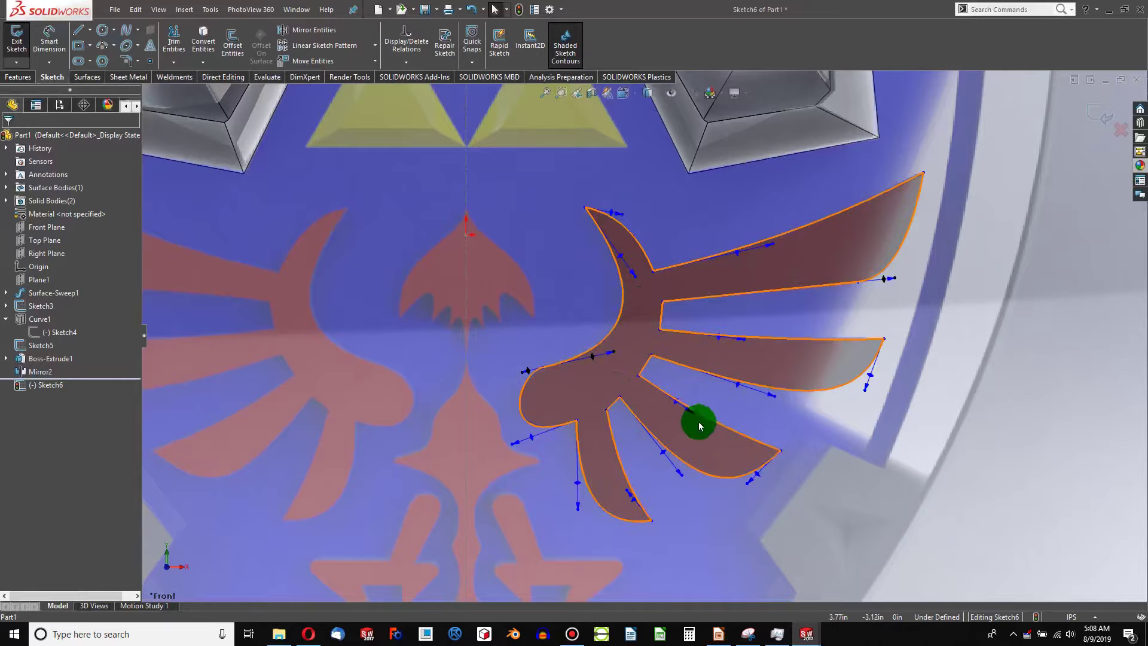
scroll(705, 341, up, 4)
scroll(664, 329, down, 2)
middle_drag(653, 334, 550, 136)
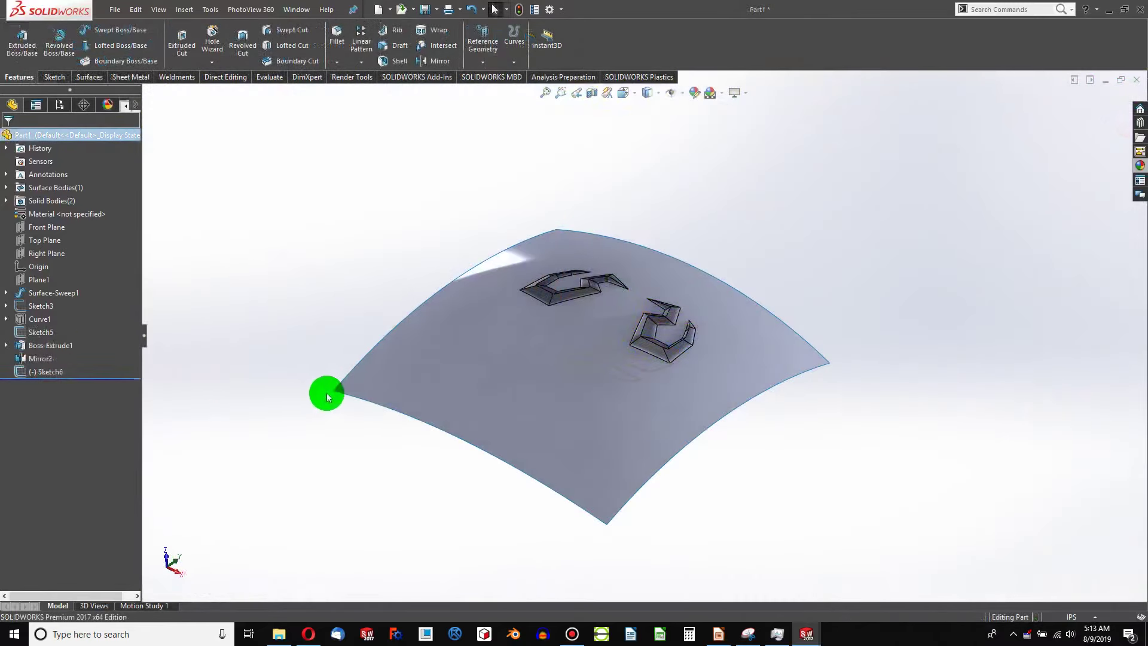
scroll(652, 350, down, 4)
scroll(726, 453, down, 2)
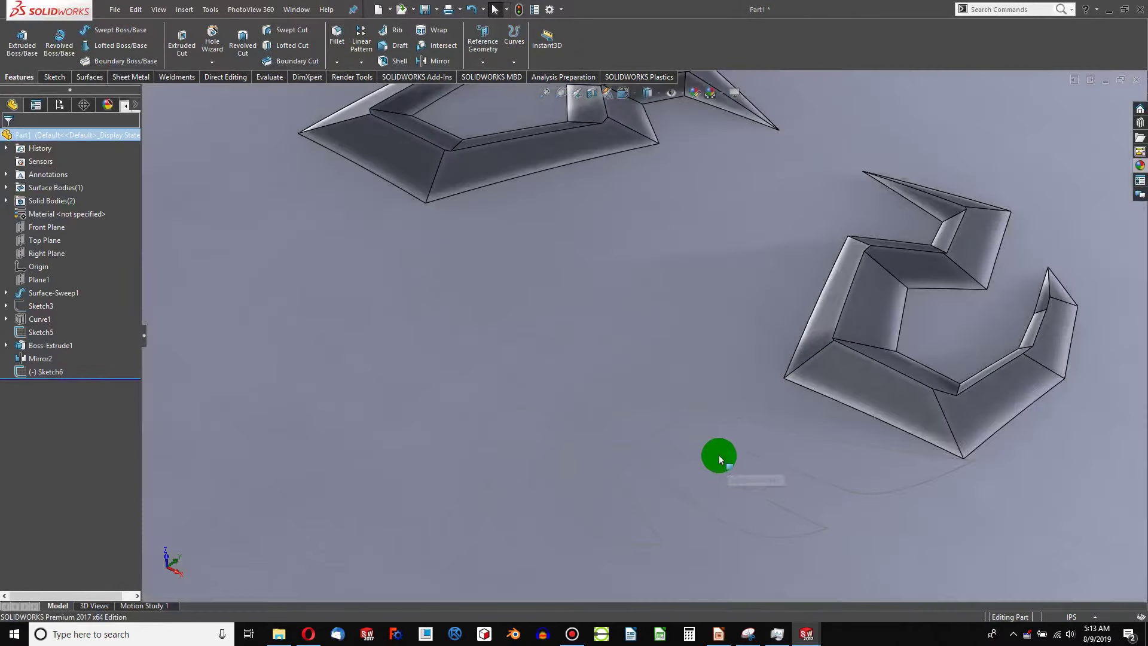
scroll(688, 424, up, 2)
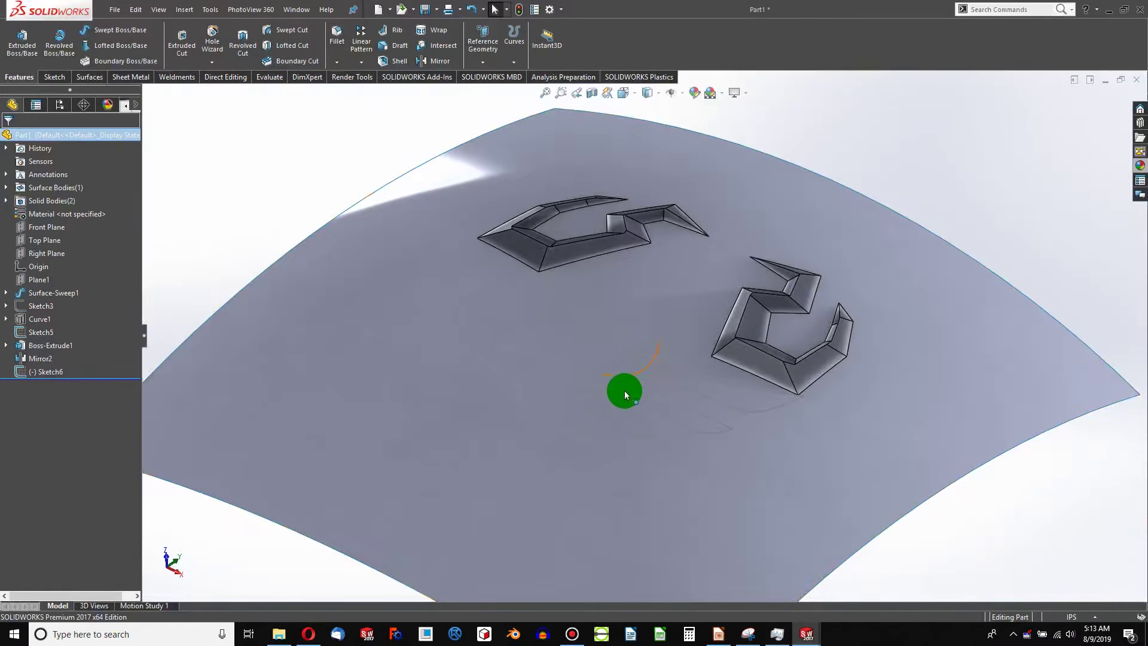
click(593, 331)
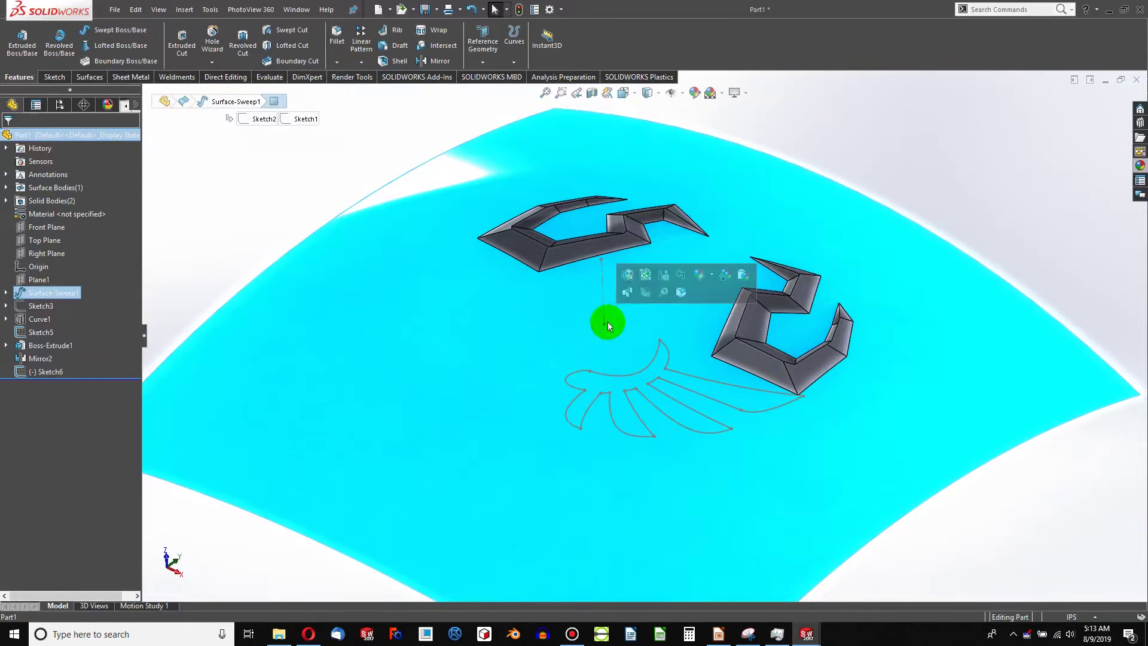
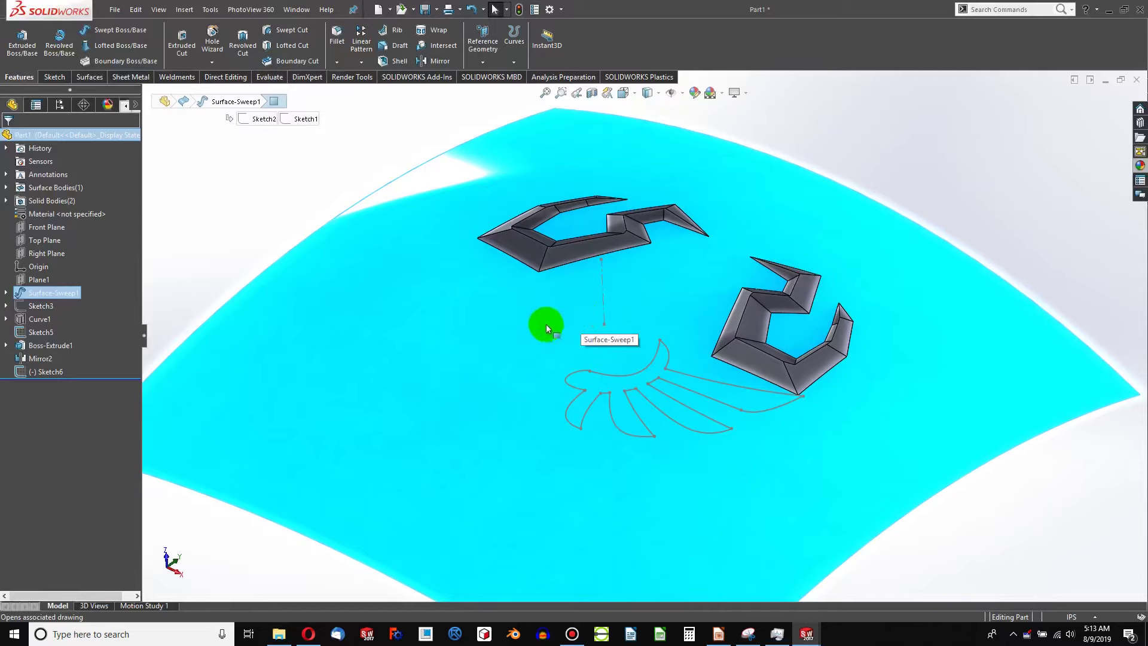
Step: Show Sketch3, which holds the shield reference picture
click(266, 236)
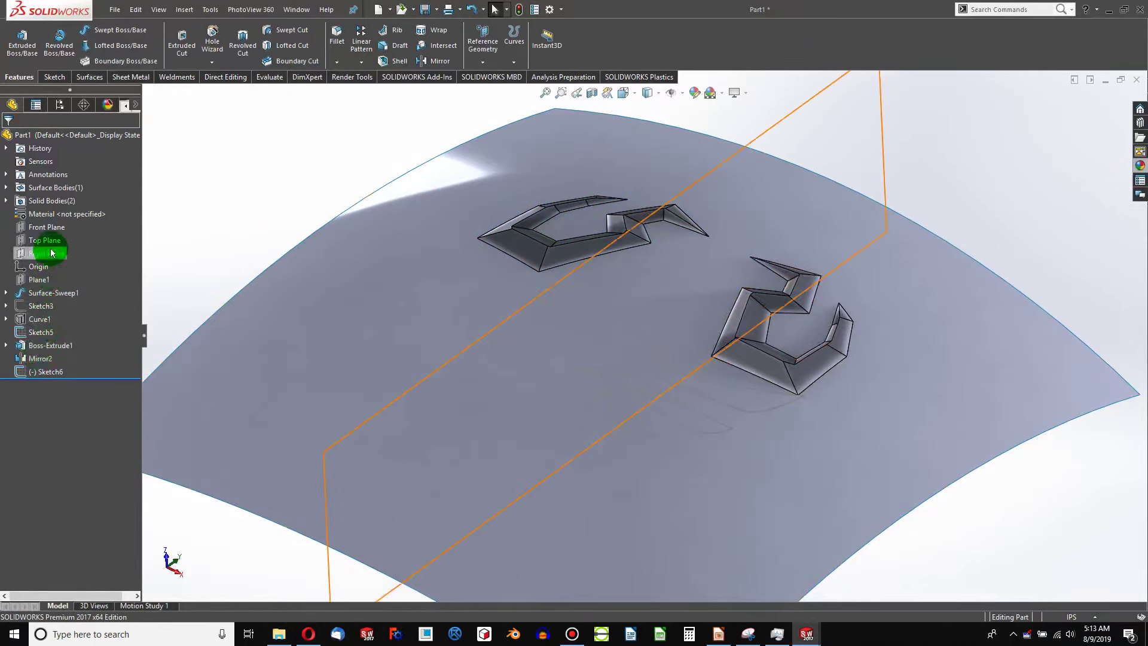
click(46, 227)
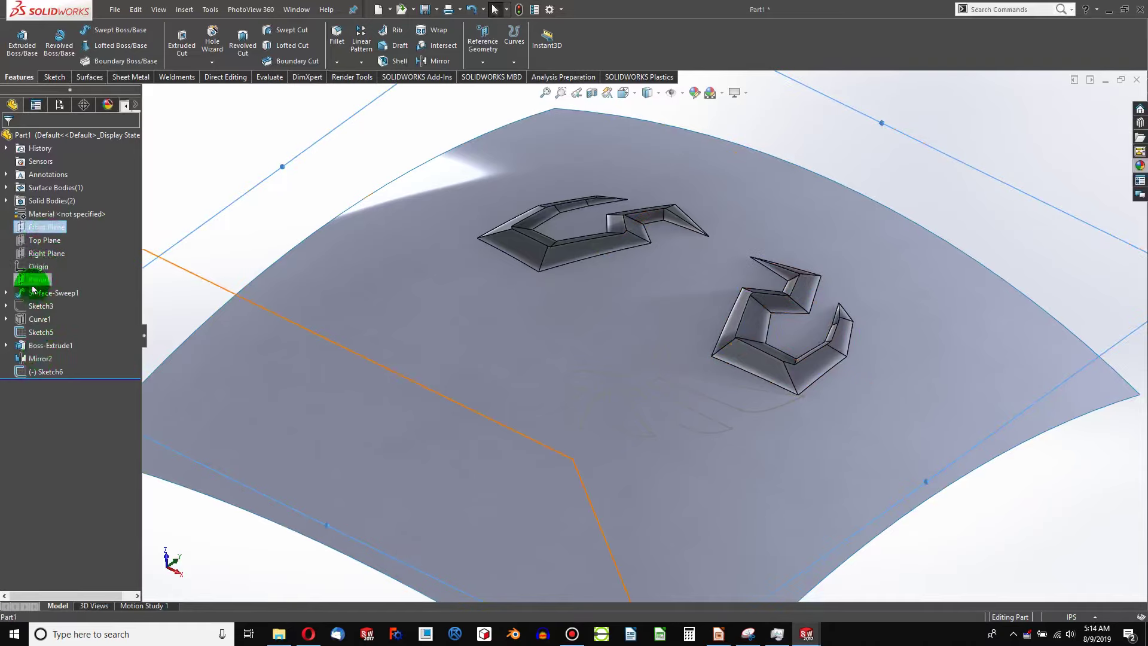
right_click(37, 310)
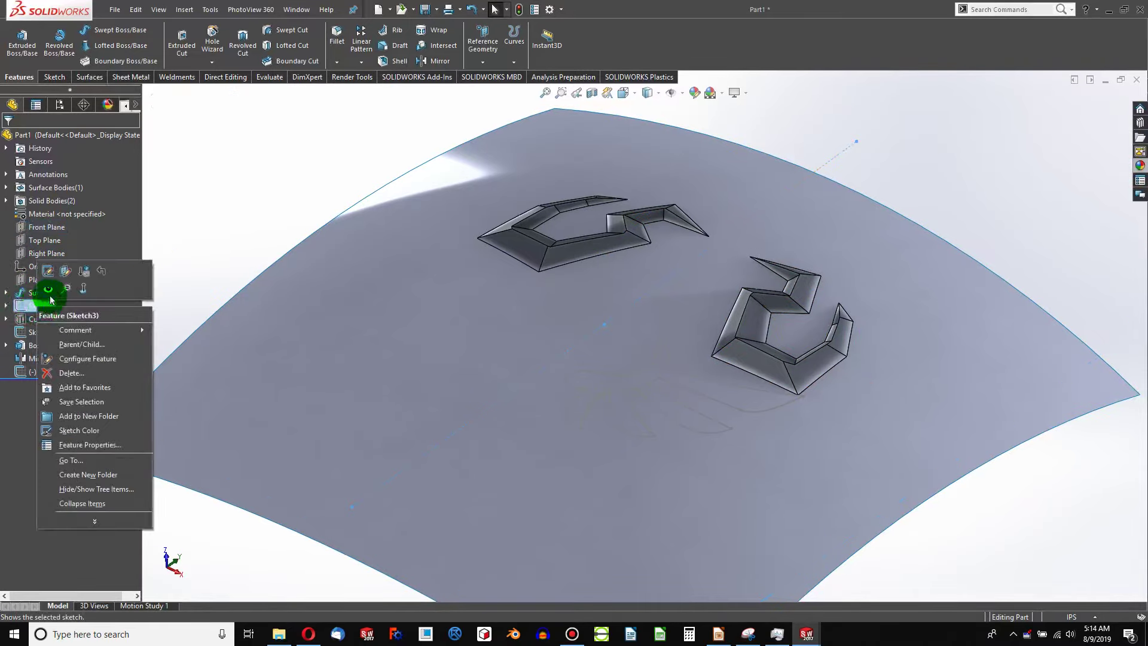
click(116, 302)
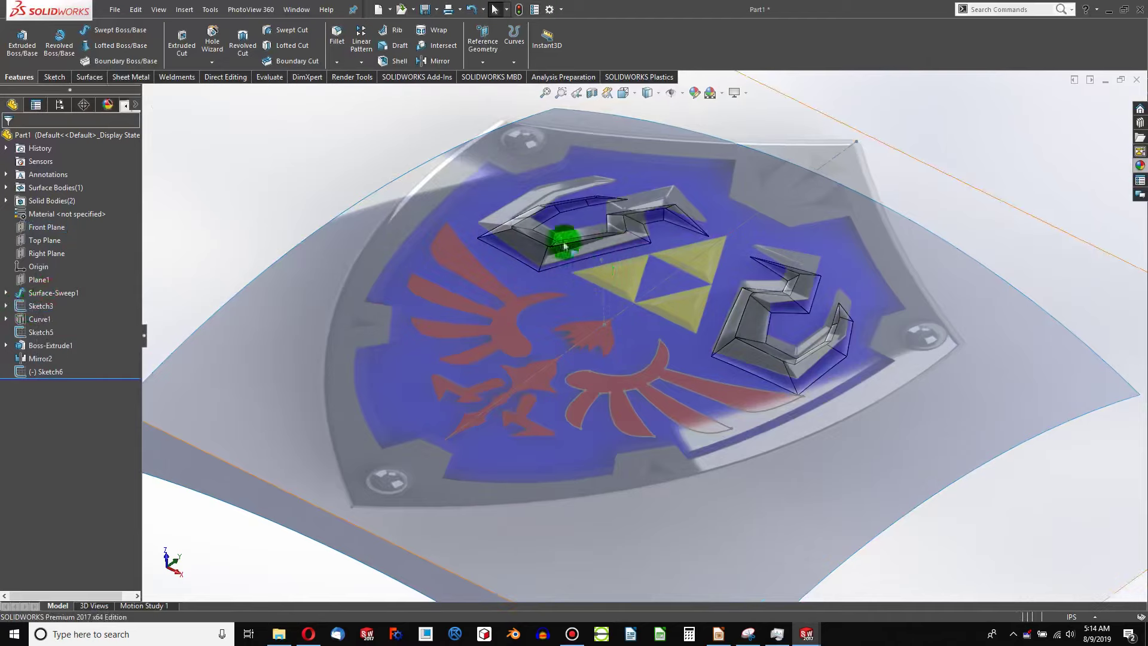
Step: Start a new sketch on the Front Plane
click(55, 77)
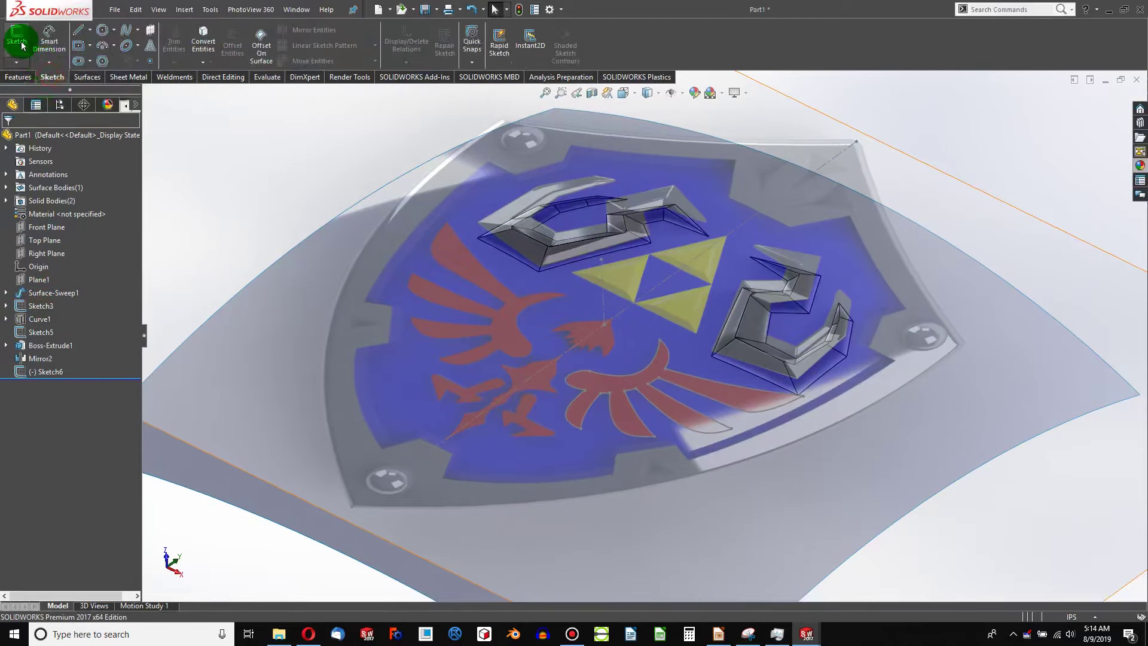
click(22, 46)
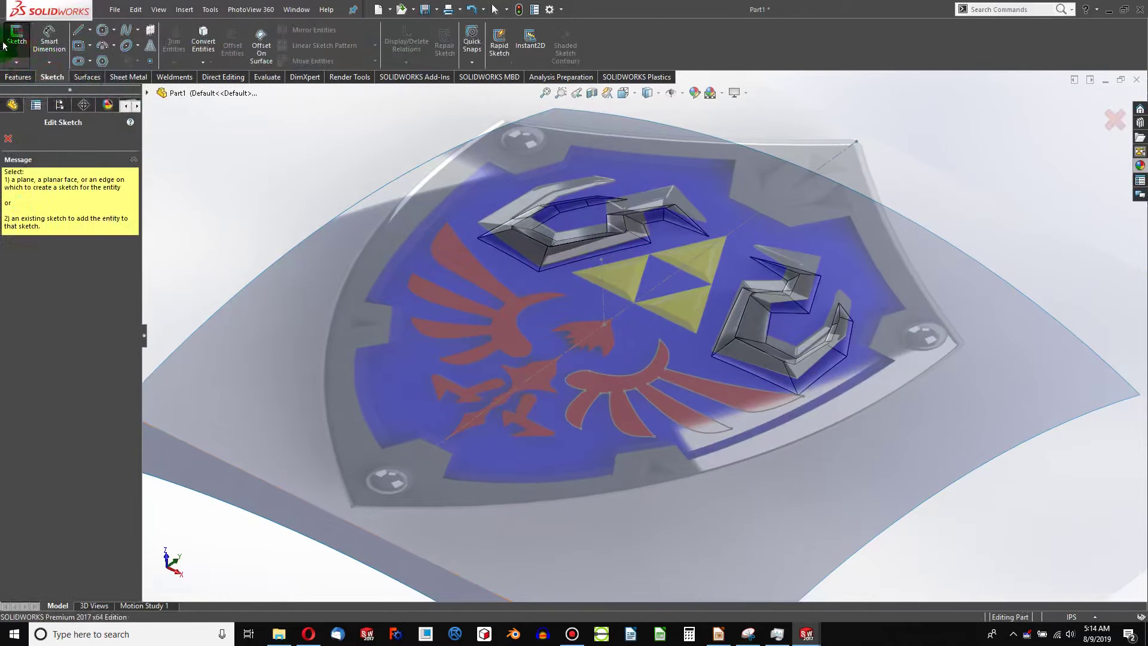
click(13, 41)
click(47, 105)
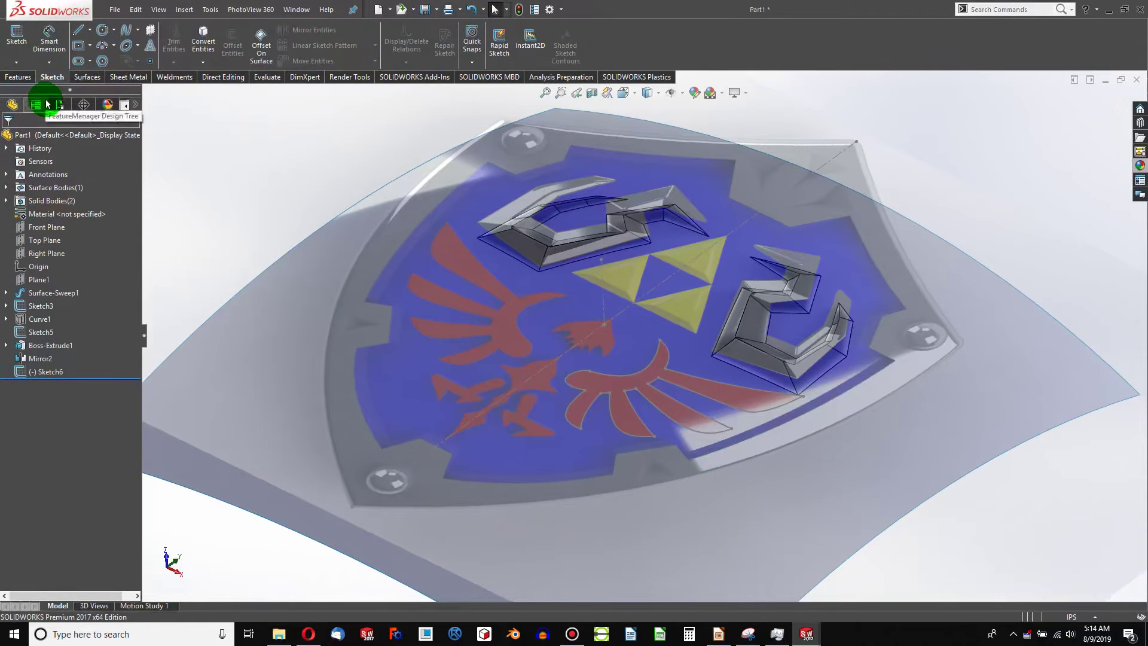
click(16, 36)
click(154, 142)
click(148, 97)
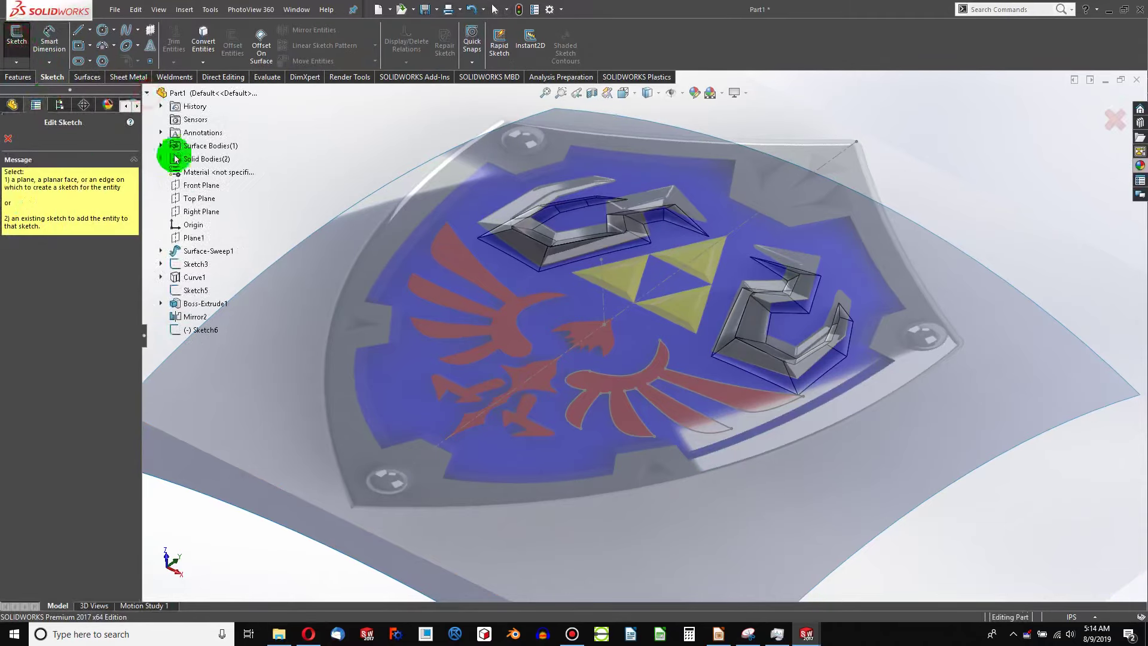
click(205, 194)
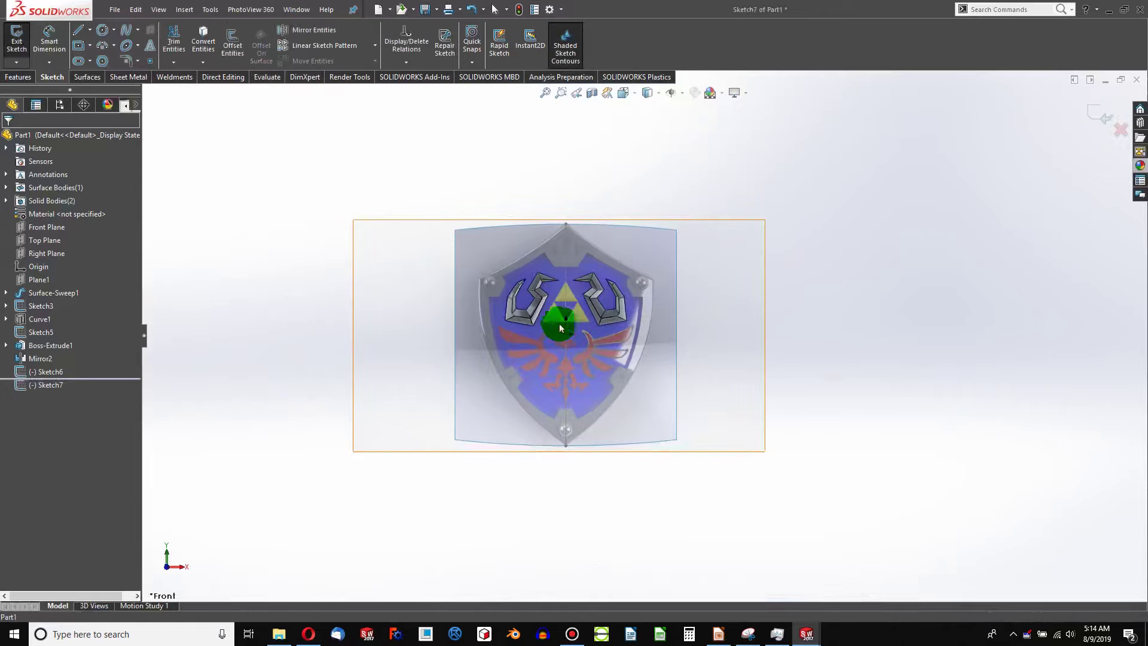
Step: Draw a straight two-point spline about 11.5 in long from the shield's top point to its upper-right outer corner
scroll(627, 307, down, 5)
scroll(670, 177, down, 3)
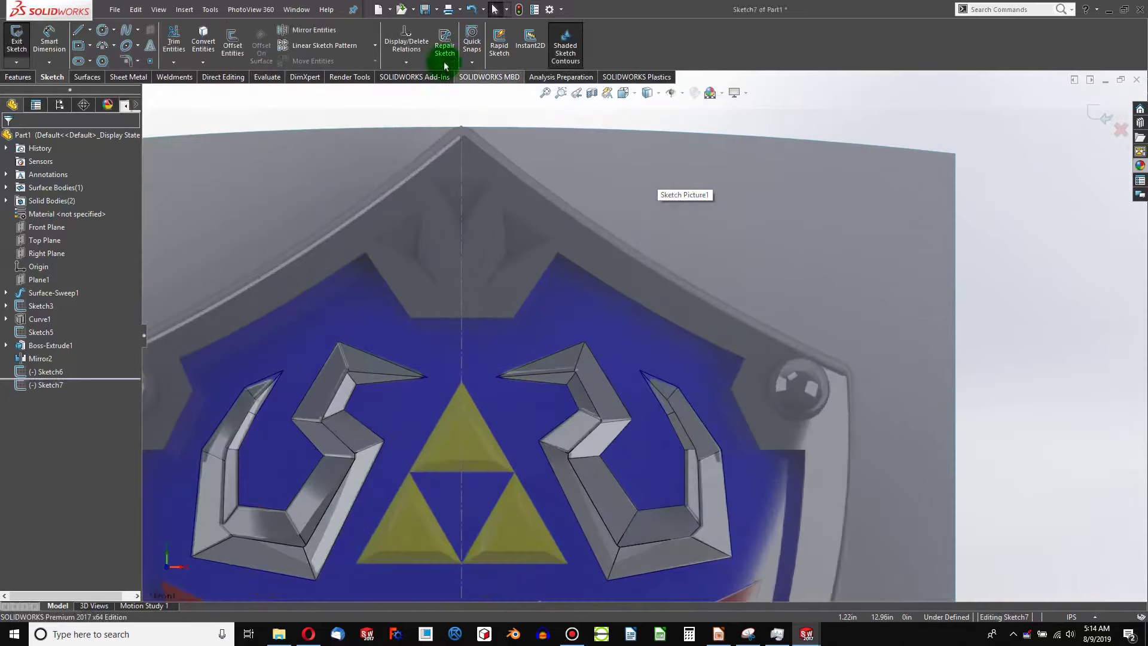
click(126, 30)
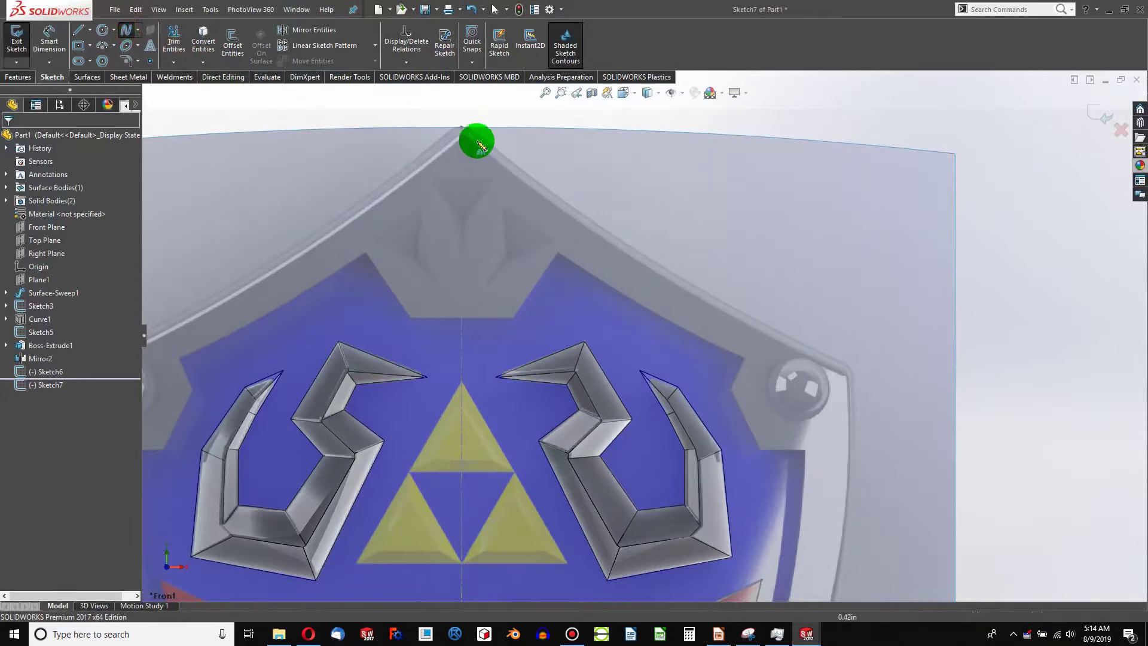
click(461, 127)
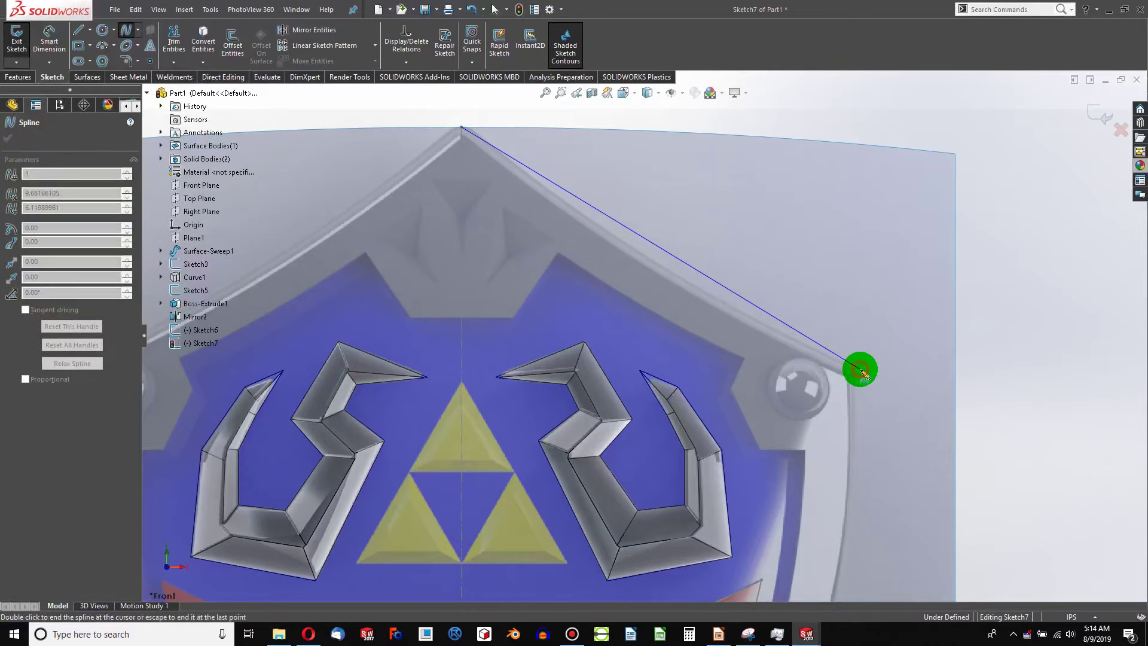
double_click(860, 369)
key(f)
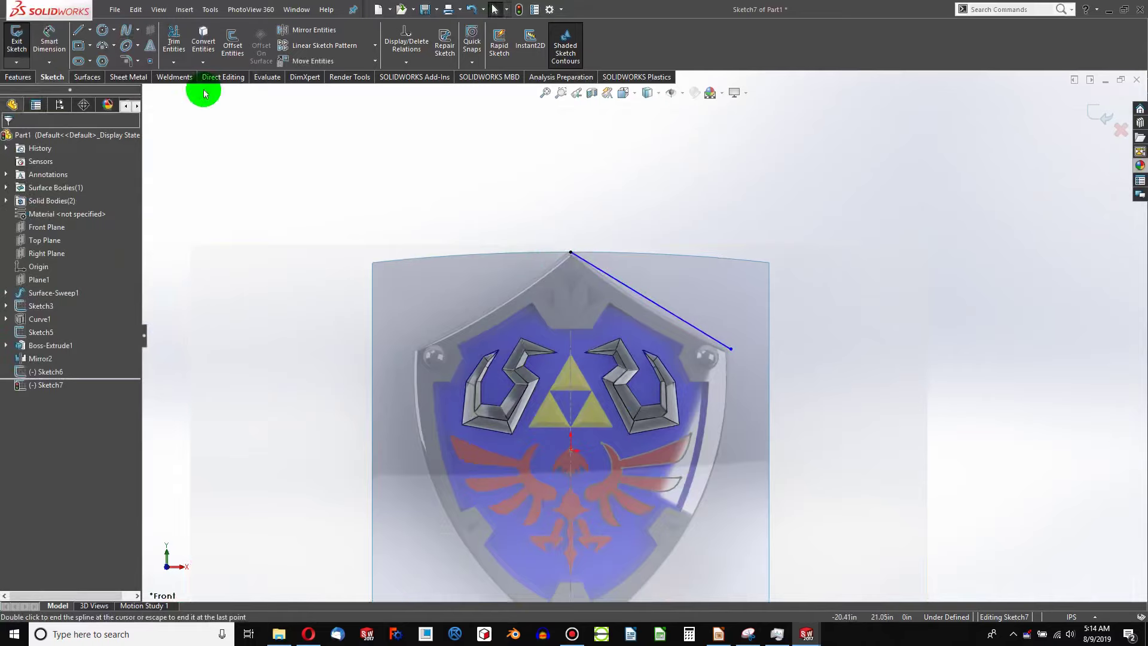
Step: Draw a straight two-point spline about 20.5 in long from the shield's upper-right outer corner to its bottom point
click(124, 38)
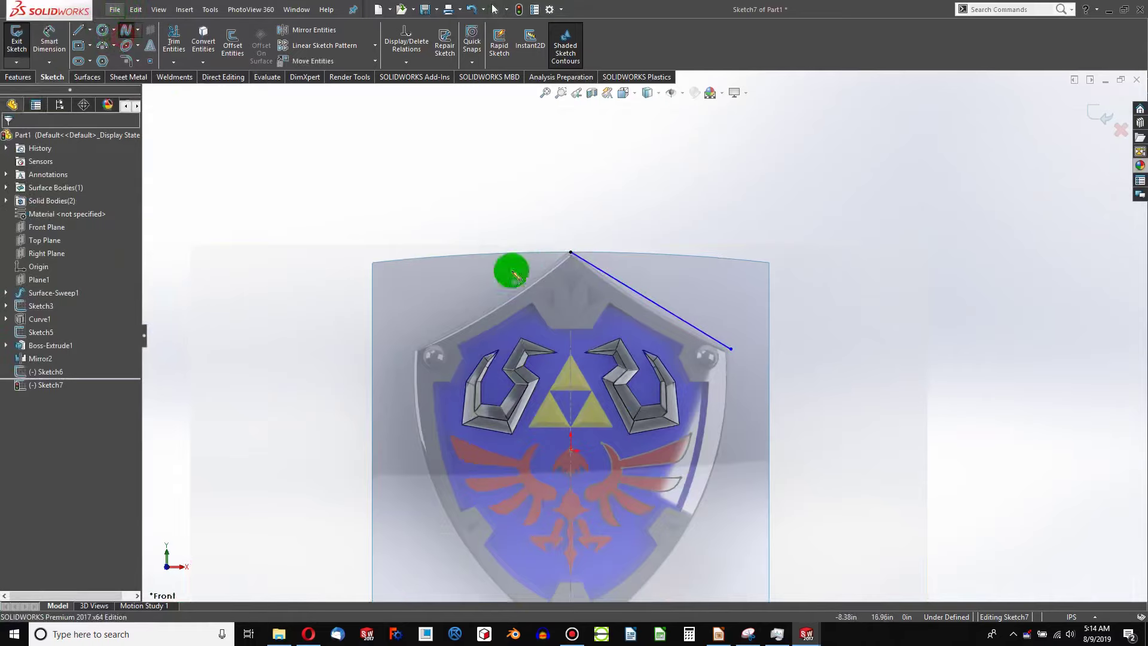
click(731, 350)
scroll(632, 510, up, 2)
scroll(602, 531, down, 6)
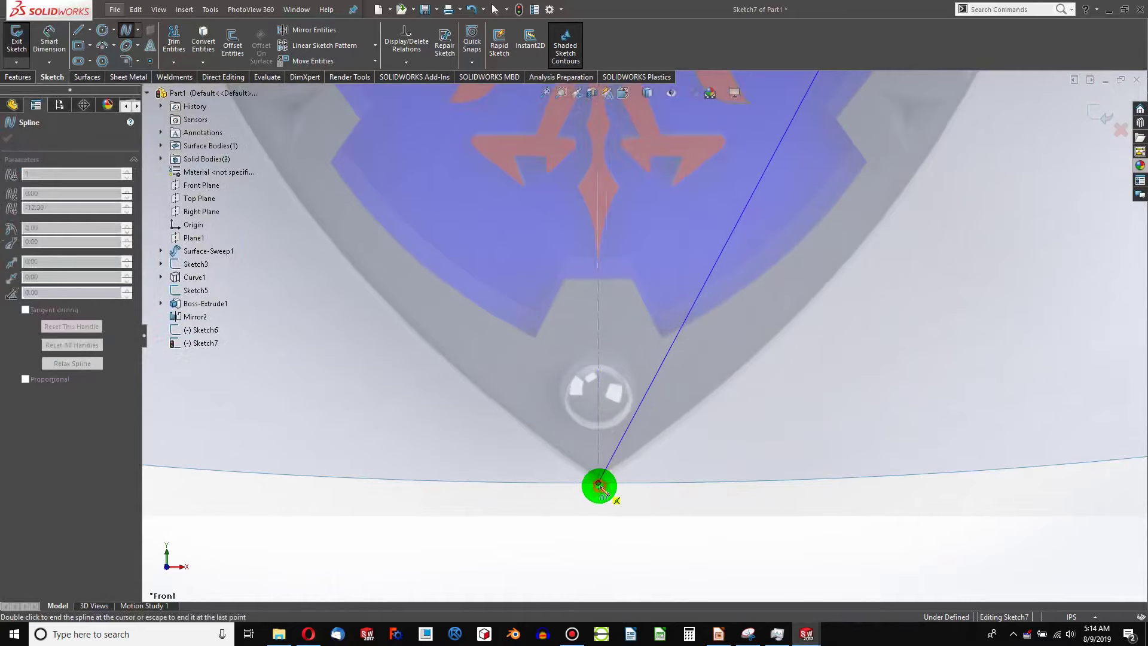
click(598, 484)
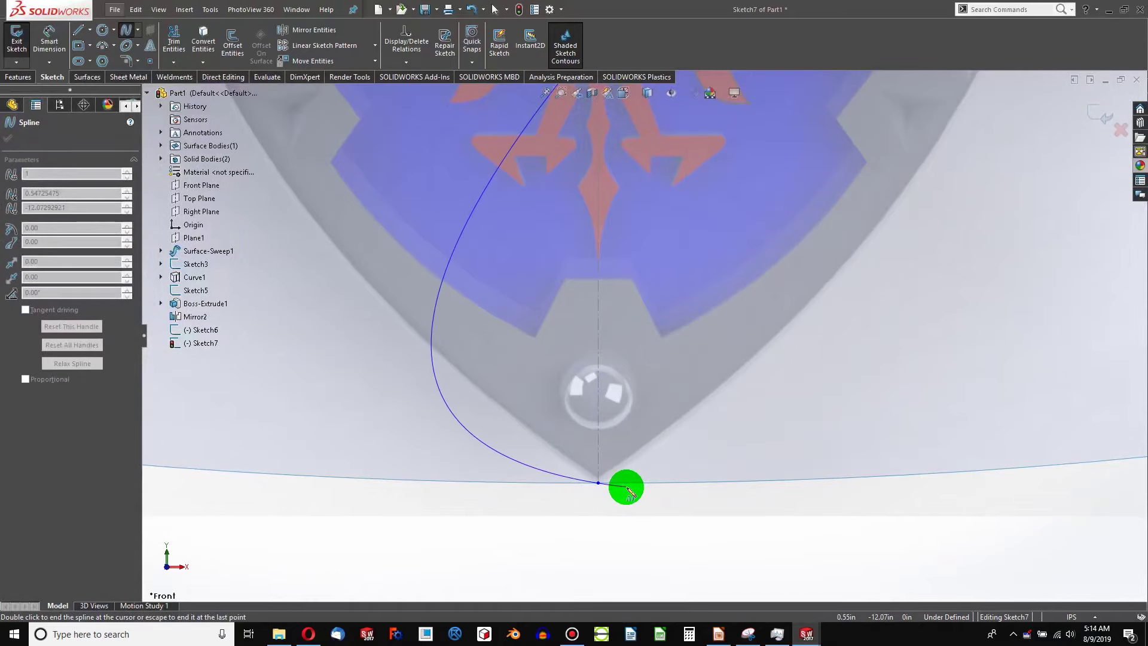
key(Escape)
Step: Bend the upper-right spline with its tangent handle to follow the shield's concave upper edge in the picture
scroll(627, 487, up, 7)
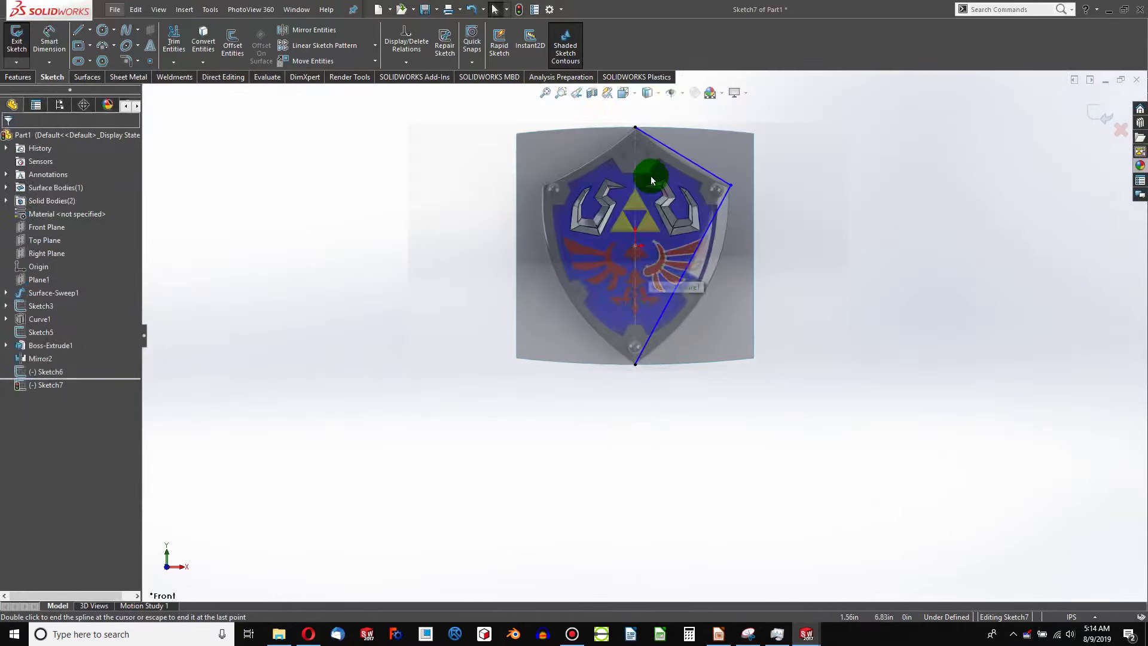
scroll(651, 179, down, 5)
drag(740, 218, 715, 226)
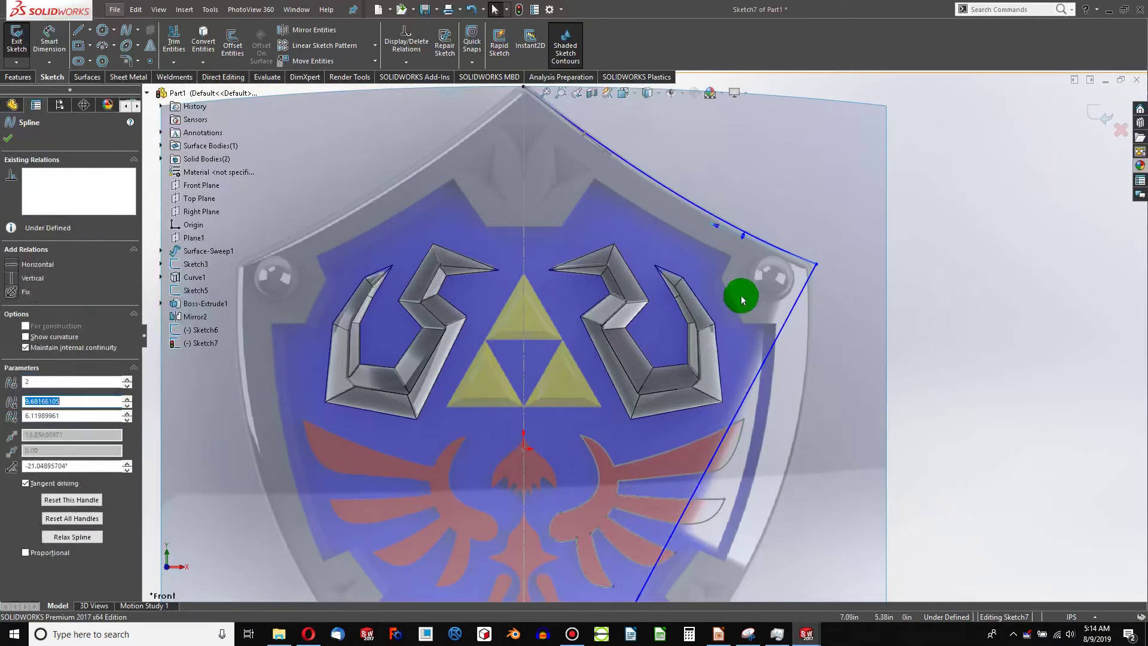
Step: Bend the long lower-right spline with its end handles to follow the shield's convex side edge down to the bottom point
click(760, 380)
scroll(761, 380, up, 4)
scroll(658, 478, down, 2)
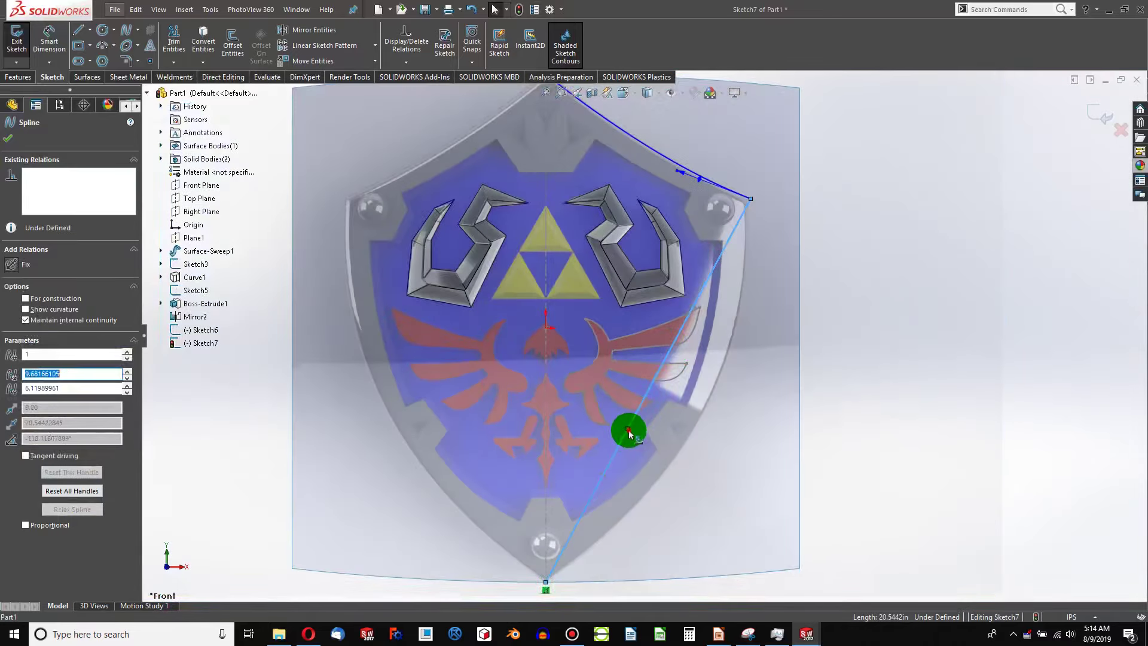
drag(629, 429, 699, 499)
scroll(589, 390, up, 3)
scroll(525, 256, down, 3)
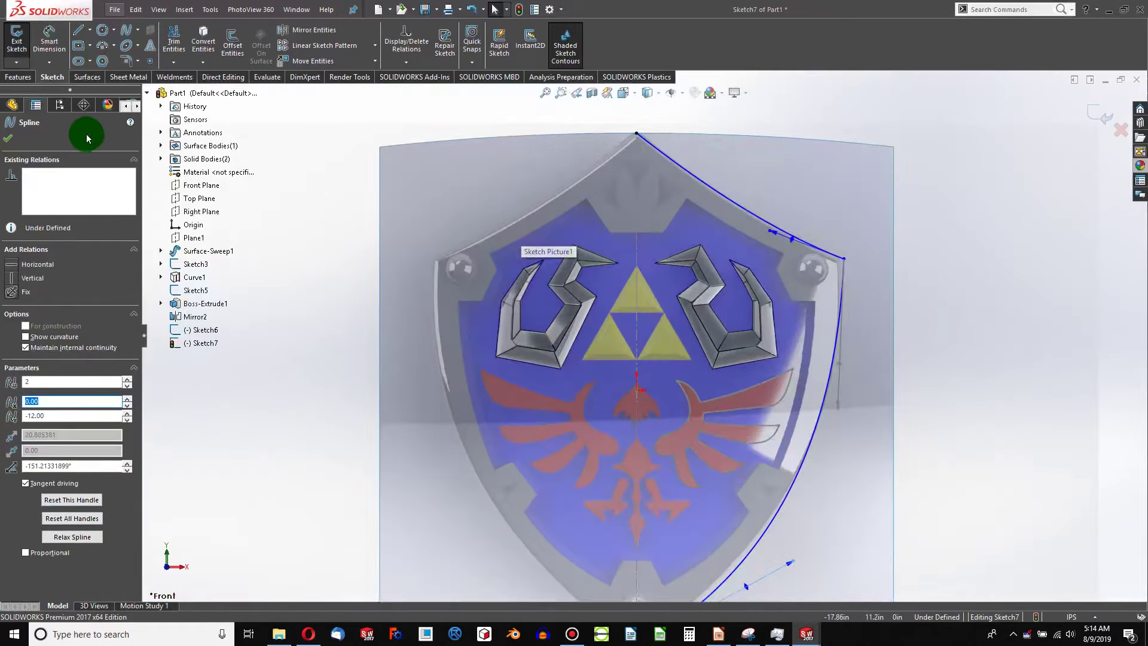
Step: Draw a vertical centerline from the shield's top point to the origin
click(87, 35)
click(96, 55)
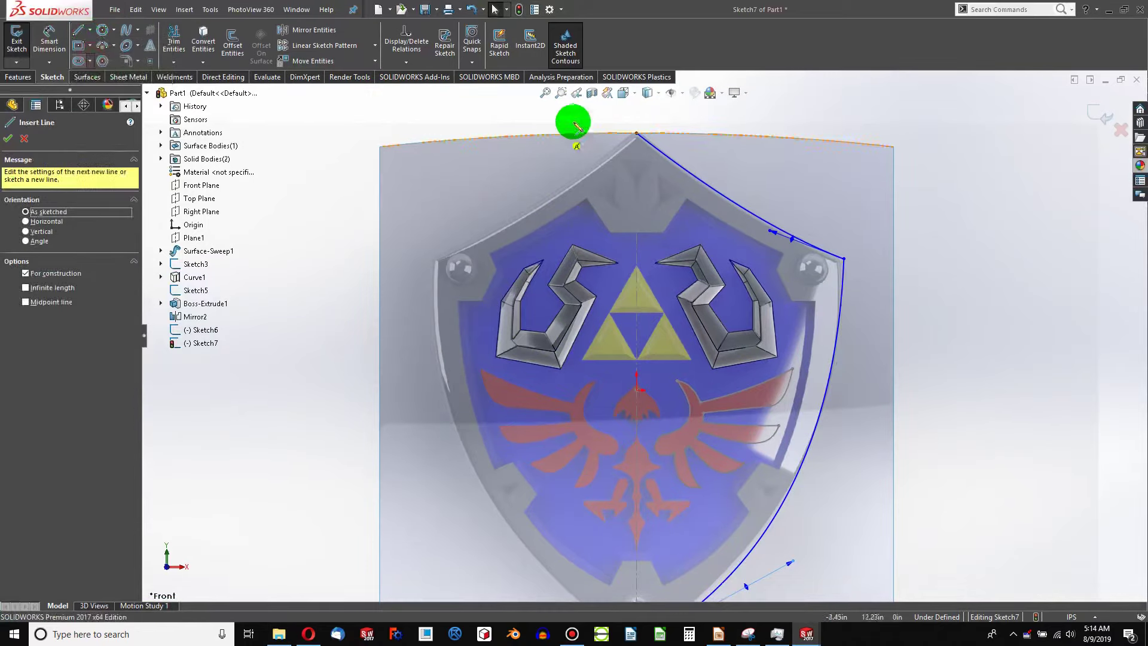
click(636, 134)
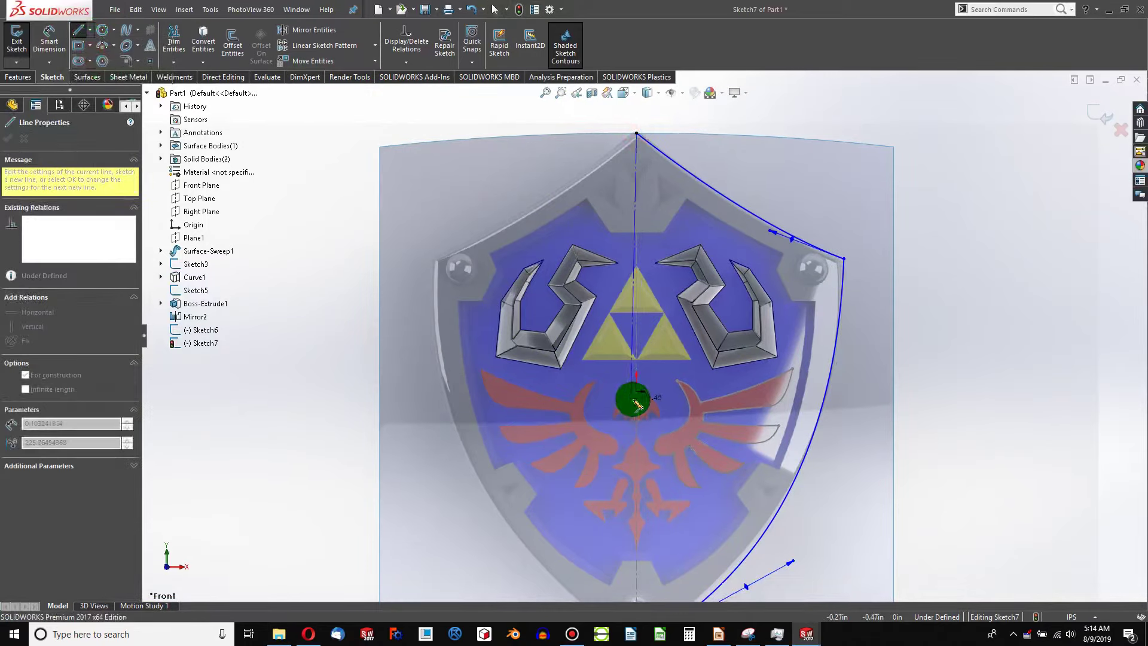
click(636, 390)
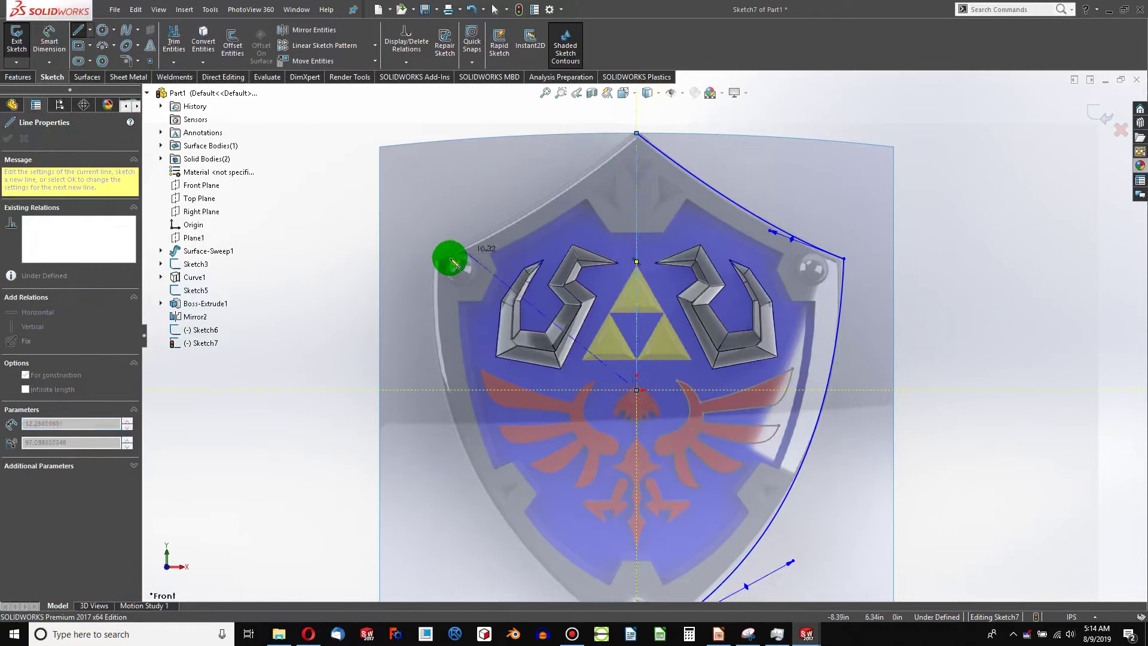
key(Escape)
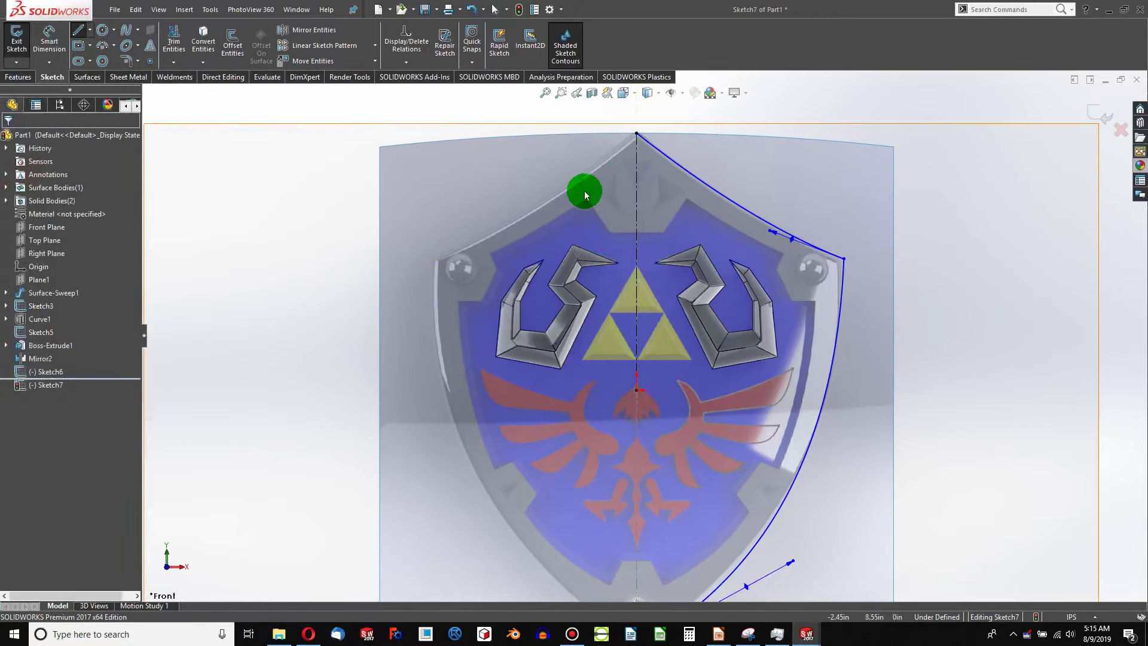
Step: Mirror both right-hand outline splines about the vertical centerline, keeping the originals
click(322, 41)
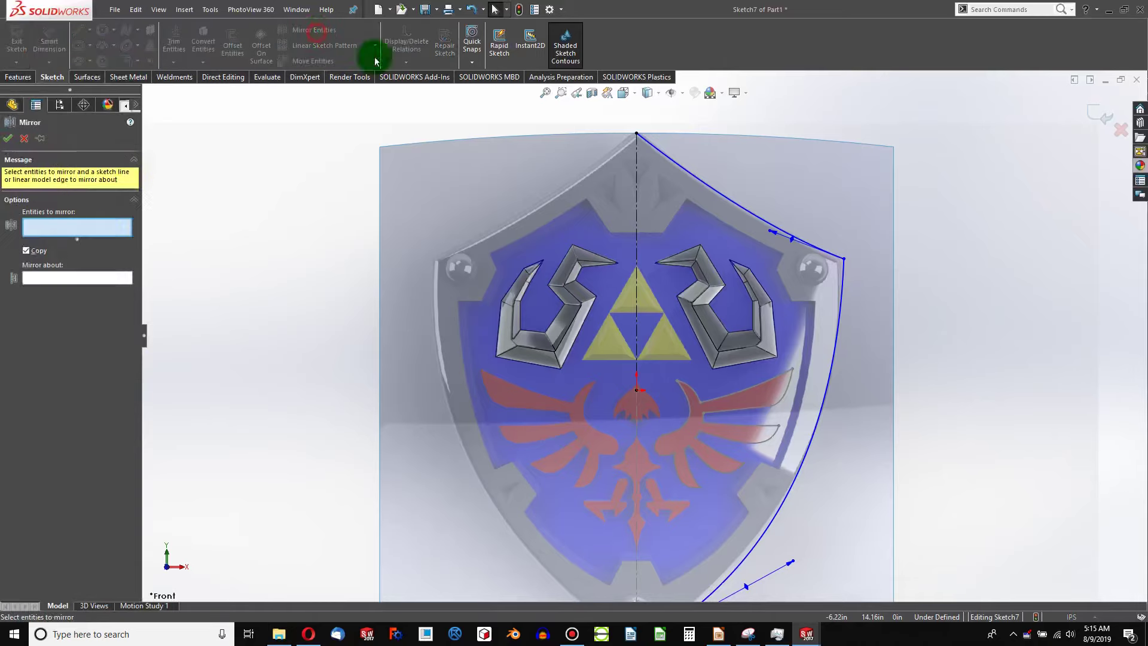
click(709, 182)
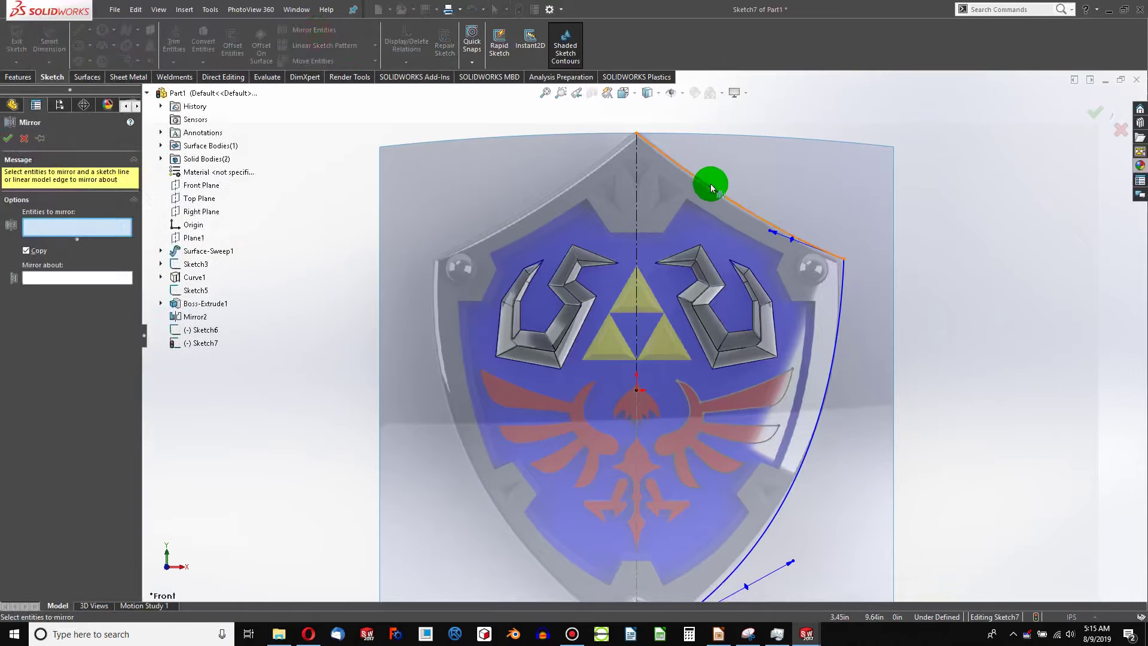
click(840, 321)
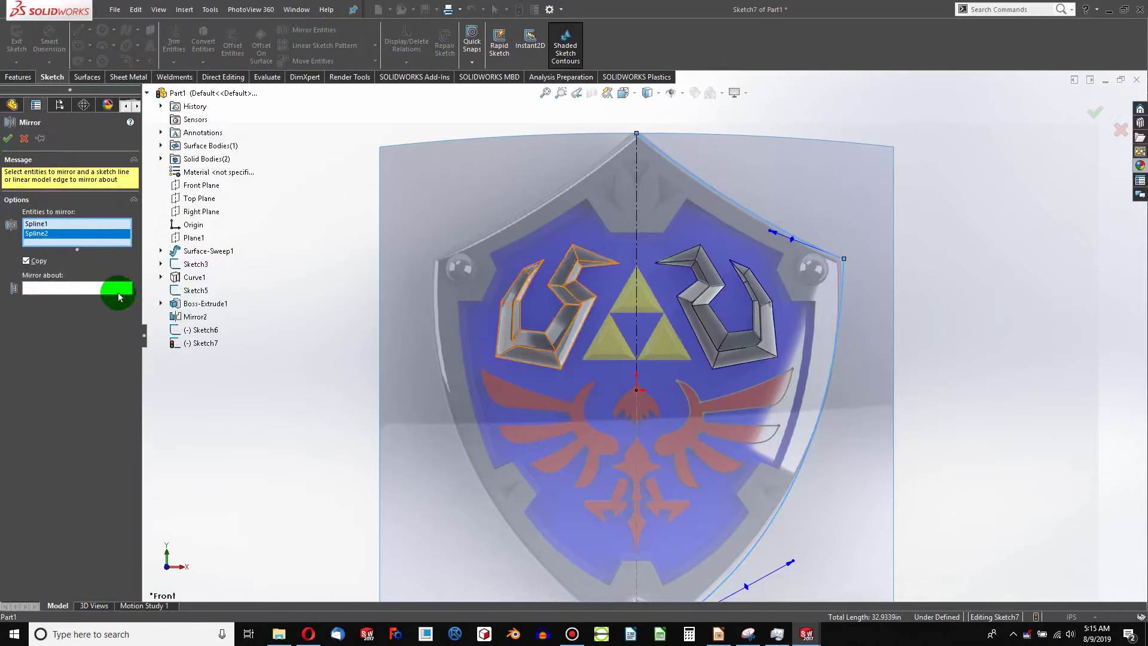
click(114, 287)
click(636, 245)
click(148, 145)
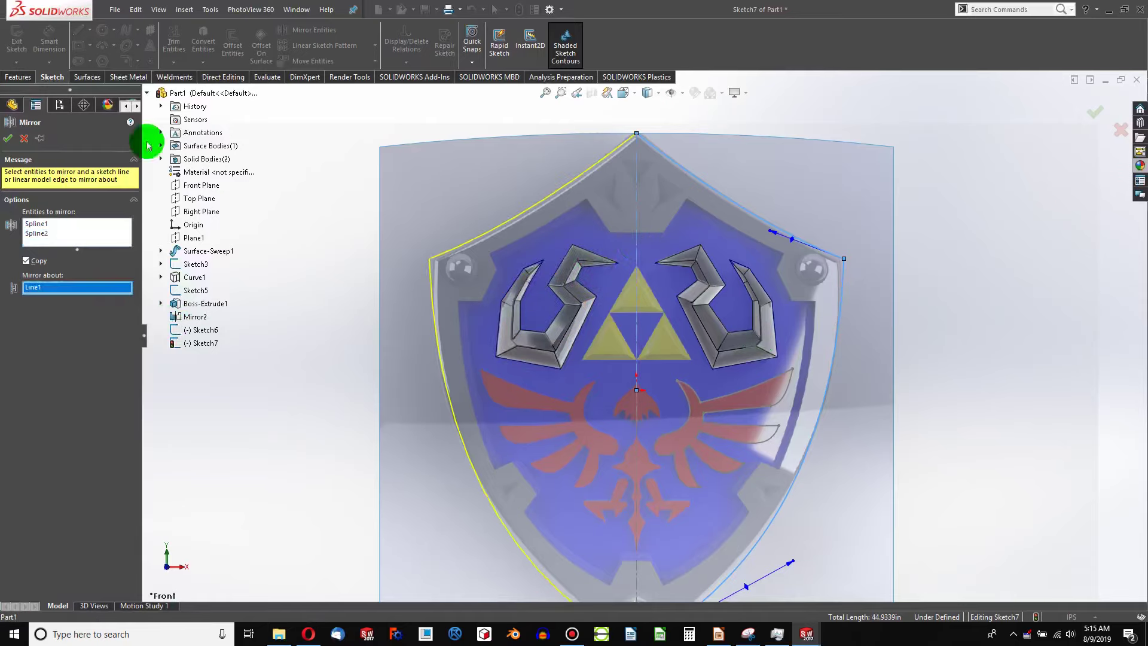
click(13, 135)
Step: Check the full mirrored outline against the shield picture and close the sketch
scroll(645, 330, up, 3)
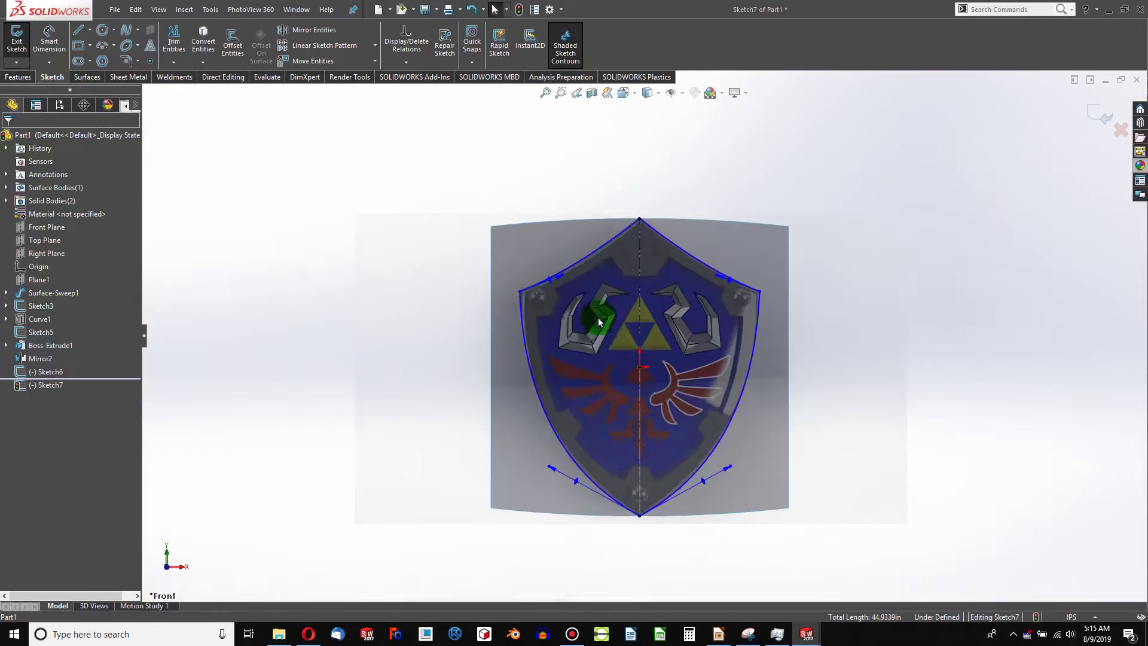
scroll(732, 350, down, 4)
scroll(643, 337, up, 3)
scroll(551, 330, down, 2)
scroll(568, 186, up, 1)
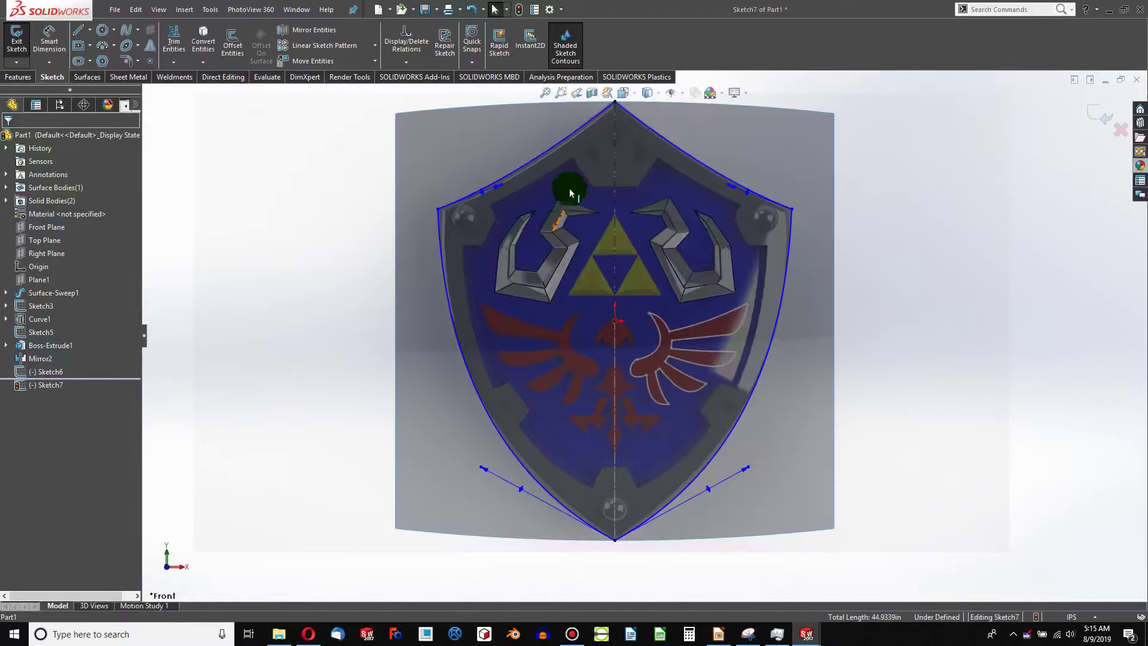
click(518, 9)
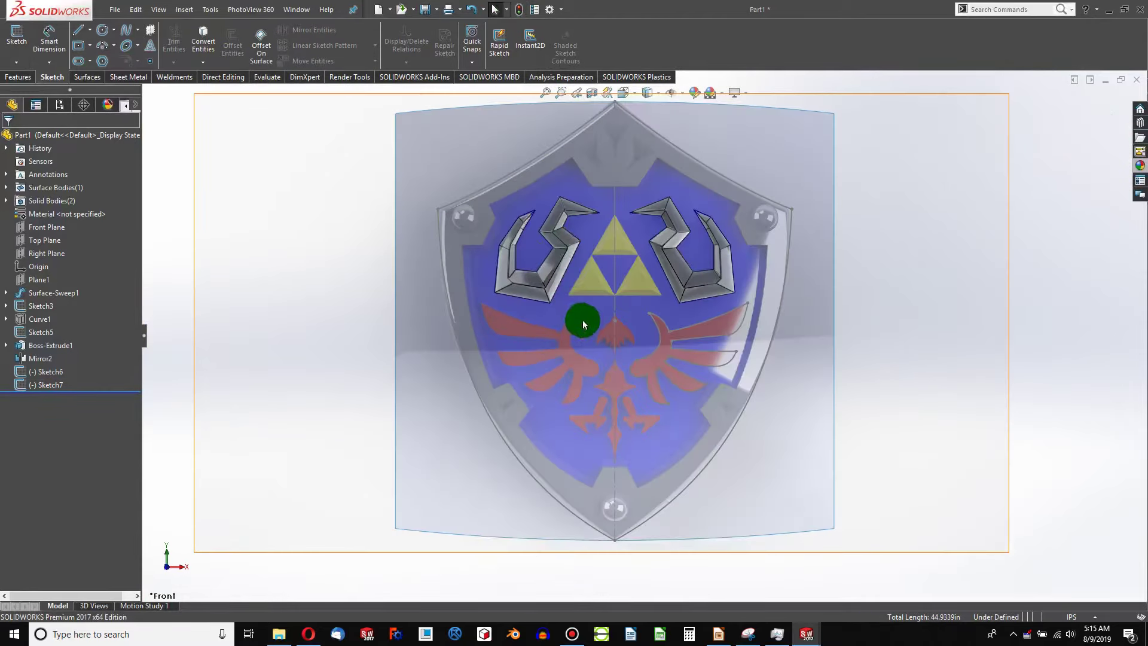
Step: Trim the swept surface with the Sketch7 outline, removing the two surface regions outside the shield
mouse_move(585, 320)
middle_down()
mouse_move(551, 123)
mouse_move(518, 213)
middle_up()
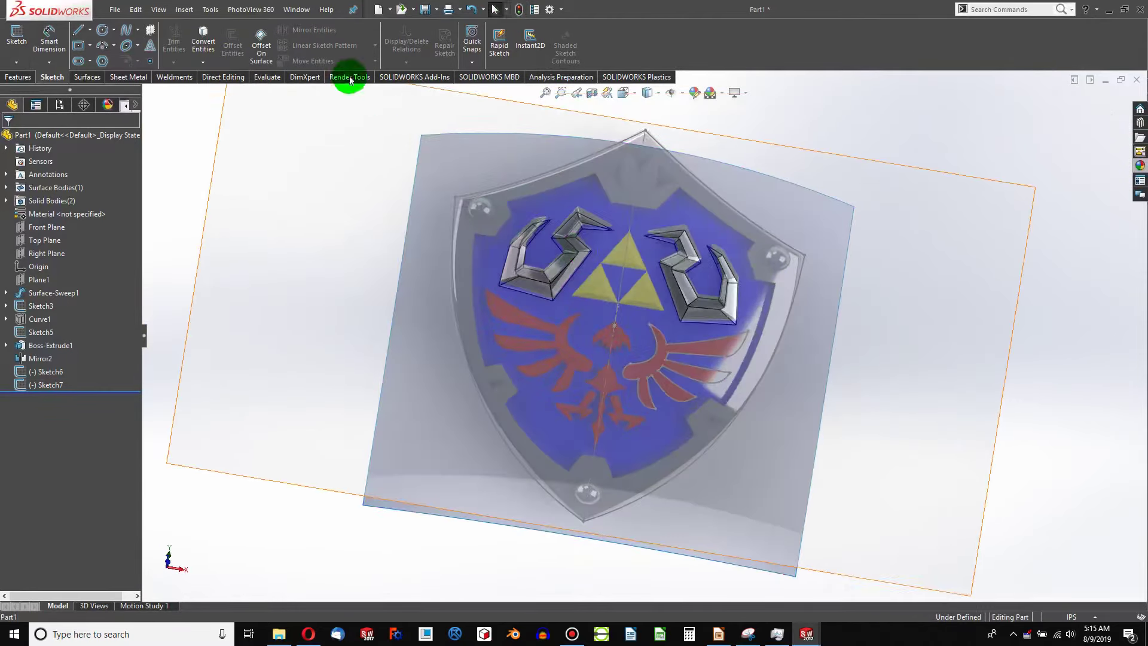
click(18, 77)
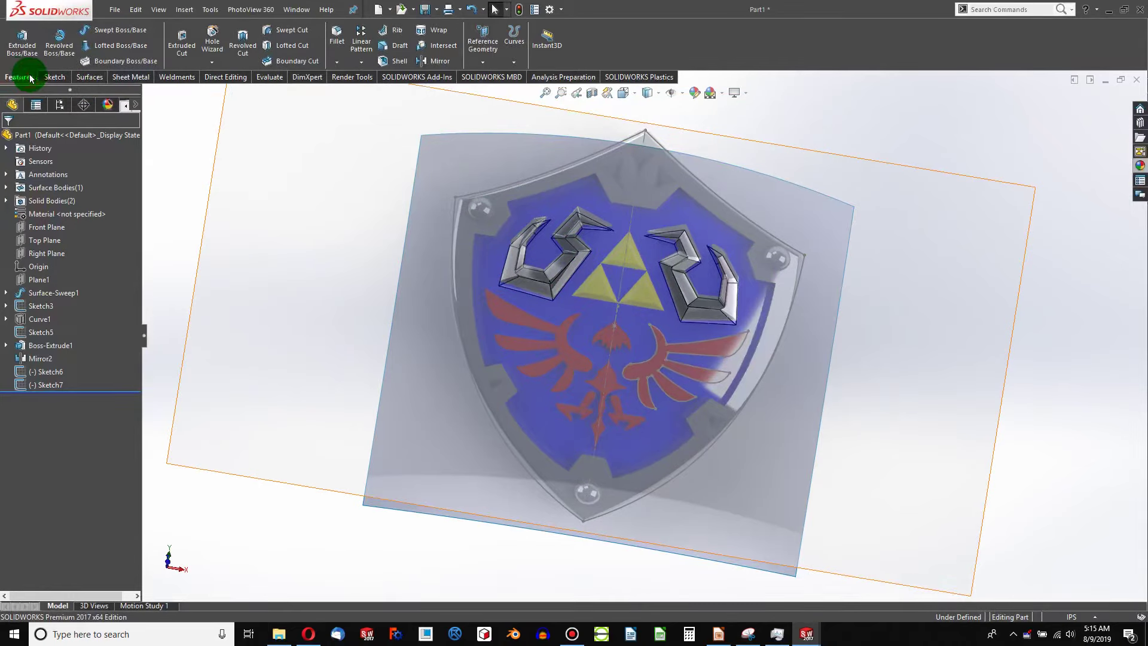
click(84, 77)
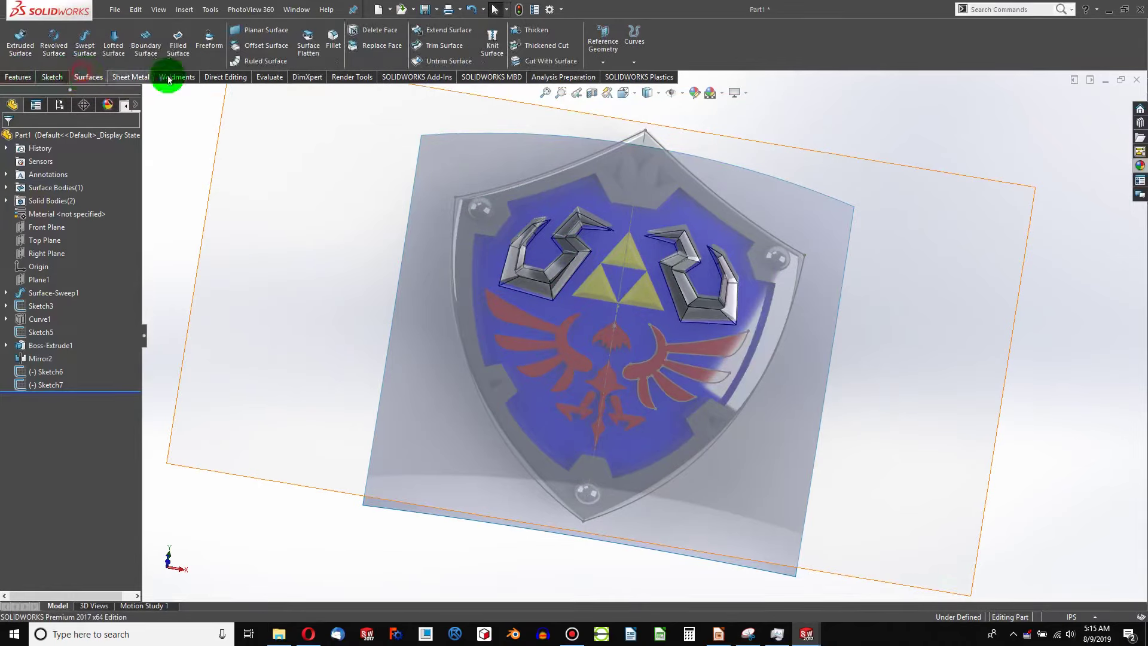
click(443, 45)
click(618, 194)
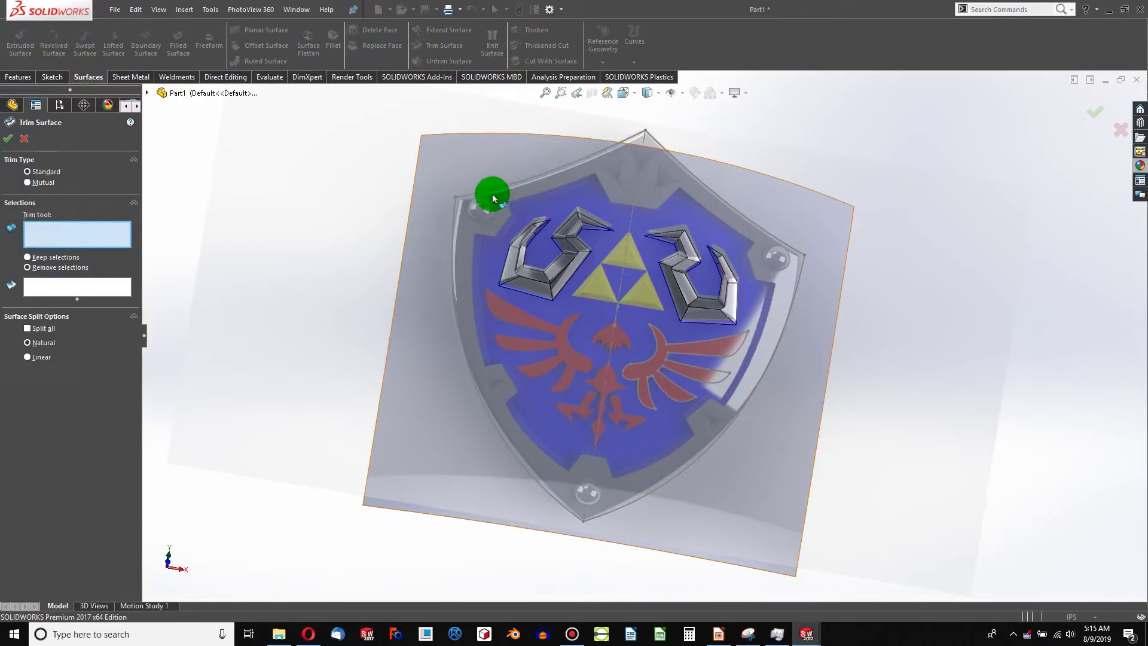
click(518, 182)
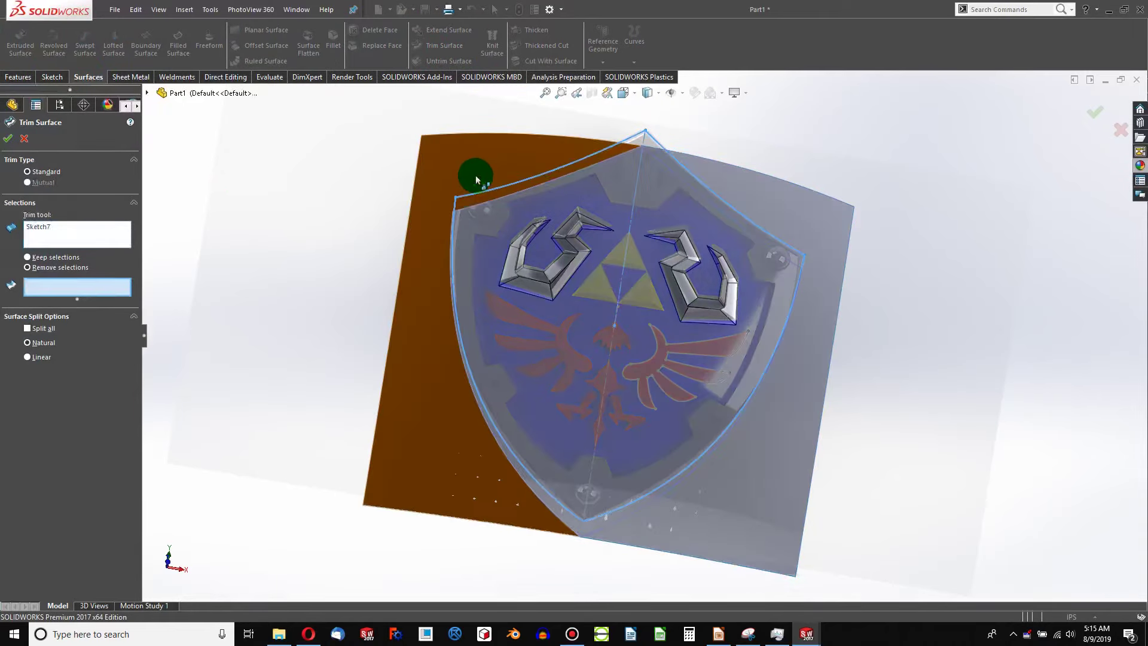
click(475, 176)
click(805, 238)
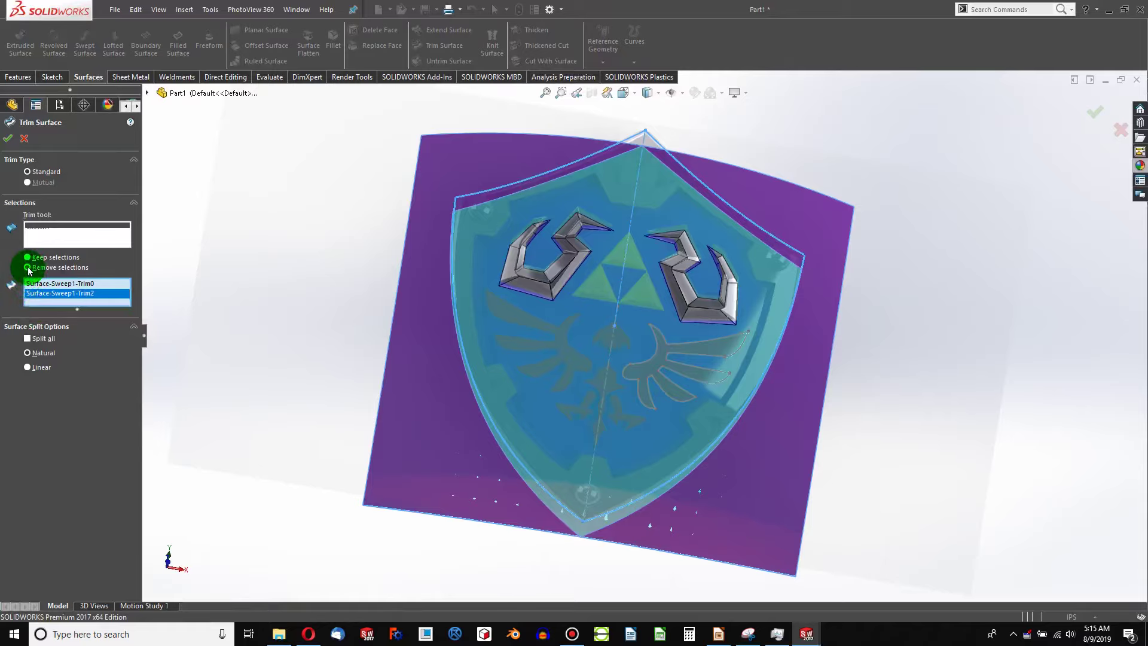
click(23, 143)
Step: Try to thicken the trimmed shield surface by 0.0625 in with Merge result on
middle_drag(687, 269, 530, 290)
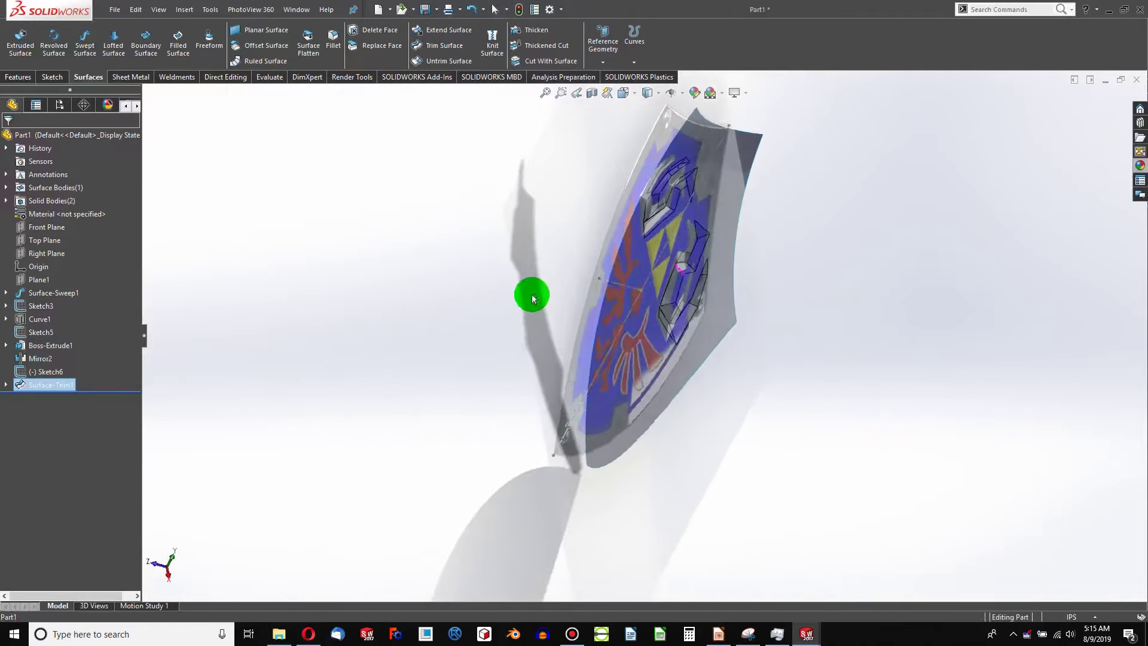
click(546, 34)
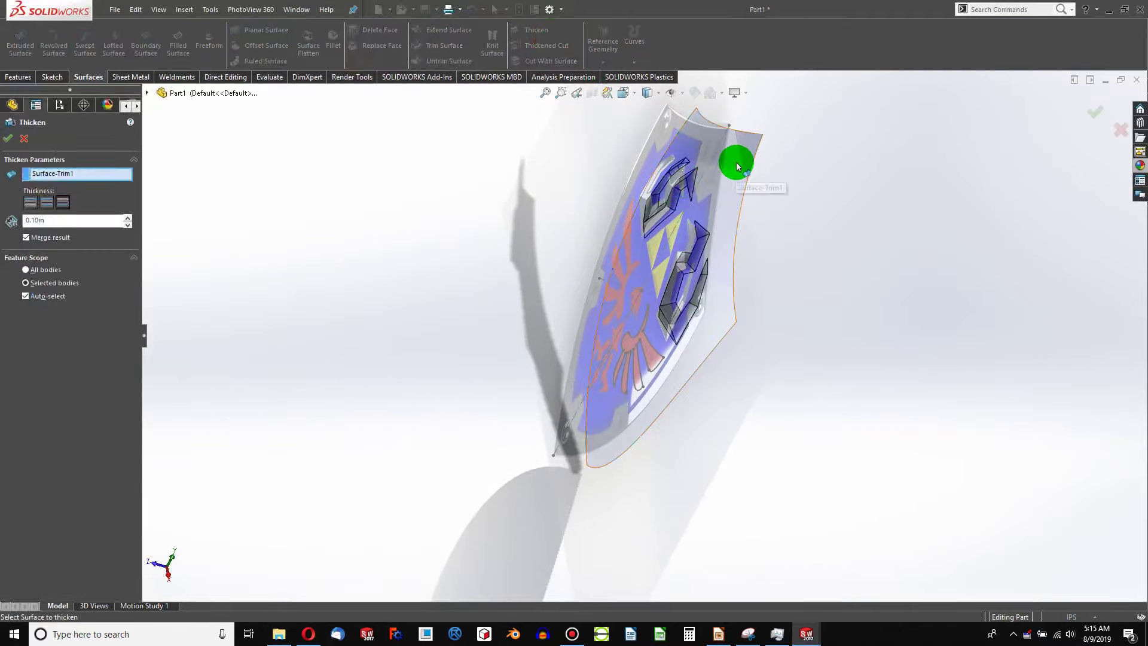
middle_drag(756, 352, 769, 261)
scroll(768, 262, down, 4)
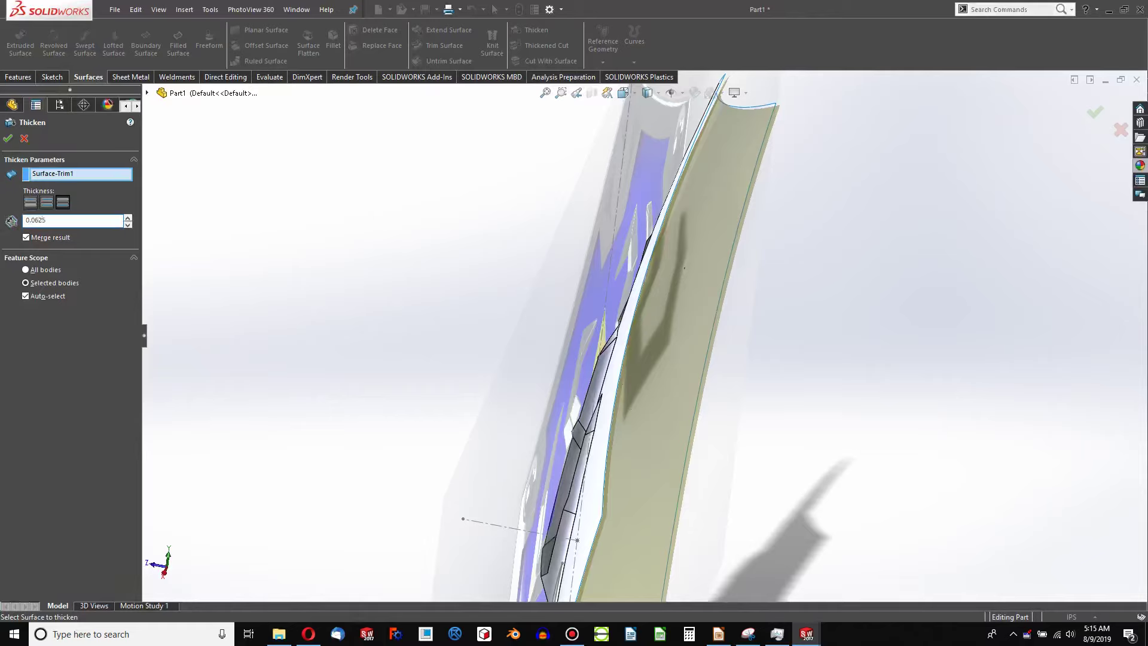
click(78, 134)
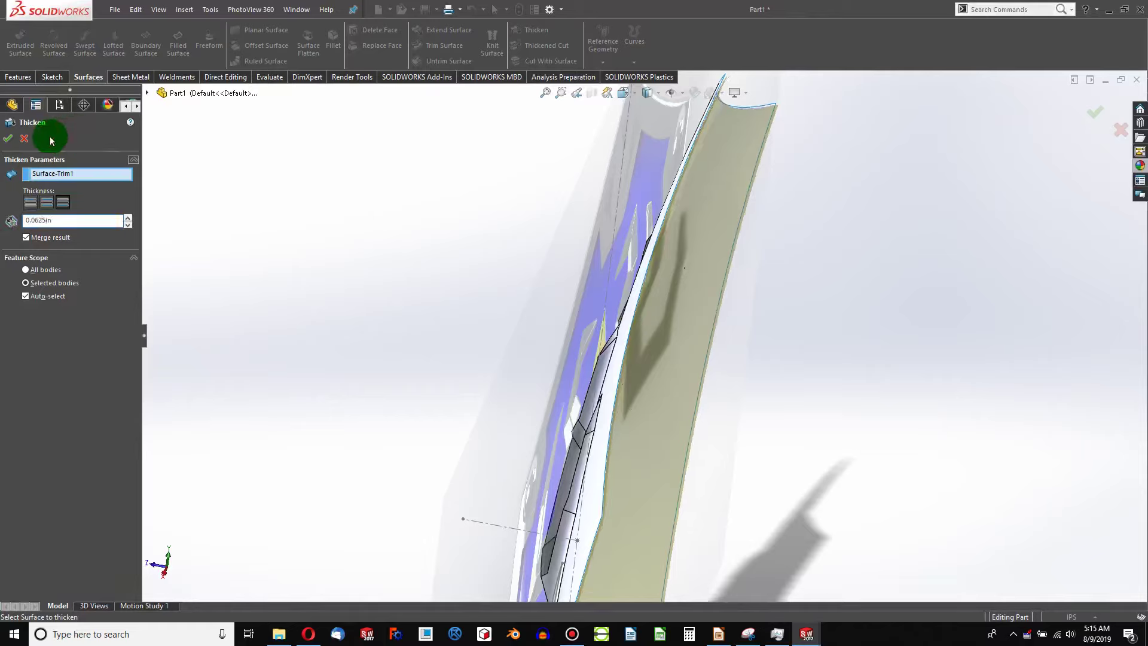
click(9, 139)
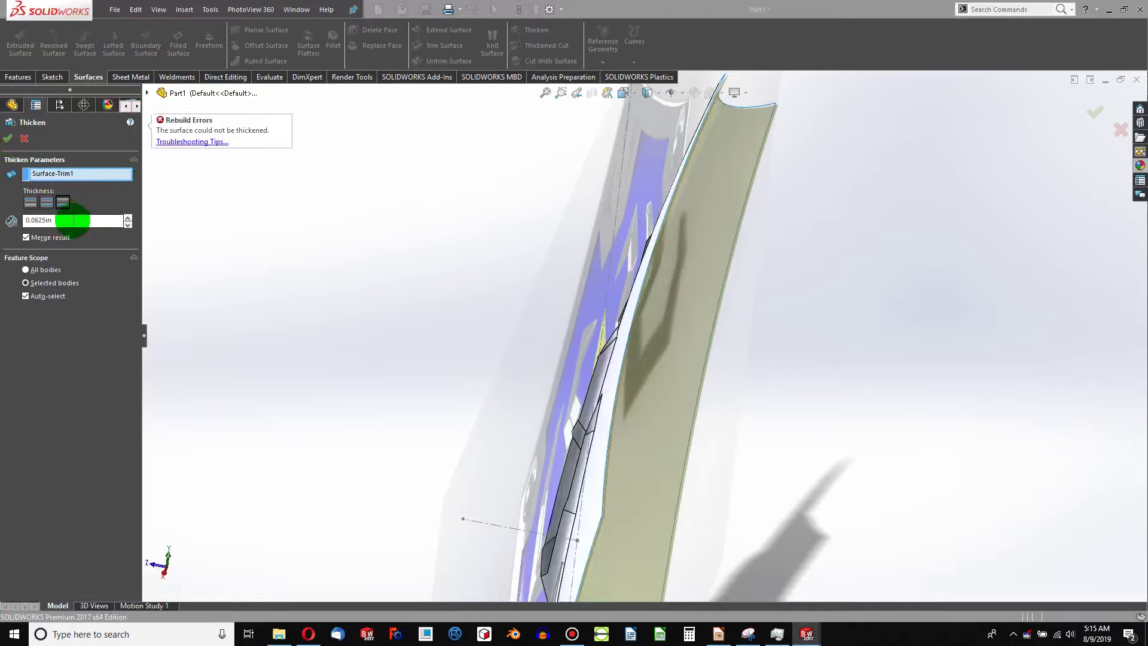
Step: Change the thickening side for the trimmed shield surface and create the 0.0625 in thick body
middle_drag(486, 281, 390, 310)
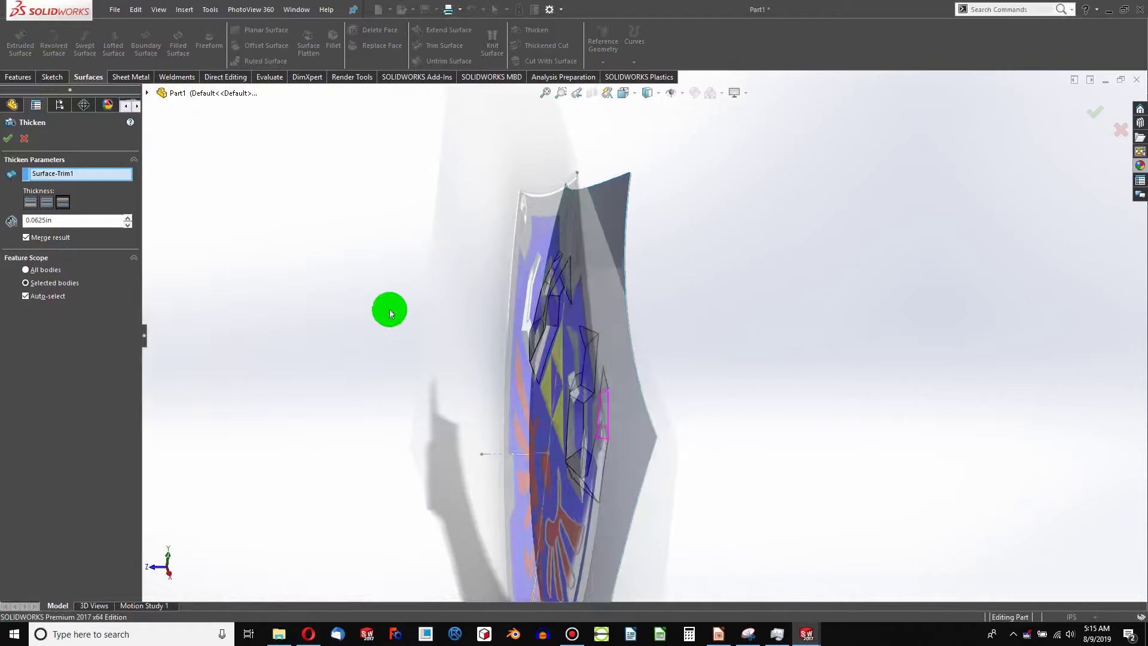
click(46, 203)
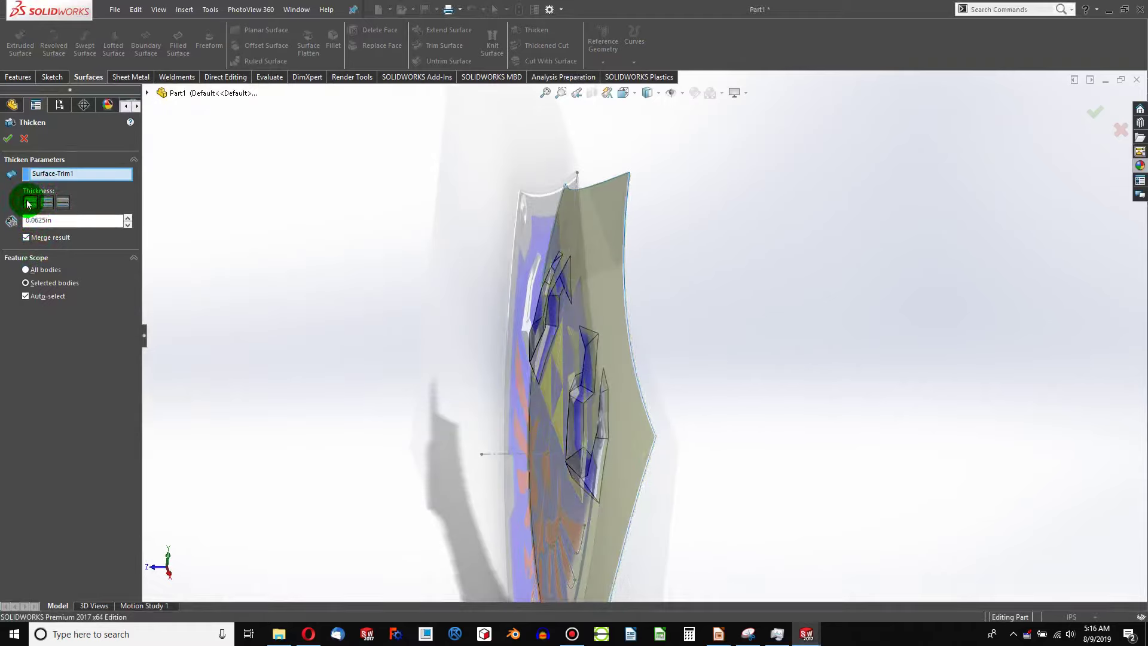
click(6, 141)
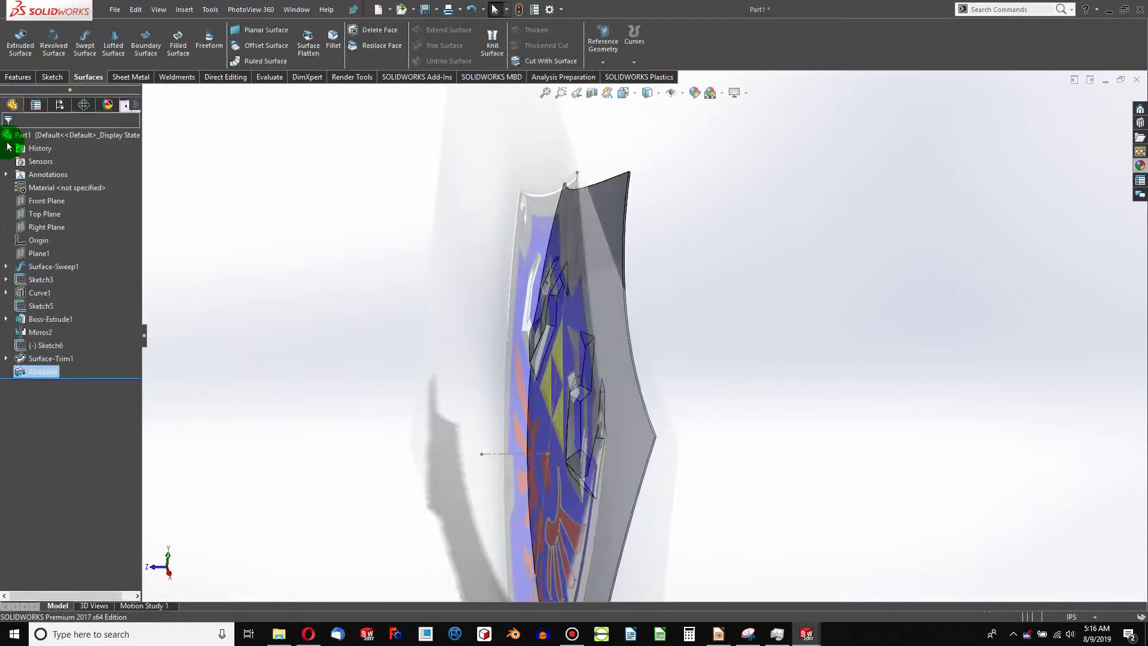
Step: Examine the thickened shield's edge and how the raised emblem pieces sit on its curved face
scroll(611, 210, down, 7)
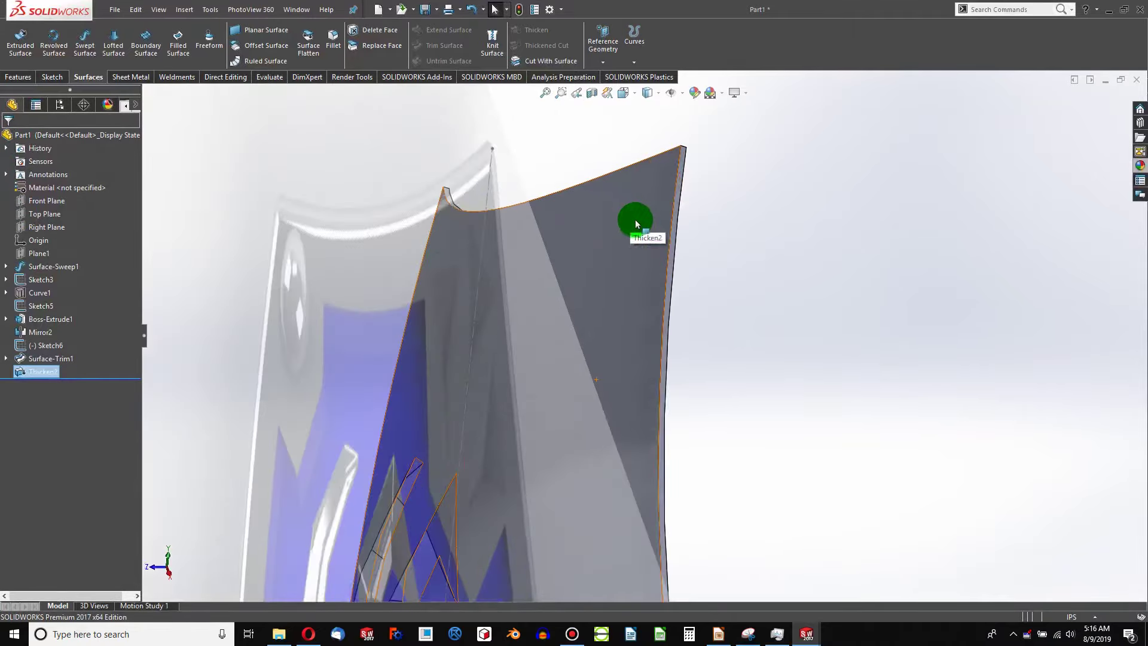
mouse_move(635, 220)
middle_down()
mouse_move(564, 285)
mouse_move(597, 325)
mouse_move(610, 302)
mouse_move(666, 271)
mouse_move(604, 339)
mouse_move(638, 325)
middle_up()
scroll(622, 346, up, 3)
mouse_move(529, 355)
middle_down()
mouse_move(666, 223)
mouse_move(635, 349)
mouse_move(502, 294)
mouse_move(495, 253)
mouse_move(569, 238)
middle_up()
scroll(652, 347, down, 5)
scroll(641, 343, up, 3)
scroll(615, 340, up, 5)
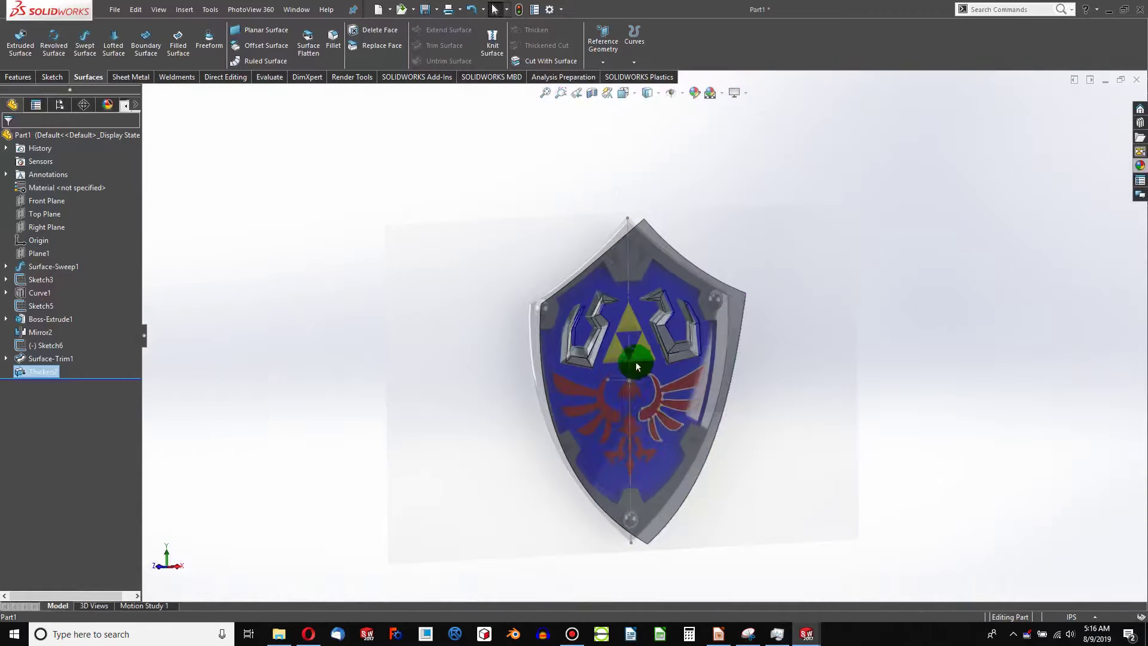
scroll(620, 379, down, 5)
scroll(619, 379, up, 2)
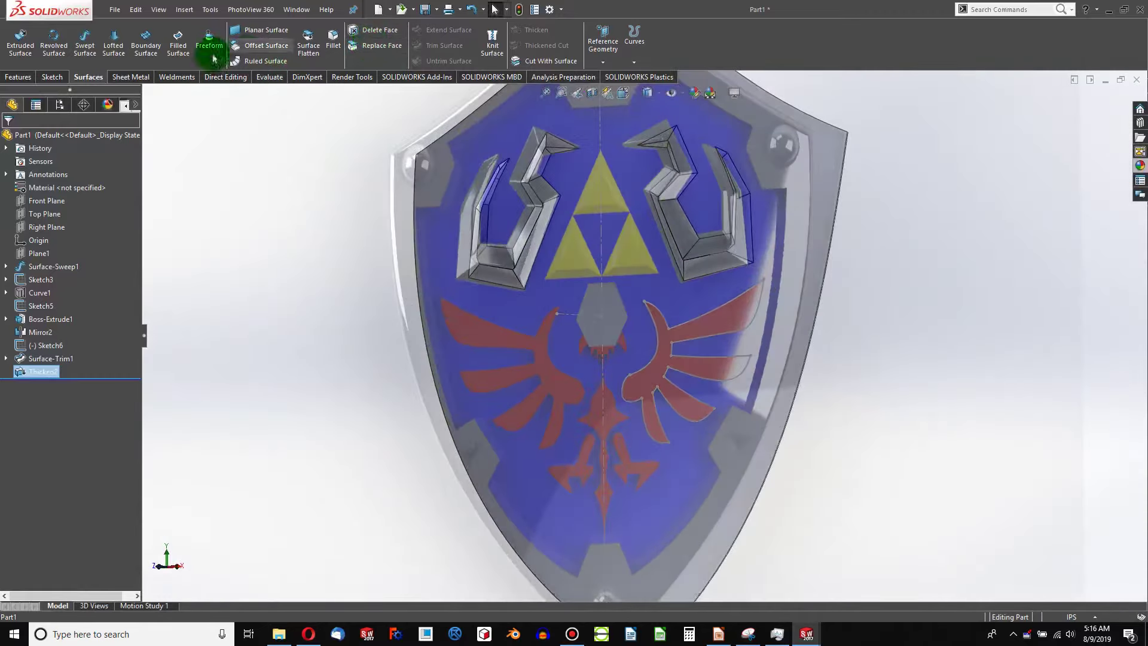
Step: Wrap the wing outline from Sketch6 onto the shield's curved front face as a 0.25 in emboss
click(19, 76)
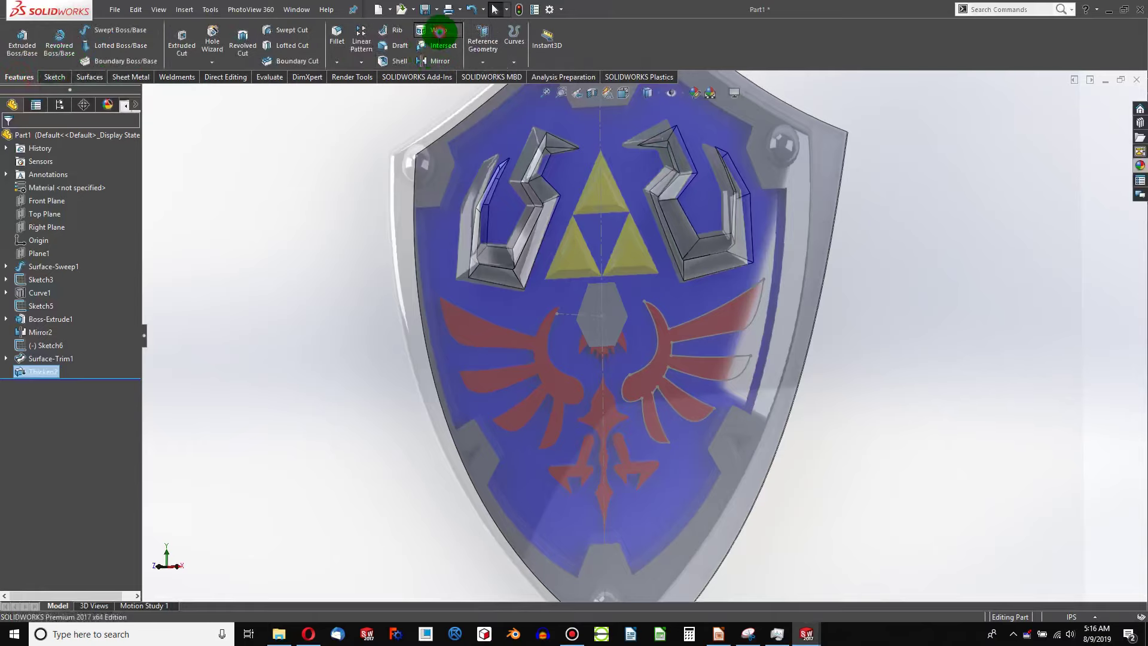
click(439, 31)
click(669, 312)
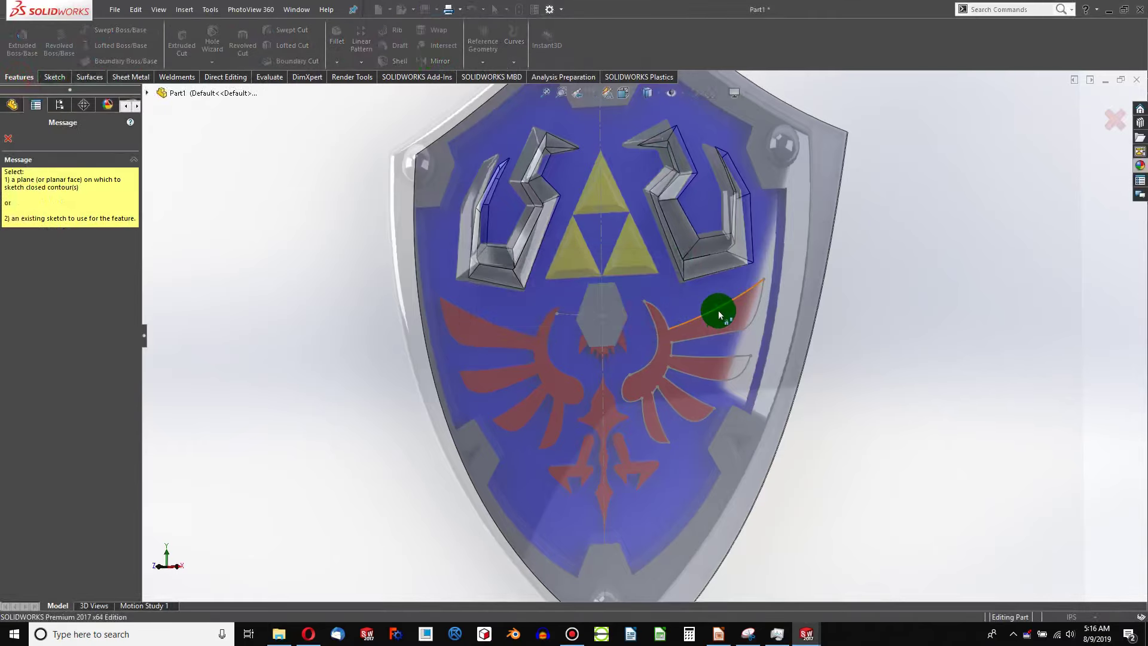
click(719, 315)
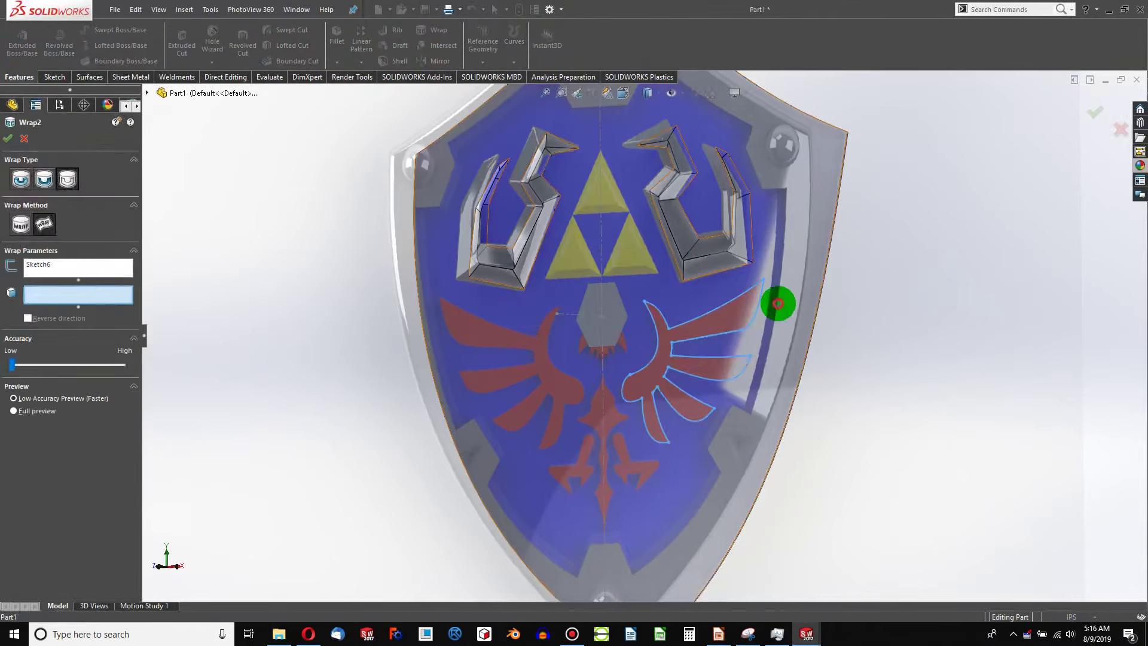
click(778, 302)
click(24, 183)
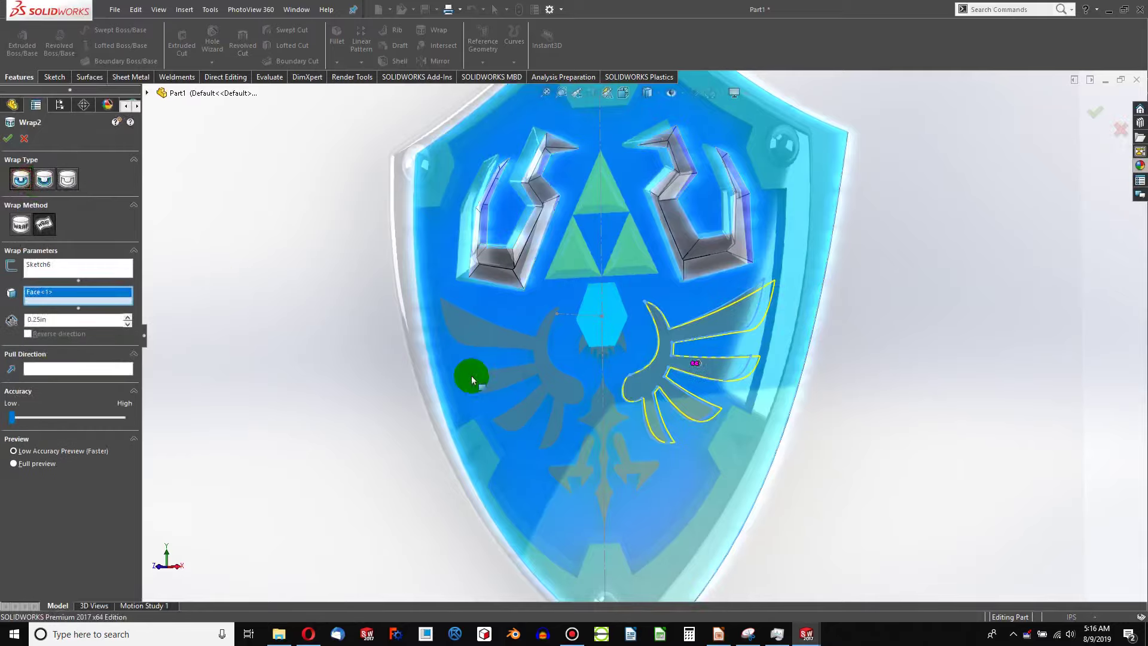
middle_drag(469, 377, 543, 302)
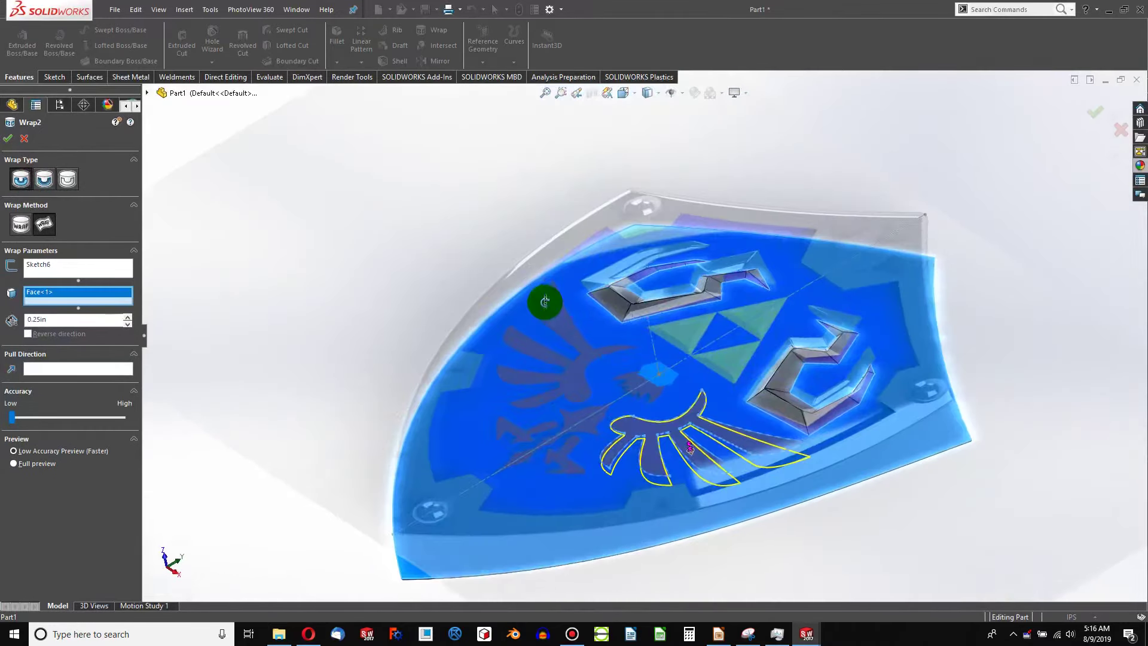
click(46, 320)
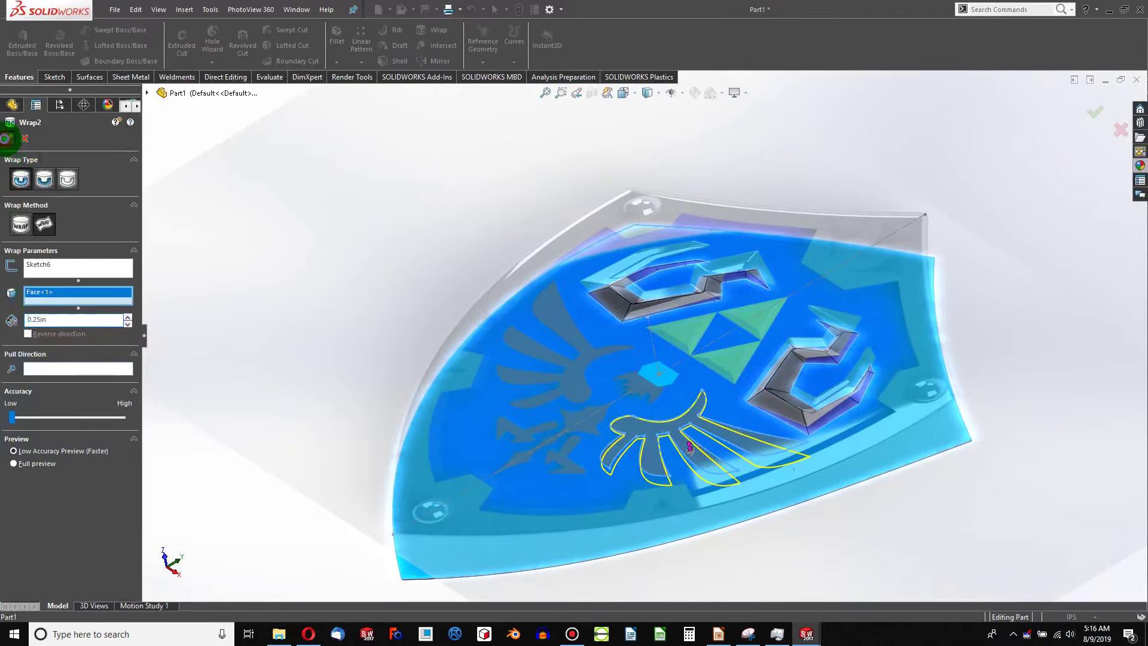
click(6, 139)
Step: Inspect the embossed wing and open the sketch absorbed in Wrap2 for editing
middle_drag(546, 371, 731, 460)
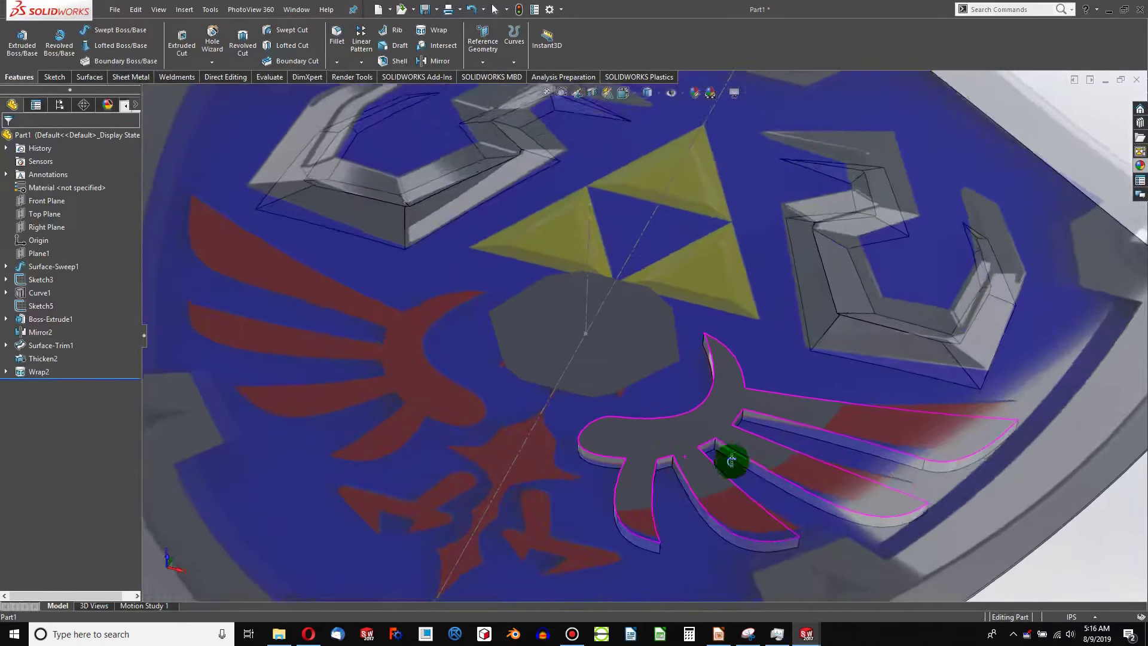
scroll(715, 510, up, 5)
scroll(605, 318, down, 7)
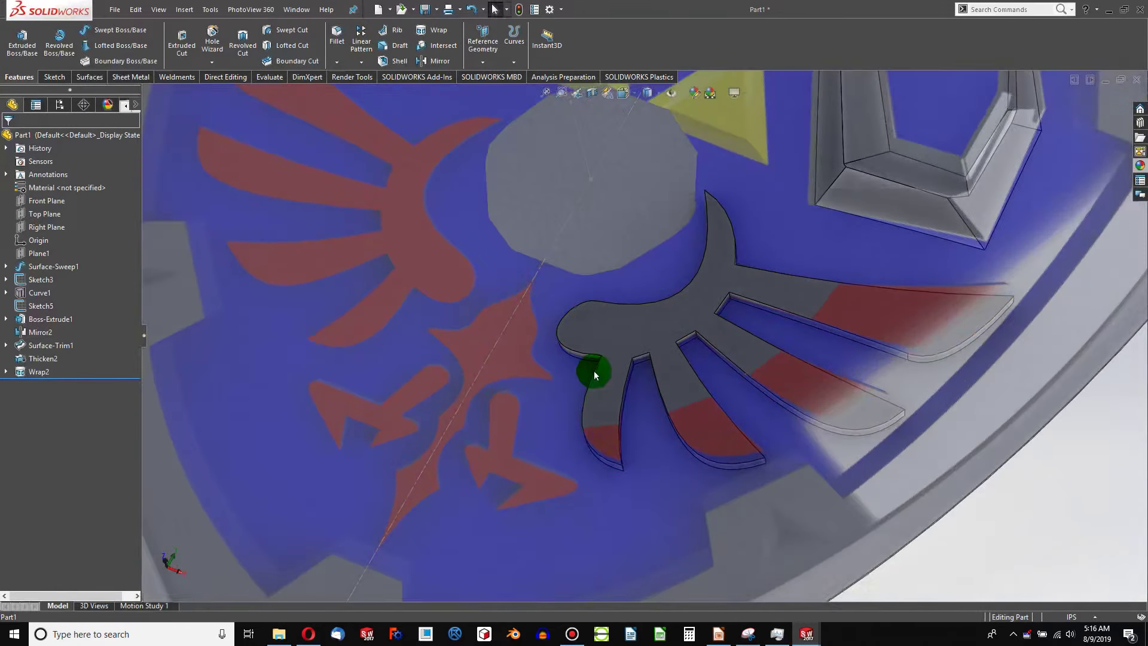
scroll(627, 349, up, 2)
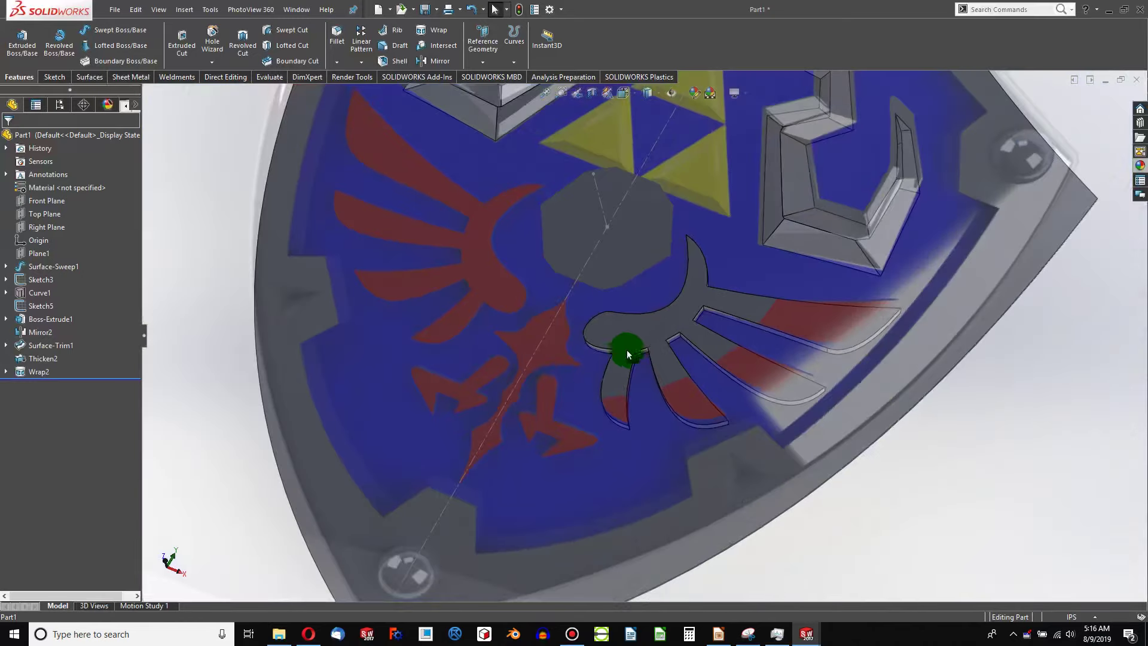
click(6, 372)
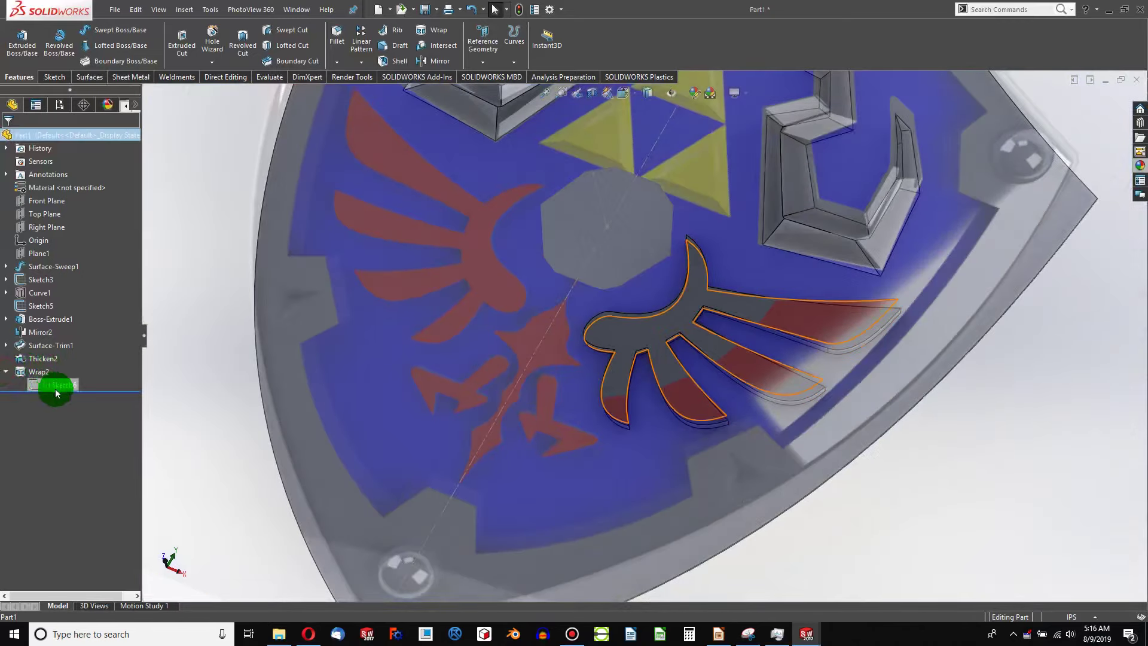
right_click(57, 389)
click(64, 359)
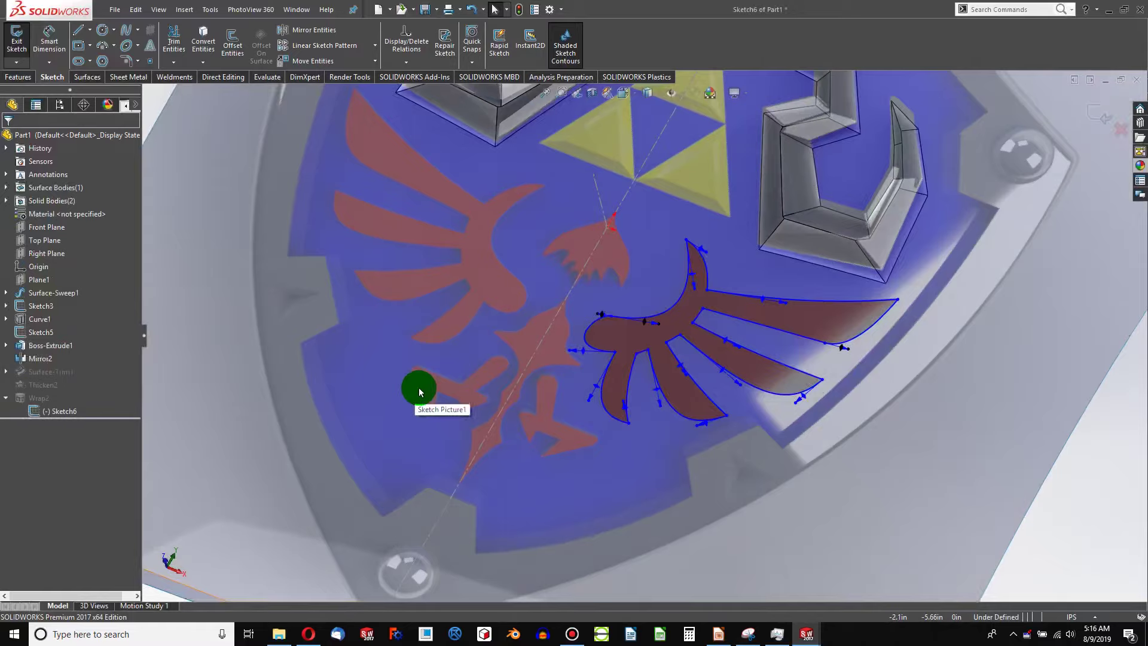
Step: Draw a spline about 2.04 in long from the upper central emblem's top tip to its lower outer point on the right half
key(ctrl+8)
scroll(562, 401, down, 8)
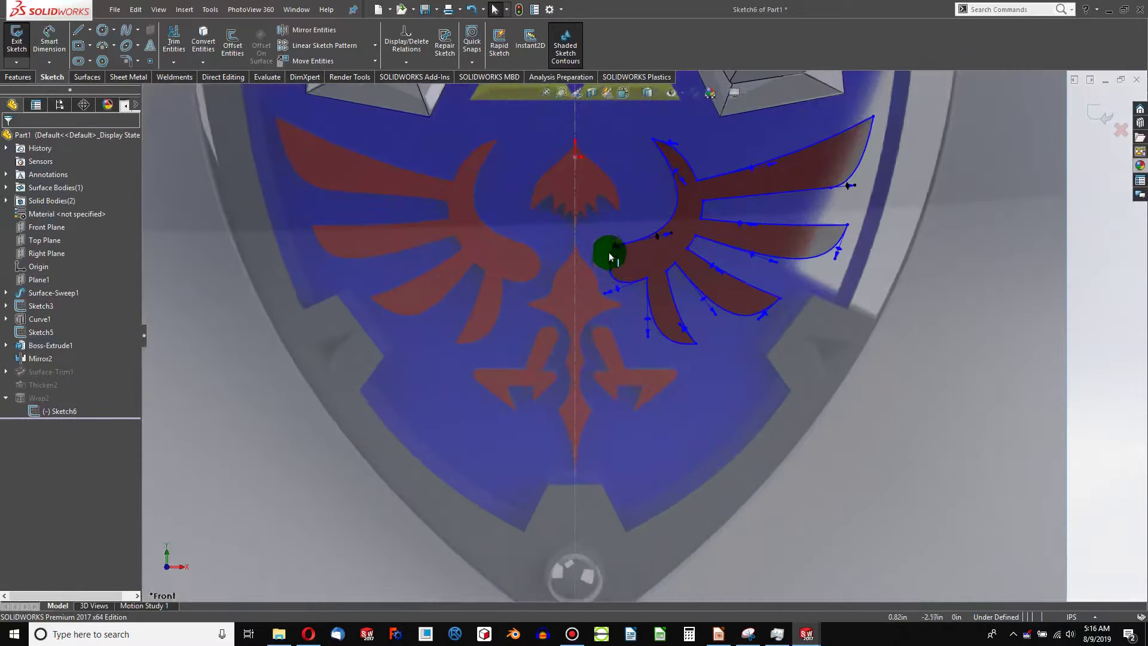
scroll(561, 138, down, 8)
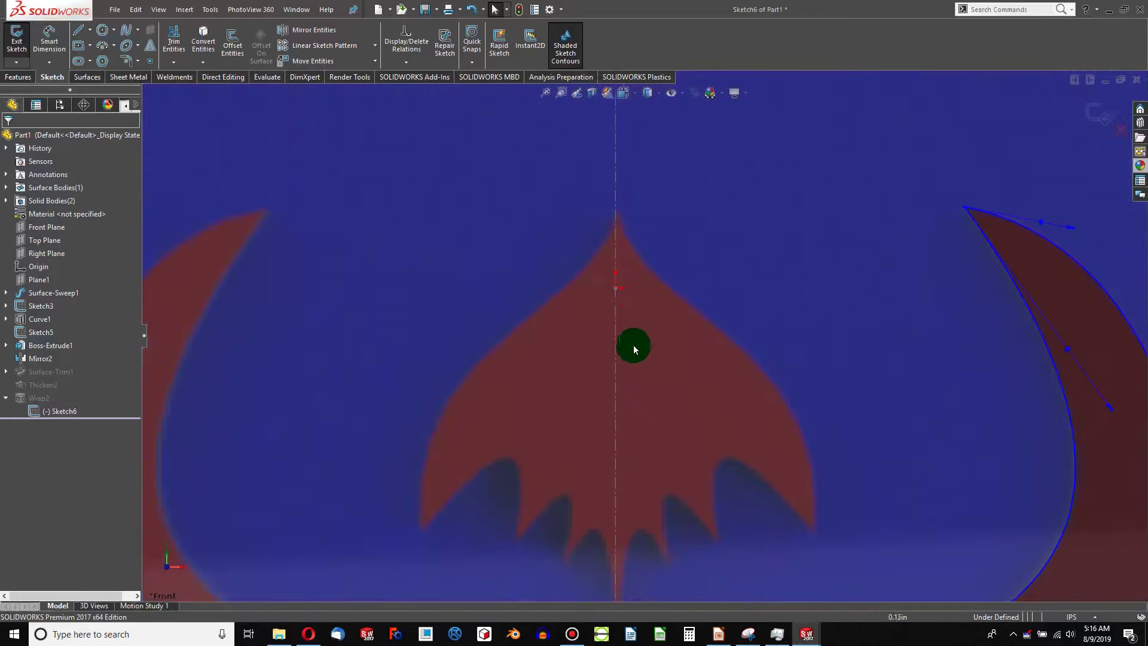
scroll(633, 349, up, 3)
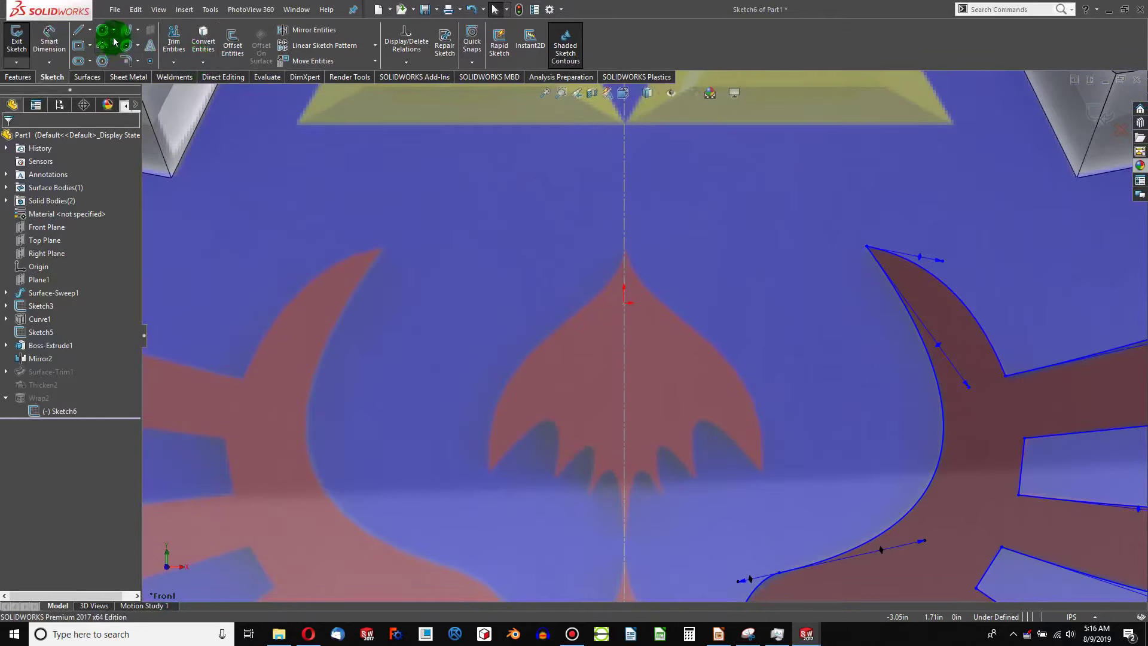
click(131, 34)
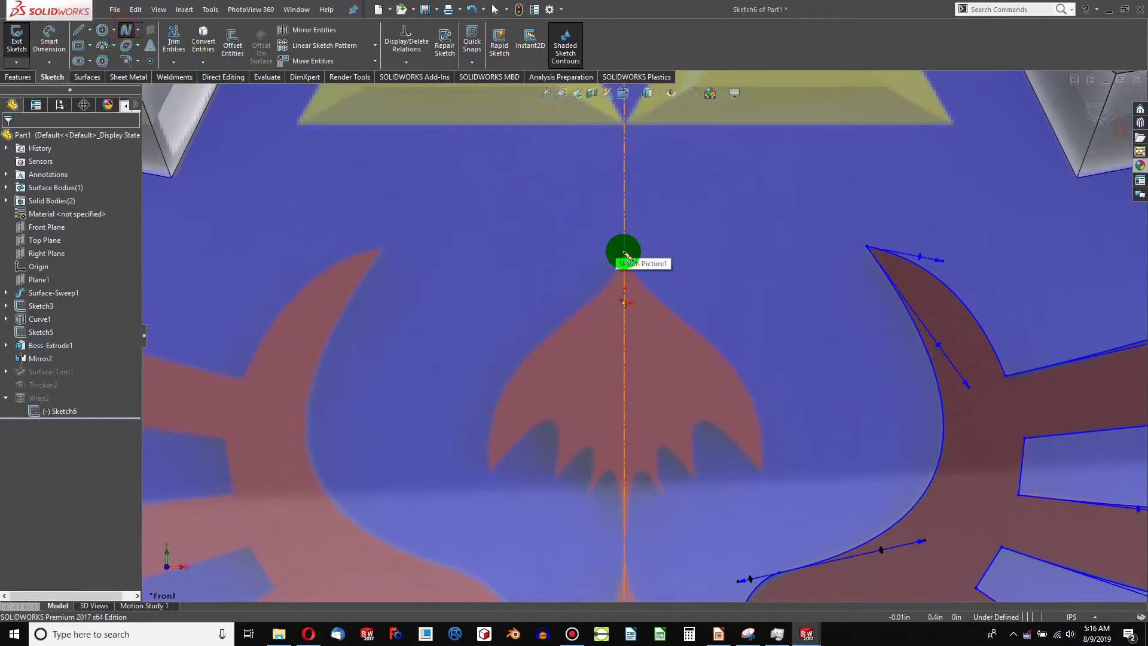
click(625, 252)
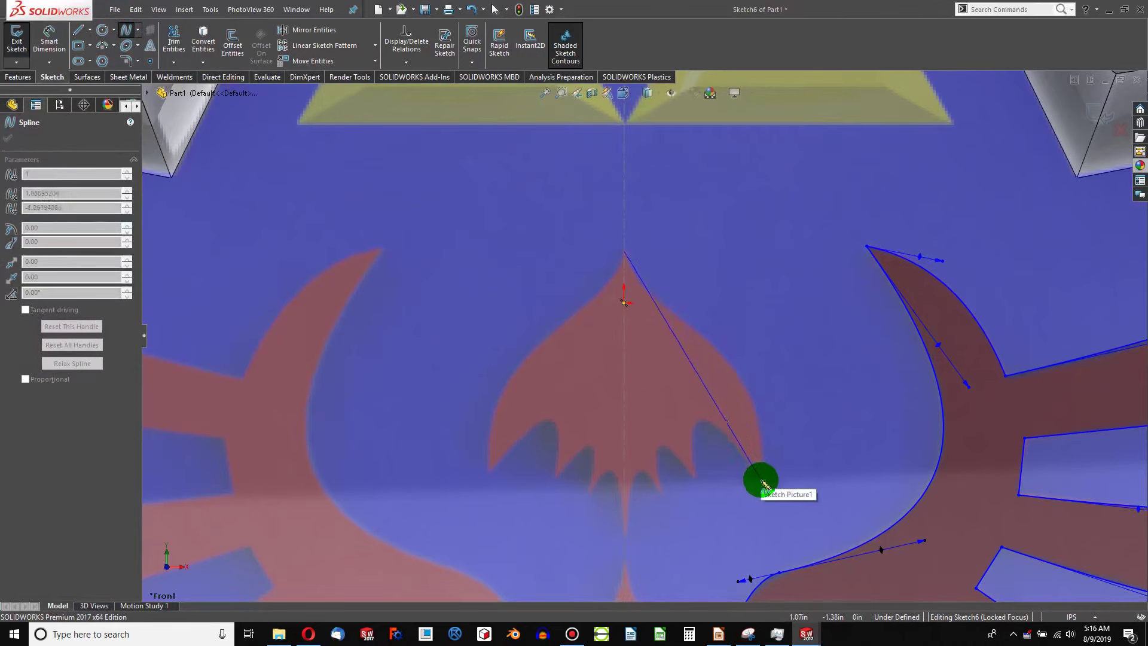
click(764, 473)
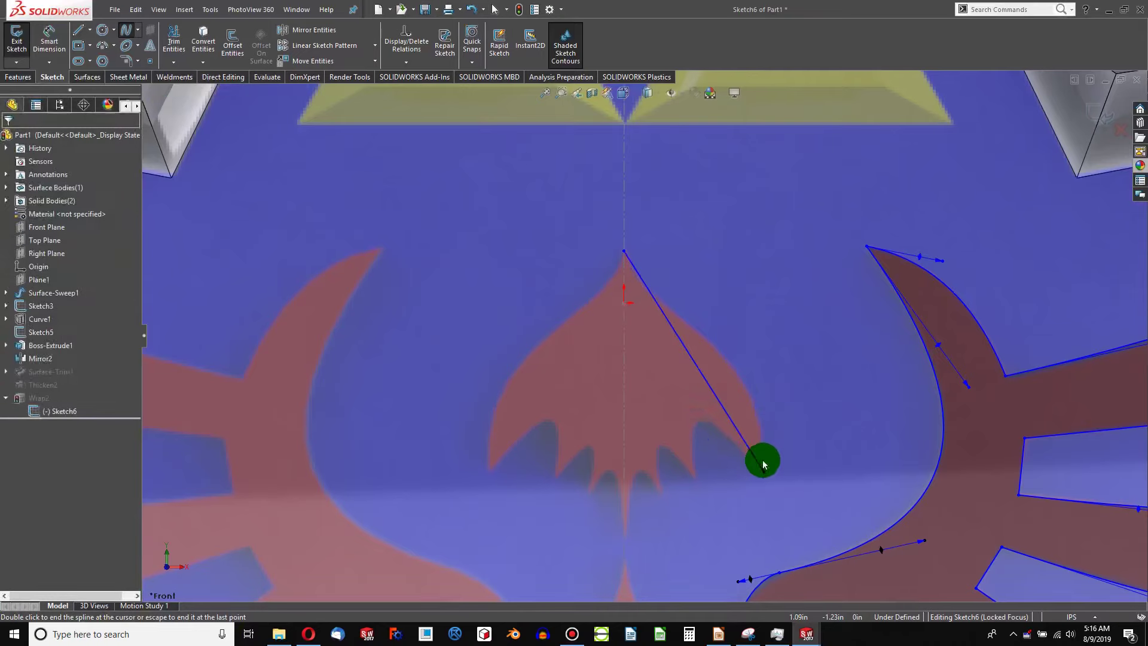
Step: Bend the spline at both ends so it follows the upper central emblem's curved outer edge
click(721, 405)
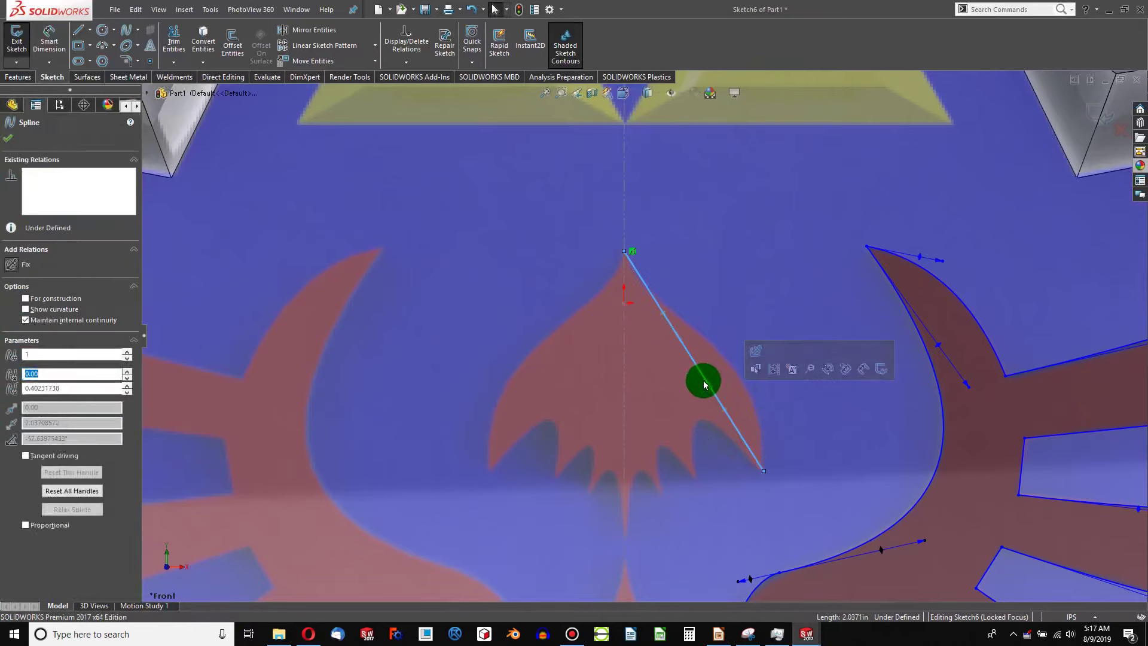
drag(708, 384, 766, 372)
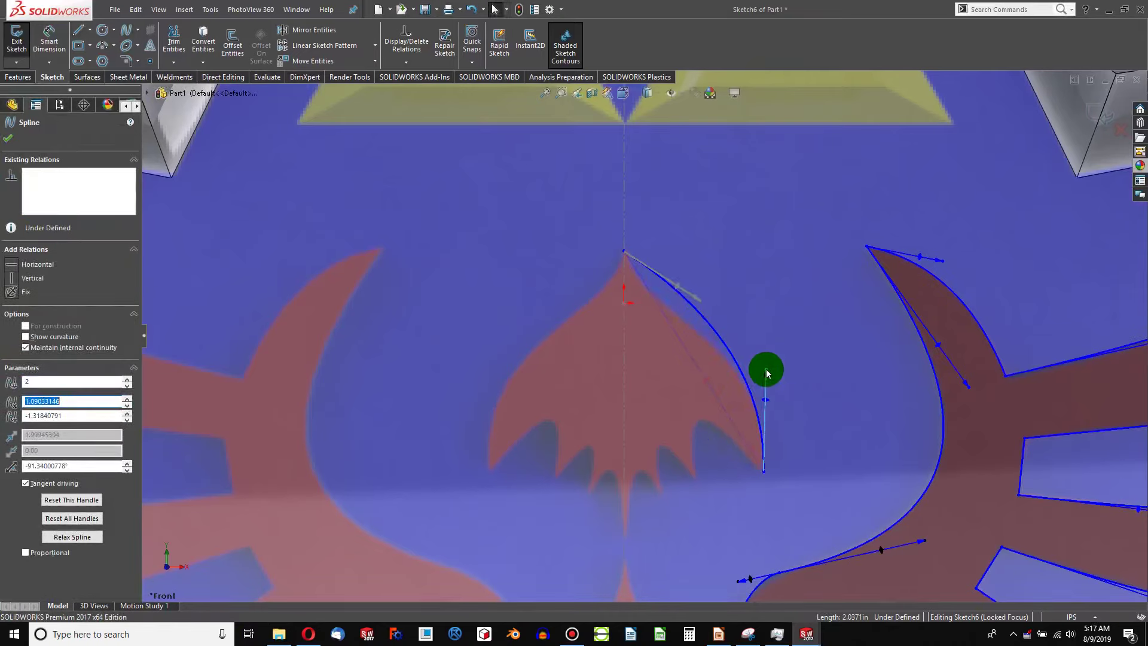
drag(703, 305, 675, 324)
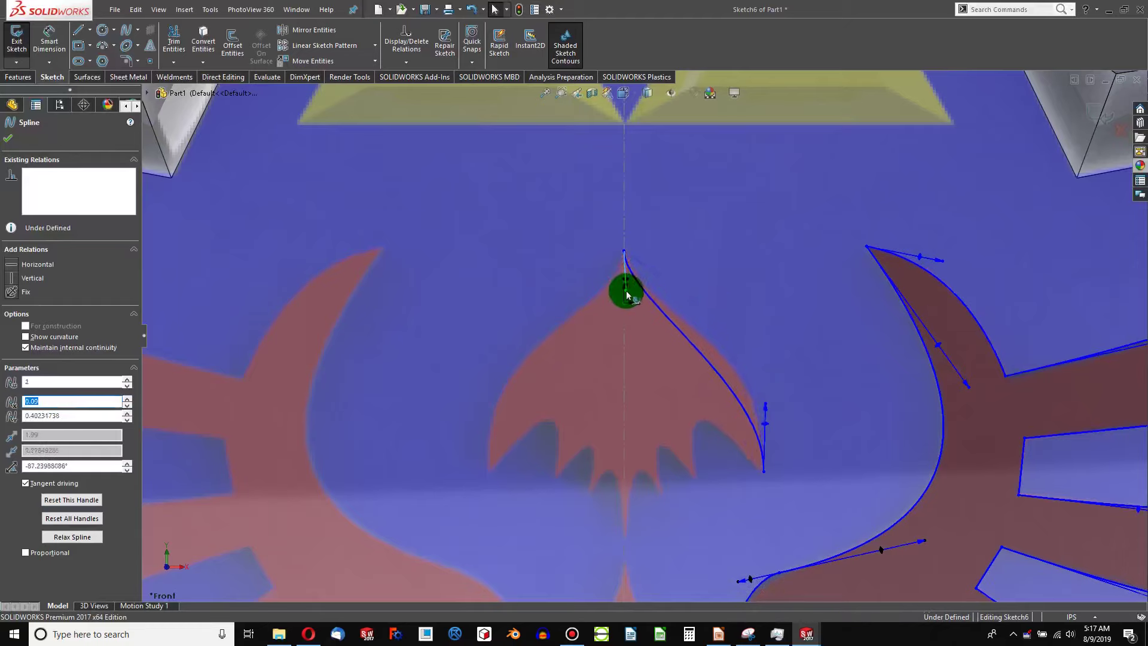
drag(774, 395, 768, 364)
Step: Trace the first notch inward from the emblem's outer point with a spline, about 0.52 in long before bending, curved to match the picture
scroll(745, 462, up, 2)
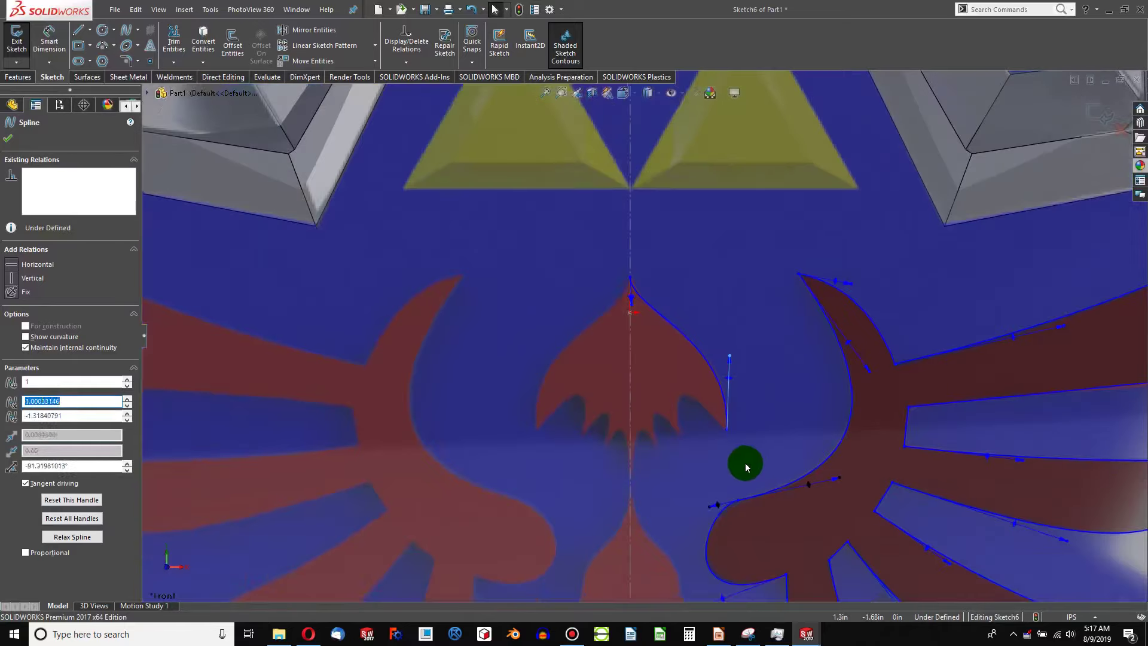
scroll(745, 463, down, 2)
click(125, 30)
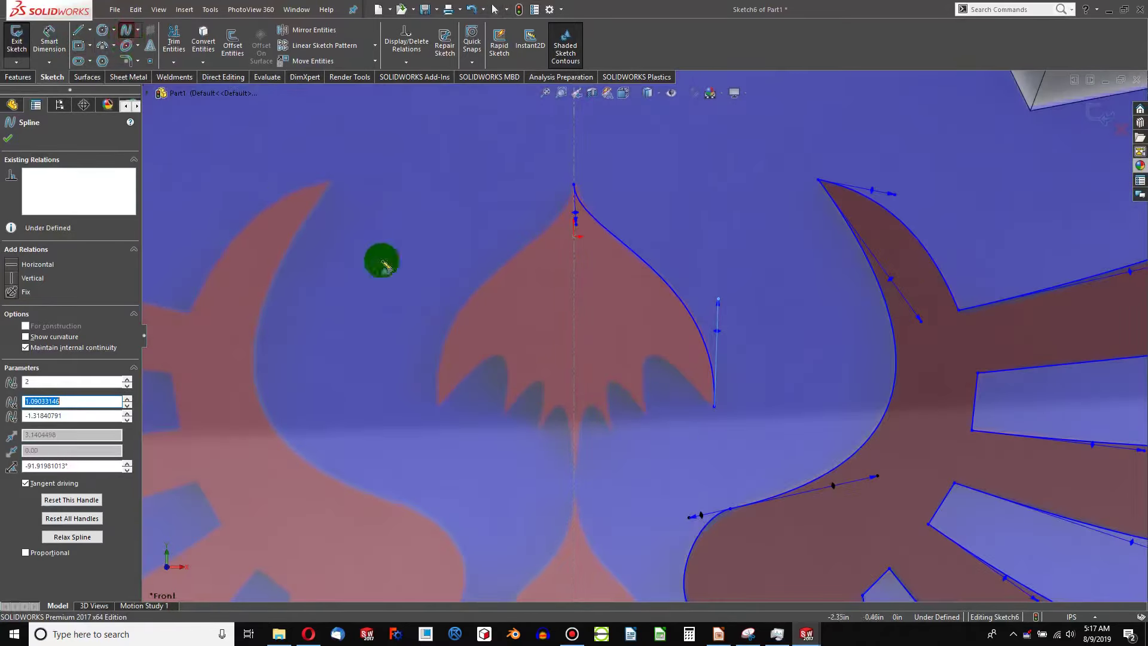
click(714, 406)
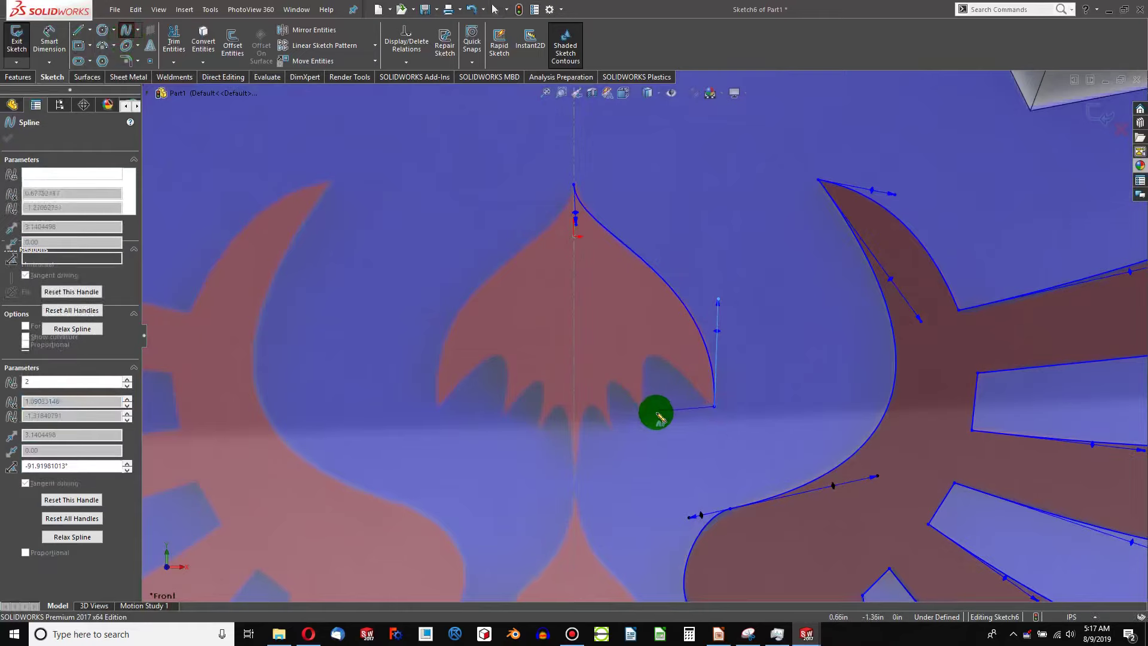
click(649, 415)
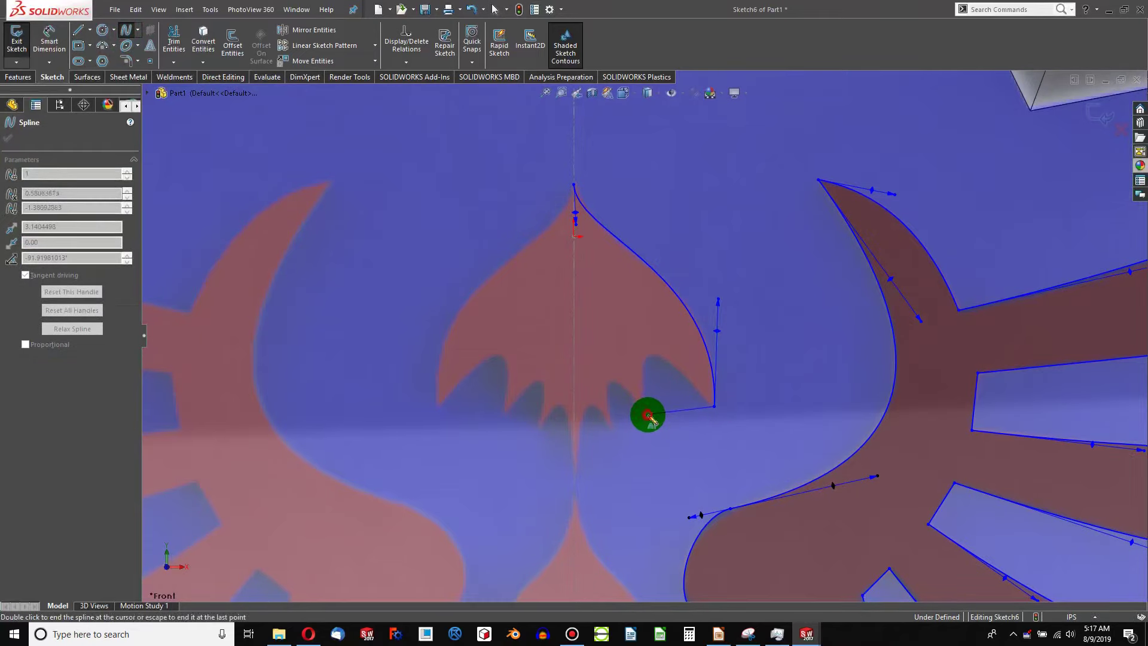
double_click(650, 417)
click(671, 412)
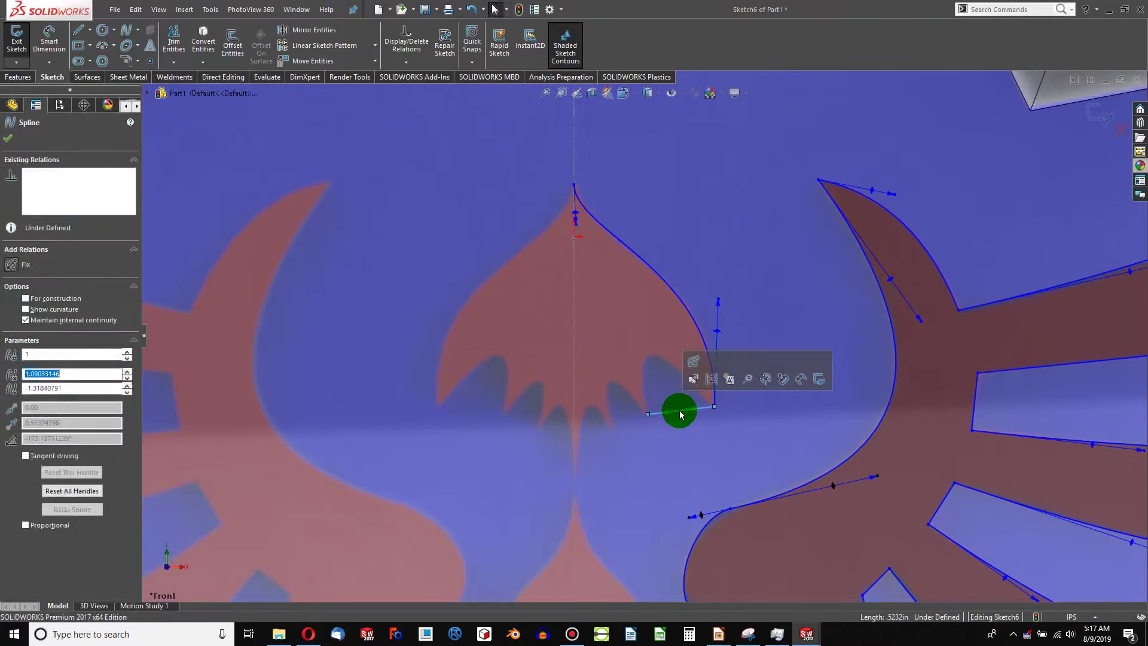
drag(686, 413, 640, 325)
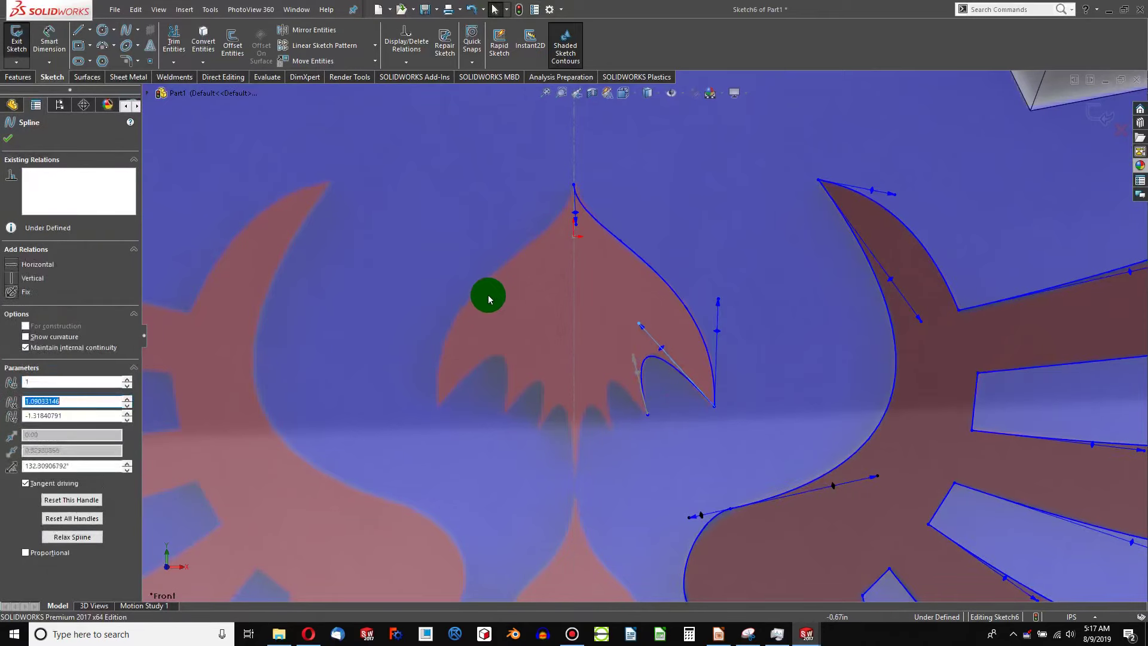
Step: Trace the second, smaller notch with a spline continuing inward from the first notch's end, curved to match the picture
click(123, 33)
click(648, 416)
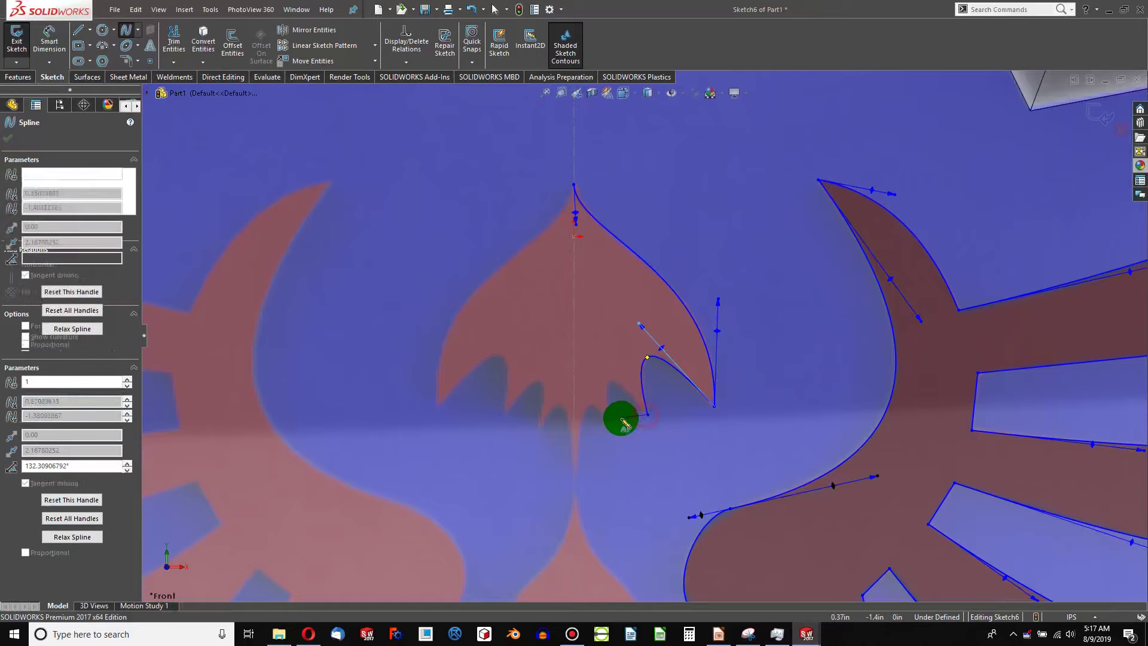
double_click(618, 430)
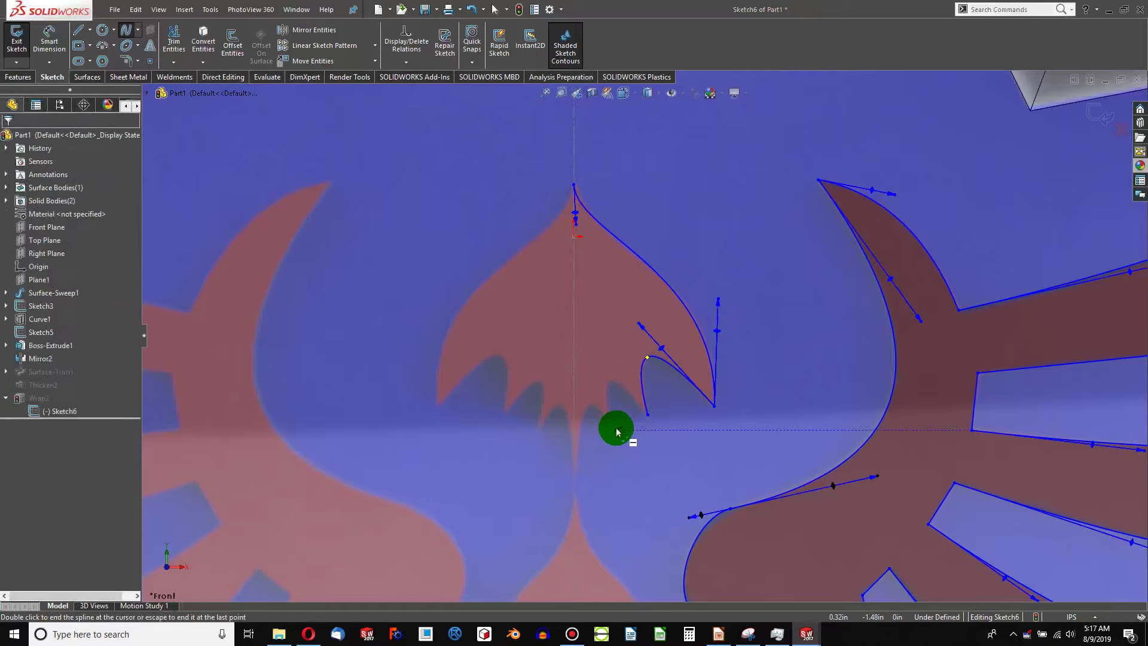
drag(635, 424, 600, 361)
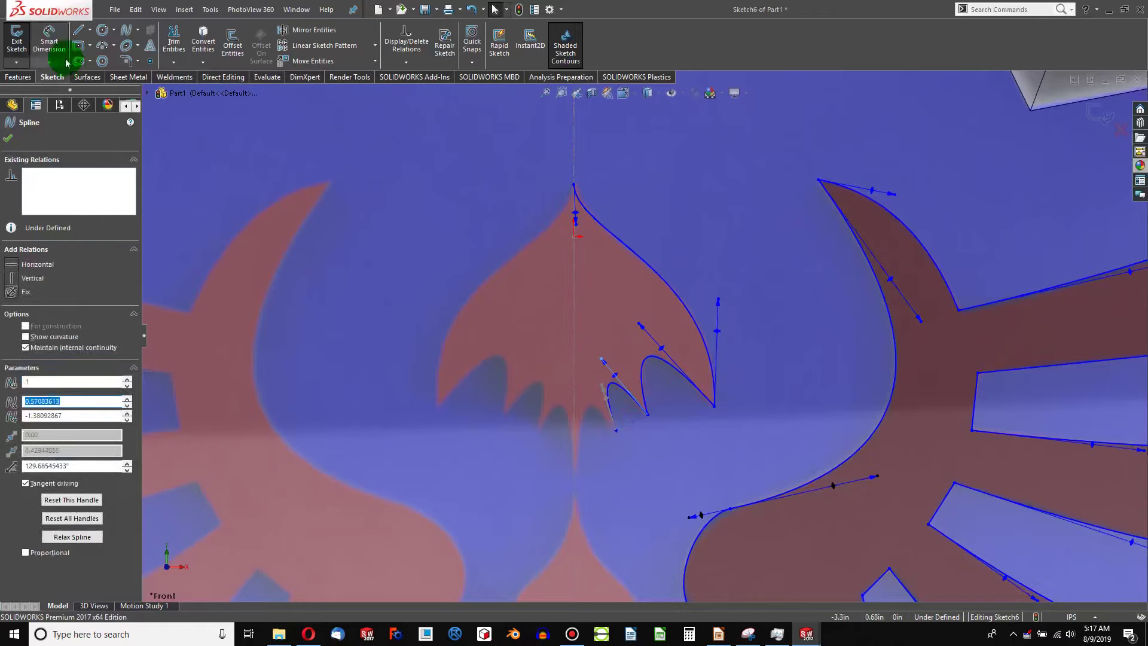
Step: Trace the innermost notch and narrow stem edge with a spline, about 0.58 in long before bending, ending below the stem beside the centerline
click(126, 31)
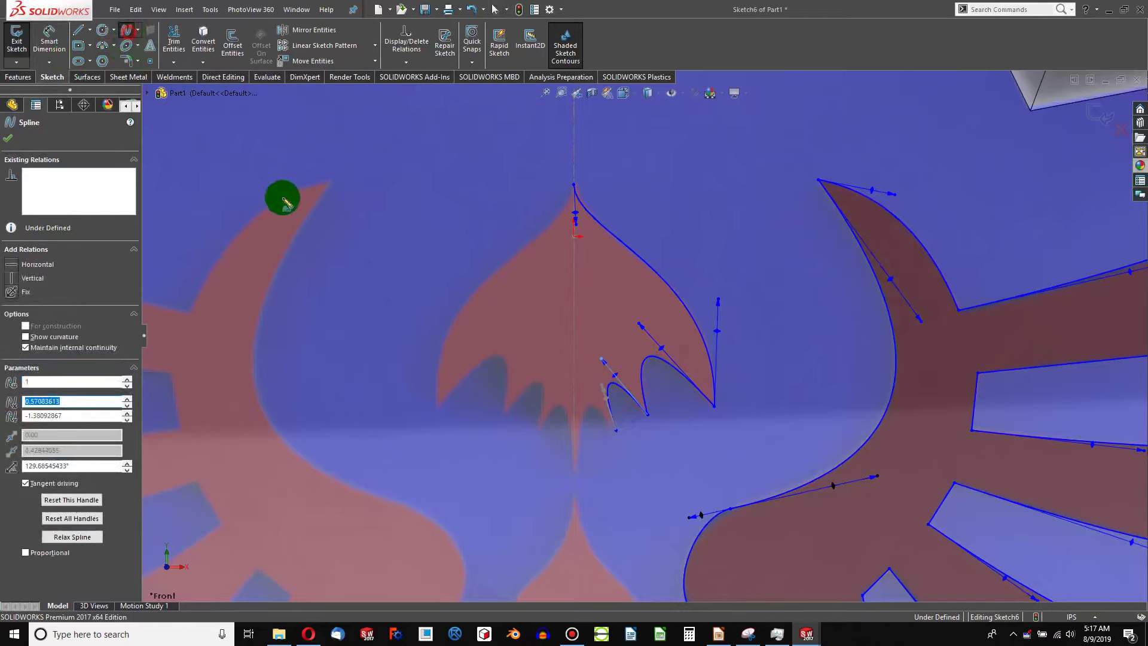
click(616, 430)
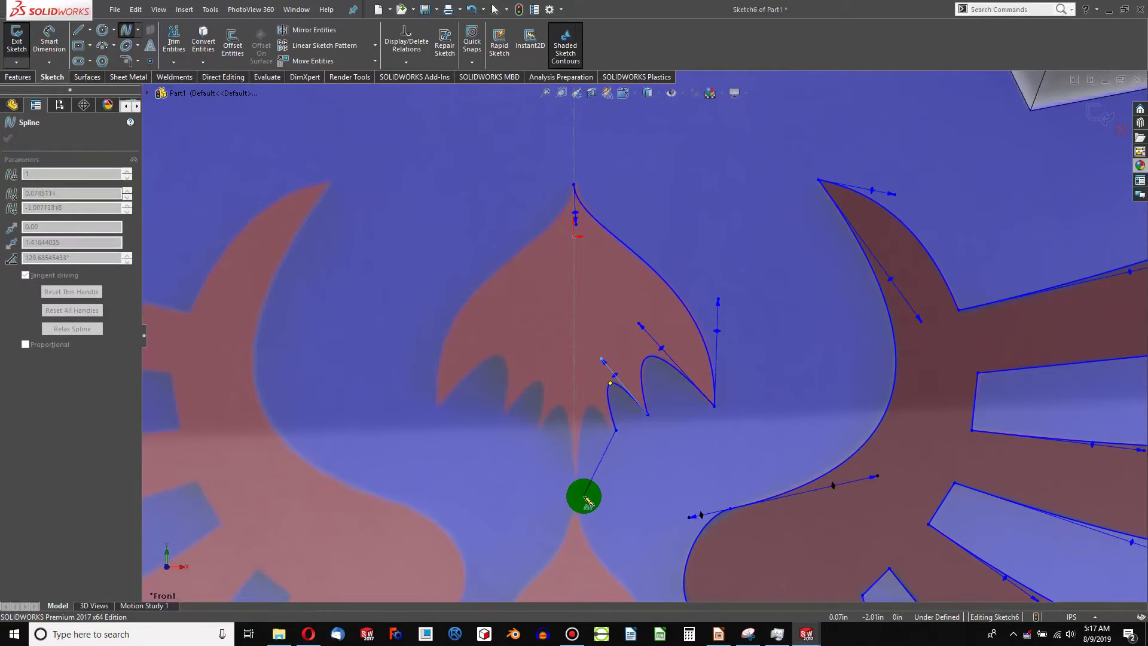
double_click(584, 496)
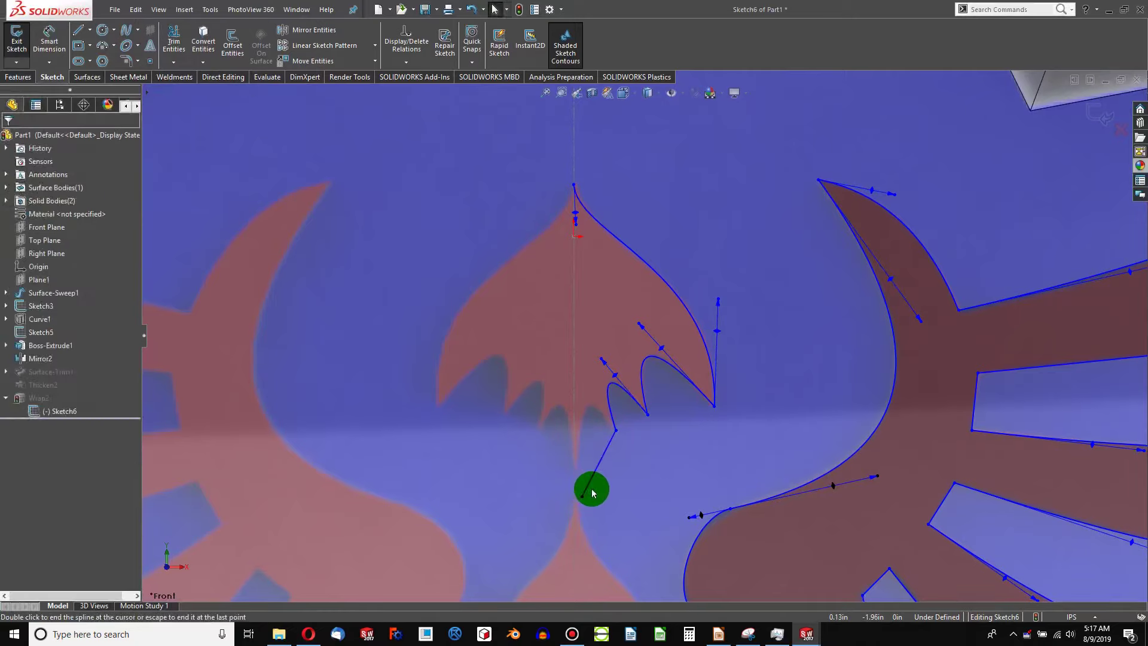
click(608, 455)
drag(604, 460, 584, 377)
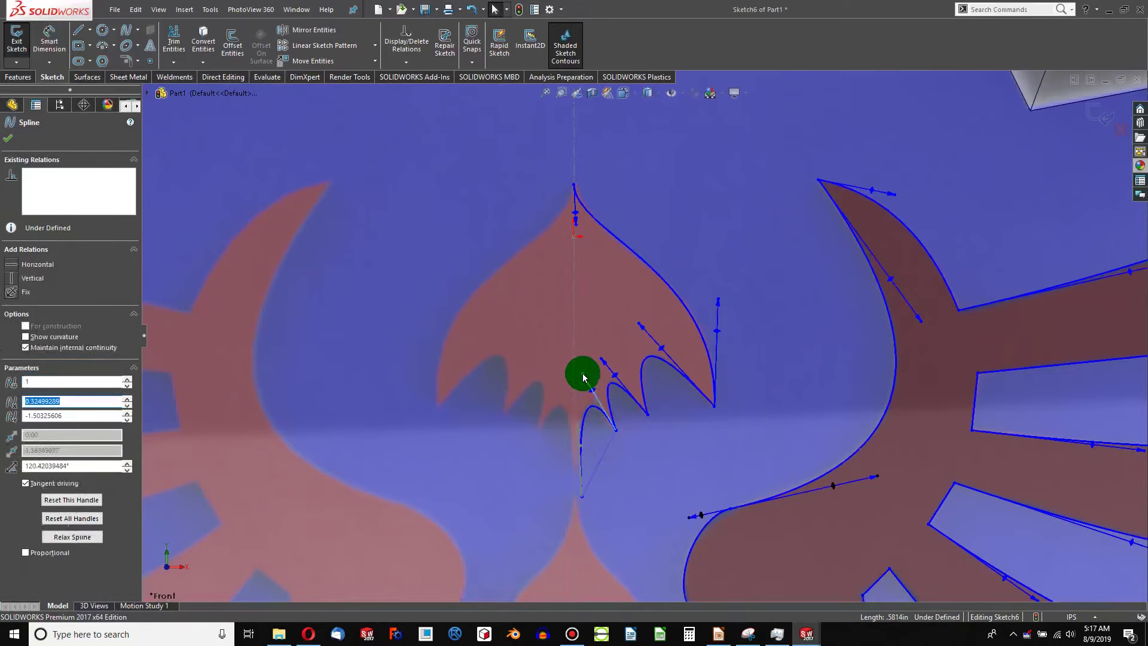
Step: Draw a spline about 1.2 in long from the stem edge's lower end down to the bell-shaped emblem's shoulder
scroll(589, 418, up, 5)
scroll(659, 359, down, 8)
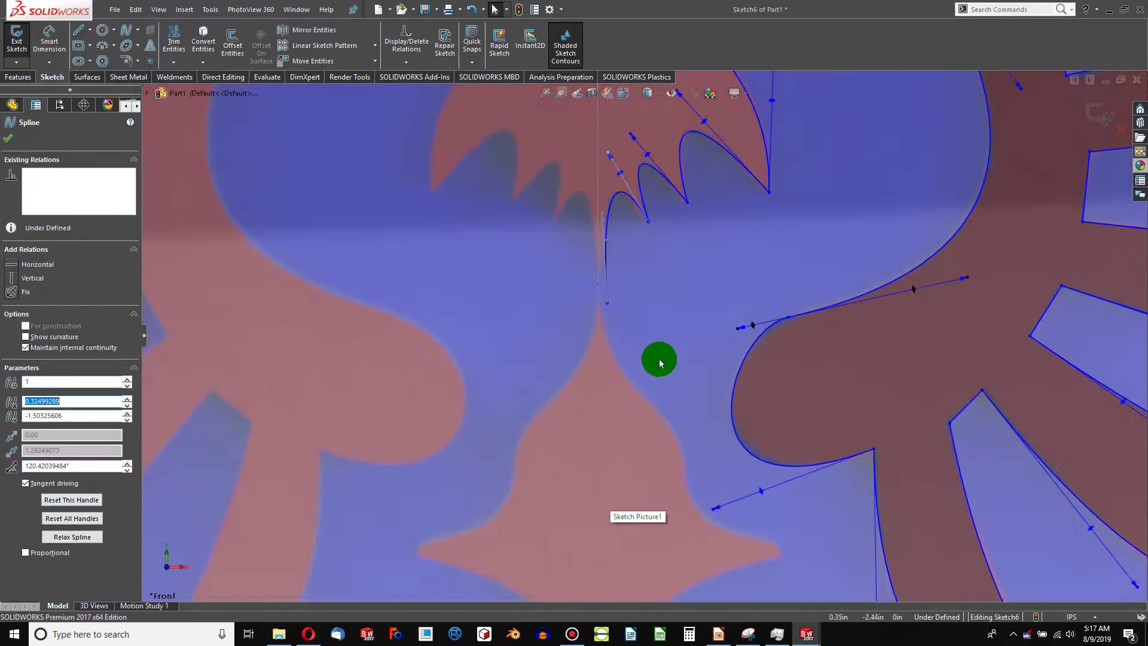
click(125, 30)
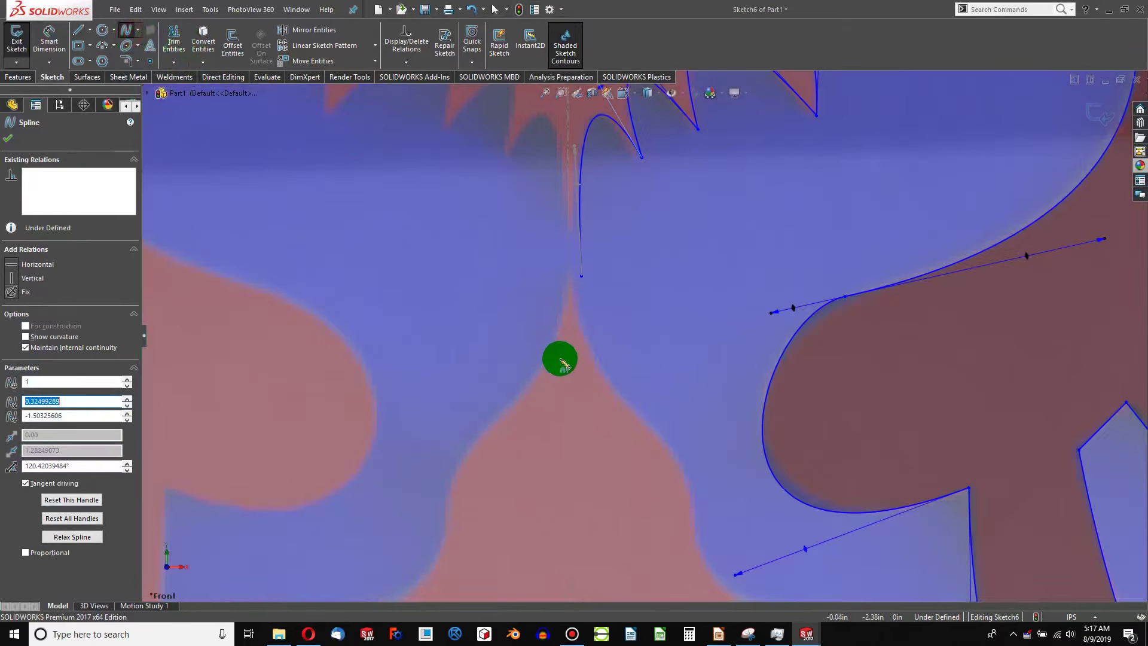
click(581, 278)
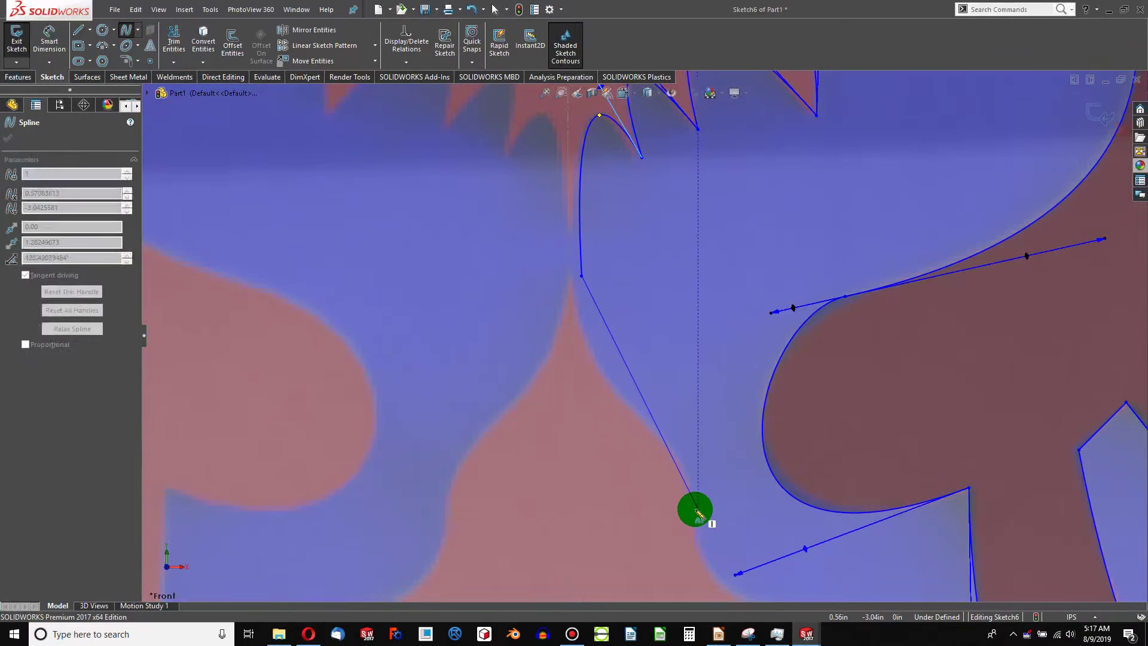
double_click(697, 523)
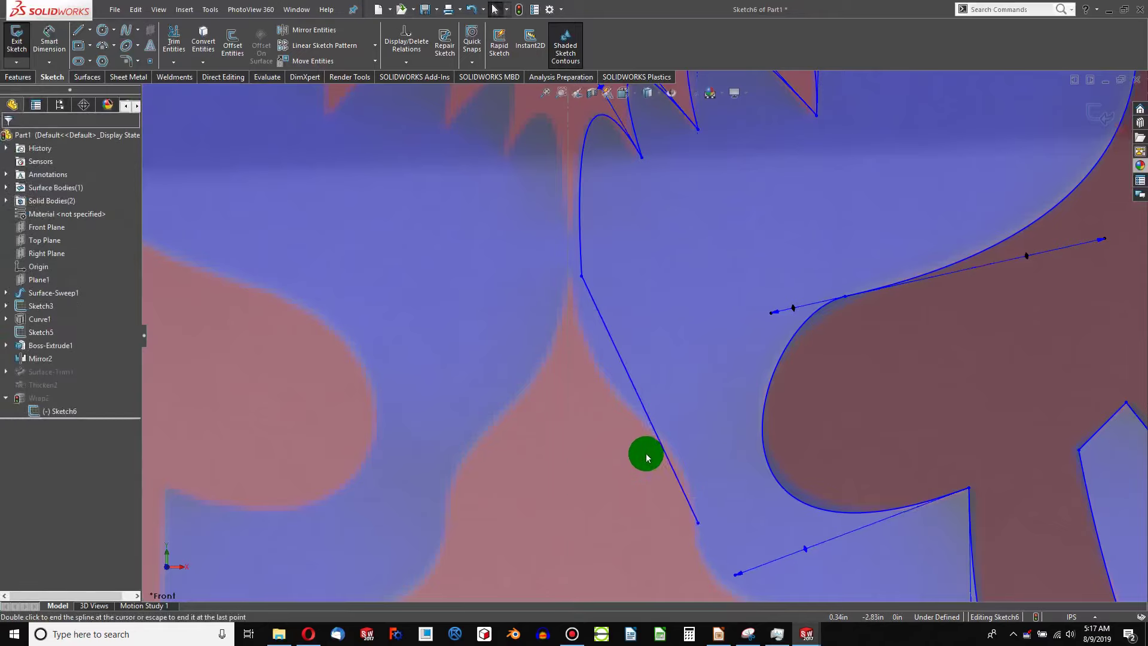
Step: Bend the shoulder spline at both ends so it follows the bell-shaped emblem's S-curved upper edge in the picture
click(626, 361)
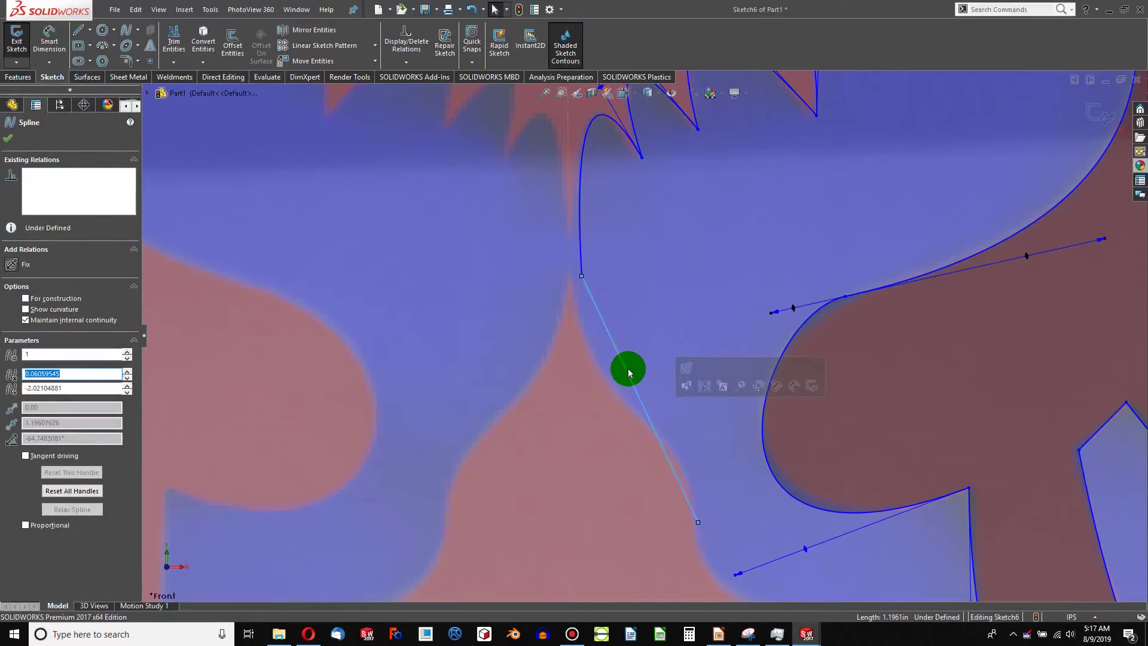
drag(628, 383, 581, 366)
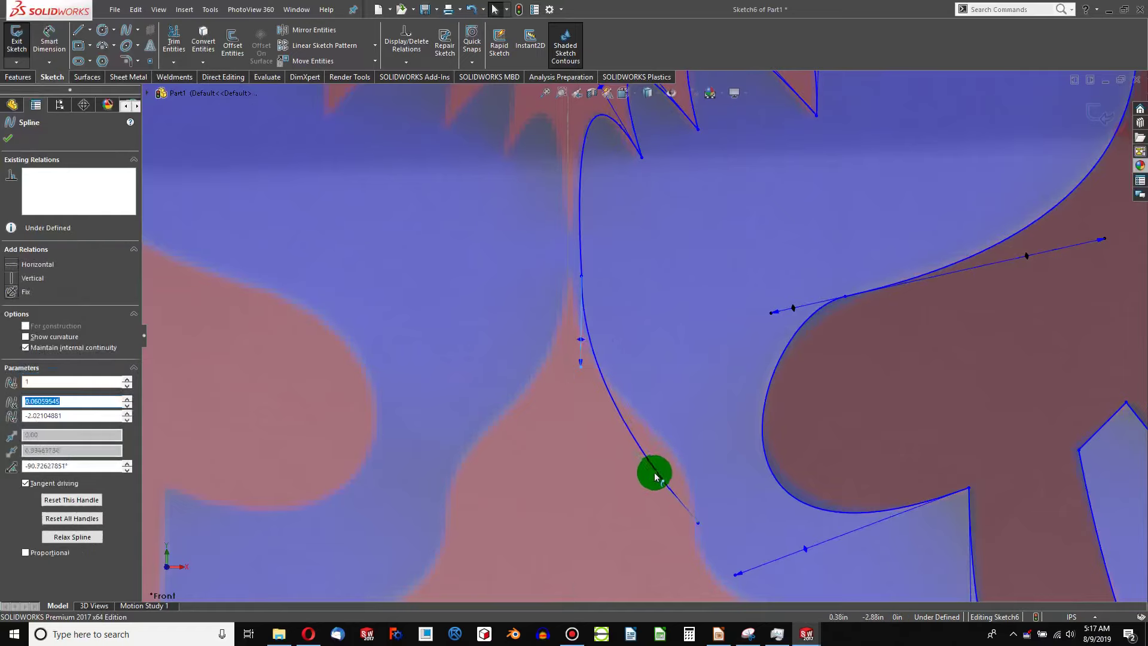
drag(650, 477, 699, 445)
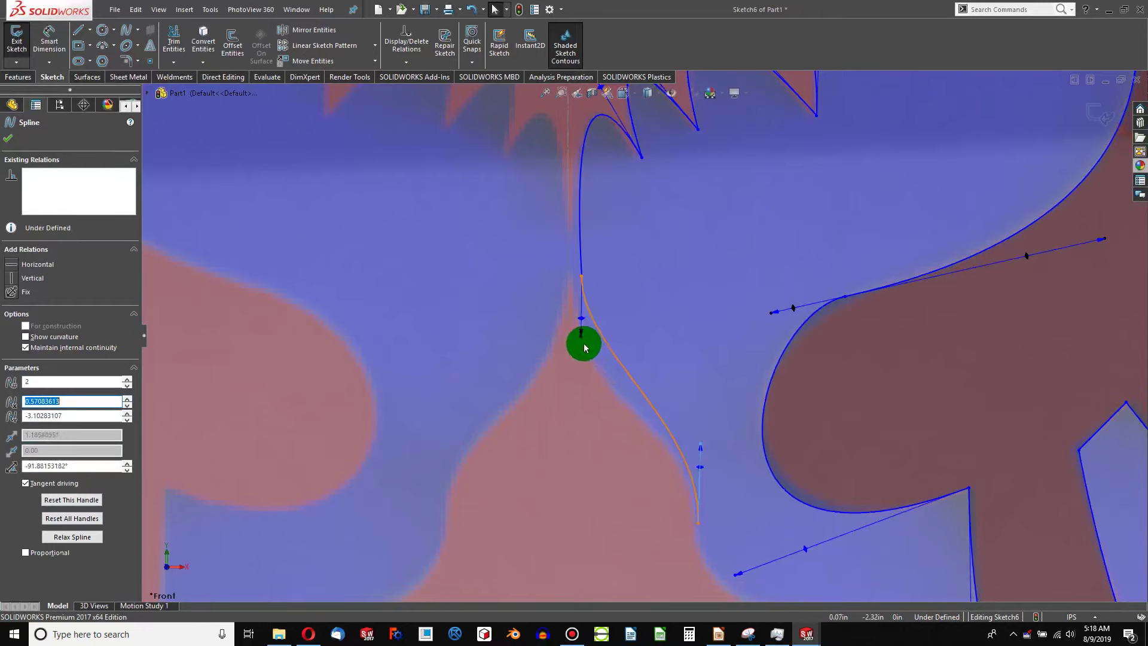
click(583, 343)
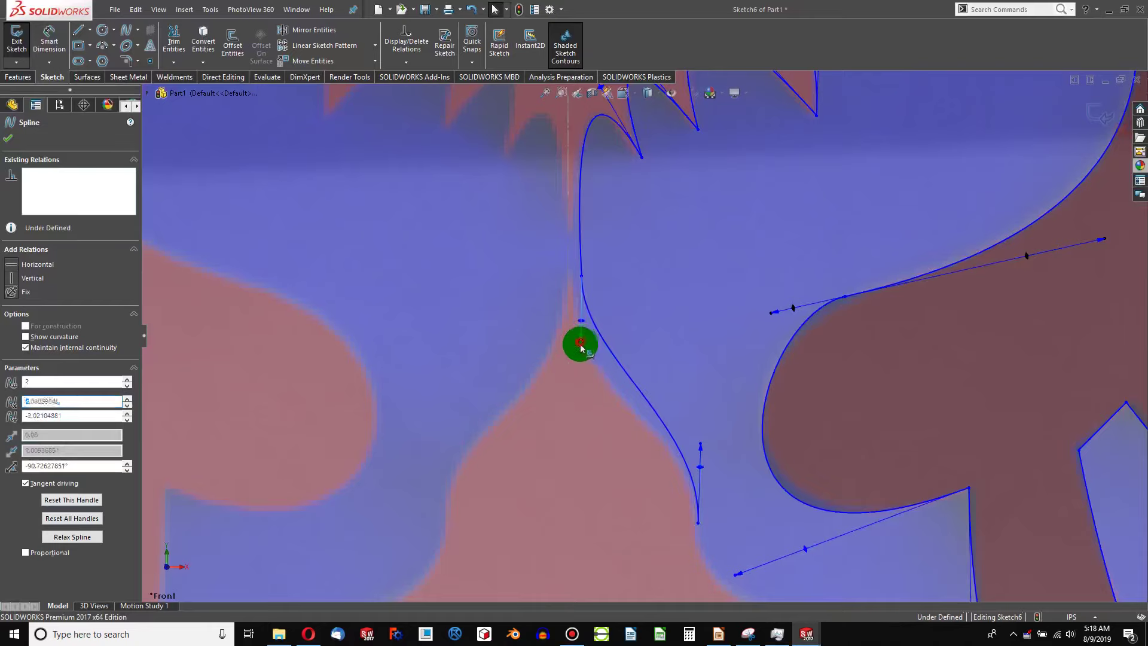
drag(581, 347, 581, 391)
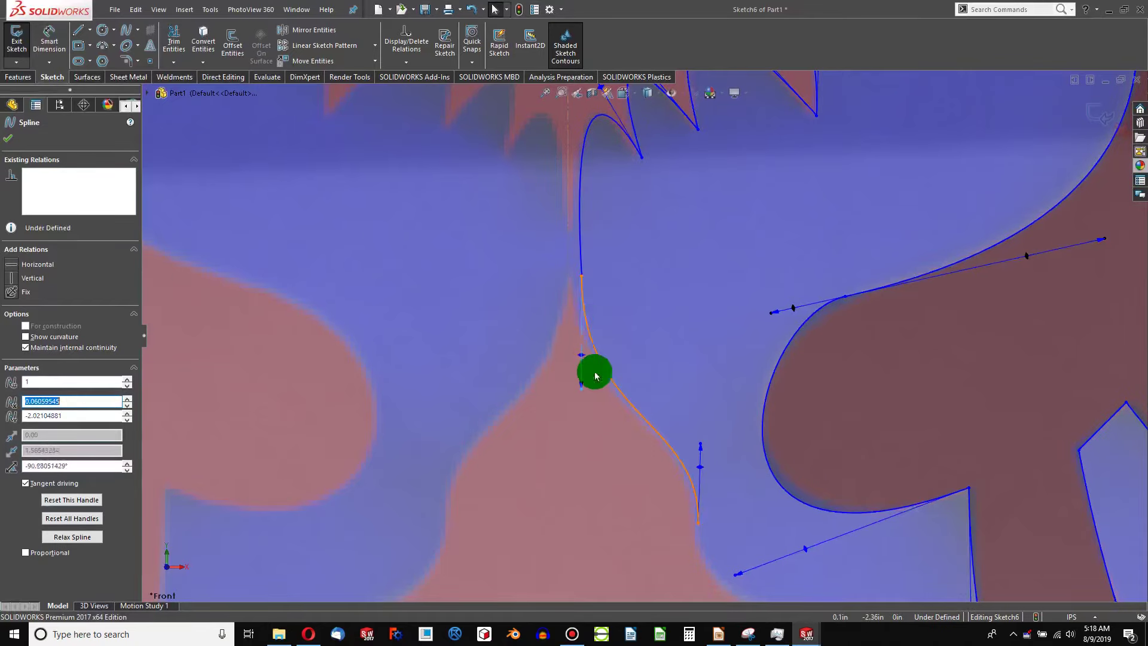
Step: Draw a spline about 0.81 in long from the shoulder's end outward to the emblem's pointed side tip
scroll(693, 487, up, 1)
scroll(693, 487, down, 5)
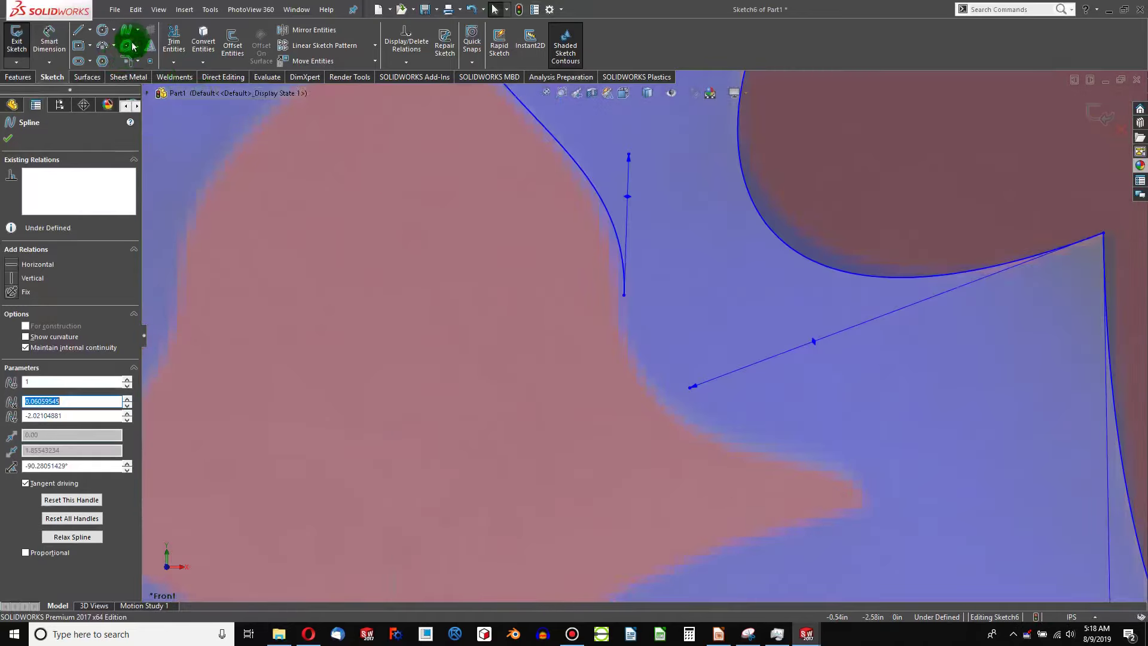
click(623, 294)
scroll(643, 338, up, 3)
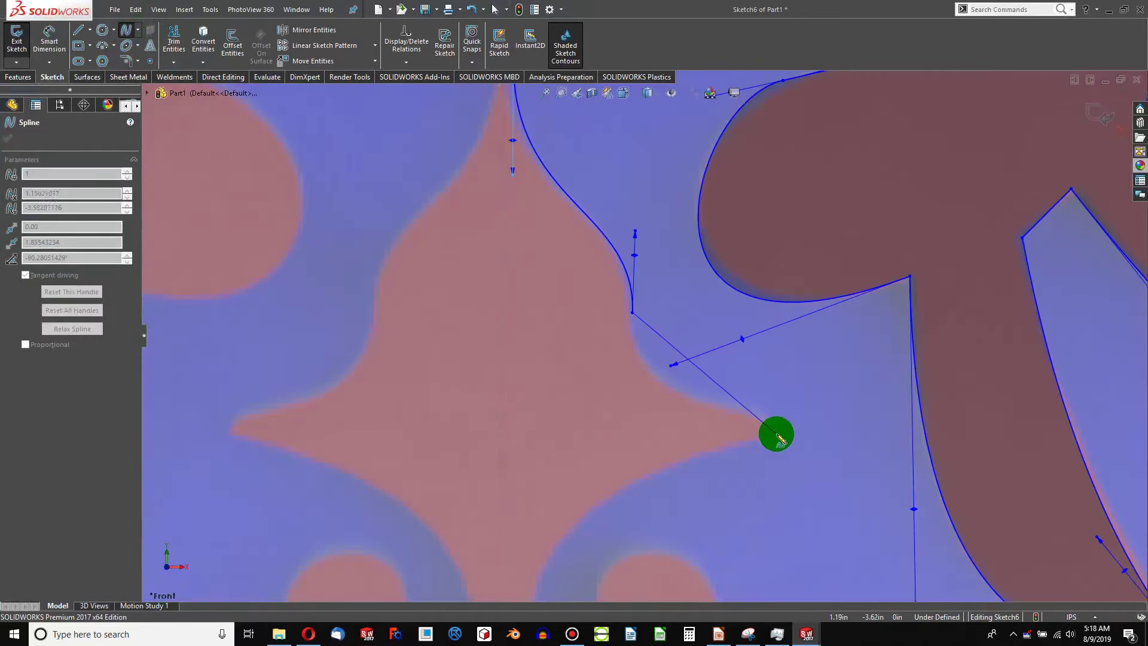
click(777, 434)
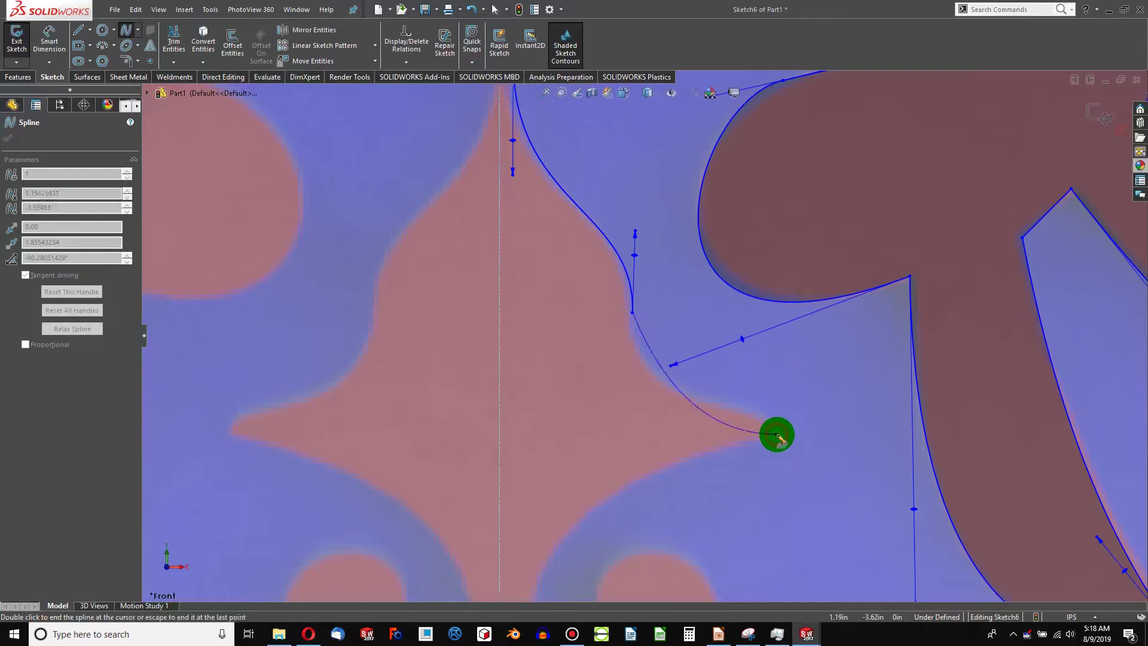
key(Escape)
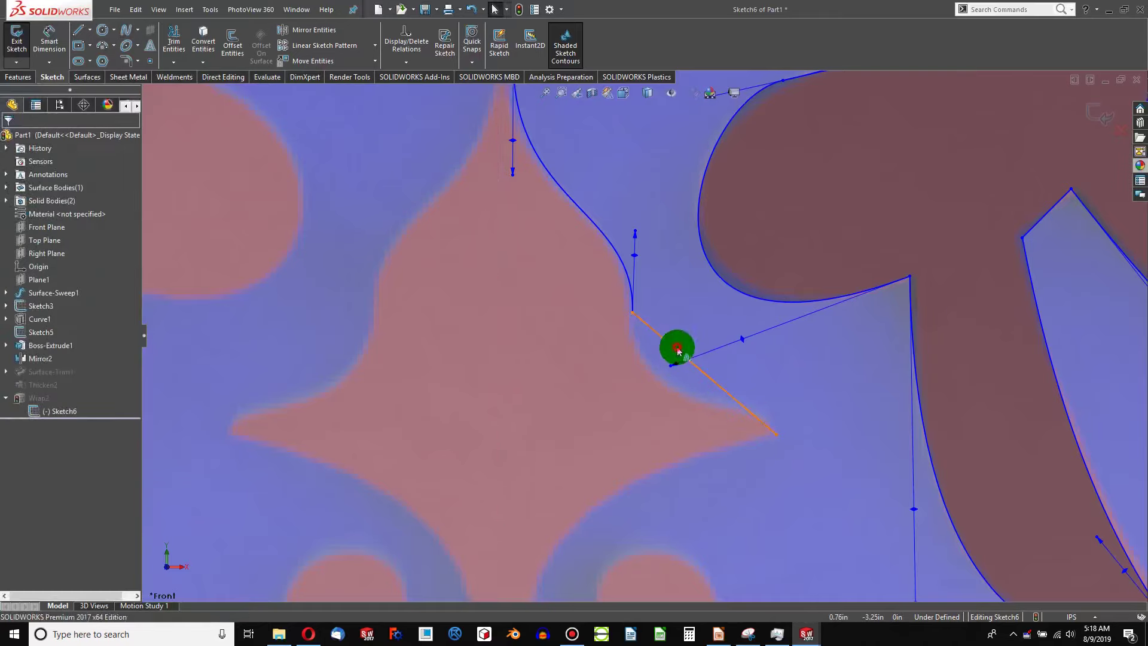
Step: Bend the side-tip spline vertically at both ends so it follows the concave edge between shoulder and tip
click(677, 349)
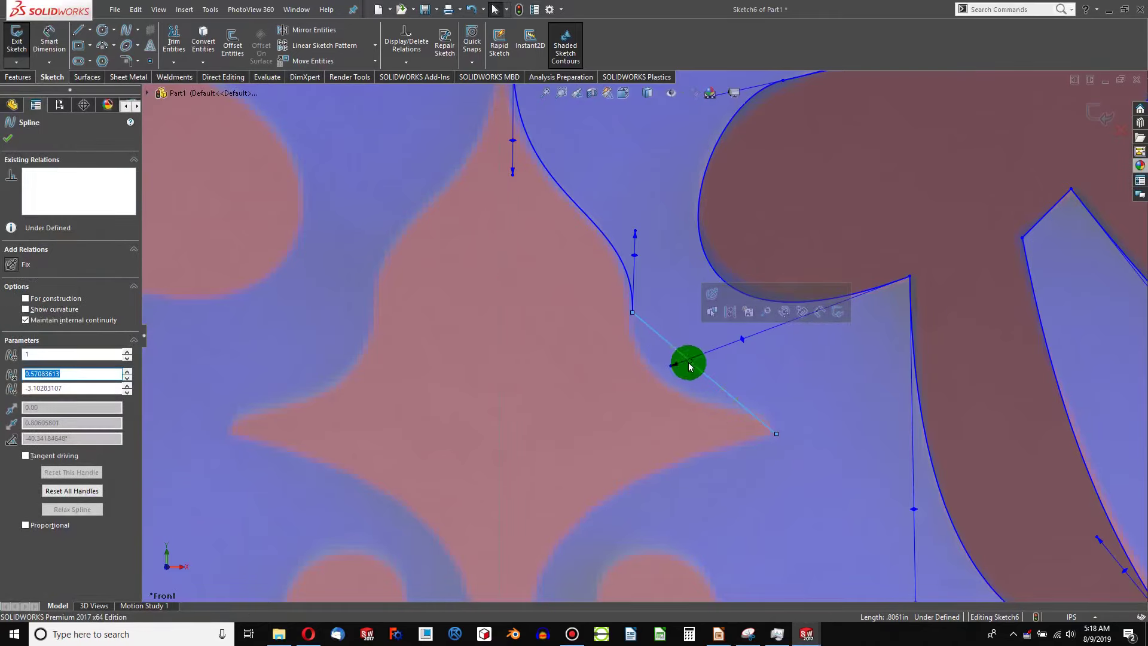
drag(690, 366, 627, 368)
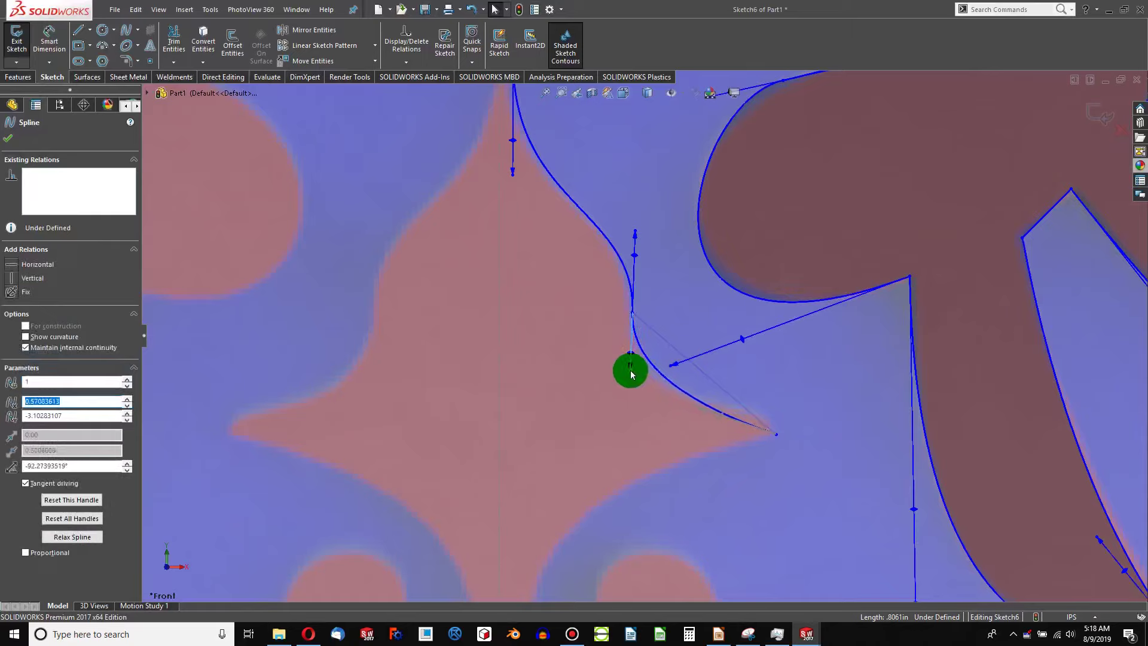
click(744, 429)
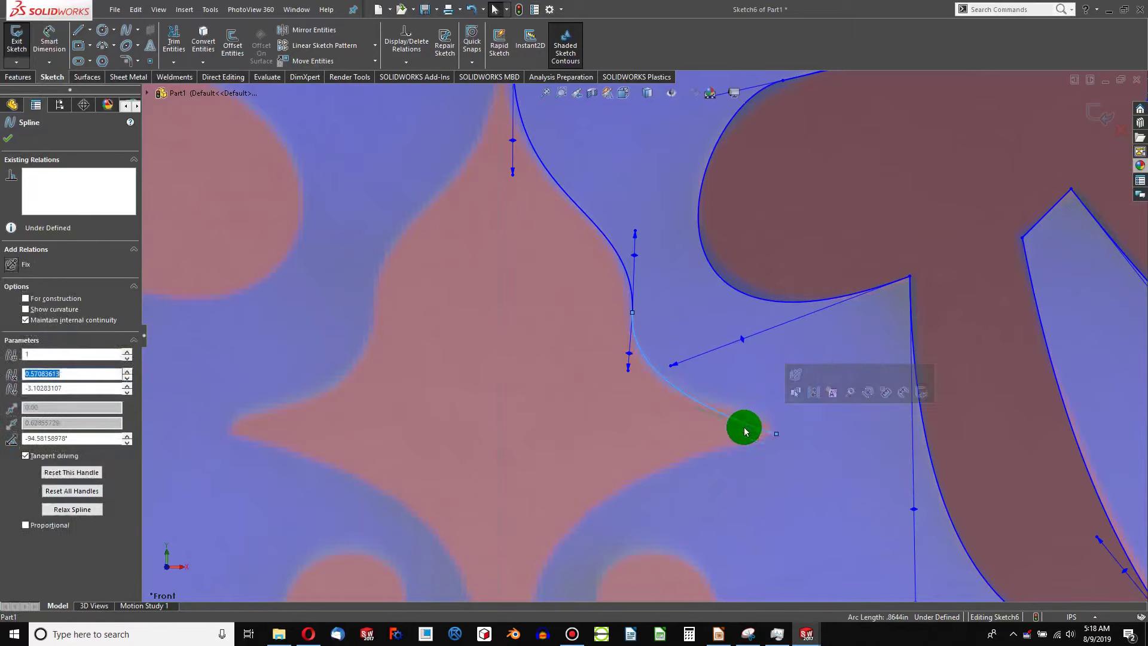
click(771, 433)
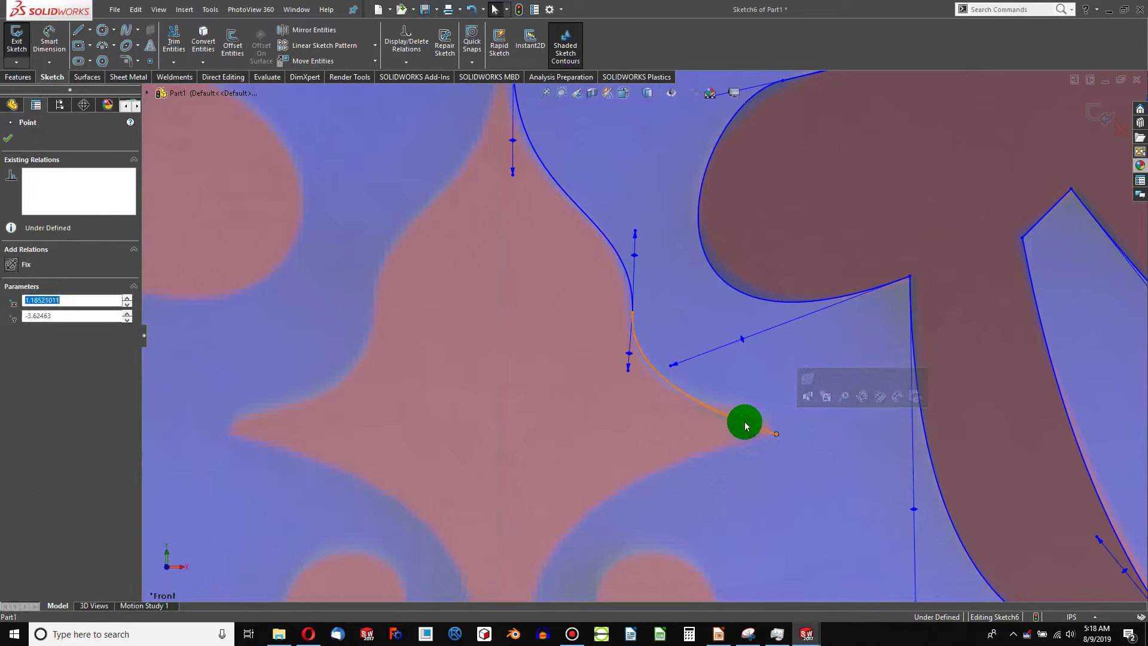
click(694, 411)
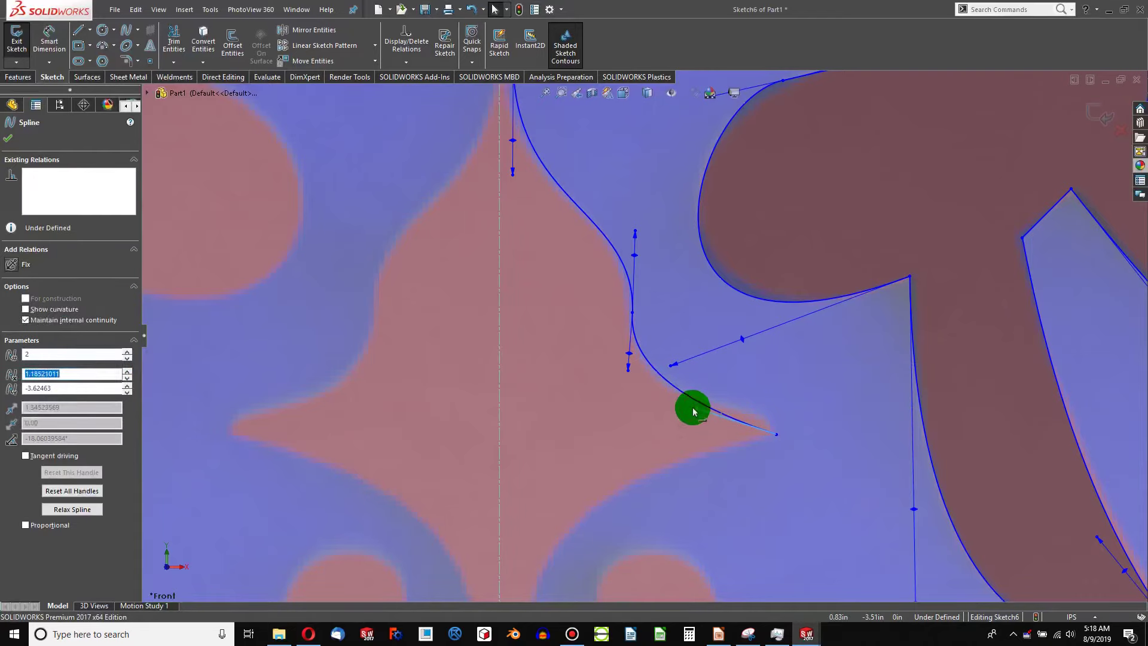
drag(695, 411, 776, 411)
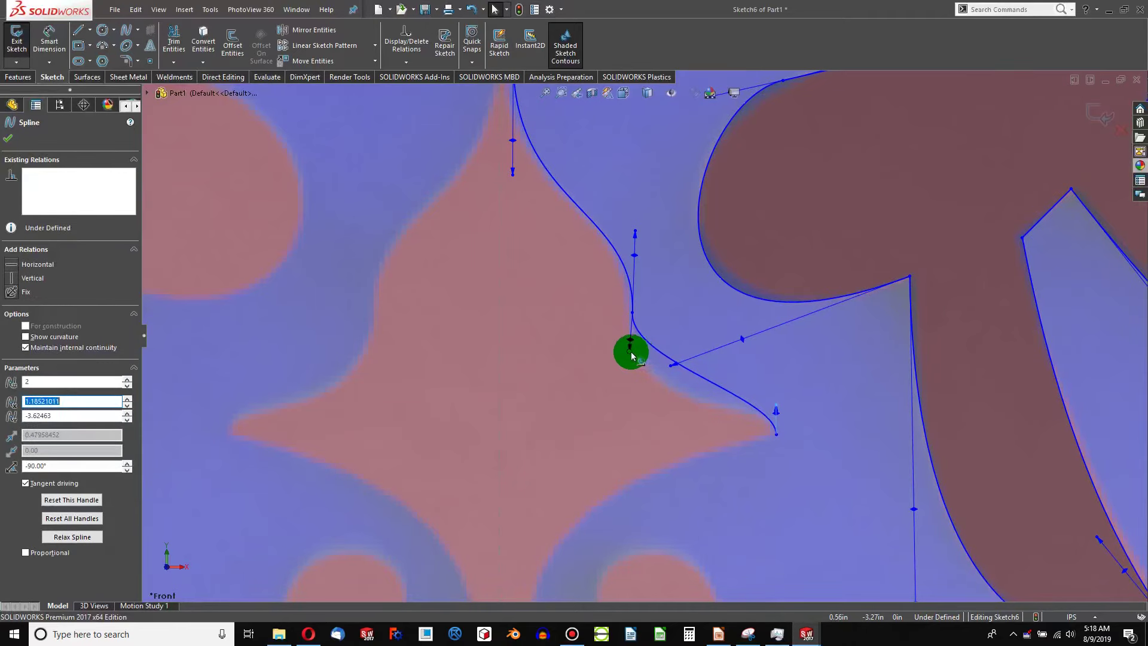
drag(632, 356, 631, 413)
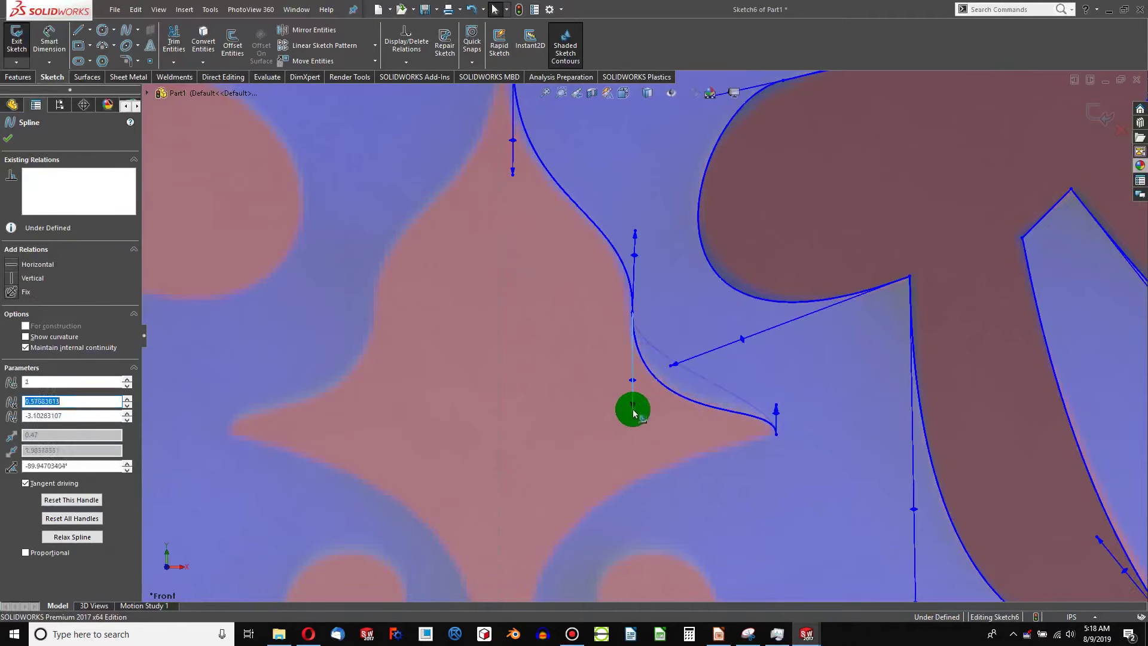
Step: Draw a spline about 1.65 in long from the side tip down to the small corner on the emblem's narrow stem
scroll(636, 461, down, 2)
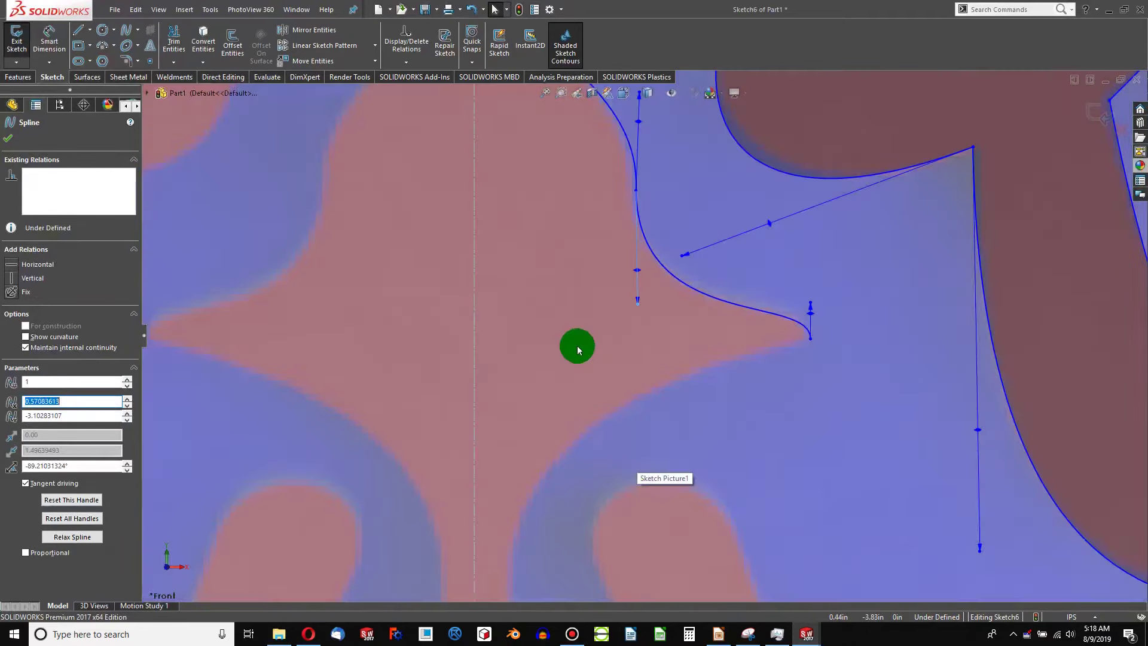
click(125, 31)
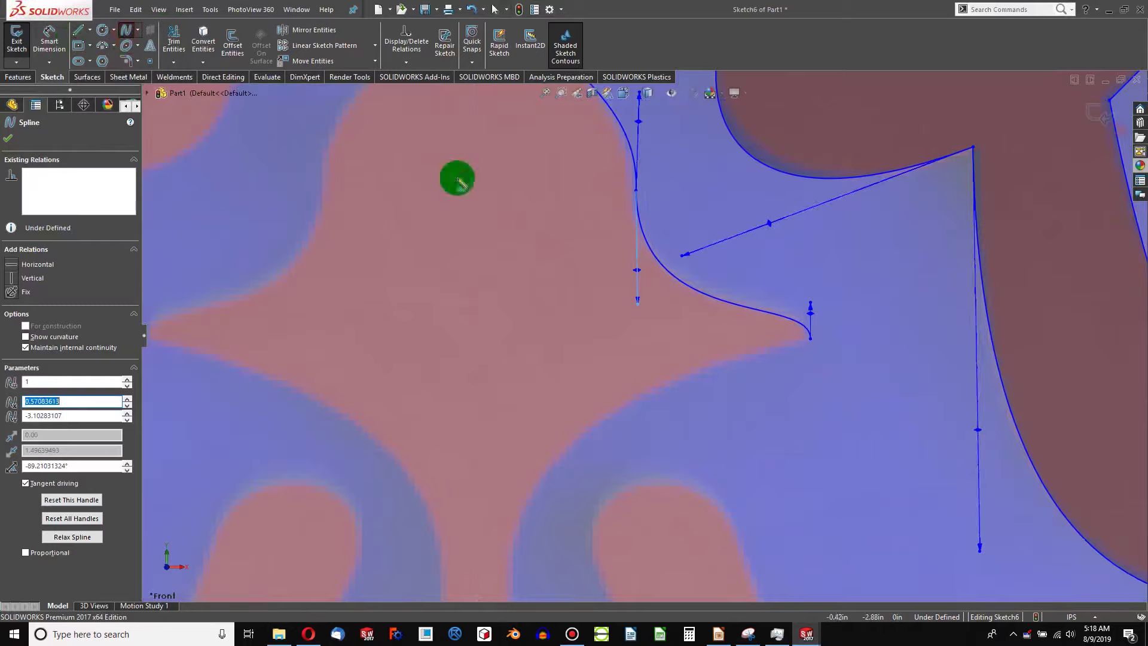
click(810, 339)
scroll(802, 344, up, 6)
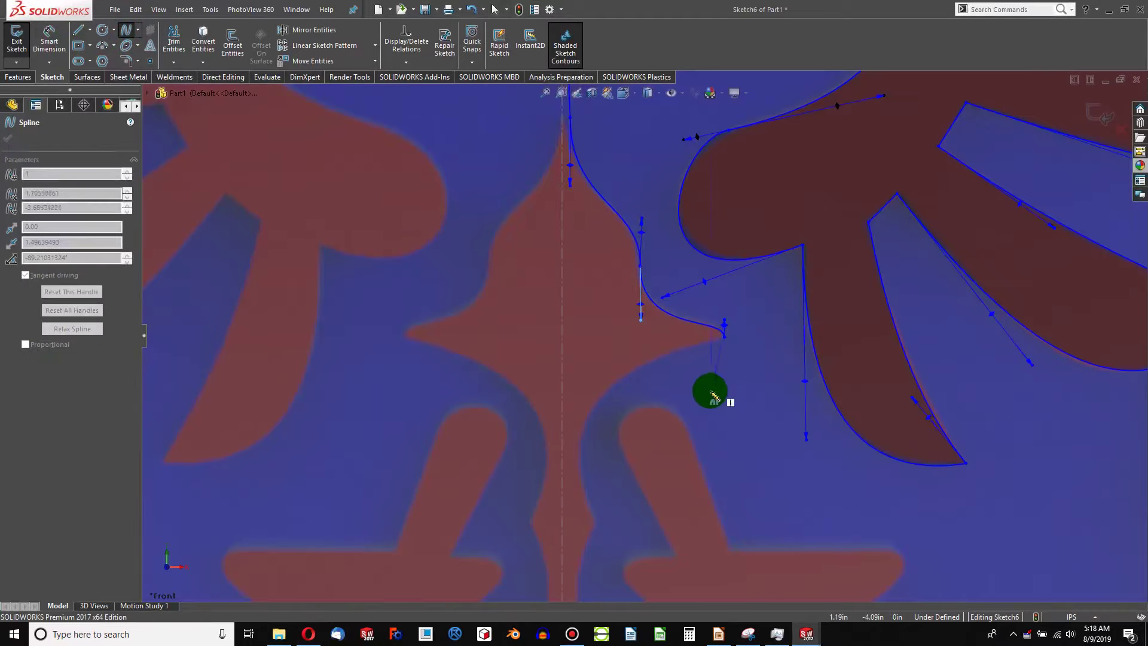
scroll(656, 446, down, 6)
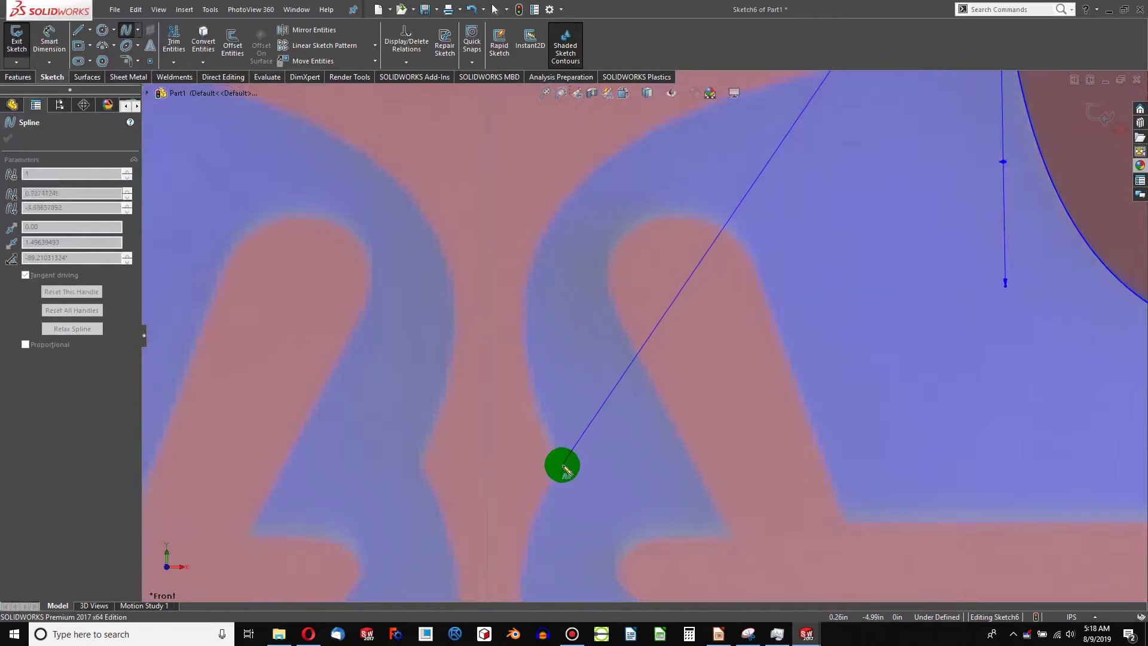
double_click(567, 457)
scroll(676, 290, up, 2)
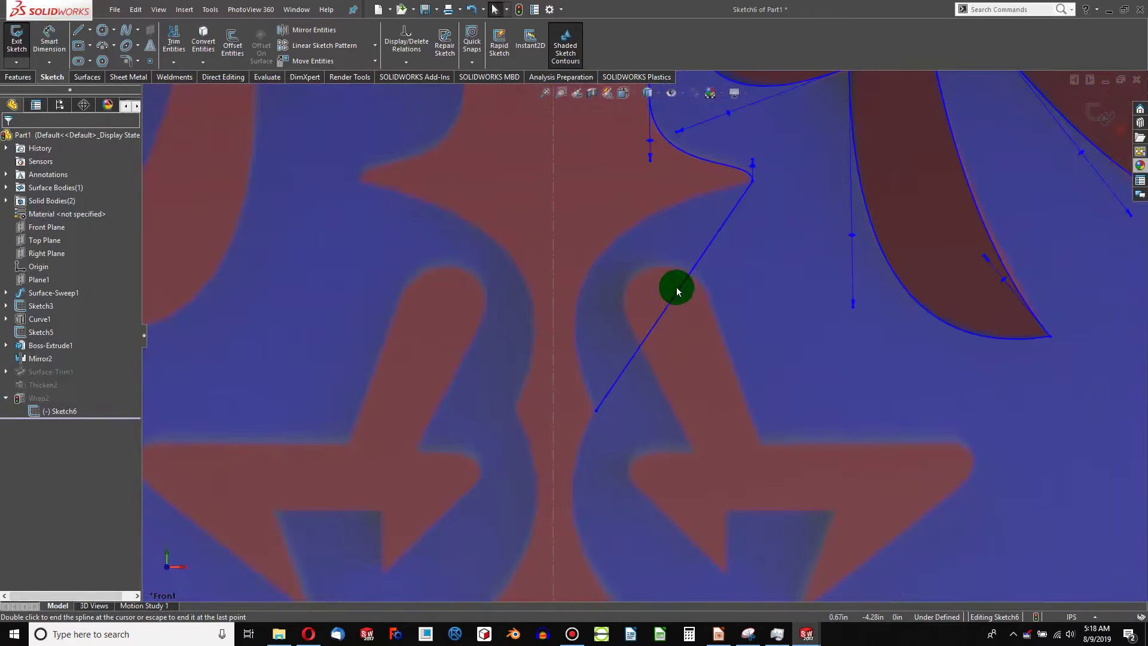
Step: Bend the spline below the side tip inward so it follows the curved underside and narrow stem in the picture
click(694, 274)
scroll(693, 258, up, 3)
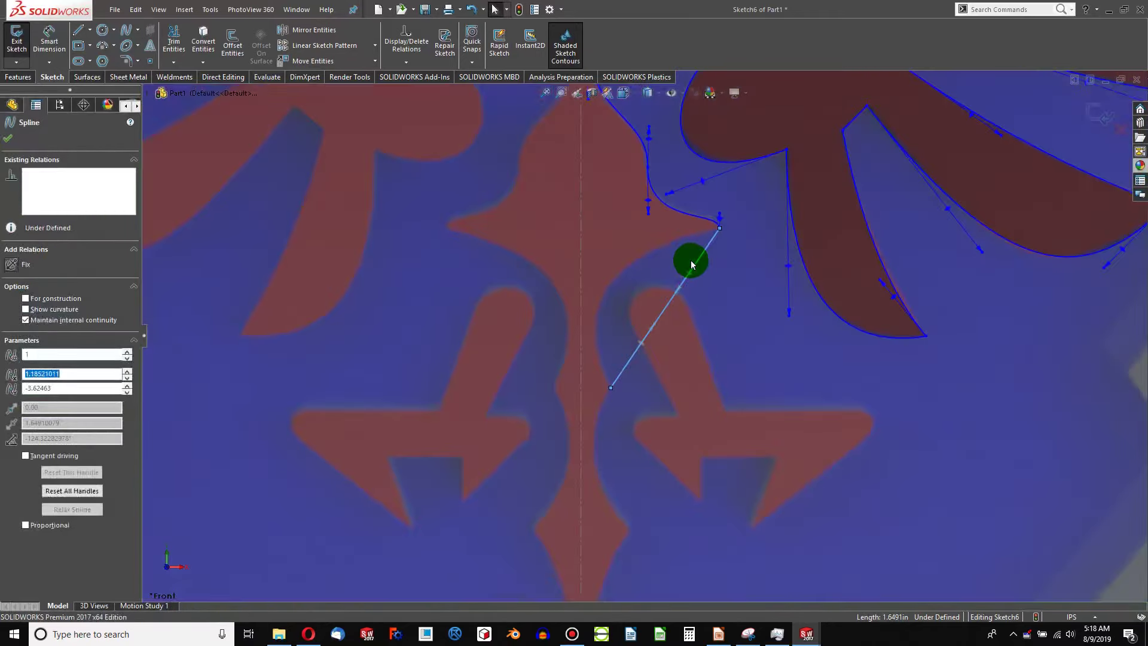
scroll(673, 297, down, 3)
drag(660, 322, 536, 262)
Step: Trace the next stem section with a spline about 1.23 in long before bending, curved inward and ending at the lower diamond's side corner
scroll(661, 355, up, 4)
scroll(601, 412, down, 8)
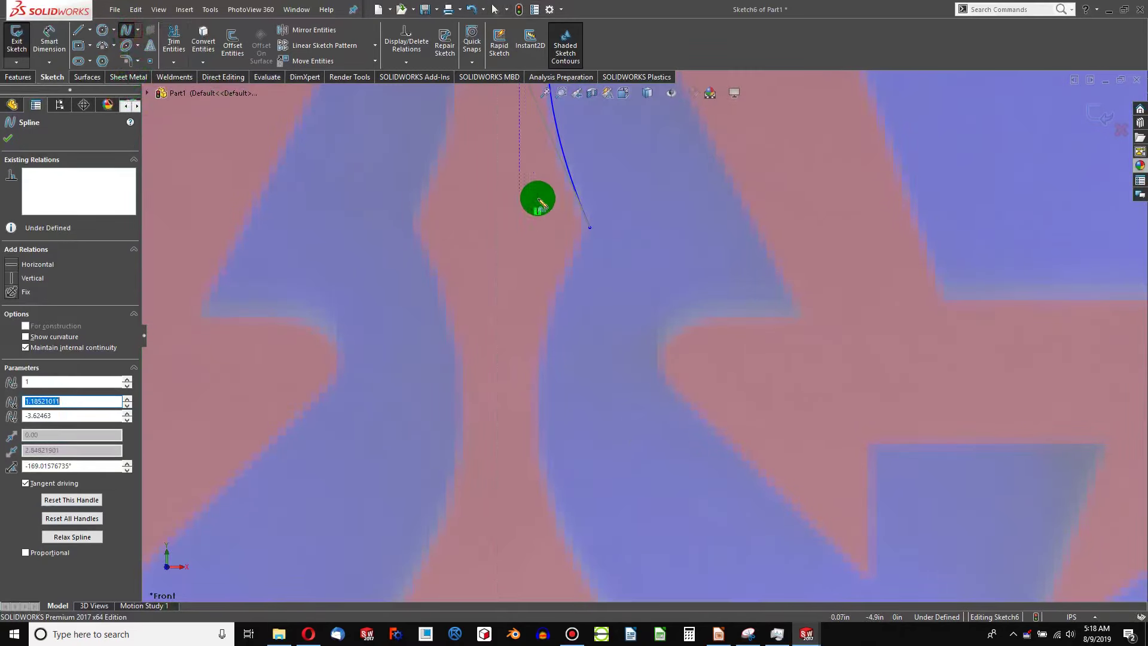
click(589, 227)
scroll(589, 245, up, 3)
drag(622, 413, 652, 458)
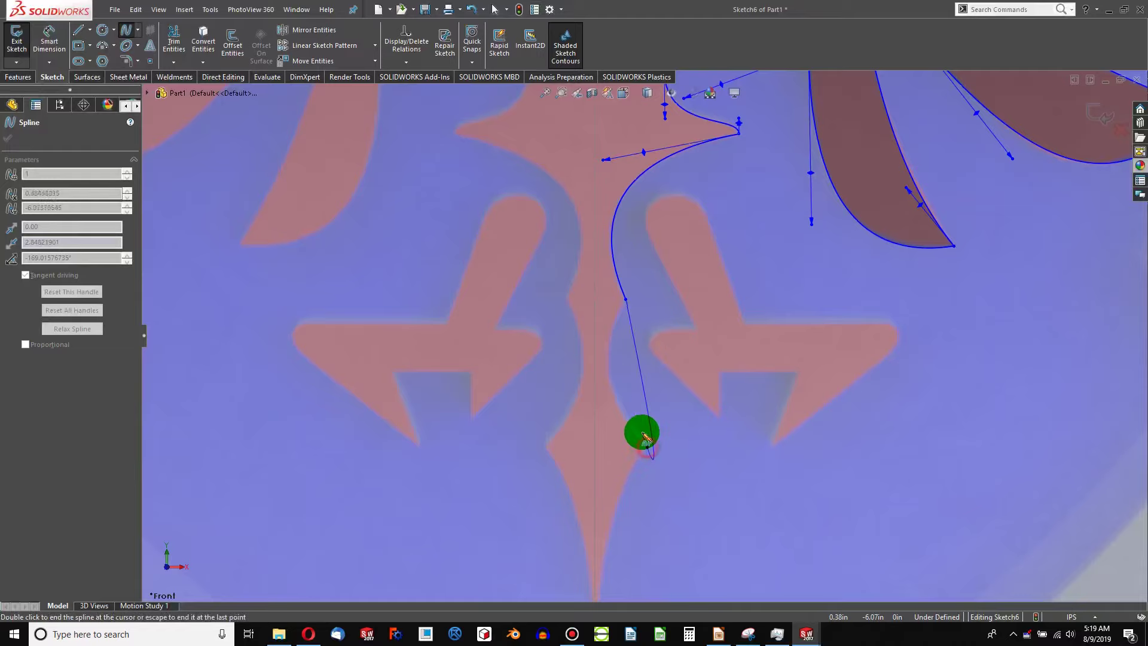
double_click(643, 433)
click(632, 341)
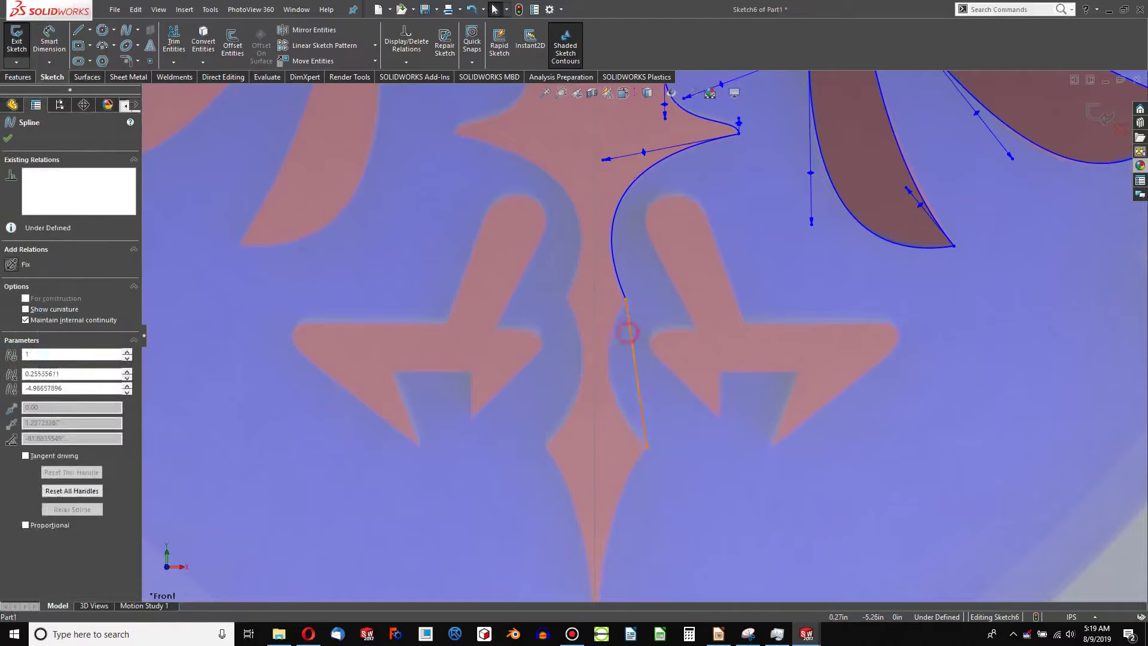
drag(636, 359, 599, 362)
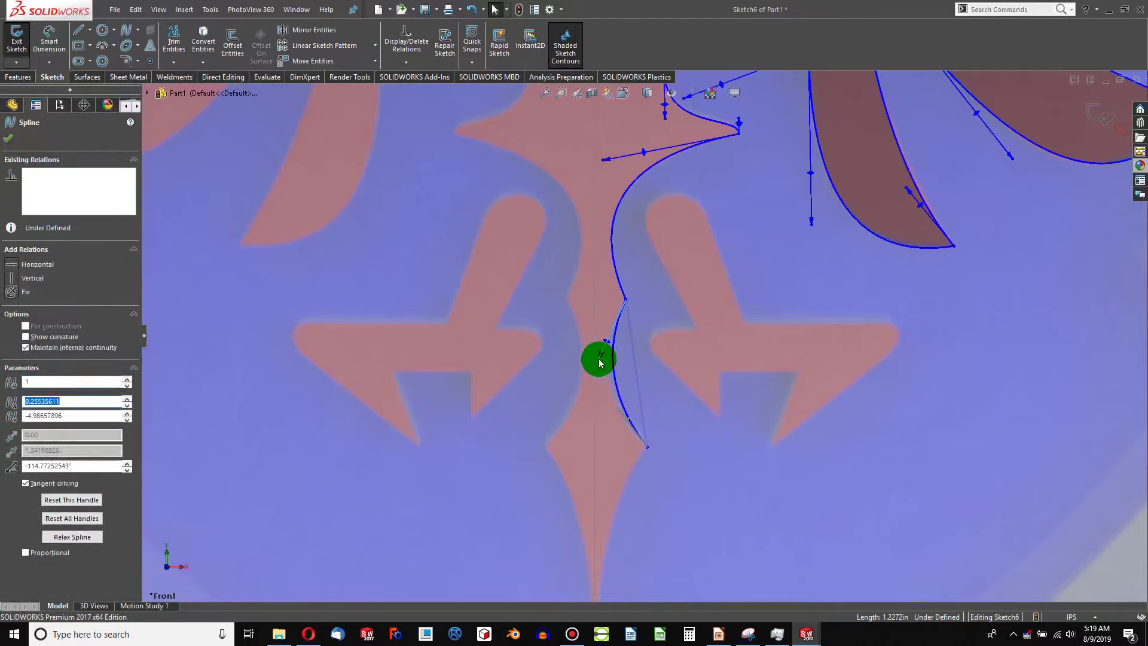
Step: Trace the emblem's lowest edge with a spline from the diamond's side corner to the centerline below the bottom tip, curved to match the picture
scroll(610, 389, up, 4)
scroll(597, 482, down, 3)
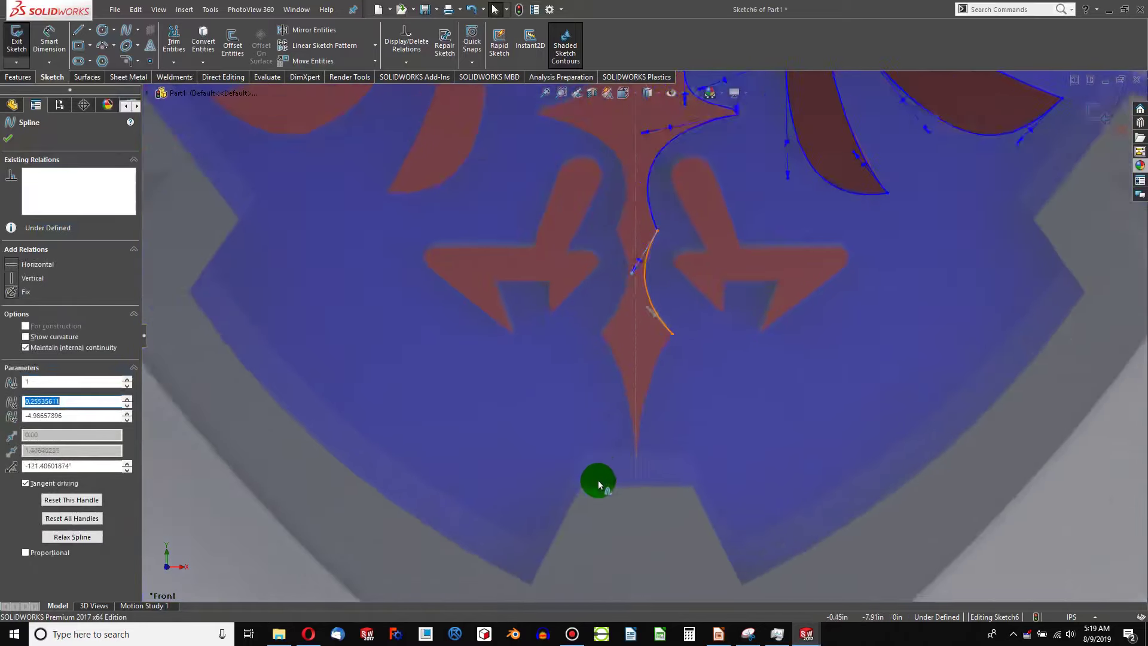
click(130, 34)
click(689, 298)
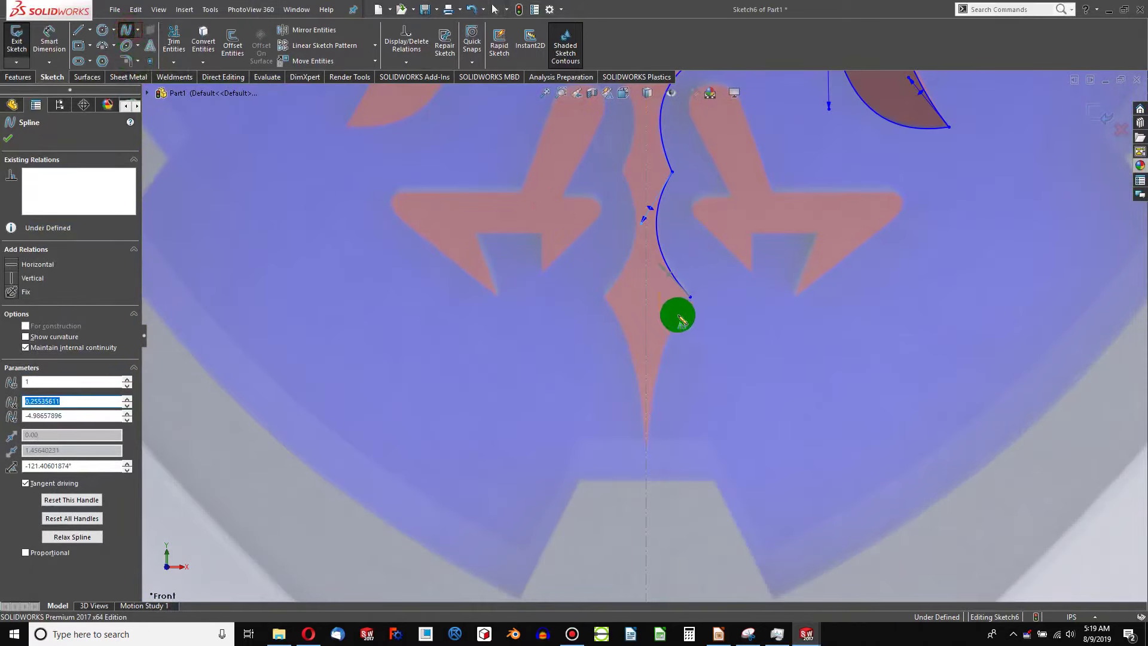
click(647, 441)
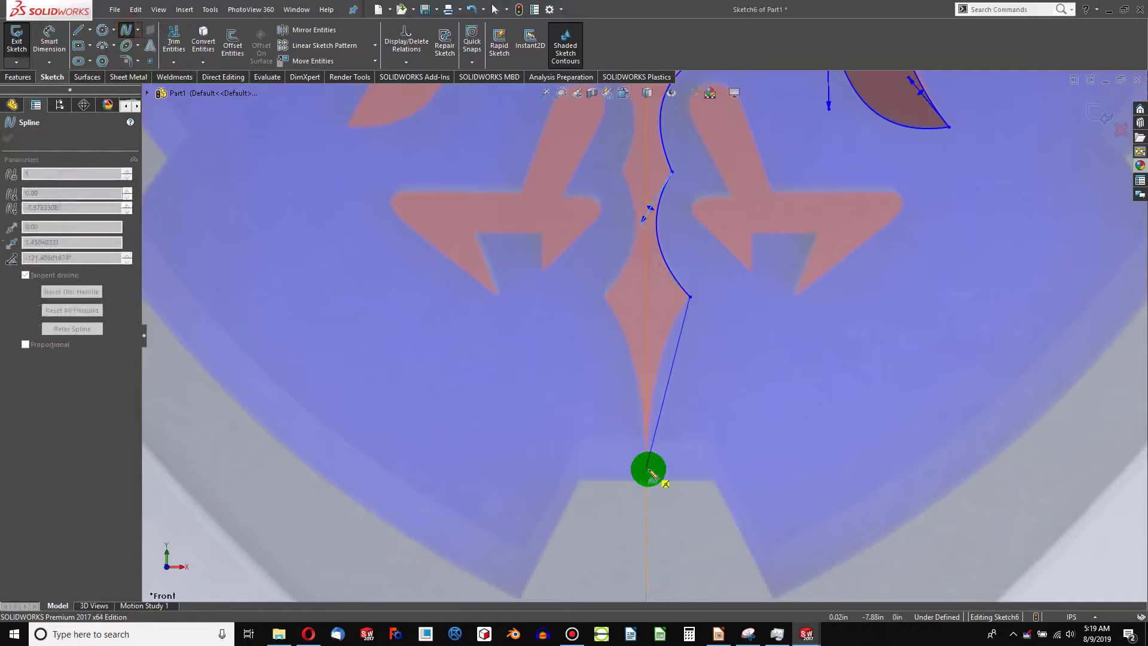
key(Escape)
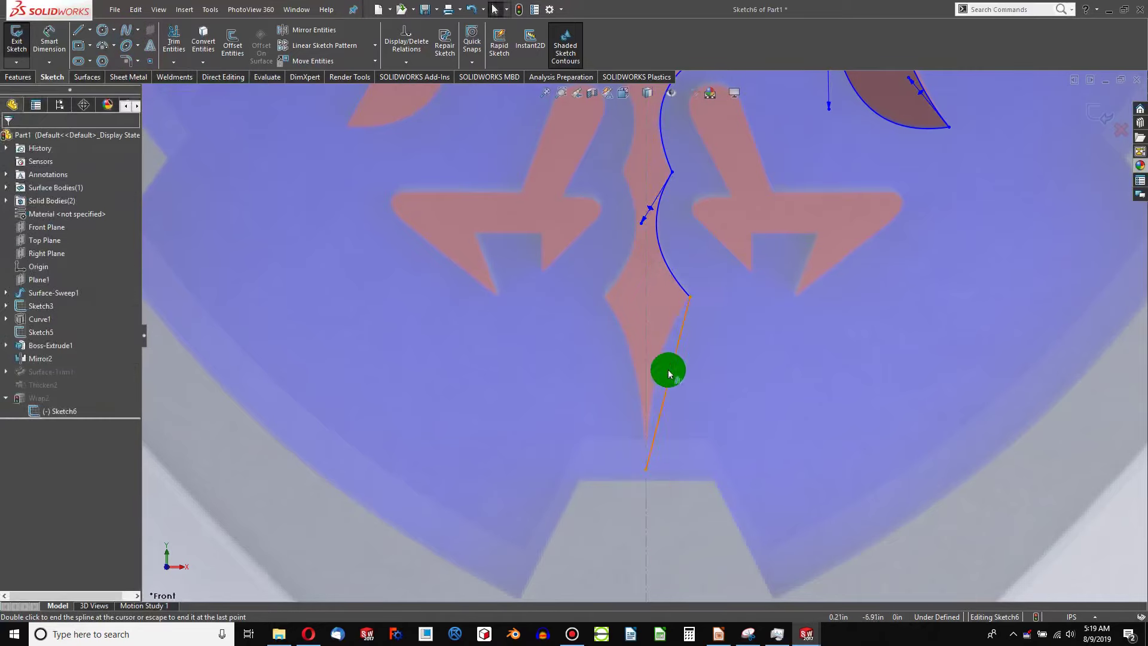
click(674, 367)
drag(675, 371, 657, 361)
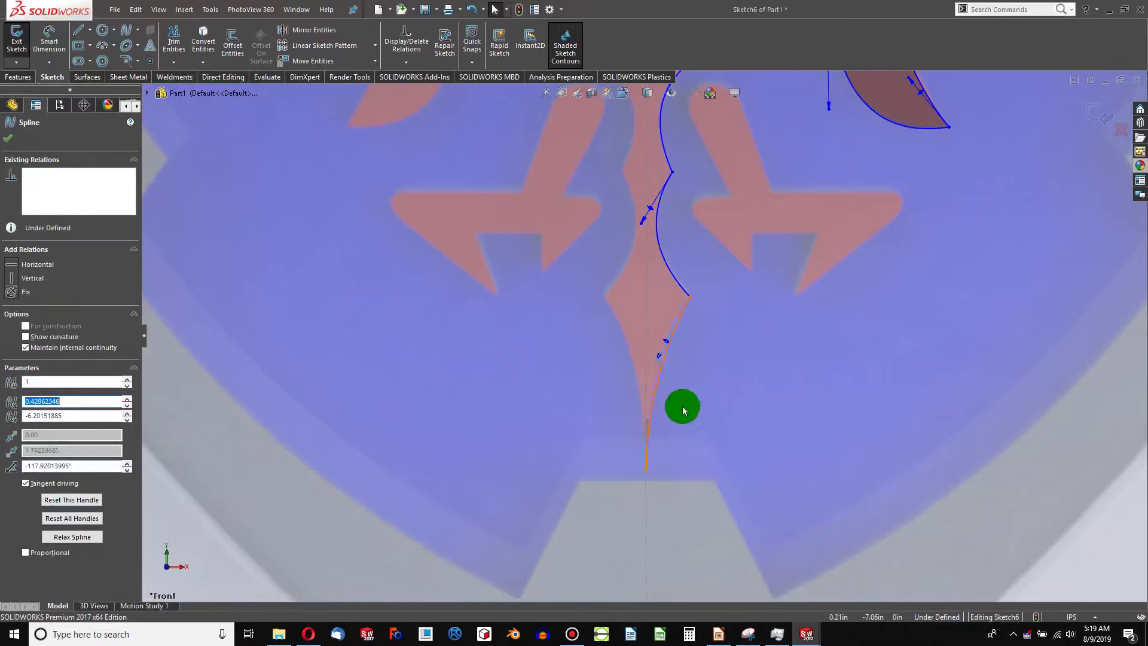
Step: Examine the lower end of the traced emblem outline, checking its endpoint on the centerline and the last spline against the picture
click(706, 428)
scroll(707, 425, up, 4)
scroll(669, 382, down, 4)
scroll(633, 405, down, 3)
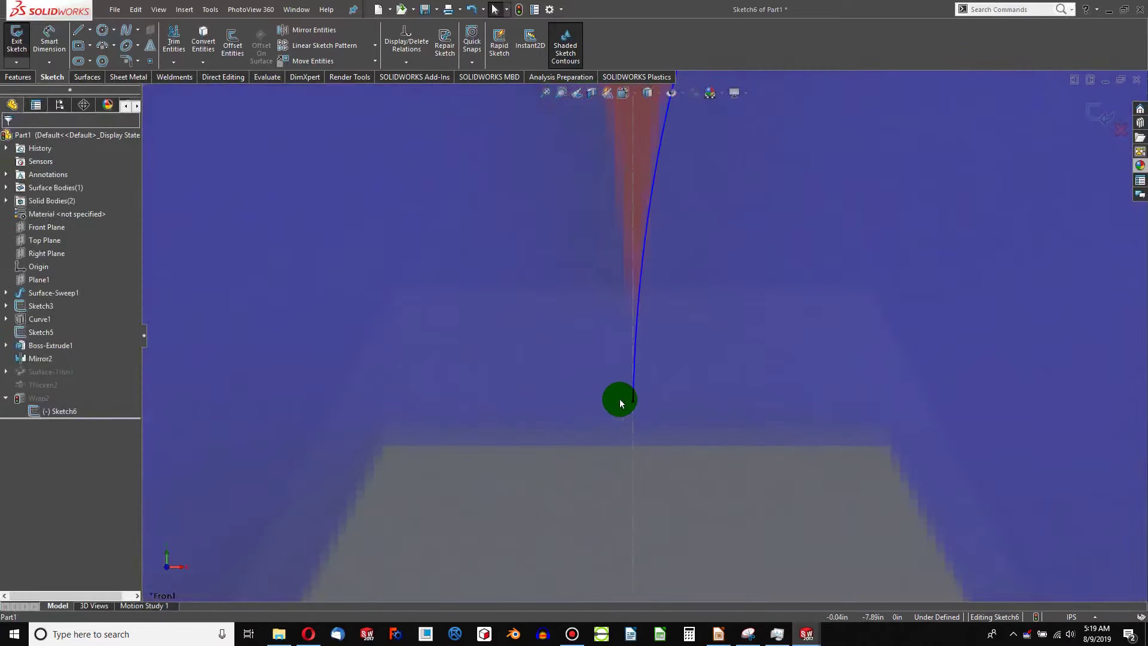
scroll(627, 383, up, 2)
click(639, 365)
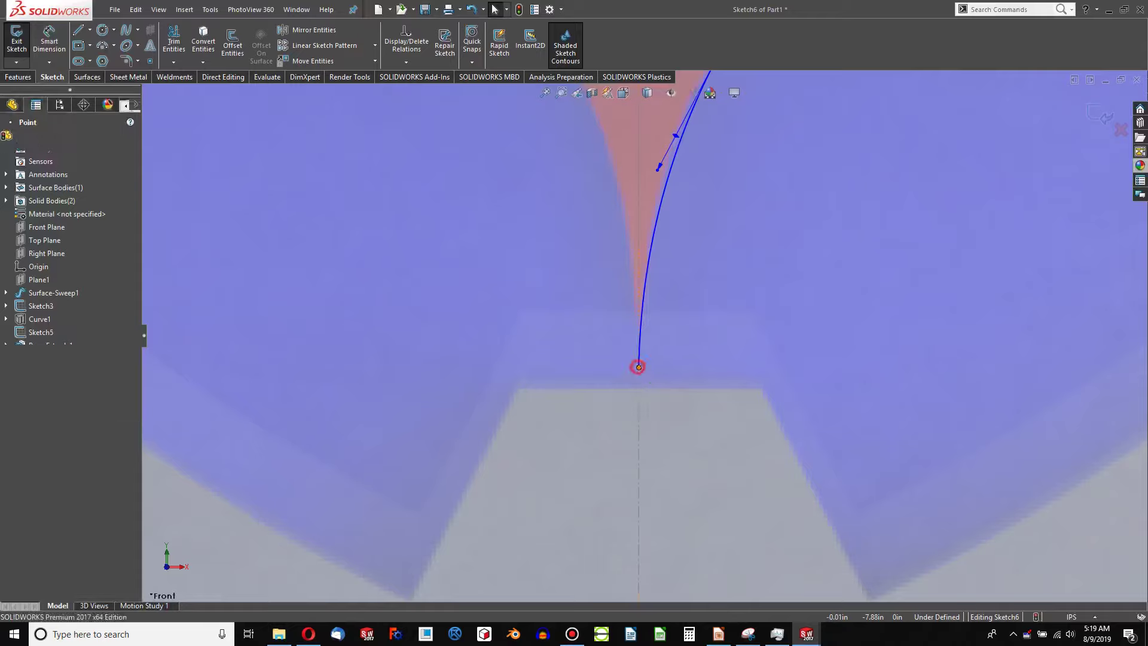
click(643, 283)
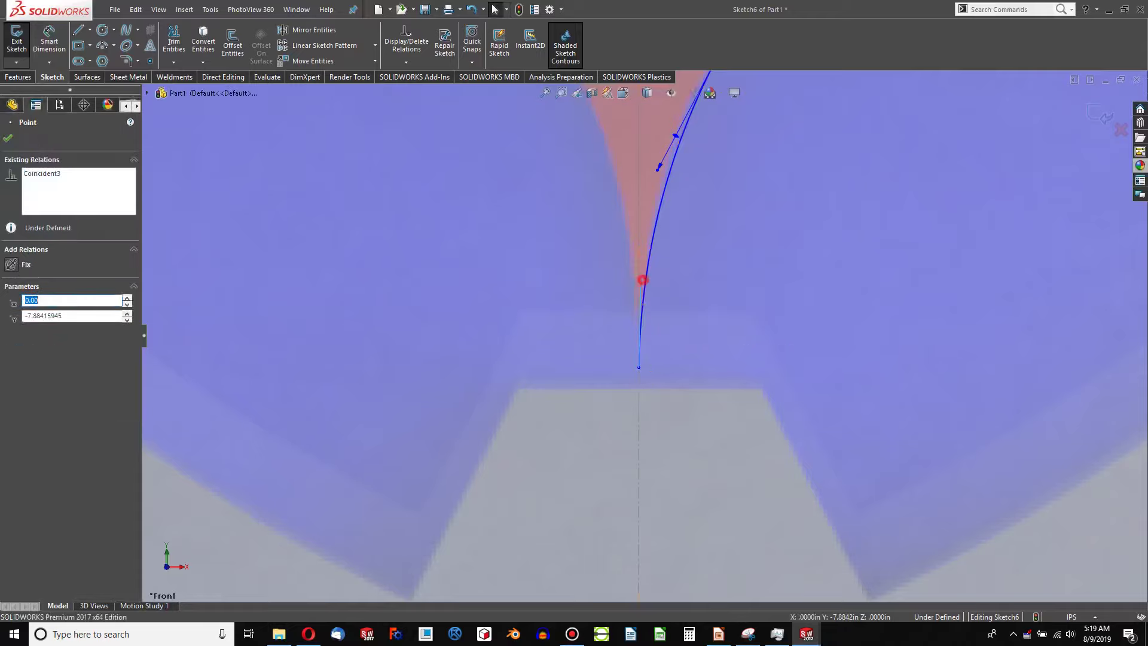
scroll(642, 280, up, 3)
scroll(637, 353, down, 5)
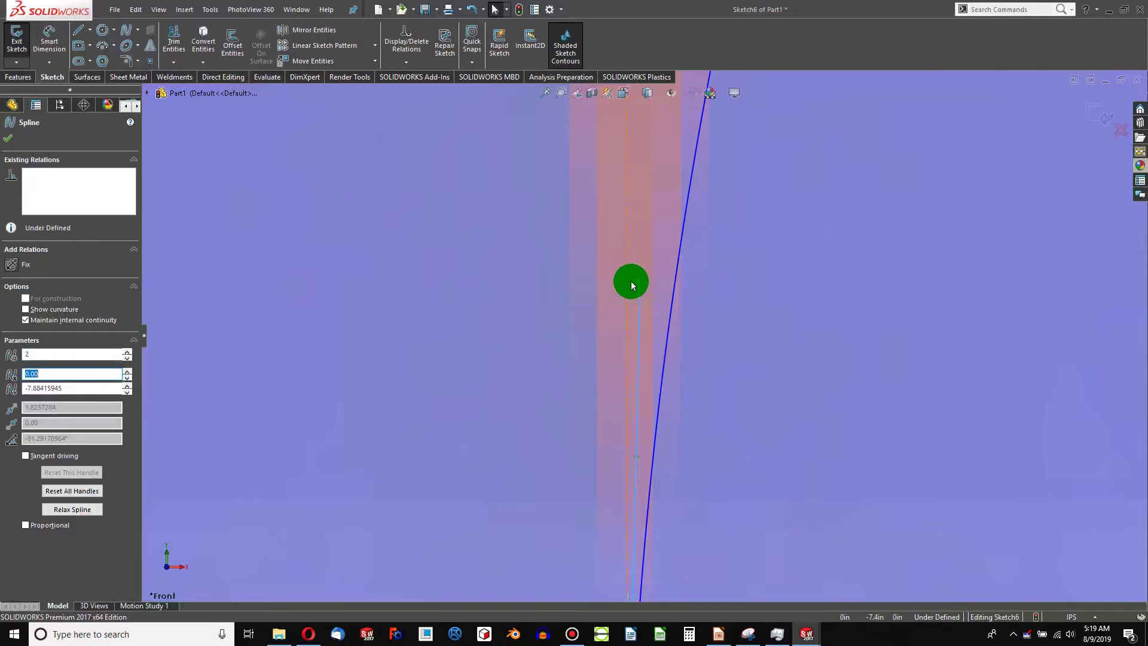
scroll(630, 282, up, 6)
scroll(644, 171, up, 3)
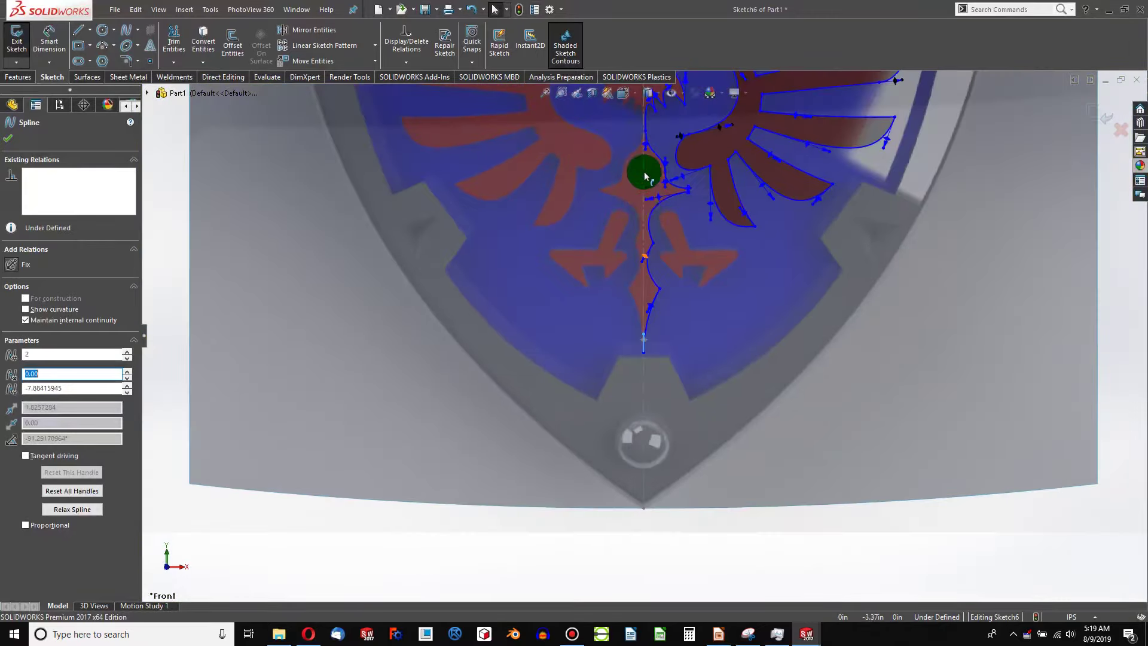
scroll(644, 171, down, 6)
scroll(647, 180, up, 5)
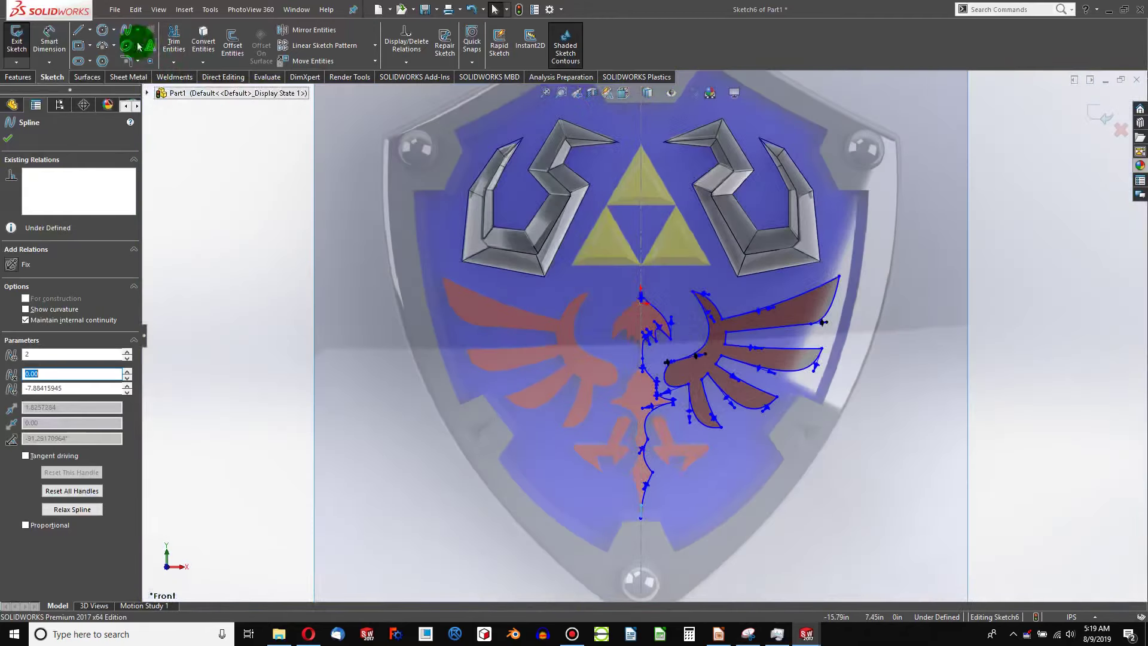
click(90, 30)
click(87, 58)
scroll(628, 299, down, 4)
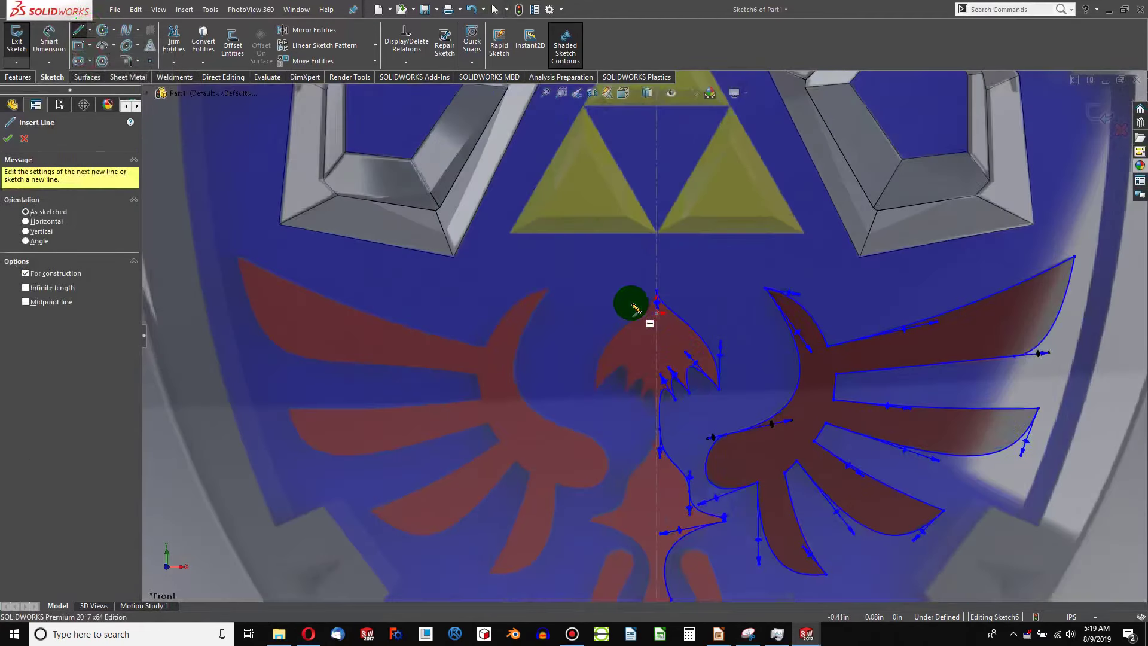
key(Escape)
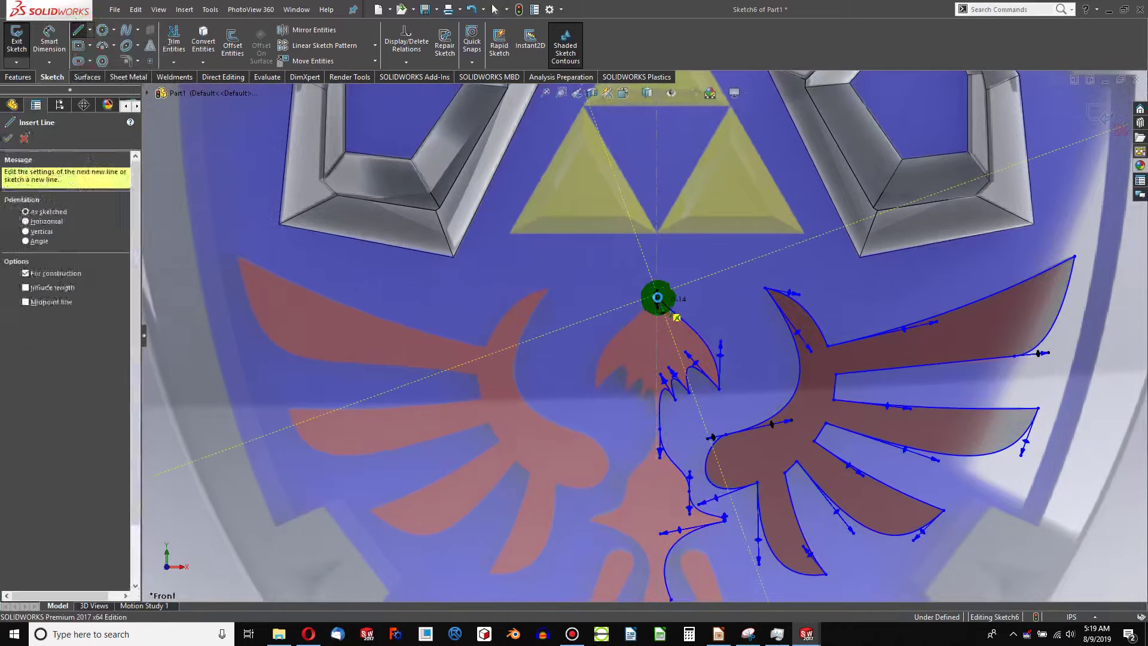
Step: Draw a vertical centerline about 8.29 in long from the bird head's top point to the outline's bottom endpoint
click(94, 31)
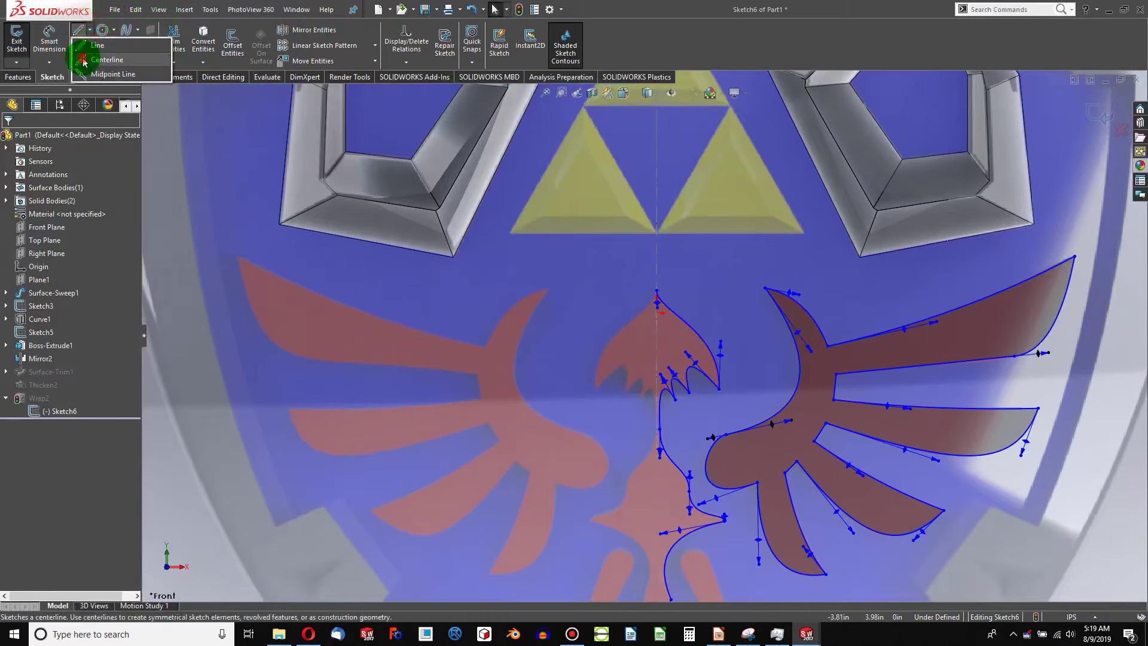
click(85, 51)
click(656, 293)
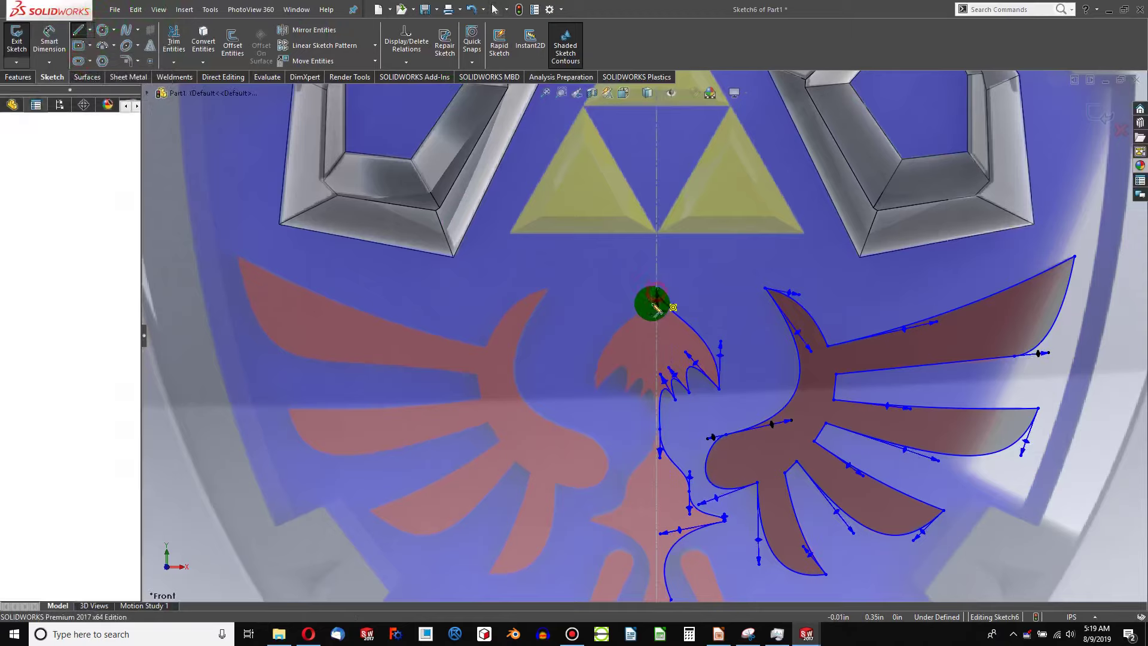
scroll(682, 477, up, 5)
scroll(646, 433, down, 1)
scroll(647, 419, down, 6)
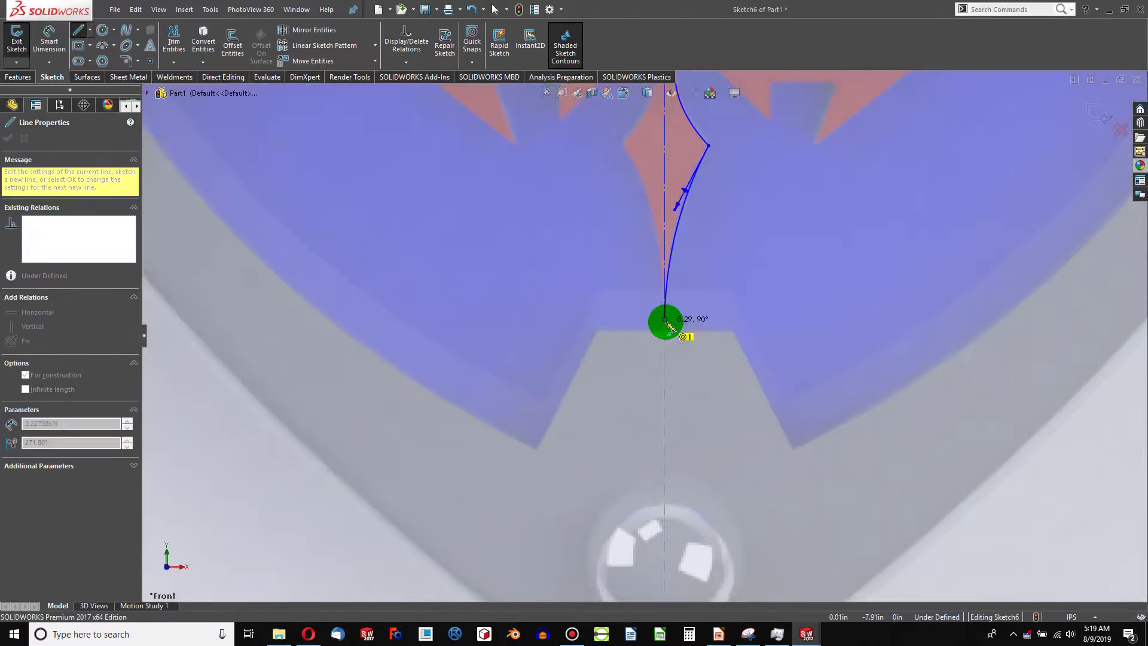
click(664, 320)
key(Escape)
key(Escape)
Step: Mirror the central bird emblem's traced half-outline about the new vertical centerline, keeping the original as a copy
scroll(644, 230, up, 6)
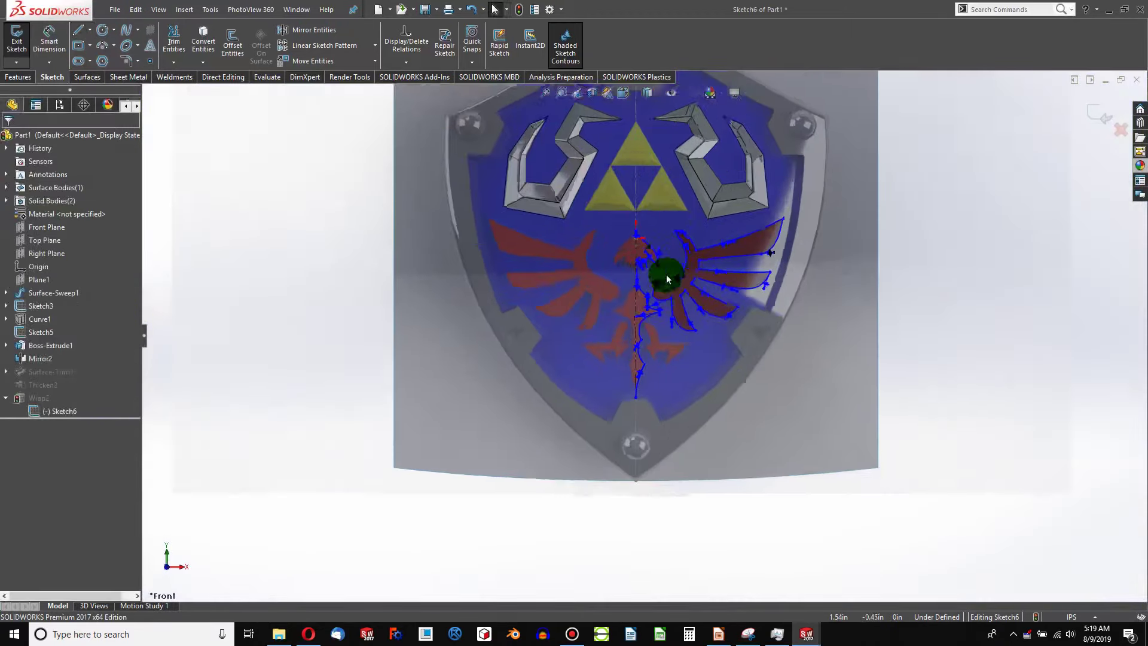
scroll(641, 356, down, 6)
scroll(625, 294, up, 4)
scroll(598, 179, down, 1)
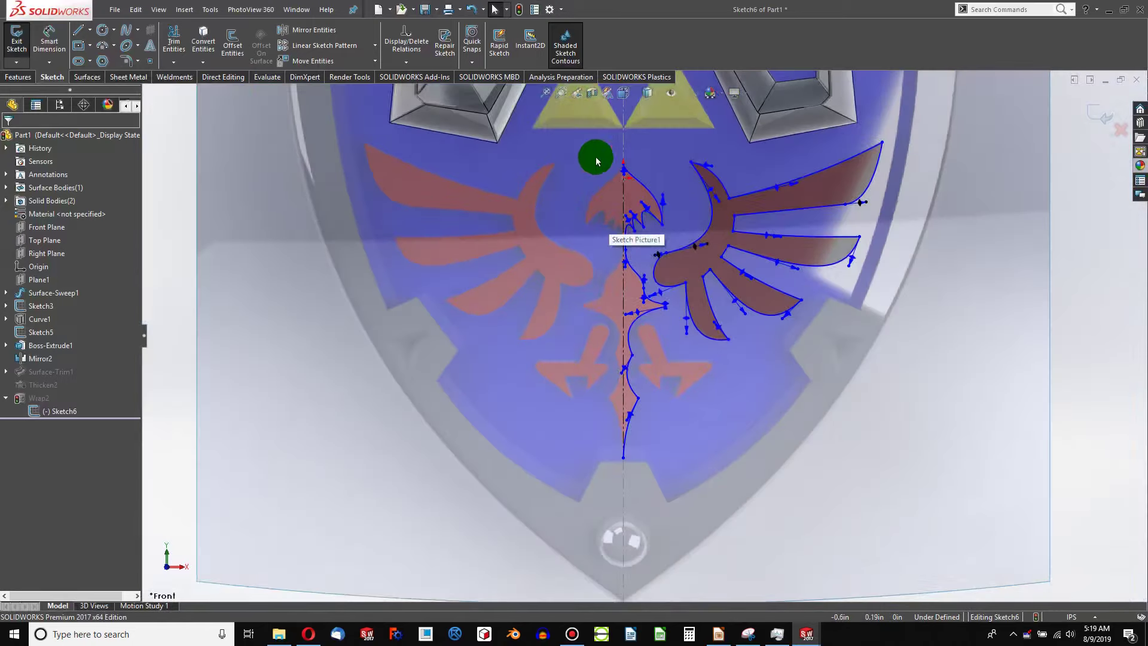
click(317, 31)
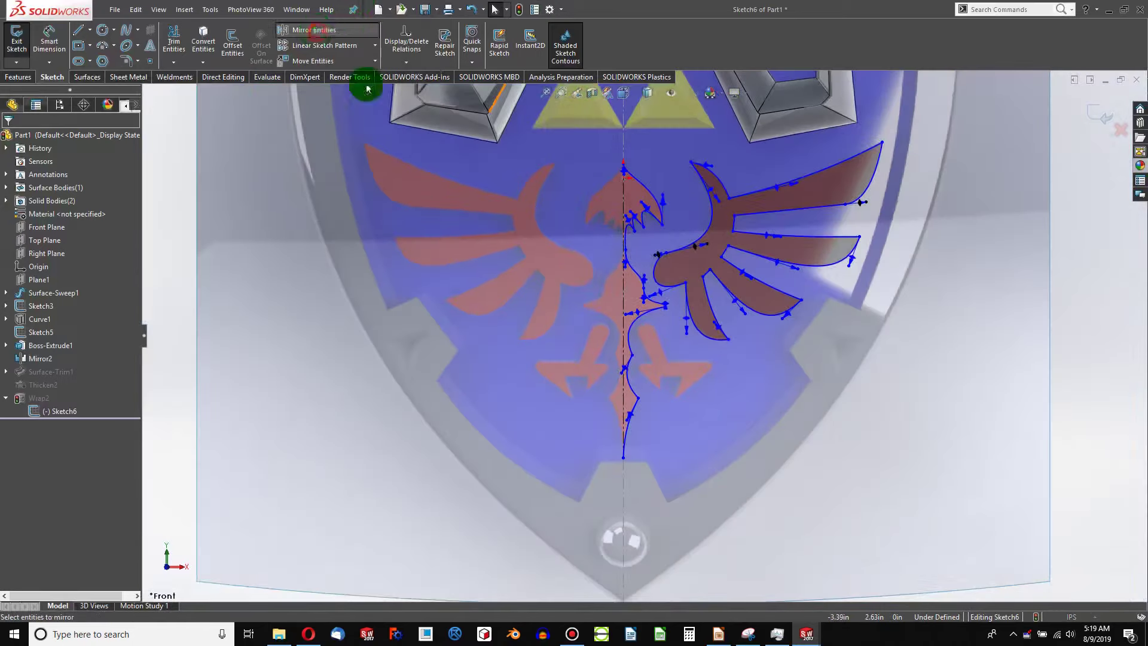
click(90, 277)
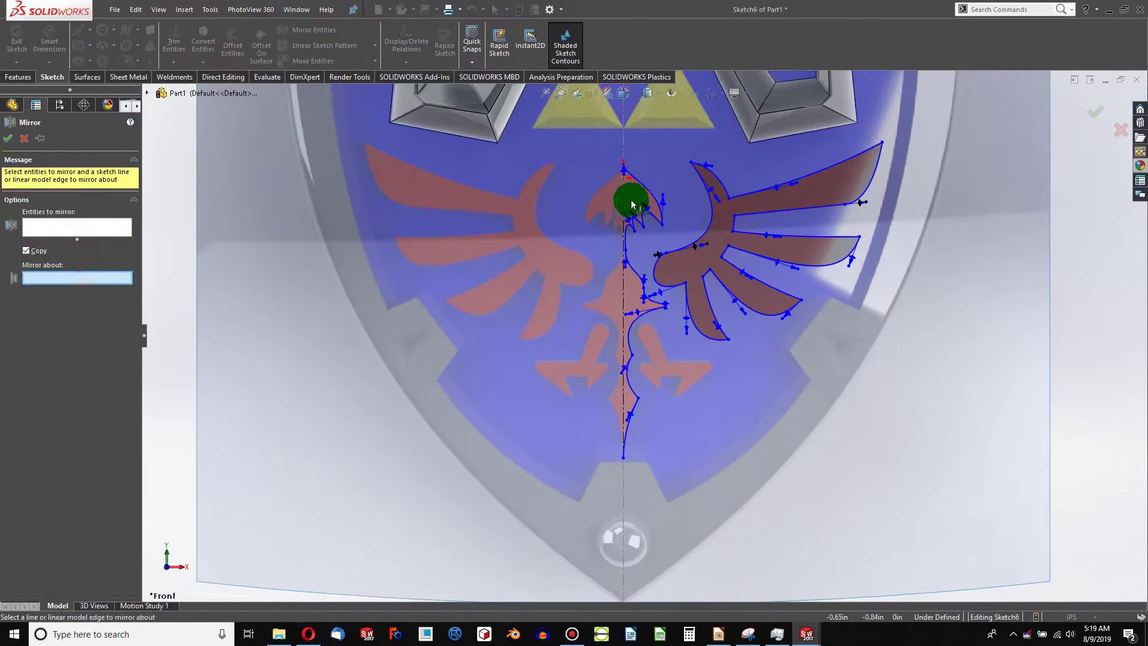
click(623, 193)
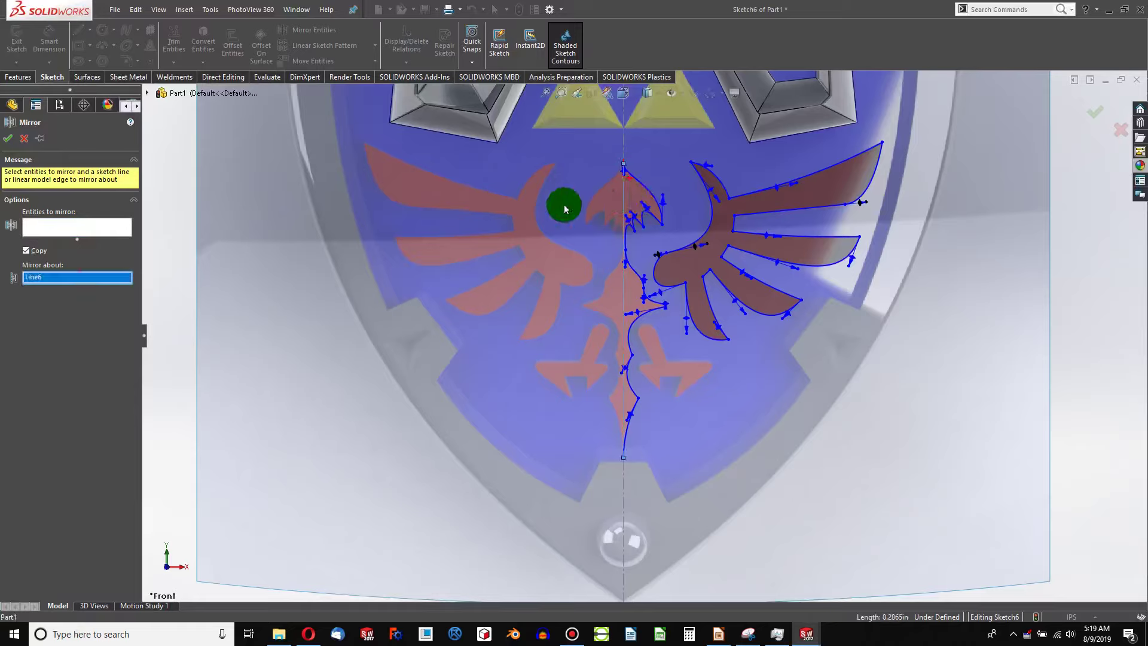
click(70, 226)
mouse_move(593, 202)
mouse_down()
mouse_move(615, 146)
mouse_move(674, 191)
mouse_move(637, 254)
mouse_up()
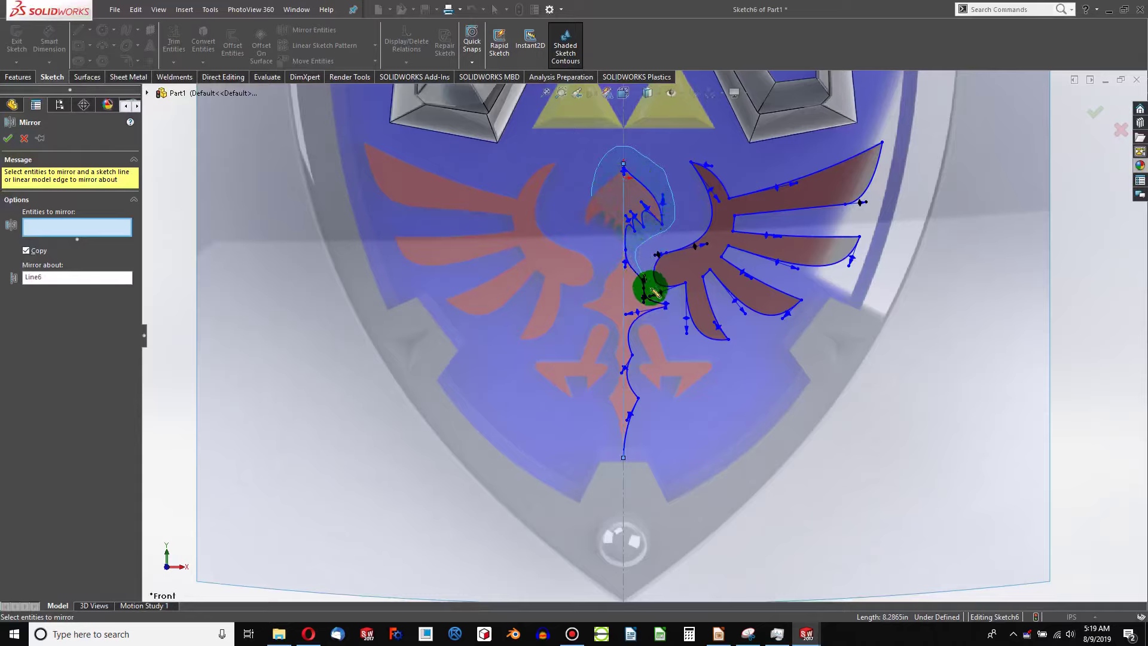
Step: Mirror the splines of the bird's central body outline about the vertical centreline
mouse_move(674, 307)
mouse_down()
mouse_move(647, 443)
mouse_move(597, 474)
mouse_up()
scroll(615, 302, down, 2)
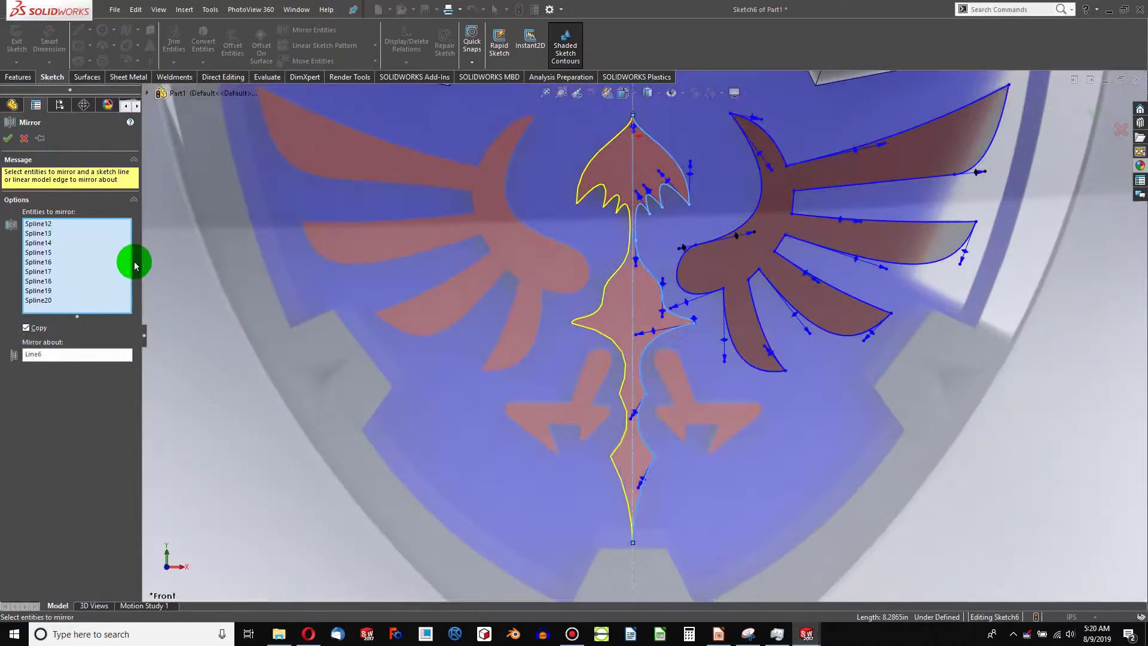
click(9, 139)
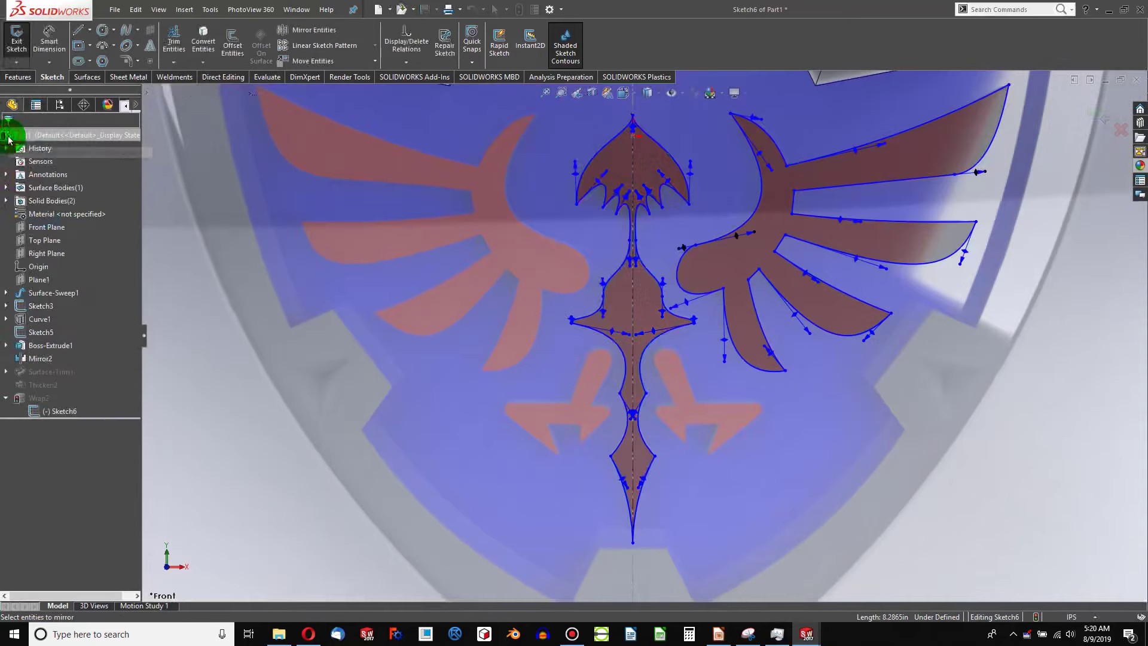
Step: Choose Lasso Selection as the selection method for the sketch
right_click(187, 320)
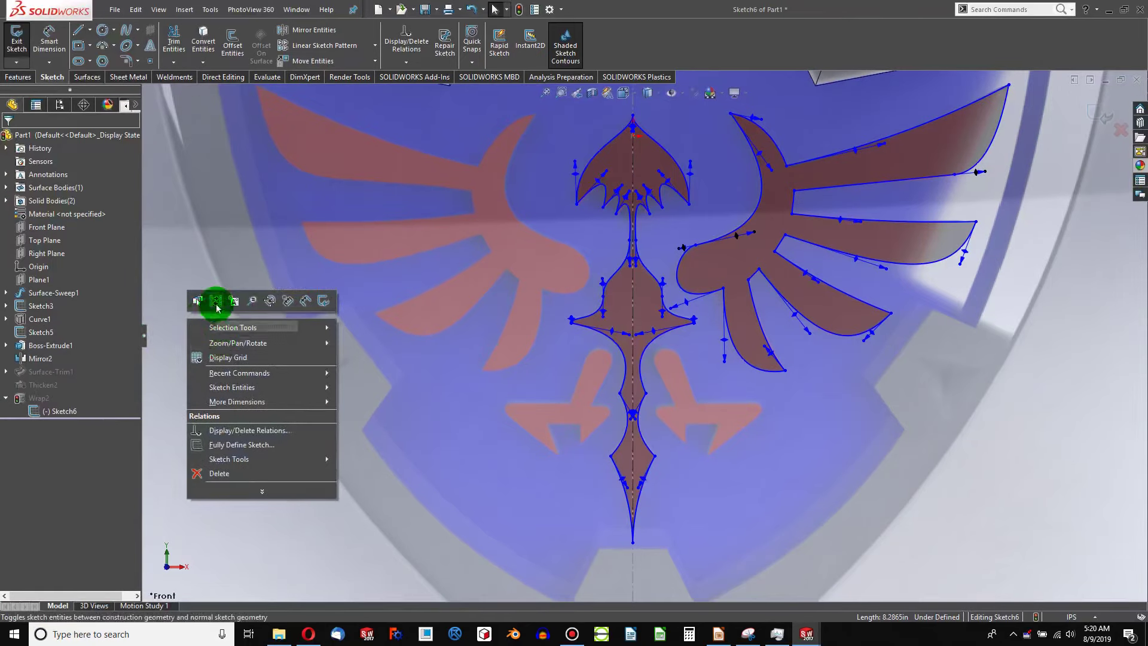
click(193, 261)
key(f)
right_click(256, 258)
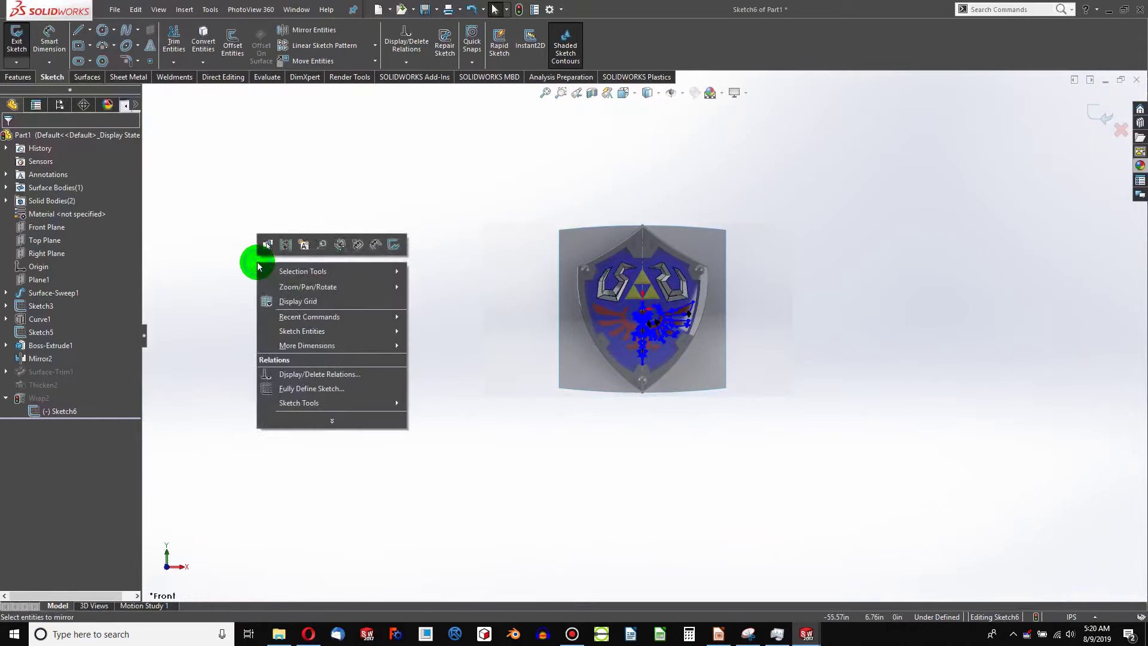
mouse_move(320, 274)
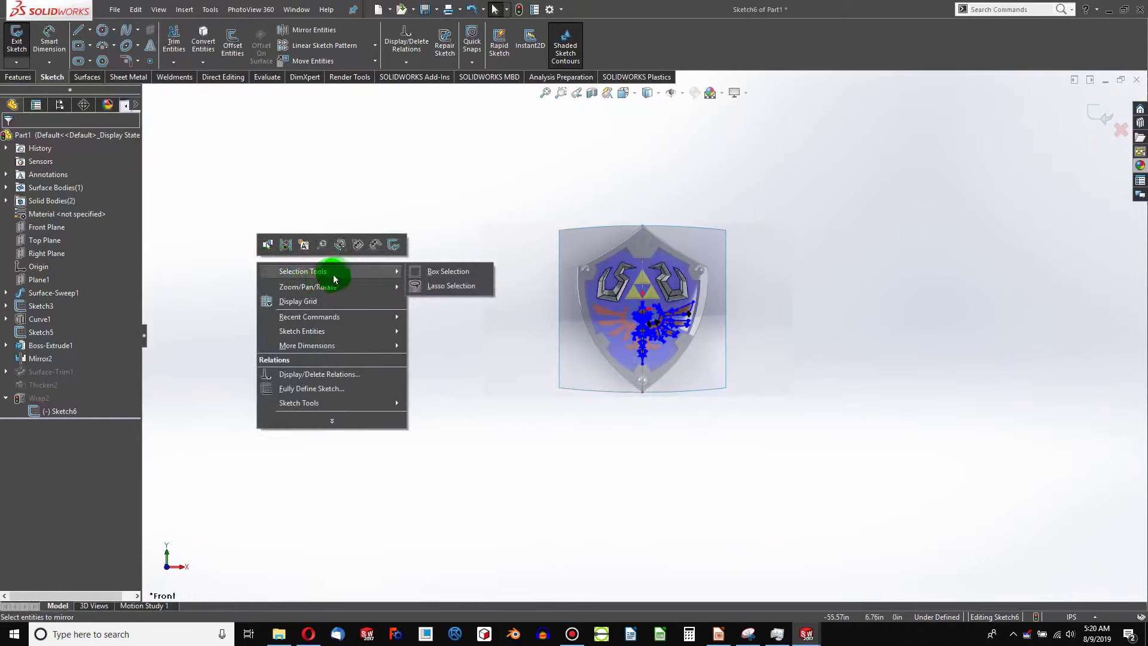
click(455, 289)
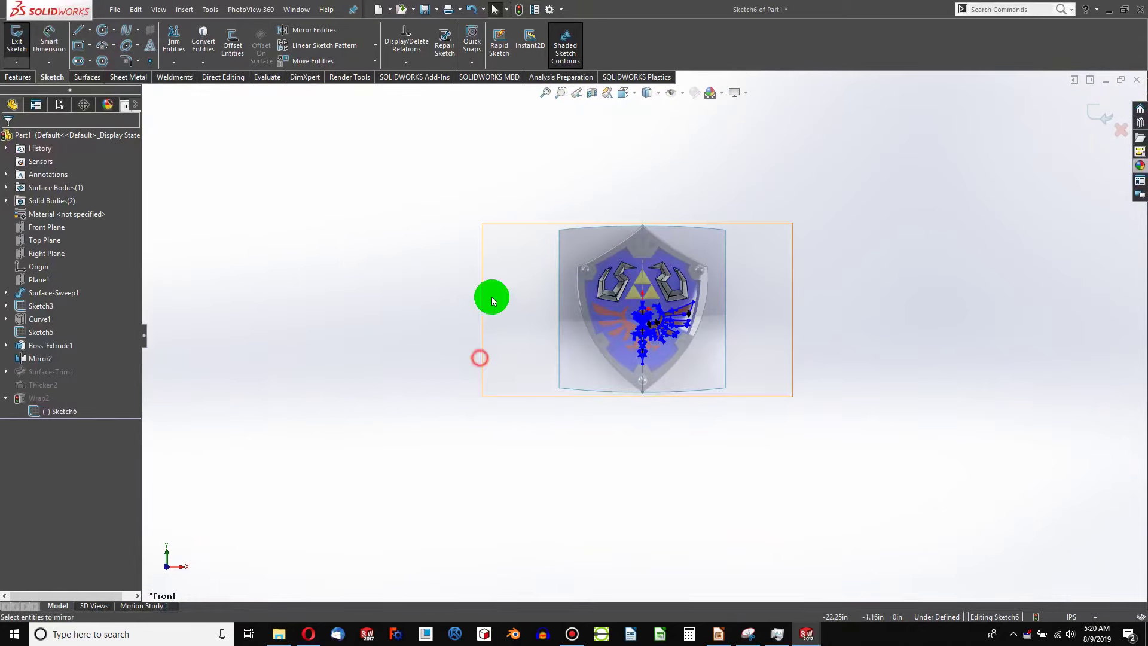
drag(390, 271, 383, 272)
Step: Examine the mirrored central body of the bird emblem against the reference picture at different zoom levels
scroll(591, 308, up, 4)
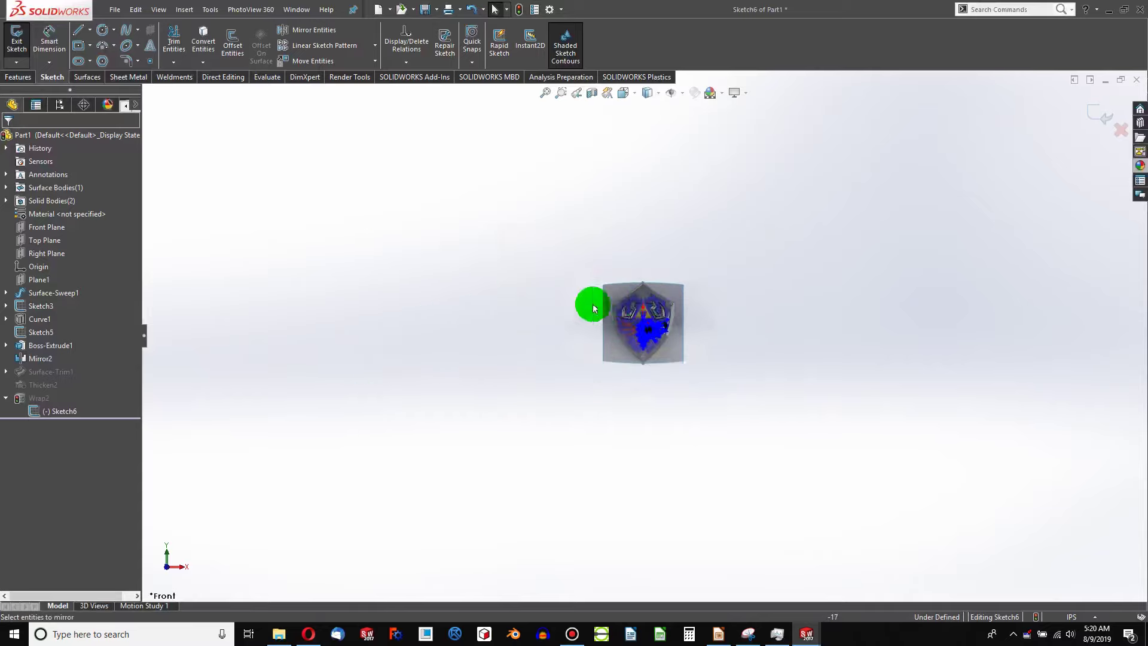
scroll(644, 295, down, 5)
scroll(654, 428, down, 8)
scroll(631, 292, up, 3)
scroll(618, 201, down, 2)
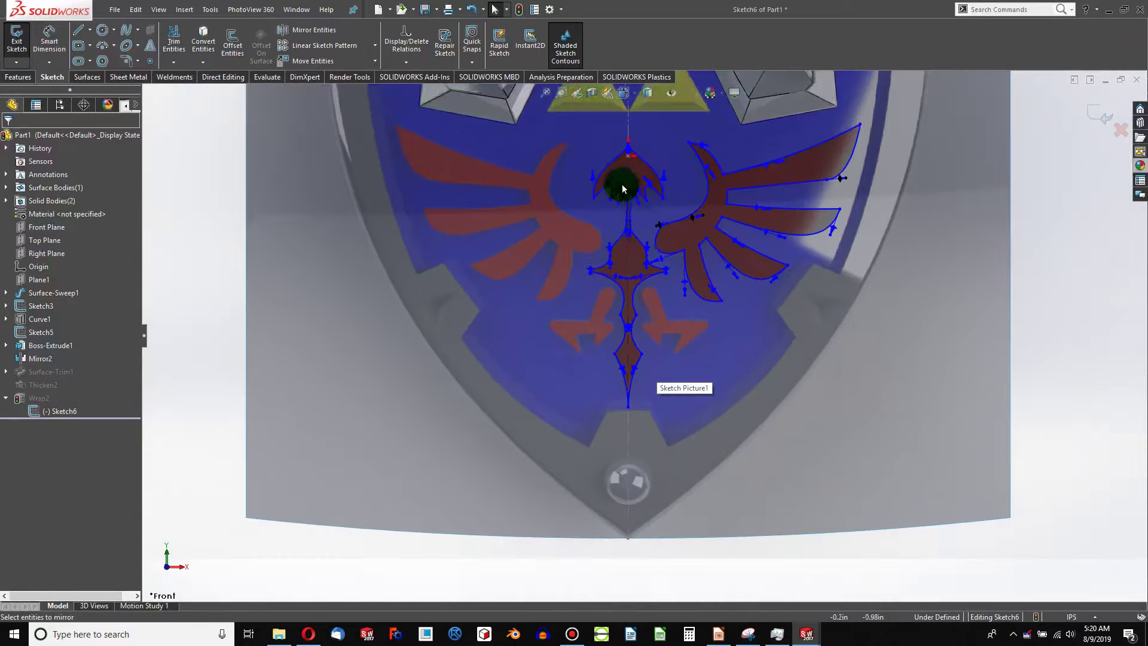
scroll(640, 233, up, 2)
scroll(637, 226, down, 2)
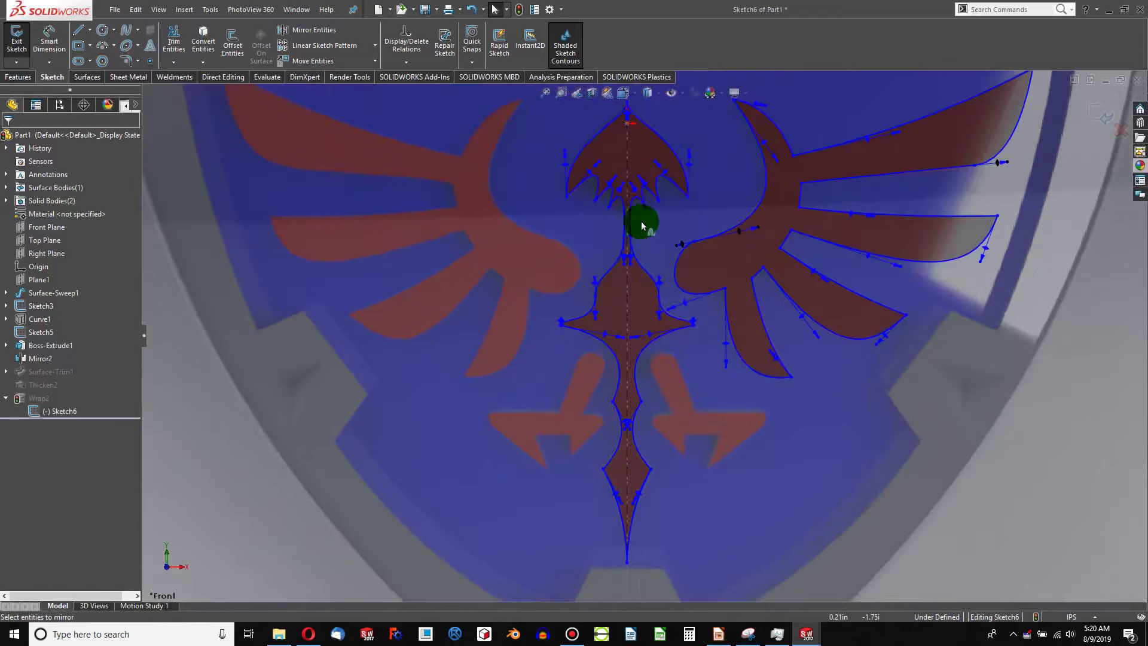
scroll(715, 436, down, 6)
scroll(701, 379, up, 6)
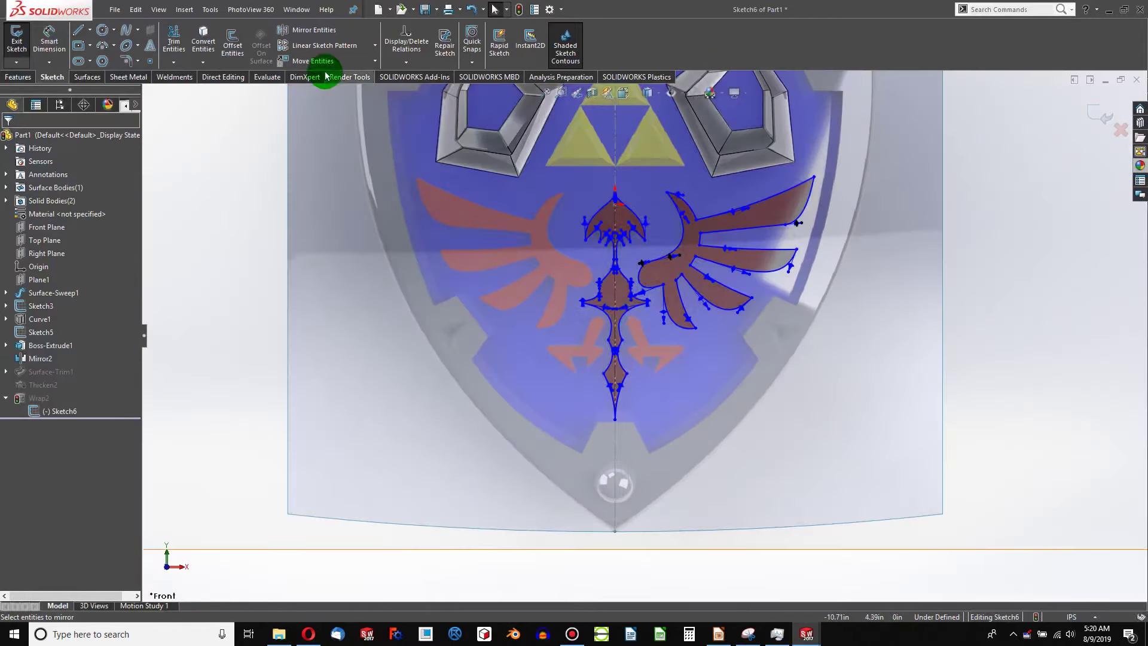
Step: Mirror all lines and splines of the finished wing about the vertical centreline to create the opposite wing
click(299, 30)
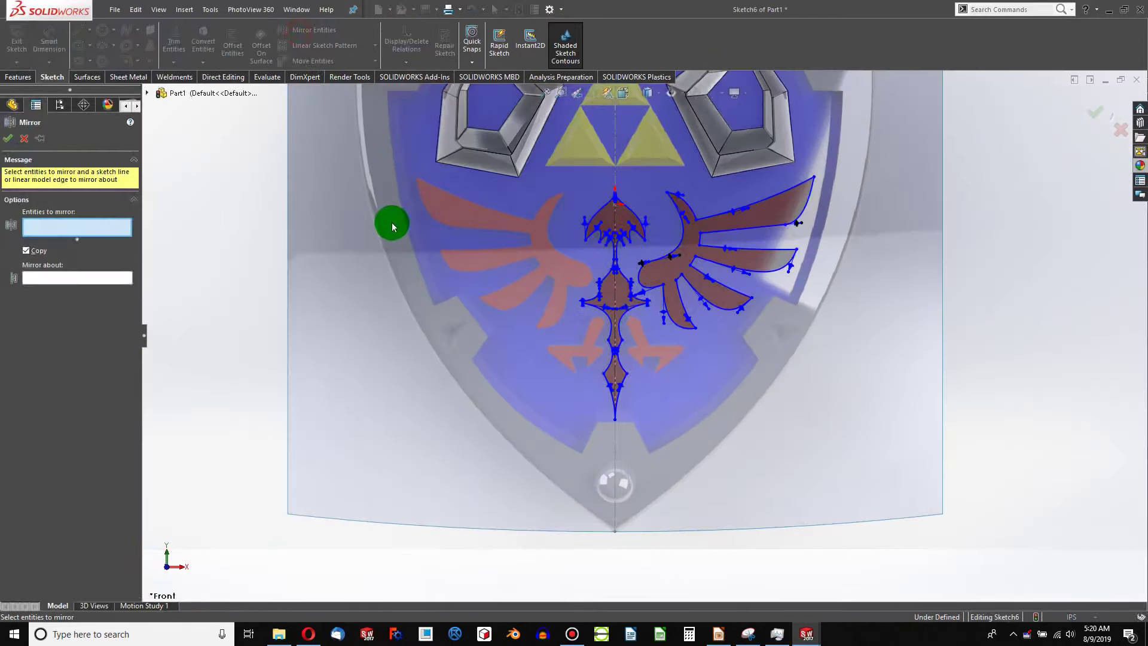
click(70, 275)
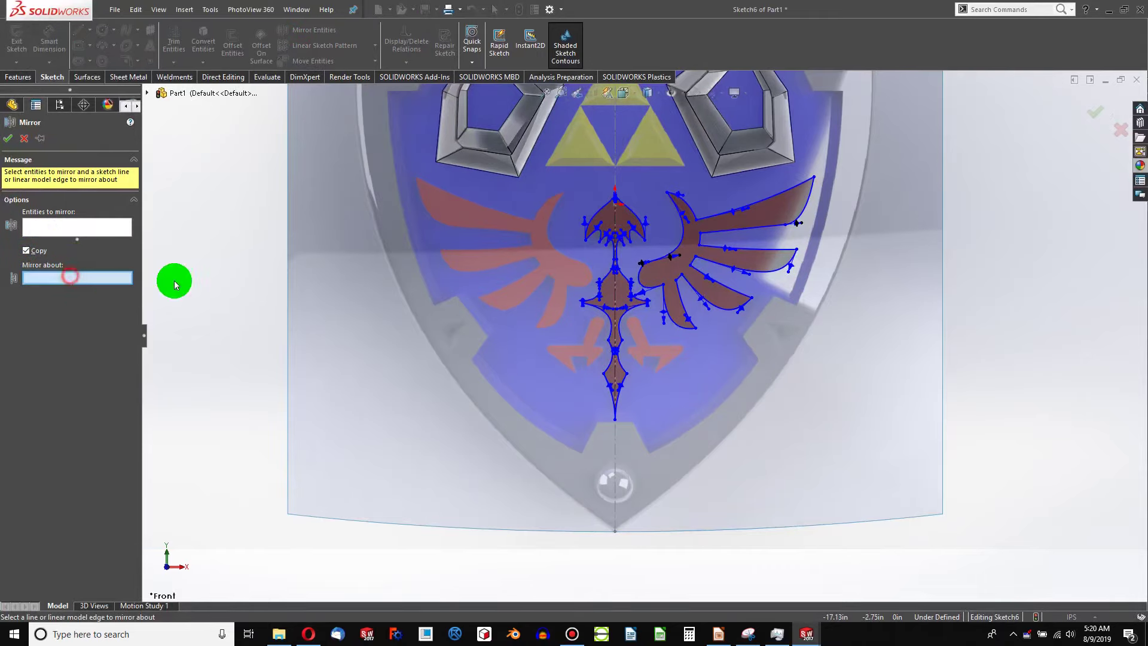
scroll(651, 284, down, 4)
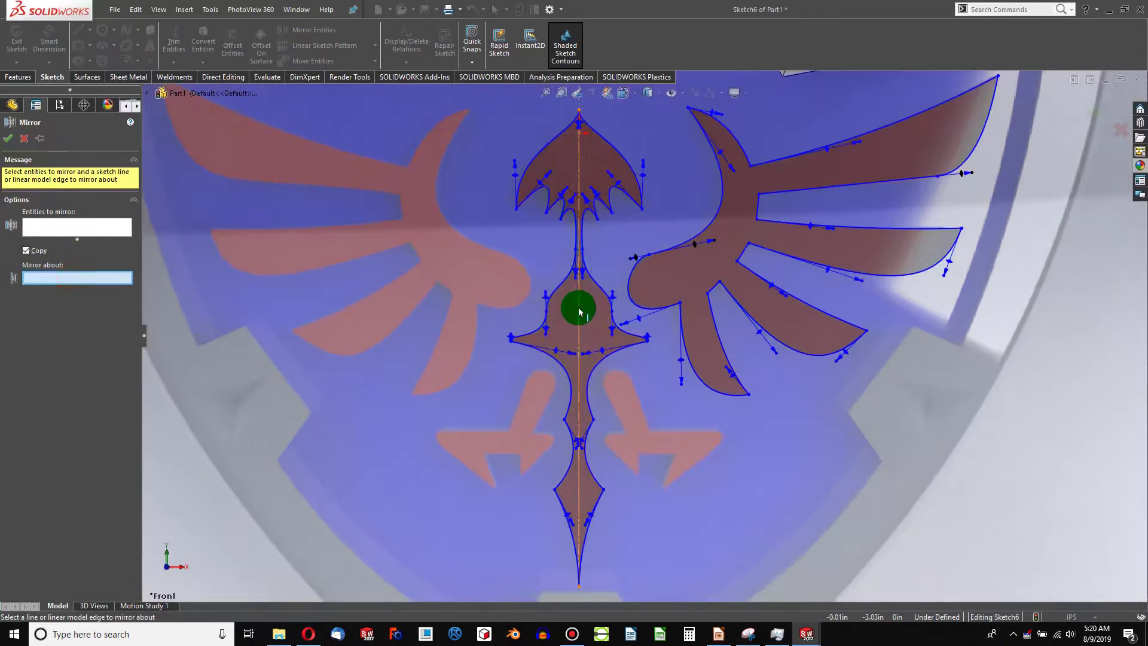
click(579, 311)
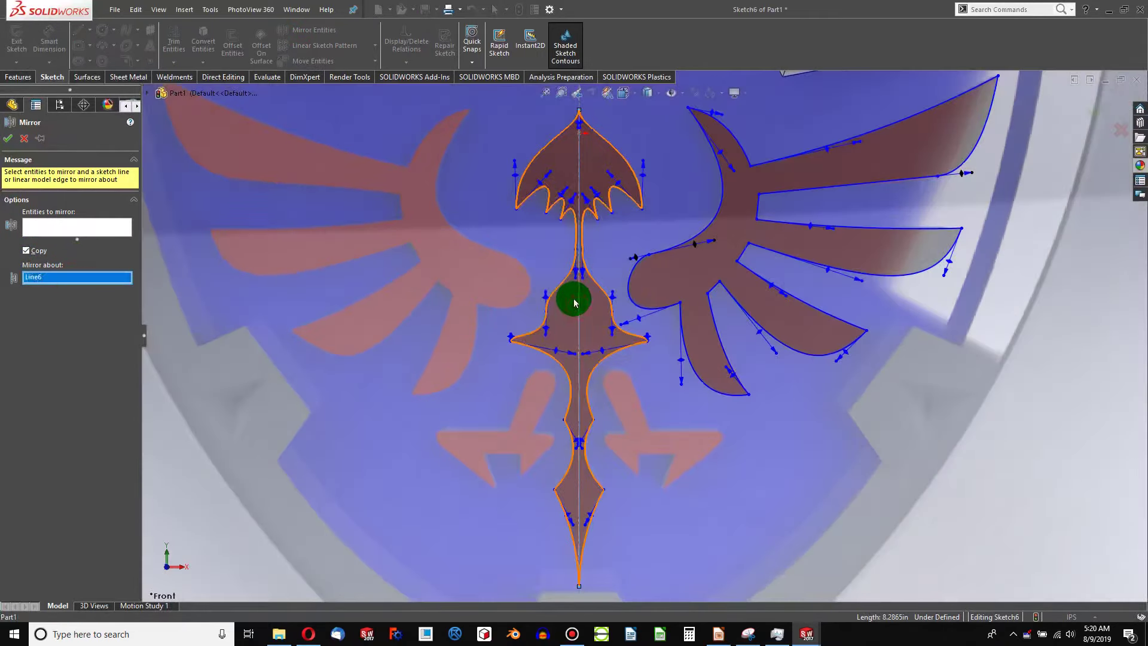
click(111, 226)
scroll(718, 218, up, 3)
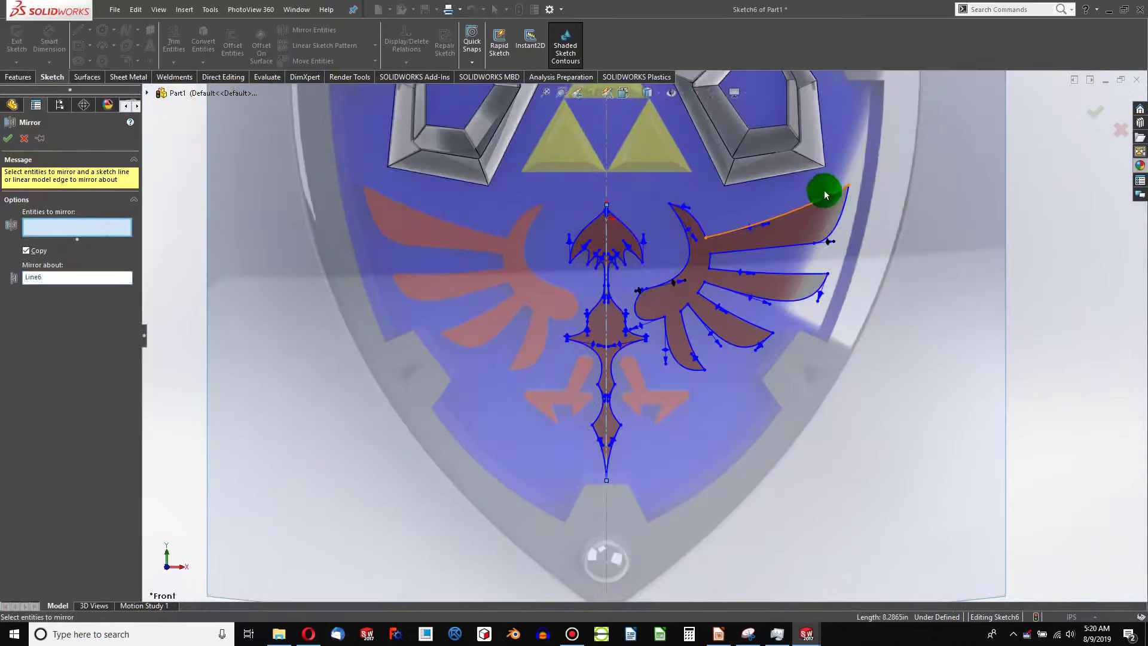
drag(878, 169, 697, 194)
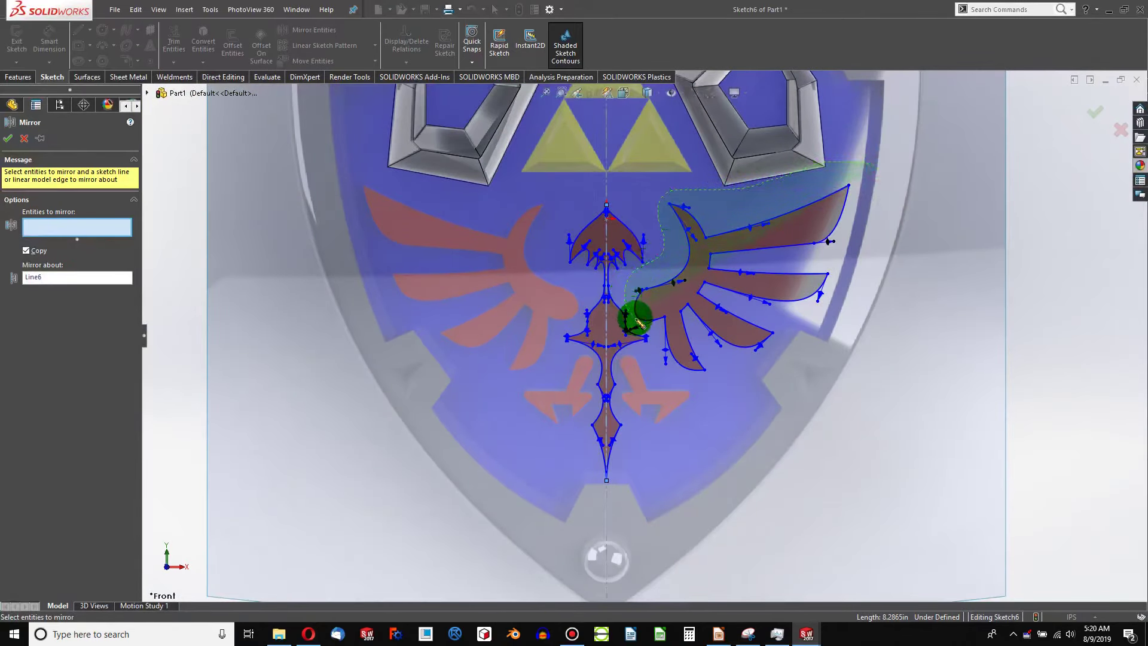
mouse_move(652, 366)
mouse_down()
mouse_move(791, 402)
mouse_move(857, 400)
mouse_up()
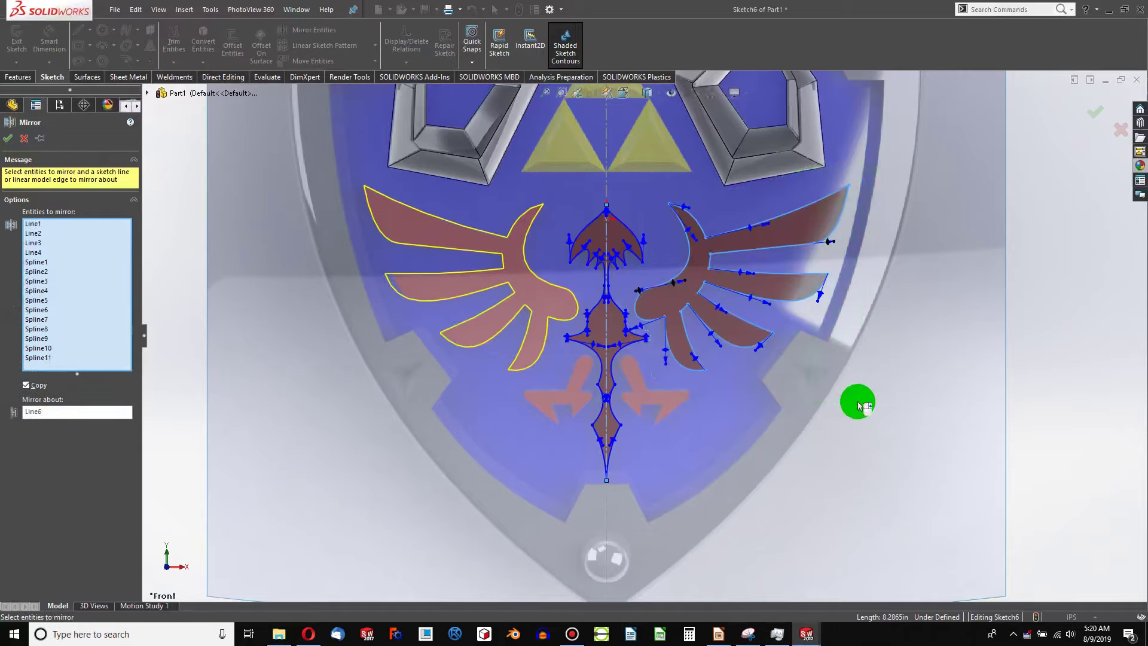
click(9, 142)
Step: Inspect both wings against the reference picture and return to a straight-on close-up of the emblem's untraced feet
scroll(615, 308, down, 5)
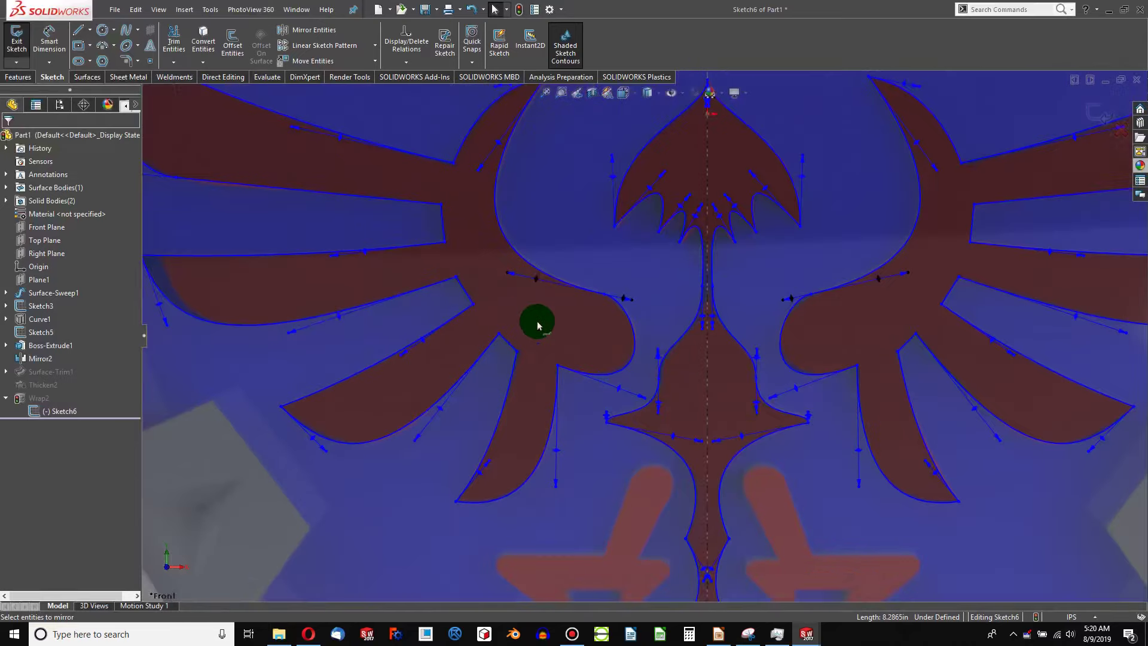
scroll(537, 325, up, 5)
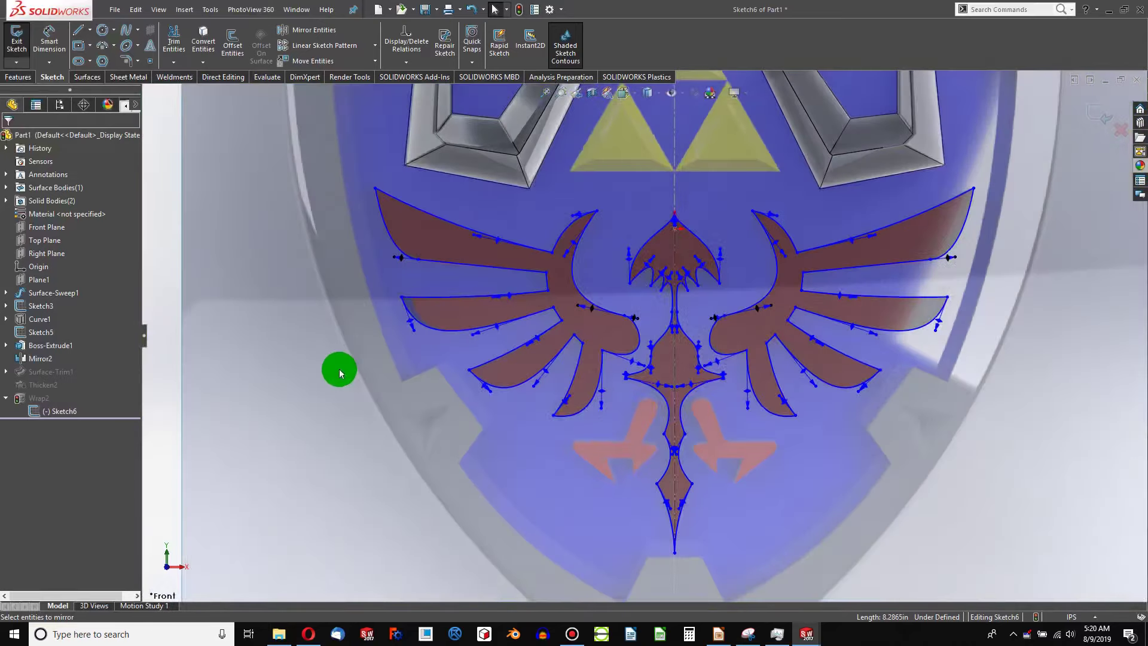
middle_drag(340, 373, 336, 251)
right_drag(336, 251, 330, 200)
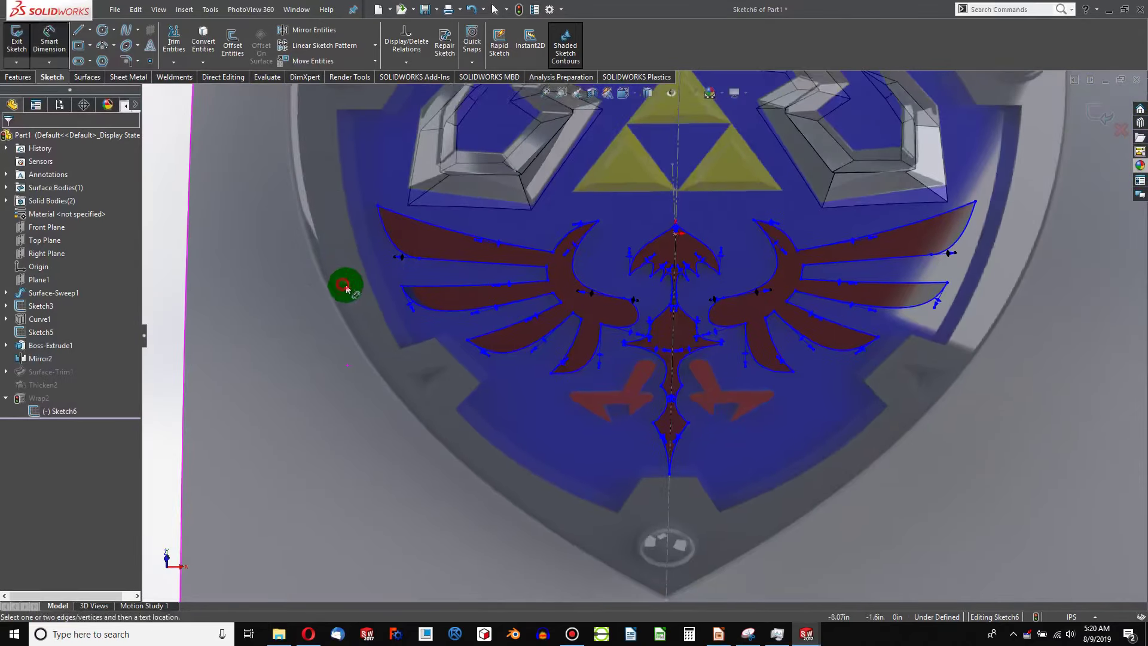
click(529, 56)
key(ctrl+8)
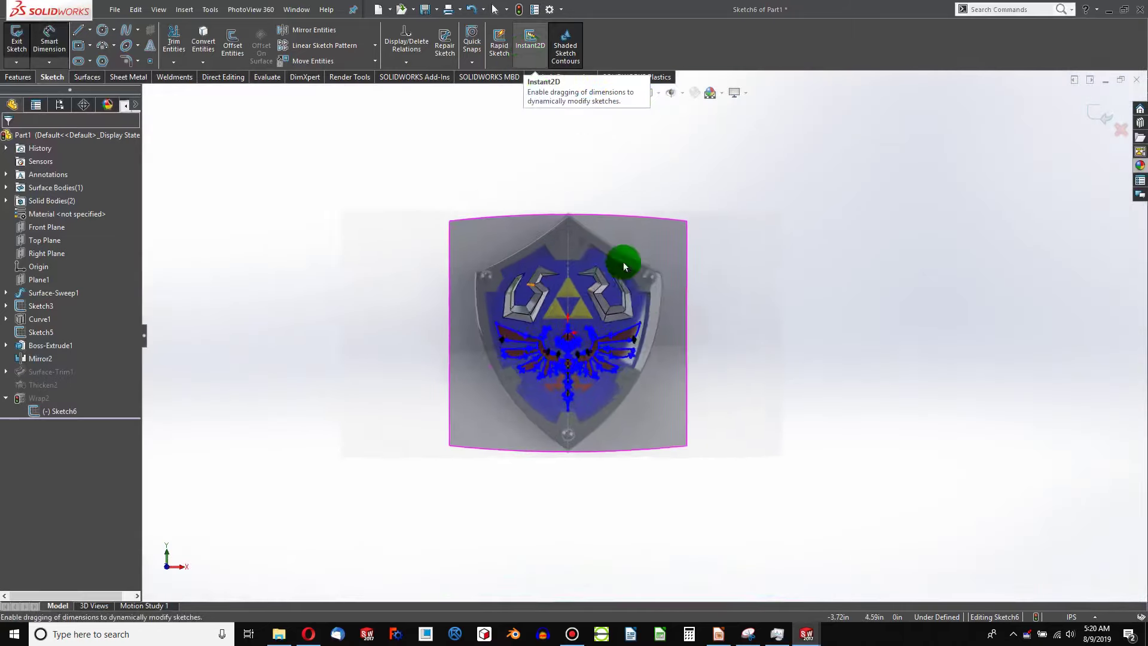
scroll(559, 459, down, 7)
scroll(585, 276, down, 5)
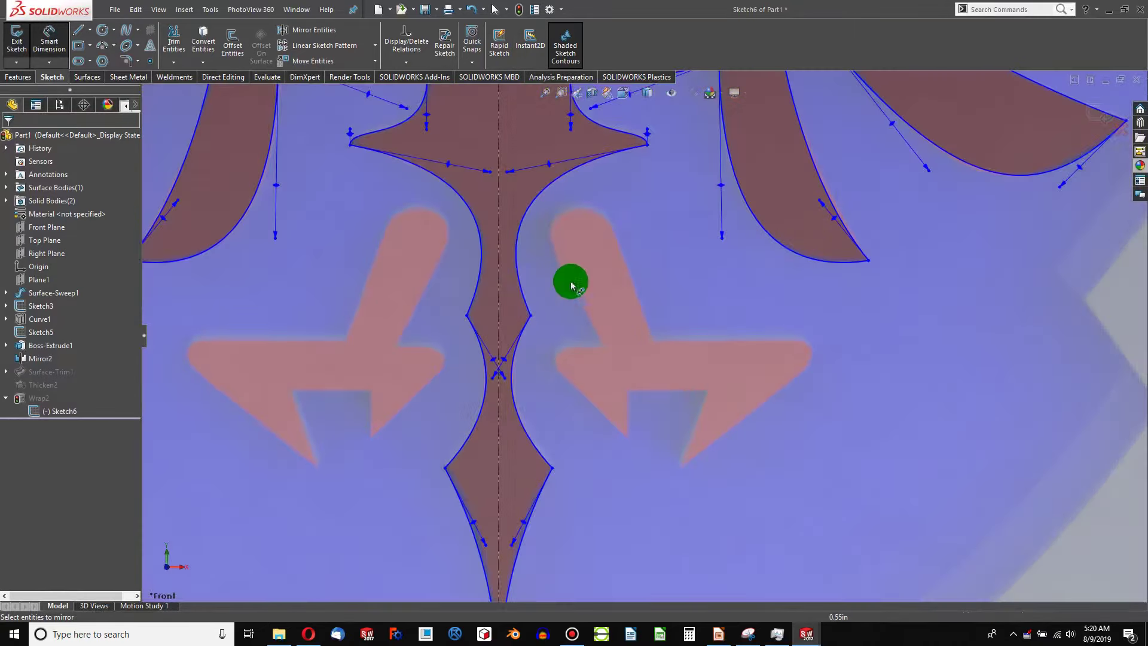
Step: Draw a spline across the upper end of the emblem's right leg and bend its handles to follow the rounded outline
click(171, 51)
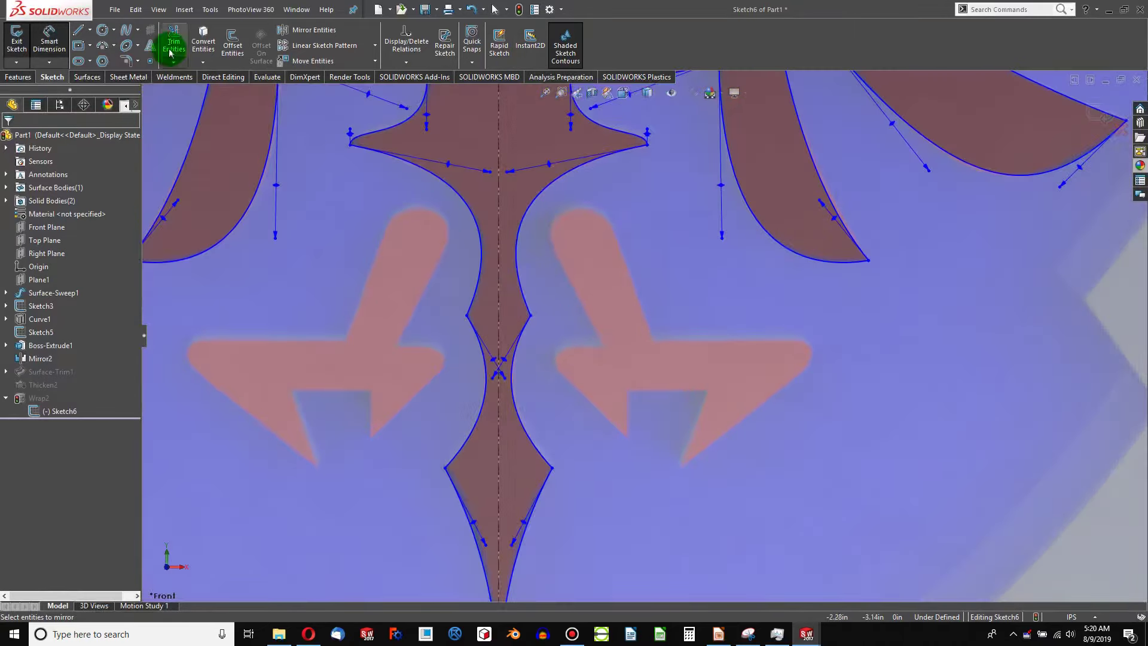
click(124, 30)
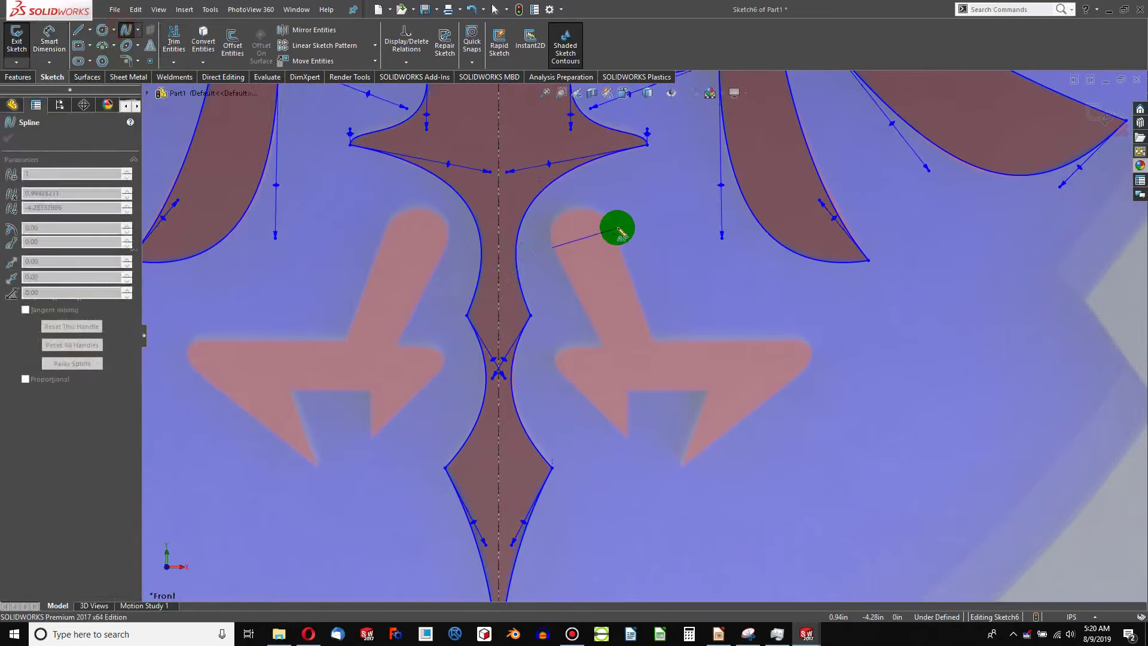
double_click(602, 235)
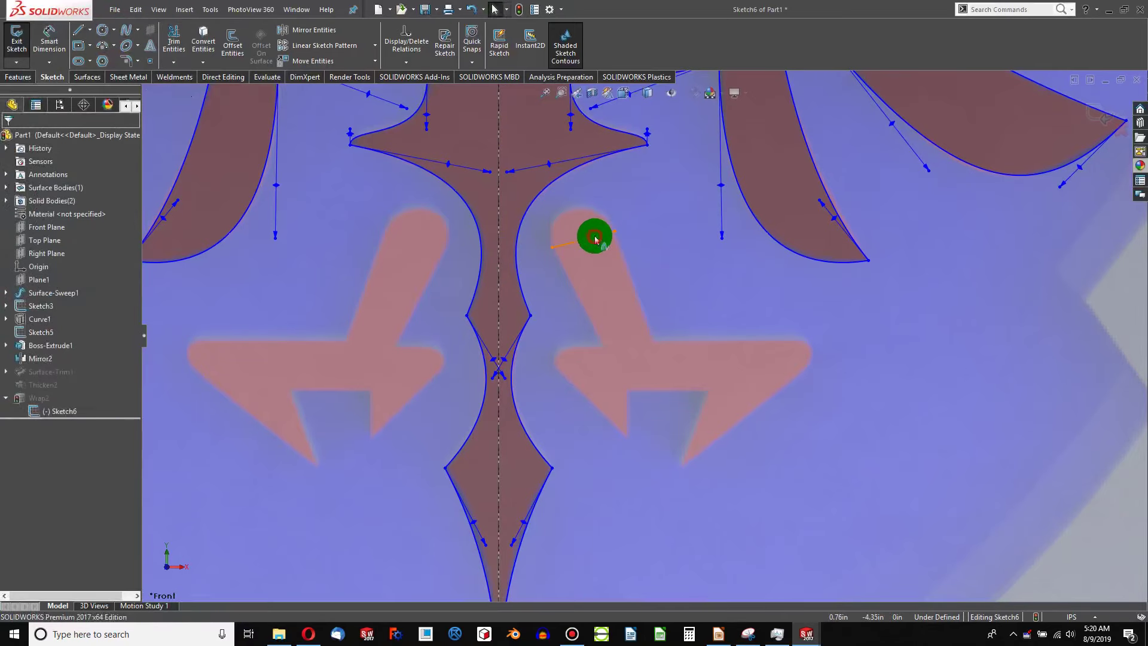
click(595, 238)
mouse_move(592, 238)
mouse_down()
mouse_move(583, 182)
mouse_move(562, 211)
mouse_up()
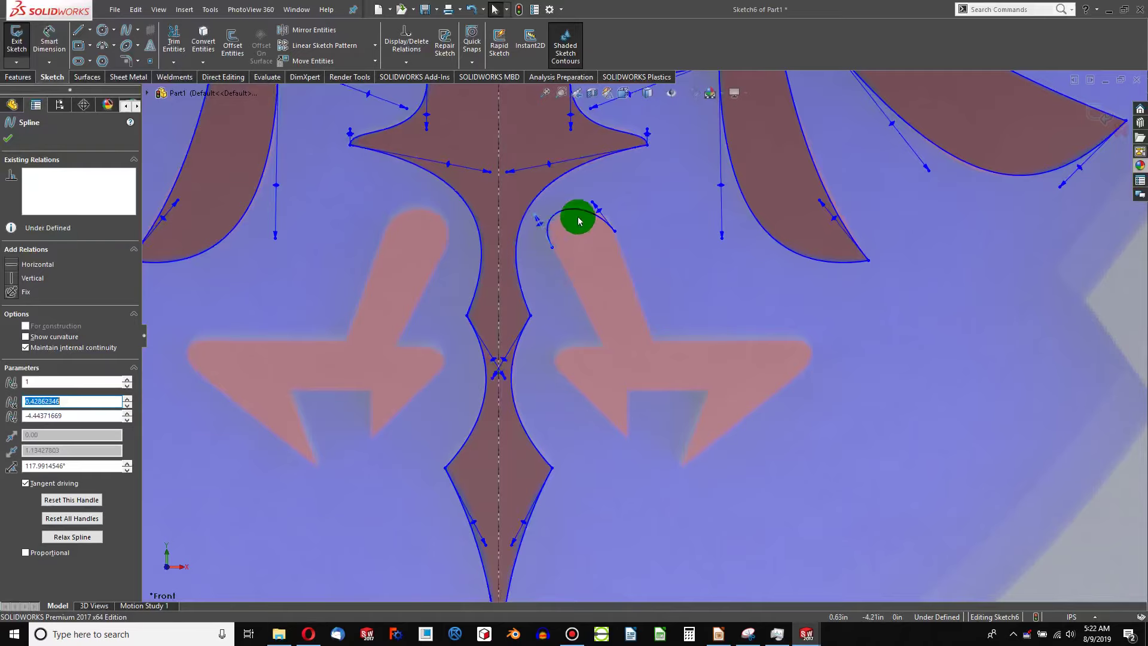
scroll(578, 222, down, 4)
drag(627, 220, 643, 217)
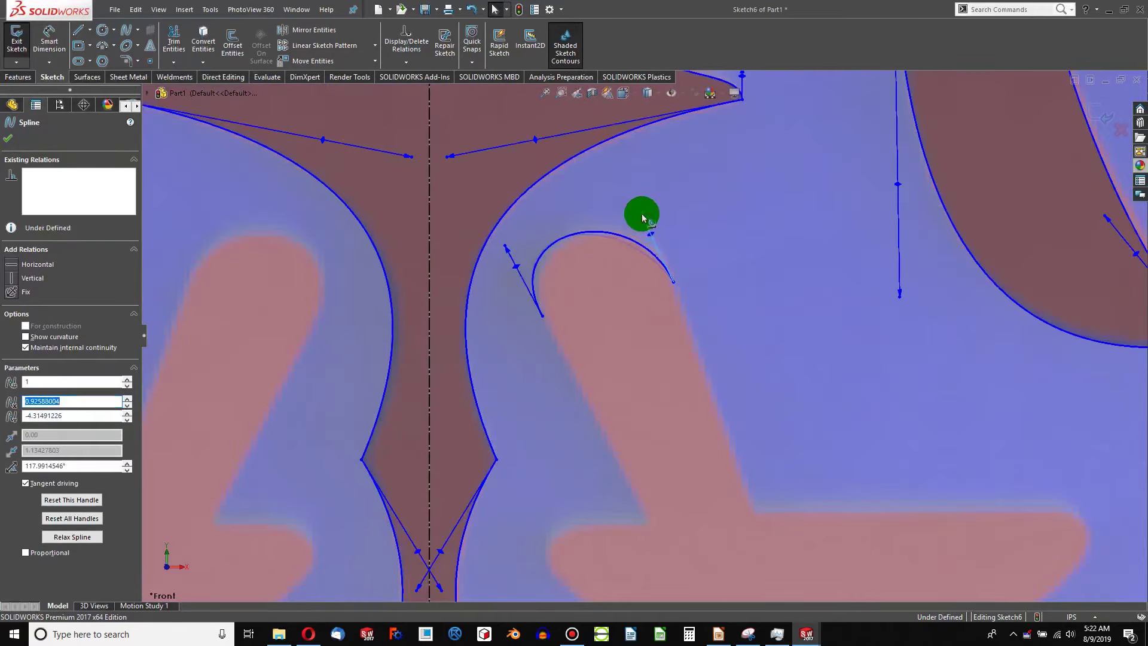
Step: Draw a tangent line about 0.95 in down the leg's outer edge and a horizontal line about 1.12 in along the foot's upper edge
scroll(652, 218, up, 3)
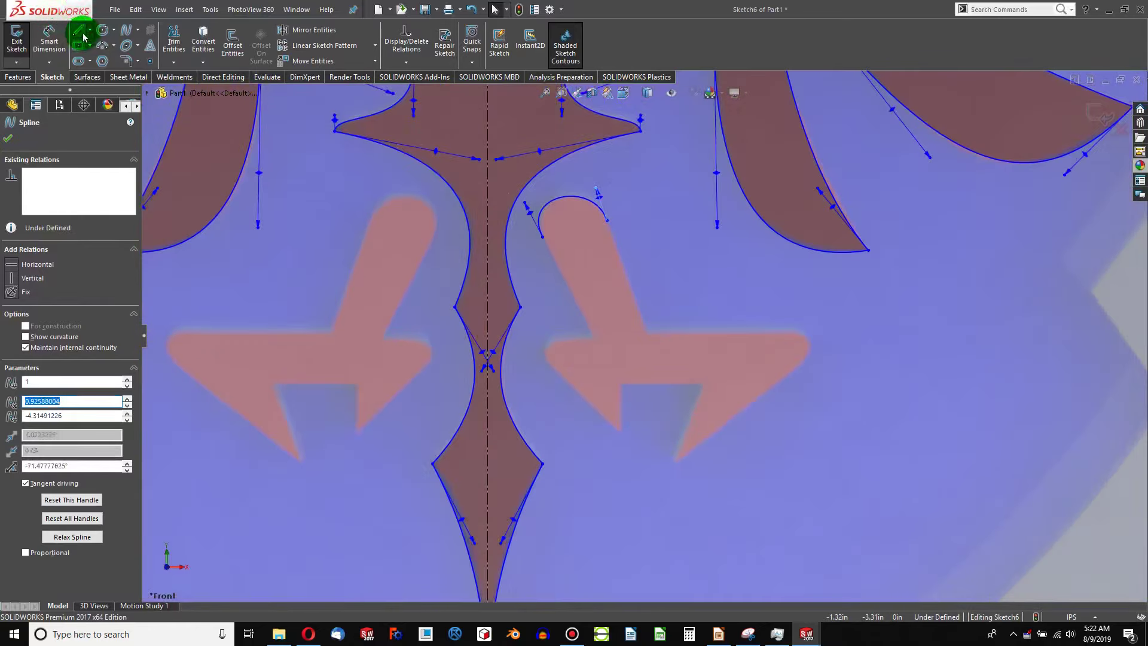
click(83, 36)
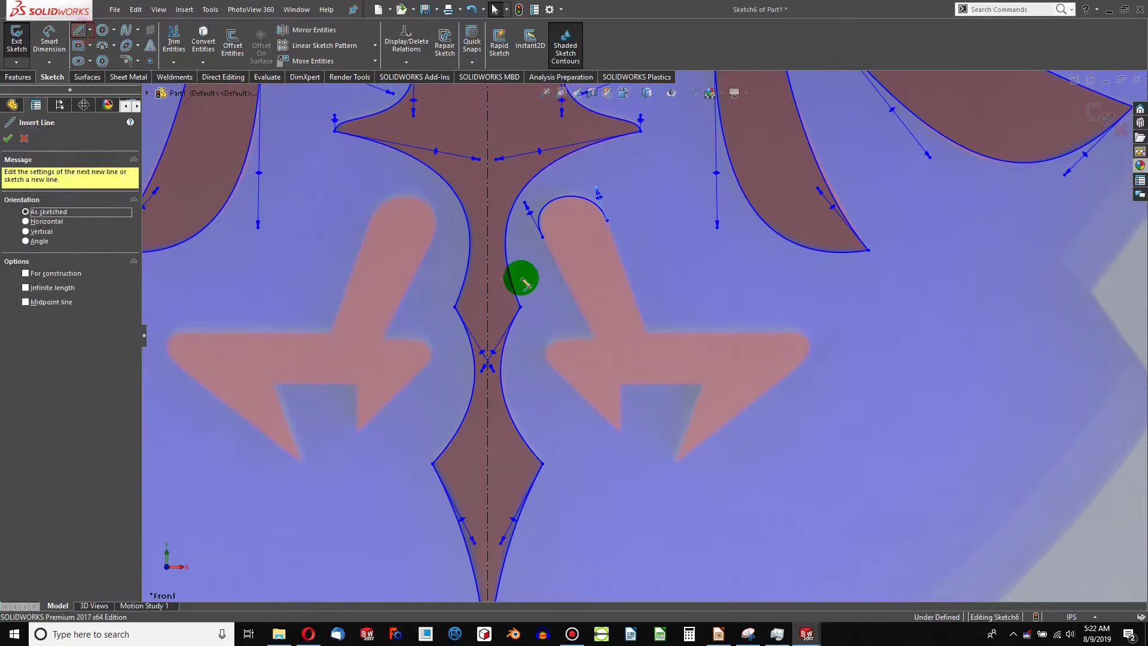
click(607, 222)
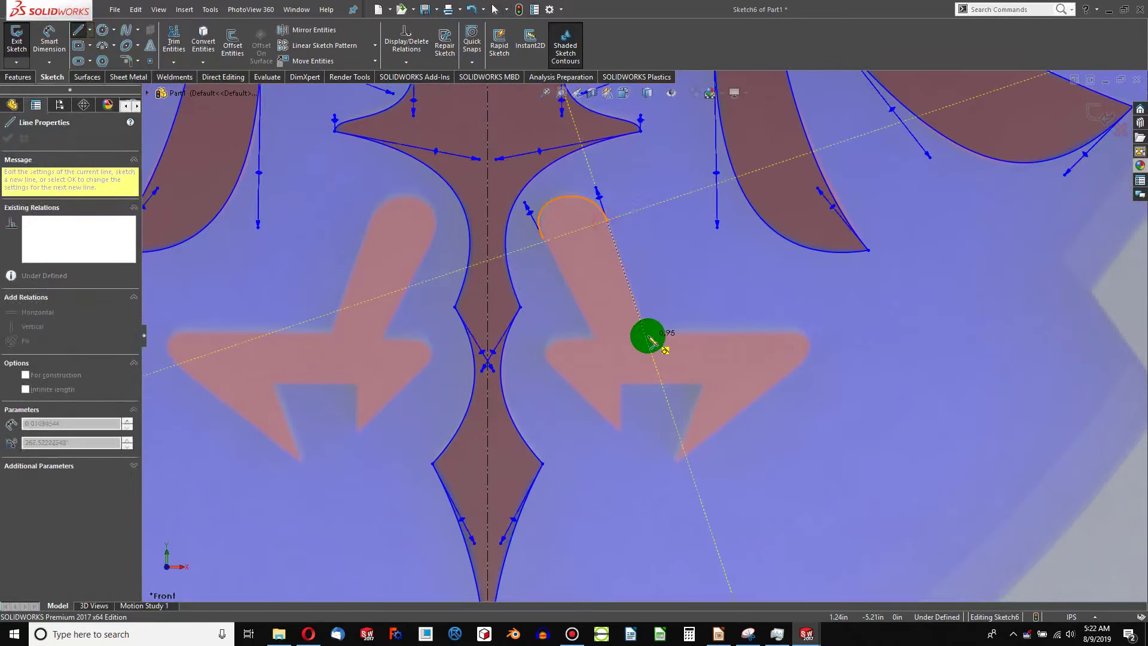
click(645, 335)
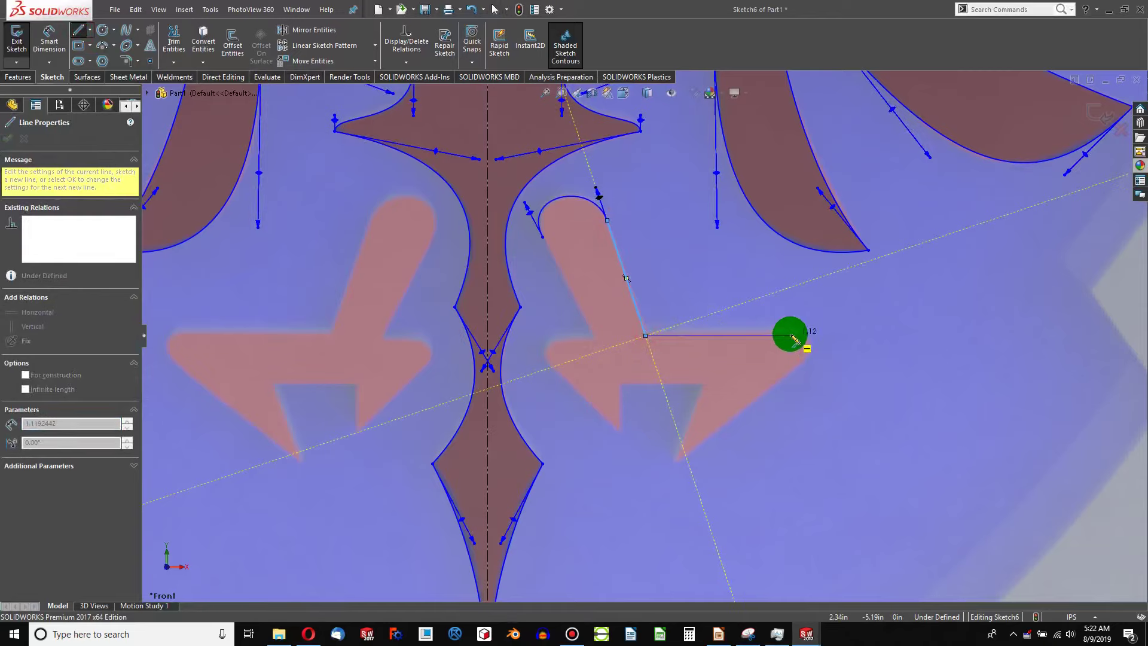
click(791, 336)
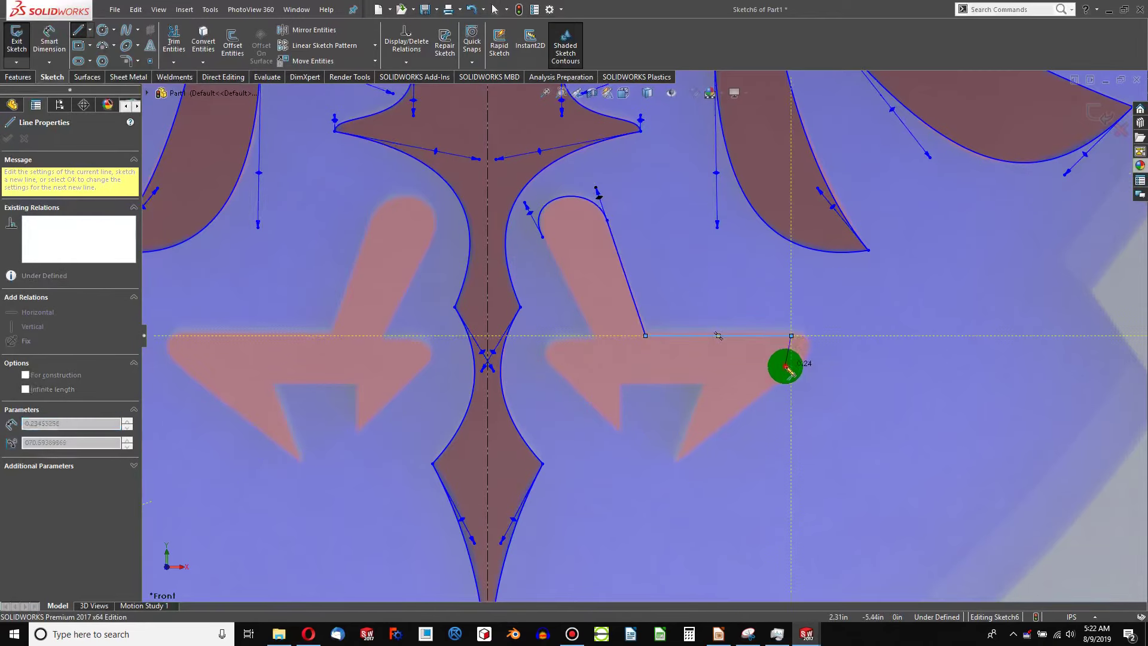
key(Escape)
Step: Draw a tangent line about 0.87 in down the leg's inner edge and a short horizontal line along the foot towards the centreline
click(542, 239)
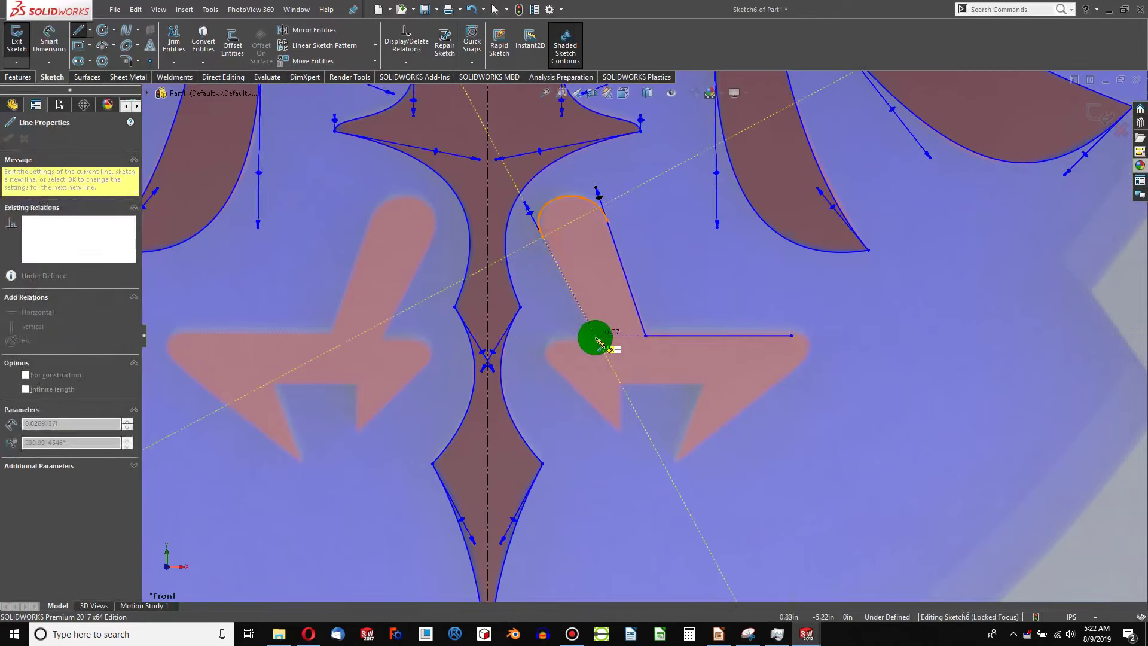
click(596, 338)
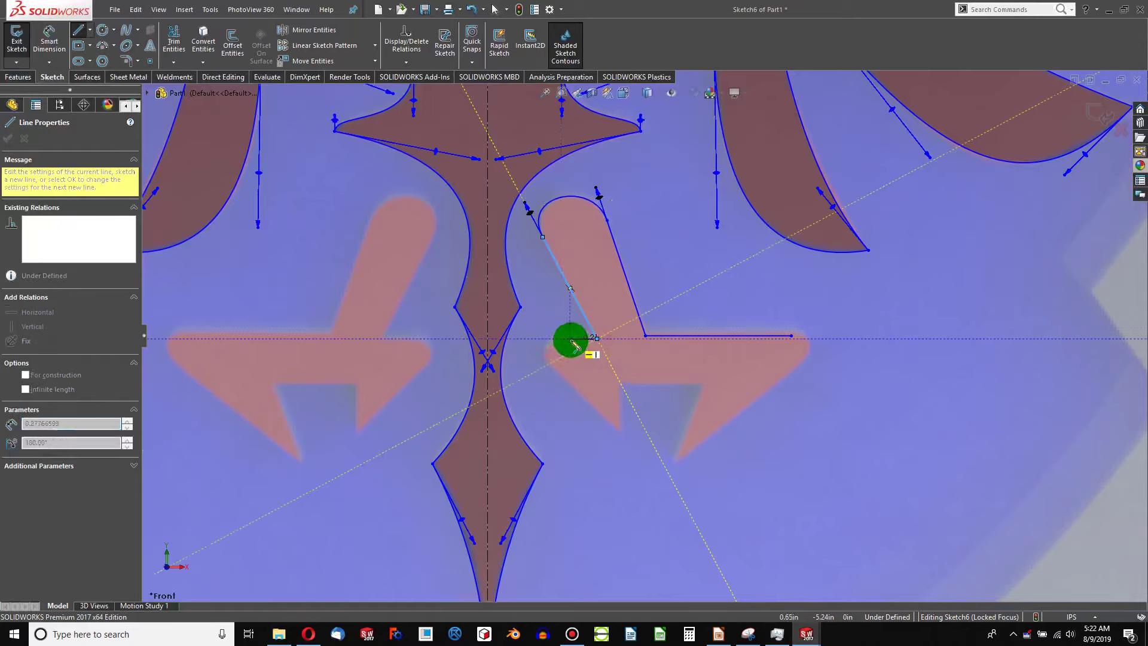
click(570, 339)
key(Escape)
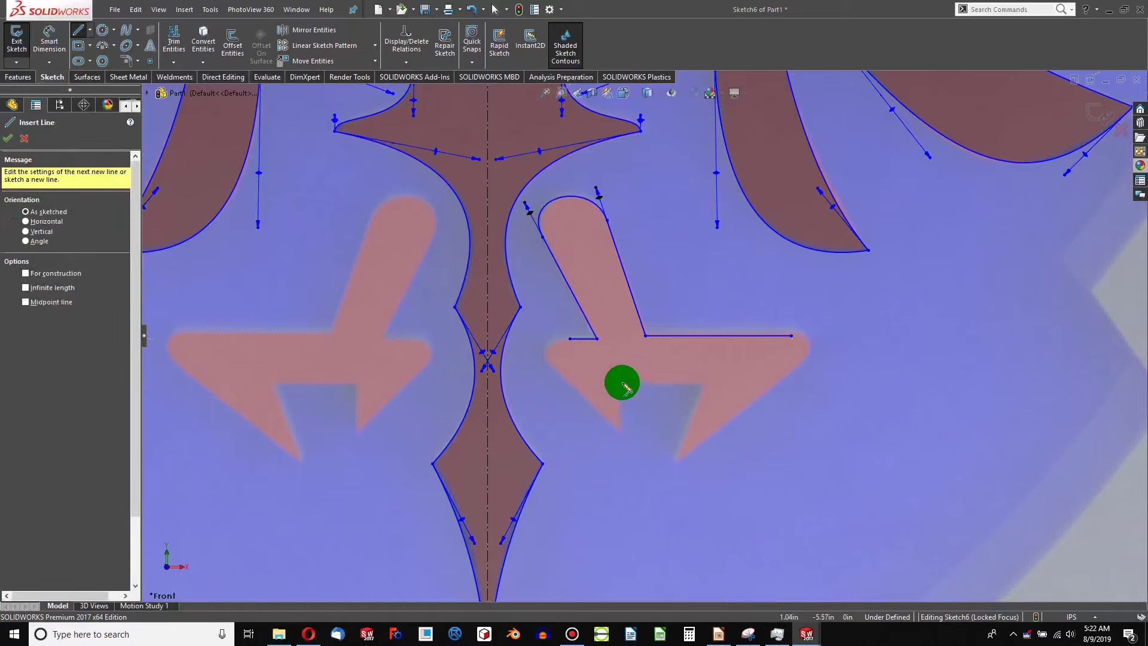
Step: Draw connected lines along the right foot's notch, down to the outer toe tip and about 1.28 in back up to the outer corner
drag(621, 385, 696, 392)
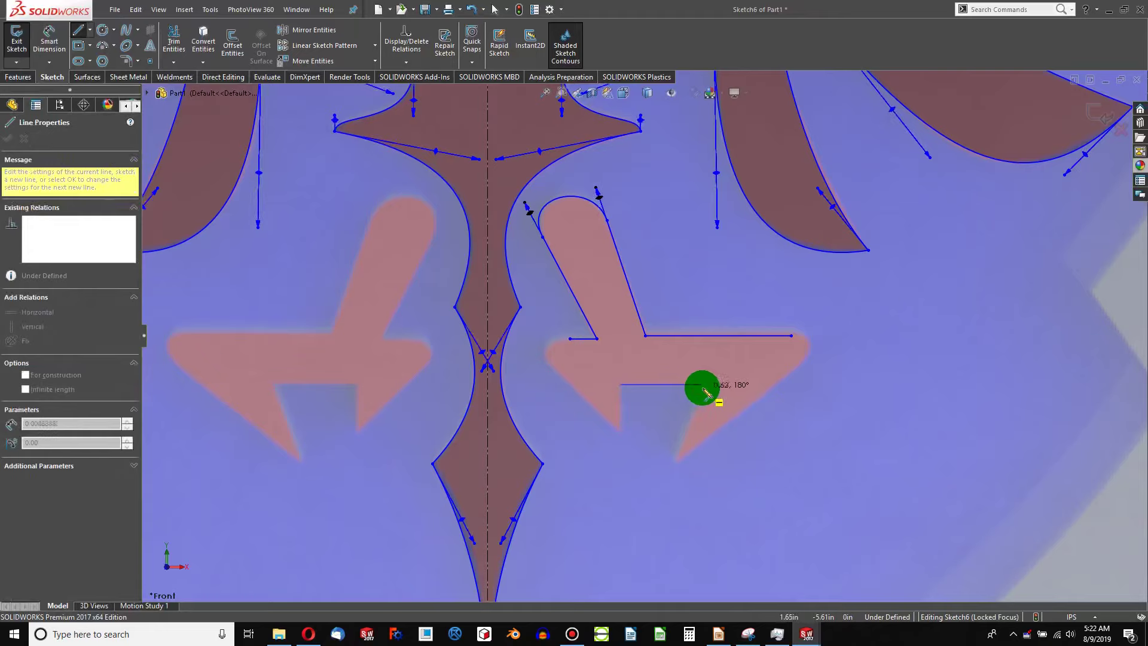
click(703, 384)
click(674, 464)
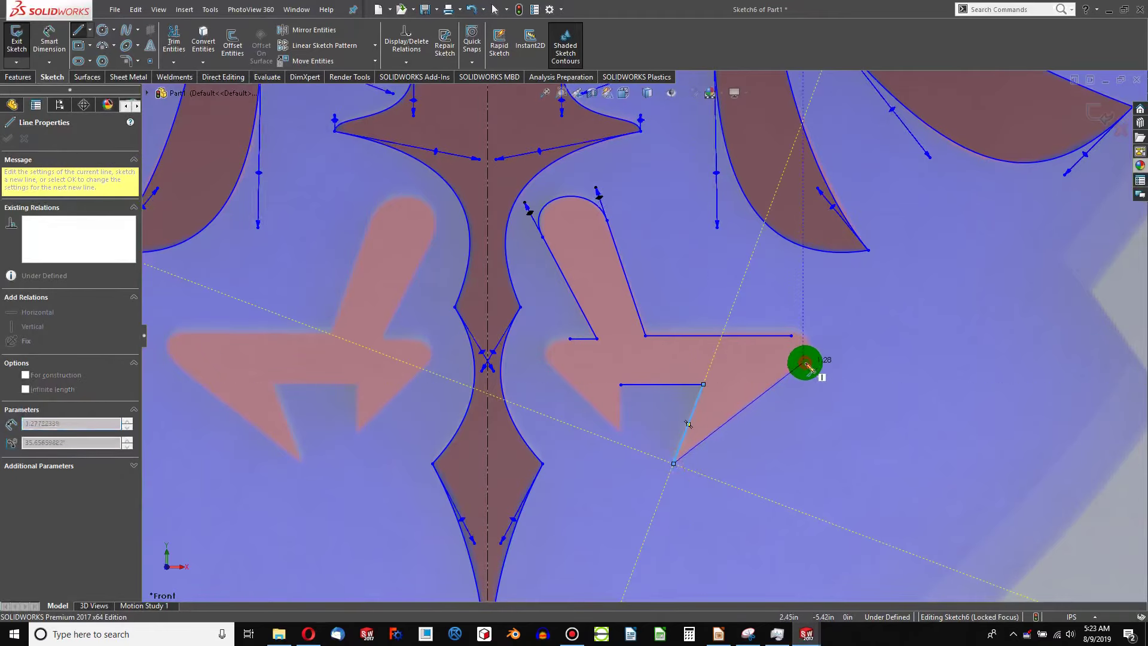
click(803, 363)
key(Escape)
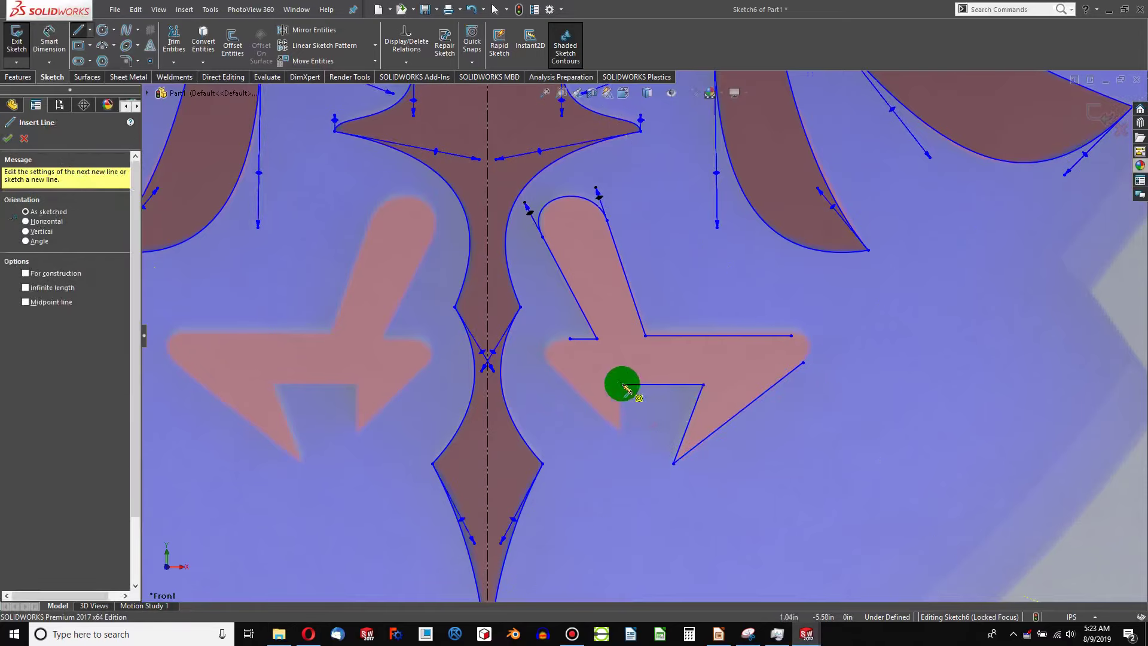
Step: Draw a vertical line from the notch to the inner toe tip and a 45° line up to the foot's inner corner
drag(622, 385, 621, 435)
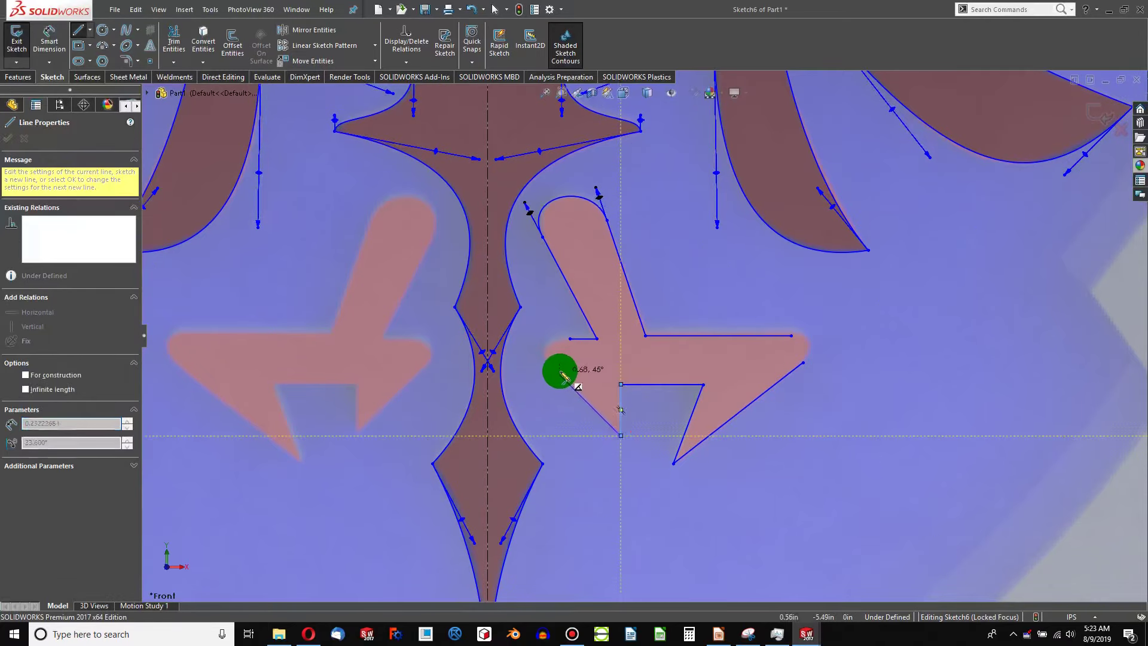
click(552, 367)
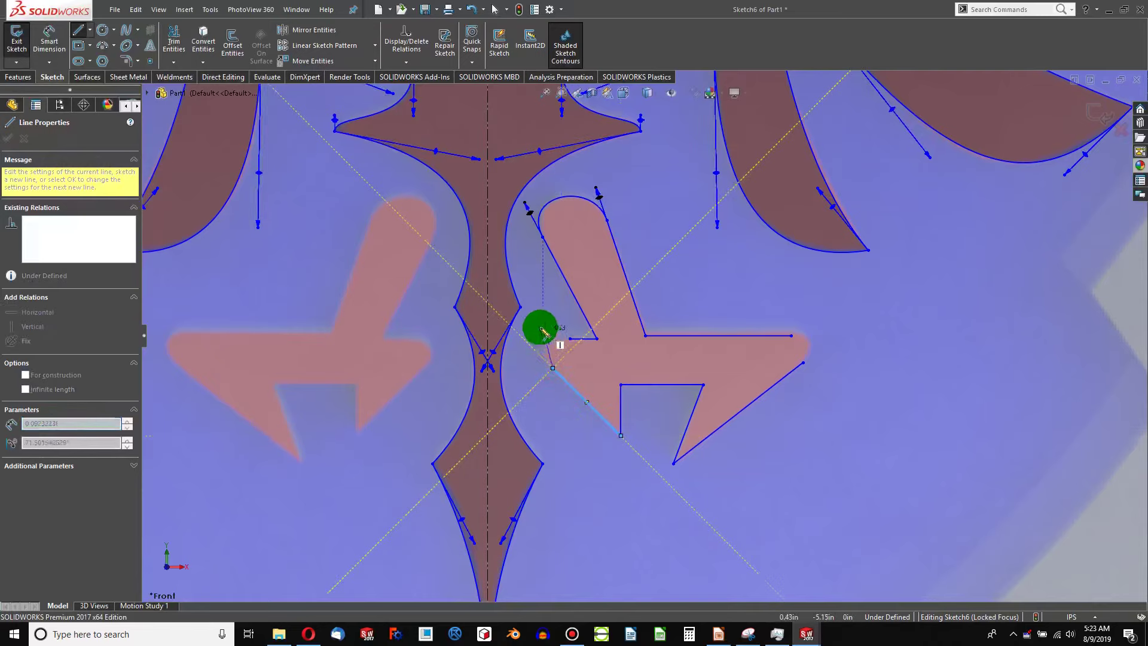
key(Escape)
key(Escape)
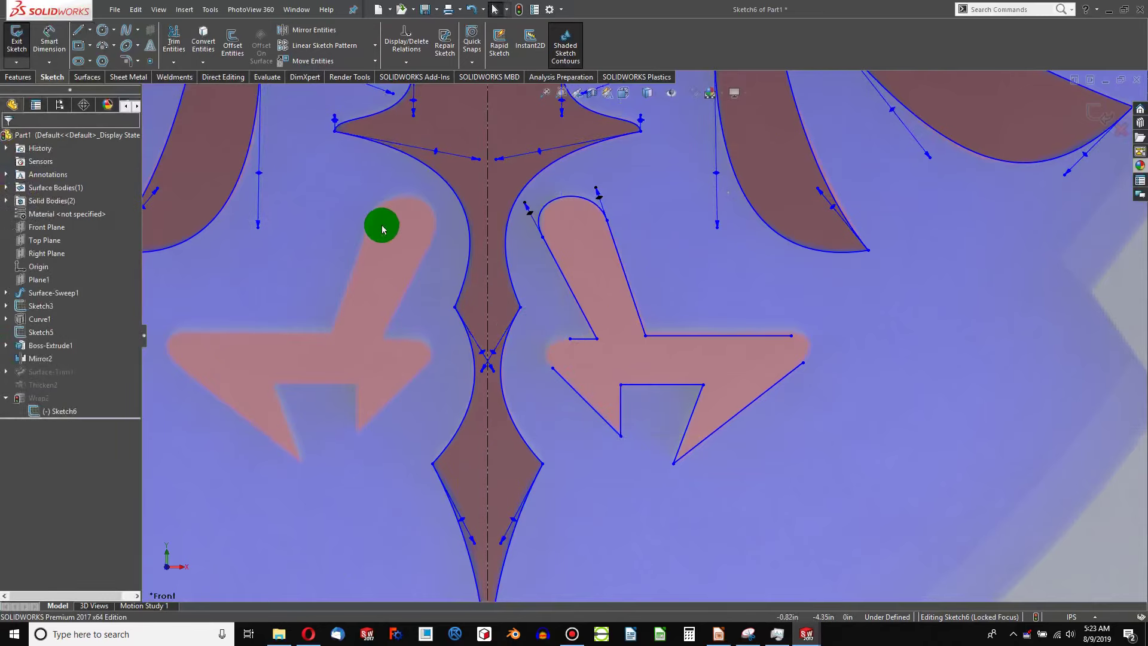
Step: Close the right foot's inner end with a spline and bend it to follow the rounded corner
click(126, 32)
click(537, 319)
click(571, 340)
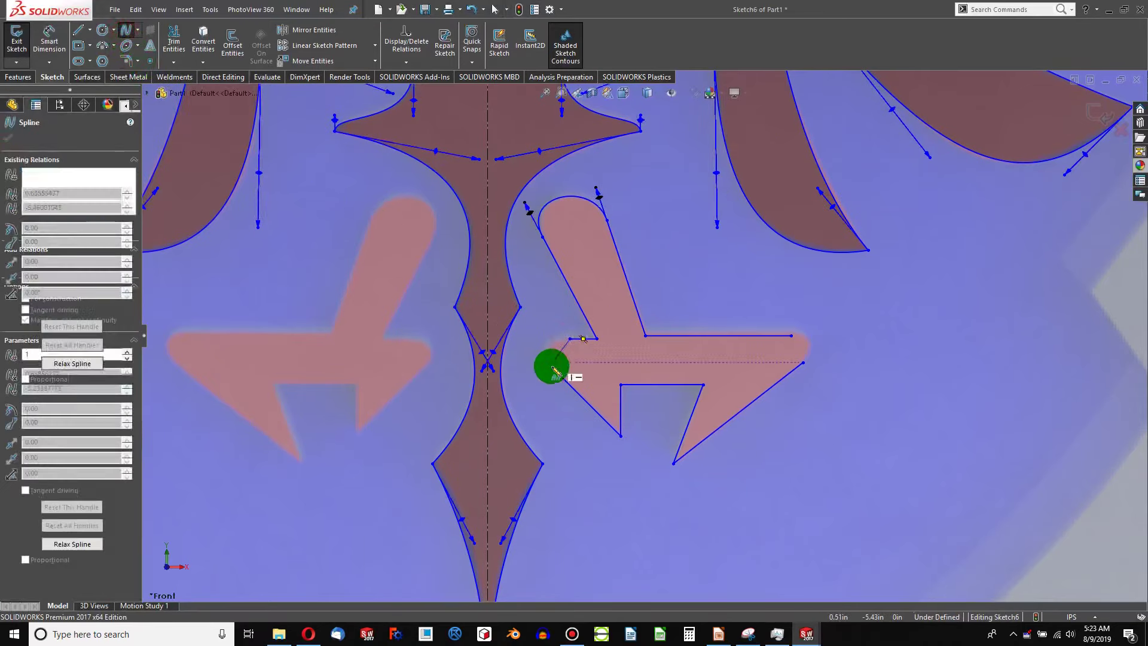
key(Escape)
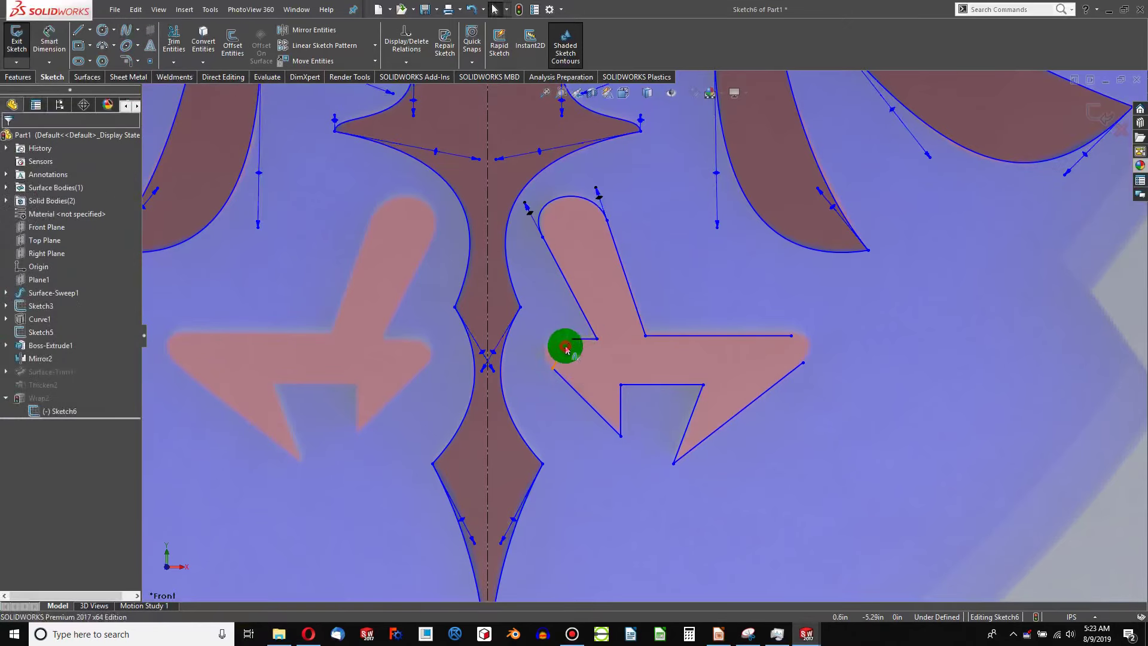
drag(566, 349, 536, 341)
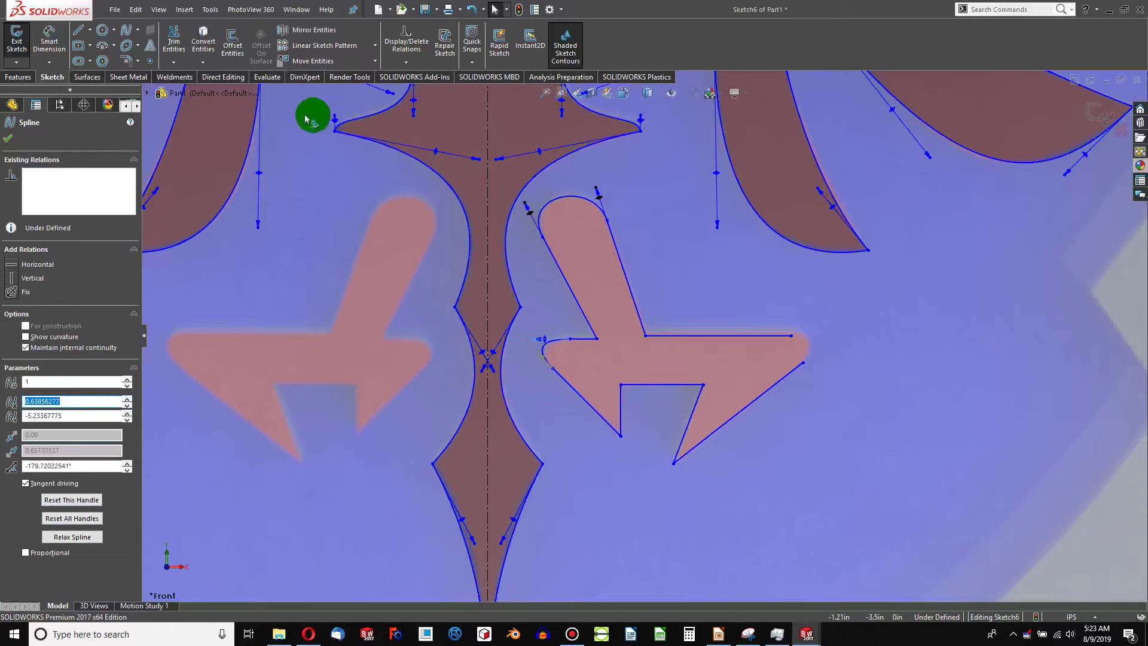
Step: Close the right foot's outer end with a spline between the two open lines and bend it around the rounded corner
click(128, 38)
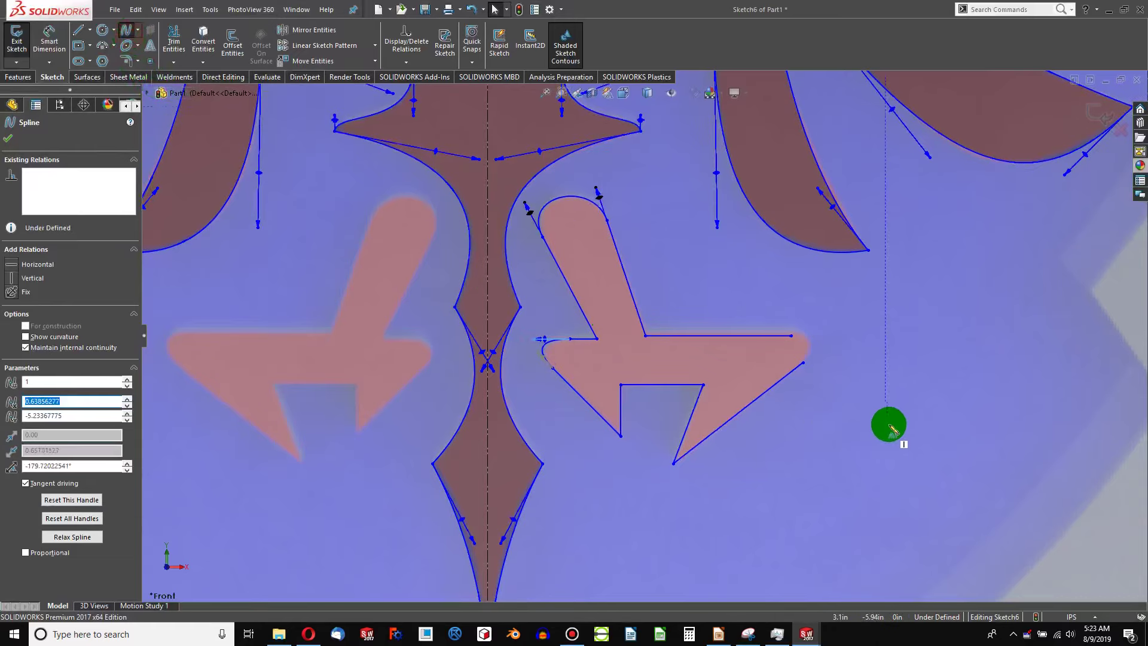
click(792, 336)
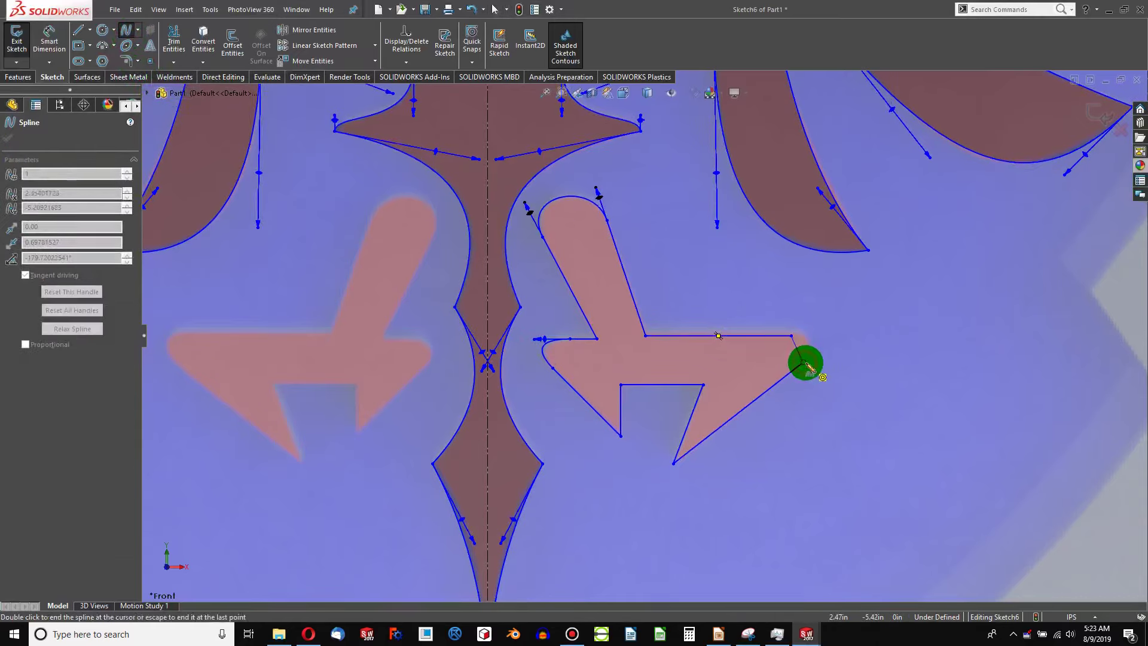
double_click(802, 361)
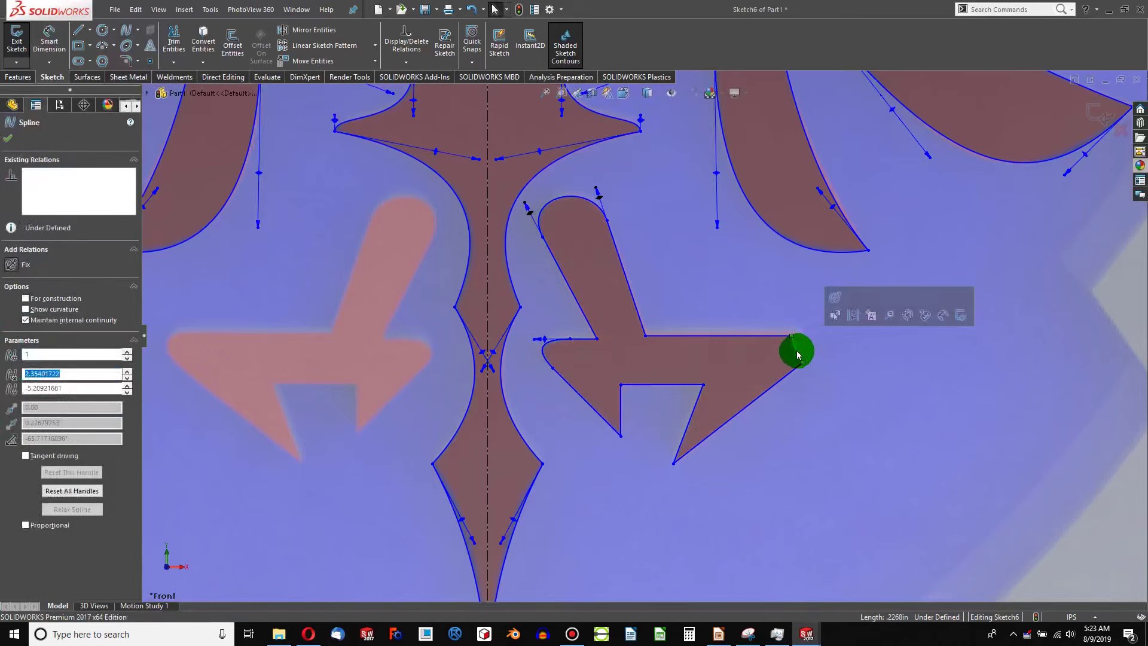
mouse_move(797, 355)
mouse_down()
mouse_move(825, 336)
mouse_move(819, 357)
mouse_up()
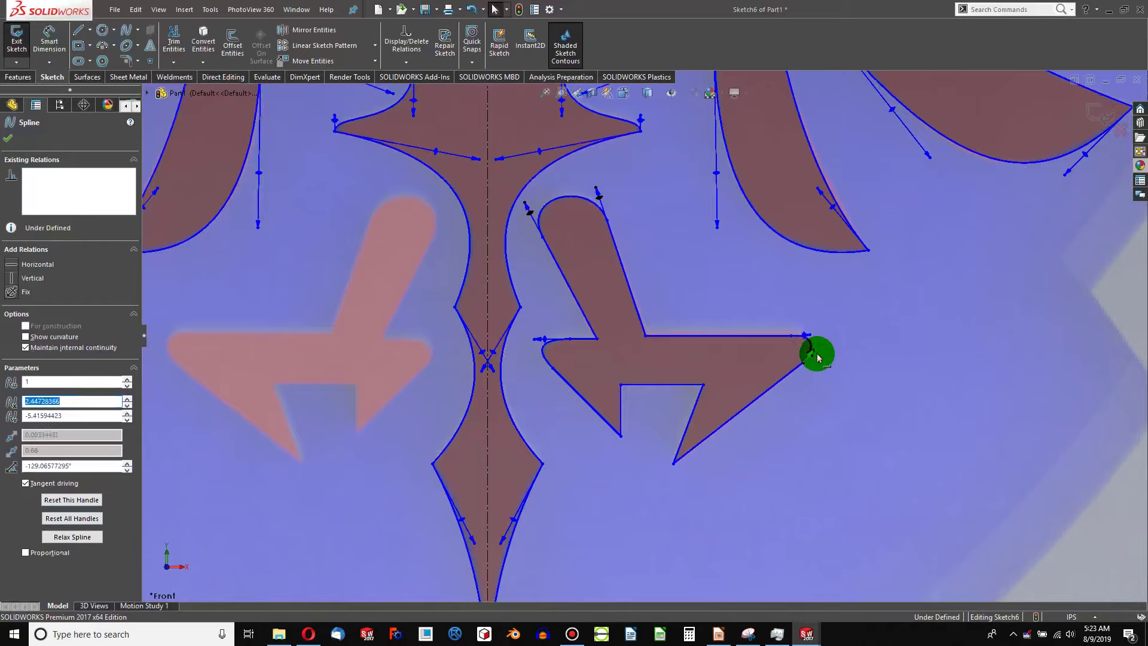
click(831, 383)
Step: Mirror all lines and splines of the right leg and foot about the vertical centreline
scroll(831, 386, up, 5)
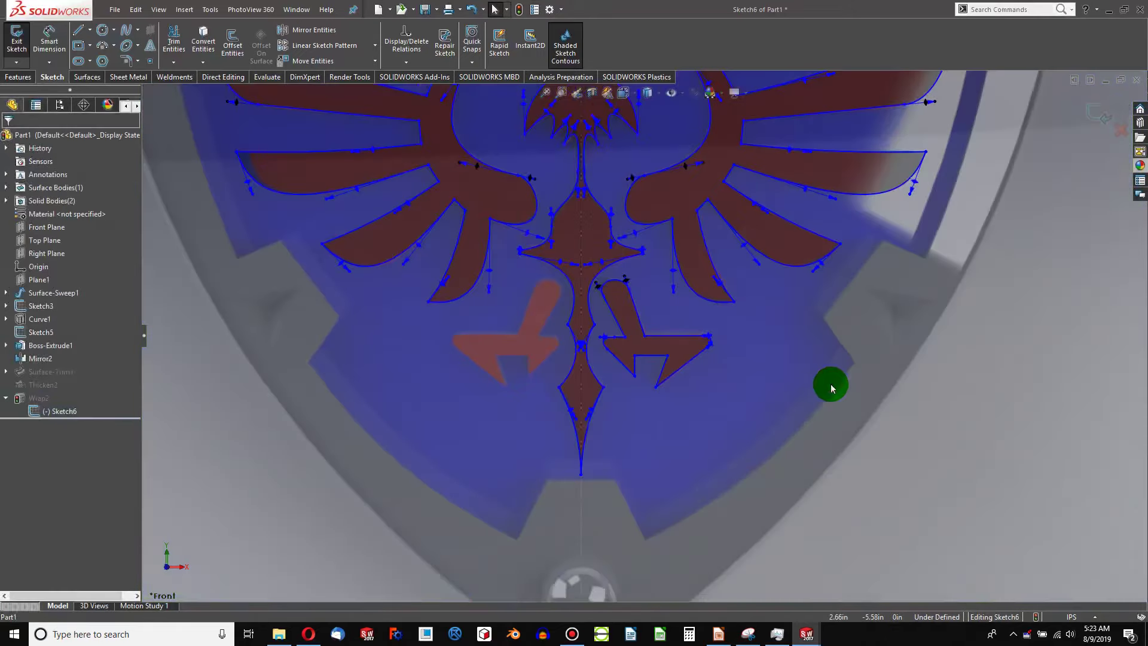
scroll(566, 323, down, 4)
scroll(597, 330, up, 4)
scroll(697, 392, down, 4)
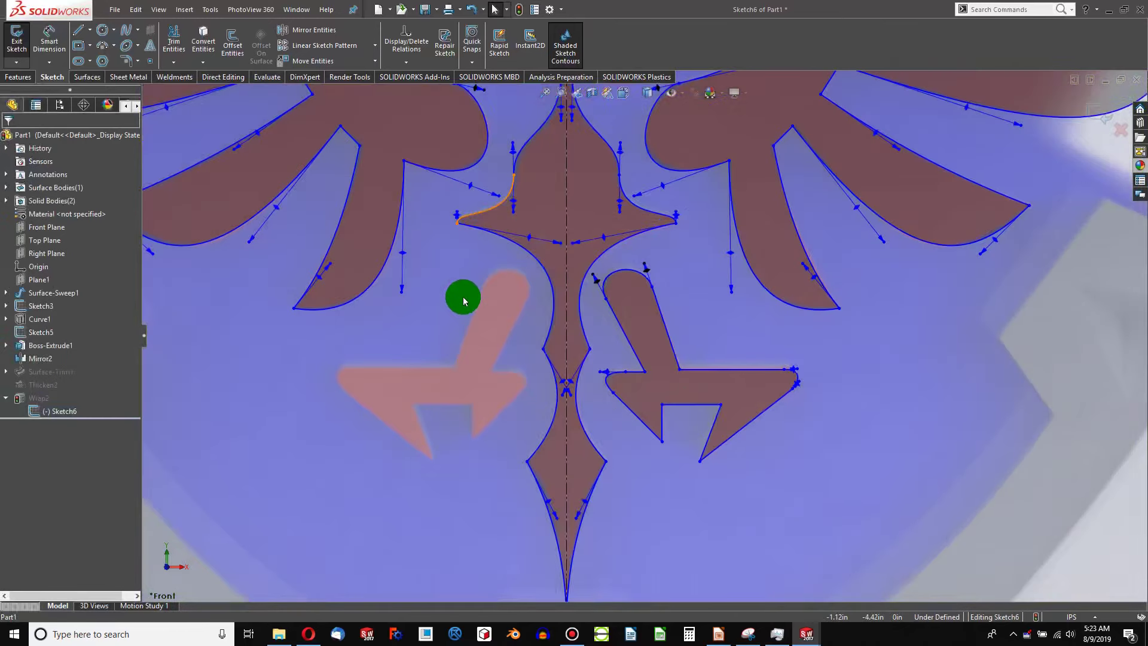
click(463, 297)
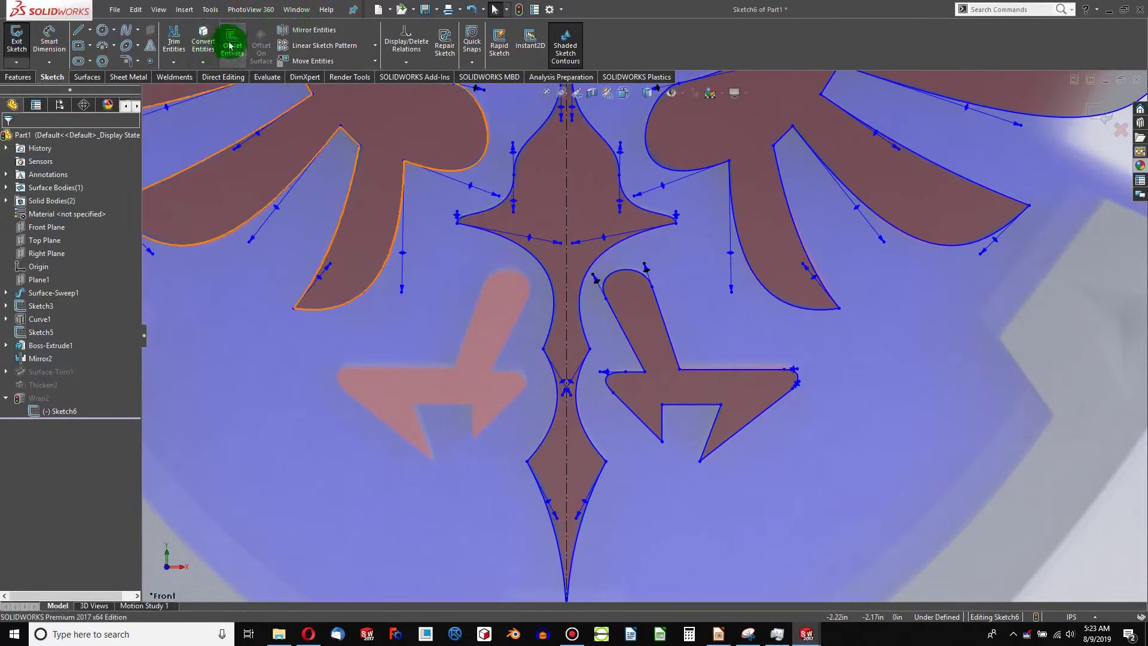
click(293, 31)
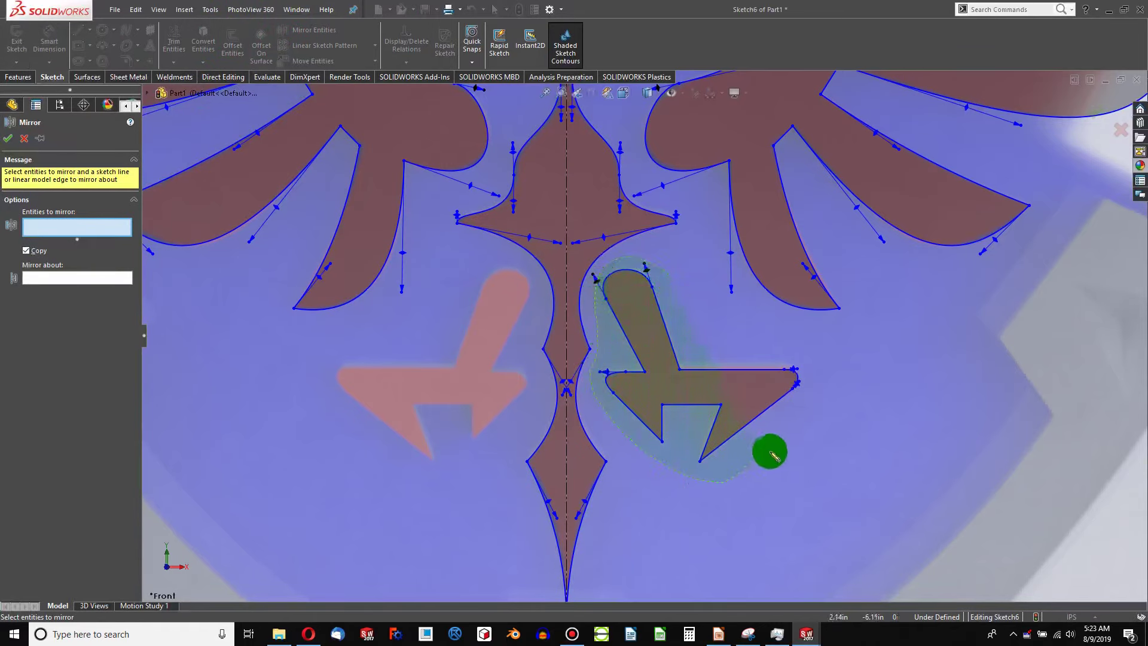
drag(714, 325, 713, 326)
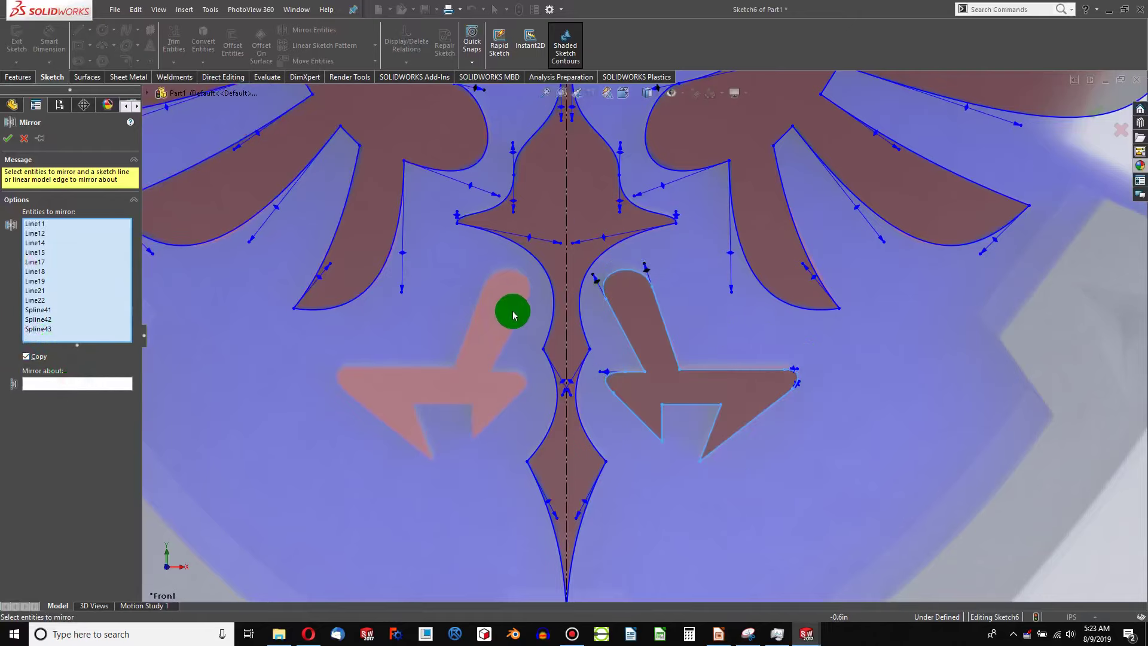
click(96, 385)
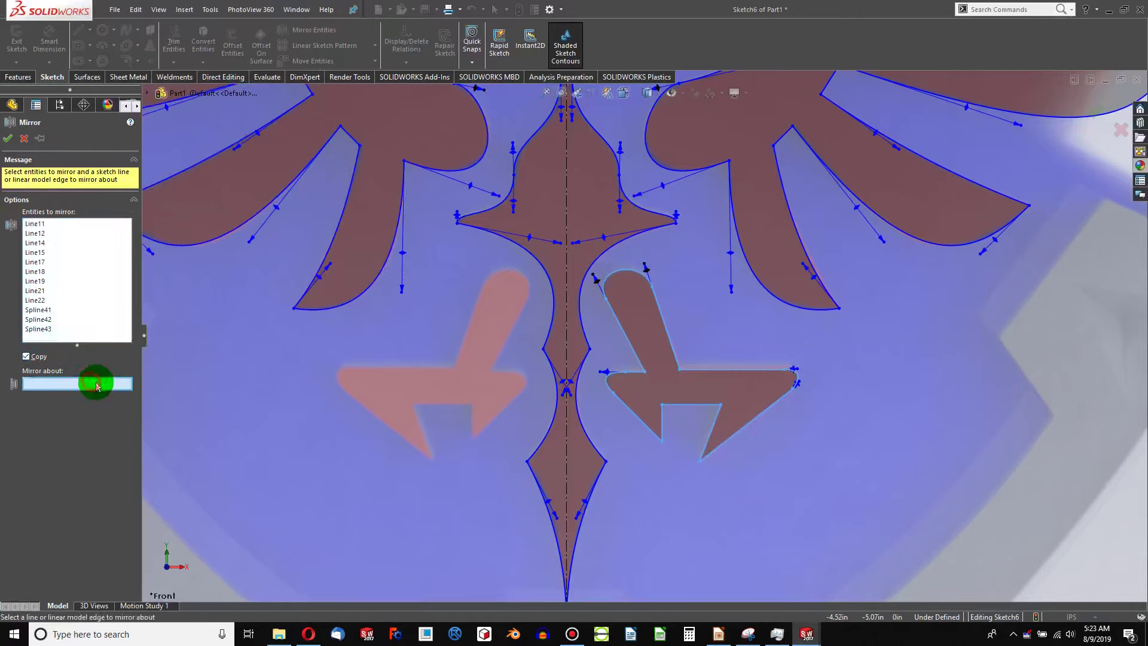
click(569, 288)
click(7, 138)
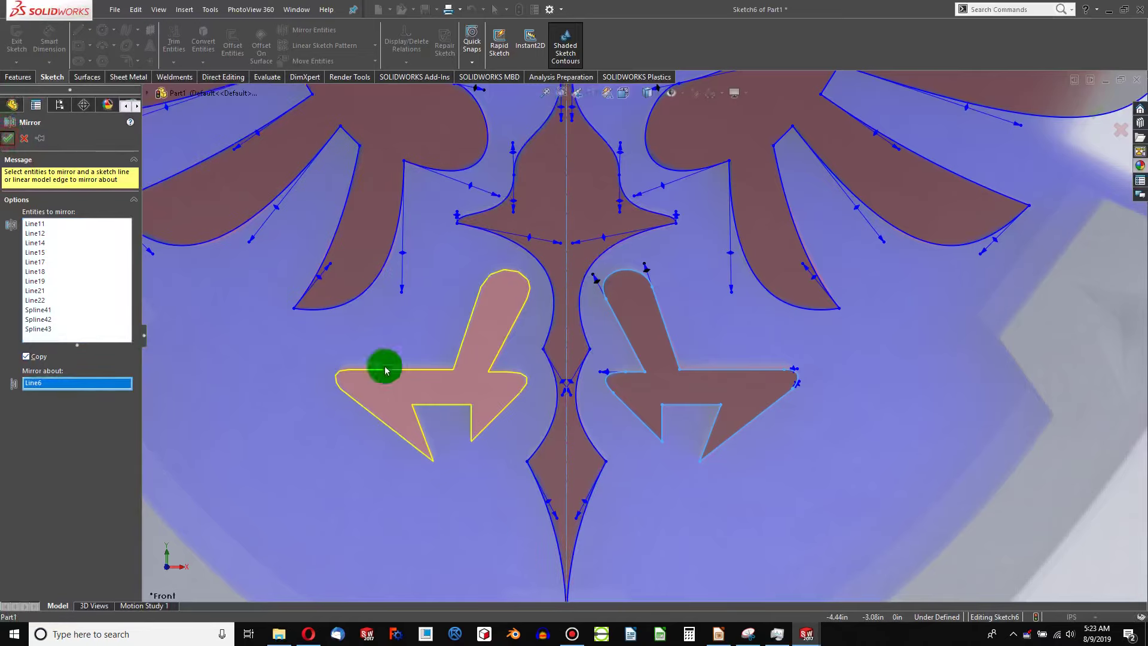
Step: Bring the whole shield into view and rebuild the part to finish editing the emblem sketch
scroll(513, 402, up, 6)
scroll(679, 221, down, 4)
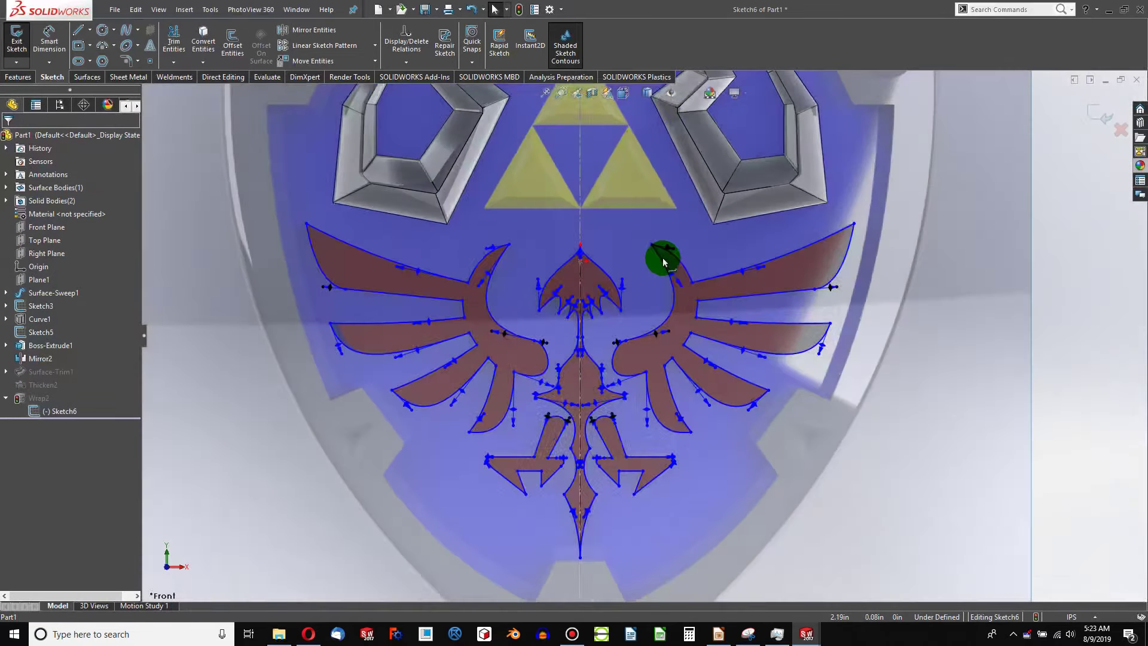
key(f)
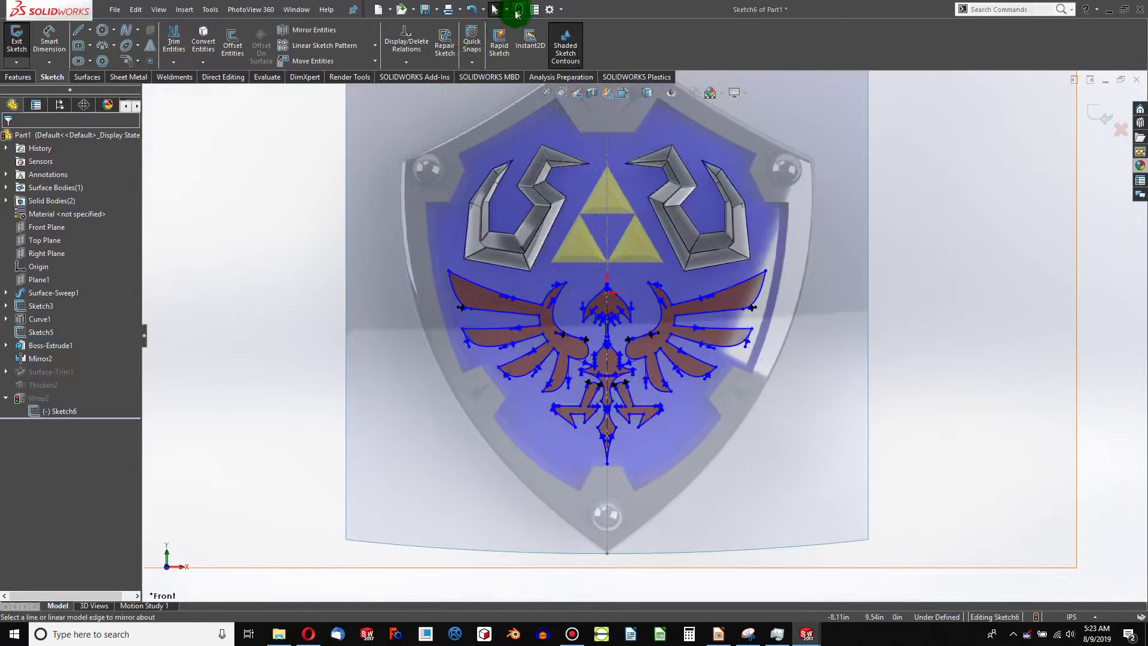
click(518, 10)
click(512, 149)
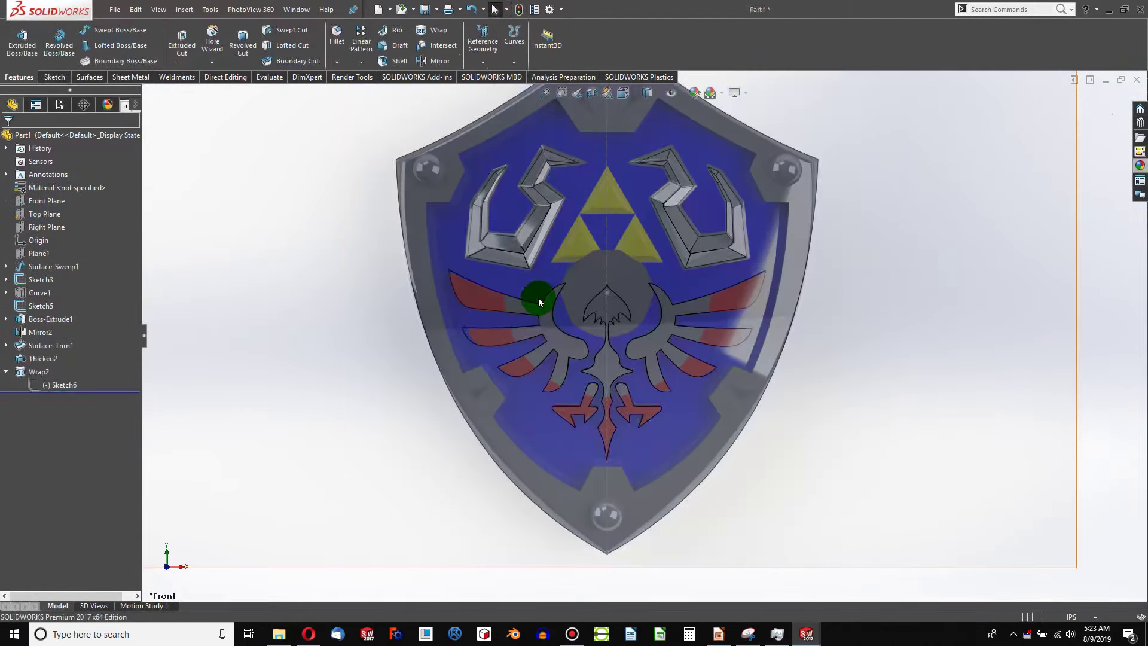
Step: Hide Sketch3 with the reference picture and examine the wrapped bird emblem on the shield from several angles
mouse_move(597, 372)
middle_down()
mouse_move(608, 200)
mouse_move(575, 247)
middle_up()
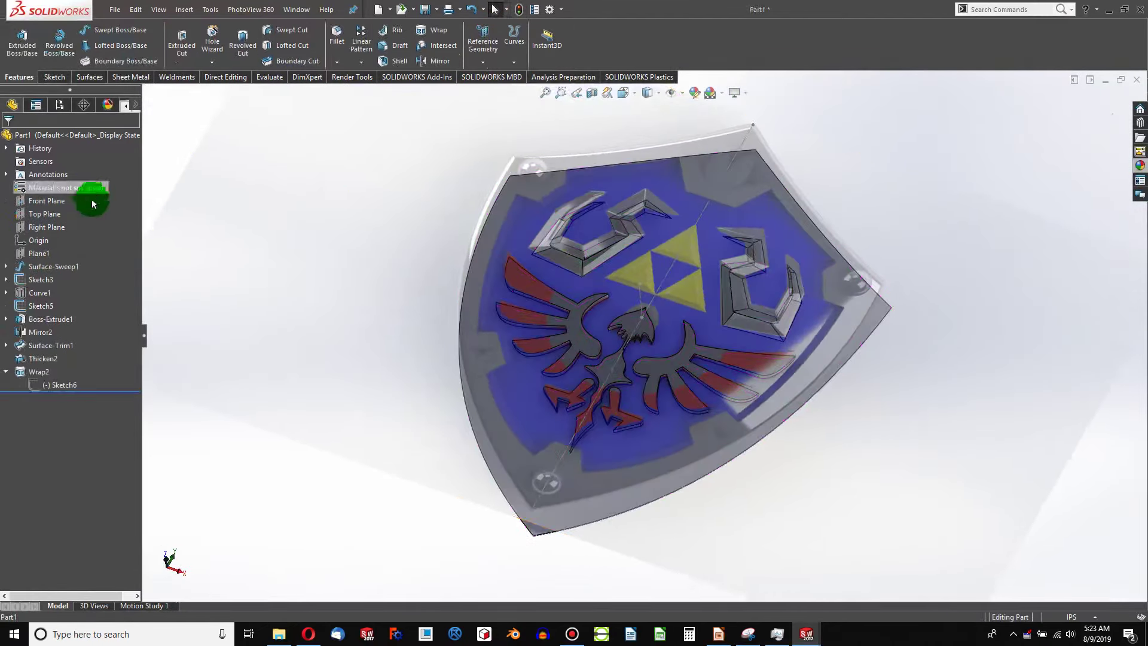
right_click(41, 280)
click(57, 261)
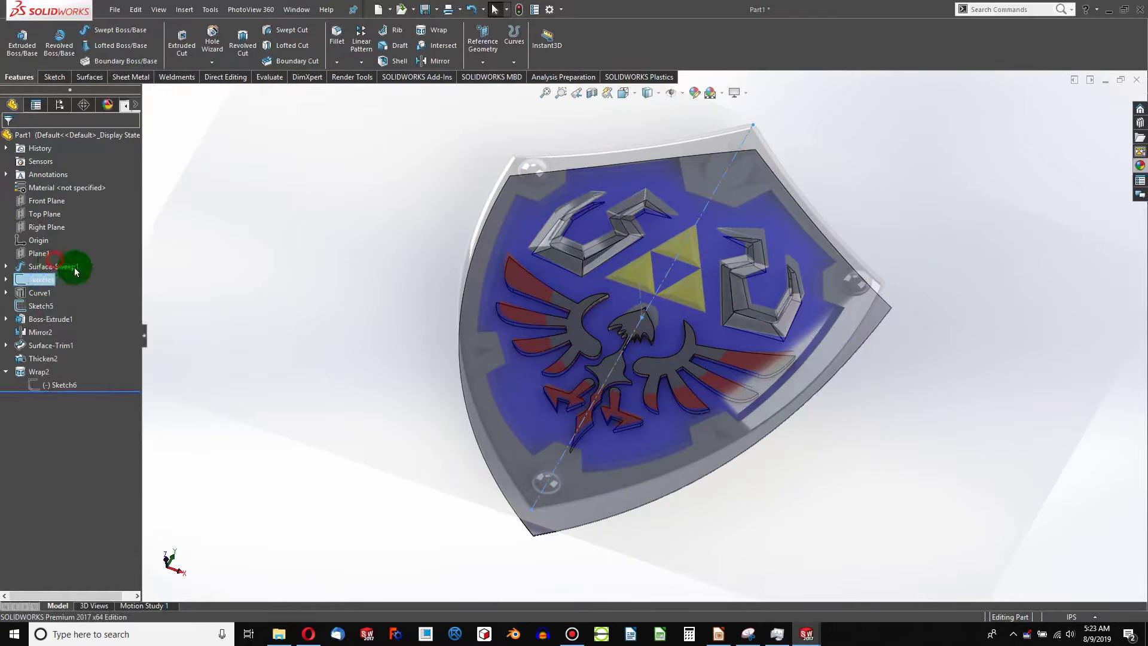
scroll(704, 299, down, 3)
mouse_move(678, 392)
middle_down()
mouse_move(672, 259)
mouse_move(608, 272)
mouse_move(697, 336)
mouse_move(647, 447)
mouse_move(795, 359)
mouse_move(807, 330)
middle_up()
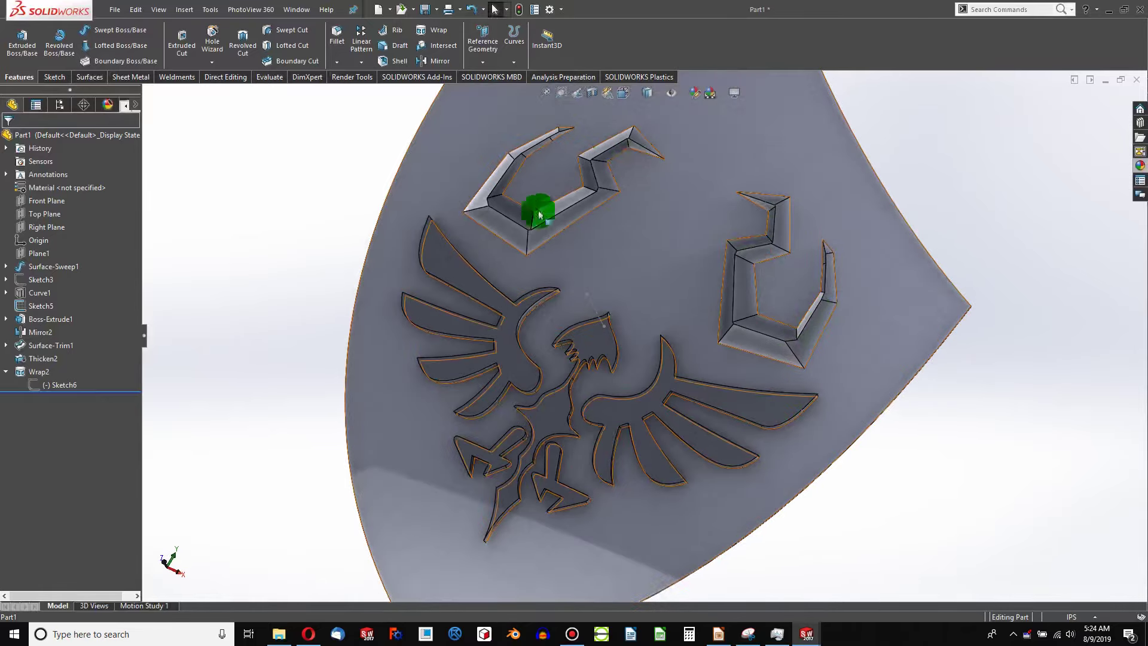
middle_drag(565, 407, 615, 475)
scroll(618, 306, up, 1)
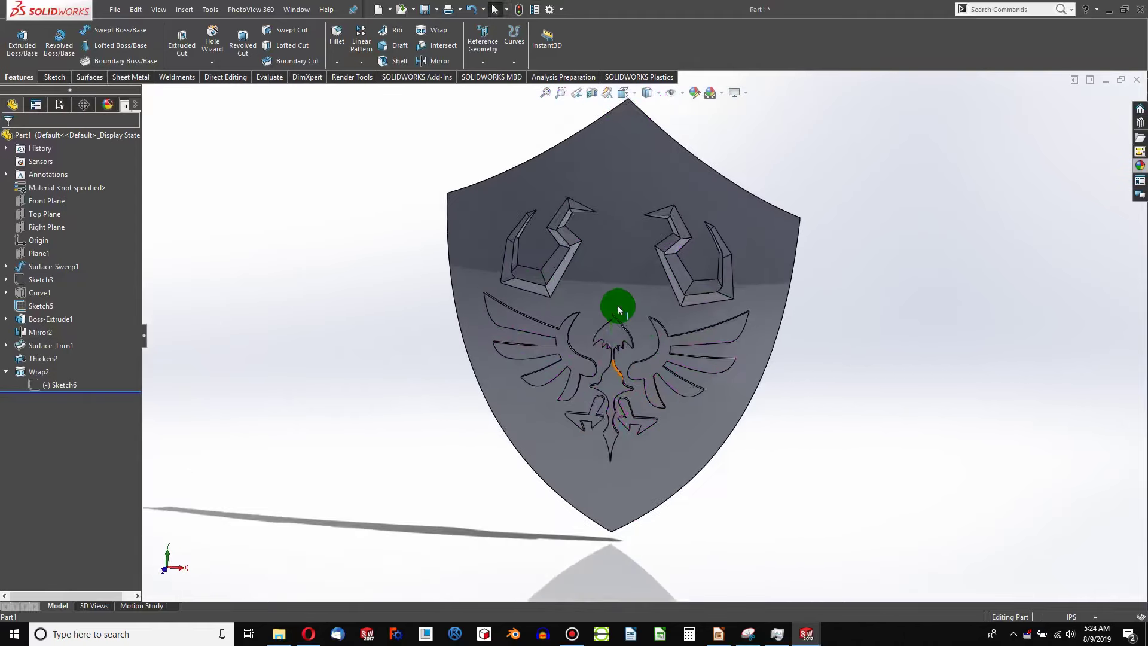
scroll(627, 281, down, 4)
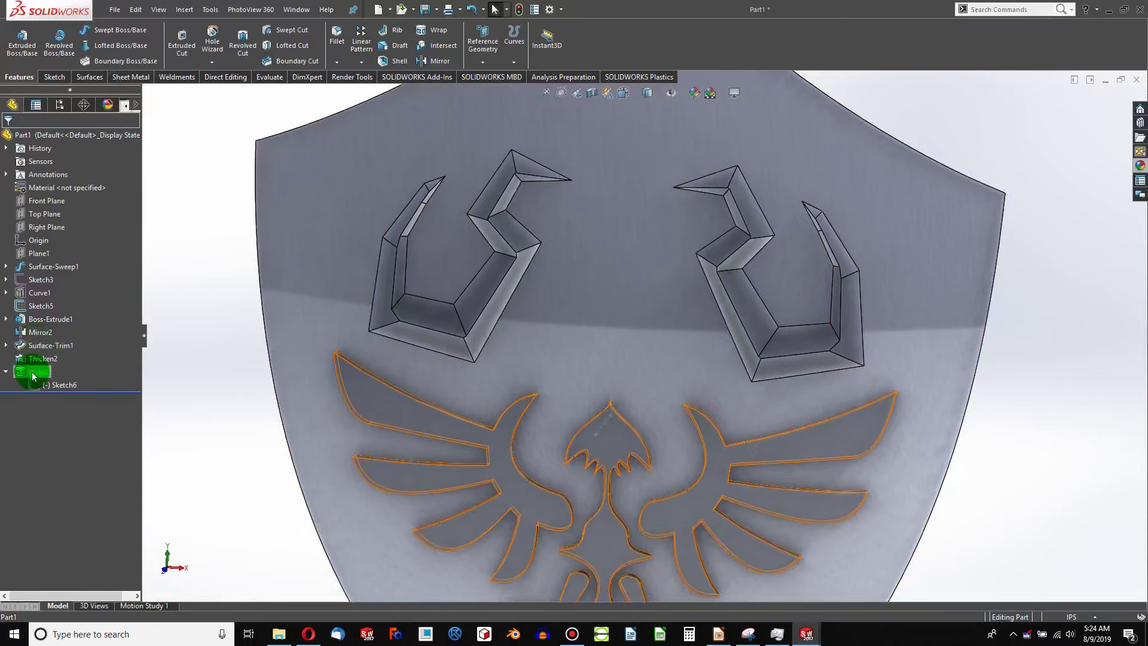
Step: Show Sketch3 with the reference picture again over the shield
right_click(43, 277)
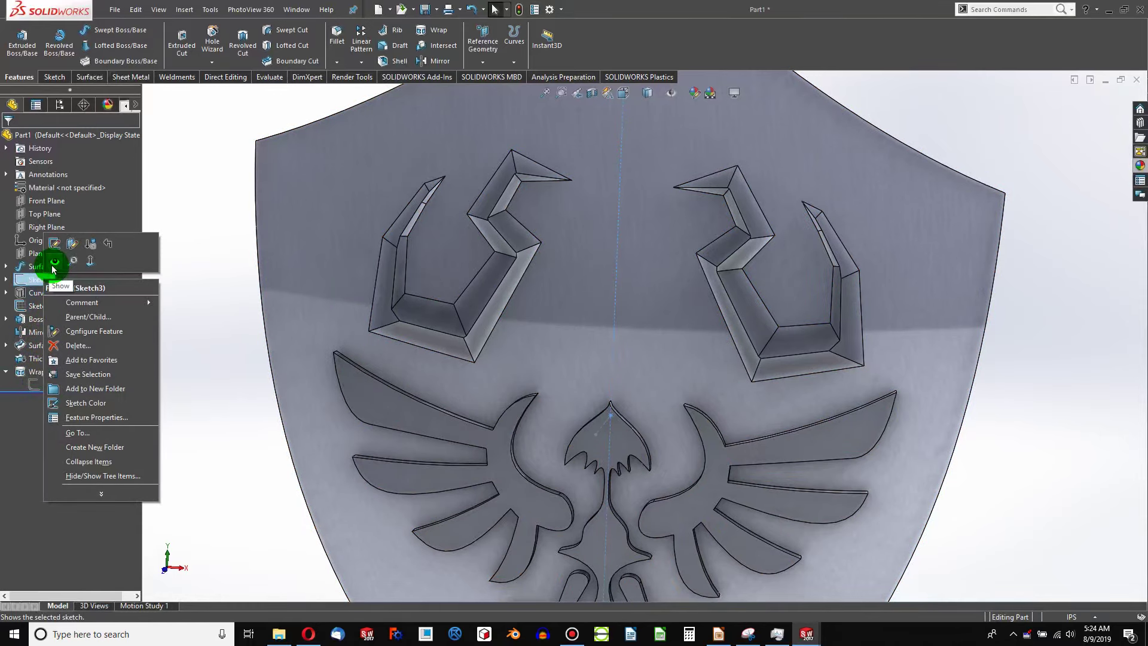
click(53, 263)
scroll(506, 375, up, 3)
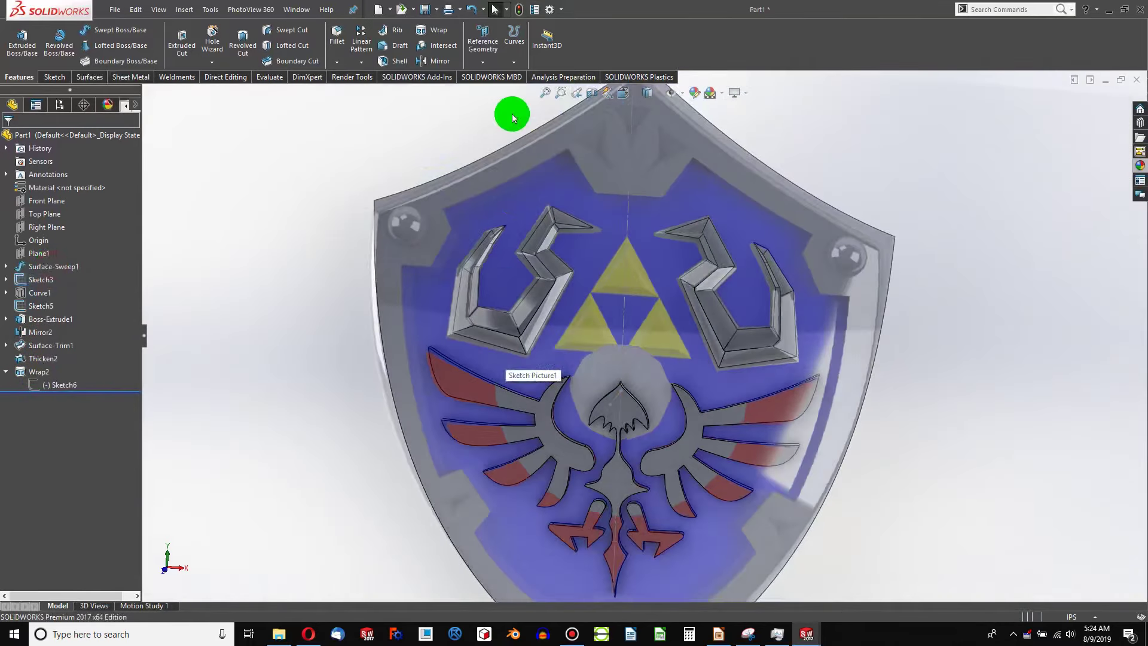
scroll(511, 114, up, 3)
Step: Start a new sketch on the Front Plane for tracing the Triforce
click(42, 200)
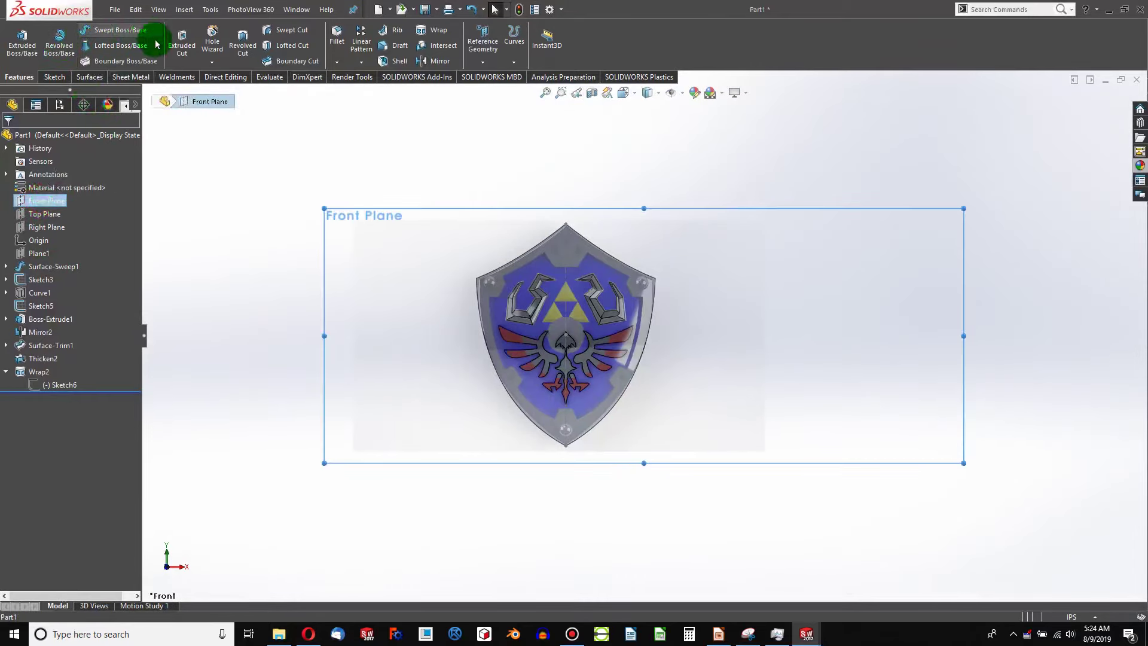
scroll(566, 295, down, 5)
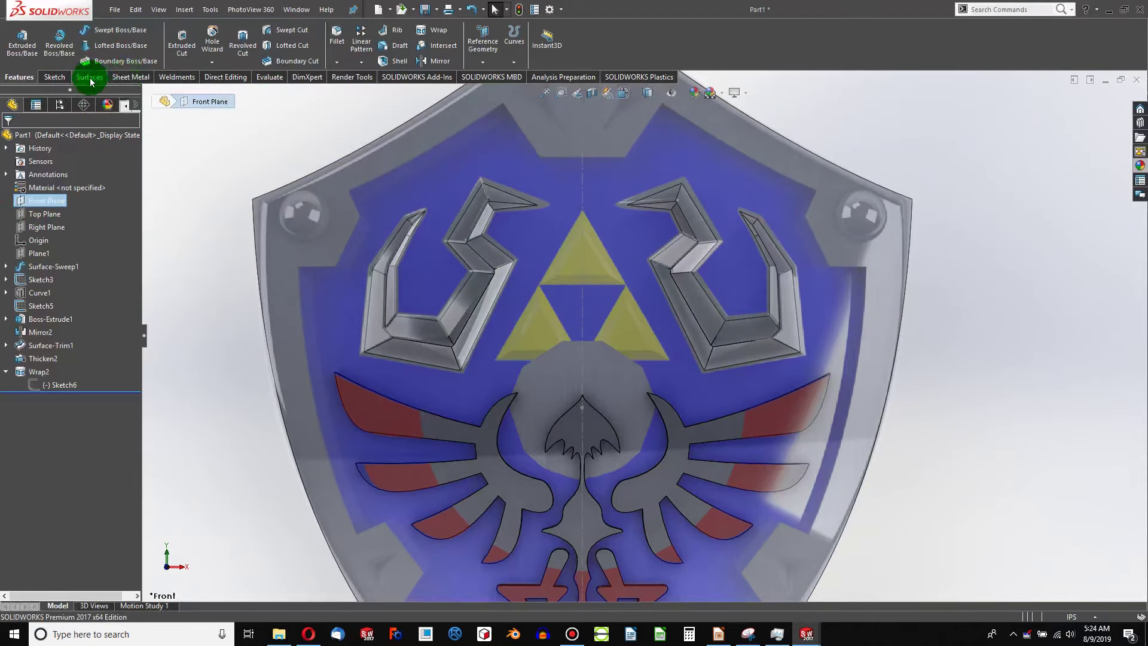
click(65, 80)
click(17, 37)
click(487, 297)
scroll(736, 350, down, 3)
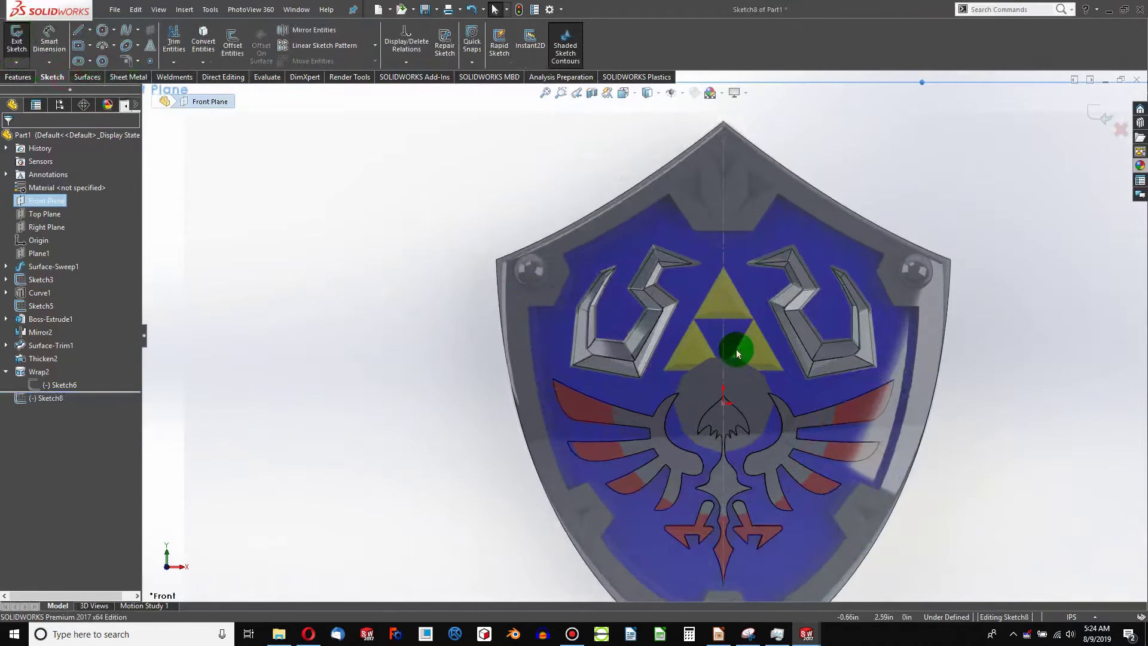
Step: Draw a line along the base of the upper Triforce triangle, from its right corner to its left corner
scroll(729, 287, down, 7)
scroll(658, 258, up, 3)
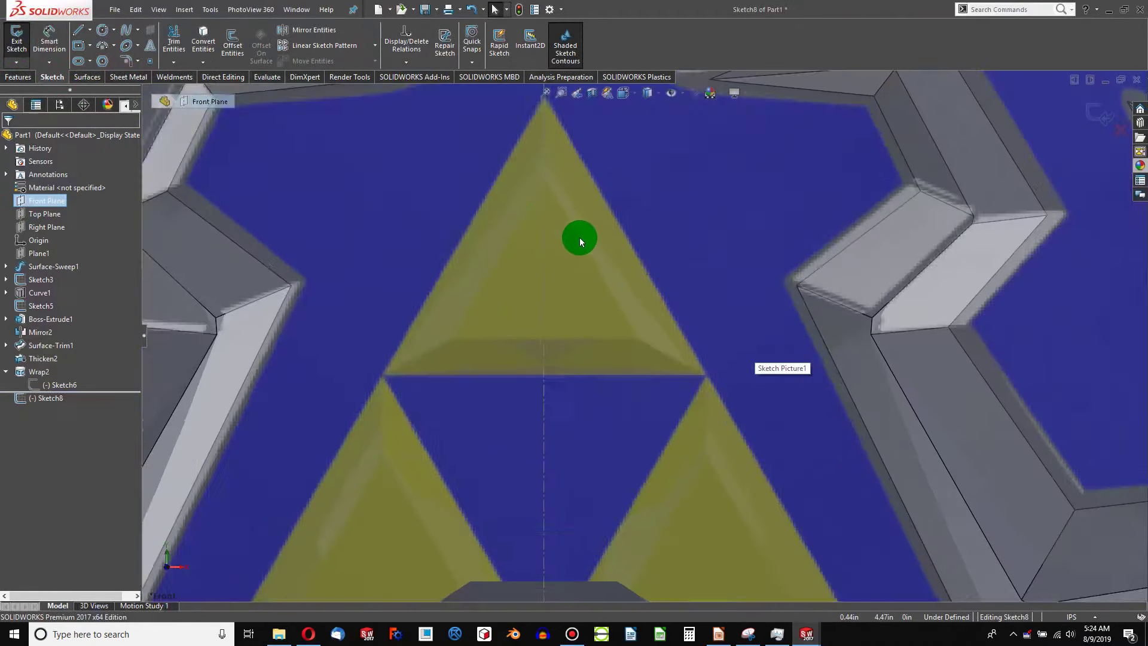
click(78, 31)
scroll(685, 371, down, 5)
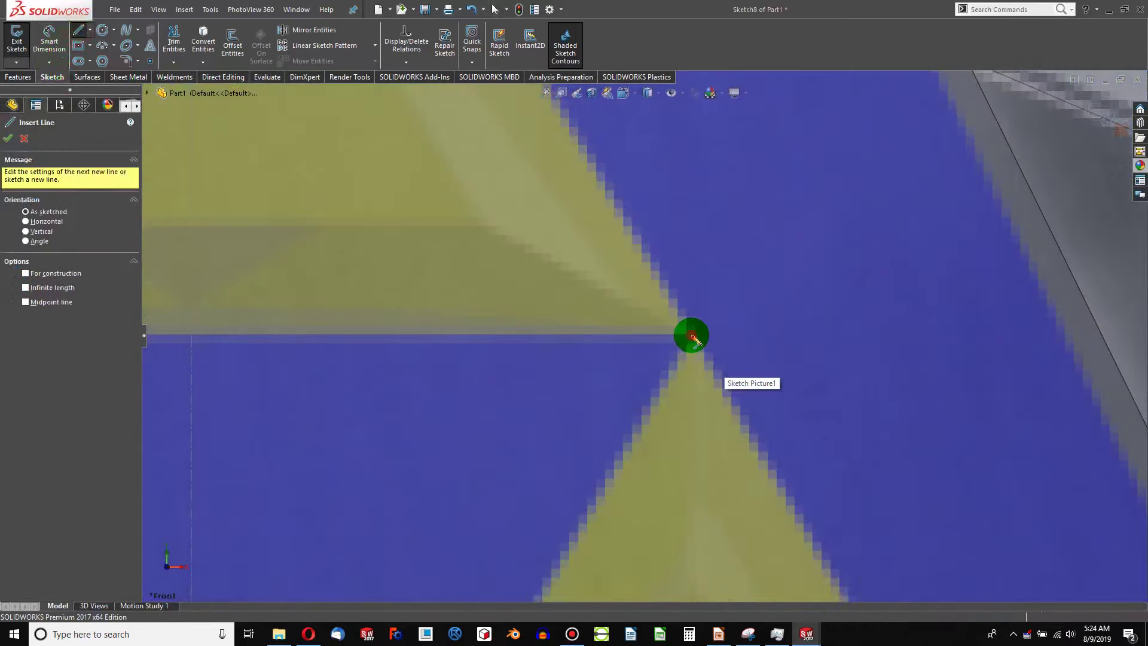
click(692, 336)
scroll(594, 336, up, 6)
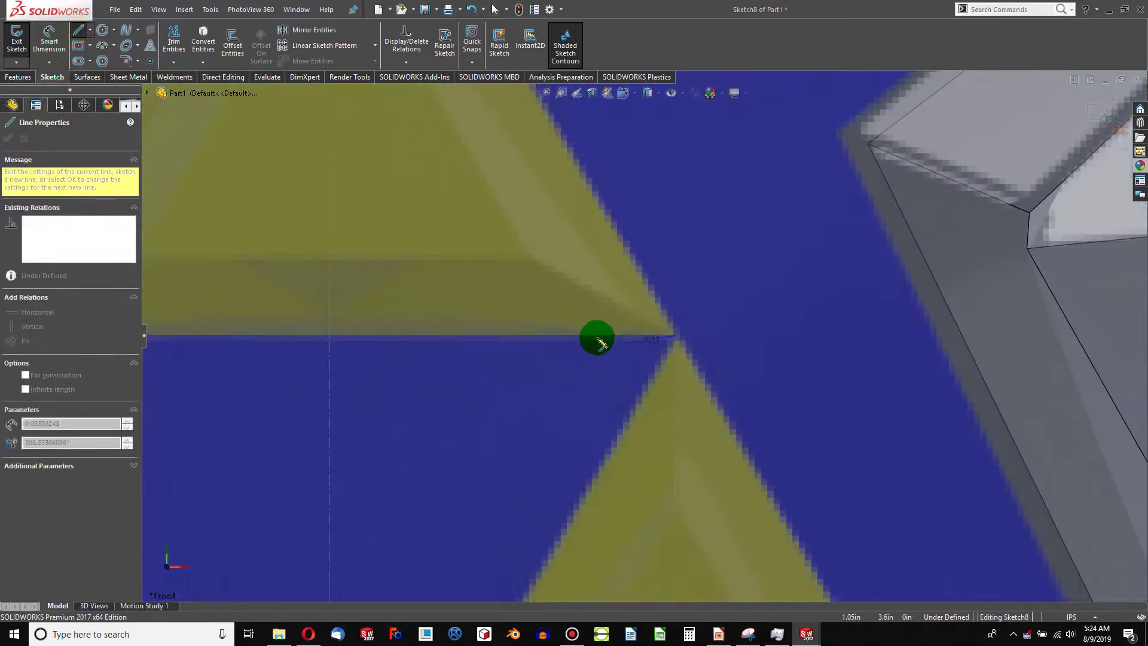
scroll(478, 339, down, 5)
scroll(507, 340, down, 2)
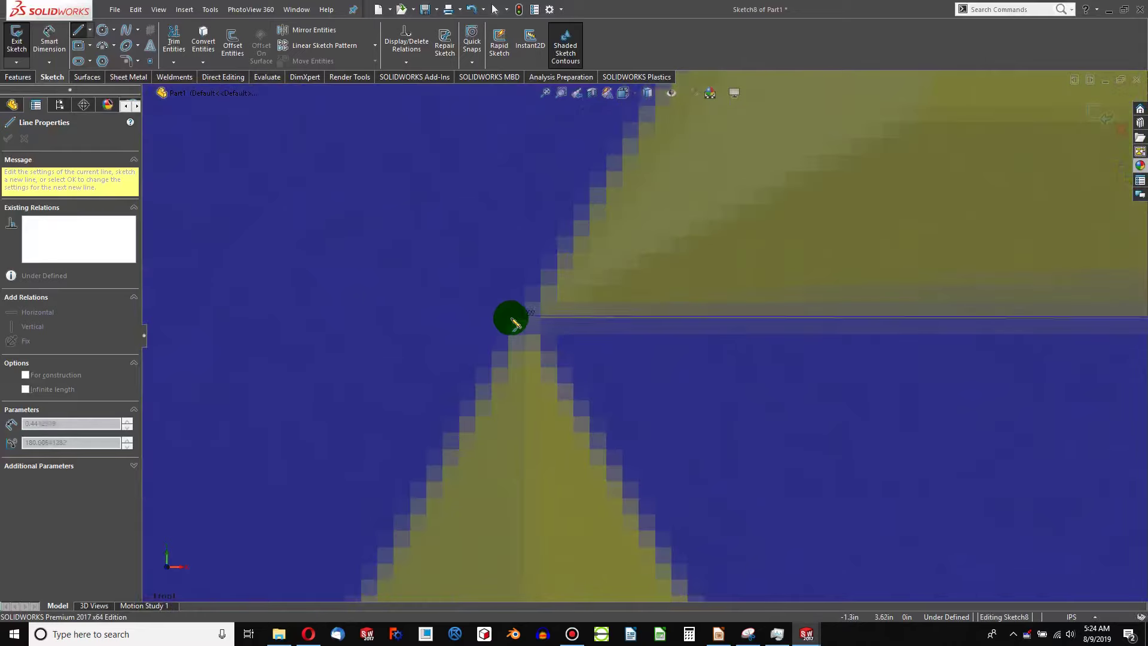
click(534, 323)
scroll(546, 307, up, 4)
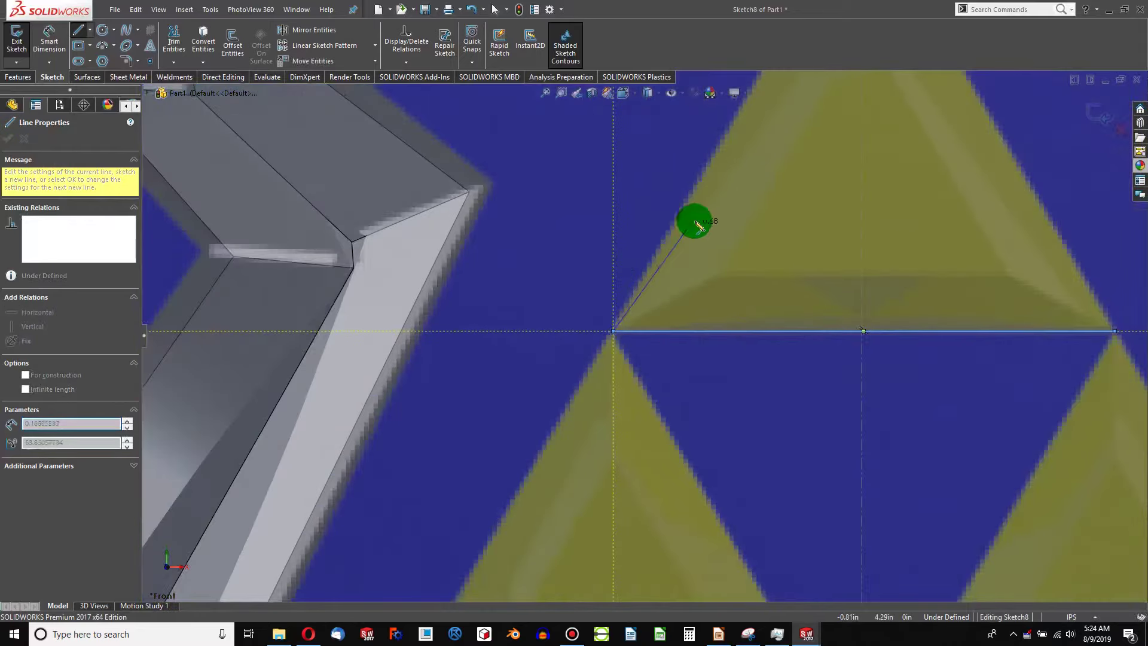
Step: Close the upper Triforce triangle with two sloping lines meeting at its apex on the centerline
scroll(758, 113, down, 4)
scroll(758, 114, down, 3)
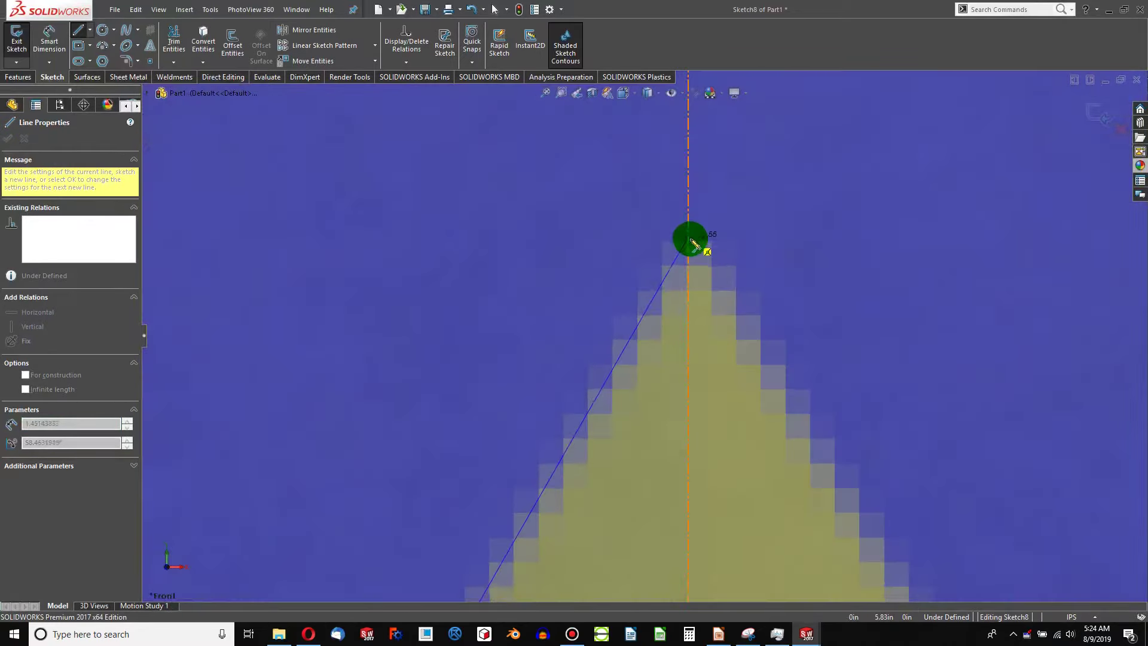
click(692, 246)
scroll(725, 329, up, 5)
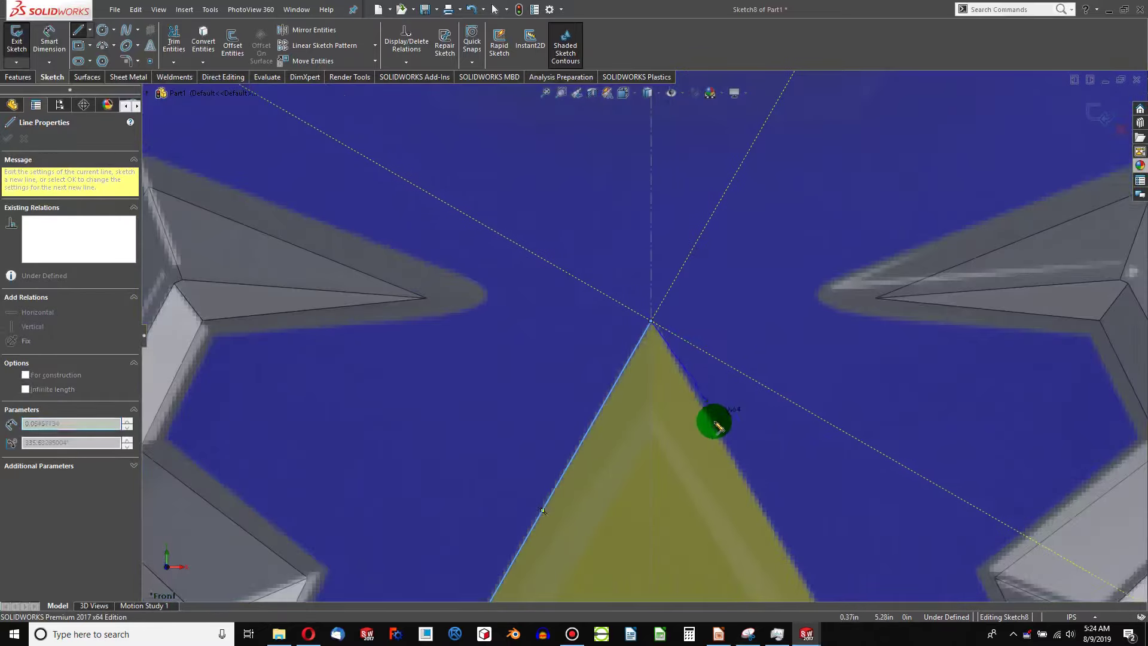
scroll(754, 526, up, 2)
scroll(687, 389, down, 7)
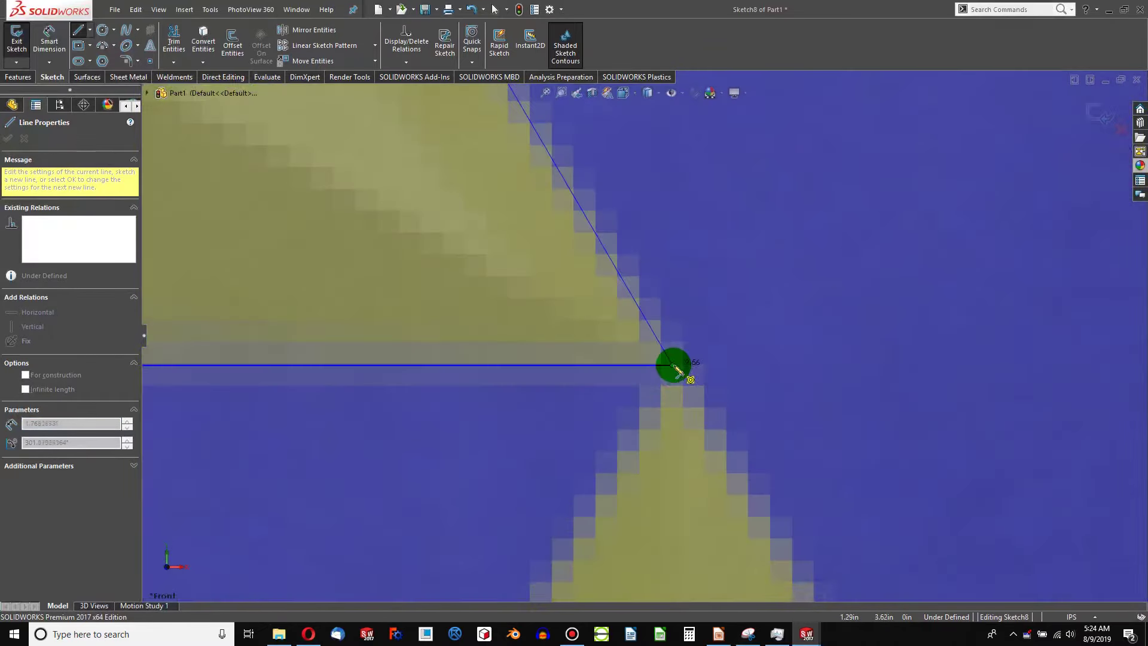
click(674, 367)
scroll(670, 376, up, 6)
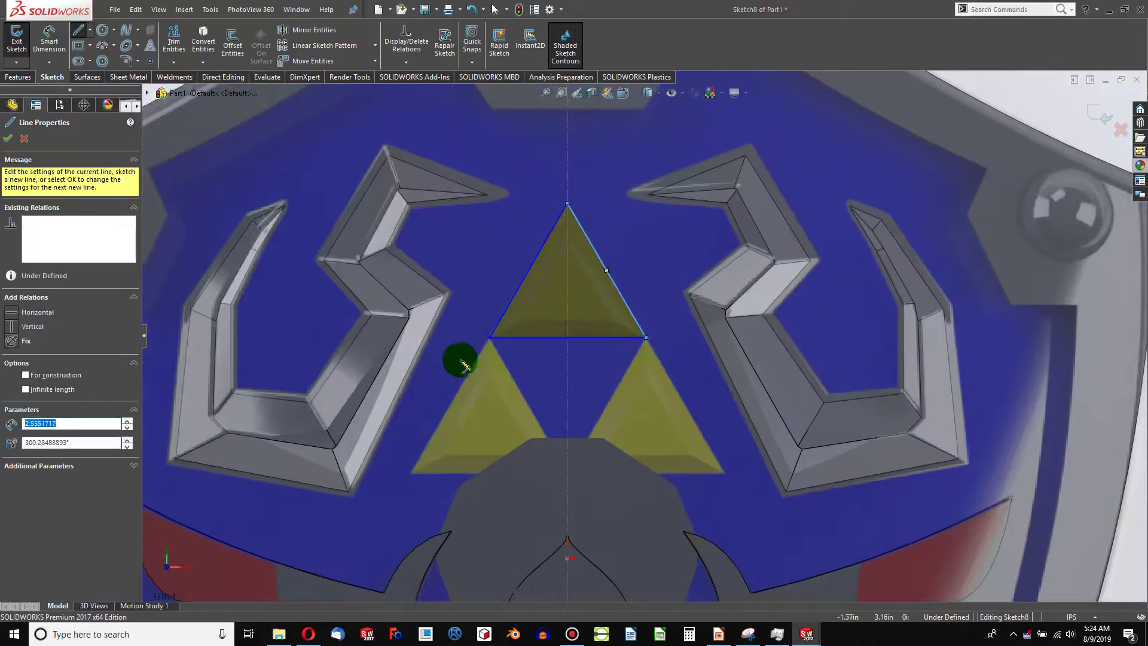
scroll(479, 407, down, 3)
scroll(547, 372, down, 3)
key(Escape)
Step: Rebuild the part to finish the upper Triforce triangle sketch
scroll(650, 306, up, 6)
scroll(638, 236, down, 6)
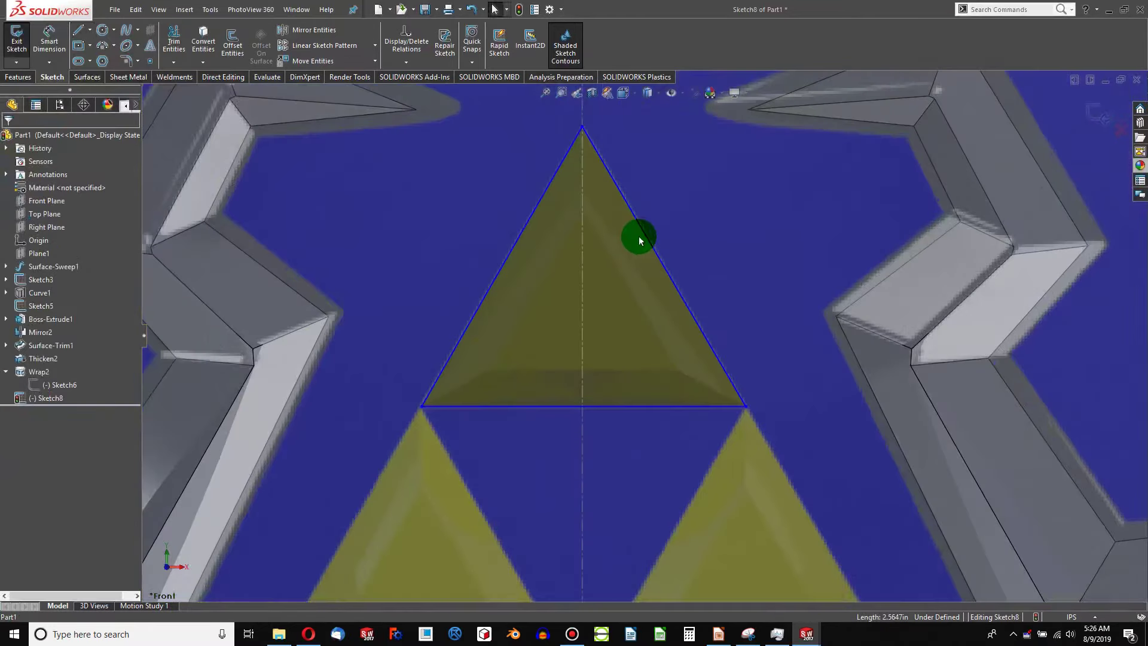
scroll(635, 354, up, 4)
scroll(635, 310, down, 4)
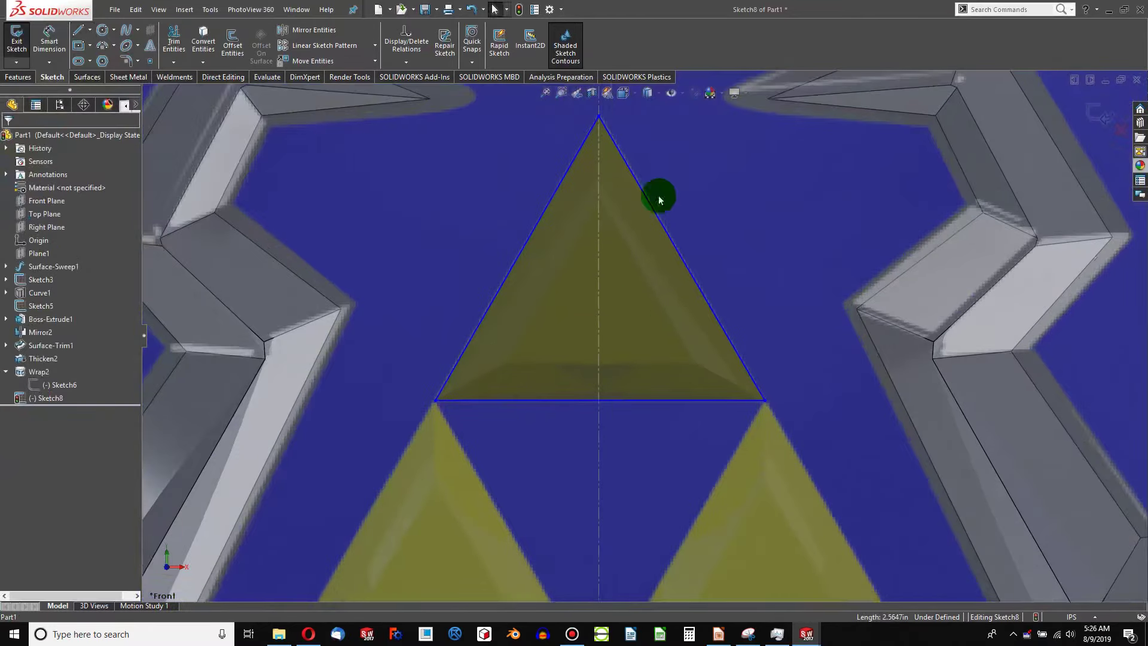
scroll(642, 373, up, 4)
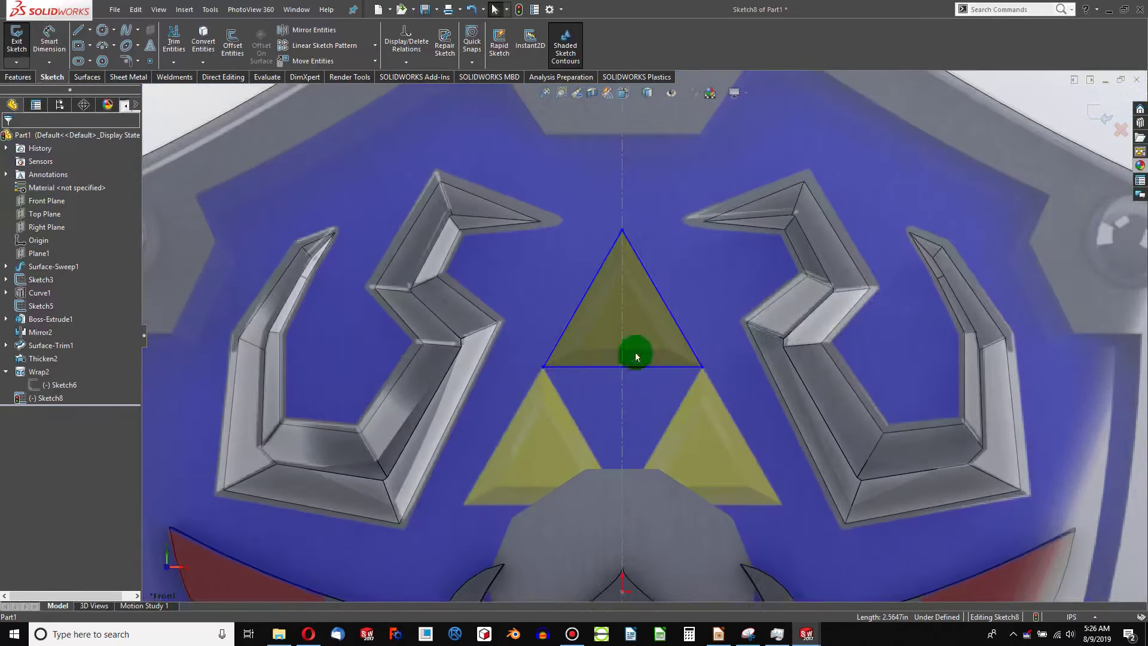
click(518, 10)
scroll(573, 174, up, 3)
scroll(638, 403, down, 4)
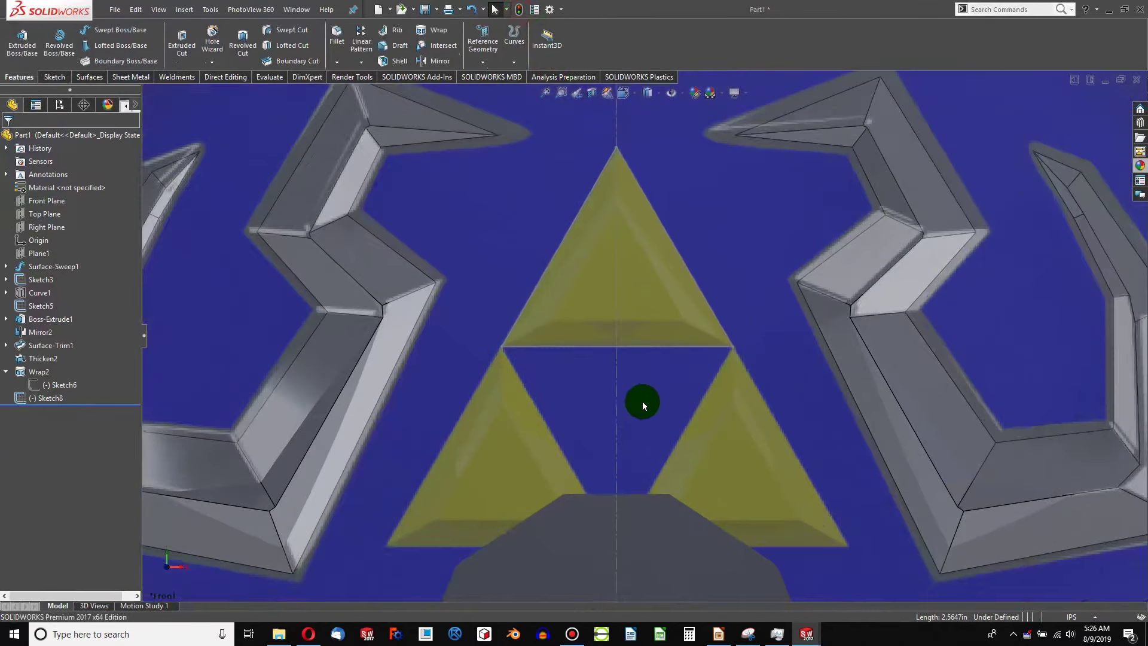
Step: Project the triangle sketch onto the shield's curved front face using Project Curve with Sketch on faces
mouse_move(638, 402)
middle_down()
mouse_move(691, 238)
mouse_move(615, 203)
middle_up()
scroll(616, 210, up, 4)
scroll(697, 350, down, 5)
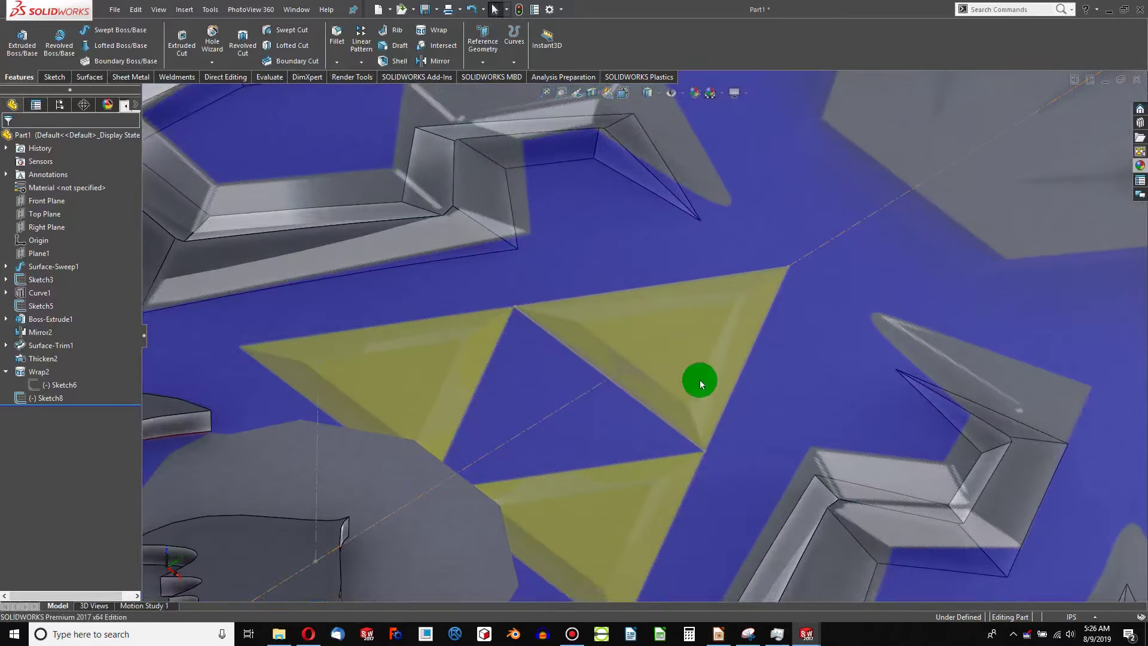
scroll(643, 344, up, 4)
scroll(538, 229, down, 3)
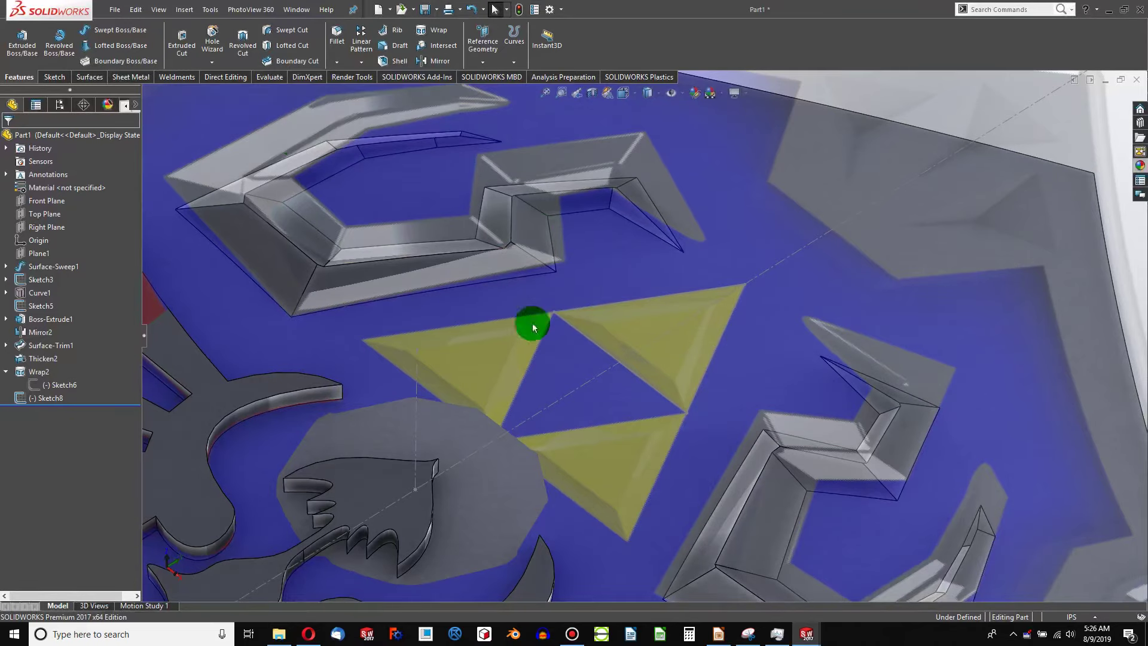
click(594, 344)
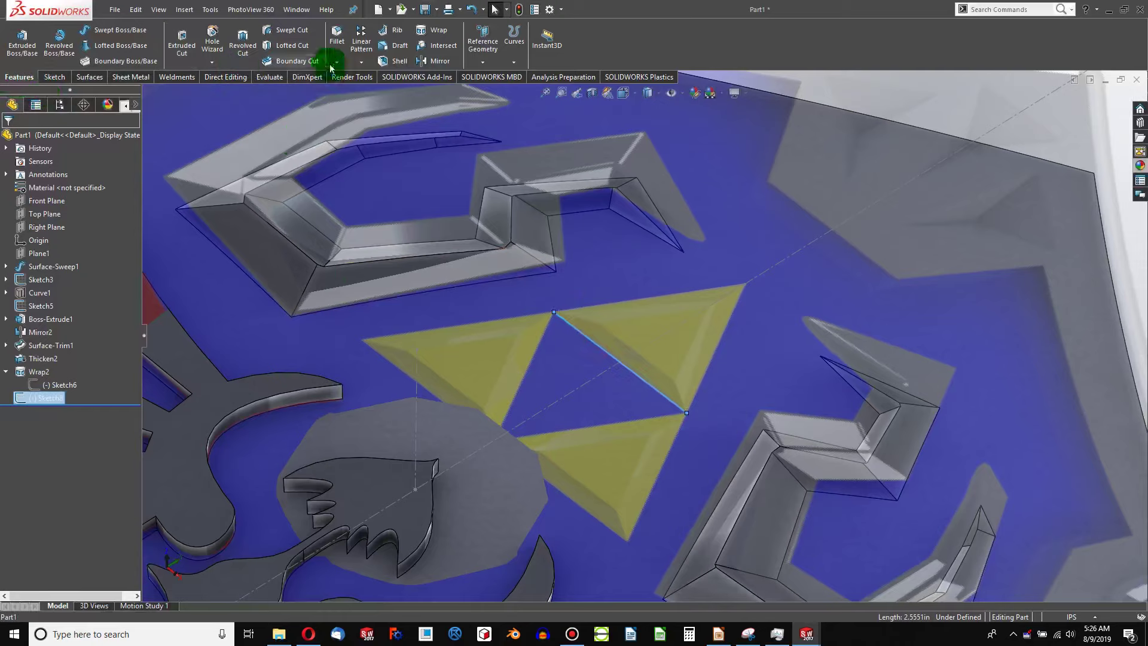
click(508, 53)
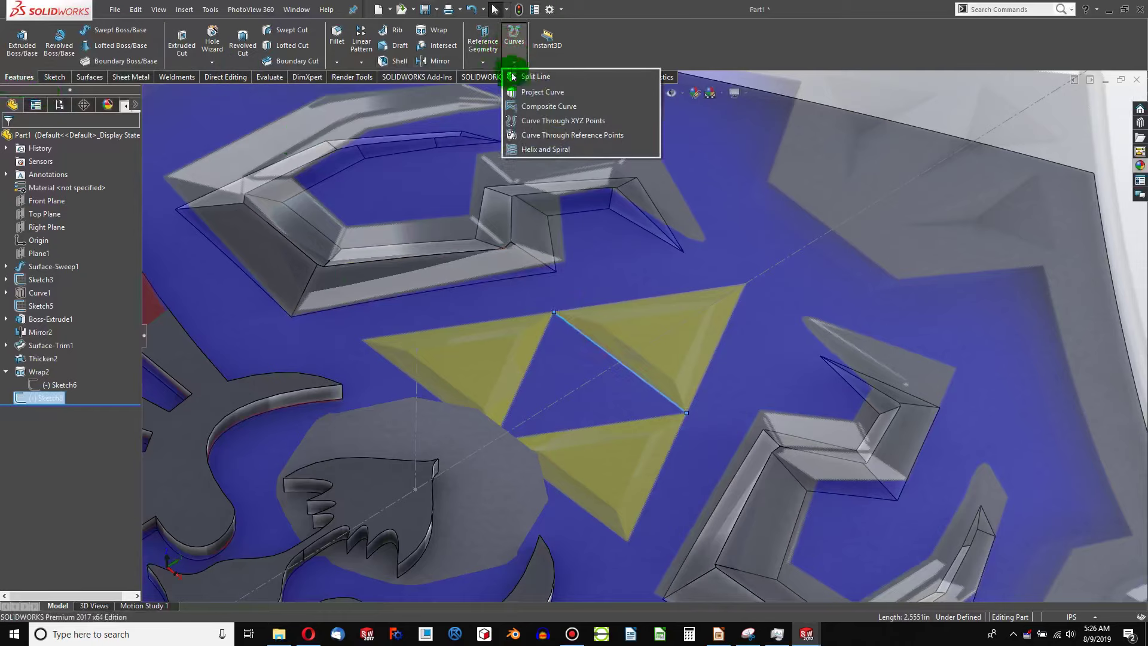
click(533, 94)
click(783, 324)
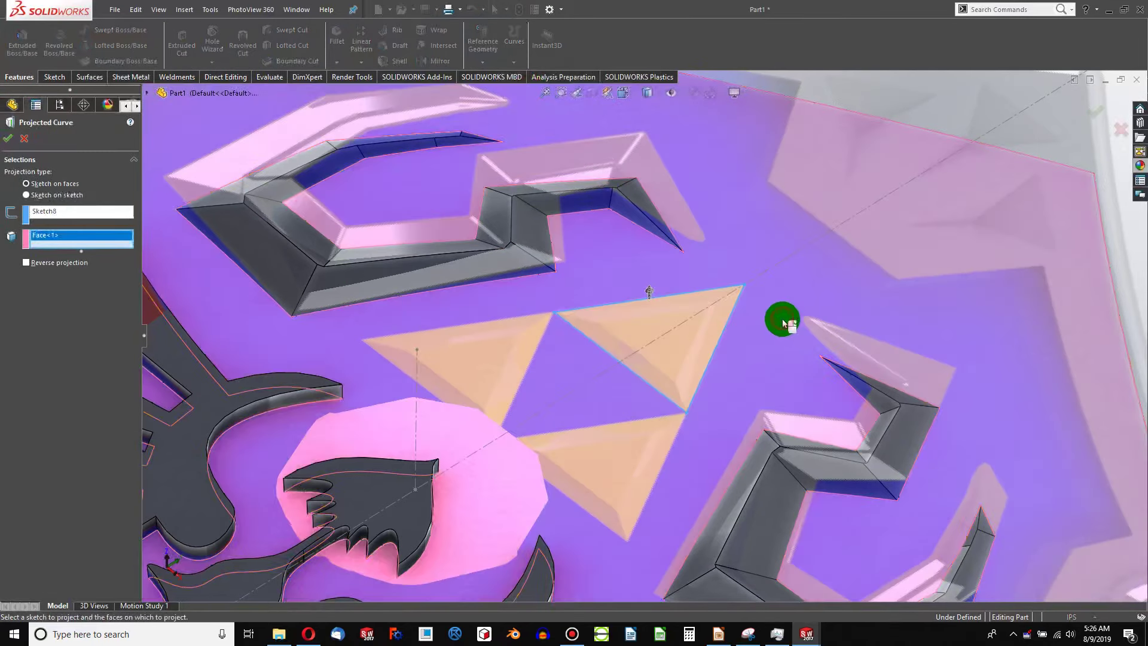
click(26, 140)
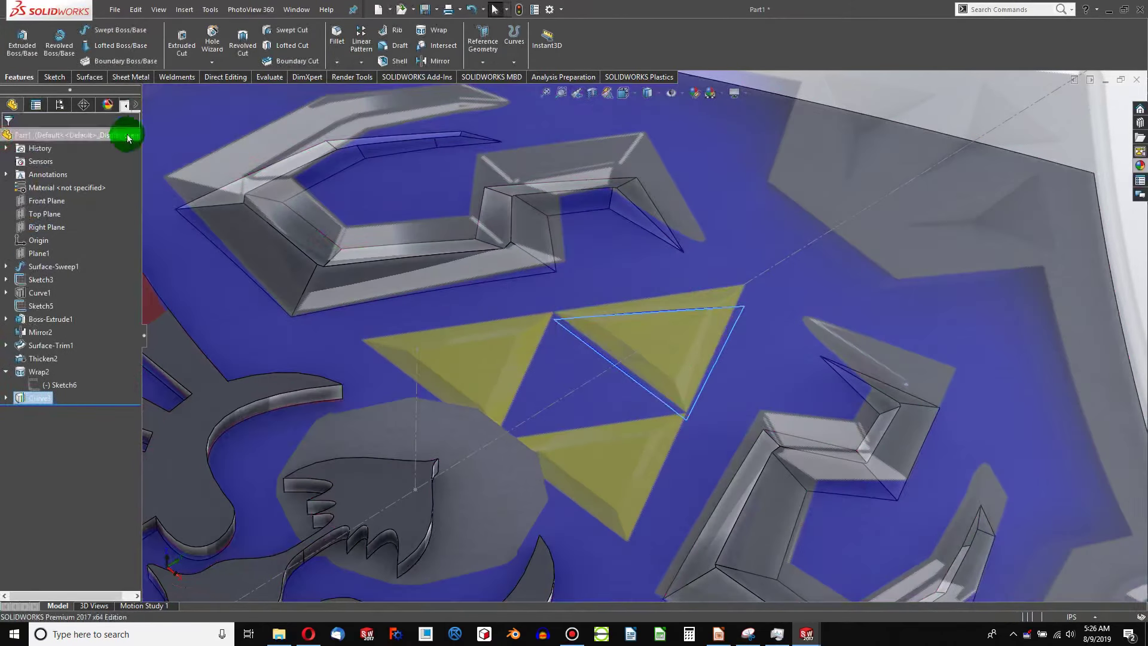
Step: Convert the projected triangle curve into a new 3D sketch and rebuild the part to finish it
click(55, 76)
click(14, 49)
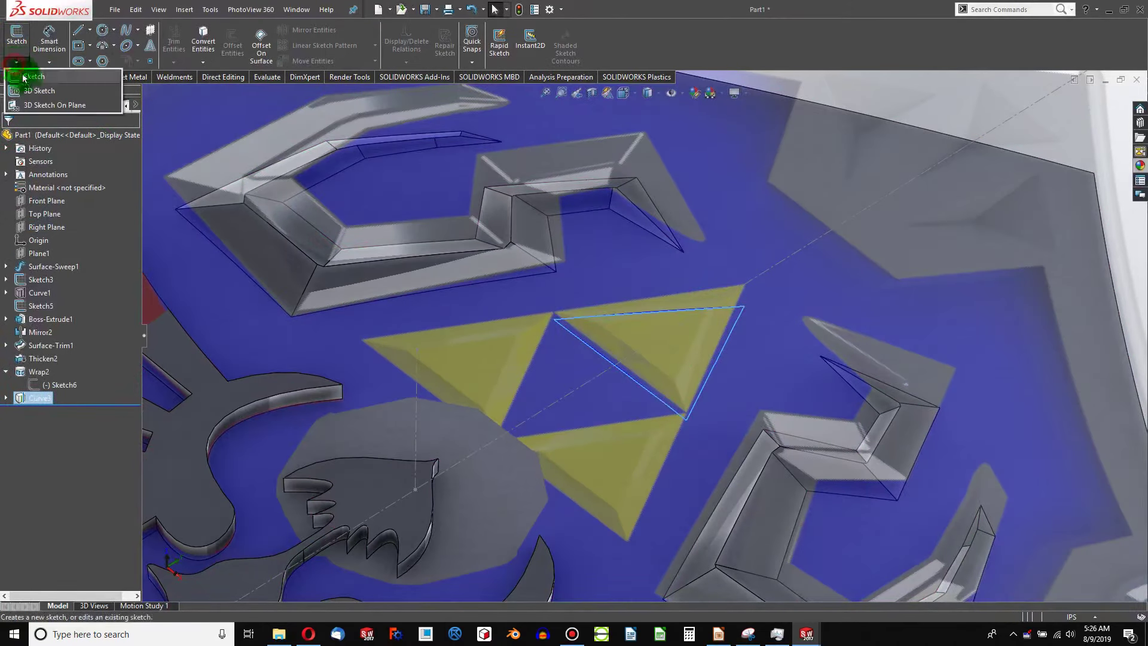
click(28, 86)
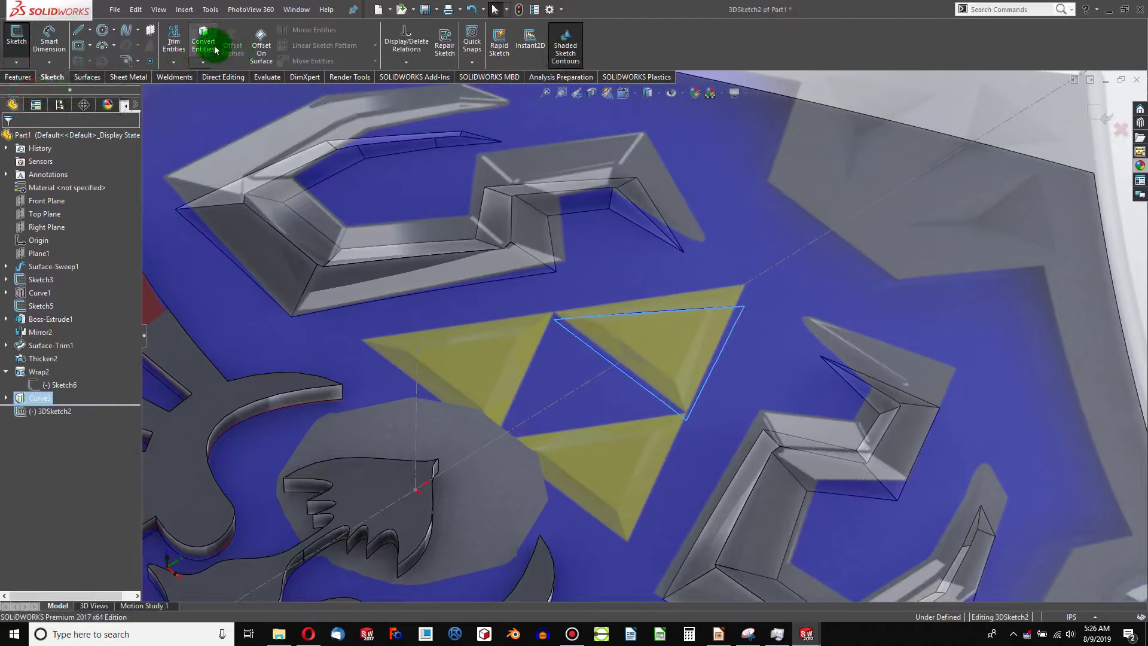
click(216, 51)
click(519, 10)
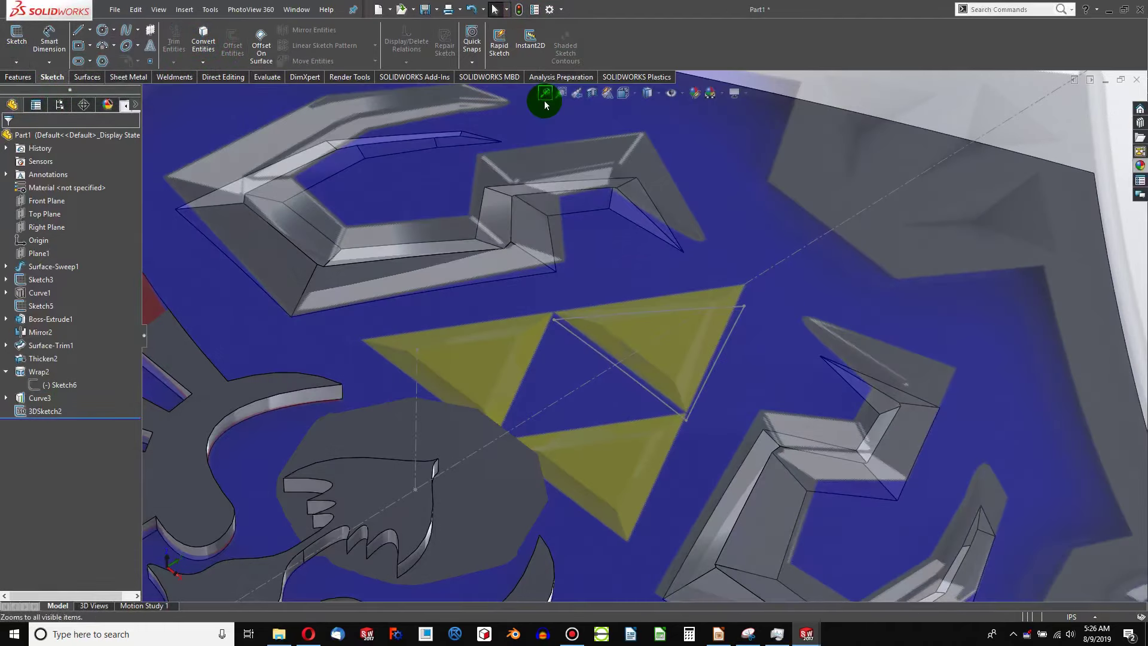
Step: Start a Blind Boss-Extrude of the 3D triangle sketch, using the vertical line of Sketch5 as its direction
click(64, 417)
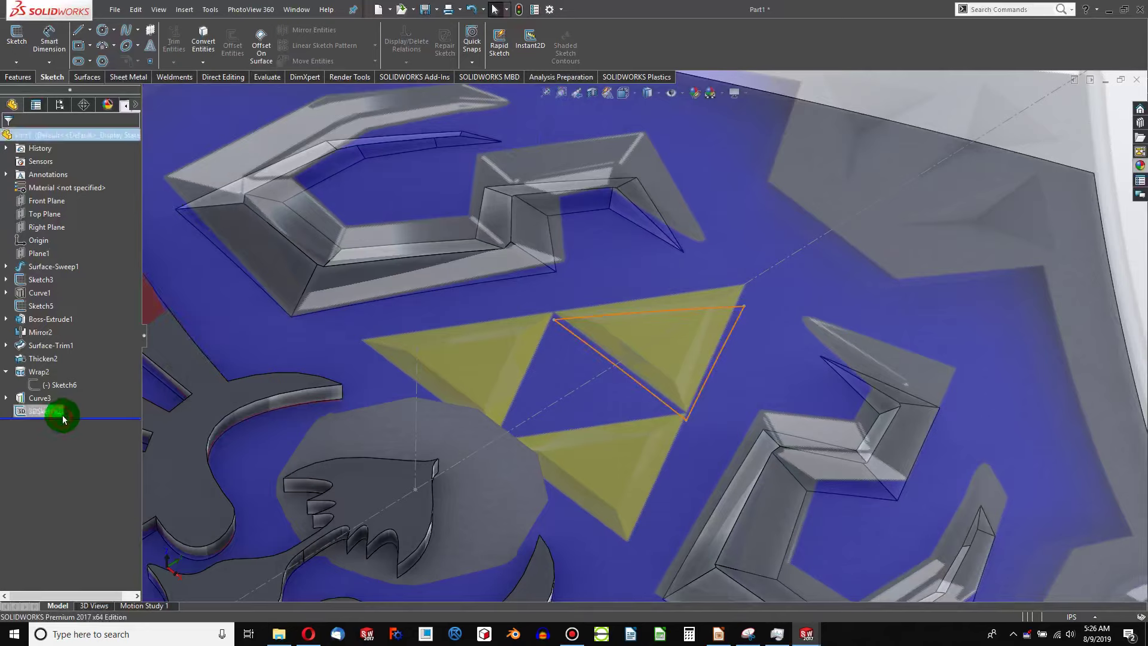
click(24, 82)
click(24, 43)
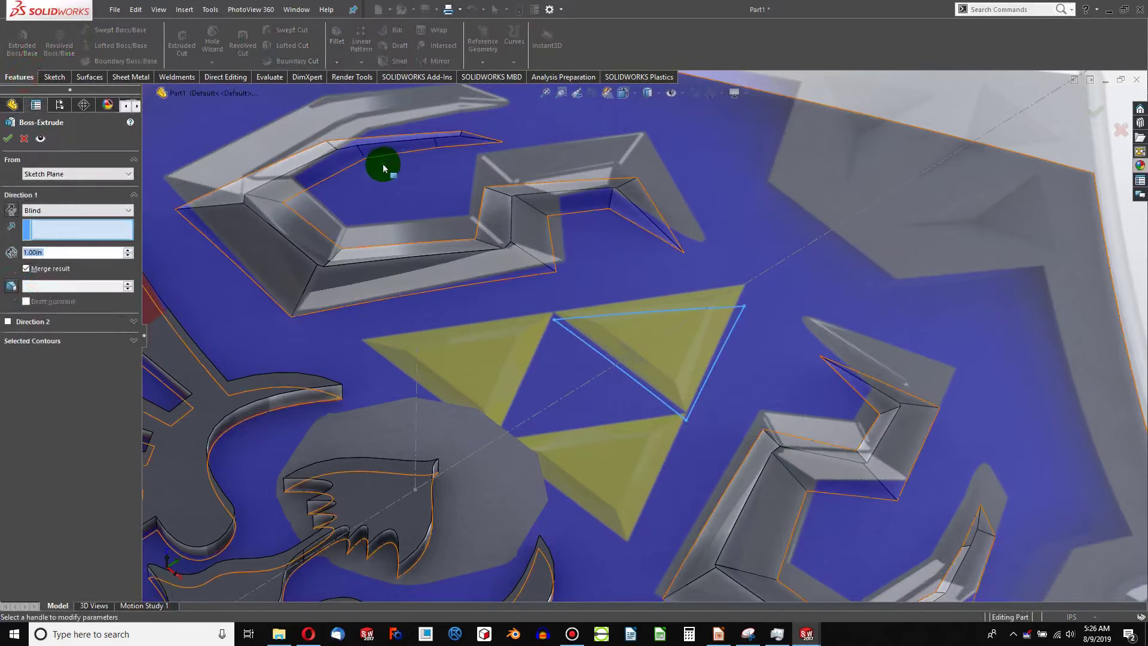
click(83, 212)
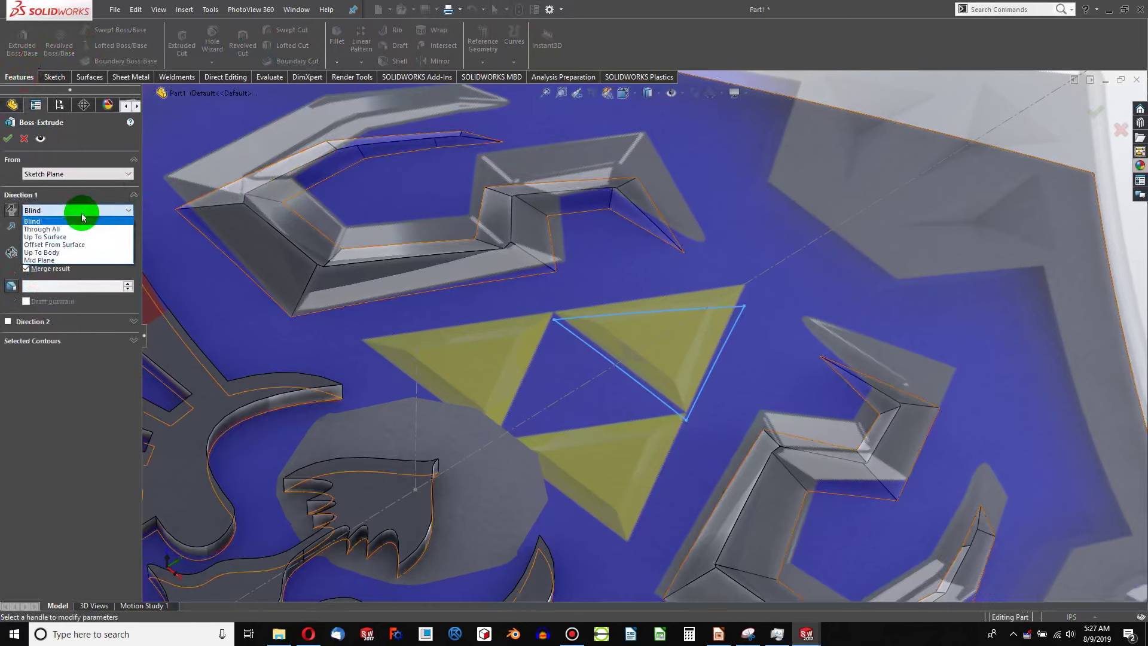
click(83, 218)
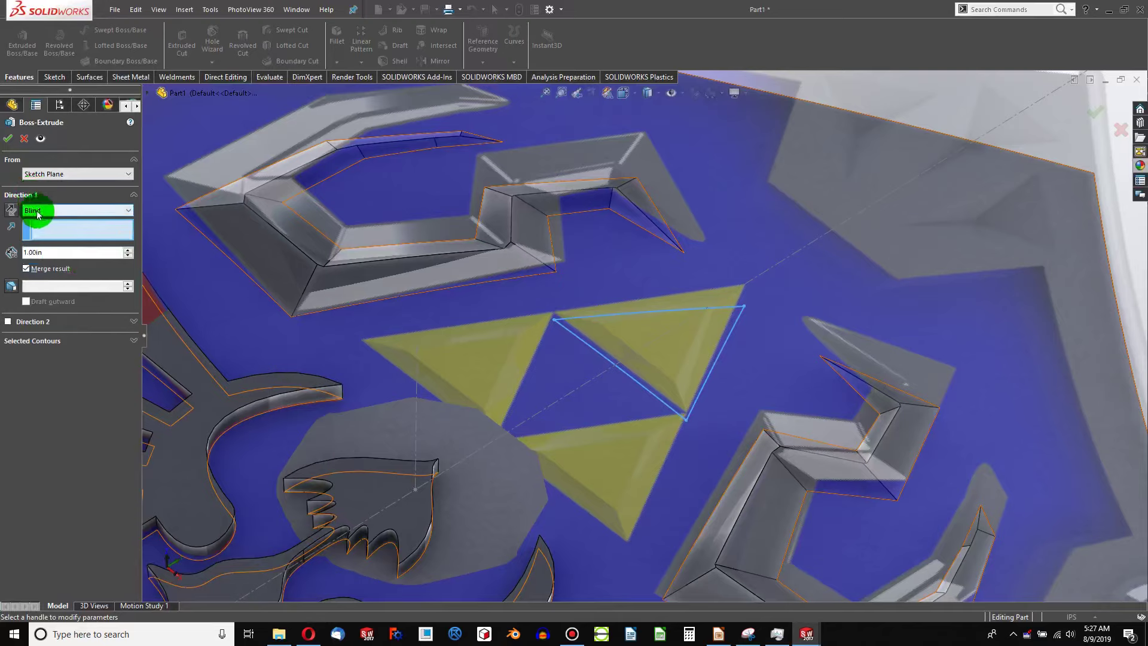
scroll(321, 278, up, 8)
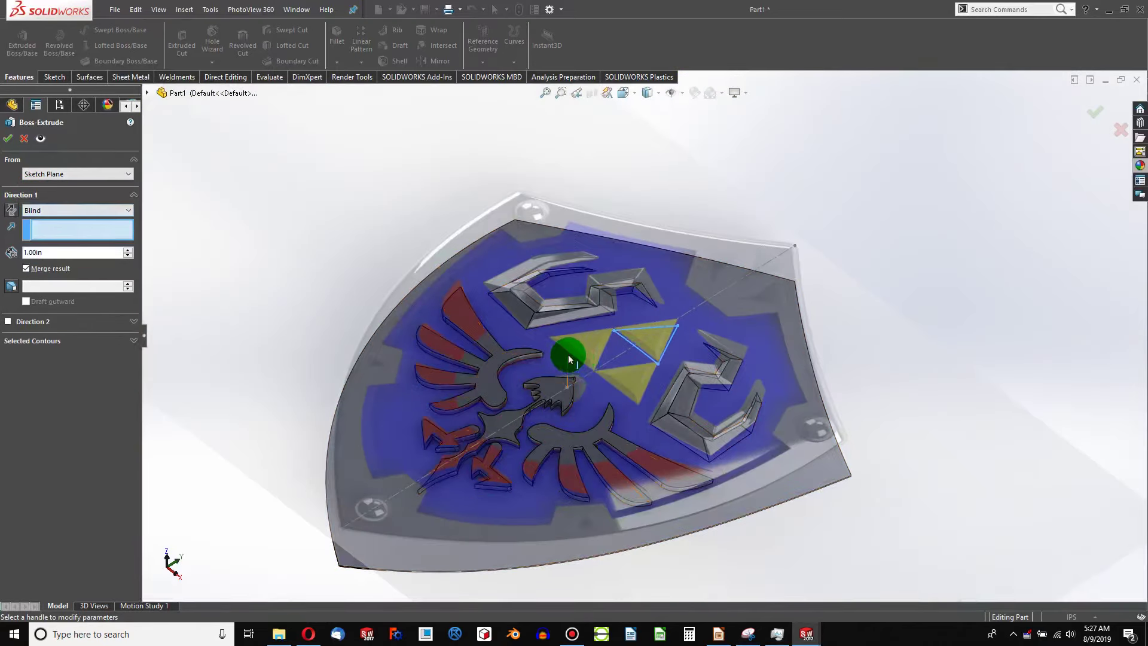
click(568, 354)
scroll(623, 357, down, 8)
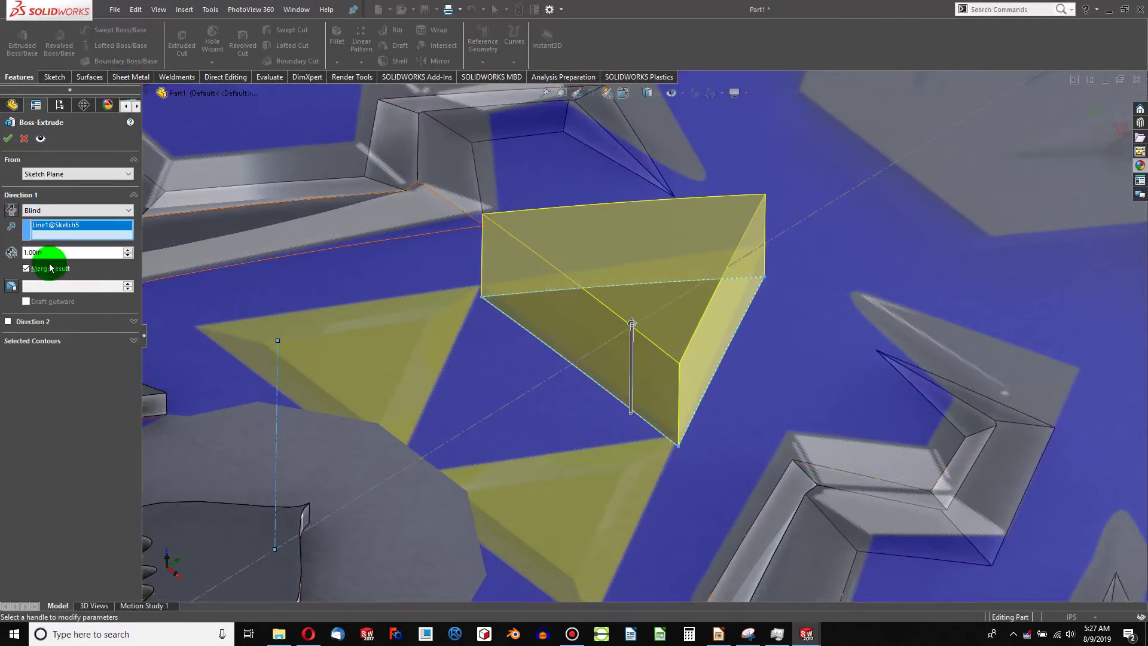
Step: Give the triangle extrusion a 45° draft and a depth of 0.25 in, and try to complete it
click(22, 287)
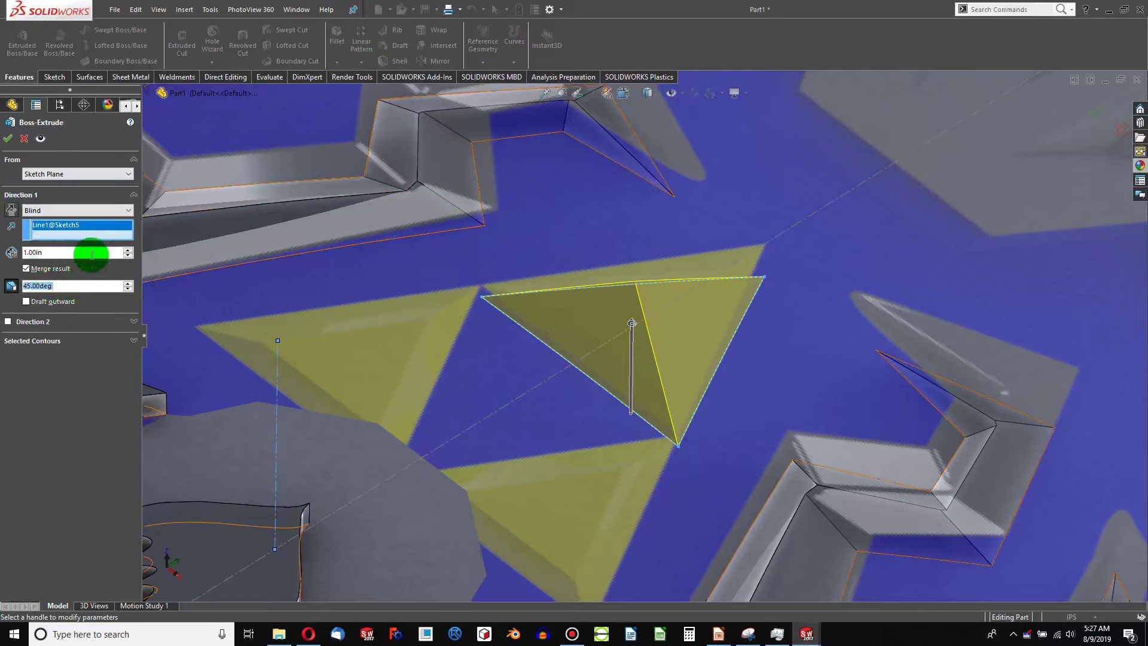
click(90, 254)
text(.2)
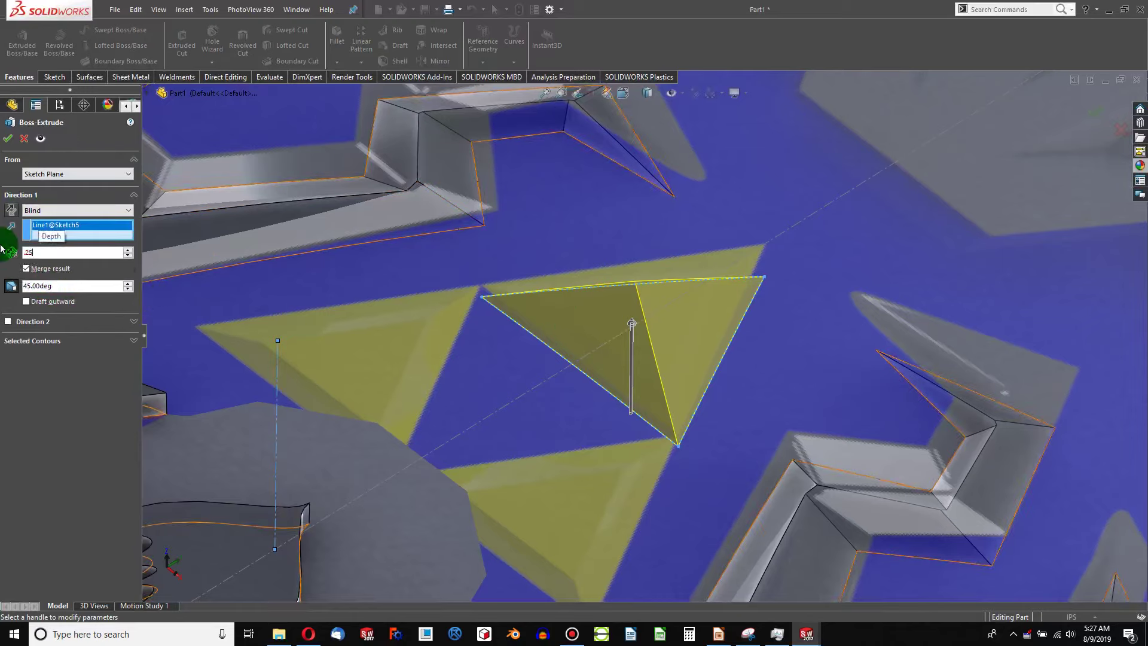
text(5)
key(Return)
middle_drag(500, 315, 81, 129)
click(7, 138)
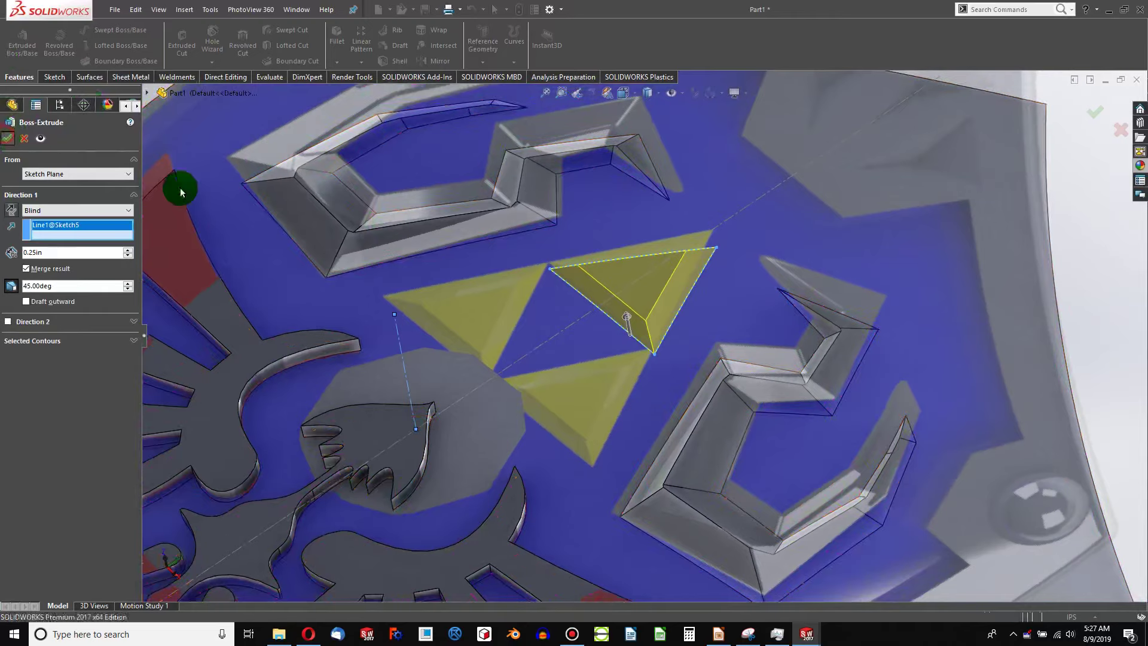
Step: Enable Direction 2 for the triangle extrusion as Blind with a depth of 0.005 in
middle_drag(471, 260, 685, 305)
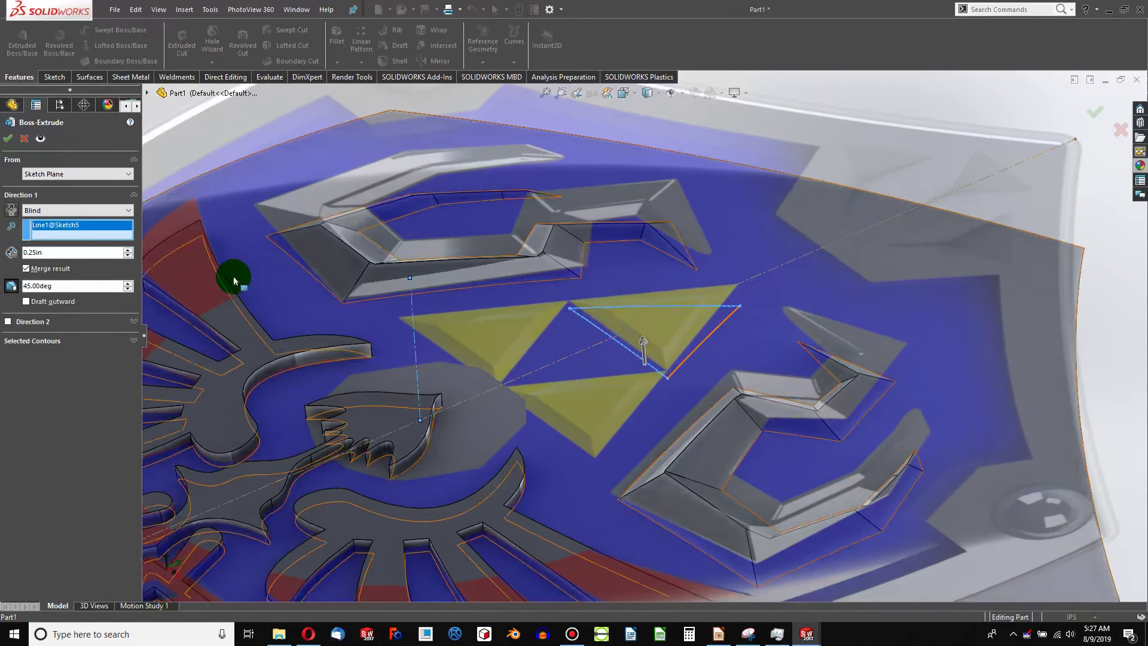
click(5, 311)
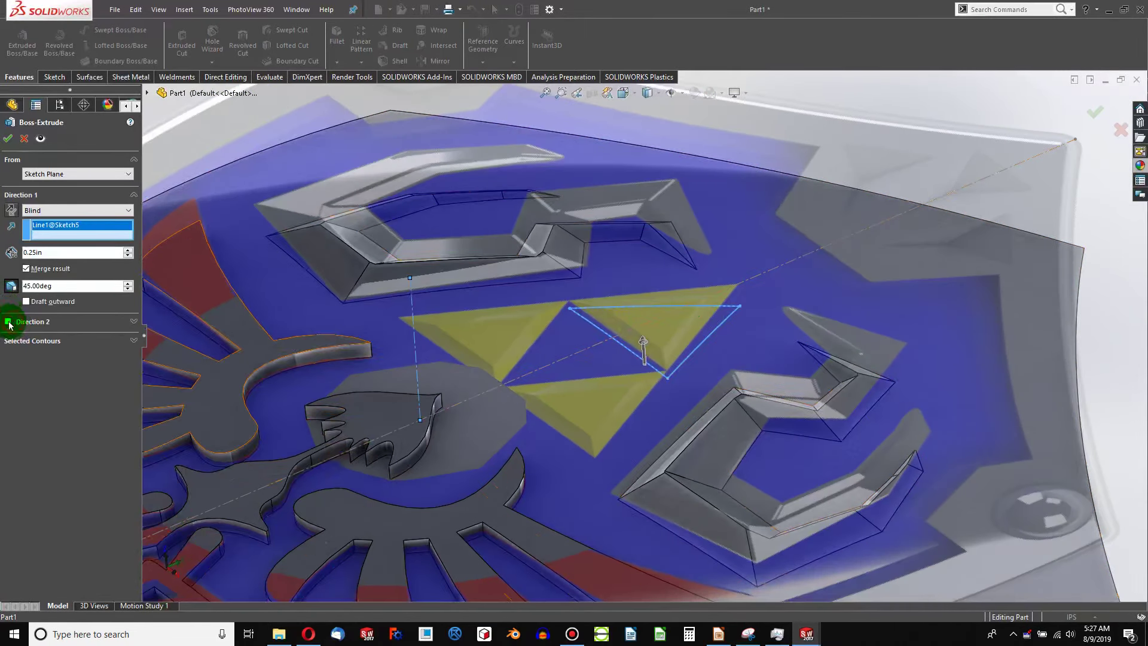
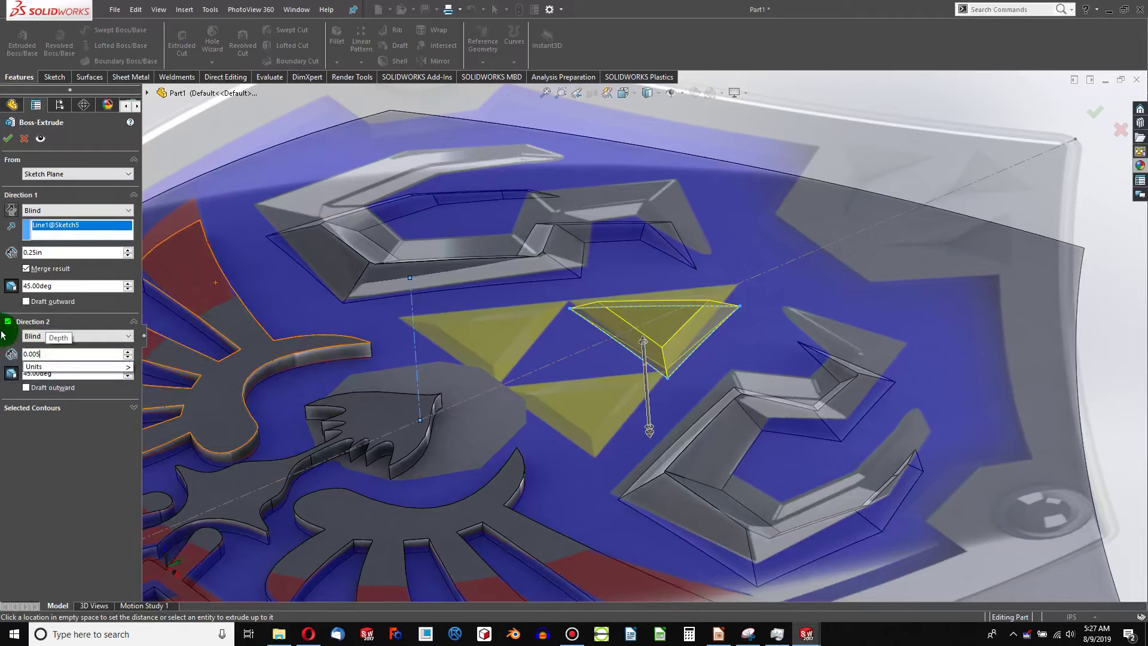
key(Return)
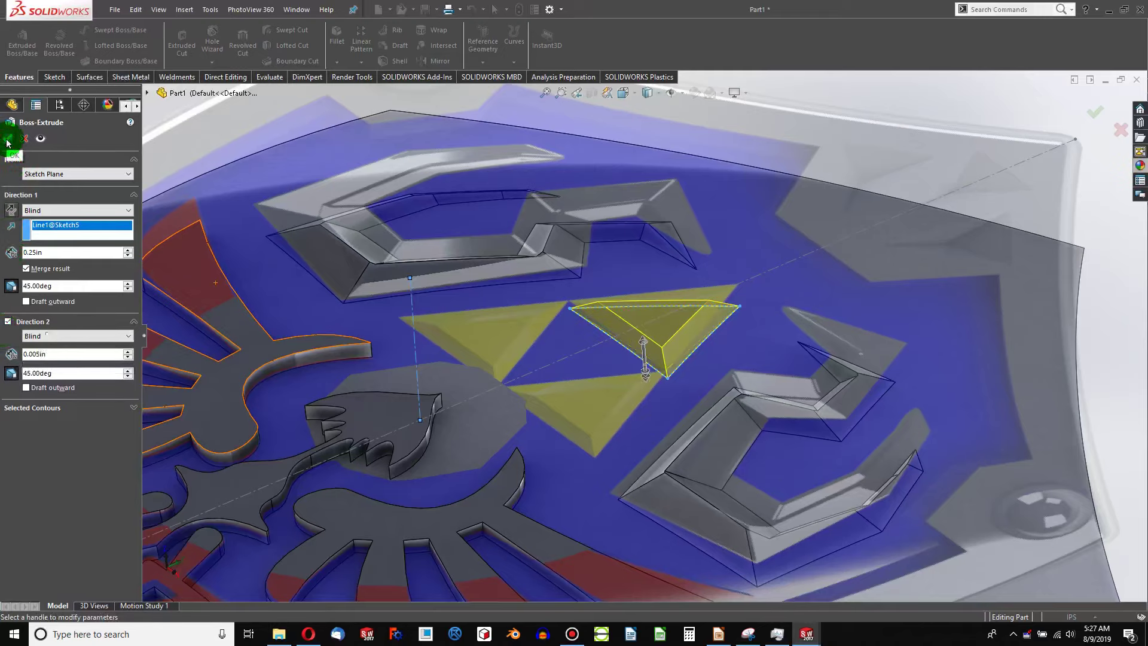
Step: Complete the drafted extrusion of the upper Triforce triangle and inspect it against the reference picture
click(8, 142)
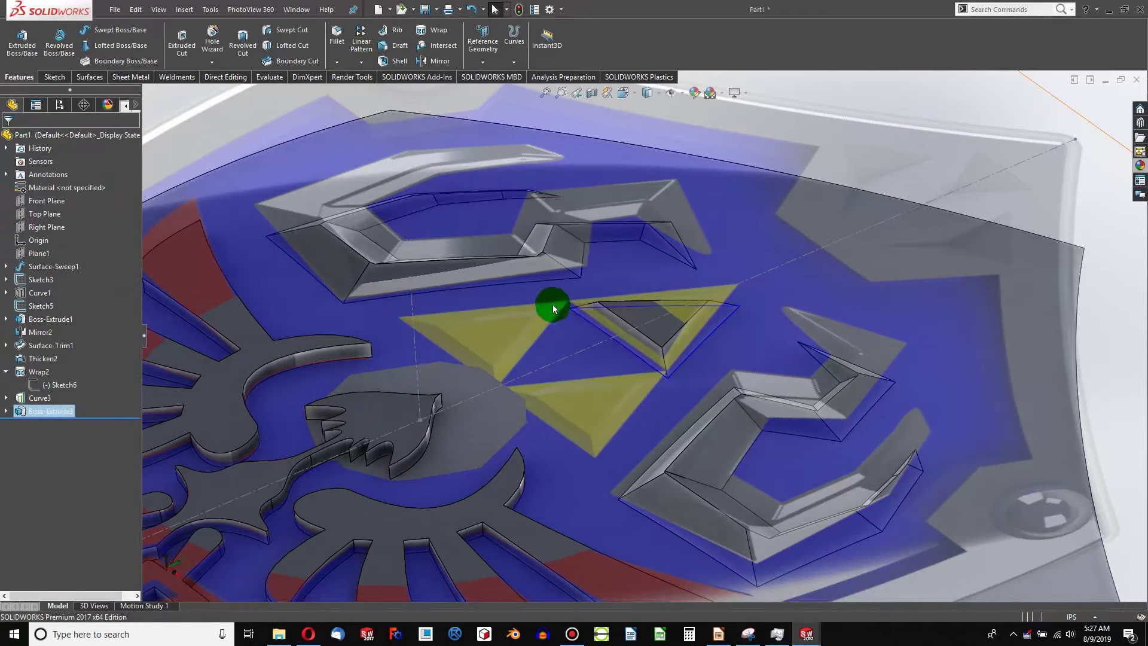
scroll(685, 331, up, 5)
scroll(685, 332, up, 4)
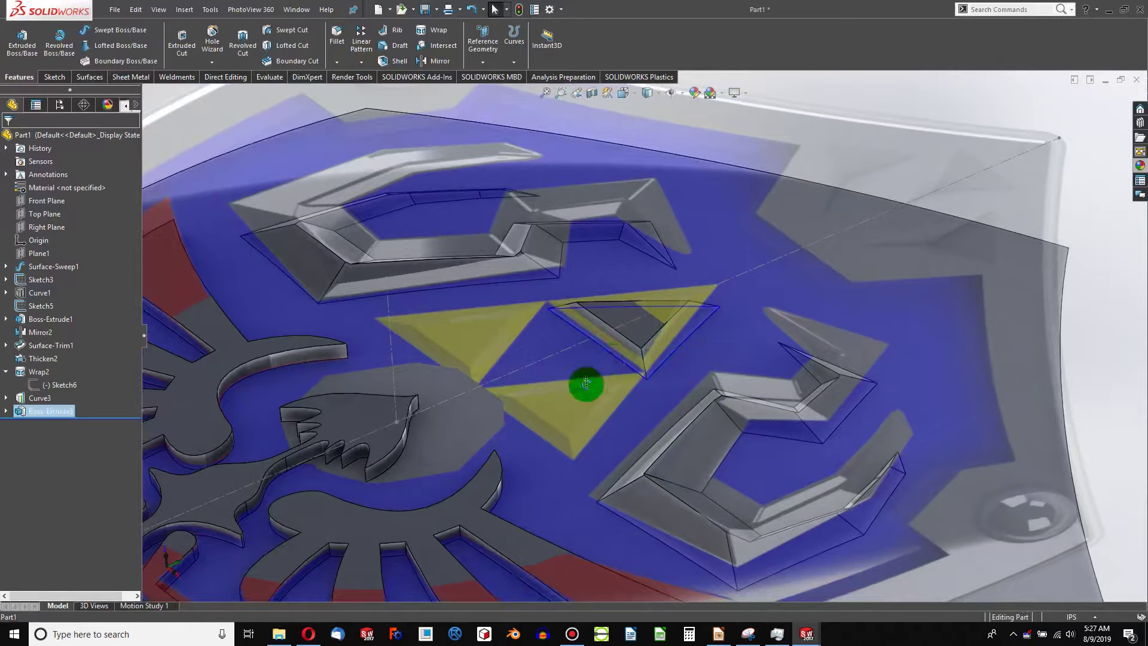
middle_drag(584, 384, 636, 418)
scroll(625, 438, down, 3)
scroll(635, 390, up, 6)
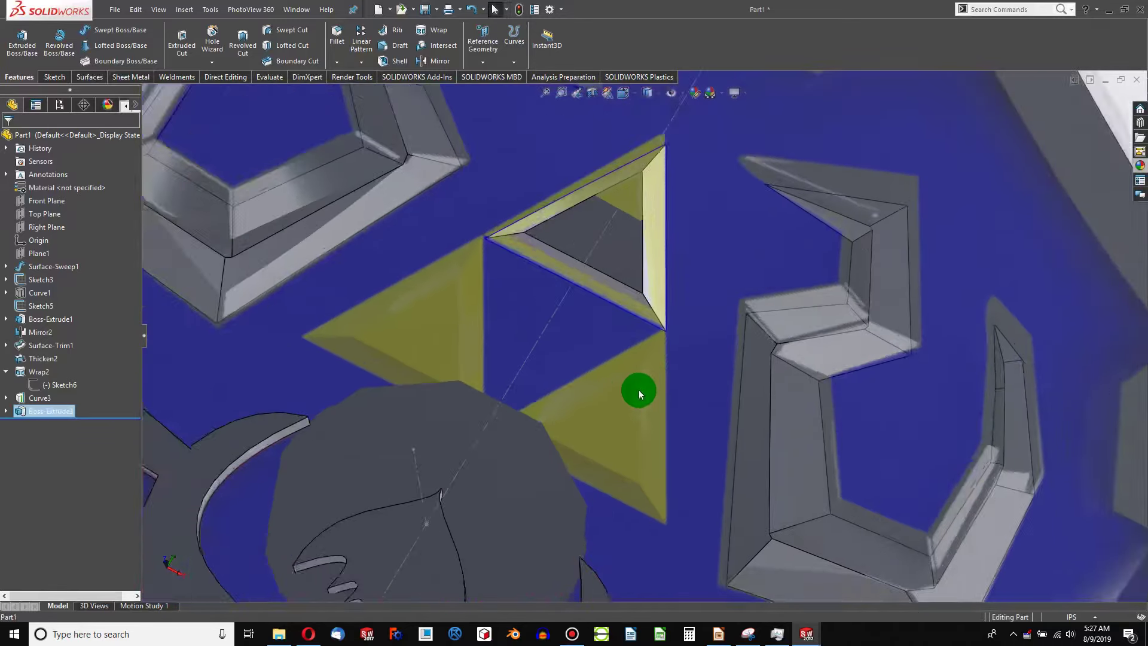
scroll(620, 372, down, 6)
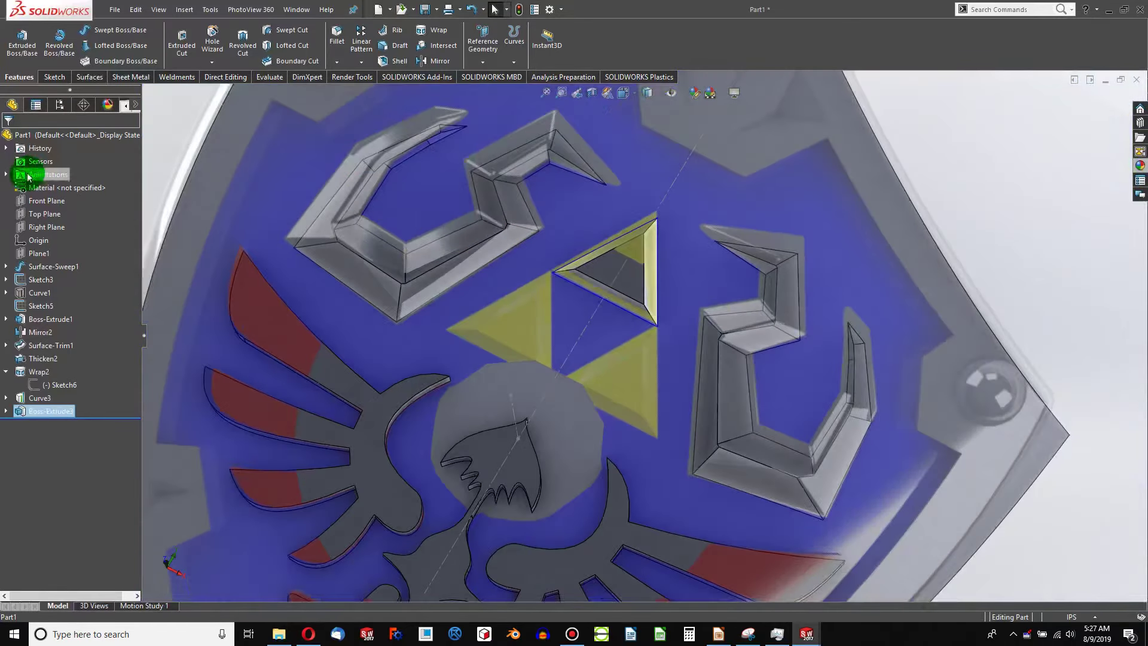
Step: Start a Front Plane sketch and trace the outer edge of the lower-right Triforce triangle, about 2.56 in long, from the upper triangle's corner
click(42, 201)
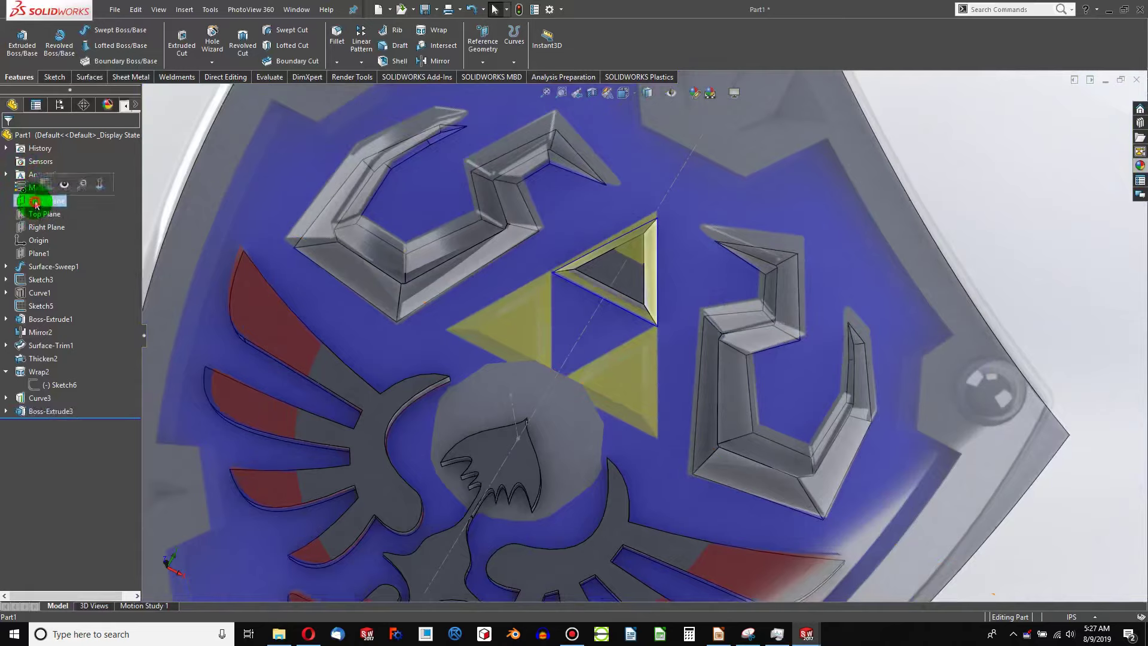
click(55, 76)
click(18, 43)
click(83, 31)
scroll(605, 318, down, 10)
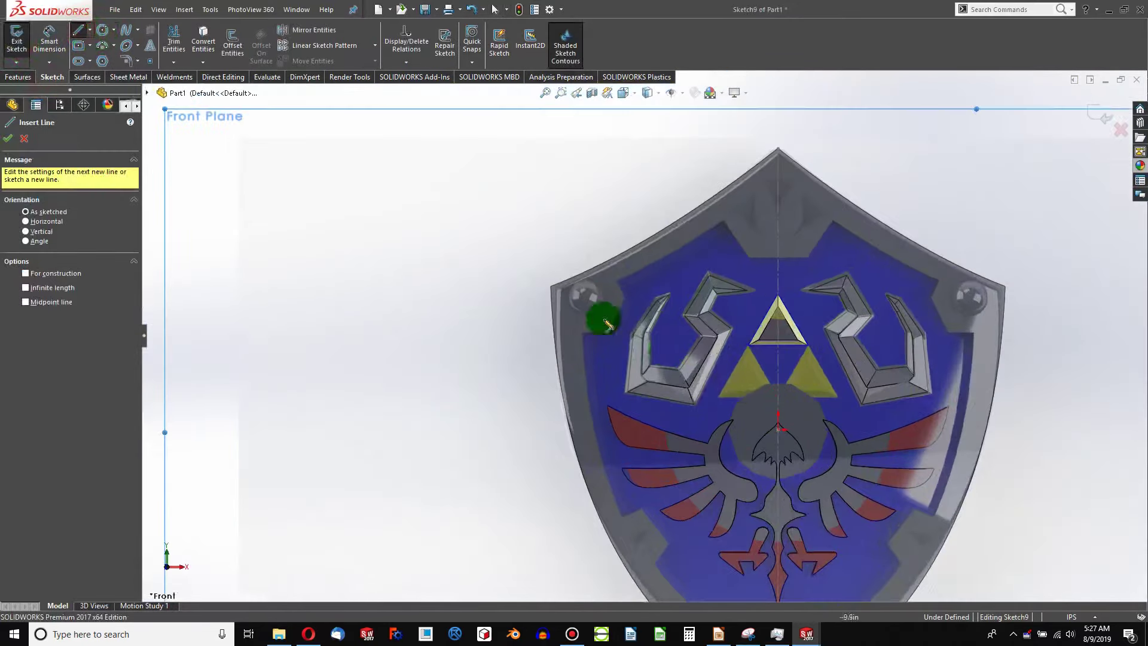
scroll(463, 165, down, 5)
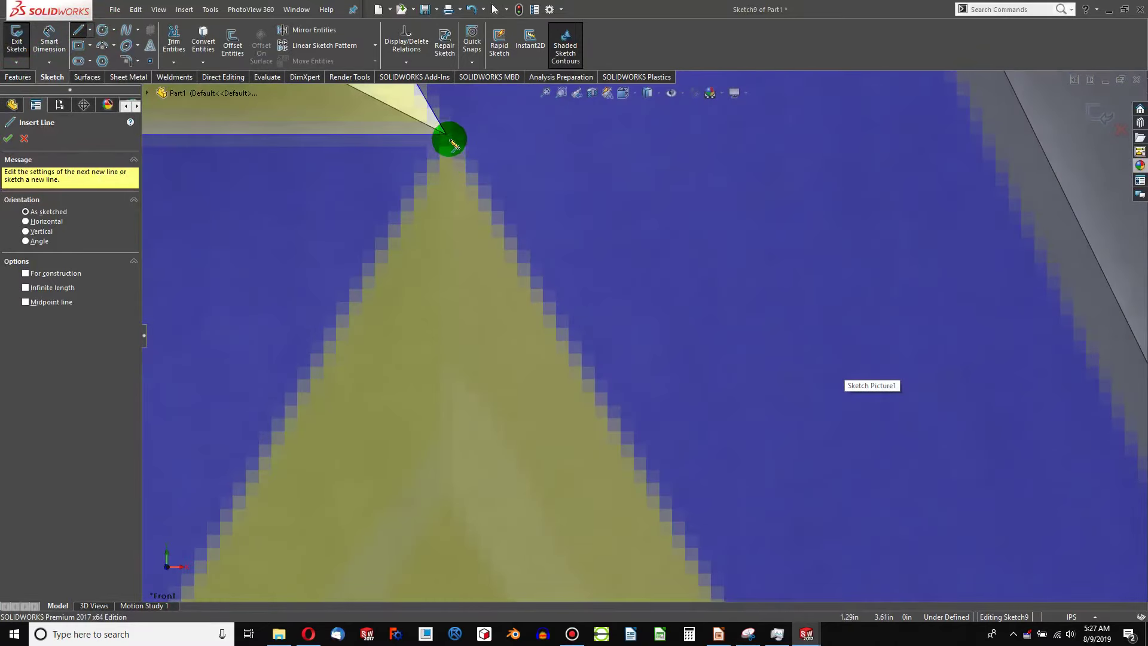
click(452, 143)
scroll(671, 392, up, 8)
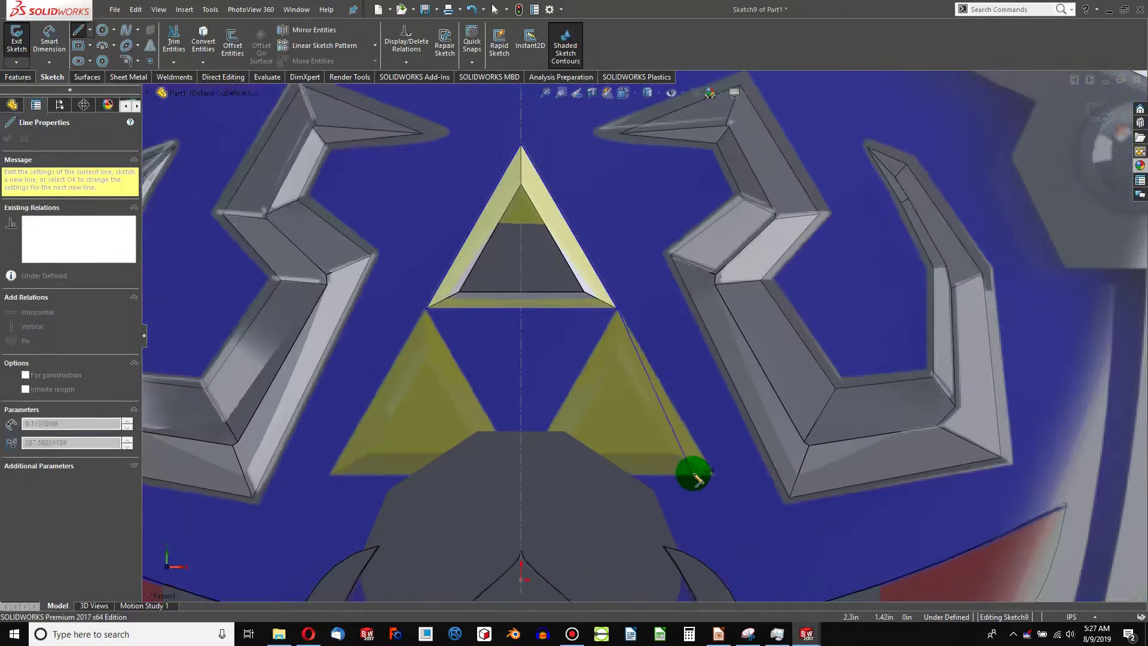
scroll(694, 469, down, 8)
scroll(655, 366, down, 5)
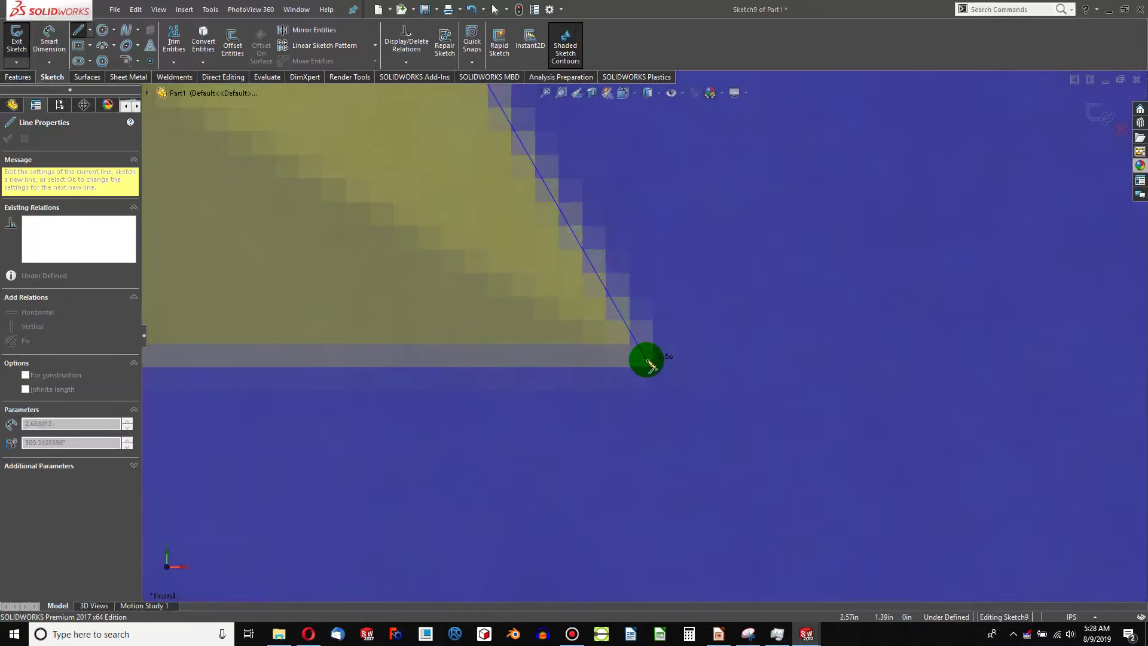
click(647, 360)
Step: Close the lower-right Triforce triangle with a horizontal base ending near the centreline and a sloping edge back to its apex
scroll(646, 360, up, 5)
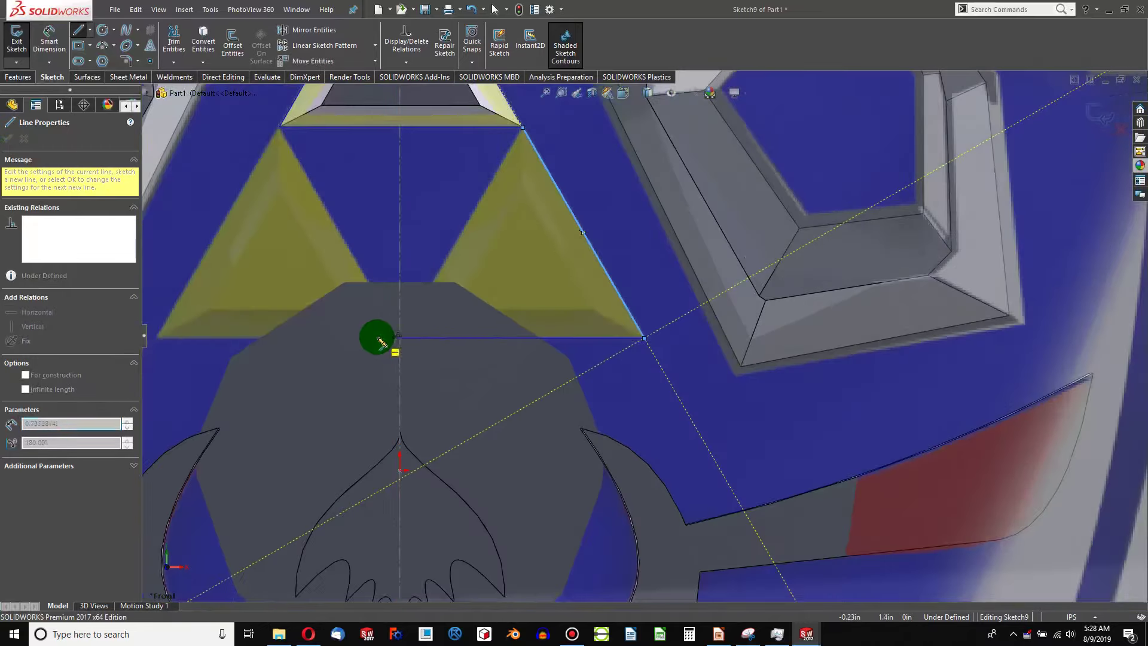
scroll(417, 346, down, 4)
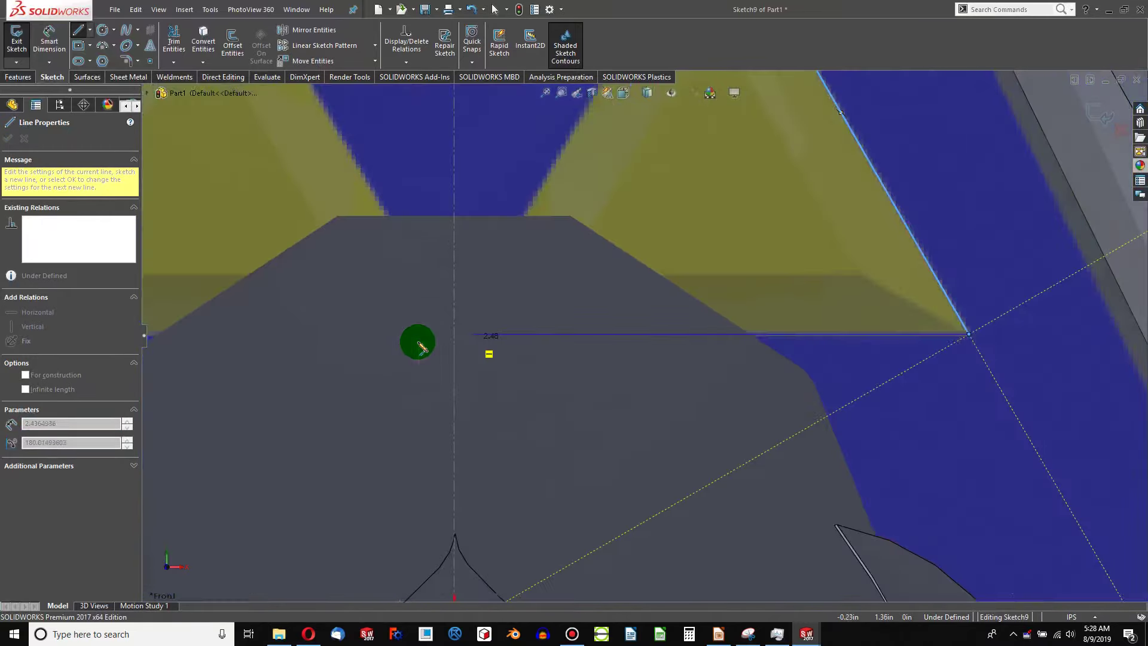
click(463, 335)
scroll(474, 328, up, 3)
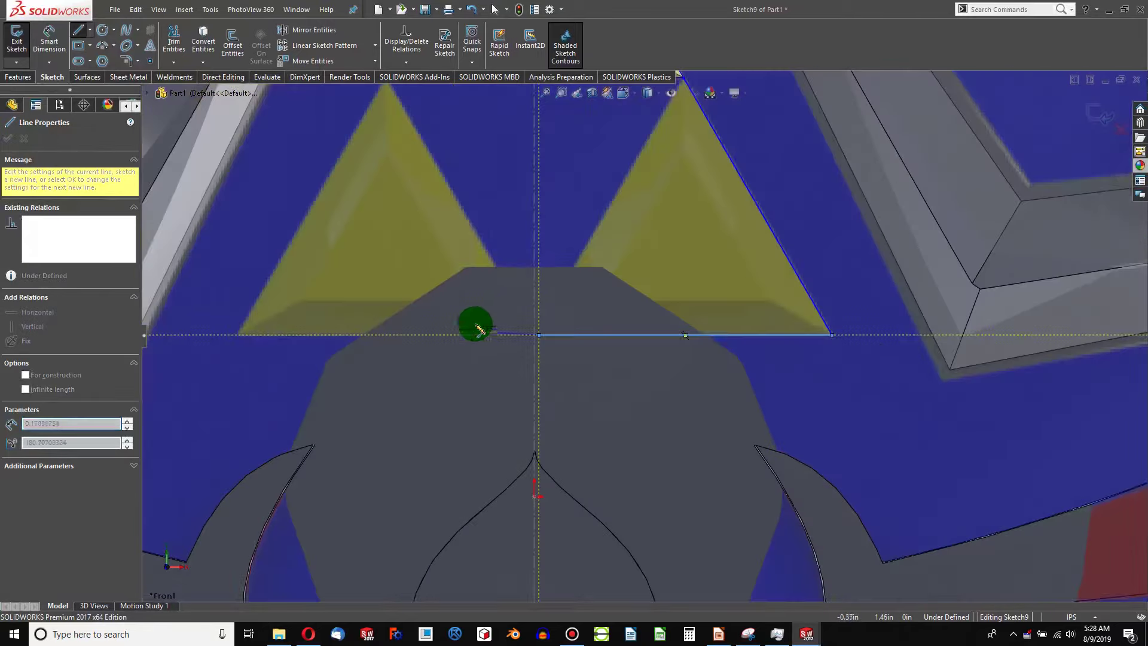
scroll(647, 173, down, 4)
scroll(660, 170, up, 3)
scroll(674, 157, down, 6)
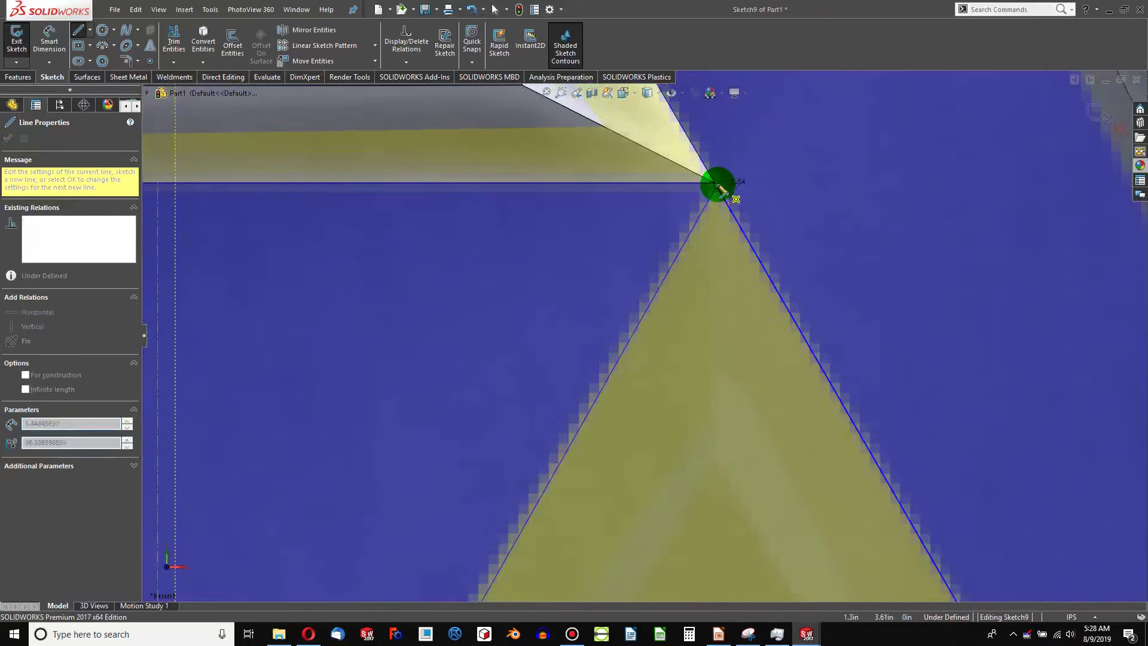
click(721, 186)
scroll(721, 186, up, 5)
key(Escape)
Step: Move the triangle's inner base corner closer to the vertical centreline, and rebuild to finish the sketch
scroll(568, 465, down, 8)
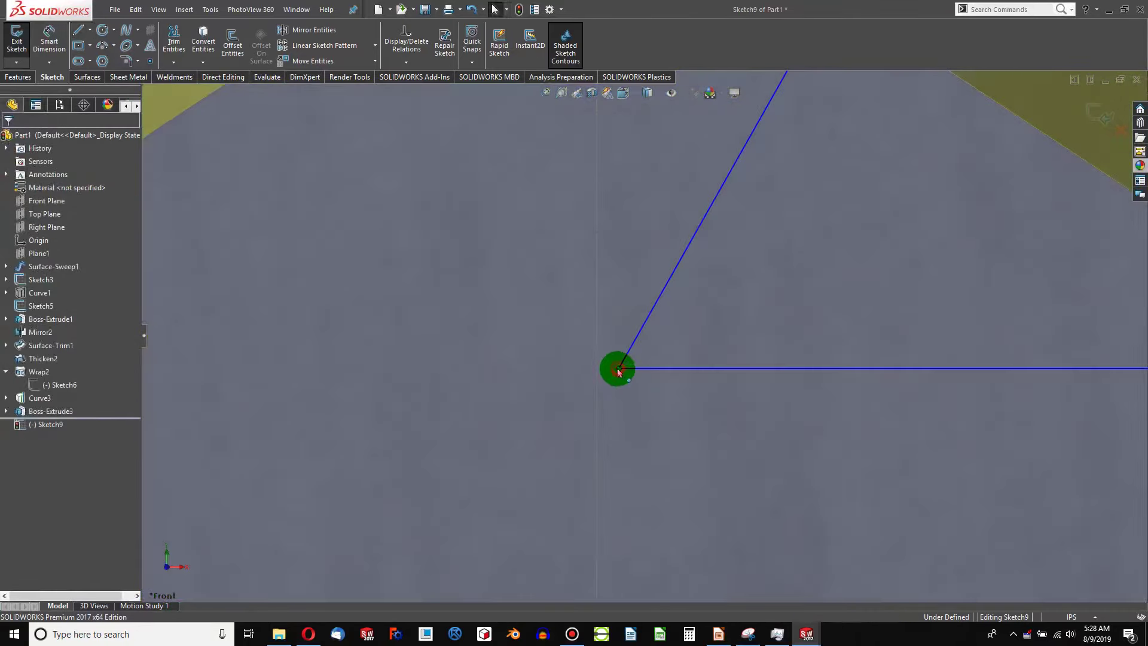
drag(618, 372, 604, 369)
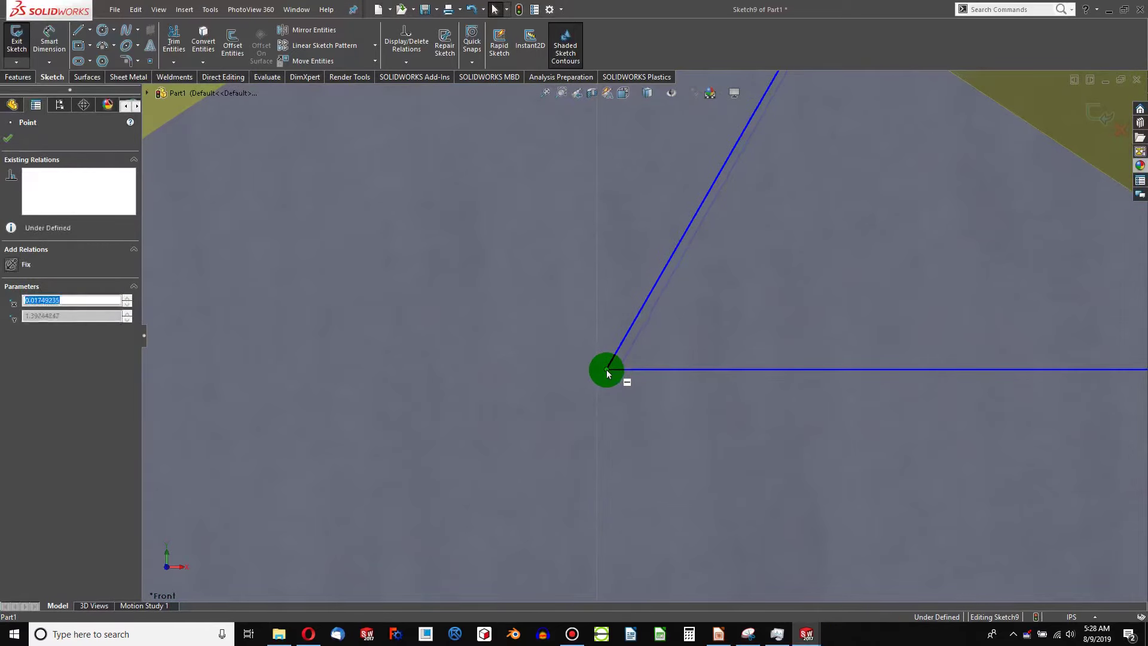
scroll(654, 392, up, 6)
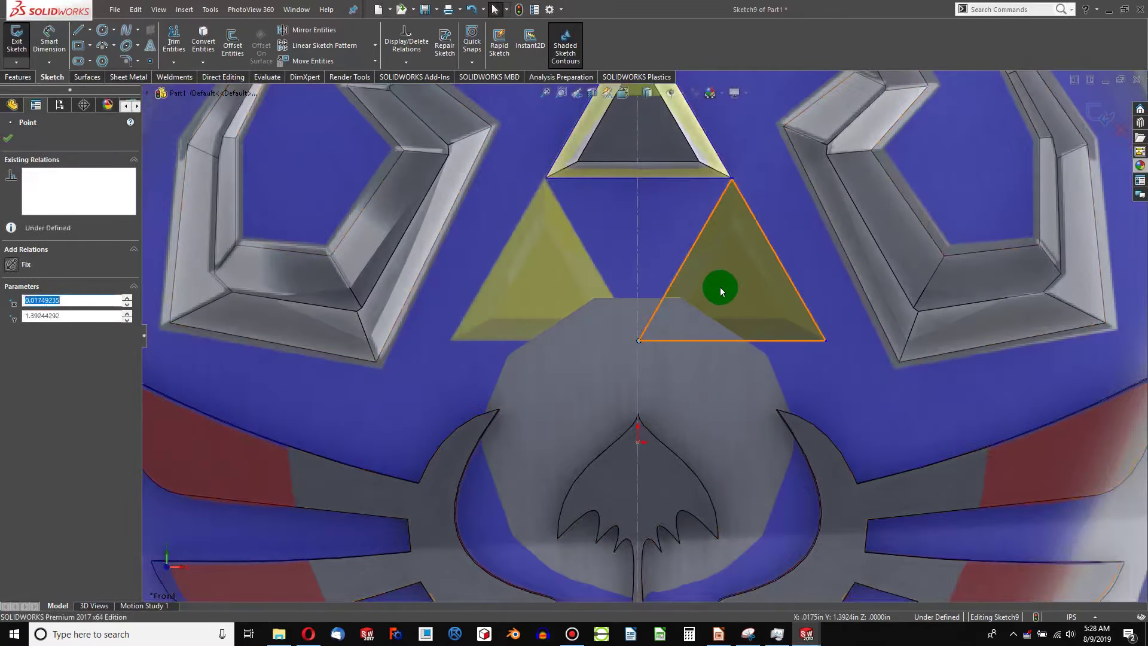
scroll(721, 303, down, 1)
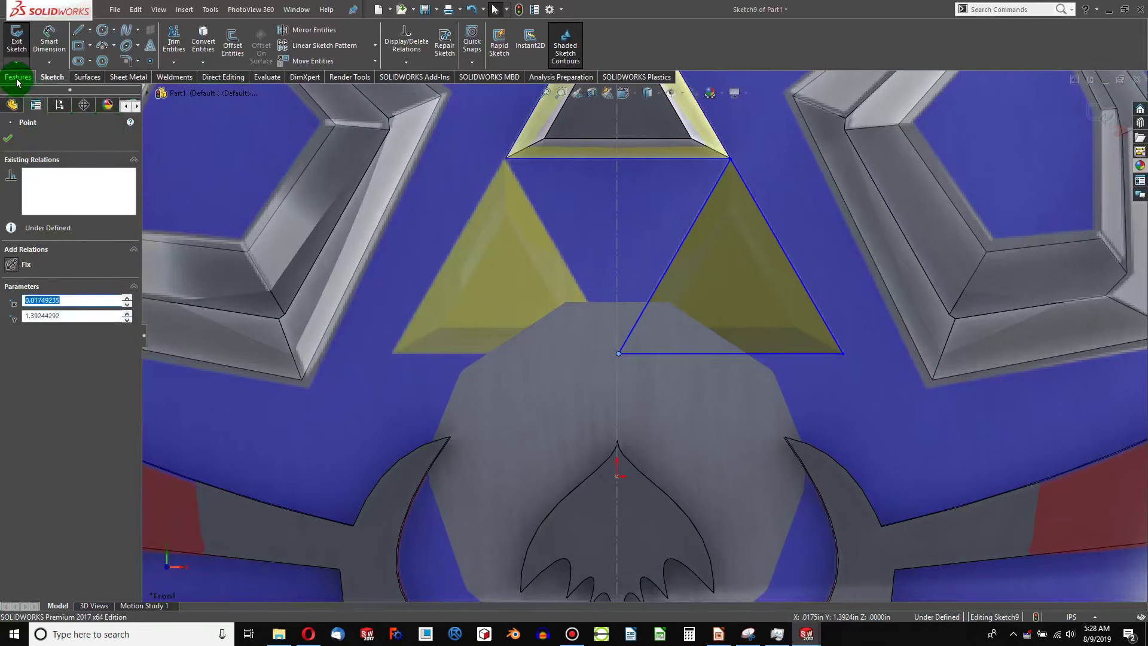
click(519, 9)
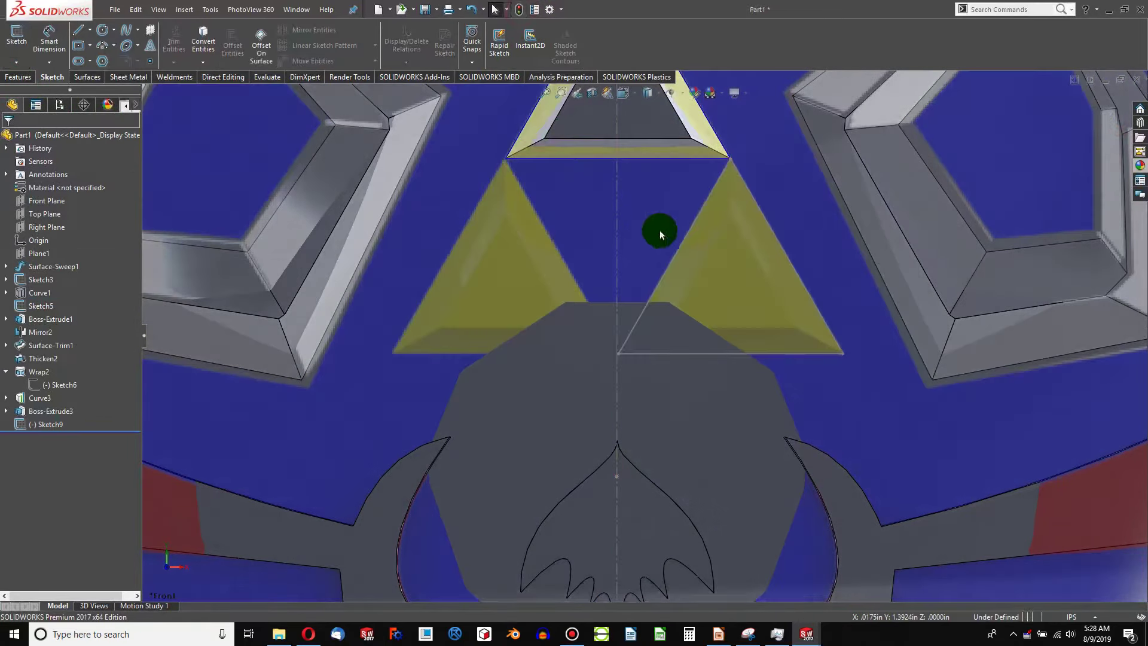
Step: Project the lower-right triangle sketch onto the shield face as a curve, using Sketch on faces with the projection reversed
click(687, 231)
click(11, 78)
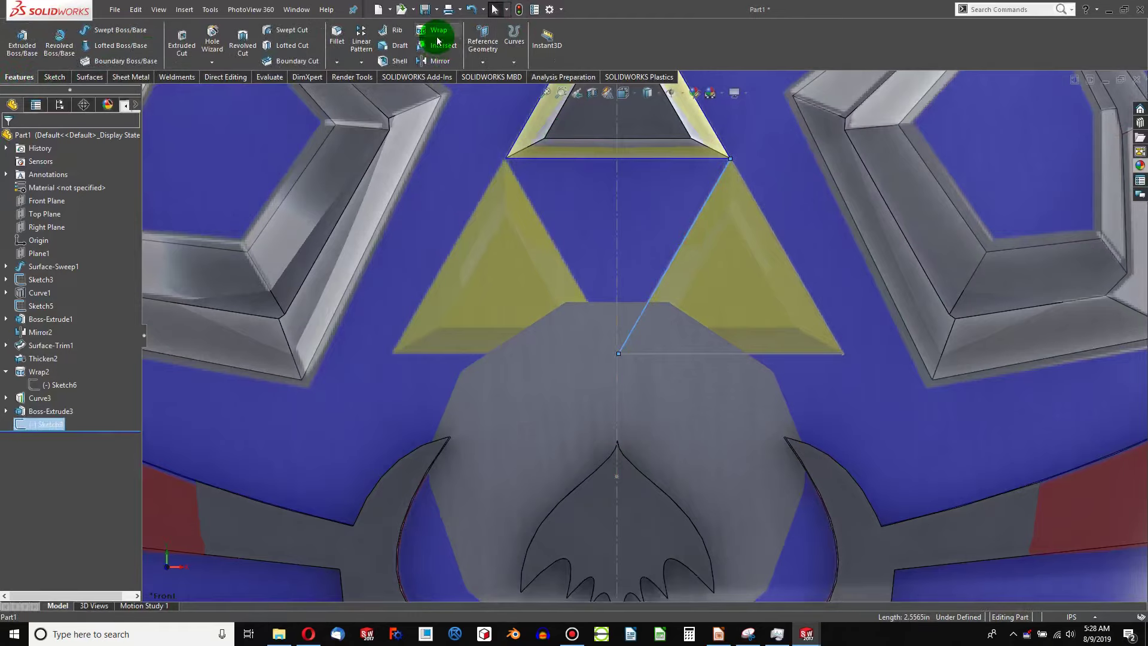
click(507, 49)
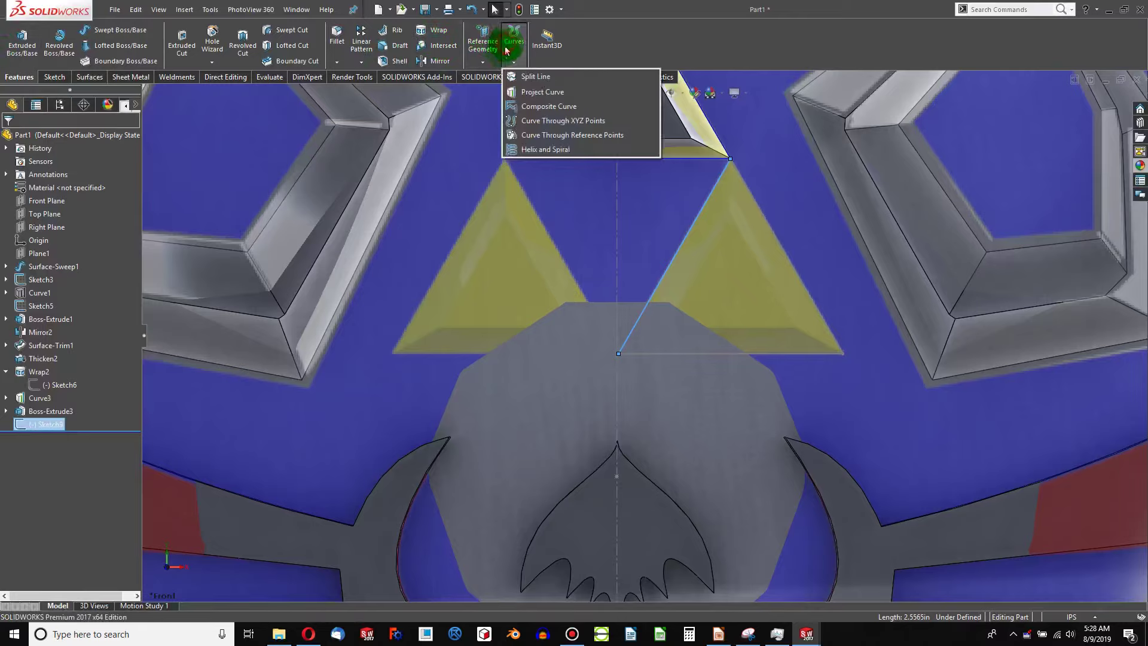
click(514, 36)
click(508, 35)
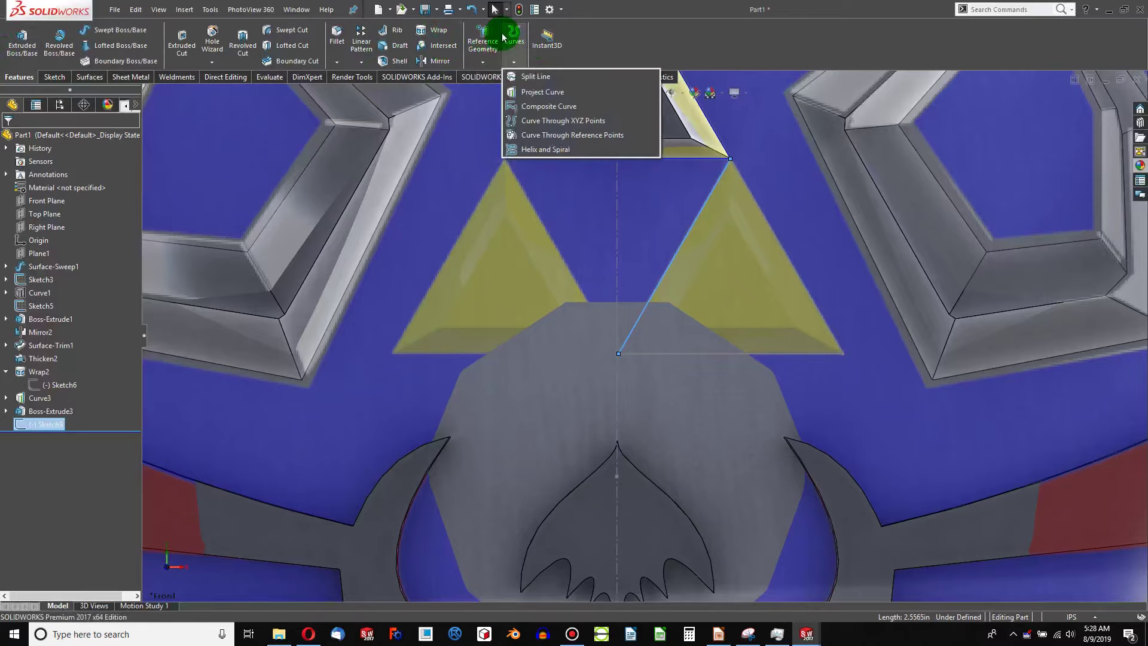
click(523, 92)
click(671, 227)
mouse_move(671, 287)
middle_down()
mouse_move(711, 156)
mouse_move(627, 131)
mouse_move(701, 276)
middle_up()
scroll(736, 309, down, 3)
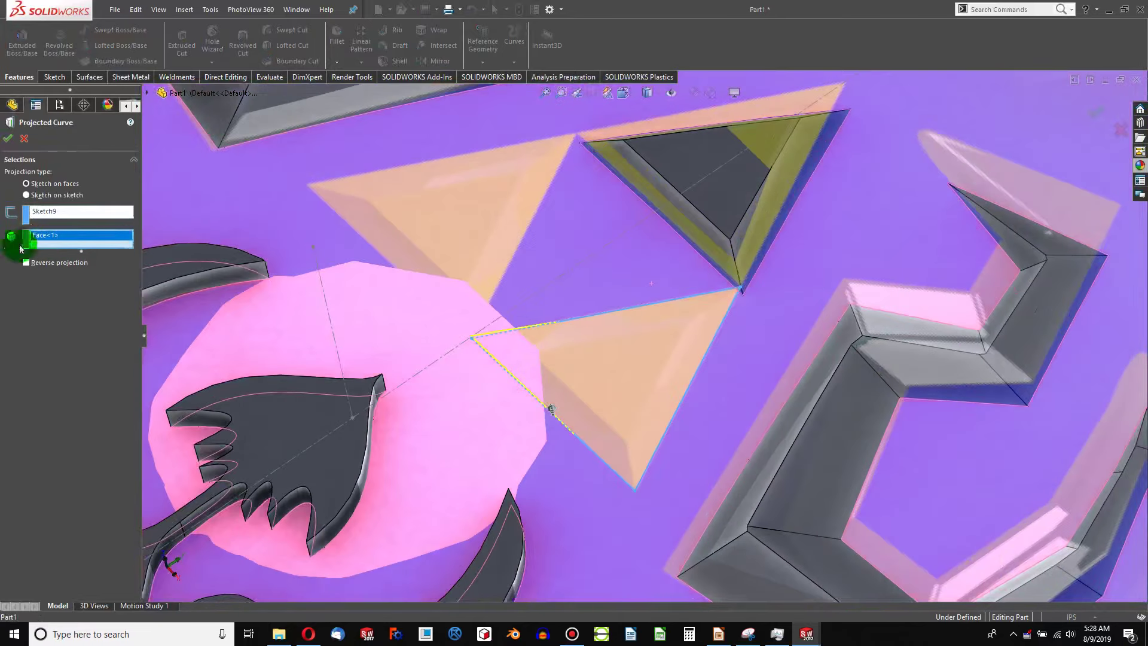
click(26, 264)
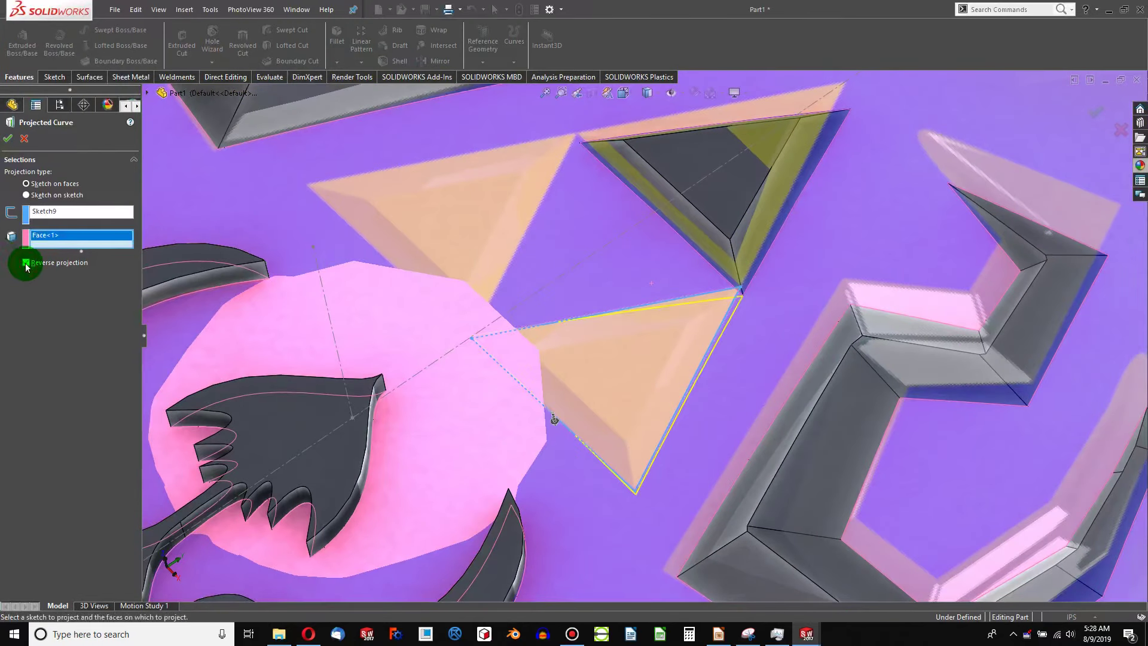
click(8, 138)
Step: Examine the projected triangle curve and the shield face around the octagonal patch and the bird's head
scroll(530, 385, down, 5)
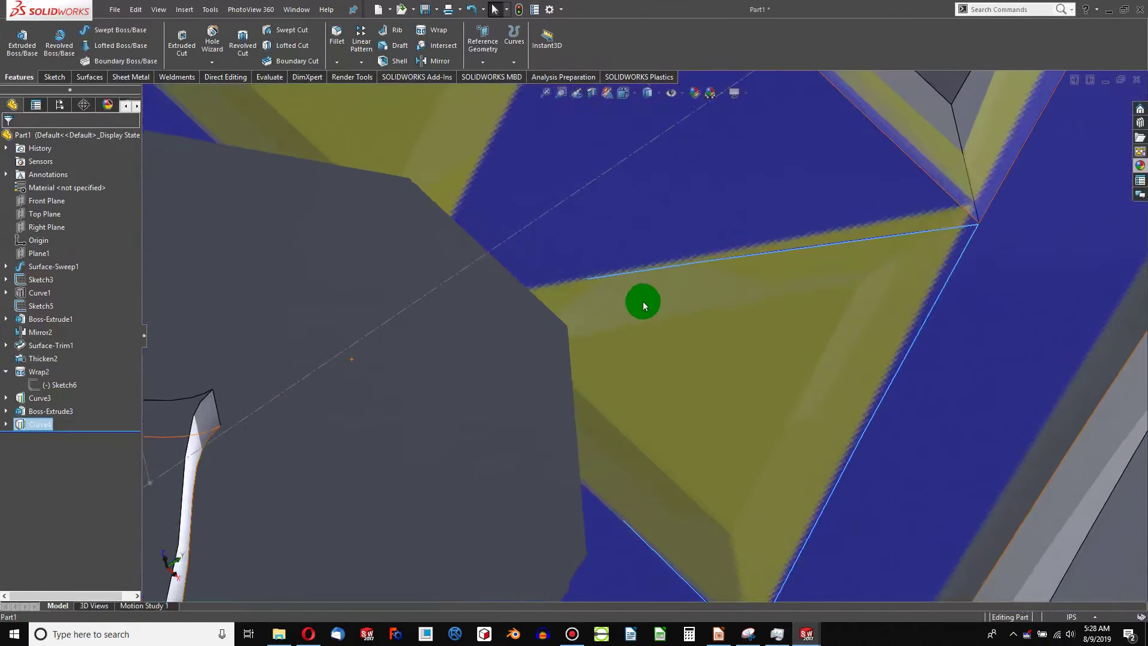
mouse_move(643, 302)
middle_down()
mouse_move(584, 386)
mouse_move(597, 478)
mouse_move(630, 323)
mouse_move(651, 310)
middle_up()
scroll(652, 310, up, 5)
scroll(648, 377, down, 8)
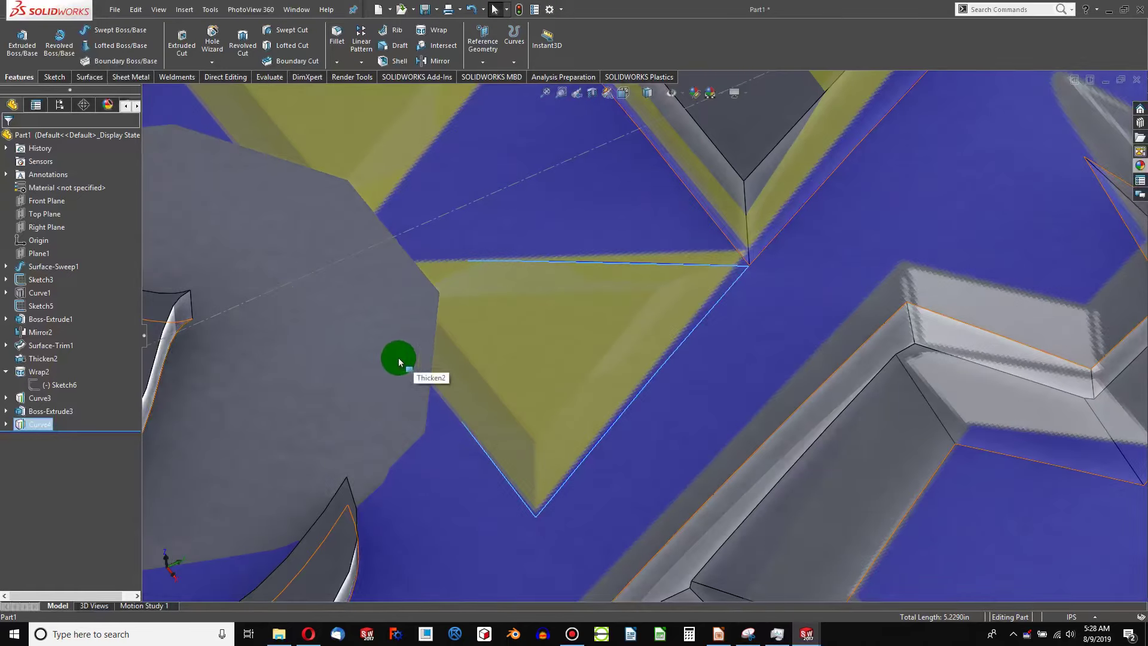
scroll(399, 357, up, 3)
click(410, 378)
scroll(474, 384, up, 4)
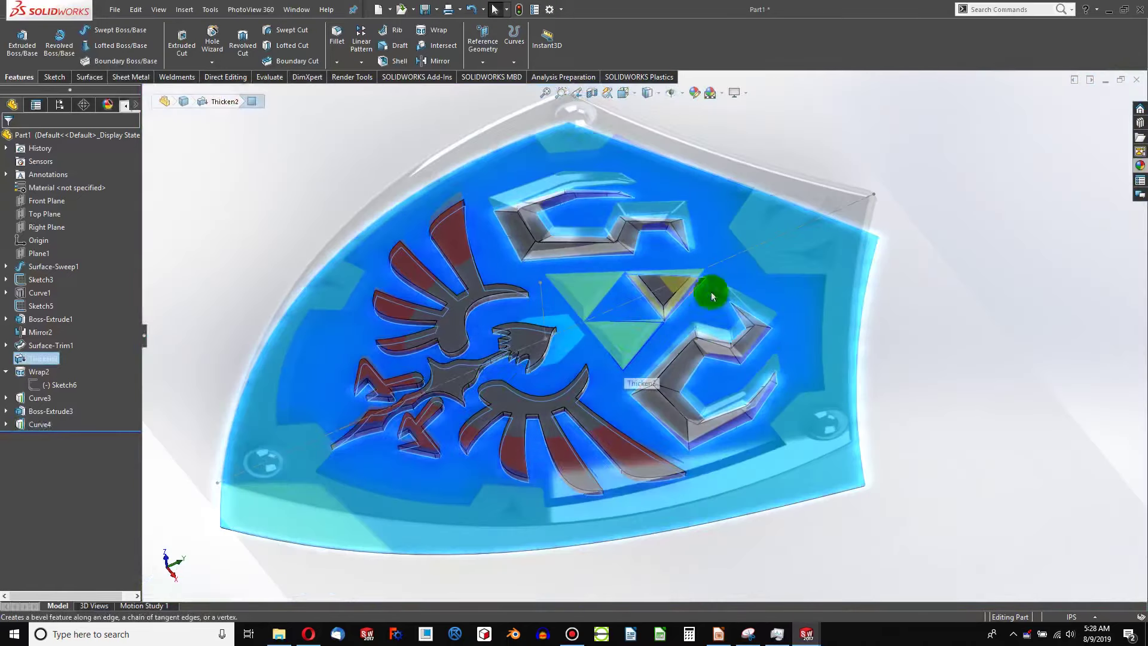
scroll(705, 289, down, 4)
click(999, 282)
scroll(698, 329, down, 2)
scroll(697, 329, up, 5)
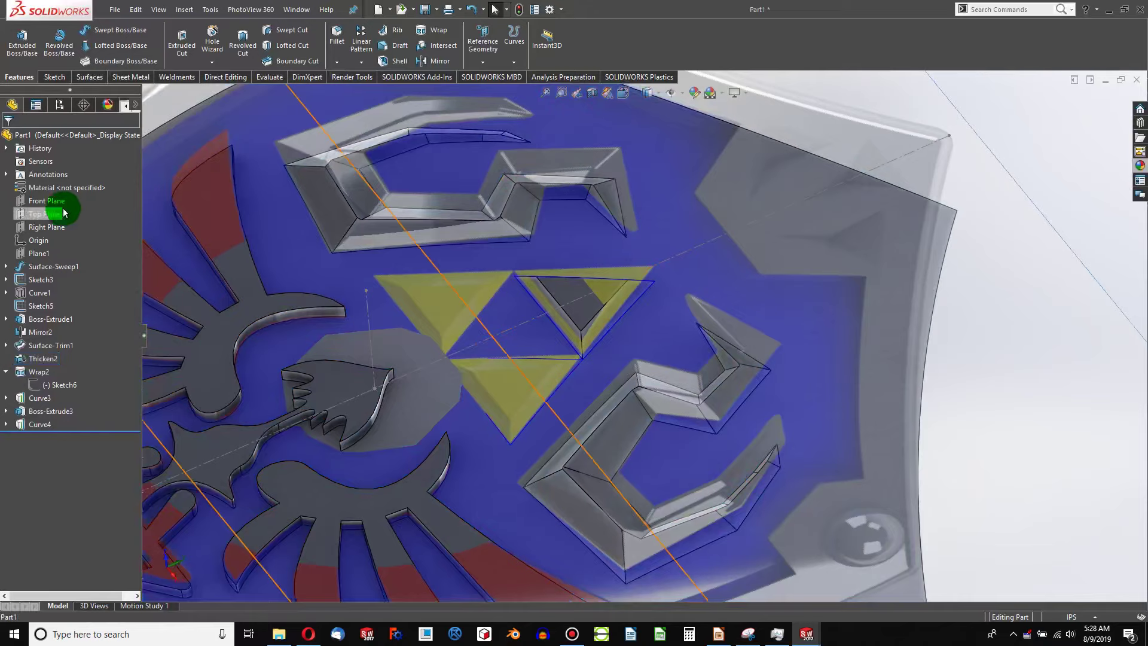
Step: Create a reference plane offset 1.50 in from the Front Plane
scroll(424, 310, up, 2)
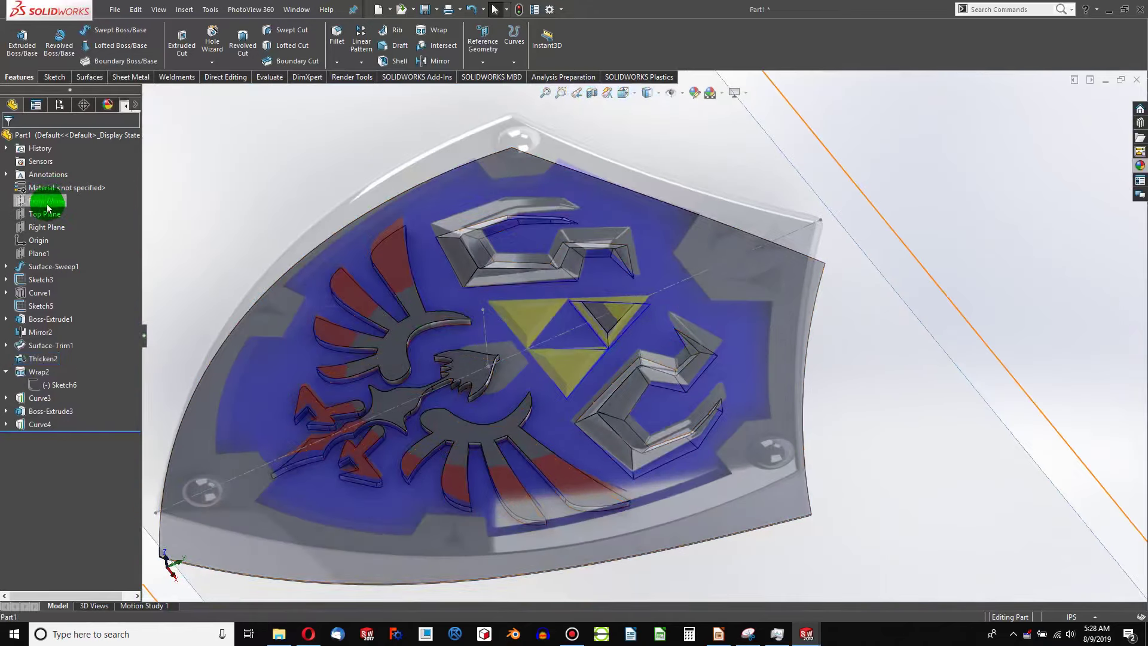
click(54, 205)
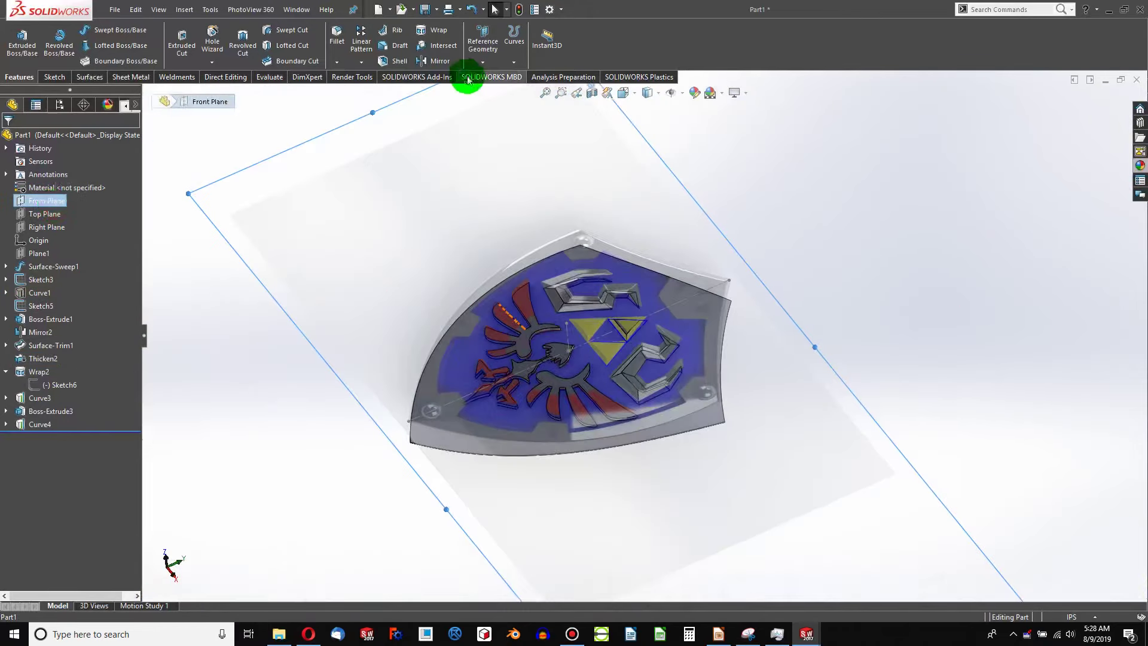
click(489, 62)
click(500, 76)
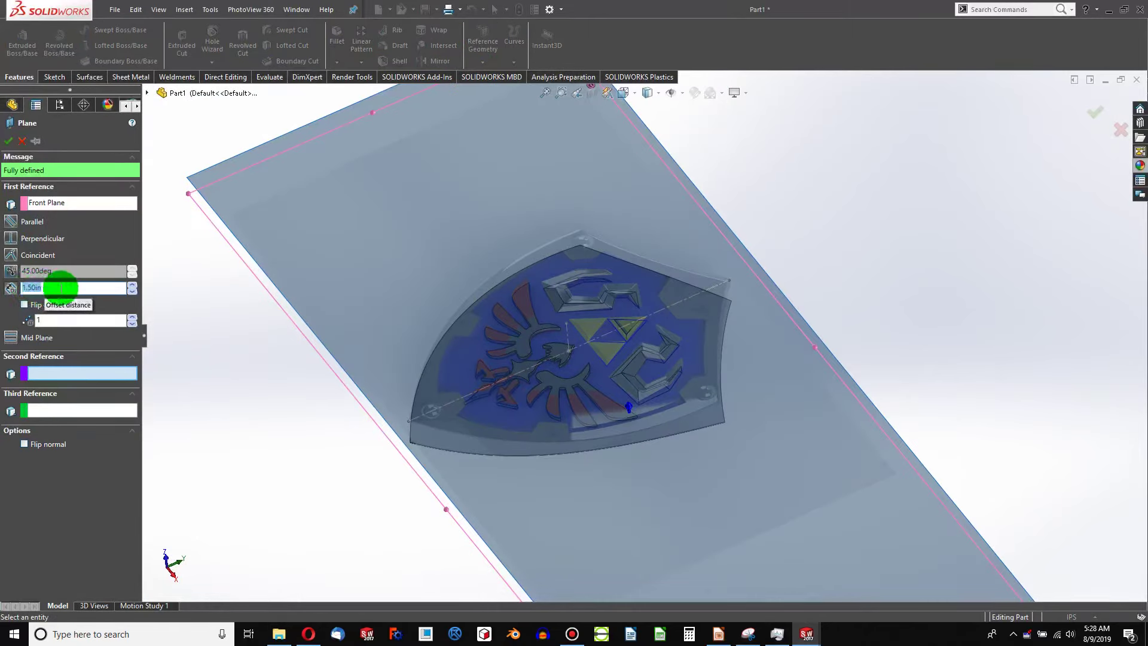
middle_drag(287, 346, 214, 284)
click(8, 140)
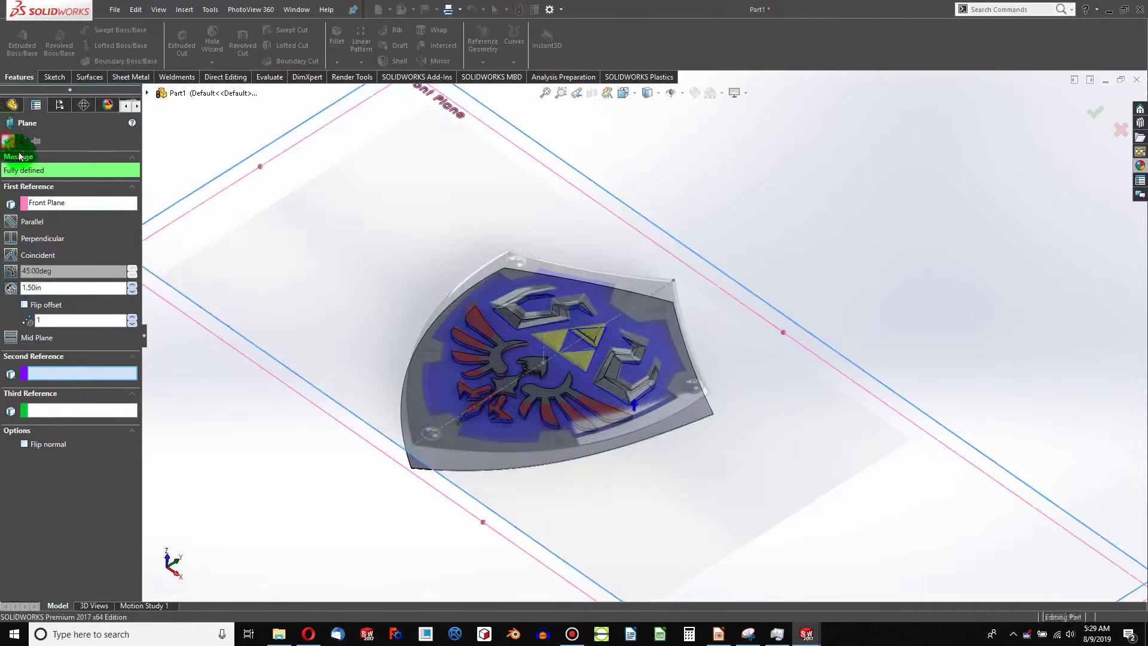
Step: Move the new offset plane up in the feature order to directly after Plane1
scroll(588, 379, down, 3)
scroll(599, 351, up, 2)
scroll(600, 352, up, 2)
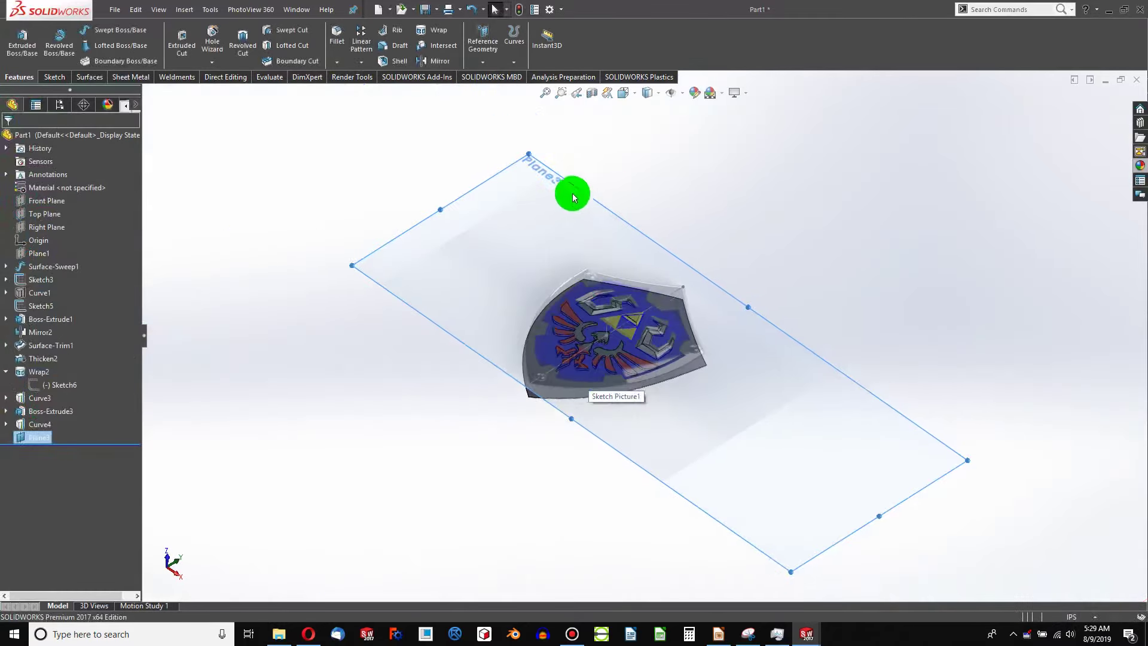
scroll(572, 192, down, 3)
drag(41, 437, 44, 266)
click(38, 266)
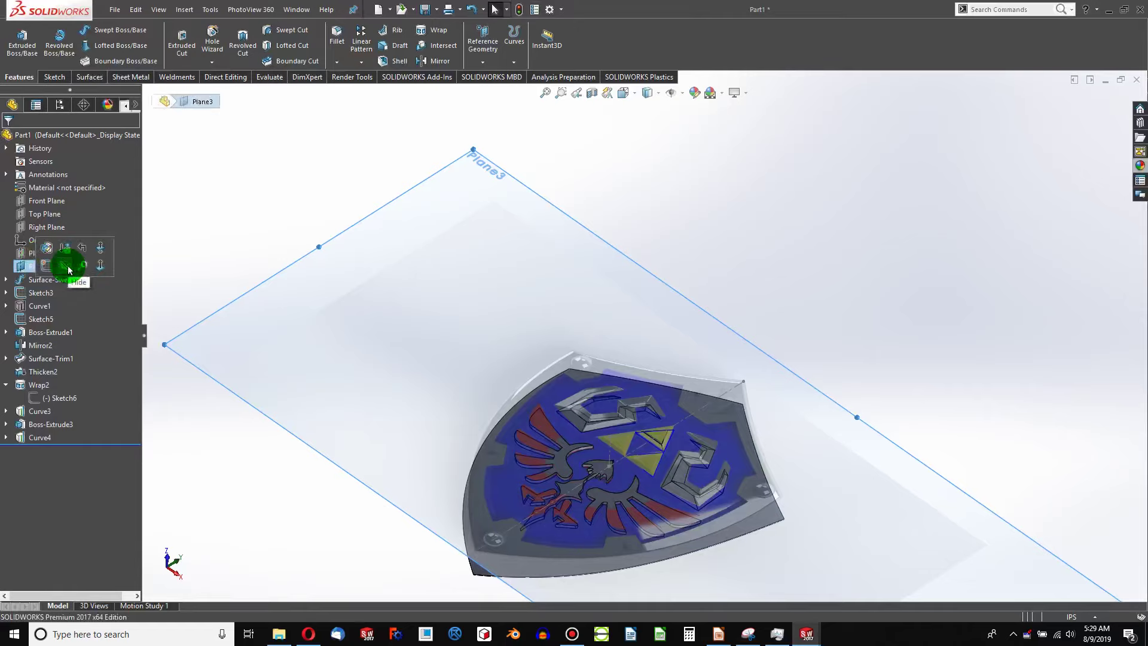
scroll(620, 456, up, 2)
scroll(691, 422, down, 4)
scroll(618, 348, down, 3)
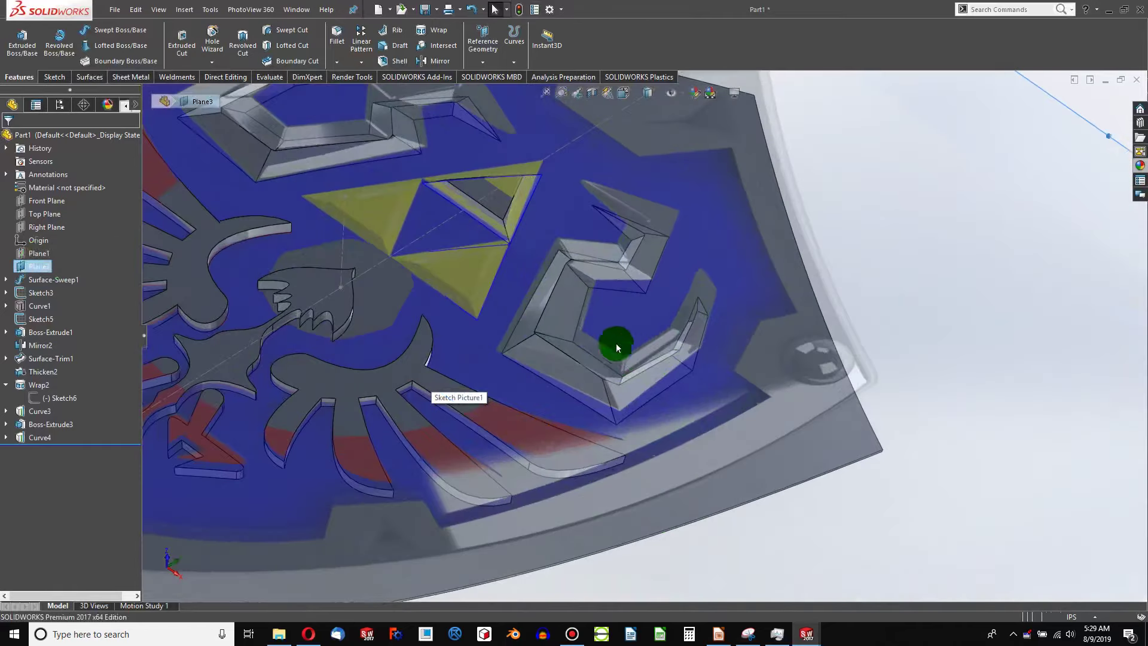
scroll(479, 314, up, 2)
scroll(486, 285, down, 2)
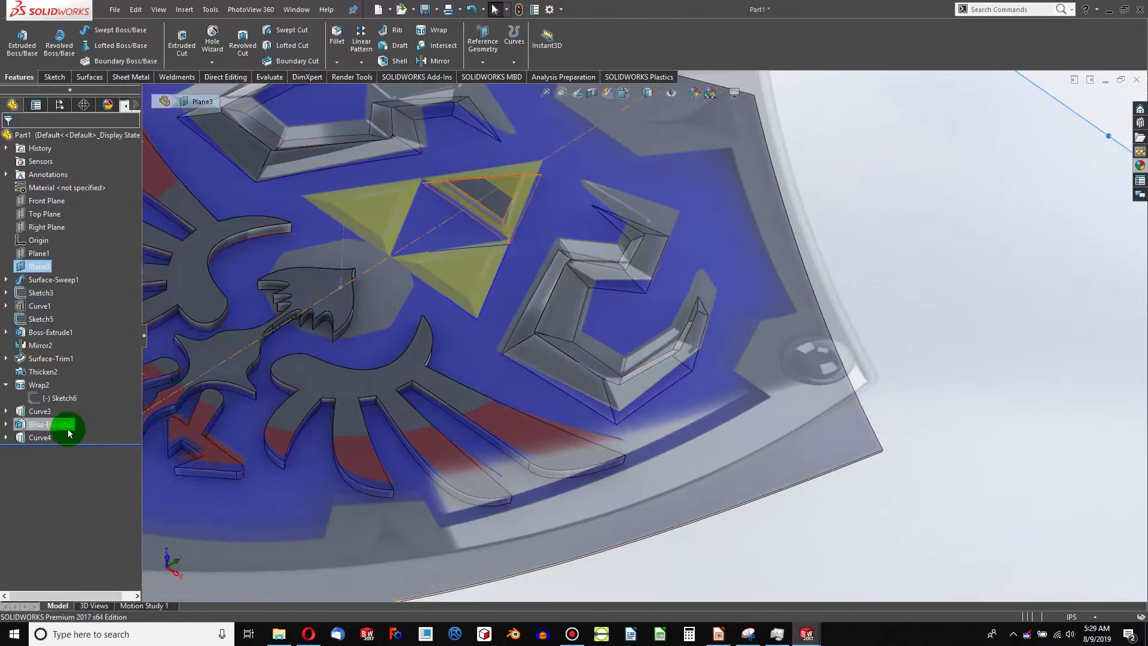
Step: Move the sketch behind the lower-right triangle's projected curve onto the plane offset 1.50 in from the Front Plane
click(6, 437)
click(55, 452)
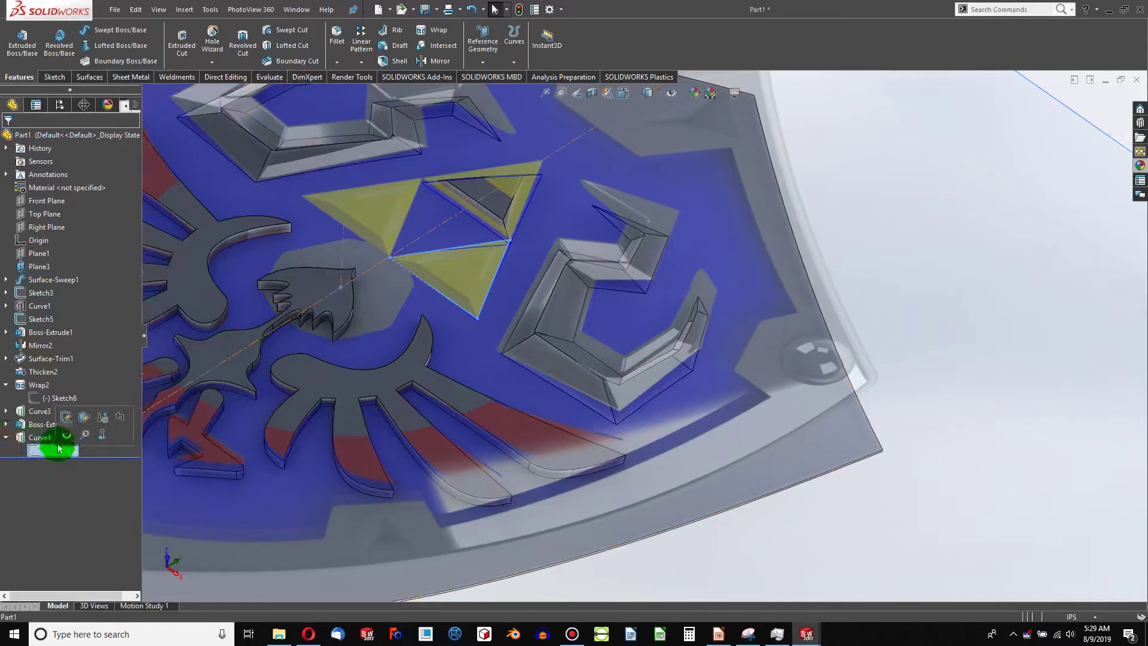
click(82, 419)
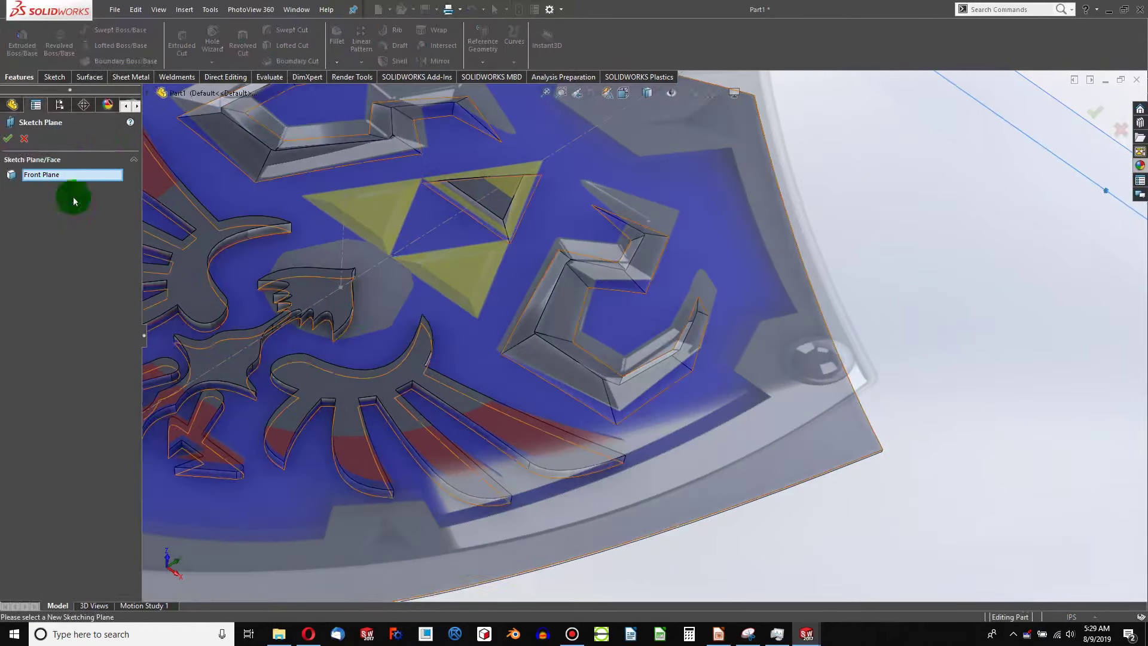
scroll(326, 207, up, 9)
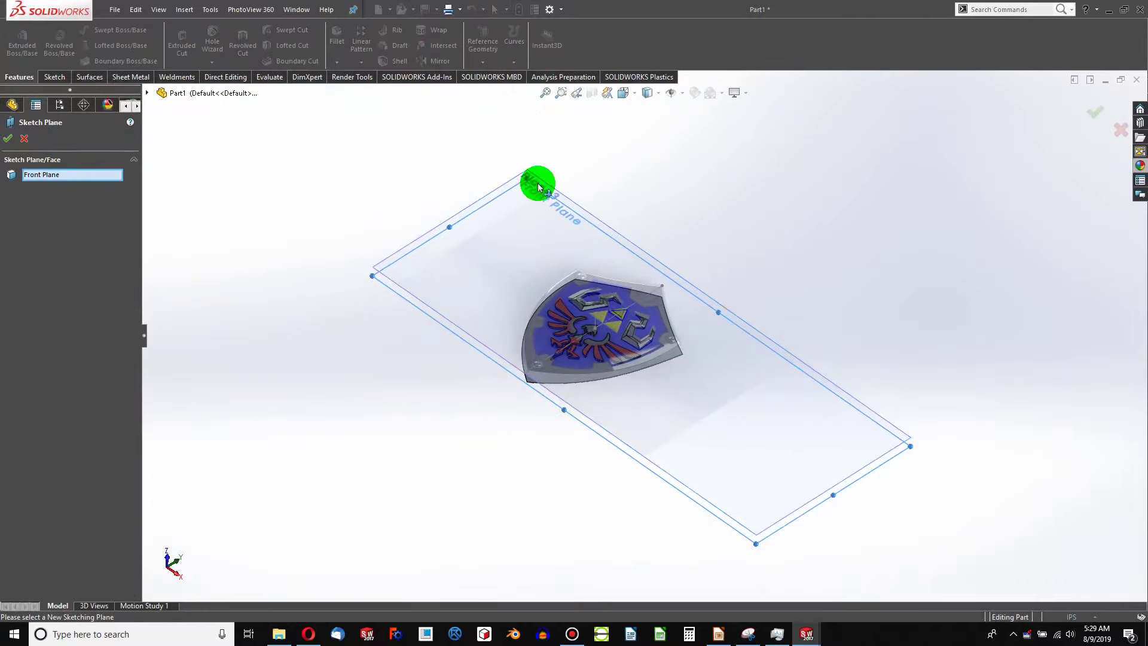
click(538, 187)
click(177, 141)
click(20, 139)
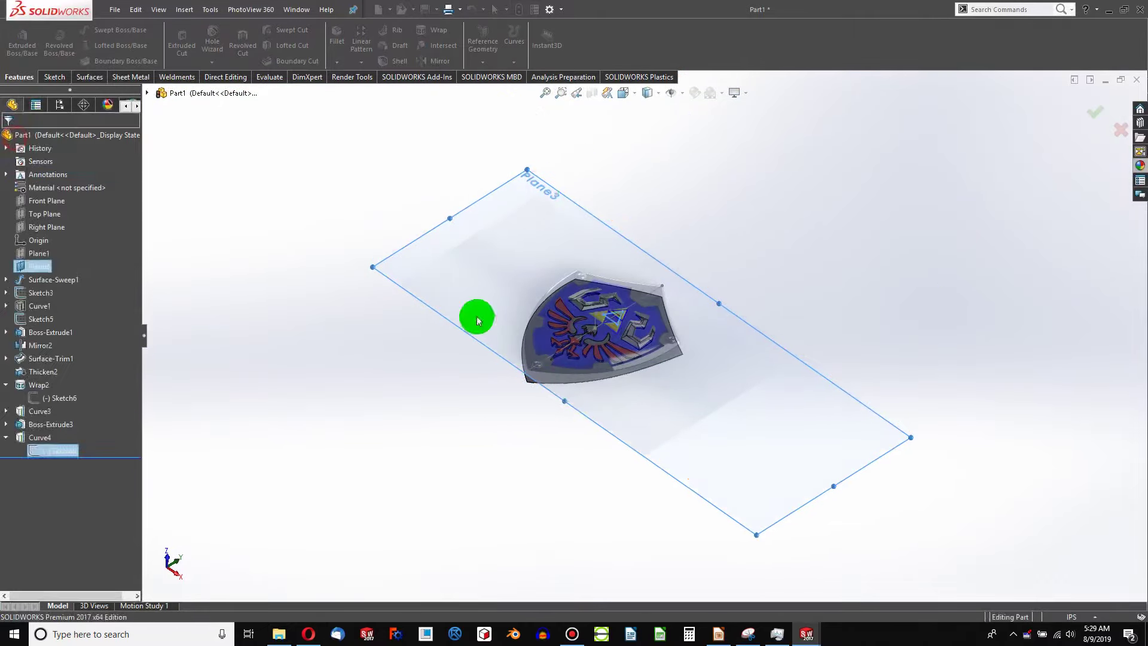
scroll(474, 315, down, 10)
scroll(673, 347, down, 3)
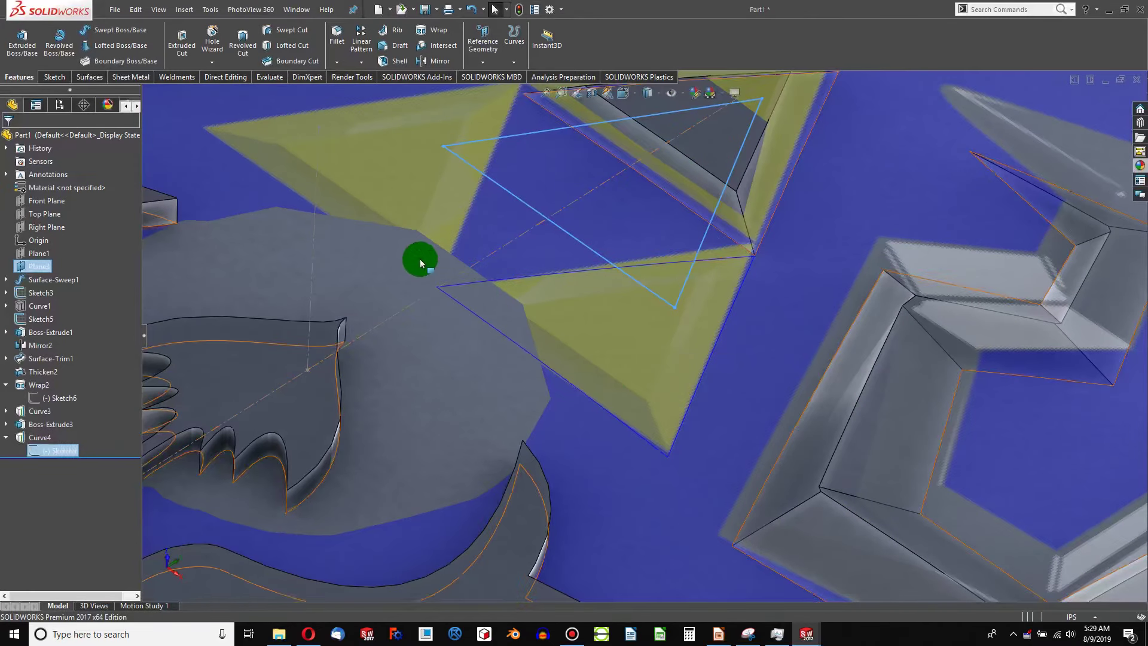
click(415, 281)
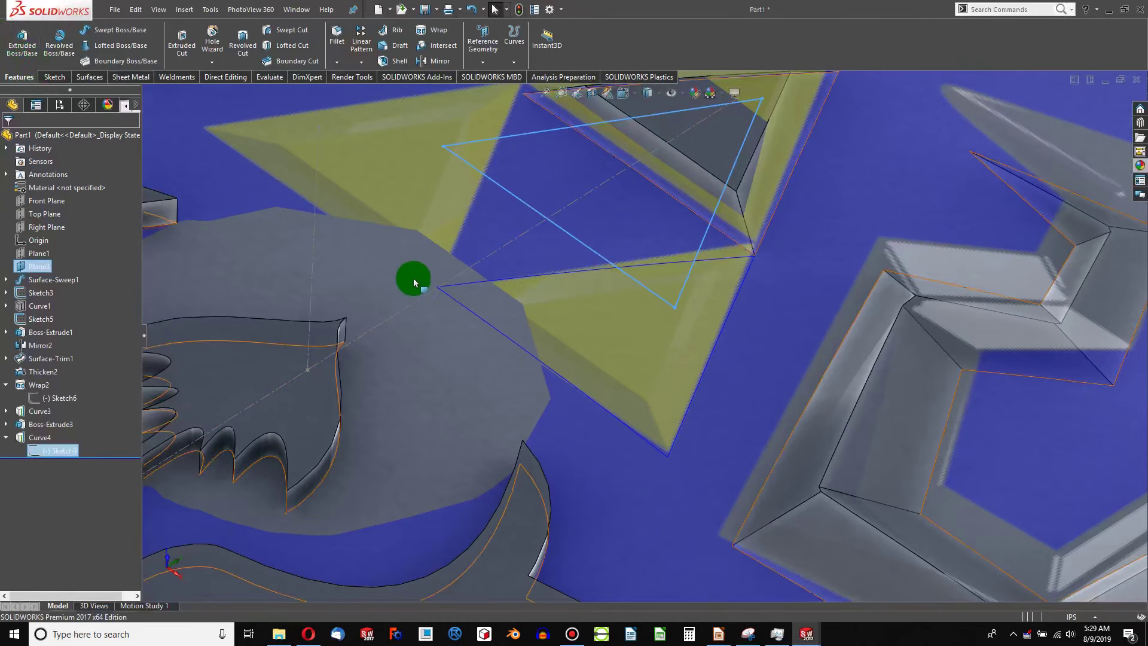
Step: Convert the projected lower-right triangle curve into a new 3D sketch and close the sketch
click(477, 319)
click(53, 78)
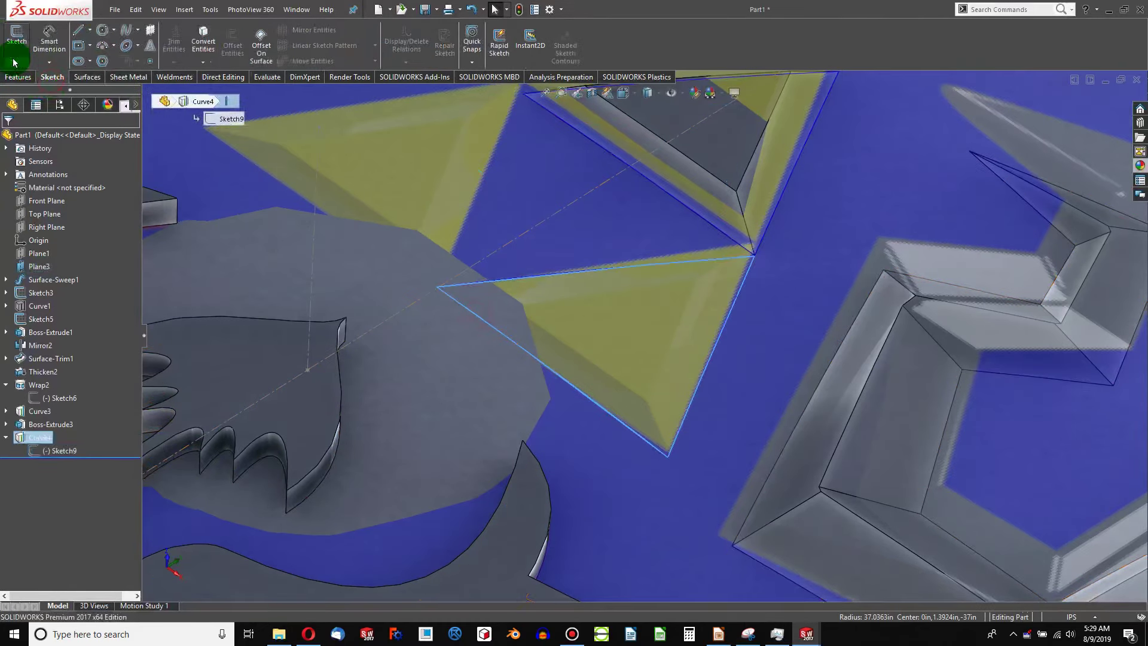
click(14, 62)
click(27, 97)
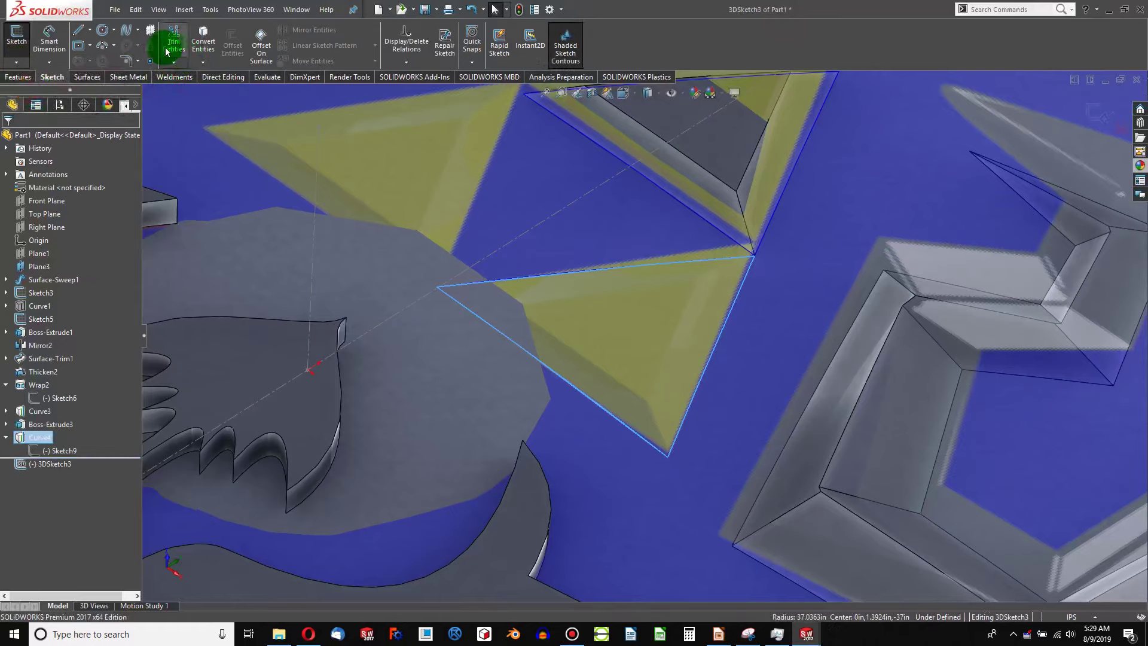
click(202, 42)
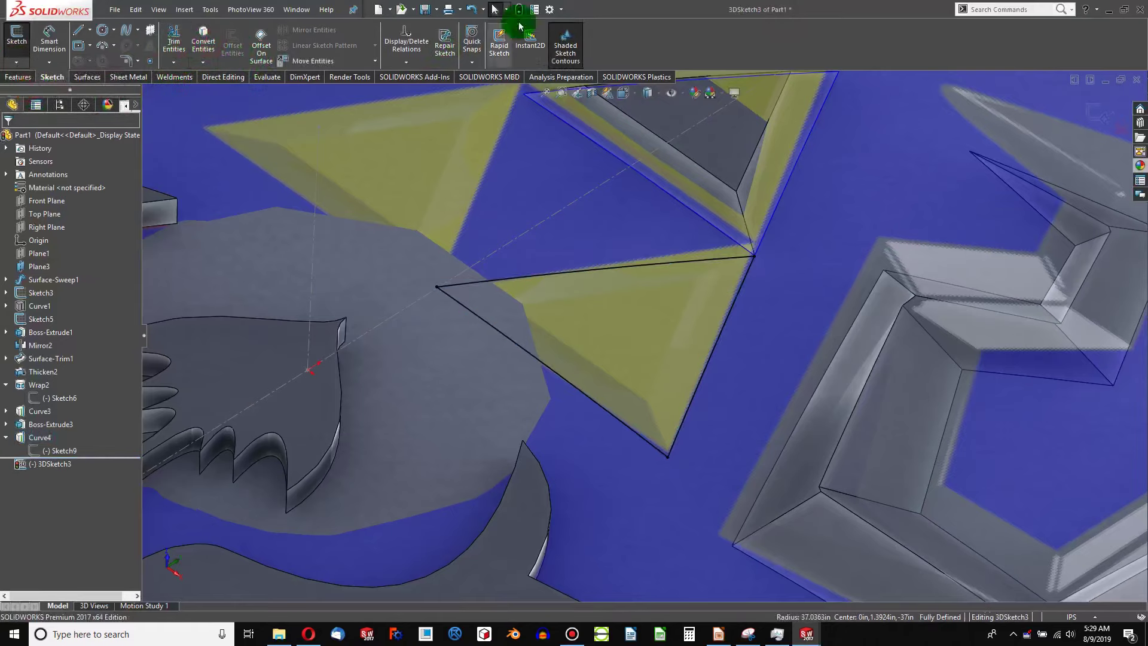
click(518, 13)
Step: Try to extrude the lower-right triangle's 3D sketch 0.25 in along the Sketch5 line with a 45° inward draft
click(464, 307)
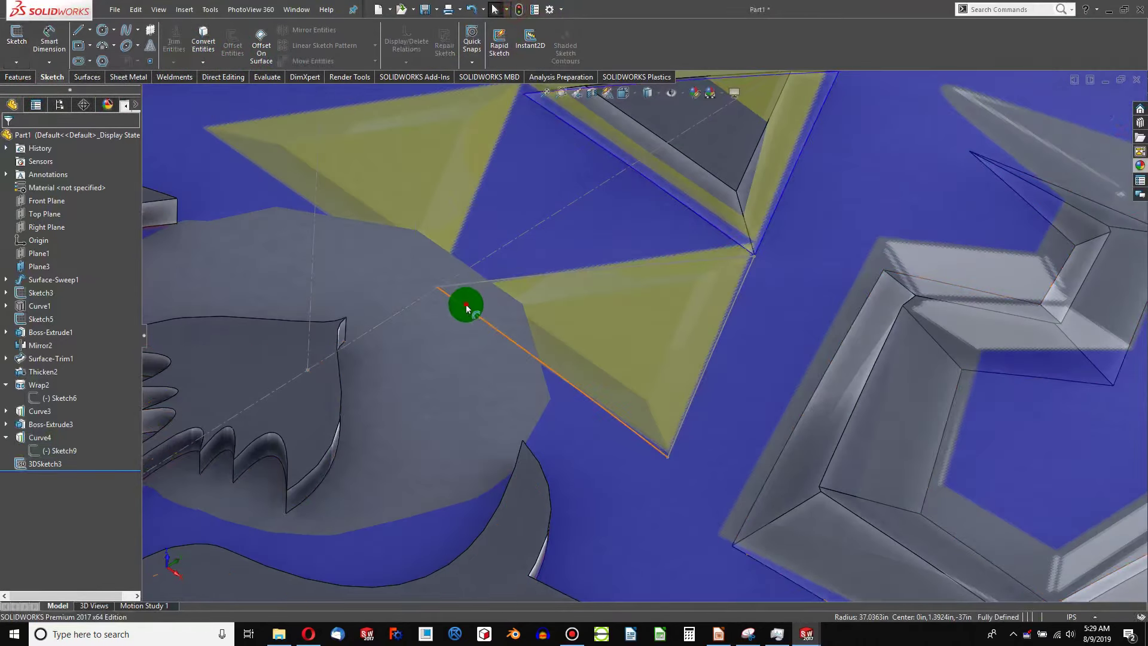
click(17, 63)
click(16, 78)
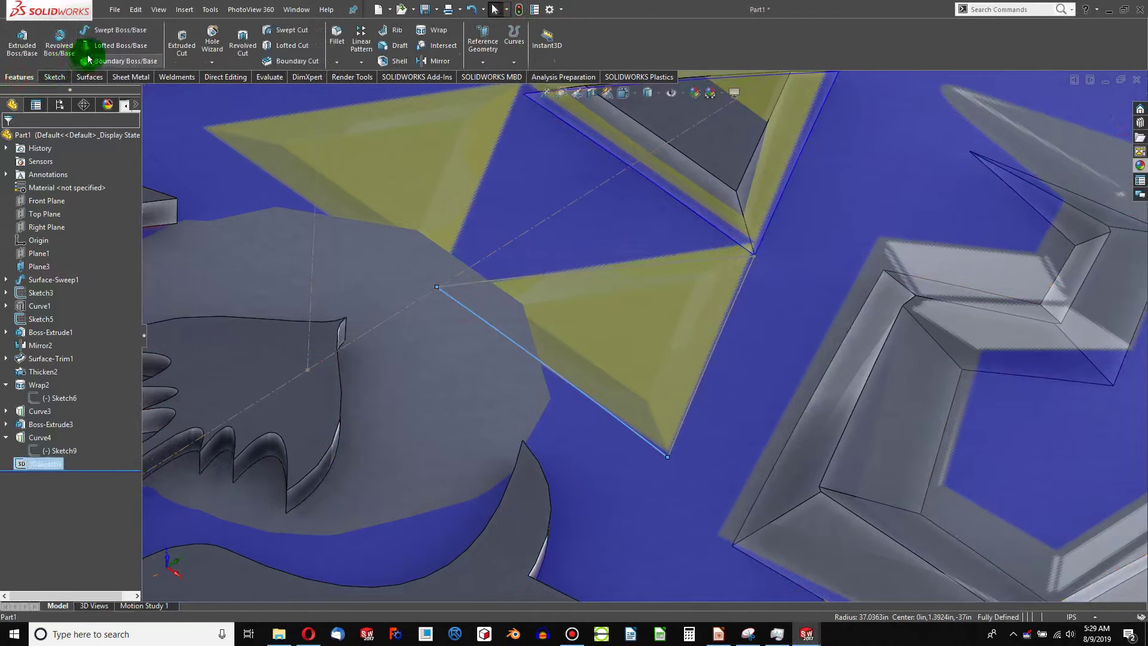
click(25, 50)
scroll(502, 287, up, 3)
scroll(502, 291, up, 3)
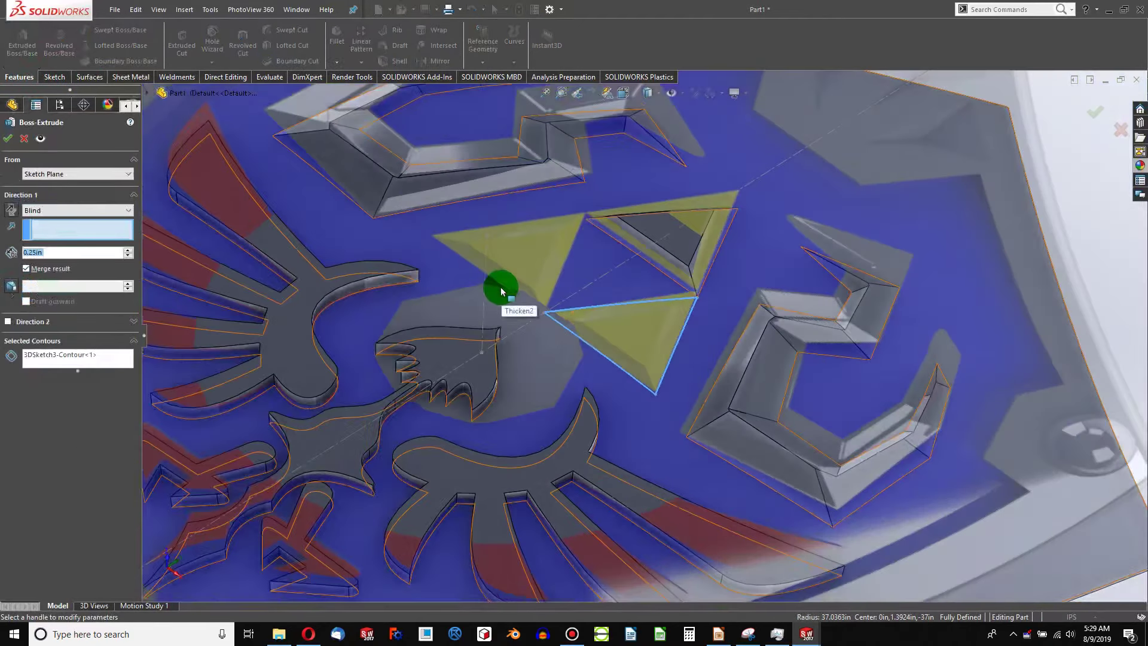
click(531, 297)
scroll(627, 315, down, 5)
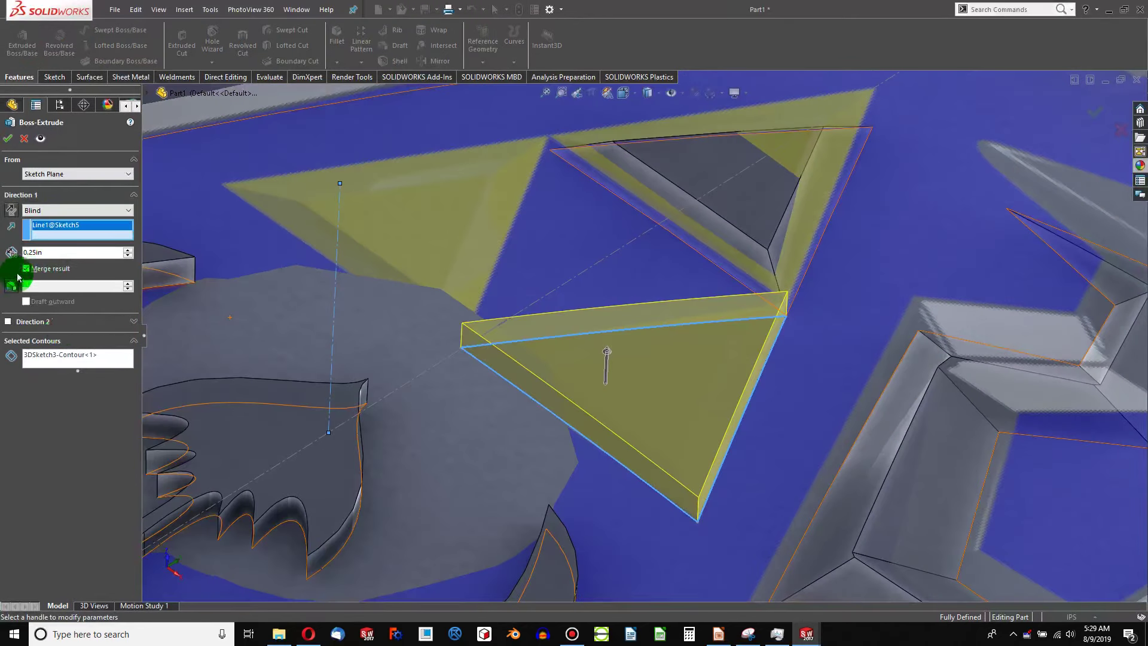
click(16, 280)
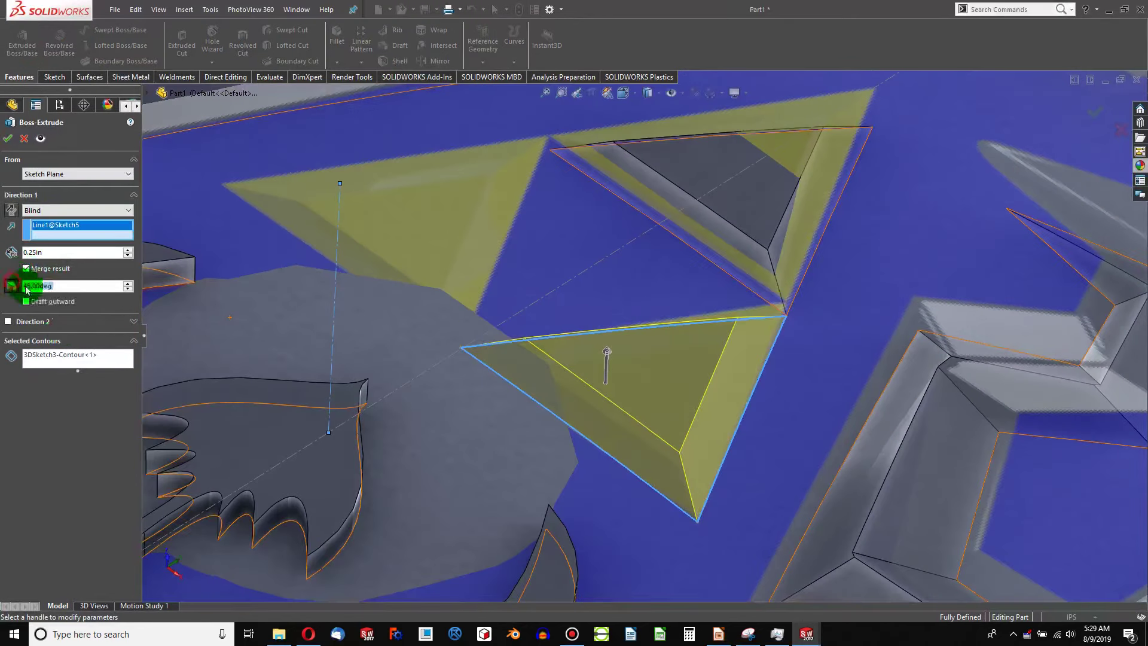
click(412, 350)
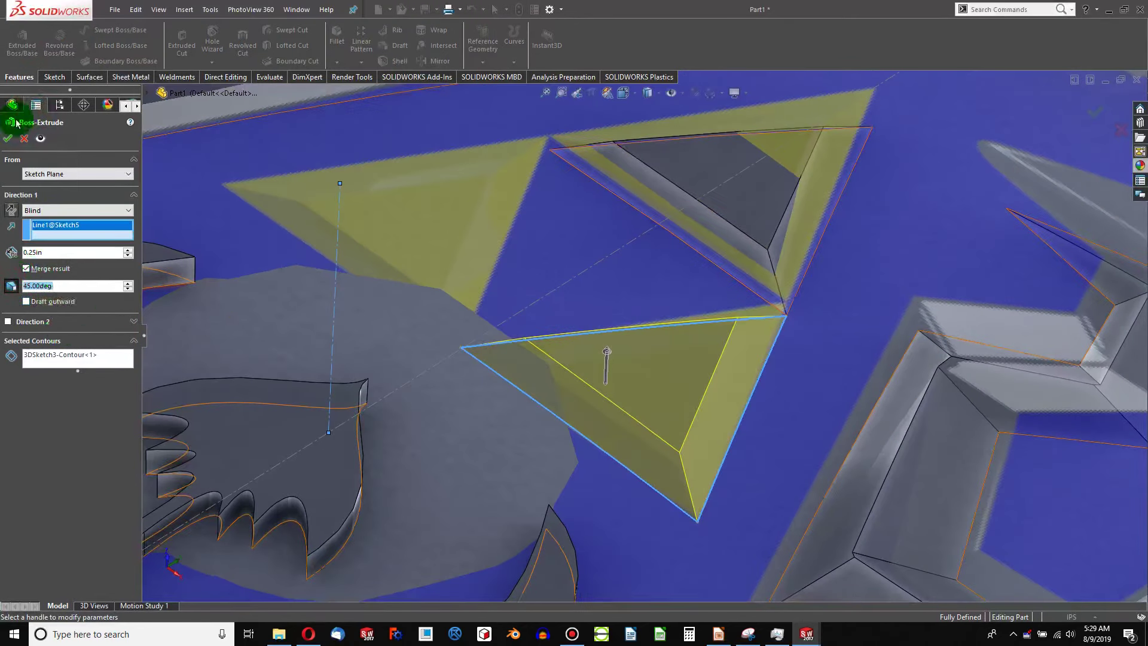
click(7, 138)
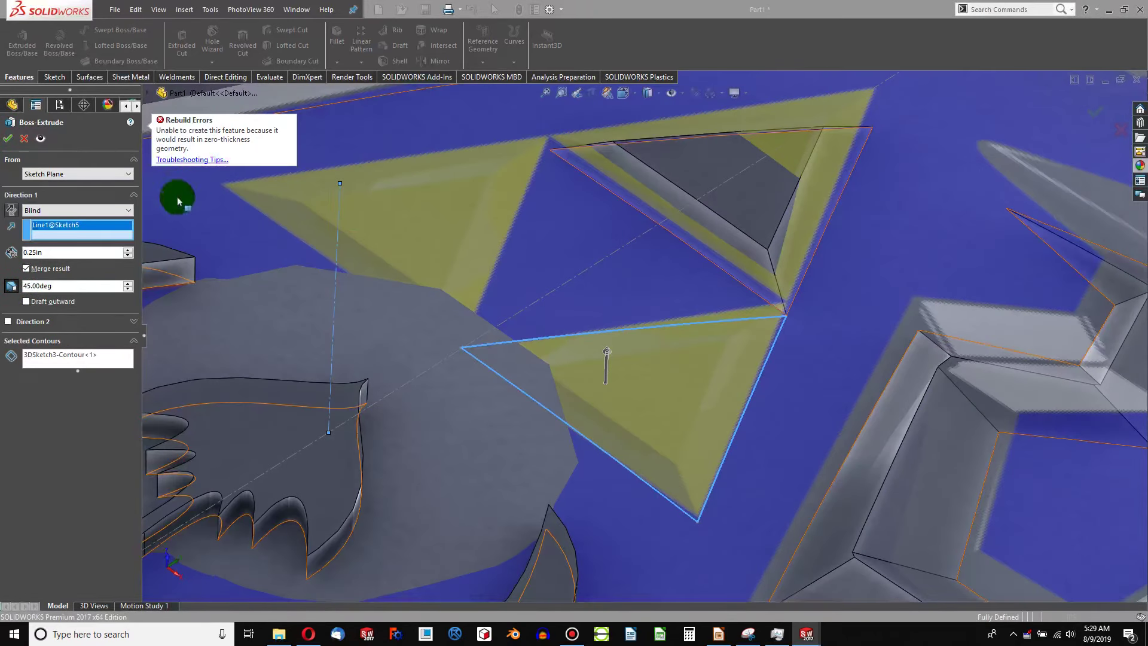
Step: Add a second direction of 0.005 in with a 45° draft to the triangle extrusion and finish it
click(7, 321)
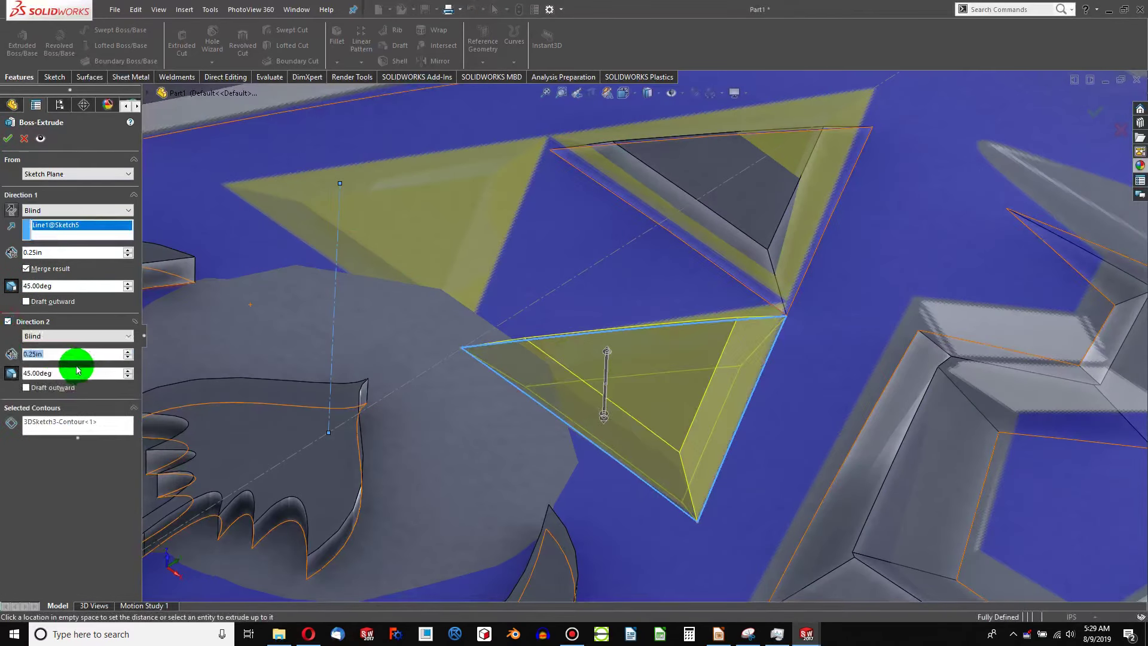
text(0.0)
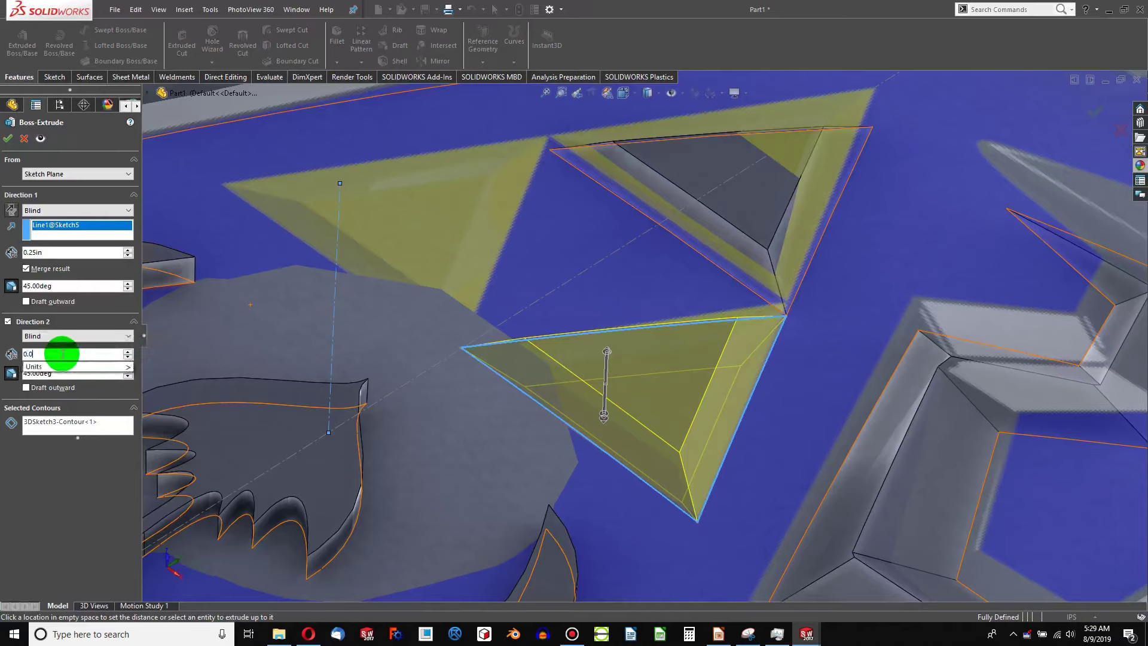
text(05)
click(62, 356)
click(17, 227)
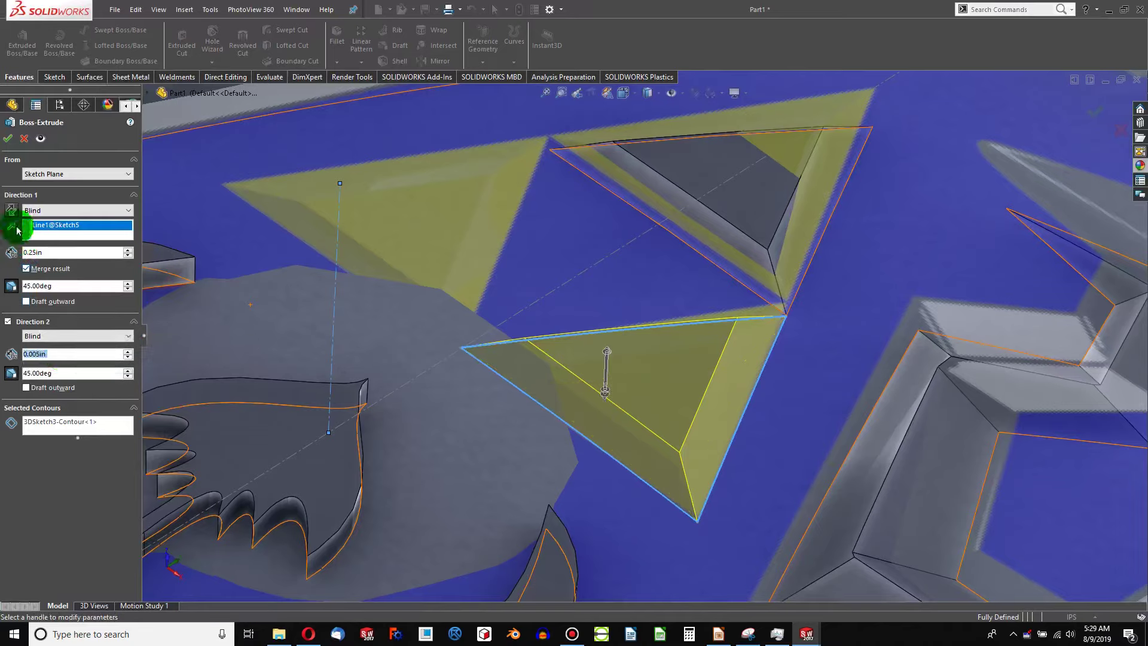
click(8, 138)
scroll(610, 408, up, 5)
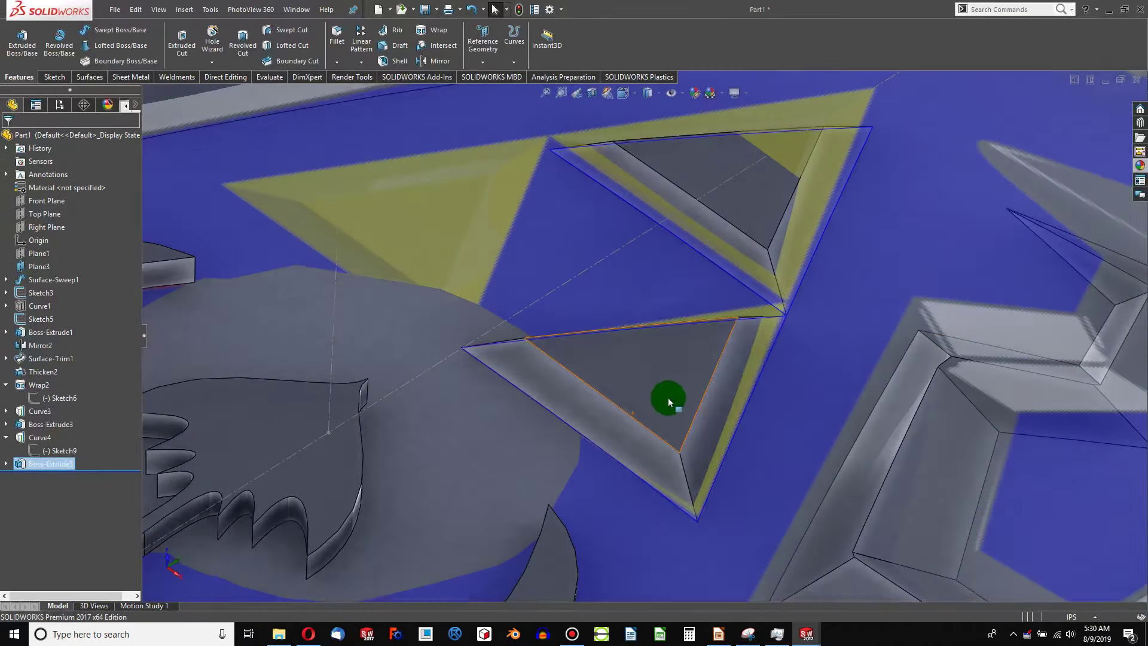
Step: Mirror the lower-right triangle extrusion as a feature across the Right Plane
scroll(630, 361, up, 2)
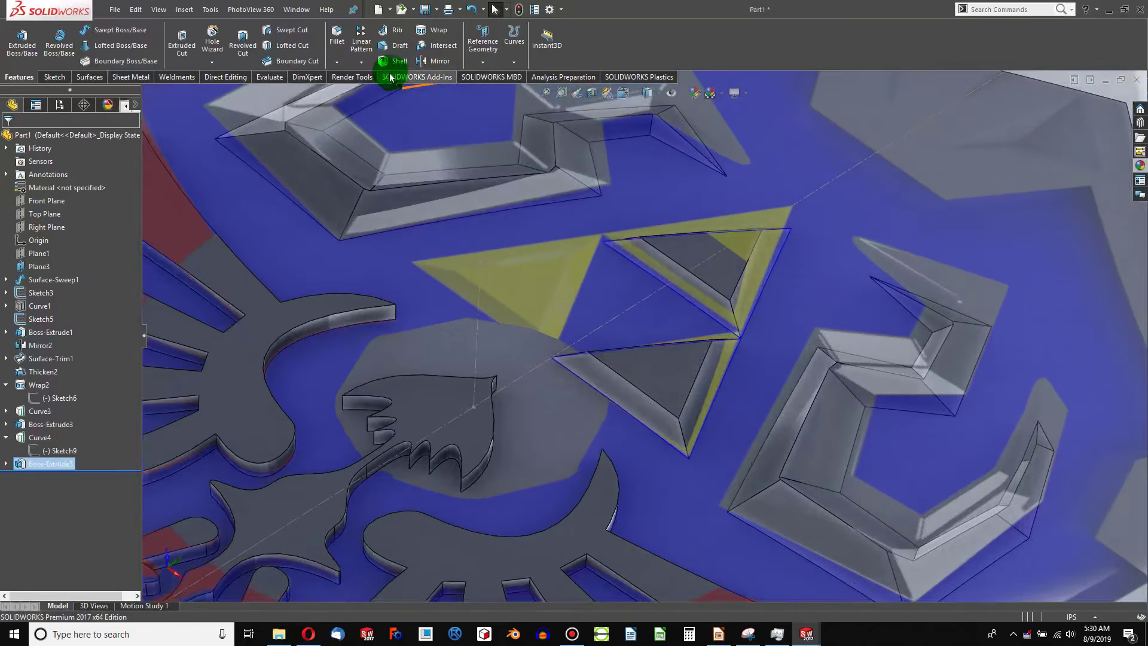
scroll(634, 364, down, 4)
scroll(639, 335, up, 6)
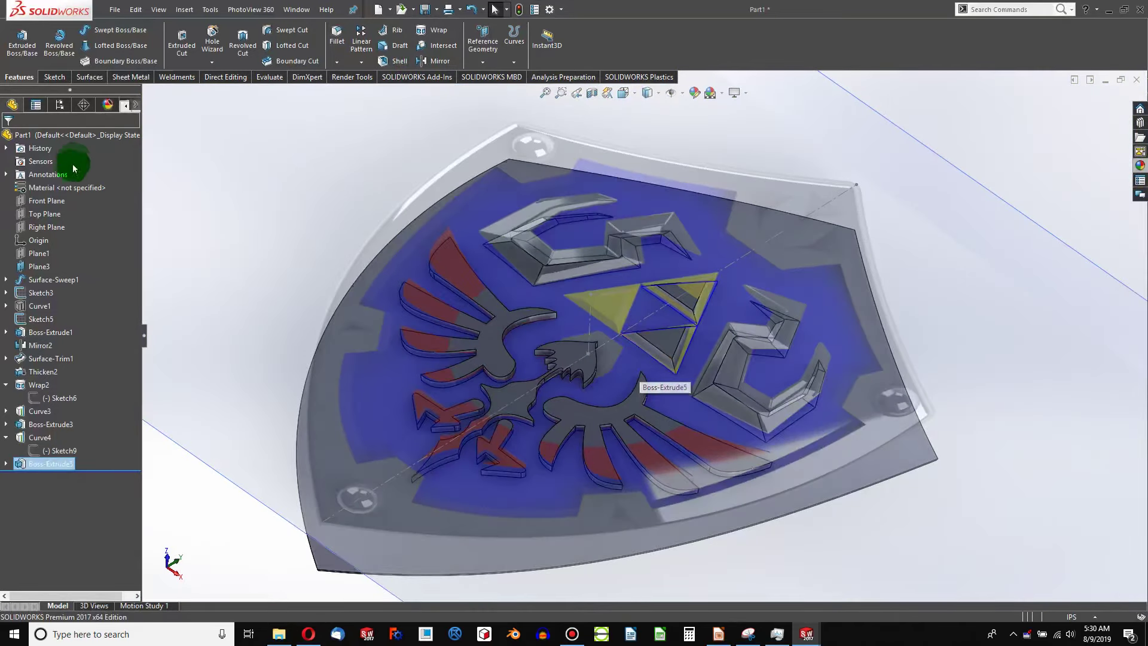
click(47, 226)
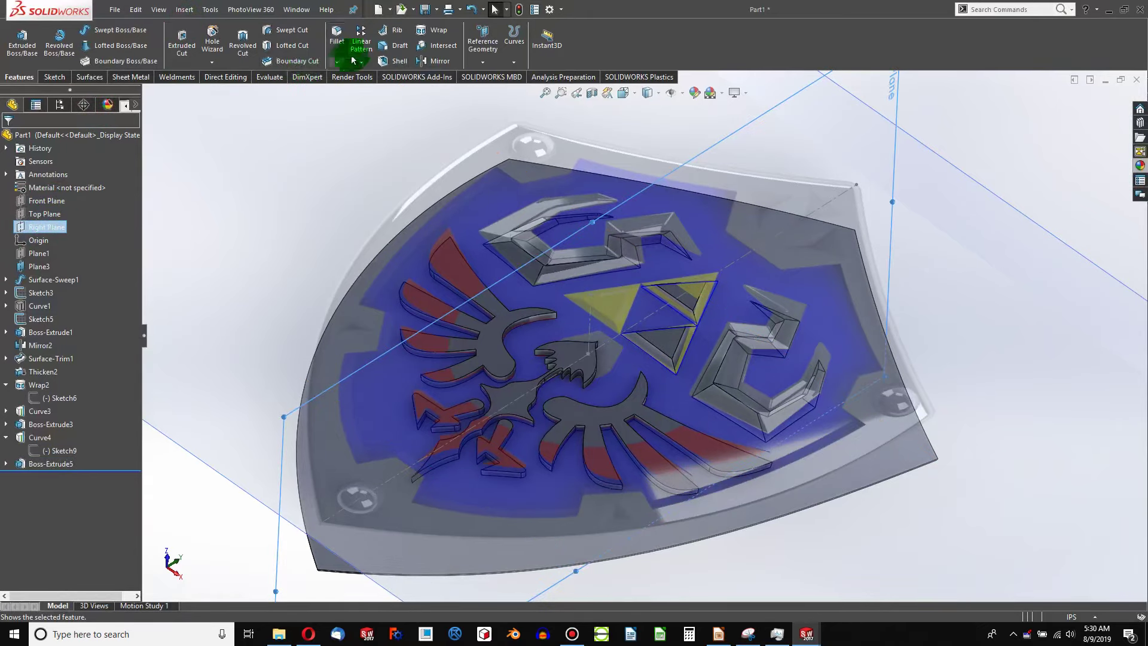
click(432, 61)
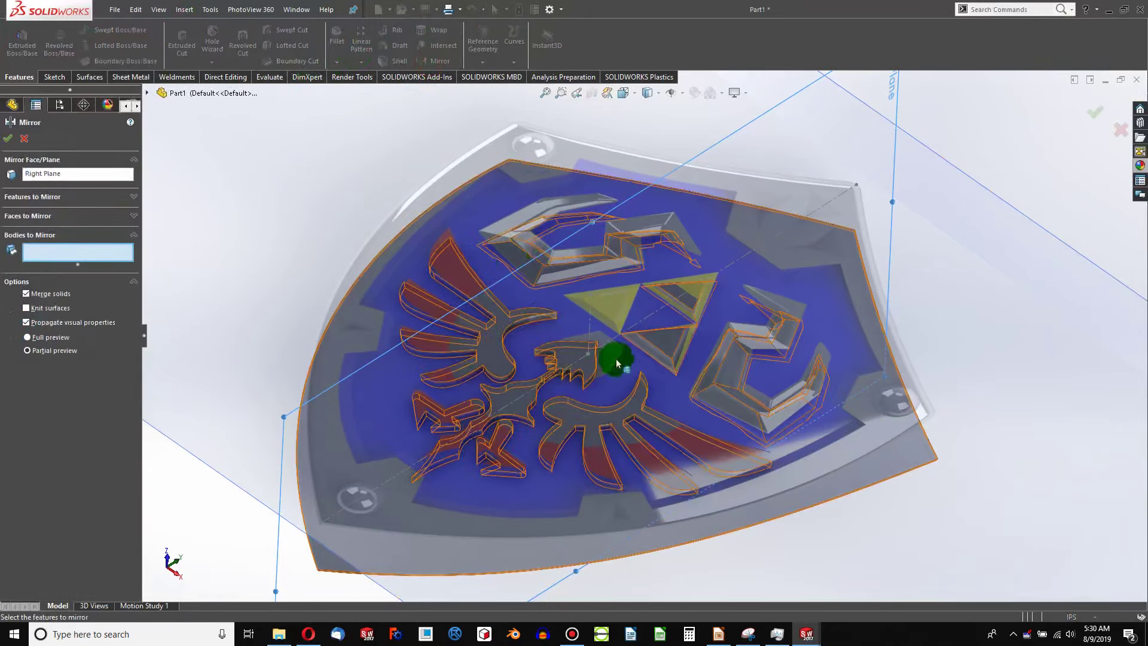
scroll(658, 340, down, 5)
click(660, 357)
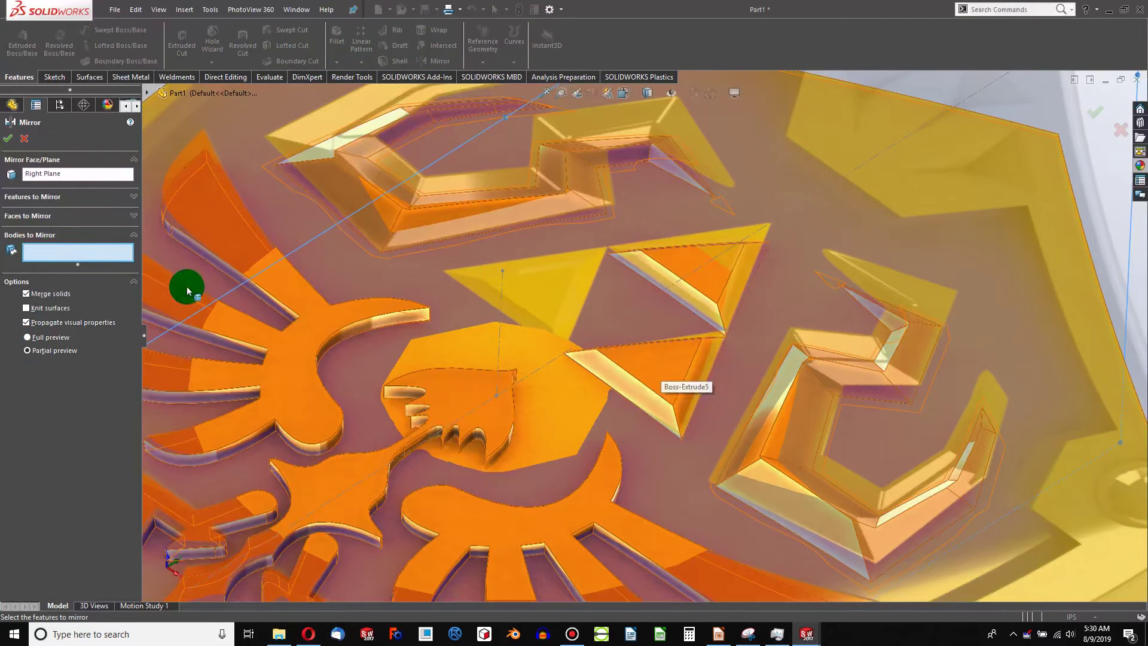
click(42, 198)
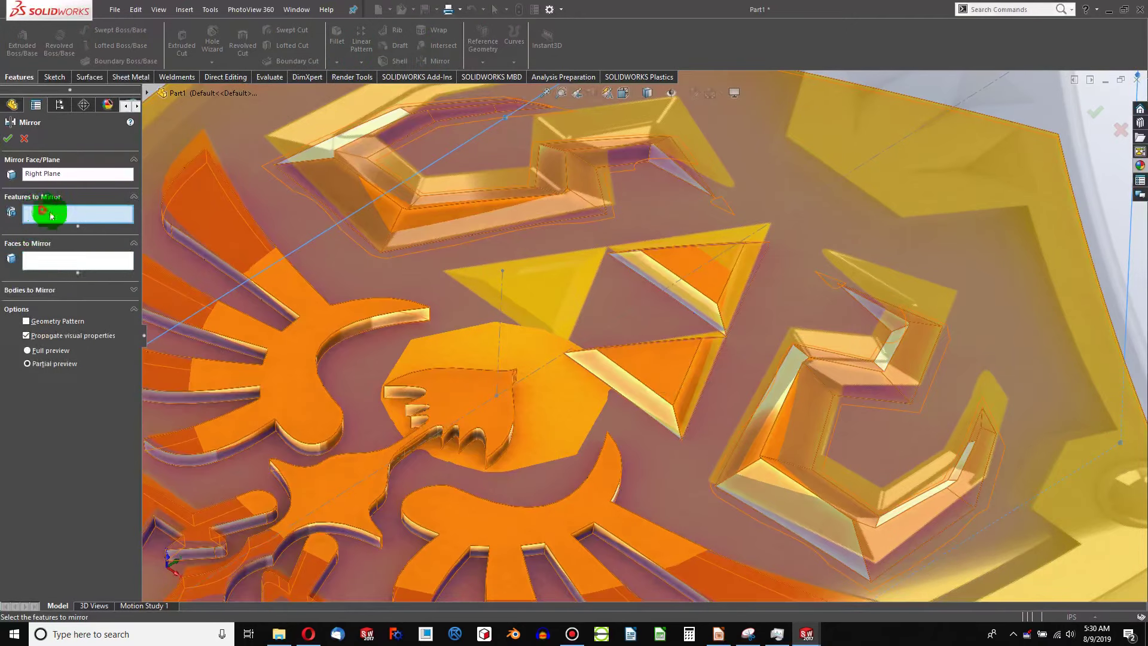
click(657, 362)
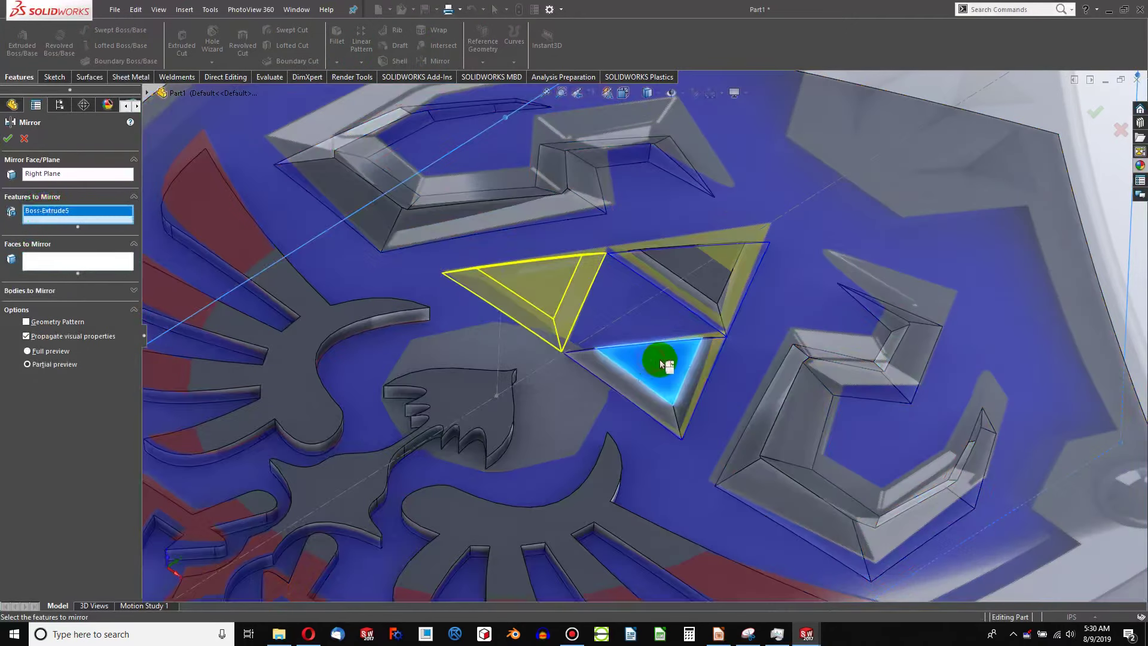
click(7, 137)
Step: Examine the raised Triforce, the bird and the horn shapes against the reference picture from the shield's front
scroll(625, 352, up, 3)
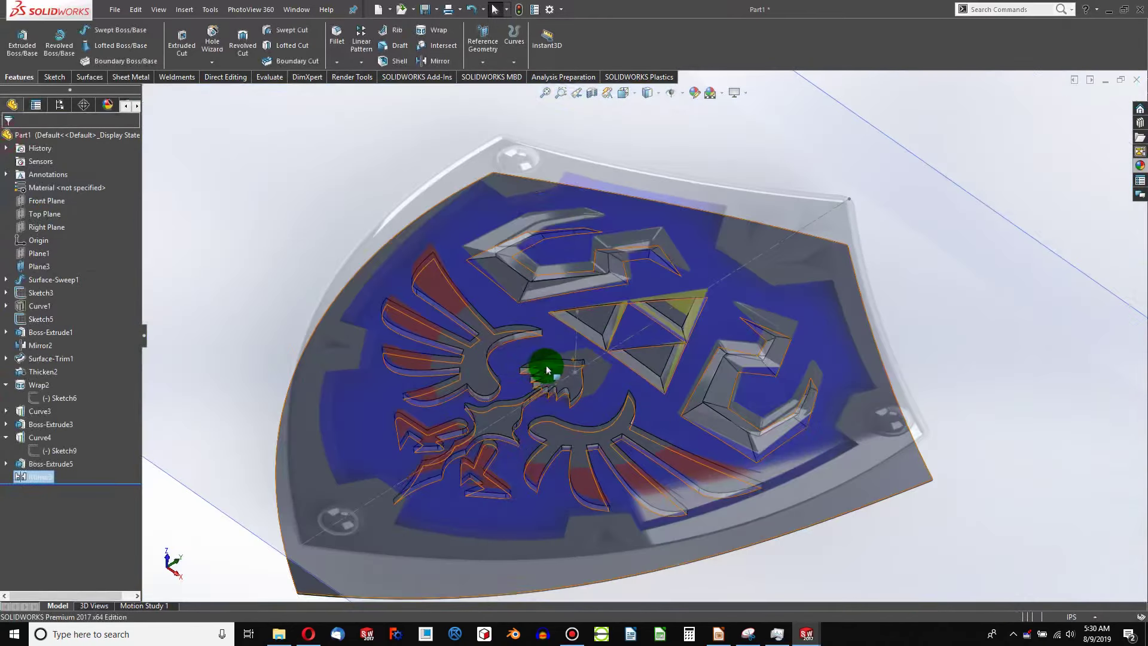
middle_drag(545, 369, 582, 454)
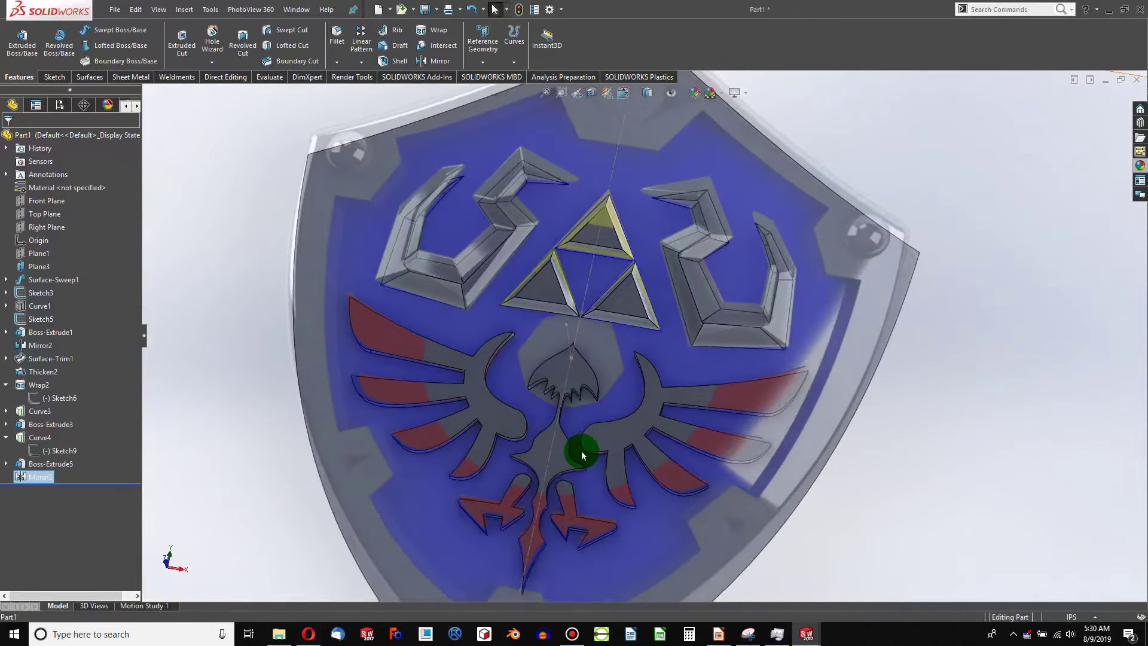
scroll(585, 461, up, 3)
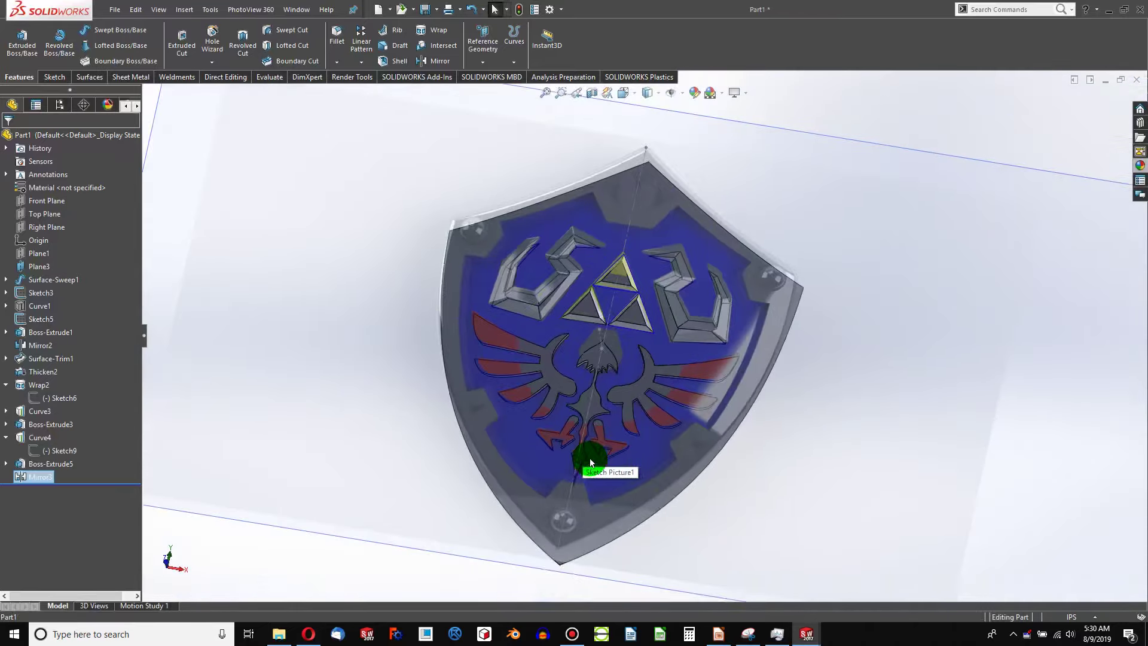
middle_drag(679, 329, 606, 218)
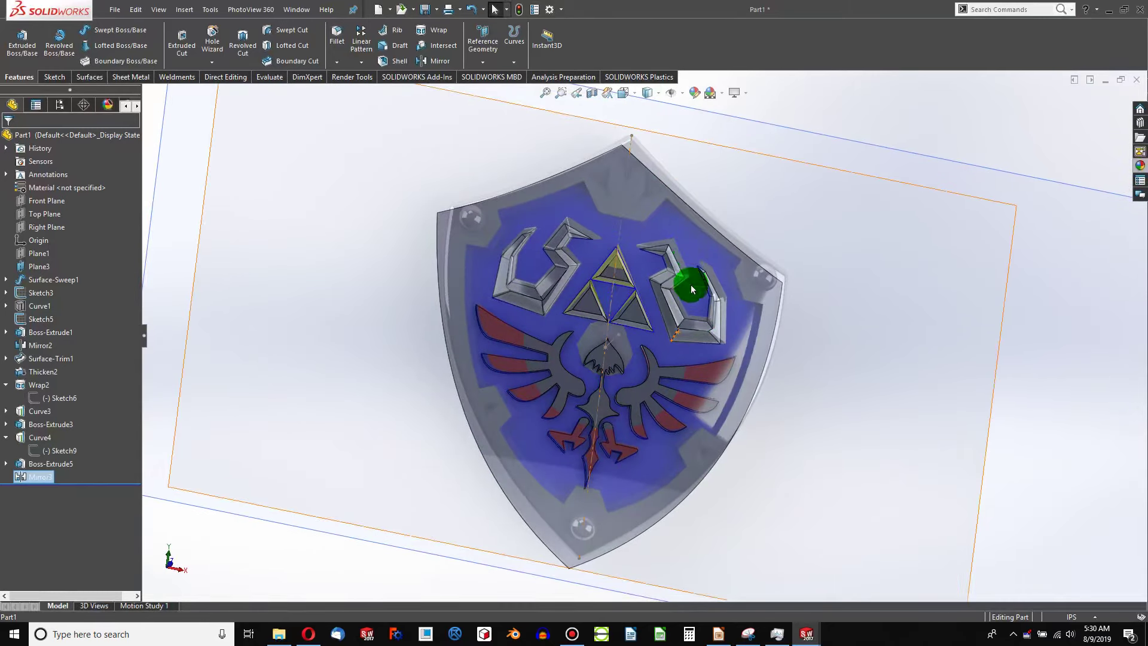
scroll(694, 290, up, 3)
scroll(687, 299, down, 4)
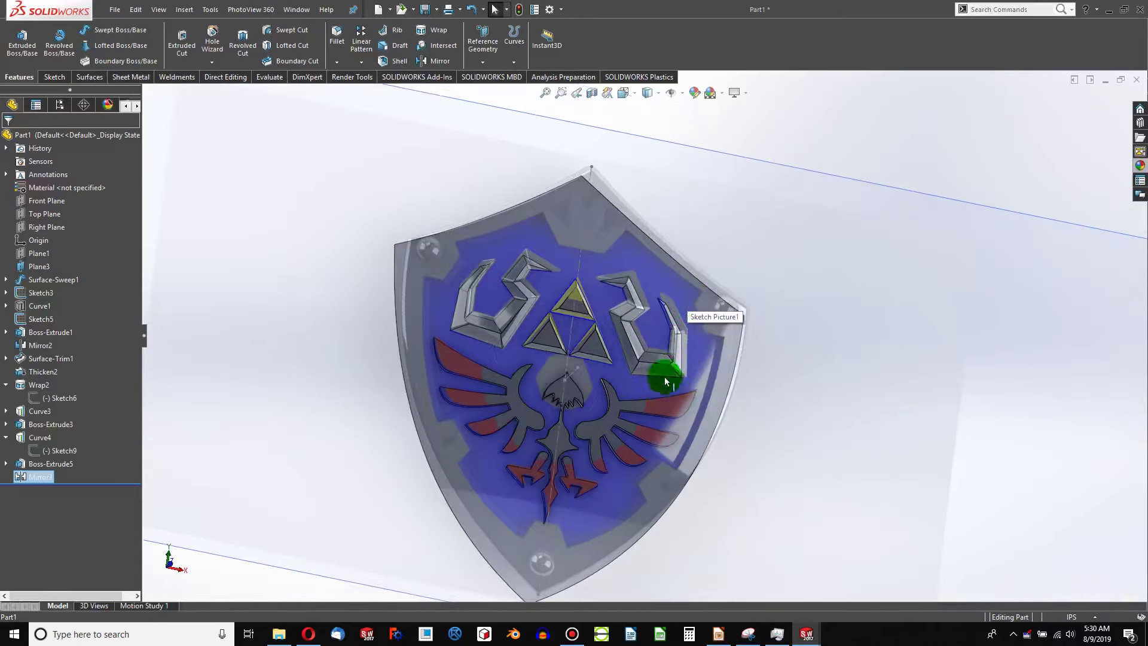
scroll(665, 381, down, 3)
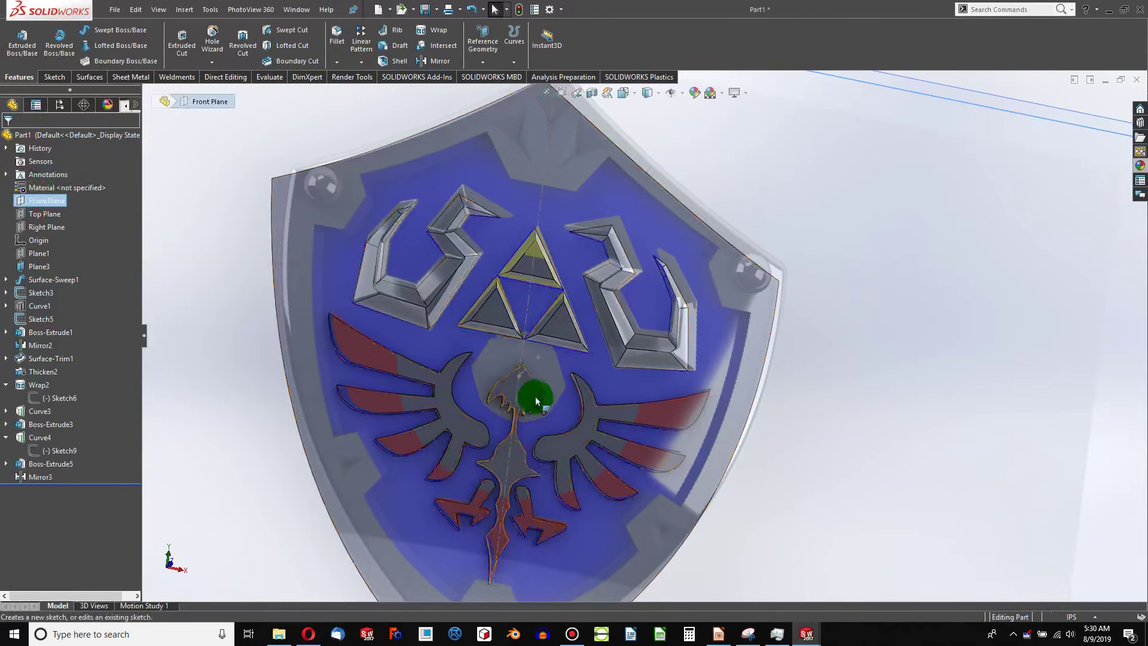
key(f)
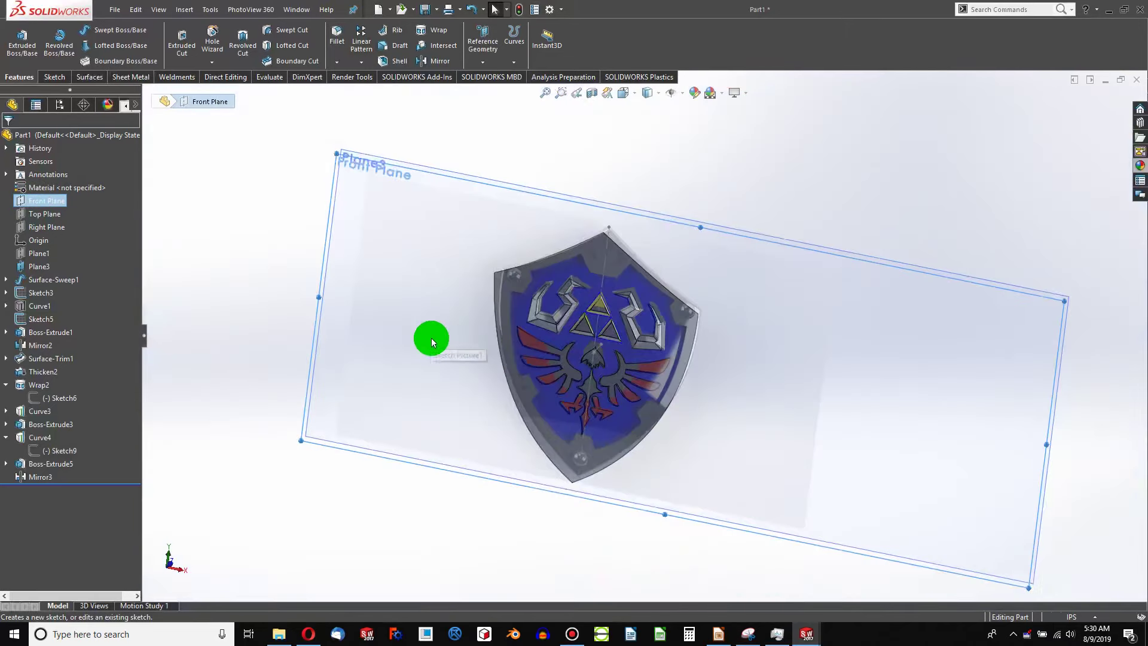
scroll(634, 331, down, 5)
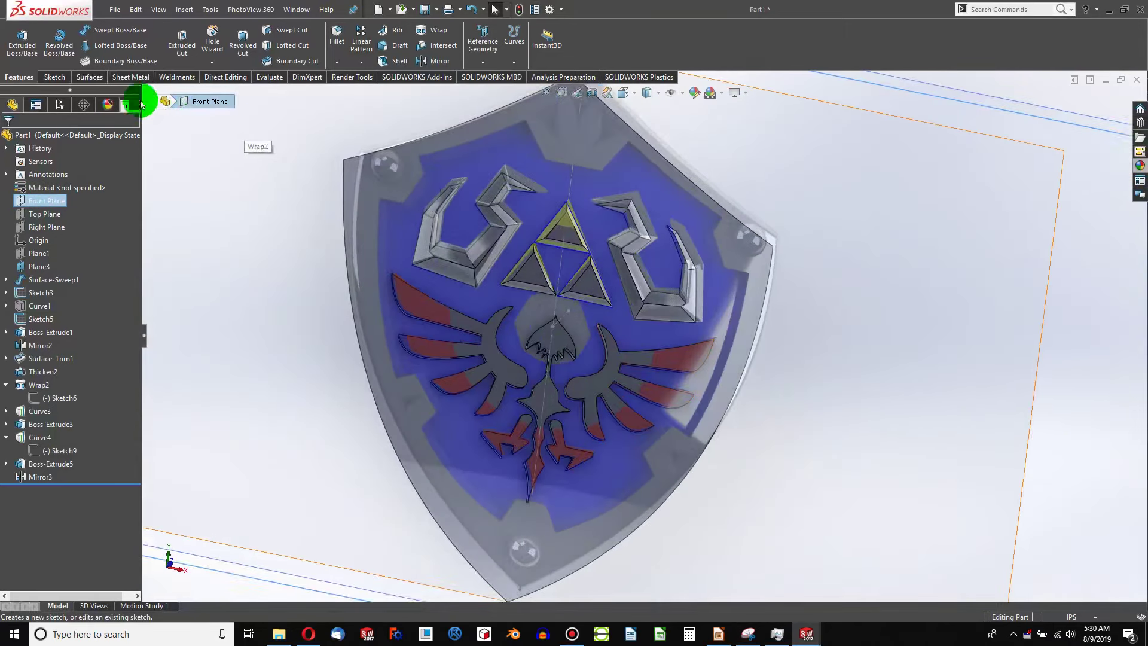
Step: Start a sketch on the Front Plane and trace the right half of the upper centre notch with two lines from the centreline
click(54, 76)
click(17, 35)
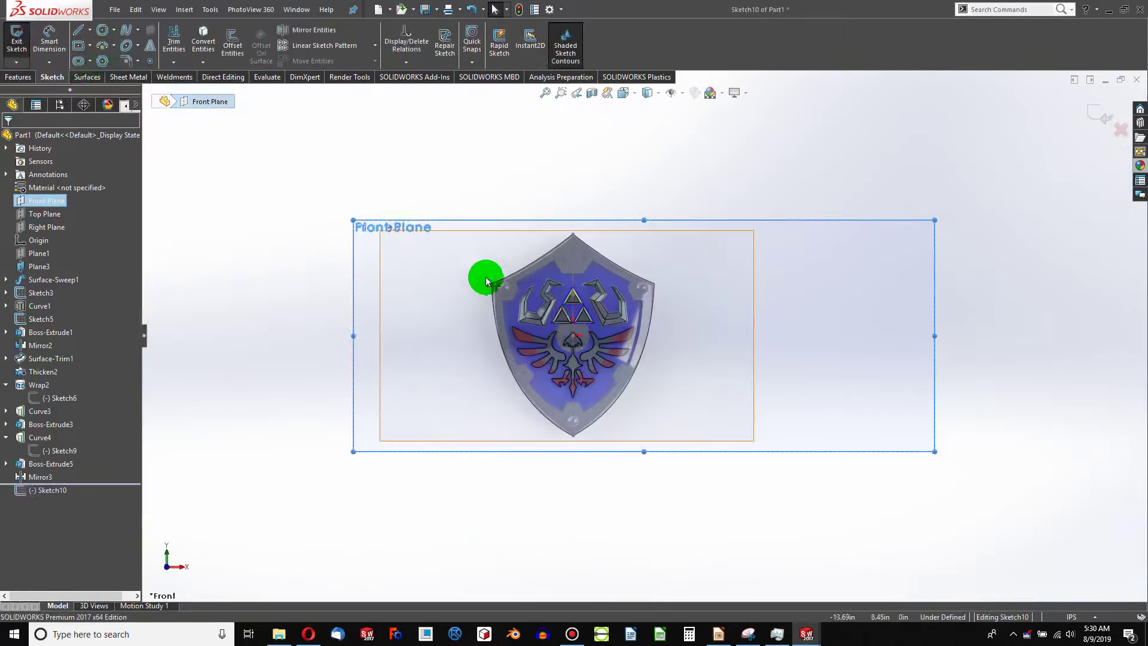
scroll(627, 290, down, 8)
scroll(546, 315, up, 3)
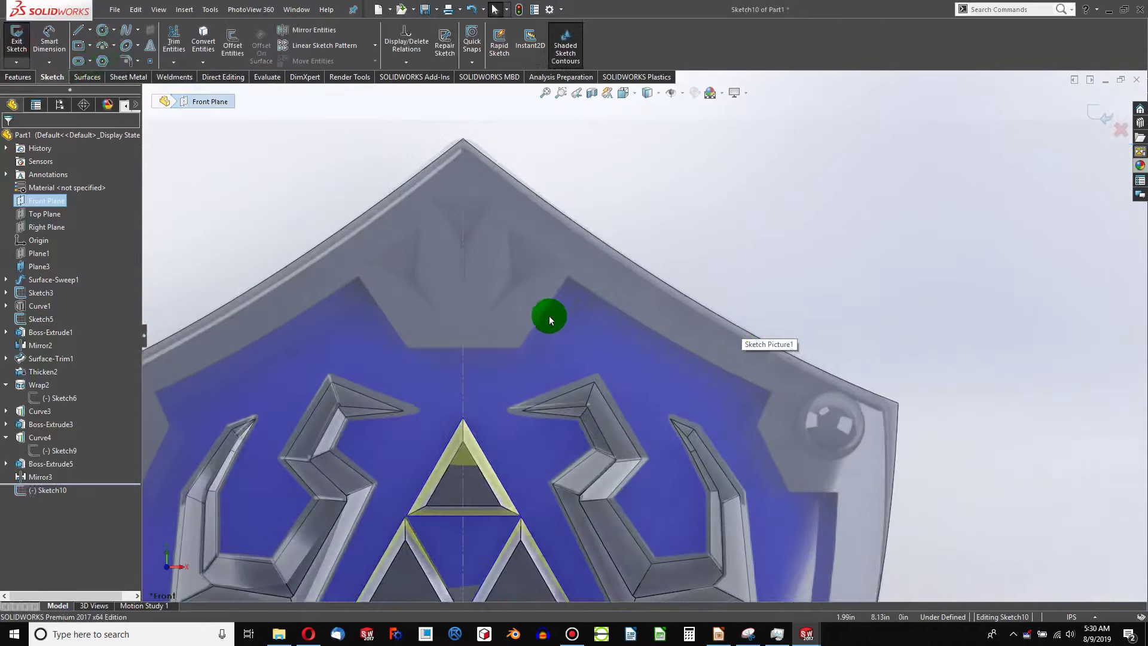
scroll(586, 379, down, 4)
click(78, 35)
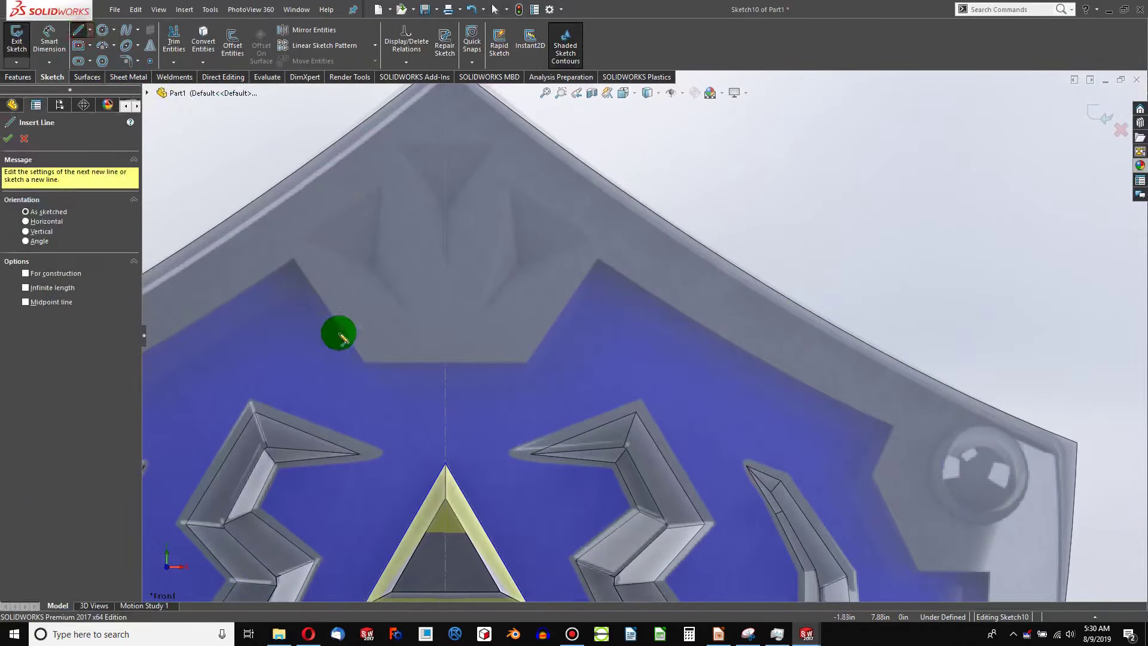
click(445, 361)
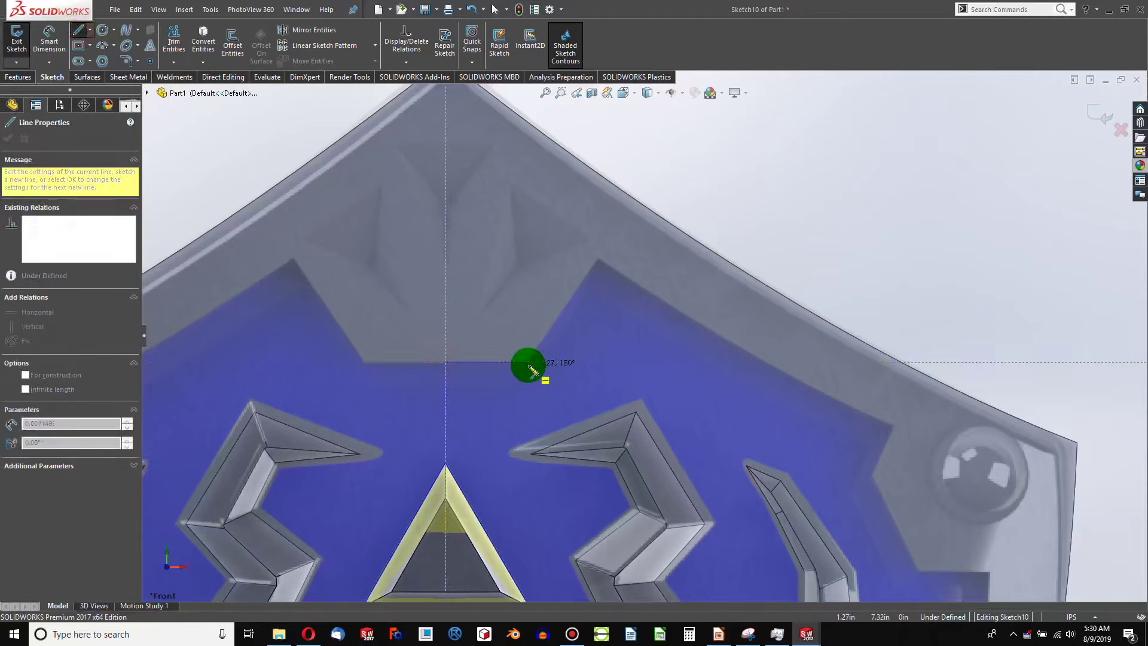
click(528, 362)
click(599, 261)
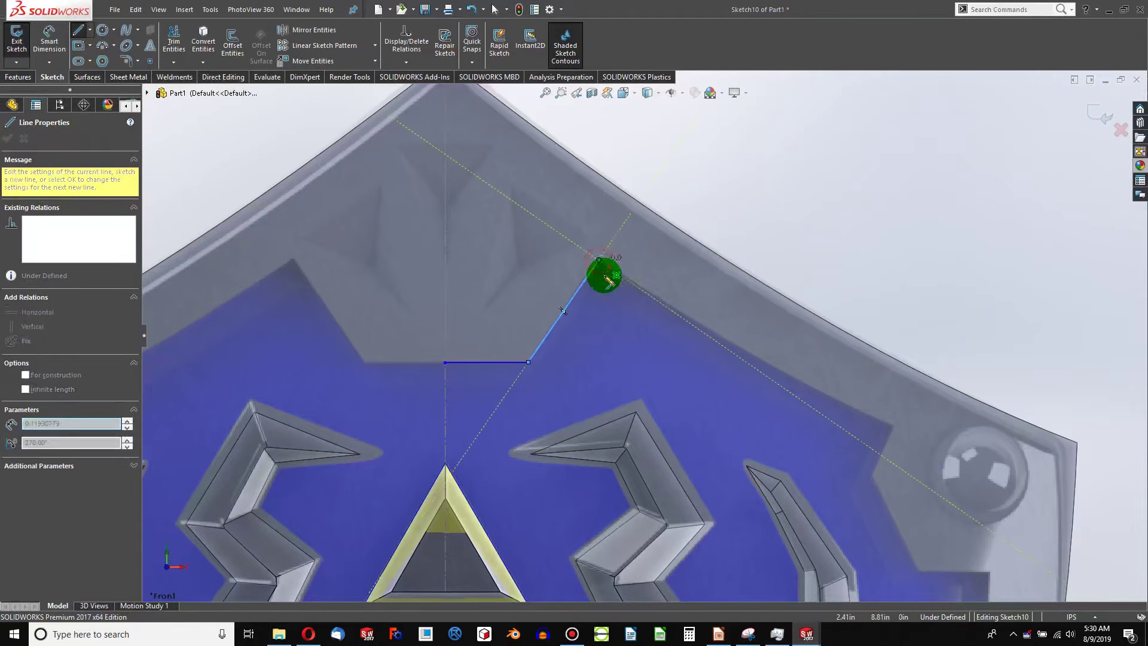
Step: Draw a spline about 5.2 in long from the notch's outer corner to the upper-right rivet plate's corner, curving it along the blue field's edge
click(126, 30)
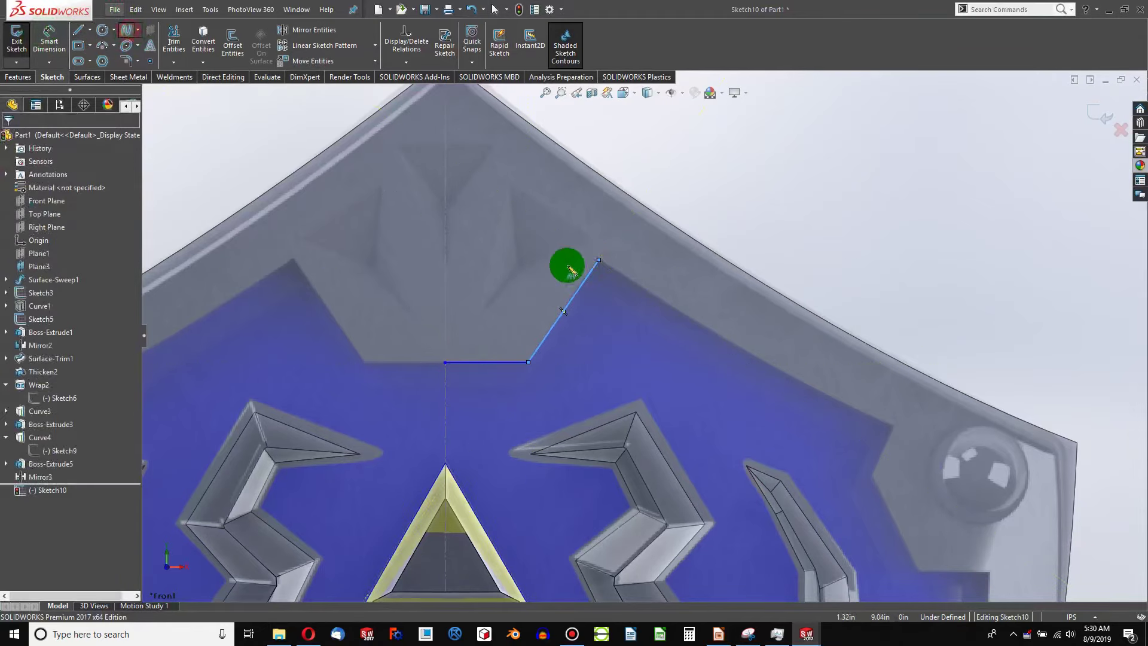
click(598, 261)
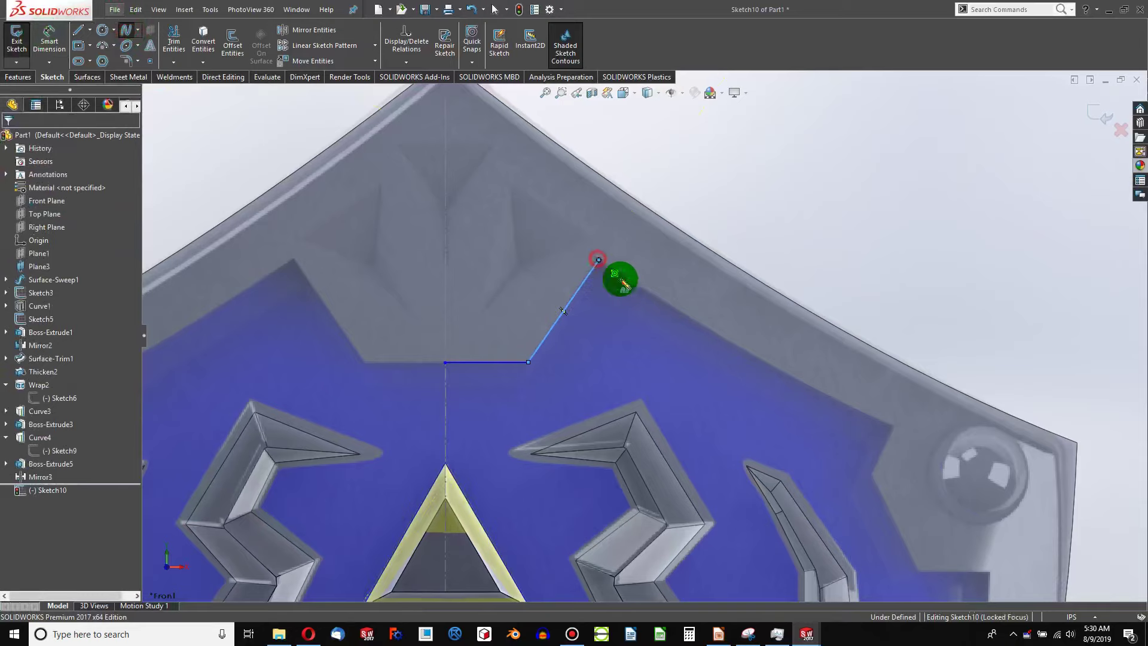
click(895, 427)
double_click(895, 428)
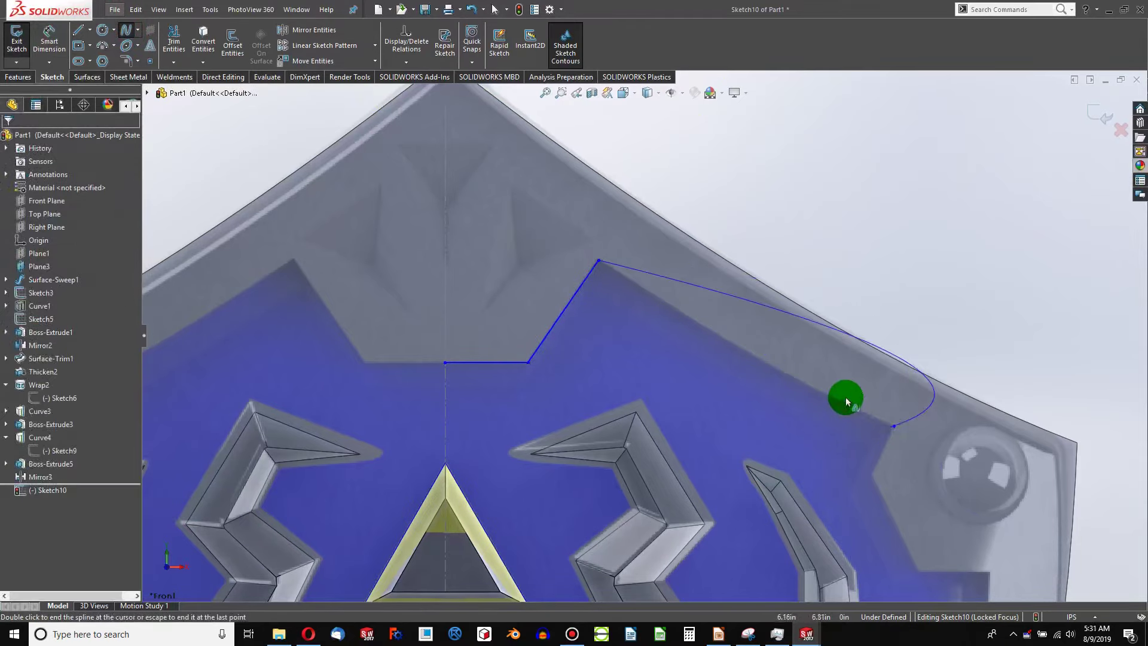
click(825, 387)
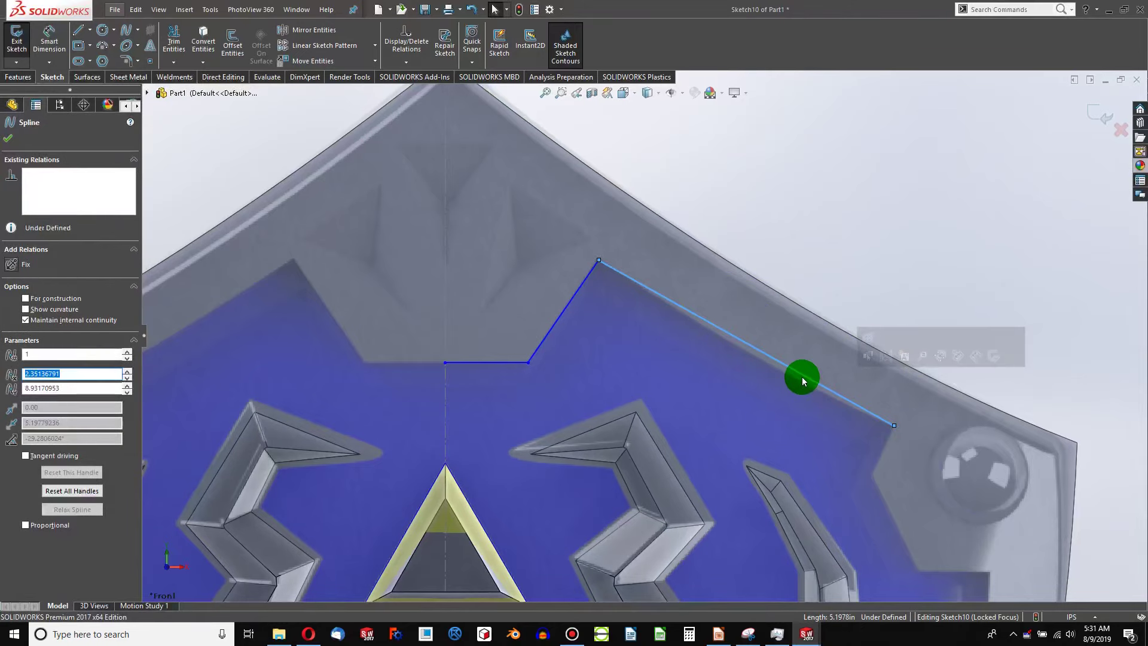
click(805, 385)
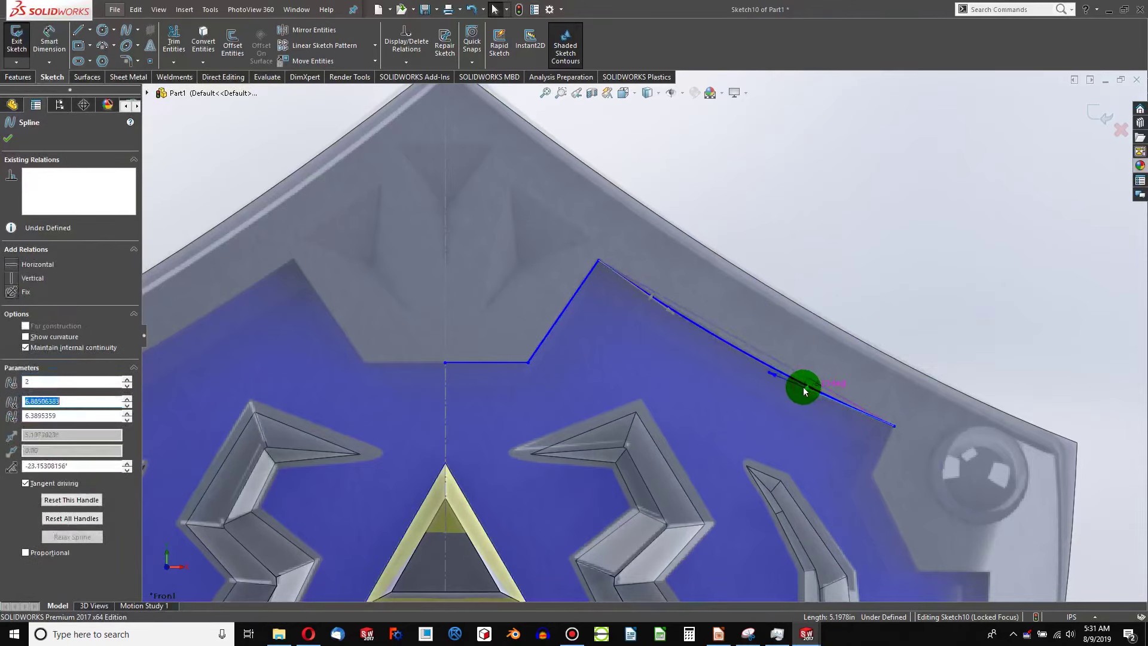
Step: Trace the inner edge of the upper-right rivet plate with three connected lines, ending in a horizontal one at the rim band
scroll(869, 476, up, 4)
scroll(884, 503, down, 6)
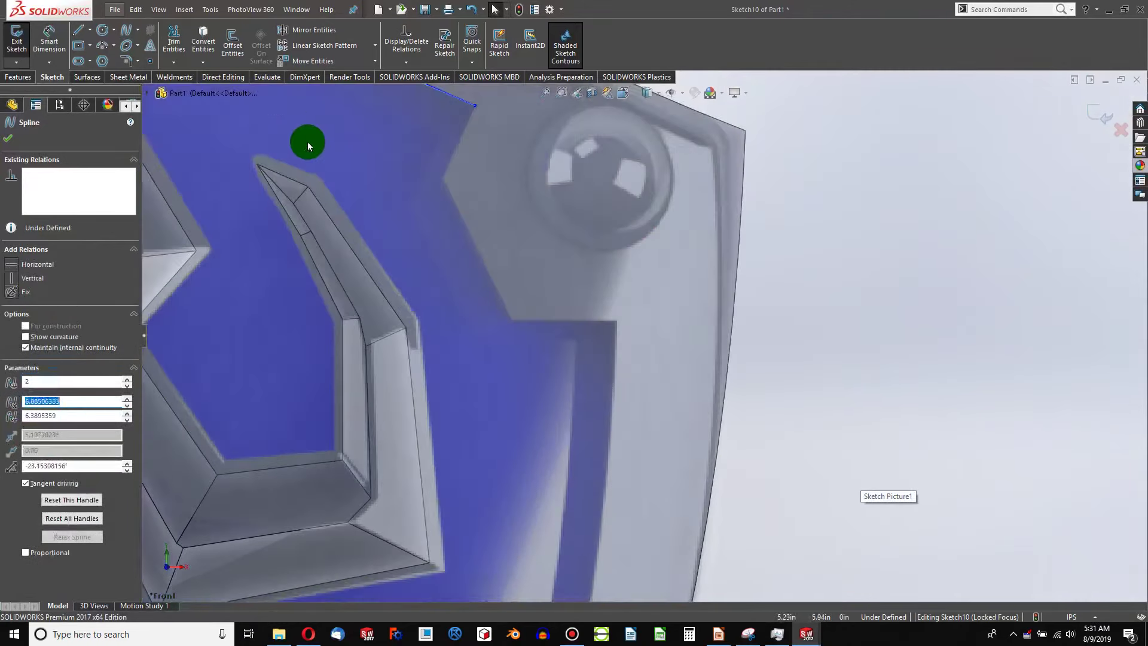
click(88, 38)
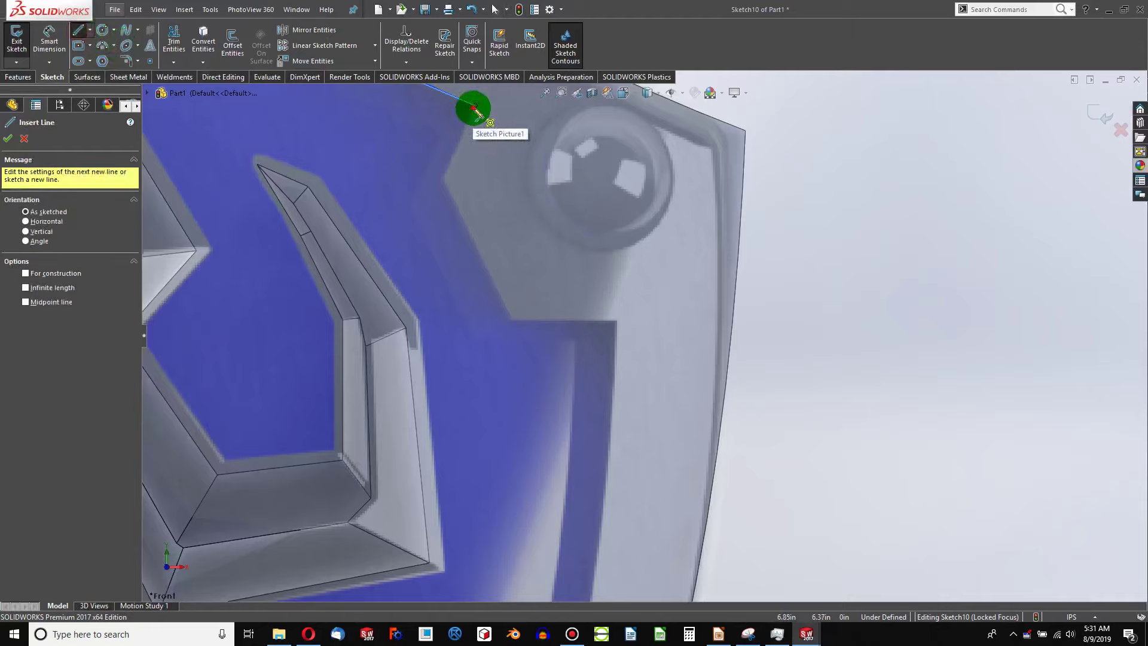
click(475, 108)
click(443, 181)
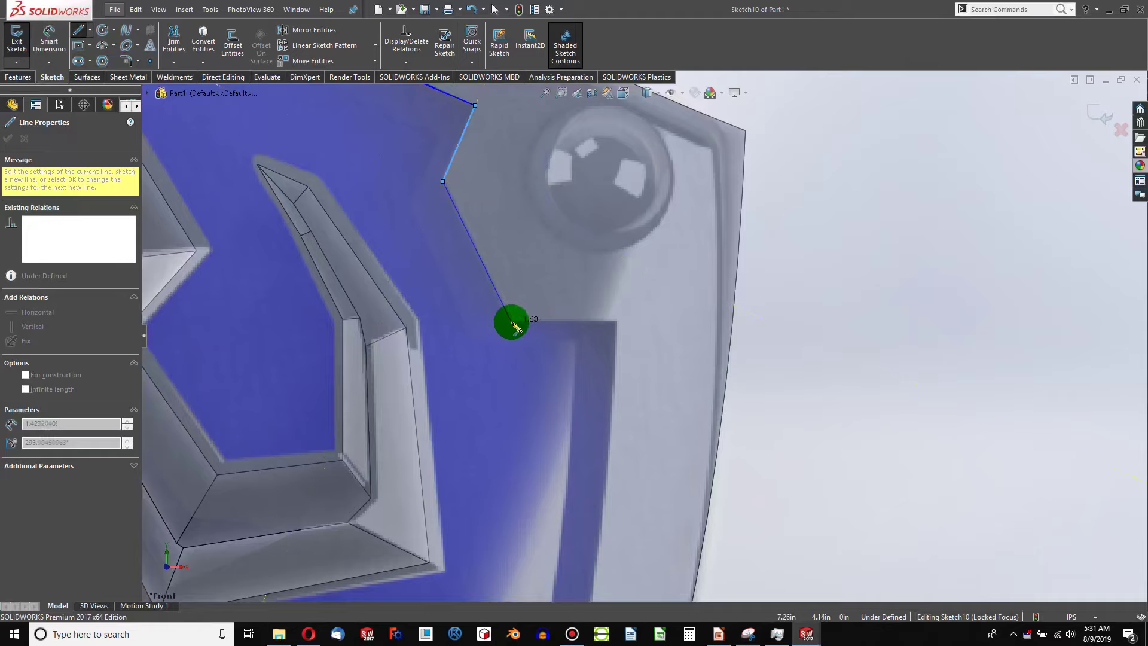
click(511, 322)
click(615, 323)
scroll(605, 374, up, 5)
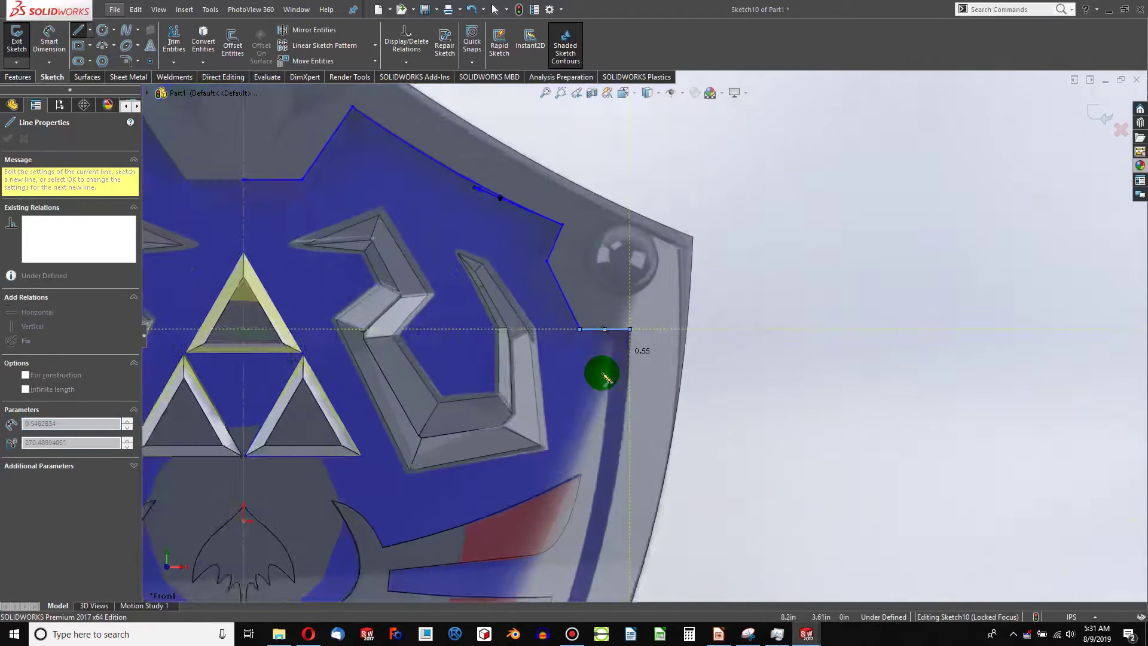
key(Escape)
Step: Draw a spline about 8.07 in long from the rivet plate's lower outer corner down to the lower-right plate
scroll(554, 419, up, 5)
scroll(553, 418, down, 5)
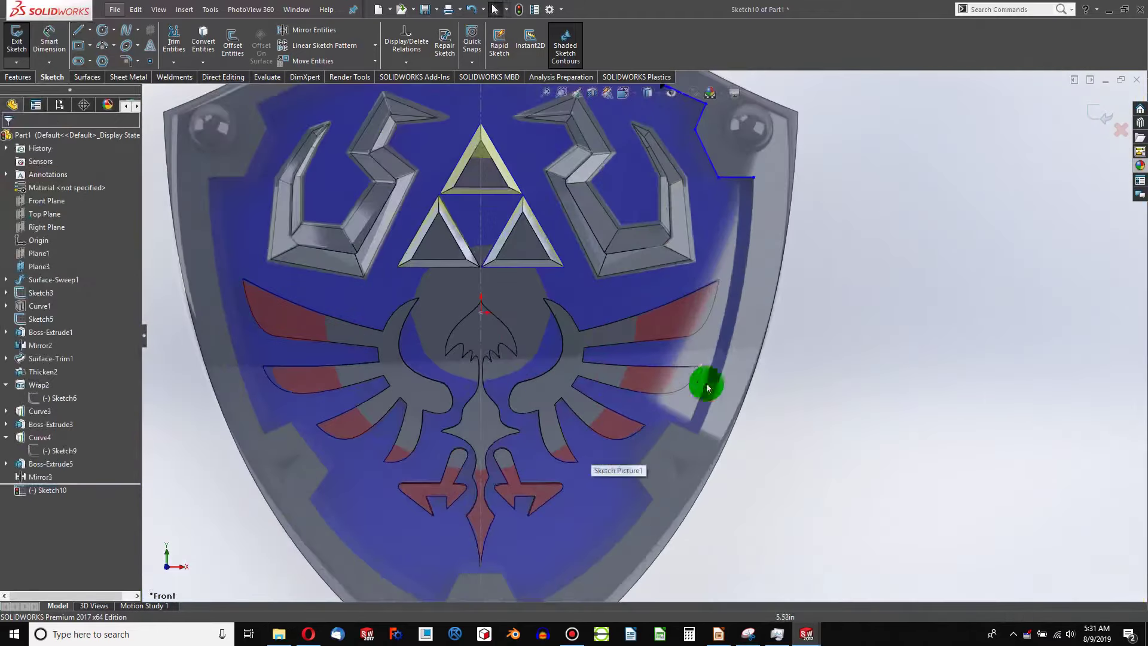
scroll(759, 205, up, 2)
scroll(699, 389, down, 2)
click(529, 261)
click(222, 44)
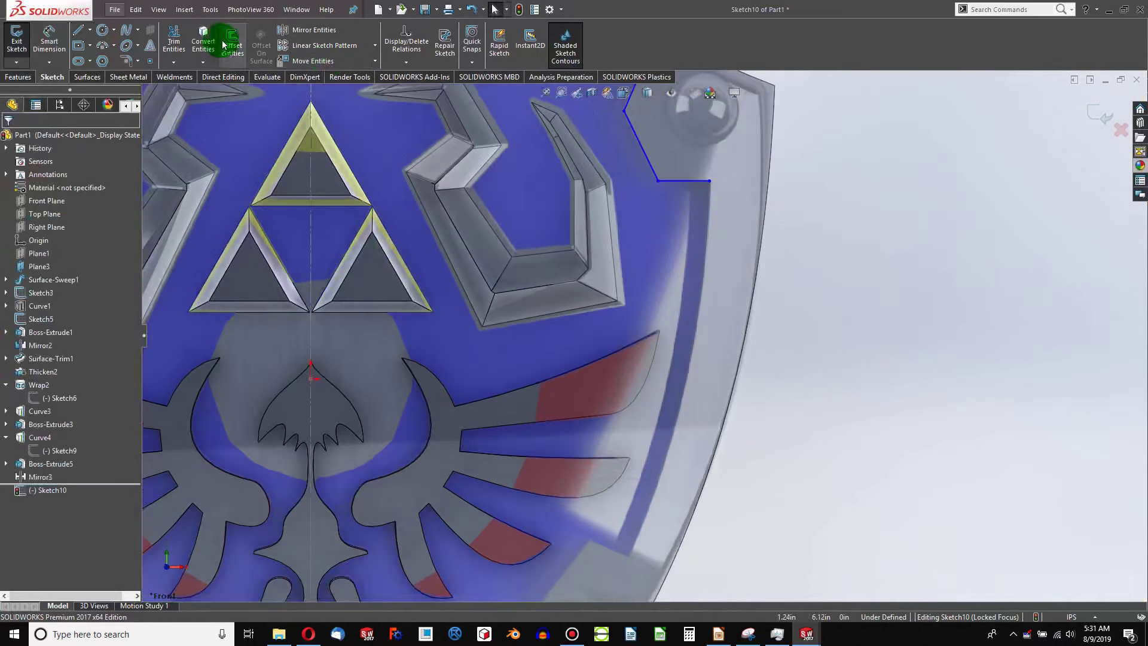
click(137, 40)
click(728, 187)
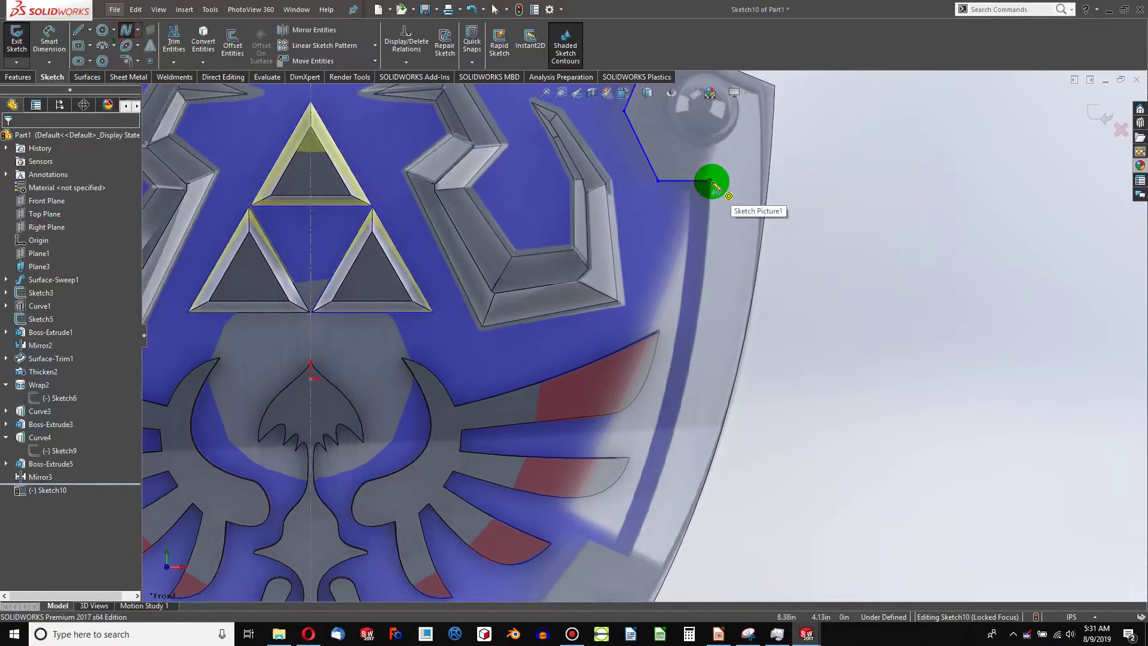
drag(714, 186, 633, 560)
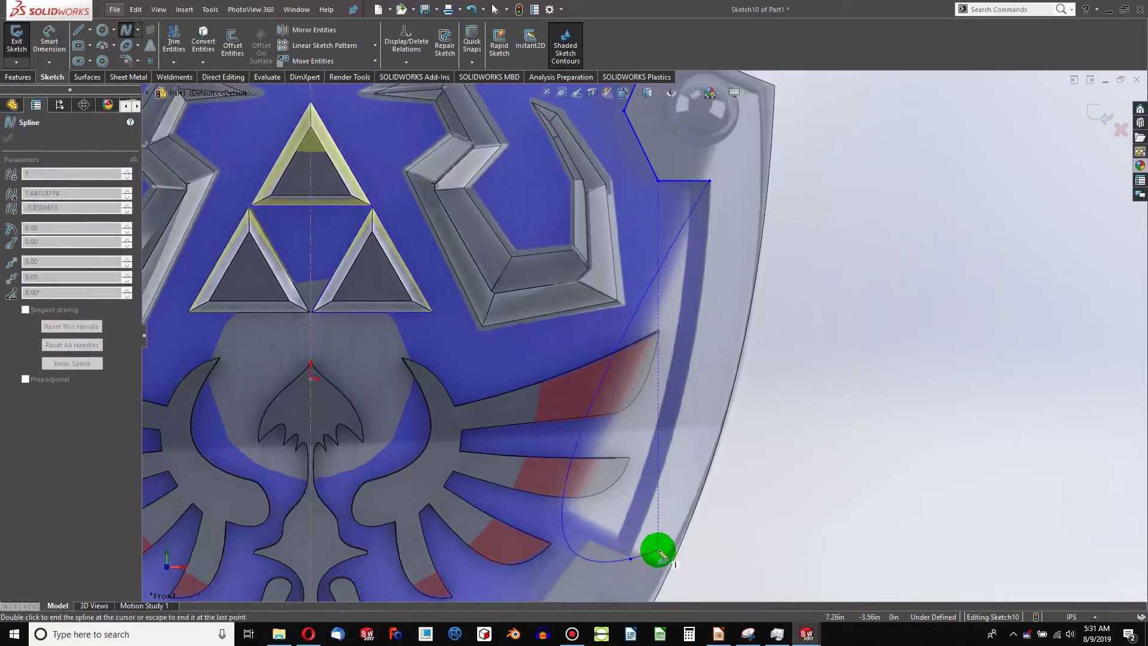
key(Escape)
Step: Bend the side spline to follow the outer edge of the dark blue band and align its lower endpoint with the band's corner
click(644, 490)
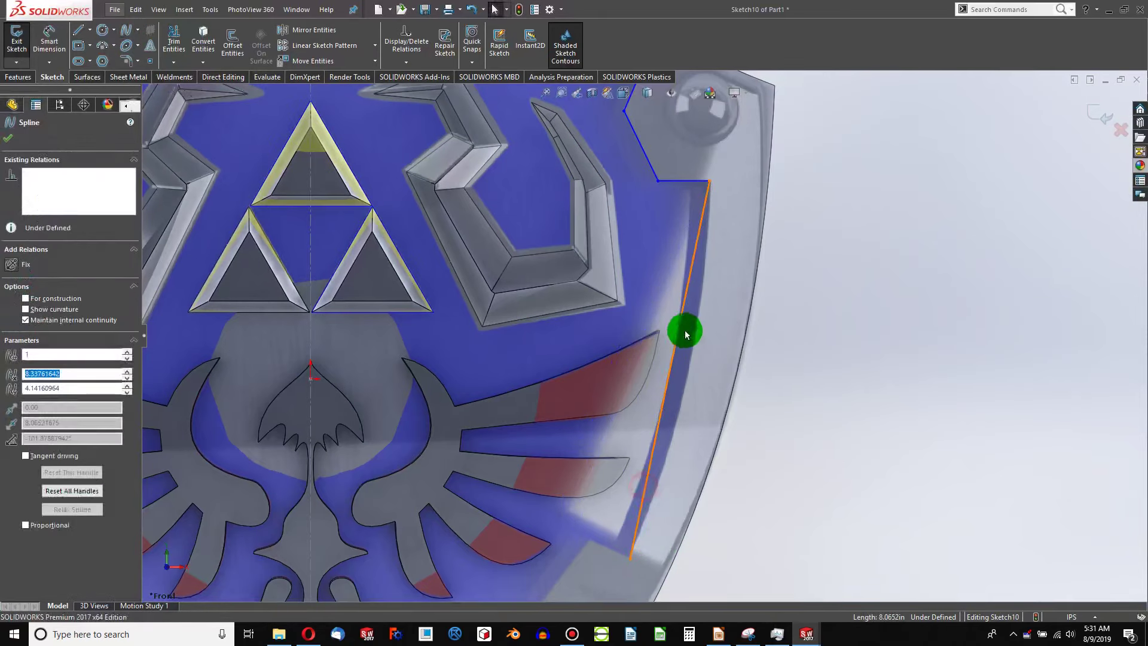
drag(679, 333, 701, 346)
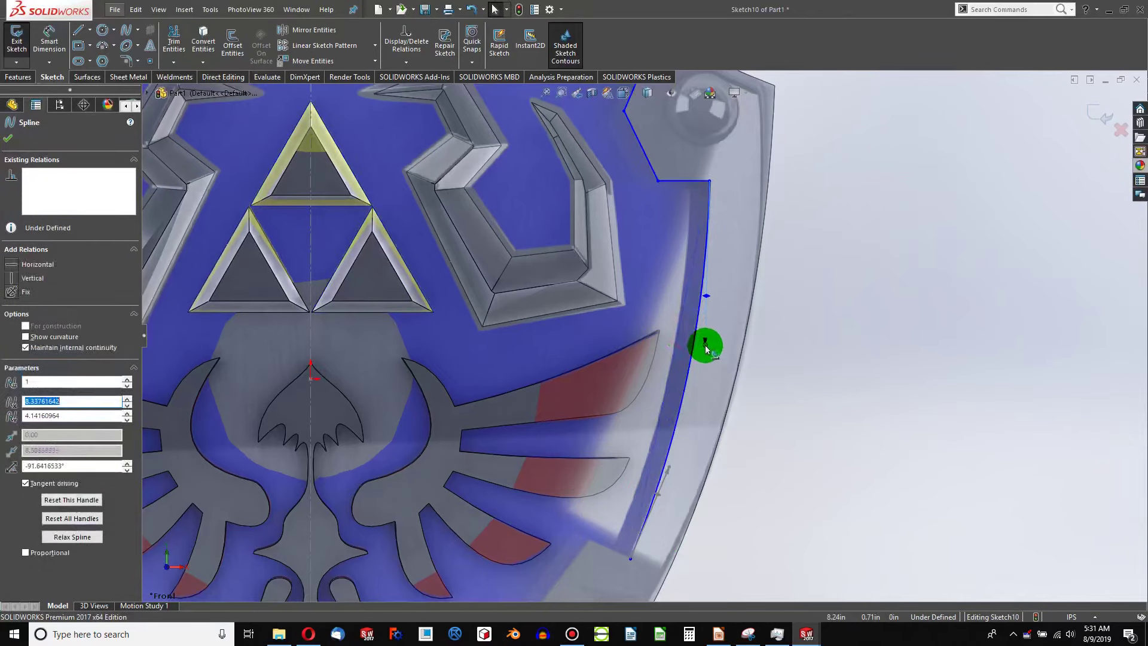
scroll(706, 350, up, 5)
scroll(608, 469, down, 5)
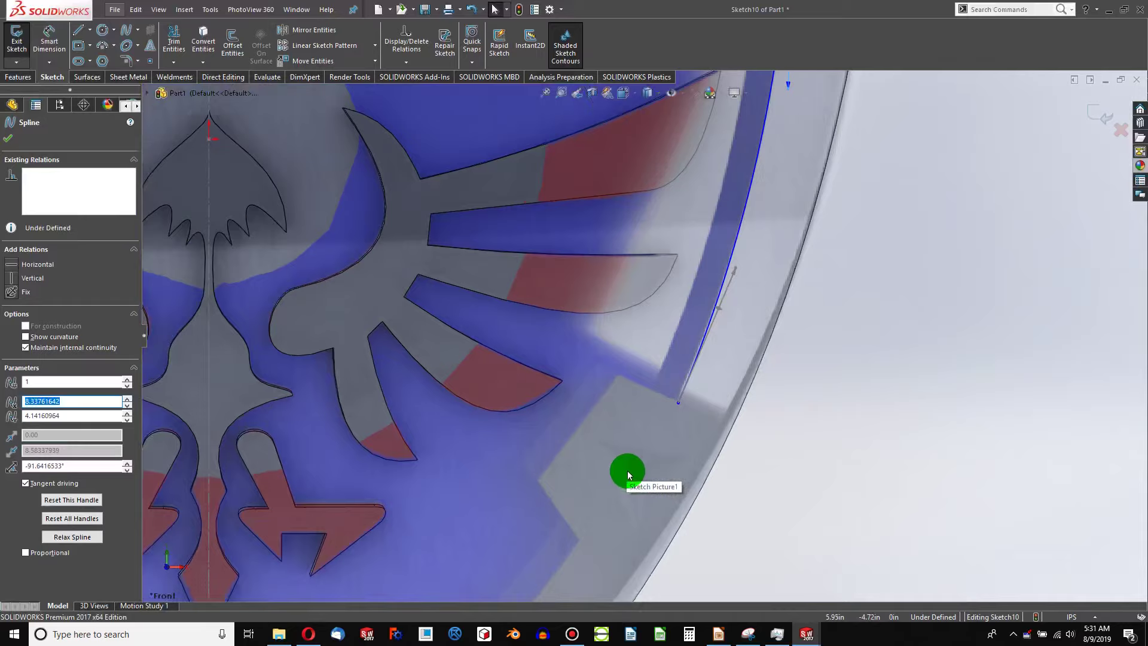
mouse_move(680, 408)
mouse_down()
mouse_move(673, 391)
mouse_move(677, 400)
mouse_up()
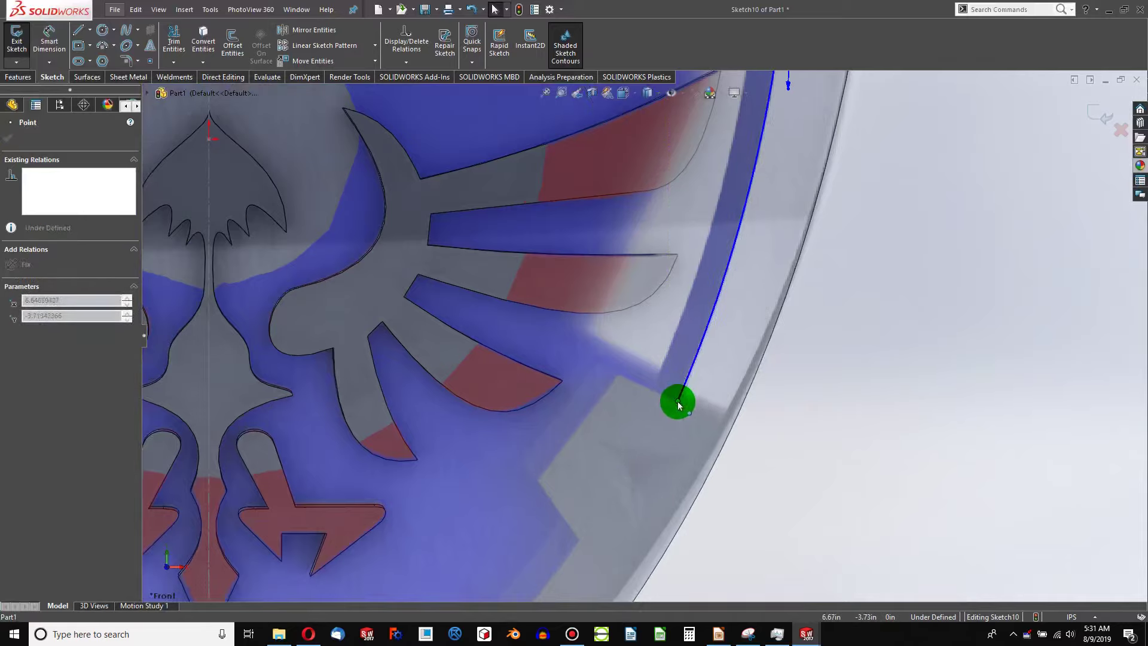
Step: Trace the inner edge of the lower-right plate with three connected lines starting at the side spline's lower end
click(78, 30)
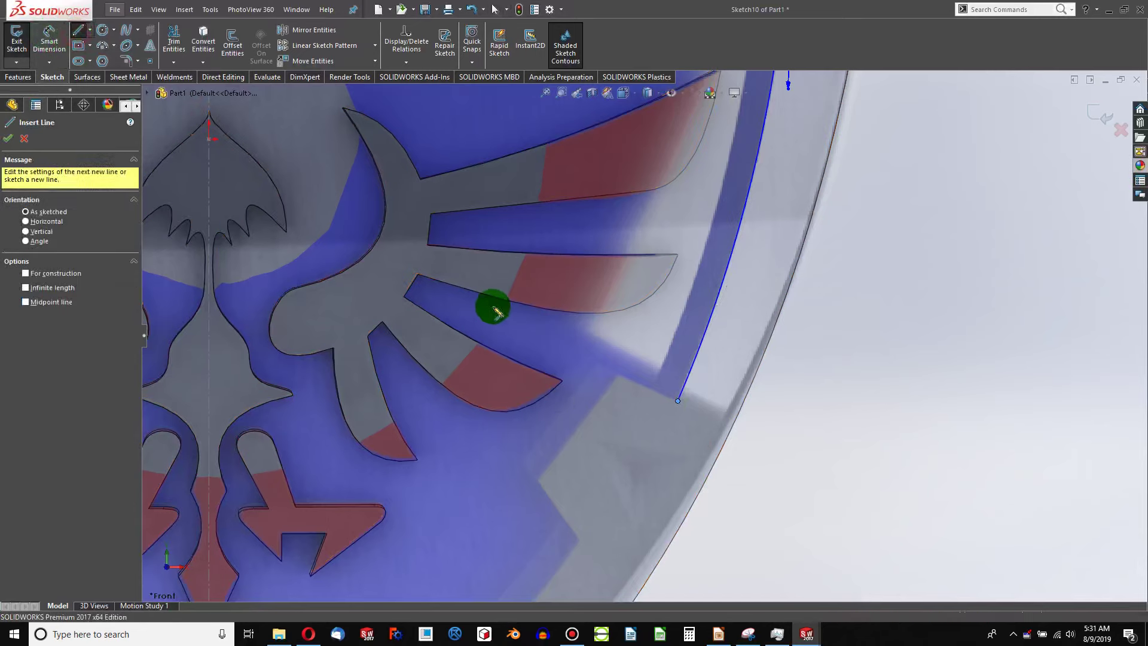
click(680, 403)
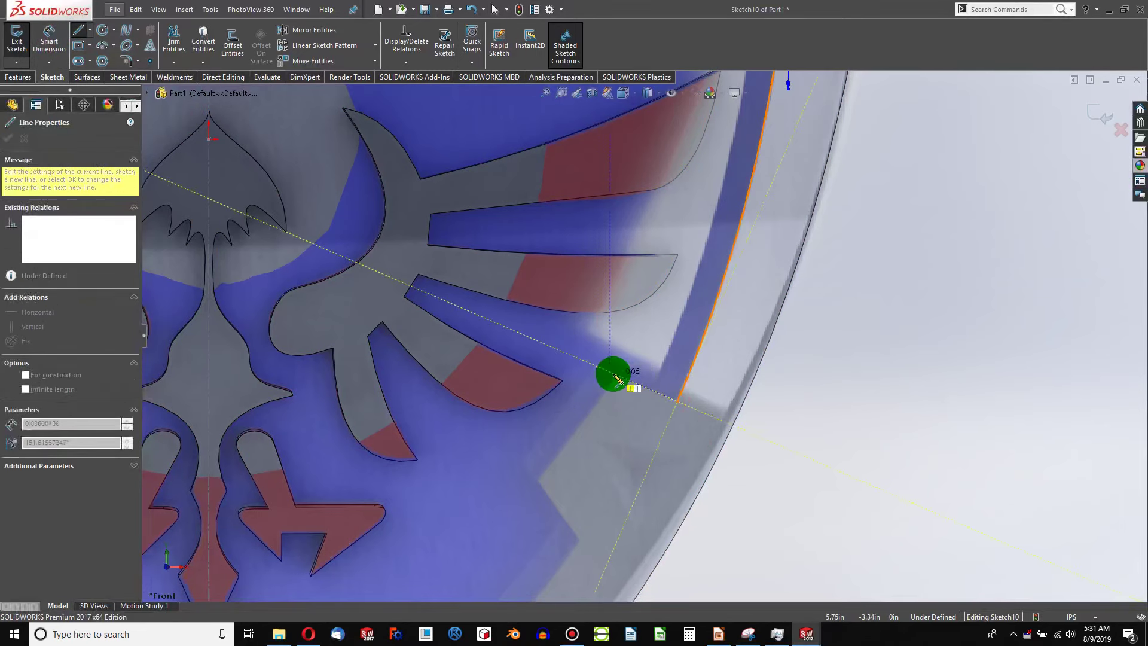
click(618, 376)
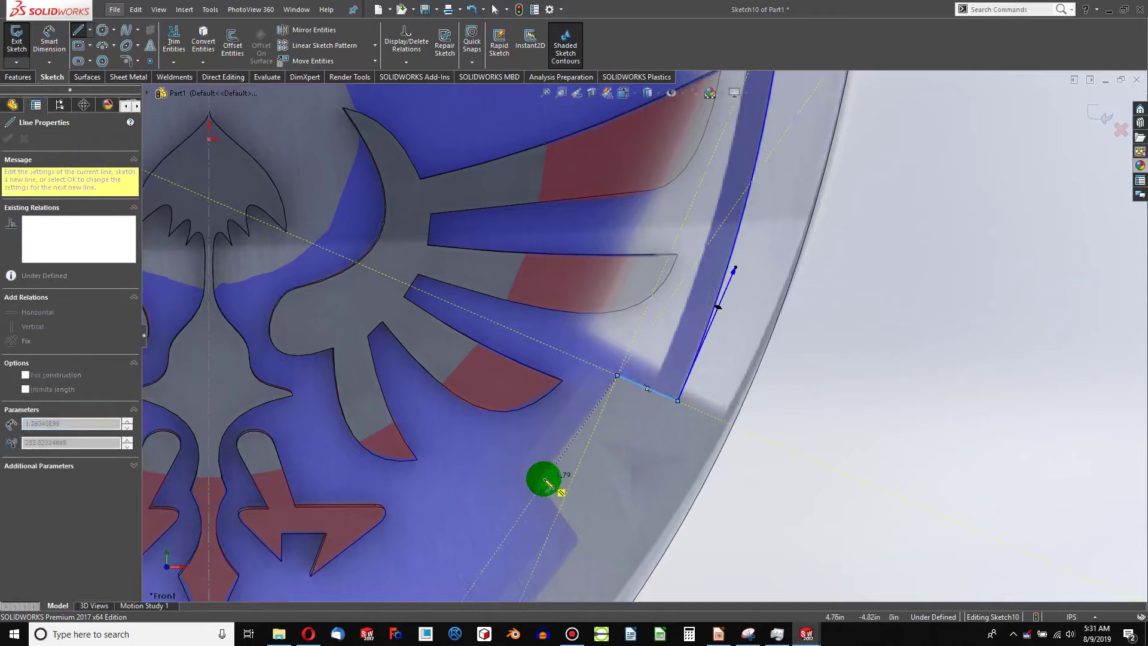
click(540, 481)
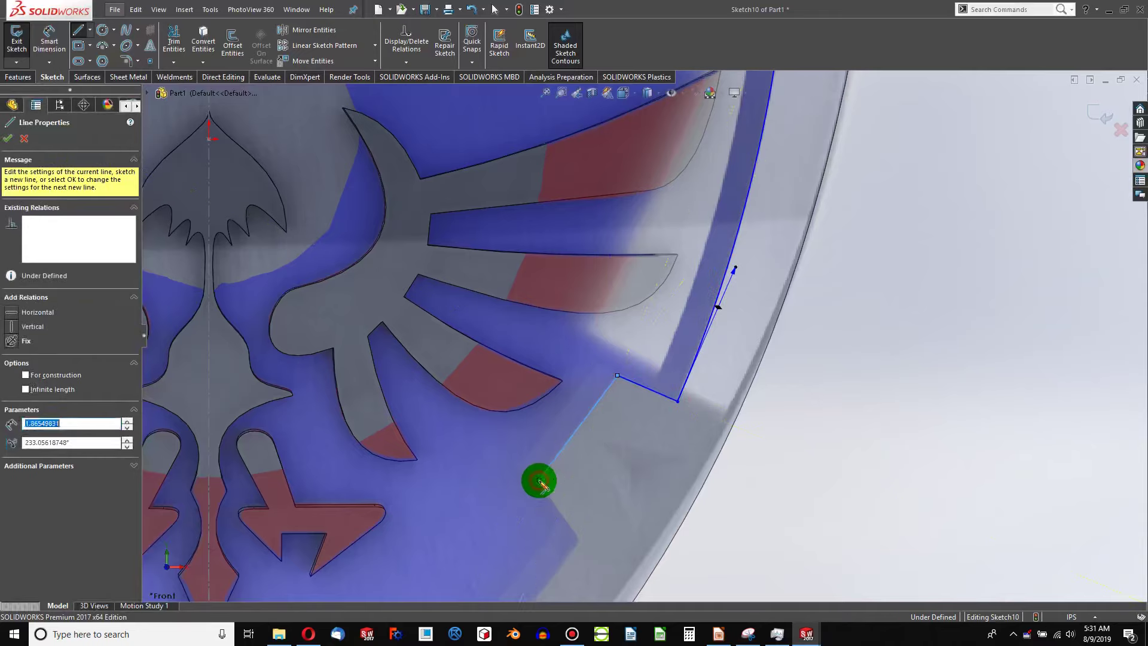
click(578, 541)
key(Escape)
Step: Draw a spline about 5.27 in long from the lower-right plate to the bottom plate's outer corner and bend it along the blue field's edge
scroll(579, 540, up, 5)
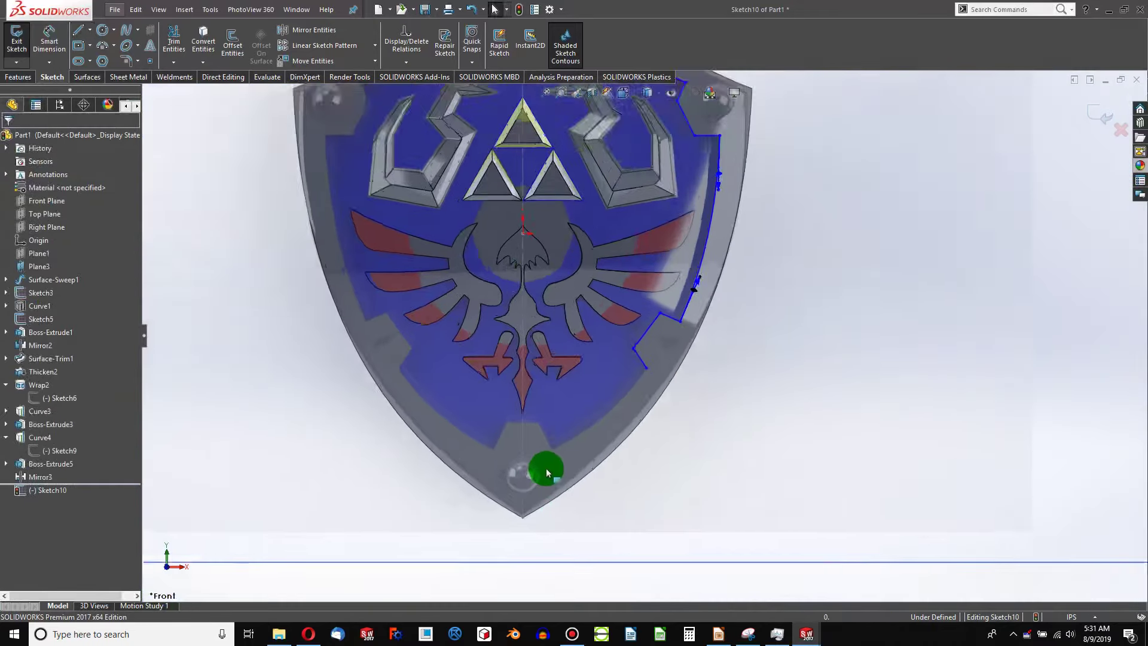
scroll(547, 473, down, 5)
click(125, 30)
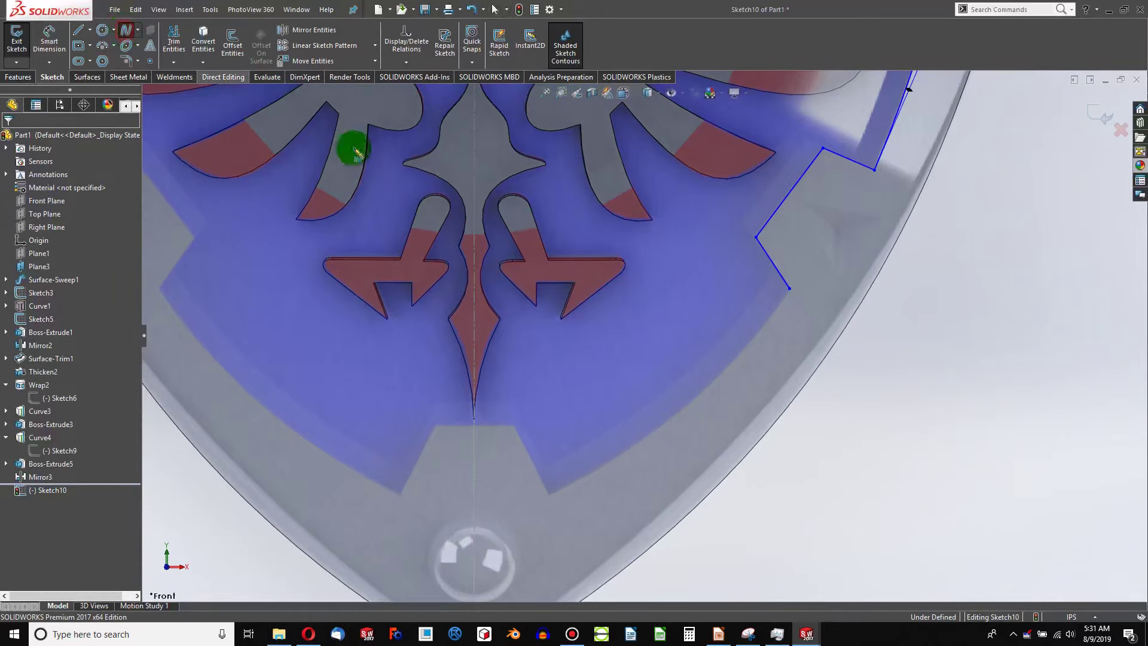
click(789, 290)
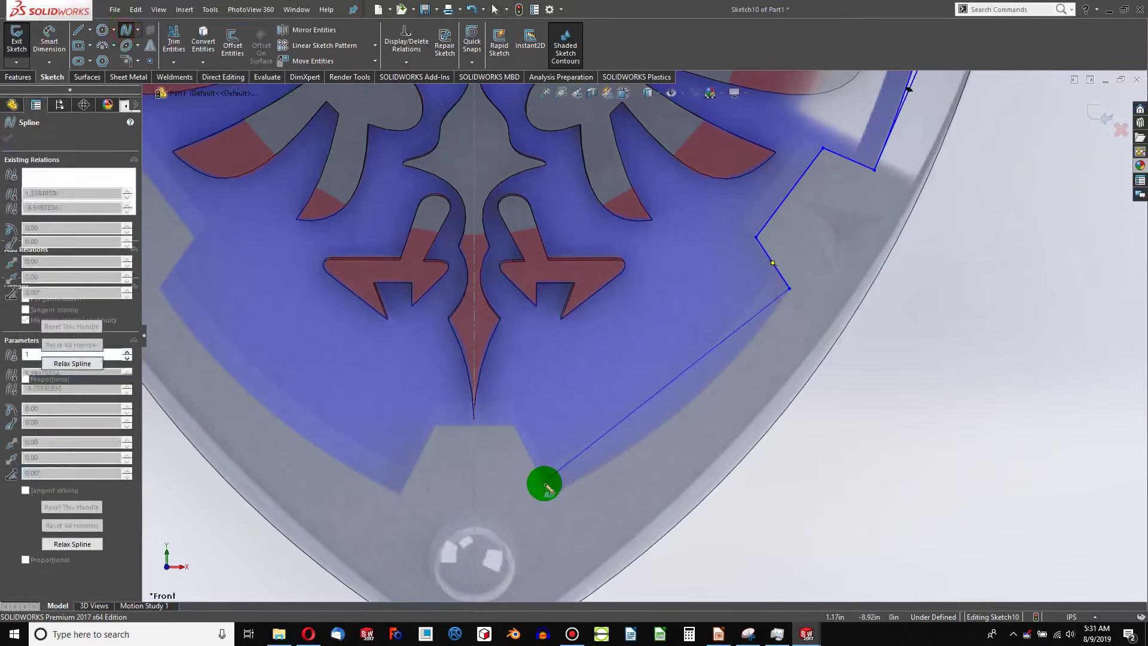
click(550, 496)
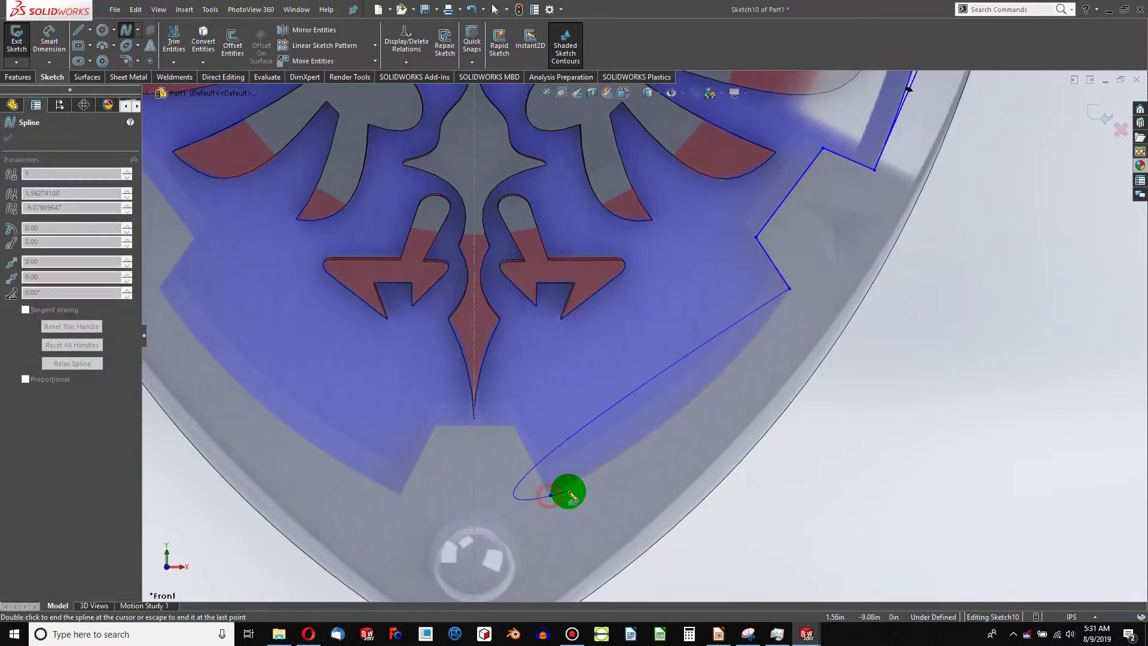
key(Escape)
click(639, 420)
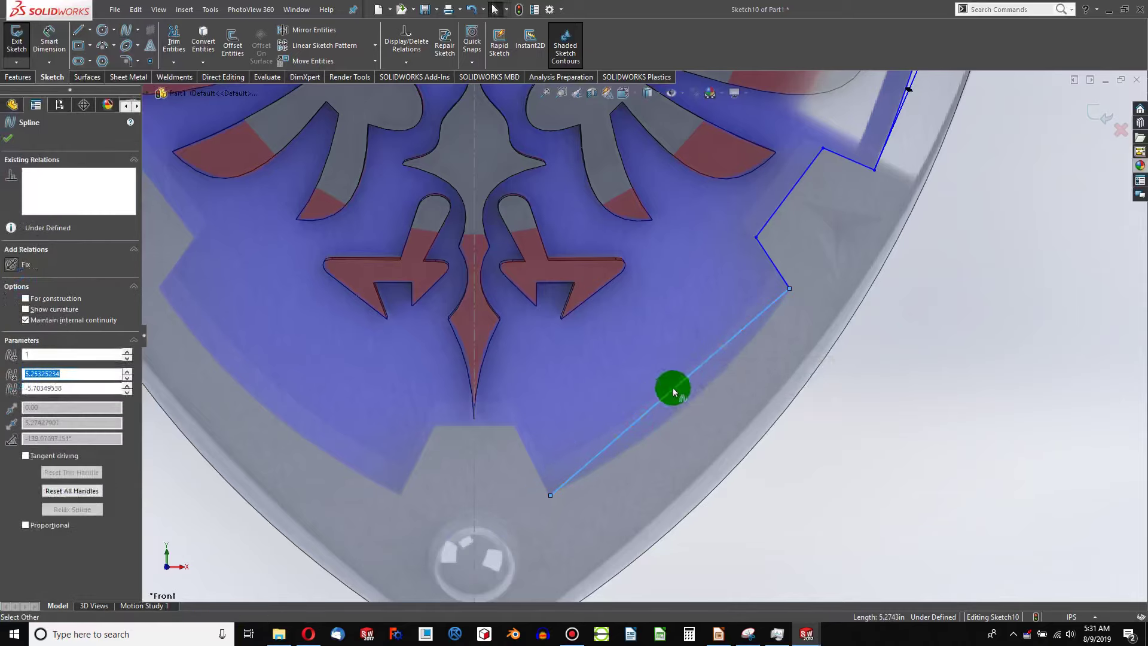
click(674, 392)
drag(646, 417, 658, 441)
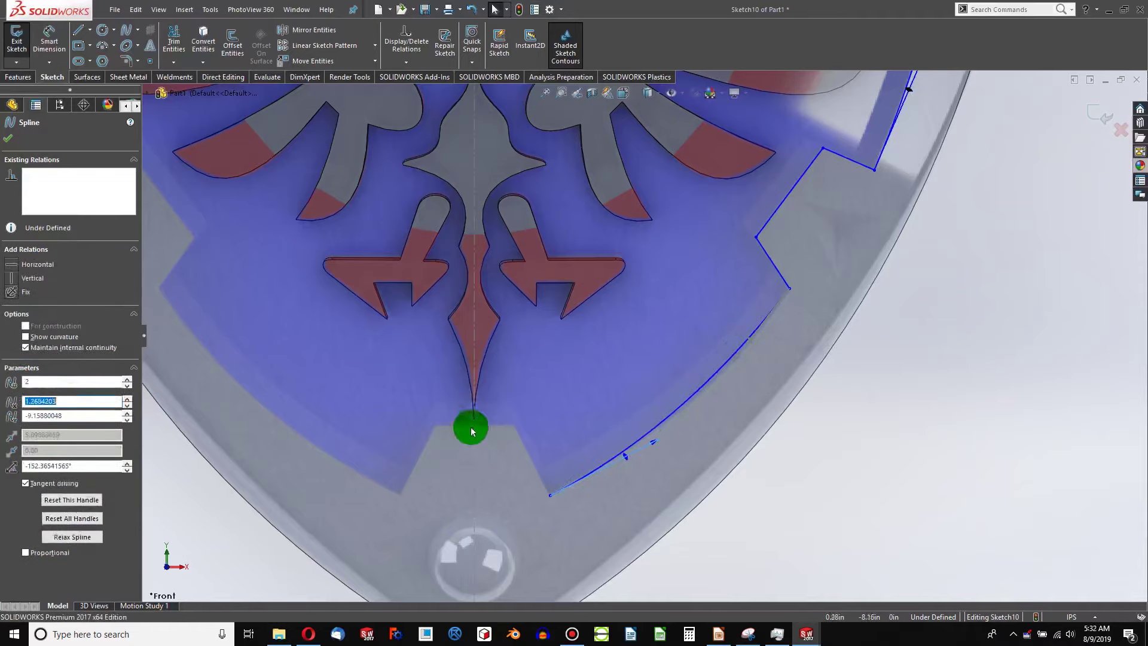
Step: Trace the right half of the bottom plate with an angled line and a horizontal line ending on the centreline
click(81, 31)
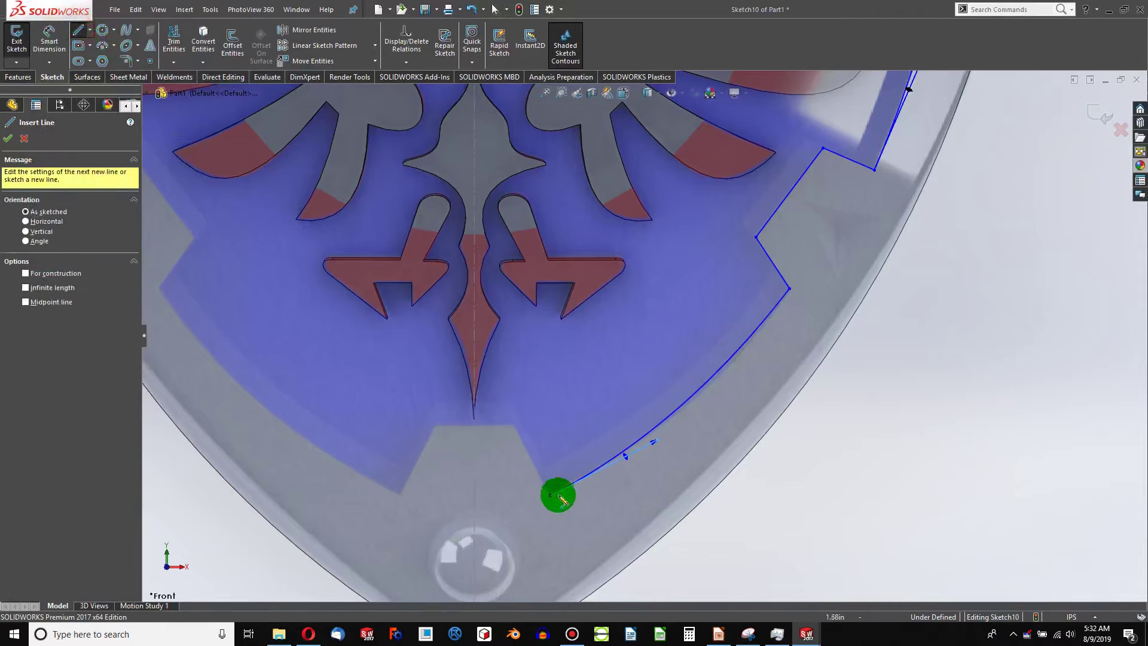
click(515, 425)
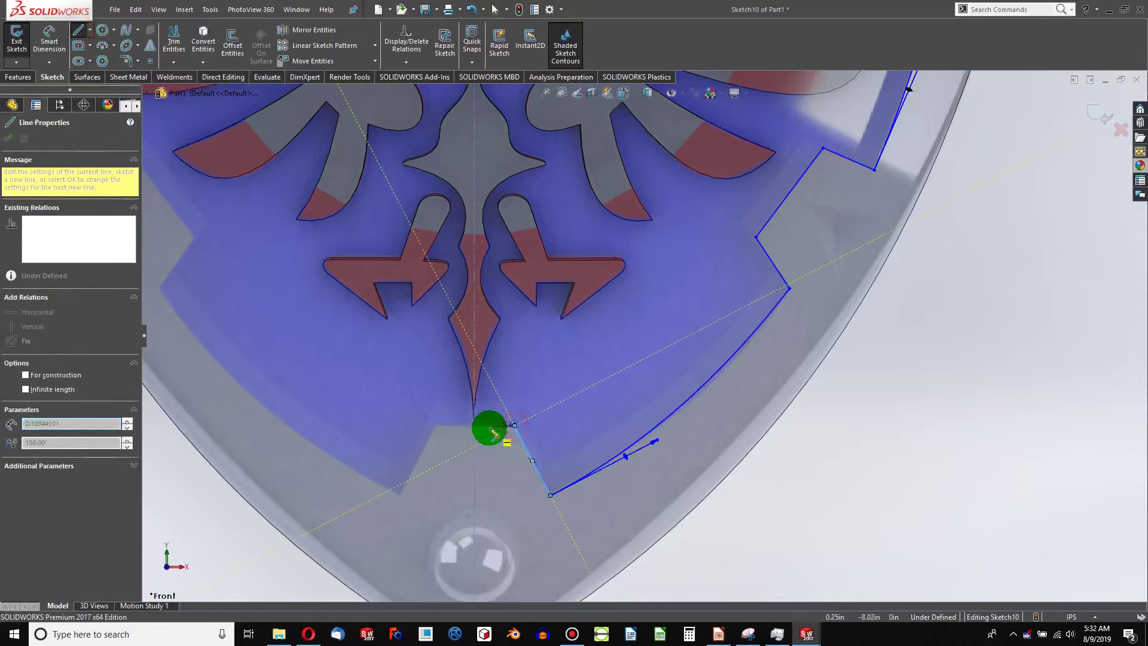
click(476, 429)
key(Escape)
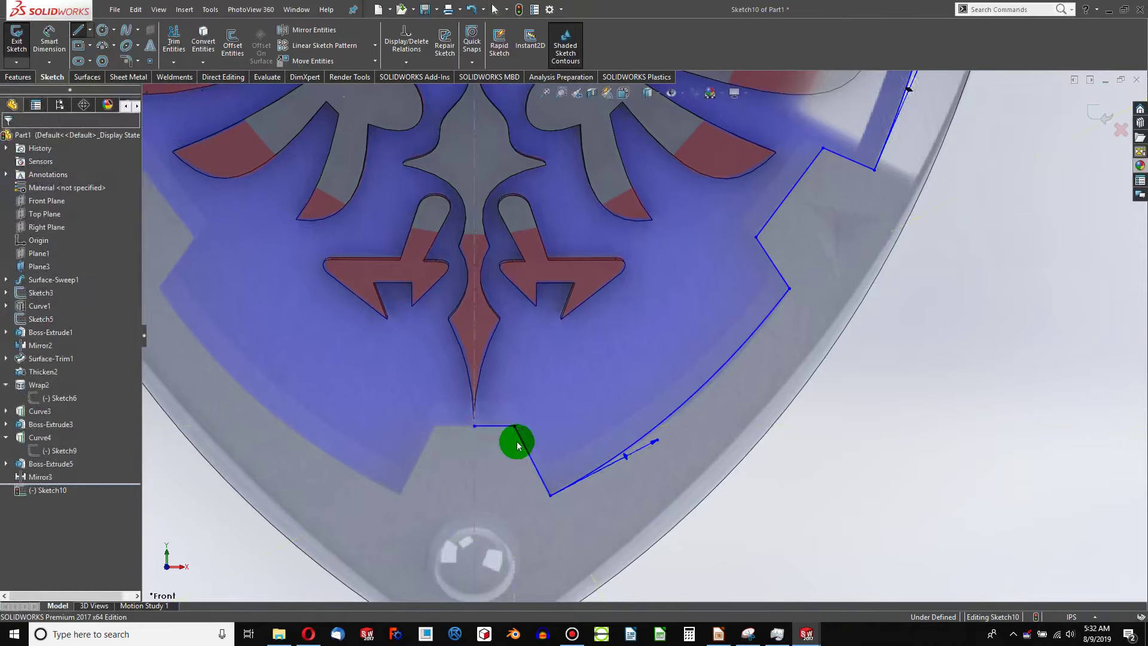
Step: Draw a vertical centreline about 15.36 in long joining the top and bottom ends of the traced half outline
scroll(518, 435, up, 7)
scroll(628, 182, down, 3)
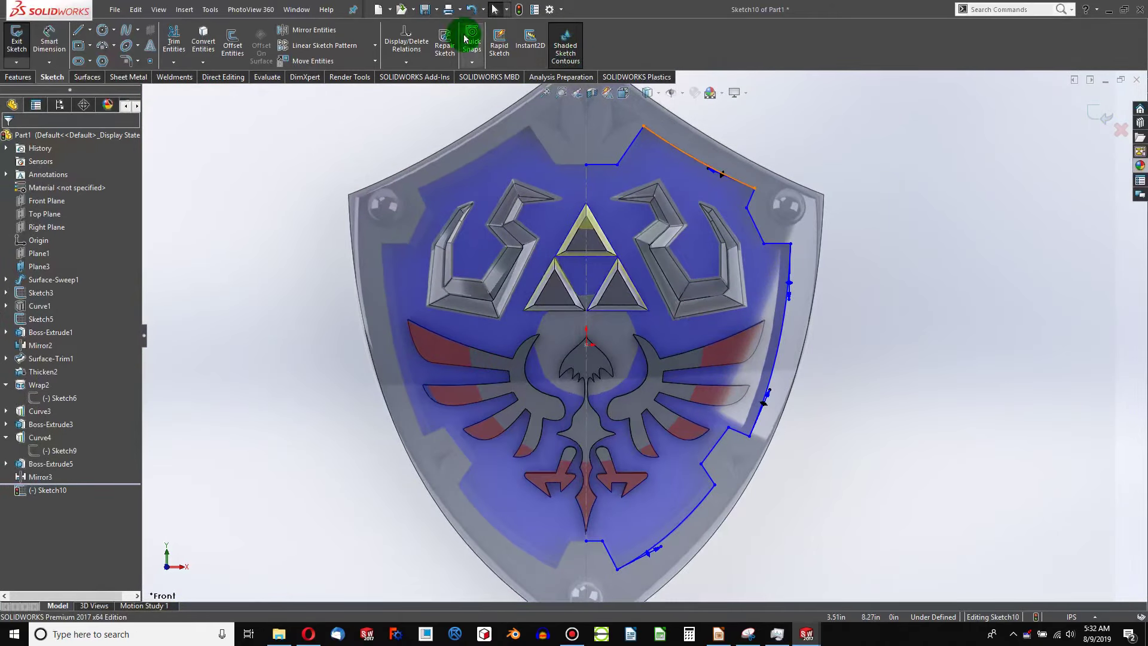
click(83, 30)
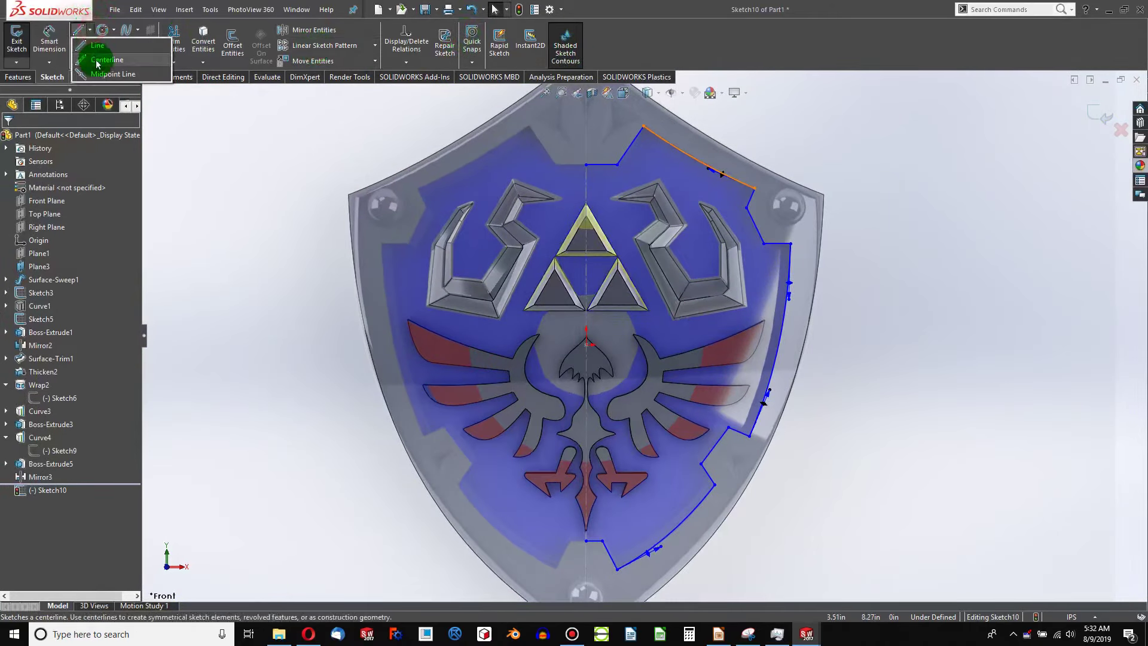
click(586, 164)
drag(583, 240, 587, 541)
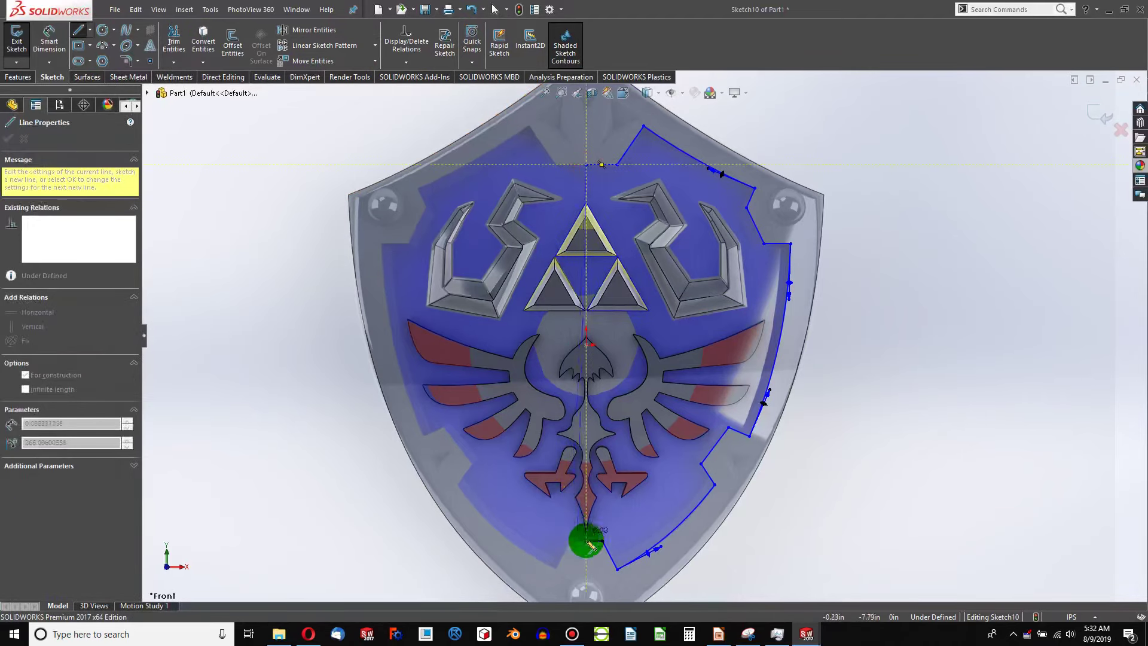
click(587, 541)
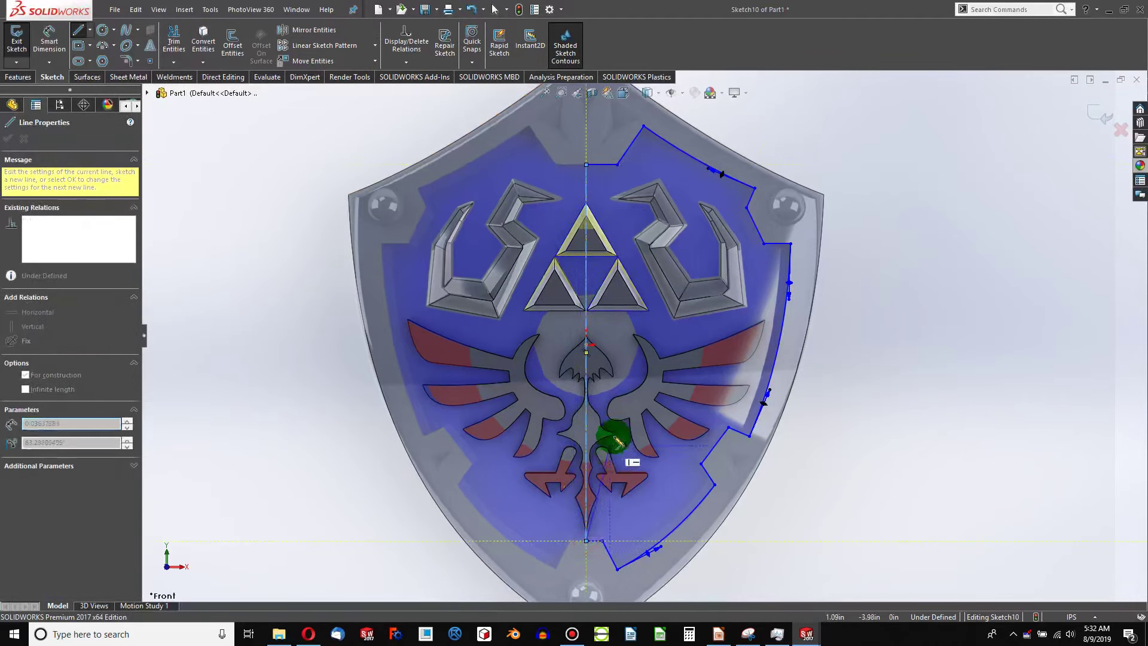
key(Escape)
Step: Draw a two-point spline about 11.35 in long from the shield's top tip to its upper-right outer corner
scroll(640, 336, up, 3)
scroll(663, 223, down, 2)
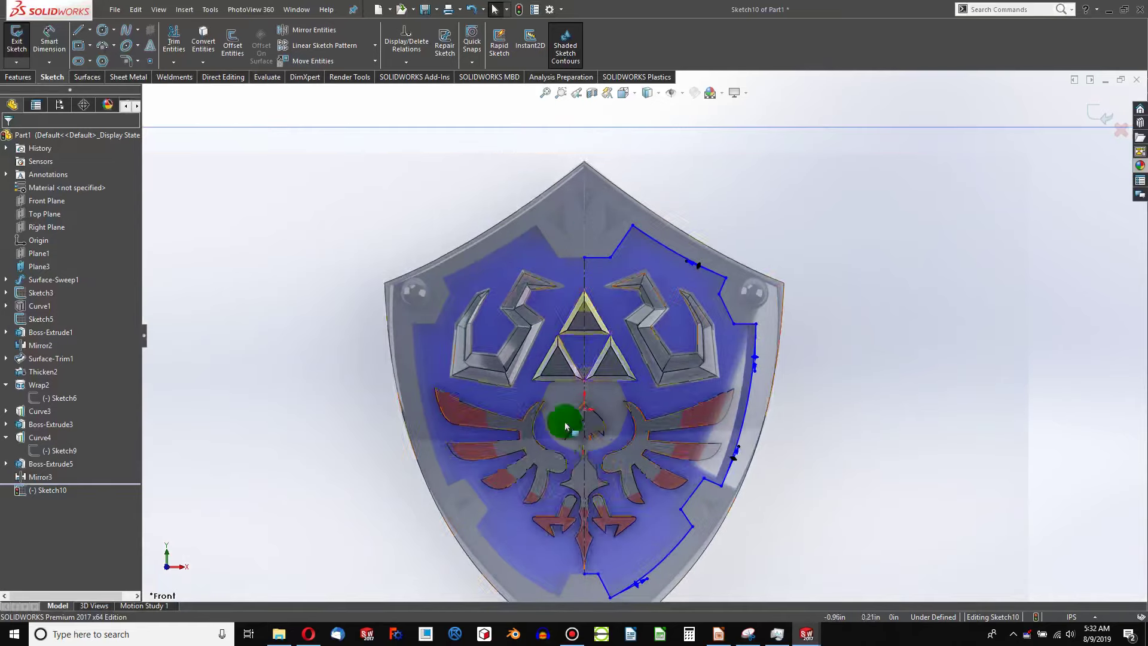
click(125, 30)
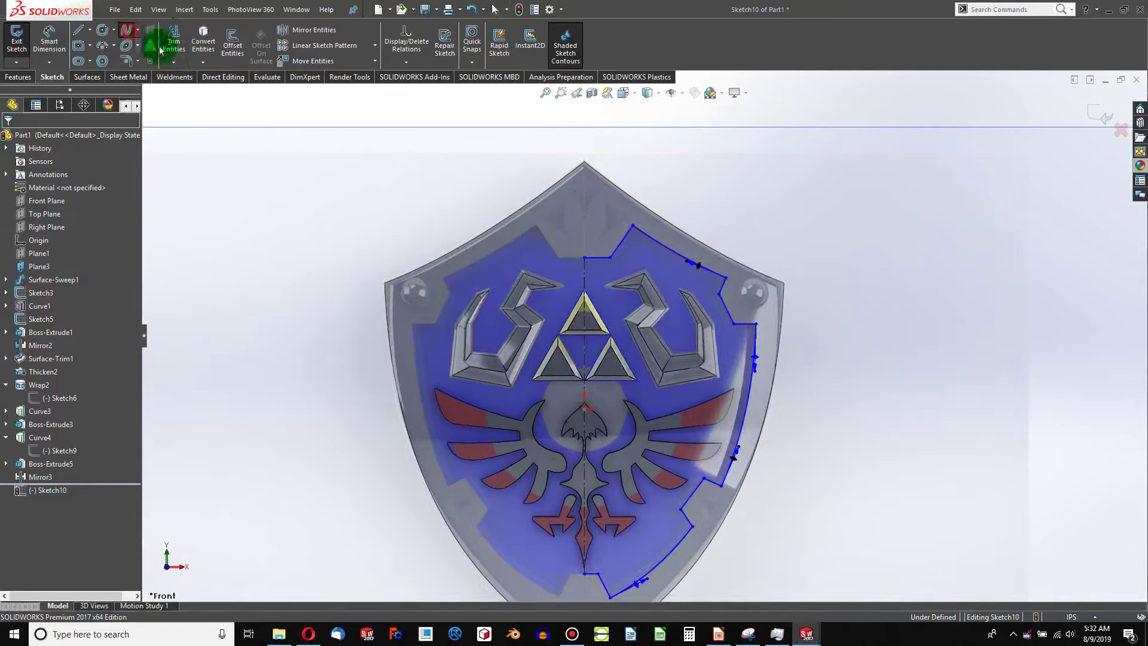
scroll(586, 148, down, 3)
click(597, 222)
scroll(940, 440, up, 3)
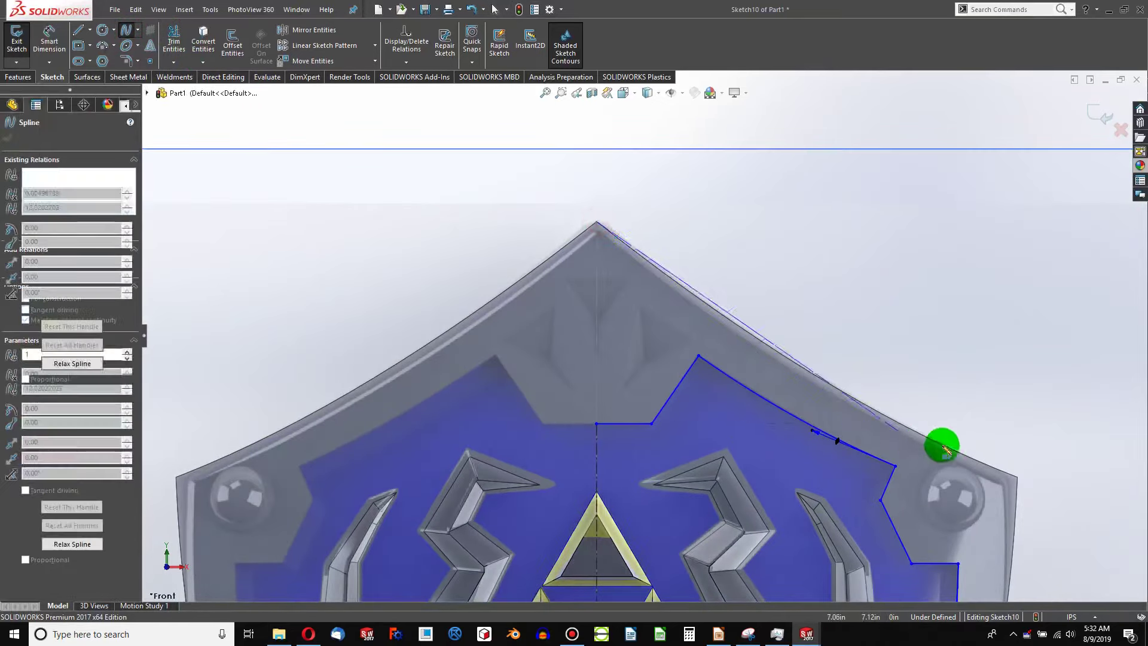
scroll(815, 410, down, 4)
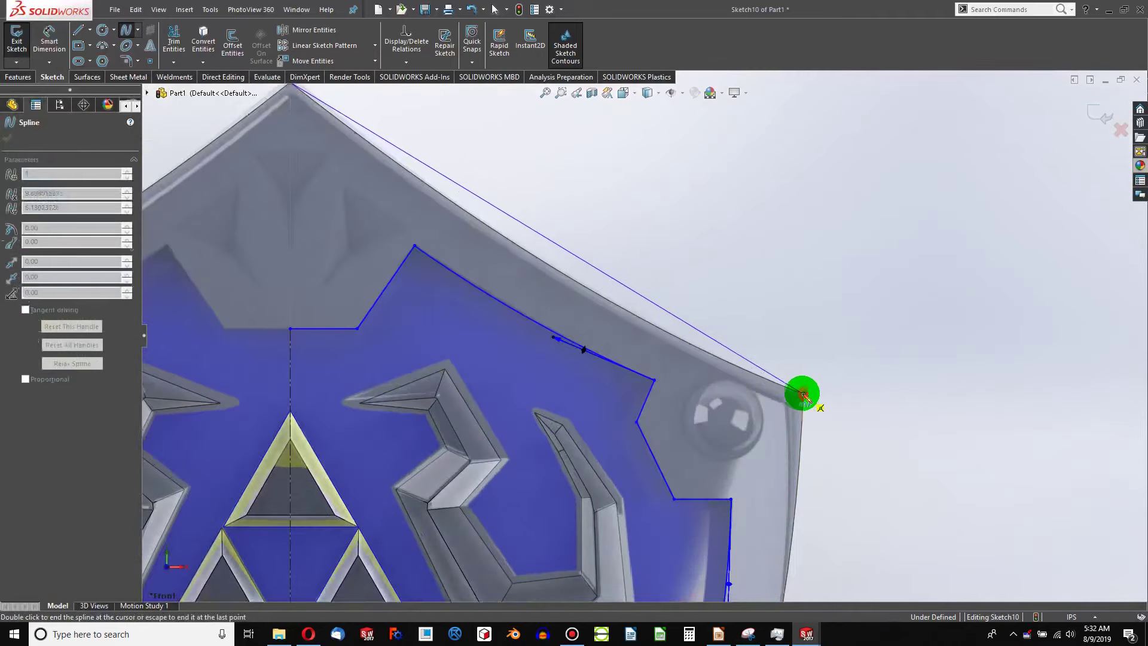
click(803, 394)
key(Escape)
Step: Try to bend the new spline inward to follow the shield's upper-right outer edge
click(602, 275)
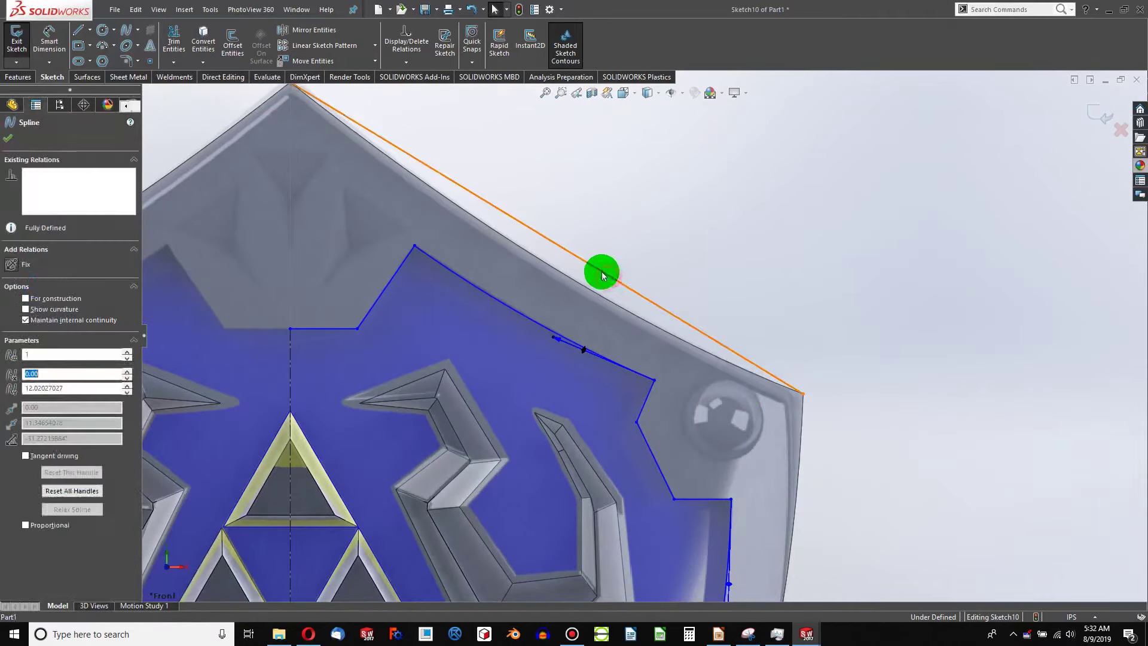
drag(597, 269, 577, 299)
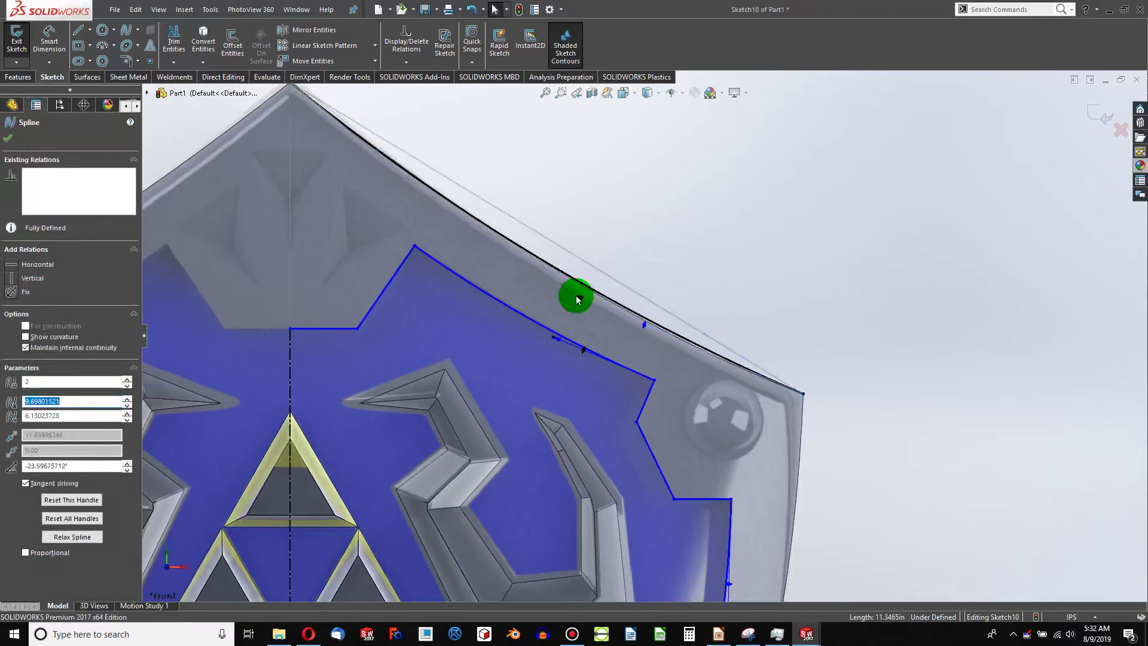
scroll(578, 300, up, 3)
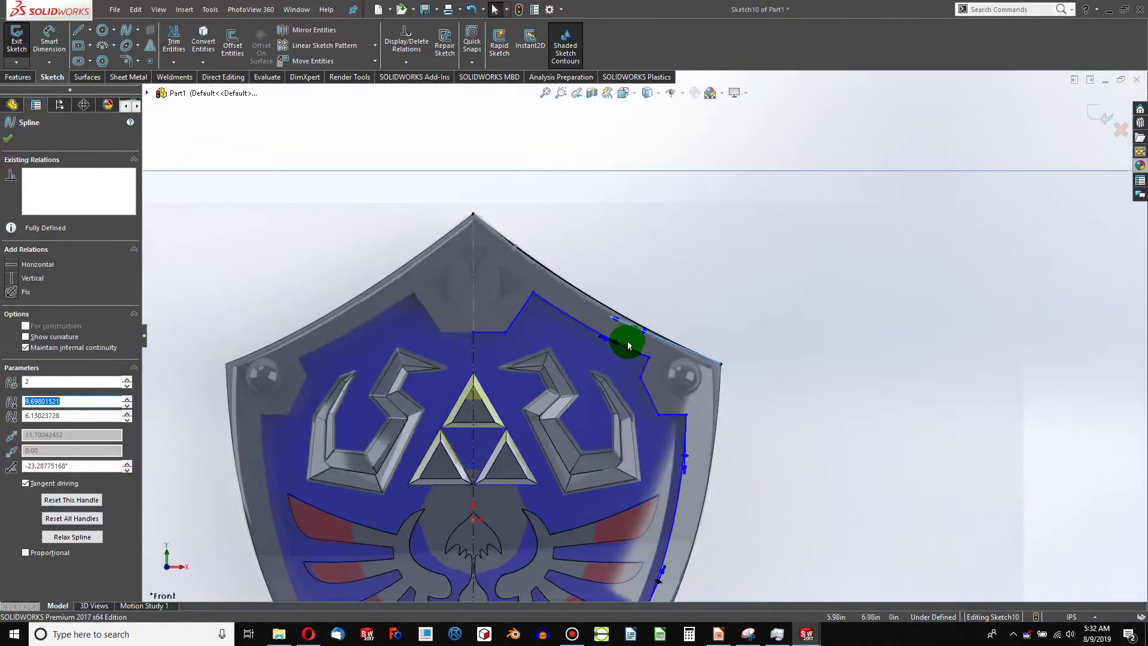
drag(610, 322, 610, 329)
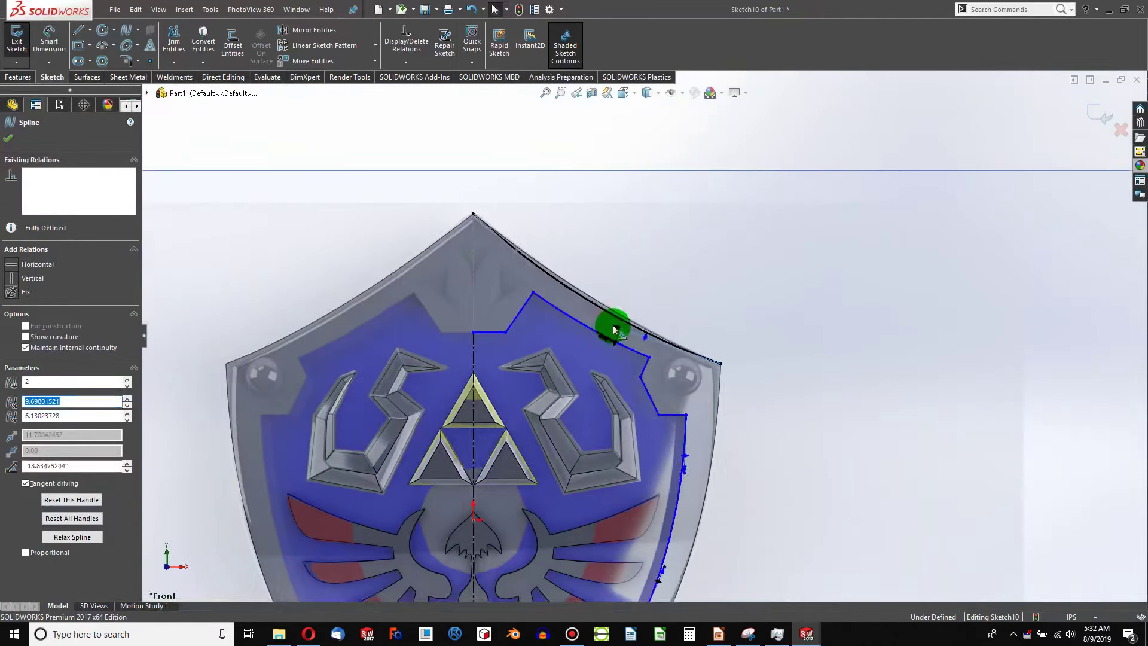
scroll(607, 312, down, 2)
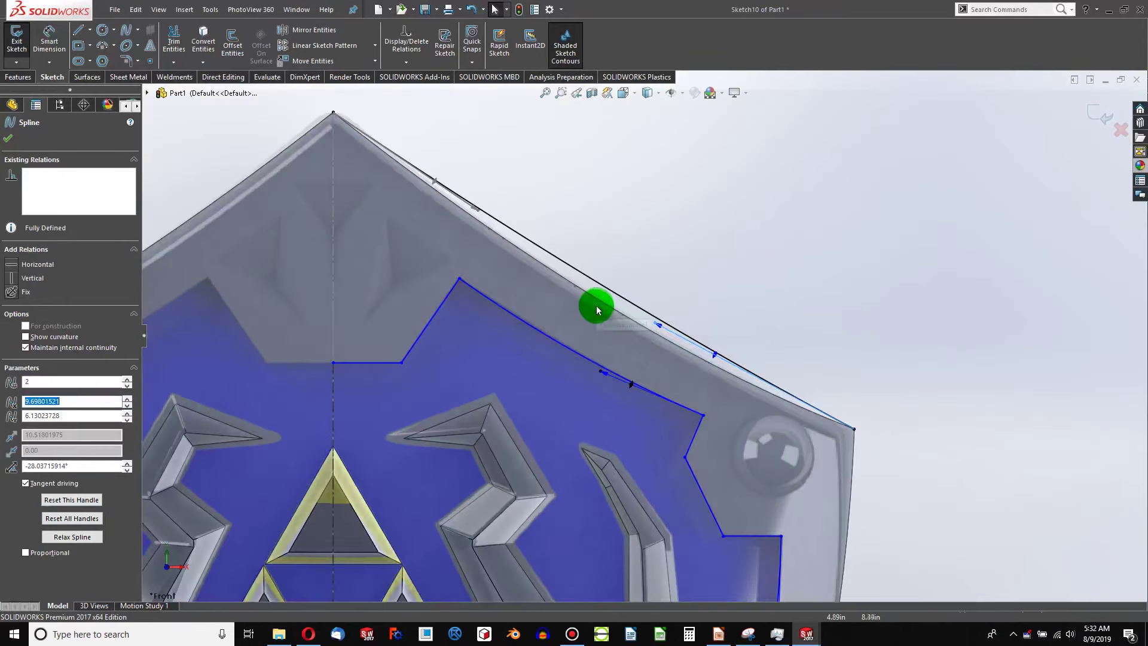
Step: Add a Tangent relation between the new spline and the shield's upper-right outer edge
click(600, 291)
ctrl+click(597, 284)
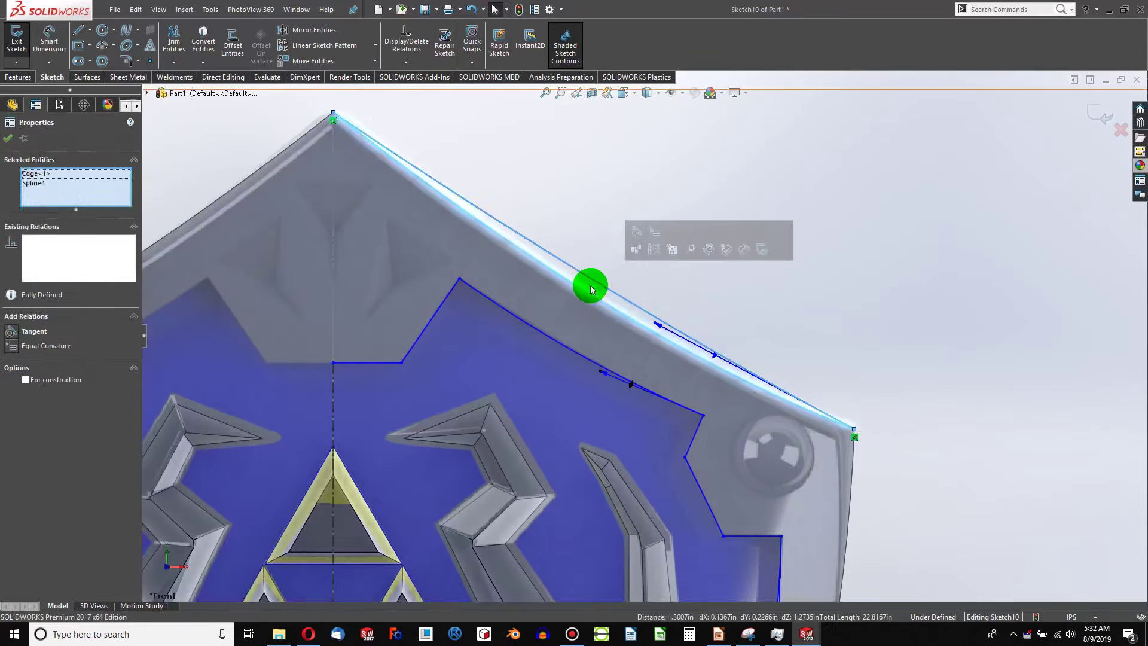
click(16, 333)
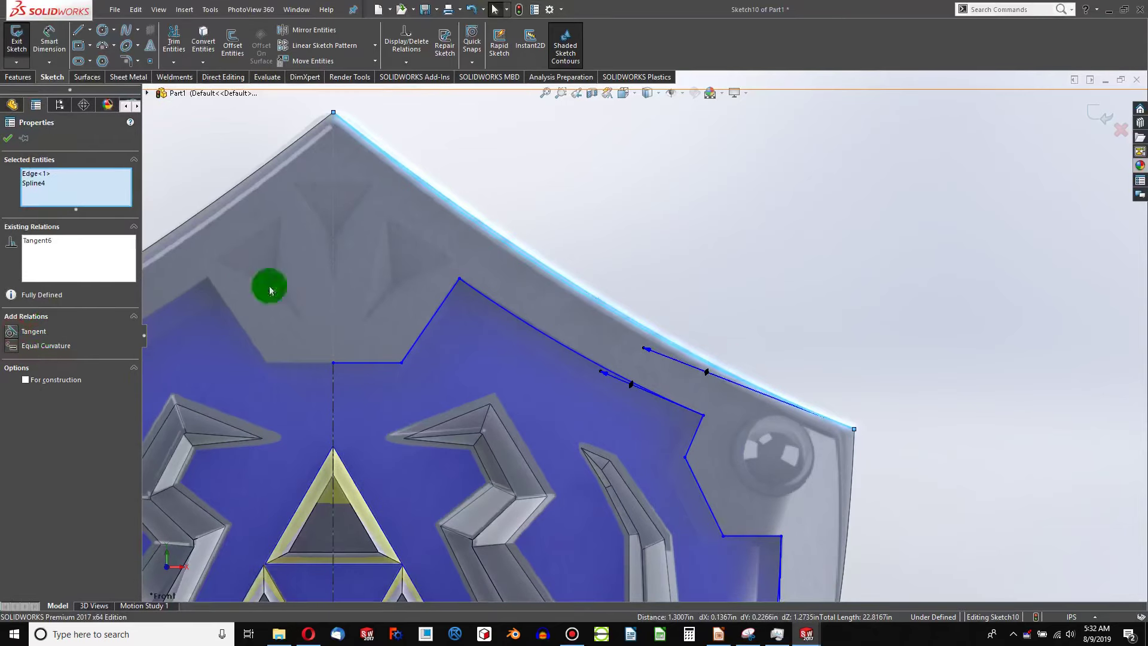
click(682, 250)
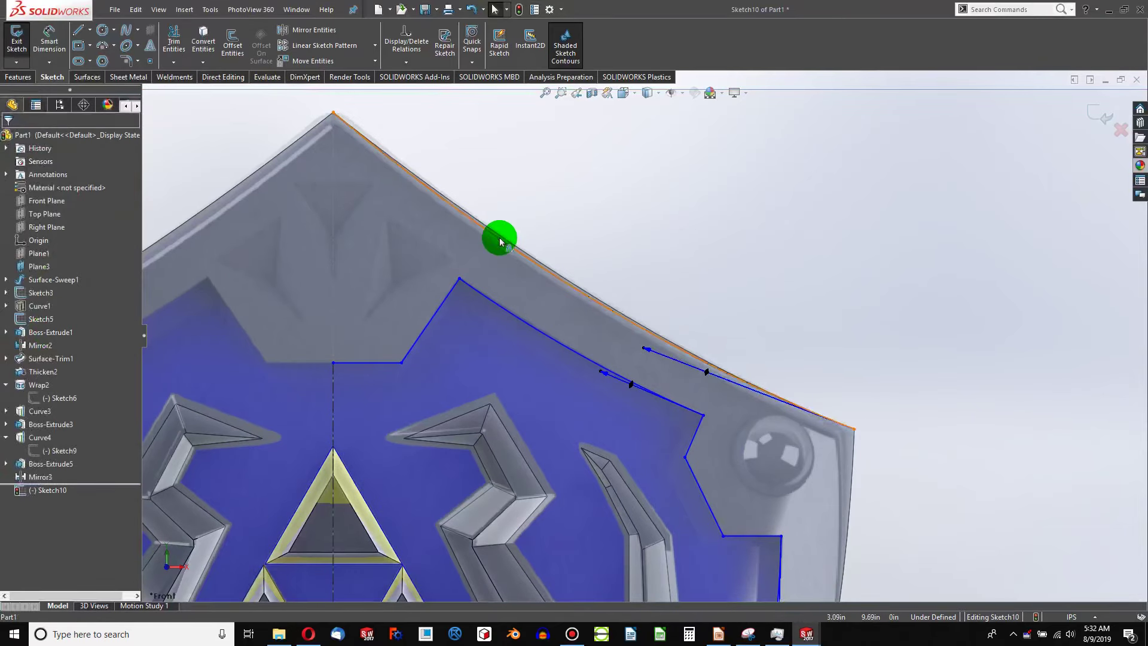
Step: Try adjusting the upper-right spline's end handle, and delete the spline from the sketch
click(524, 238)
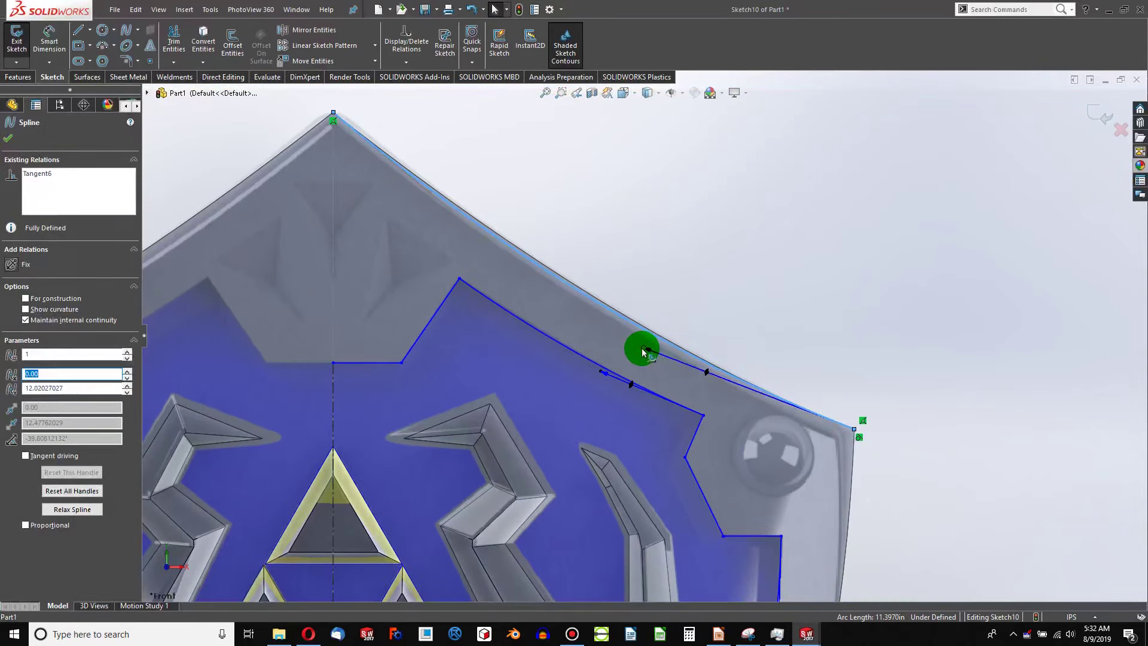
click(690, 382)
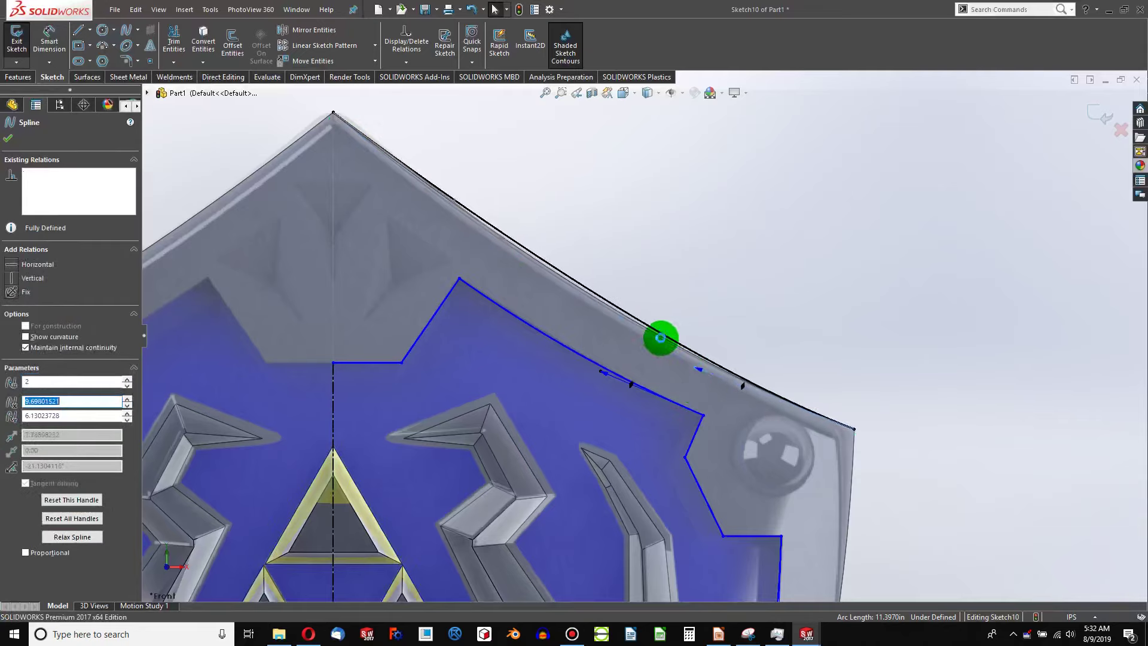
click(661, 331)
key(Delete)
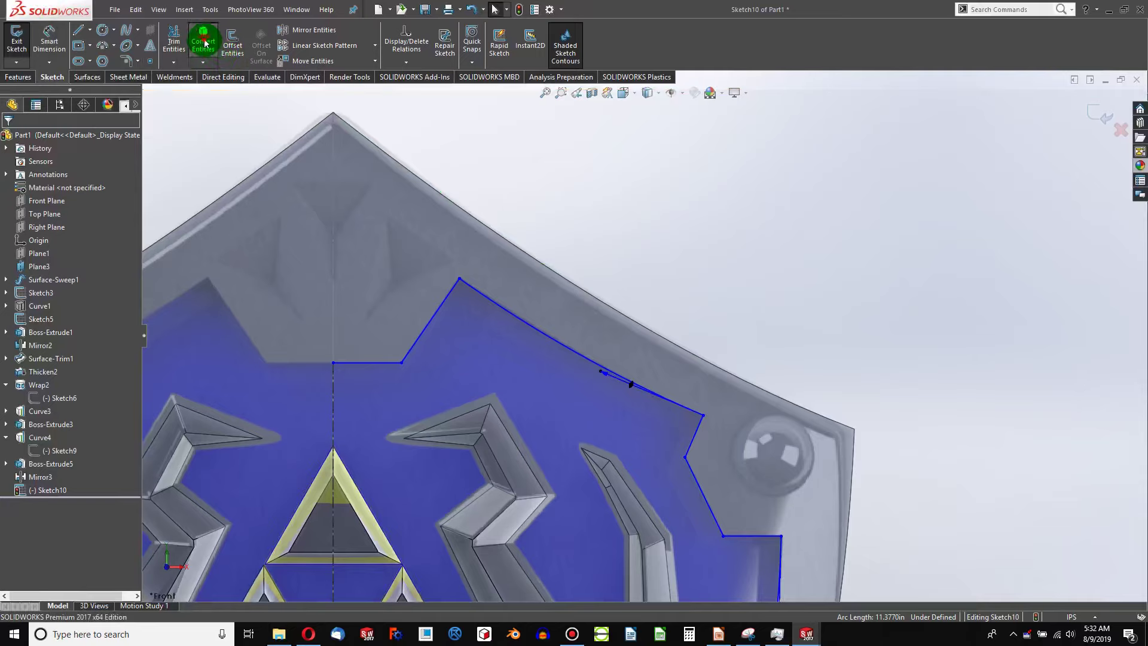
Step: Convert the shield's four outer edges, two upper and two side, into sketch entities
click(203, 42)
click(421, 179)
scroll(675, 315, up, 5)
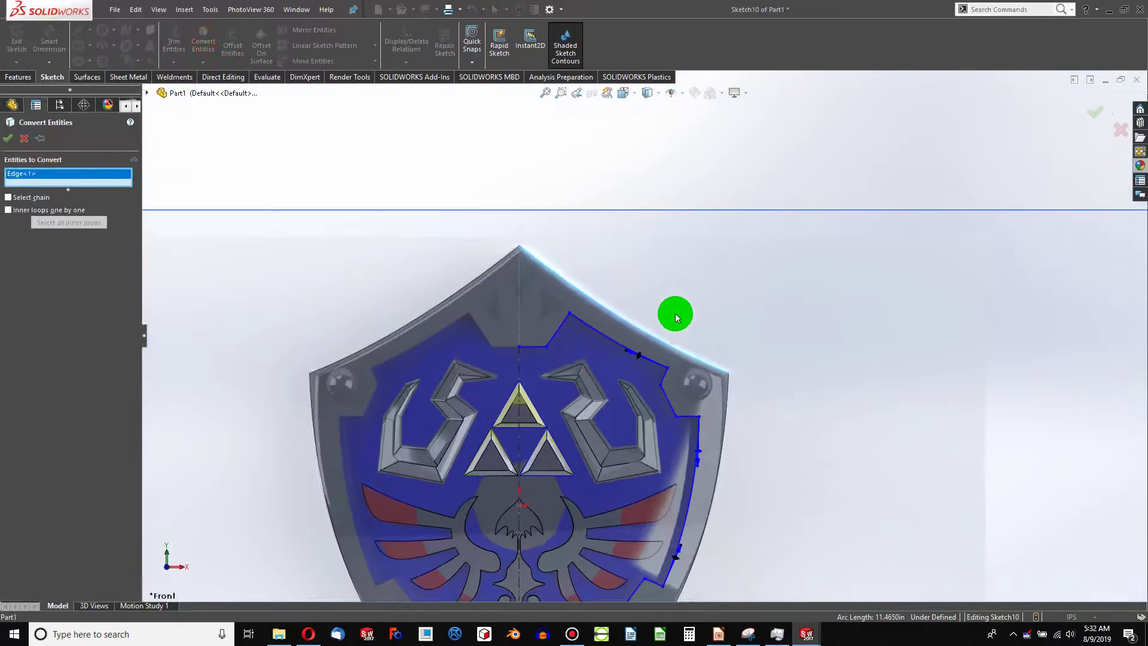
click(728, 411)
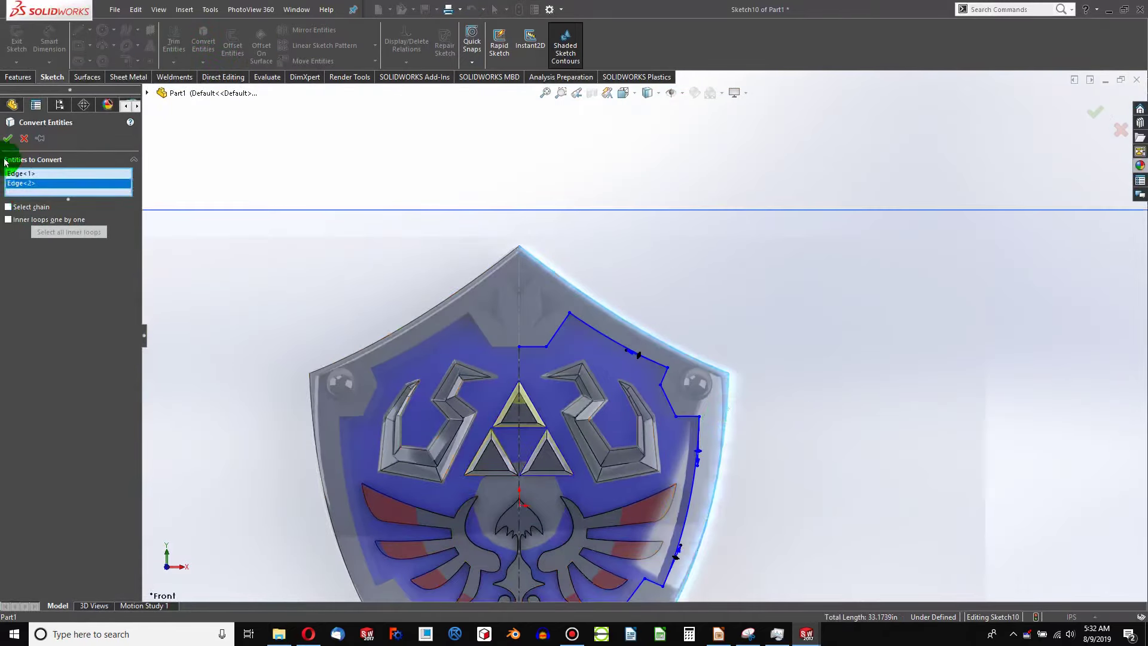
click(437, 304)
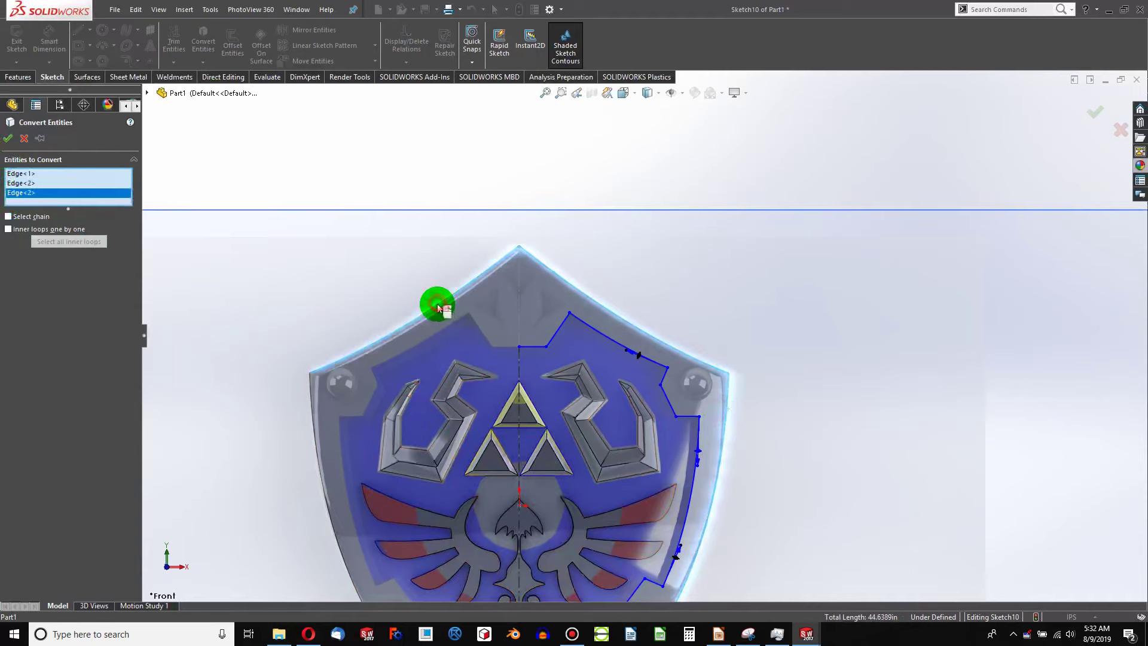
scroll(408, 376, up, 3)
scroll(408, 376, down, 3)
click(562, 403)
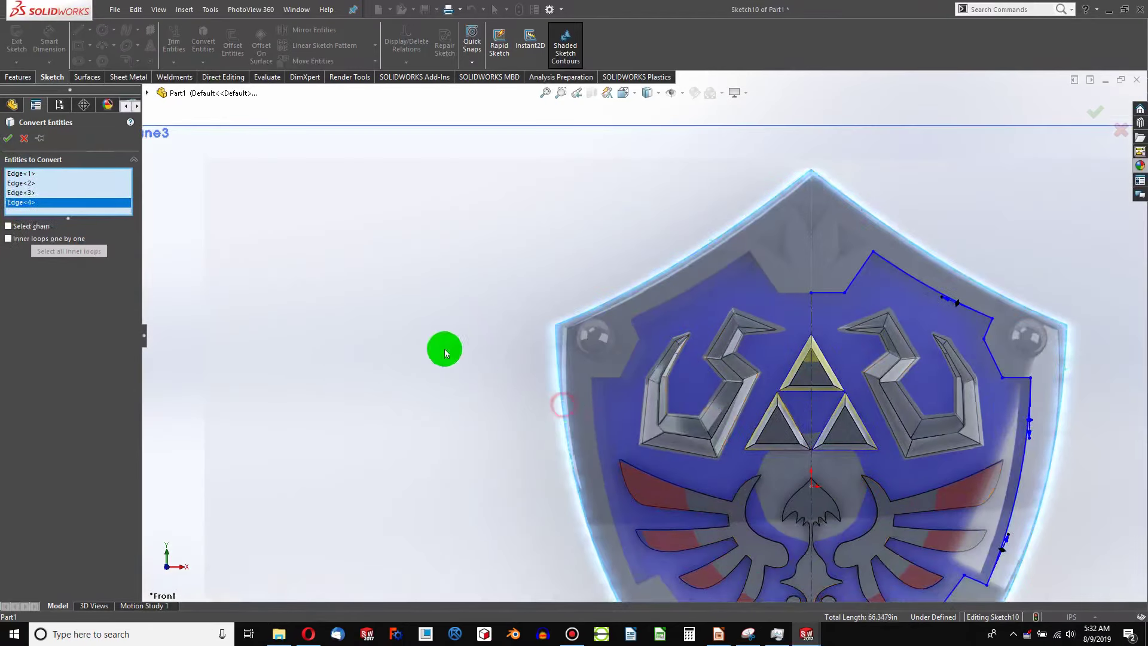
click(8, 139)
Step: Start mirroring sketch entities with the vertical centreline as the mirror axis
scroll(780, 401, up, 3)
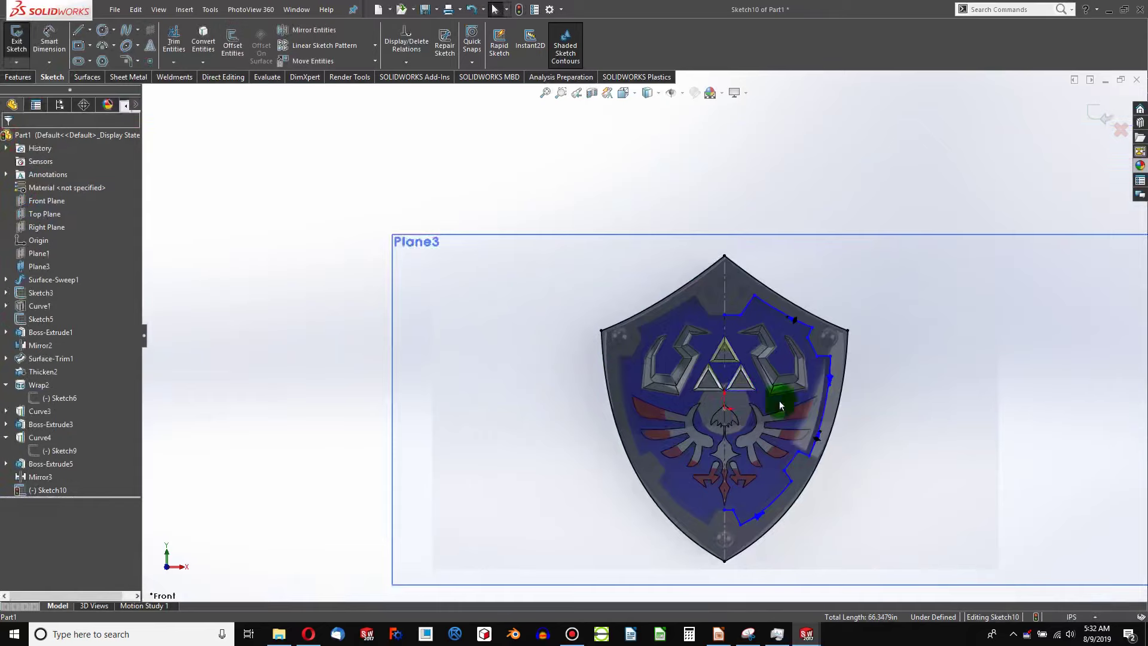
scroll(780, 401, down, 3)
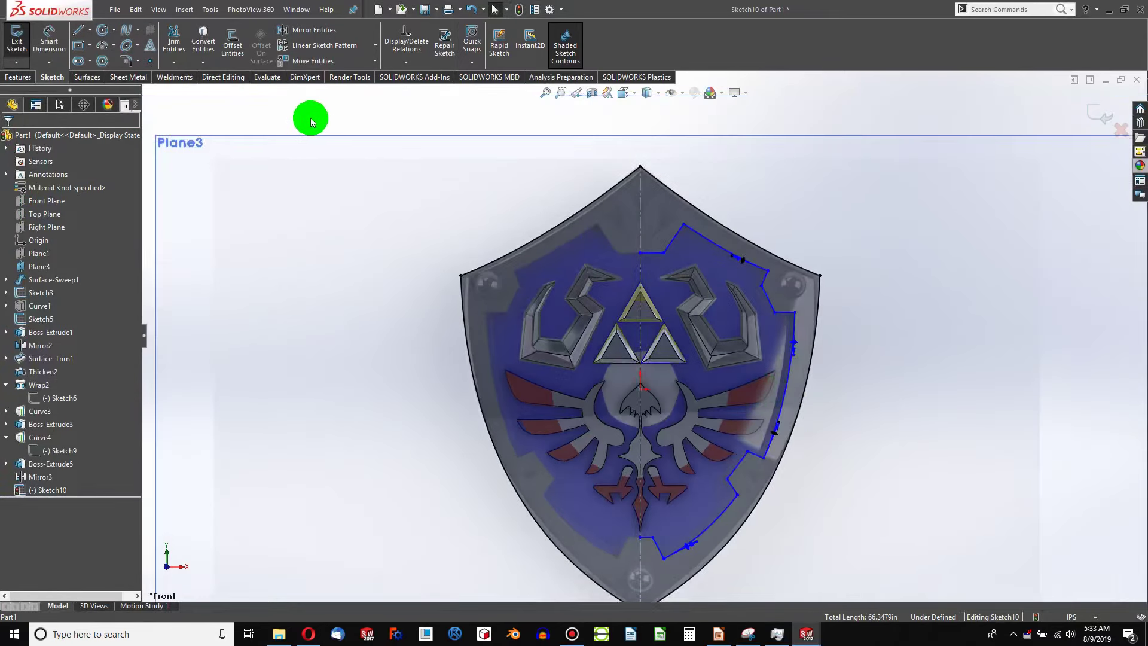
click(301, 36)
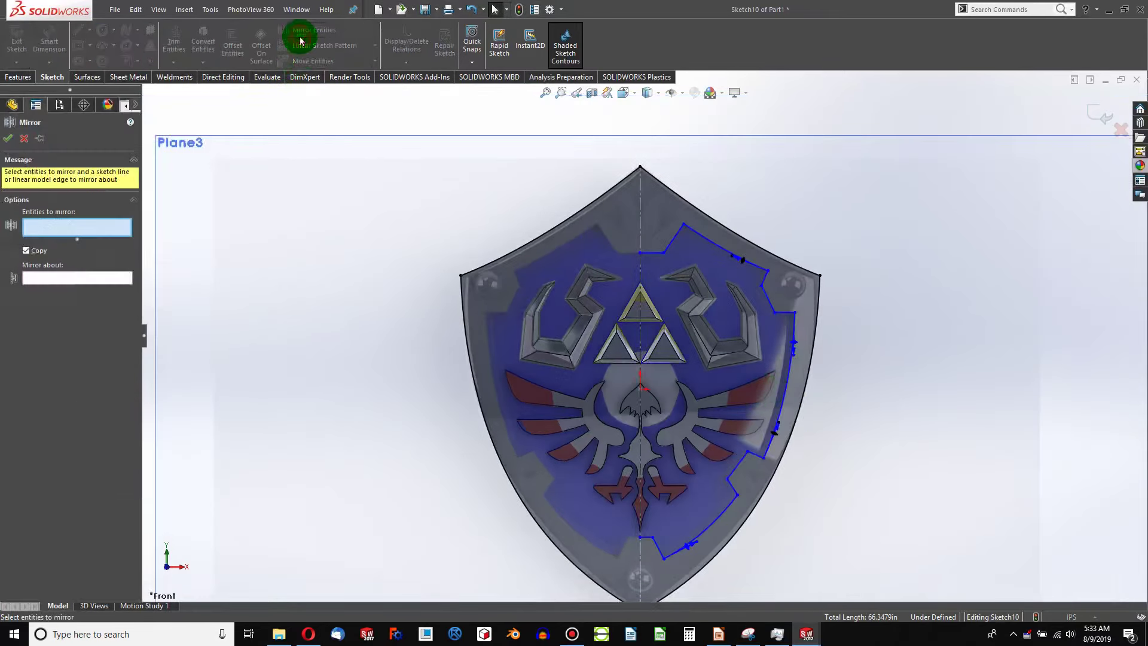
click(83, 276)
click(639, 285)
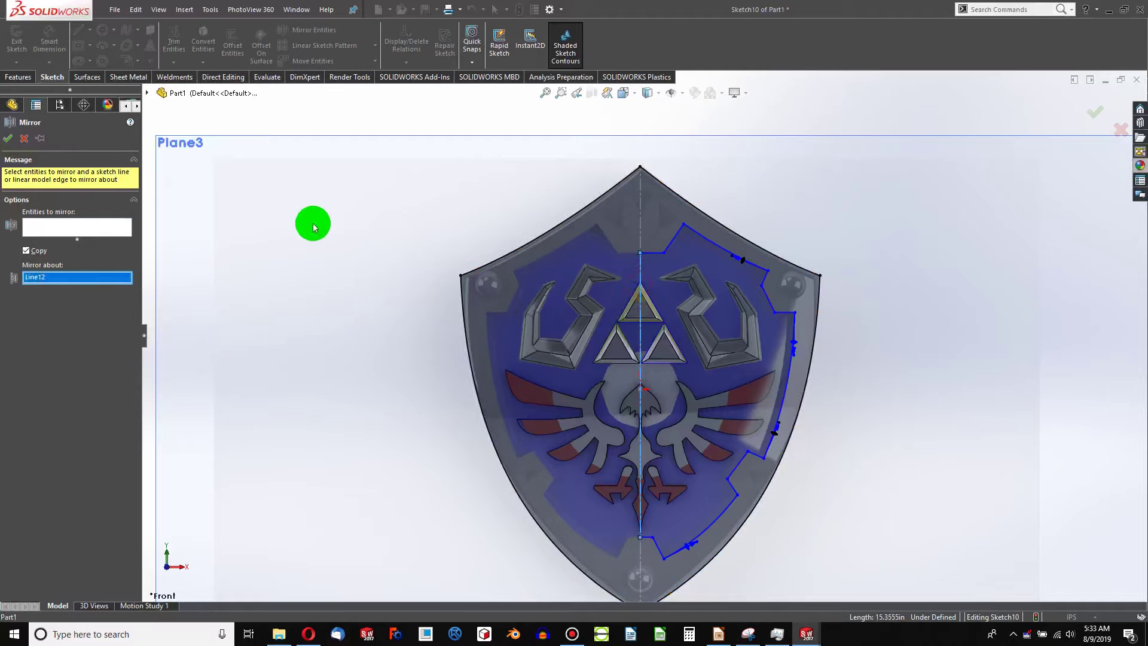
Step: Add the top plate's horizontal and angled lines and the adjoining upper spline to the entities to mirror
click(97, 222)
scroll(688, 282, down, 5)
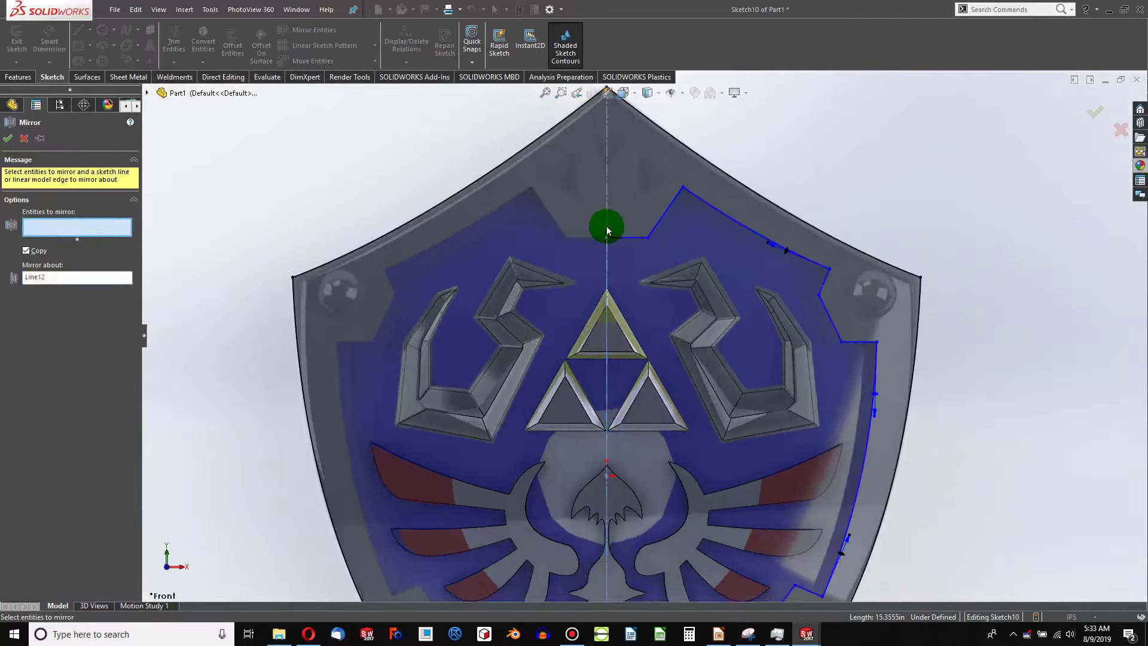
click(598, 225)
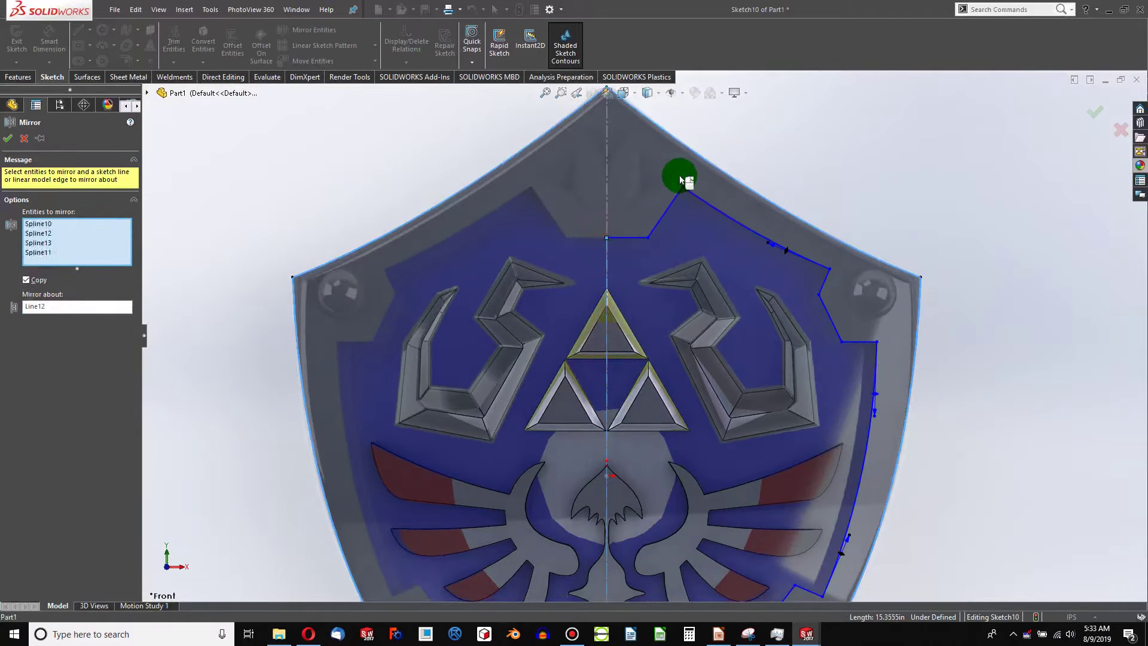
scroll(668, 190, up, 5)
scroll(661, 307, down, 3)
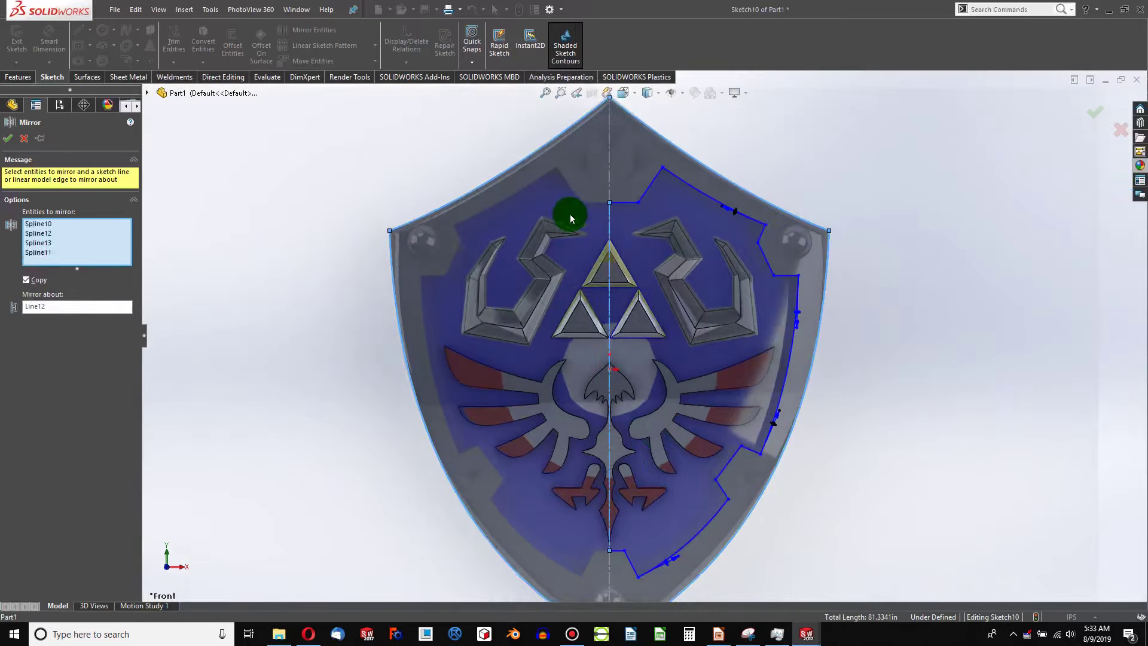
click(99, 231)
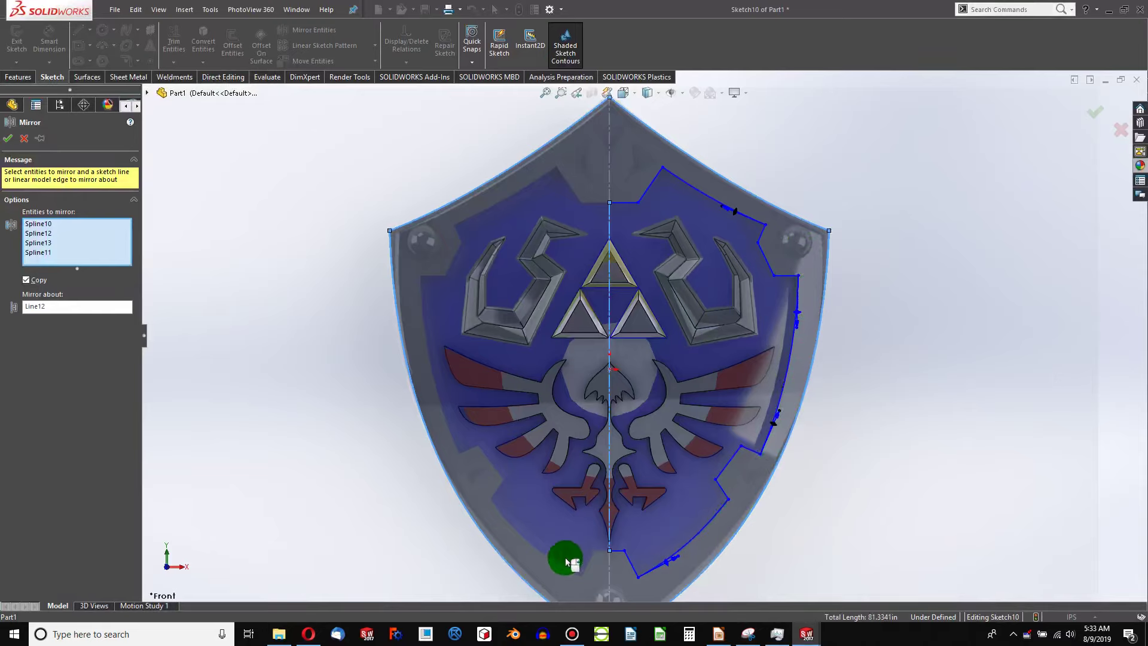
click(629, 202)
click(651, 183)
click(688, 182)
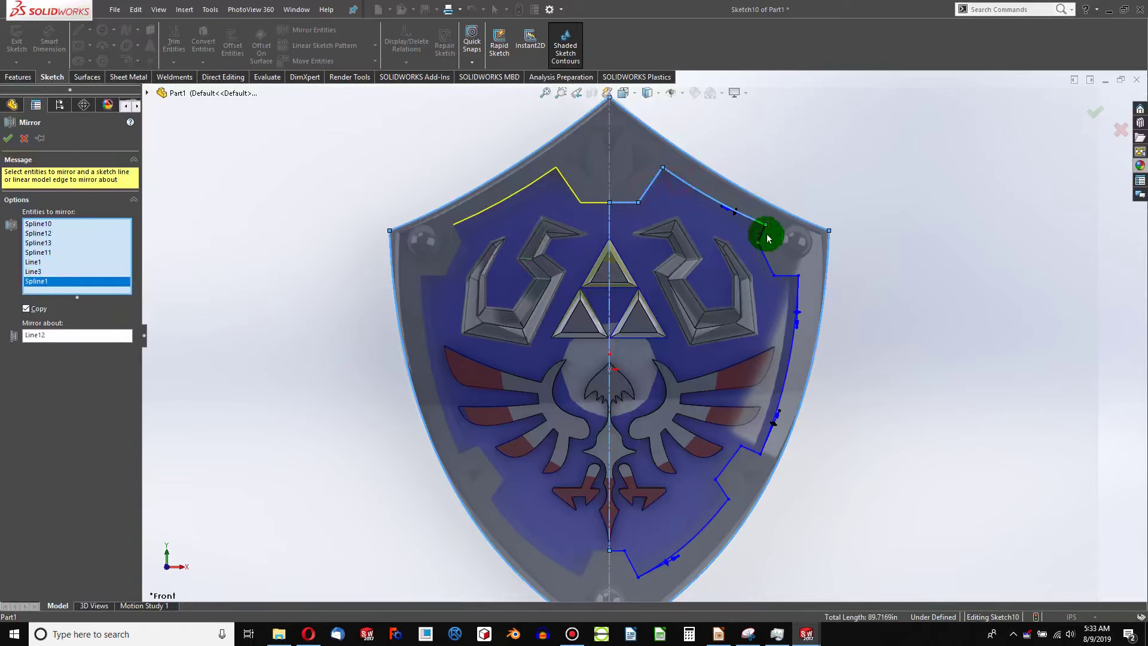
Step: Add the upper-right corner plate's four lines and the long right-side spline to the entities to mirror
click(763, 234)
click(766, 258)
click(788, 275)
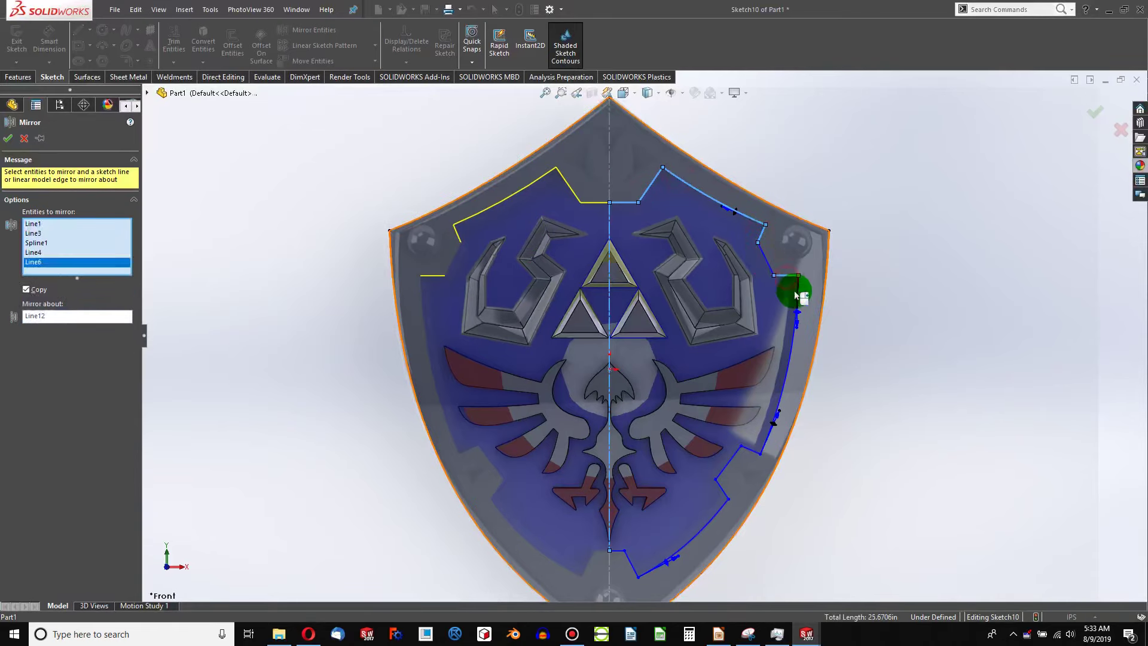
click(797, 295)
click(756, 257)
click(765, 261)
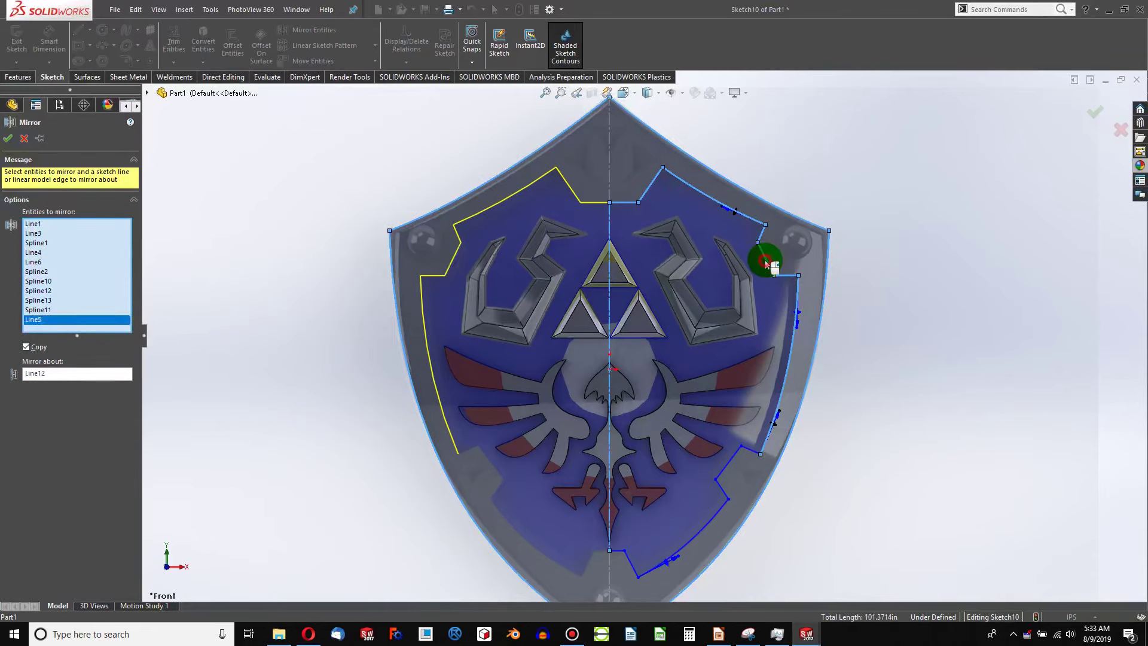
Step: Add the lower-right plate's lines, the lower spline and the bottom plate's lines, and complete the mirror about the centreline
click(744, 453)
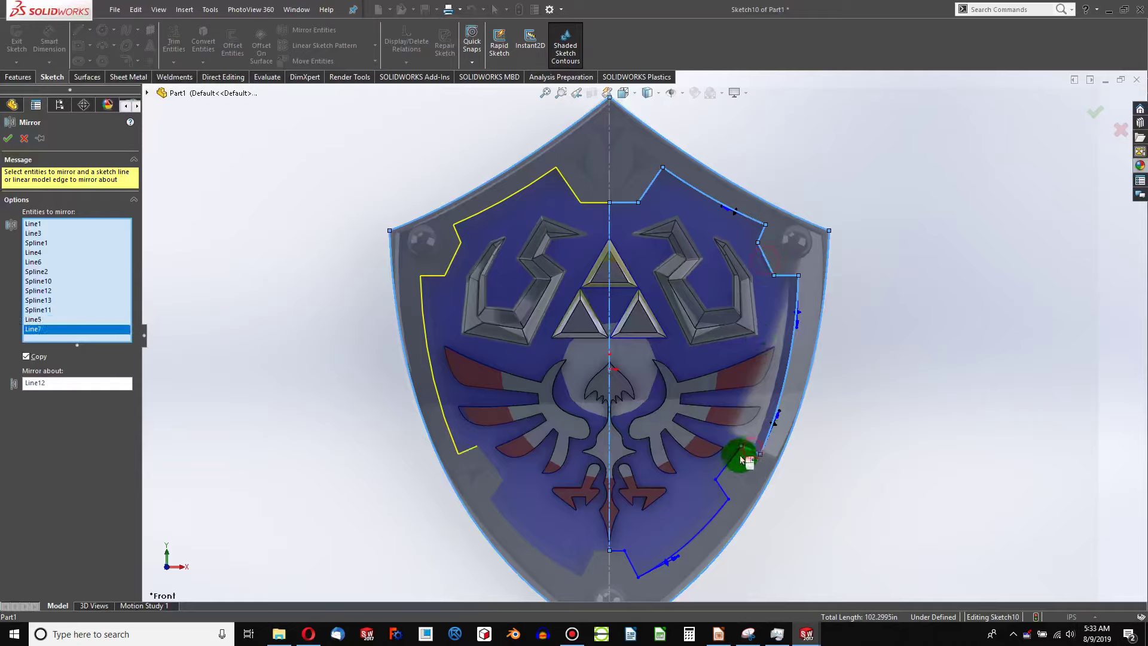
click(730, 464)
click(722, 496)
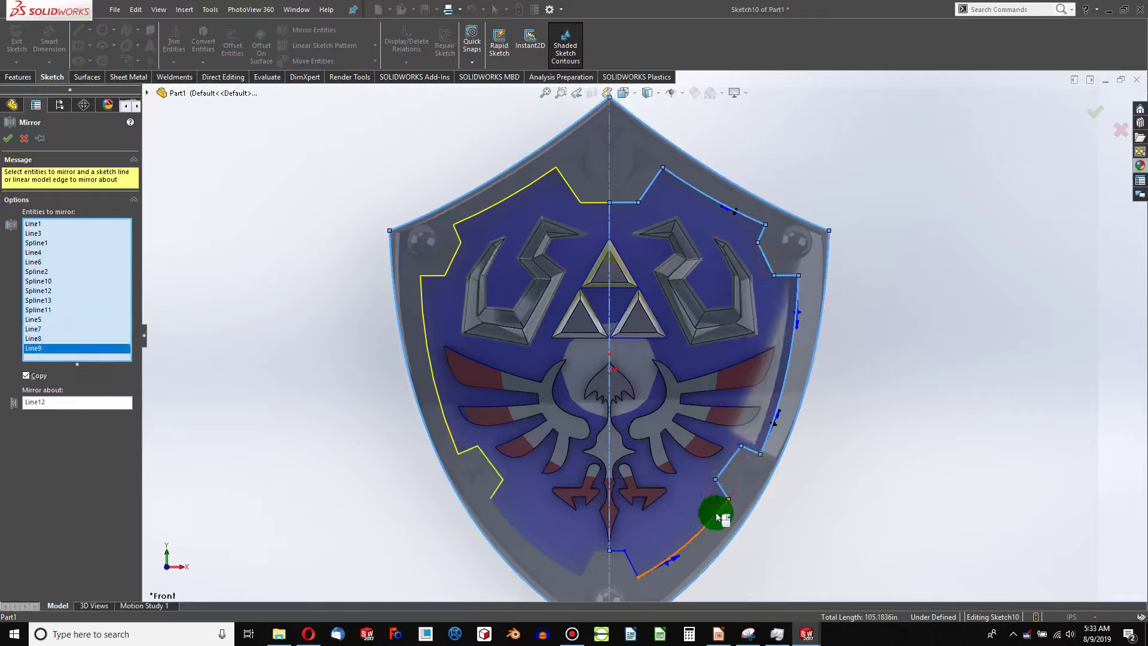
click(661, 555)
click(624, 559)
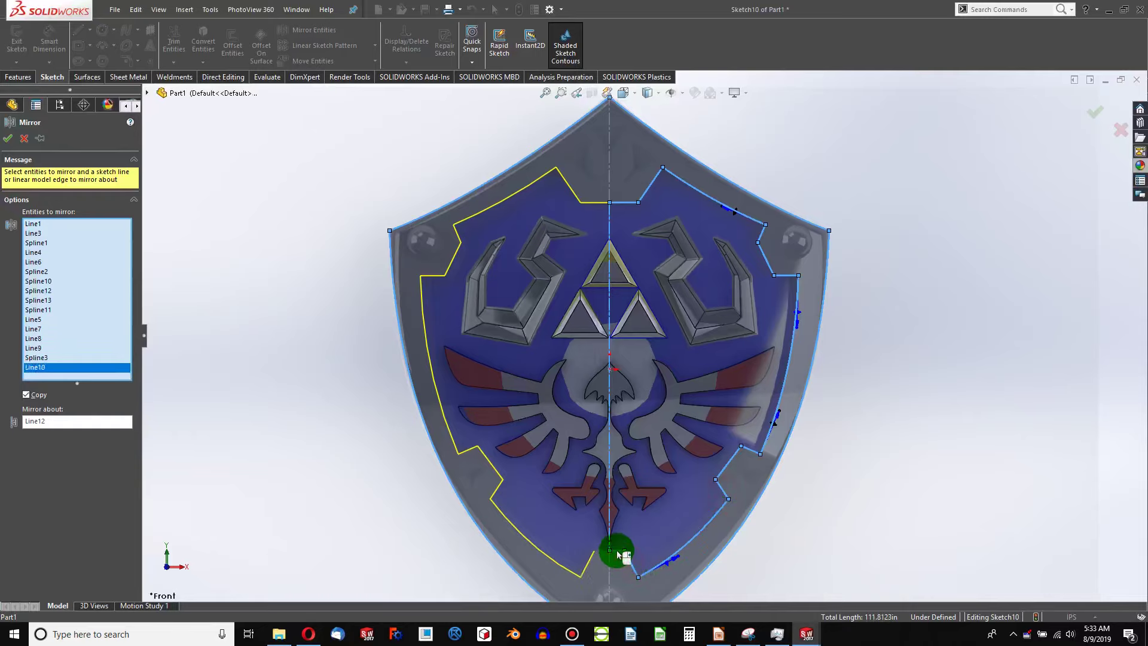
click(619, 554)
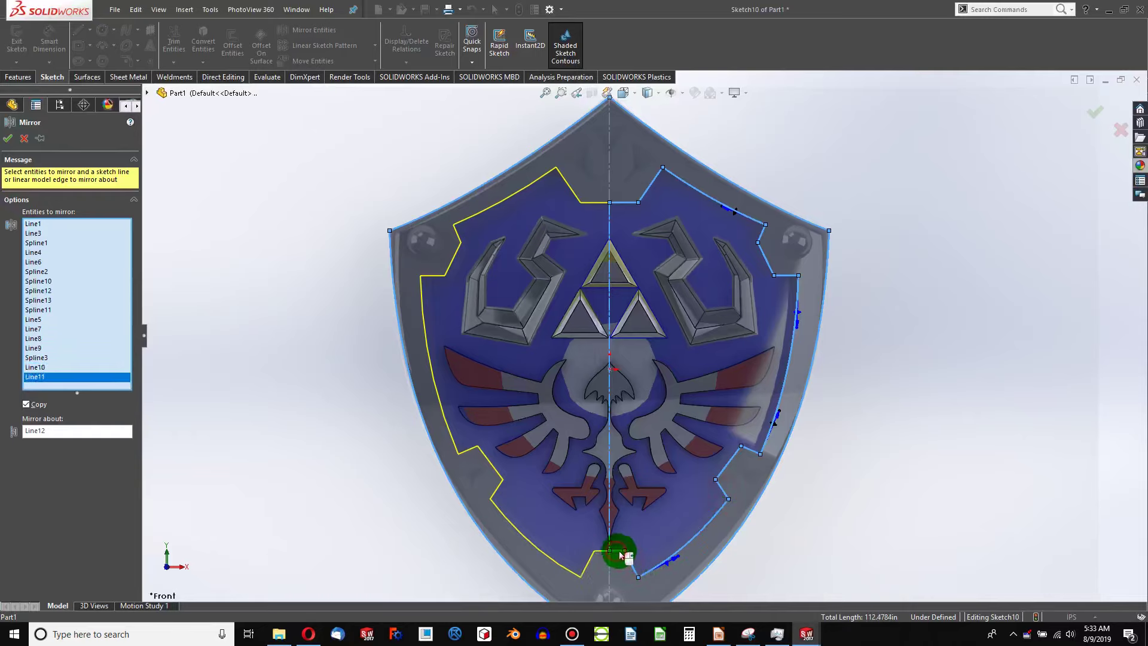
click(8, 141)
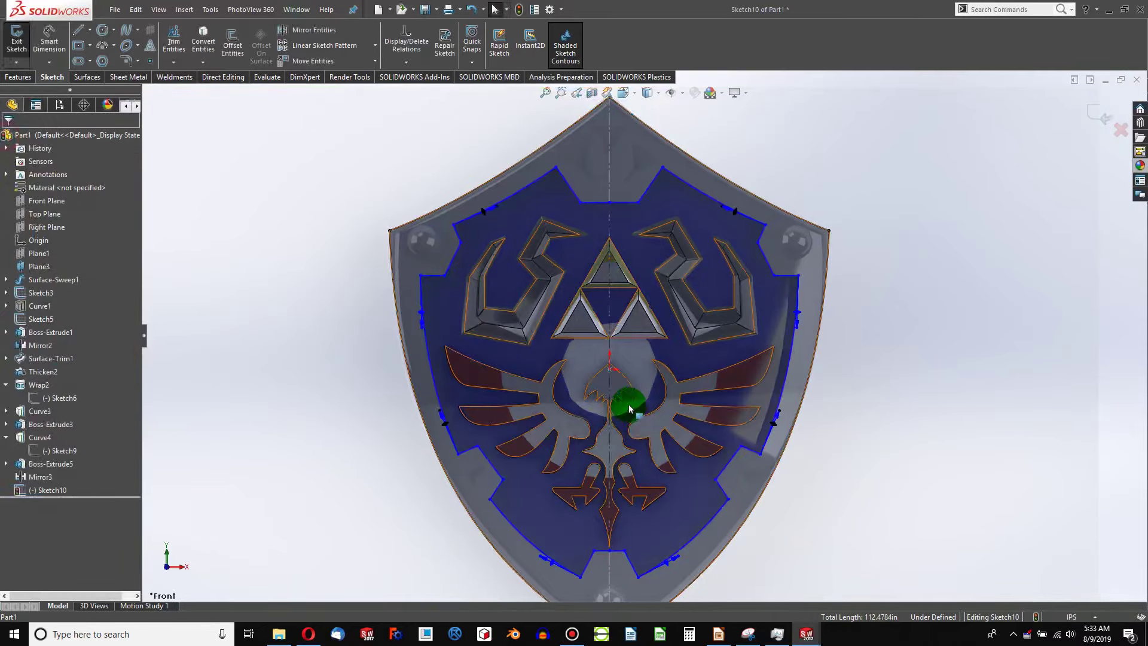
middle_drag(622, 402, 576, 290)
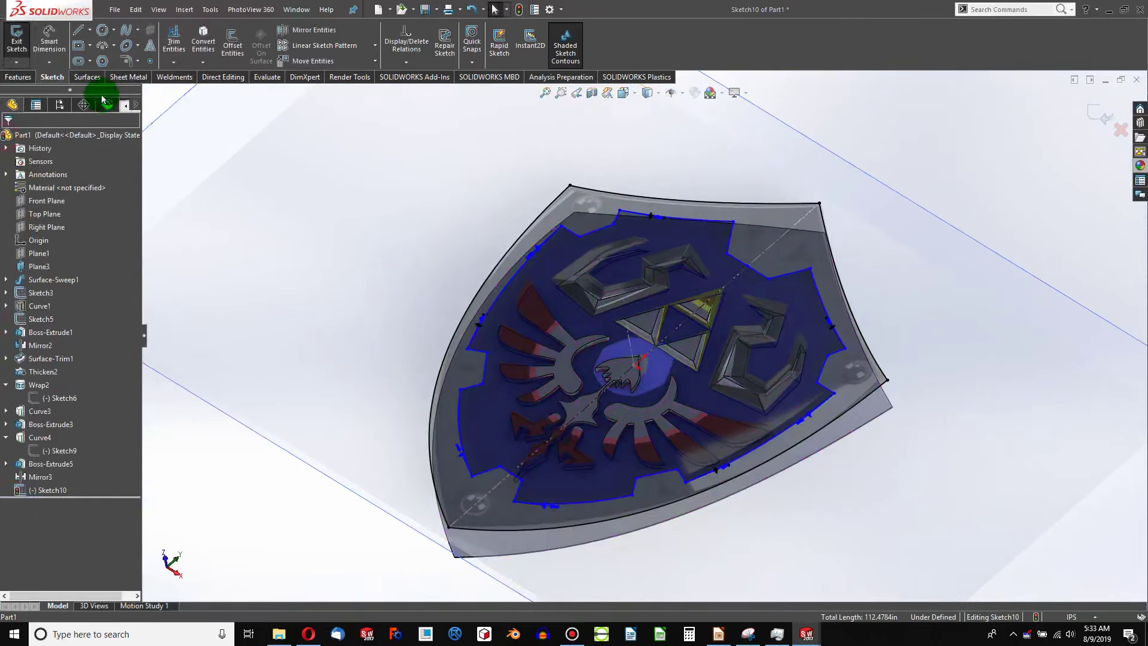
click(519, 10)
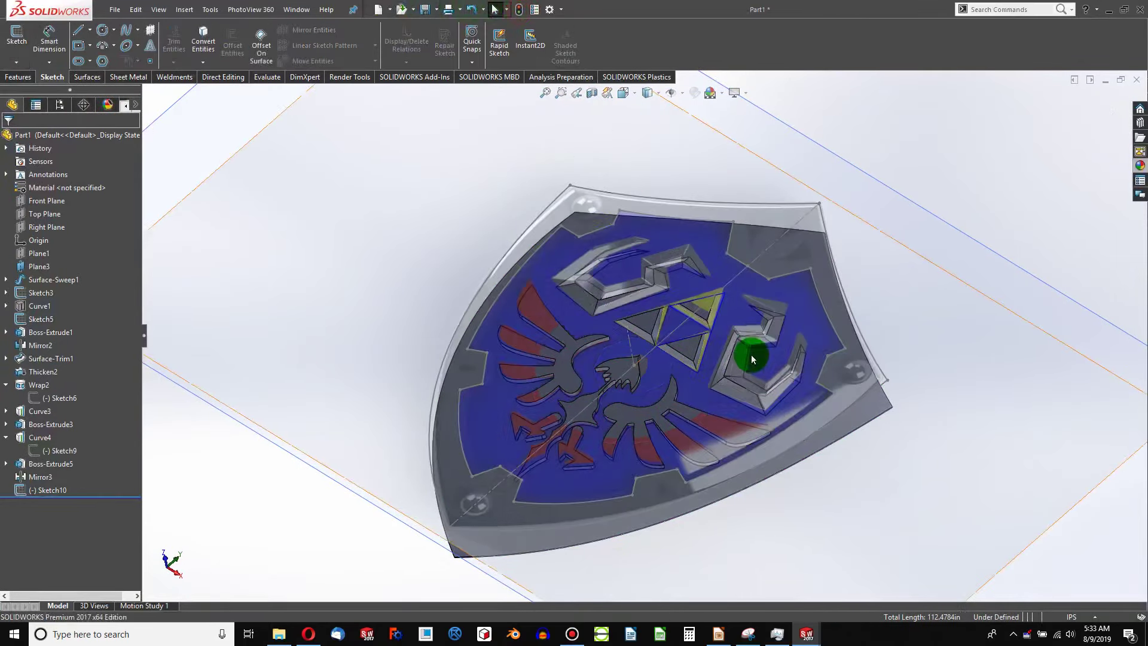
mouse_move(751, 358)
middle_down()
mouse_move(720, 249)
mouse_move(733, 345)
middle_up()
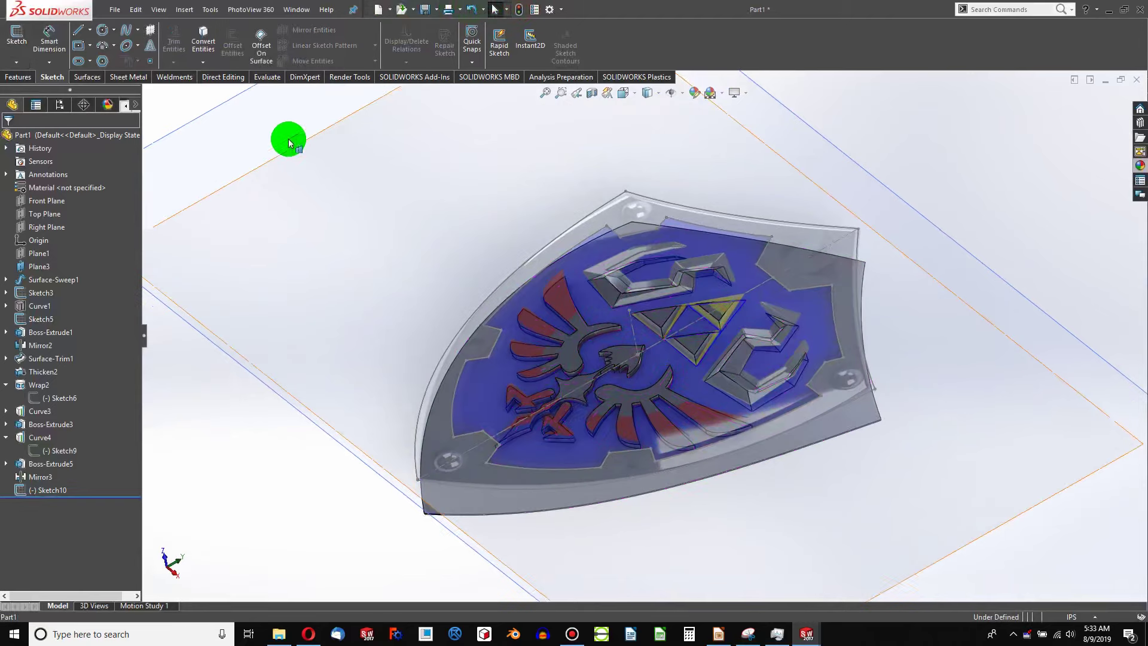
click(9, 78)
click(22, 43)
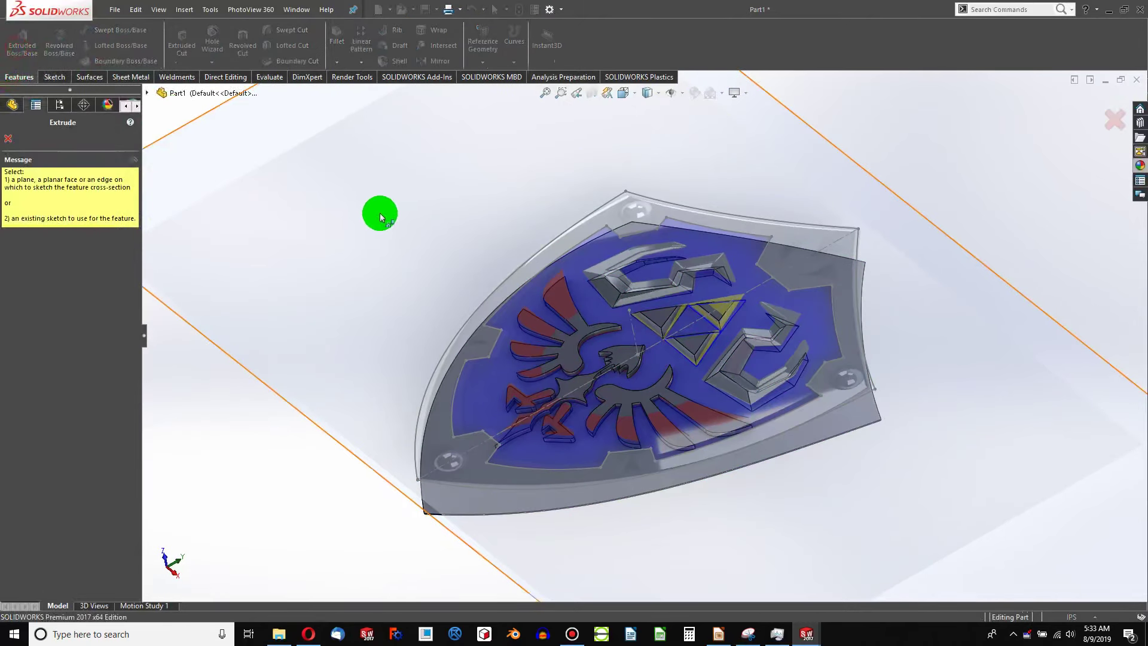
click(493, 290)
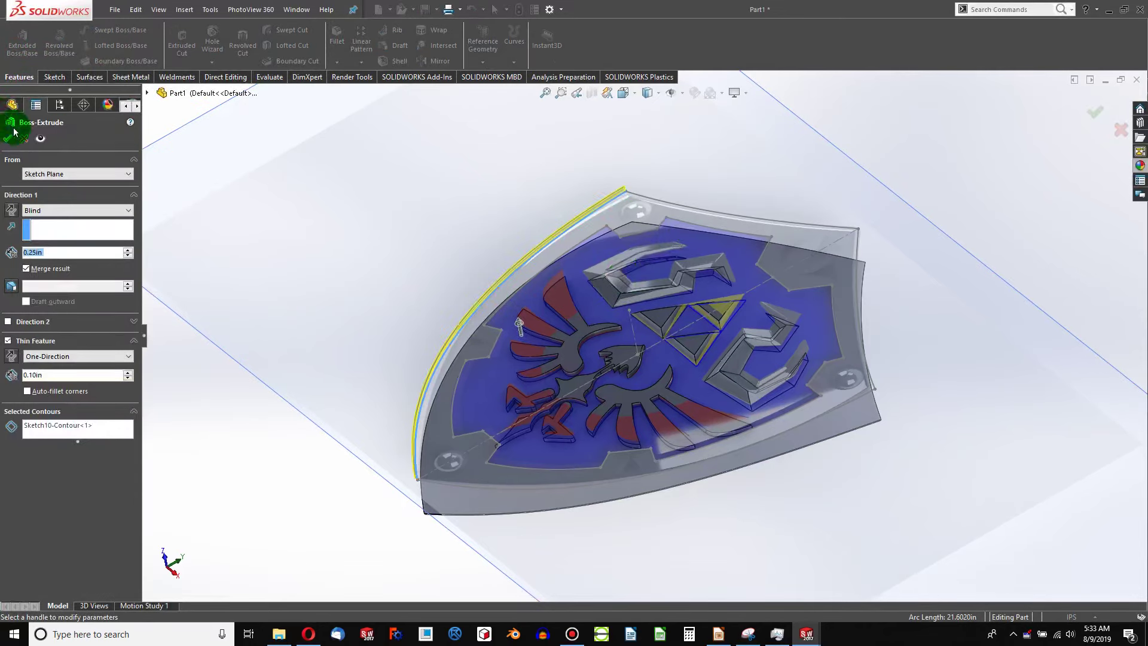
click(23, 138)
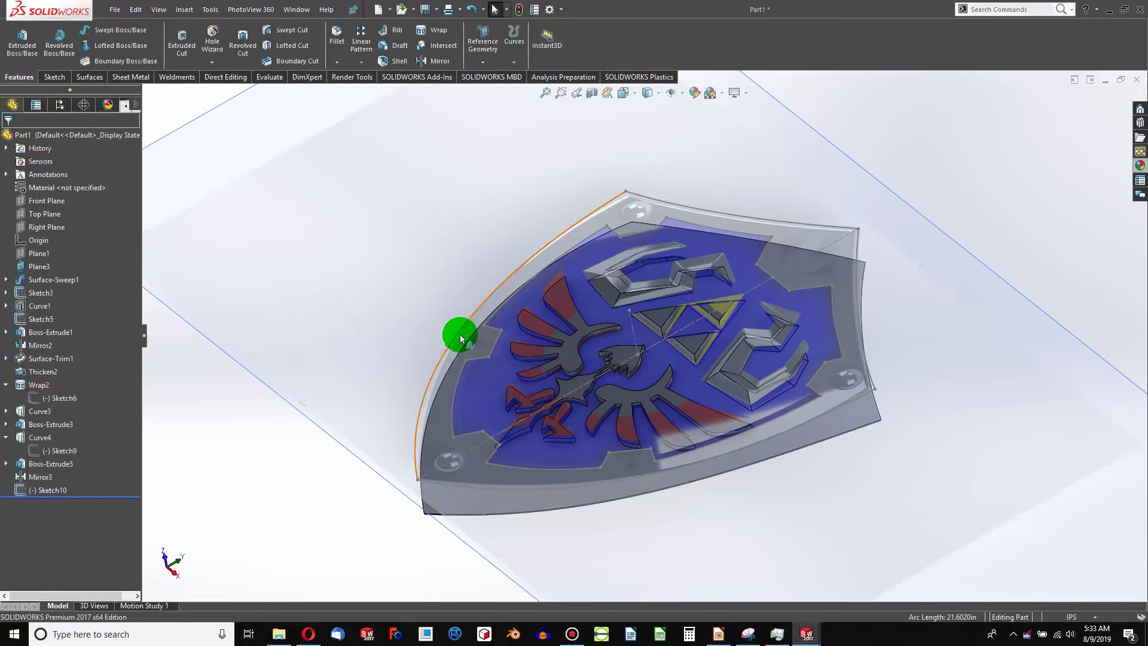
right_click(466, 316)
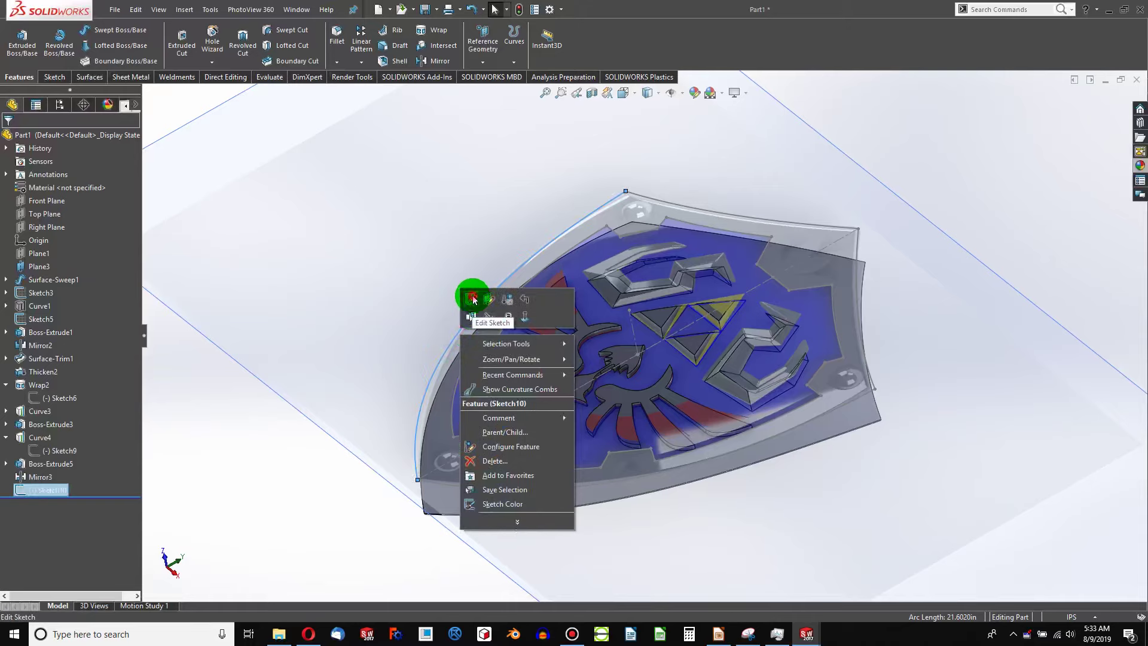
click(469, 299)
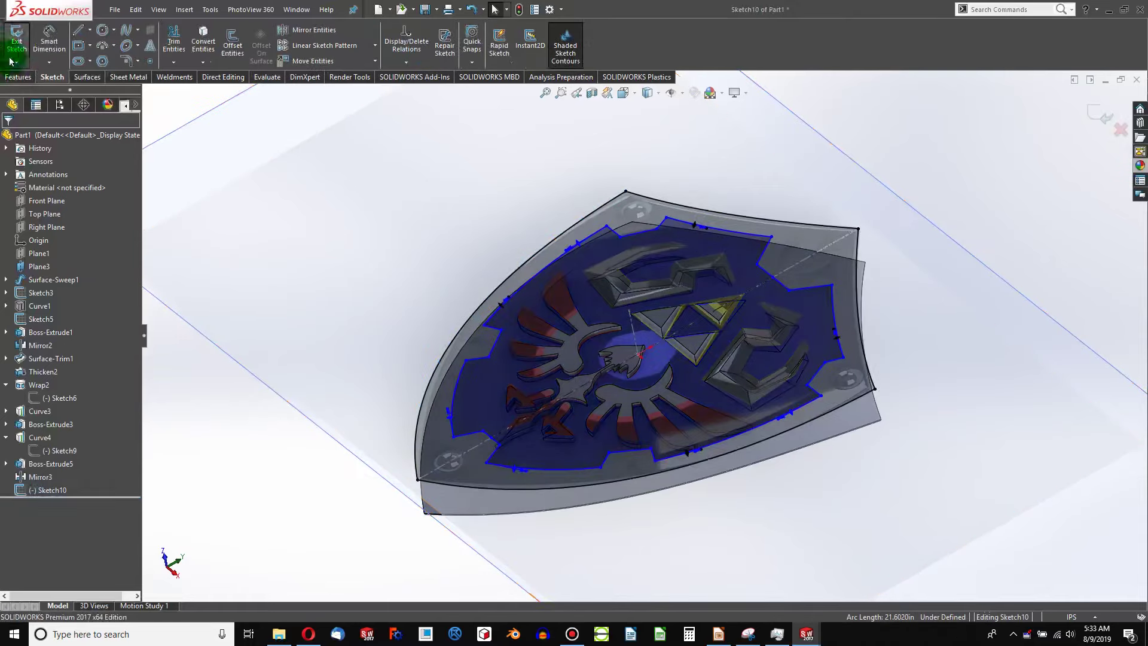
Step: Start a boss extrude of the border region between the two outlines, with Direction 1 Up To Surface at the shield's curved front face
click(17, 76)
click(22, 41)
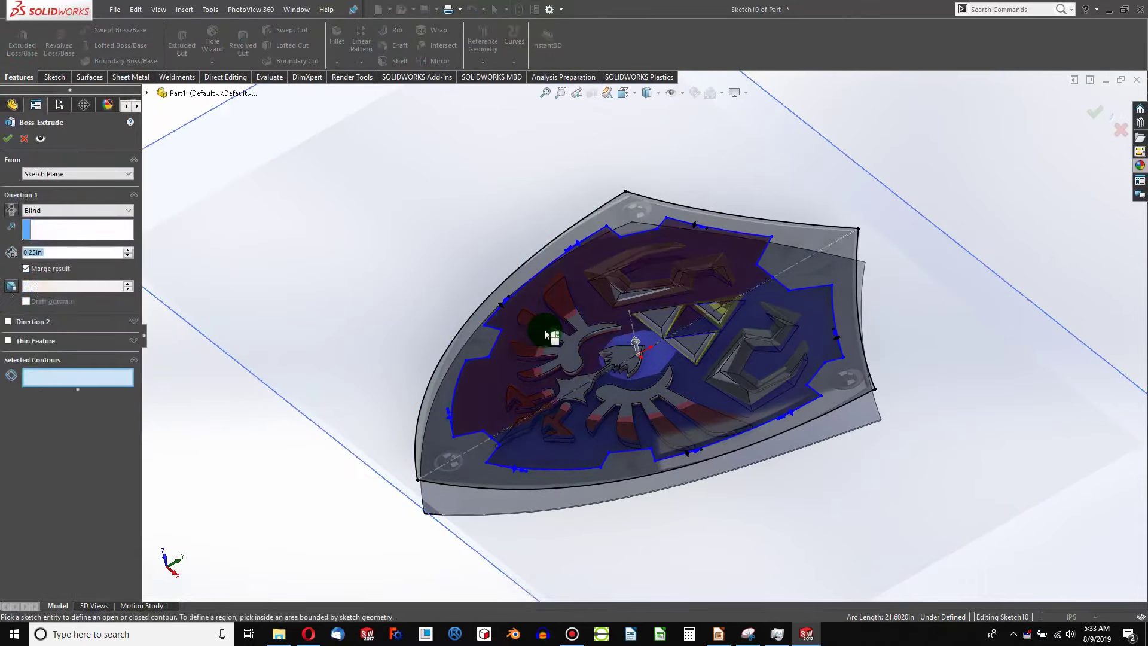
click(613, 226)
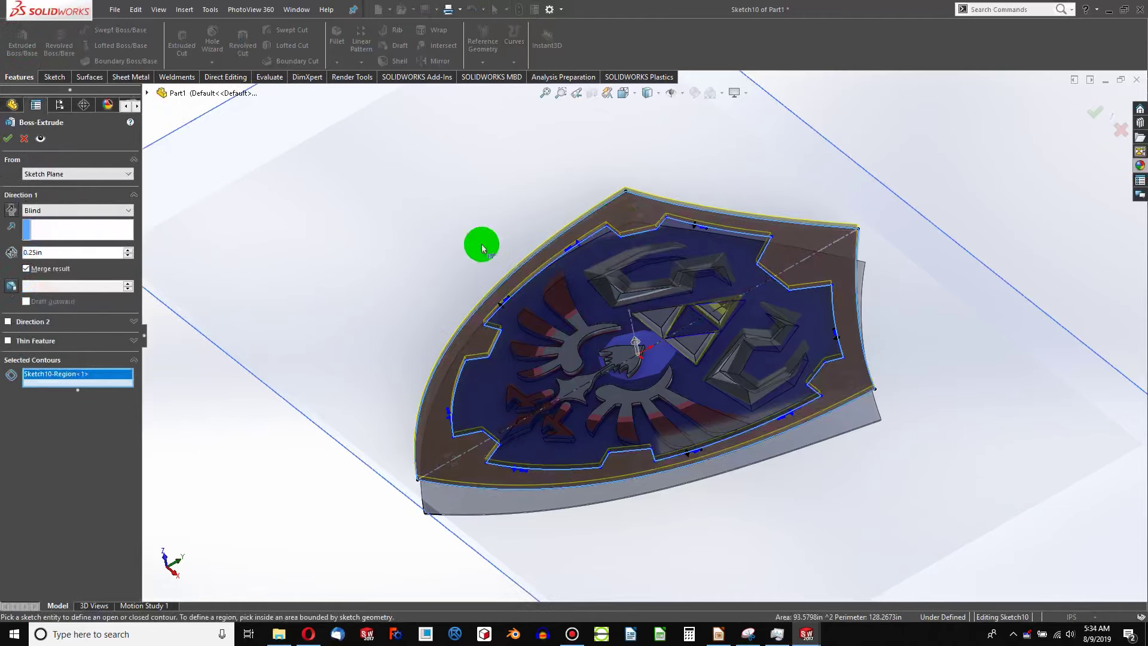
click(45, 209)
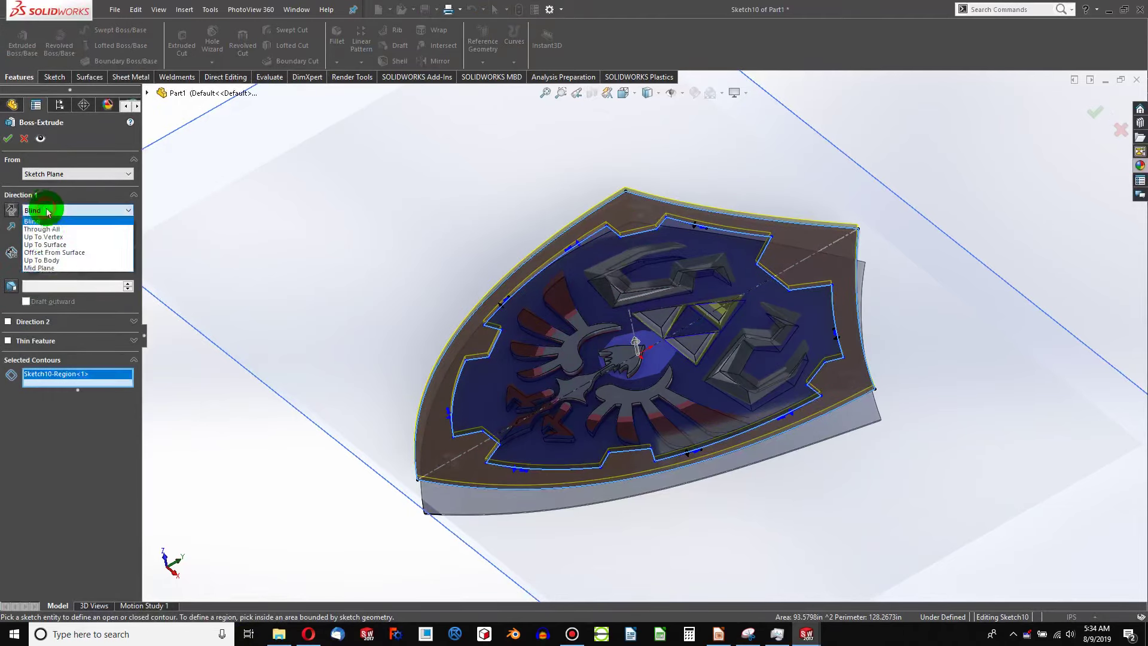
click(72, 245)
click(499, 499)
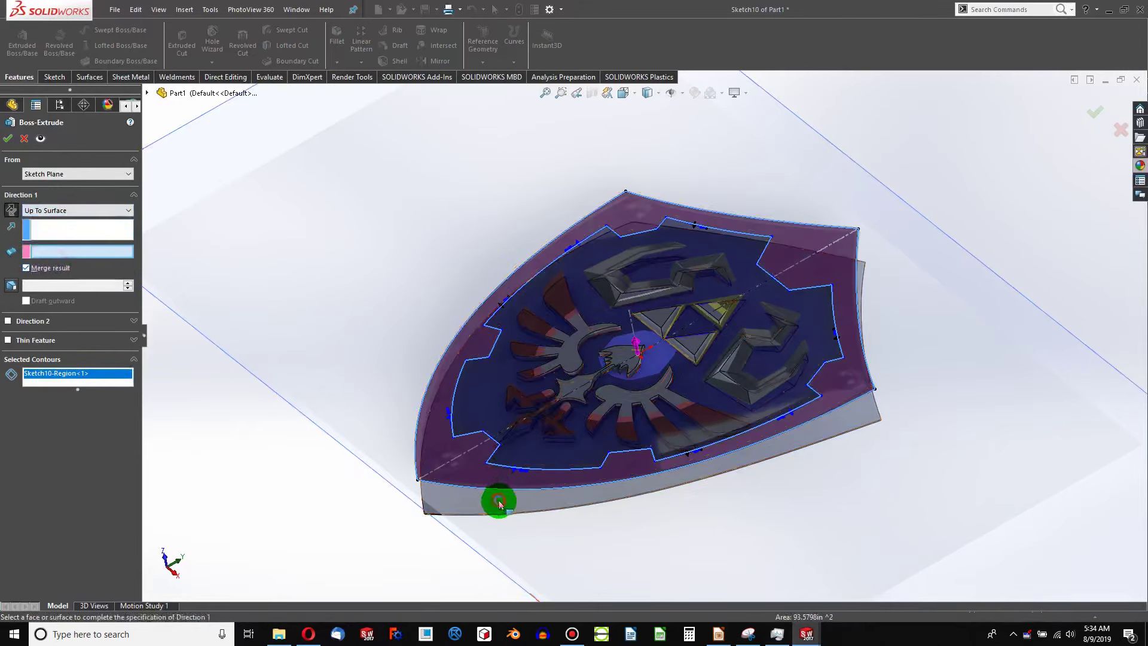
middle_drag(505, 502, 541, 472)
Step: Add a second direction with a blind depth of 1 in and complete the border extrusion
click(8, 321)
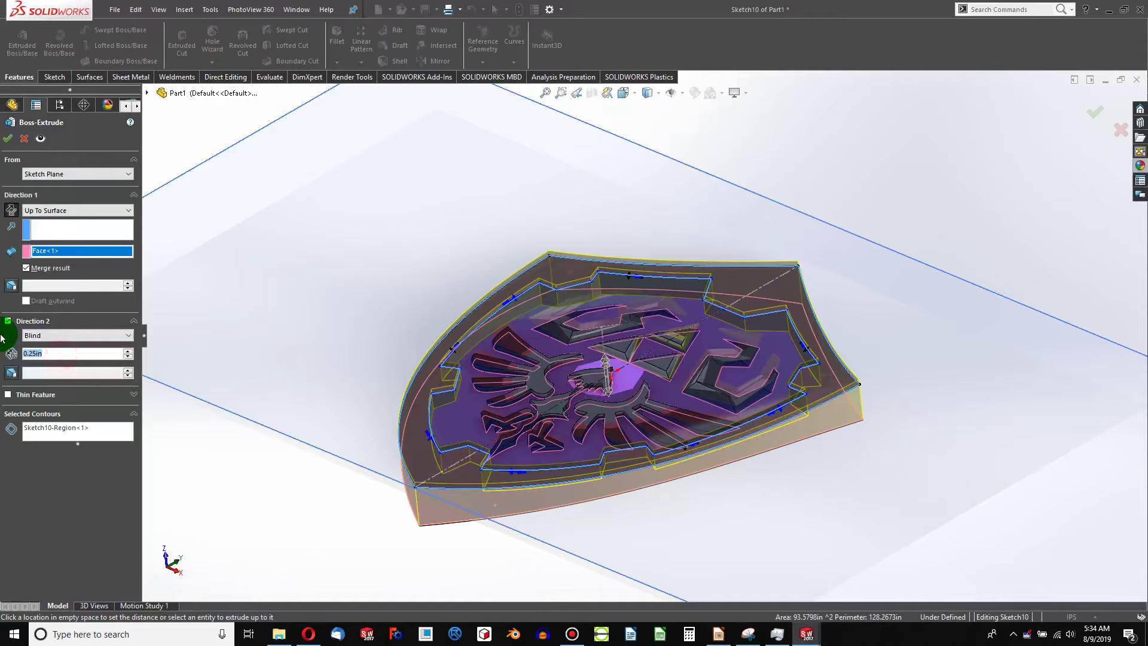
text(1)
key(Return)
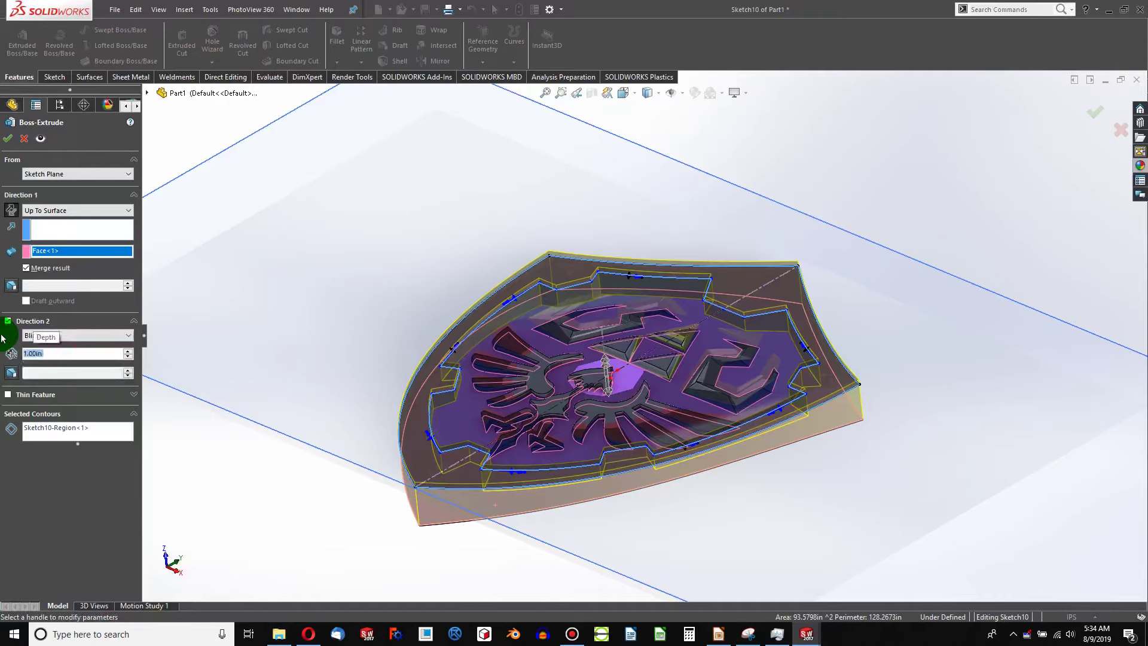
click(10, 142)
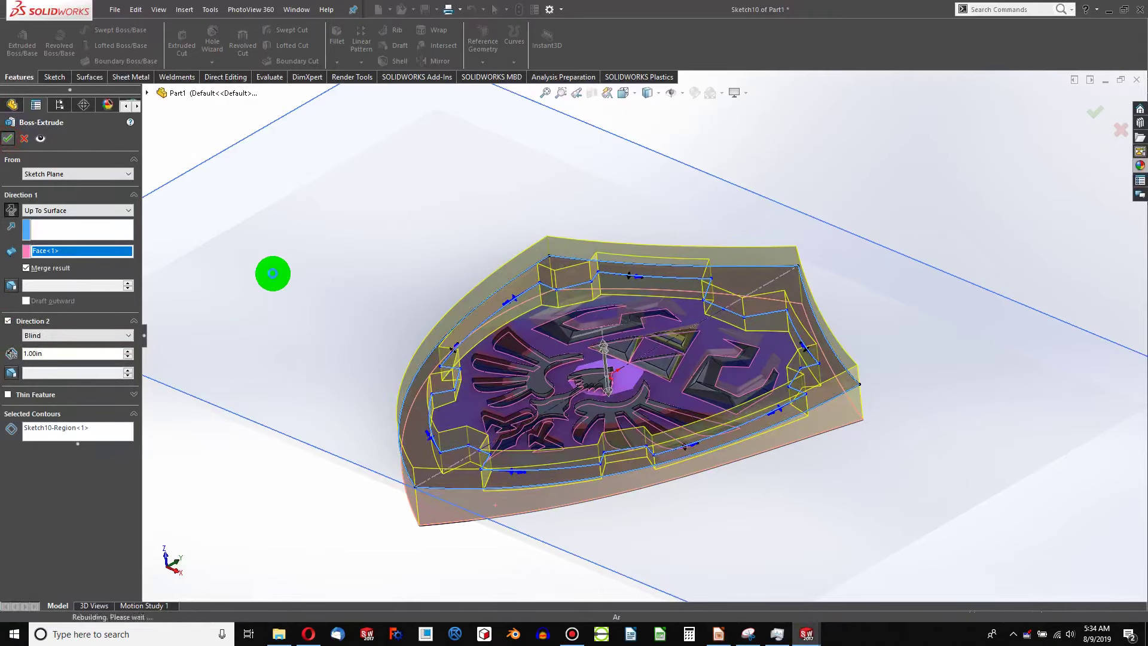
Step: Examine the extruded border from the front, side and back, checking its outer side wall and where it meets the shield's curved back face
middle_drag(272, 272, 717, 330)
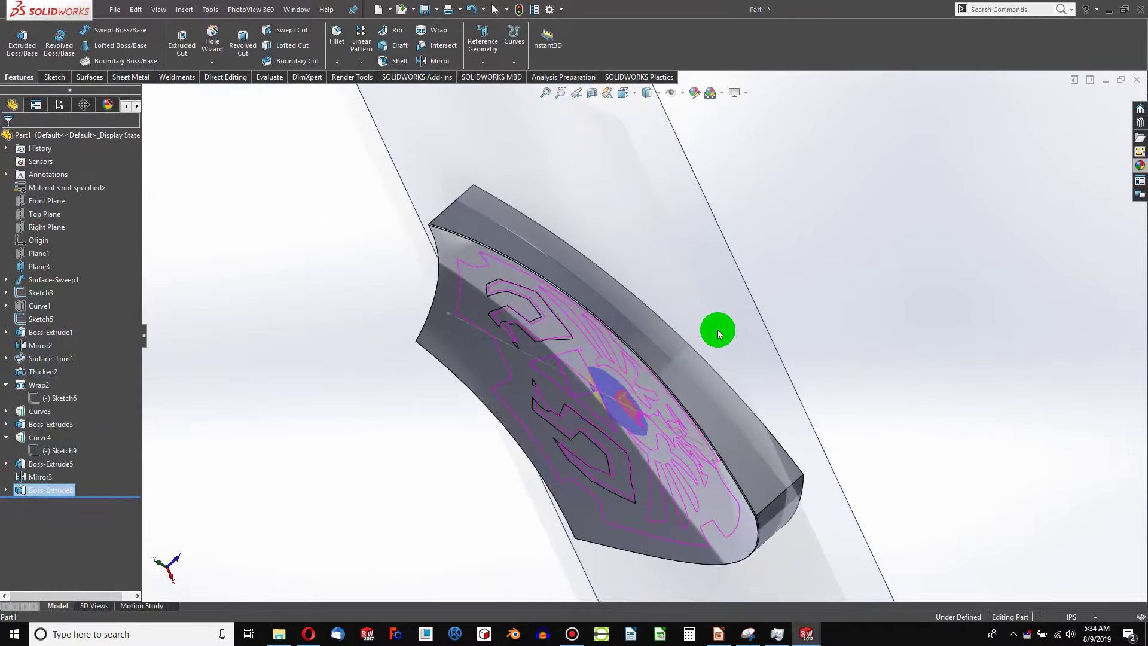
scroll(479, 251, down, 8)
mouse_move(453, 217)
middle_down()
mouse_move(441, 269)
mouse_move(502, 359)
mouse_move(484, 312)
mouse_move(451, 292)
mouse_move(433, 218)
middle_up()
scroll(433, 218, up, 12)
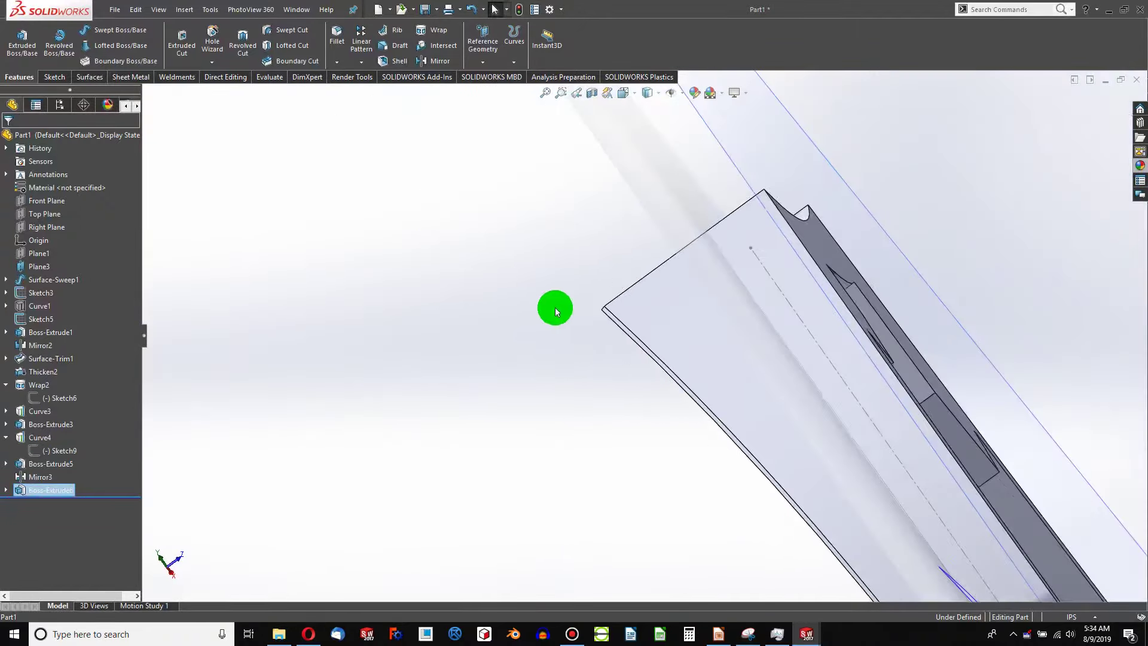
scroll(730, 426, down, 6)
middle_drag(747, 352, 617, 191)
scroll(615, 190, up, 4)
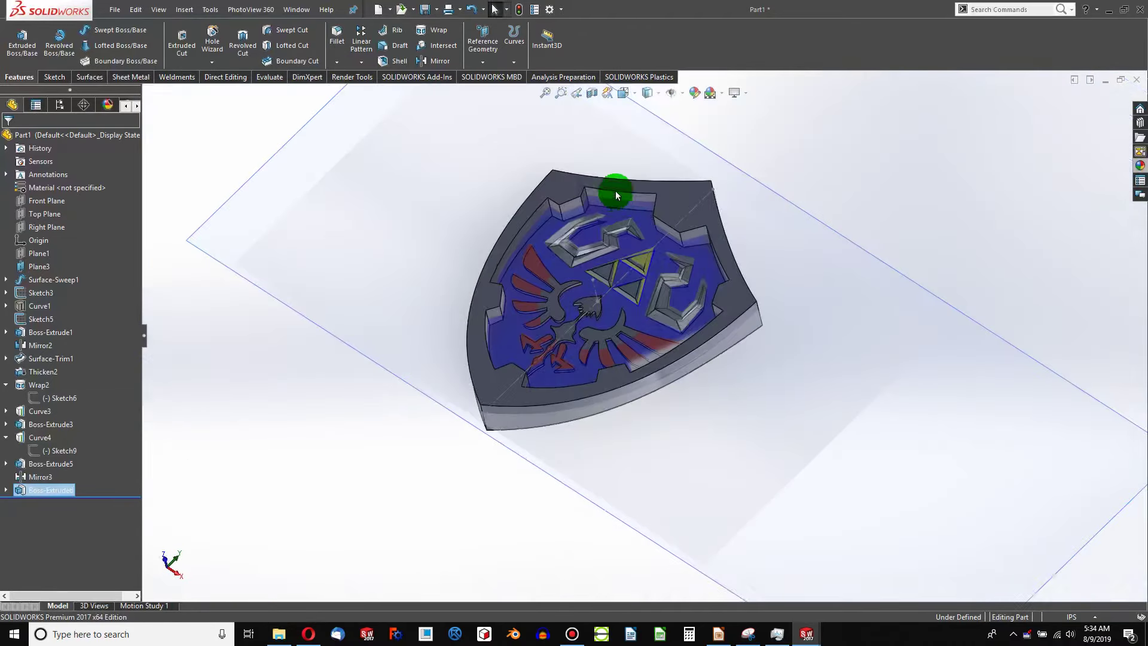
scroll(610, 201, down, 2)
scroll(590, 296, down, 2)
middle_drag(589, 295, 763, 267)
click(776, 378)
middle_drag(777, 378, 708, 379)
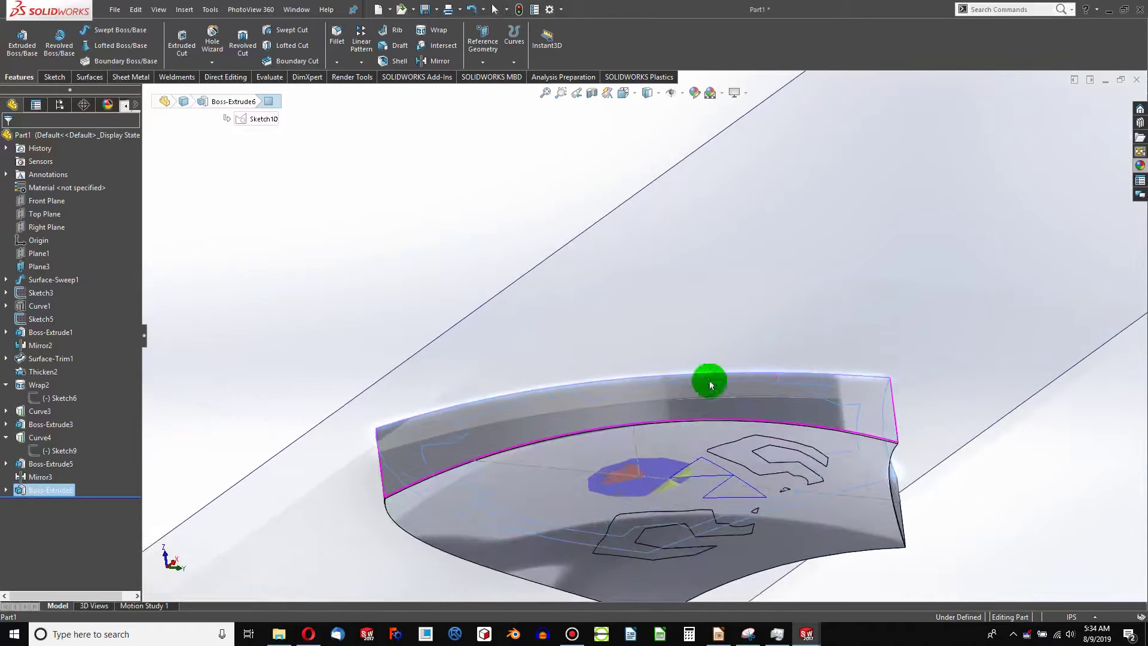
click(587, 441)
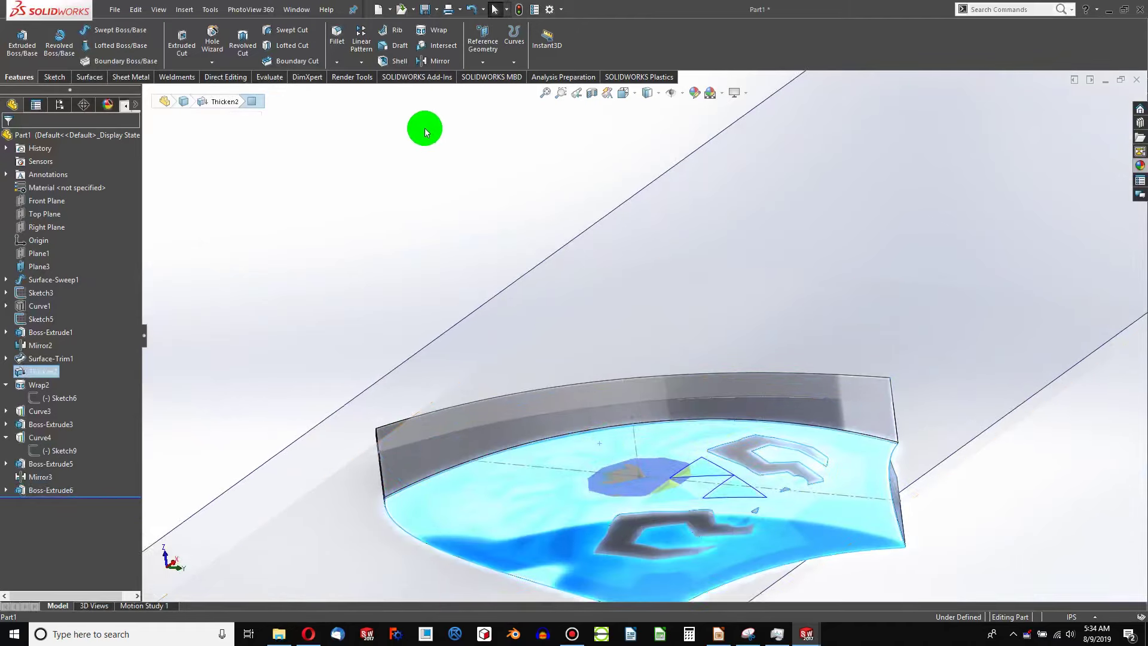
scroll(478, 473, down, 2)
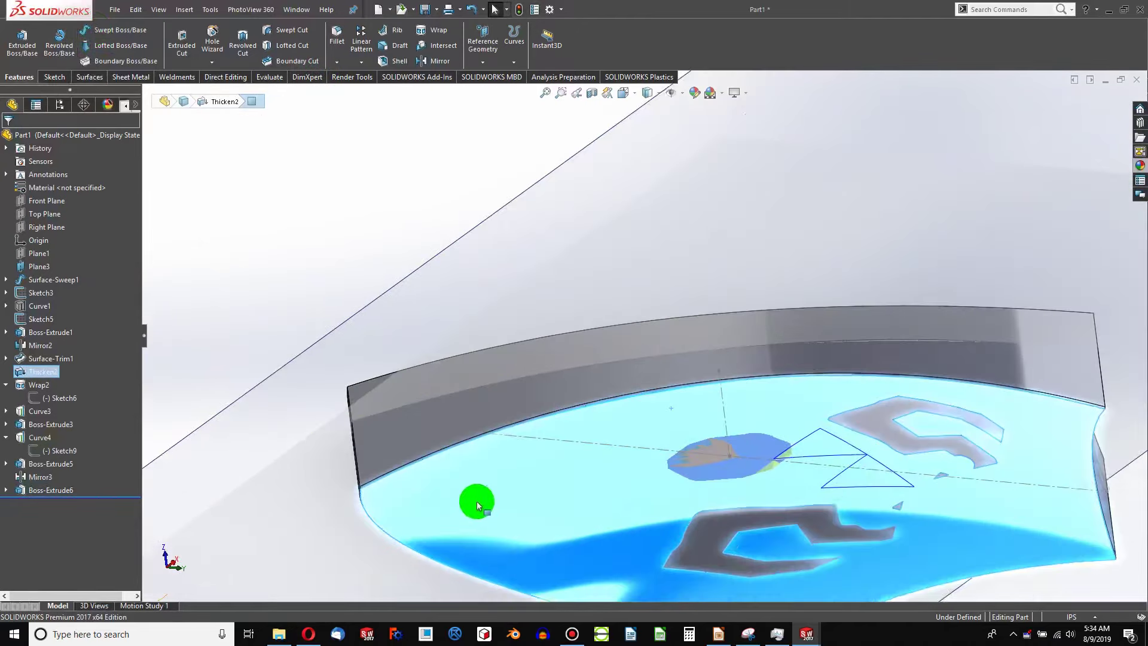
scroll(693, 448, up, 3)
middle_drag(703, 402, 726, 564)
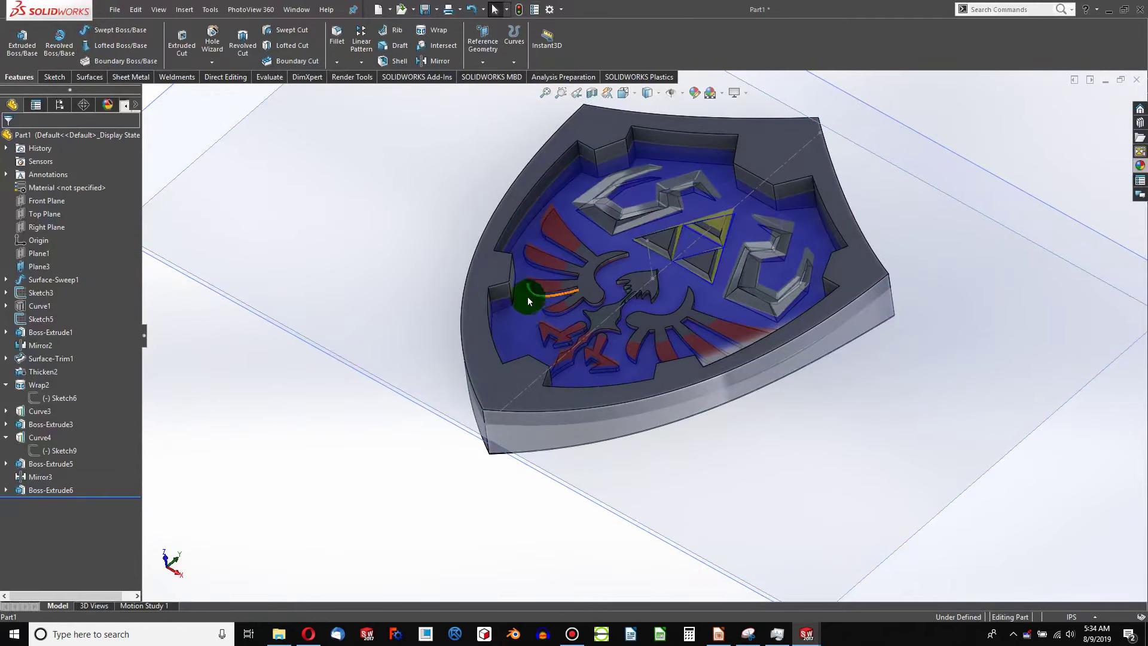
Step: Hide Plane3, the large reference plane crossing the shield
middle_drag(522, 313, 594, 371)
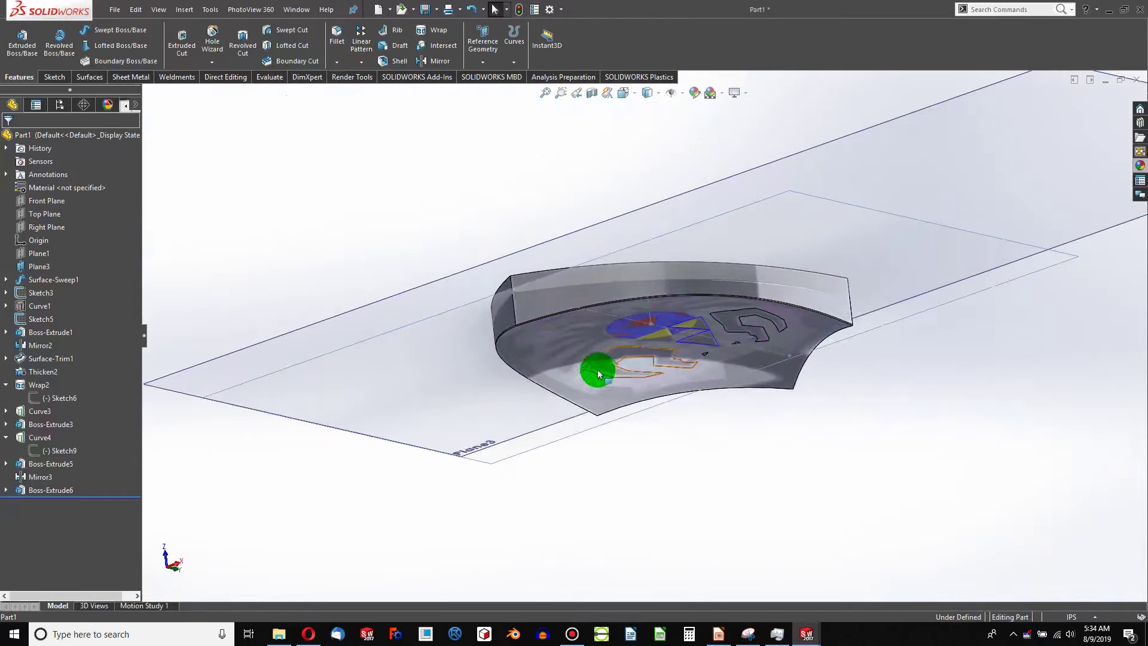
click(542, 322)
click(428, 309)
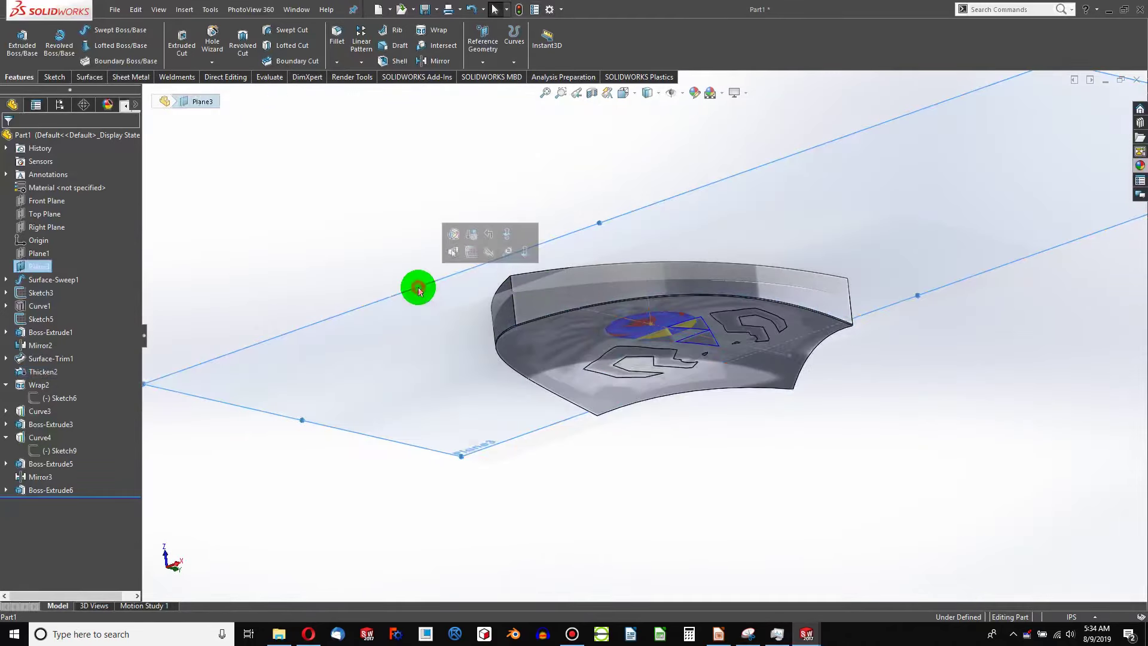
click(485, 249)
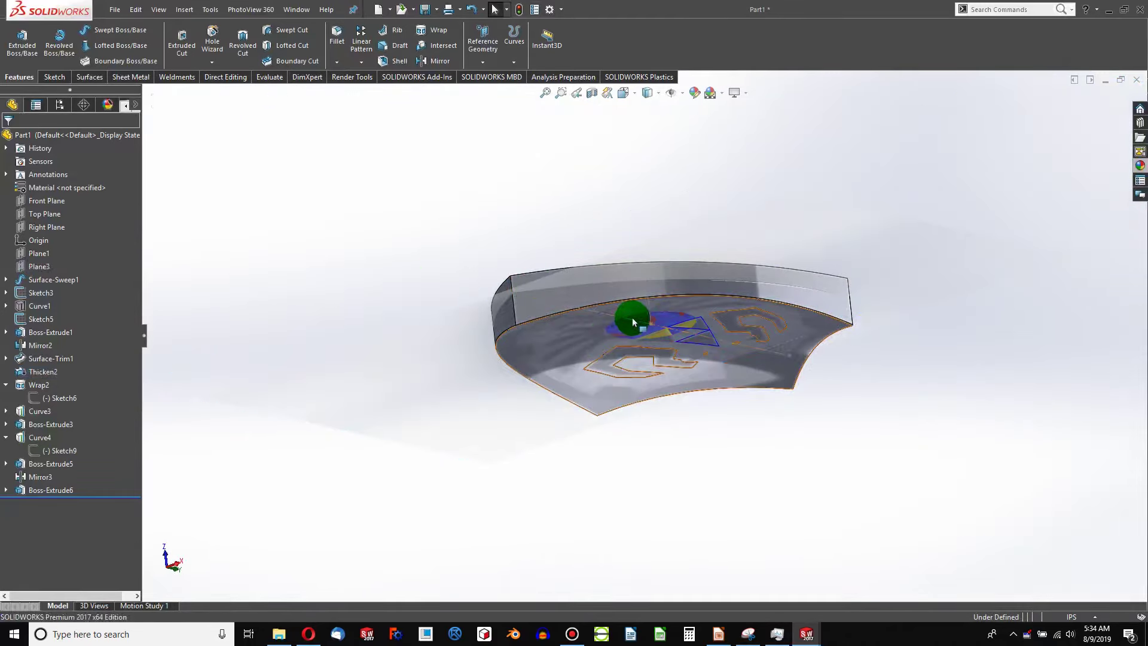
Step: Hide Sketch5 and the Sketch3 reference picture so they no longer overlay the shield
click(665, 302)
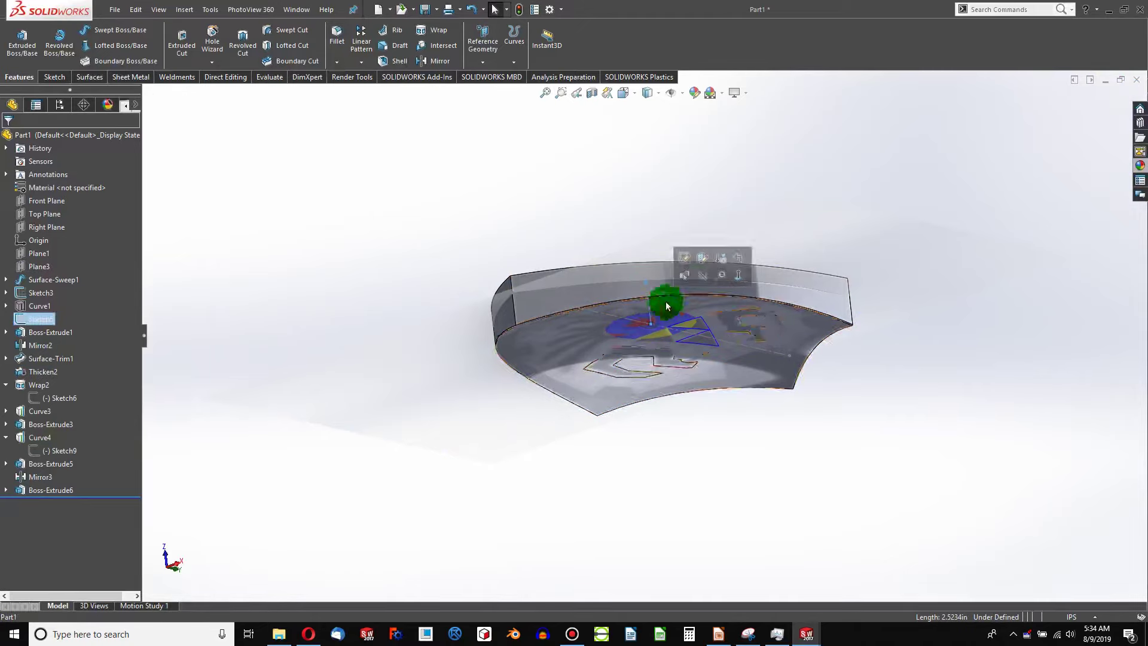
click(702, 275)
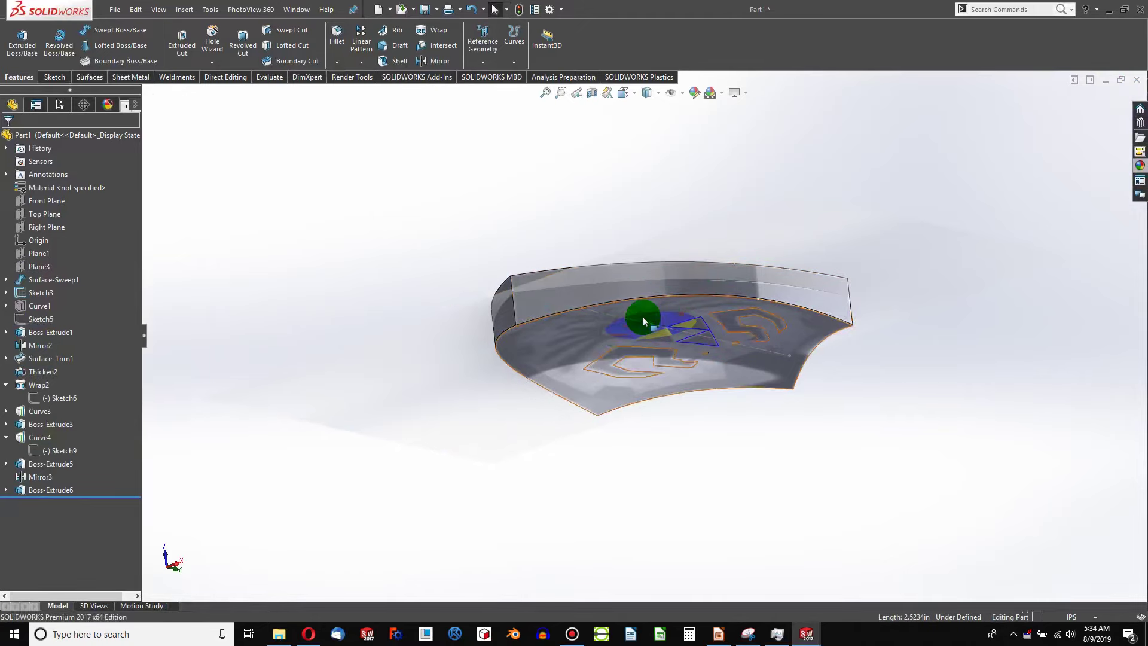
click(637, 319)
click(688, 288)
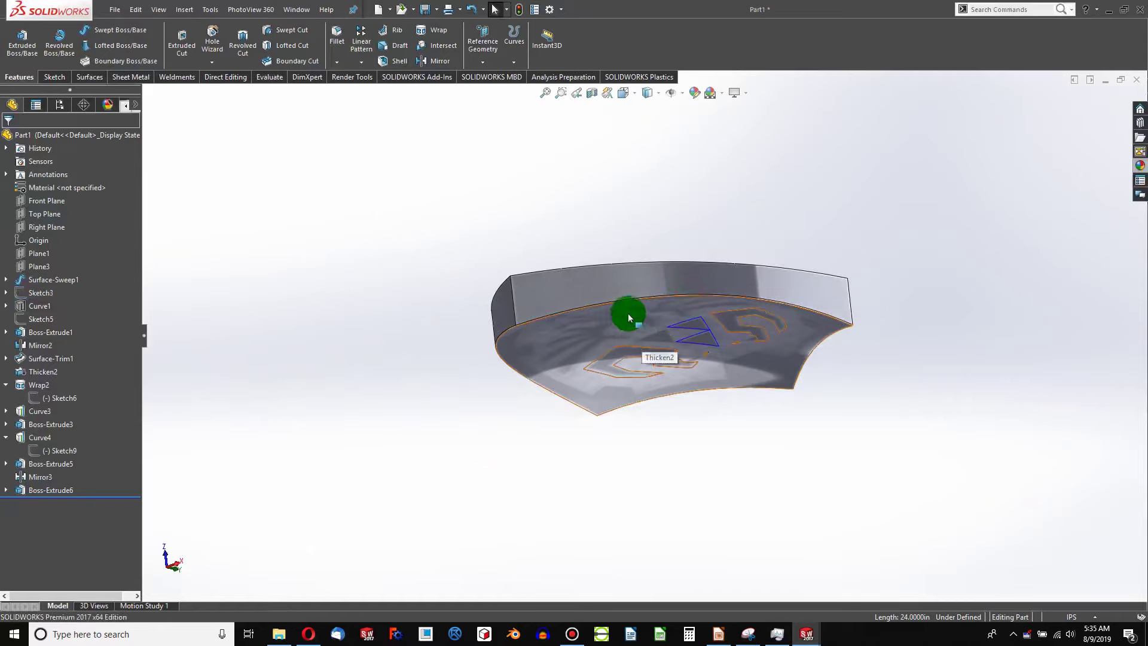
Step: Start an Offset Surface from the shield's curved inner face and flip the offset toward the raised border
click(628, 318)
middle_drag(610, 313, 615, 476)
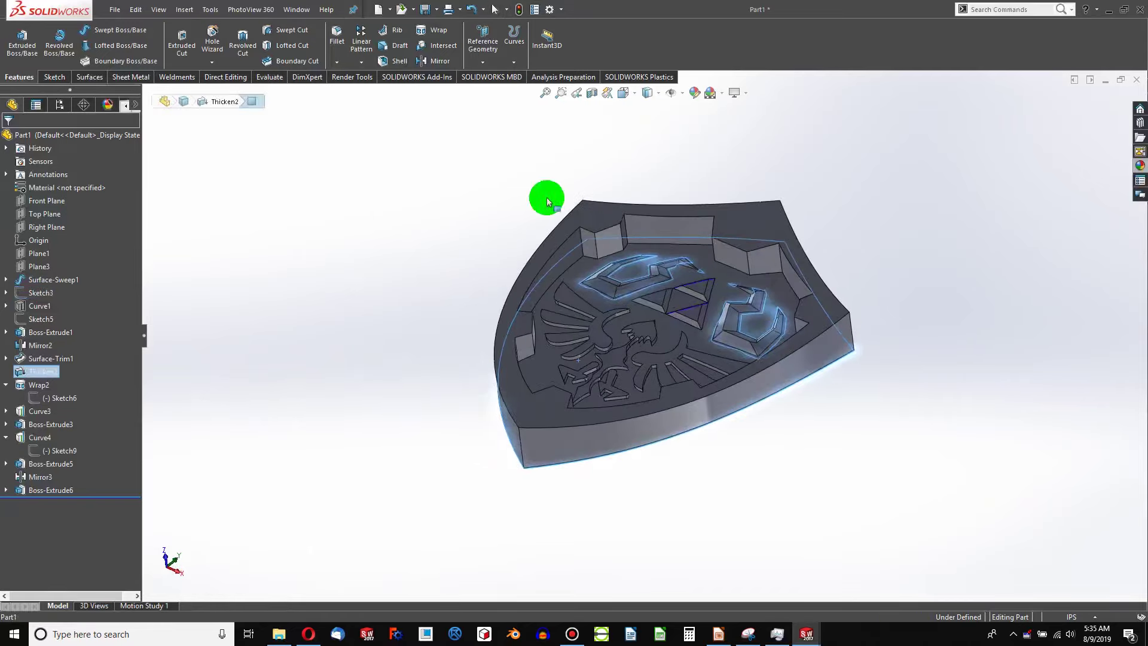
click(88, 76)
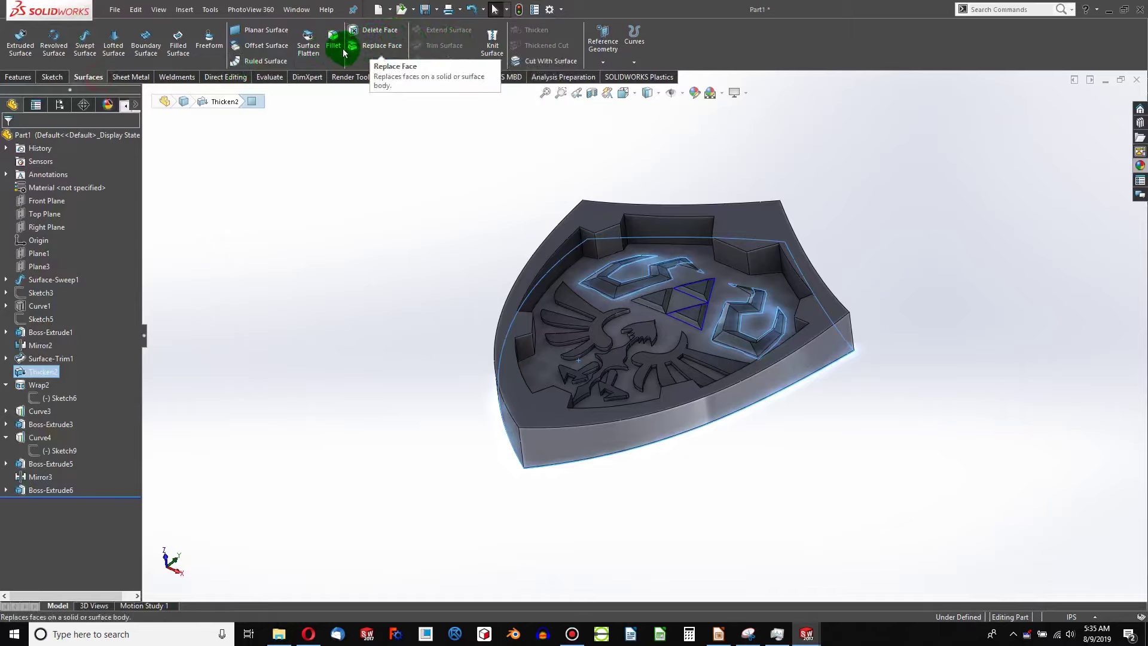
click(263, 45)
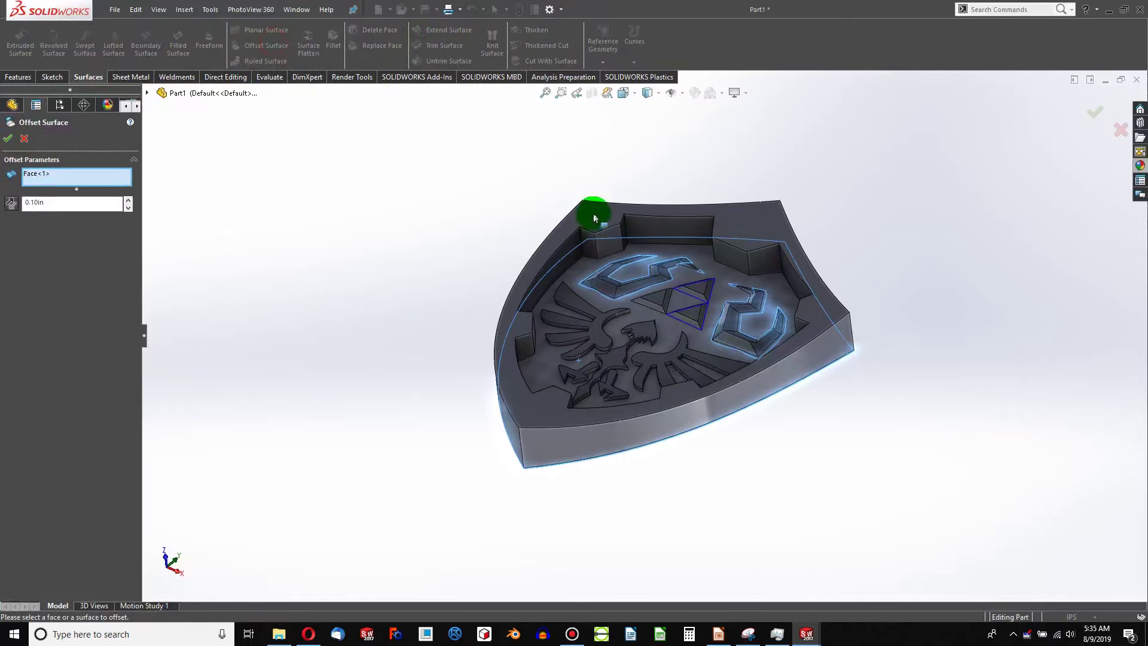
click(679, 323)
mouse_move(680, 319)
middle_down()
mouse_move(688, 260)
mouse_move(675, 309)
middle_up()
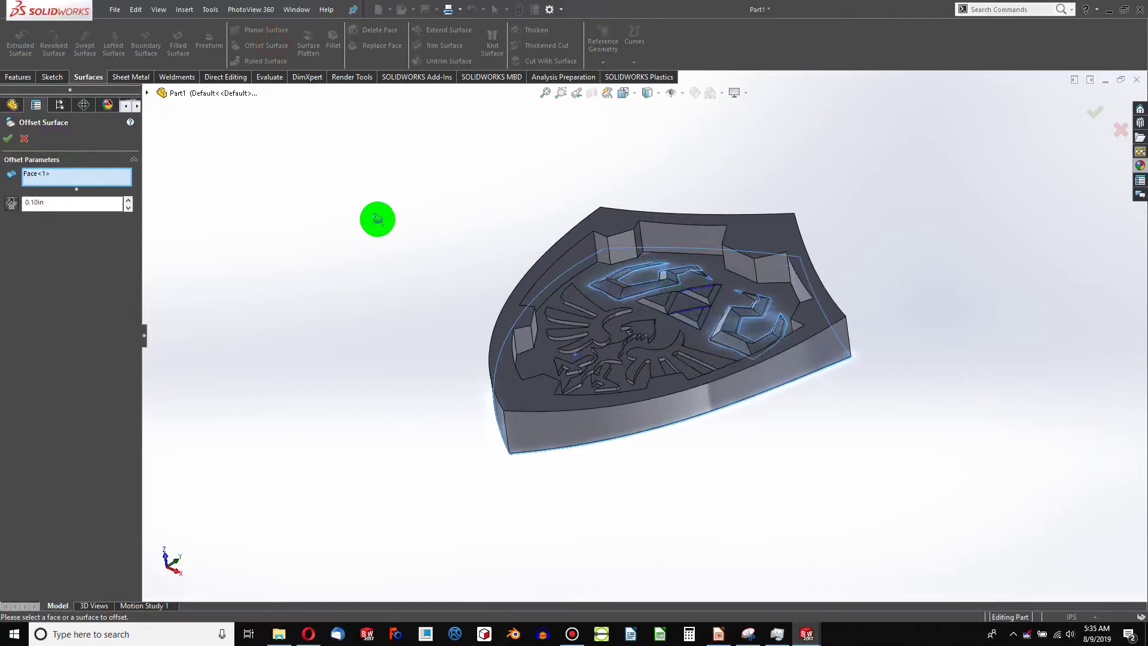
scroll(768, 303, down, 3)
click(130, 203)
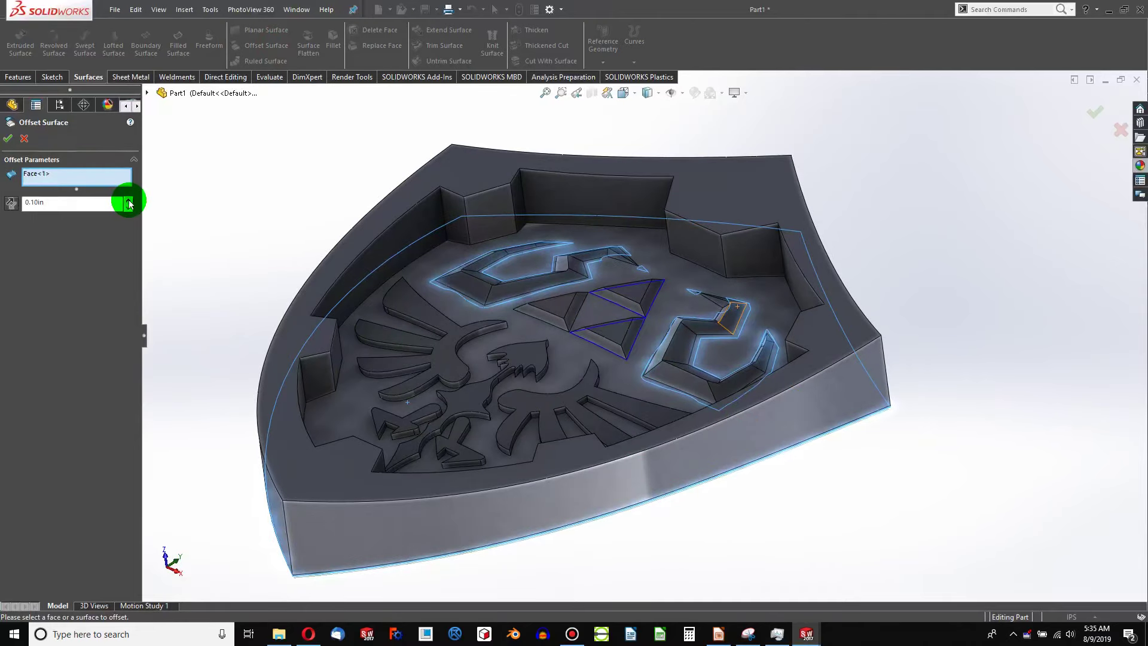
click(129, 203)
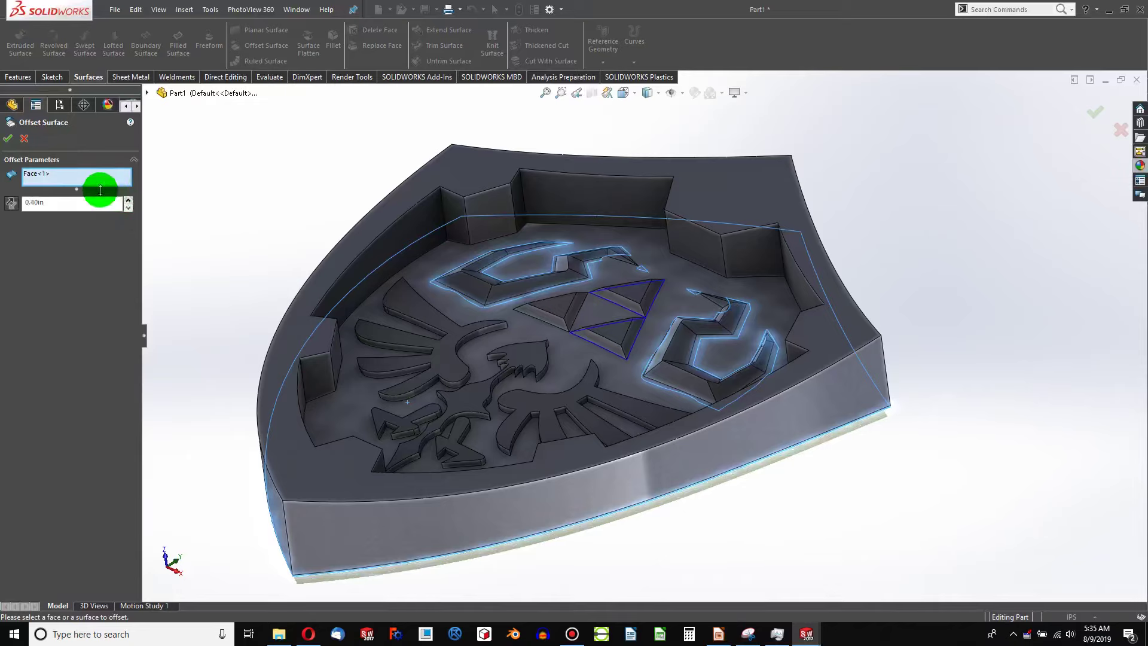
click(13, 204)
mouse_move(348, 333)
middle_down()
mouse_move(362, 277)
mouse_move(333, 321)
mouse_move(344, 333)
middle_up()
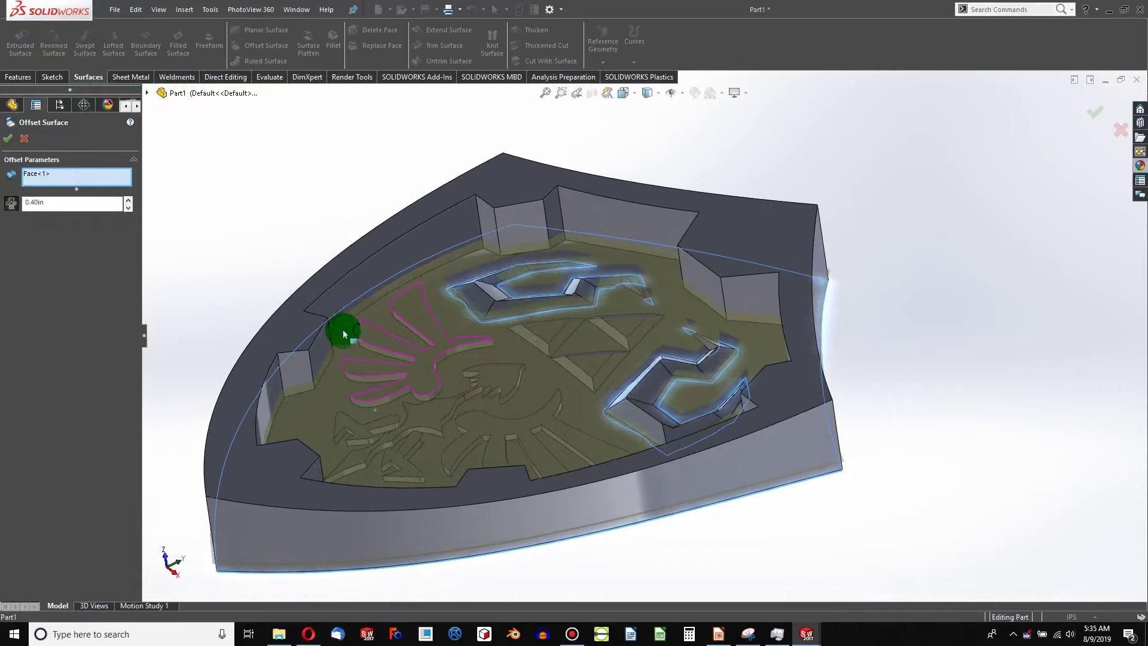
Step: Set the offset distance to 0.0625+0.5 in and complete the offset surface
click(72, 205)
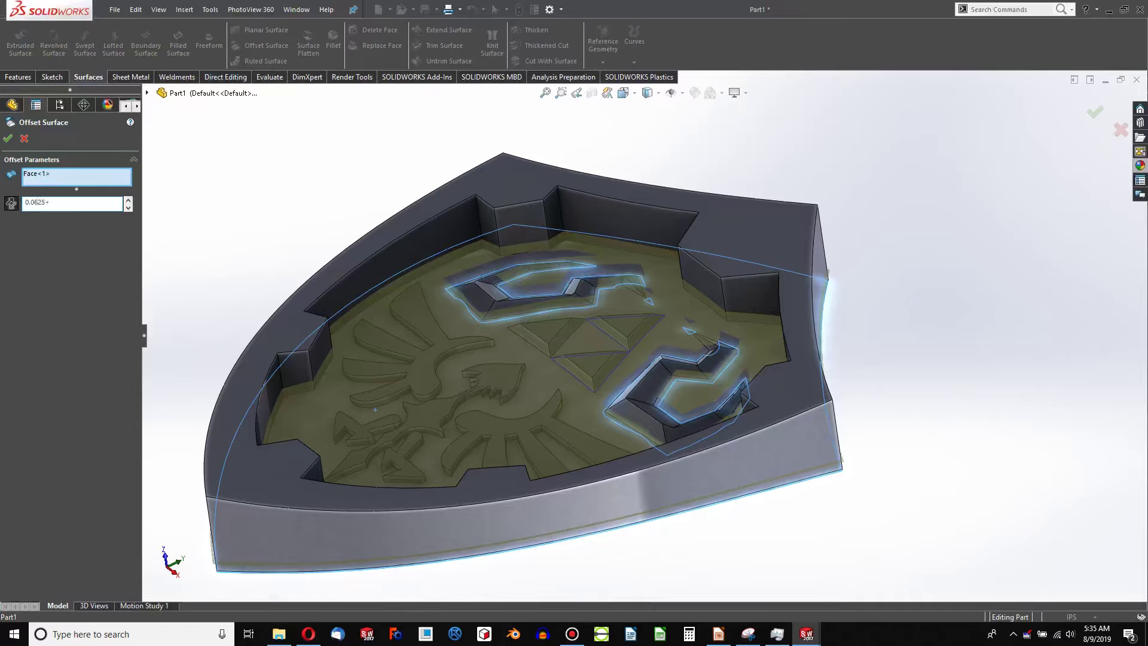
text(0.0625+0.5)
key(Return)
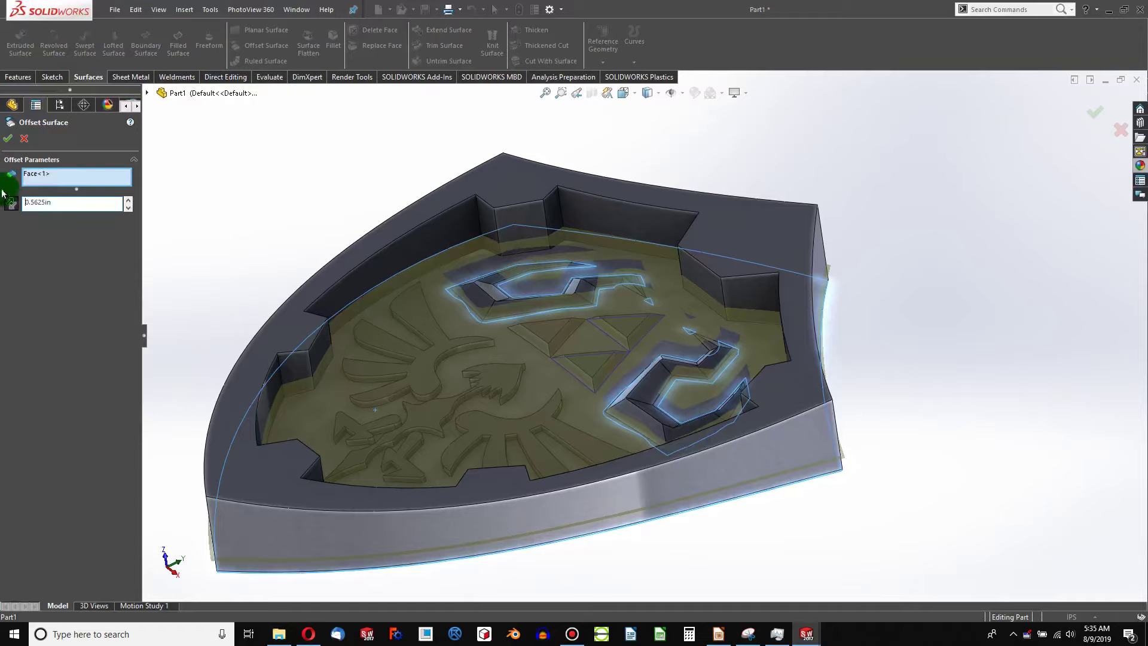
click(8, 138)
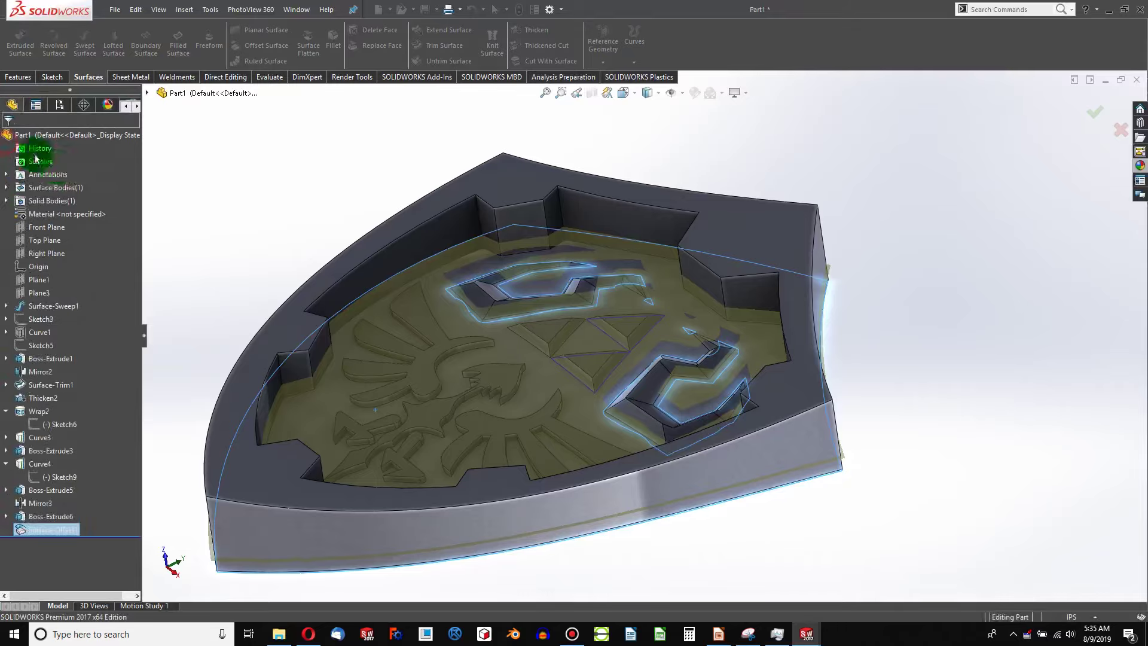
Step: Trim the tall border with a 10 in Thickened Cut from the offset surface, thickened on the front side of the shield
middle_drag(323, 335, 414, 363)
scroll(404, 397, up, 4)
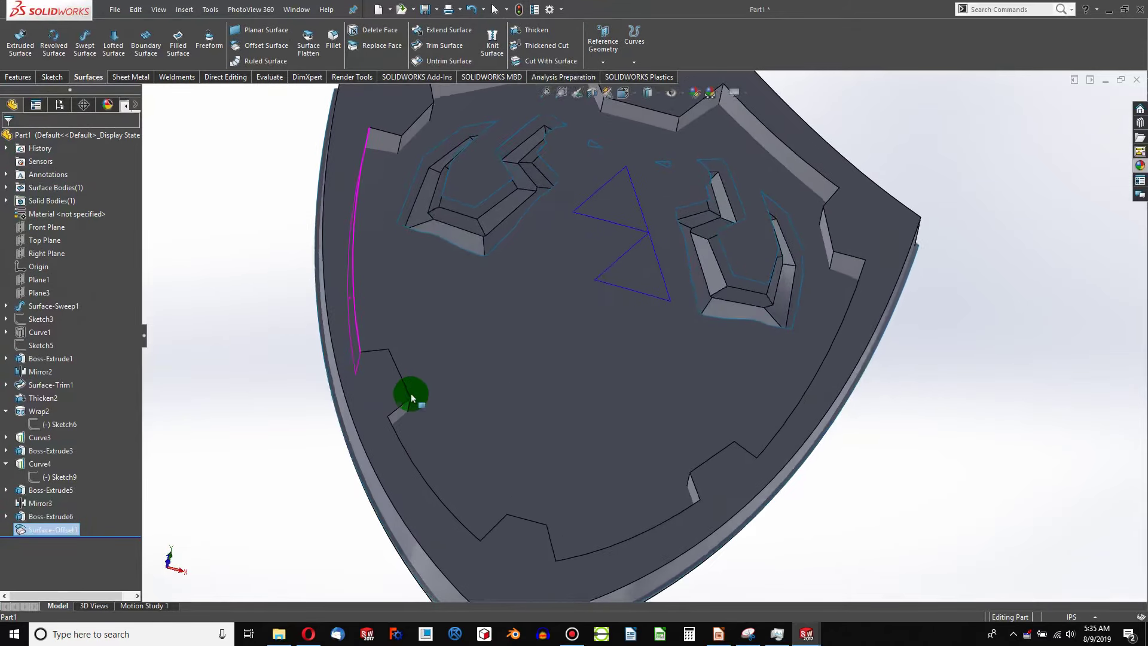
scroll(544, 257, down, 7)
middle_drag(576, 309, 535, 246)
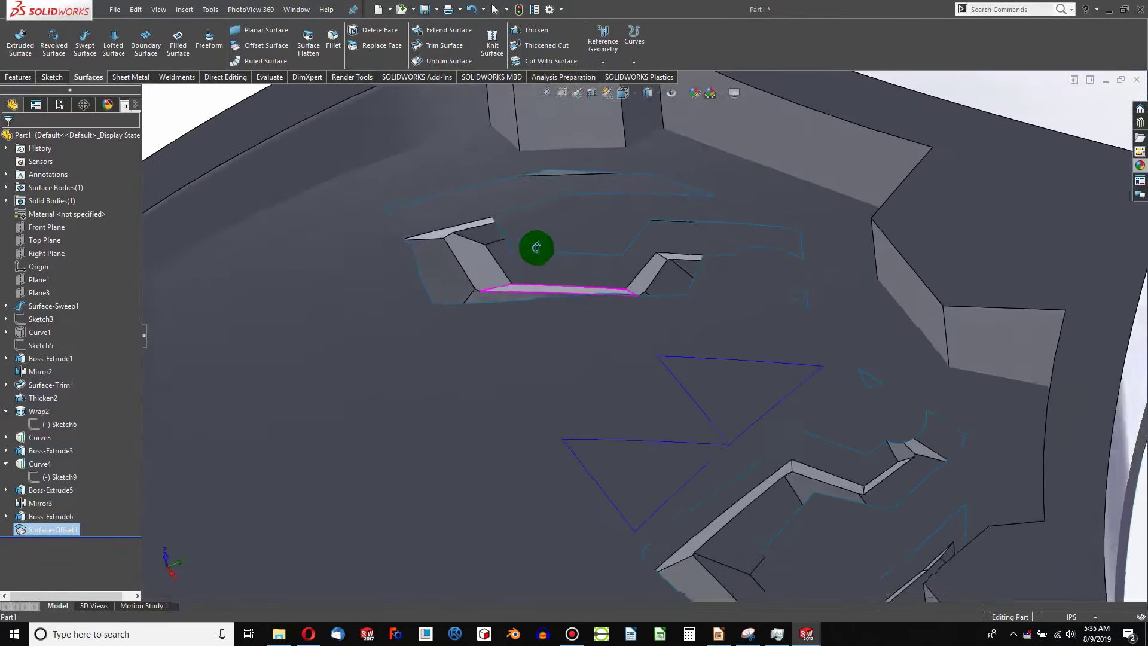
scroll(581, 310, up, 7)
scroll(602, 342, down, 2)
click(602, 342)
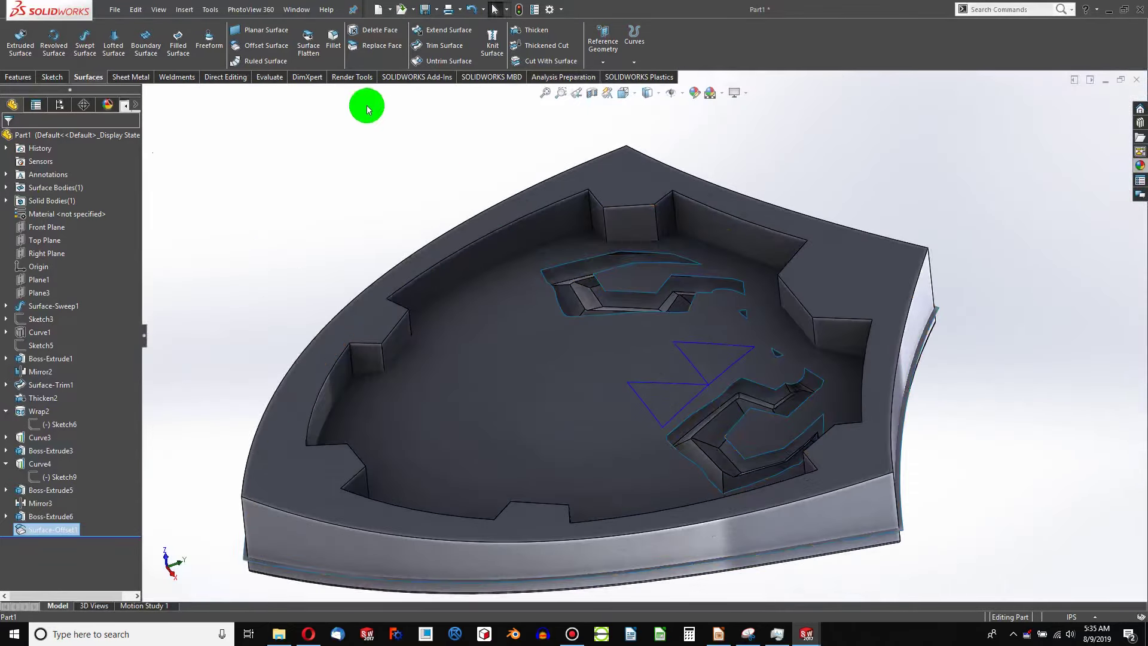
click(544, 48)
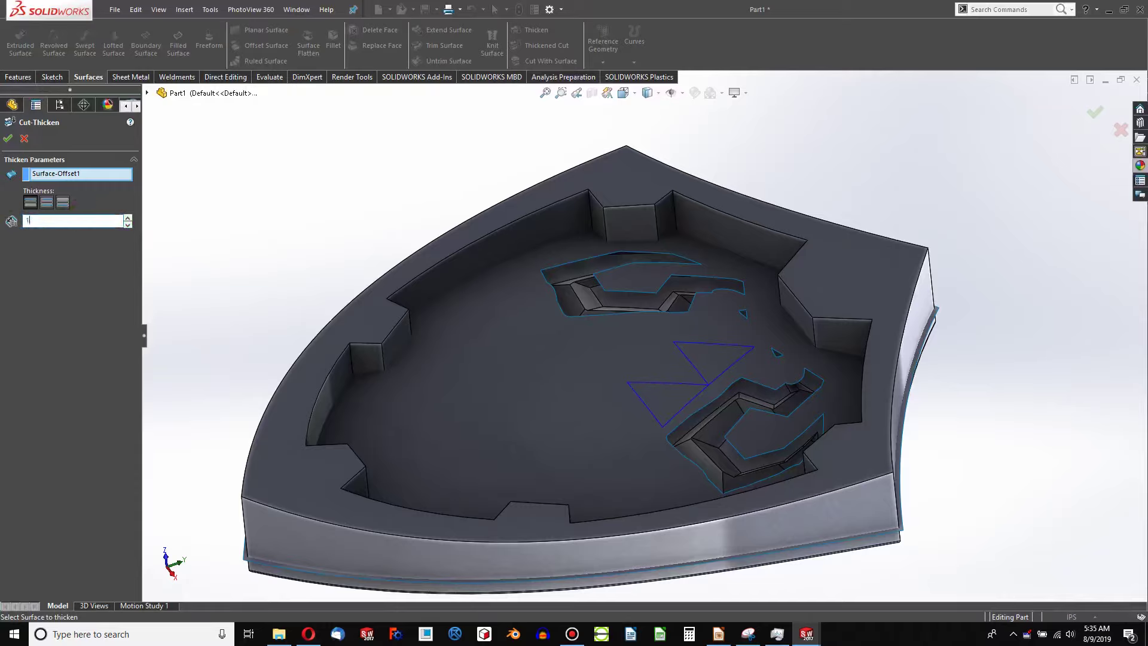
key(Return)
scroll(477, 341, up, 3)
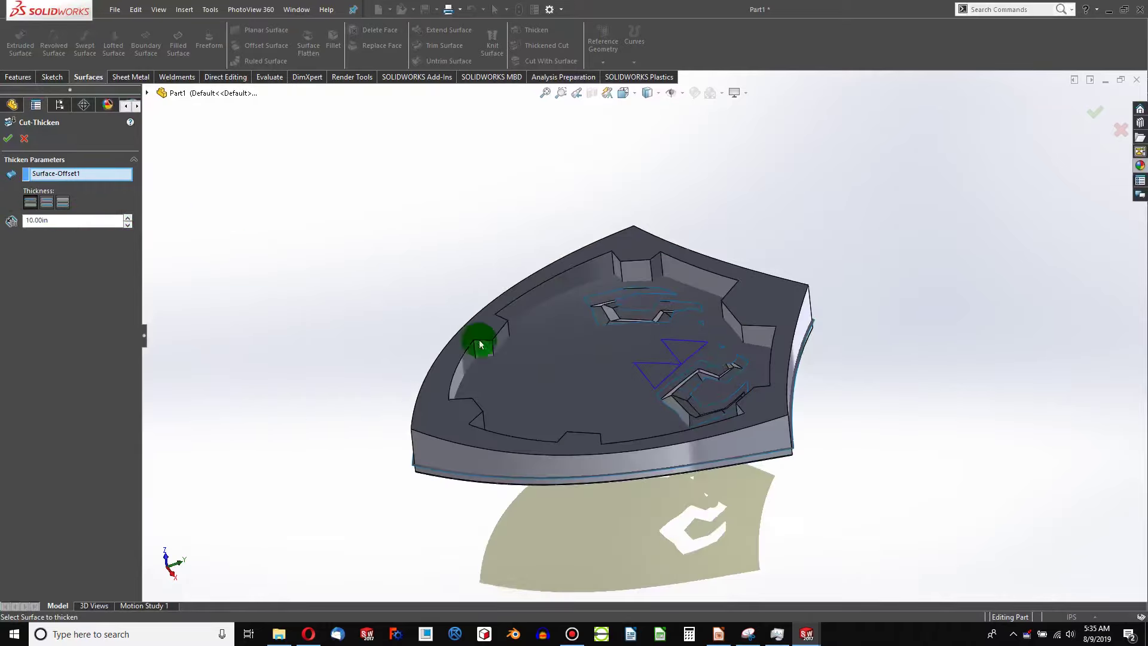
click(61, 204)
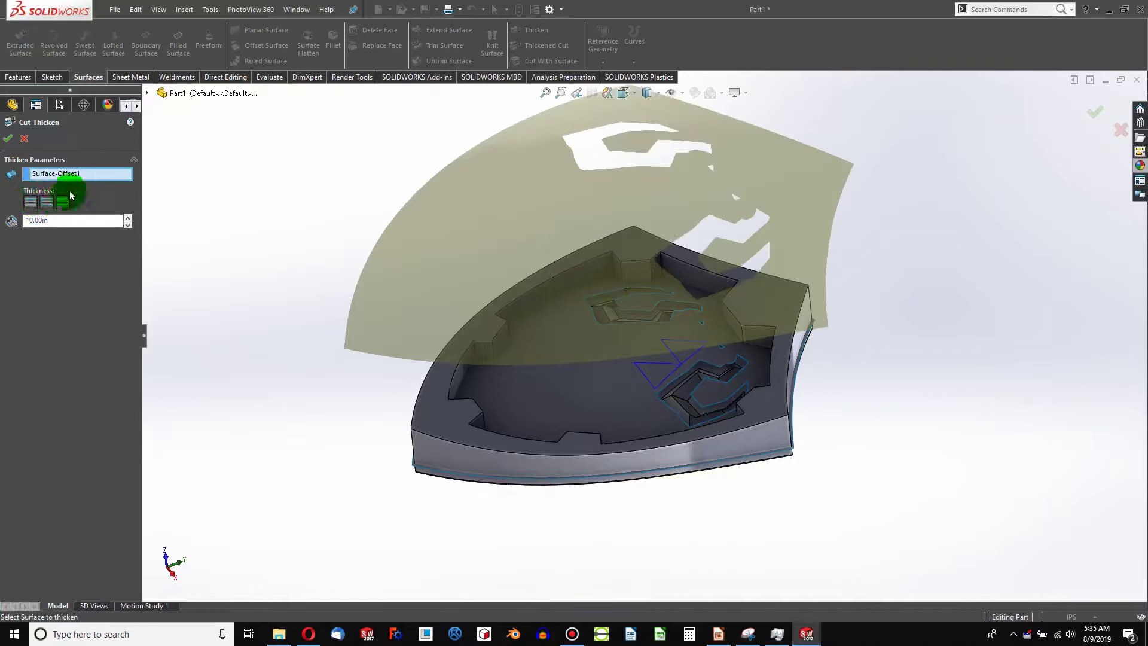
click(7, 142)
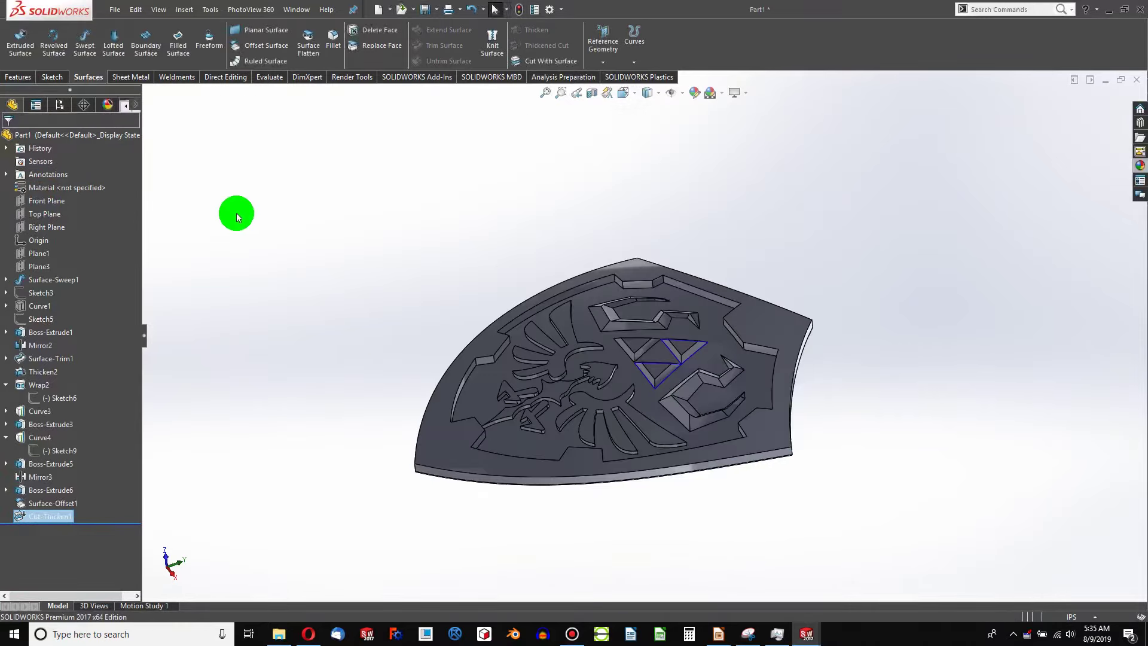
Step: Edit the offset surface that limits the border height and set its distance to 0.6625 in
scroll(608, 343, down, 2)
middle_drag(607, 343, 650, 408)
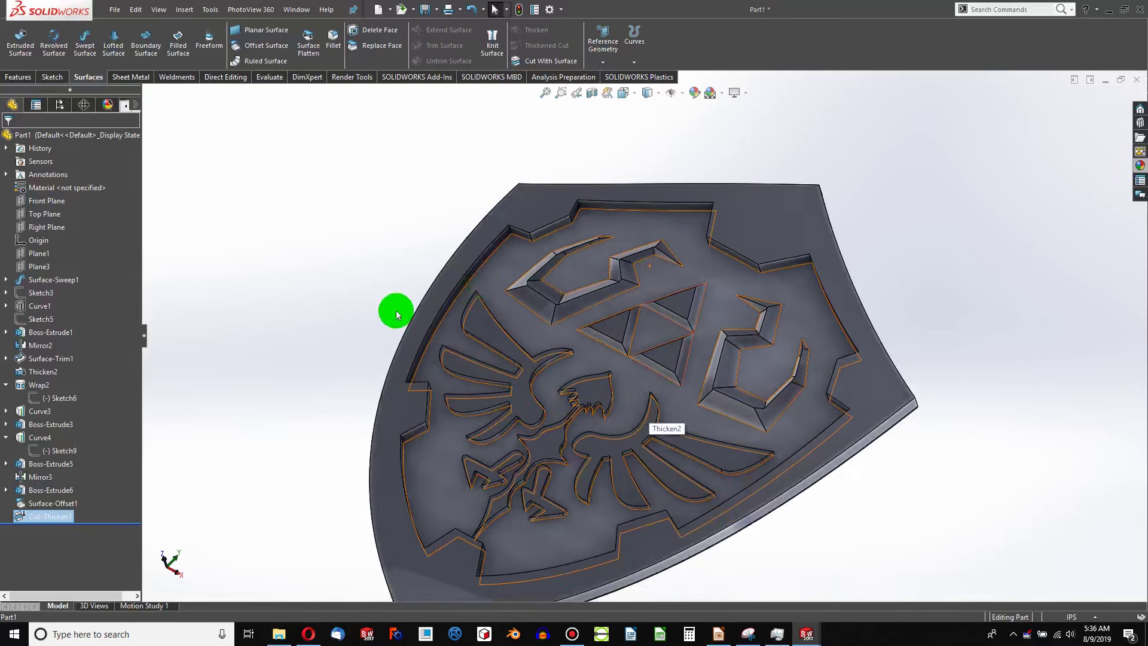
click(65, 508)
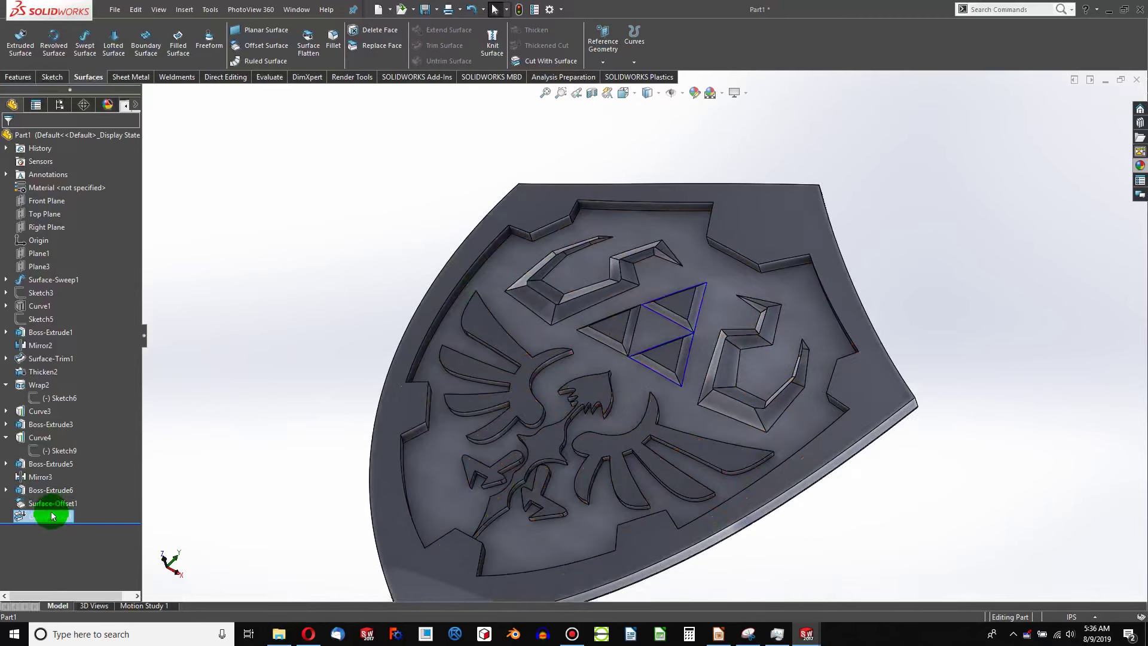
right_click(51, 508)
click(56, 386)
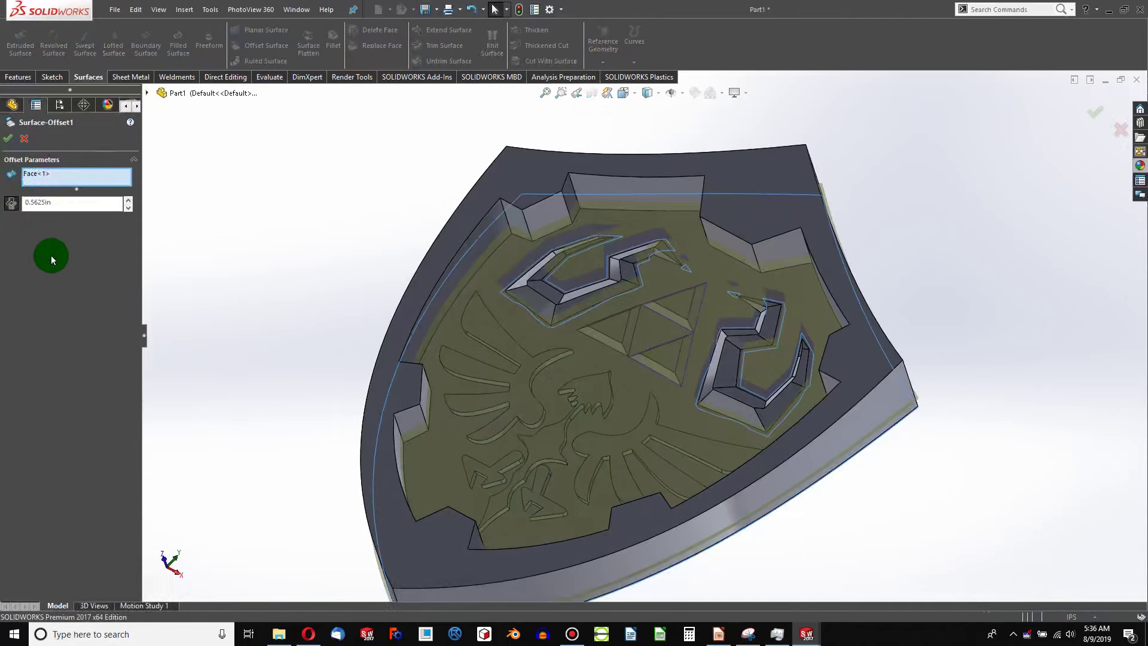
double_click(42, 202)
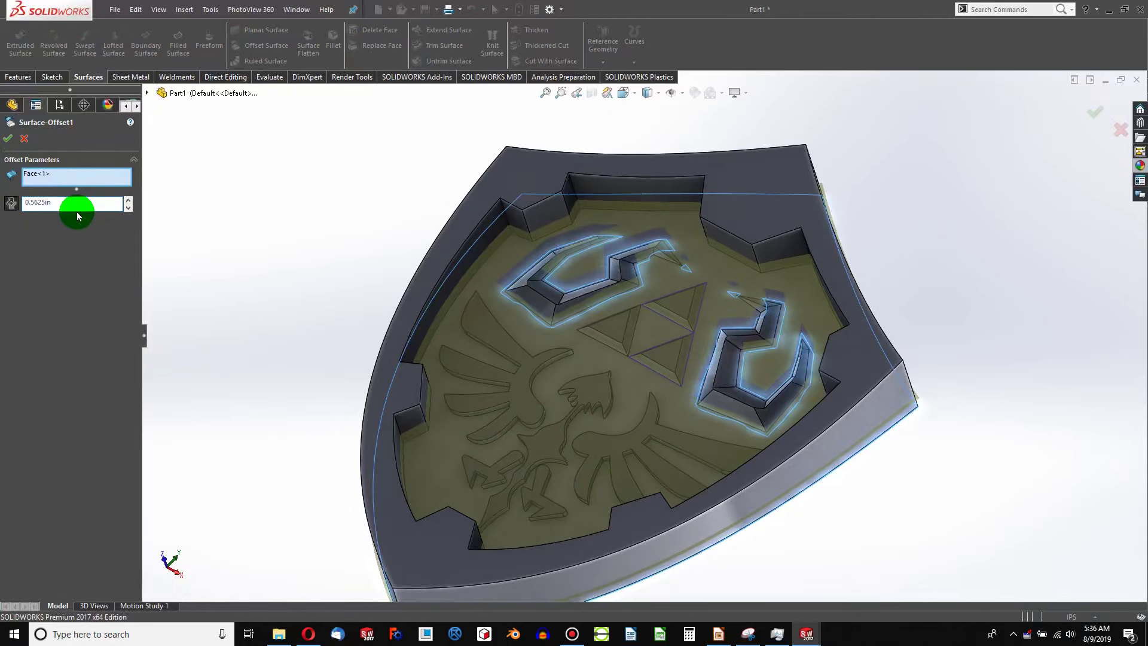
key(shift+Right)
text(6)
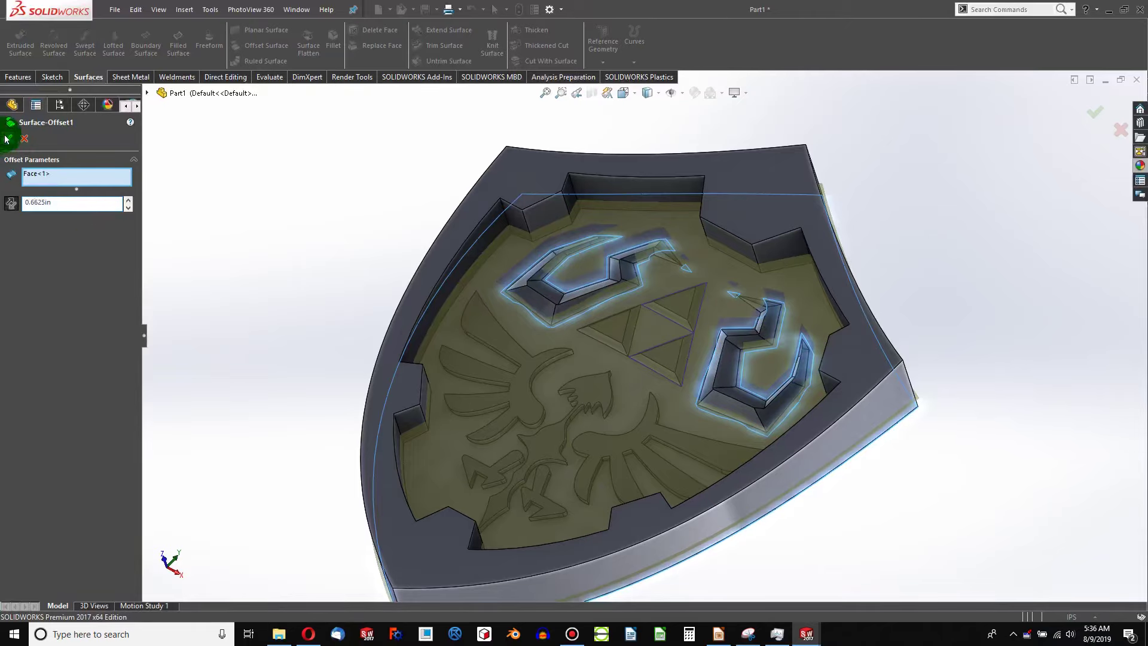
click(7, 139)
Step: Hide the two blue curves outlining the Triforce triangles
scroll(620, 389, down, 2)
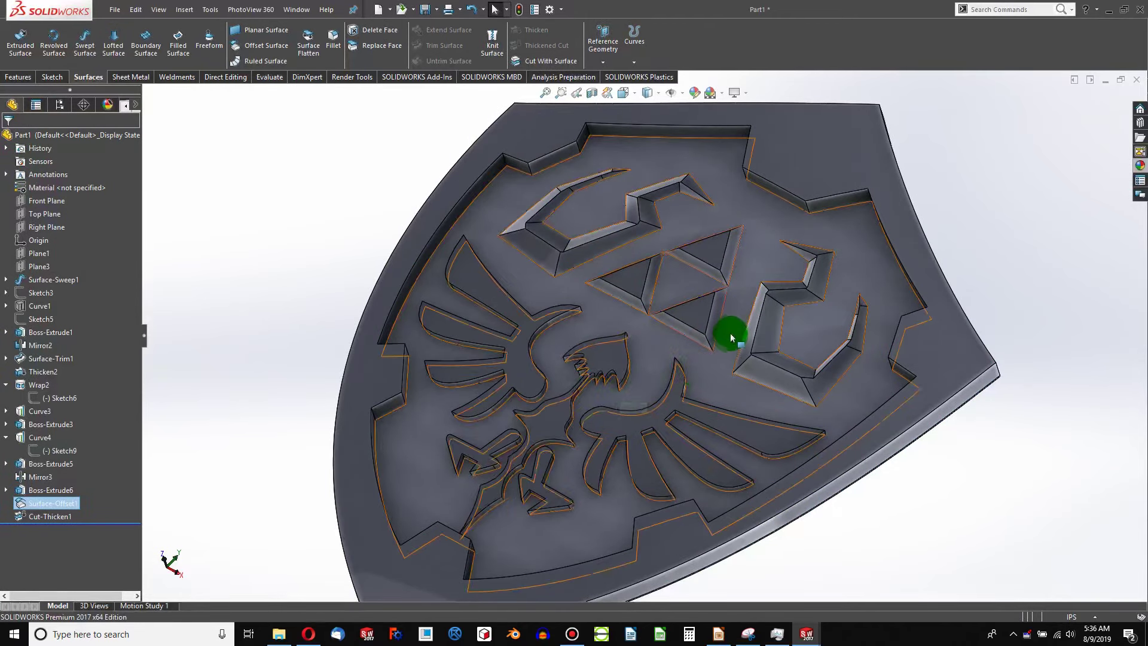
right_click(723, 316)
click(750, 297)
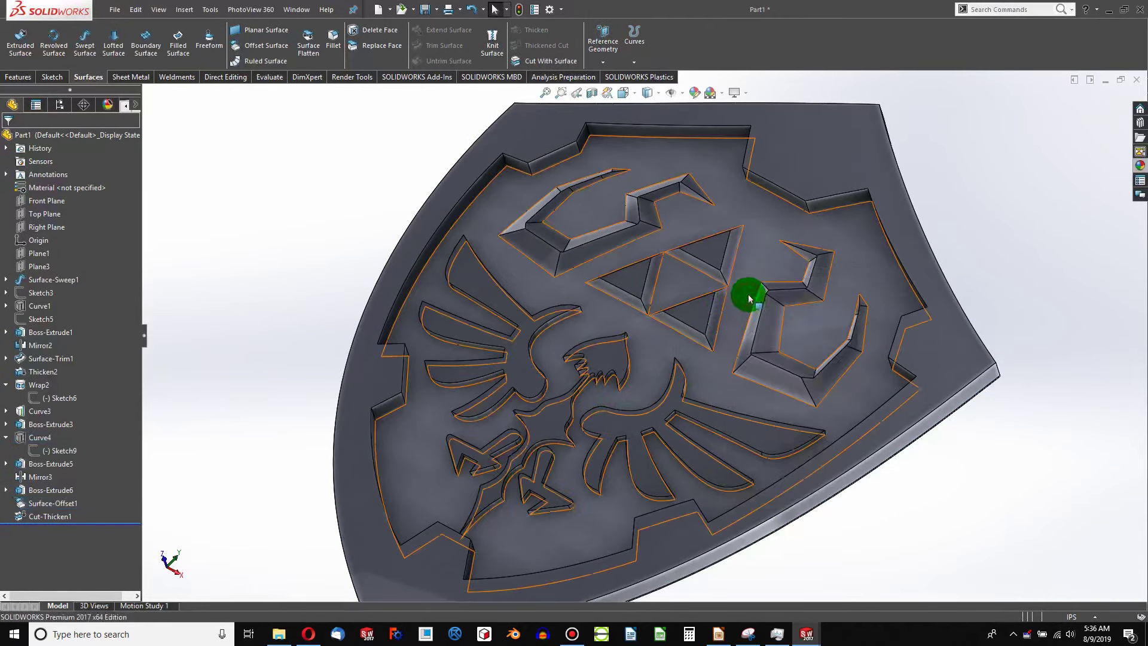
scroll(813, 360, up, 3)
scroll(682, 392, down, 2)
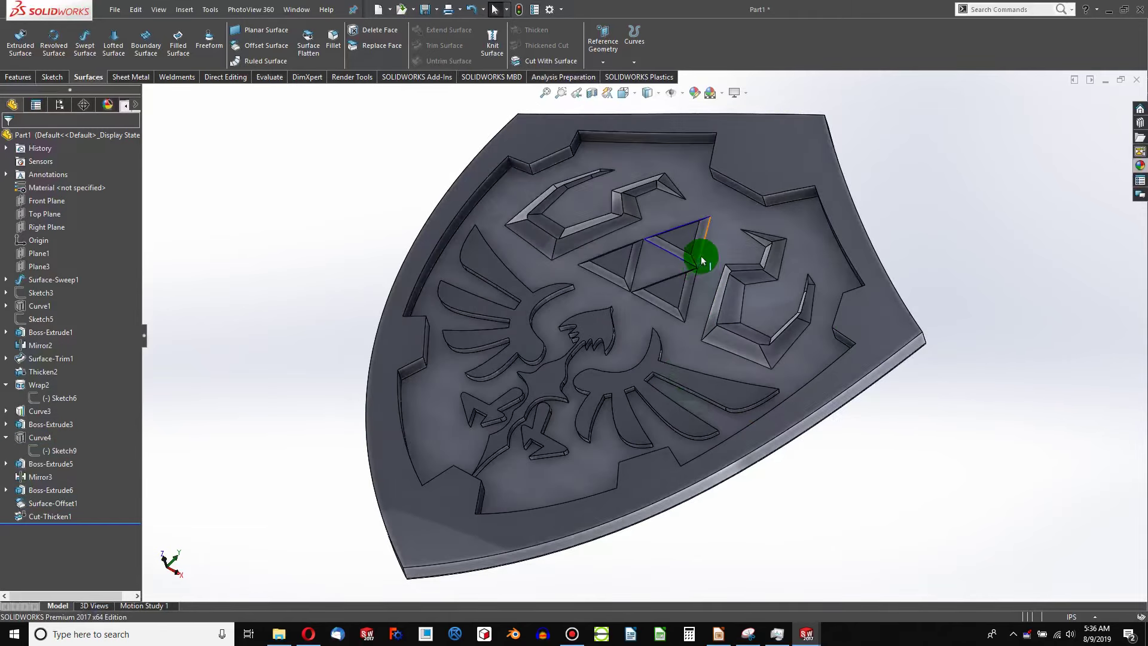
right_click(702, 261)
click(724, 240)
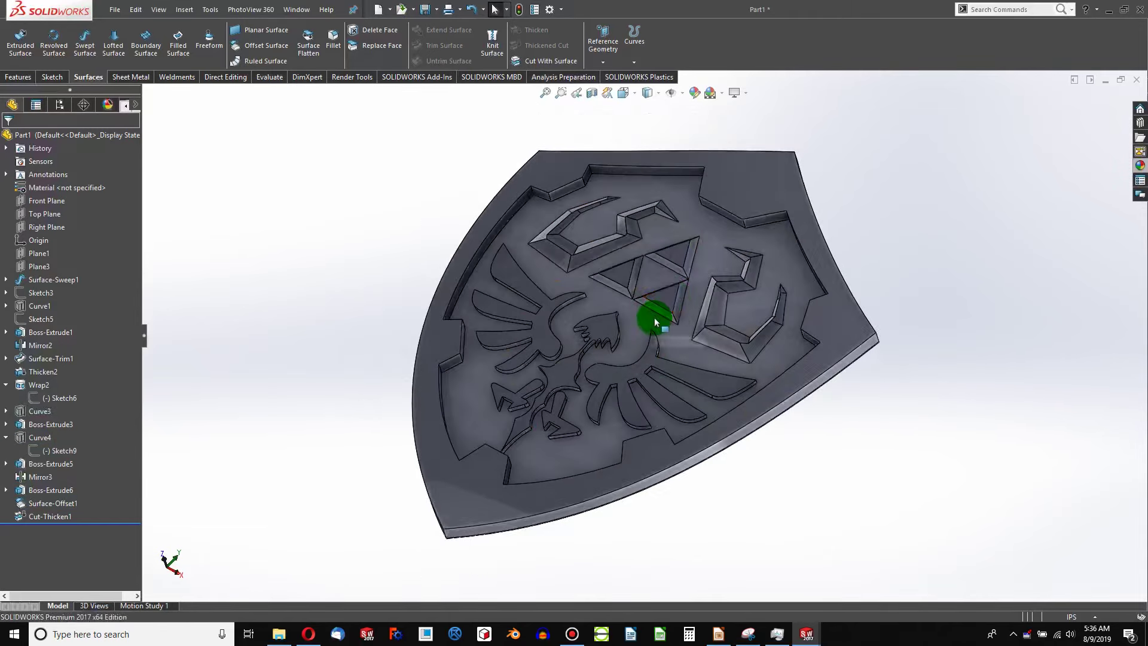
Step: Examine the shield from the front and at an angle, checking the emblem relief, the Triforce and the border's height
middle_drag(585, 236, 776, 150)
middle_drag(872, 153, 925, 185)
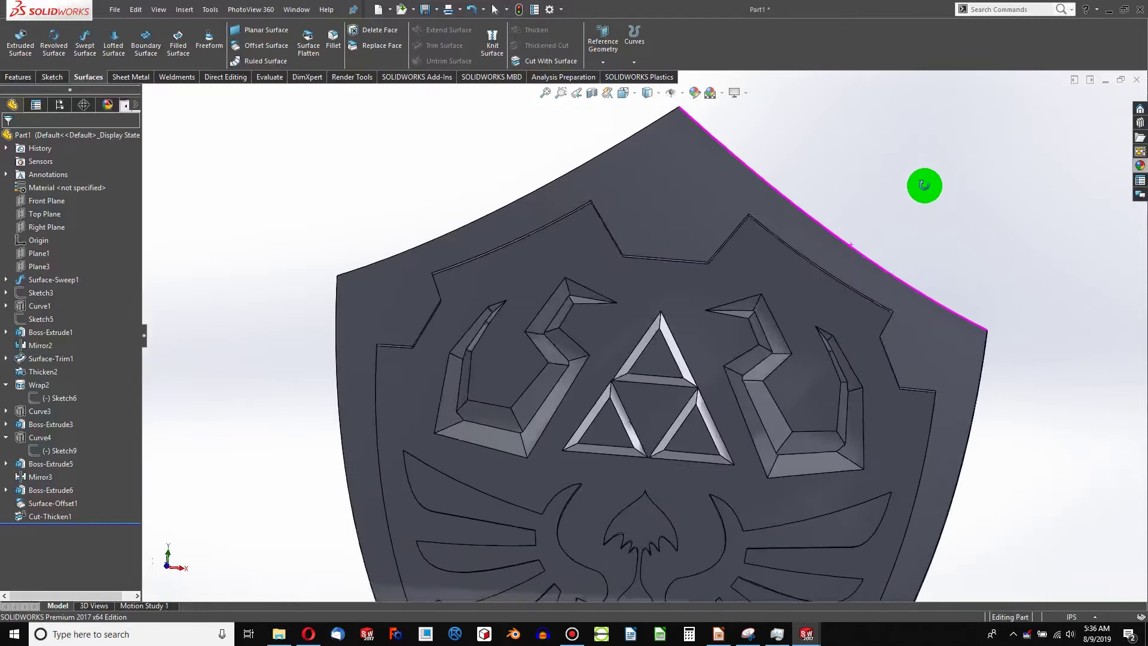
scroll(924, 185, up, 5)
scroll(629, 435, down, 2)
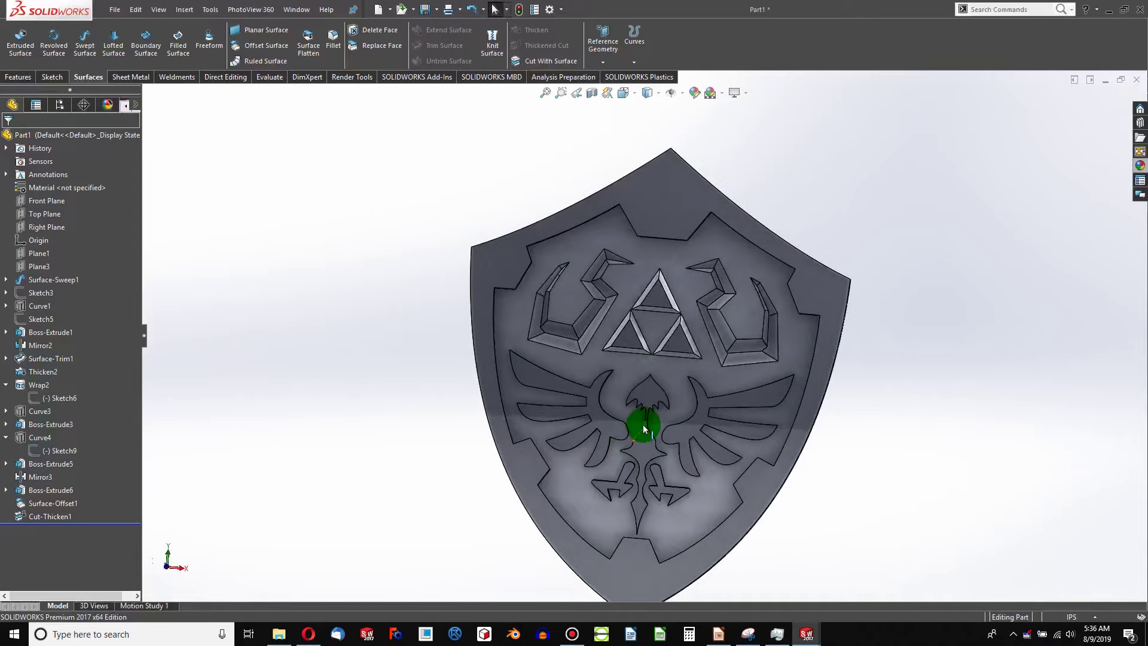
scroll(648, 435, up, 2)
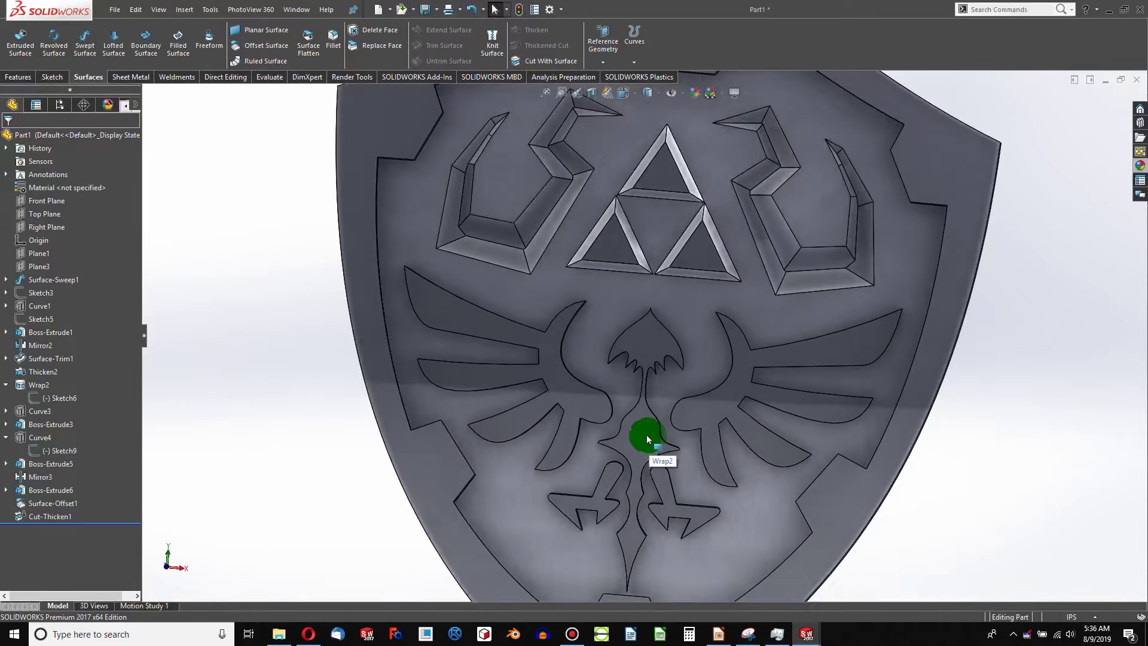
scroll(476, 382, down, 4)
middle_drag(598, 289, 648, 308)
scroll(648, 307, up, 2)
scroll(652, 300, down, 4)
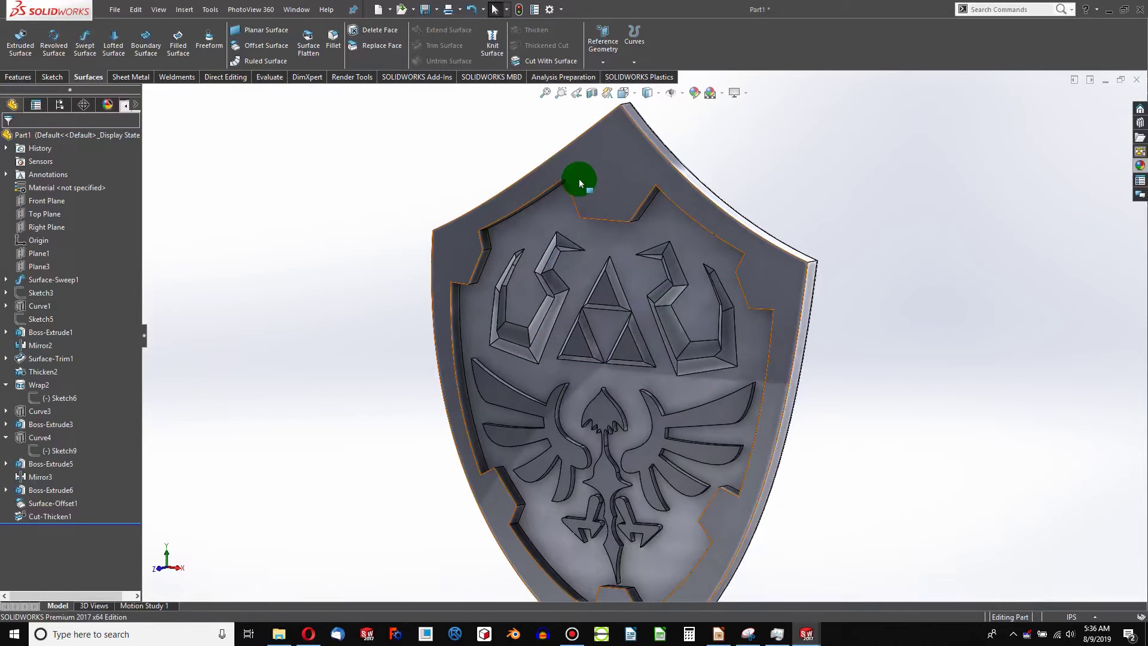
Step: Edit Surface-Offset1 and raise the border by setting the offset distance to 1.0625 in
click(447, 226)
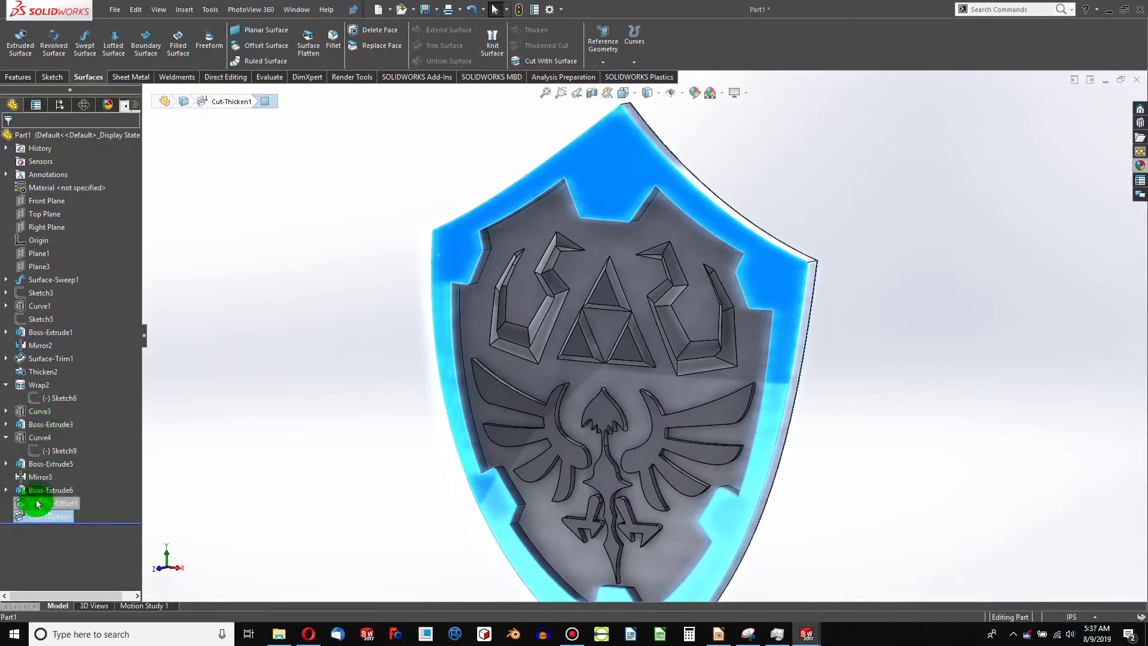
right_click(48, 502)
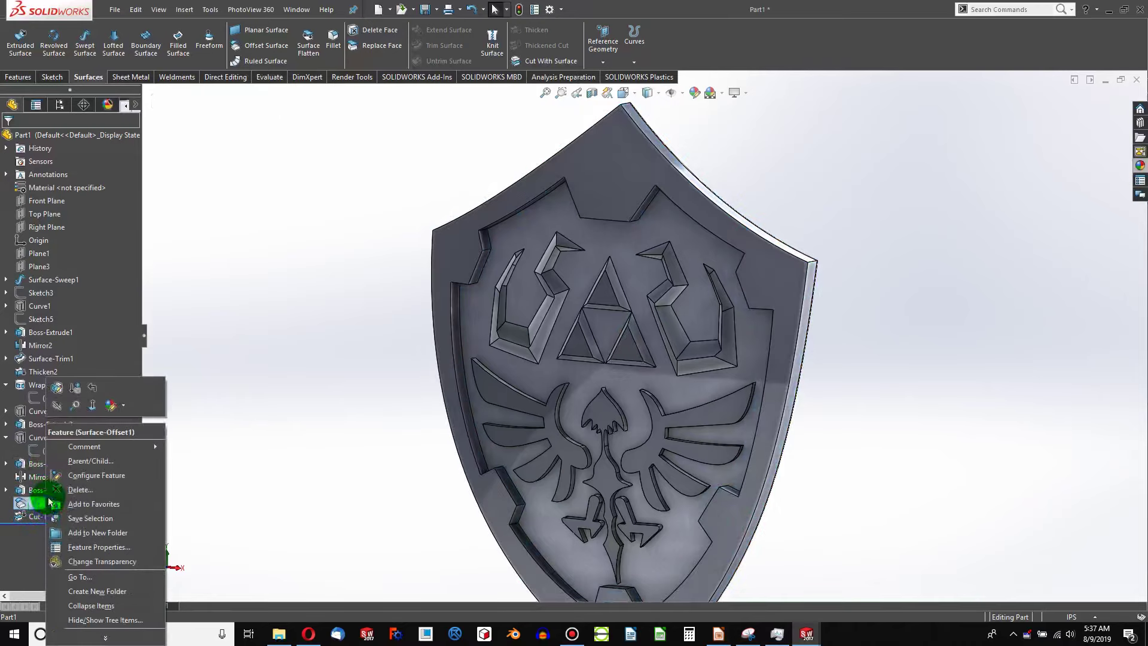
click(57, 390)
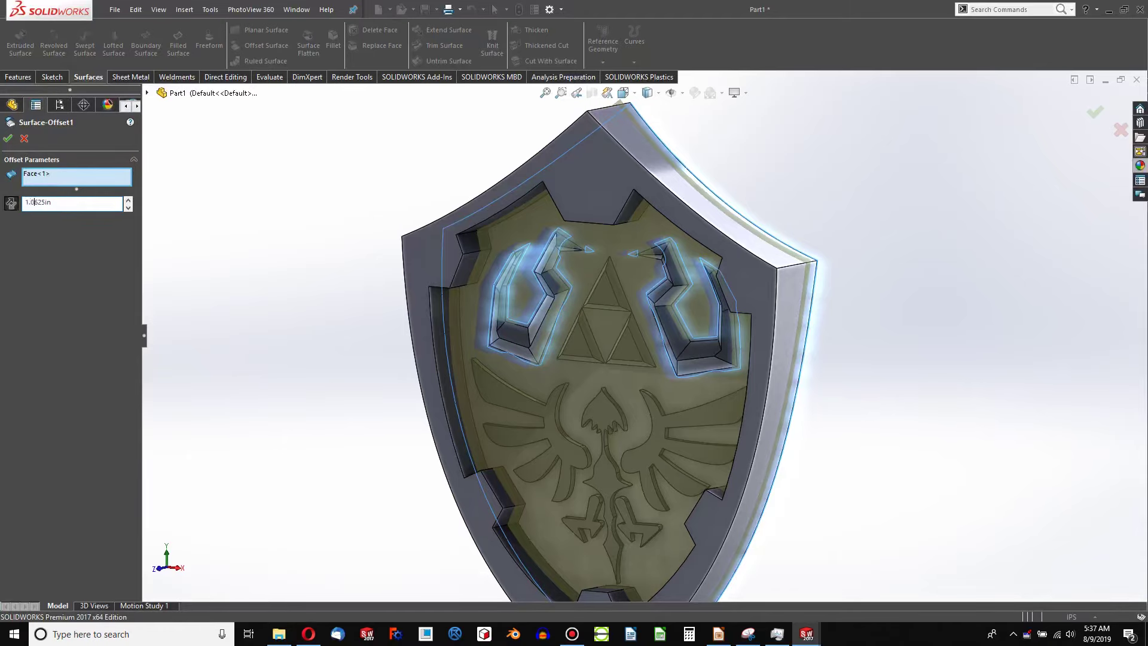
click(9, 139)
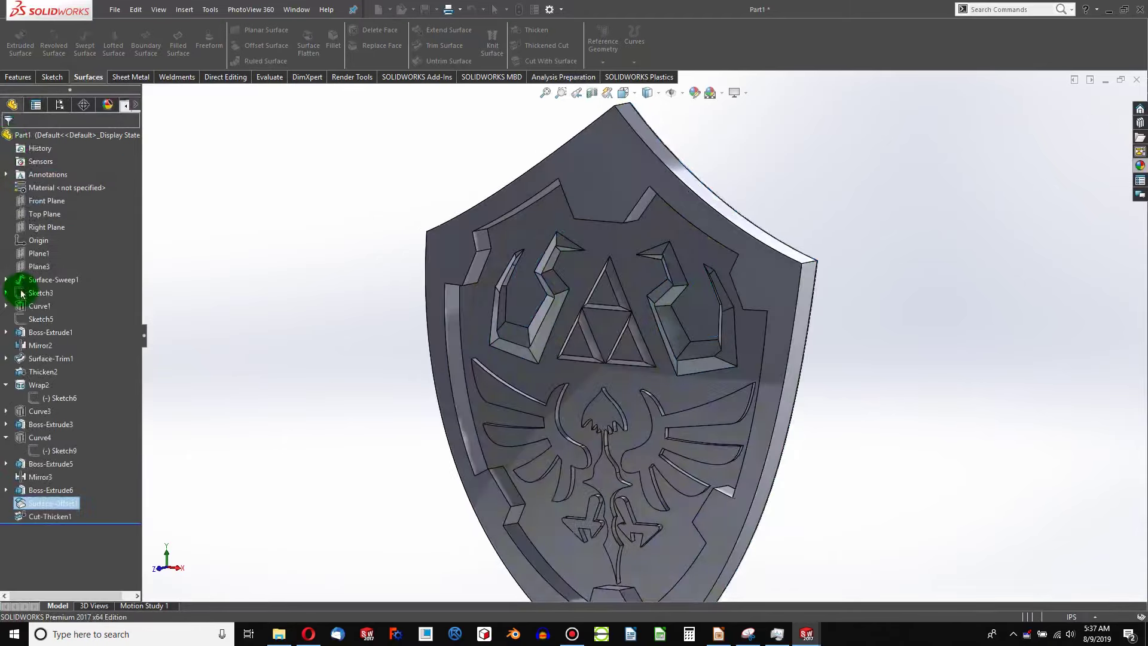
middle_drag(386, 325, 664, 317)
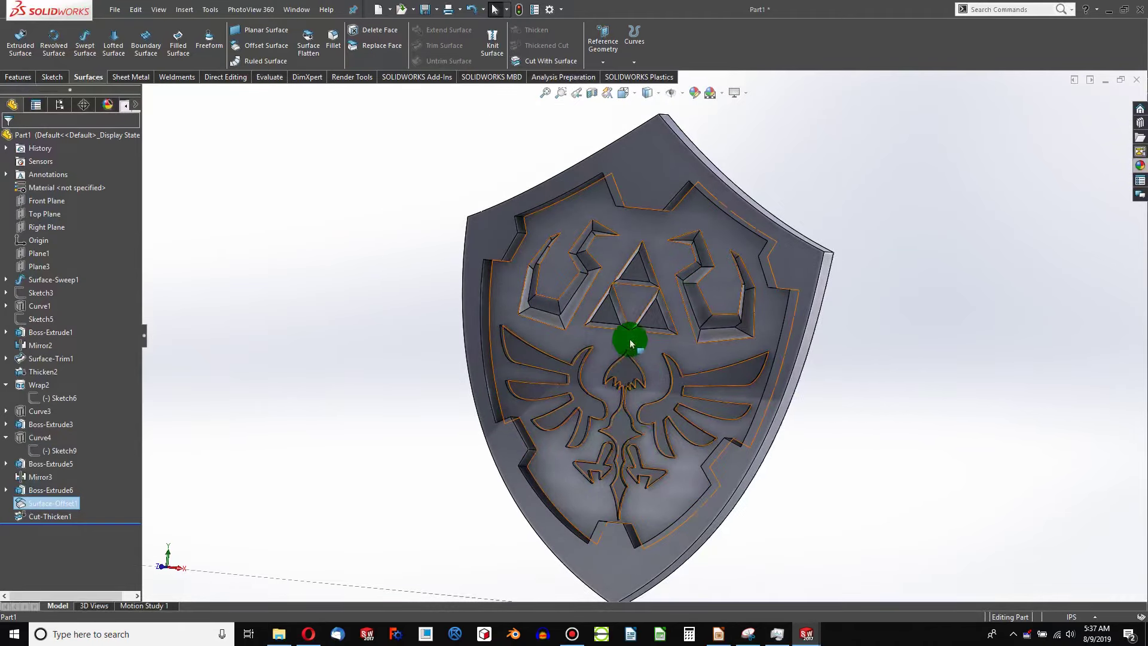
Step: Examine the shield's raised border and recessed emblem from several angles, including the border face near the top point
scroll(668, 352, down, 3)
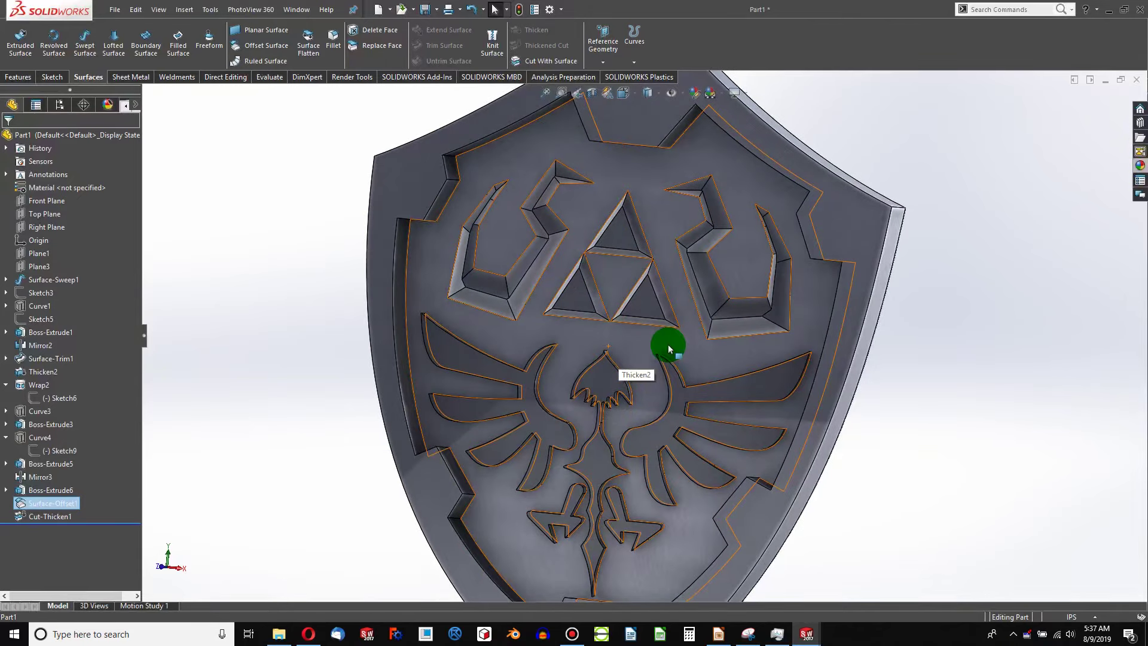
scroll(668, 344, up, 2)
middle_drag(654, 350, 627, 312)
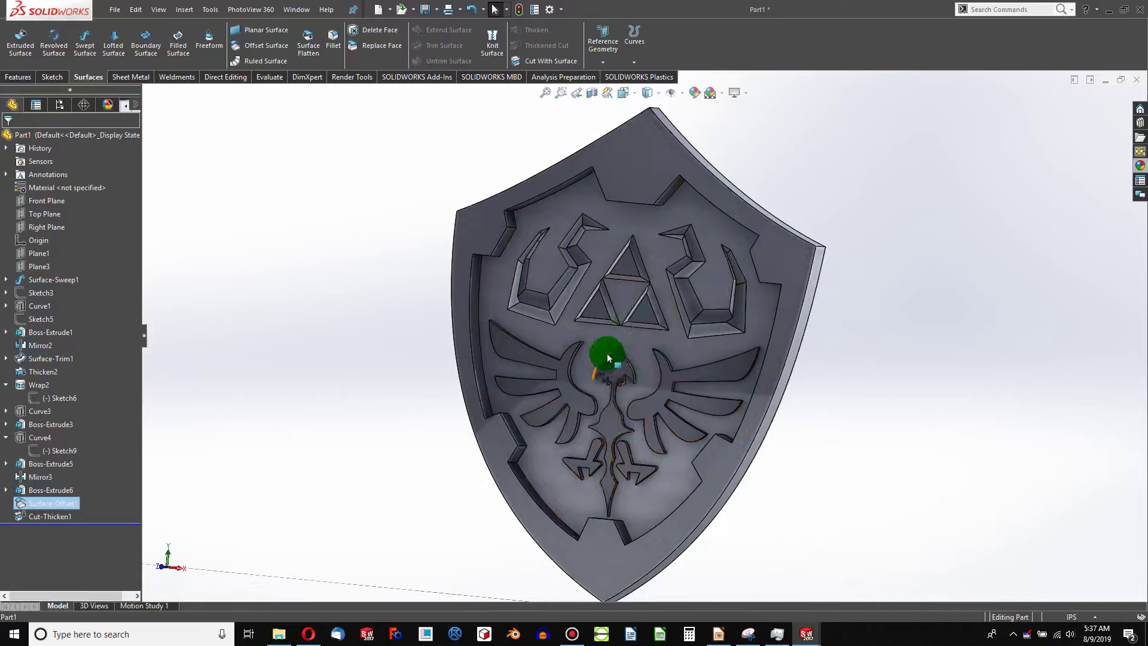
middle_drag(607, 353, 587, 213)
scroll(598, 191, down, 3)
click(605, 168)
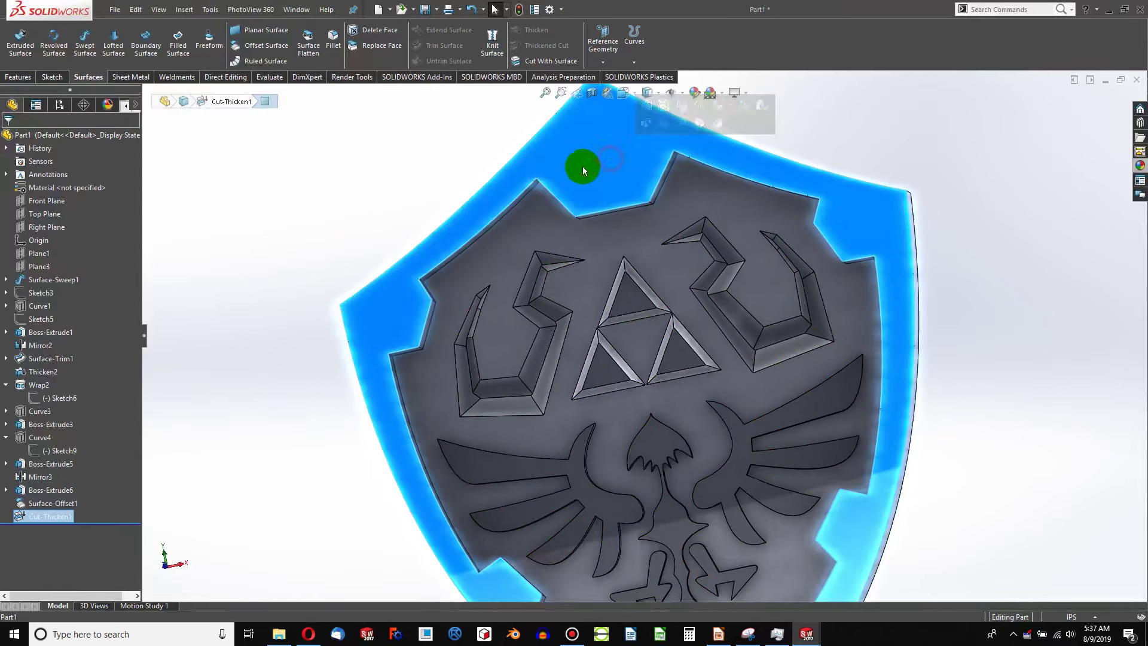
scroll(507, 328, up, 2)
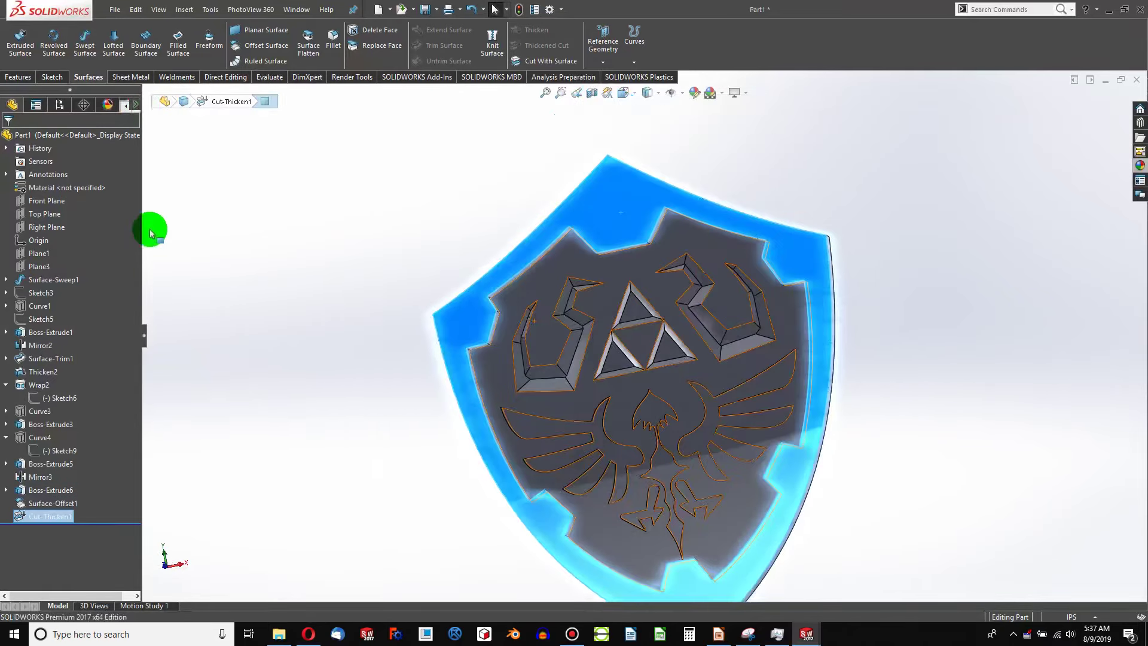
Step: Start a new sketch on Plane3 for a detail near the top point of the border
click(43, 200)
middle_drag(499, 359, 478, 380)
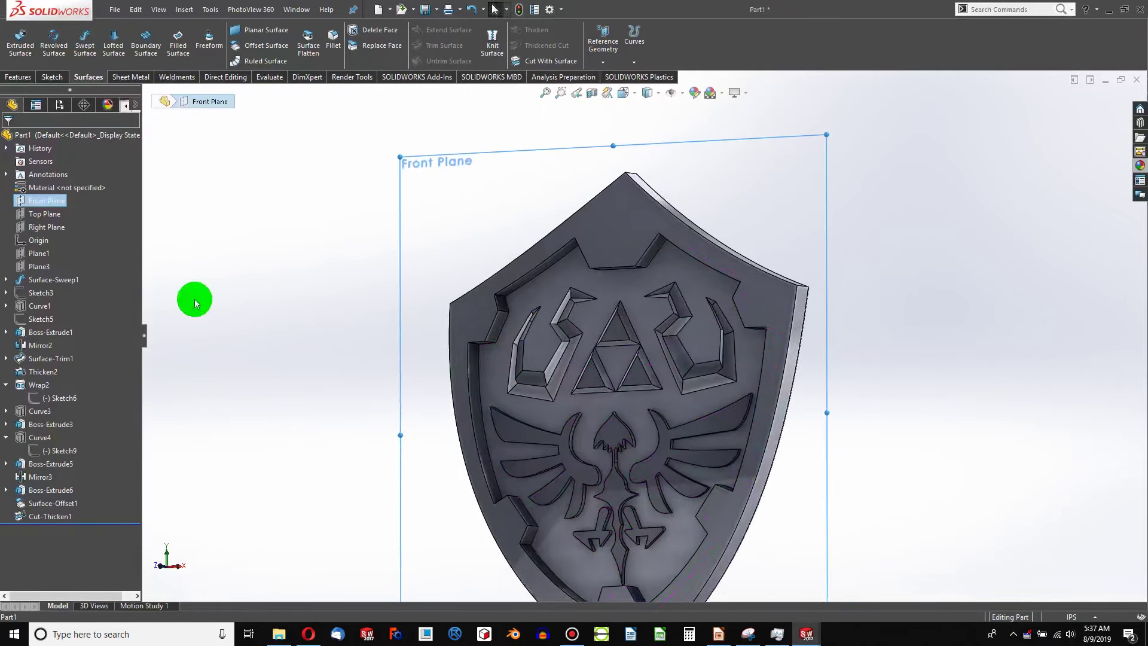
click(44, 293)
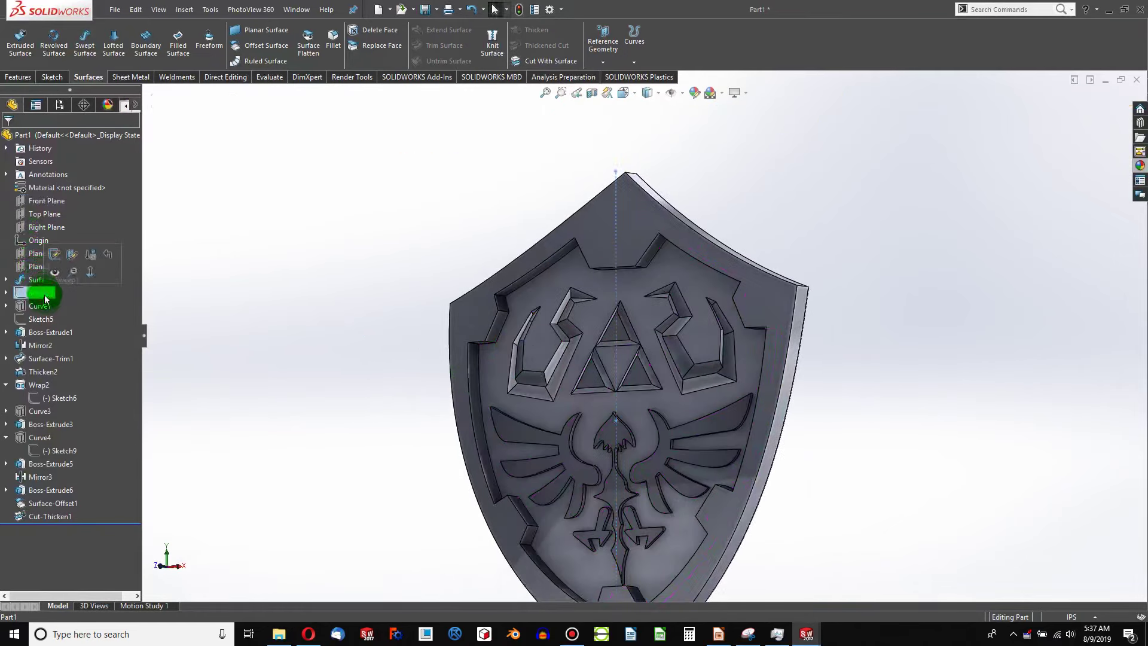
click(37, 267)
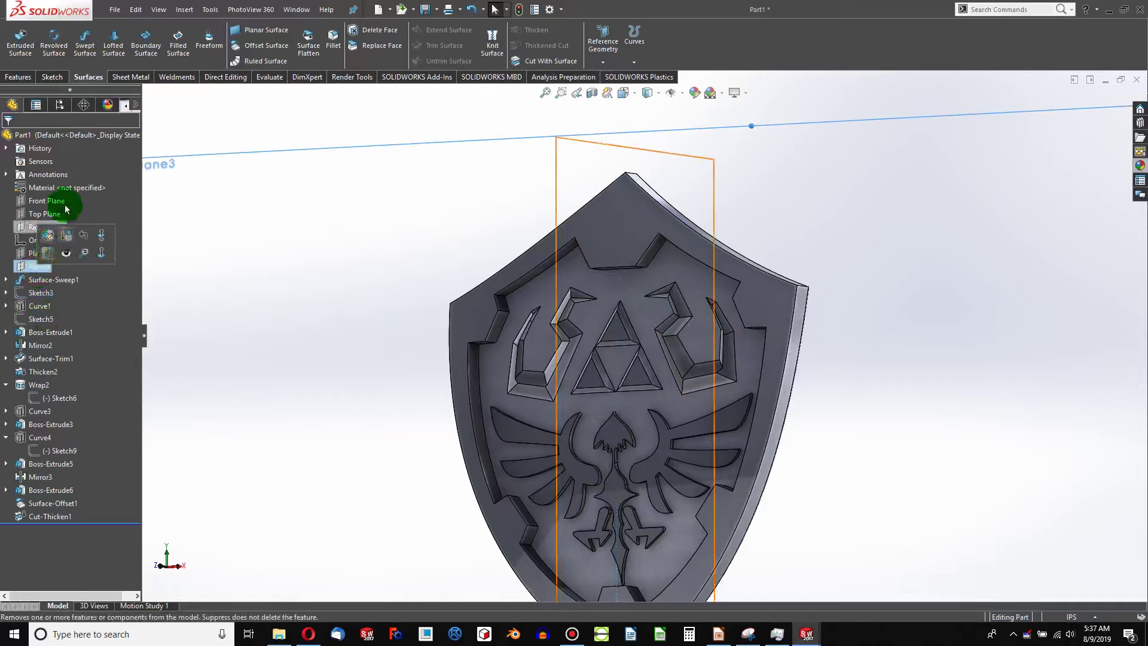
click(52, 76)
click(19, 37)
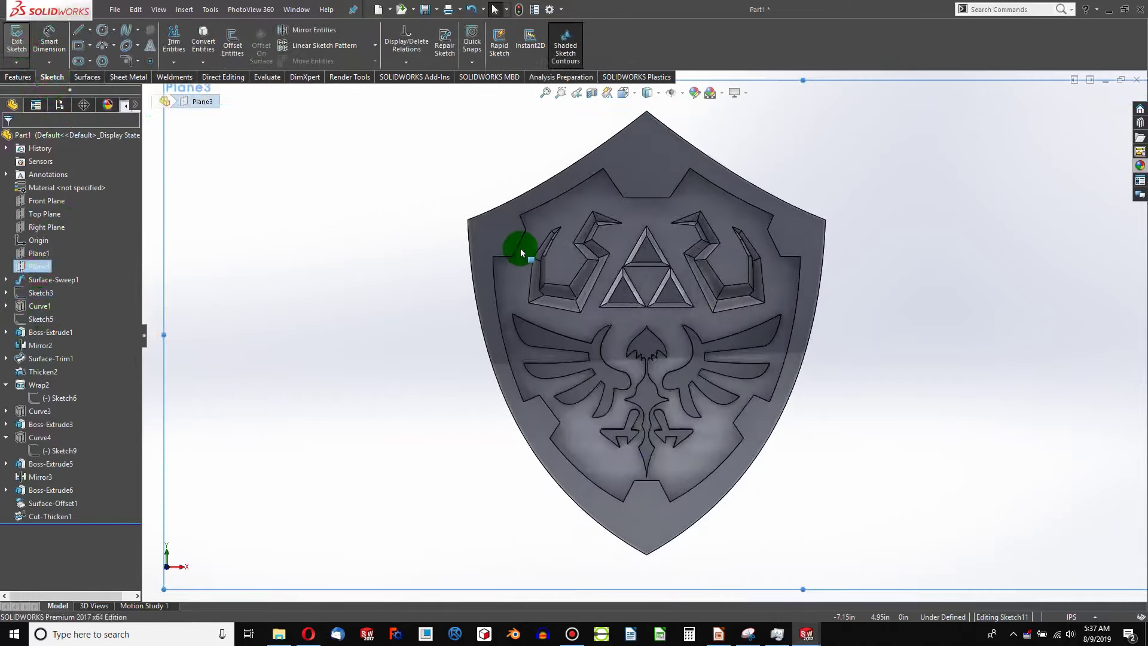
scroll(652, 251, down, 6)
scroll(643, 273, up, 2)
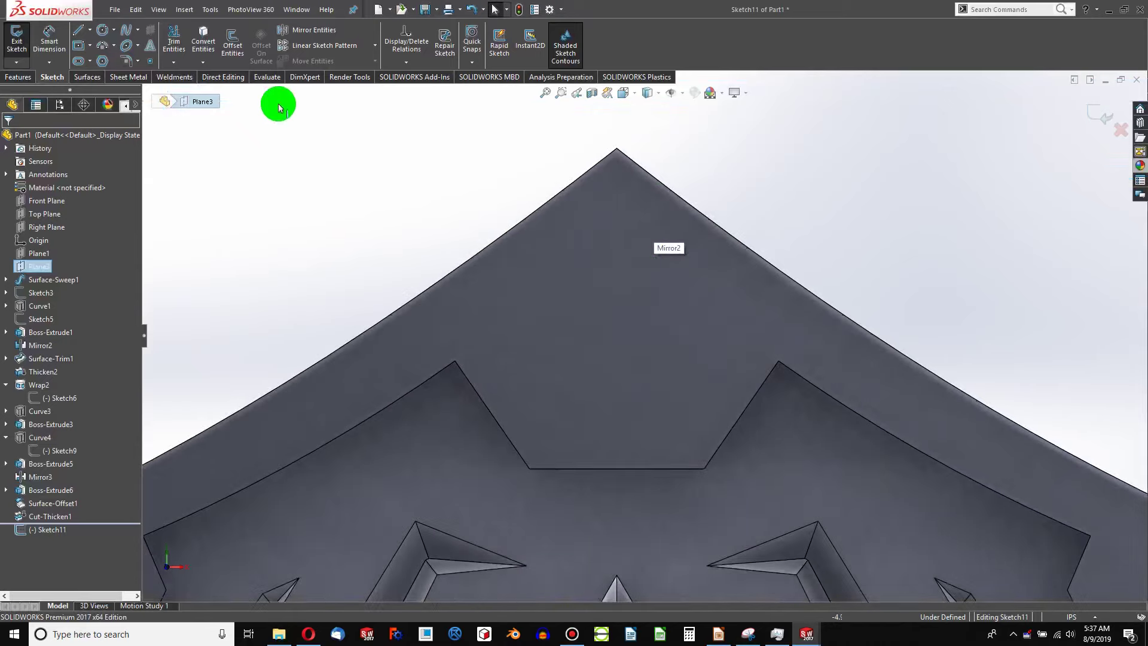
Step: Sketch a horizontal midpoint line about 2.06 in long on the border, just below the shield's top point
click(82, 37)
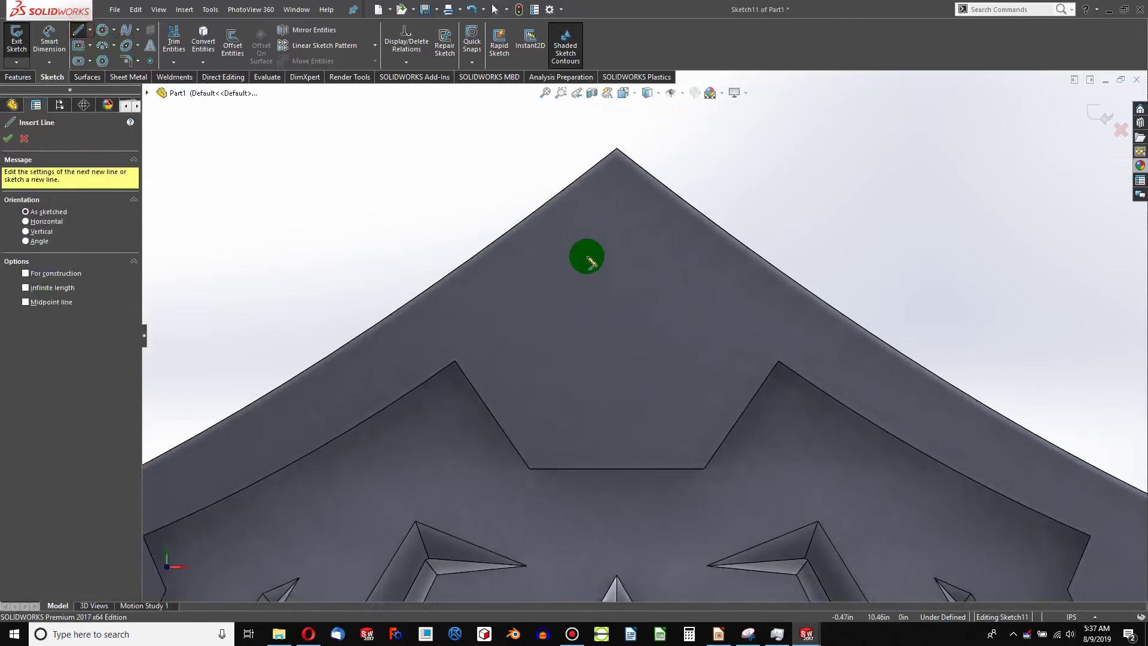
click(89, 30)
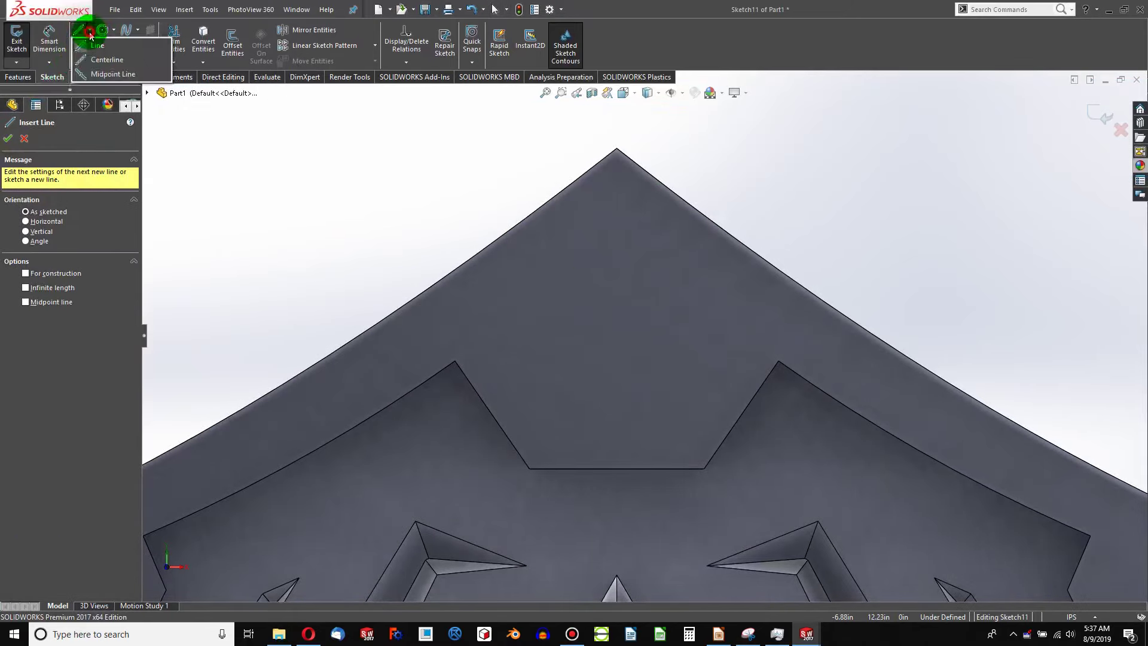
click(101, 78)
click(616, 261)
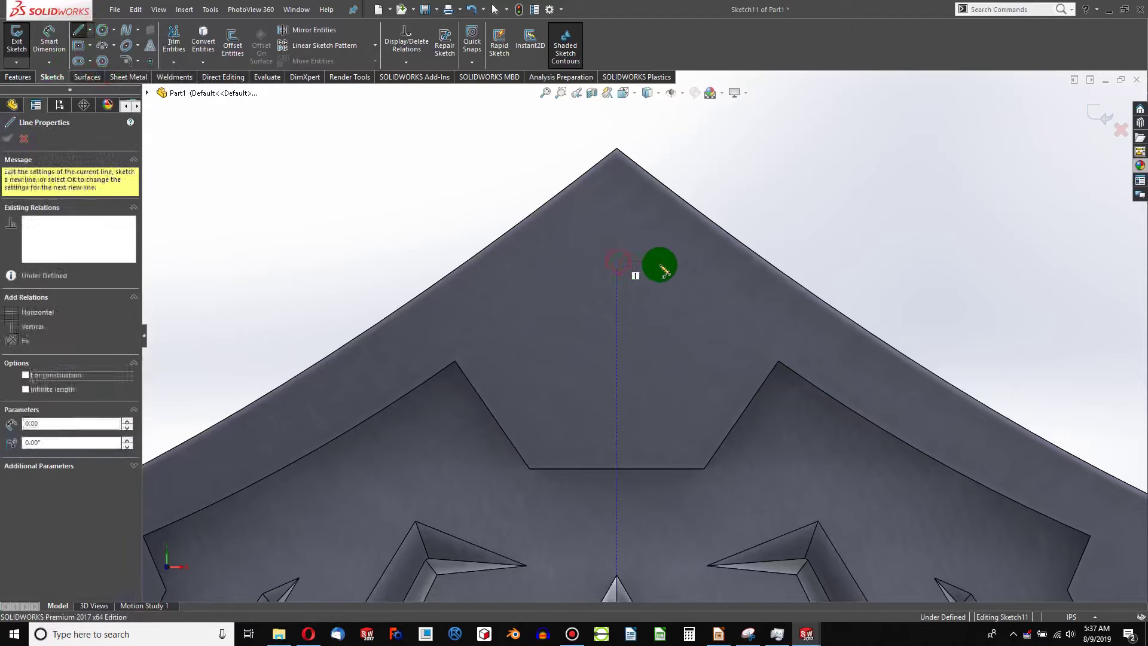
click(688, 260)
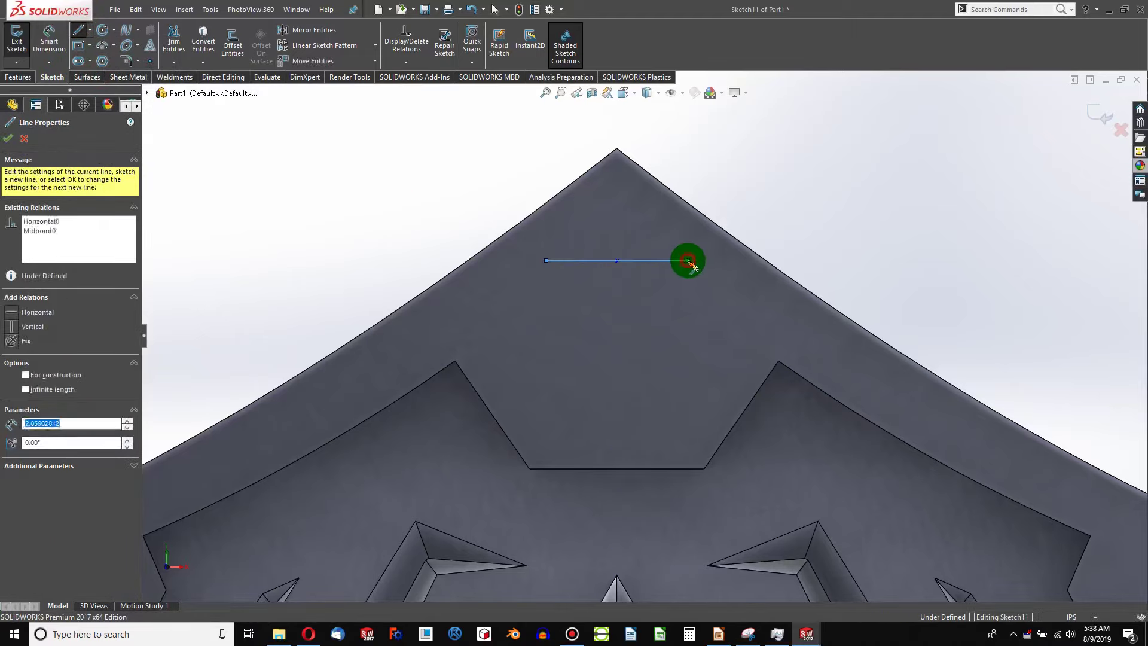
key(Escape)
Step: Add a vertical relation between the midpoint of the horizontal line and the origin
click(618, 263)
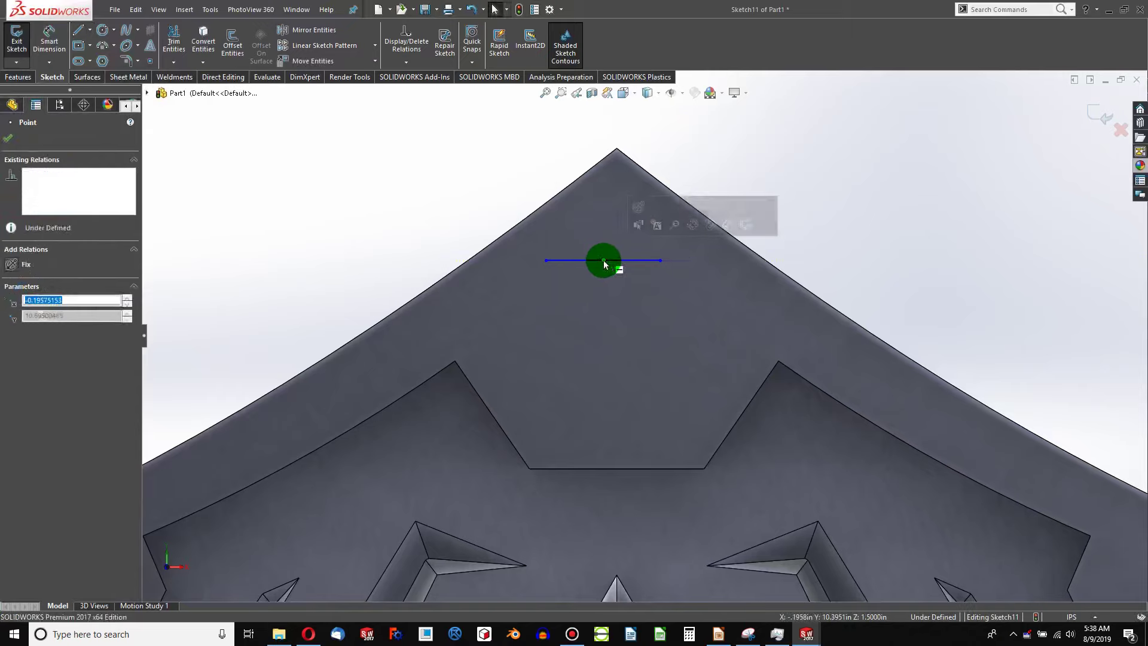
scroll(598, 293, up, 5)
ctrl+click(637, 484)
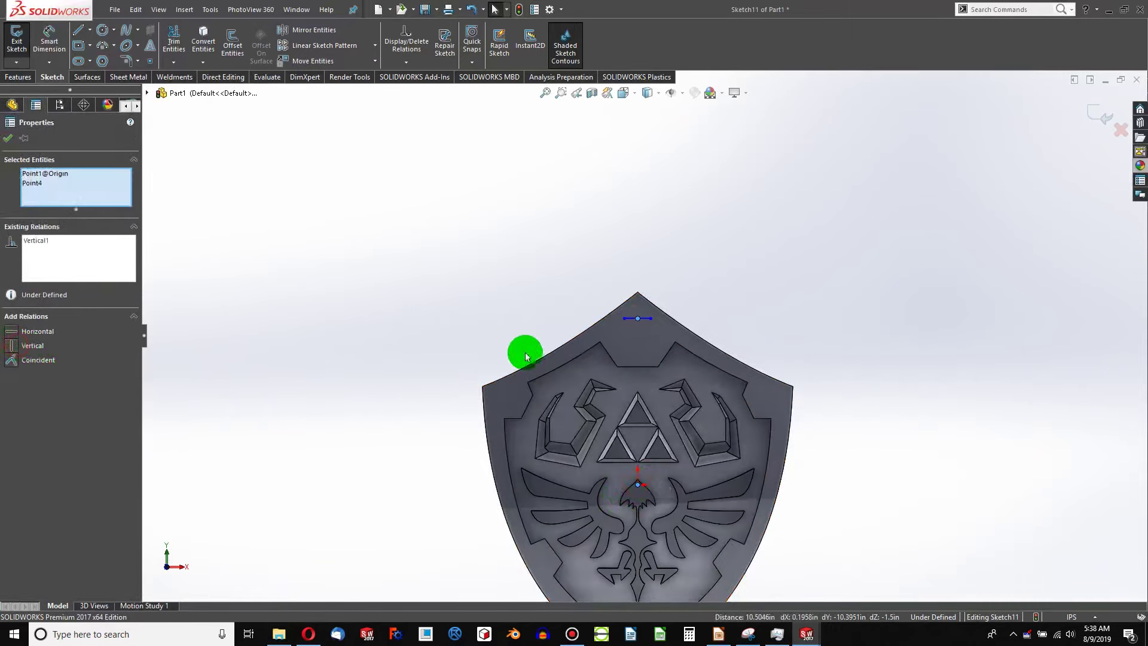
scroll(650, 321, down, 4)
click(231, 192)
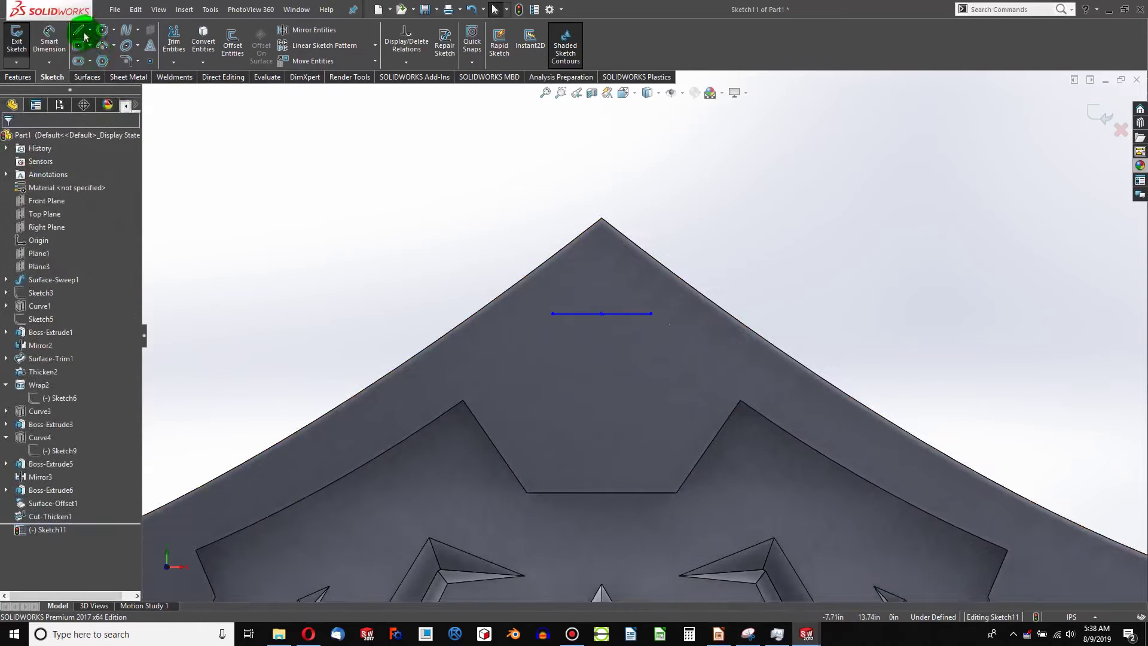
Step: Draw two lines from the ends of the horizontal line to close a downward-pointing triangle
click(84, 37)
click(553, 313)
click(606, 407)
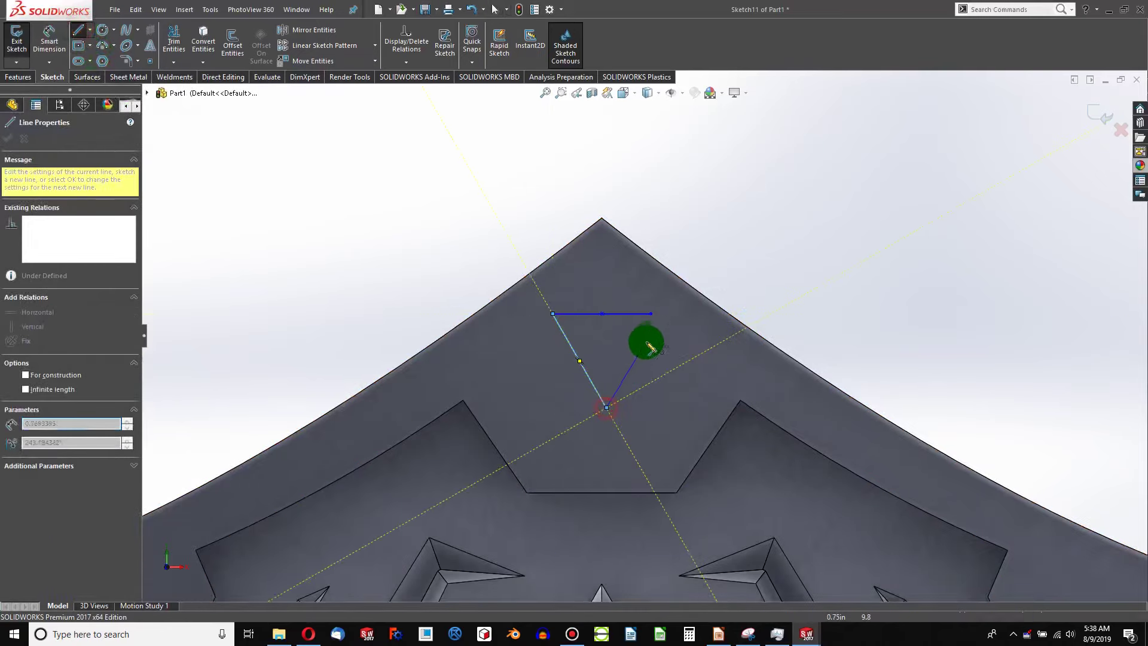
click(650, 314)
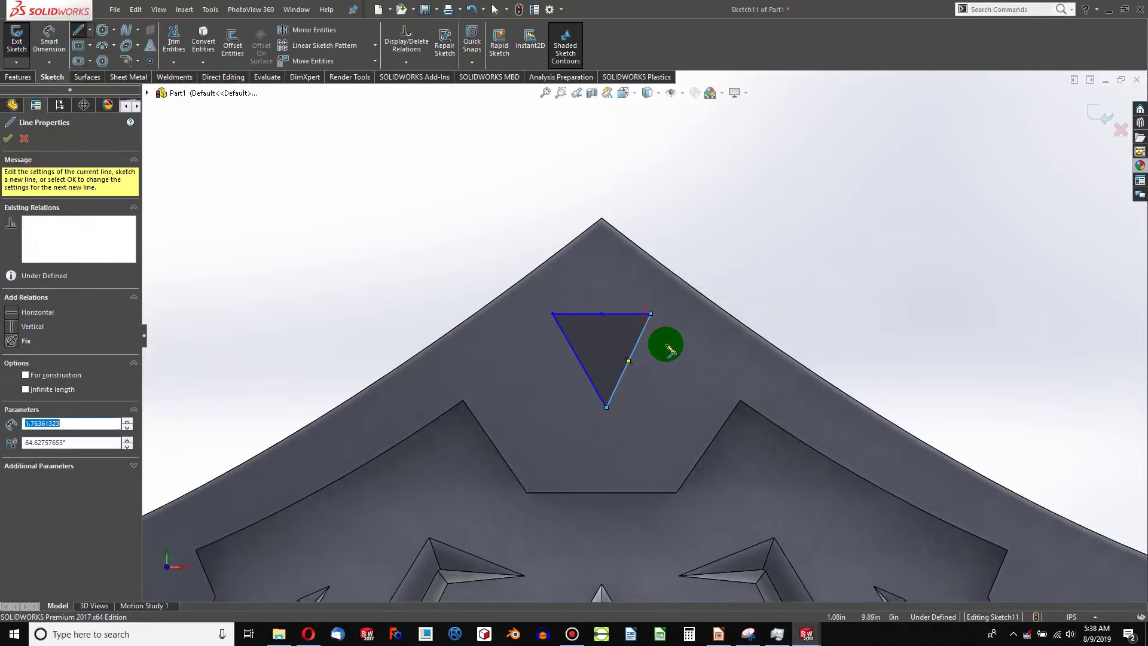
key(Escape)
Step: Move the triangle's lower vertex directly beneath the top edge's midpoint, at X 0 and Y about 8.62 in
scroll(625, 383, down, 2)
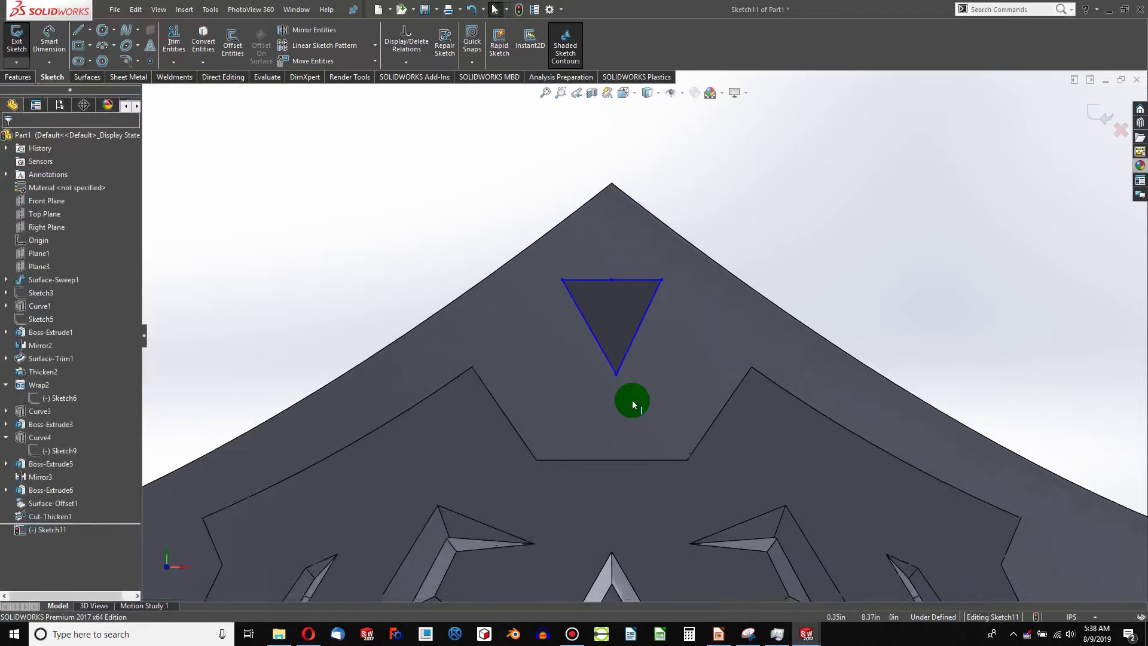
click(616, 366)
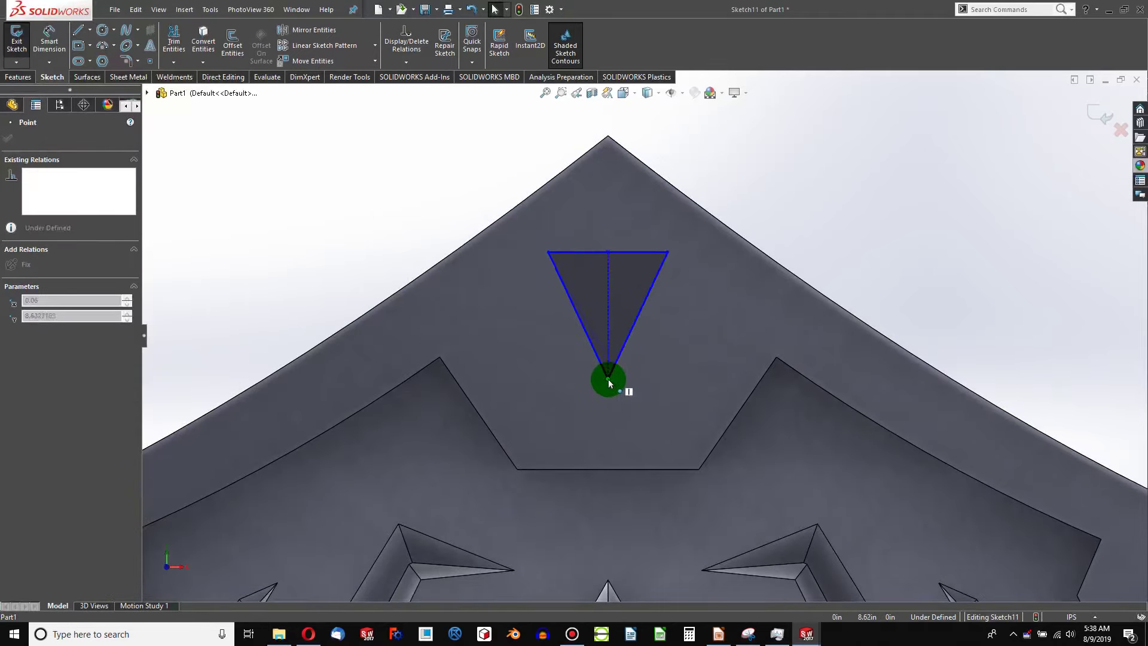
middle_drag(607, 379, 580, 396)
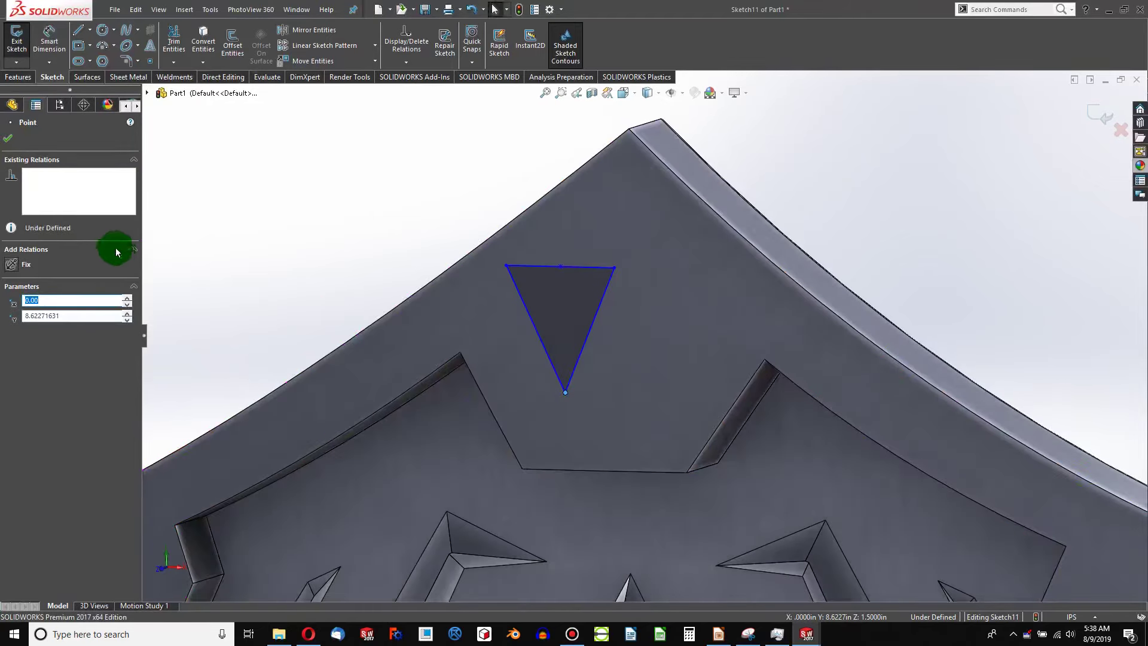
middle_drag(604, 285, 621, 273)
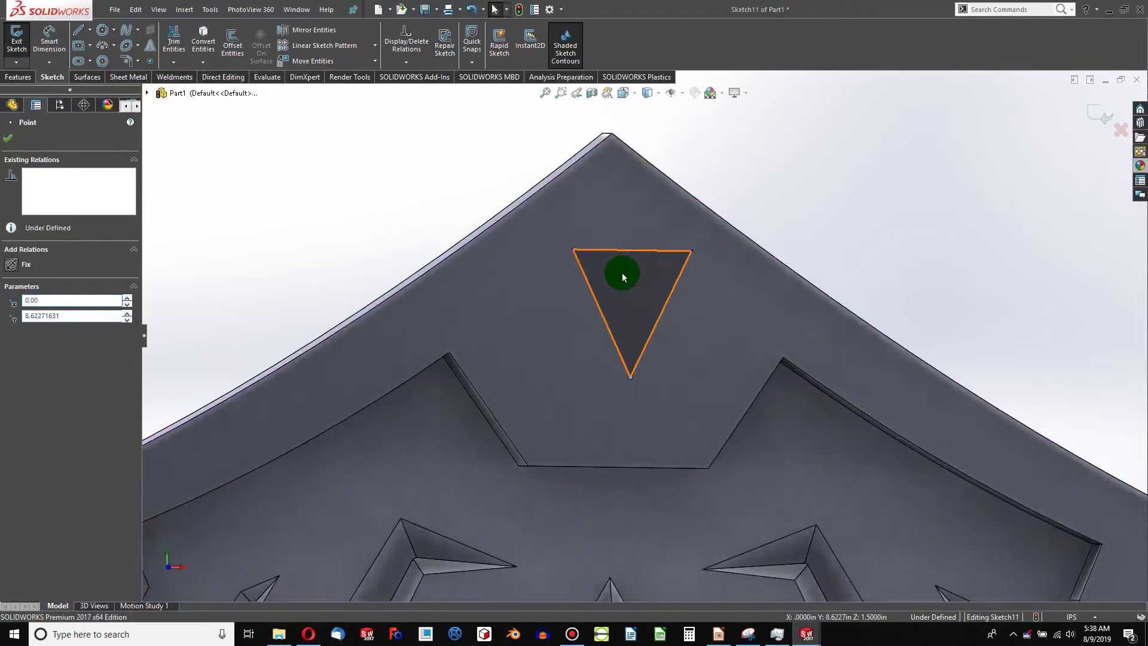
key(ctrl+8)
scroll(656, 150, down, 5)
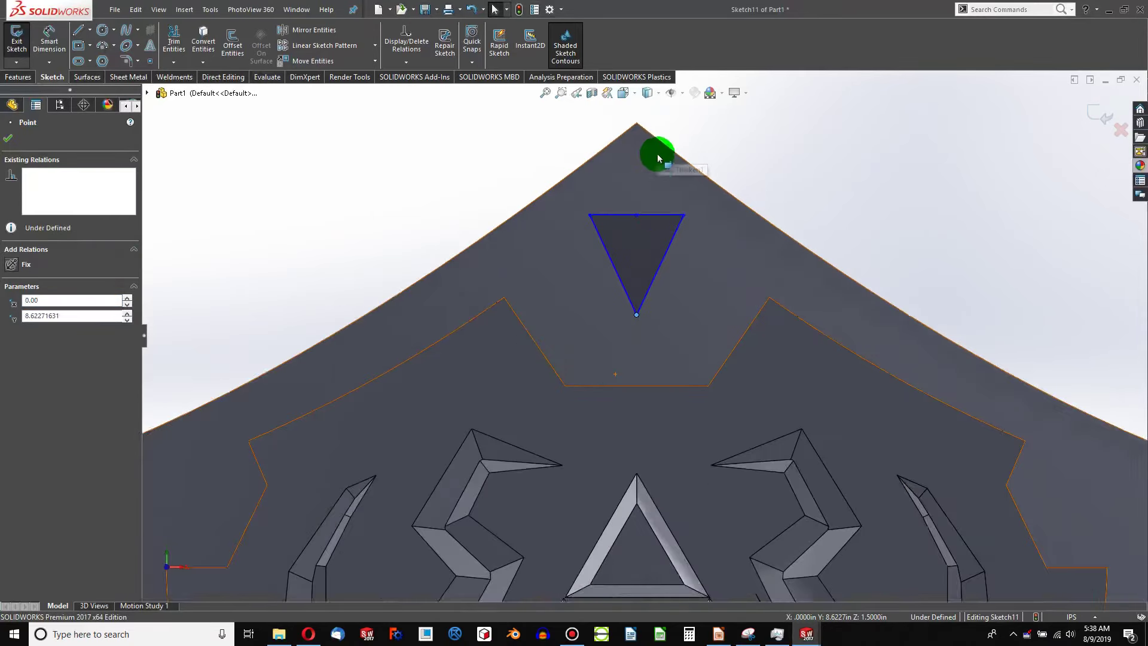
Step: Raise the triangle's top edge, lift its lower vertex to Y about 9.08 in, narrow the upper corners and exit the sketch
mouse_move(621, 214)
mouse_down()
mouse_move(626, 188)
mouse_move(627, 205)
mouse_up()
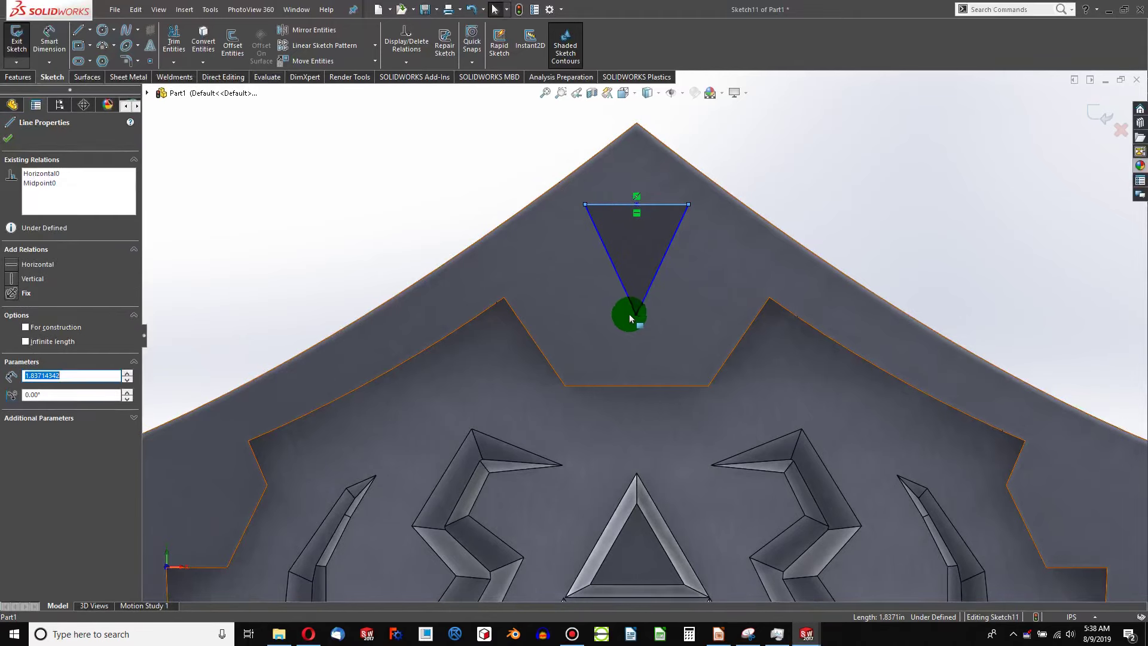
drag(636, 315, 639, 291)
click(689, 204)
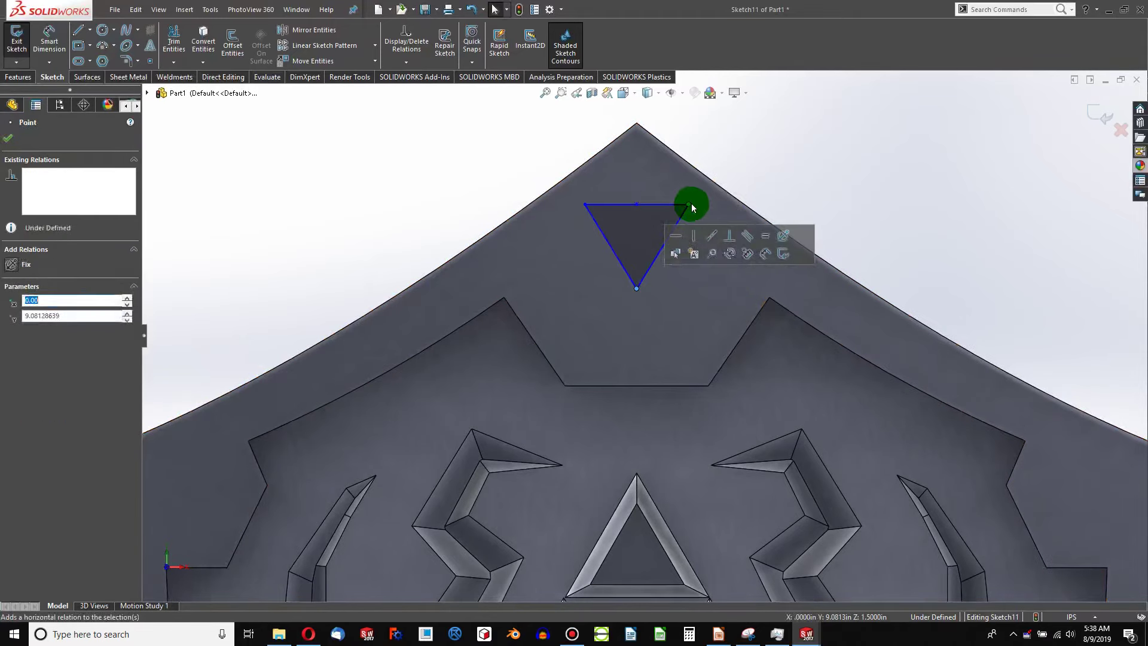
mouse_move(689, 204)
mouse_down()
mouse_move(672, 208)
mouse_move(683, 198)
mouse_up()
click(791, 208)
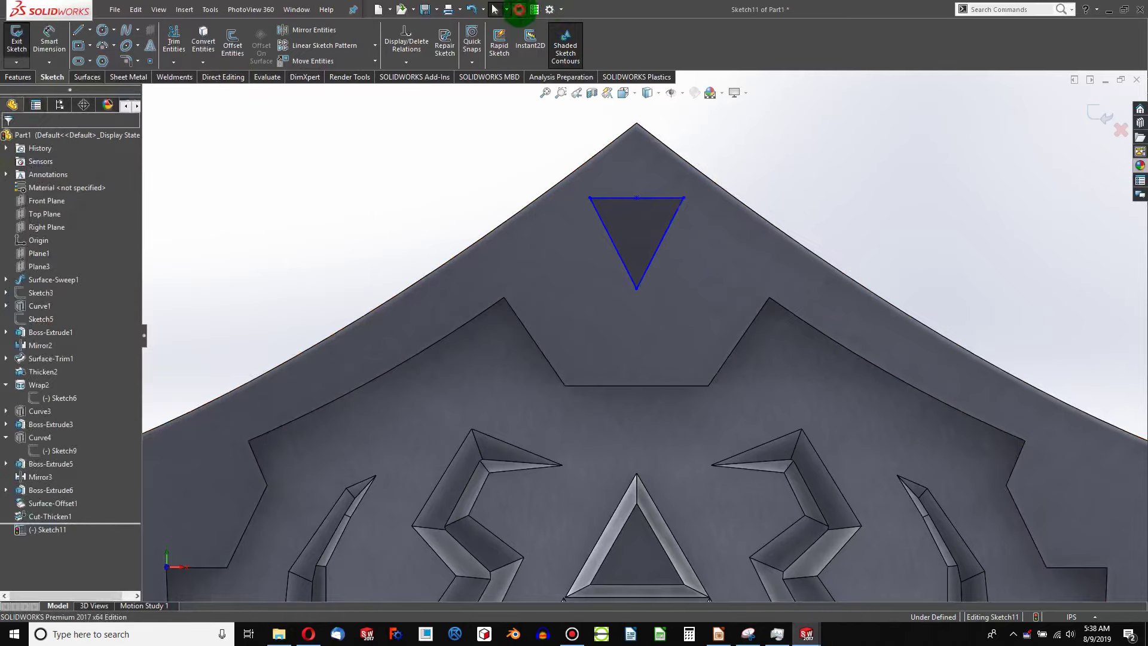
click(519, 9)
Step: Change the triangle sketch's plane from Plane3 to the Front Plane
mouse_move(686, 346)
middle_down()
mouse_move(733, 187)
mouse_move(672, 199)
mouse_move(275, 353)
middle_up()
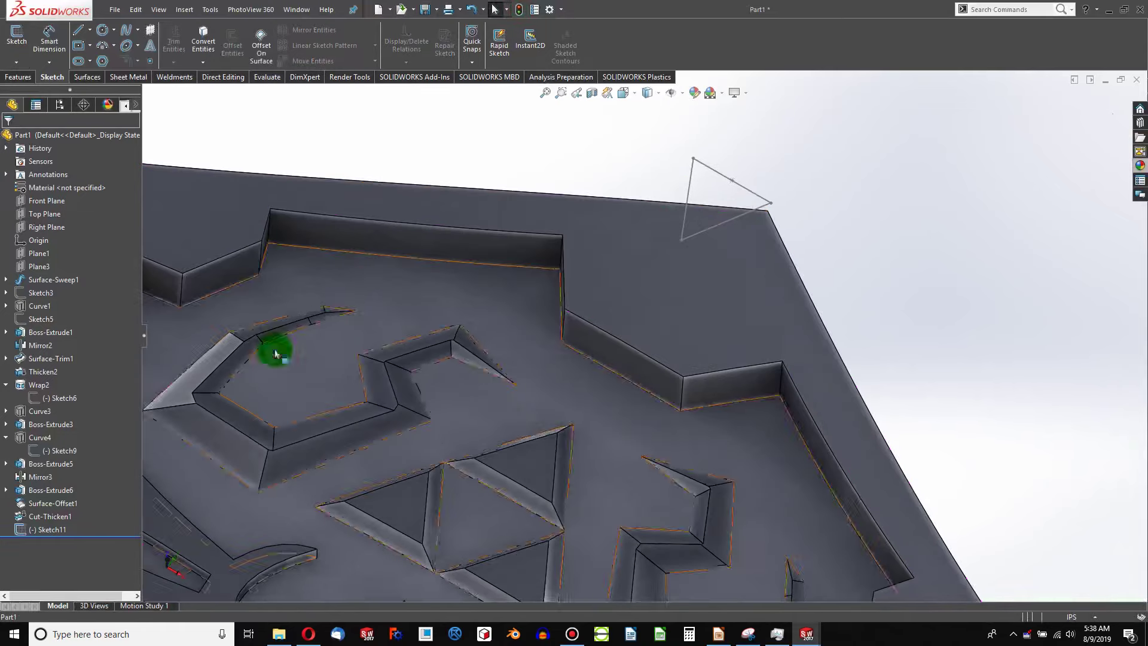
click(61, 550)
right_click(47, 533)
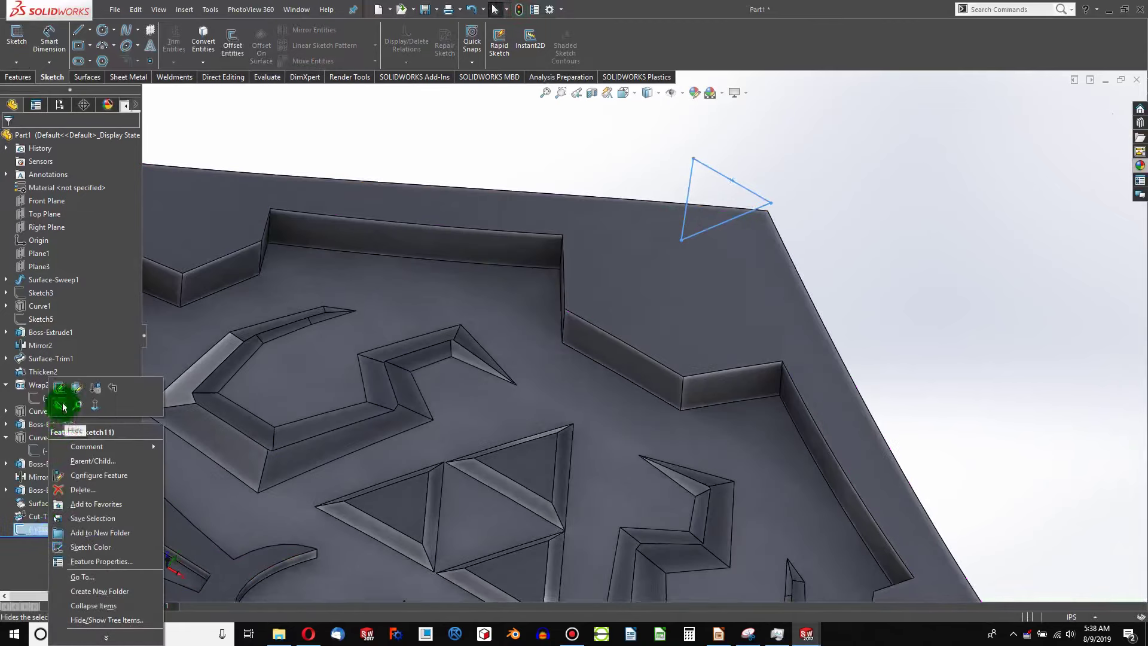
click(76, 387)
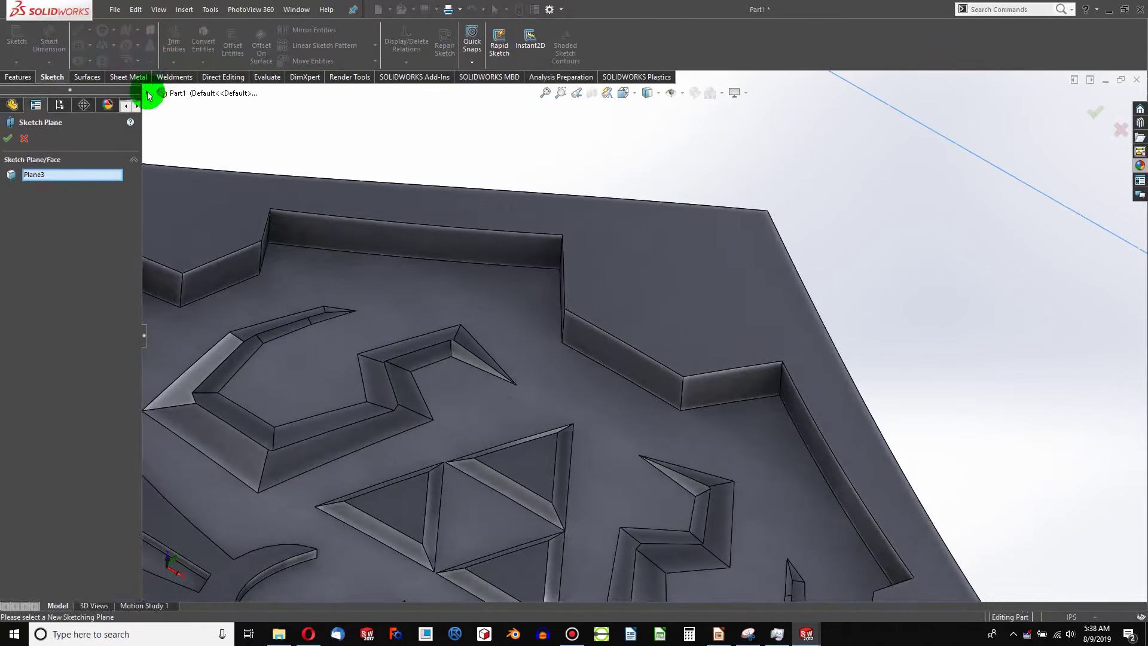
click(148, 93)
click(201, 159)
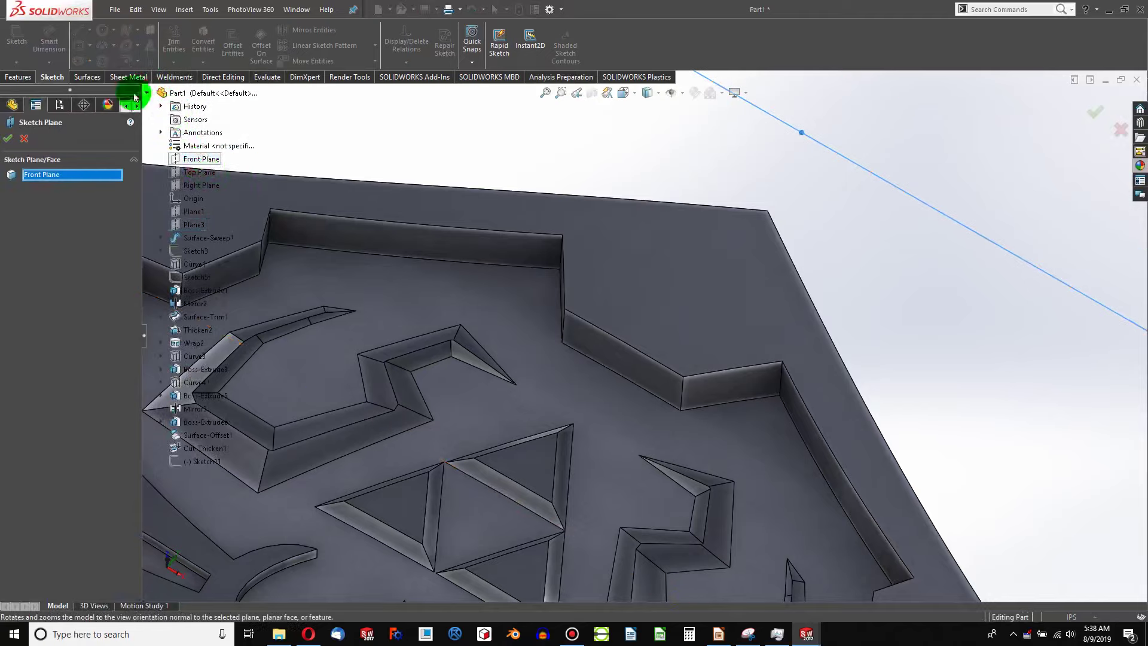
click(12, 146)
mouse_move(851, 317)
middle_down()
mouse_move(751, 272)
mouse_move(691, 200)
mouse_move(735, 300)
middle_up()
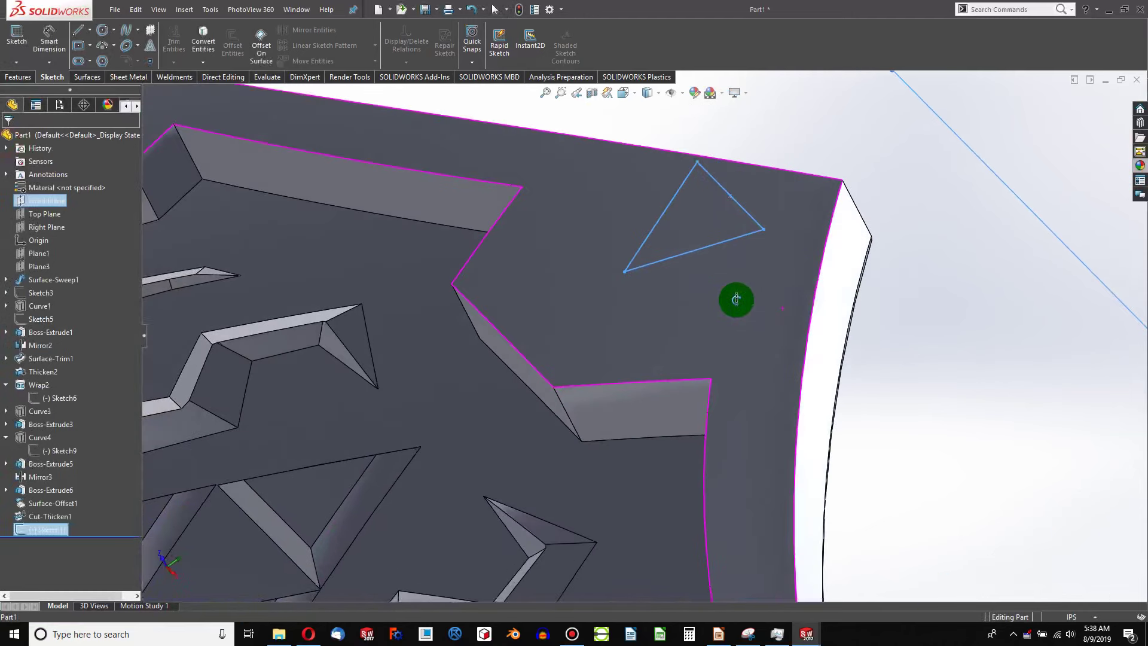
Step: Set up an extruded cut from the triangle sketch with a blind depth of 1.95 in
click(18, 76)
click(179, 43)
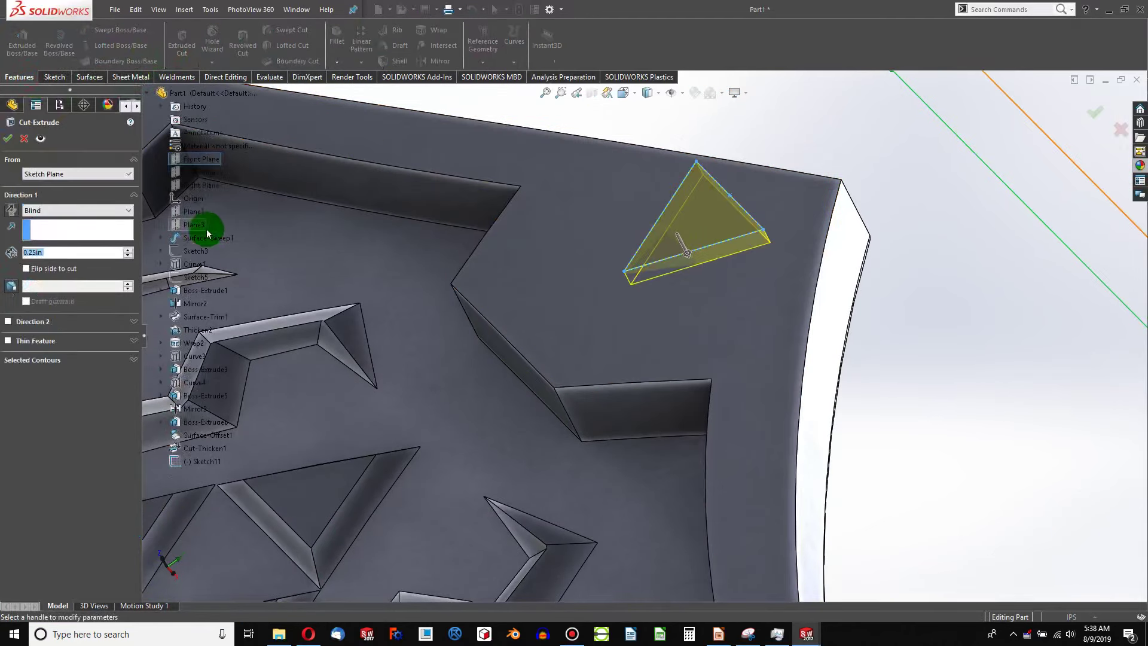
click(129, 250)
click(129, 249)
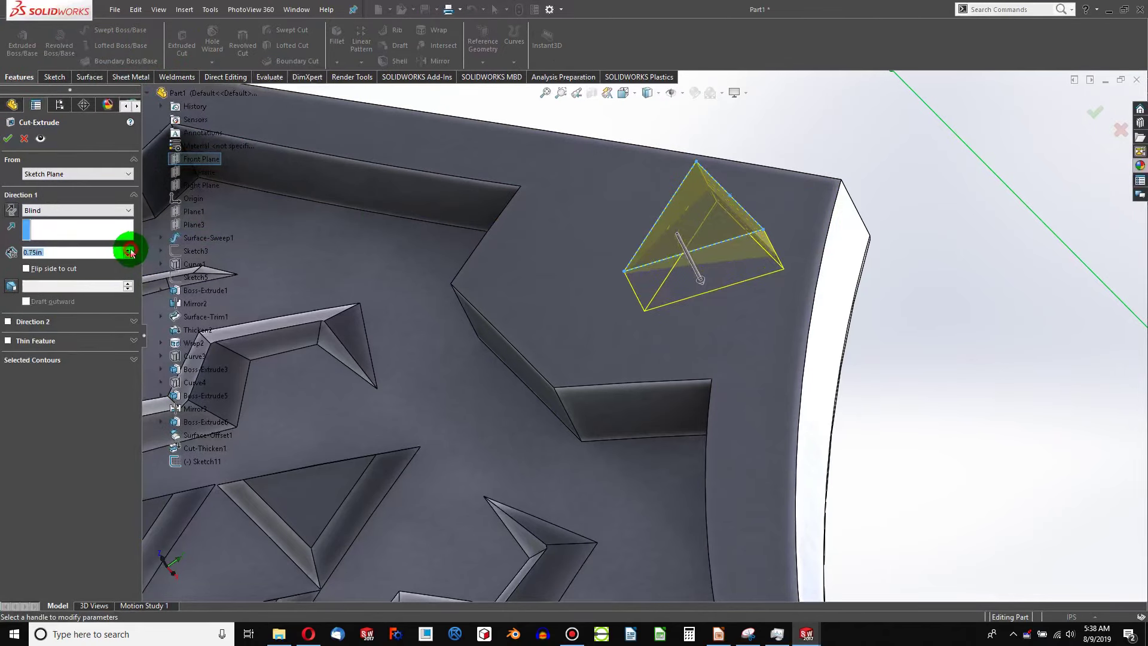
click(129, 251)
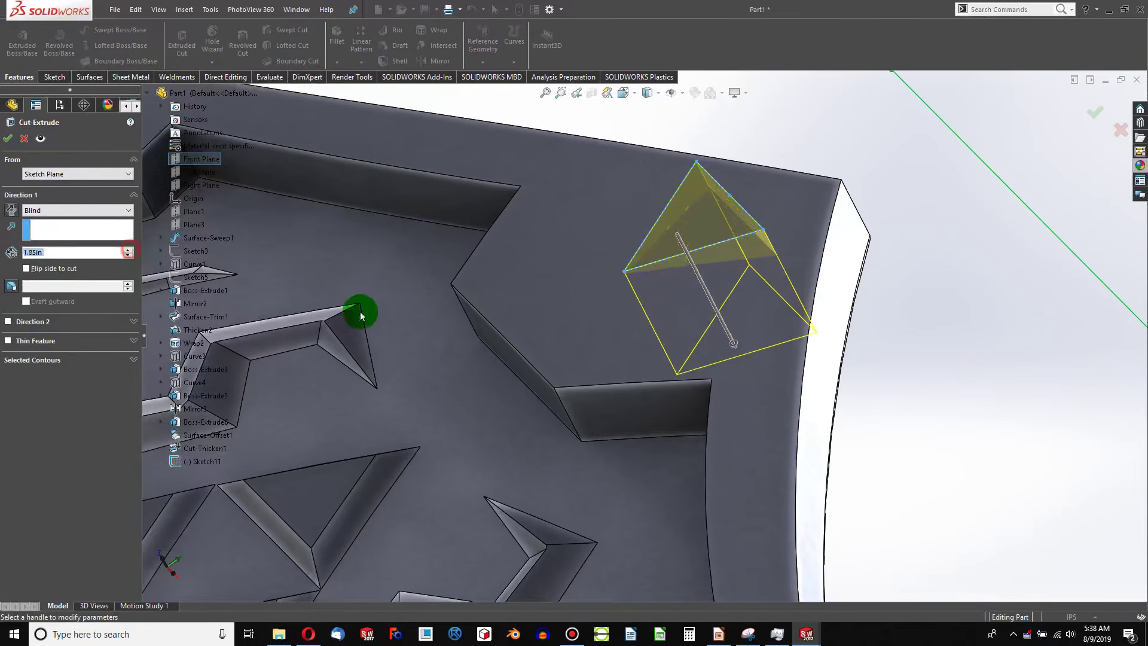
mouse_move(359, 310)
middle_down()
mouse_move(384, 310)
mouse_move(364, 266)
mouse_move(388, 301)
middle_up()
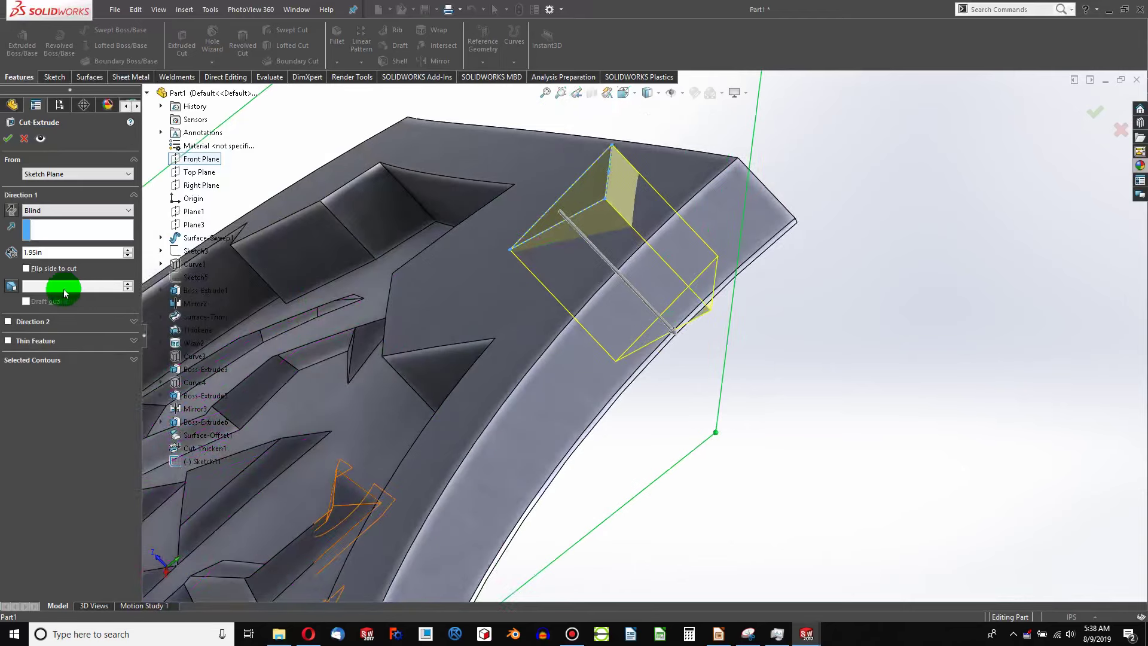
Step: Apply a 25° inward draft to the triangular cut and complete the feature
click(13, 287)
click(52, 292)
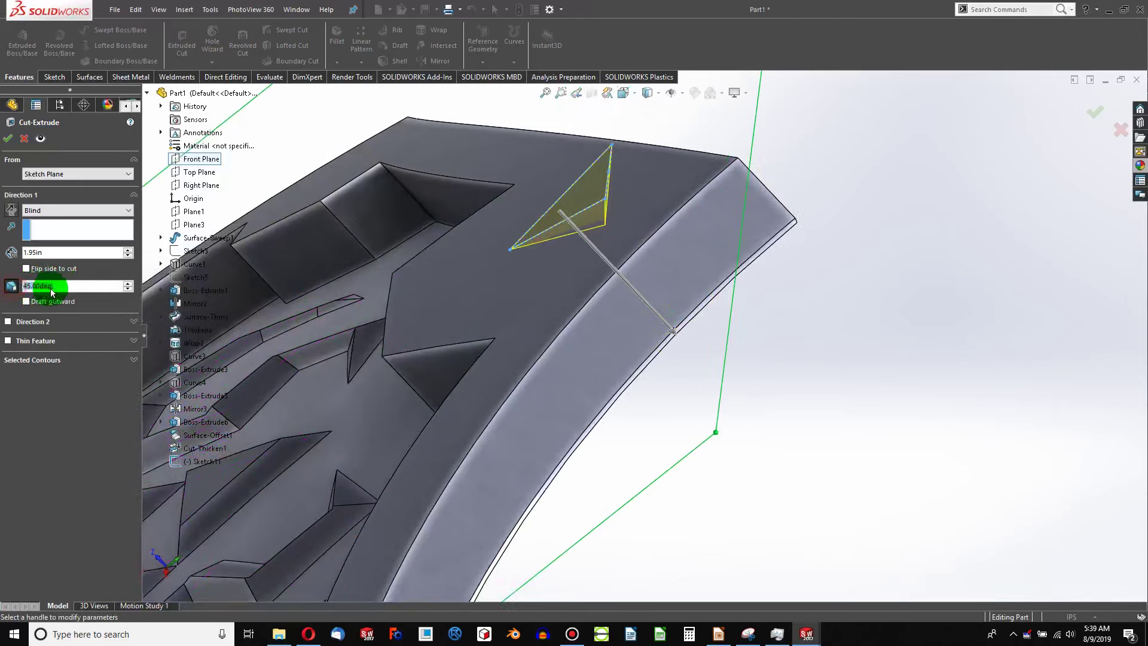
click(128, 283)
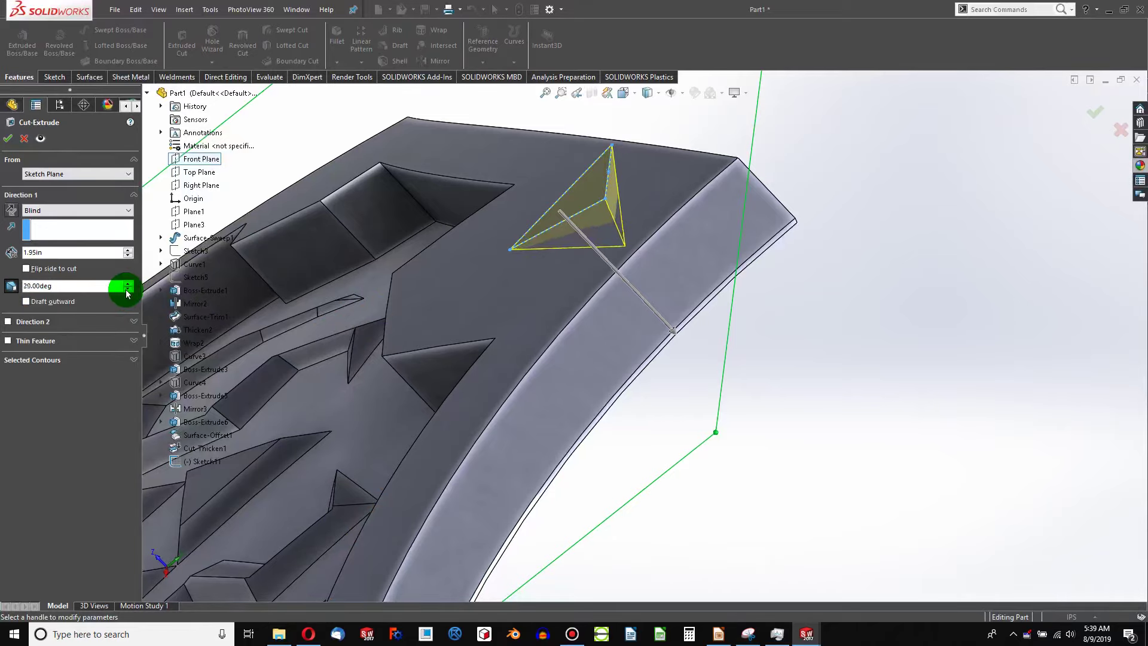
middle_drag(352, 339, 77, 181)
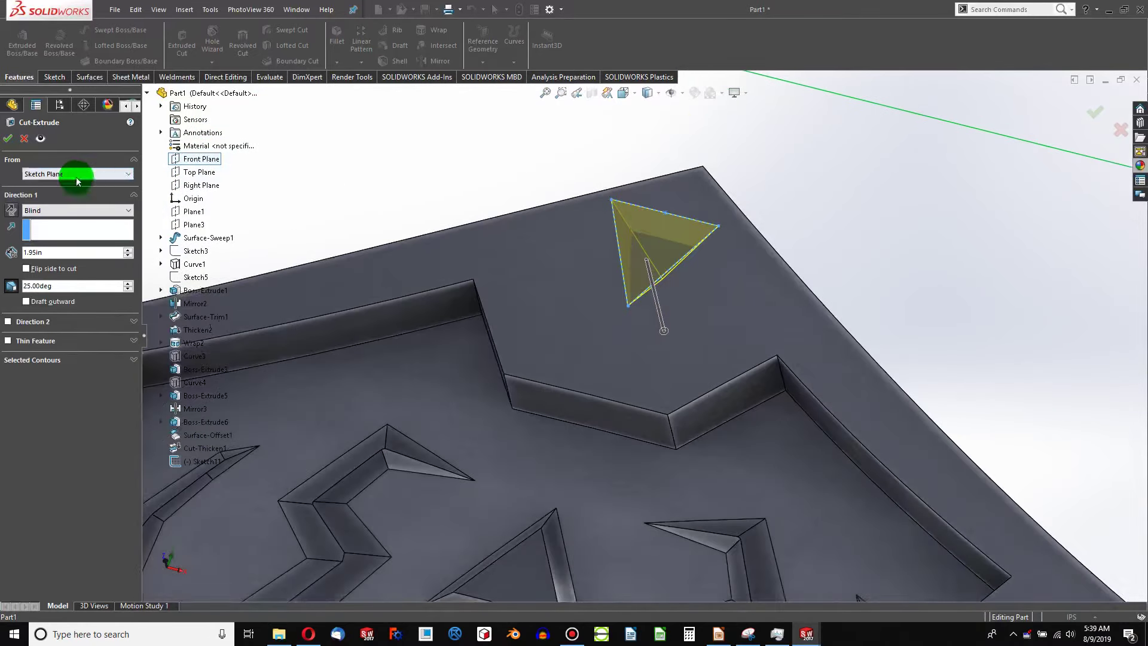
click(9, 144)
Step: Start a new sketch on the Right Plane and section the model view along that plane
middle_drag(608, 300, 672, 338)
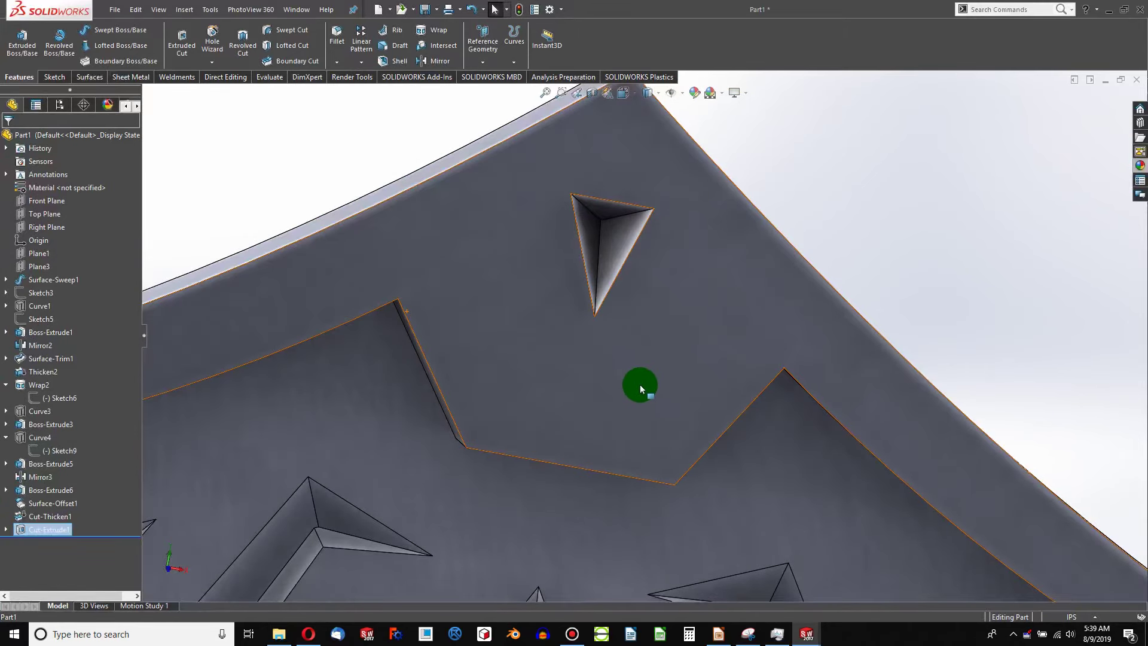
middle_drag(640, 385, 504, 306)
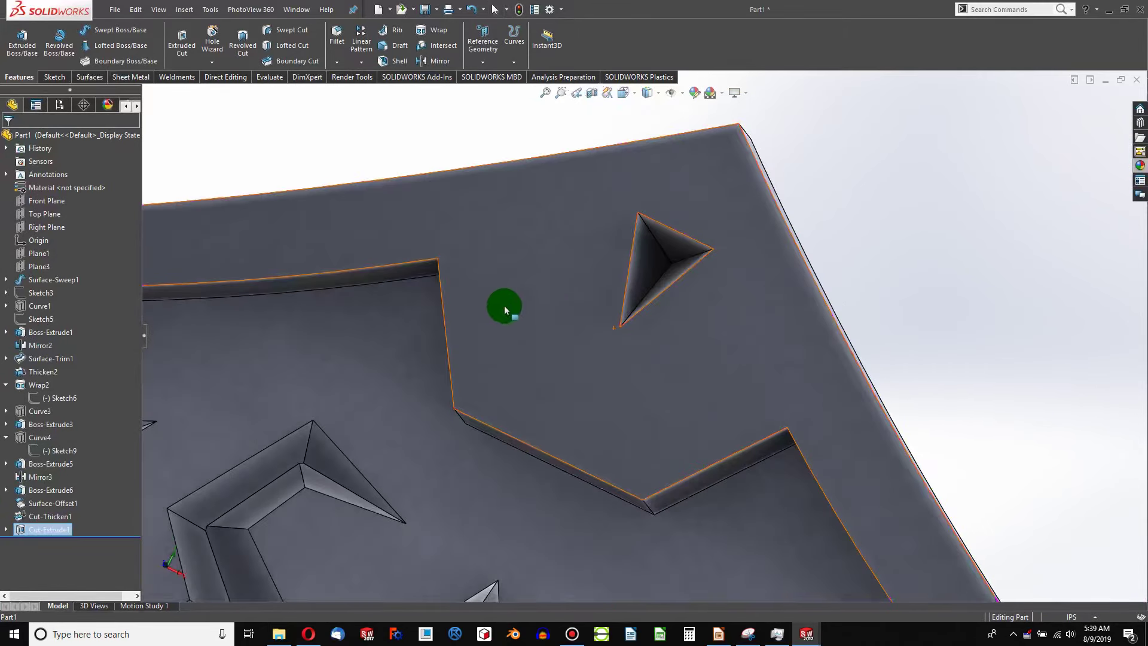
click(37, 216)
scroll(297, 308, up, 8)
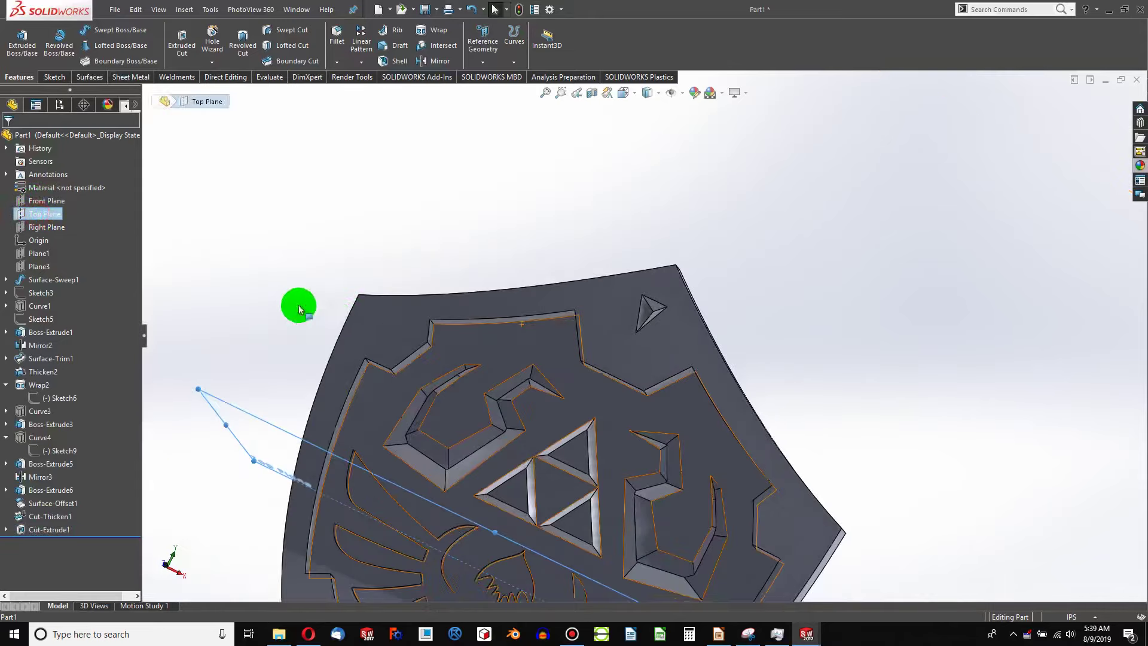
click(44, 226)
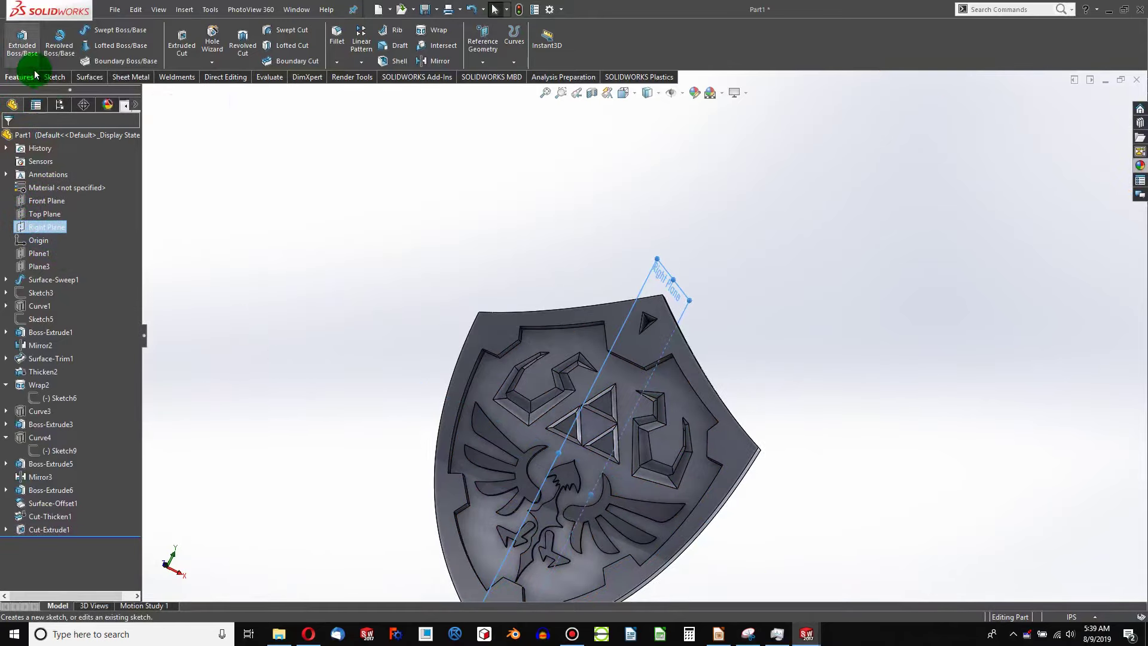
click(54, 77)
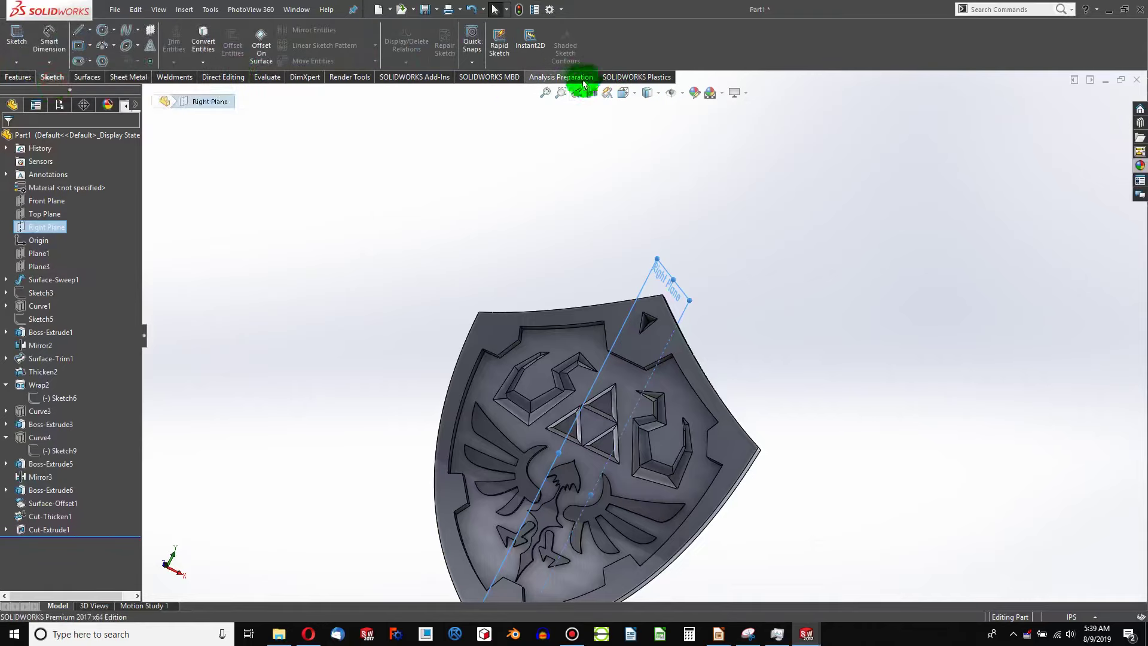
click(17, 35)
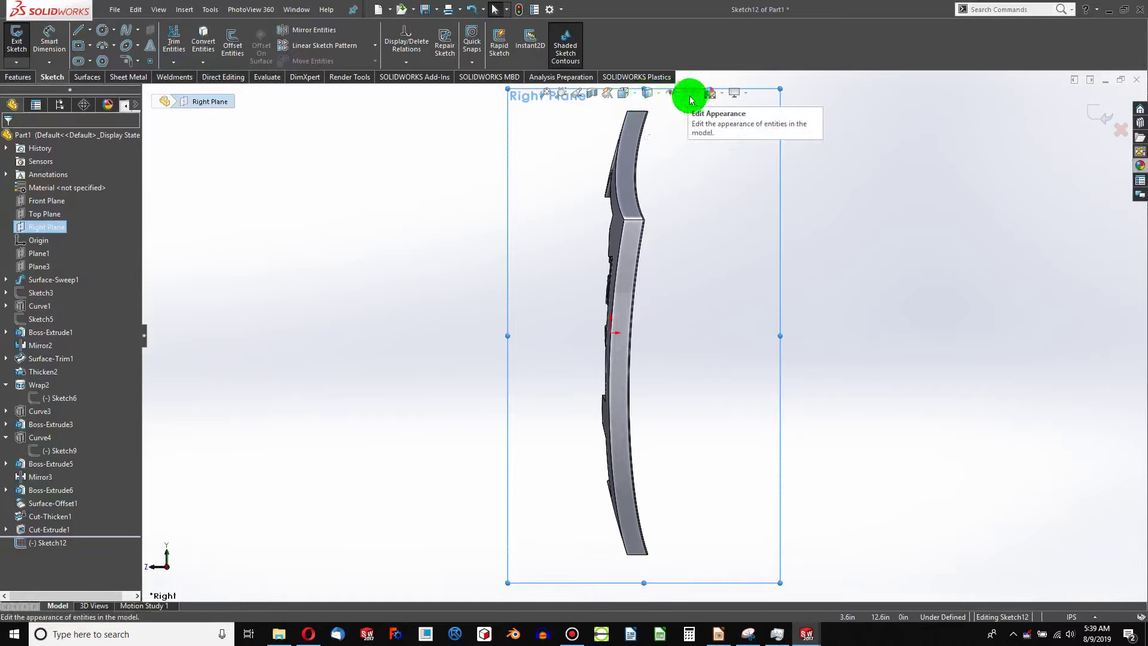
click(592, 95)
scroll(628, 179, down, 5)
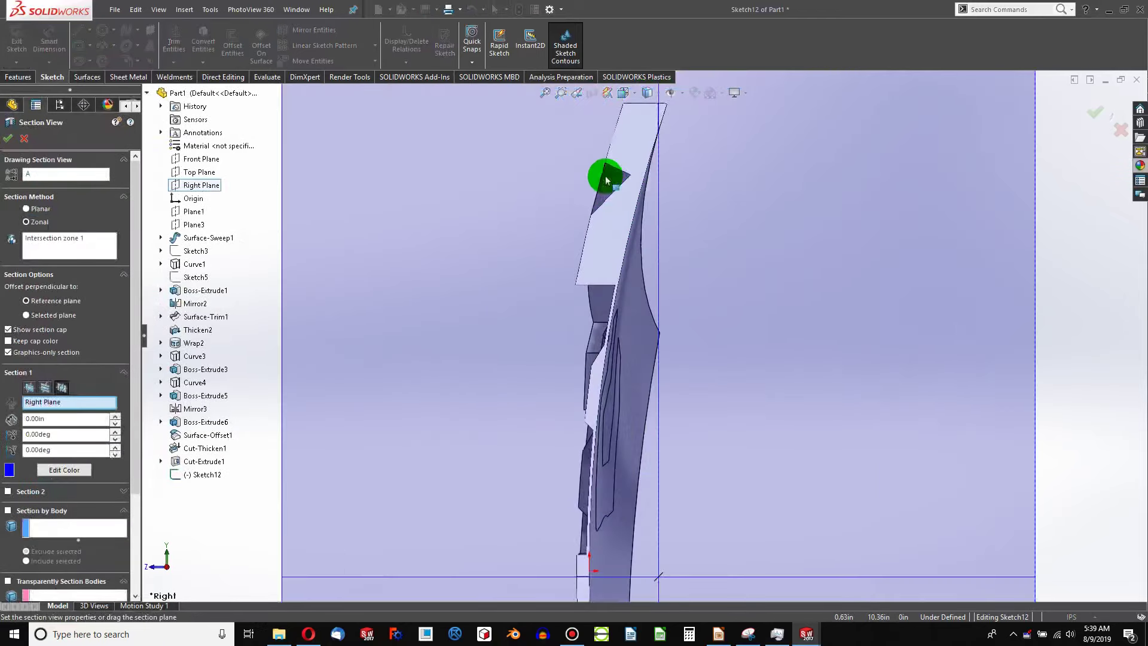
click(23, 141)
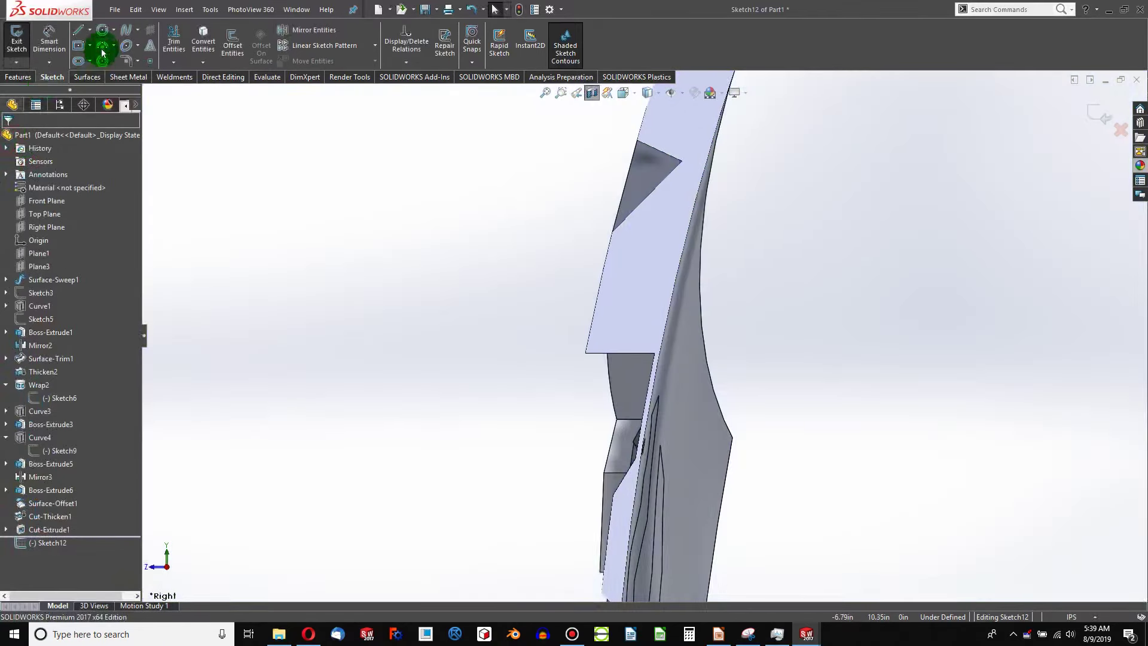
Step: Draw a horizontal construction line about 2.69 in long through the raised border below the triangular cut, and exit the sketch
click(90, 29)
click(91, 62)
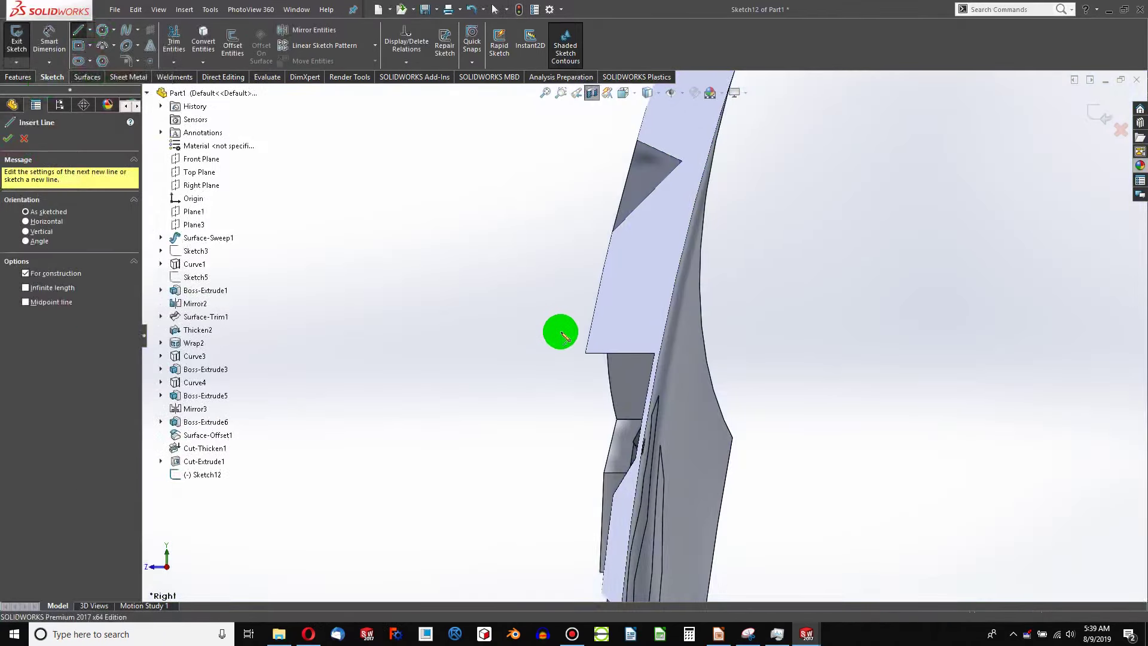
click(658, 299)
click(476, 300)
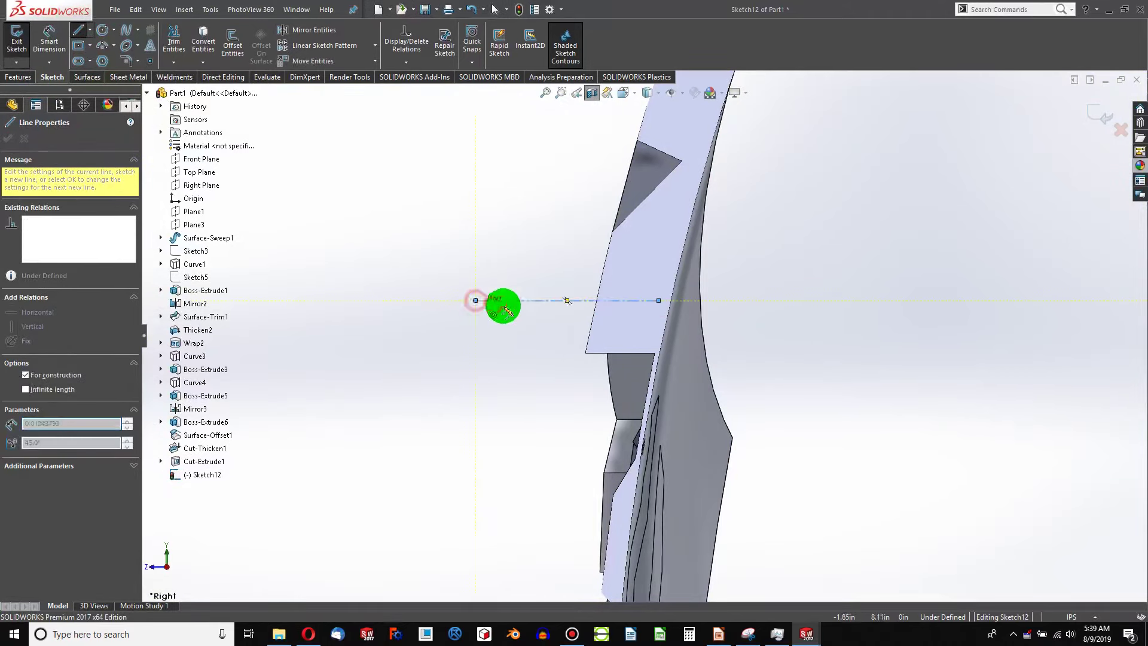
key(Escape)
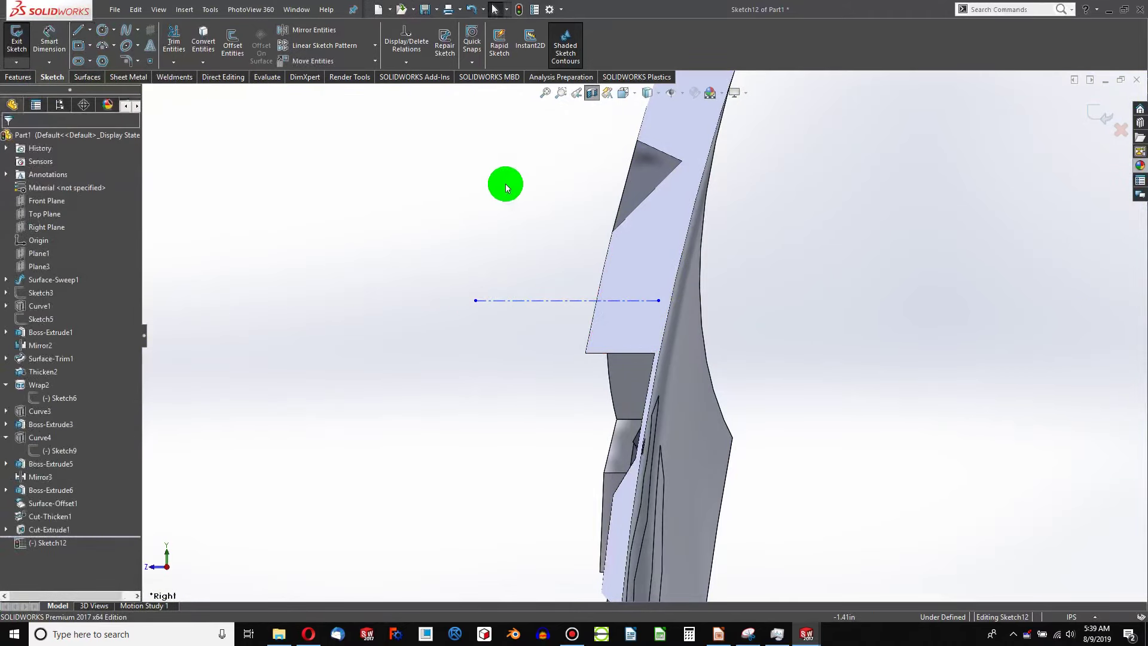
click(518, 9)
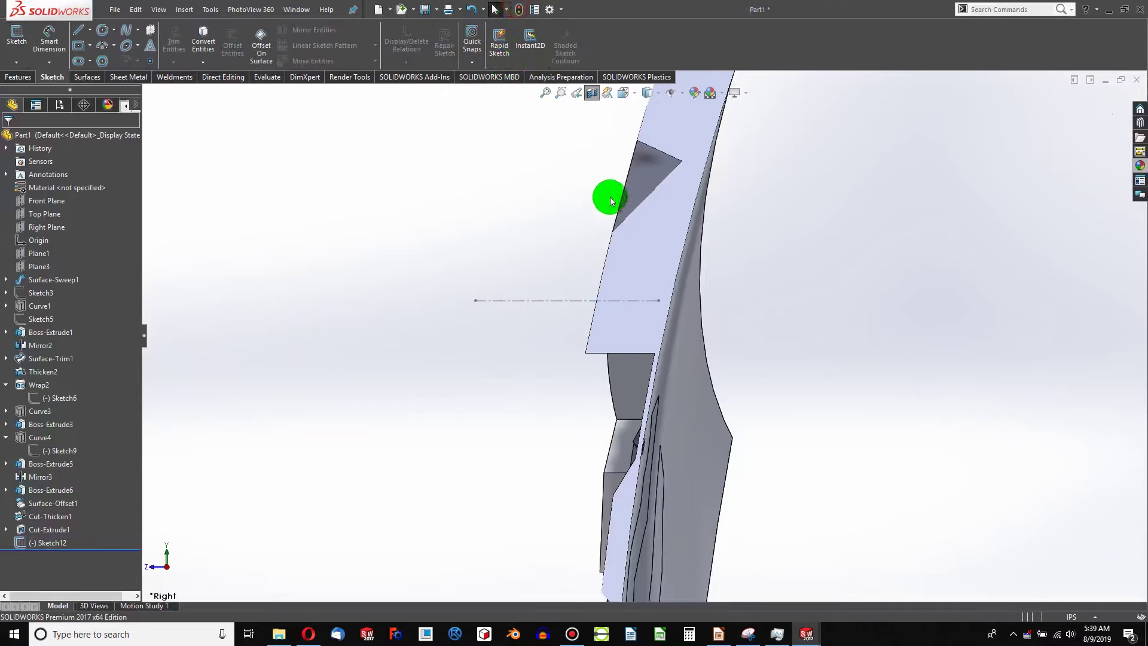
Step: Turn off the section view and bring the triangular cut and the construction line into view from the front
middle_drag(362, 213, 487, 253)
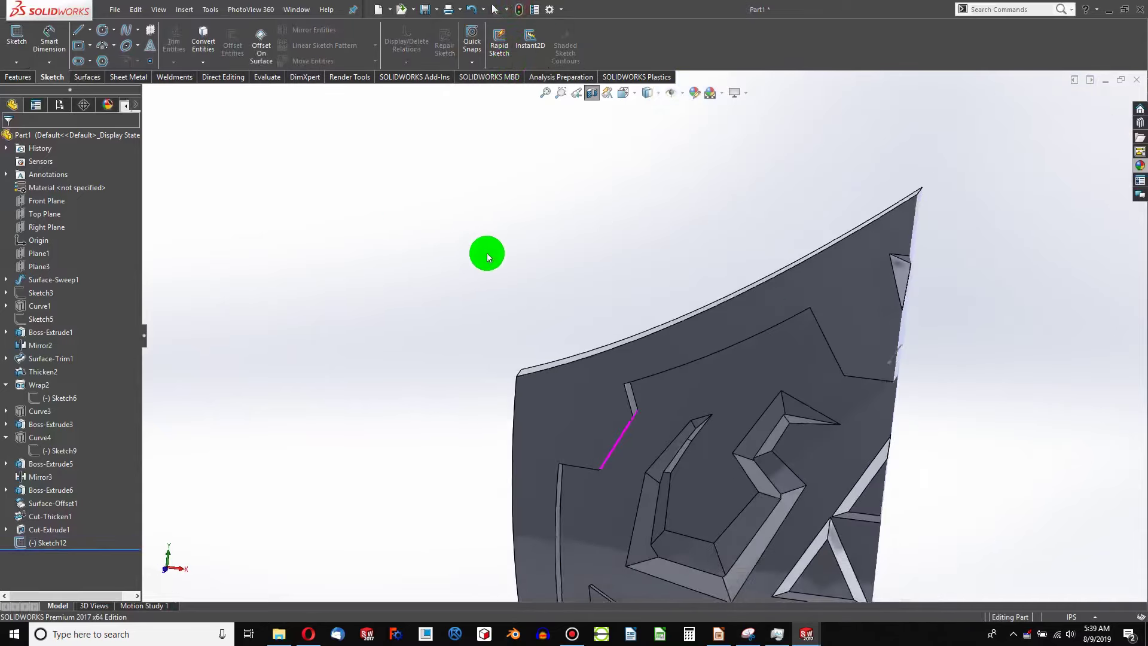
scroll(1002, 322, down, 5)
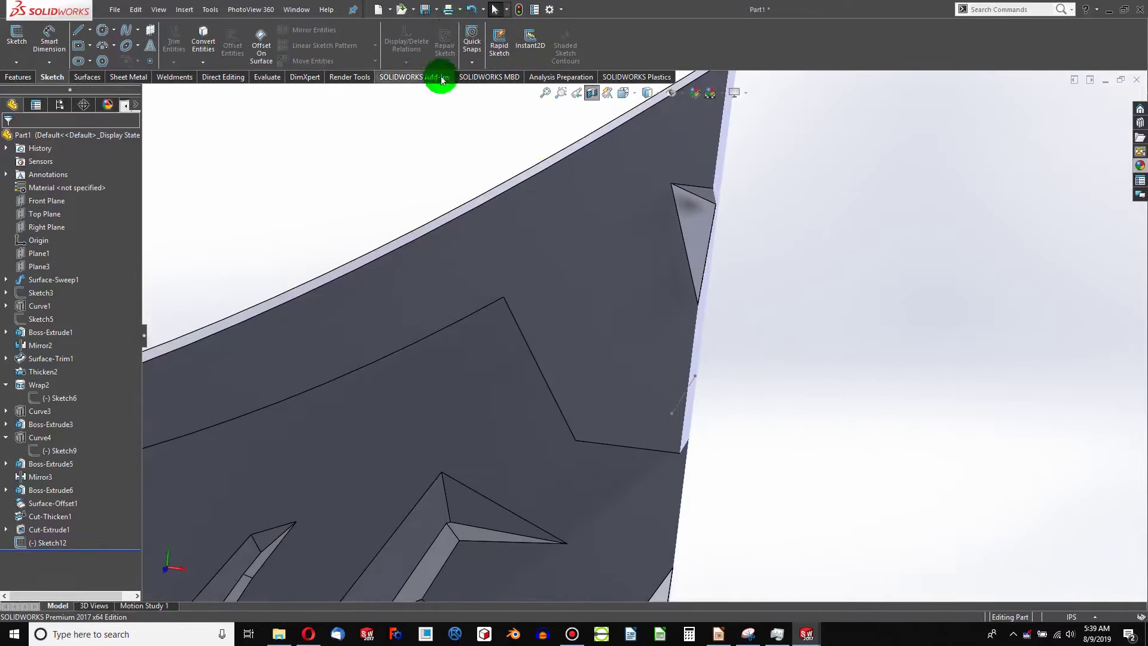
click(592, 96)
scroll(722, 245, up, 1)
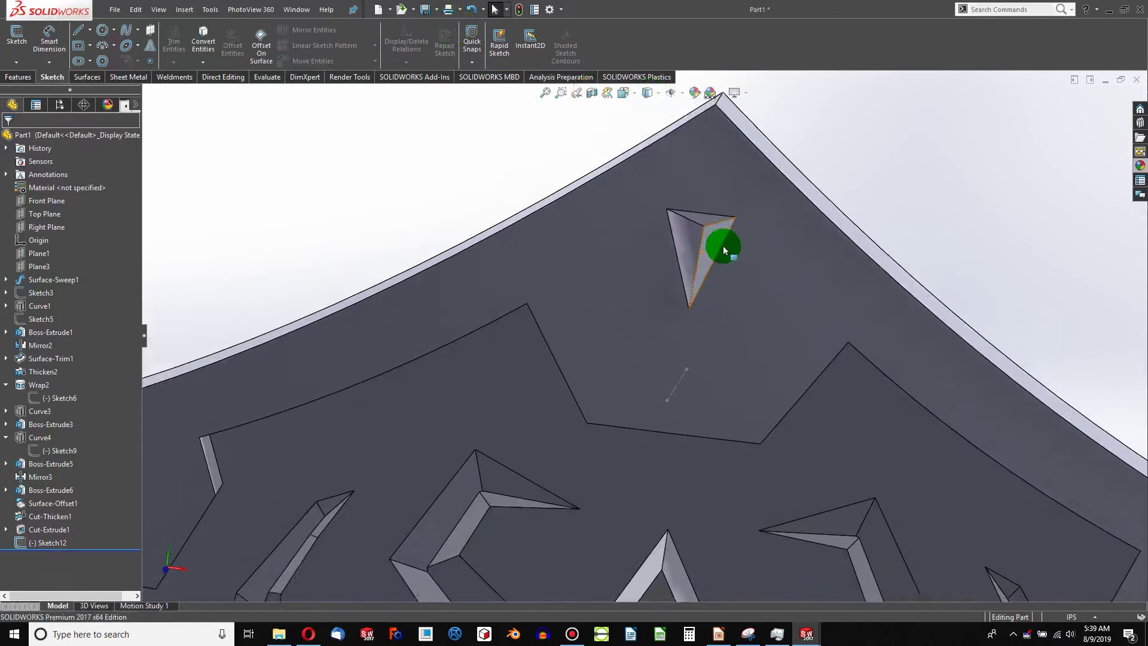
scroll(723, 247, down, 4)
scroll(722, 248, up, 3)
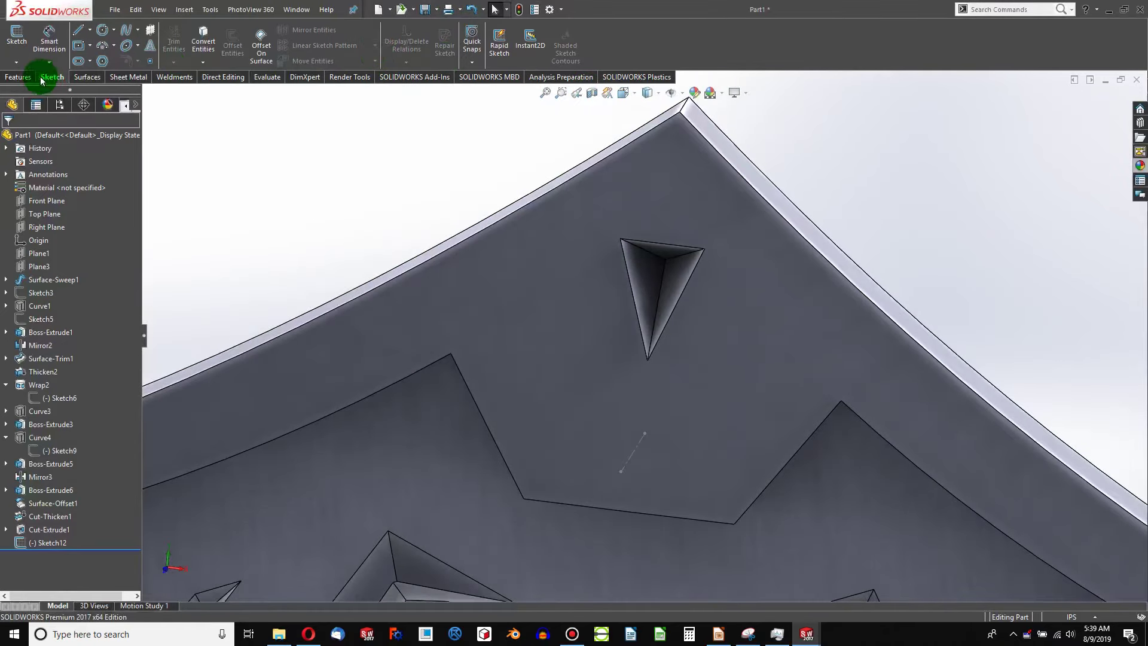
click(21, 78)
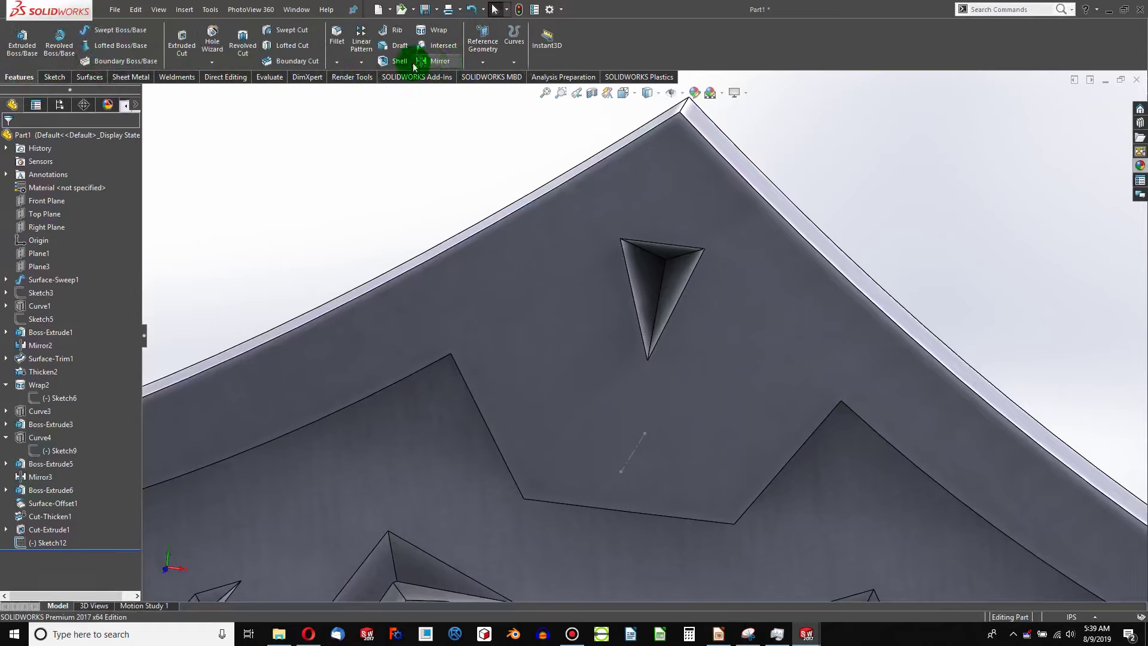
click(361, 61)
click(388, 99)
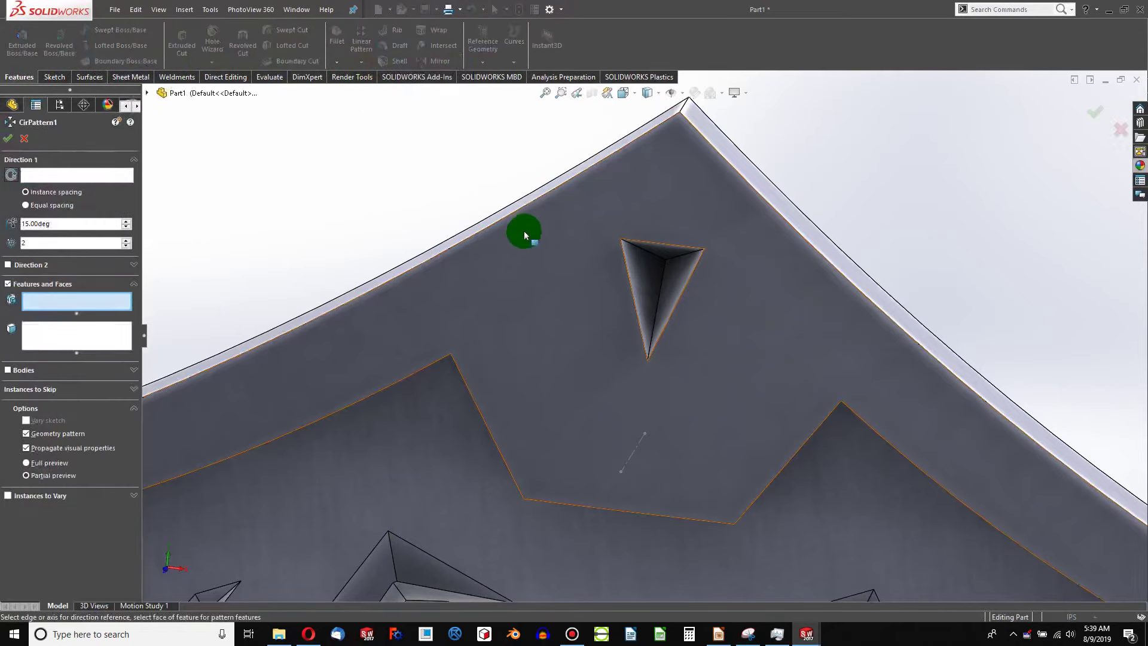
click(327, 225)
click(103, 171)
click(585, 428)
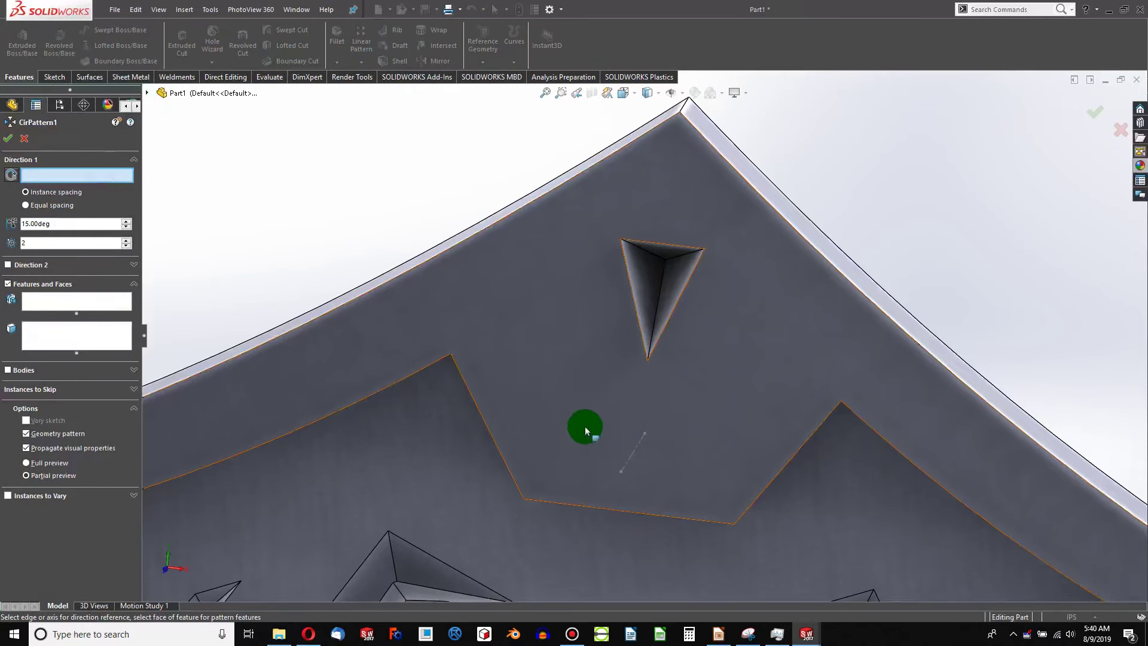
click(630, 454)
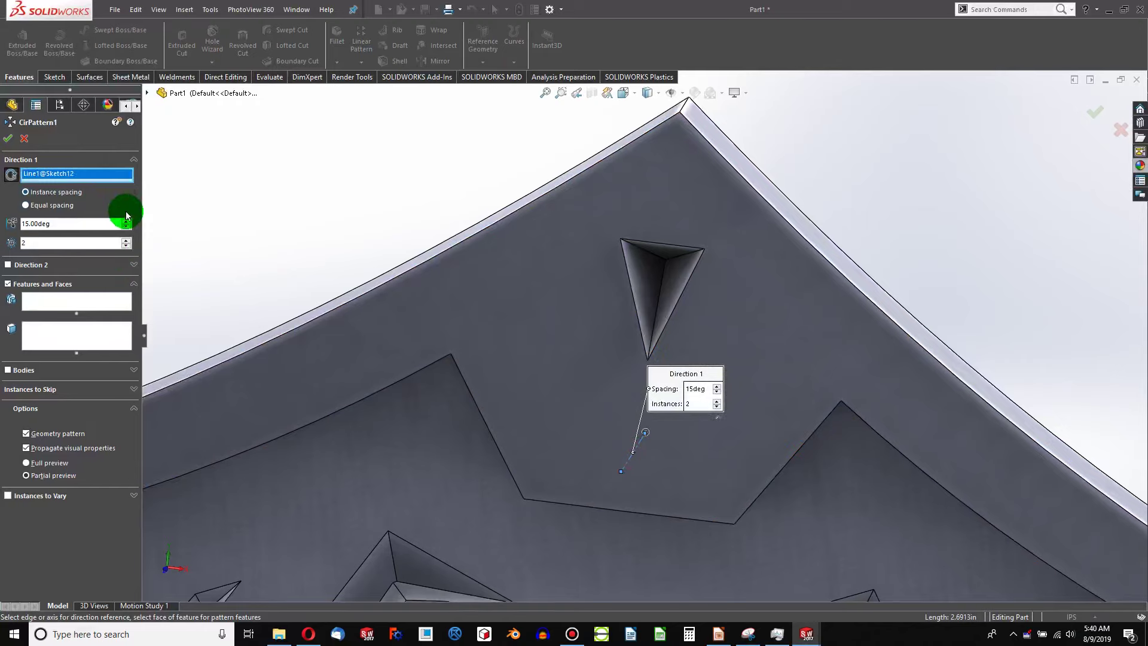
click(627, 282)
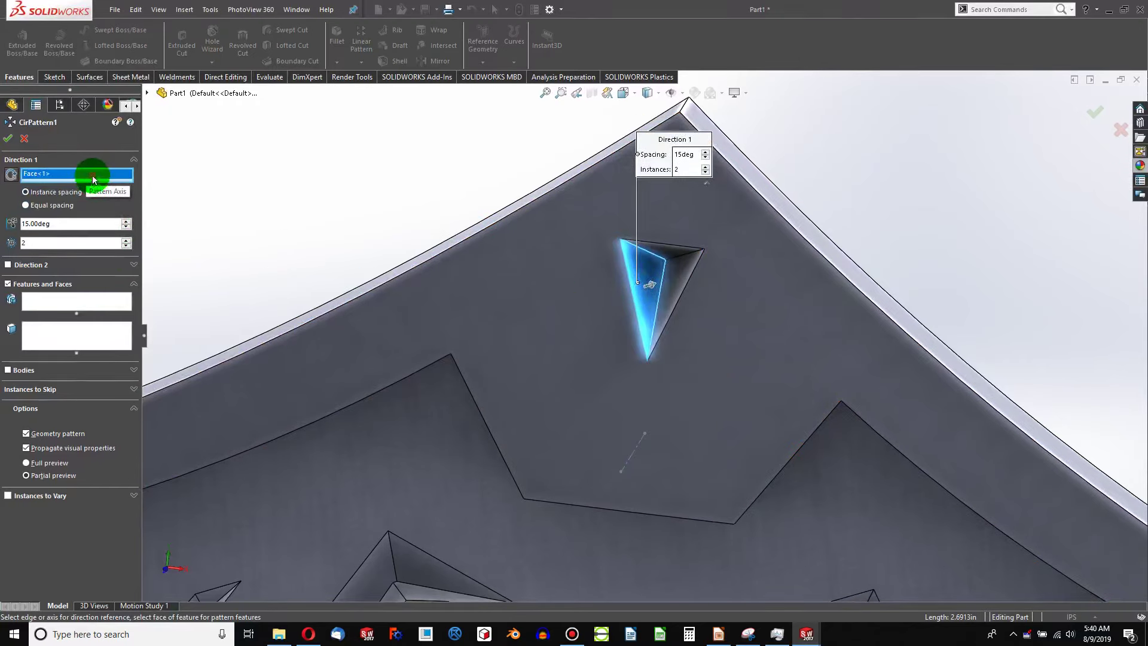
click(630, 417)
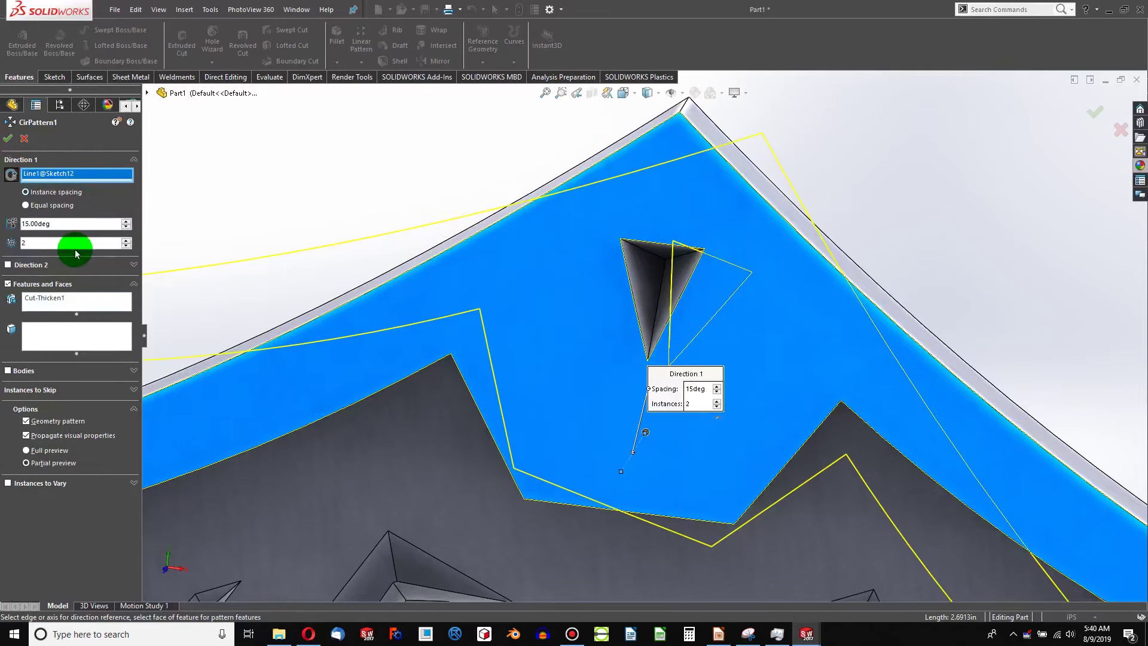
right_click(96, 299)
click(120, 327)
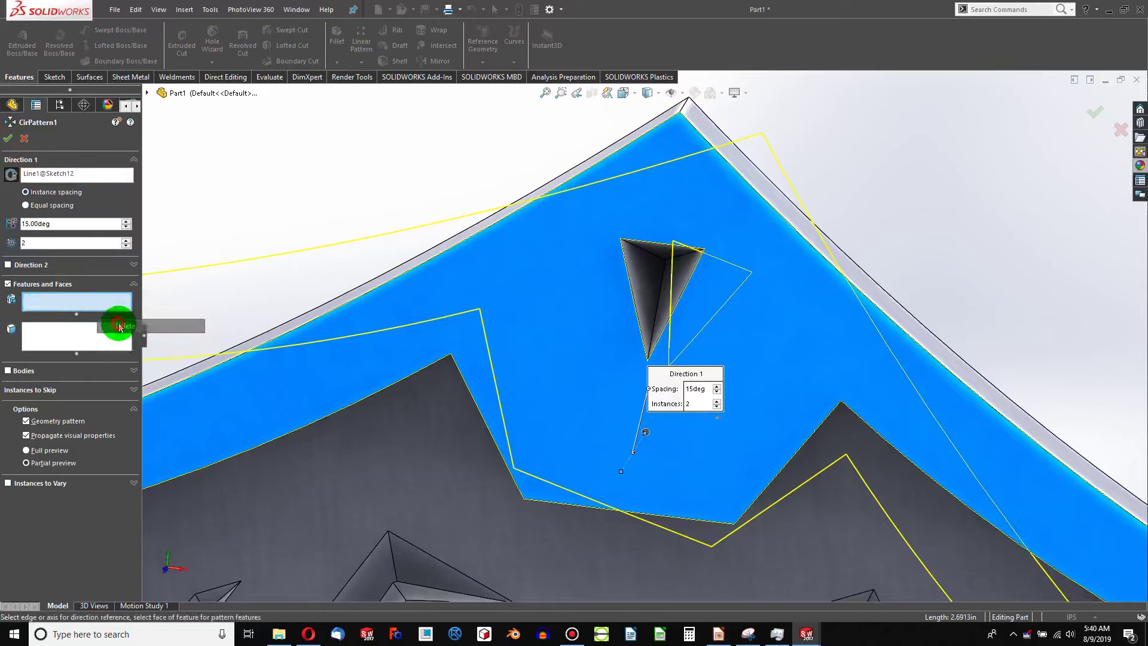
click(42, 174)
click(323, 304)
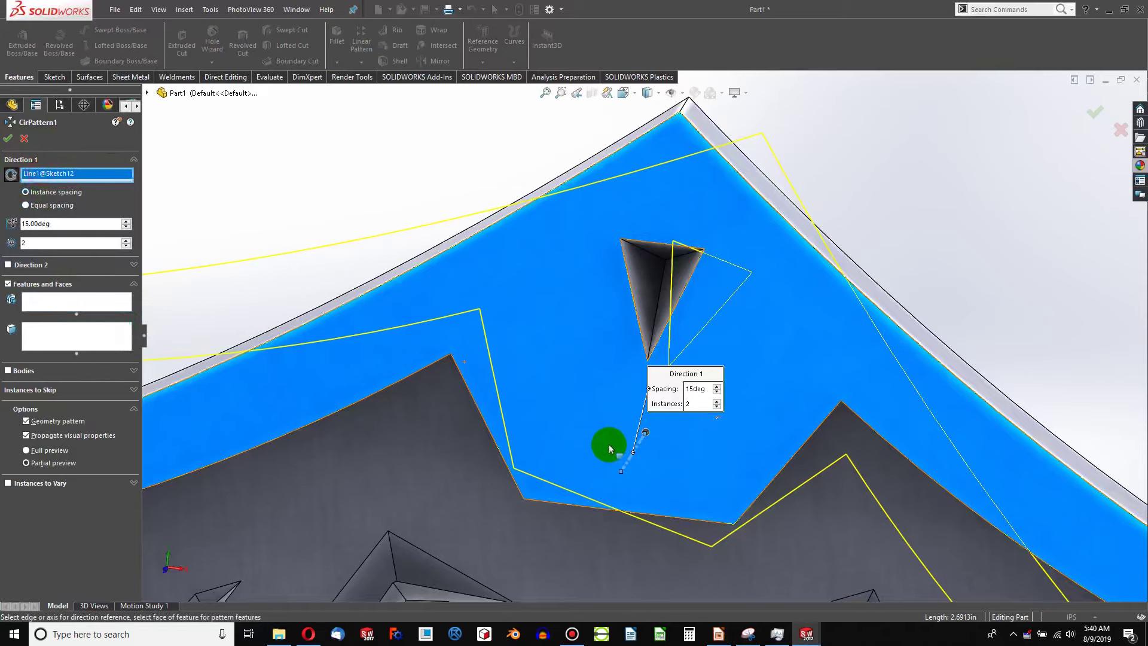
click(228, 241)
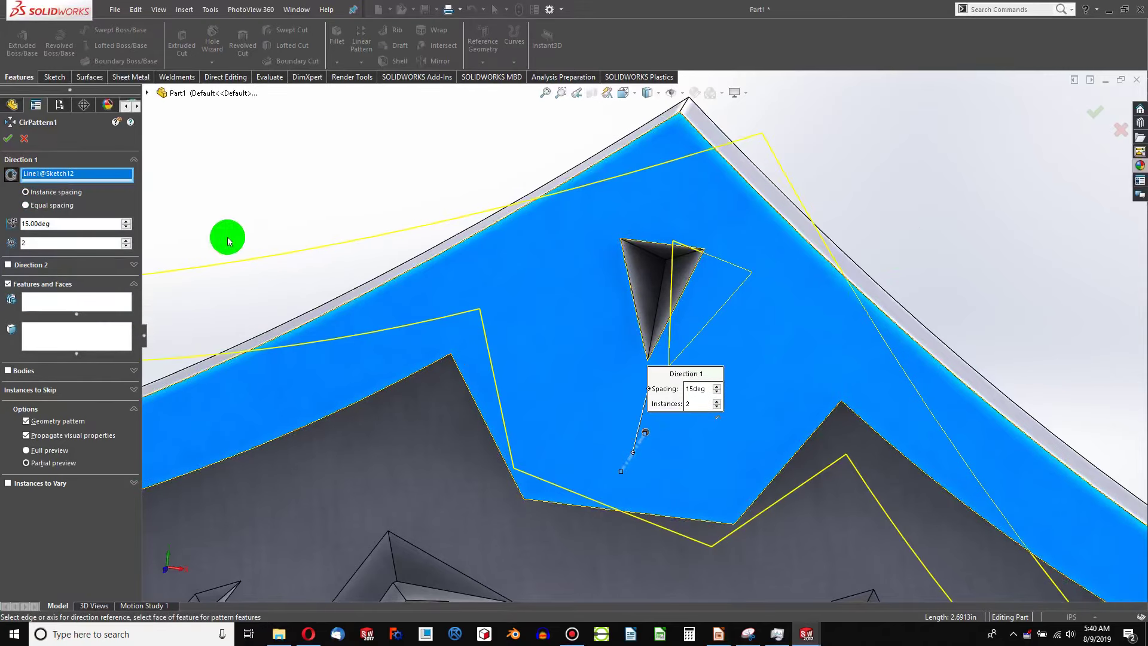
click(24, 141)
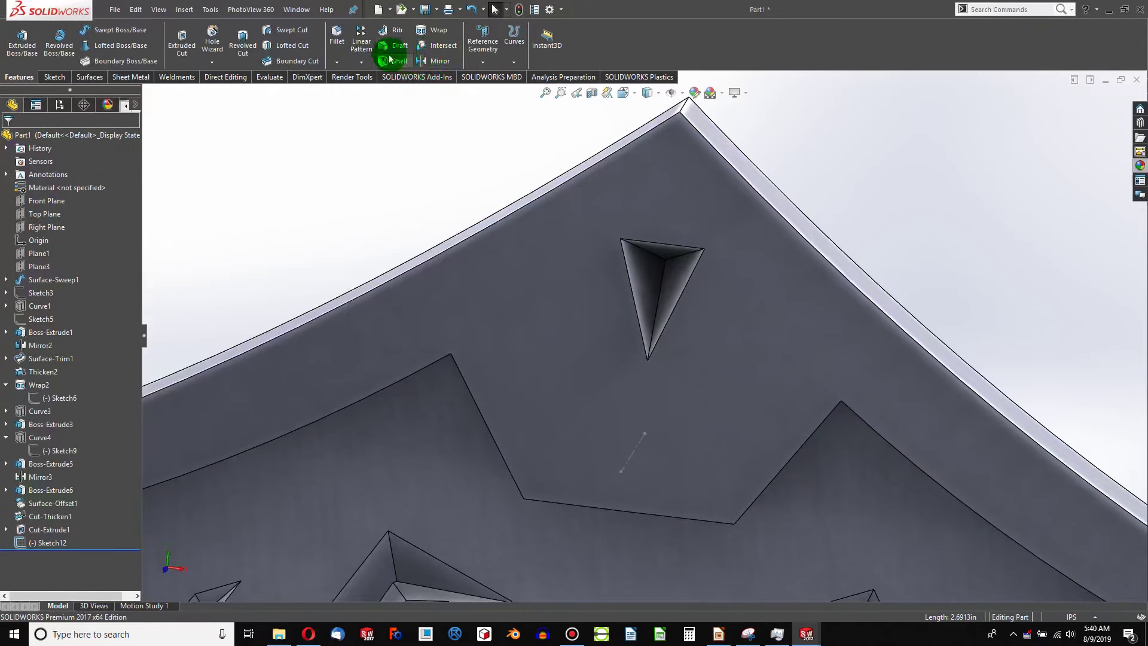
Step: Circular-pattern the triangular cut around the construction line with 2 instances spaced 40° apart
click(361, 62)
click(385, 97)
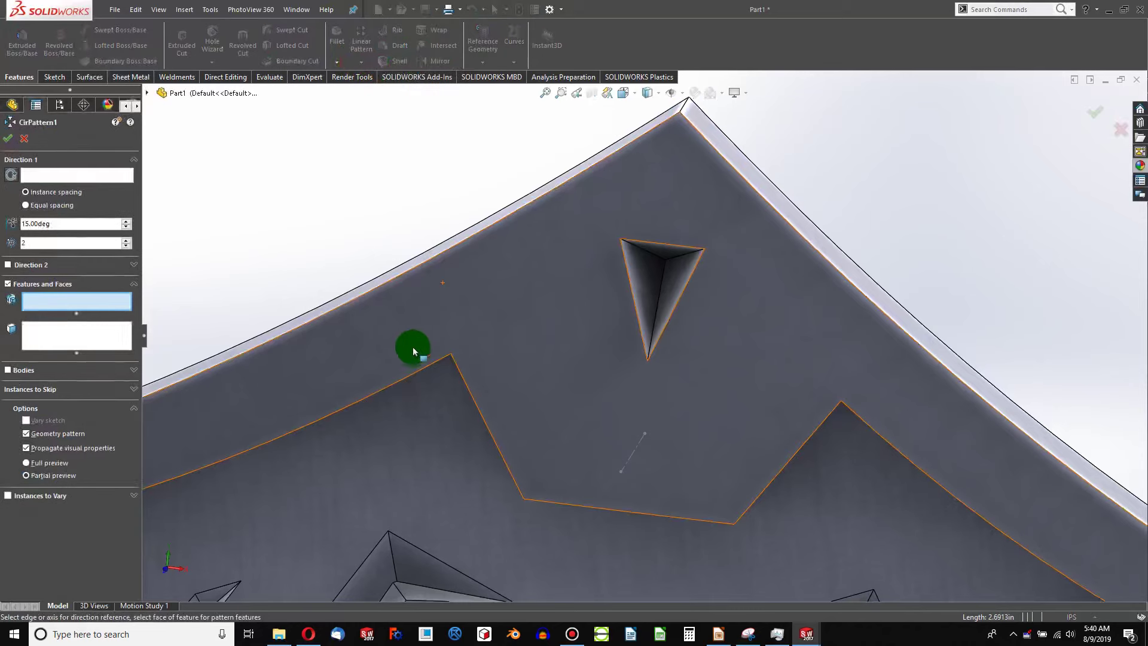
click(79, 174)
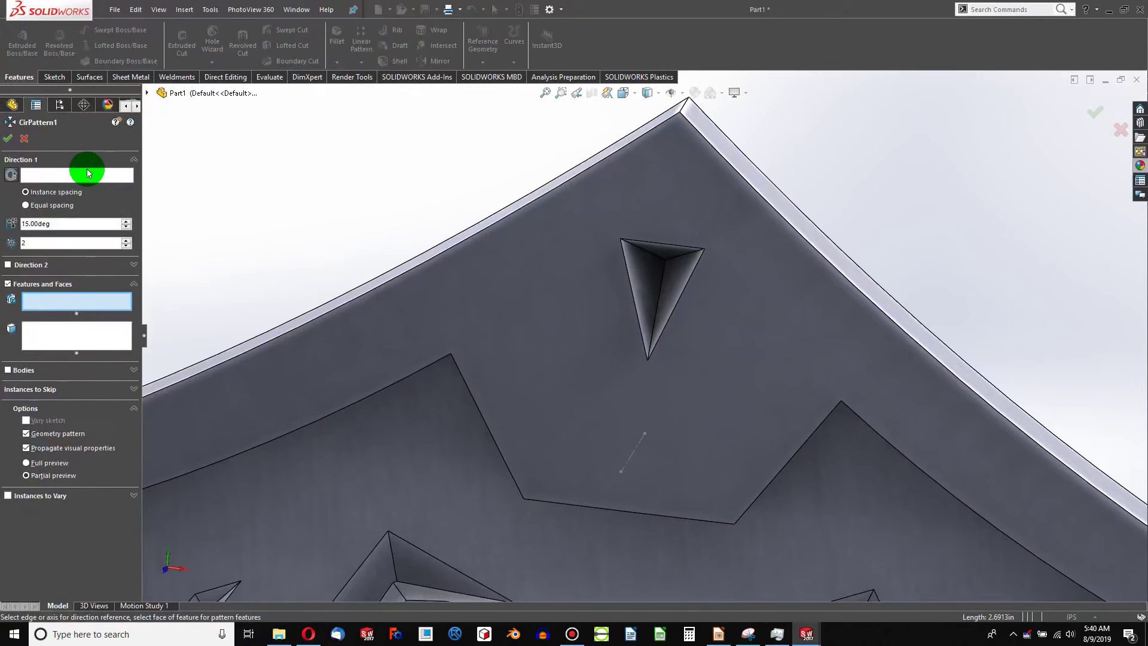
click(632, 450)
click(51, 297)
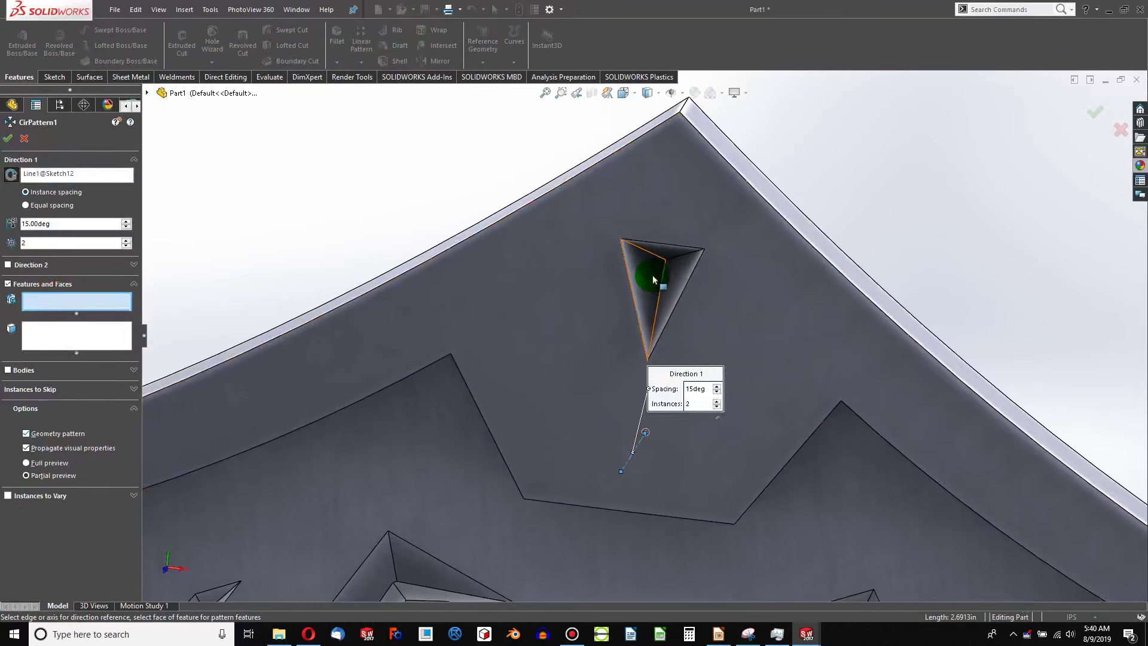
click(635, 268)
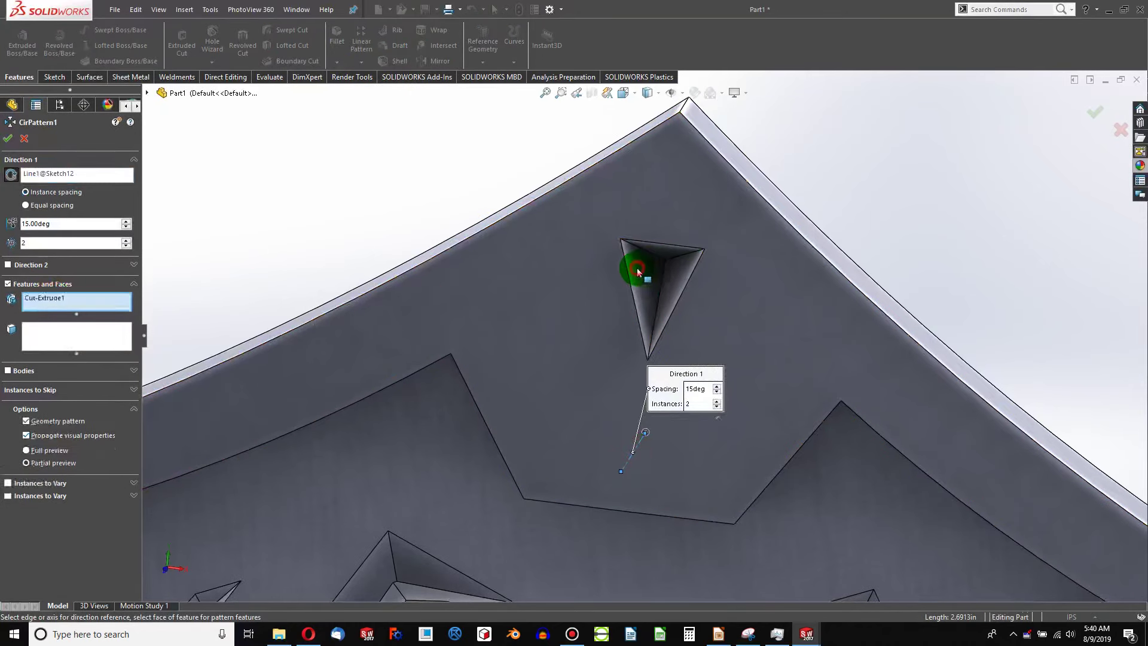
click(131, 220)
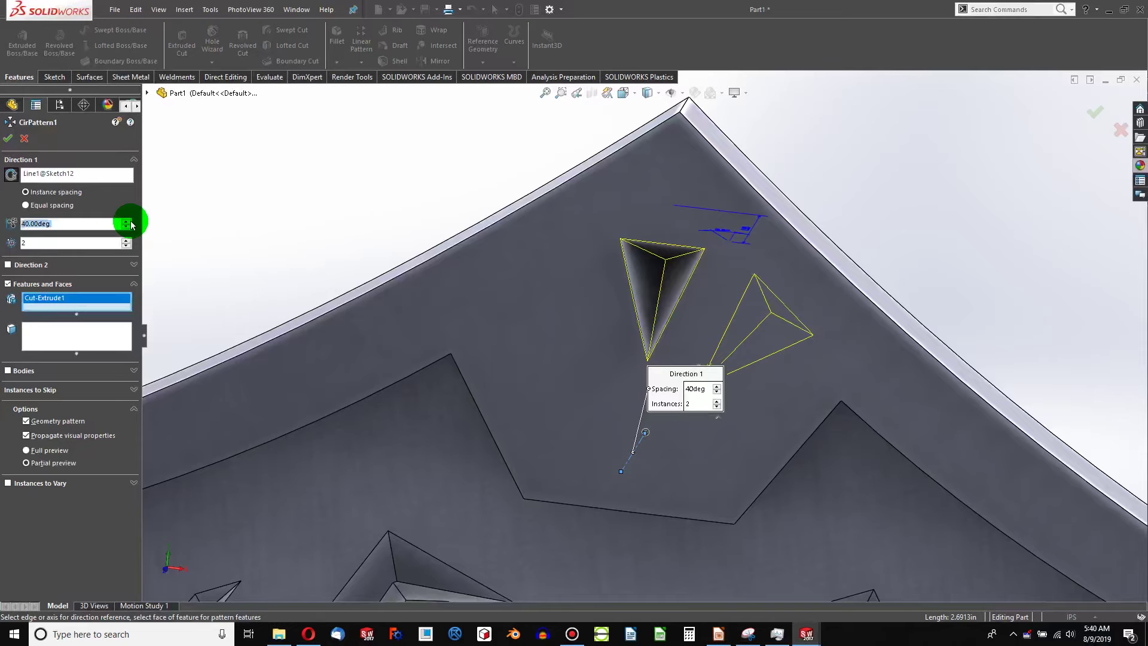
click(7, 140)
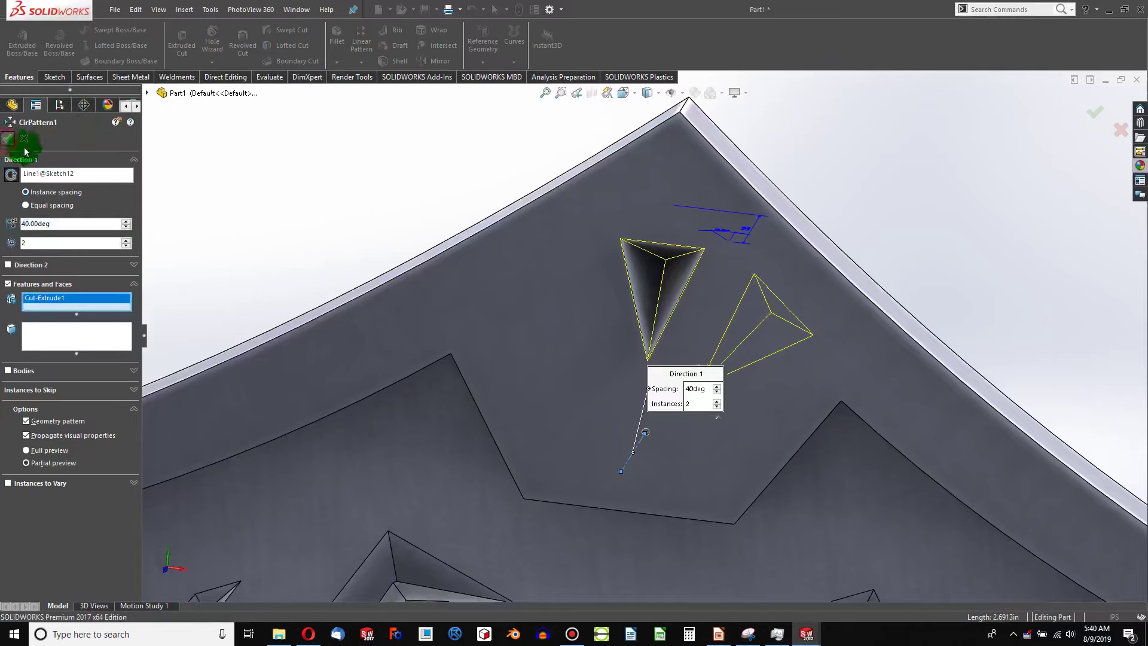
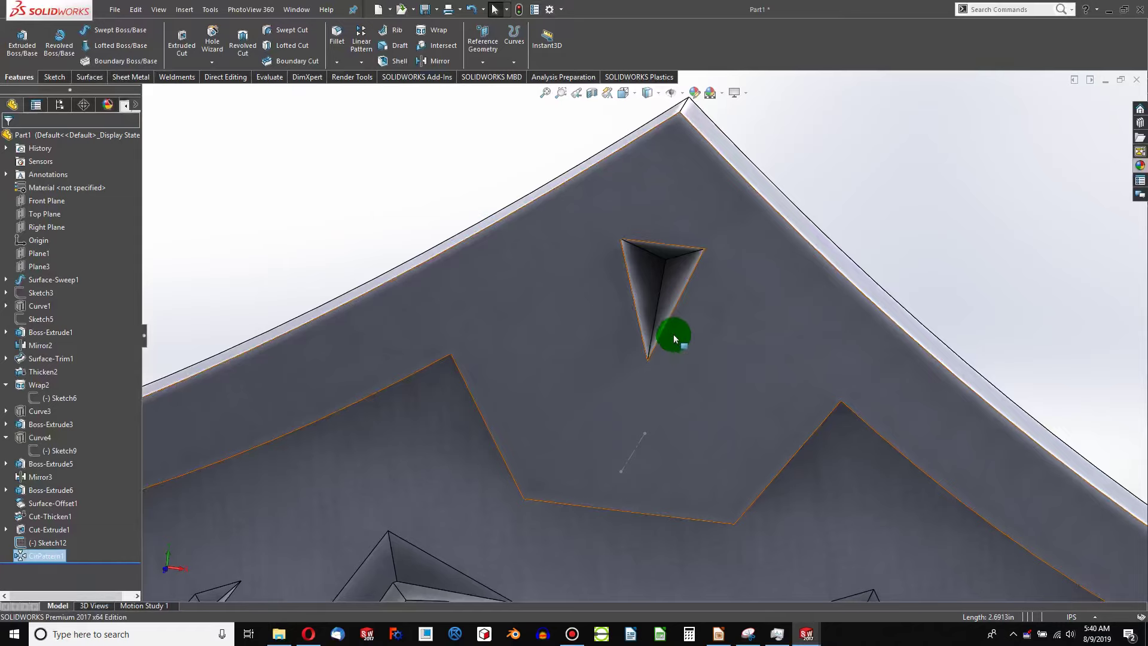
Step: Examine the patterned triangular cut with hidden lines visible, and return the model to a shaded display with edges
middle_drag(673, 335, 728, 327)
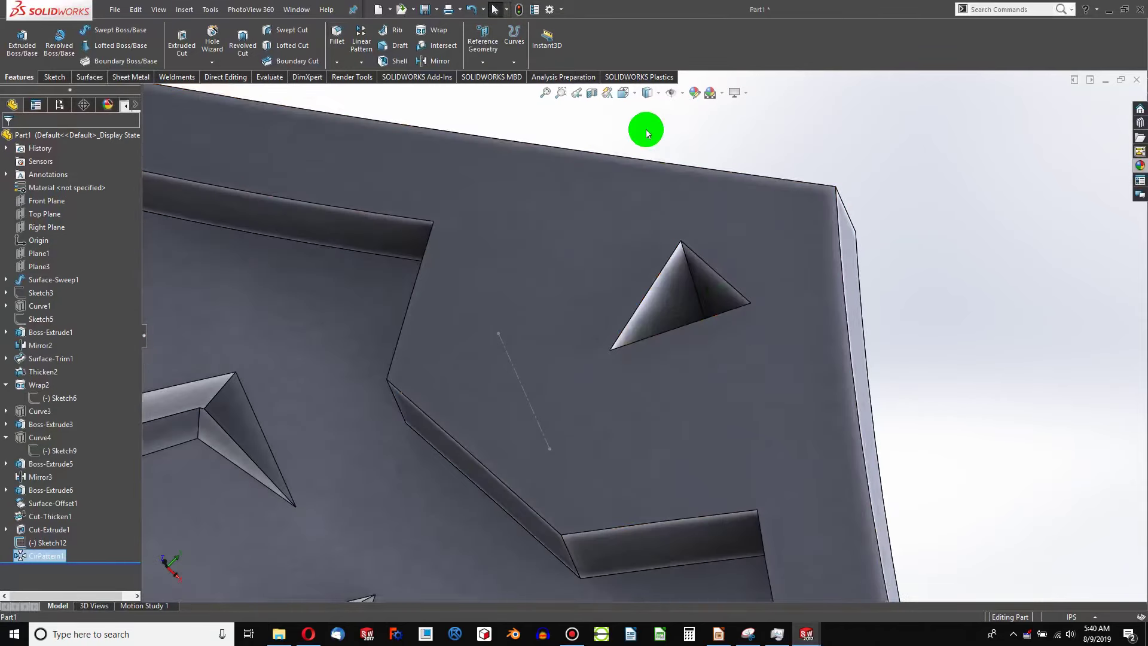
click(633, 97)
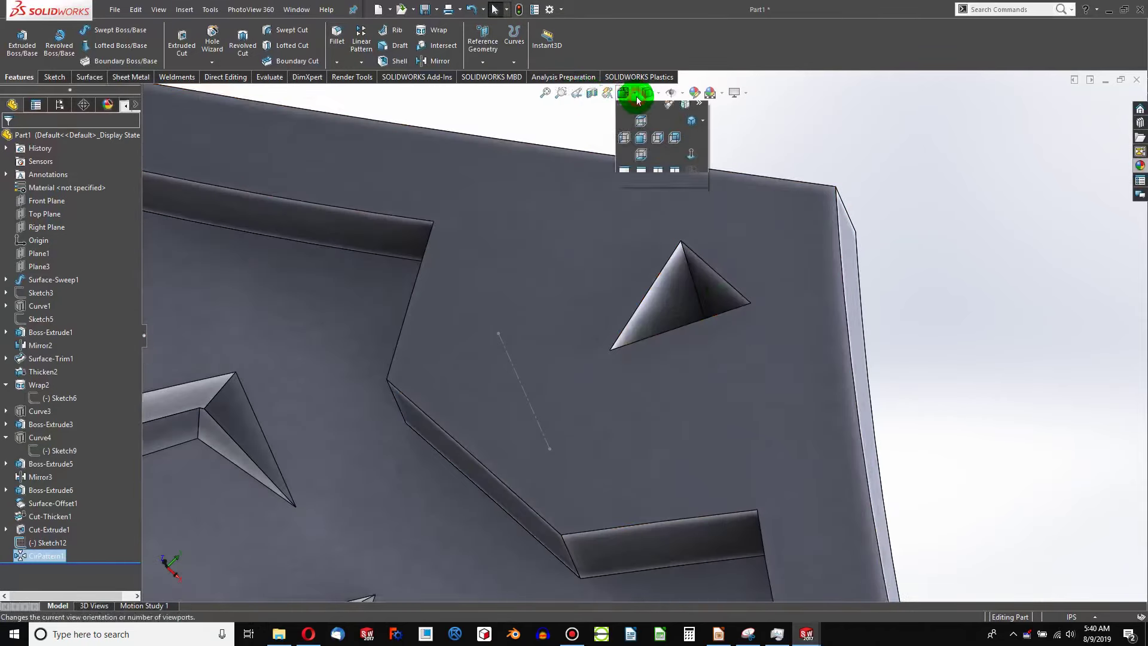
click(658, 93)
click(651, 156)
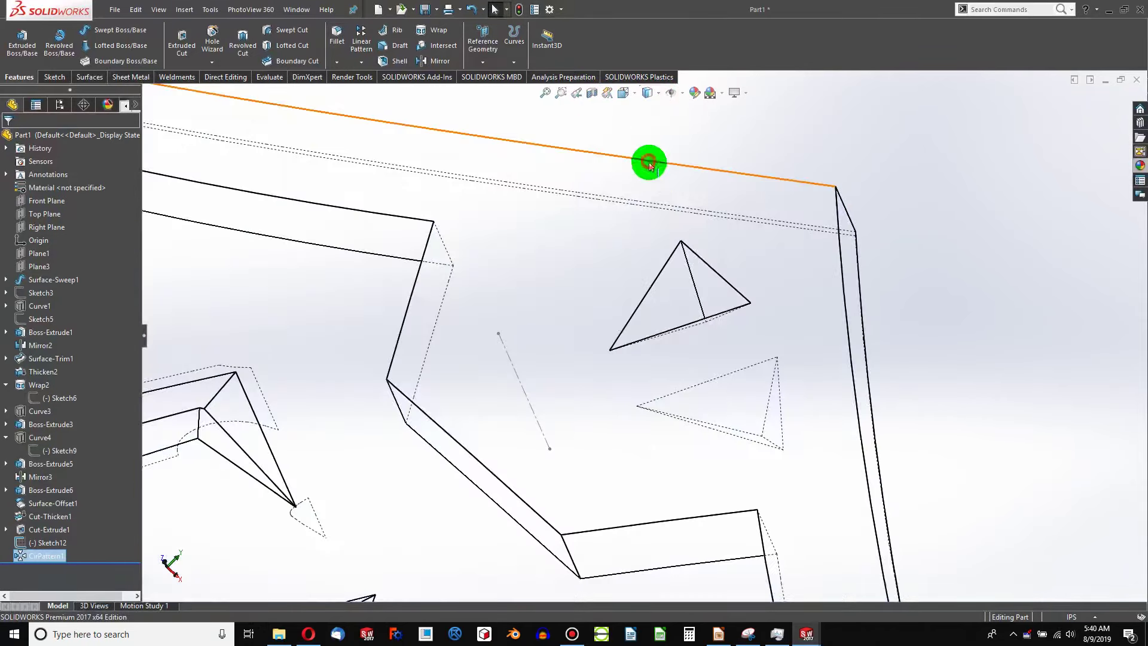
middle_drag(648, 161, 824, 347)
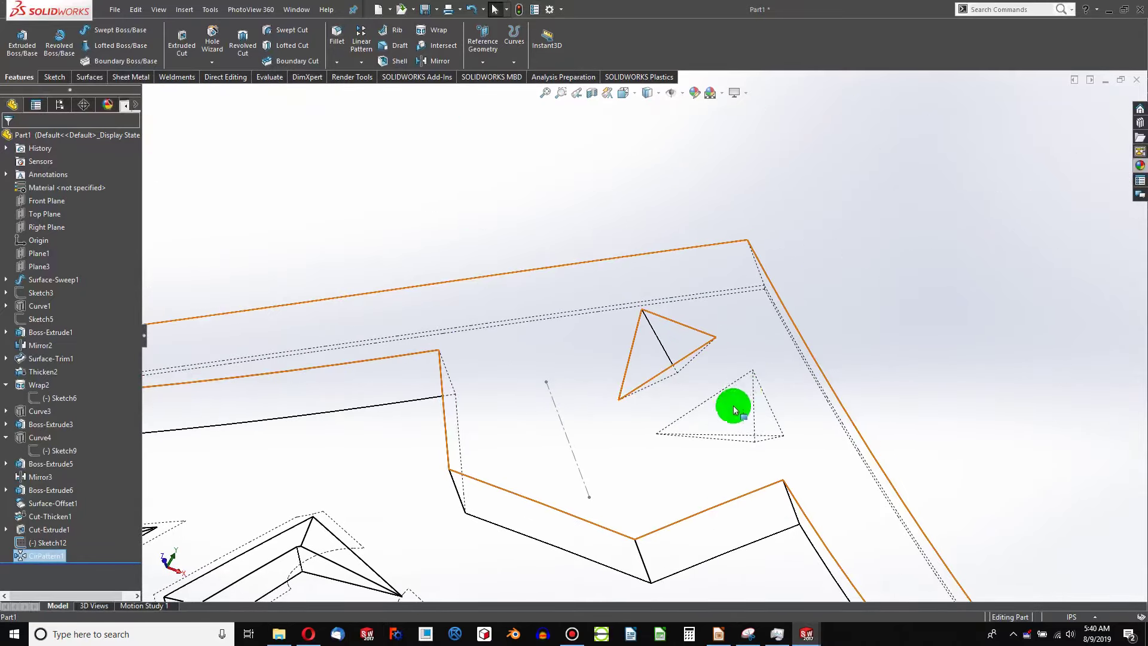
click(390, 223)
click(660, 99)
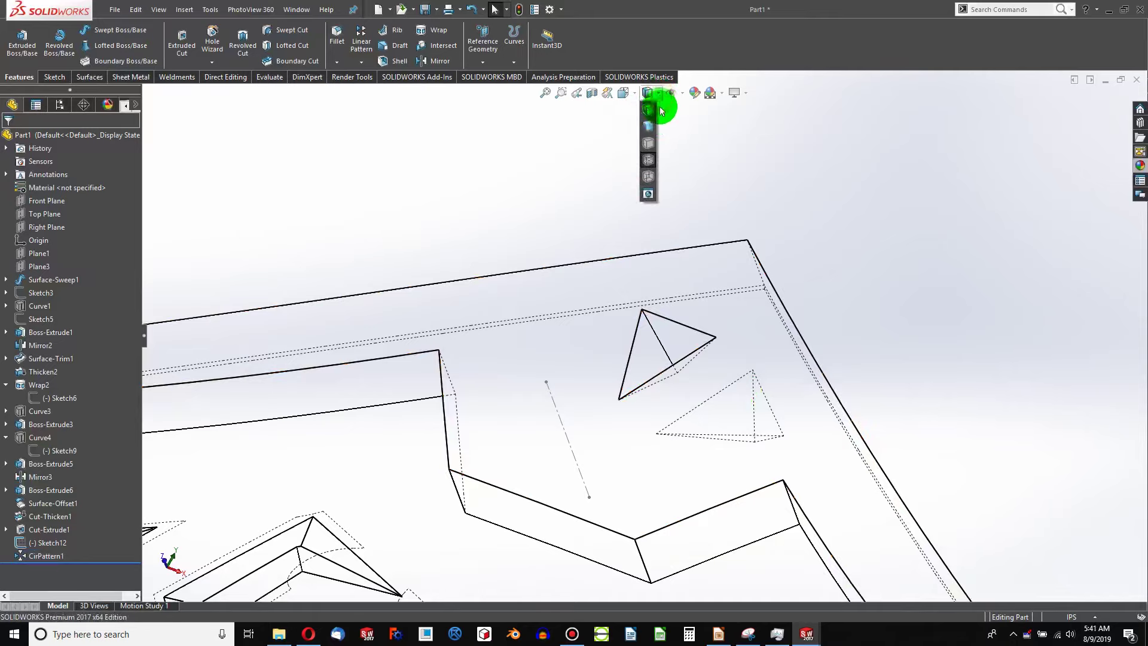
click(651, 144)
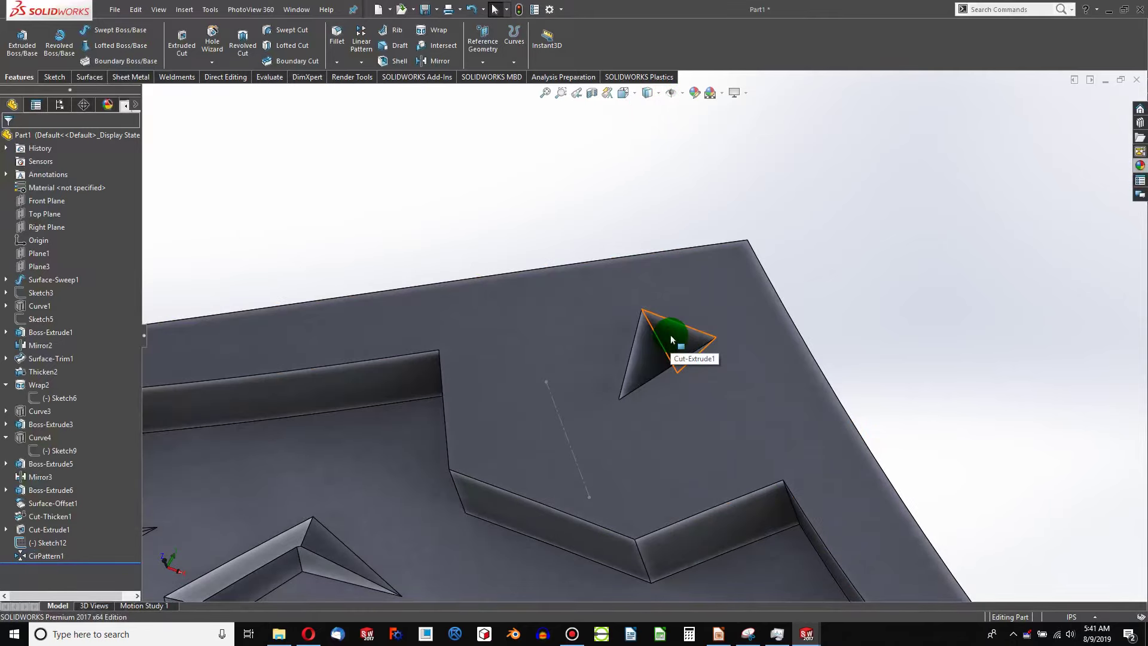
Step: Edit the circular pattern of the triangular cut to turn off the Geometry pattern option
right_click(56, 555)
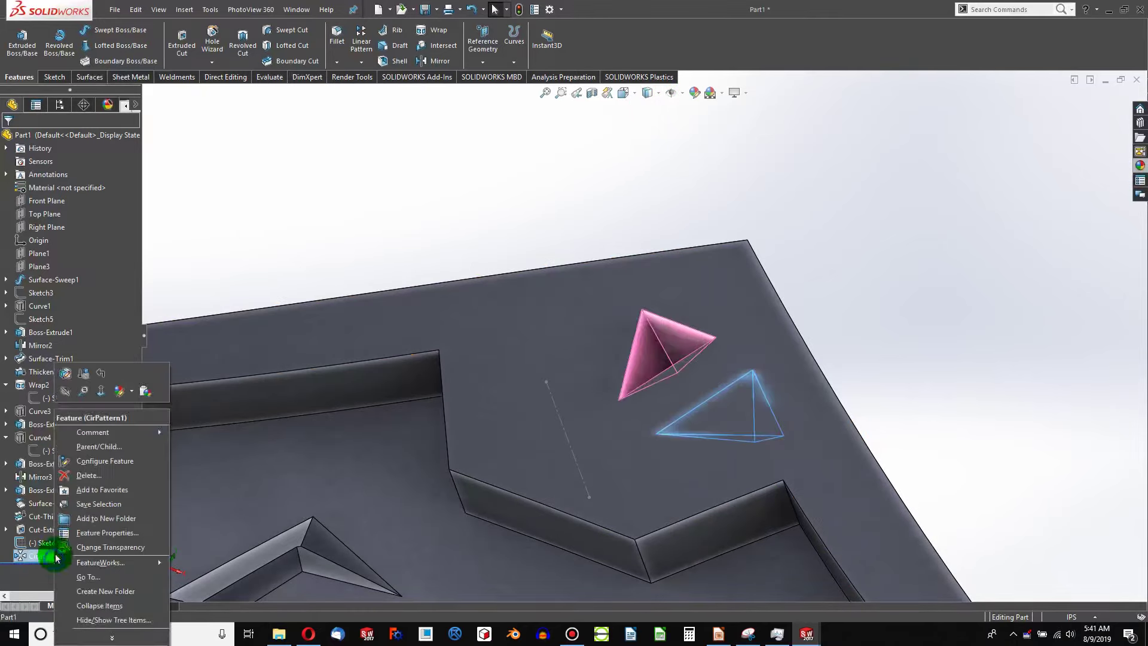
click(63, 374)
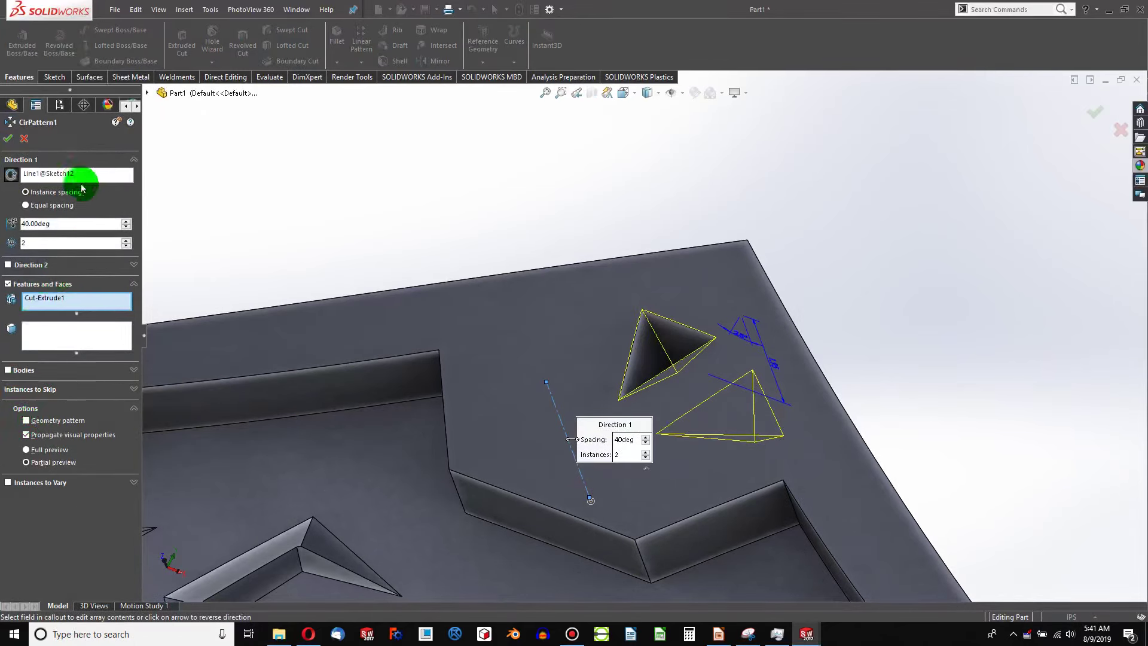
click(9, 139)
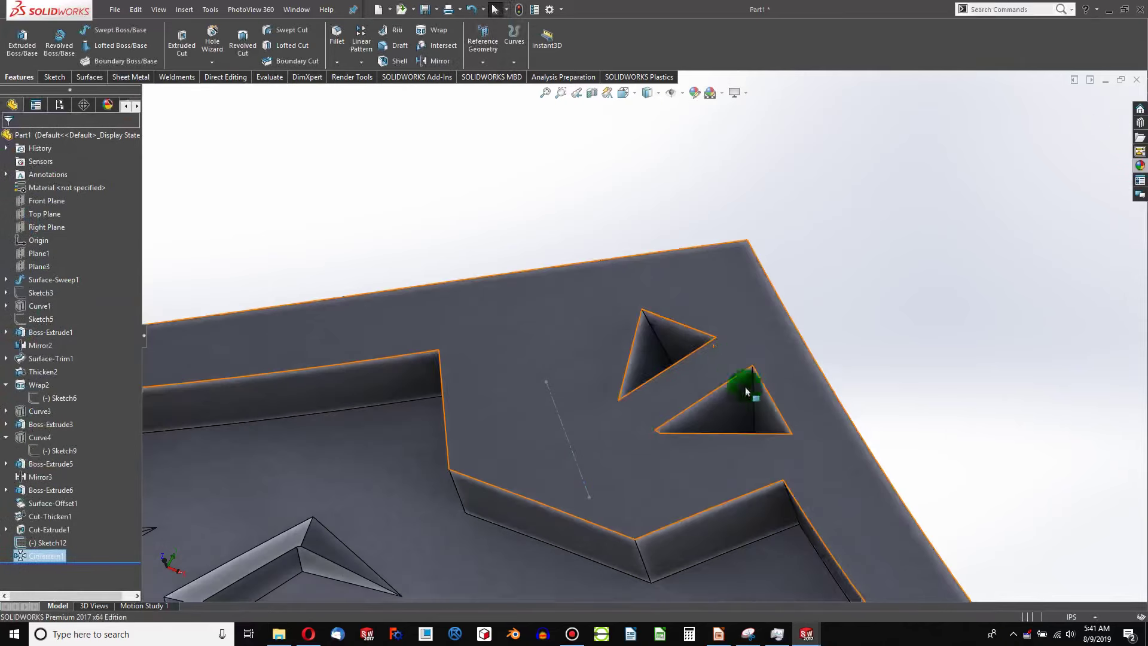
Step: Set up a mirror of the circular pattern of triangular cuts about the Right Plane
click(439, 62)
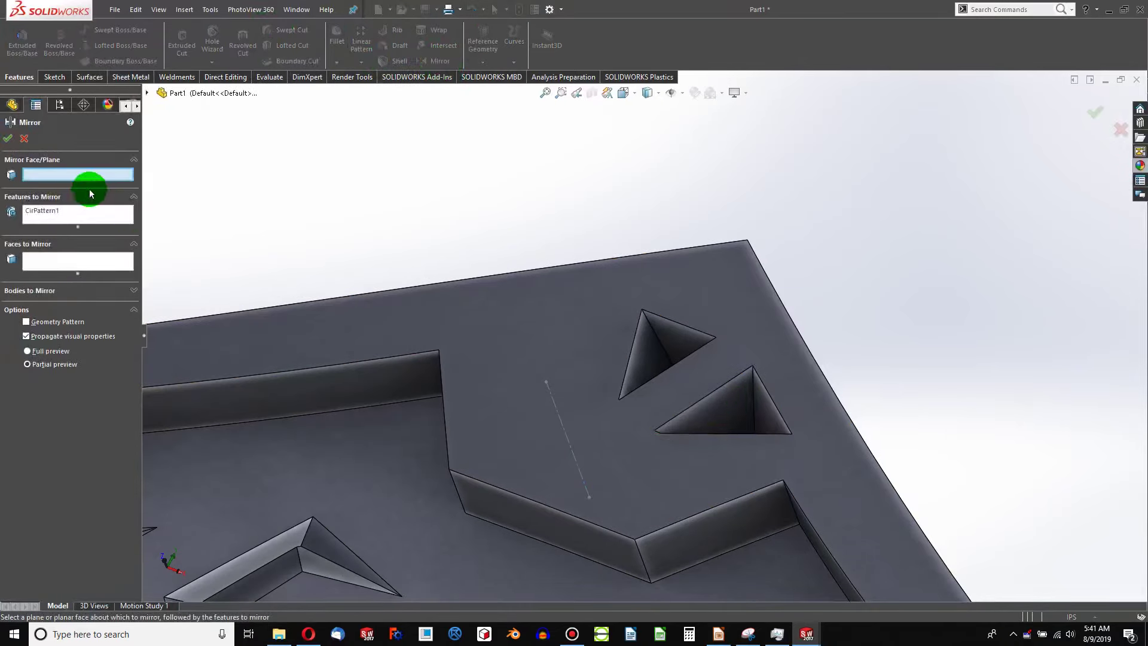
click(147, 94)
scroll(364, 245, up, 7)
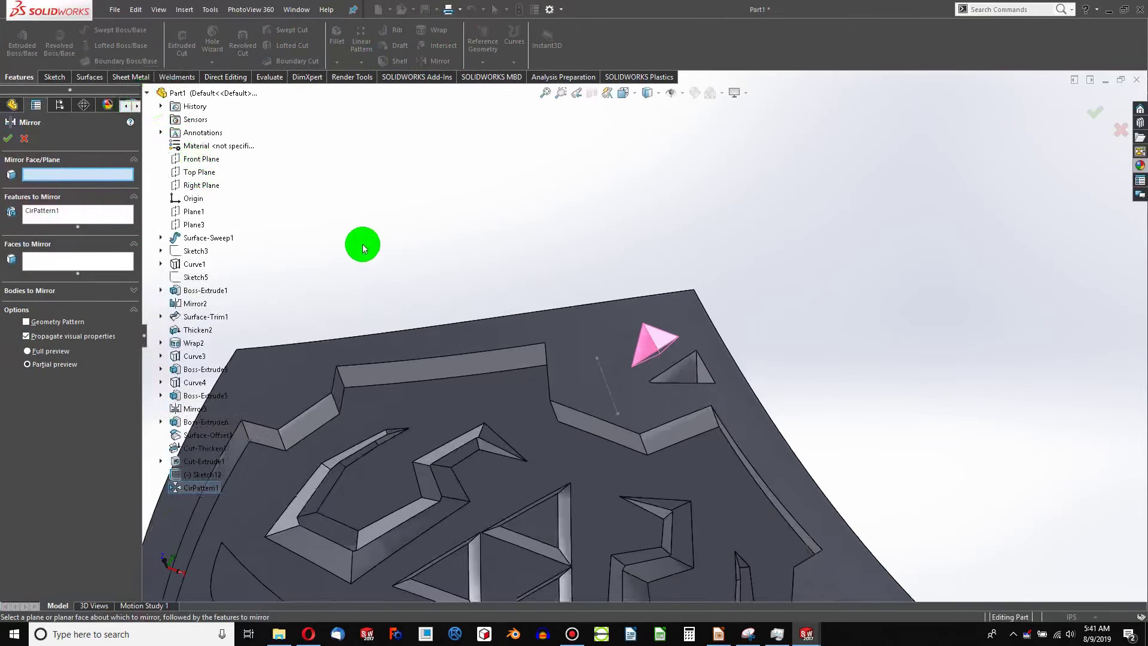
click(200, 185)
scroll(632, 353, up, 5)
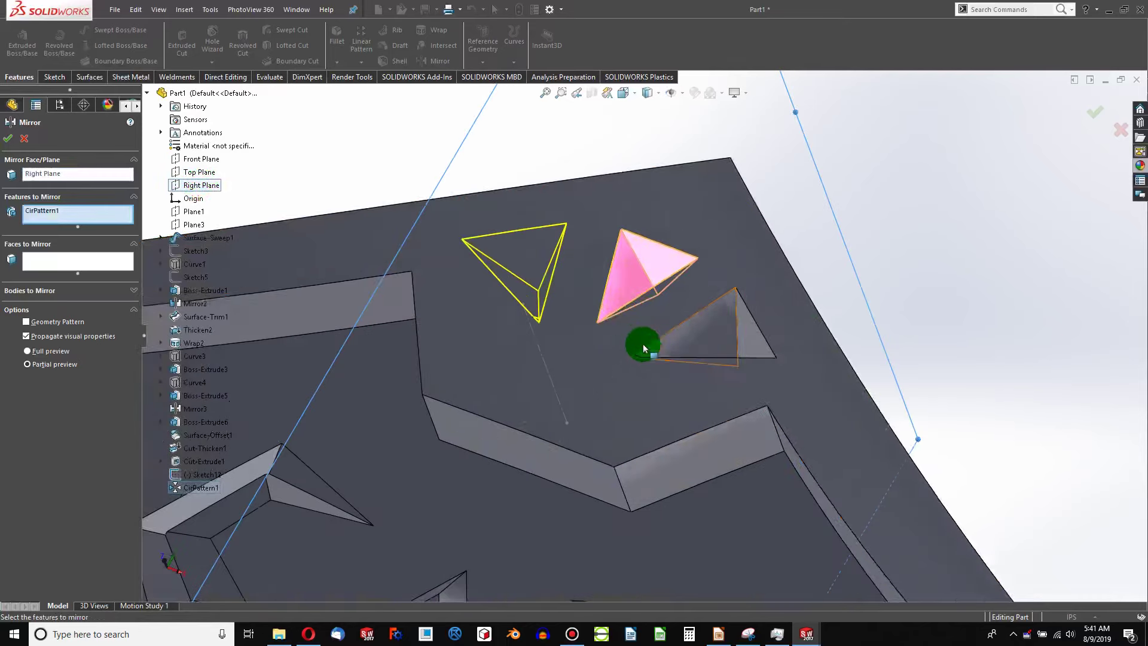
Step: Mirror the patterned triangular cut across the Right Plane onto the other side of the shield's top point
click(7, 140)
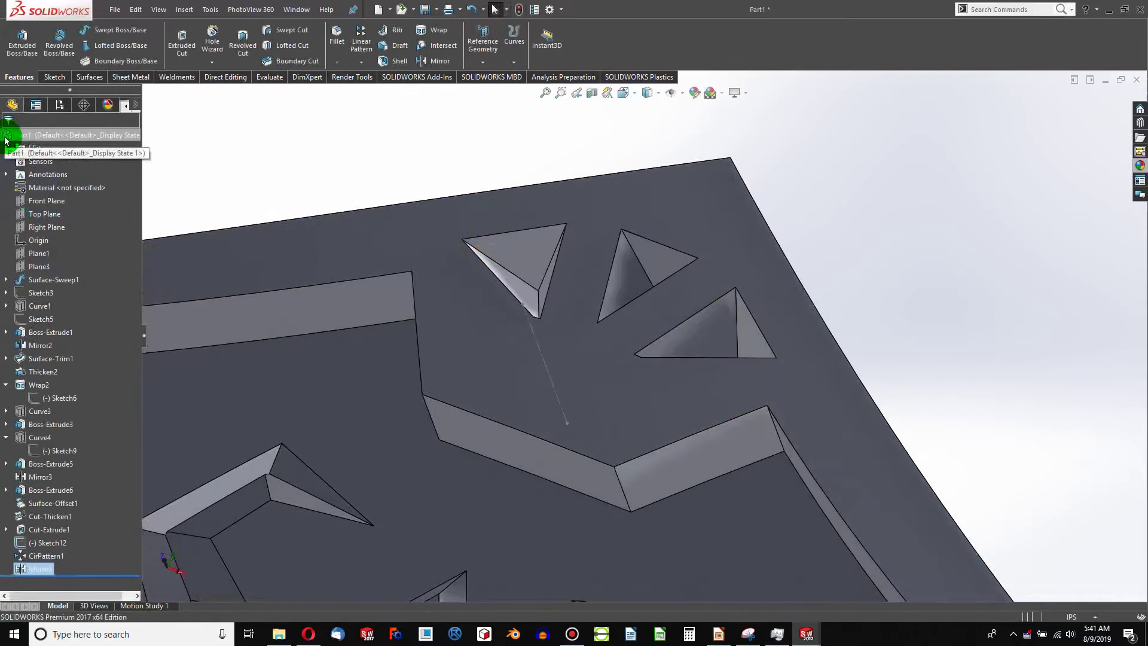
scroll(605, 333, down, 5)
mouse_move(599, 376)
middle_down()
mouse_move(627, 315)
mouse_move(627, 443)
mouse_move(623, 406)
middle_up()
scroll(635, 376, down, 5)
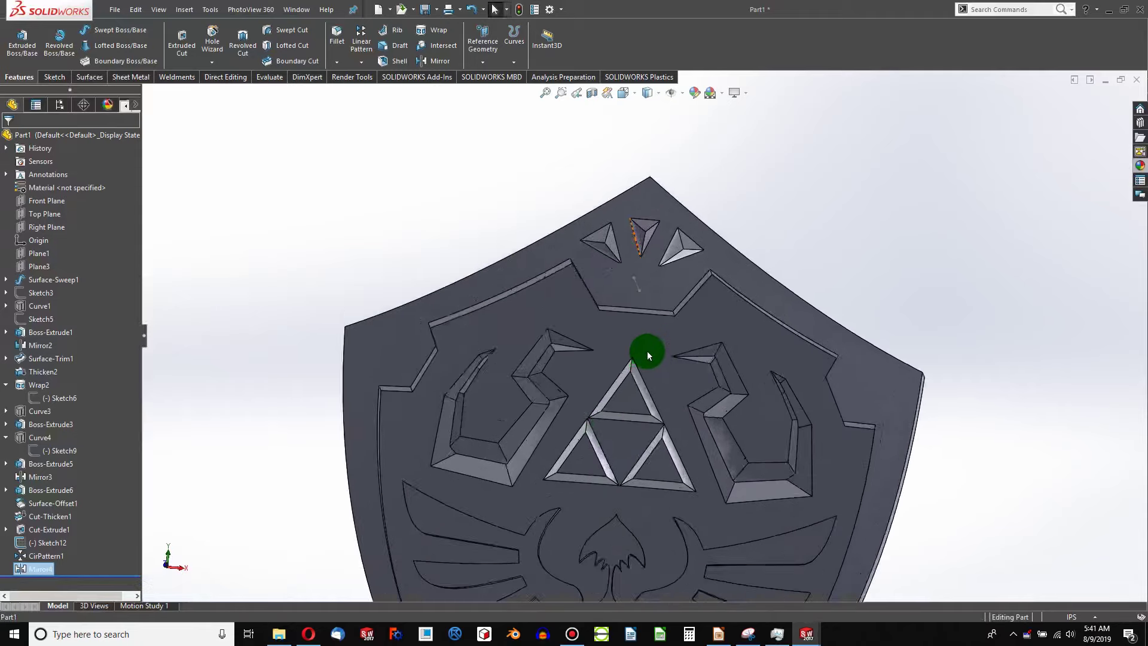
Step: Examine the whole shield and the tabs along its lower border from several angles
scroll(629, 256, up, 1)
scroll(630, 256, up, 7)
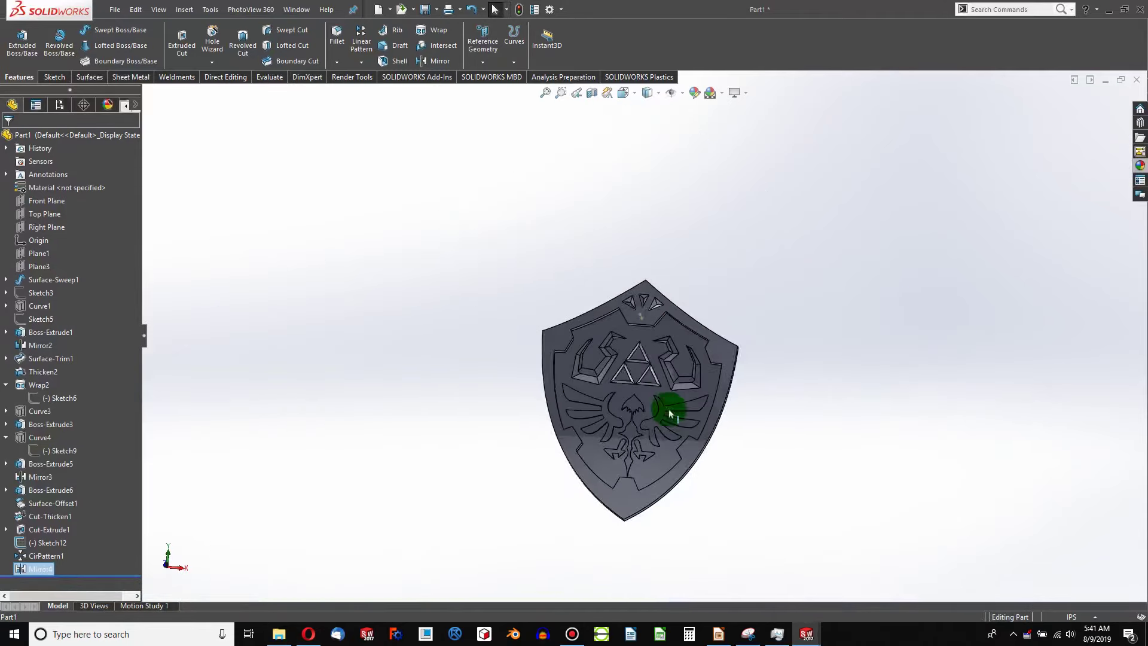
scroll(667, 460, down, 2)
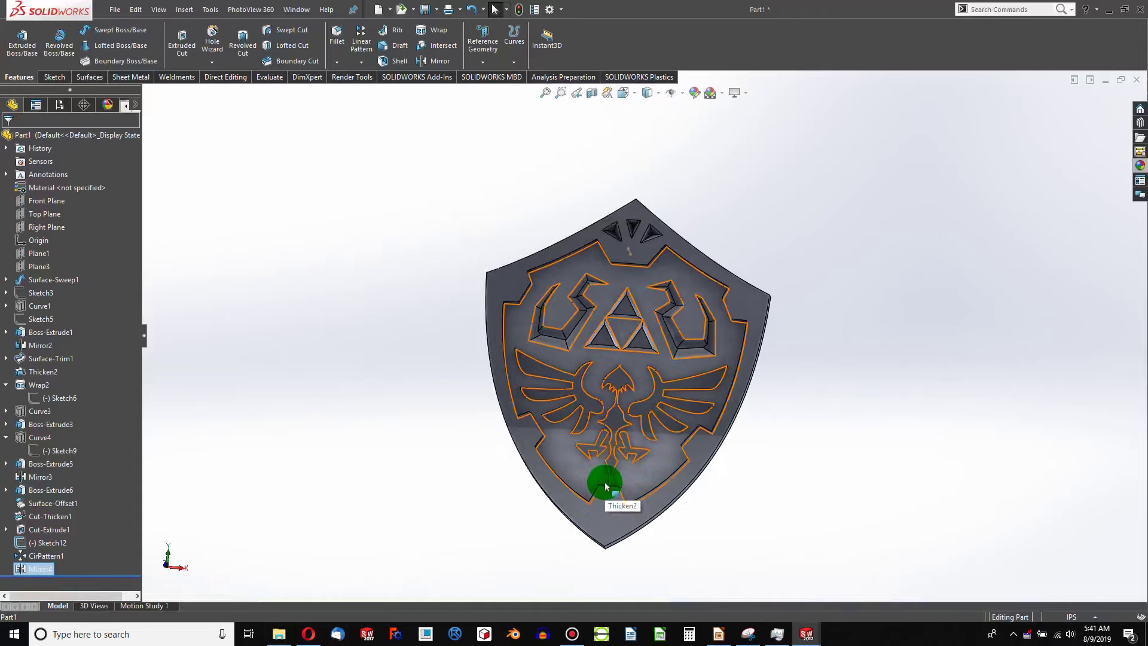
mouse_move(605, 485)
shift+middle_down()
mouse_move(694, 440)
mouse_move(681, 438)
mouse_move(676, 408)
shift+middle_up()
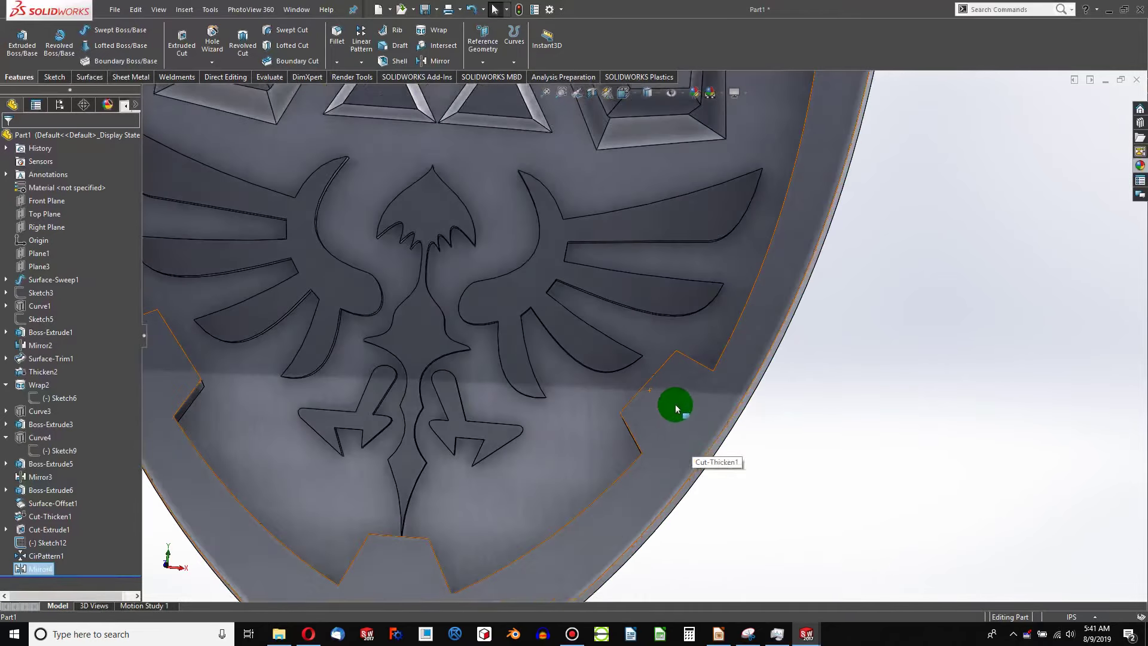
scroll(654, 410, up, 5)
scroll(664, 370, down, 5)
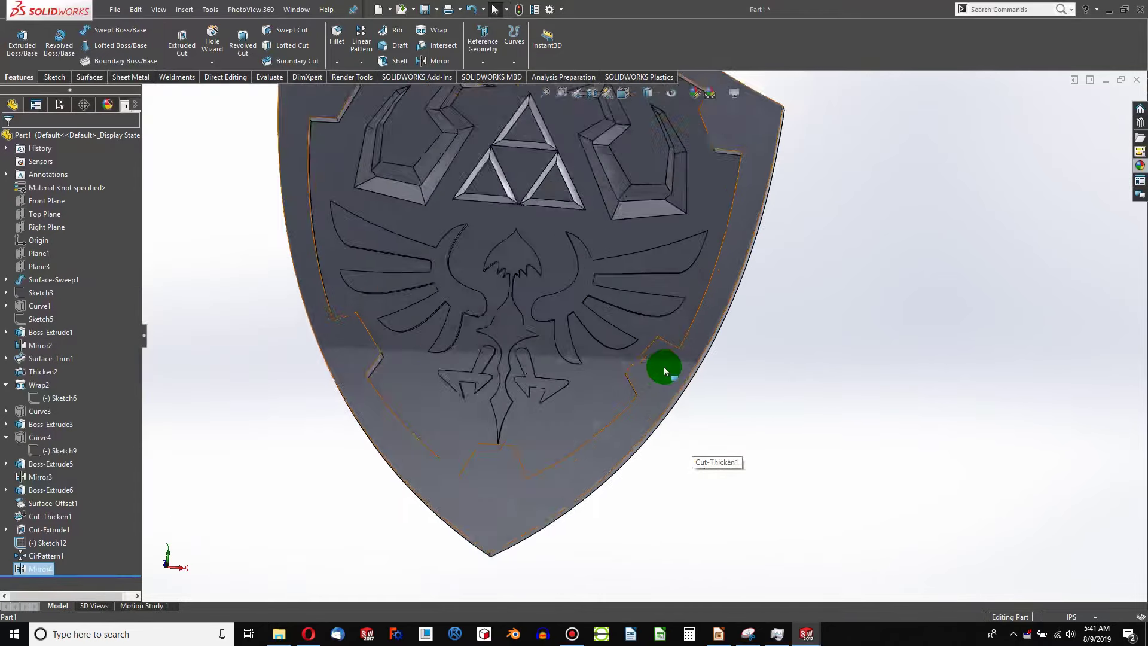
middle_drag(664, 367, 607, 336)
scroll(607, 335, up, 6)
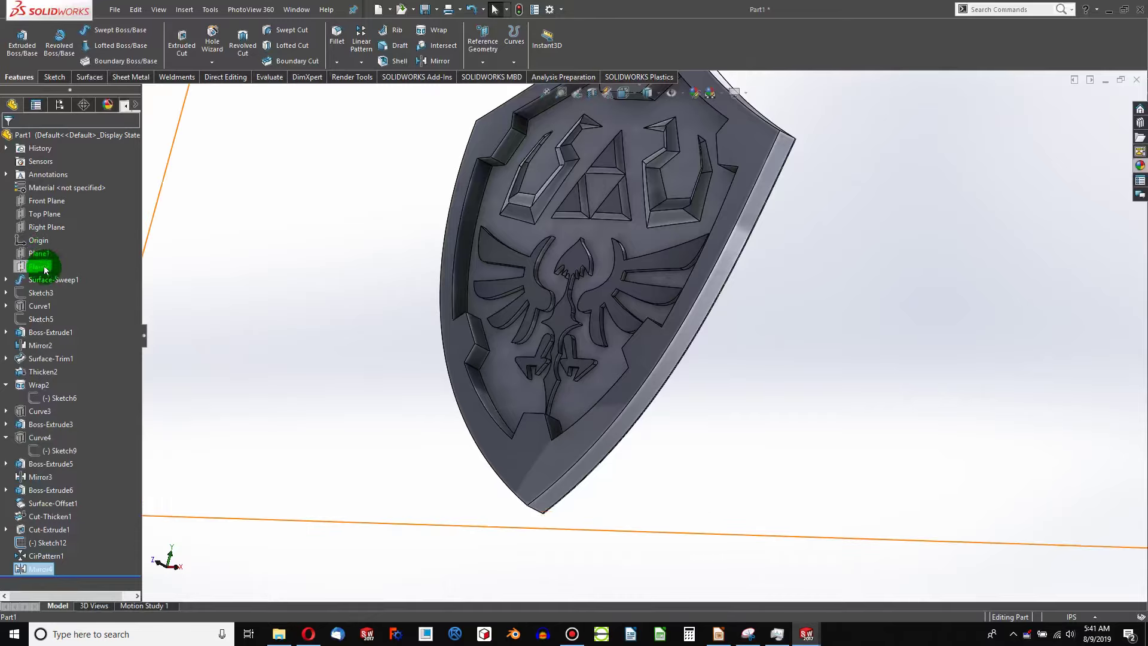
Step: Start a new sketch on Plane3
click(44, 266)
scroll(462, 391, up, 6)
key(ctrl+8)
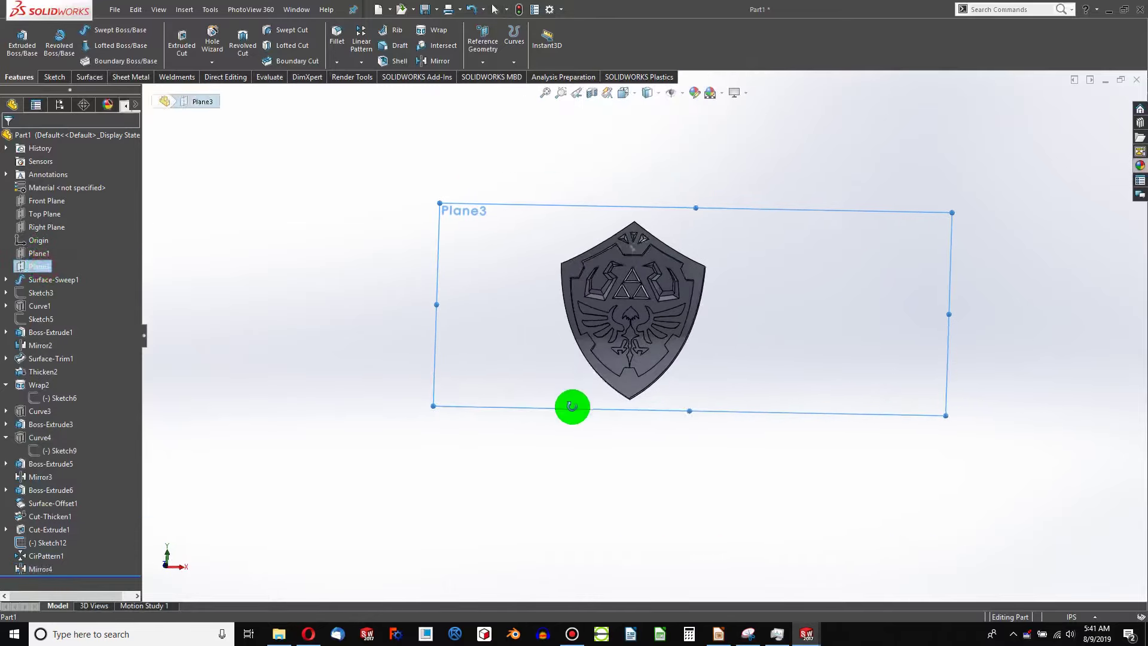
scroll(646, 333, up, 5)
middle_drag(641, 345, 592, 245)
click(56, 76)
click(18, 37)
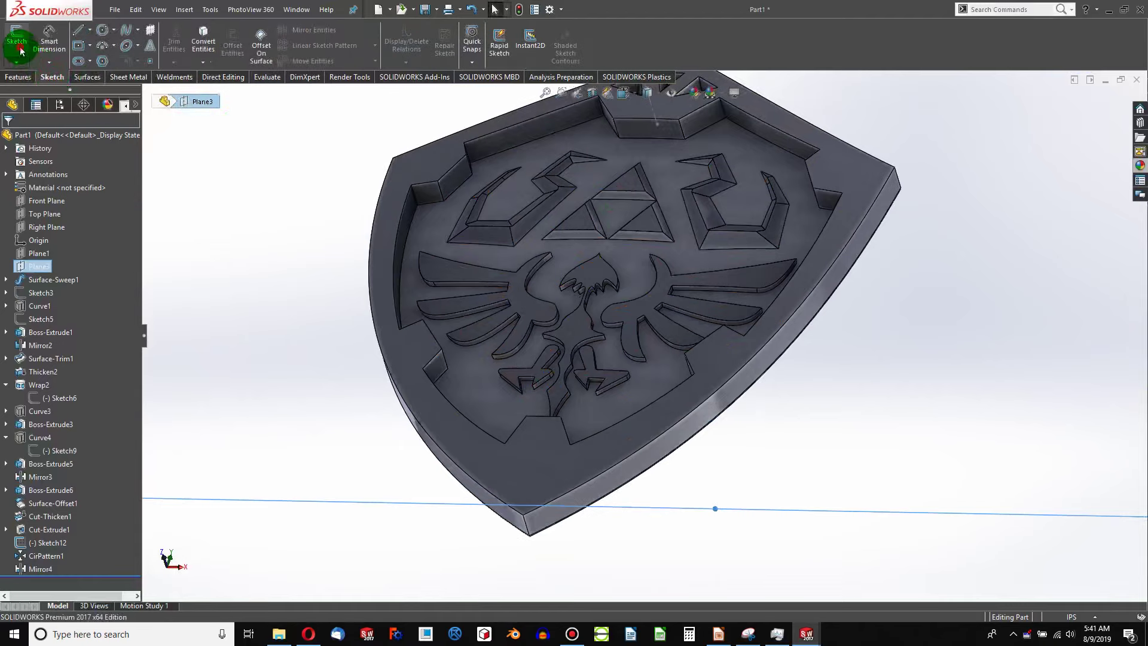
Step: Sketch a closed triangle over the shield's lower-right border tab, with its upper side about 1.23 in and inner side about 1.49 in
scroll(759, 424, up, 5)
scroll(747, 338, up, 5)
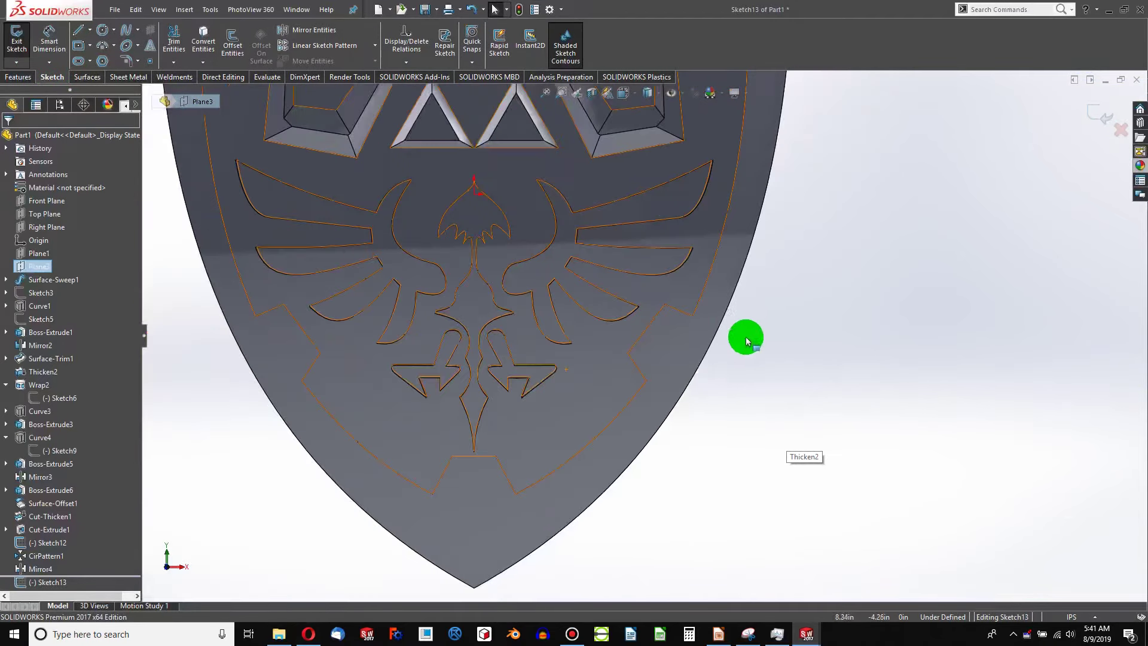
scroll(745, 340, down, 5)
click(79, 30)
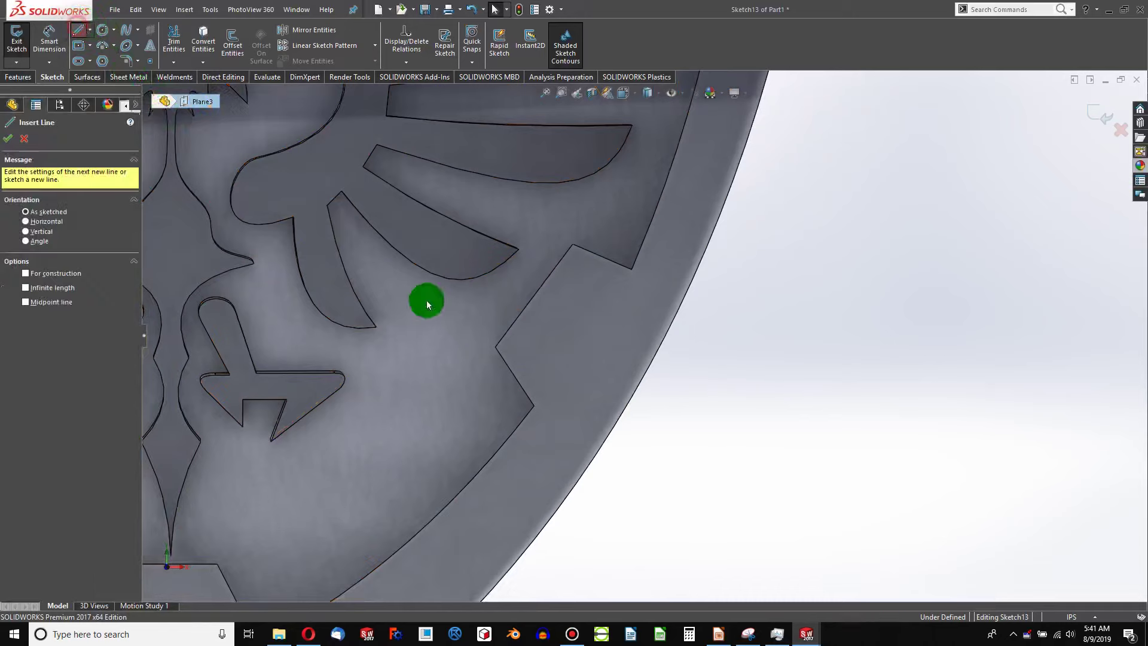
drag(557, 299, 619, 317)
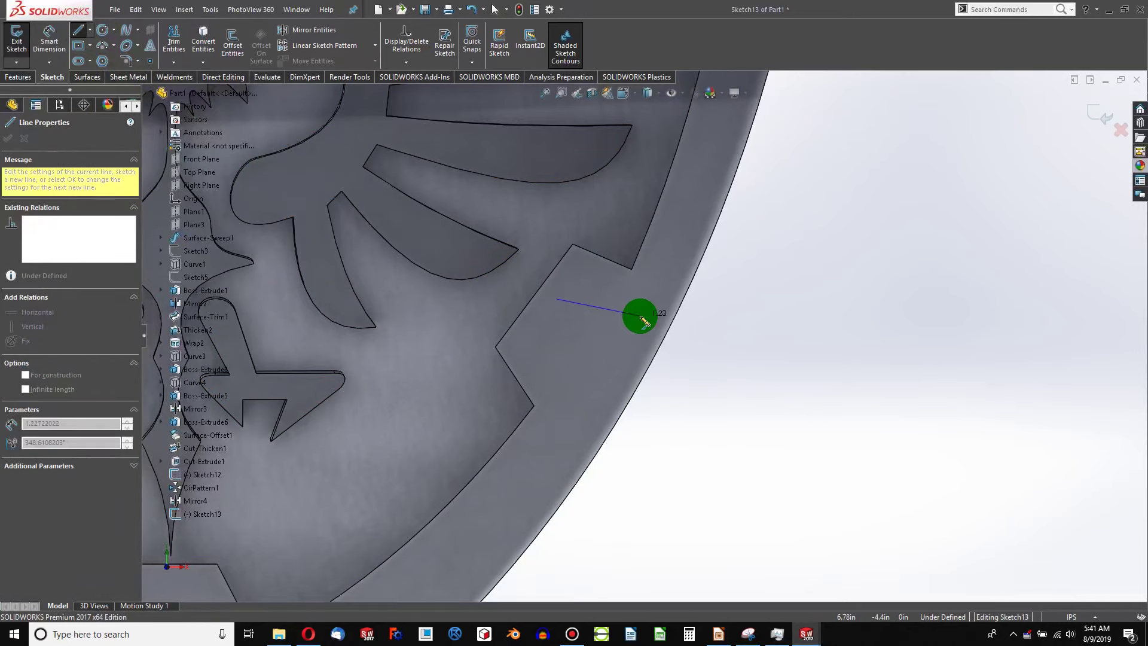
click(639, 315)
click(588, 397)
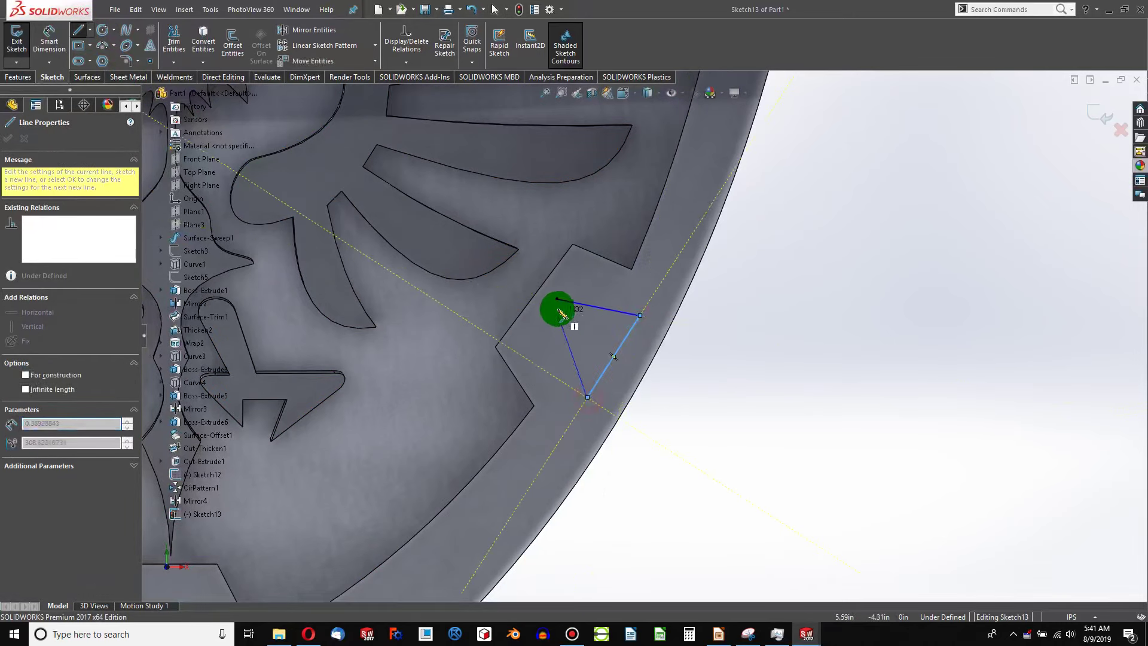
click(558, 300)
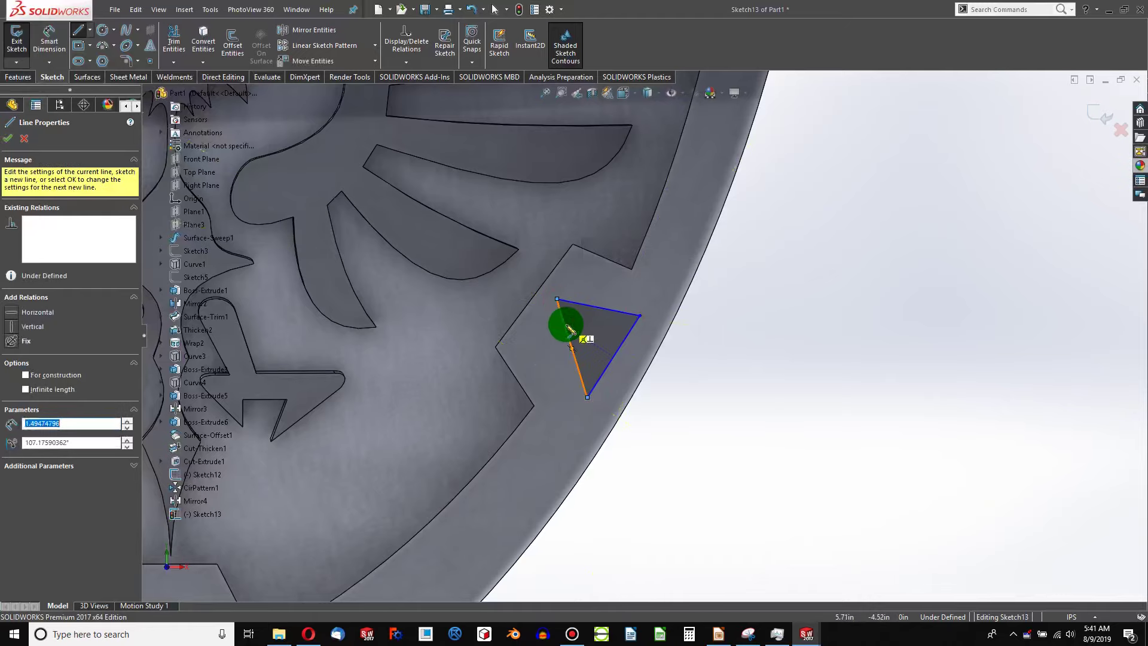
key(Escape)
Step: Make the triangle's upper and inner sides equal in length
click(577, 321)
ctrl+click(582, 302)
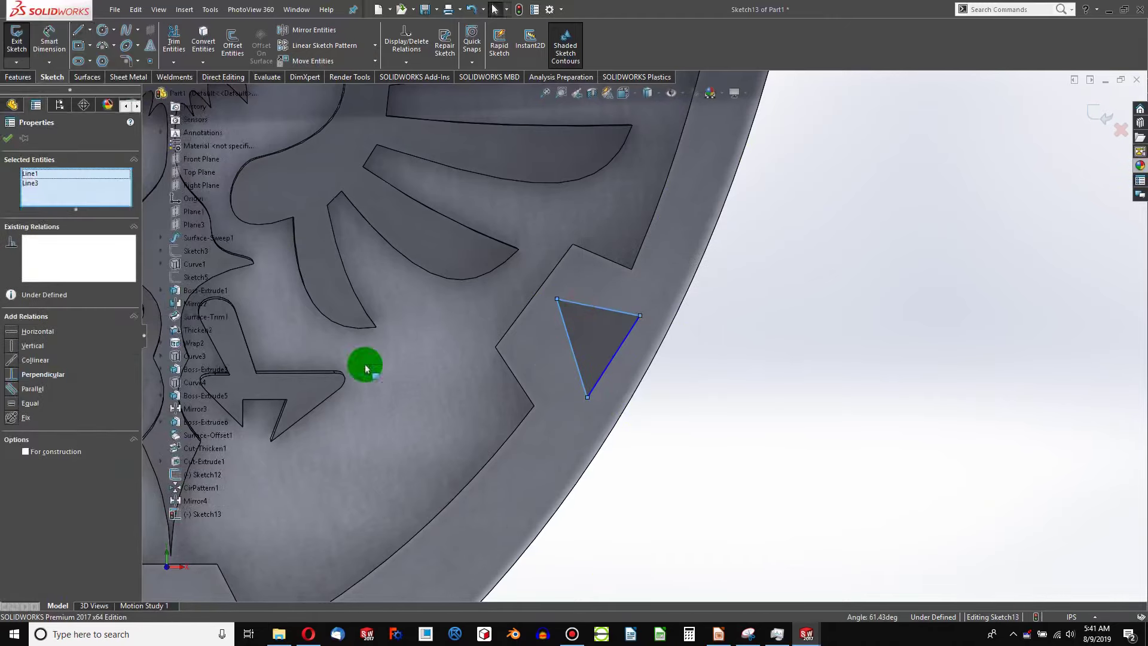
click(9, 404)
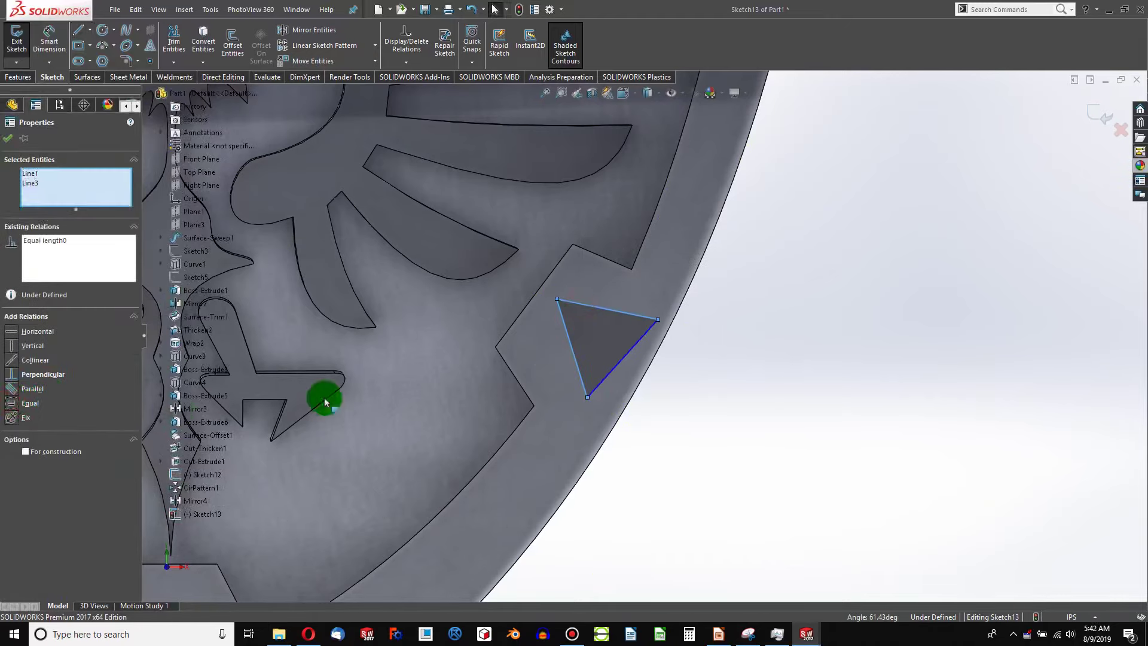
Step: Make the triangle's outer side parallel to the border tab's long inner edge and adjust its corners to fit within the tab
click(629, 353)
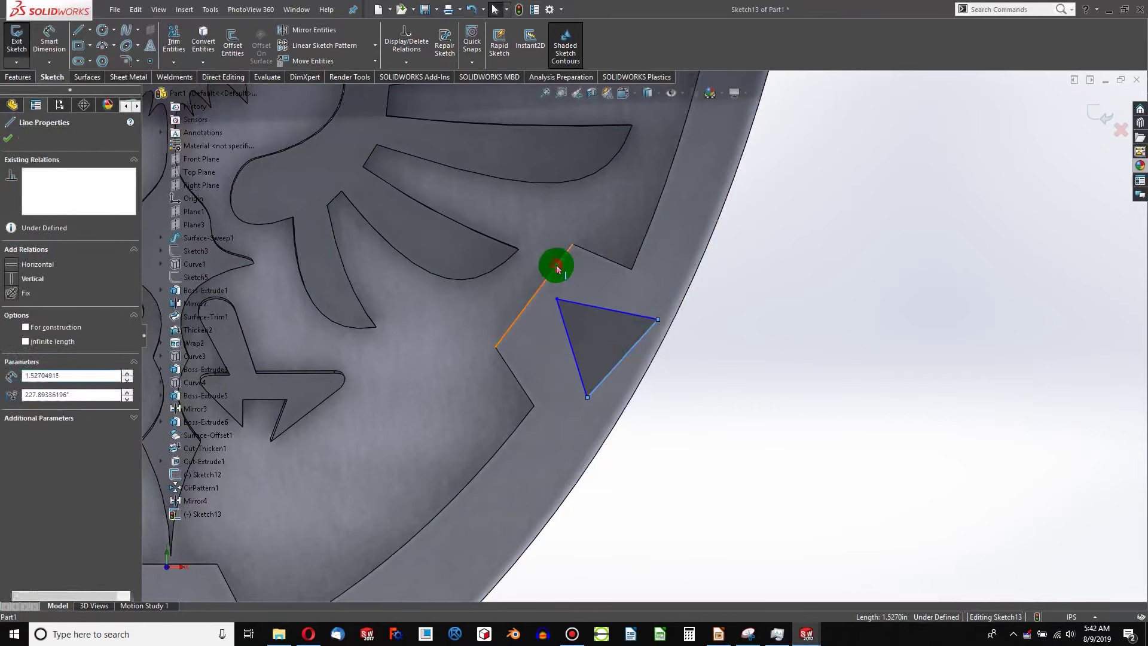
ctrl+click(556, 264)
click(15, 361)
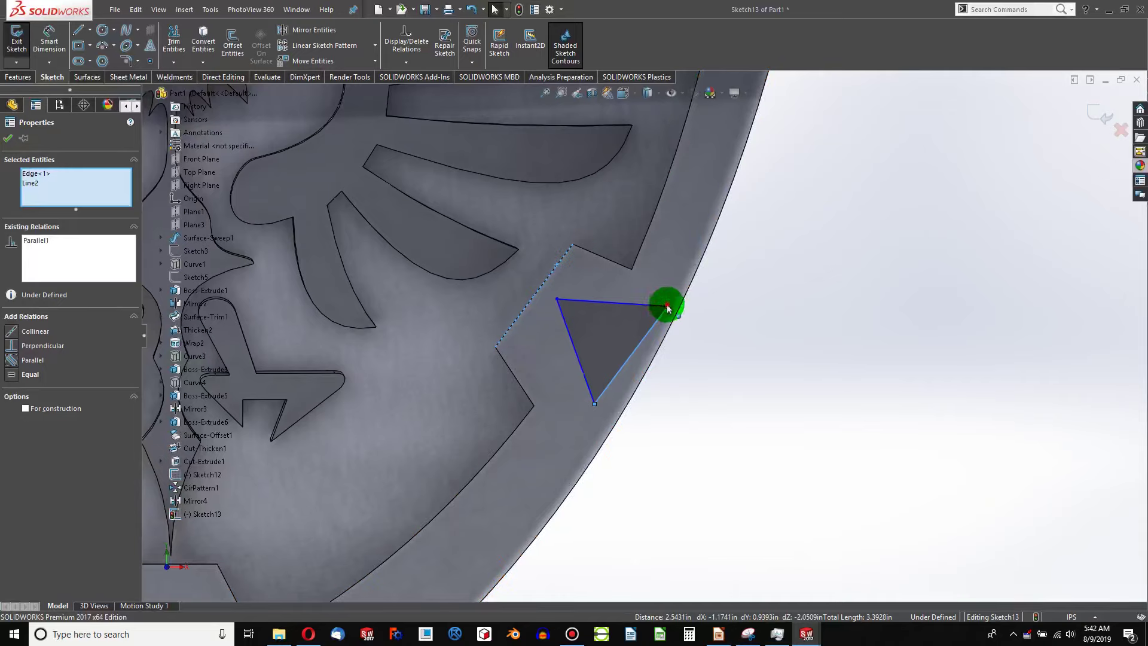
drag(668, 307, 638, 310)
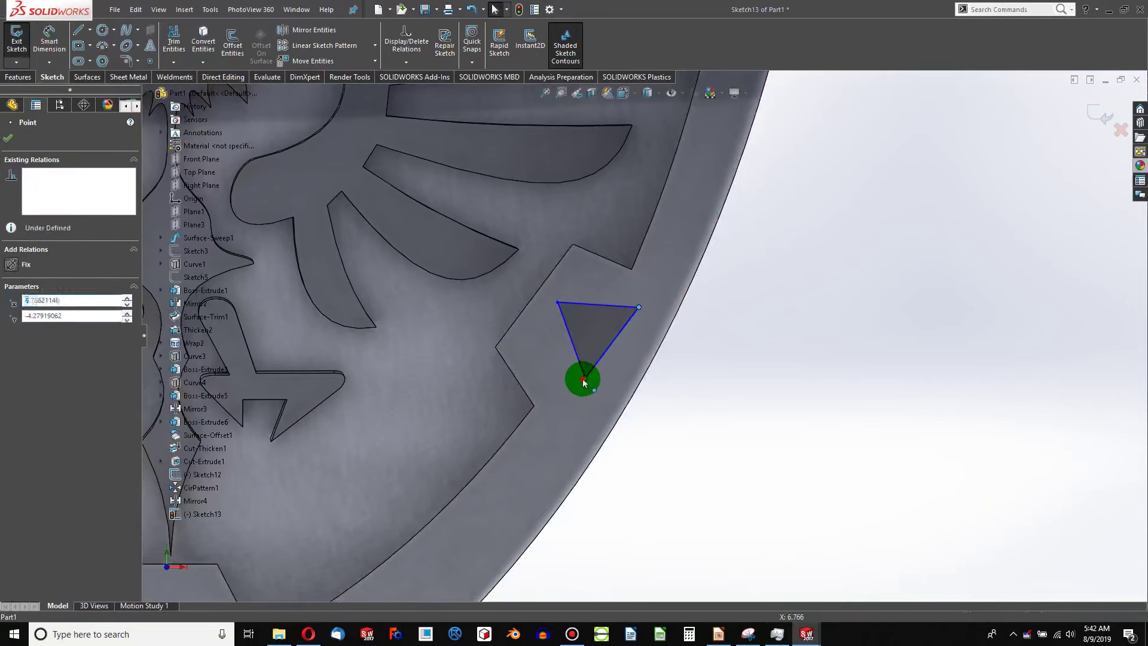
mouse_move(584, 378)
mouse_down()
mouse_move(568, 397)
mouse_move(576, 406)
mouse_move(584, 397)
mouse_up()
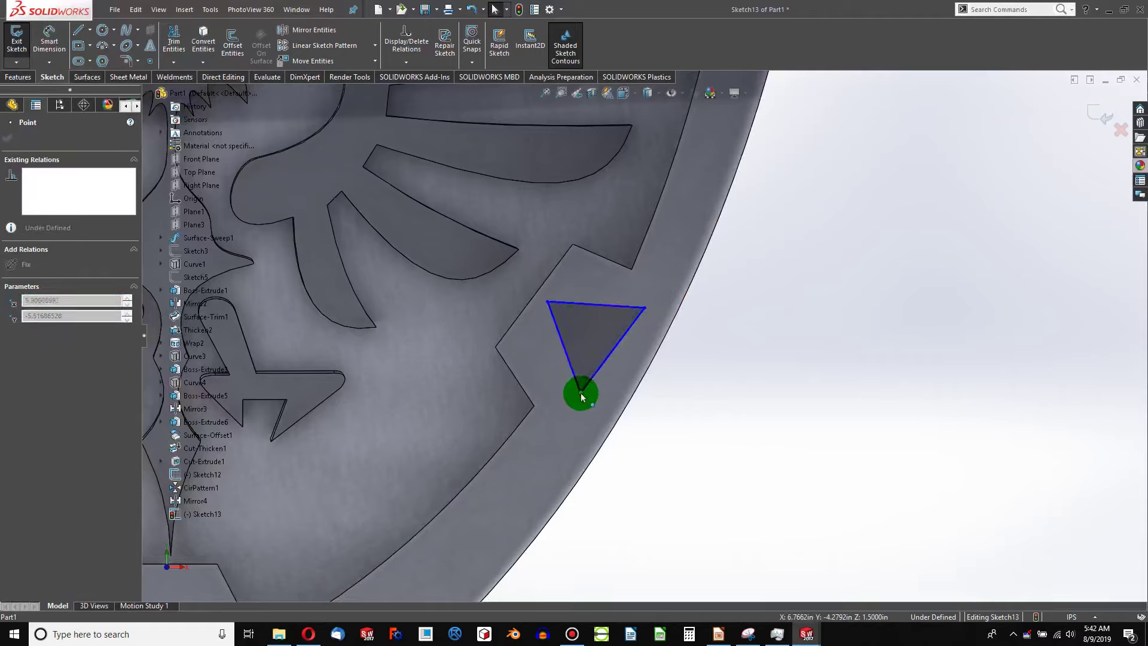
Step: Draw a construction centerline from the triangle's inner corner to the midpoint of its outer side
right_click(533, 296)
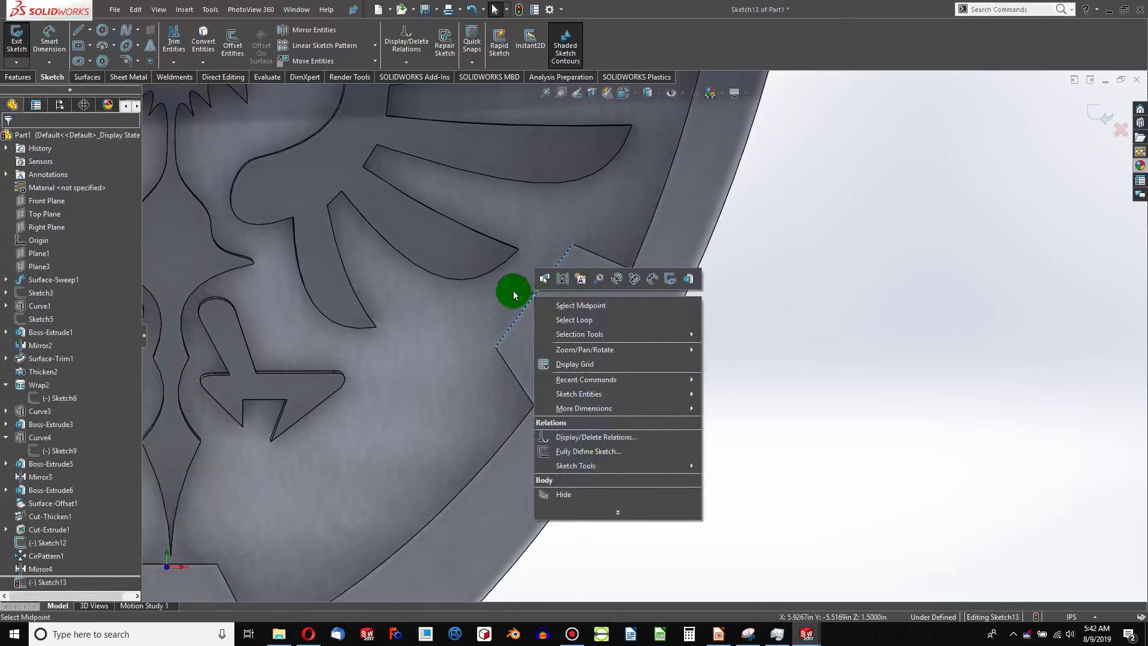
click(179, 59)
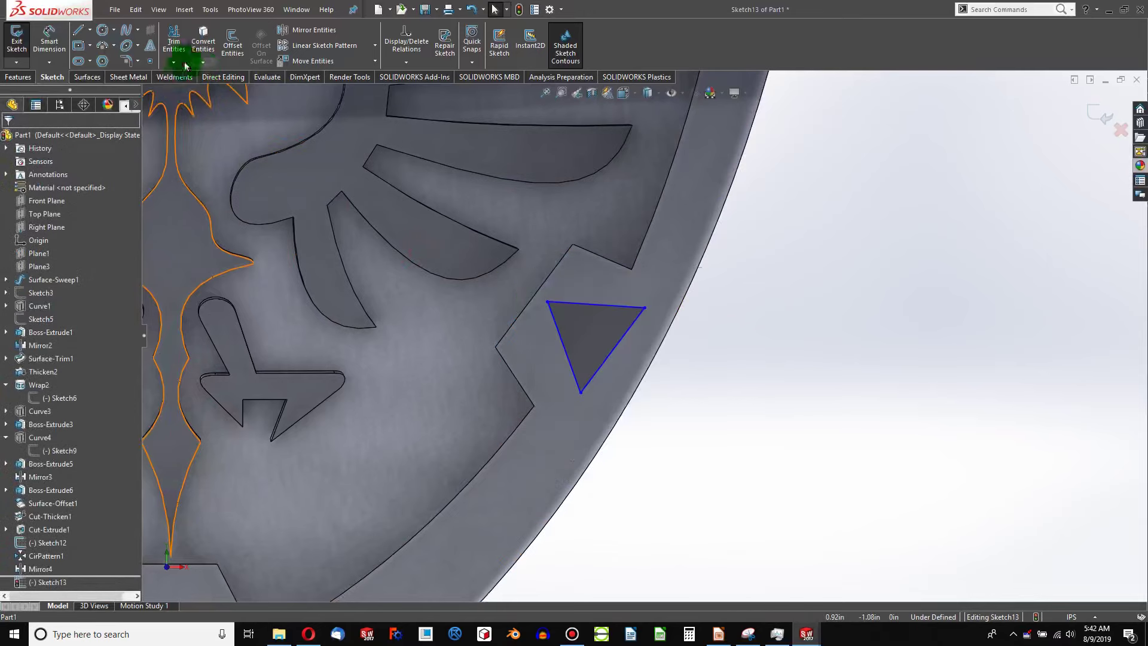
click(93, 36)
click(449, 312)
mouse_move(548, 303)
mouse_down()
mouse_move(633, 350)
mouse_move(614, 350)
mouse_up()
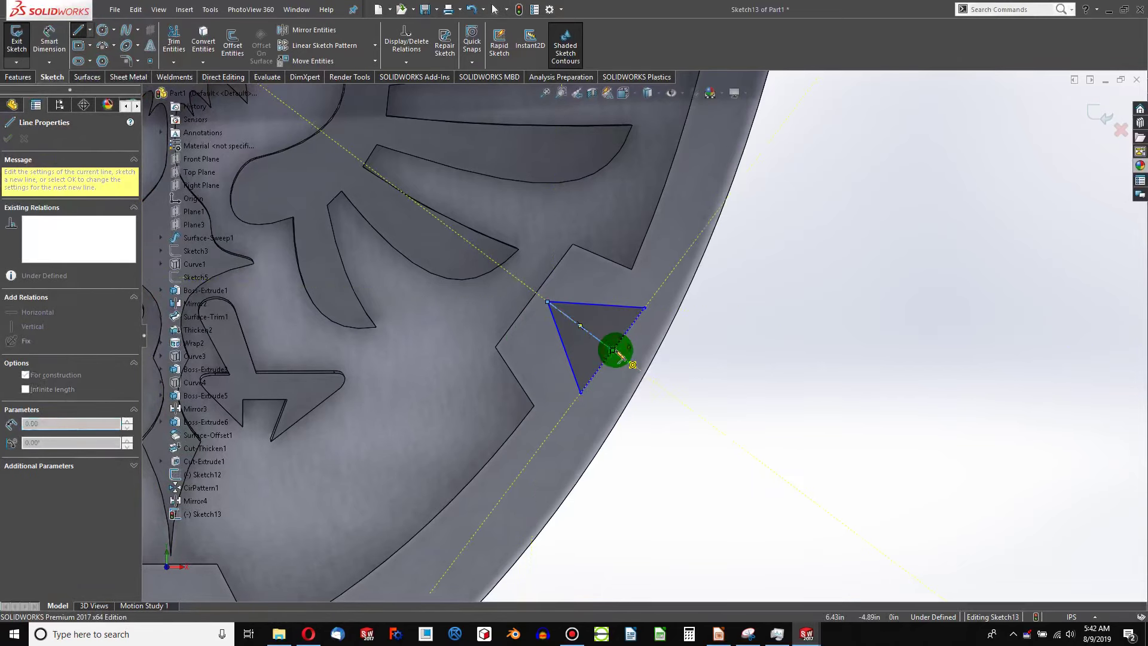
key(Escape)
Step: Make the triangle's centerline coincident with the midpoint of the border tab's long inner edge
right_click(548, 279)
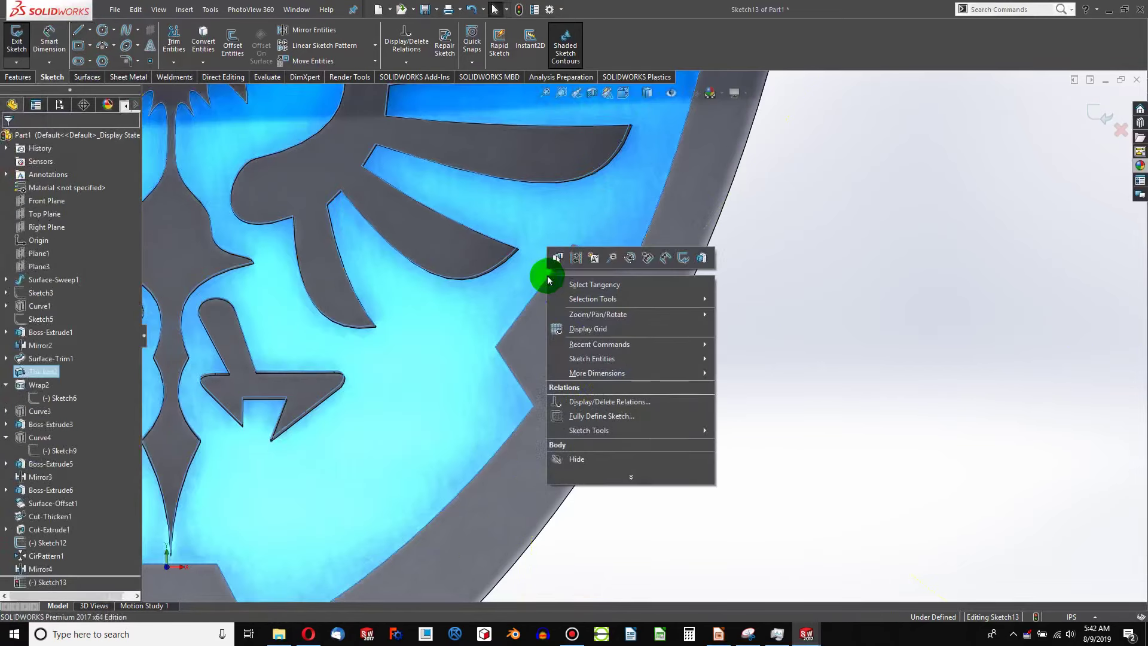
key(Escape)
right_click(545, 283)
key(Escape)
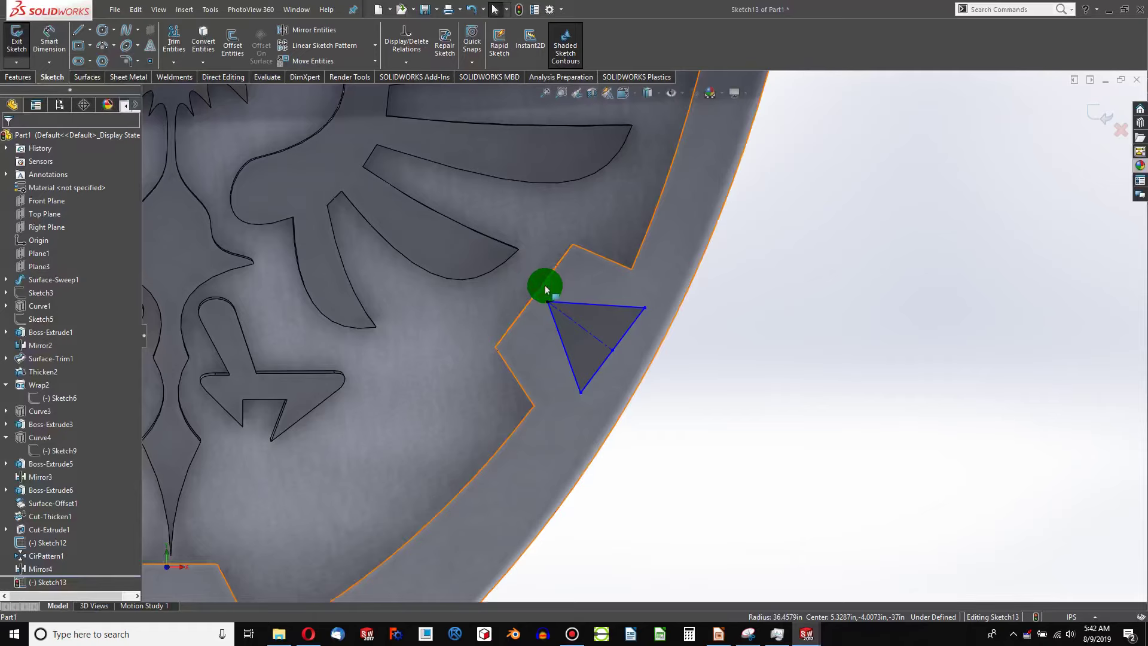
right_click(543, 283)
click(565, 298)
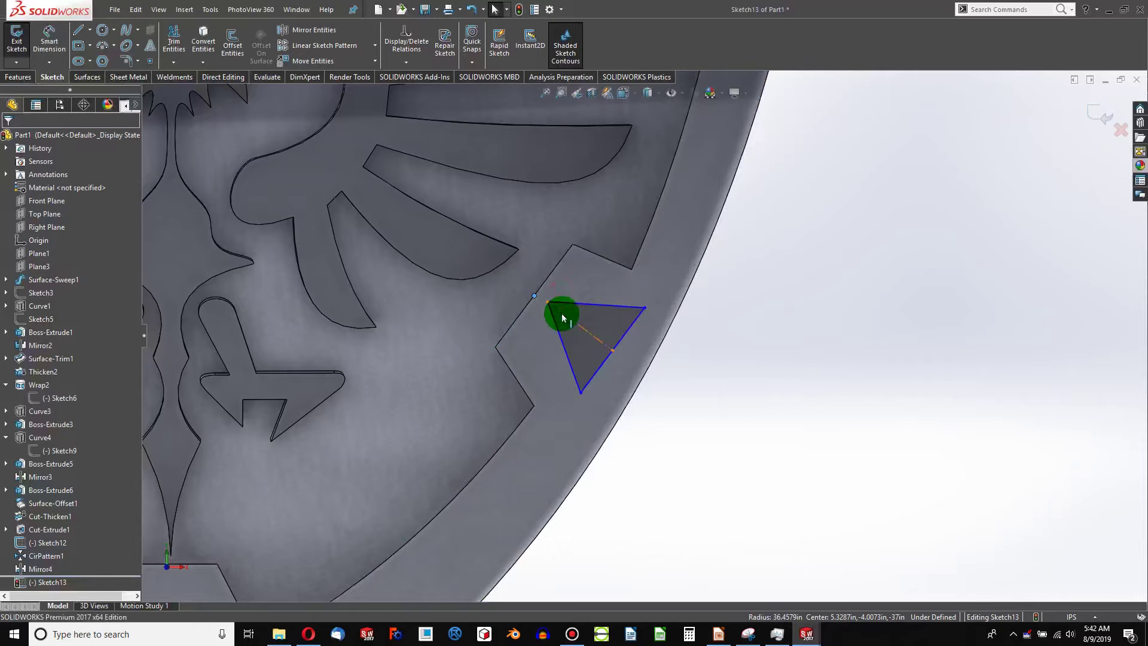
ctrl+click(562, 319)
click(18, 346)
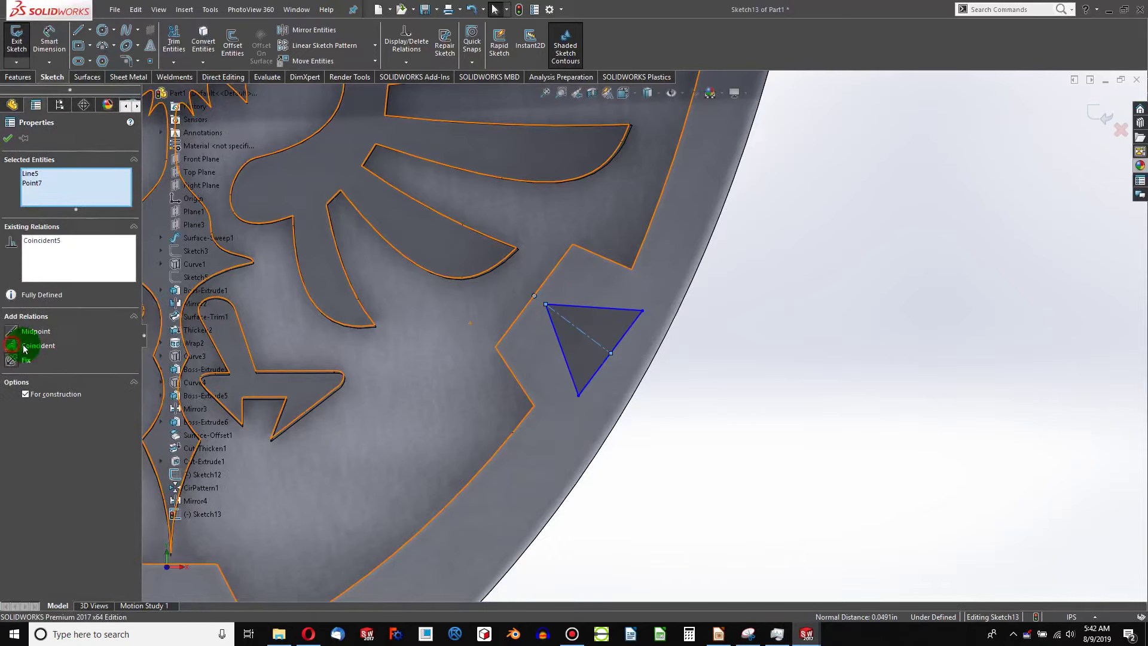
click(743, 395)
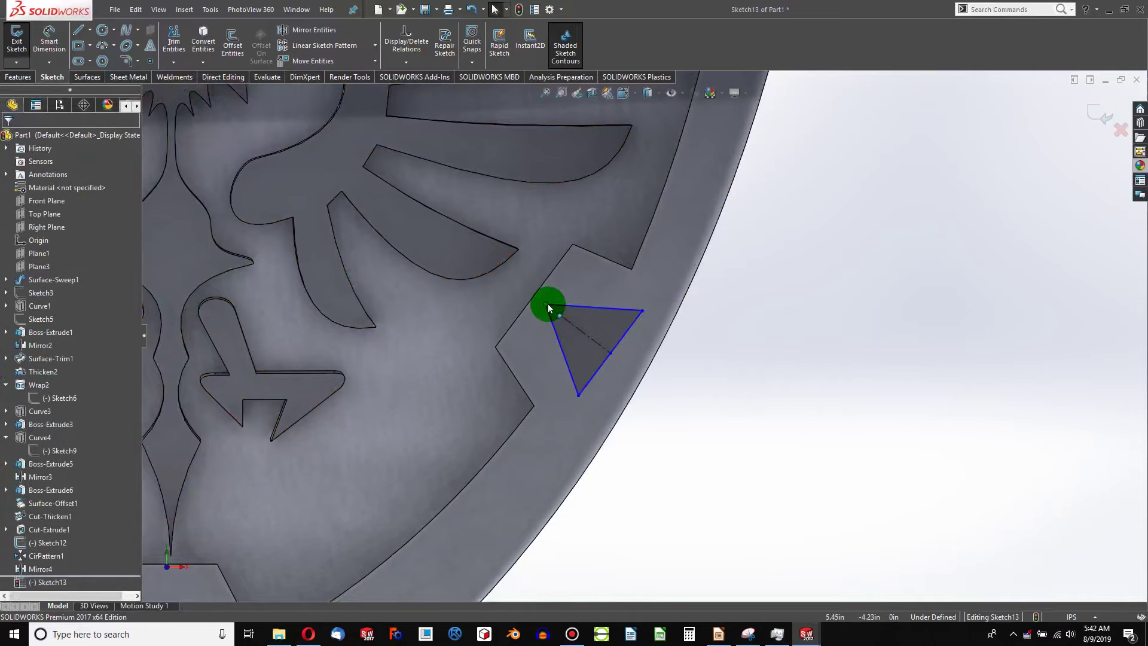
Step: Check the triangle's position relative to the border surface and exit the sketch
scroll(548, 308, up, 3)
scroll(579, 318, down, 5)
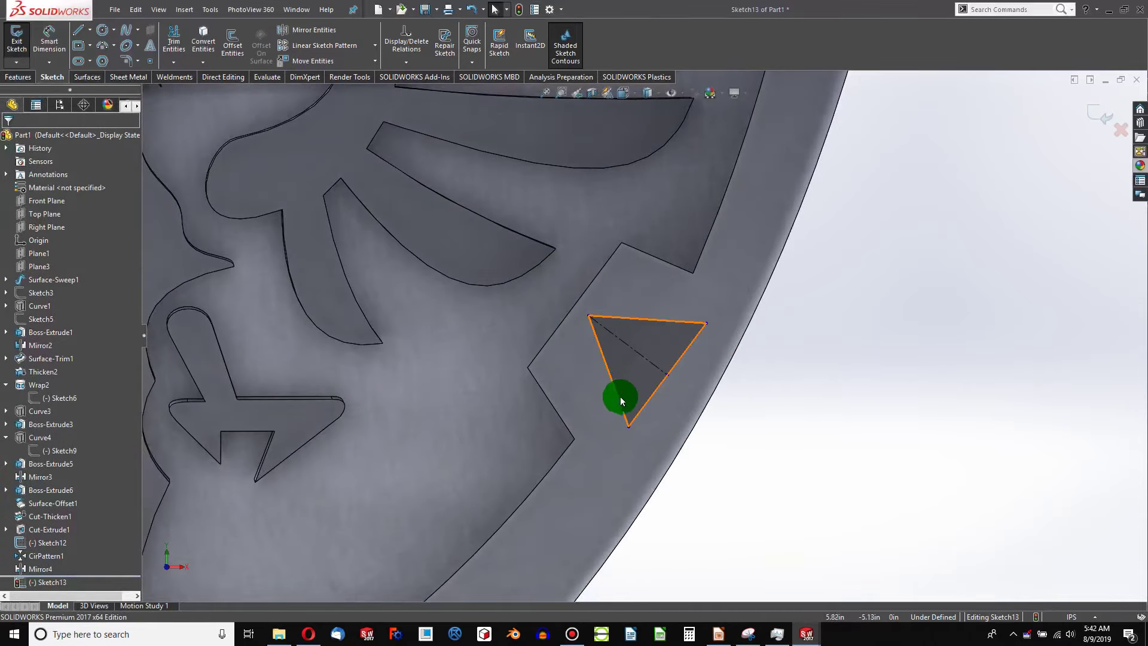
middle_drag(608, 423, 523, 47)
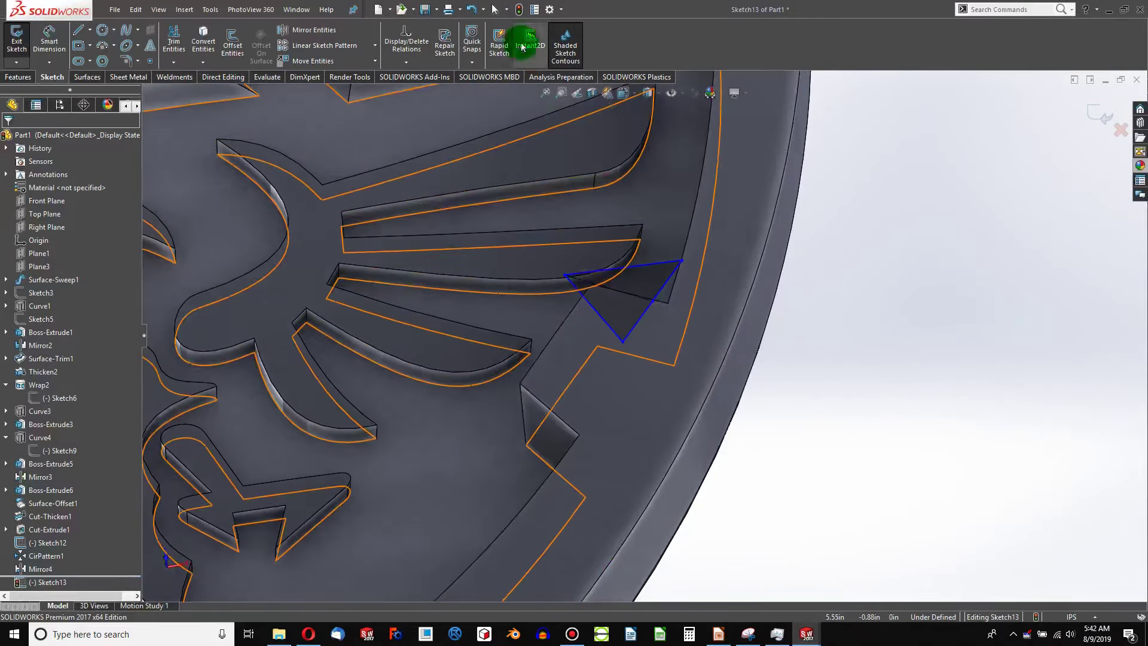
click(519, 10)
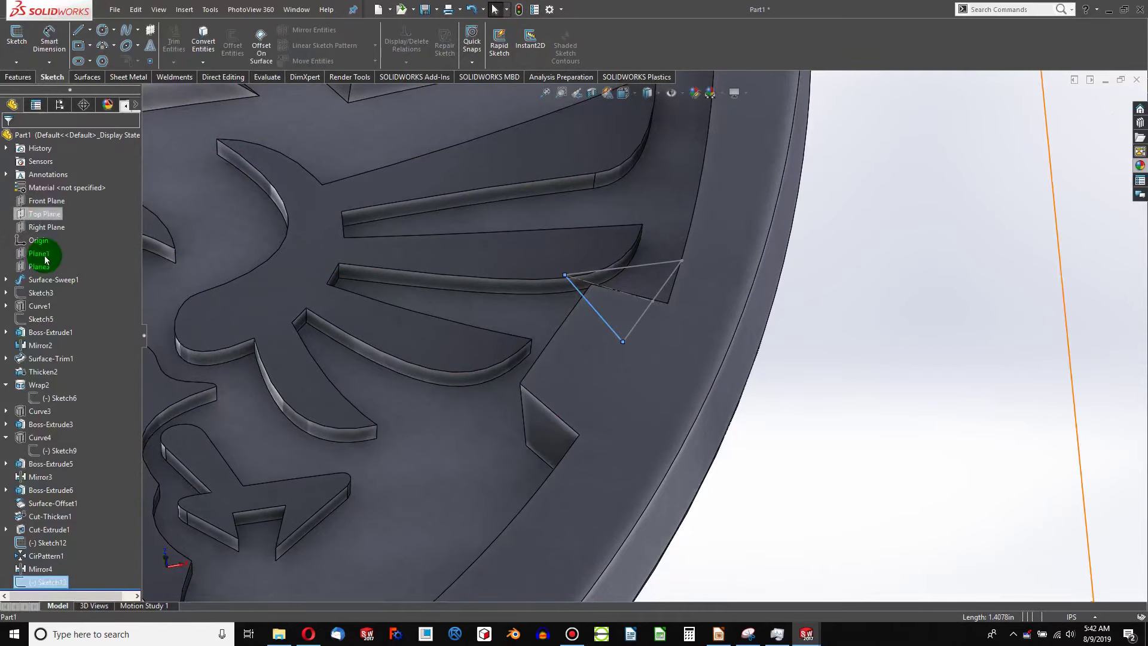
Step: Change the triangle sketch's plane to the Front Plane
right_click(36, 582)
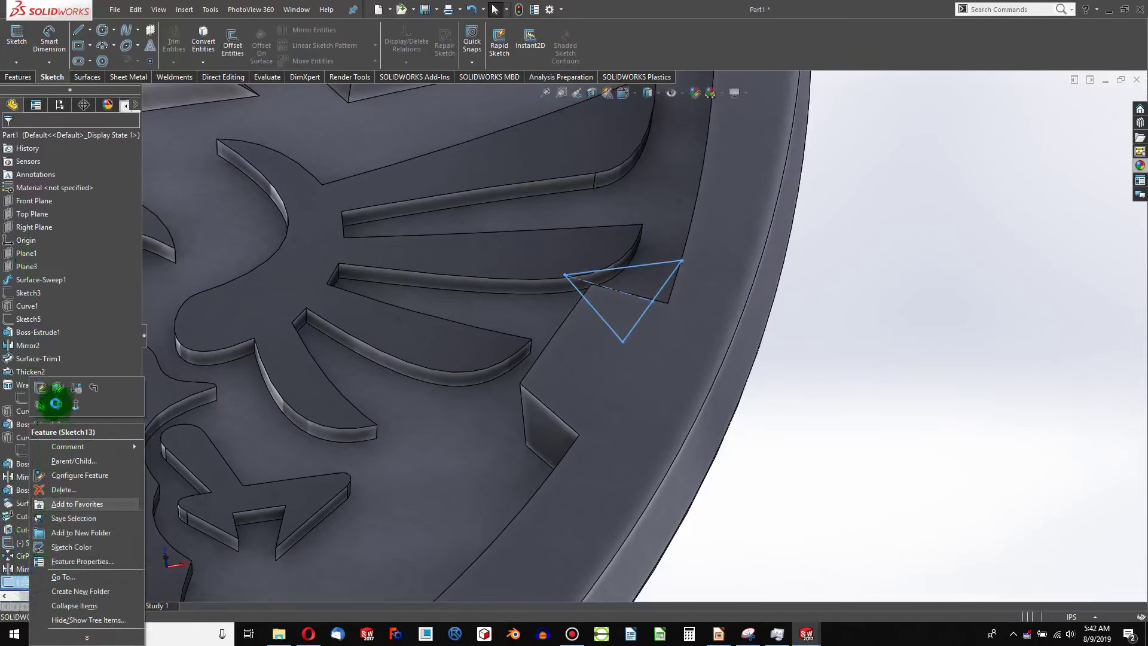
click(56, 404)
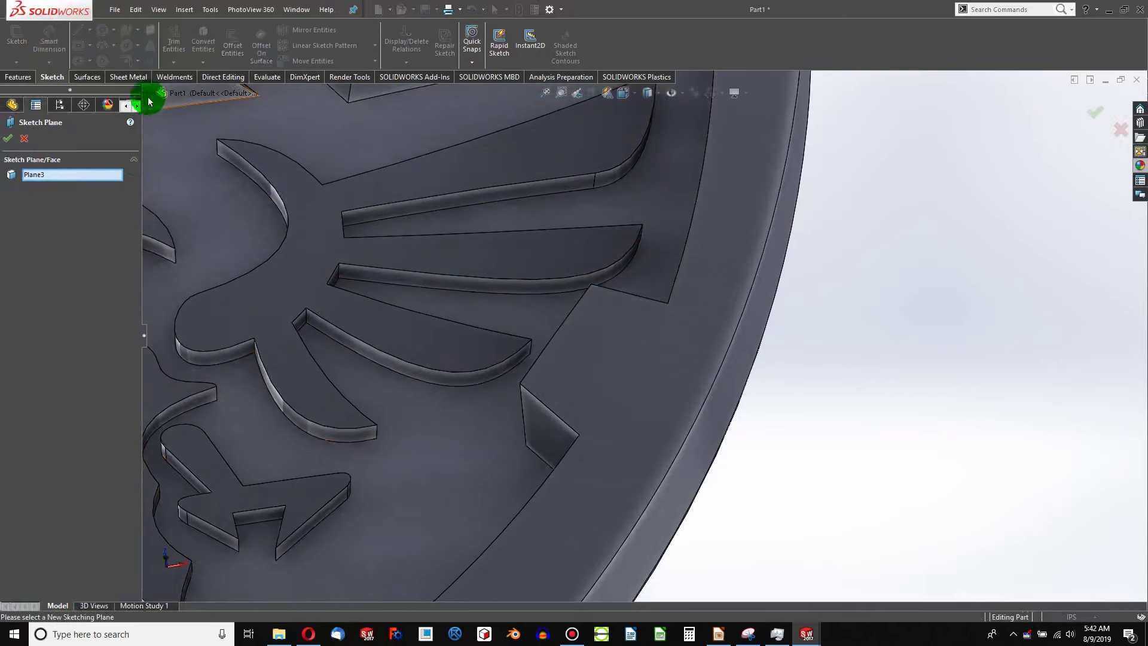
click(148, 100)
click(208, 163)
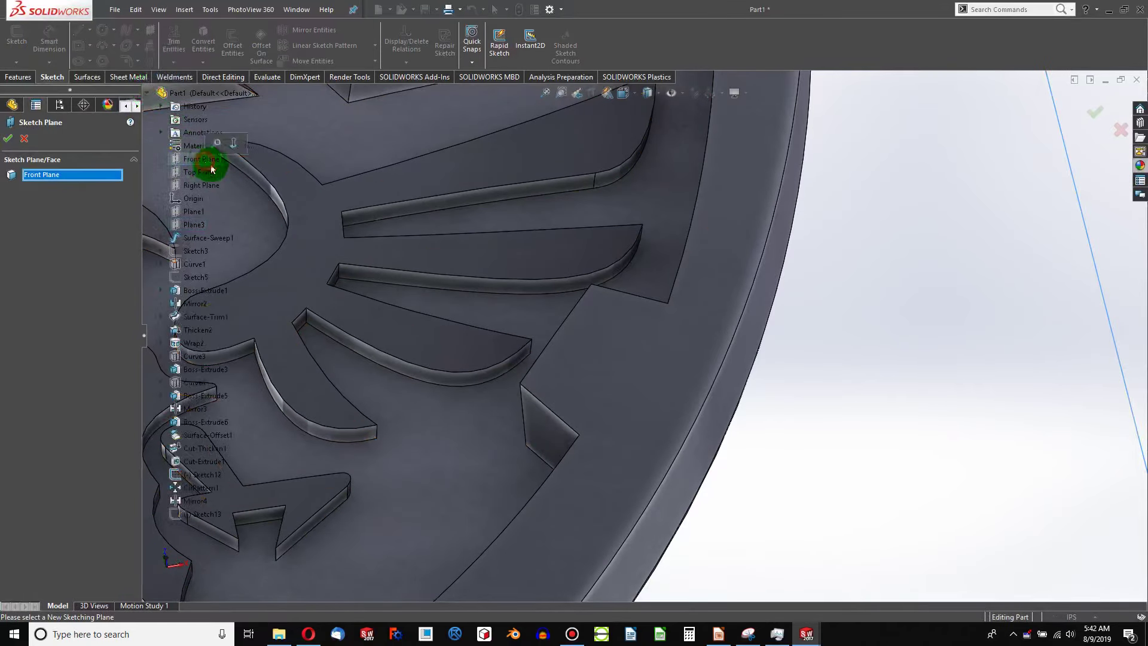
click(5, 135)
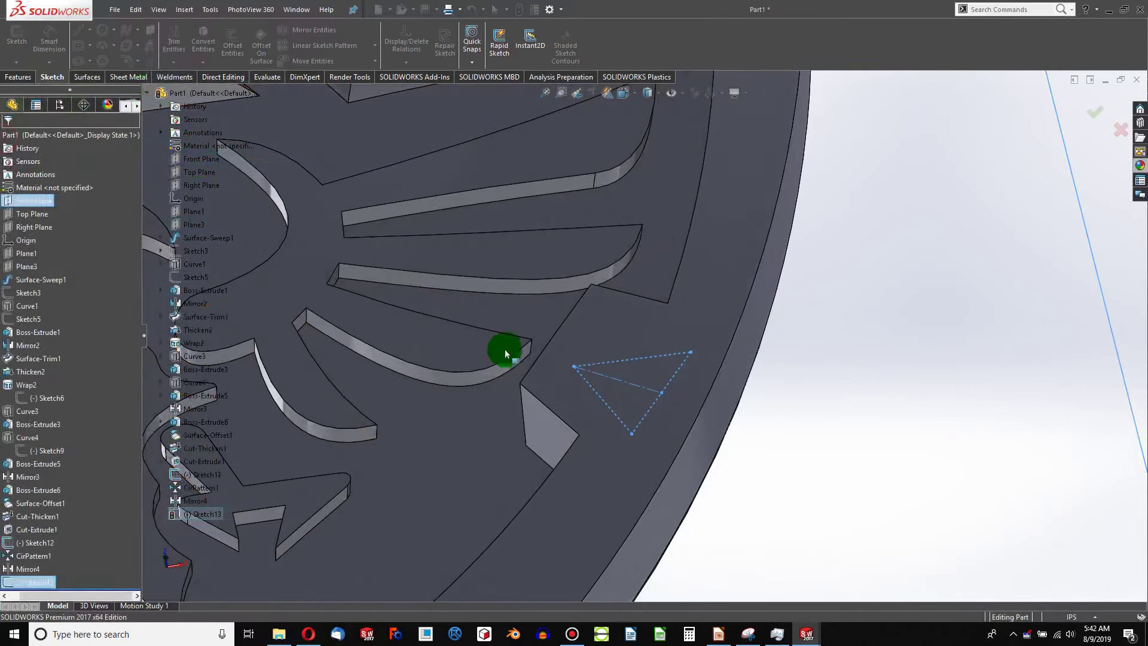
Step: Edit the triangle sketch and enlarge it by moving its outer right corner and its inner corner outward
mouse_move(505, 351)
middle_down()
mouse_move(495, 244)
mouse_move(475, 223)
mouse_move(456, 279)
mouse_move(530, 317)
mouse_move(566, 295)
mouse_move(572, 333)
mouse_move(505, 387)
mouse_move(317, 328)
mouse_move(274, 343)
mouse_move(620, 387)
mouse_move(617, 259)
mouse_move(620, 389)
mouse_move(640, 385)
middle_up()
click(667, 330)
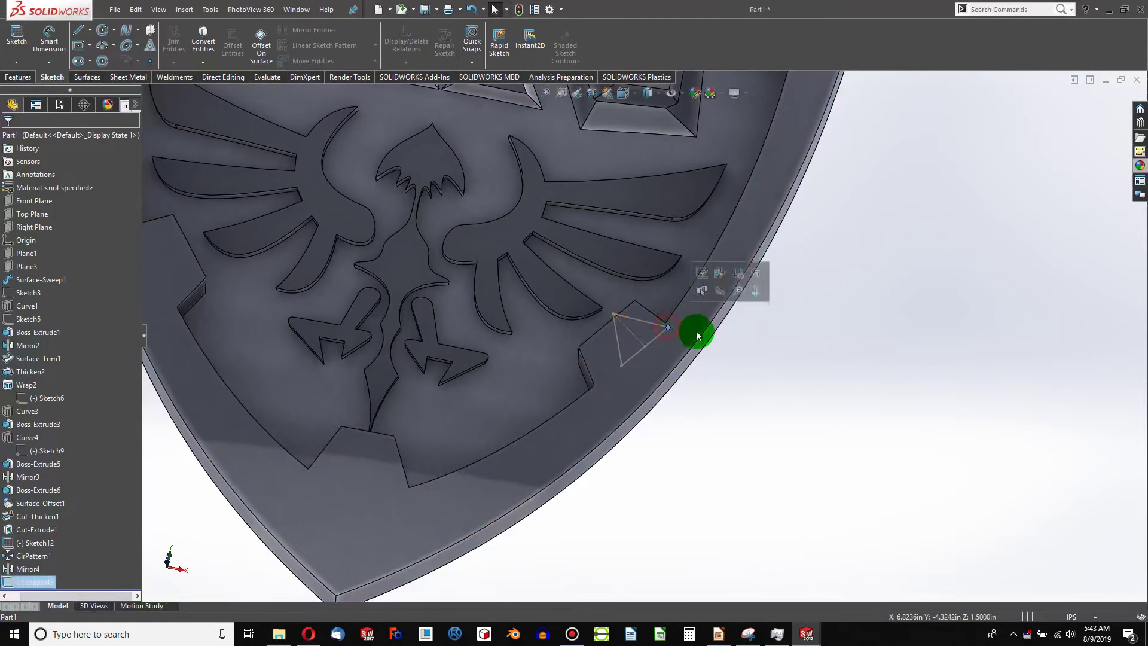
click(700, 276)
mouse_move(668, 330)
mouse_down()
mouse_move(738, 307)
mouse_move(737, 325)
mouse_up()
mouse_move(634, 315)
mouse_down()
mouse_move(612, 313)
mouse_move(572, 272)
mouse_up()
Step: Cut-extrude the triangle 1.95 in blind with a 33° inward draft to carve a pointed recess into the border
middle_drag(610, 383, 322, 124)
click(18, 77)
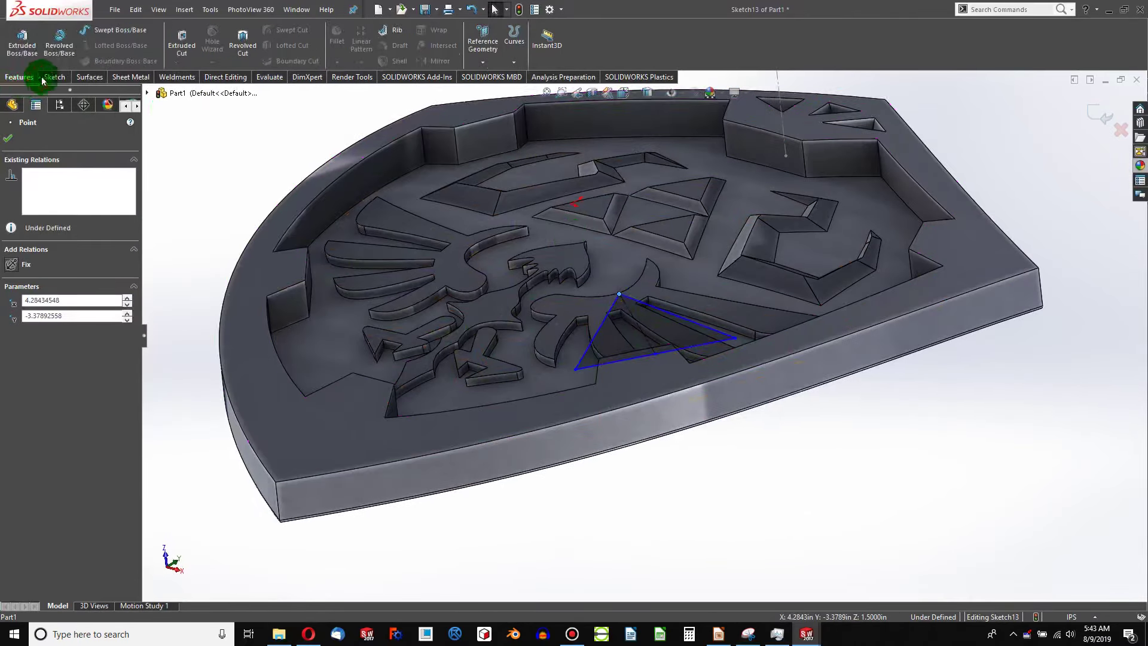
click(182, 45)
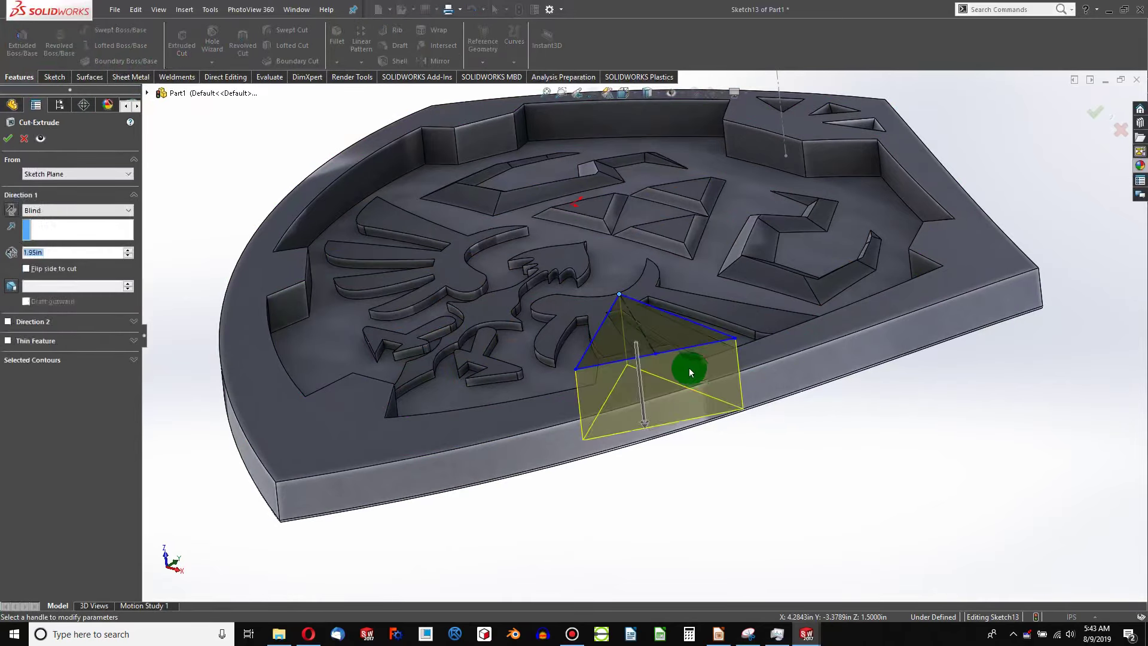
scroll(689, 368, down, 3)
middle_drag(377, 418, 412, 392)
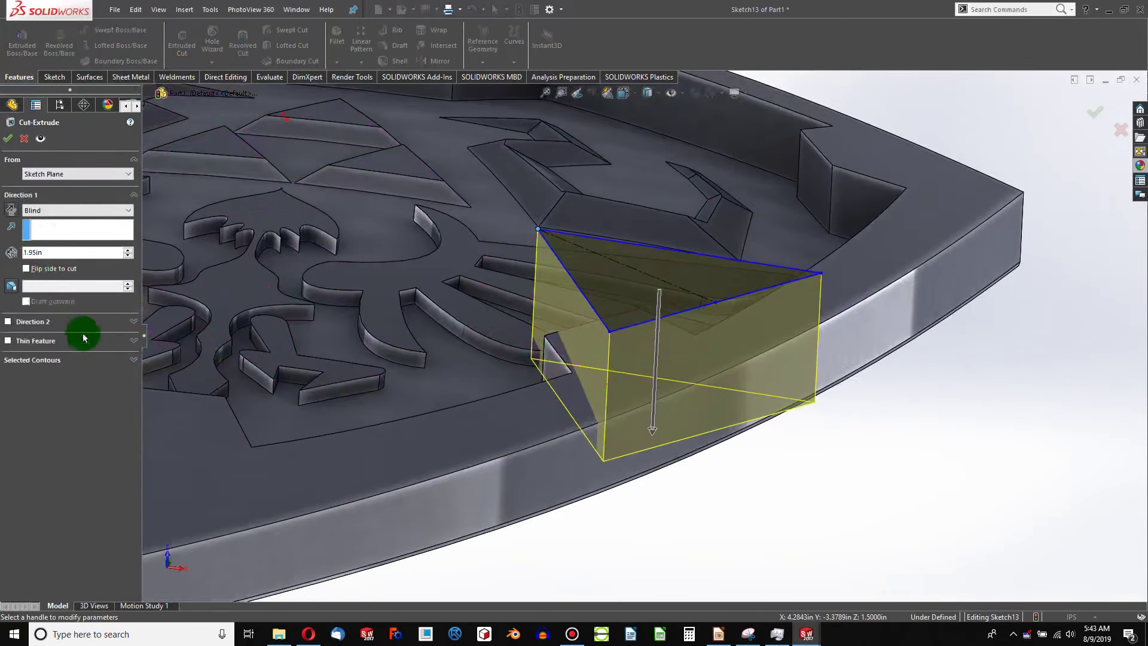
click(9, 288)
middle_drag(514, 400, 344, 465)
middle_drag(345, 447, 139, 276)
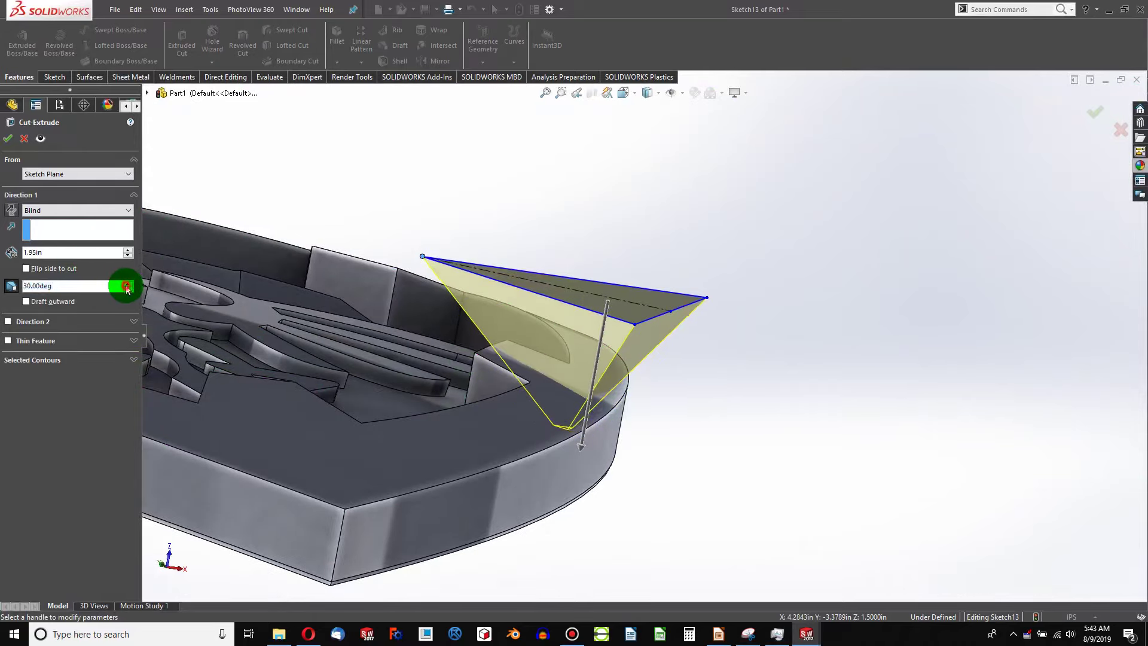
middle_drag(339, 386, 217, 279)
click(8, 138)
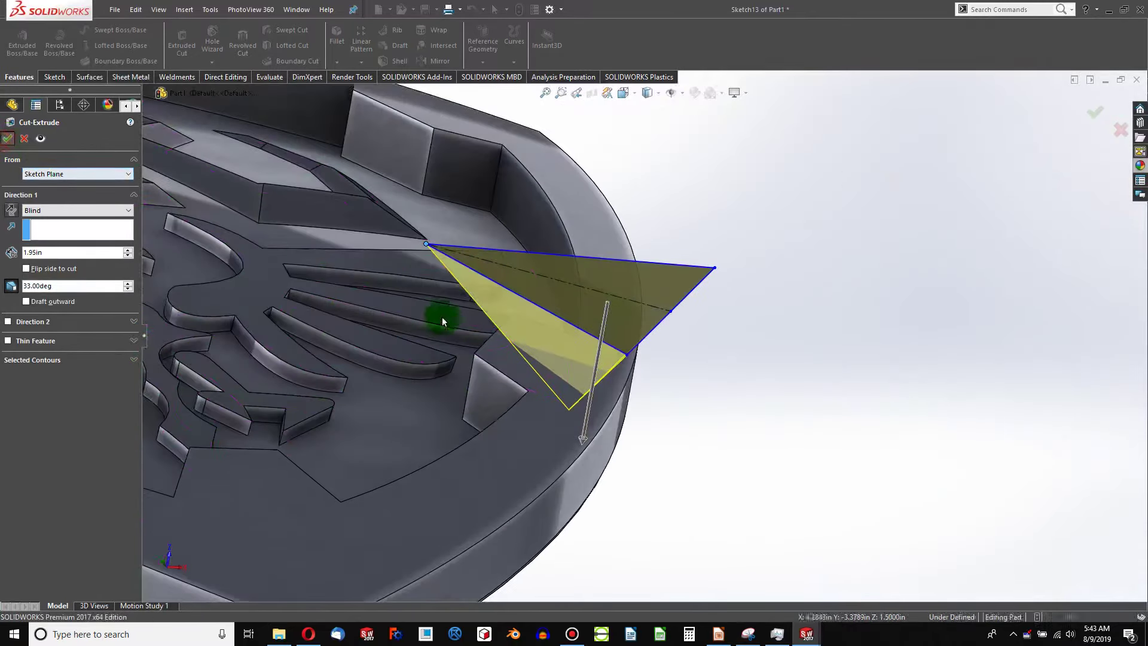
Step: Mirror the drafted triangular cut across the Right Plane to the opposite side of the shield
middle_drag(557, 380, 528, 559)
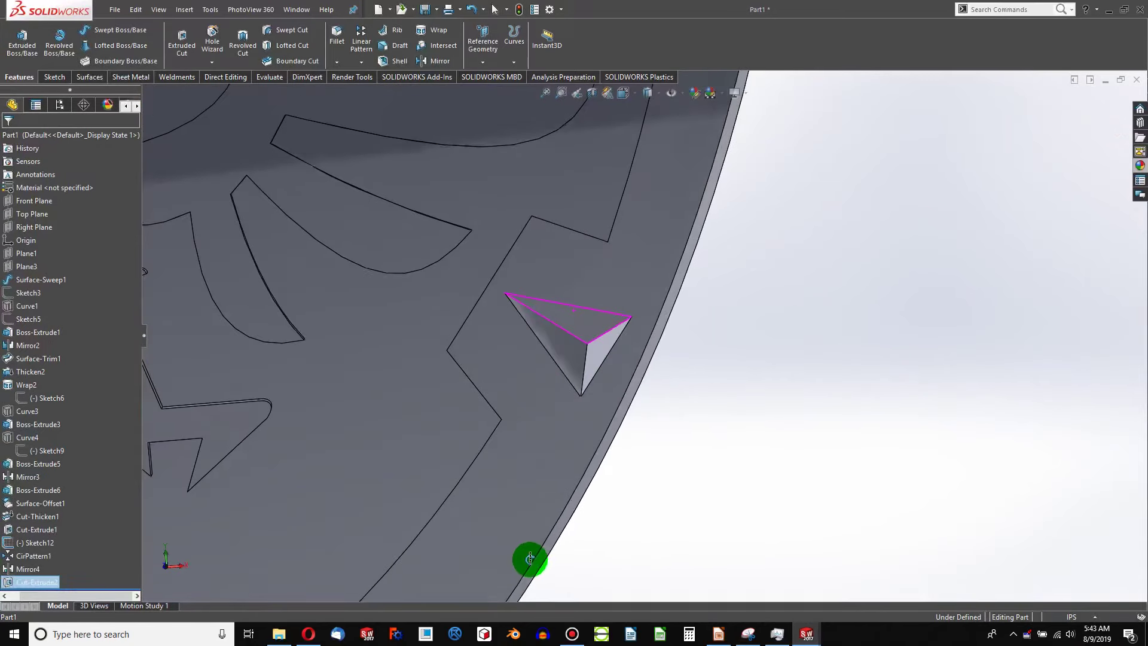
scroll(538, 379, up, 6)
scroll(590, 263, down, 5)
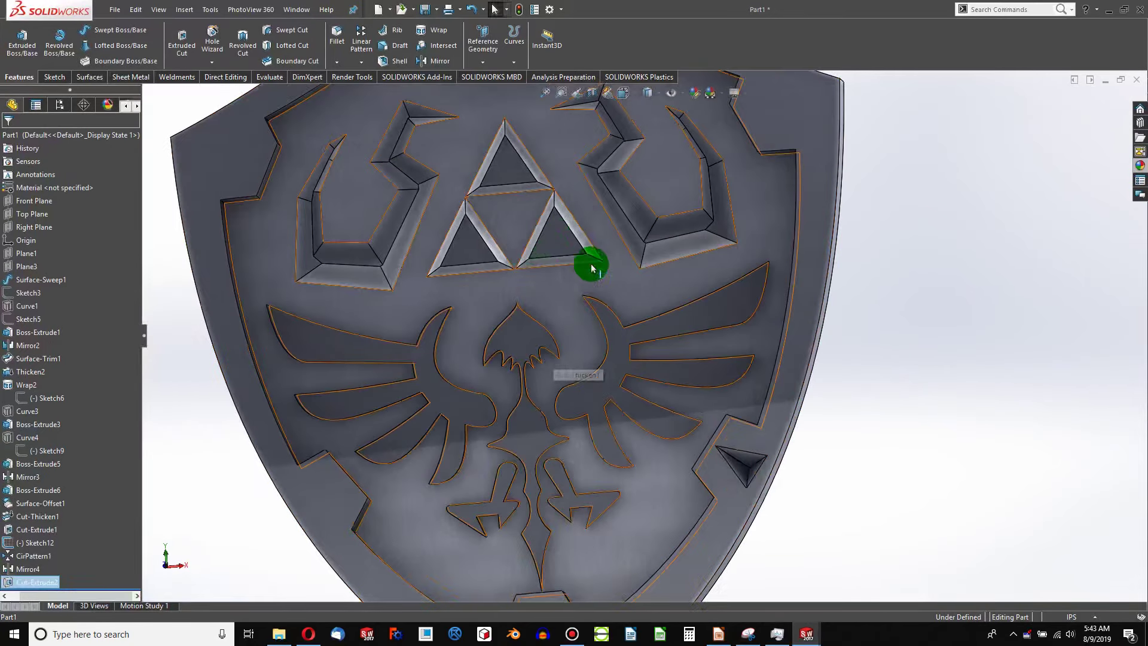
click(399, 109)
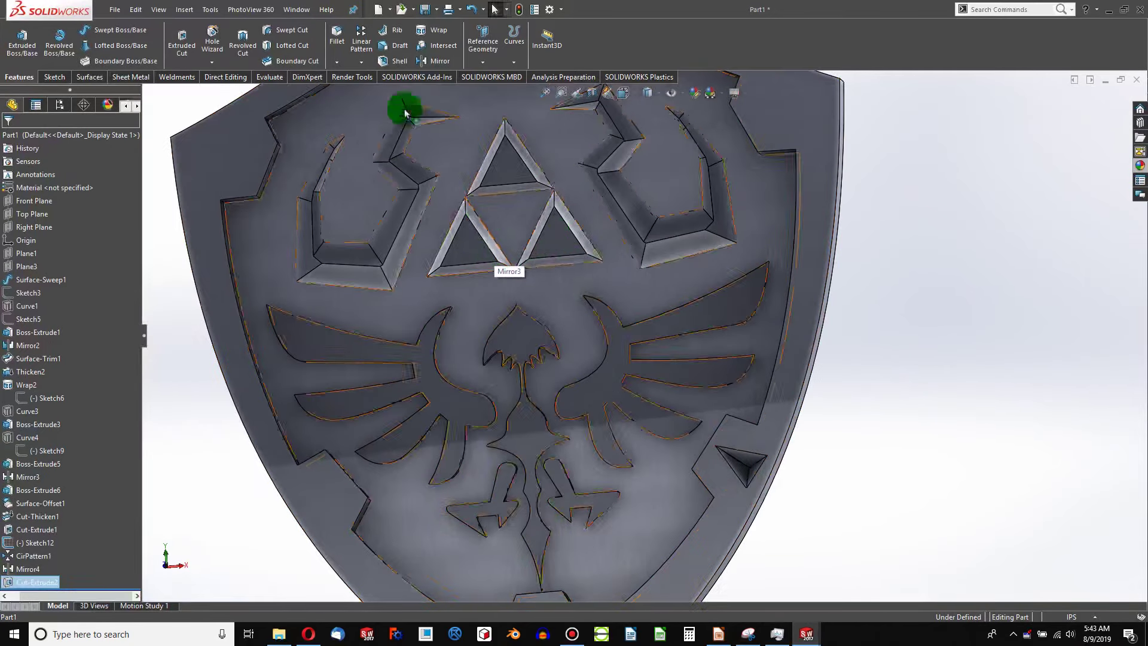
click(430, 61)
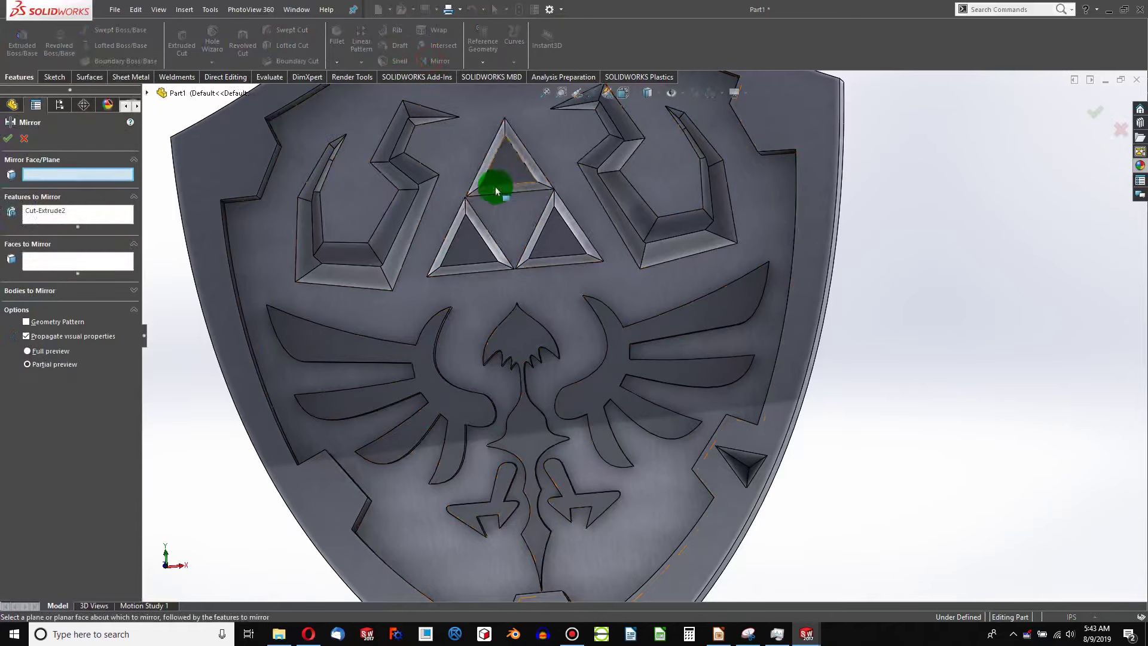
scroll(248, 201, up, 5)
click(148, 94)
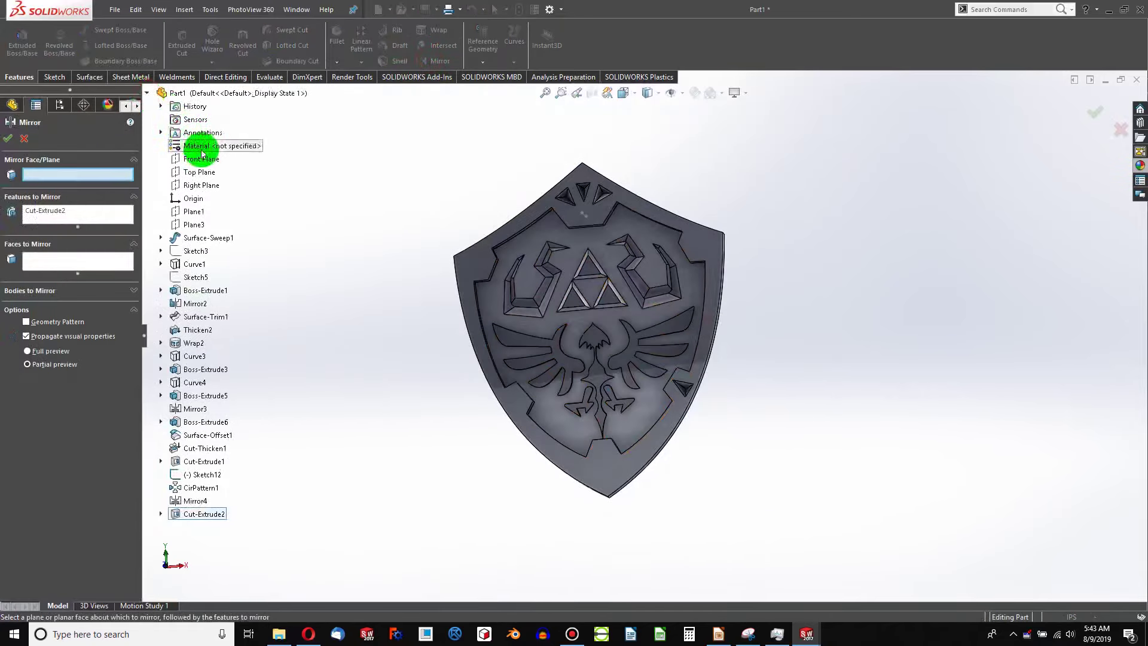
click(219, 183)
click(54, 139)
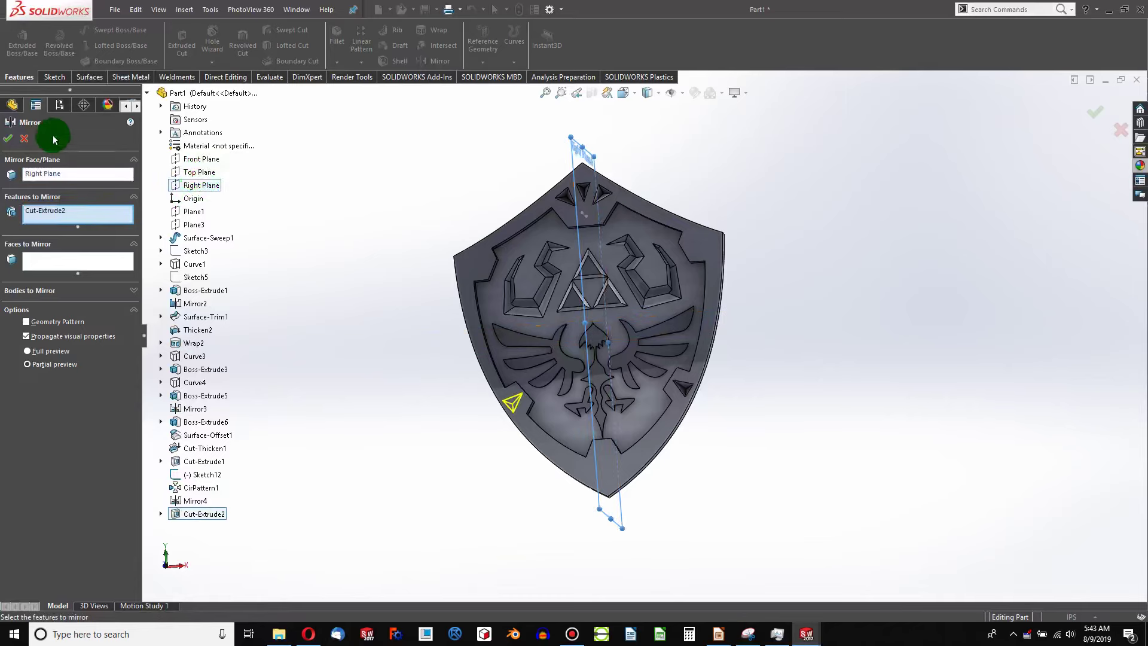
click(5, 140)
Step: Start a new sketch on the Front Plane
scroll(645, 377, down, 4)
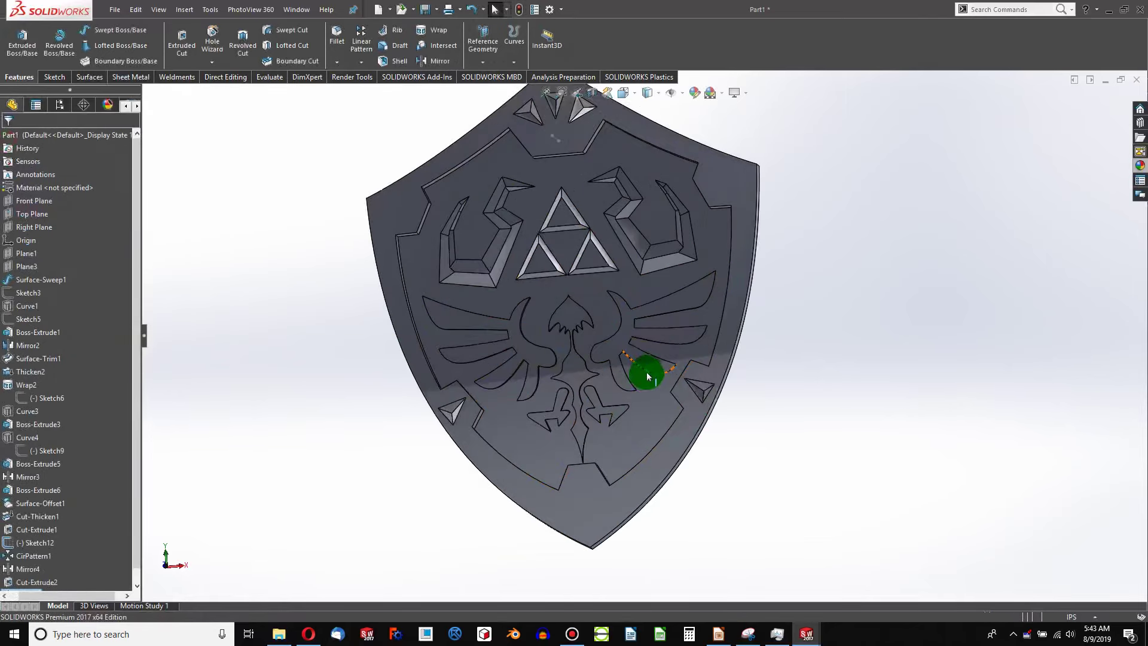
middle_drag(623, 177, 607, 206)
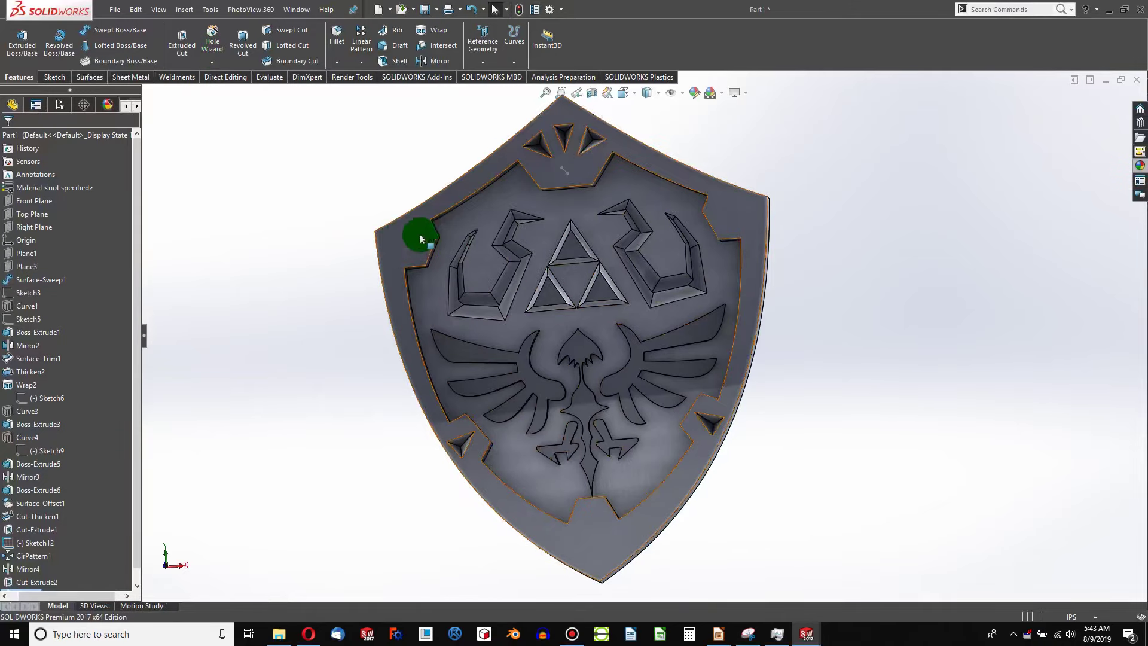
click(55, 77)
click(32, 253)
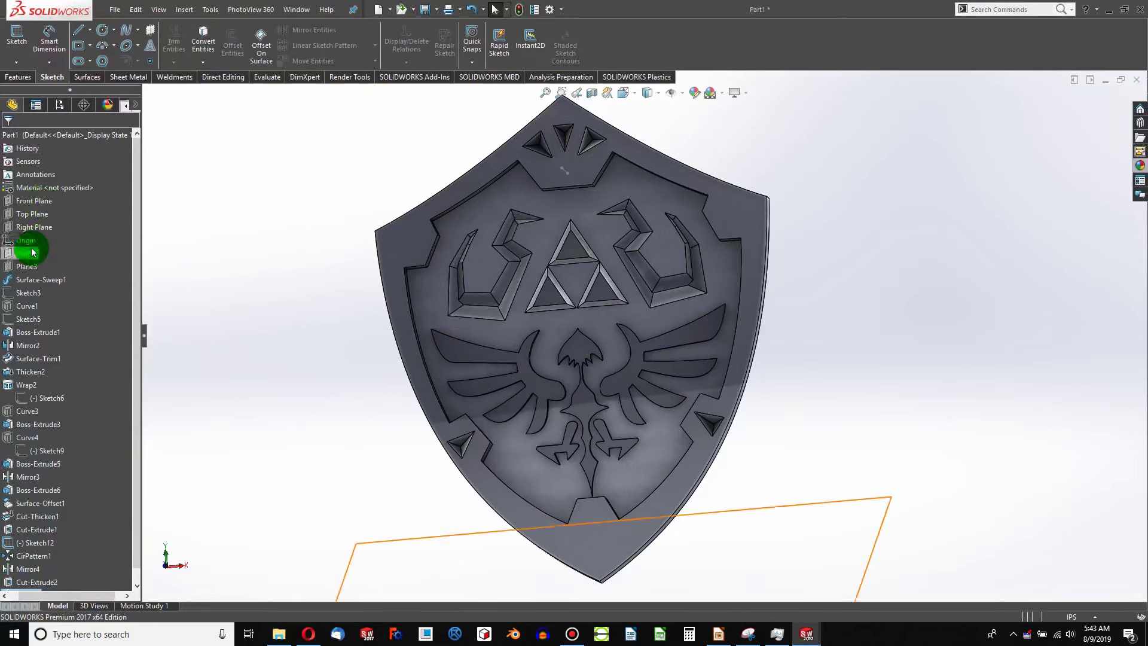
click(33, 227)
click(32, 200)
click(33, 215)
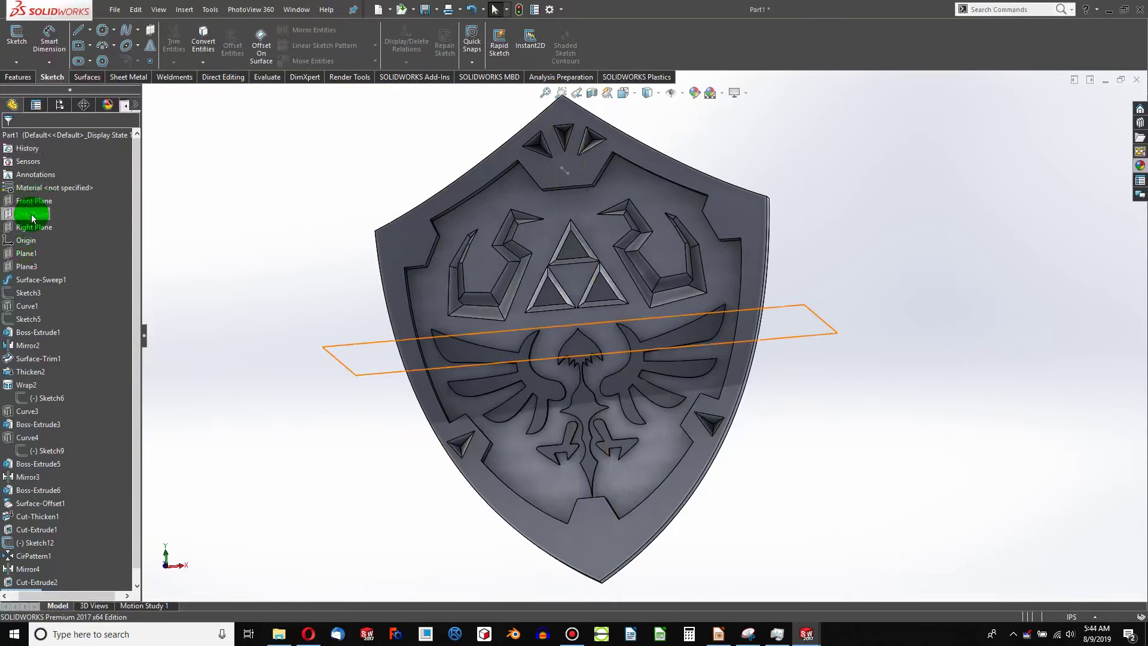
click(32, 201)
middle_drag(700, 323, 760, 361)
click(206, 33)
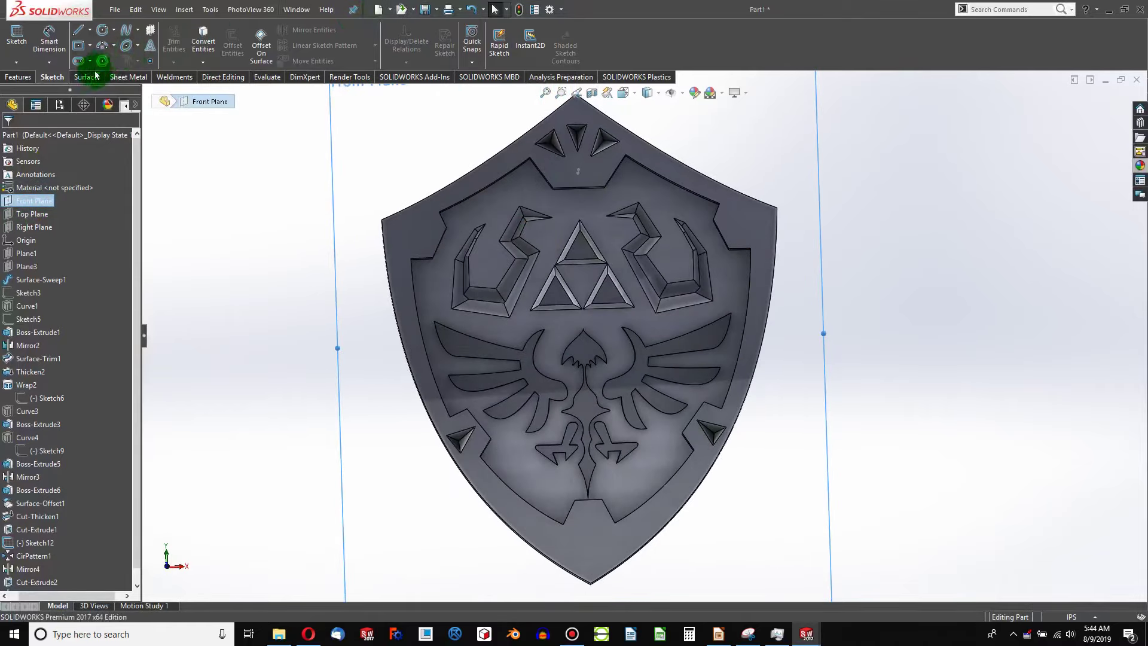
click(37, 50)
click(21, 40)
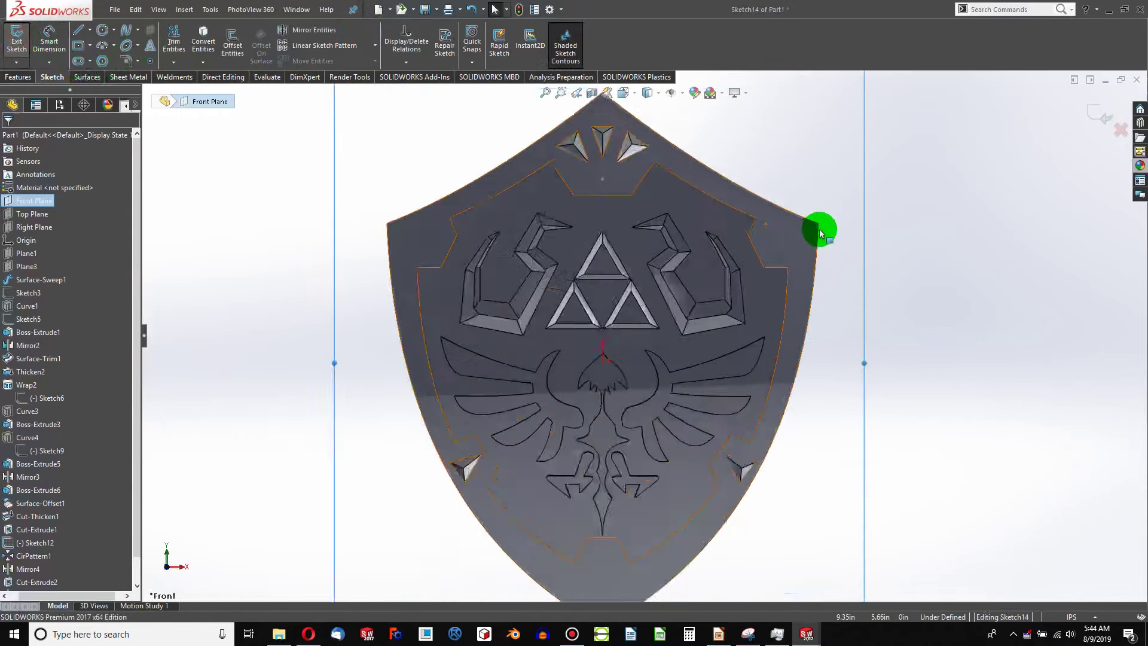
Step: Sketch a circle about 1.17 in in diameter on the border tab at the shield's upper-right corner
scroll(674, 213, down, 5)
click(113, 32)
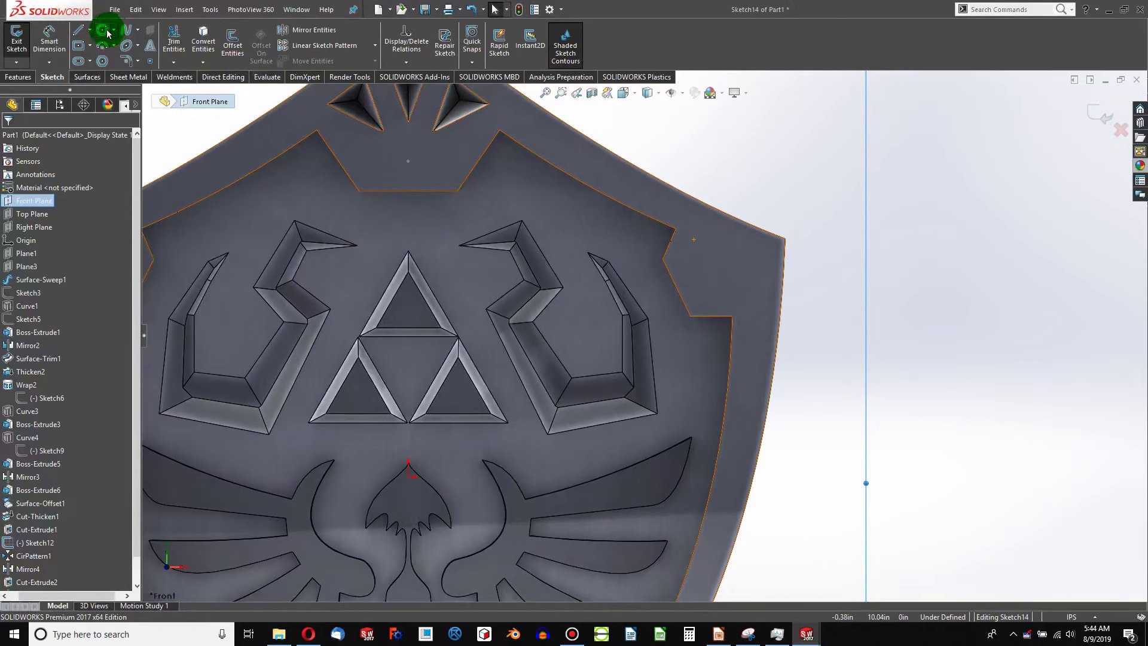
click(104, 32)
click(698, 261)
click(722, 261)
key(Escape)
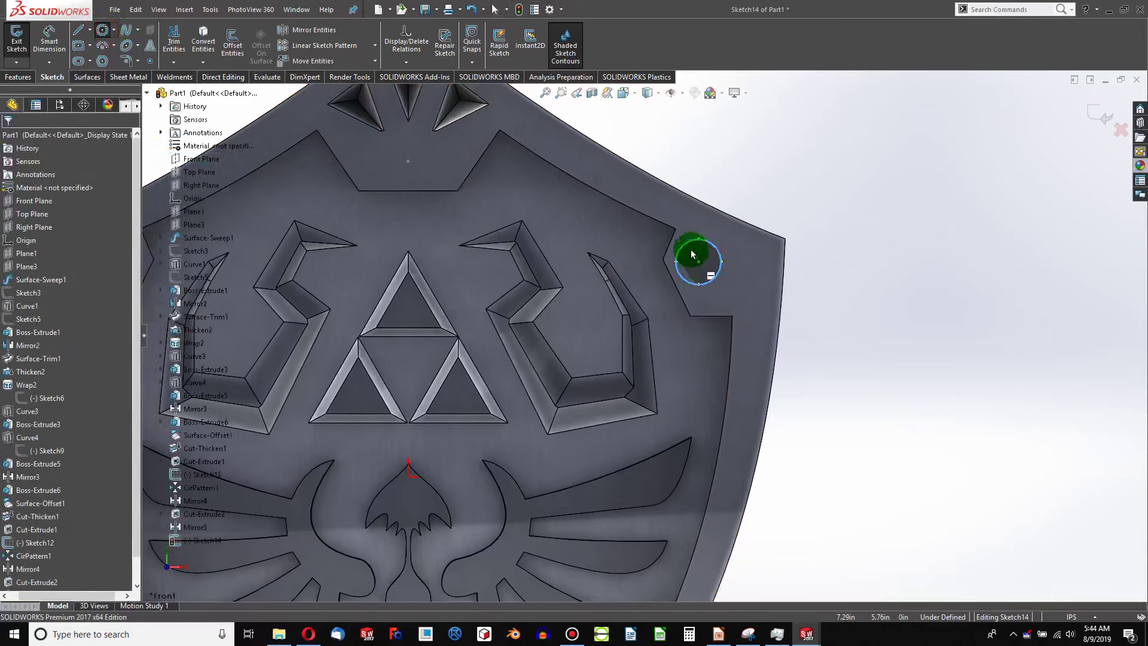
key(Escape)
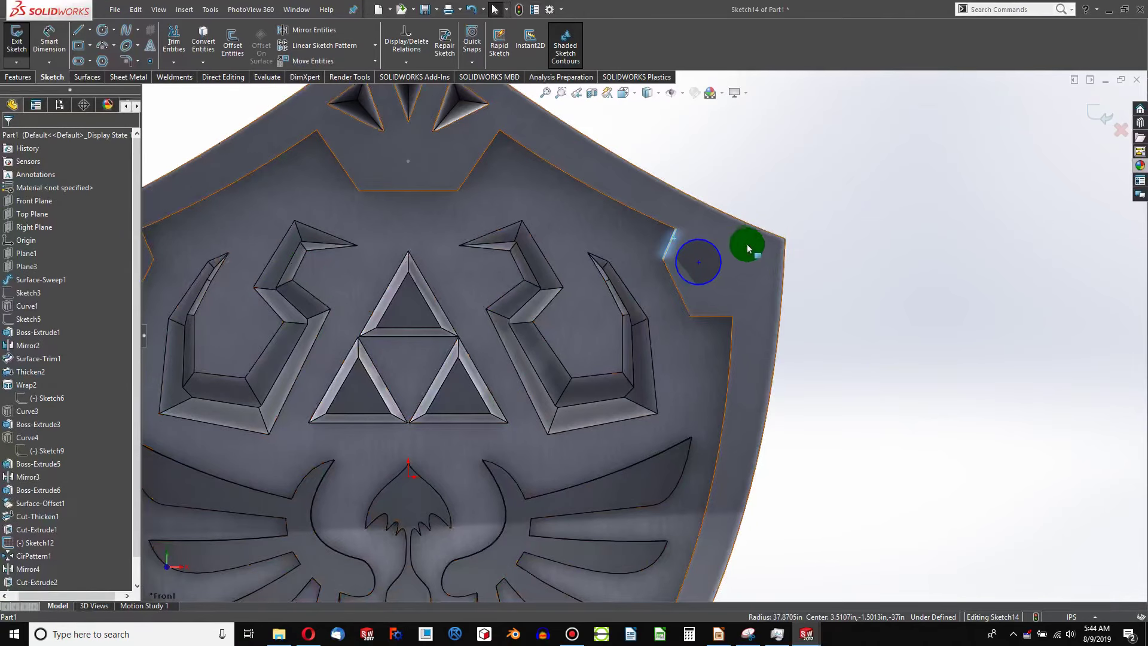
Step: Make the circle tangent to the short upper slanted edge of the corner tab
click(708, 252)
ctrl+click(741, 211)
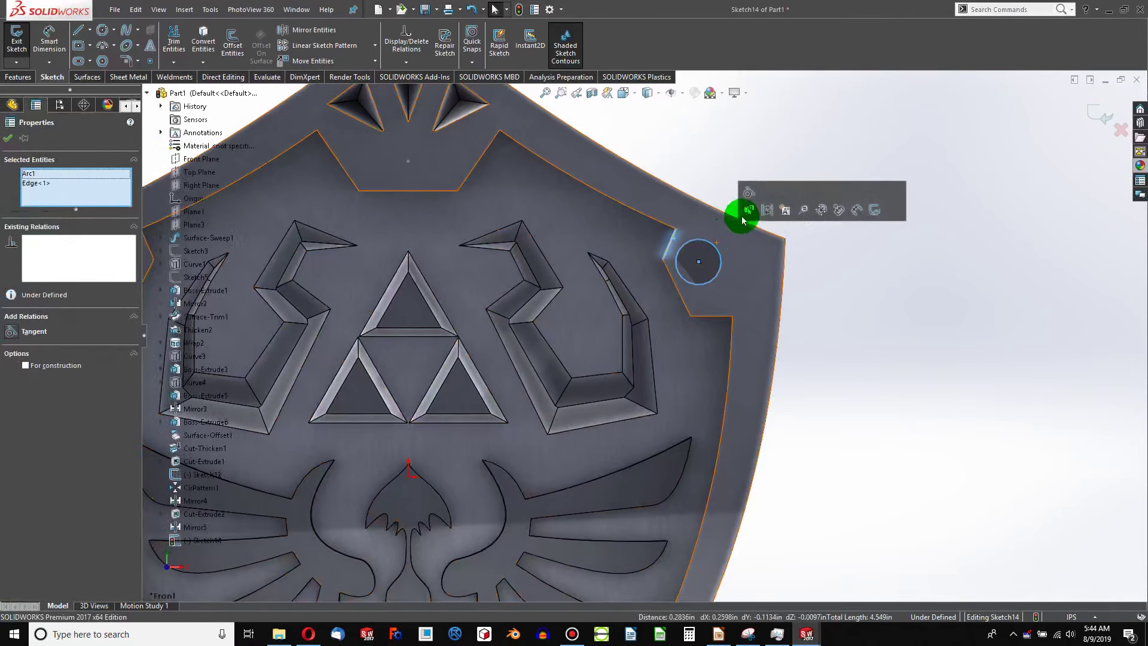
click(748, 197)
Step: Make the circle tangent to the longer lower slanted edge of the corner tab as well
click(679, 296)
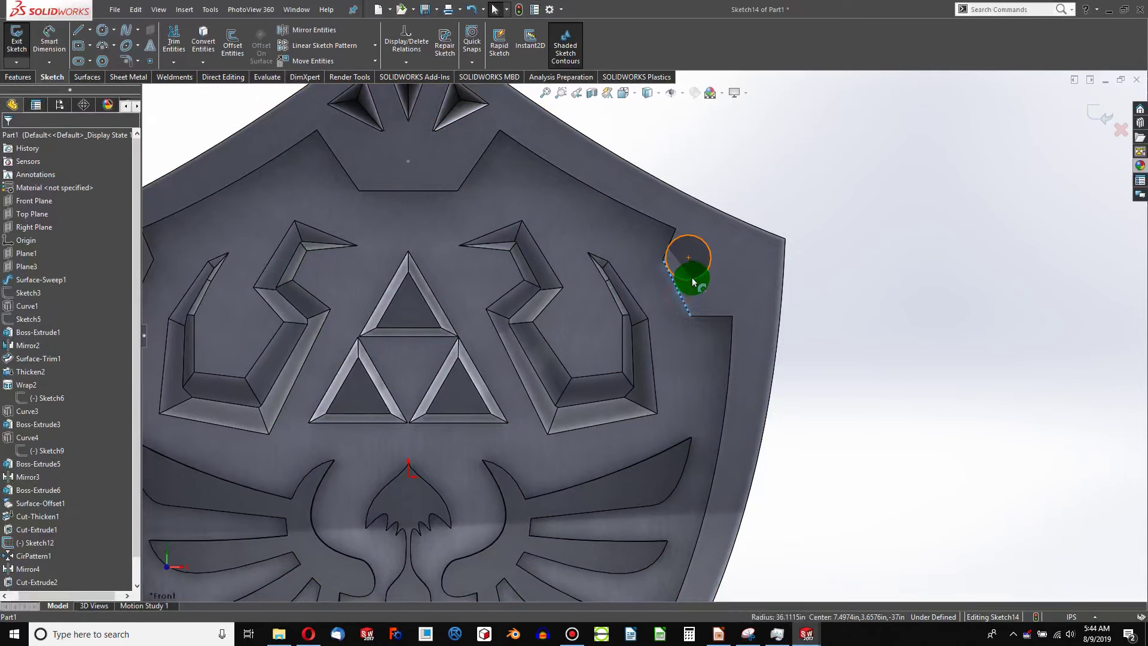
ctrl+click(693, 279)
ctrl+click(693, 279)
click(826, 235)
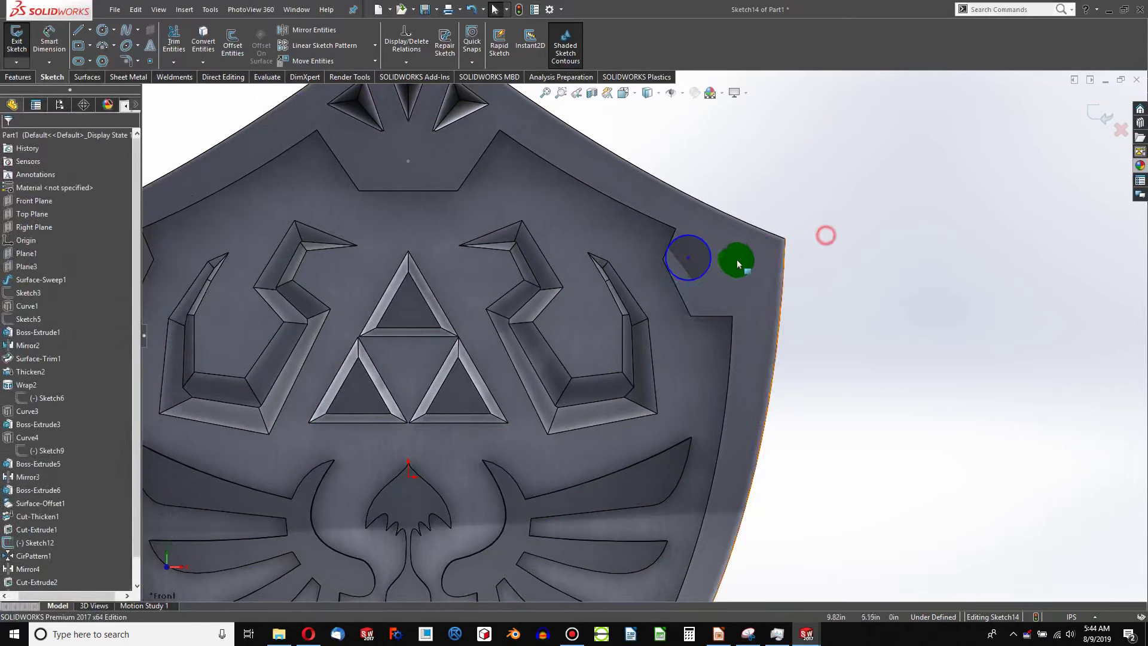
click(708, 265)
ctrl+click(685, 292)
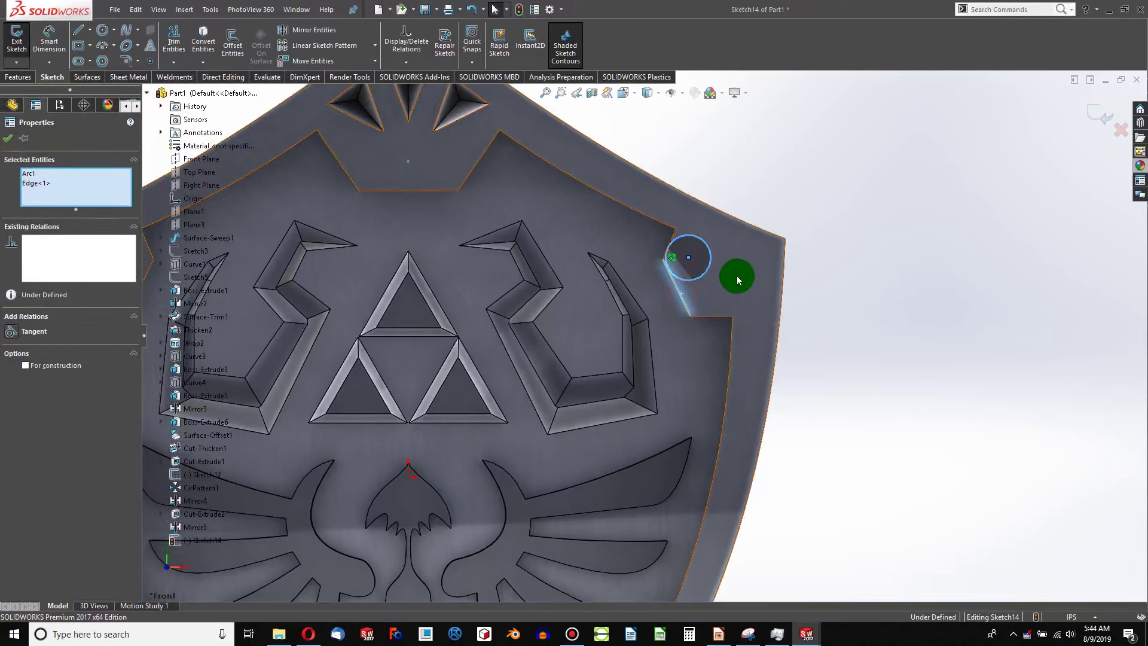
click(855, 338)
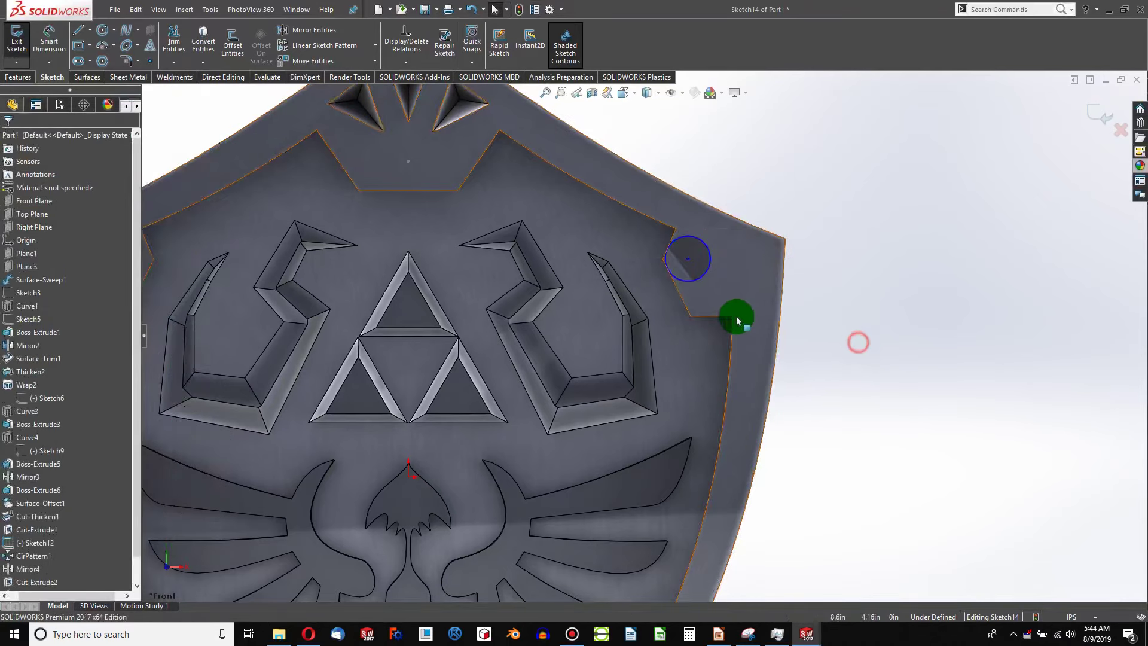
Step: Make the circle tangent to the horizontal bottom edge of the corner tab to fully define it
click(708, 270)
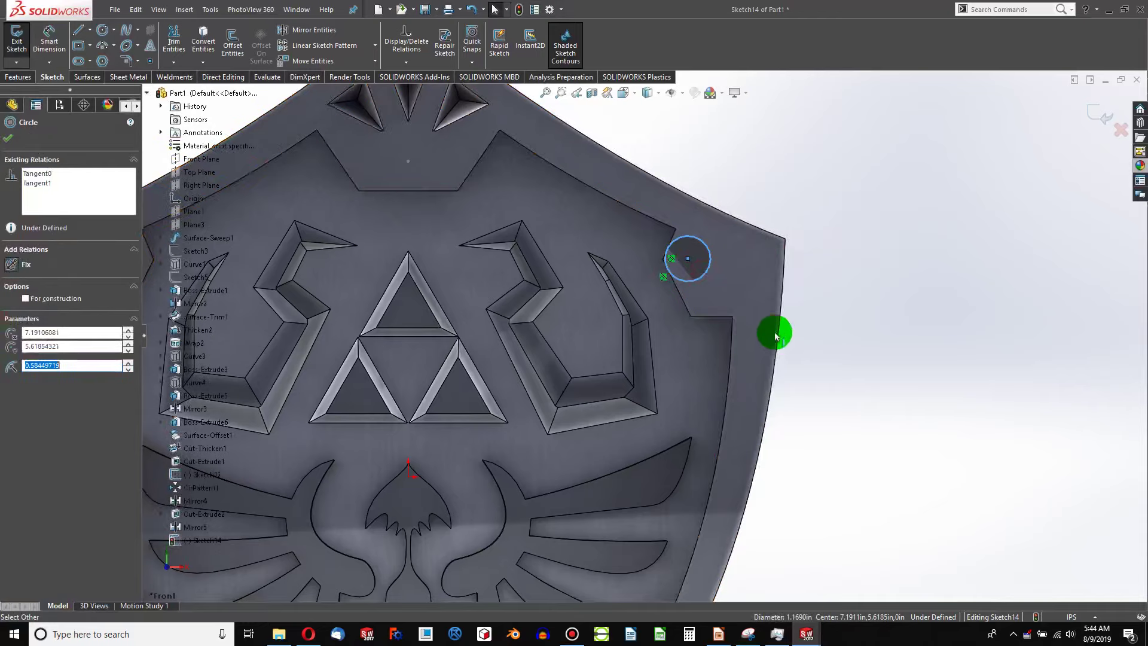
ctrl+click(712, 320)
ctrl+click(710, 317)
ctrl+click(718, 303)
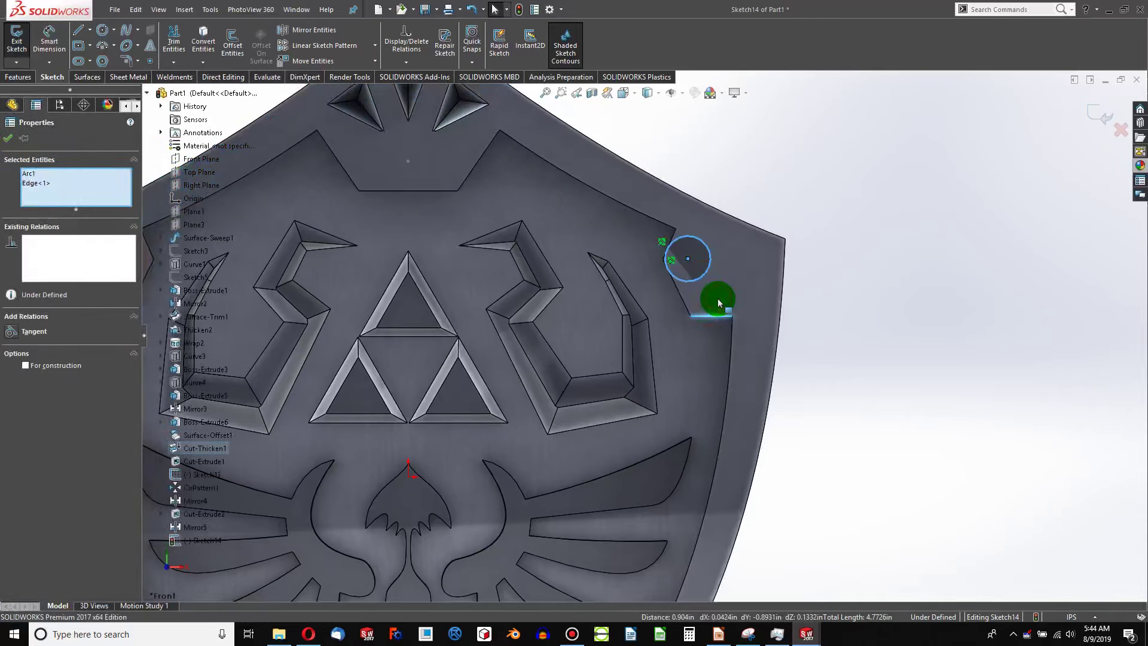
click(12, 333)
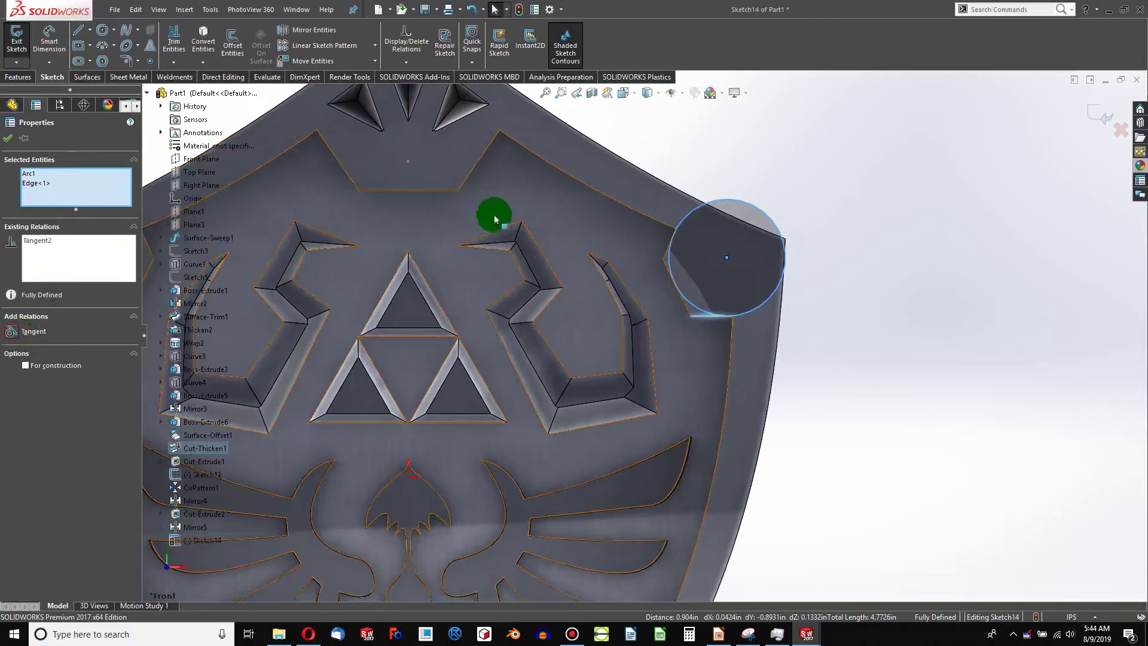
click(833, 205)
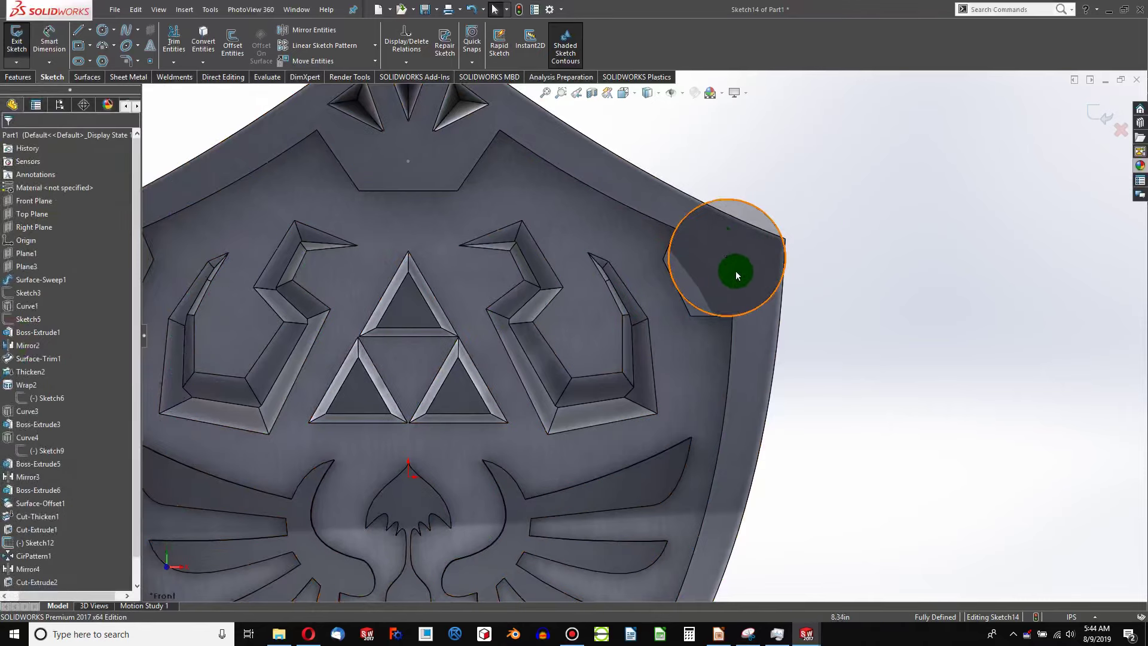
Step: Draw a concentric inner circle with a radius of about 0.86 in and convert the outer tangent circle to construction geometry
scroll(694, 293, up, 3)
scroll(687, 299, down, 3)
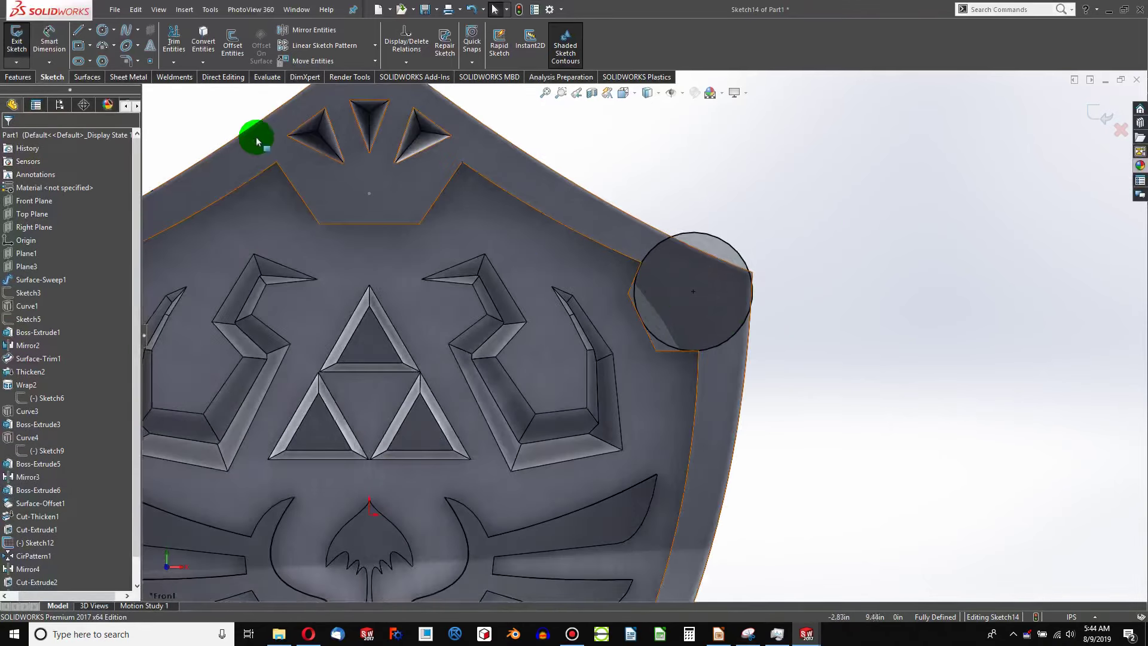
click(99, 31)
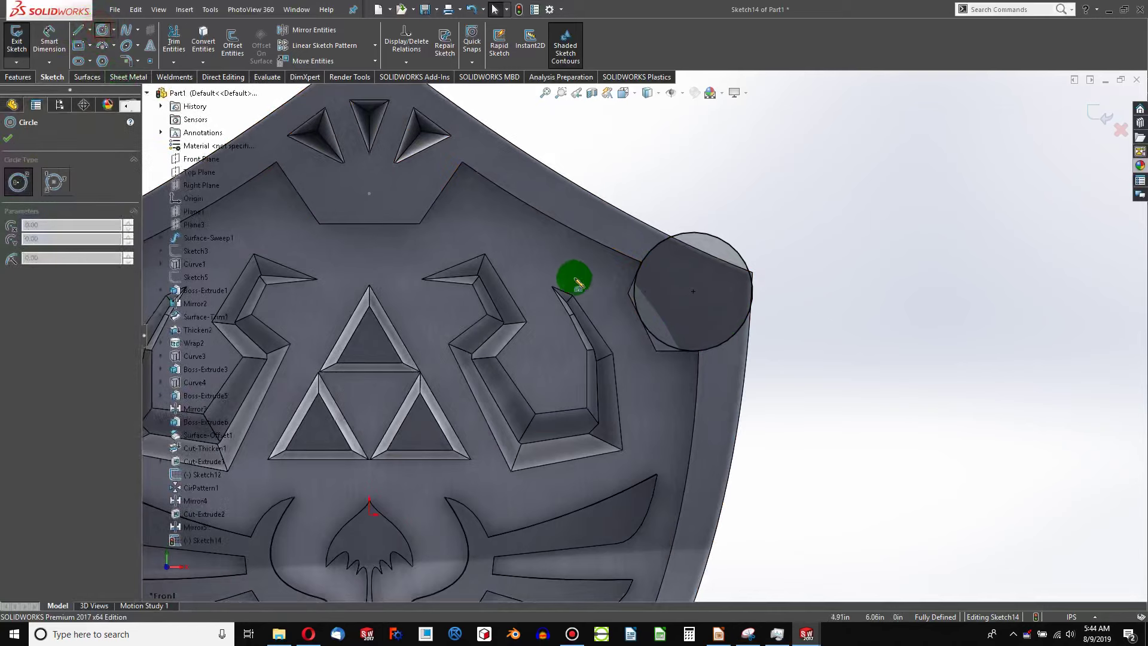
click(693, 296)
click(731, 301)
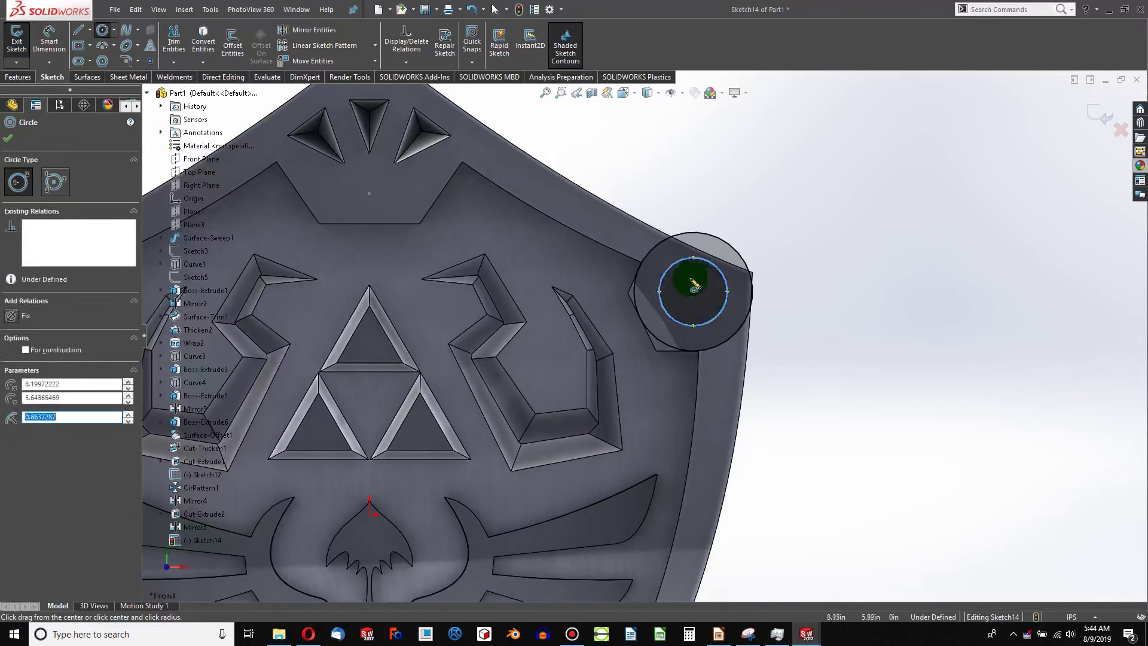
key(Escape)
click(684, 238)
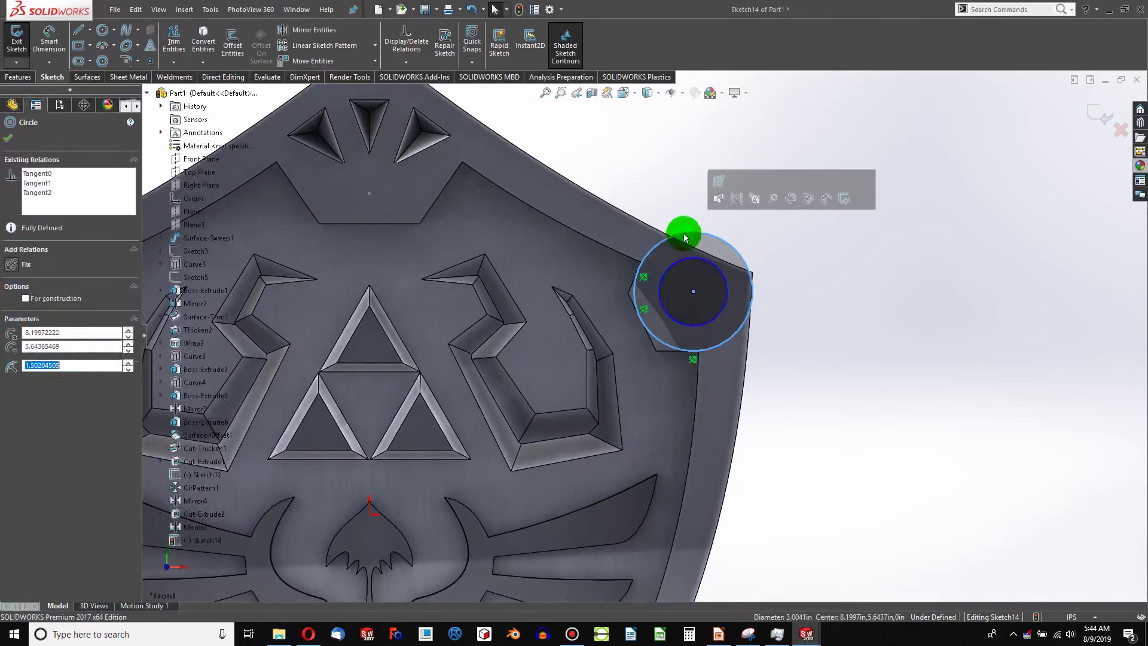
click(732, 201)
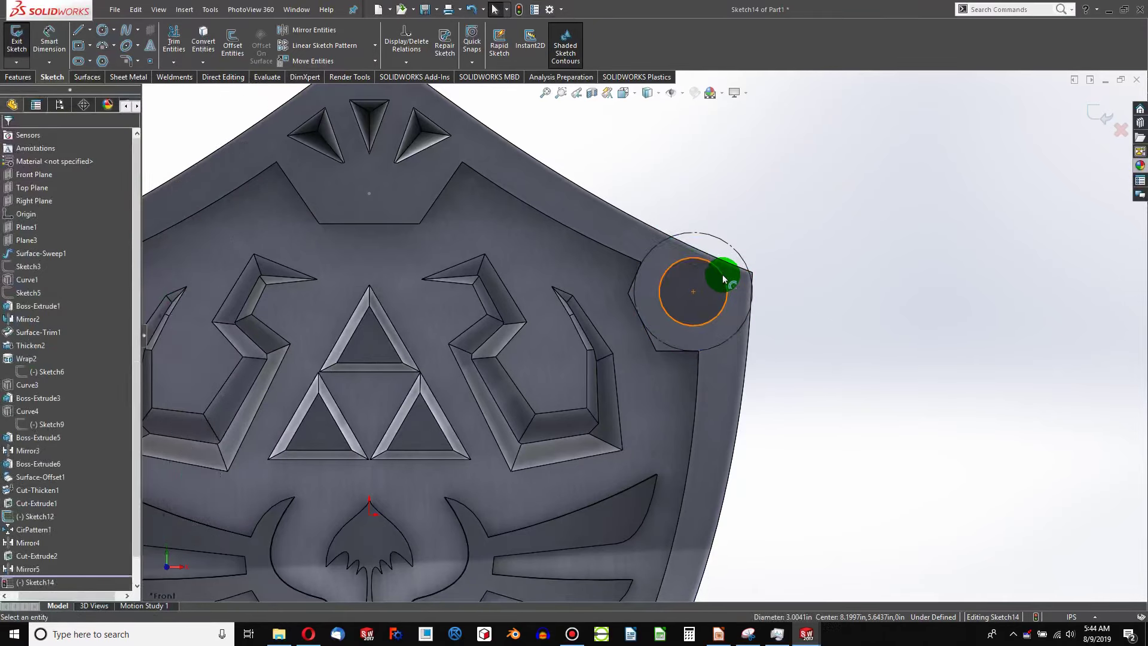
Step: Dimension the inner circle in the upper corner tab with a diameter of 0.75 in
click(724, 279)
key(s)
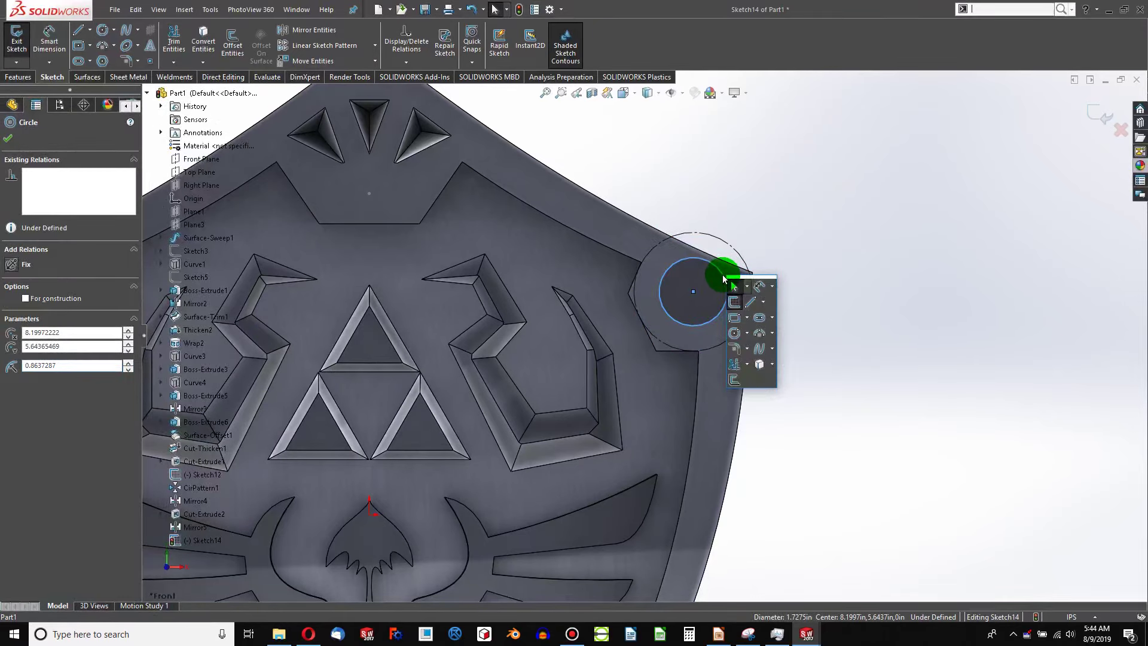
click(758, 286)
click(802, 300)
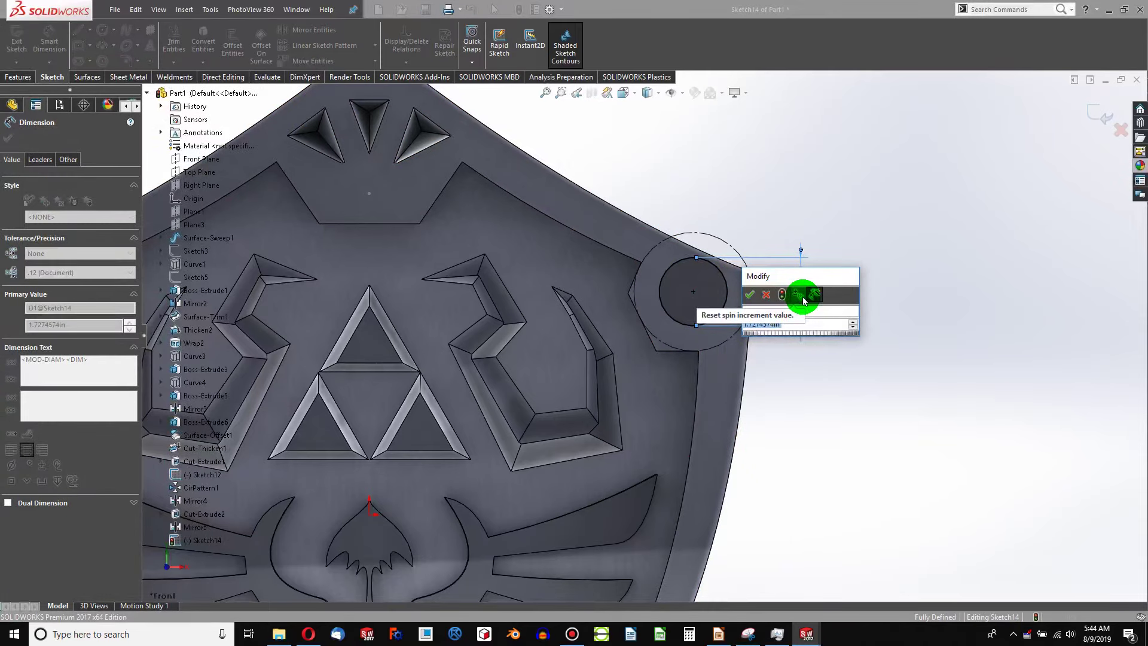
text(0.75)
key(Return)
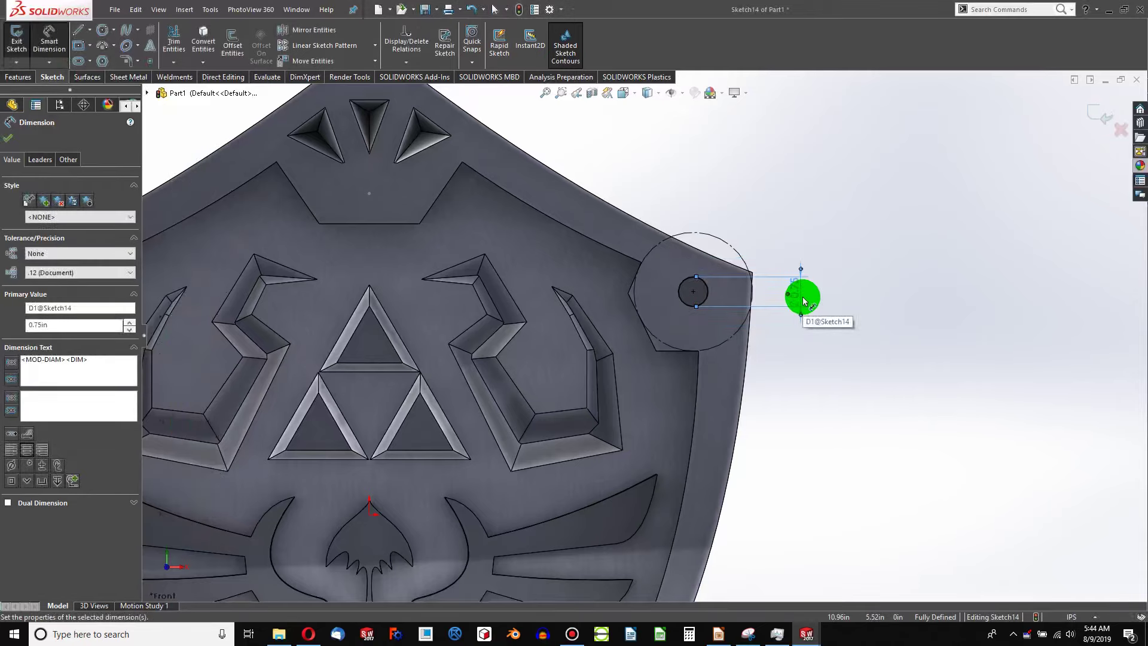
Step: Try a diameter of 1 in for the corner tab's inner circle and settle on 1.25 in
double_click(800, 295)
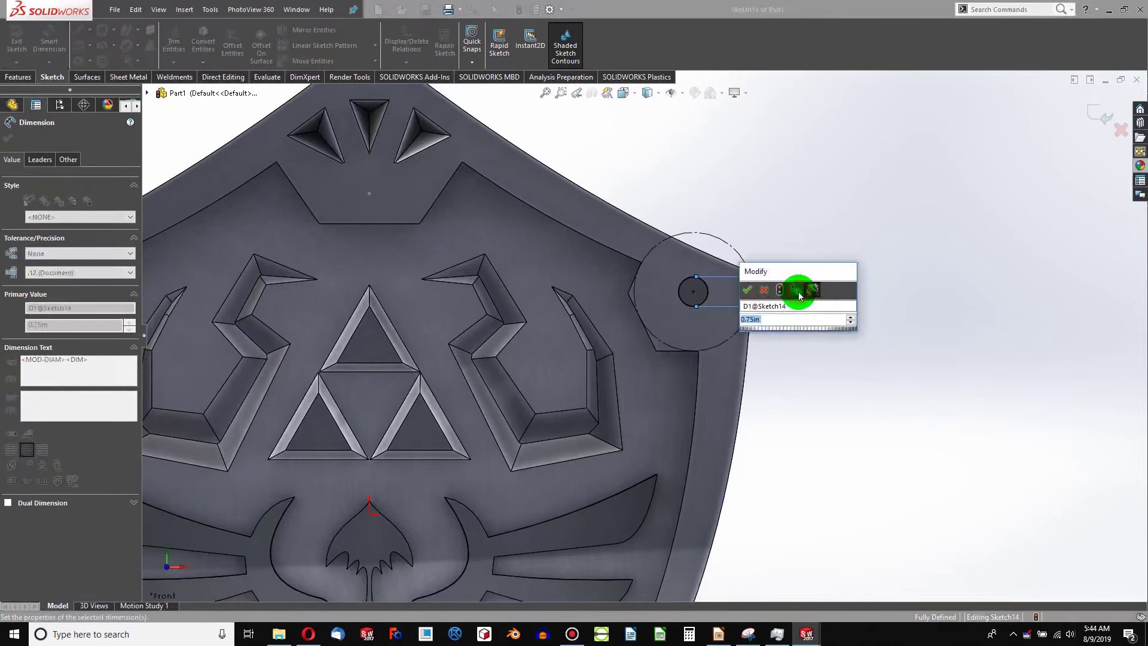
text(1)
key(Return)
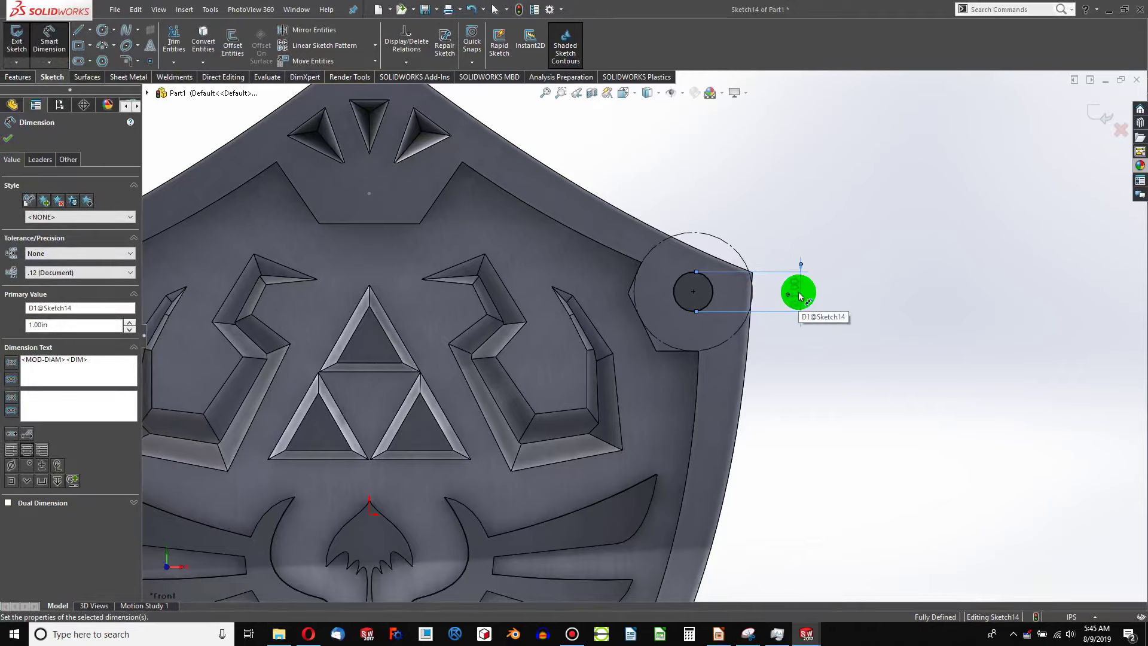
double_click(800, 293)
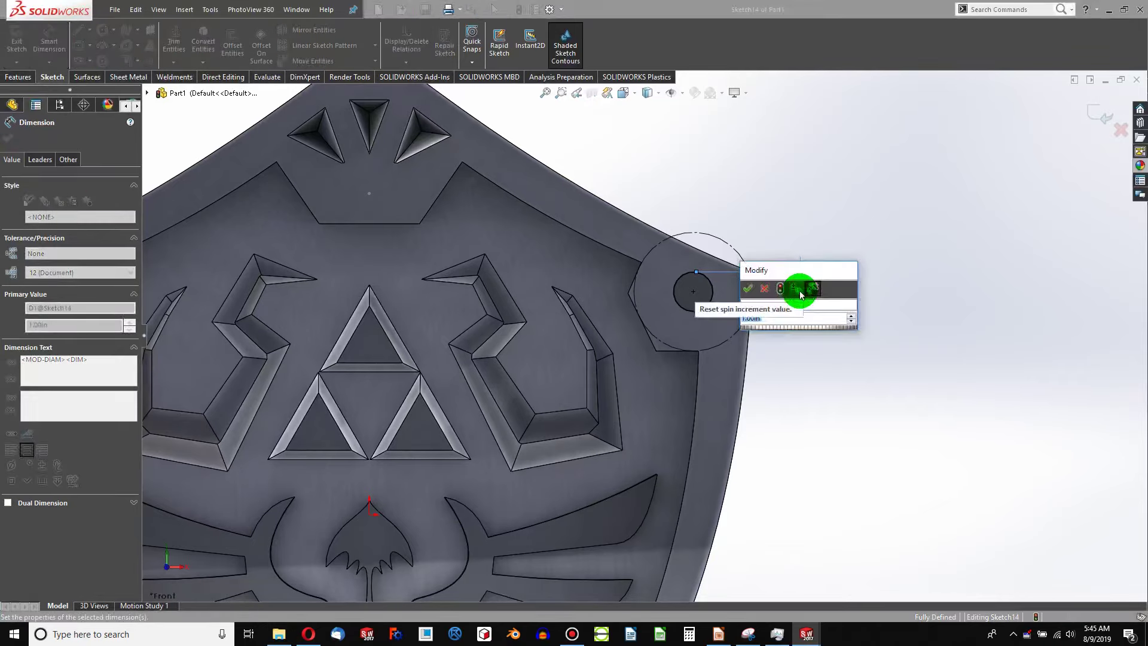
text(1.25)
key(Return)
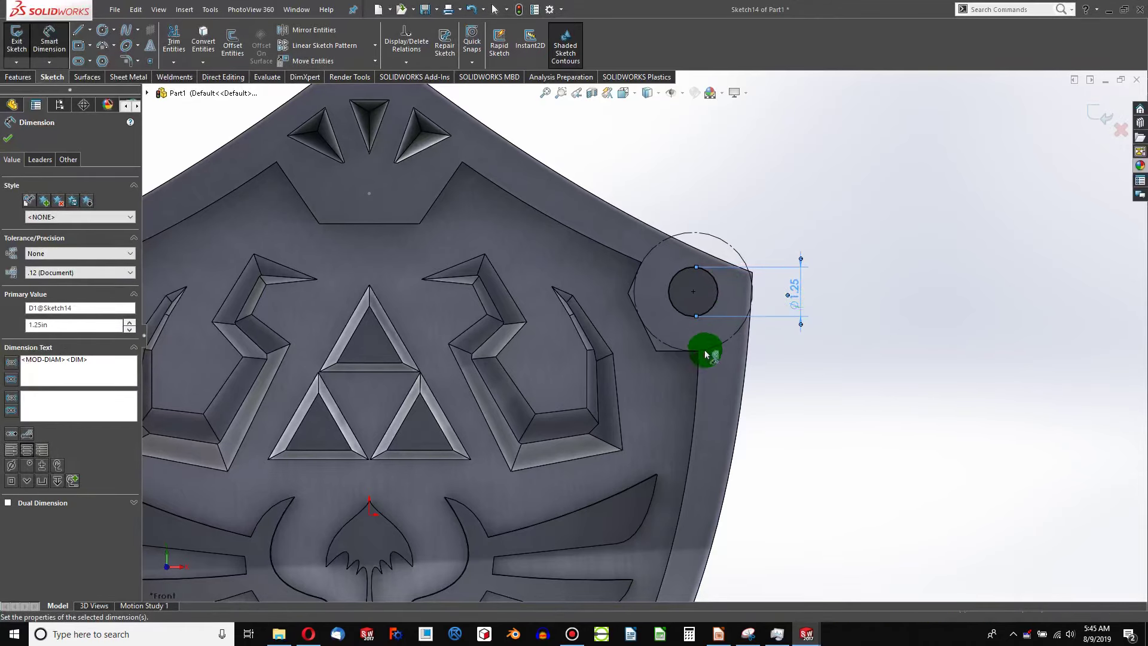
scroll(706, 354, up, 6)
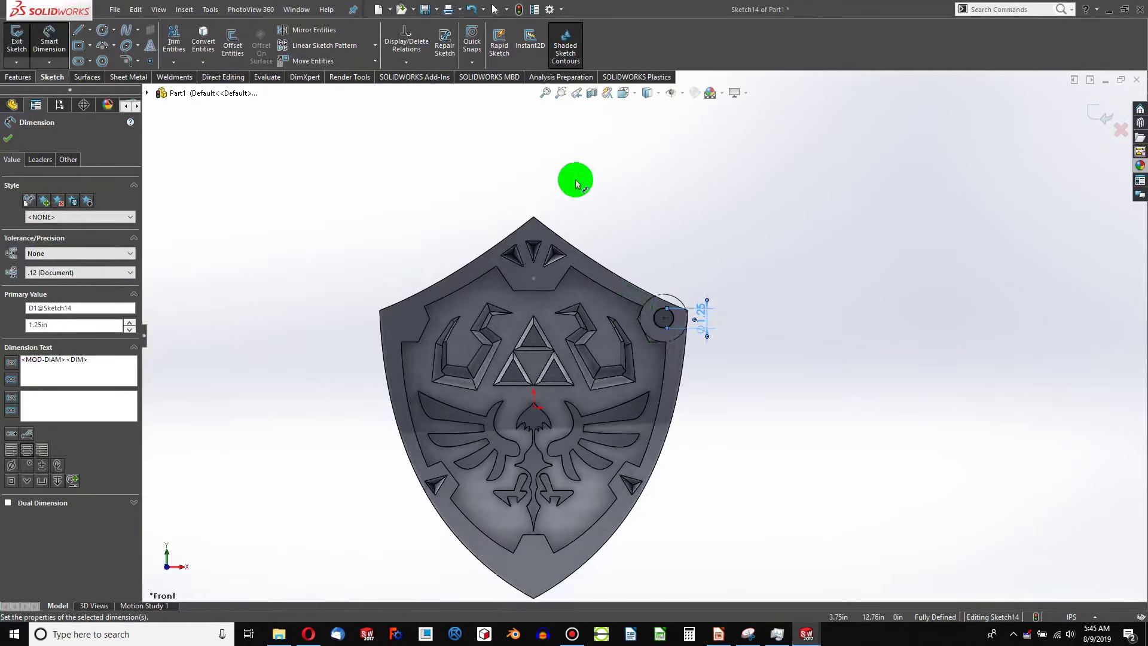
click(519, 10)
scroll(563, 460, up, 3)
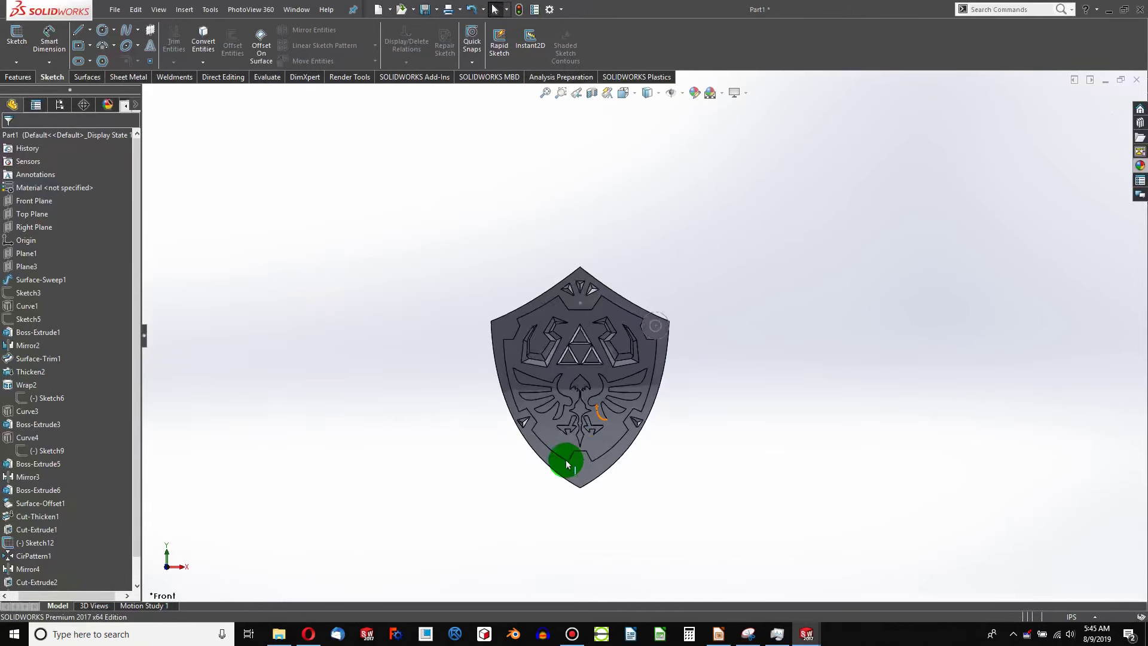
scroll(590, 453, down, 8)
scroll(623, 340, down, 3)
scroll(374, 299, down, 2)
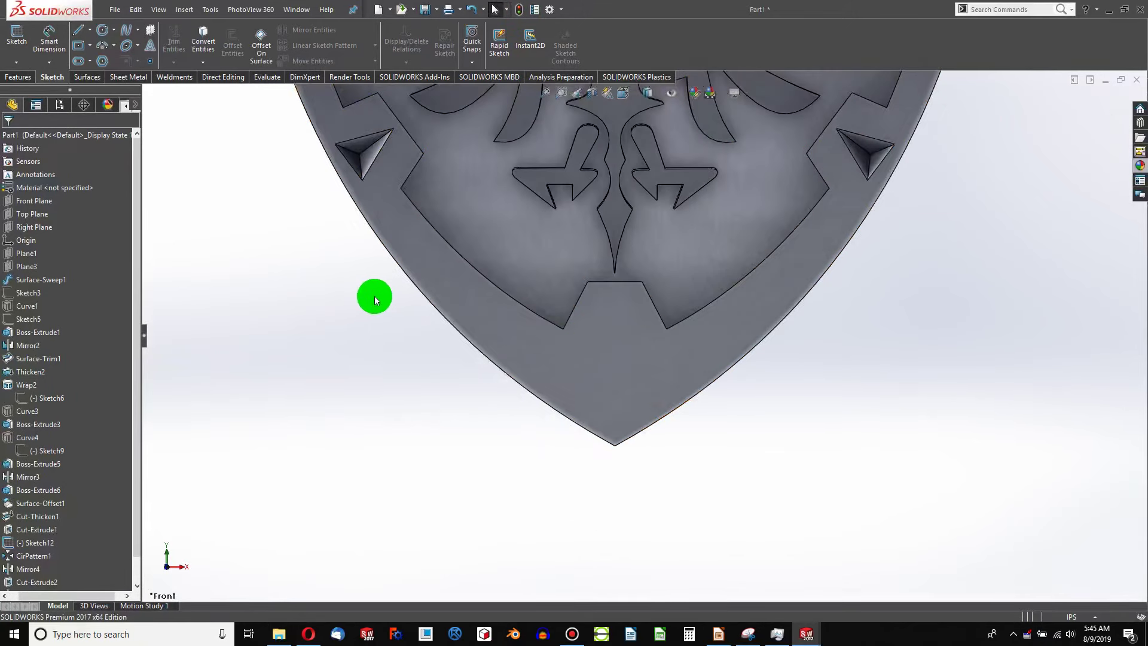
click(102, 31)
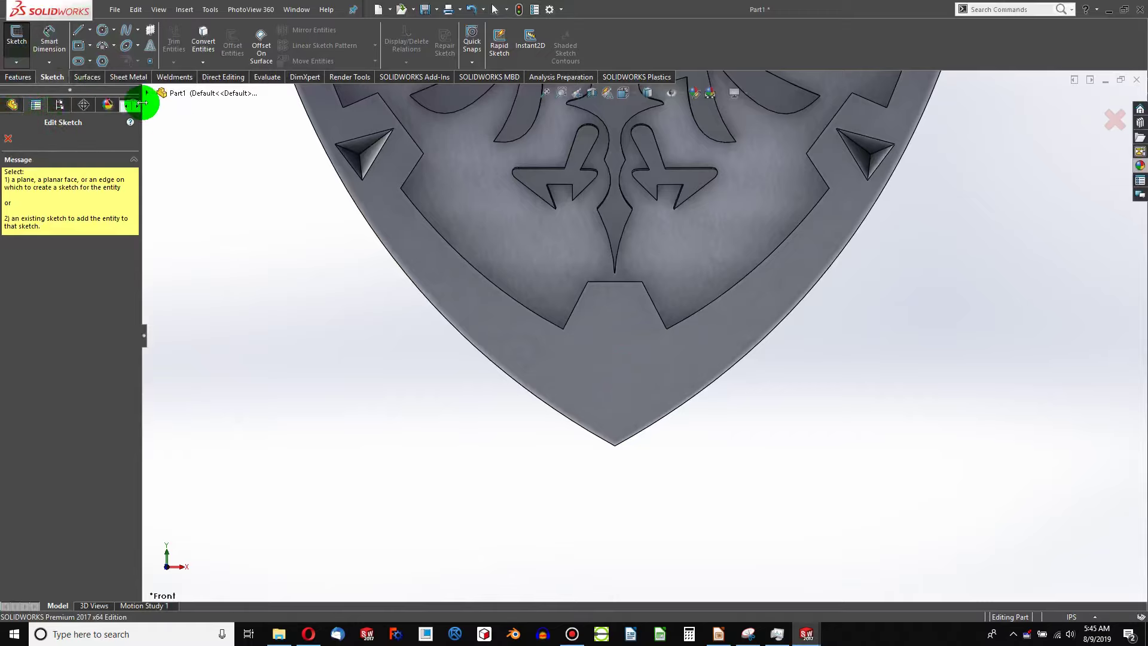
key(Escape)
scroll(661, 210, up, 6)
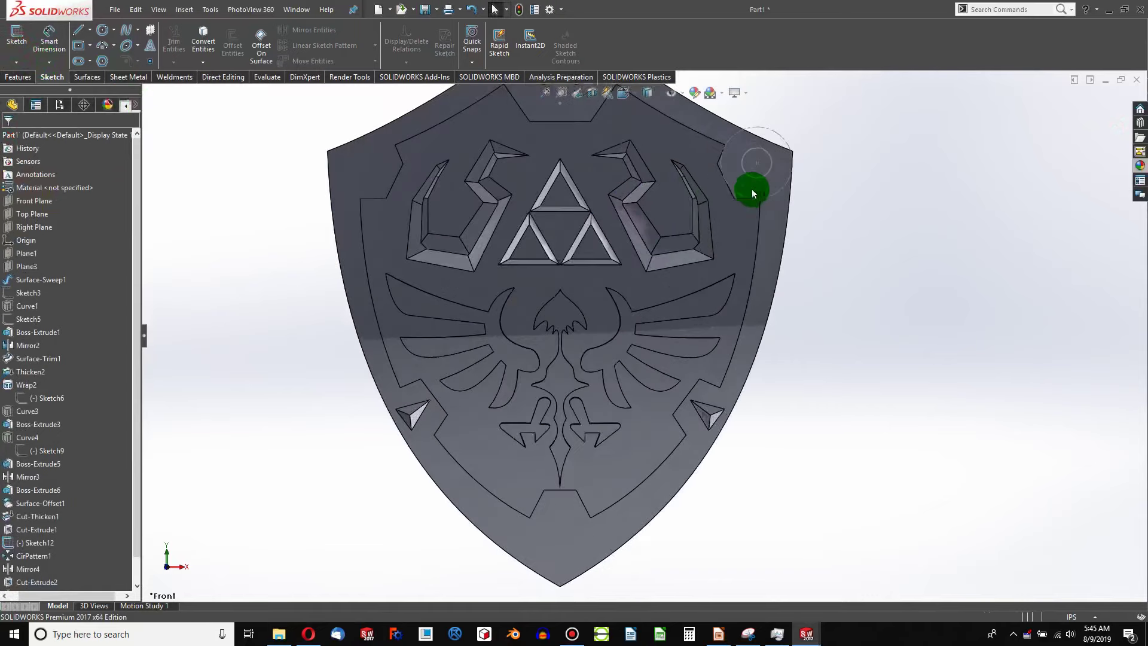
right_click(764, 154)
click(773, 122)
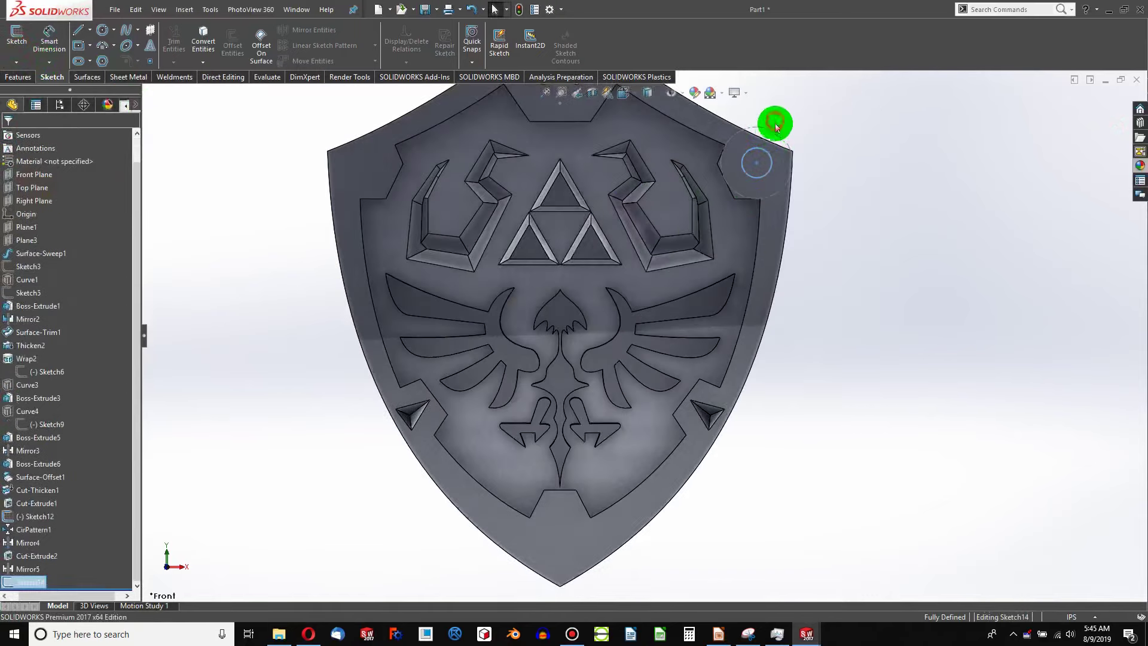
Step: Sketch a circle with a radius of about 0.34 in on the shield's vertical centreline, between the bottom tab and the lower tip
scroll(625, 405, down, 5)
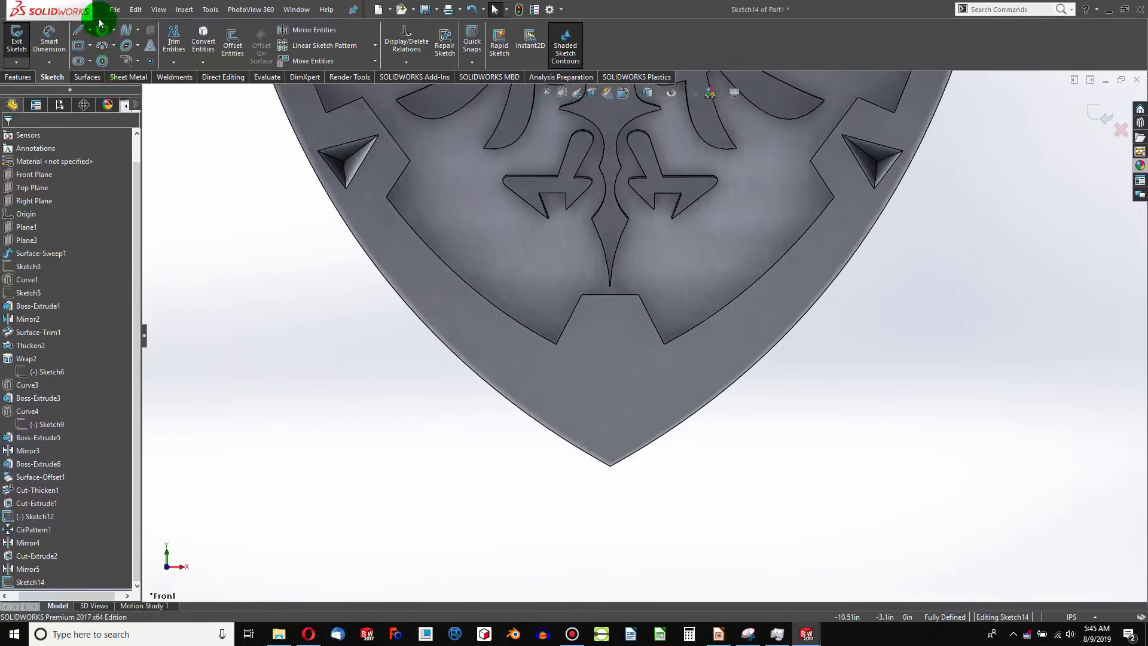
click(102, 30)
click(610, 399)
click(622, 399)
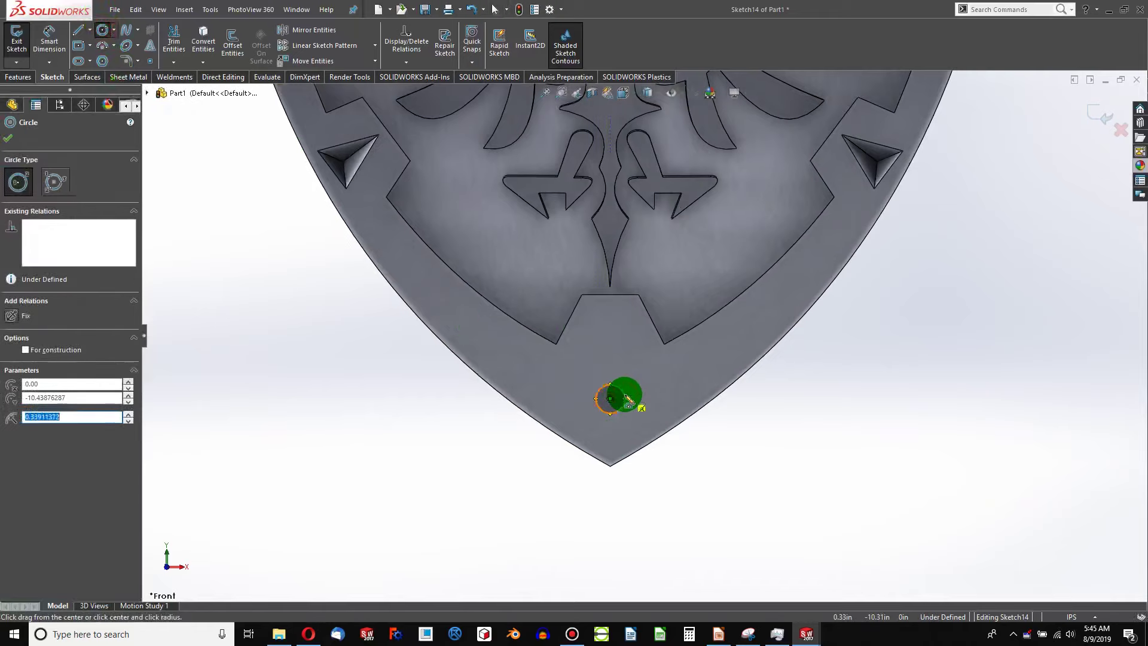
key(Escape)
Step: Make the new circle coincident with the right inner corner of the bottom tab
ctrl+click(664, 344)
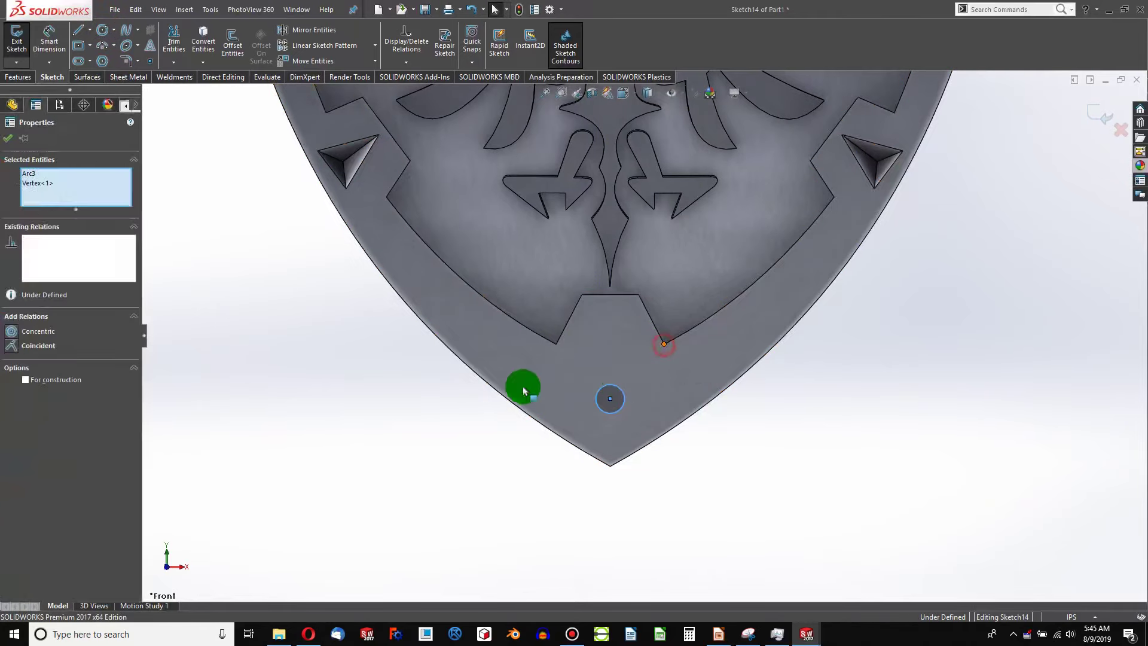
click(10, 352)
click(353, 422)
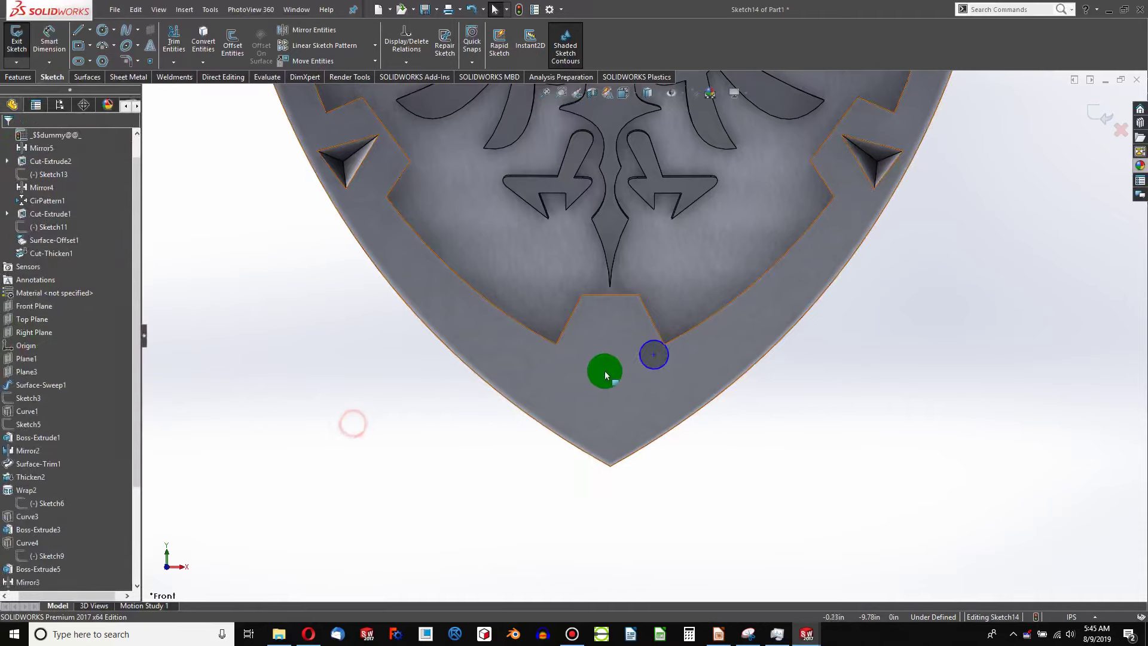
click(640, 359)
click(611, 468)
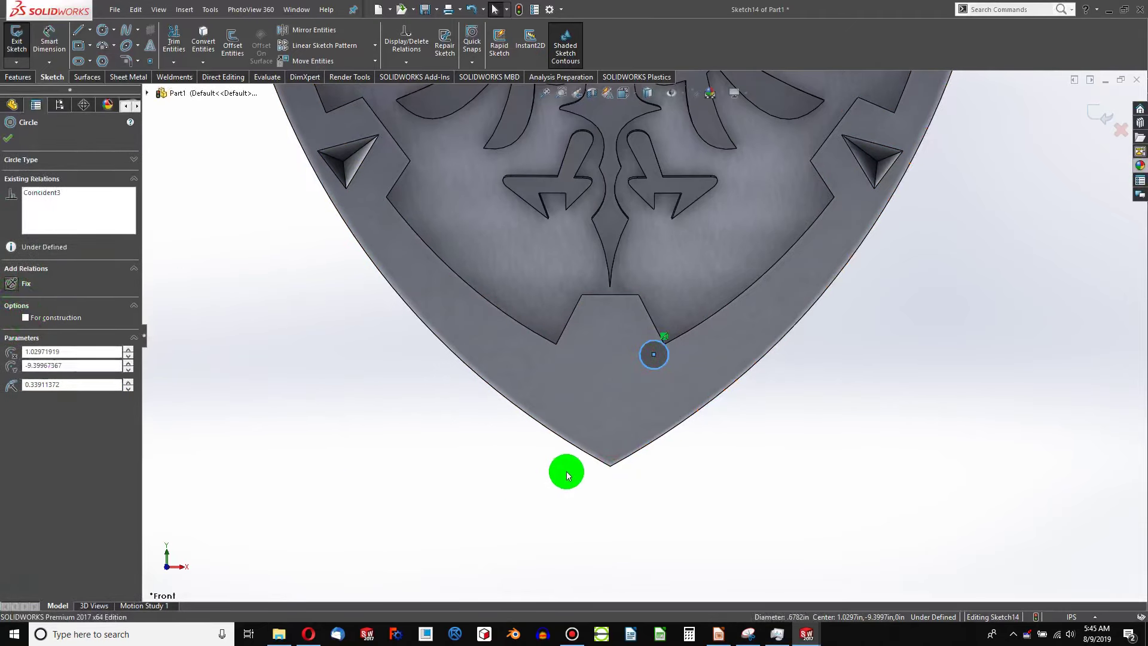
ctrl+click(610, 468)
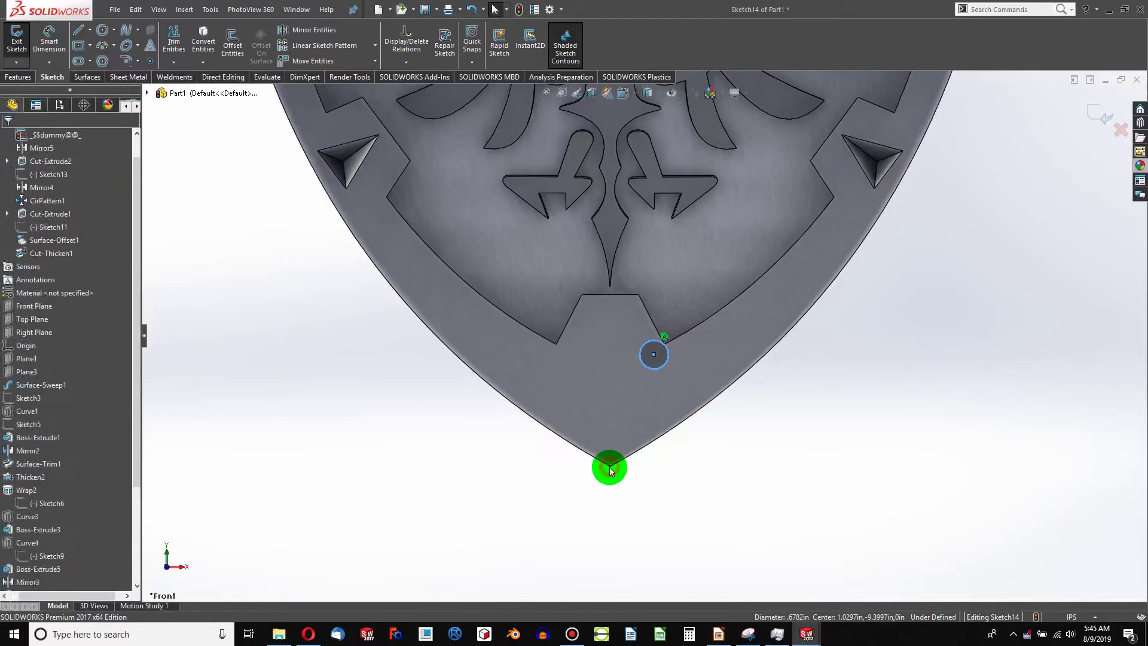
ctrl+click(610, 467)
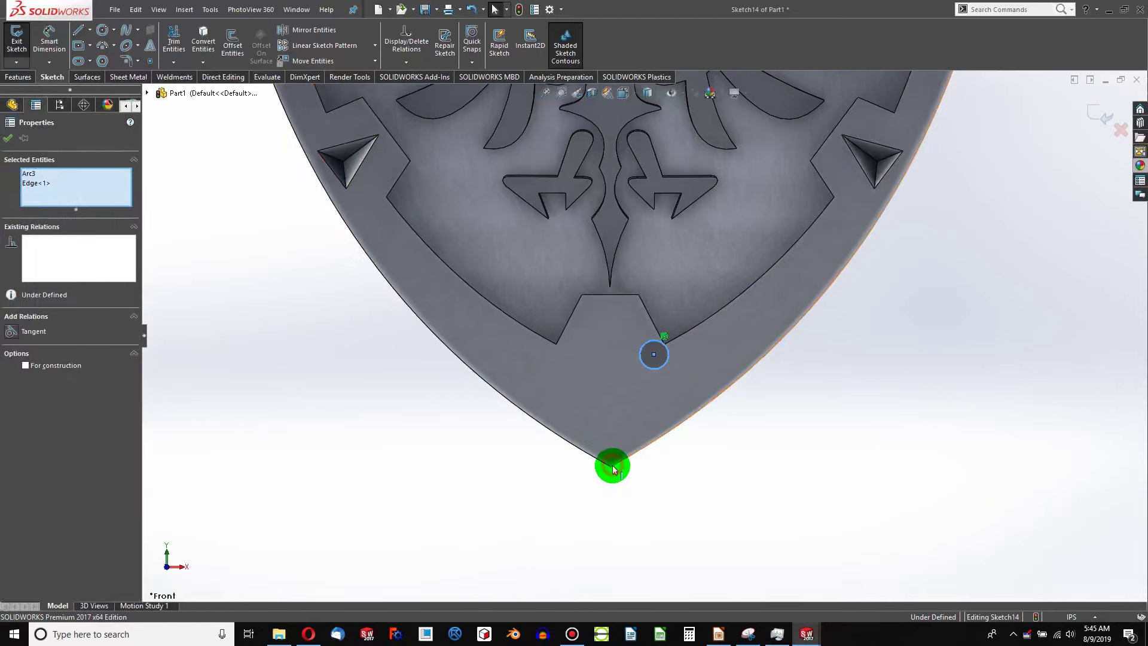
click(606, 475)
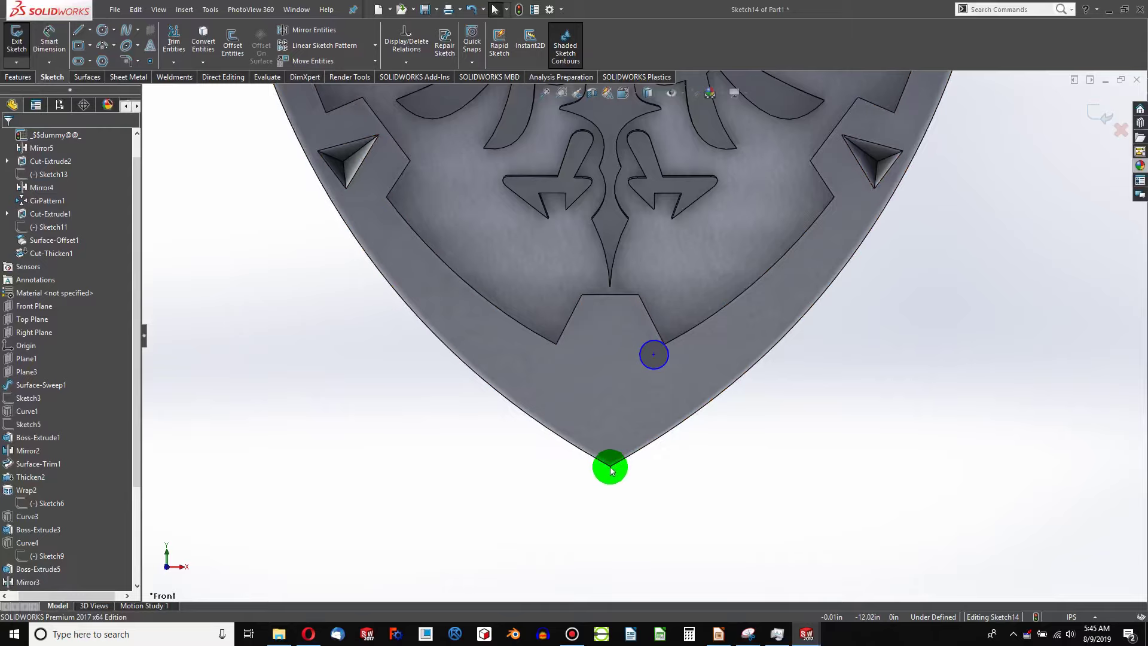
Step: Make the circle coincident with the vertex at the shield's lower tip
scroll(610, 470, up, 3)
scroll(616, 431, down, 8)
middle_drag(649, 352, 650, 274)
click(633, 371)
scroll(633, 371, up, 3)
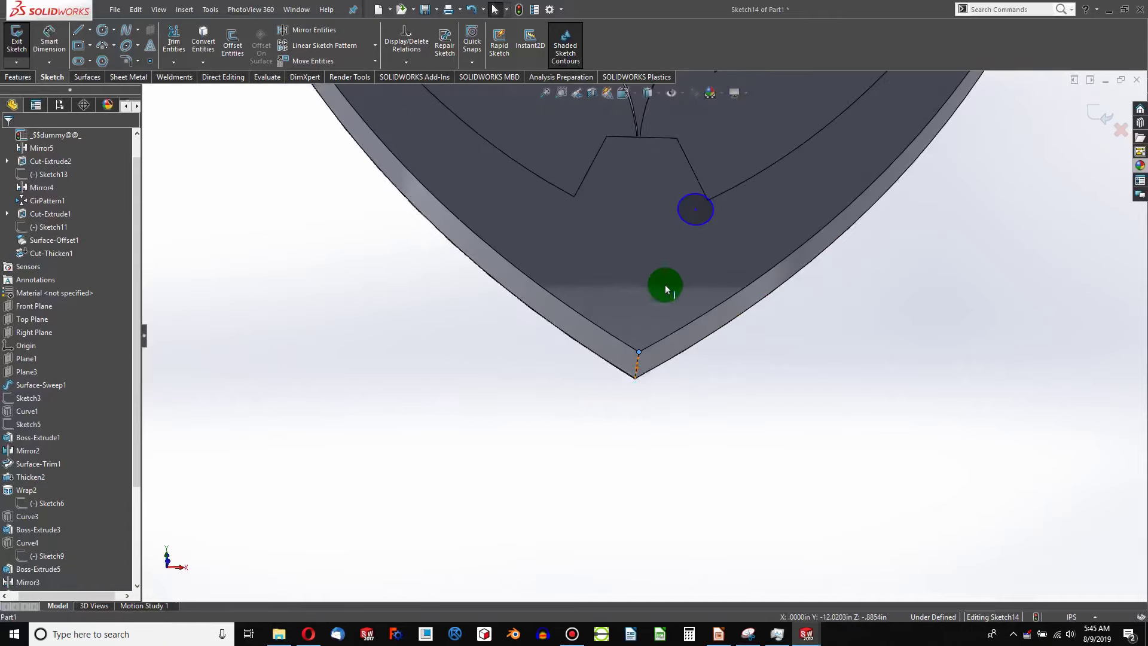
ctrl+click(680, 218)
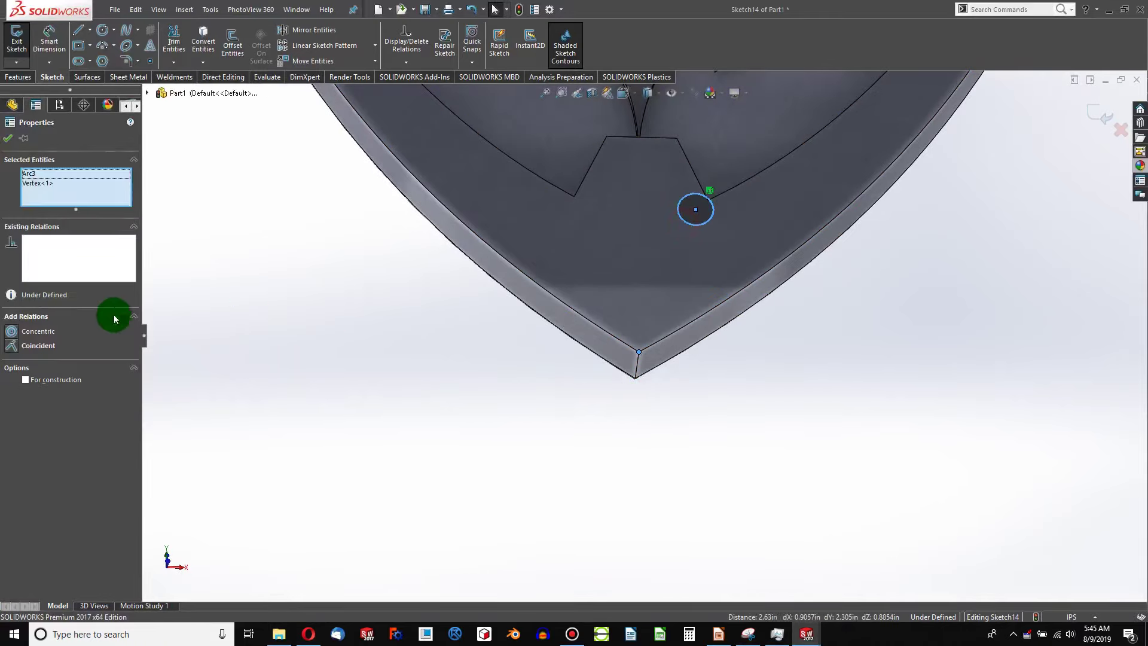
click(13, 344)
click(379, 361)
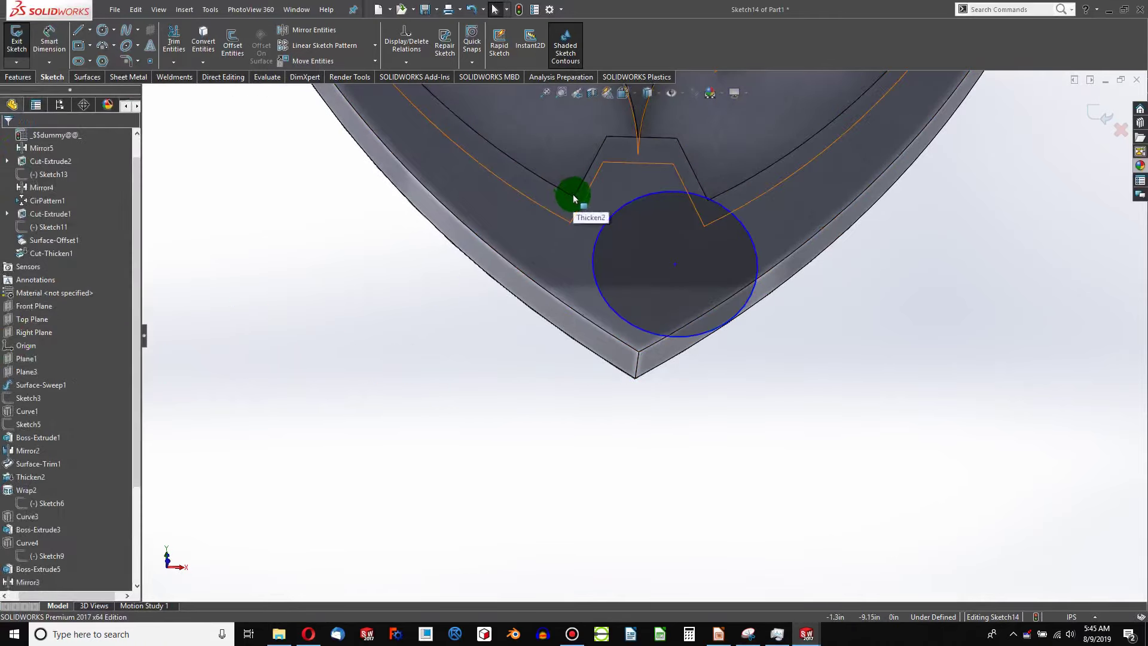
Step: Make the circle coincident with the left inner corner of the bottom tab to fully define it
scroll(576, 200, down, 1)
middle_drag(577, 199, 566, 220)
scroll(568, 198, down, 3)
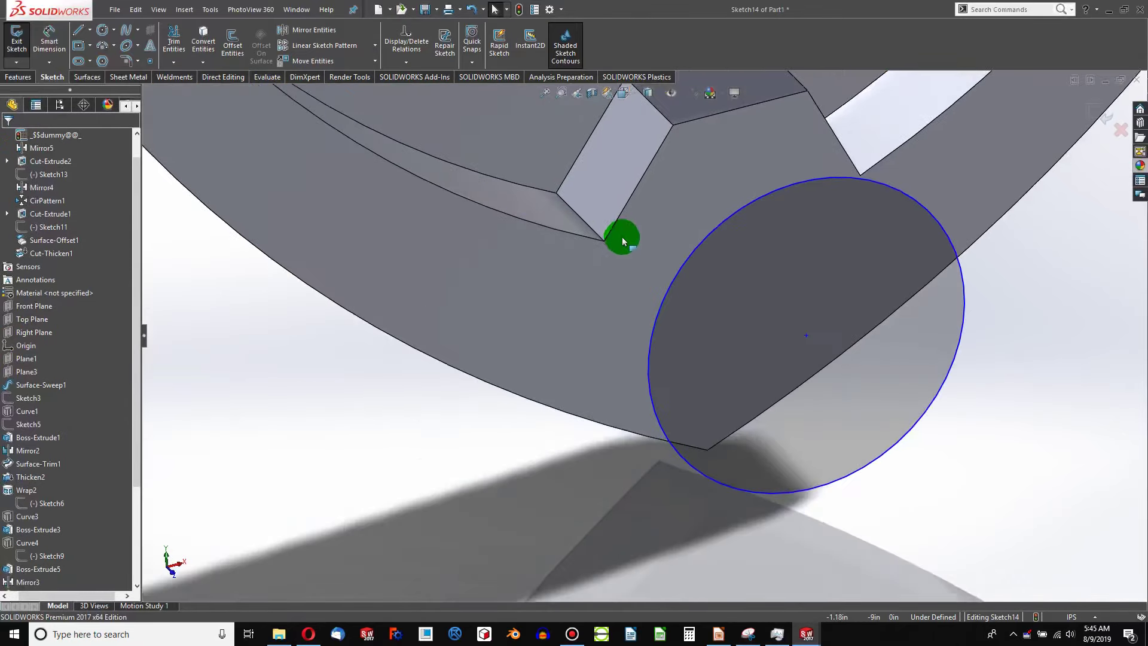
scroll(616, 242, up, 4)
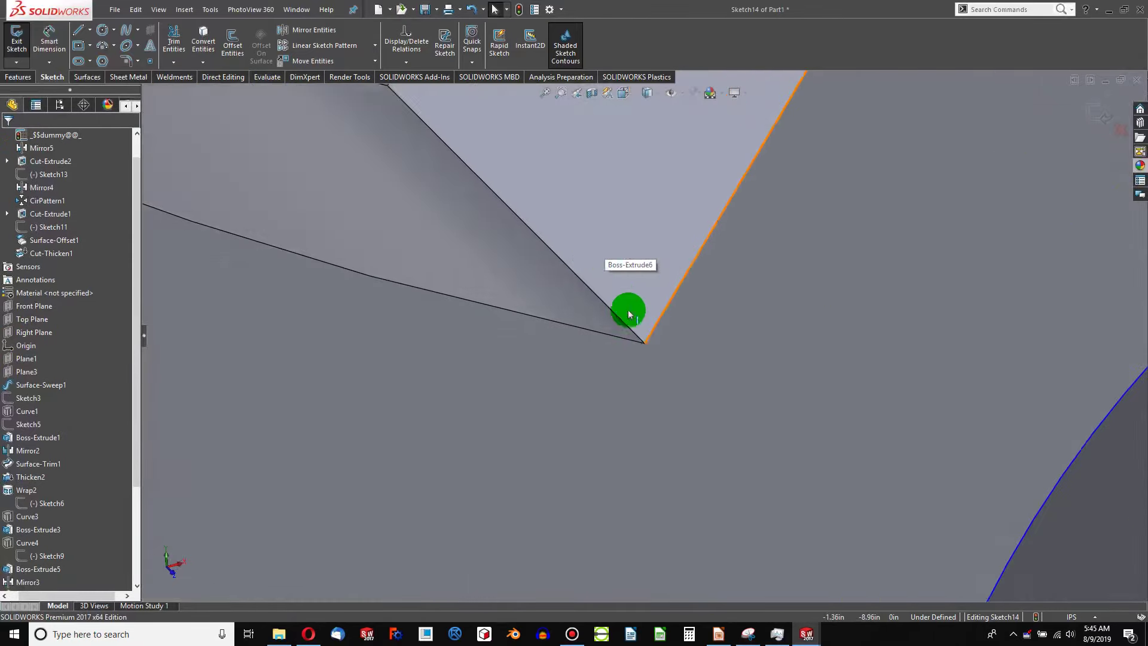
click(645, 346)
scroll(649, 377, up, 3)
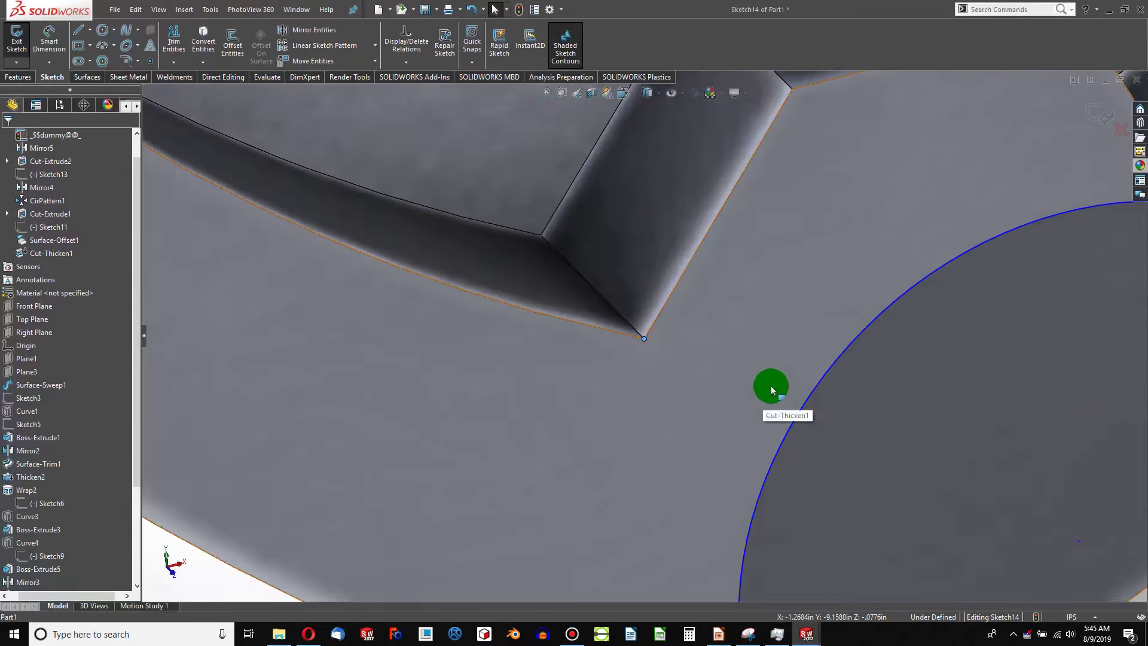
ctrl+click(814, 390)
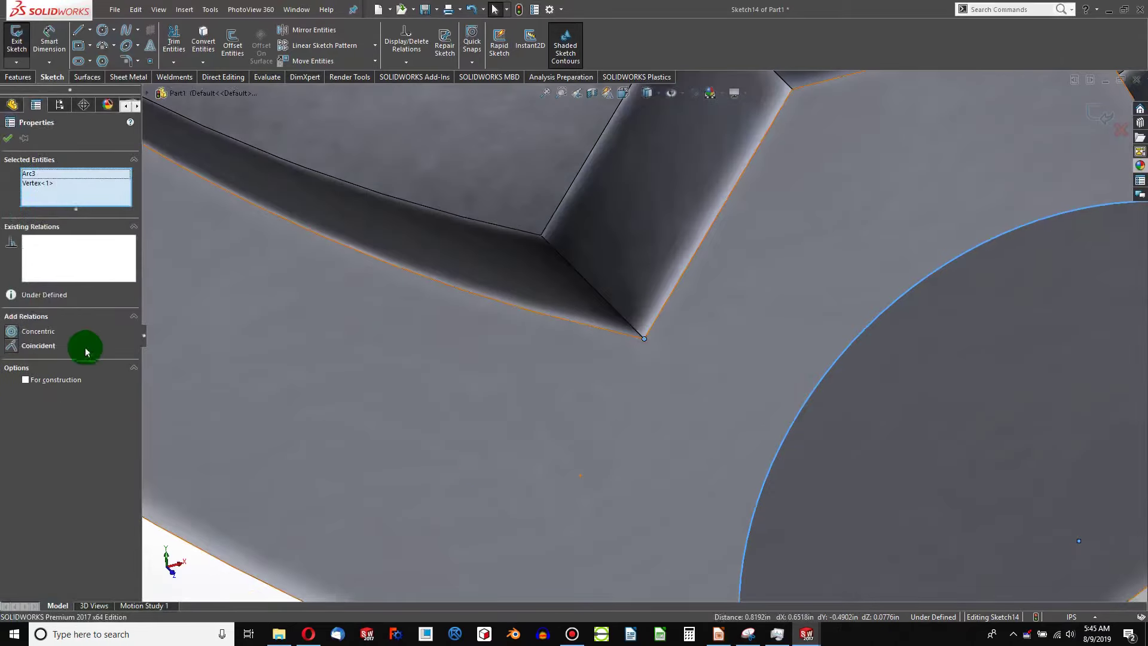
click(15, 347)
Step: Convert the bottom circle to construction geometry and draw a concentric inner circle with a radius of about 0.71 in
key(ctrl+8)
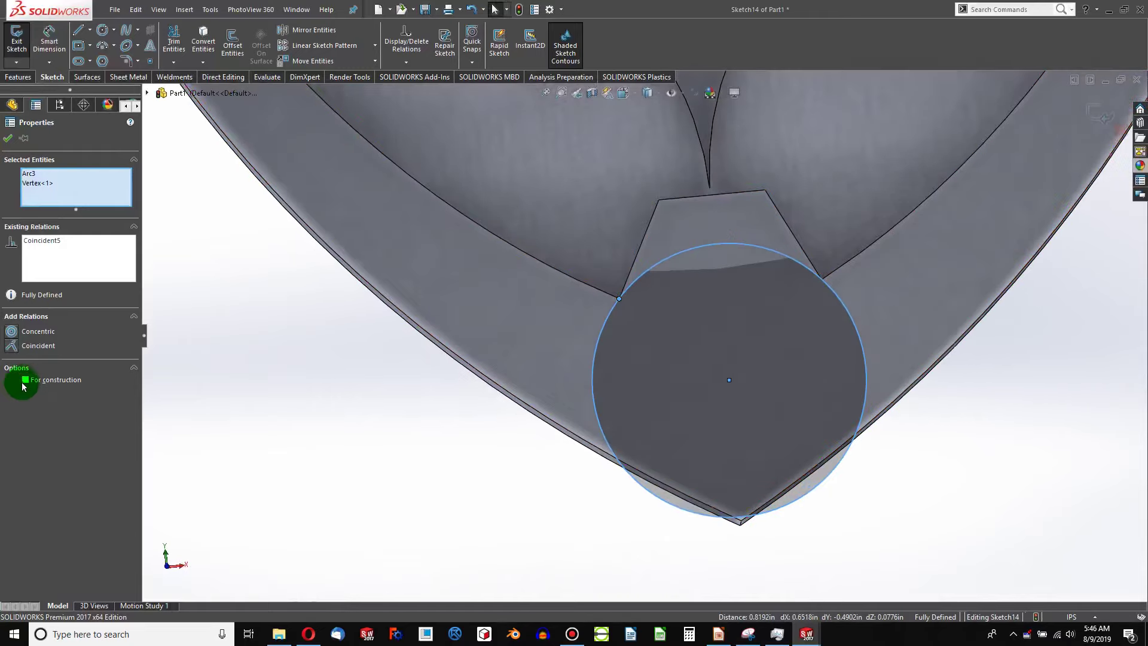
click(24, 381)
click(448, 431)
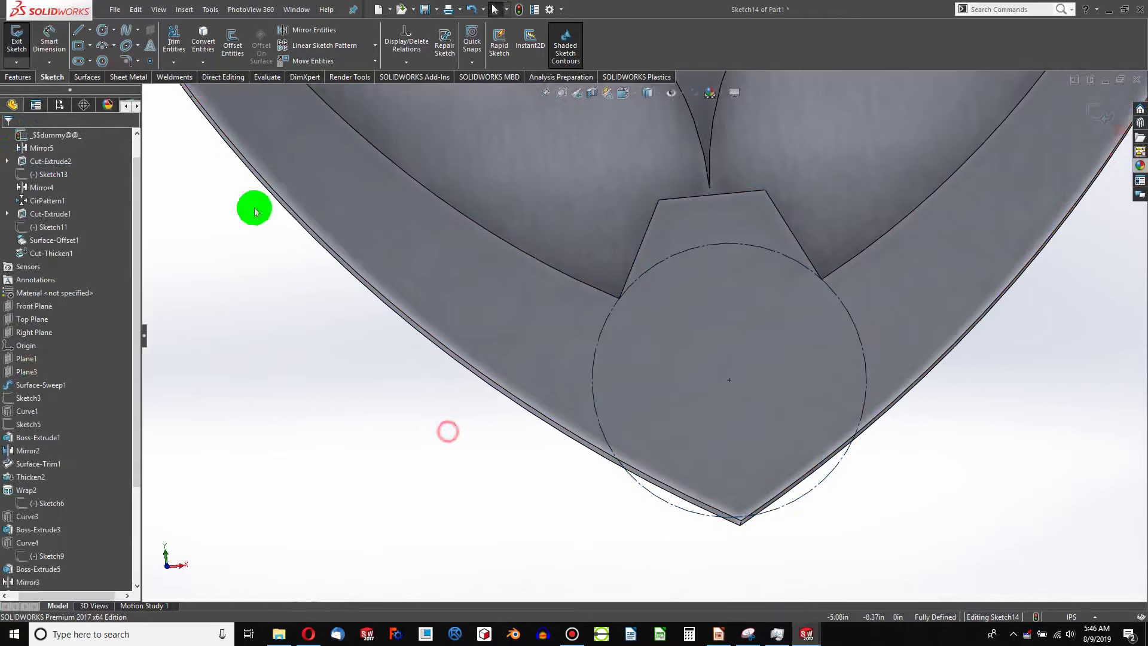
click(106, 35)
drag(728, 380, 777, 364)
scroll(776, 353, down, 5)
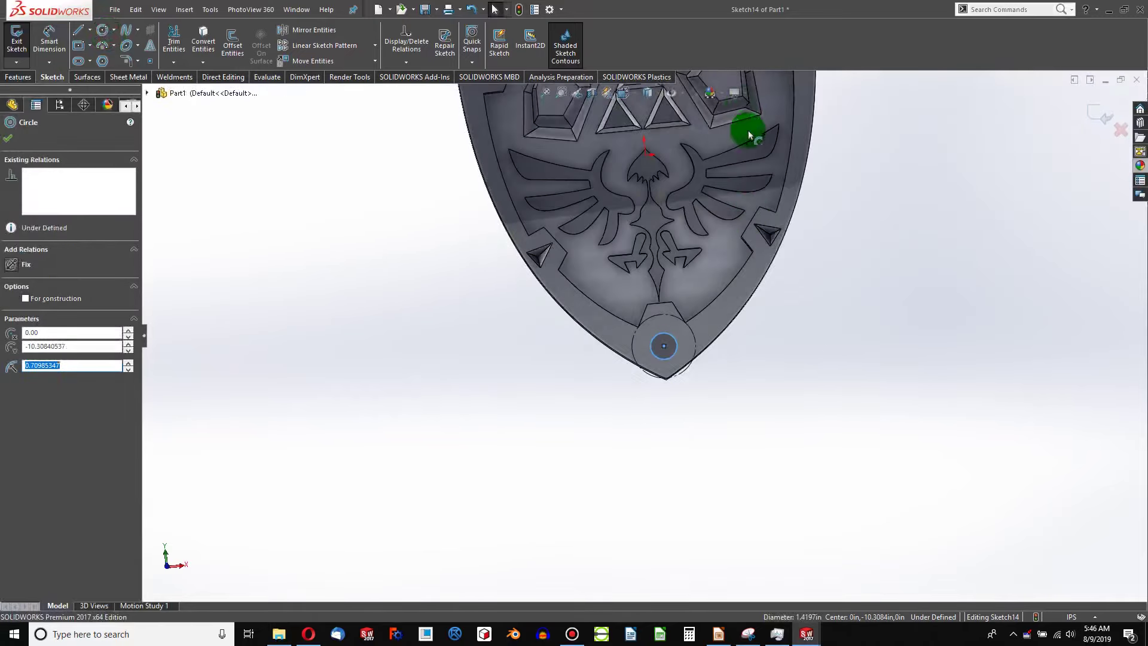
Step: Apply an Equal relation between the bottom inner circle and the 1.25 in corner tab circle
scroll(748, 135, up, 4)
scroll(729, 307, down, 4)
ctrl+click(653, 306)
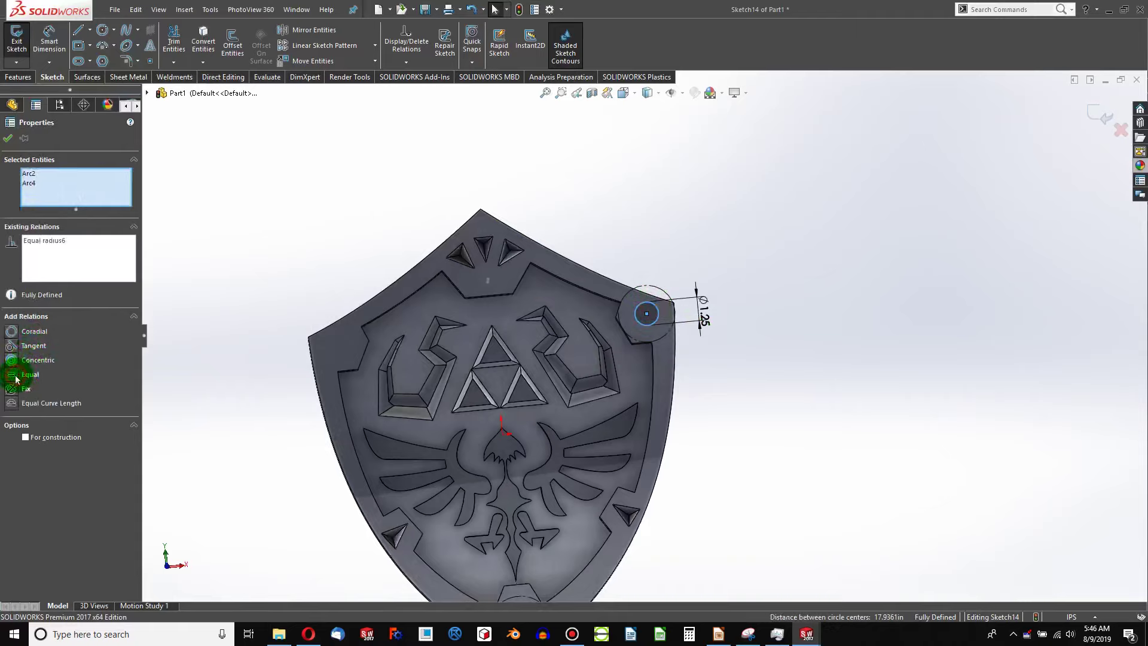
Step: Draw a construction centreline from the origin down to the centre of the bottom circle
scroll(451, 461, up, 3)
scroll(565, 473, down, 3)
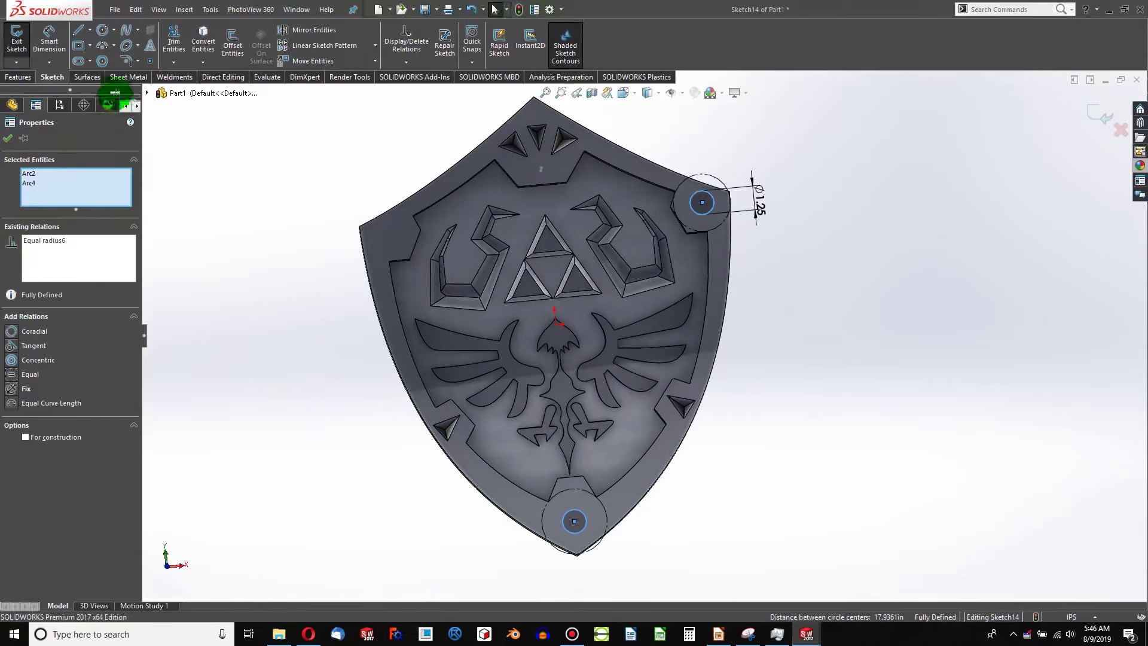
click(89, 33)
click(102, 67)
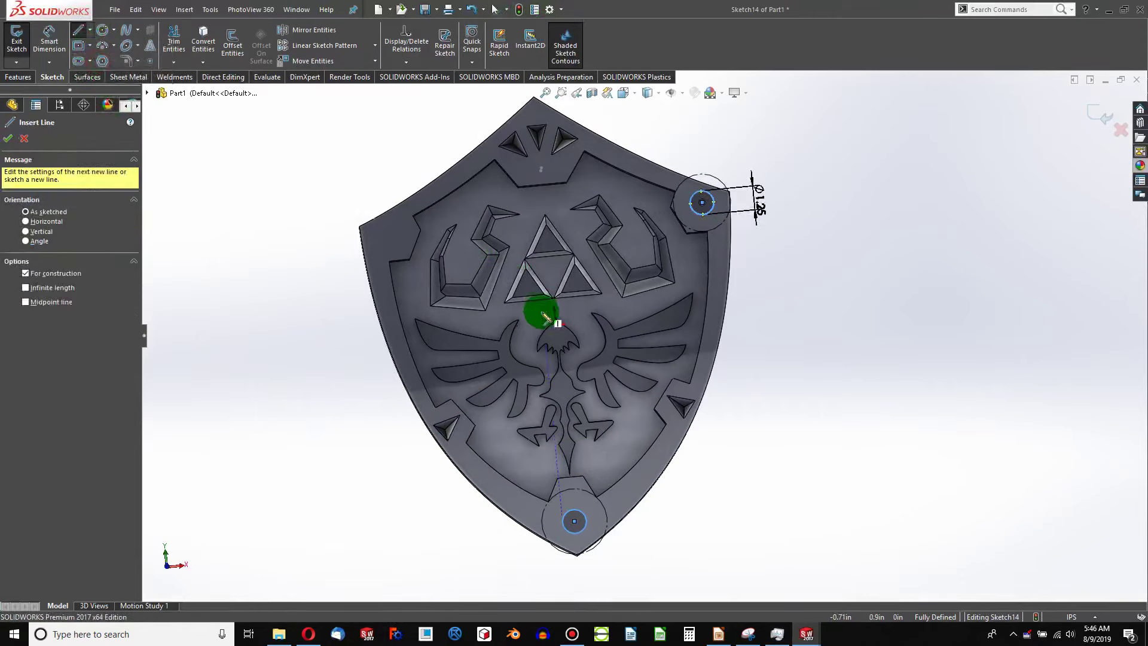
click(555, 326)
click(574, 521)
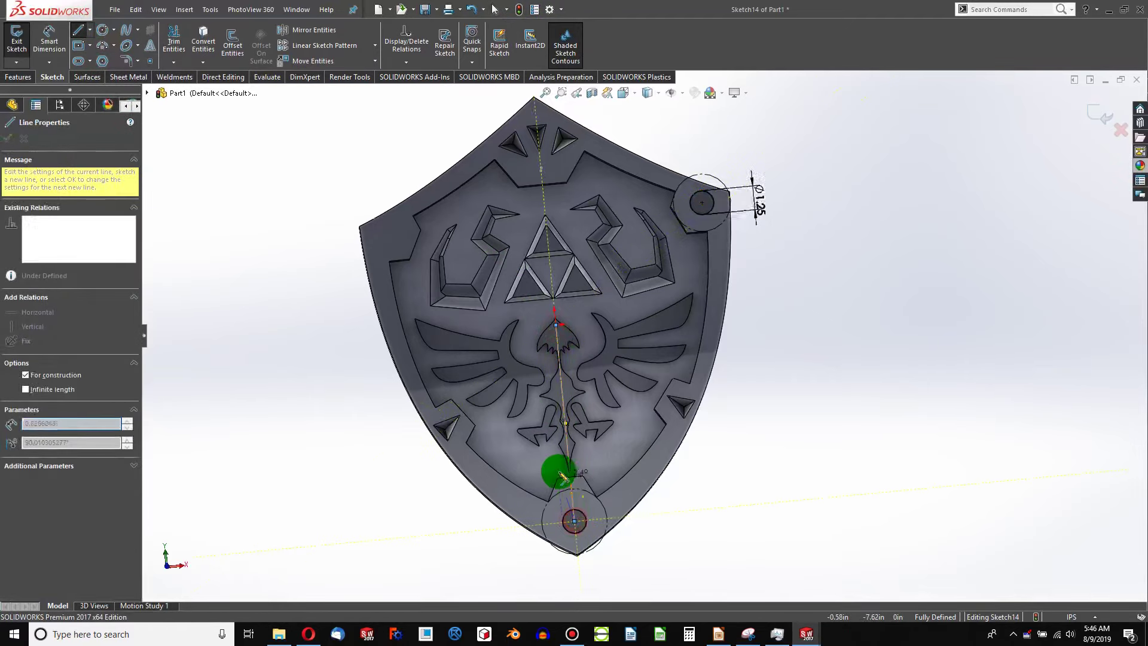
Step: Mirror the 1.25 in corner tab circle about the vertical construction centreline onto the opposite corner tab
key(Escape)
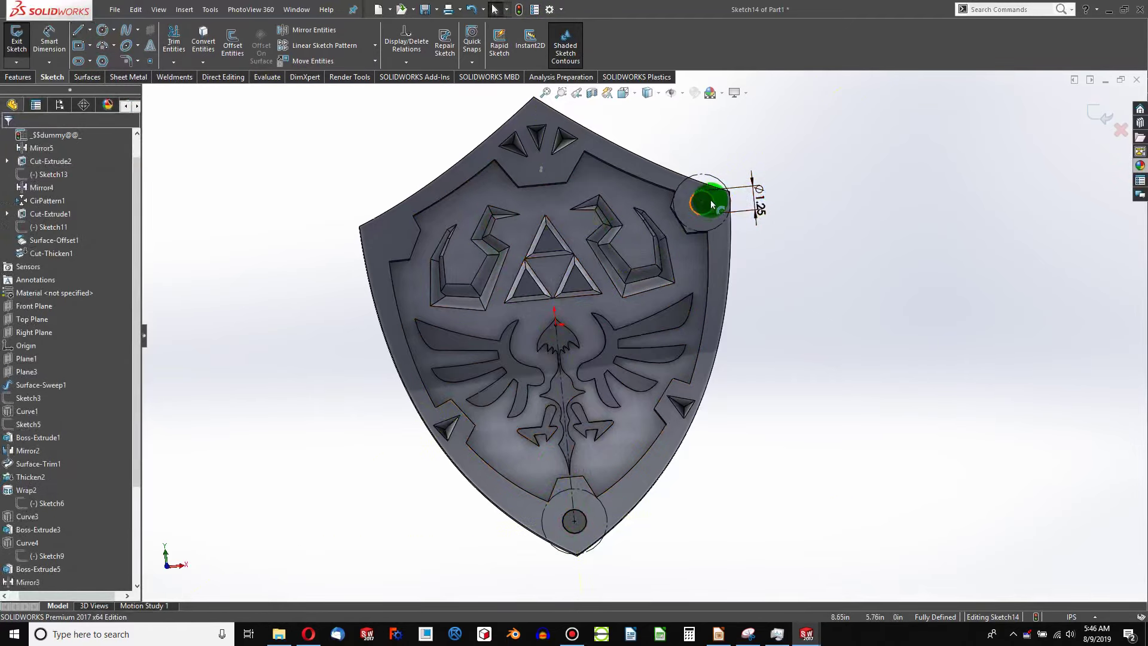
click(712, 204)
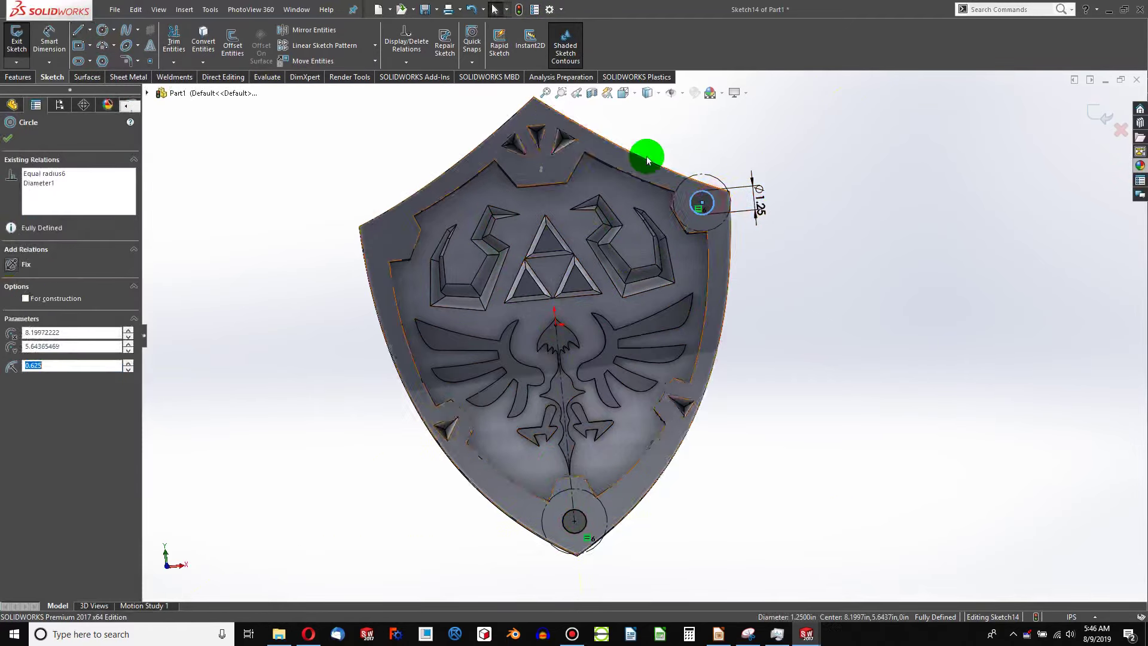
click(313, 31)
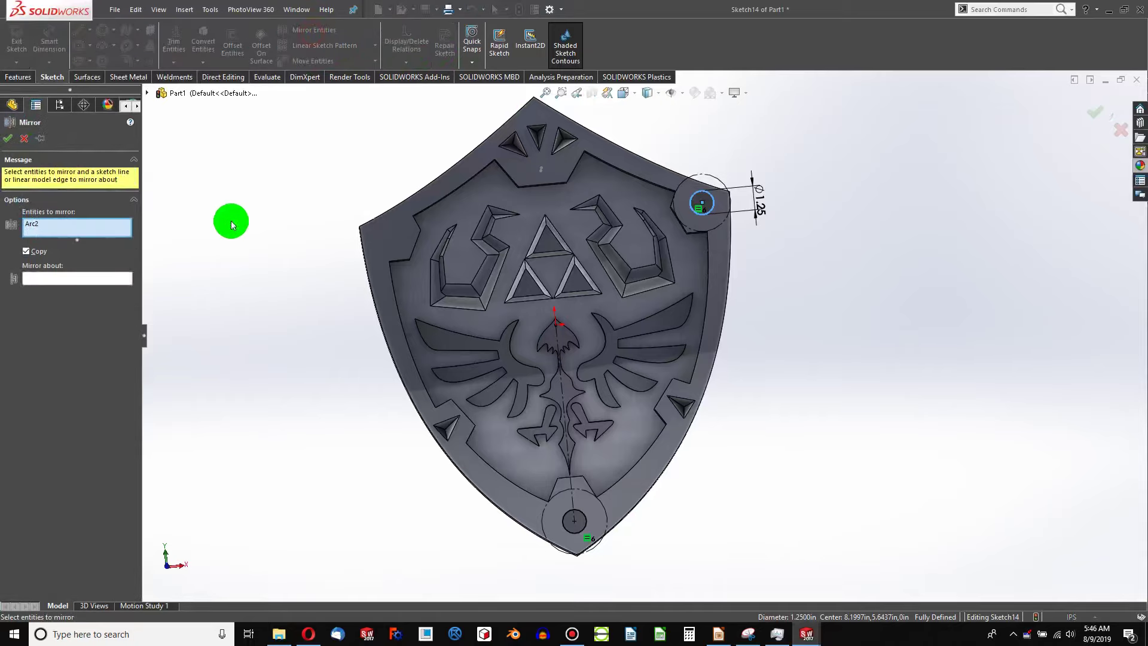
click(84, 279)
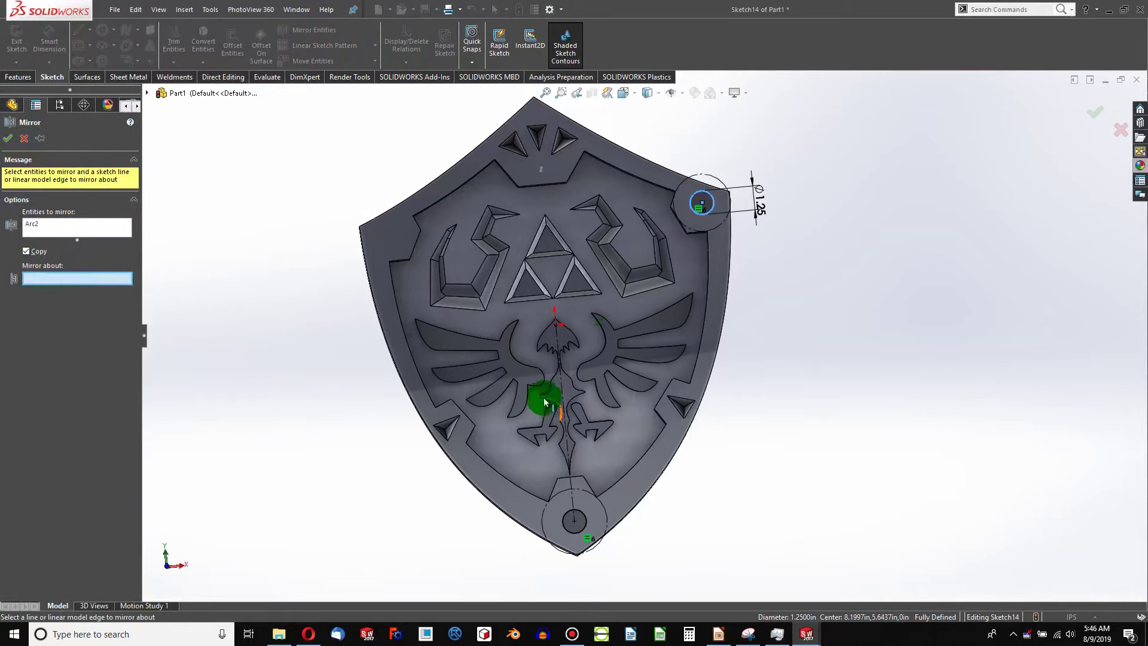
click(562, 395)
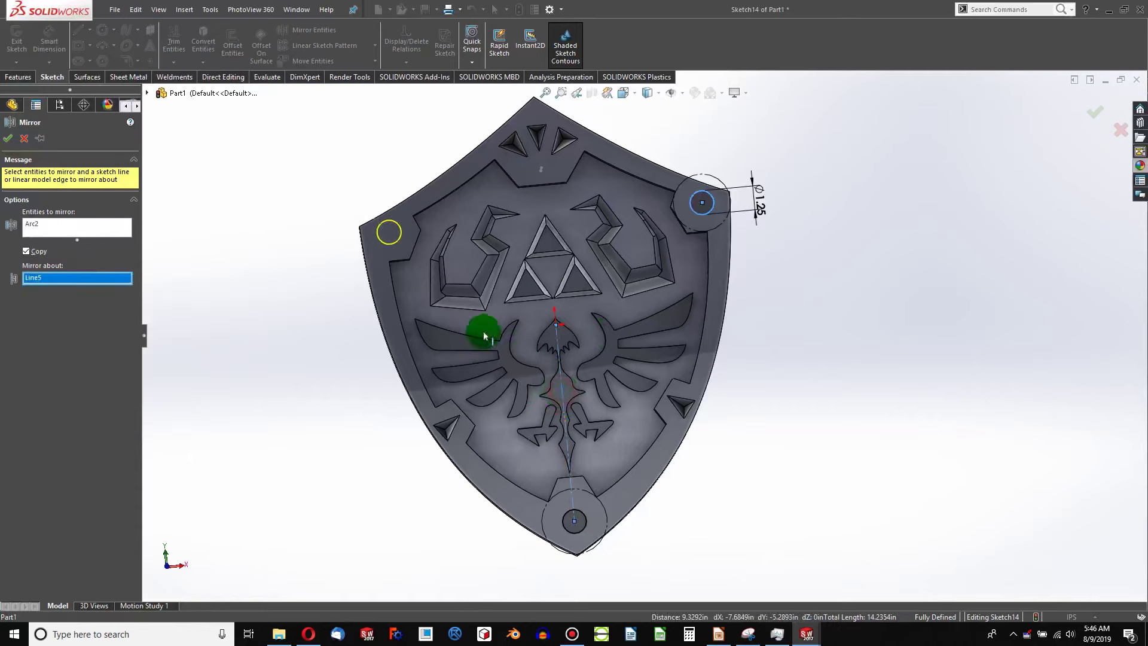
click(8, 139)
Step: Start a blind extruded cut from the three tab circles with a depth of 0.25 in
middle_drag(469, 386, 243, 32)
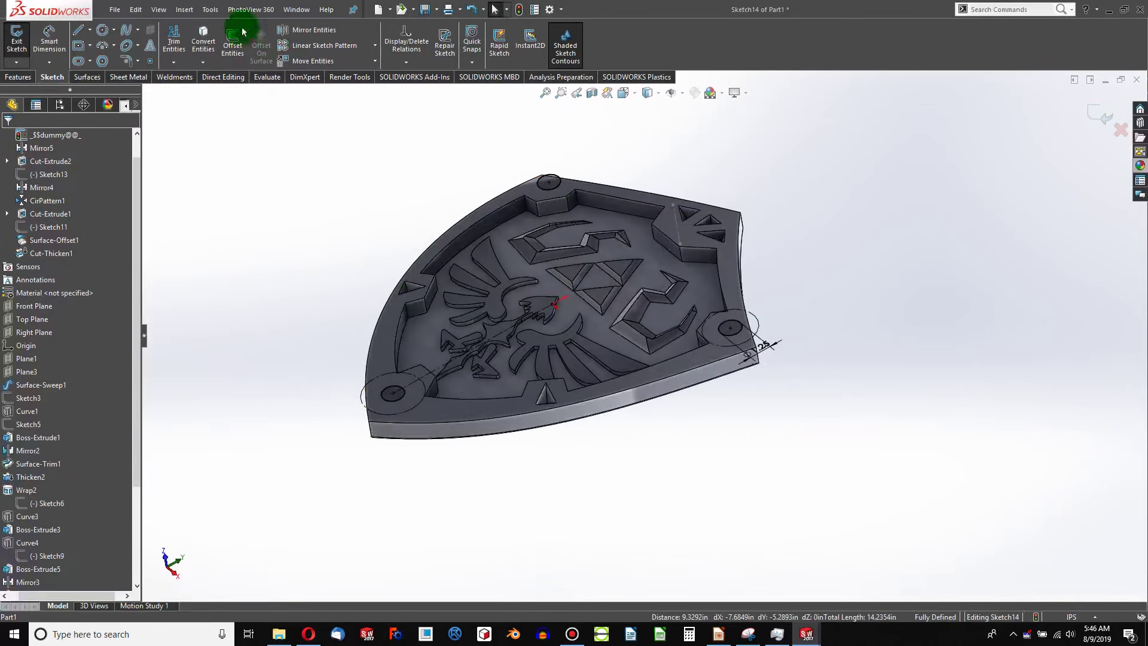
click(18, 77)
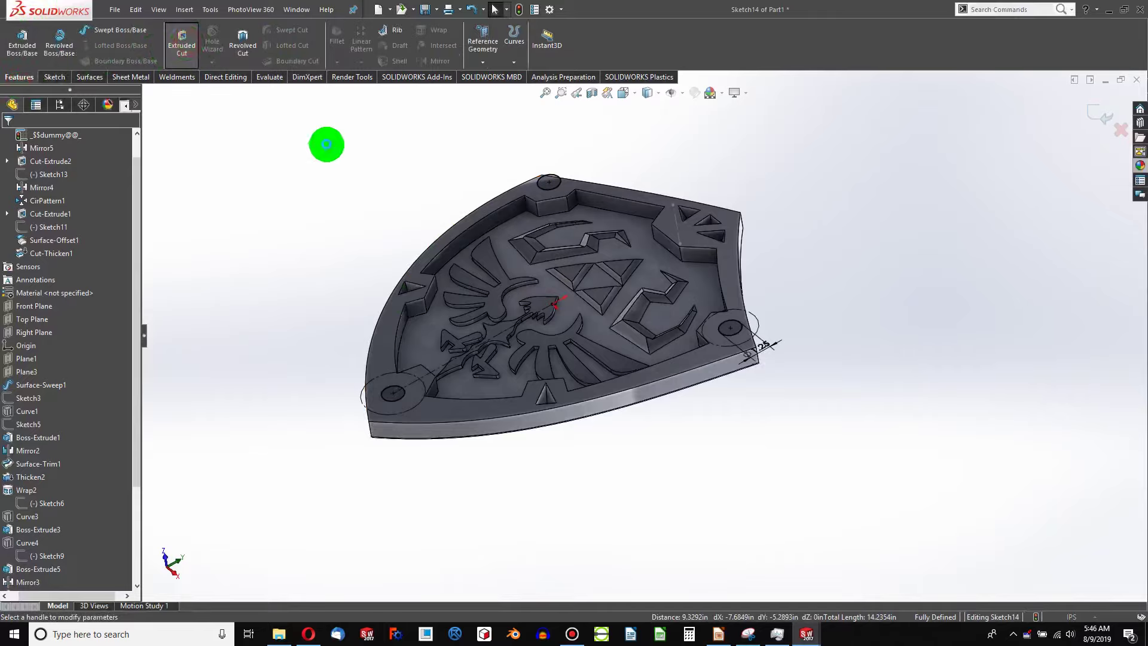
scroll(717, 346, down, 6)
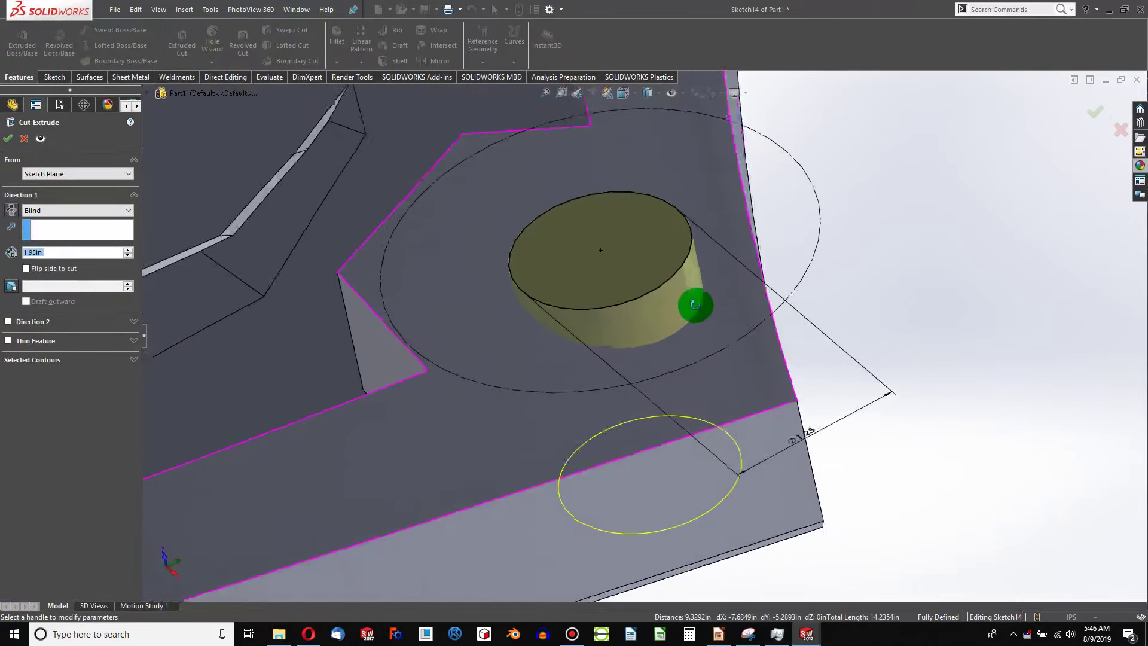
middle_drag(694, 304, 584, 357)
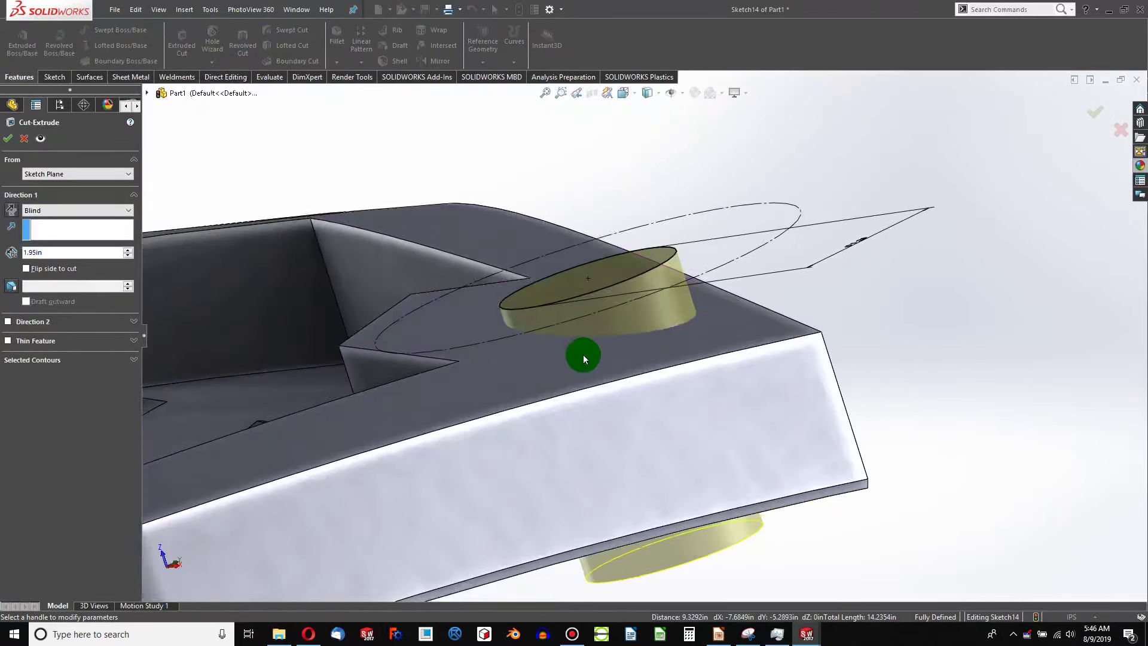
scroll(583, 354, up, 8)
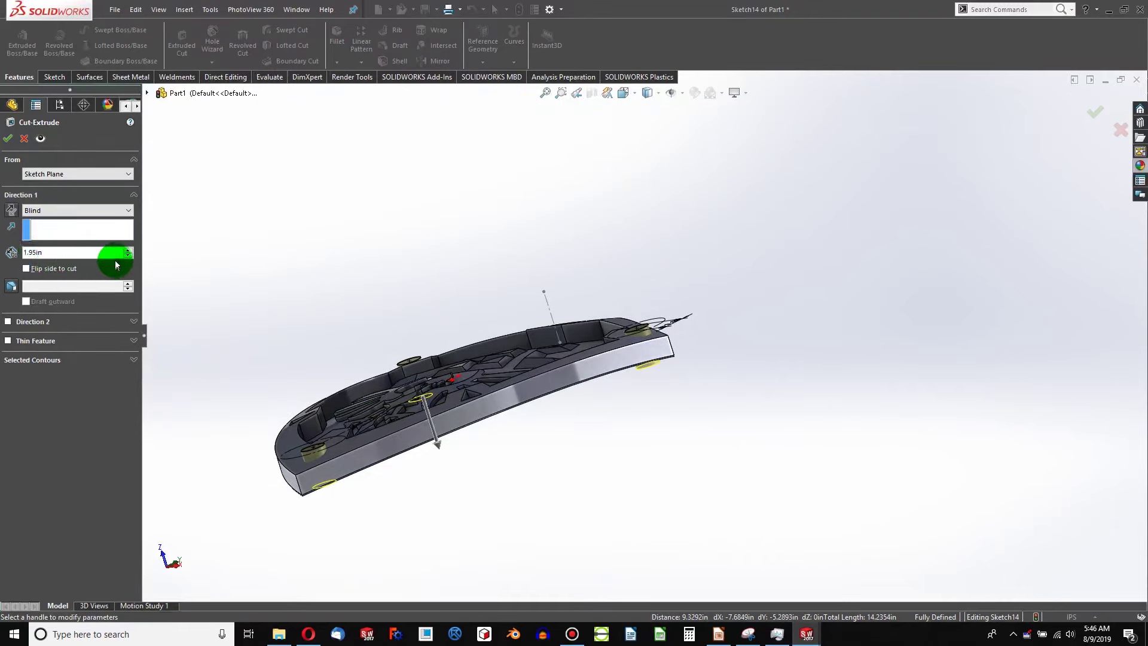
click(78, 252)
text(.)
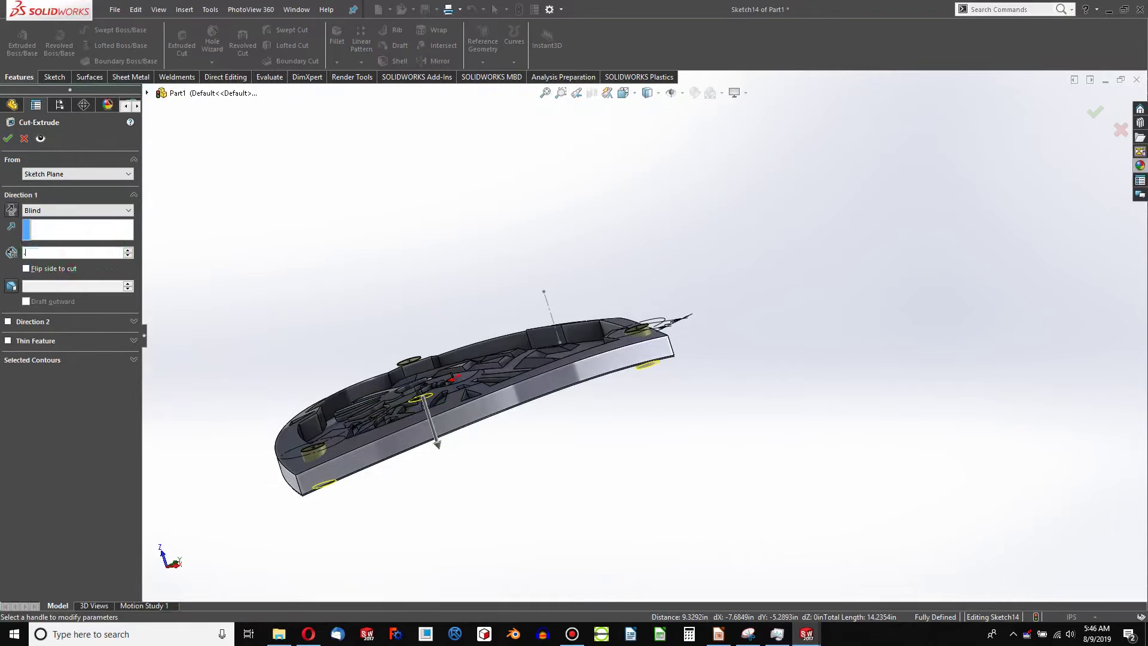
text(25)
key(Return)
Step: Increase the blind cut depth to 0.55 in and check its reach at the corner and bottom tabs
scroll(662, 332, up, 2)
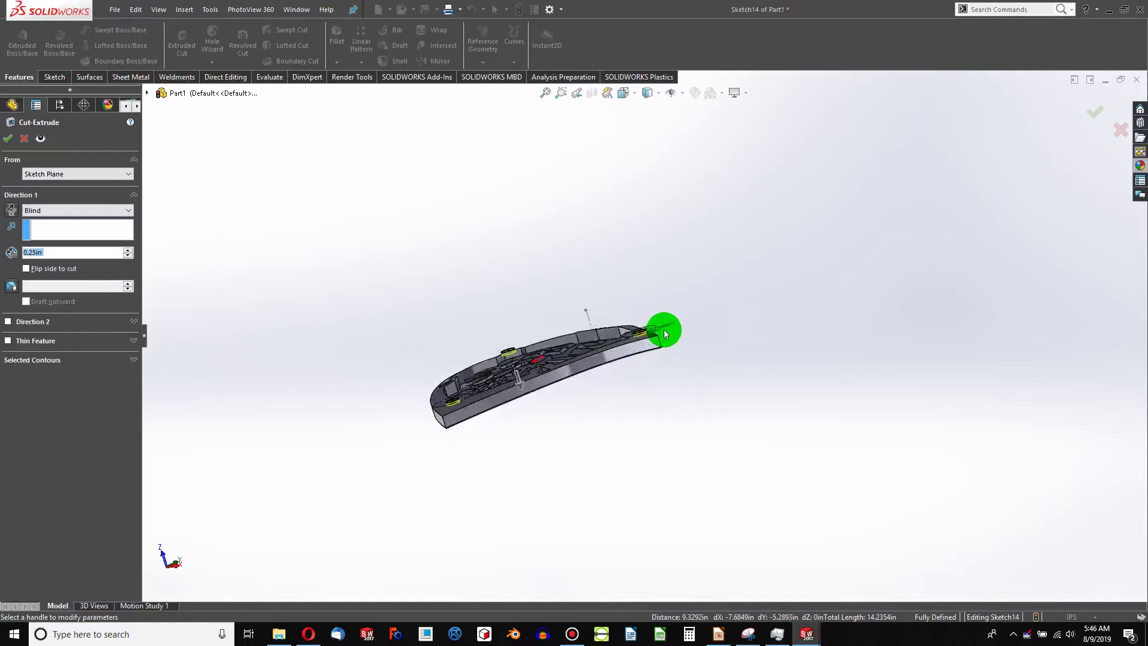
scroll(608, 335, down, 10)
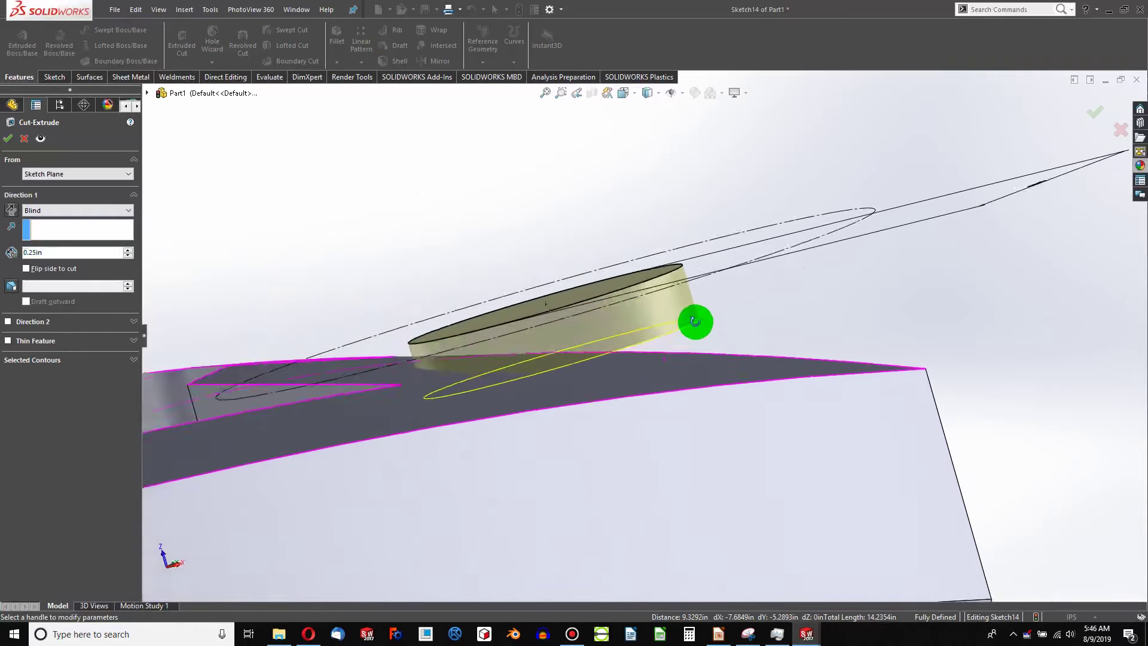
middle_drag(695, 321, 695, 312)
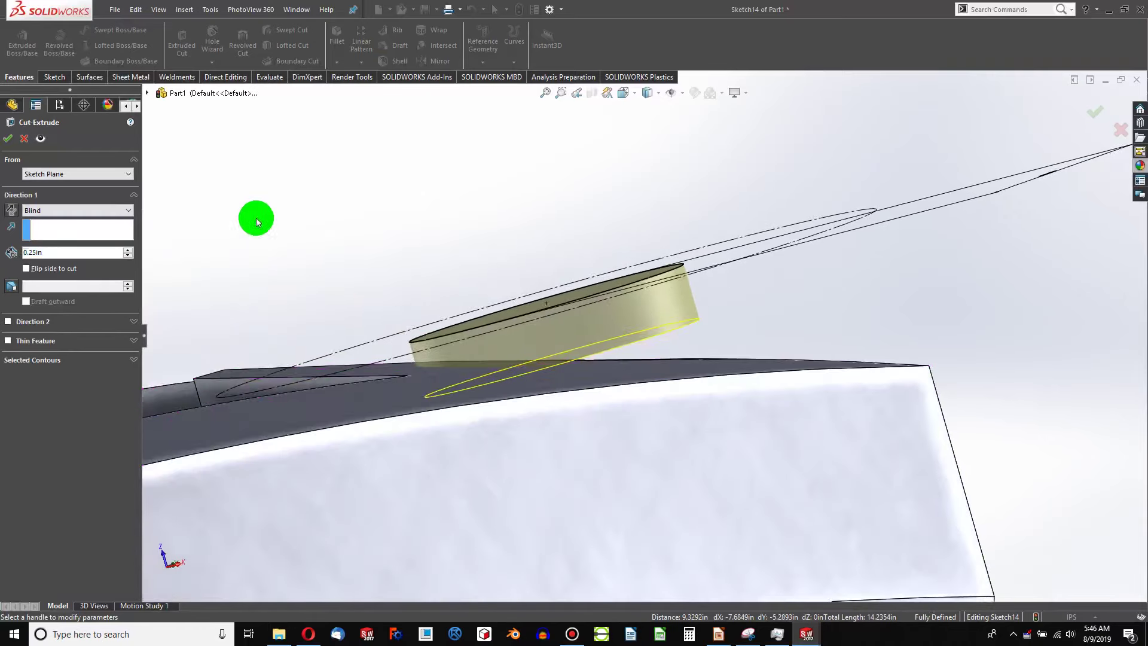
click(127, 250)
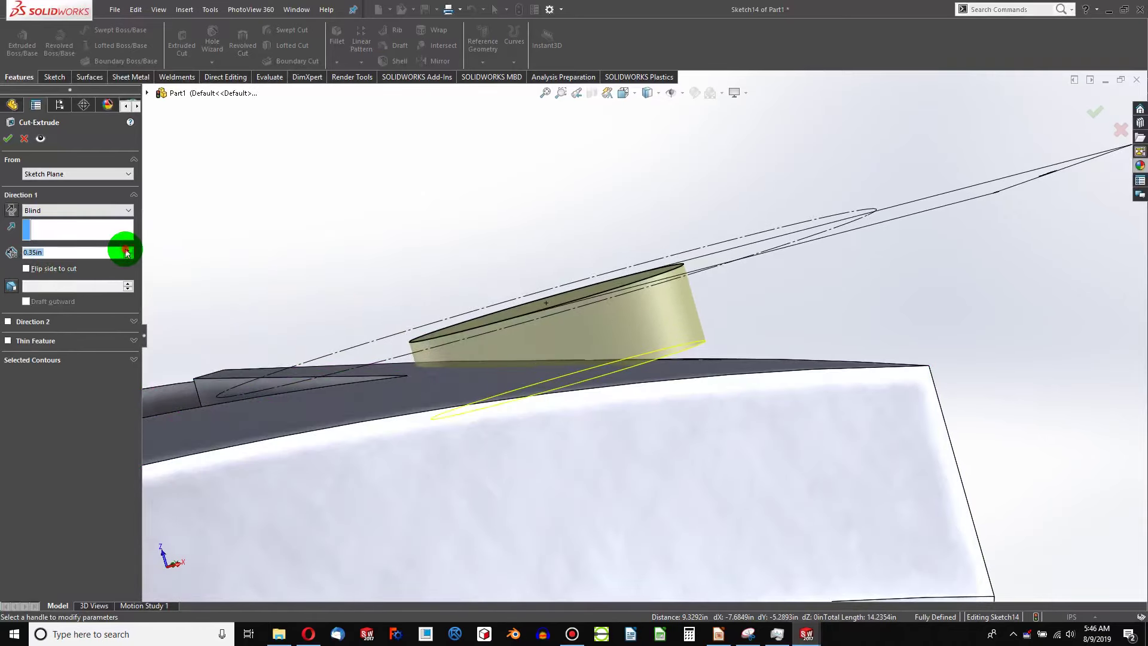
click(126, 250)
middle_drag(571, 373, 585, 446)
scroll(583, 451, up, 11)
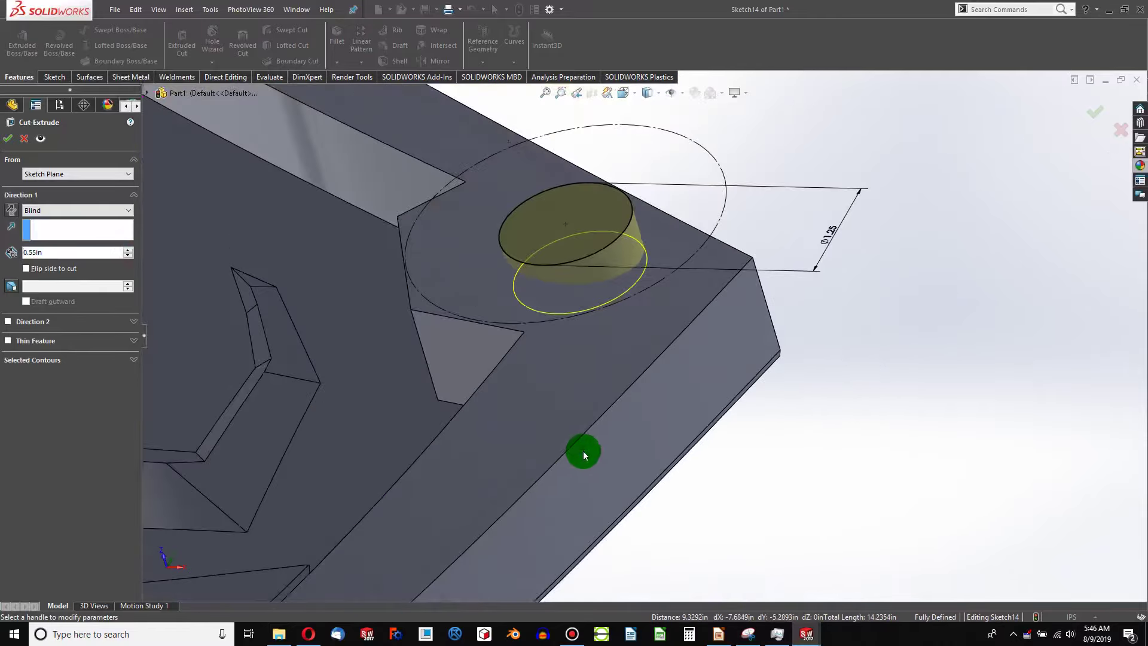
scroll(516, 472, up, 5)
scroll(500, 437, down, 13)
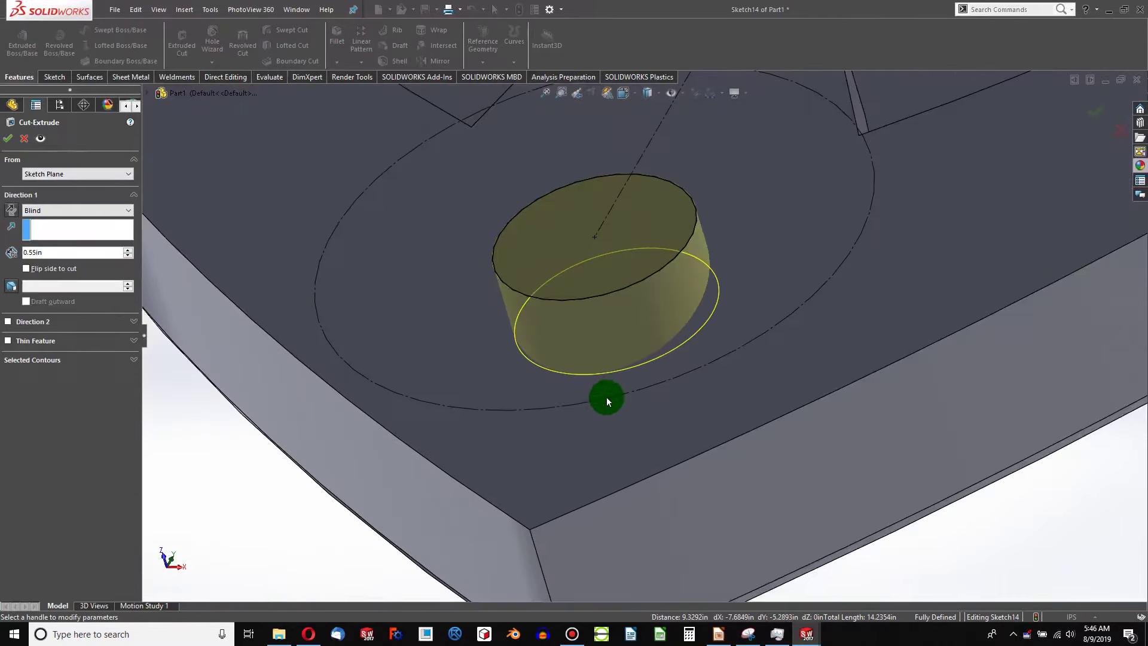
mouse_move(621, 385)
middle_down()
mouse_move(542, 351)
mouse_move(623, 397)
middle_up()
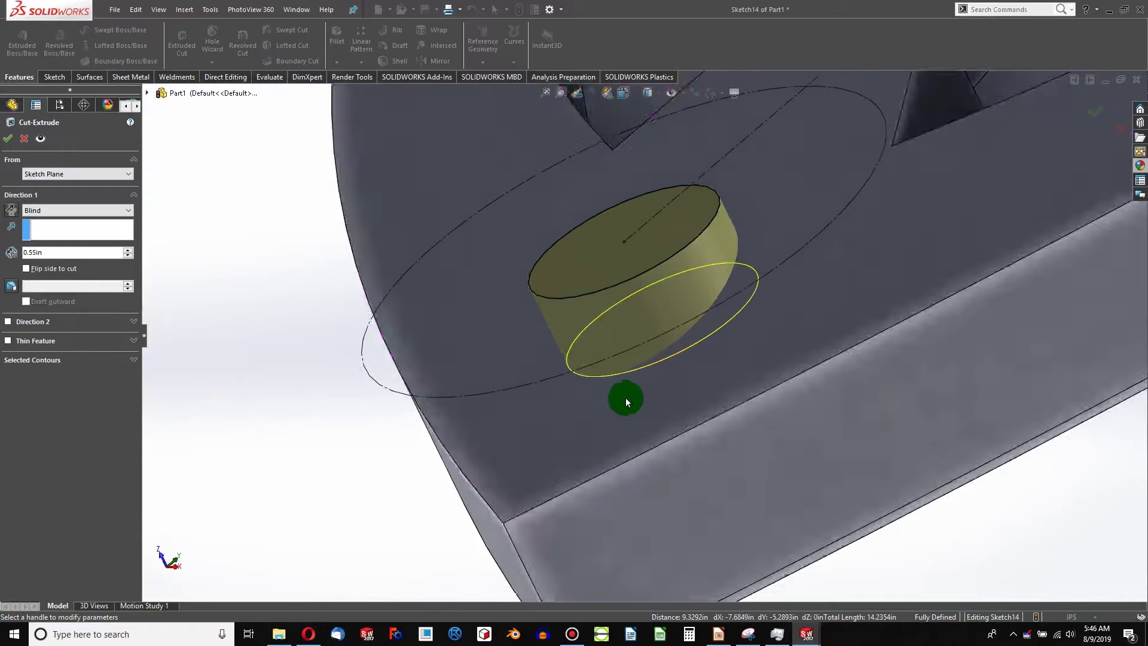
scroll(232, 257, down, 5)
Step: Set the cut depth to 0.60 in and finish the extruded cut of the three circular recesses
click(69, 264)
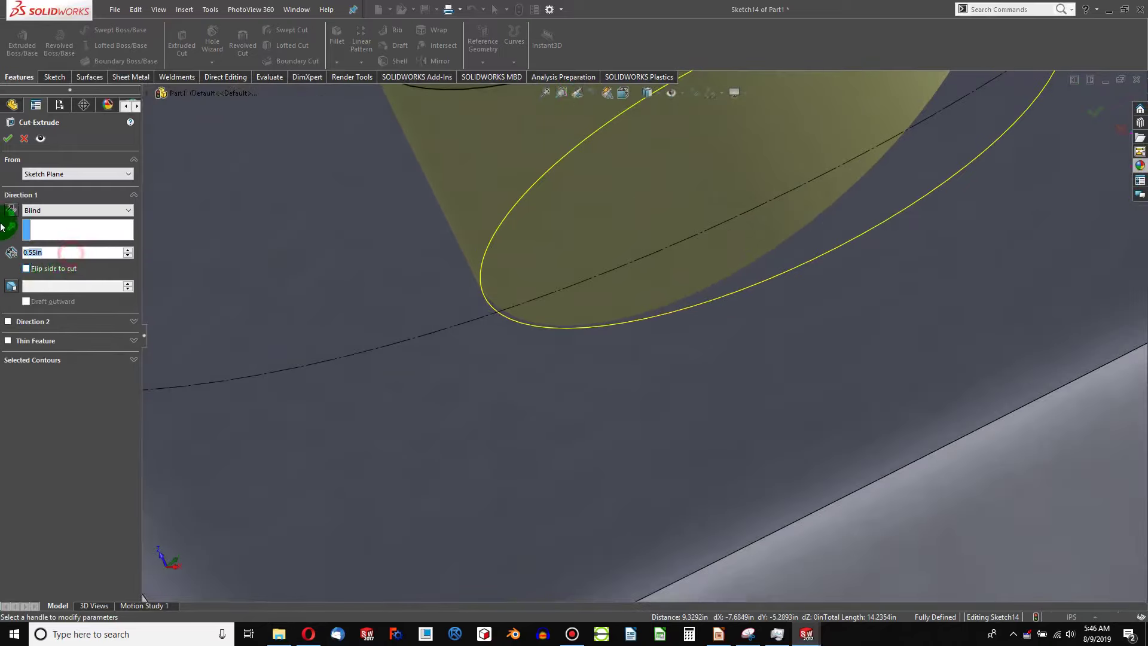
text(.6)
key(Return)
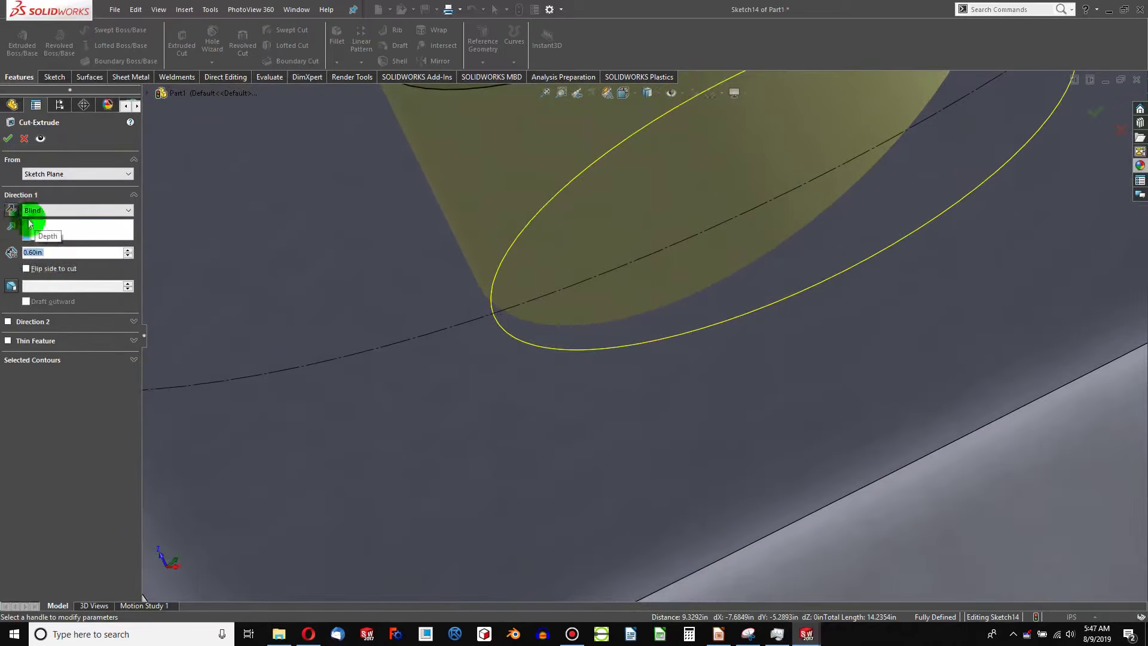
scroll(389, 370, up, 10)
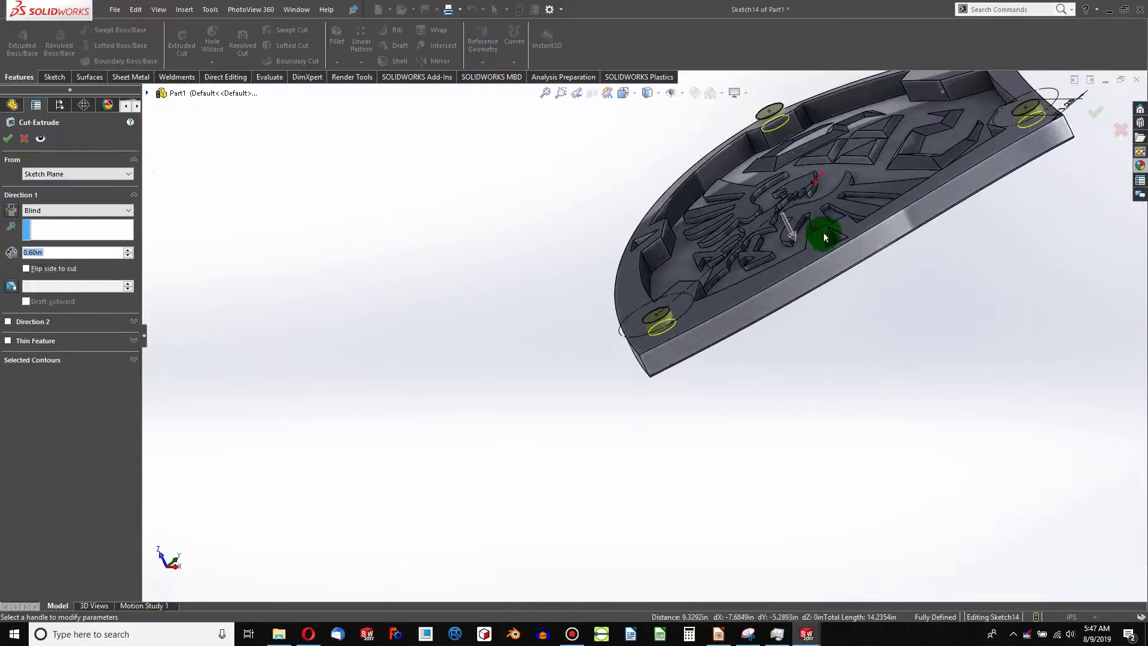
middle_drag(824, 237, 777, 287)
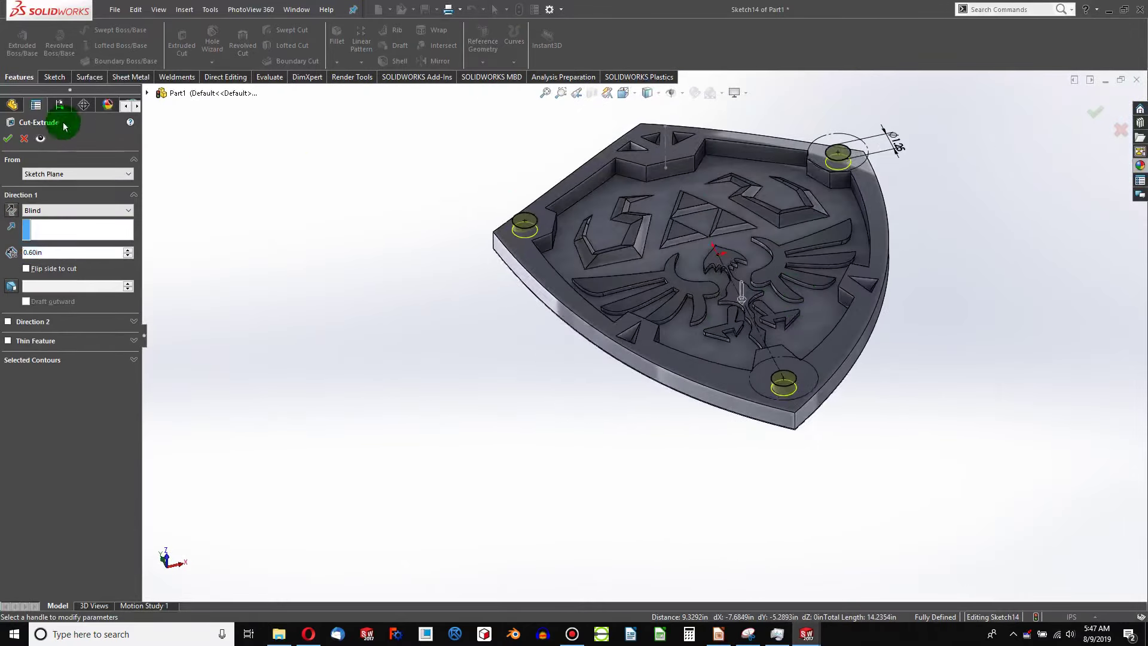
click(13, 139)
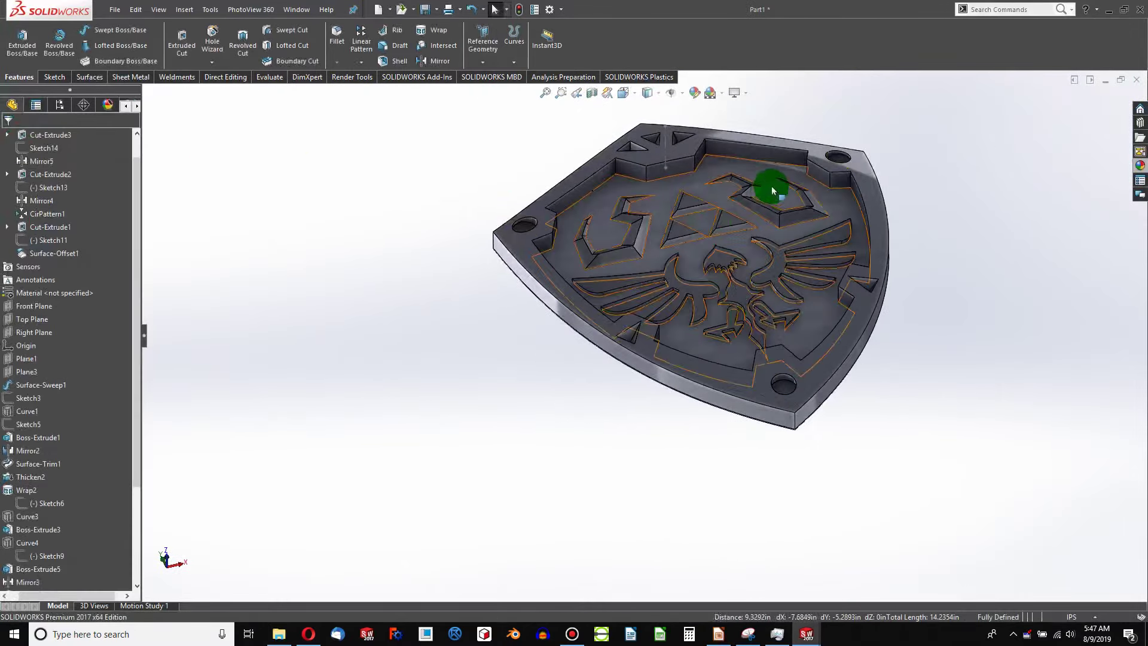
scroll(771, 185, down, 3)
middle_drag(771, 185, 796, 293)
scroll(712, 244, down, 5)
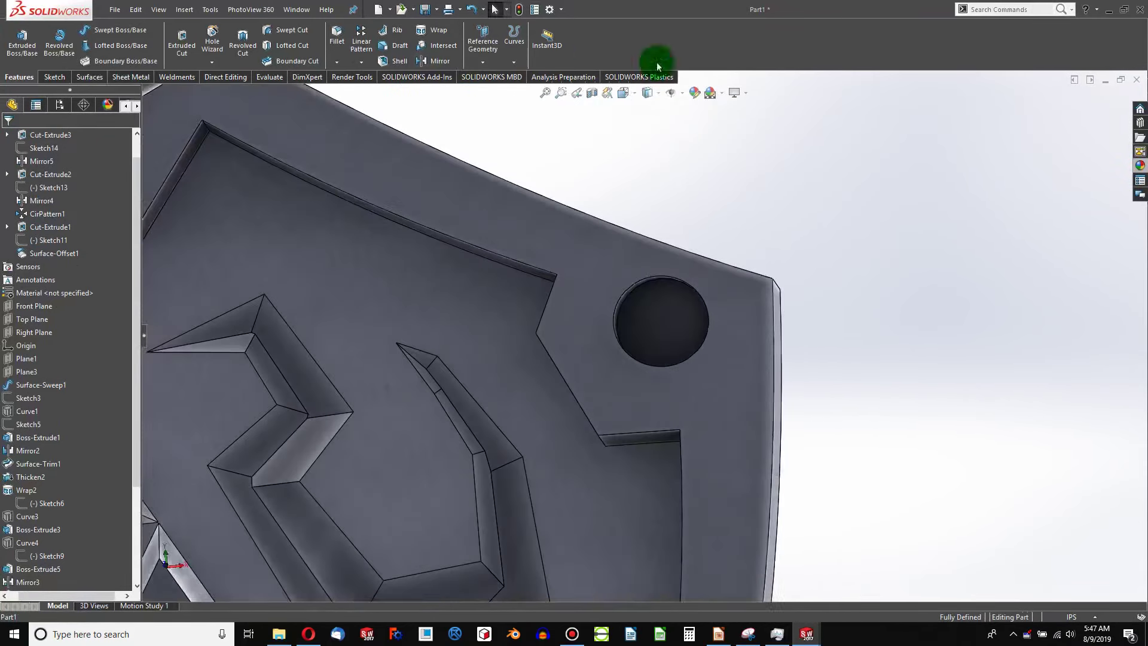
click(988, 12)
text(d)
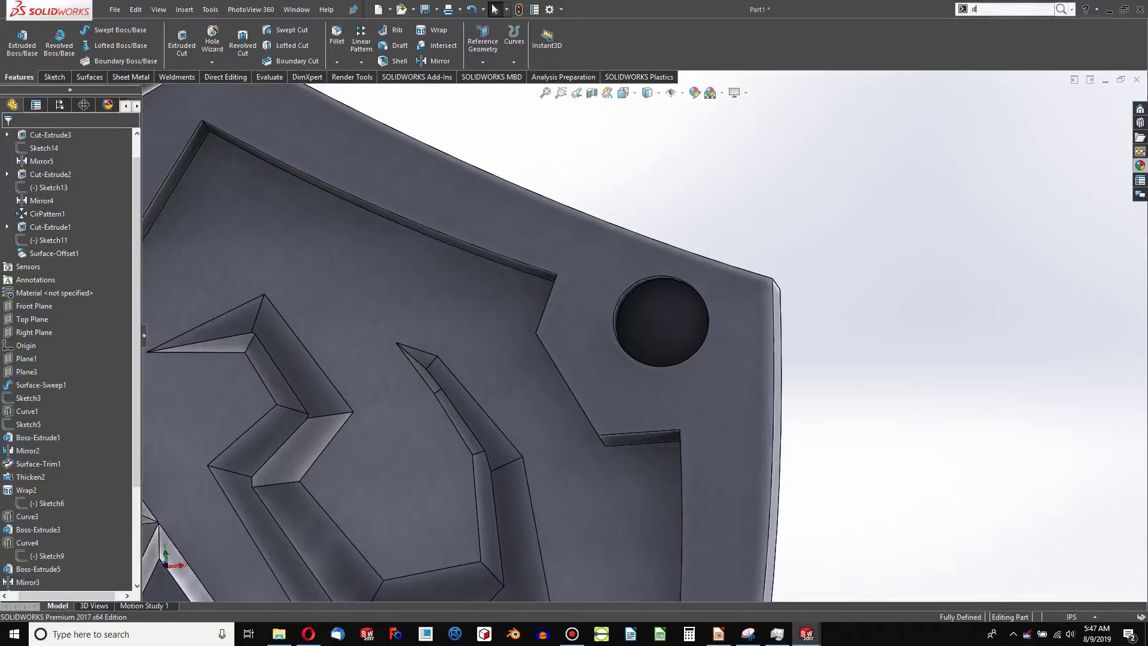
text(ome)
click(983, 25)
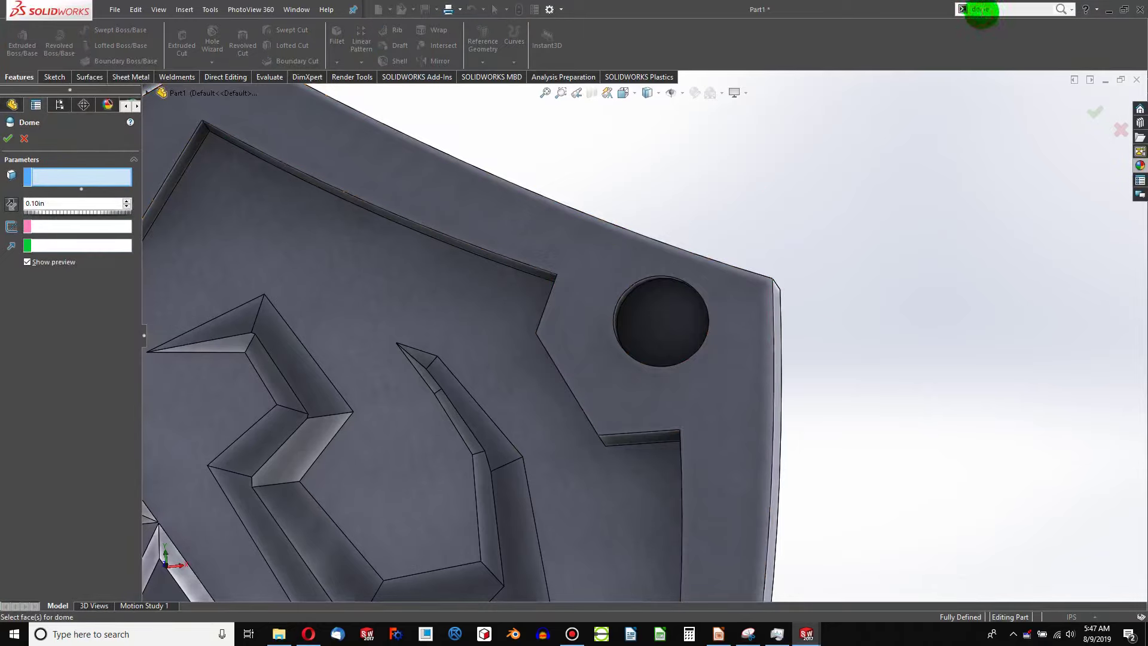
click(29, 139)
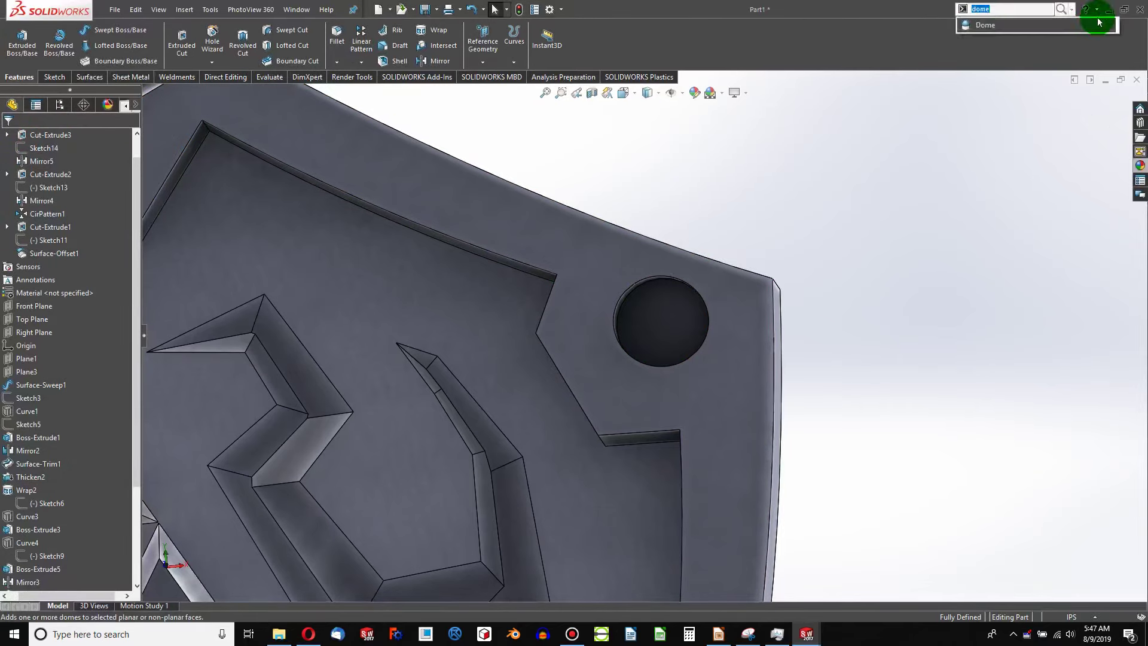
click(1111, 27)
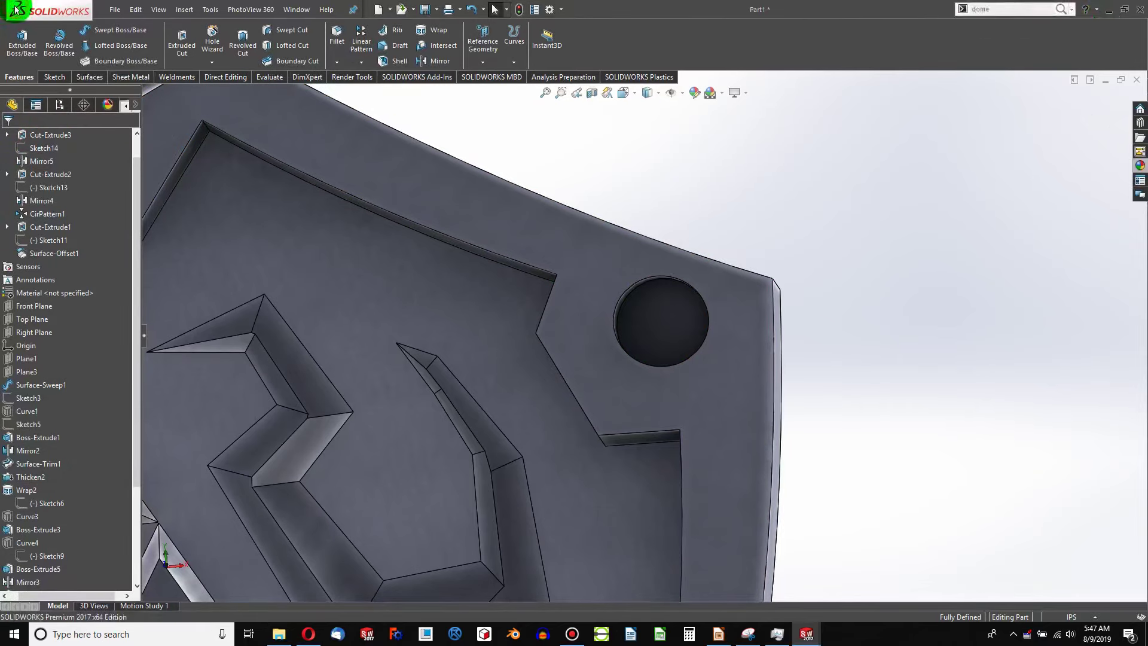
Step: Start a Dome feature on the floor of the upper-right corner recess with a distance of 1 in
click(184, 9)
mouse_move(235, 56)
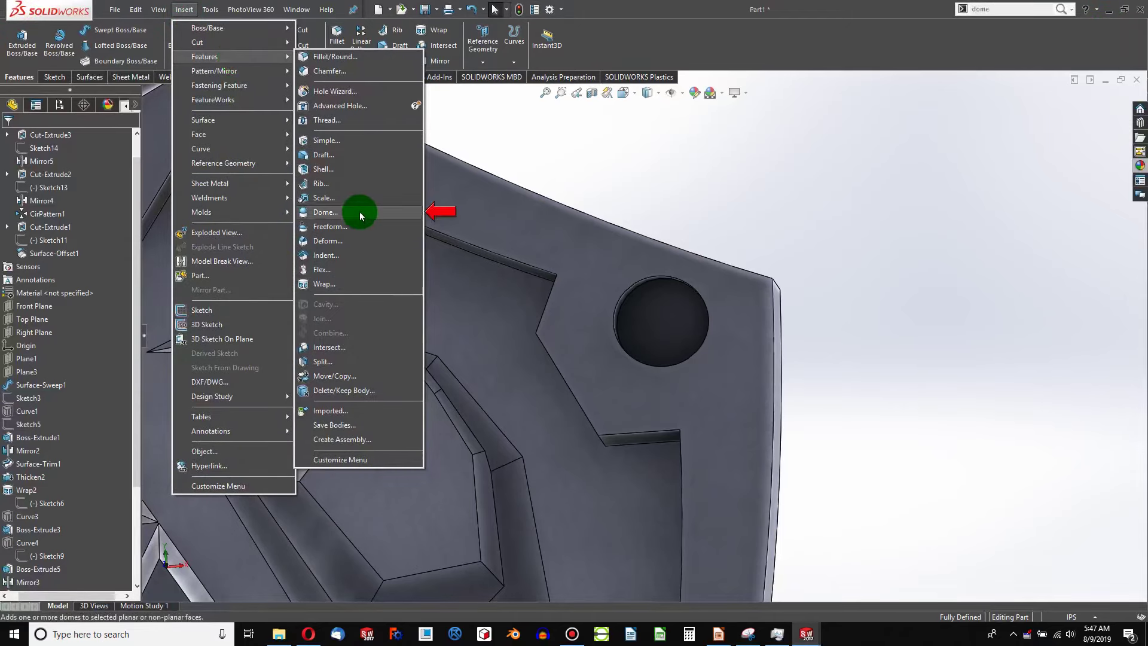
click(383, 212)
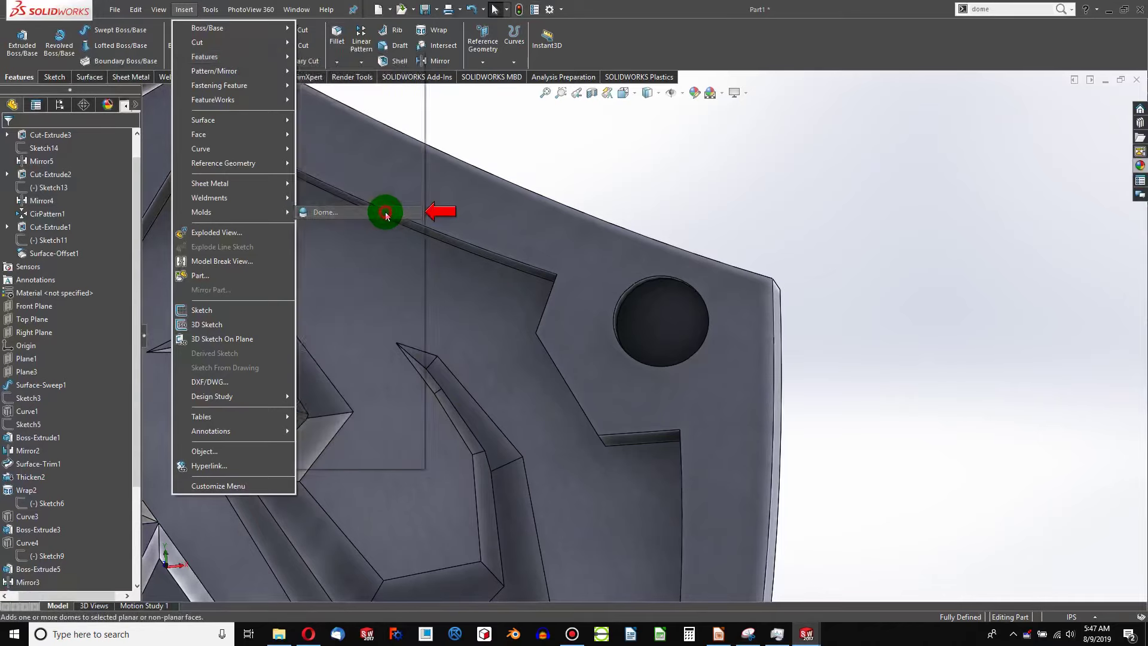
scroll(371, 216, up, 3)
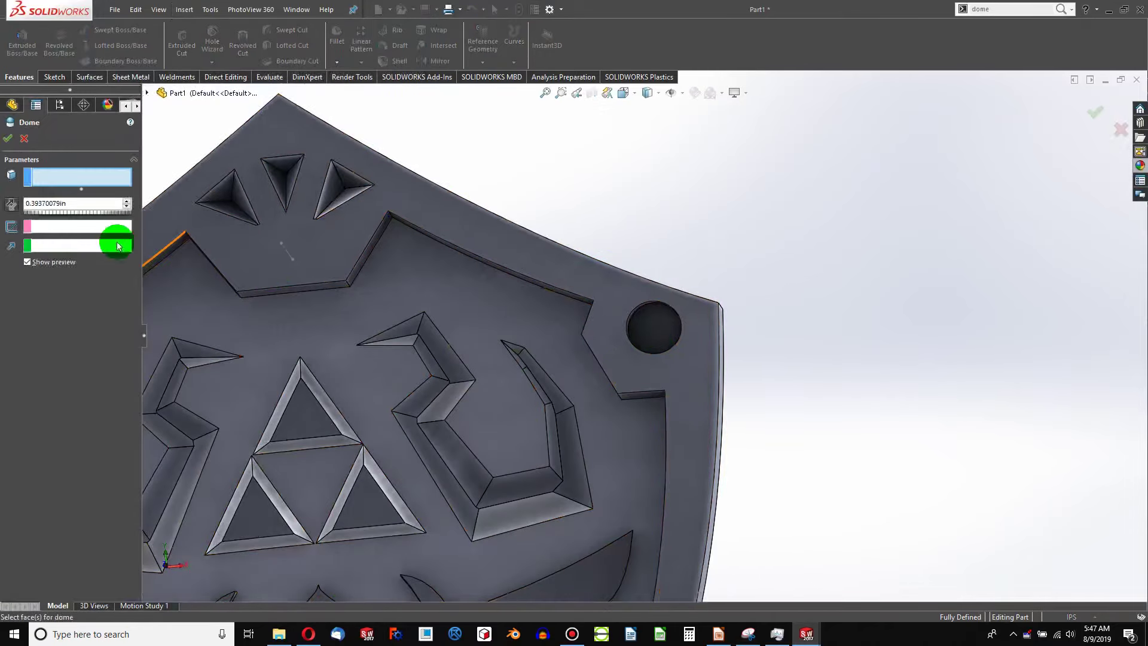
click(653, 326)
middle_drag(653, 325, 597, 295)
scroll(645, 321, down, 5)
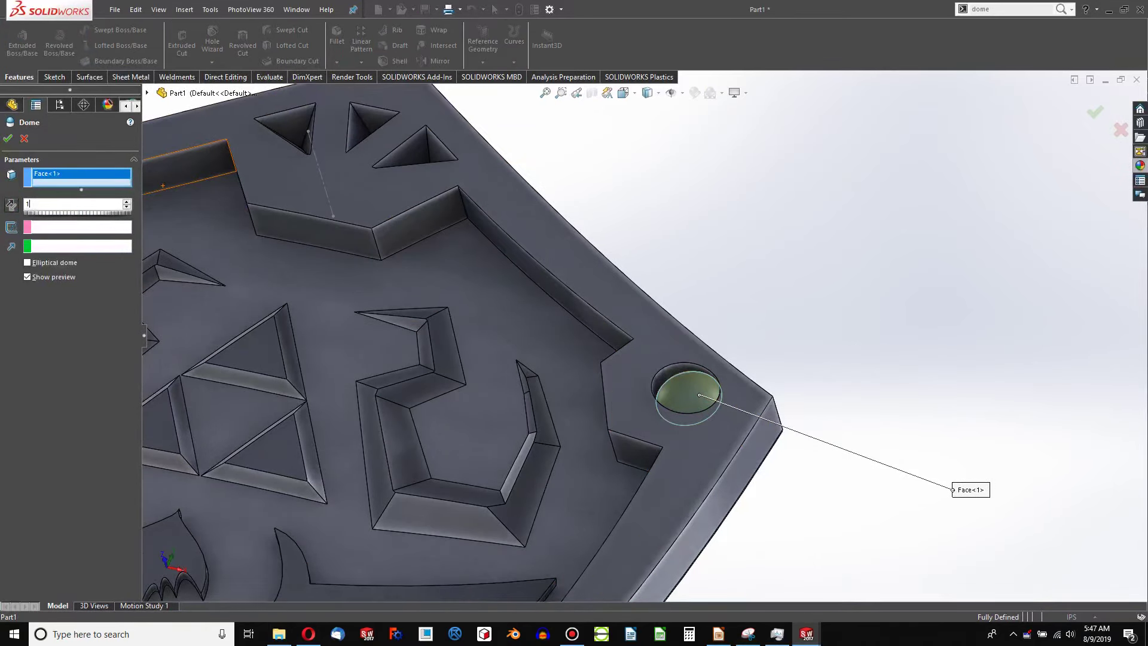
key(Return)
Step: Try adding the floor of the bottom recess as a second dome face and remove it from the selection
scroll(494, 325, up, 8)
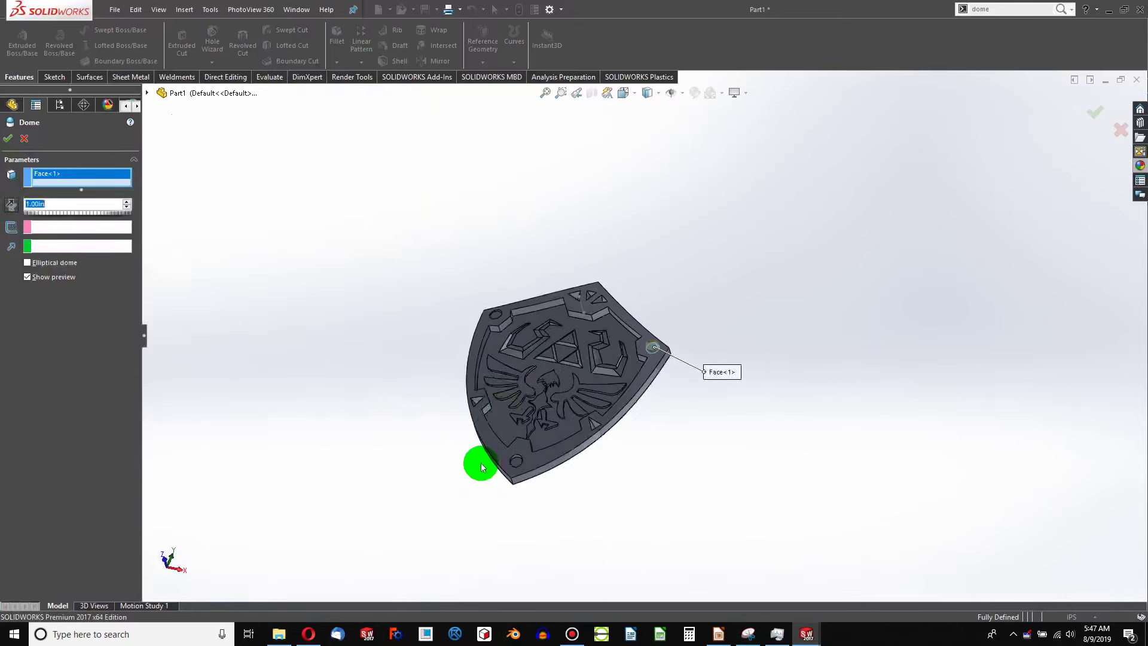
scroll(607, 428, down, 8)
click(586, 410)
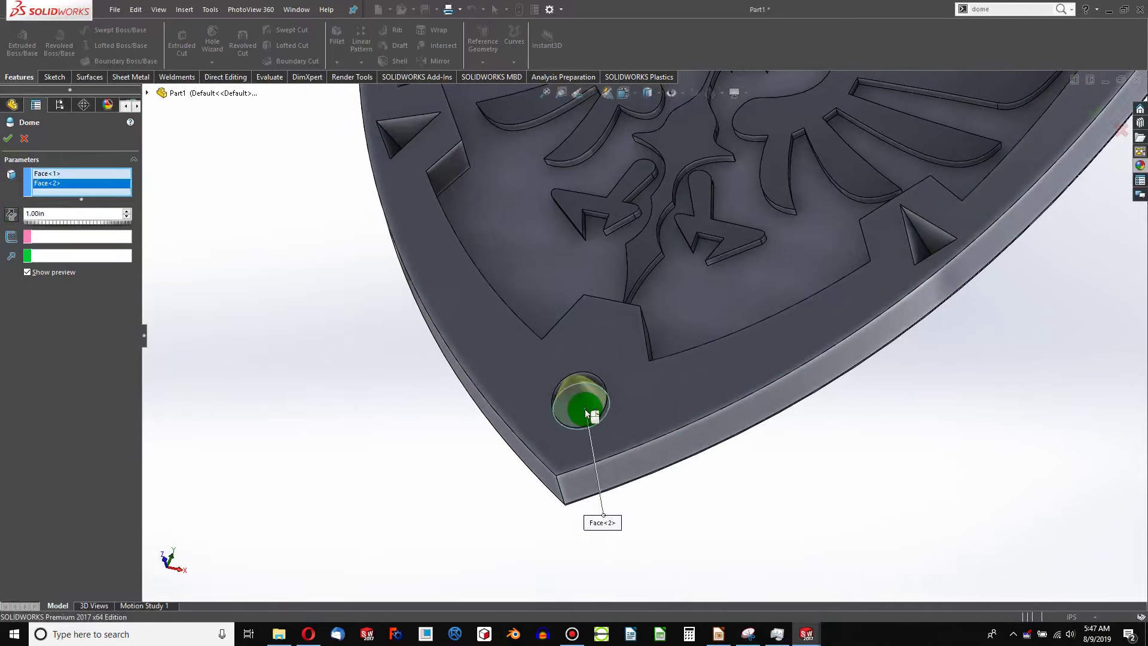
scroll(589, 412, up, 1)
click(587, 412)
scroll(584, 402, up, 4)
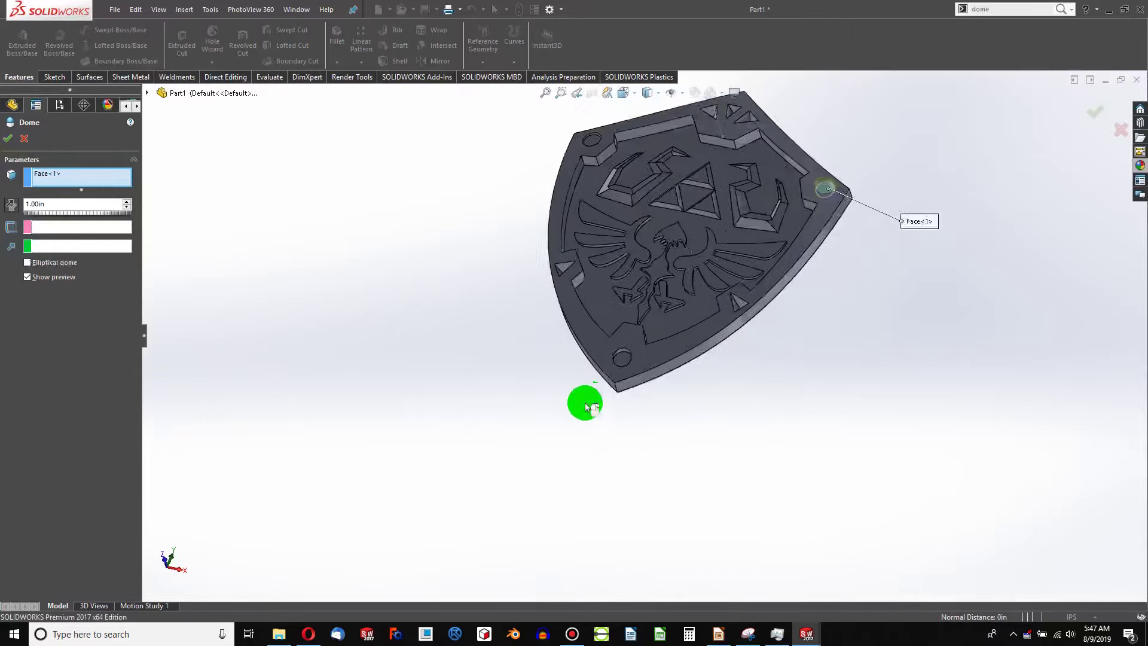
Step: Check the dome preview on the upper-right corner recess and finish the 1 in dome
scroll(735, 243, down, 6)
scroll(746, 250, up, 4)
middle_drag(746, 250, 635, 174)
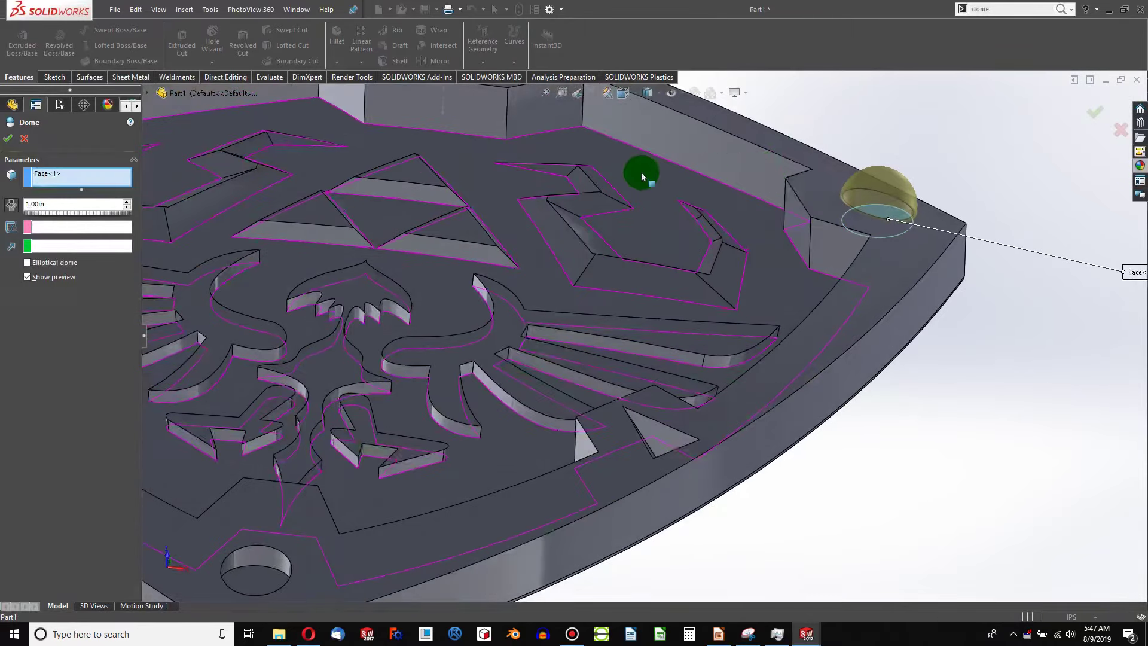
scroll(636, 174, down, 3)
click(7, 139)
scroll(583, 278, up, 5)
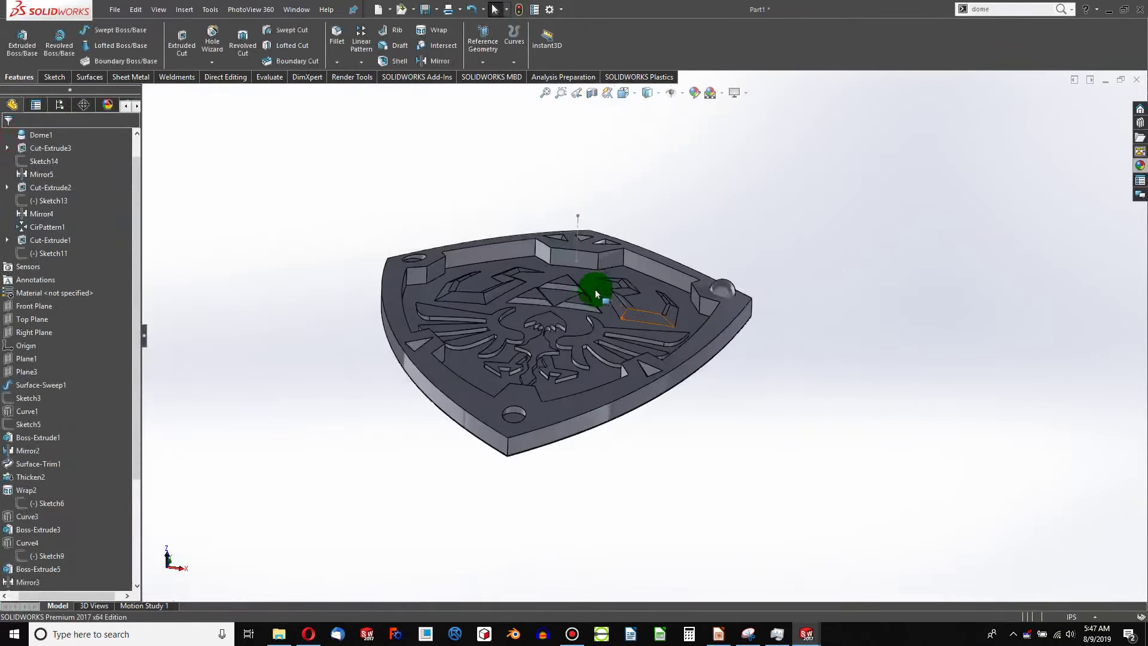
Step: Add a dome with a distance of 1 in on the floor of the bottom circular recess
scroll(540, 348, down, 3)
middle_click(602, 374)
middle_drag(602, 374, 563, 433)
scroll(564, 433, up, 2)
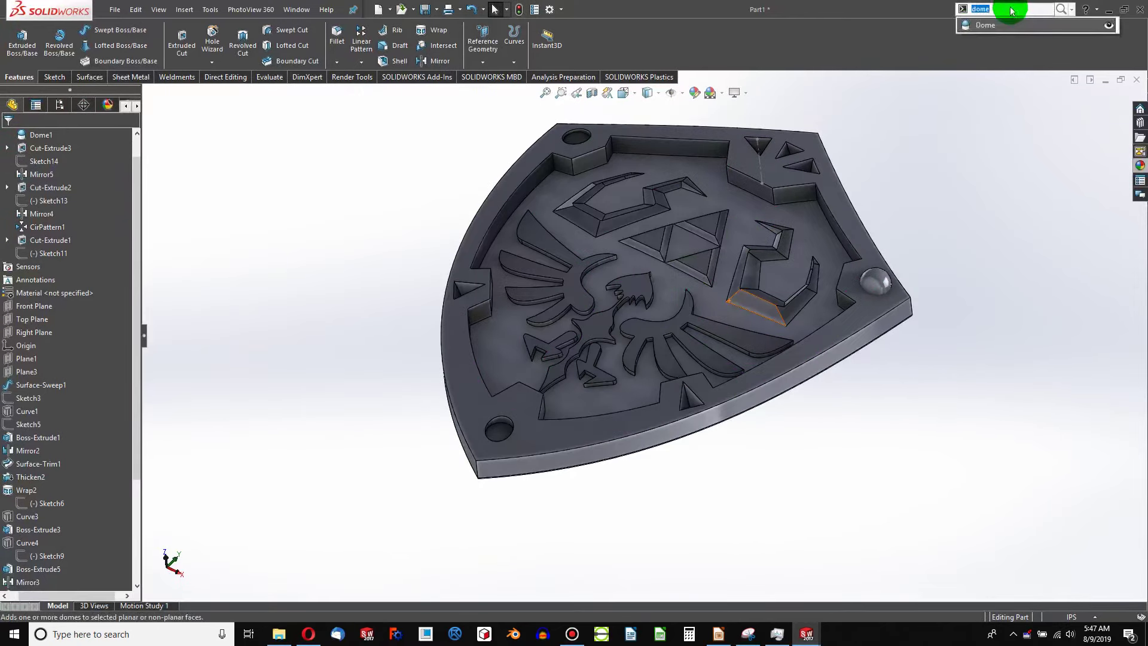
click(1008, 25)
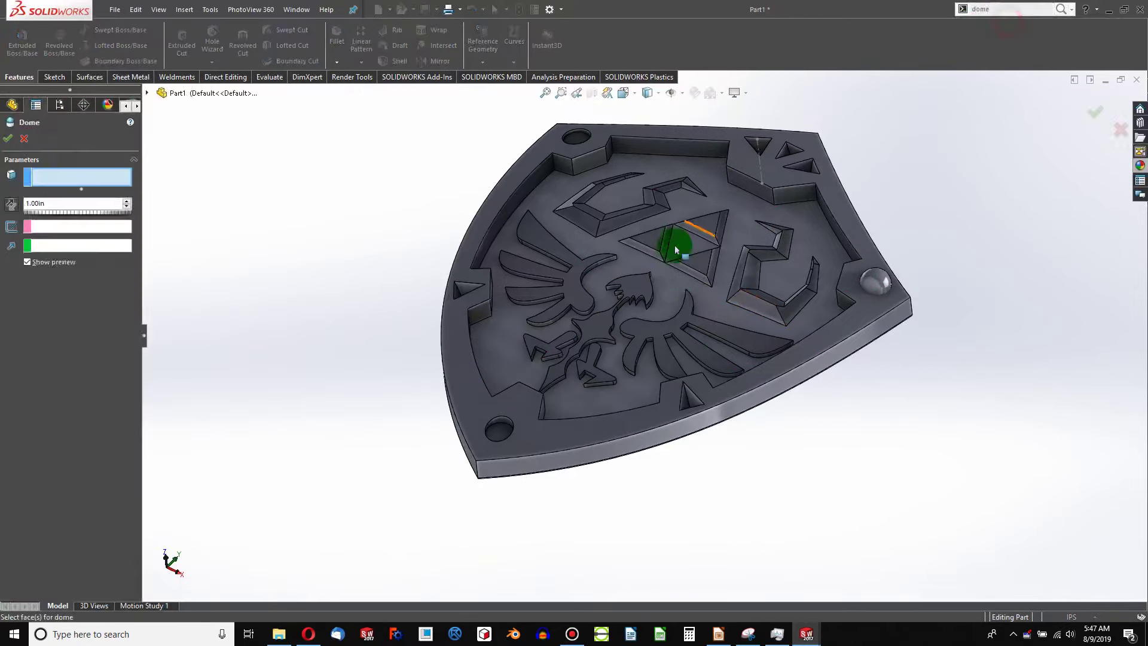
click(548, 394)
click(497, 353)
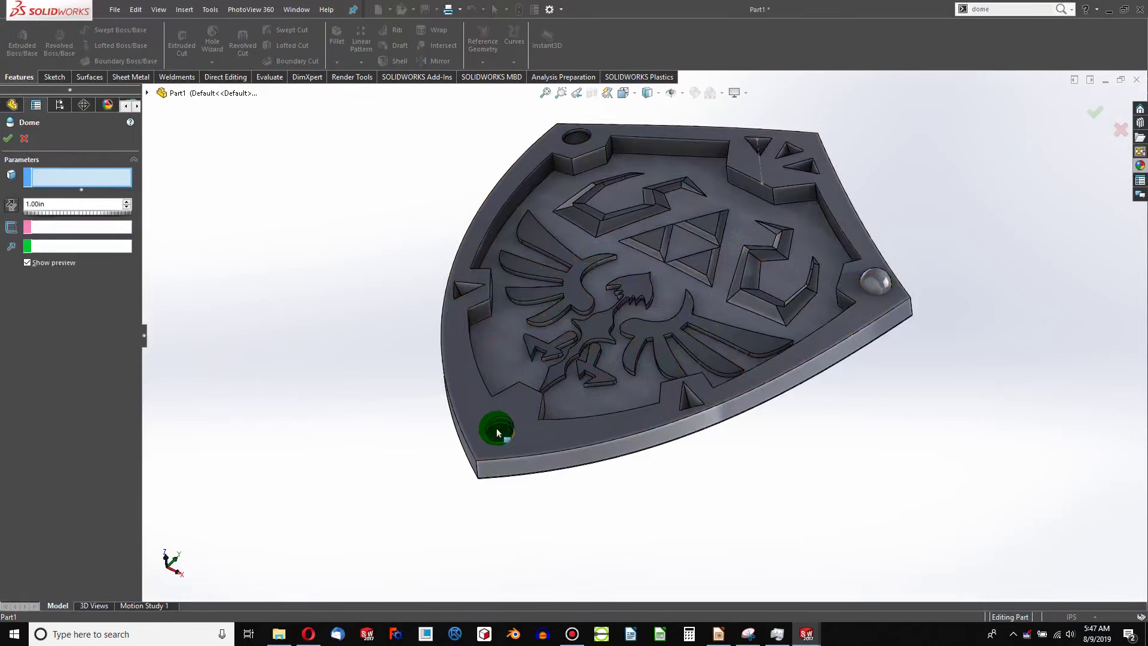
click(497, 431)
click(5, 138)
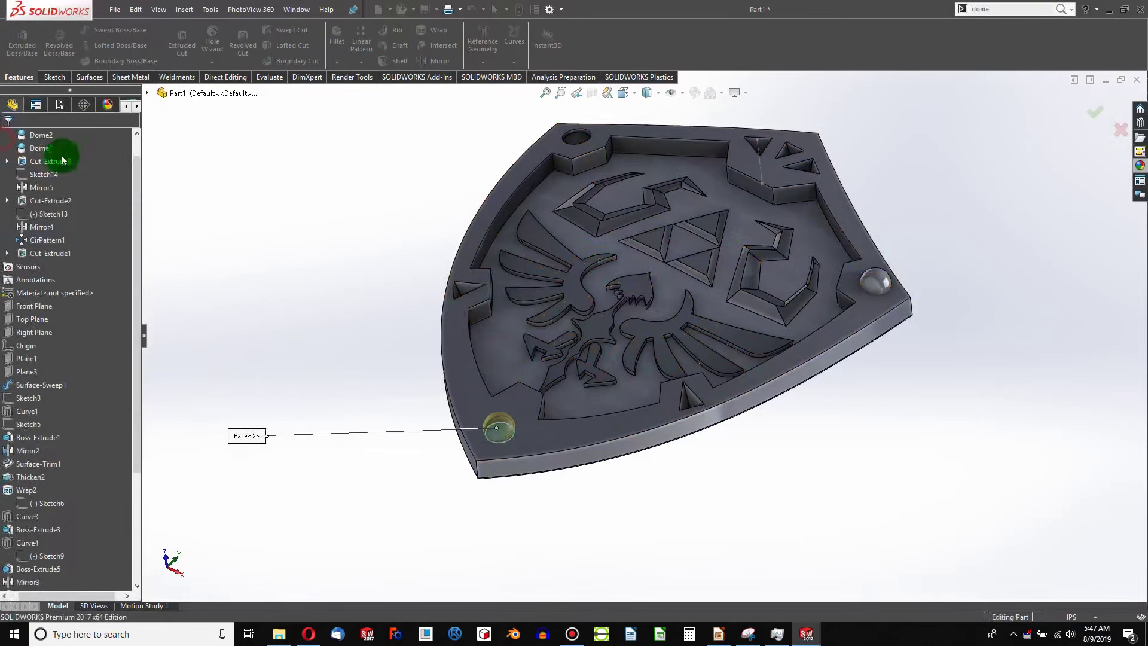
Step: Add a dome with a distance of 1 in on the floor of the upper-left corner recess
scroll(526, 248, up, 4)
scroll(600, 197, down, 8)
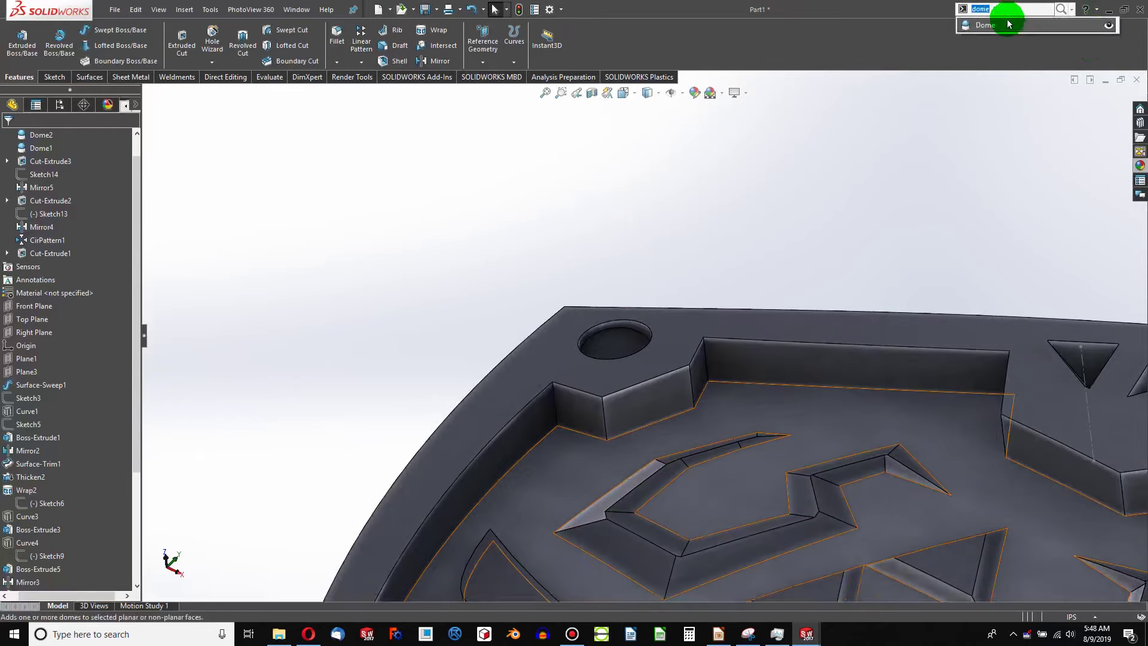
click(1009, 24)
click(623, 343)
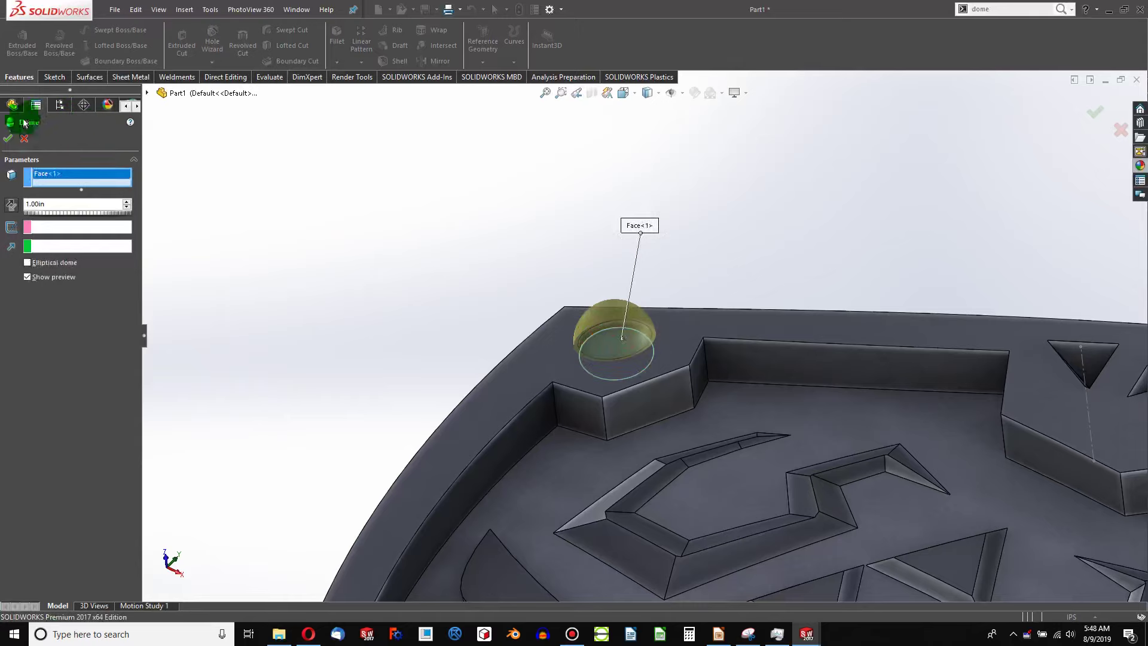
click(8, 139)
Step: Show Sketch3 with its reference picture and compare the finished shield details against it
scroll(638, 347, up, 7)
middle_drag(638, 357, 640, 467)
scroll(728, 467, down, 5)
scroll(656, 393, up, 2)
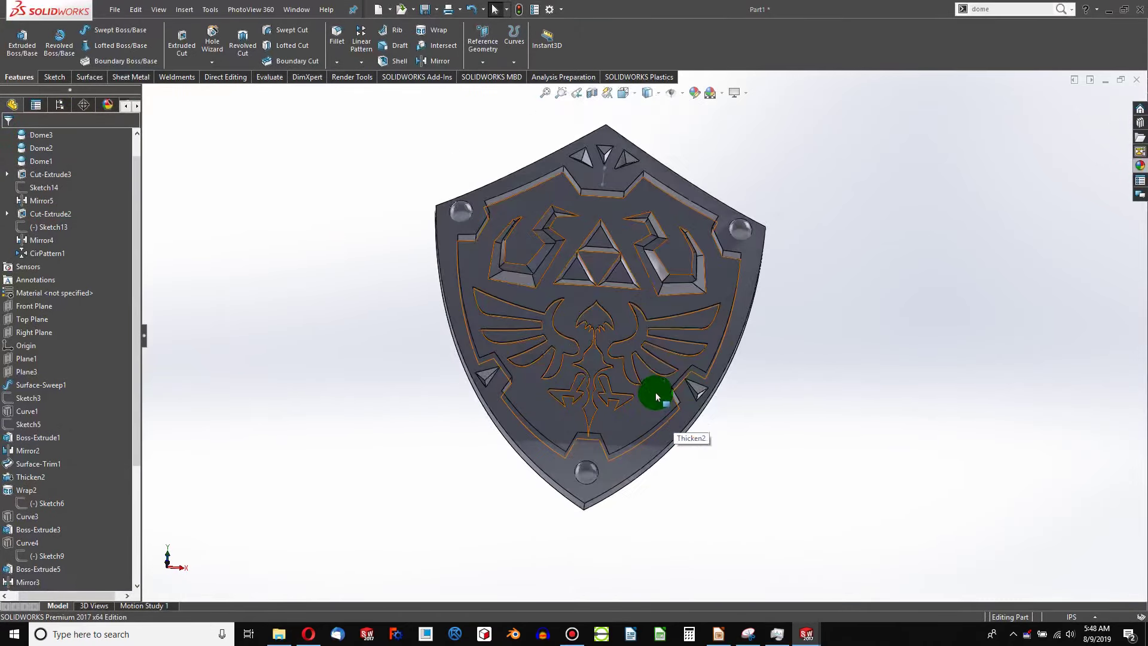
scroll(85, 311, up, 1)
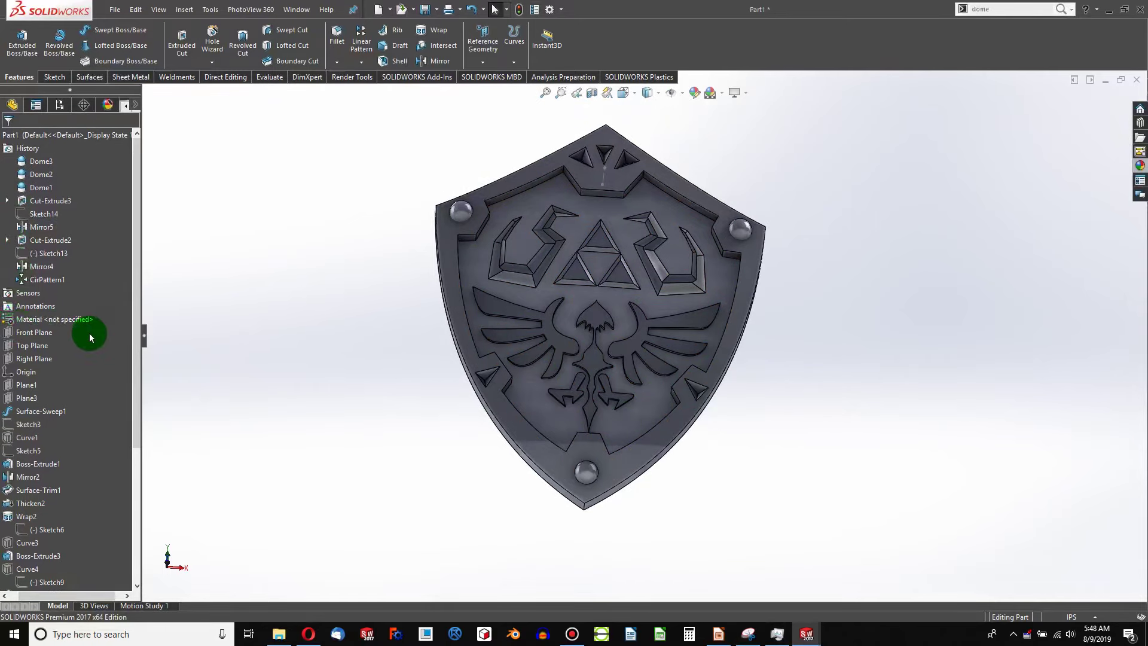
scroll(77, 328, down, 5)
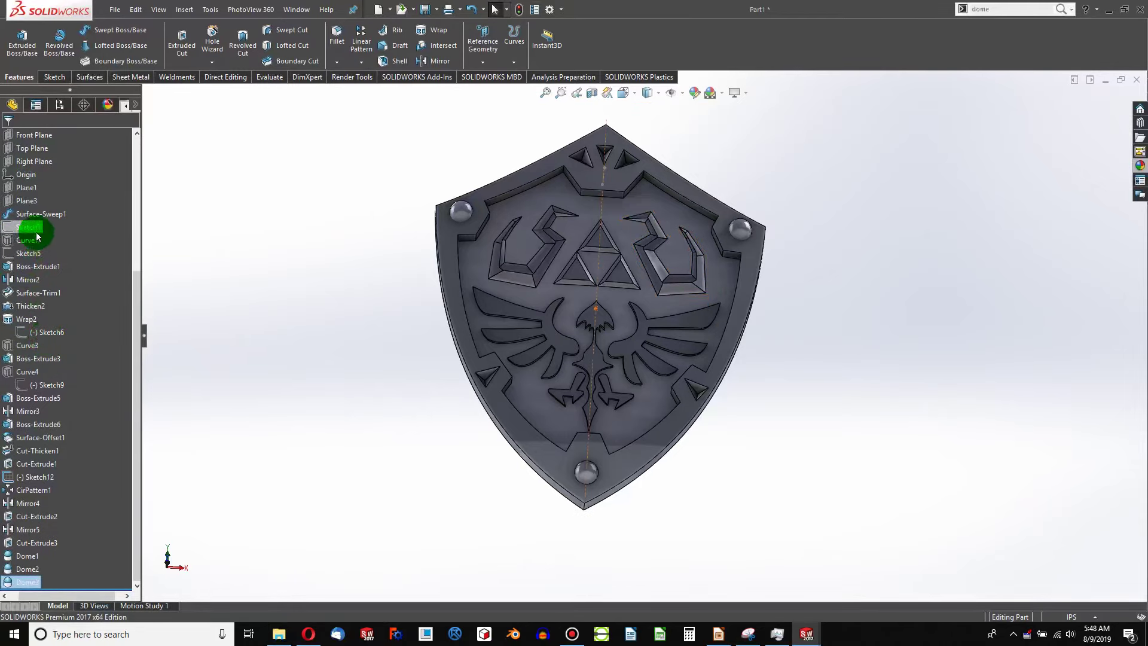
right_click(34, 228)
click(43, 223)
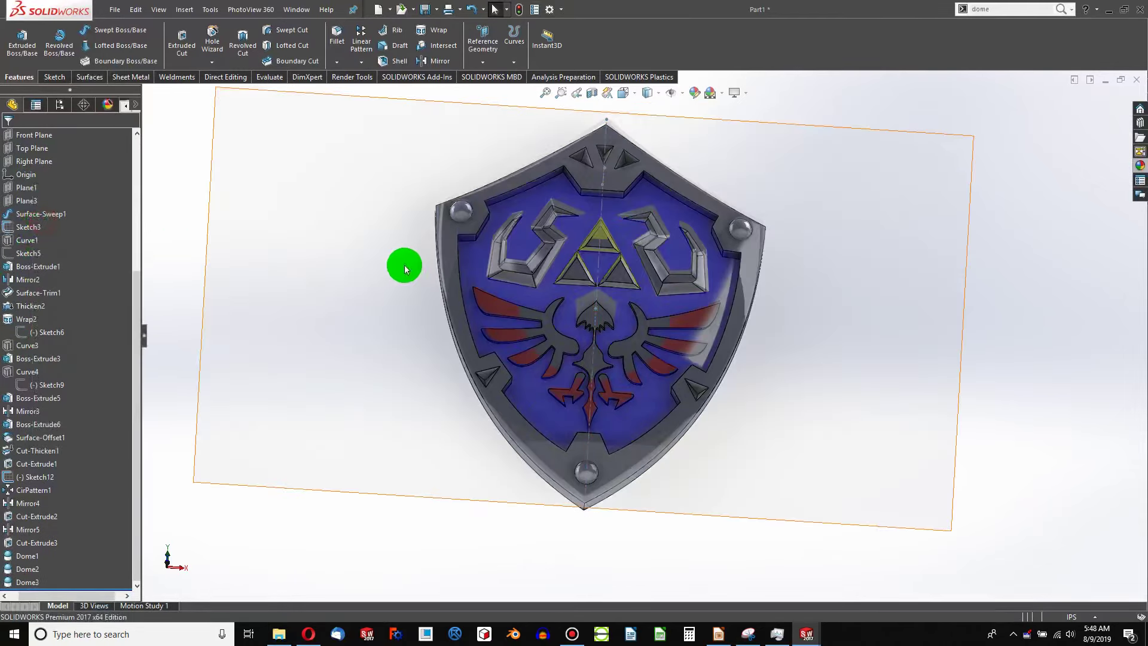
mouse_move(402, 264)
middle_down()
mouse_move(469, 269)
mouse_move(459, 359)
mouse_move(464, 312)
mouse_move(451, 312)
mouse_move(461, 359)
mouse_move(469, 320)
mouse_move(799, 441)
middle_up()
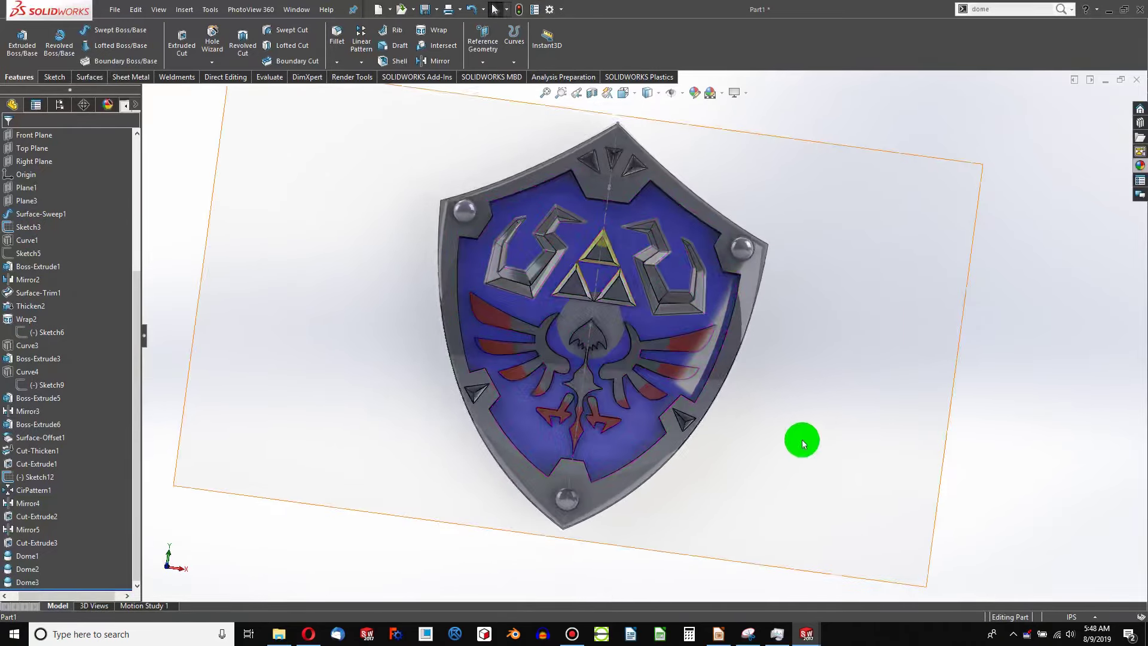
scroll(441, 335, down, 10)
scroll(486, 328, up, 12)
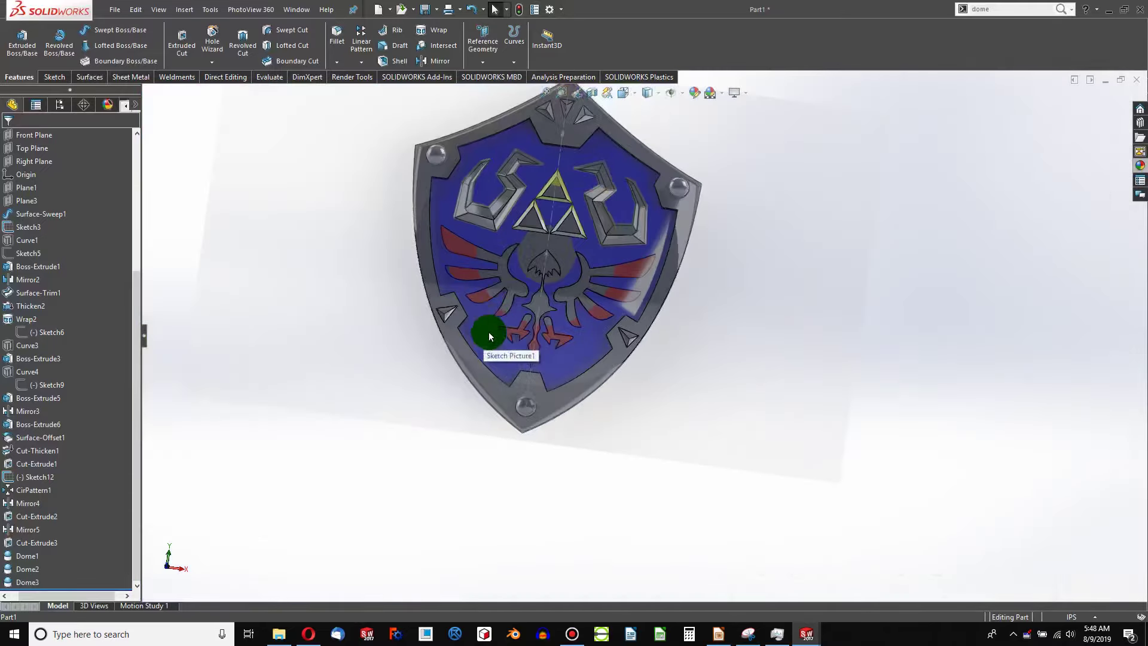
scroll(486, 328, down, 4)
middle_drag(532, 192, 440, 219)
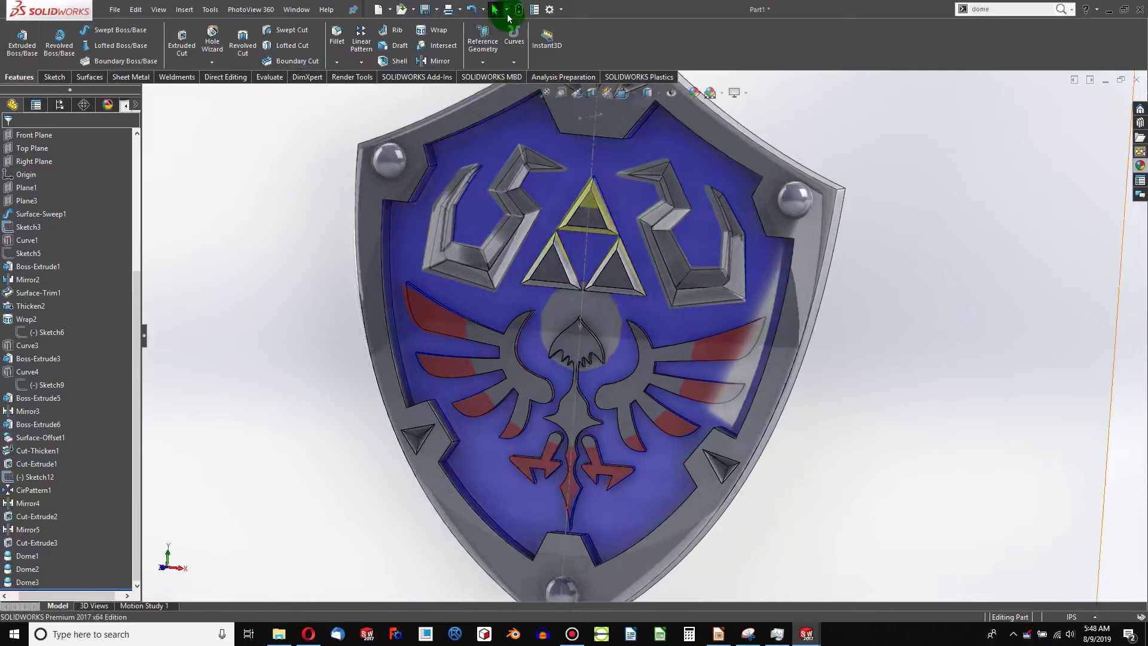
Step: Rebuild the part and toggle the visibility of Curve4 and back
click(517, 10)
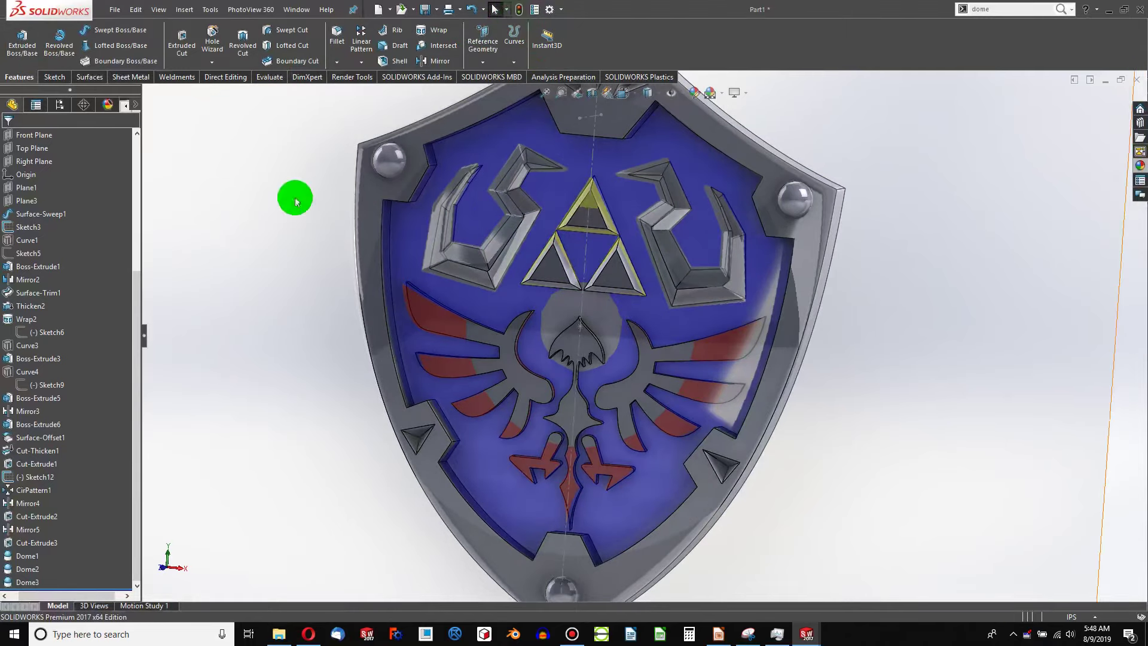
scroll(42, 321, up, 5)
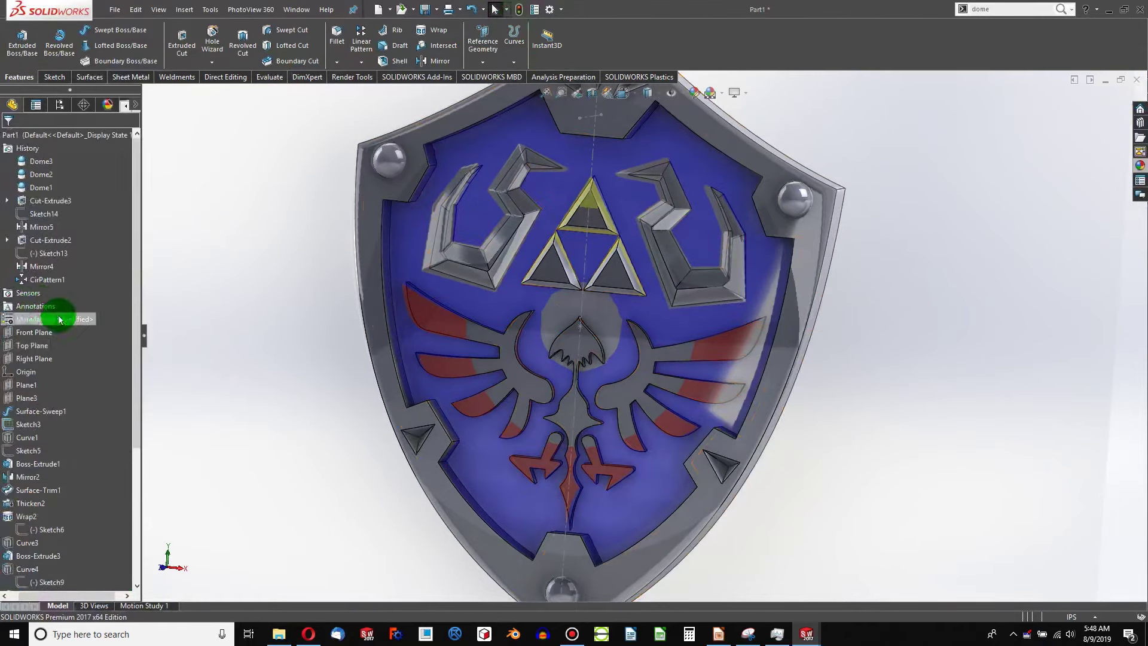
click(20, 596)
scroll(42, 418, down, 4)
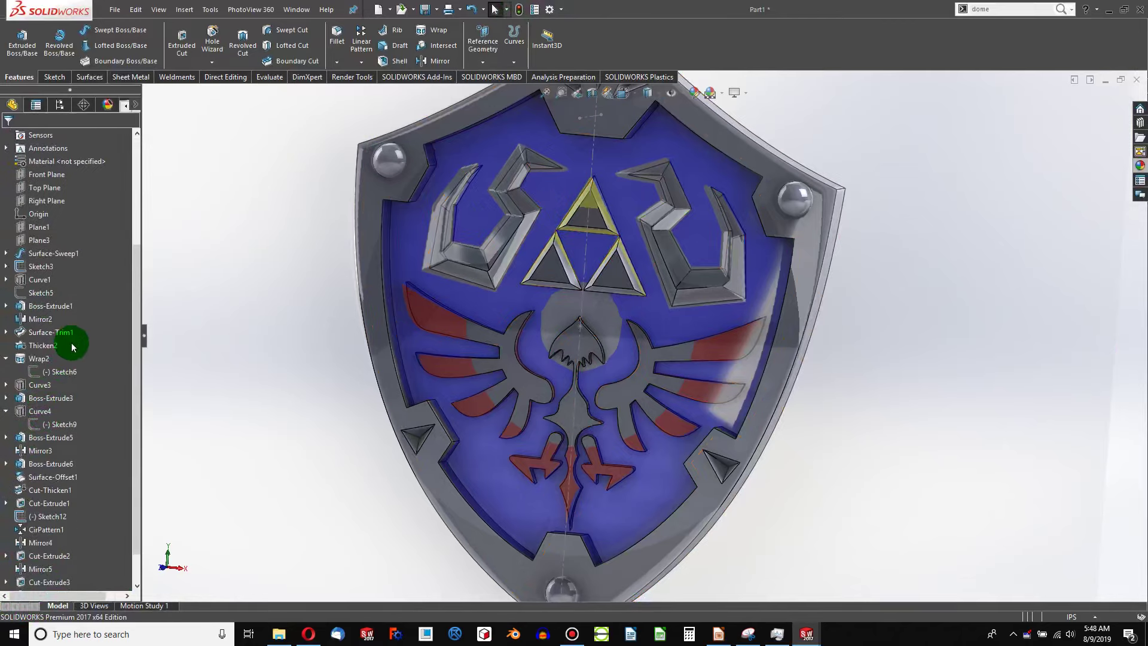
right_click(38, 412)
click(49, 399)
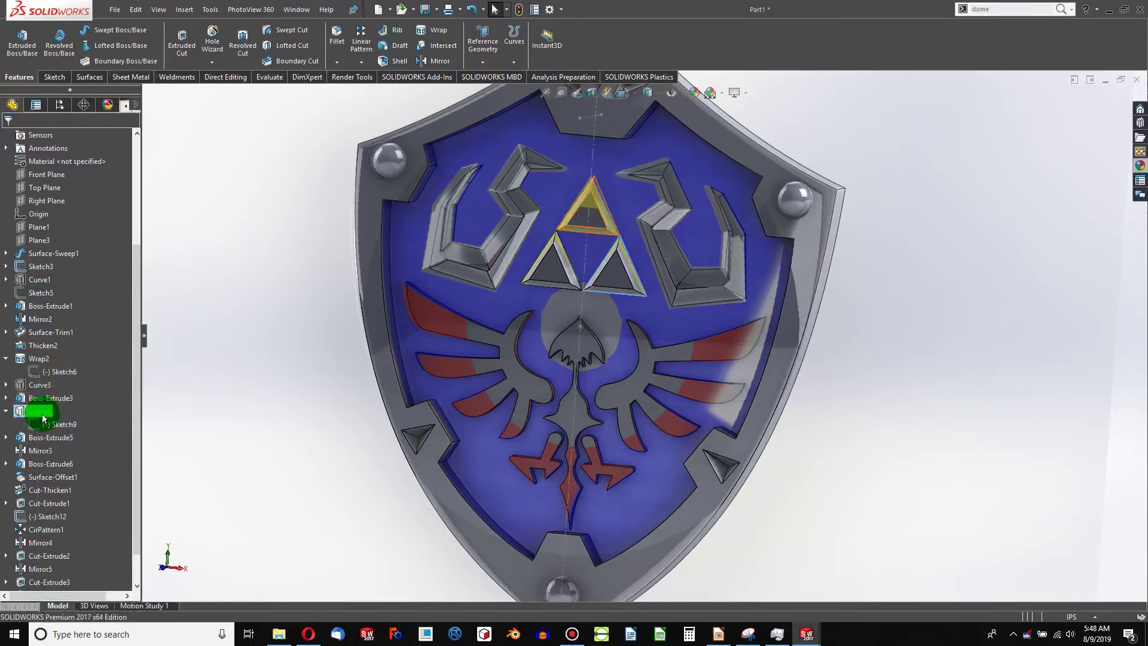
right_click(44, 411)
click(51, 398)
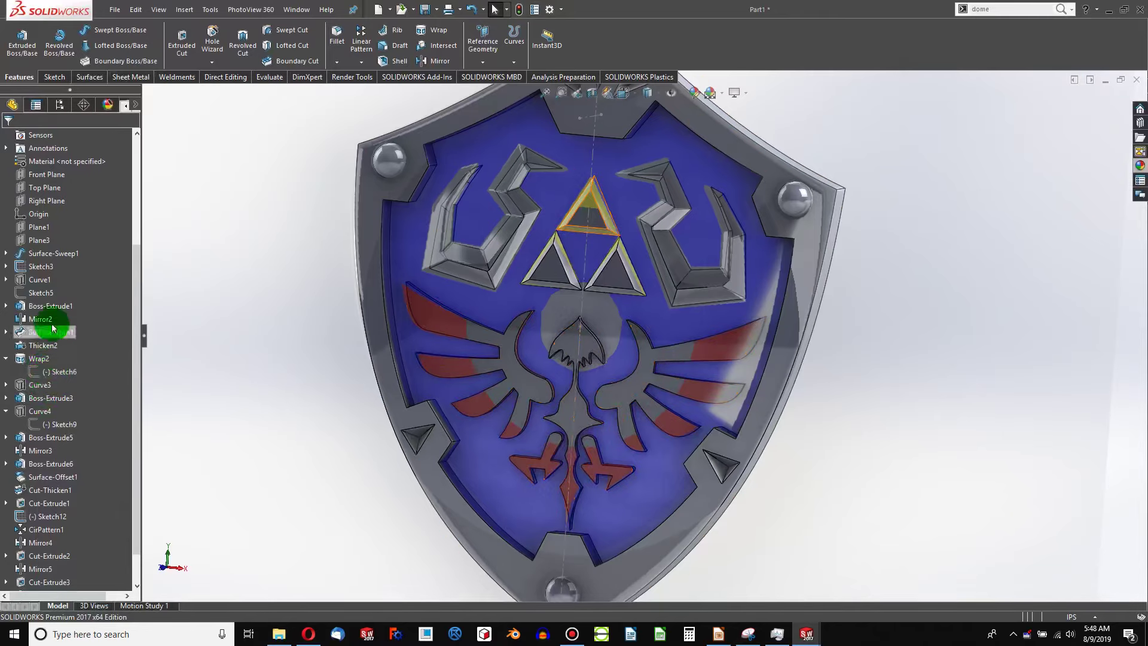
Step: Hide Sketch3 with the reference picture and inspect the bare shield model
right_click(49, 264)
click(65, 249)
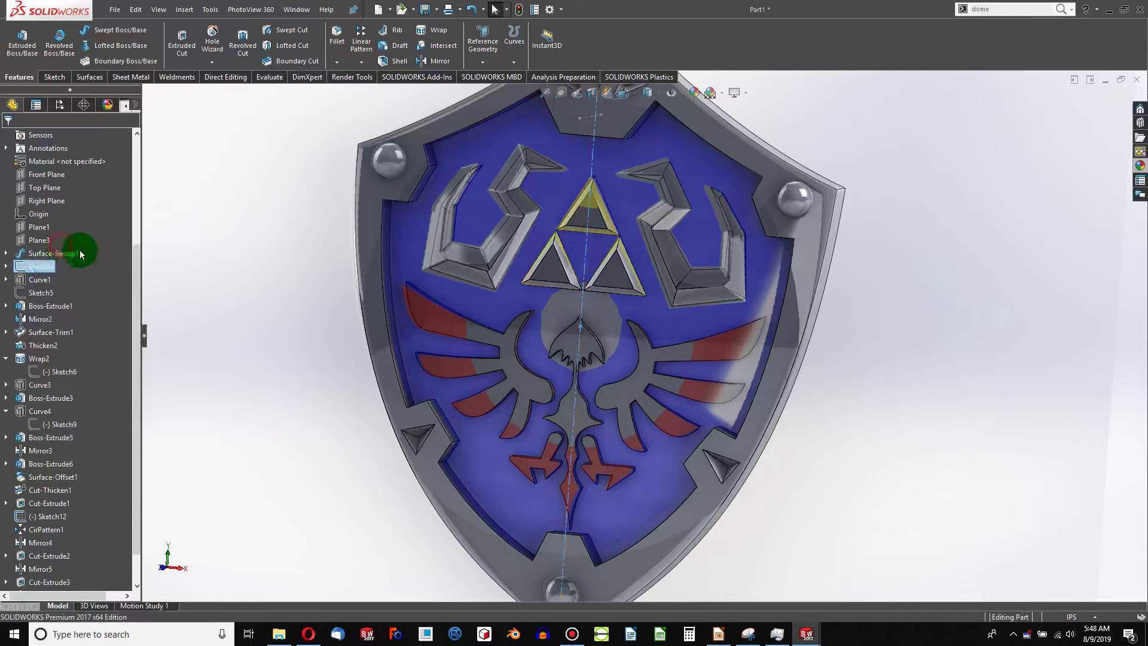
scroll(353, 309, up, 3)
scroll(557, 312, down, 6)
scroll(553, 320, up, 4)
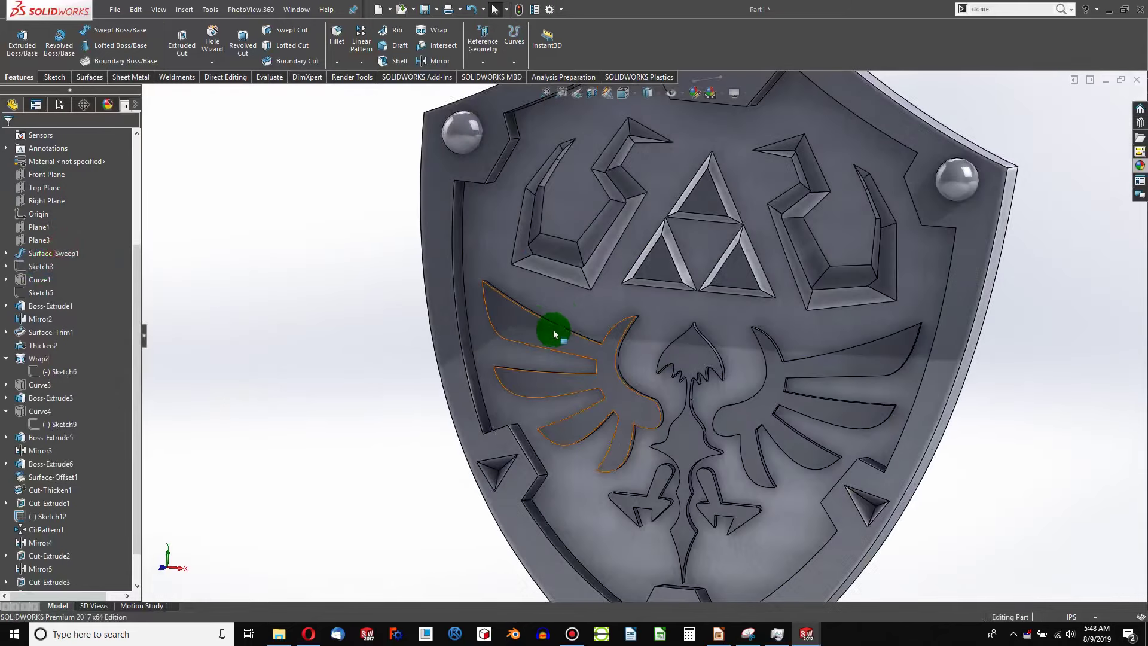
Step: Apply the brushed steel appearance from the Metal > Steel category to the whole part
right_click(726, 159)
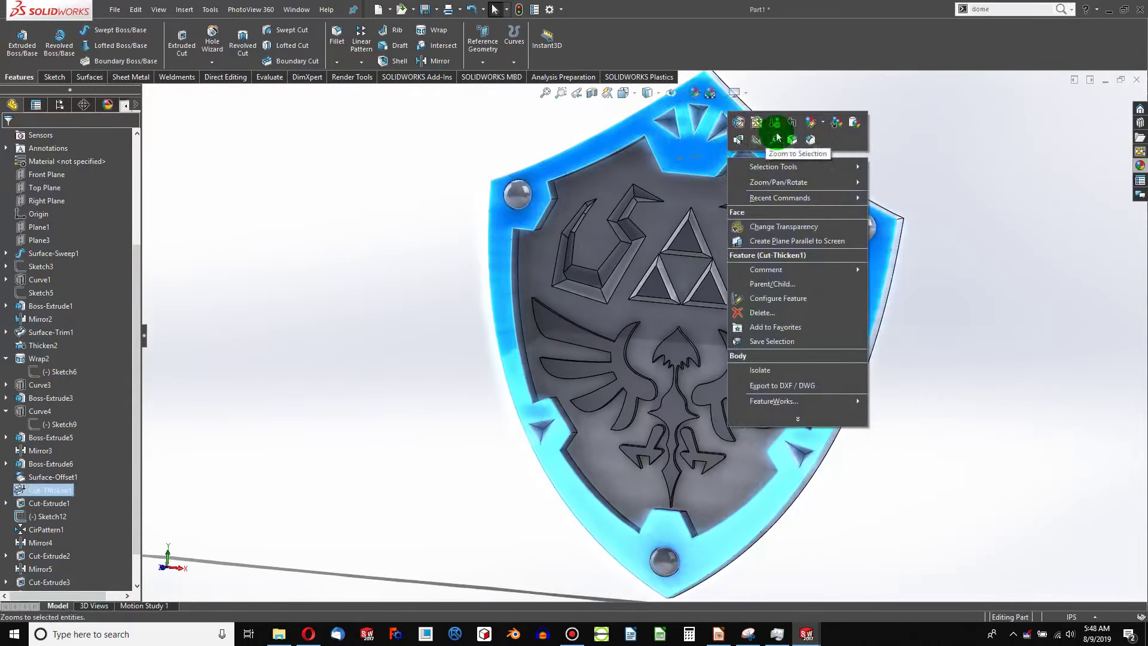
click(822, 122)
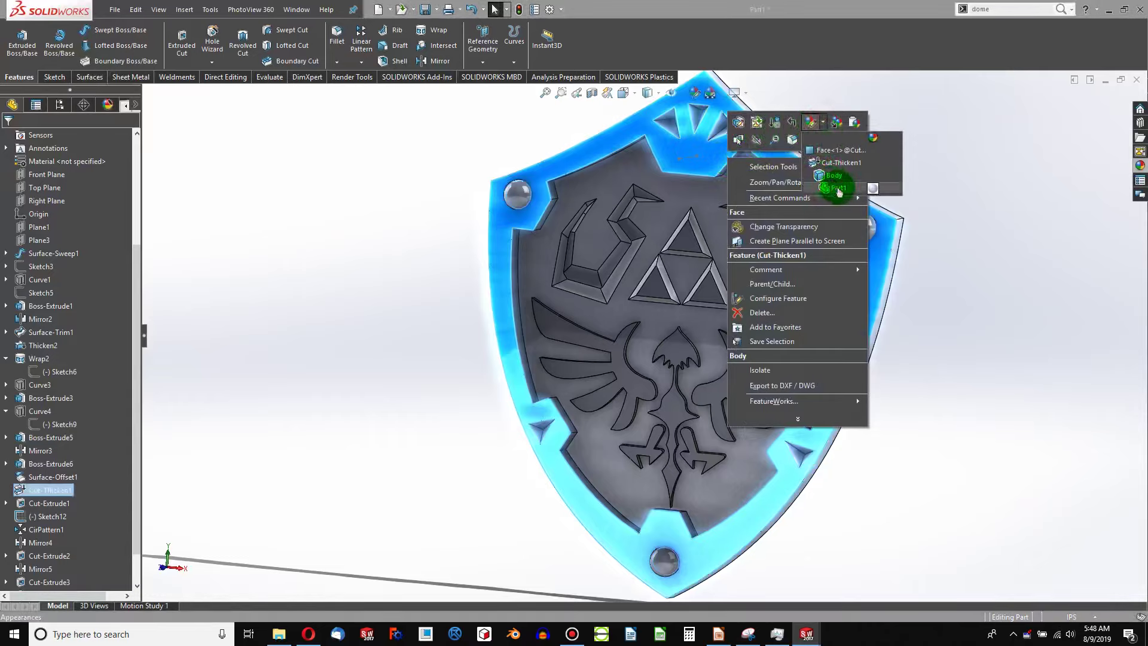
click(837, 188)
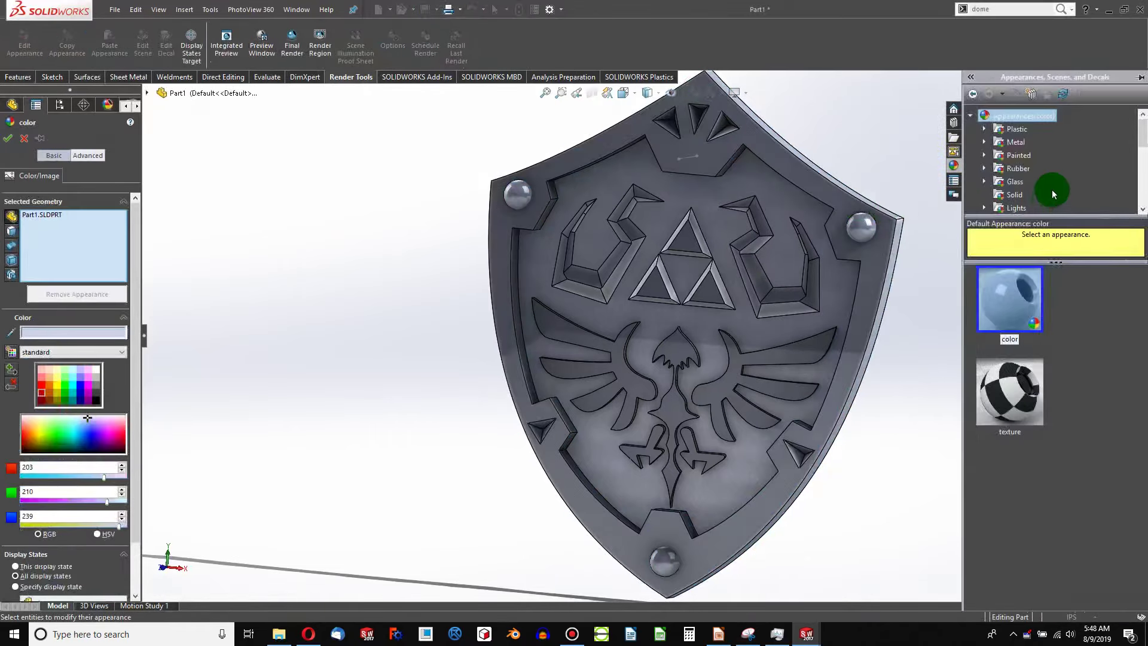
click(984, 141)
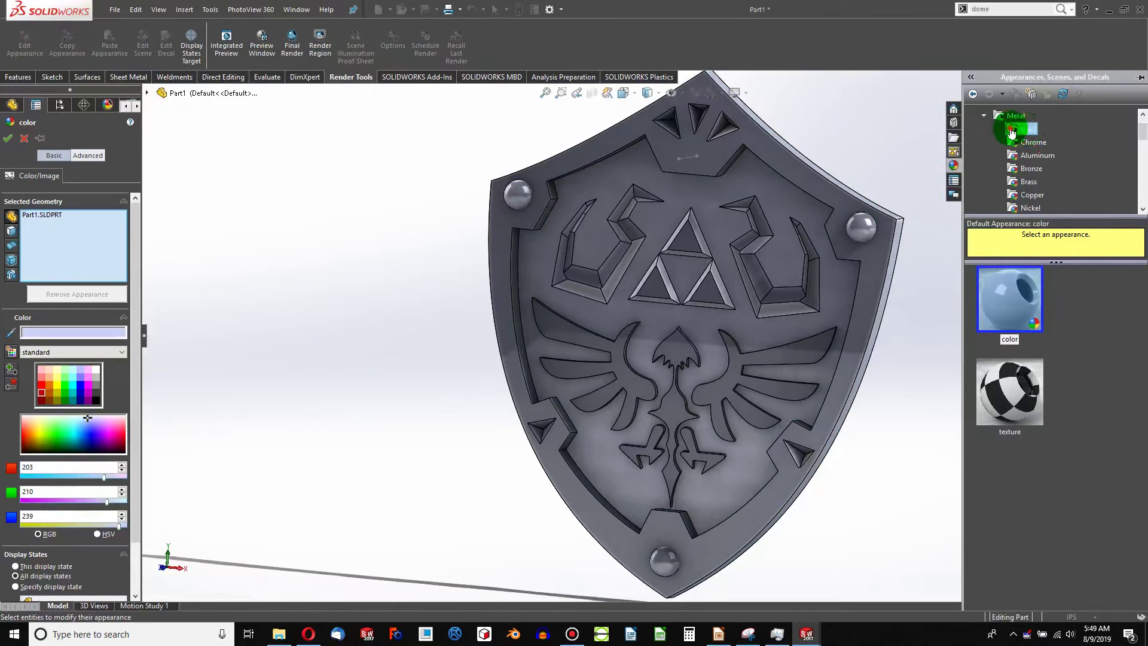
click(1011, 132)
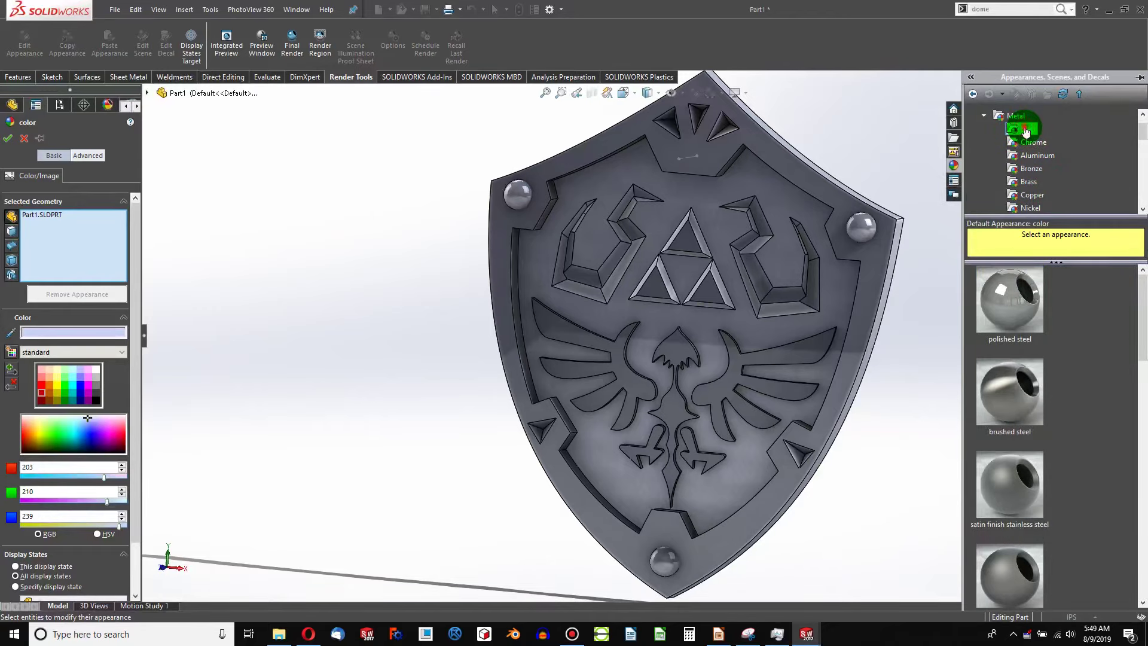
mouse_move(1022, 410)
mouse_down()
mouse_move(983, 359)
mouse_move(769, 282)
mouse_move(742, 297)
mouse_up()
scroll(741, 298, up, 1)
scroll(737, 307, down, 2)
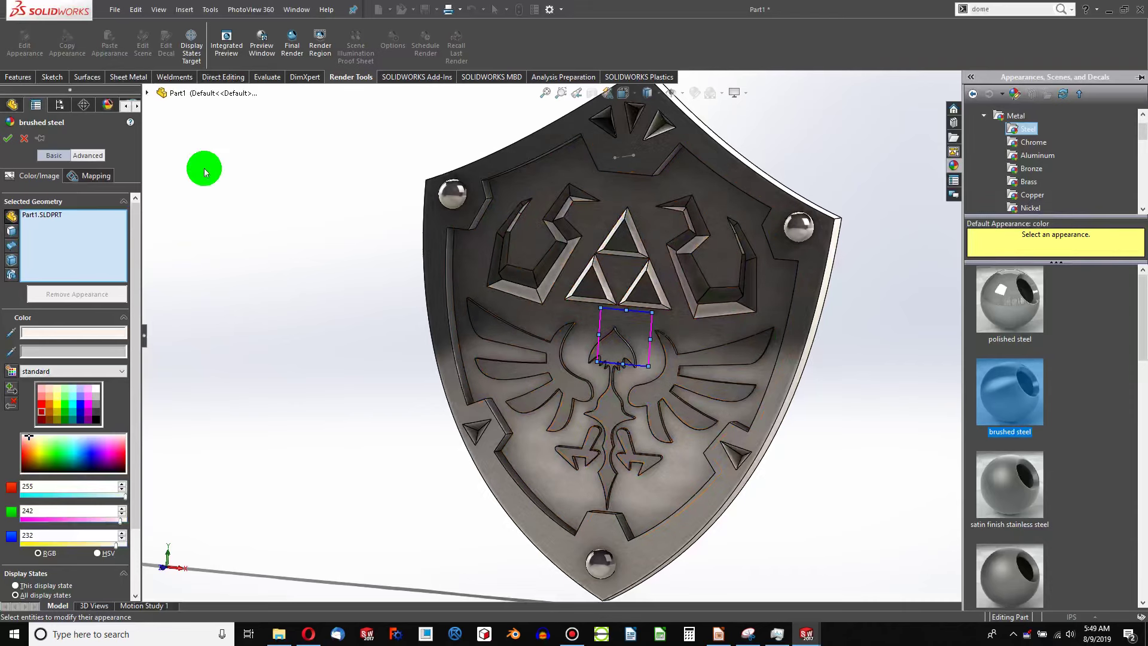
click(7, 141)
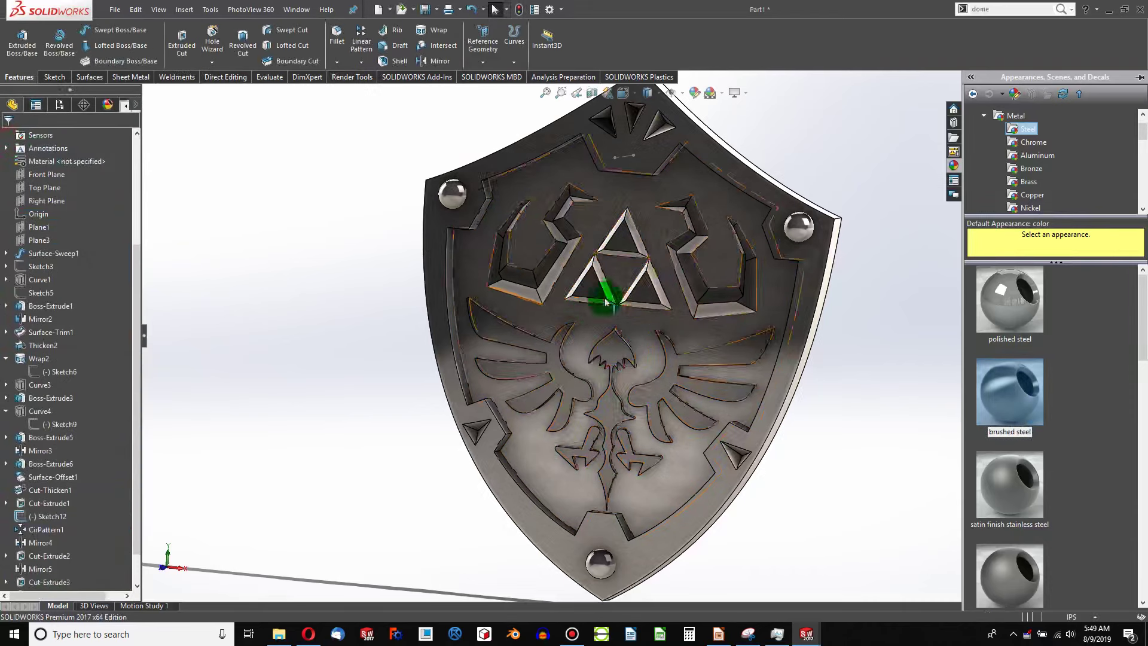
Step: Color the recessed background face of the shield blue with RGB 0, 0, 192
right_click(640, 205)
click(735, 171)
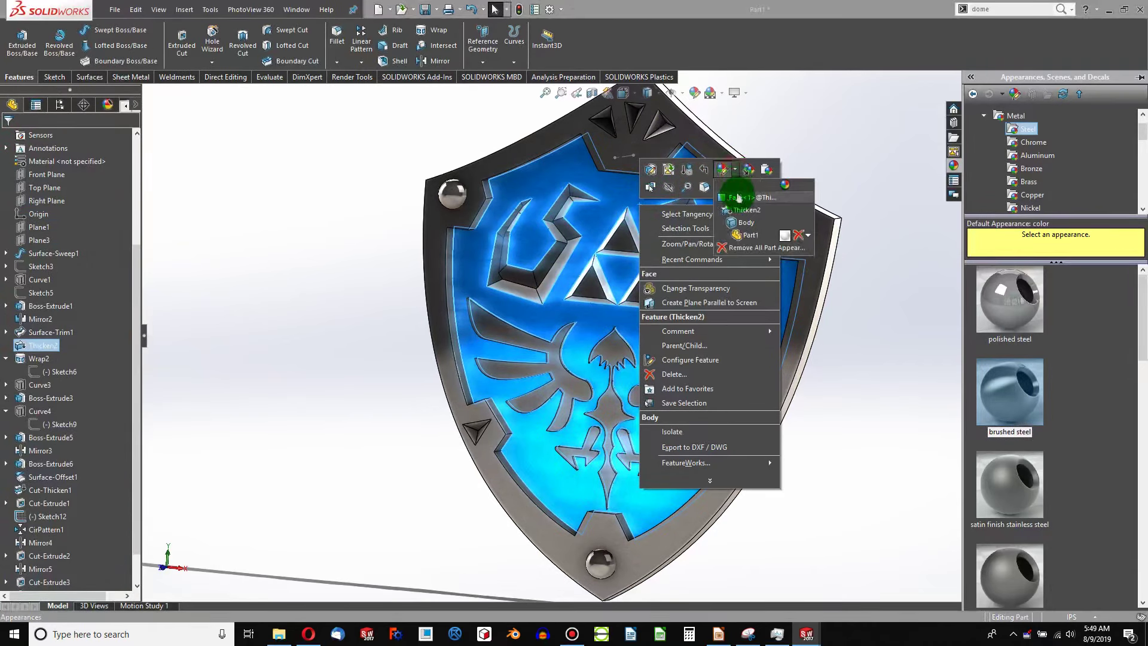
click(739, 198)
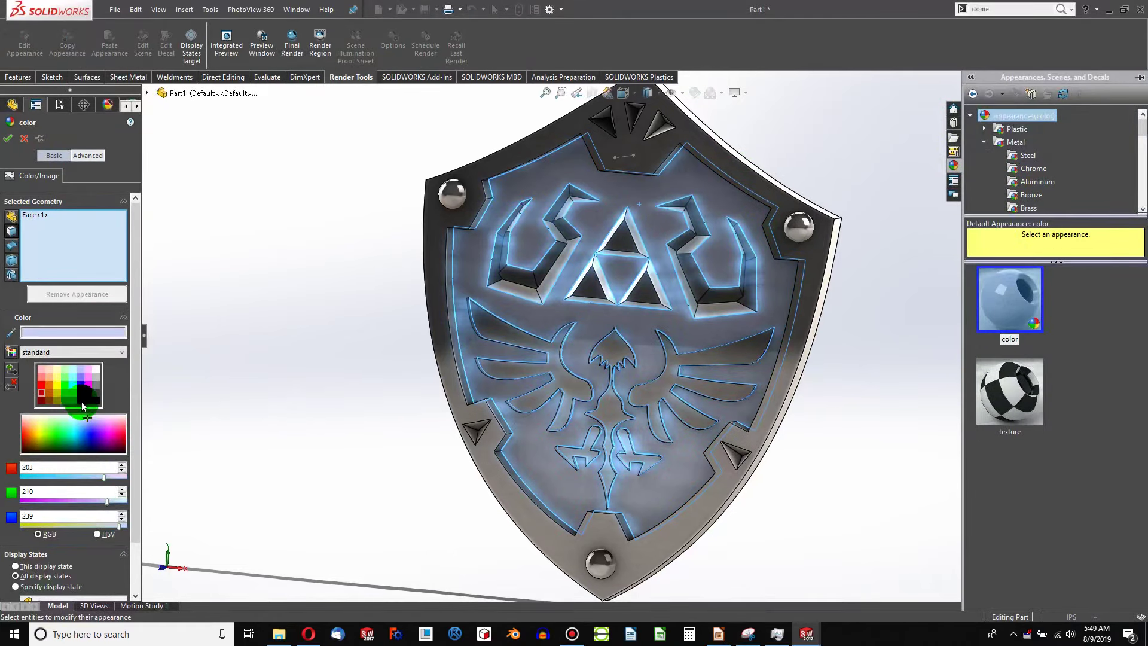
click(83, 404)
scroll(645, 353, up, 2)
scroll(656, 322, down, 4)
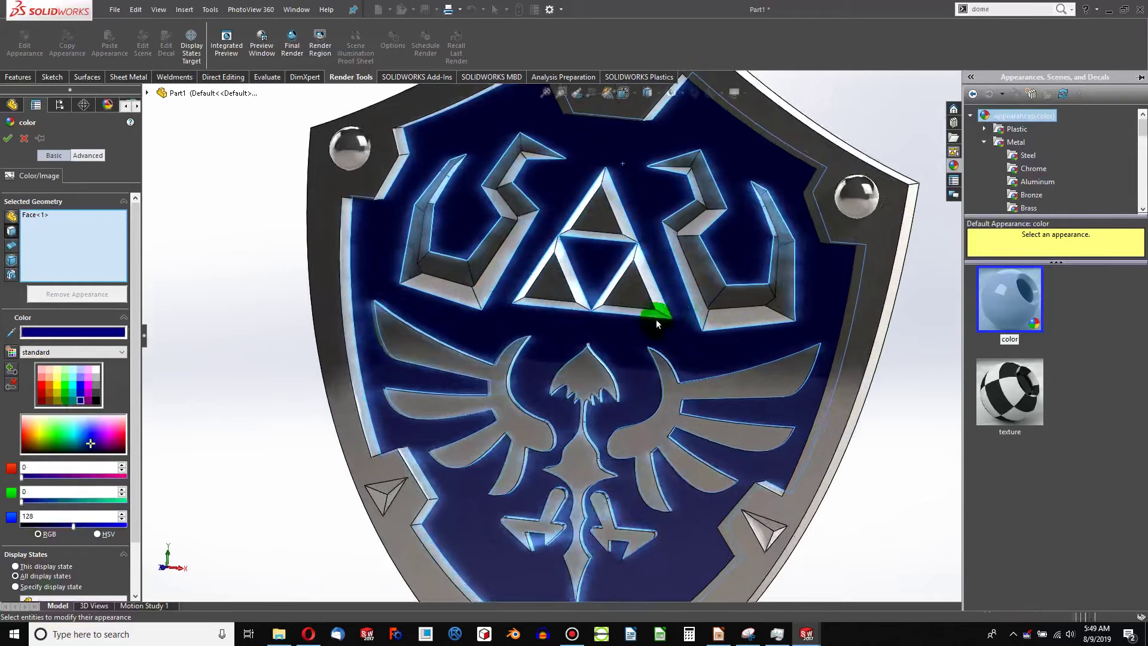
mouse_move(656, 323)
middle_down()
mouse_move(688, 218)
mouse_move(674, 334)
middle_up()
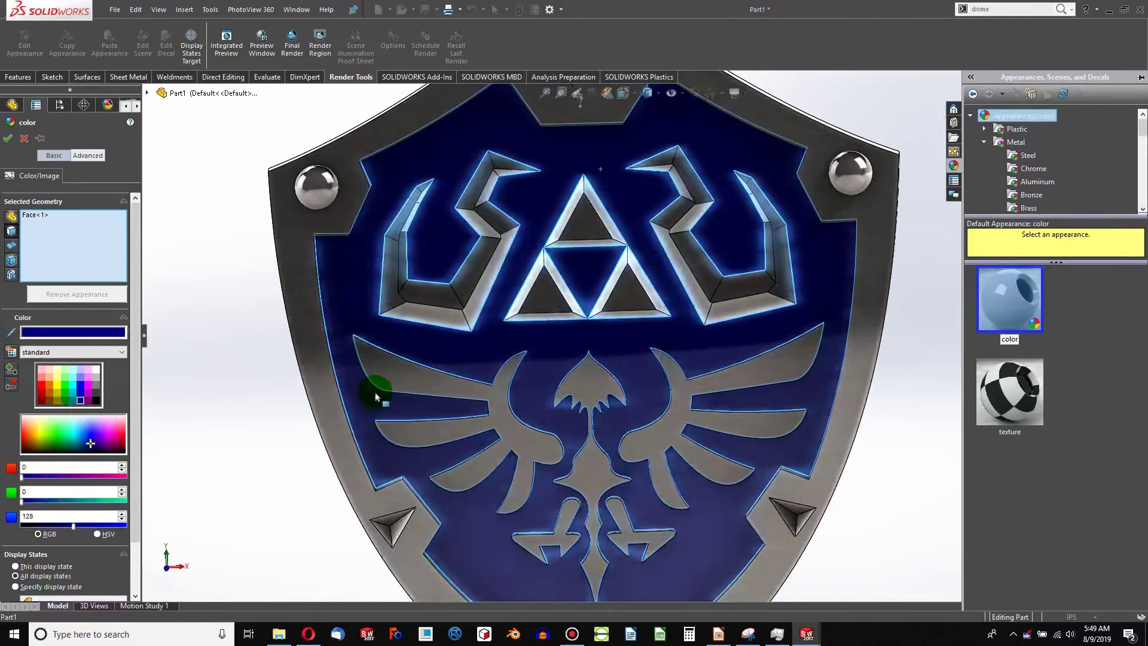
click(80, 395)
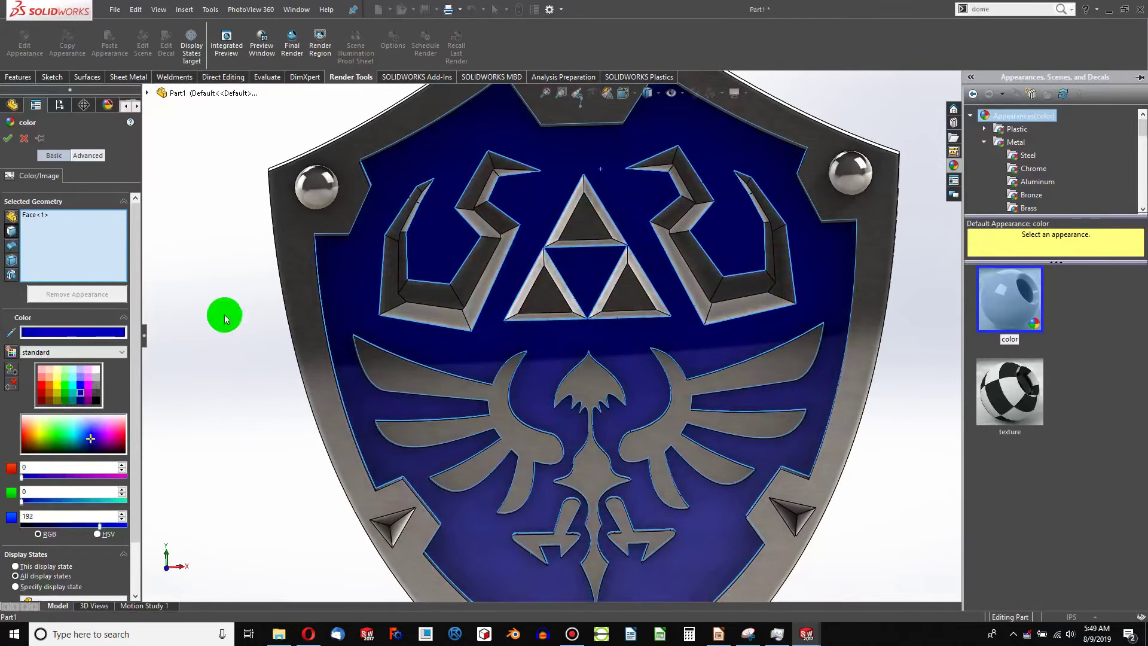
middle_drag(347, 279, 478, 274)
click(10, 139)
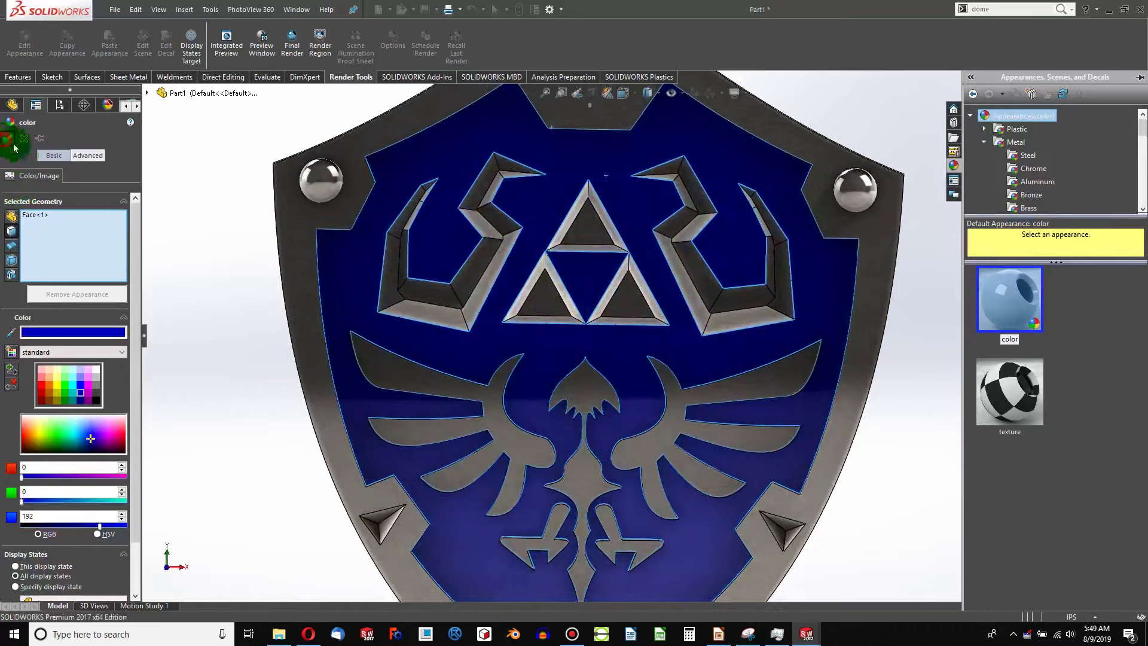
Step: Color the raised winged crest feature on the shield's lower half red with RGB 255, 0, 0
scroll(627, 374, up, 4)
middle_drag(646, 441, 627, 385)
scroll(635, 383, up, 3)
scroll(633, 338, down, 5)
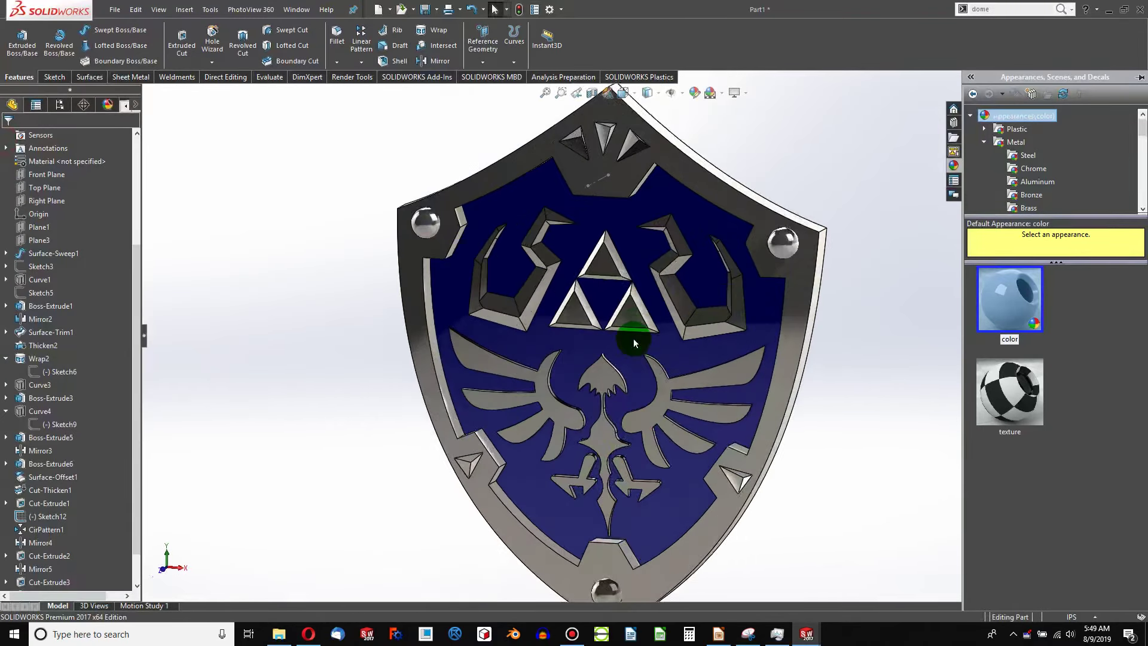
click(695, 441)
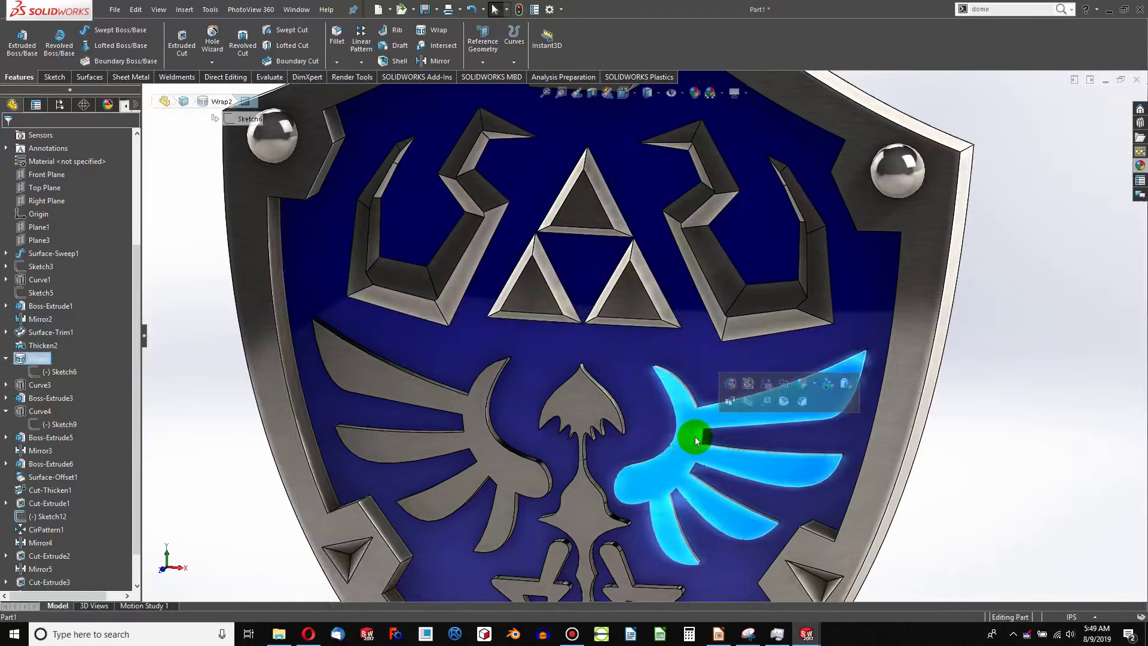
click(814, 384)
click(809, 412)
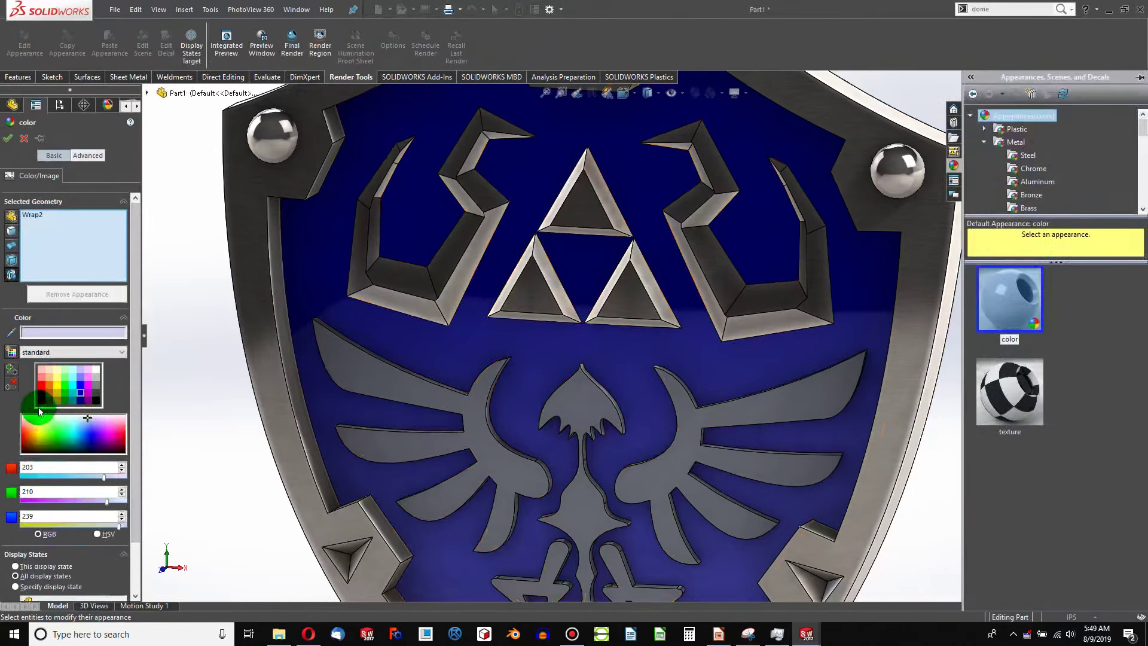
click(40, 403)
key(f)
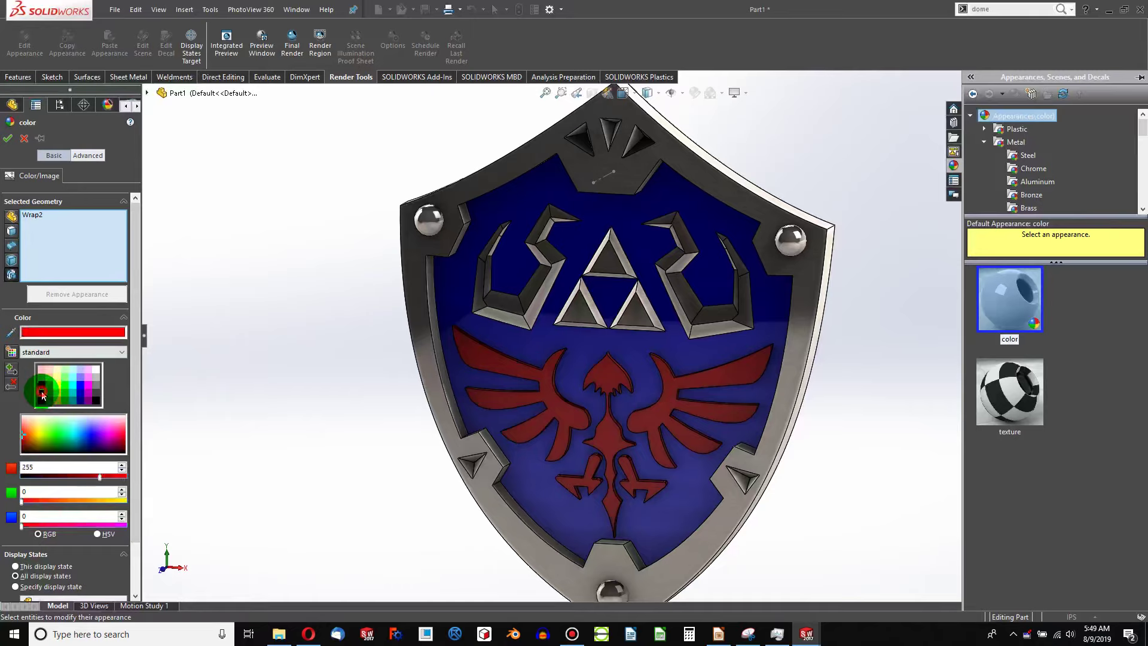
click(7, 138)
Step: Color the front and bevel faces of all three raised triangles yellow with RGB 255, 255, 0
middle_drag(441, 397, 502, 348)
scroll(584, 299, up, 1)
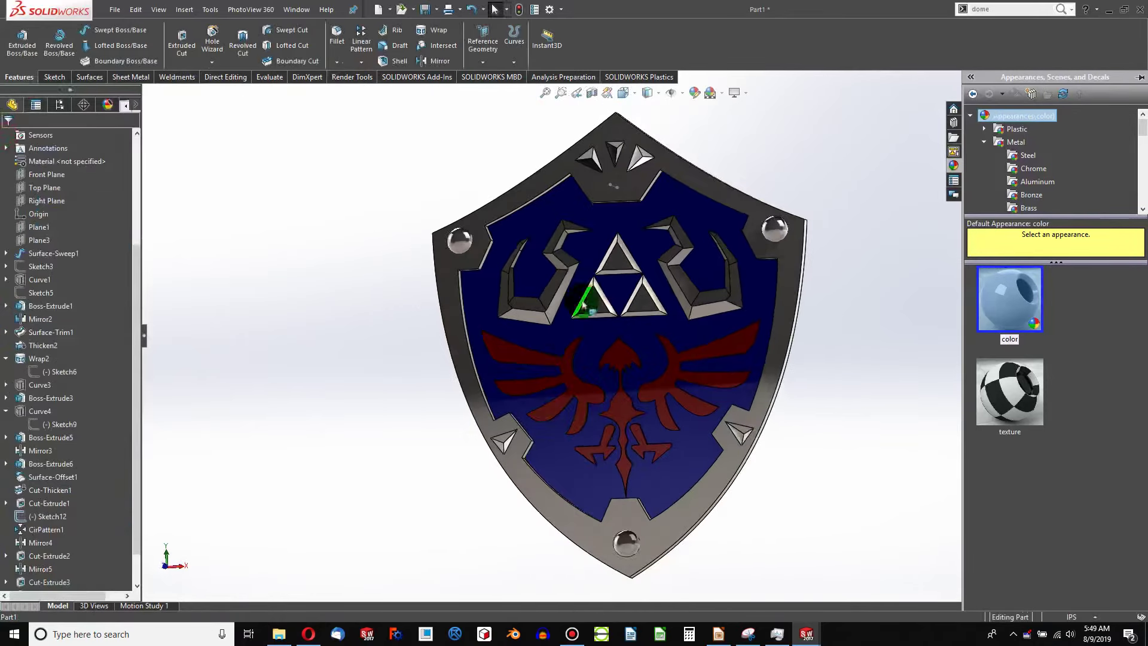
scroll(621, 251, down, 5)
click(627, 269)
click(626, 269)
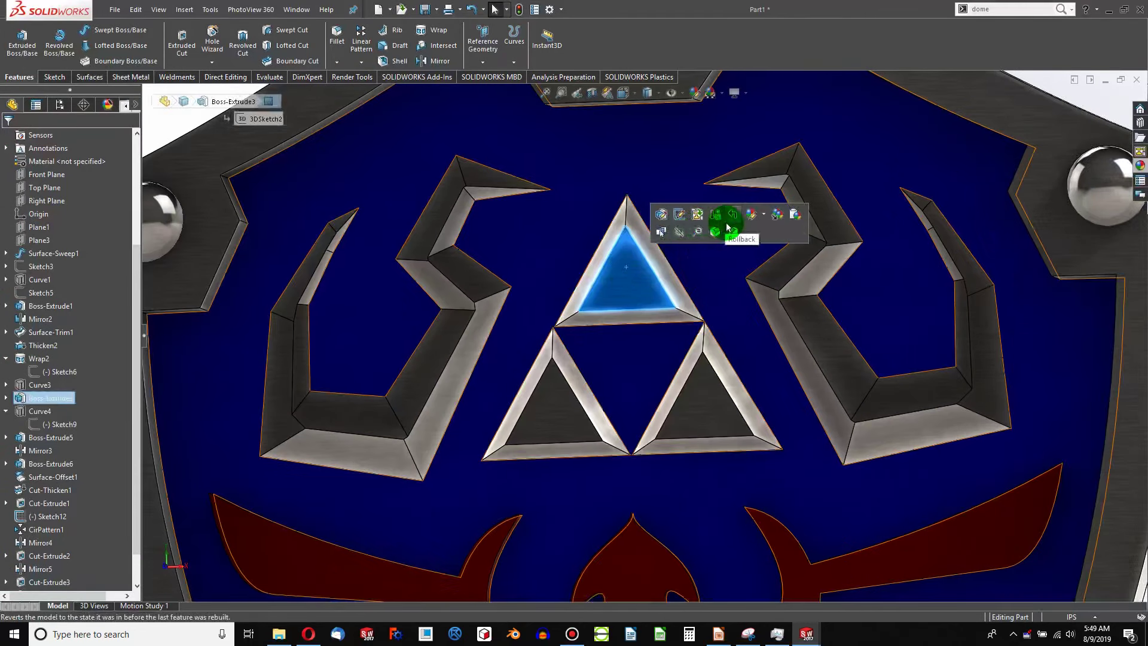
click(762, 222)
click(766, 243)
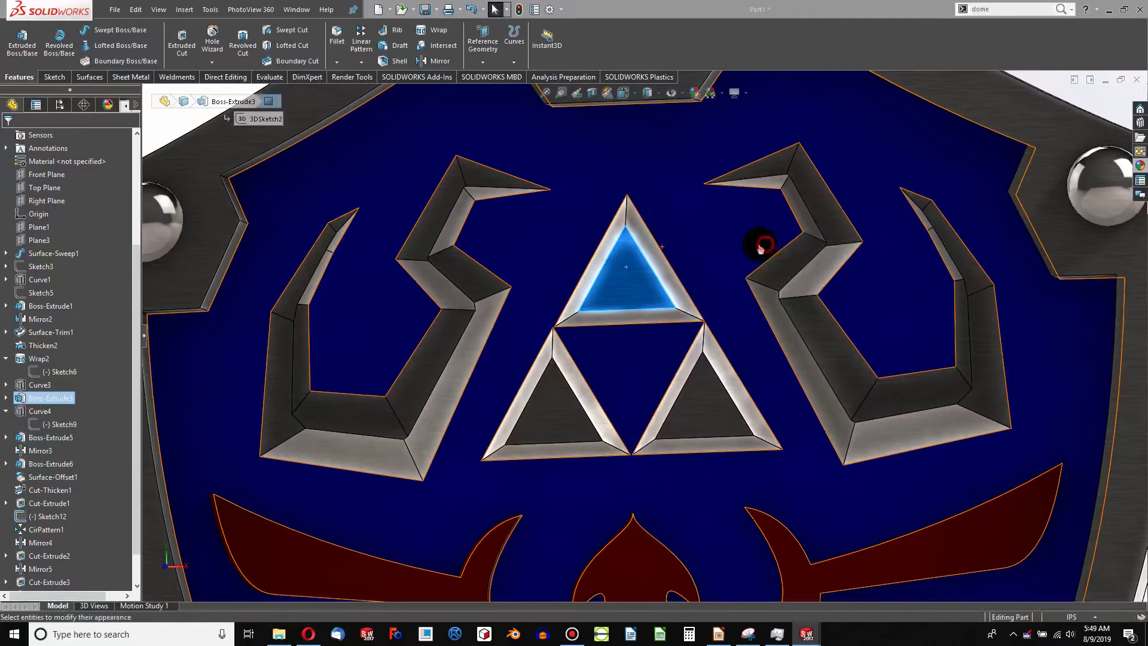
click(632, 251)
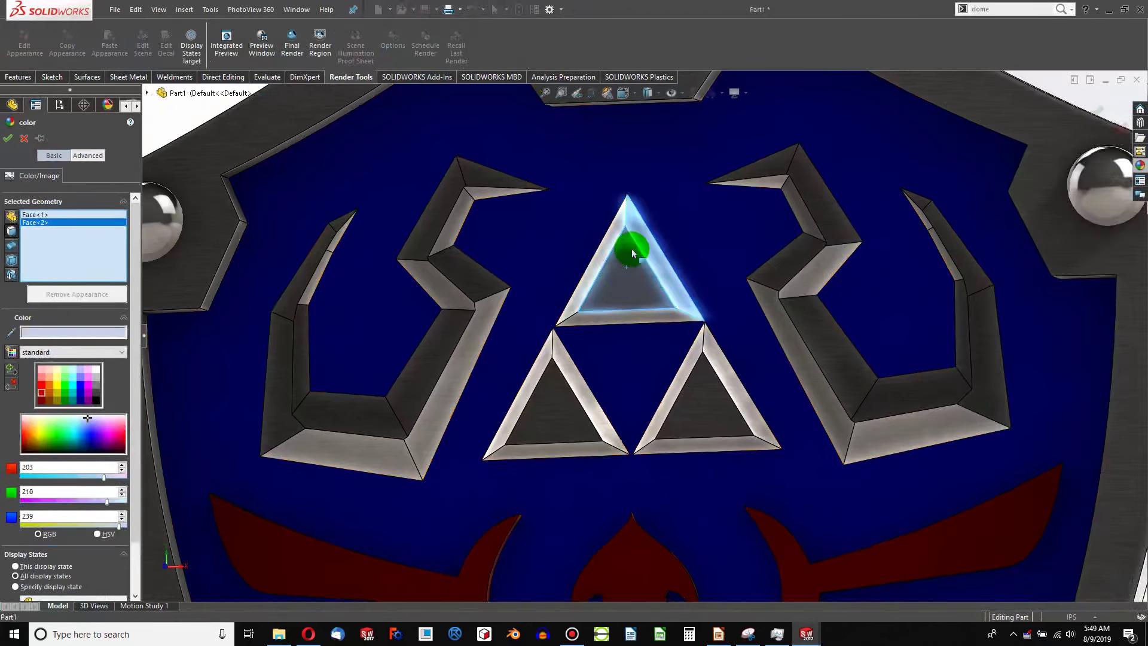
click(608, 293)
click(616, 318)
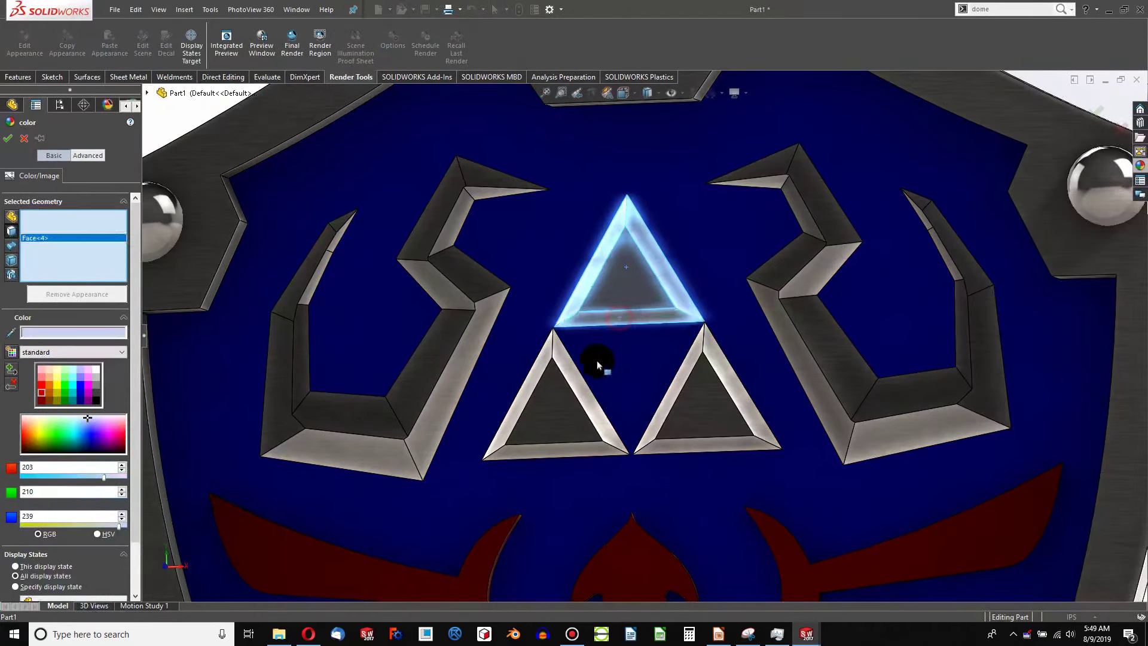
click(538, 387)
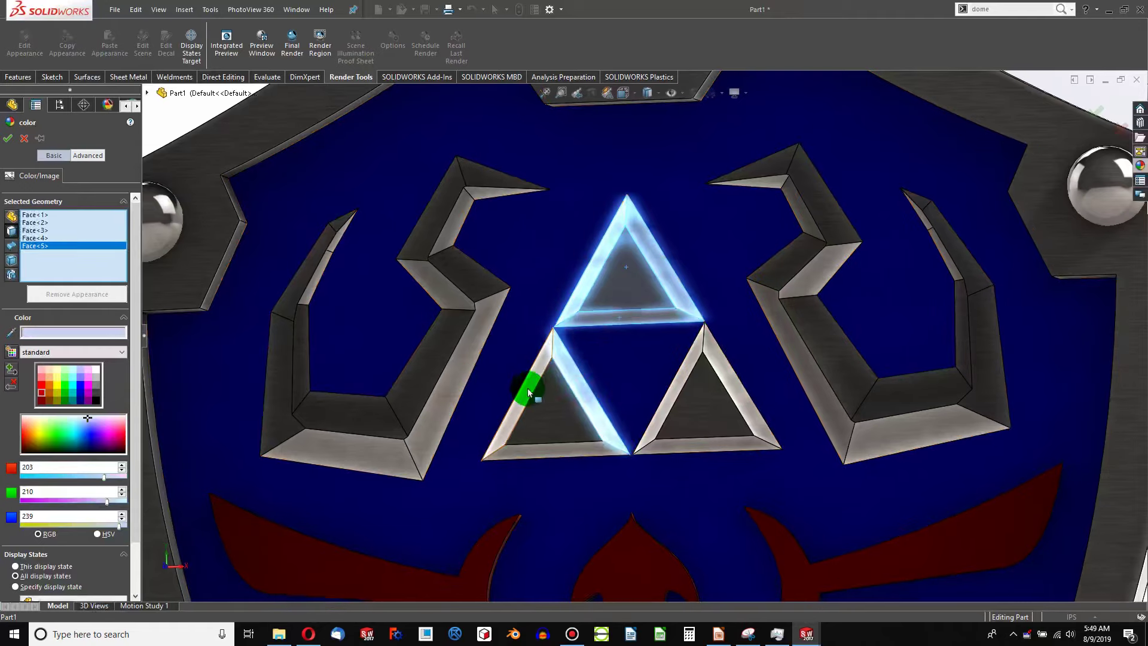
click(529, 426)
click(538, 440)
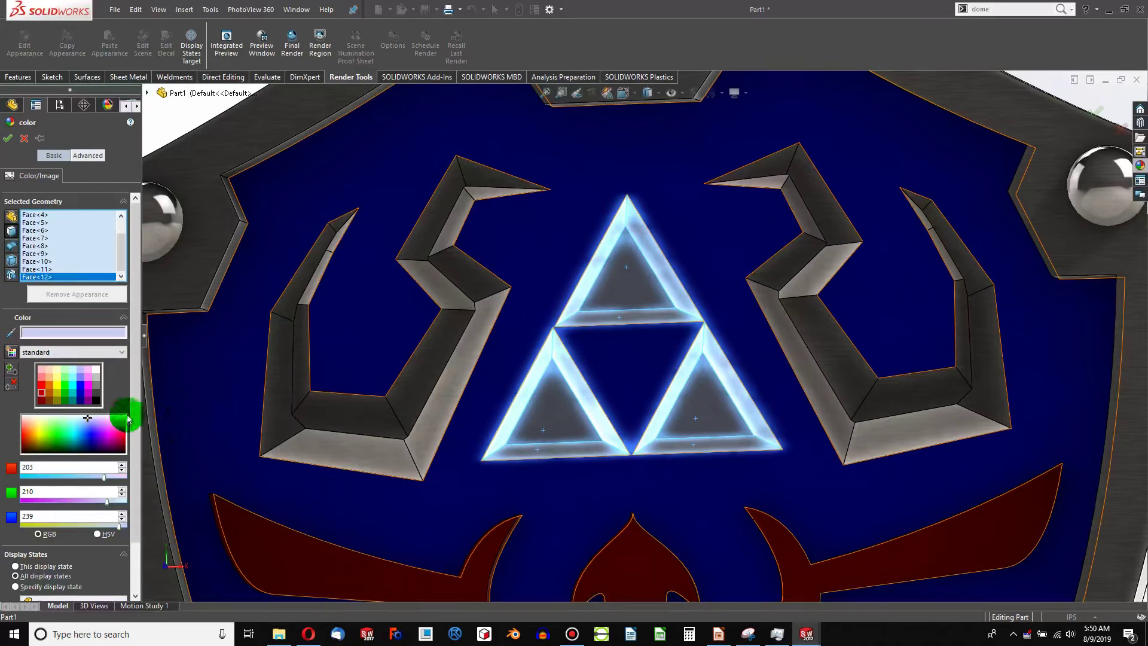
click(60, 387)
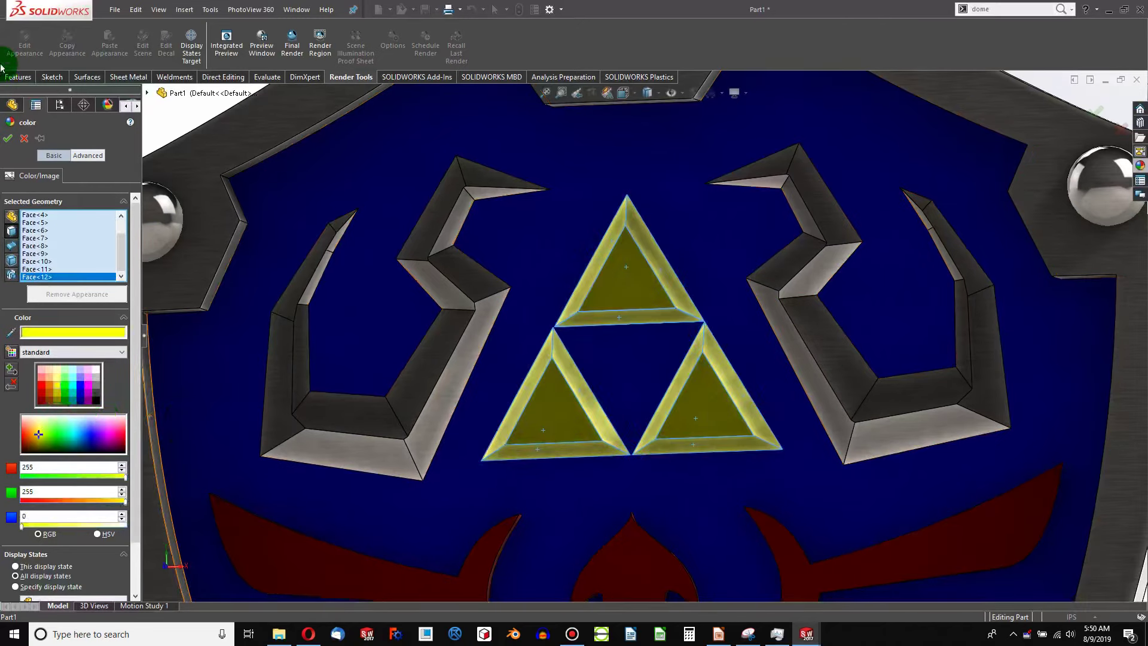
click(8, 138)
Step: Examine the colored front of the shield and the horn and small triangular outlines on its back face
scroll(628, 334, up, 8)
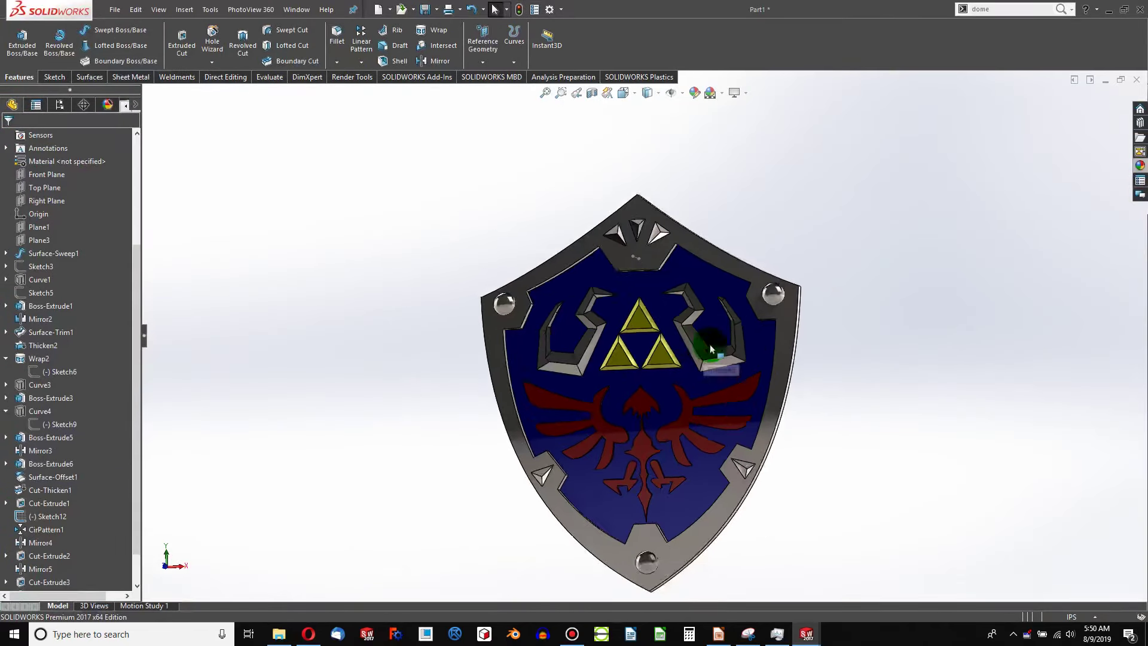
middle_drag(710, 351, 682, 416)
scroll(686, 407, down, 2)
scroll(688, 375, down, 3)
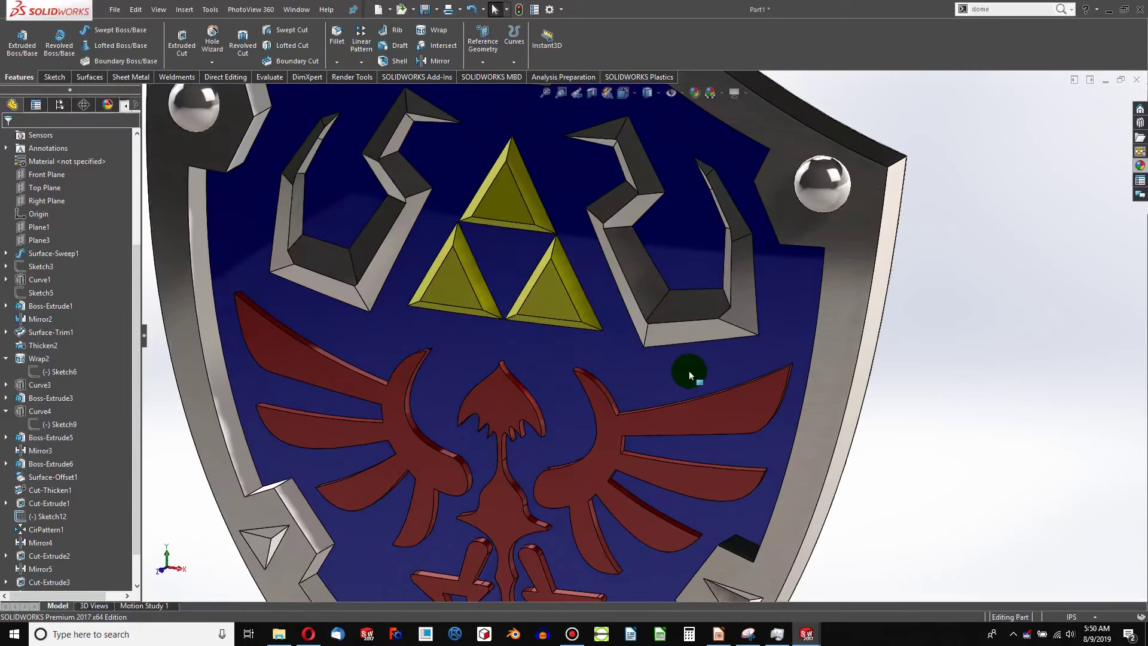
scroll(671, 348, up, 5)
scroll(748, 364, down, 2)
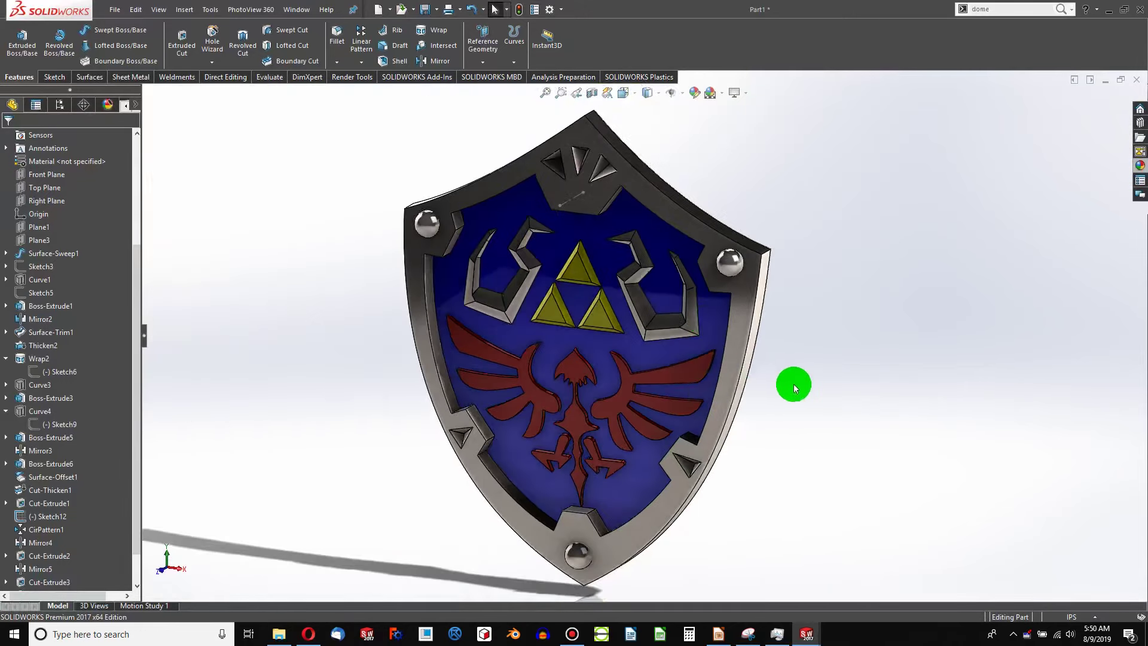
mouse_move(793, 388)
middle_down()
mouse_move(638, 386)
mouse_move(579, 333)
mouse_move(539, 317)
middle_up()
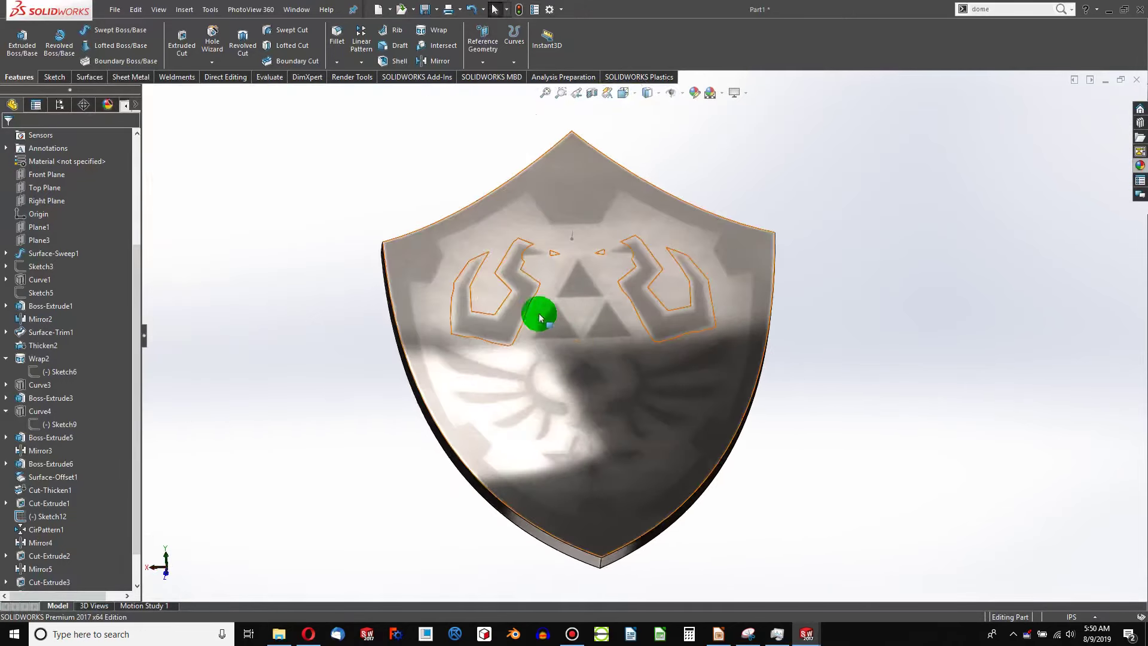
scroll(539, 316, down, 8)
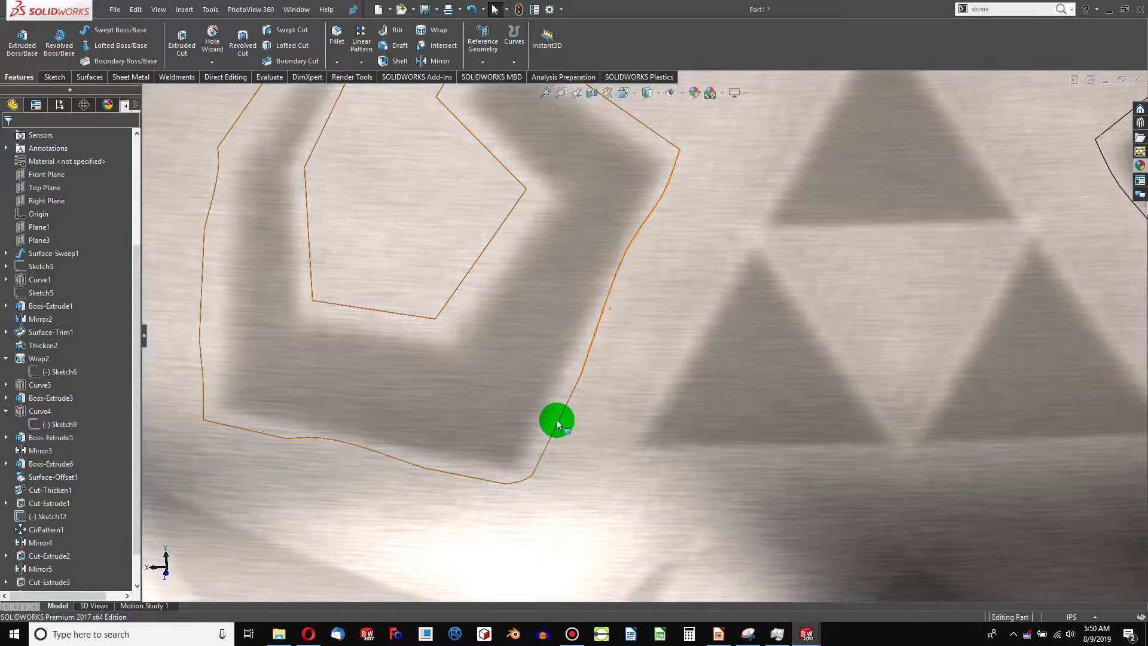
click(557, 424)
scroll(298, 405, up, 7)
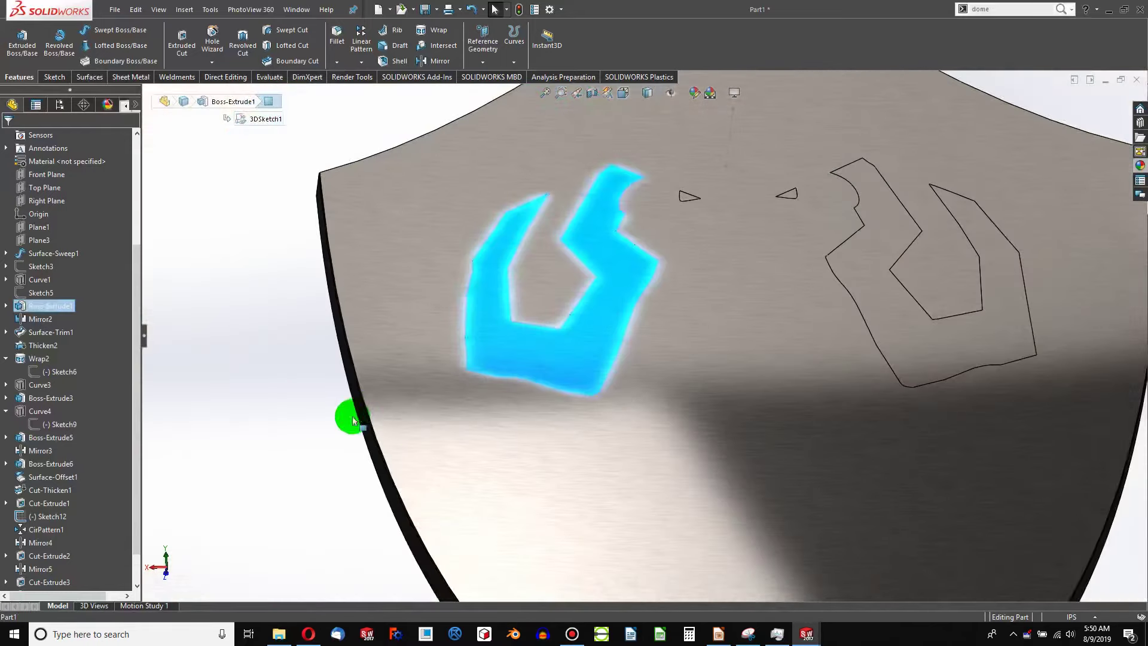
click(928, 412)
scroll(807, 397, down, 6)
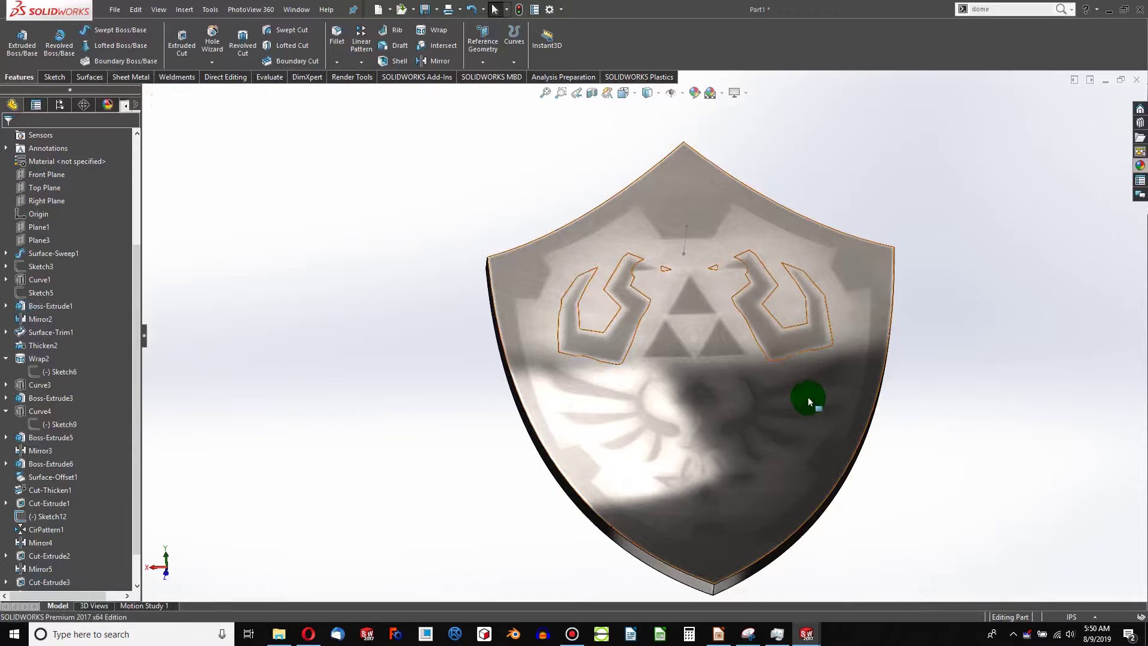
mouse_move(691, 340)
middle_down()
mouse_move(564, 311)
mouse_move(608, 306)
mouse_move(626, 389)
mouse_move(689, 410)
mouse_move(747, 395)
mouse_move(548, 338)
mouse_move(512, 269)
middle_up()
scroll(692, 205, down, 5)
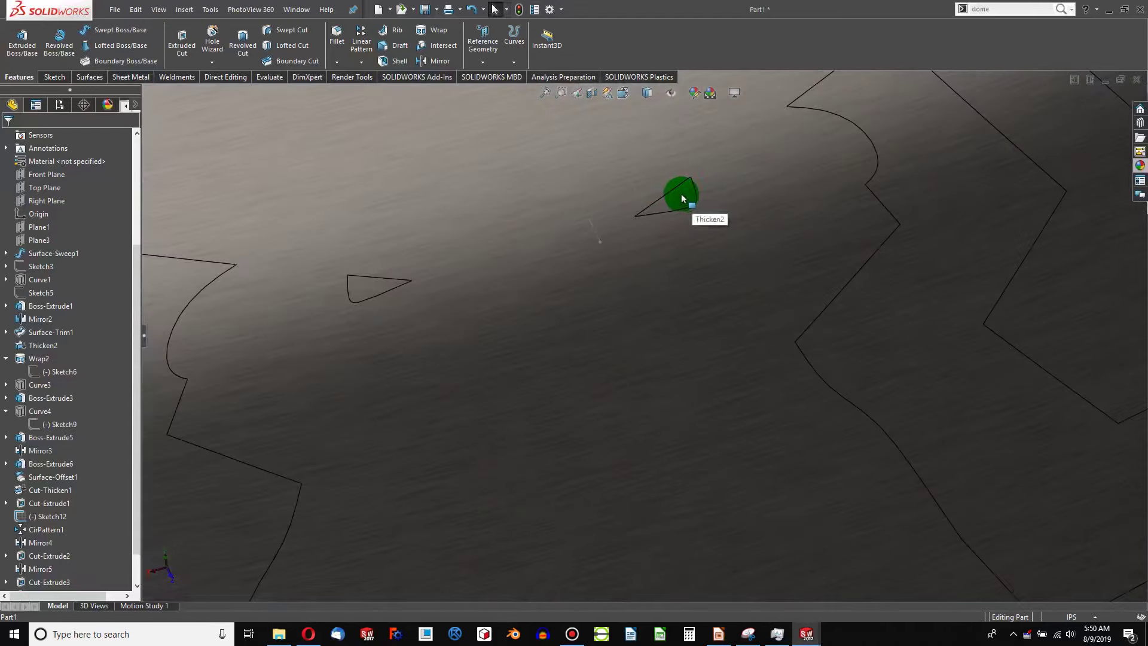
click(679, 197)
scroll(679, 236, up, 8)
click(666, 429)
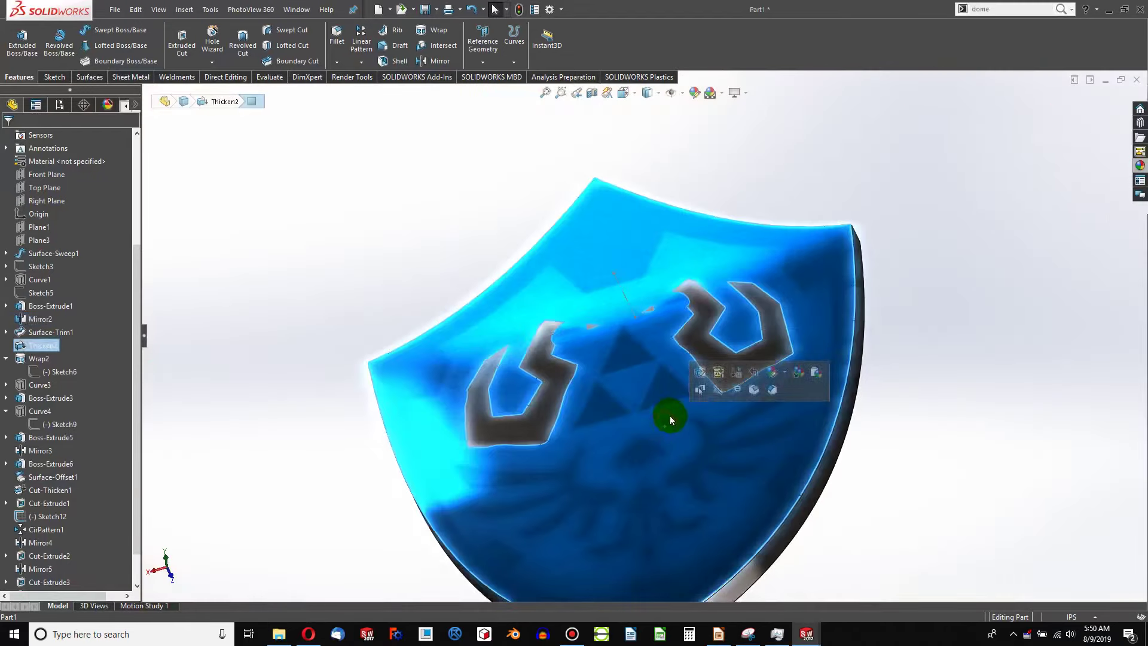
click(351, 288)
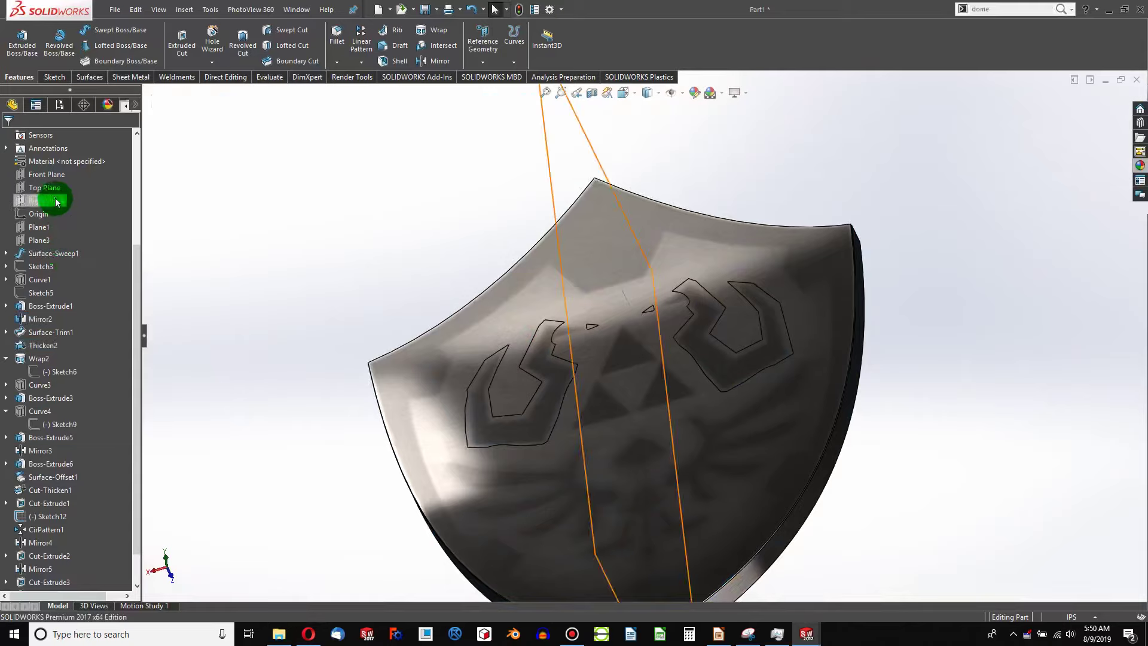
Step: Create a reference plane offset 1.50 in from the Front Plane, with the offset direction flipped
click(50, 175)
middle_drag(456, 418, 496, 263)
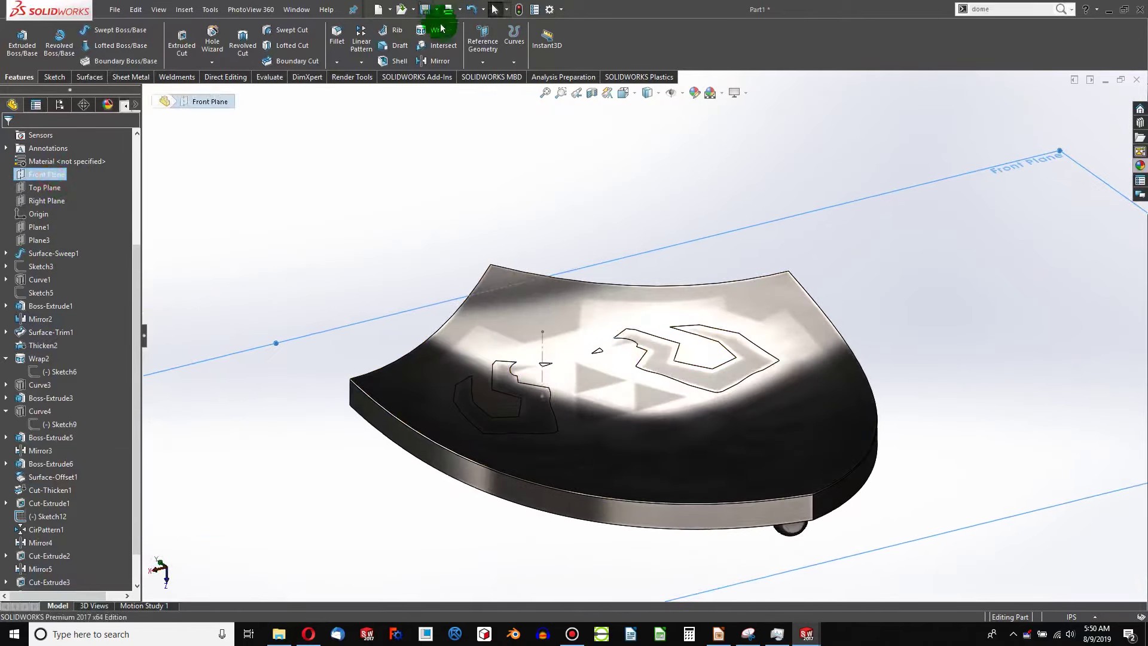
click(482, 50)
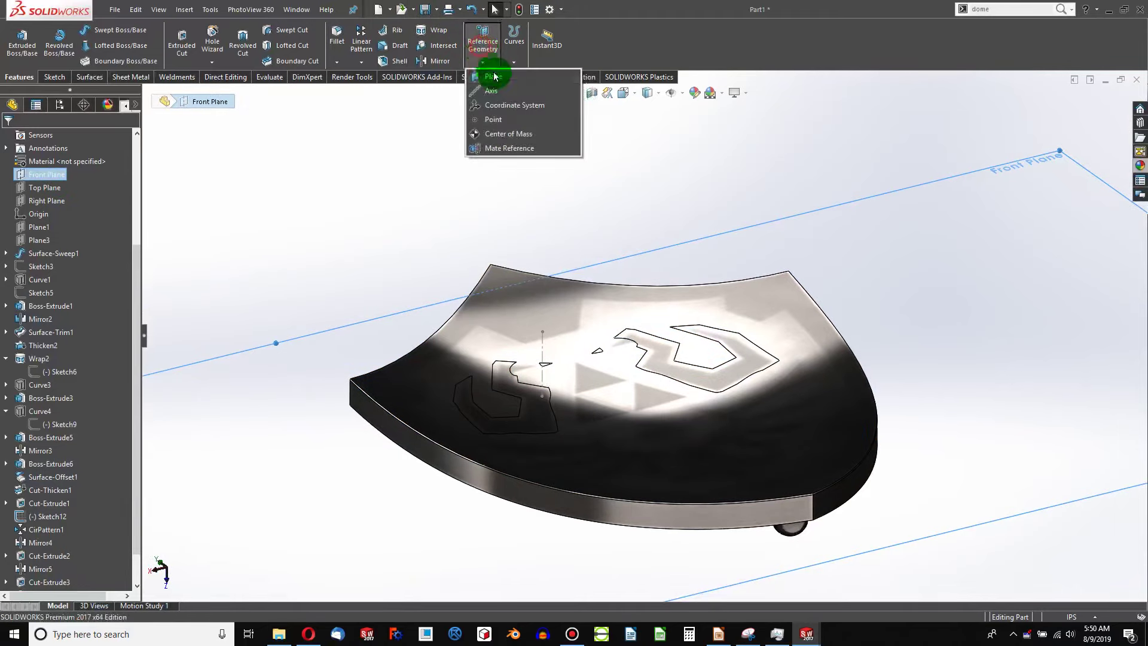
click(492, 72)
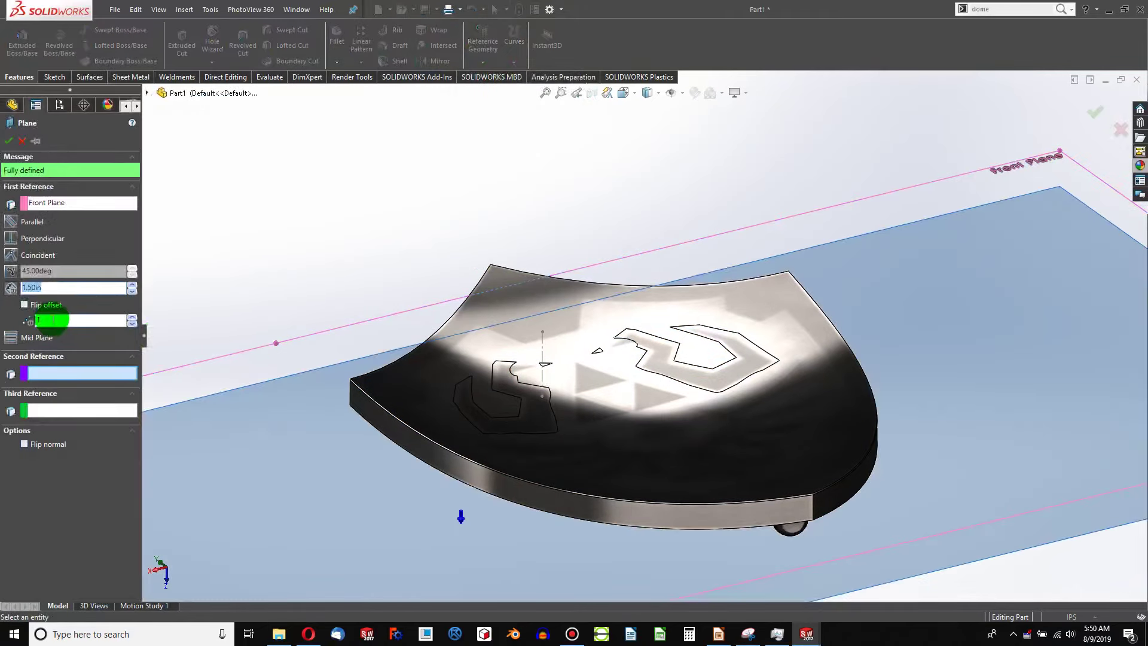
click(25, 306)
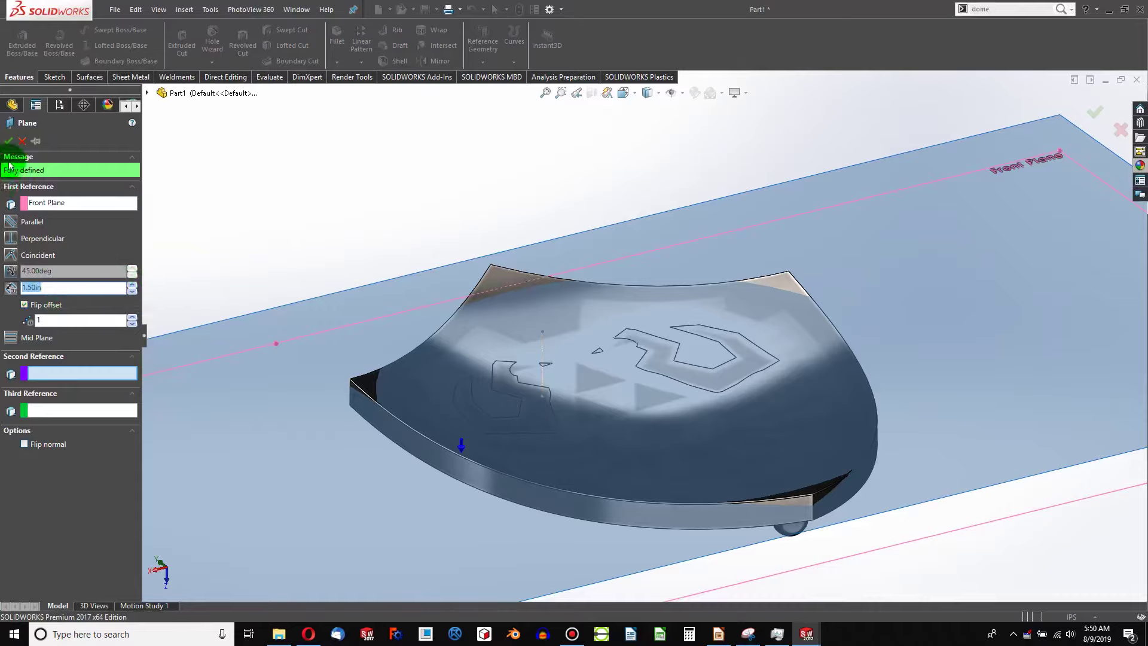
click(8, 142)
Step: Sketch four center rectangles about 3.4 to 5.1 in wide on the new plane behind the shield, two upper and two lower
mouse_move(468, 436)
middle_down()
mouse_move(546, 356)
mouse_move(561, 359)
mouse_move(496, 400)
mouse_move(392, 346)
middle_up()
click(53, 77)
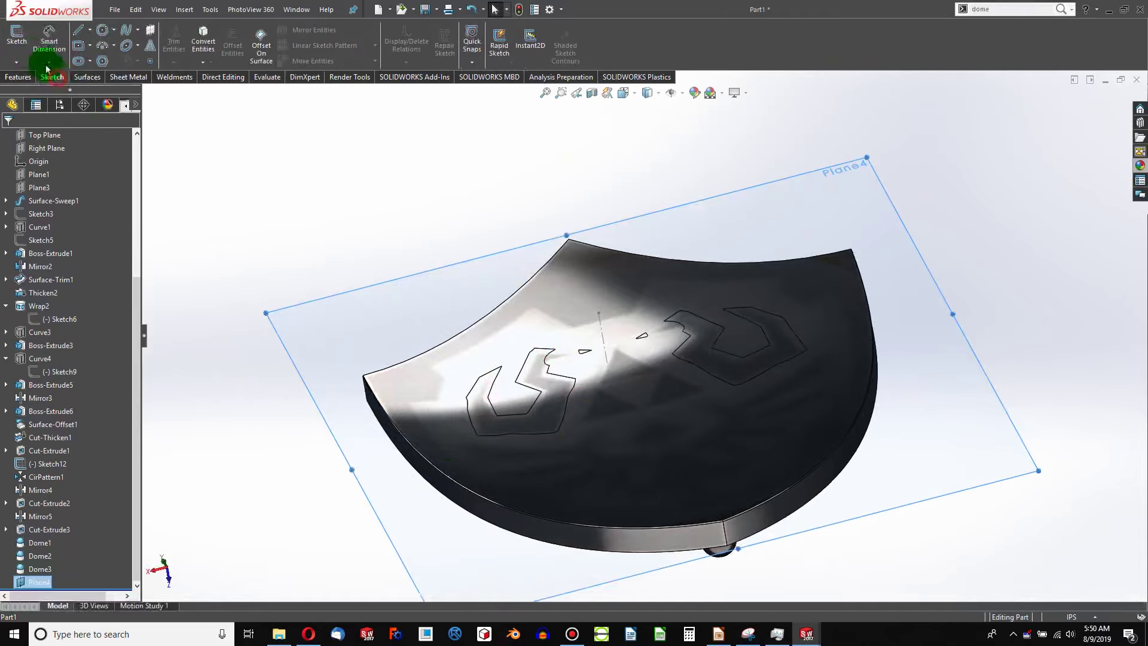
click(18, 39)
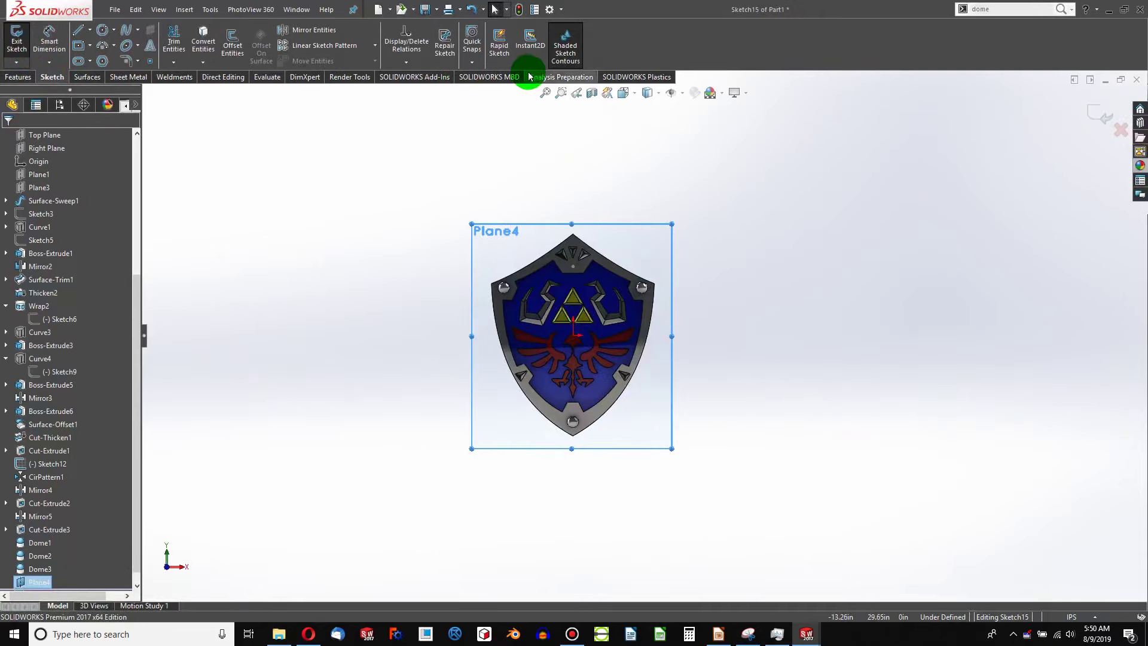
key(ctrl+8)
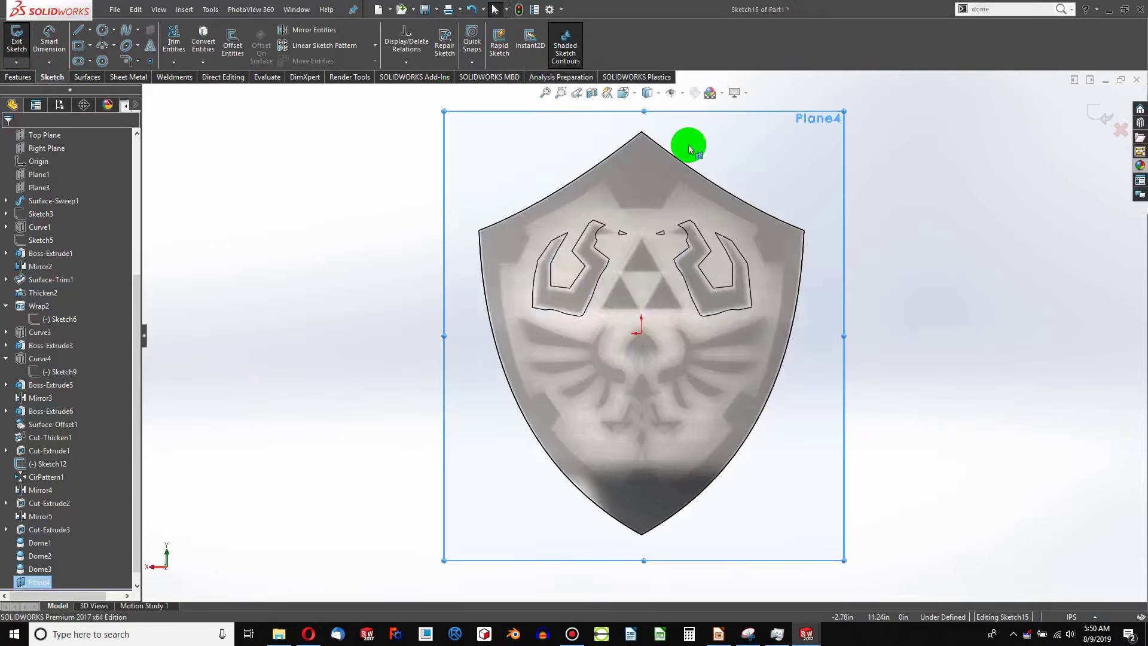
click(79, 46)
click(565, 258)
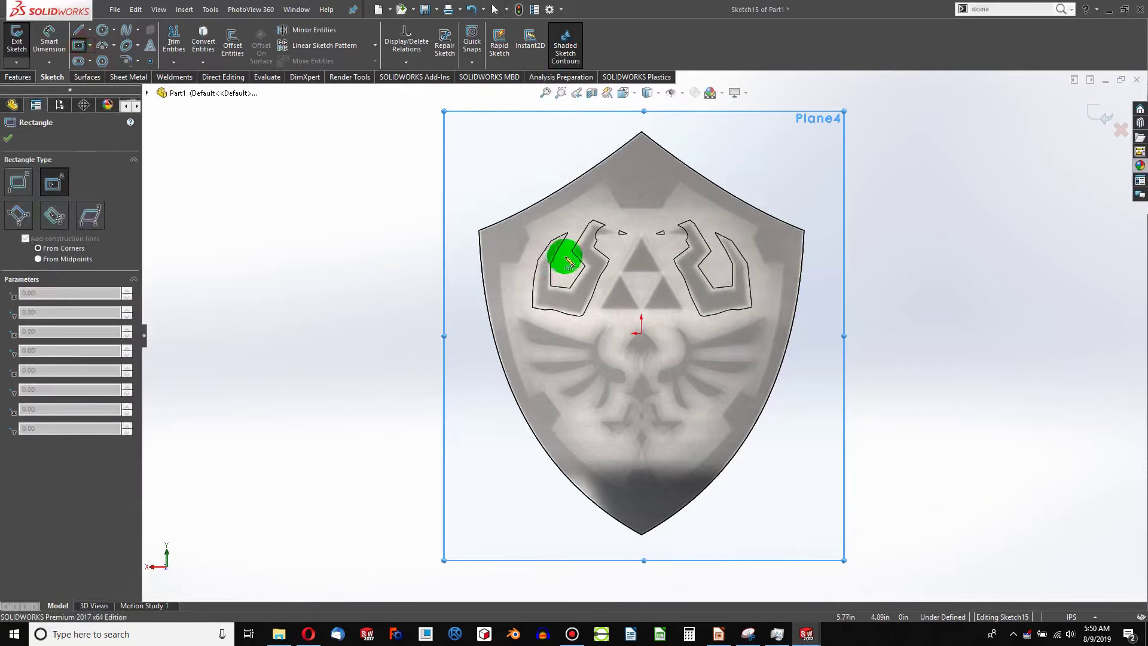
click(602, 288)
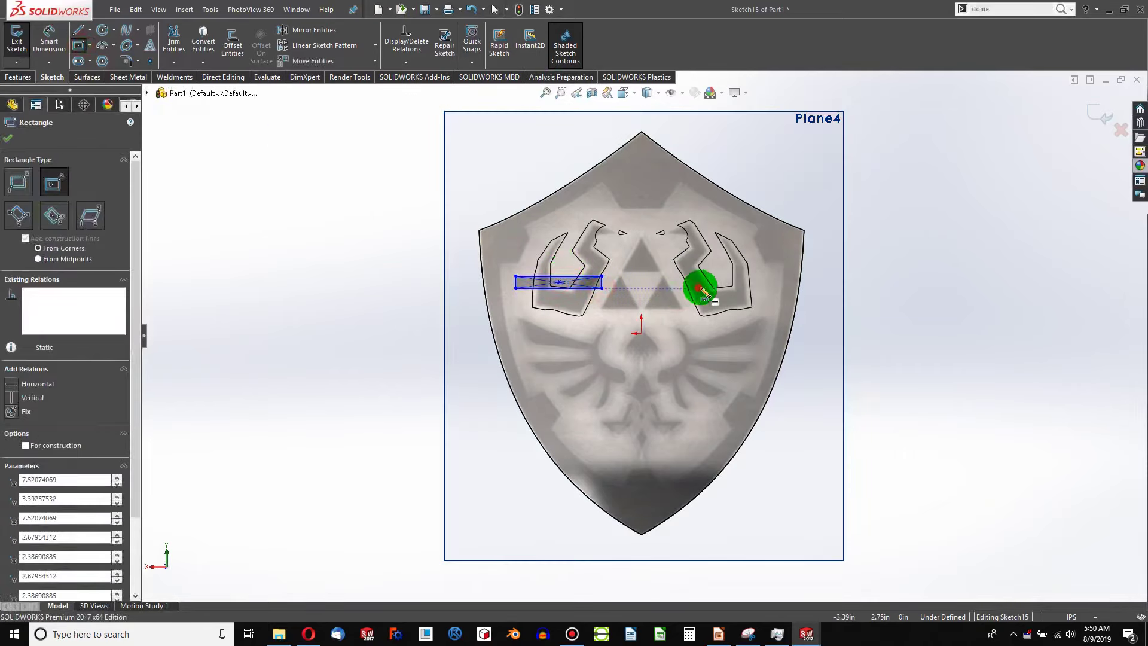
click(697, 287)
click(741, 299)
click(691, 371)
click(721, 380)
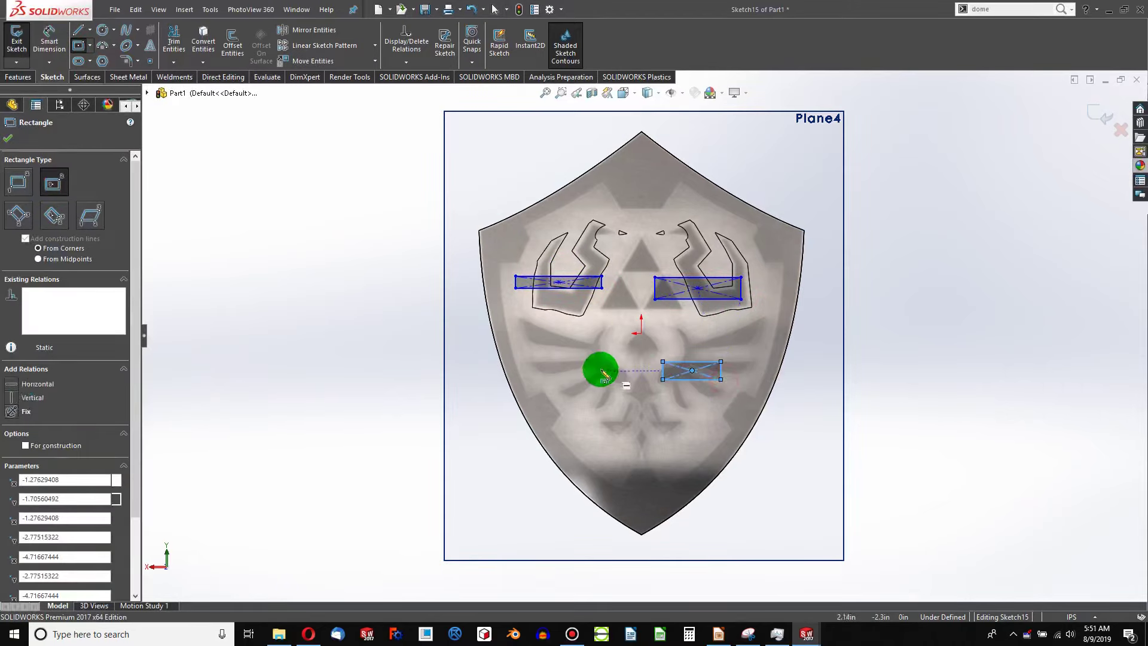
click(591, 370)
click(558, 380)
key(Escape)
scroll(617, 319, down, 3)
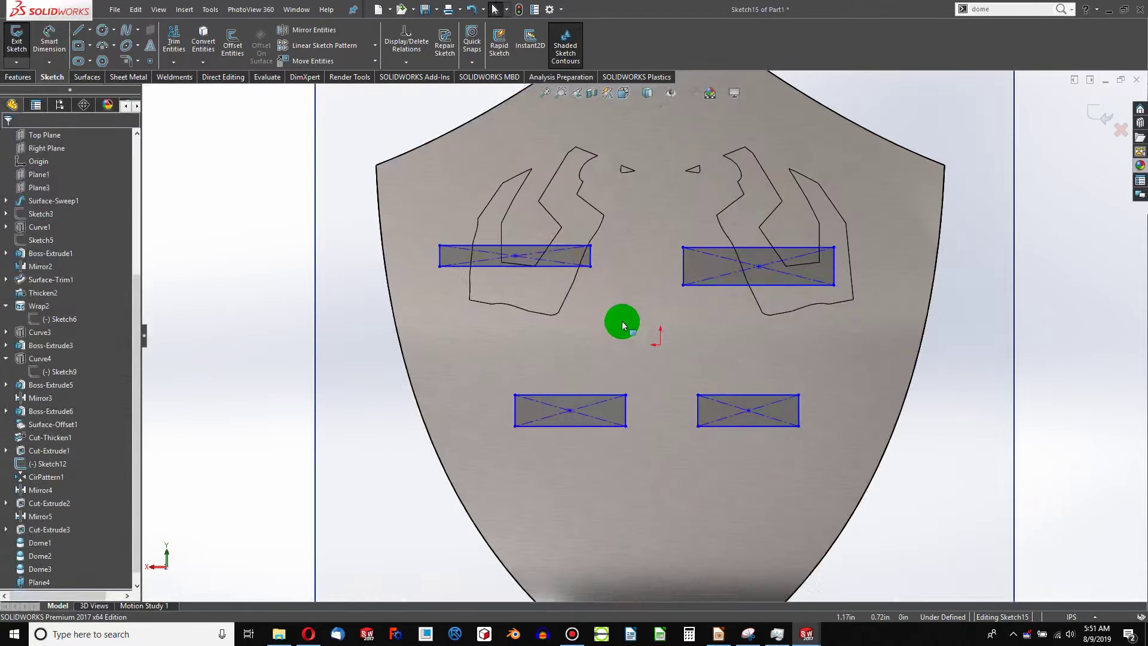
Step: Add a vertical relation between the center points of the upper-left and lower-left rectangles
click(515, 255)
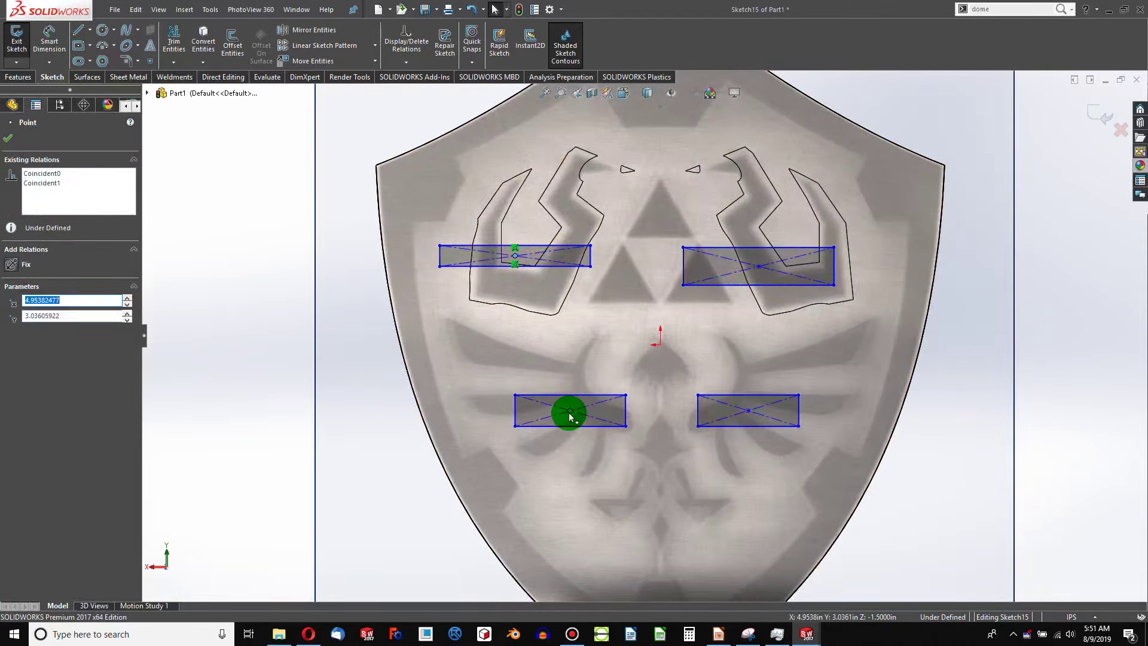
ctrl+click(570, 410)
click(11, 347)
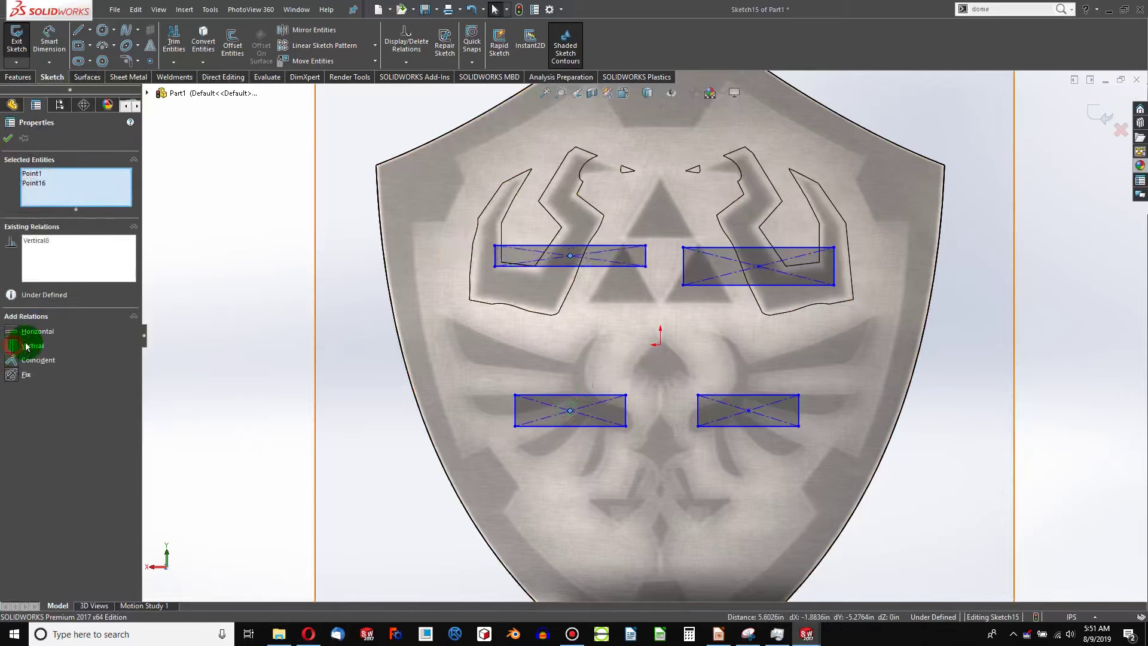
Step: Add a vertical relation between the center points of the upper-right and lower-right rectangles
click(758, 266)
ctrl+click(748, 411)
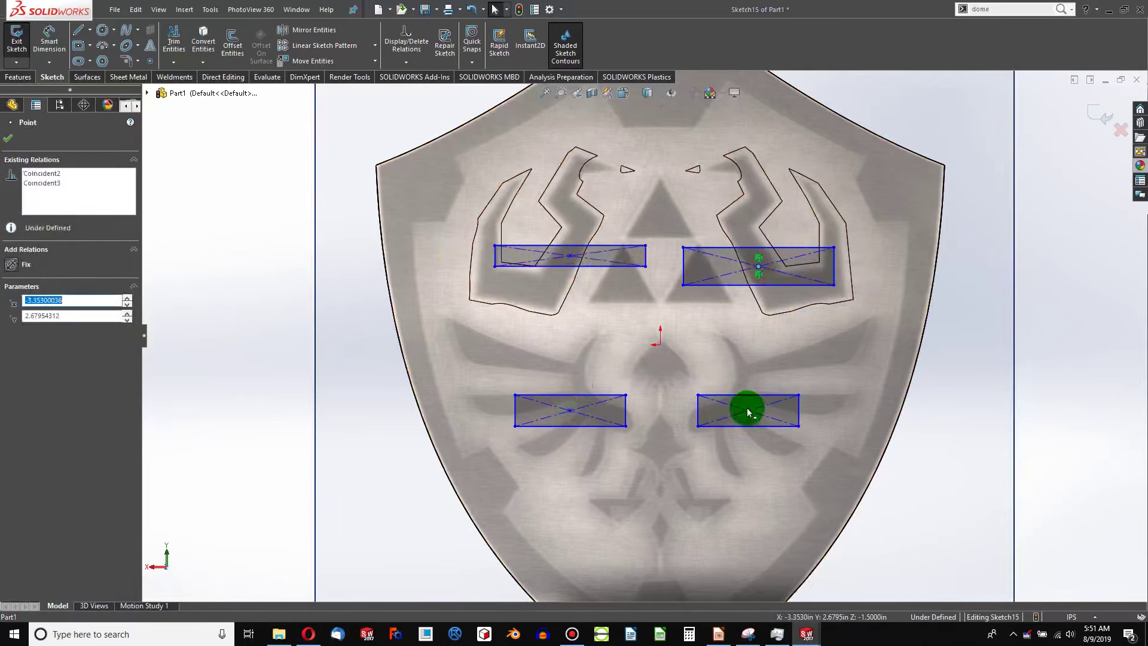
click(15, 347)
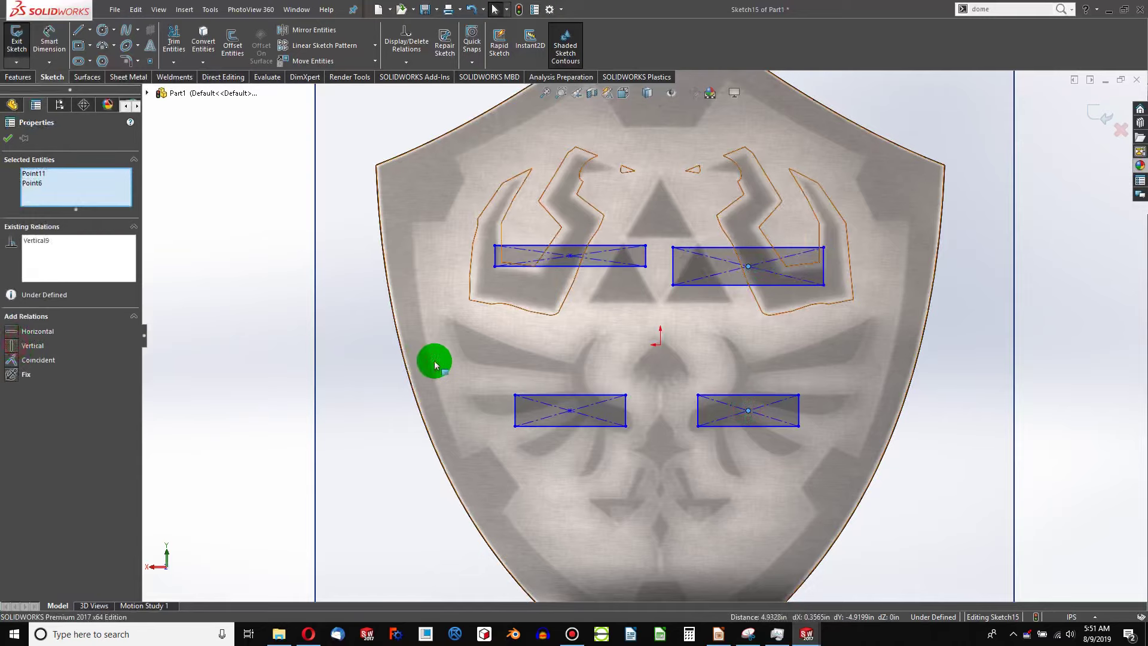
click(435, 358)
Step: Add horizontal relations between the two upper rectangles' center points and between the two lower rectangles' center points
click(573, 257)
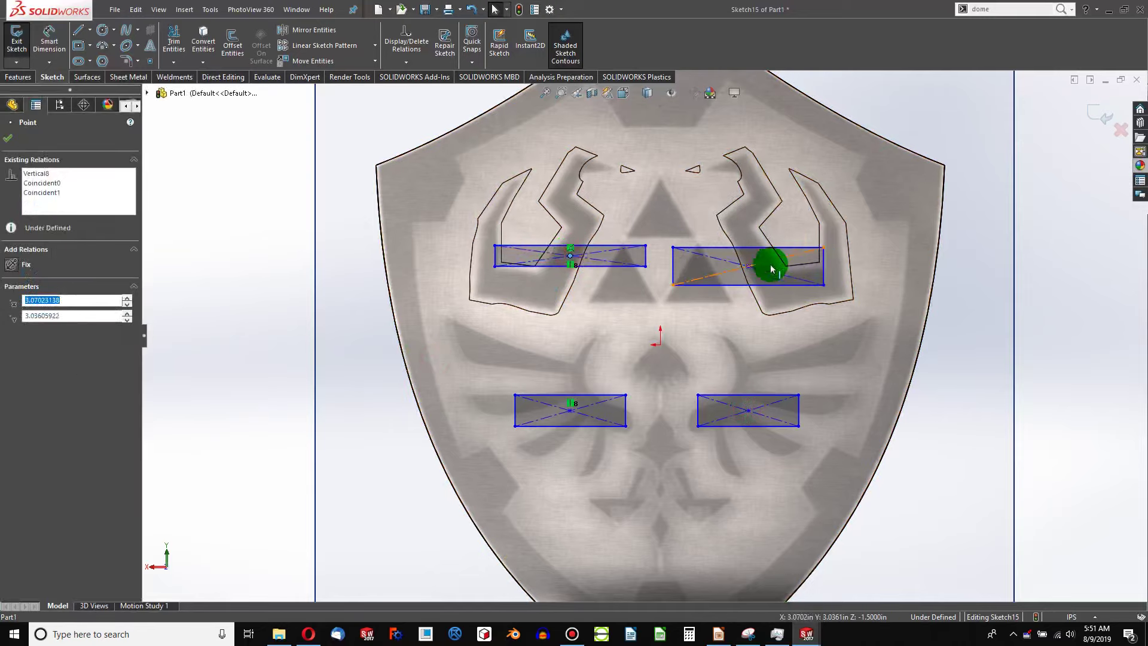
ctrl+click(749, 266)
click(24, 331)
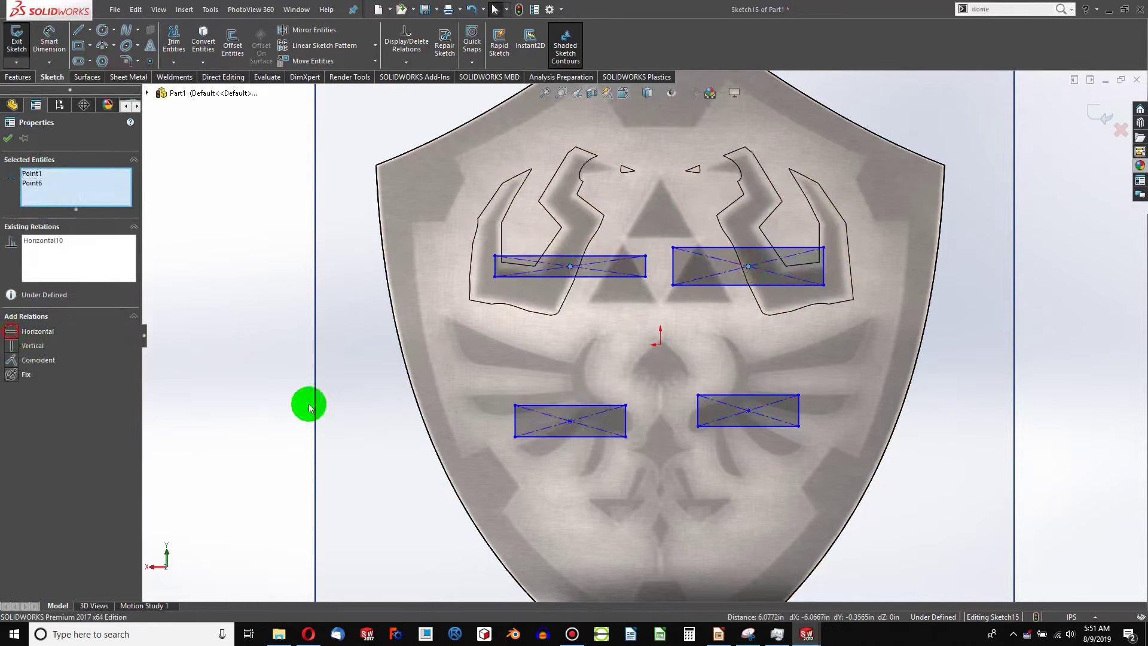
click(570, 423)
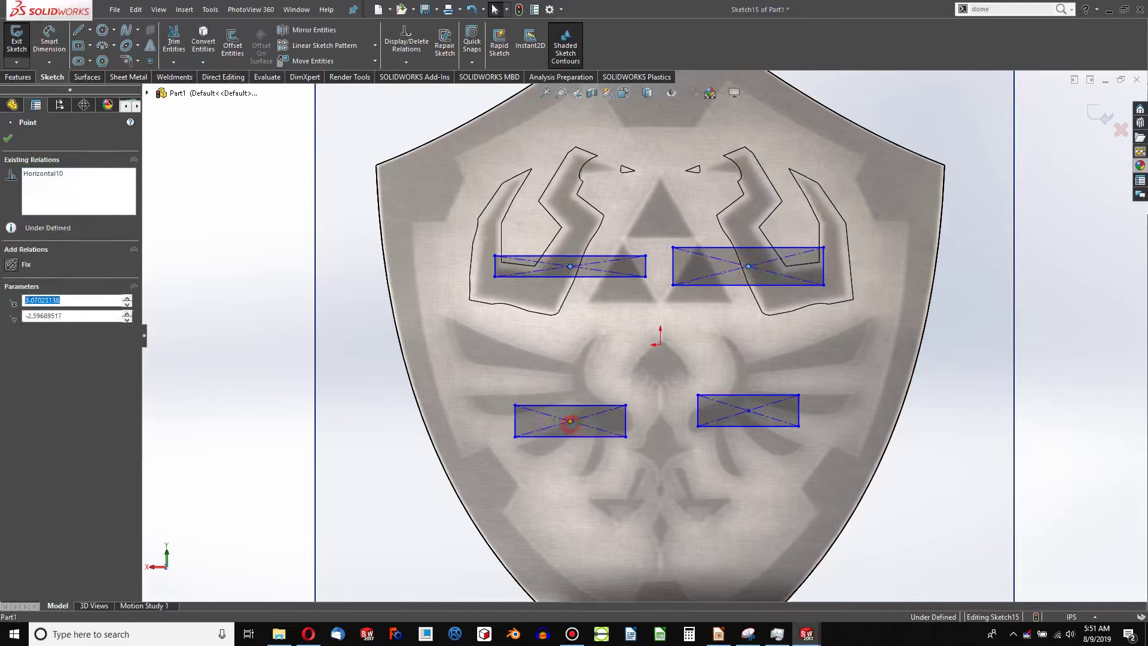
ctrl+click(749, 412)
click(13, 336)
click(438, 476)
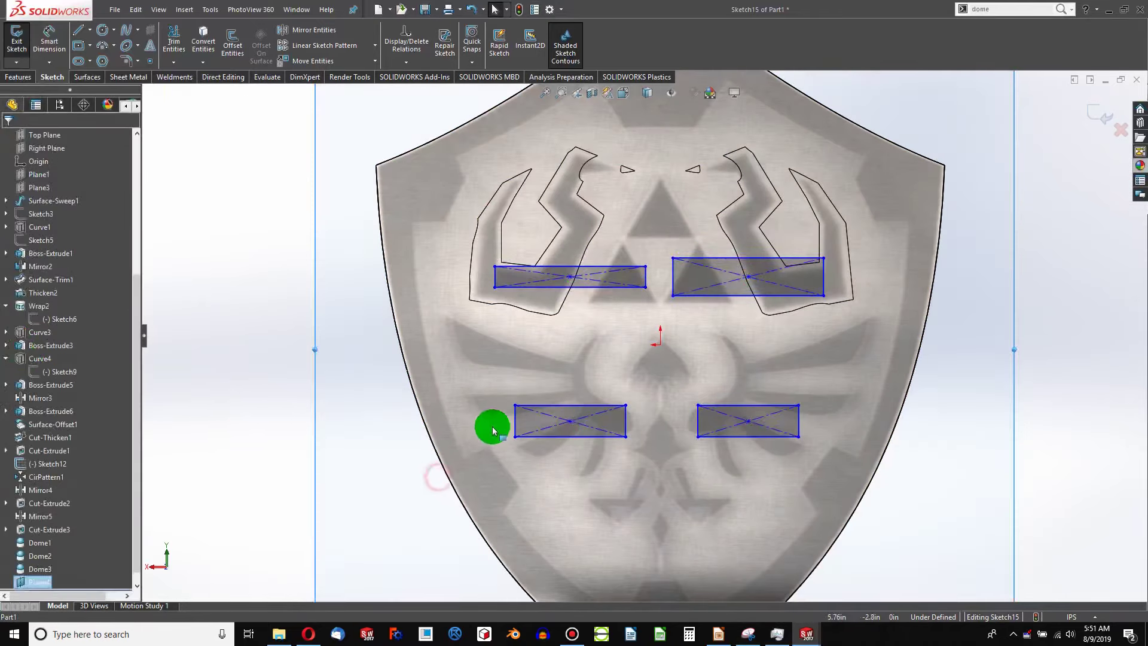
Step: Make the left vertical edges of all four rectangles equal in length
click(515, 420)
ctrl+click(494, 276)
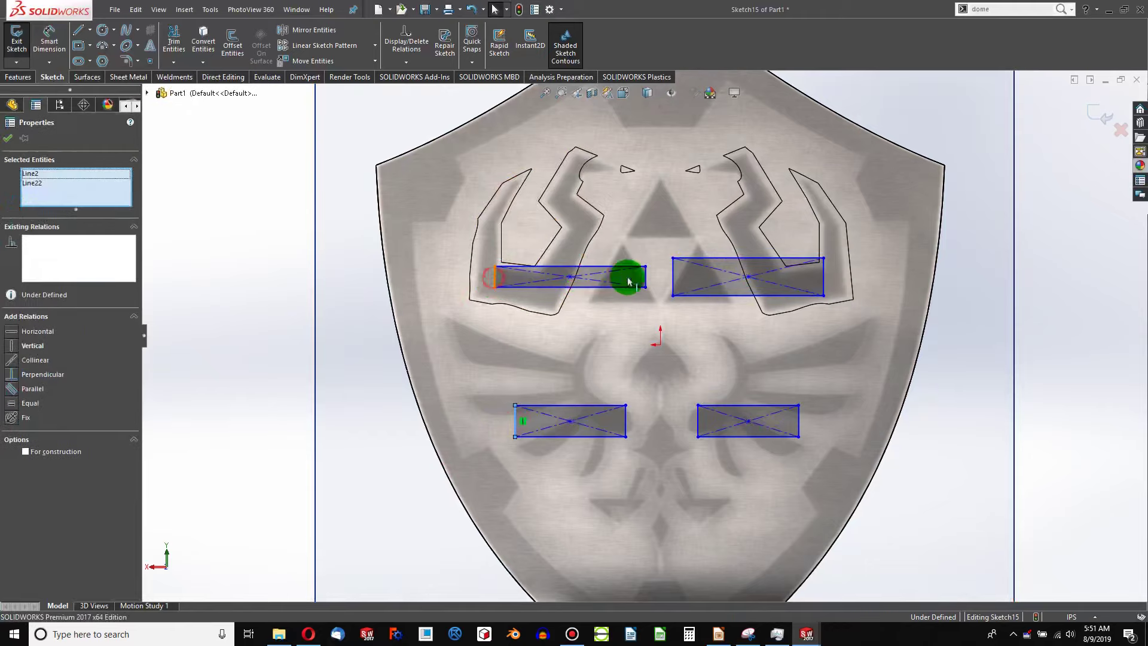
ctrl+click(672, 275)
ctrl+click(698, 418)
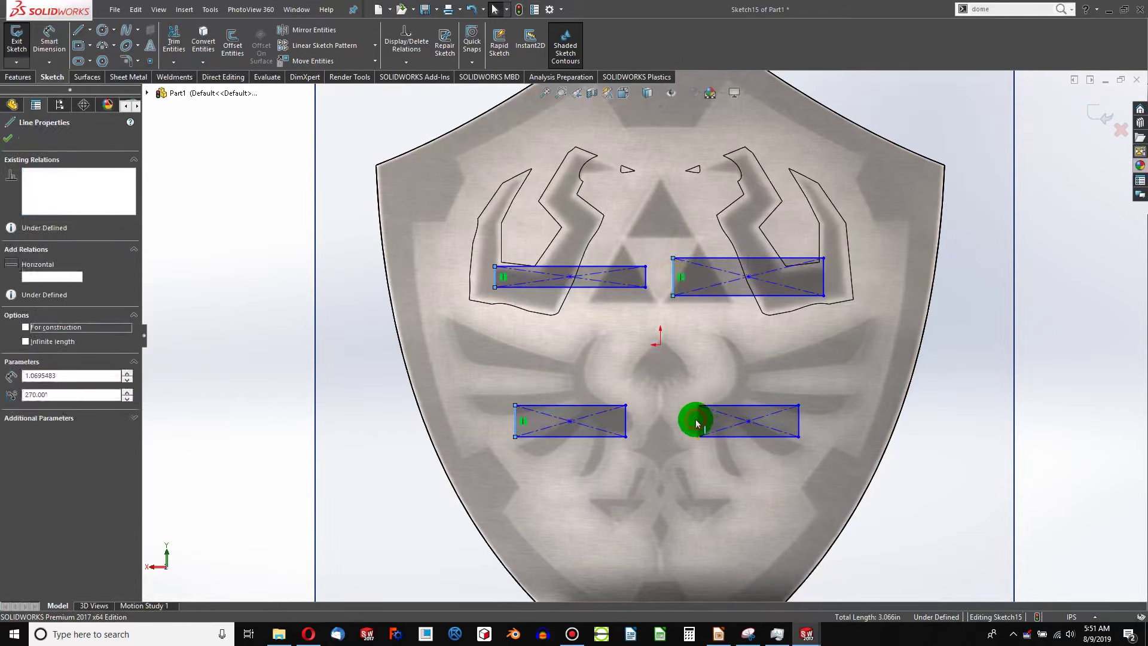
click(798, 372)
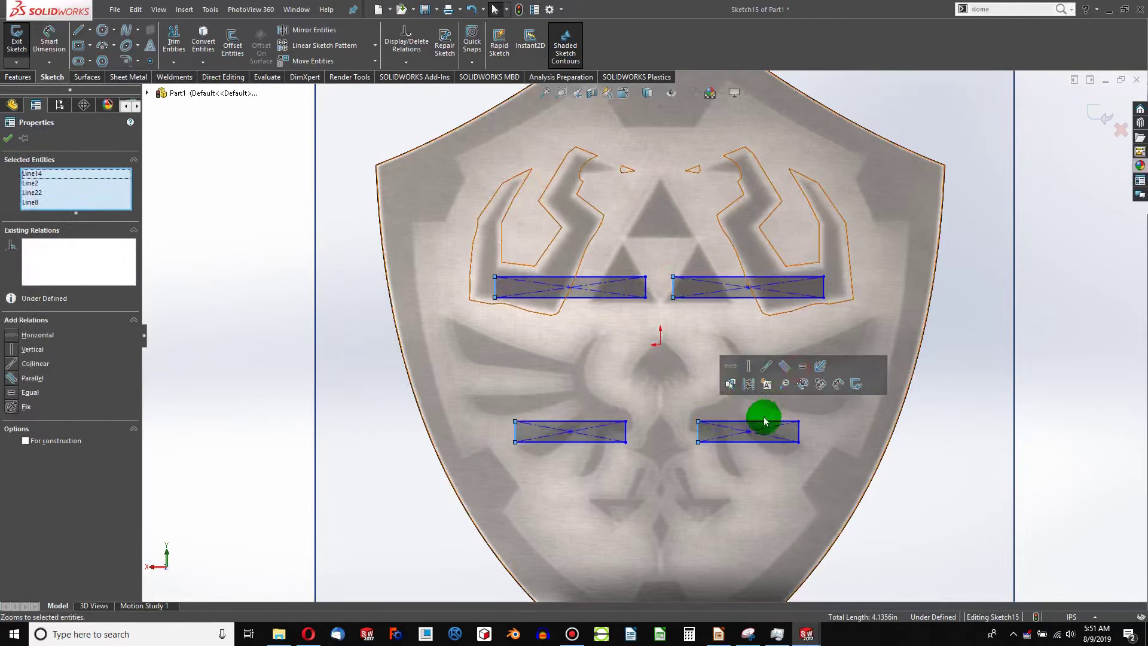
Step: Make the top horizontal edges of all four rectangles equal in length
click(790, 420)
ctrl+click(720, 276)
ctrl+click(597, 276)
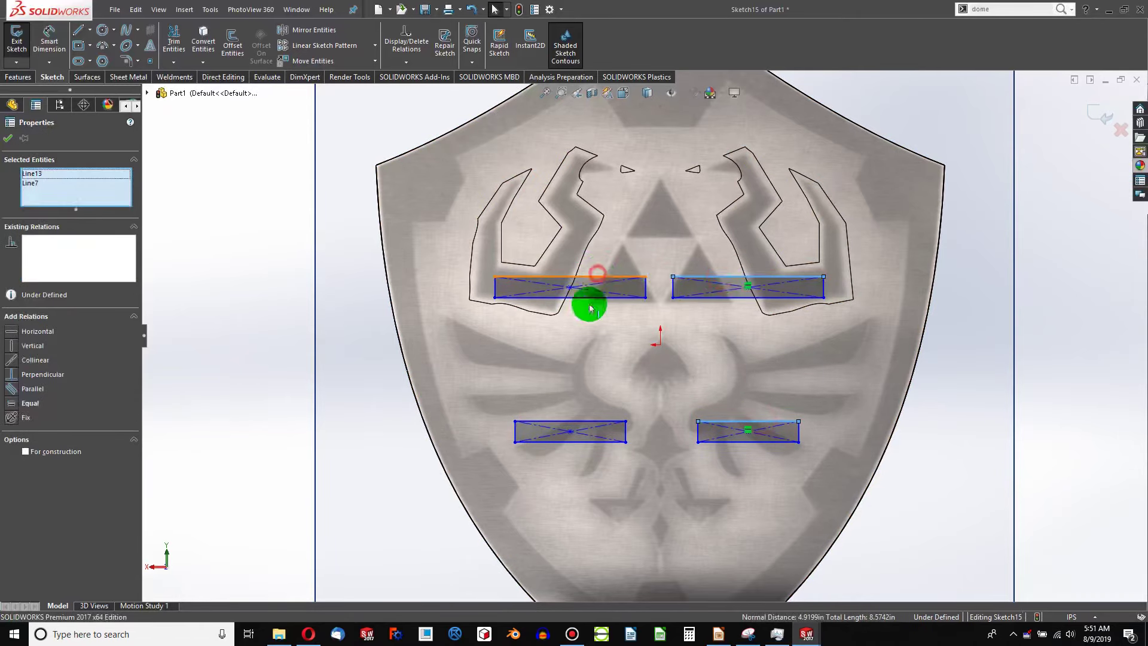
ctrl+click(589, 421)
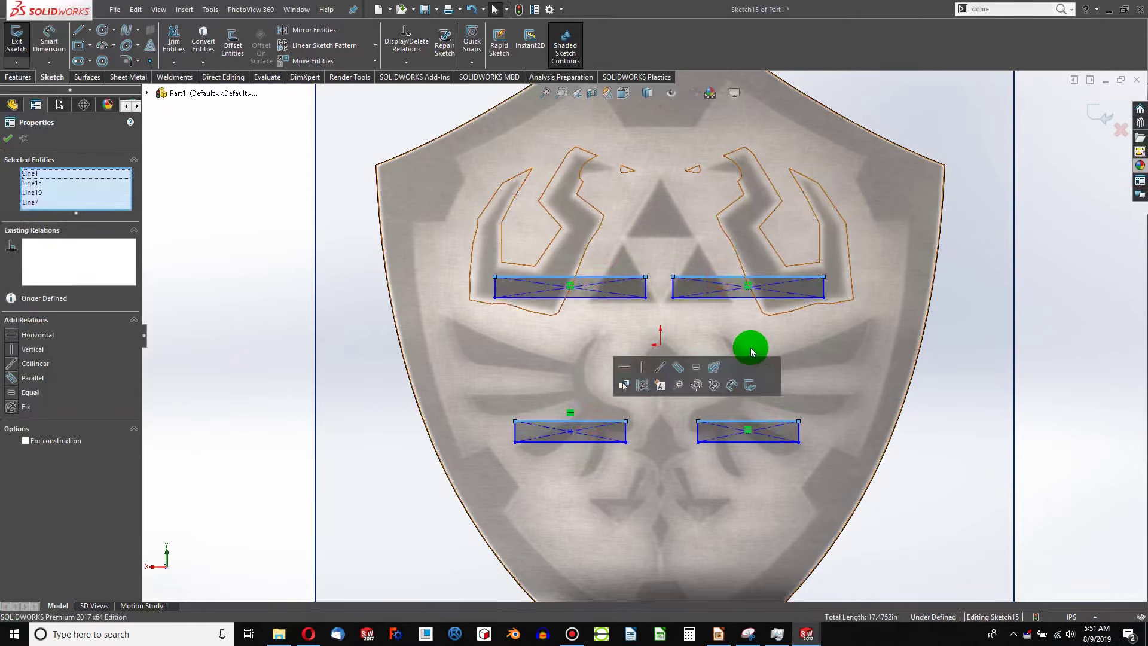
click(694, 367)
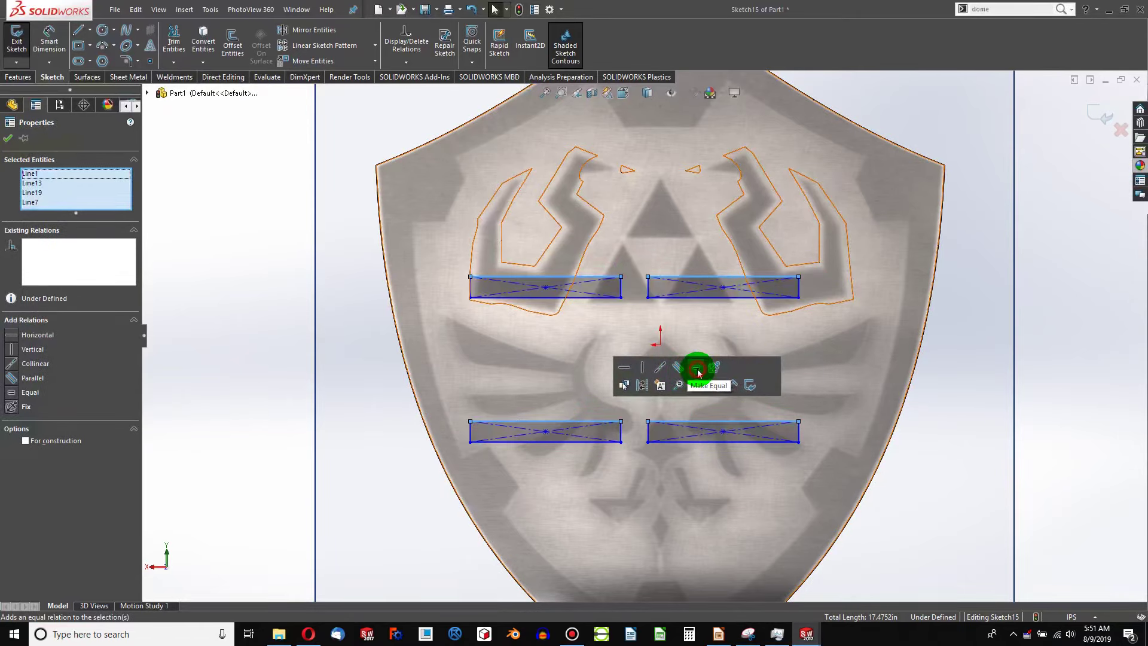
click(245, 282)
Step: Dimension the vertical spacing between the left rectangles' center points as 8.00 in
key(s)
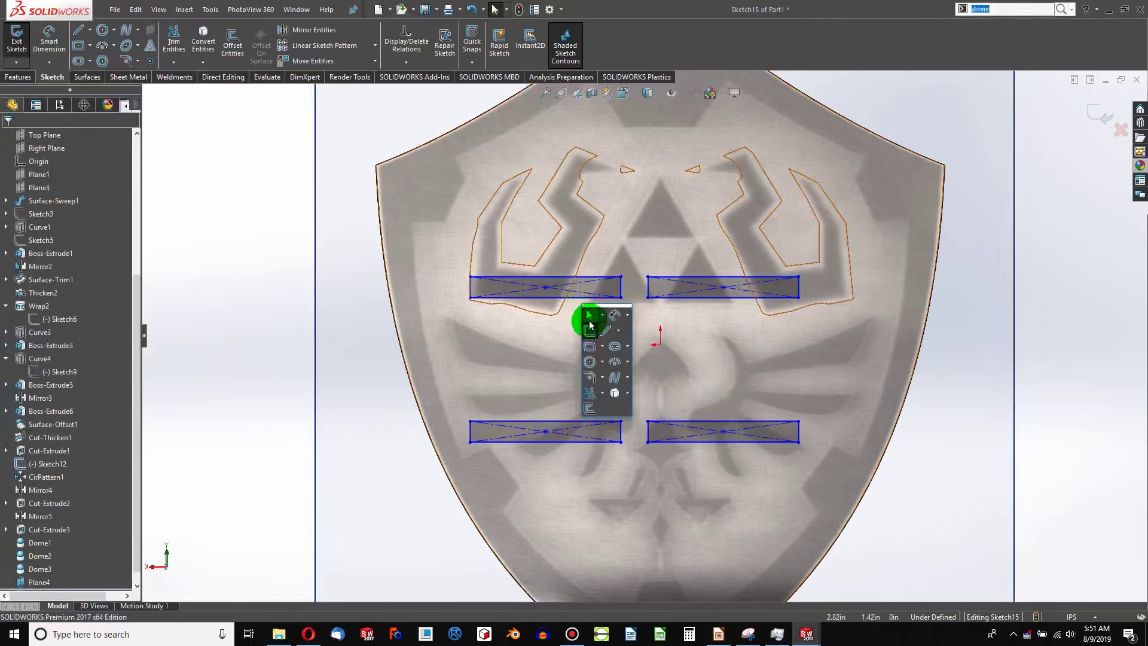
click(620, 315)
click(545, 287)
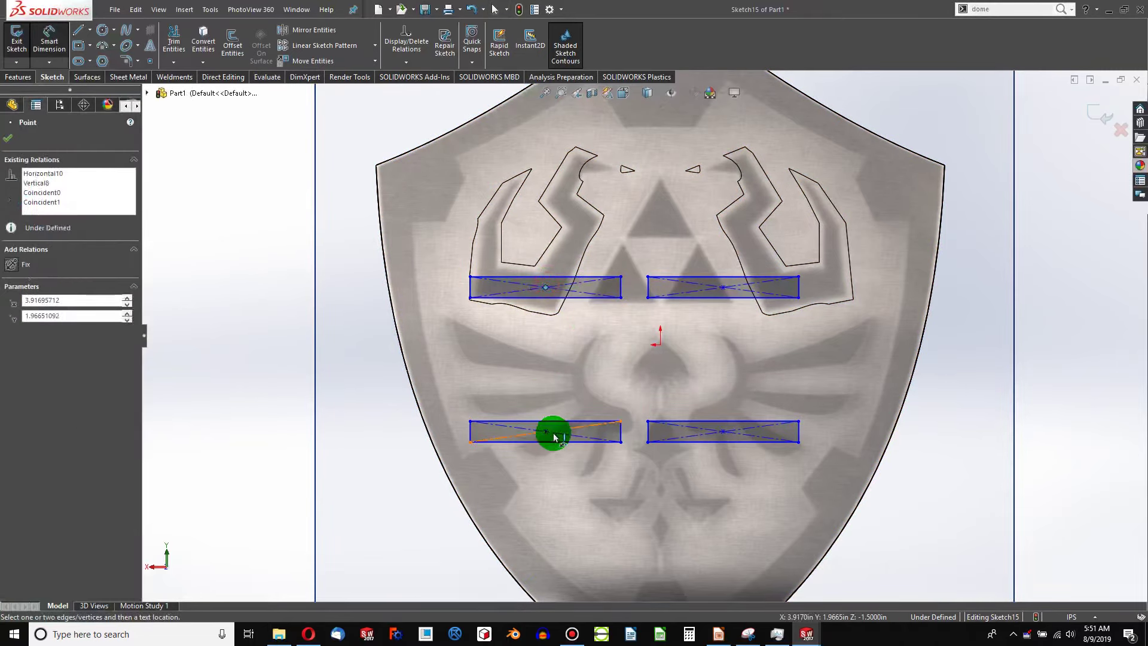
click(546, 431)
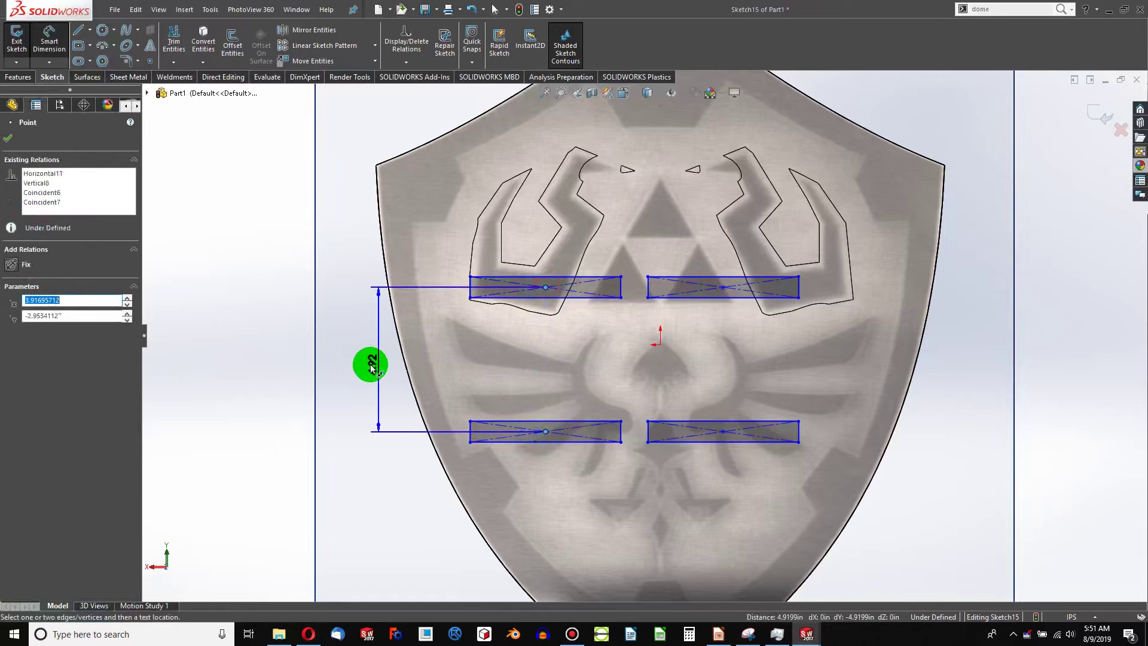
click(370, 361)
key(Return)
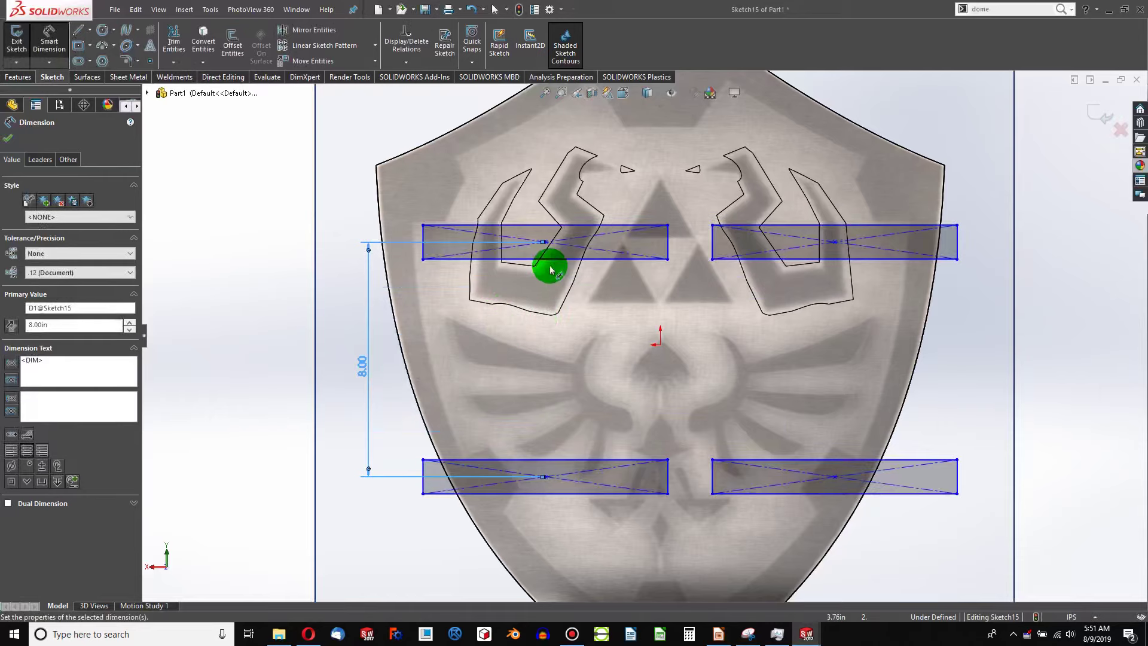
Step: Dimension the horizontal spacing between the upper rectangles' center points as 8 in
click(546, 242)
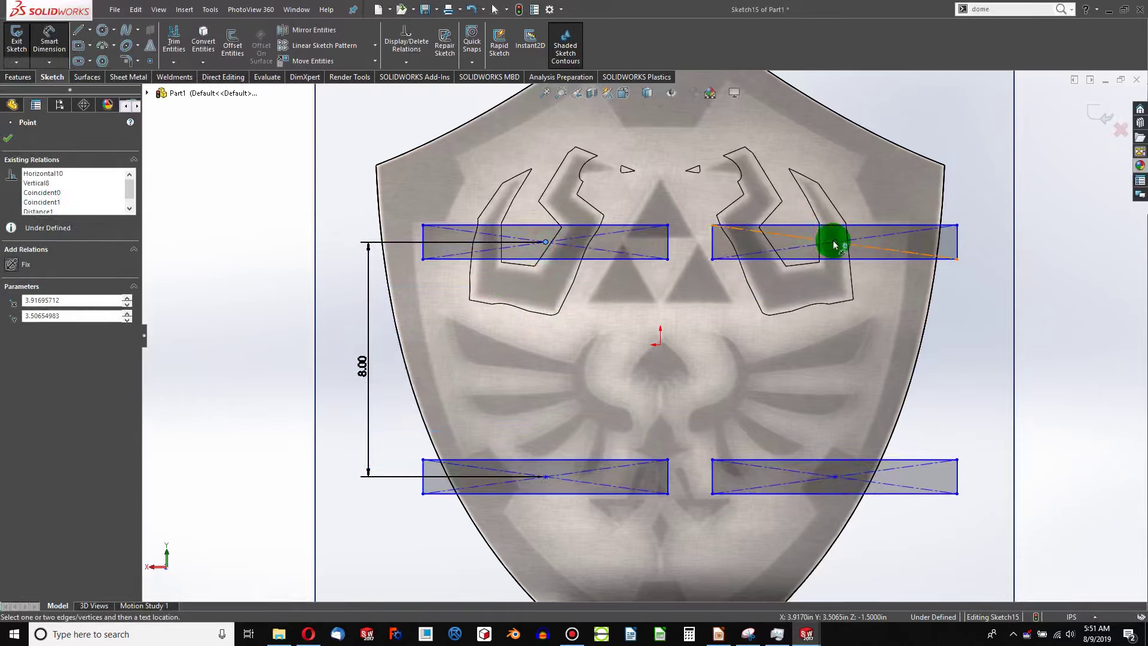
click(835, 243)
click(692, 159)
text(8)
key(Return)
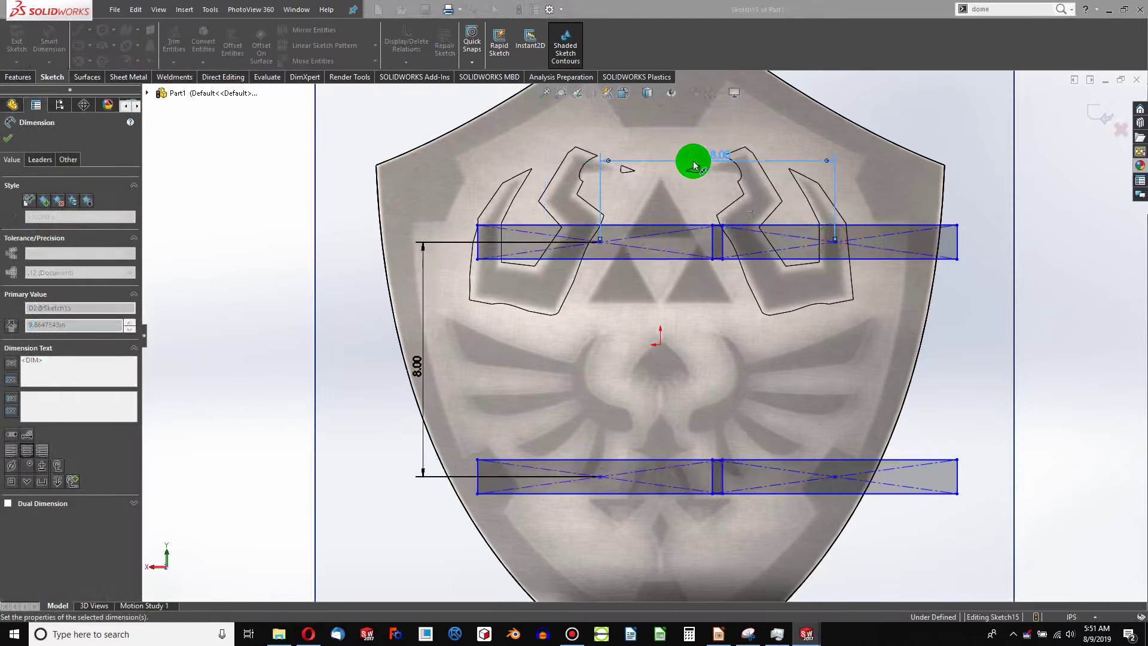
Step: Dimension the upper-left rectangle as 2.5 in wide and 1 in high
click(624, 224)
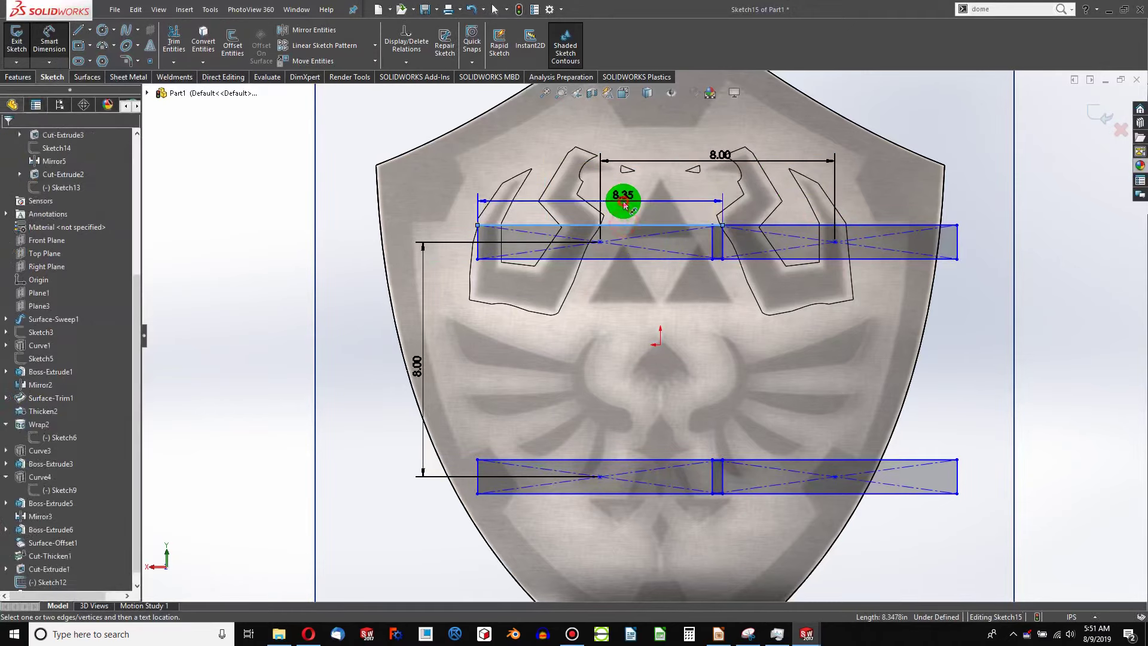
click(623, 202)
text(2.5)
key(Return)
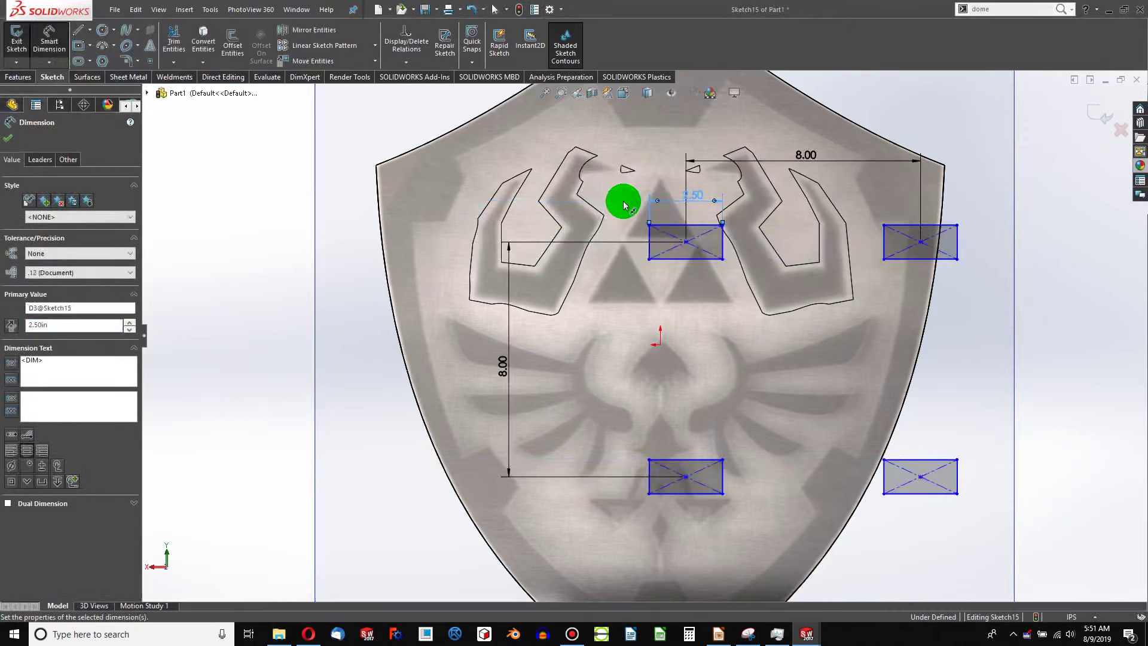
click(722, 244)
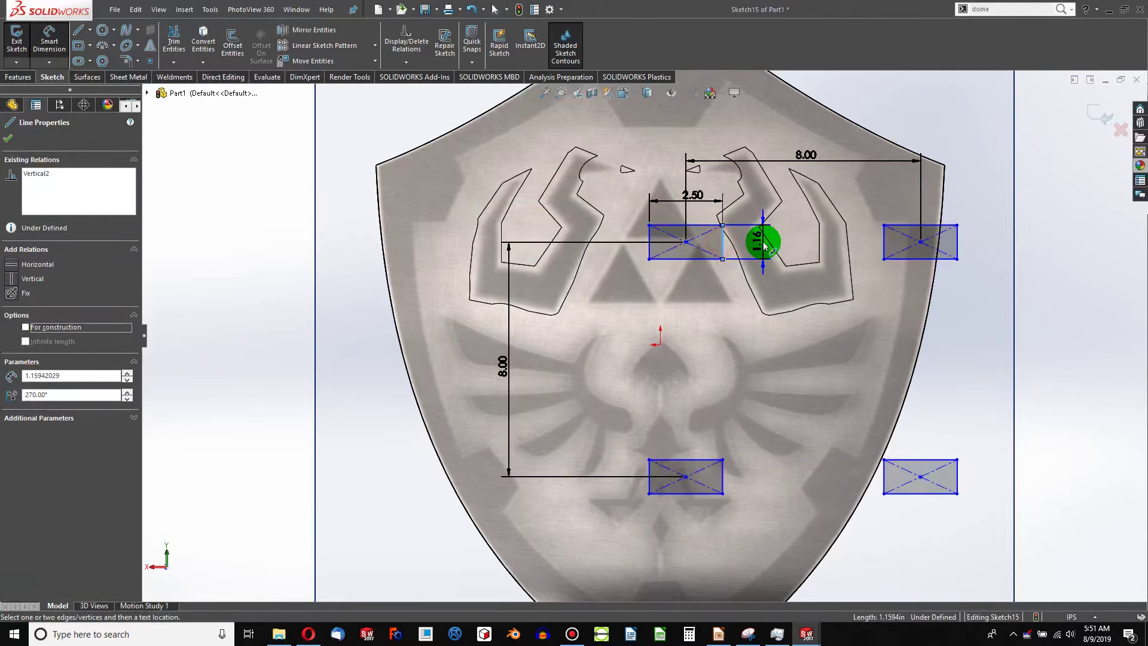
click(761, 243)
text(1)
key(Return)
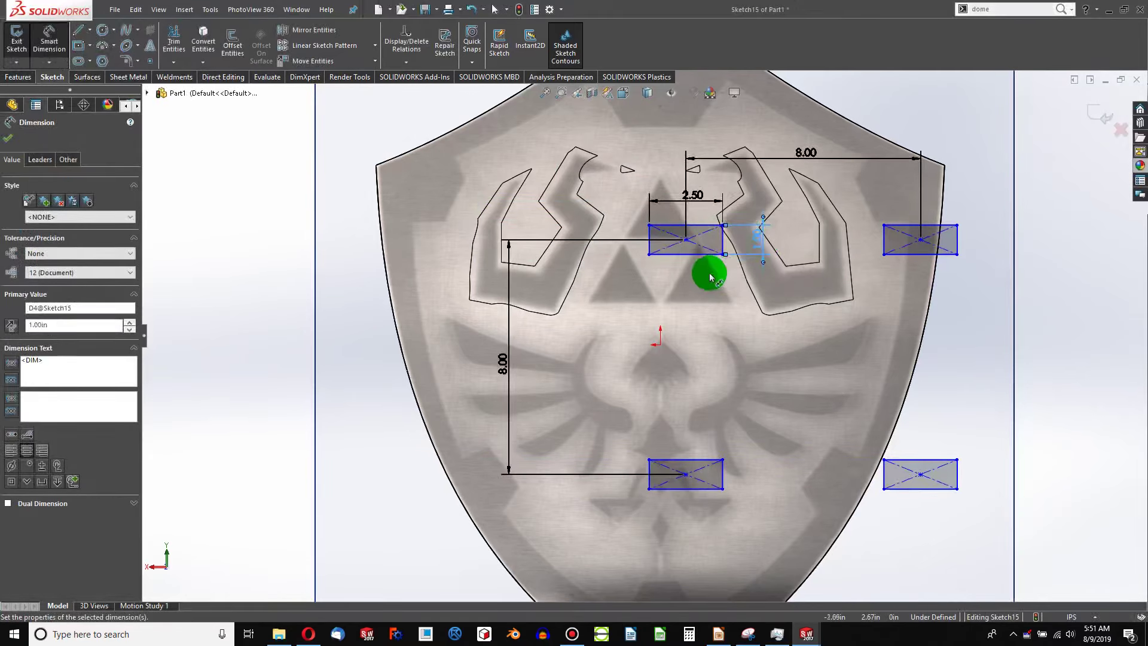
key(Escape)
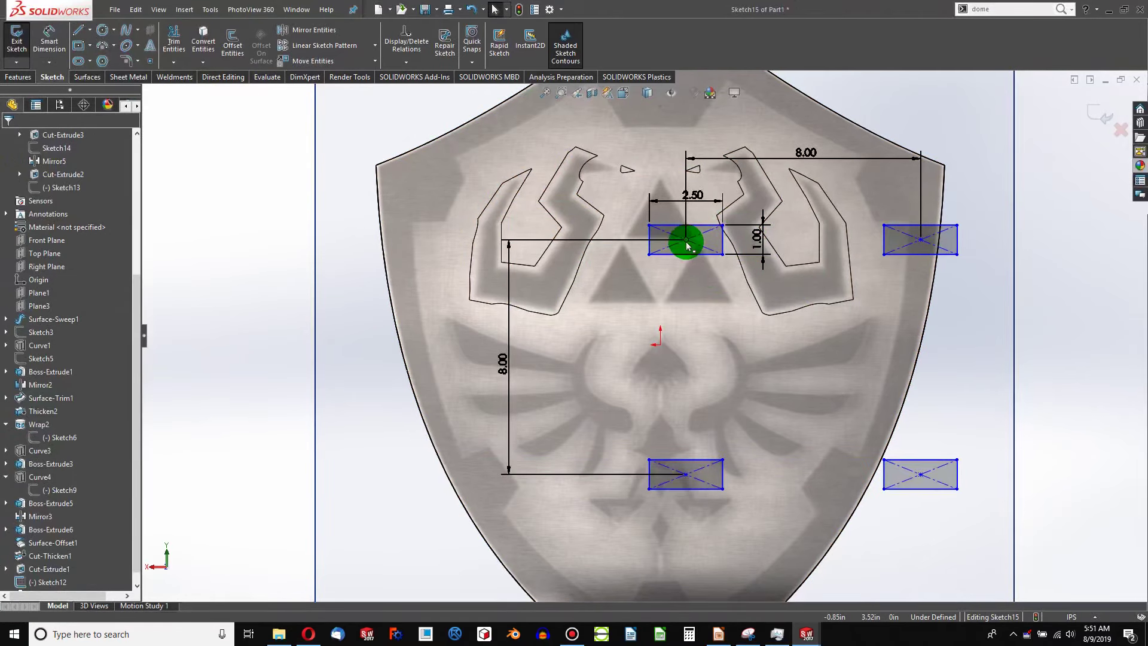
Step: Shift the rectangle group roughly around the origin and draw centerlines from the origin to the inner corners of the upper-left and lower-right rectangles
mouse_move(687, 243)
mouse_down()
mouse_move(520, 248)
mouse_move(538, 244)
mouse_up()
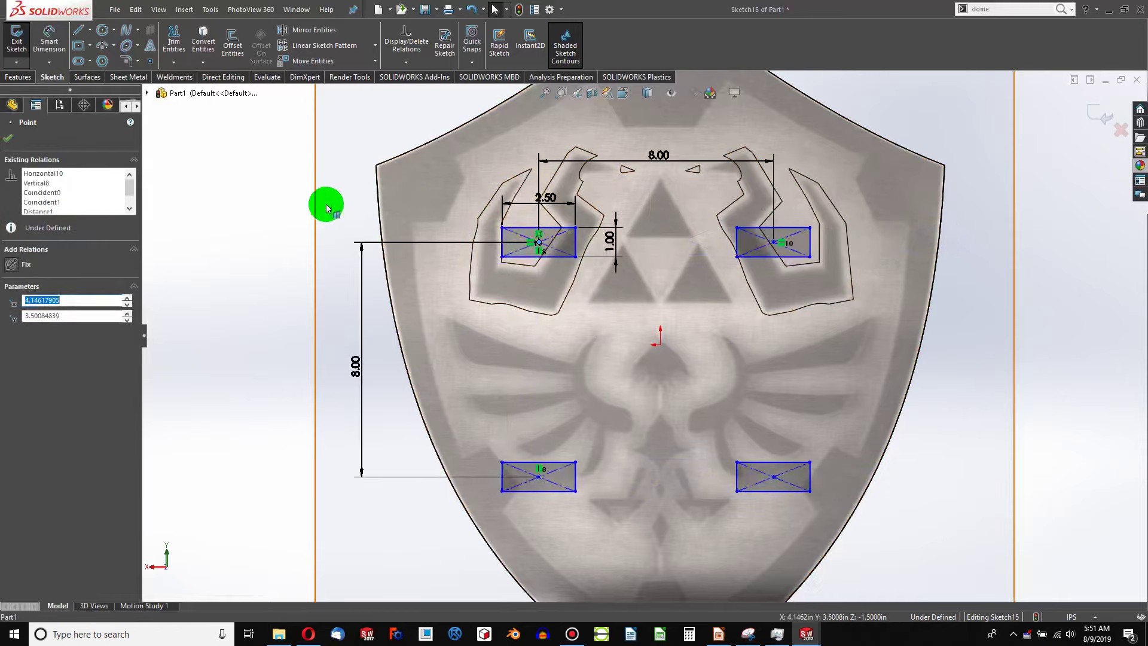
click(233, 220)
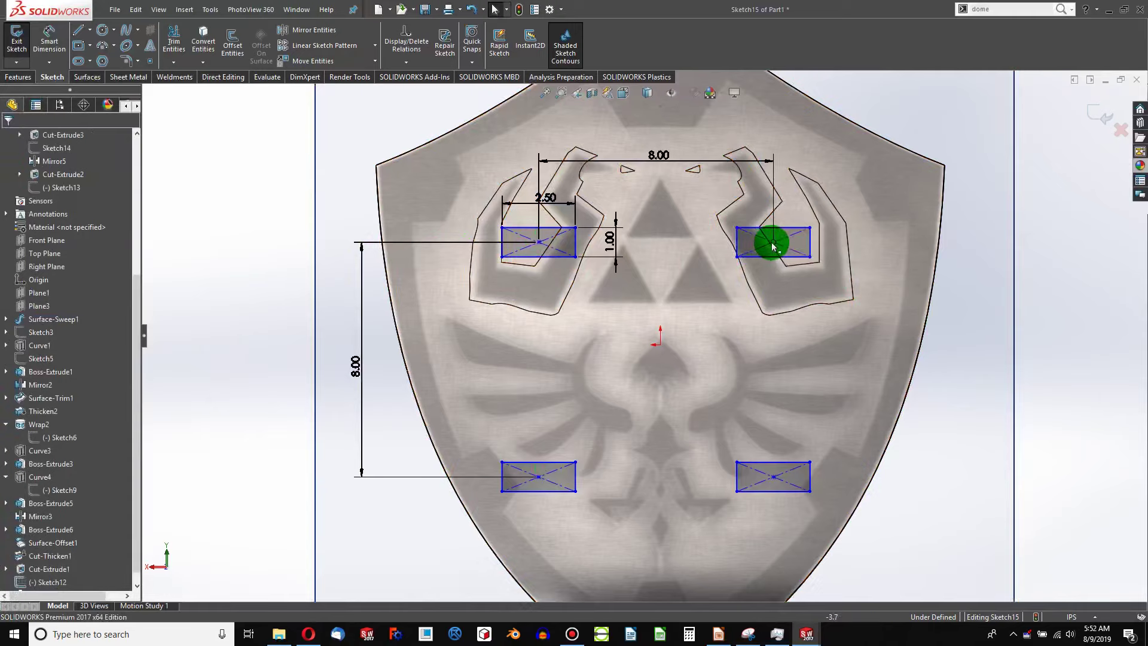
click(91, 30)
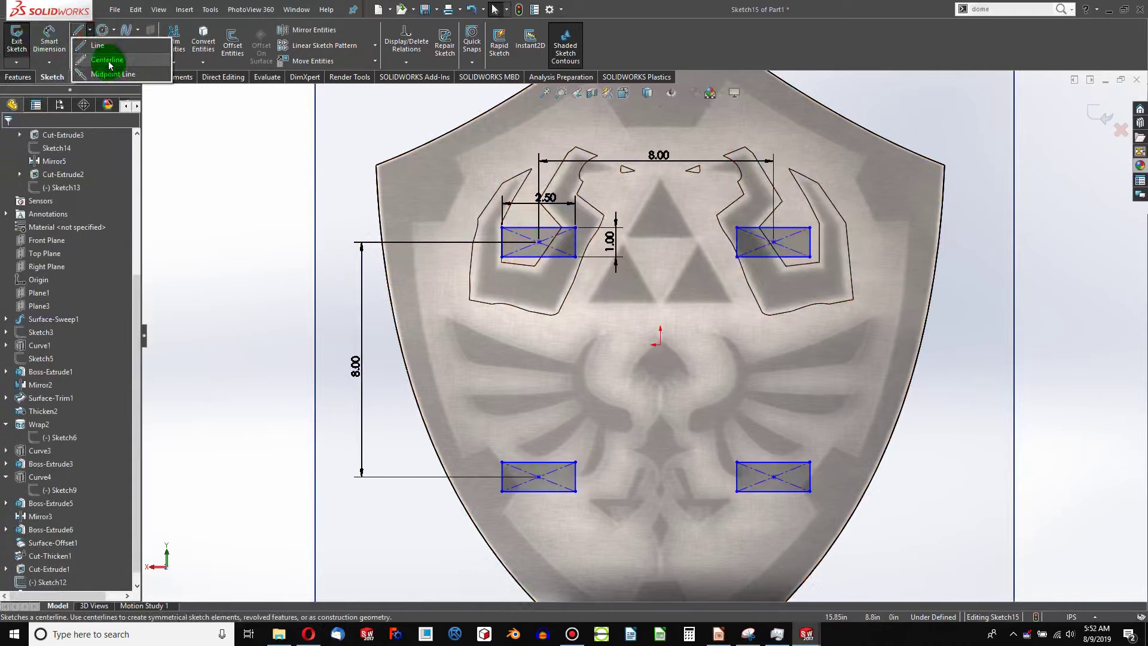
click(110, 49)
click(501, 258)
click(576, 257)
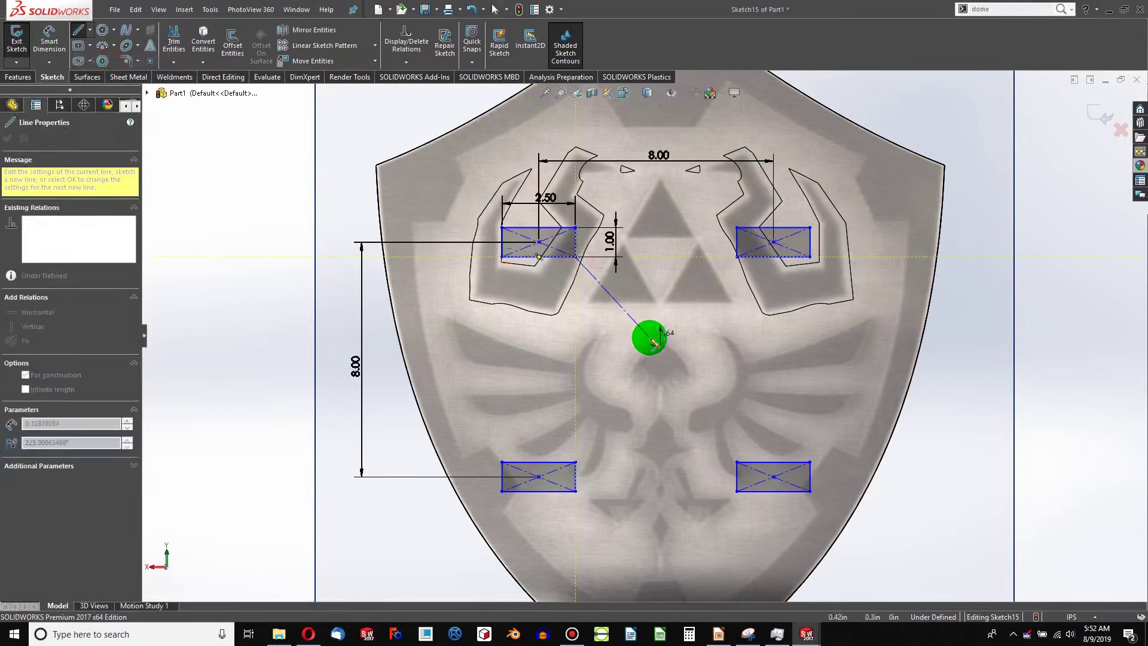
click(660, 344)
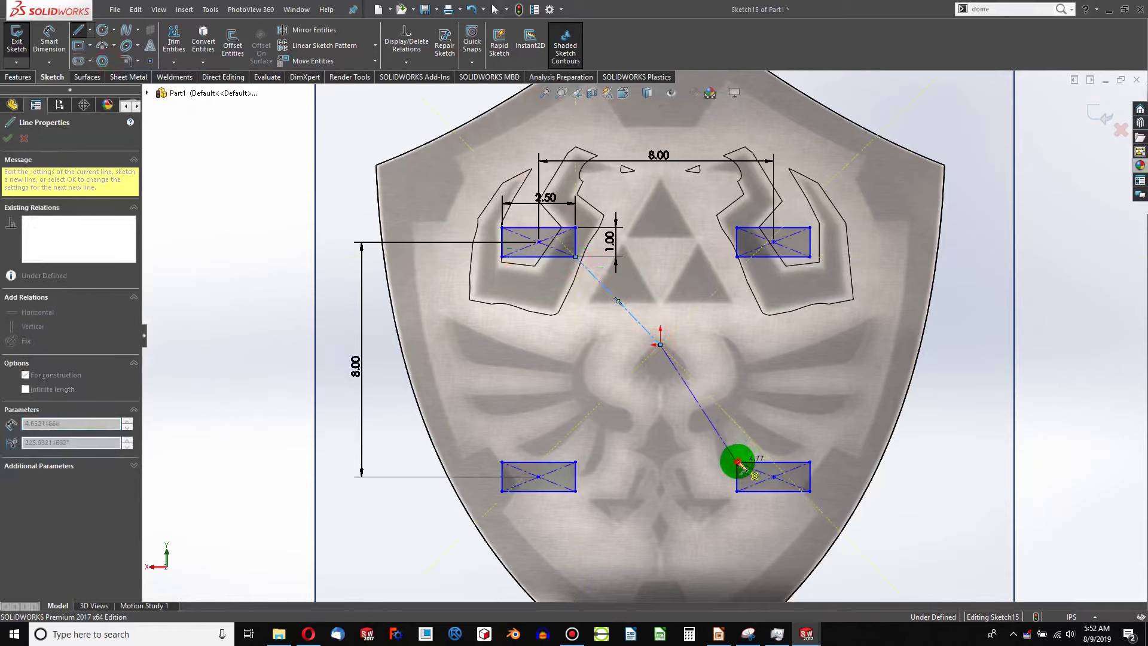
double_click(736, 462)
key(Escape)
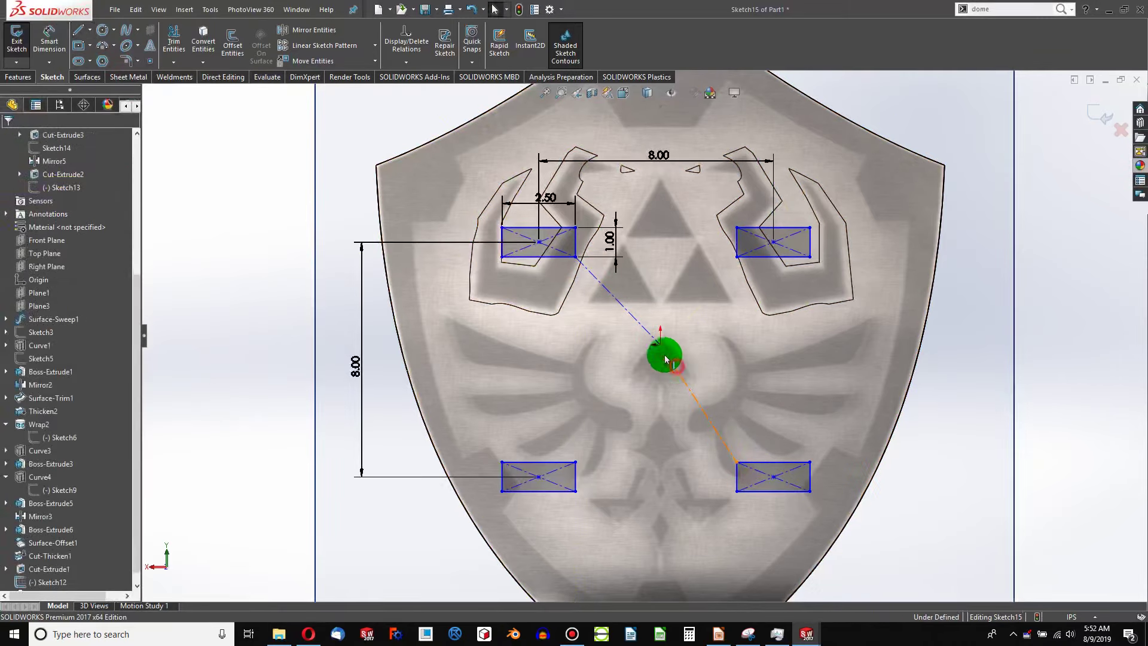
Step: Make the two diagonal centerlines collinear and equal to center the rectangle group on the origin
ctrl+click(665, 359)
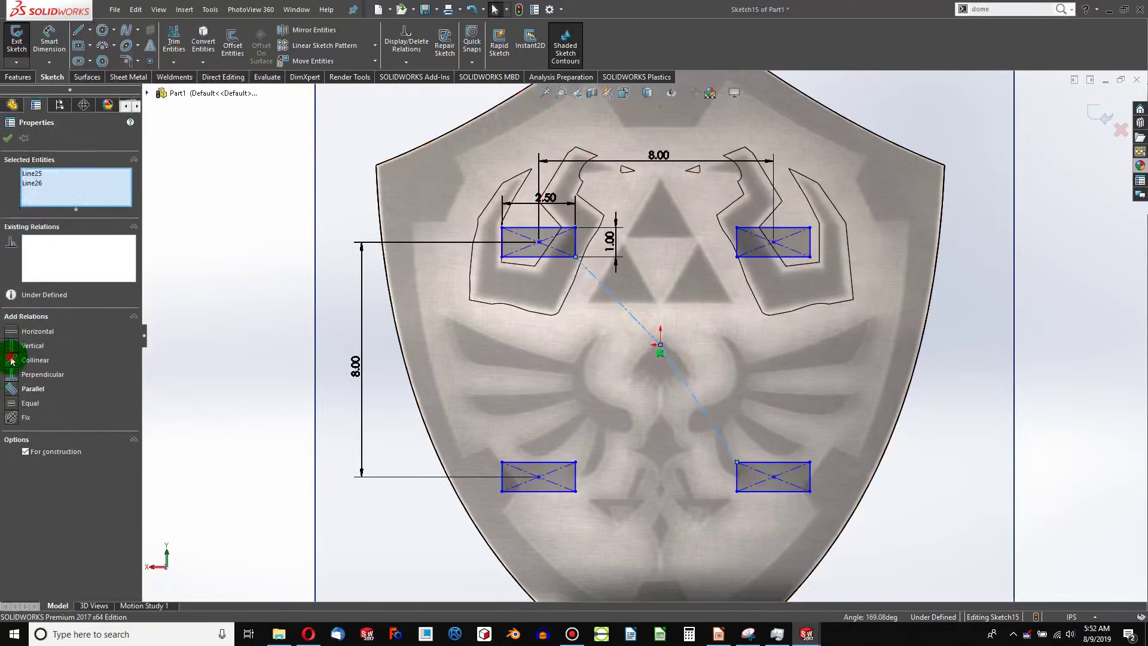
click(12, 360)
click(30, 404)
click(199, 310)
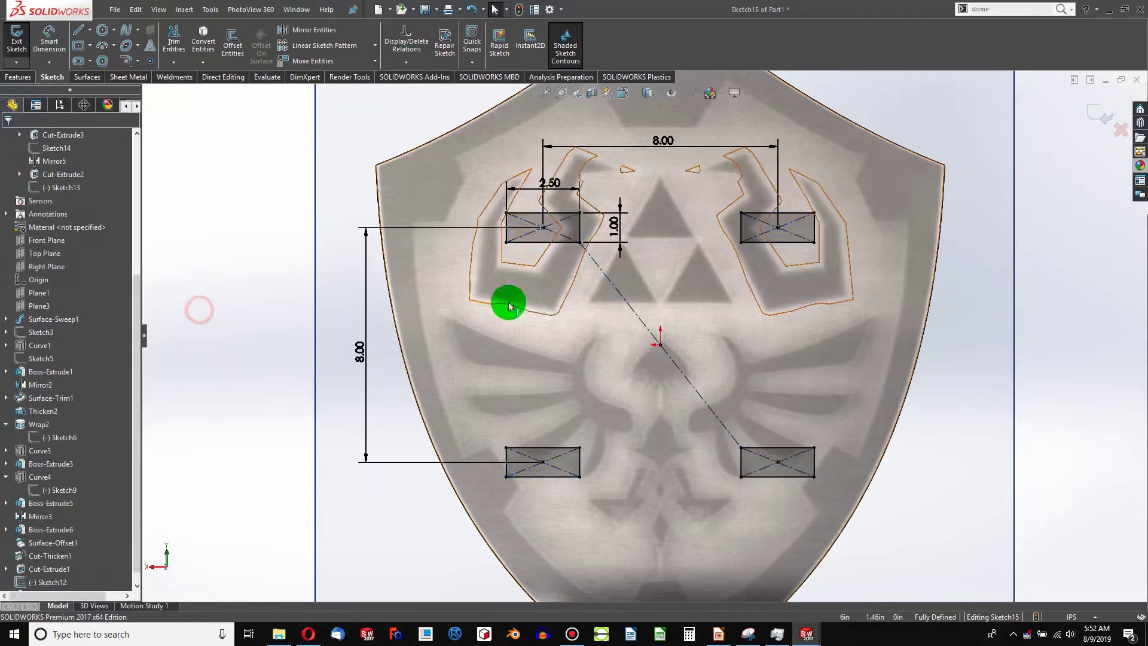
Step: Extrude the four rectangles with the Up To Surface end condition to the shield's back face, reversing the direction toward the shield
mouse_move(656, 297)
middle_down()
mouse_move(553, 281)
mouse_move(607, 123)
mouse_move(676, 103)
mouse_move(654, 217)
mouse_move(642, 207)
middle_up()
click(15, 78)
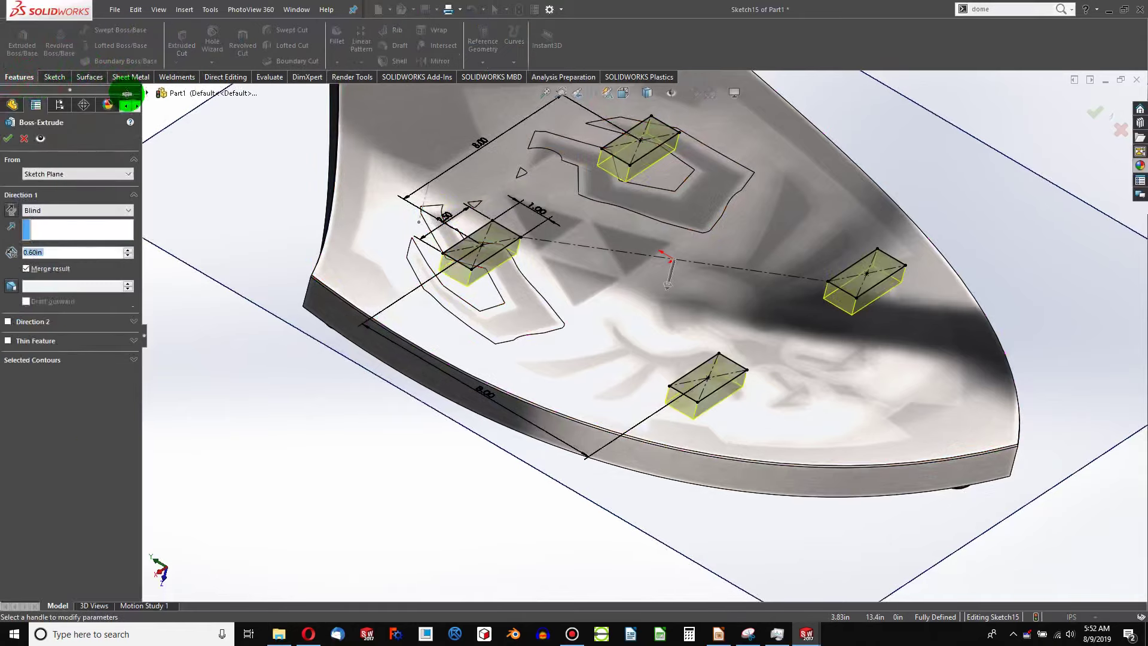
click(53, 206)
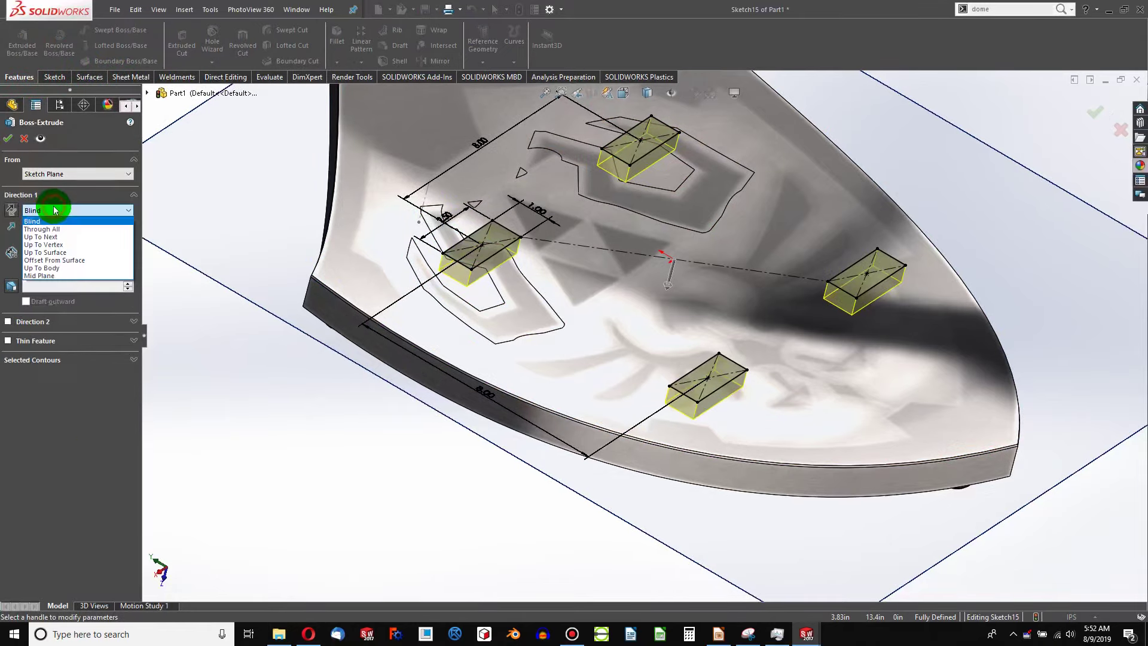
click(64, 252)
click(604, 313)
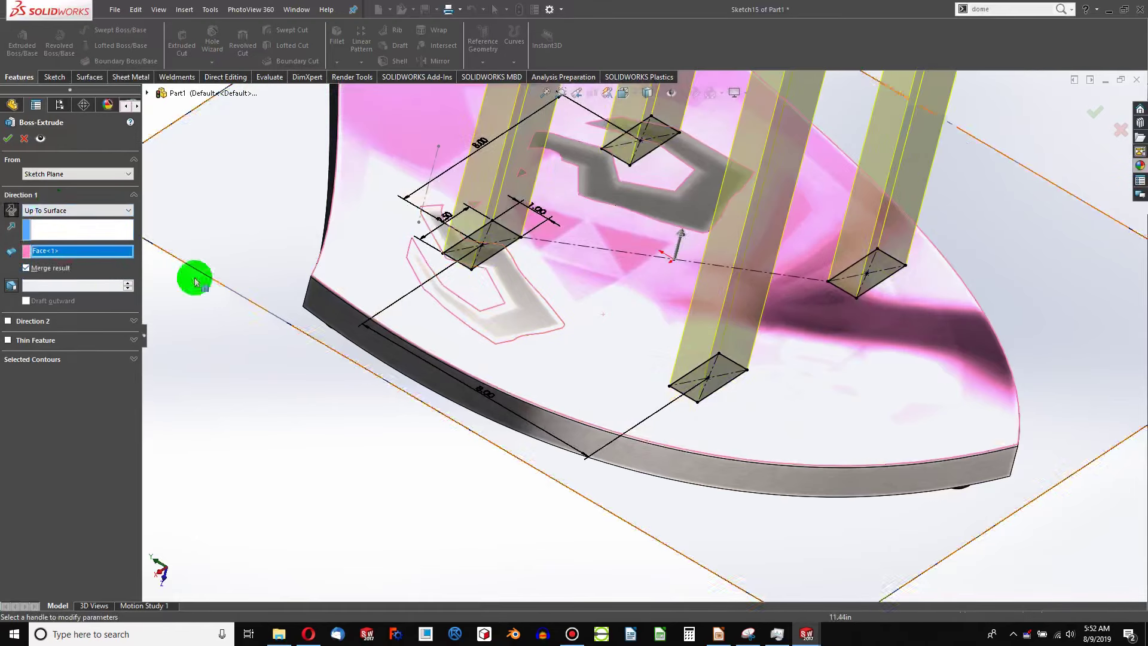
click(10, 212)
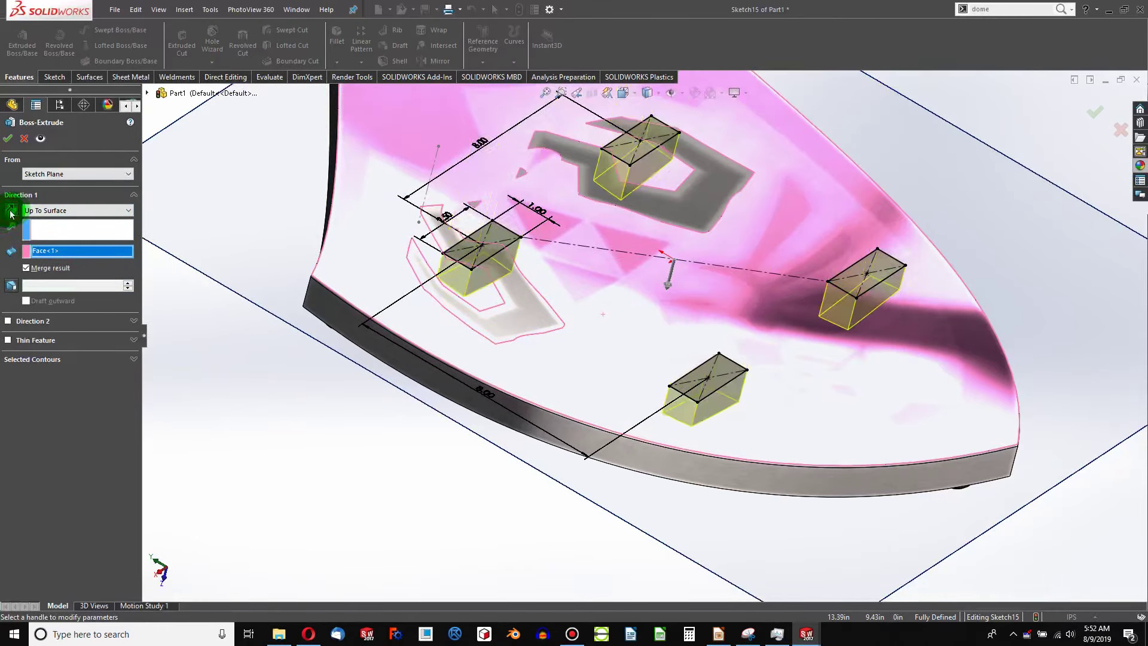
click(11, 141)
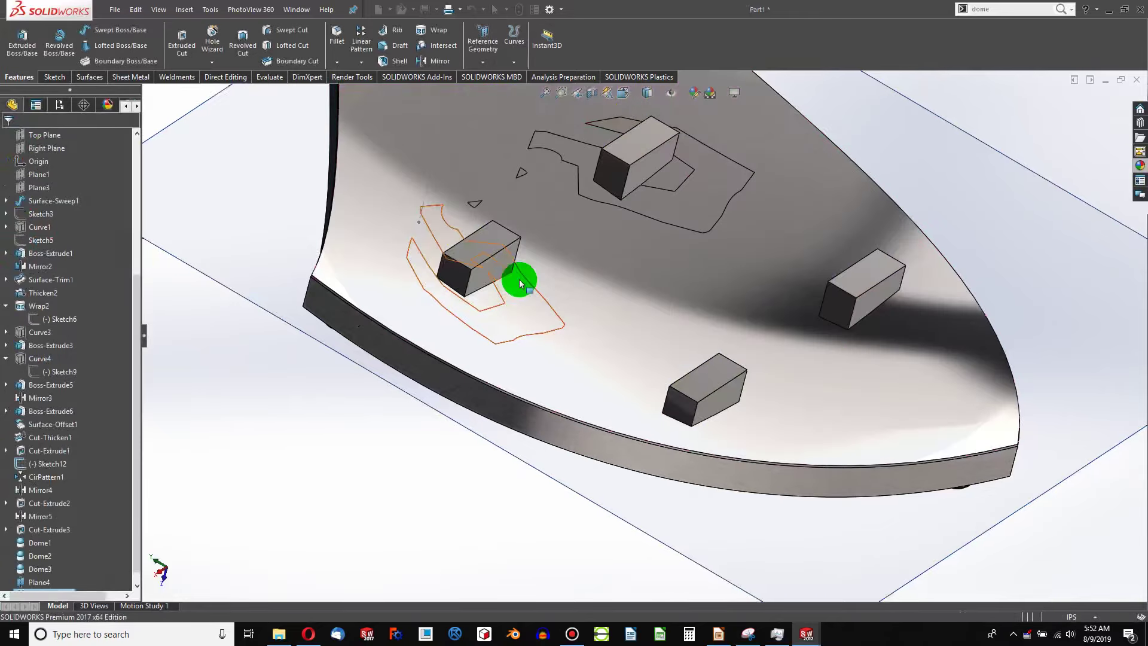
Step: Start a sketch on the downward-facing side of a lower mounting block and section the view at that face
mouse_move(657, 263)
middle_down()
mouse_move(602, 179)
mouse_move(533, 417)
mouse_move(540, 389)
mouse_move(544, 416)
mouse_move(595, 225)
mouse_move(554, 179)
mouse_move(569, 46)
mouse_move(594, 386)
mouse_move(704, 461)
mouse_move(725, 456)
middle_up()
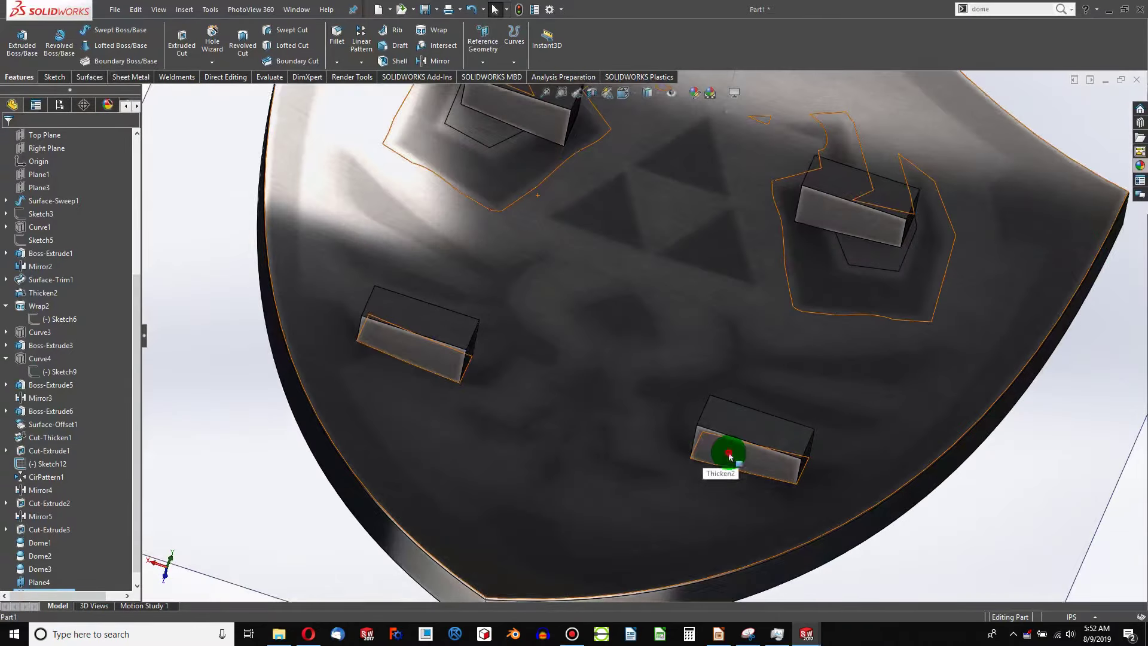
click(727, 457)
click(58, 81)
click(17, 37)
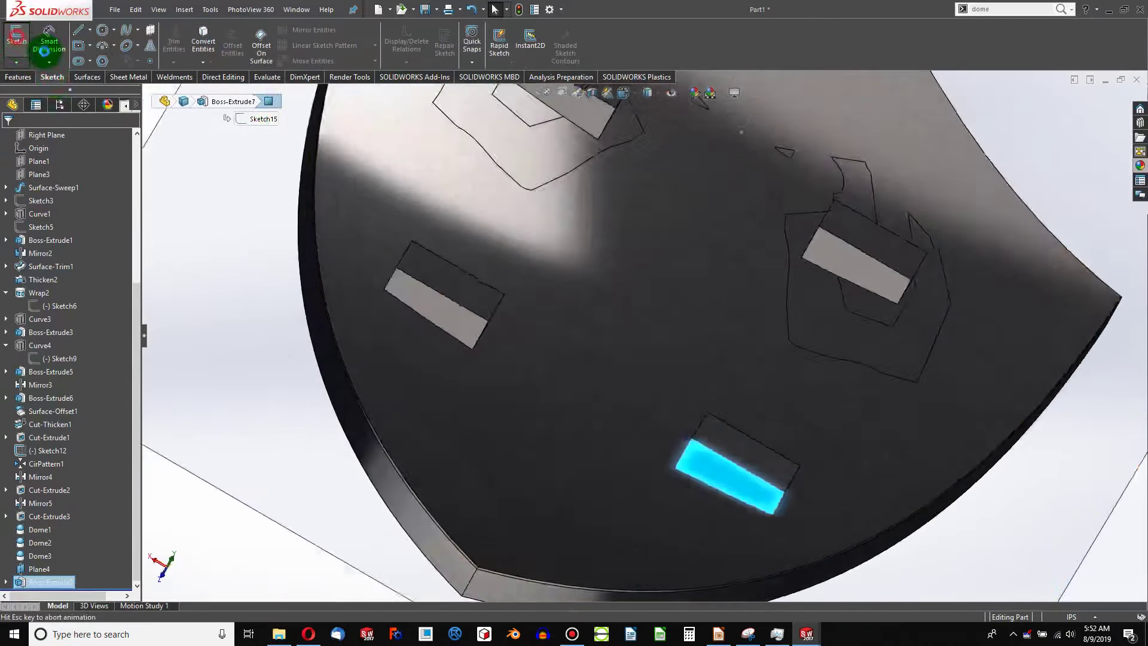
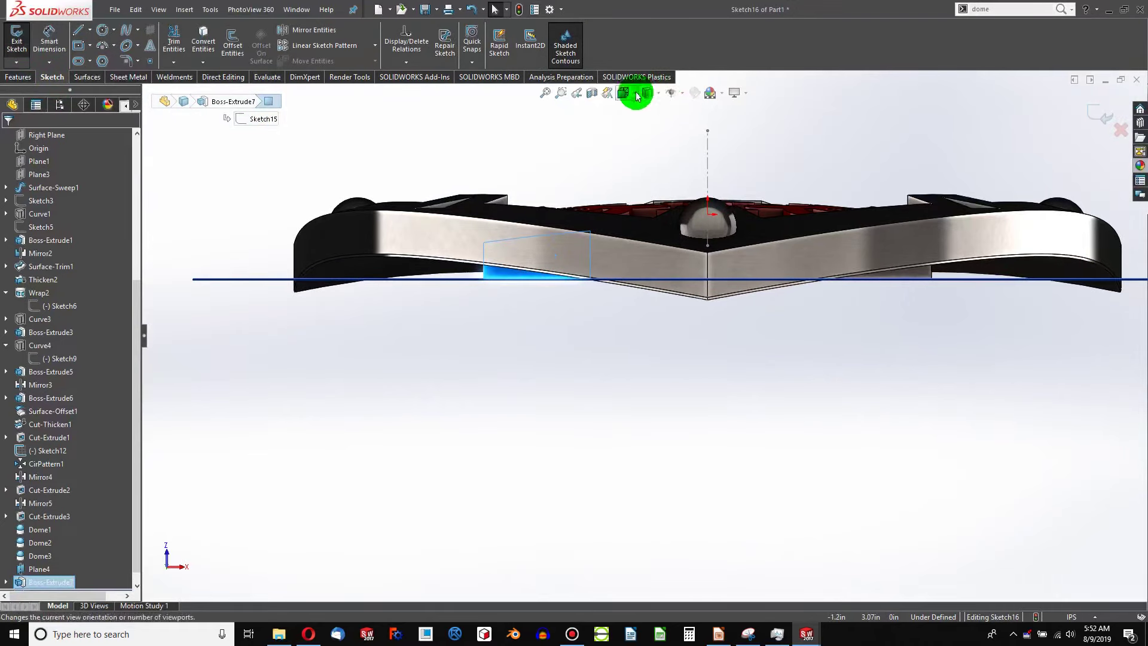
click(592, 94)
click(405, 215)
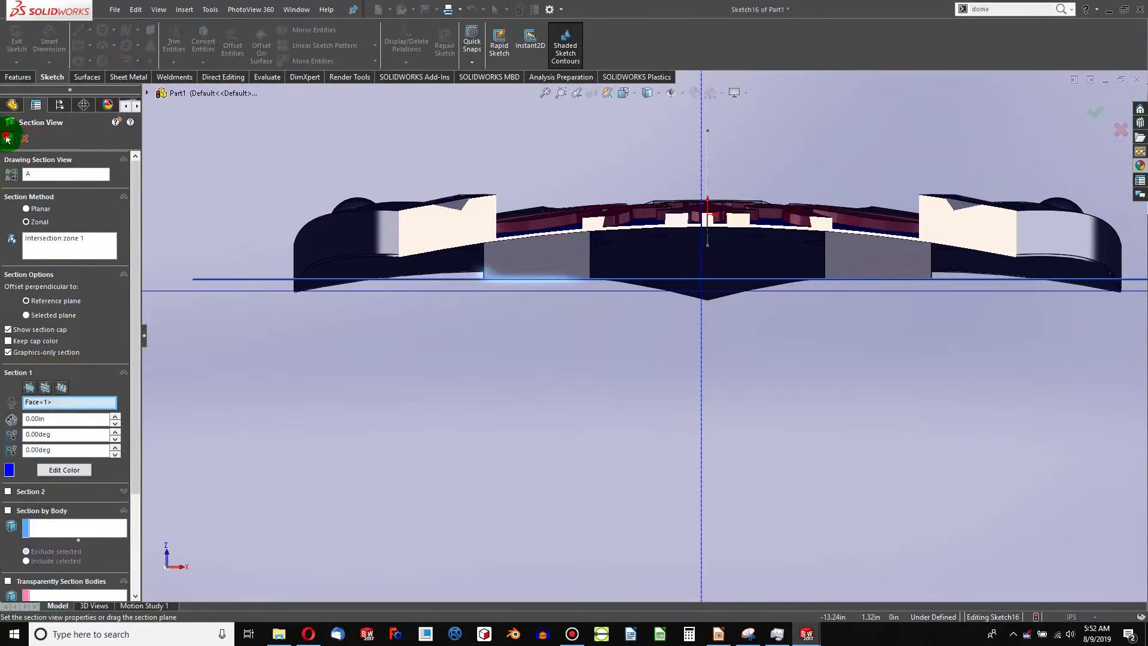
click(7, 140)
Step: Sketch a center rectangle about 0.35 in high in the lower part of the block's side face
scroll(540, 303, down, 5)
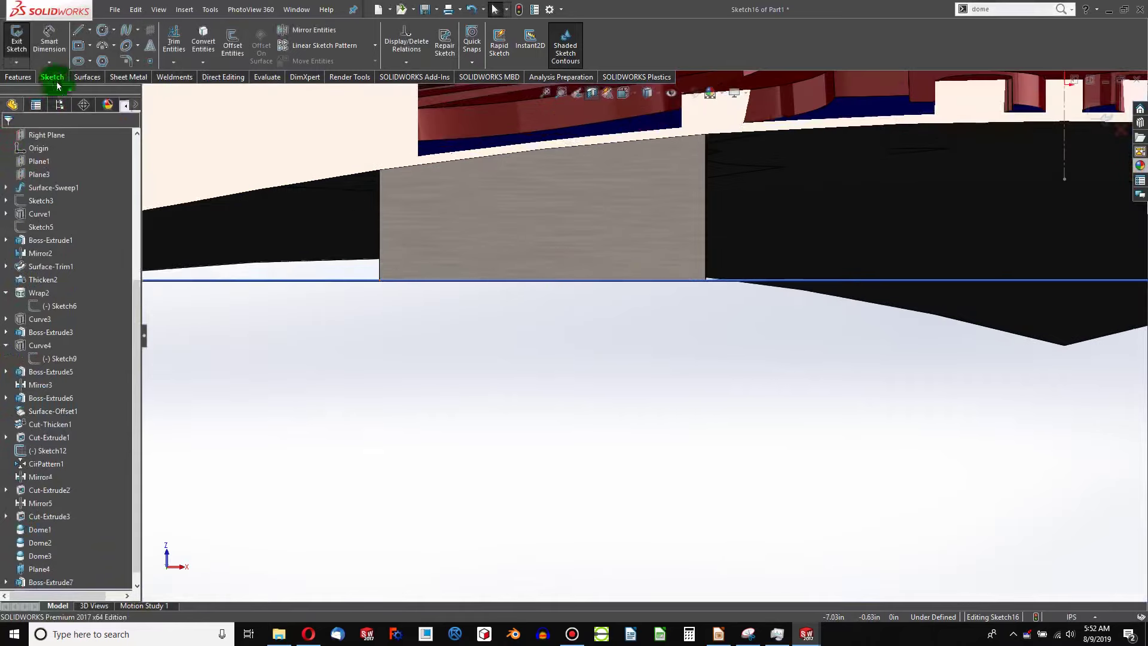
click(78, 45)
click(548, 240)
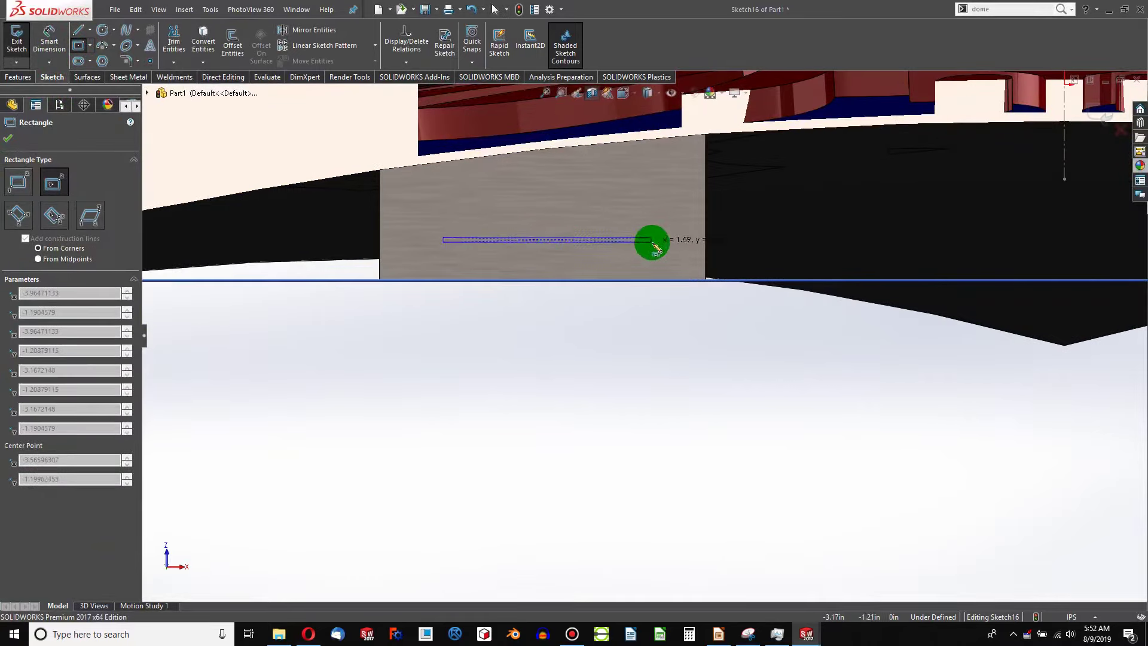
click(662, 262)
key(Escape)
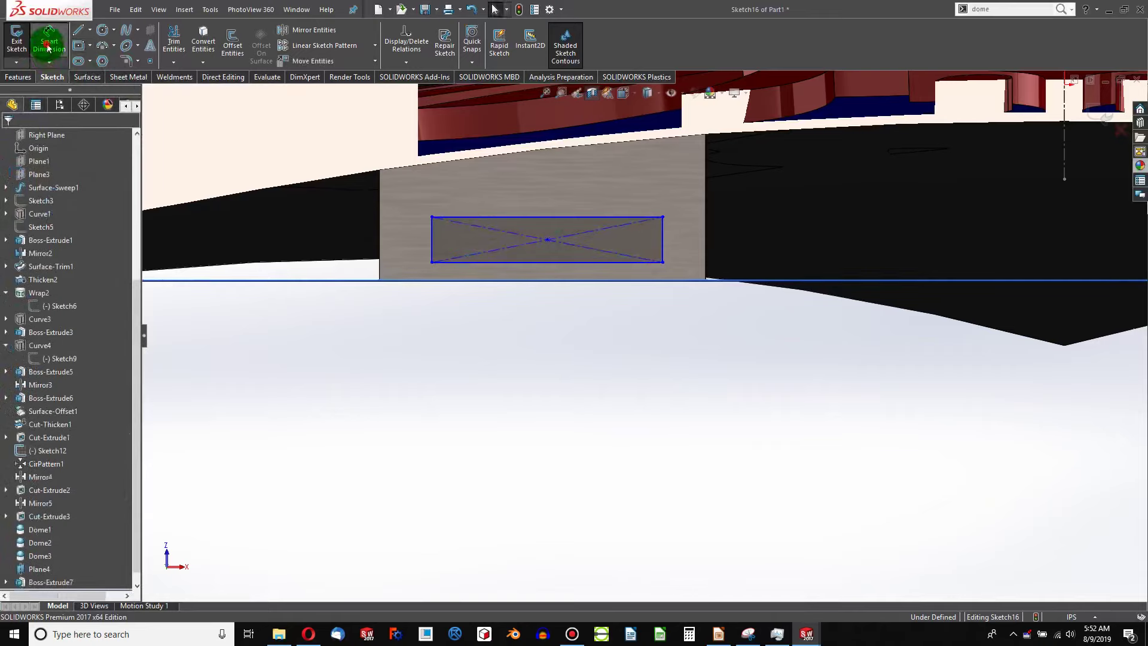
Step: Dimension the rectangle's left edge 0.1 in from the block's left edge
click(409, 274)
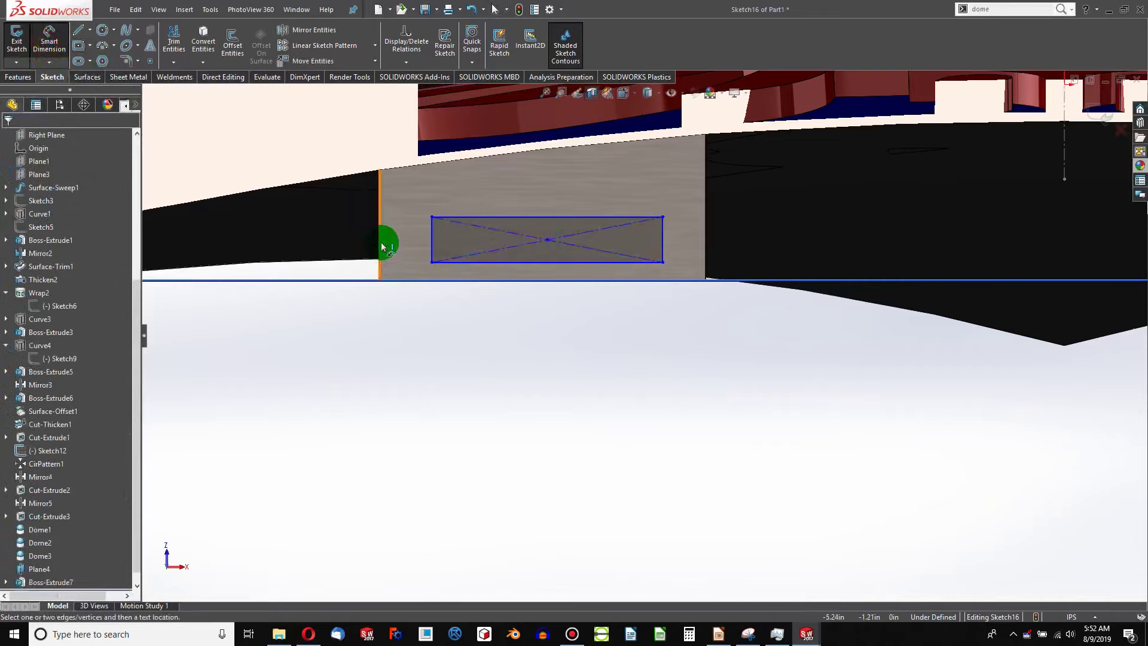
click(381, 245)
click(432, 248)
click(407, 250)
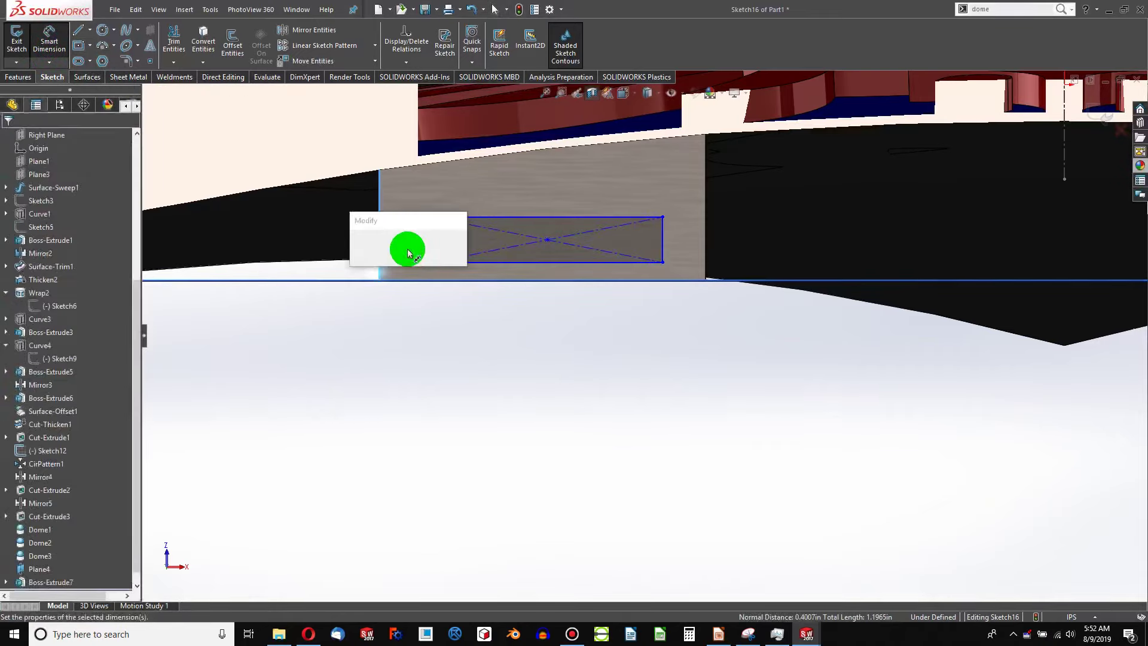
text(.1)
key(Return)
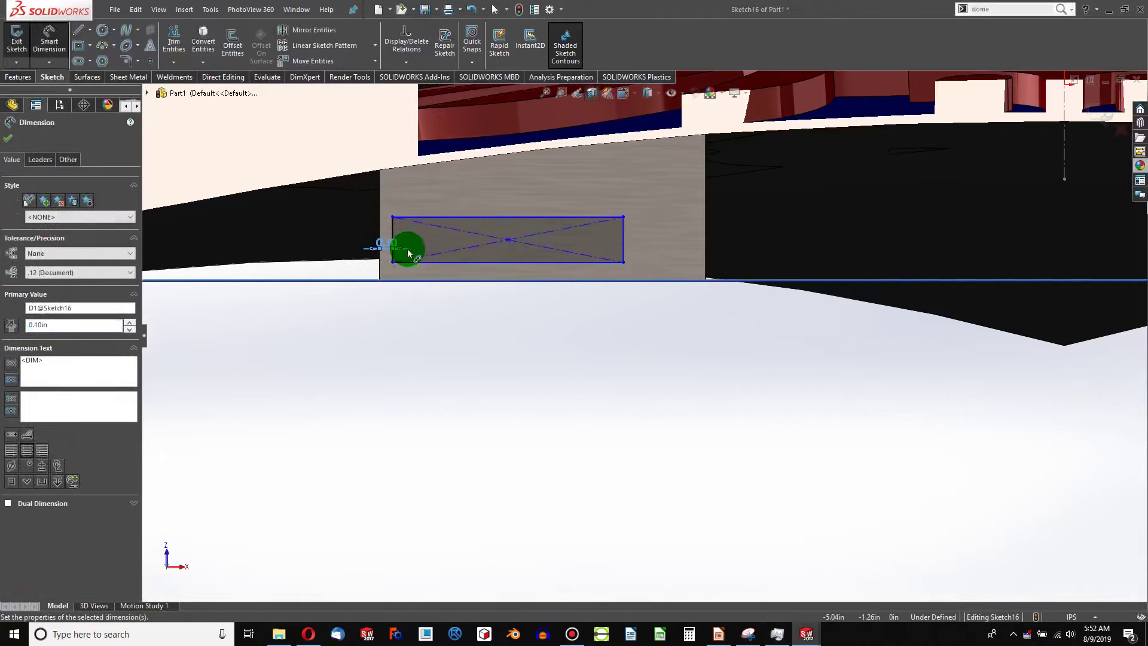
click(623, 243)
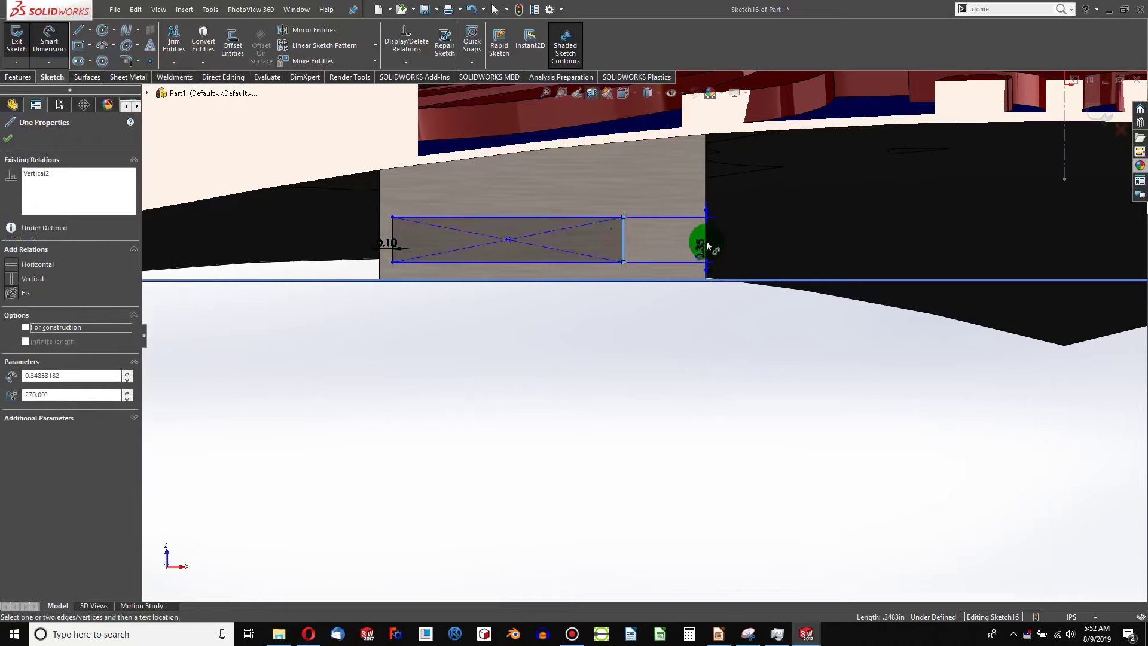
middle_drag(703, 206, 562, 222)
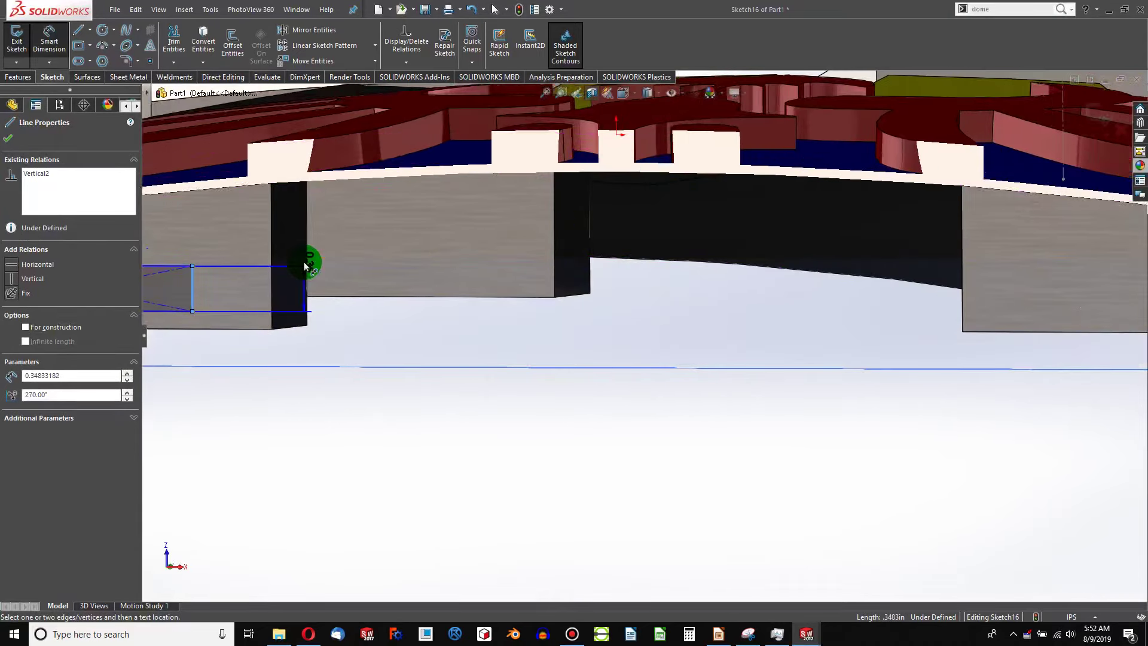
drag(310, 258, 536, 221)
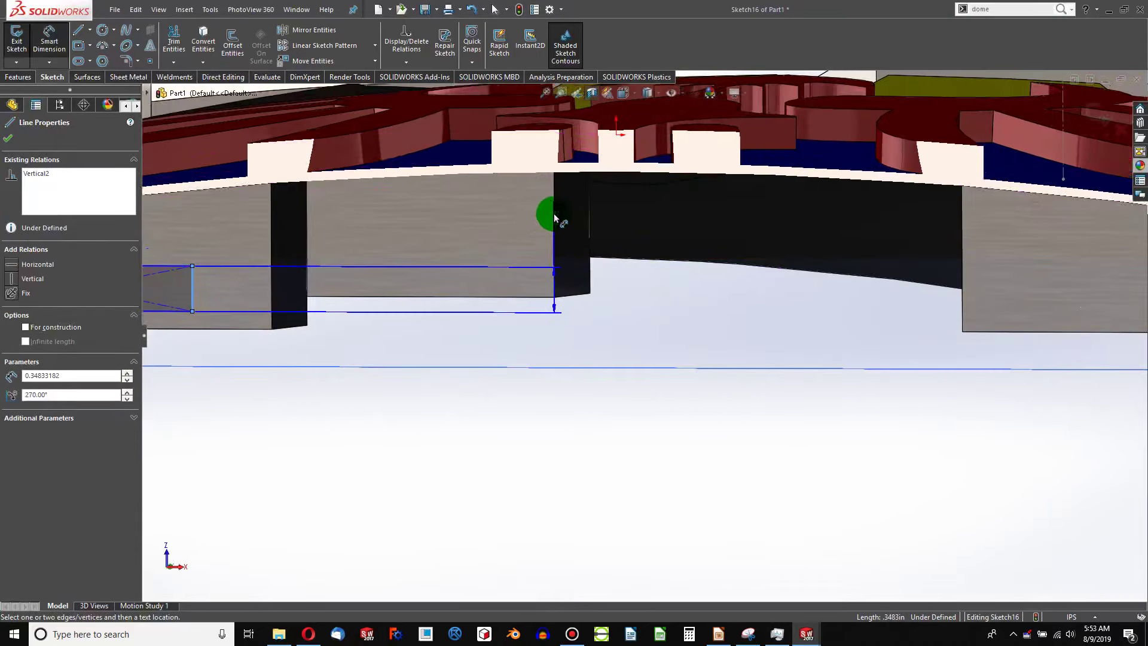
click(521, 261)
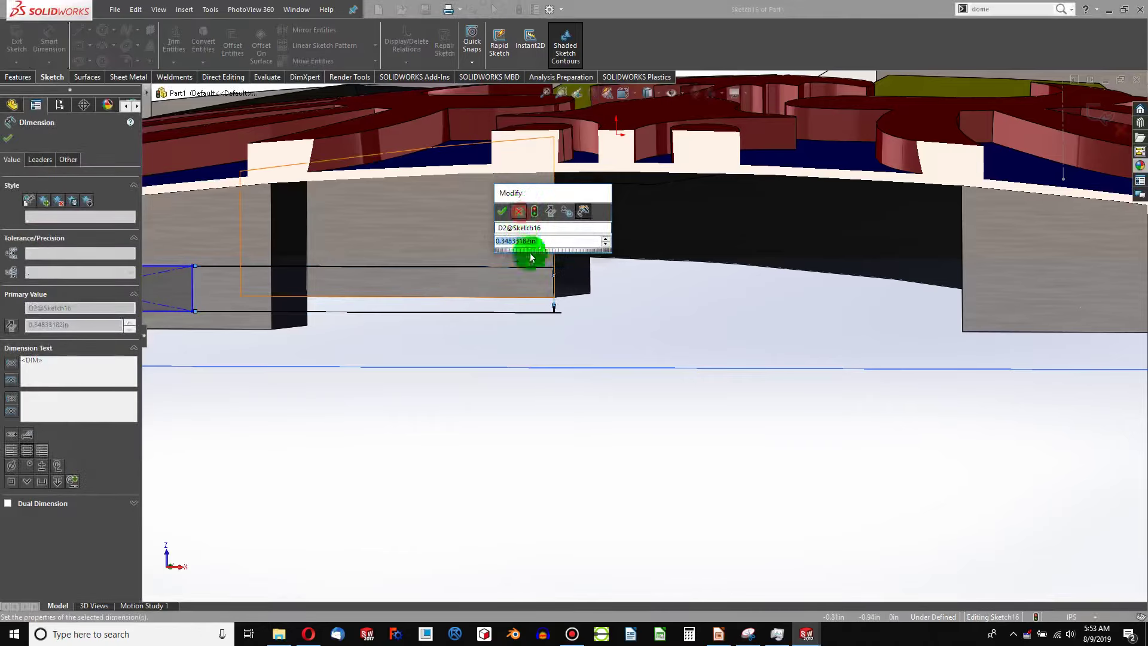
click(554, 262)
drag(558, 218, 548, 241)
key(Escape)
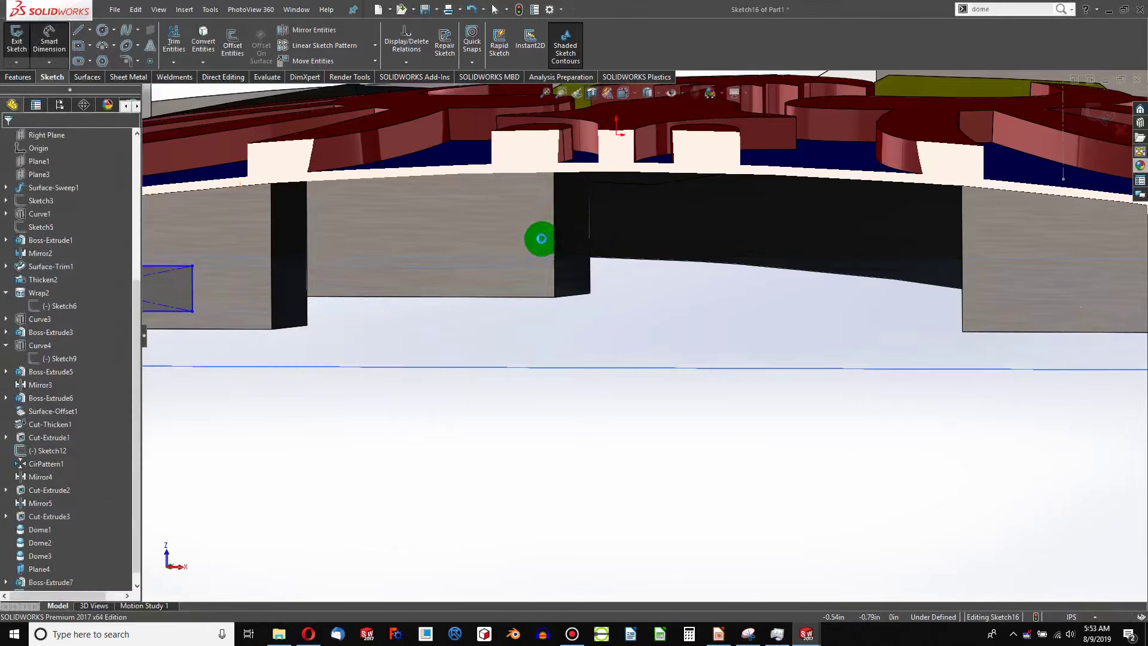
Step: Try to dimension the gap between the rectangle's right edge and the block's right edge
scroll(272, 305, up, 2)
scroll(271, 304, down, 3)
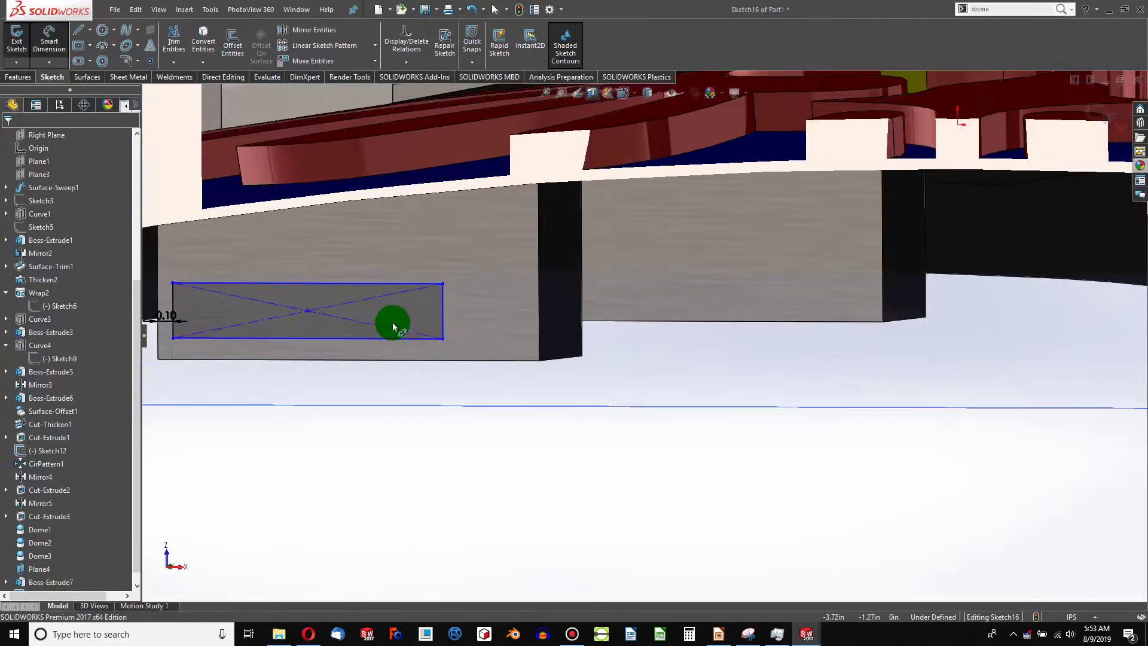
click(441, 318)
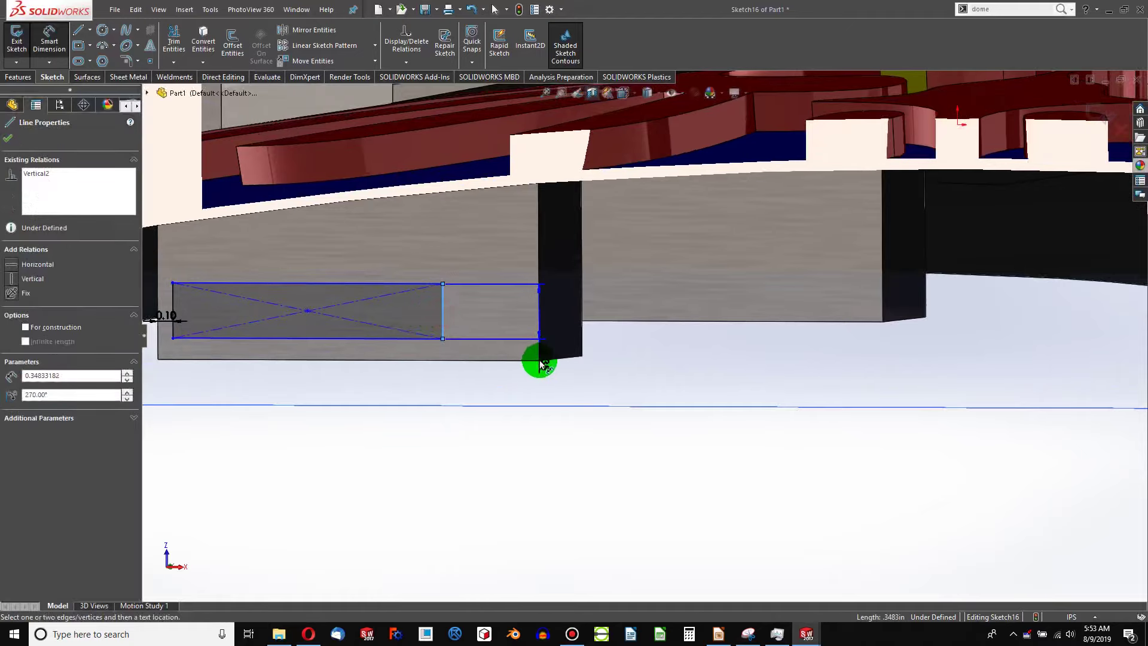
click(540, 362)
click(508, 360)
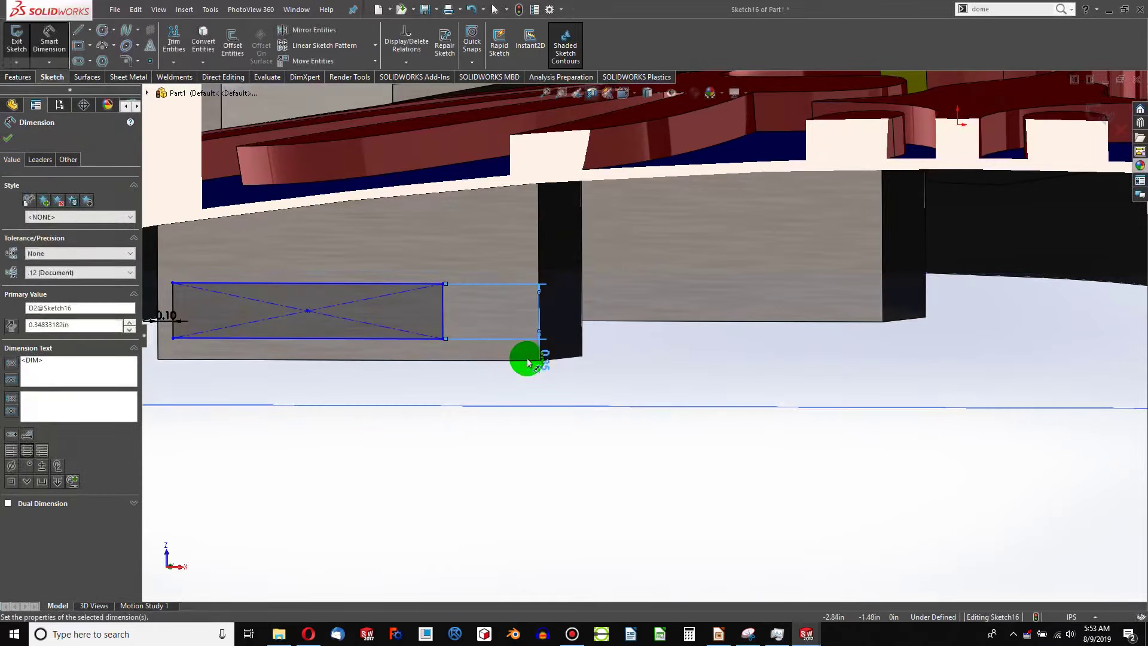
key(Escape)
drag(545, 361, 565, 365)
key(Delete)
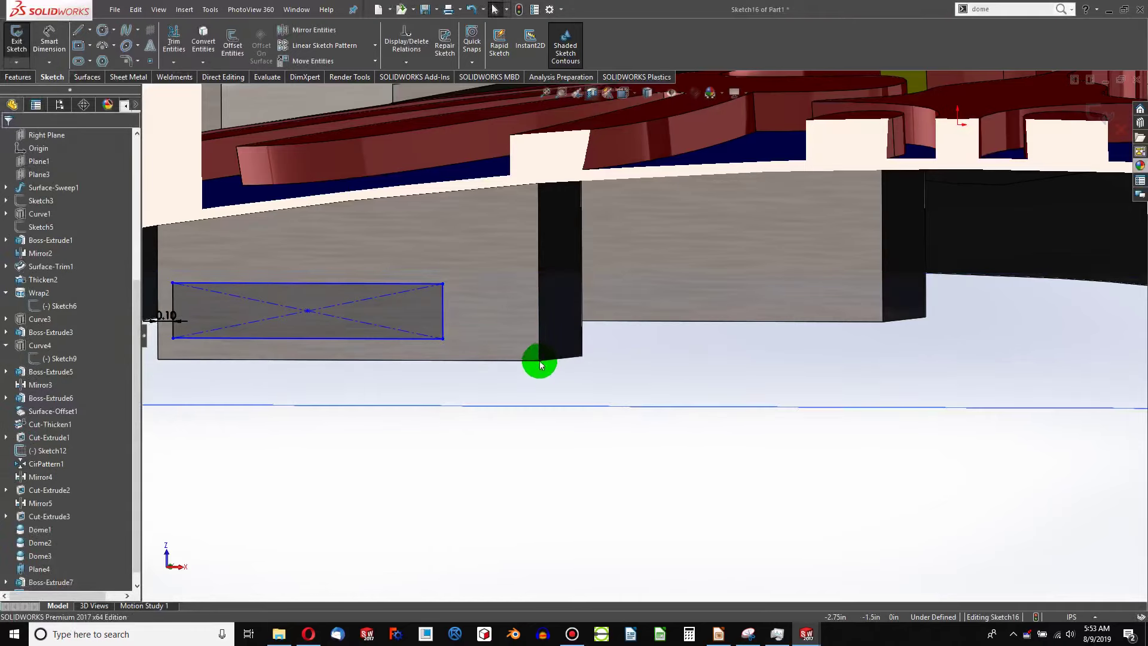
Step: Turn off the section view and show the block's sketched face up close
click(539, 350)
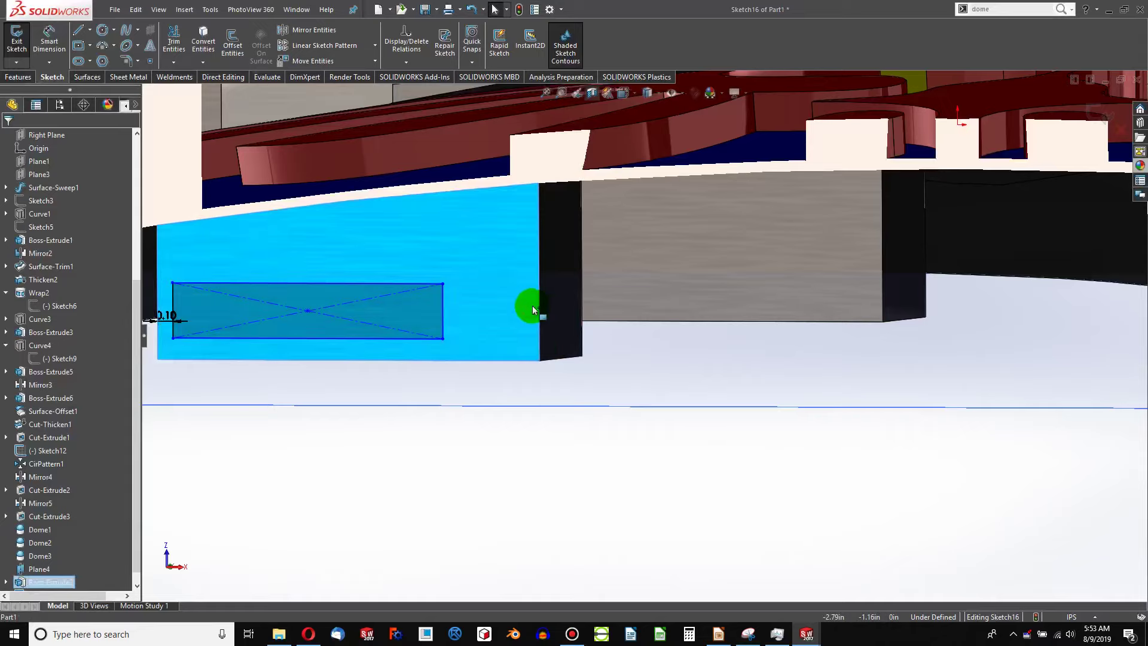
key(ctrl+8)
scroll(594, 311, down, 6)
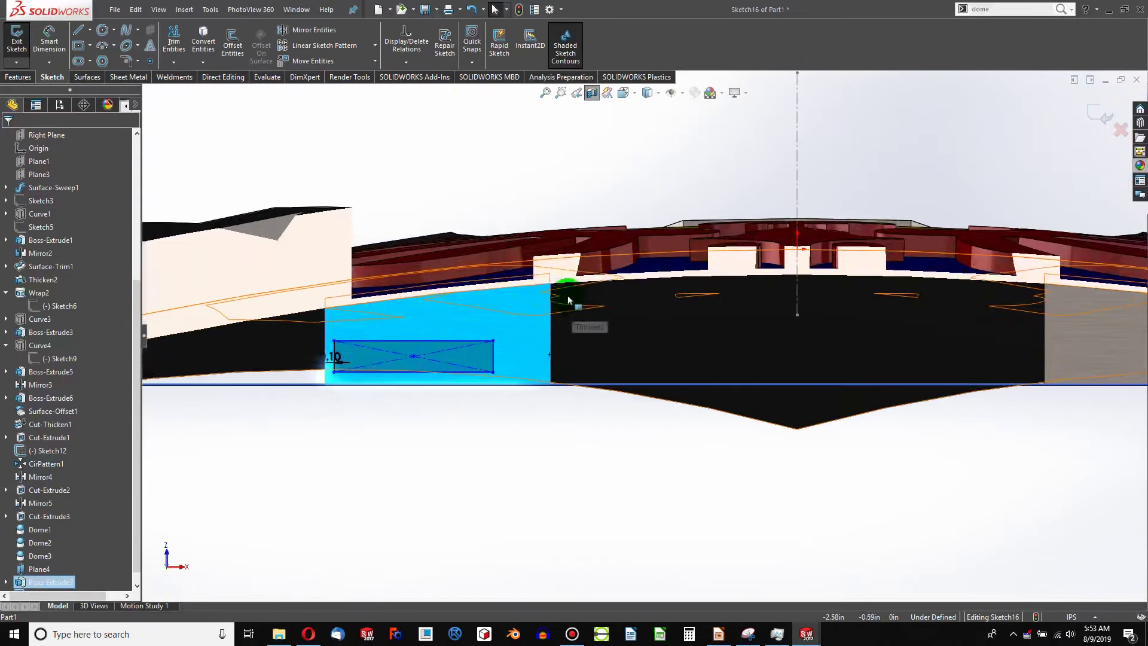
click(512, 201)
click(592, 95)
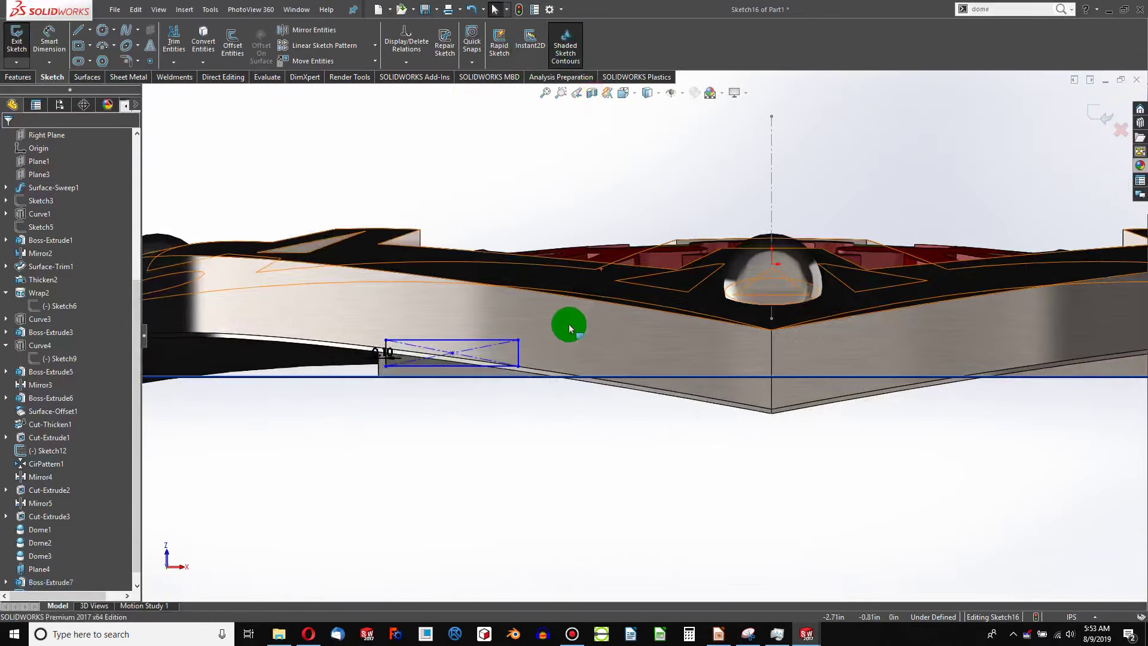
mouse_move(571, 328)
middle_down()
mouse_move(585, 211)
mouse_move(497, 486)
middle_up()
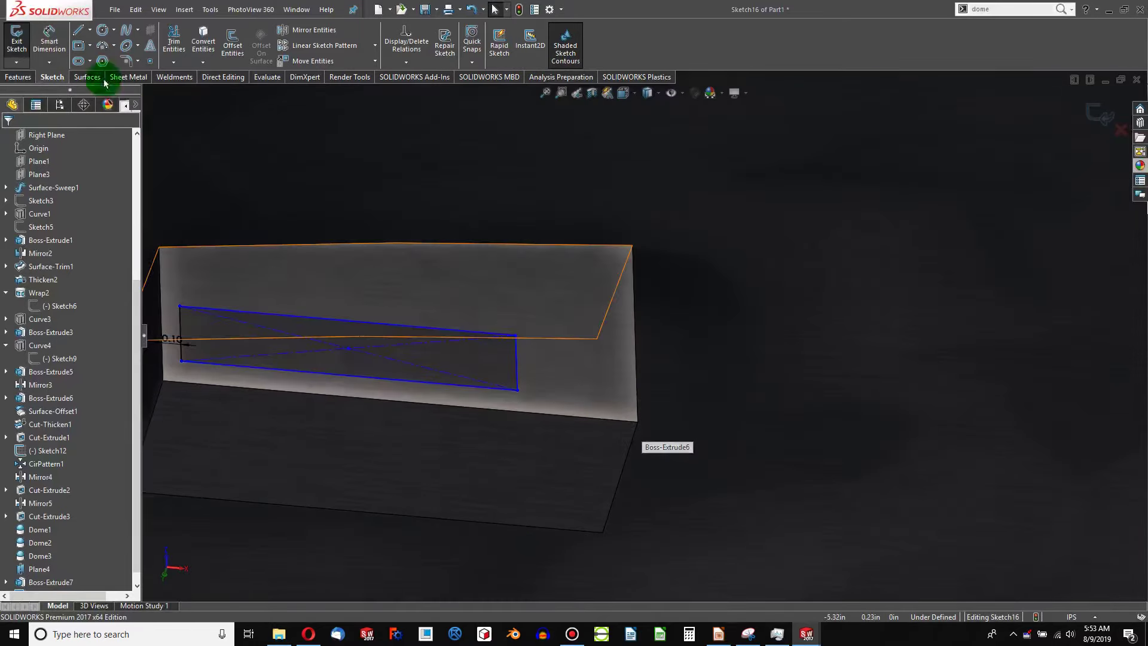
click(49, 42)
click(518, 364)
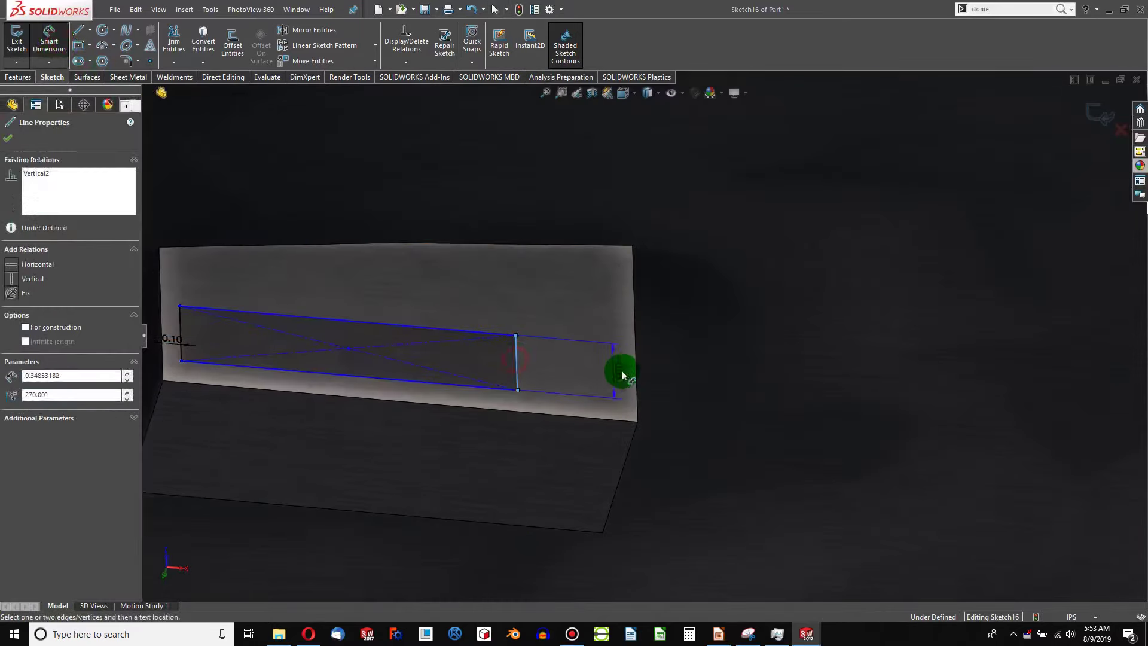
click(637, 381)
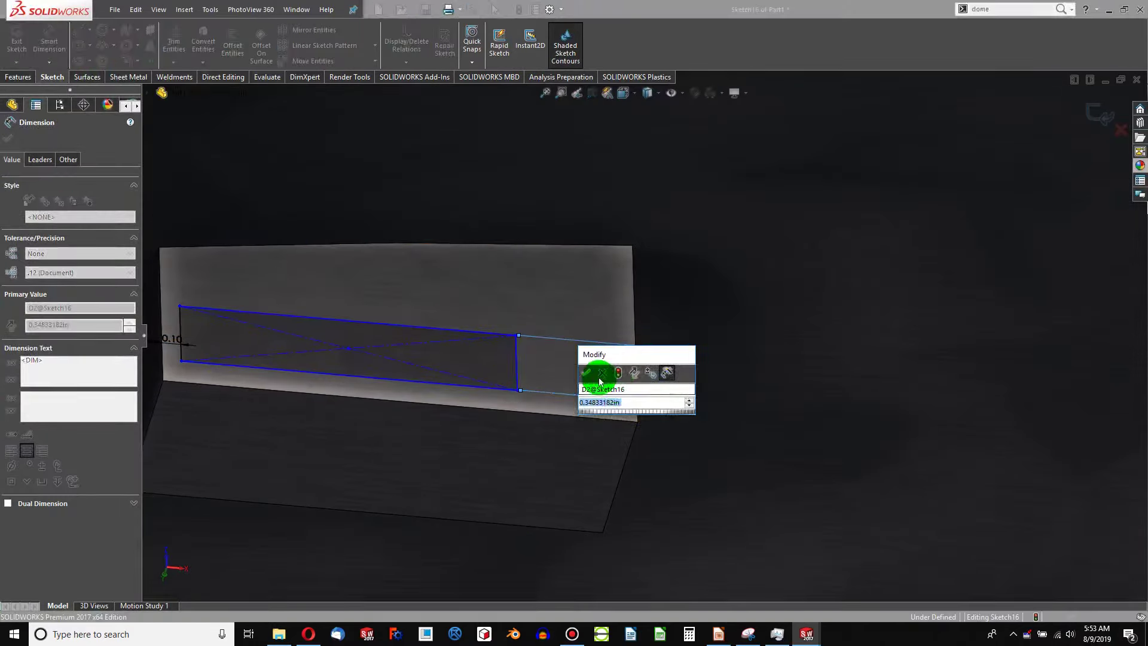
key(Return)
drag(652, 389, 622, 380)
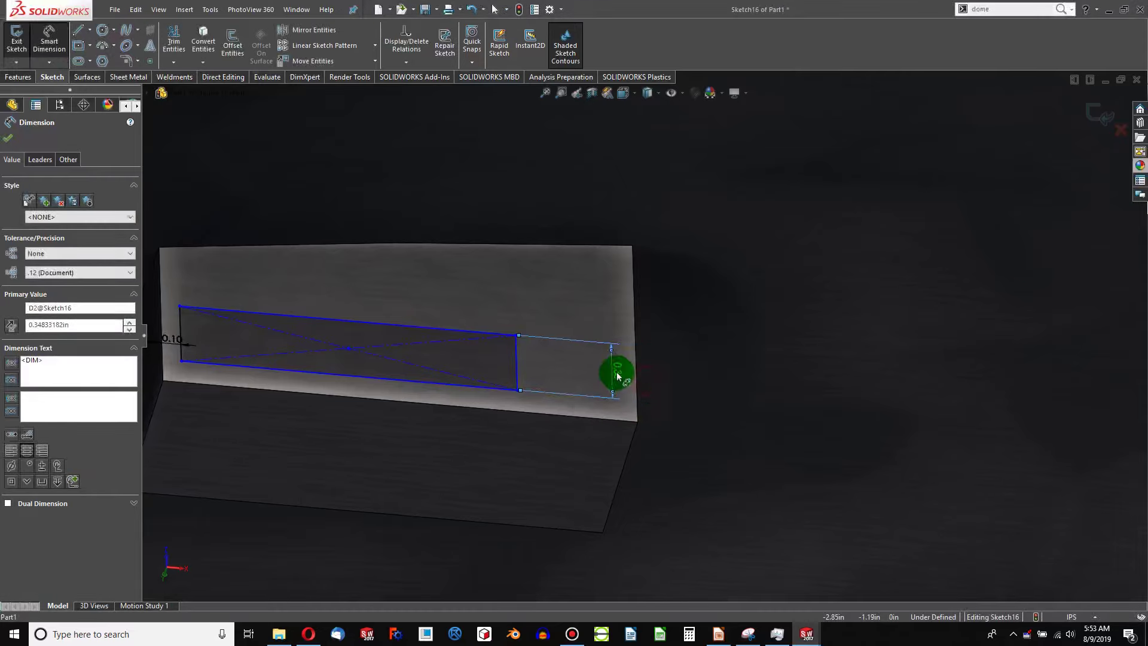
key(Delete)
Step: Dimension the rectangle's right edge 0.1 in from the block's right edge
click(637, 376)
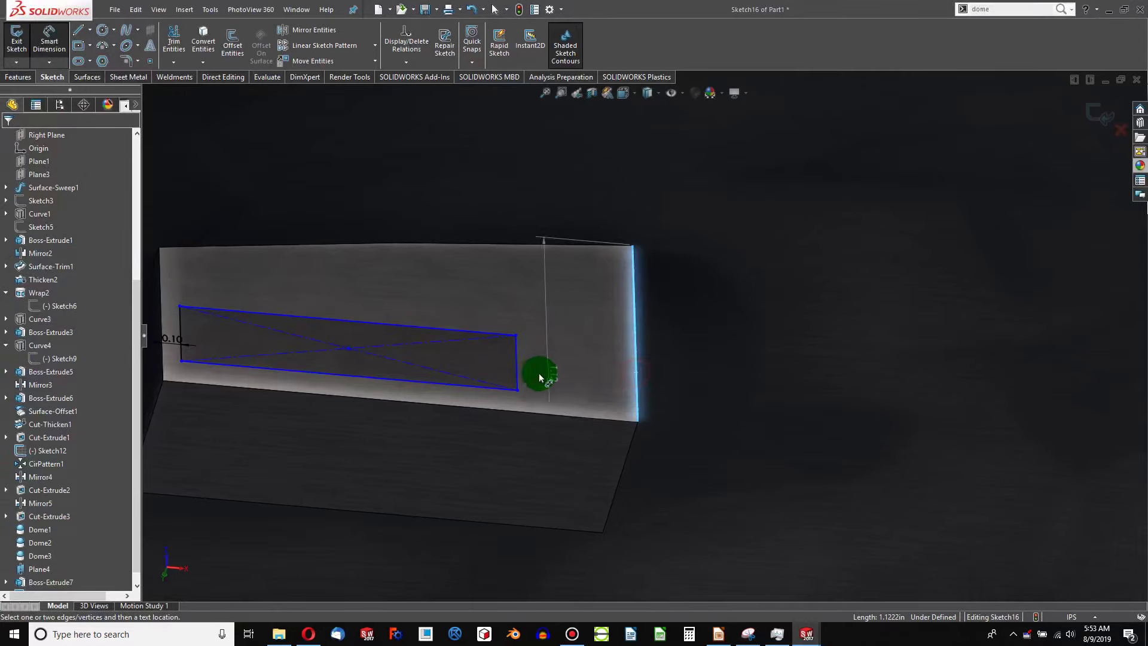
click(518, 372)
click(557, 379)
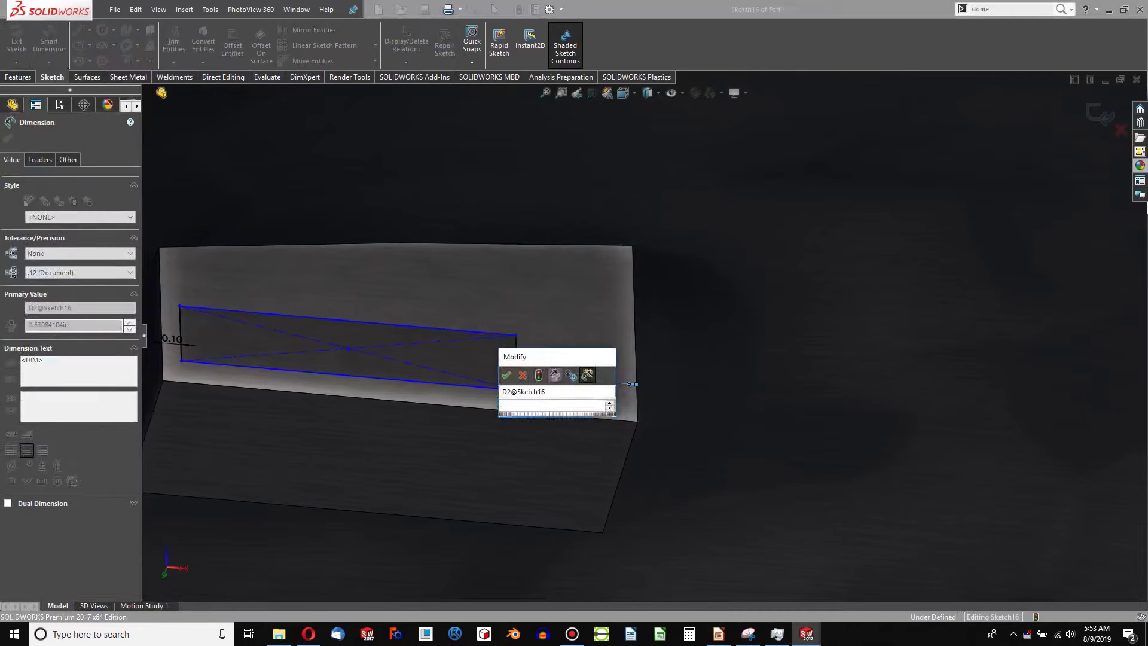
text(.1)
key(Return)
Step: Dimension the rectangle's lower edge 0.1 in from the block's lower edge
click(555, 395)
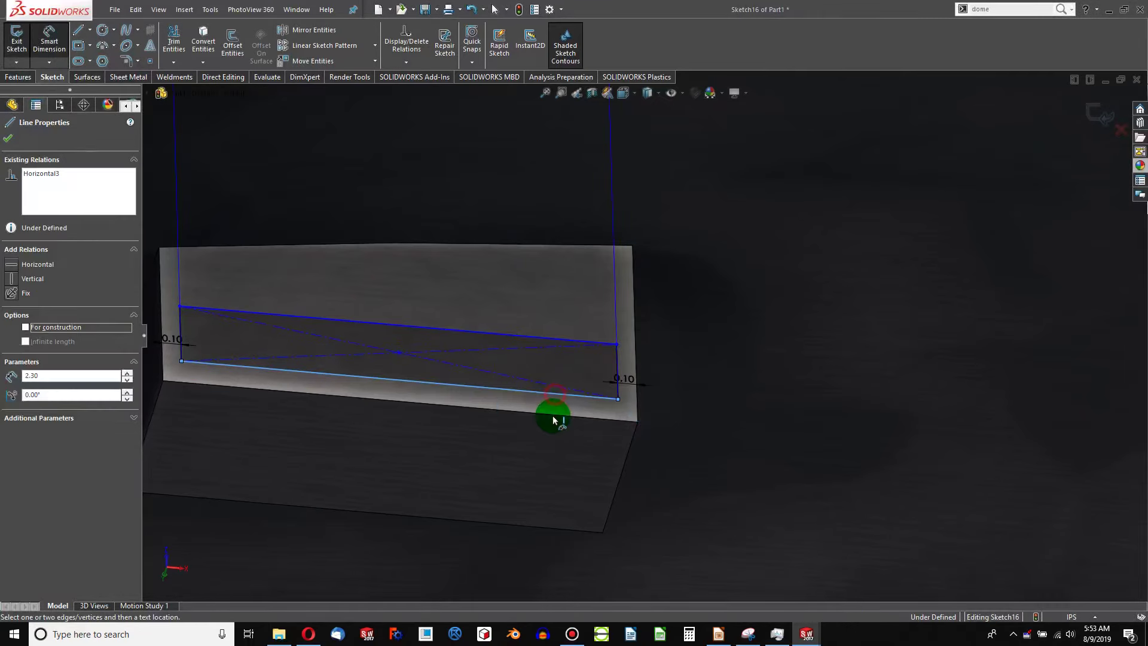
click(553, 419)
click(685, 421)
text(.1)
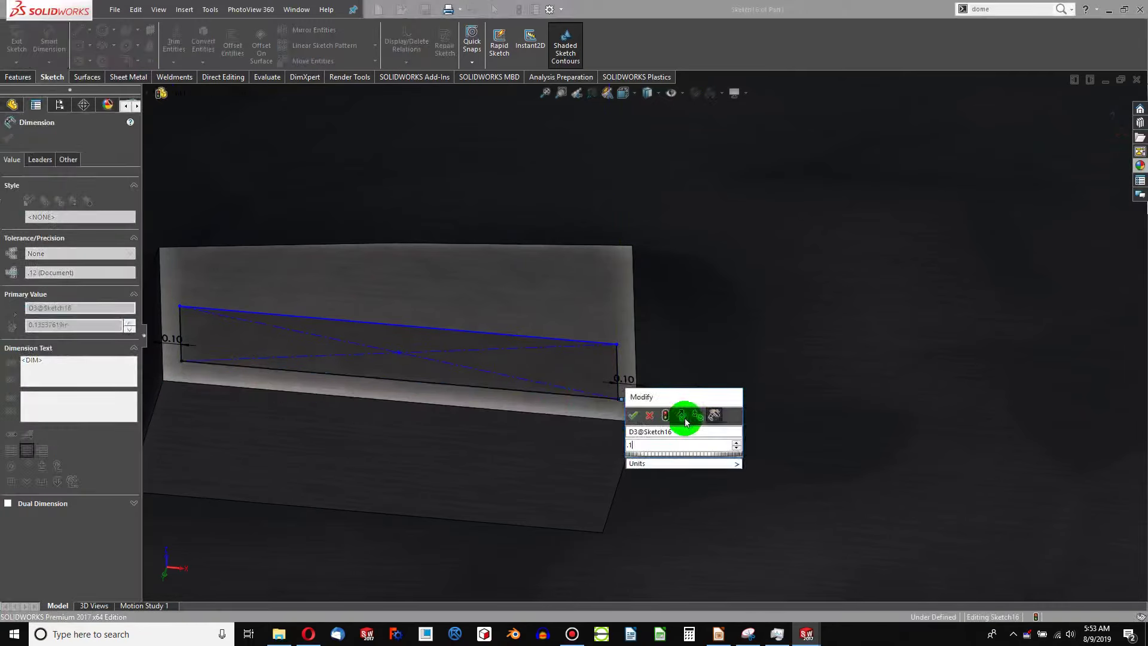
key(Return)
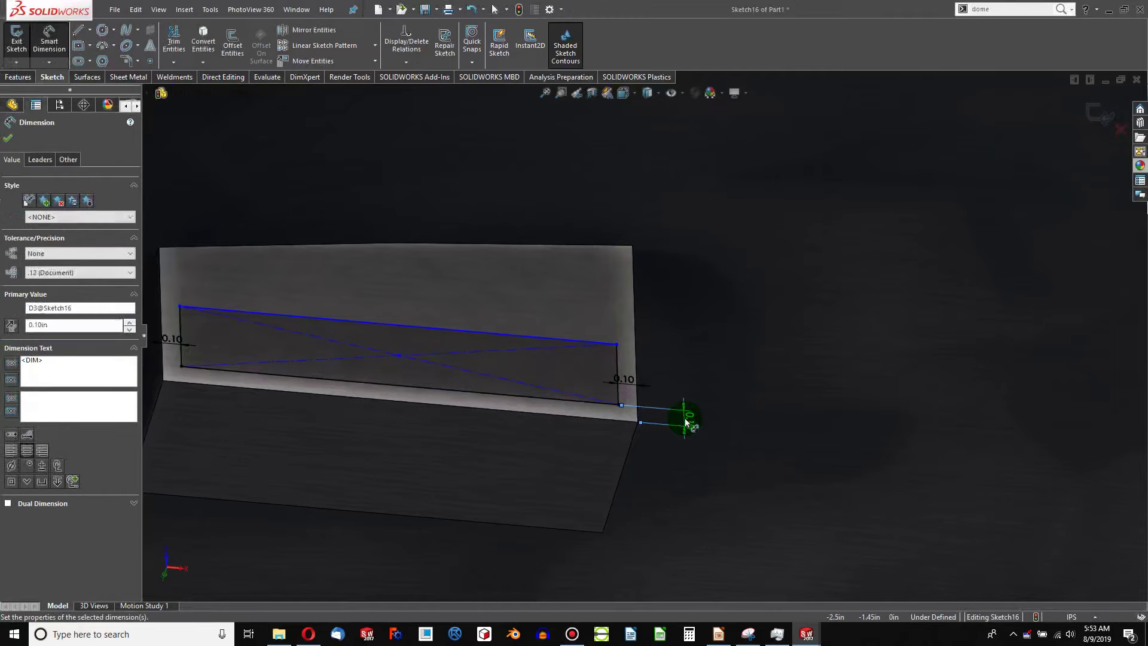
Step: Dimension the rectangle's height as 0.1 in along its right edge
click(618, 362)
click(678, 369)
text(.1)
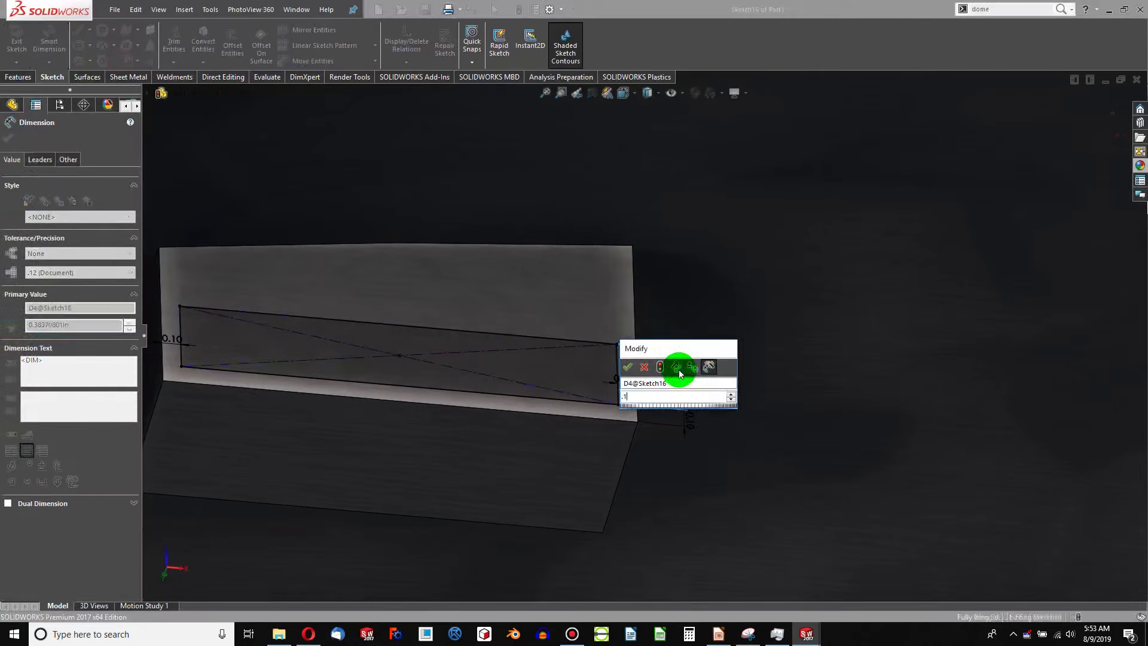
key(Return)
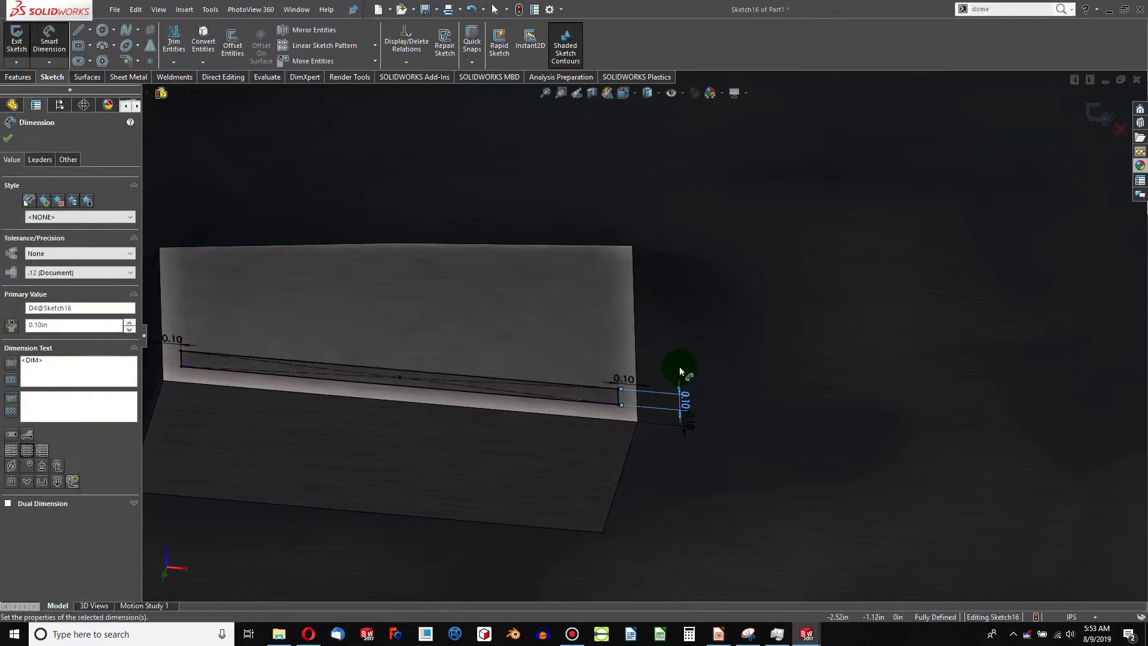
key(Escape)
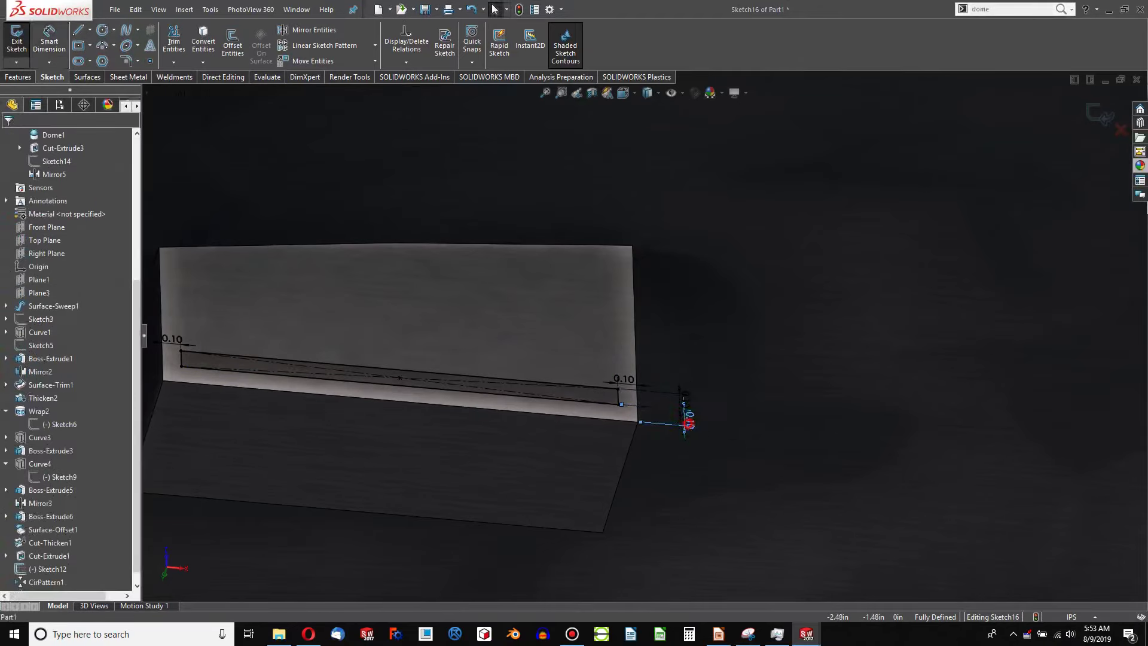
Step: Set the offset between the rectangle's lower edge and the block's lower edge to 0.3 in
double_click(689, 423)
text(.3)
key(Return)
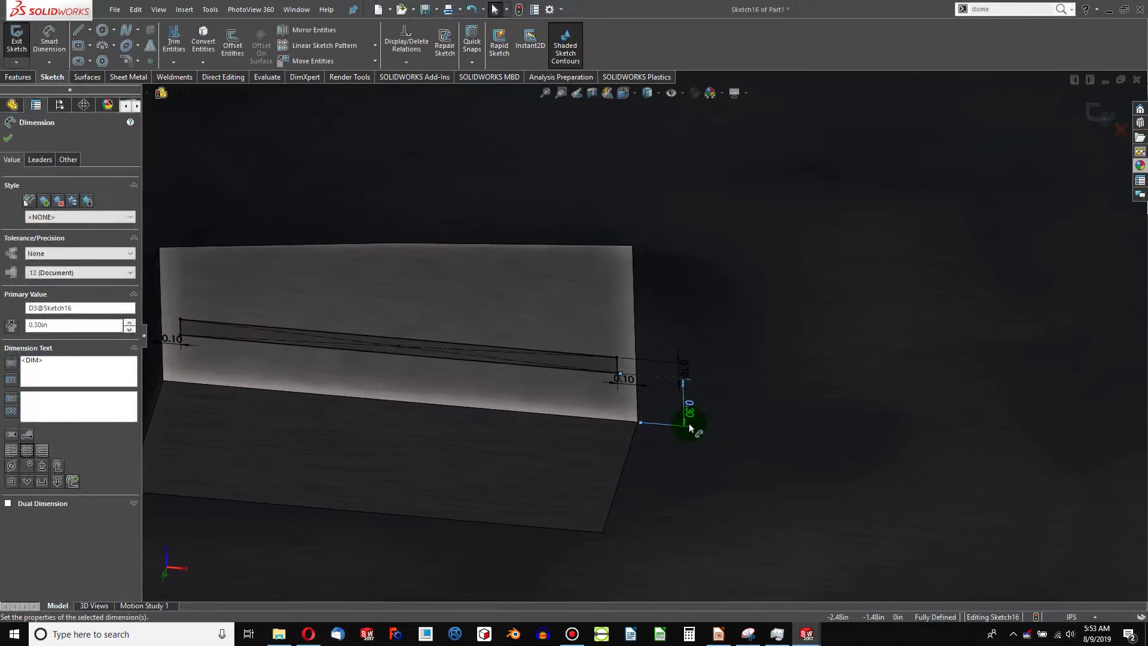
Step: Cut the rectangular profile through the block with an Extruded Cut using the Up To Next end condition
scroll(673, 432, up, 10)
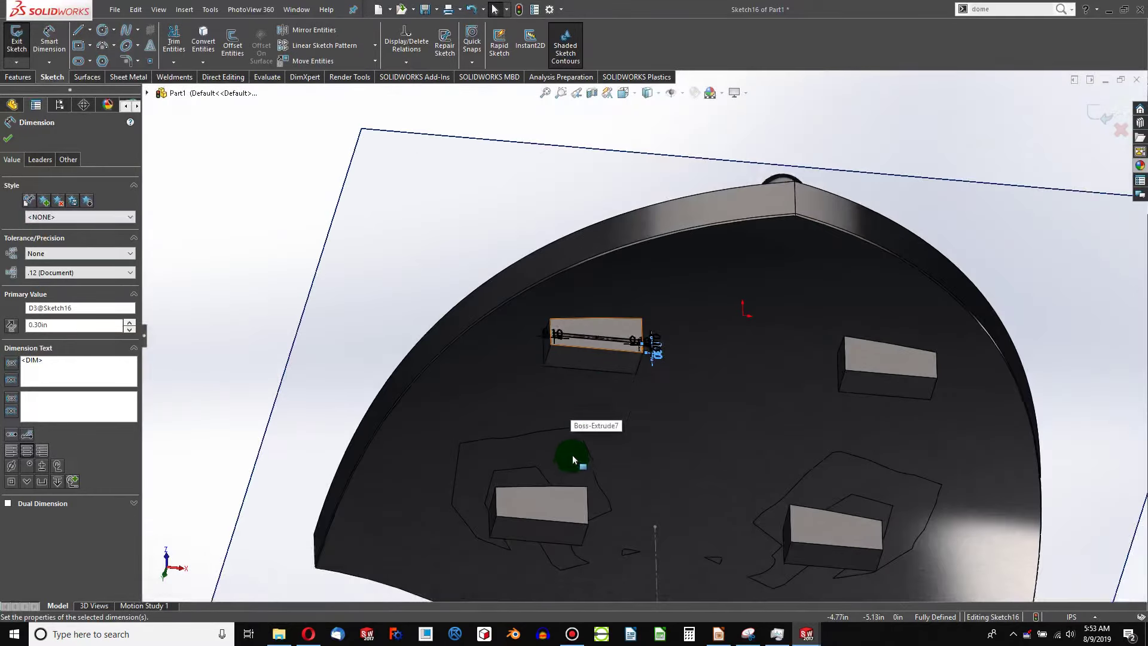
mouse_move(572, 454)
middle_down()
mouse_move(594, 144)
mouse_move(568, 135)
mouse_move(567, 149)
middle_up()
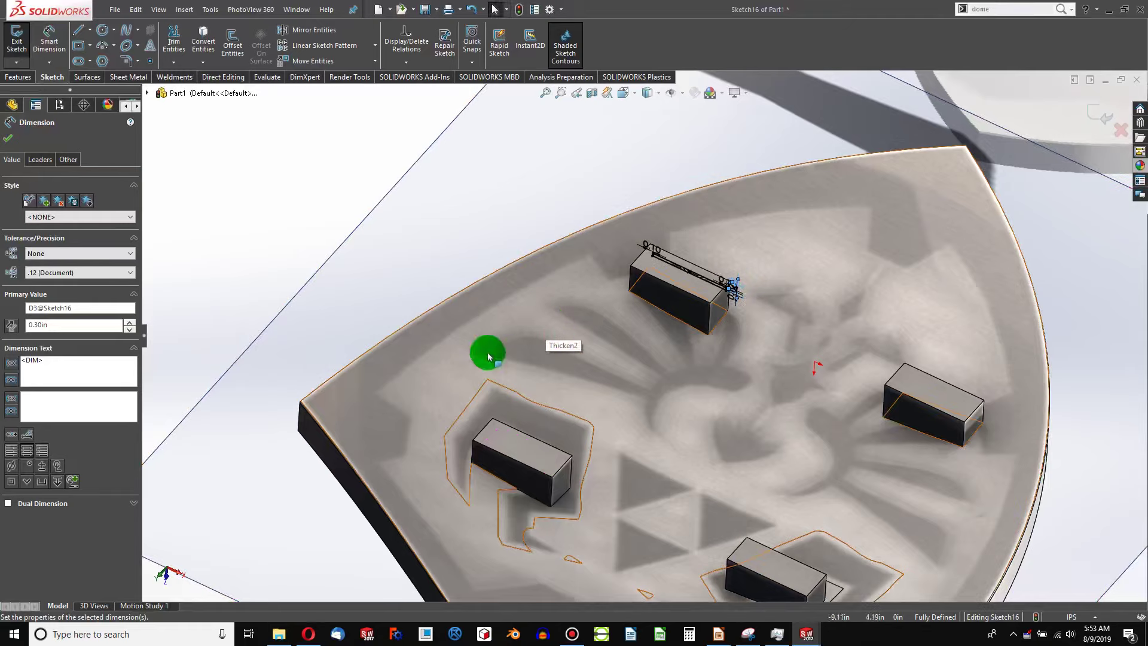
click(24, 82)
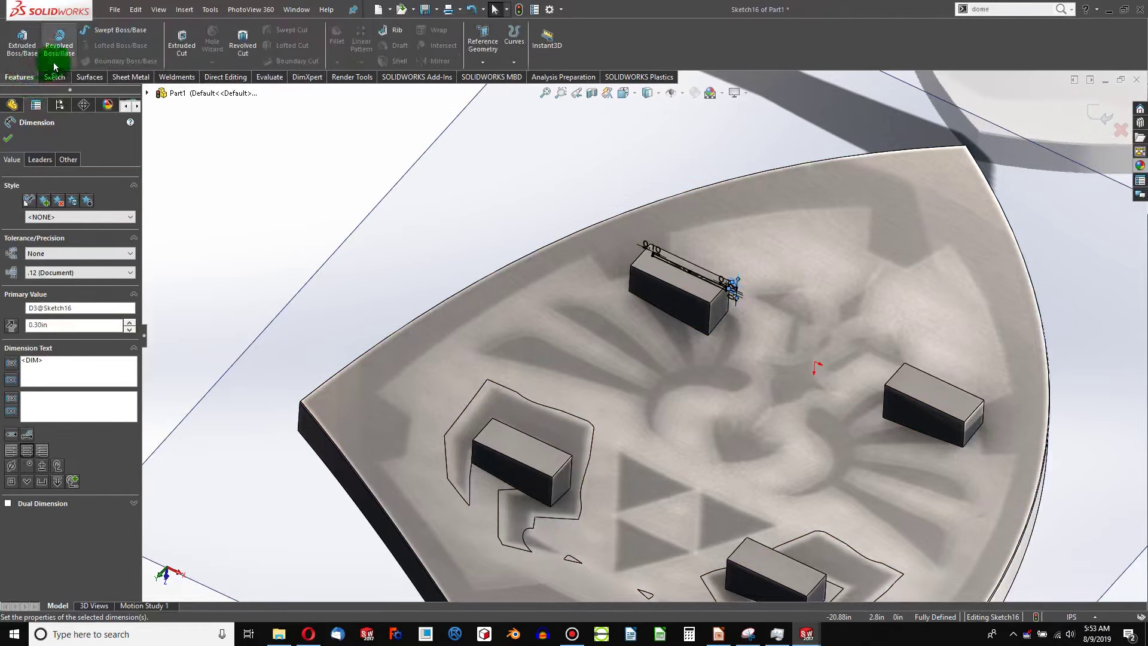
click(181, 46)
click(577, 261)
click(668, 309)
scroll(667, 310, down, 3)
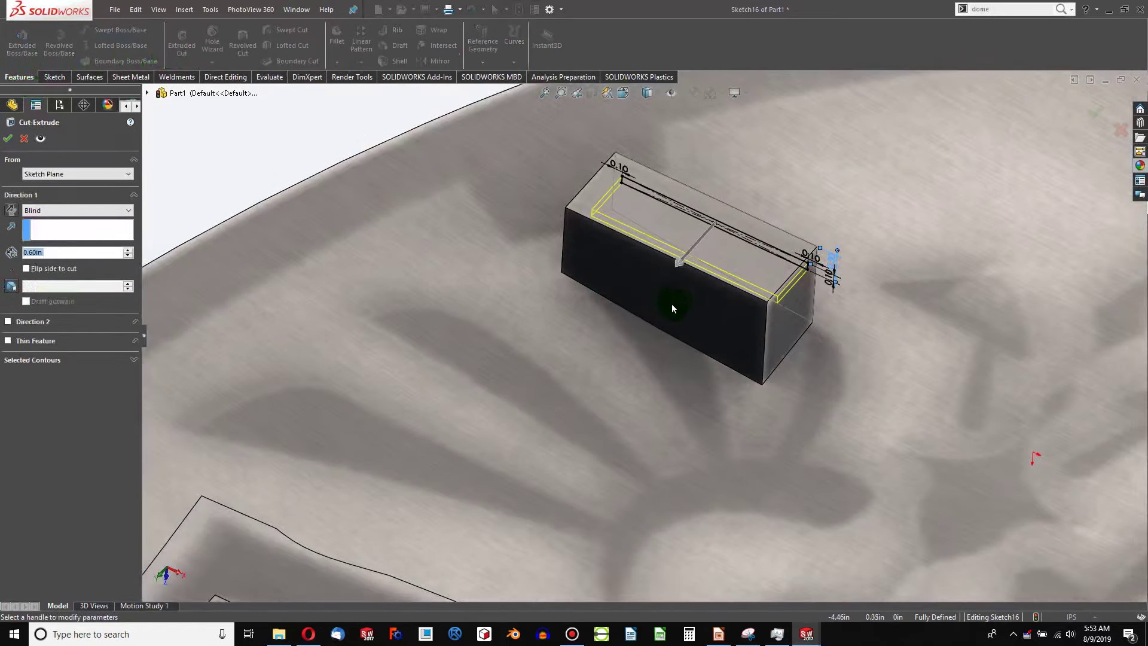
scroll(644, 337, up, 4)
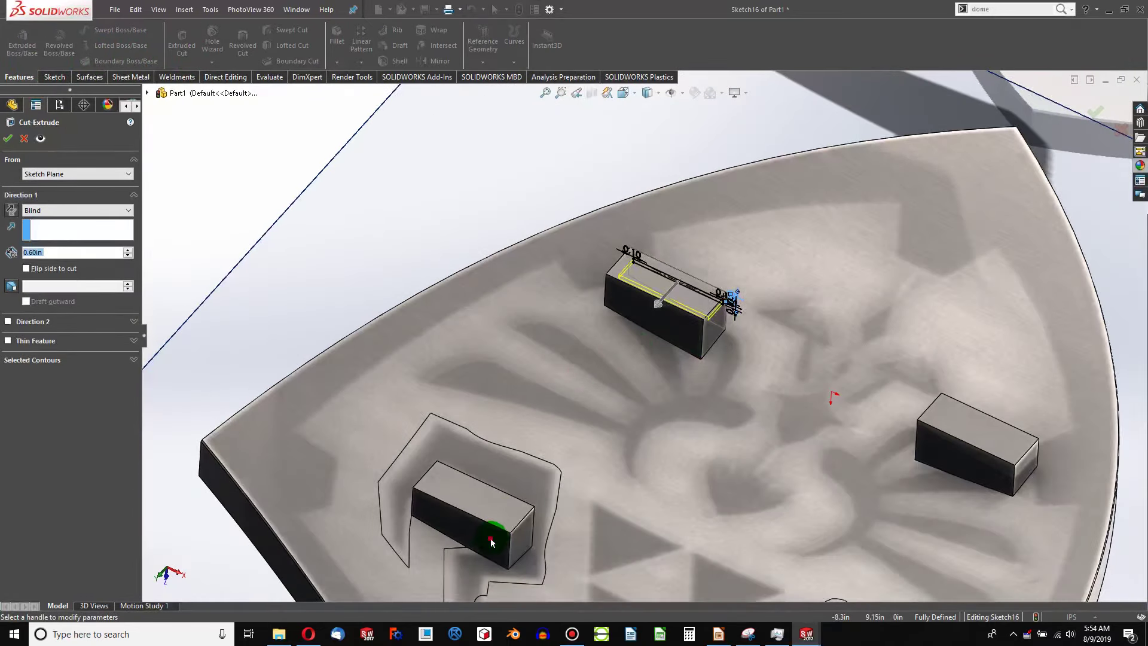
click(491, 538)
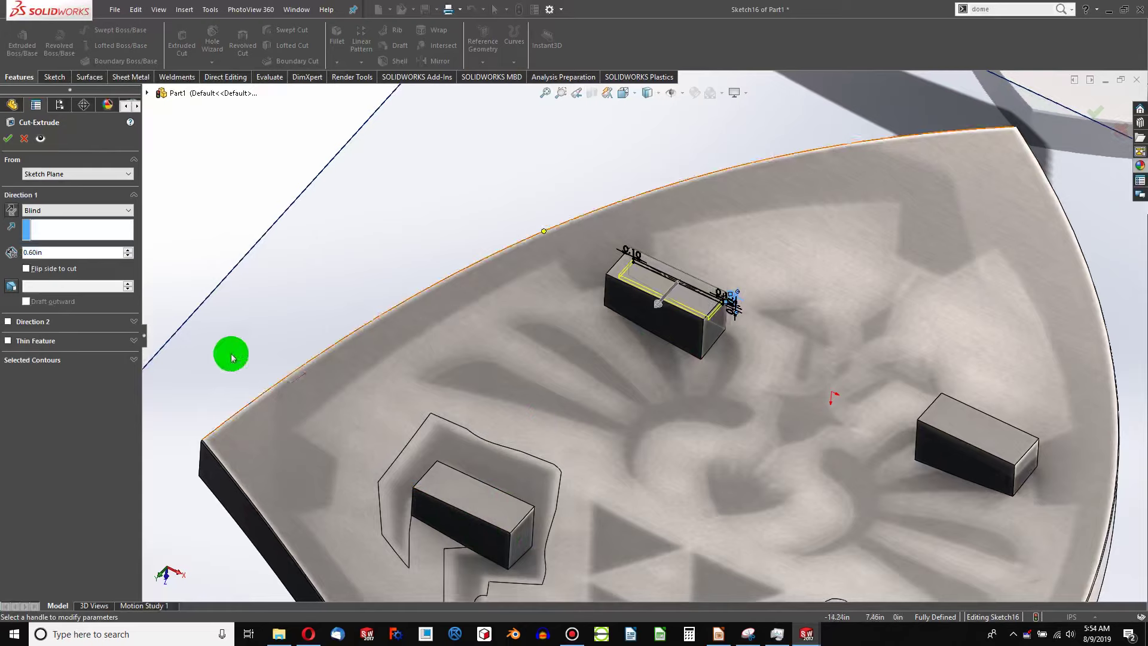
click(79, 211)
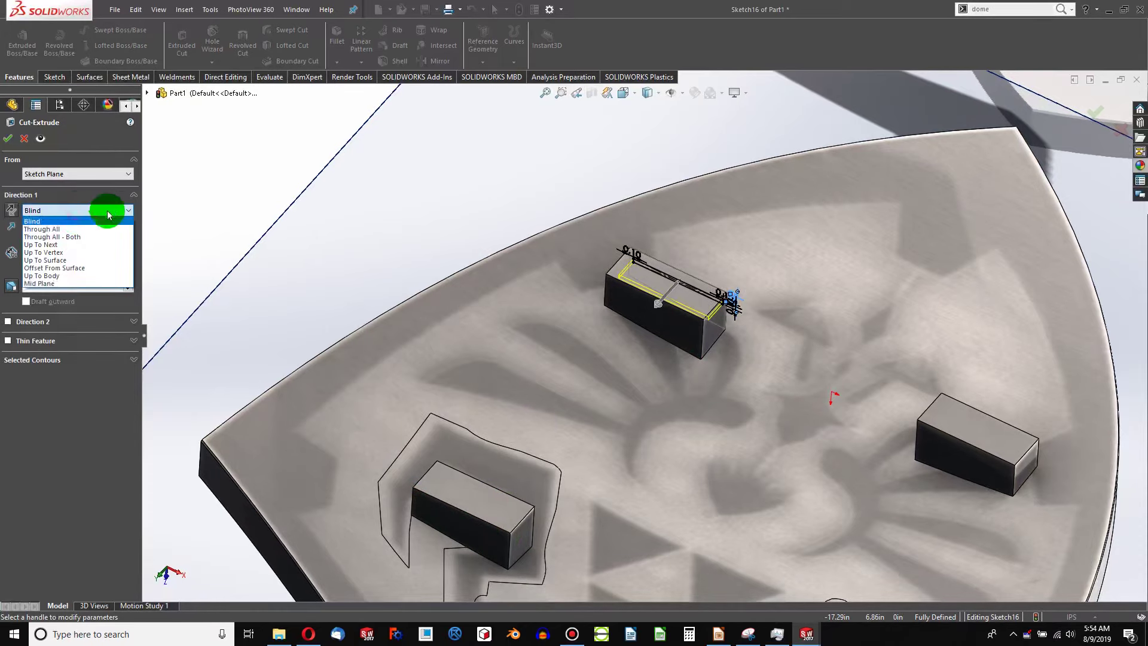
click(107, 211)
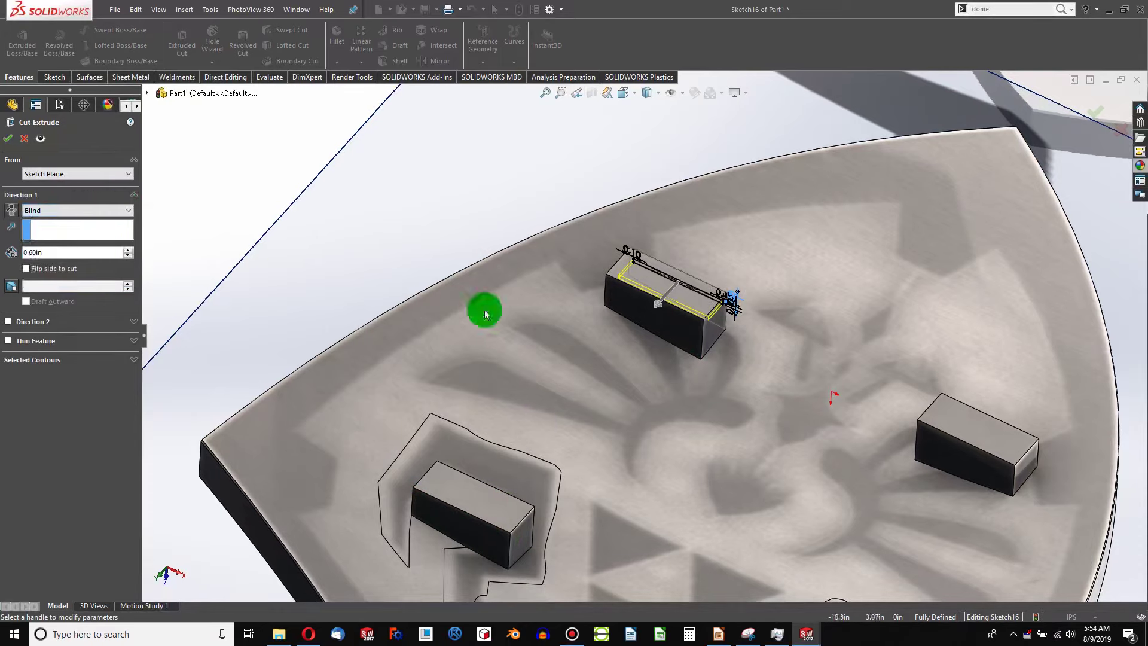
scroll(717, 320, down, 5)
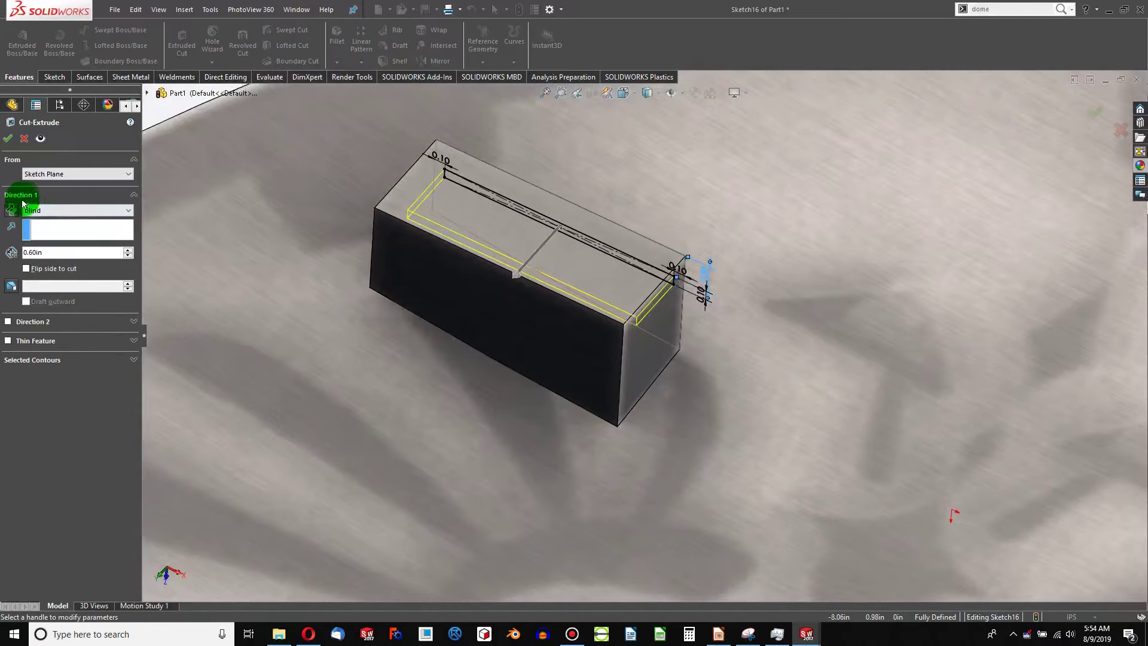
click(24, 208)
click(62, 249)
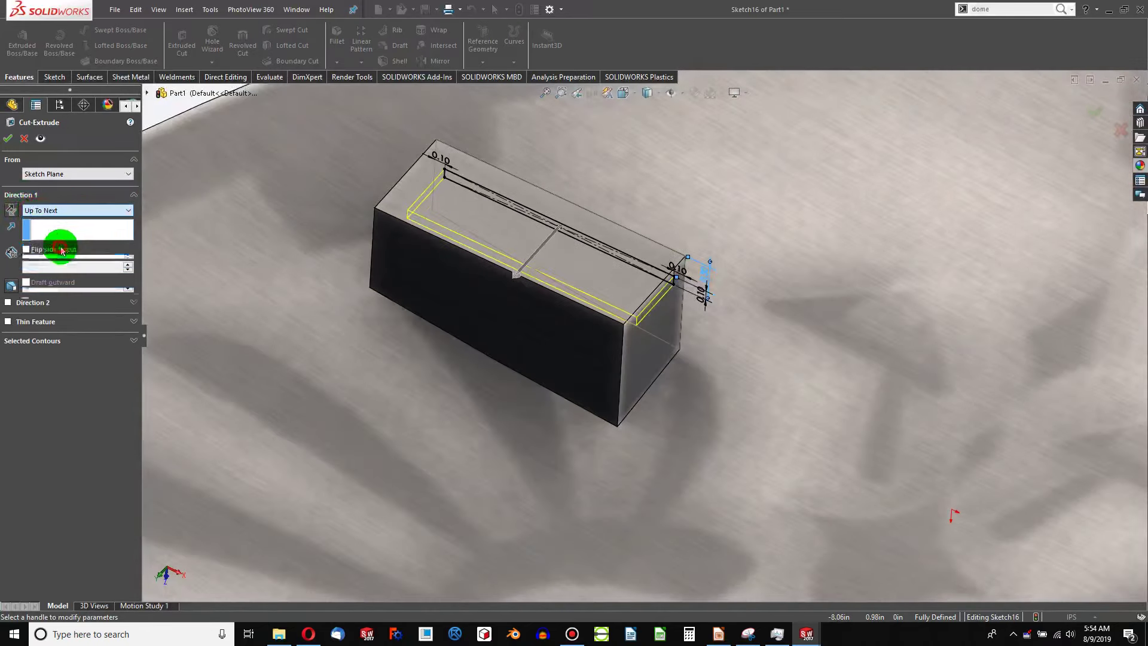
click(9, 139)
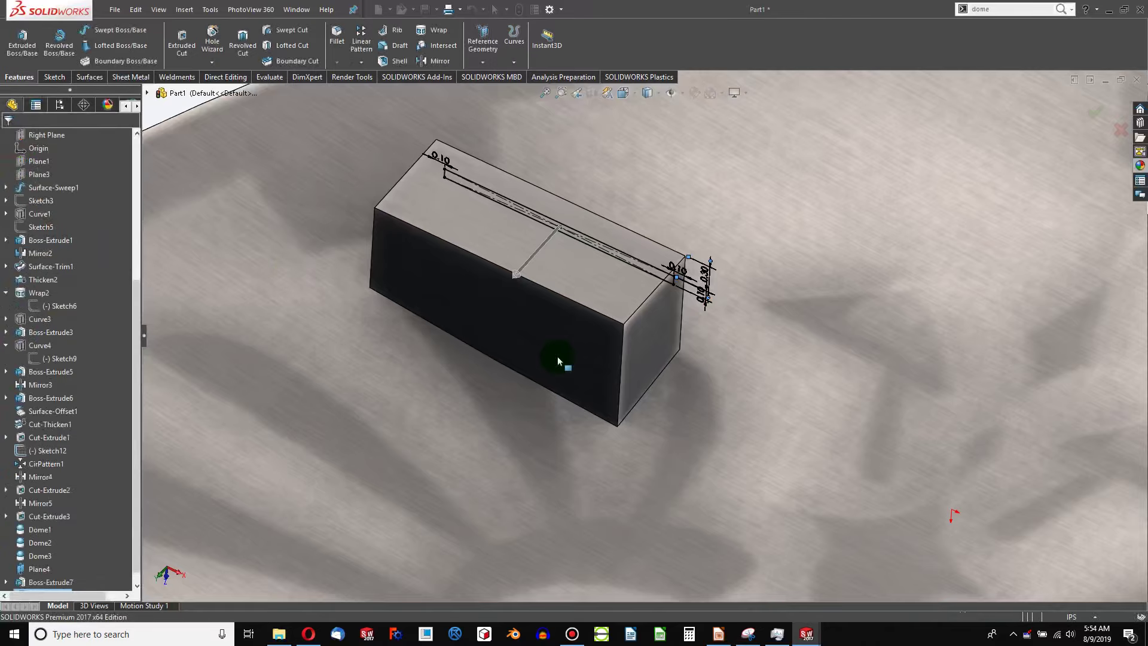
Step: Sketch a corner rectangle about 2.22 by 0.14 in along the slot's upper edge on the block's slotted face, starting at the slot's upper left corner
scroll(557, 357, up, 7)
scroll(627, 335, down, 4)
scroll(633, 324, down, 5)
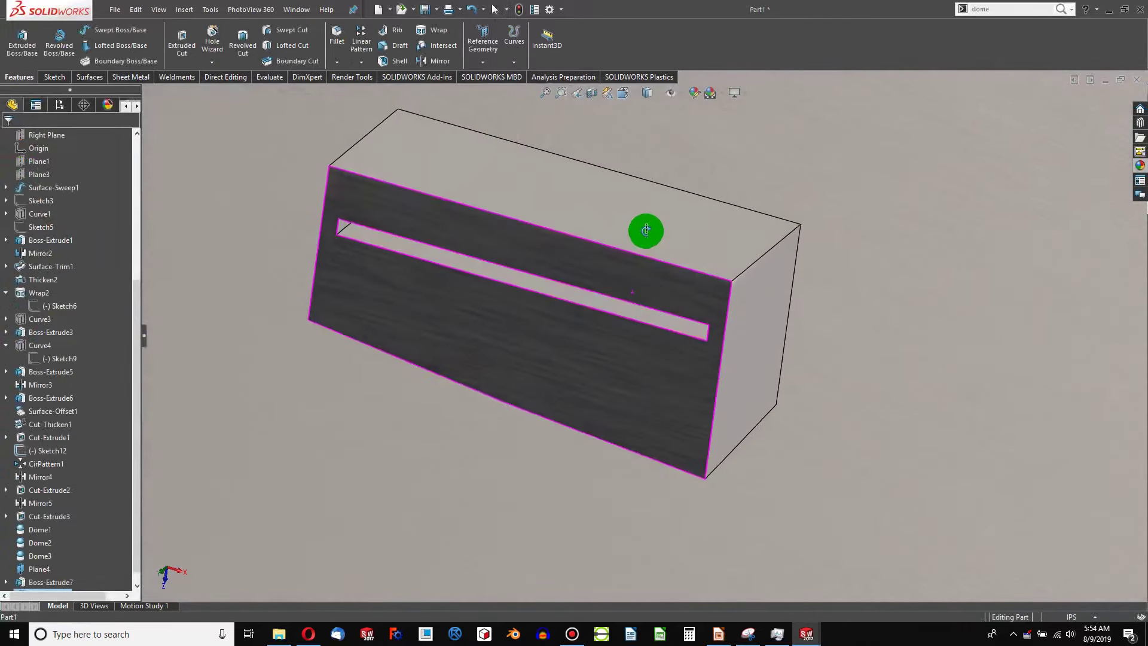
click(615, 268)
click(55, 77)
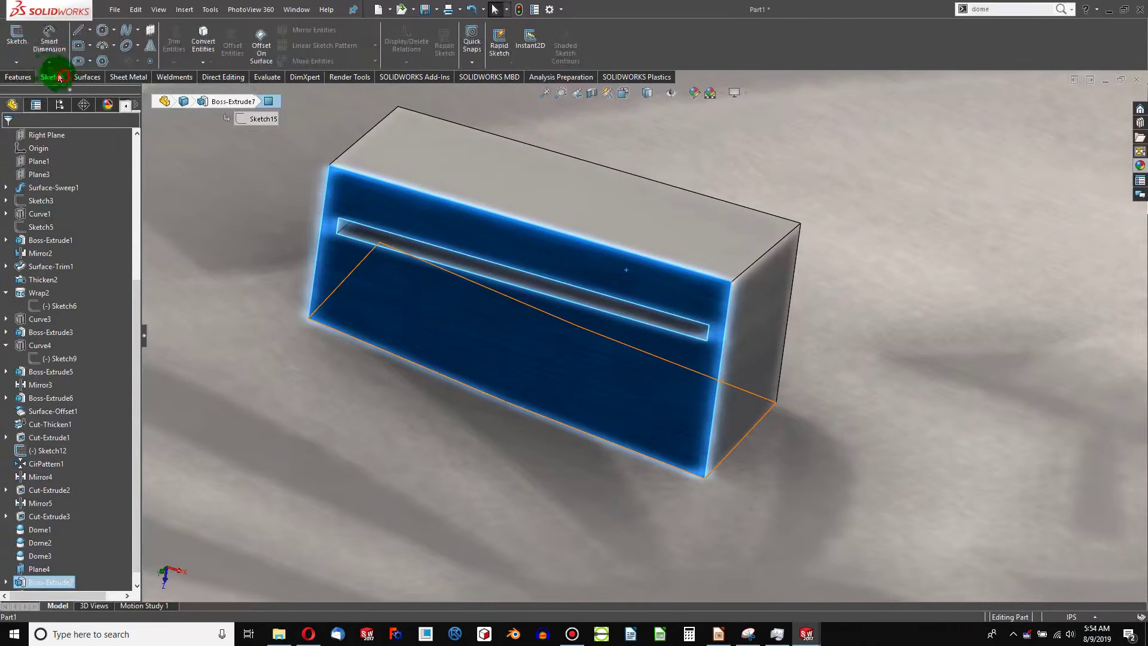
click(17, 38)
middle_drag(578, 333, 576, 371)
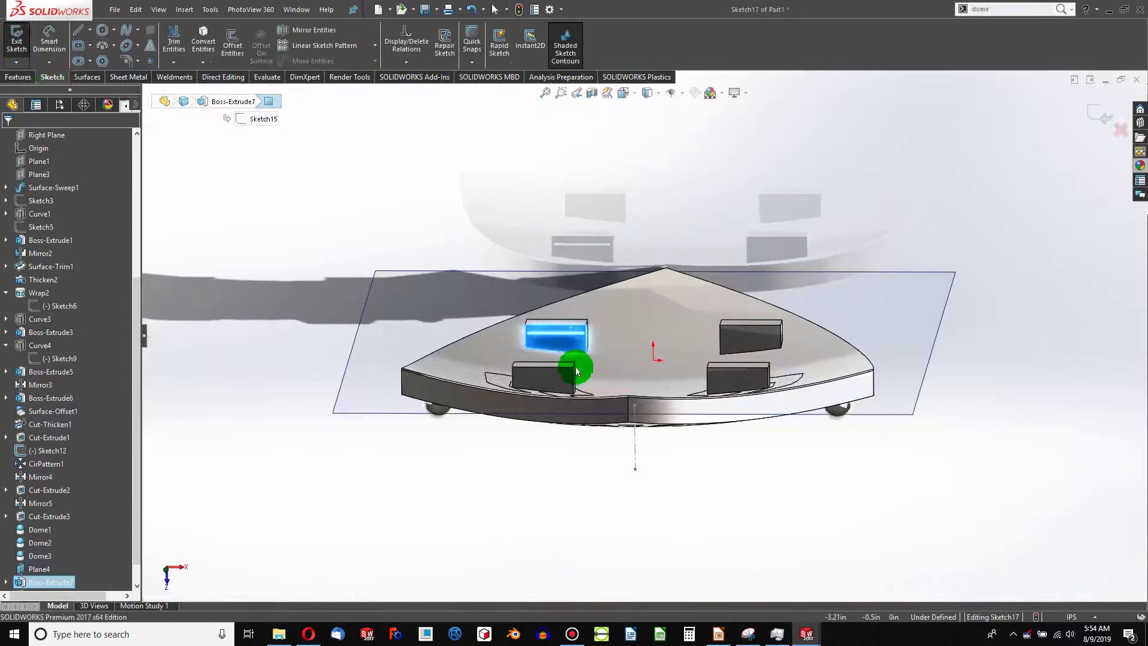
scroll(583, 353, down, 7)
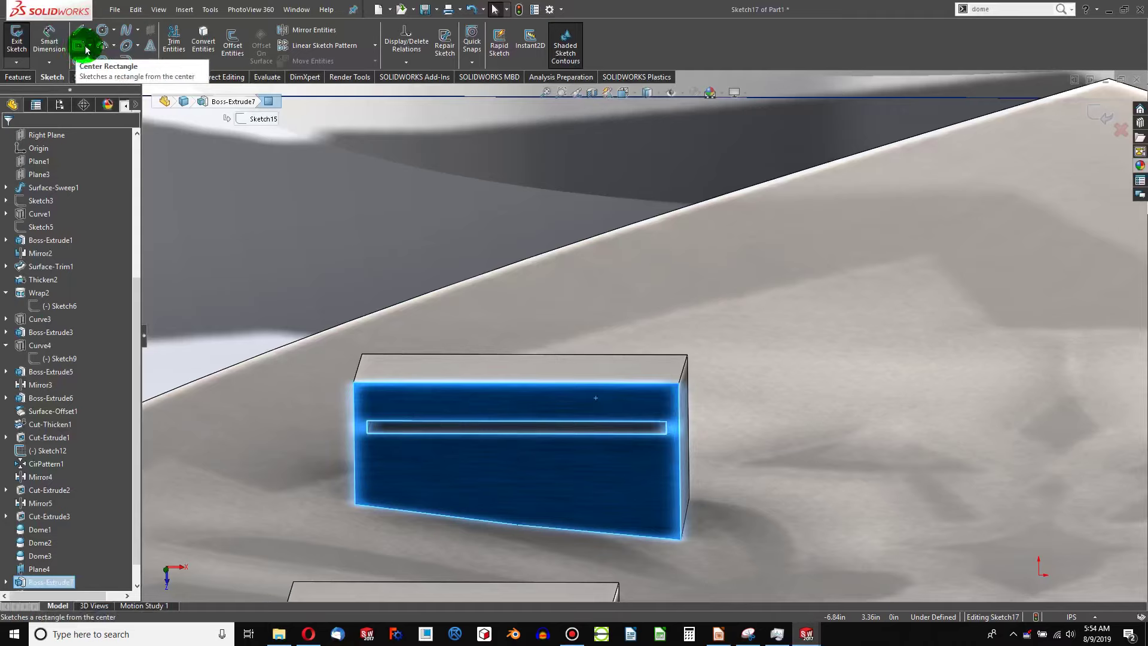
click(90, 45)
click(98, 62)
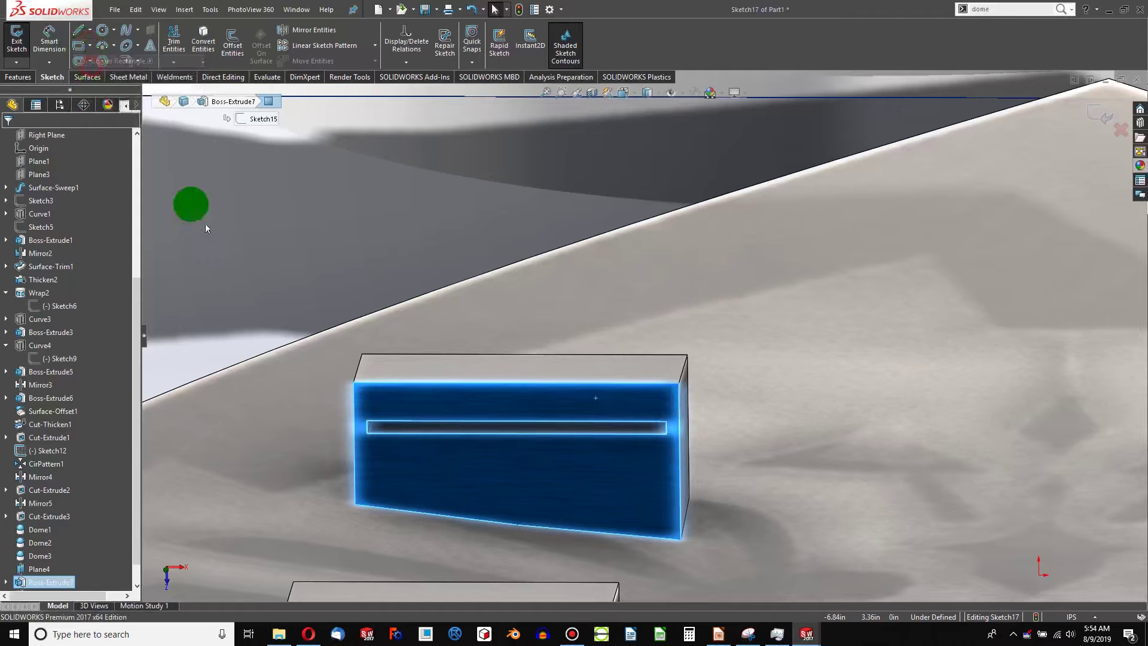
click(367, 421)
click(656, 402)
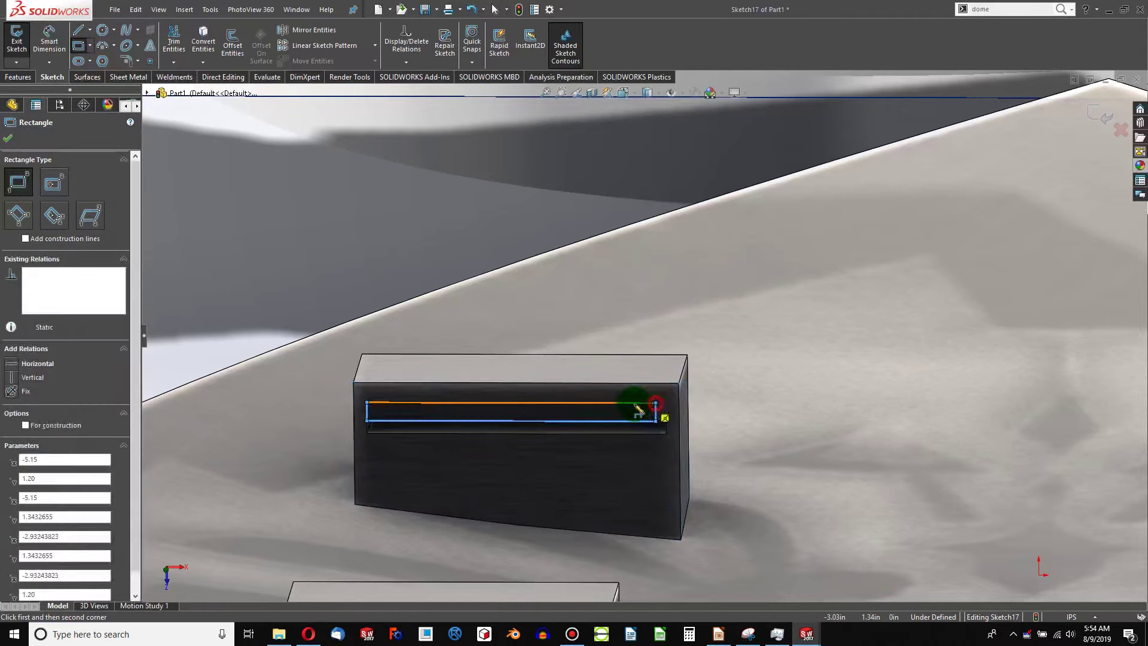
key(Escape)
Step: Make the new rectangle's right edge collinear with the slot's right edge
scroll(656, 434, down, 4)
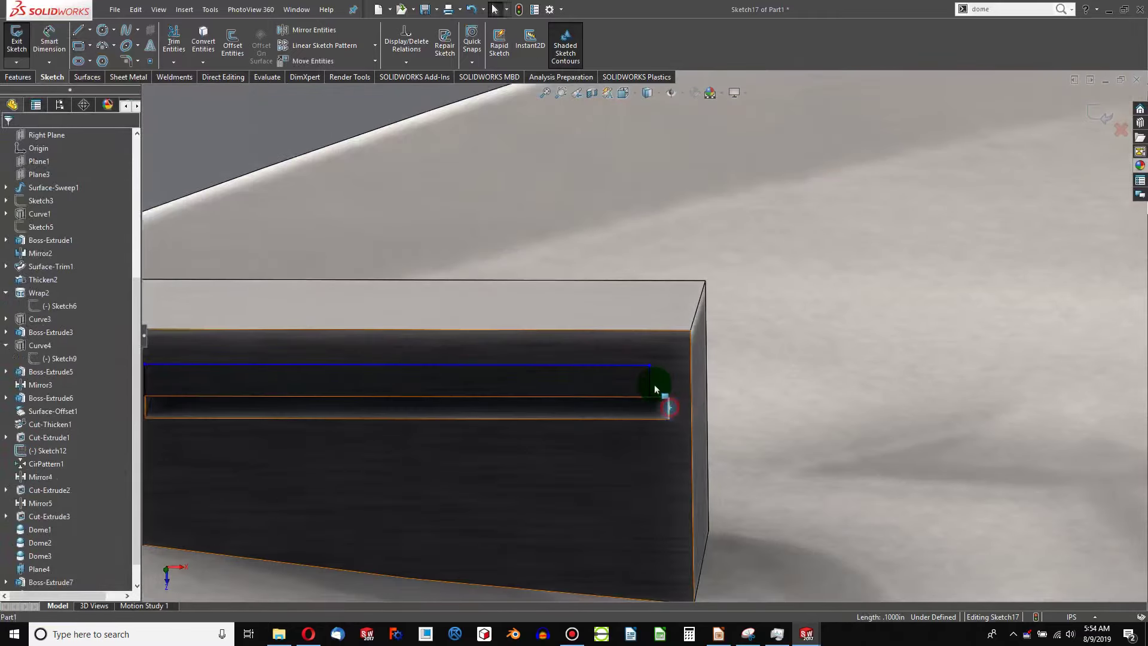
click(650, 380)
ctrl+click(413, 339)
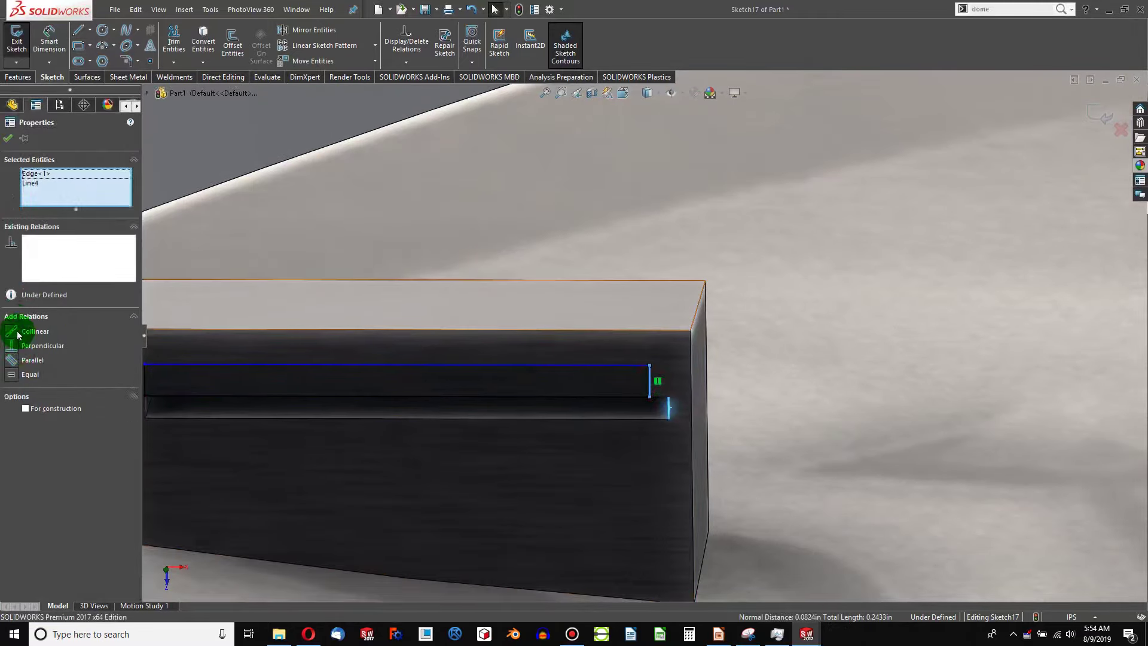
click(18, 333)
Step: Dimension the new rectangle's height as 0.1 in along its right edge
click(49, 41)
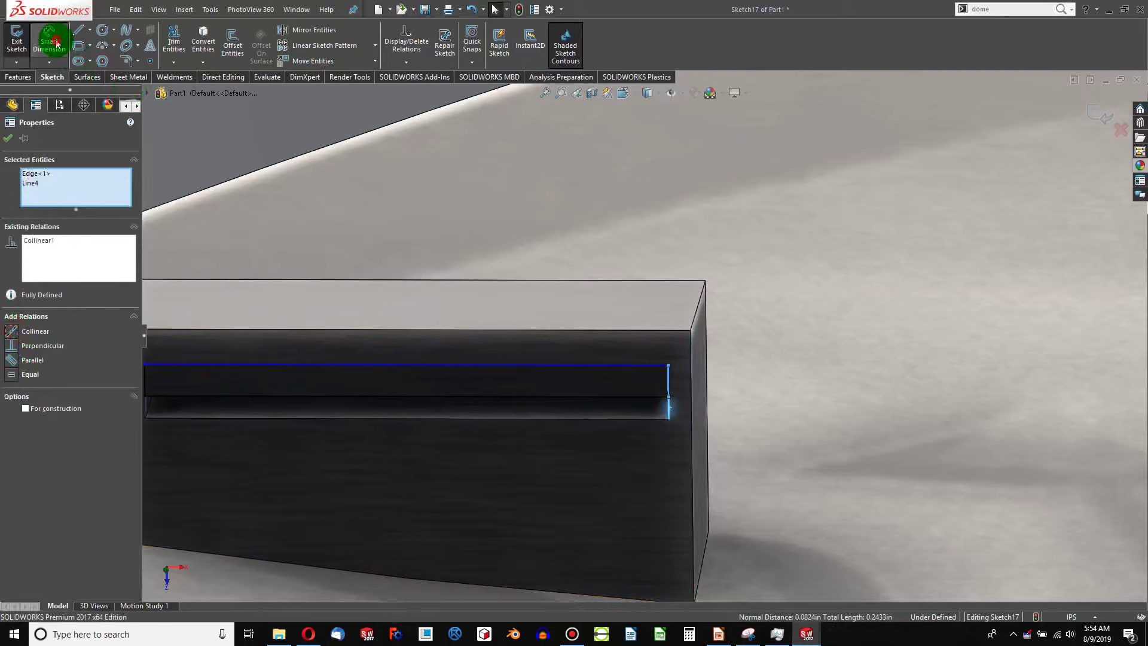
key(Escape)
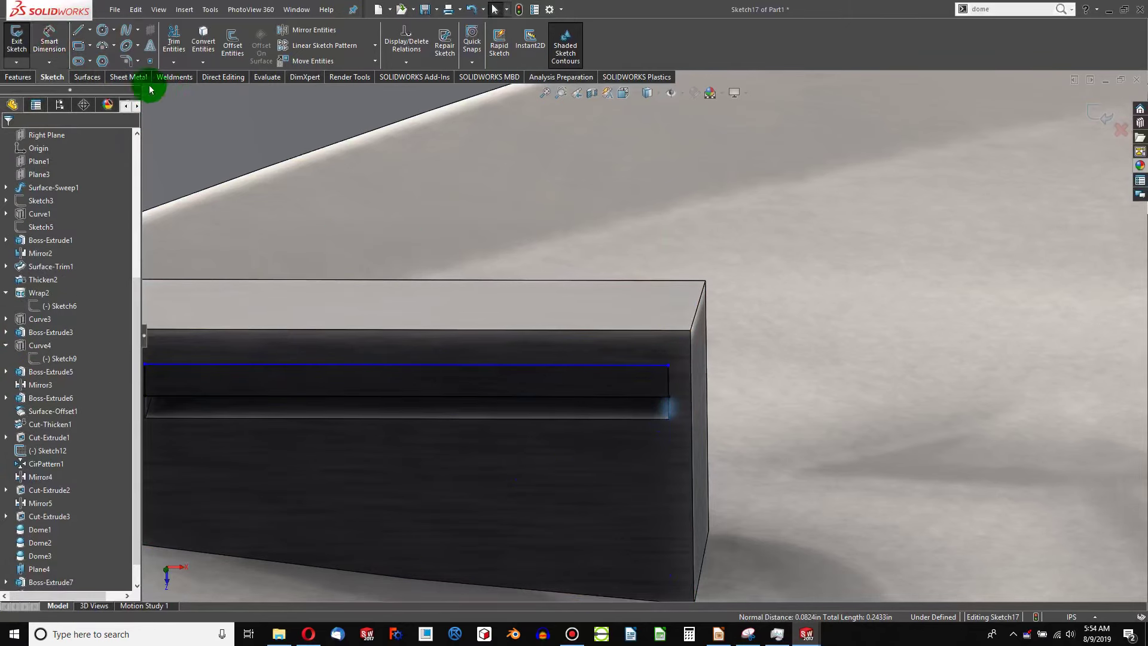
click(49, 37)
click(601, 333)
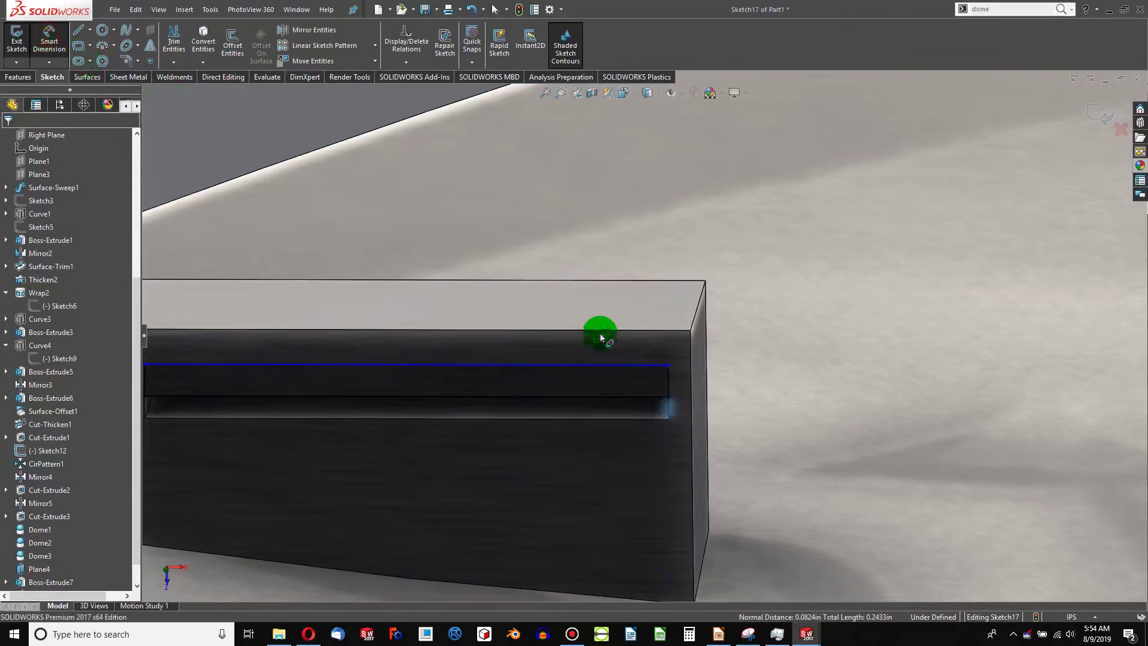
click(667, 382)
click(743, 394)
text(.)
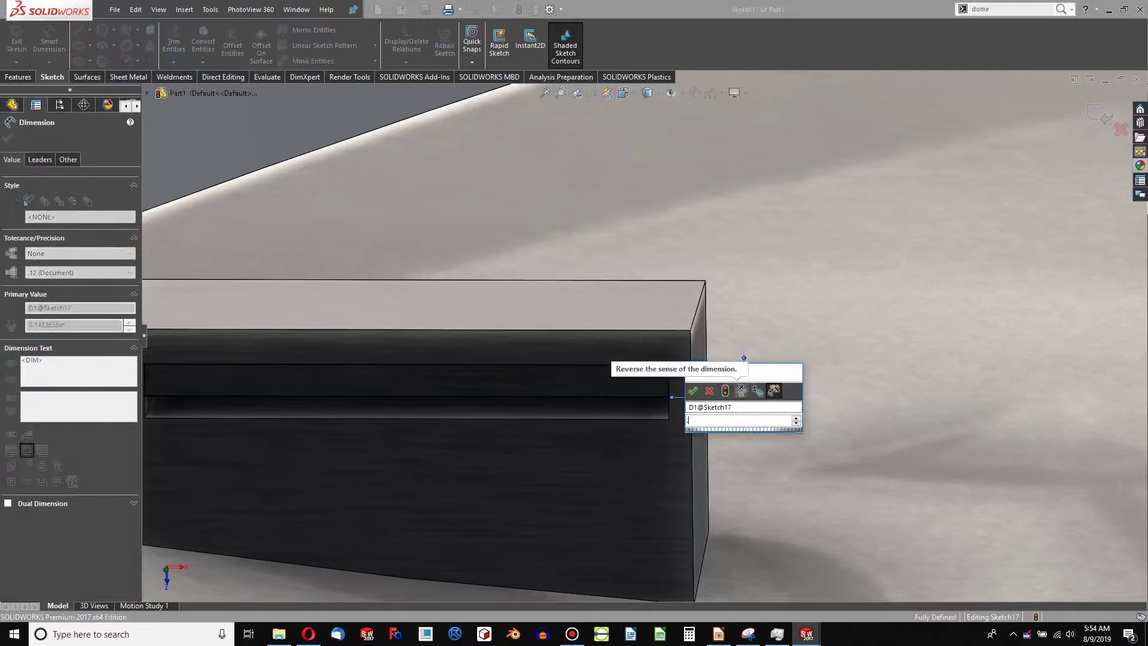
text(1)
key(Return)
Step: Cut the 0.1 in high rectangle 0.65 in deep into the block with a Blind Extruded Cut
scroll(736, 390, up, 3)
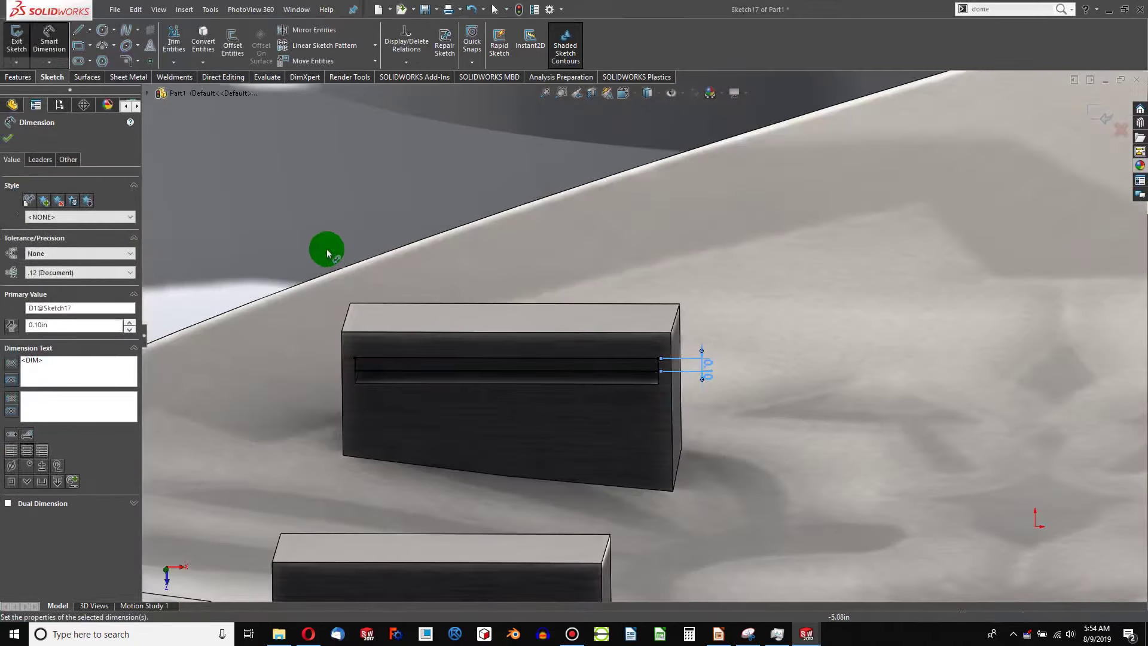
click(19, 77)
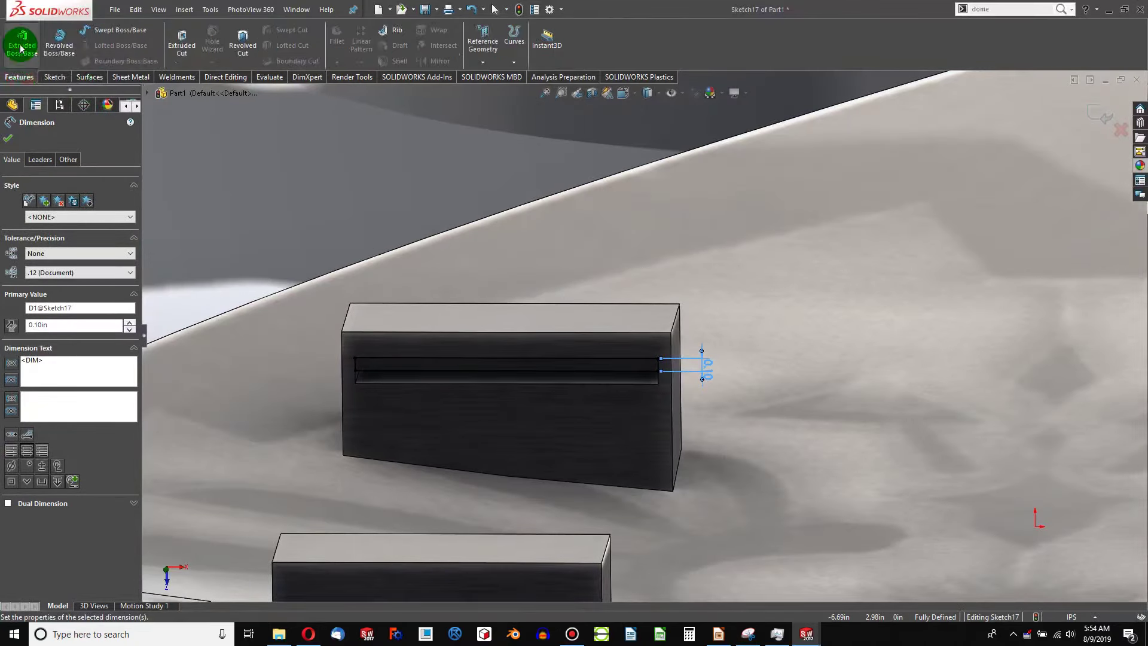
click(179, 42)
mouse_move(687, 331)
middle_down()
mouse_move(684, 433)
mouse_move(633, 376)
mouse_move(610, 450)
middle_up()
scroll(623, 449, down, 7)
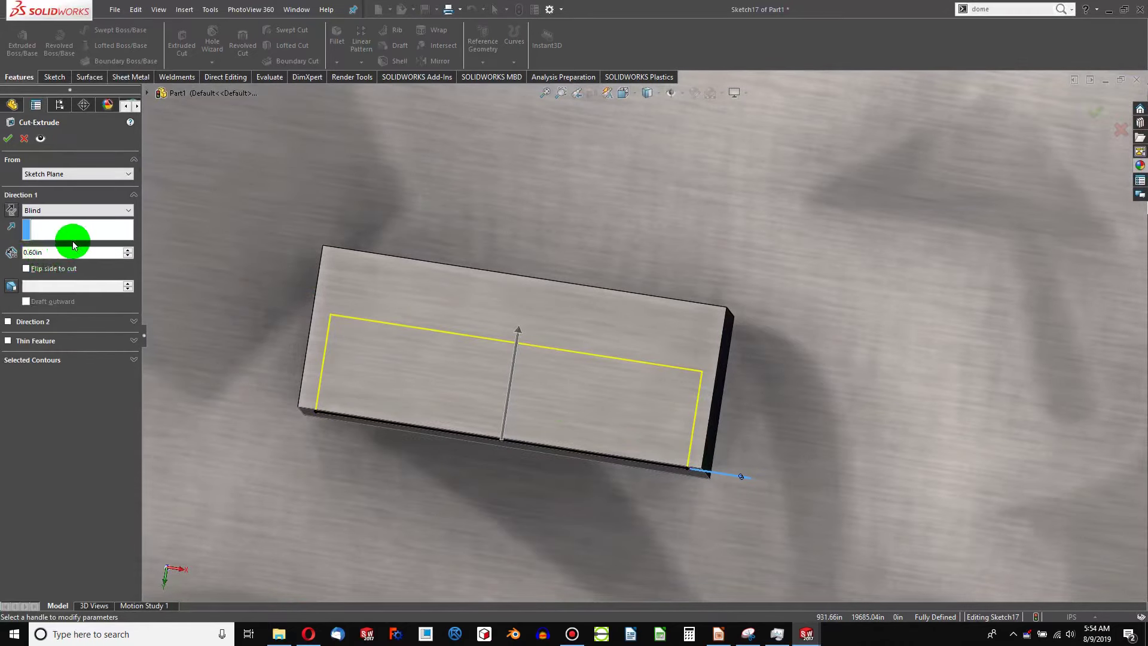
click(51, 253)
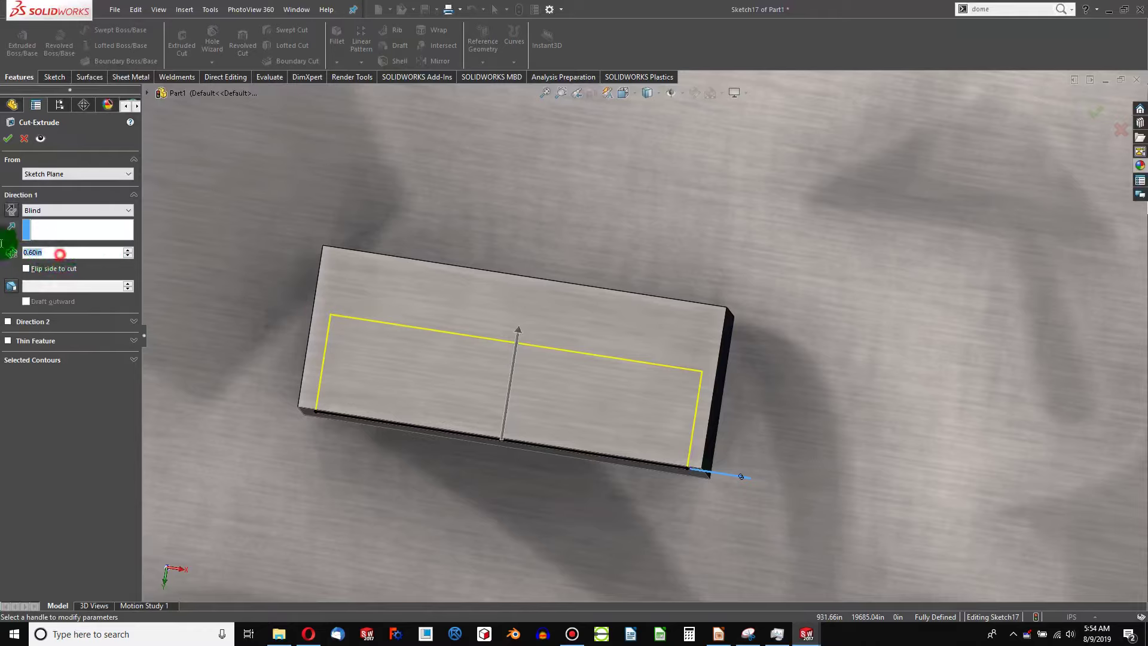
text(0.65)
key(Return)
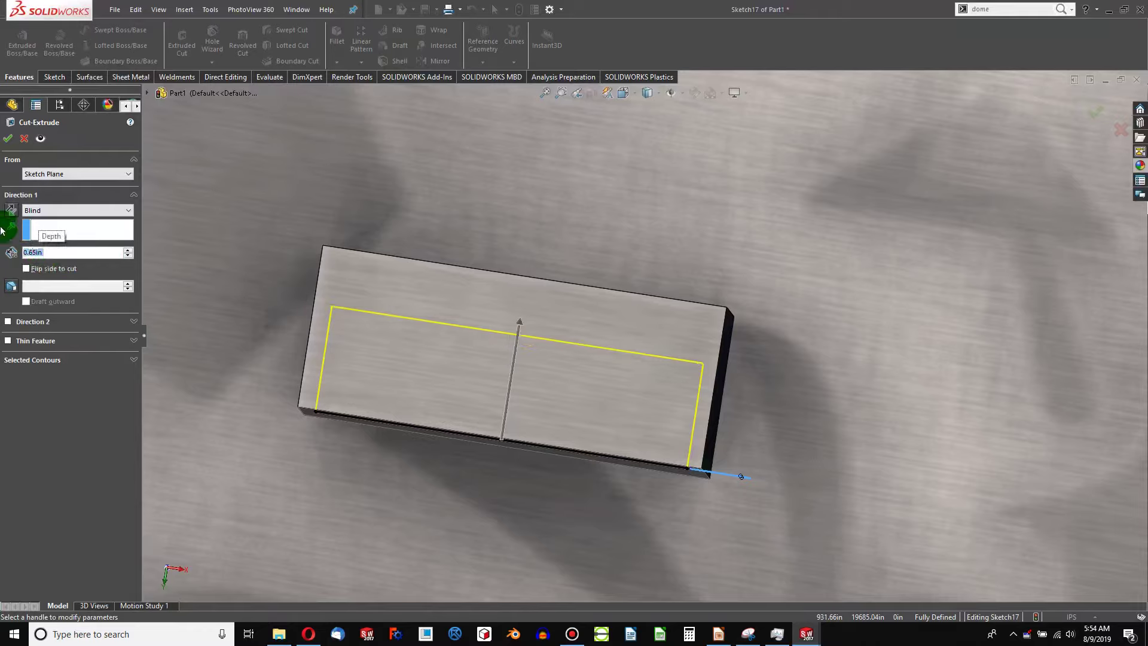
click(9, 139)
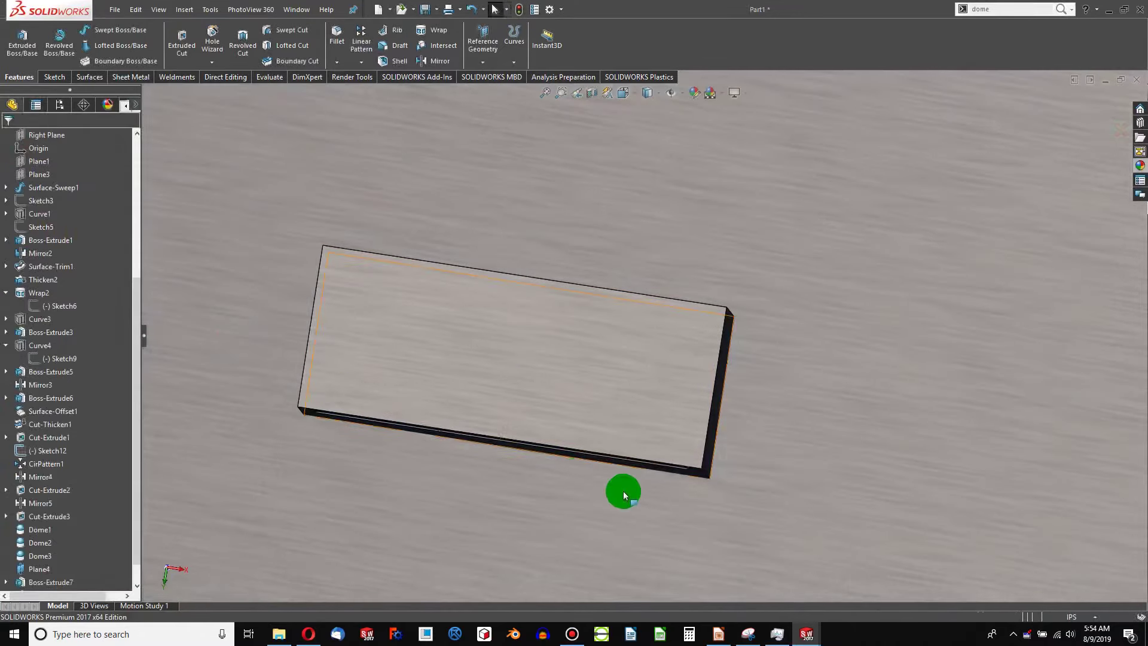
Step: Start a sketch on the block's flat outer face and switch the display style to Hidden Lines Visible
scroll(628, 407, up, 3)
mouse_move(629, 407)
middle_down()
mouse_move(646, 186)
mouse_move(662, 218)
mouse_move(673, 207)
mouse_move(552, 244)
mouse_move(576, 289)
mouse_move(656, 312)
middle_up()
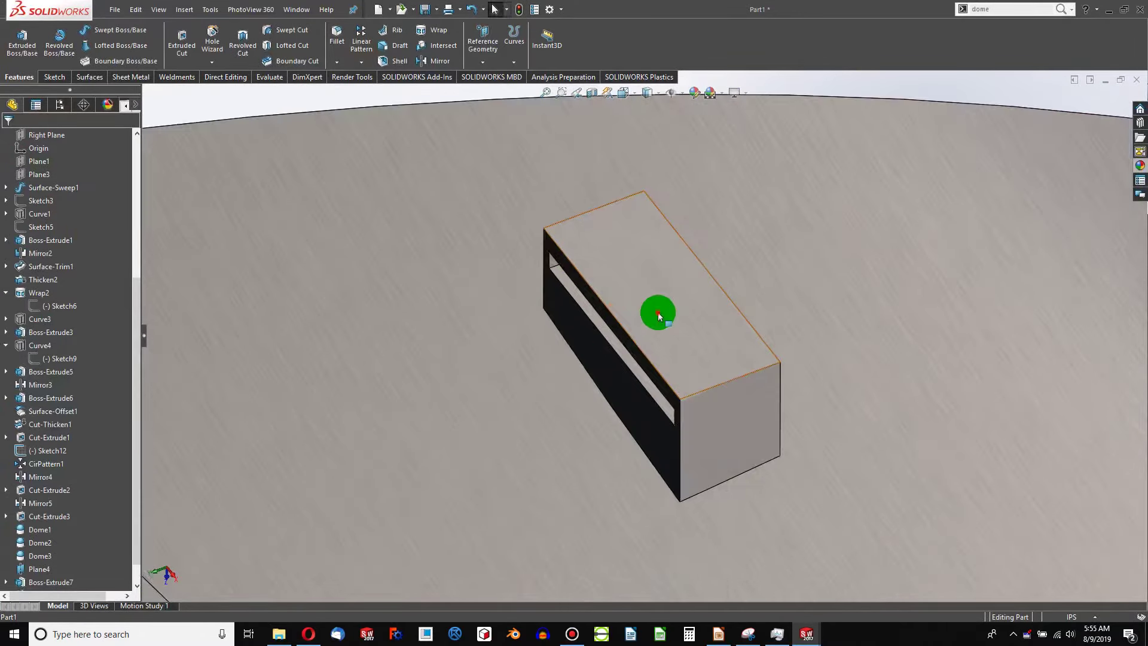
click(656, 313)
click(61, 82)
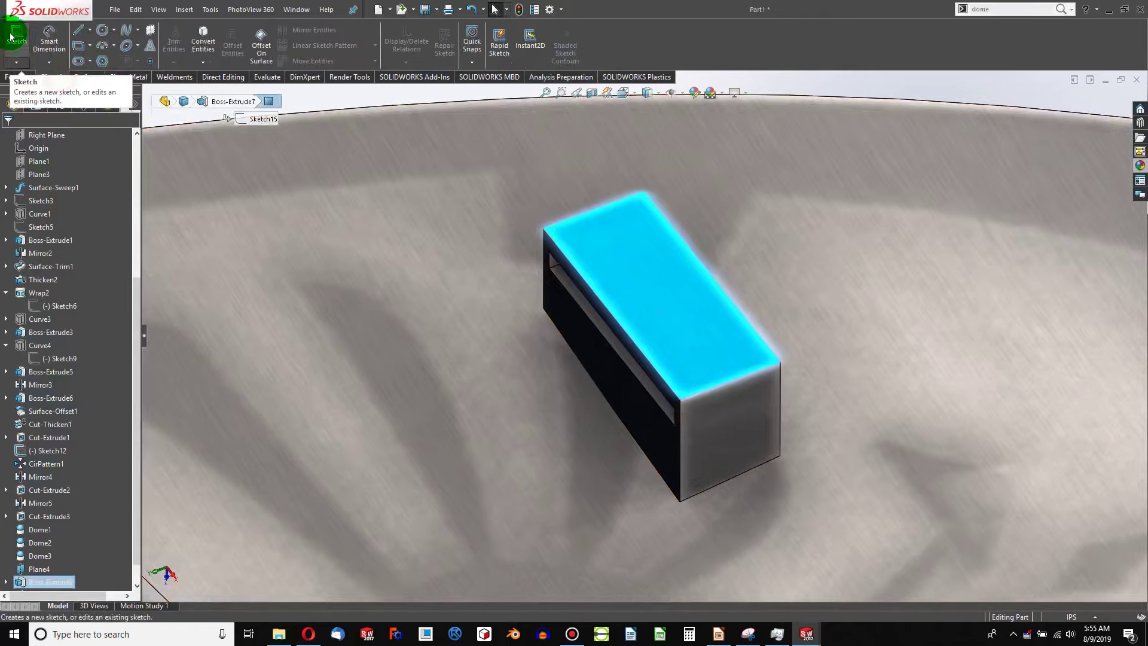
click(16, 42)
scroll(708, 488, down, 4)
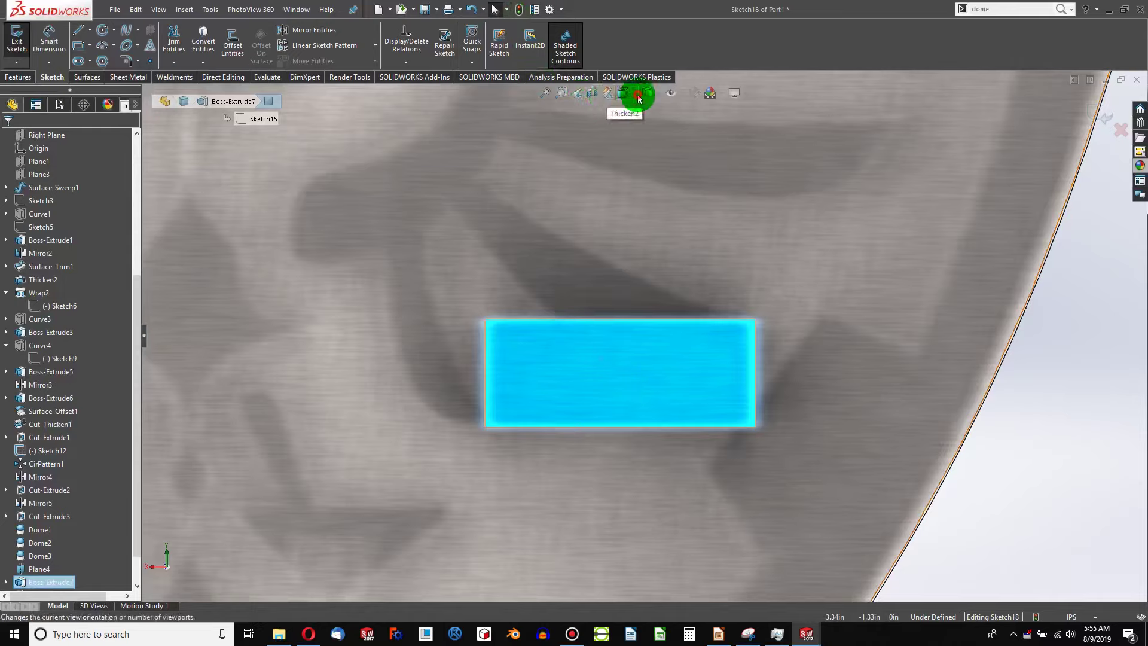
click(638, 95)
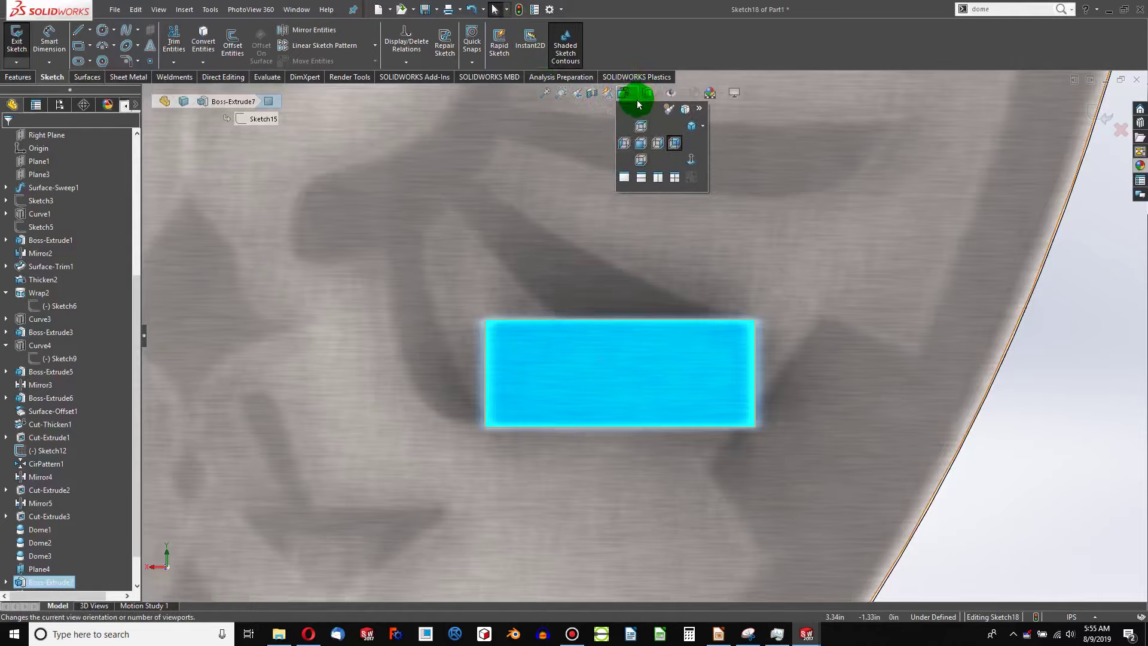
click(655, 92)
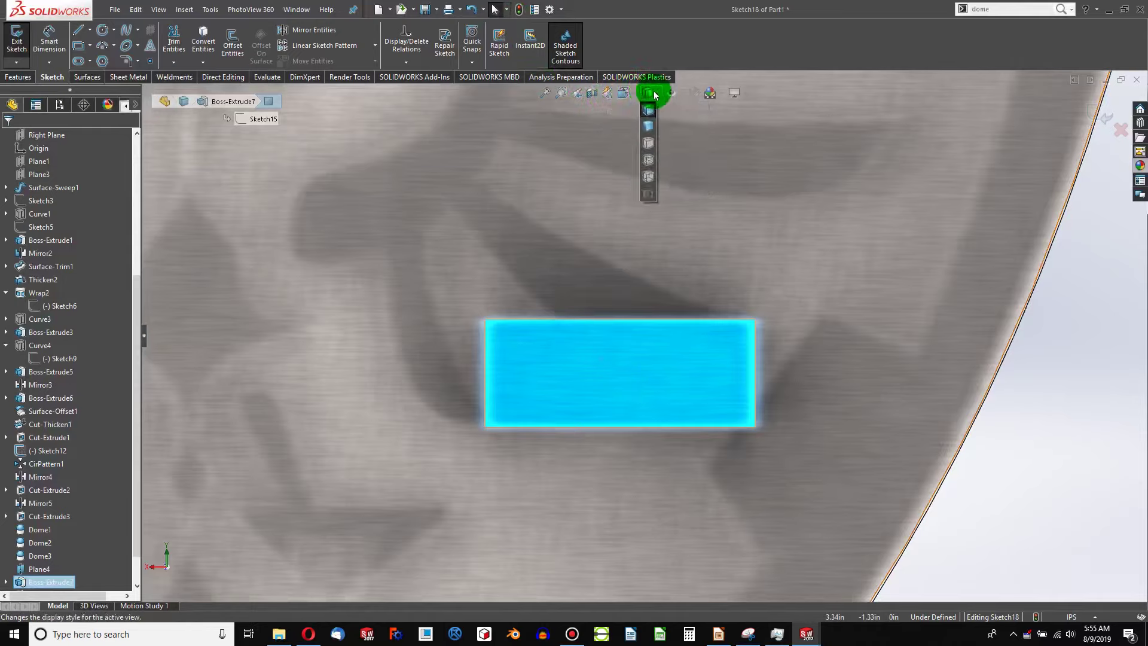
click(648, 161)
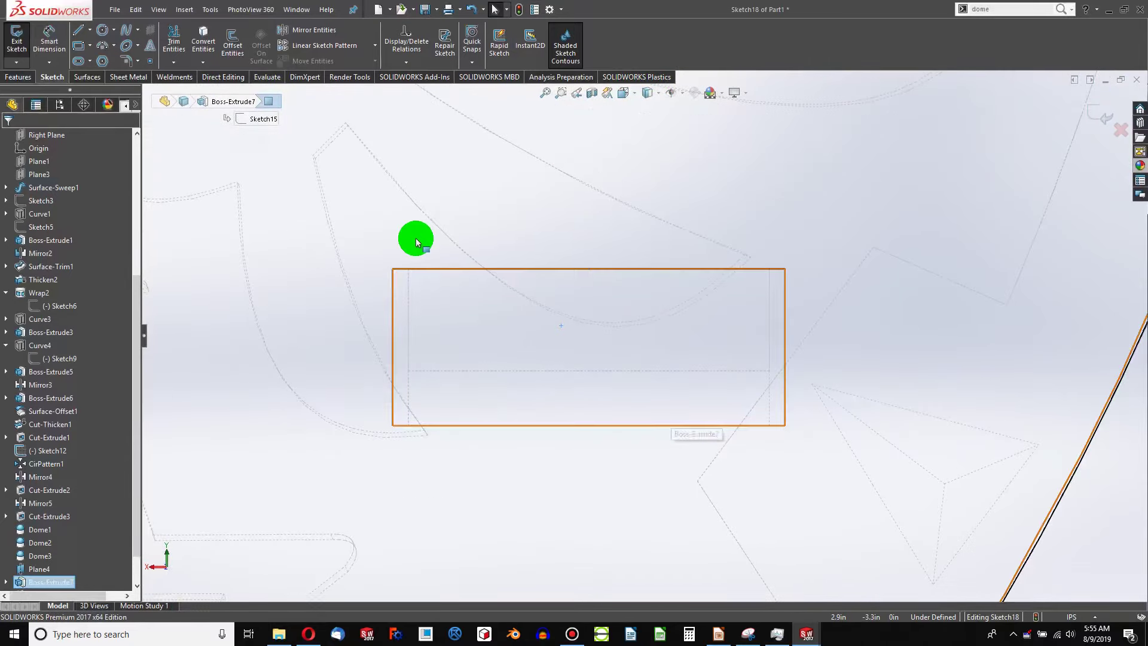
Step: Sketch a corner rectangle about 0.25 in high inside the block outline, starting at the left end of the hidden slot's inner edge
click(77, 45)
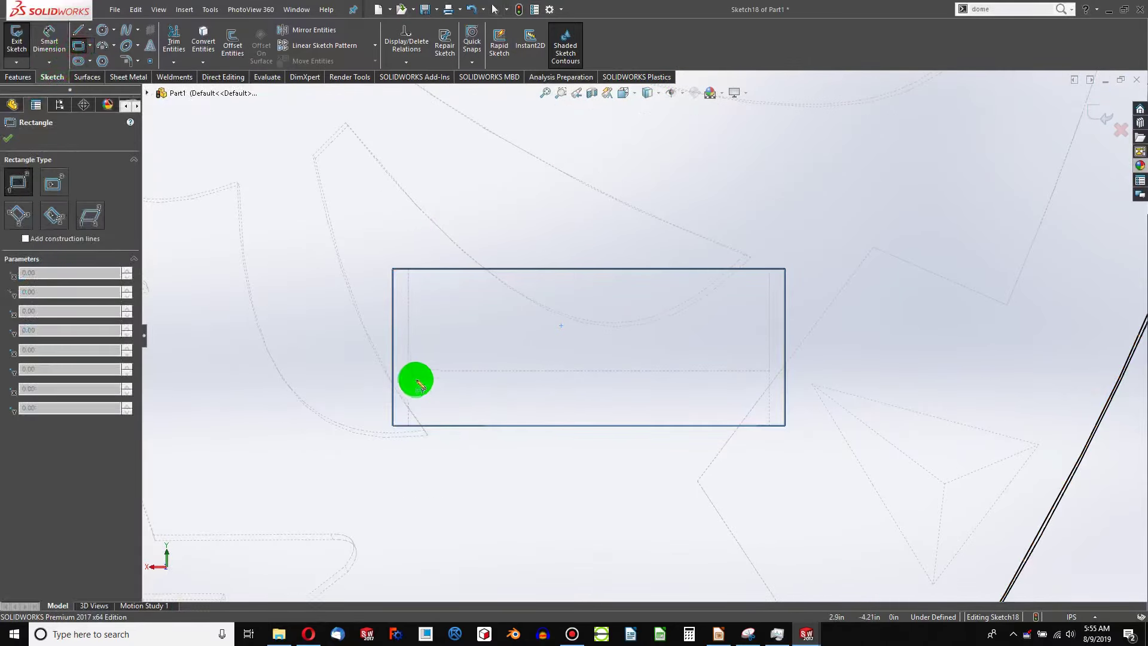
mouse_move(410, 372)
mouse_down()
mouse_move(634, 360)
mouse_move(727, 332)
mouse_up()
key(Escape)
Step: Try to add a Pierce relation between the rectangle's lower right corner and the hidden slot's right edge
click(728, 372)
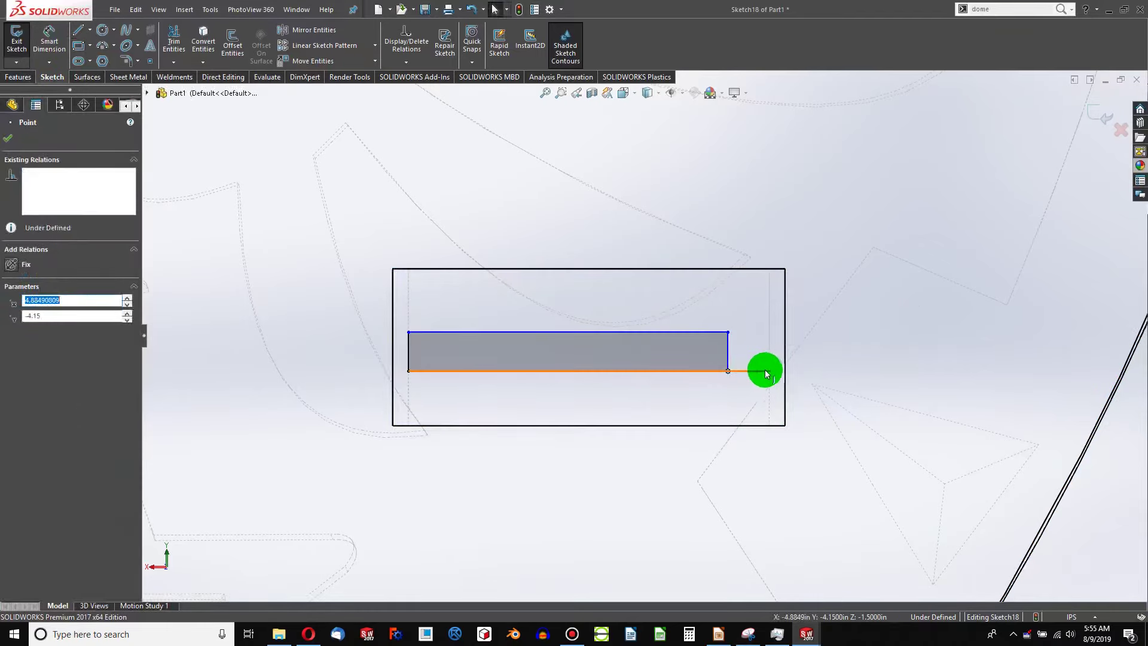
ctrl+click(767, 369)
ctrl+click(544, 372)
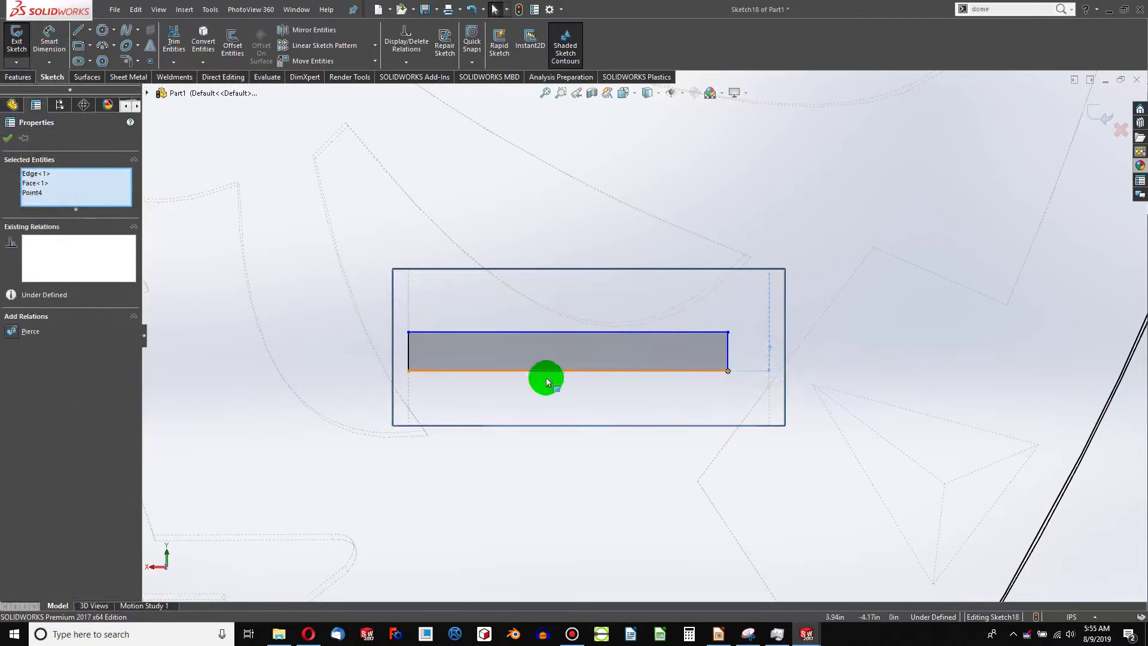
click(19, 332)
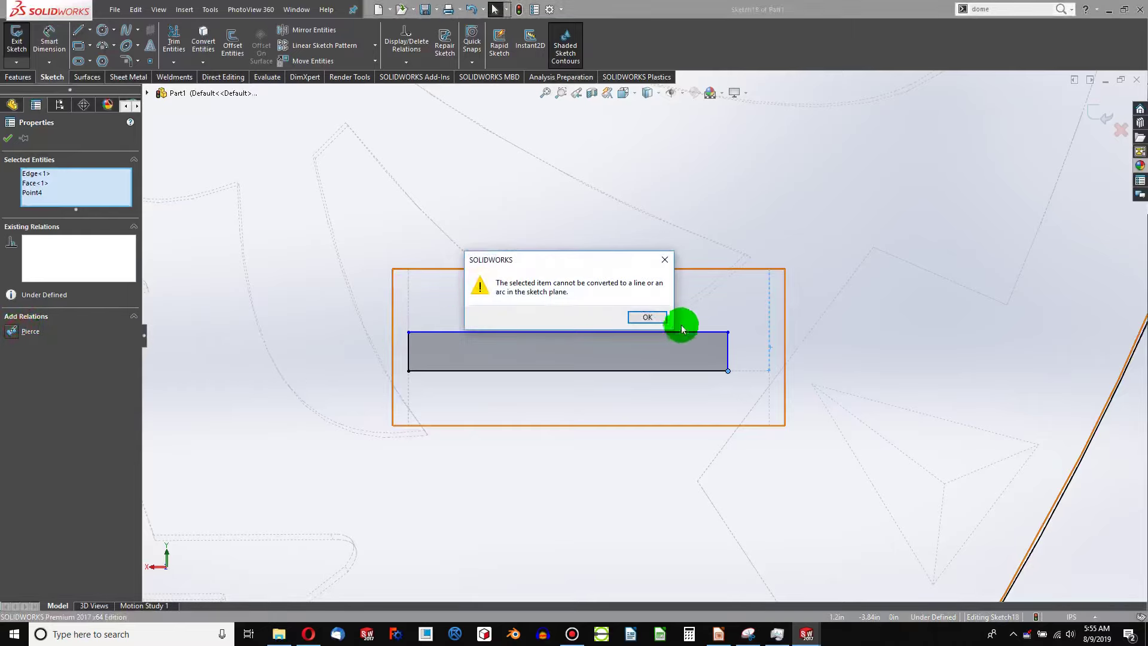
click(648, 315)
click(647, 314)
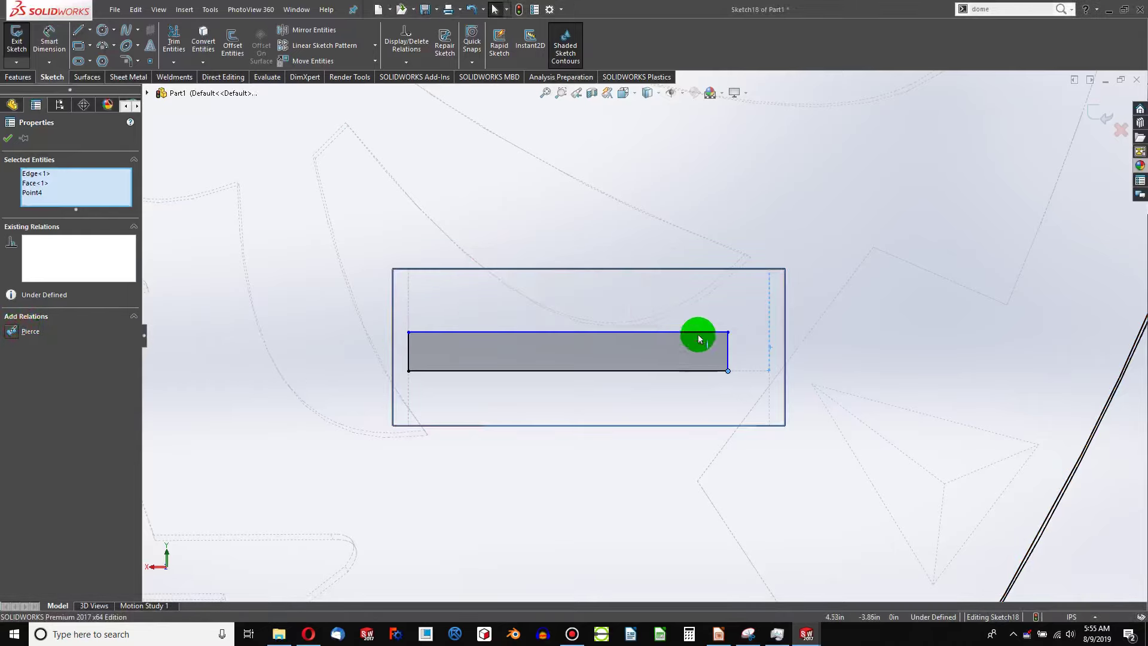
Step: Make the rectangle's right edge collinear with the slot's hidden right edge
click(728, 342)
ctrl+click(768, 354)
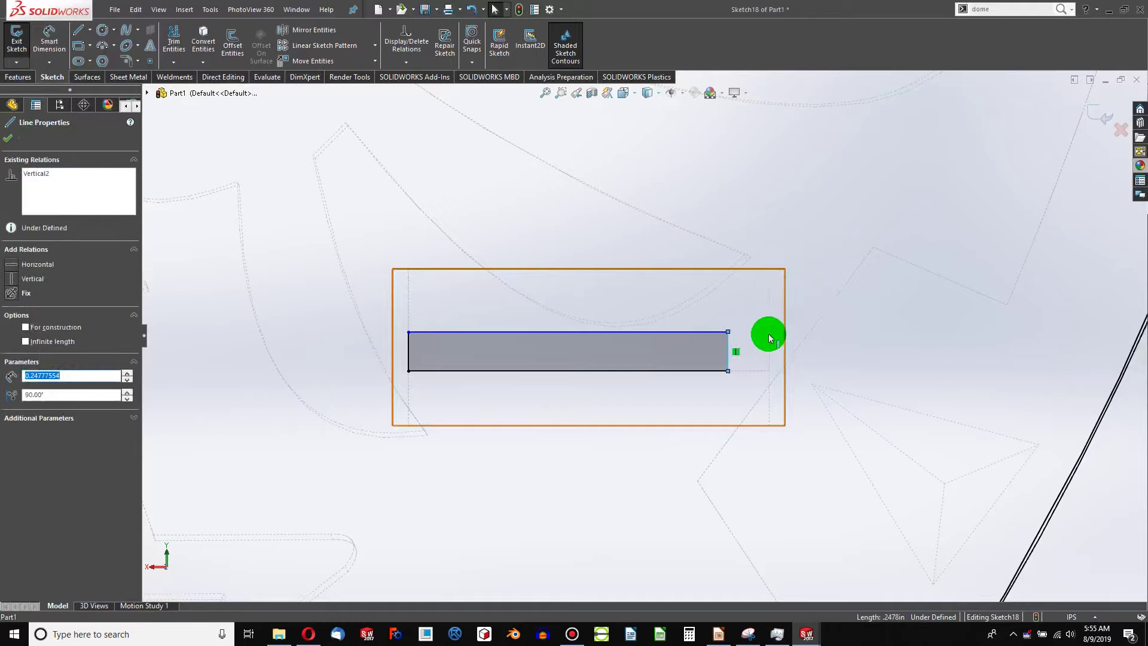
click(11, 332)
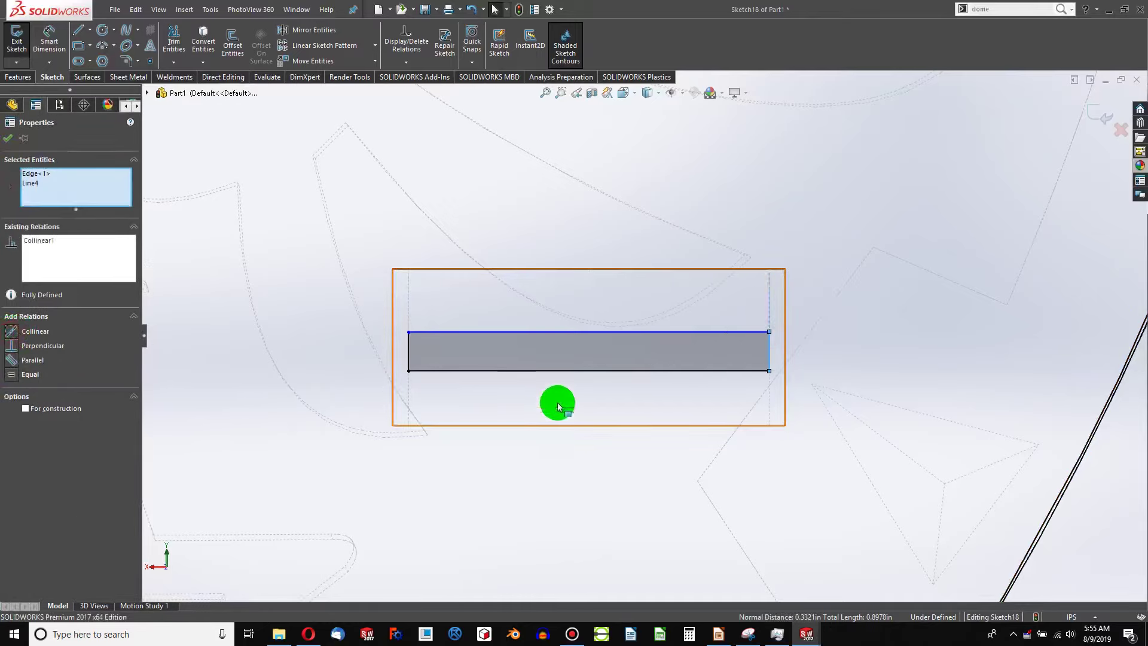
Step: Dimension the rectangle's height as 0.45 in along its left edge
click(49, 46)
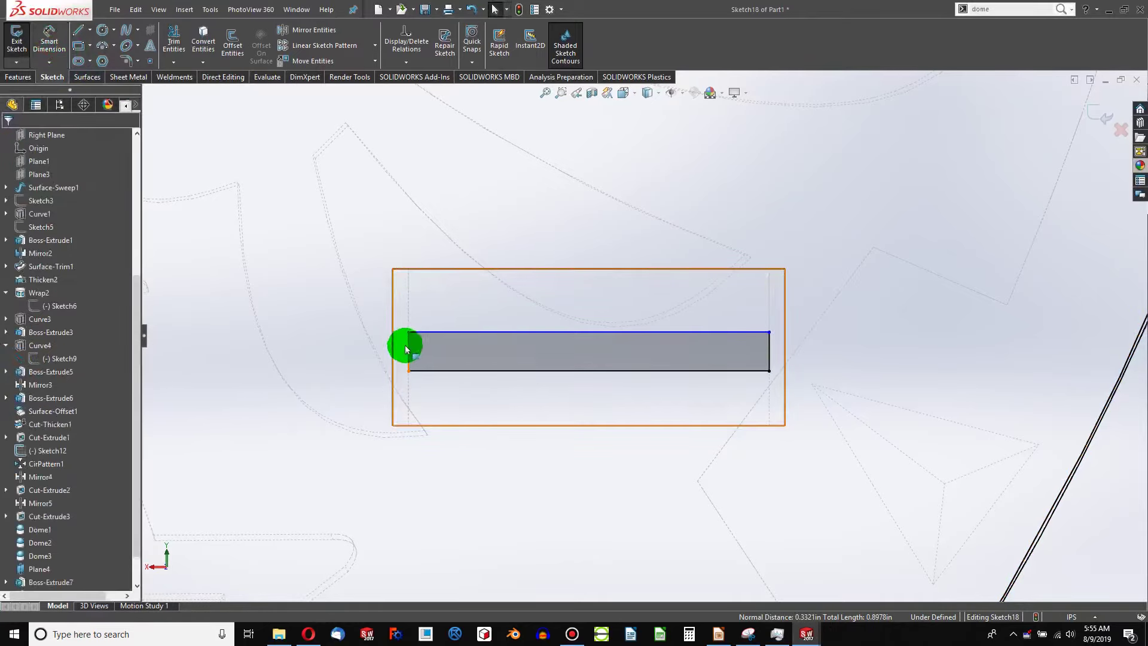
click(410, 348)
click(407, 349)
click(49, 37)
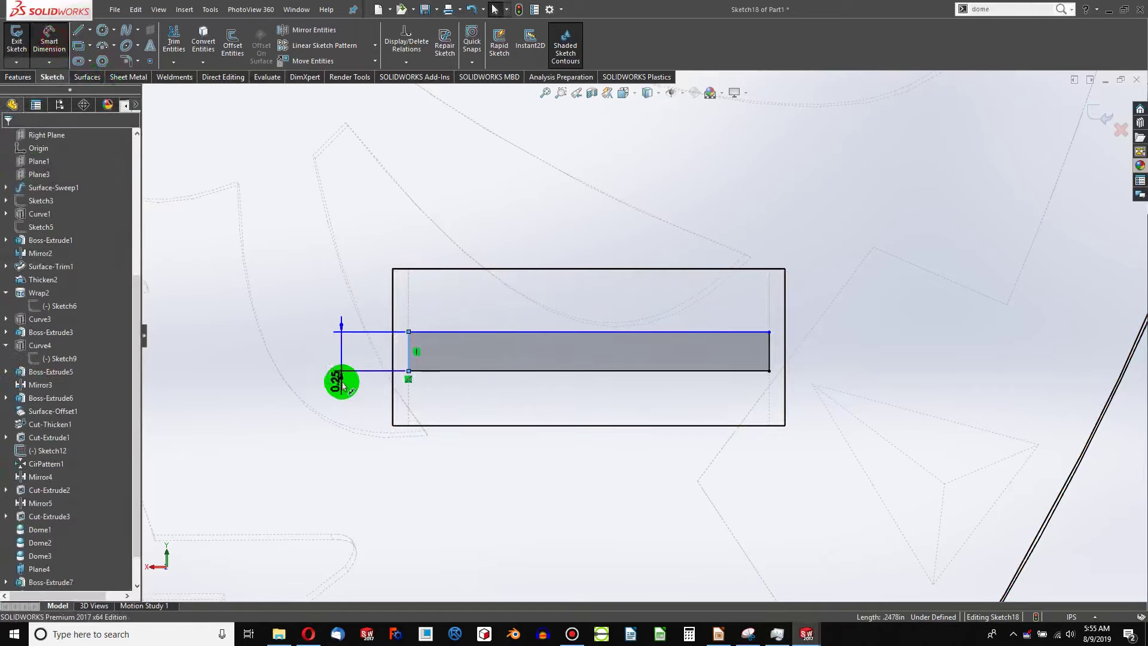
click(336, 352)
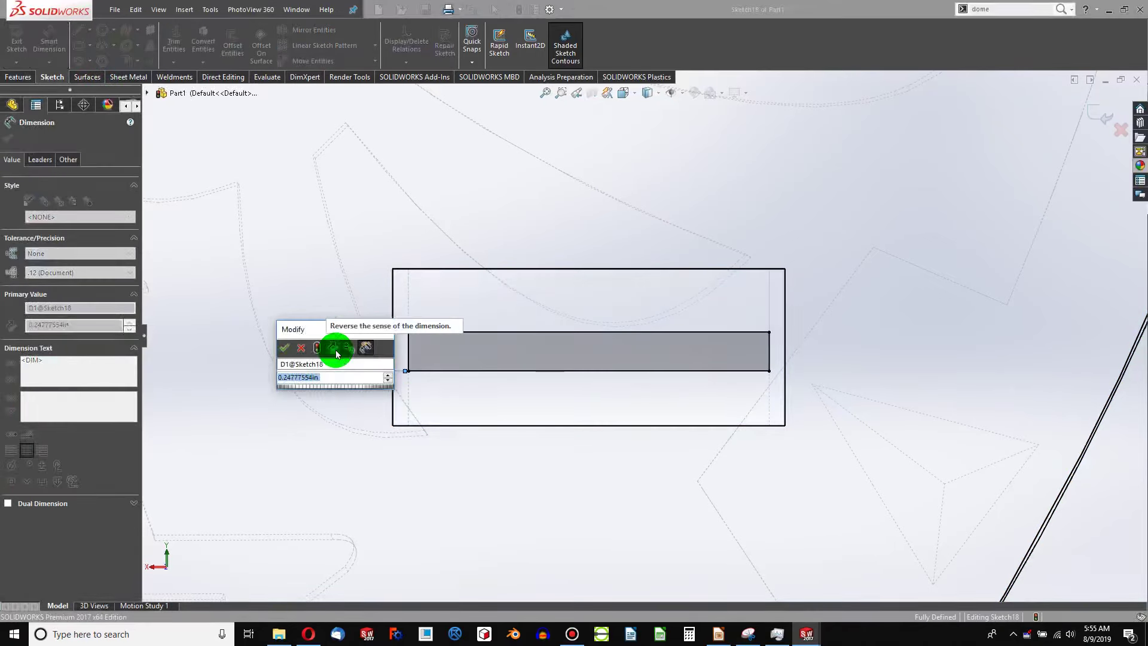
text(.45)
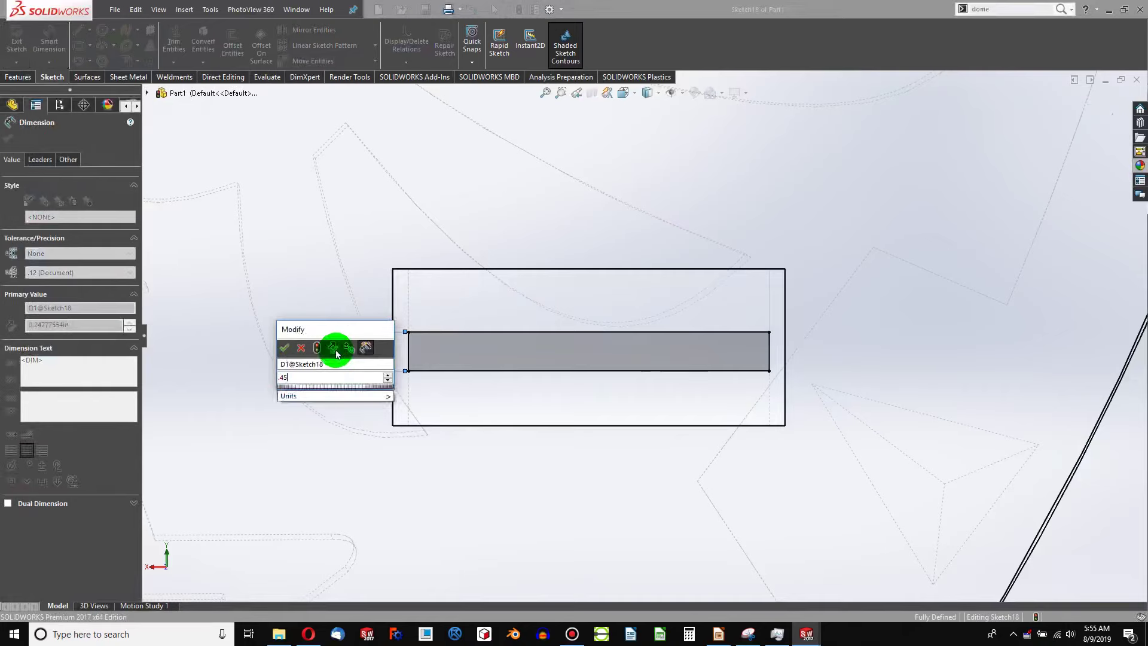
key(Return)
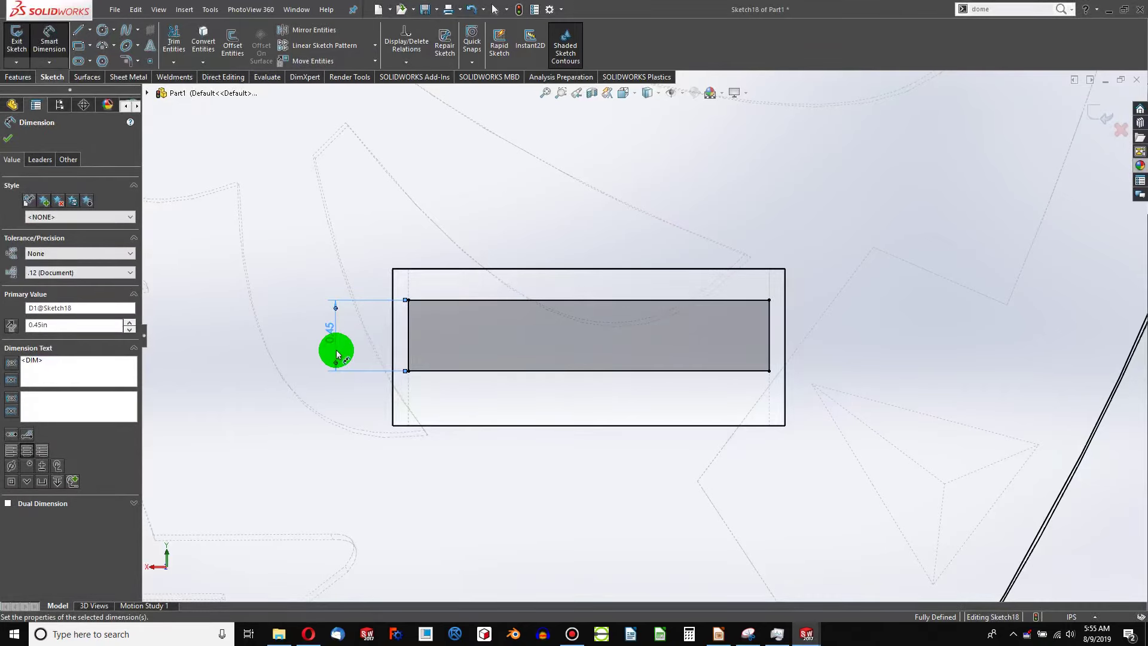
Step: Set the rectangle's height dimension to 0.35 in and rebuild the part
double_click(332, 336)
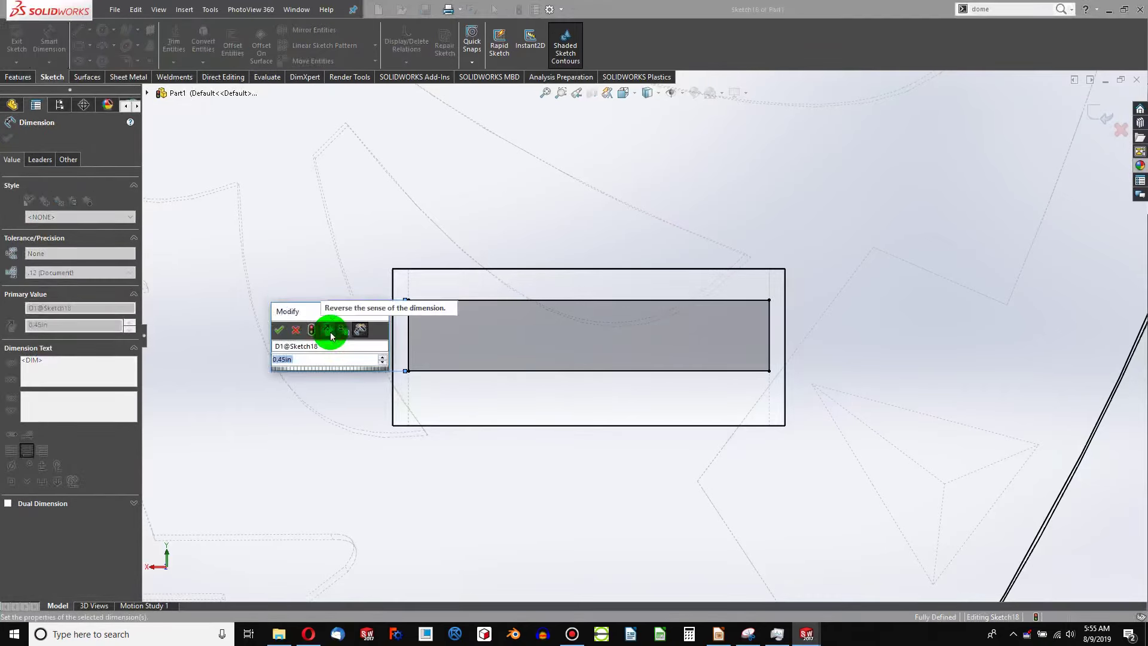
text(.35)
key(Return)
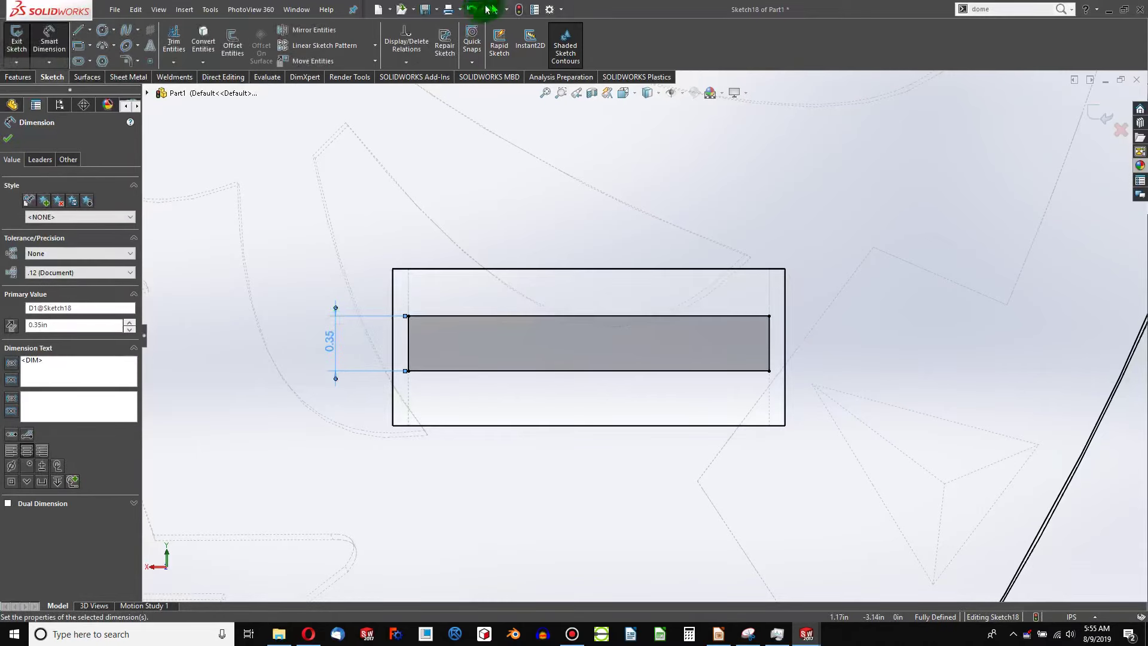
click(517, 11)
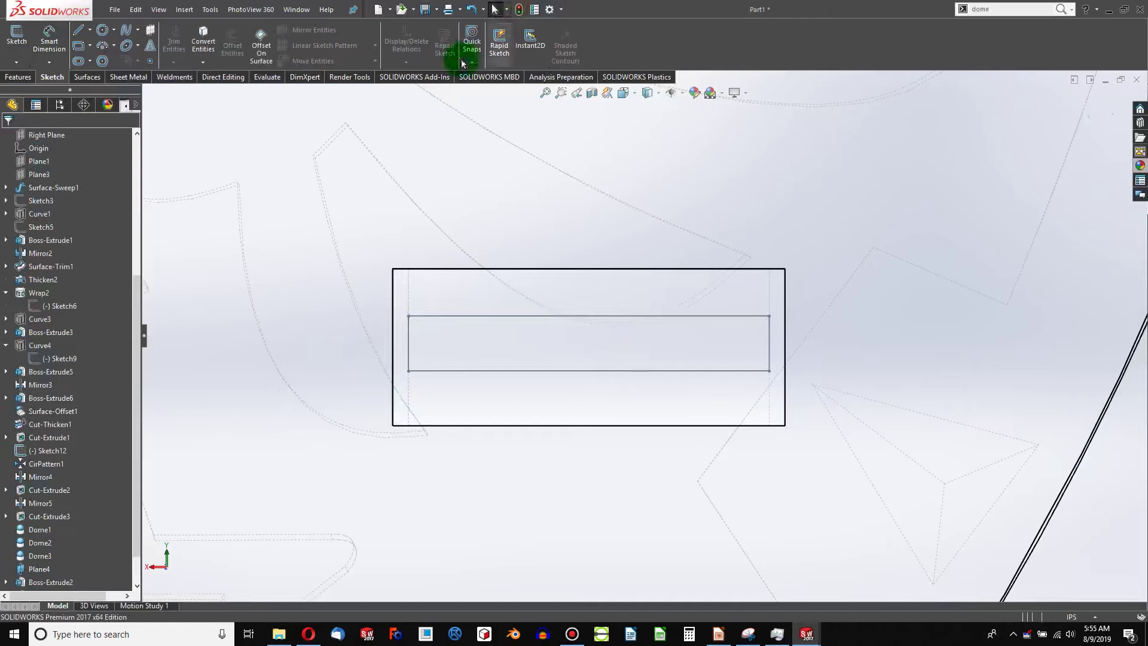
Step: Reopen the rectangle sketch, start an Extruded Cut from it with the Up To Next end condition, and inspect the preview from the side
click(413, 317)
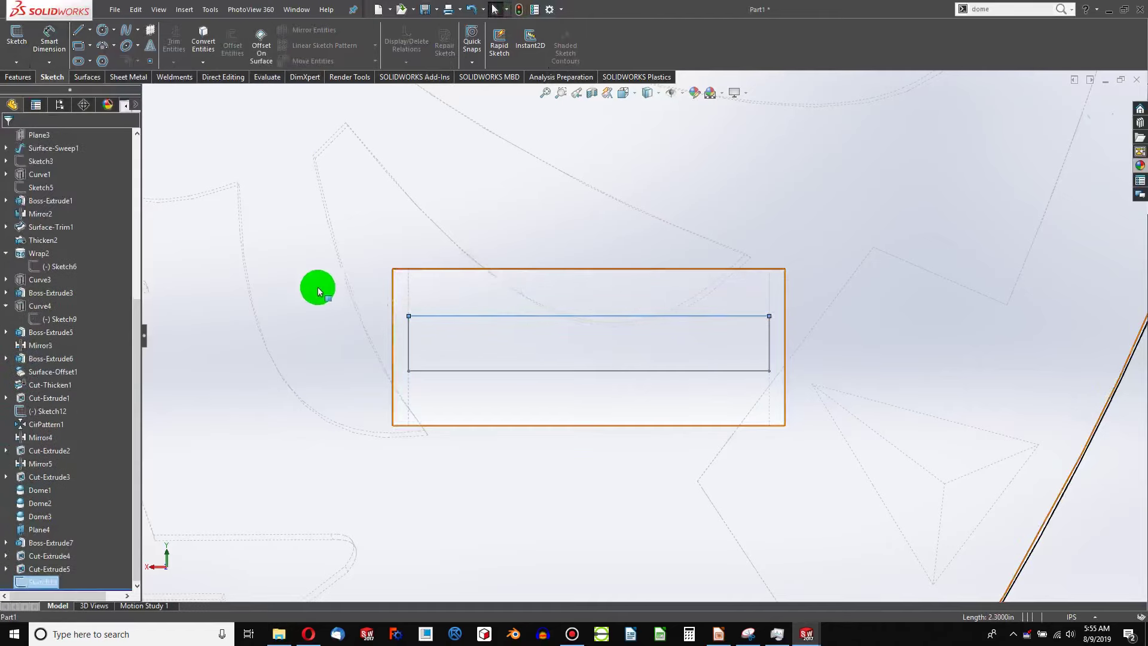
right_click(426, 316)
click(430, 276)
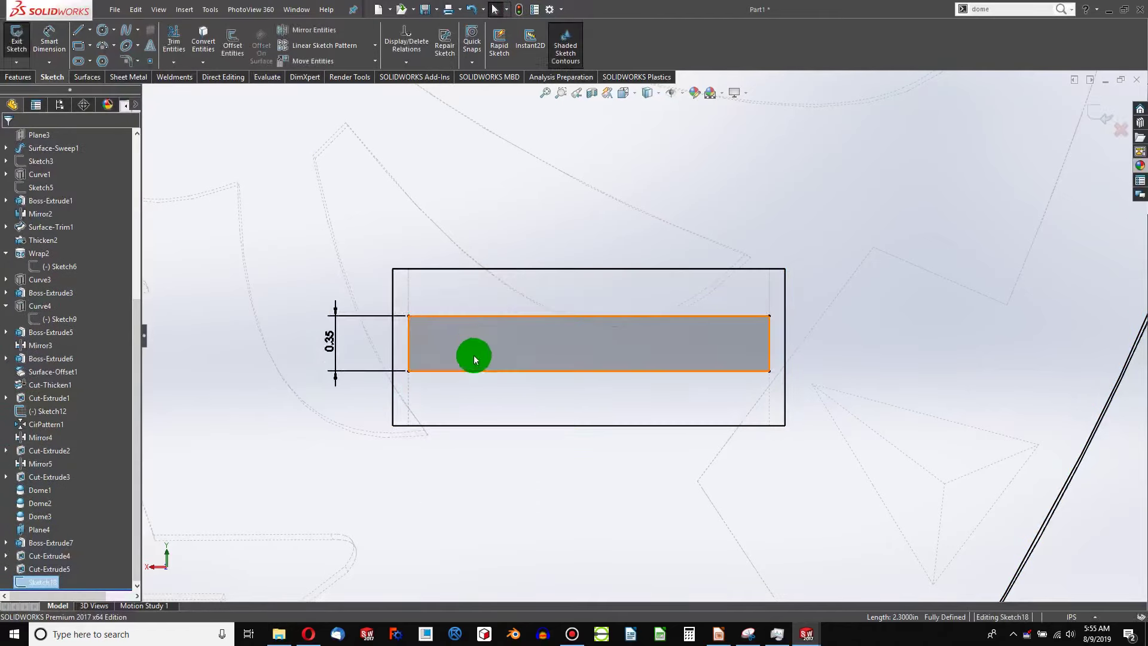
click(22, 90)
click(19, 79)
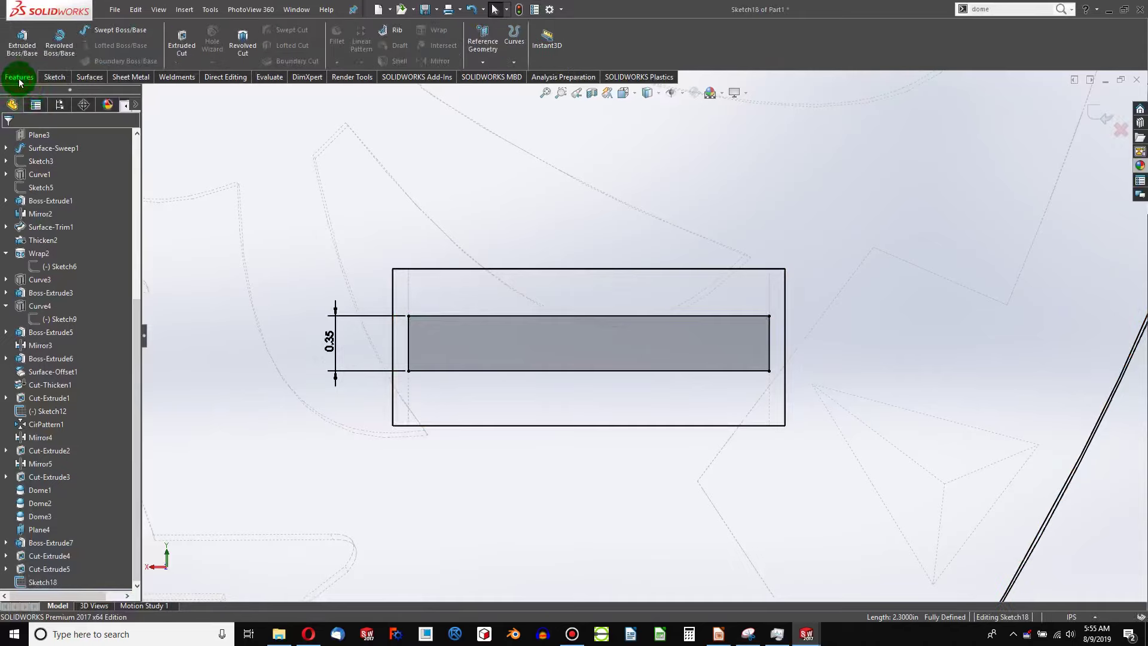
click(180, 45)
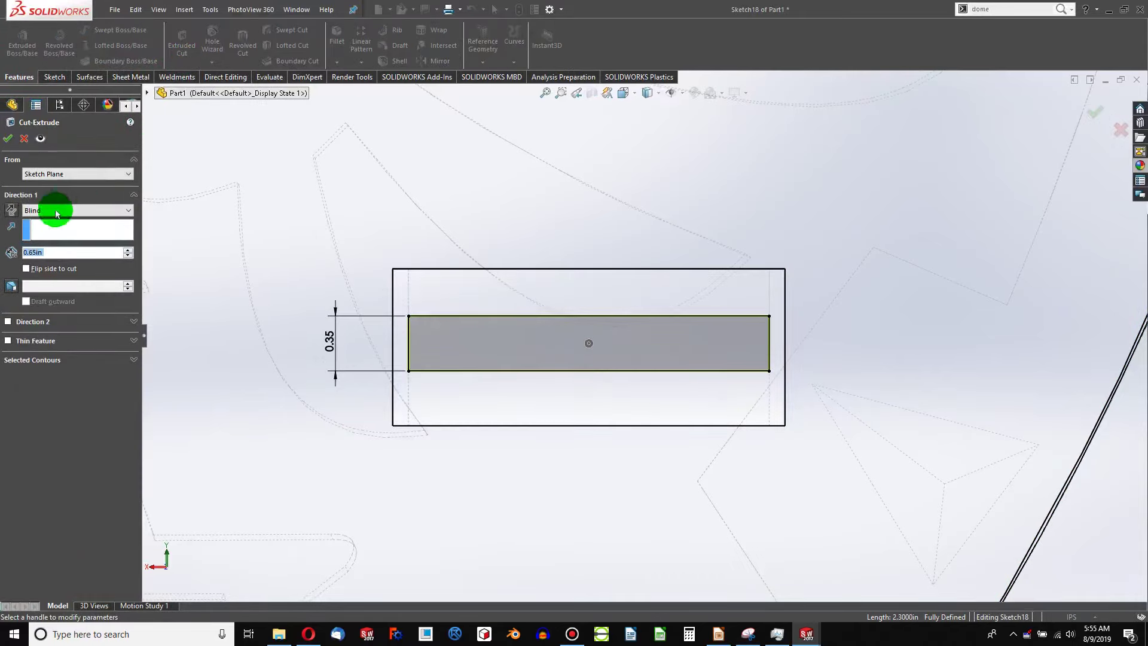
click(54, 211)
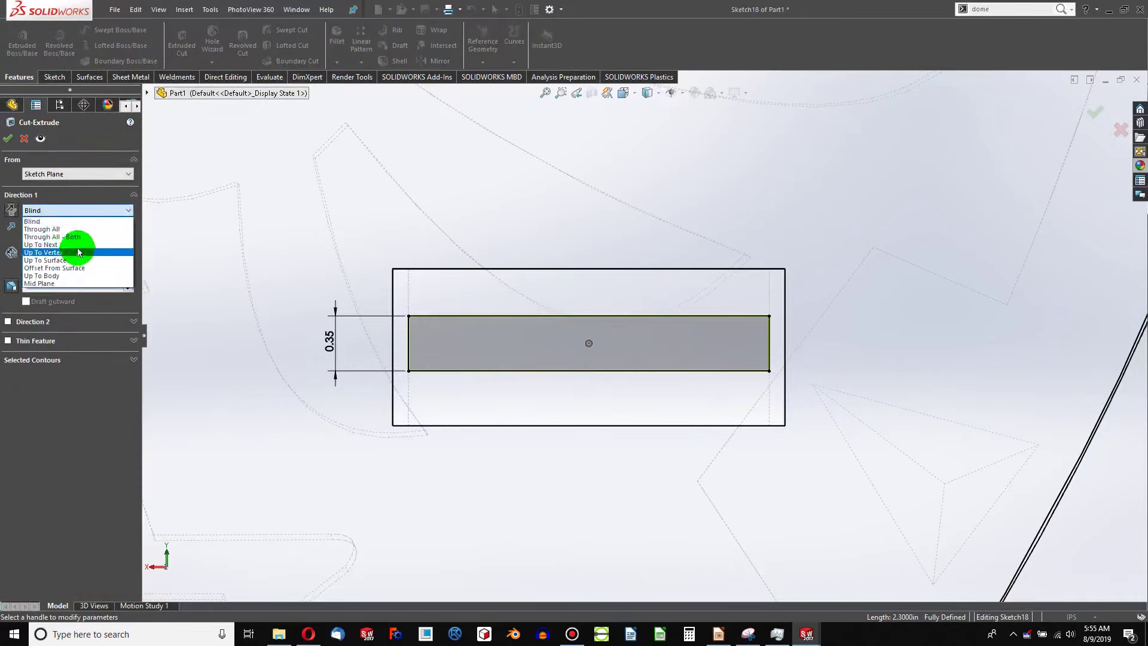
click(76, 244)
middle_drag(684, 281, 740, 509)
scroll(655, 338, down, 5)
scroll(602, 185, down, 4)
middle_drag(603, 185, 623, 214)
scroll(555, 200, up, 5)
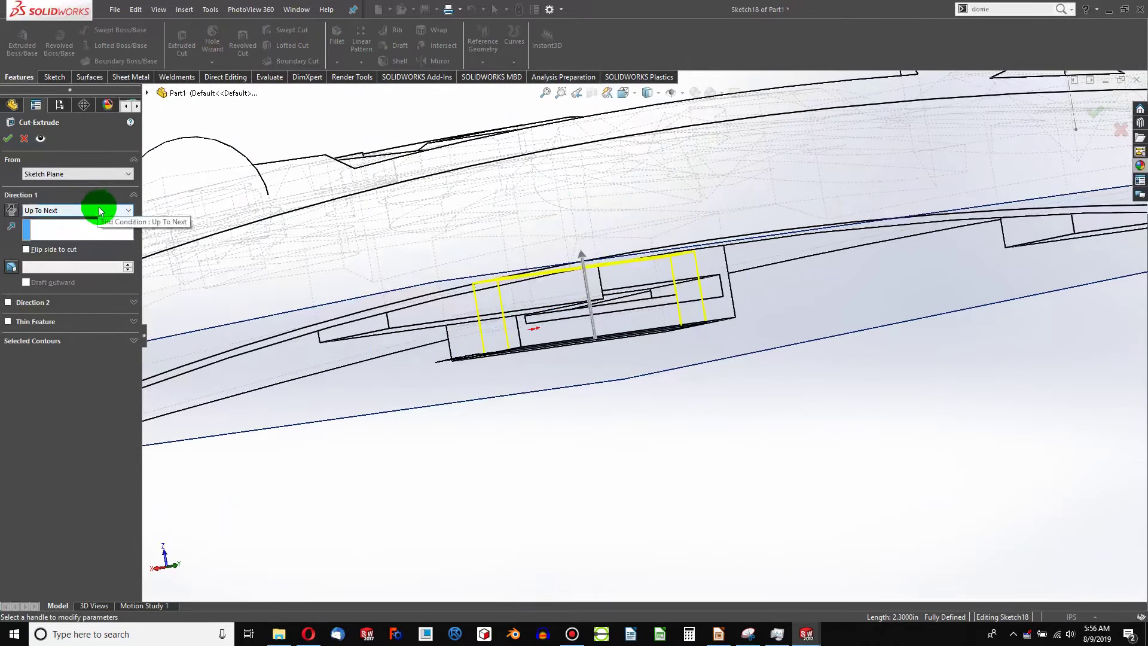
Step: Change the cut's end condition to Up To Surface, ending at the inner face of the block's slot, and finish the cut
click(99, 210)
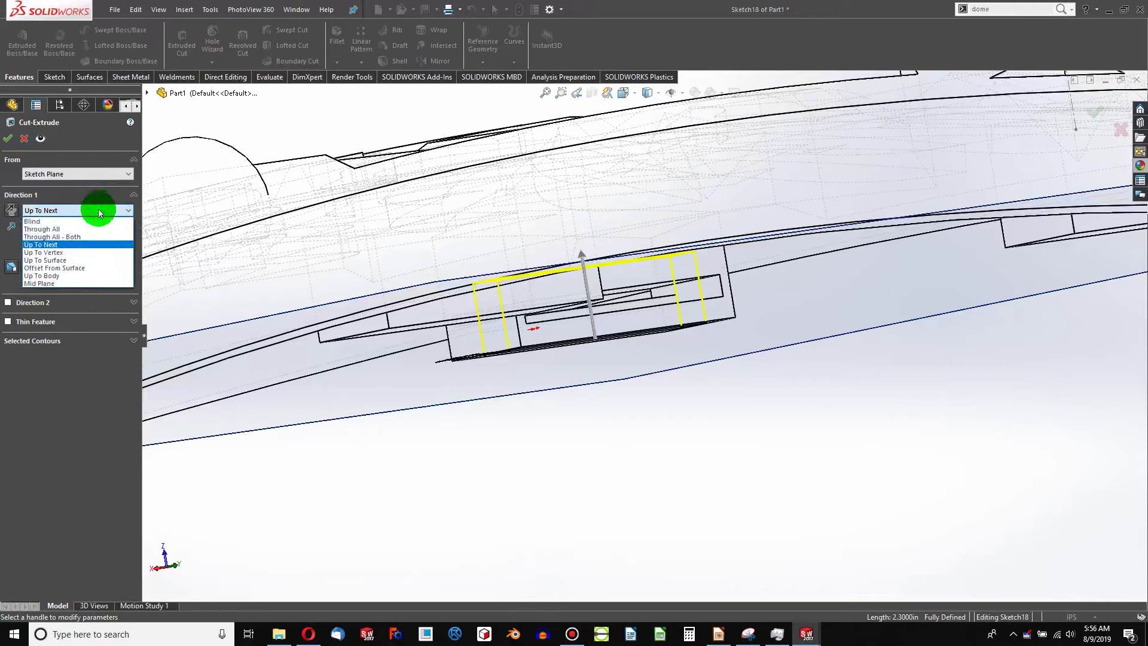
click(78, 260)
scroll(494, 310, down, 5)
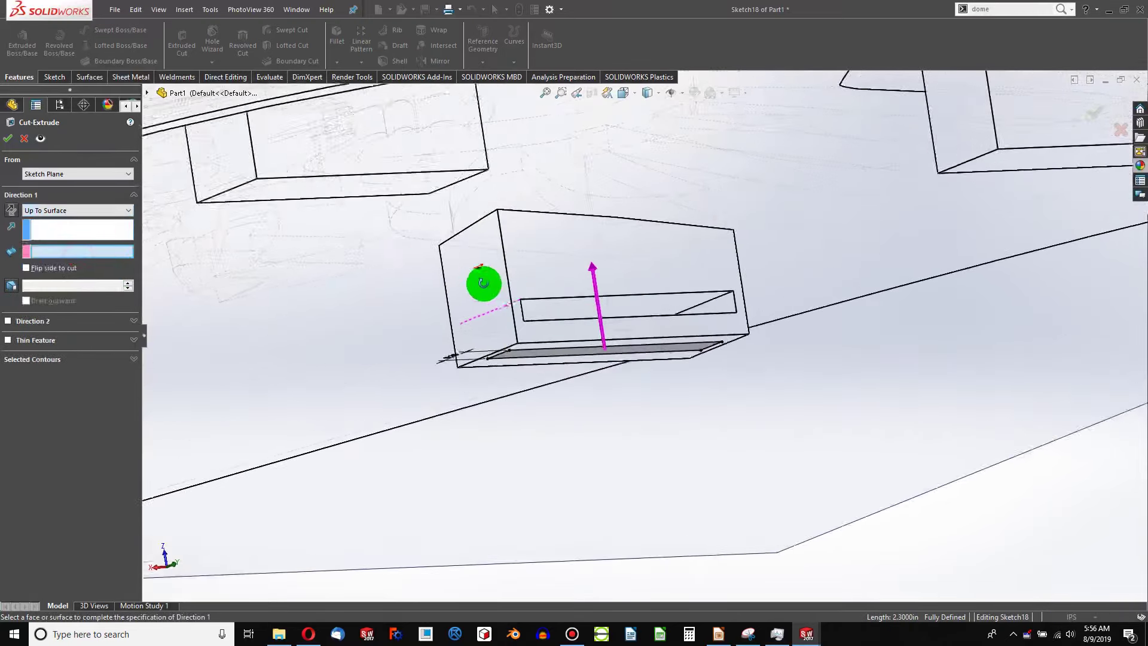
click(586, 308)
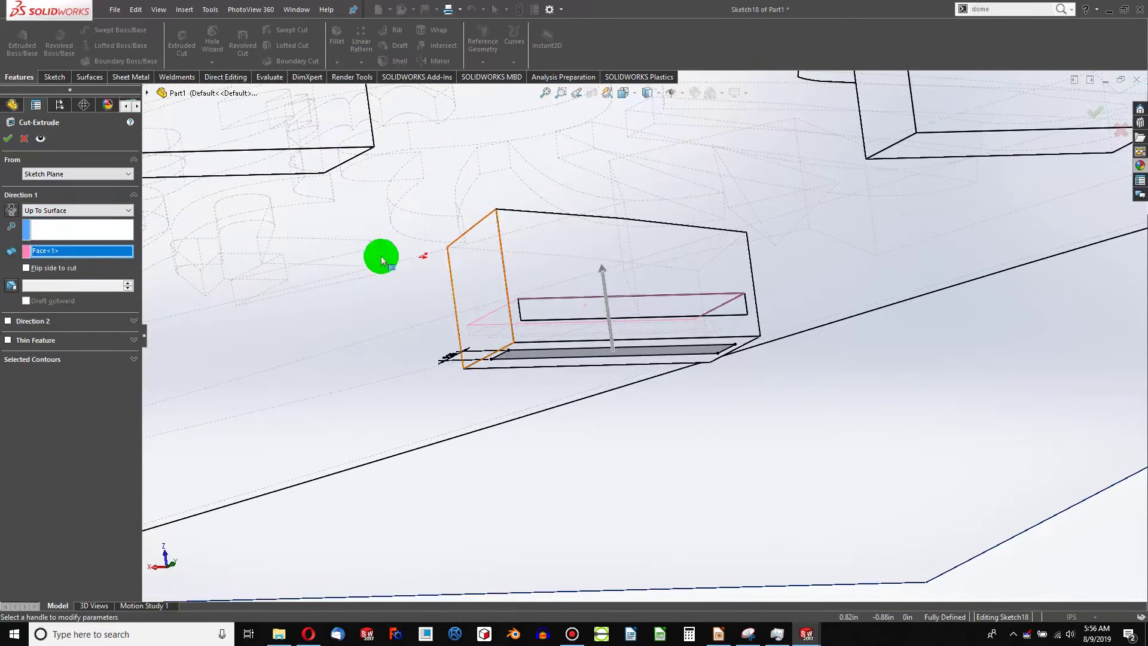
click(12, 141)
middle_drag(533, 355, 583, 25)
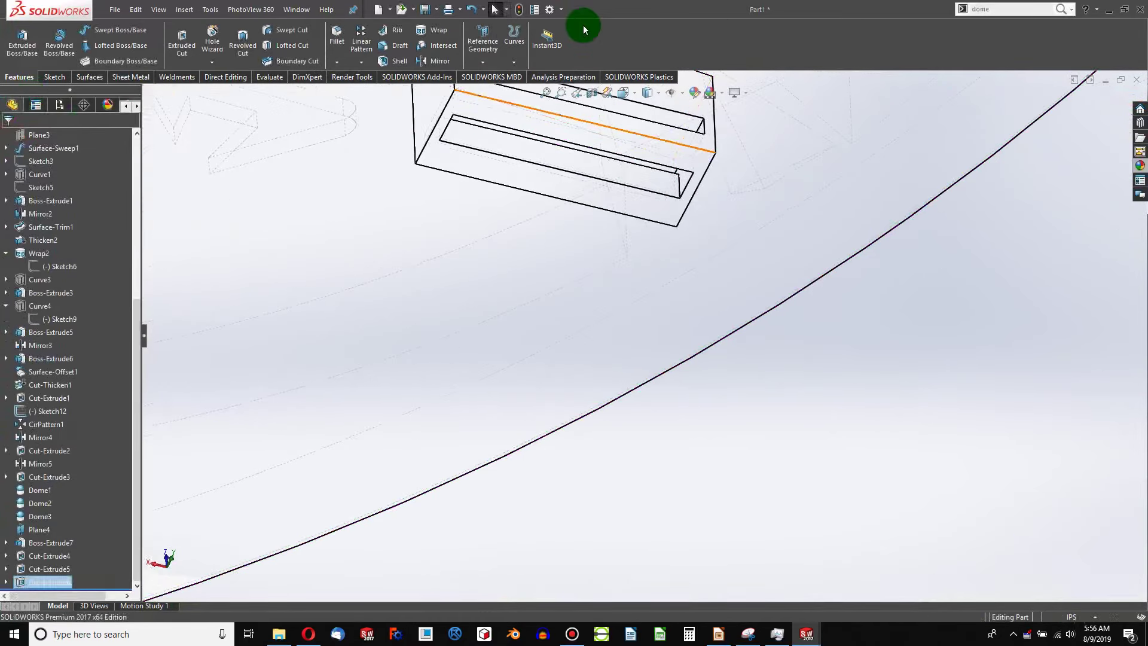
Step: Switch the display style to Shaded With Edges and inspect the slotted block on the shield's back
click(636, 95)
click(648, 93)
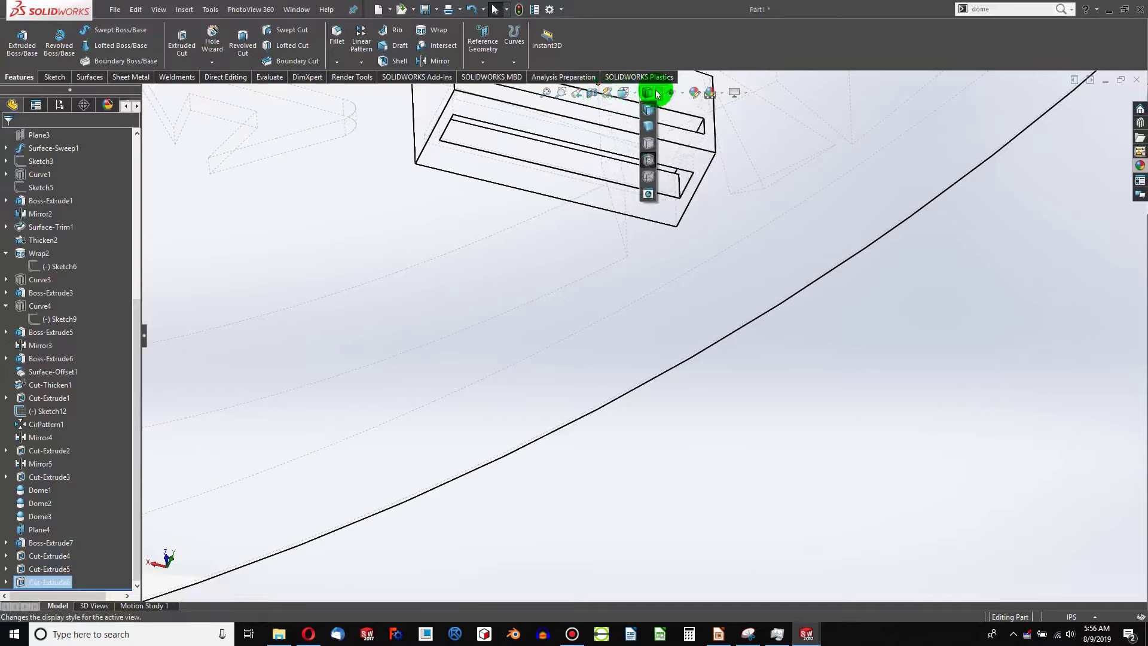
click(648, 113)
mouse_move(648, 112)
middle_down()
mouse_move(672, 205)
mouse_move(620, 238)
mouse_move(630, 53)
mouse_move(494, 108)
mouse_move(507, 233)
mouse_move(459, 252)
middle_up()
middle_drag(525, 247, 614, 229)
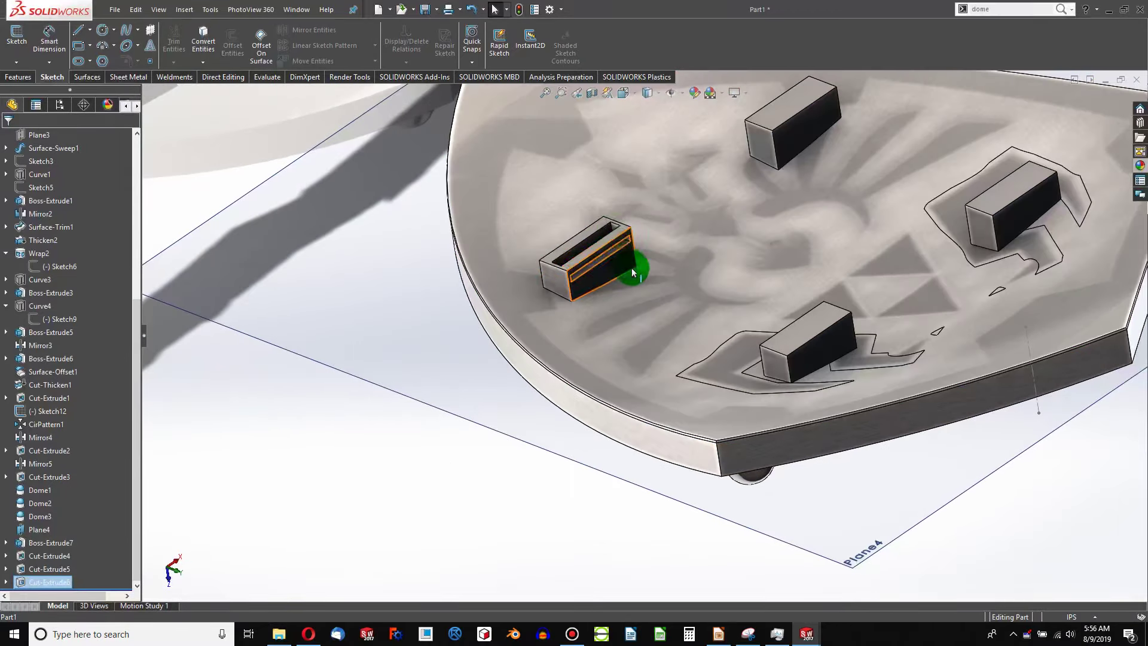
middle_drag(633, 272, 546, 280)
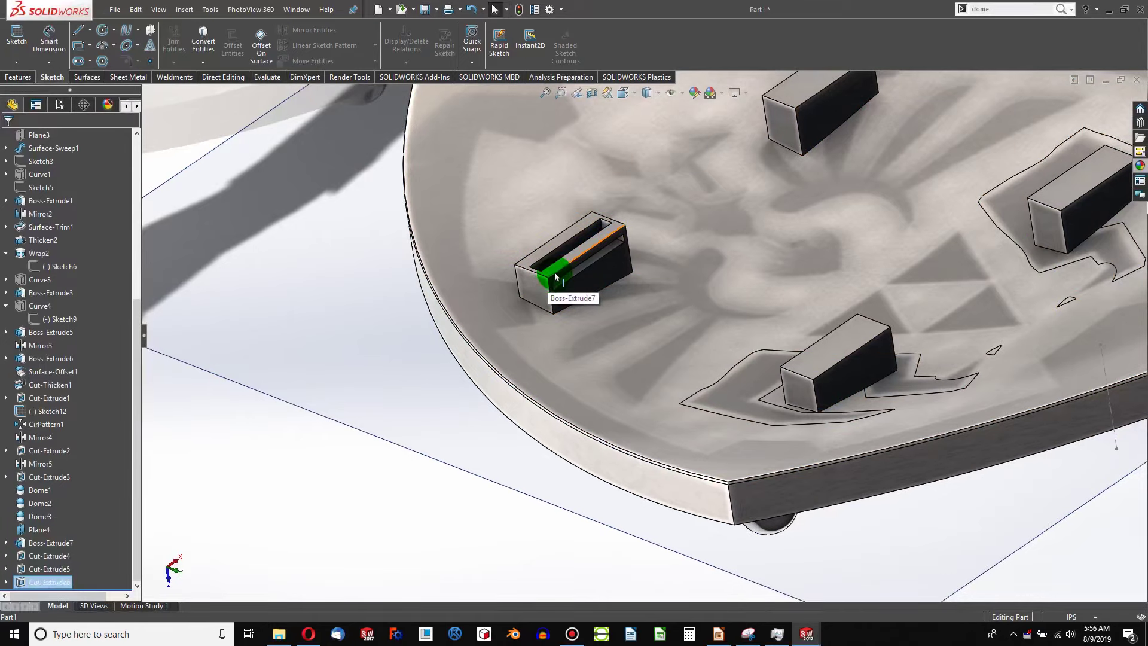
mouse_move(555, 276)
middle_down()
mouse_move(617, 257)
mouse_move(771, 274)
mouse_move(835, 227)
mouse_move(245, 146)
middle_up()
Step: Mirror Cut-Extrude4, Cut-Extrude5 and Cut-Extrude6 about the Top Plane onto the opposite mounting block
click(19, 77)
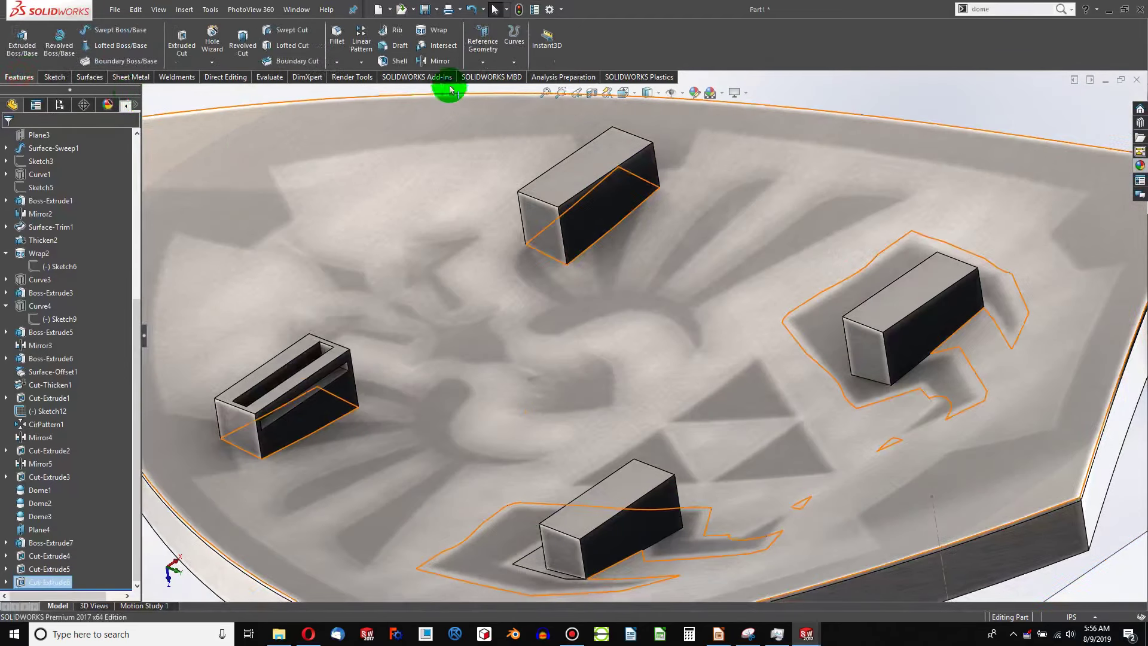
click(432, 57)
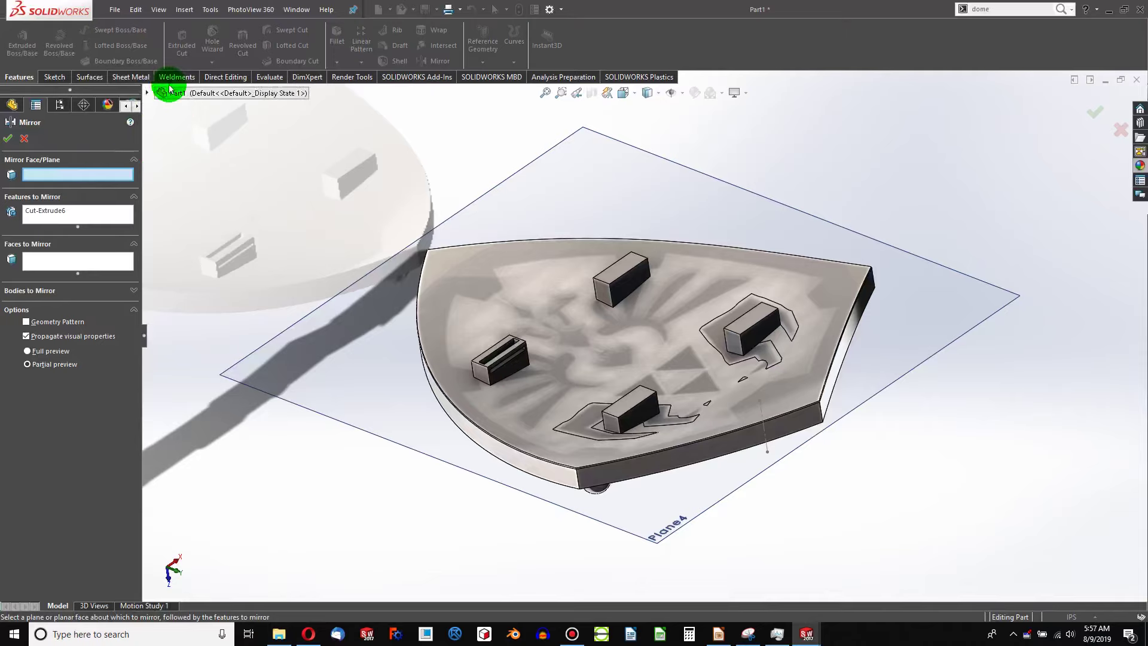
click(147, 95)
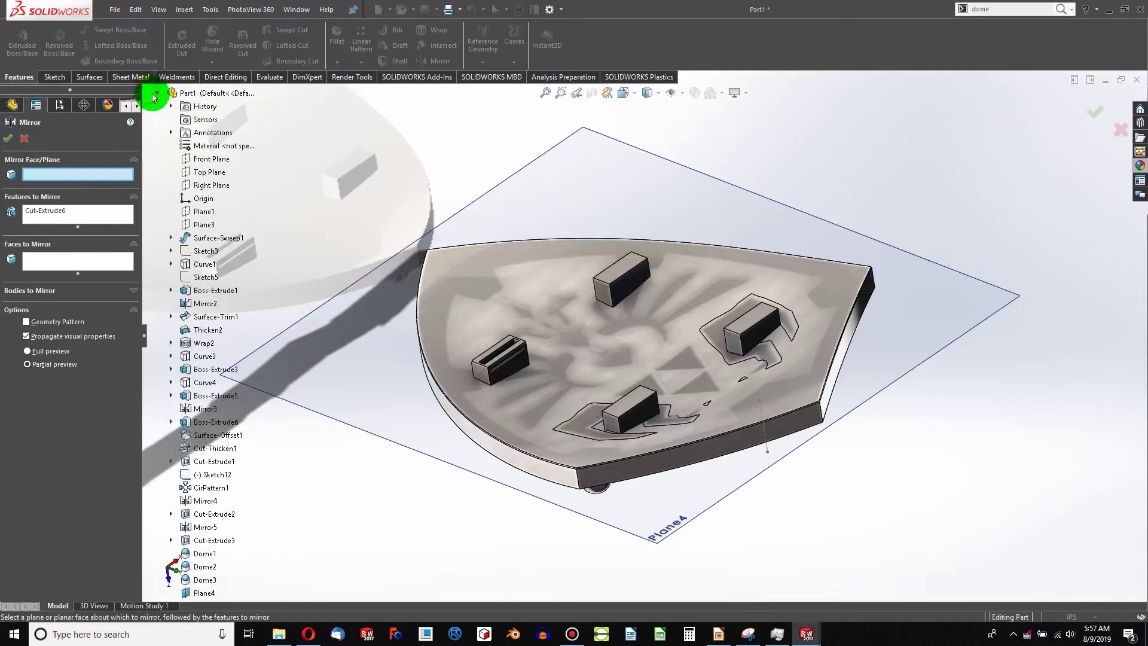
click(216, 178)
middle_drag(389, 313, 637, 398)
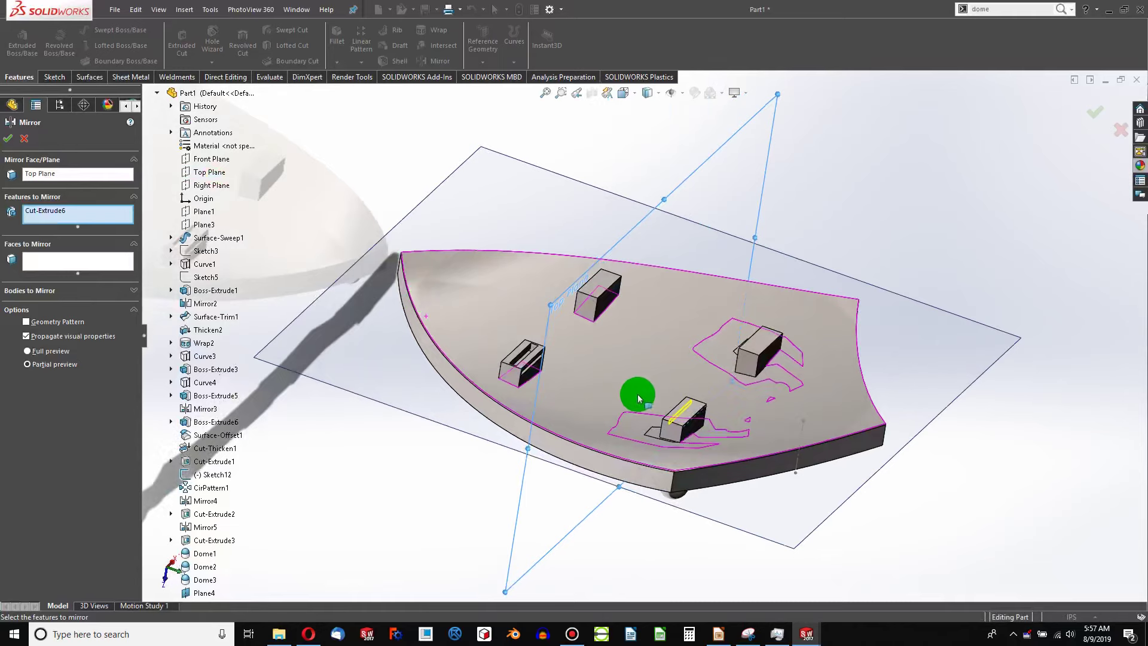
scroll(638, 398, down, 5)
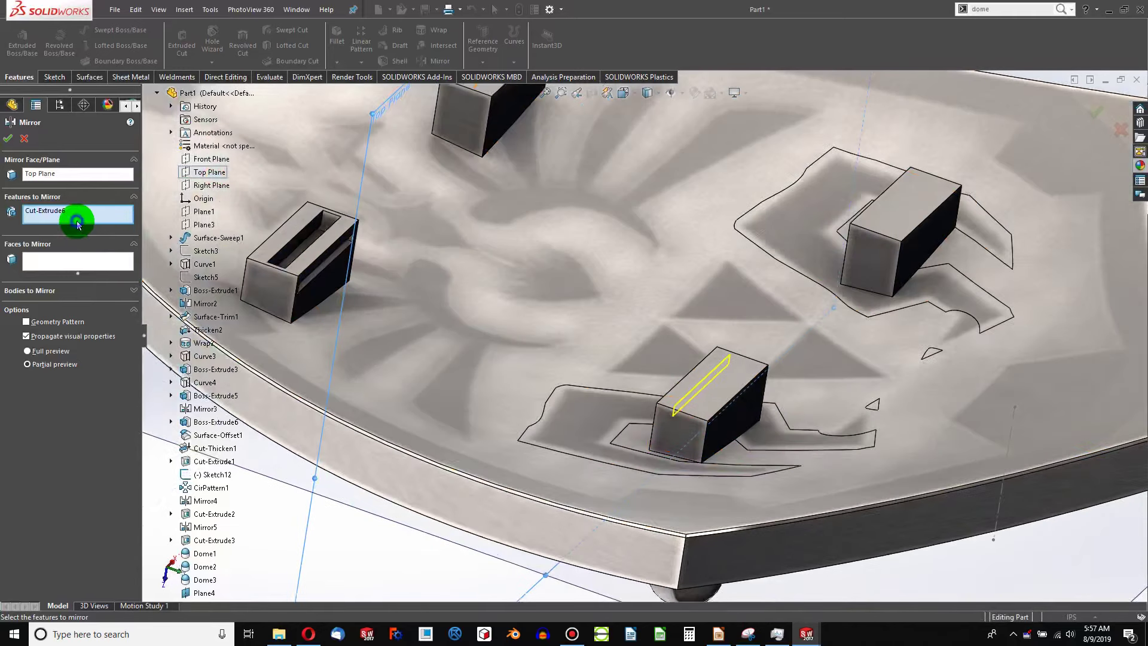
right_click(91, 224)
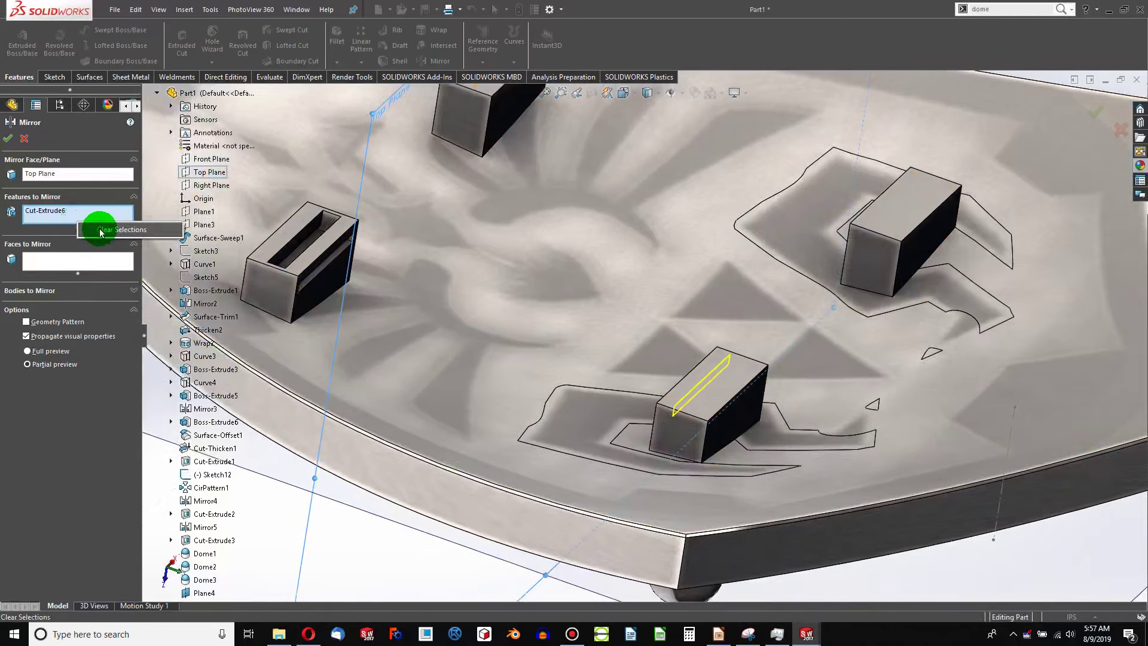
click(113, 230)
scroll(205, 358, down, 2)
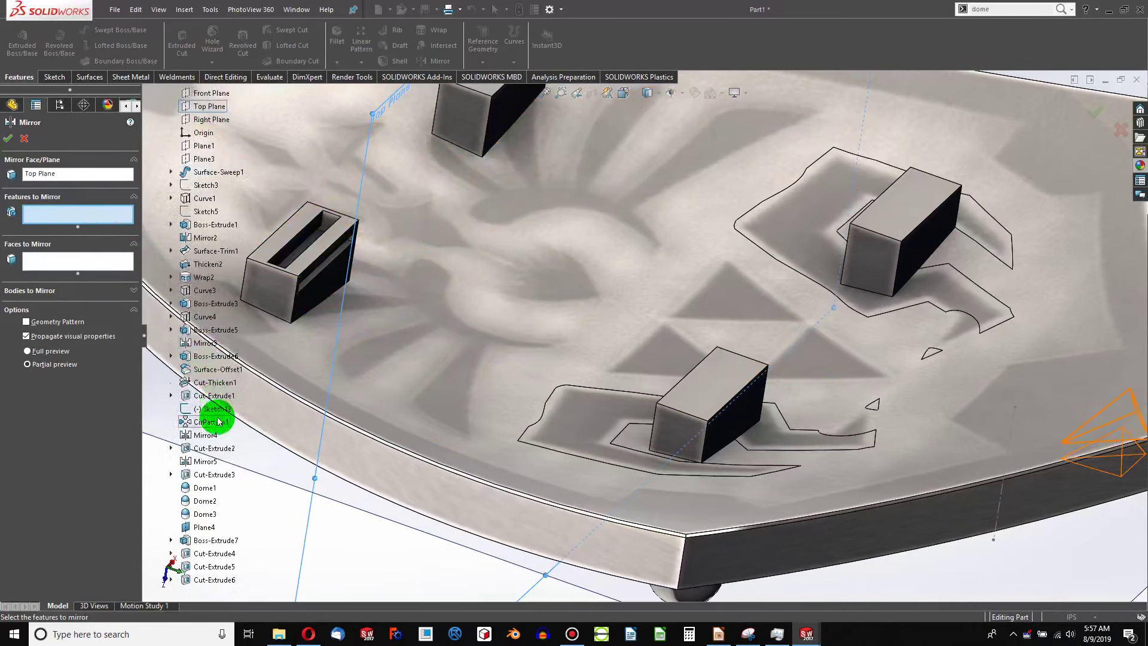
click(223, 553)
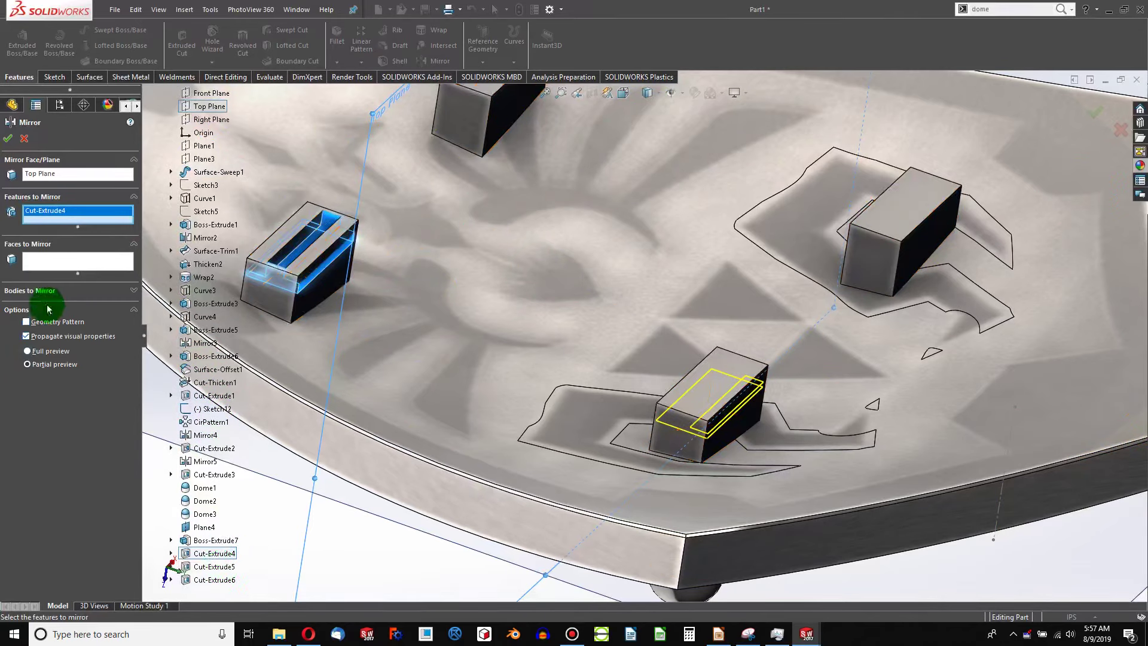
click(217, 566)
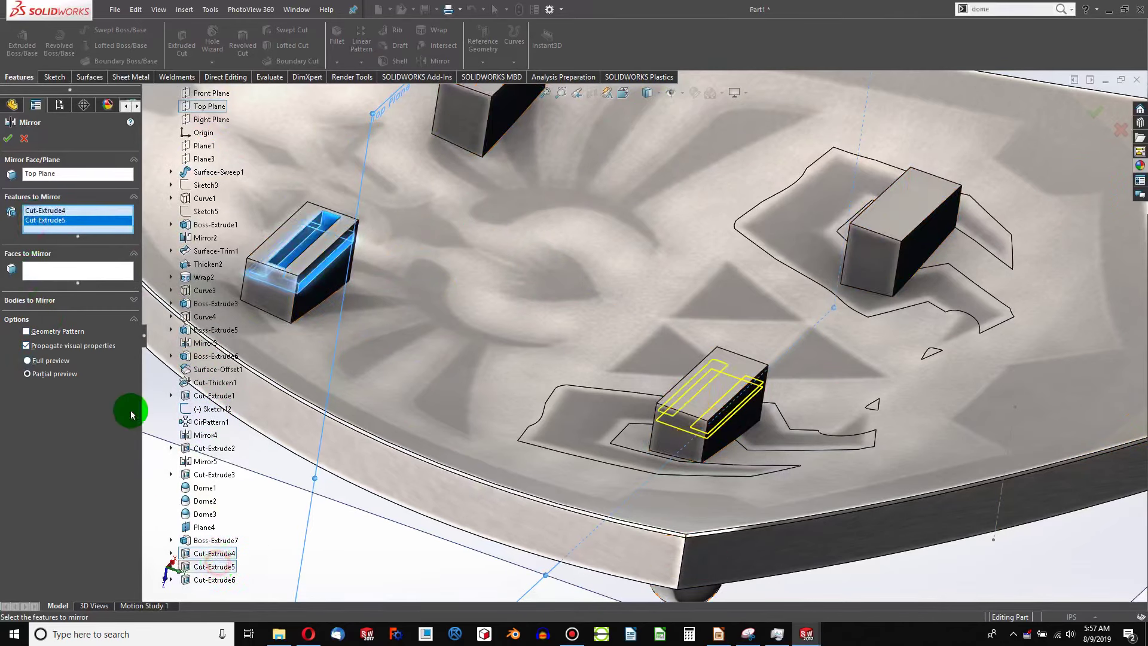
click(226, 578)
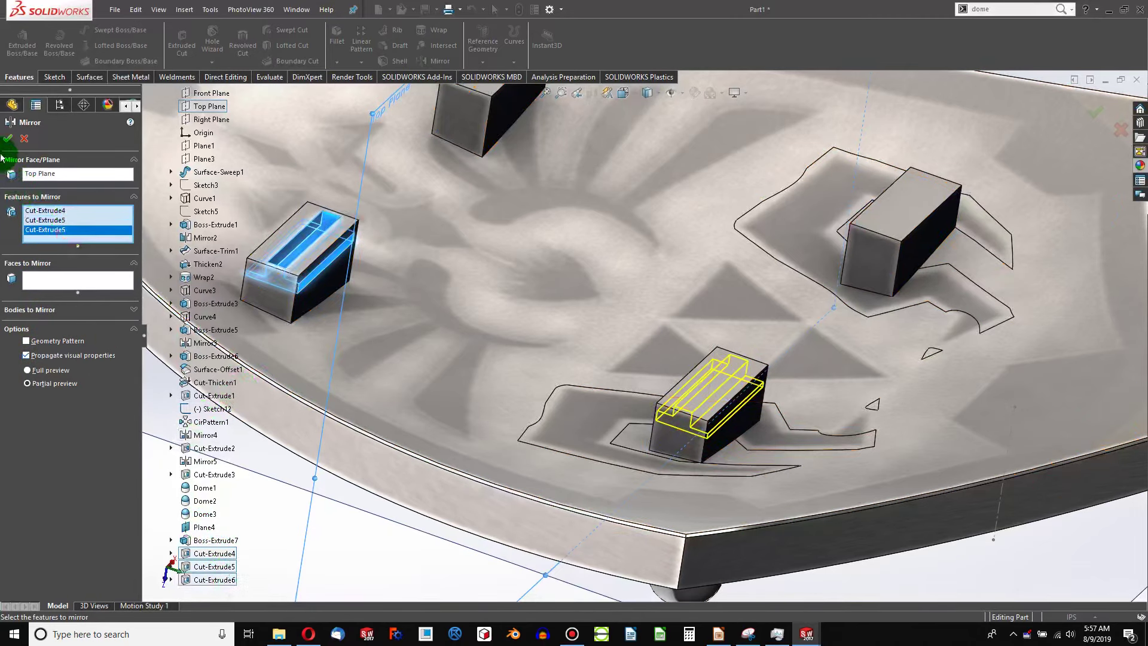
click(8, 138)
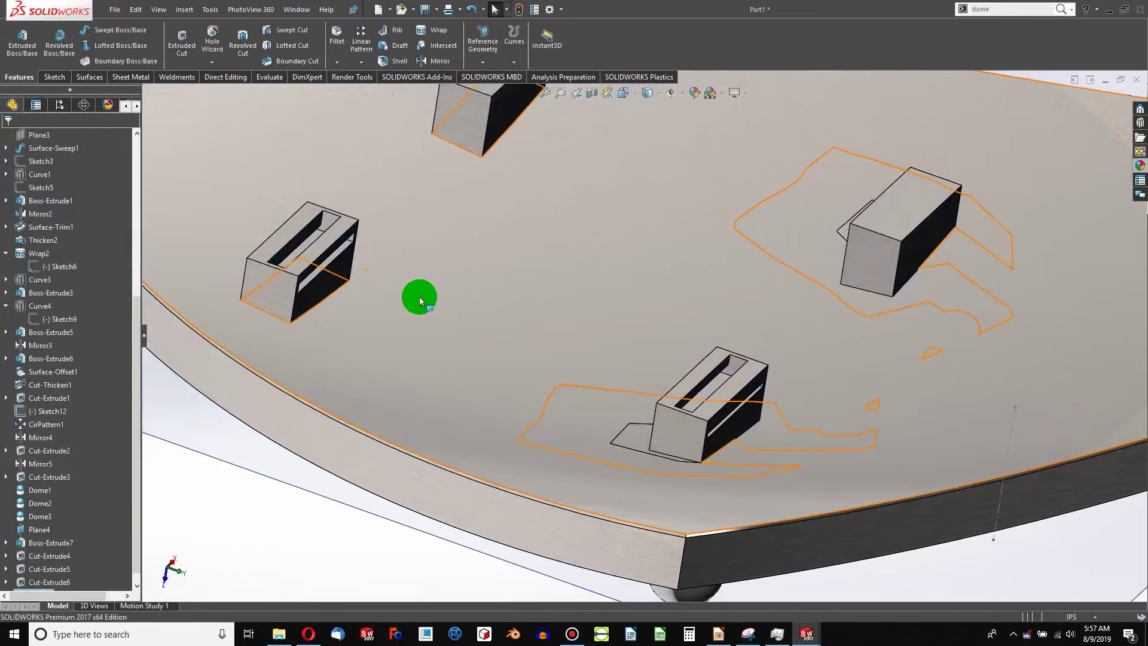
Step: Mirror the Mirror6 feature about the Right Plane to cut the slots and pockets into the remaining blocks
scroll(393, 360, down, 3)
scroll(394, 360, up, 5)
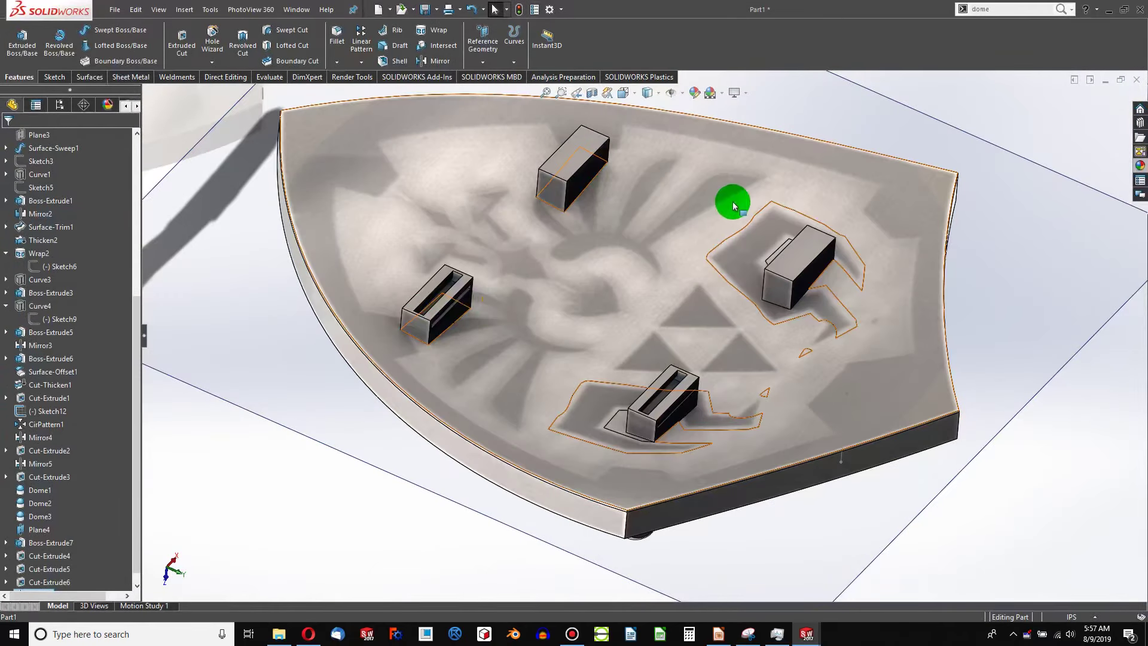
scroll(733, 206, down, 3)
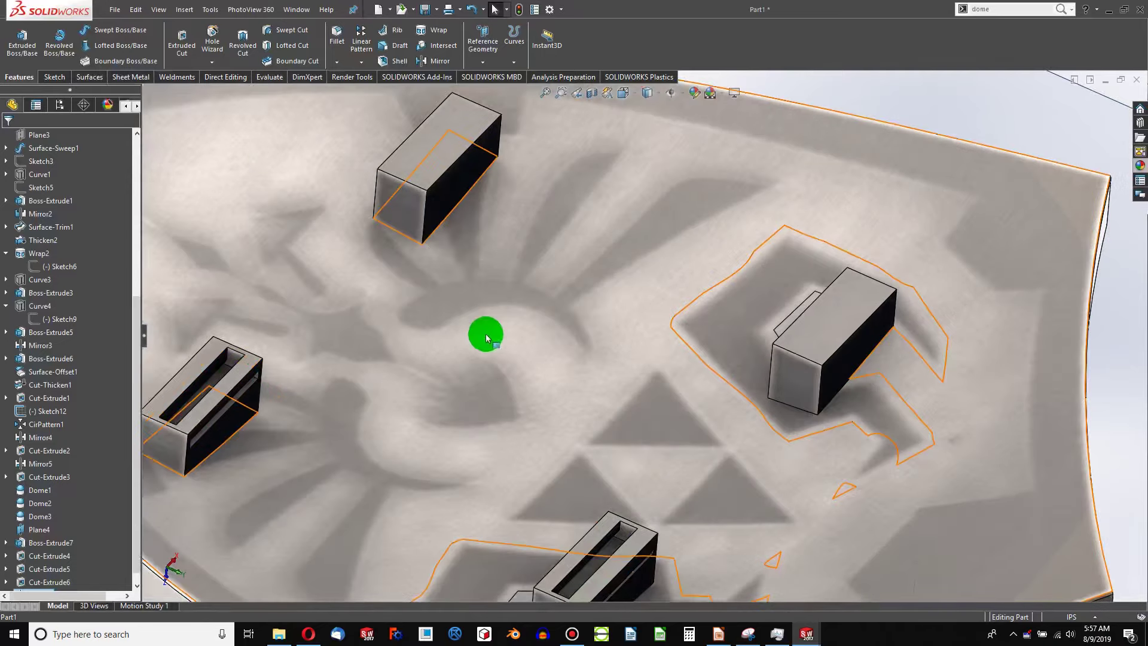
scroll(699, 257, up, 3)
scroll(675, 258, down, 4)
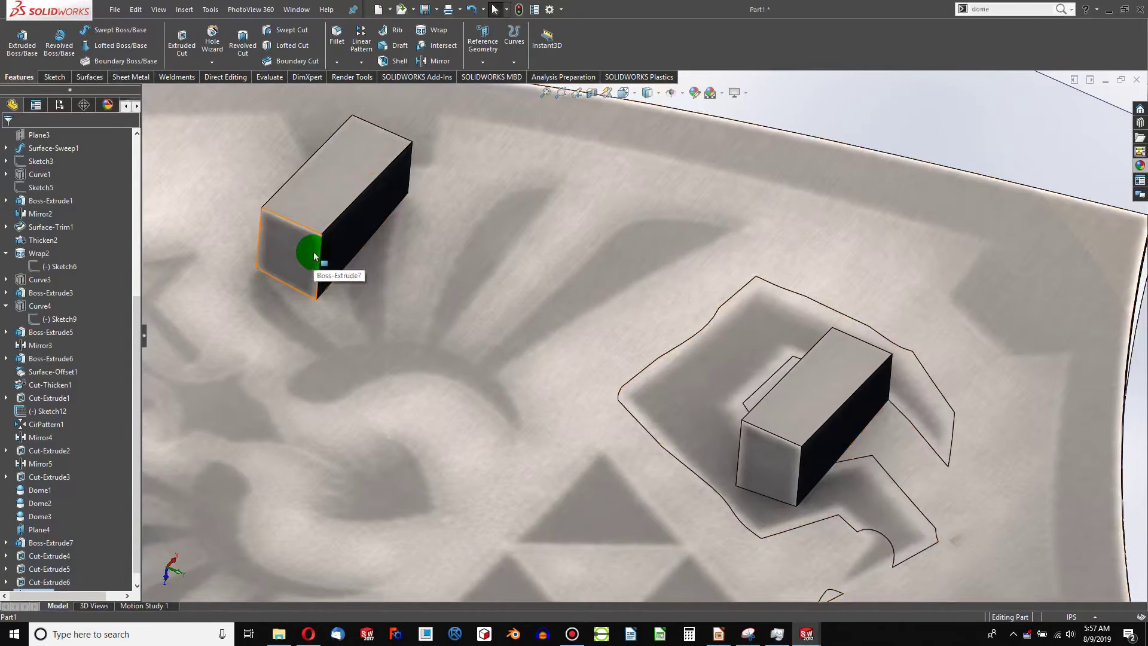
scroll(307, 367, up, 5)
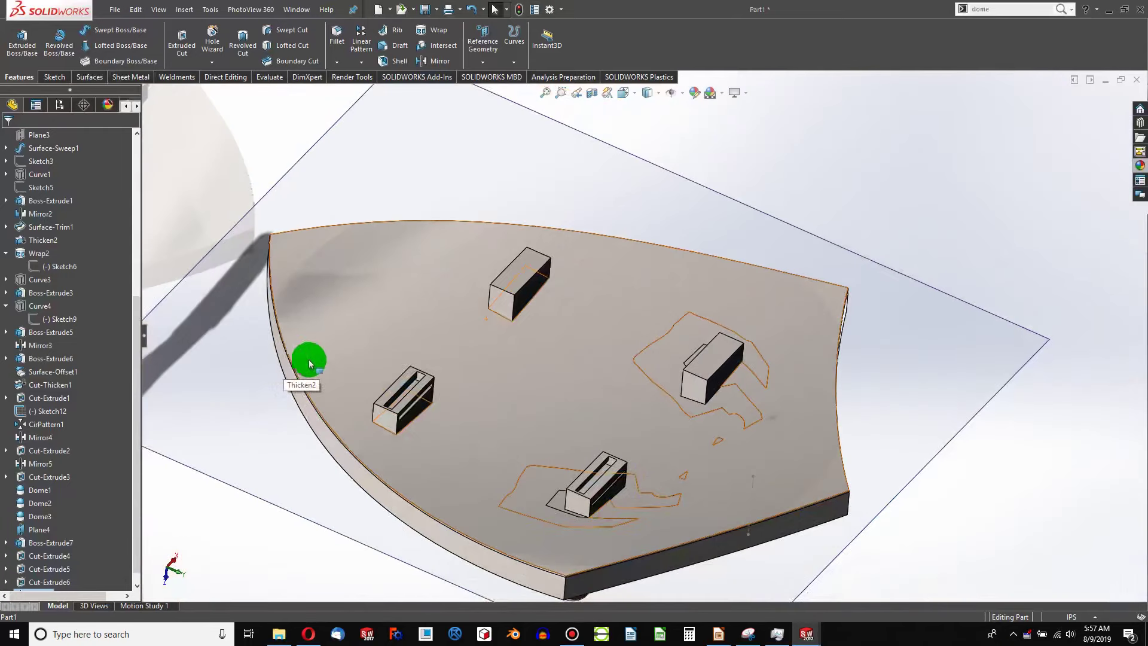
scroll(65, 214, up, 7)
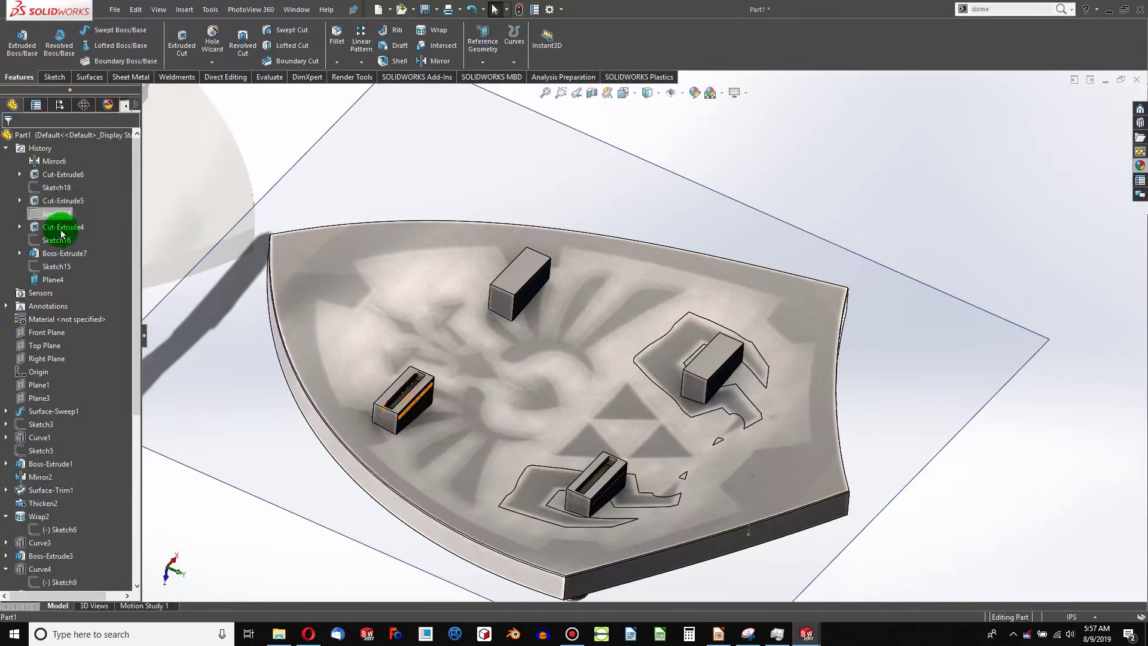
click(46, 359)
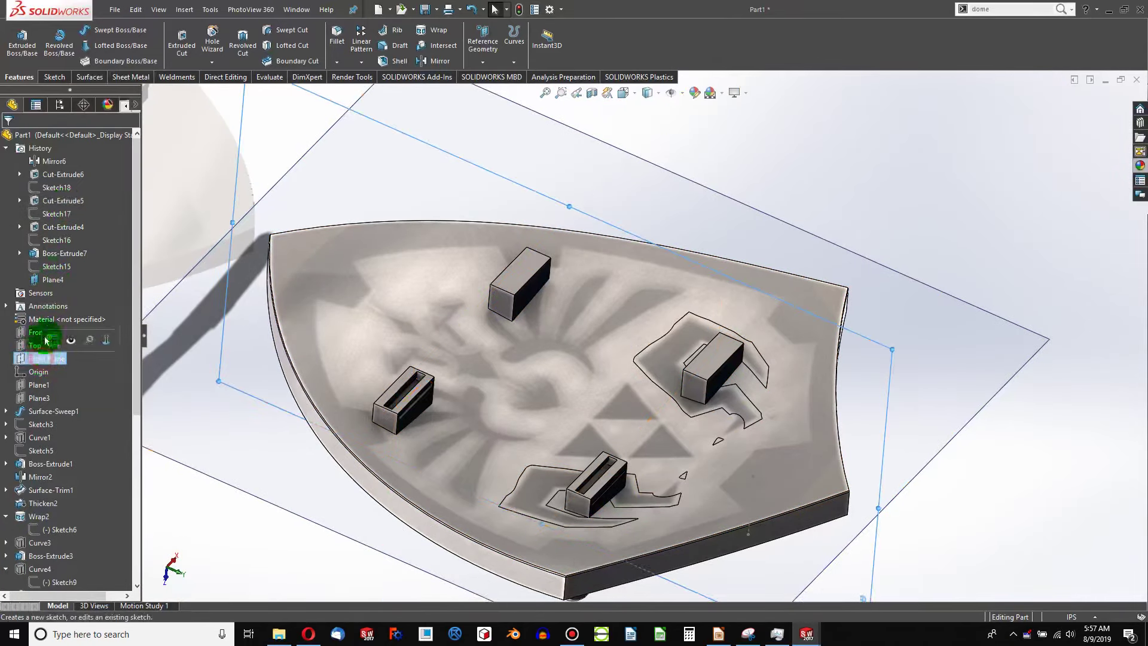
click(440, 66)
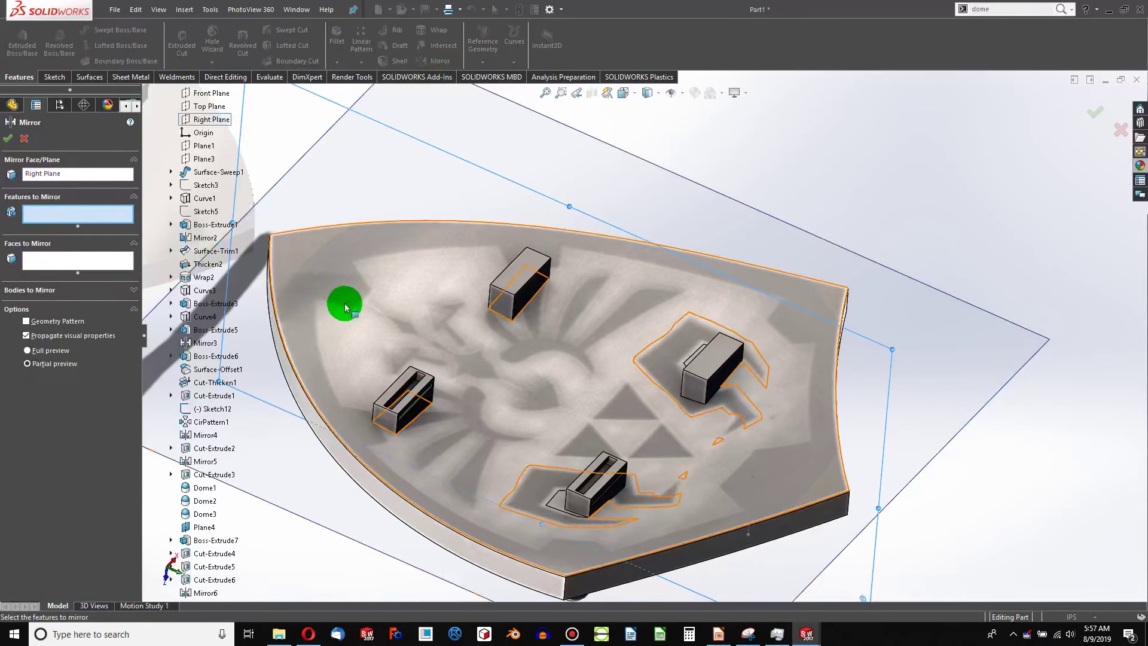
click(205, 577)
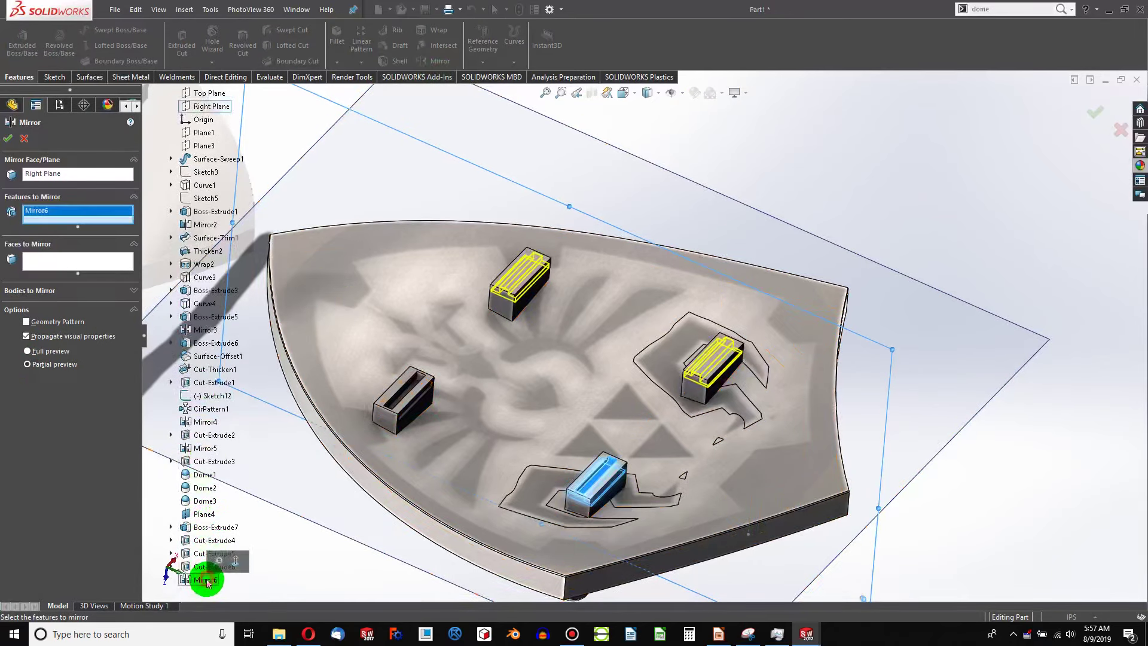
click(9, 140)
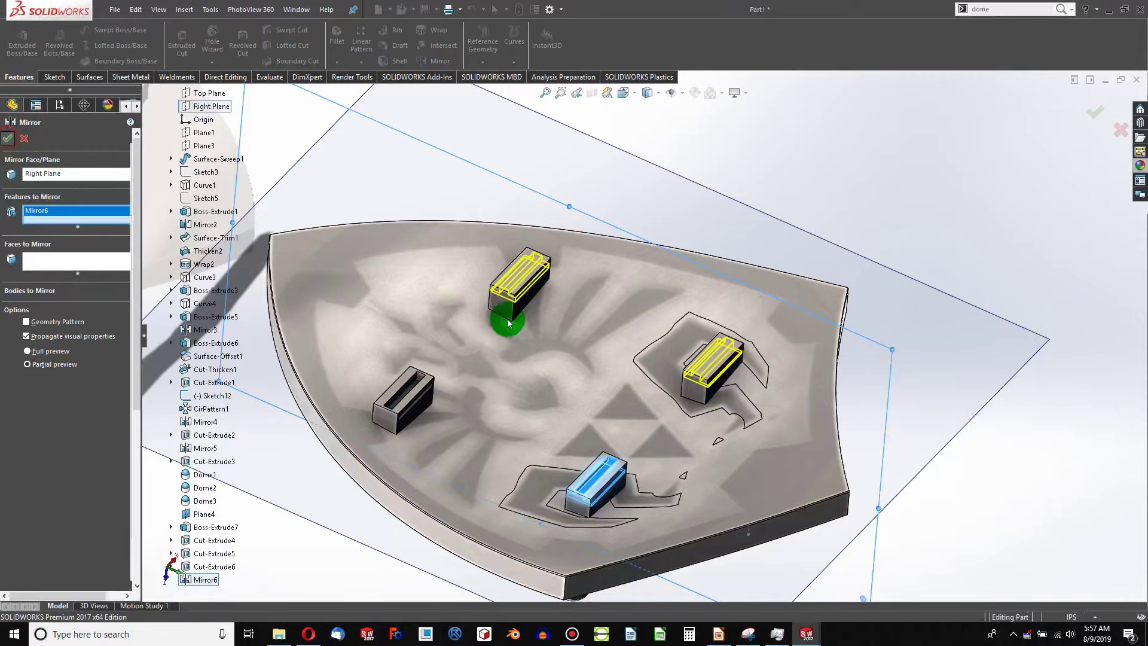
Step: Inspect the four cut blocks on the shield's back and hide Plane4
scroll(550, 272, down, 5)
middle_drag(558, 351, 441, 216)
scroll(446, 239, down, 3)
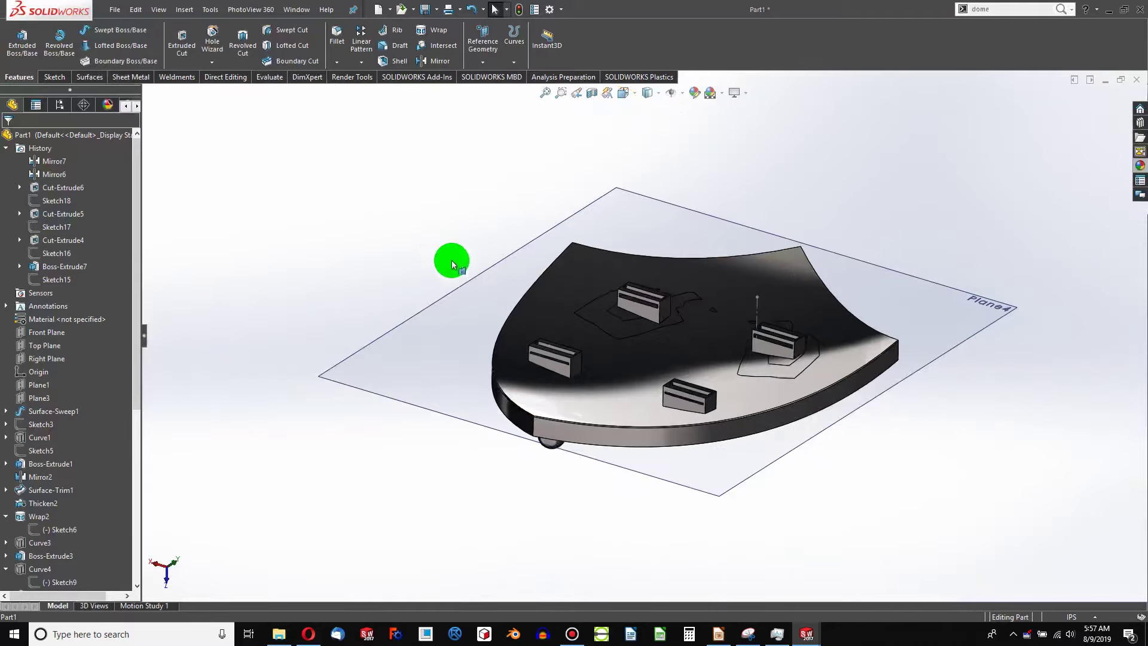
click(464, 289)
click(527, 263)
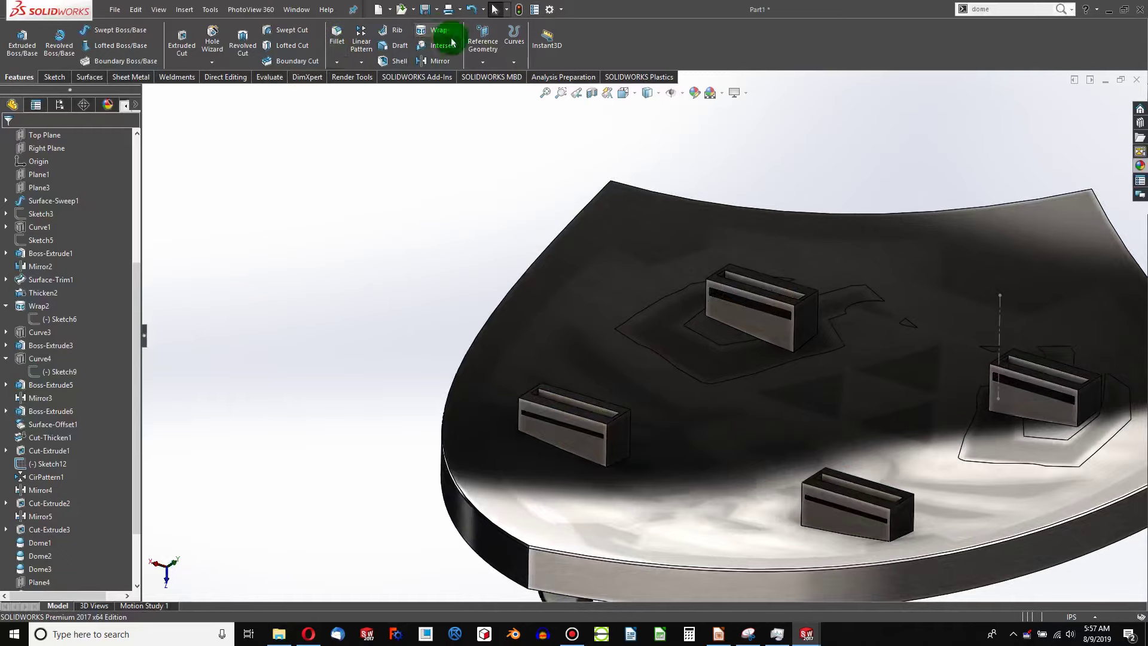
Step: Create a reference plane midway between the two end faces of one mounting block
click(484, 43)
click(496, 74)
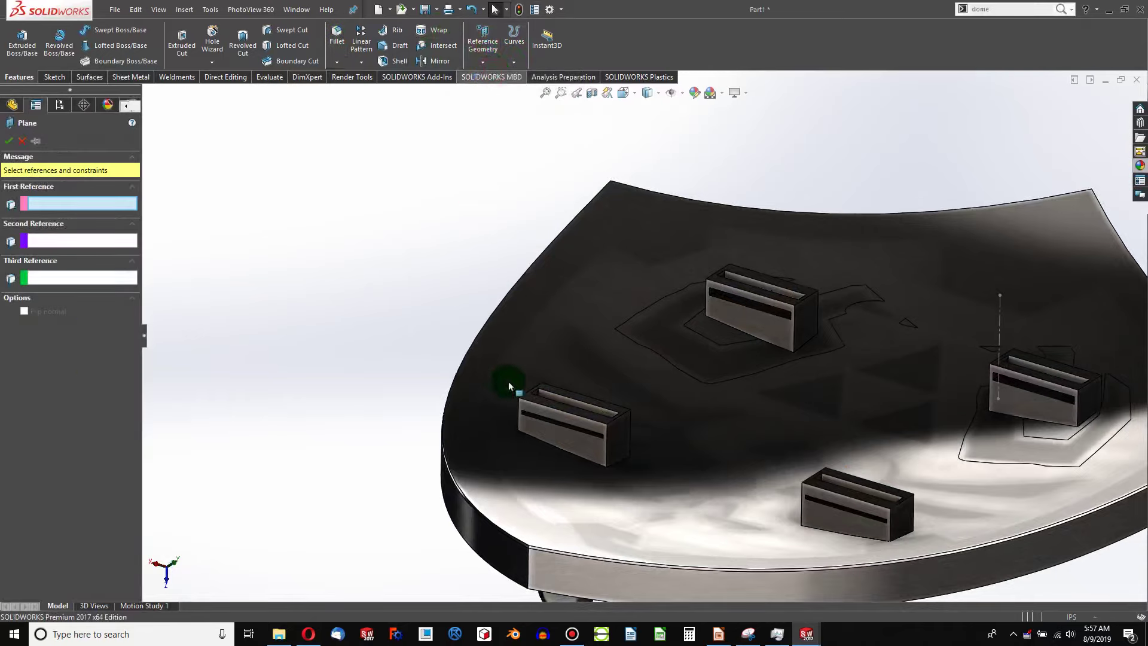
click(614, 445)
middle_drag(554, 436, 525, 436)
click(520, 403)
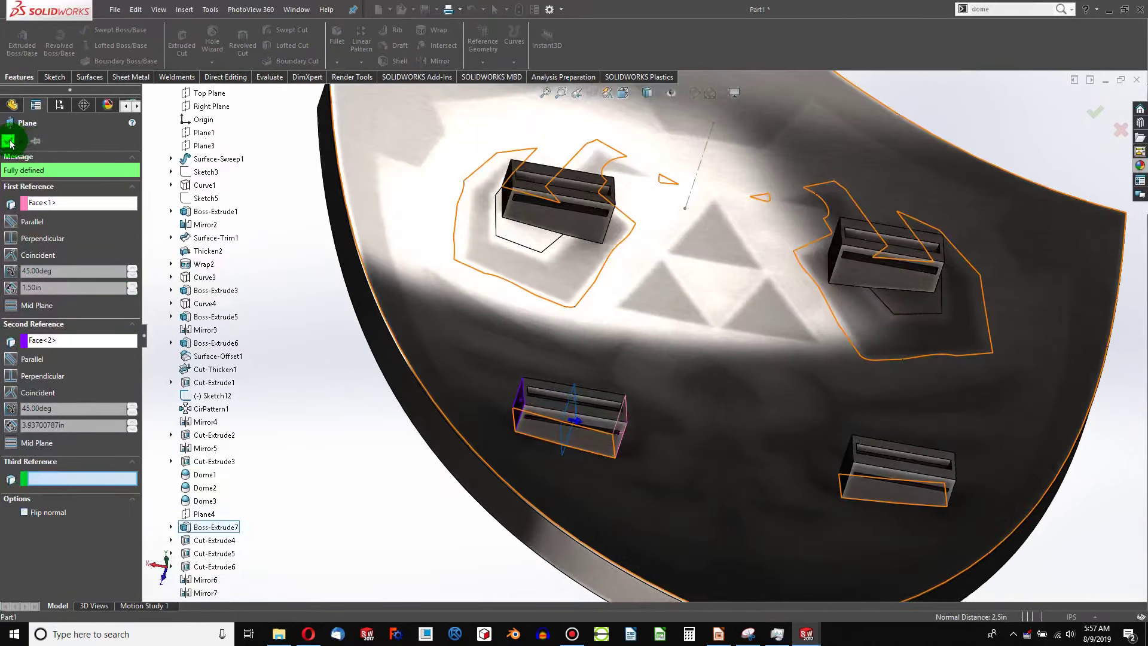
click(10, 143)
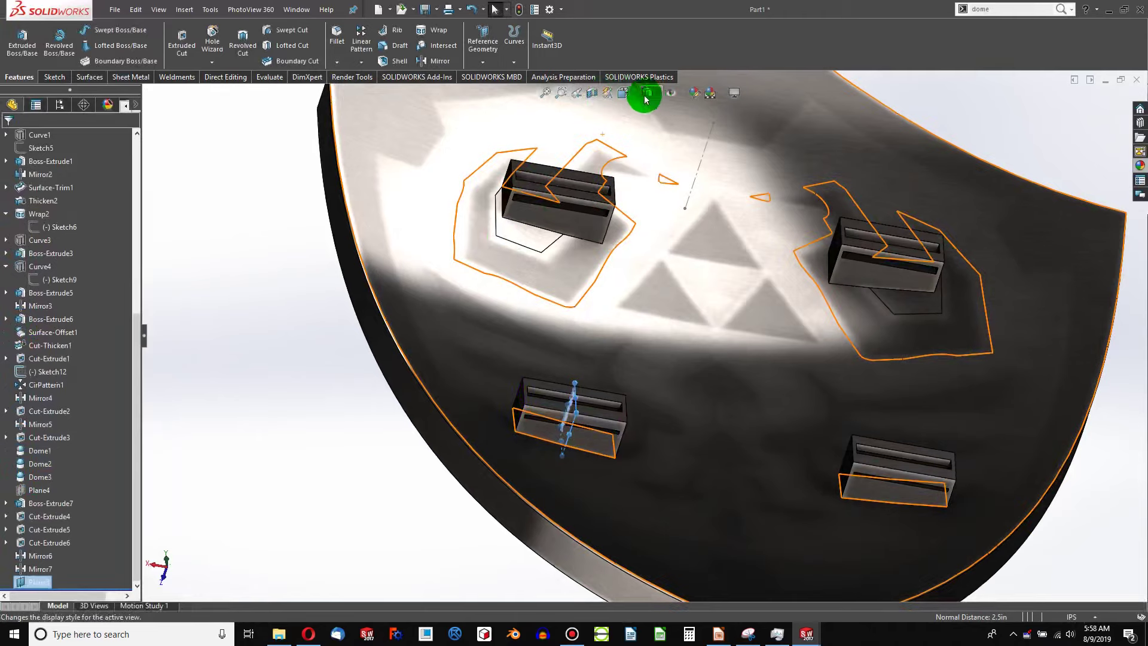
Step: Open a sketch on the block's new mid-plane and apply a section view through that plane
click(64, 56)
click(54, 81)
click(16, 42)
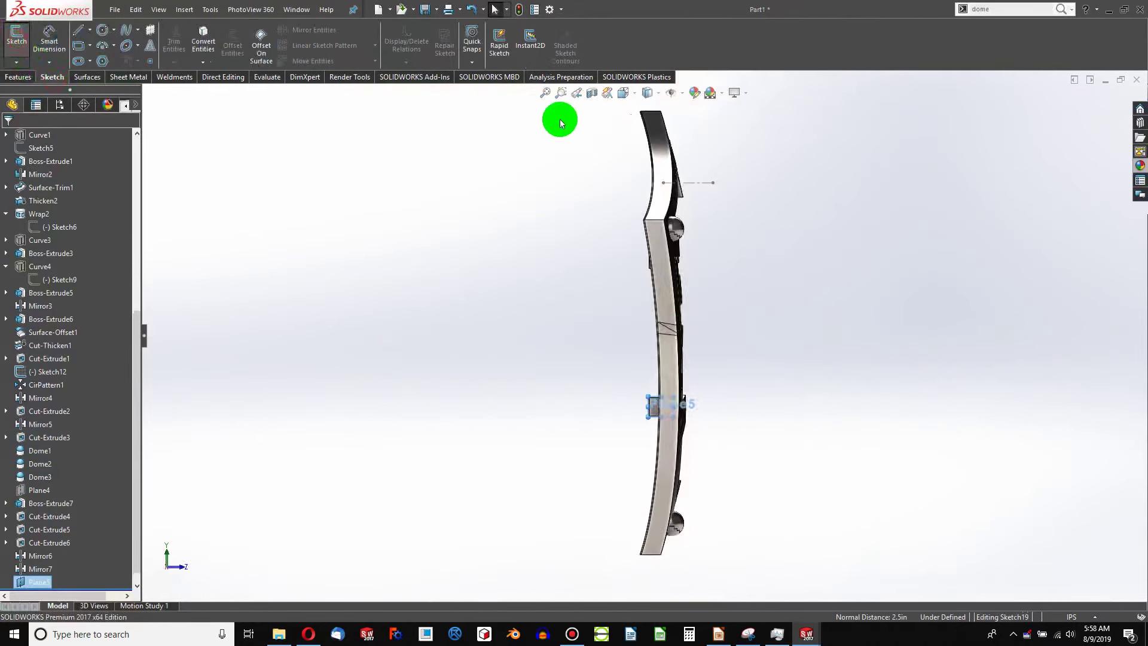
click(592, 93)
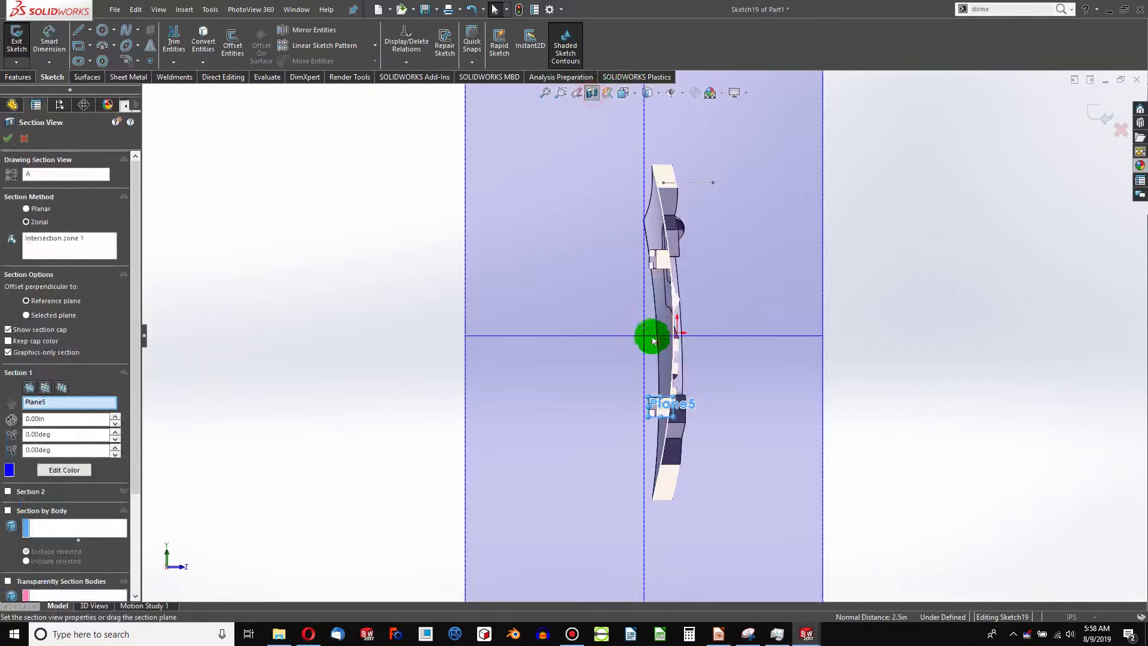
click(21, 147)
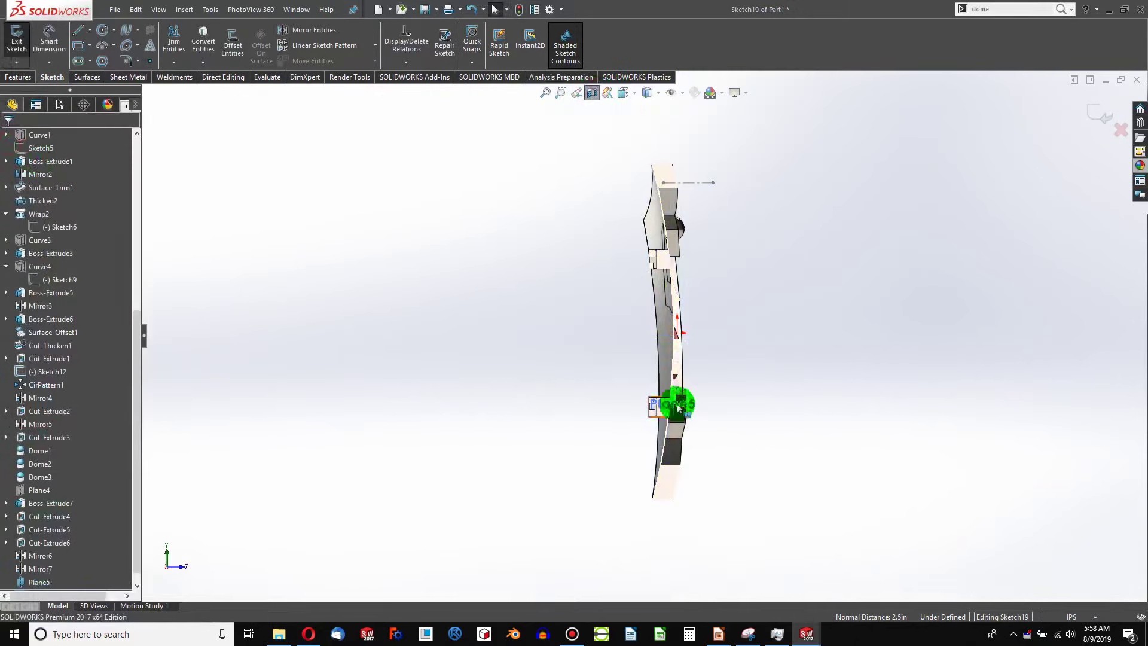
Step: Sketch a vertical line through the block's slot, extending past both ends, with a tangent arc of about 0.45 in radius at its lower end
scroll(598, 383, down, 6)
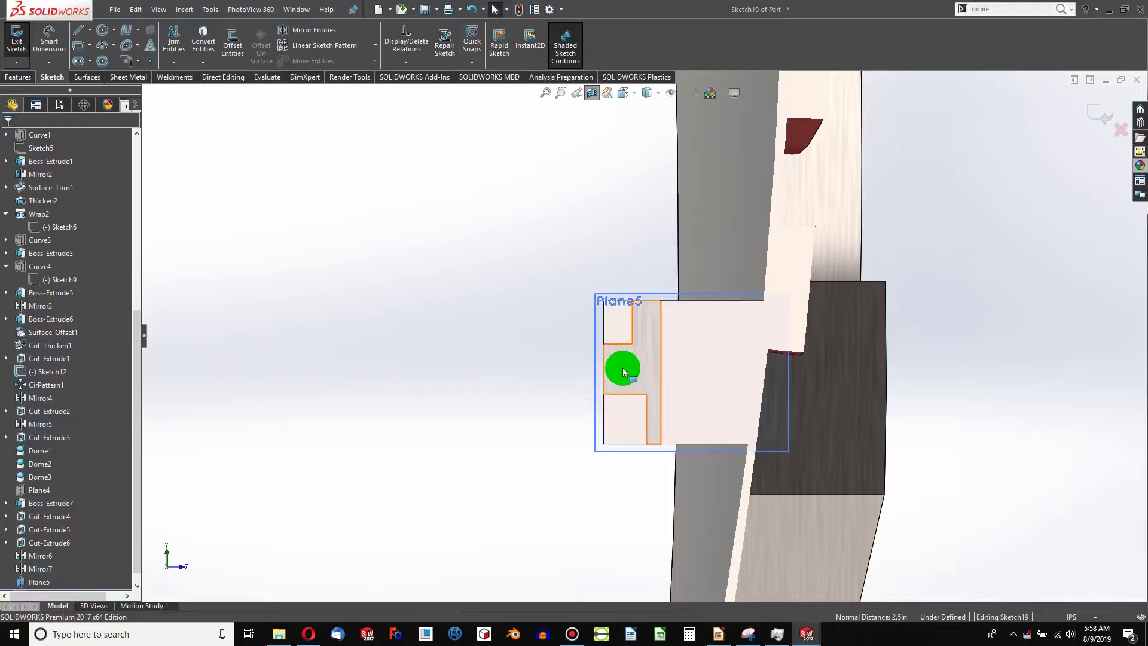
click(78, 36)
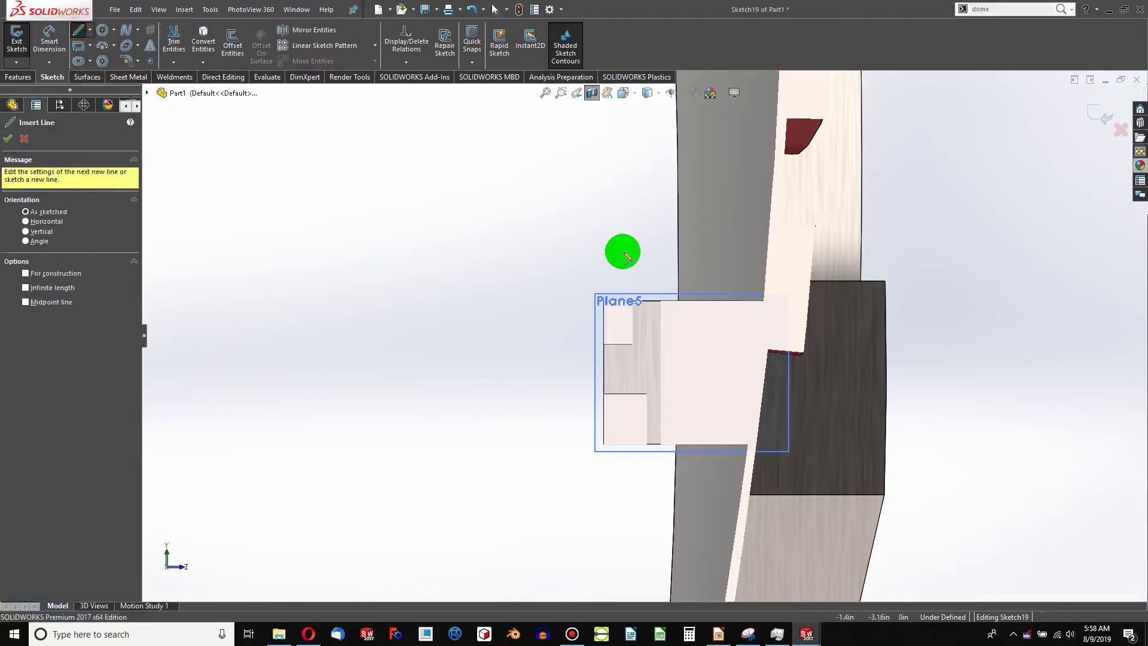
click(650, 240)
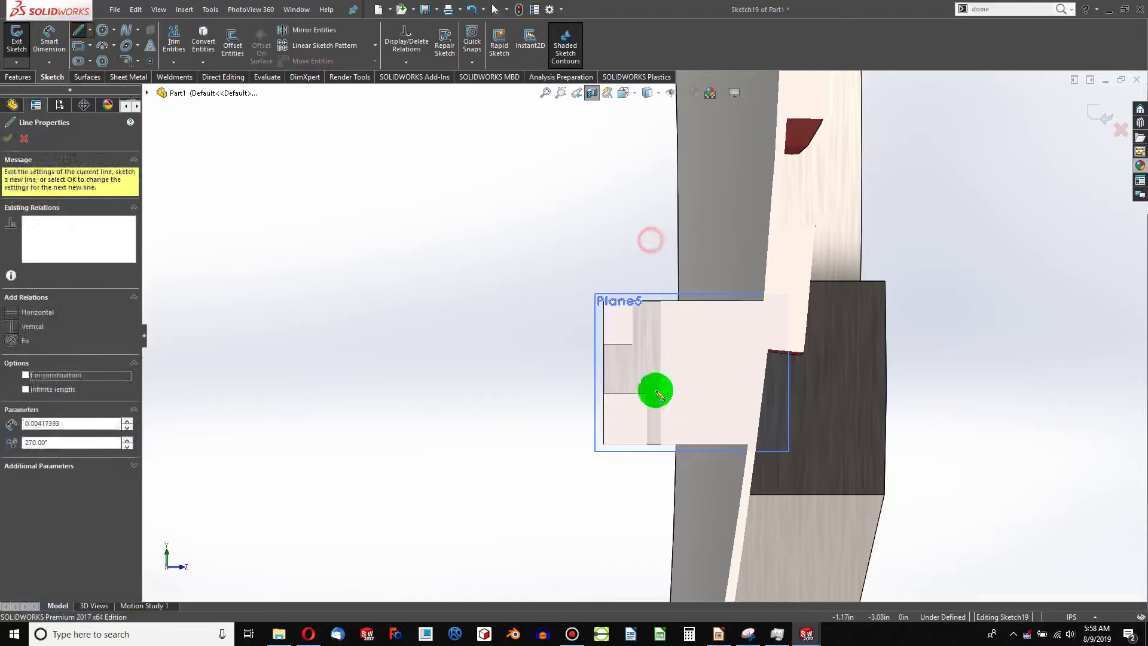
click(651, 492)
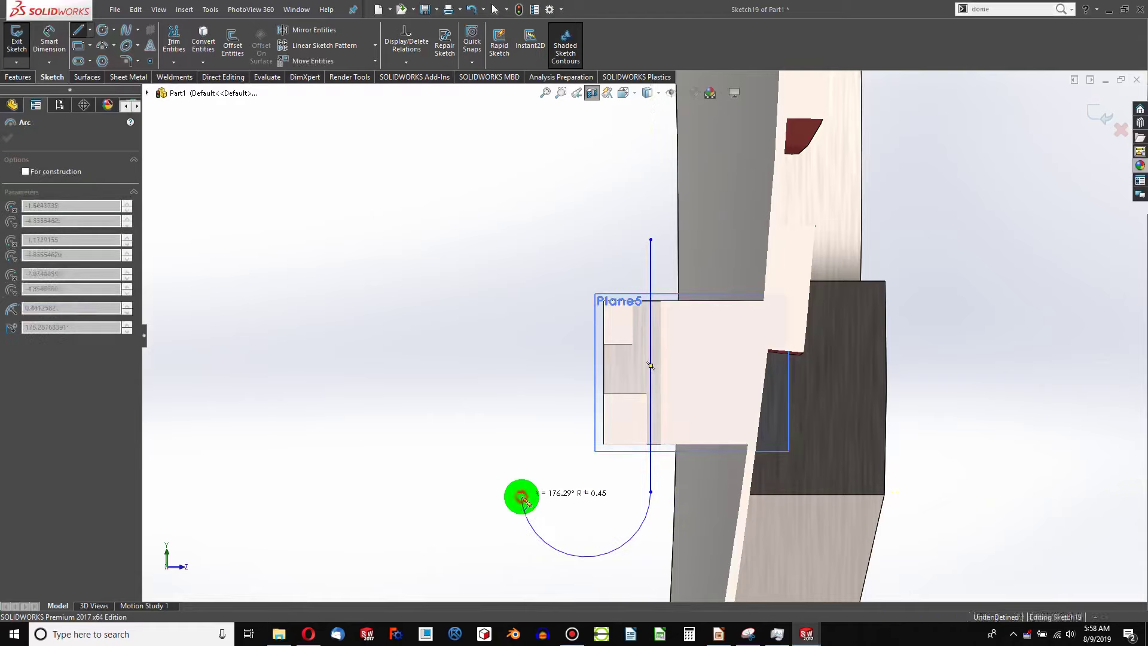
click(521, 496)
key(Escape)
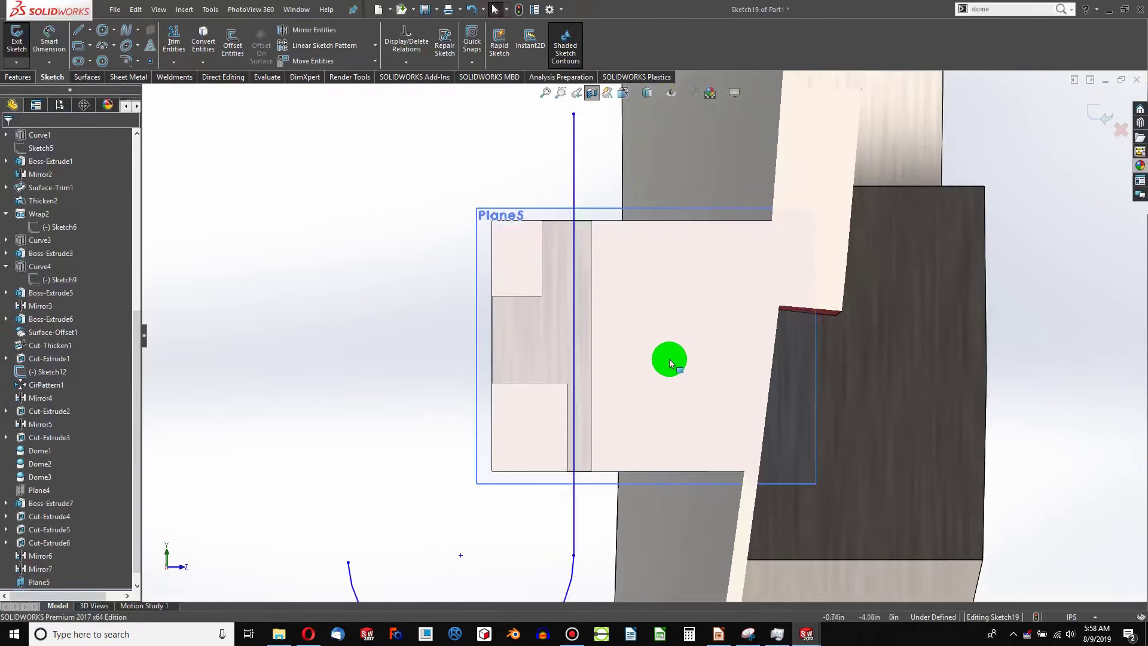
Step: Dimension the horizontal distance between the line's upper endpoint and the slot's inner top corner, and set it to 0.05 in
scroll(668, 359, down, 3)
click(589, 322)
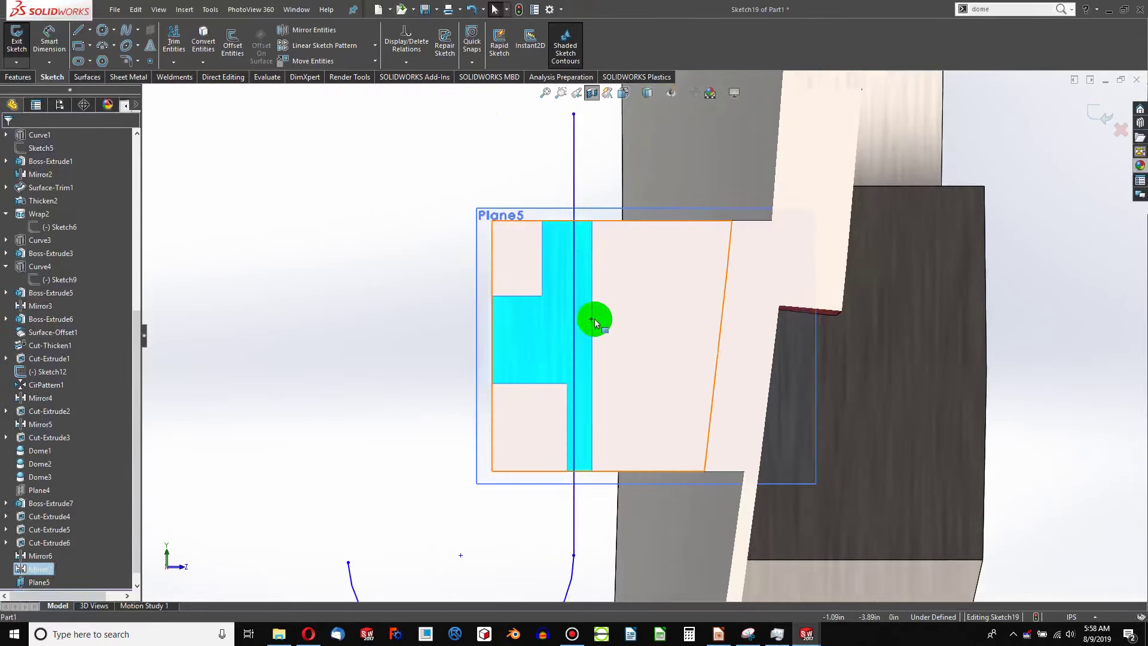
middle_drag(594, 319, 586, 295)
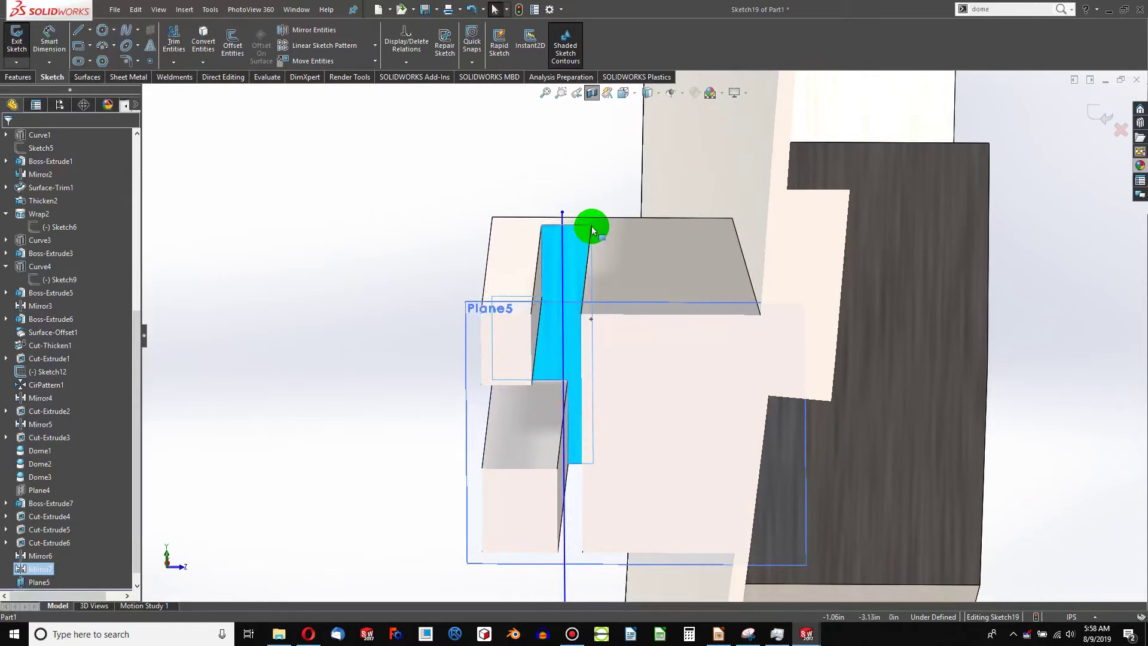
middle_drag(591, 226, 608, 254)
scroll(594, 233, down, 6)
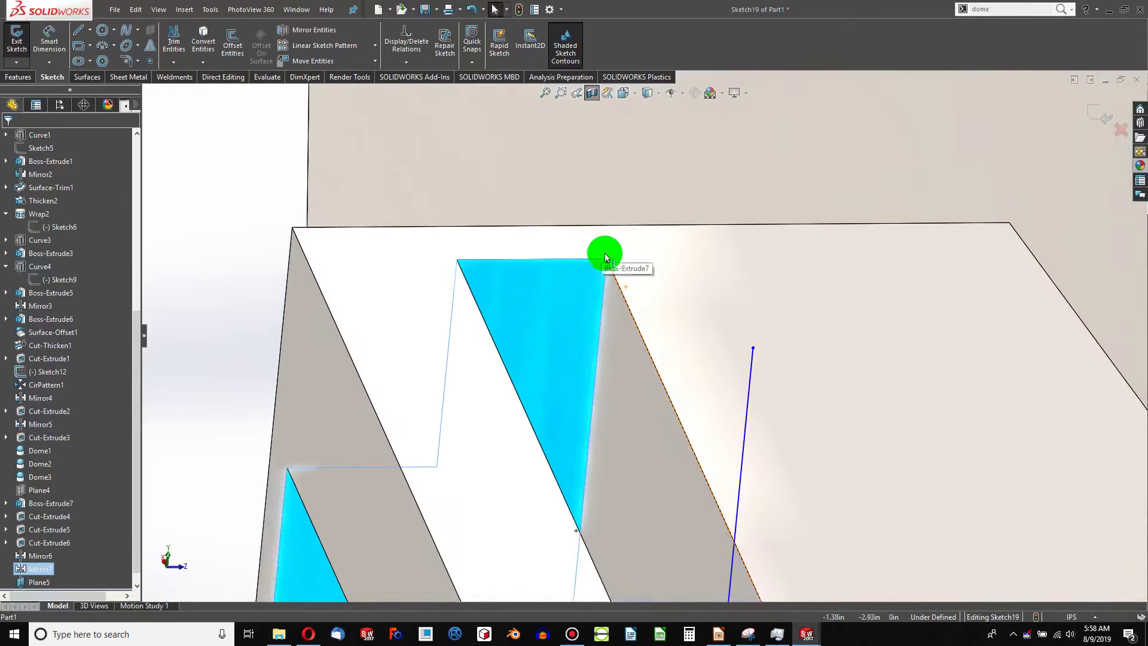
click(607, 263)
scroll(562, 287, up, 5)
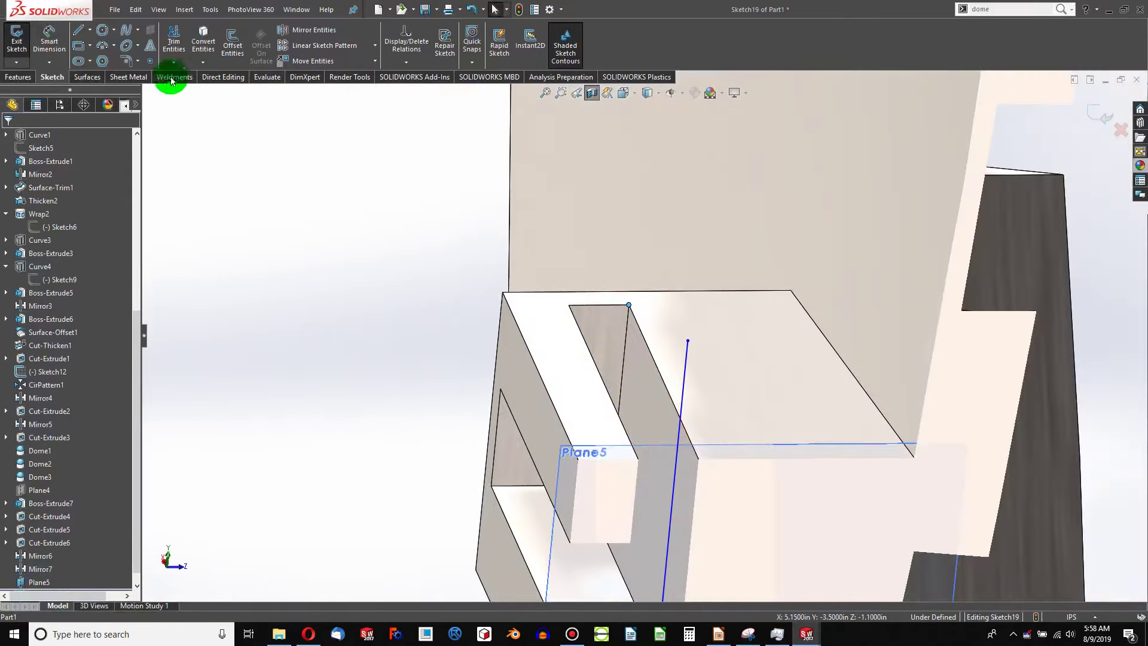
click(49, 34)
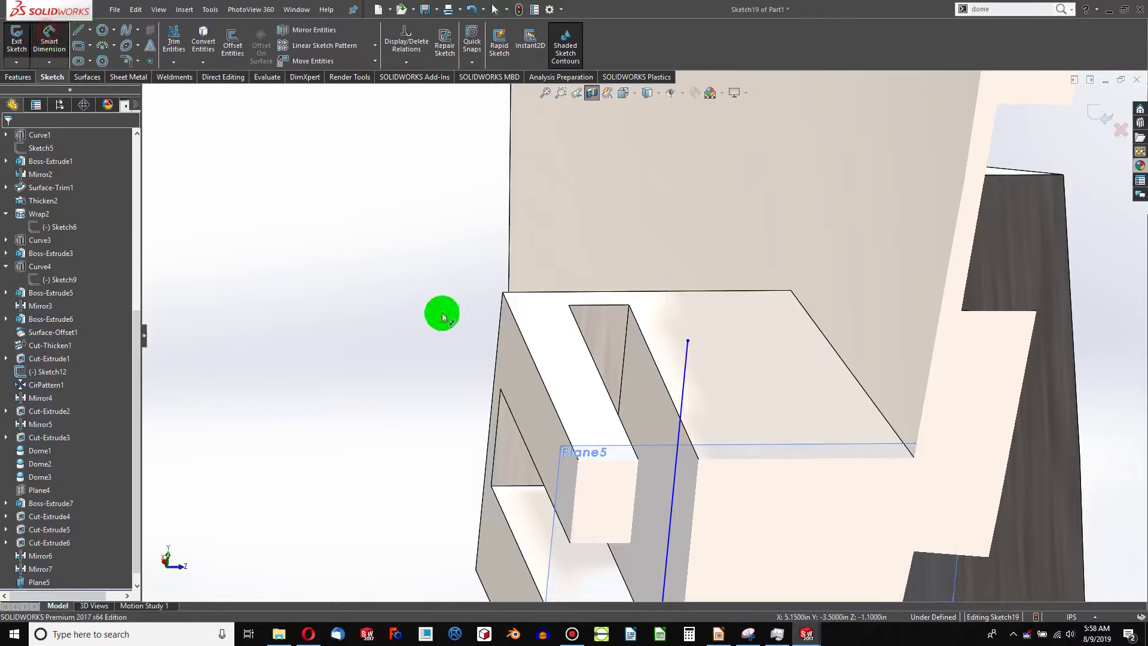
click(629, 306)
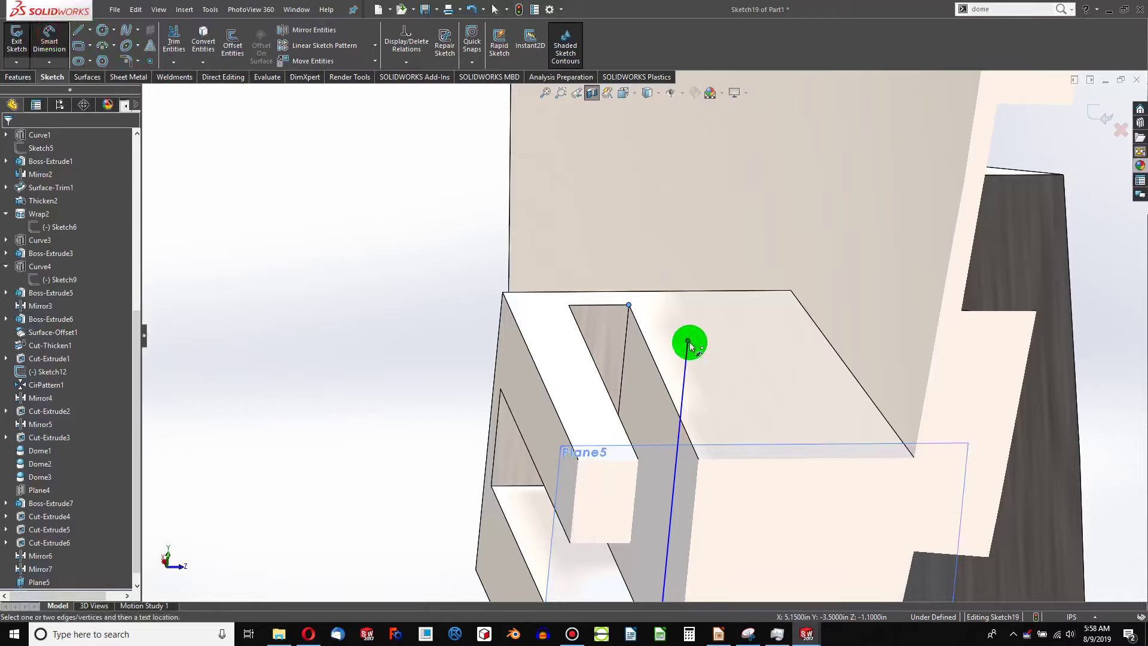
click(689, 342)
key(ctrl+8)
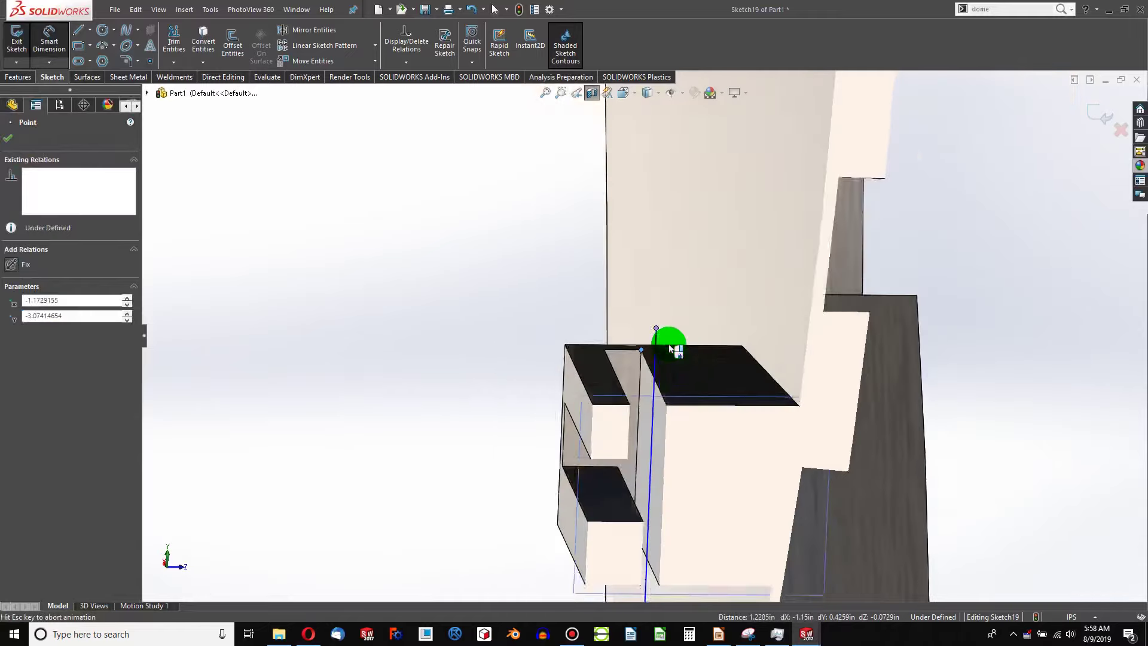
scroll(668, 375, down, 5)
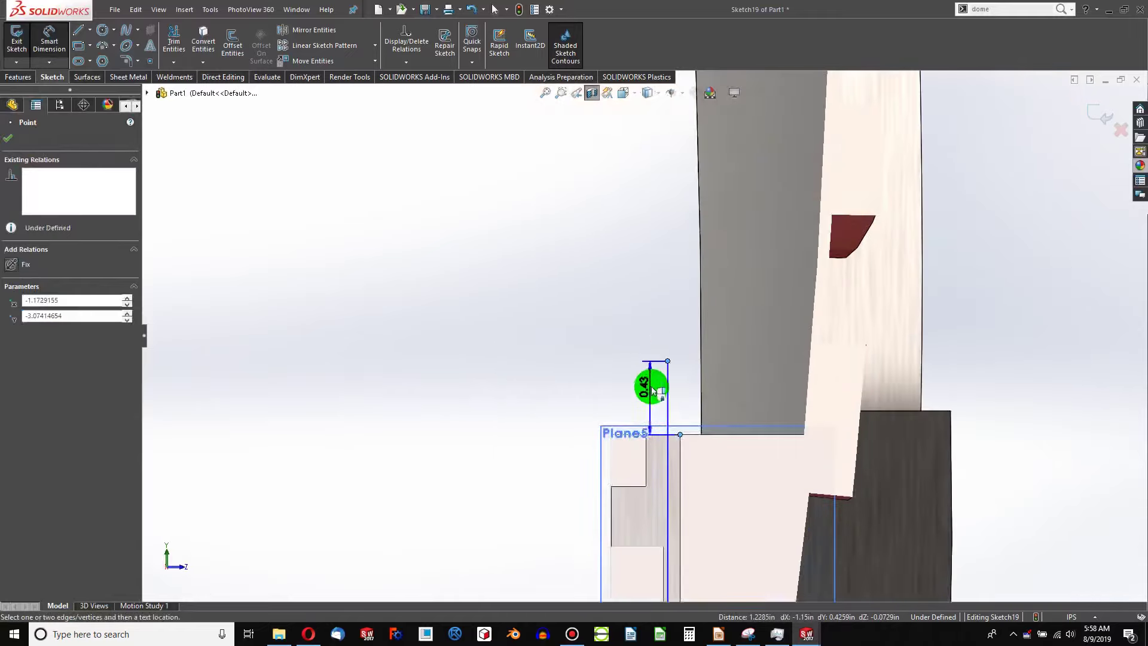
click(670, 321)
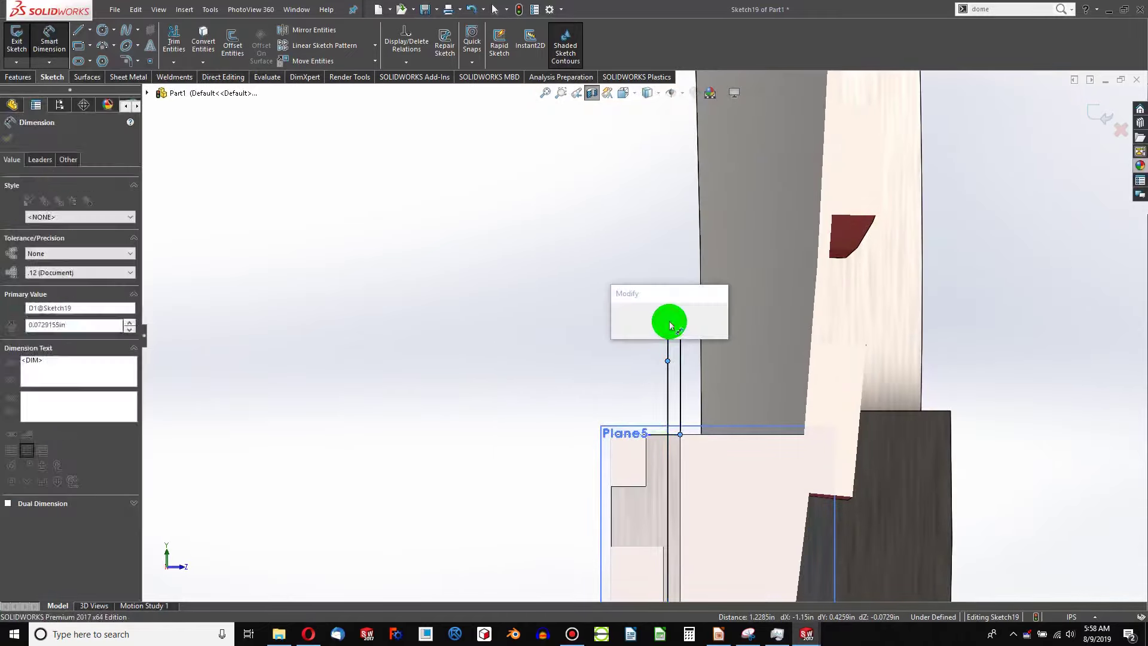
text(.)
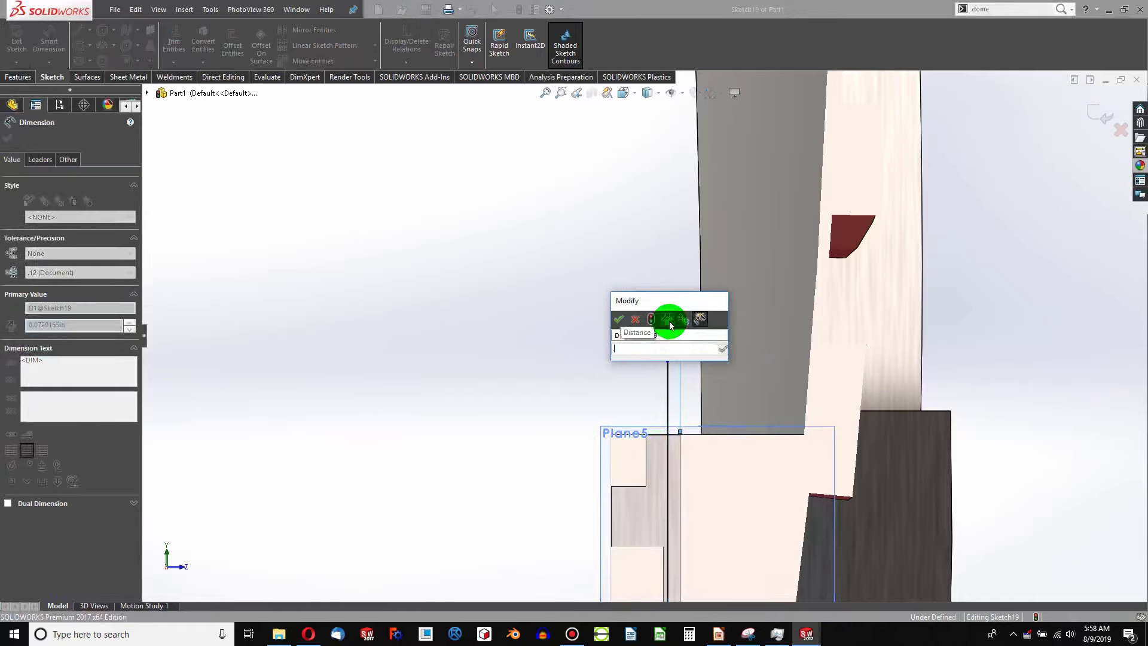
text(05)
key(Return)
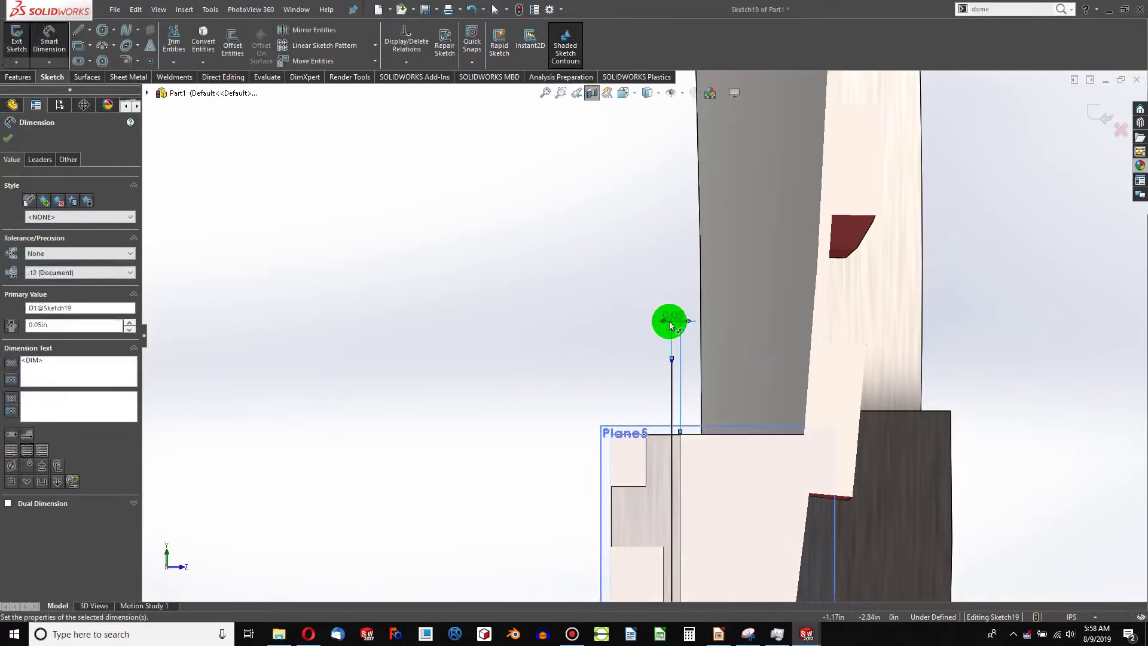
Step: Select the slot's inner corner on the block's underside as a reference for positioning the arc
scroll(671, 451, up, 2)
scroll(652, 472, down, 8)
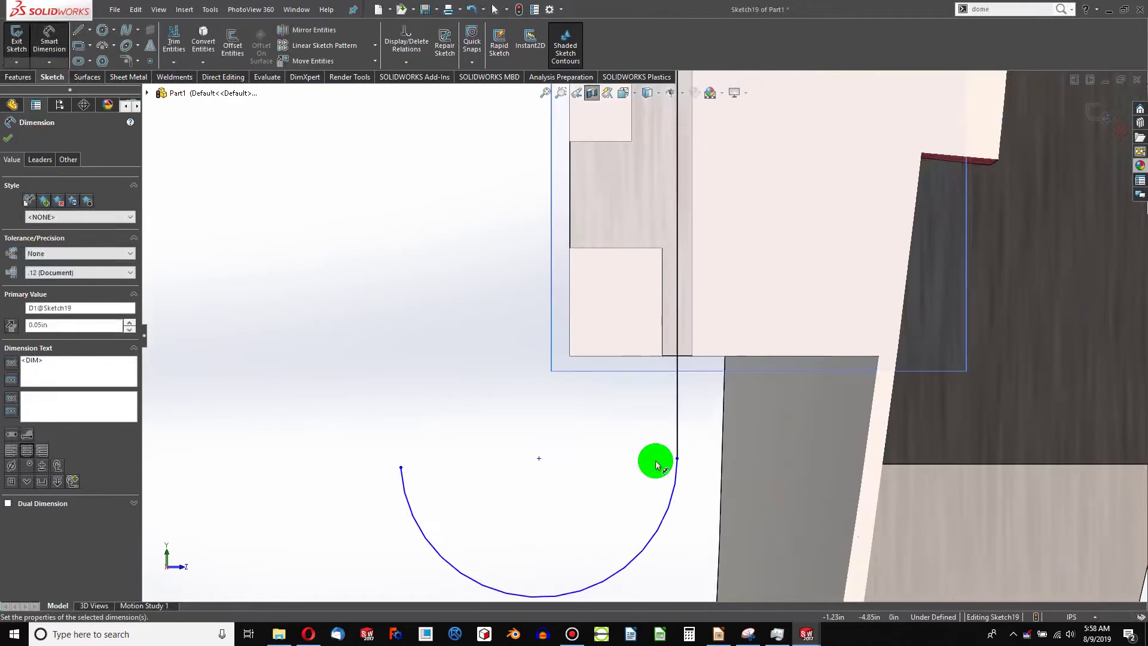
key(Escape)
middle_drag(697, 384, 702, 351)
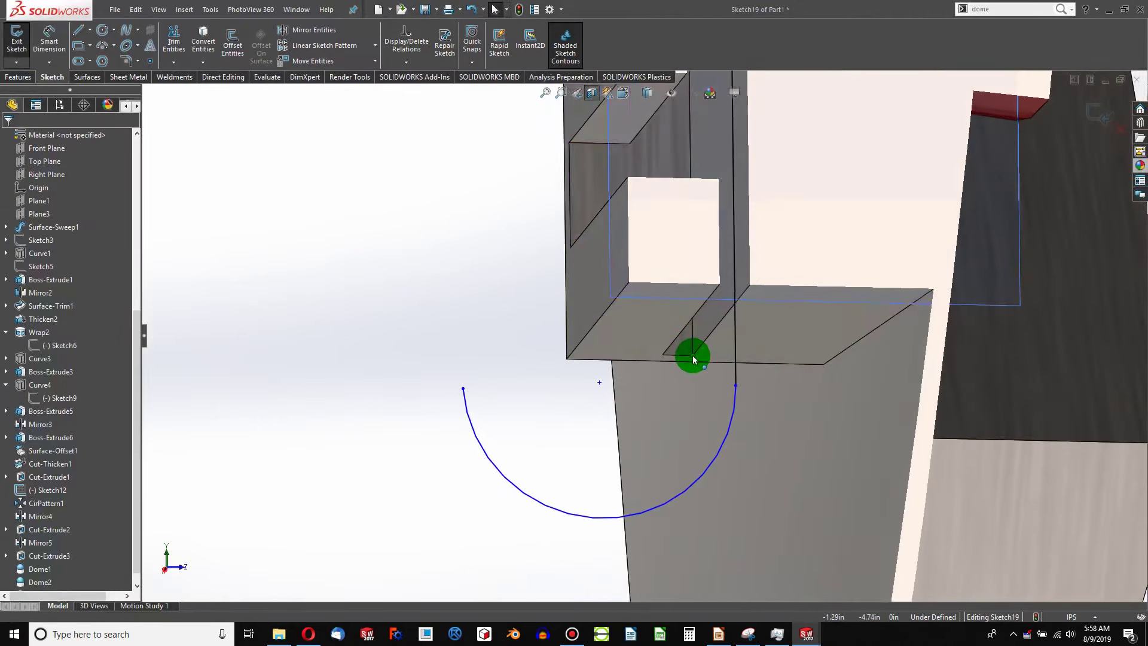
key(ctrl+8)
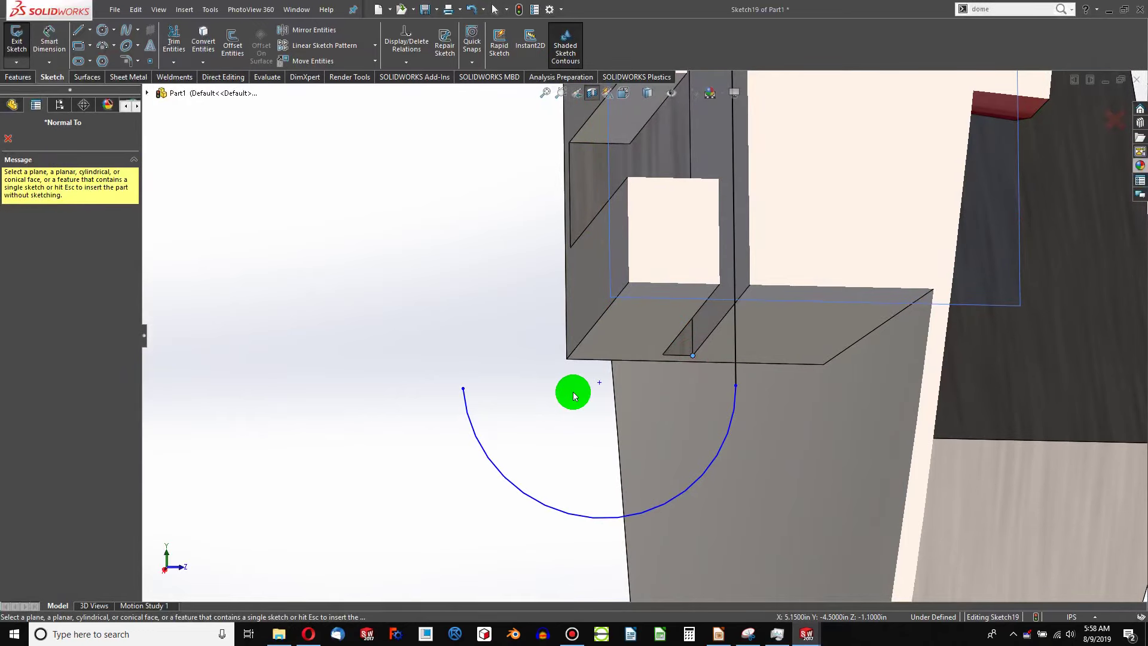
click(490, 397)
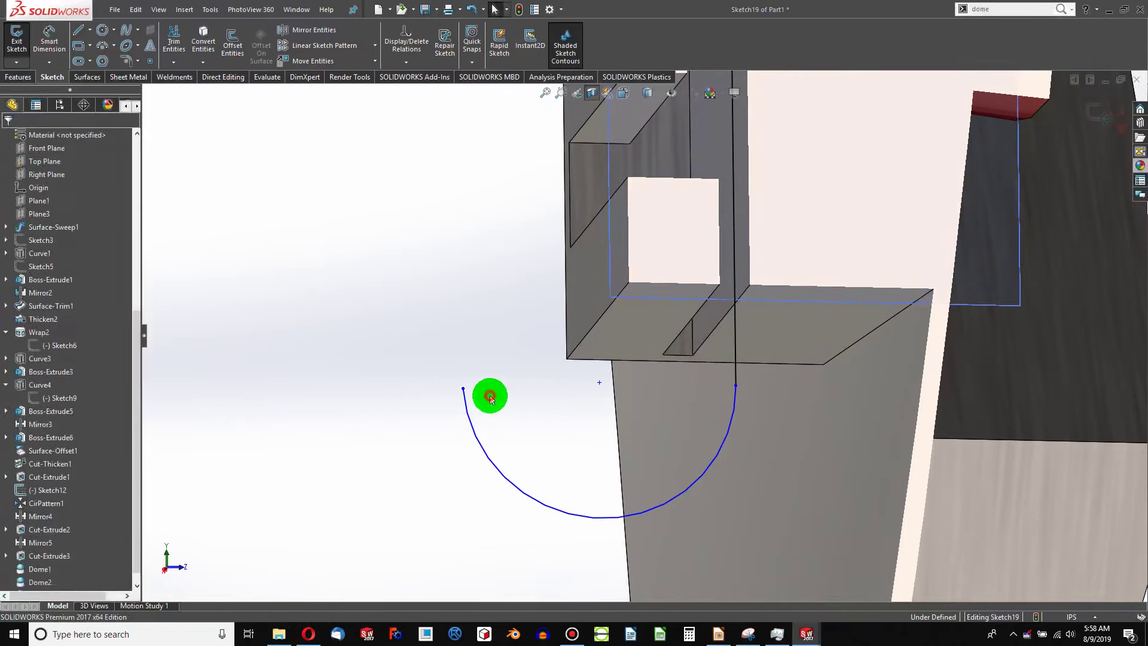
click(693, 355)
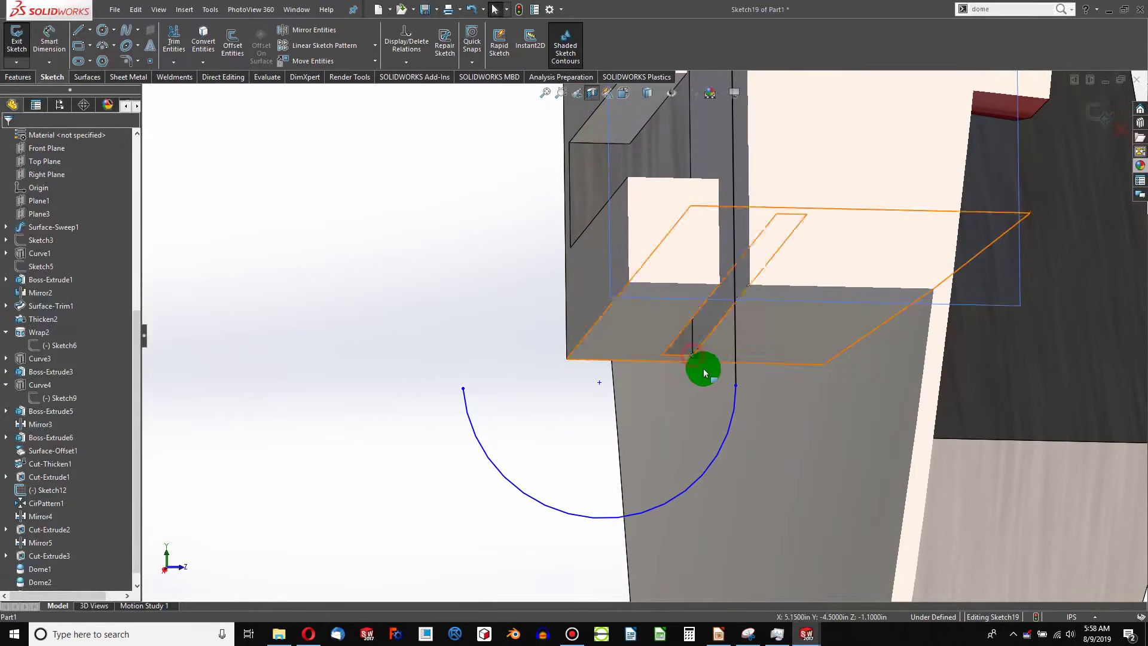
Step: Try to add a vertical relation between the arc's right endpoint and the slot's lower corner vertex
ctrl+click(735, 384)
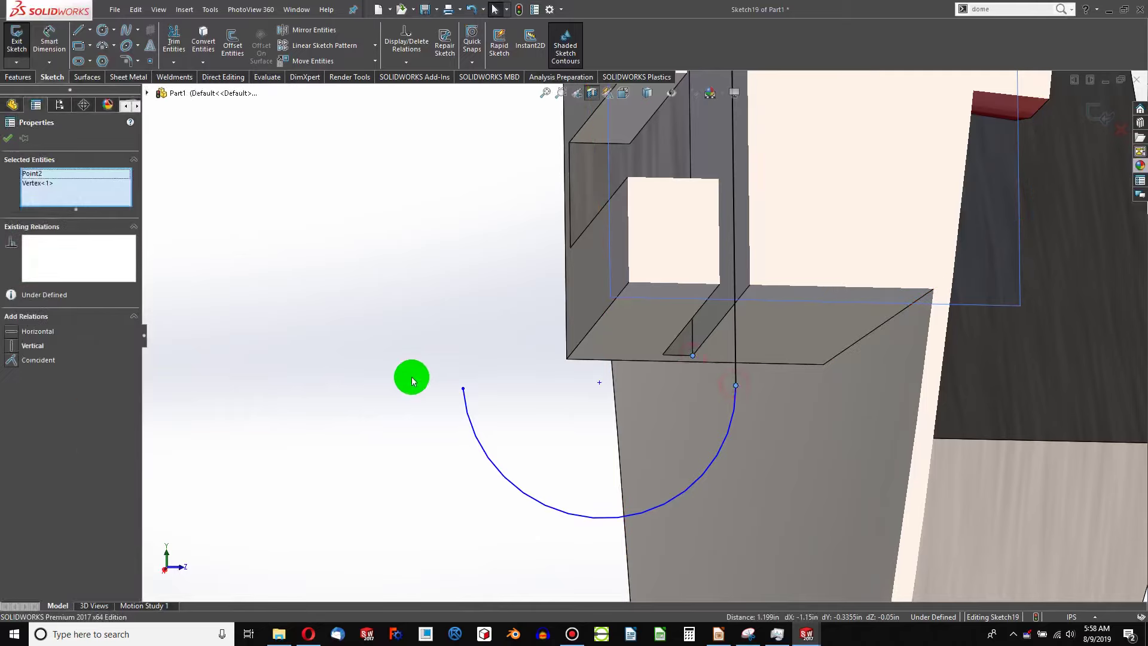
click(15, 347)
key(Escape)
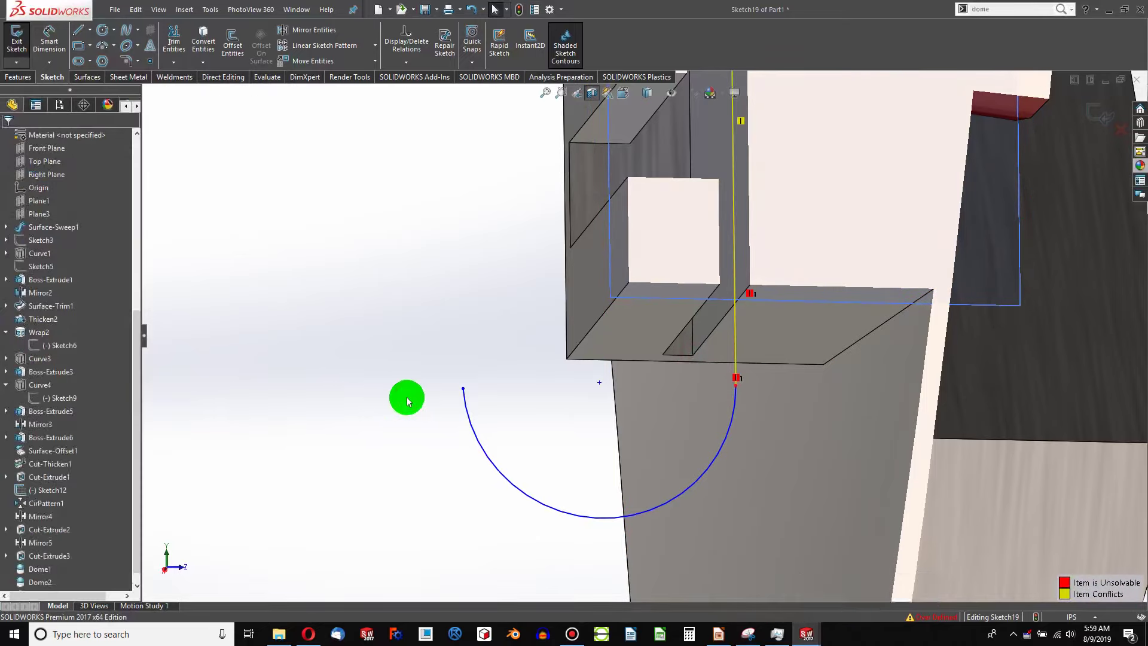
key(f)
scroll(699, 382, down, 5)
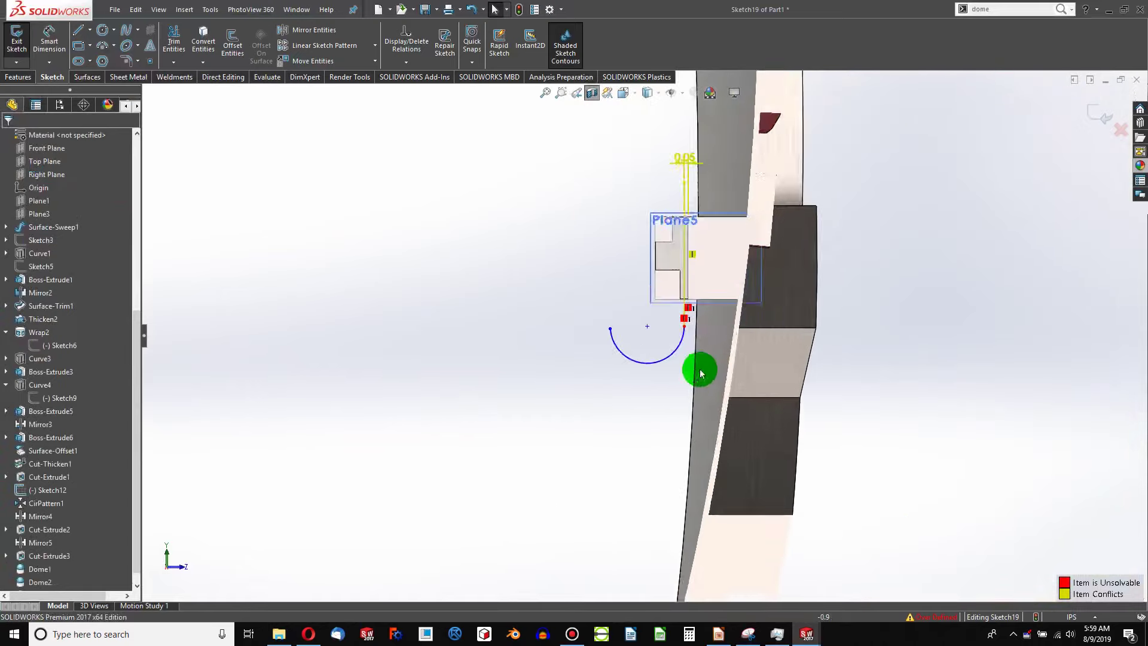
Step: Move the arc's right endpoint up toward the block and make it coincident with the block's bottom edge
scroll(700, 373, down, 5)
scroll(672, 328, up, 2)
scroll(664, 256, down, 2)
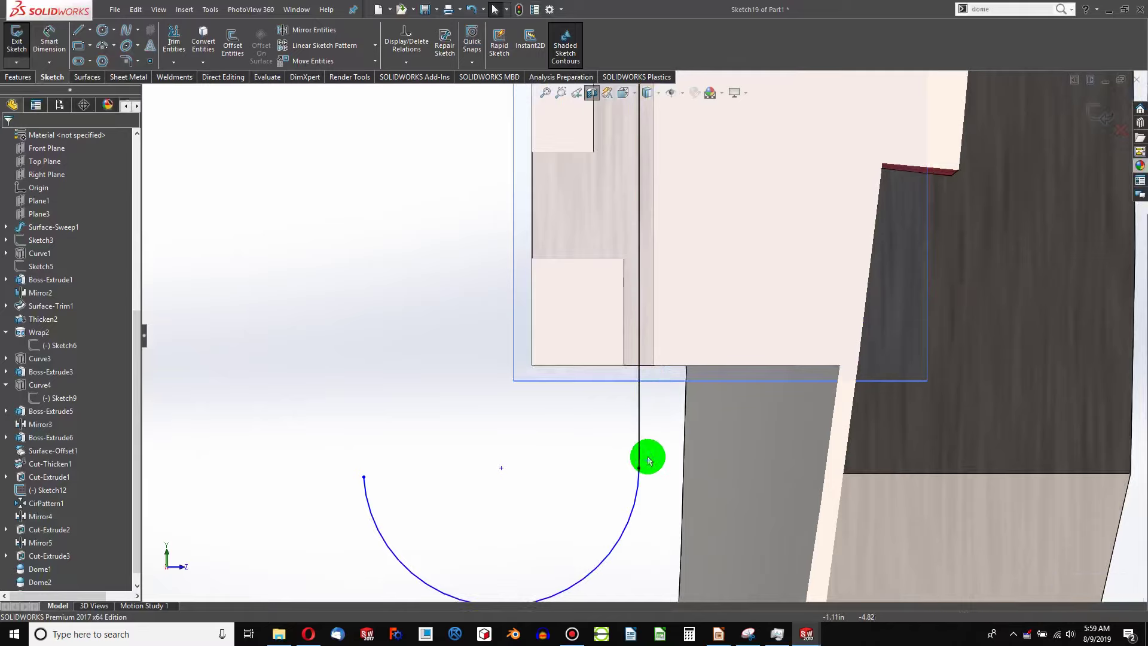
drag(638, 469, 639, 395)
click(637, 432)
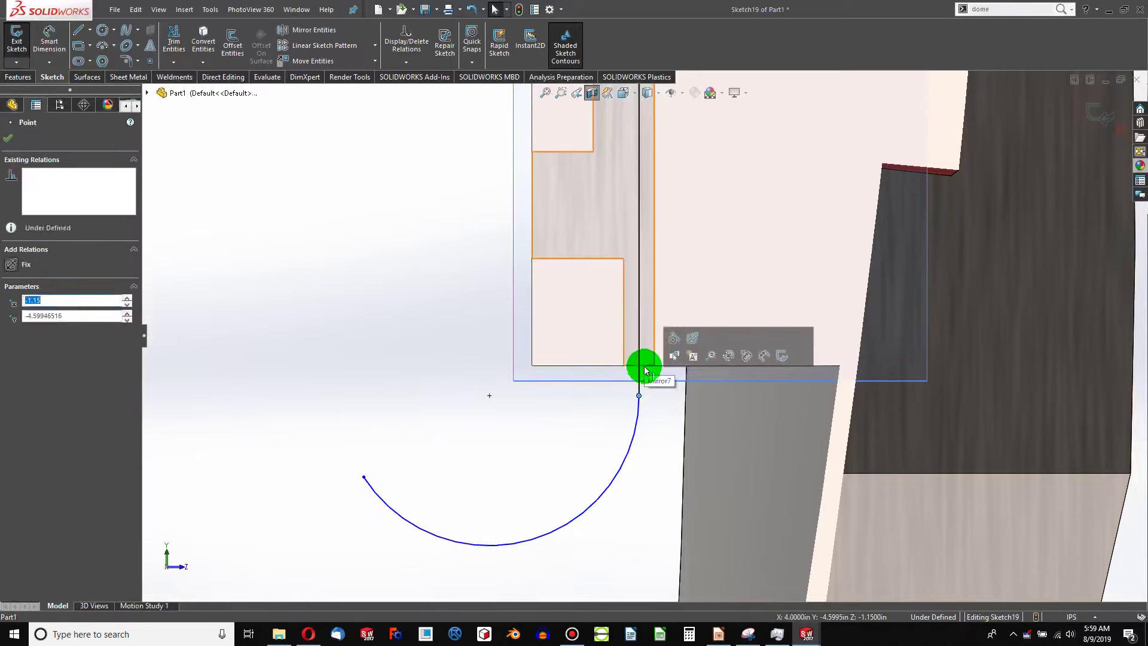
click(609, 366)
ctrl+click(639, 396)
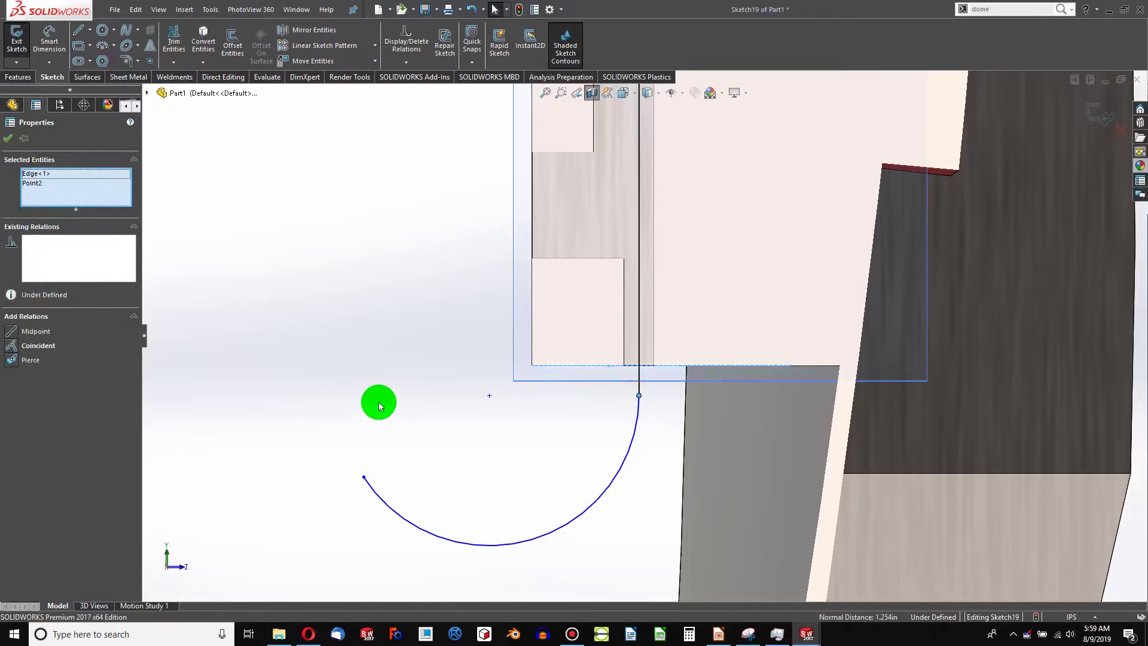
click(15, 346)
click(402, 428)
scroll(455, 423, down, 2)
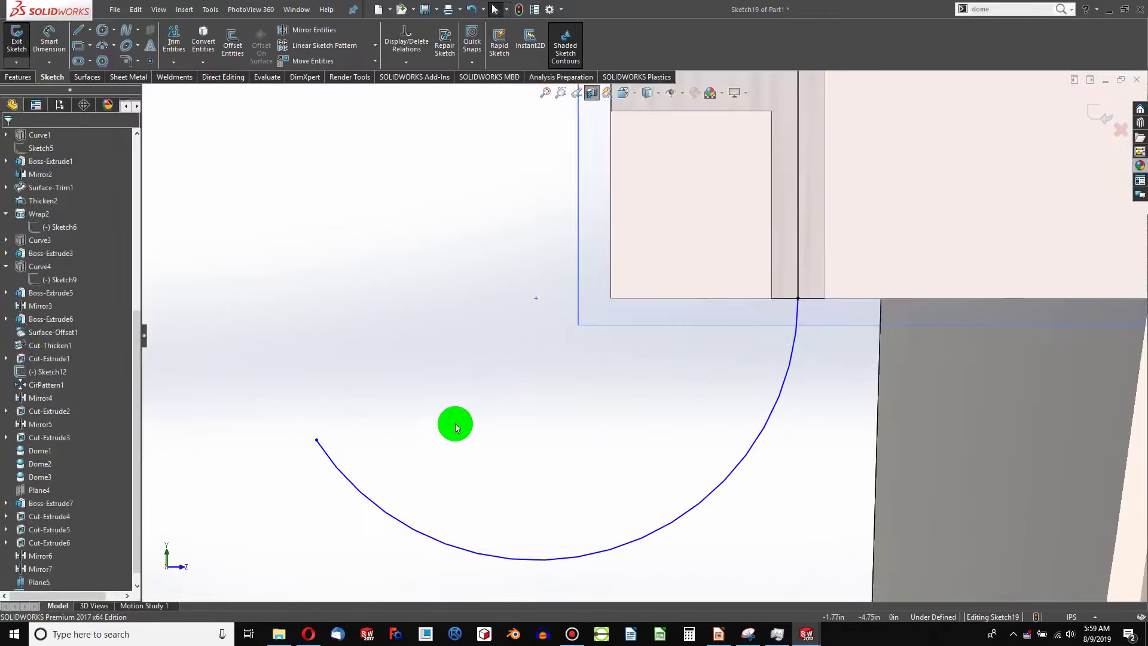
Step: Make the arc's free endpoint, centre point and right endpoint horizontal to each other, and check the arc's remaining movement
click(317, 441)
scroll(534, 377, up, 3)
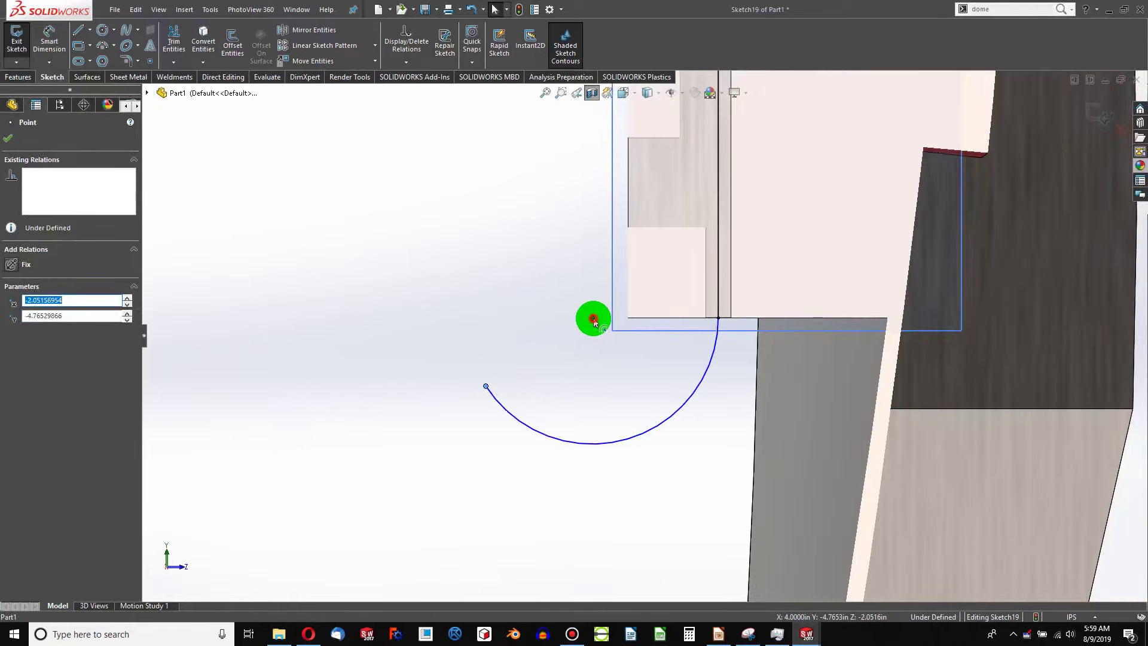
ctrl+click(624, 342)
ctrl+click(718, 322)
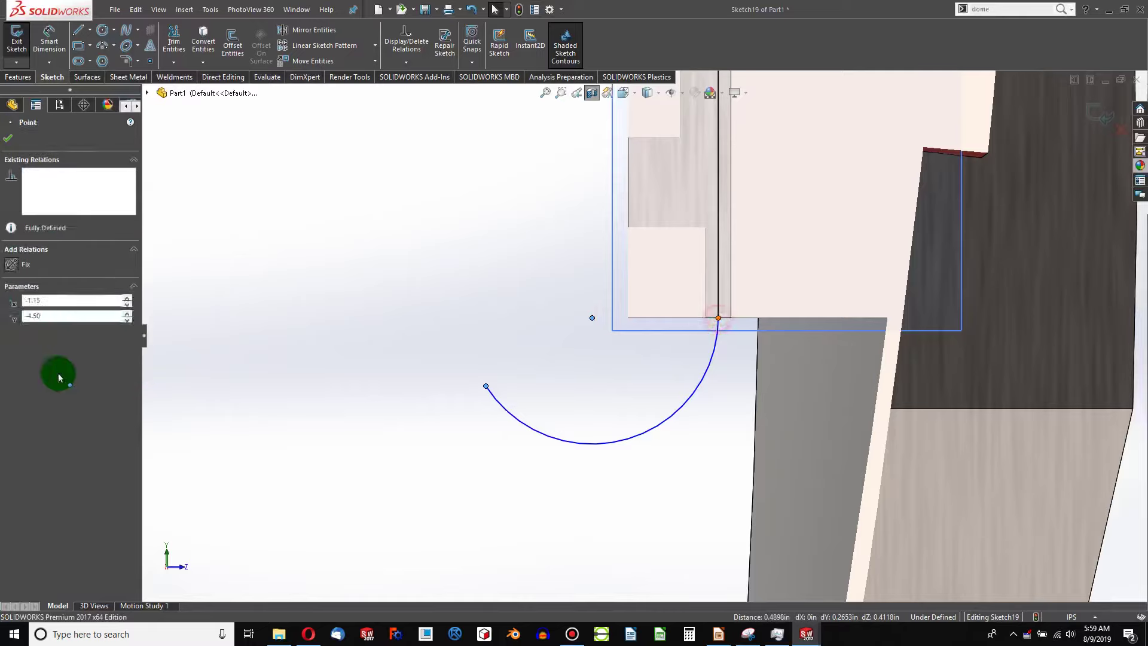
click(17, 336)
click(509, 372)
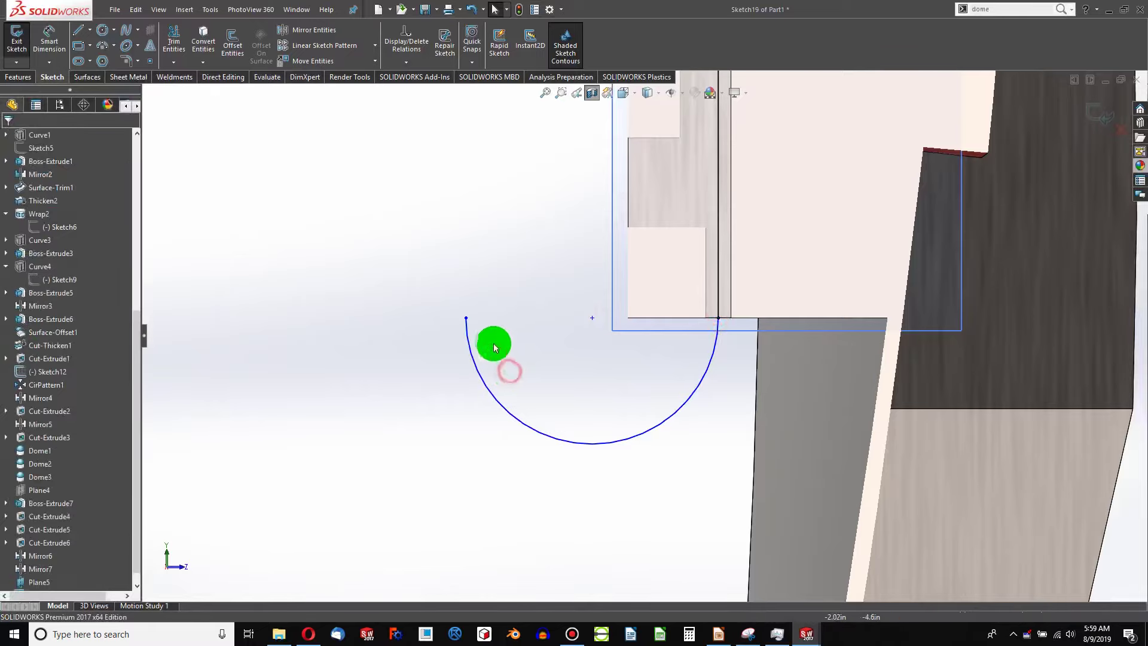
mouse_move(465, 323)
mouse_down()
mouse_move(579, 331)
mouse_move(477, 331)
mouse_up()
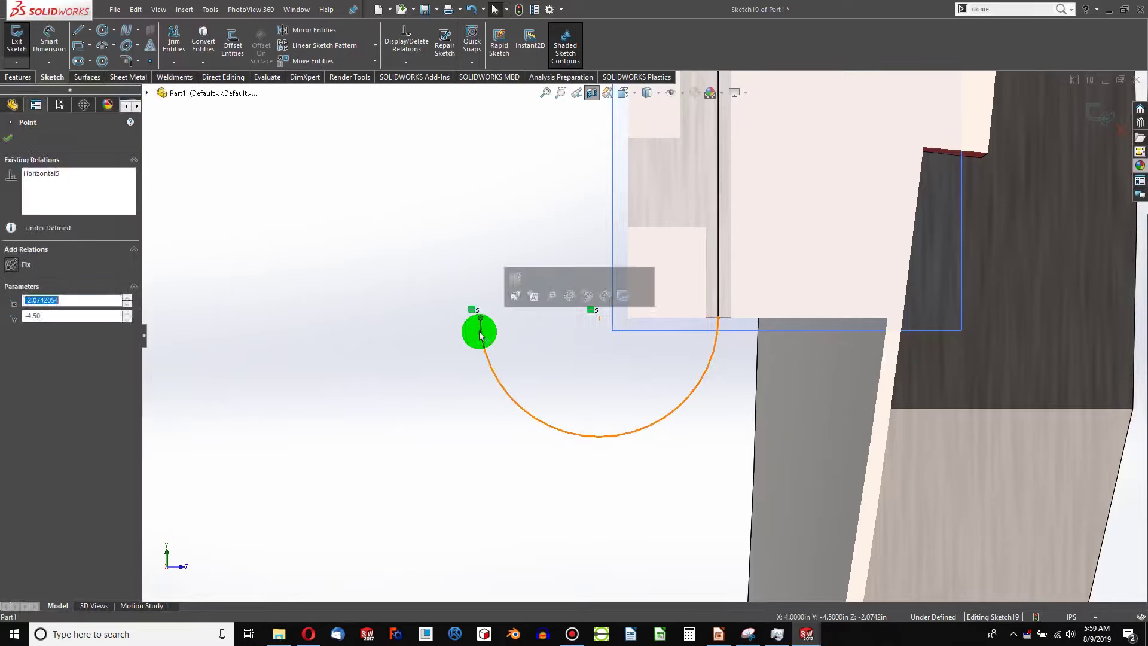
click(353, 325)
Step: Dimension the arc's left endpoint 0.05 in from the block's left edge
click(64, 45)
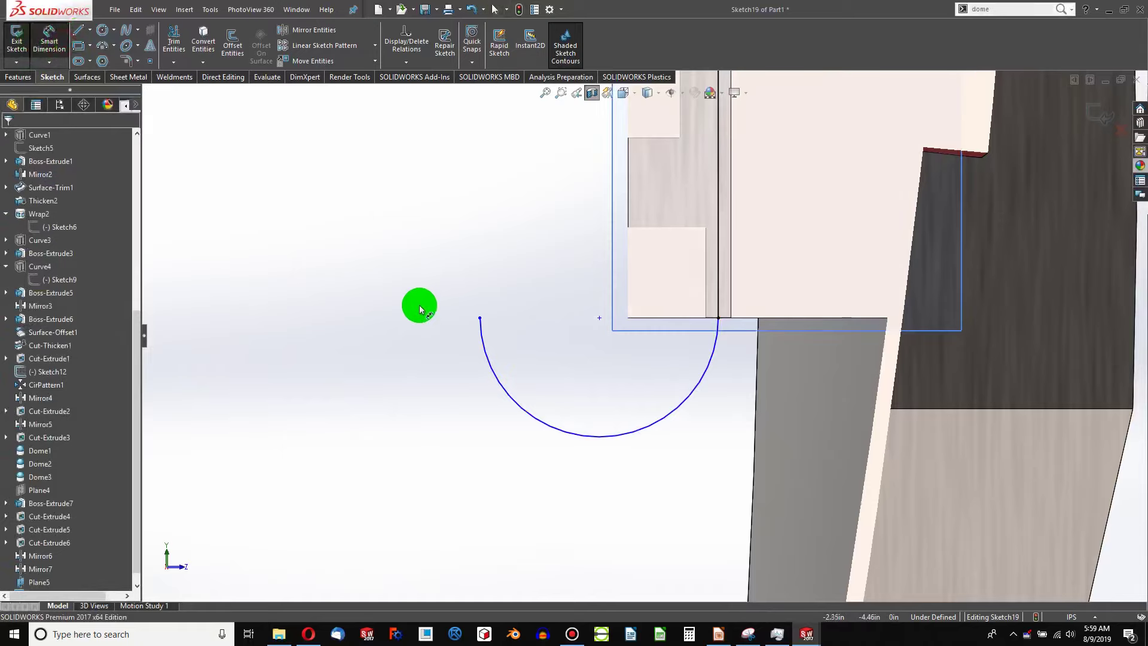
click(480, 319)
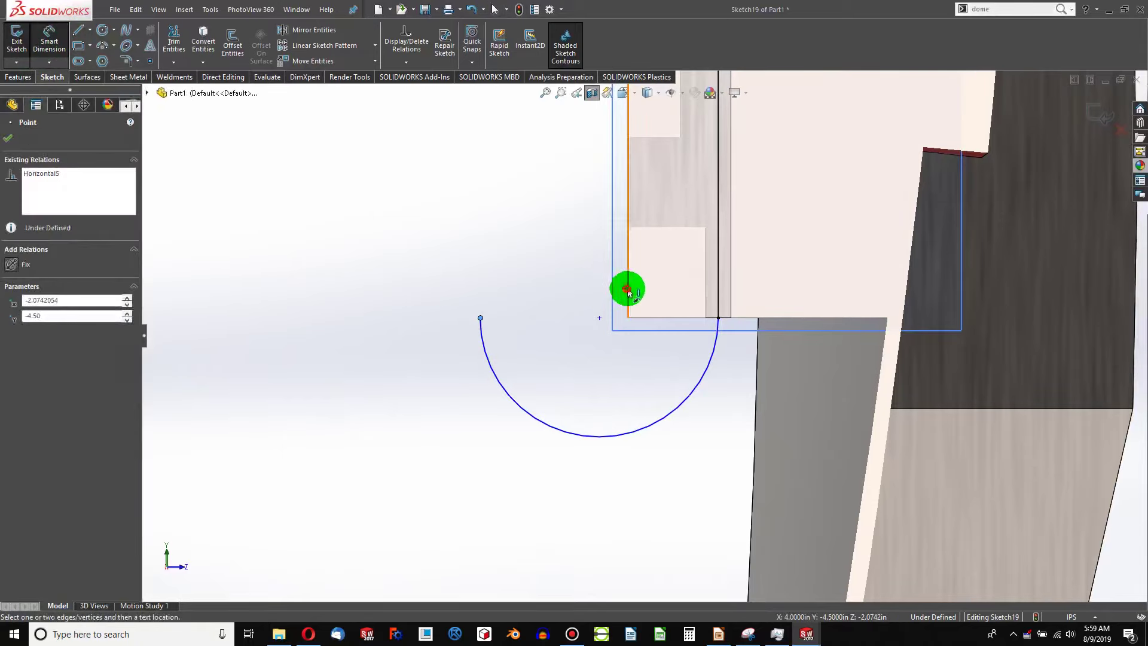
click(627, 290)
click(583, 277)
text(.05)
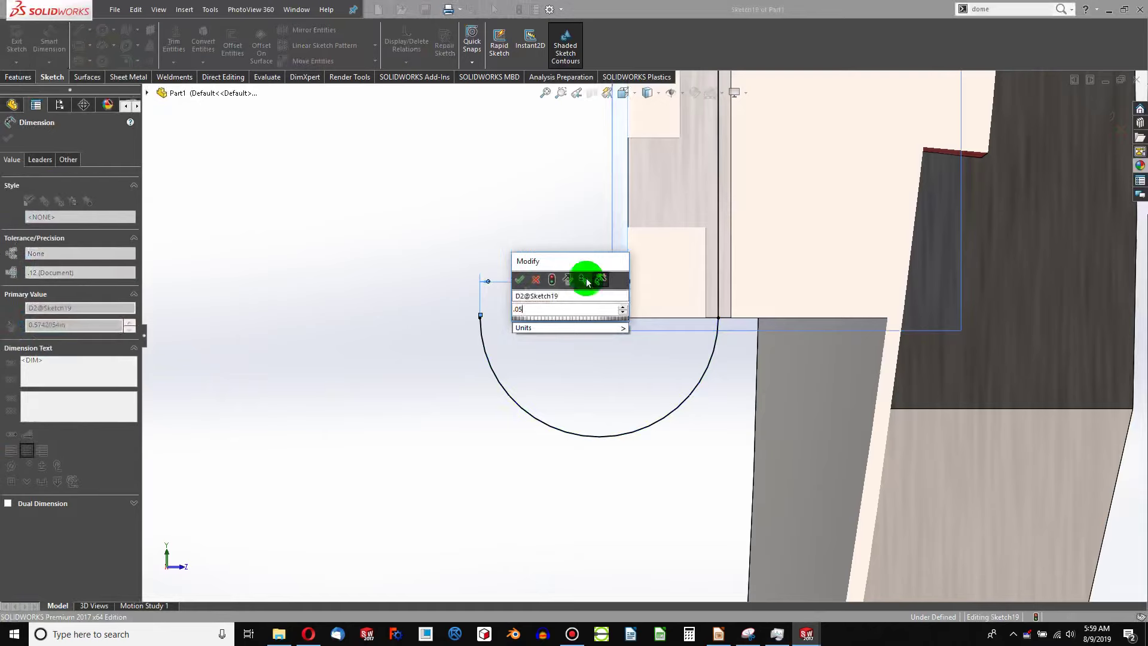
key(Return)
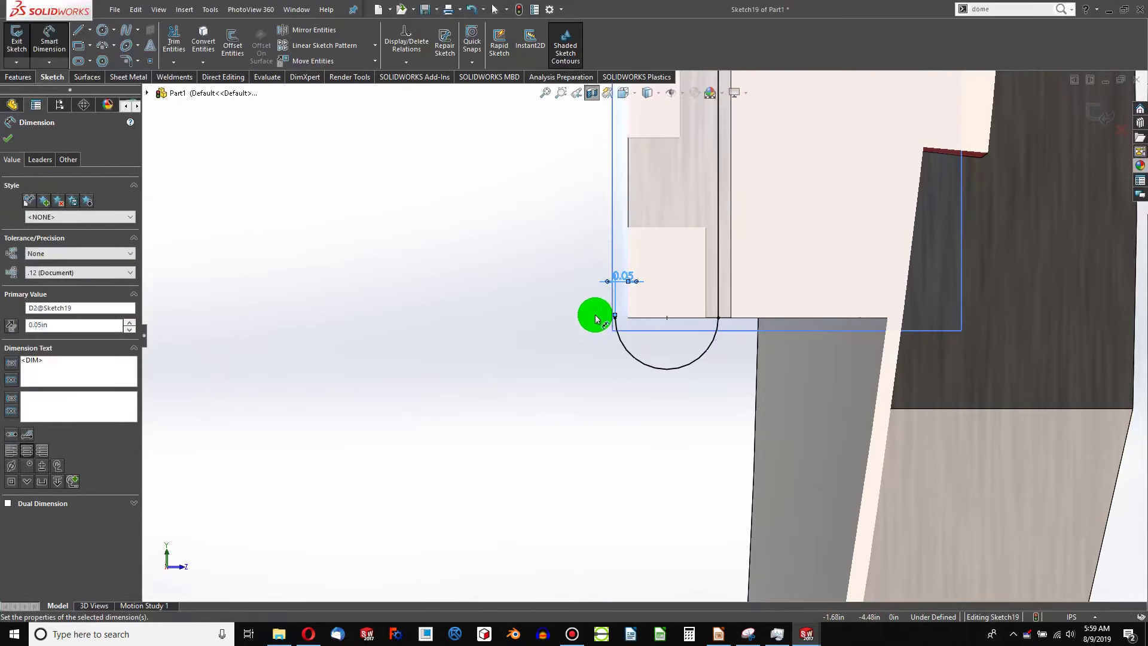
Step: Draw a vertical line from the arc's left endpoint up to about the level of the lower notch's upper edge
scroll(640, 317, up, 4)
scroll(676, 198, down, 3)
scroll(583, 349, down, 3)
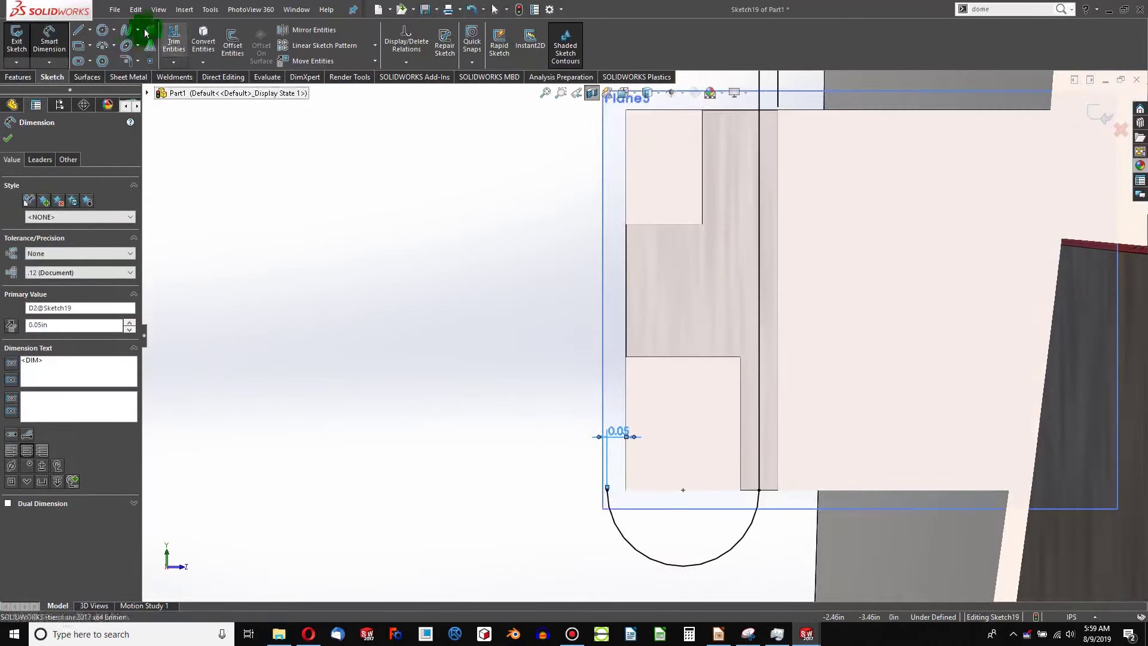
click(79, 30)
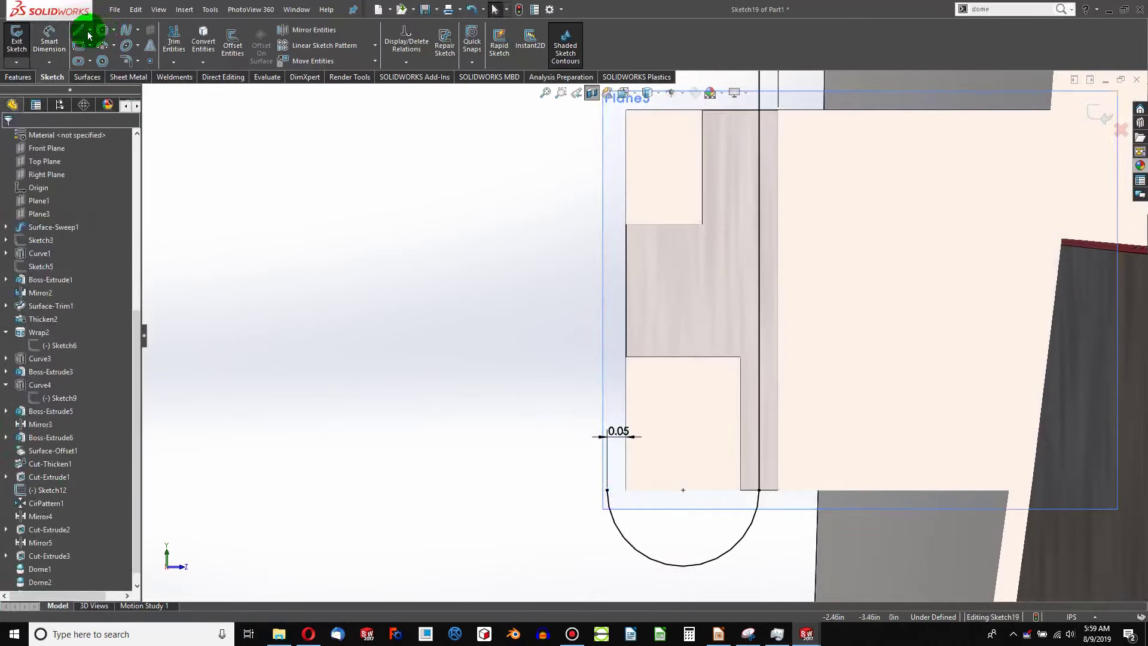
click(607, 489)
click(608, 355)
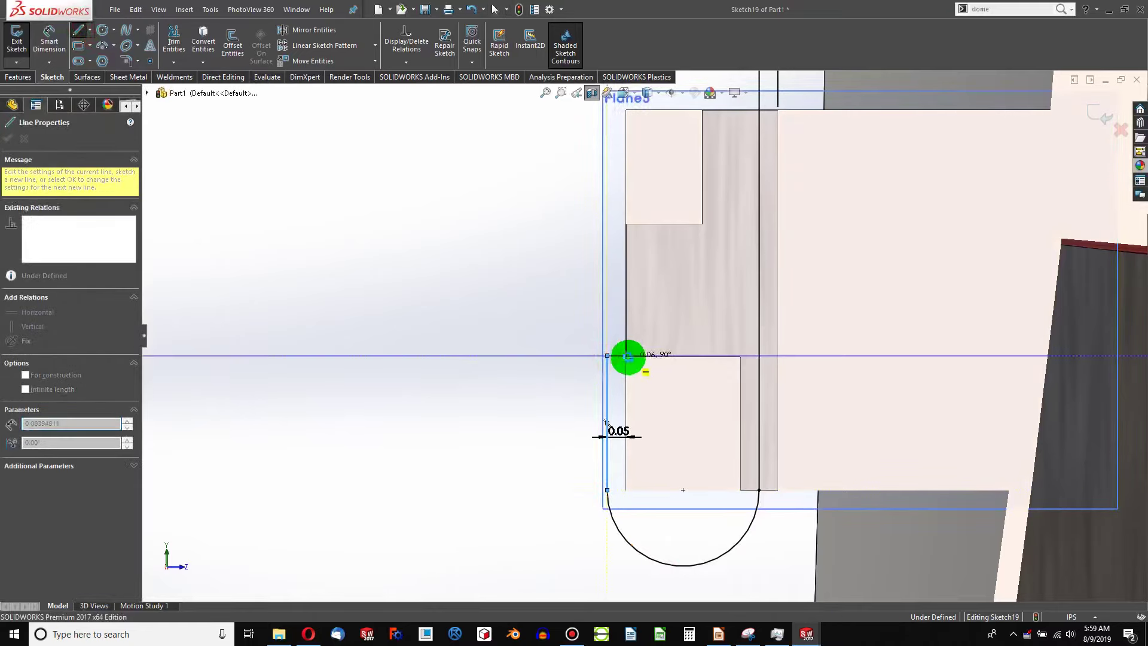
key(Escape)
middle_drag(656, 360, 648, 376)
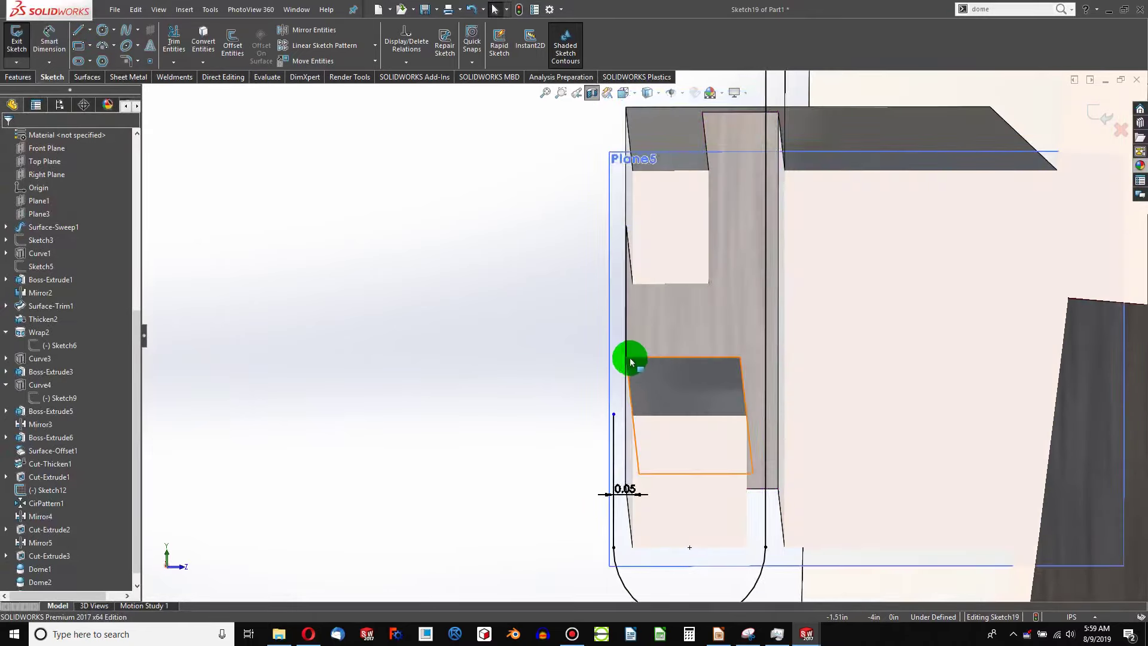
click(614, 414)
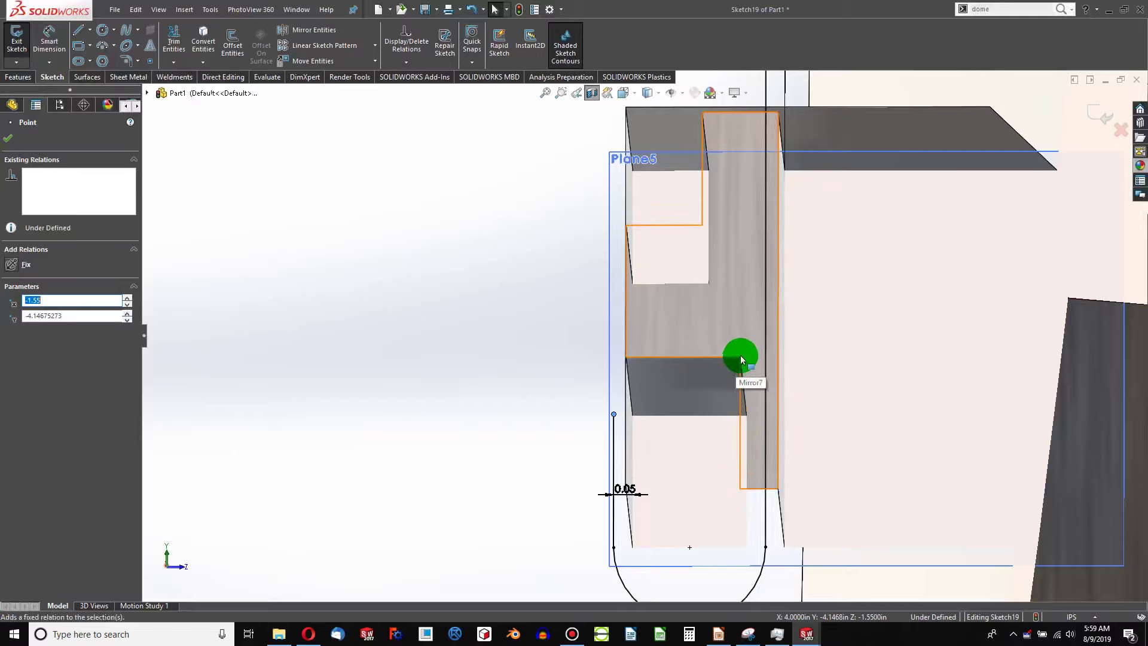
ctrl+click(739, 362)
ctrl+click(698, 353)
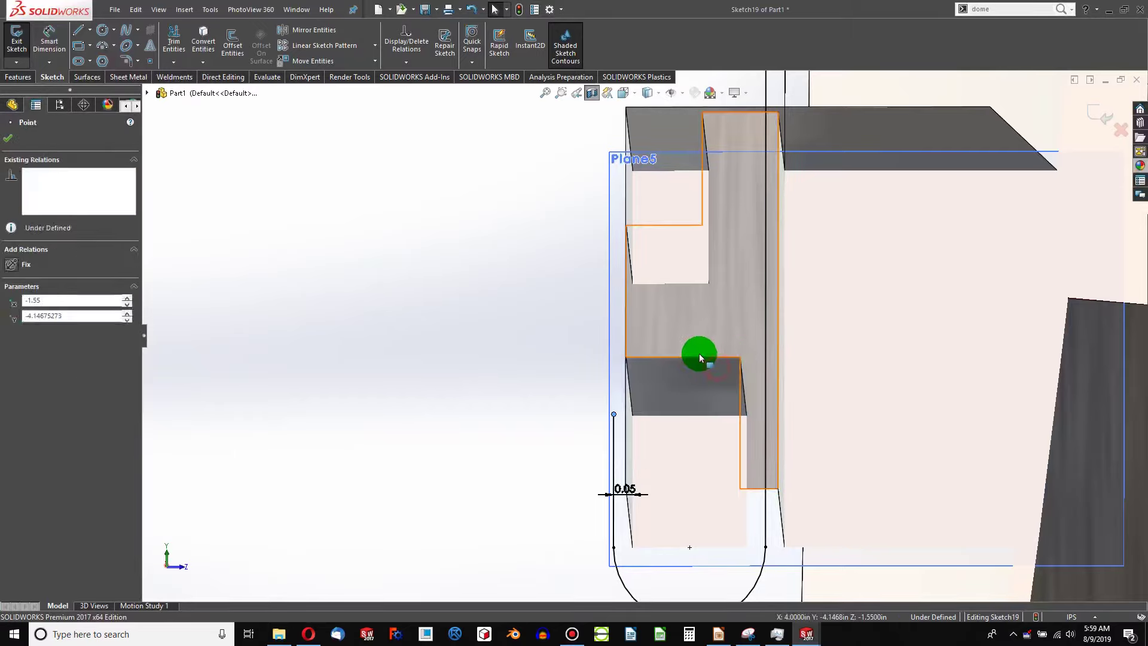
ctrl+click(697, 357)
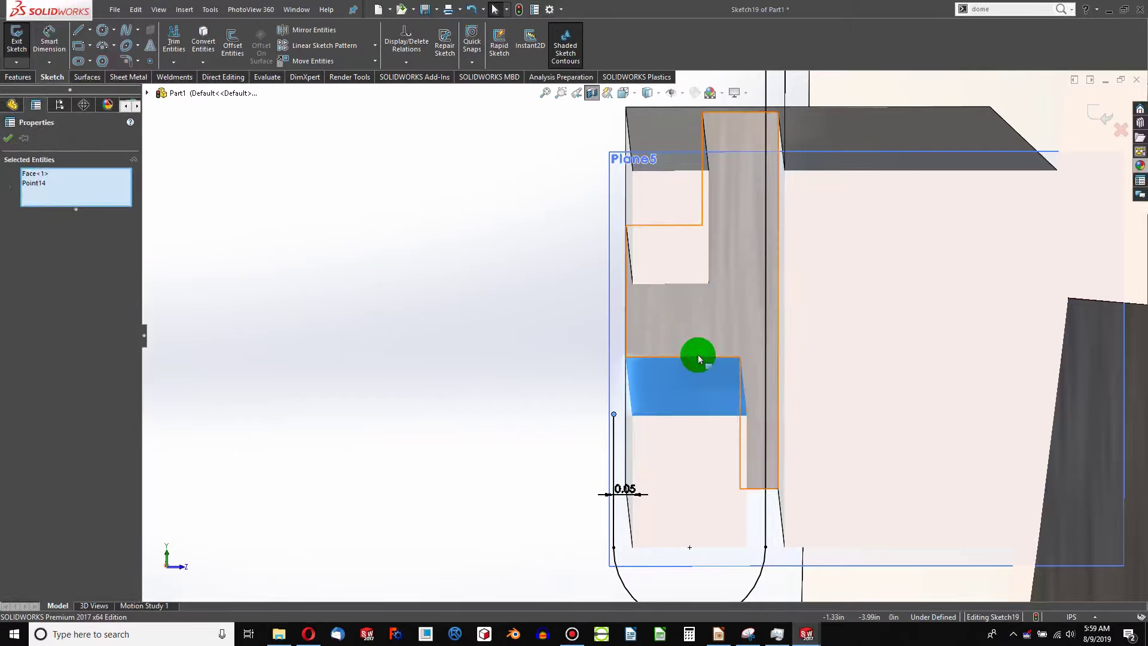
ctrl+click(698, 354)
ctrl+click(689, 358)
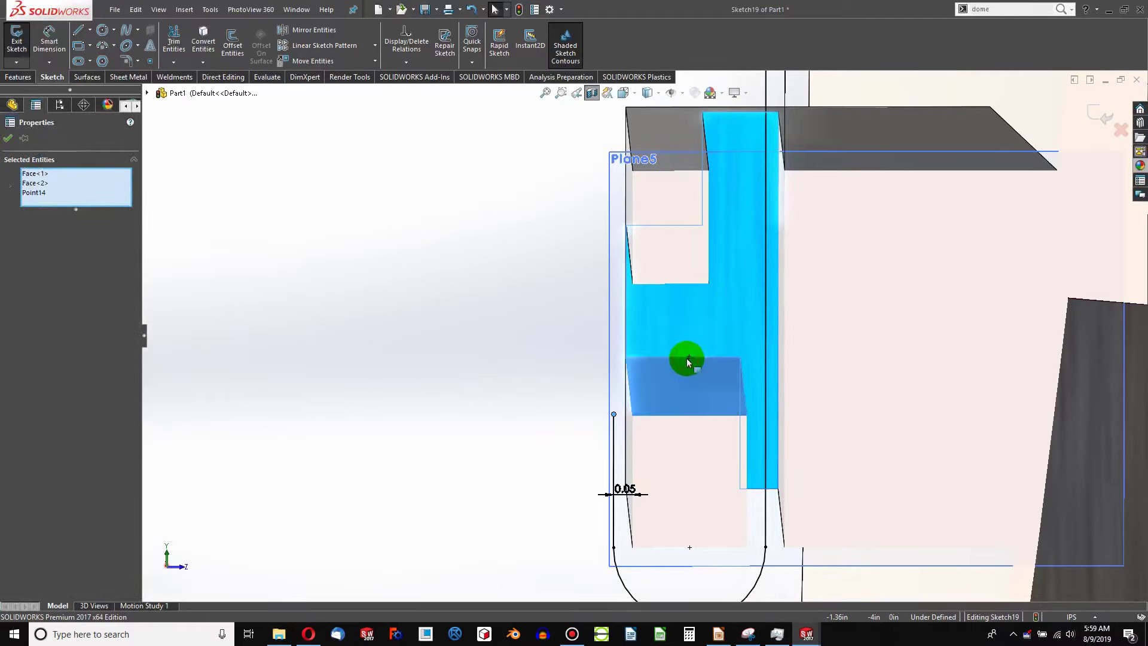
ctrl+click(674, 352)
click(540, 400)
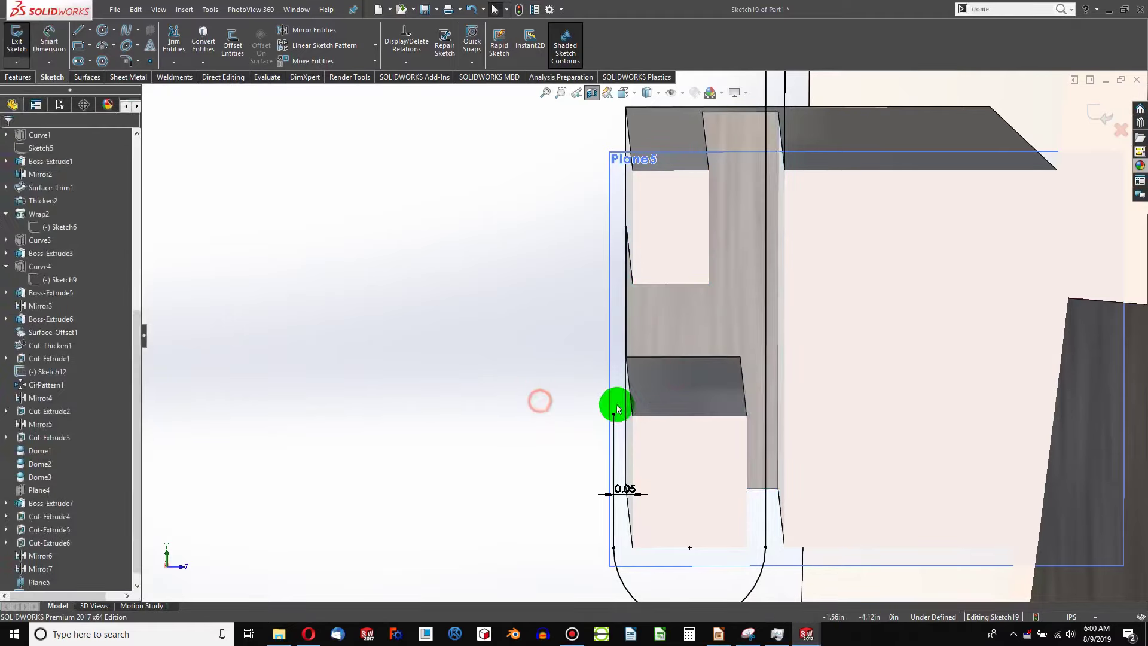
Step: Add a horizontal relation between the short vertical line's upper endpoint and the outer corner vertex of the lower notch
mouse_move(621, 396)
middle_down()
mouse_move(620, 362)
mouse_move(618, 385)
middle_up()
scroll(622, 390, down, 6)
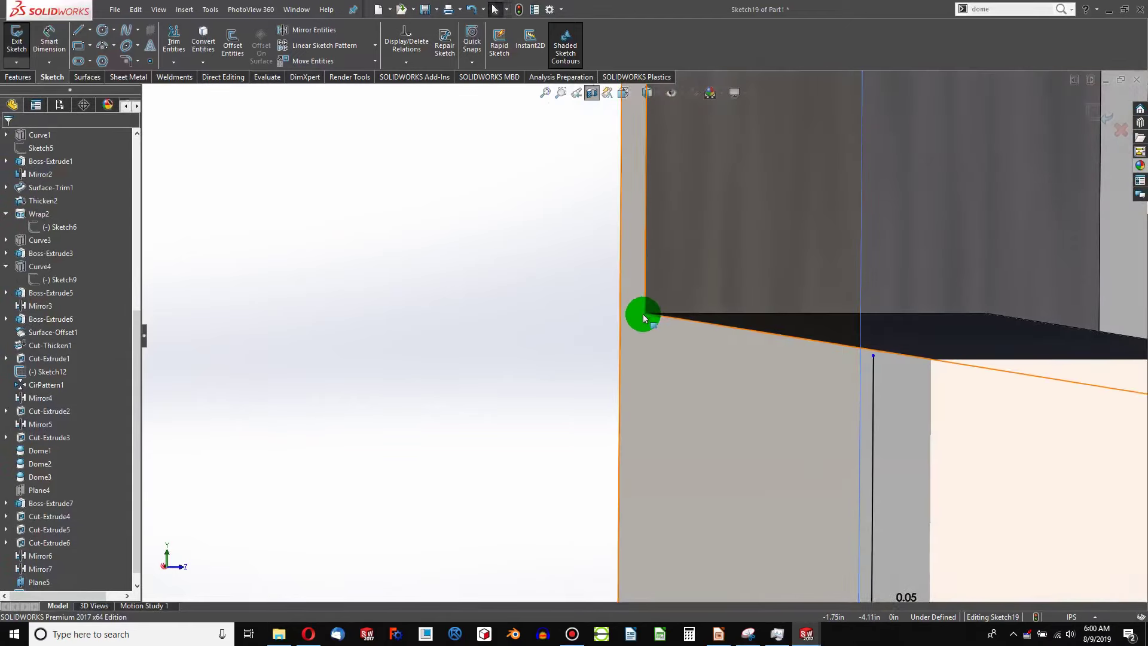
ctrl+click(872, 358)
scroll(720, 391, up, 3)
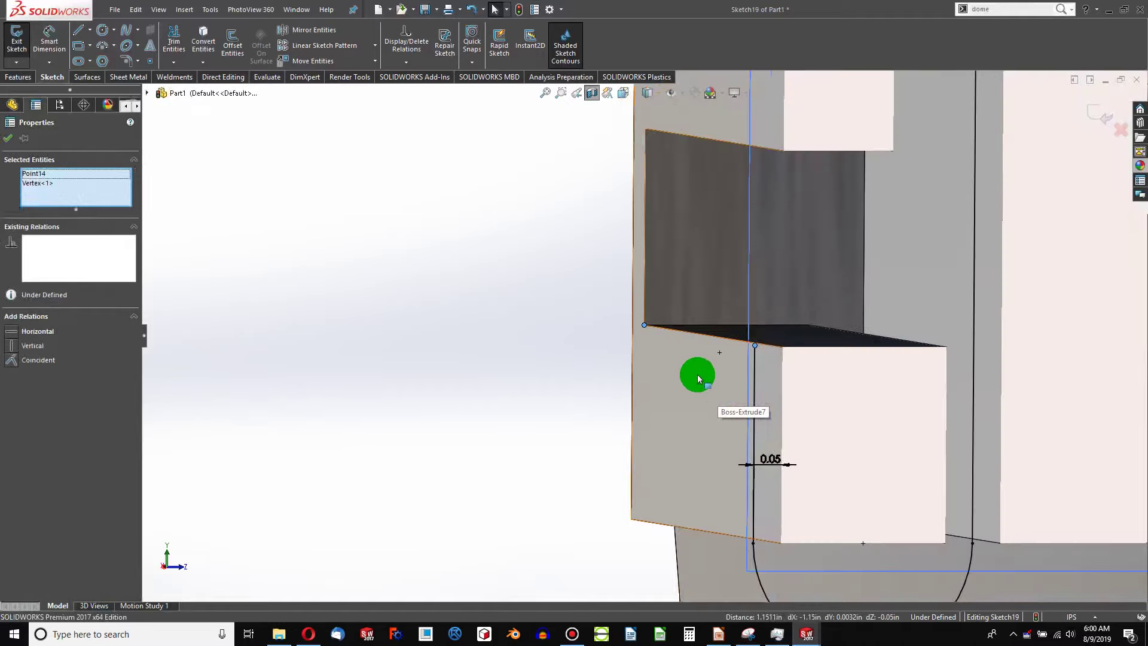
key(ctrl+8)
scroll(668, 393, down, 12)
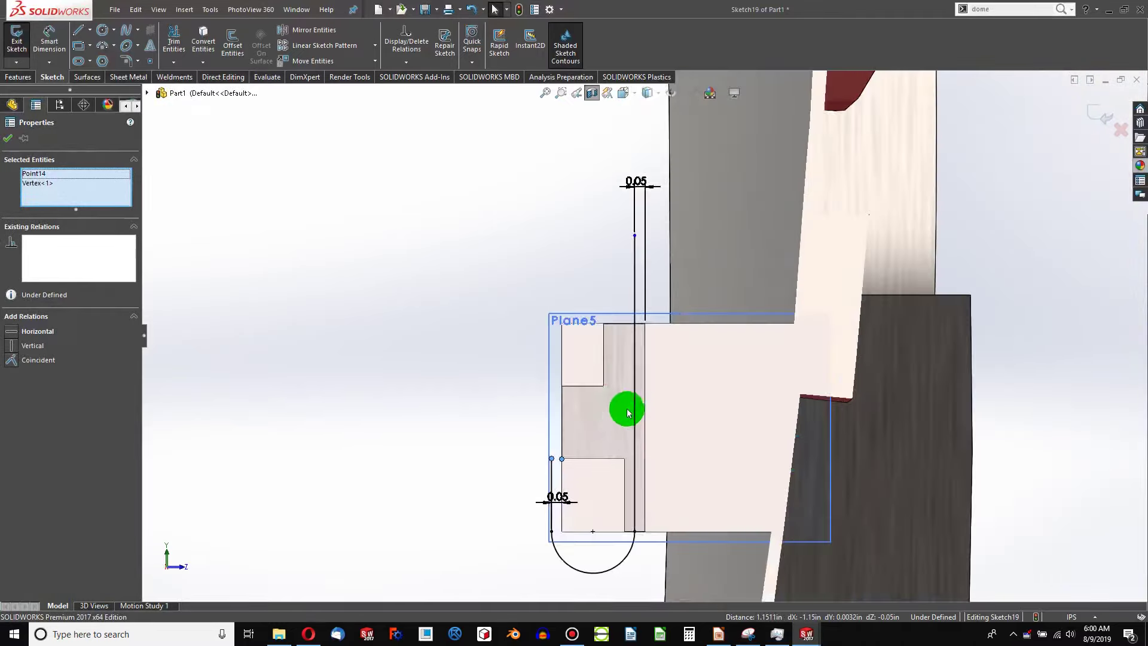
middle_drag(553, 496, 333, 382)
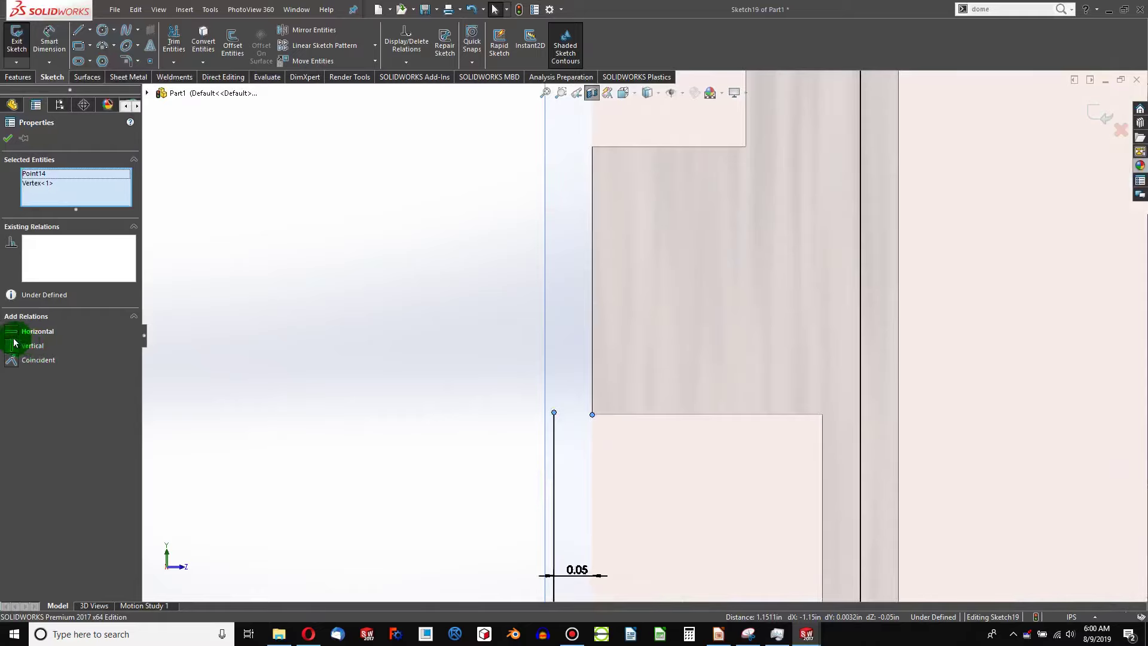
click(405, 385)
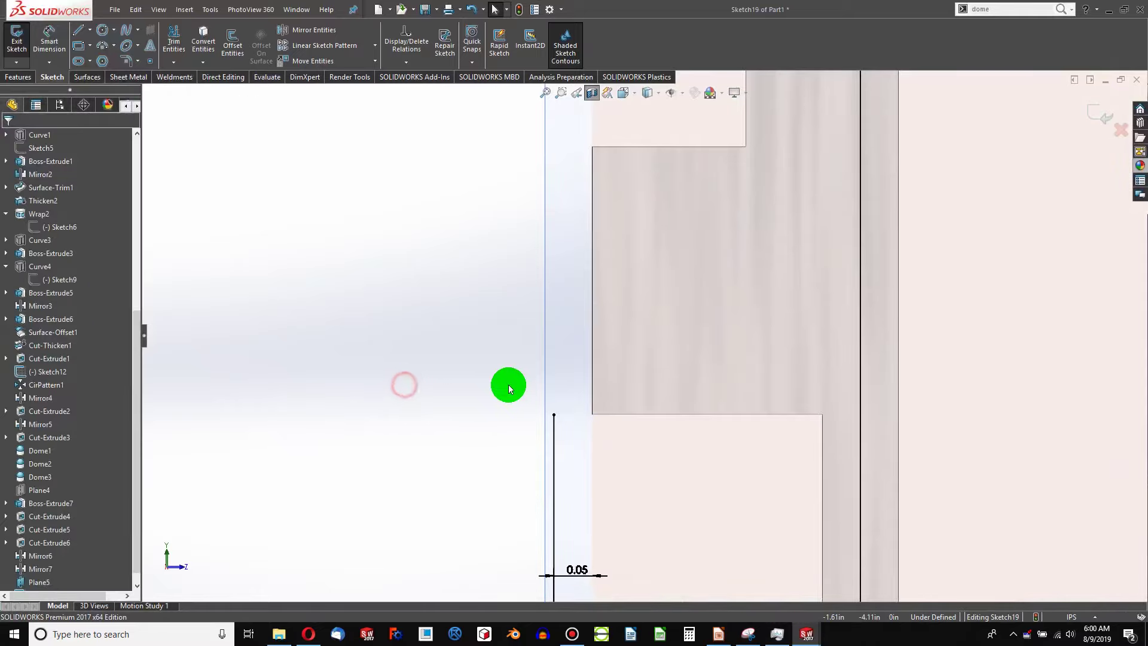
Step: Sketch a three-point arc from the short line's upper endpoint, curving up and inward across the block's middle section
click(101, 46)
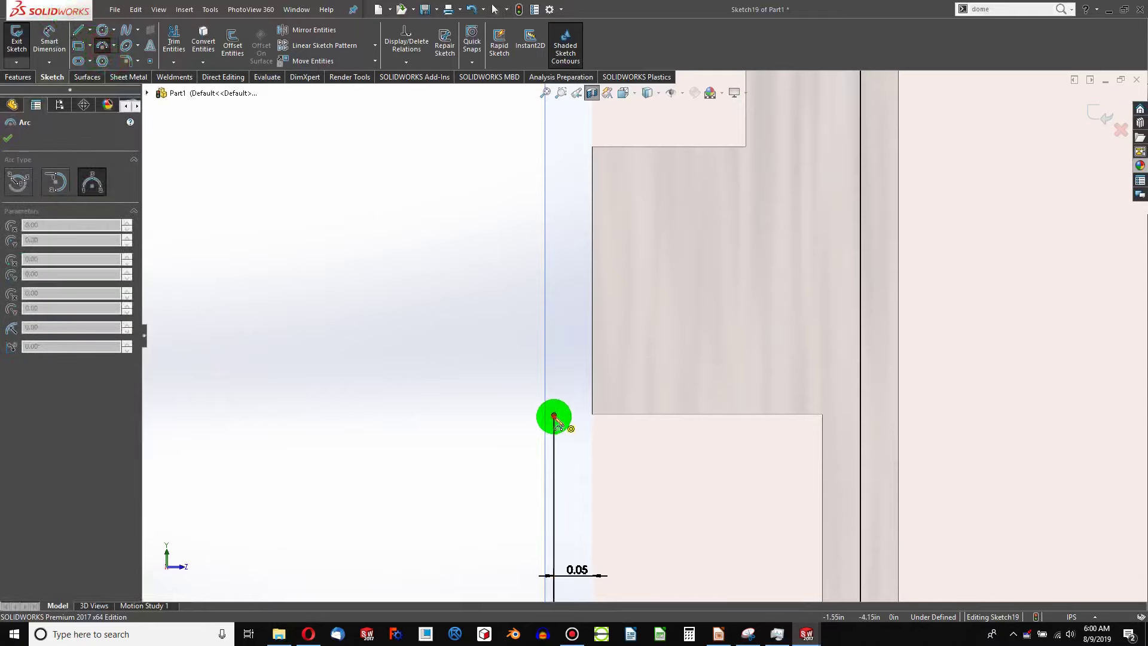
mouse_move(554, 417)
mouse_down()
mouse_move(681, 328)
mouse_move(707, 278)
mouse_up()
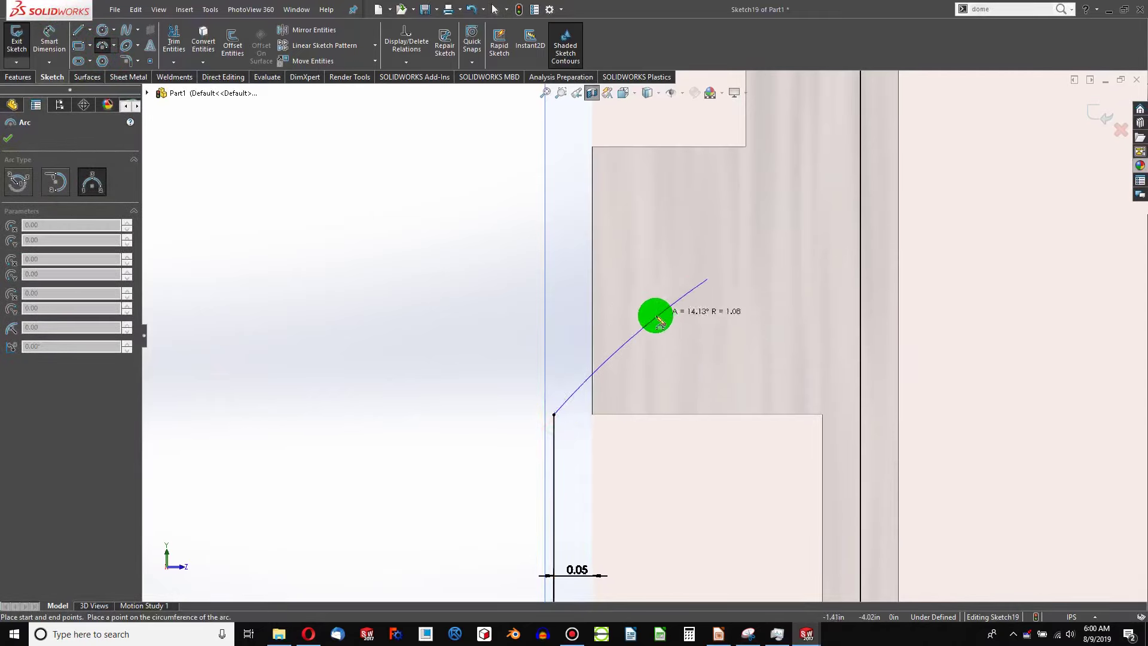
click(629, 318)
key(Escape)
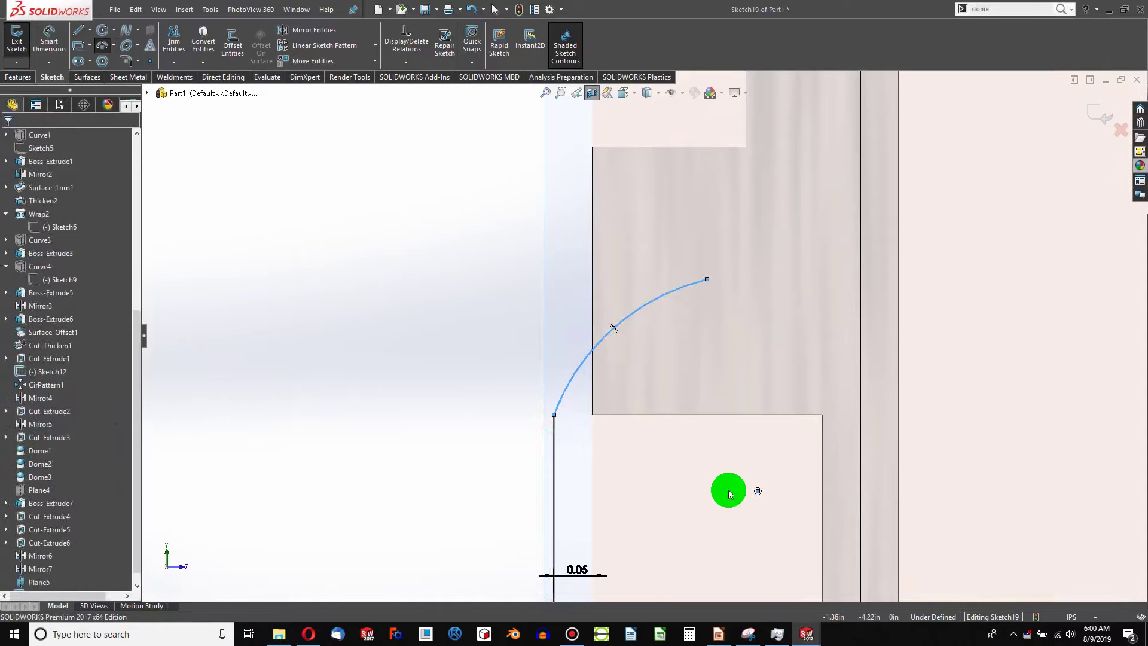
Step: Make the new arc's centre point horizontal with the short vertical line's upper endpoint
click(757, 490)
click(551, 421)
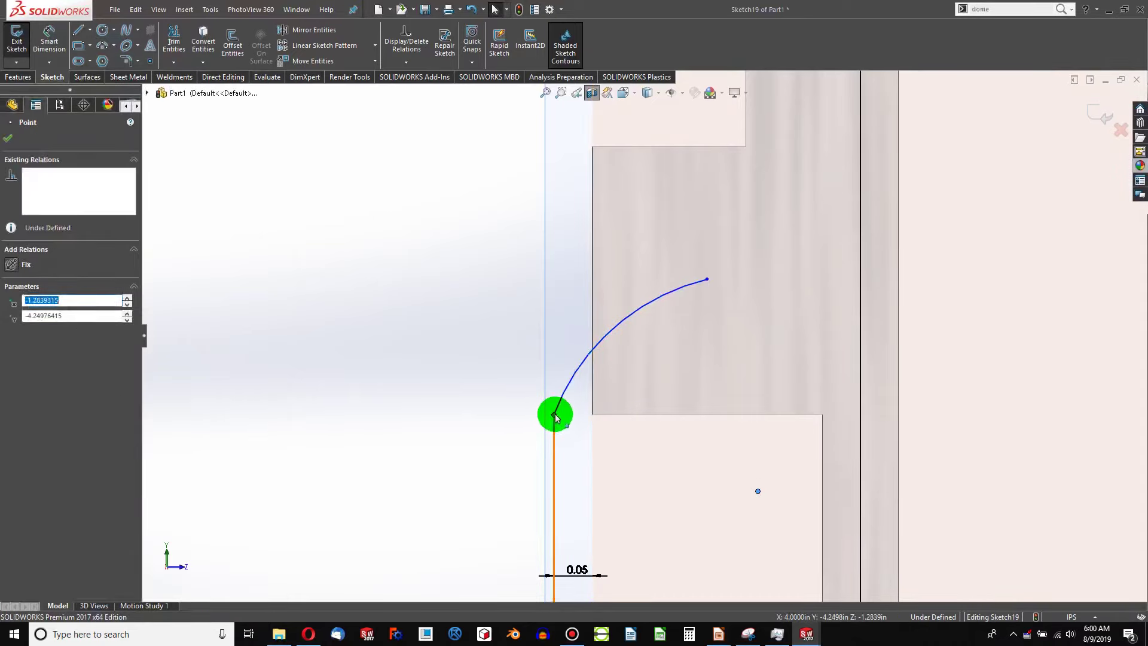
ctrl+click(555, 416)
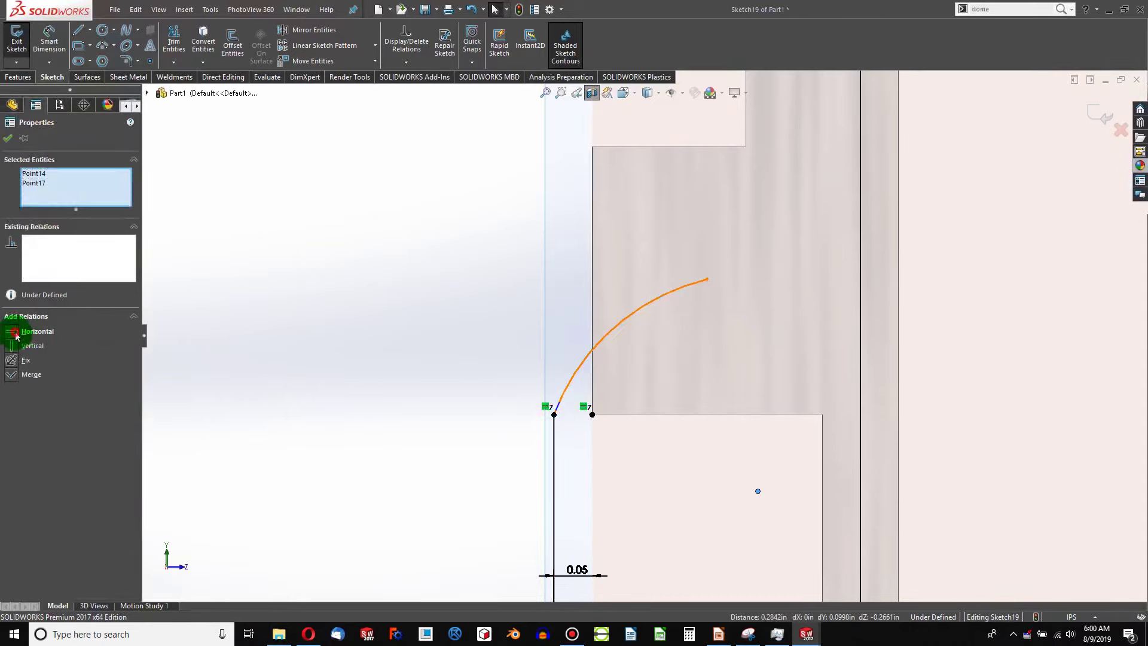
click(16, 333)
click(307, 377)
Step: Draw a slanted line from the arc's upper endpoint, rising inward across the block's middle section
mouse_move(710, 216)
mouse_down()
mouse_move(657, 296)
mouse_move(629, 292)
mouse_move(733, 251)
mouse_up()
click(89, 34)
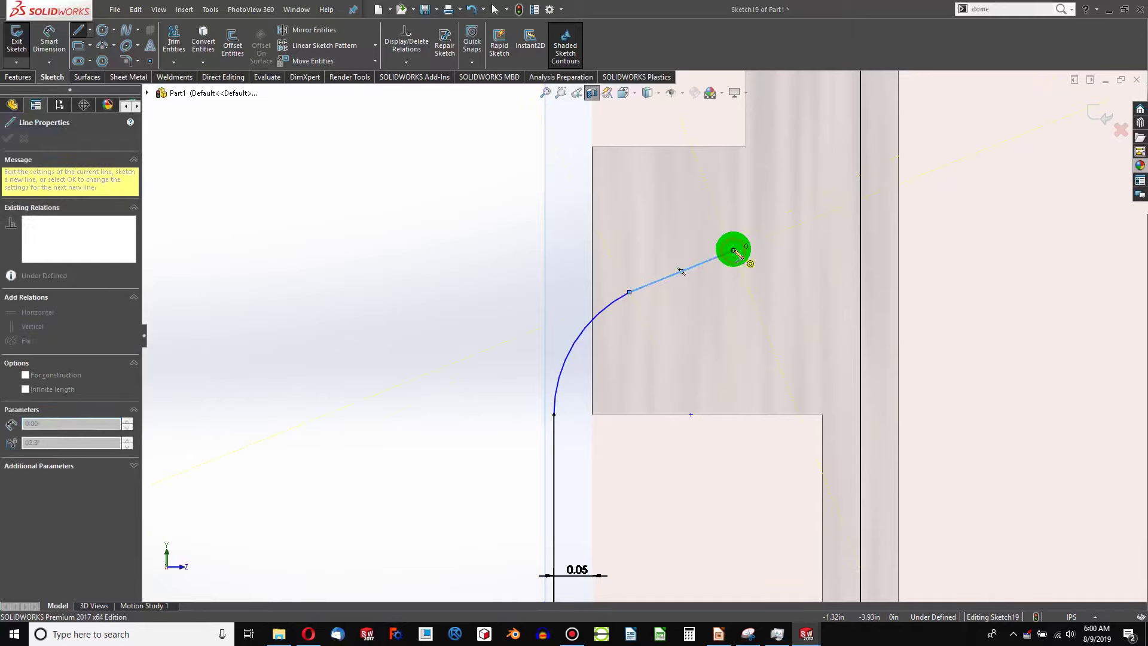
key(Escape)
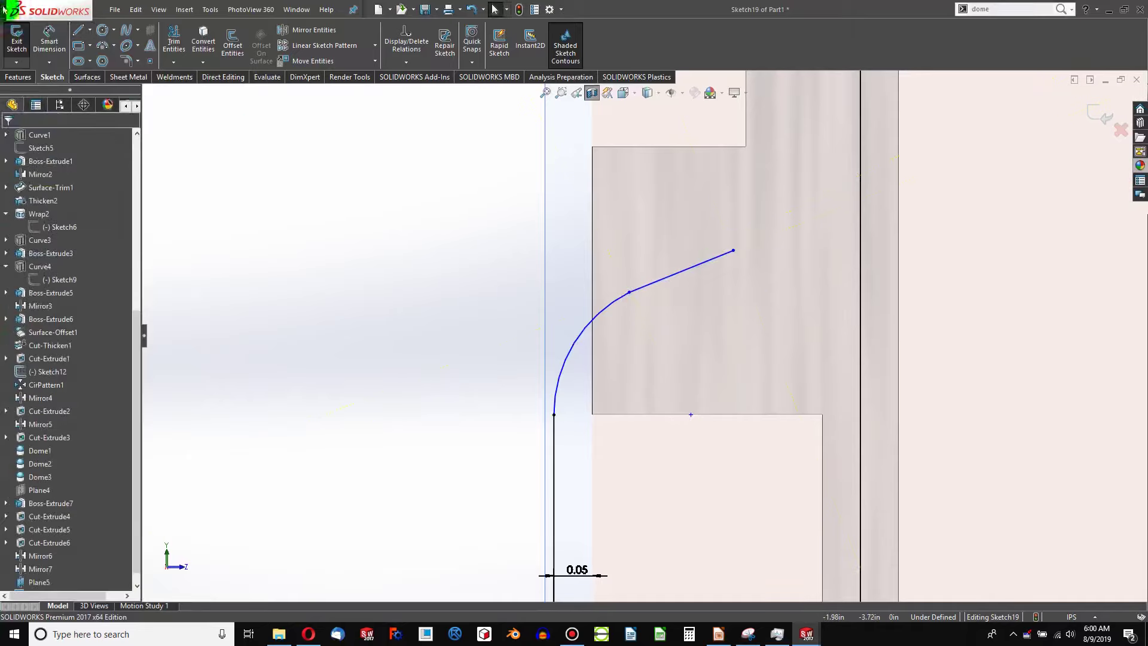
Step: Sketch a three-point arc from the slanted line's upper end to near the upper notch's inner corner, and make it tangent to the line
click(95, 47)
drag(732, 251, 769, 157)
click(764, 209)
key(Escape)
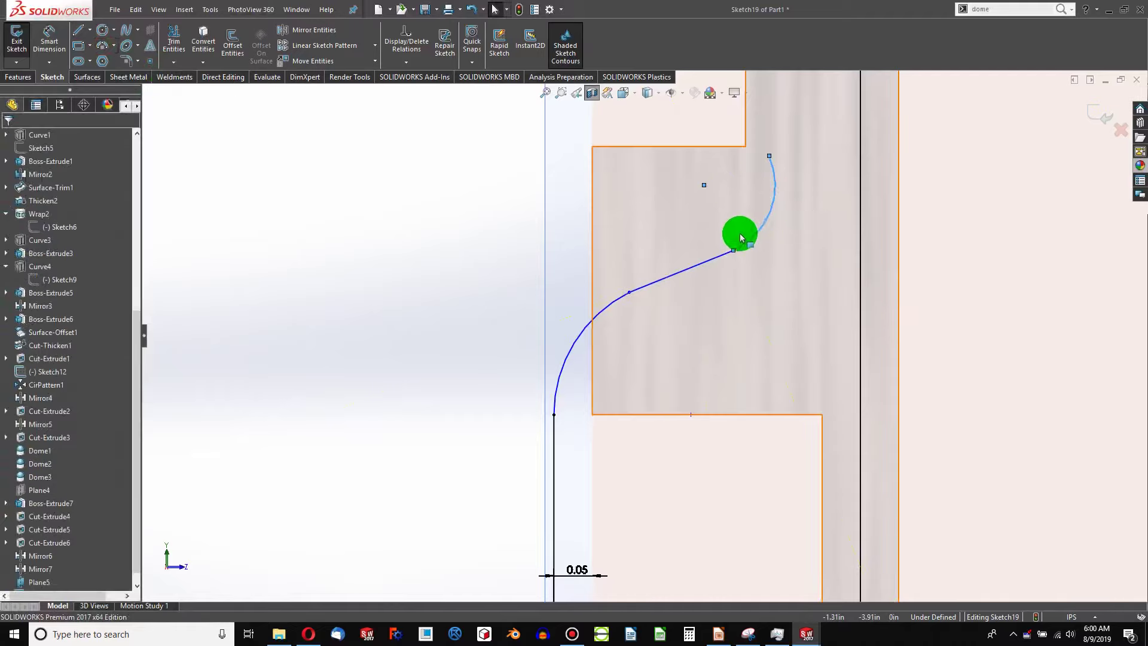
ctrl+click(724, 255)
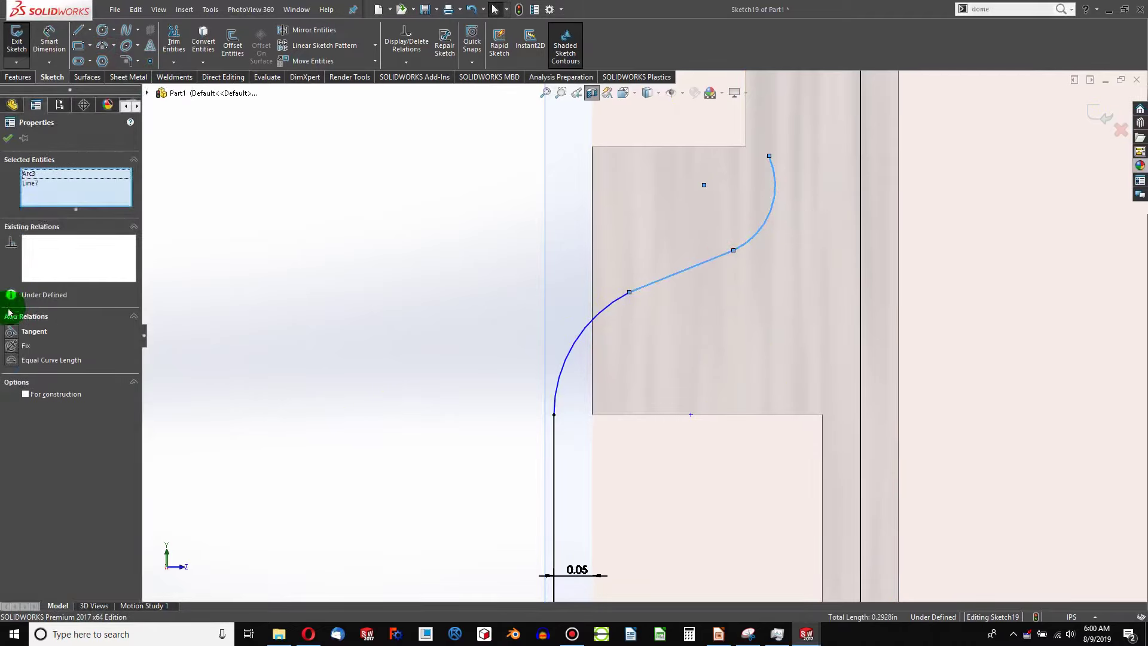
click(14, 333)
click(305, 300)
Step: Make the new arc's centre point horizontal with its upper endpoint
click(705, 182)
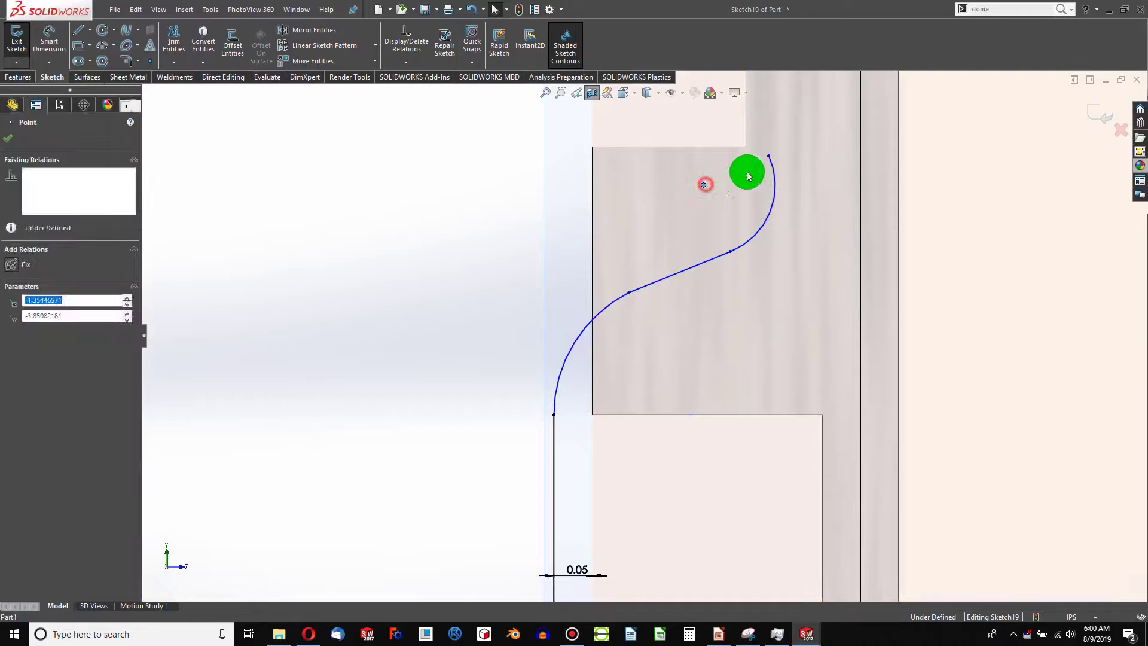
click(770, 157)
ctrl+click(770, 157)
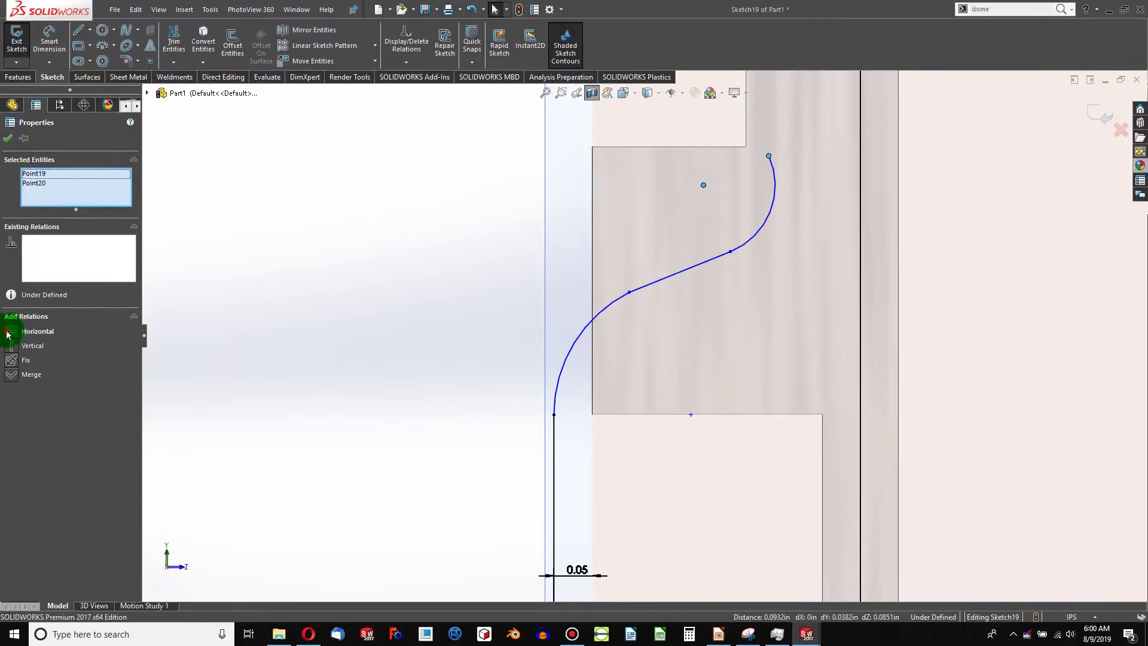
click(246, 298)
Step: Draw a vertical line from the upper arc's upper endpoint to above the block's top edge
scroll(666, 182, up, 2)
scroll(718, 173, down, 3)
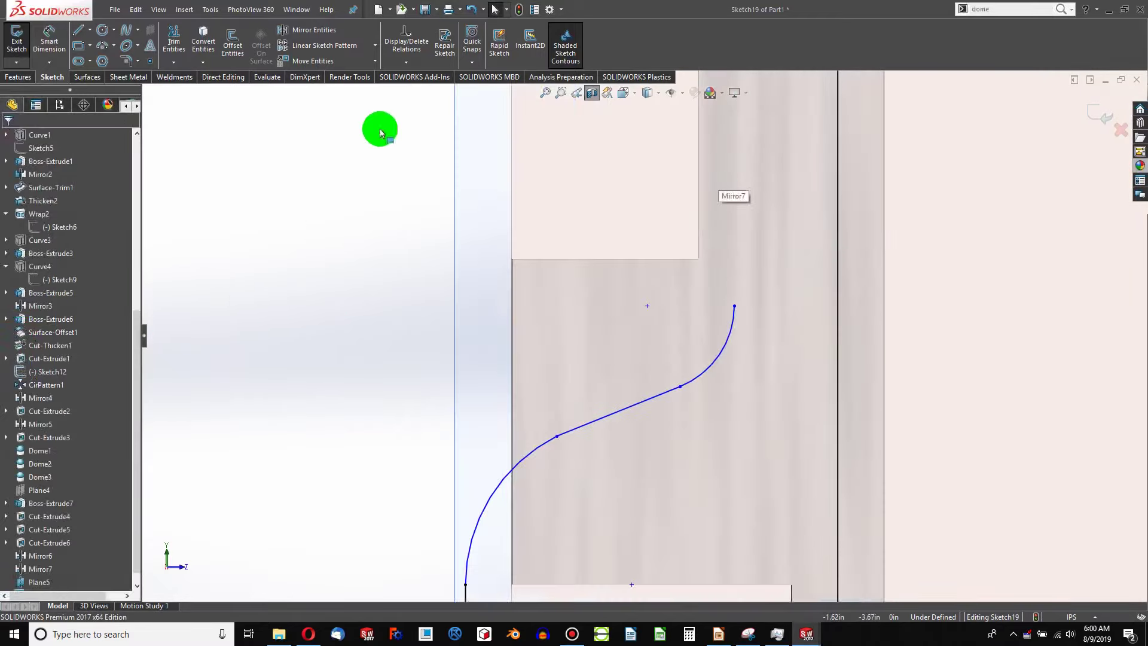
click(734, 306)
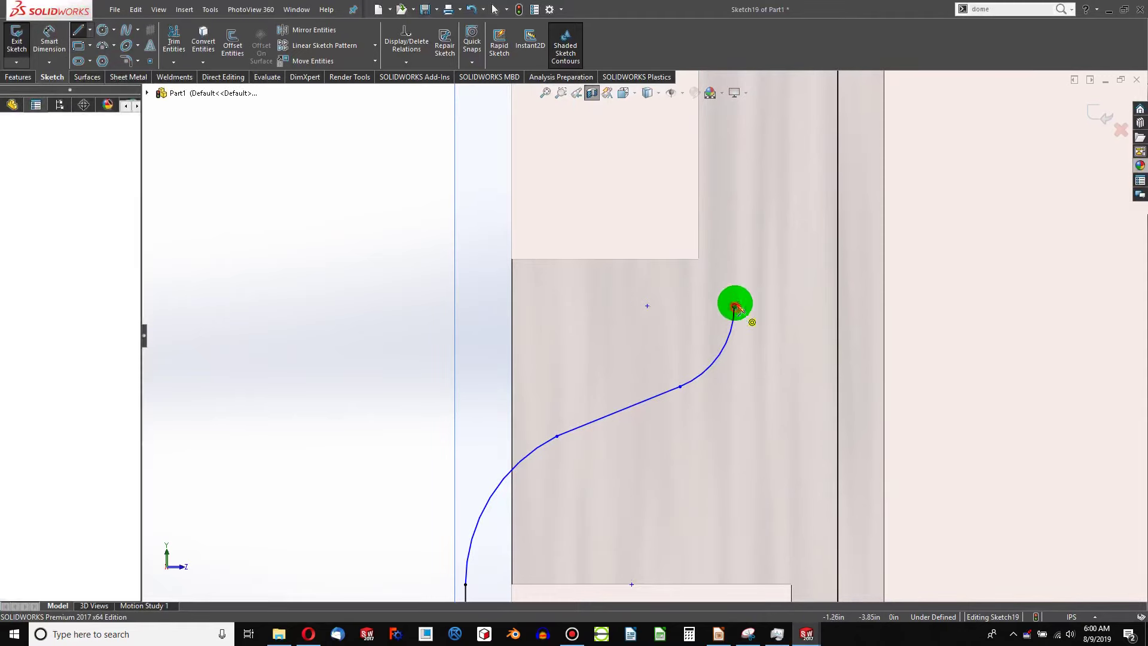
scroll(732, 269, up, 5)
click(668, 192)
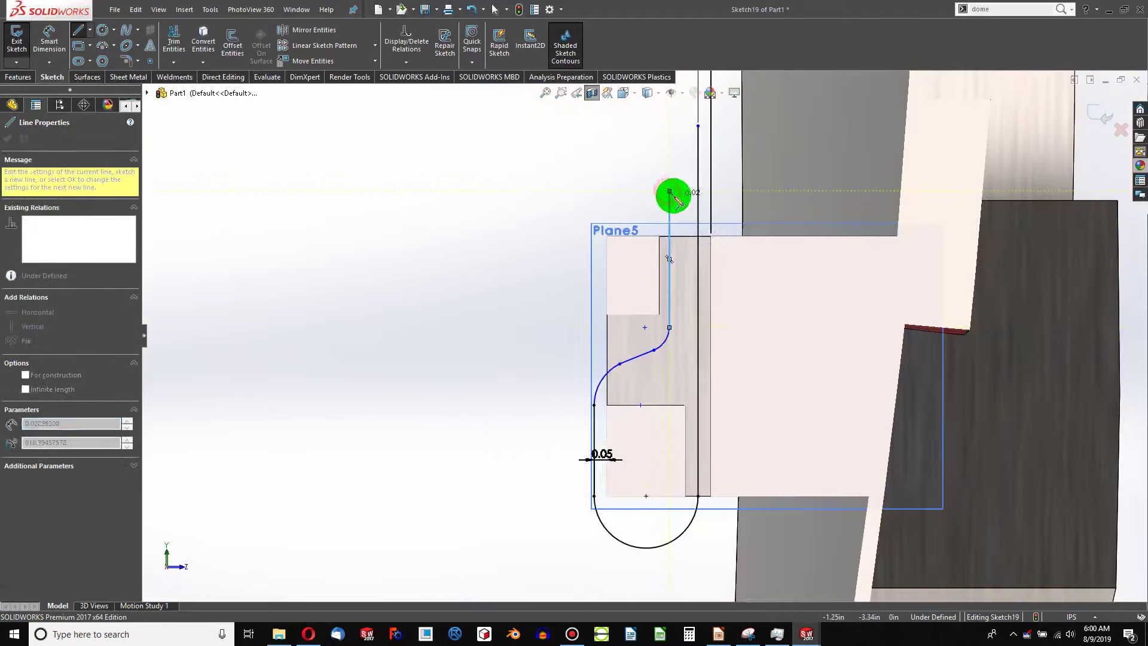
key(Escape)
Step: Dimension the new vertical line 0.05 in from the upper notch's inner vertical edge
scroll(658, 341, down, 3)
scroll(659, 325, down, 3)
click(49, 41)
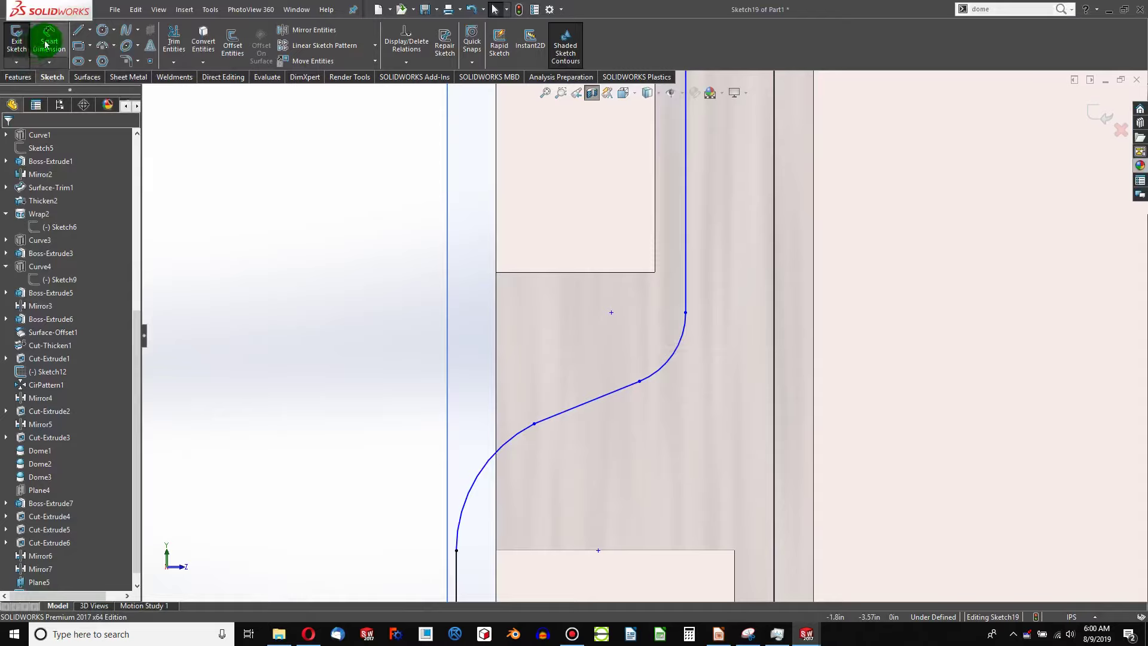
click(655, 237)
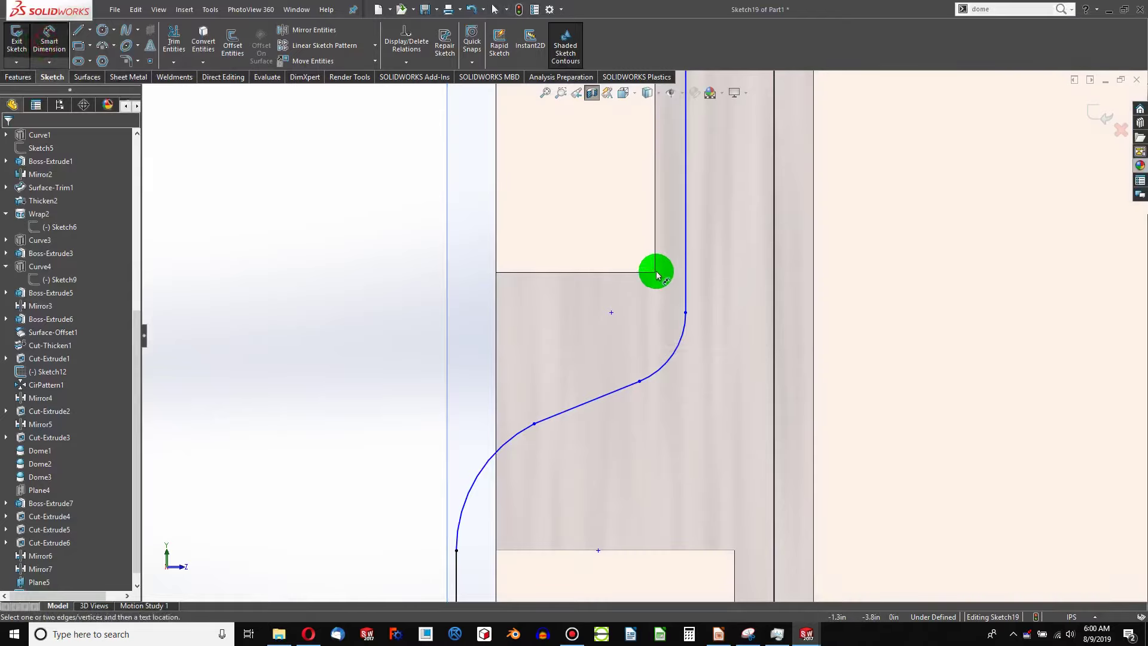
scroll(656, 273, up, 2)
scroll(649, 146, down, 2)
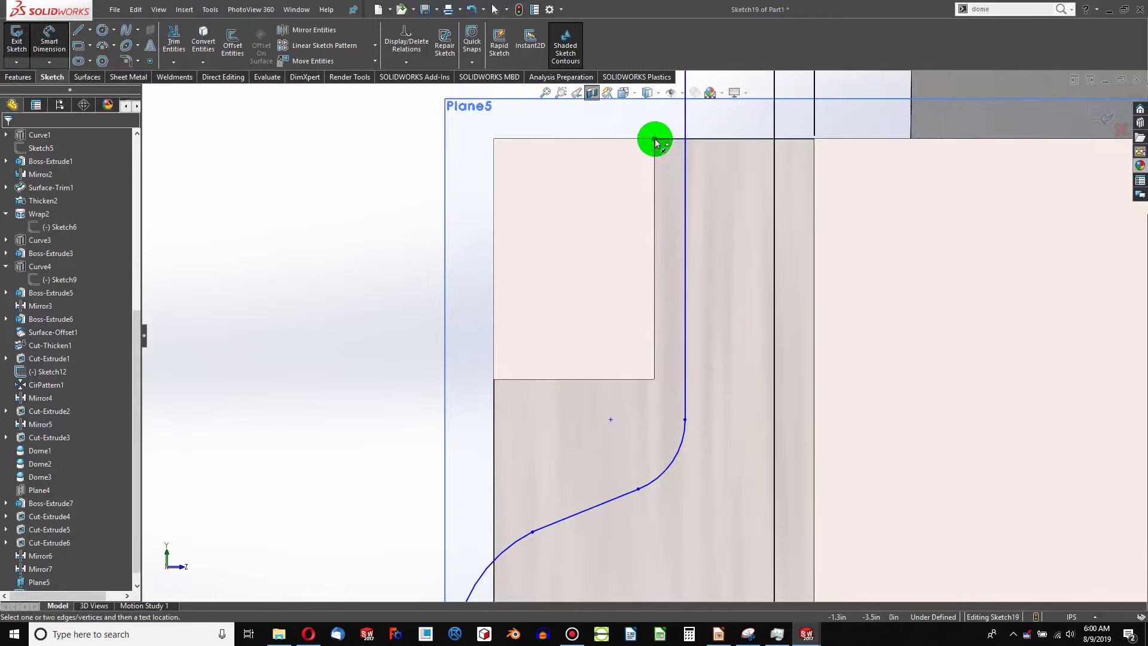
click(686, 251)
click(446, 205)
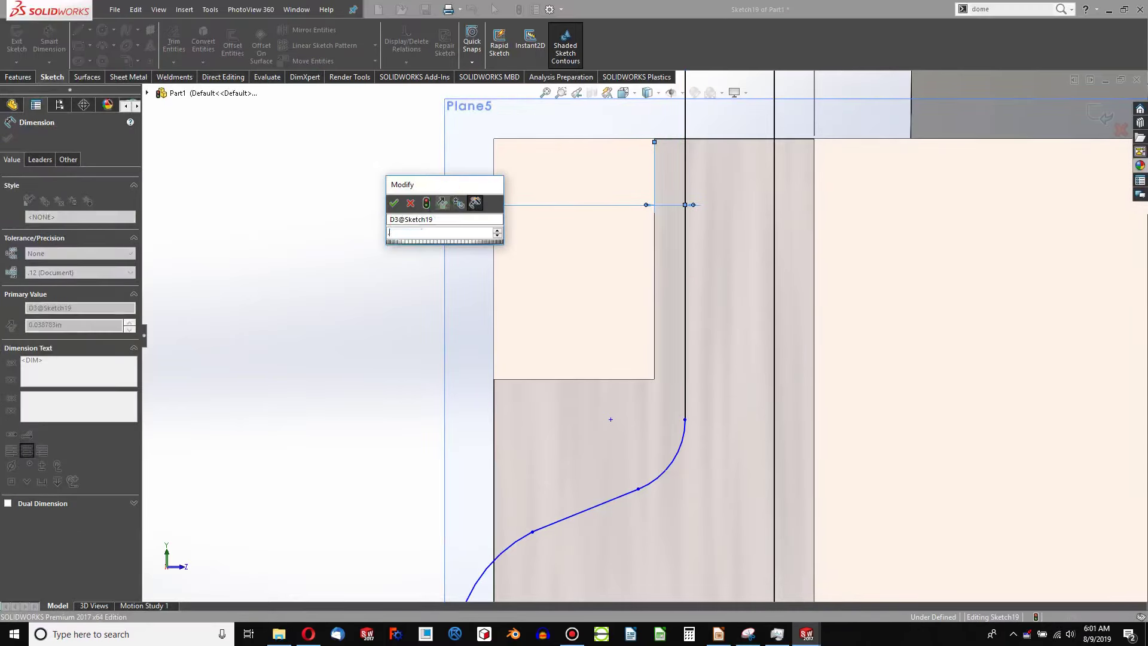
text(.05)
key(Return)
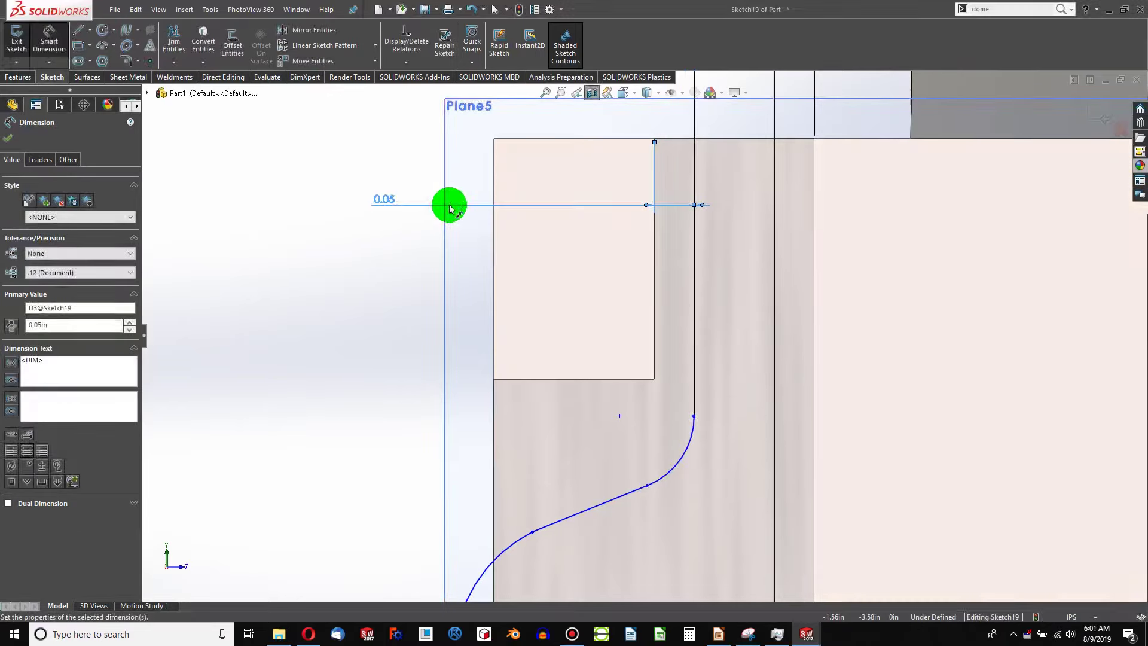
Step: Add a horizontal relation between the upper arc's upper endpoint and the corner vertex at the upper notch's lower edge
scroll(609, 235, up, 2)
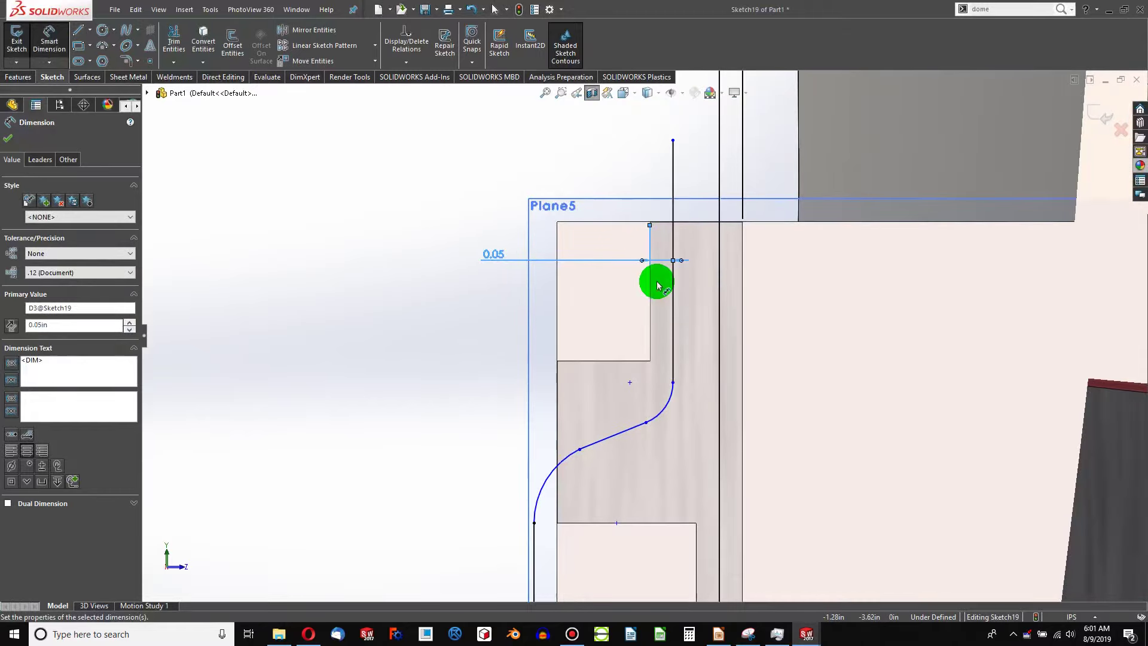
key(Escape)
click(672, 382)
middle_drag(622, 378, 572, 377)
ctrl+click(559, 361)
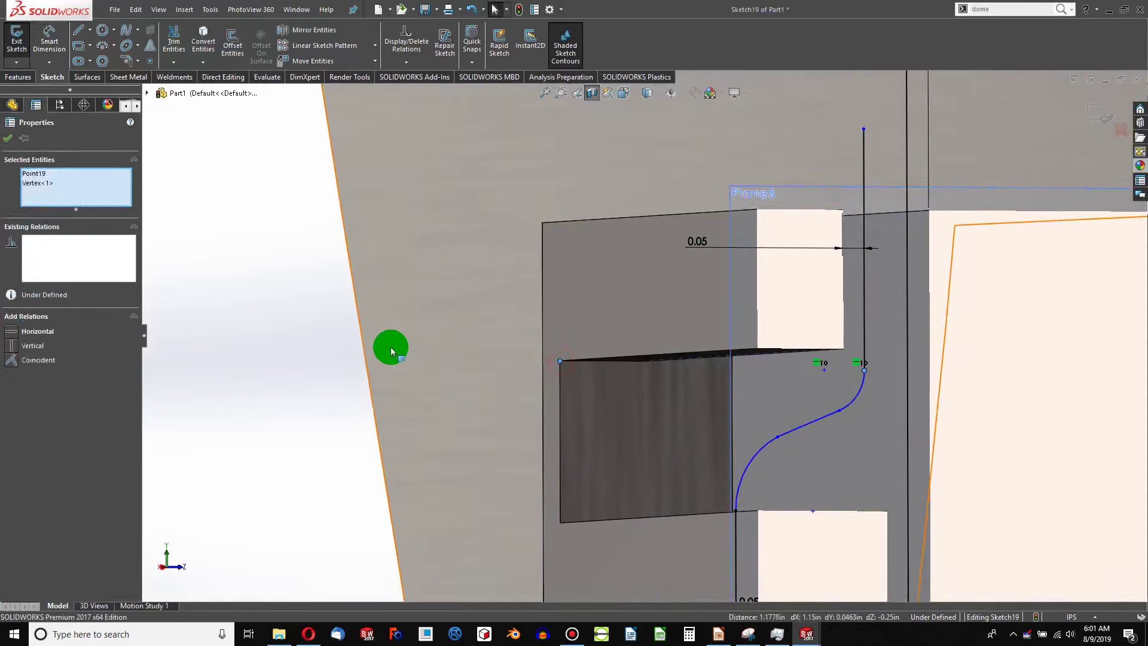
click(14, 352)
key(ctrl+z)
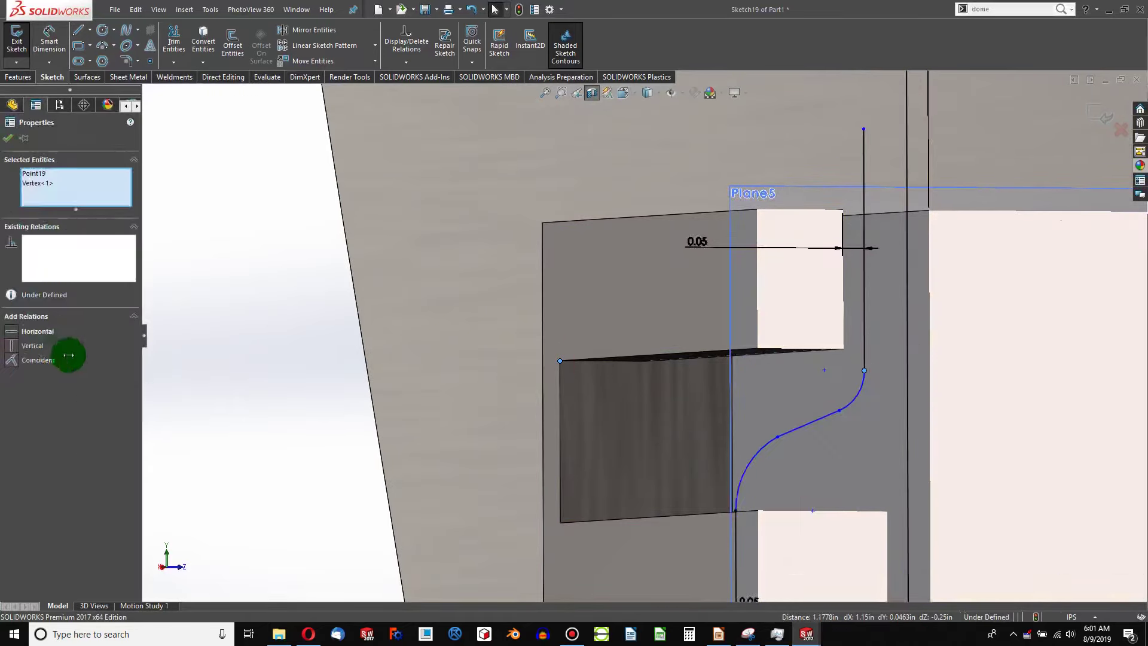
click(13, 332)
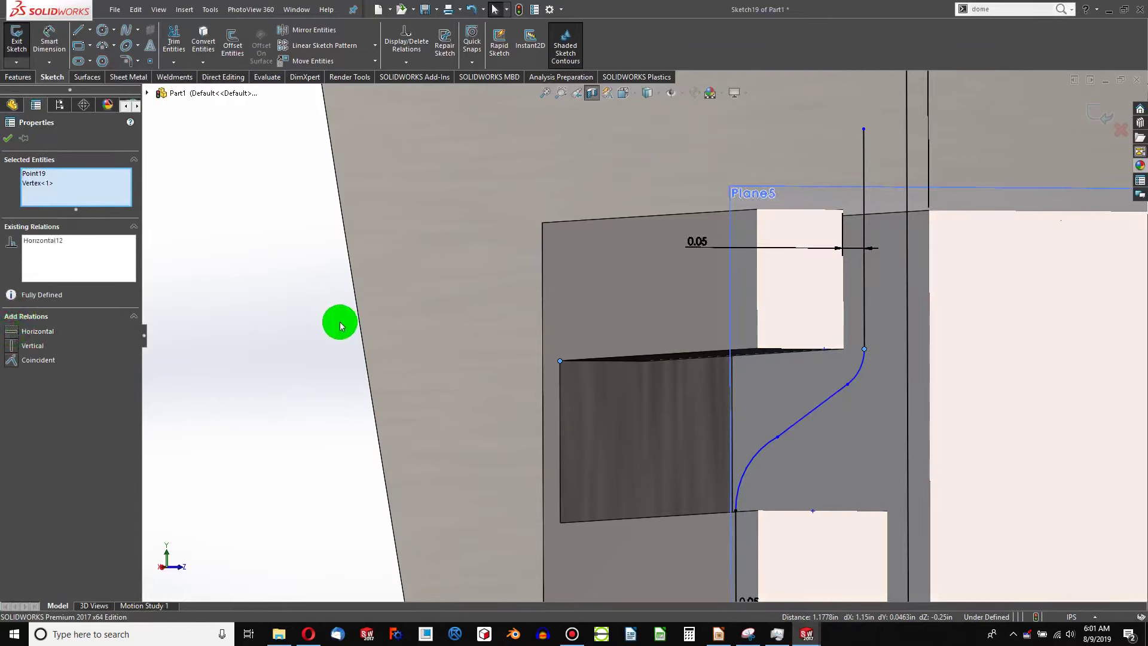
Step: Add an equal relation between the upper arc, the middle arc and the large arc below the block
click(854, 376)
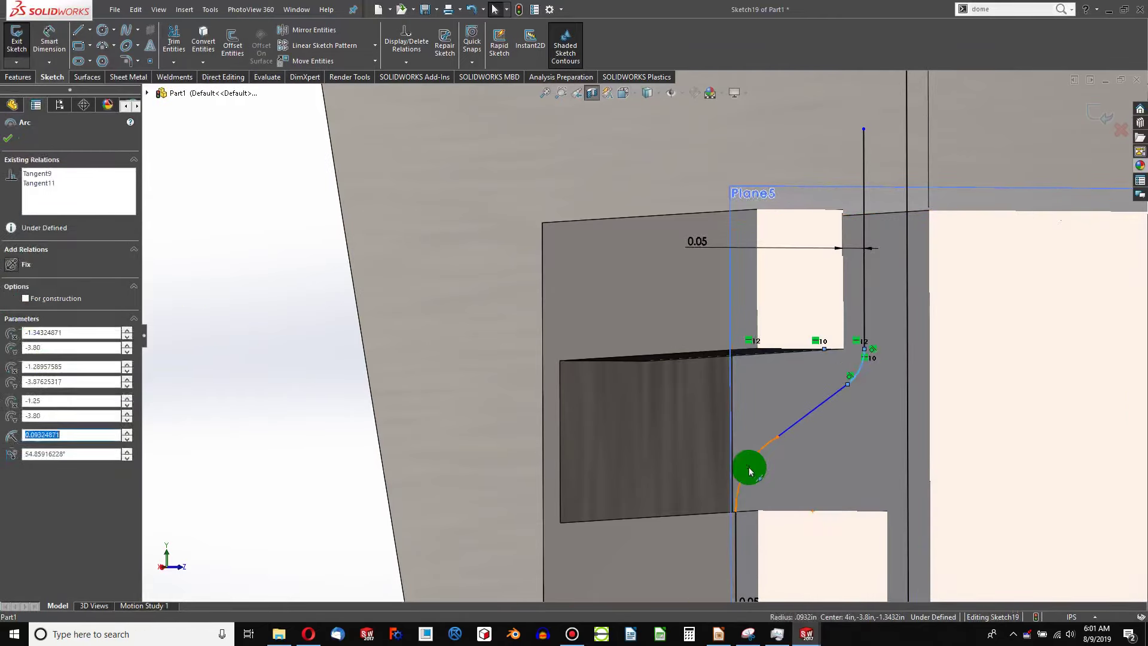
ctrl+click(750, 466)
scroll(754, 464, up, 3)
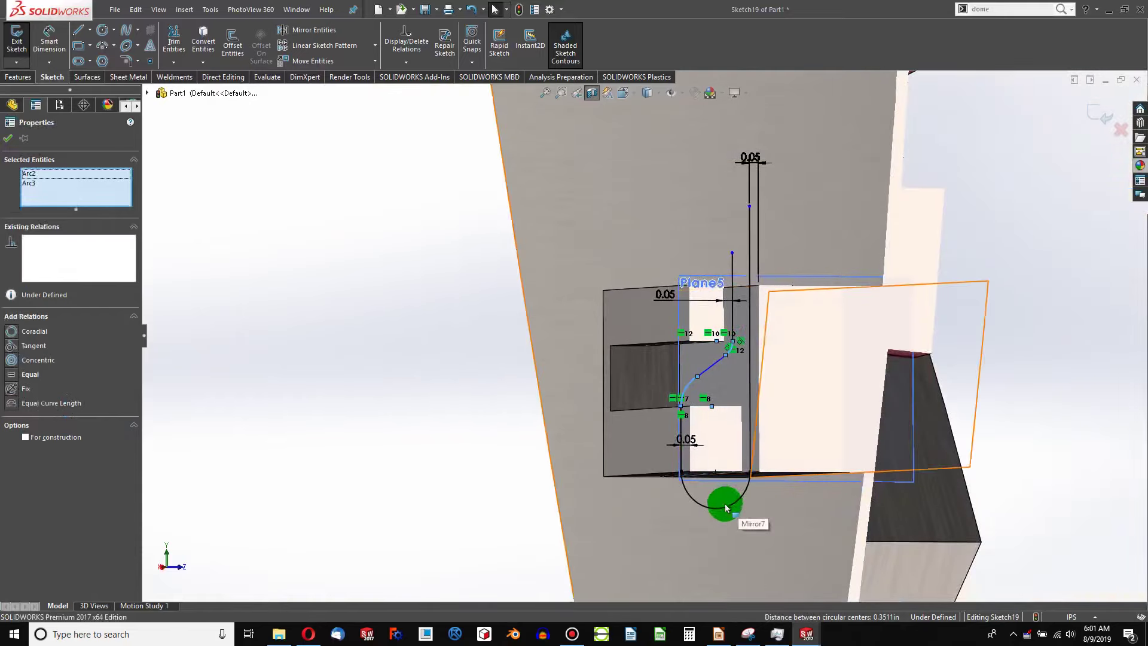
ctrl+click(722, 507)
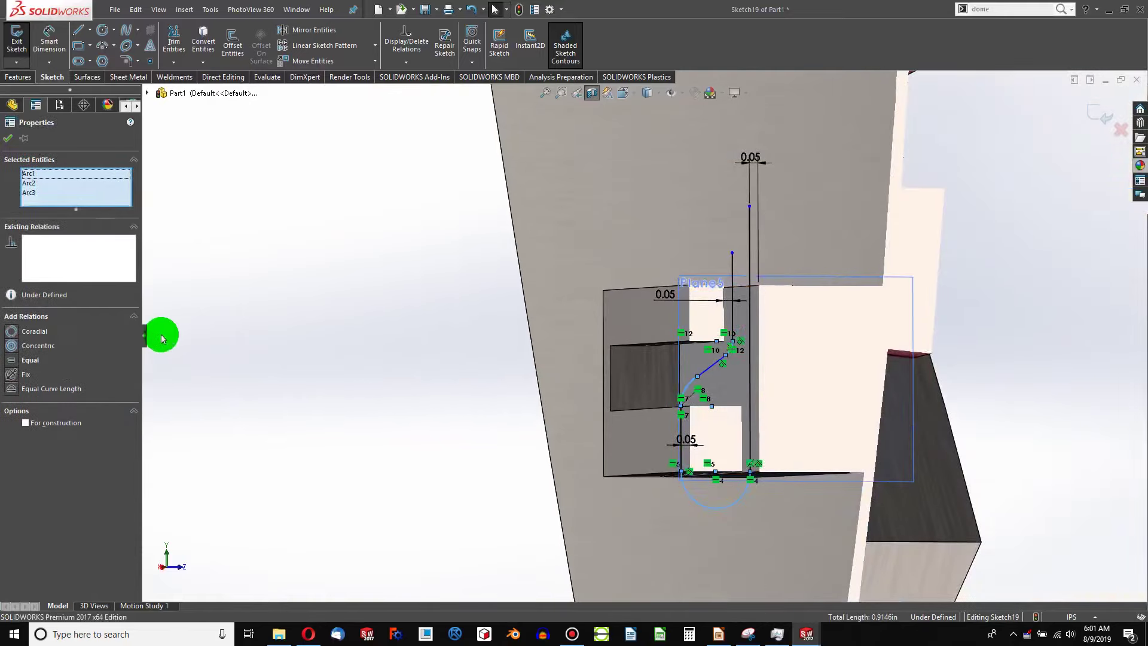
click(11, 361)
scroll(659, 294, down, 4)
click(339, 330)
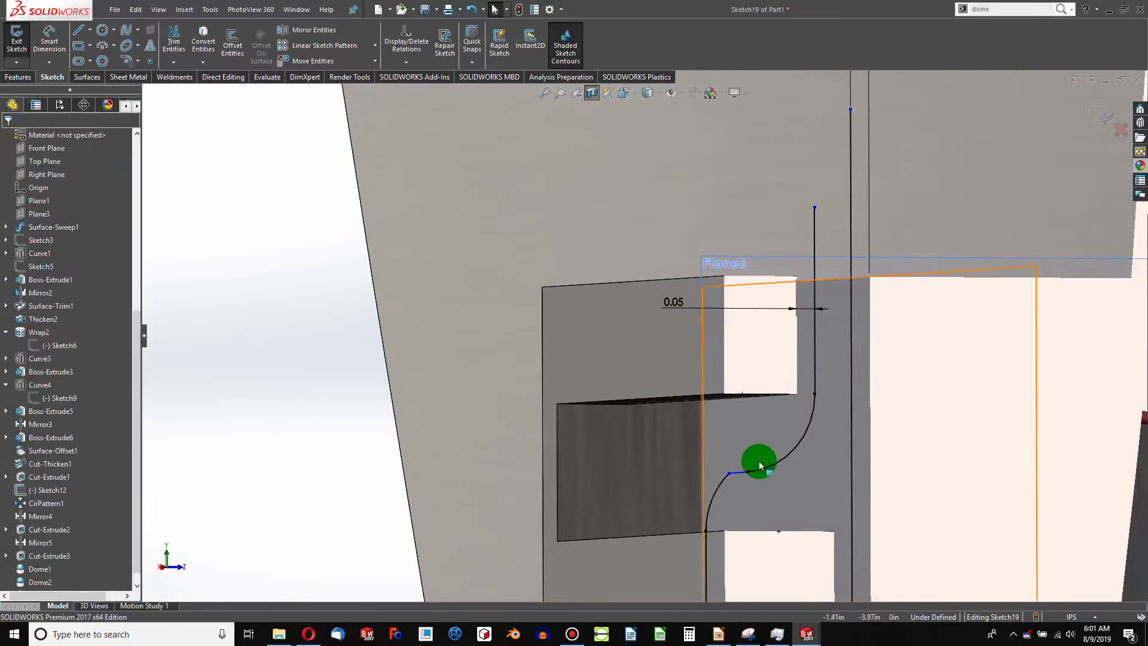
Step: Add a tangent relation between the slanted line and the arc at its lower end
click(738, 472)
ctrl+click(720, 485)
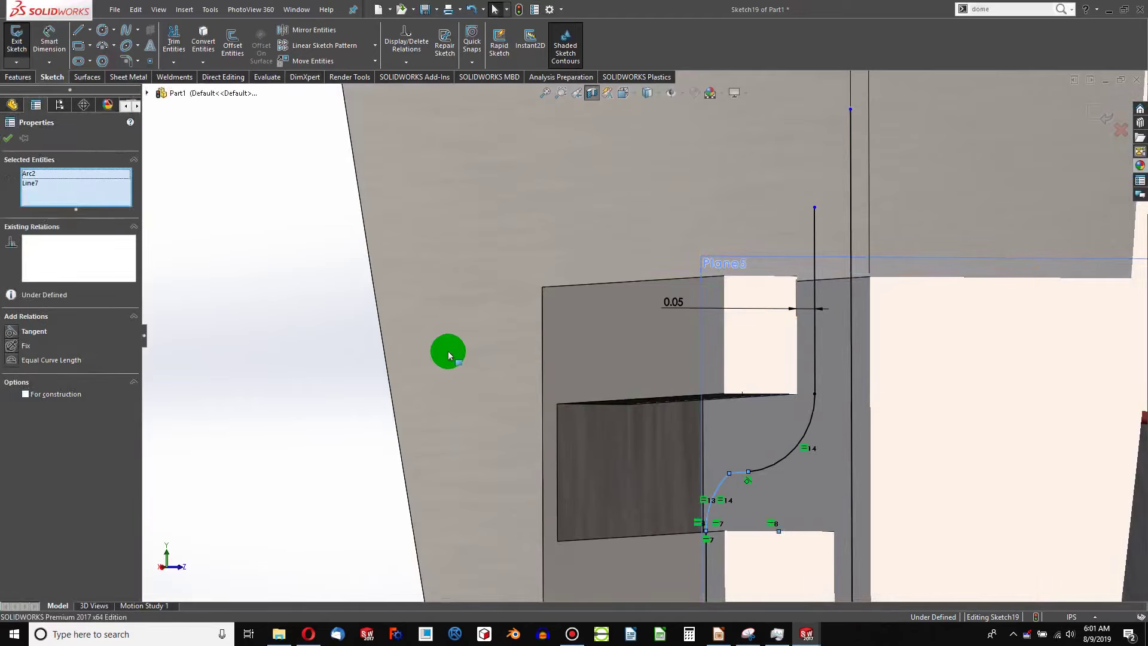
click(13, 333)
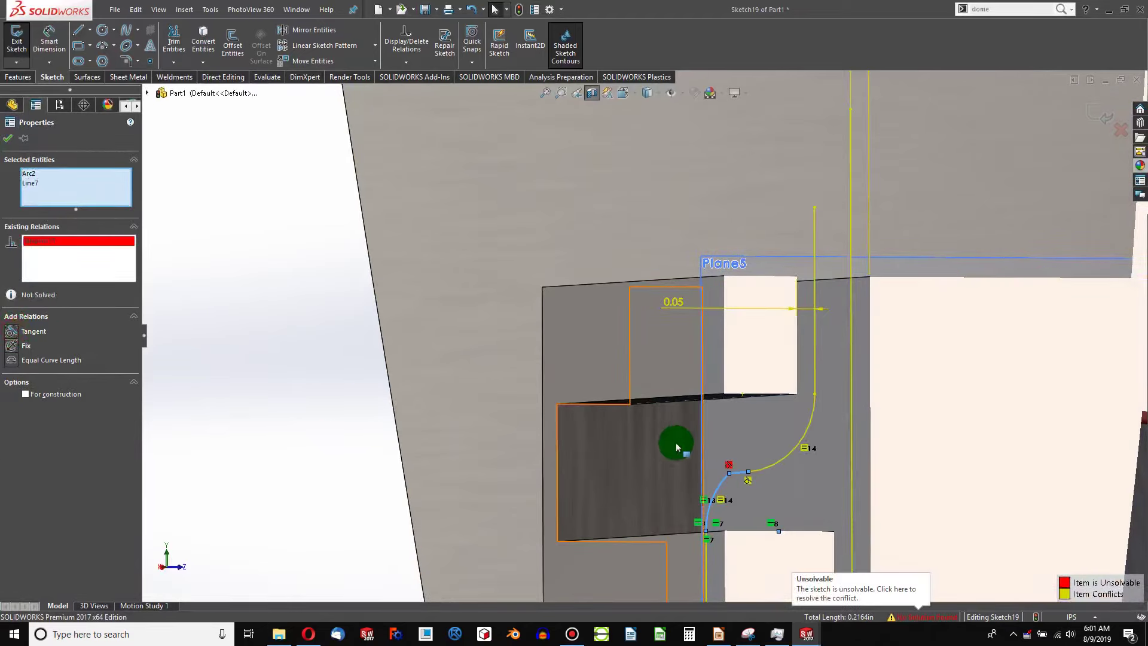
Step: Delete the equal relation from the upper arc
ctrl+middle_drag(875, 513, 720, 395)
scroll(645, 336, down, 2)
scroll(644, 335, up, 1)
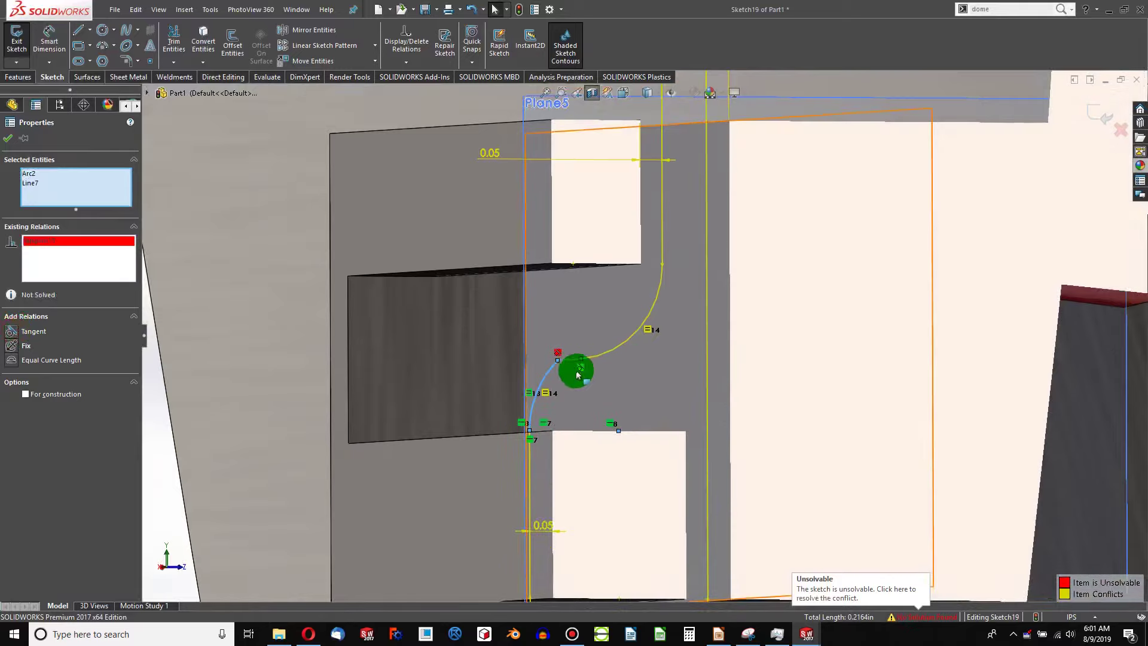
click(647, 330)
key(Delete)
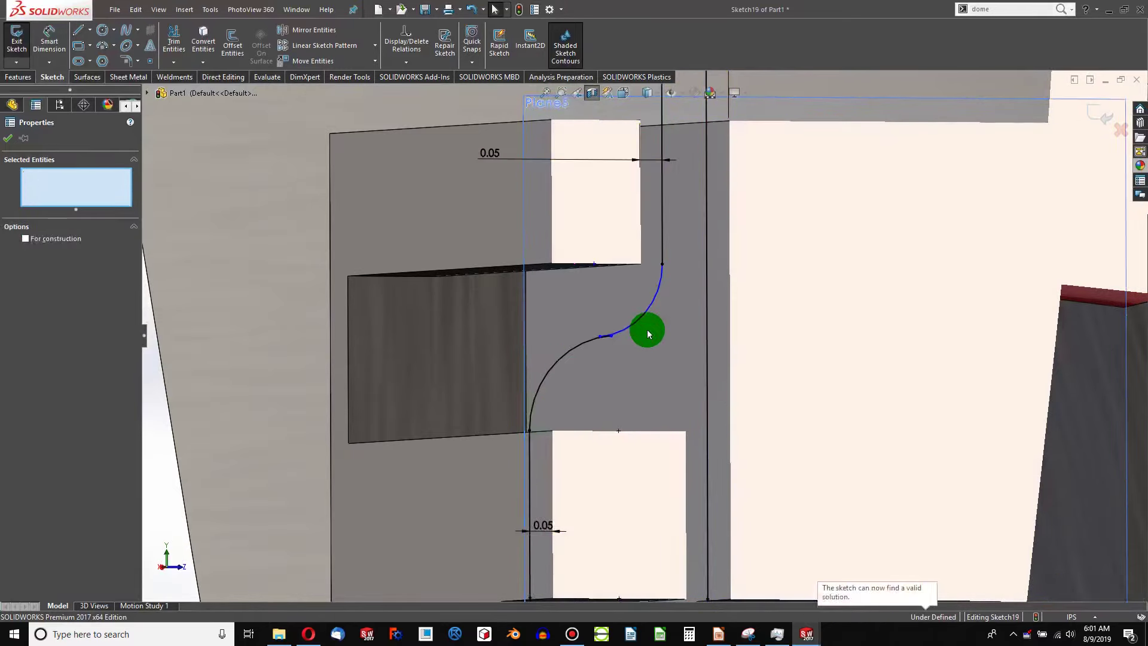
Step: Reposition the slanted line's endpoint so the line between the two arcs is slightly longer
scroll(606, 337, down, 2)
mouse_move(599, 340)
mouse_down()
mouse_move(655, 334)
mouse_move(623, 347)
mouse_up()
scroll(623, 342, up, 3)
mouse_move(622, 342)
middle_down()
mouse_move(590, 377)
mouse_move(571, 377)
middle_up()
scroll(506, 357, down, 2)
click(293, 261)
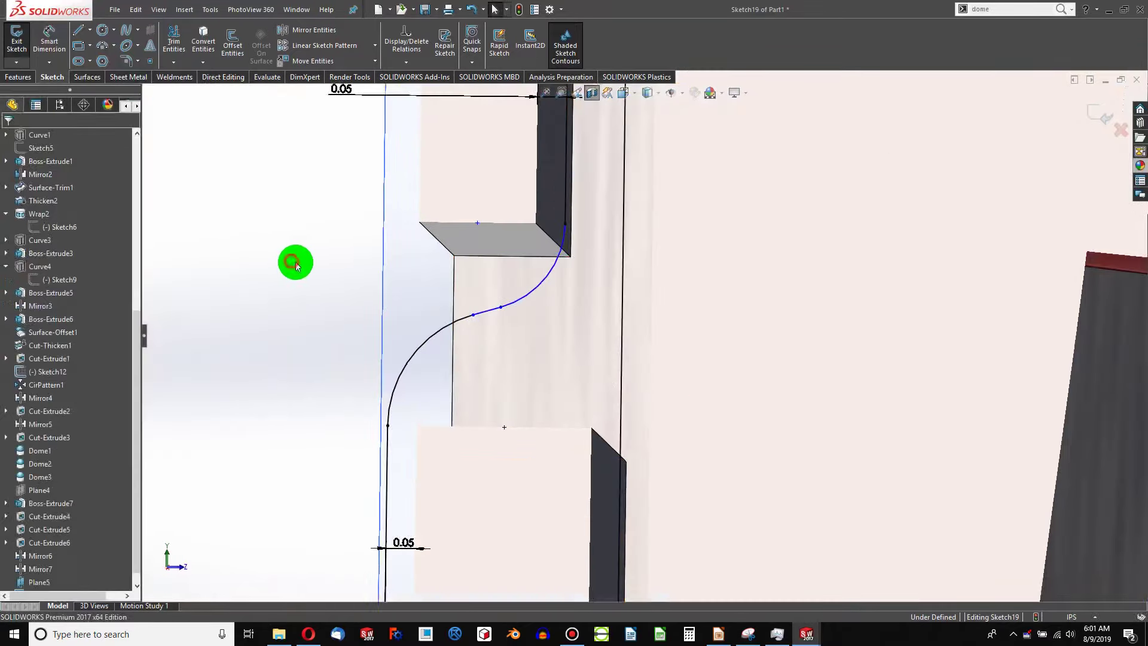
Step: Dimension the upper arc's radius as 0.15 in
scroll(431, 329, up, 3)
mouse_move(474, 339)
middle_down()
mouse_move(483, 348)
mouse_move(421, 282)
middle_up()
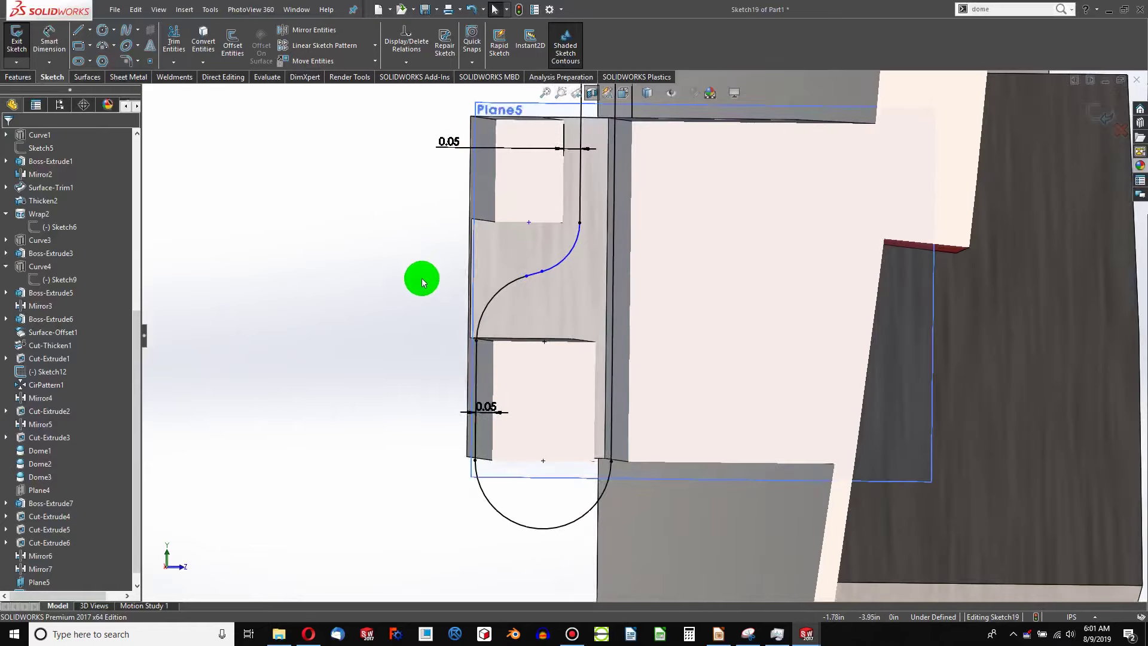
click(52, 40)
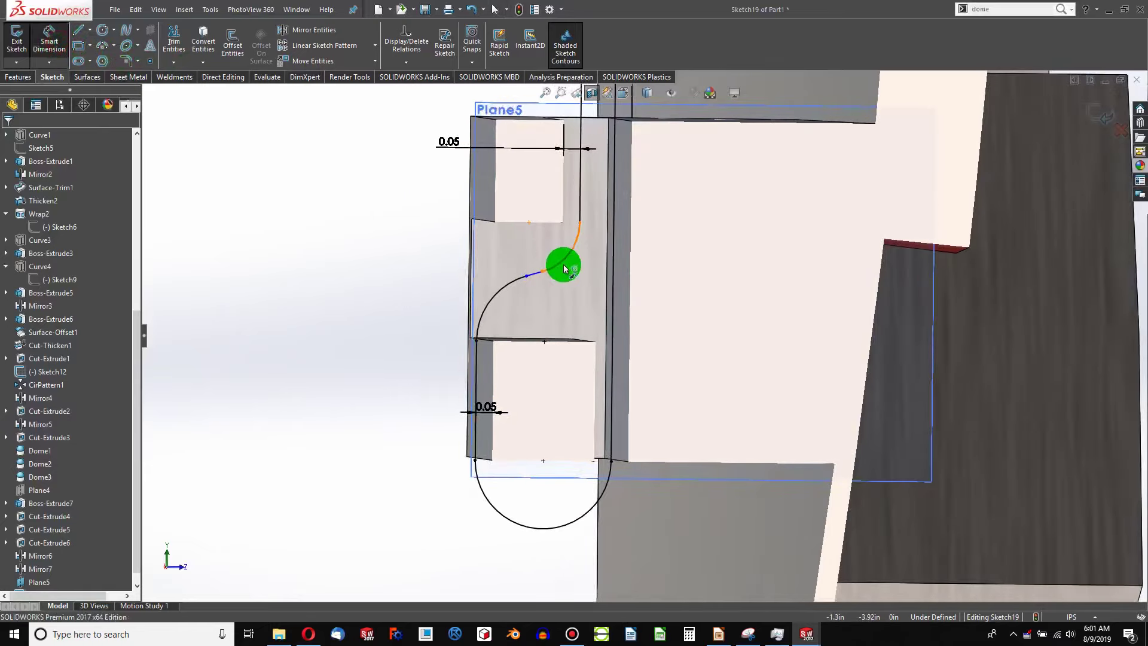
click(358, 193)
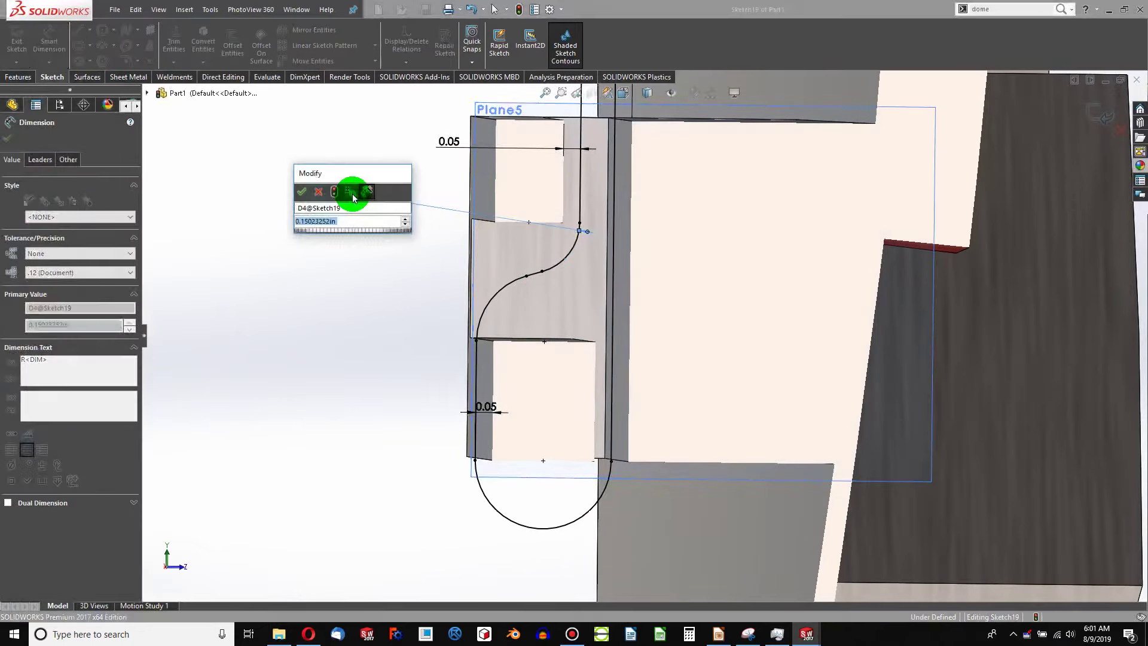
text(.15)
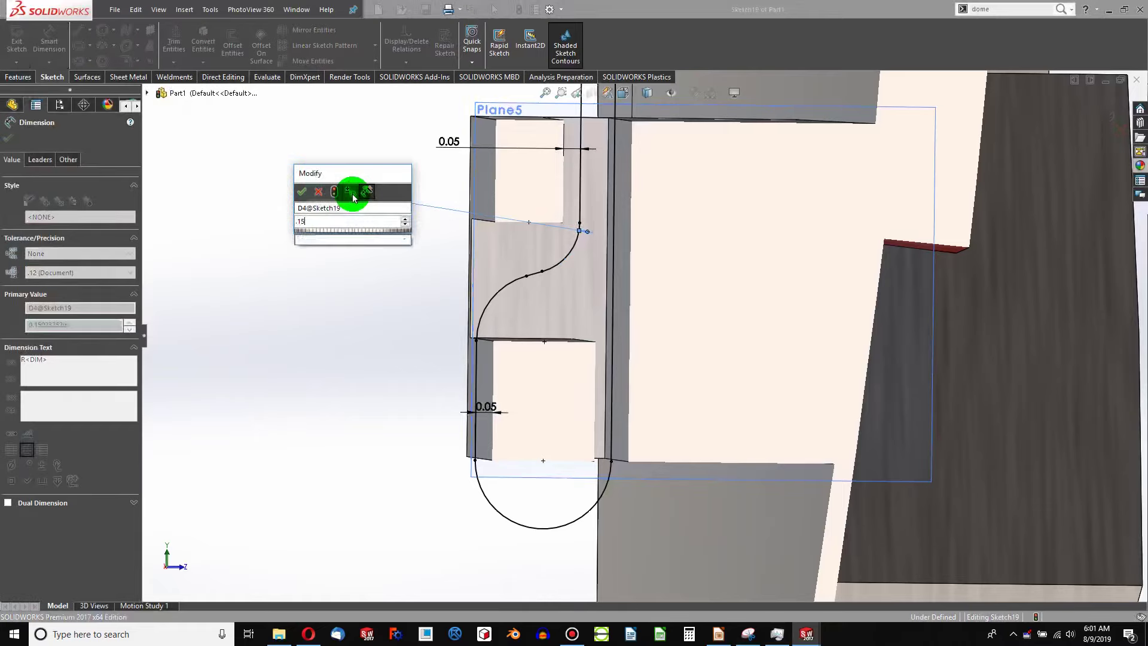
key(Return)
key(Escape)
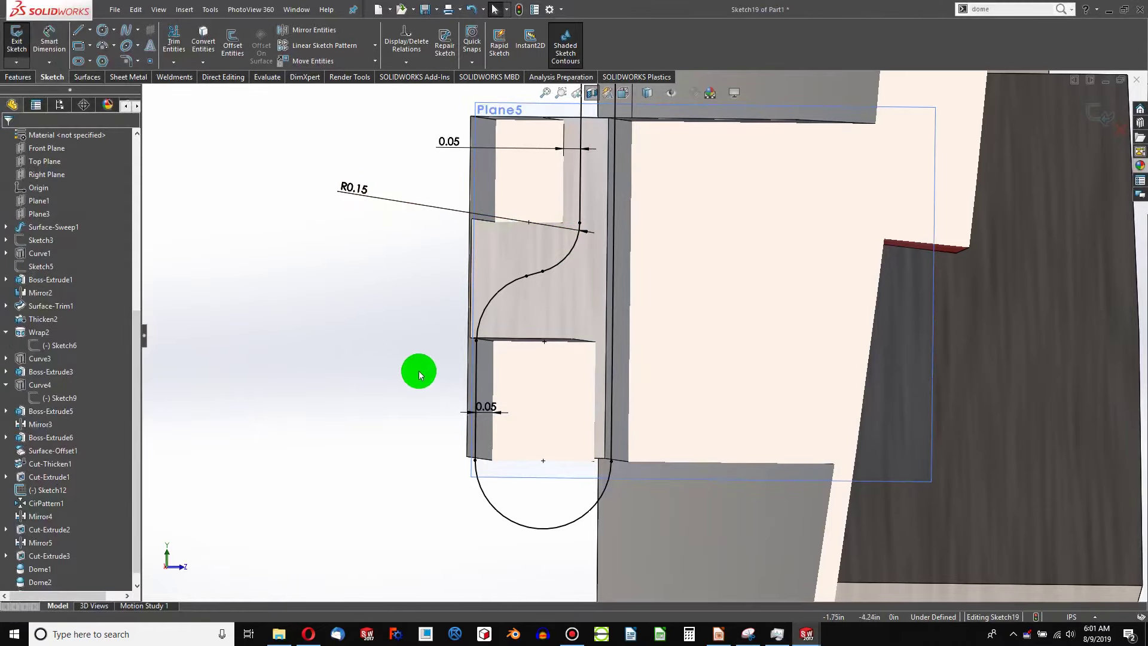
Step: Examine the block's notch and its upper inner corner from several angles relative to the sketch
key(z)
scroll(610, 167, down, 3)
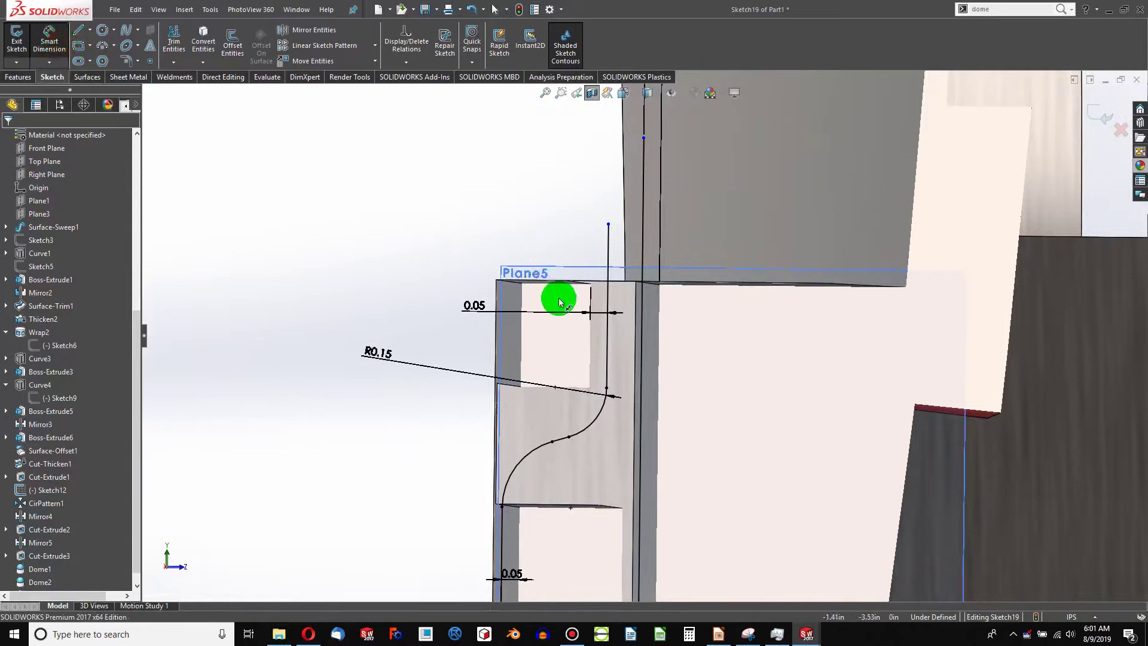
middle_drag(558, 300, 561, 311)
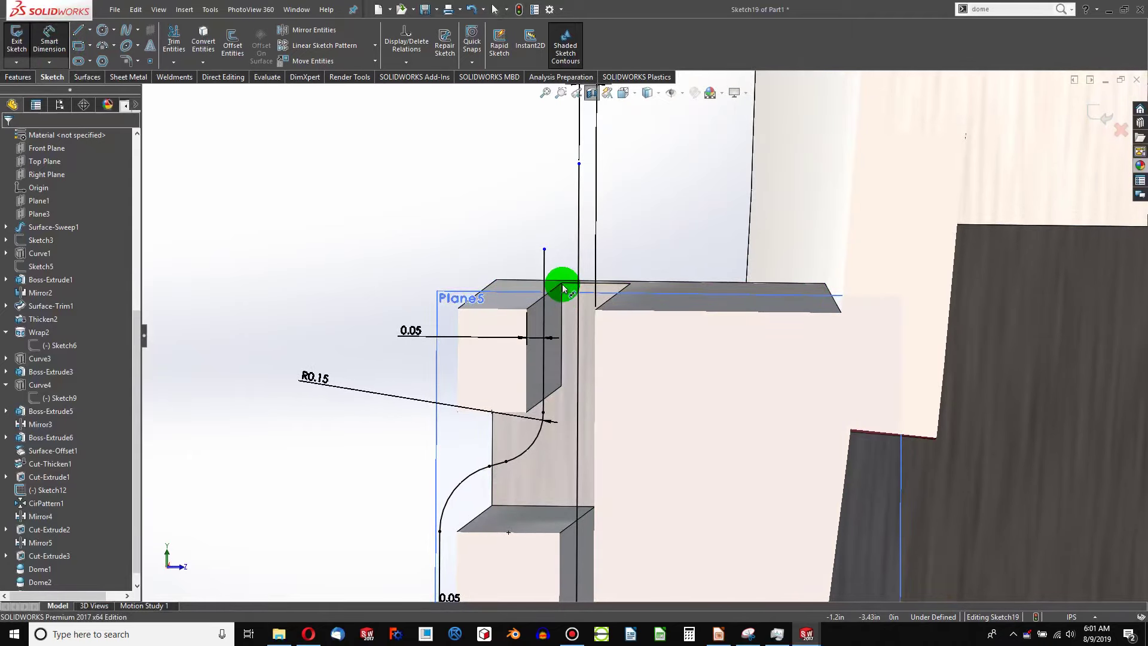
scroll(562, 288, down, 5)
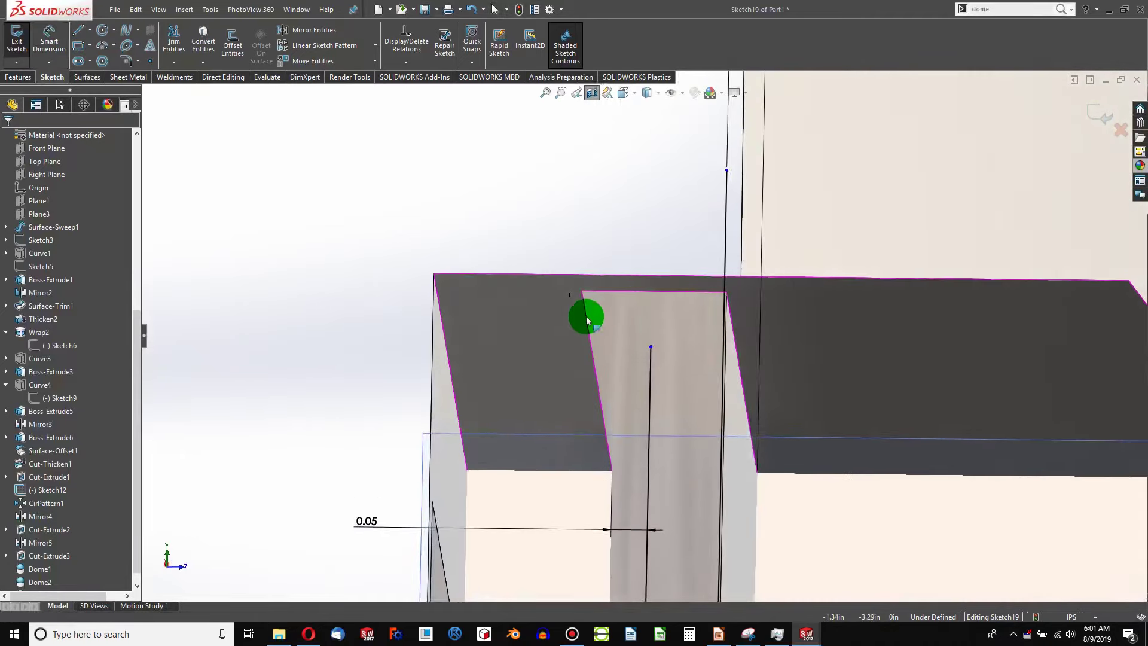
middle_drag(586, 319, 584, 291)
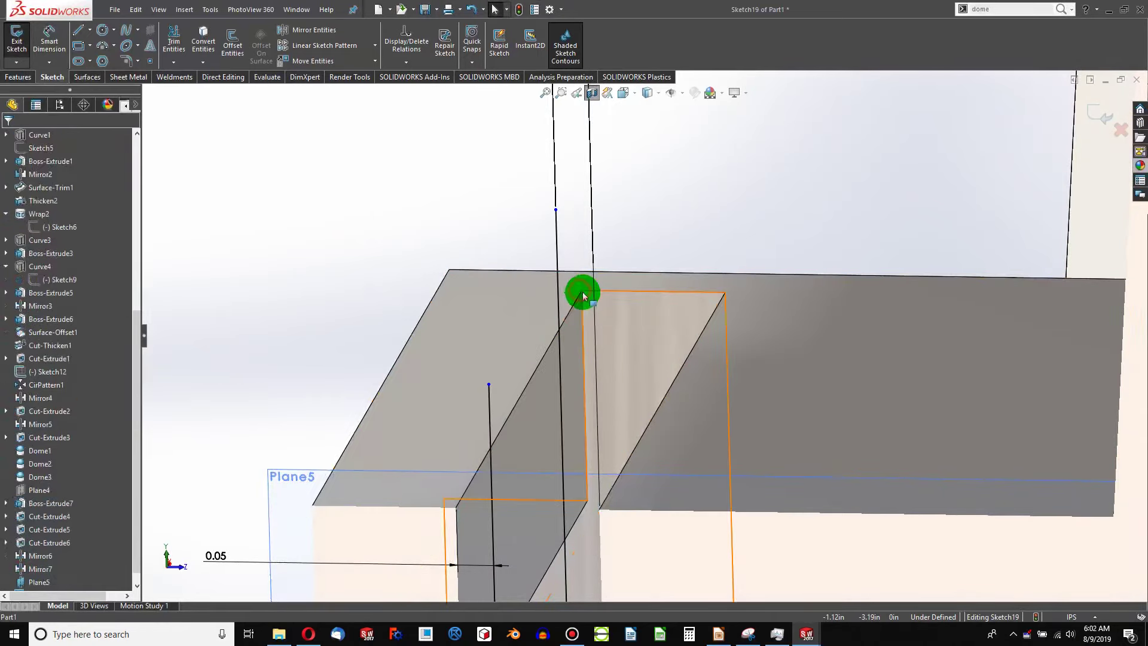
click(583, 295)
click(581, 291)
mouse_move(583, 311)
middle_down()
mouse_move(591, 367)
mouse_move(564, 423)
mouse_move(569, 298)
middle_up()
click(622, 142)
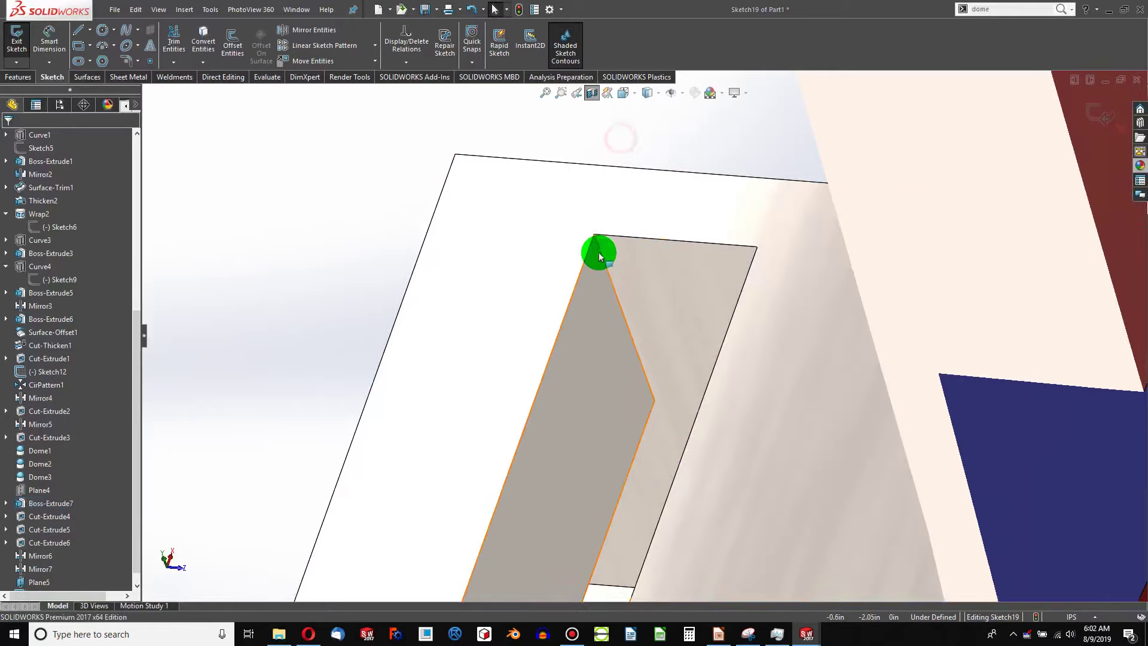
click(592, 234)
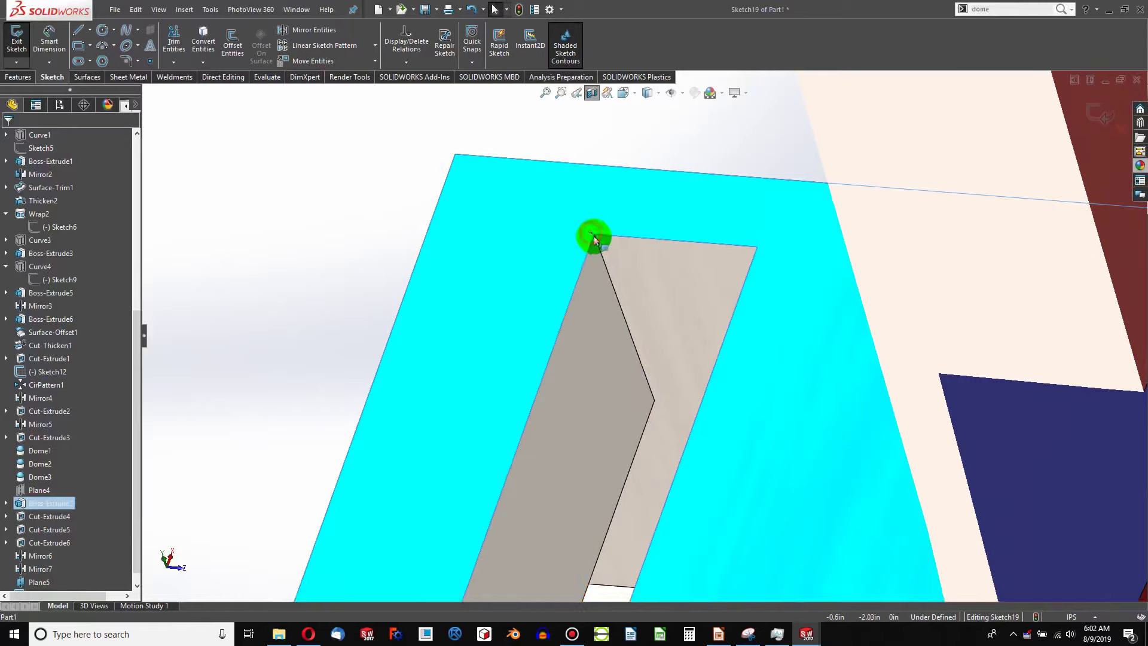
click(594, 238)
middle_drag(598, 256, 559, 281)
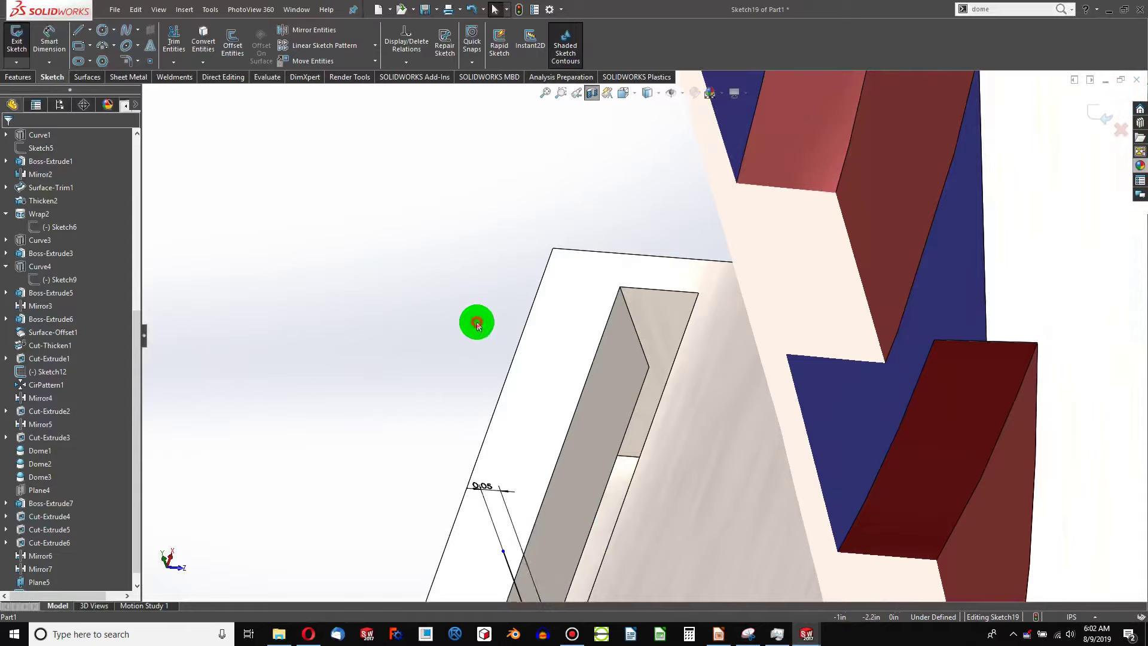
mouse_move(477, 323)
middle_down()
mouse_move(543, 313)
mouse_move(461, 335)
mouse_move(534, 422)
middle_up()
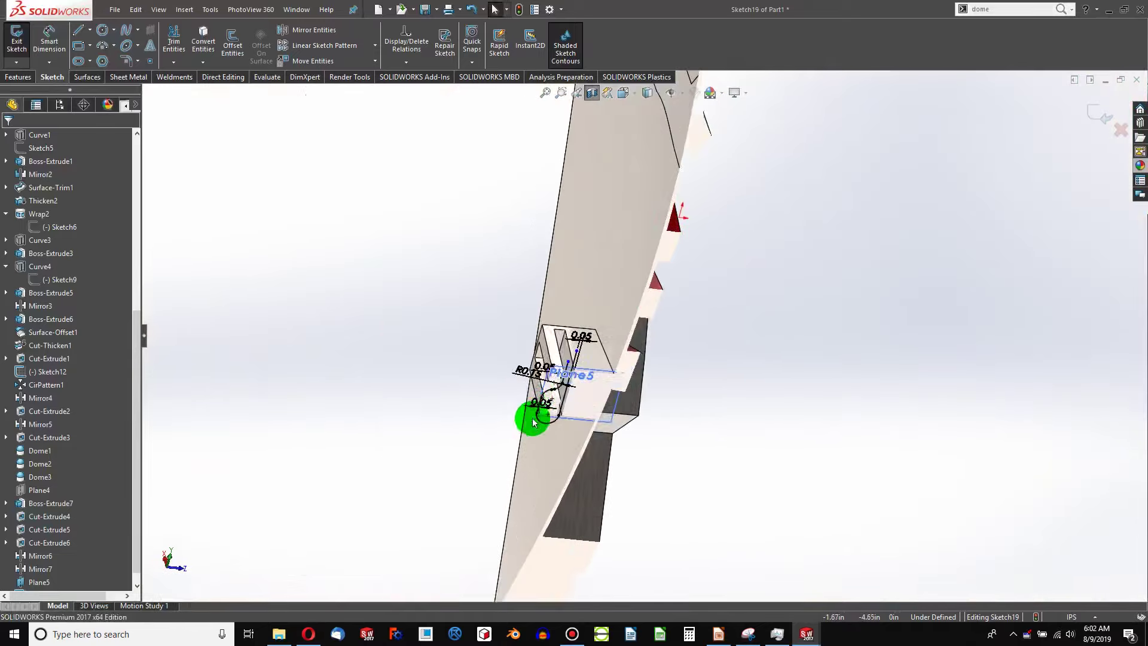
scroll(532, 423, down, 8)
mouse_move(604, 315)
middle_down()
mouse_move(594, 297)
mouse_move(751, 336)
mouse_move(615, 415)
mouse_move(681, 455)
mouse_move(672, 378)
middle_up()
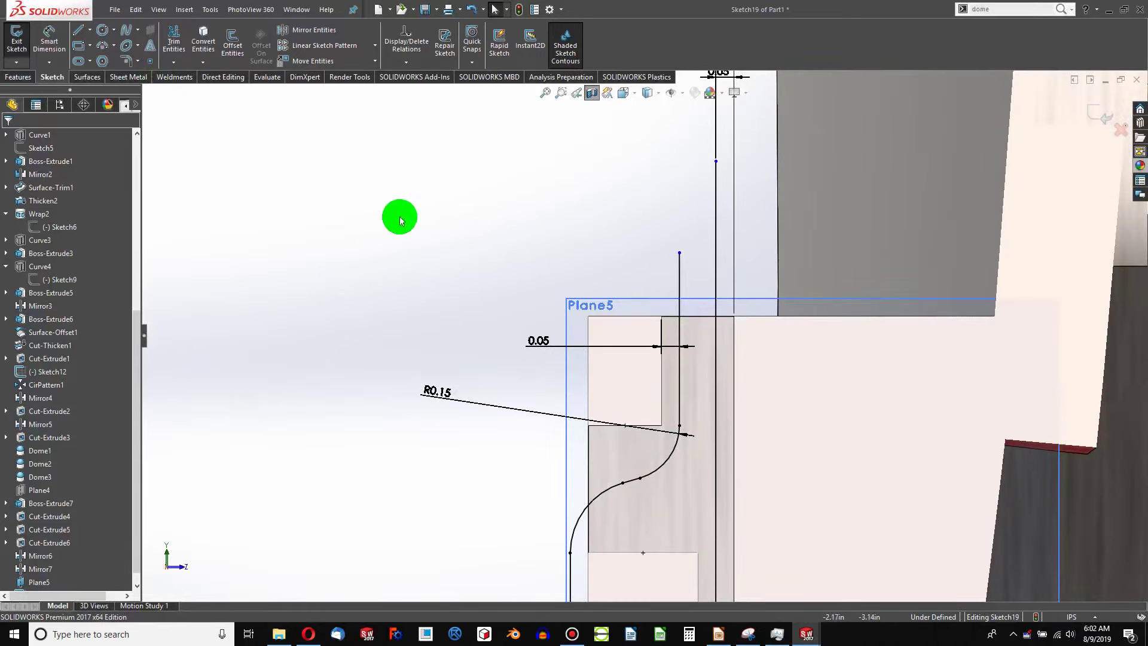
Step: Make the short vertical line's free upper endpoint coincident with the block's top edge
click(679, 255)
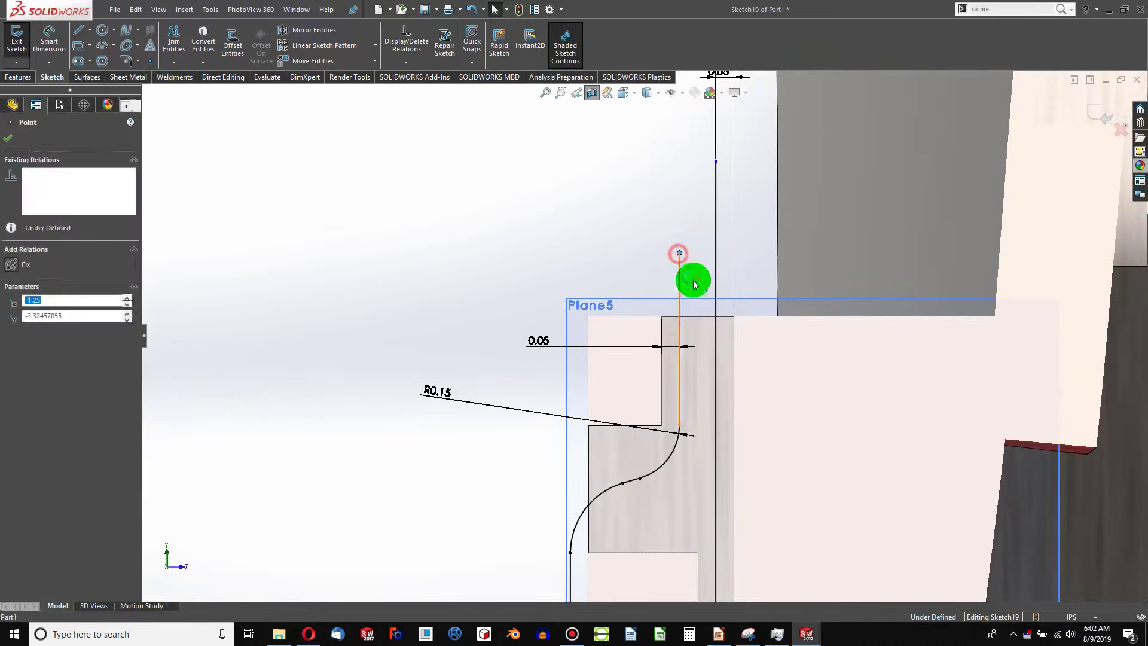
ctrl+click(706, 317)
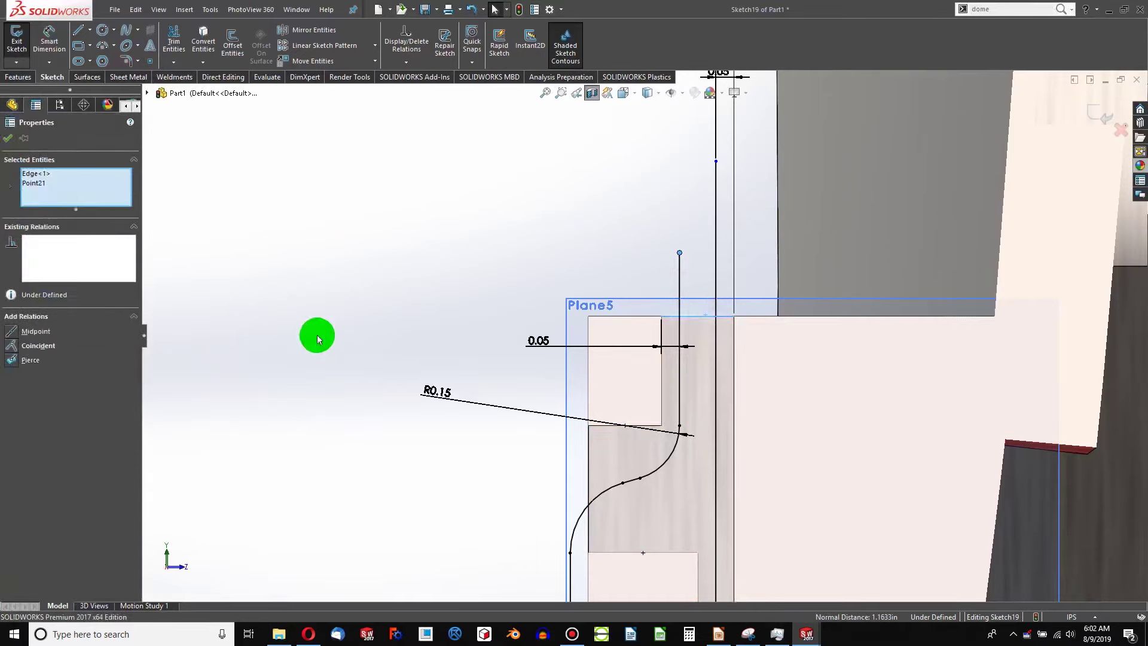
click(11, 351)
click(336, 308)
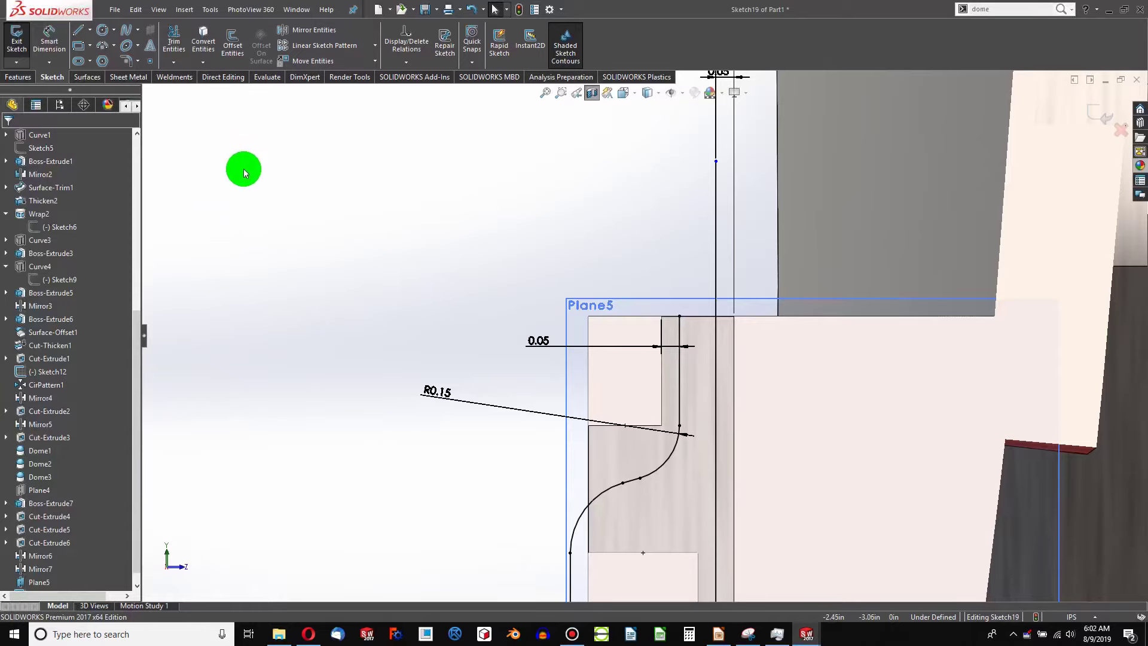
Step: Add a horizontal relation between the long vertical line's upper endpoint and the short vertical line's upper endpoint
scroll(598, 258, up, 1)
click(704, 191)
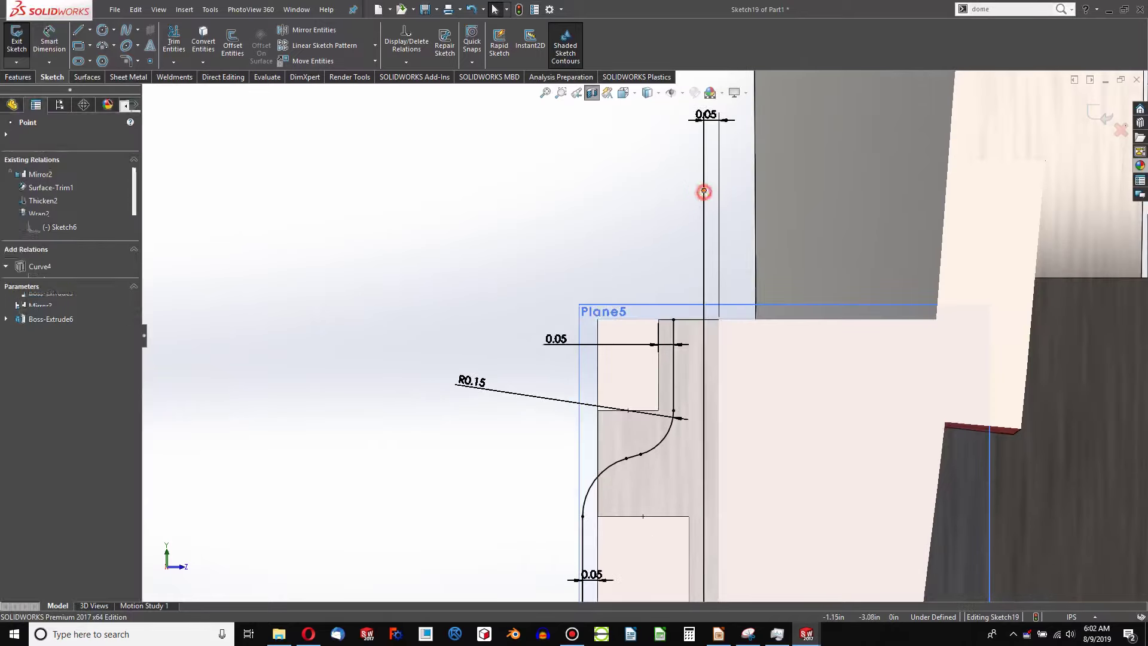
ctrl+click(674, 321)
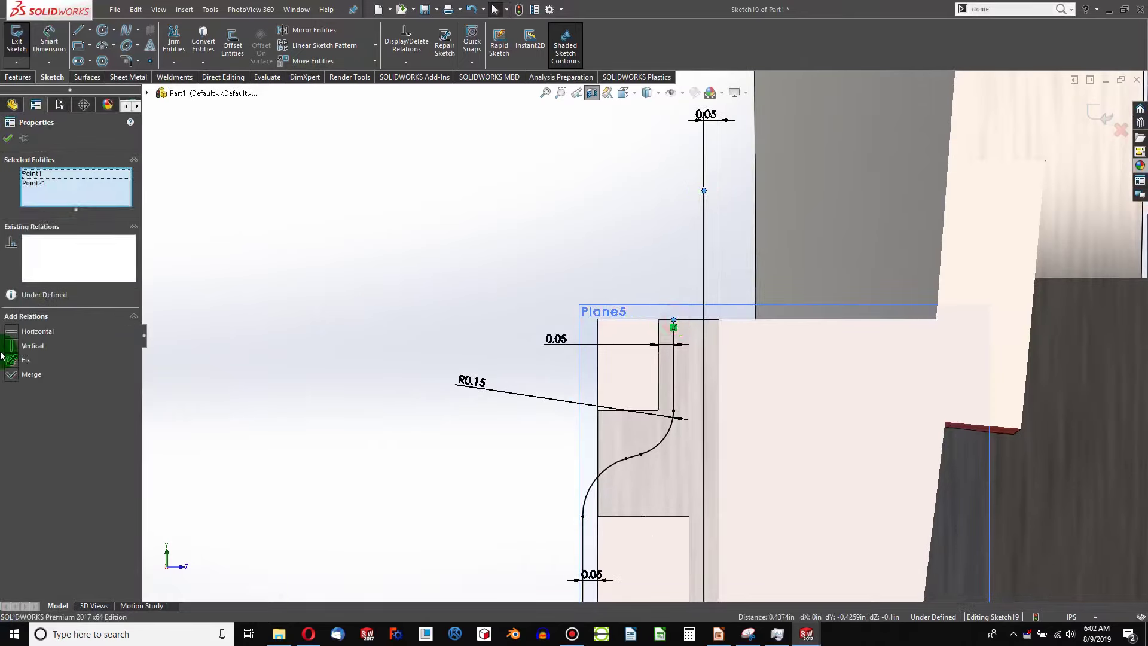
click(16, 335)
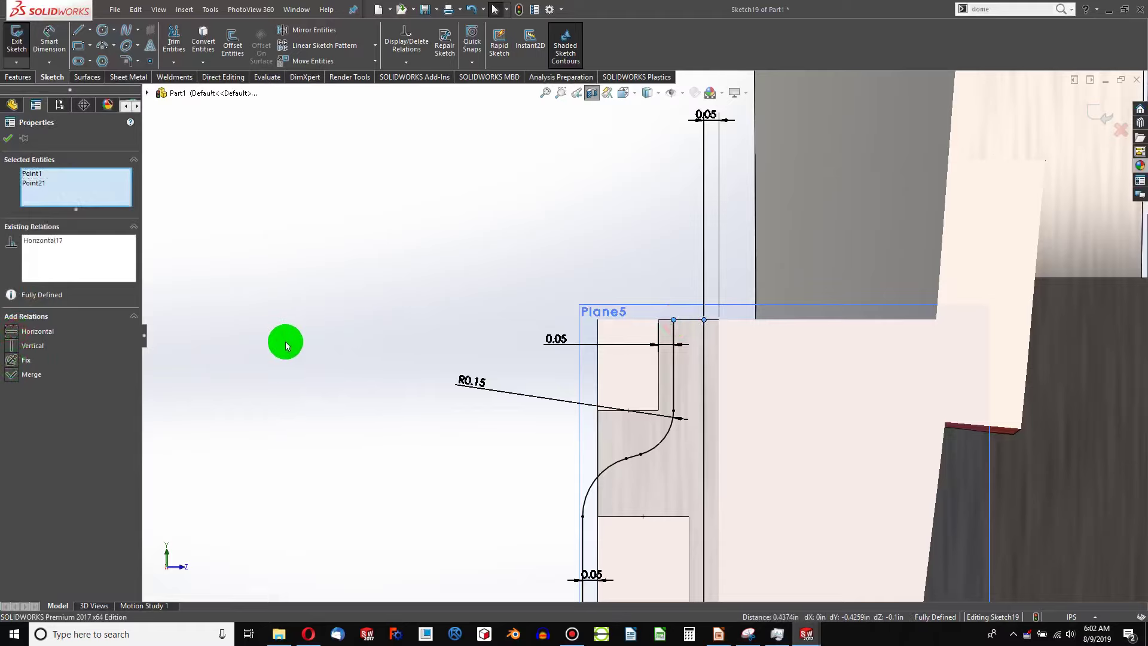
click(286, 345)
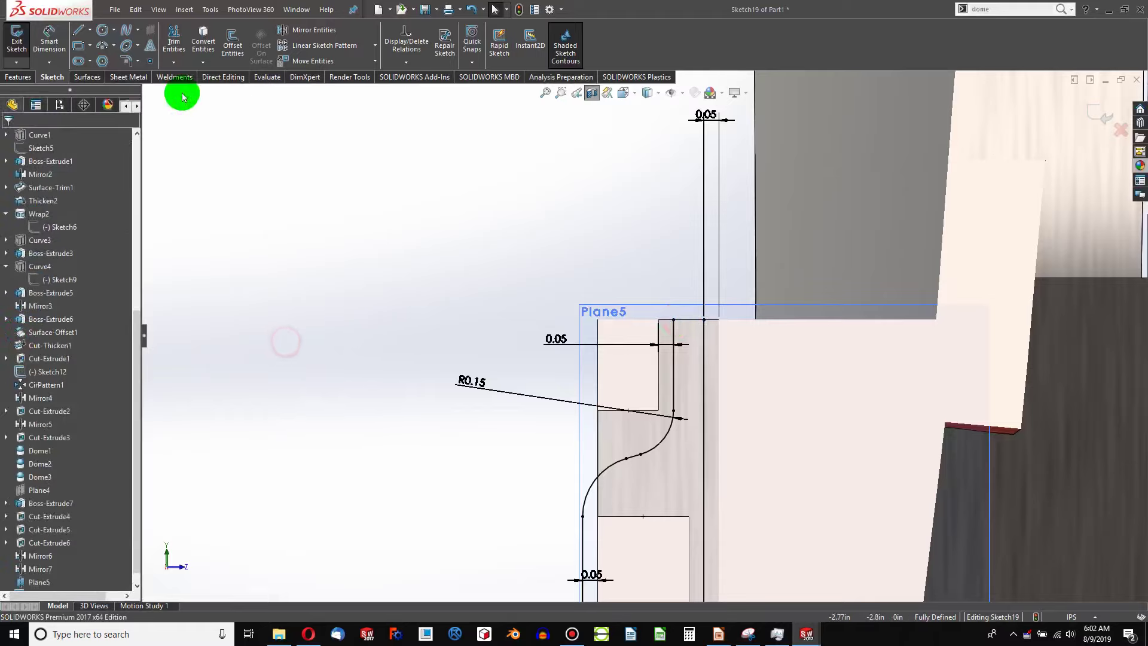
Step: Sketch a three-point arc of about 1.36 in radius curving up and away from the long vertical line's upper endpoint
click(103, 48)
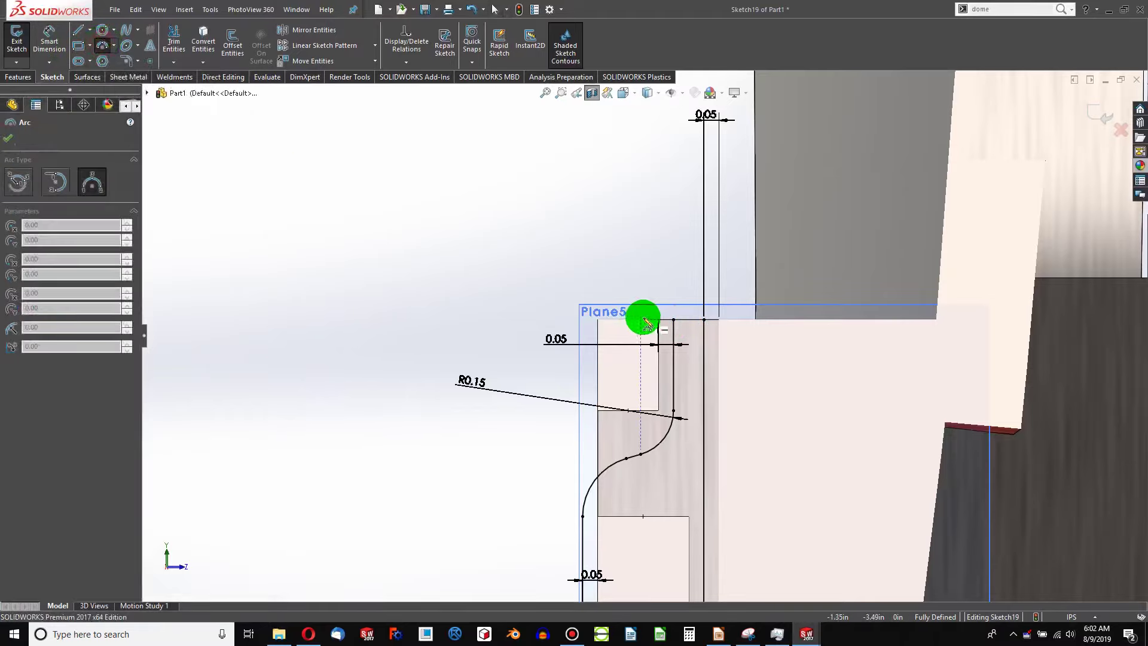
click(705, 320)
click(617, 117)
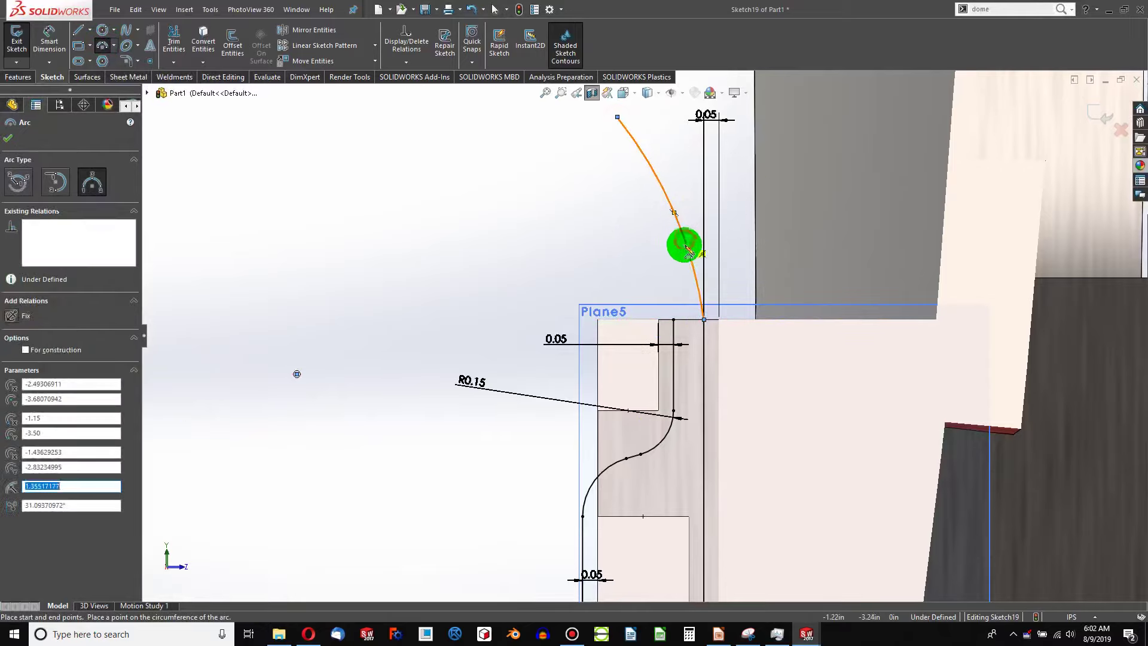
click(688, 248)
key(Escape)
Step: Add a horizontal relation between the new arc's center and the long vertical line's upper endpoint
click(296, 374)
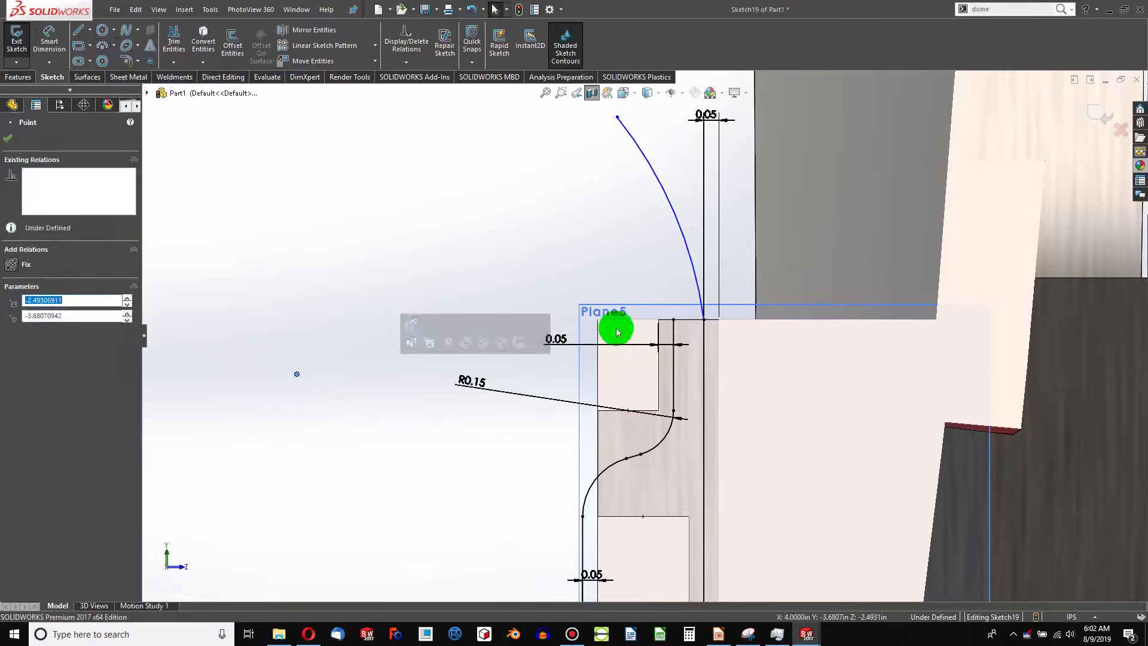
ctrl+click(704, 321)
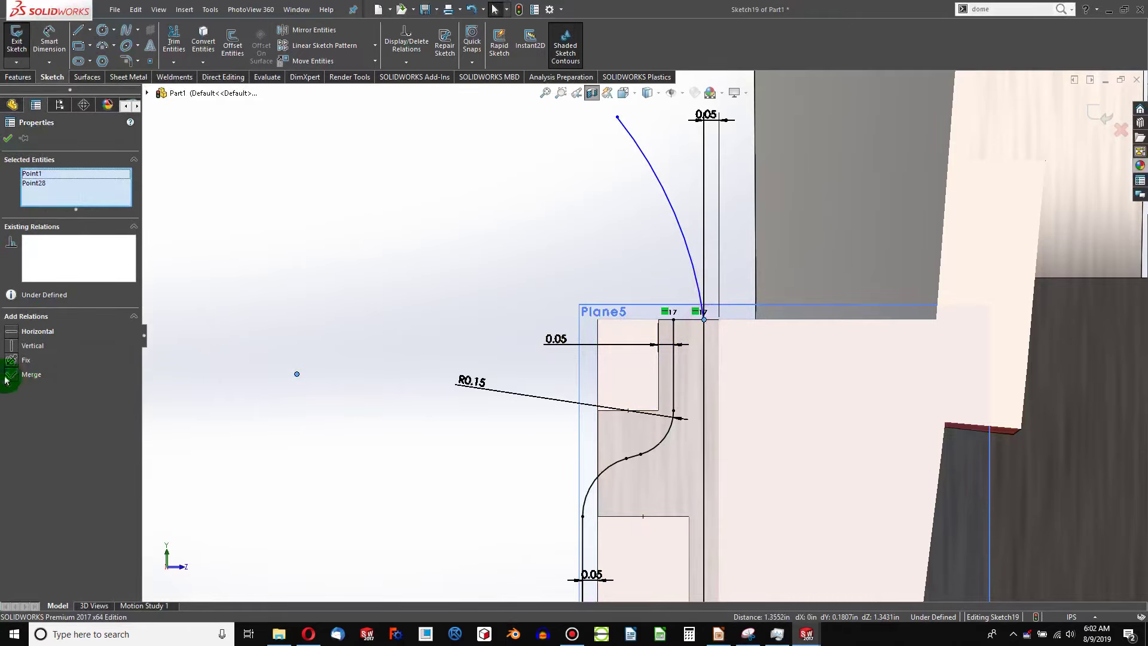
click(18, 332)
click(405, 244)
Step: Draw a horizontal centerline from the origin outward past the front of the part
scroll(613, 173, up, 10)
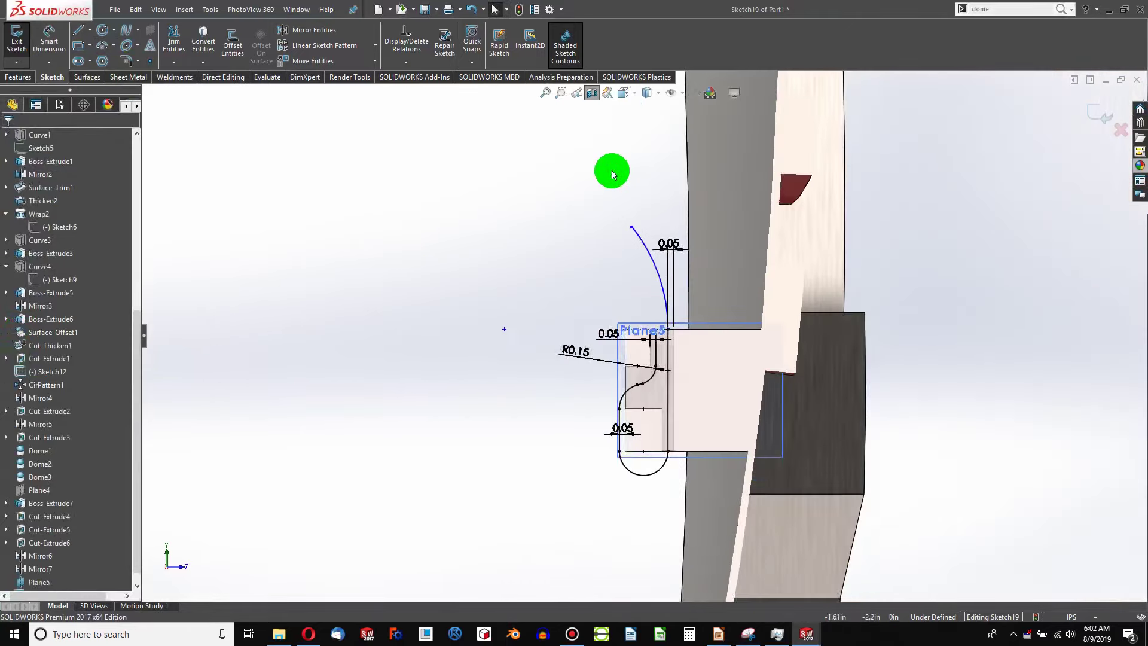
scroll(622, 196, up, 4)
scroll(630, 221, down, 3)
scroll(625, 407, down, 4)
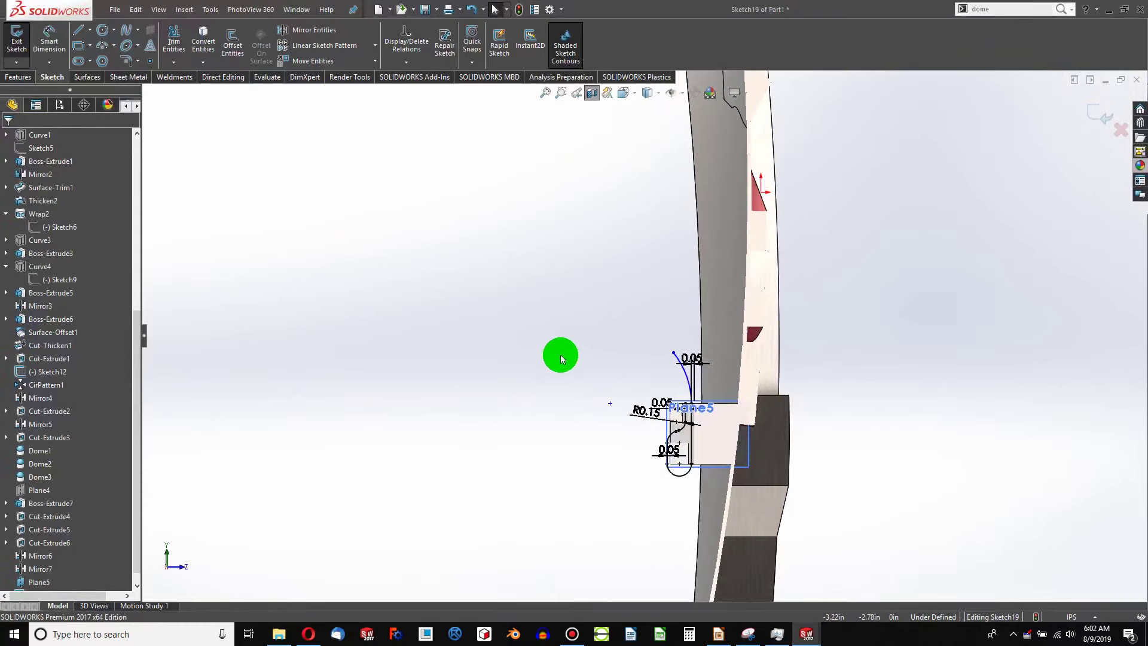
scroll(643, 336, up, 2)
click(76, 32)
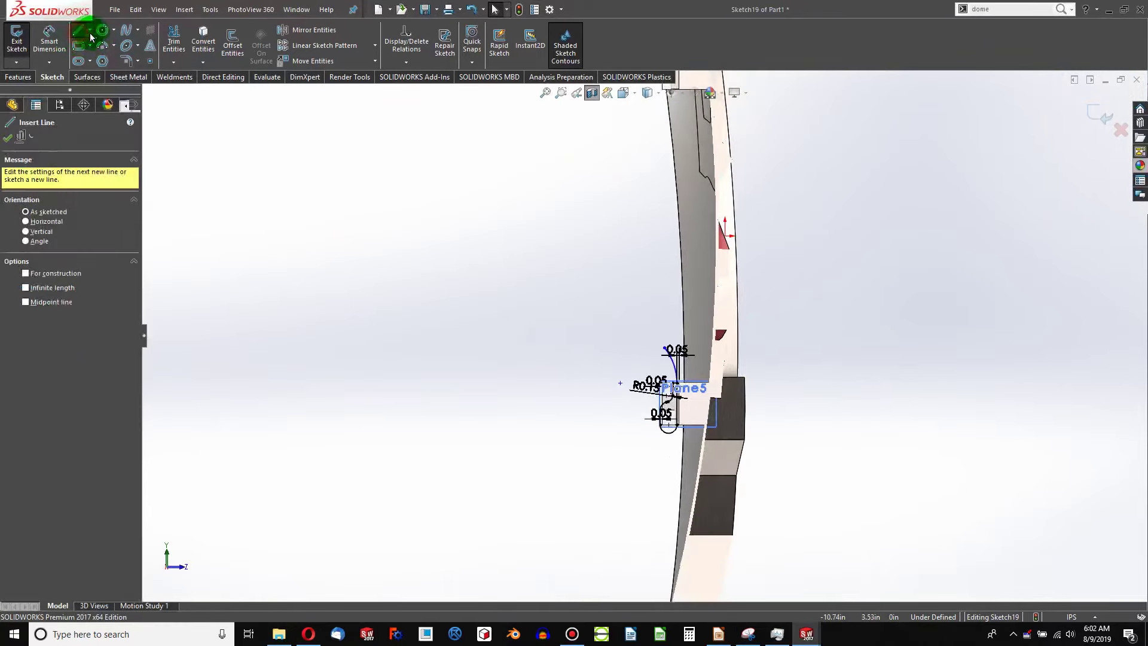
click(90, 30)
click(110, 58)
click(741, 234)
drag(741, 234, 906, 242)
click(901, 236)
key(Escape)
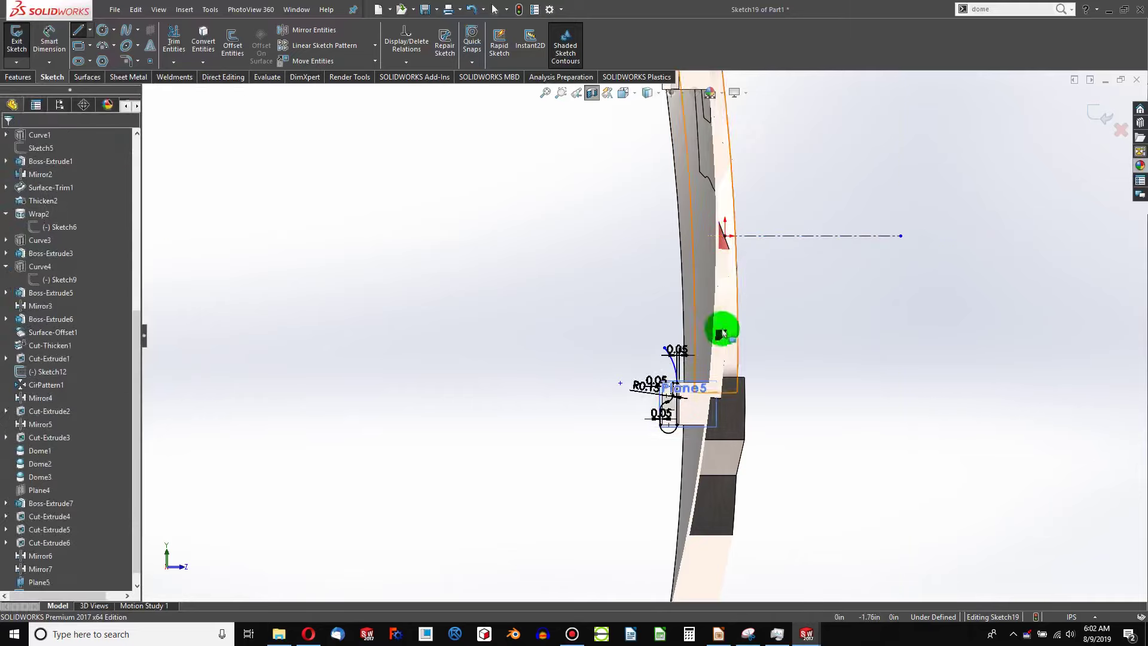
Step: Mirror the hook's lines and arcs about the horizontal centerline, keeping the original as a copy
scroll(712, 430, down, 2)
scroll(675, 344, up, 2)
scroll(651, 309, down, 2)
mouse_move(630, 258)
mouse_down()
mouse_move(568, 259)
mouse_move(564, 520)
mouse_move(676, 533)
mouse_up()
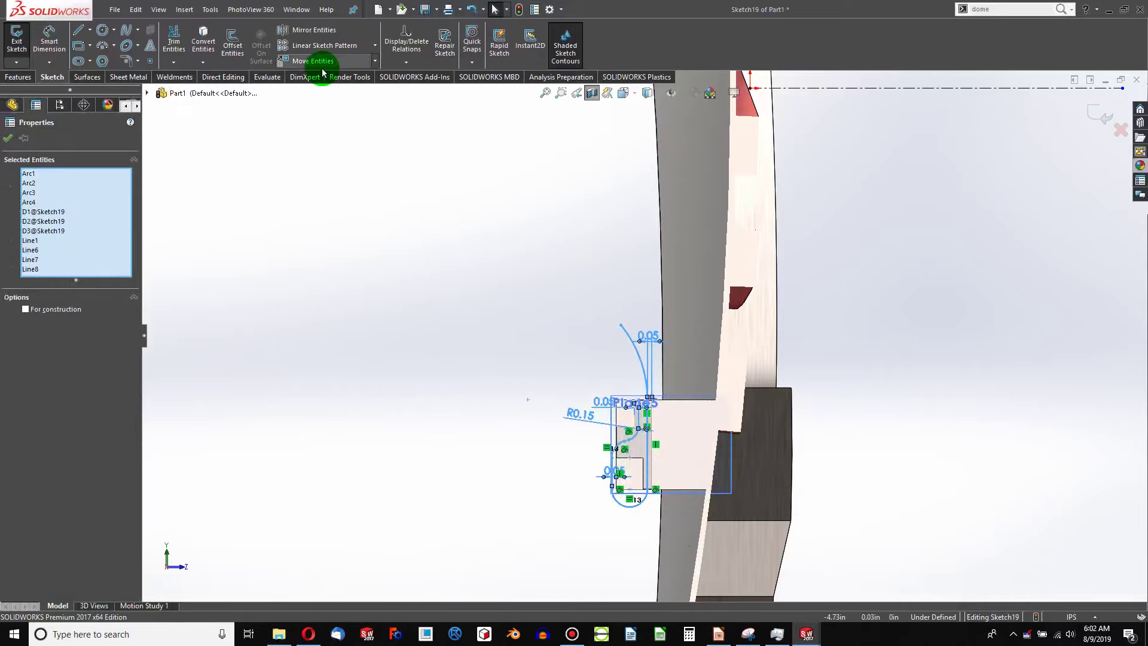
click(304, 31)
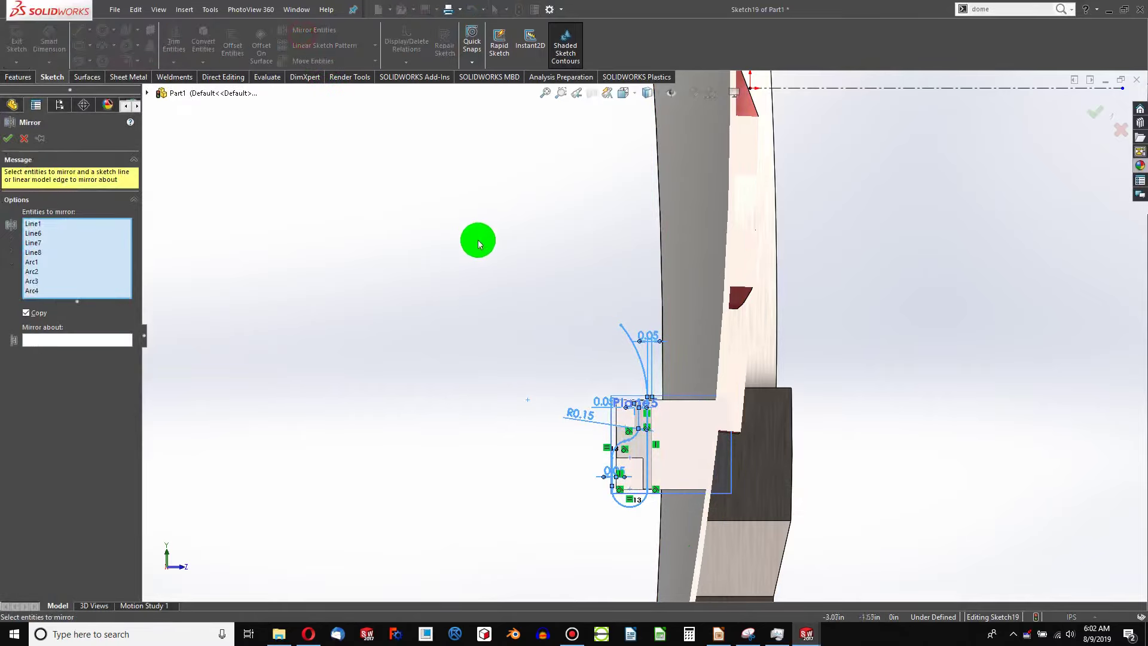
click(84, 339)
scroll(642, 335, up, 3)
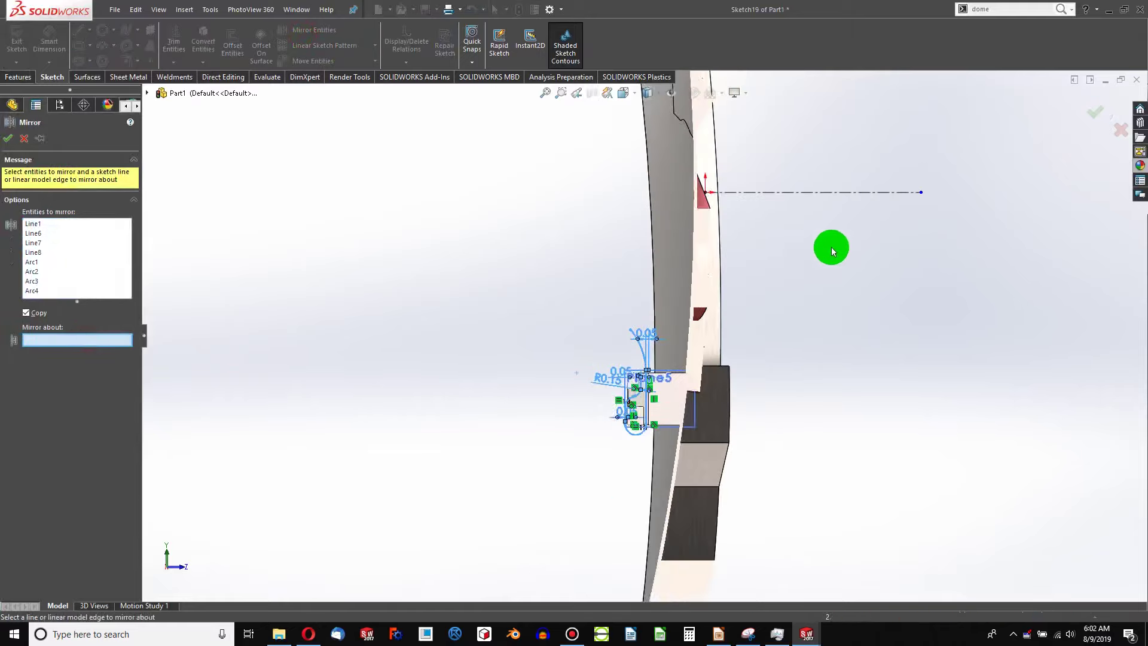
click(783, 200)
scroll(658, 239, down, 5)
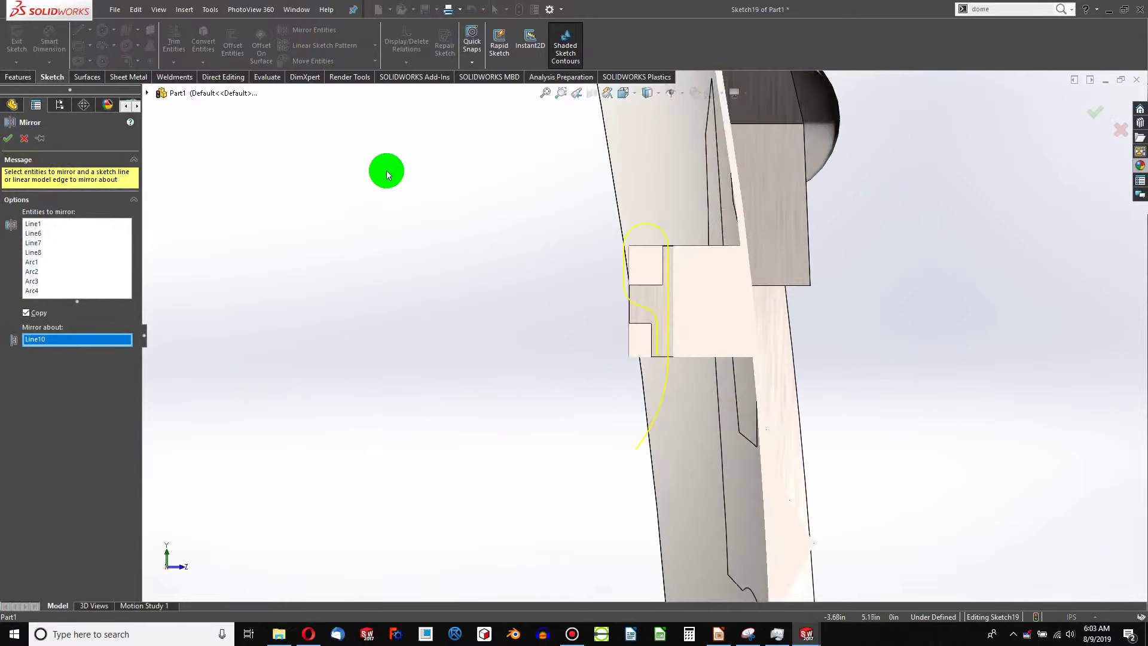
click(9, 136)
scroll(448, 335, up, 5)
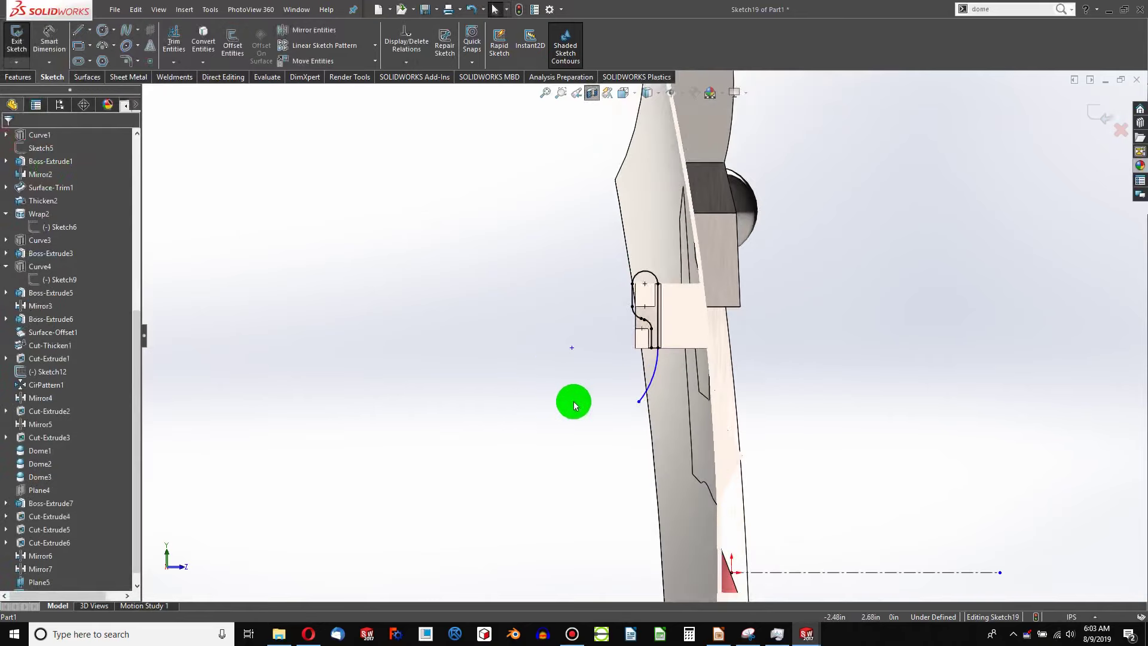
Step: Sketch a three-point arc of about 6 in radius joining the free ends of the original and mirrored arcs, bulging away from the part
scroll(654, 488, down, 2)
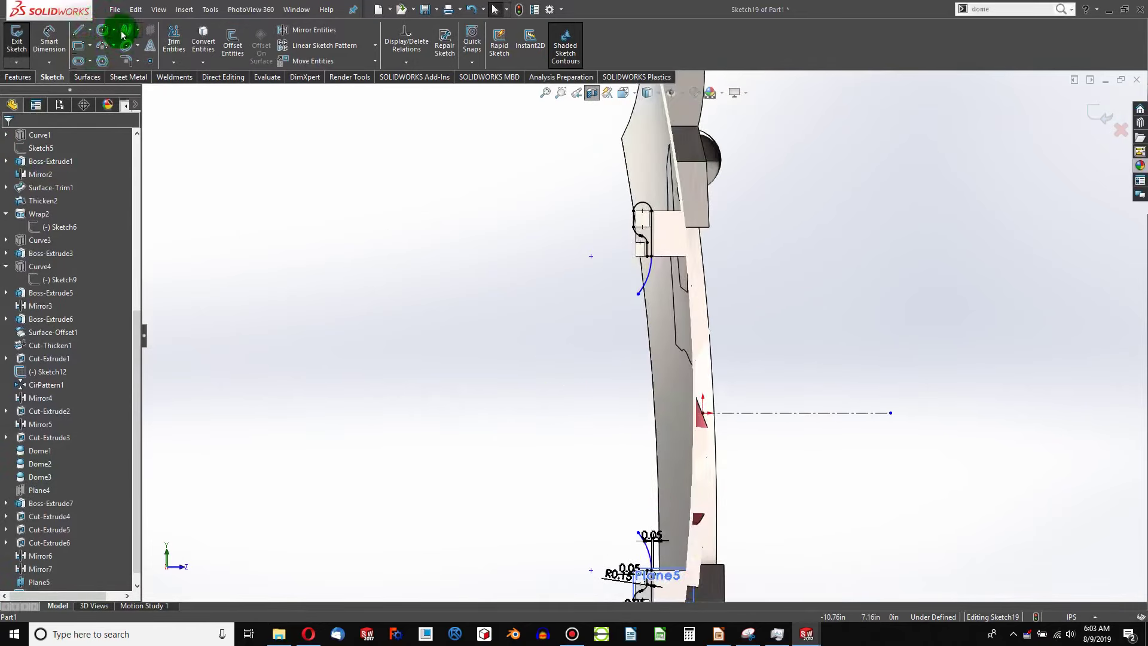
click(102, 45)
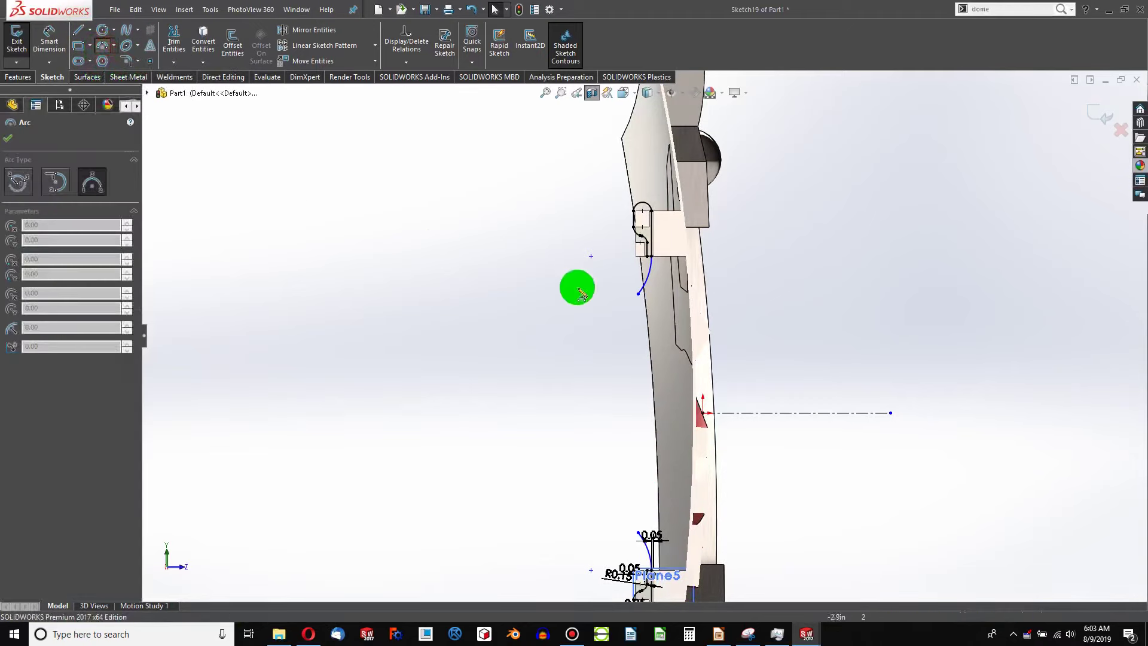
click(639, 293)
mouse_move(641, 302)
mouse_down()
mouse_move(660, 478)
mouse_move(639, 532)
mouse_up()
click(611, 446)
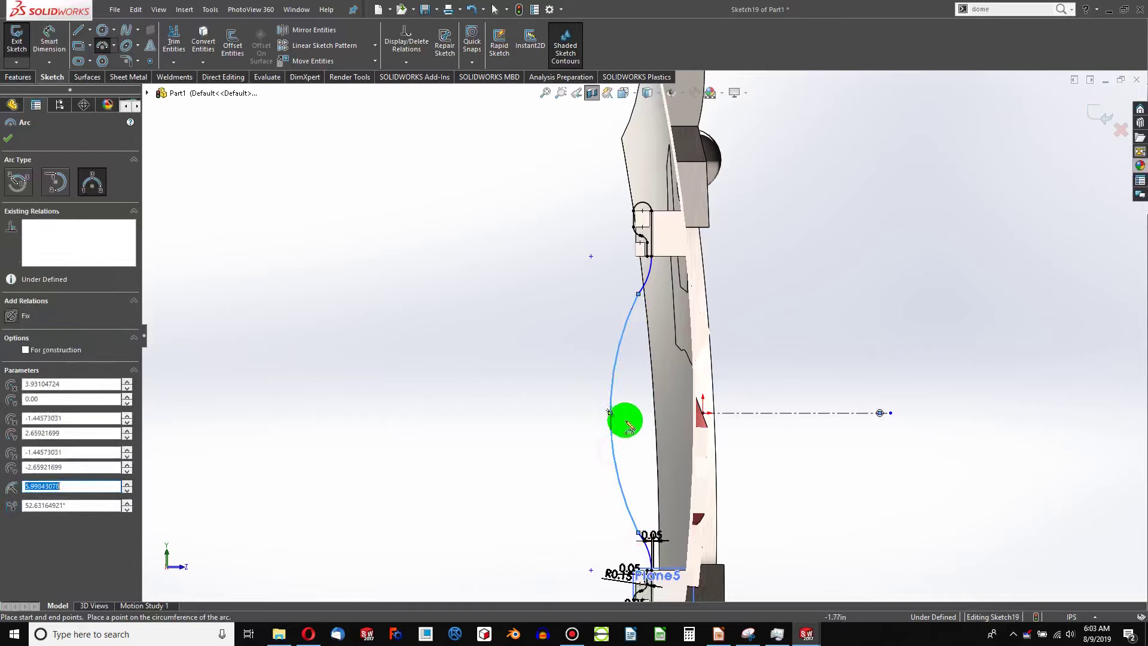
key(Escape)
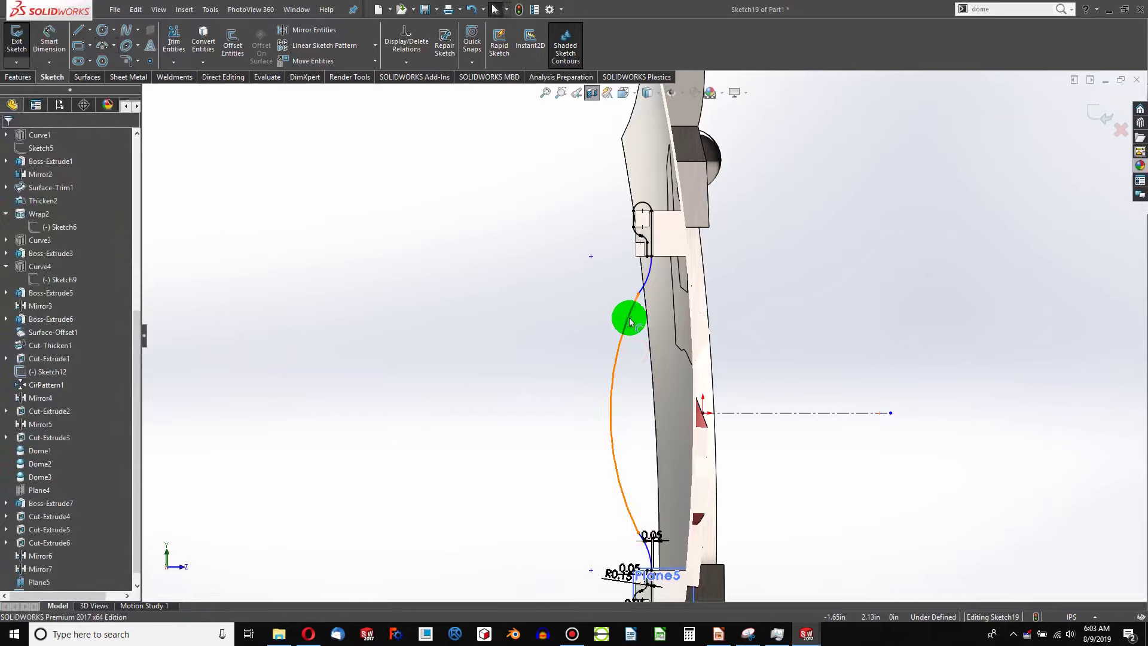
Step: Add a tangent relation between the large connecting arc and the mirrored hook's adjoining arc
click(630, 321)
ctrl+click(645, 277)
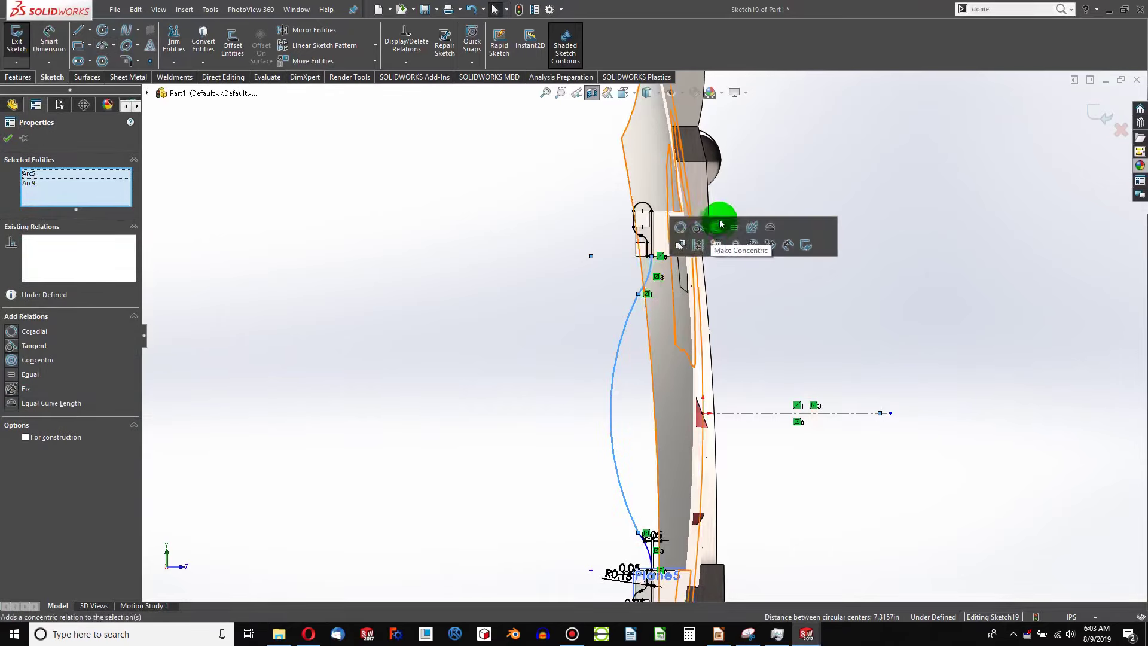
click(698, 227)
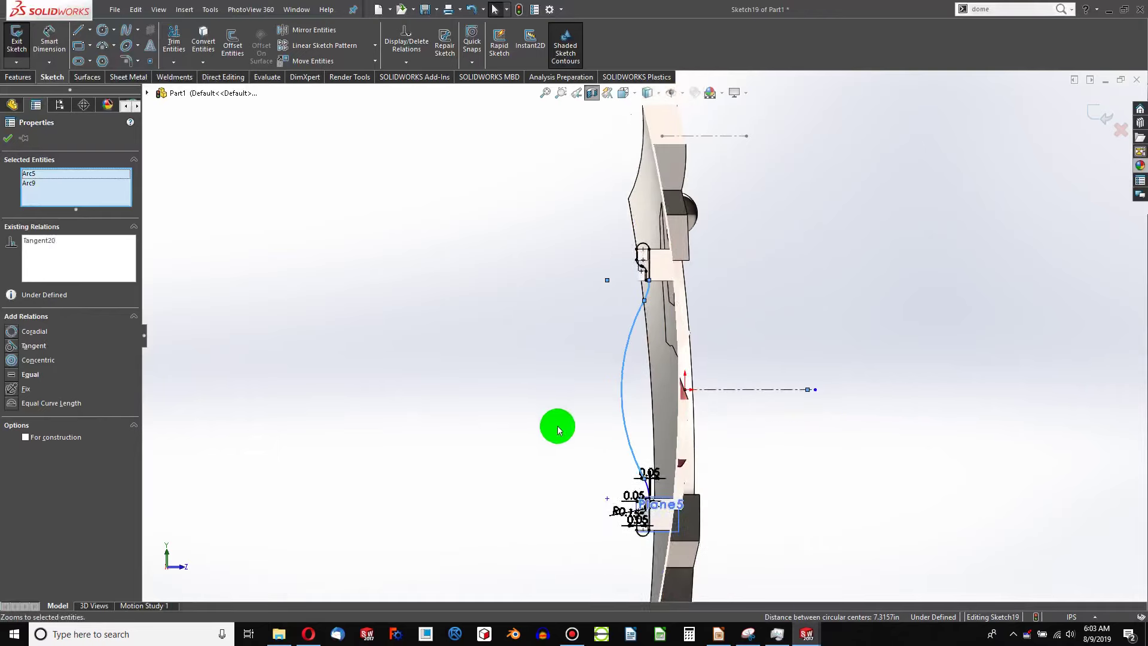
Step: Reposition the joint between the large connecting arc and the lower hook's adjoining arc by hand
click(629, 456)
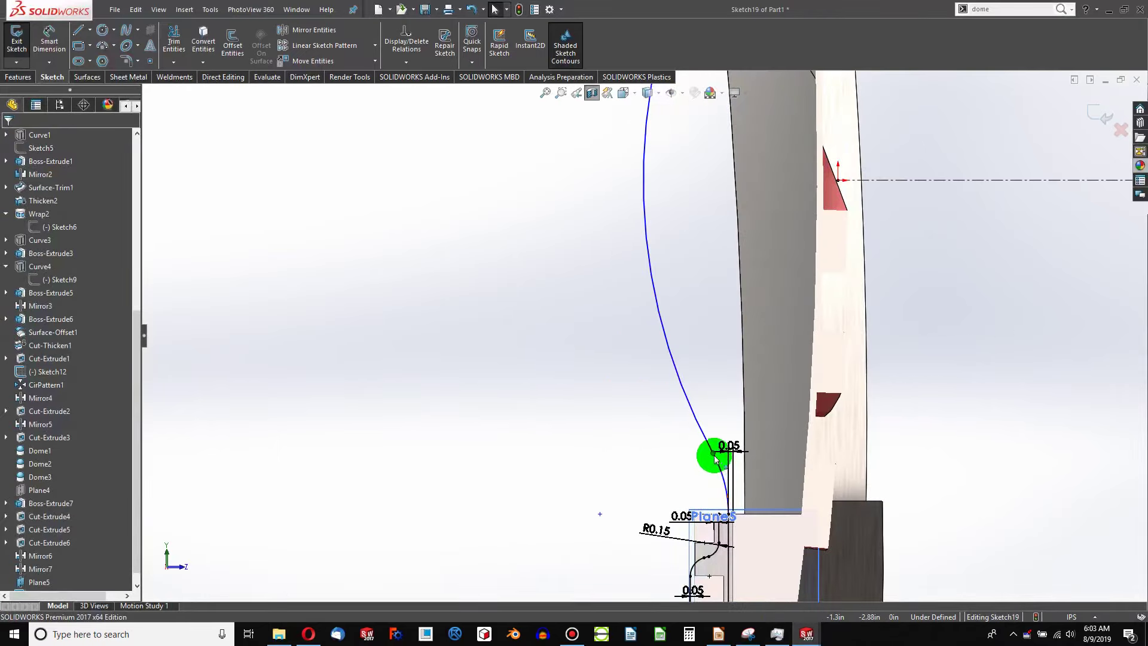
drag(714, 457, 670, 403)
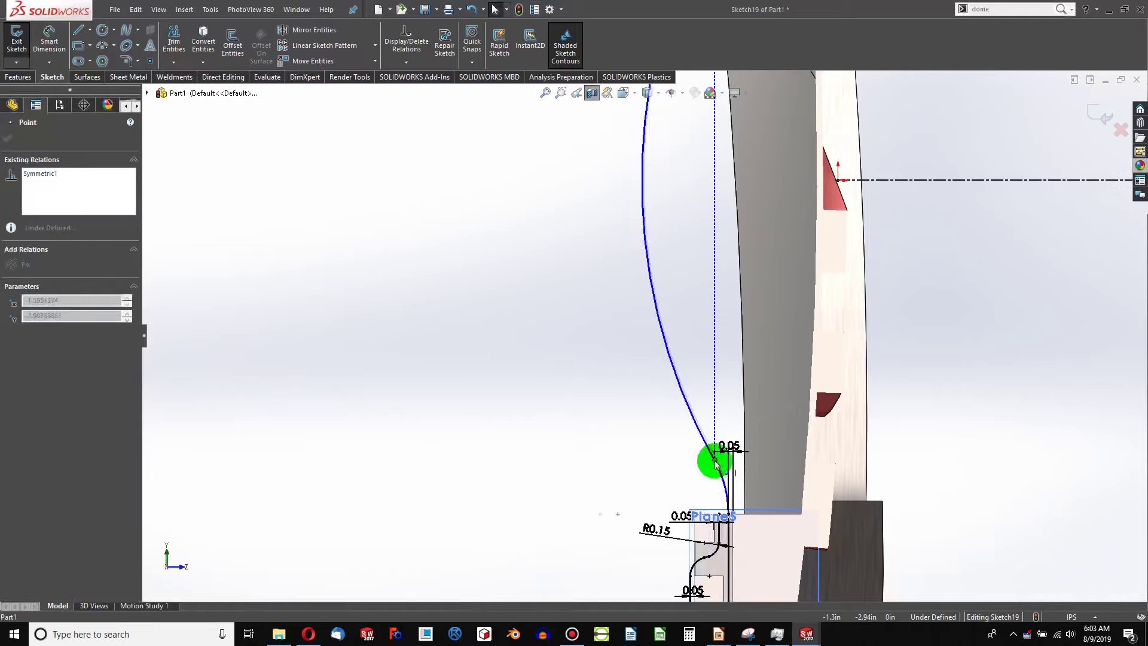
click(714, 460)
Step: Turn off the section view so the whole part is displayed around the sketch
middle_drag(705, 446, 653, 182)
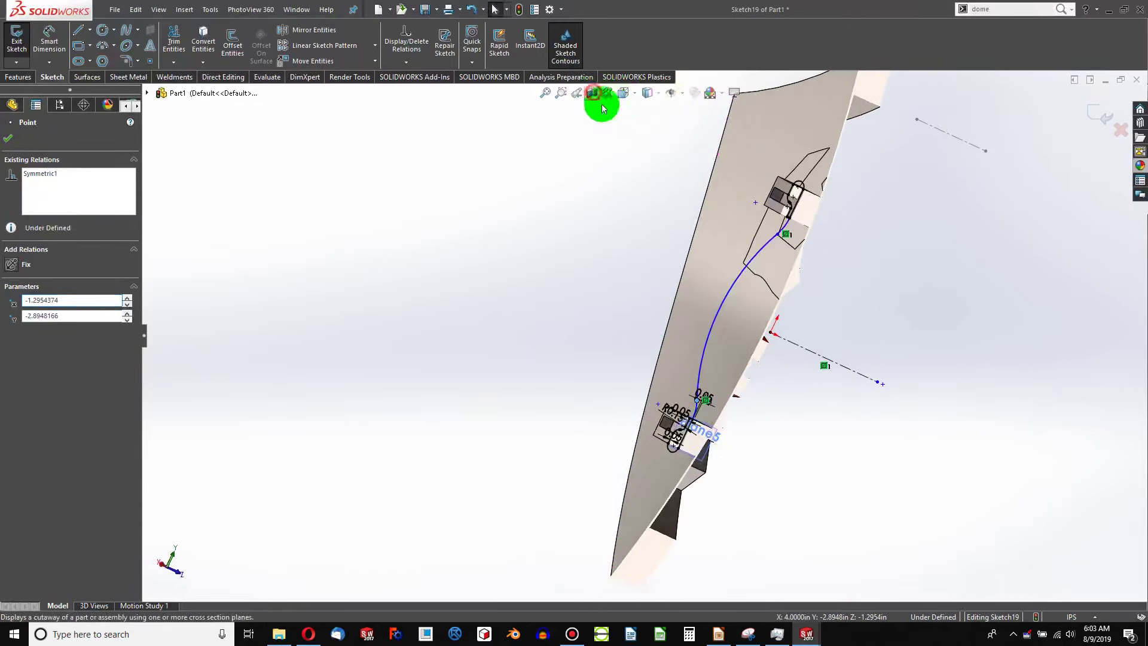
click(563, 229)
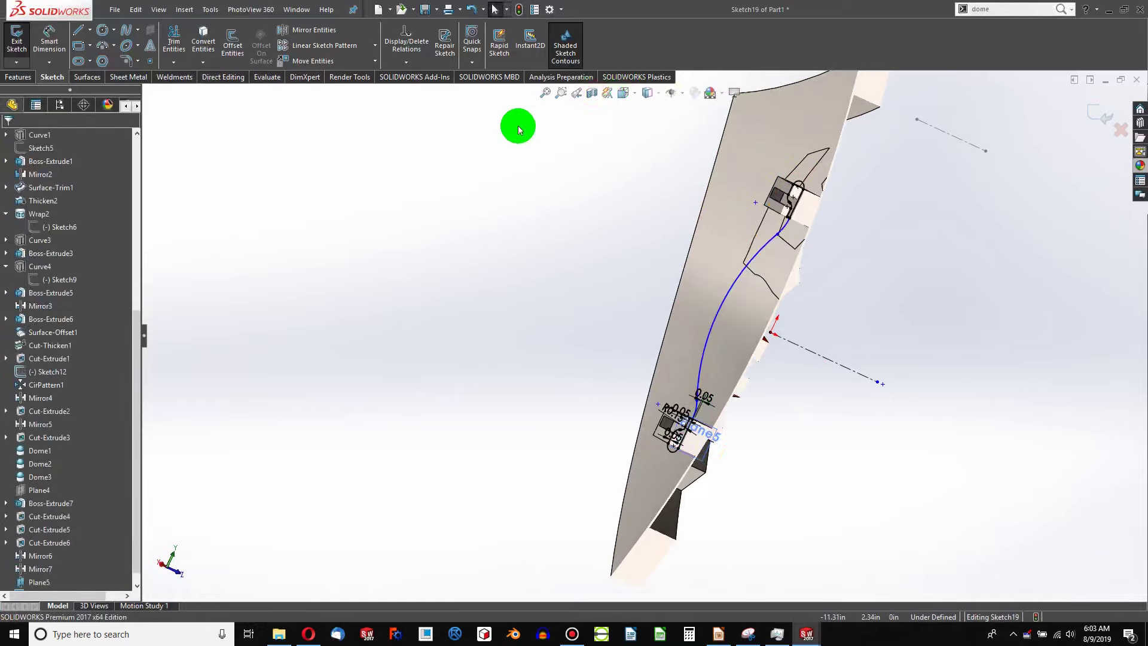
click(592, 94)
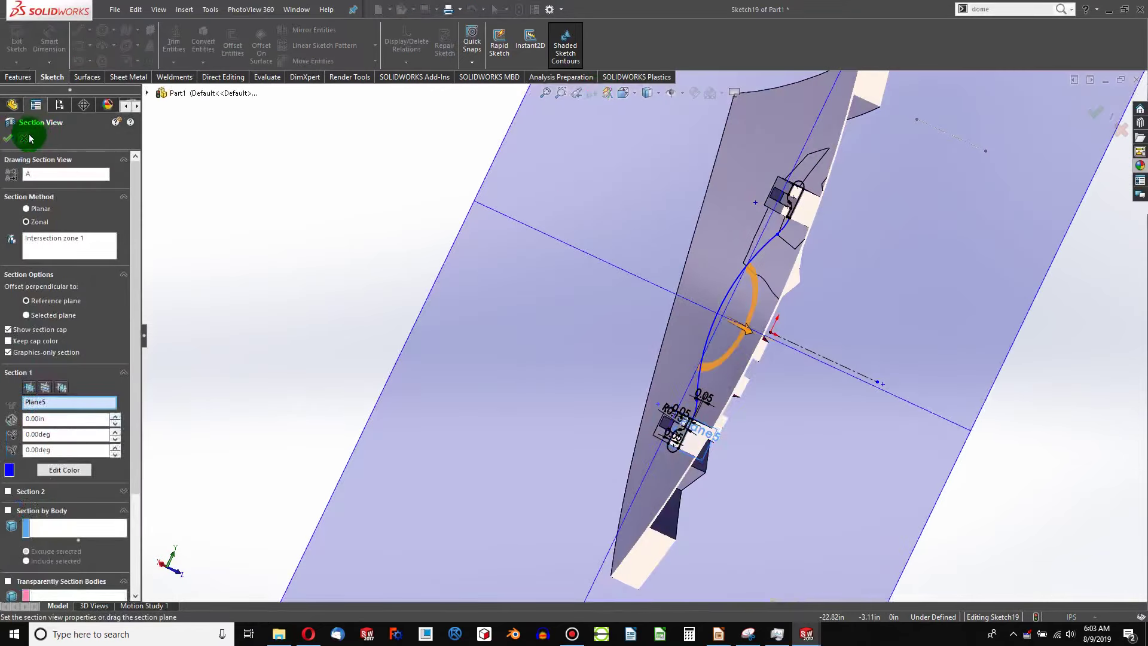
click(27, 137)
Step: Dimension the radius of the small arc between the upper hook and the large connecting arc to 1.5 in
scroll(807, 278, down, 3)
mouse_move(758, 280)
middle_down()
mouse_move(737, 268)
mouse_move(953, 316)
mouse_move(763, 263)
mouse_move(763, 274)
middle_up()
scroll(753, 194, down, 4)
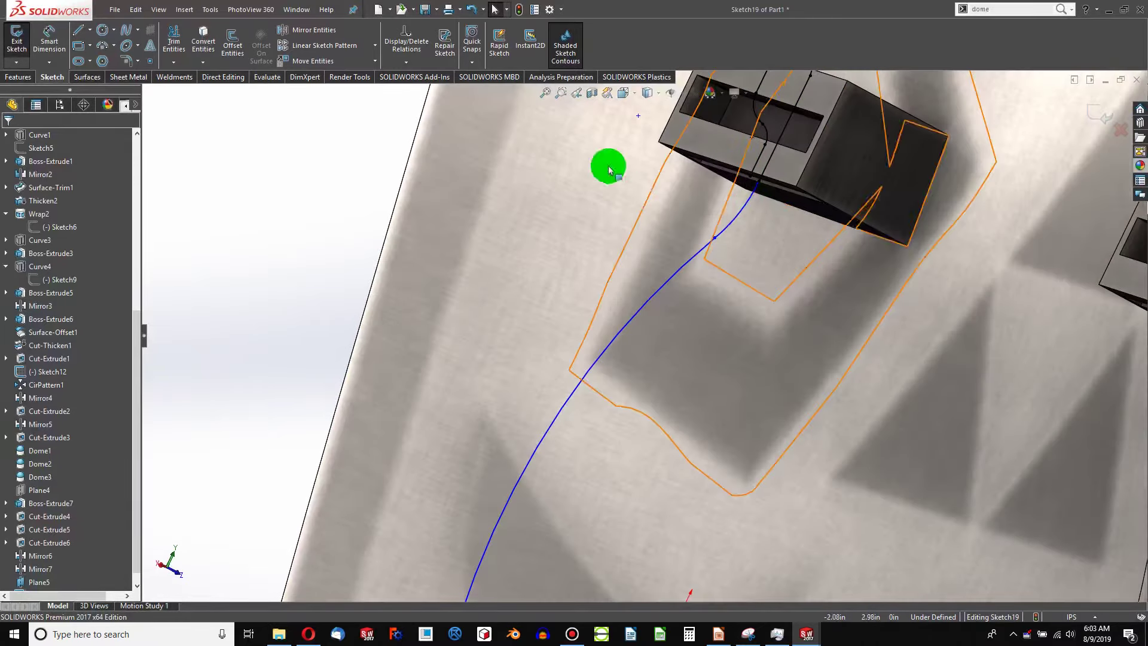
click(174, 43)
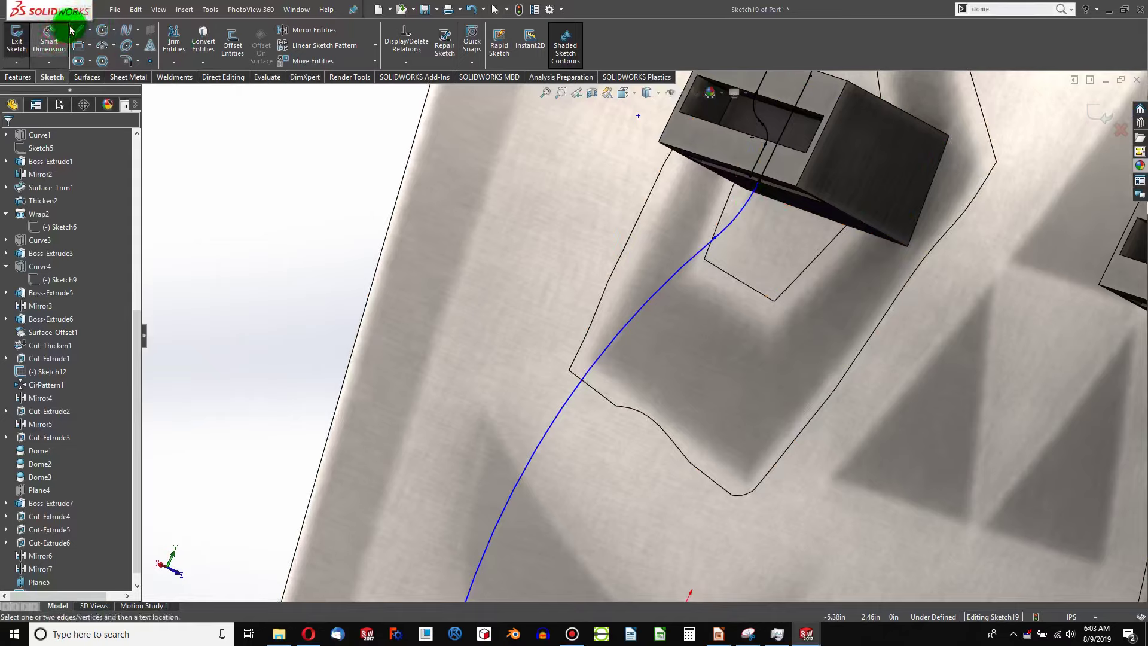
click(658, 207)
click(736, 224)
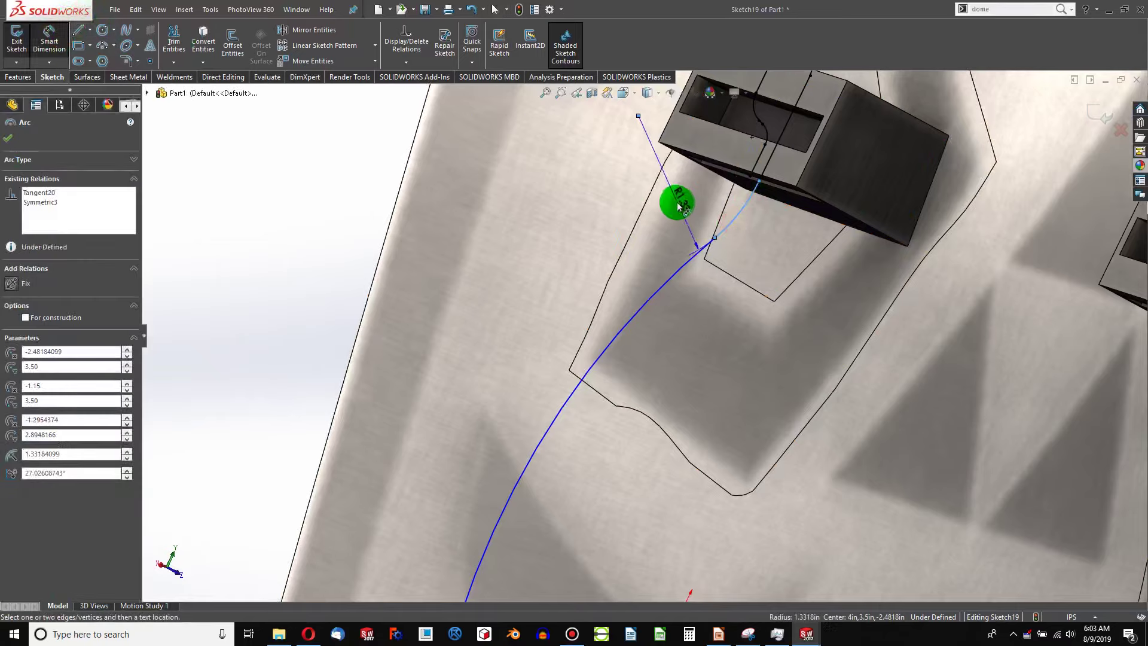
click(700, 197)
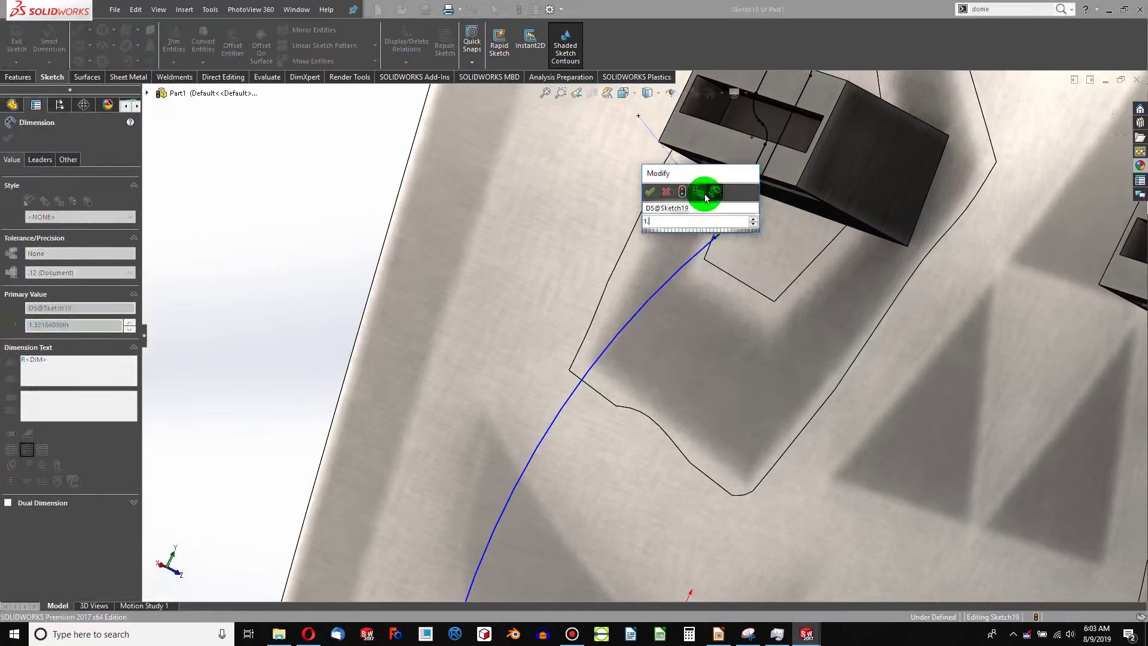
text(1.5)
key(Return)
Step: Dimension the radius of the large connecting arc to 6 in
scroll(700, 295, up, 3)
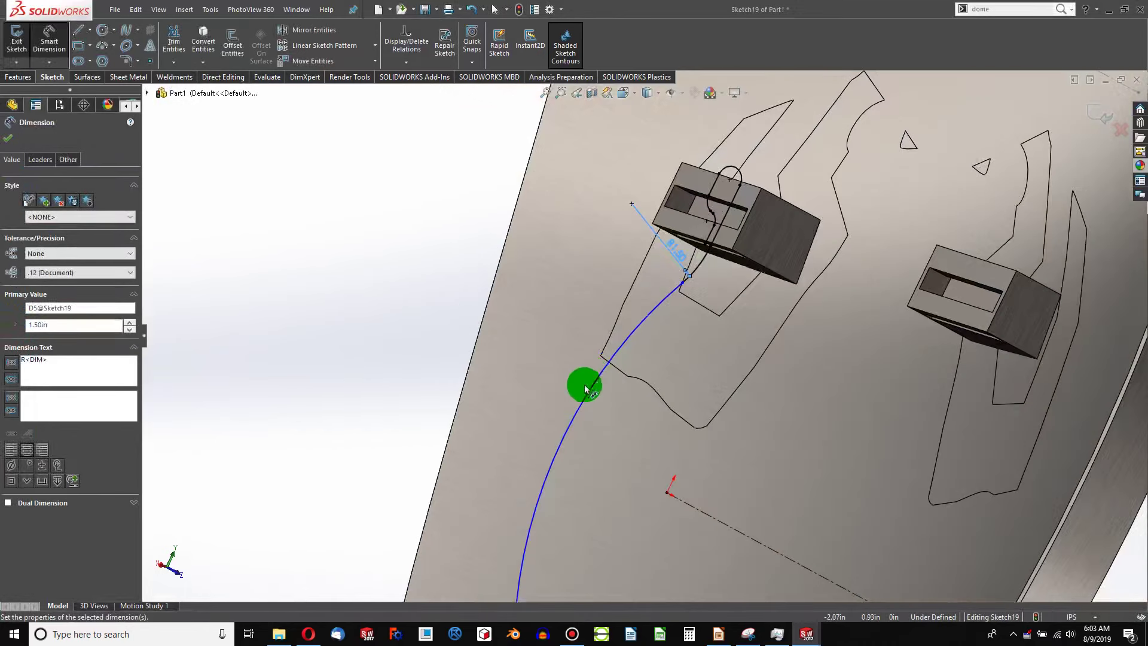
click(577, 404)
click(422, 383)
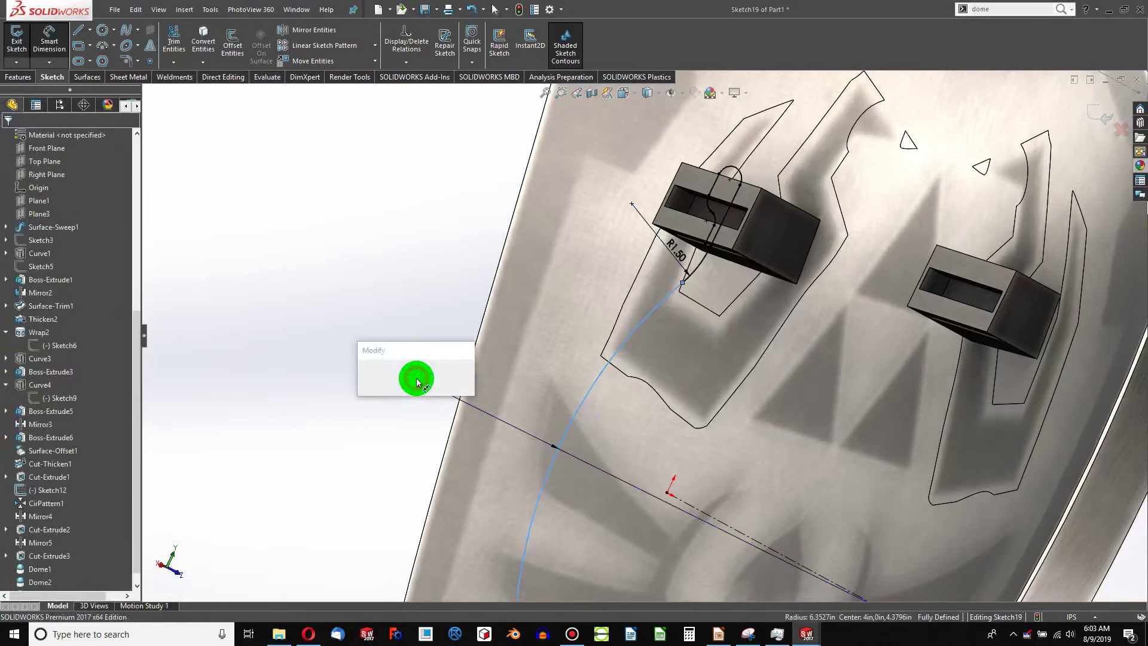
text(6.00in)
key(Return)
Step: Sketch a three-point arc of about 2.5 in radius from the free end of the lower hook's short inner line toward the middle of the part
mouse_move(418, 382)
middle_down()
mouse_move(477, 367)
mouse_move(579, 389)
mouse_move(543, 379)
mouse_move(561, 349)
mouse_move(761, 382)
mouse_move(745, 376)
middle_up()
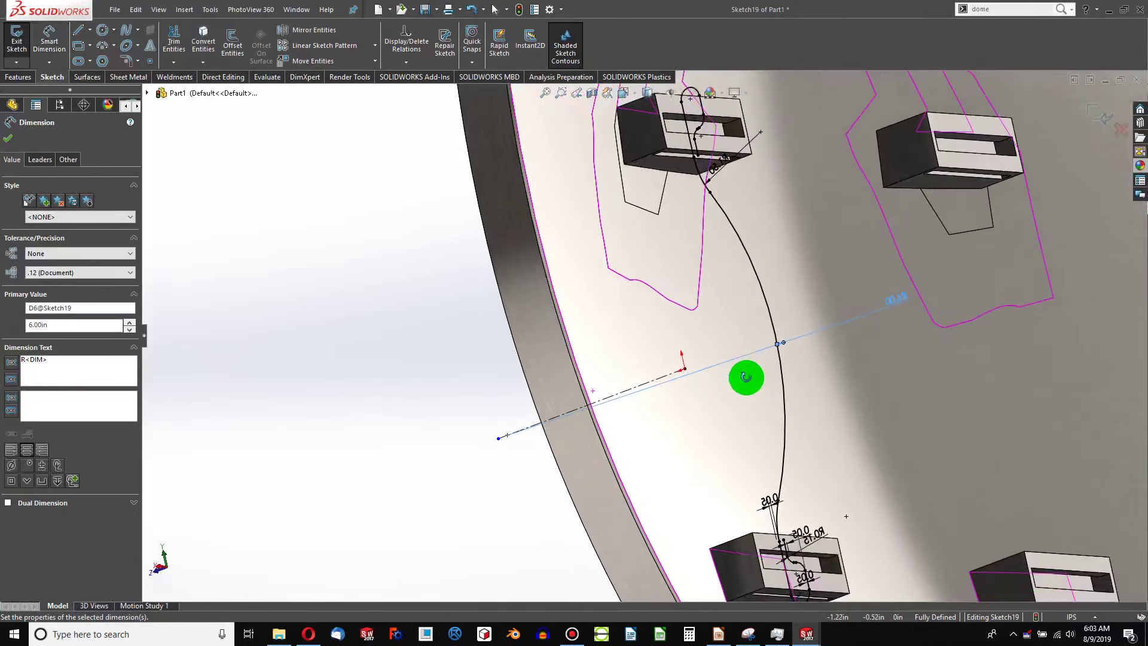
click(102, 47)
scroll(643, 346, up, 3)
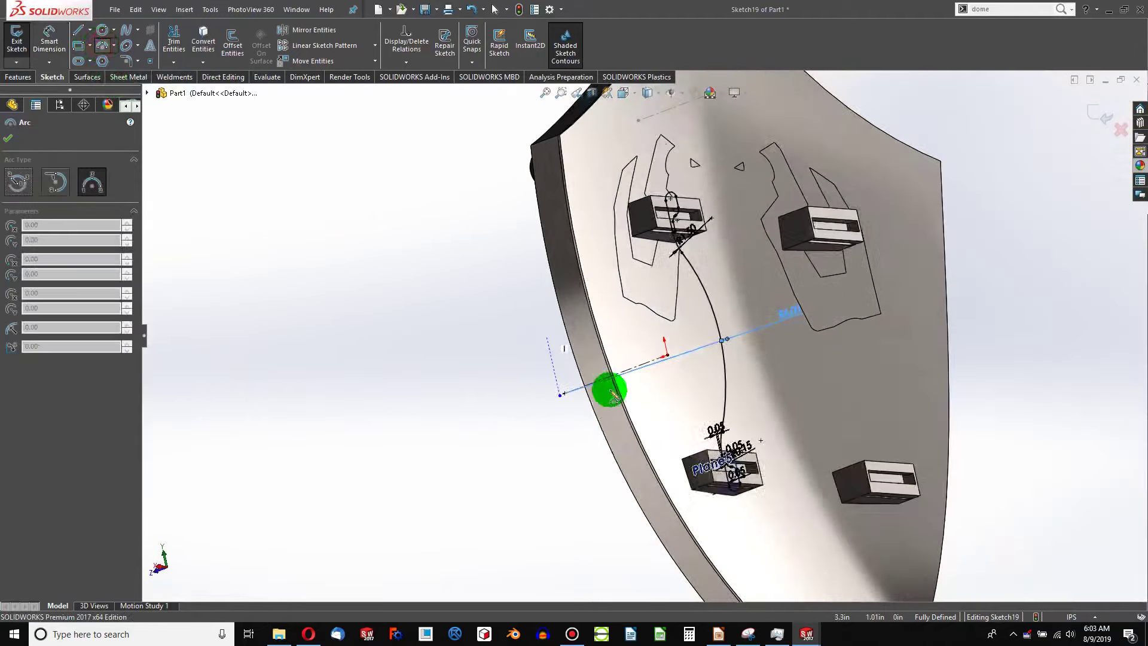
scroll(643, 448, down, 3)
scroll(684, 241, up, 2)
scroll(777, 413, down, 3)
scroll(726, 387, down, 4)
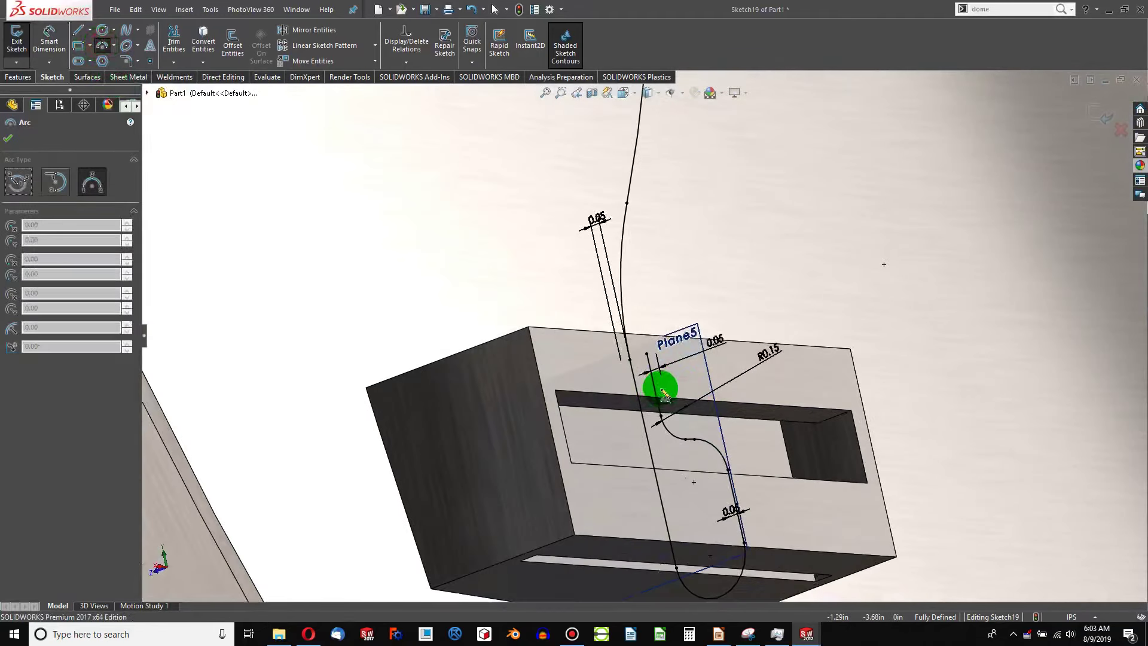
click(647, 357)
scroll(697, 227, up, 3)
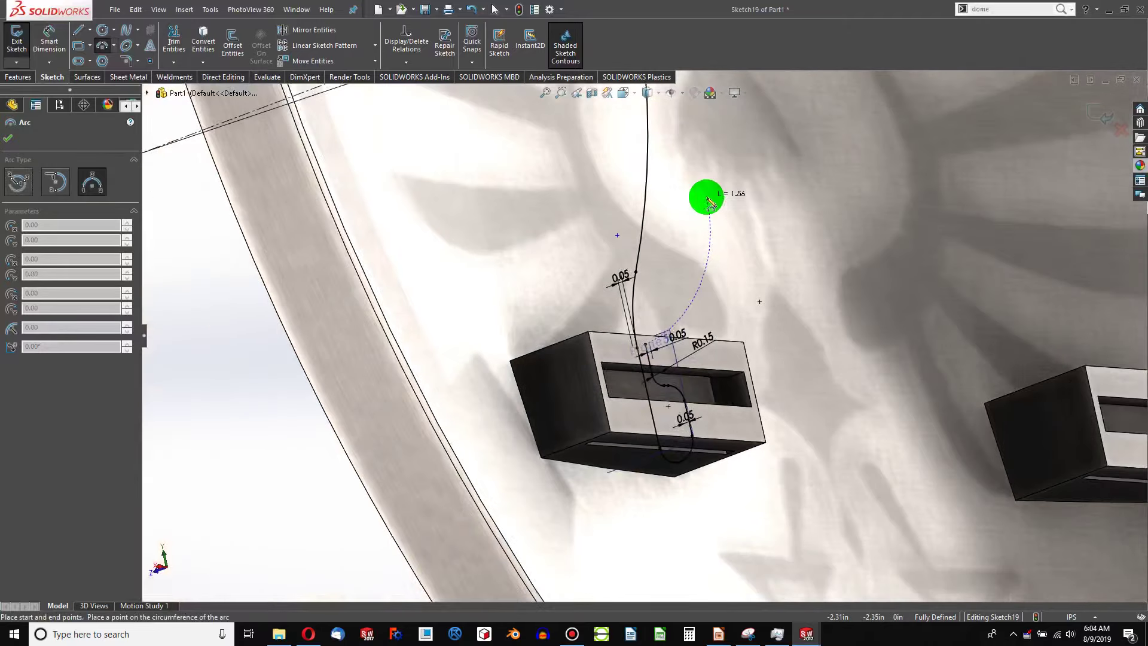
click(663, 281)
scroll(635, 346, down, 4)
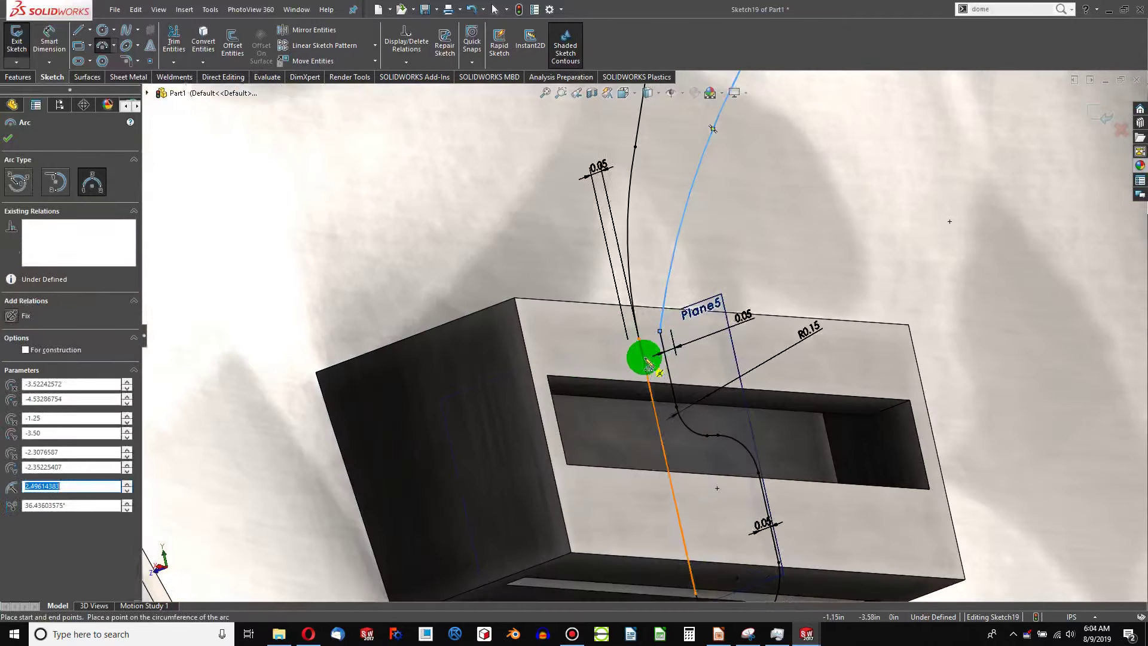
Step: Add a tangent relation between the new arc and the lower hook's short inner line
click(673, 277)
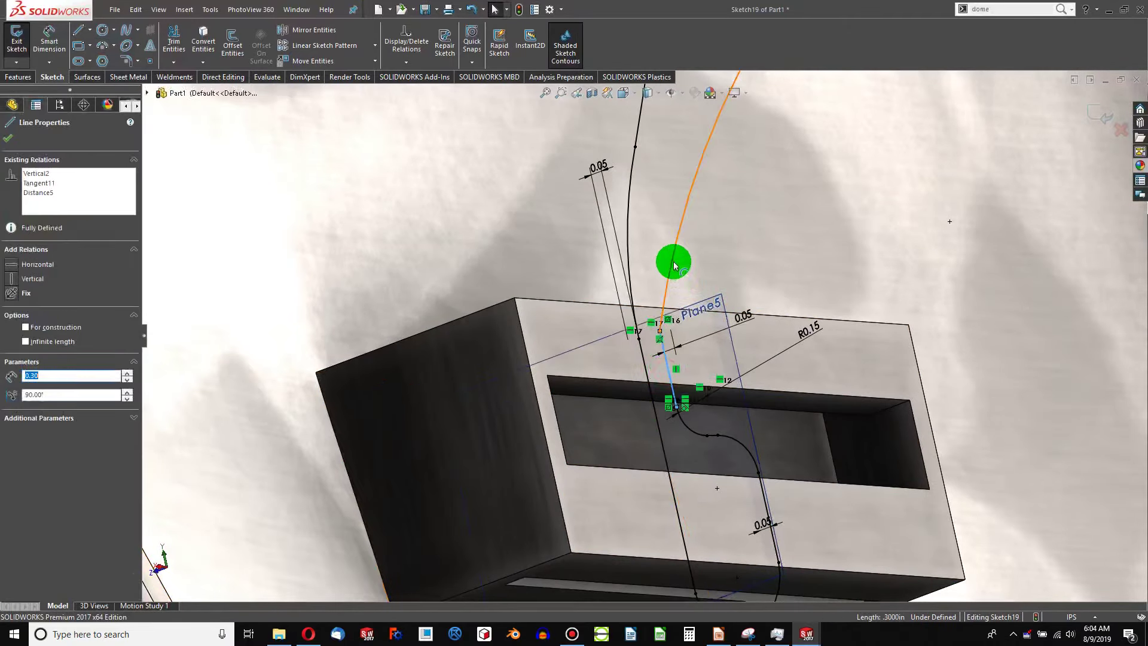
ctrl+click(402, 326)
click(14, 333)
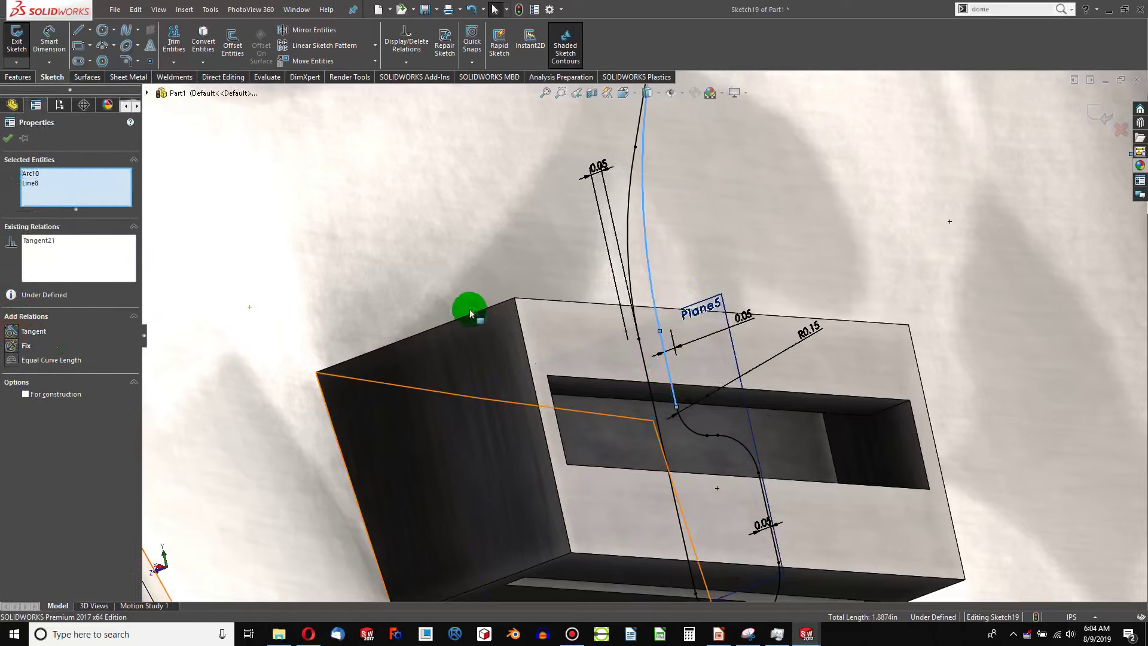
click(513, 206)
Step: Make the new inner arc concentric with the neighbouring 1.5 in arc at the lower hook
click(630, 193)
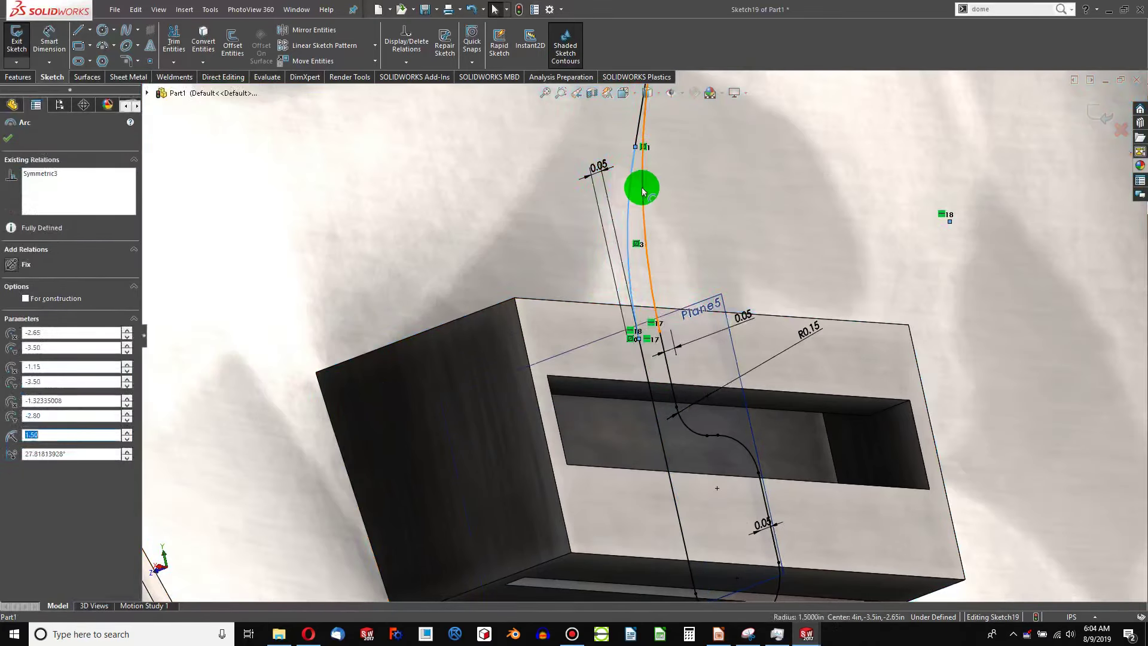
ctrl+click(643, 187)
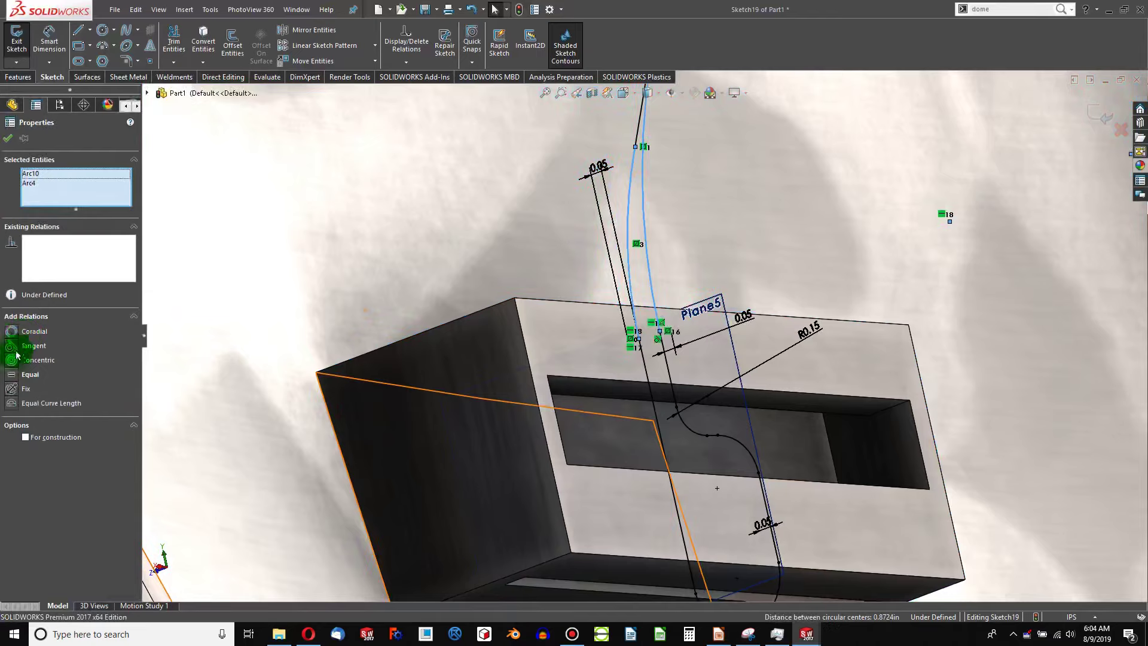
scroll(451, 297, up, 5)
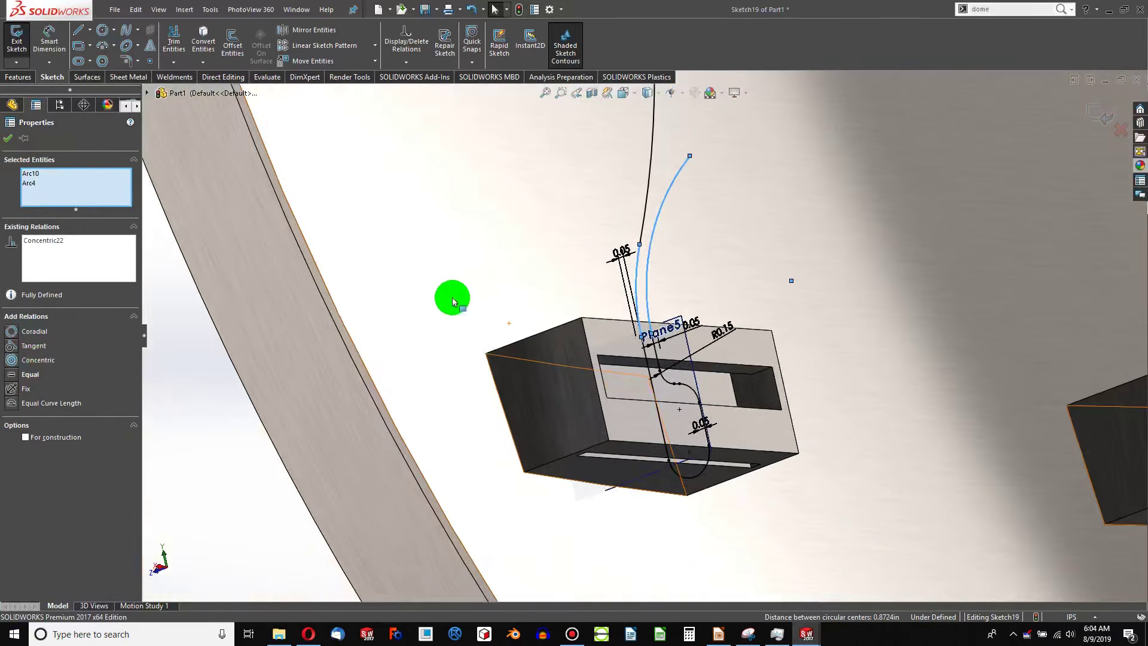
scroll(448, 276, down, 3)
click(514, 189)
Step: Adjust the inner arc's free end and dimension its horizontal distance from the hook's outer line endpoint to 0.75 in
click(716, 180)
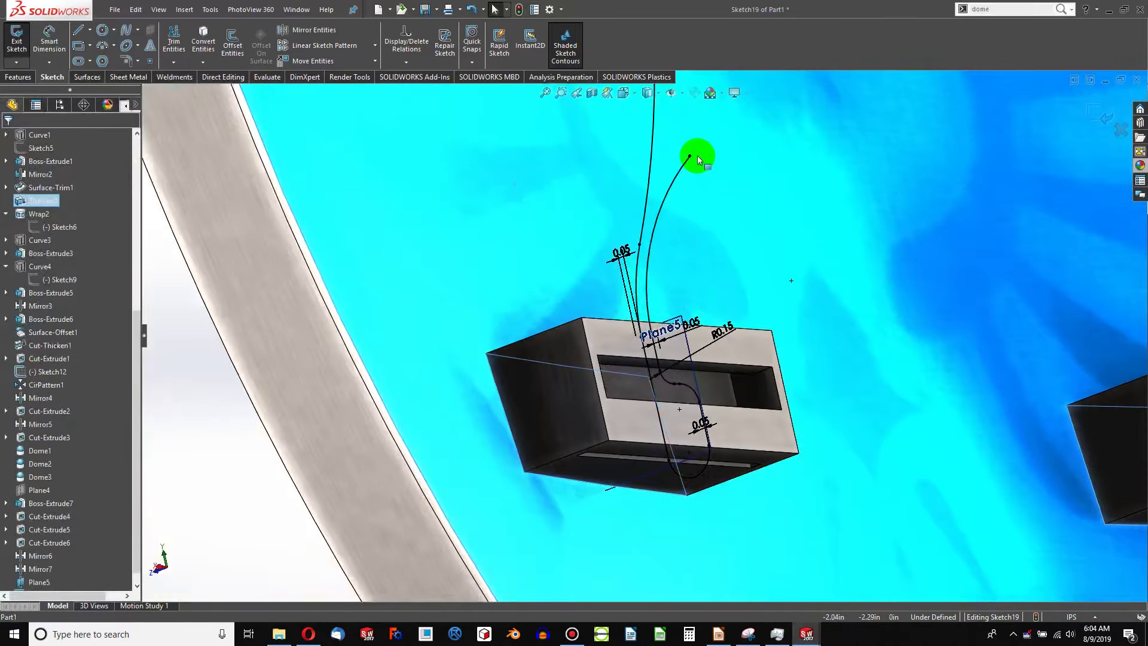
mouse_move(689, 157)
mouse_down()
mouse_move(667, 191)
mouse_move(680, 172)
mouse_up()
scroll(676, 180, up, 2)
scroll(670, 185, down, 3)
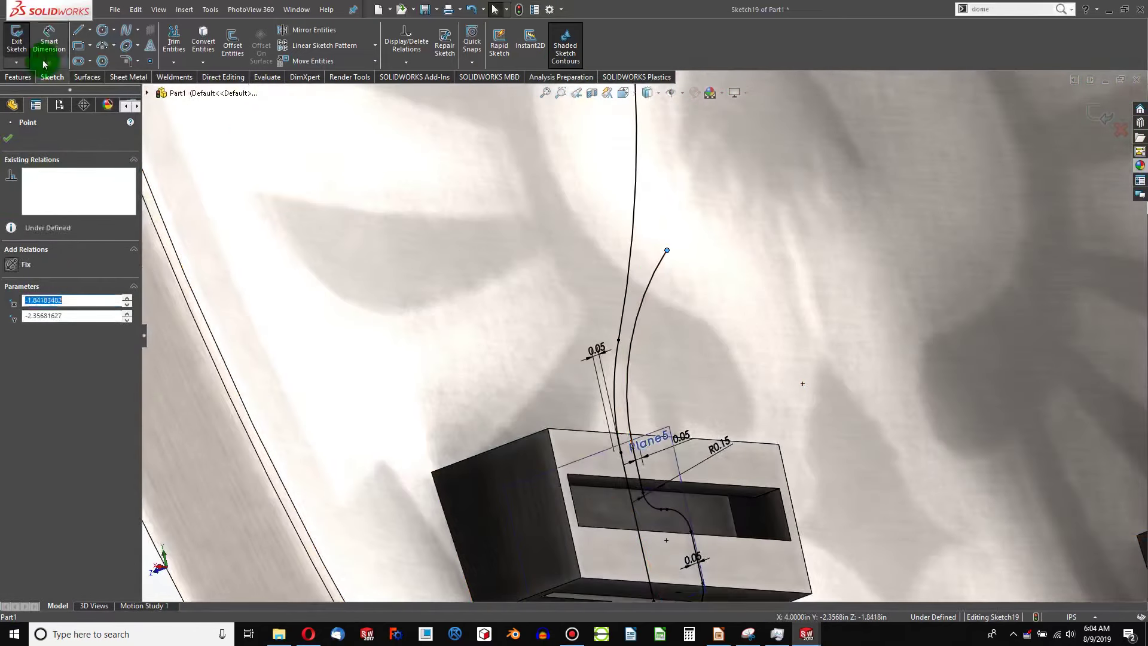
click(47, 40)
click(671, 461)
click(622, 457)
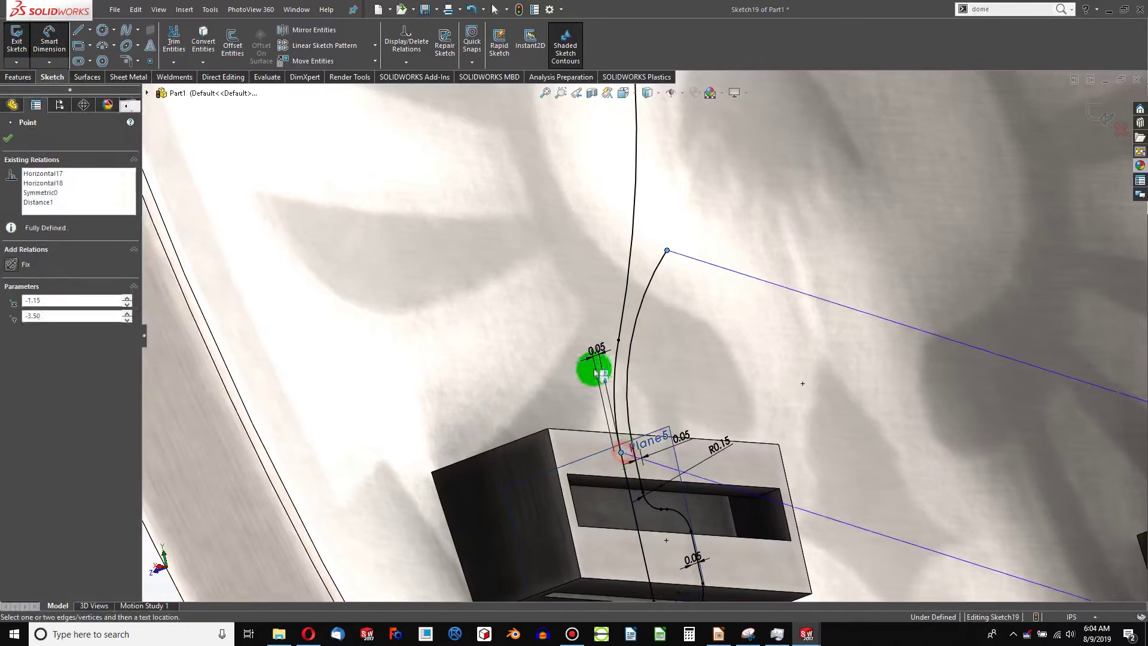
click(577, 197)
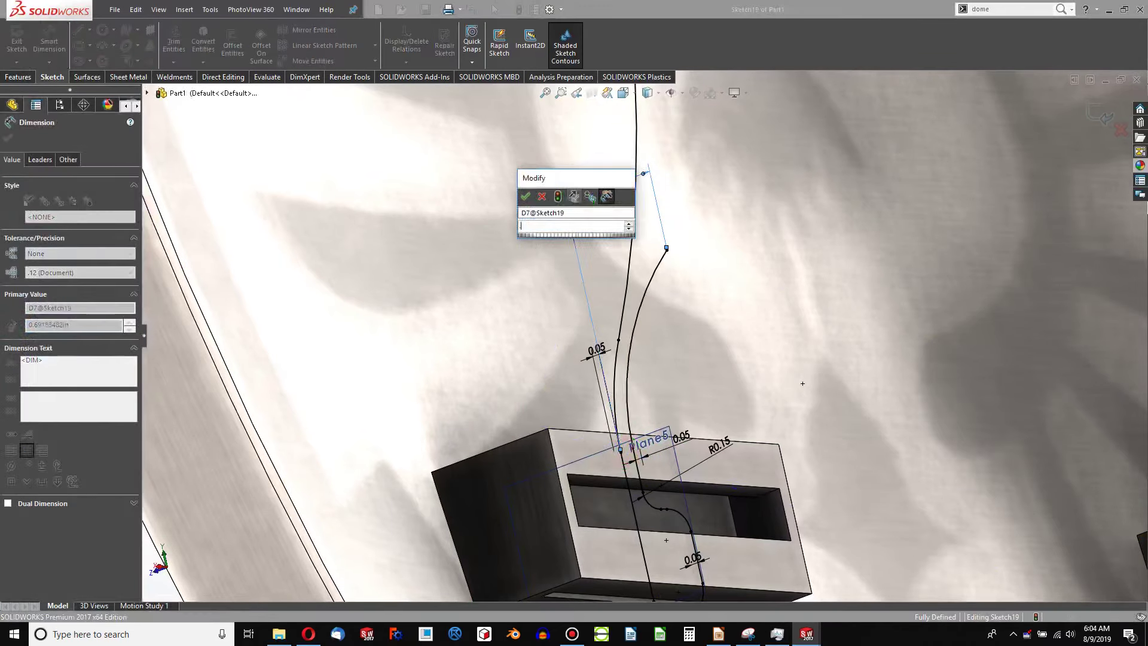
text(.75)
key(Return)
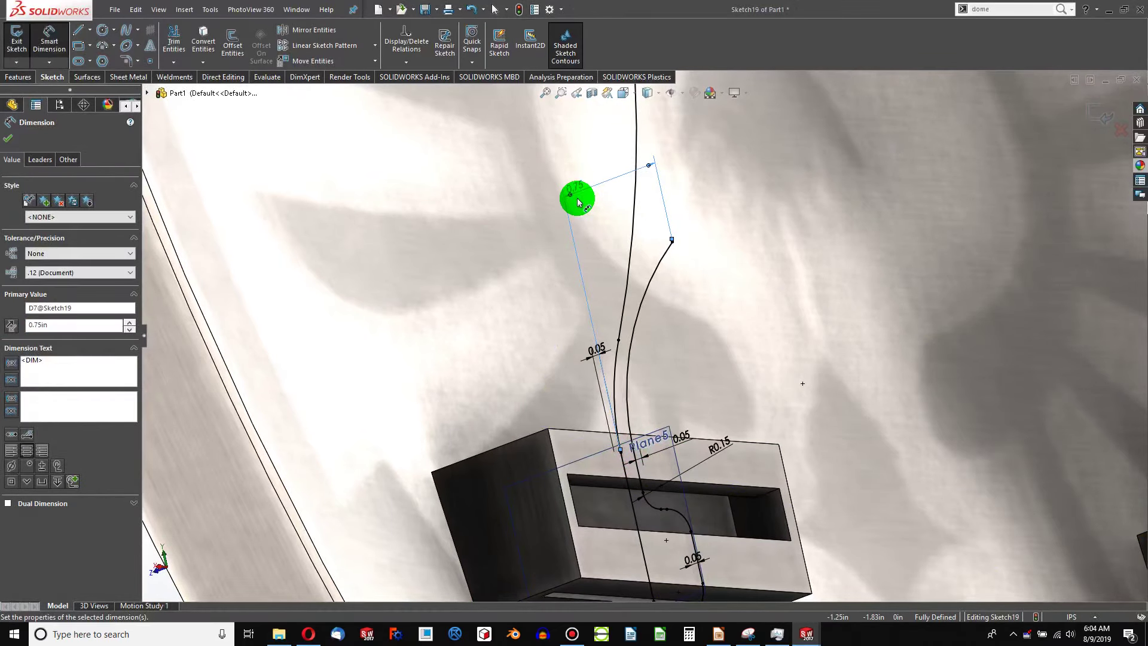
key(Escape)
Step: Mirror the new inner arc about the horizontal centerline to the upper hook, keeping the original as a copy
scroll(532, 311, up, 5)
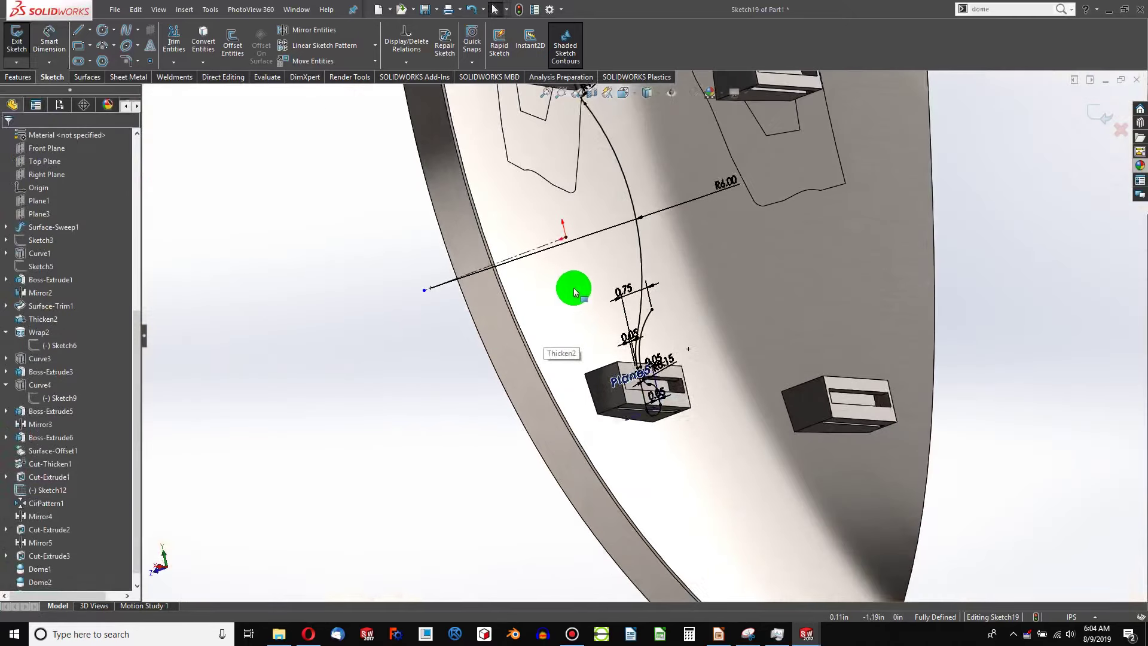
scroll(574, 291, up, 3)
scroll(562, 198, down, 7)
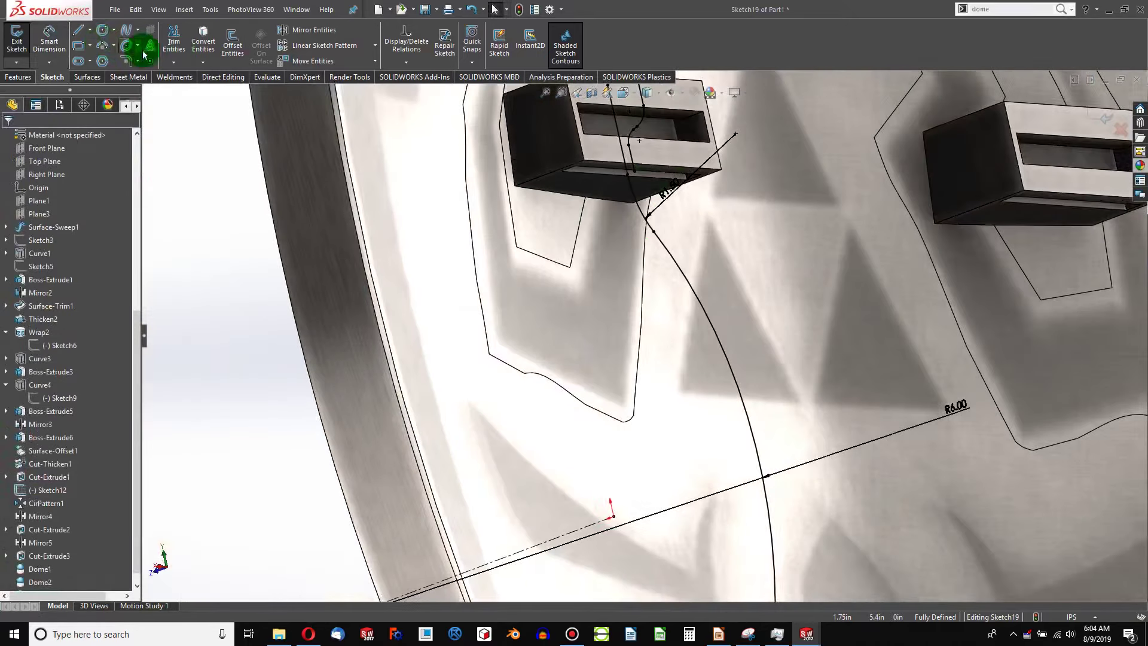
click(308, 34)
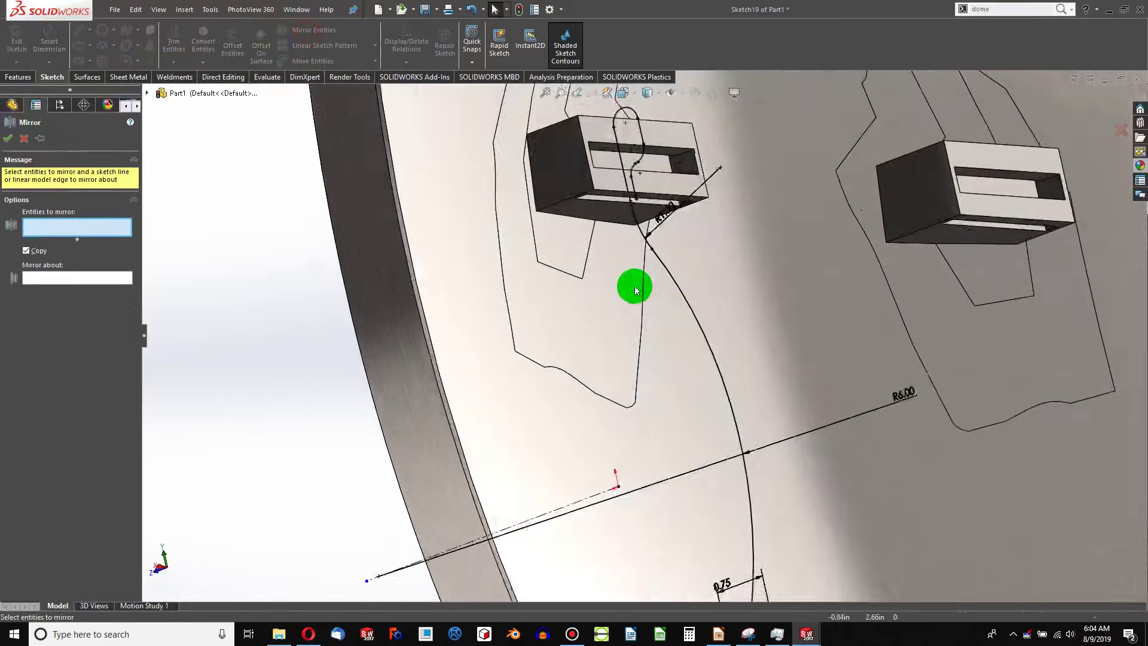
scroll(633, 282, up, 6)
scroll(709, 440, down, 1)
scroll(658, 441, down, 1)
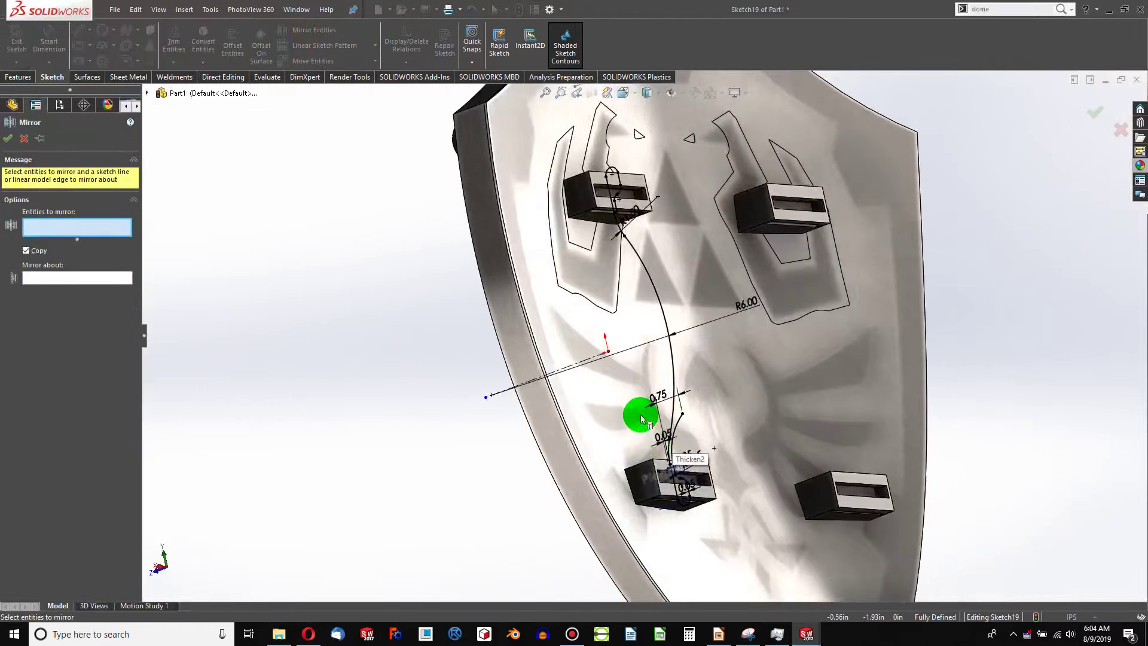
scroll(645, 449, down, 5)
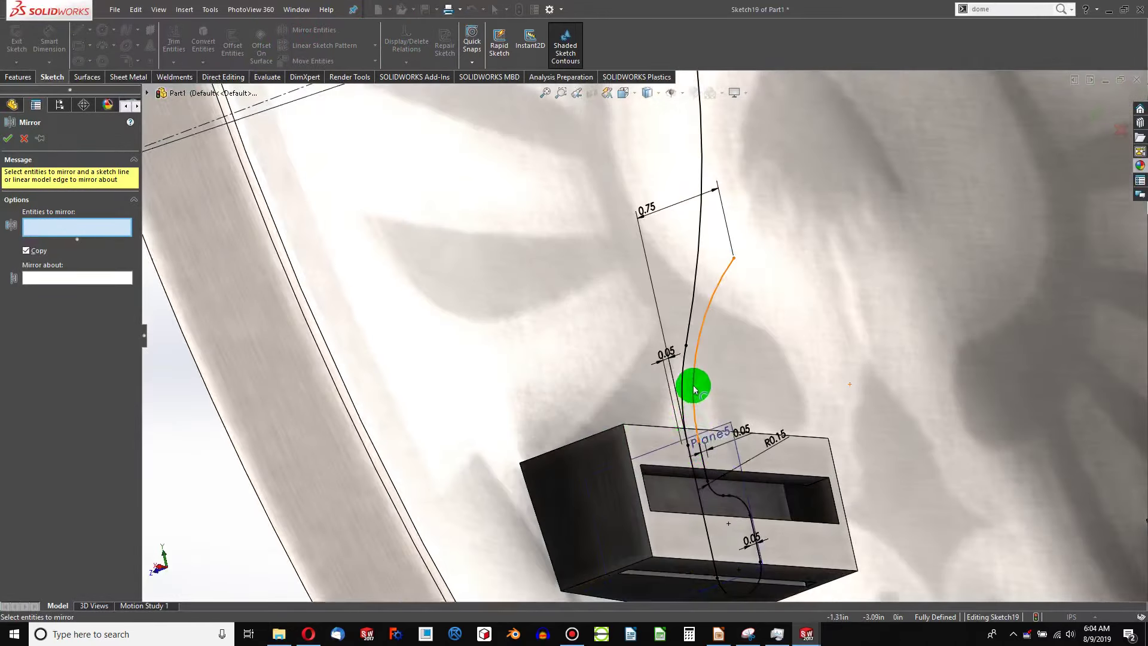
click(693, 390)
scroll(688, 389, up, 6)
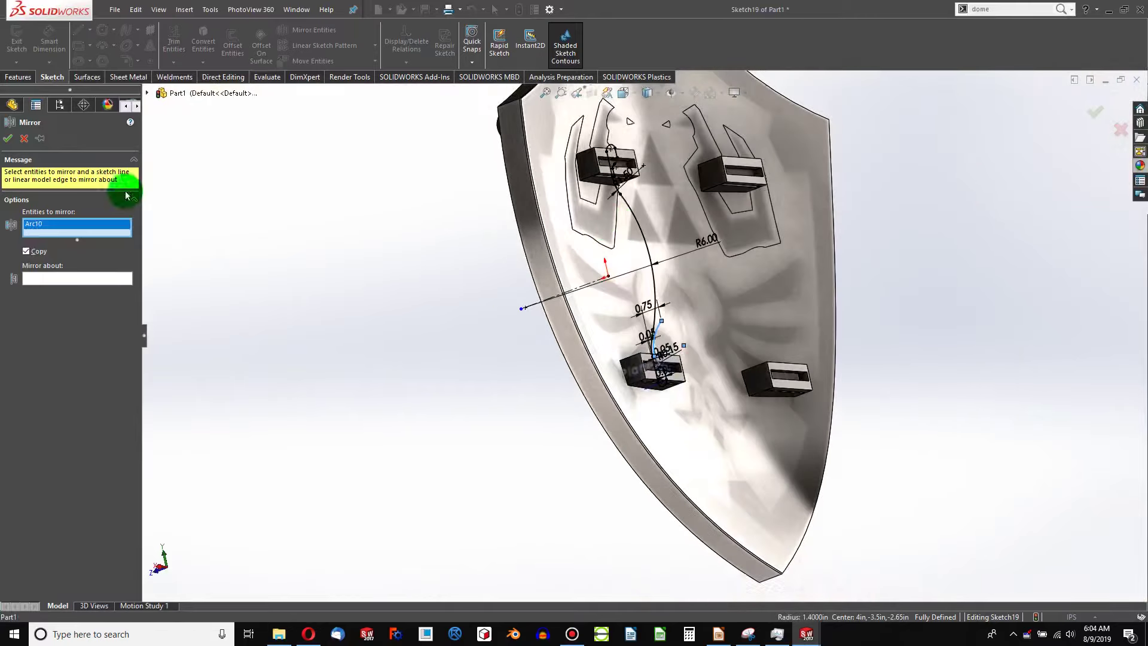
click(87, 279)
scroll(661, 321, down, 3)
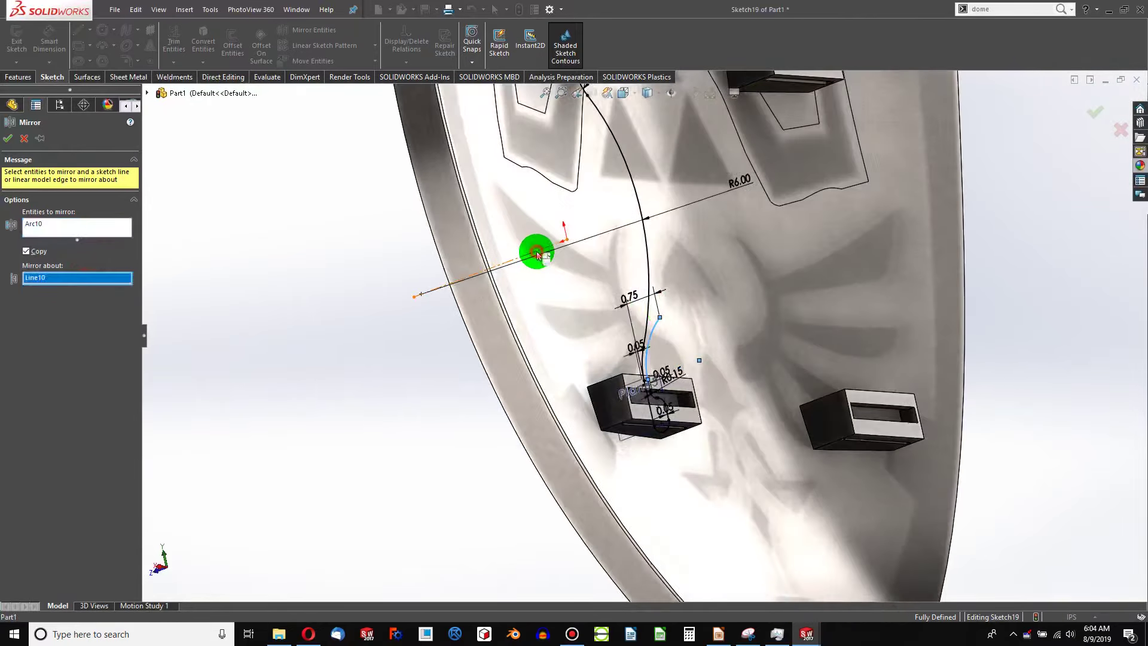
scroll(551, 256, up, 4)
scroll(627, 192, down, 6)
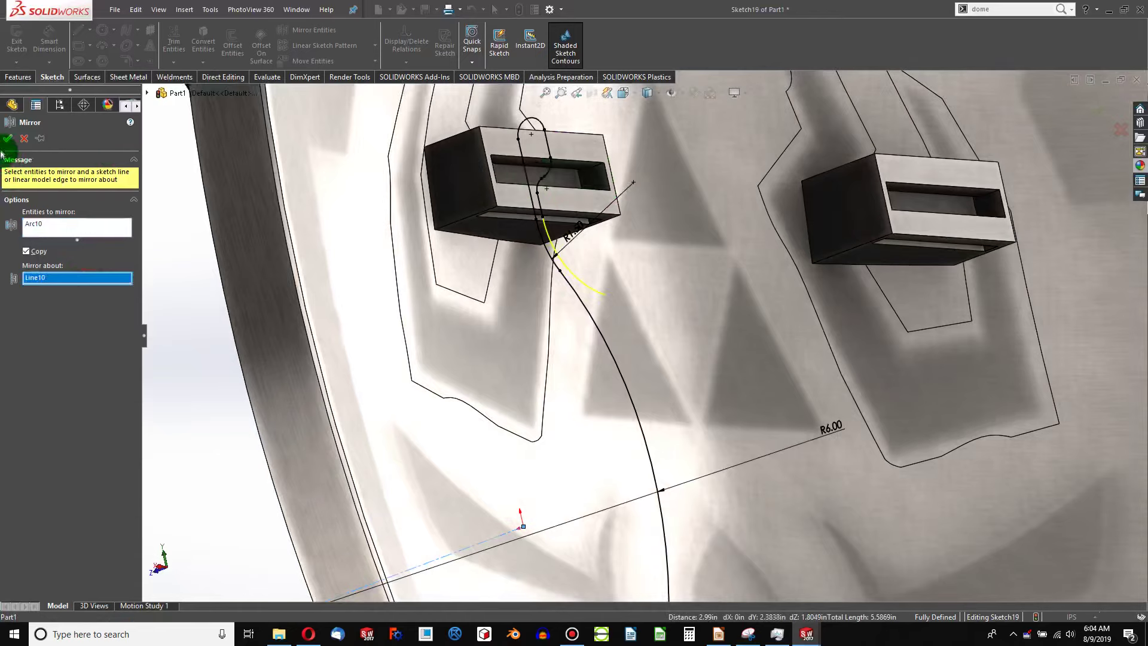
click(8, 138)
click(325, 193)
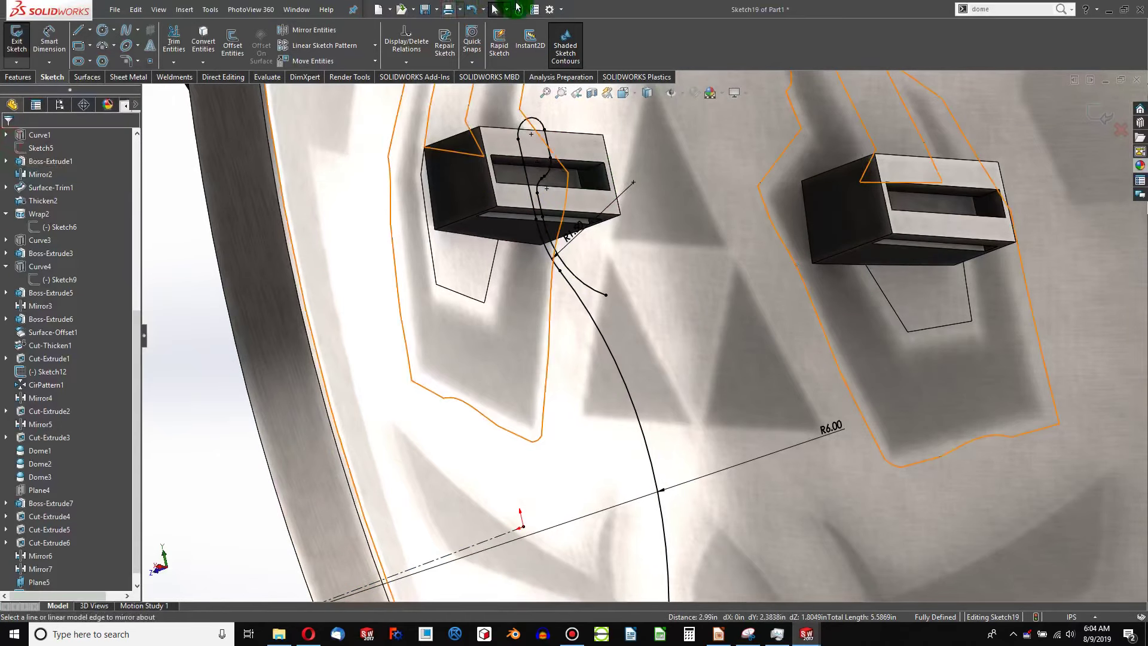
Step: Exit the strap sketch and create a reference plane perpendicular to the lower hook's inner arc through the arc's free endpoint
click(518, 9)
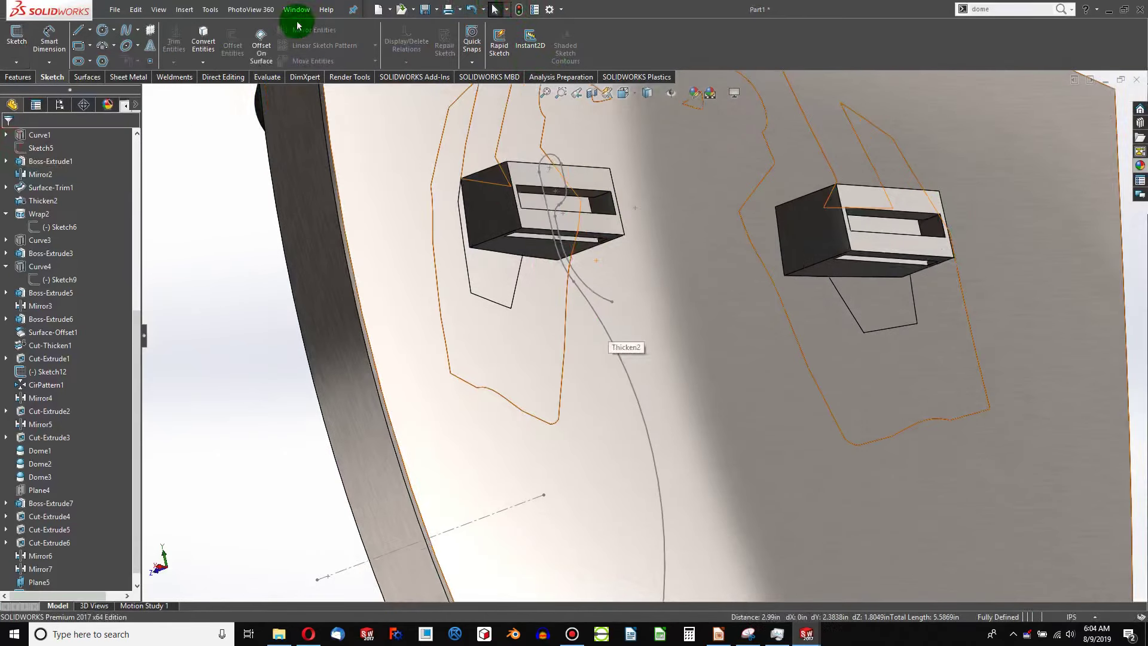
click(65, 77)
click(22, 76)
click(480, 48)
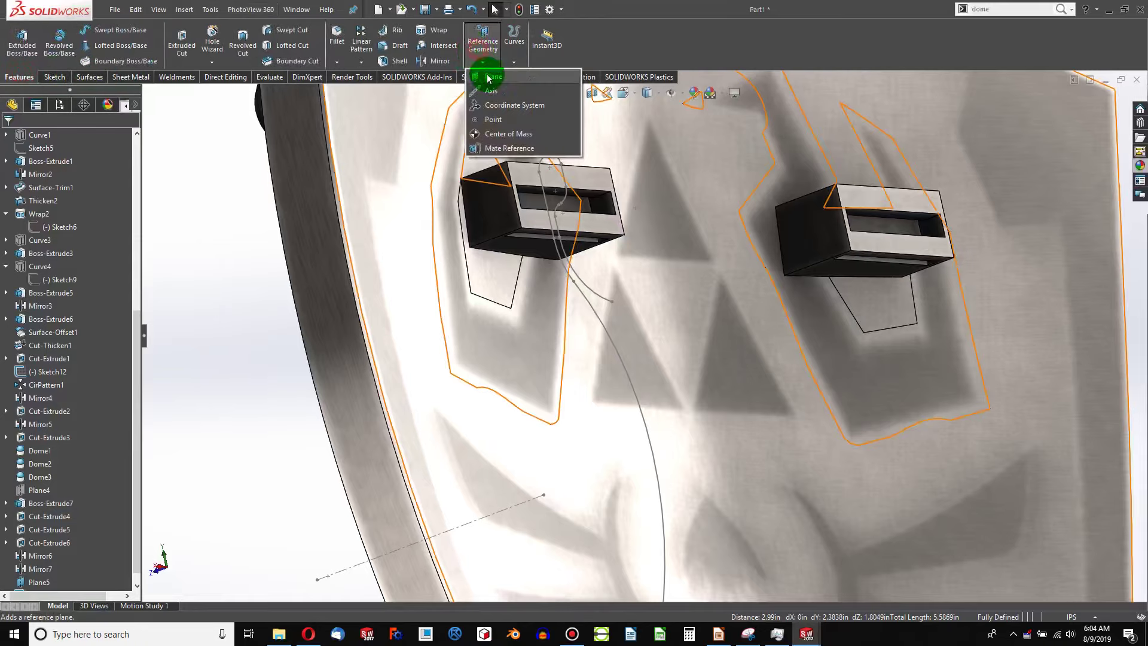
click(486, 78)
scroll(606, 321, up, 5)
scroll(657, 382, down, 8)
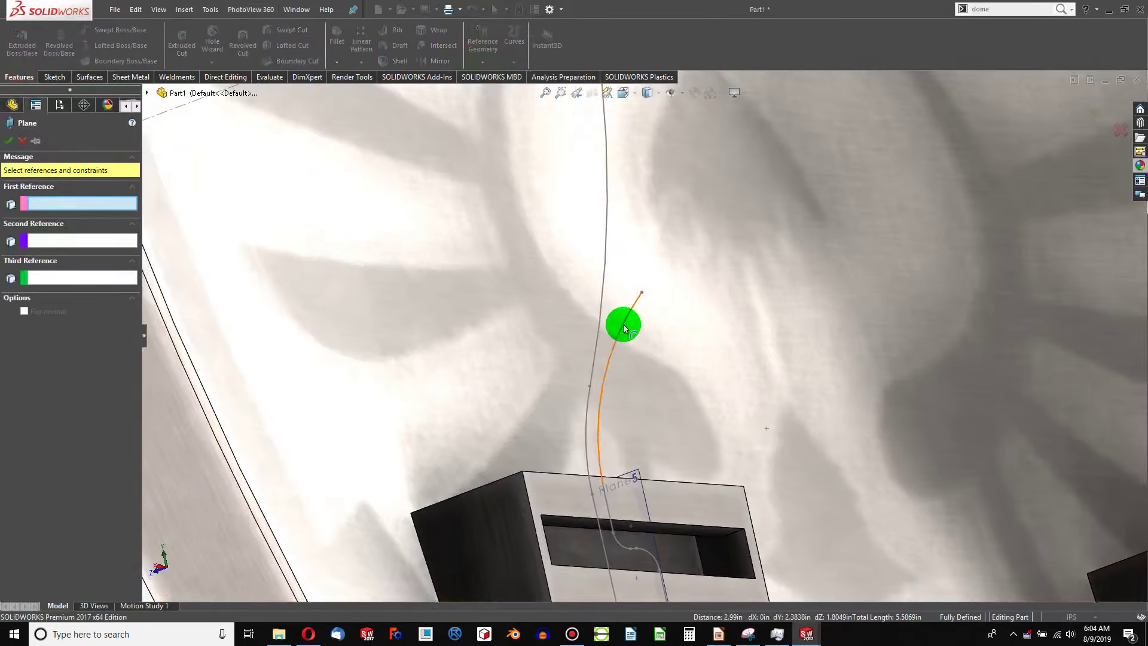
click(622, 327)
click(643, 295)
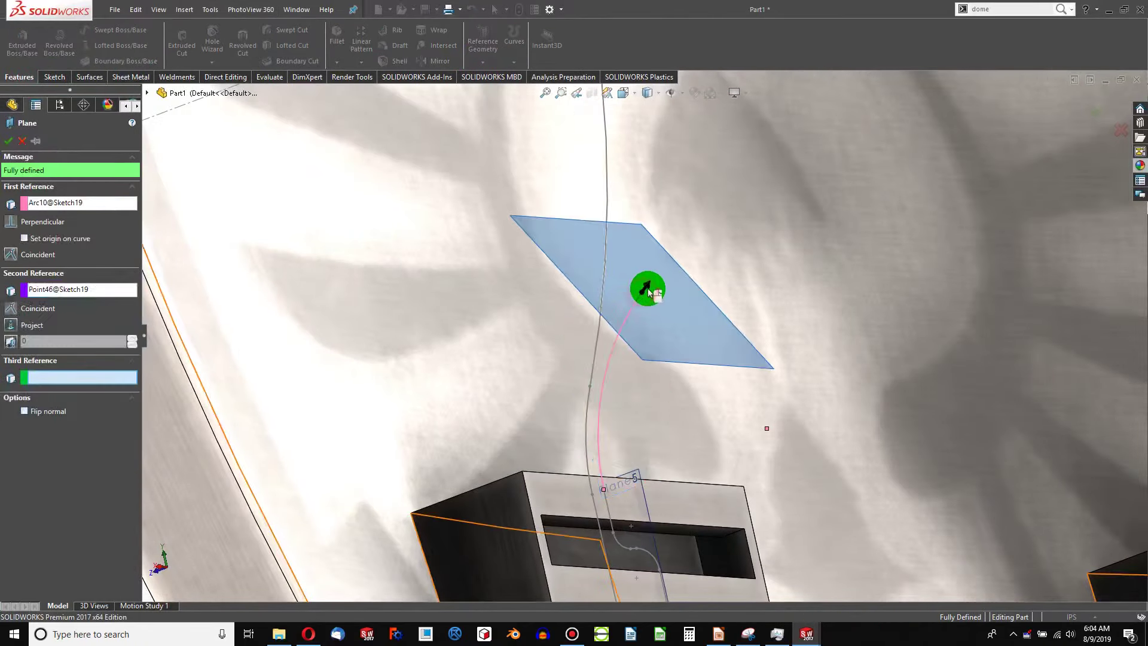
click(8, 142)
Step: Sketch a center rectangle about 2.04 in wide and 0.91 in high on the new plane above the lower block
click(626, 370)
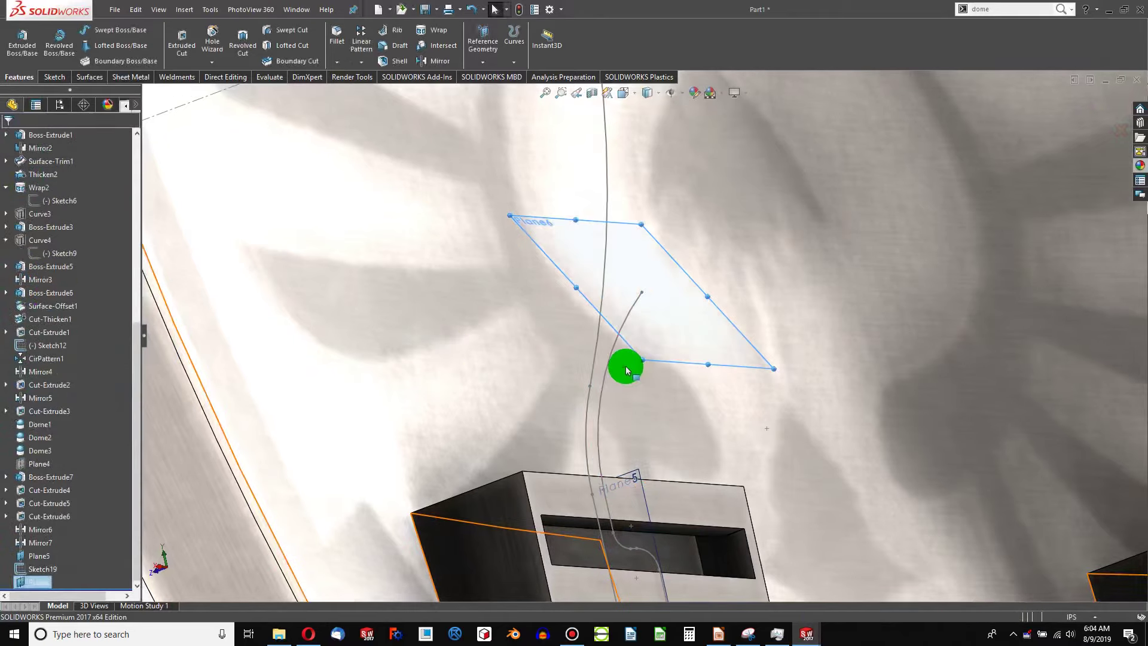
key(ctrl+8)
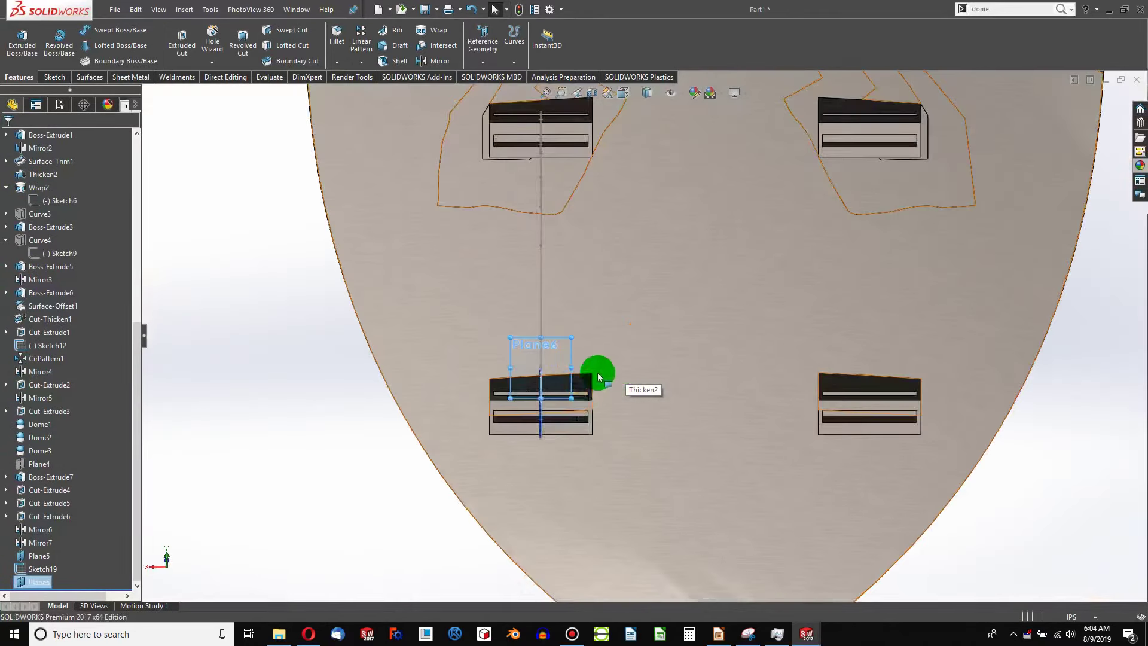
scroll(572, 360, down, 4)
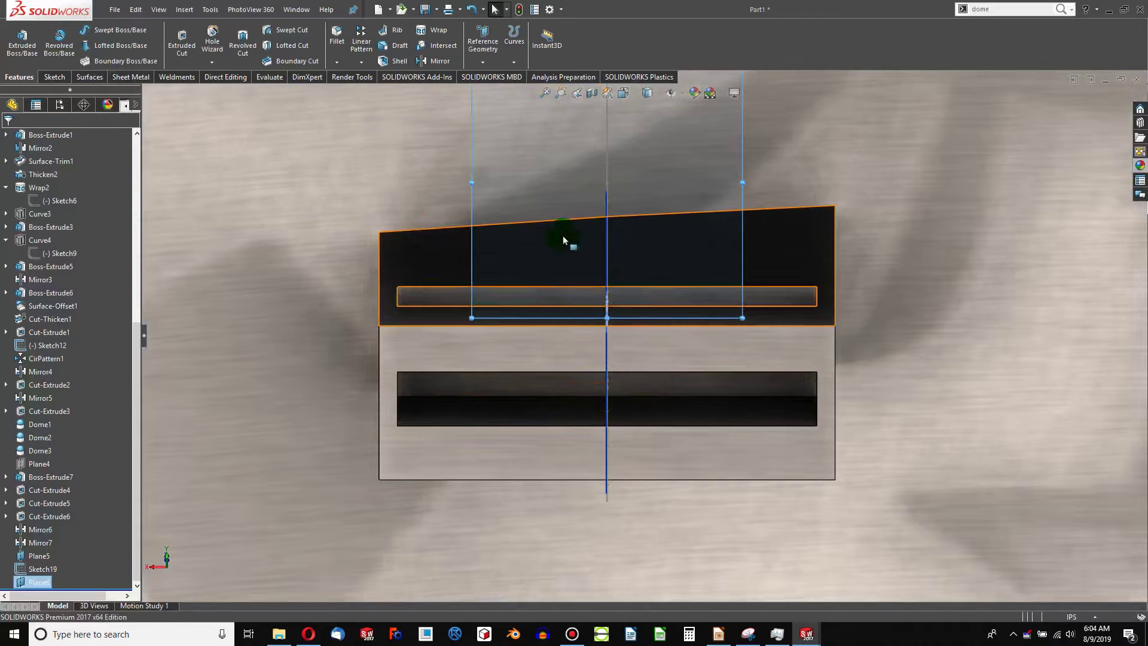
click(54, 78)
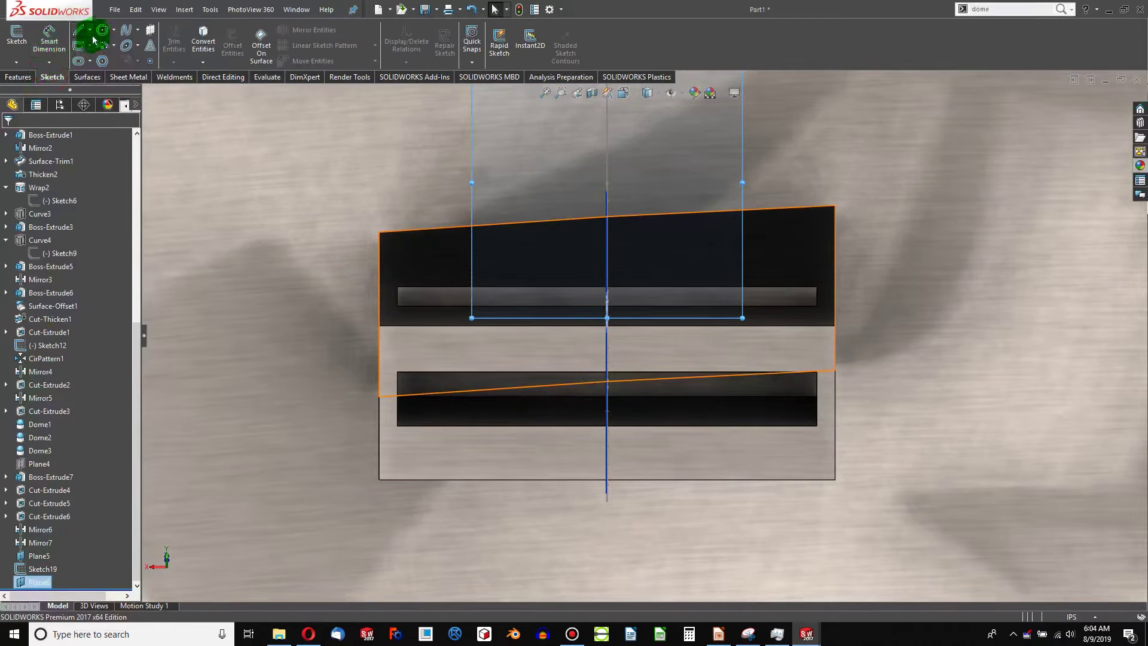
click(81, 50)
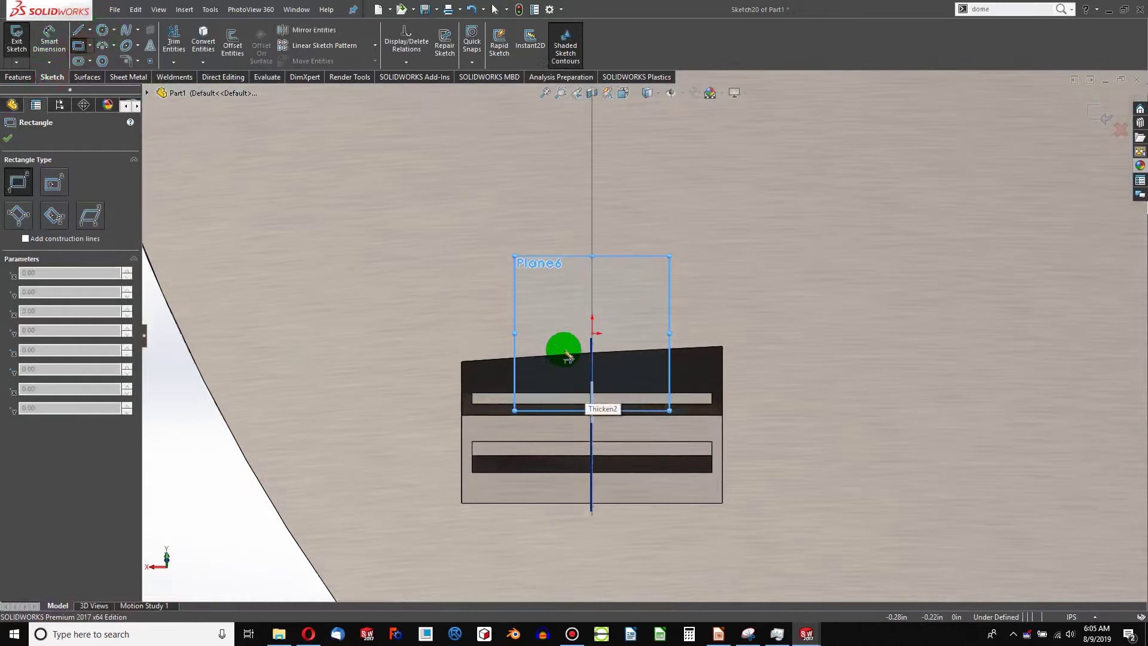
click(111, 49)
click(89, 46)
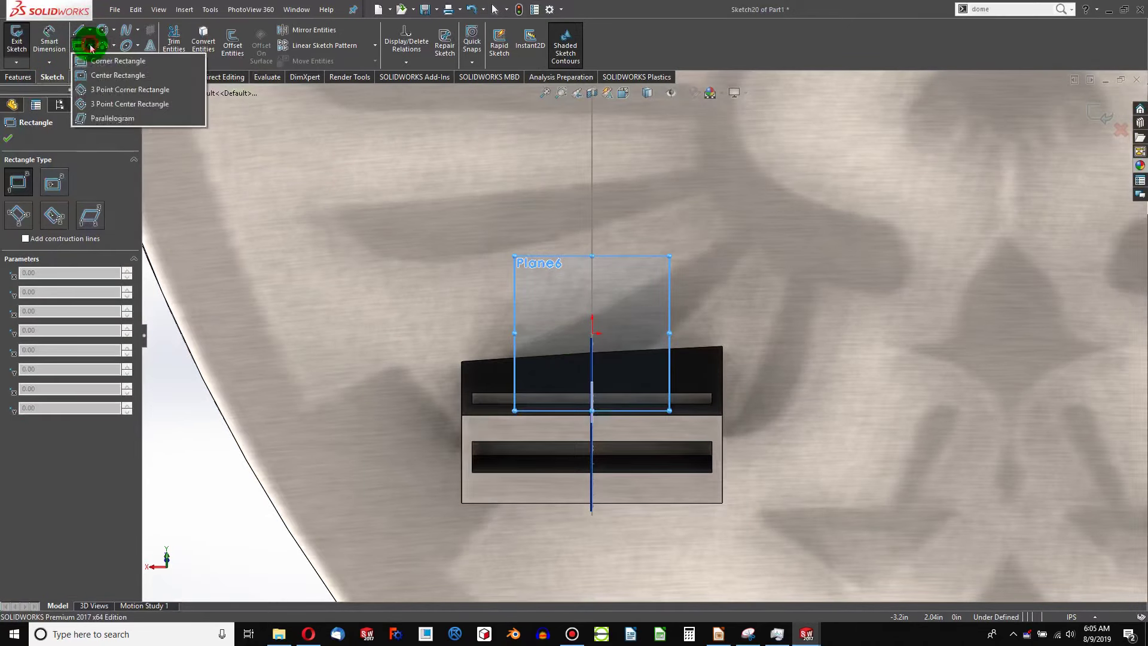
mouse_move(90, 49)
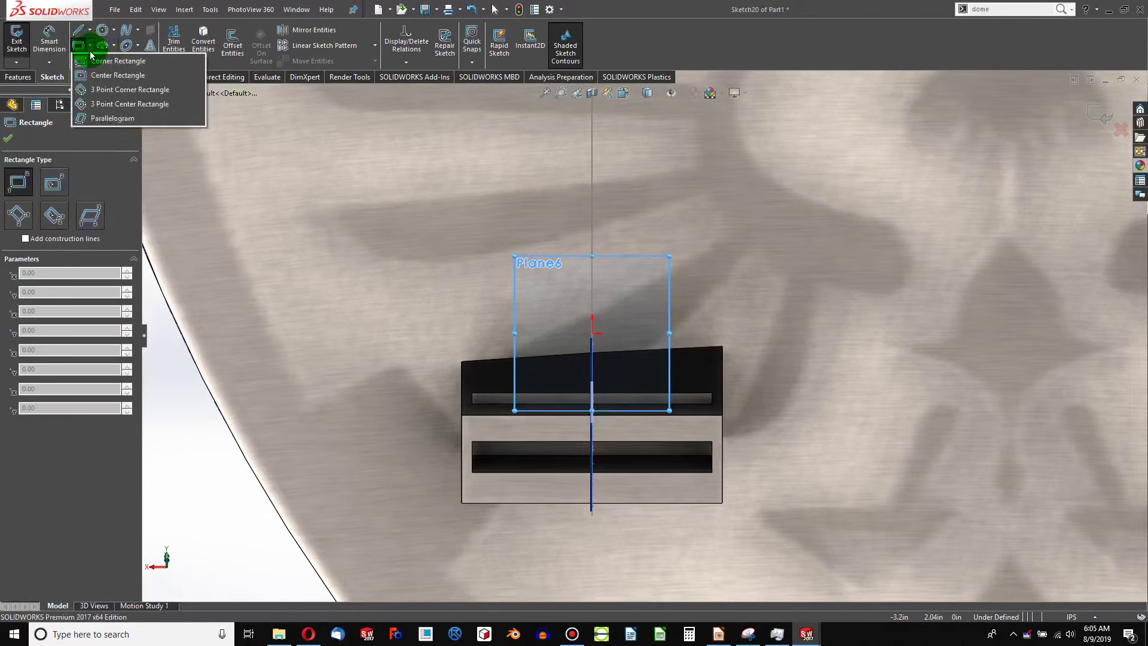
click(103, 79)
click(542, 283)
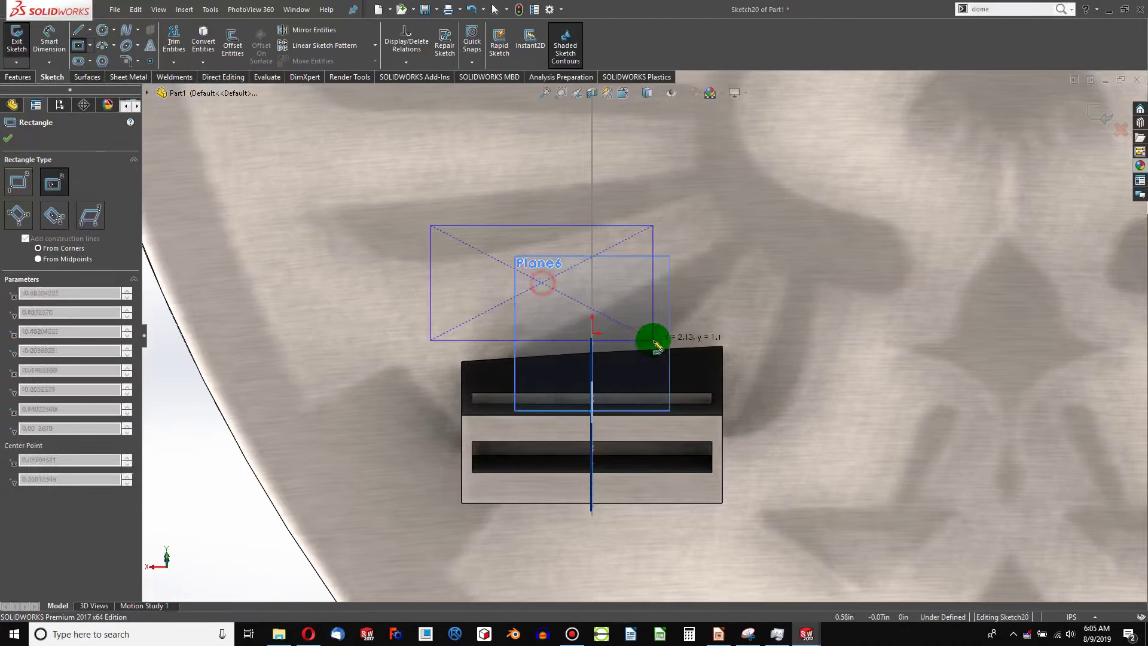
click(648, 329)
key(Escape)
Step: Make the rectangle's center point coincident with the inner arc's free endpoint
mouse_move(607, 350)
middle_down()
mouse_move(628, 410)
mouse_move(664, 317)
mouse_move(692, 291)
middle_up()
click(690, 289)
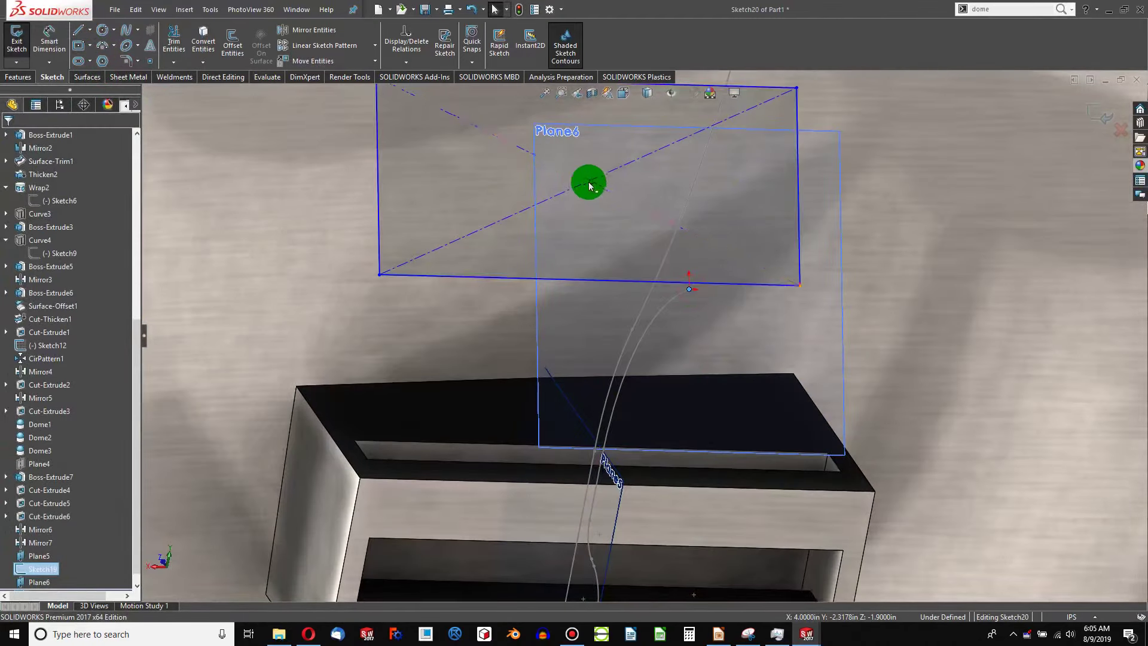
ctrl+click(589, 186)
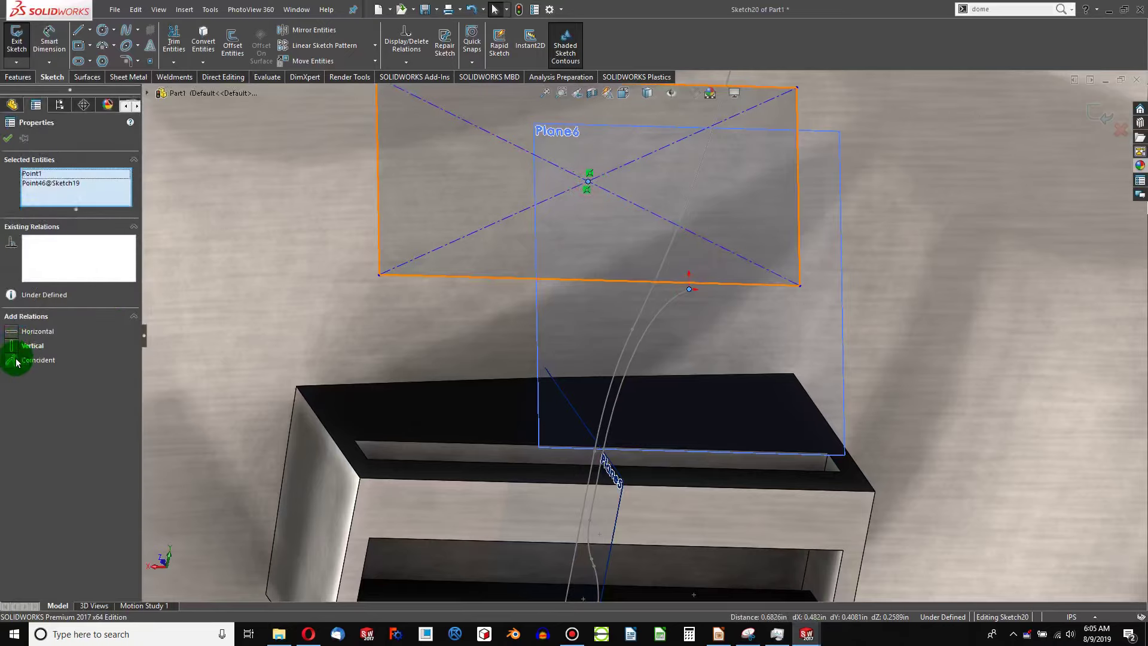
click(16, 362)
key(Escape)
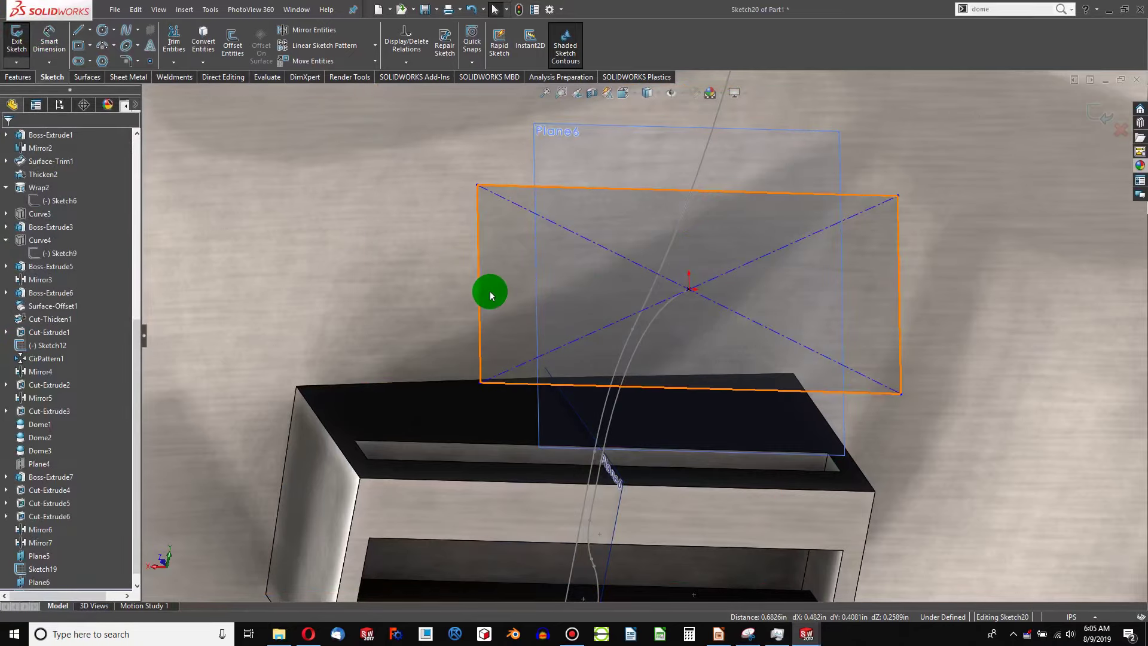
Step: Dimension the rectangle with a height of 0.90 in and a width of 2.25 in
click(478, 293)
scroll(477, 299, up, 5)
click(50, 37)
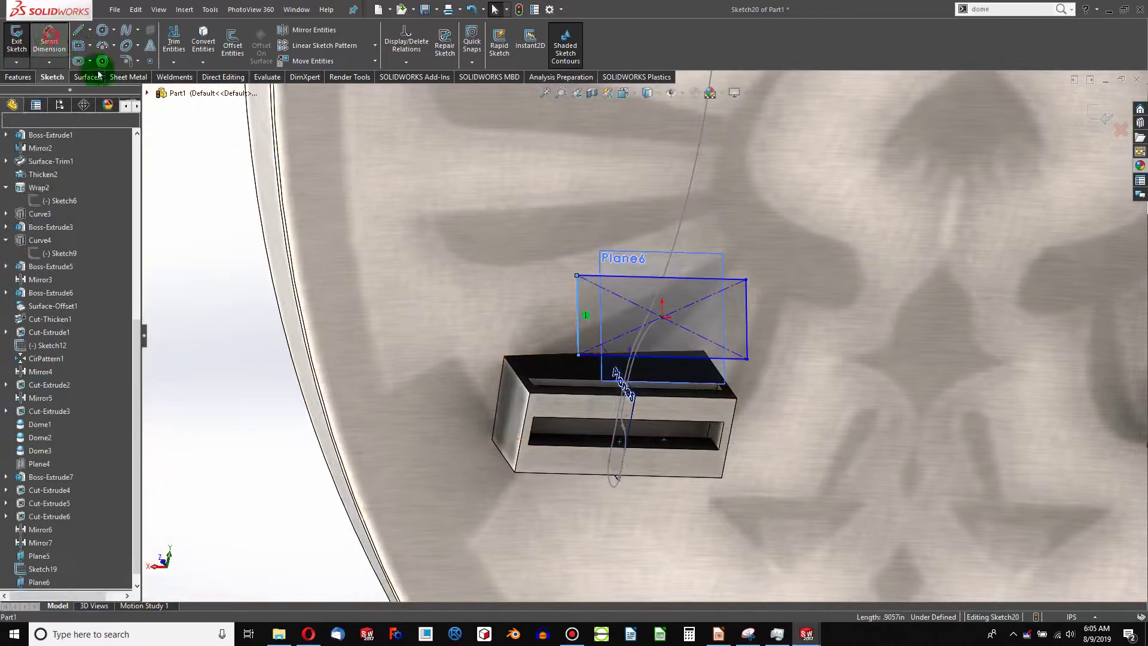
click(242, 331)
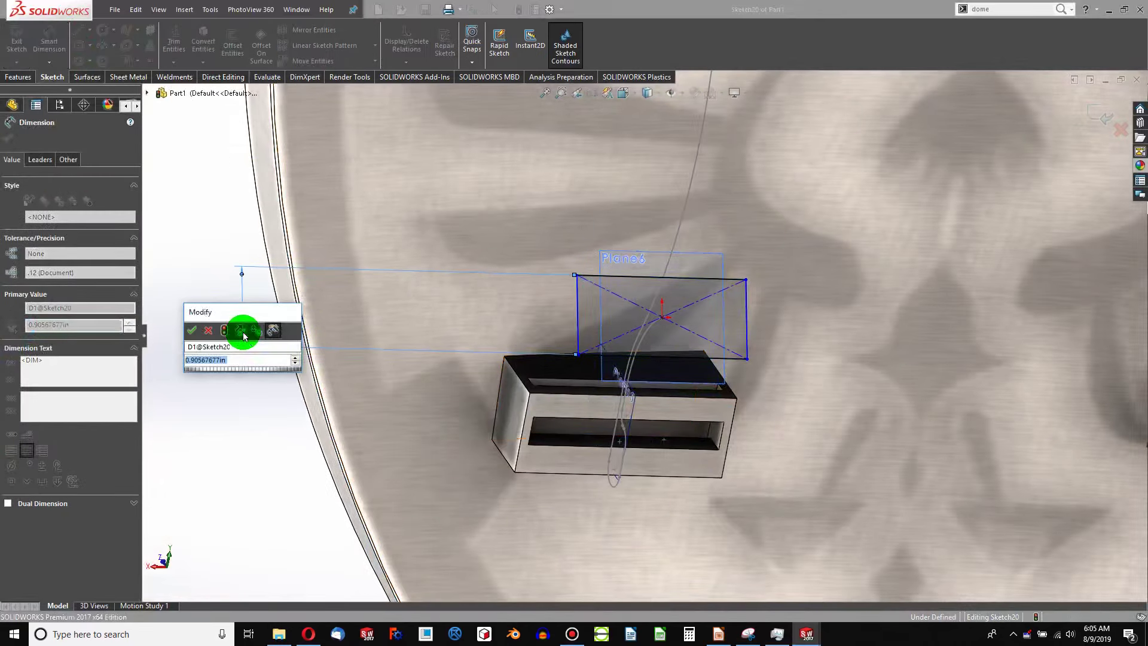
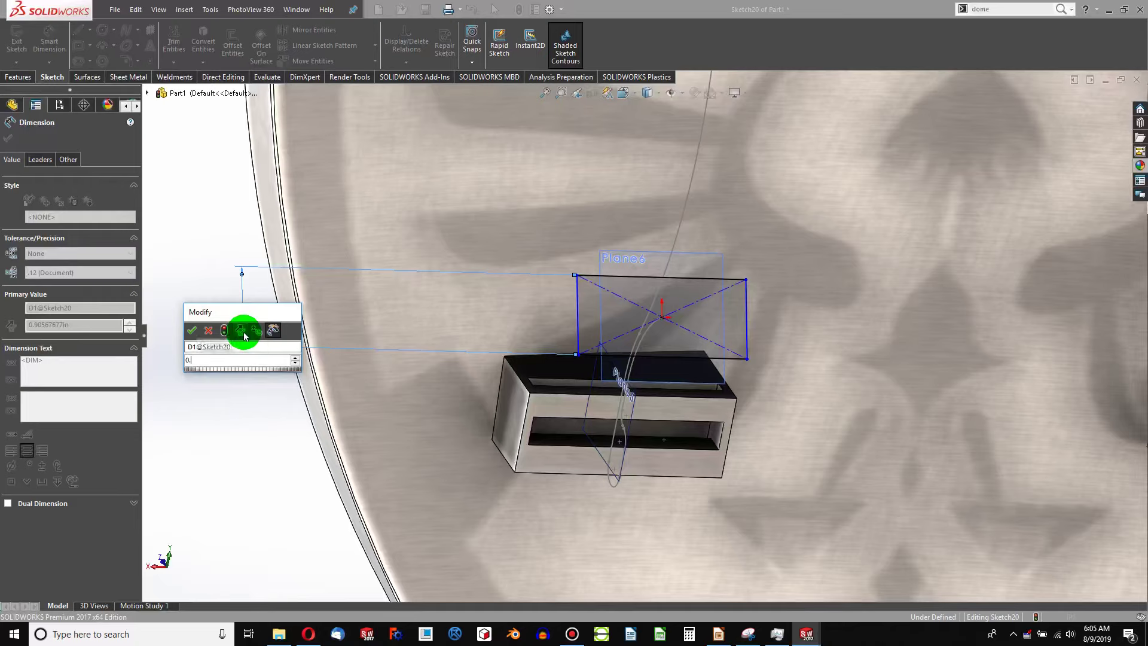
click(195, 328)
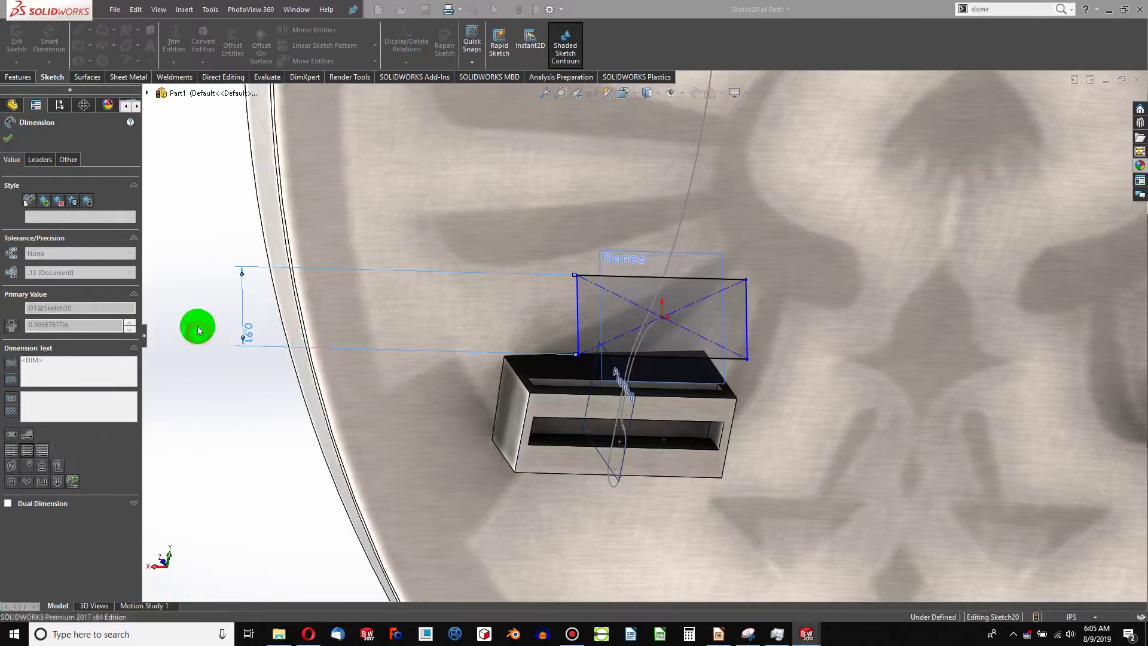
click(603, 269)
click(612, 210)
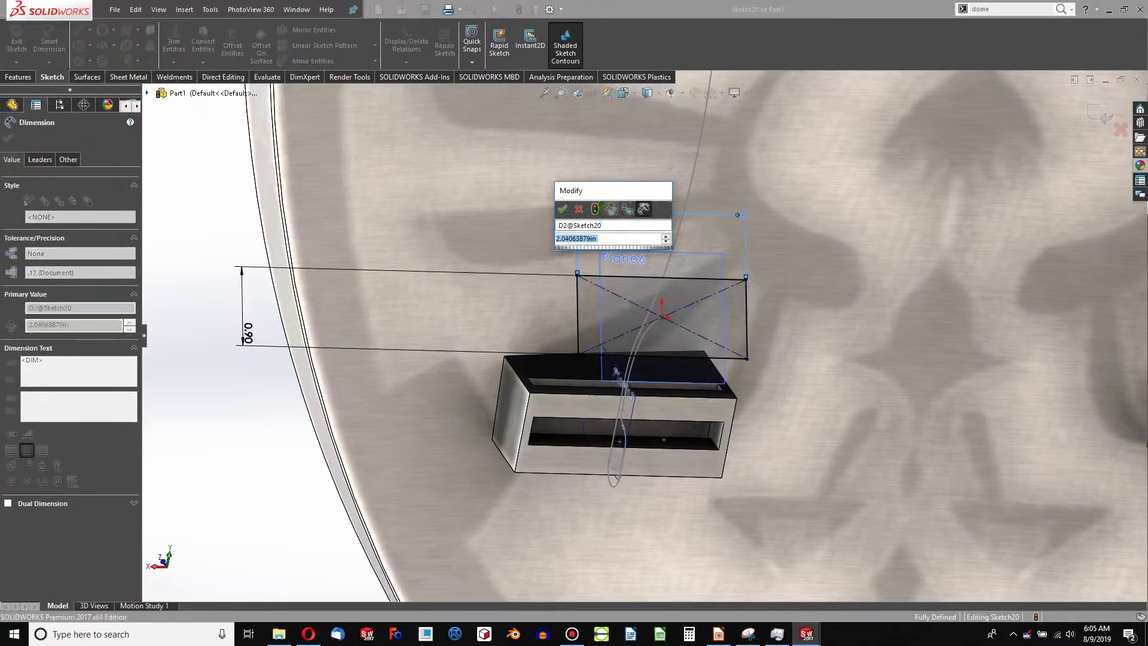
text(2.25)
key(Return)
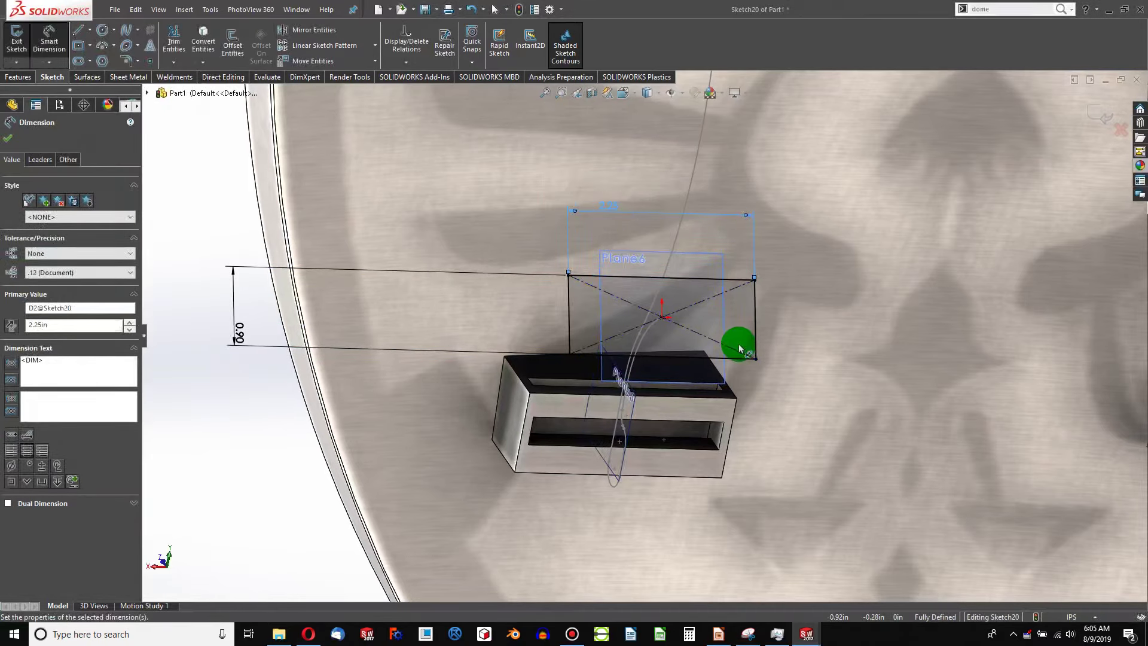
Step: Set the rectangle's height to 0.09 in and exit the profile sketch
key(ctrl+8)
middle_drag(707, 376, 705, 379)
scroll(705, 379, up, 2)
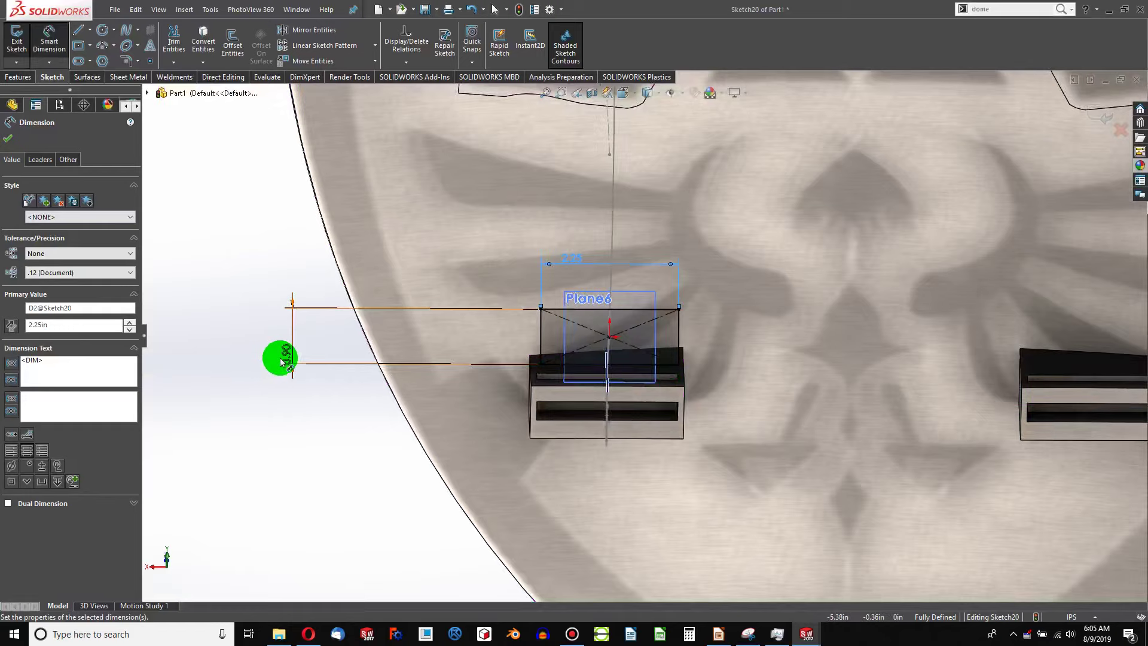
click(281, 359)
double_click(282, 359)
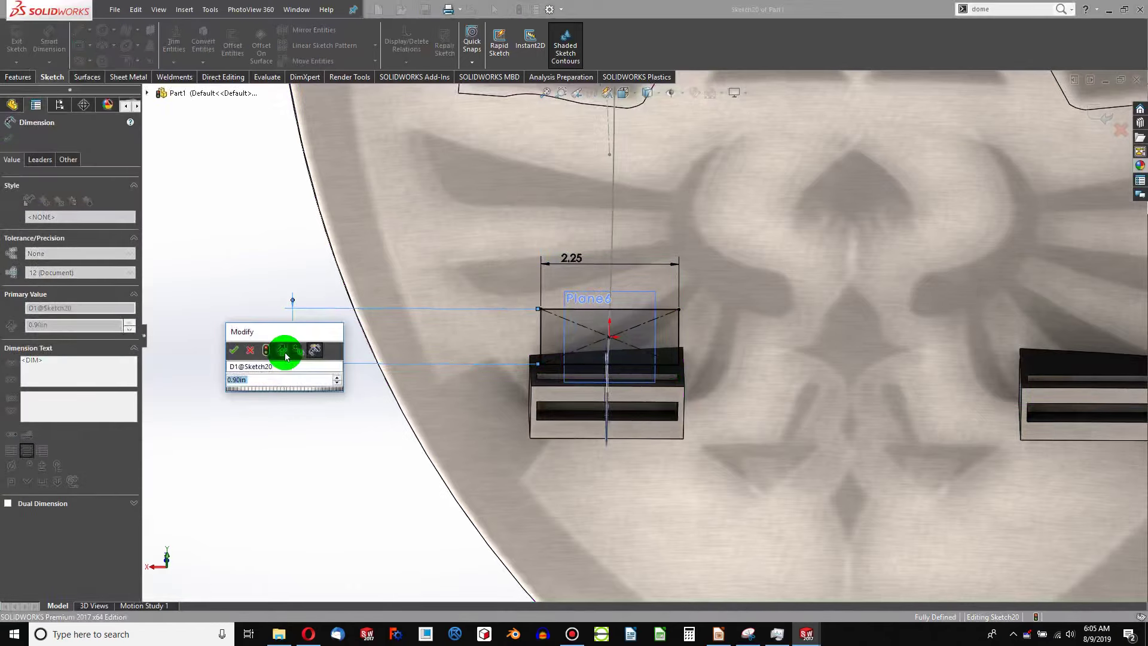
text(.09)
key(Return)
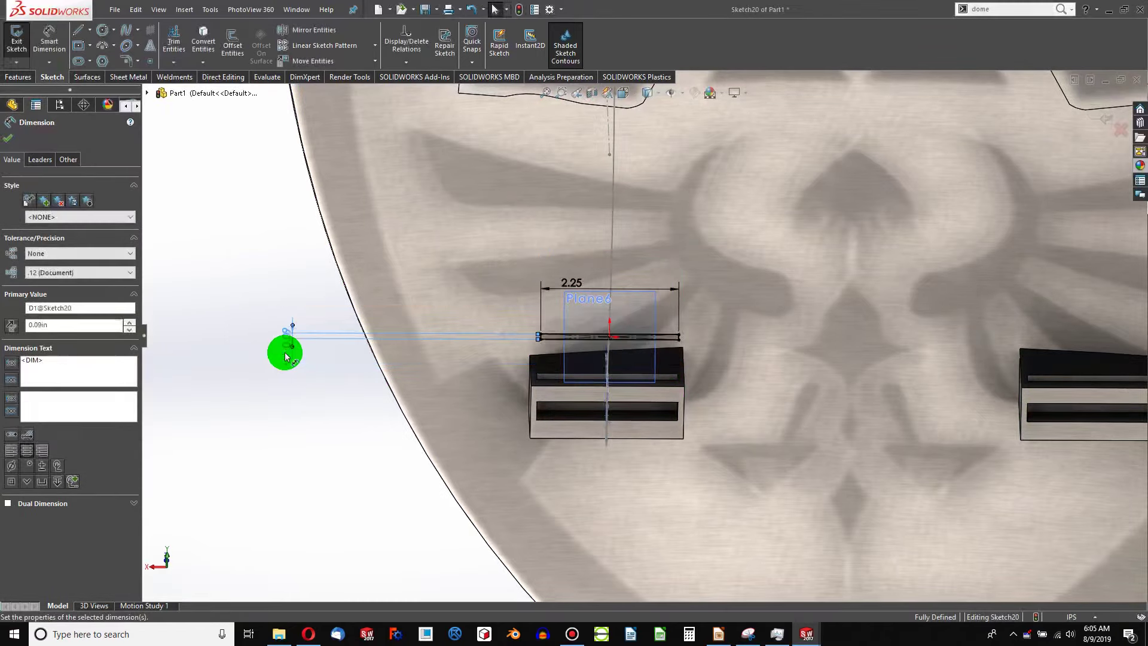
scroll(538, 370, down, 2)
scroll(699, 341, down, 3)
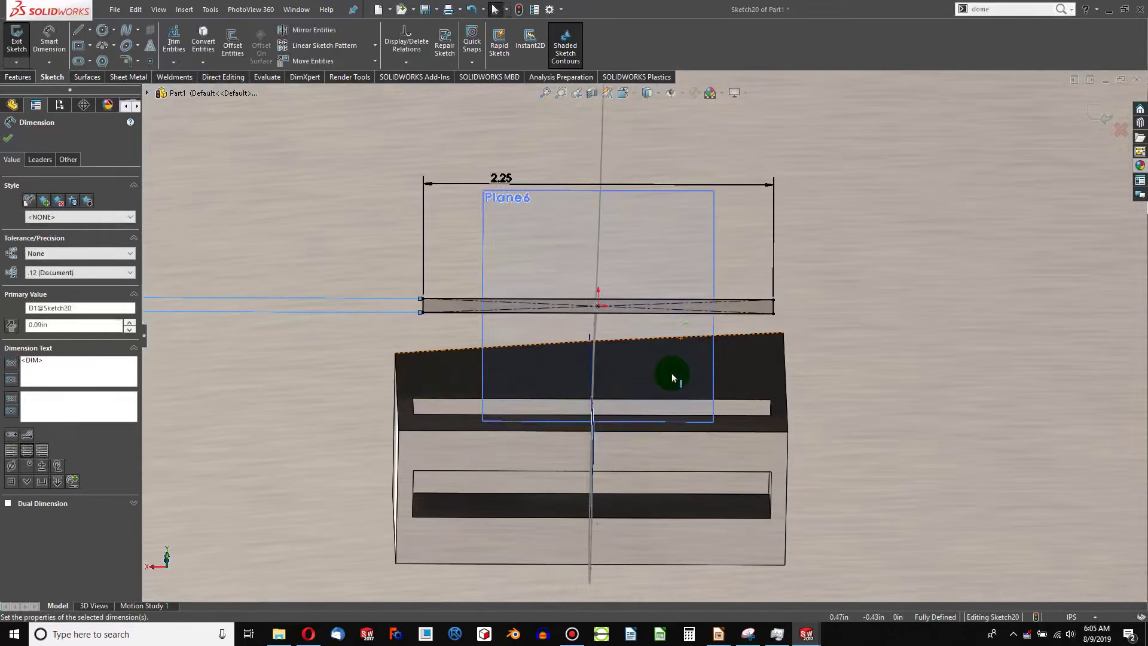
scroll(671, 371, up, 2)
click(519, 9)
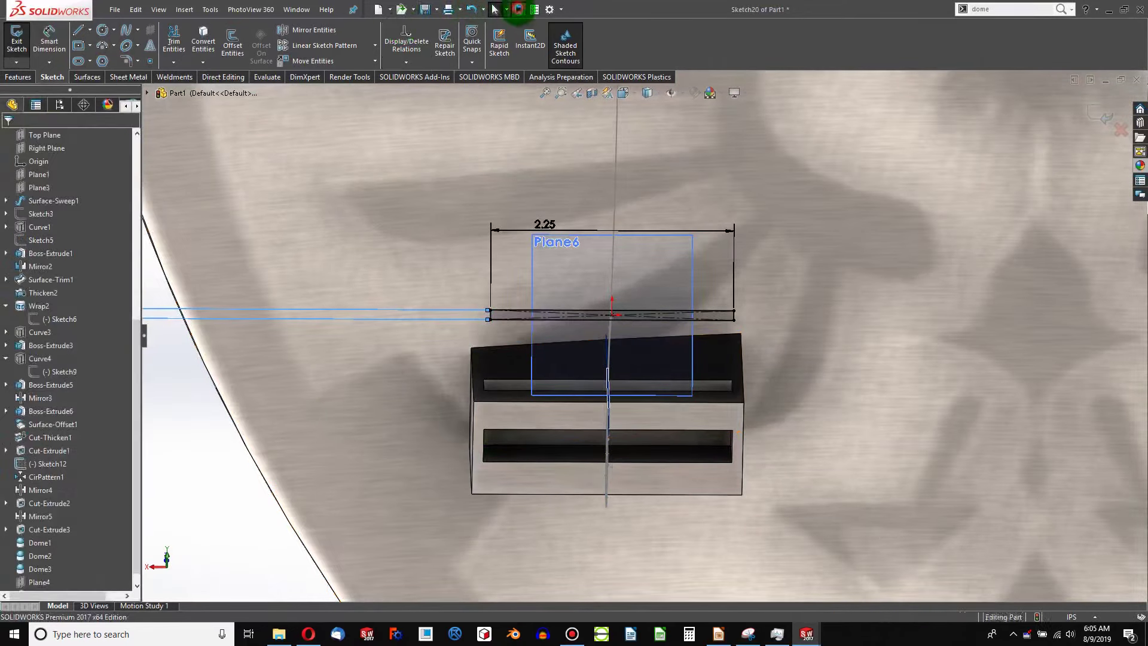
Step: Create a swept boss using the thin rectangle as the profile and the hooked strap sketch as the path
middle_drag(627, 340, 556, 347)
click(122, 91)
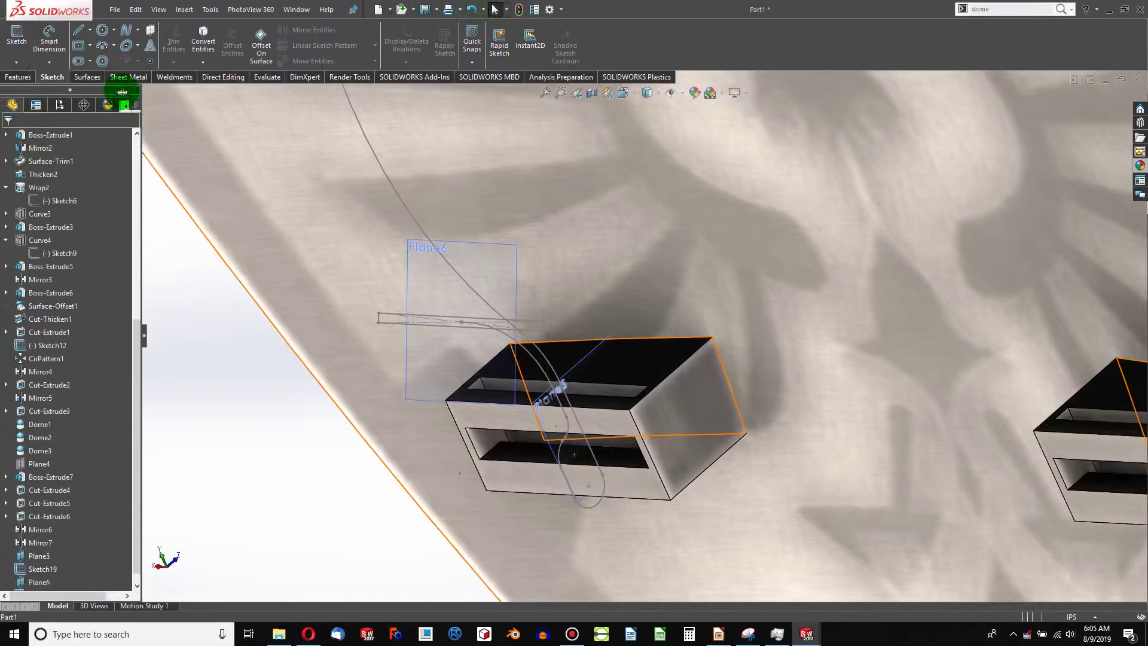
click(33, 81)
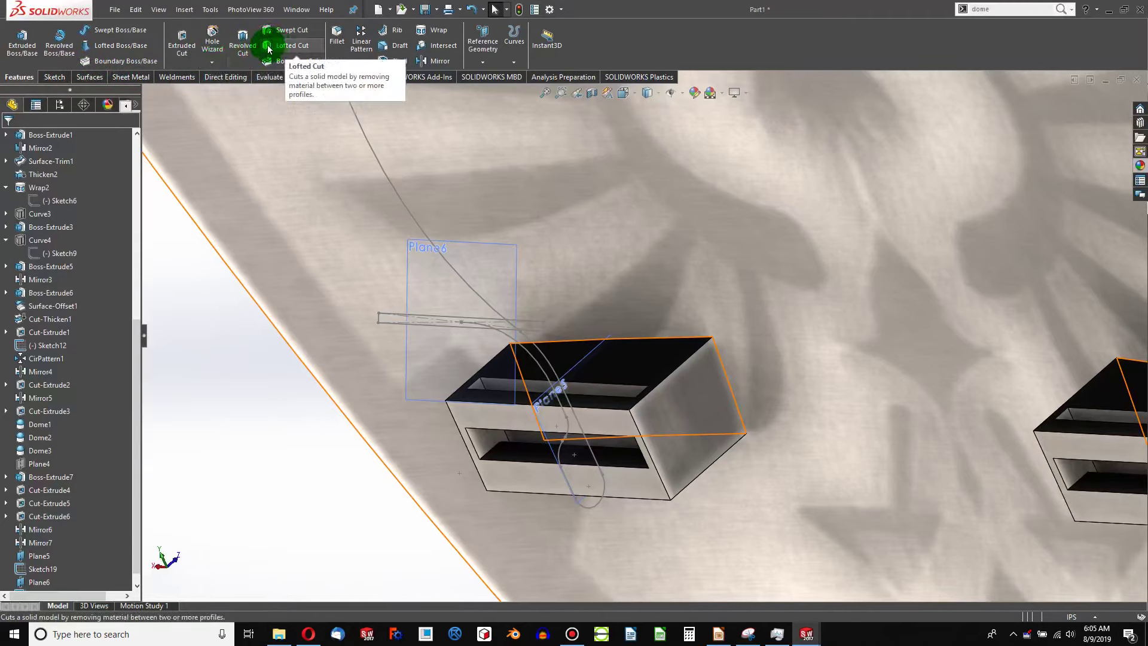
click(122, 29)
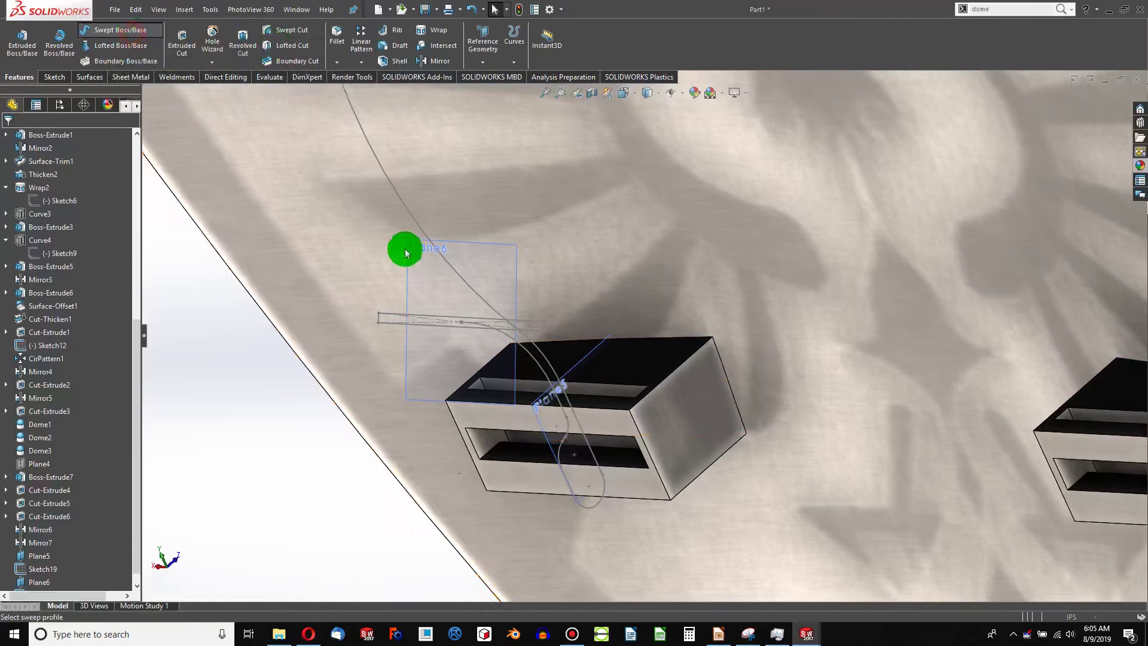
click(457, 318)
click(479, 296)
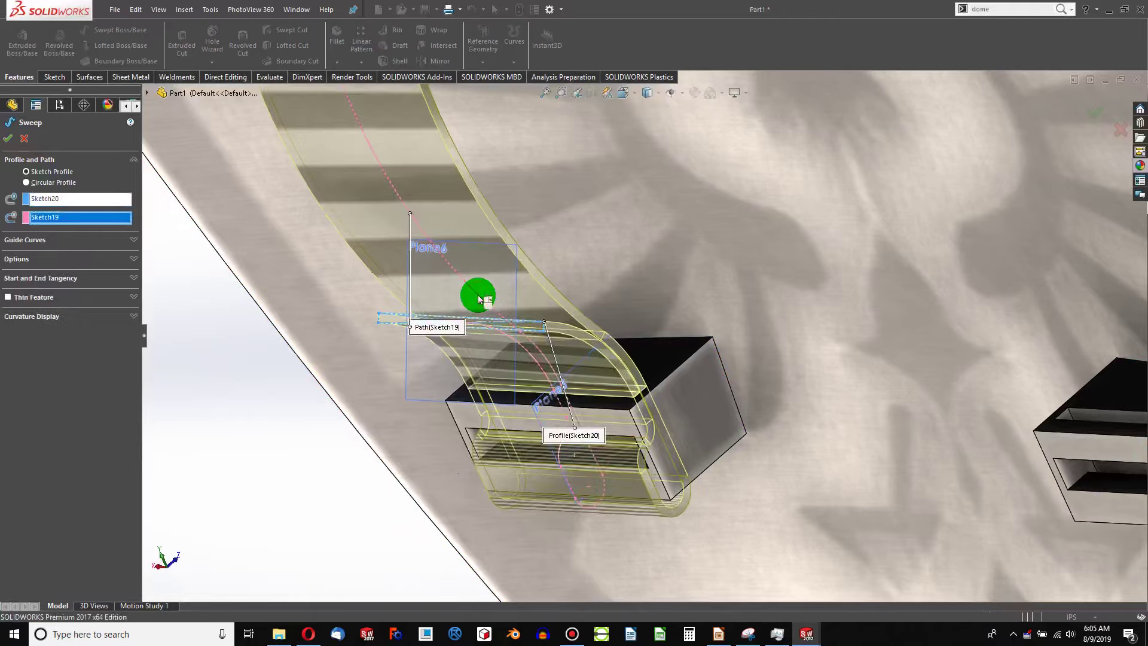
scroll(479, 292, up, 5)
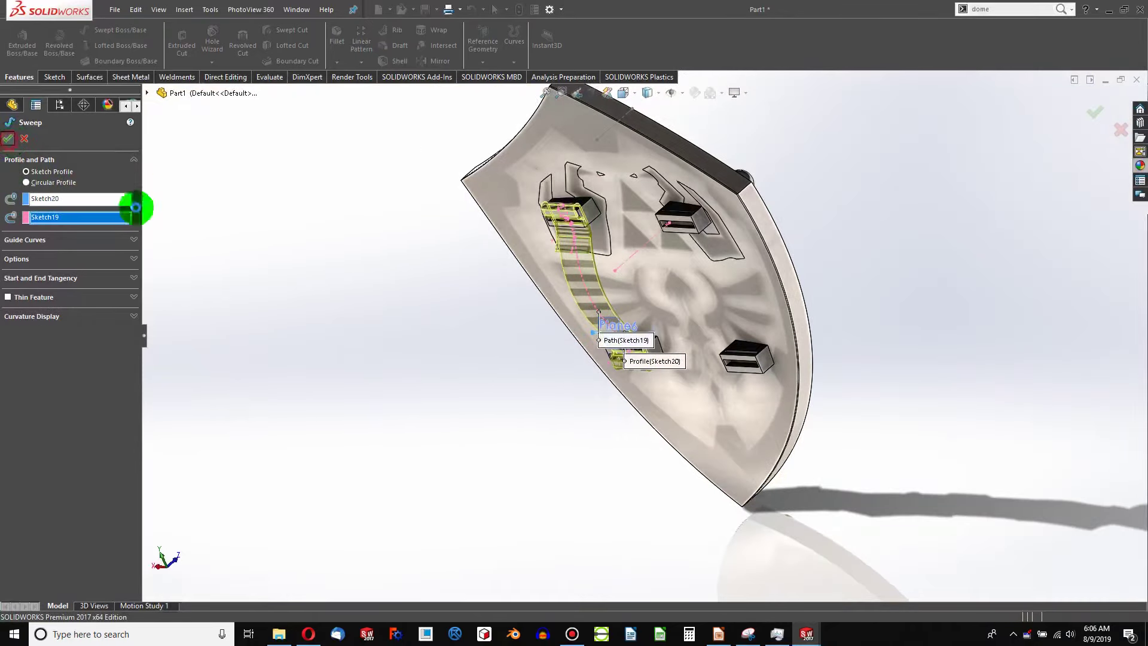
key(Return)
Step: Examine the swept strap from several angles, checking how it wraps around the upper and lower notched blocks
middle_drag(576, 363, 694, 172)
scroll(614, 300, down, 5)
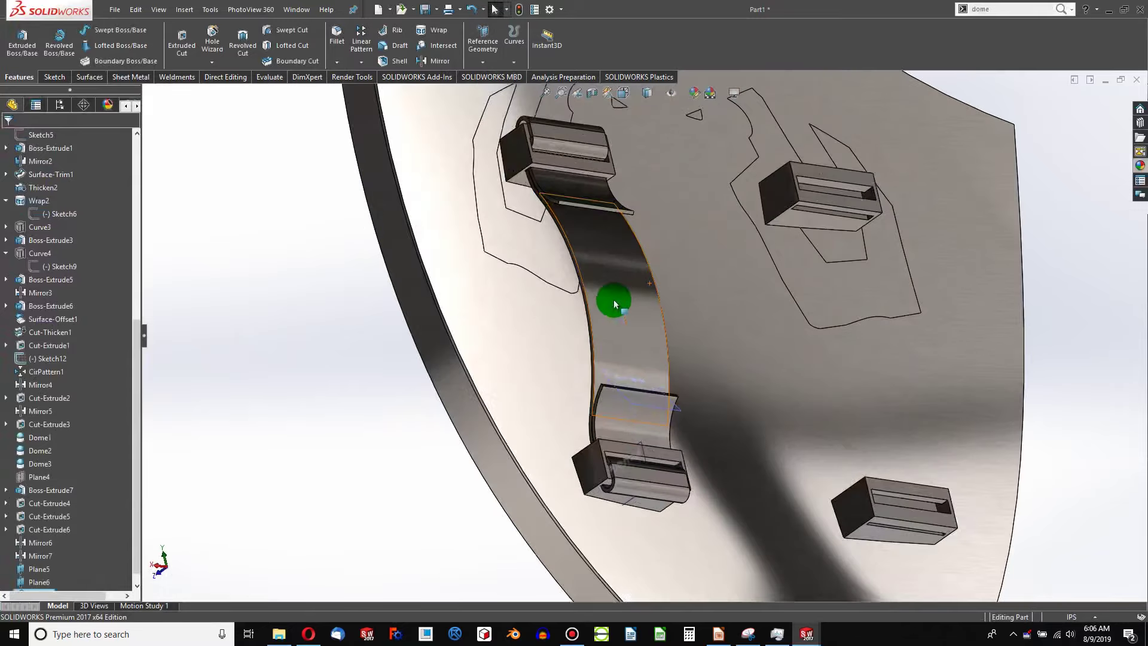
scroll(561, 189, down, 7)
scroll(595, 209, up, 3)
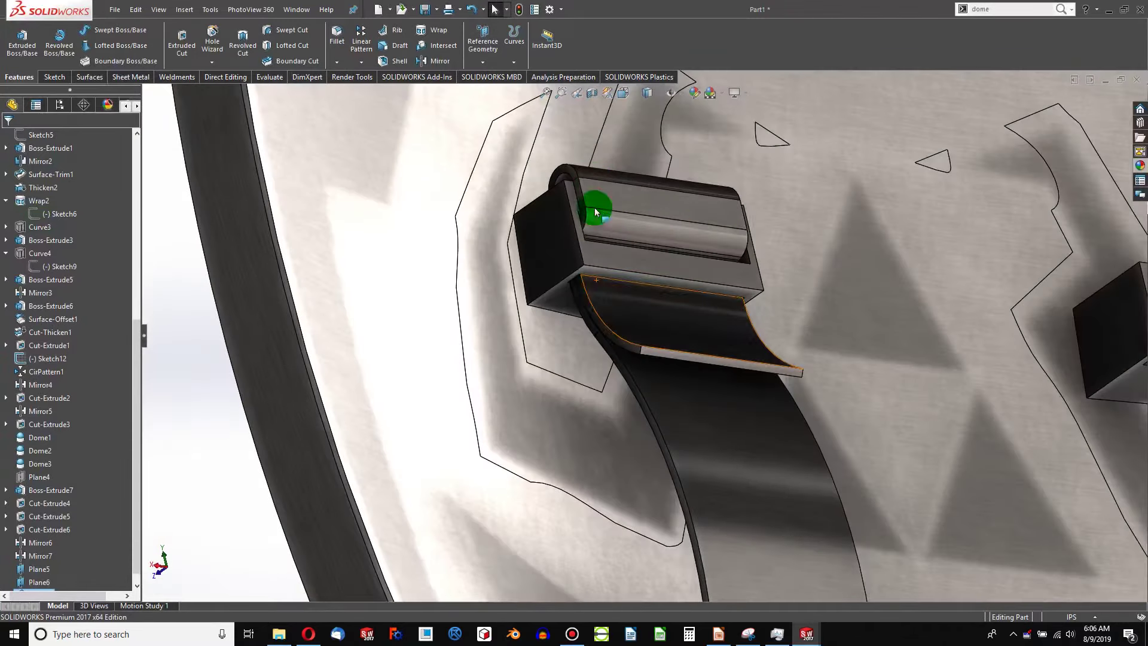
scroll(601, 233, up, 2)
middle_drag(605, 259, 635, 483)
scroll(722, 394, up, 7)
middle_drag(722, 395, 688, 398)
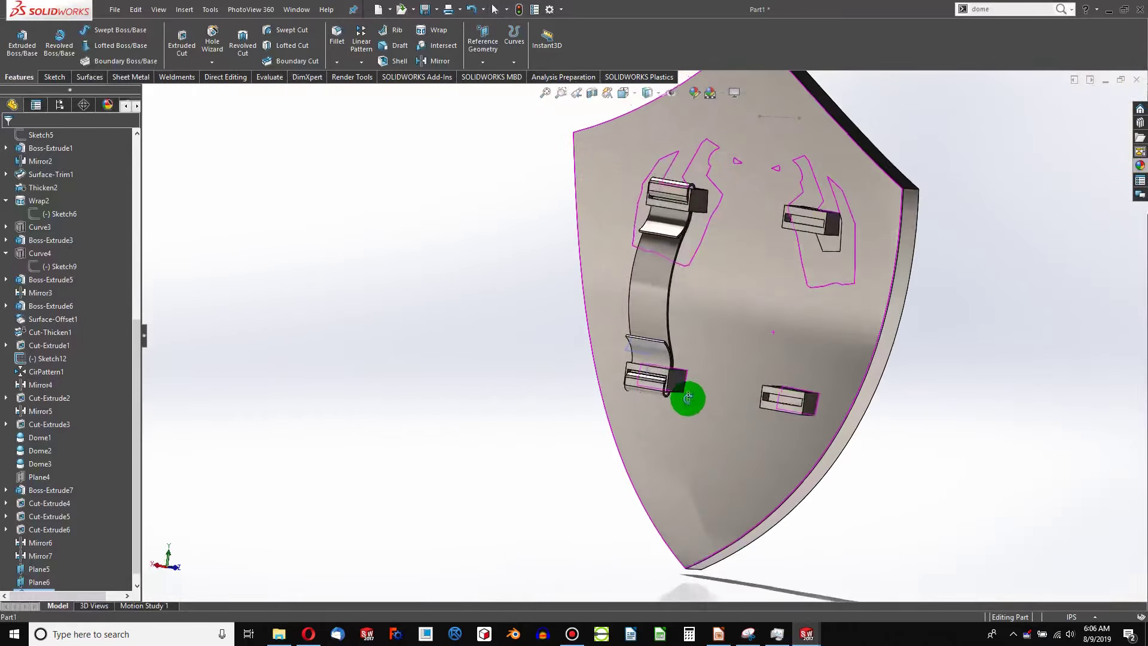
scroll(755, 194, down, 3)
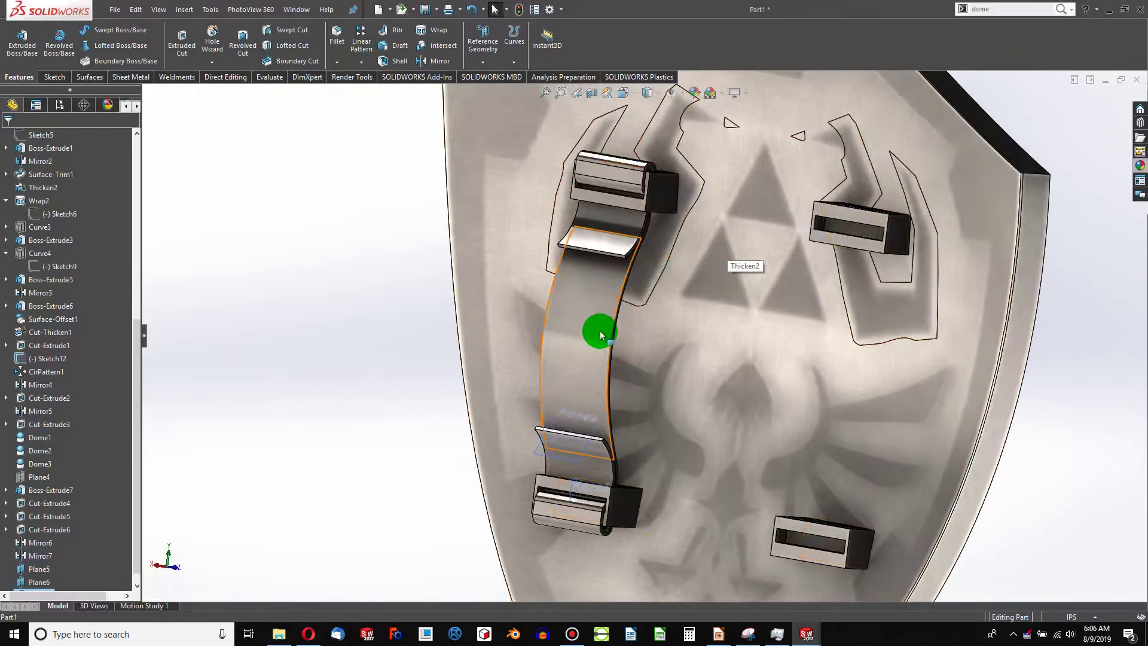
Step: Apply the leather appearance from the organic miscellaneous materials to the entire swept strap feature
scroll(584, 276, down, 3)
scroll(666, 157, down, 5)
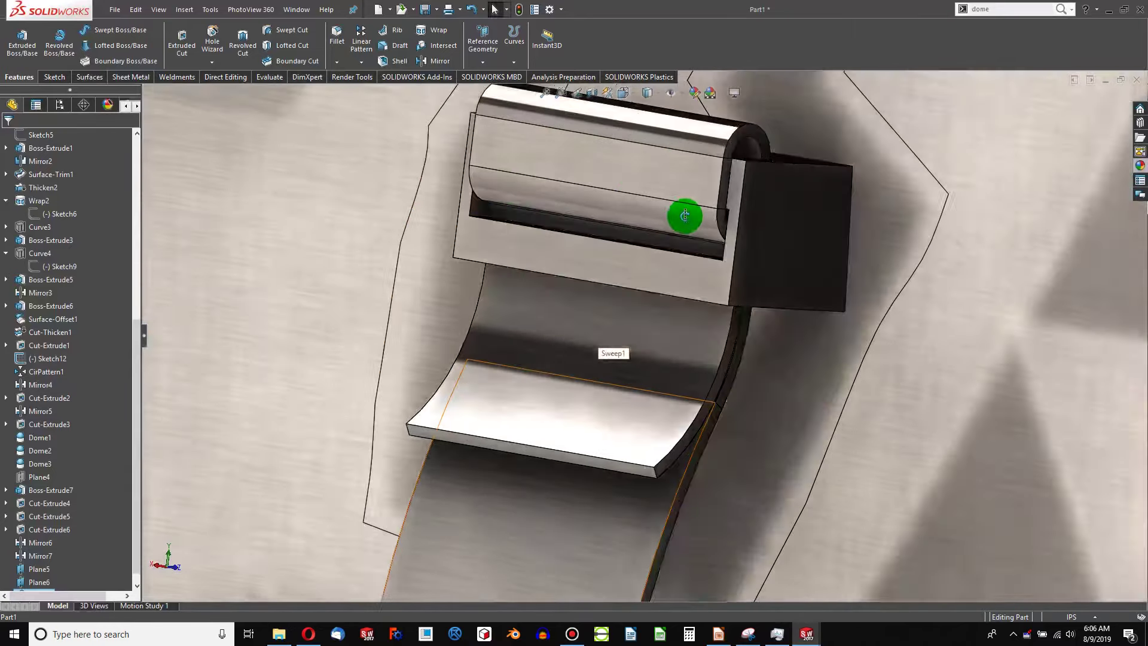
middle_drag(673, 222, 740, 221)
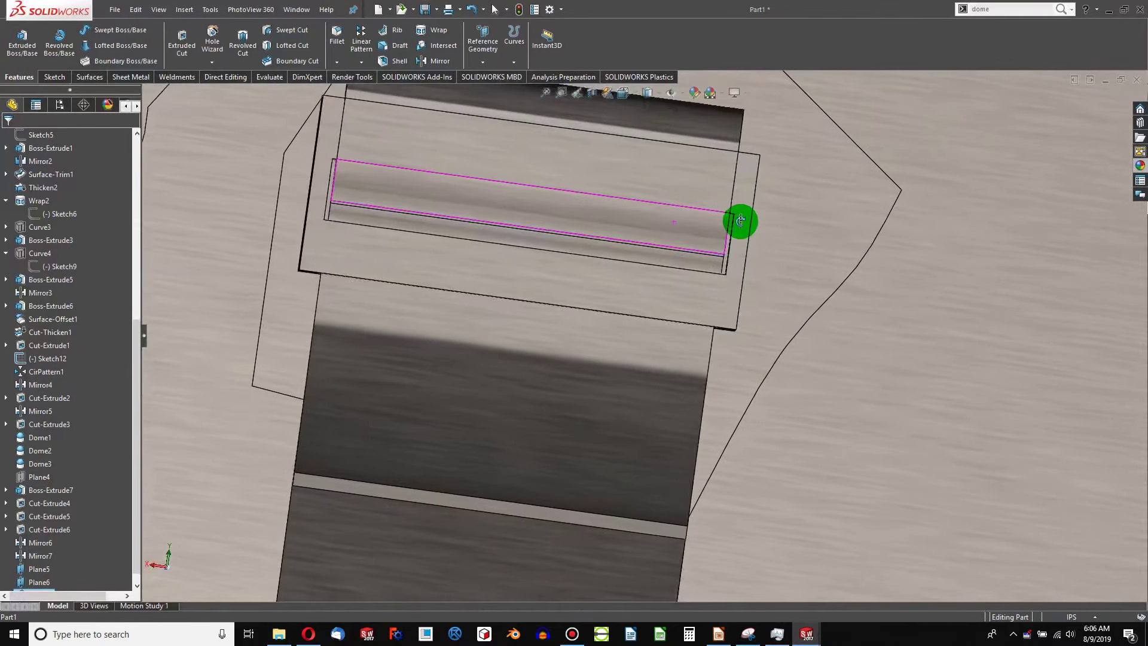
scroll(717, 275, up, 5)
scroll(664, 437, down, 5)
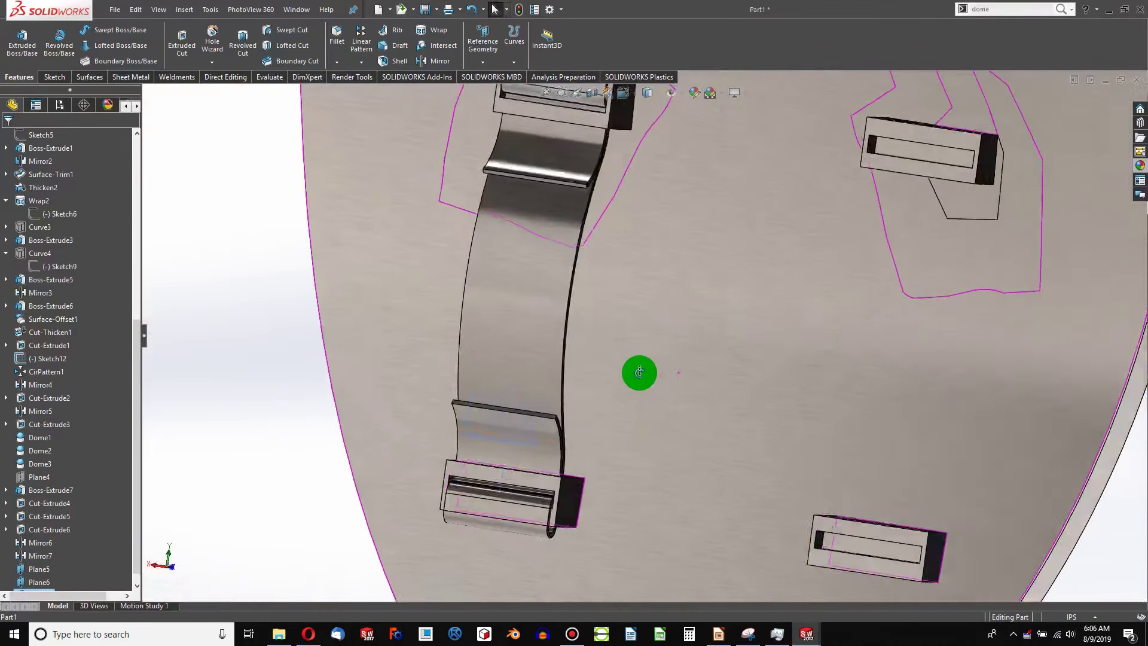
scroll(658, 347, up, 2)
right_click(529, 296)
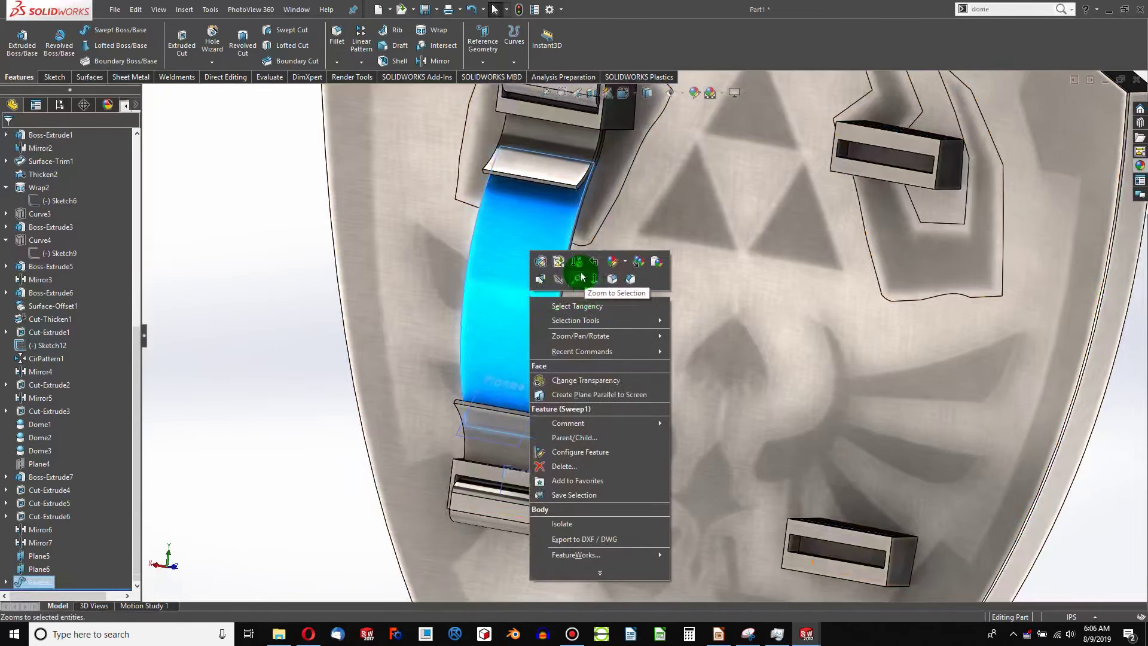
click(628, 265)
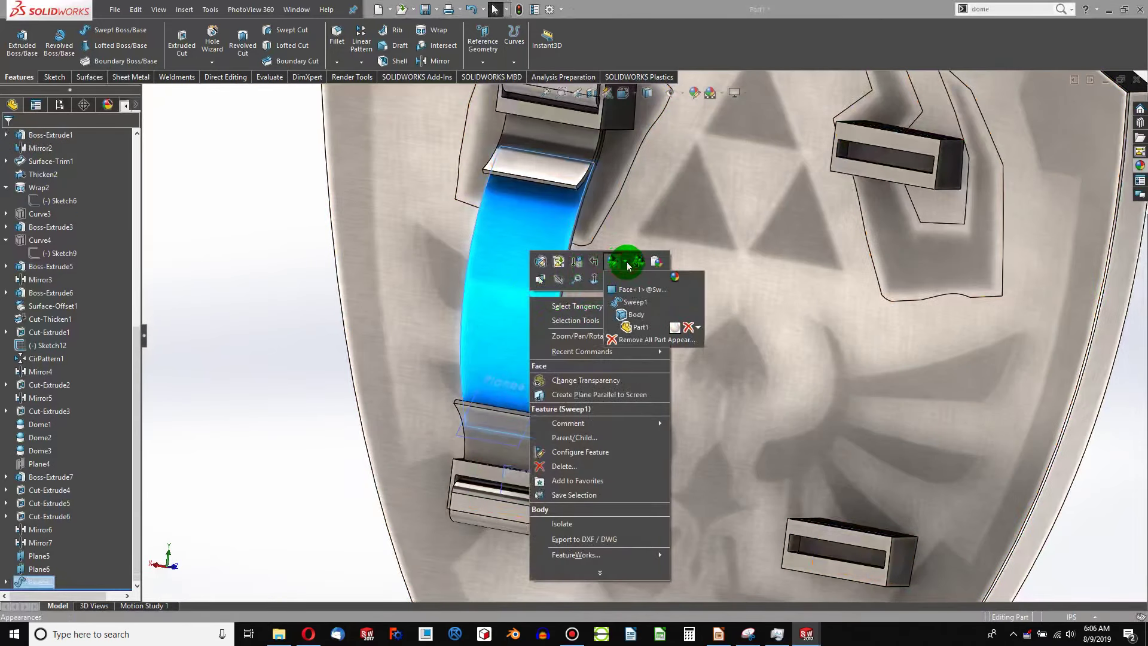
click(632, 305)
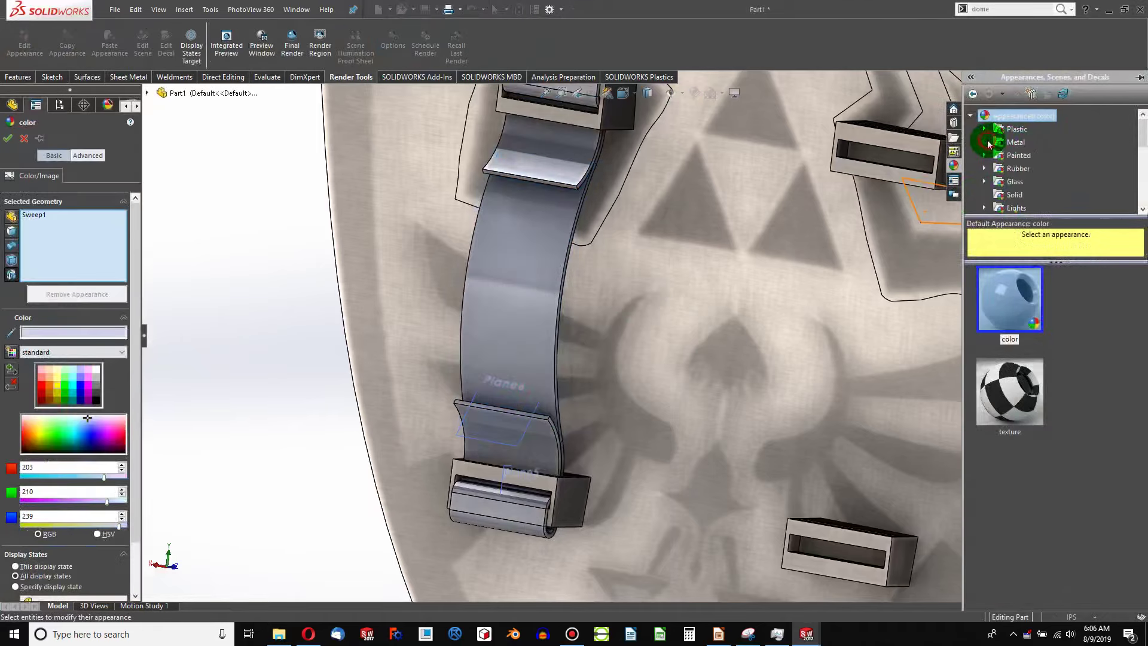
scroll(988, 145, down, 3)
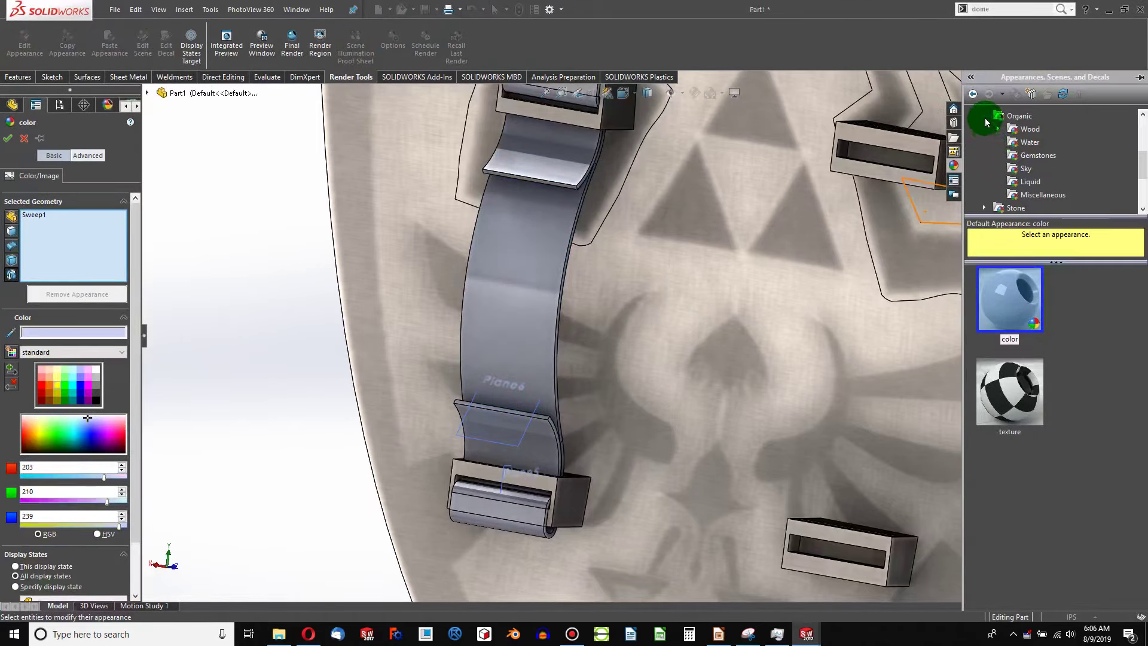
click(1030, 195)
drag(1015, 299, 508, 242)
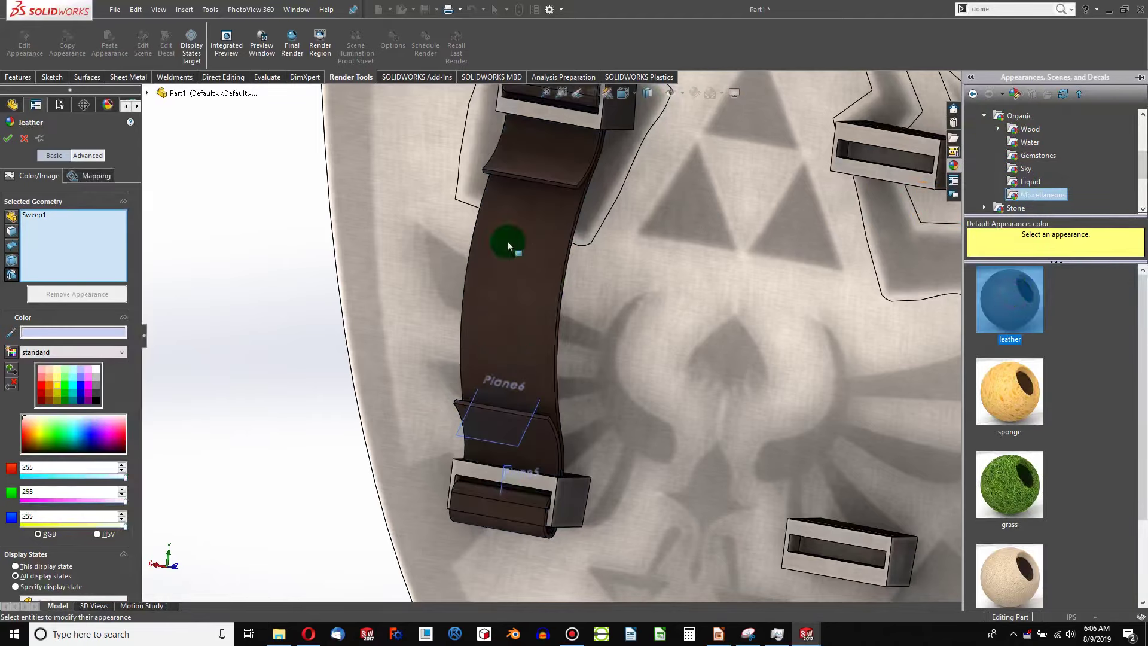
click(11, 142)
Step: Hide the two reference planes Plane6 and Plane5 at the strap's lower end
scroll(662, 283, up, 4)
click(473, 292)
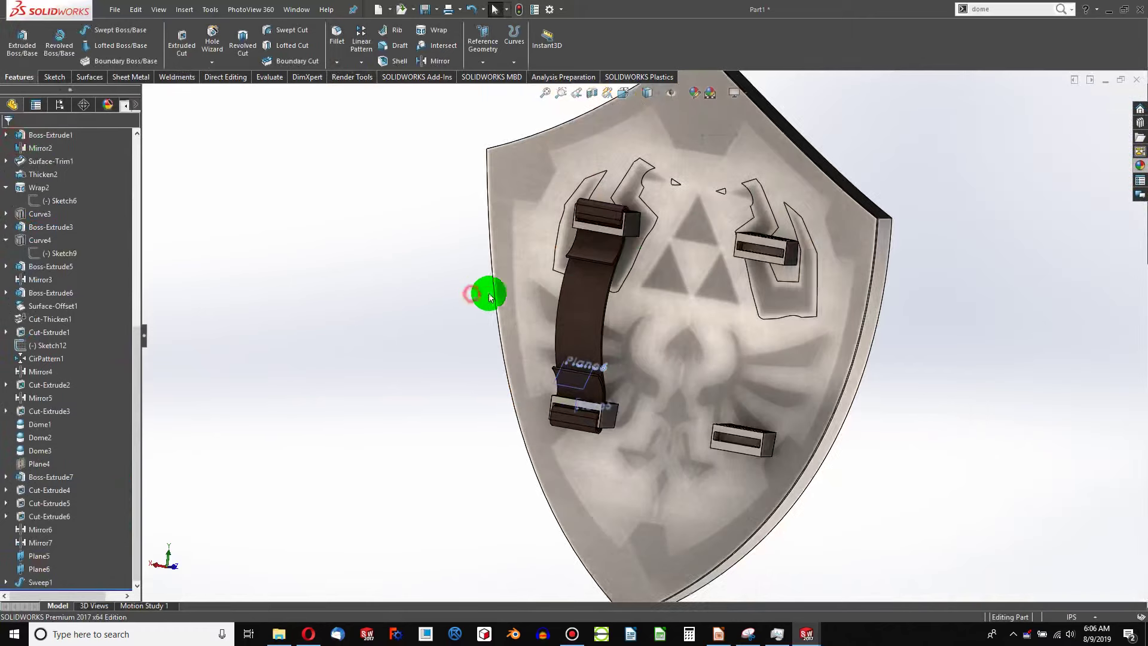
middle_drag(593, 336, 603, 339)
scroll(579, 422, up, 3)
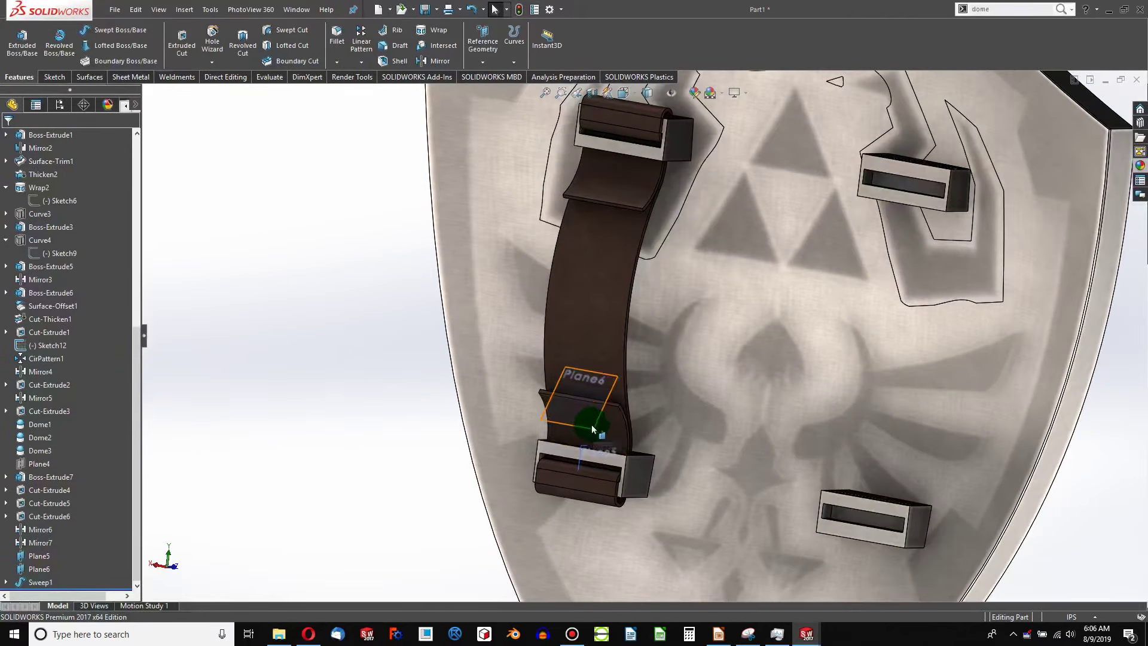
right_click(591, 425)
click(638, 410)
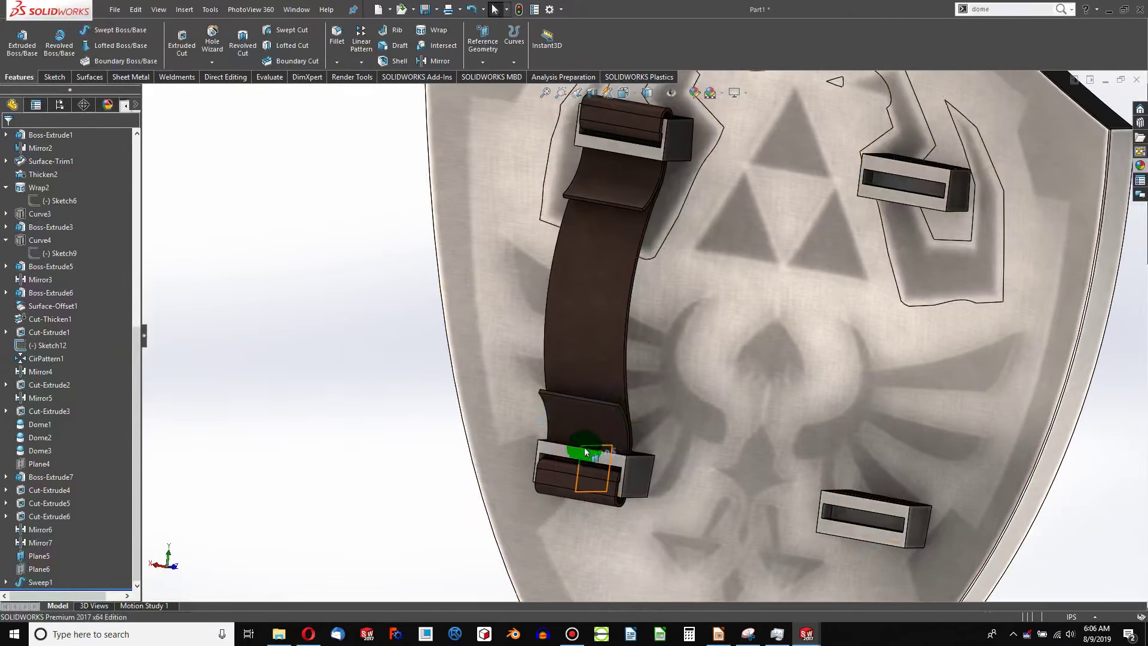
right_click(583, 447)
click(628, 433)
middle_drag(622, 423, 514, 134)
Step: Look through the recent feature history and default planes for the earlier mirrors and a suitable mirror plane
scroll(92, 179, up, 9)
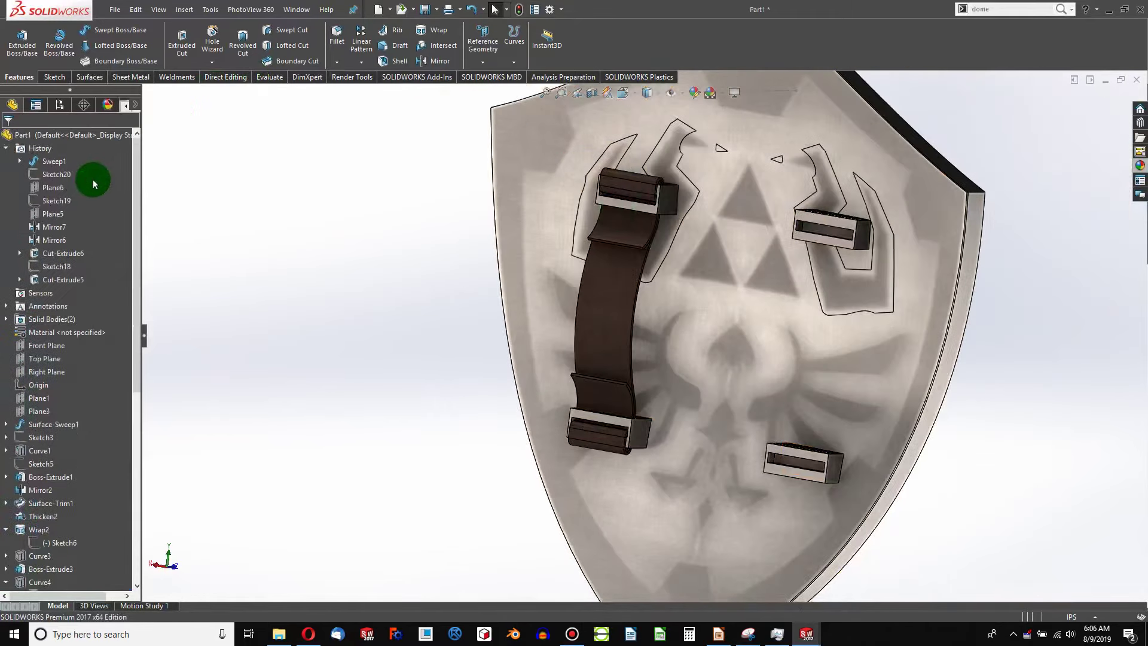
click(61, 229)
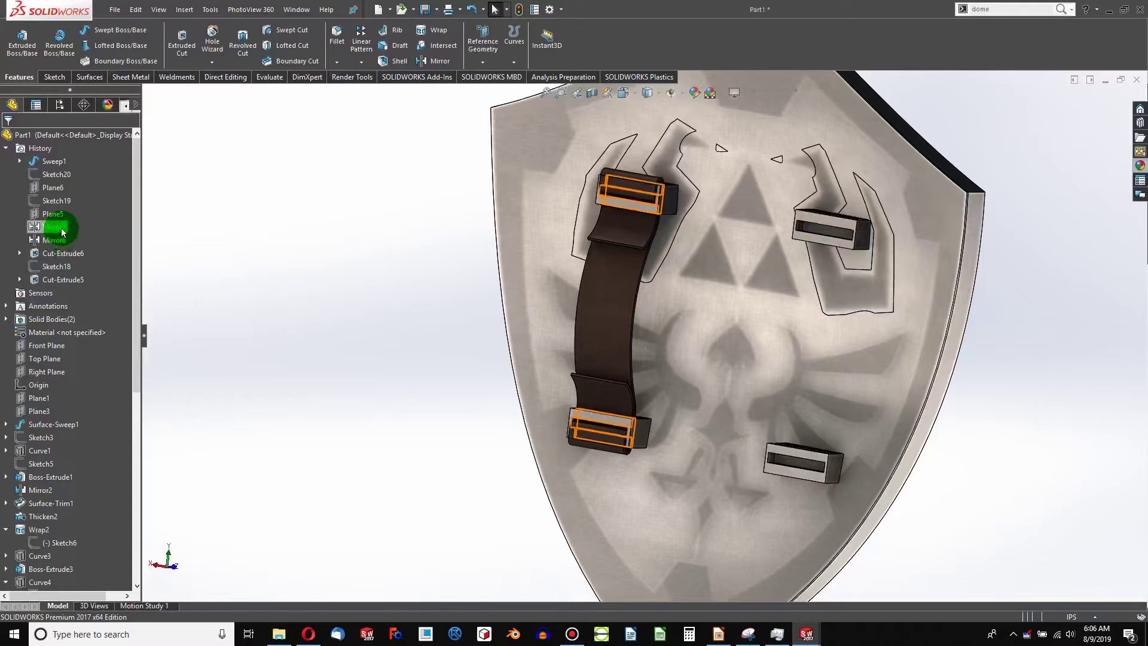
click(56, 239)
click(59, 228)
click(58, 239)
click(60, 230)
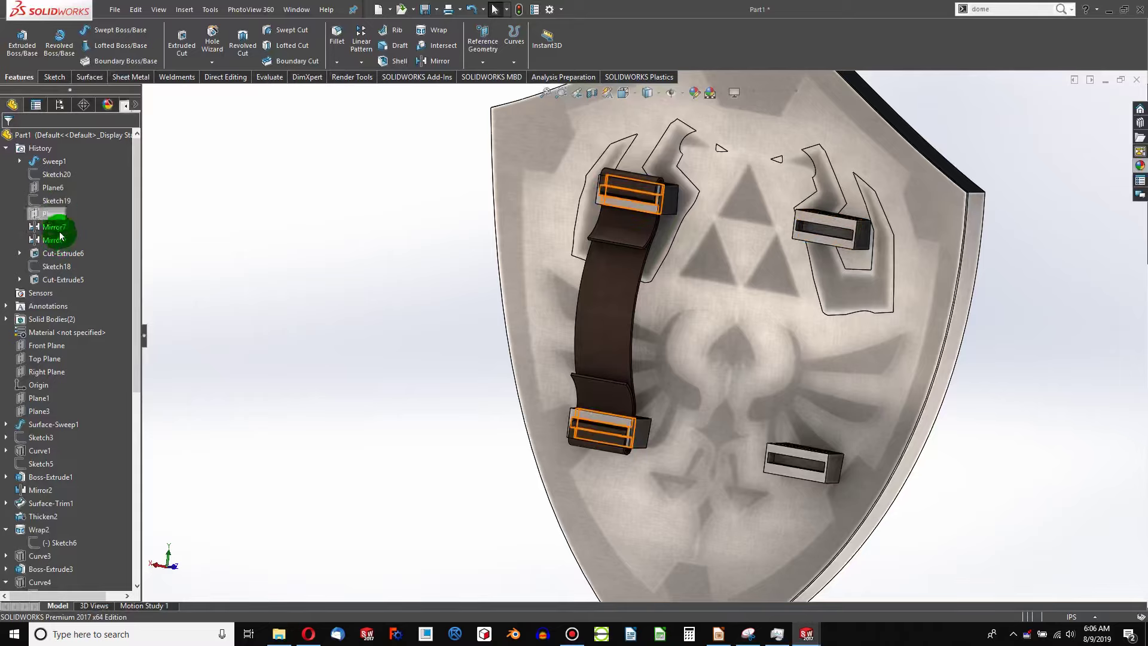
click(51, 361)
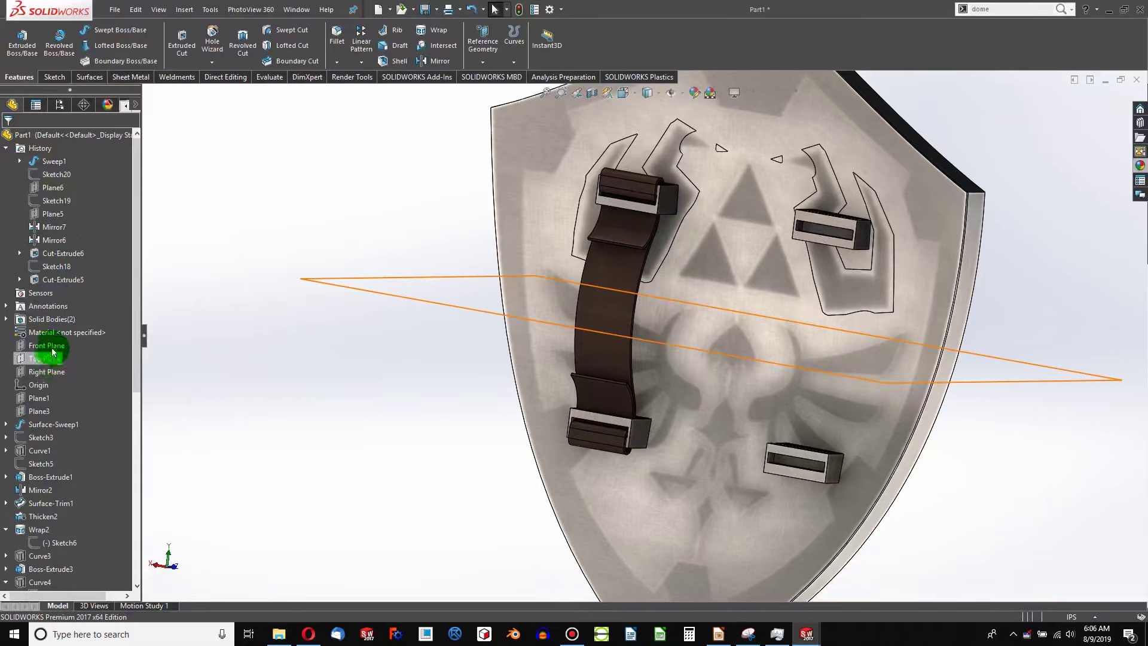
click(16, 178)
click(8, 151)
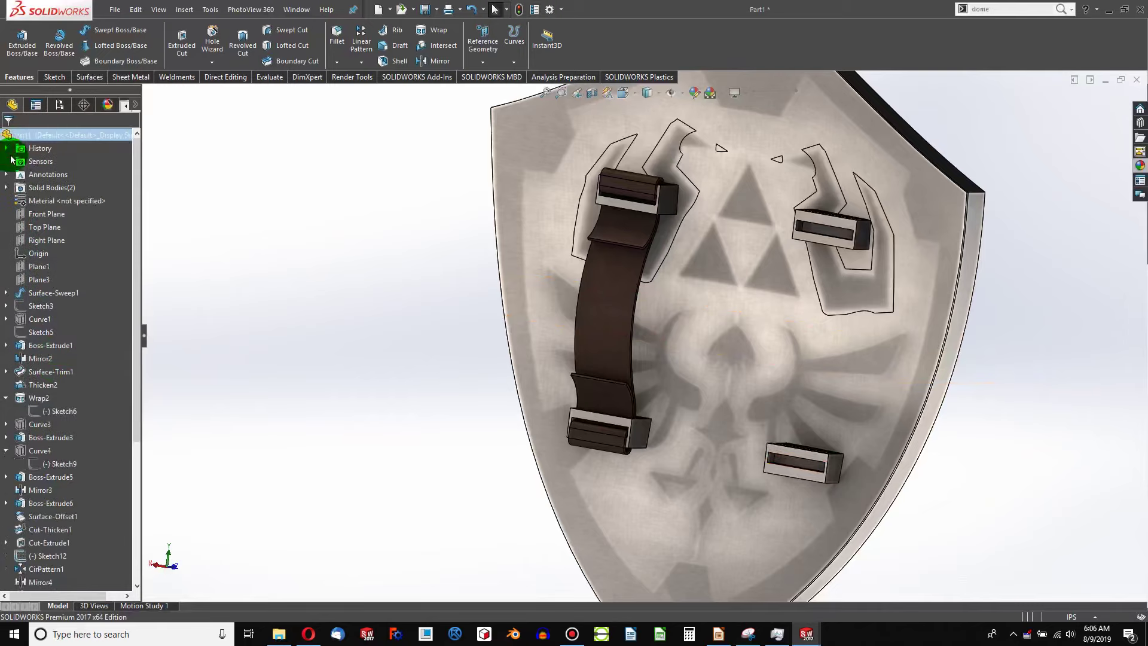
Step: Try to mirror the strap's sweep feature about the Right Plane
click(45, 229)
click(46, 242)
middle_drag(413, 359, 466, 310)
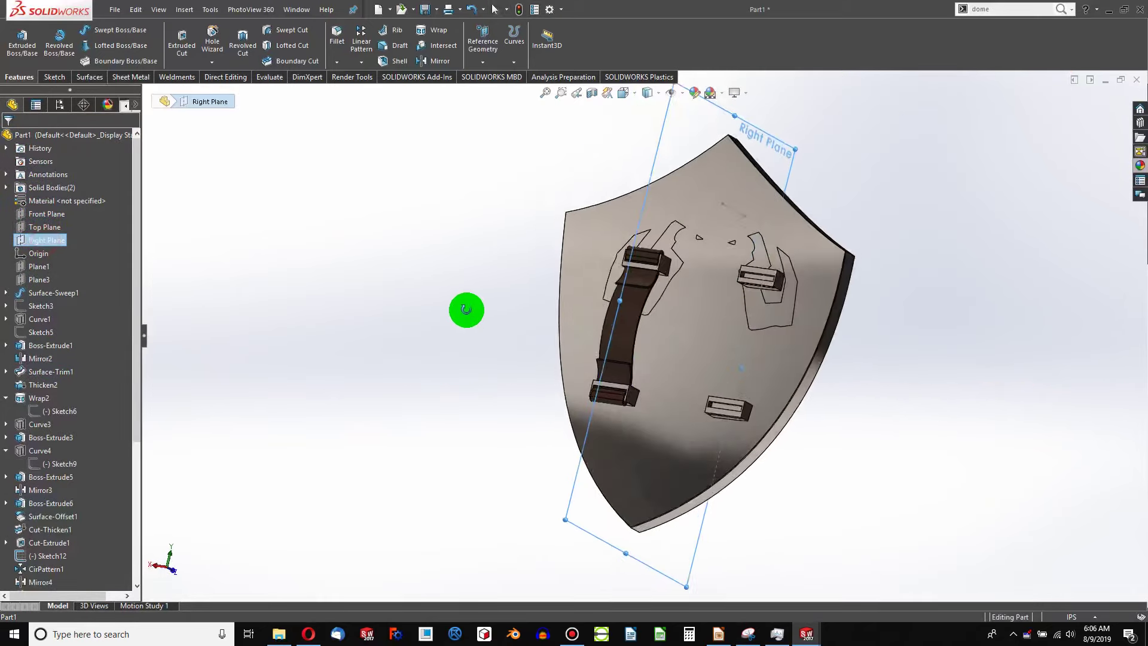
click(437, 61)
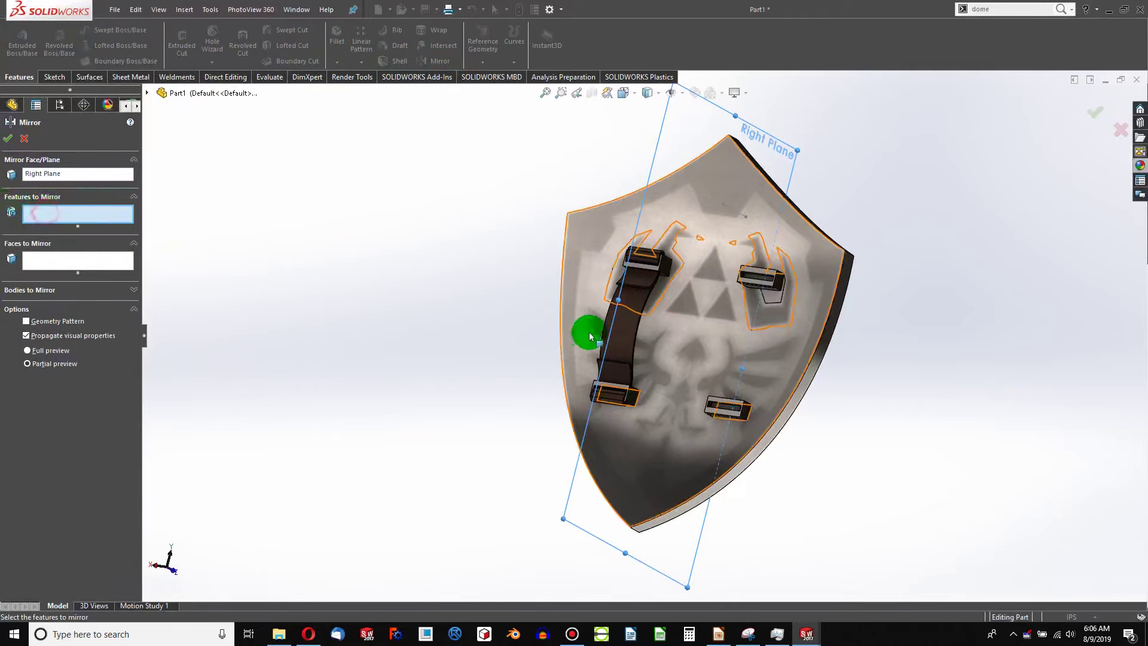
click(628, 325)
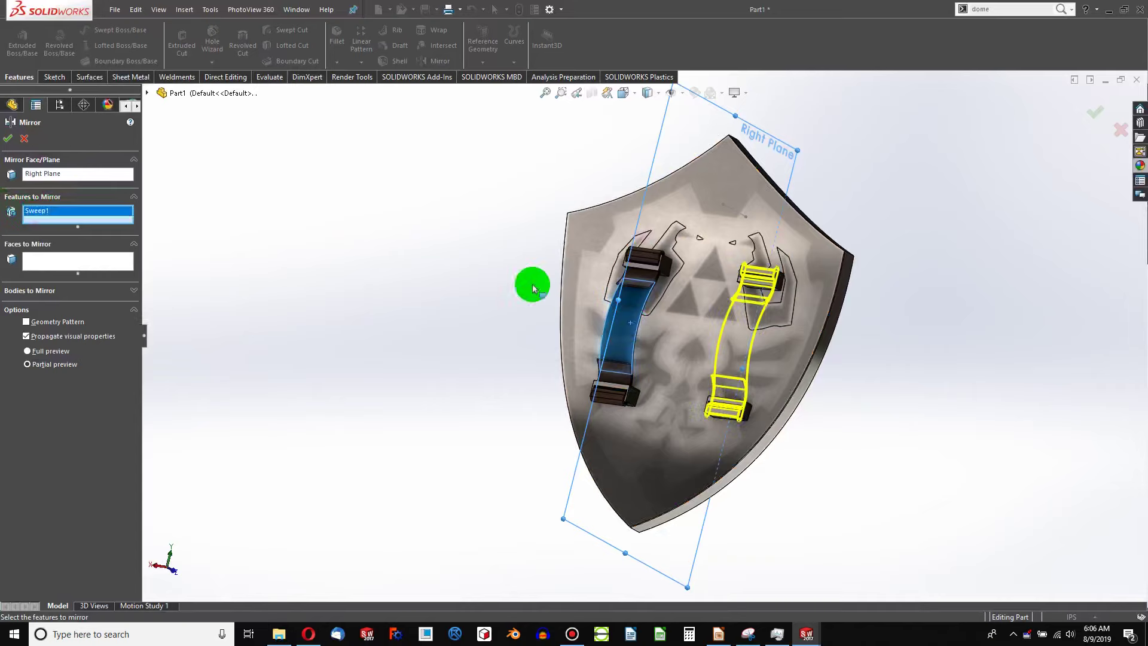
click(11, 141)
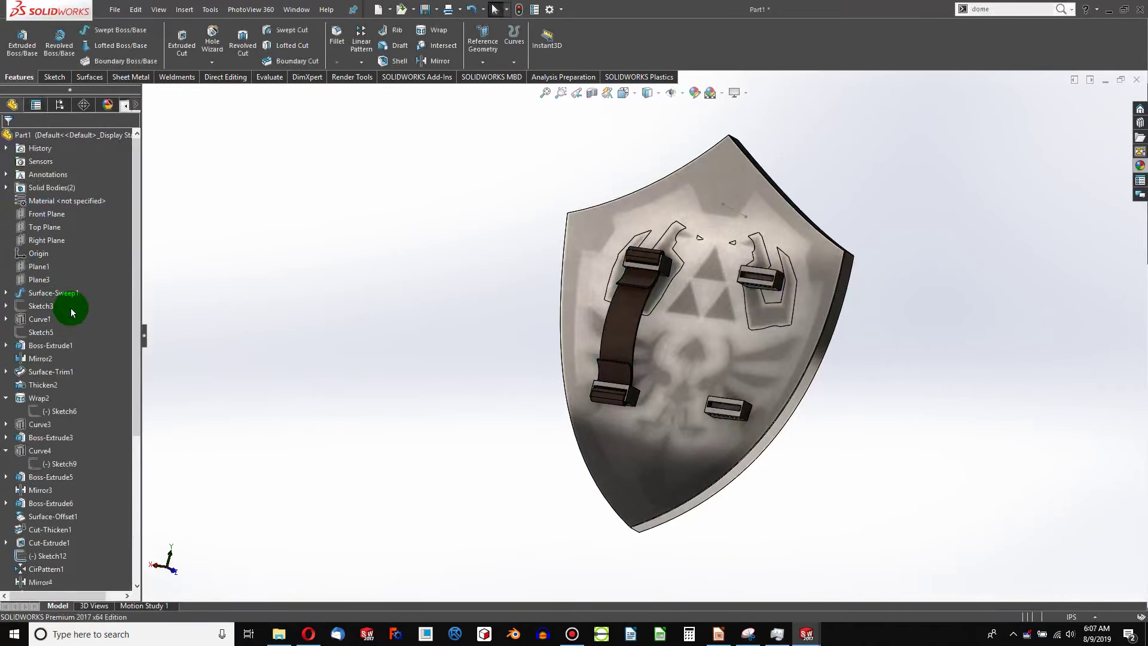
scroll(60, 319, down, 6)
right_click(36, 581)
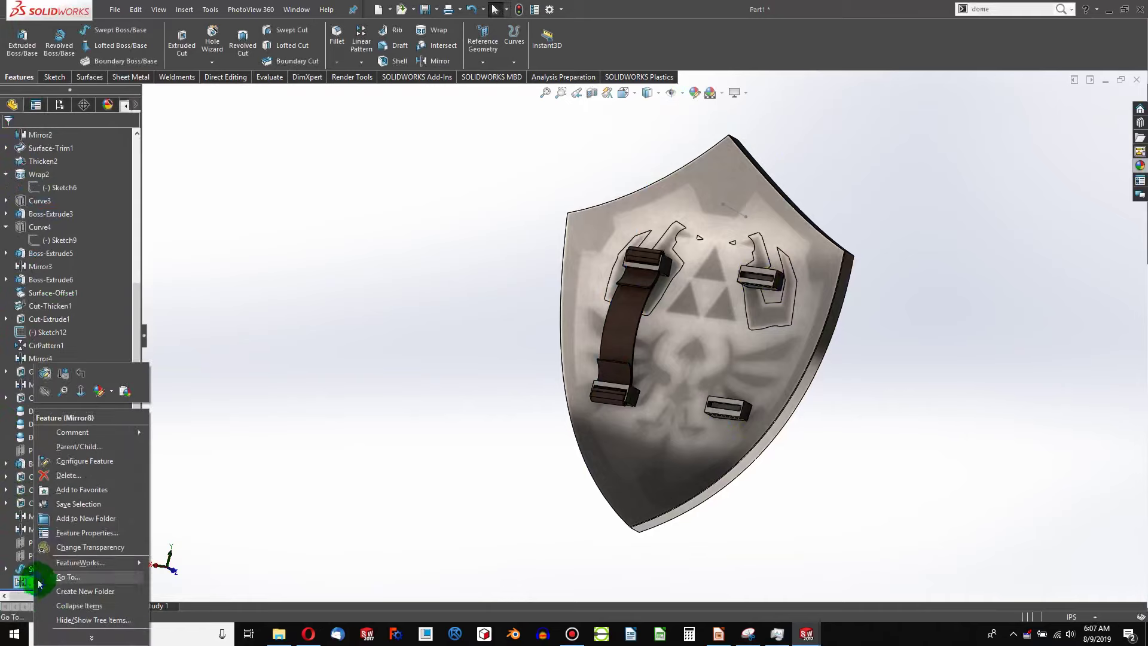
click(51, 392)
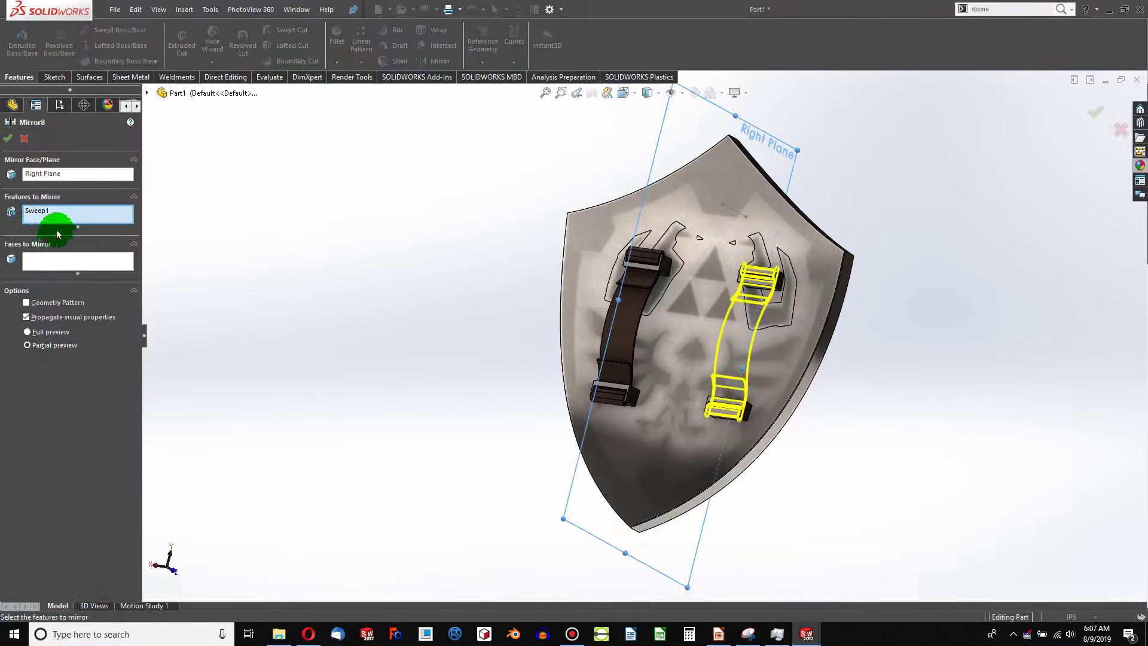
right_click(61, 215)
click(75, 224)
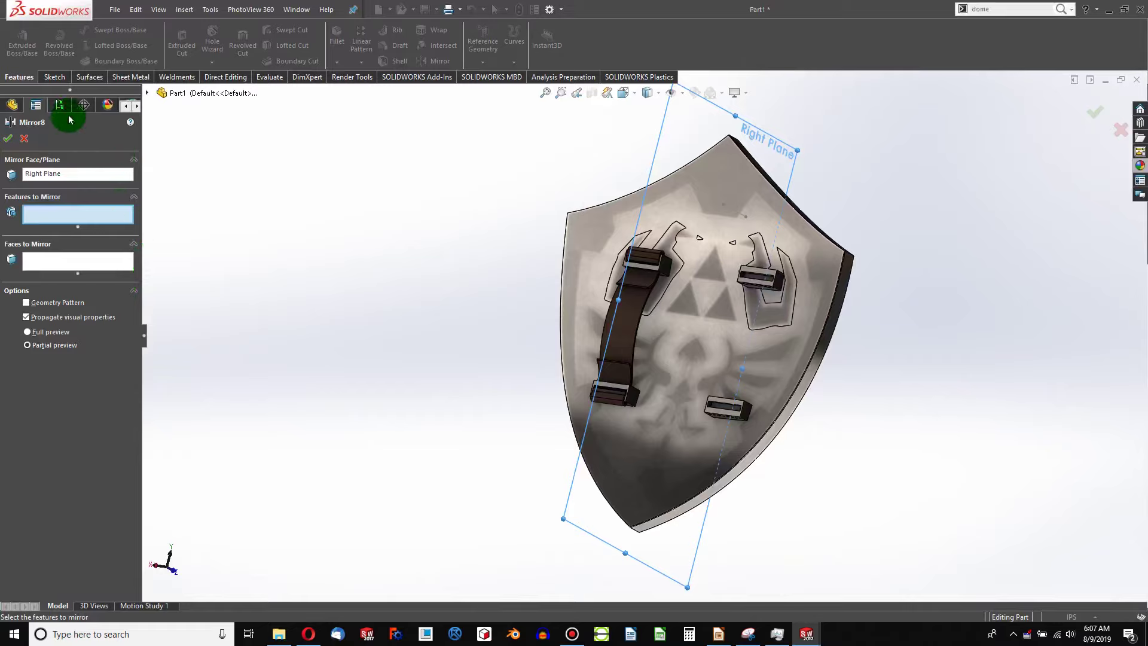
click(24, 136)
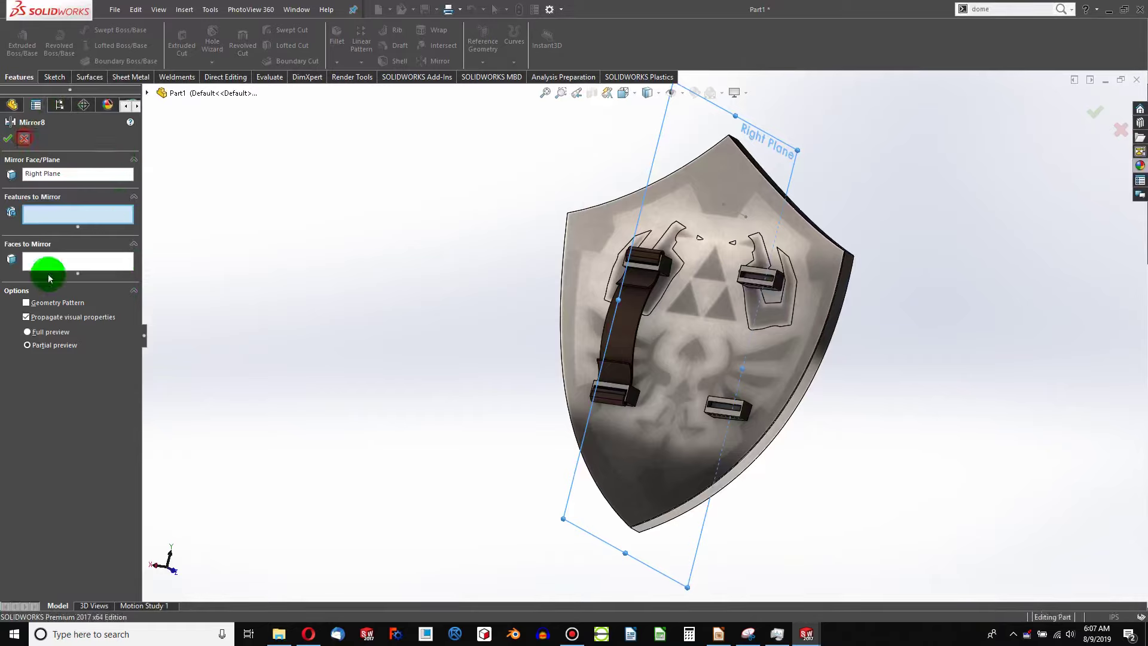
Step: Delete the strap's mirror feature at the end of the feature history
right_click(34, 589)
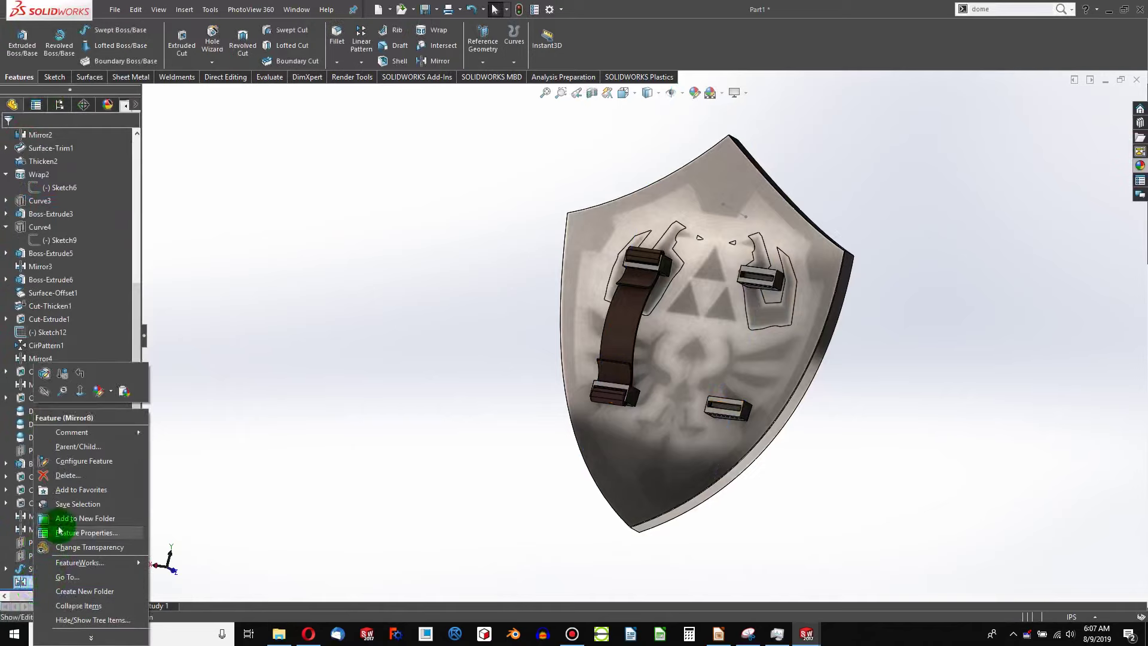
click(53, 474)
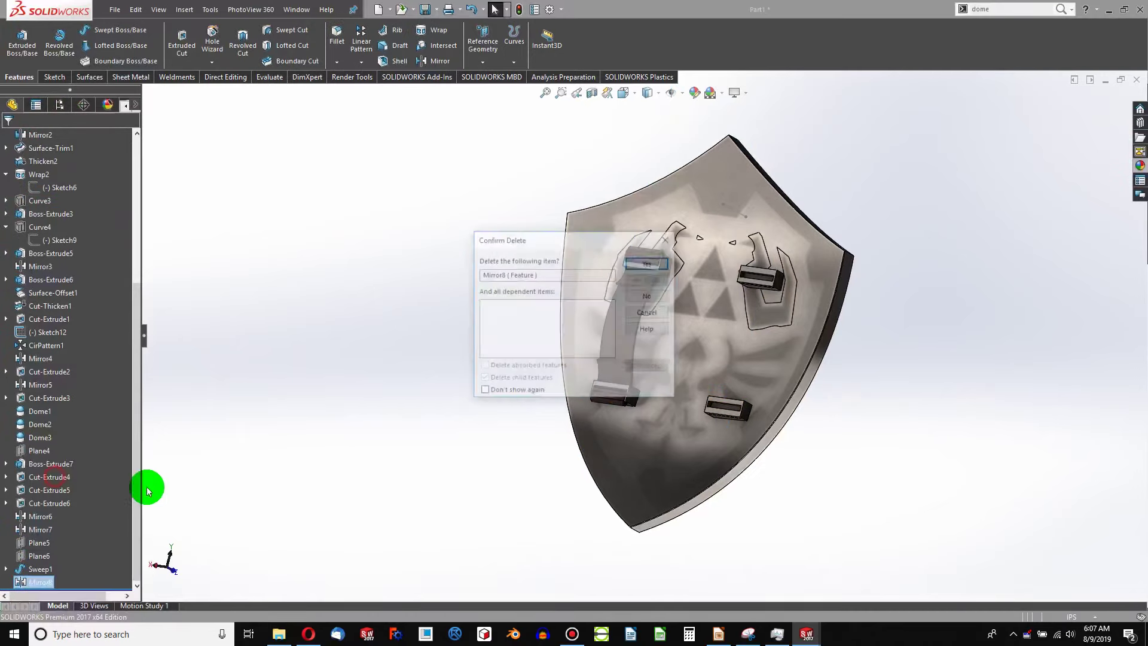
click(641, 262)
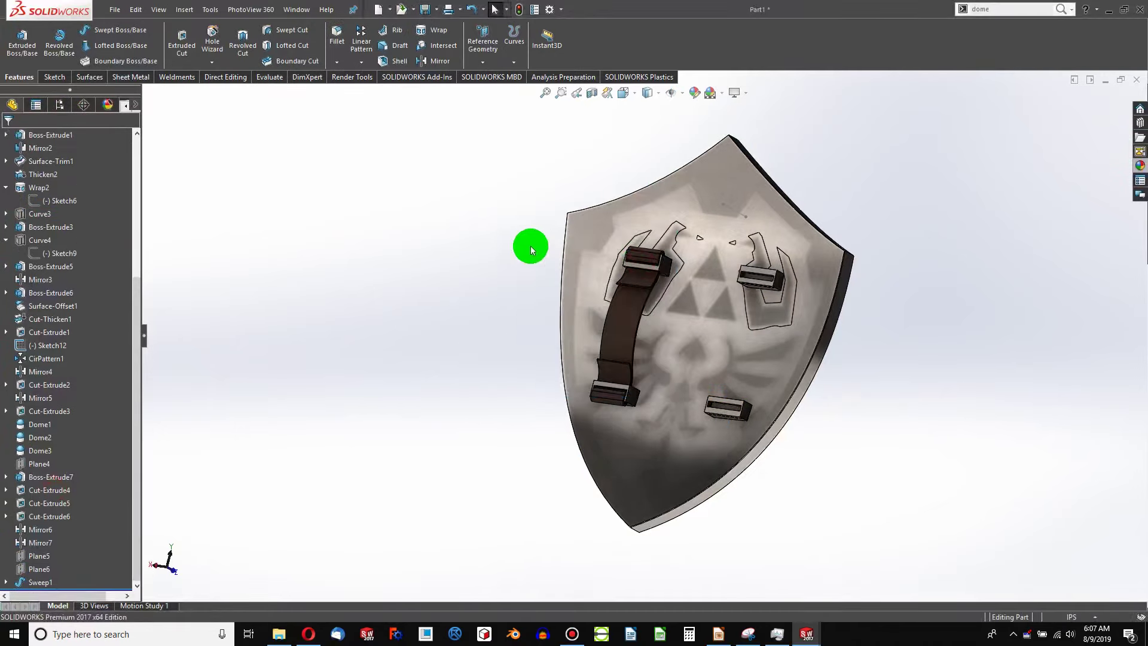
Step: Mirror the strap as a solid body about the Right Plane, without merging solids
click(436, 59)
click(148, 93)
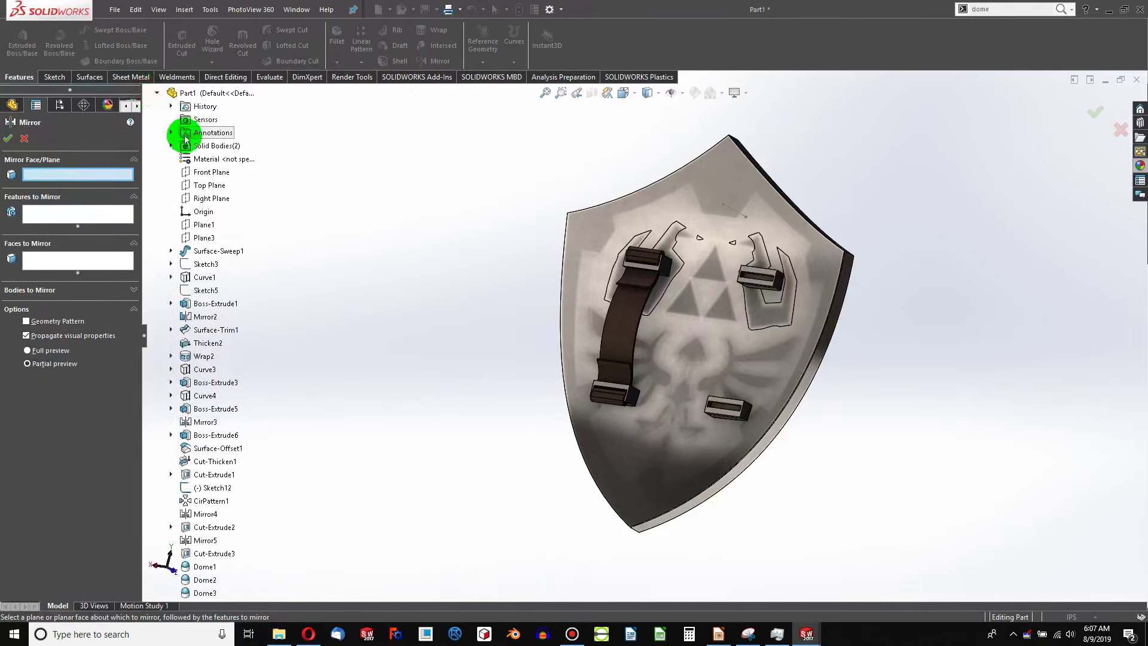
click(210, 197)
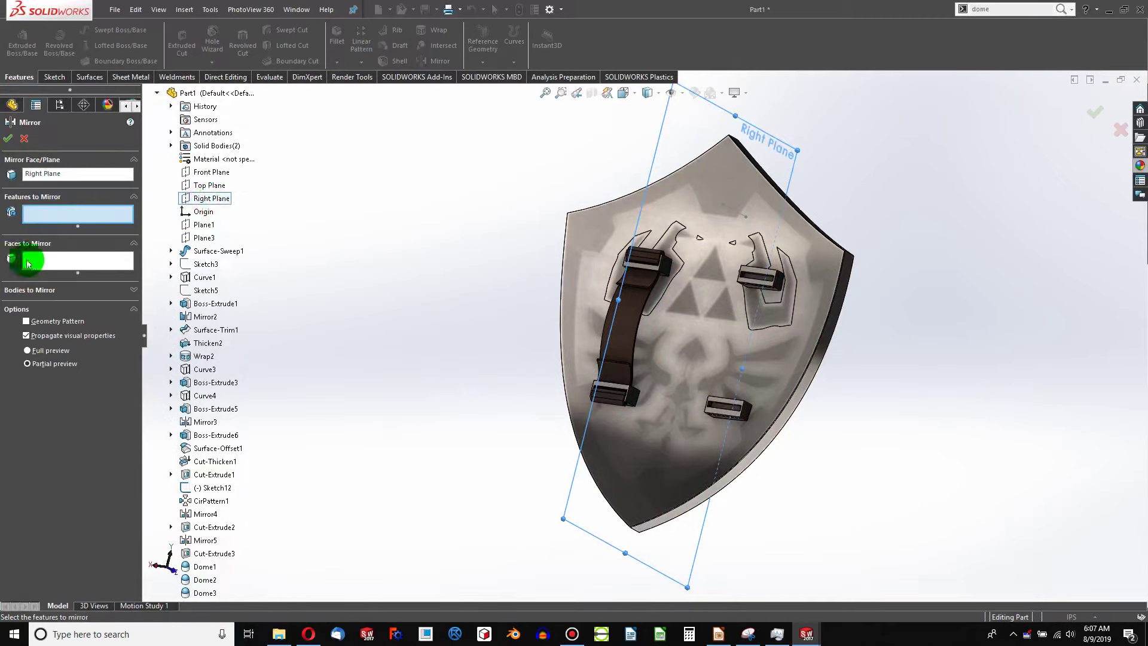
click(35, 290)
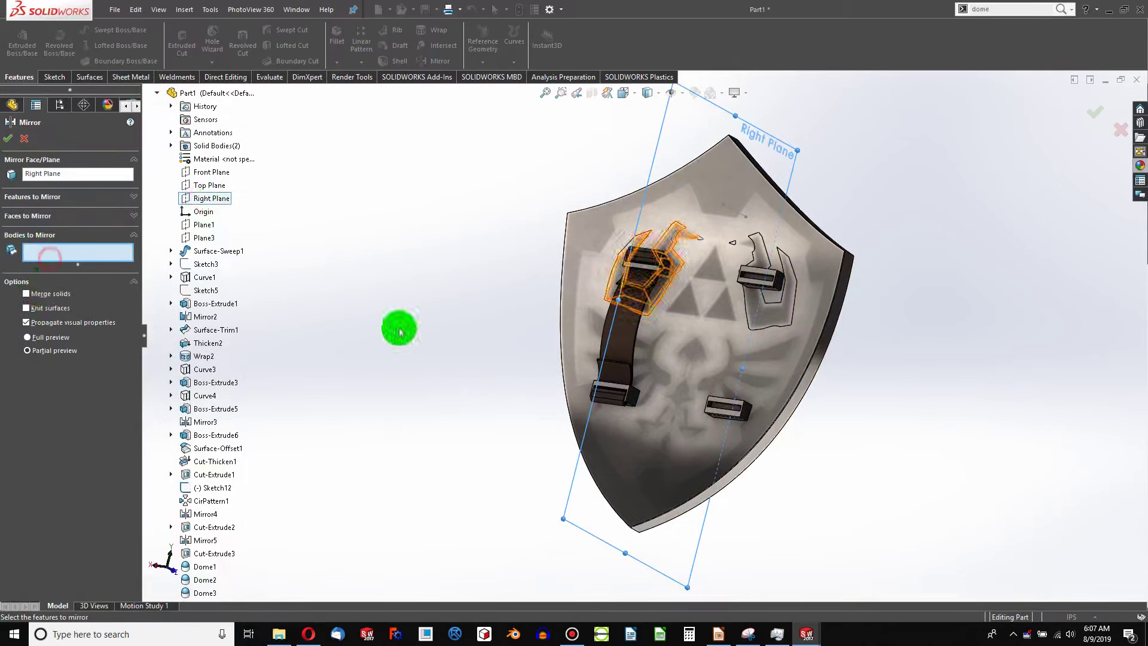
click(633, 332)
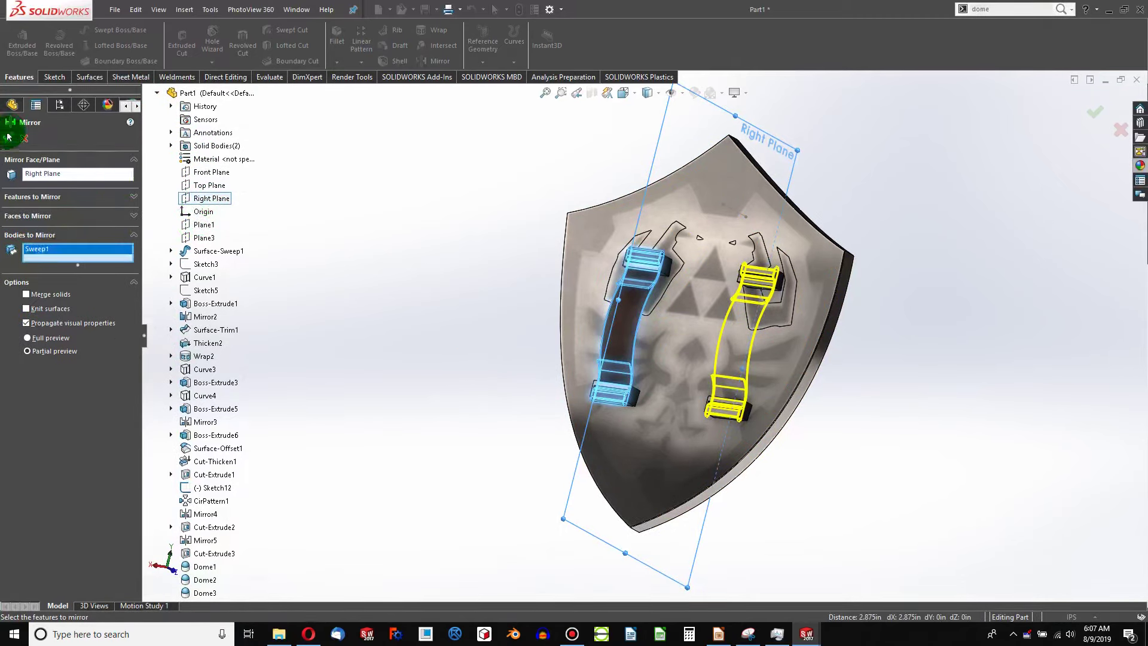
key(Return)
Step: Examine both leather straps on the shield's back and the decorated front face
scroll(801, 333, down, 7)
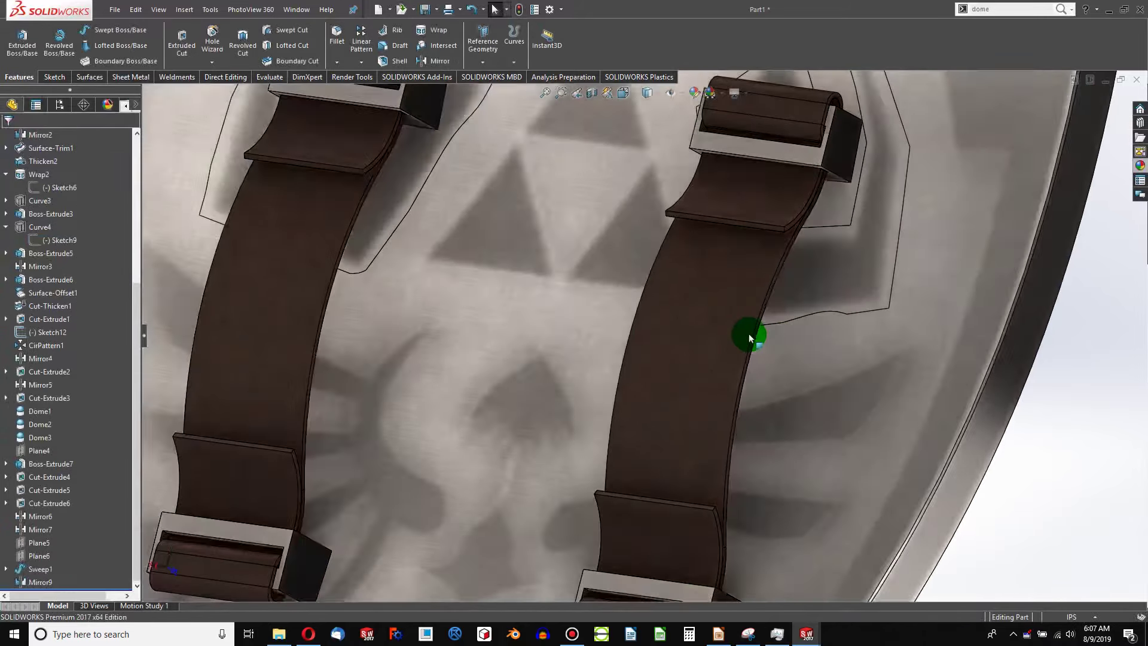
middle_drag(749, 334, 711, 282)
scroll(715, 293, up, 10)
middle_drag(666, 371, 943, 461)
scroll(943, 461, up, 2)
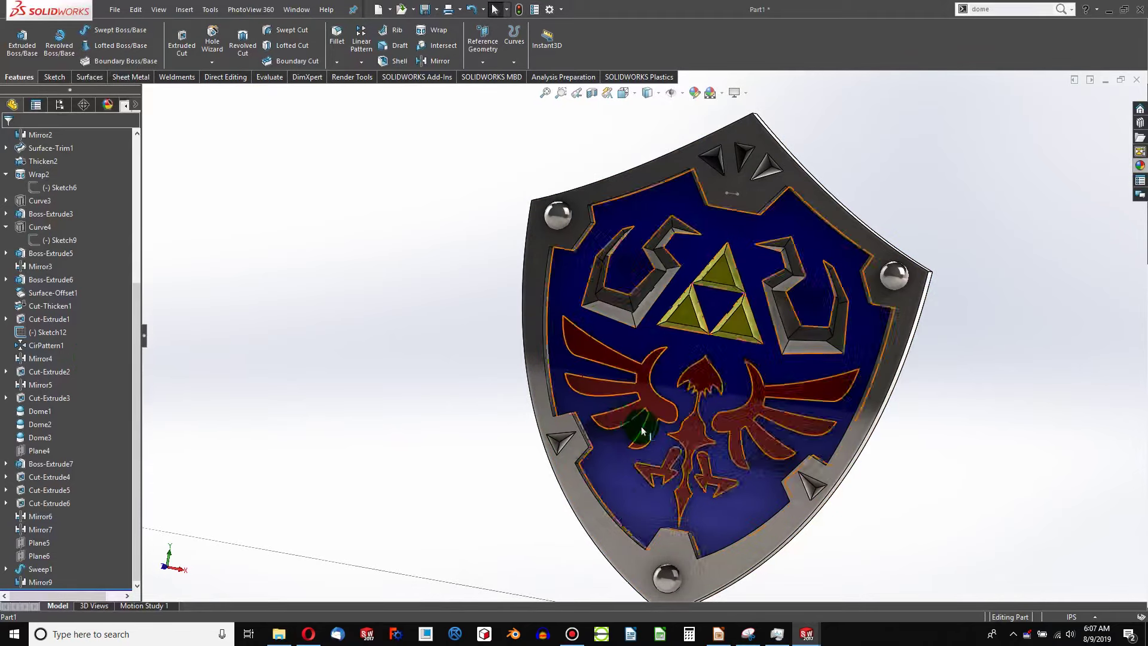
Step: Start a fillet with a 0.15 in radius and select the two outer edges at the peak of the left curved ornament
scroll(657, 425, up, 2)
scroll(676, 397, down, 8)
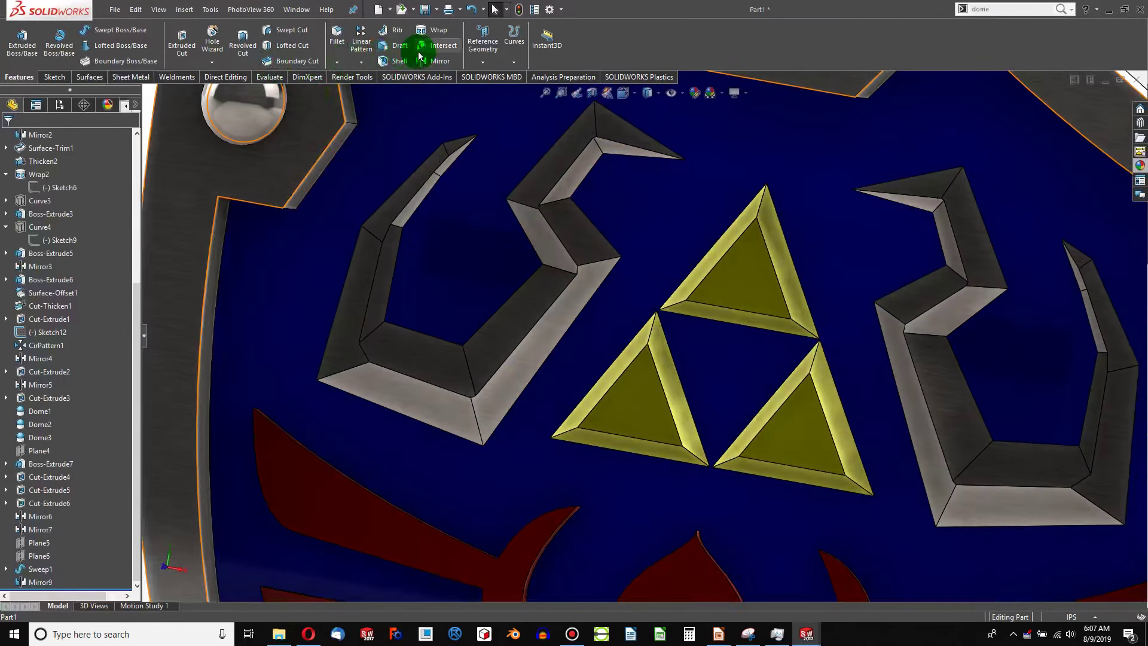
click(336, 37)
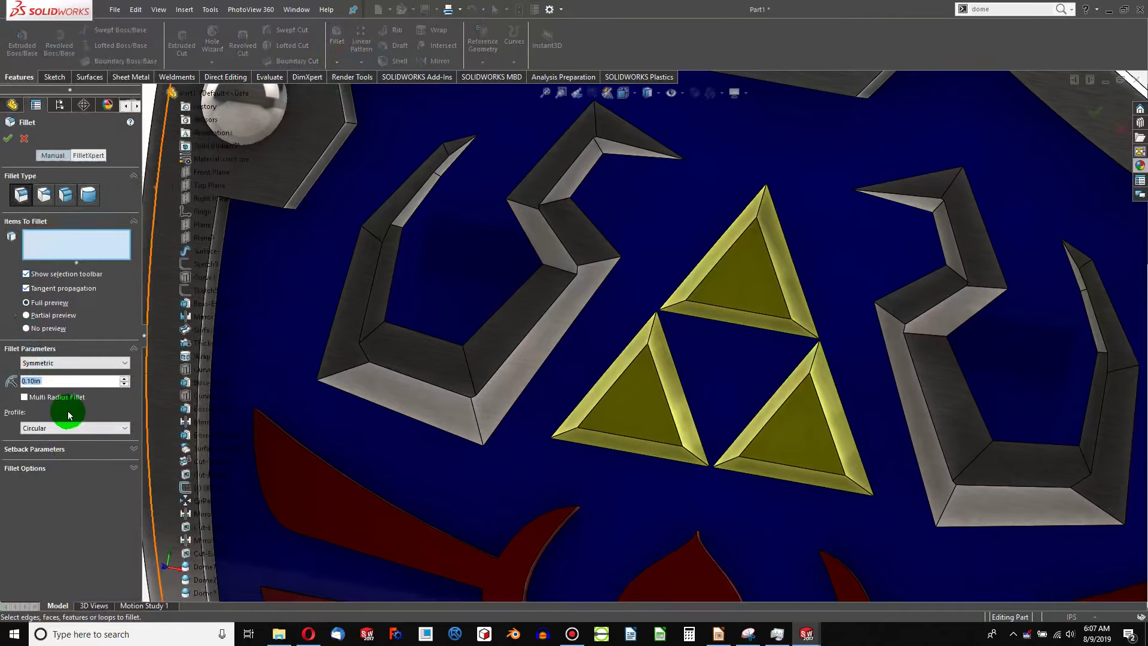
text(.15)
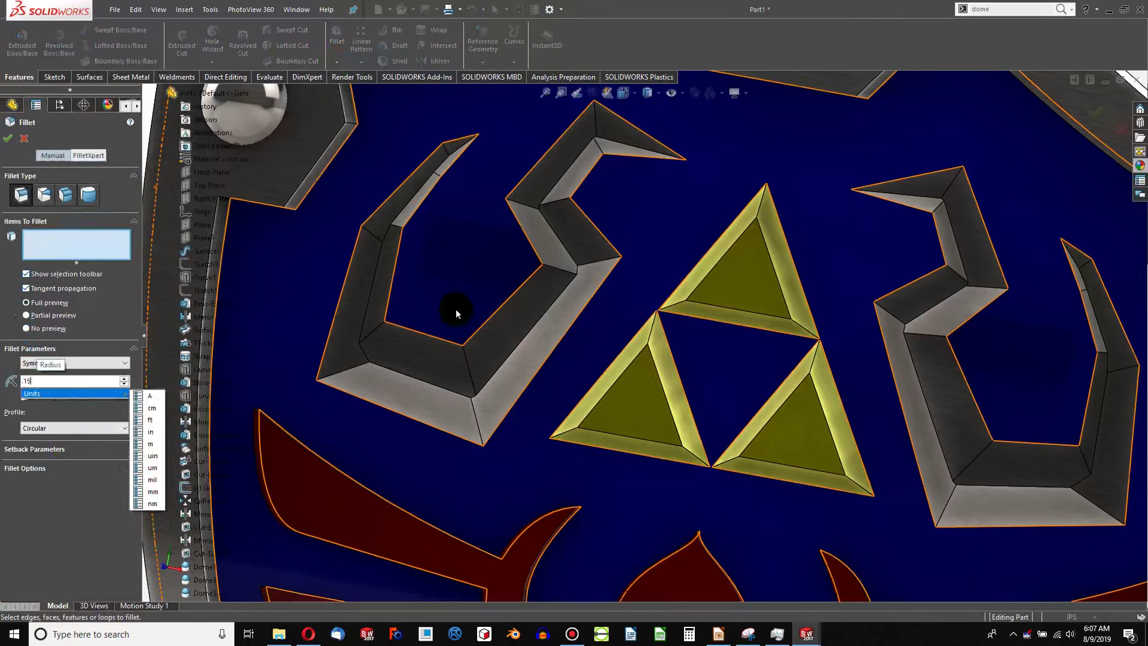
click(640, 128)
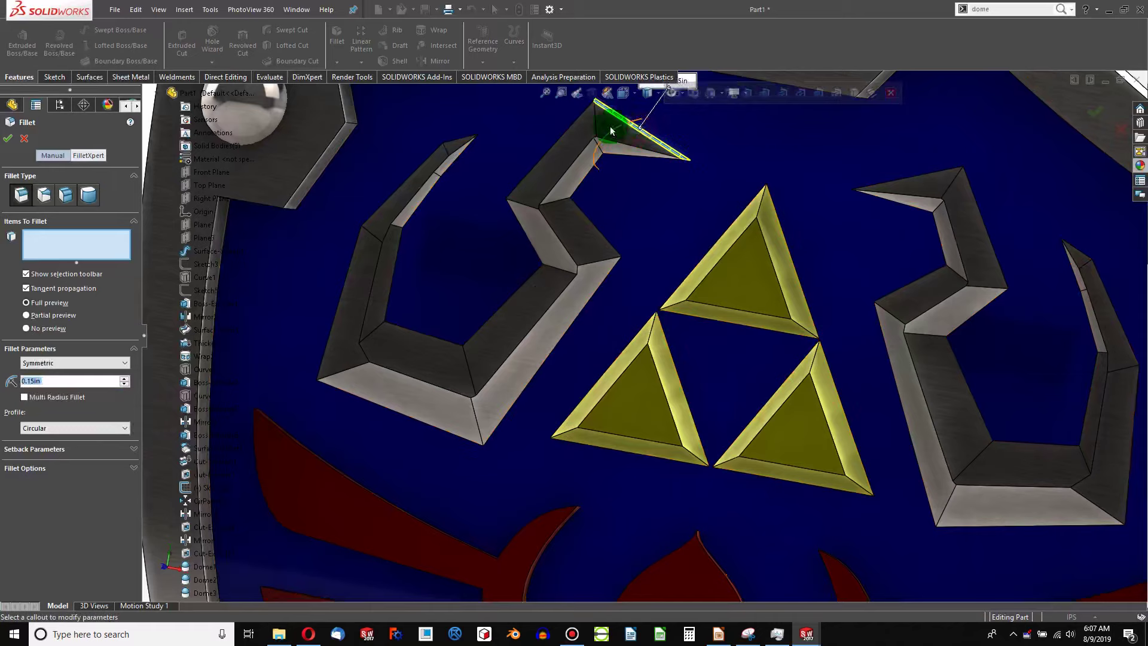
click(572, 128)
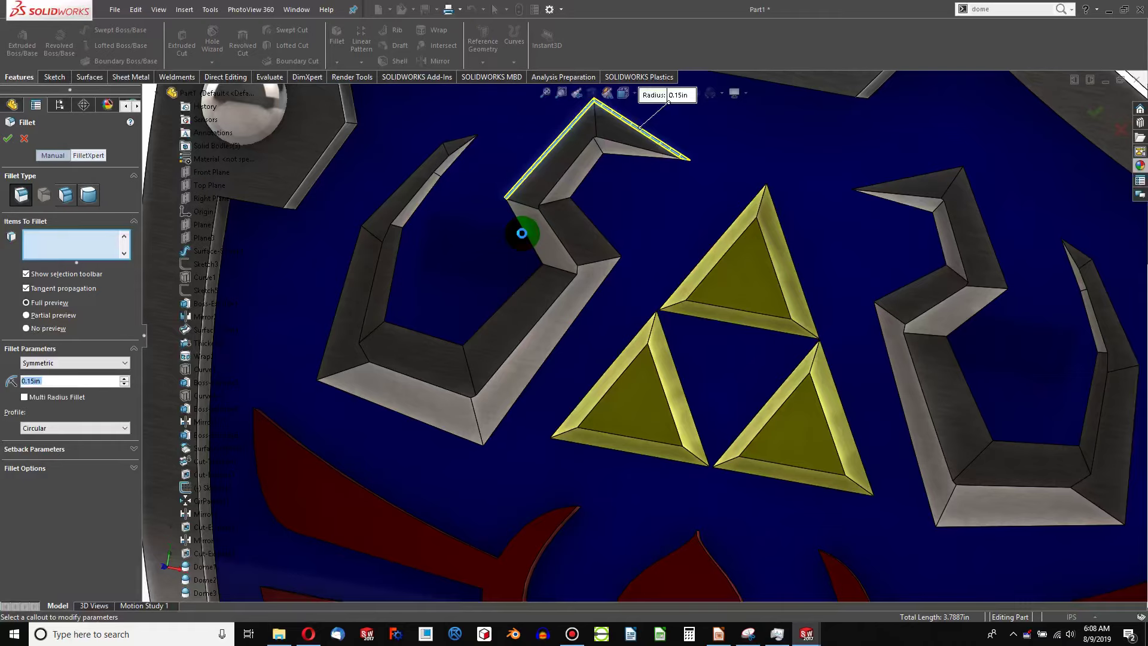
Step: Add the left ornament's inner base edges to the fillet, from the zigzag bend around to the long side arm
click(522, 233)
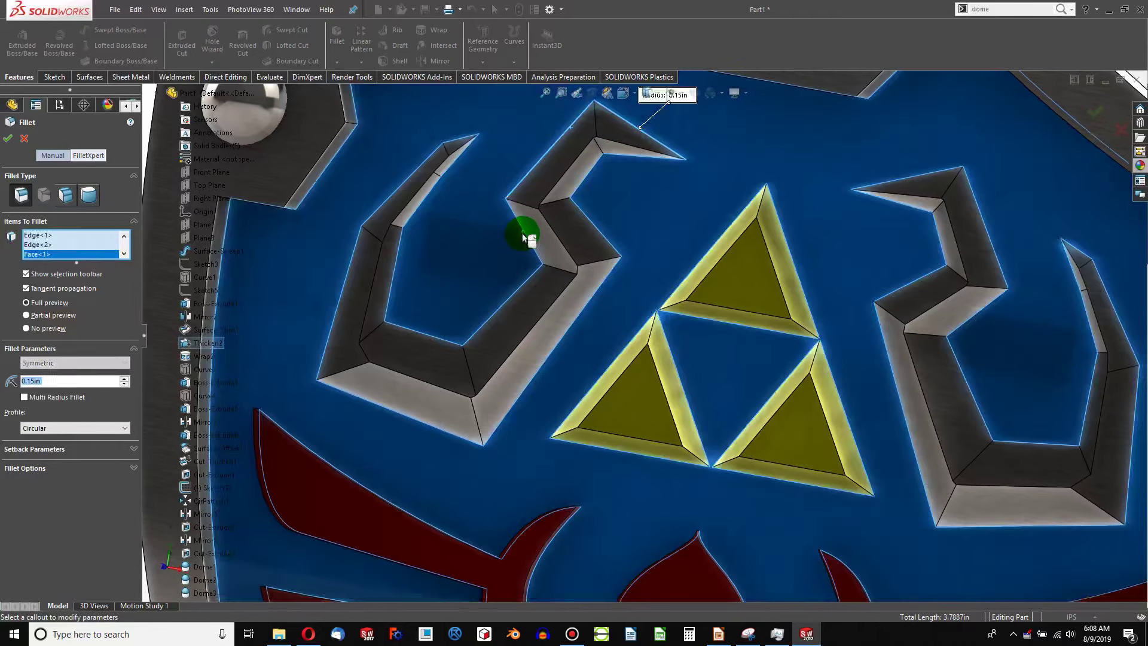
click(506, 238)
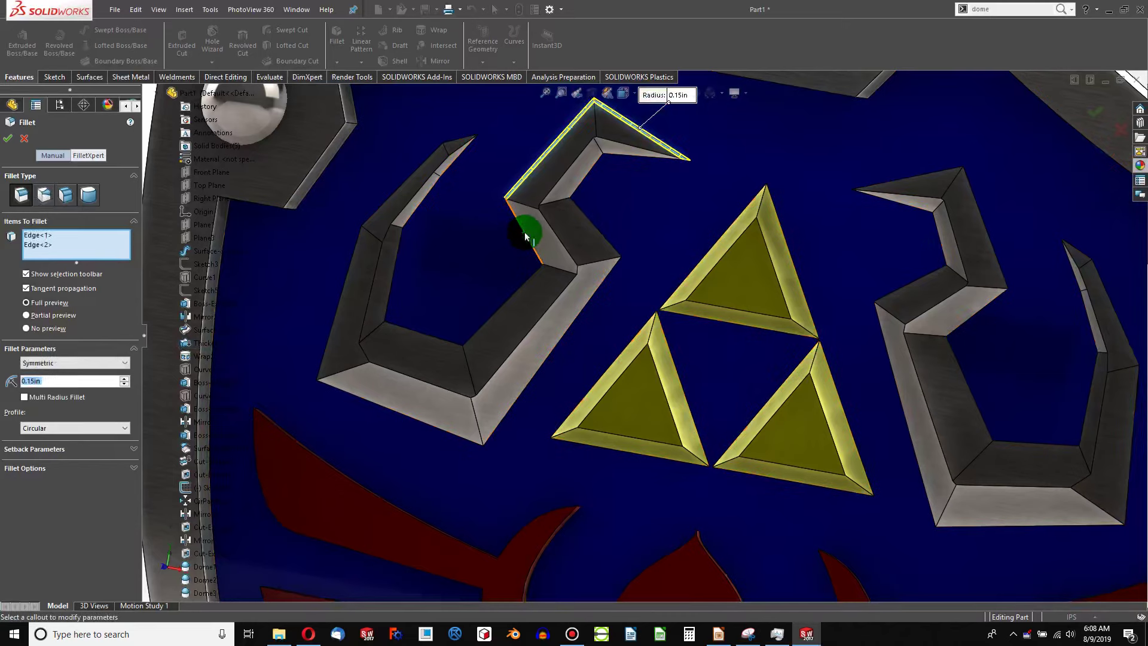
click(525, 232)
click(525, 232)
click(526, 275)
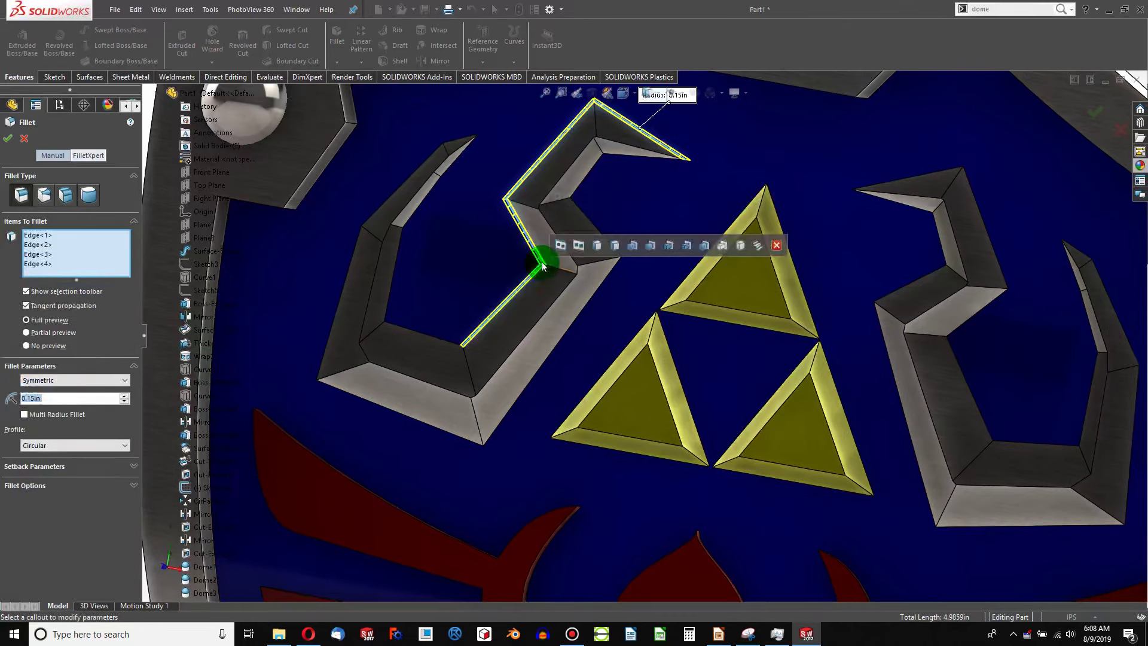
click(431, 335)
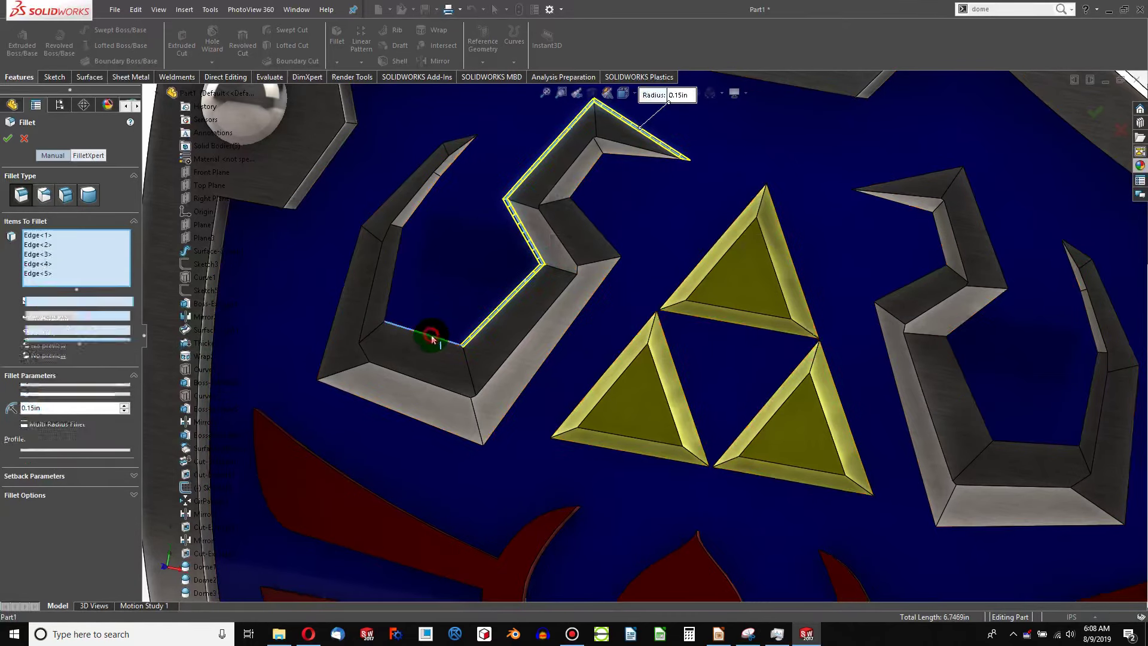
click(393, 295)
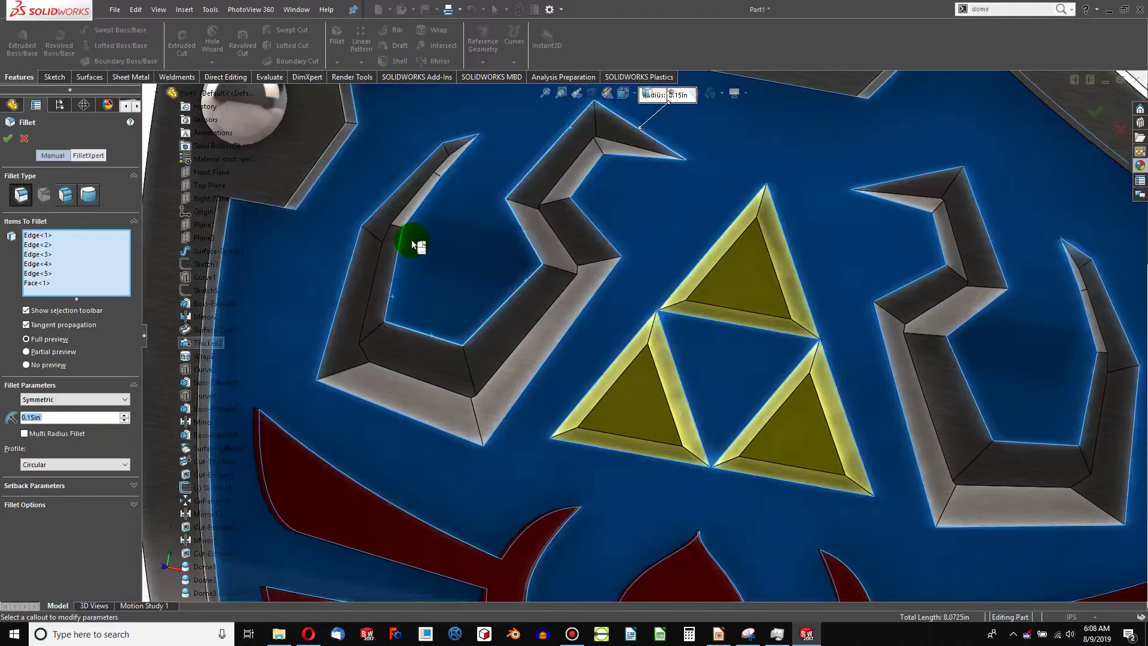
click(410, 242)
click(400, 246)
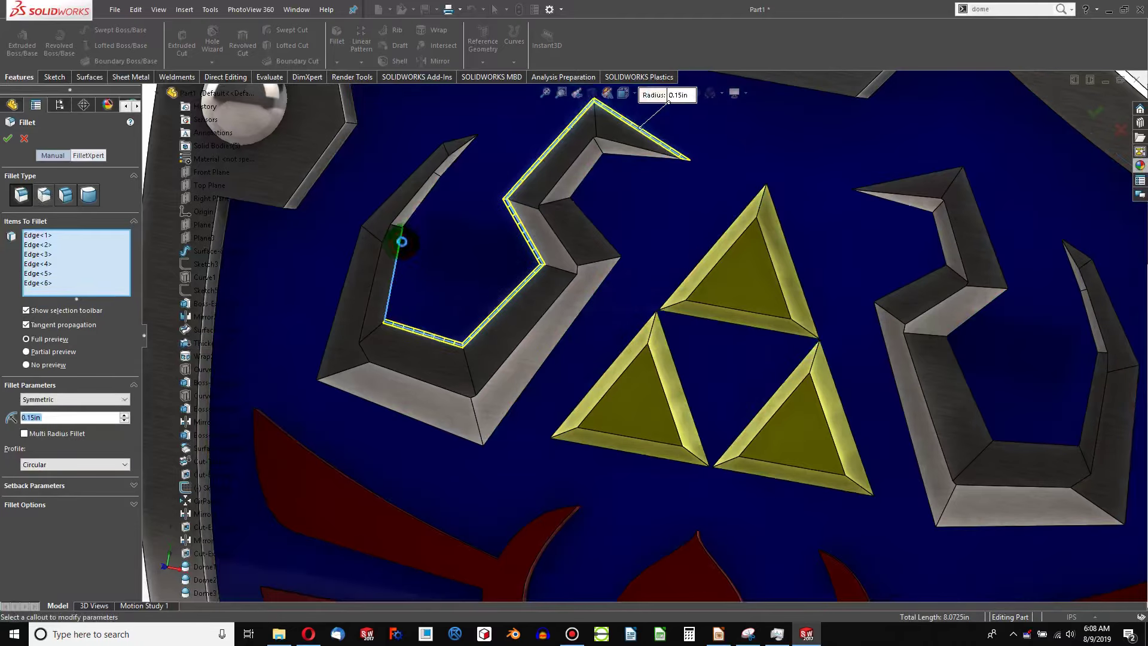
Step: Add the edges around the pointed tip of the left ornament's side arm to the fillet, including the short segment near the tip
click(451, 179)
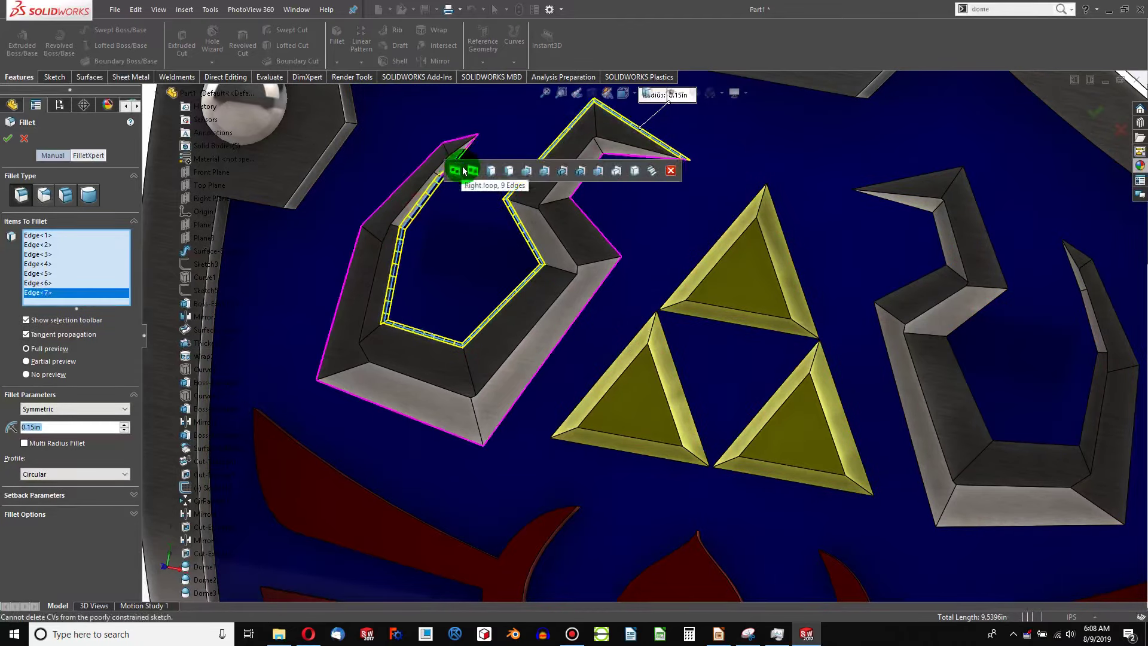
scroll(456, 171, down, 5)
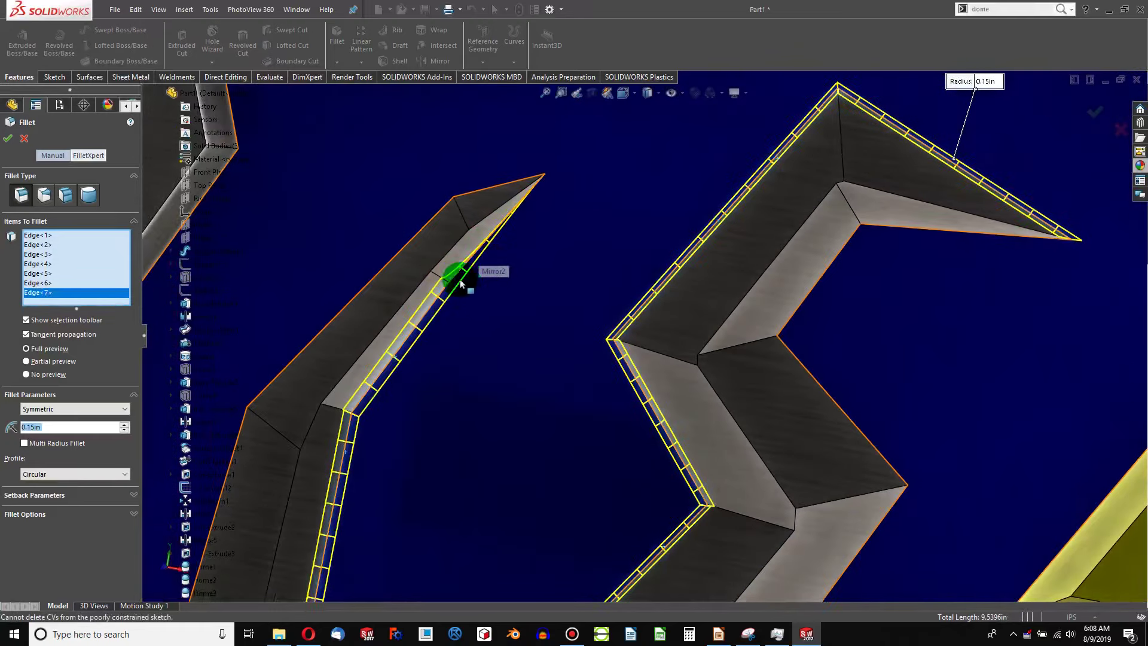
scroll(475, 257, down, 3)
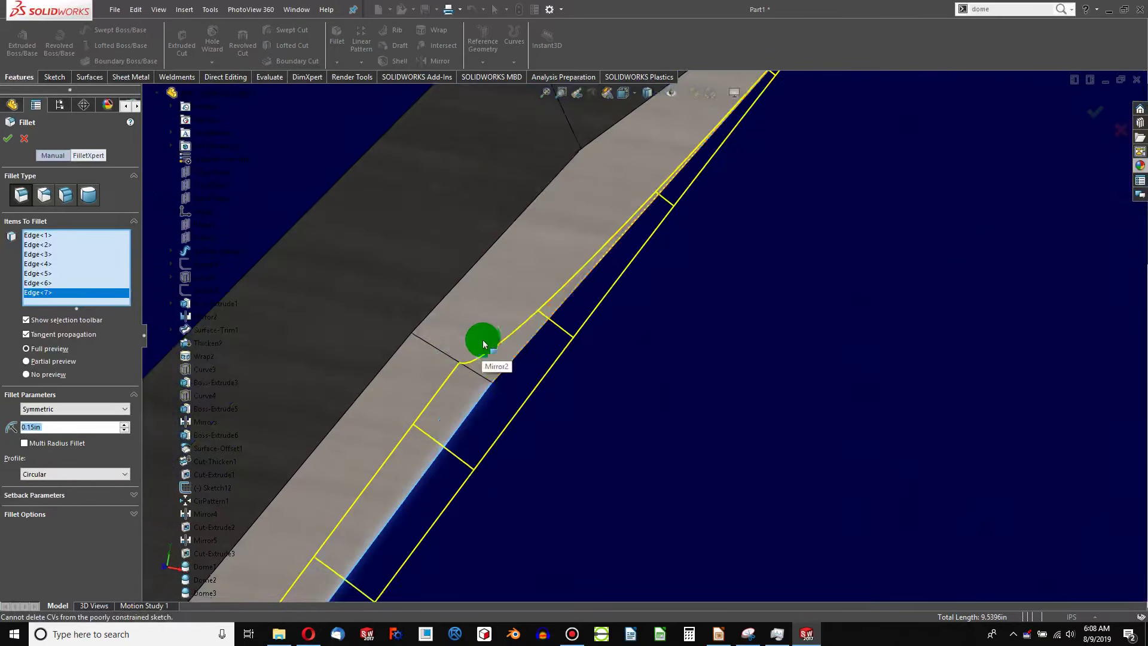
scroll(482, 338, down, 3)
click(520, 356)
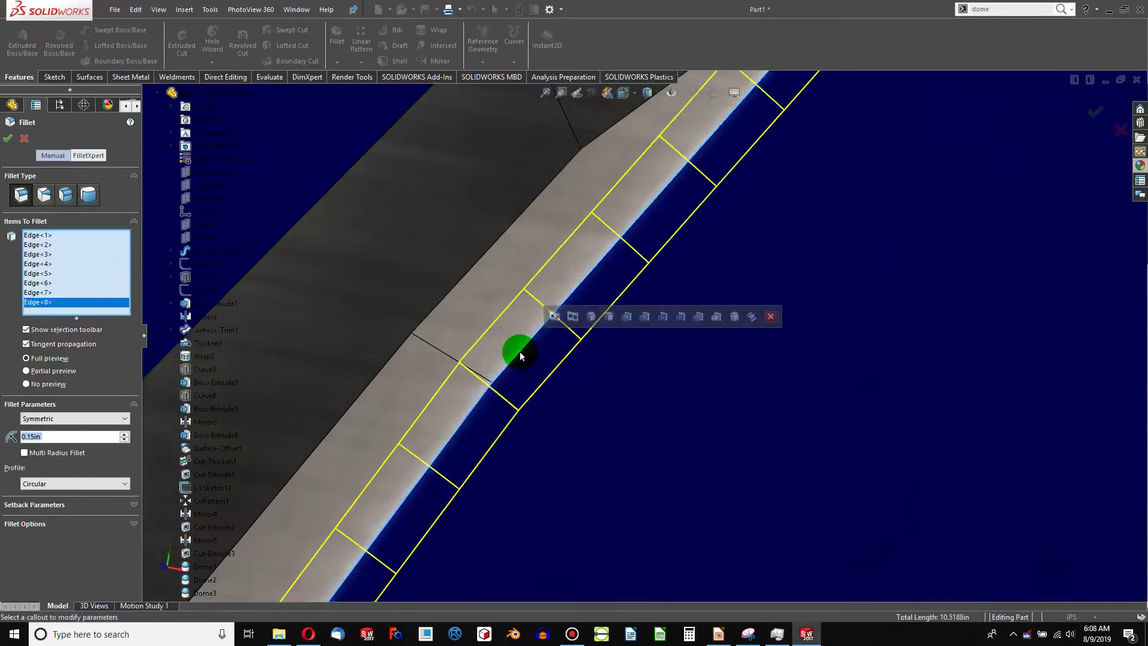
scroll(529, 359, up, 3)
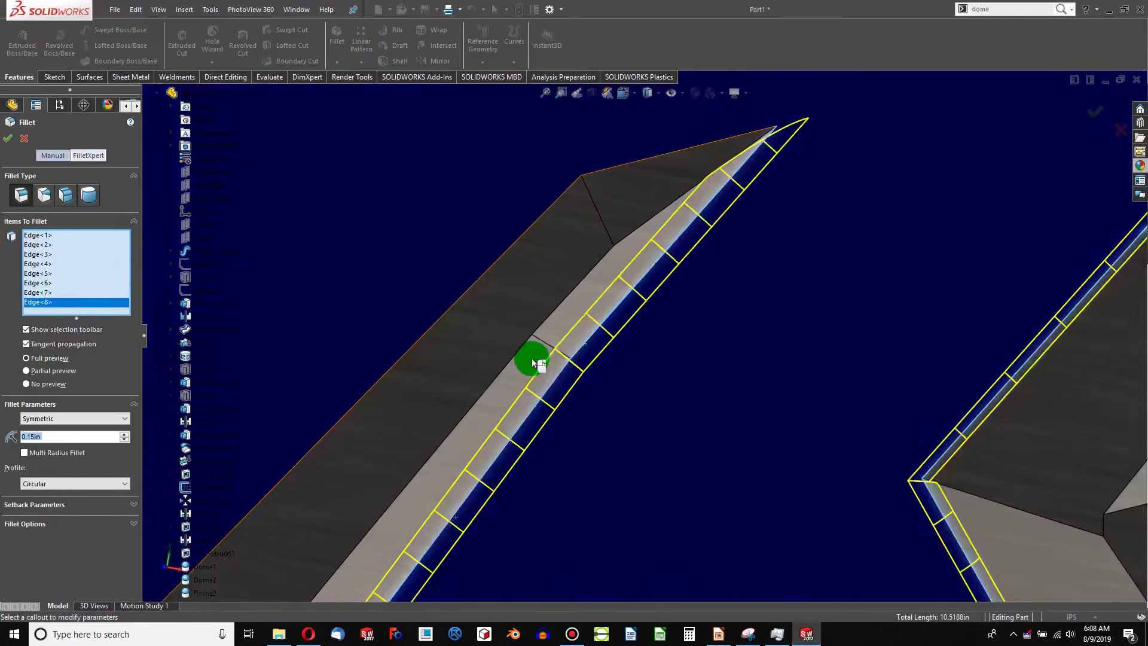
click(682, 153)
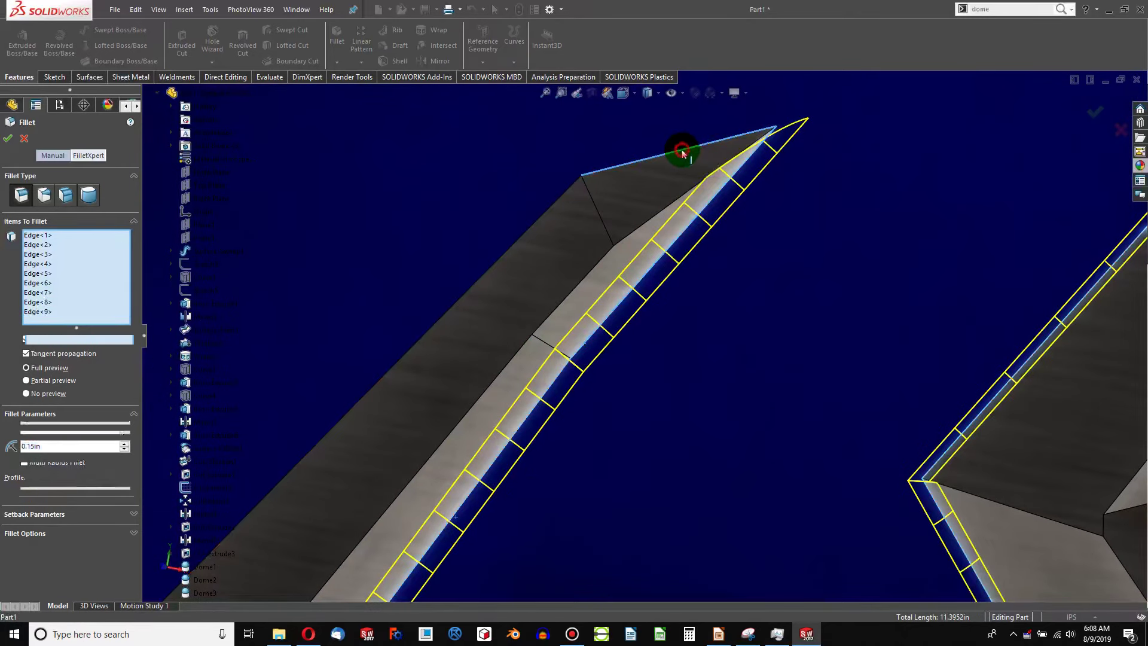
Step: Include the two long outer edges of the left ornament's side arm in the fillet, leaving out the blue background face
click(563, 192)
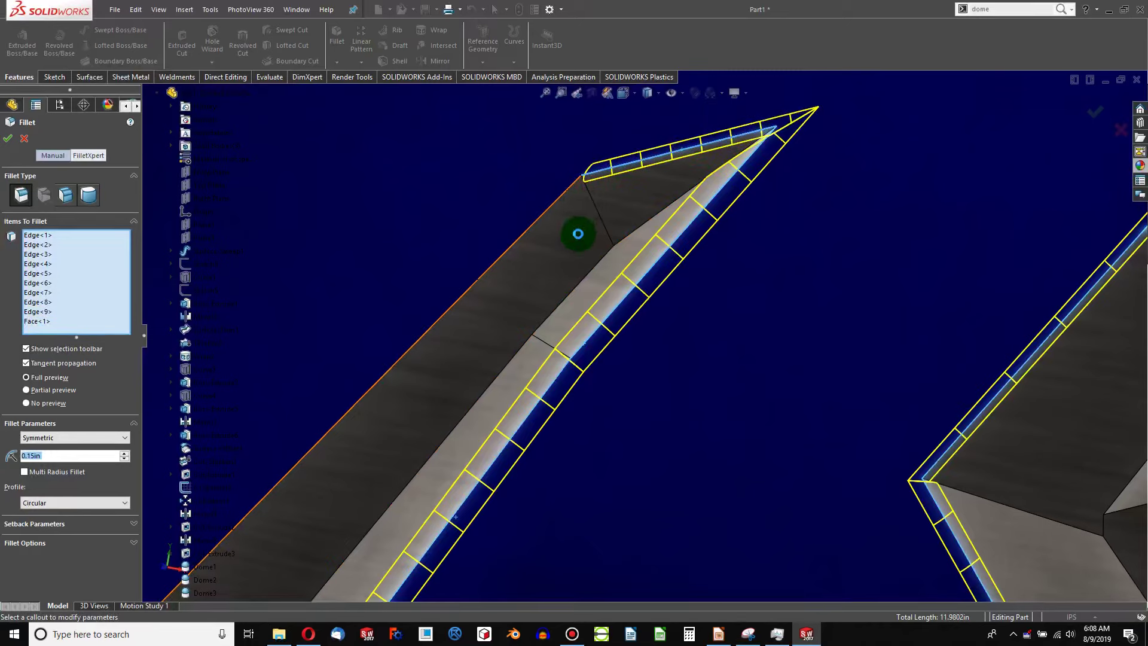
click(577, 234)
scroll(562, 243, up, 3)
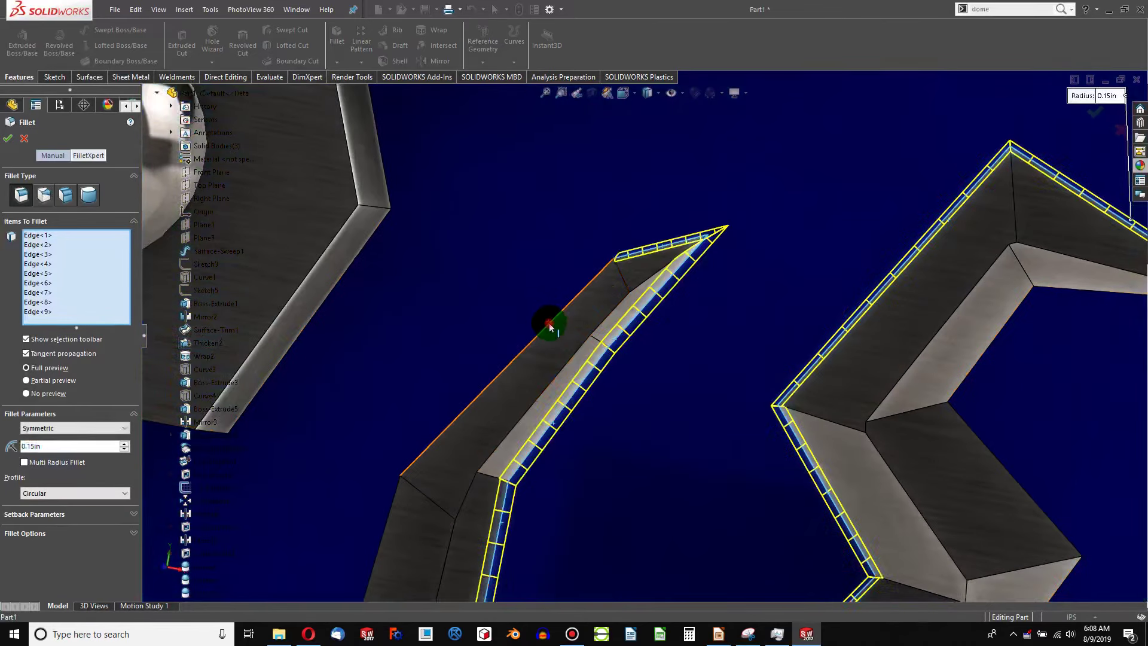
click(549, 325)
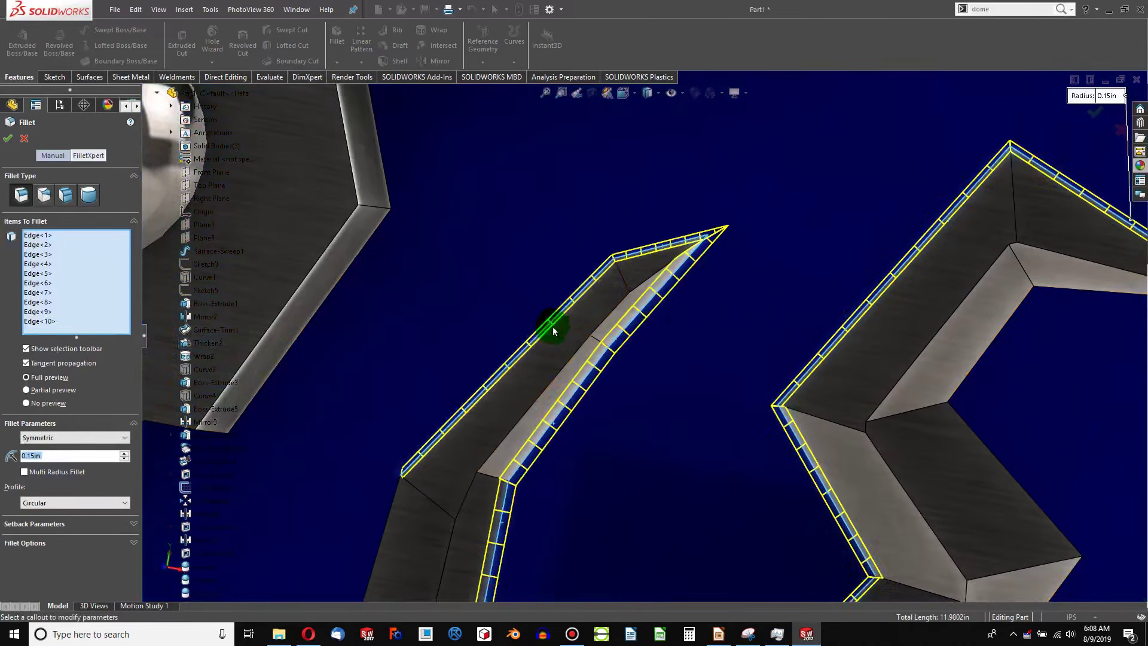
scroll(532, 372, up, 3)
scroll(513, 468, down, 5)
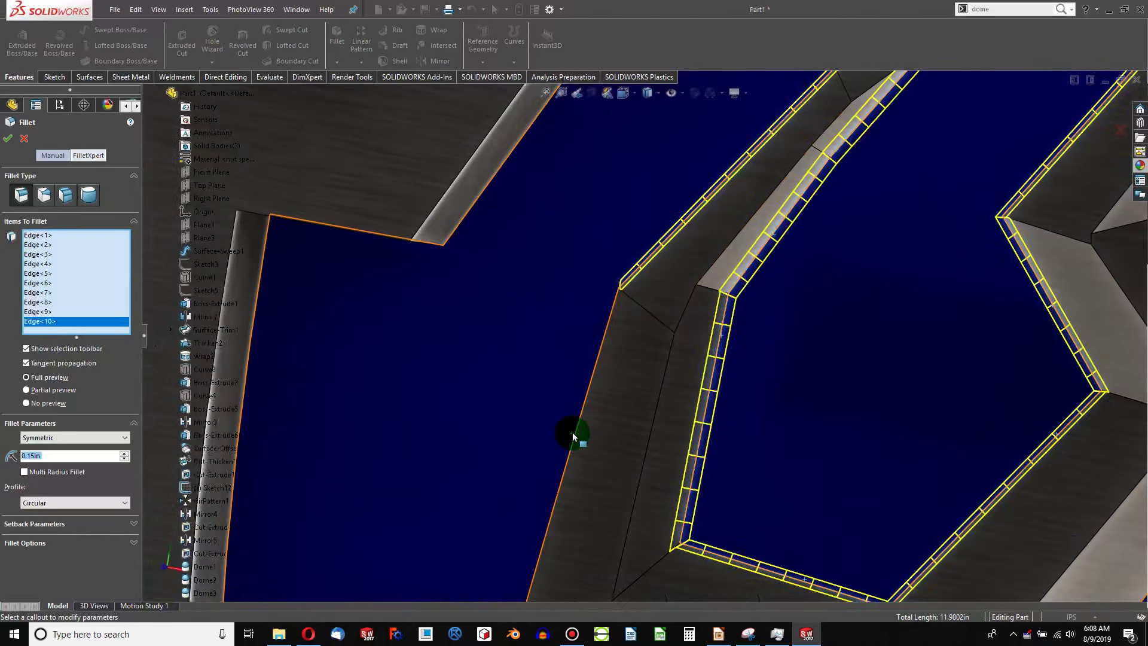
click(575, 436)
scroll(576, 424, up, 3)
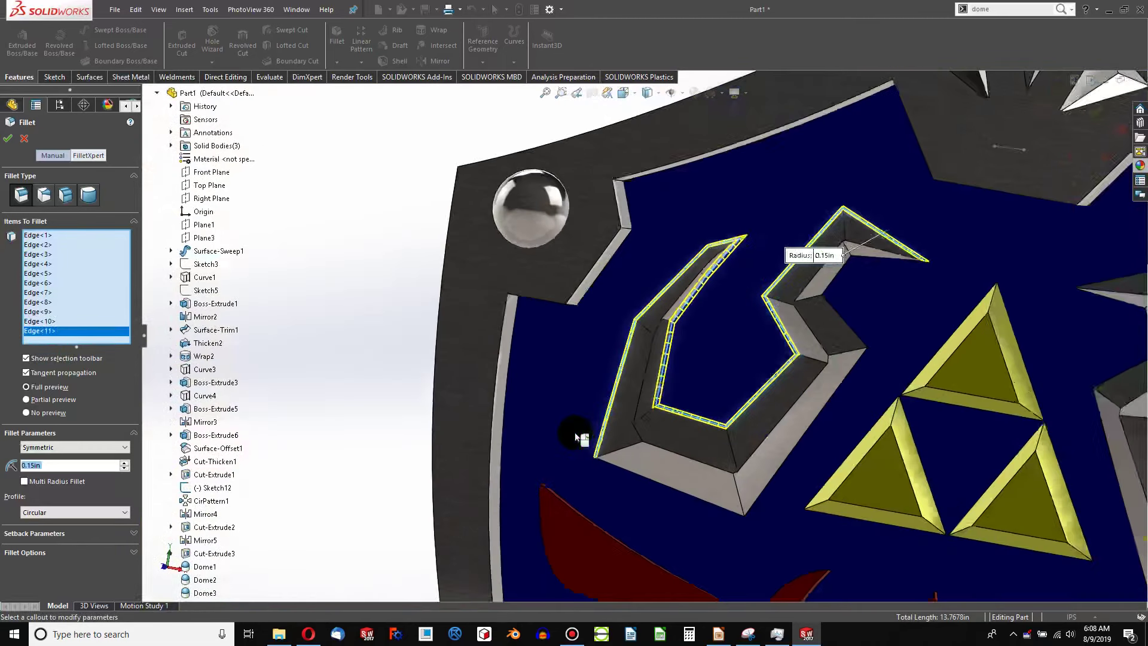
Step: Add the left ornament's bottom edge and the long slanted edge facing the Triforce to the fillet
scroll(641, 456, down, 5)
click(752, 427)
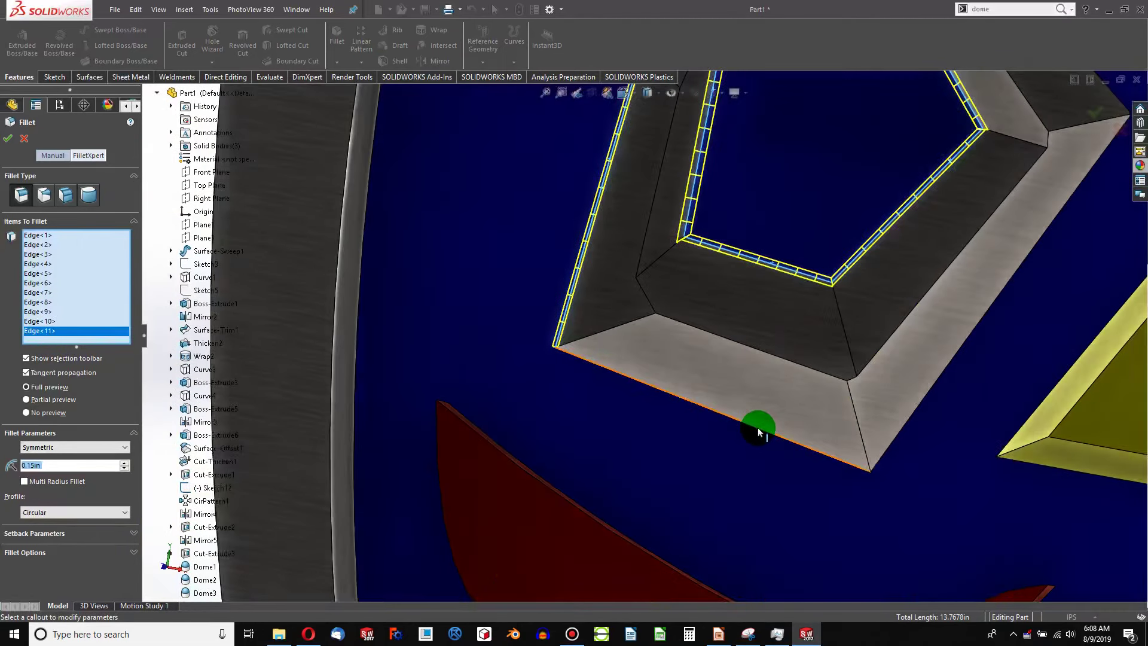
click(897, 436)
scroll(902, 443, up, 4)
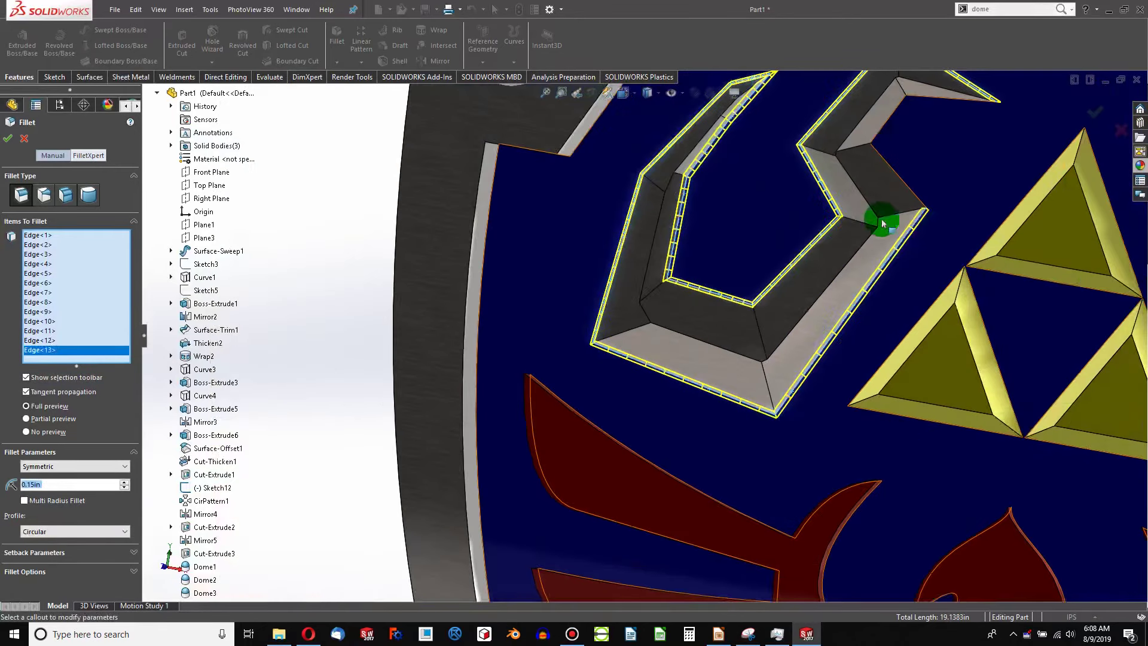
Step: Complete the left ornament's fillet selection with the zigzag edges facing the Triforce and the underside edge of the hooked tip
scroll(882, 223, up, 5)
scroll(809, 333, down, 8)
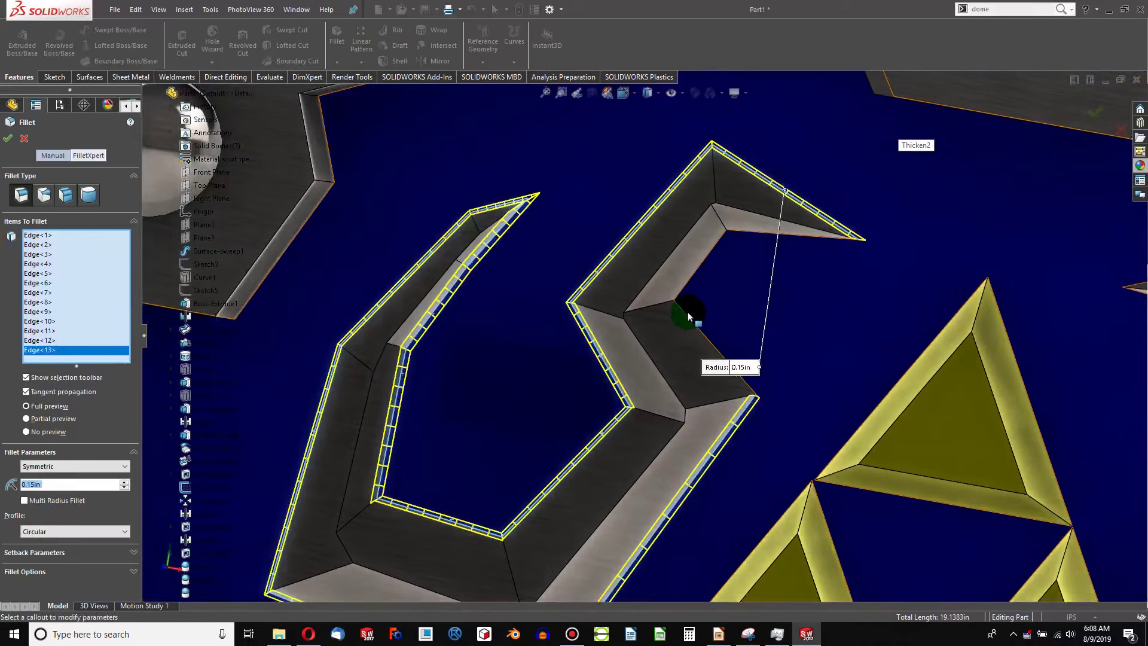
click(688, 315)
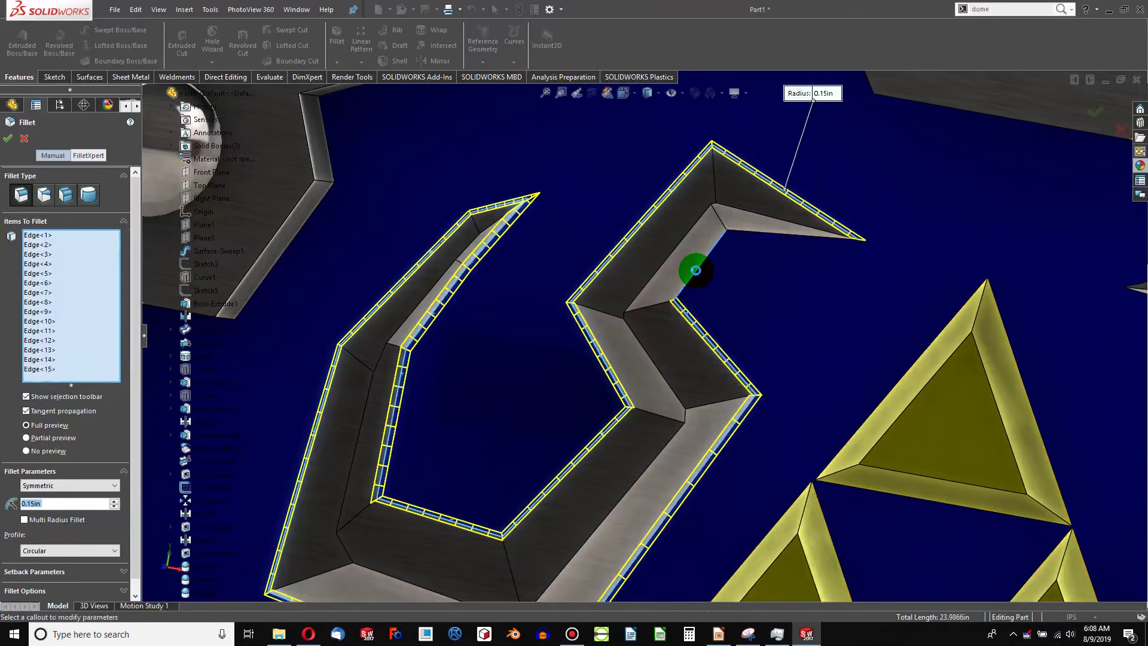
click(752, 230)
scroll(728, 294, up, 2)
scroll(728, 295, down, 3)
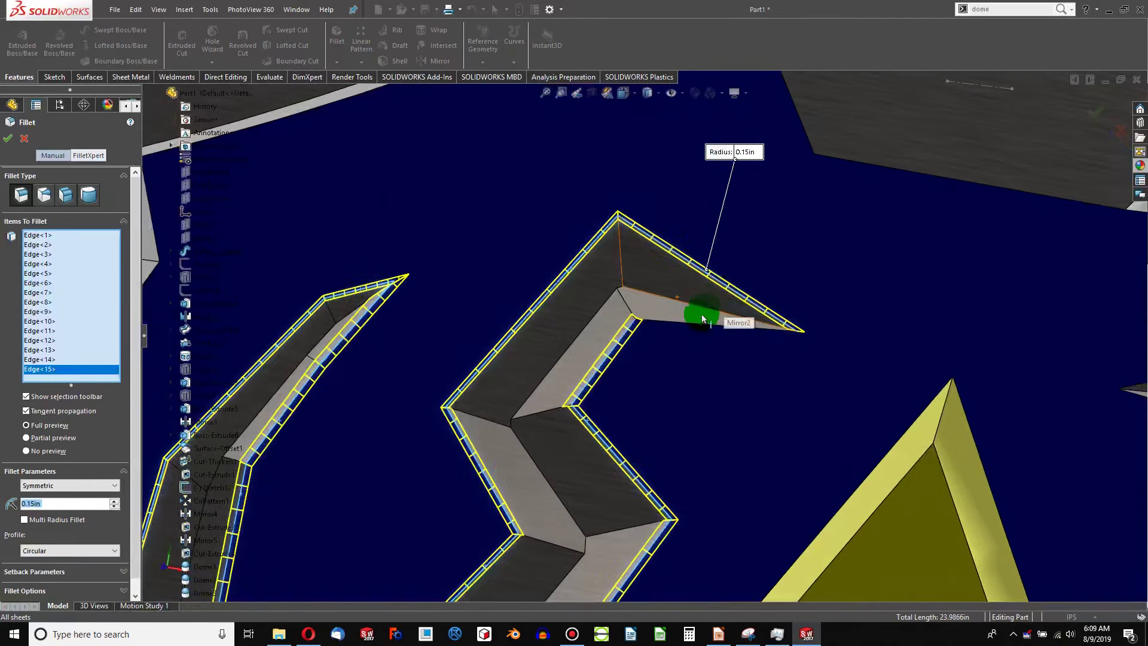
click(693, 321)
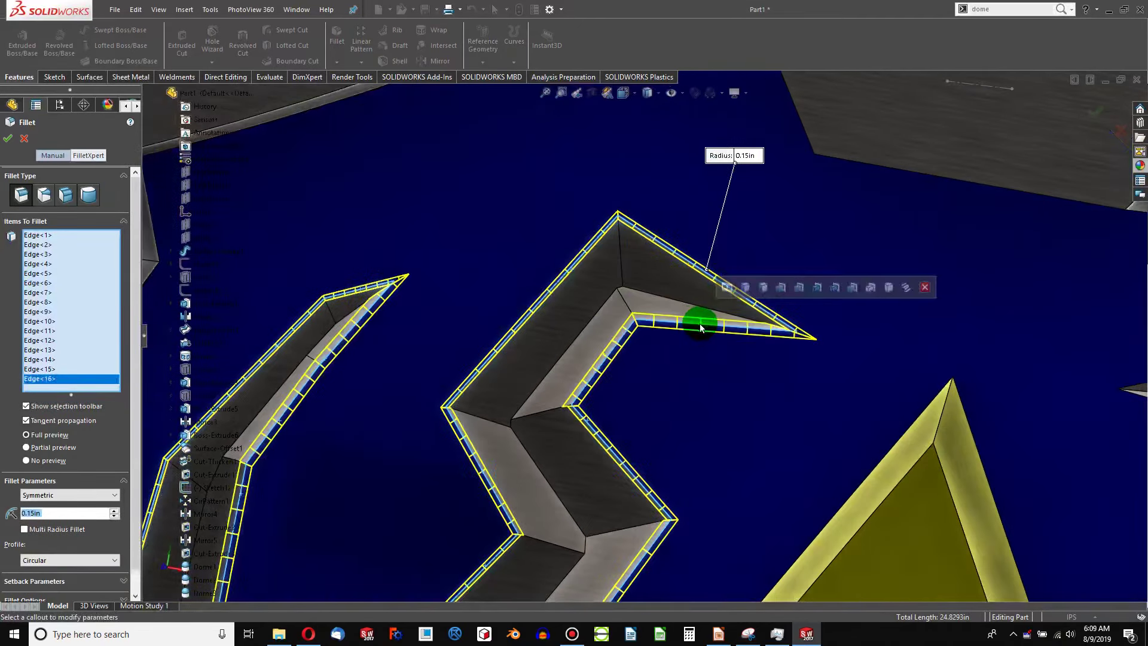
scroll(706, 327, up, 5)
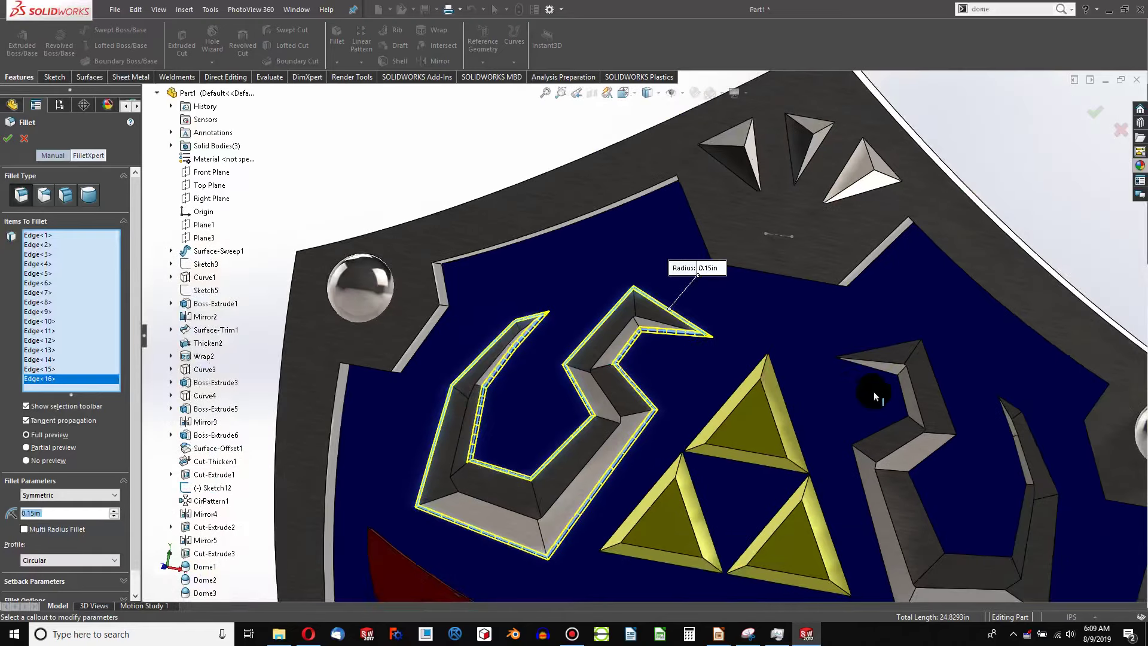
Step: Add the base edges of the right ornament's hooked tip and its upper zigzag, both inner and outer, to the fillet
scroll(873, 392, down, 5)
scroll(862, 358, down, 1)
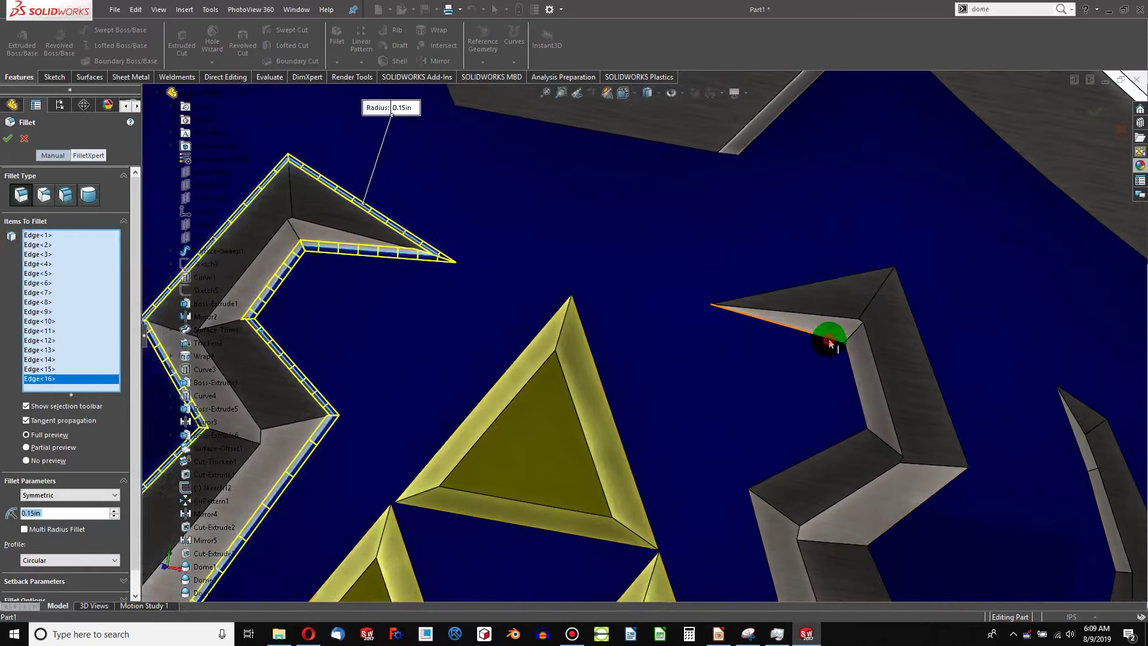
click(829, 343)
click(821, 285)
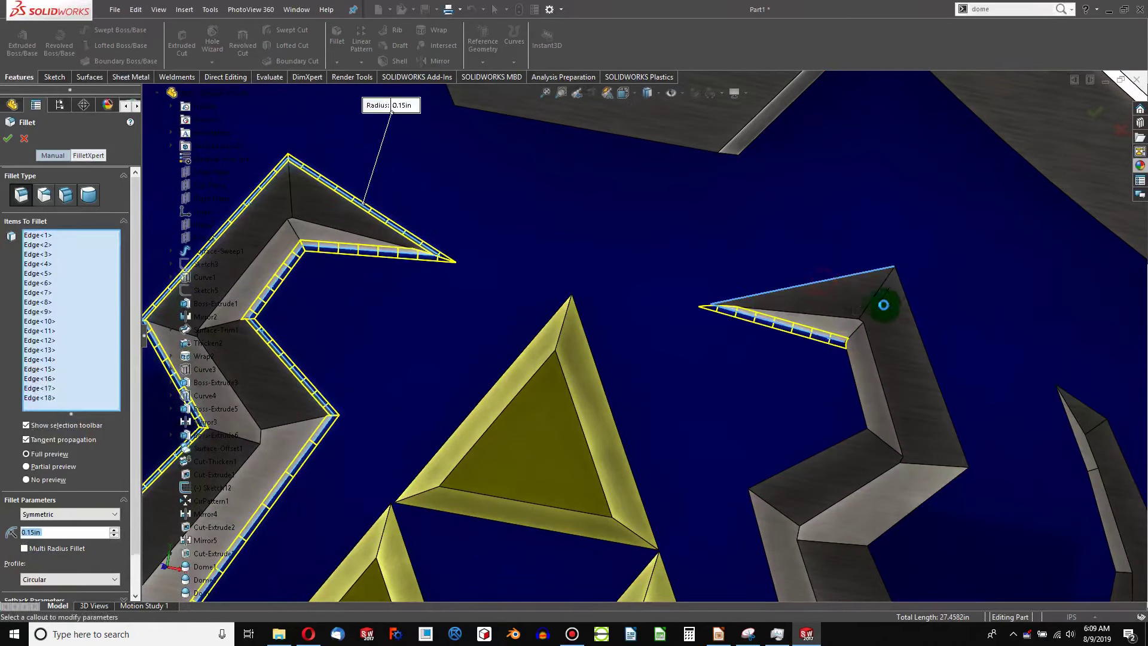
click(928, 350)
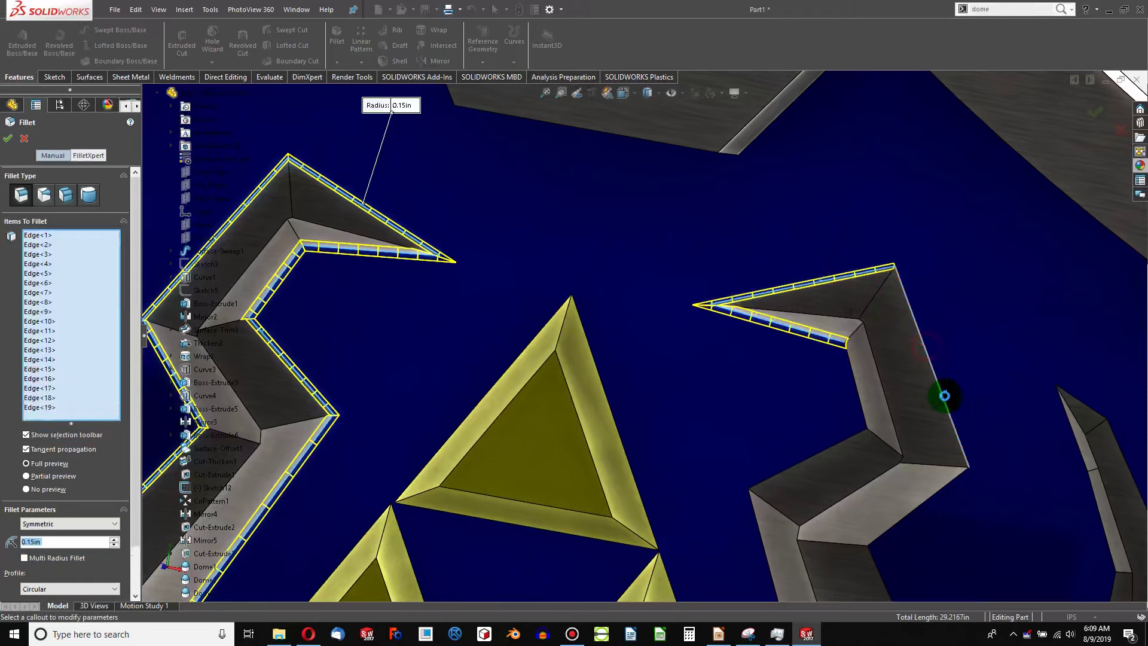
click(937, 491)
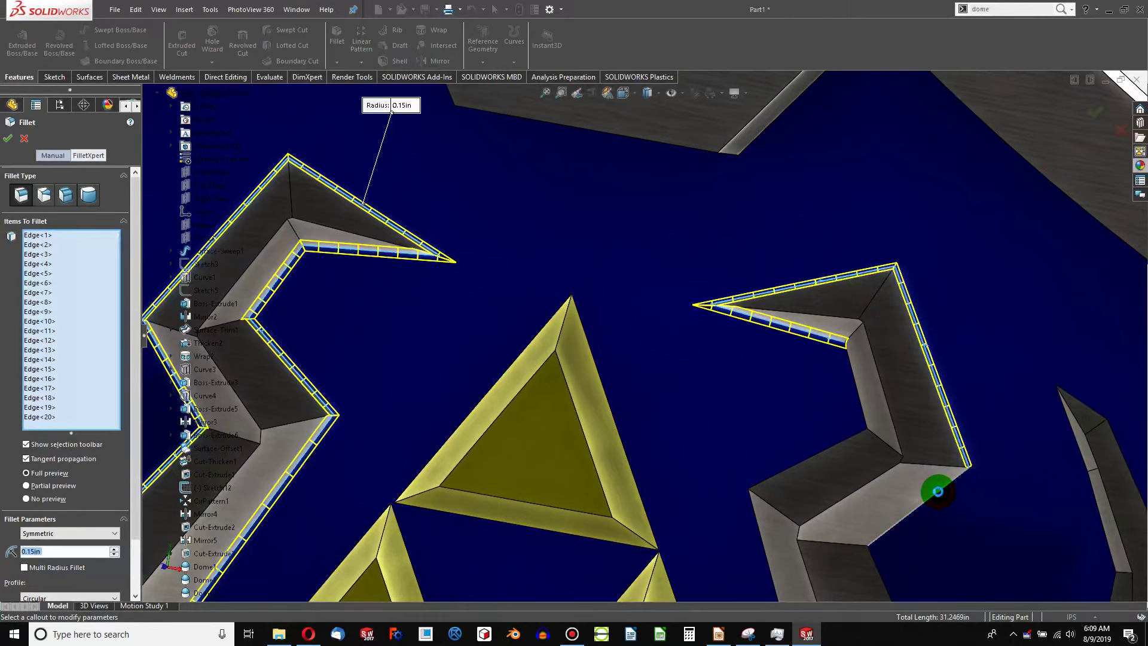
click(855, 381)
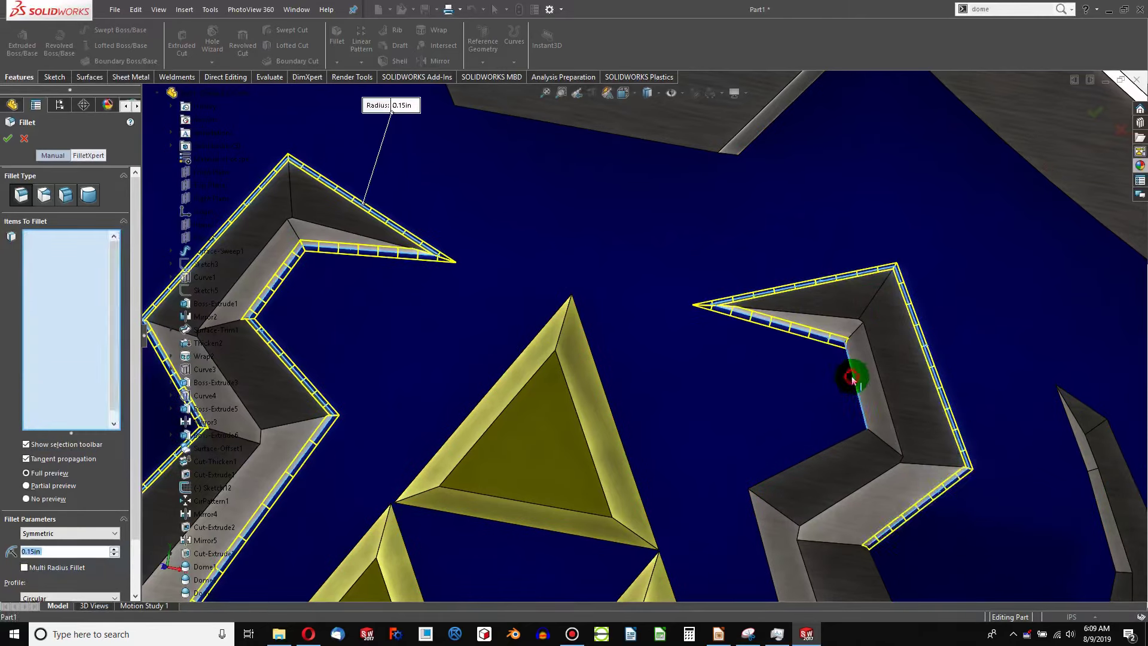
click(836, 446)
Step: Include the right ornament's long slanted edge facing the Triforce, the opposite inner slanted edge, and the inner bottom edge in the fillet
scroll(842, 449, up, 2)
scroll(844, 451, up, 4)
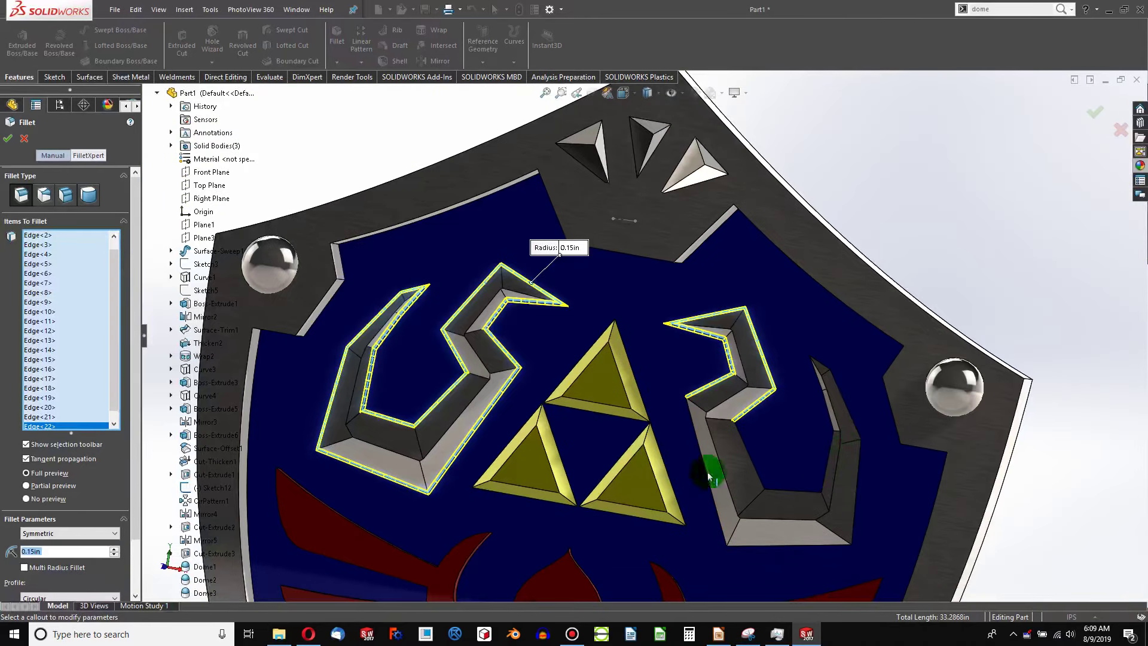
scroll(647, 424, down, 6)
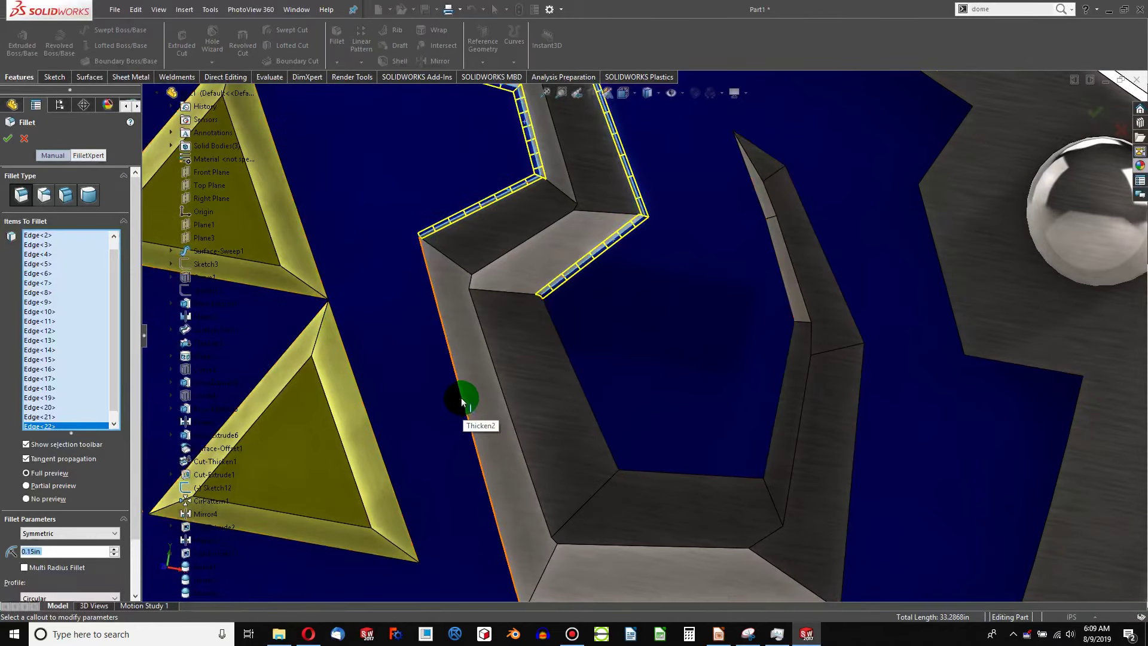
click(461, 404)
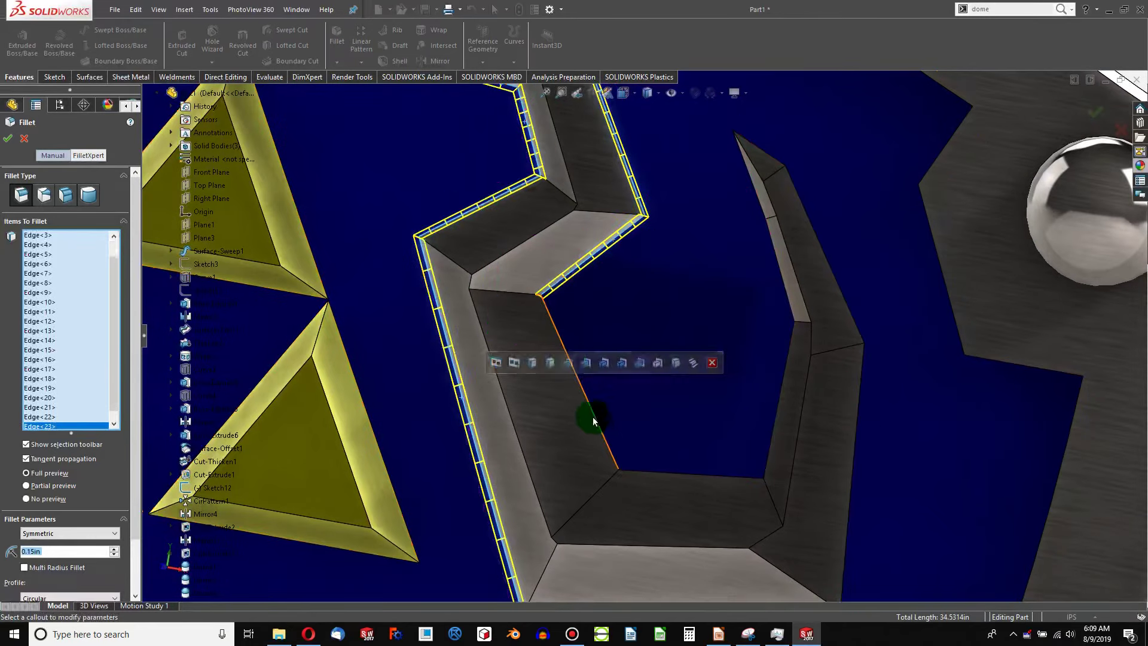
click(653, 476)
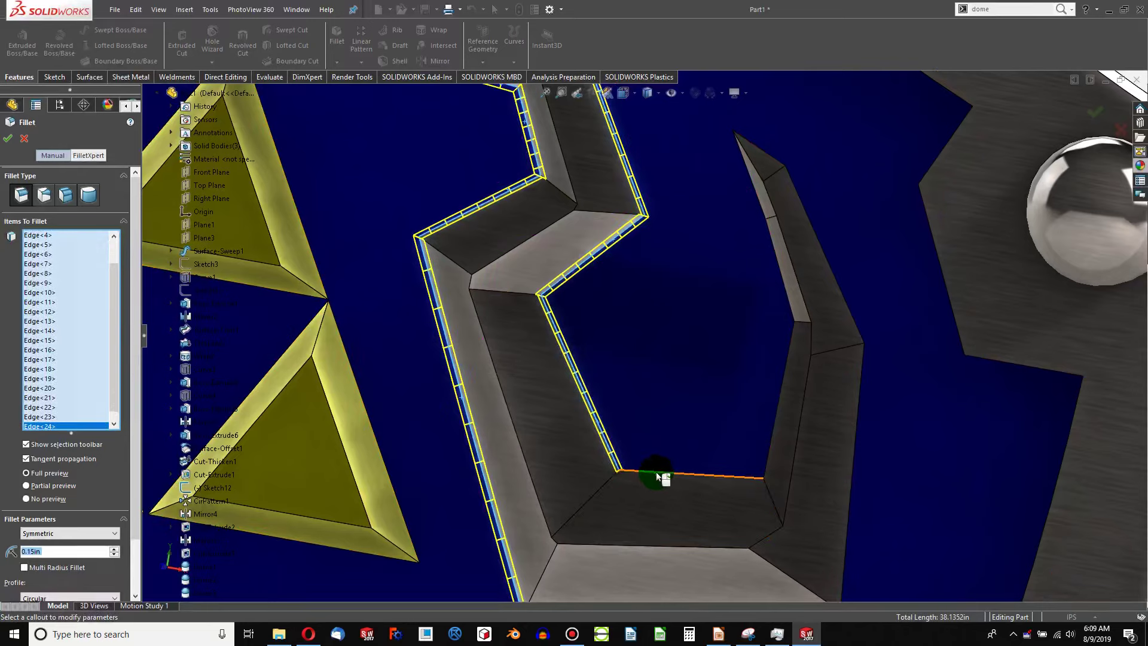
click(654, 475)
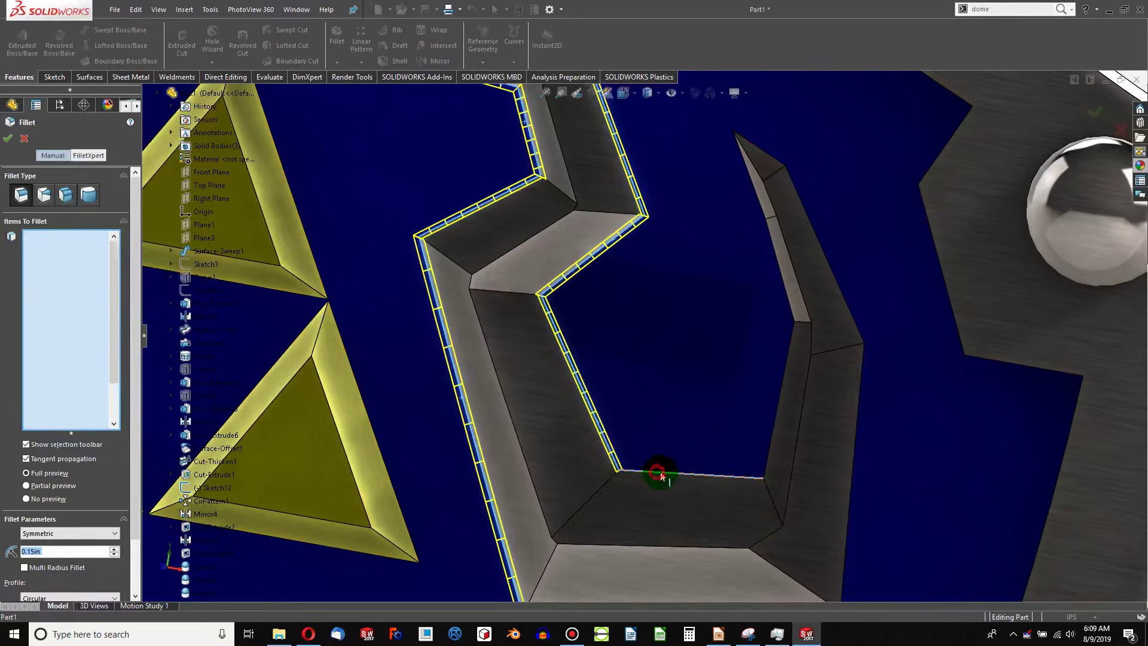
Step: Add the inner edges, pointed tip edges and two long outer edges of the right ornament's side arm to the fillet
click(781, 388)
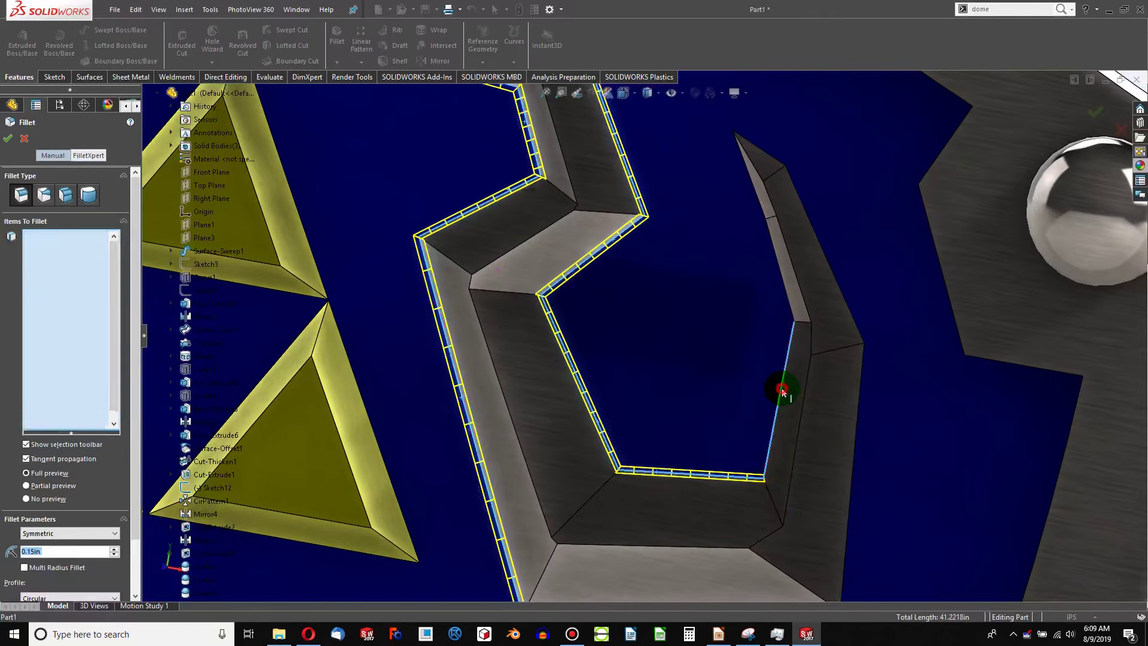
click(785, 281)
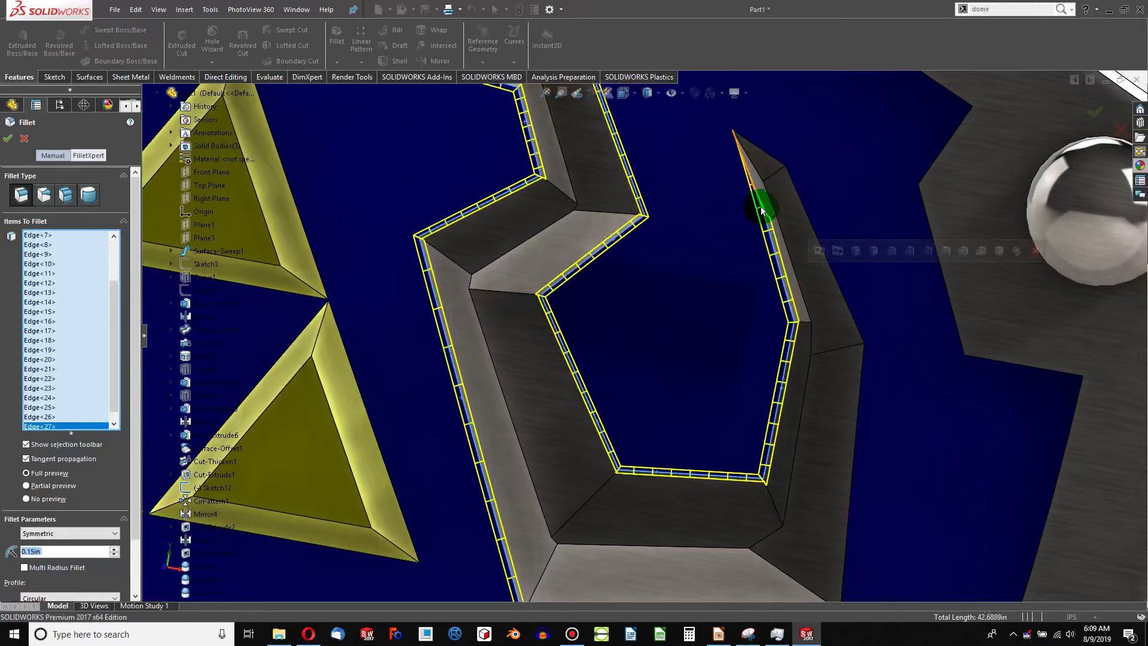
click(761, 210)
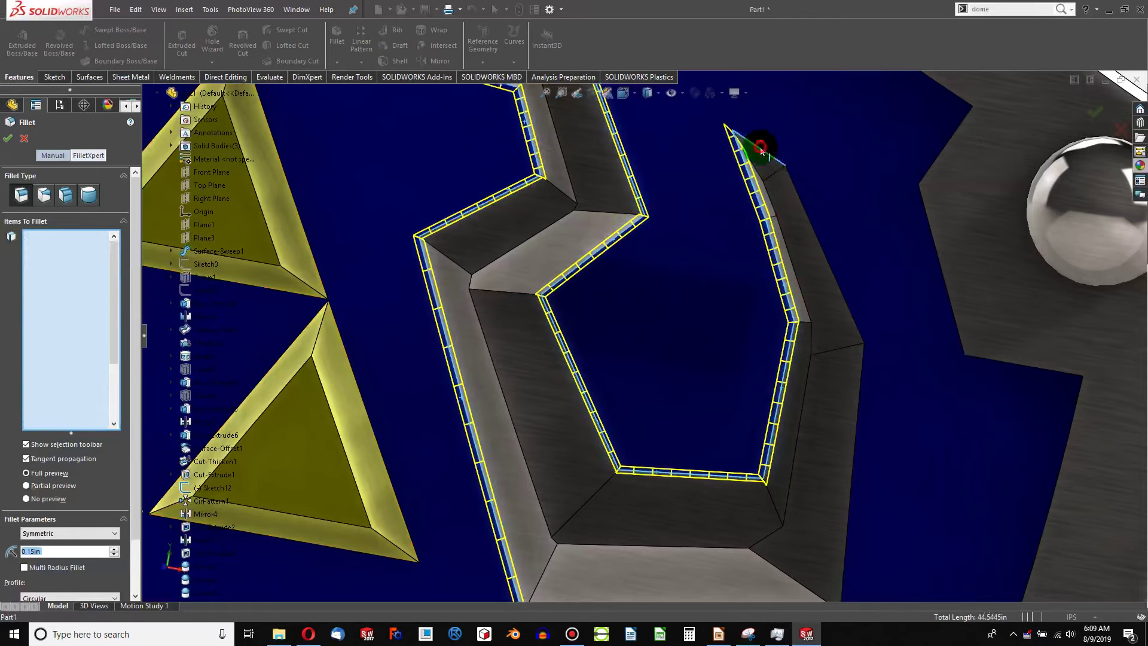
click(761, 149)
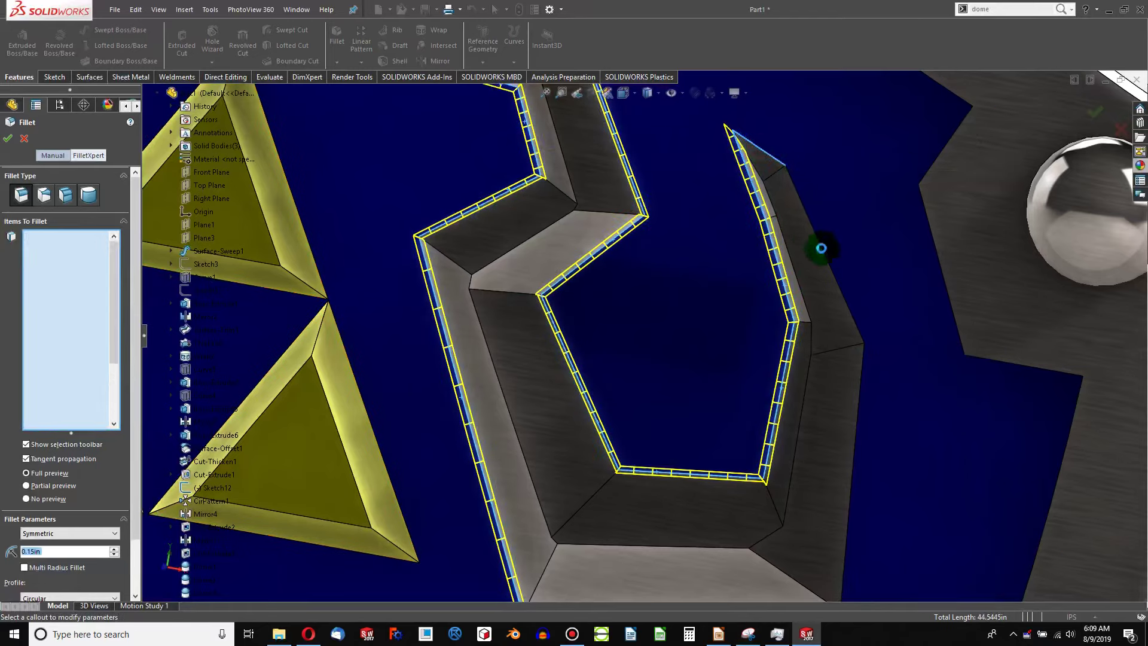
click(837, 279)
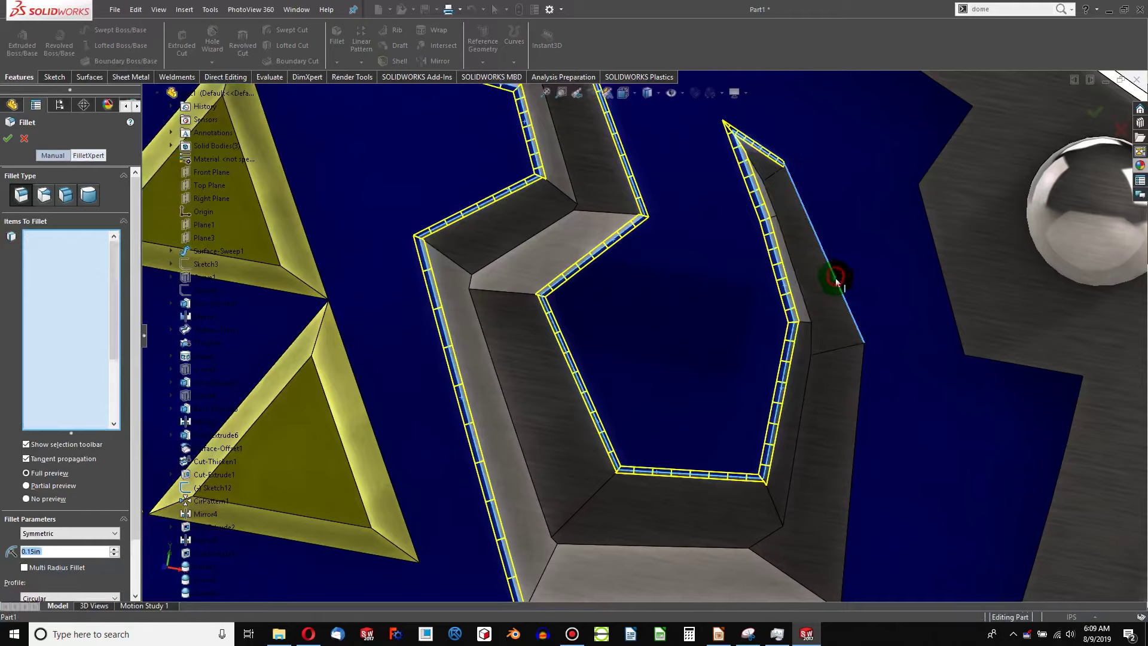
click(861, 400)
Step: Complete the right ornament's fillet selection with its bottom outer edge
scroll(781, 444, up, 3)
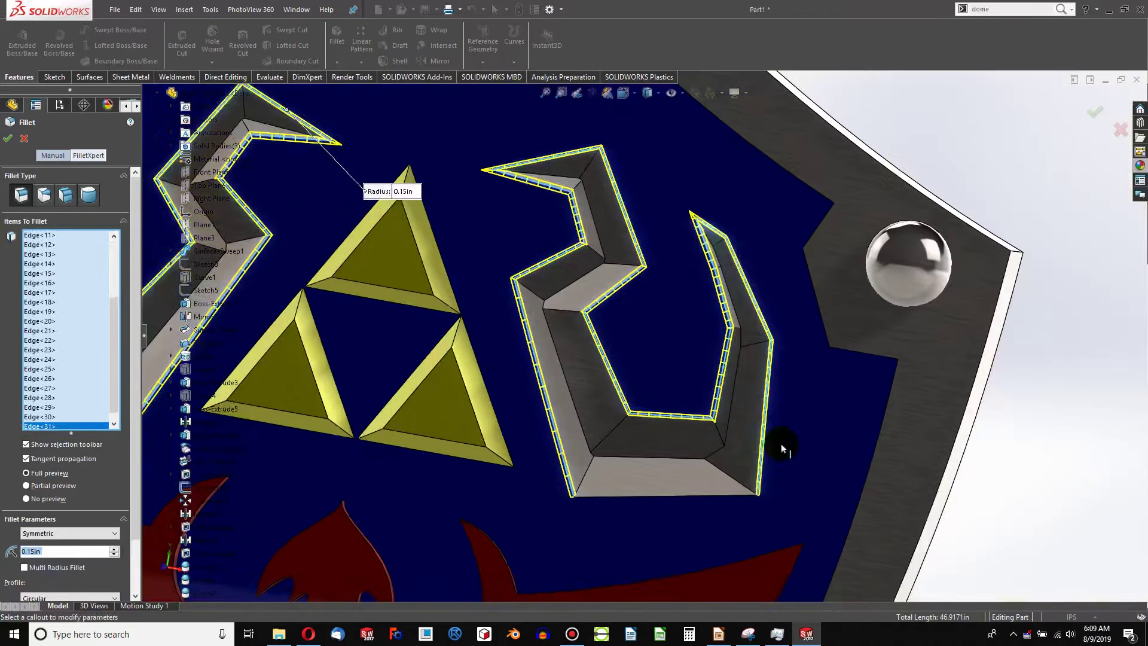
scroll(702, 480, down, 4)
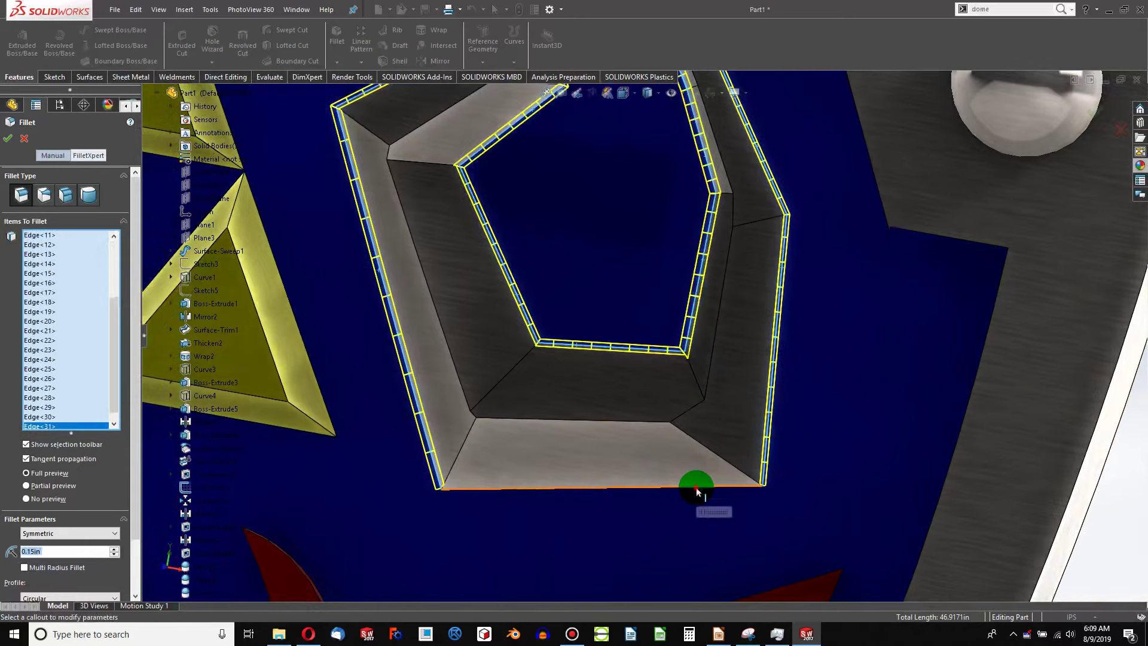
click(697, 485)
scroll(700, 481, up, 3)
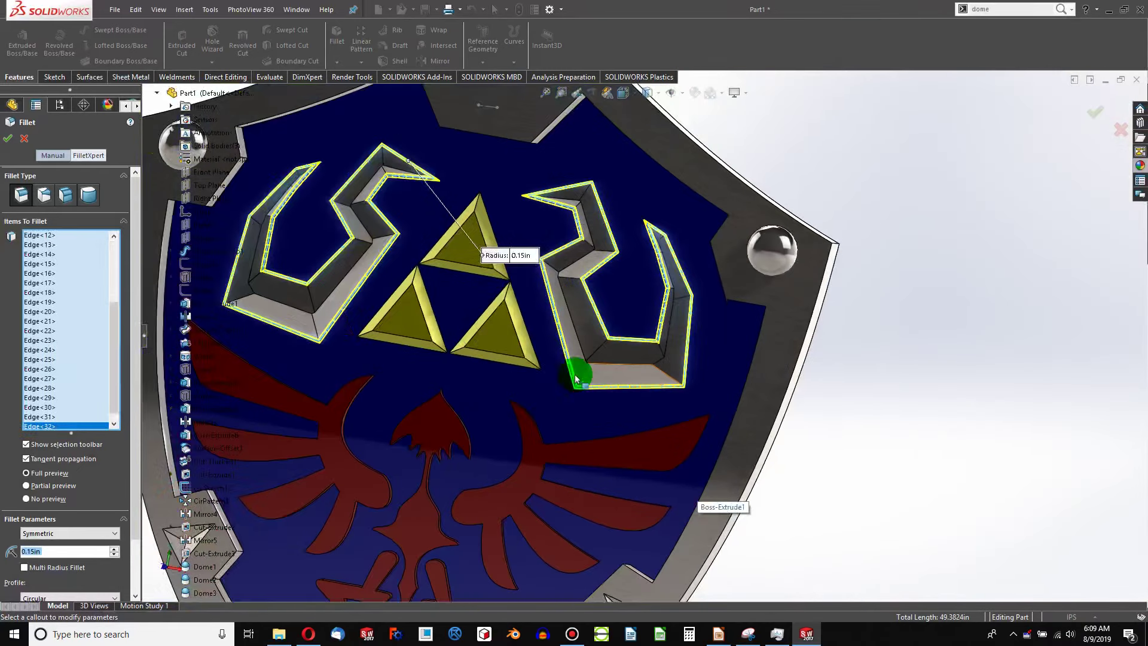
Step: Increase the fillet radius to 0.45 in for both ornaments' base edges and apply the fillet
ctrl+middle_drag(262, 126, 397, 210)
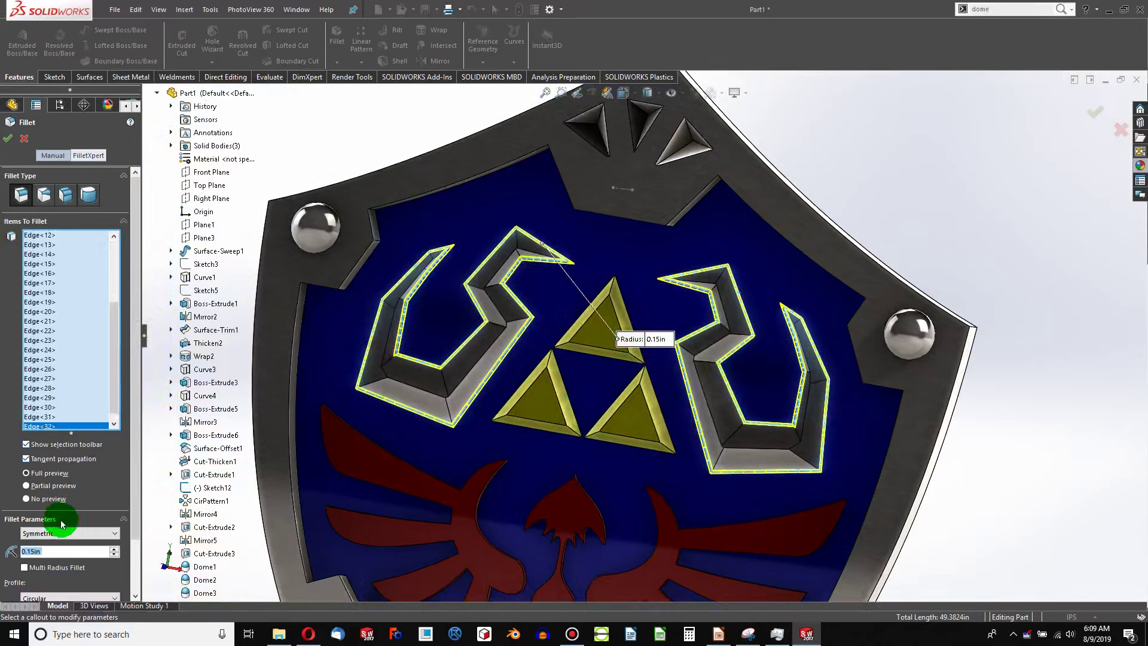
click(114, 549)
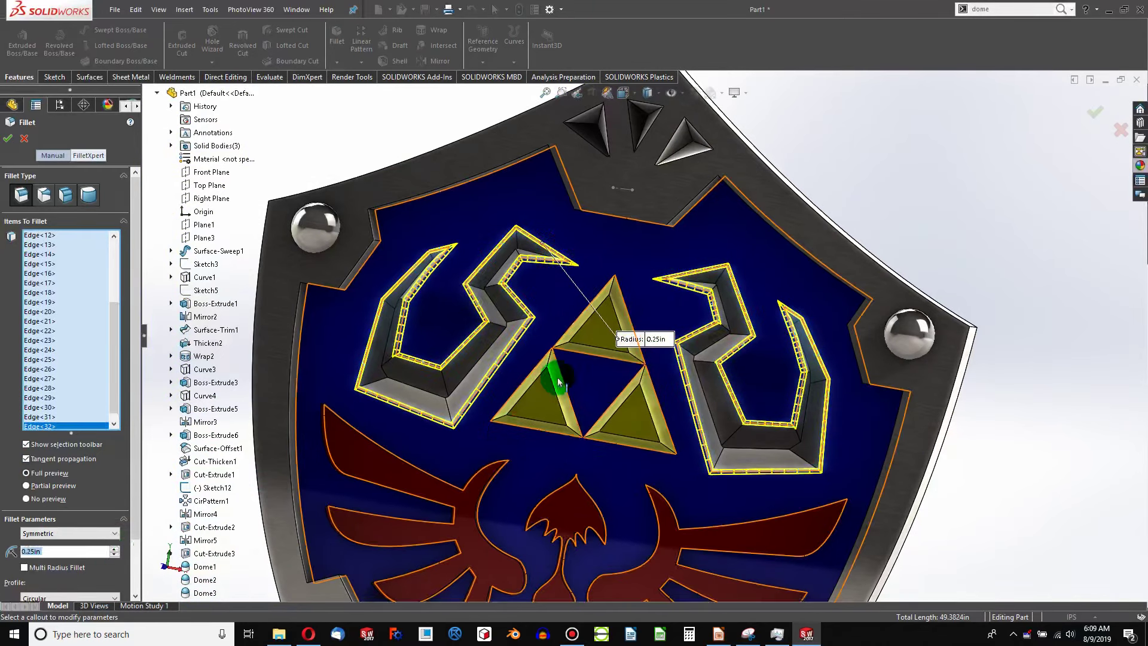
scroll(610, 335, down, 3)
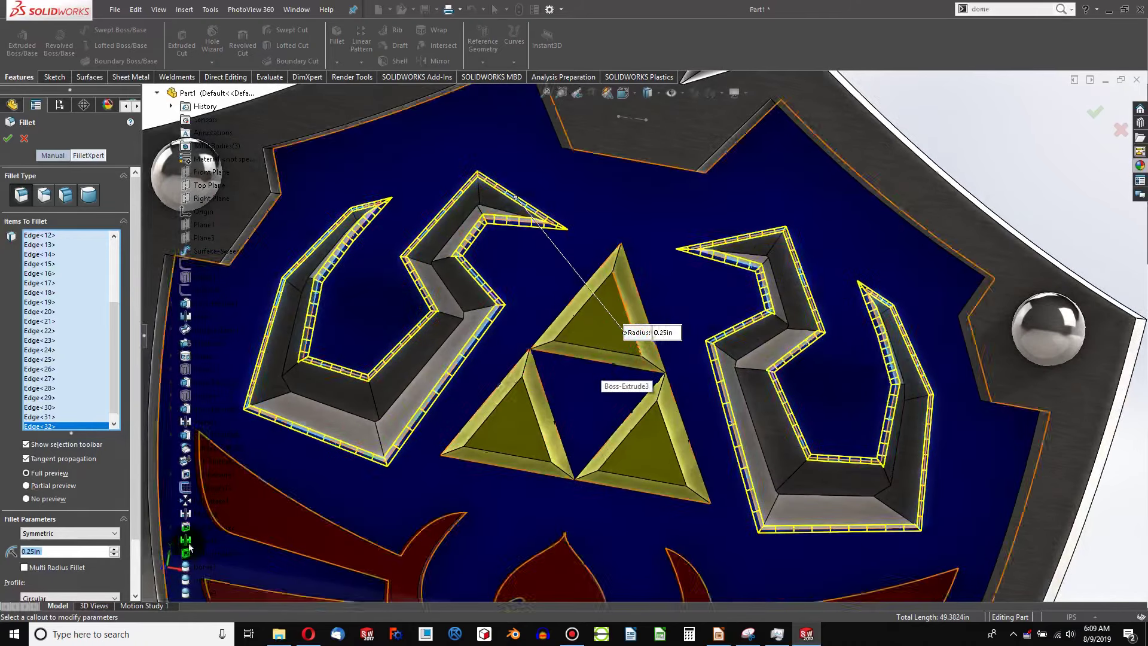
click(113, 549)
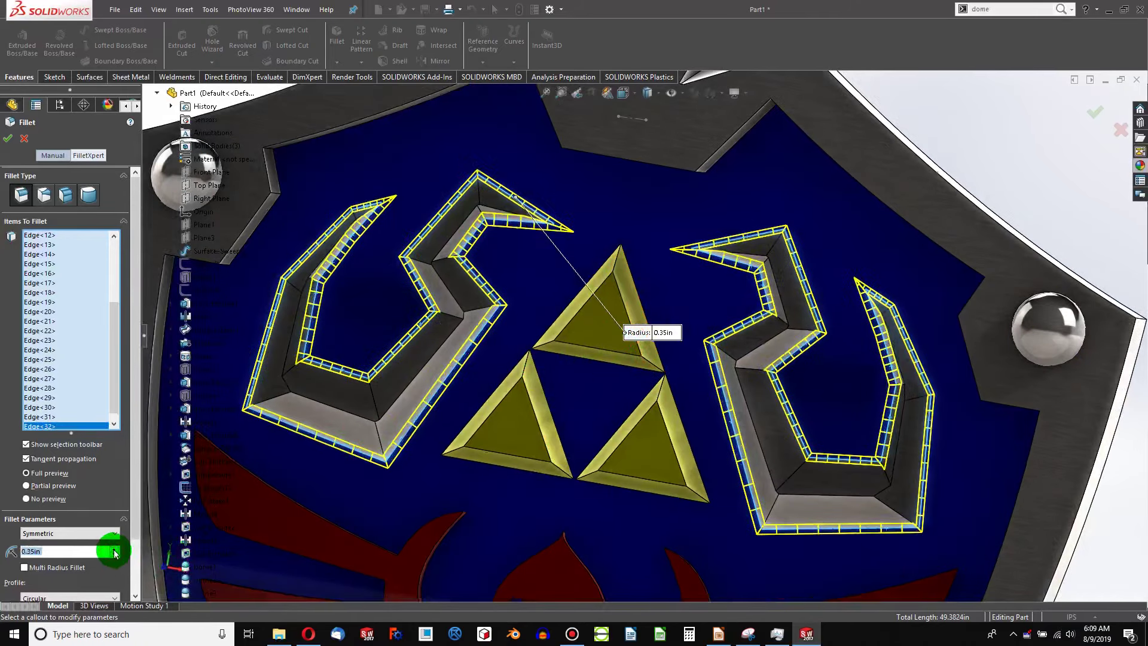
click(114, 548)
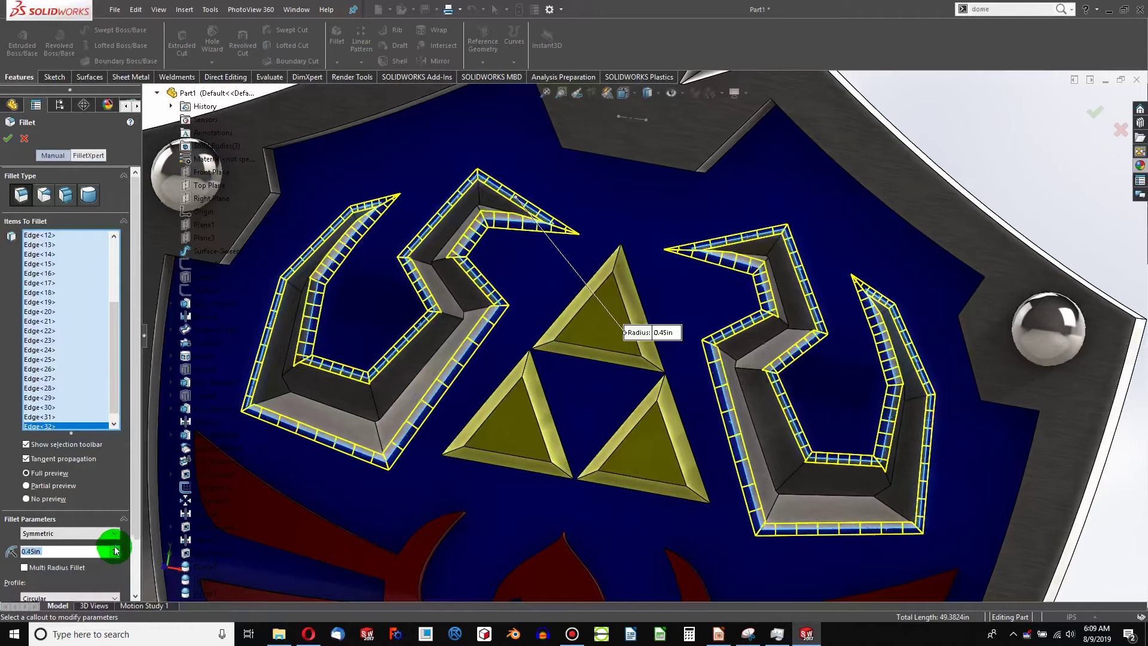
click(9, 139)
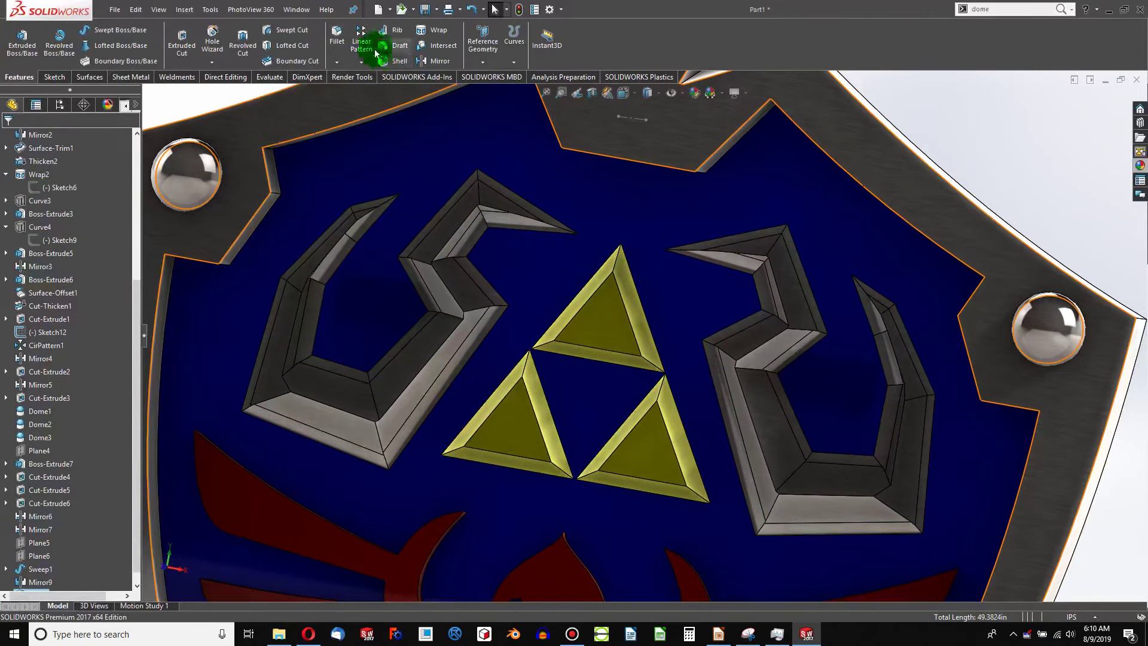
Step: Start a new fillet on the upper ridge edge of the left ornament's hooked tip with a 0.1 in radius
click(336, 41)
scroll(485, 197, down, 5)
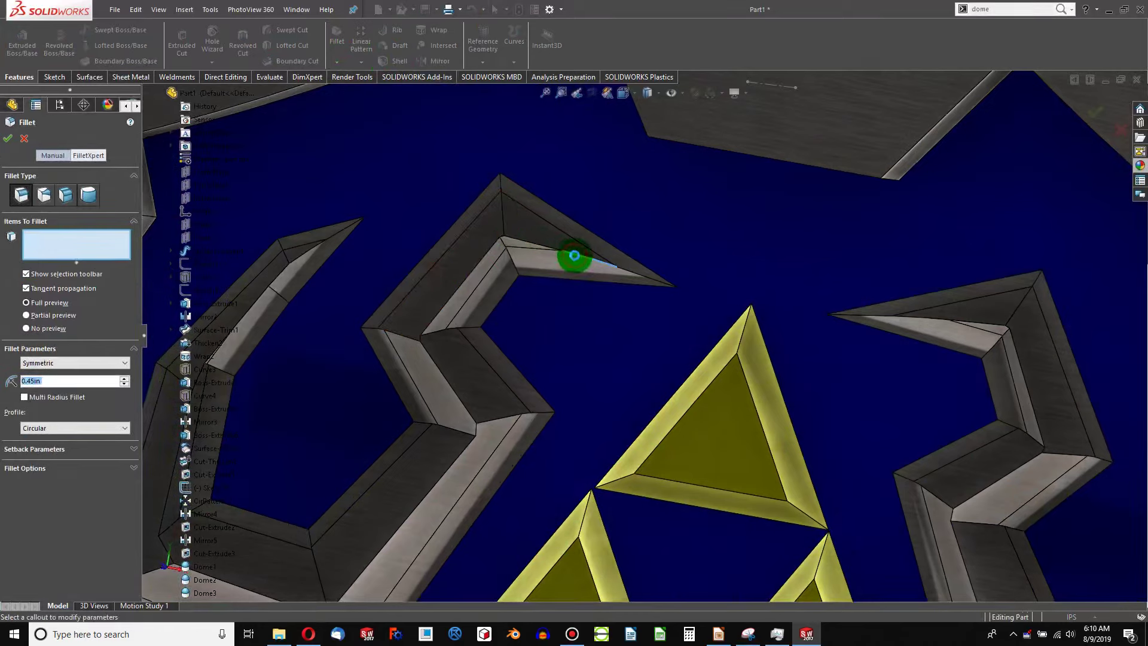
click(576, 259)
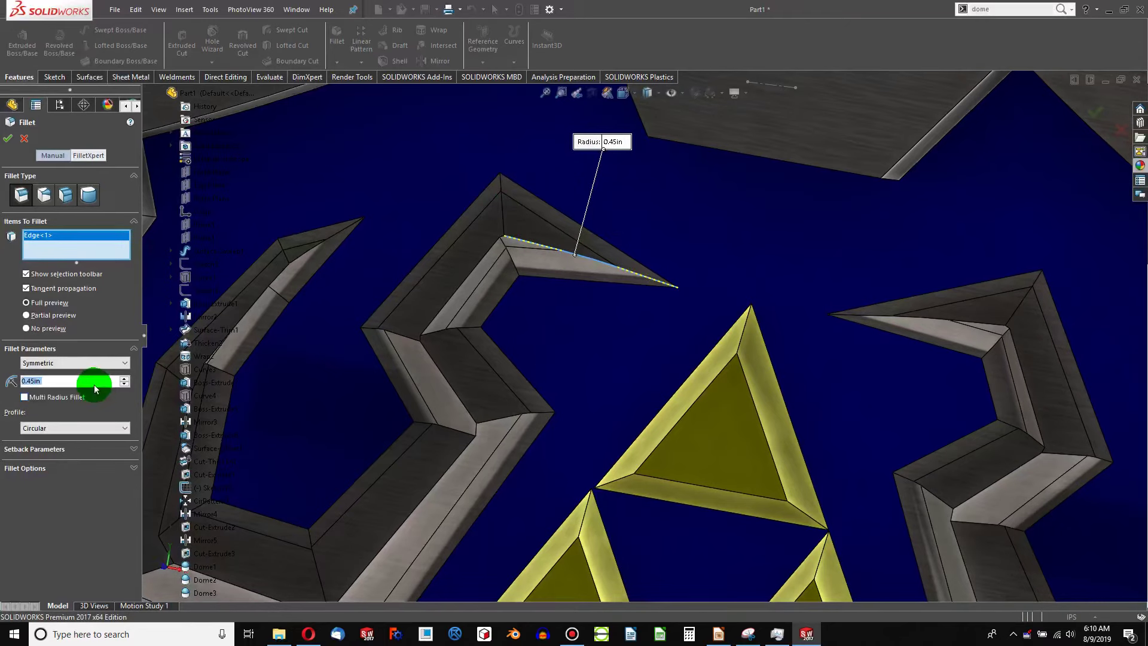
text(0.15)
key(Return)
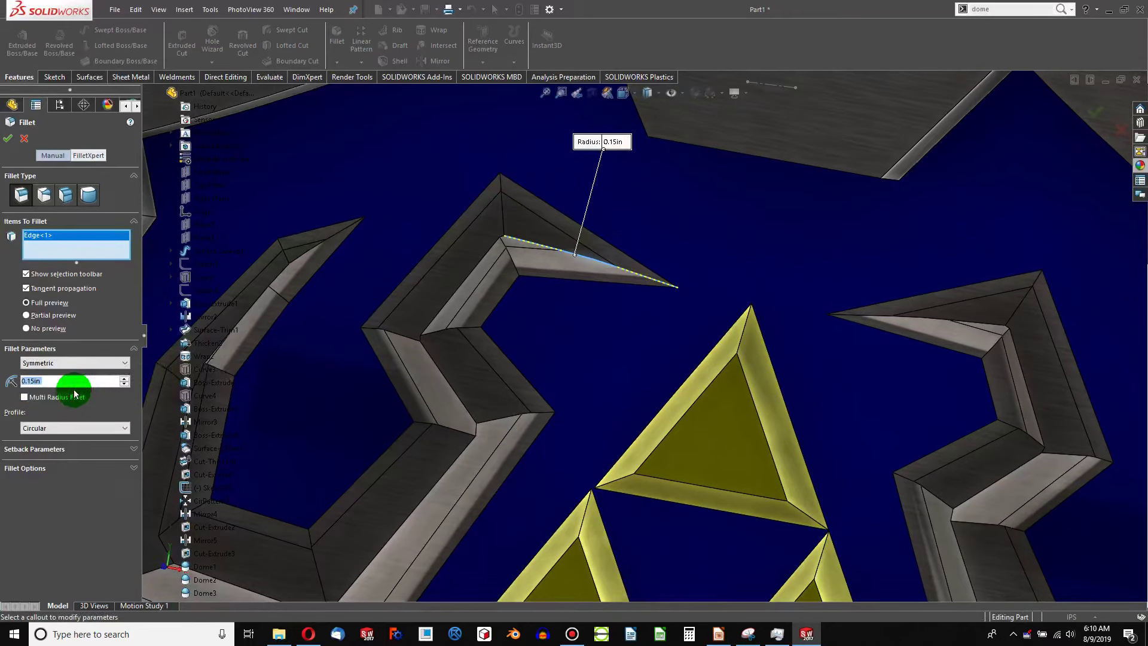
text(0.1)
key(Return)
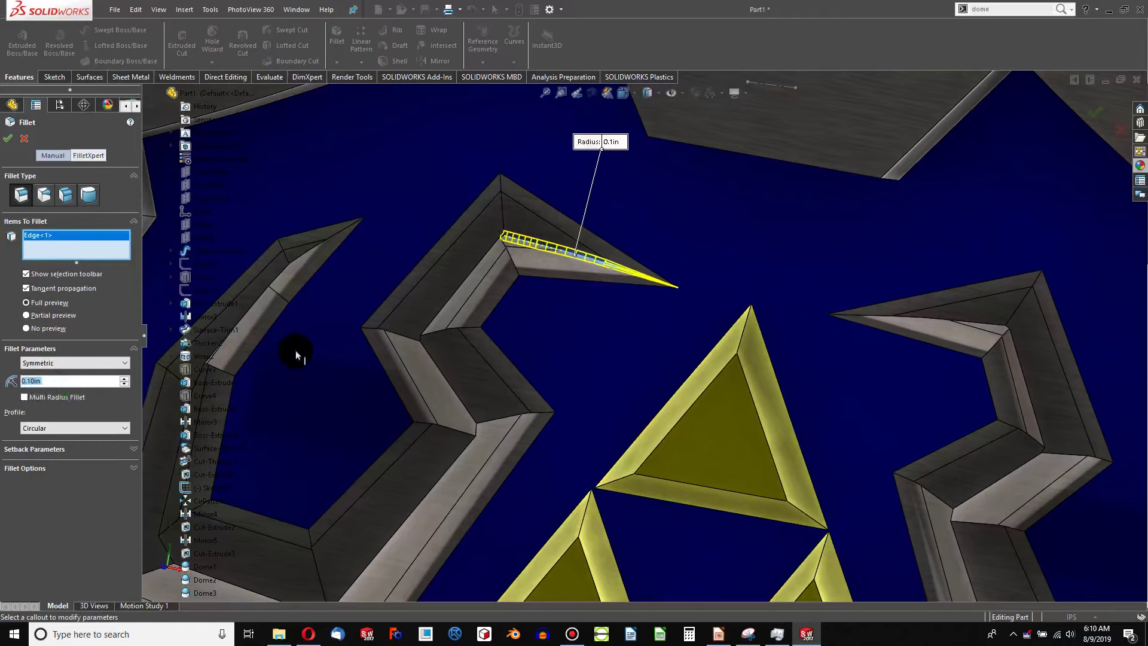
Step: Add the short segment at the hooked tip's ridge corner and the adjoining slanted ridge edge to the fillet
click(471, 278)
click(469, 274)
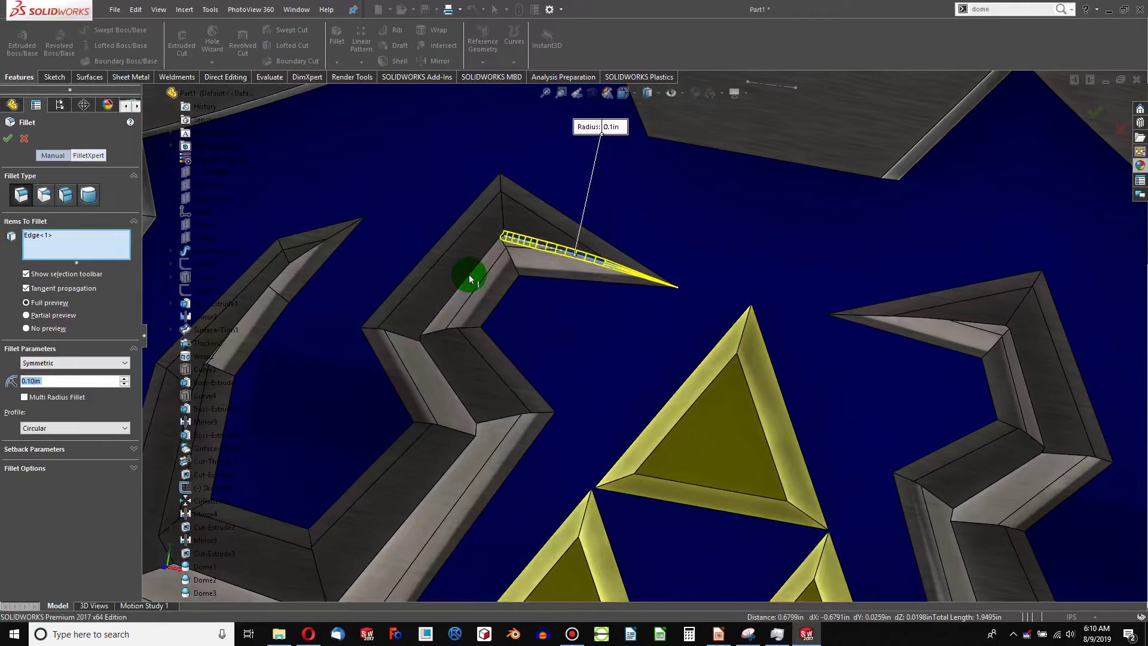
scroll(507, 255, down, 3)
scroll(507, 256, down, 3)
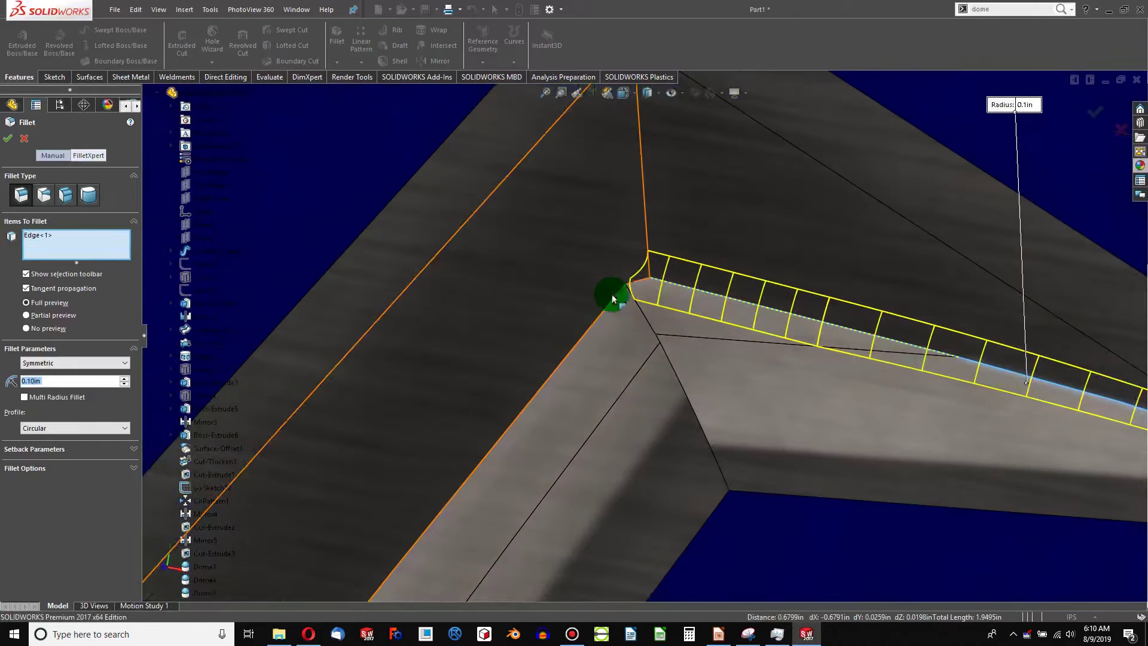
click(618, 296)
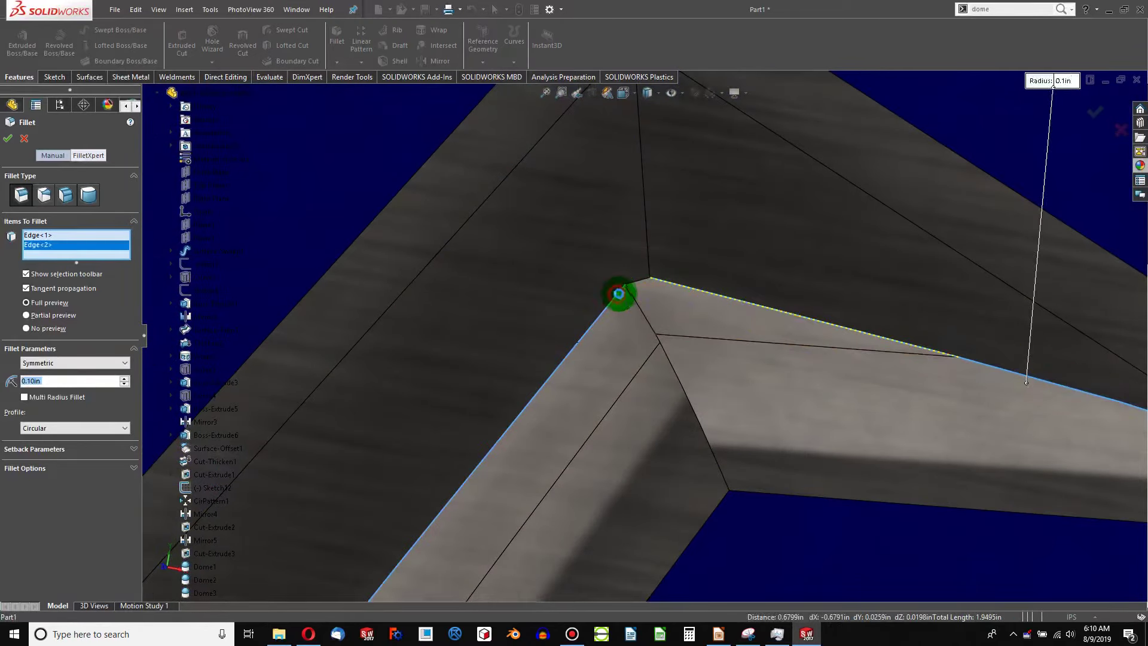
click(635, 282)
click(635, 282)
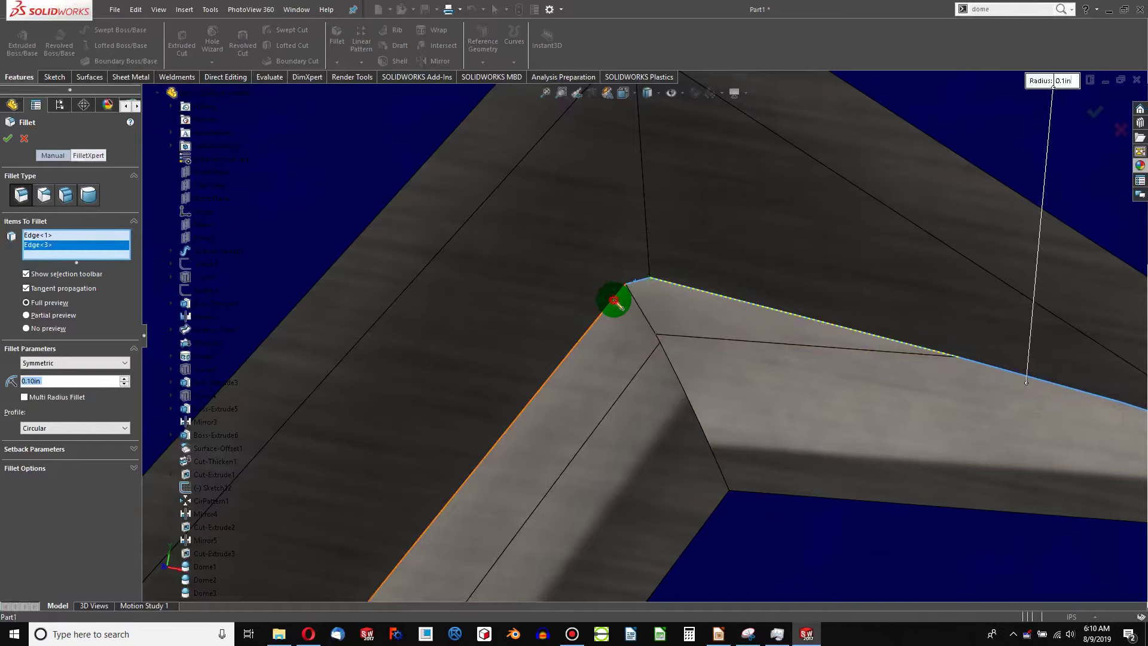
click(615, 300)
Step: Add the short vertical segment at the left ornament's first inner ridge corner and the diagonal ridge edge below it to the fillet
scroll(616, 306, up, 3)
scroll(617, 311, up, 1)
scroll(505, 482, up, 5)
scroll(479, 530, down, 5)
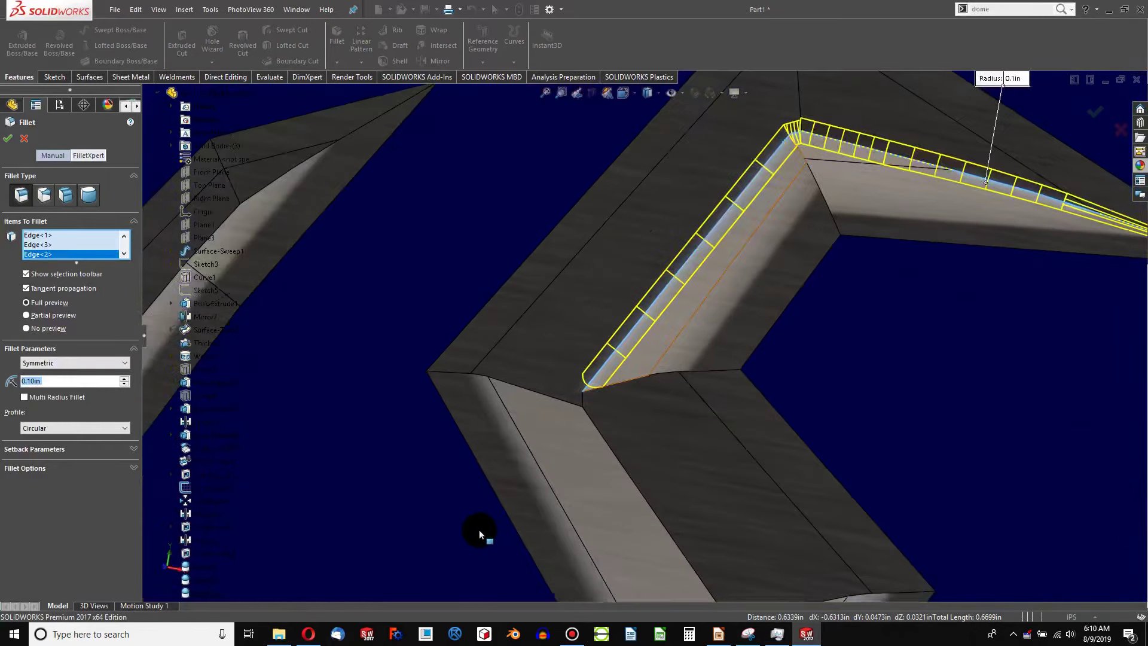
scroll(584, 404, down, 4)
click(601, 380)
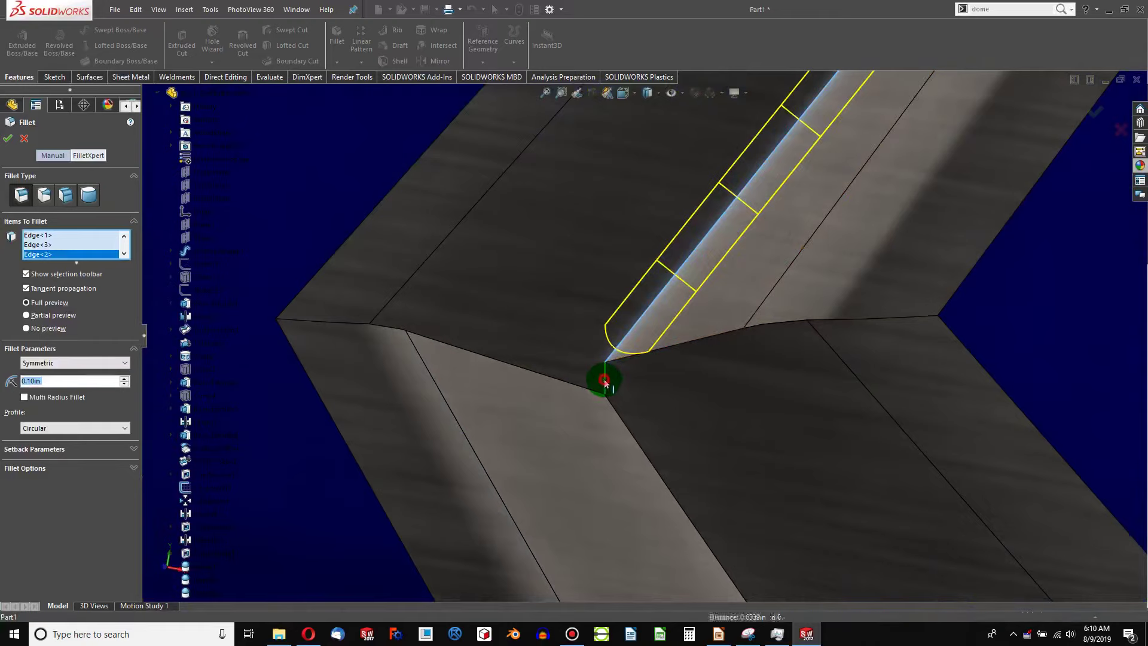
click(637, 441)
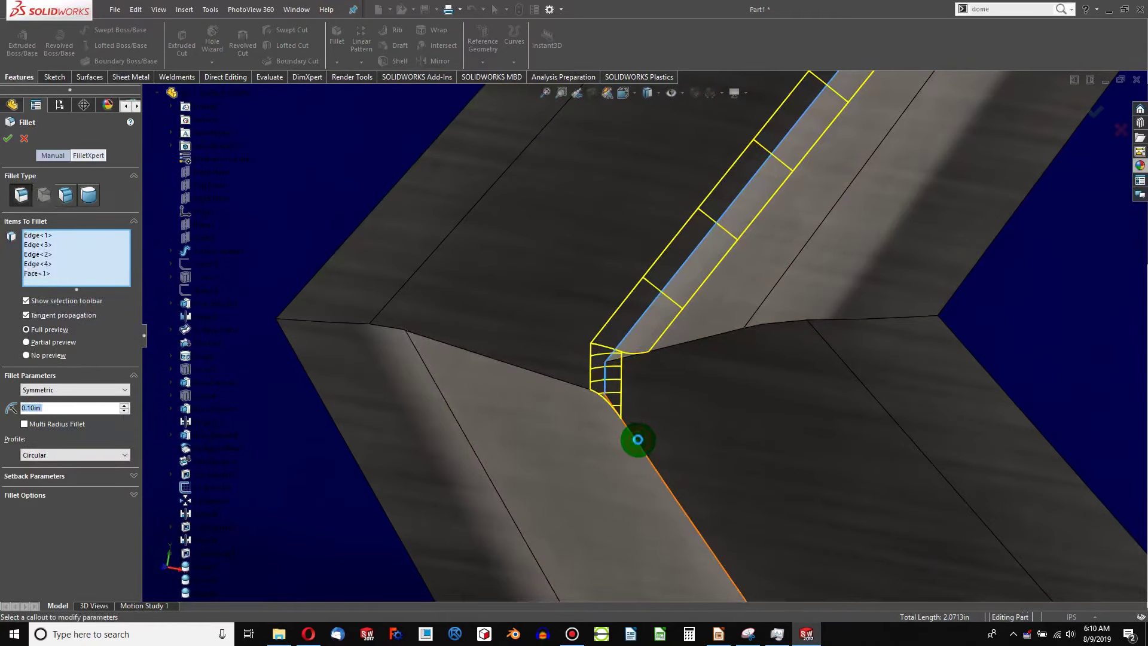
click(647, 441)
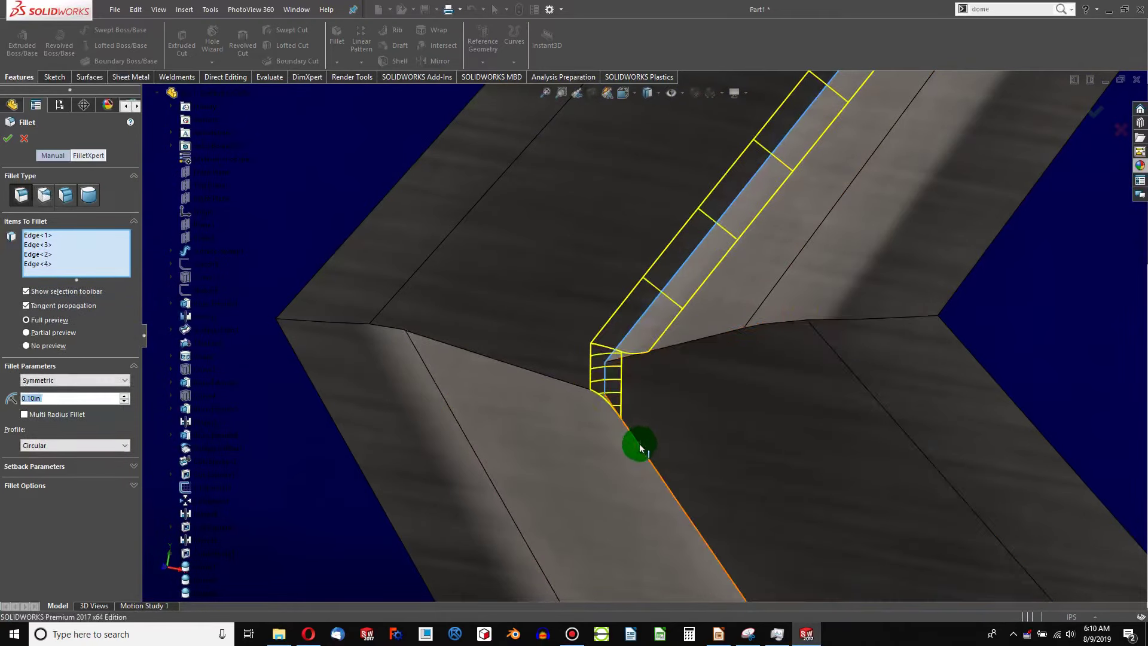
click(638, 446)
Step: Add the short segment at the next ridge corner and the long diagonal ridge edge running down from it to the fillet
scroll(639, 446, down, 4)
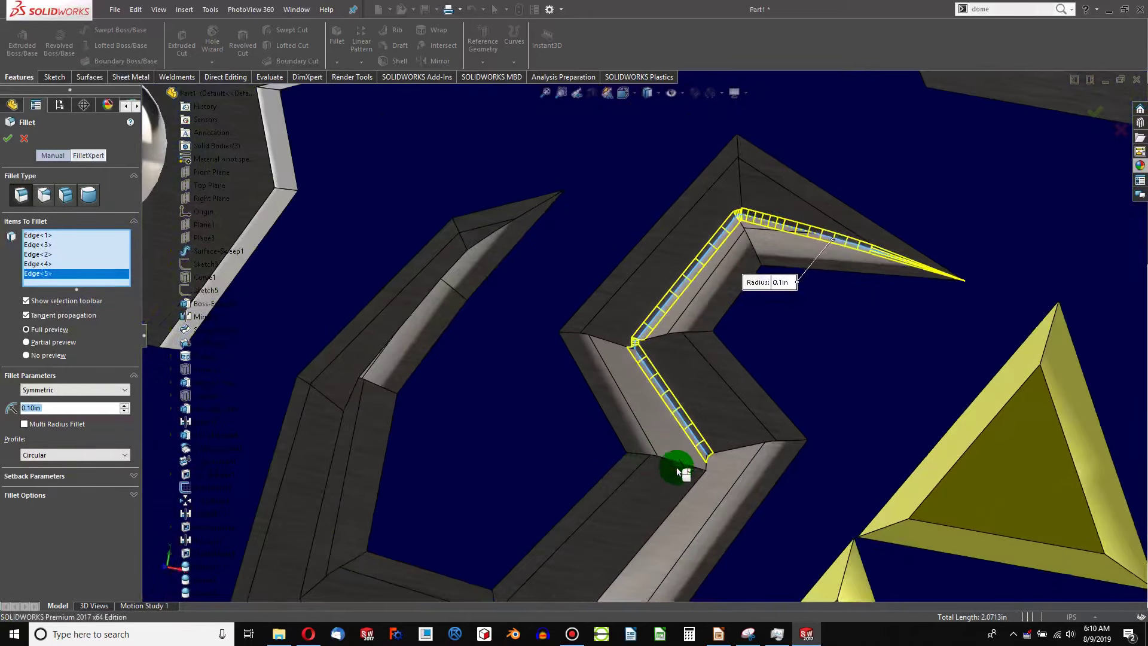
scroll(679, 469, up, 6)
click(750, 394)
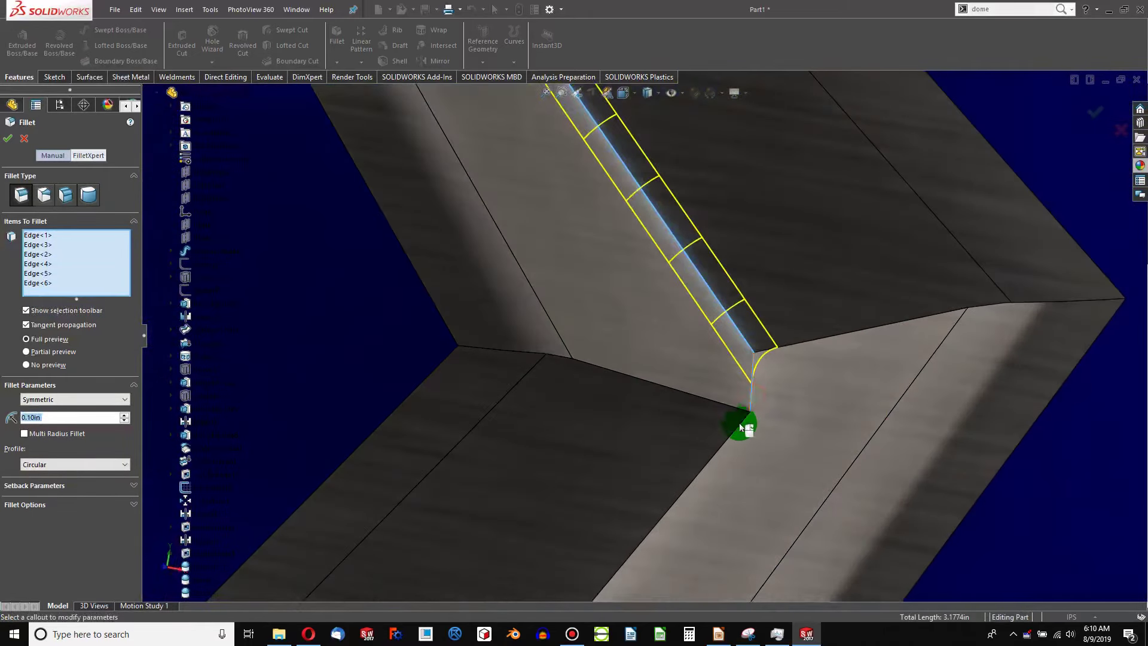
click(716, 452)
Step: Add the short segment at the ornament's bottom ridge corner and the adjoining bottom ridge edge to the fillet selection
scroll(705, 452, down, 5)
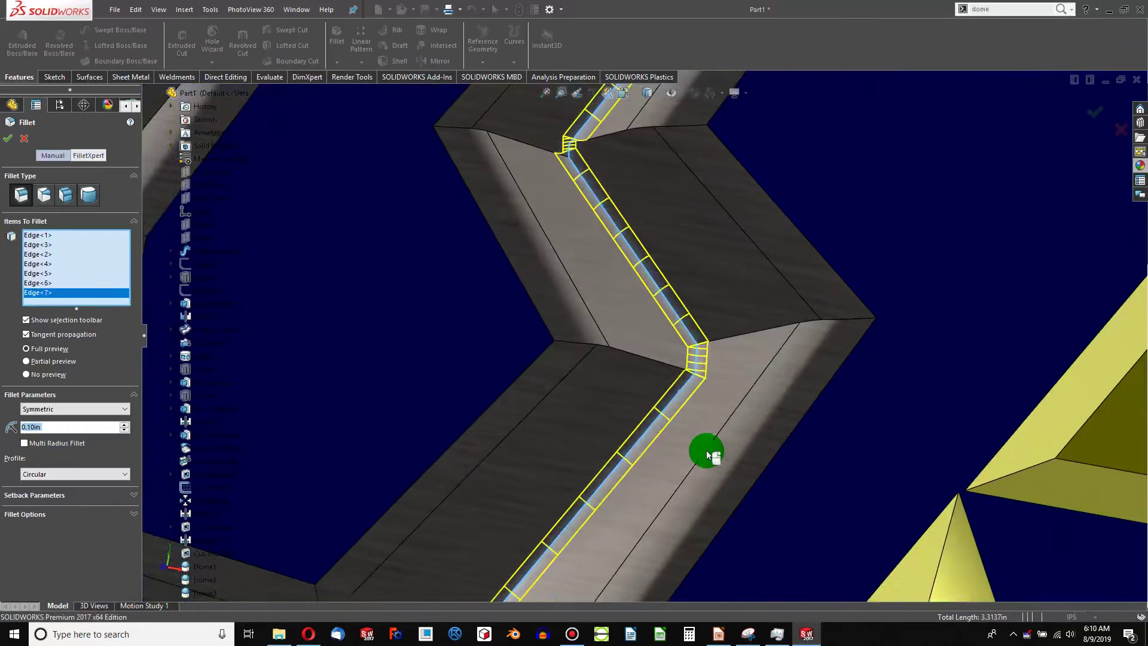
scroll(544, 469, up, 4)
scroll(540, 533, down, 3)
scroll(546, 530, up, 5)
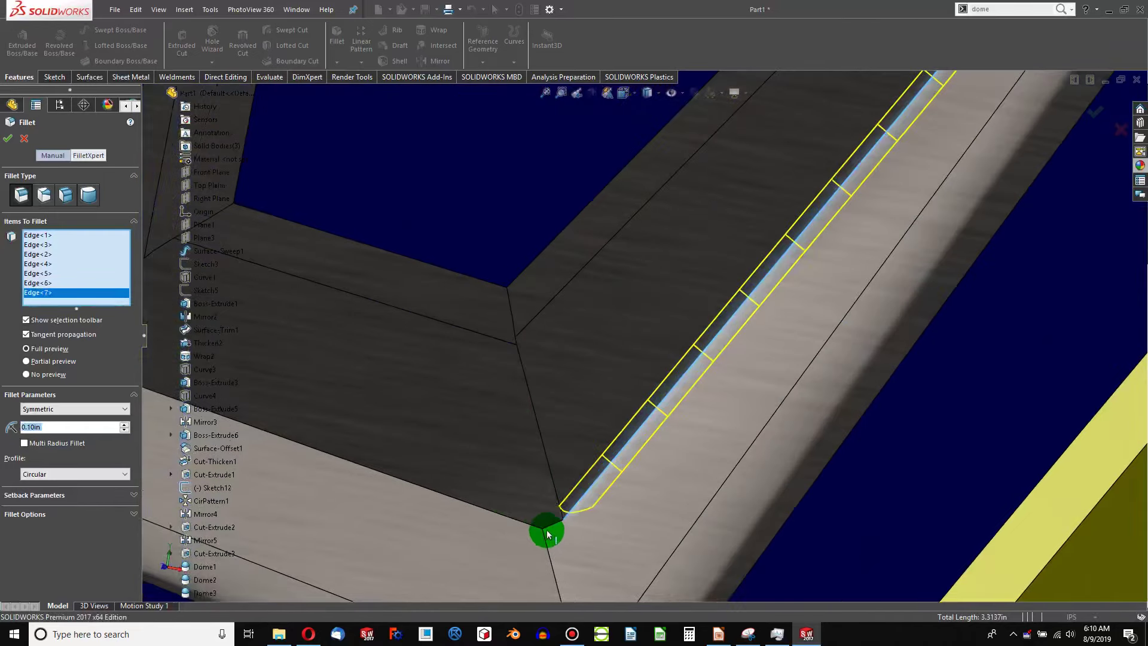
click(518, 523)
click(502, 519)
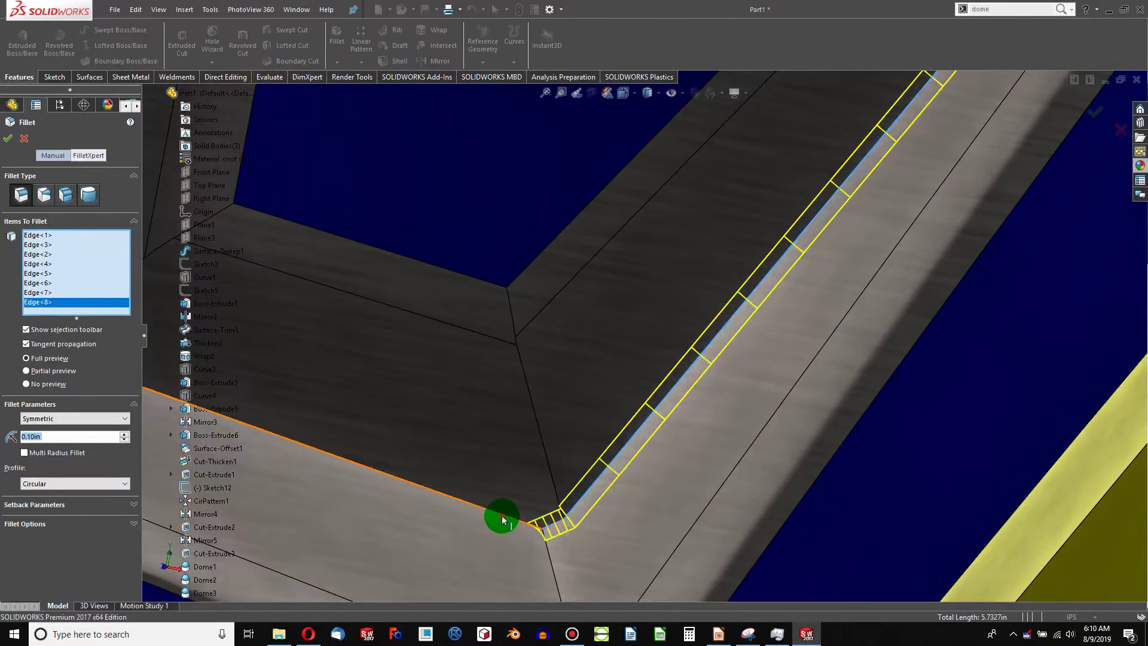
Step: Add the lower-left corner segment, the long side ridge edge and the short segment at the upper bend to the fillet
scroll(503, 519, down, 1)
scroll(502, 519, down, 6)
scroll(369, 359, up, 5)
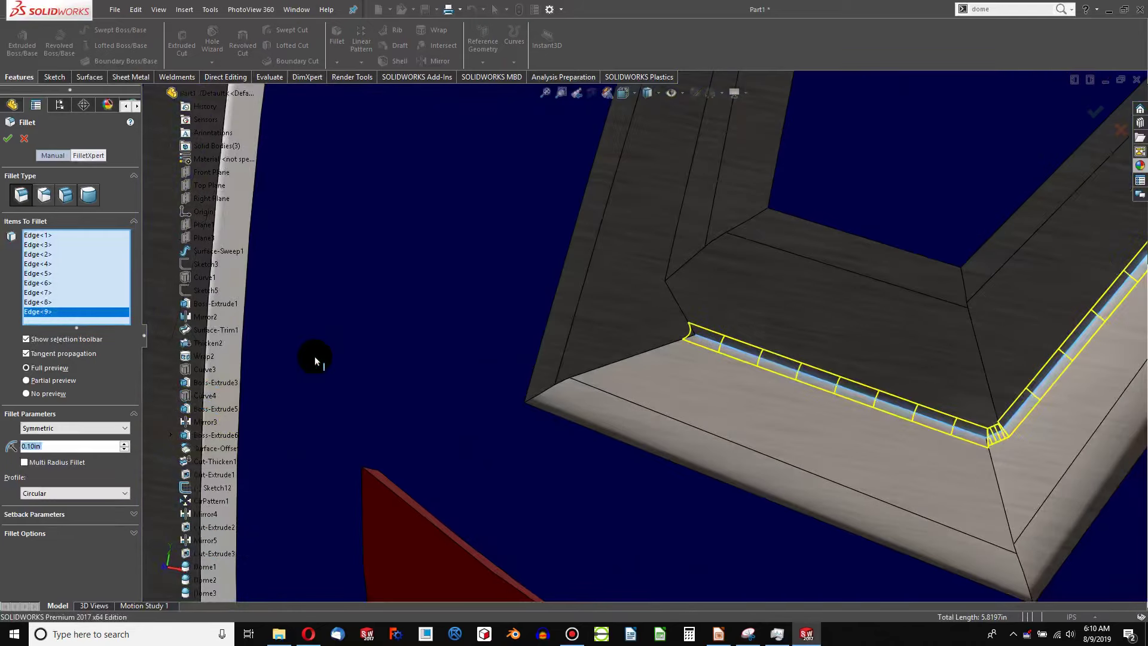
click(674, 299)
click(678, 239)
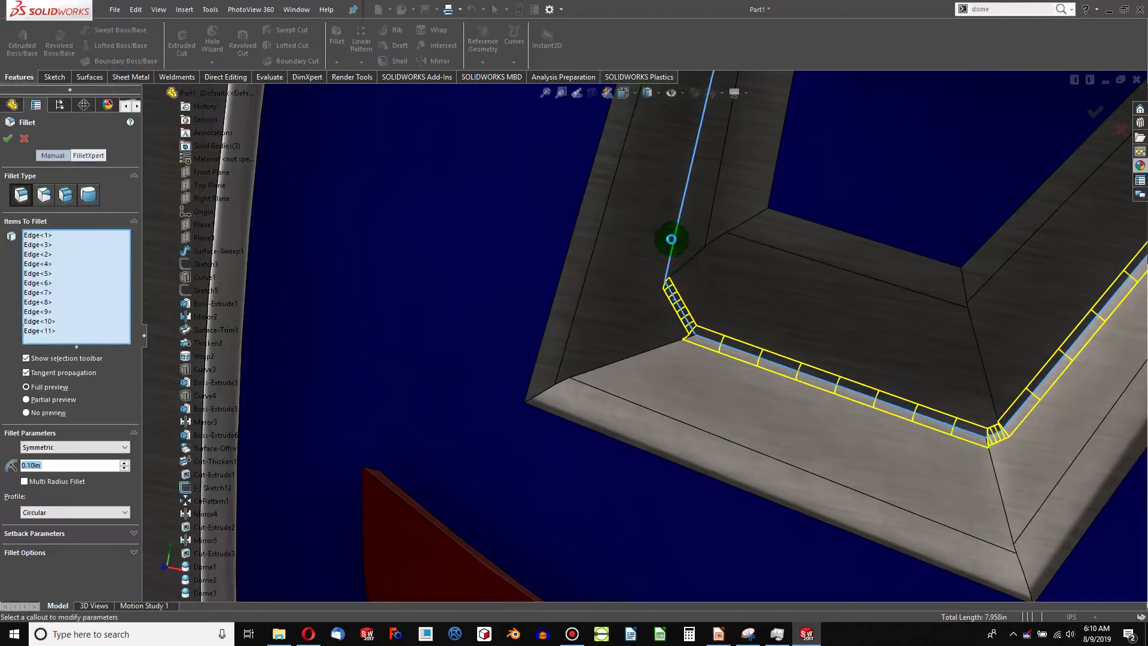
scroll(672, 257, down, 3)
scroll(664, 269, up, 4)
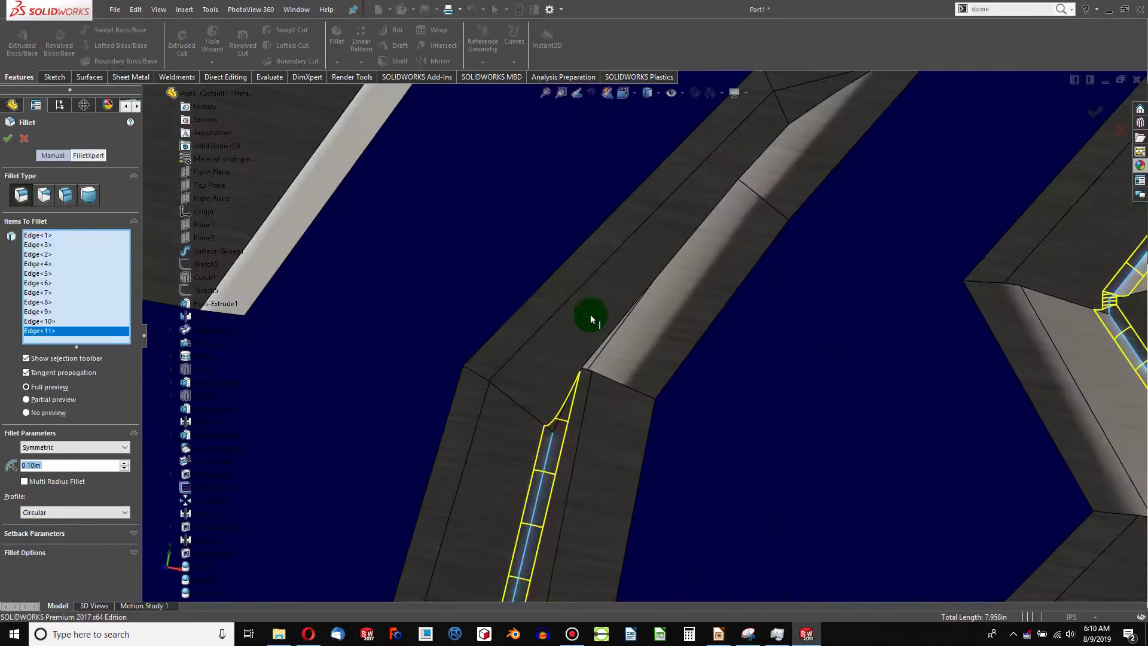
click(574, 390)
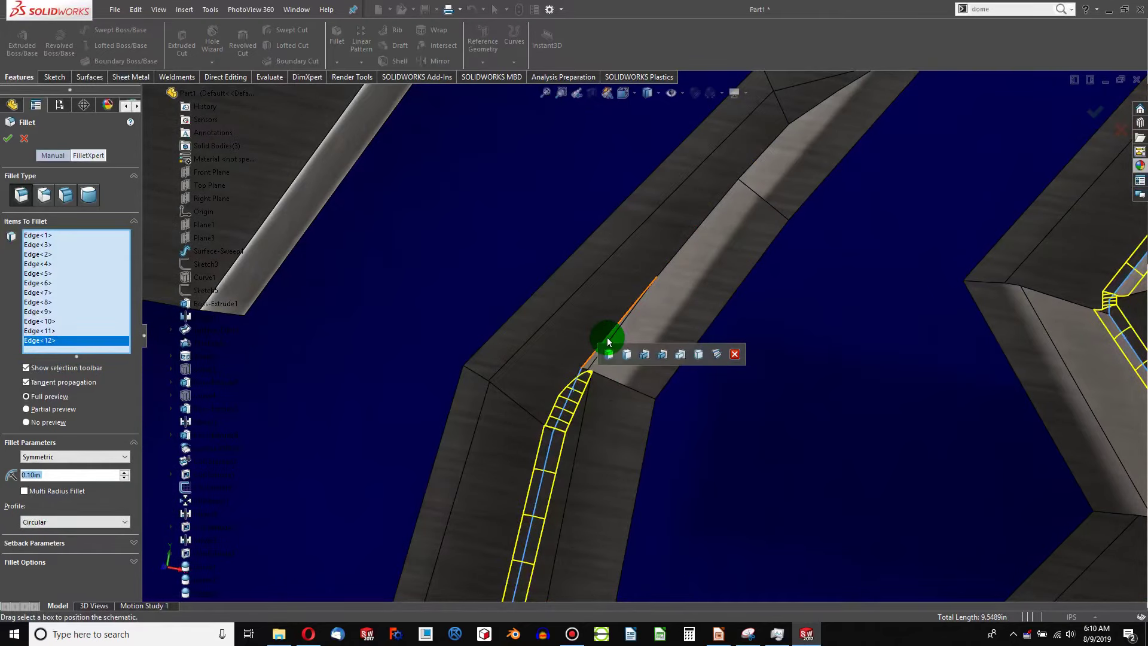
scroll(607, 350, up, 3)
click(604, 361)
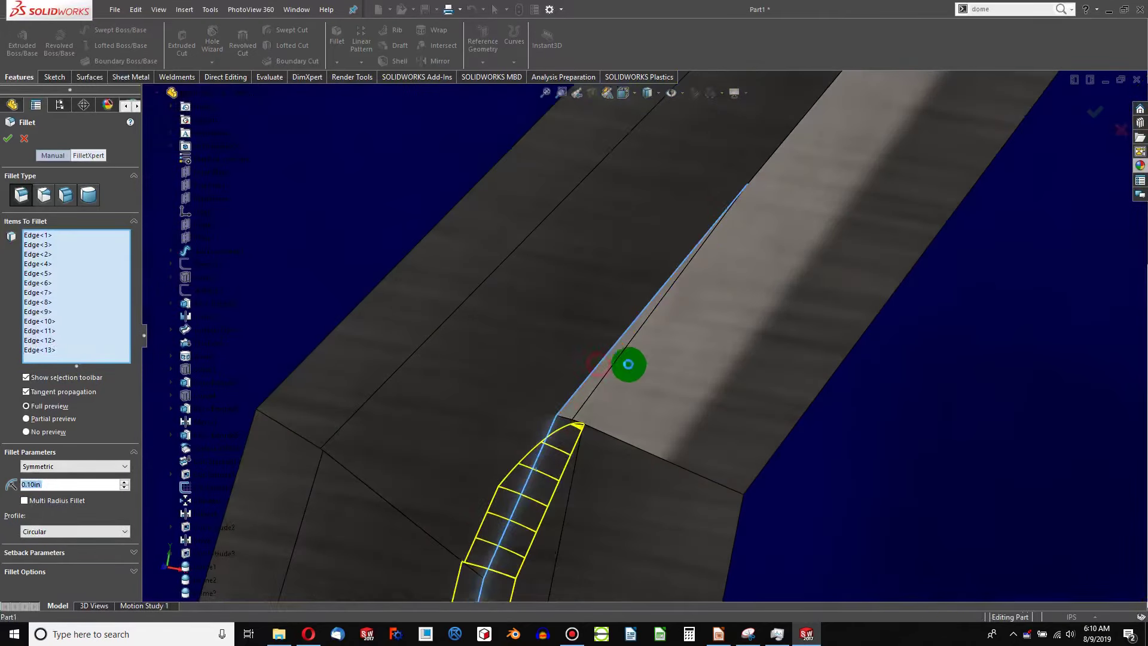
click(635, 363)
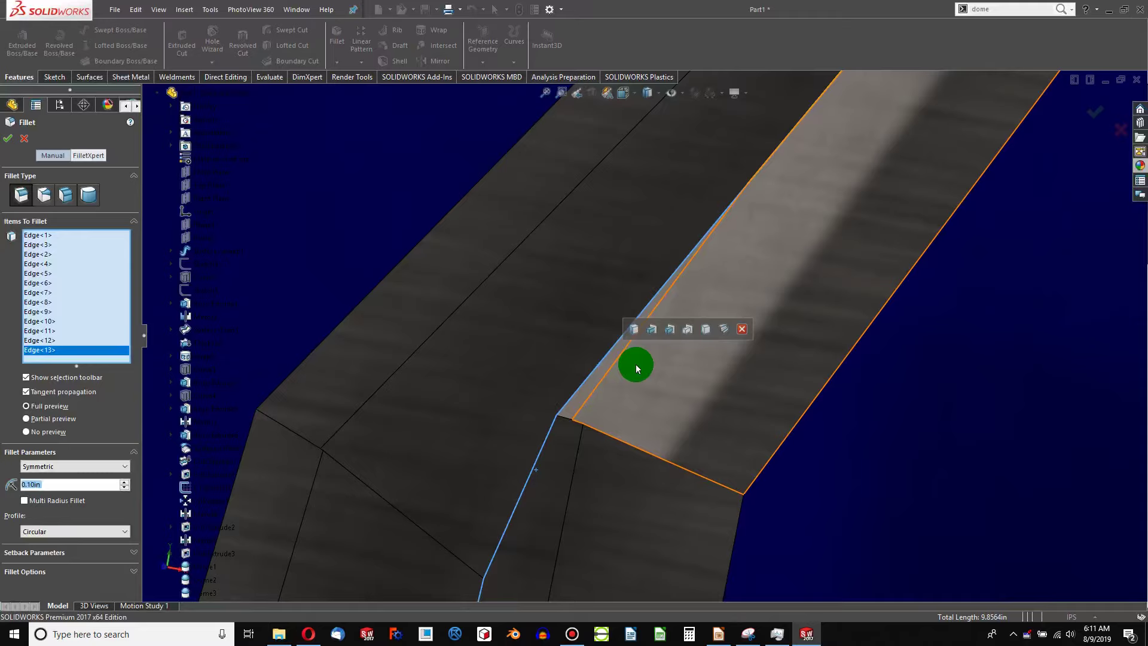
click(607, 361)
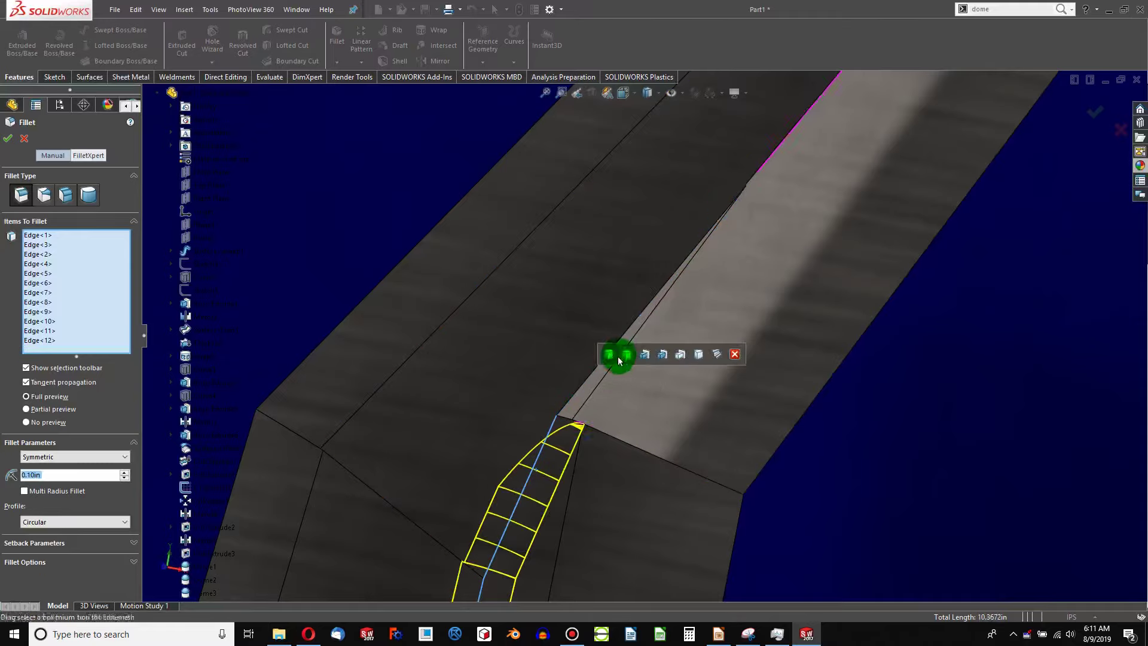
Step: Add the thin sliver's ridge edge above the upper bend and the straight ridge edge continuing from it to the fillet
scroll(585, 405, up, 1)
mouse_move(607, 405)
middle_down()
mouse_move(592, 328)
mouse_move(546, 369)
mouse_move(577, 405)
mouse_move(583, 391)
middle_up()
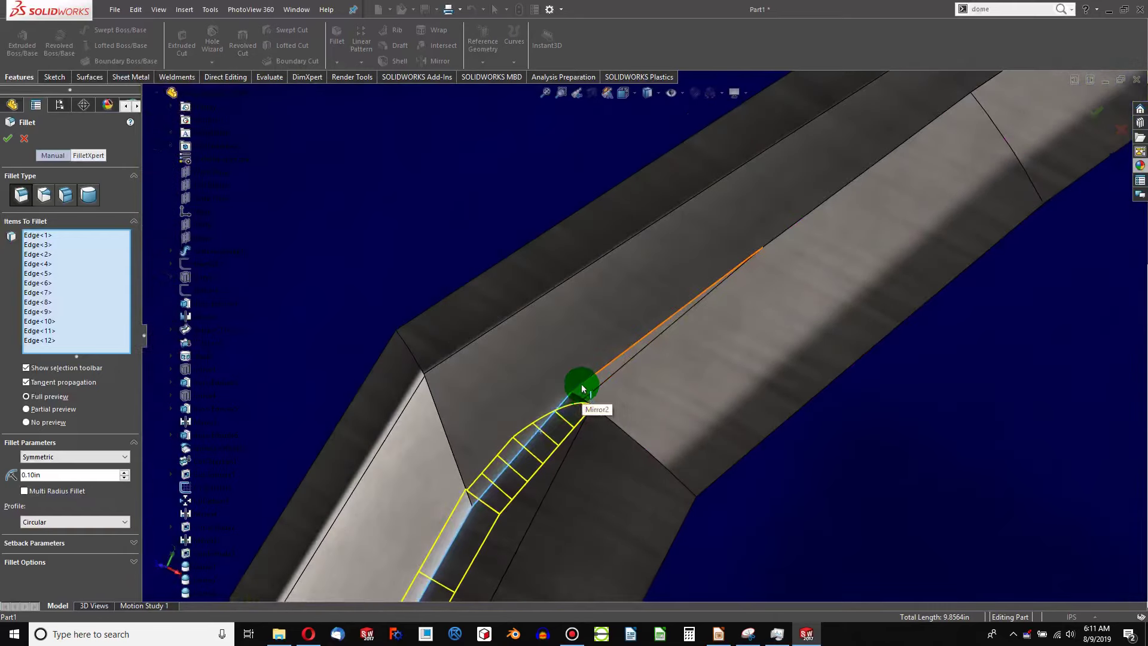
click(583, 388)
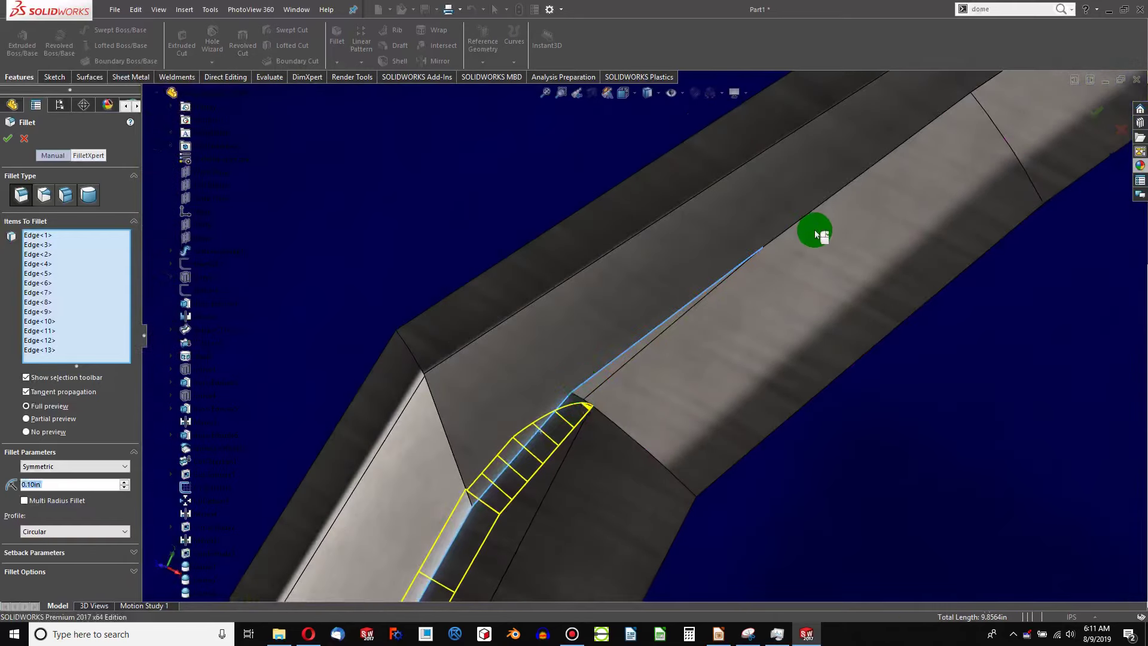
click(801, 217)
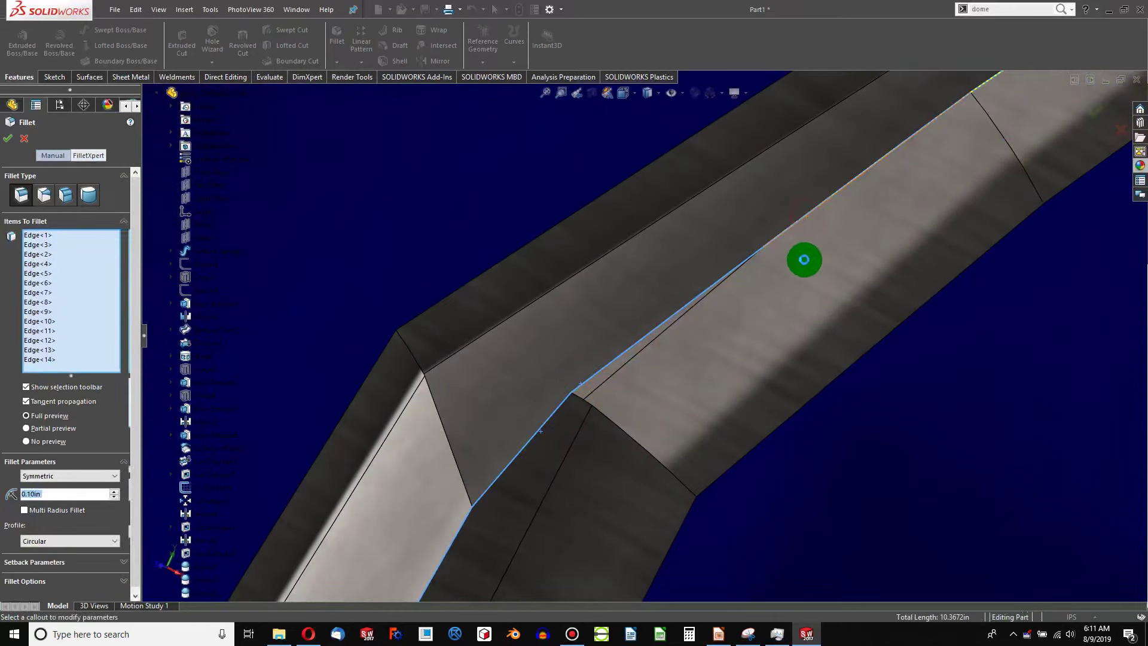
Step: Add the curved ridge edge leading toward the ornament's upper pointed tip to the fillet selection
scroll(806, 260, up, 5)
scroll(835, 214, down, 5)
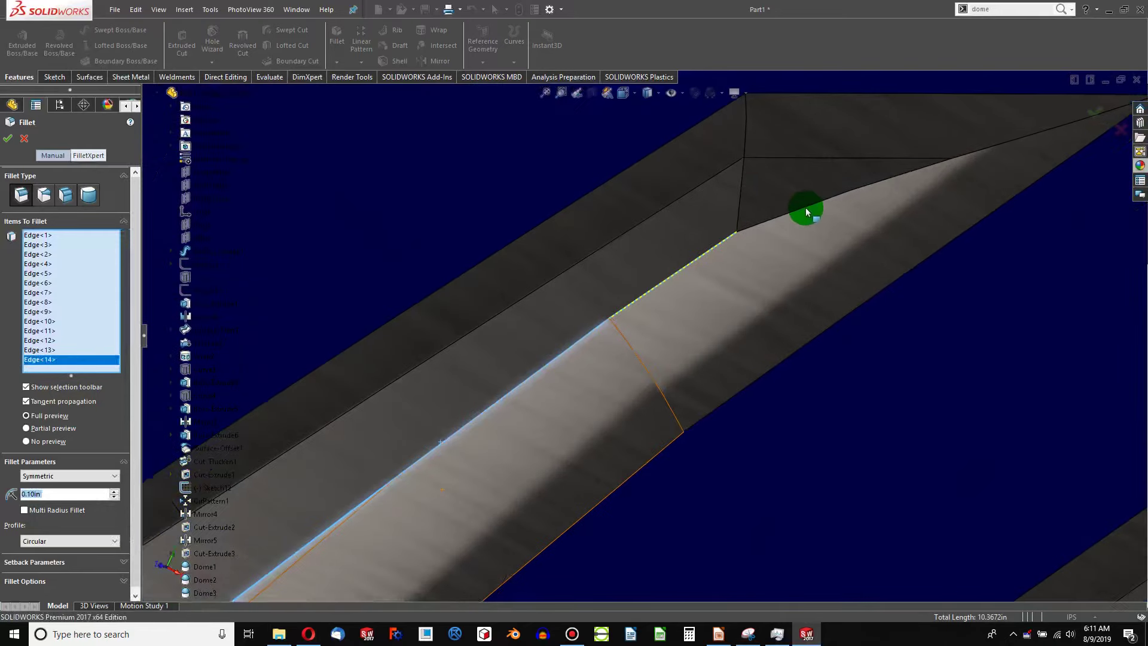
click(793, 210)
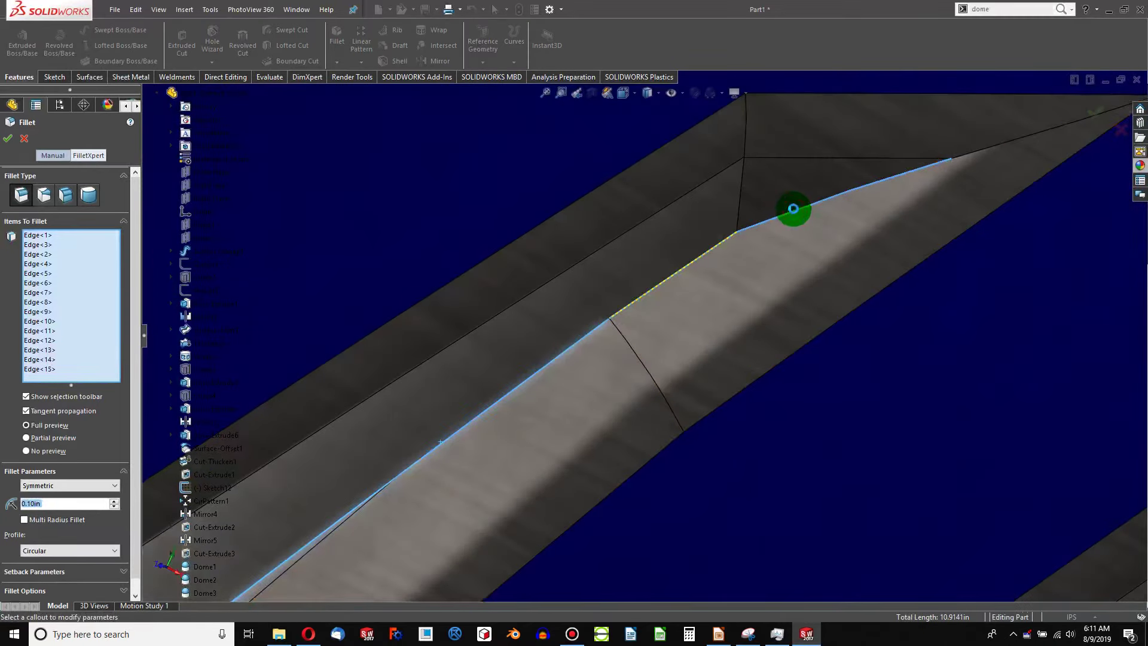
scroll(795, 211, up, 3)
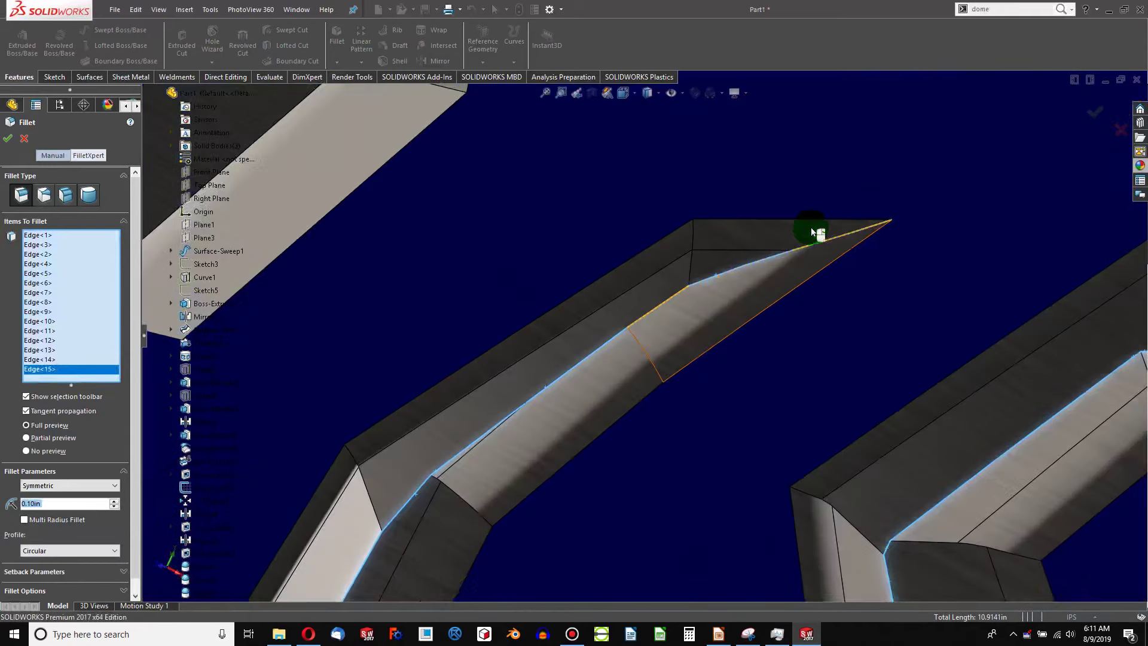
click(816, 244)
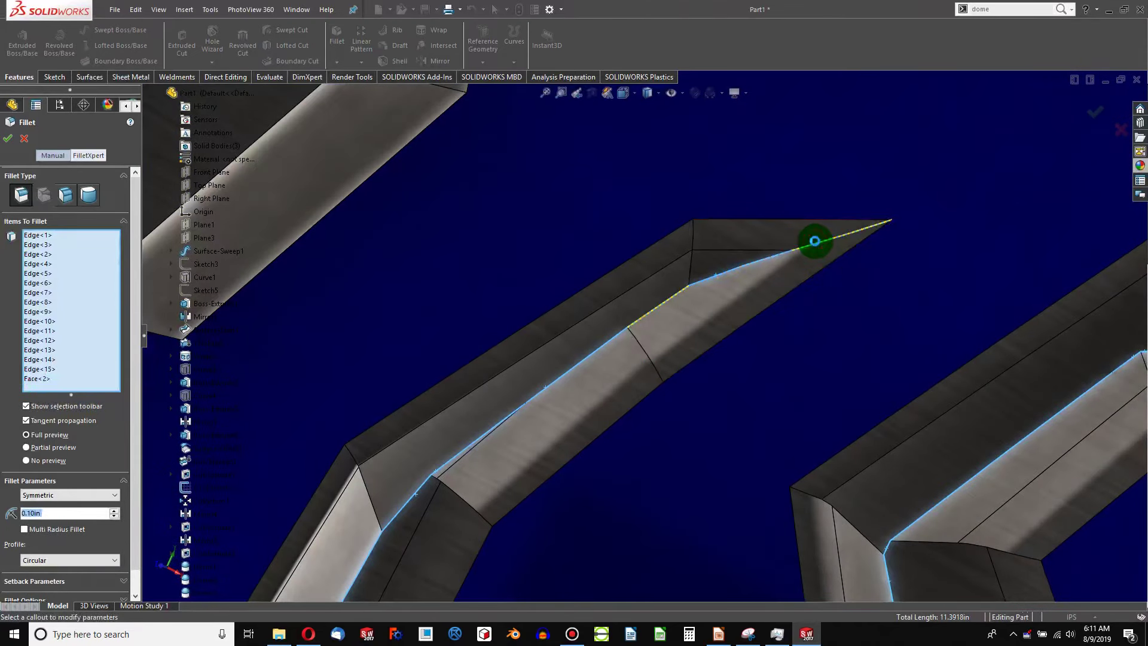
click(814, 241)
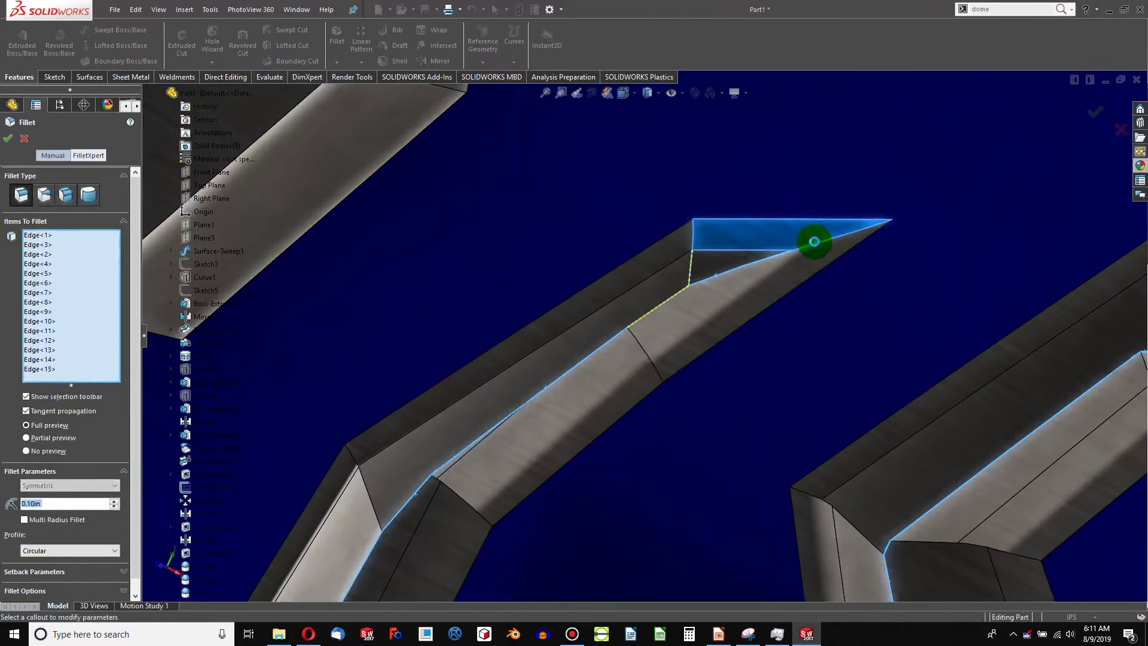
click(818, 245)
click(815, 249)
scroll(777, 269, up, 3)
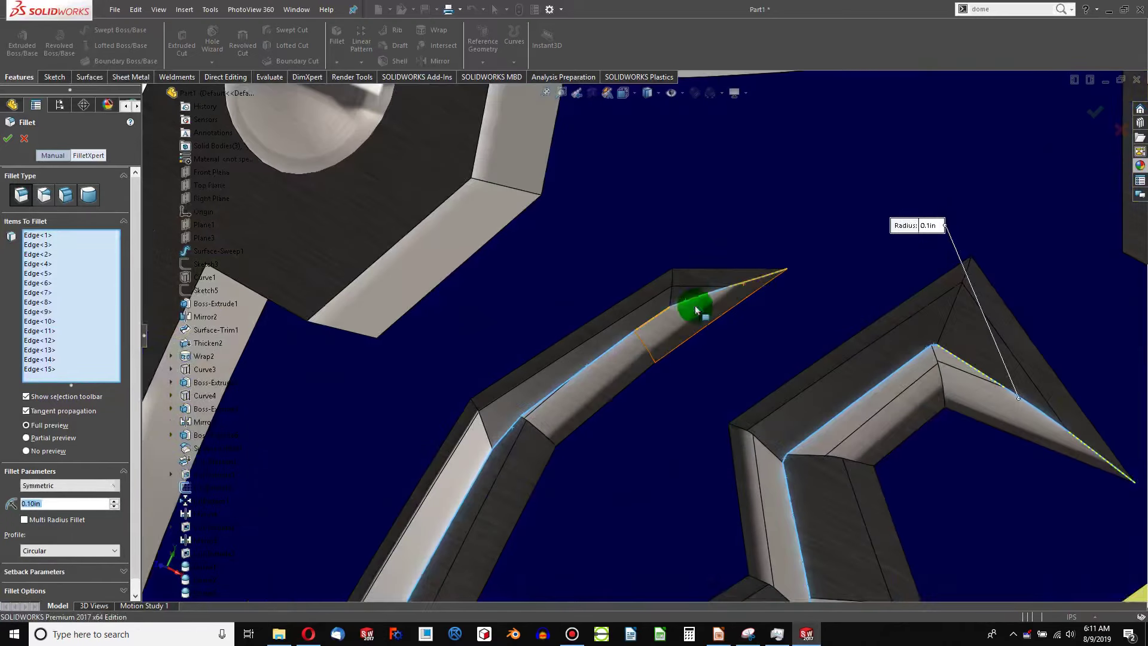
Step: Try a 0.085 in radius for the ridge fillet
double_click(84, 503)
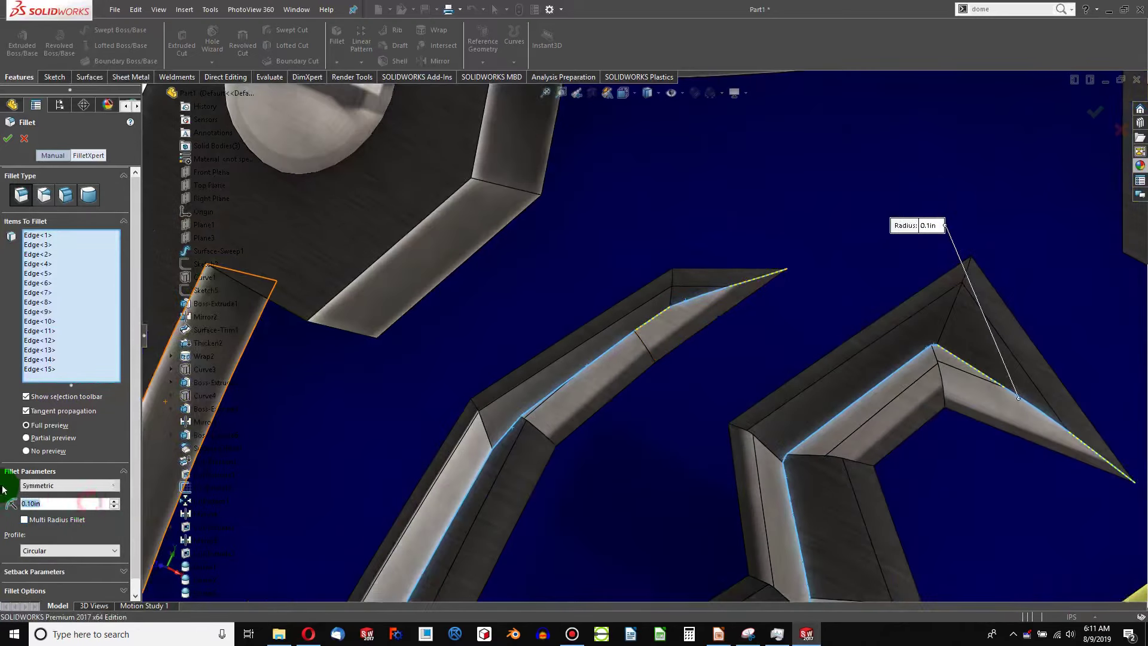
text(.085)
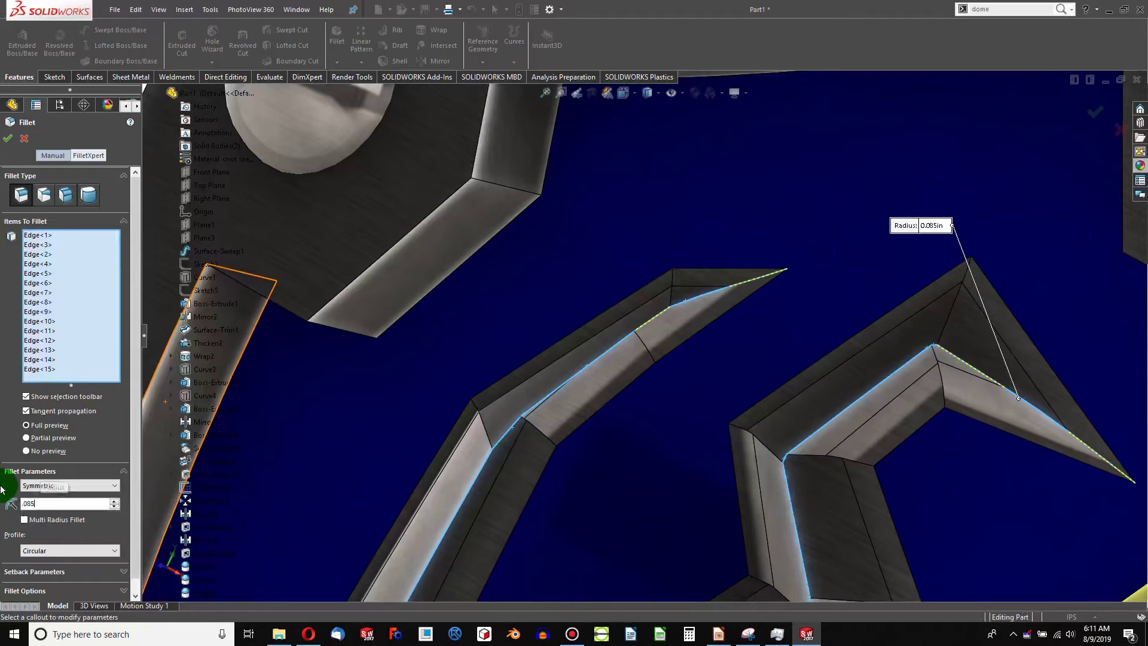
key(Return)
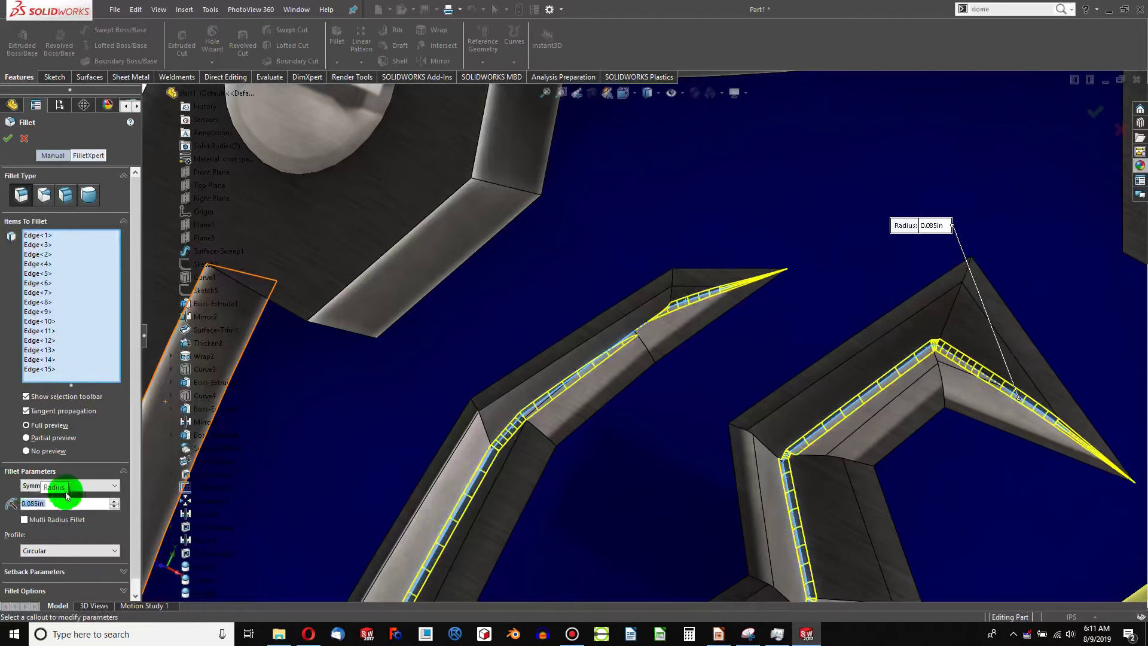
Step: Remove the straight ridge edge below the face seam from the fillet and select the ridge segment just above the seam instead
scroll(636, 330, down, 5)
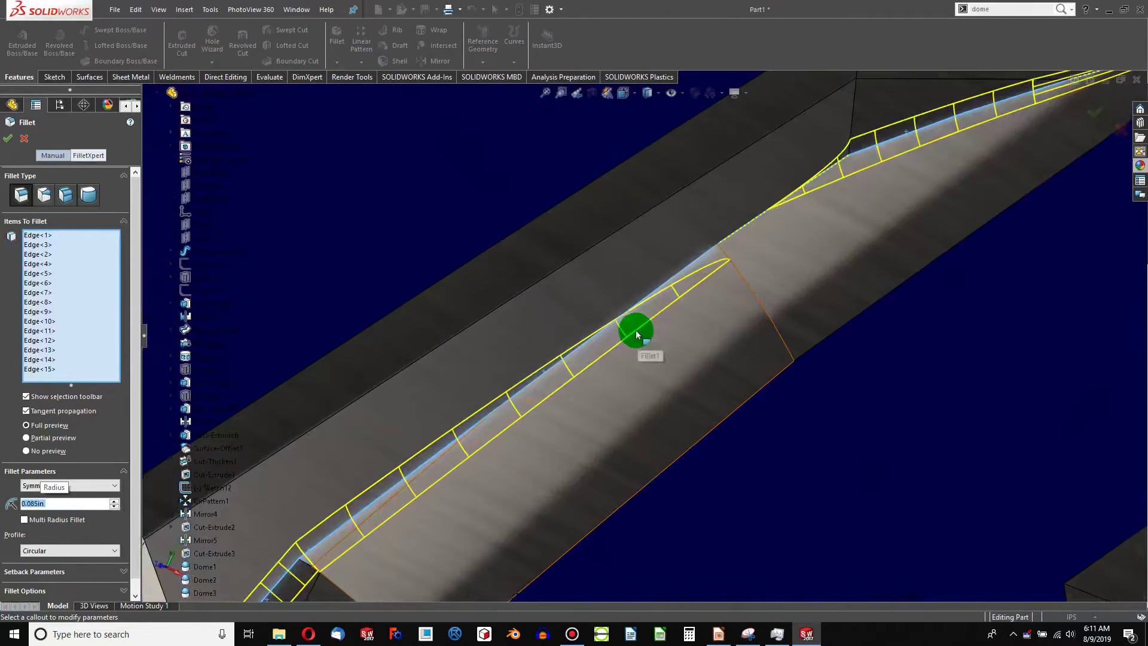
click(700, 254)
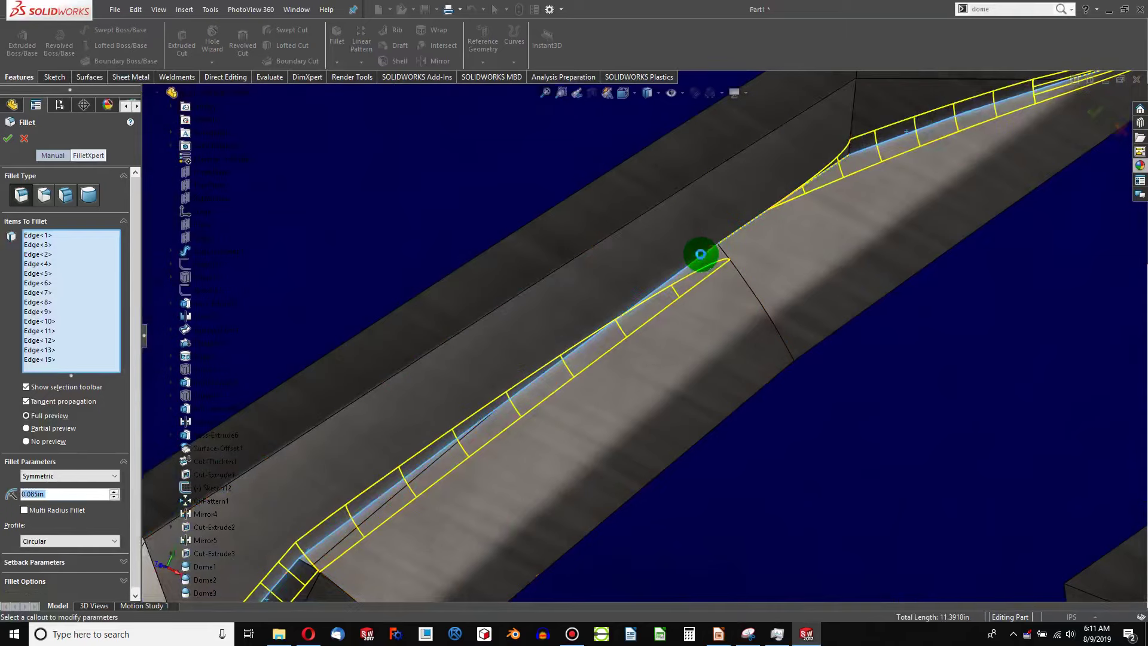
click(726, 238)
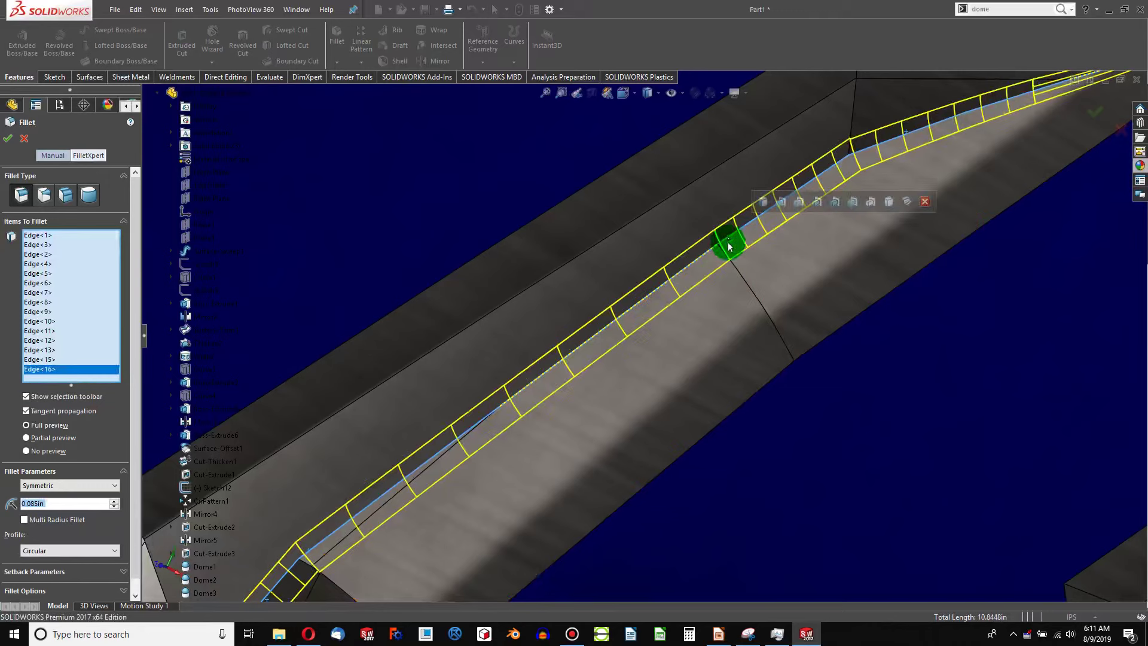
Step: Set the ridge fillet's radius back to 0.1 in
scroll(727, 242, up, 3)
click(42, 501)
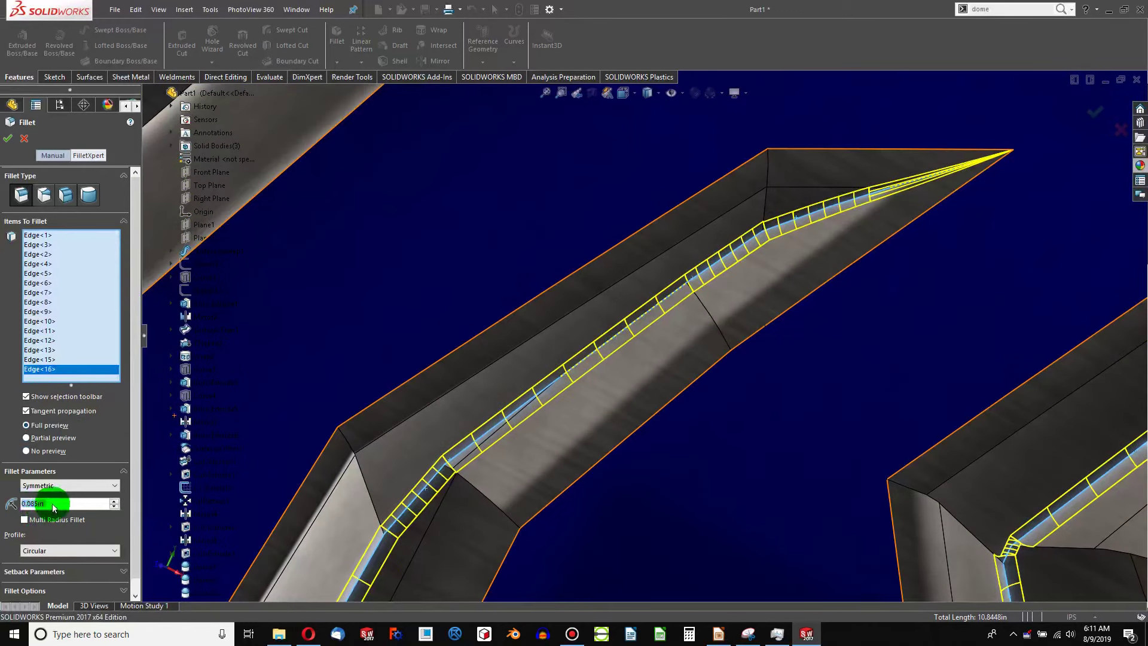
drag(68, 503, 3, 489)
text(.1)
key(Return)
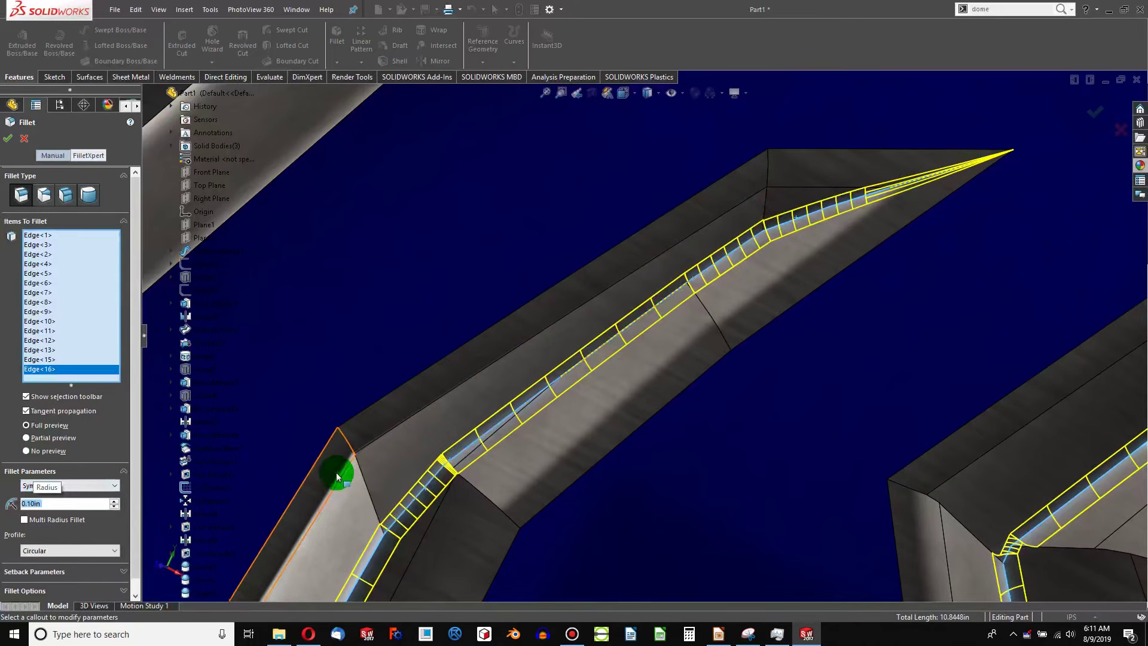
Step: Try ridge fillet radii of 0.15 in and 0.2 in, and return the radius to 0.15 in
scroll(657, 413, up, 5)
scroll(709, 454, down, 5)
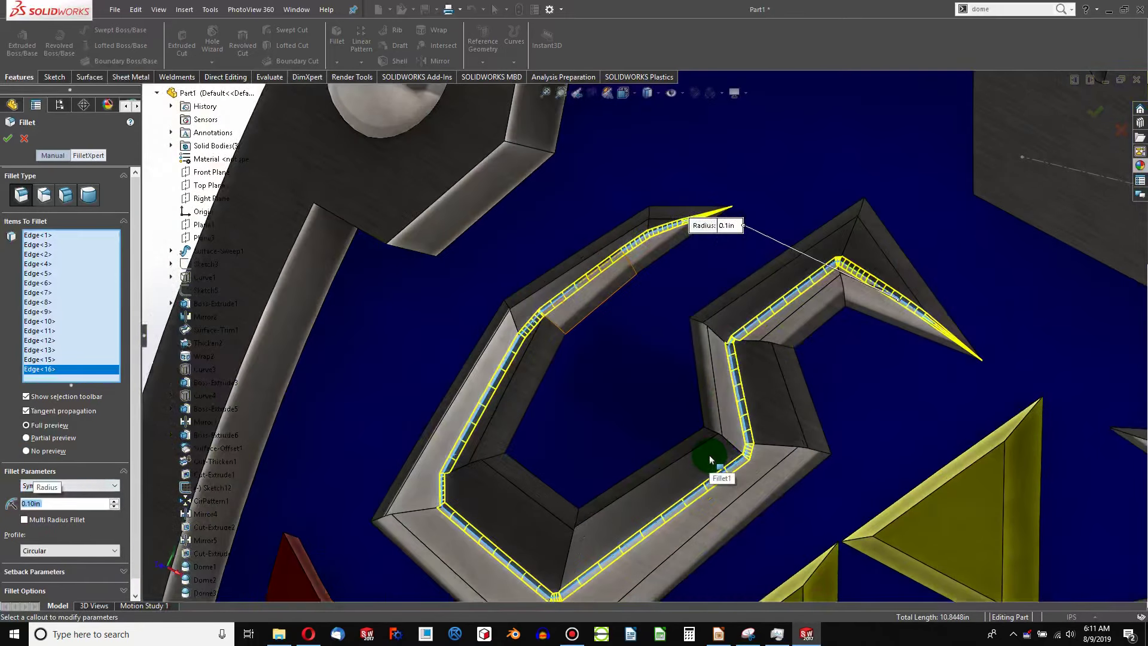
text(.15)
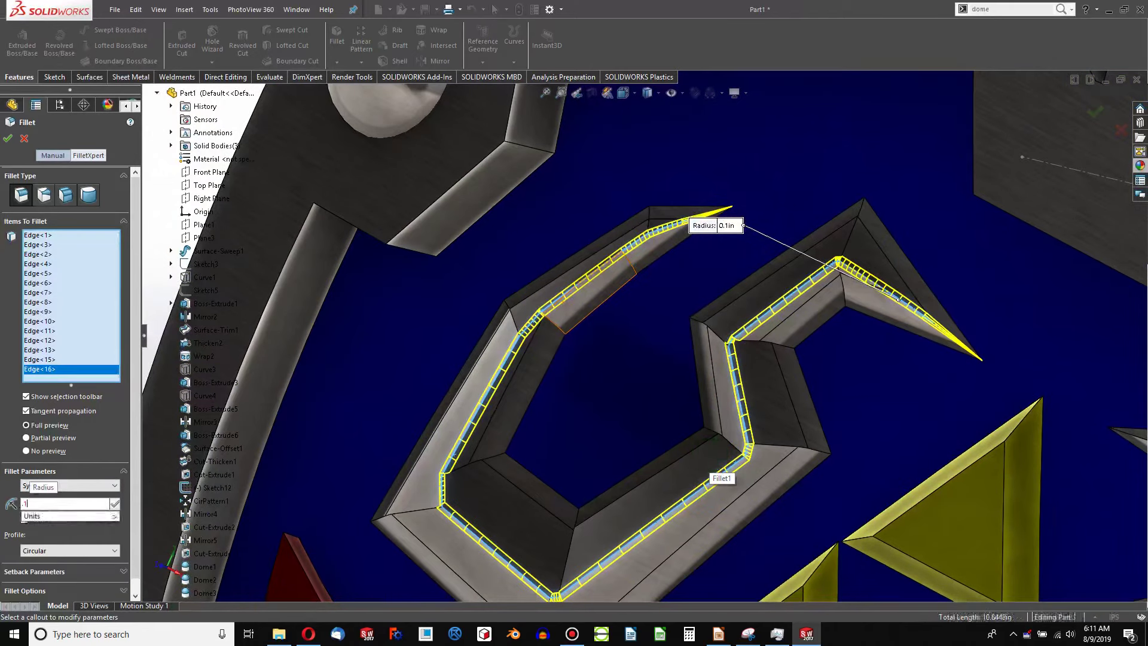
key(Return)
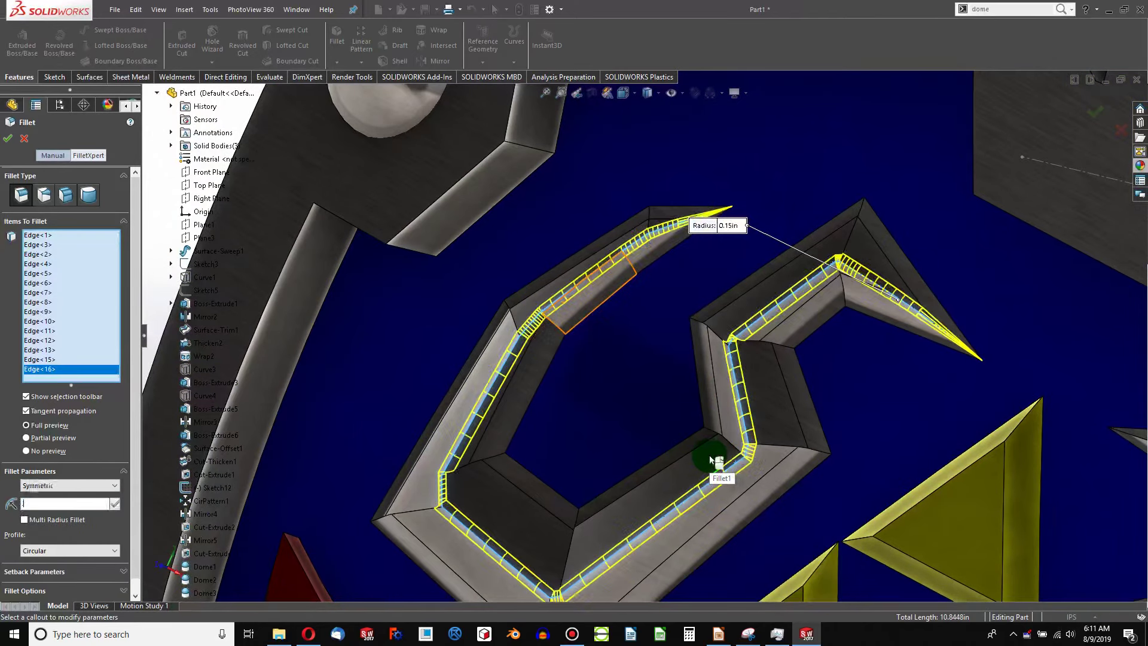
text(0.2)
key(Return)
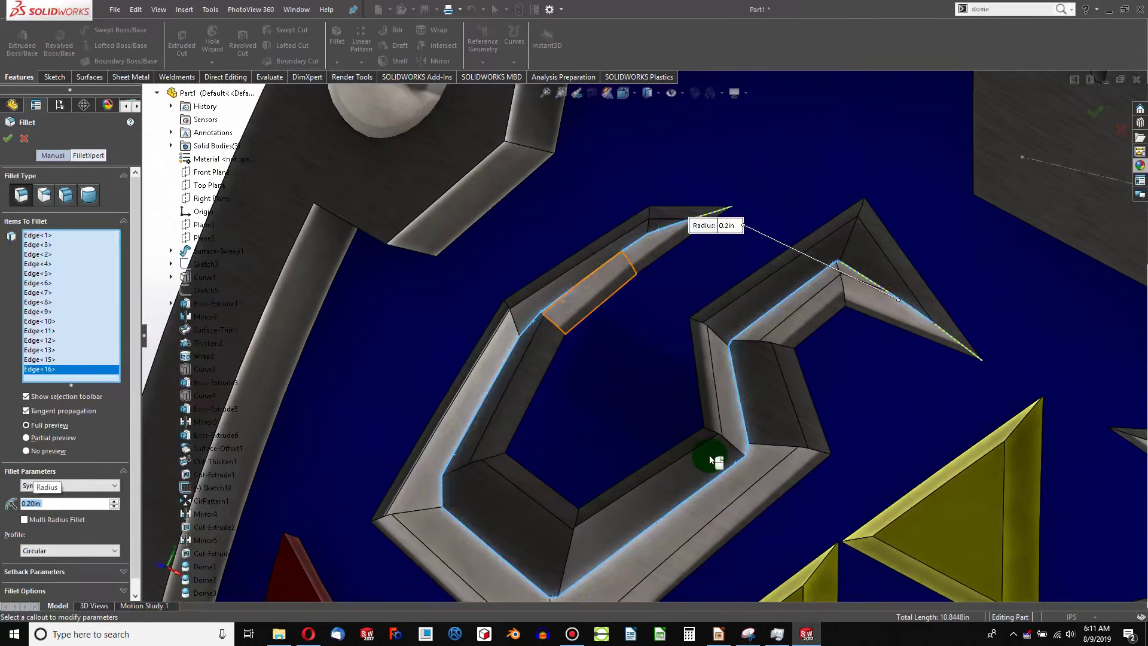
text(.15)
click(710, 458)
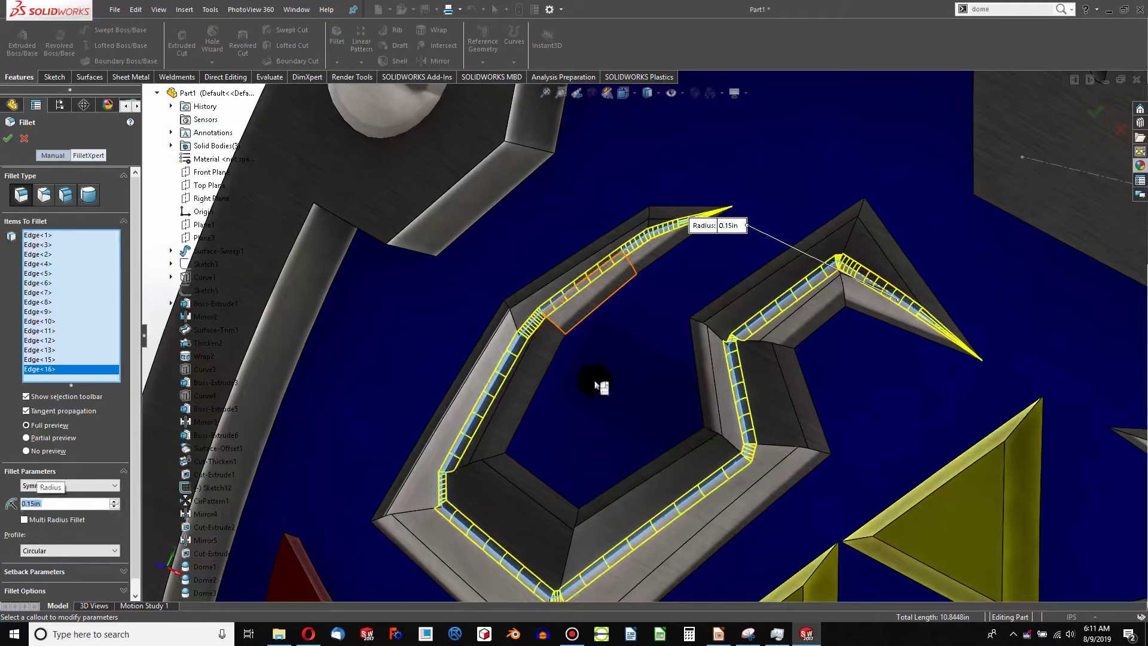
Step: Add the right ornament's ridge edges, from its upper inward-pointing tip around the first corner into the vertical segment, to the fillet selection
scroll(512, 287, up, 2)
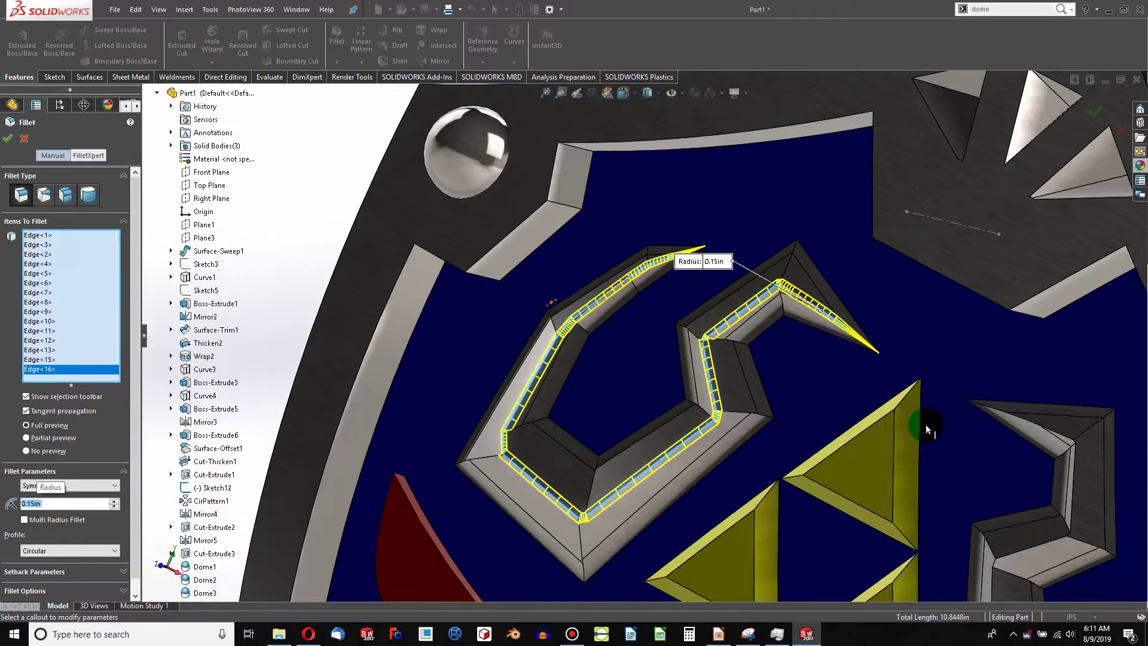
scroll(1010, 419, down, 3)
scroll(1028, 435, down, 3)
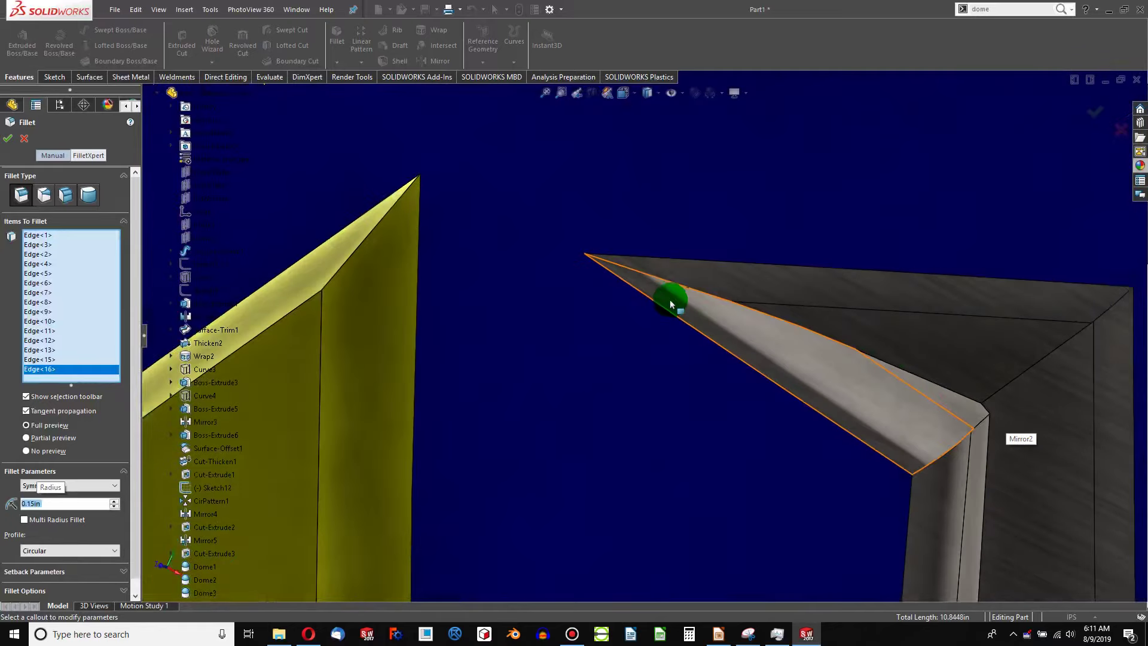
click(660, 285)
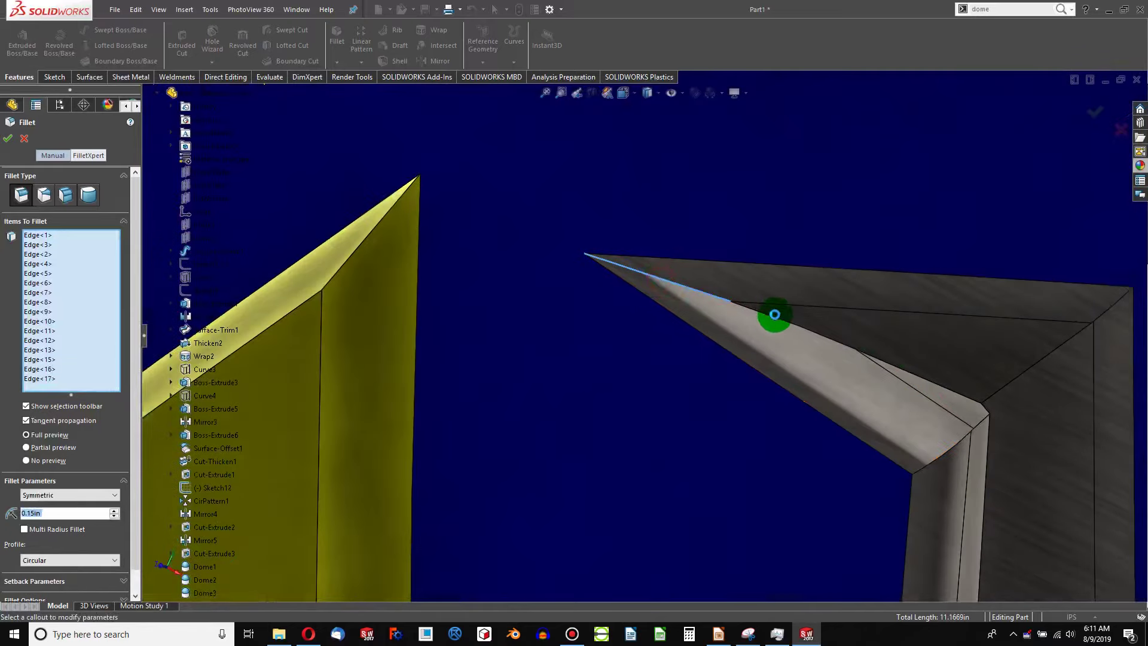
click(777, 319)
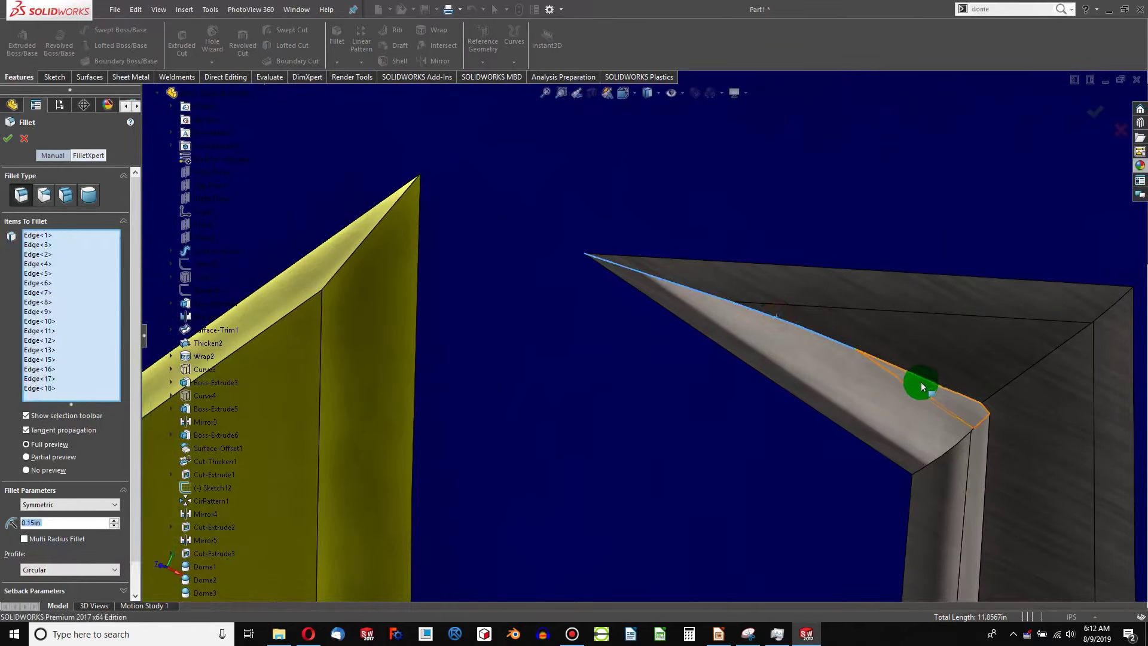
scroll(952, 397, down, 3)
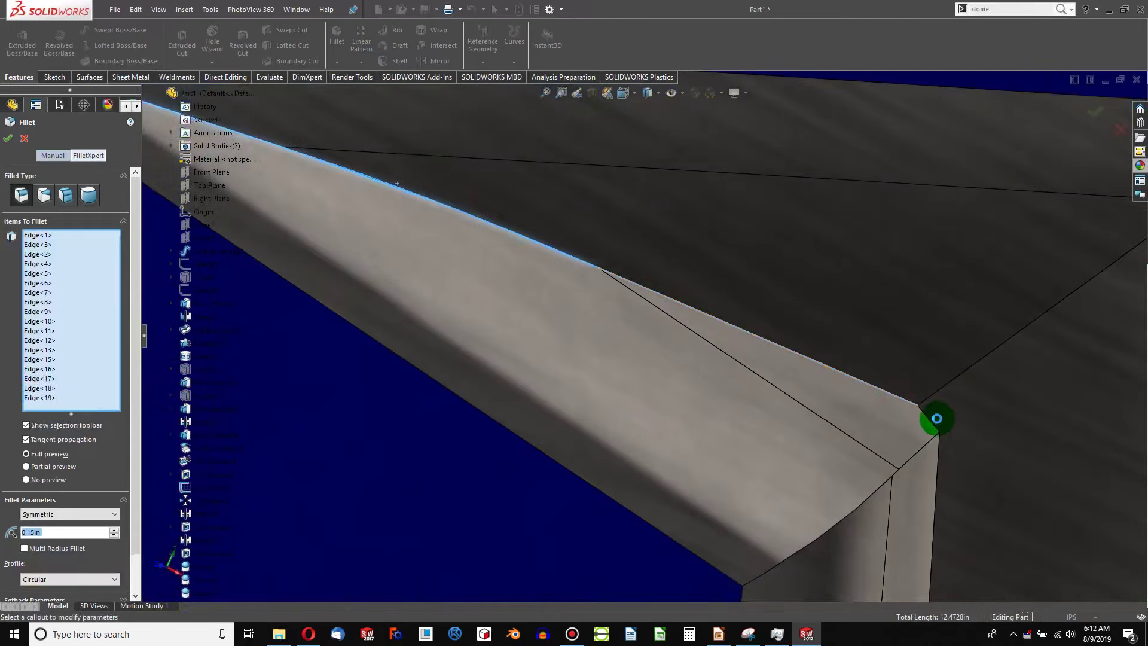
click(930, 421)
click(933, 427)
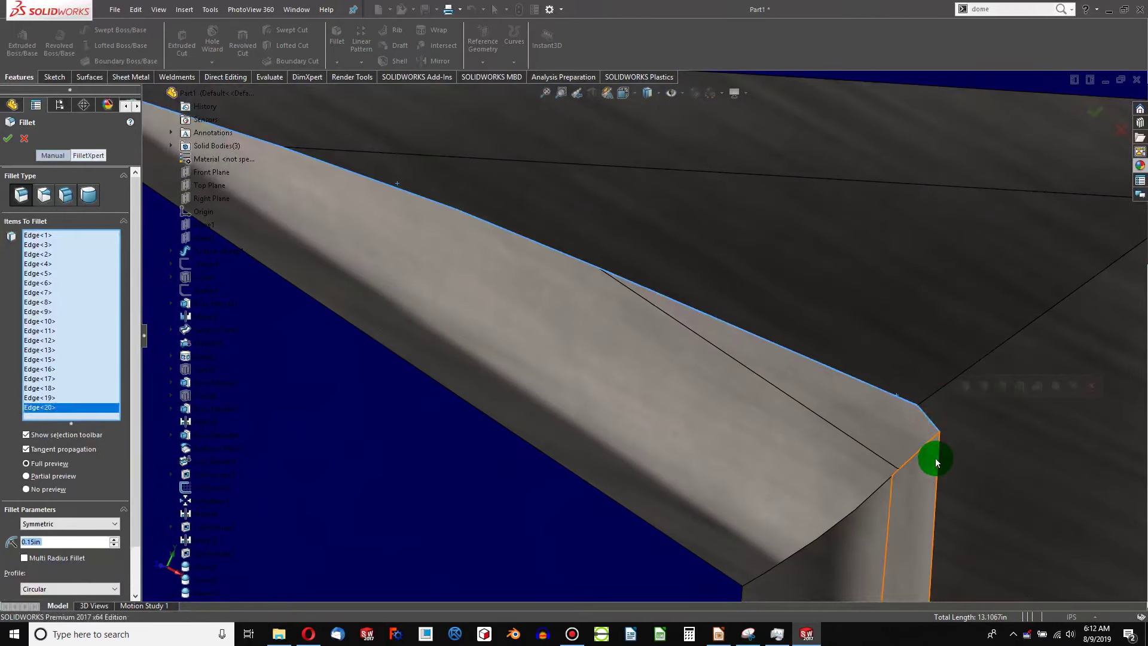
click(938, 461)
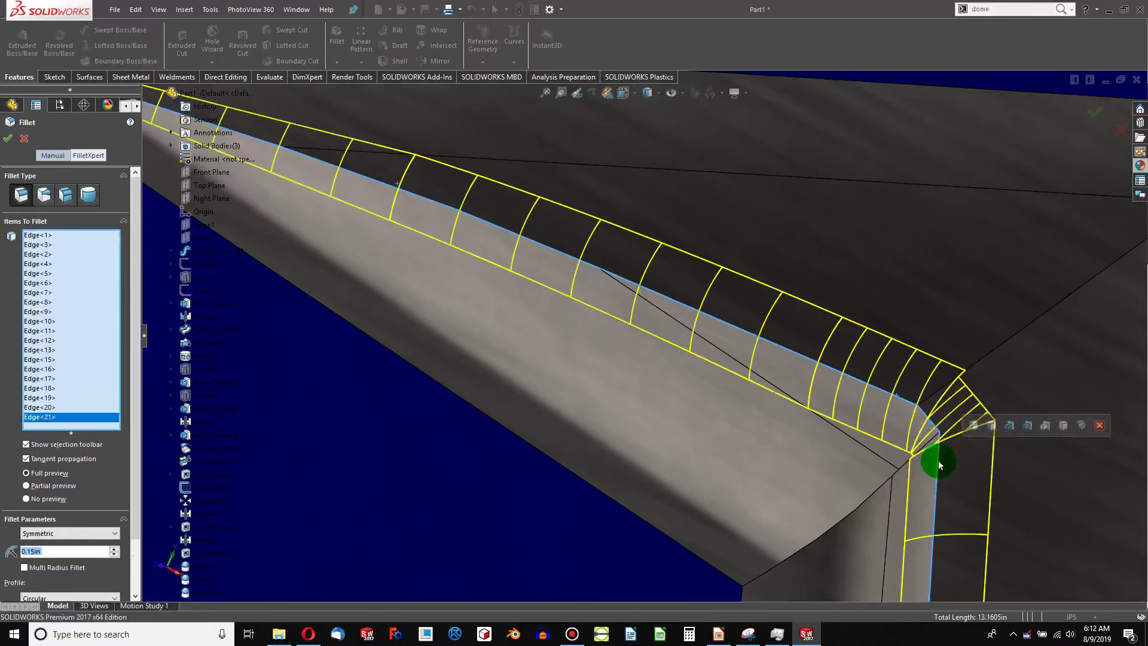
Step: Add the right ornament's slanted middle ridge edge, its short corner edges and the long vertical ridge edge to the fillet selection
scroll(896, 461, up, 5)
scroll(741, 485, up, 3)
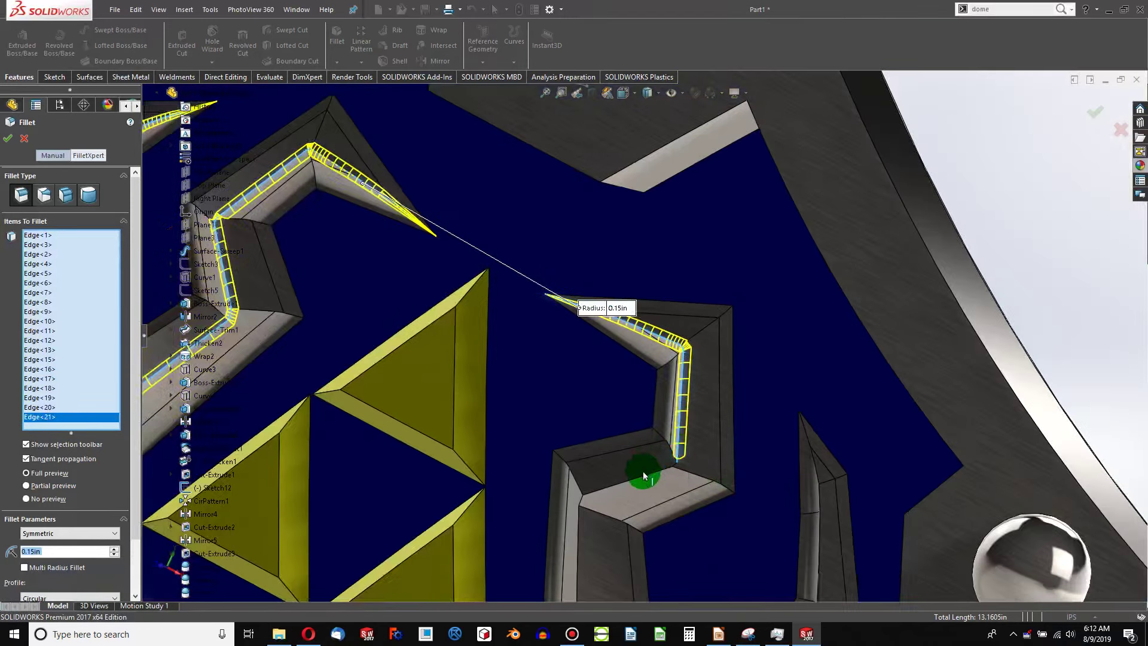
scroll(658, 467, down, 2)
scroll(584, 333, down, 3)
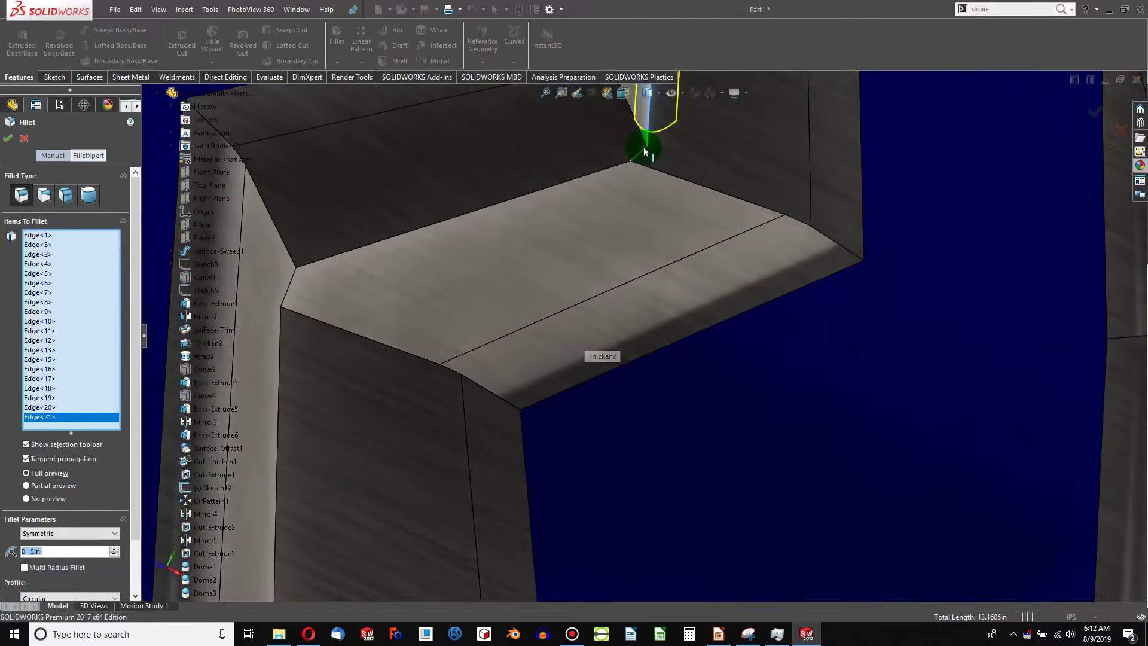
click(590, 176)
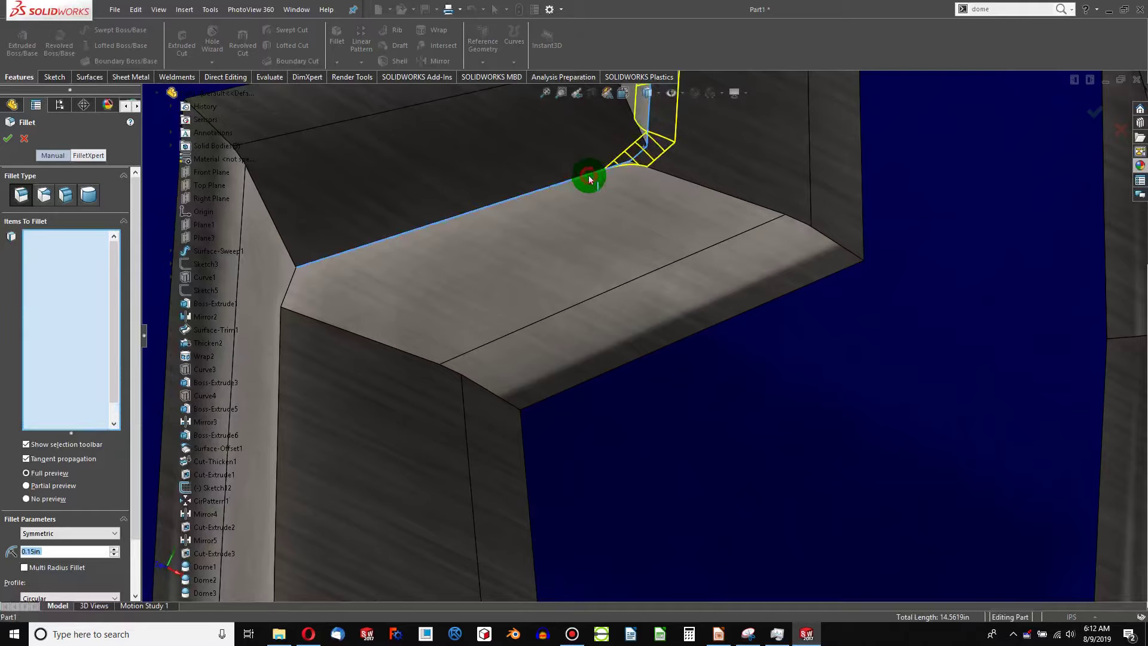
click(292, 294)
click(287, 302)
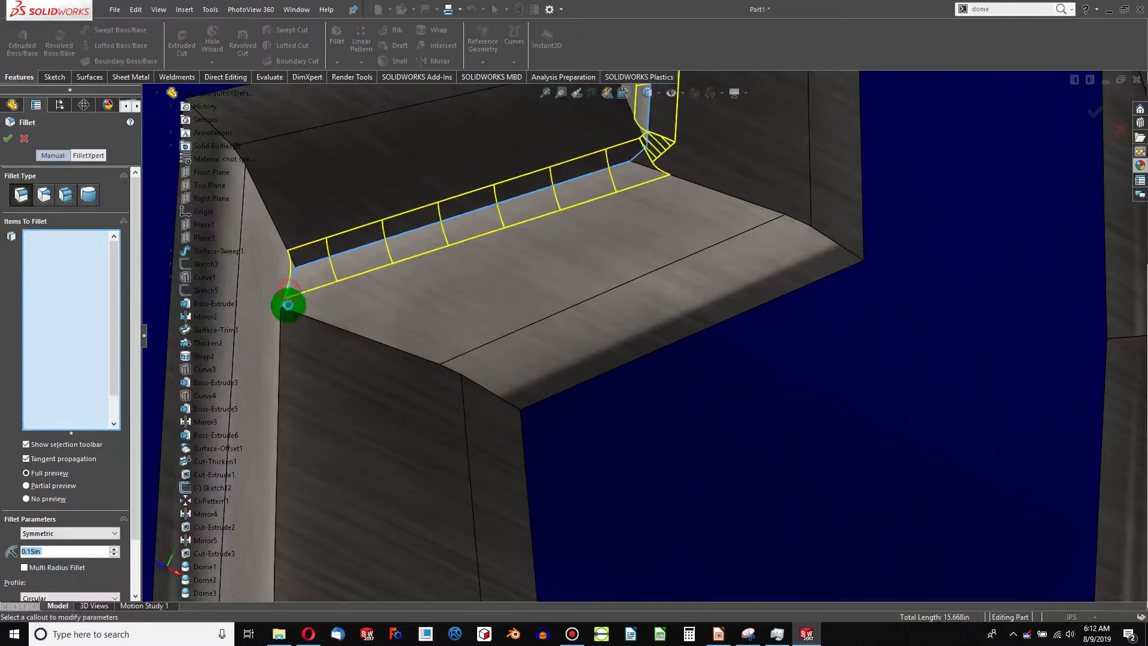
click(279, 353)
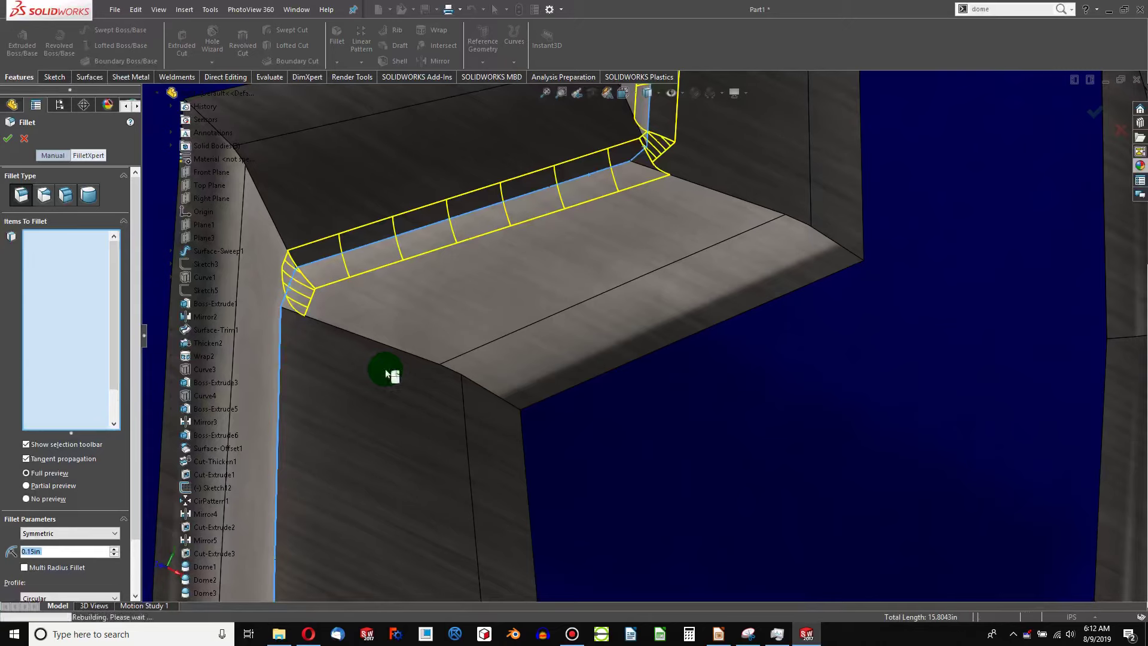
Step: Add the right ornament's bottom ridge edges, their short corner pieces and the edge rising along the outer arm to the fillet selection
scroll(389, 371, up, 5)
scroll(546, 499, down, 5)
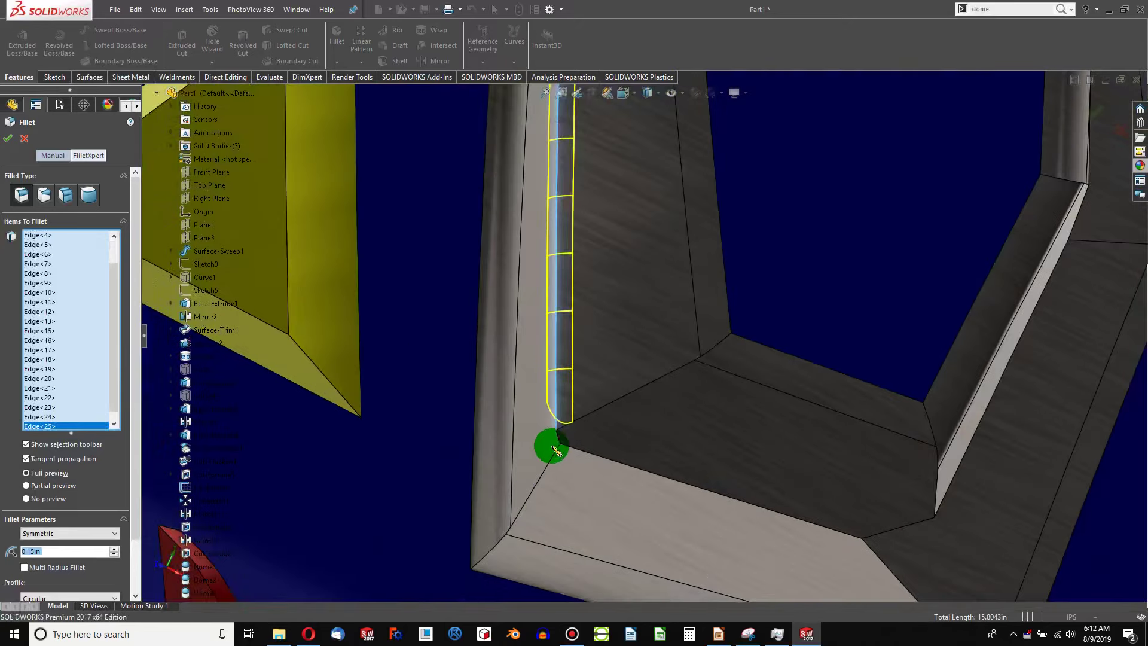
scroll(549, 439, down, 1)
click(632, 470)
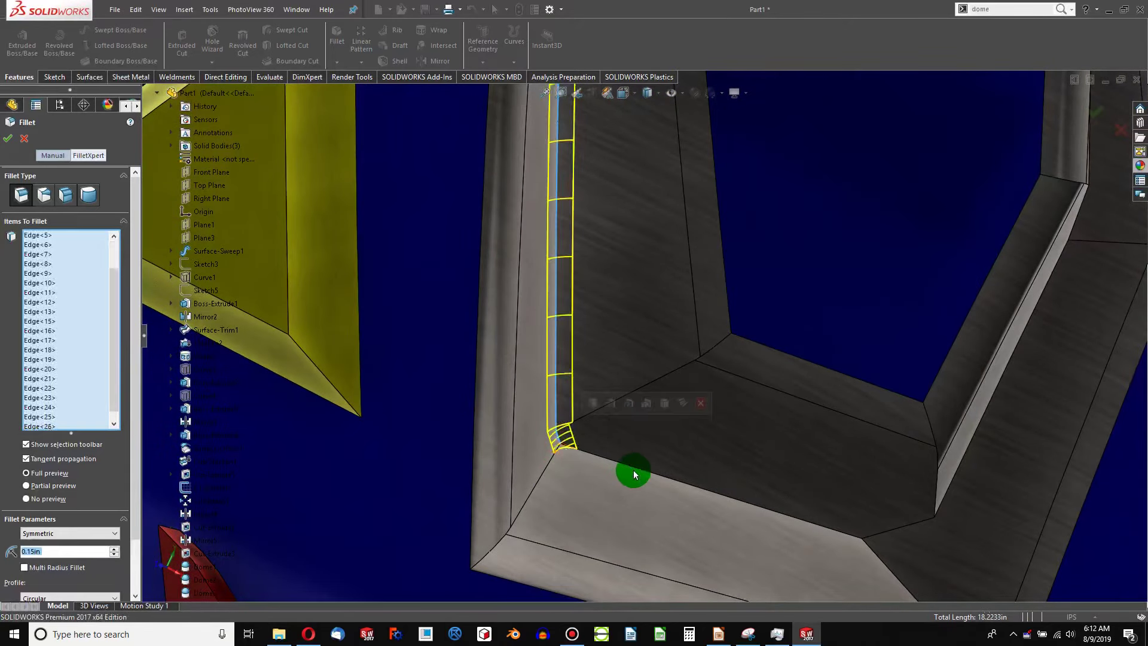
click(913, 525)
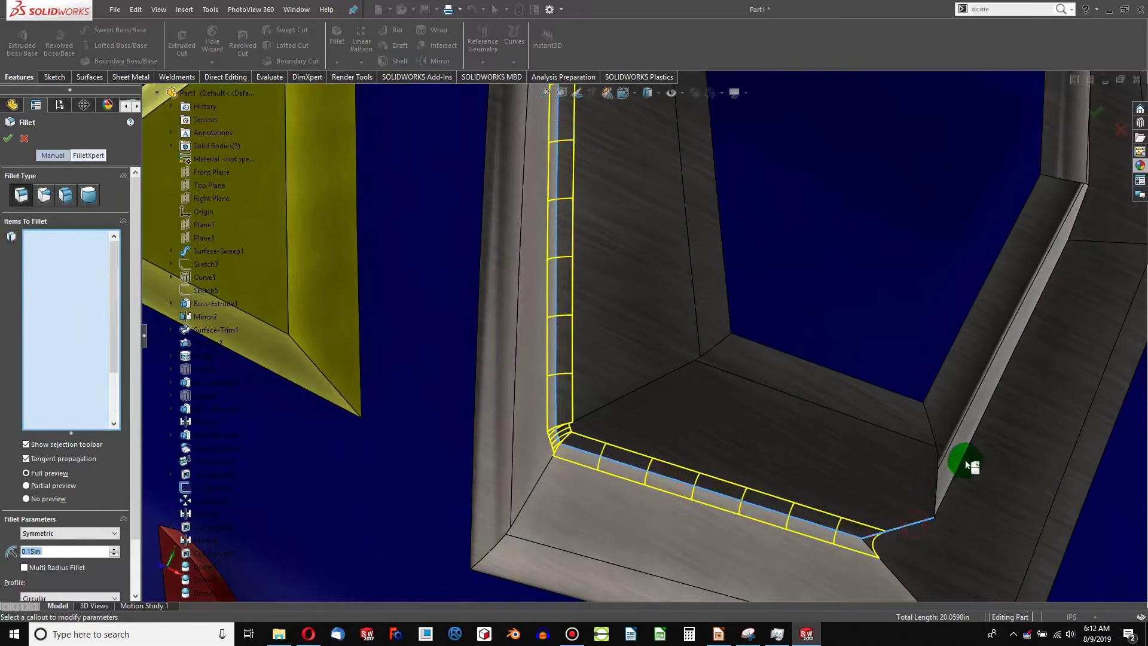
click(966, 464)
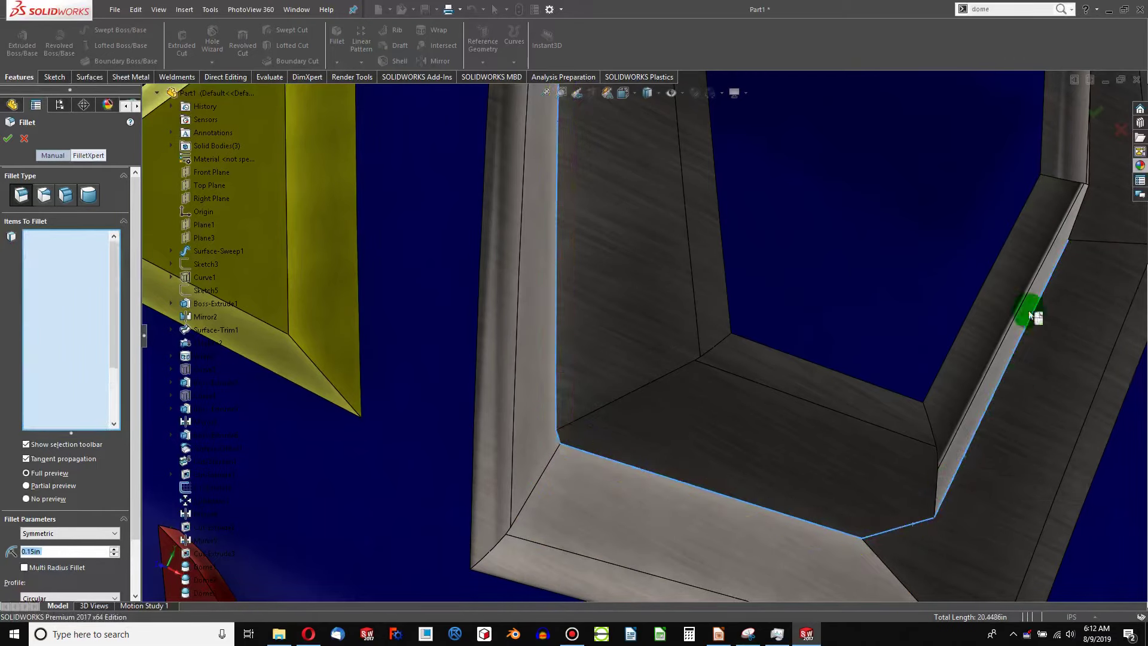
click(1077, 220)
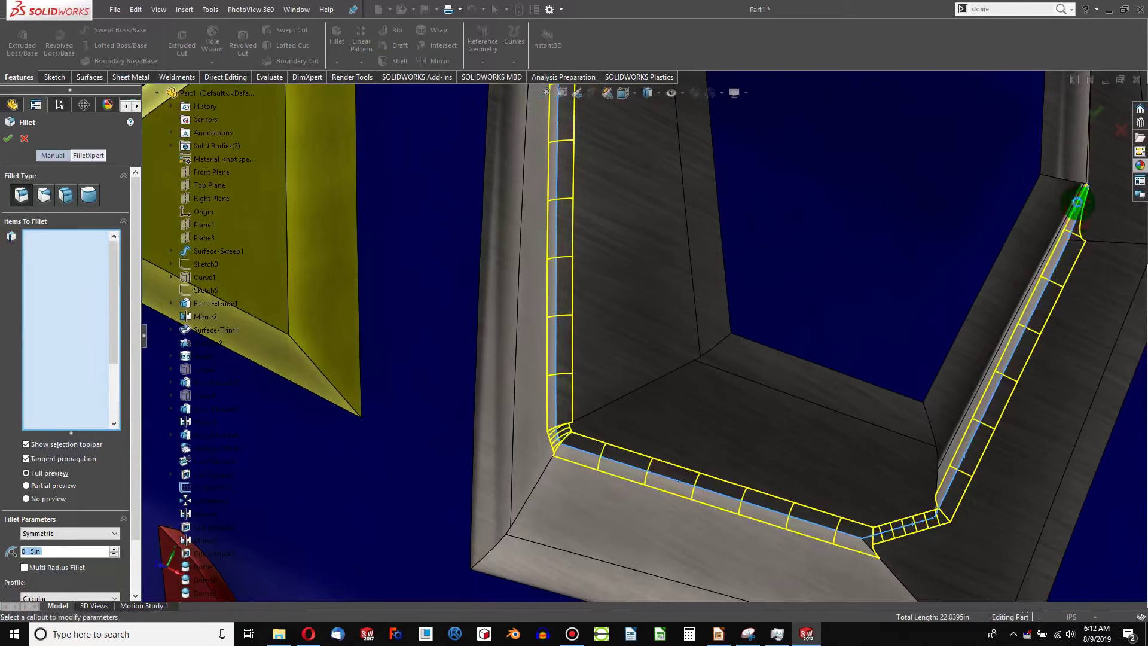
Step: Add the outer arm's remaining ridge segments, including the two curved edges leading to its pointed tip, to the fillet selection
scroll(1069, 220, up, 2)
scroll(957, 232, down, 3)
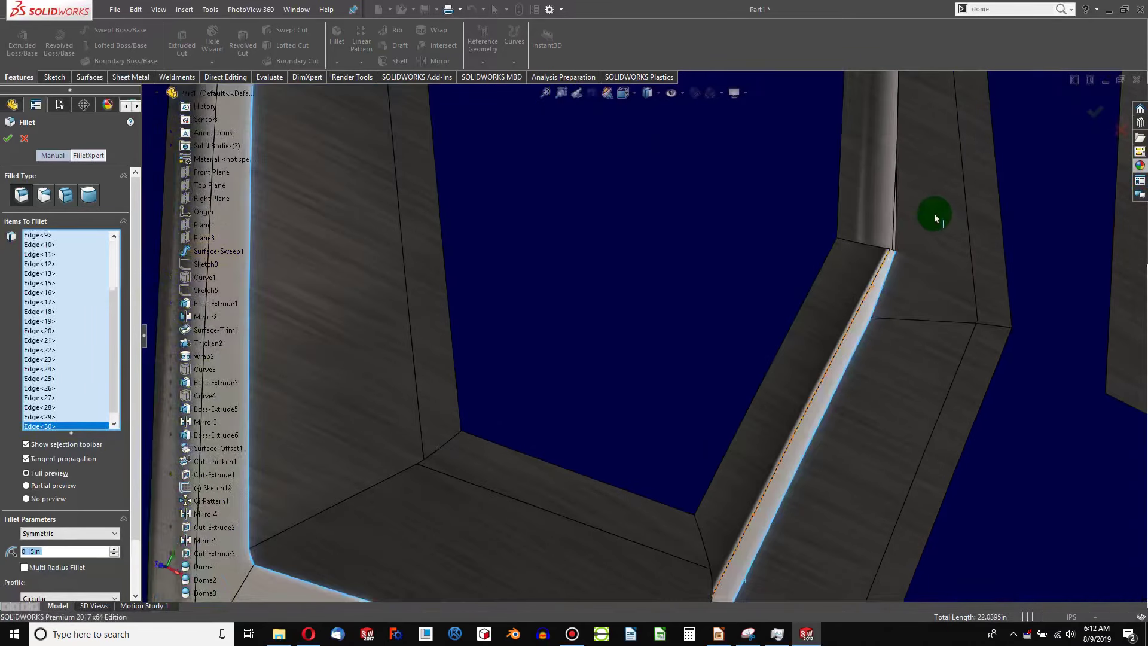
click(897, 195)
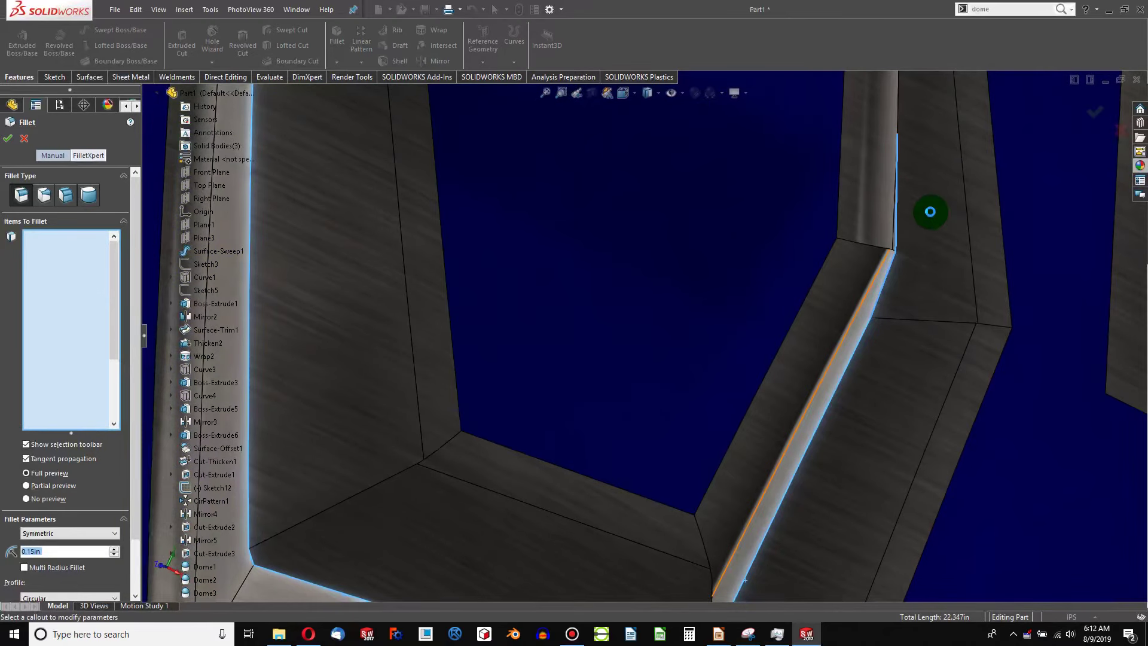
scroll(891, 185, up, 5)
scroll(789, 146, down, 8)
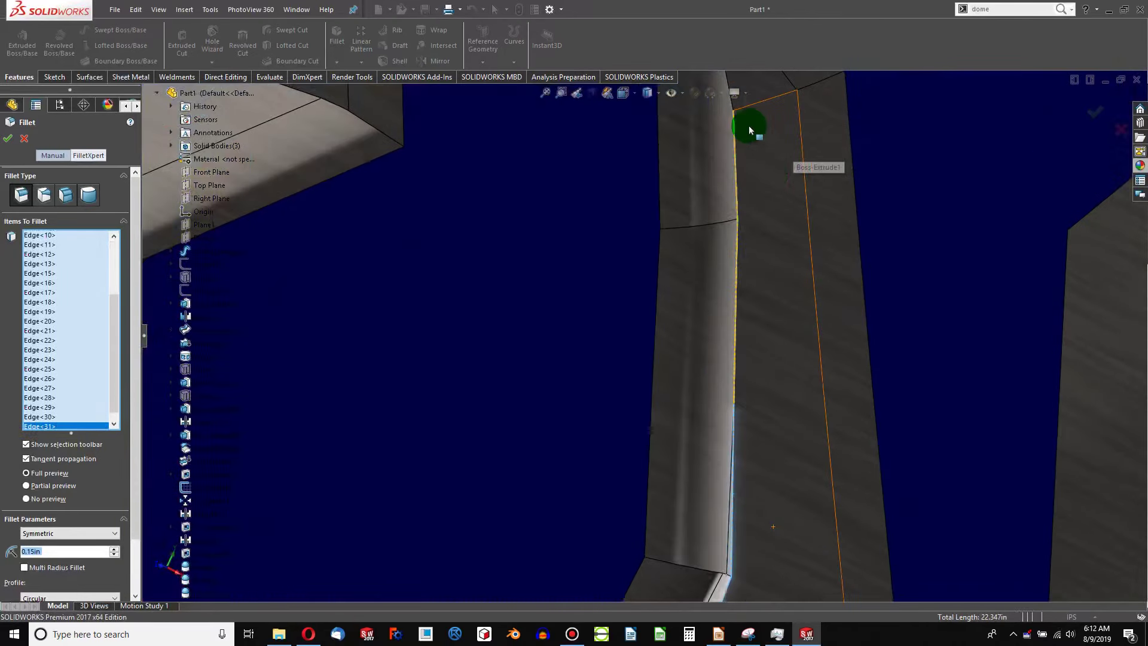
scroll(749, 126, up, 4)
scroll(685, 174, down, 3)
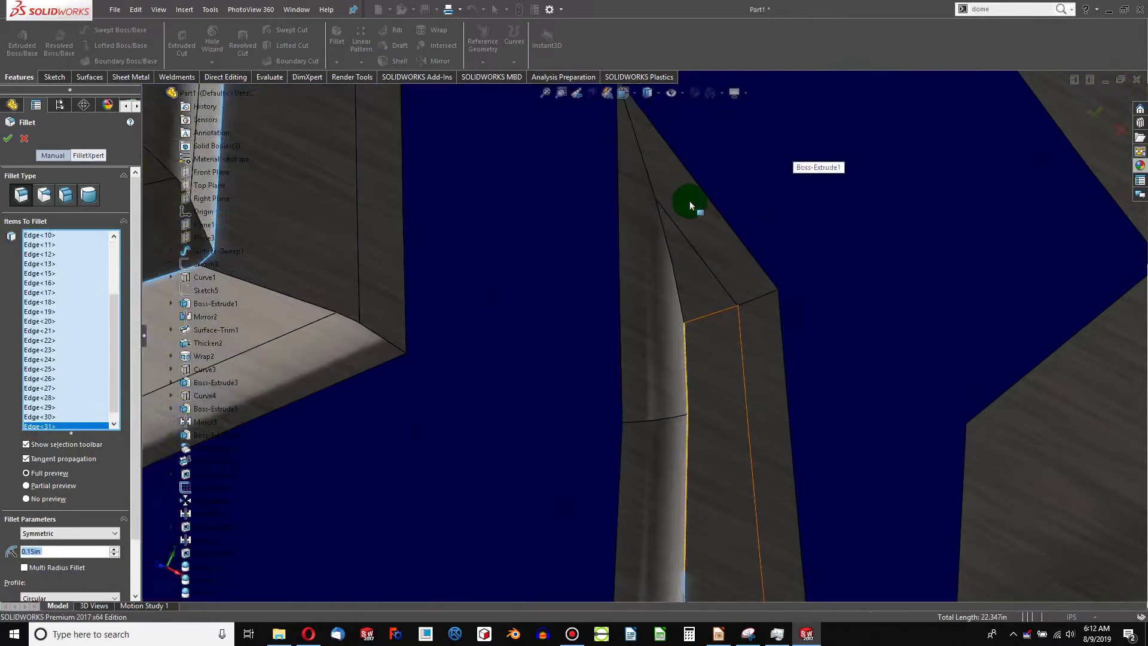
click(669, 257)
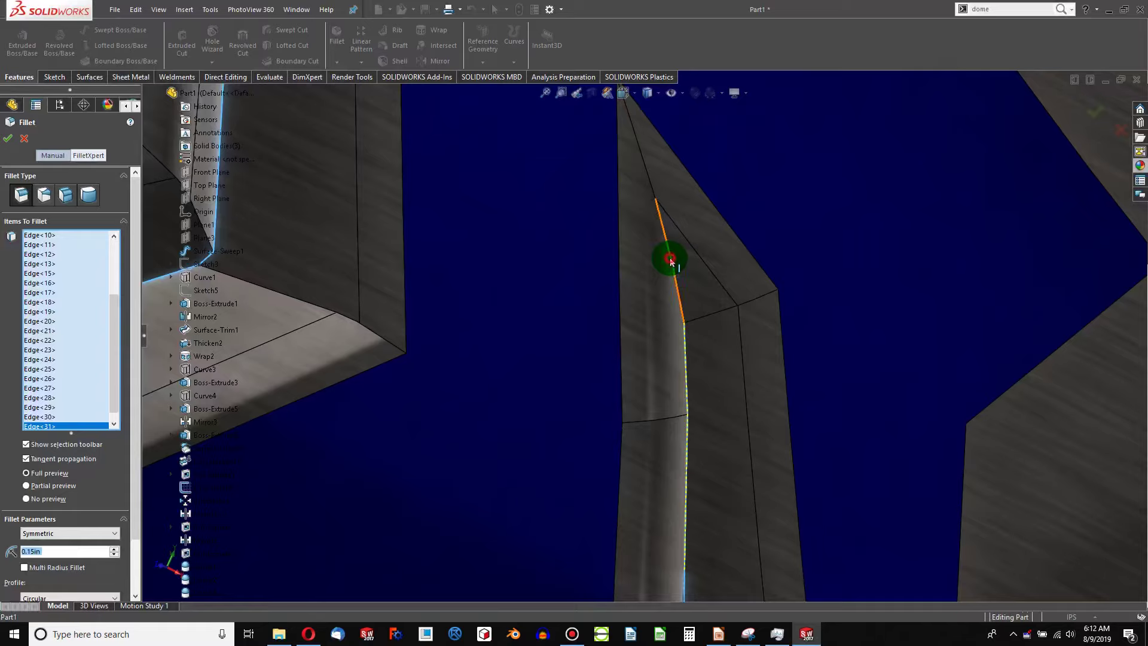
click(651, 186)
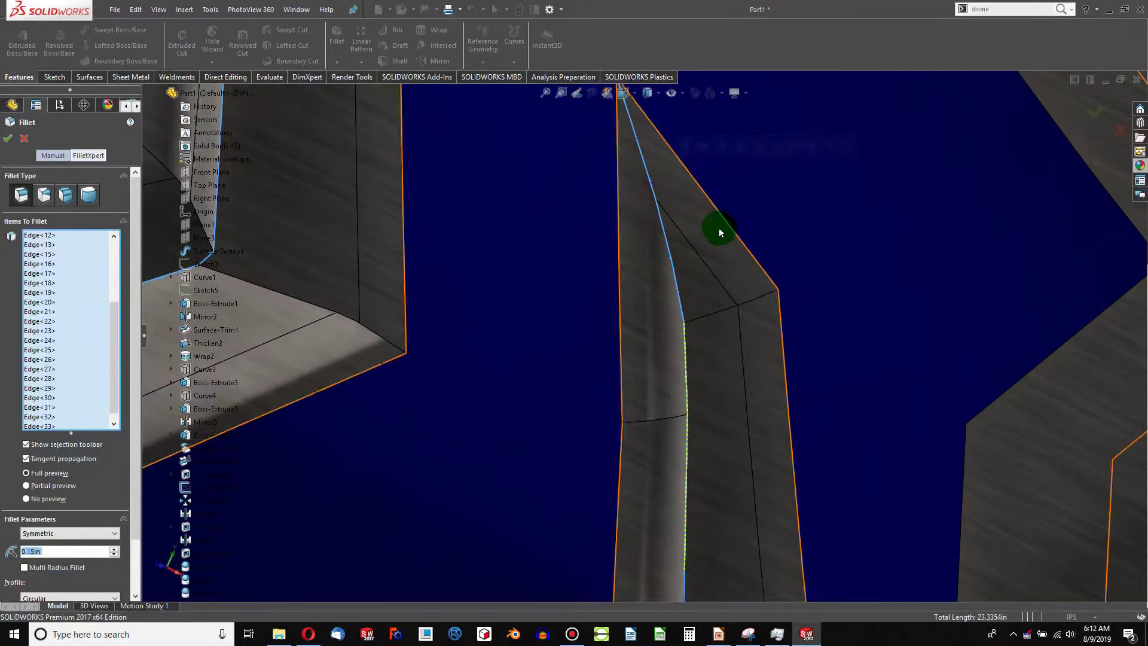
Step: Set the fillet radius for both ornaments' ridges to 0.085 in
scroll(718, 227, up, 3)
scroll(630, 396, up, 2)
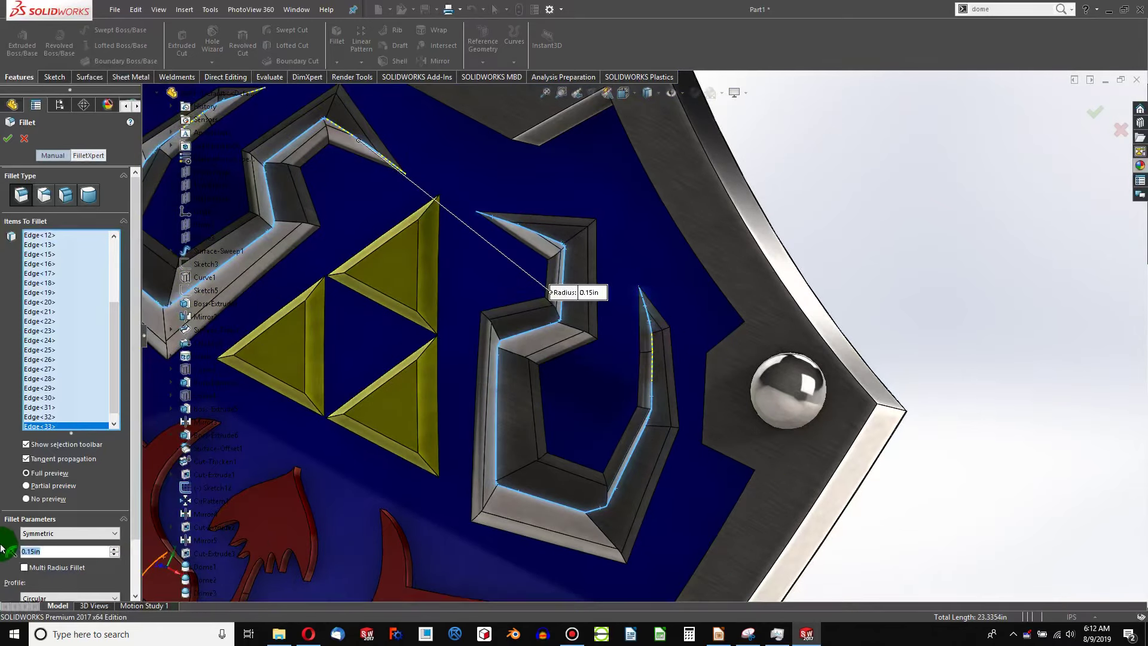
text(.085)
key(Return)
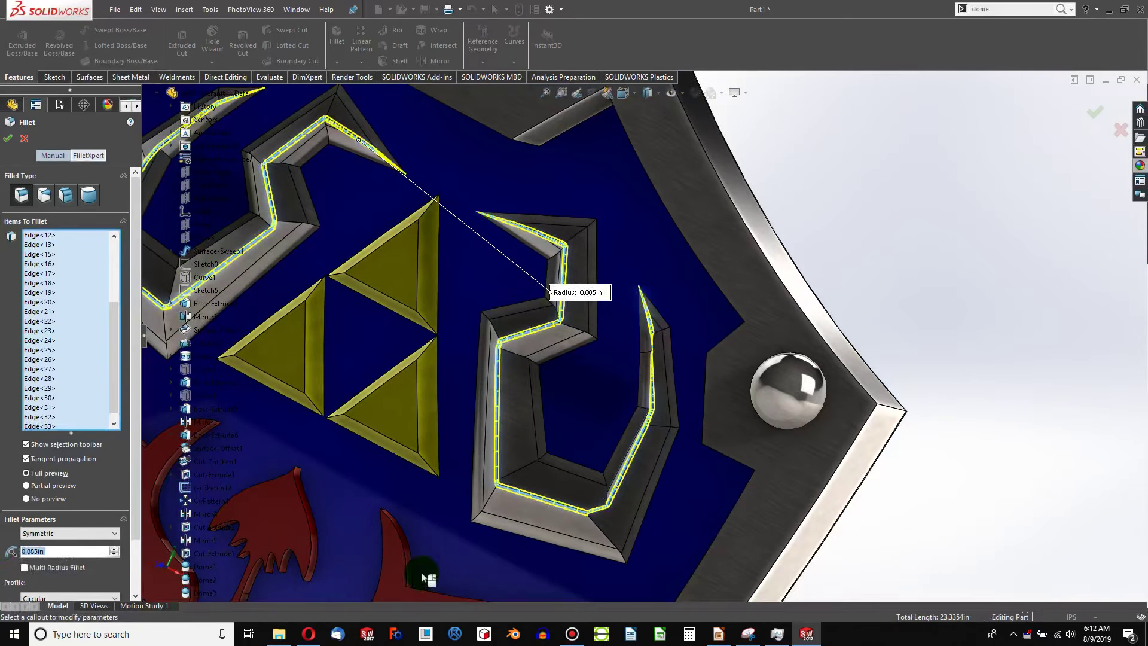
Step: Add the two missing ridge segments below and above the face seam on the right ornament's outer arm to the fillet
scroll(644, 372, down, 5)
scroll(683, 282, down, 3)
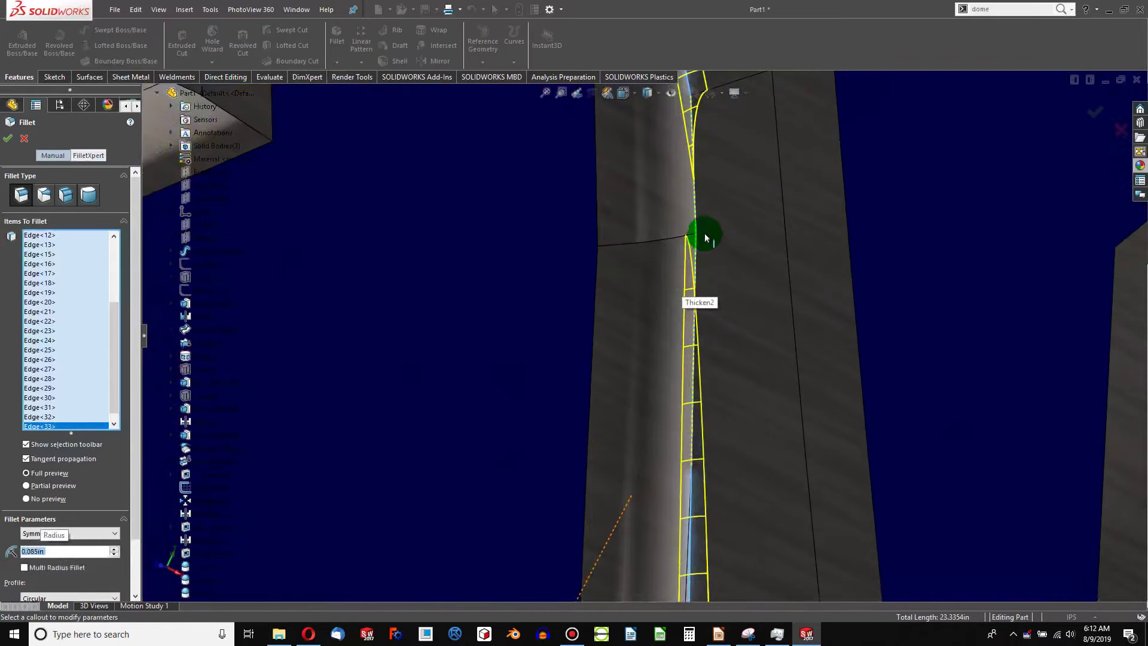
click(697, 242)
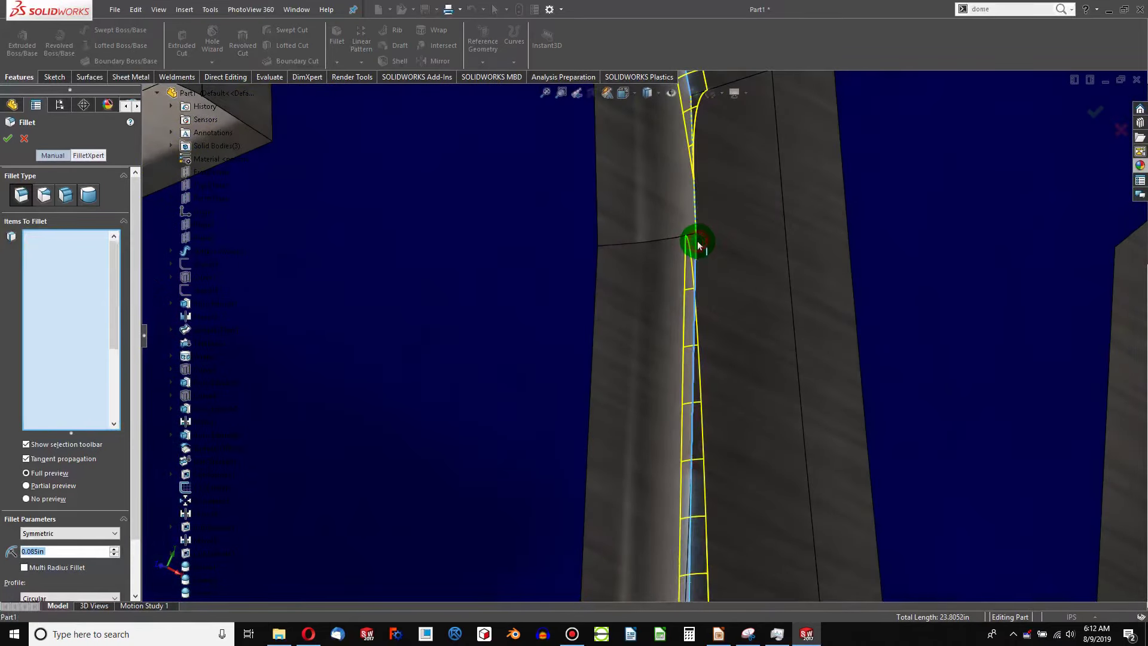
click(697, 213)
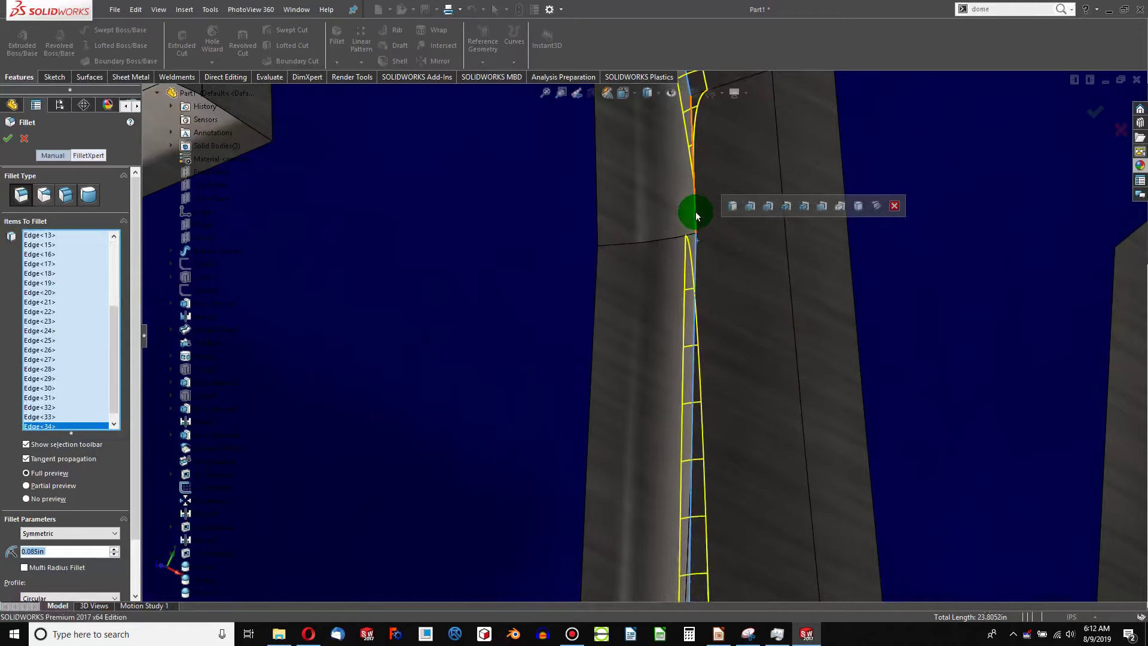
click(696, 214)
click(694, 211)
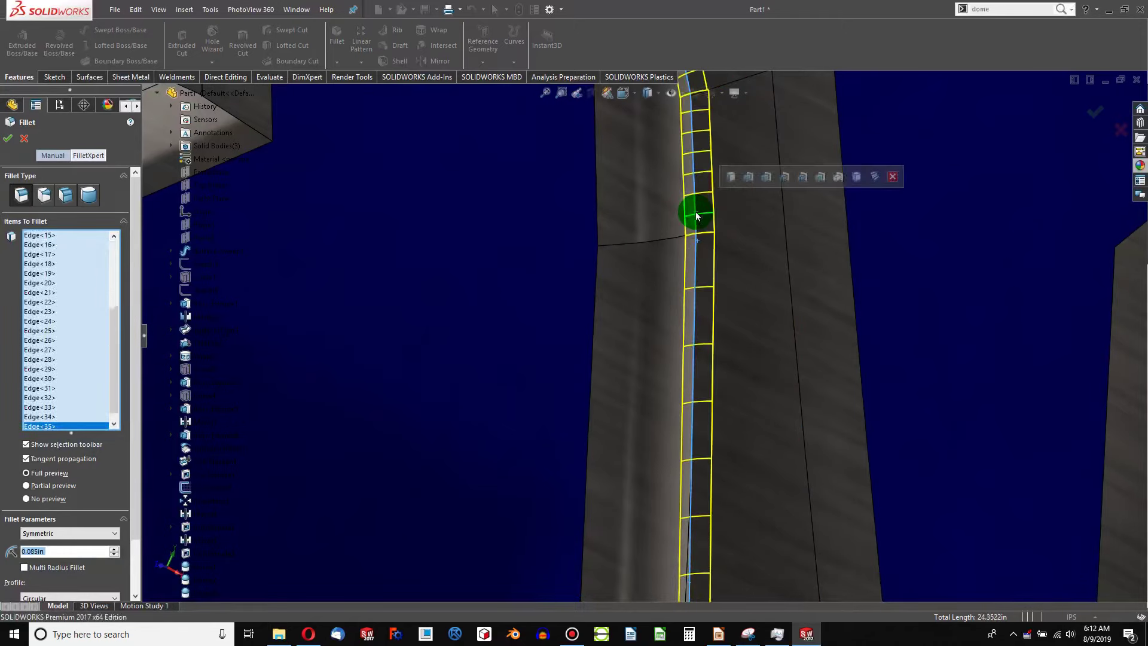
scroll(688, 251, up, 4)
scroll(648, 295, up, 3)
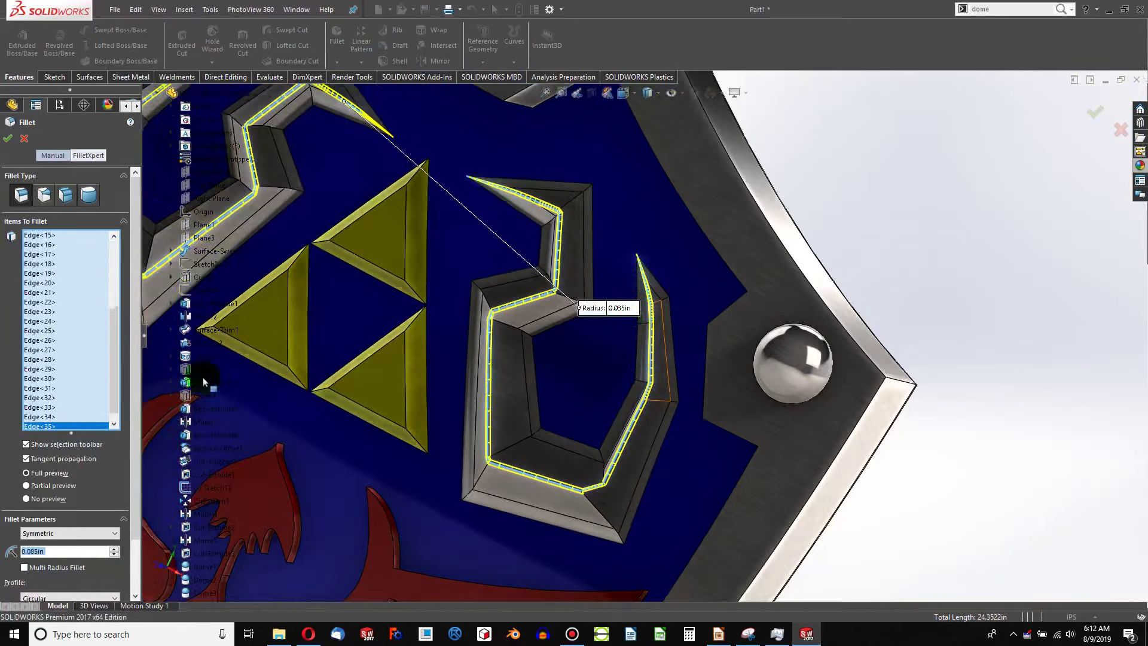
Step: Set the ridge fillet's radius to 0.15 in and apply the fillet to both ornaments
click(67, 550)
drag(71, 550, 5, 532)
text(.15)
key(Return)
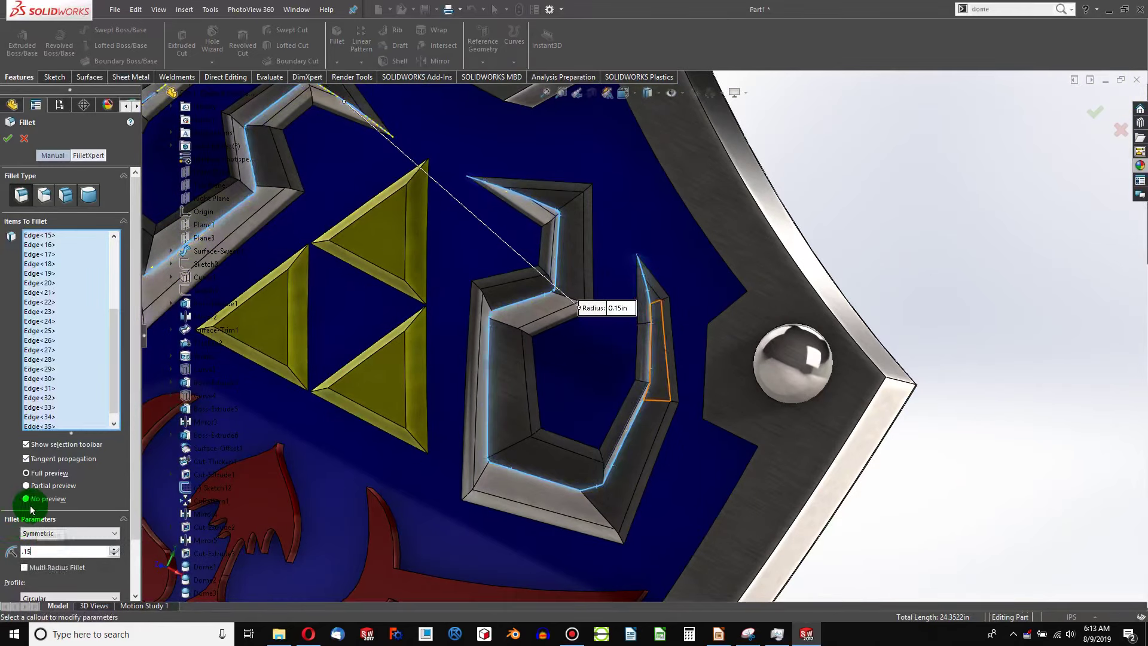
click(8, 138)
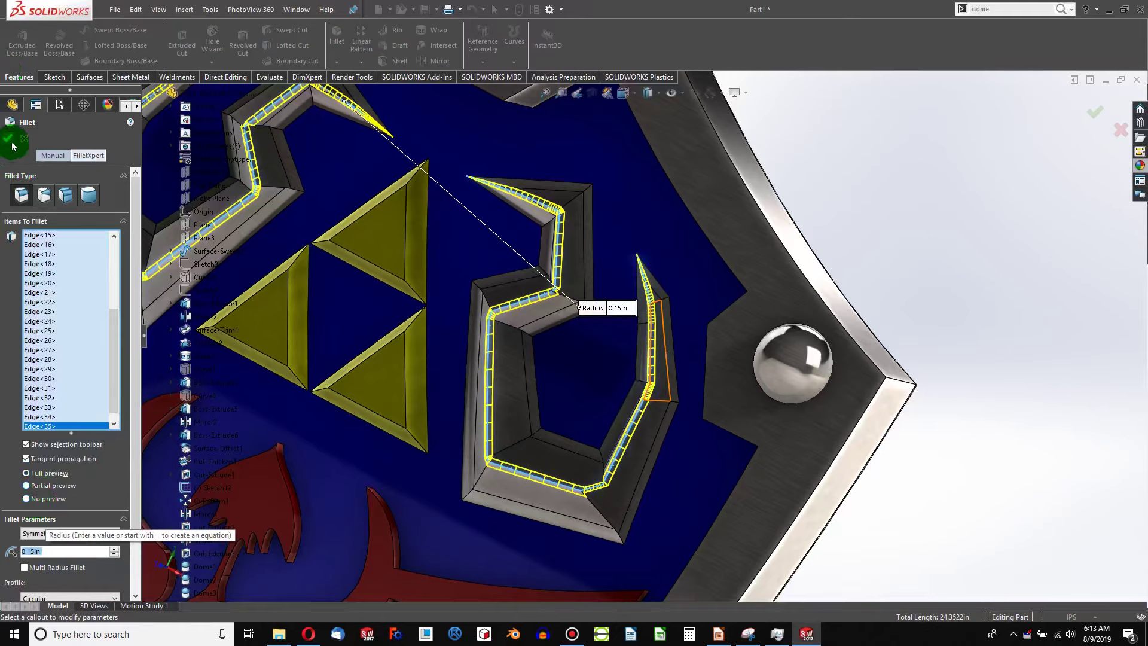
scroll(452, 295, down, 3)
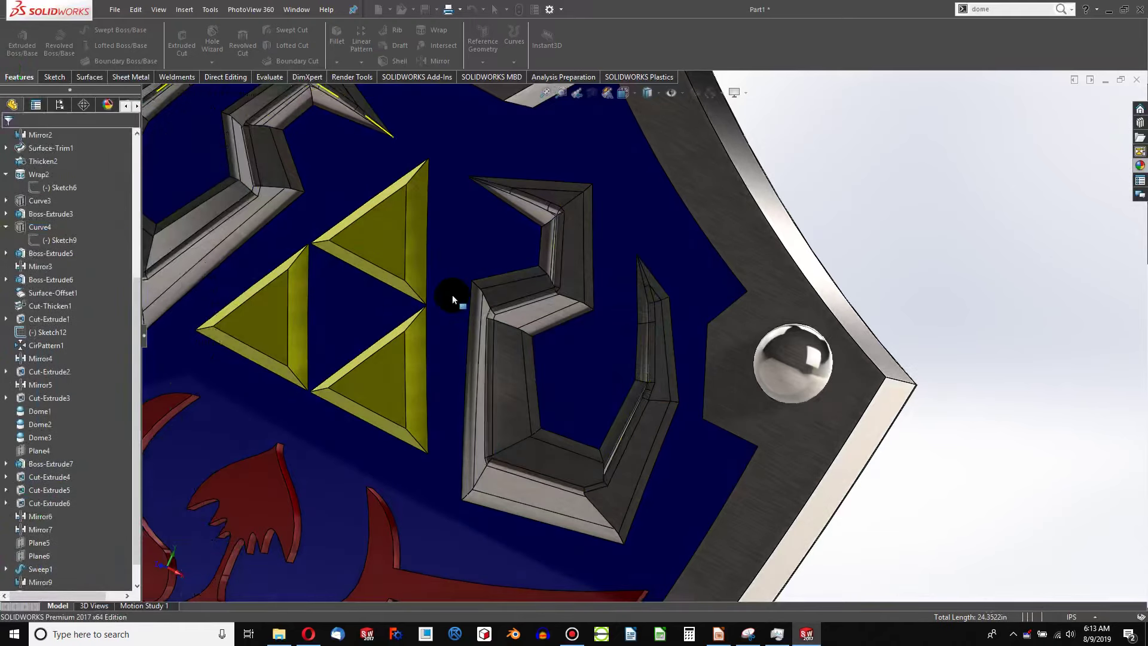
Step: Begin another fillet with a 0.15 in radius on the left ornament, selecting the outer corner crease at its upper hook
scroll(429, 253, up, 8)
scroll(574, 242, up, 2)
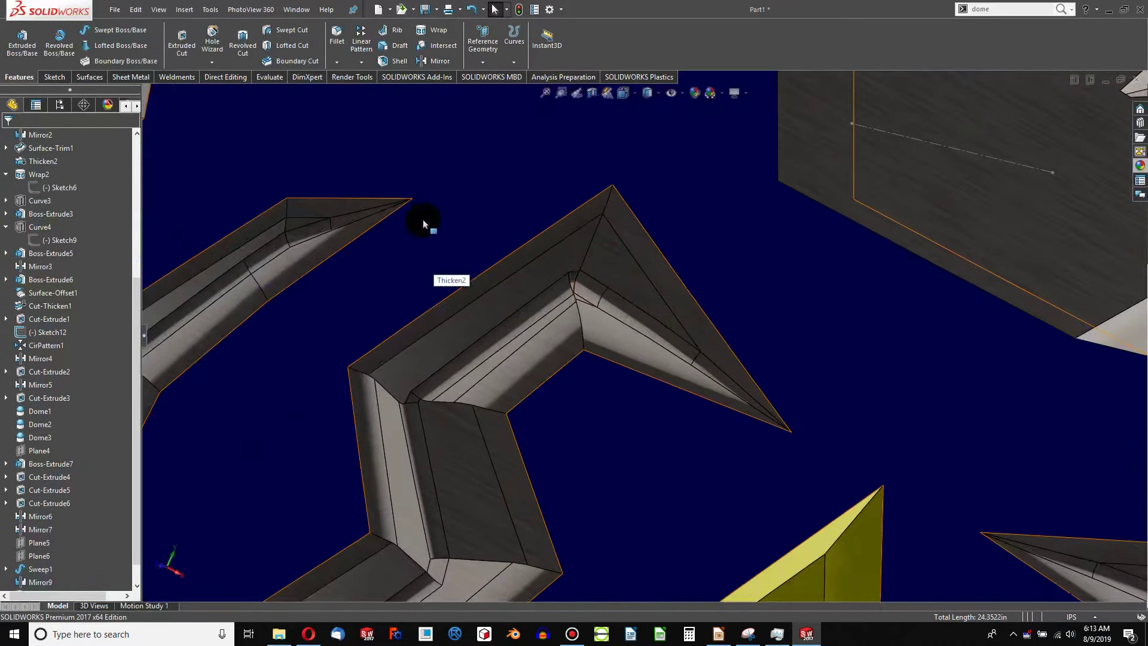
click(337, 43)
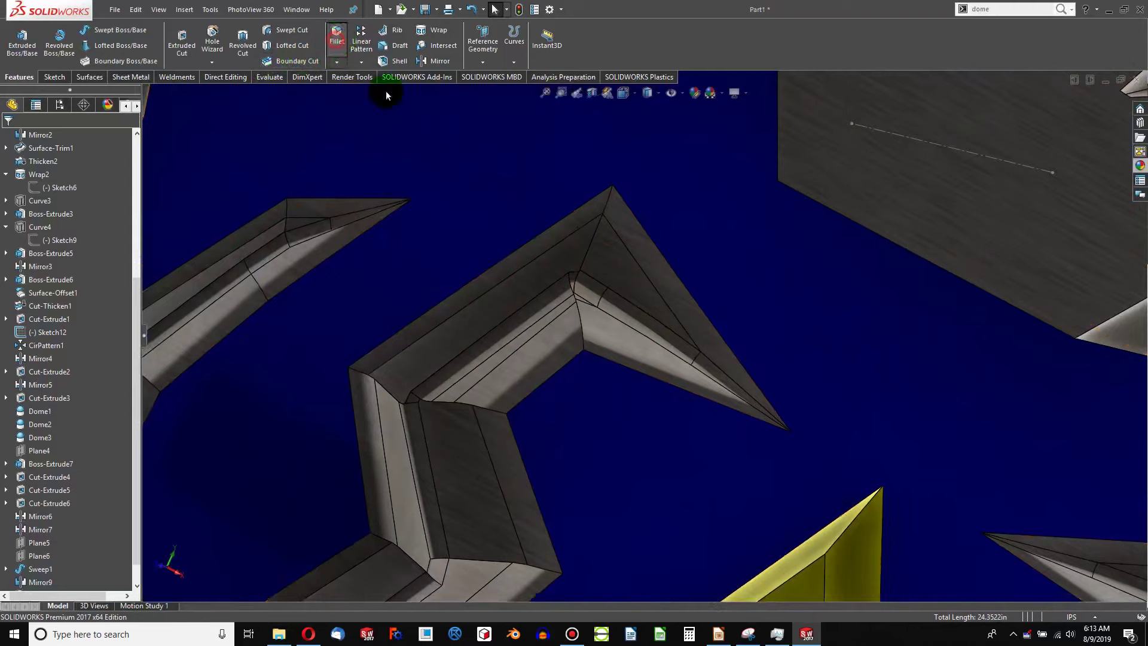
click(592, 248)
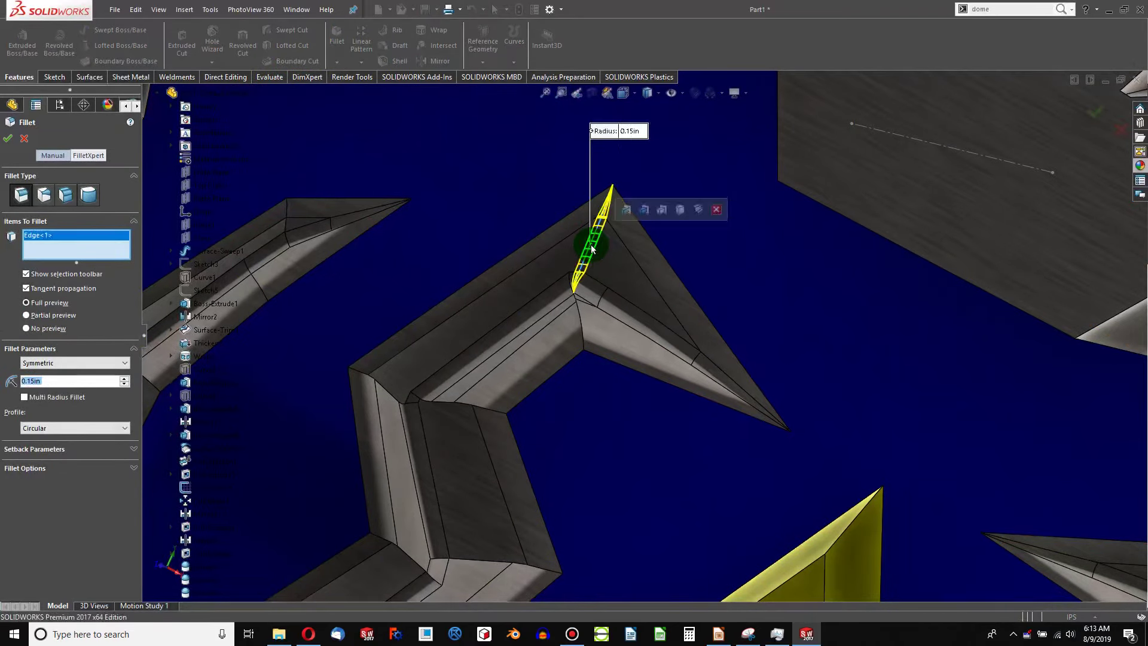
scroll(576, 333, up, 2)
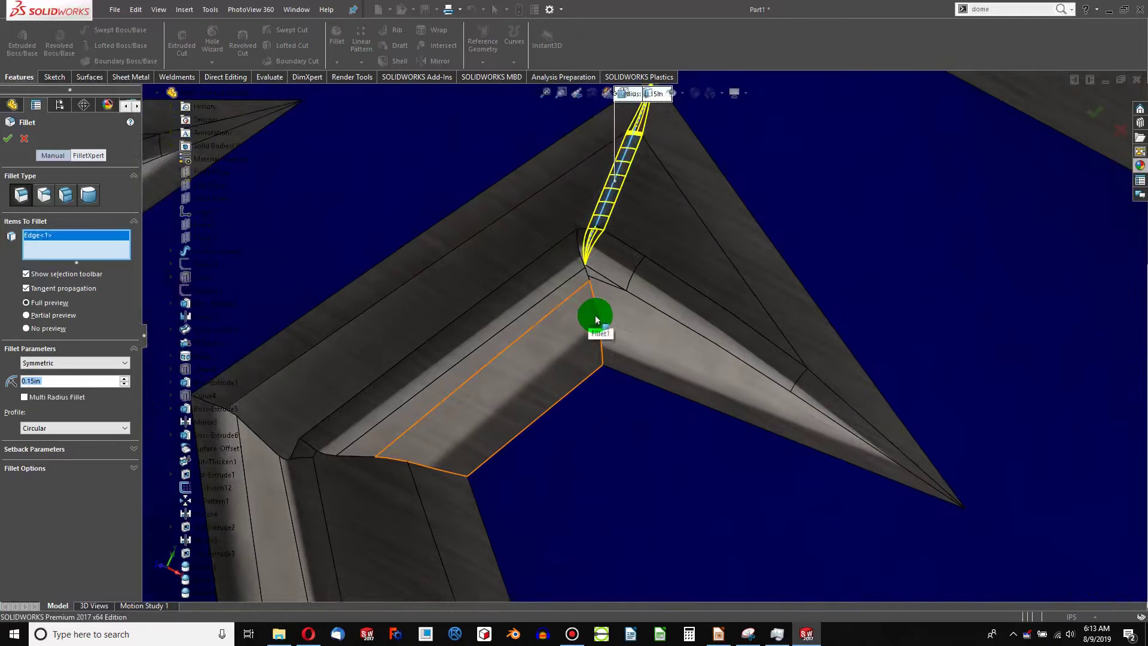
click(597, 314)
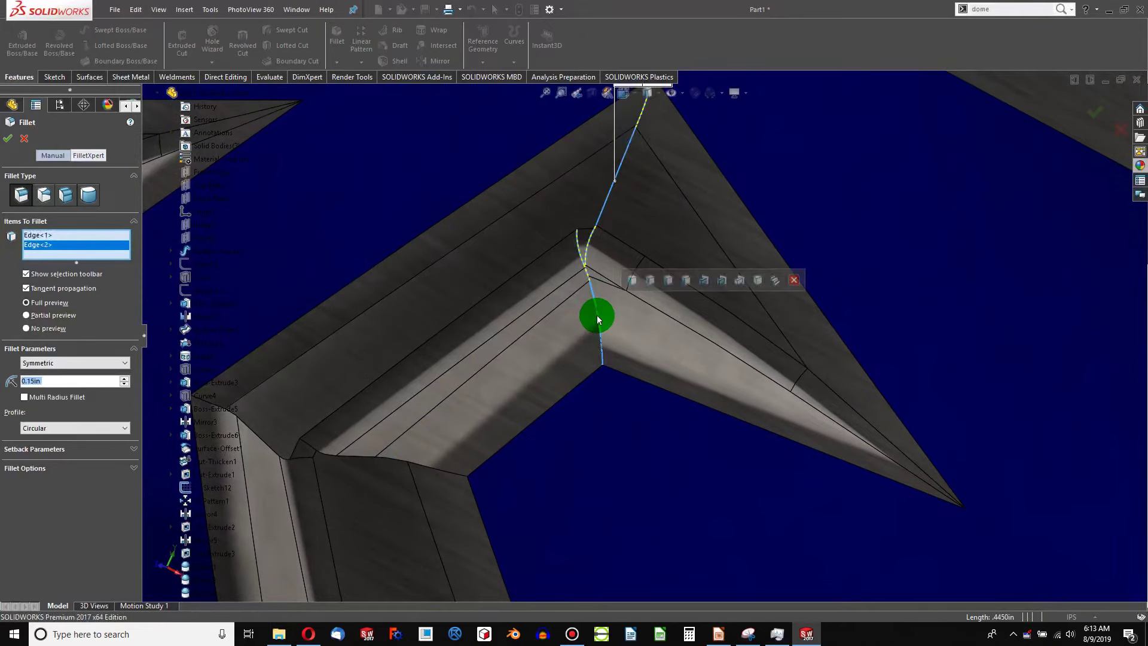
scroll(596, 250, up, 5)
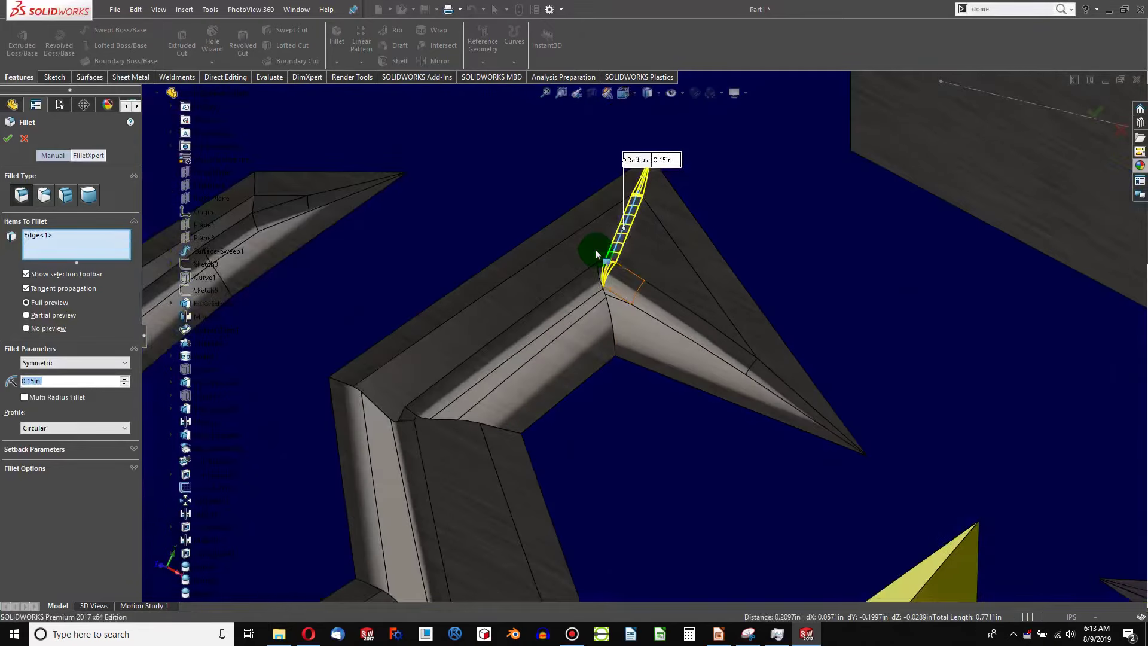
scroll(507, 378, down, 6)
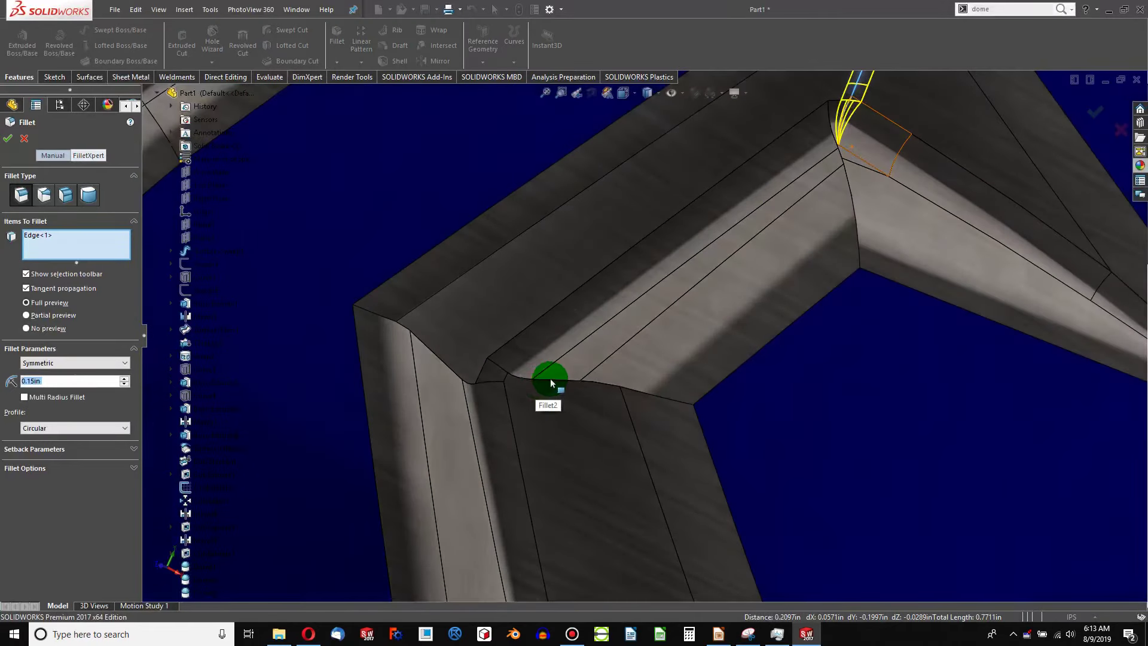
Step: Add the left ornament's inner-arm corner creases to the fillet: one at the first bend and both at the second bend
click(607, 382)
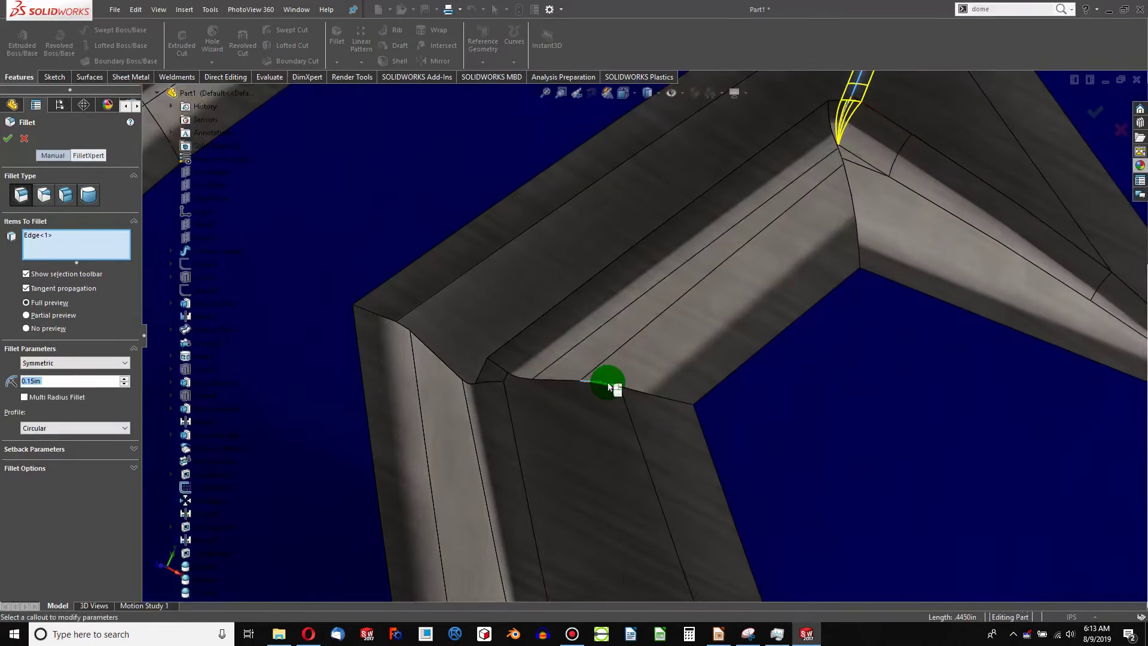
click(452, 369)
click(451, 367)
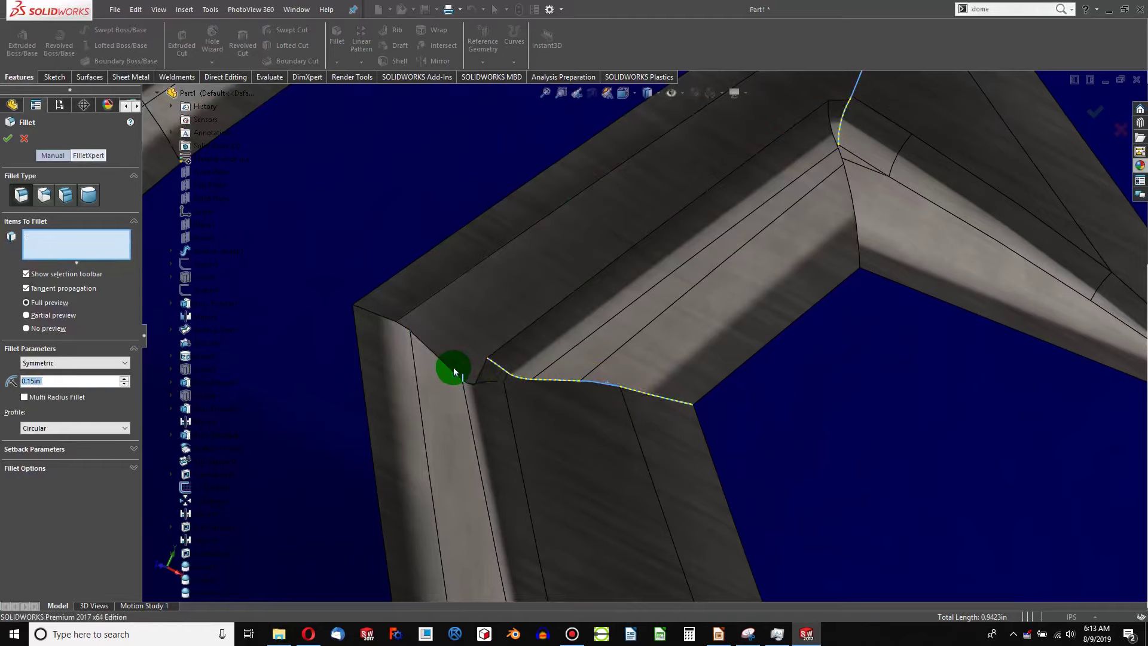
click(456, 370)
scroll(456, 372, up, 5)
scroll(622, 436, down, 2)
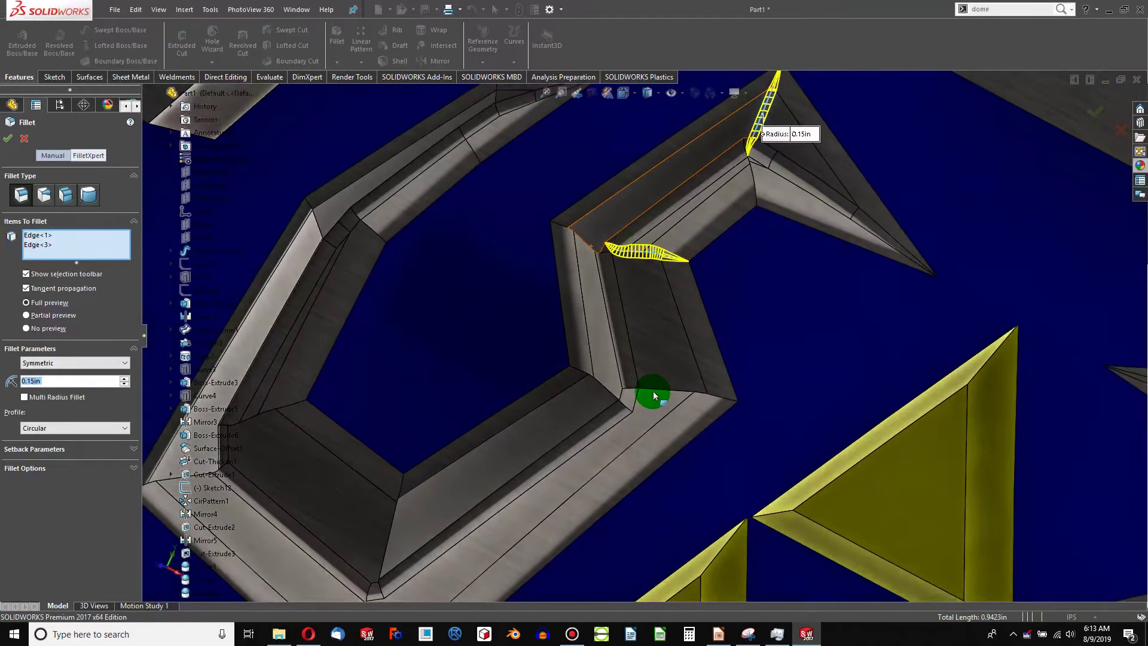
click(643, 392)
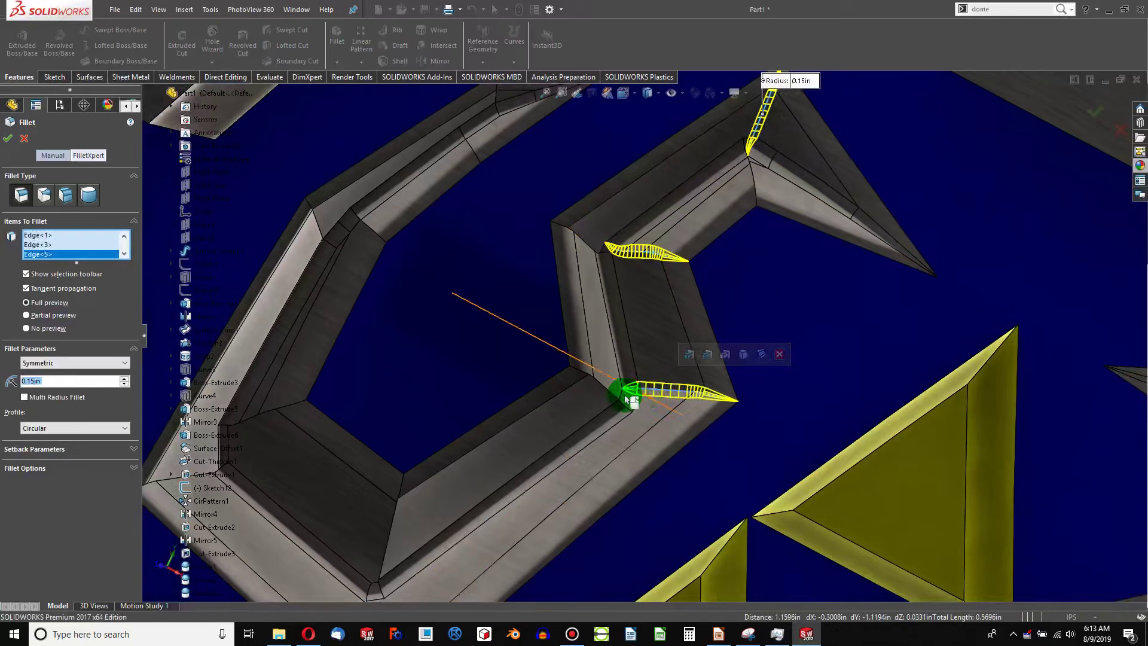
click(608, 390)
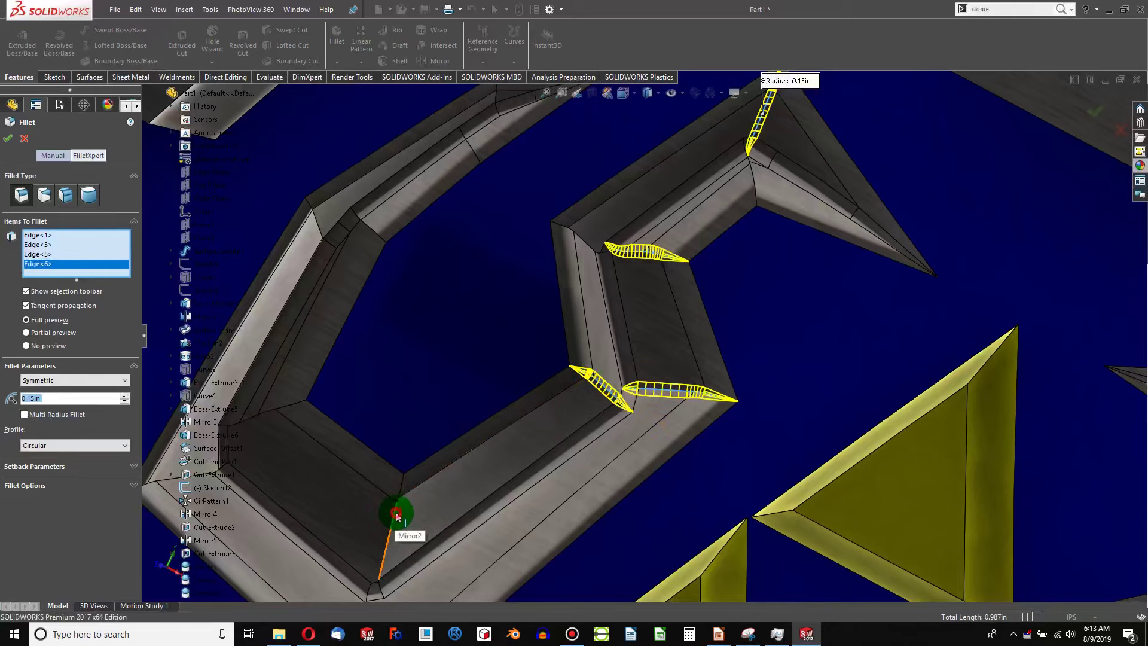
Step: Add the inner and outer creases at both lower corners of the left ornament to the fillet selection
click(423, 502)
scroll(428, 502, up, 3)
scroll(510, 494, down, 2)
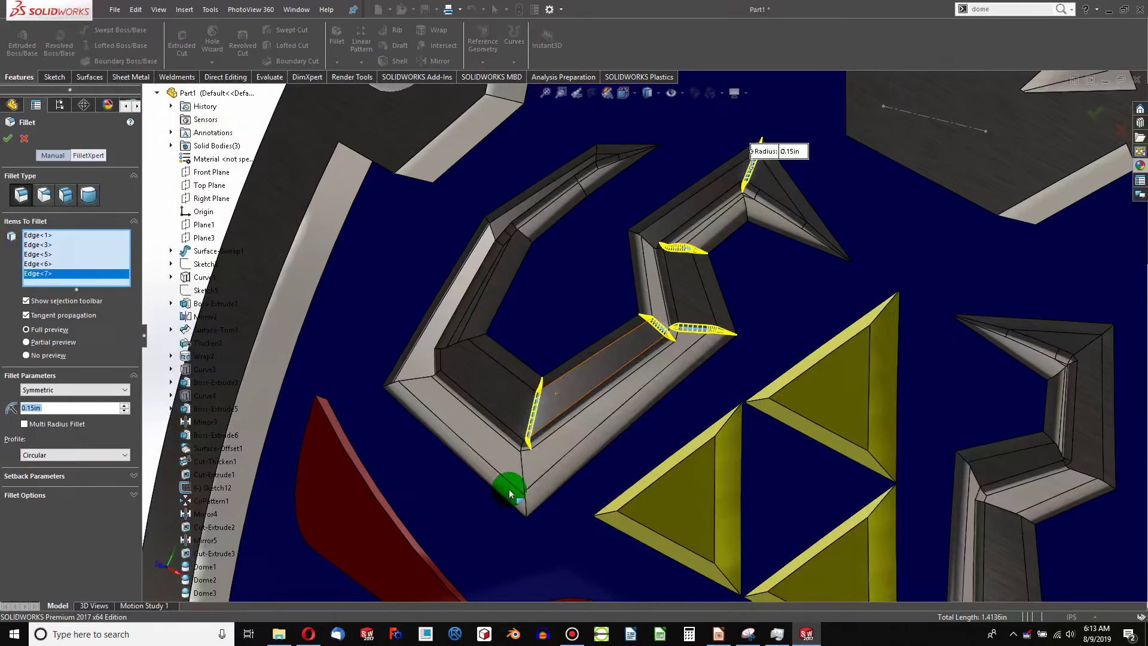
scroll(510, 494, down, 2)
click(569, 432)
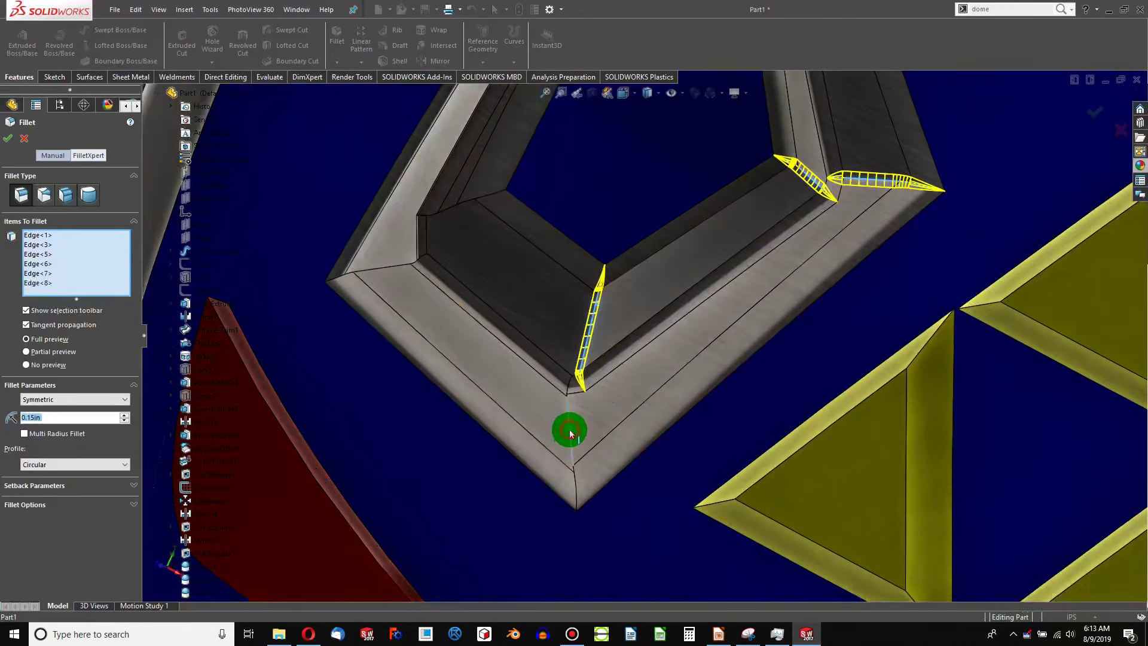
click(394, 269)
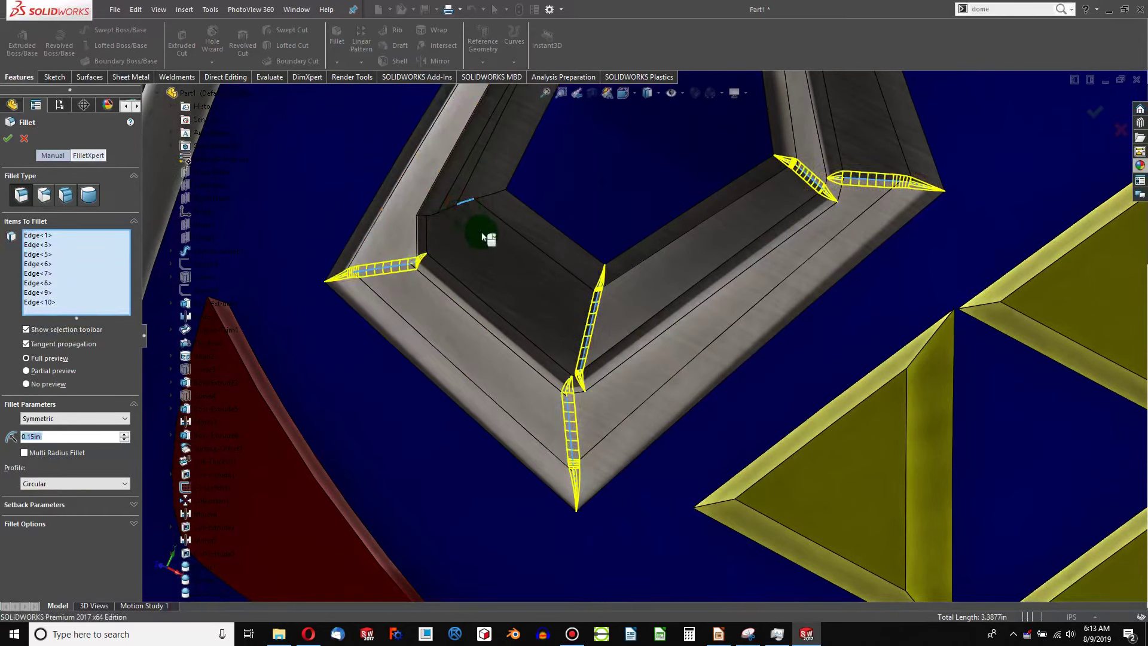
Step: Add the four cross creases along the left ornament's outer arm, up to the bend near its pointed tip, to the fillet
scroll(523, 227, up, 4)
scroll(589, 194, down, 5)
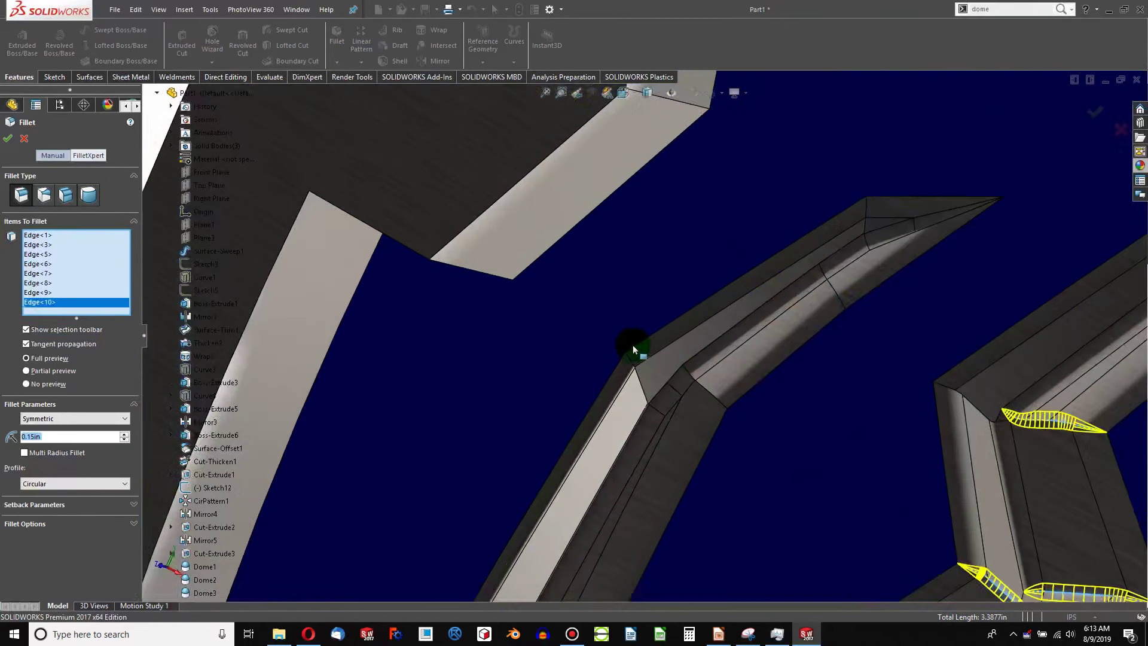
scroll(633, 359, down, 3)
click(635, 385)
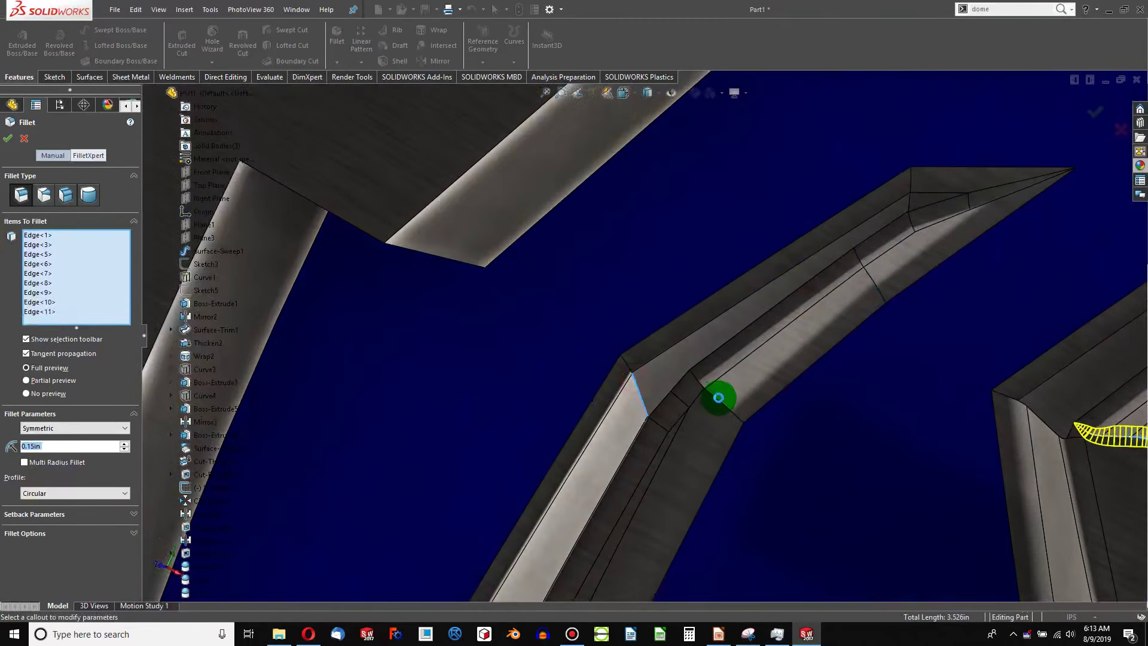
click(720, 402)
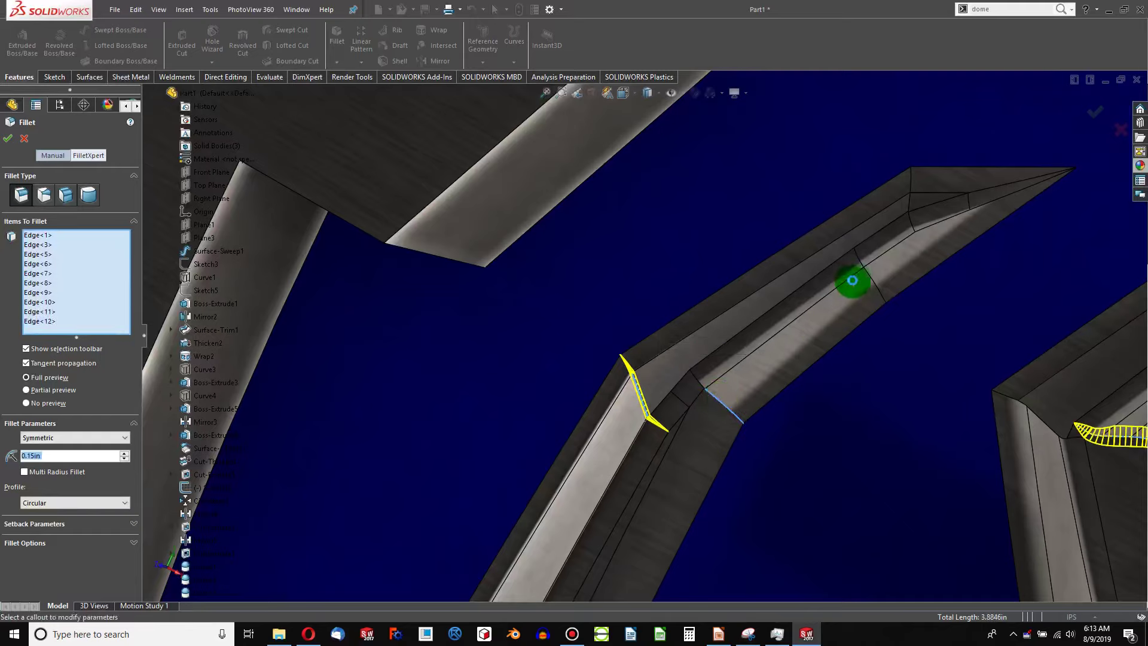
click(877, 288)
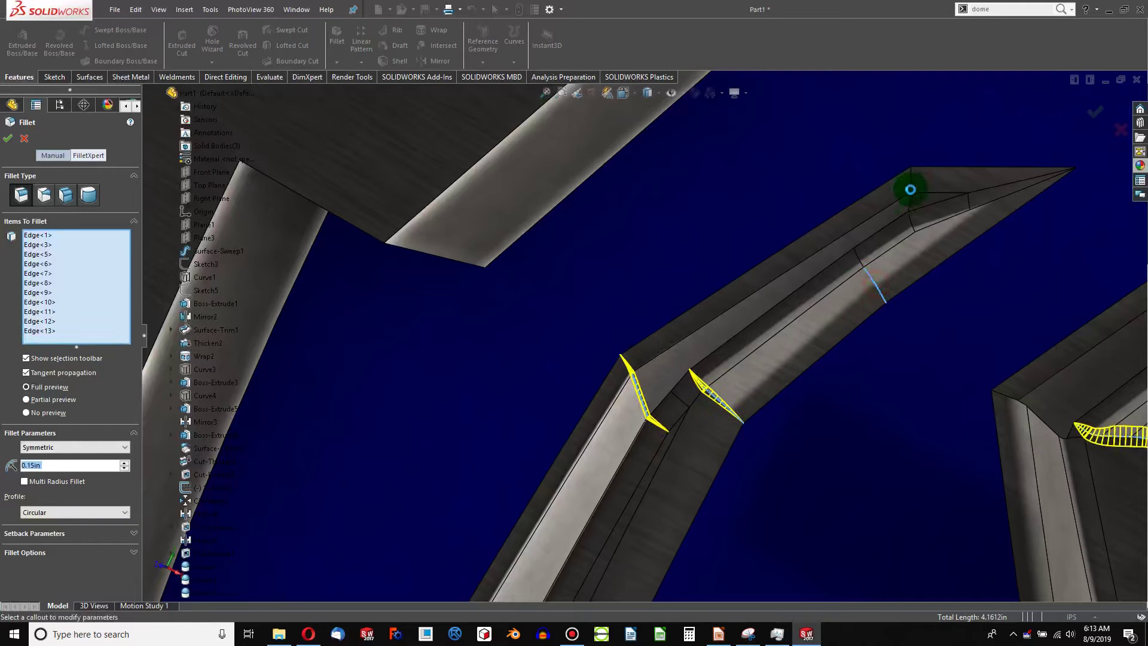
click(903, 188)
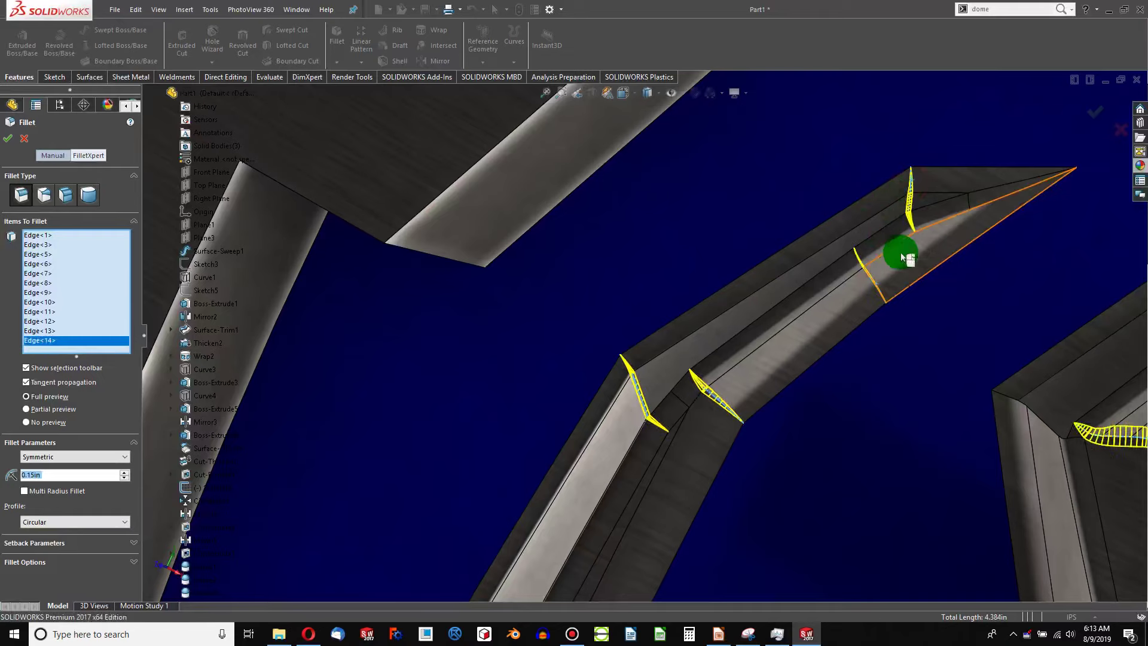
Step: Add the right ornament's outer crease at the upper hook corner and the inner crease at the bend below to the fillet
scroll(909, 257, up, 5)
scroll(836, 433, up, 4)
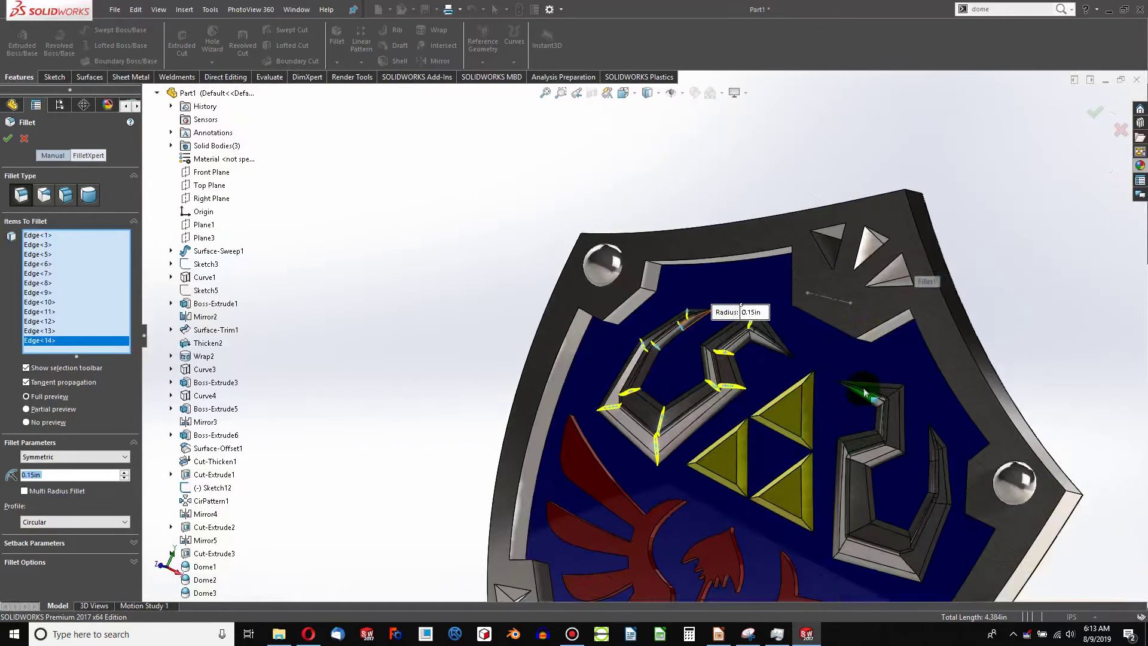
scroll(863, 392, down, 6)
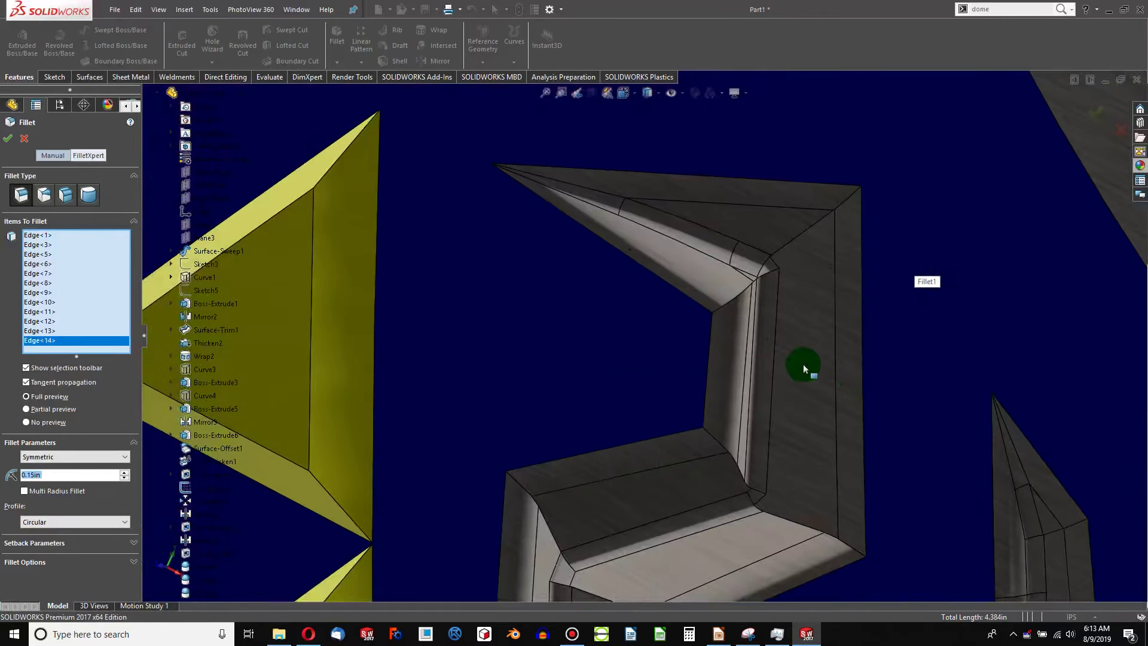
click(794, 242)
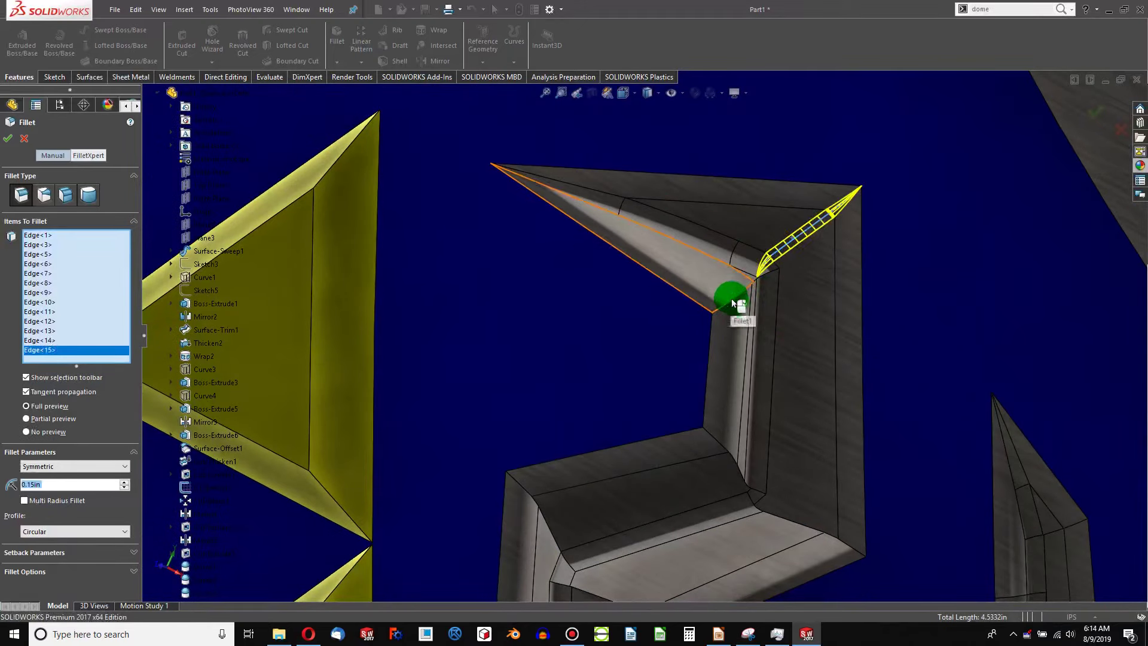
scroll(734, 303, up, 3)
scroll(725, 392, down, 3)
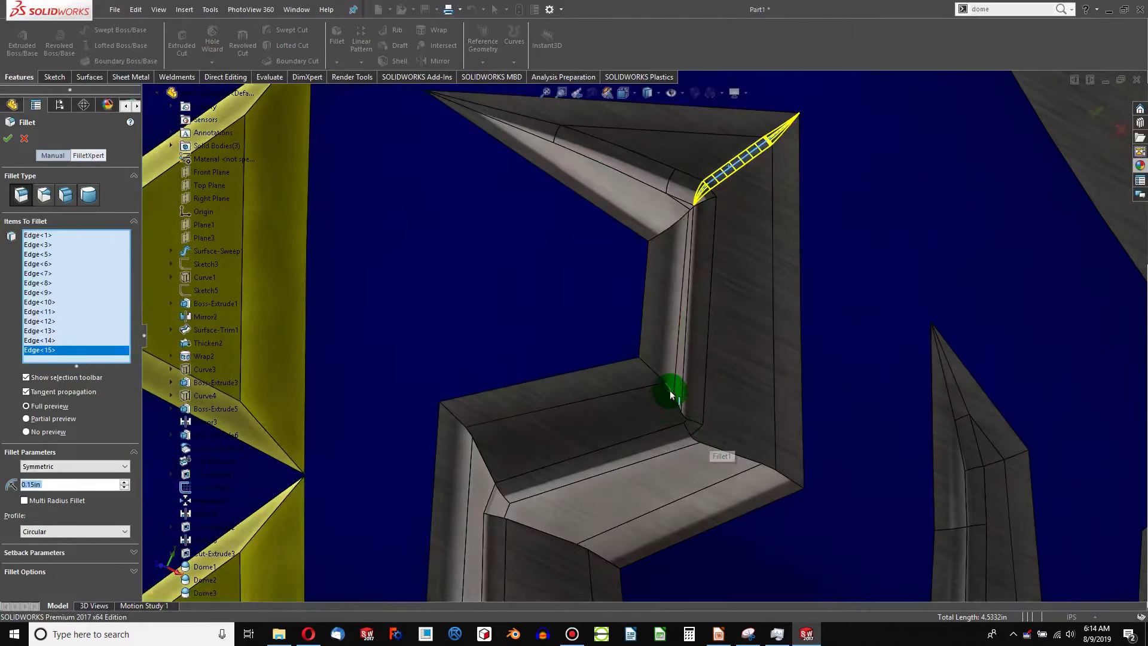
click(671, 393)
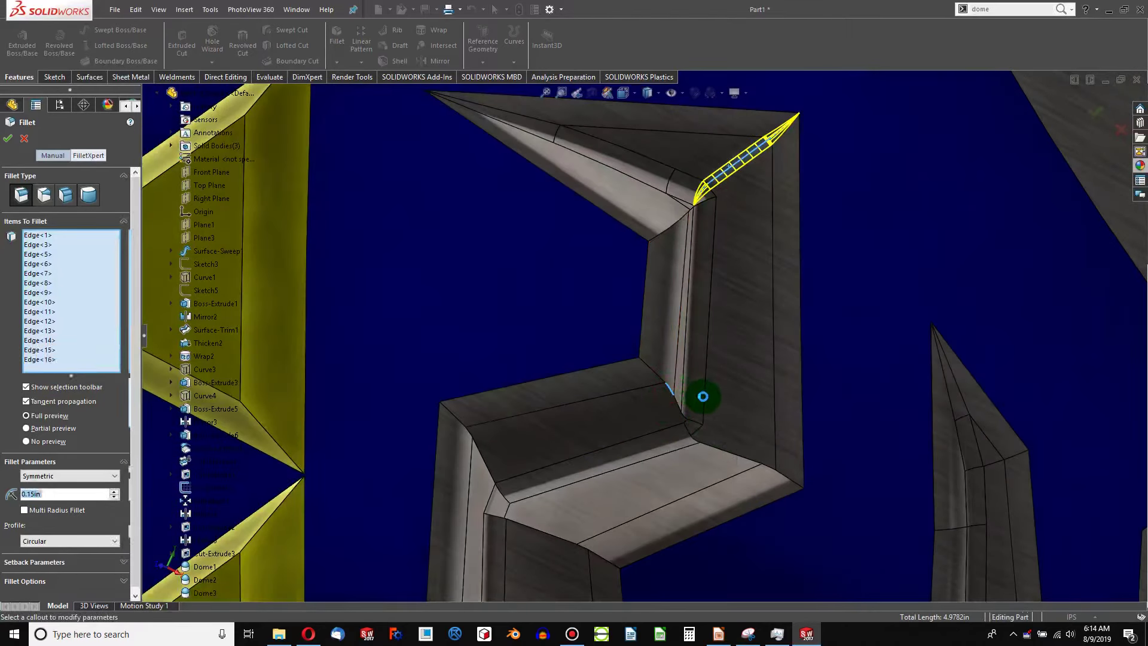
Step: Add both creases at the right ornament's second bend, on either side of its ridge, to the fillet selection
scroll(703, 396, up, 3)
scroll(677, 397, down, 5)
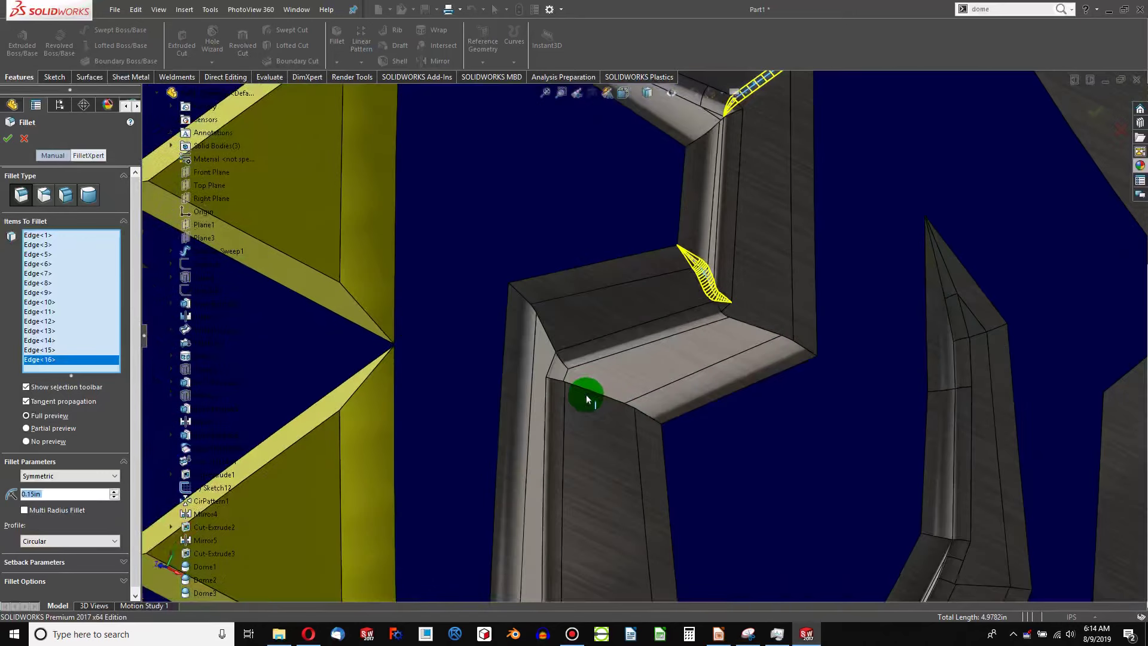
click(550, 339)
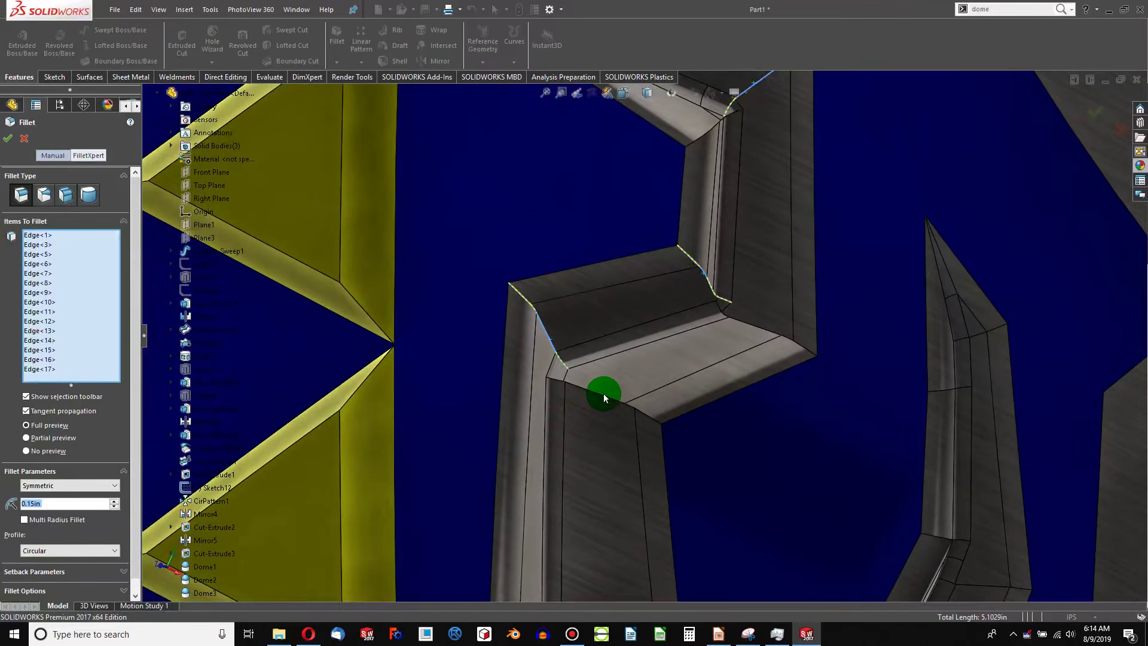
click(604, 393)
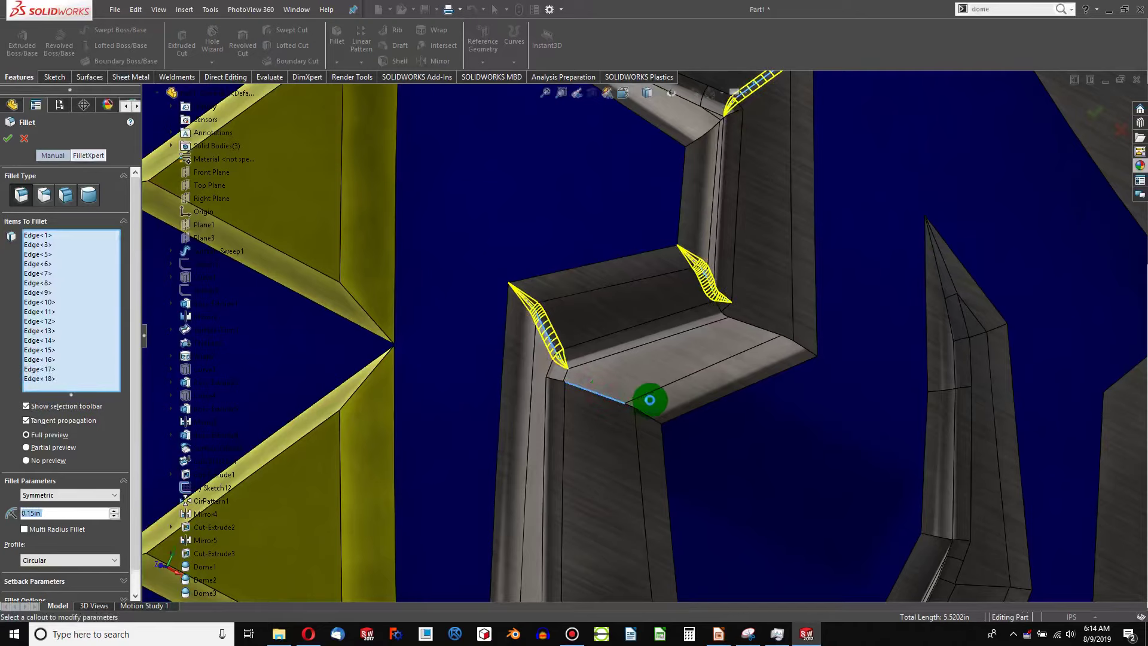
Step: Add the inner and outer creases at the right ornament's lower corner nearest the triangles to the fillet
scroll(650, 400, up, 3)
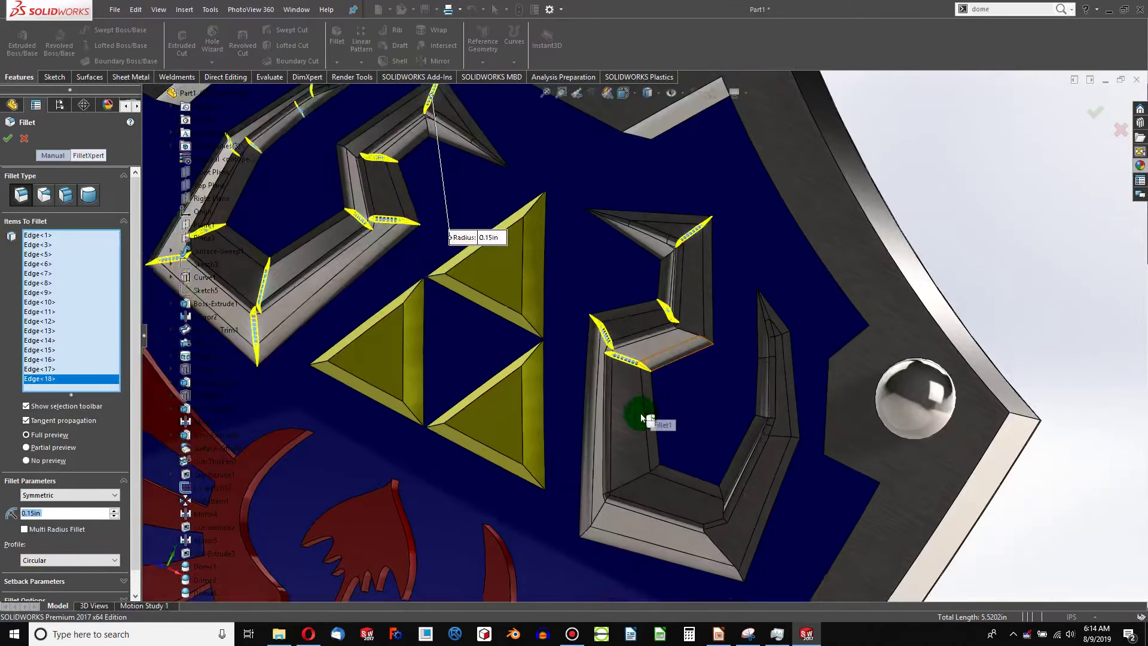
scroll(626, 467, down, 4)
scroll(629, 447, down, 3)
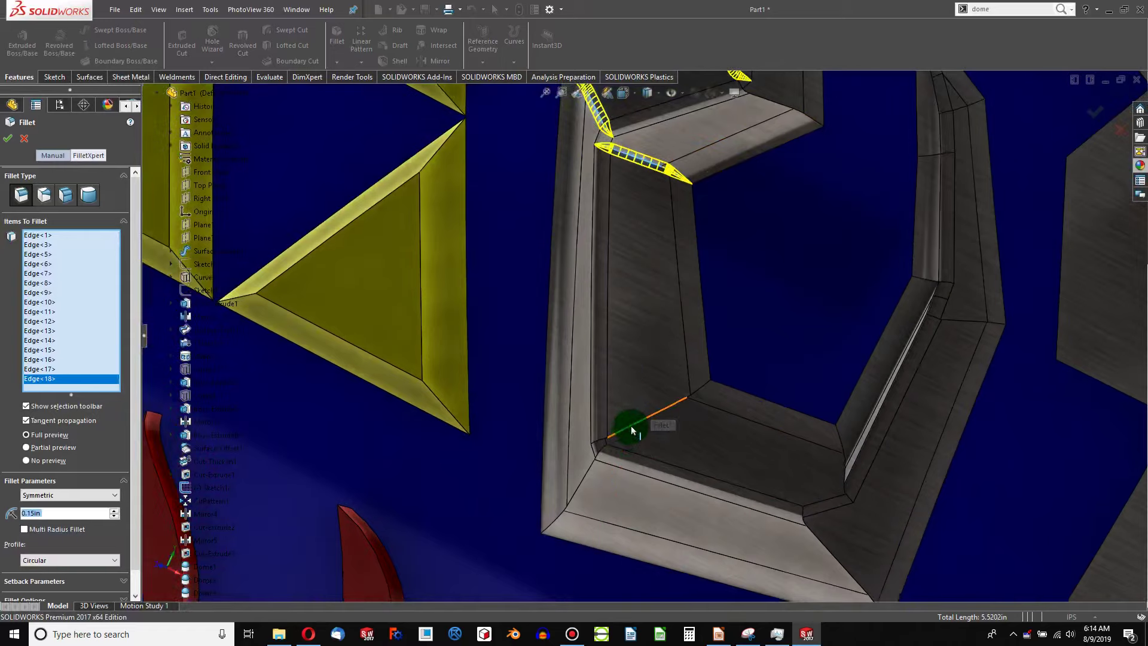
click(631, 426)
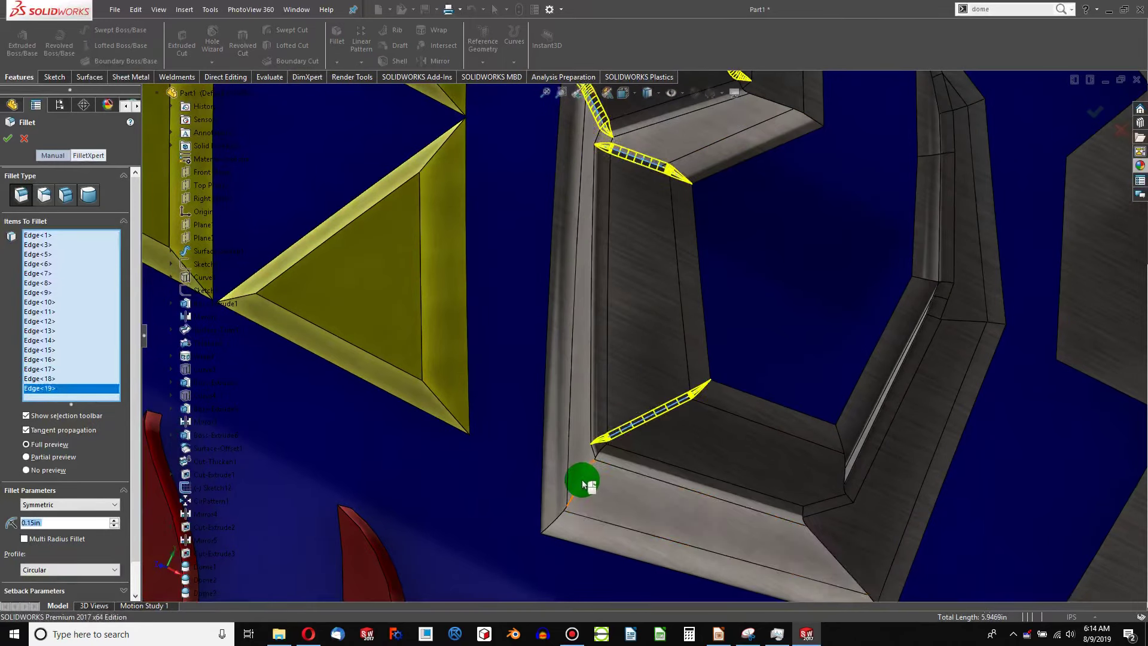
click(583, 483)
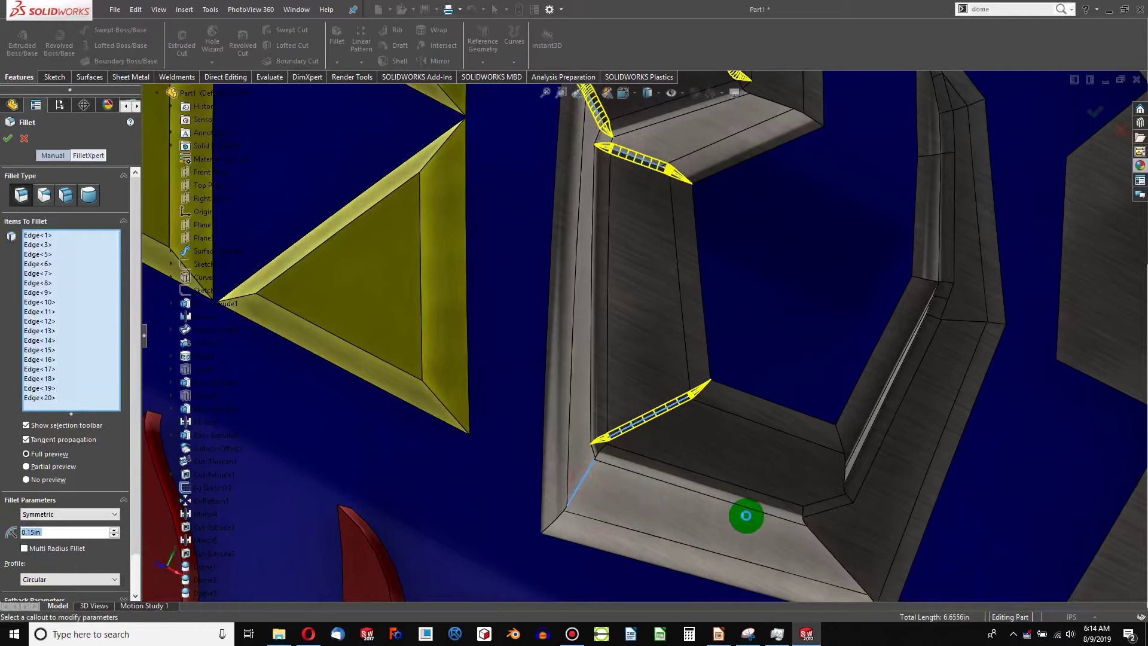
Step: Add the outer and inner creases at the right ornament's lower outer corner and at the next bend up its outer arm to the fillet
click(821, 544)
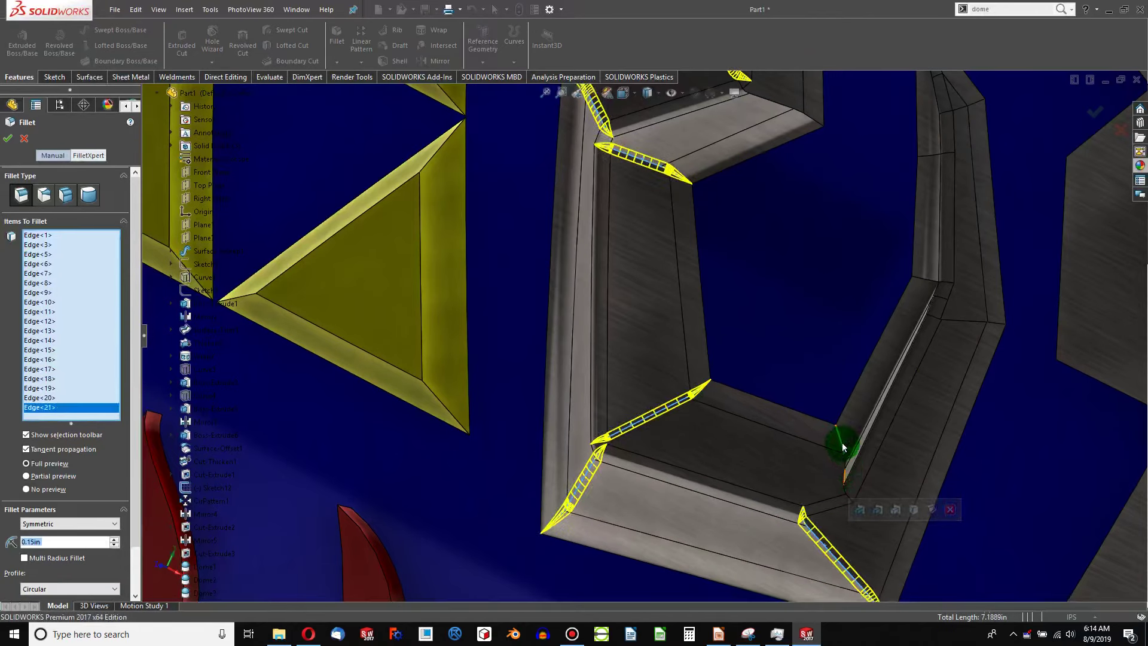
click(844, 446)
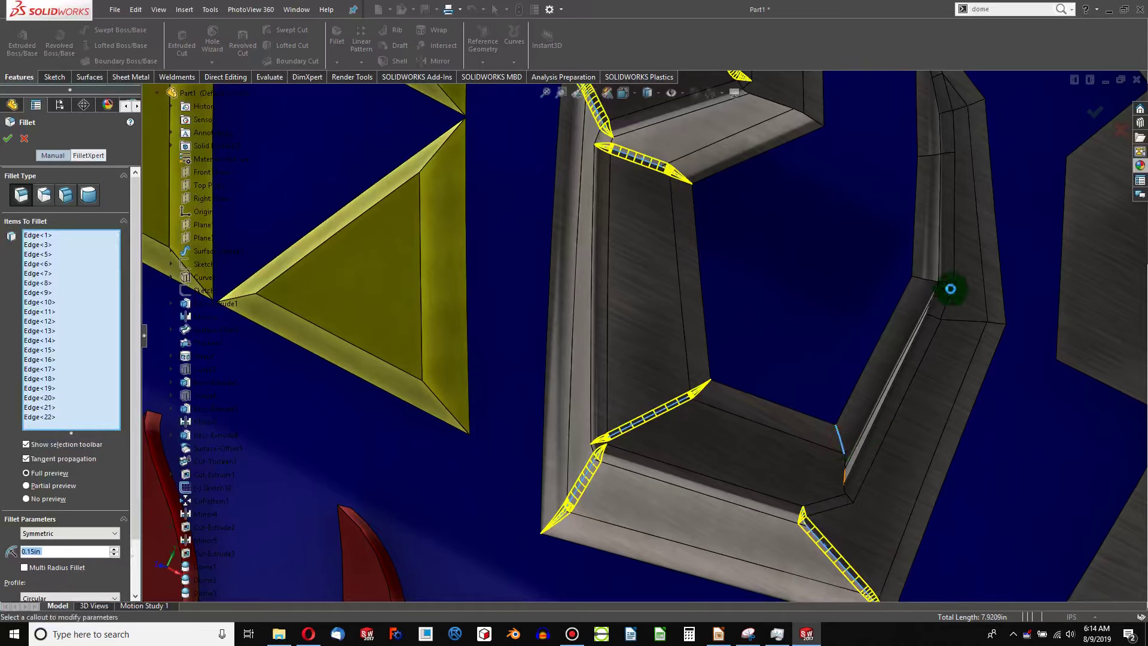
click(969, 323)
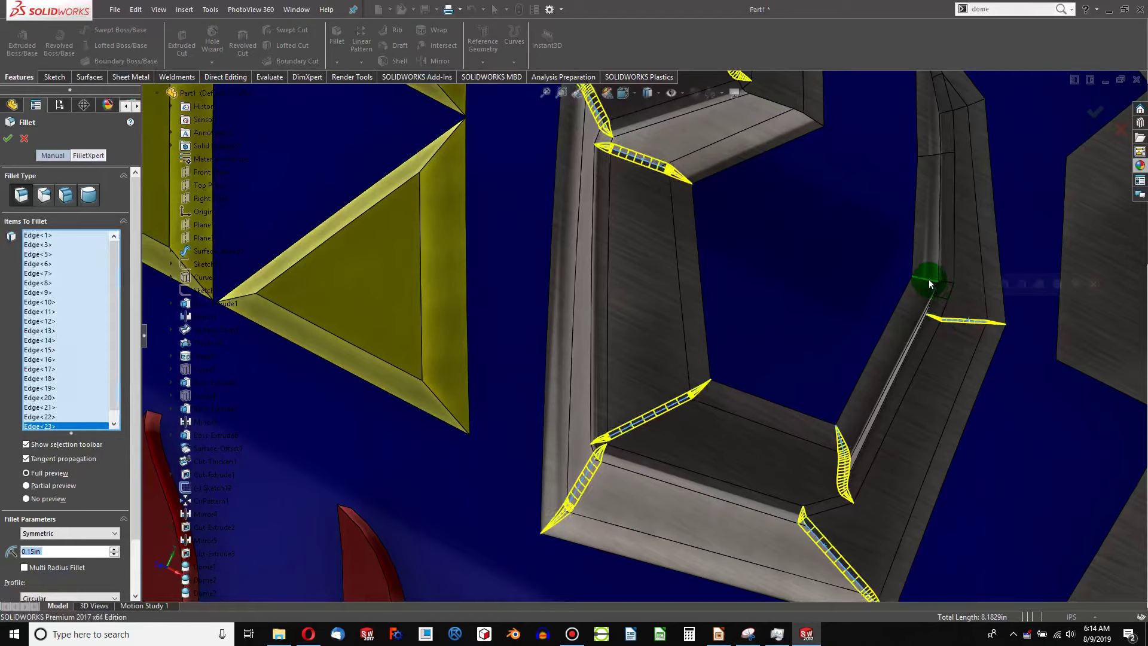
click(928, 278)
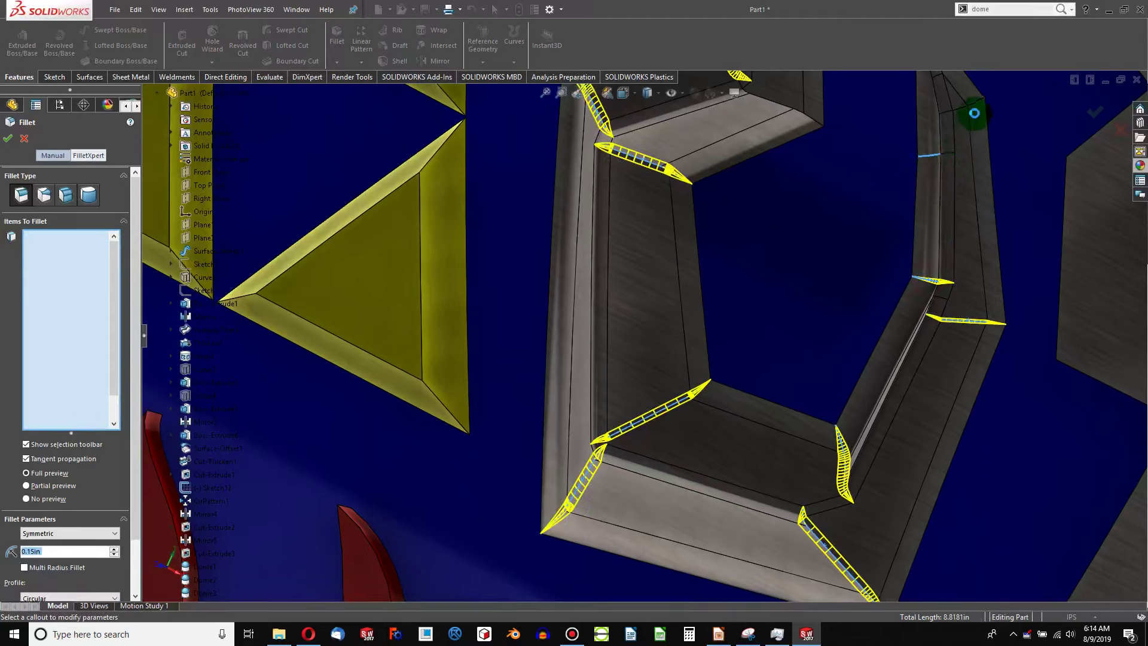
Step: Add the inner and outer creases near the right ornament's pointed tip, completing the 0.15 in fillet
click(961, 110)
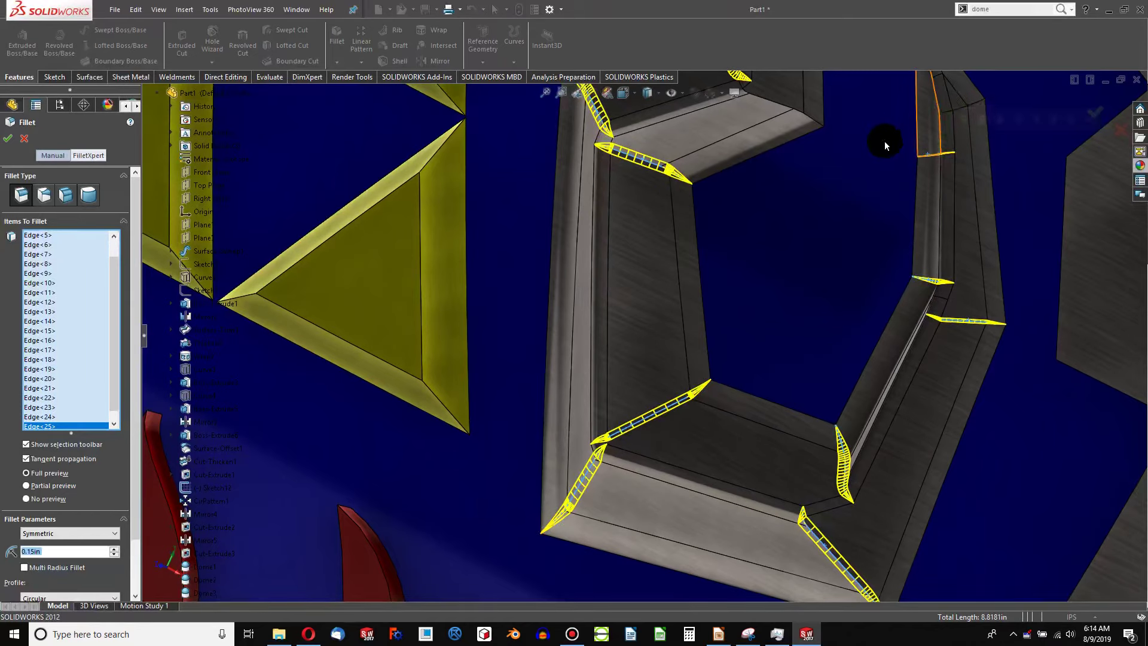
click(944, 117)
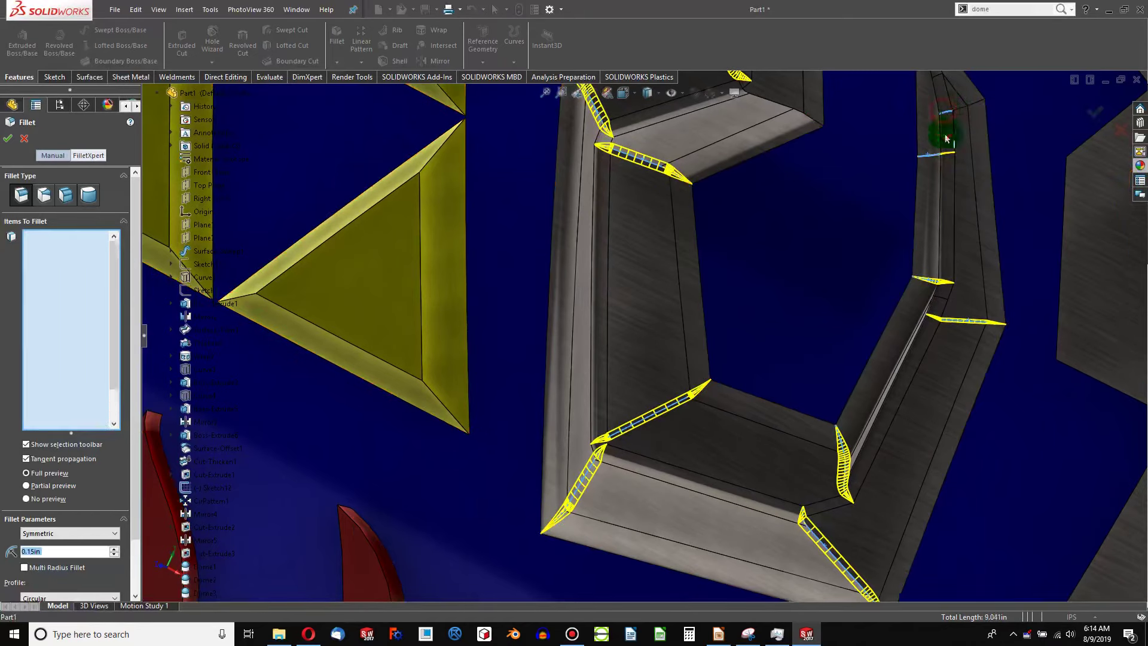
click(940, 175)
scroll(939, 174, down, 5)
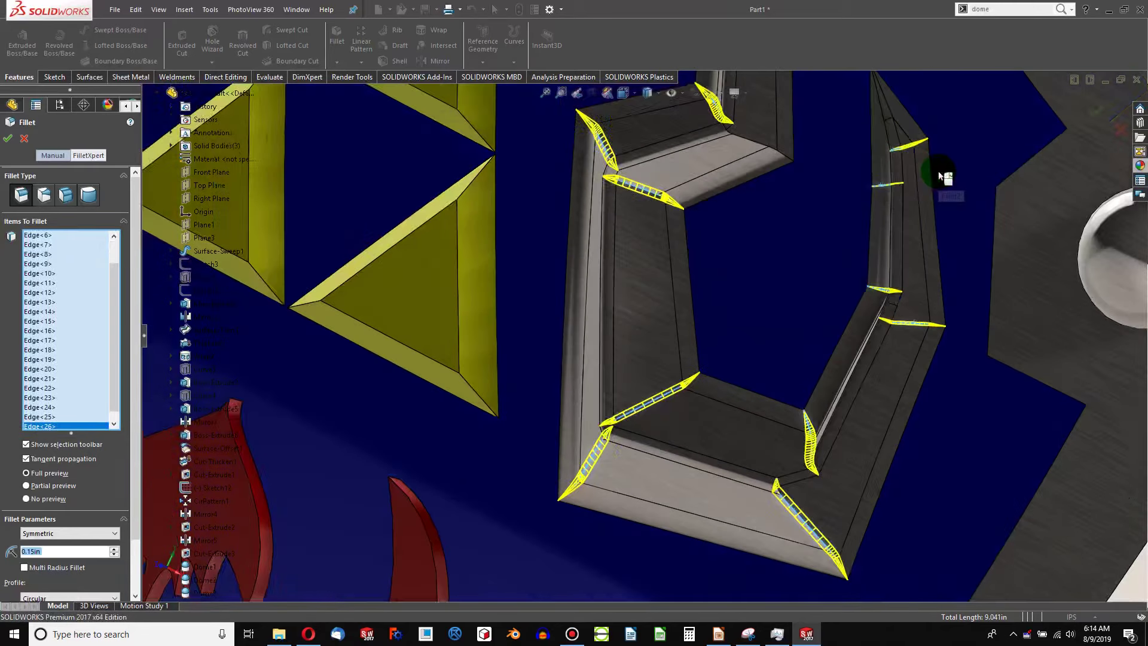
scroll(788, 223, up, 6)
scroll(771, 226, up, 4)
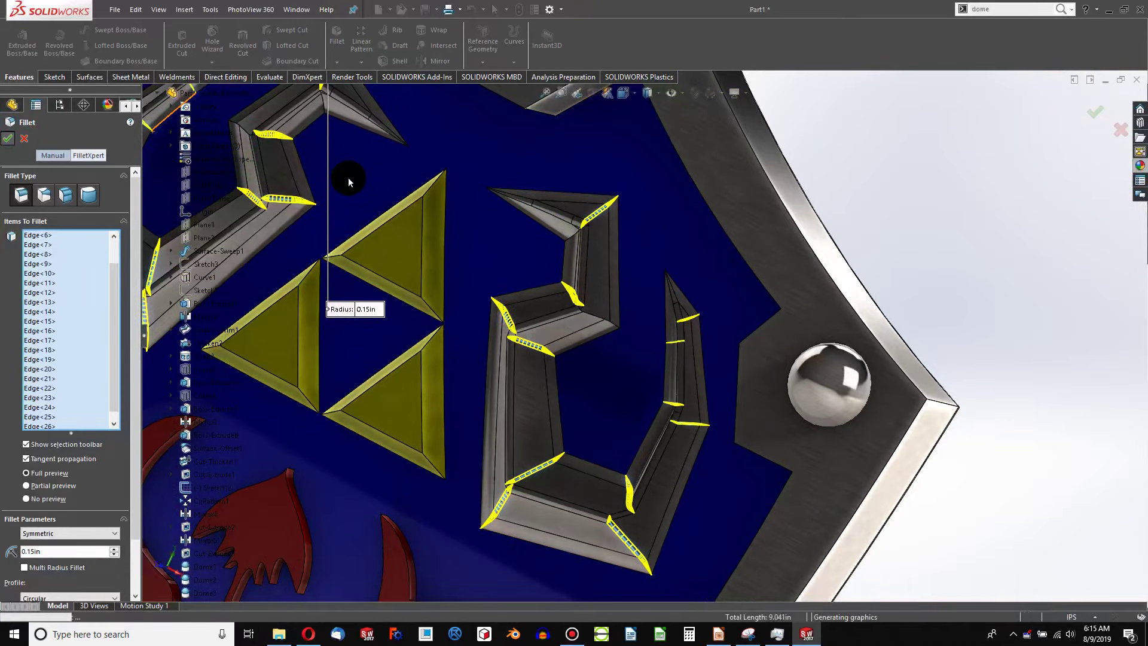
Step: Start another 0.15 in fillet on the left ornament, selecting the hook's inner crease and the outer crease at the bend below
scroll(348, 178, up, 3)
scroll(364, 179, down, 5)
scroll(615, 235, down, 6)
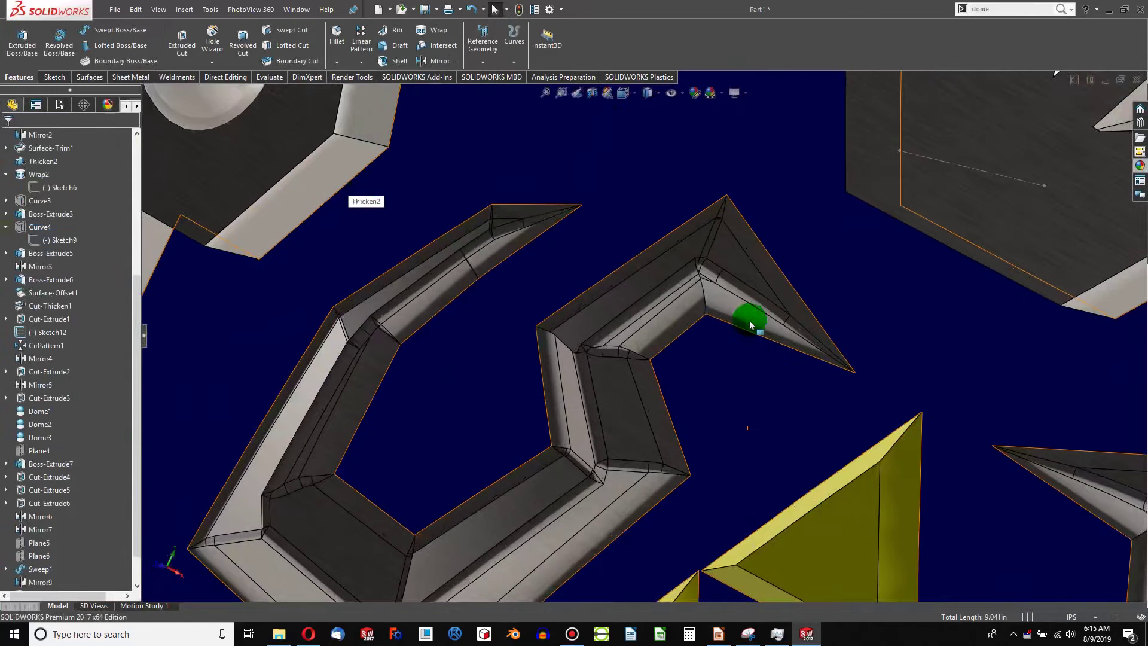
click(651, 268)
click(338, 38)
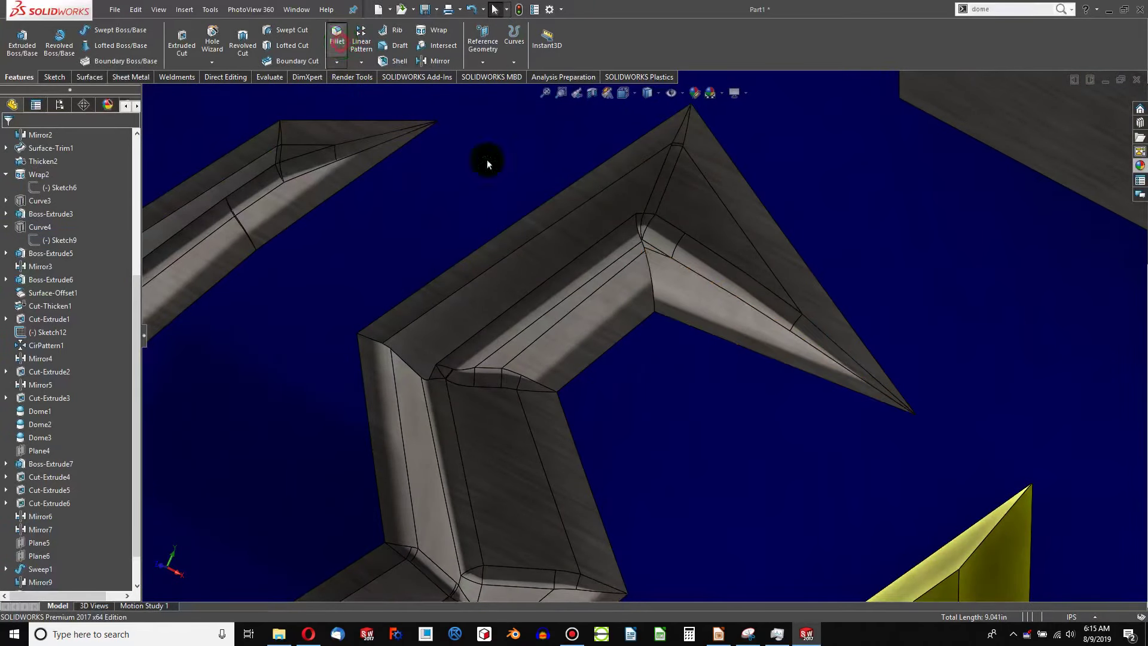
click(654, 279)
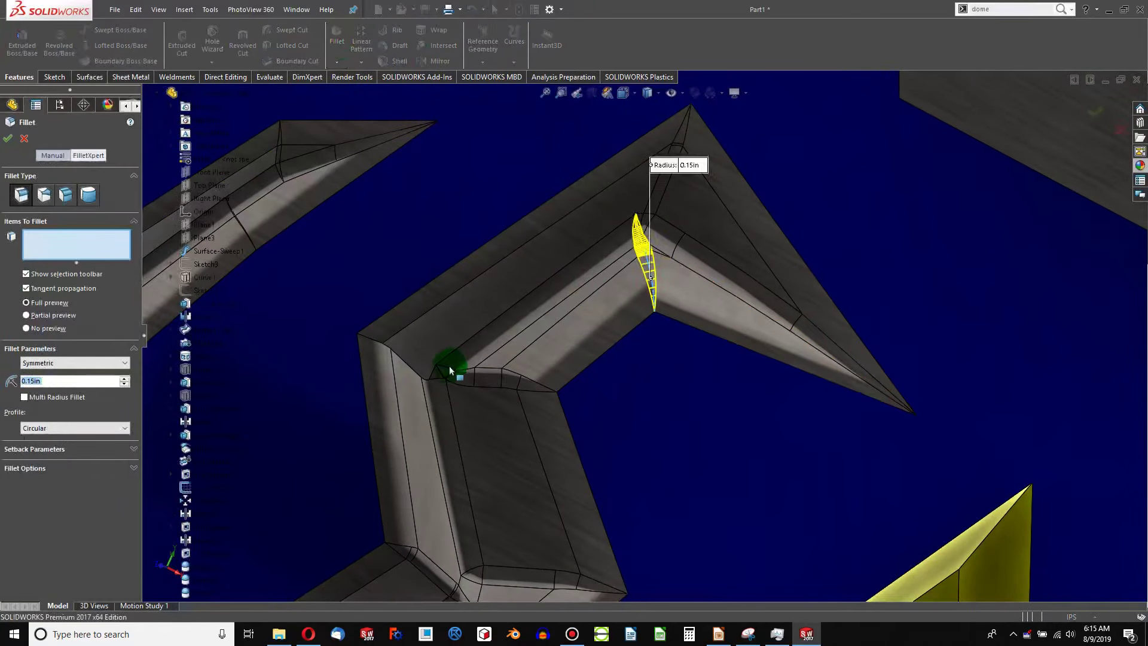
click(416, 374)
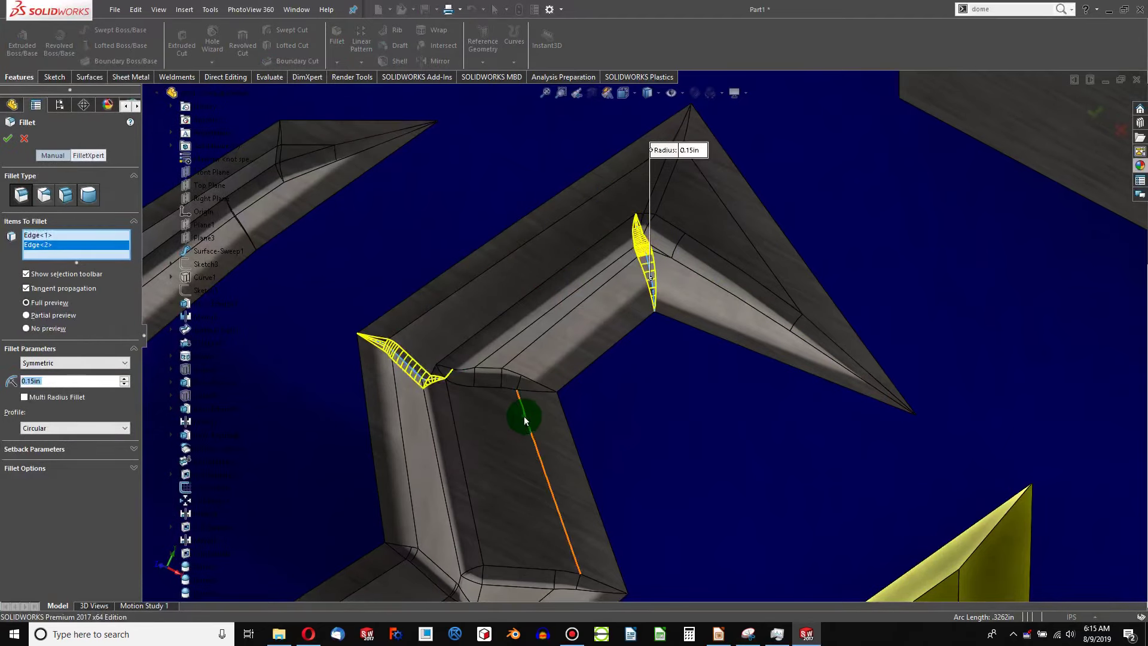
Step: Add the matching hook inner crease and lower bend outer crease on the right ornament, completing the 0.15 in fillet
scroll(597, 436, up, 6)
scroll(896, 467, down, 5)
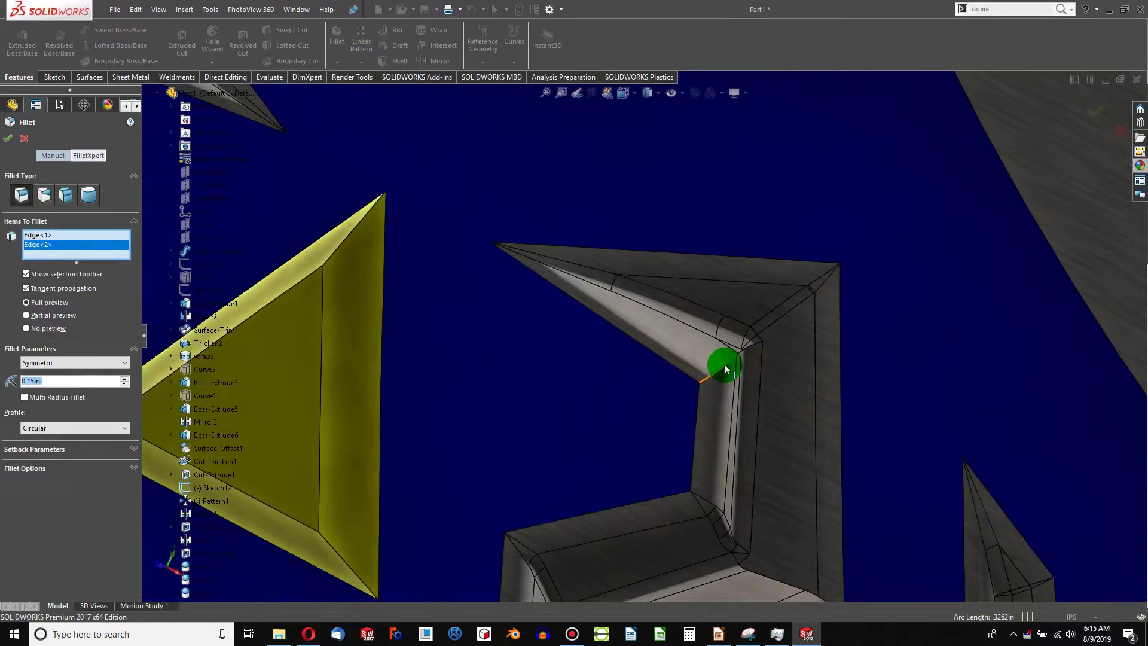
click(727, 369)
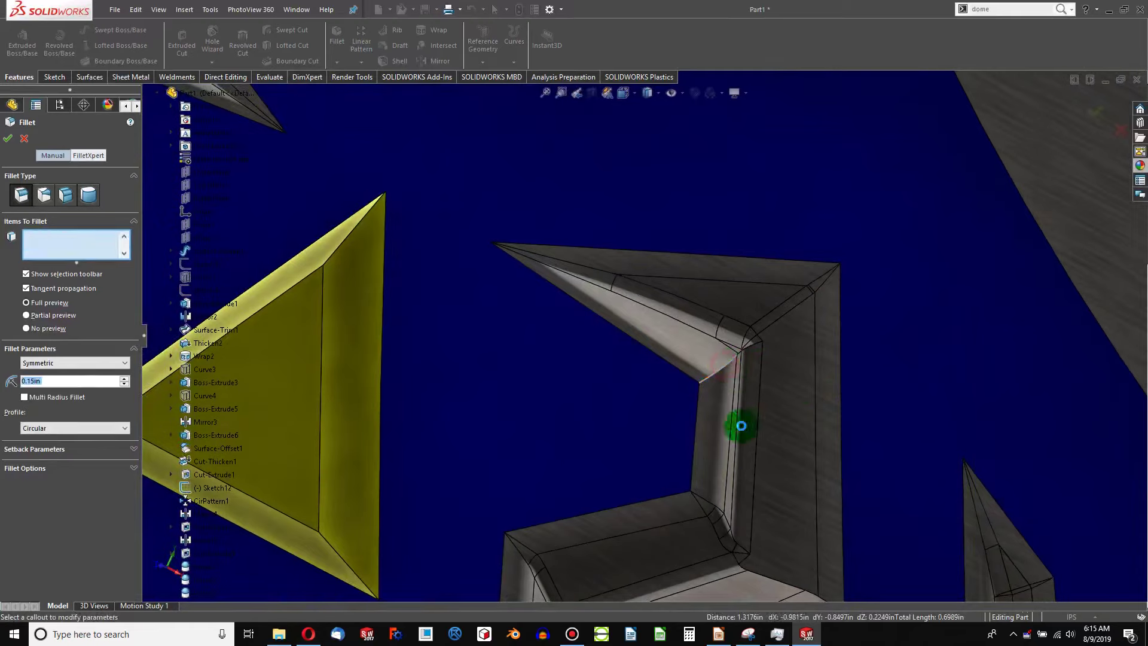
click(756, 575)
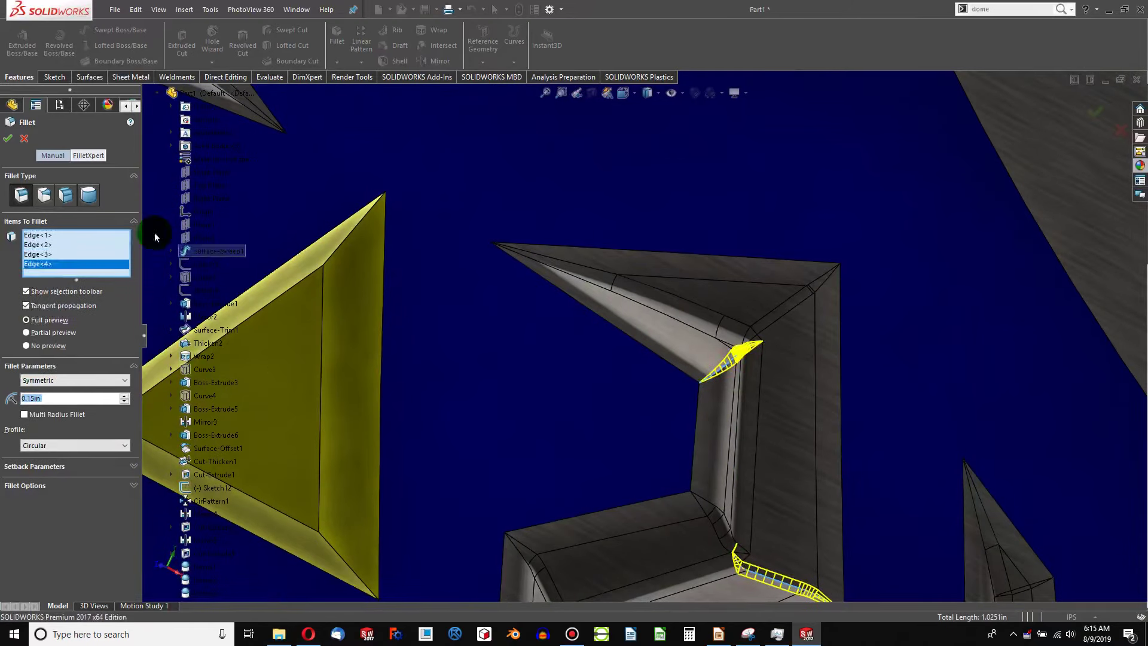
key(Return)
Step: Examine the filleted ornaments and the whole shield from the front, the side and the strapped back
scroll(687, 424, up, 8)
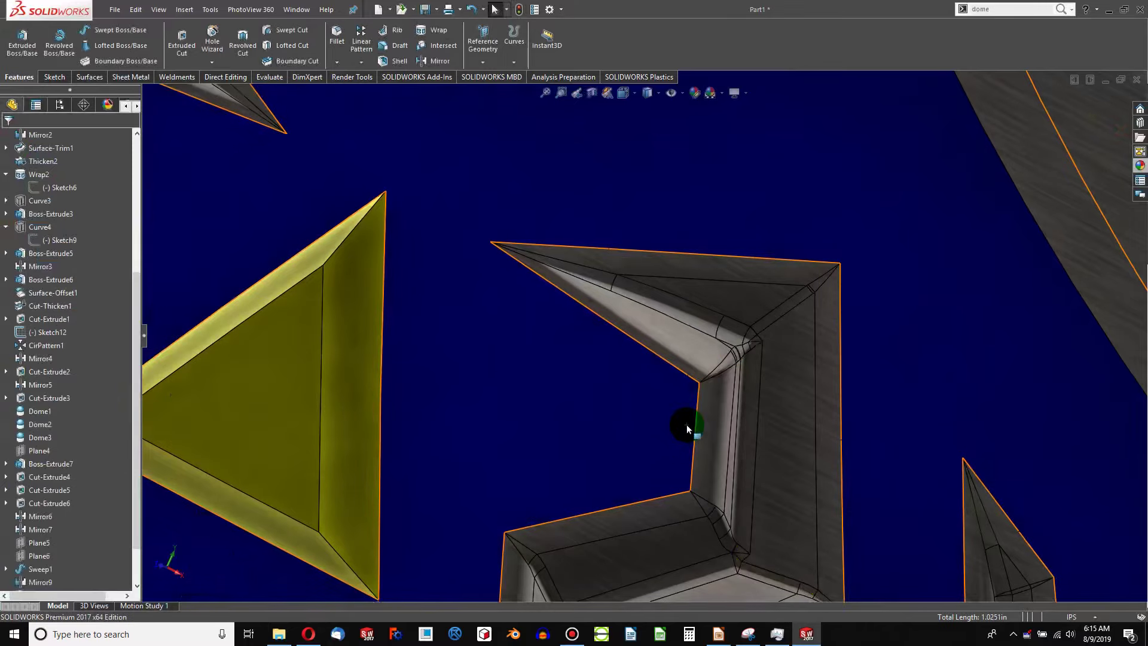
scroll(653, 445, down, 4)
scroll(634, 472, up, 5)
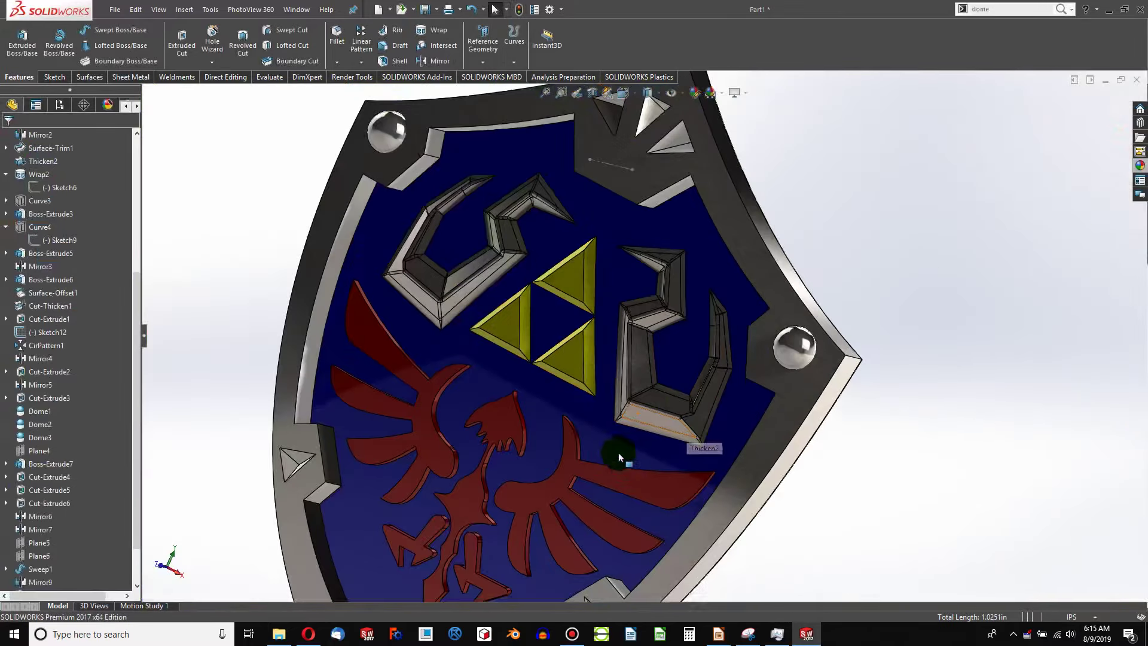
middle_drag(615, 457, 436, 385)
scroll(450, 390, up, 3)
middle_drag(514, 437, 715, 451)
scroll(713, 452, down, 3)
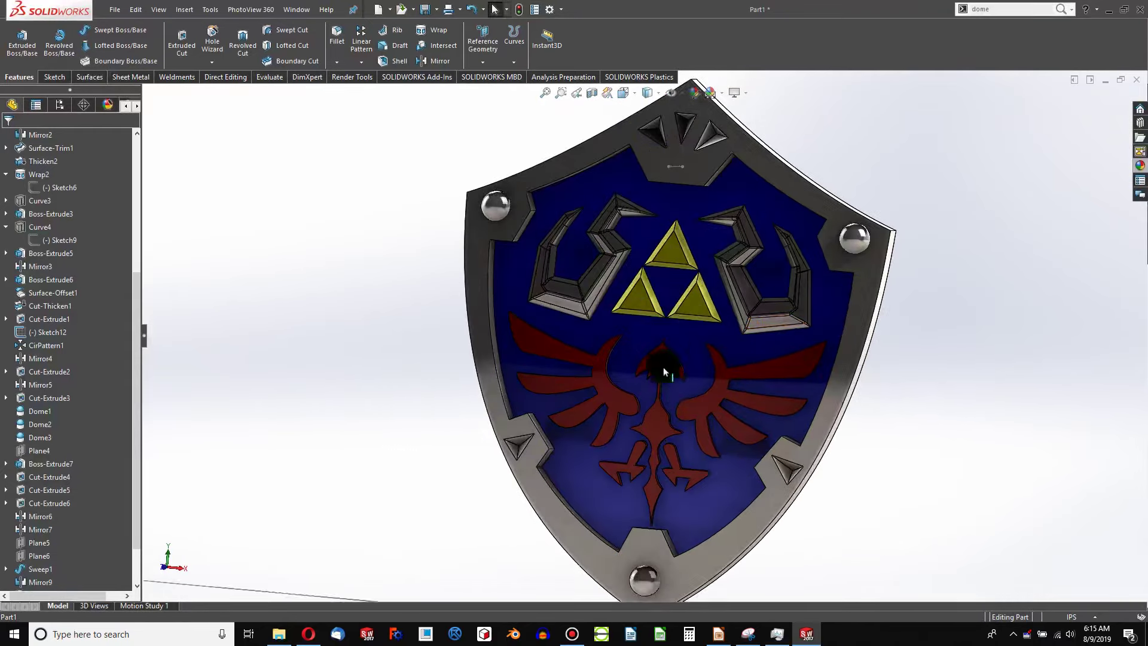
scroll(667, 358, down, 2)
scroll(774, 361, down, 2)
scroll(774, 361, up, 3)
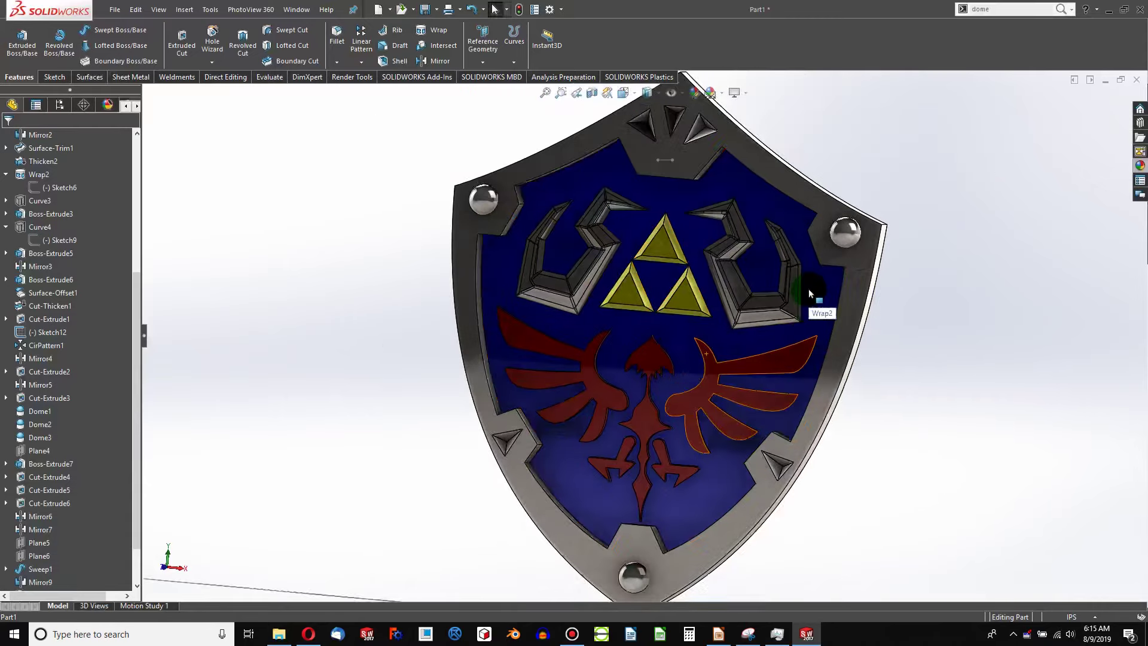
middle_drag(808, 289, 443, 259)
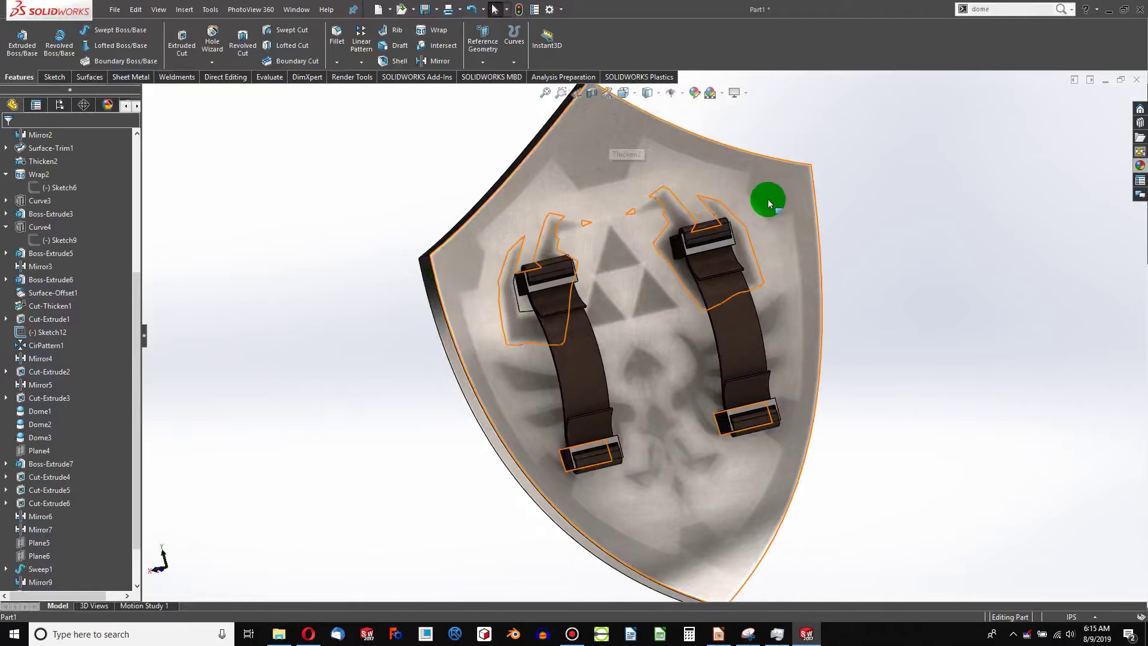
middle_drag(574, 490, 698, 366)
scroll(675, 366, up, 3)
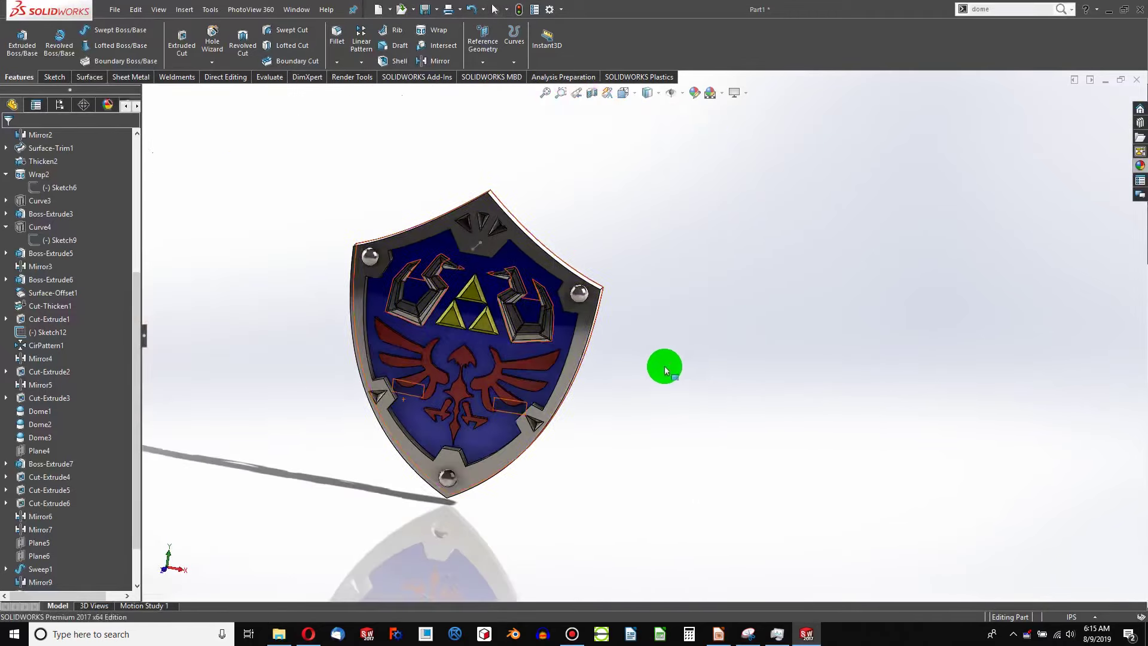
scroll(469, 359, down, 4)
scroll(781, 472, up, 5)
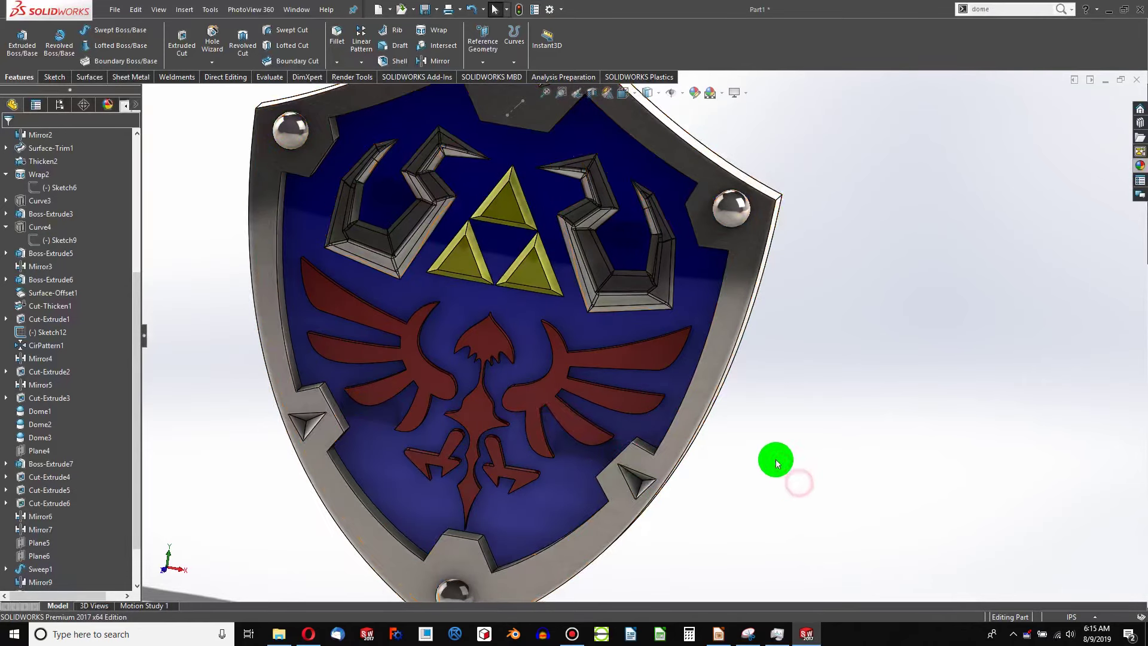
Step: Hide the leftover sketch line below the three triangular cuts at the top of the shield's rim
scroll(576, 227, down, 5)
right_click(578, 214)
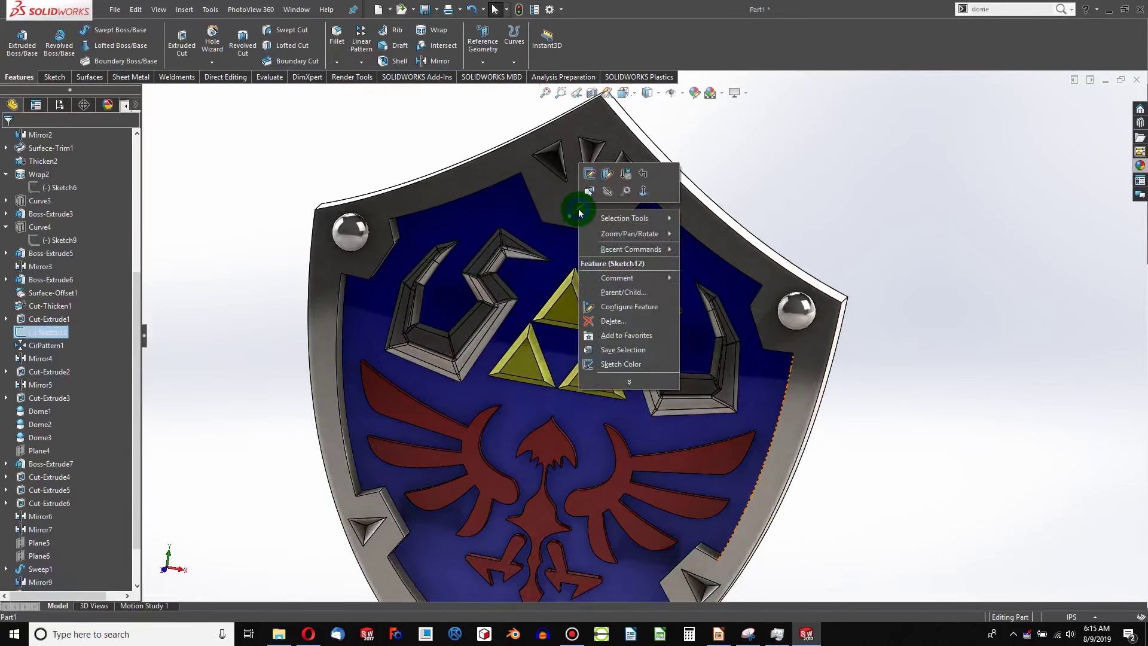
click(613, 191)
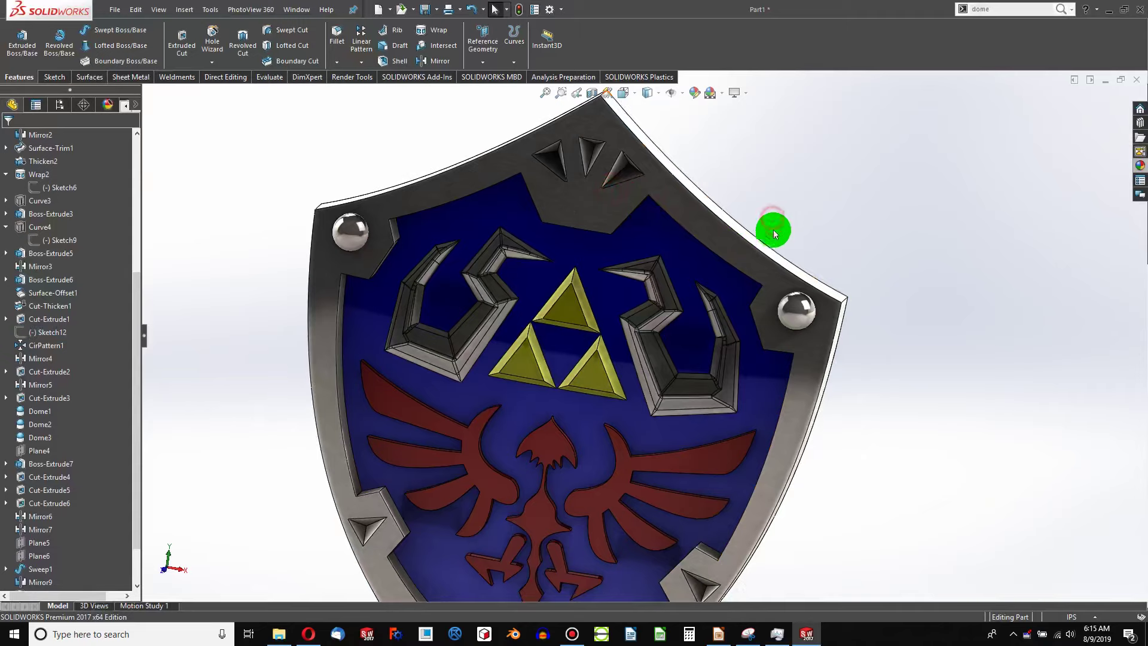
scroll(773, 229, up, 3)
scroll(615, 385, down, 1)
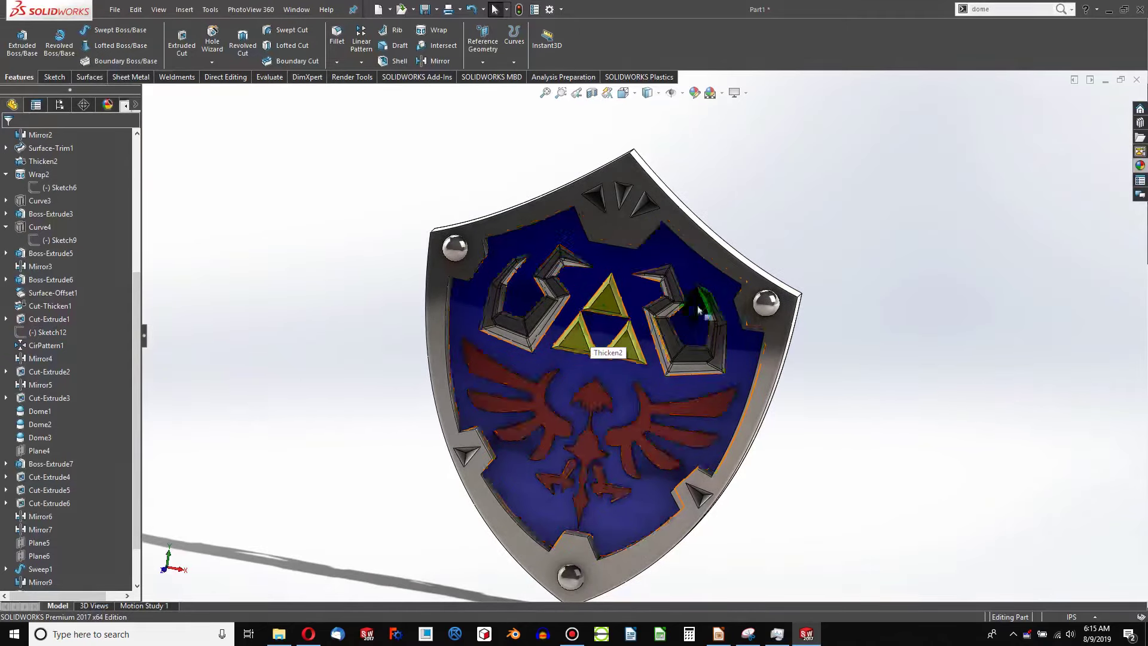
click(770, 234)
click(628, 576)
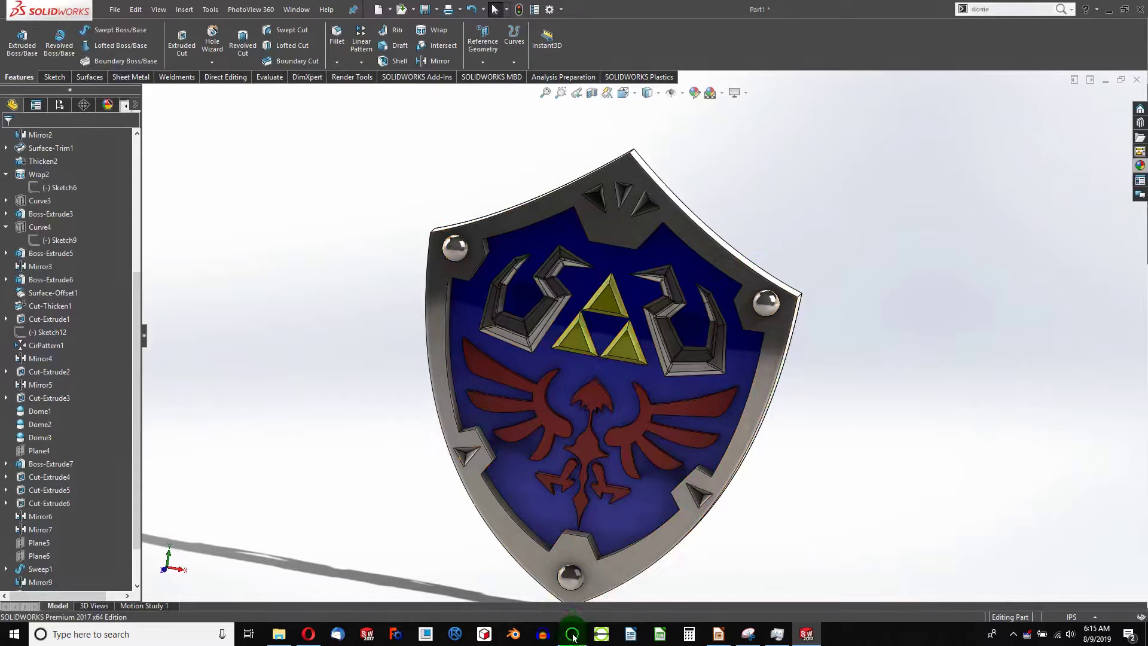